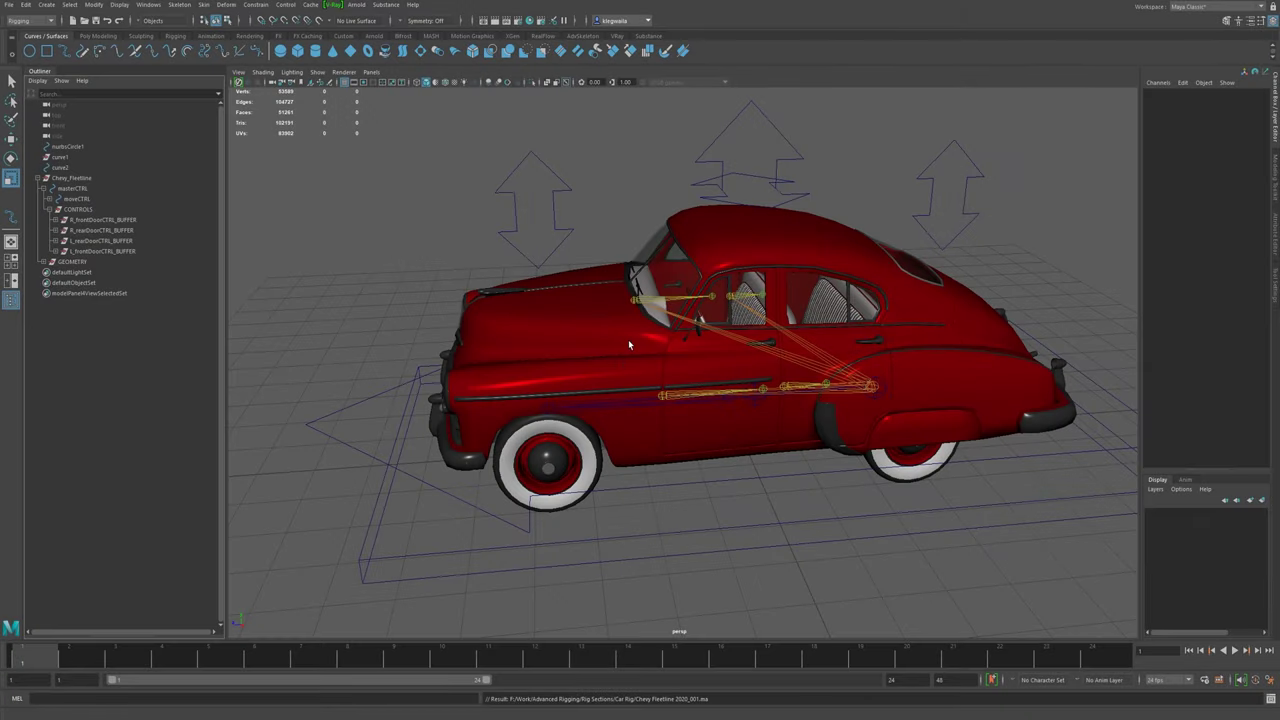
- Expand the GEOMETRY and Fleetline groups and hide mainBodyGRP so that only the wheels, axles and drive shaft show
left_click_drag(550, 398, 597, 381, "alt")
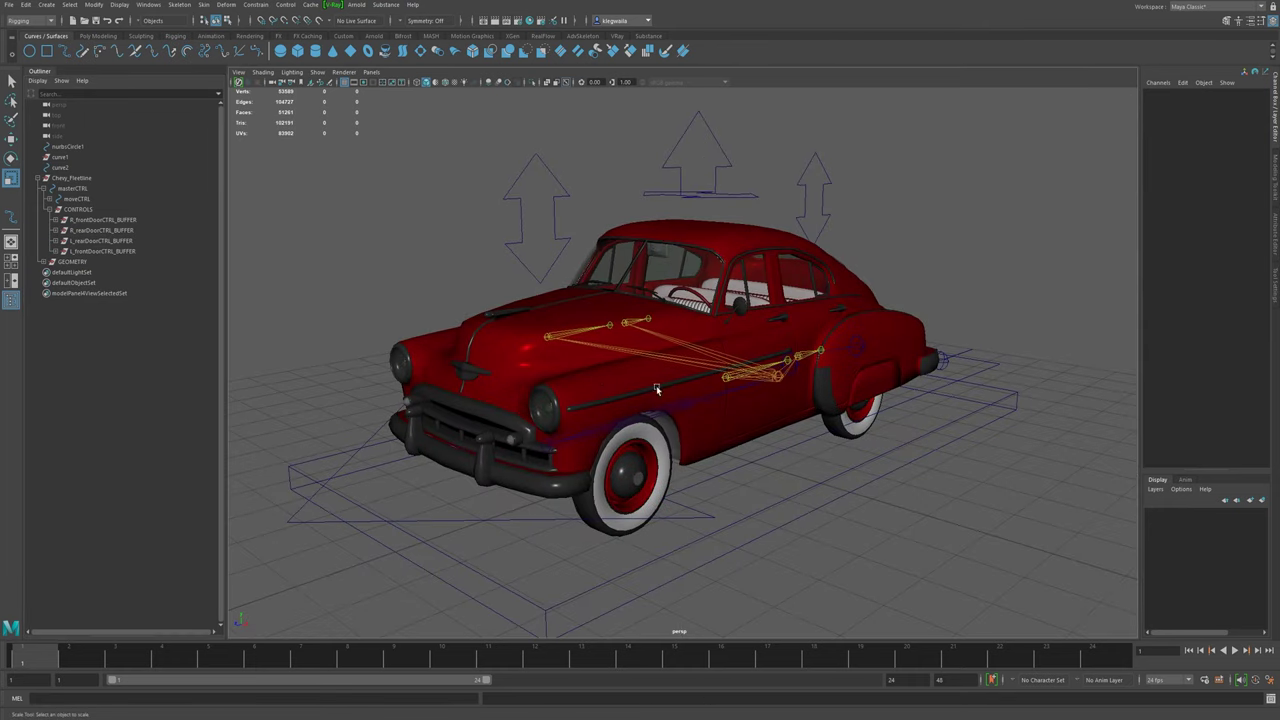
left_click_drag(674, 427, 574, 417, "alt")
left_click(46, 263)
left_click(48, 272)
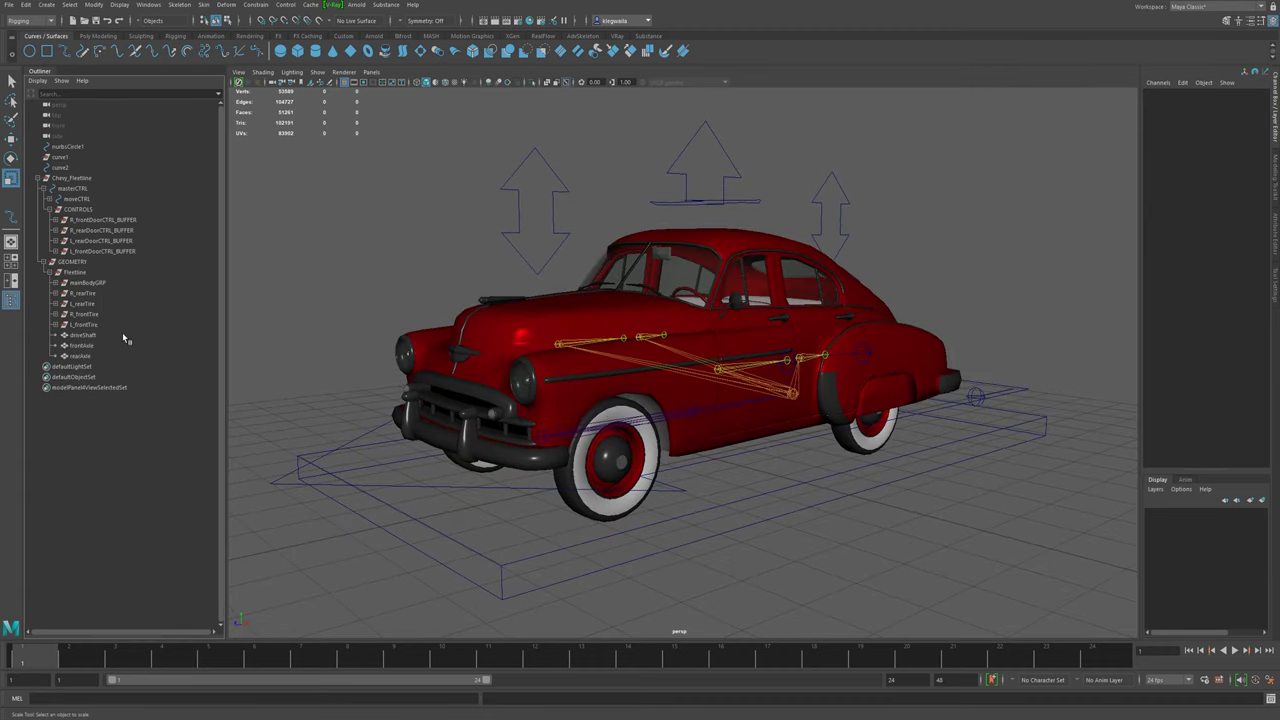
left_click(100, 284)
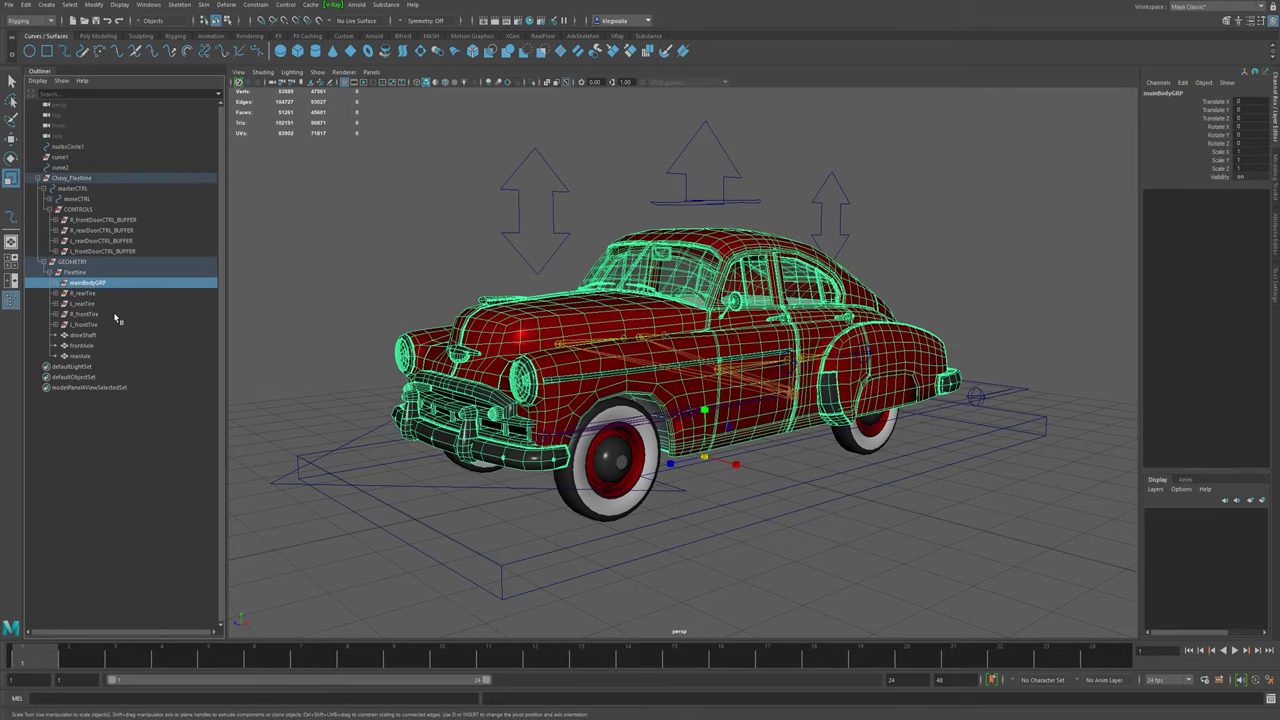
key("ctrl+h")
- Create a single joint snapped to the grid beside the left front wheel, at Translate X 4 and Z 4
left_click_drag(792, 312, 809, 354, "alt")
right_click_drag(809, 354, 754, 400, "alt")
left_click_drag(754, 400, 647, 320, "alt")
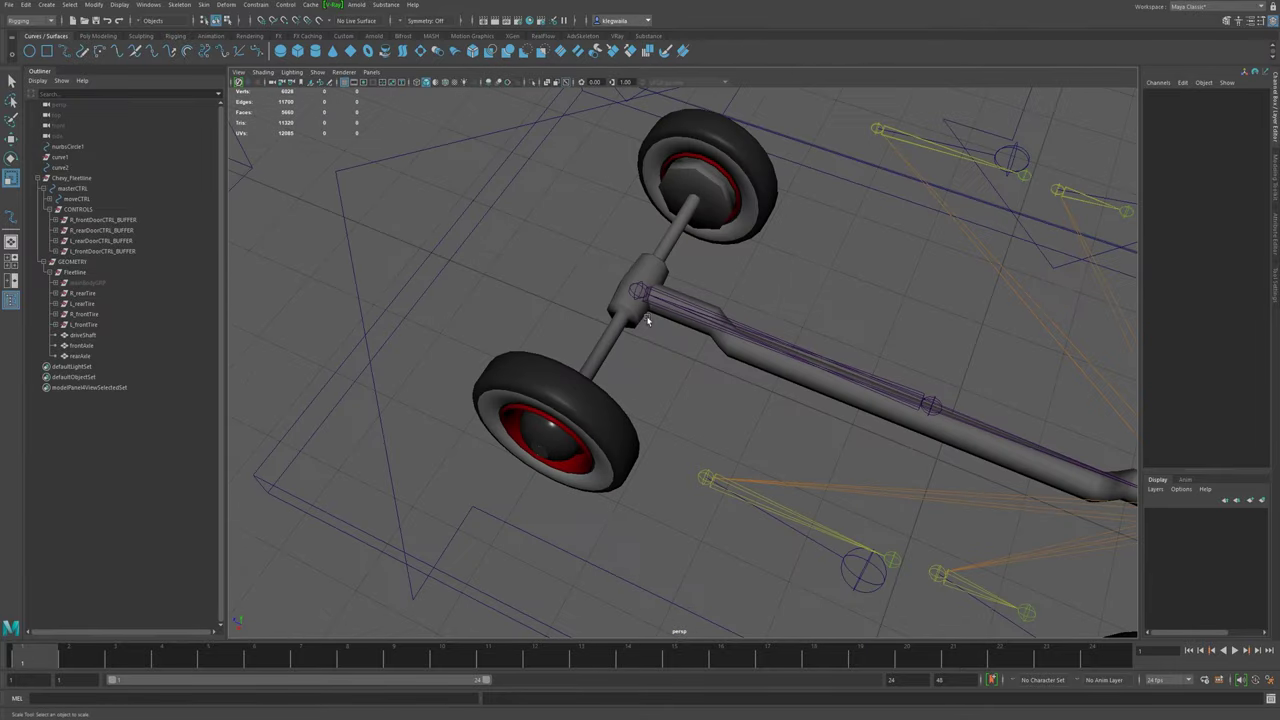
left_click_drag(580, 230, 769, 434, "alt")
left_click_drag(585, 410, 623, 325, "alt")
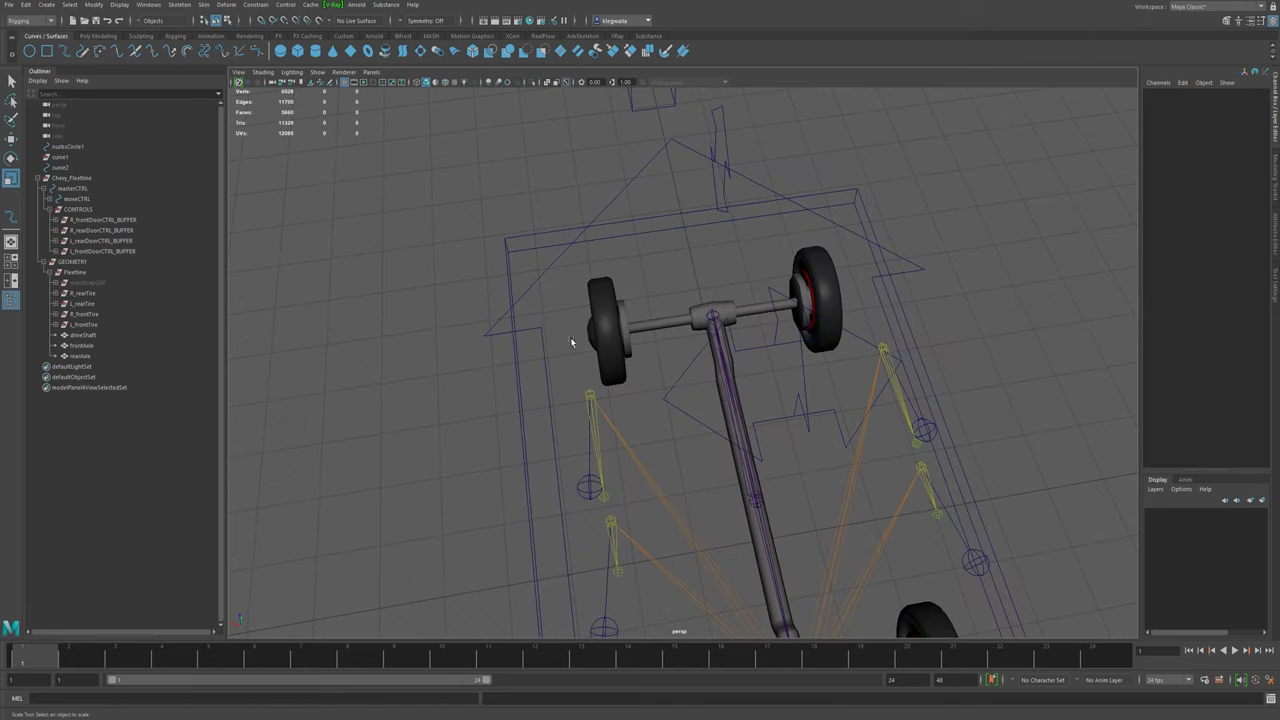
left_click_drag(824, 540, 722, 428, "alt")
left_click(92, 36)
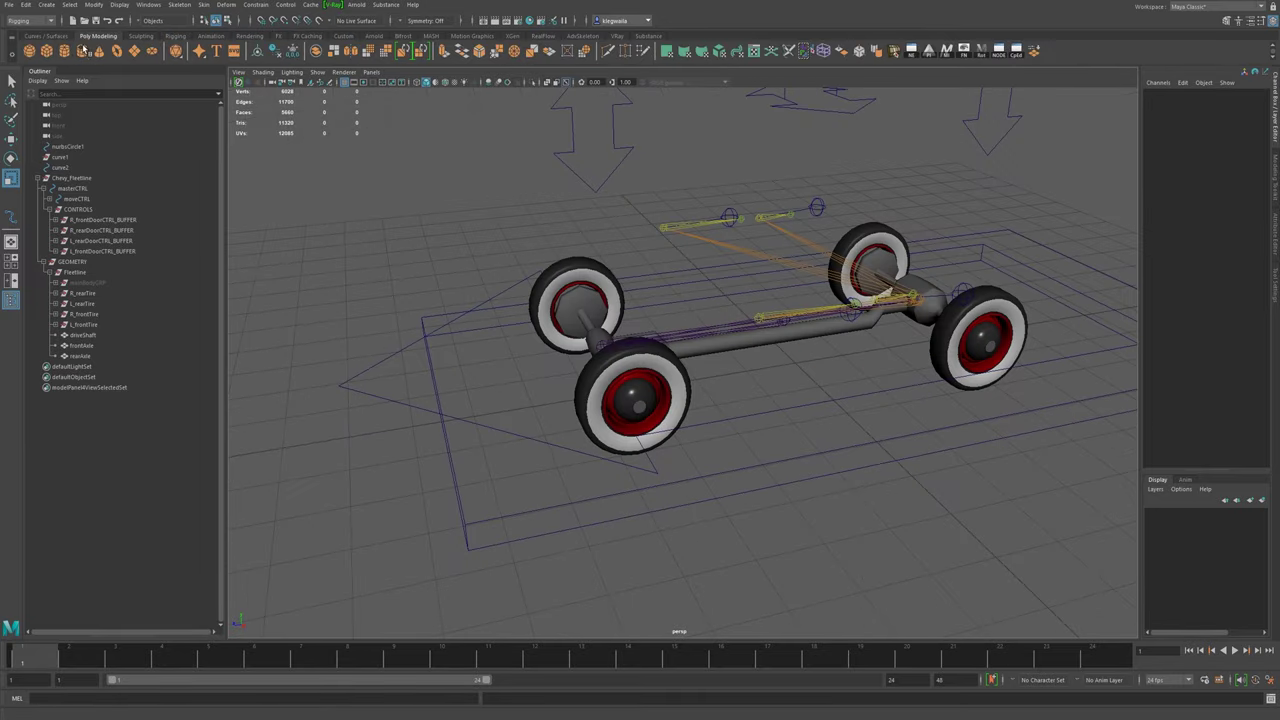
left_click(180, 4)
left_click(205, 28)
left_click_drag(628, 404, 704, 540, "alt")
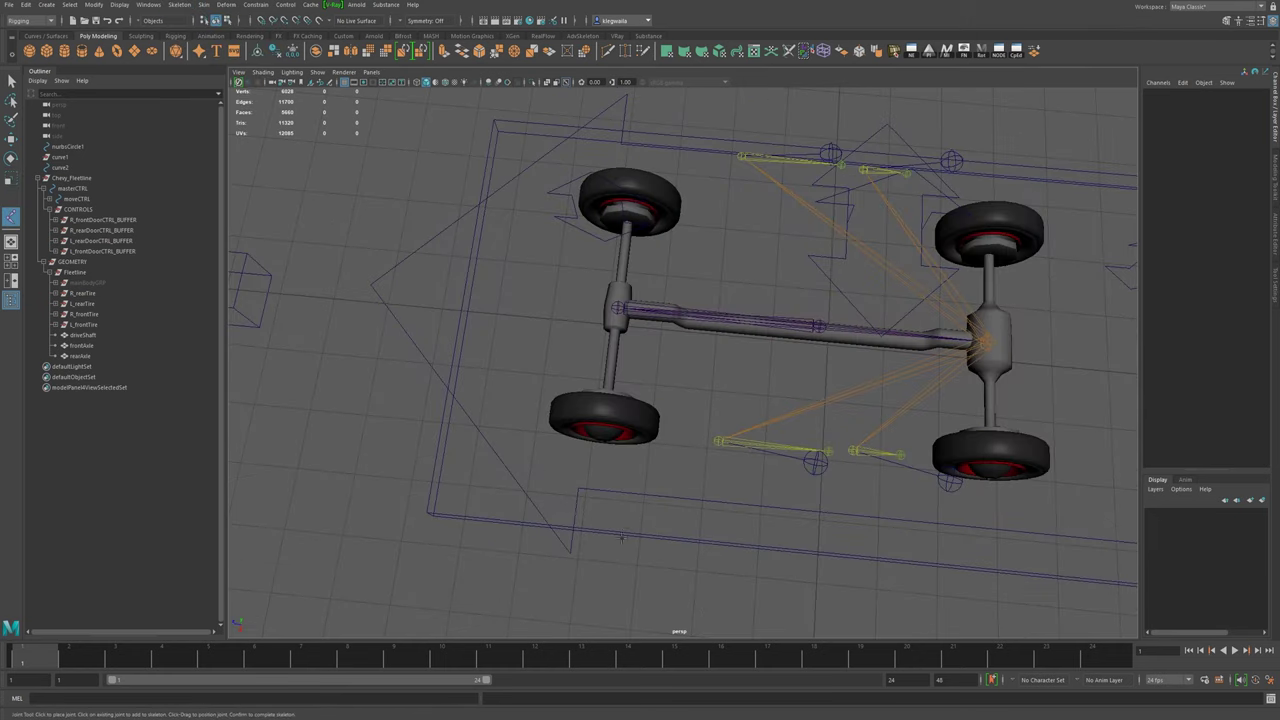
key("x")
left_click(573, 560)
key("Return")
left_click_drag(516, 515, 666, 514, "alt")
- Show wireframe on the shaded models and snap the joint to the hubcap centre of the left front wheel
key("r")
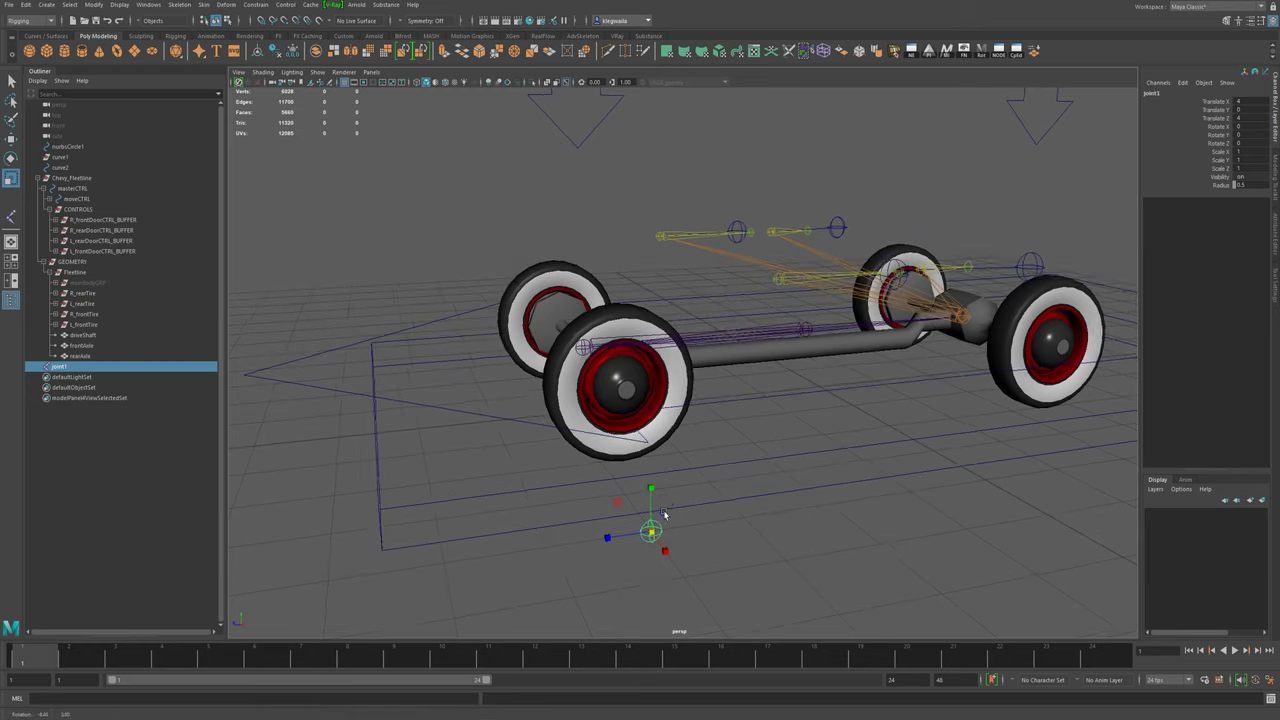
right_click_drag(666, 514, 689, 529, "alt")
left_click_drag(689, 529, 650, 490, "alt")
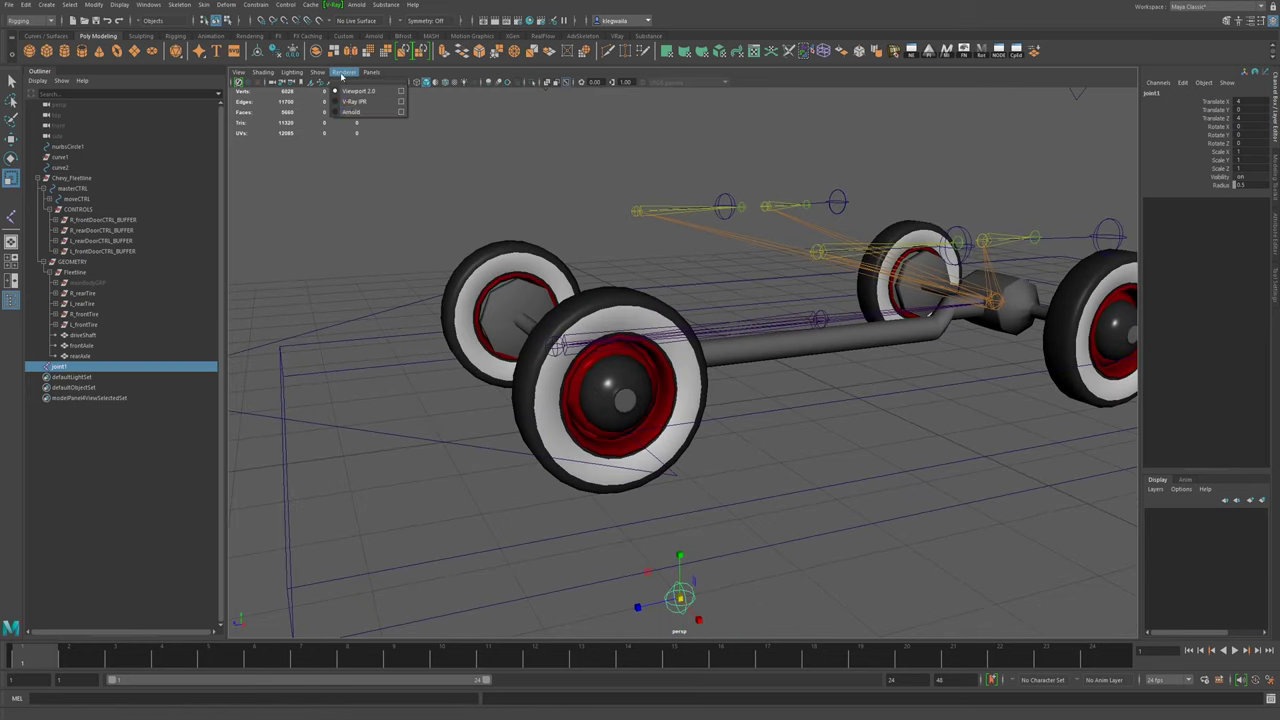
left_click(446, 84)
mouse_move(595, 378)
left_mouse_down("alt")
mouse_move(665, 461)
mouse_move(652, 508)
left_mouse_up("alt")
key("w")
left_click_drag(726, 540, 840, 597, "alt")
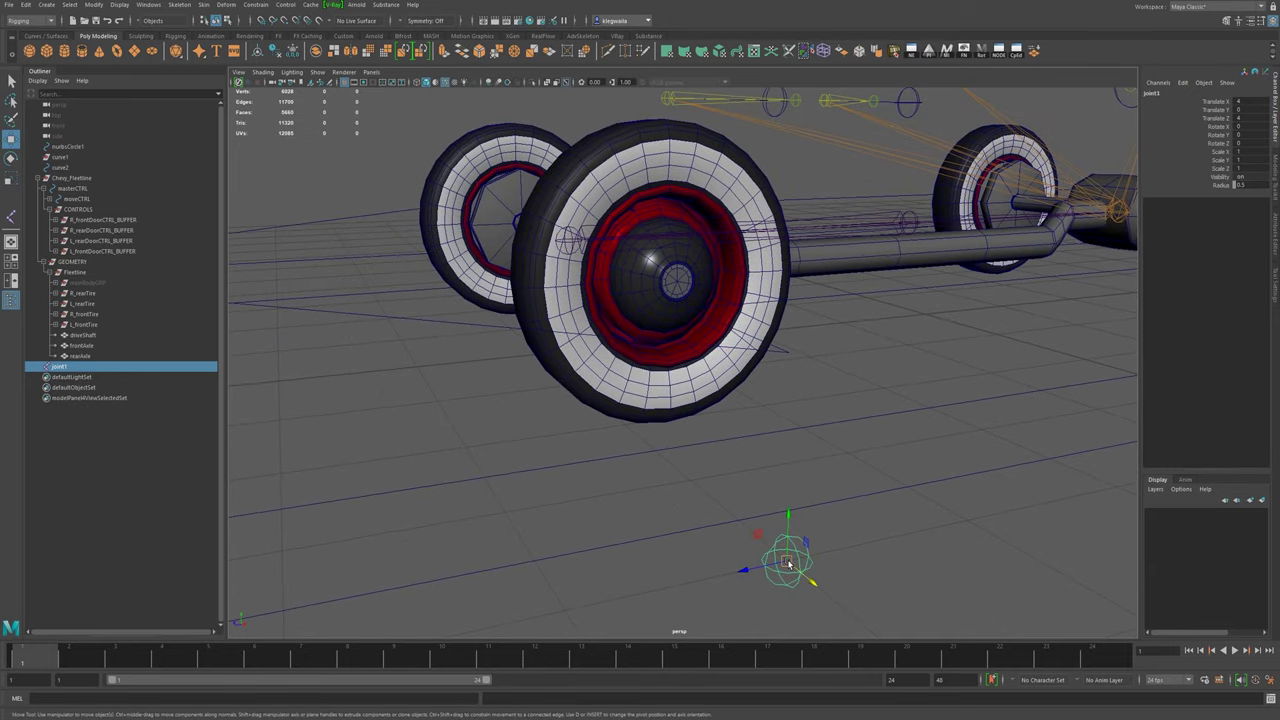
left_click_drag(788, 563, 678, 287)
- Switch to the front view in wireframe display, framed on the left front wheel and its joint
right_click_drag(600, 297, 671, 389, "alt")
left_click_drag(671, 389, 674, 437, "alt")
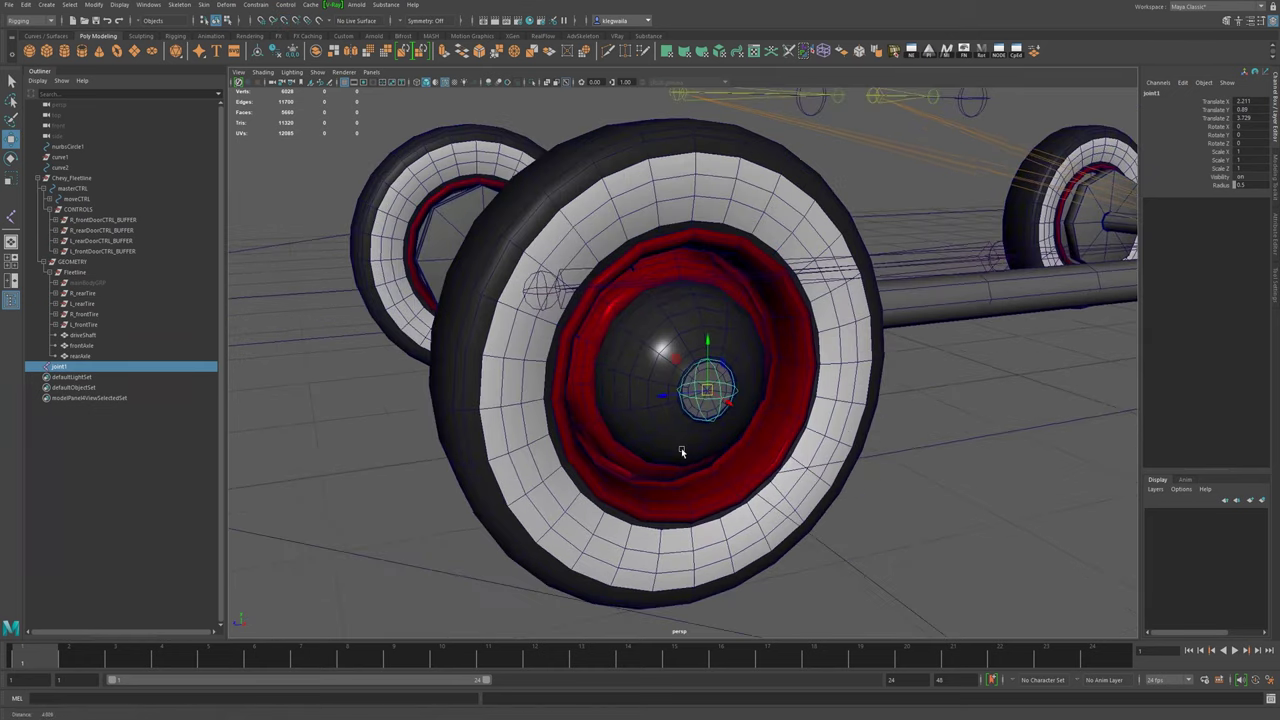
right_click_drag(674, 437, 835, 511, "alt")
left_click_drag(834, 512, 784, 472, "alt")
right_click_drag(784, 472, 703, 434, "alt")
left_click_drag(703, 434, 751, 420, "alt")
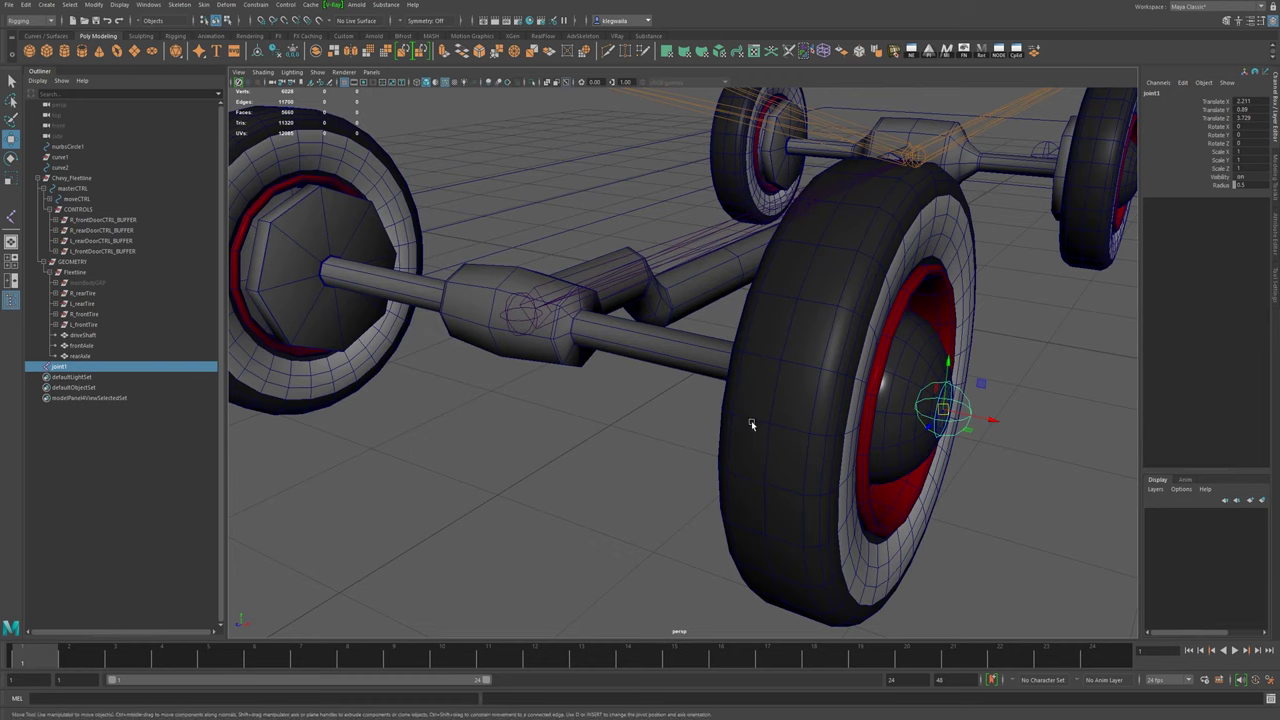
key("space")
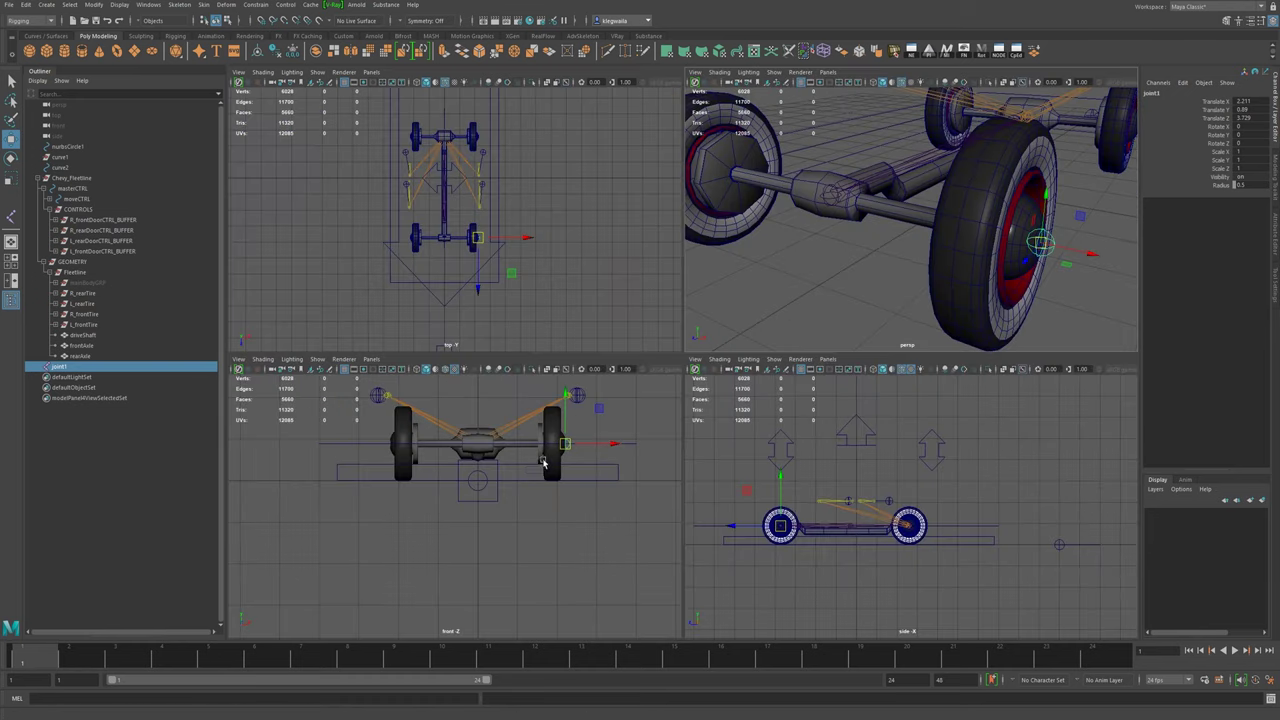
key("space")
scroll(752, 485, "up", 3)
key("4")
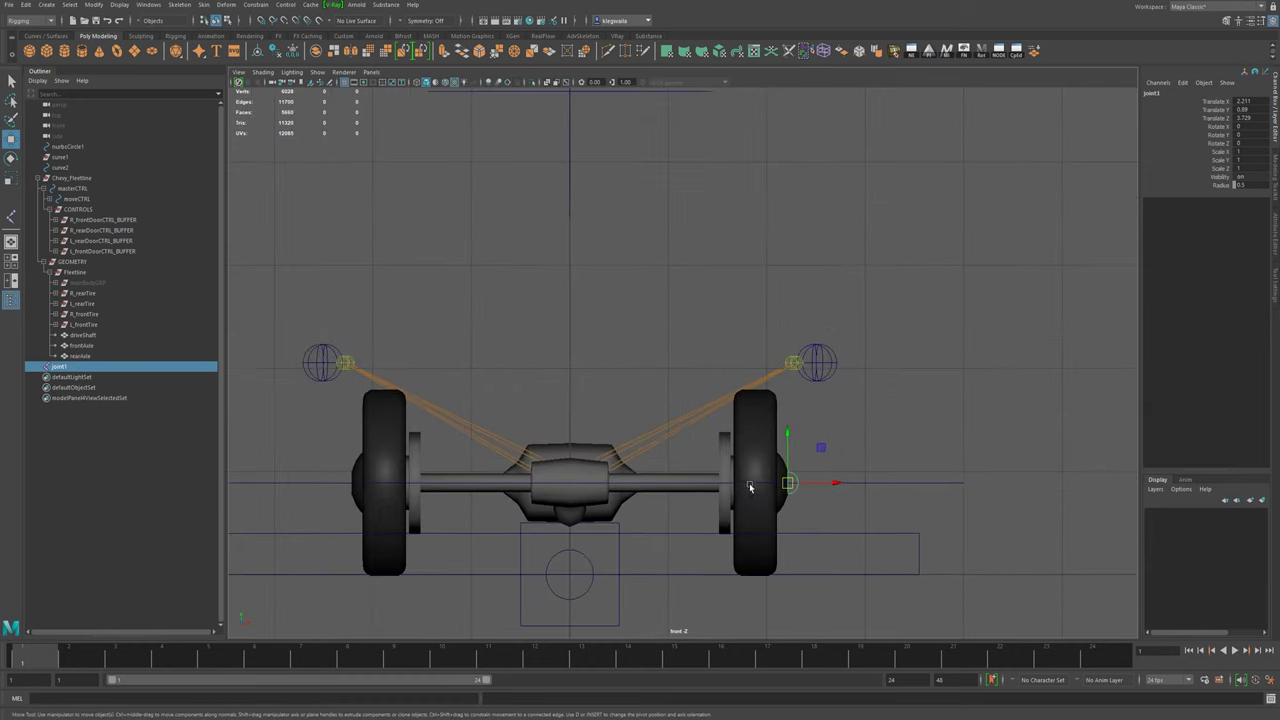
middle_click_drag(751, 489, 726, 402, "alt")
right_click_drag(726, 402, 994, 466, "alt")
middle_click_drag(948, 464, 940, 460, "alt")
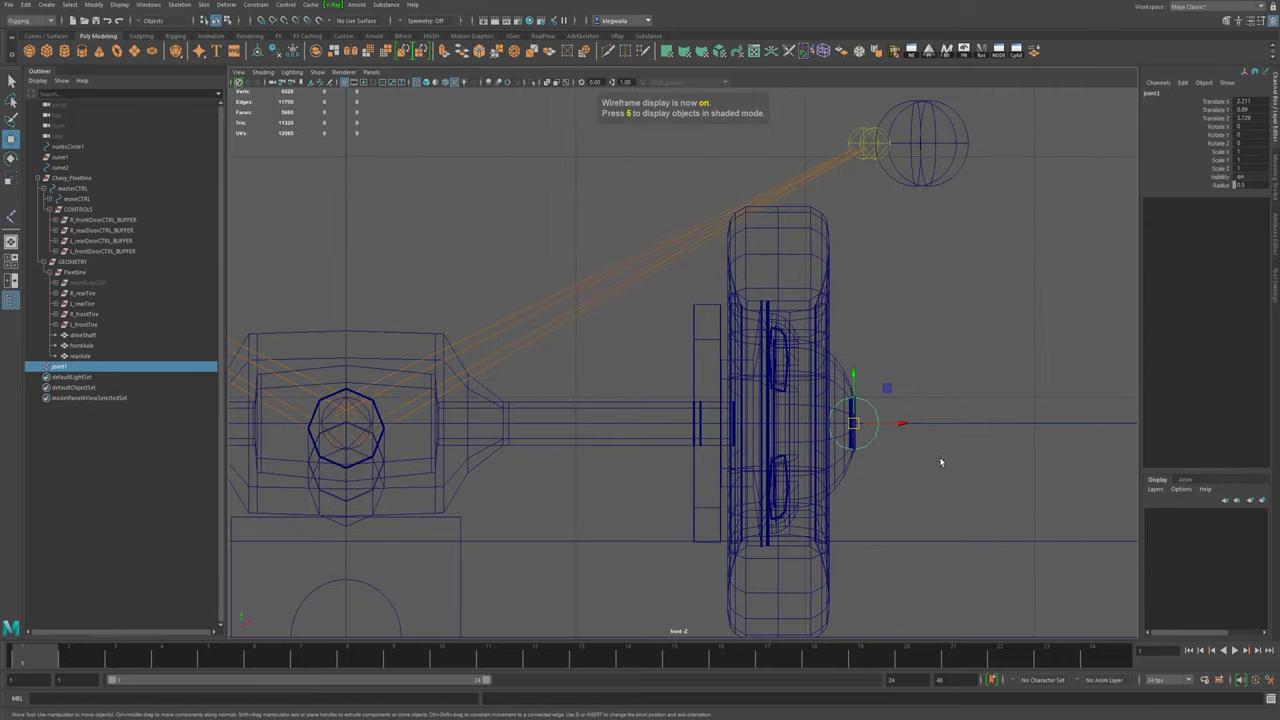
right_click_drag(940, 460, 689, 381, "alt")
scroll(689, 381, "up", 6)
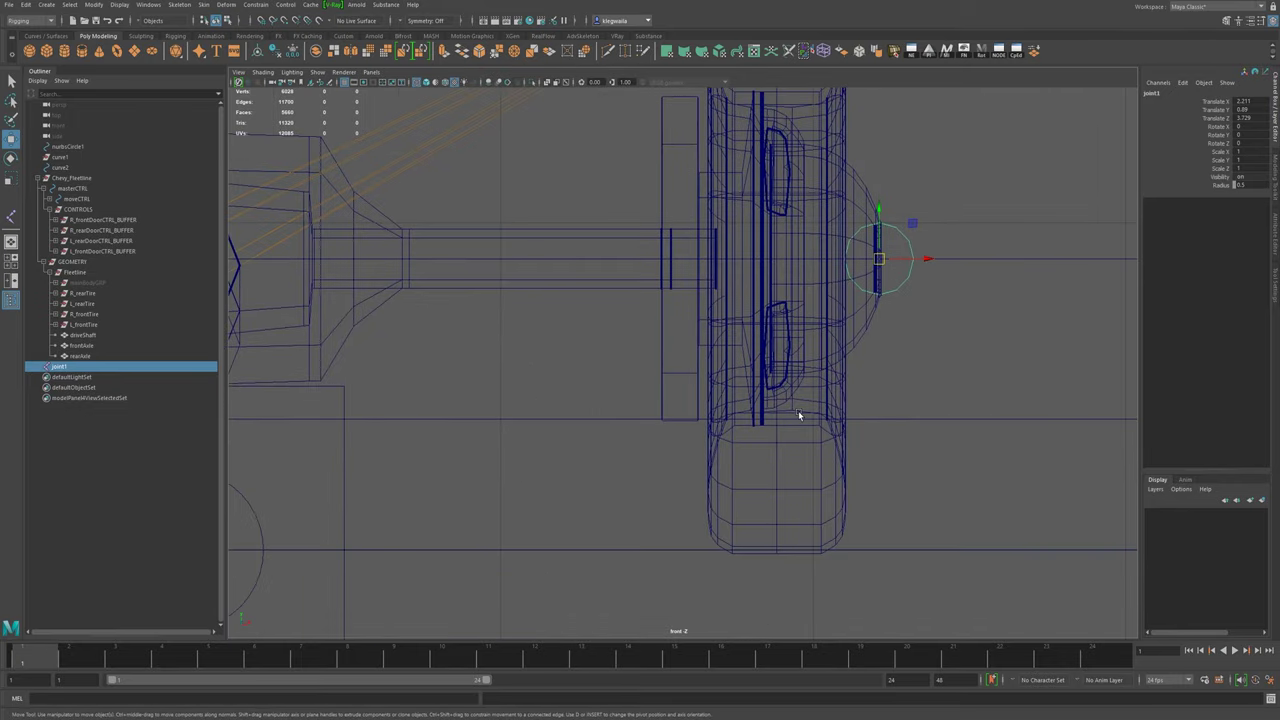
- Snap the joint inward along X to the tire's centre line, at Translate X 1.884
key("v")
left_click_drag(920, 263, 777, 489)
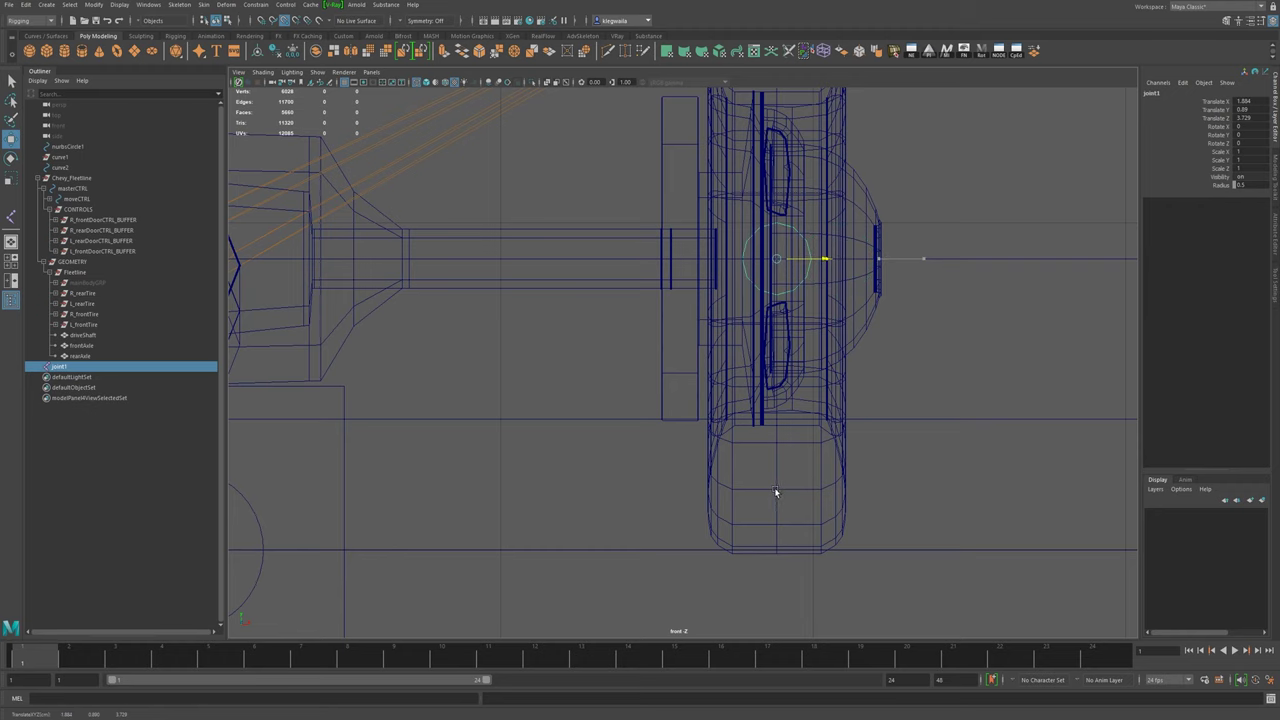
left_click_drag(775, 490, 776, 490)
- Duplicate the joint and move the copy inward along X to the wheel's inner side, at about Translate X 1.683
middle_click_drag(845, 378, 880, 475, "alt")
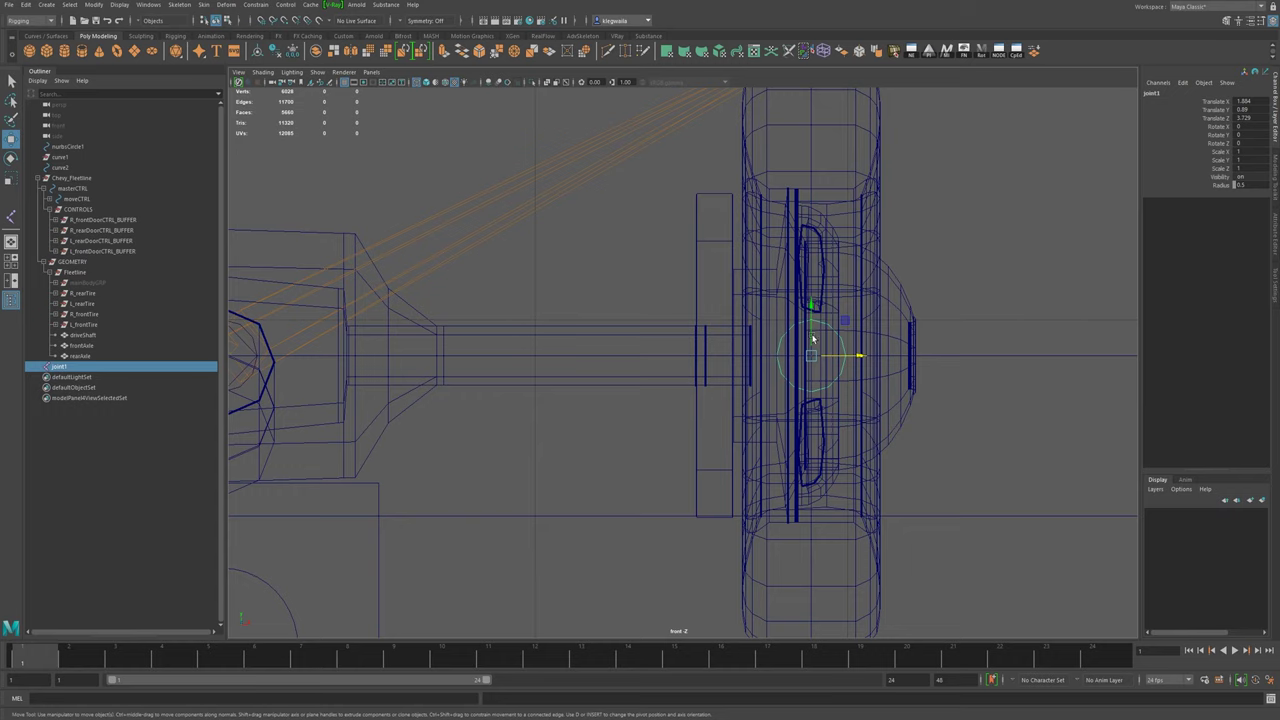
middle_click_drag(797, 343, 791, 323, "alt")
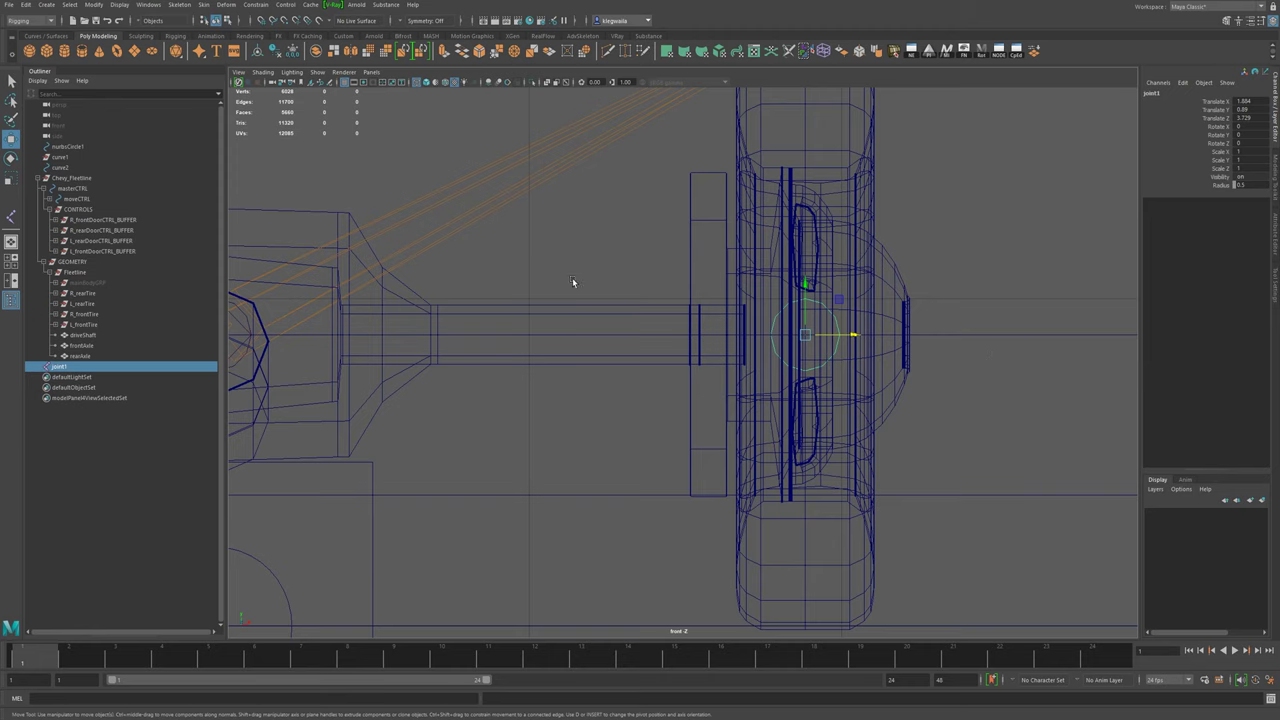
middle_click_drag(822, 283, 826, 337, "alt")
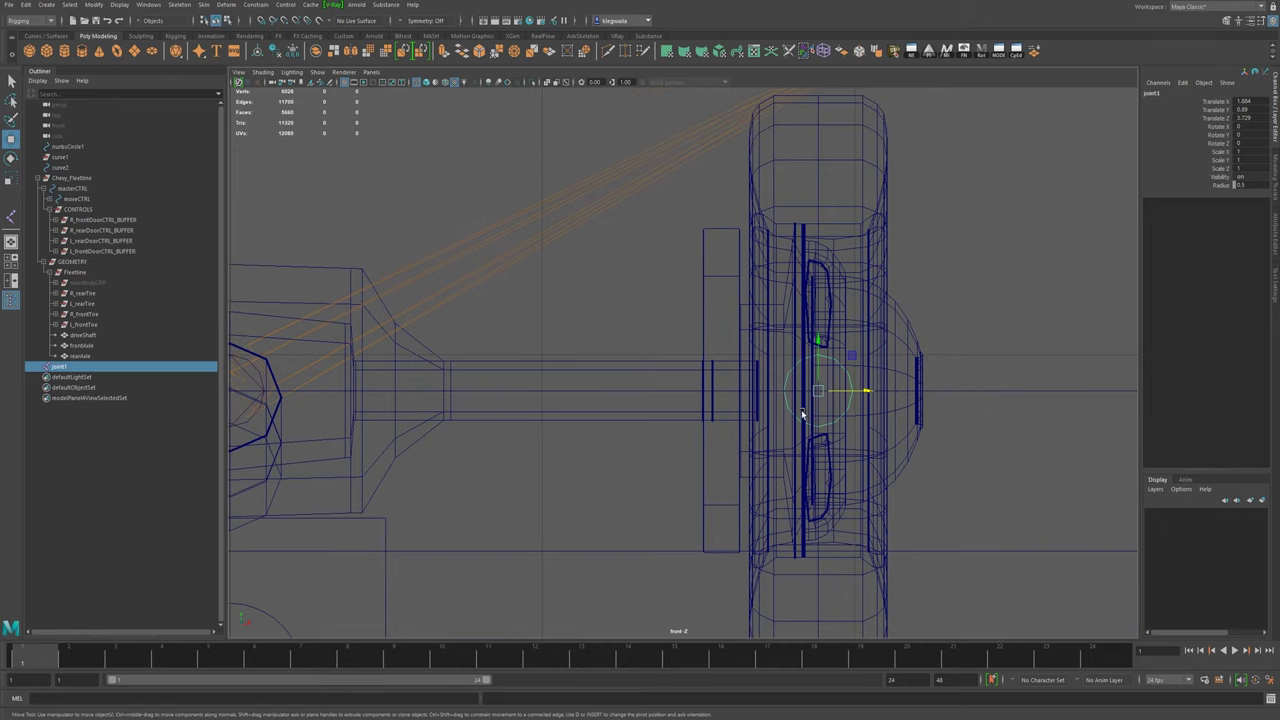
middle_click_drag(775, 502, 762, 517, "alt")
right_click_drag(846, 366, 824, 455, "alt")
scroll(839, 470, "up", 2)
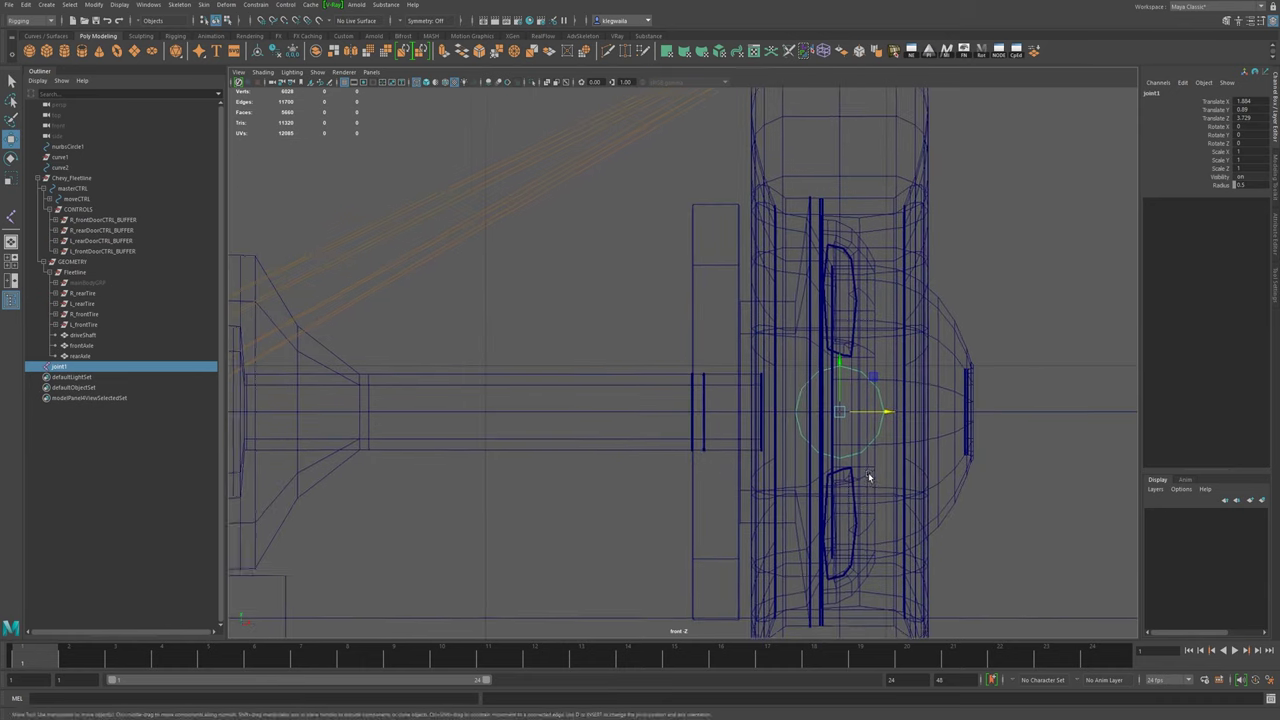
key("ctrl+d")
left_click_drag(865, 433, 785, 429)
- Select both wheel joints and set their radius to 0.3
middle_click_drag(785, 429, 852, 399, "alt")
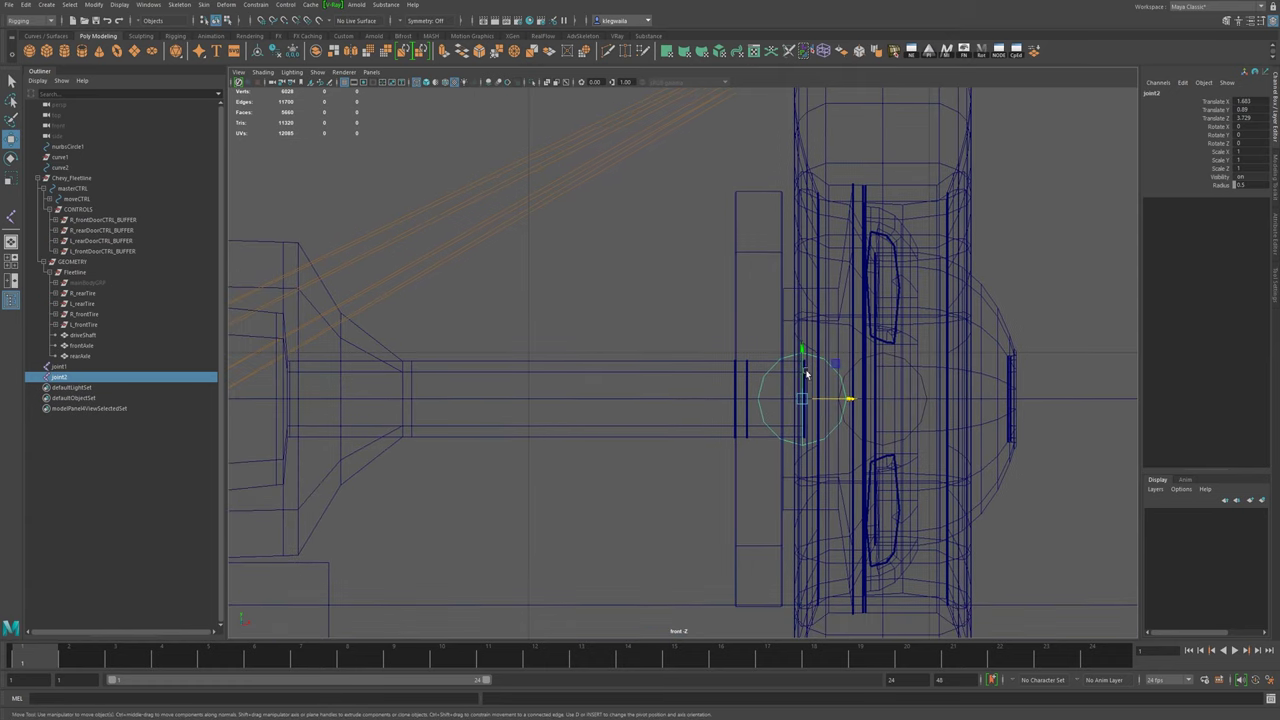
left_click(926, 384)
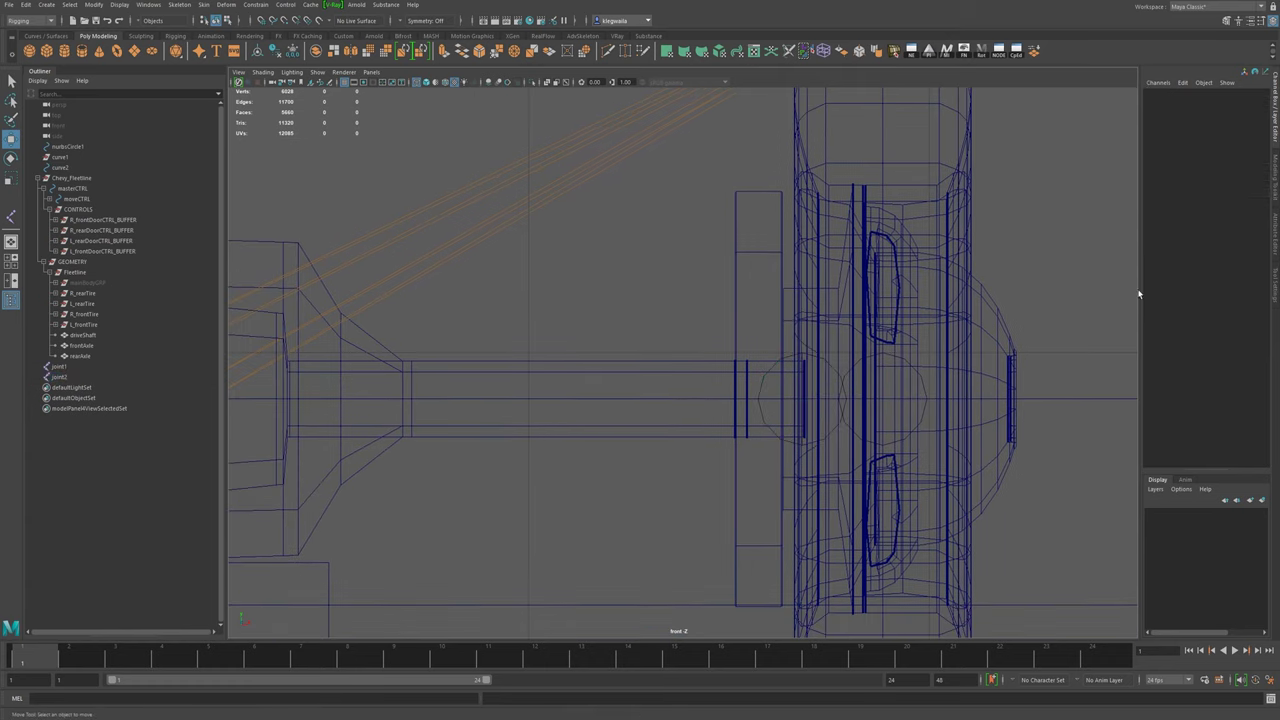
left_click(921, 379)
left_click(832, 368, "shift")
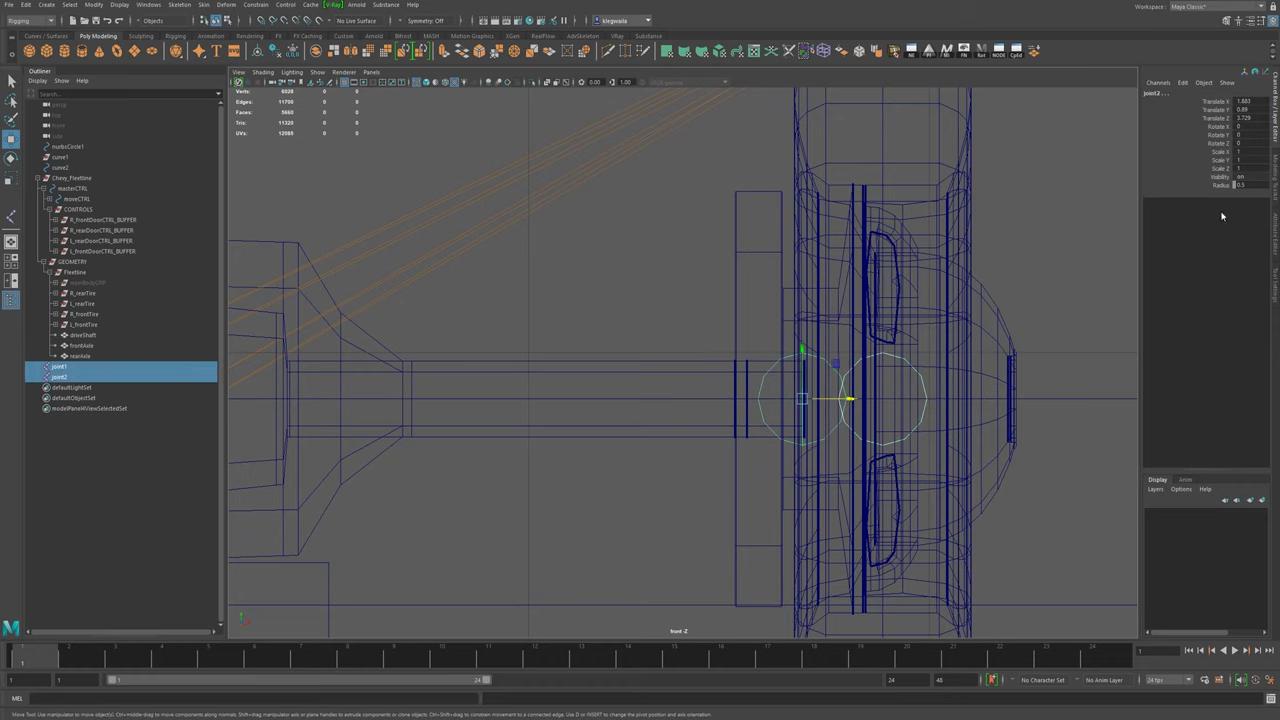
left_click(1260, 184)
type("0.6")
key("Return")
- Duplicate the inner joint and move the copy along X onto the axle just inside the wheel, at about Translate X 1.46
scroll(790, 425, "down", 5)
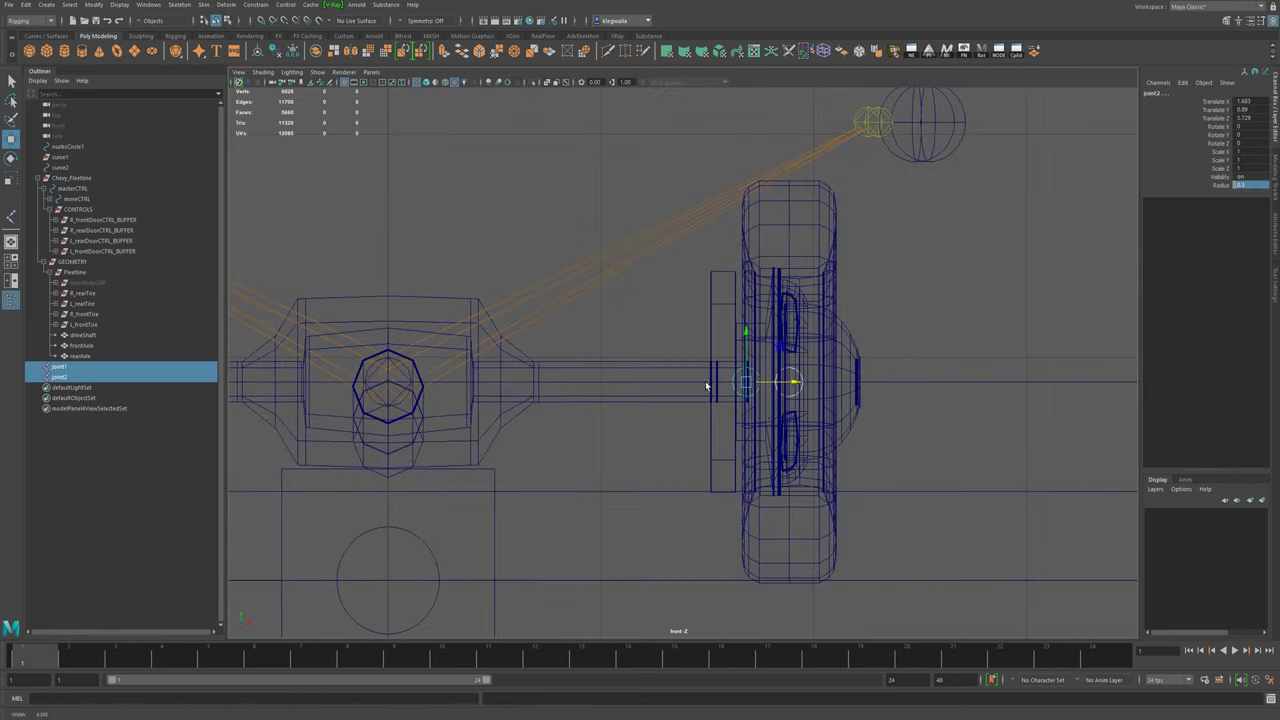
scroll(706, 386, "up", 1)
left_click(737, 394)
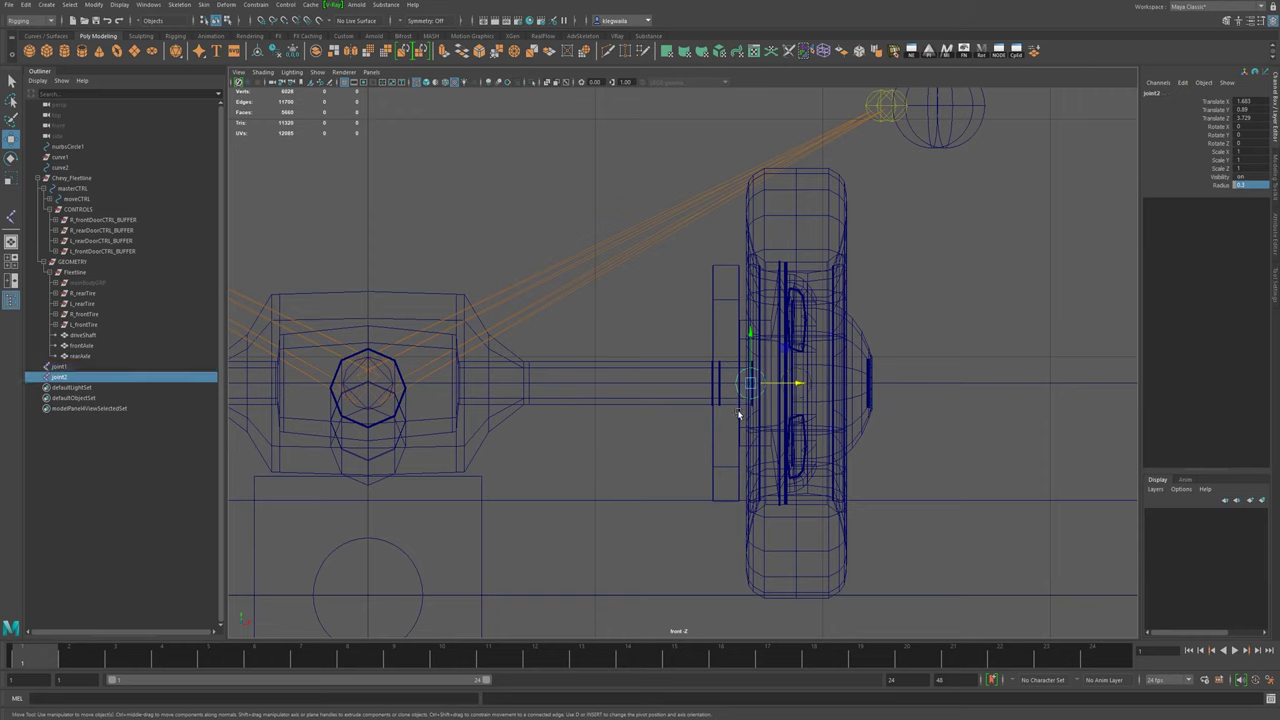
key("ctrl+d")
left_click_drag(802, 386, 752, 381)
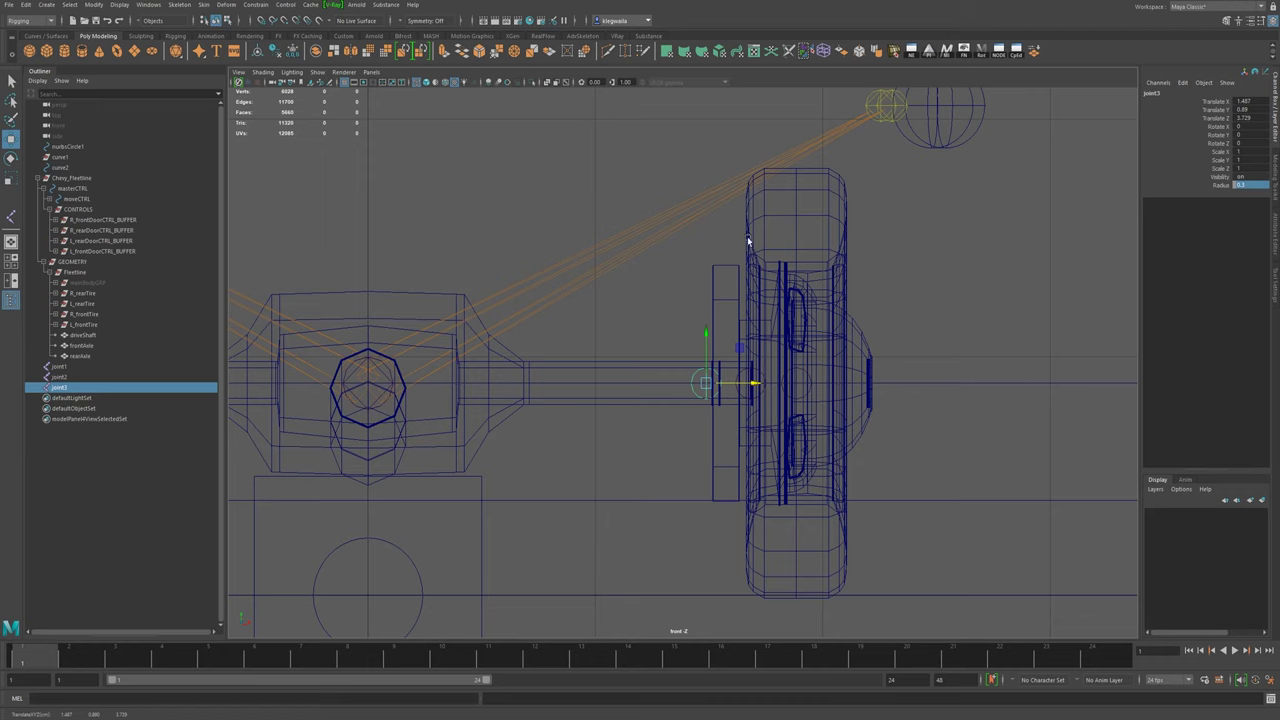
scroll(743, 377, "up", 1)
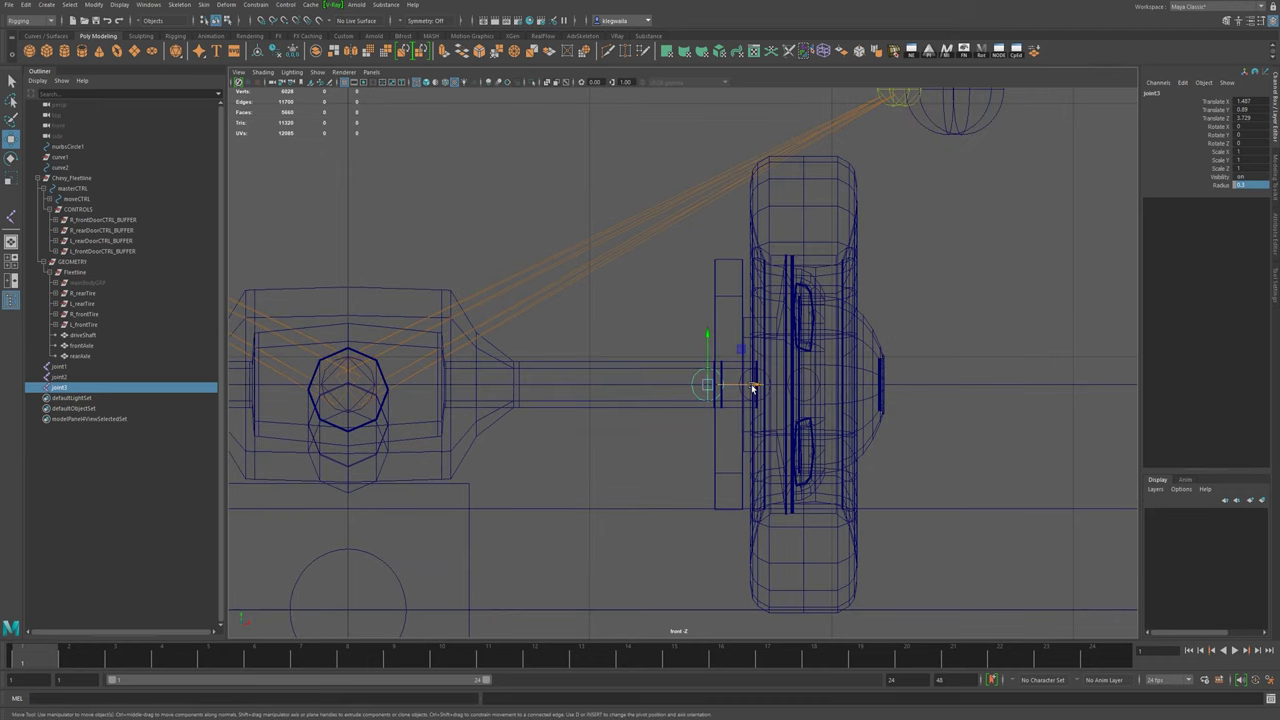
mouse_move(752, 388)
left_mouse_down()
mouse_move(734, 387)
mouse_move(746, 386)
left_mouse_up()
- Rename the innermost joint on the axle as L_frontTurnJNT
scroll(752, 400, "up", 3)
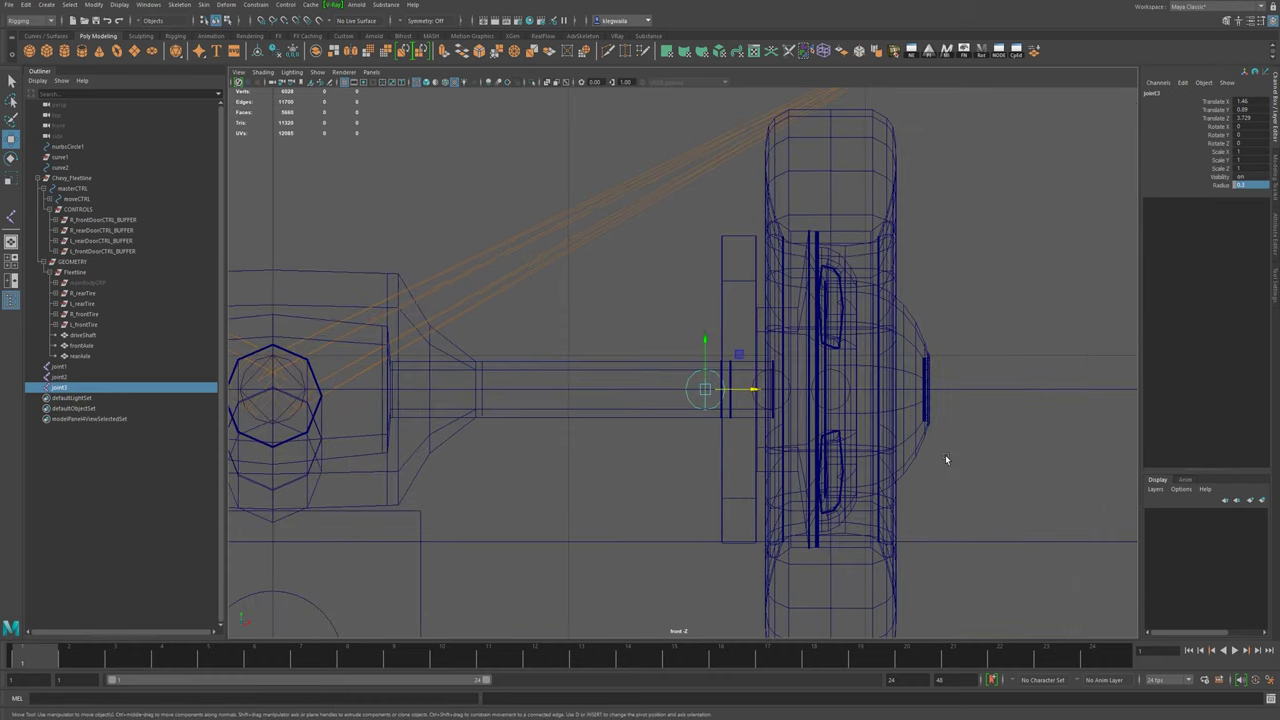
scroll(741, 321, "up", 4)
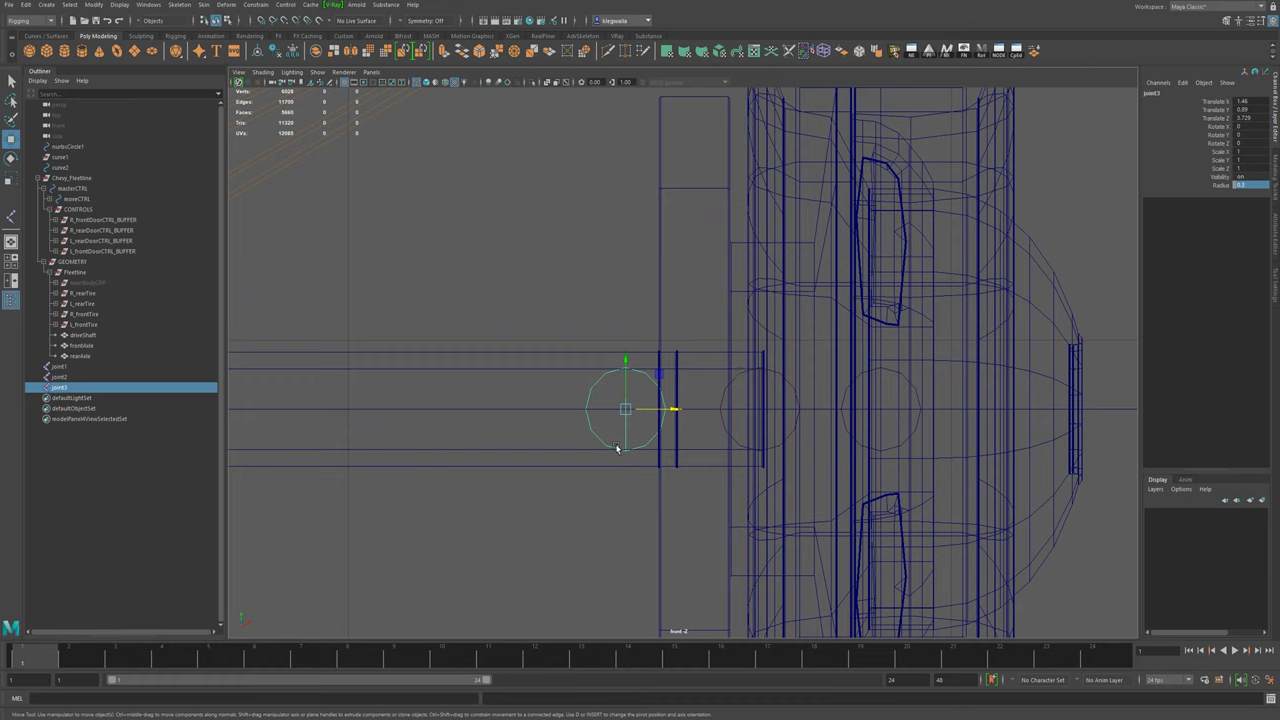
left_click(1152, 93)
type("L_frontTurnJNT")
key("Return")
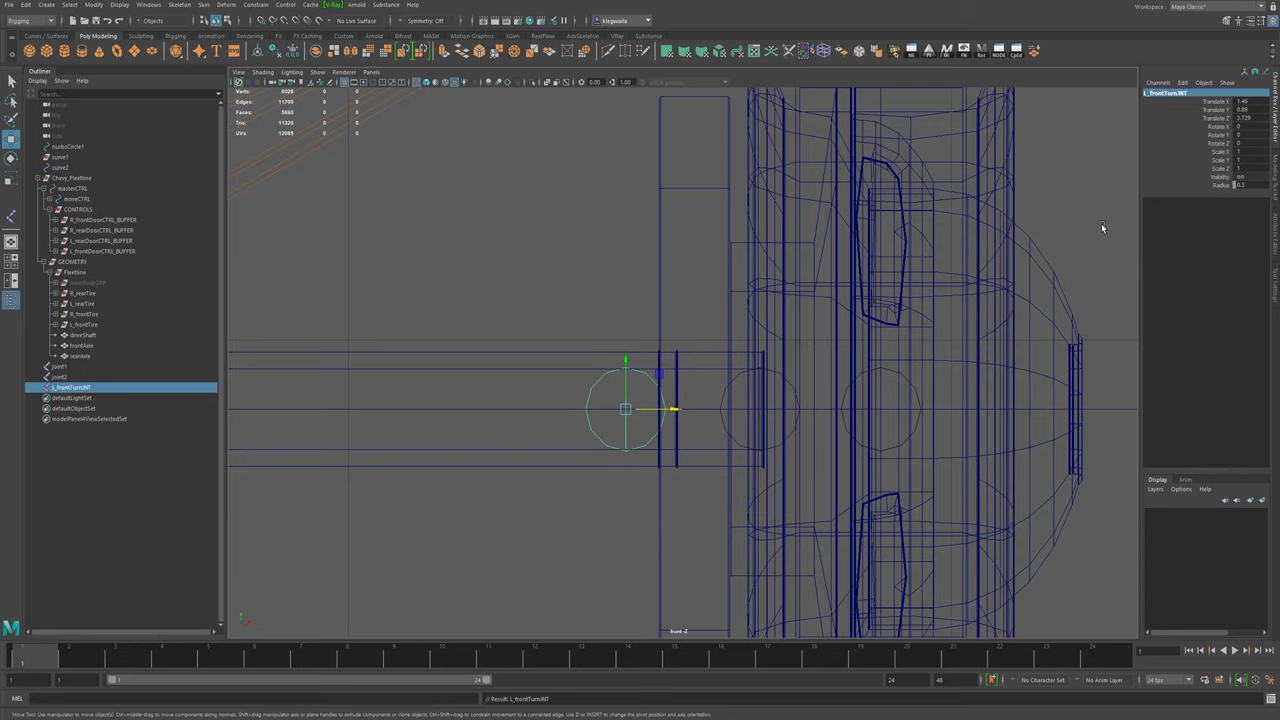
- Rename the middle joint as L_frontManualSpinJNT and the outer joint at the tire's centre as L_frontAutoSpinJNT
left_click(722, 425)
double_click(1158, 93)
type("L")
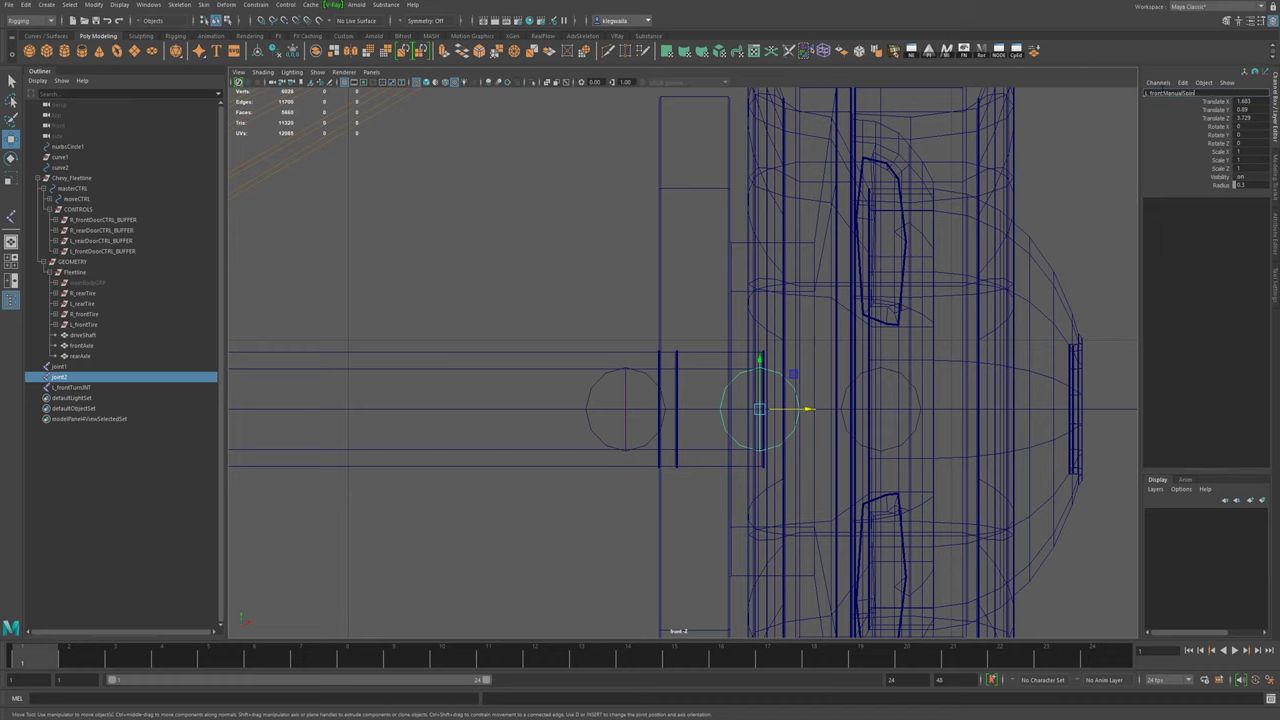
type("JNT")
key("Return")
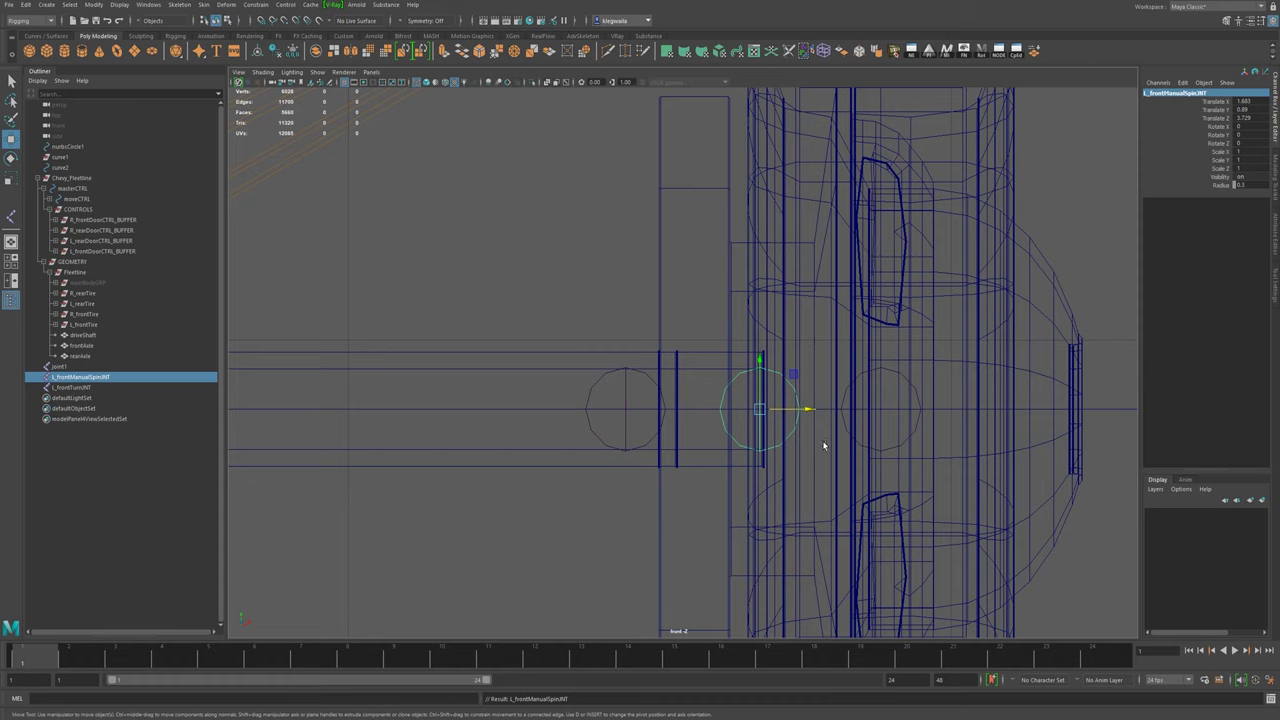
left_click(843, 425)
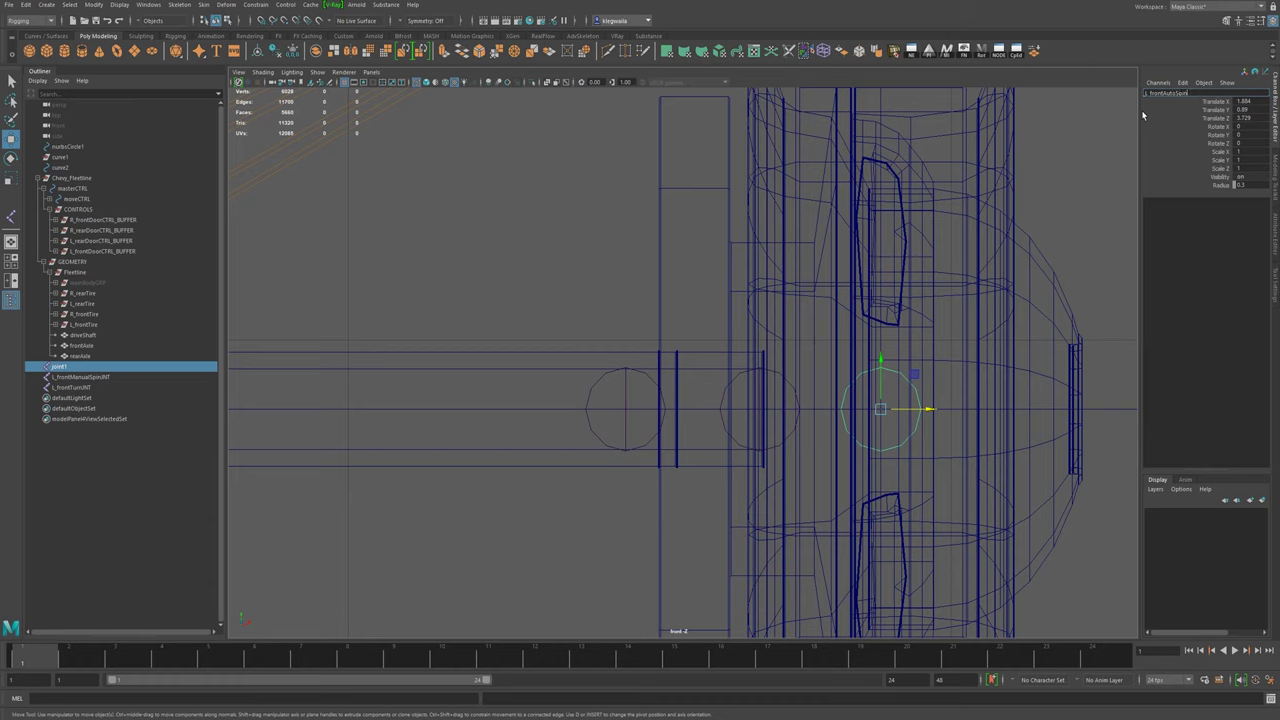
key("Return")
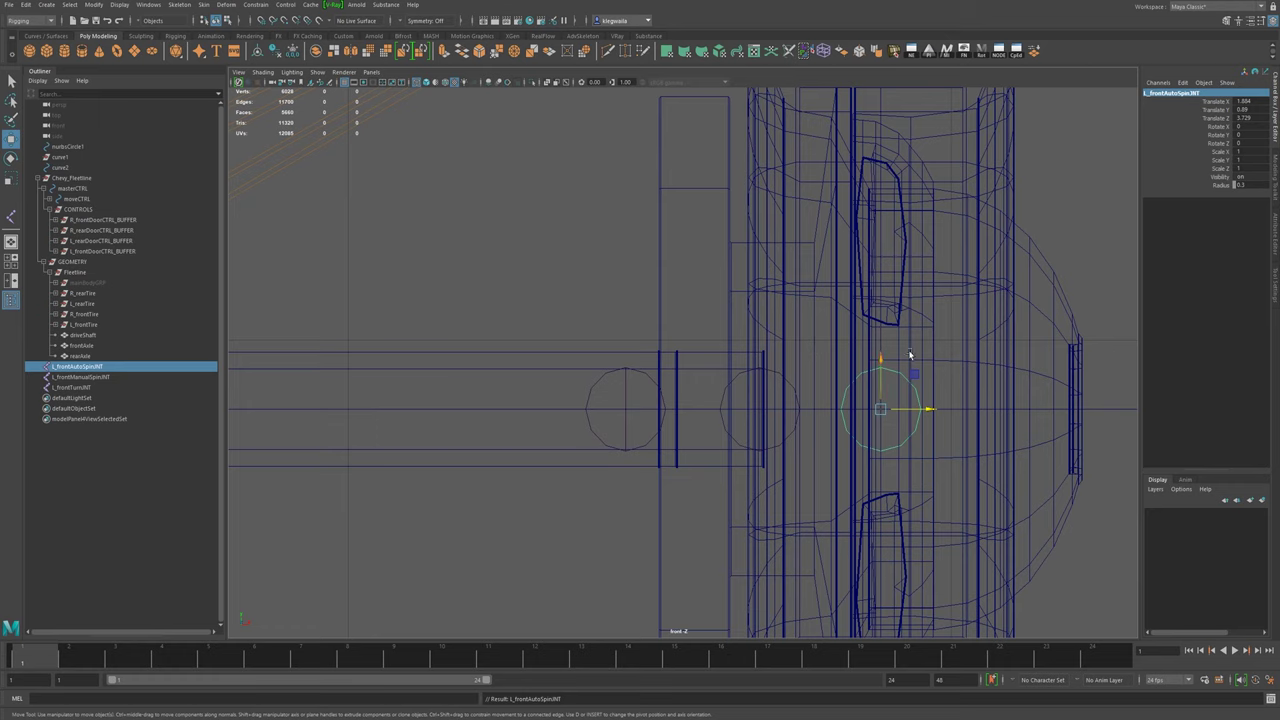
- Parent the outer joint L_frontAutoSpinJNT under the middle joint L_frontManualSpinJNT
left_click(720, 425)
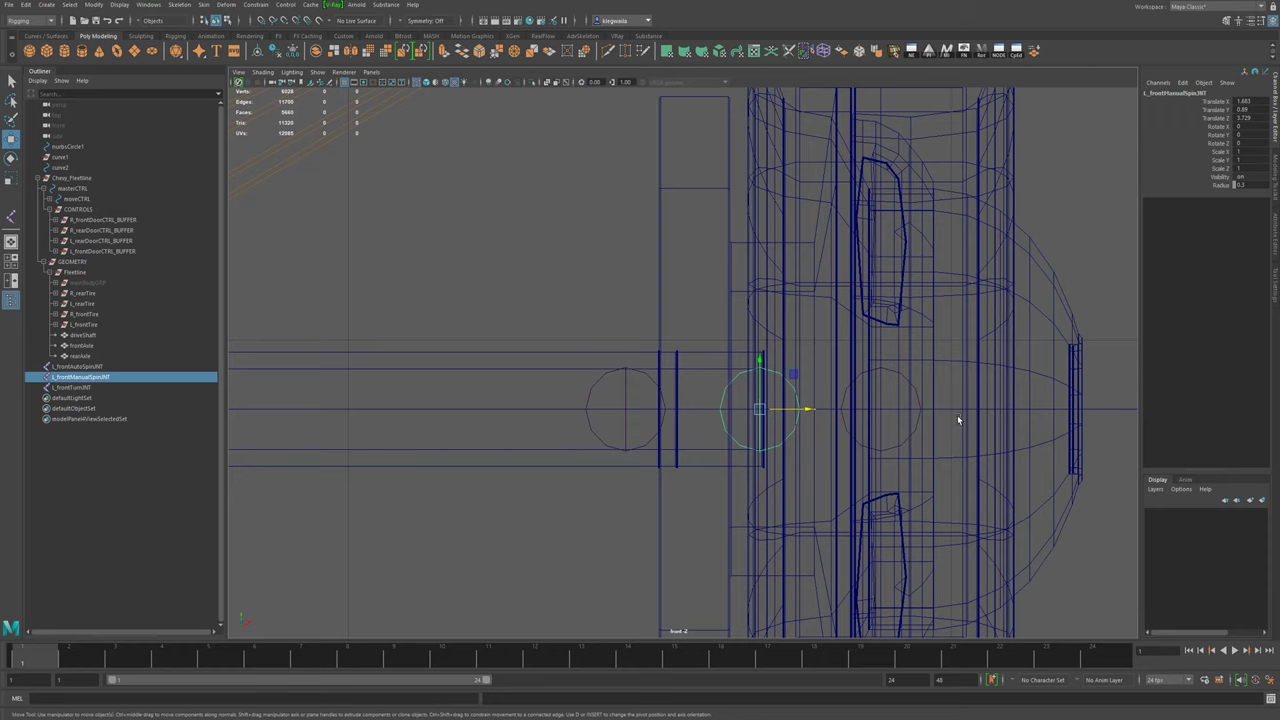
left_click(843, 421)
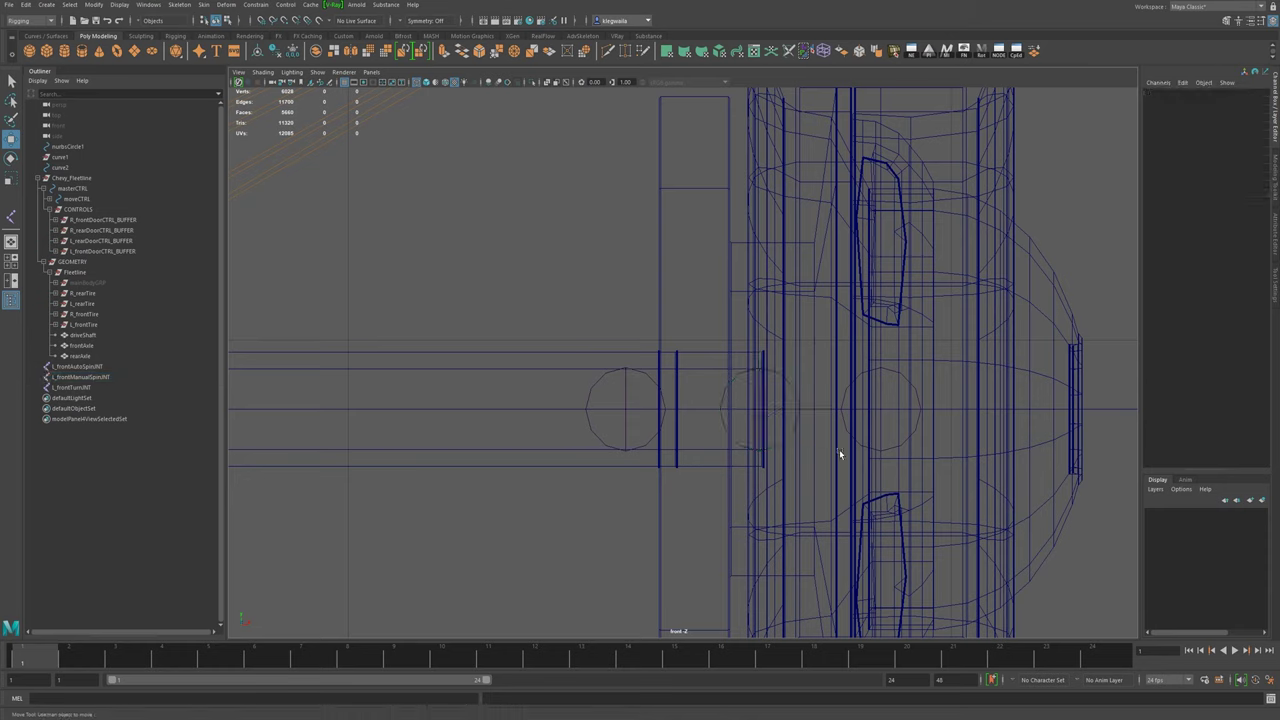
left_click(843, 424)
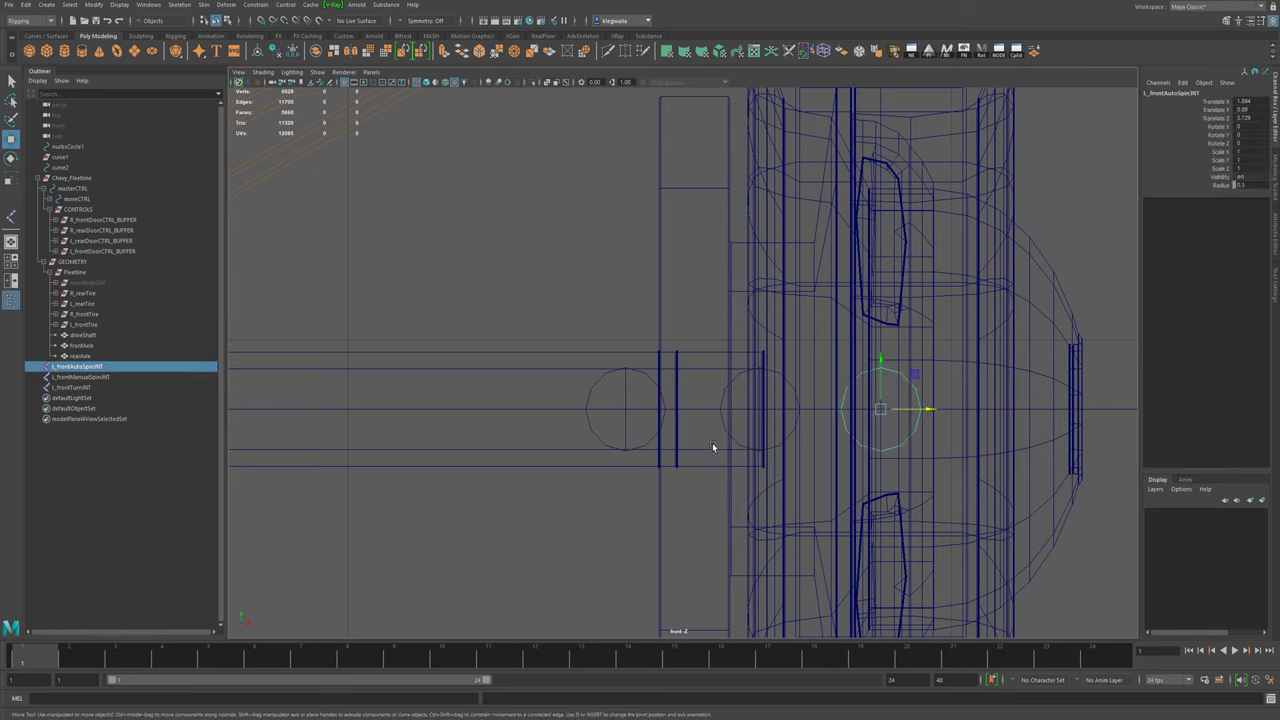
left_click(723, 418, "shift")
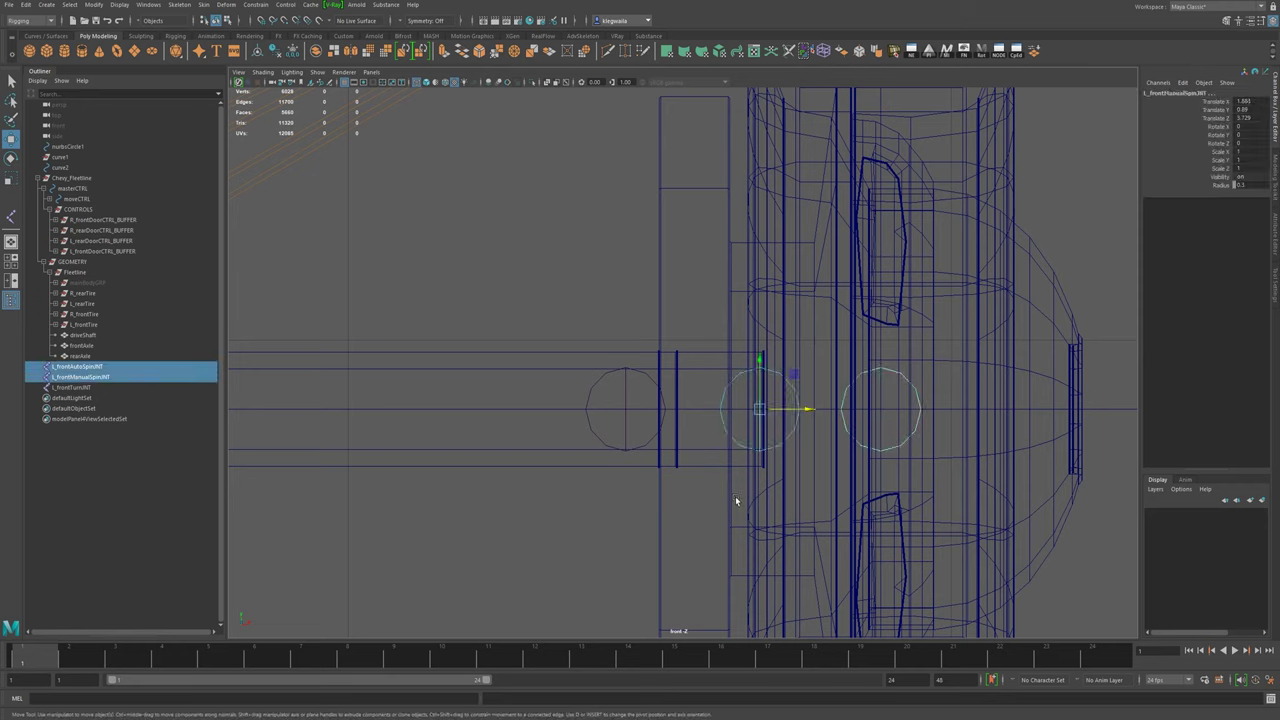
key("p")
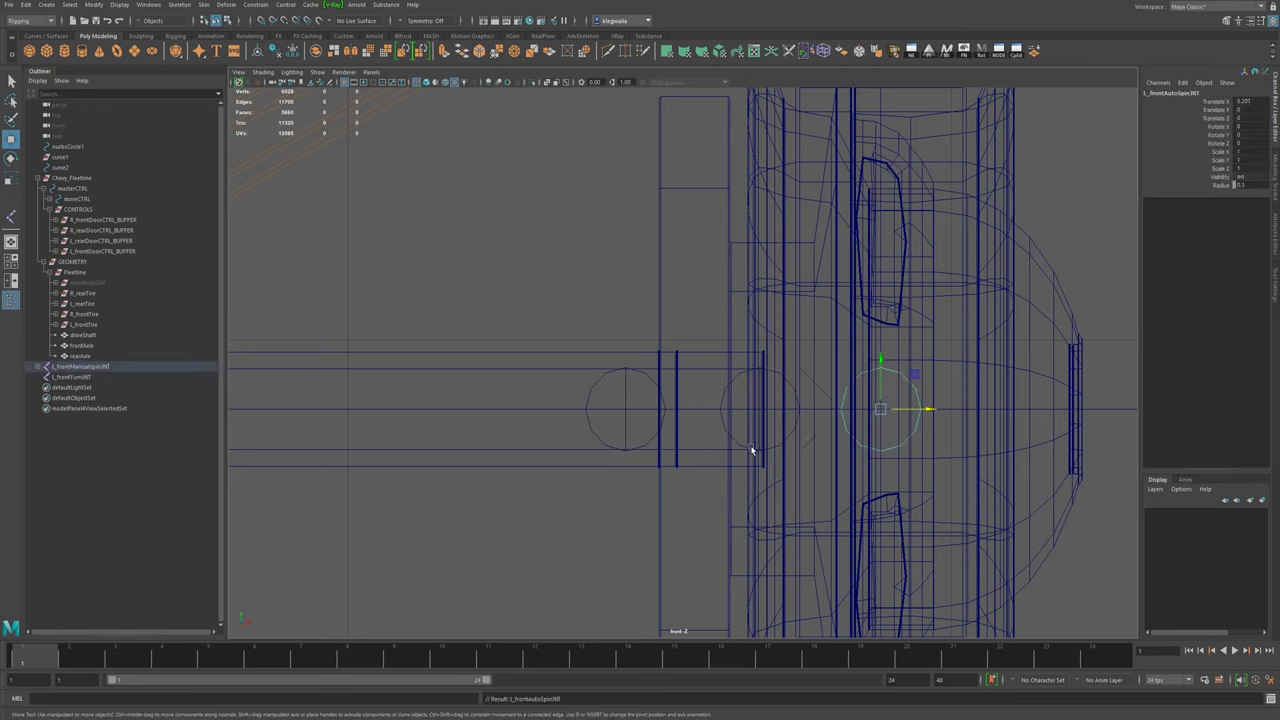
- Parent L_frontManualSpinJNT, together with its child joint, under the innermost joint L_frontTurnJNT
left_click(724, 424)
right_click_drag(833, 441, 873, 505, "alt")
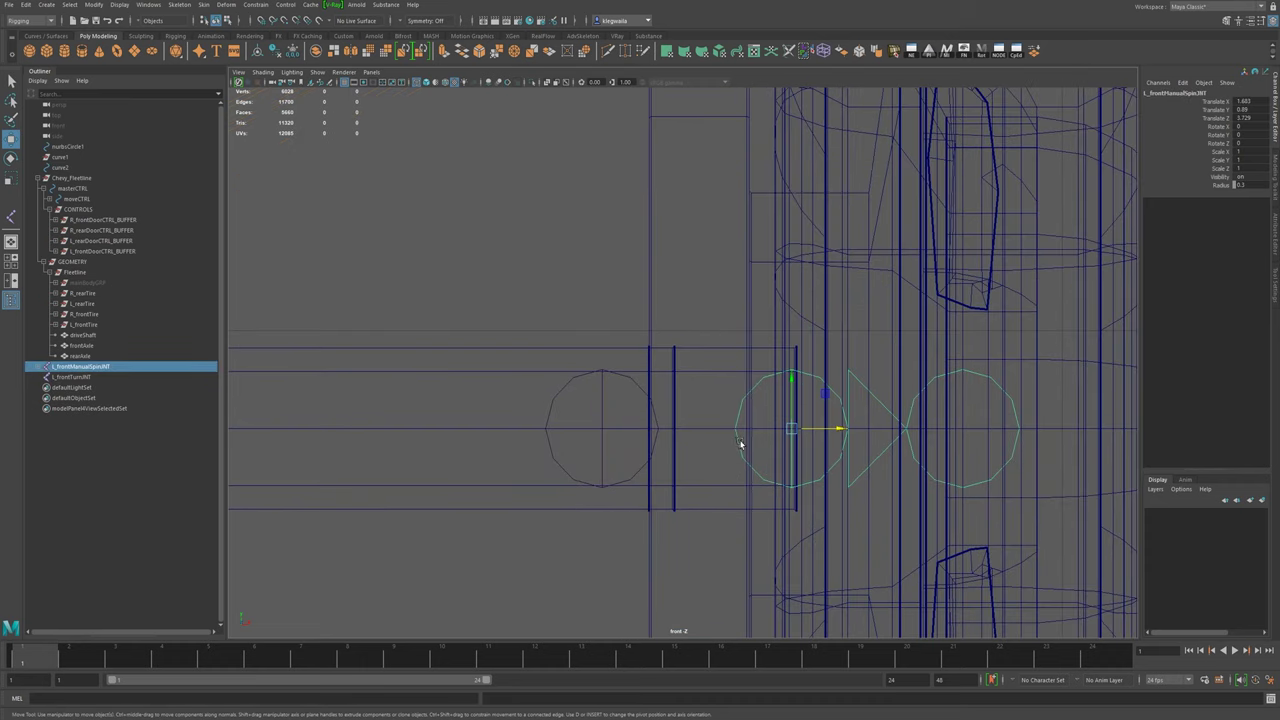
left_click(605, 487, "shift")
key("p")
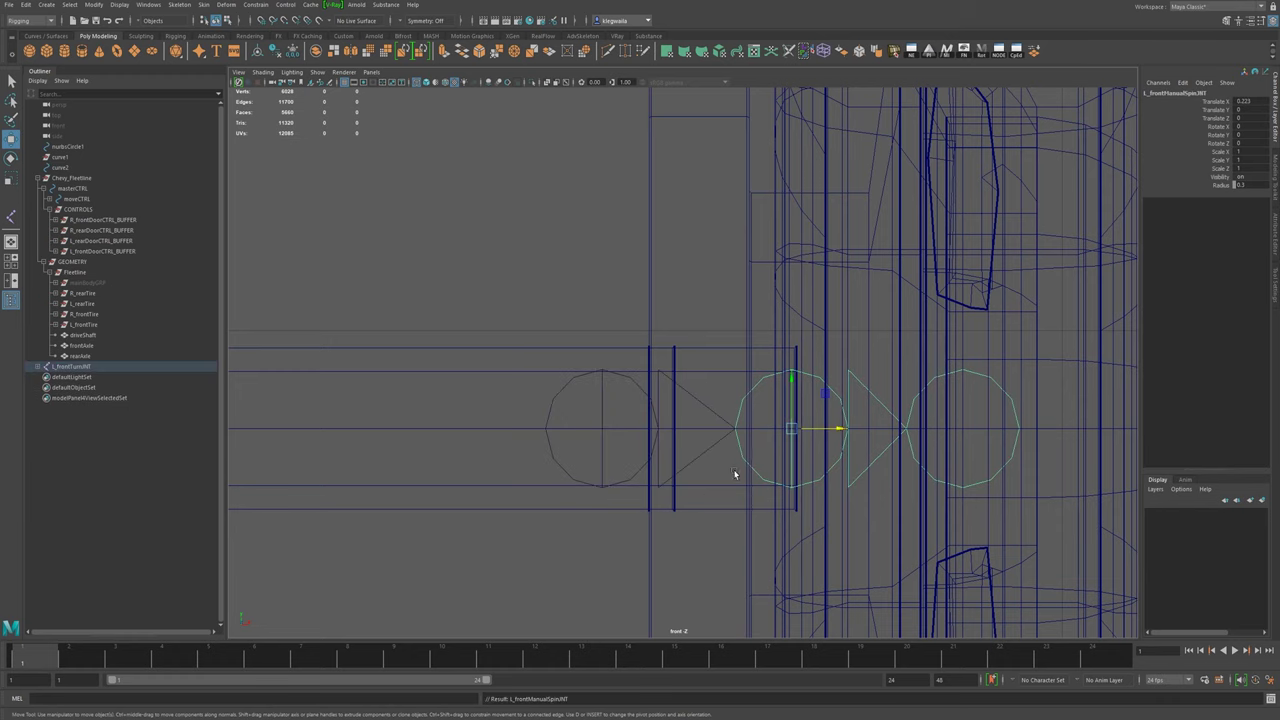
middle_click_drag(966, 449, 826, 429, "alt")
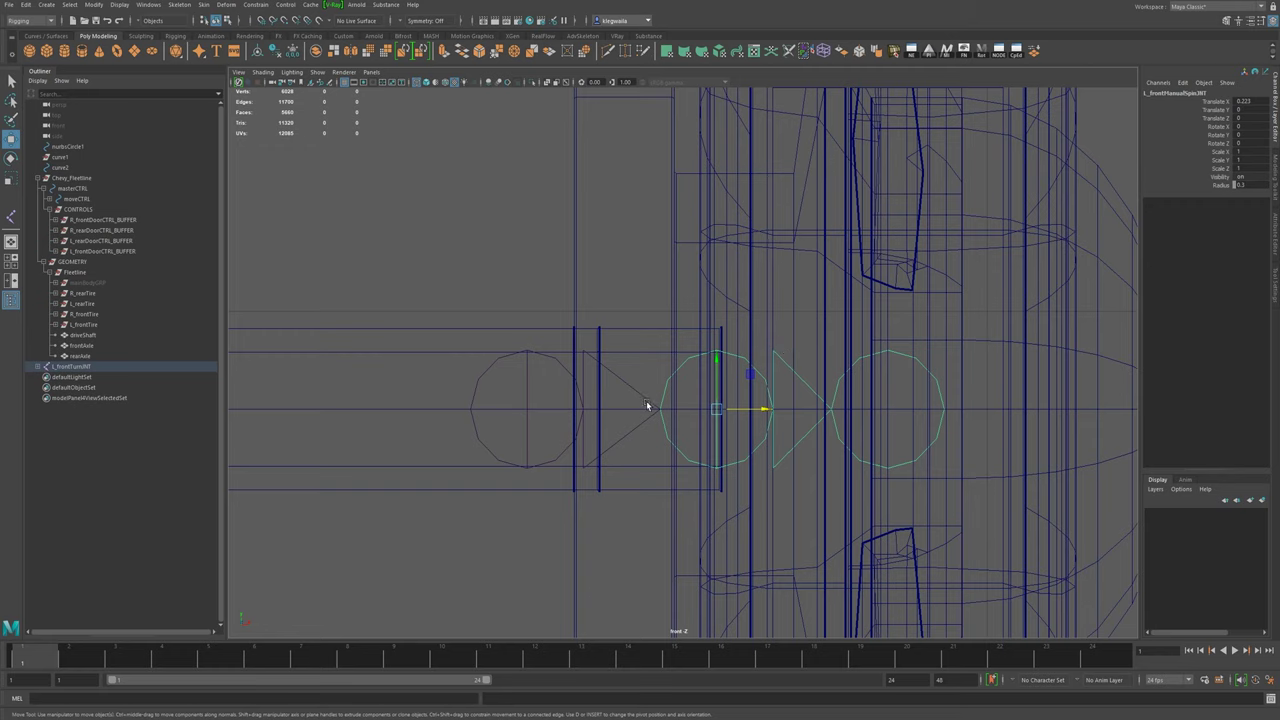
- Set the rotate order of L_frontTurnJNT to zxy
left_click(480, 390)
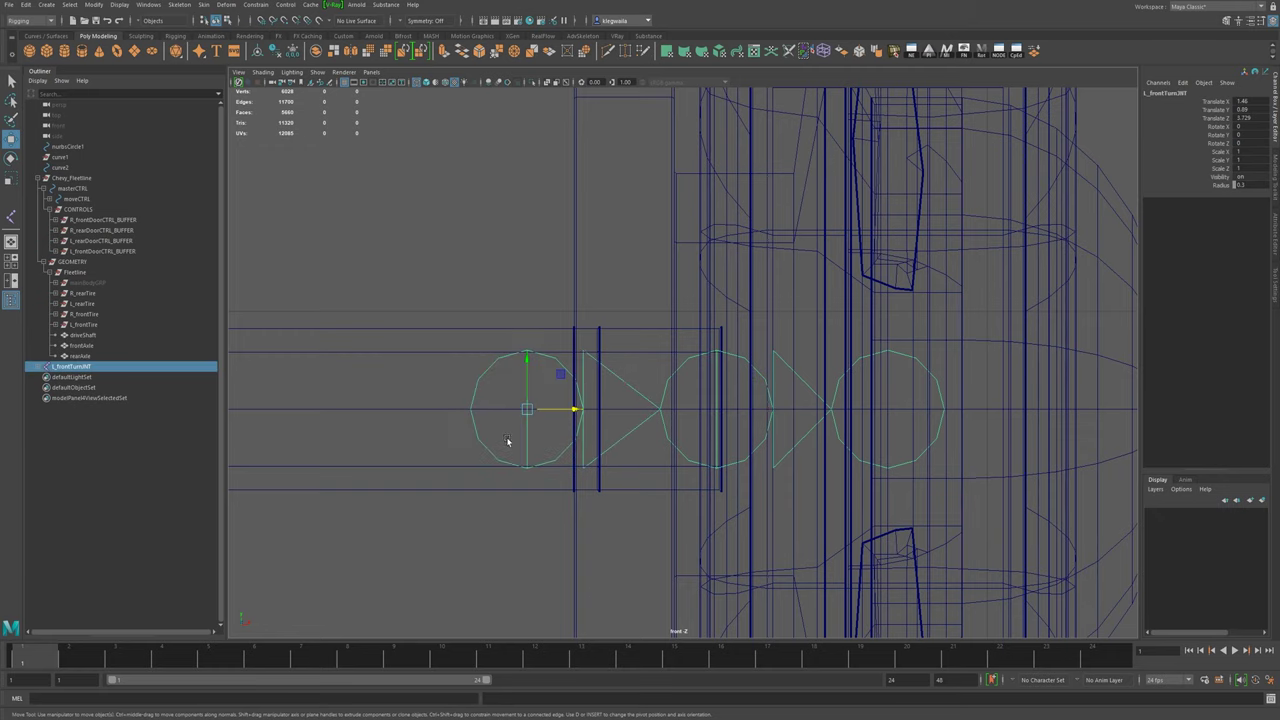
left_click(1273, 238)
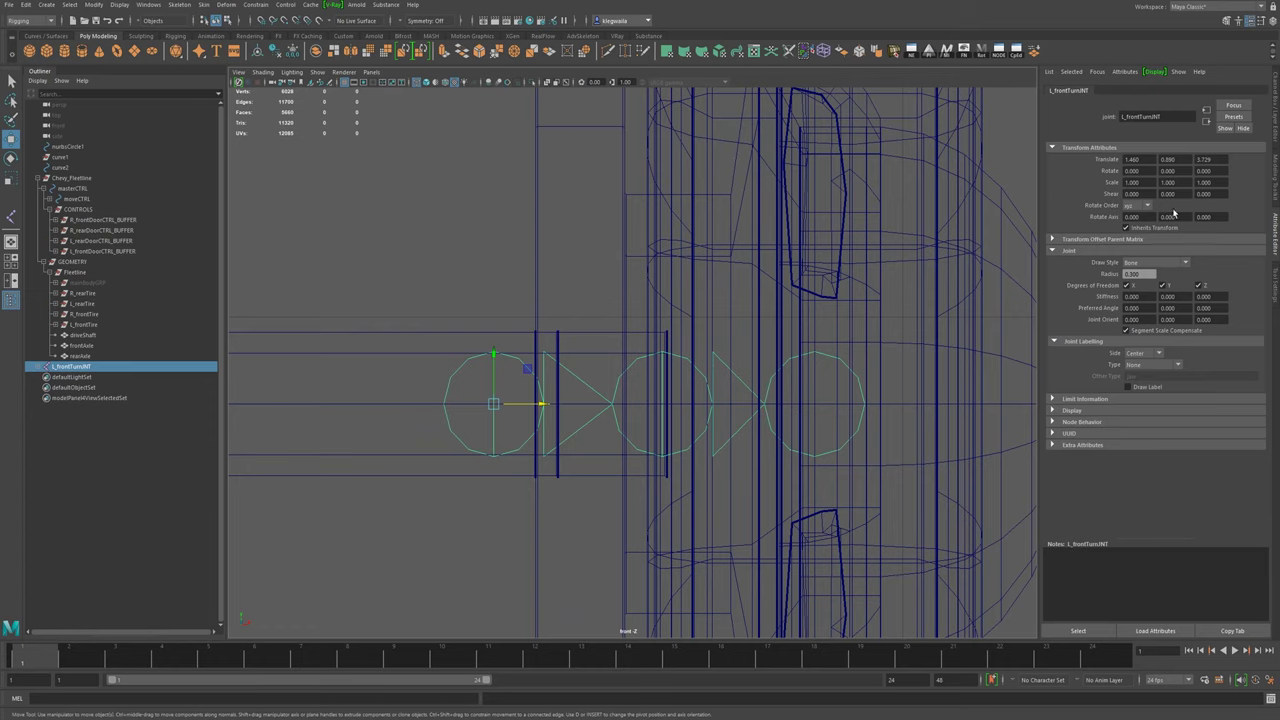
left_click(1141, 206)
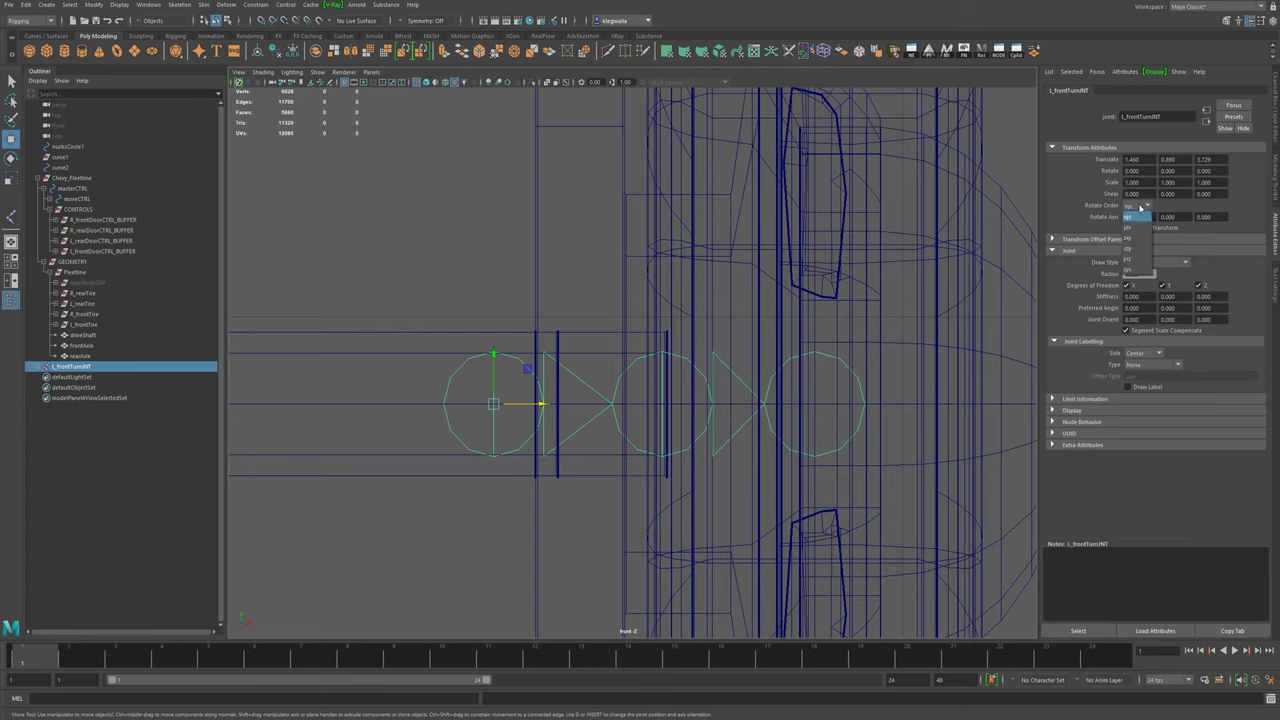
left_click(1131, 238)
left_click(540, 408)
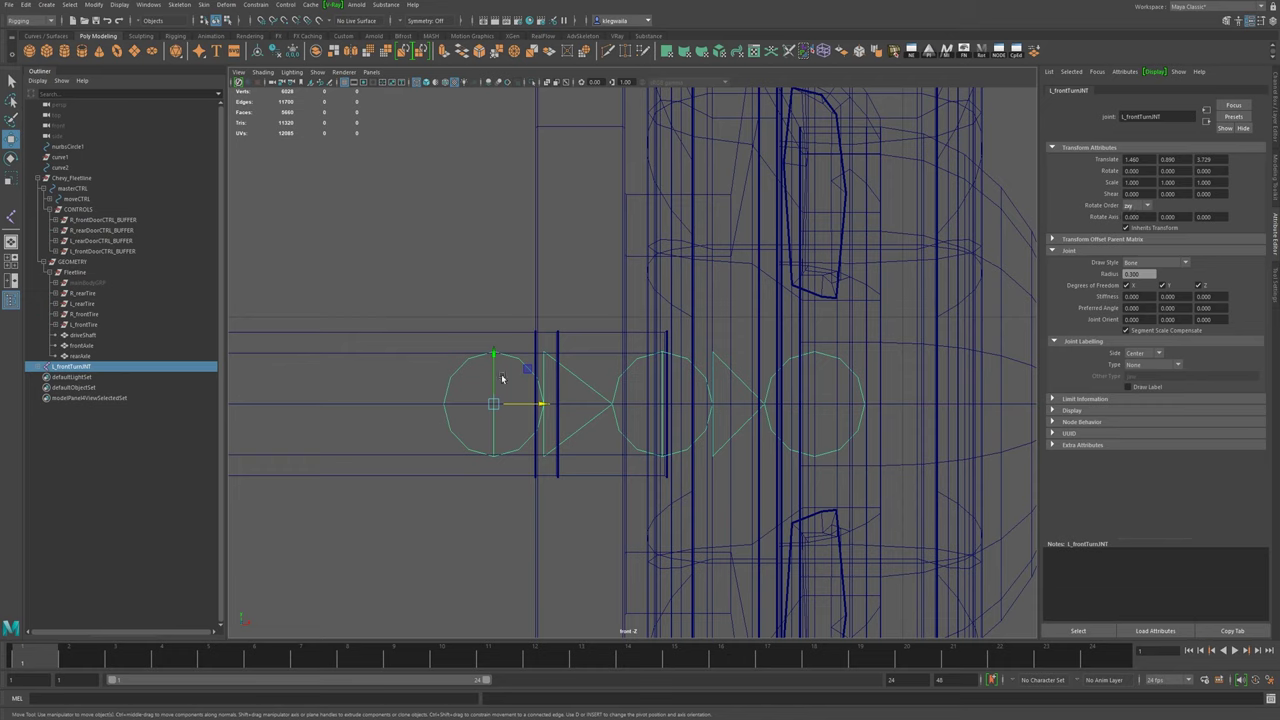
- Try rotating L_frontTurnJNT in the perspective view and undo the test rotations
key("space")
key("space")
left_click_drag(754, 249, 791, 264, "alt")
left_click_drag(810, 357, 757, 330, "alt")
key("e")
key("ctrl+z")
key("ctrl+z")
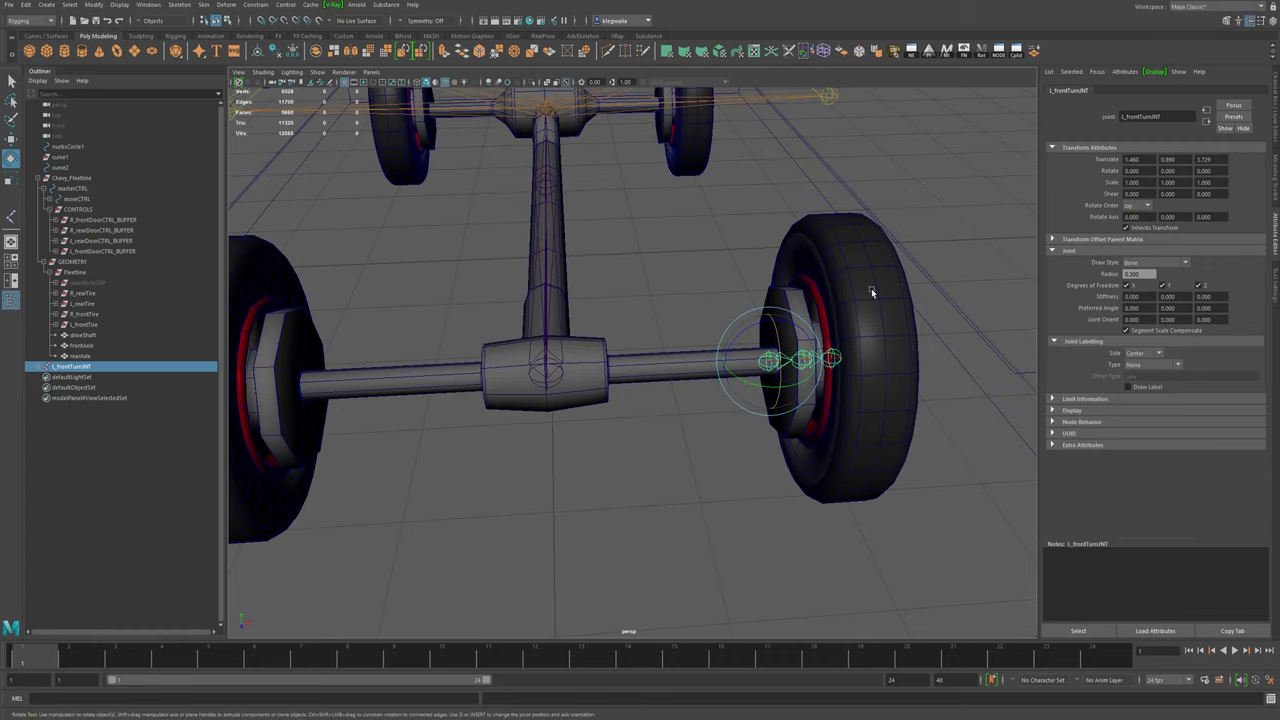
left_click_drag(811, 363, 712, 340, "alt")
key("ctrl+z")
key("ctrl+z")
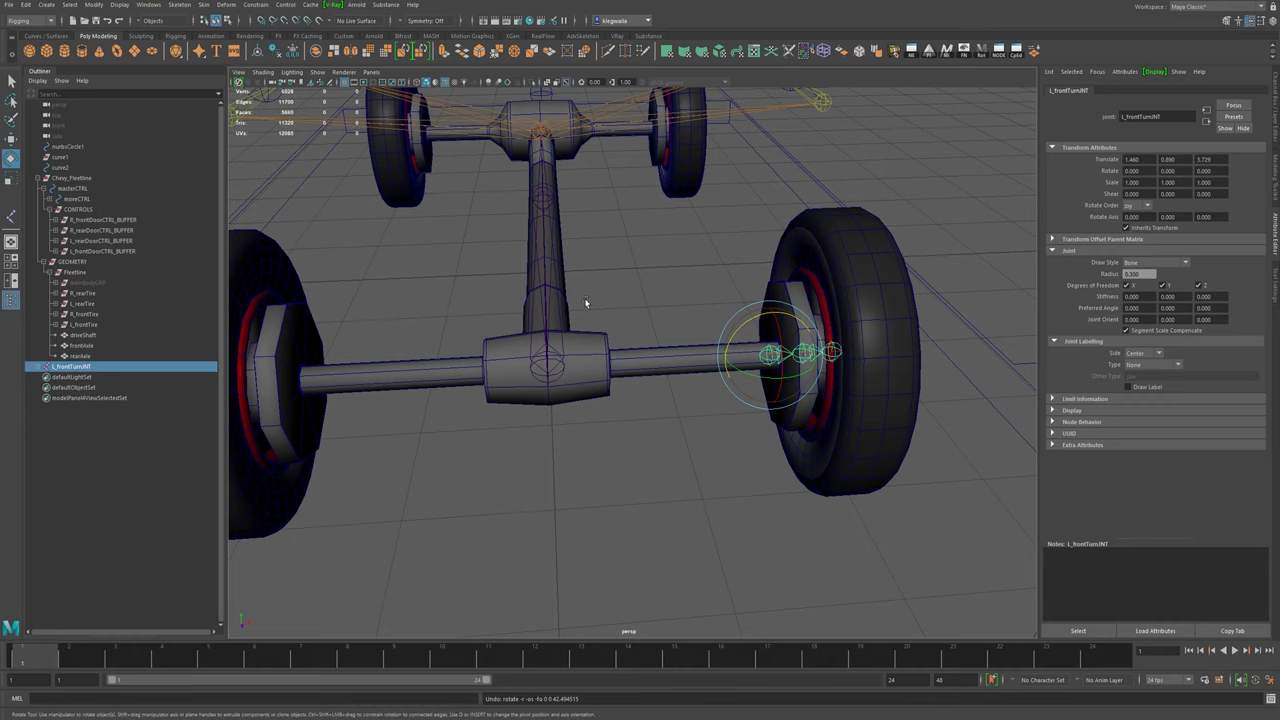
- Orient L_frontTurnJNT and its child joints to the world axes with Orient Joint
left_click_drag(587, 334, 614, 360, "alt")
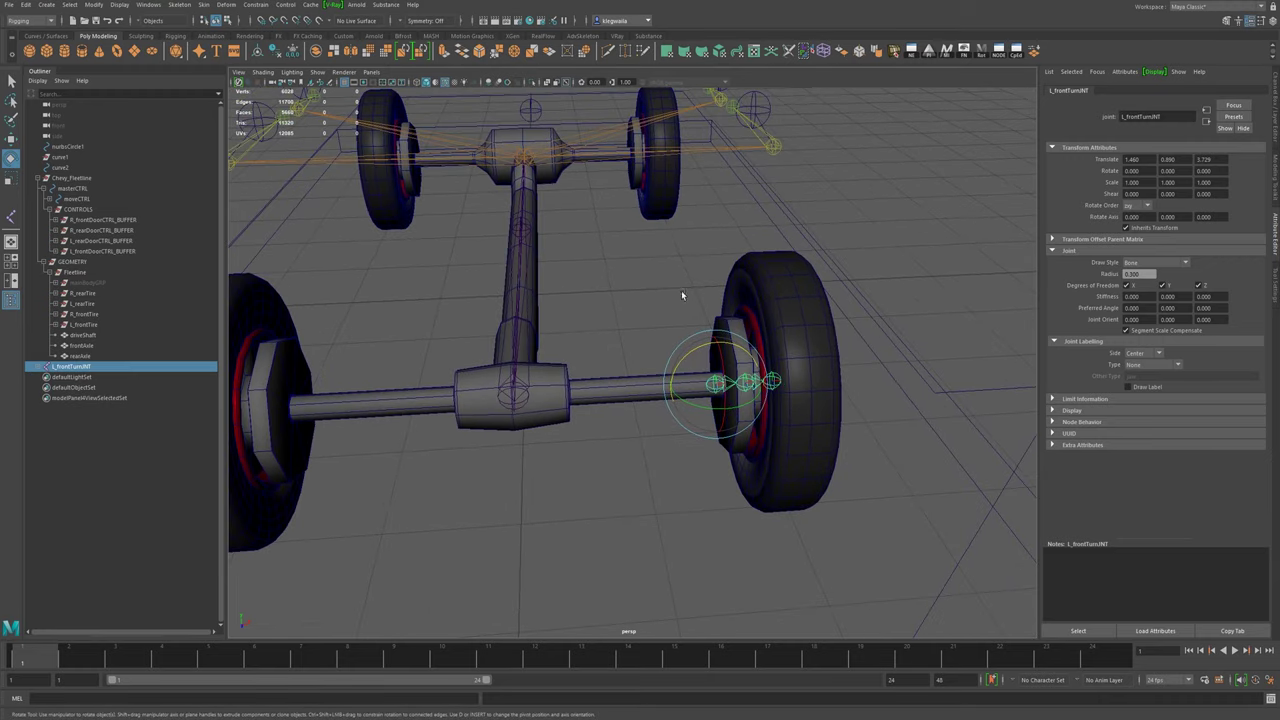
left_click(180, 5)
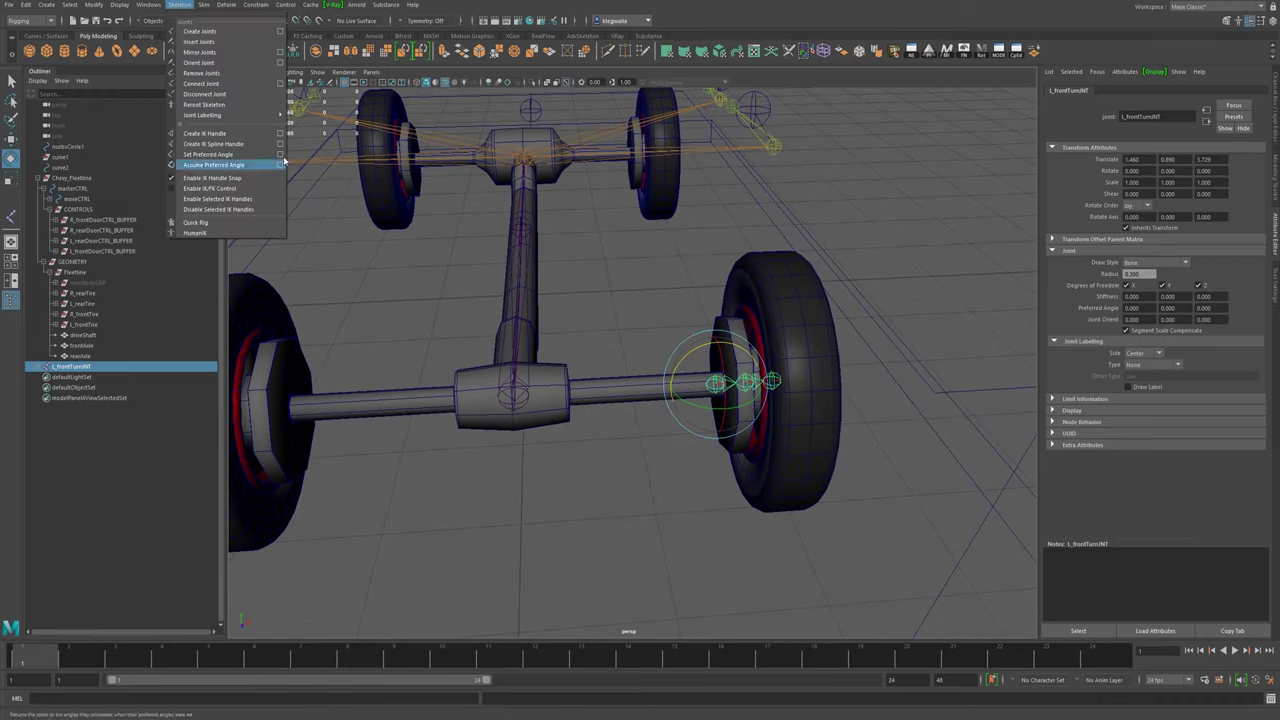
left_click(281, 63)
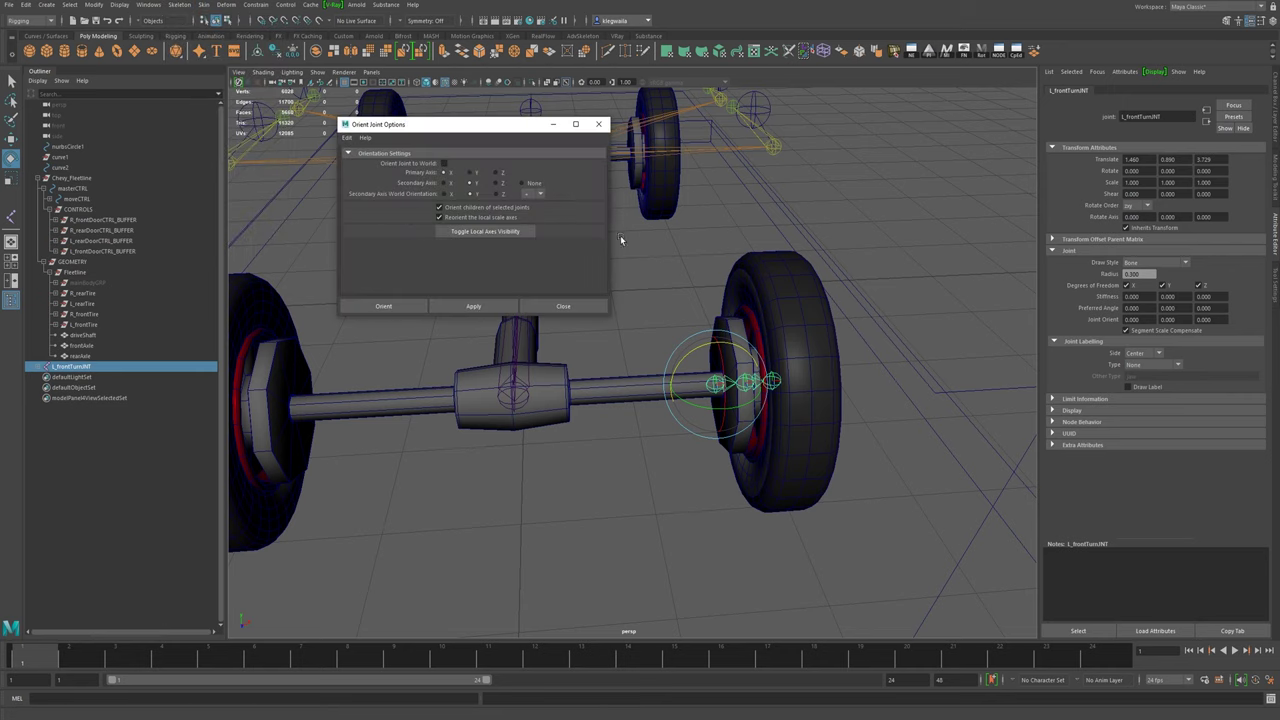
left_click(444, 163)
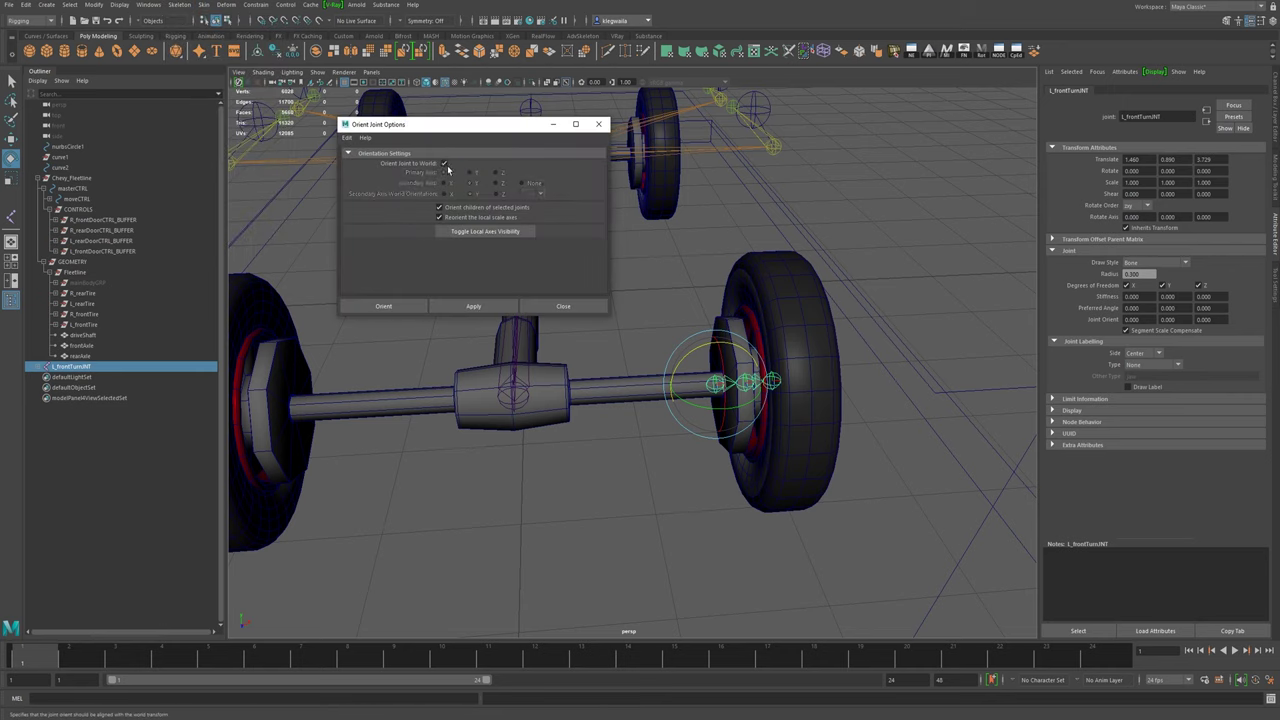
left_click(383, 306)
- Duplicate the left front joint chain and move the copy along Z to the left rear wheel, at about Translate Z -2.64
left_click_drag(835, 372, 712, 405, "alt")
key("w")
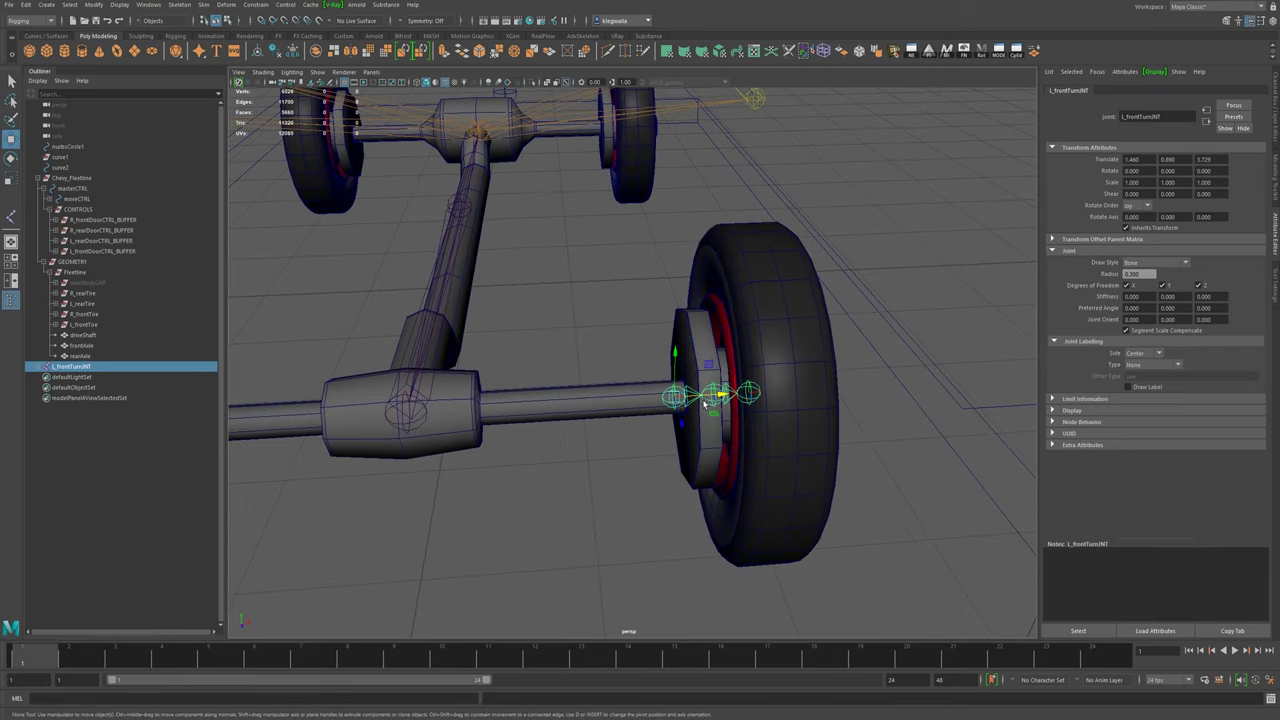
middle_click_drag(551, 356, 582, 363, "alt")
left_click_drag(582, 363, 687, 401, "alt")
right_click_drag(668, 398, 620, 374, "alt")
left_click_drag(620, 374, 691, 406, "alt")
right_click_drag(760, 410, 695, 403, "alt")
left_click_drag(695, 403, 600, 475, "alt")
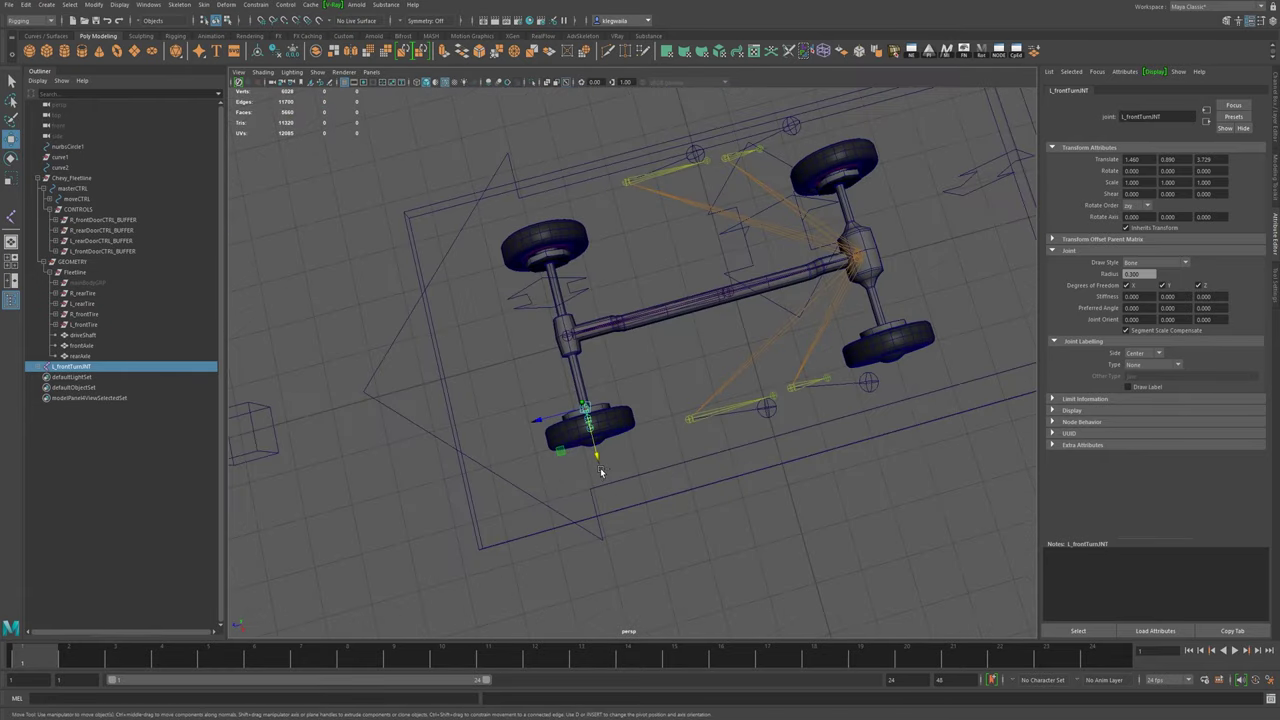
key("ctrl+d")
left_click_drag(539, 421, 846, 363)
- Fine-tune the duplicated chain along Z to the rear wheel's centre, at about Translate Z -2.594
middle_click_drag(789, 371, 565, 414, "alt")
right_click_drag(565, 414, 730, 457, "alt")
left_click_drag(730, 457, 715, 350, "alt")
right_click_drag(715, 350, 940, 485, "alt")
middle_click_drag(940, 485, 830, 502, "alt")
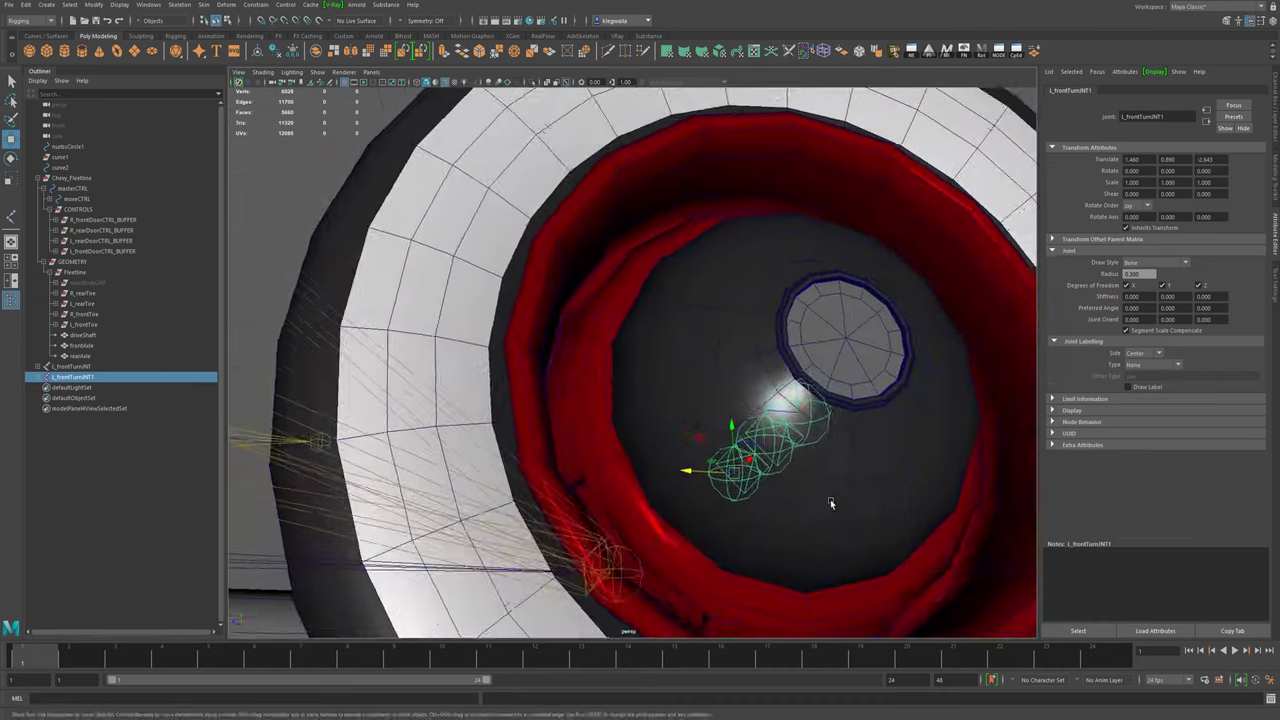
right_click_drag(830, 502, 774, 489, "alt")
left_click_drag(774, 489, 776, 504, "alt")
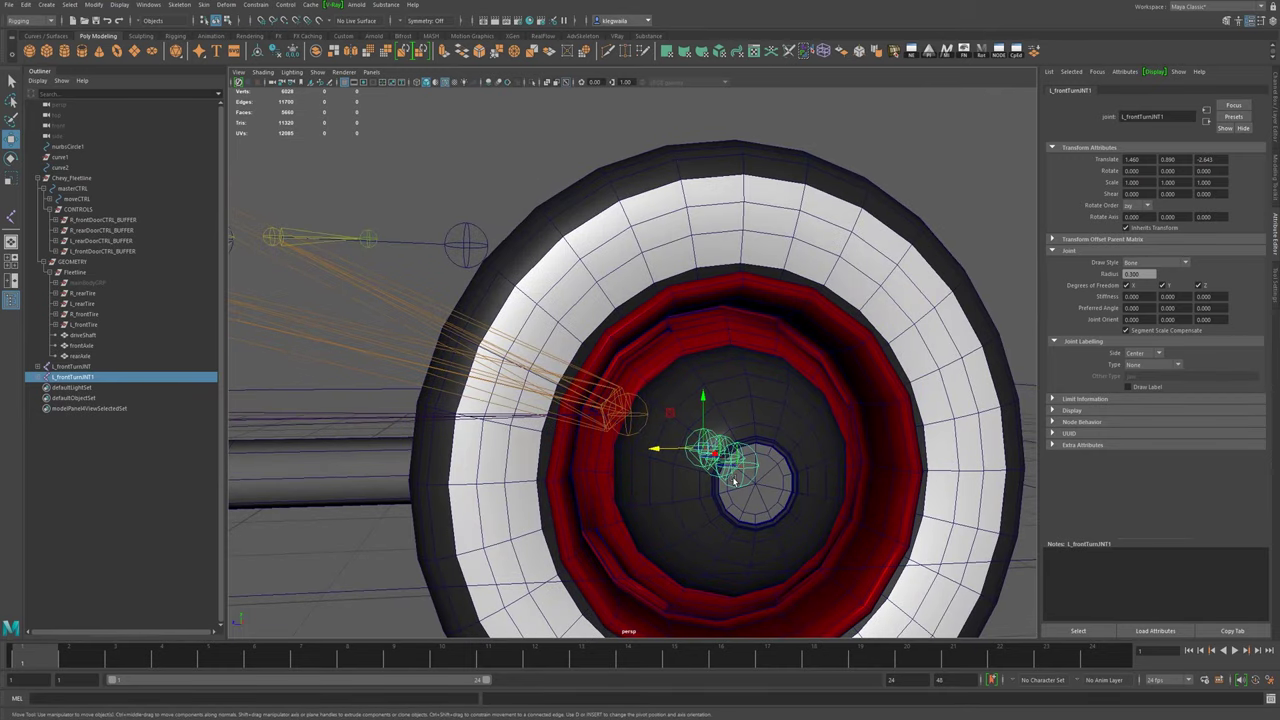
middle_click_drag(734, 481, 760, 481)
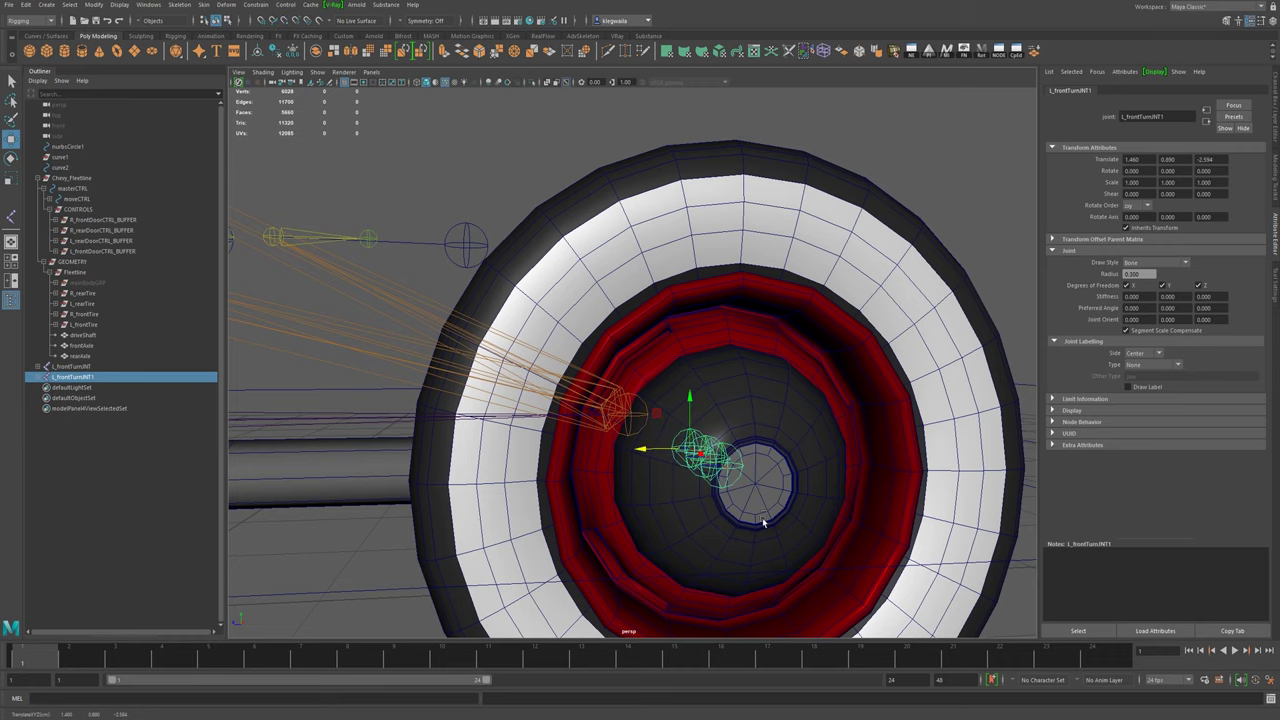
- Check the duplicated joint chain's alignment with the left rear hub and axle in the side and perspective views
left_click_drag(777, 415, 734, 390, "alt")
key("space")
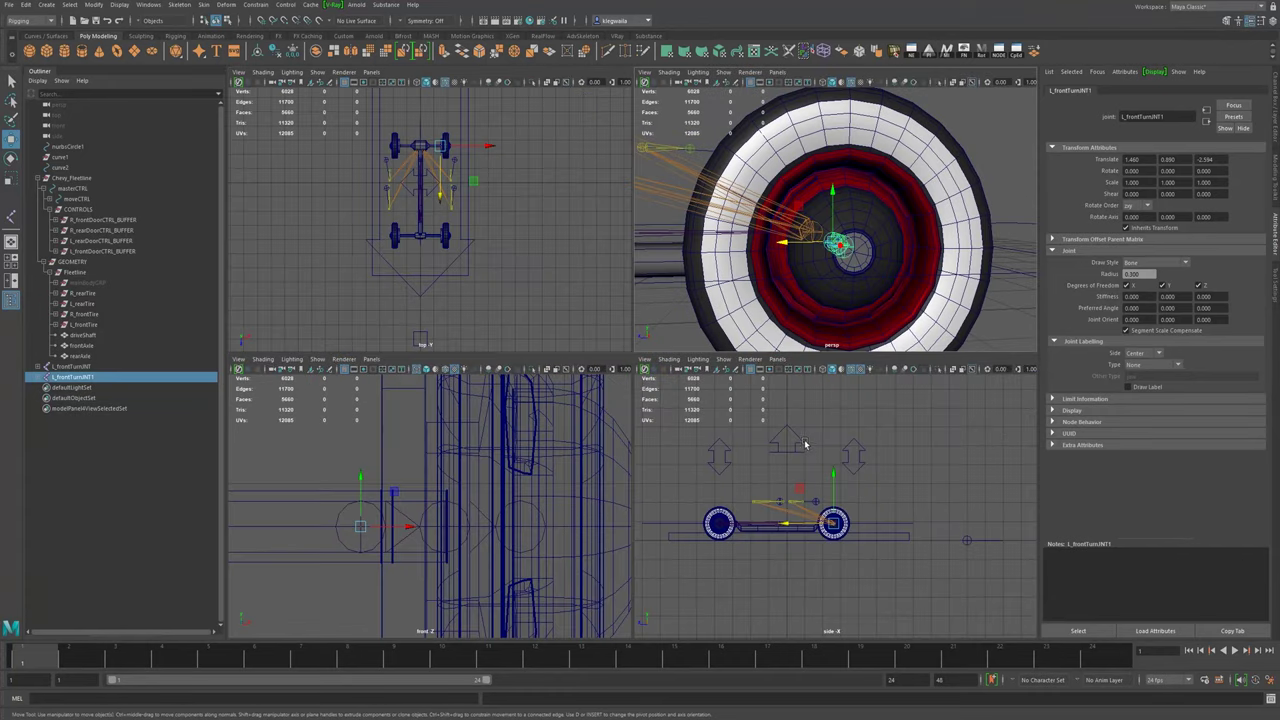
key("space")
scroll(643, 435, "up", 12)
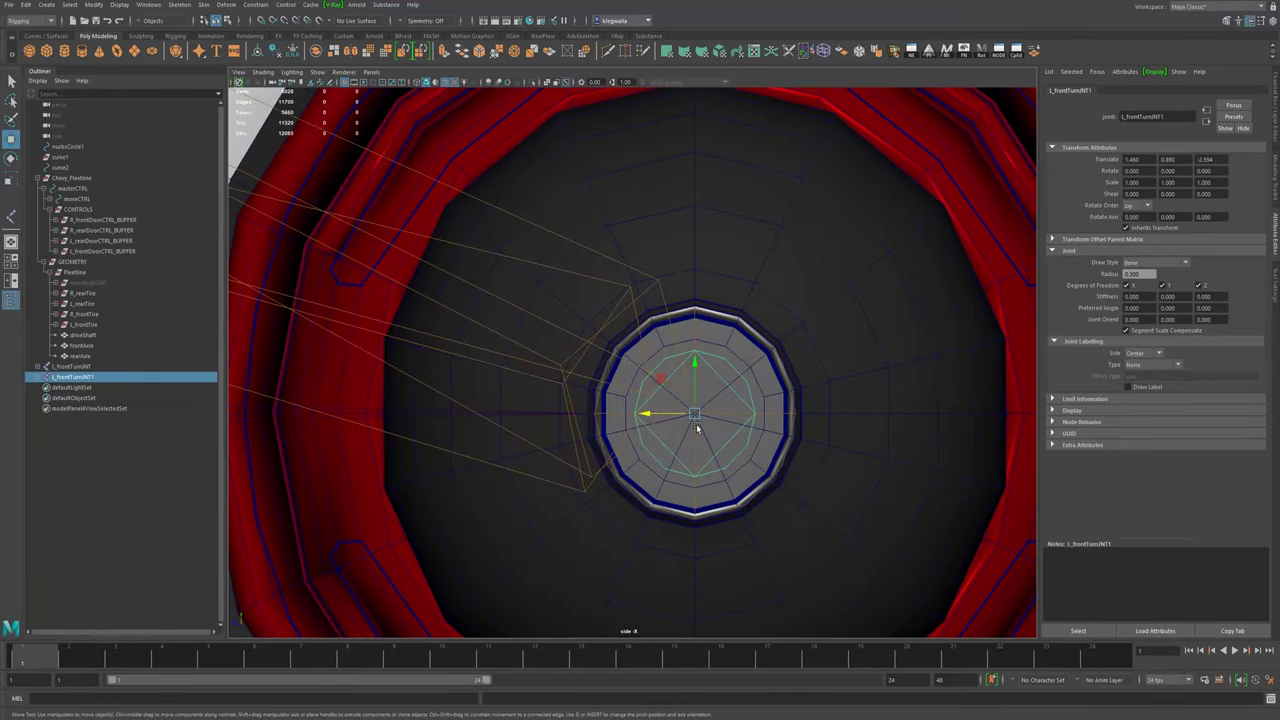
scroll(837, 443, "down", 5)
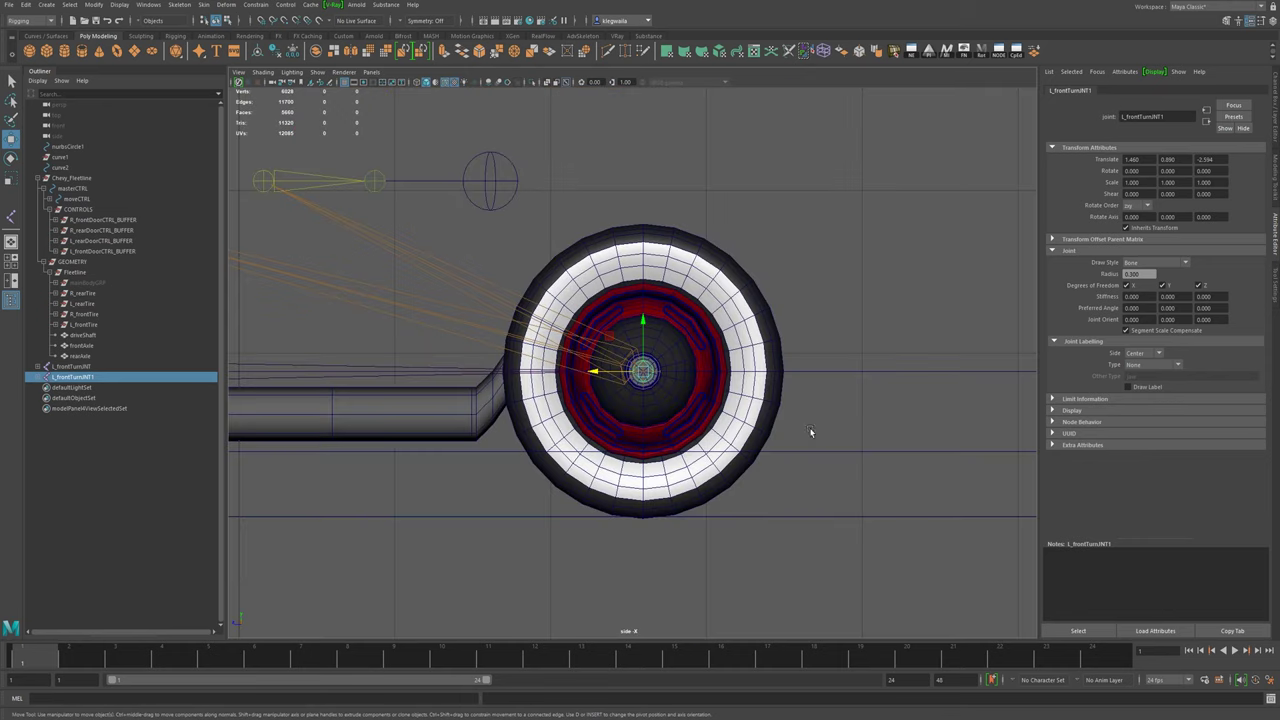
key("space")
left_click_drag(798, 256, 810, 257, "alt")
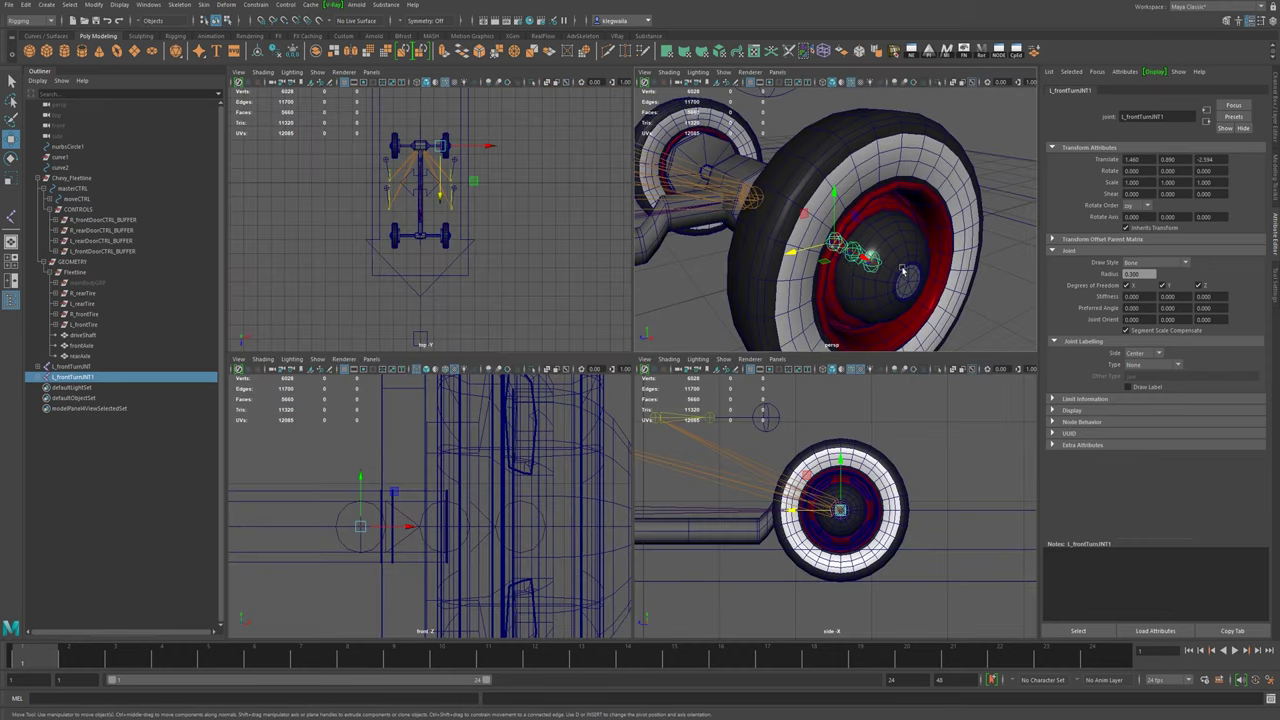
left_click_drag(712, 200, 840, 273, "alt")
key("bracketleft")
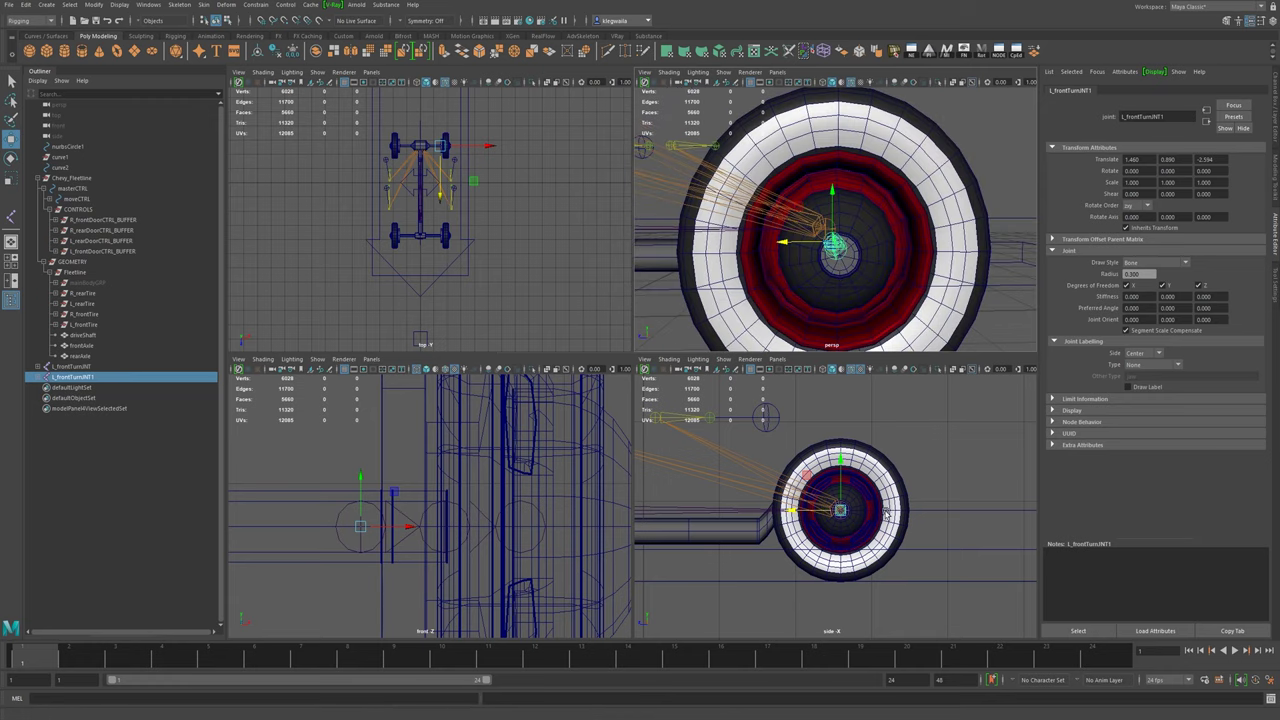
left_click_drag(880, 236, 817, 233, "alt")
scroll(817, 233, "up", 2)
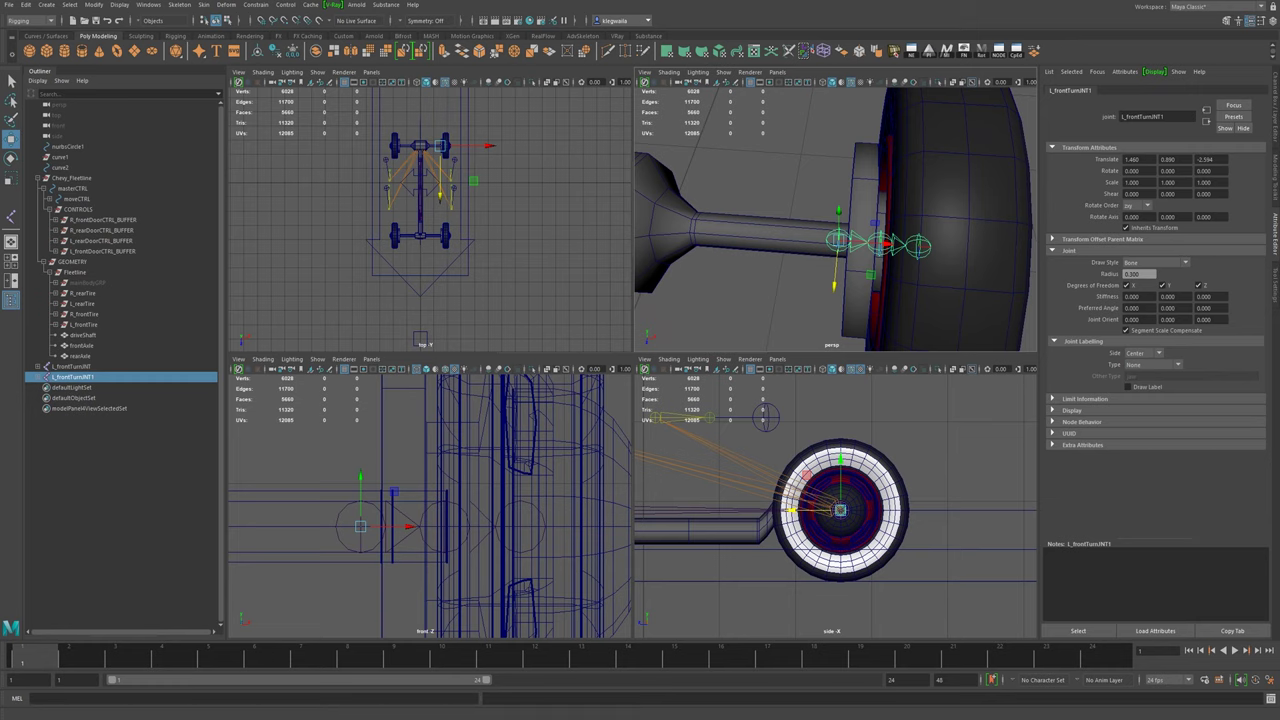
middle_click_drag(851, 240, 851, 251, "alt")
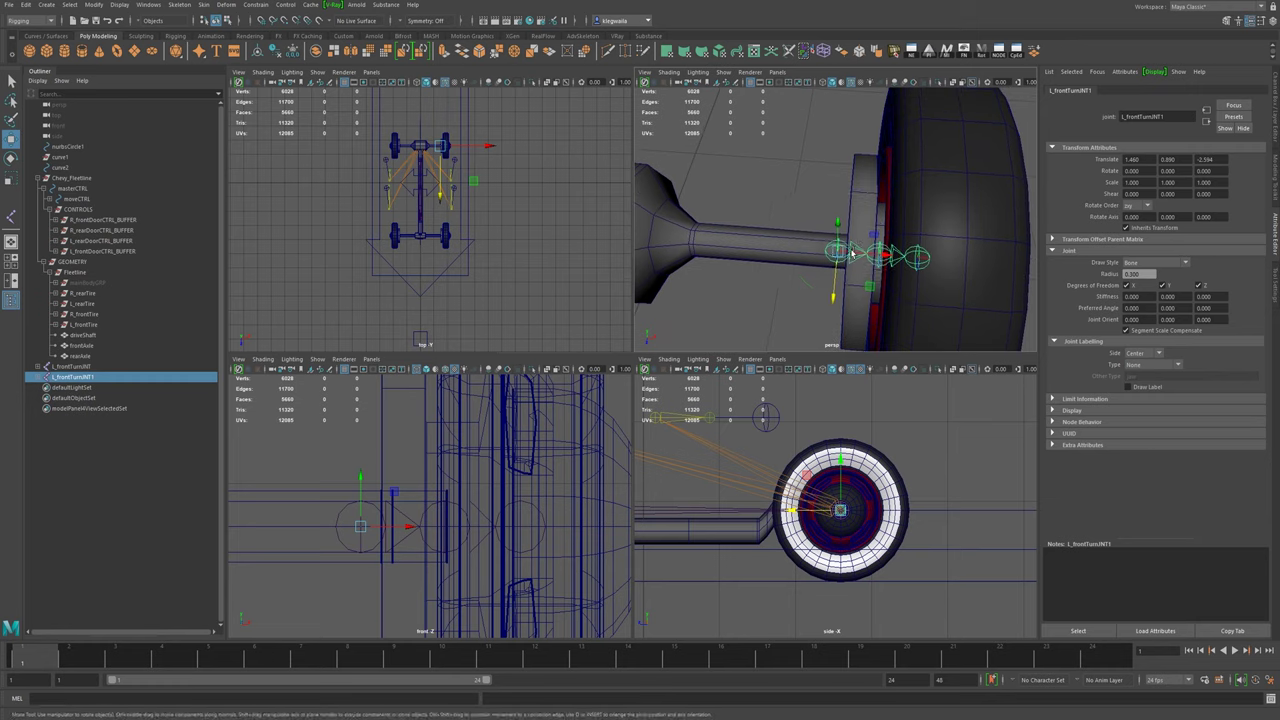
key("e")
left_click_drag(836, 298, 884, 257)
scroll(882, 255, "up", 4)
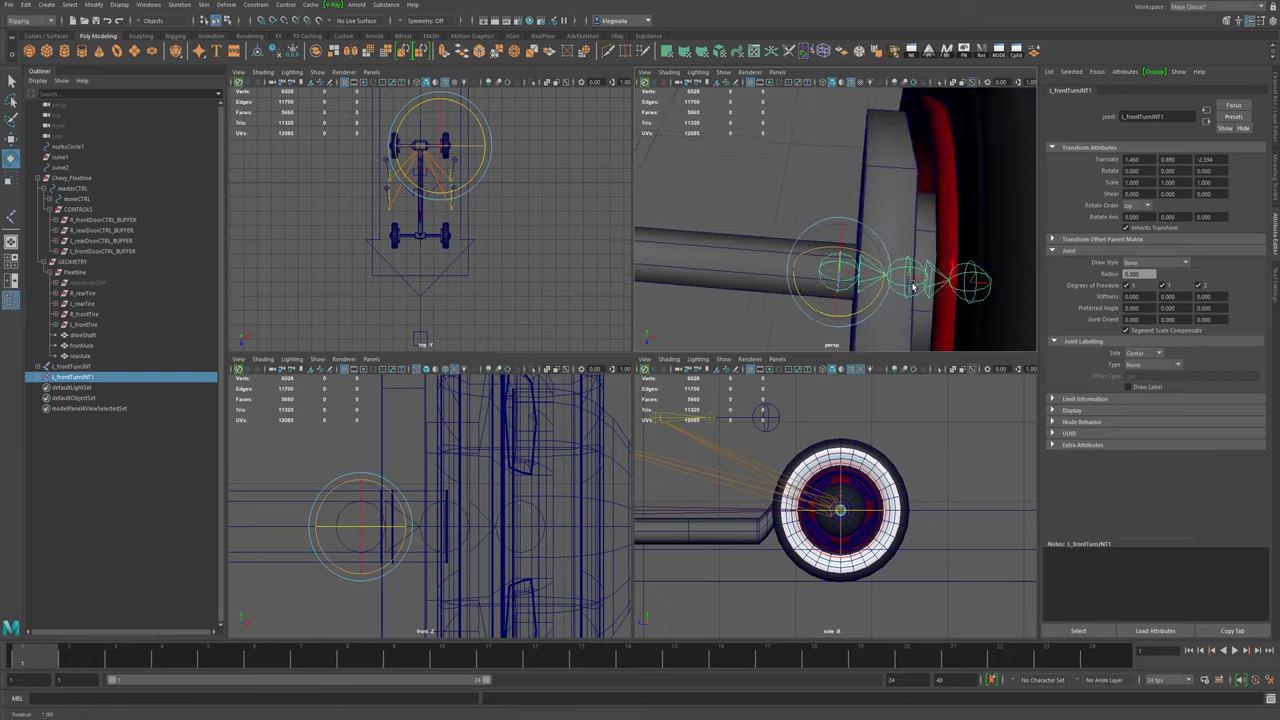
- Replace "front" with "rear" in the names of the whole L_frontTurnJNT1 joint hierarchy
left_click(40, 377)
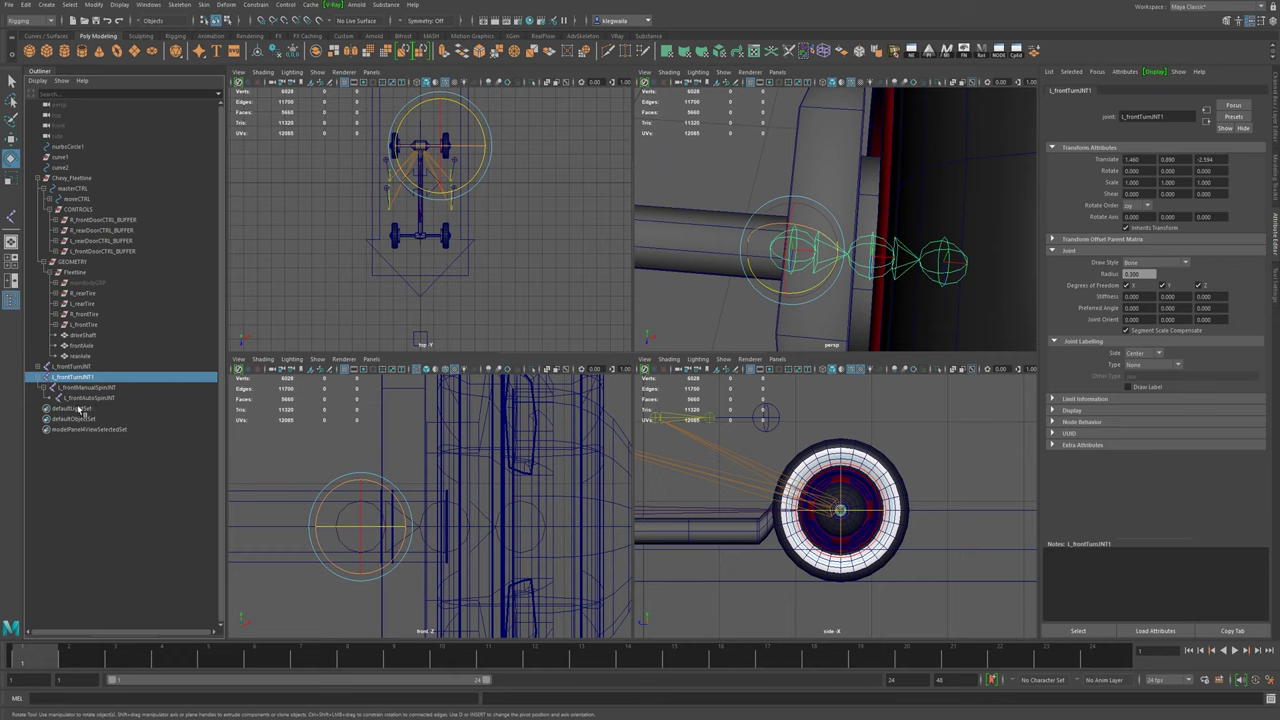
left_click(99, 5)
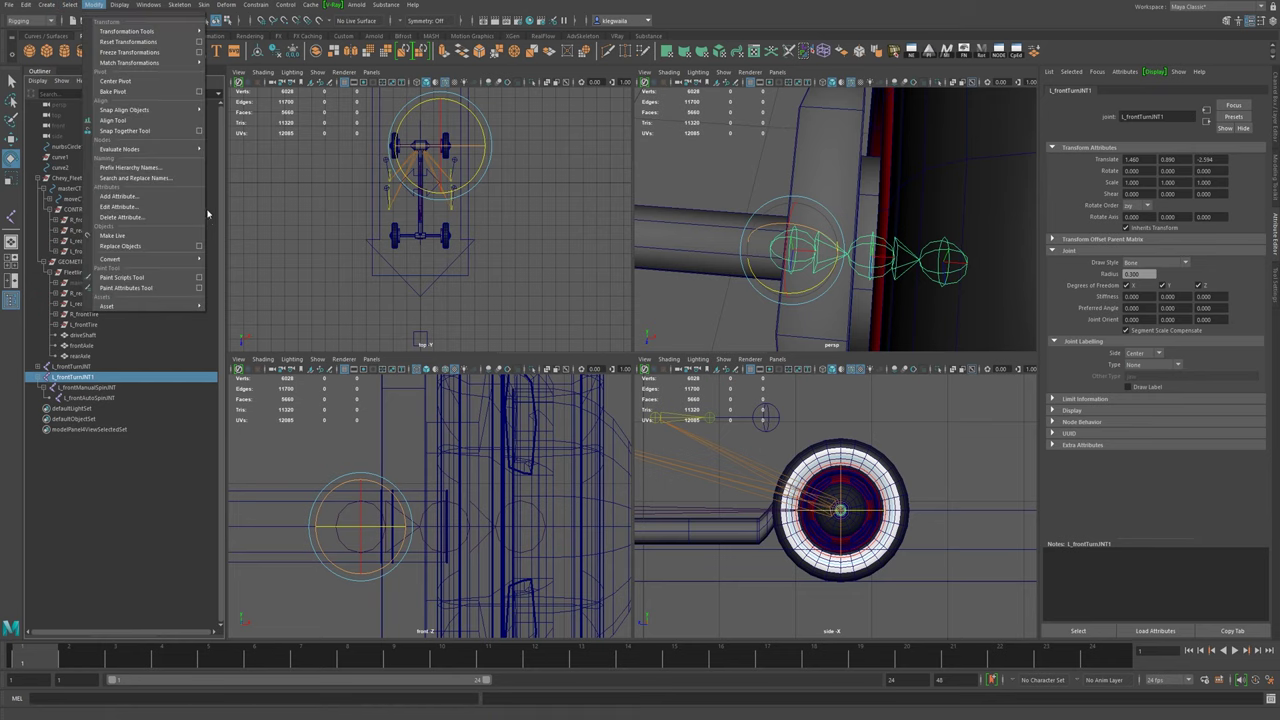
left_click(150, 178)
left_click(445, 151)
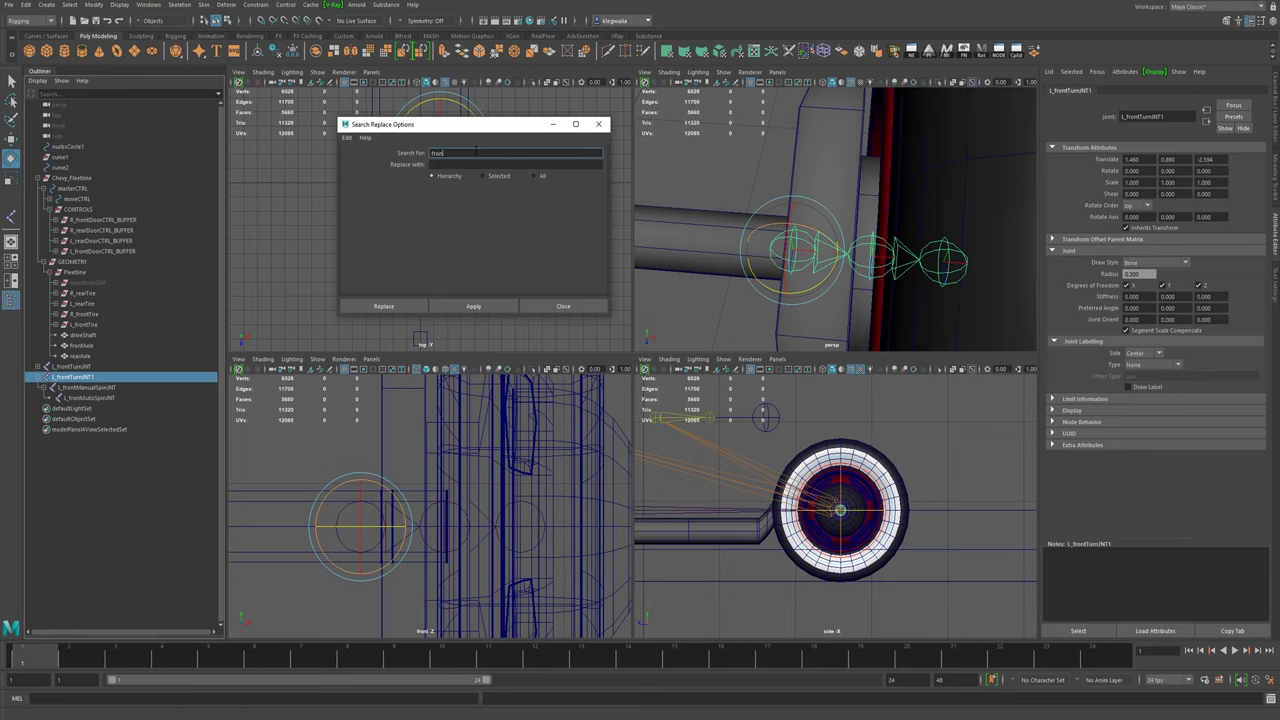
type("front")
left_click(440, 164)
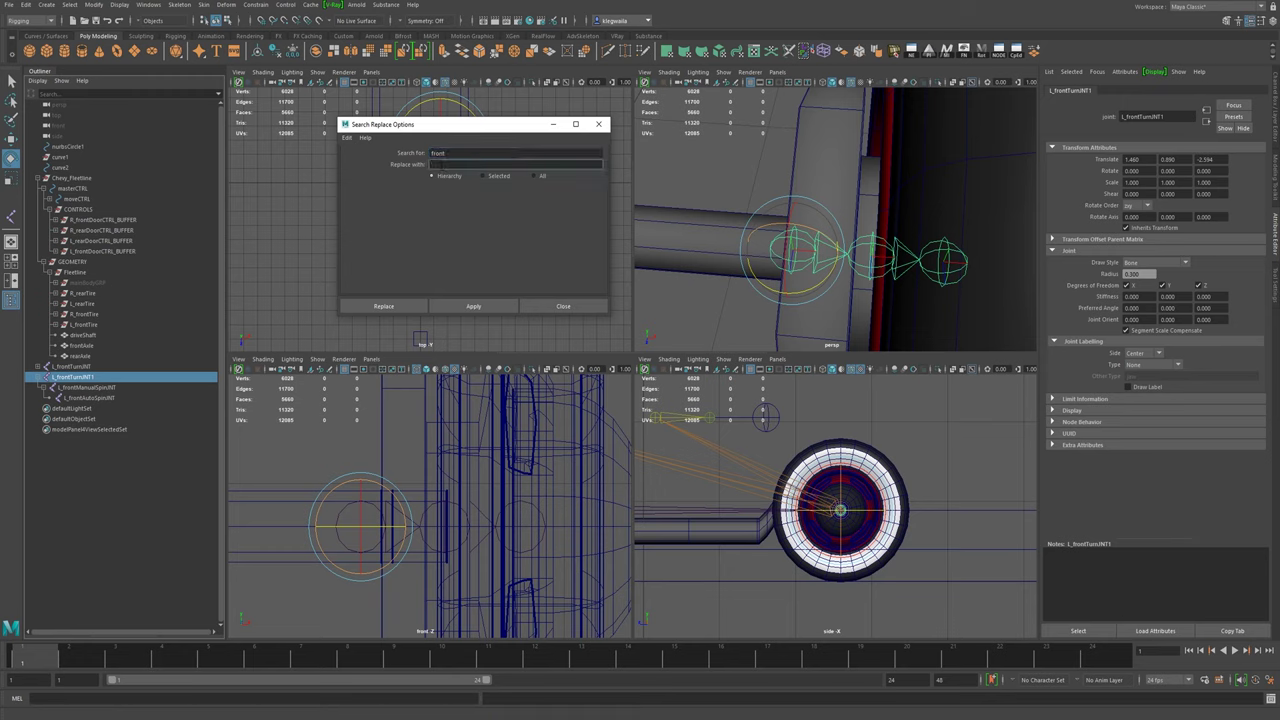
left_click(384, 306)
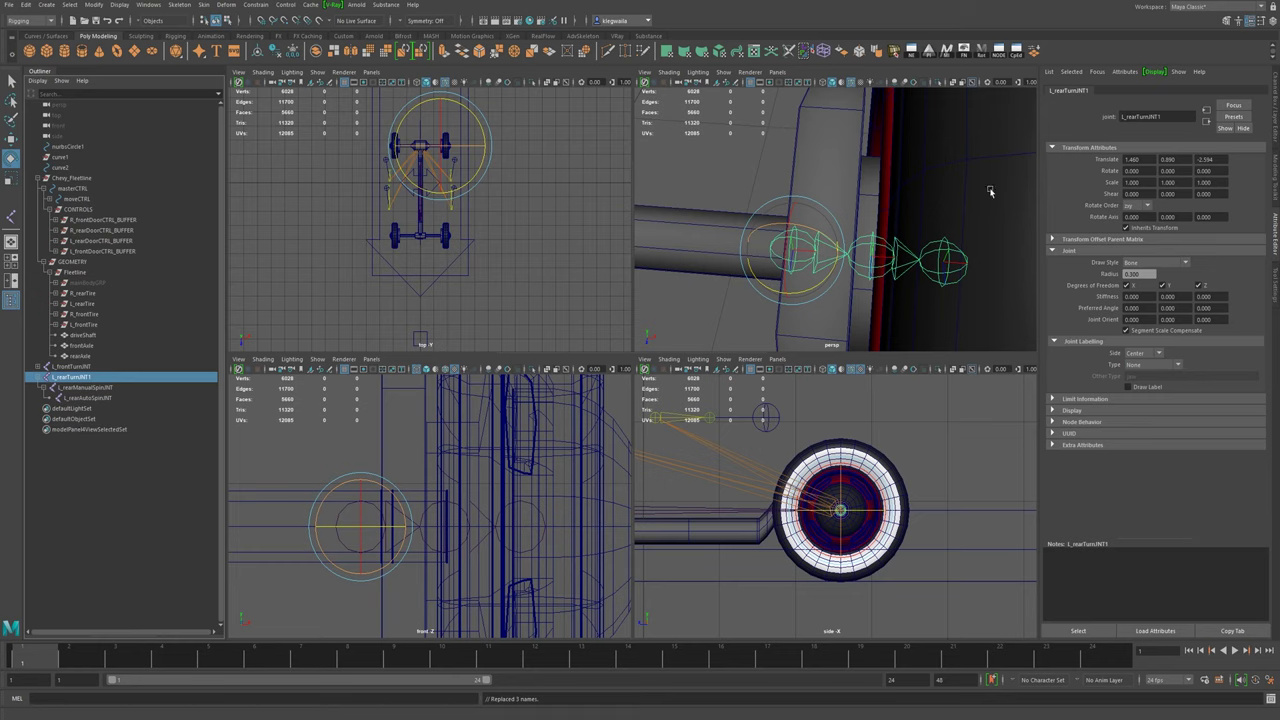
- Unparent L_rearManualSpinJNT from L_rearTurnJNT1 and delete the L_rearTurnJNT1 joint
left_click(106, 388)
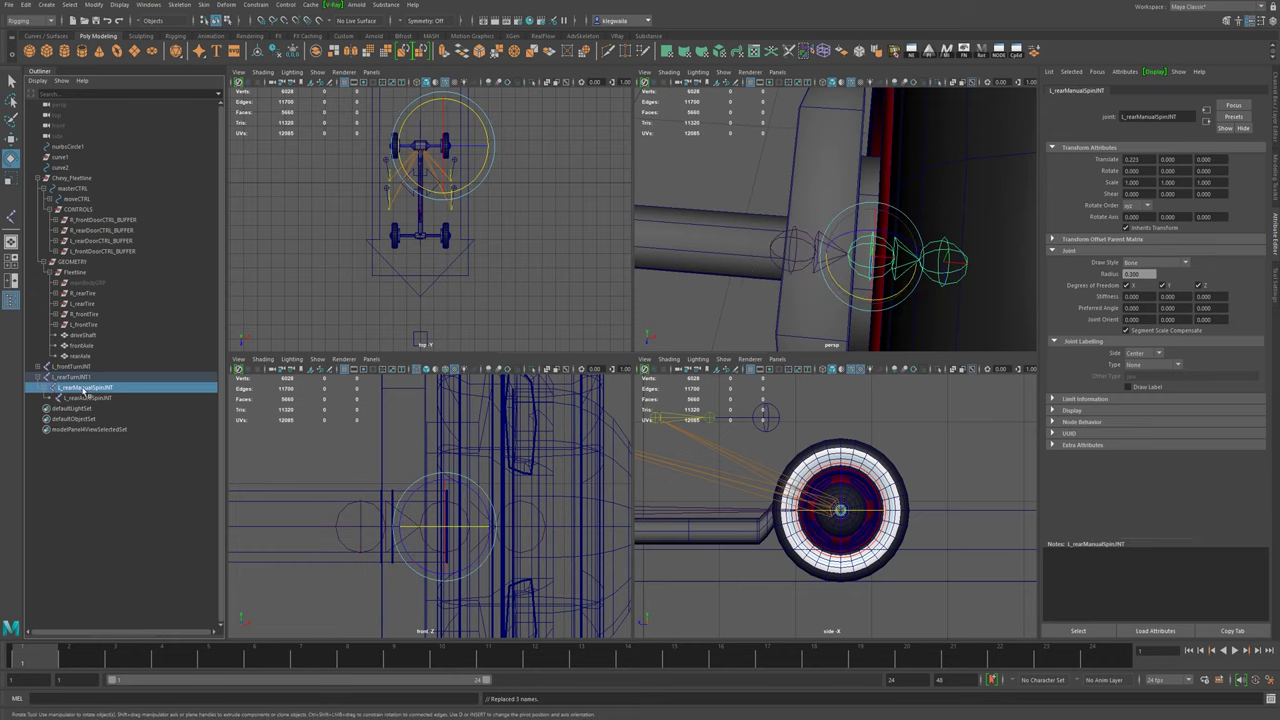
left_click(88, 398)
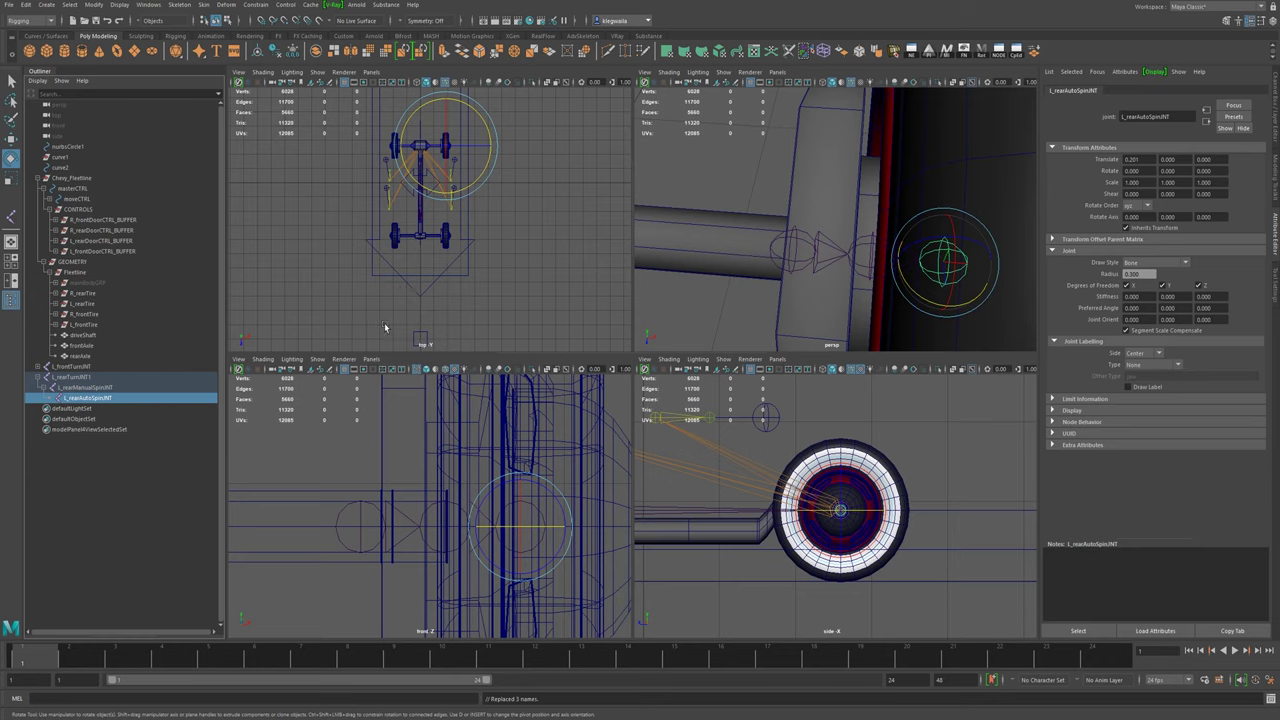
left_click(795, 267)
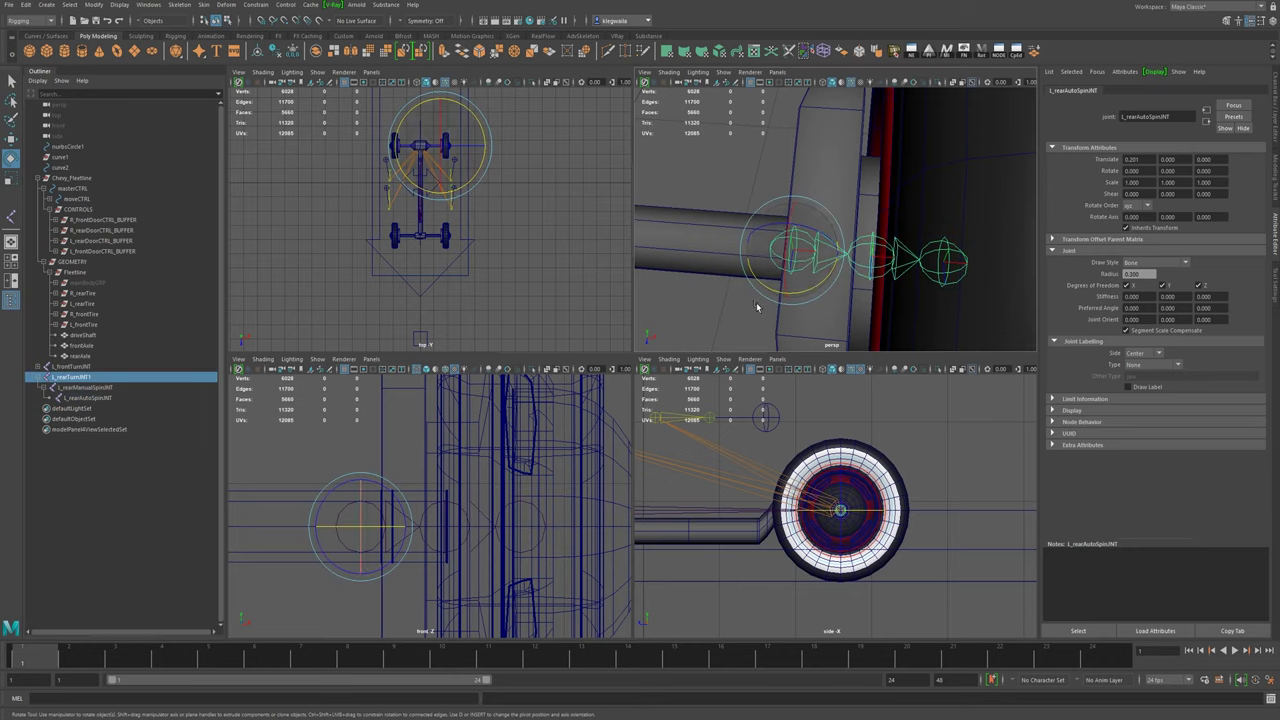
left_click(92, 390)
key("shift+p")
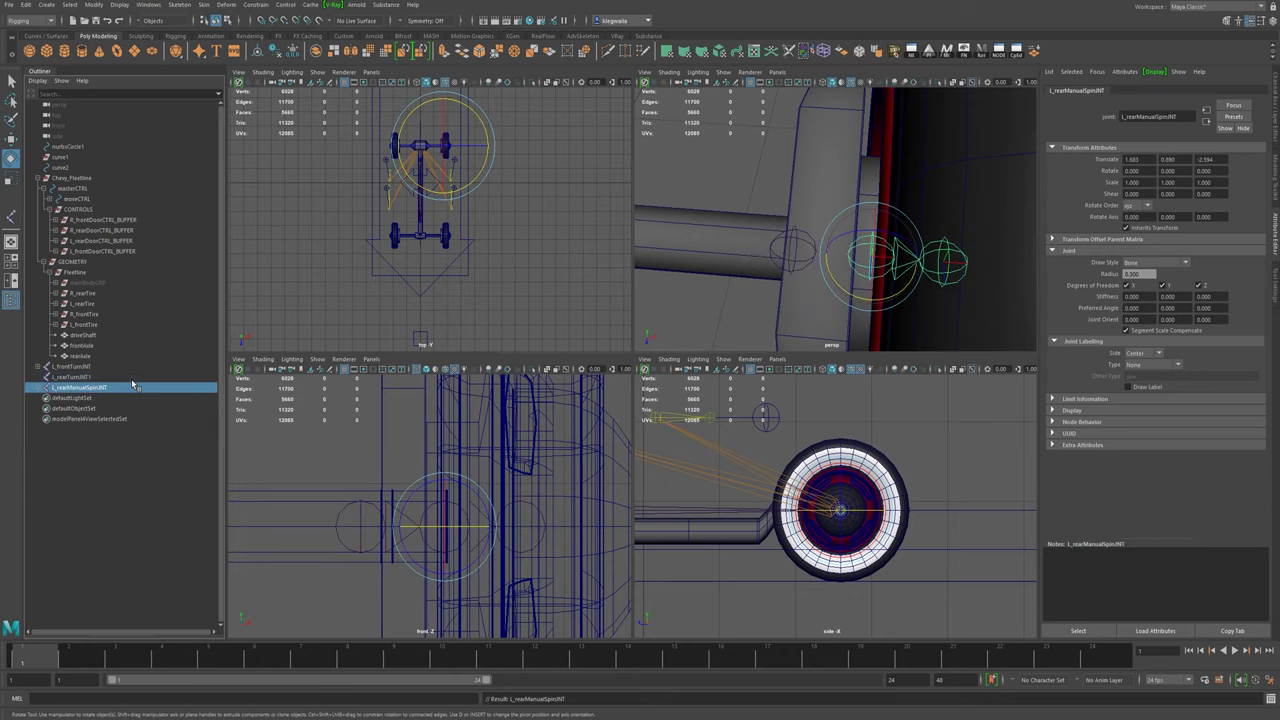
left_click(78, 377)
key("Delete")
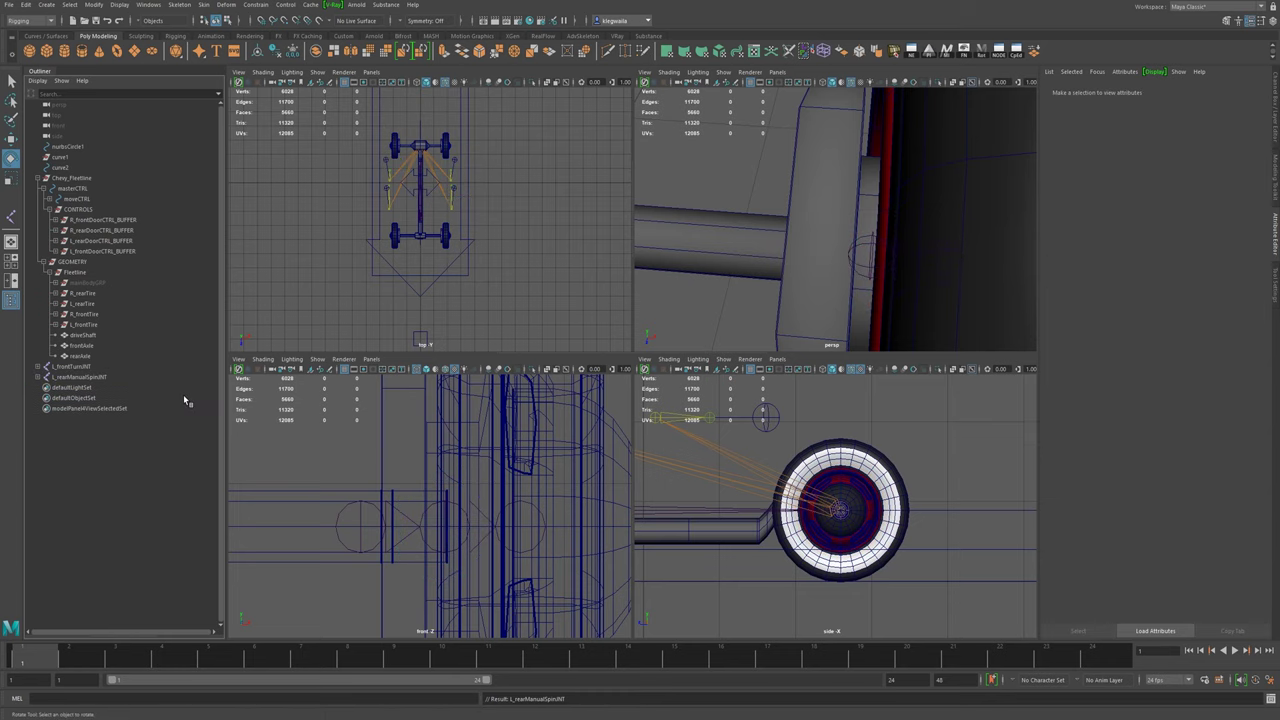
- Examine the rear axle, differential and both rear wheels around the remaining left rear spin joints
right_click_drag(843, 258, 726, 234, "alt")
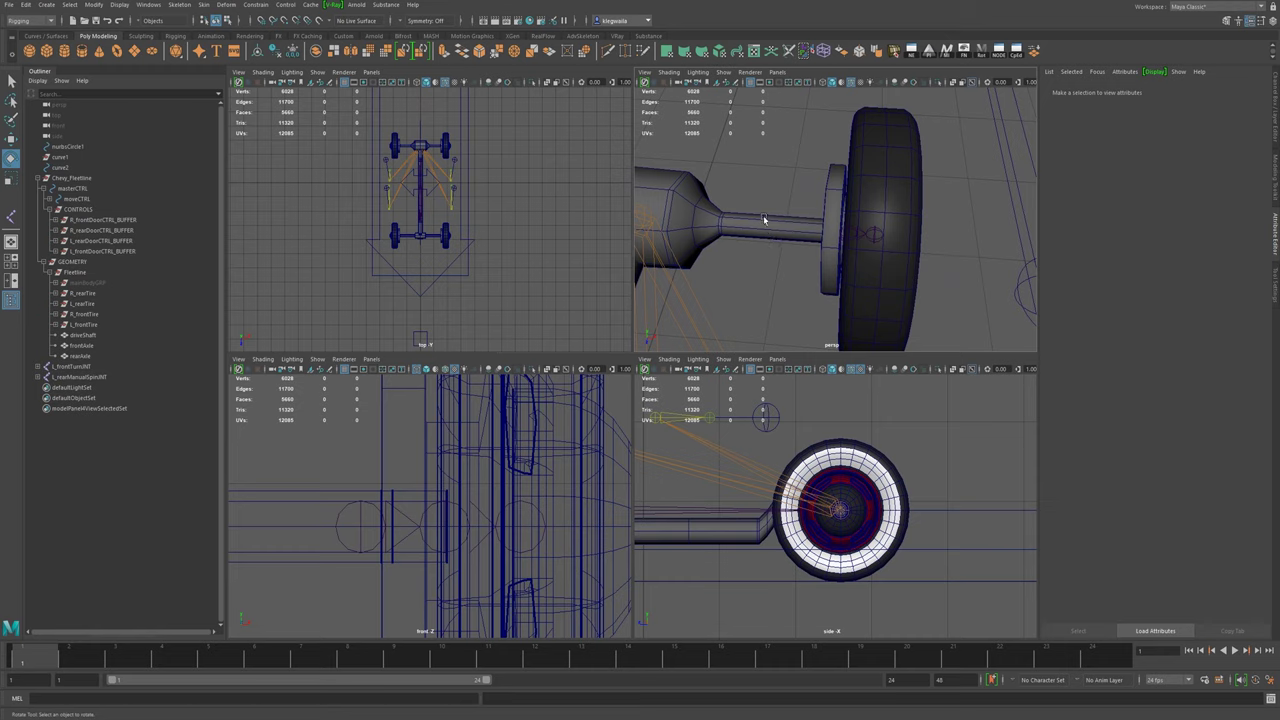
mouse_move(844, 248)
left_mouse_down("alt")
mouse_move(897, 245)
mouse_move(801, 265)
mouse_move(670, 262)
mouse_move(852, 244)
mouse_move(846, 232)
mouse_move(860, 249)
left_mouse_up("alt")
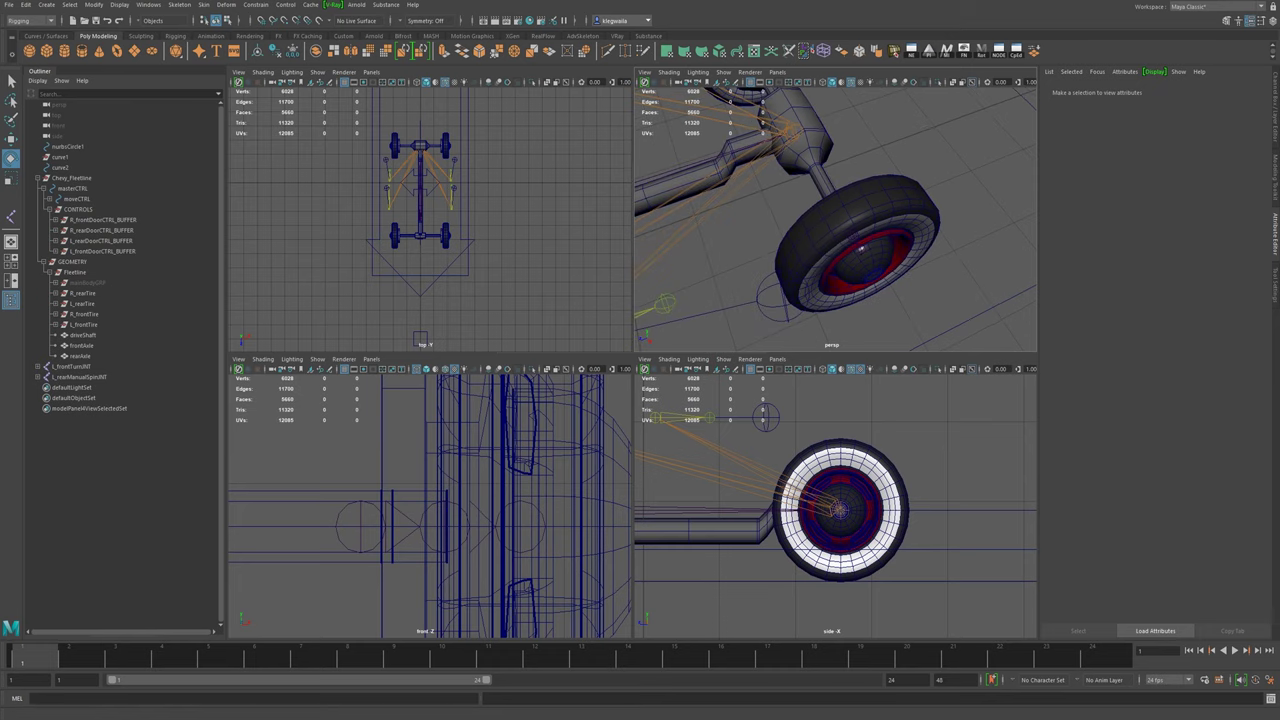
scroll(839, 229, "down", 6)
mouse_move(854, 217)
left_mouse_down("alt")
mouse_move(874, 215)
mouse_move(822, 192)
mouse_move(941, 220)
mouse_move(849, 193)
left_mouse_up("alt")
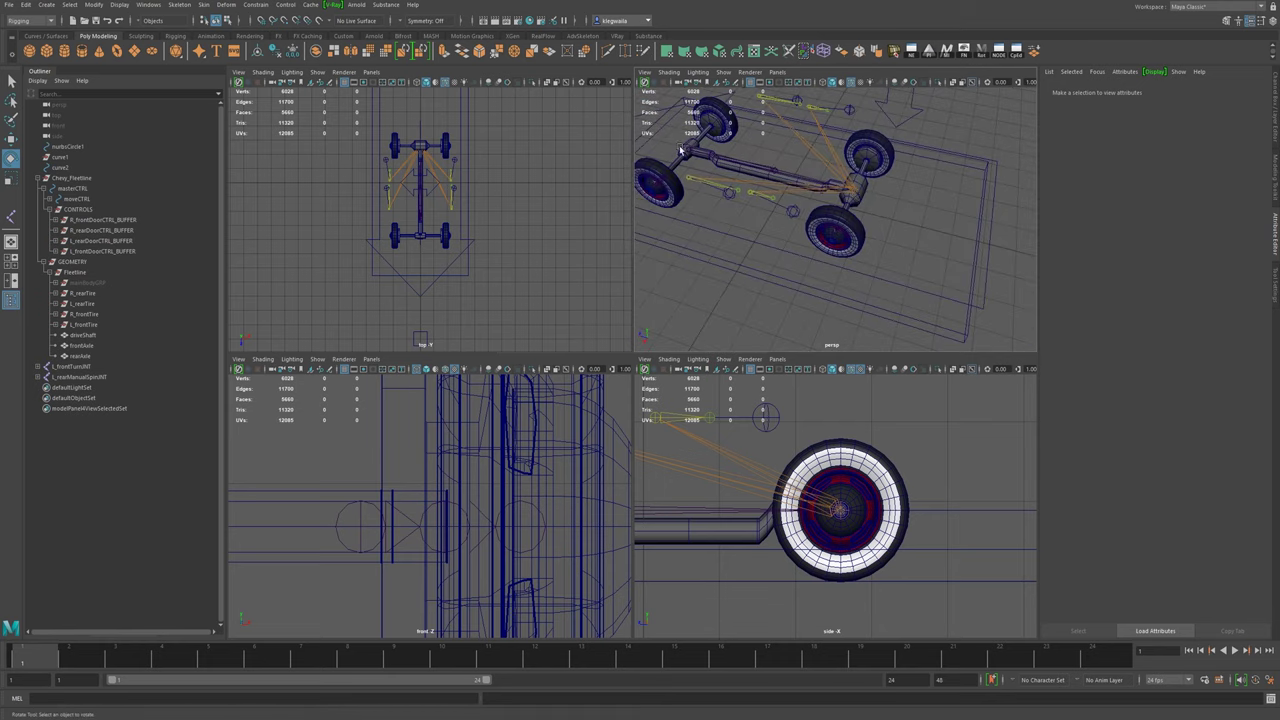
left_click_drag(771, 172, 709, 215, "alt")
right_click_drag(709, 215, 845, 306, "alt")
left_click_drag(845, 306, 830, 262, "alt")
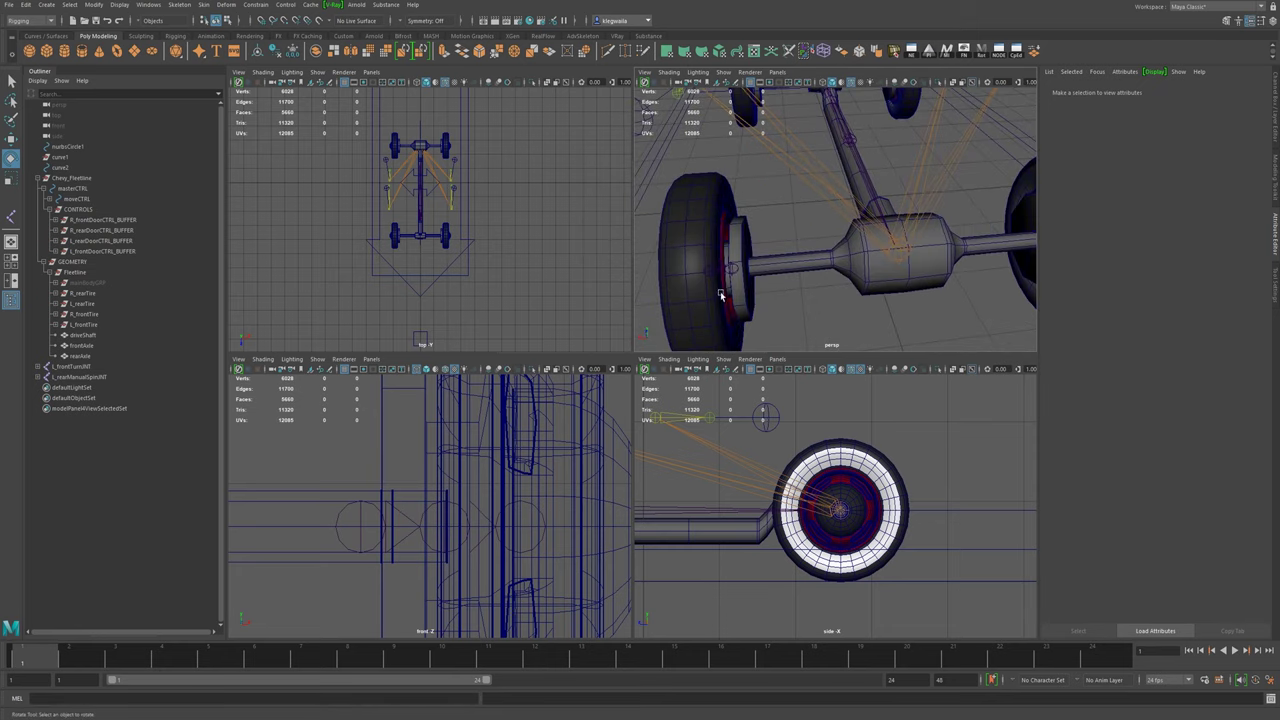
left_click_drag(736, 272, 820, 257, "alt")
- Duplicate the L_rearManualSpinJNT chain and move the copy inward along the rear axle to about Translate X 0.87
left_click(822, 268)
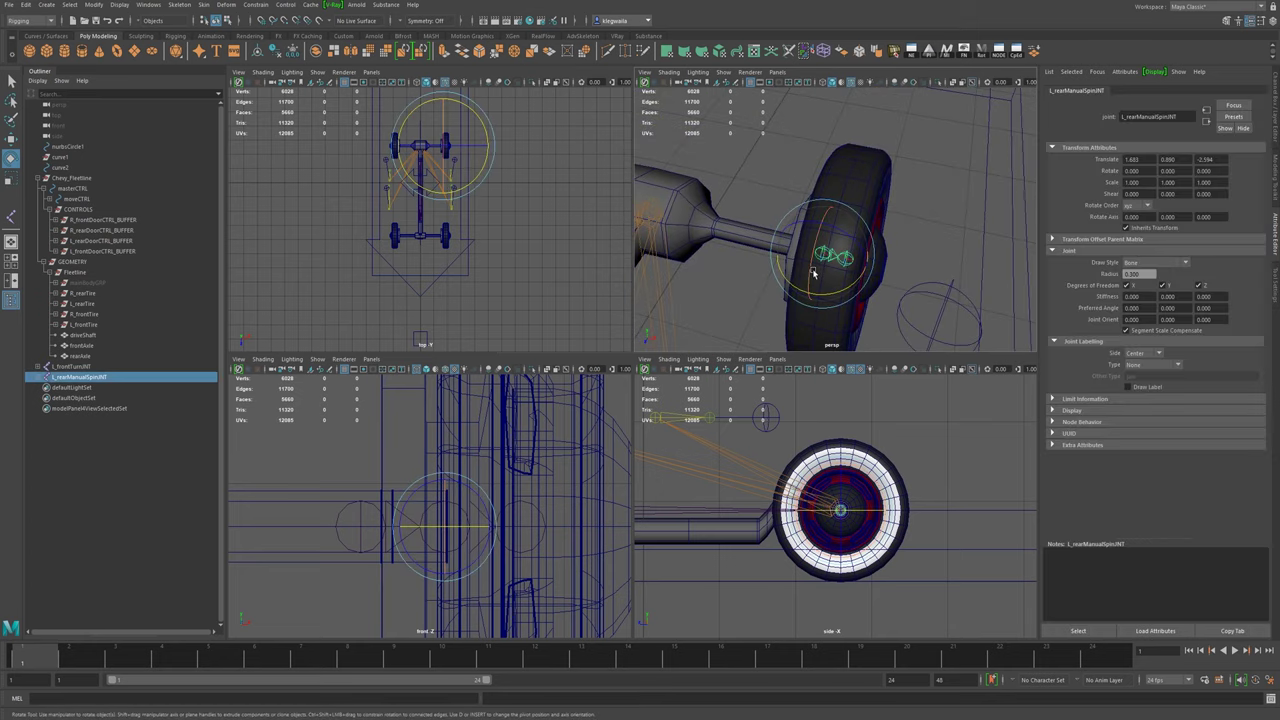
key("ctrl+d")
key("w")
left_click_drag(857, 263, 776, 236)
middle_click_drag(827, 219, 904, 208, "alt")
left_click_drag(888, 224, 888, 214)
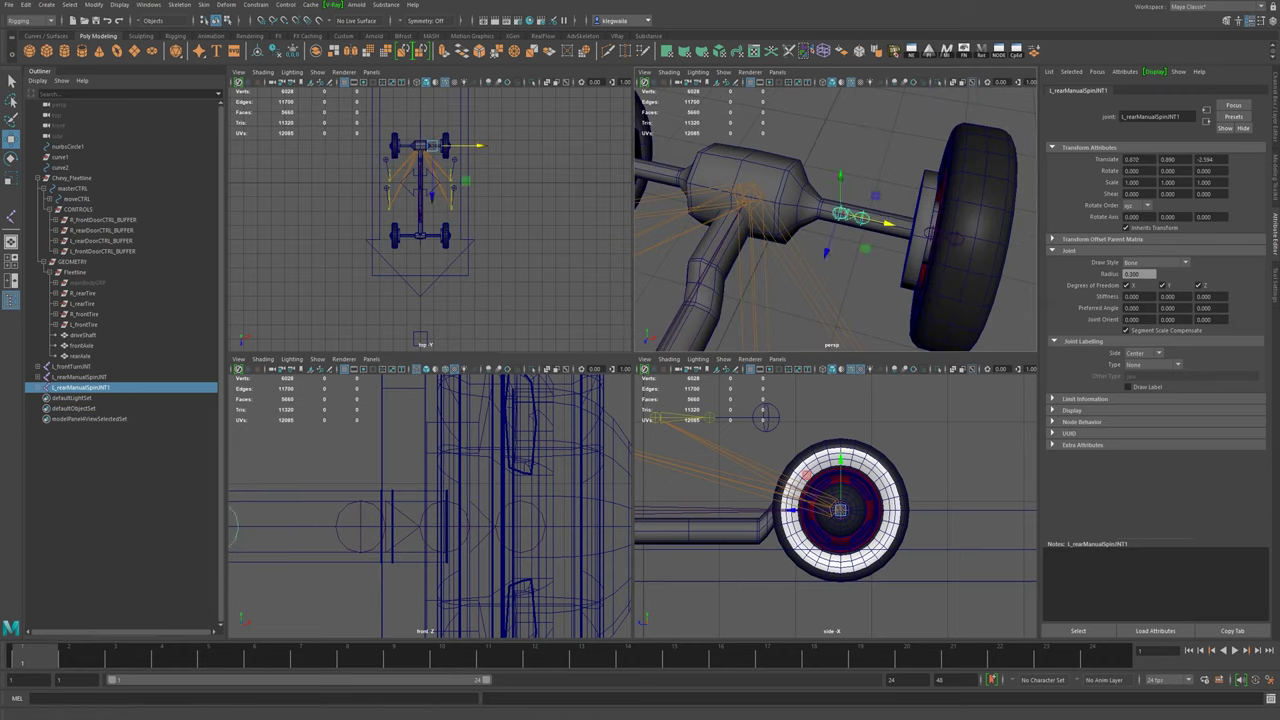
- Delete the child auto-spin joint under the duplicated L_rearManualSpinJNT1
left_click(40, 388)
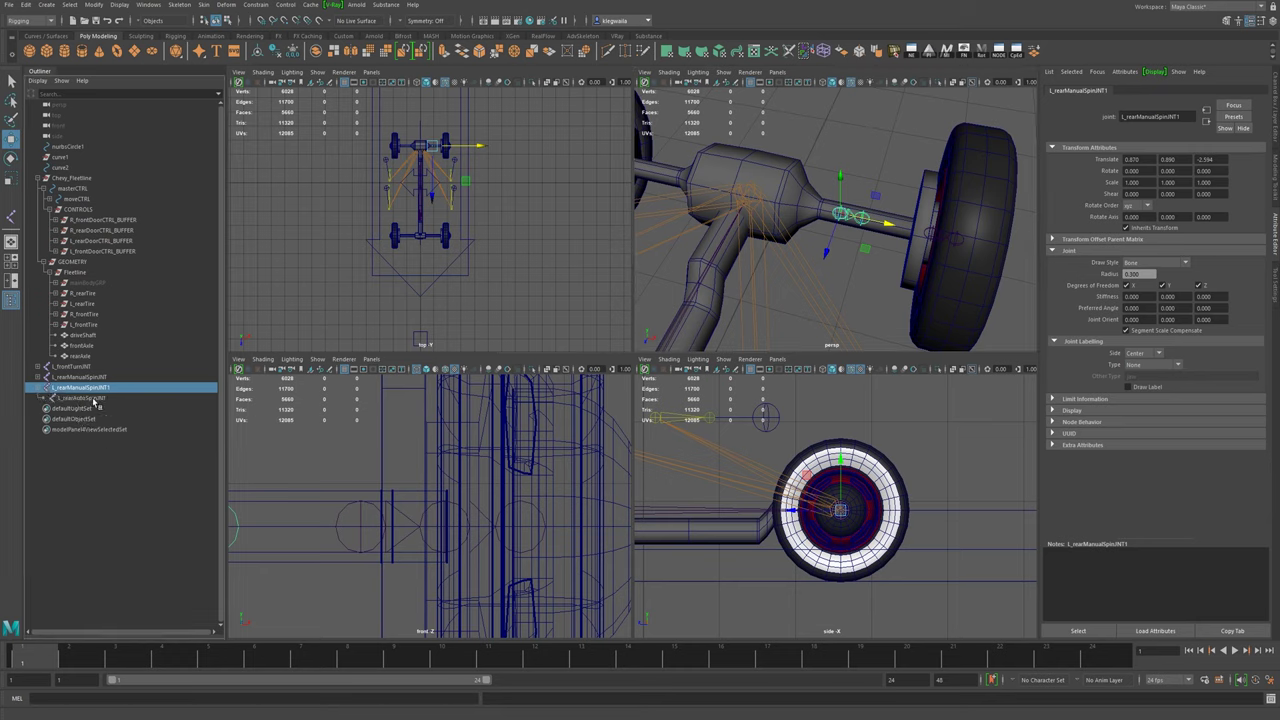
left_click(99, 398)
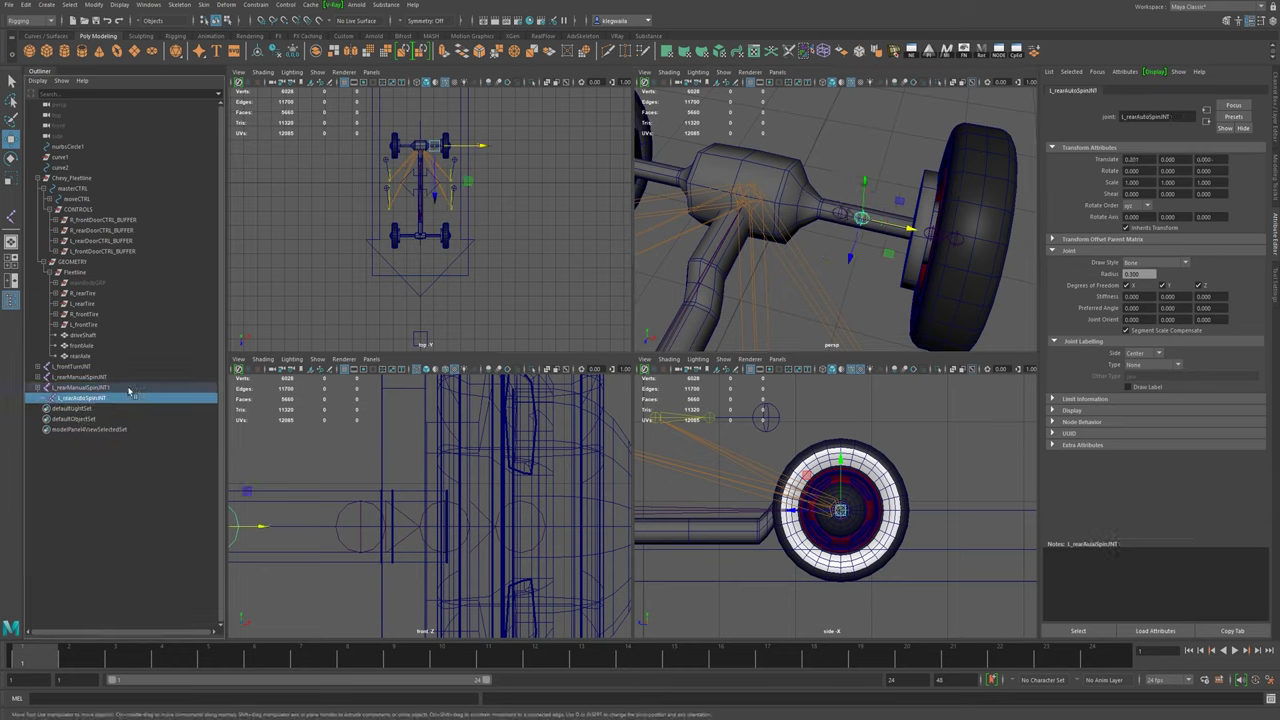
key("Delete")
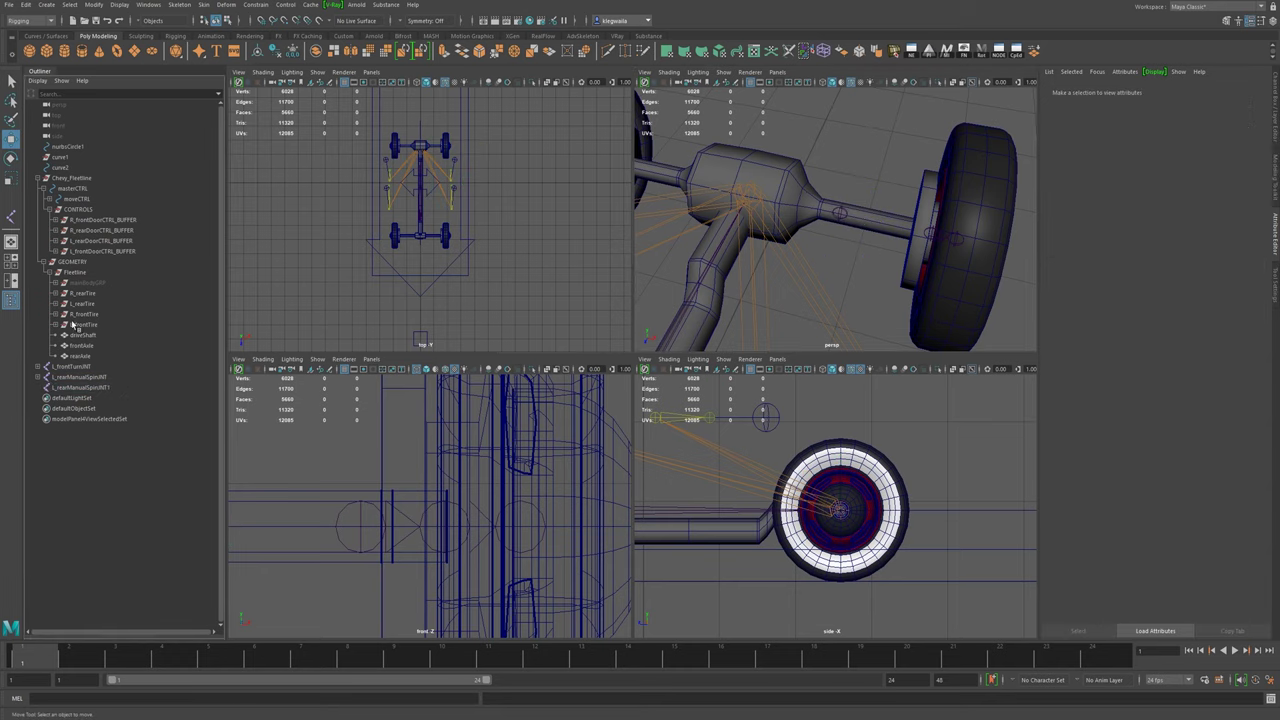
- Centre the duplicated rear joint on the rear axle by setting its Translate X to 0
left_click(841, 214)
middle_click_drag(792, 240, 821, 252, "alt")
left_click_drag(821, 252, 845, 248, "alt")
key("ctrl+a")
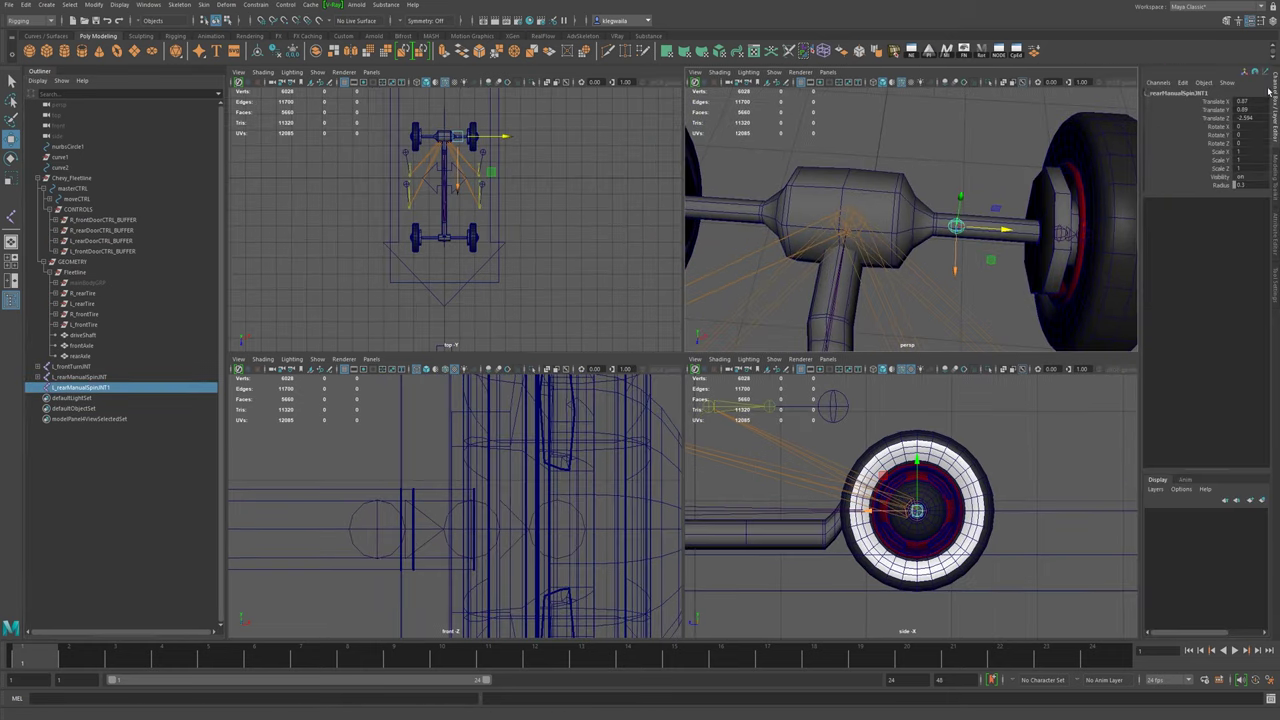
left_click(1250, 101)
type("0")
key("Return")
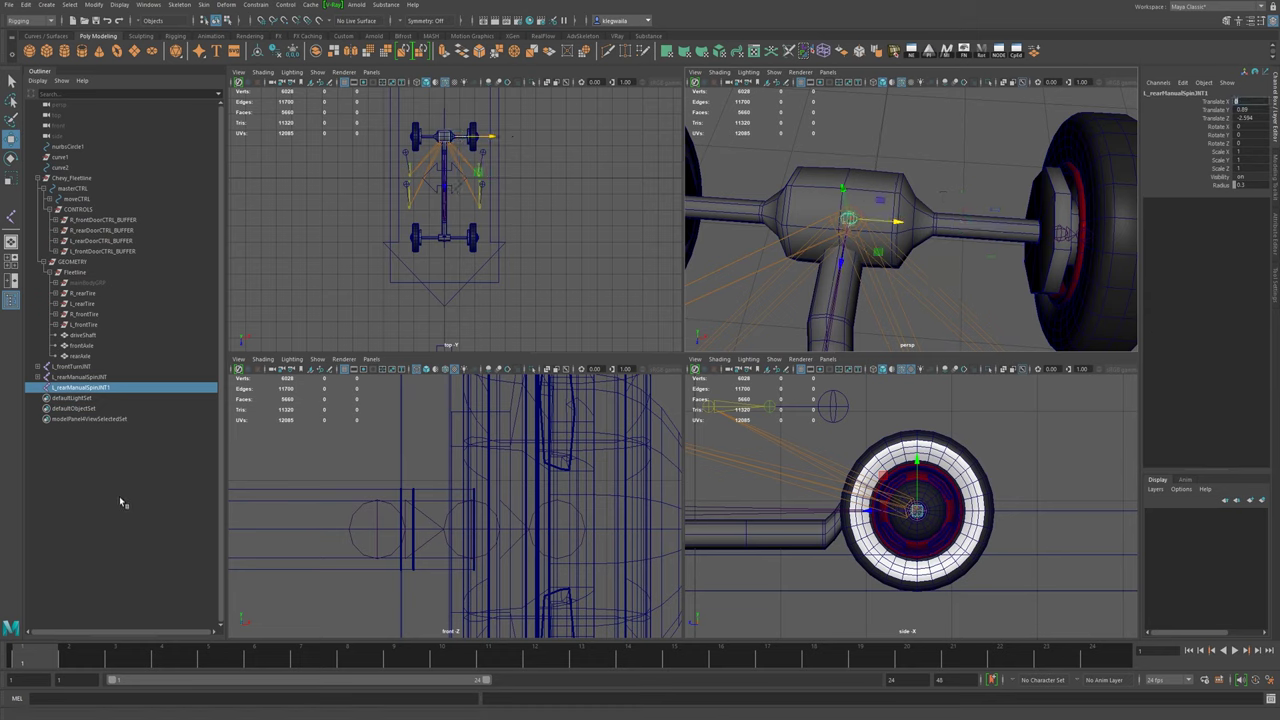
- Rename the centred rear joint rearAxleJNT
double_click(74, 388)
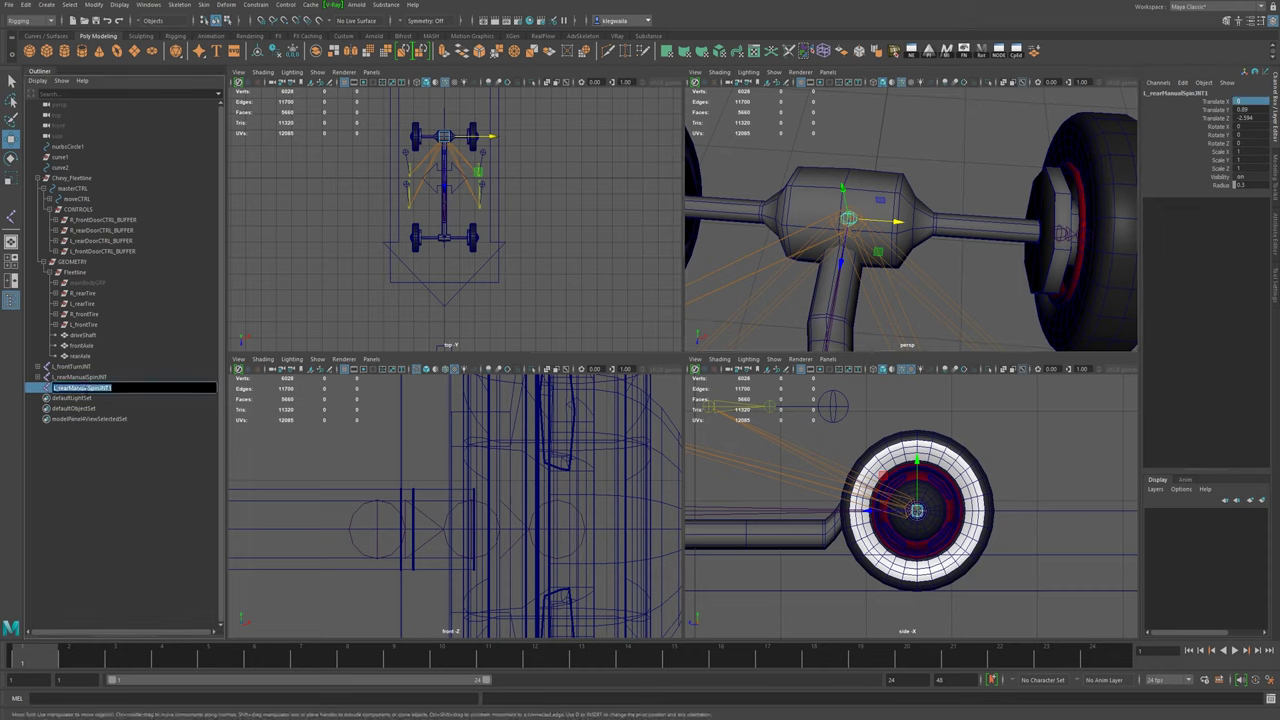
type("R_")
key("Return")
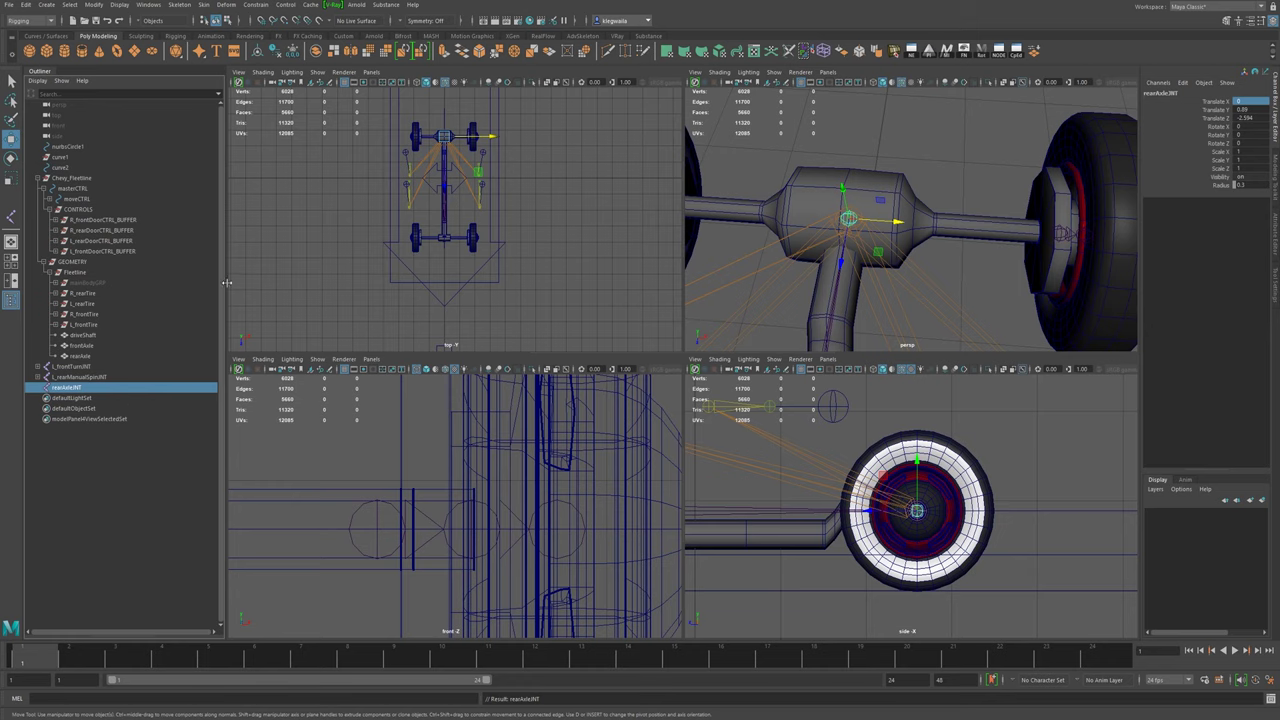
- Duplicate the L_frontTurnJNT chain and delete the manual-spin joint and its child under the copy
left_click_drag(950, 269, 985, 234, "alt")
middle_click_drag(985, 234, 866, 298, "alt")
left_click(950, 255)
key("ctrl+d")
left_click(39, 397)
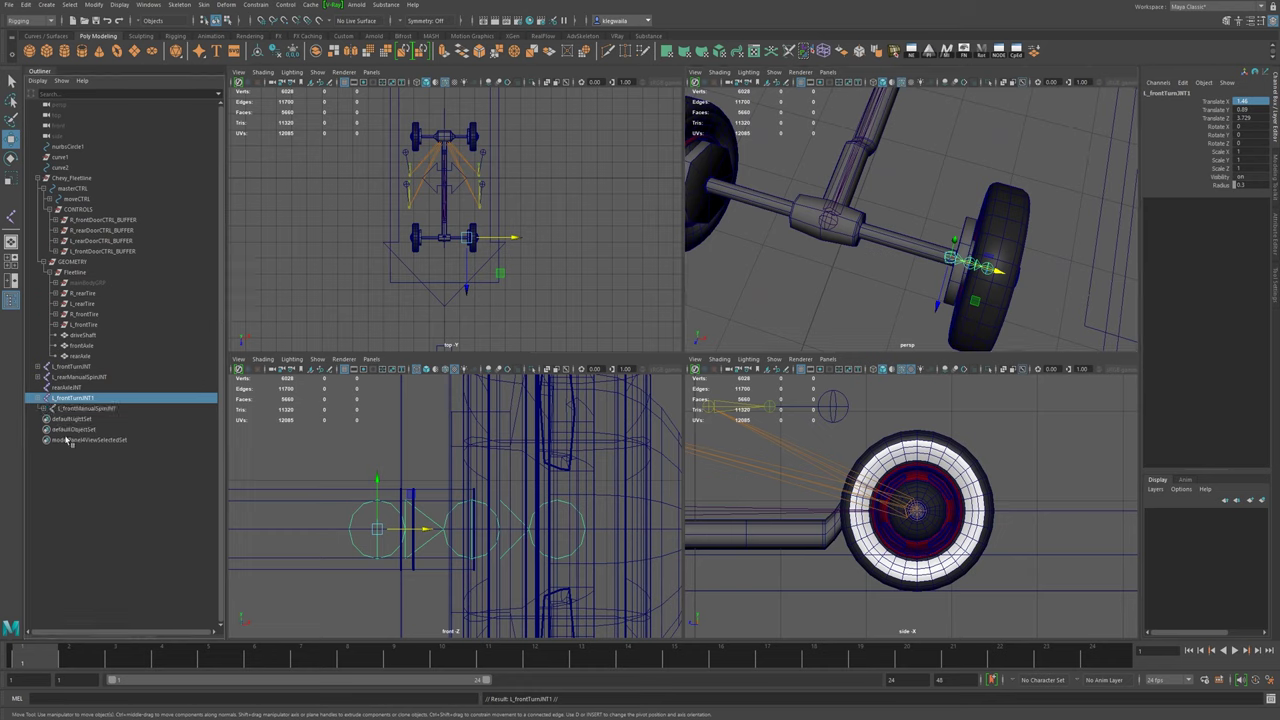
left_click(60, 408)
key("Delete")
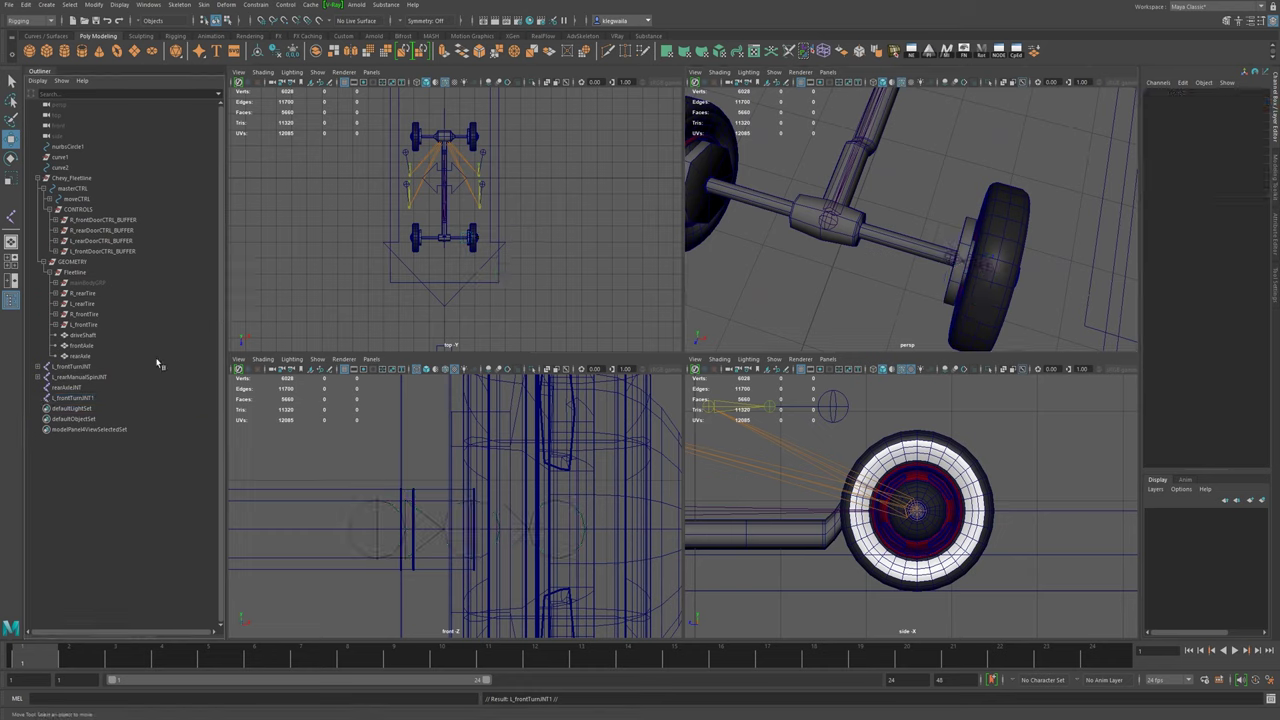
- Centre L_frontTurnJNT1 on the front axle by setting its Translate X to 0
left_click(105, 387)
left_click(75, 397)
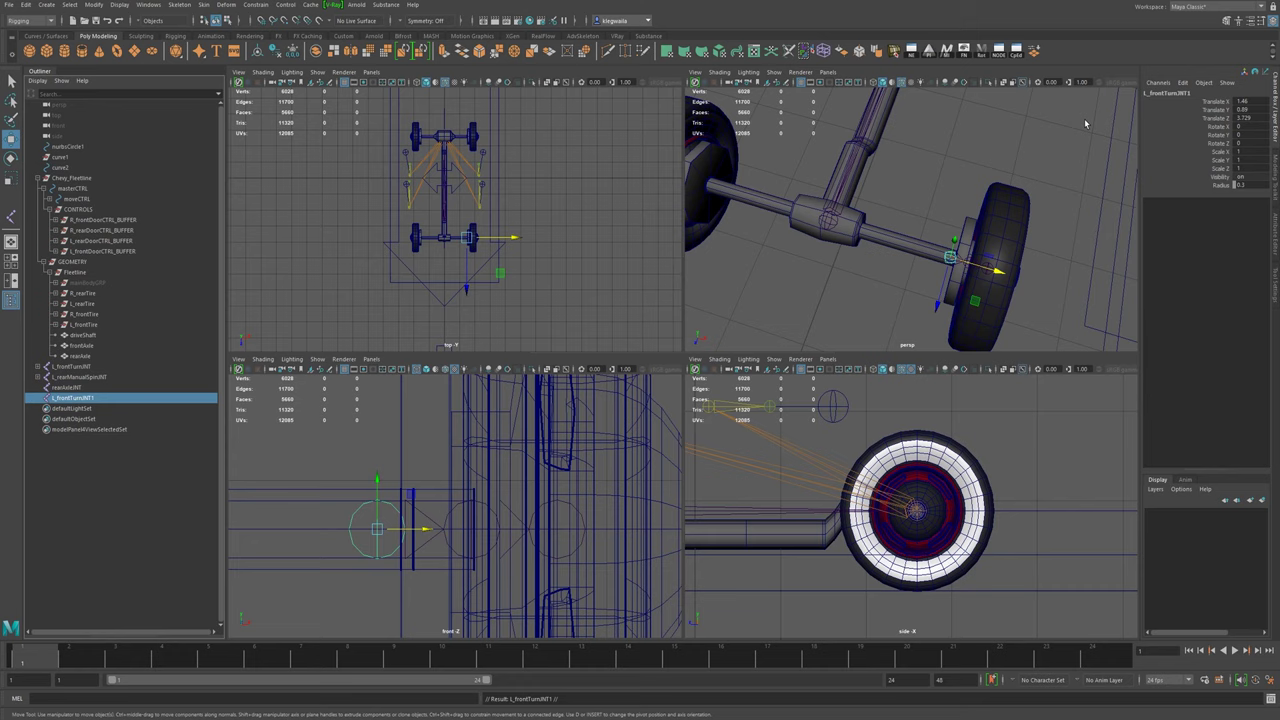
left_click(1250, 101)
type("2")
key("Return")
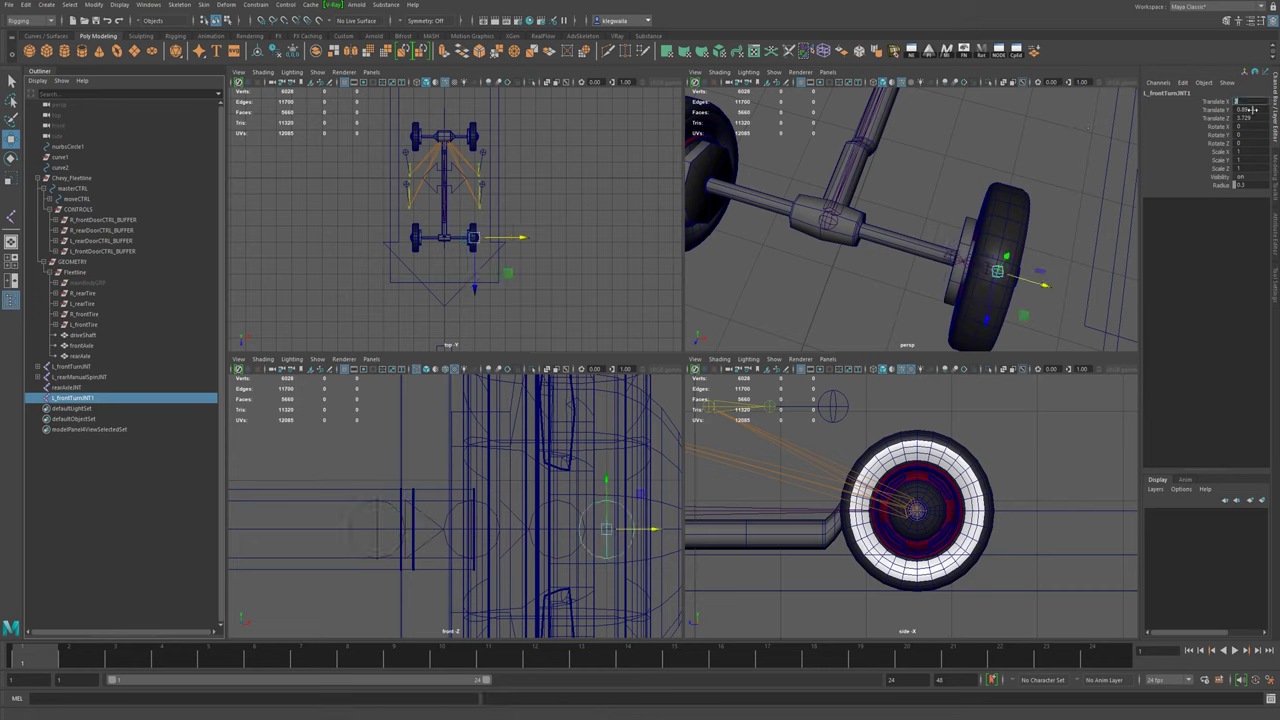
type("0")
key("Return")
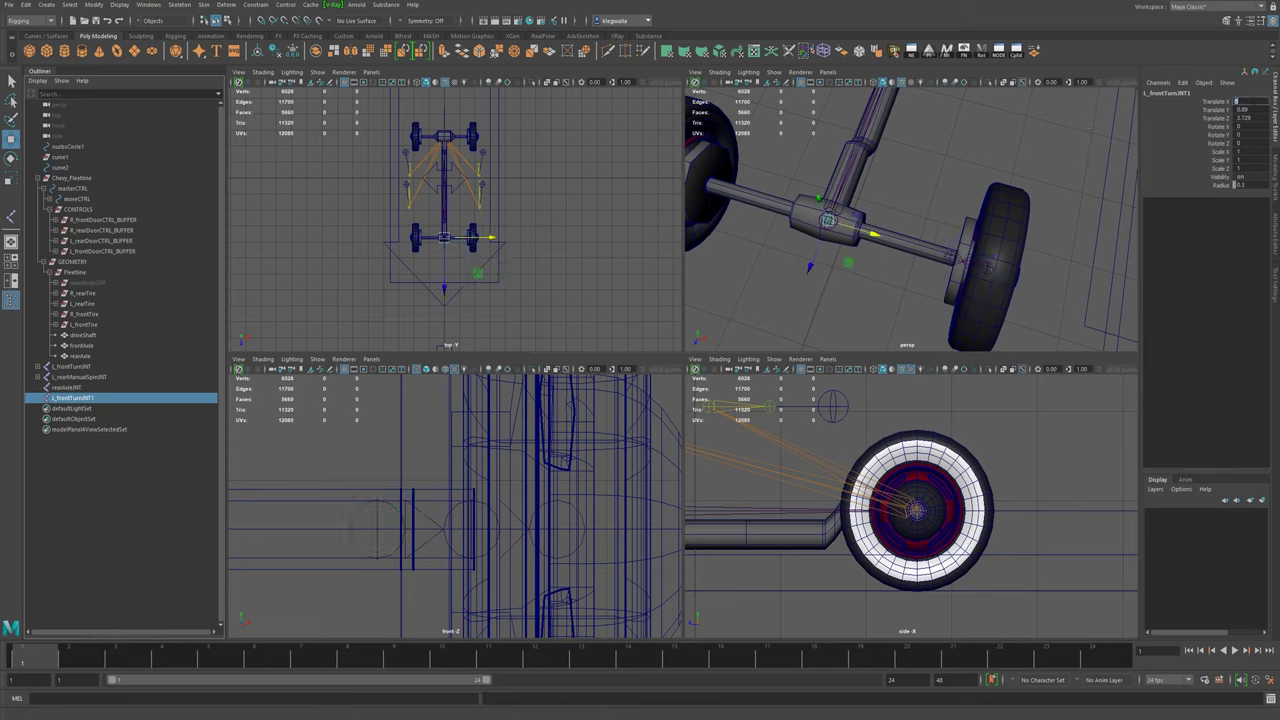
- Rename the centred front joint frontAxleJNT
double_click(78, 399)
type("frontAxle_JNT")
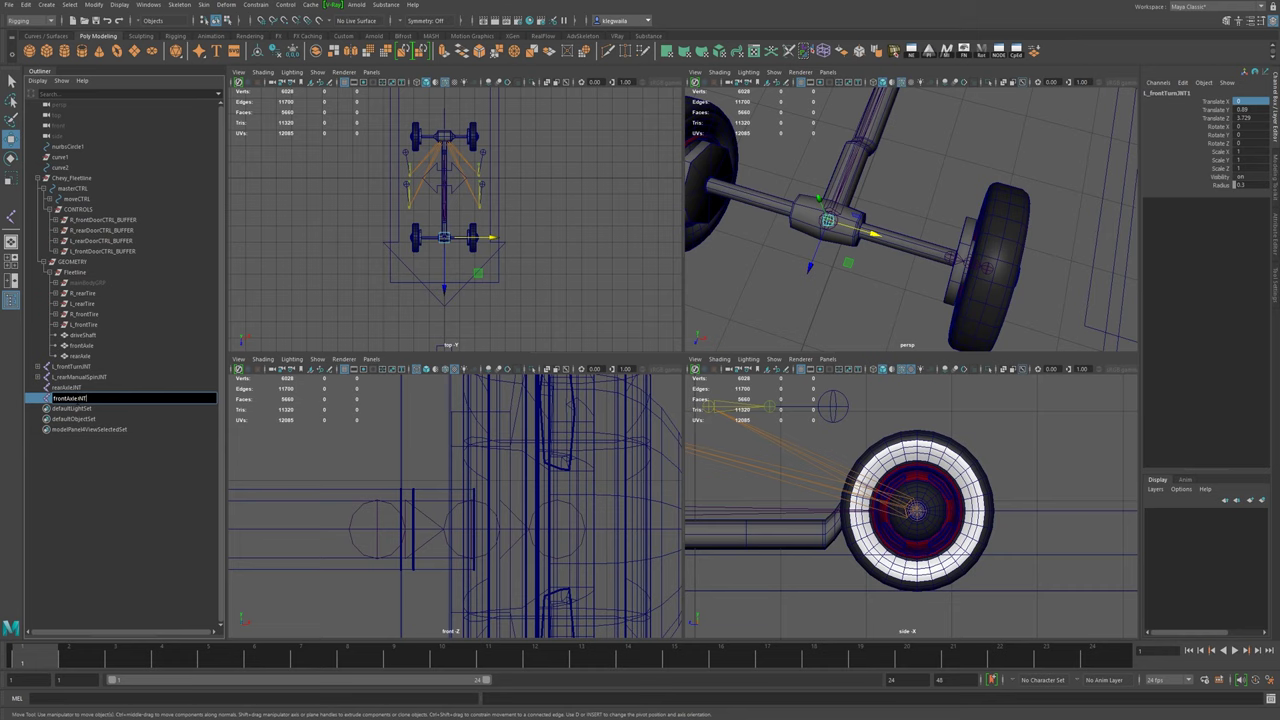
key("Return")
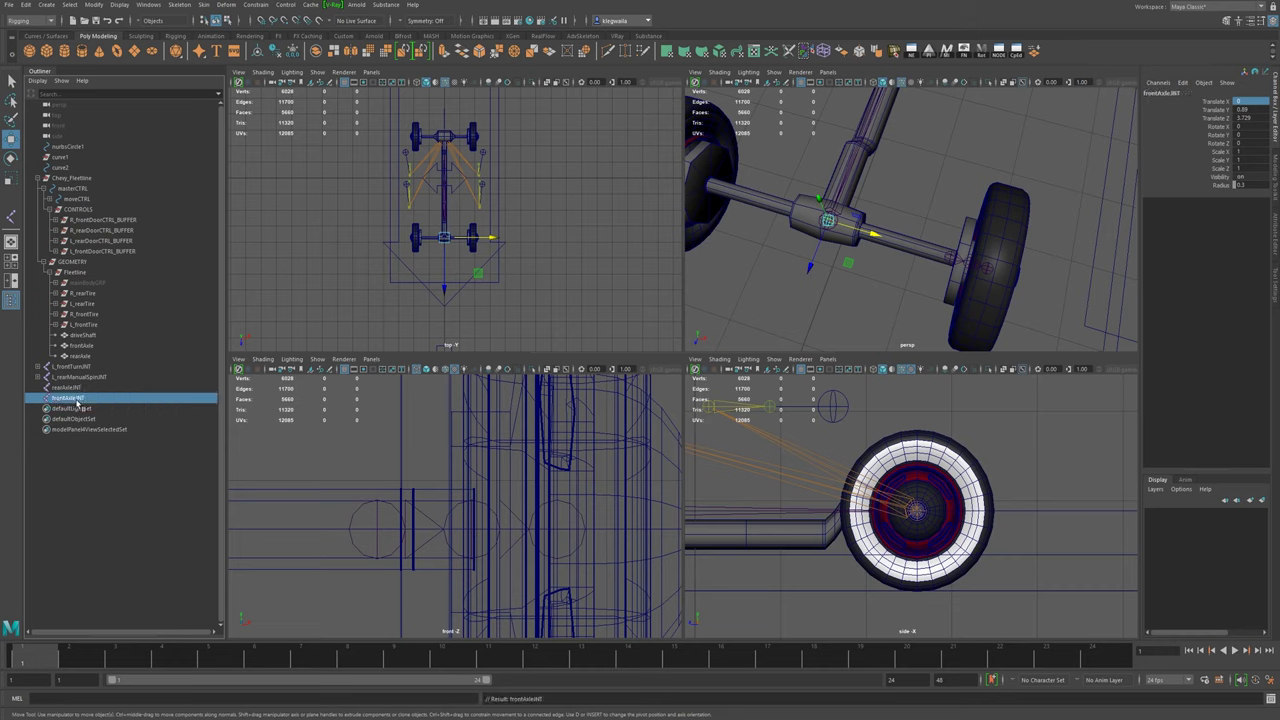
- Parent the L_frontTurnJNT chain under frontAxleJNT
left_click_drag(925, 250, 1000, 233, "alt")
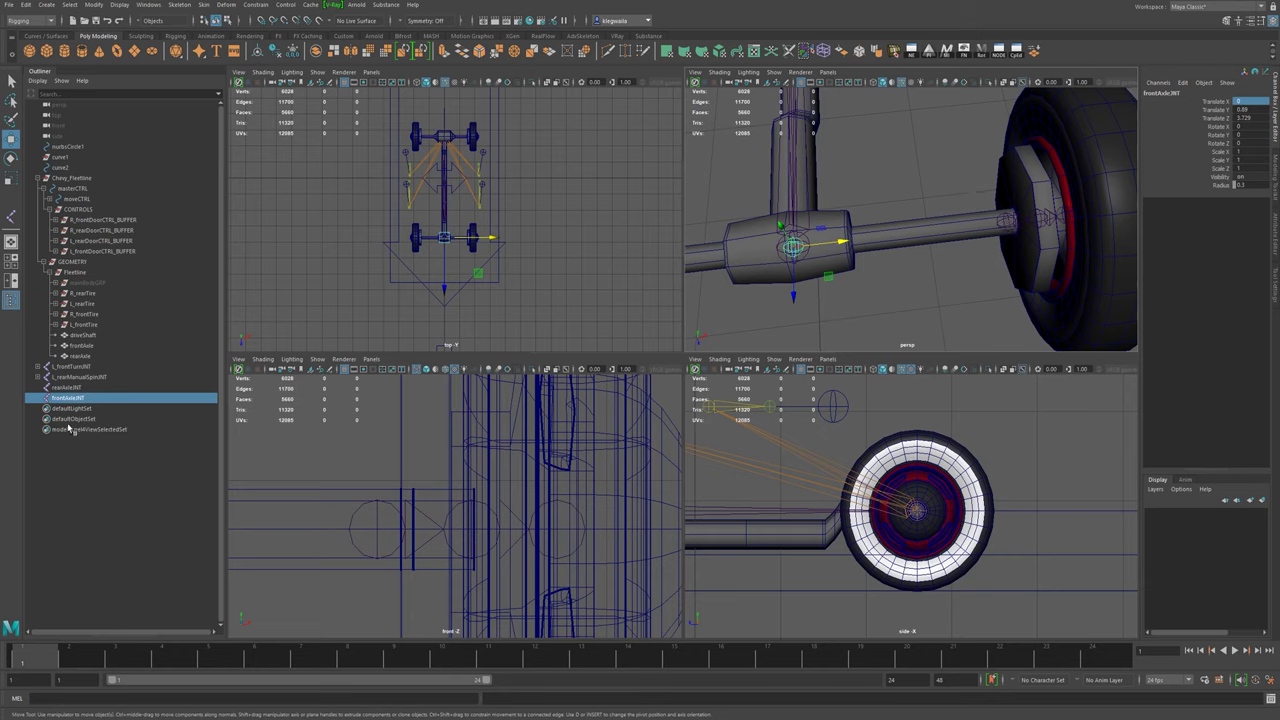
left_click(1008, 222)
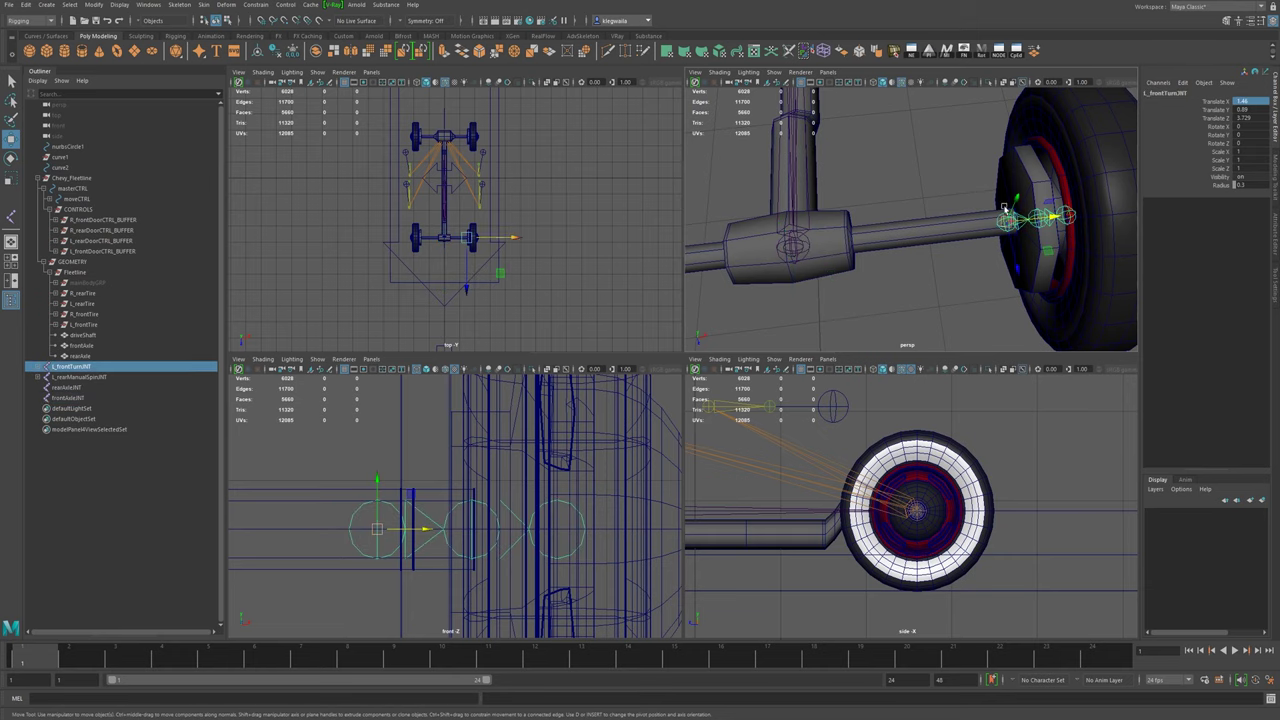
middle_click_drag(68, 398, 66, 398)
left_click(55, 388)
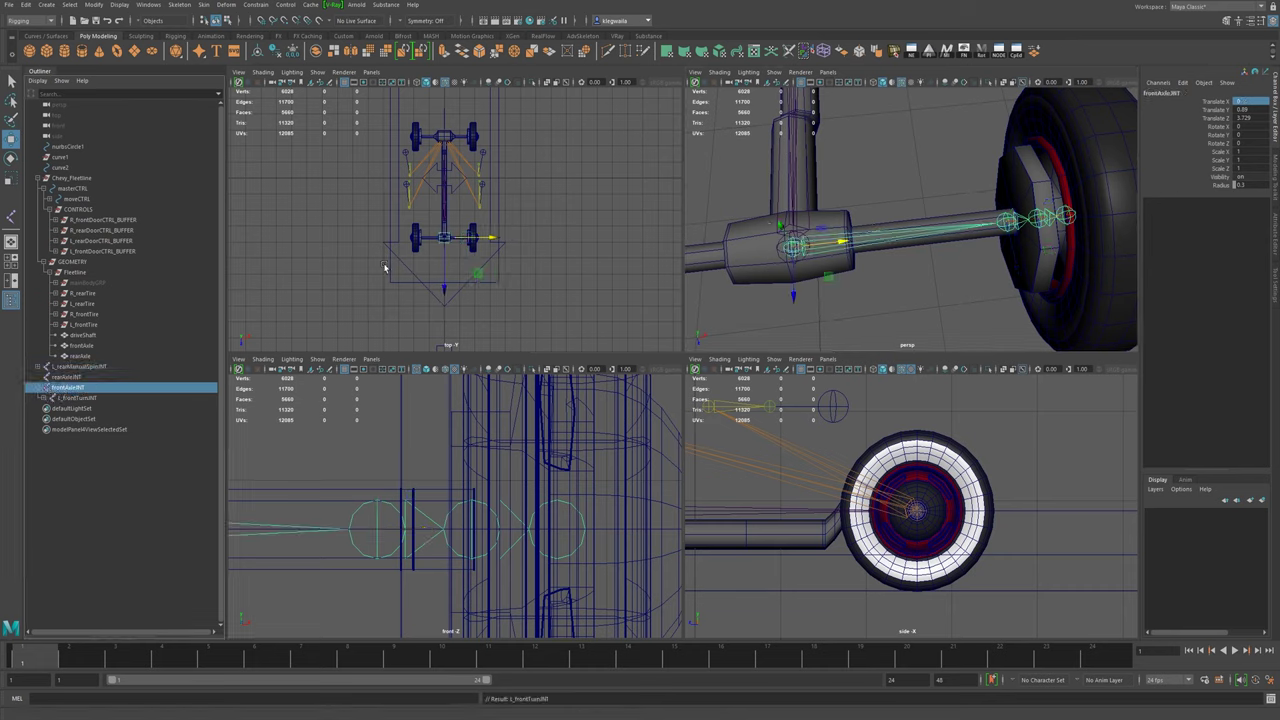
- Parent L_rearManualSpinJNT under rearAxleJNT and select rearAxleJNT to check the chain on the rear axle
left_click(76, 367)
right_click_drag(1067, 163, 909, 177, "alt")
left_click_drag(909, 177, 870, 258, "alt")
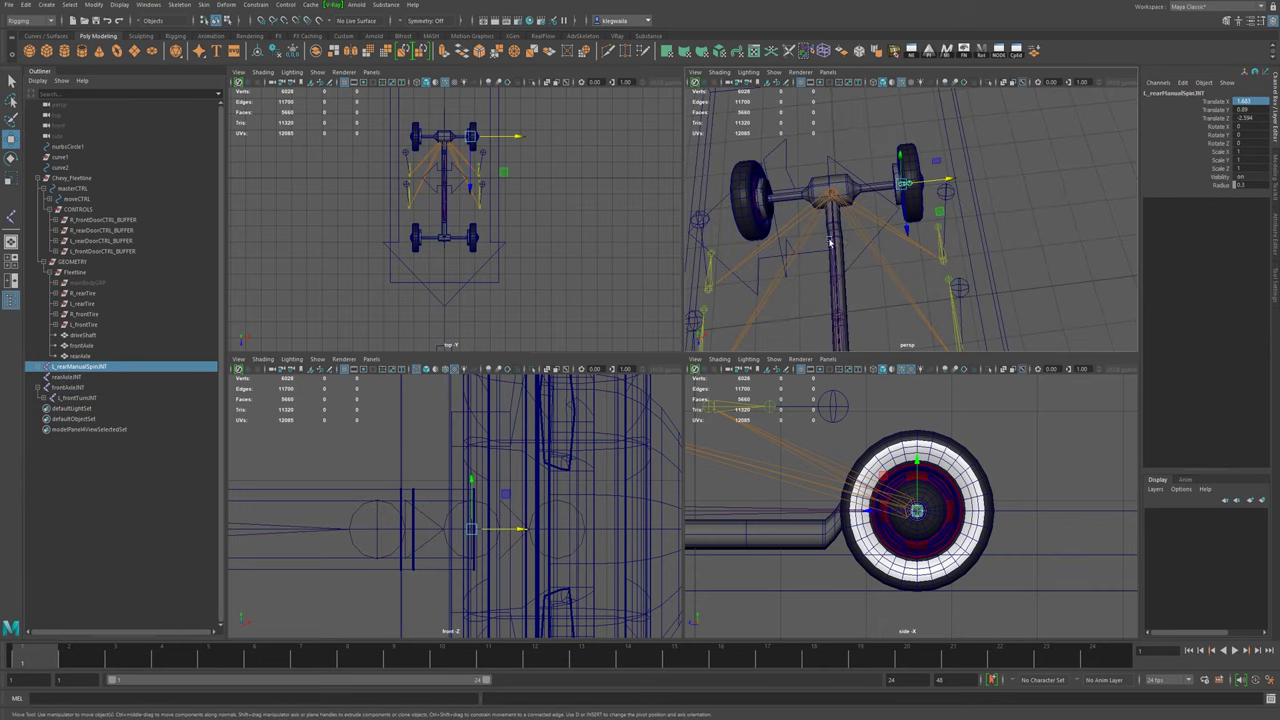
right_click_drag(829, 243, 897, 237, "alt")
left_click_drag(897, 237, 880, 232, "alt")
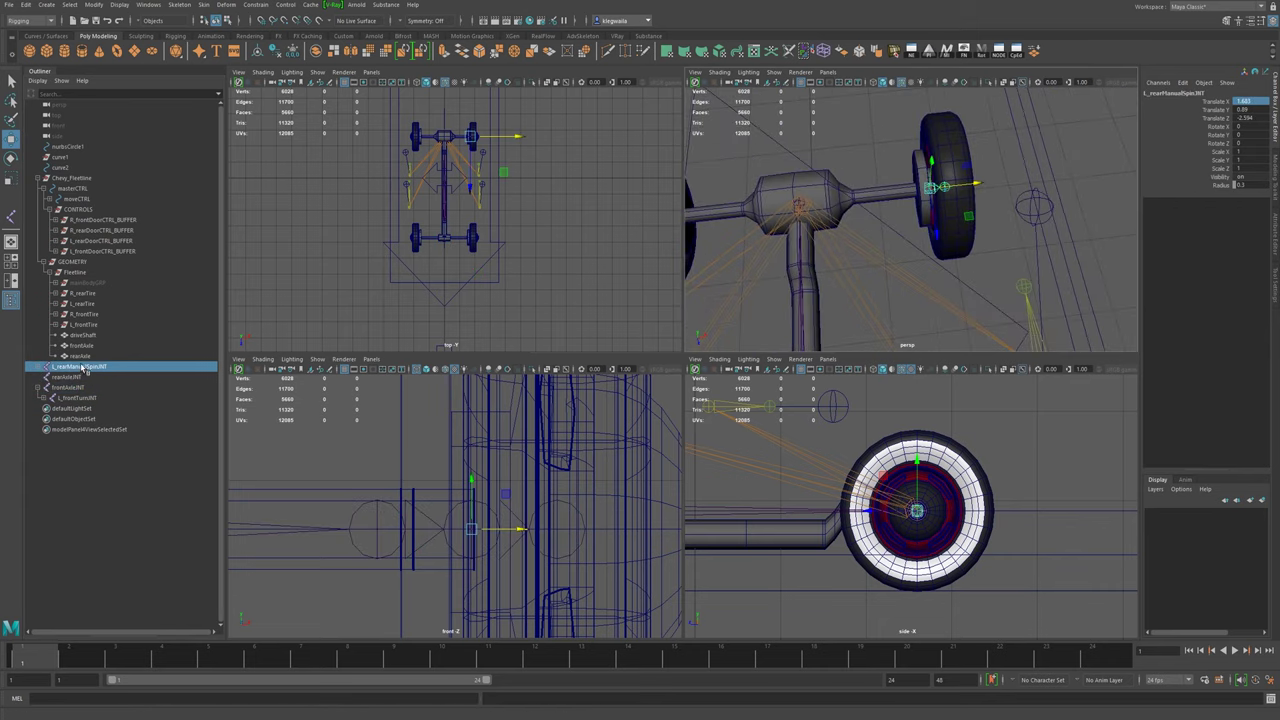
middle_click_drag(73, 381, 74, 380)
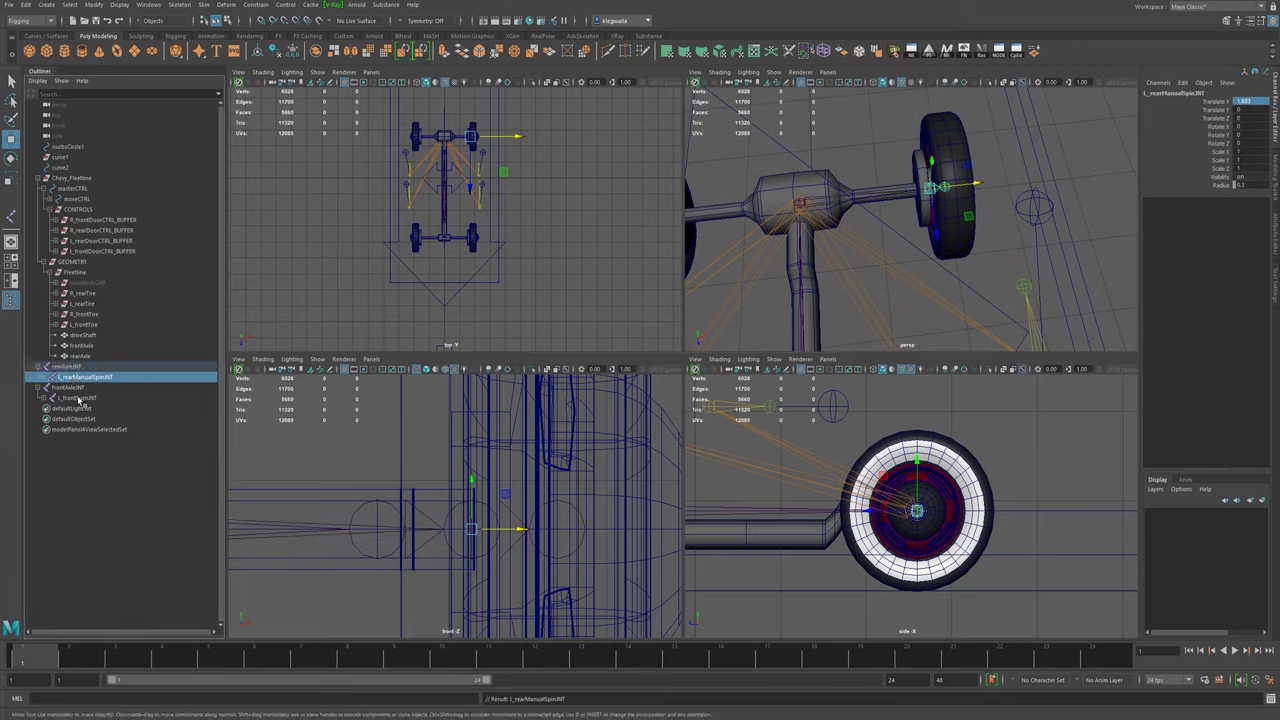
left_click_drag(1017, 228, 828, 218, "alt")
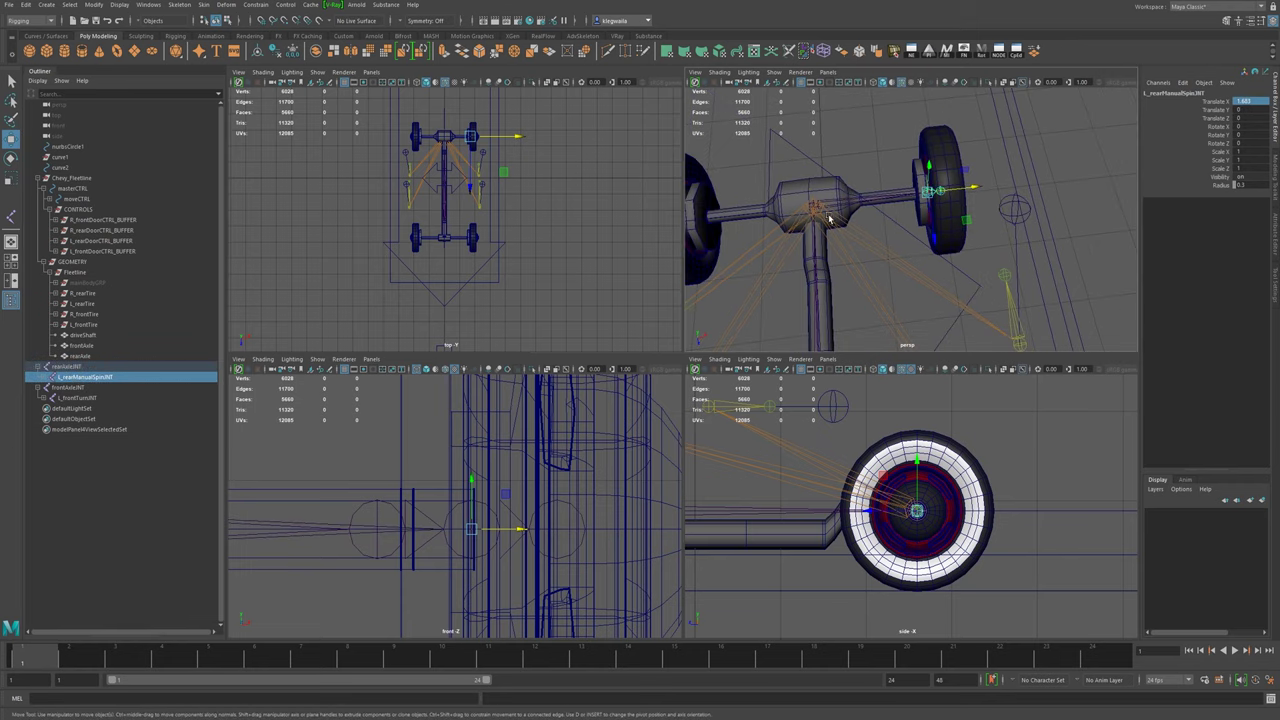
left_click(67, 367)
left_click_drag(805, 166, 898, 195, "alt")
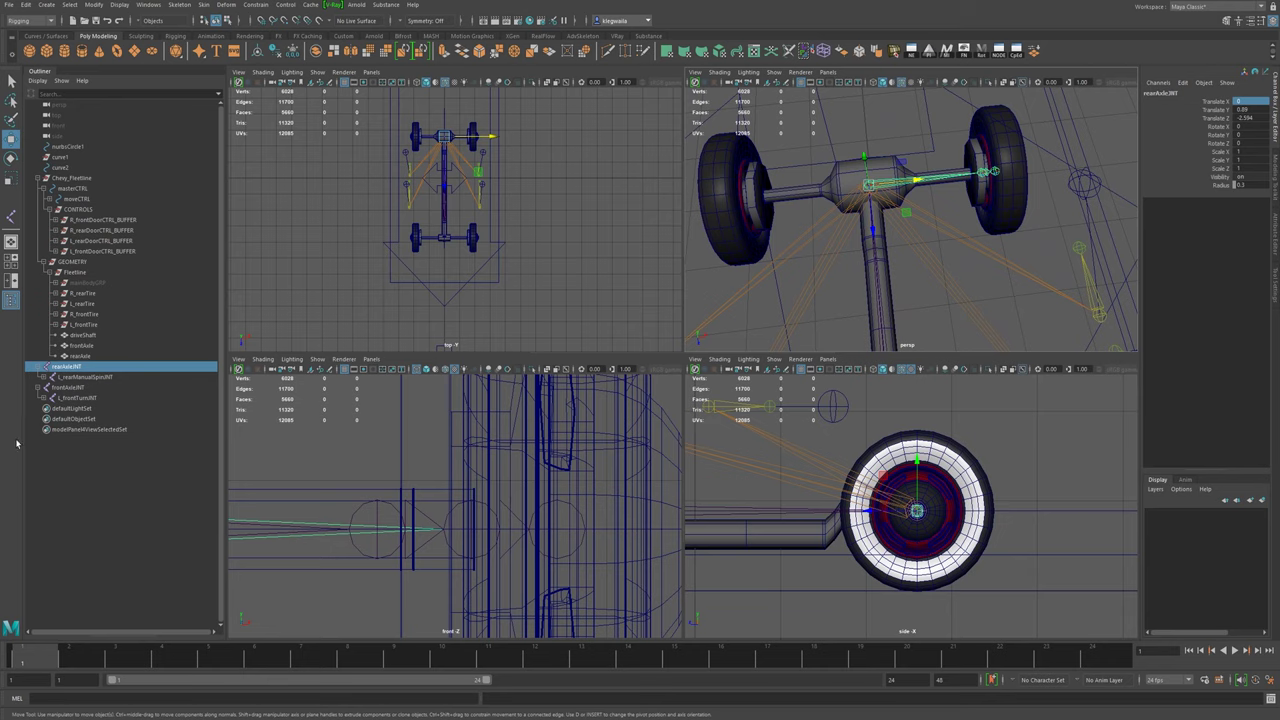
- Mirror L_rearManualSpinJNT across YZ with the Behavior function, replacing the L_ prefix with R_
left_click(83, 377)
key("f")
left_click_drag(825, 201, 910, 210, "alt")
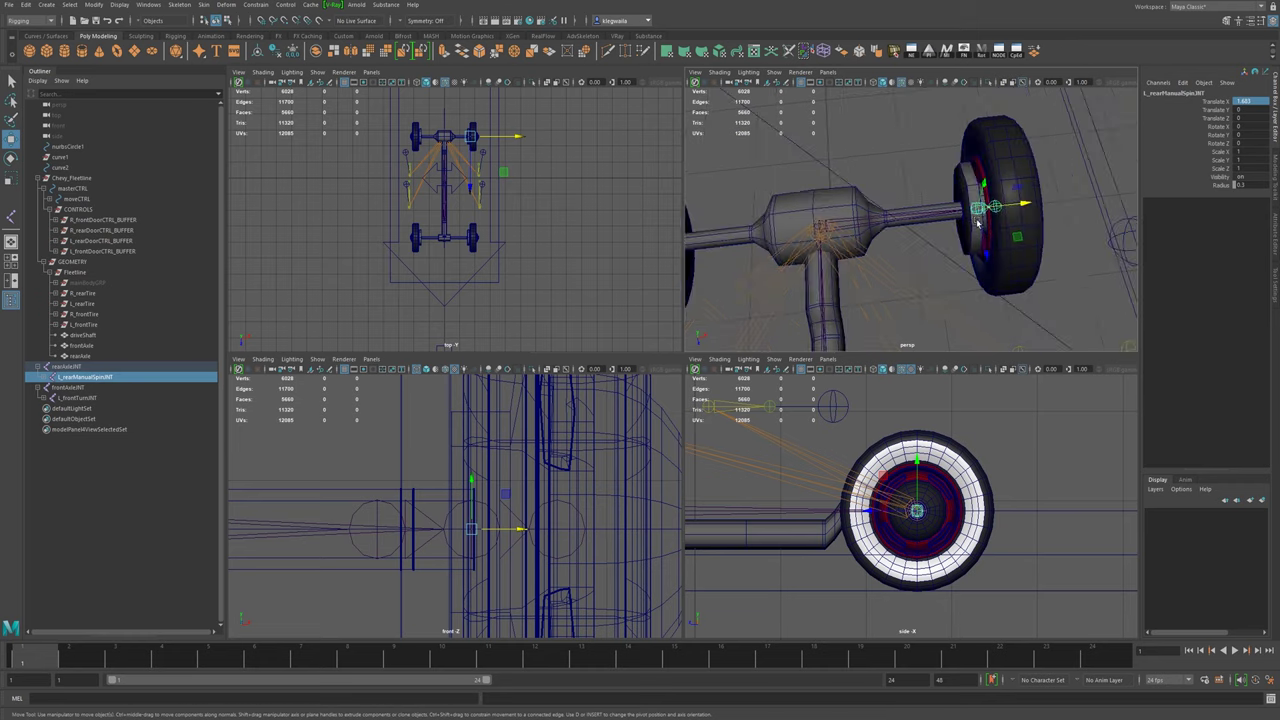
left_click(182, 5)
left_click(280, 52)
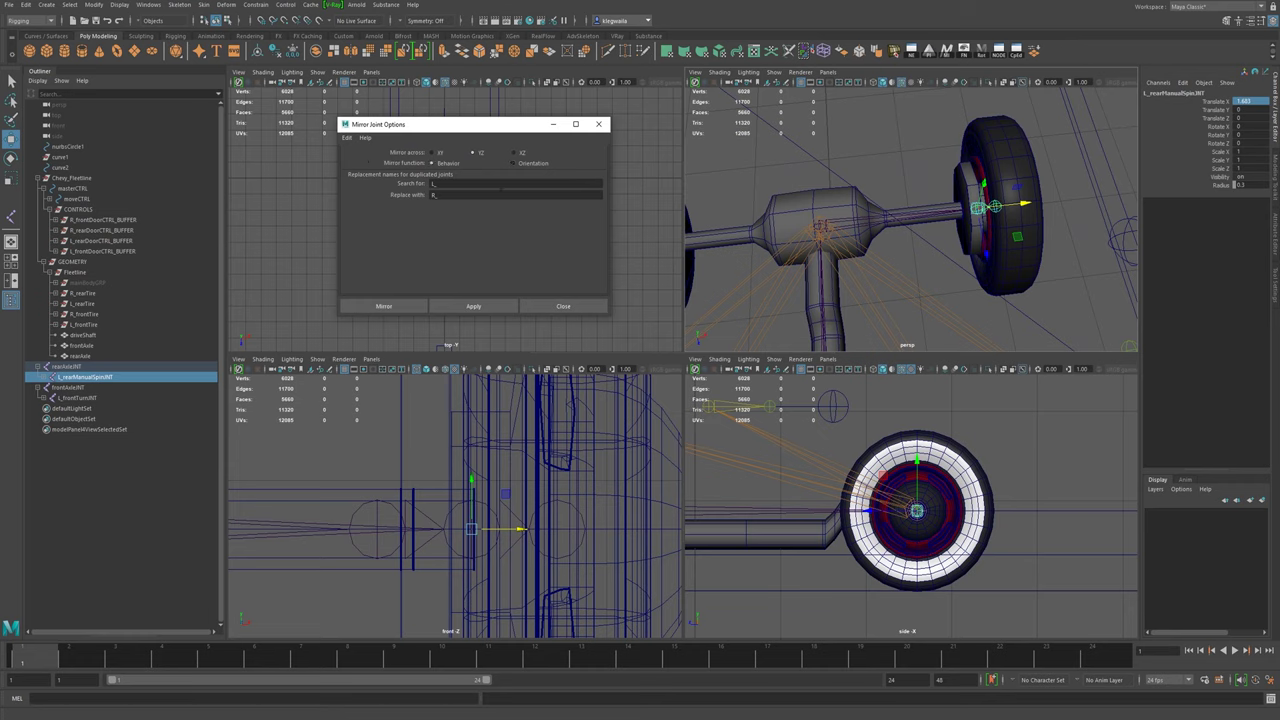
left_click(466, 306)
right_click_drag(1054, 213, 816, 238, "alt")
middle_click_drag(816, 238, 923, 222, "alt")
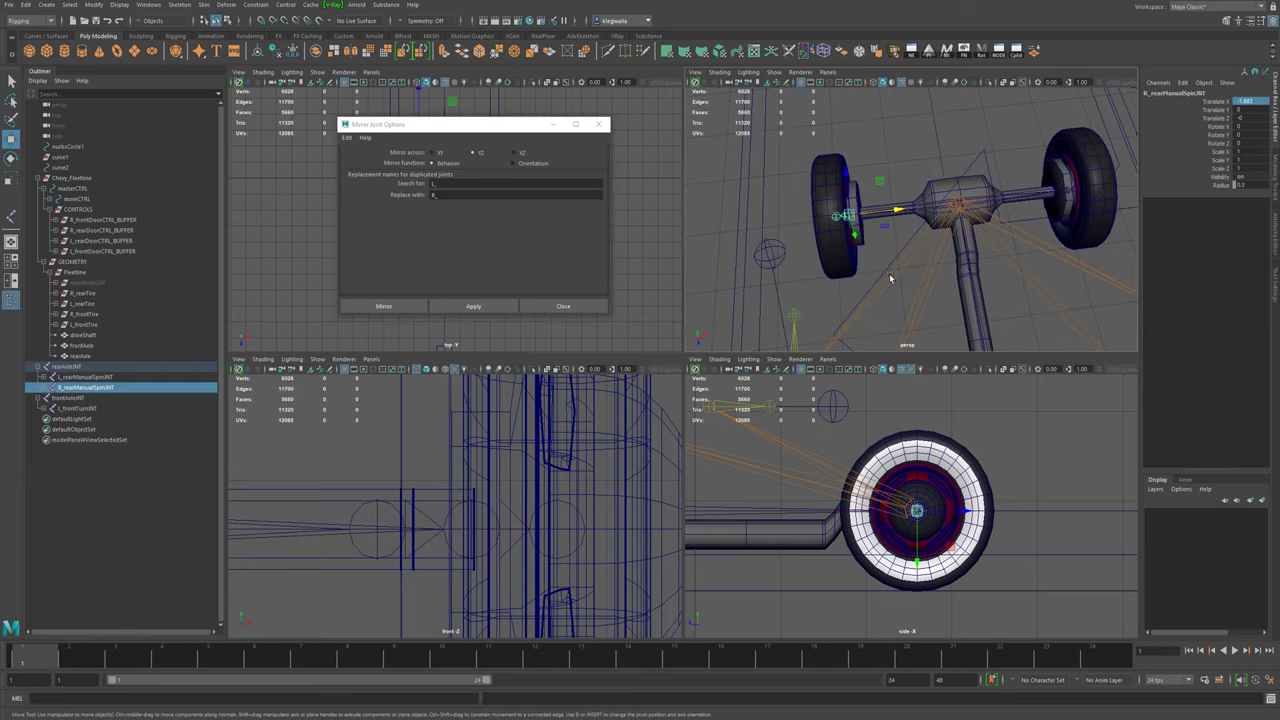
- Mirror the L_frontTurnJNT chain across YZ with the same options and select frontAxleJNT to check both sides
middle_click_drag(890, 278, 897, 130, "alt")
middle_click_drag(1002, 338, 922, 216, "alt")
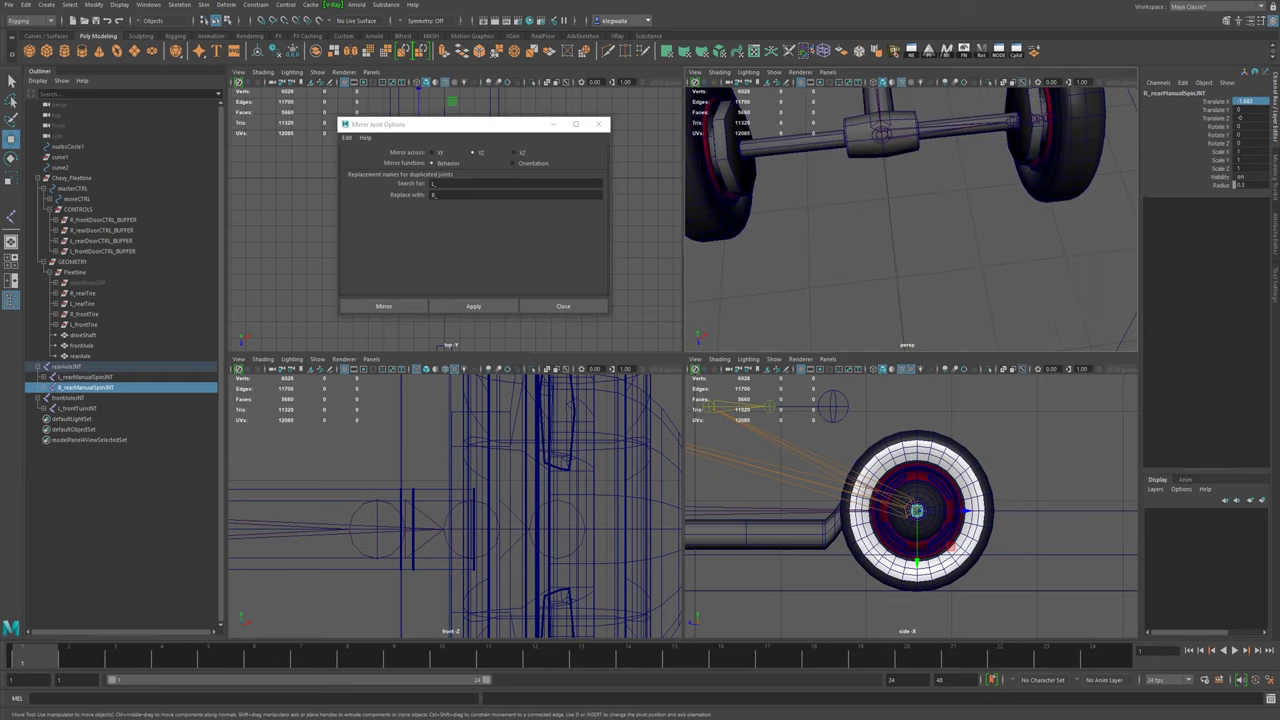
left_click(126, 410)
left_click(404, 309)
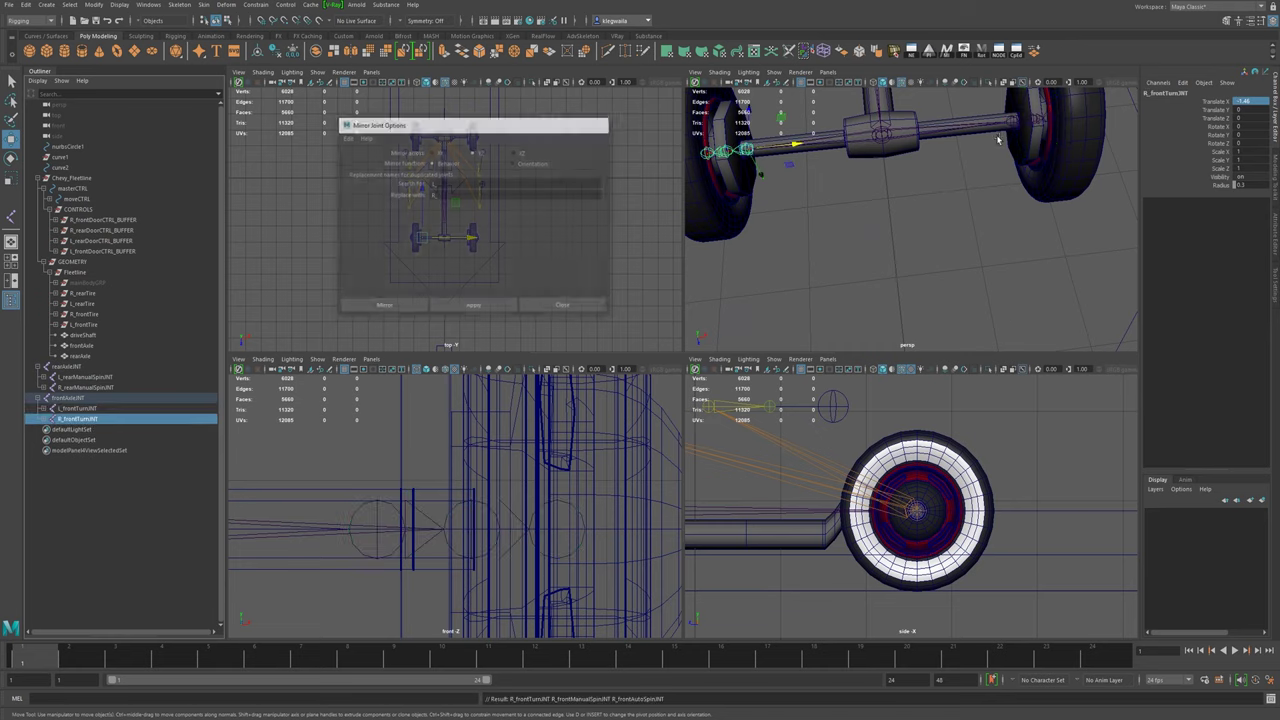
middle_click_drag(688, 90, 707, 133, "alt")
left_click(86, 398)
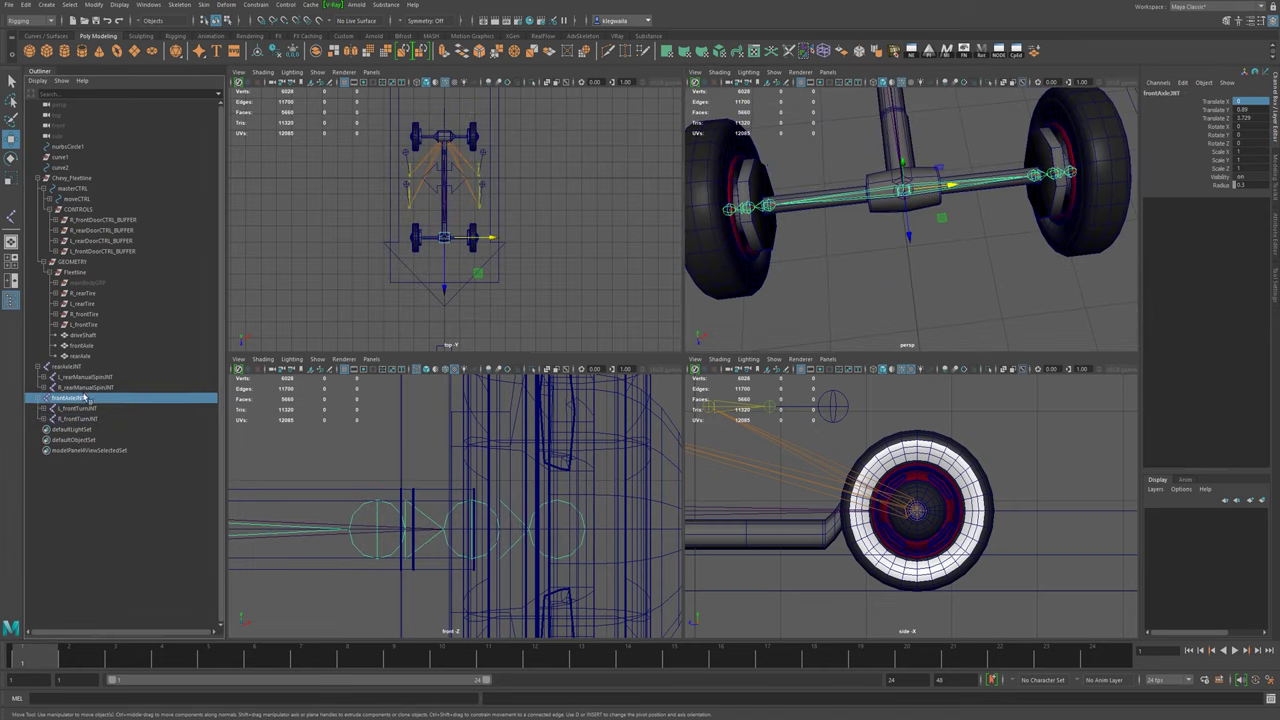
- Test-rotate R_frontManualSpinJNT on the right front wheel and undo the rotation
left_click_drag(852, 210, 890, 209, "alt")
right_click_drag(890, 209, 938, 272, "alt")
left_click(943, 241)
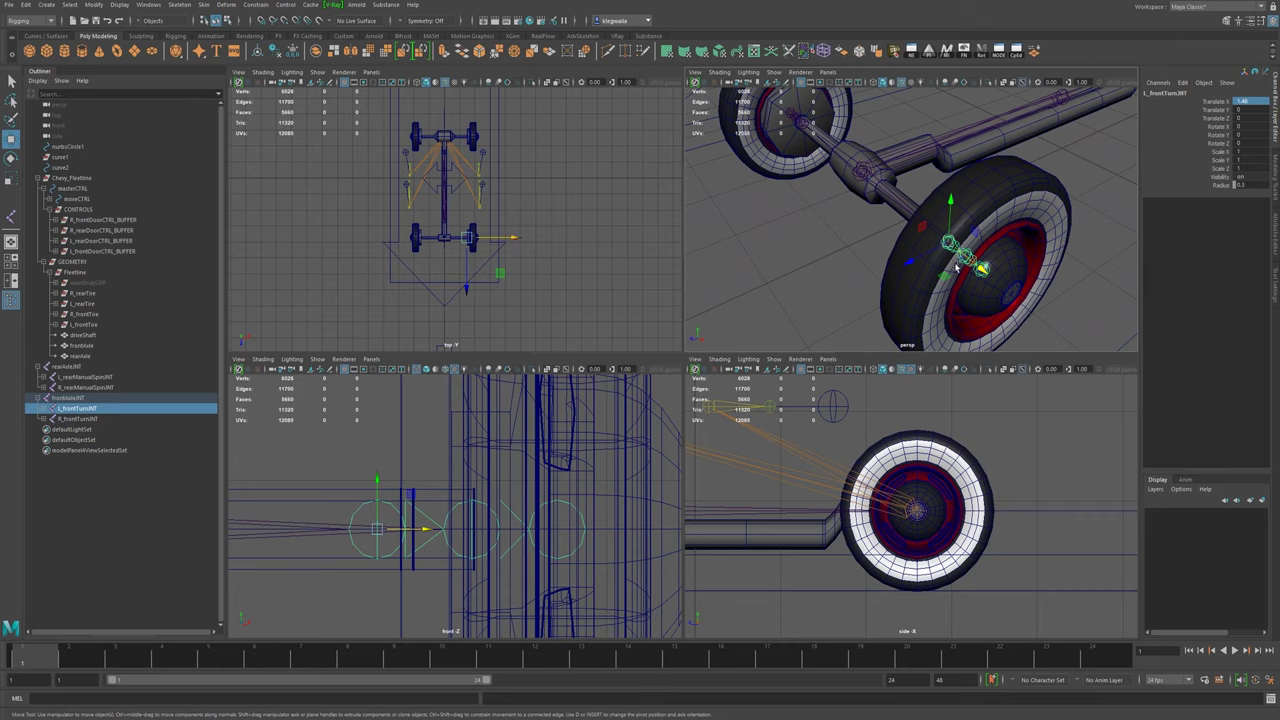
left_click_drag(789, 119, 836, 168, "alt")
left_click(830, 165)
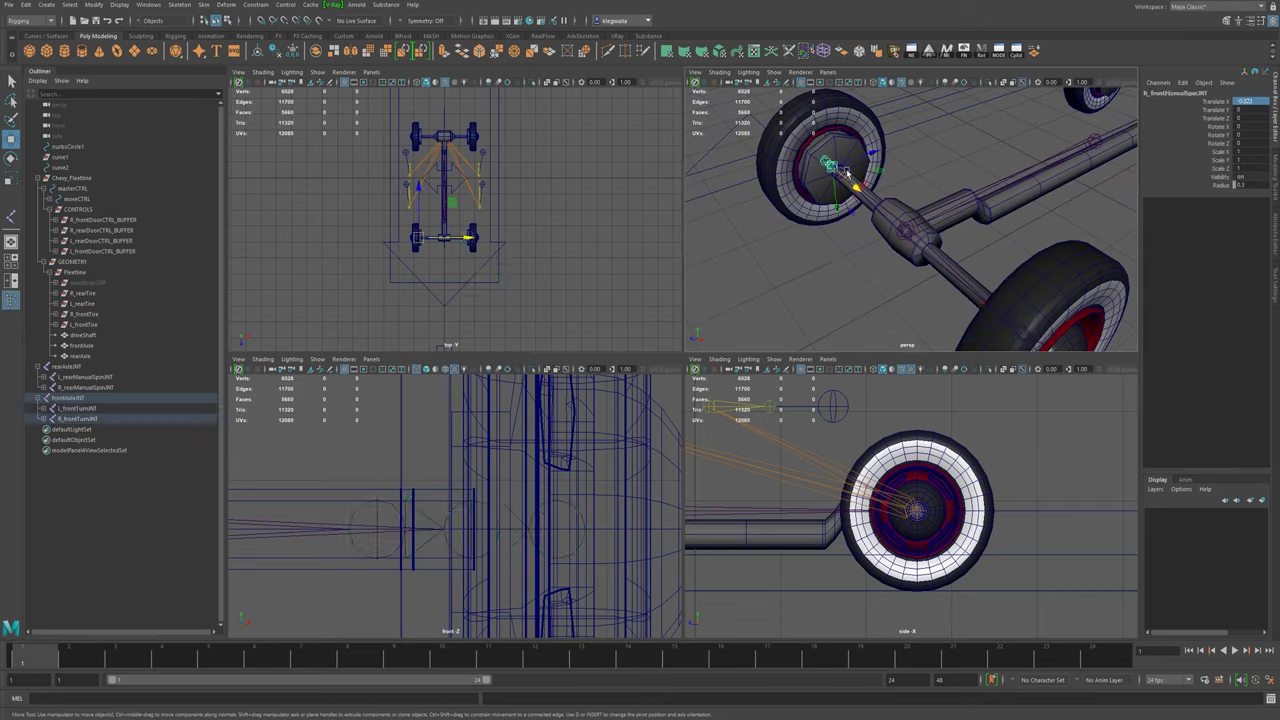
key("e")
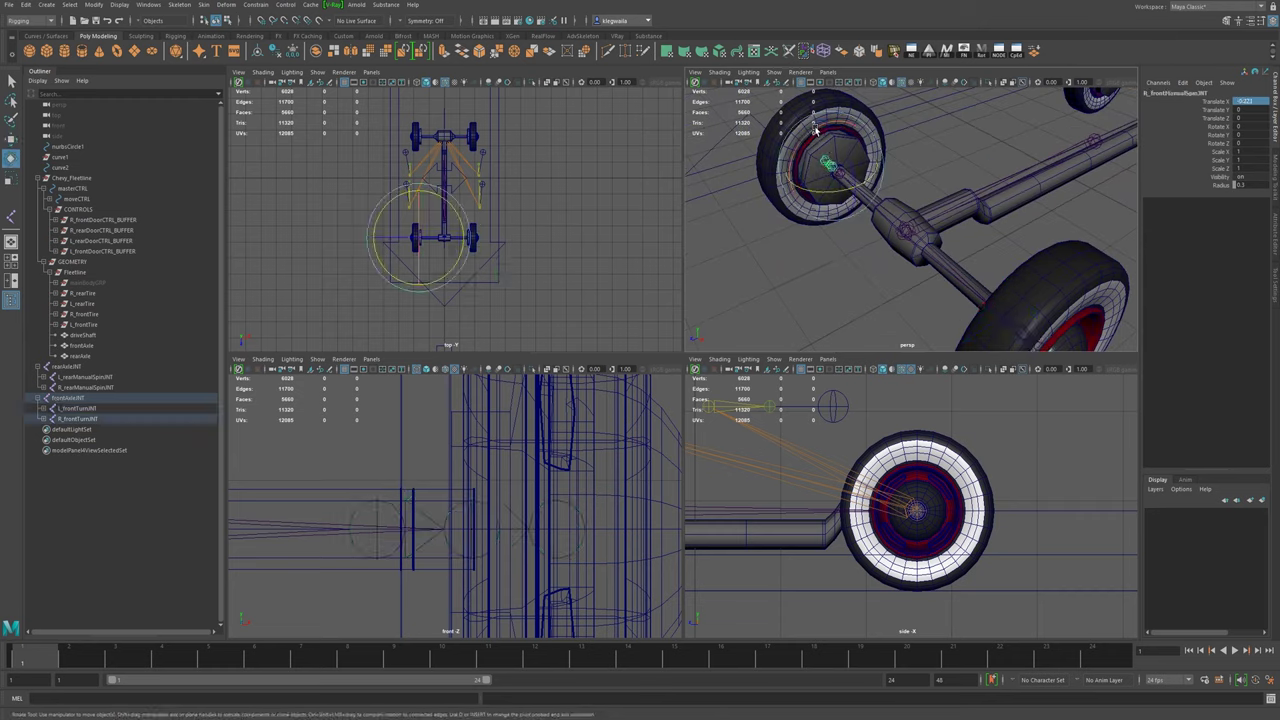
left_click_drag(815, 128, 822, 140)
key("ctrl+z")
- Set Rotate X of R_frontManualSpinJNT to 90 to test its spin axis
key("f")
right_click_drag(970, 270, 888, 209, "alt")
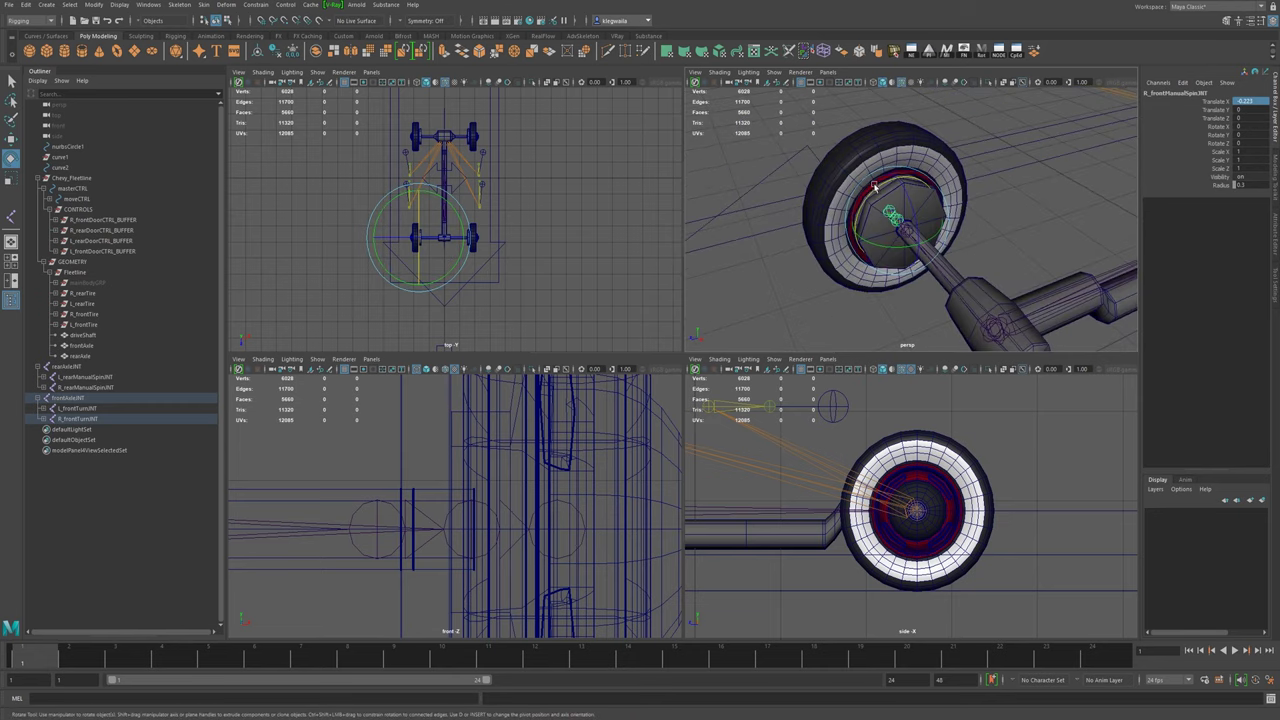
left_click_drag(875, 185, 857, 240)
left_click(1250, 127)
type("90")
key("Return")
- Test-rotate L_frontManualSpinJNT, undo it, and reset Rotate X of R_frontManualSpinJNT to 0
left_click_drag(822, 336, 1011, 310, "alt")
left_click(1011, 310)
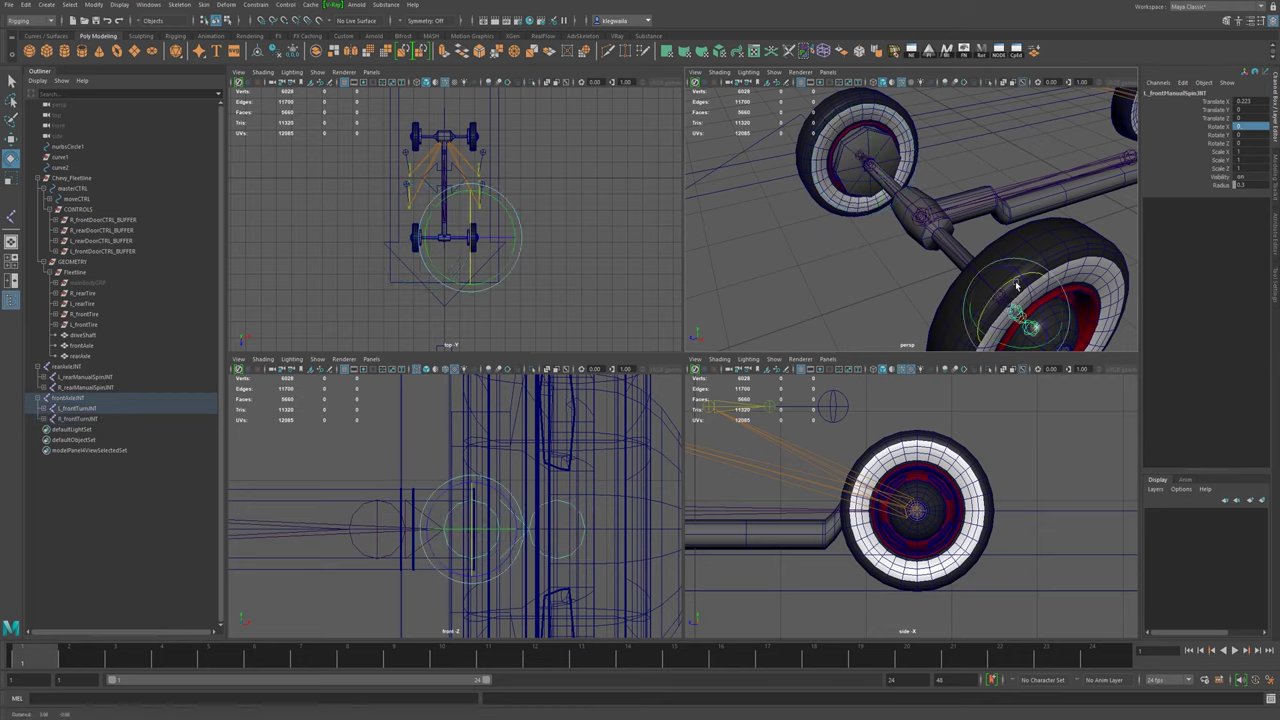
key("f")
left_click_drag(903, 215, 910, 251)
key("ctrl+z")
key("ctrl+z")
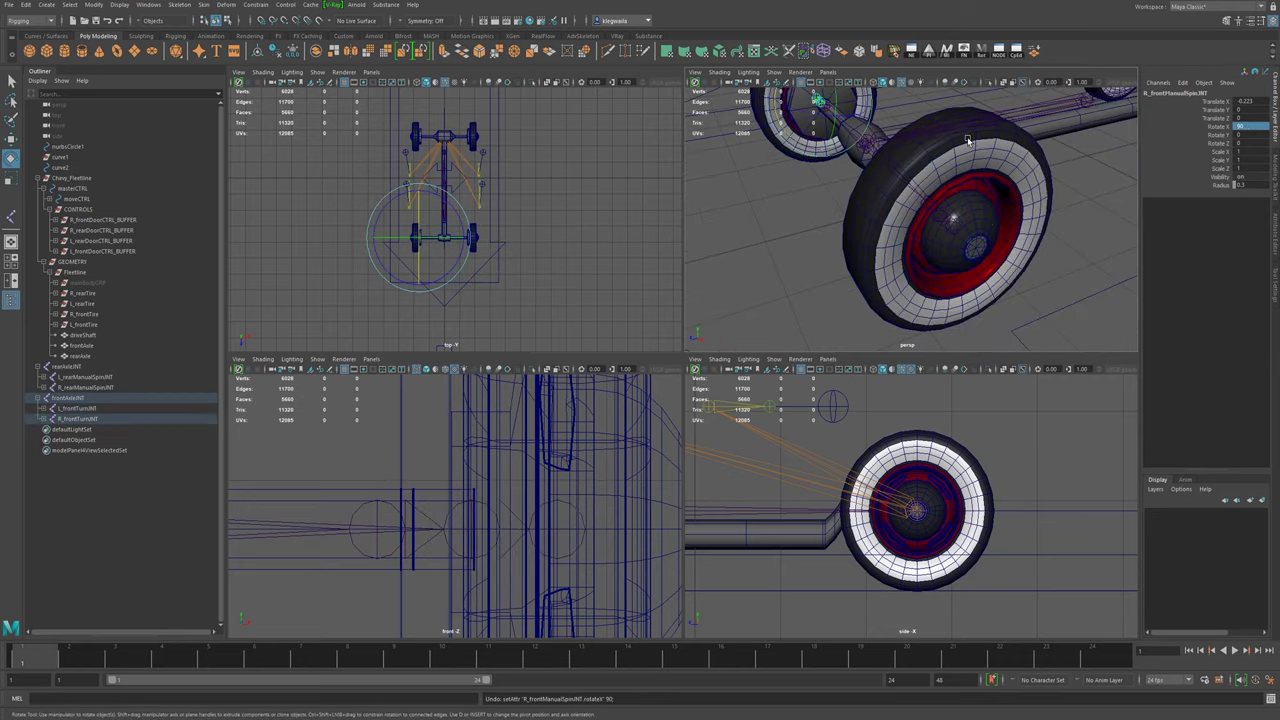
left_click(1258, 124)
type("0")
key("Return")
- Check R_rearManualSpinJNT and the existing suspension joints, undoing the test transformation
right_click_drag(980, 228, 886, 200, "alt")
left_click_drag(900, 200, 940, 262, "alt")
left_click(942, 170)
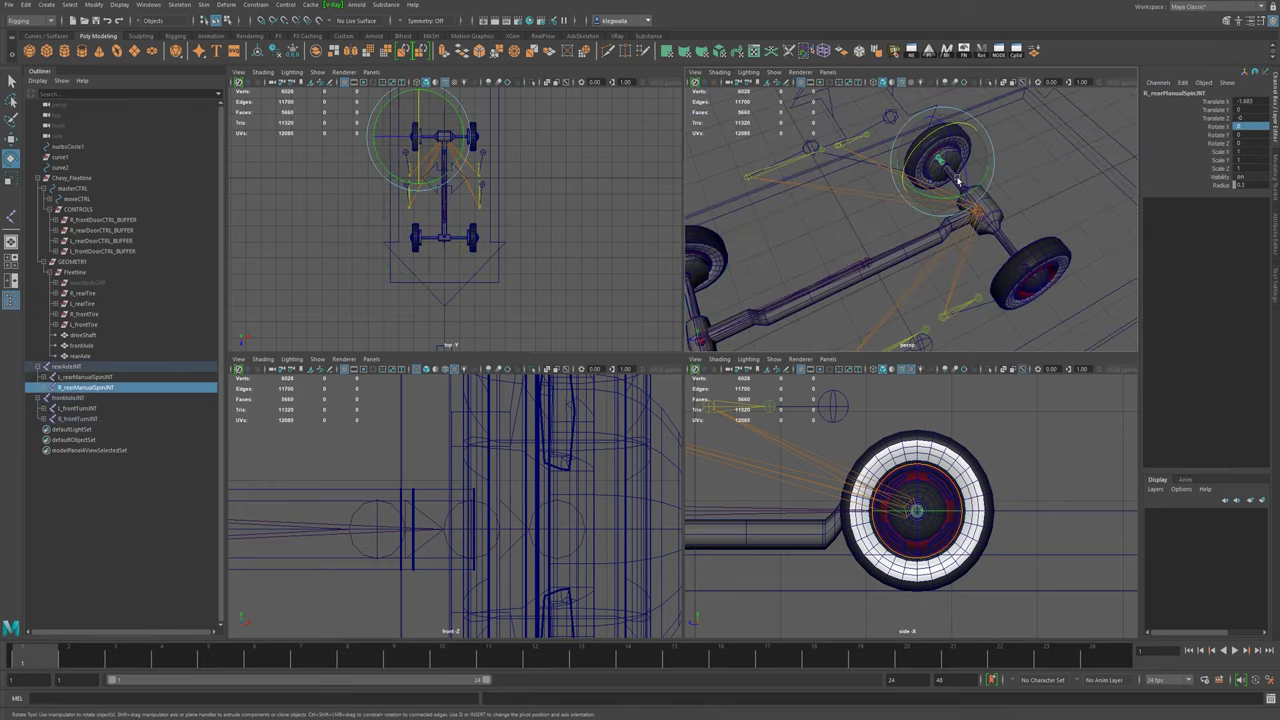
left_click_drag(942, 170, 928, 260, "alt")
left_click(932, 305)
left_click_drag(932, 305, 894, 217, "alt")
left_click(910, 242)
left_click_drag(938, 273, 946, 204)
key("ctrl+z")
left_click(962, 308)
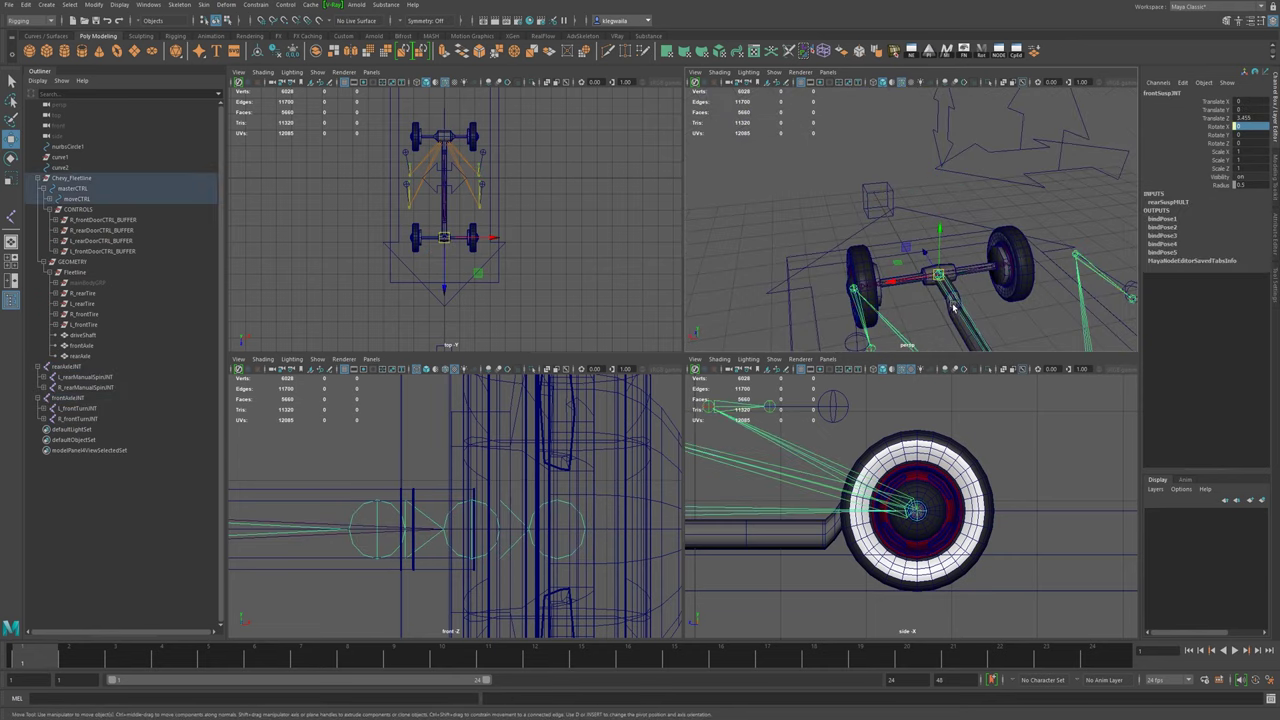
left_click(915, 252)
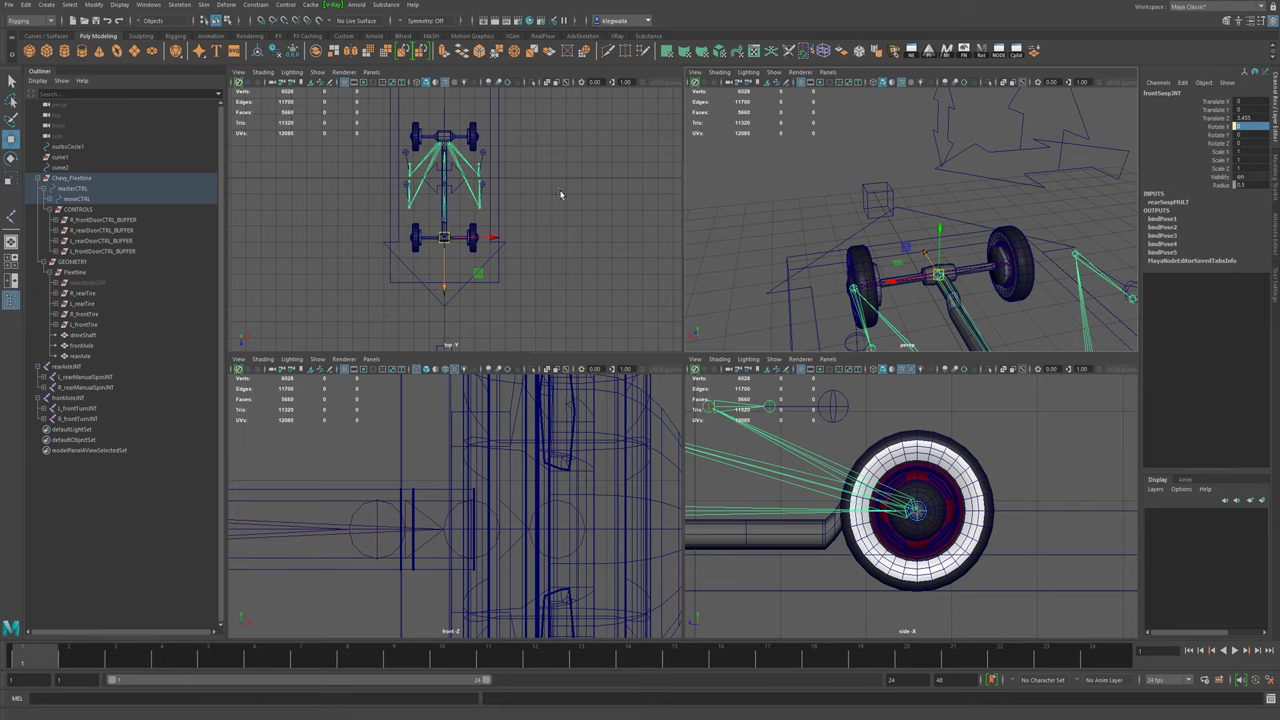
- Expand the L_frontTire group and unhide its hiPolyTire mesh
right_click_drag(1028, 261, 900, 262, "alt")
left_click_drag(820, 262, 812, 227, "alt")
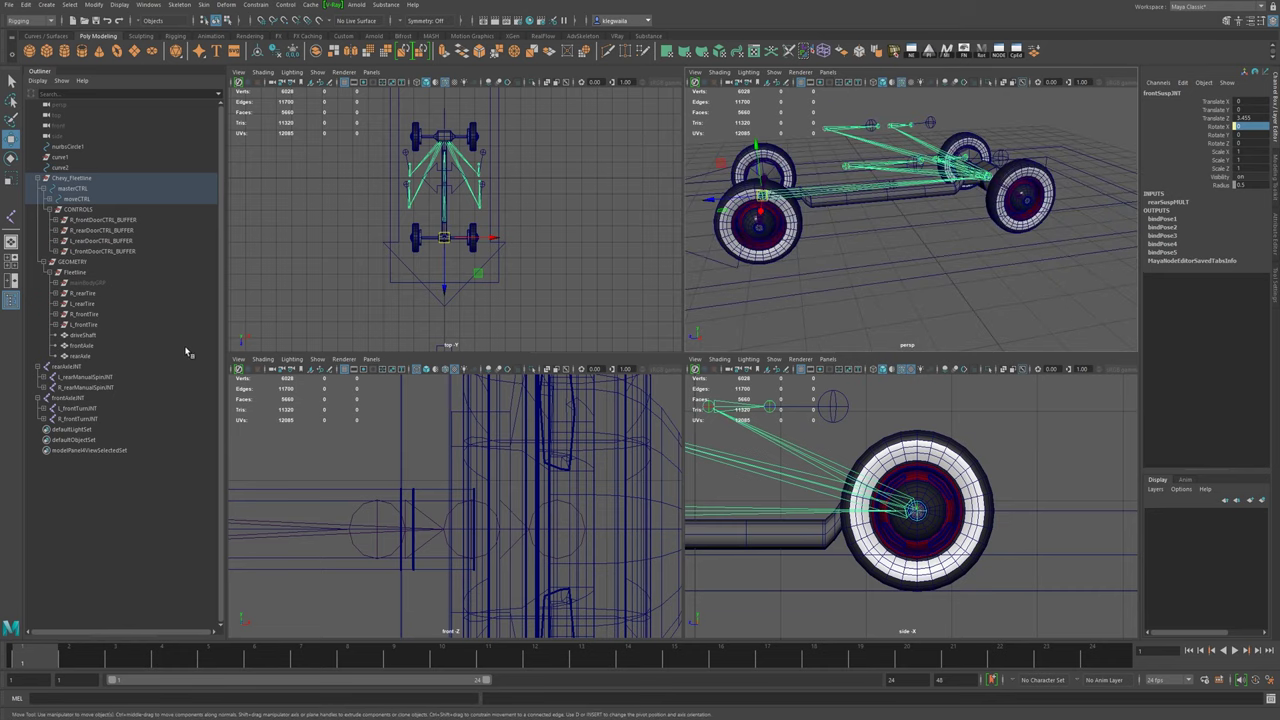
left_click_drag(822, 221, 979, 286, "alt")
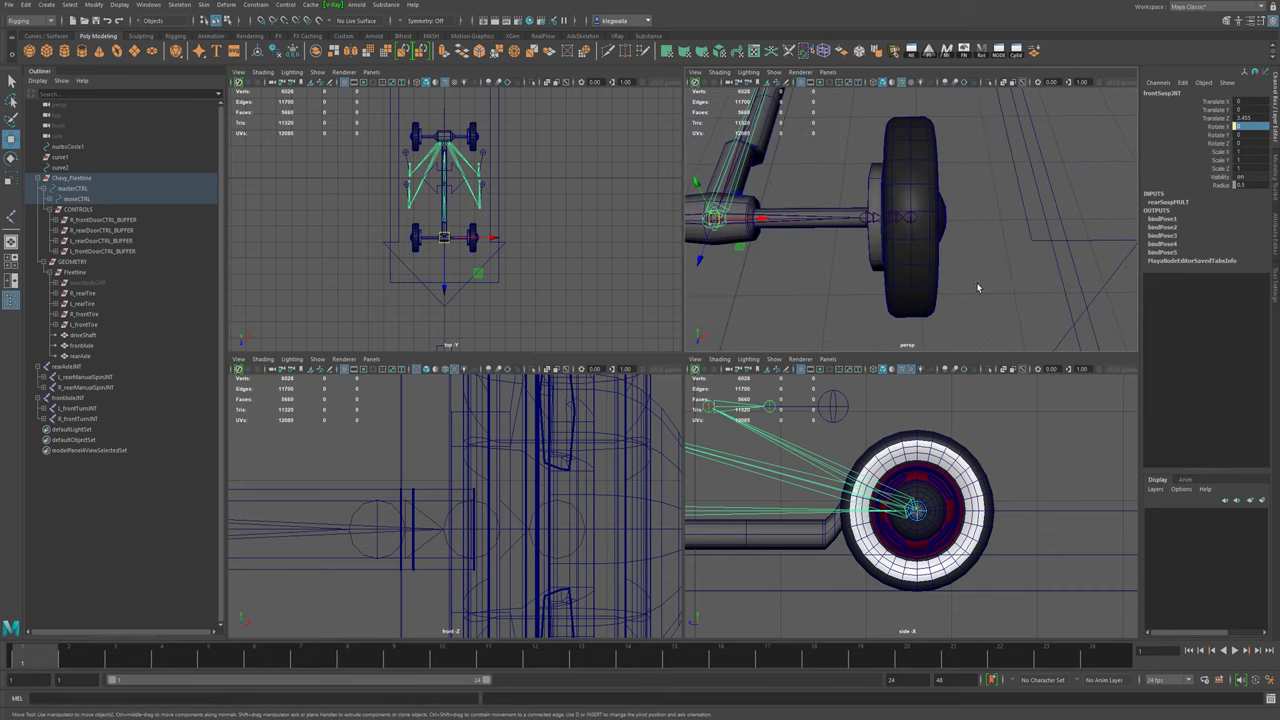
scroll(958, 272, "up", 3)
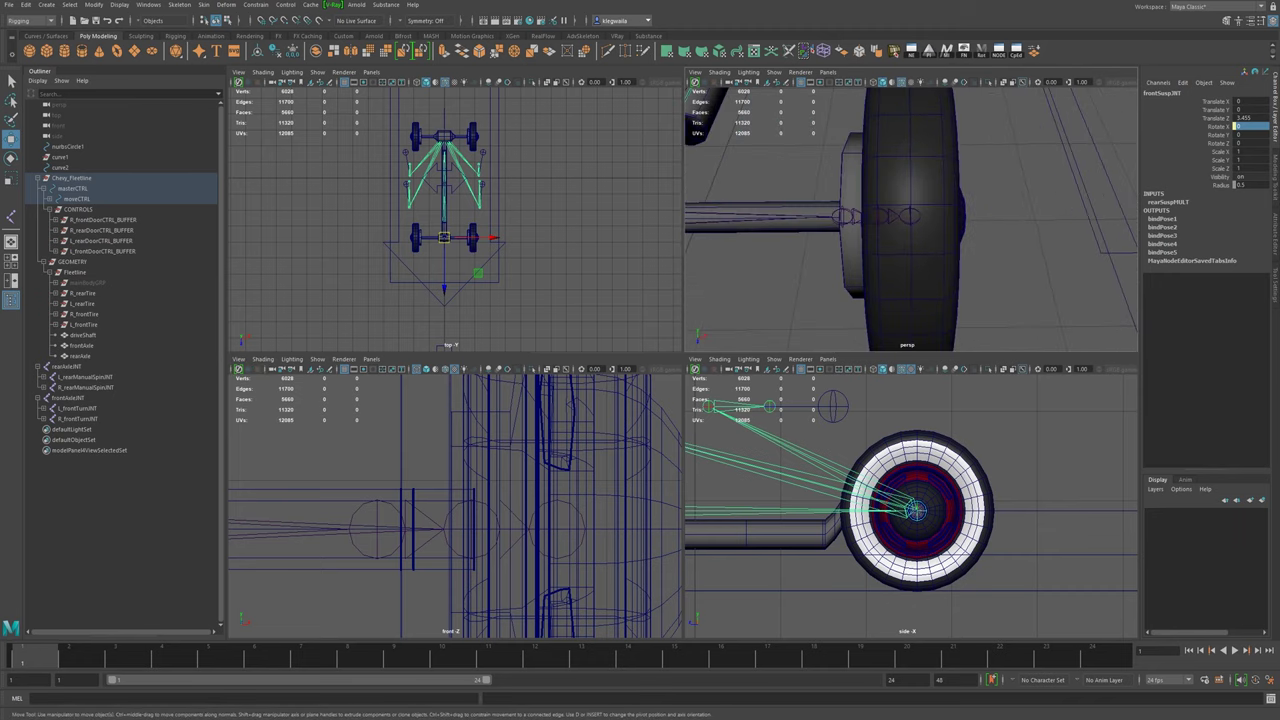
mouse_move(932, 257)
left_mouse_down("alt")
mouse_move(869, 259)
mouse_move(945, 245)
left_mouse_up("alt")
left_click(945, 245)
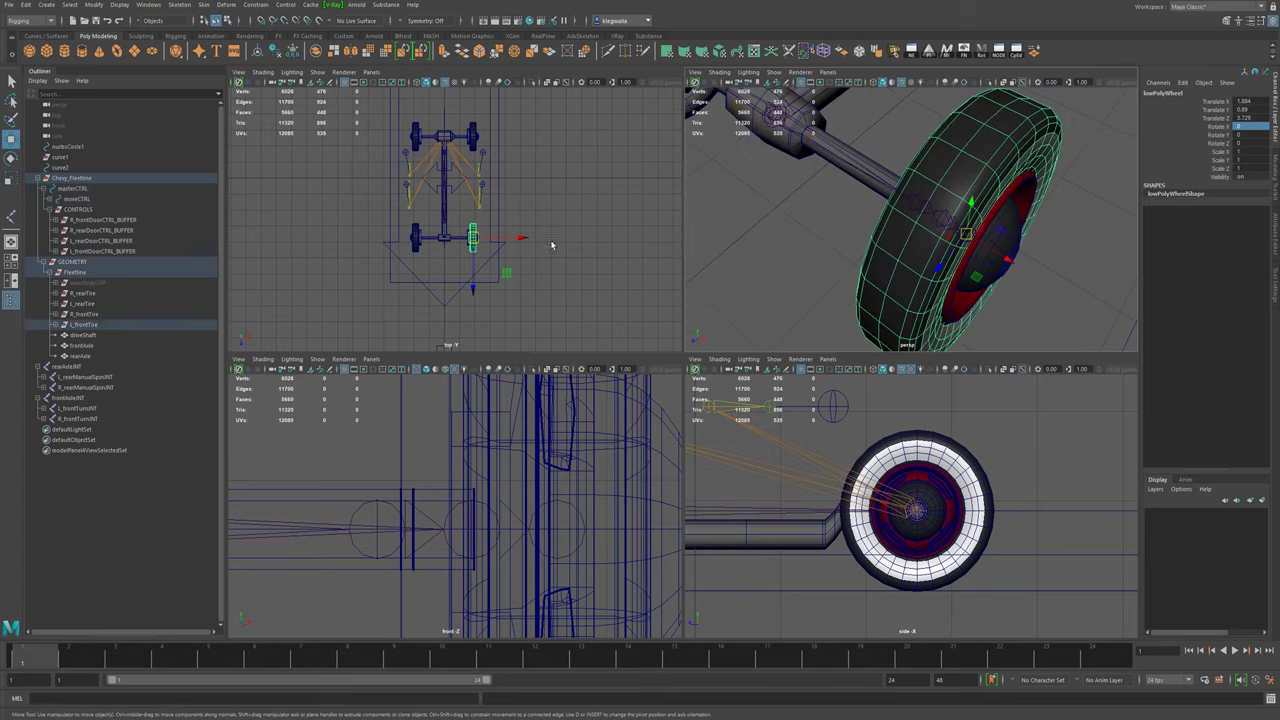
left_click(79, 325)
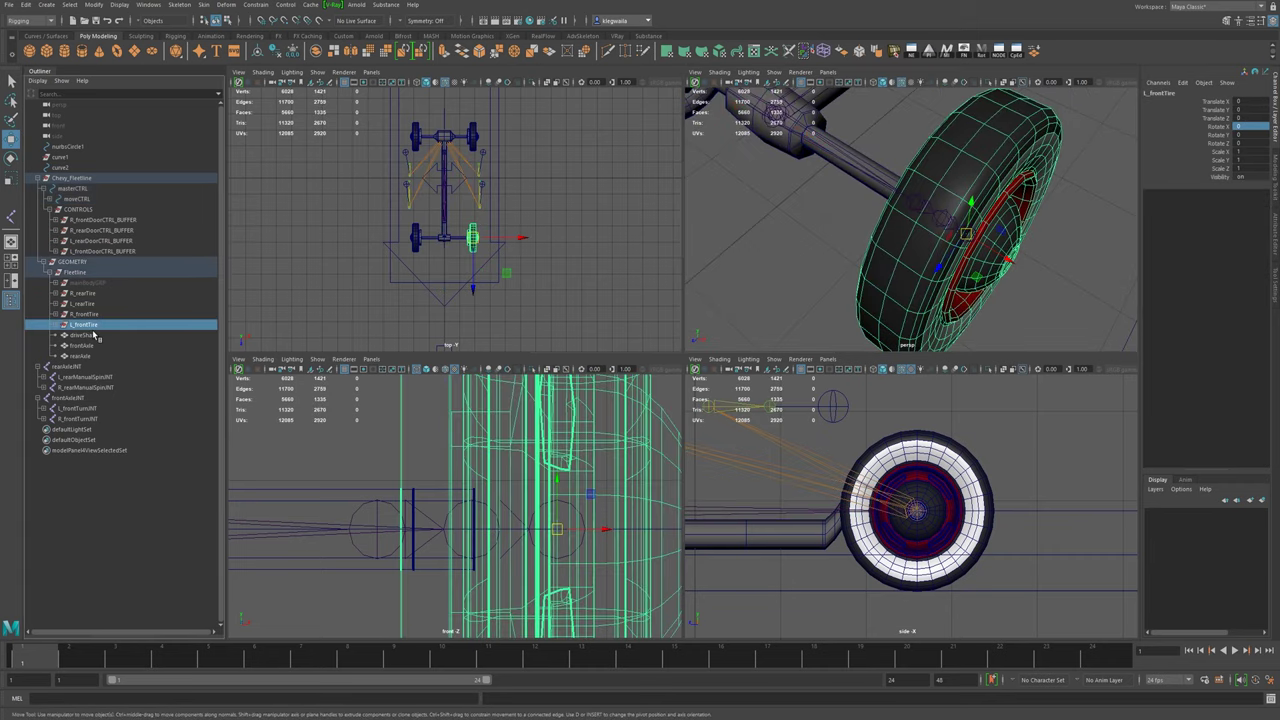
left_click(59, 325)
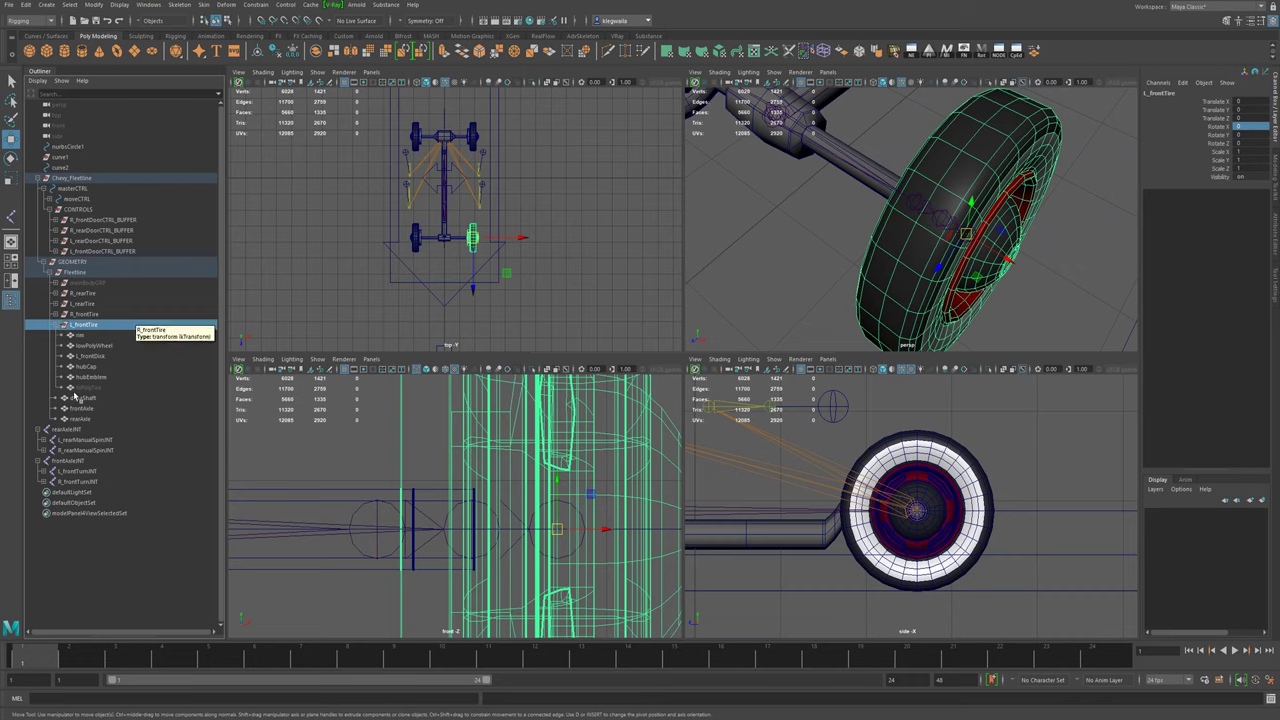
left_click(100, 389)
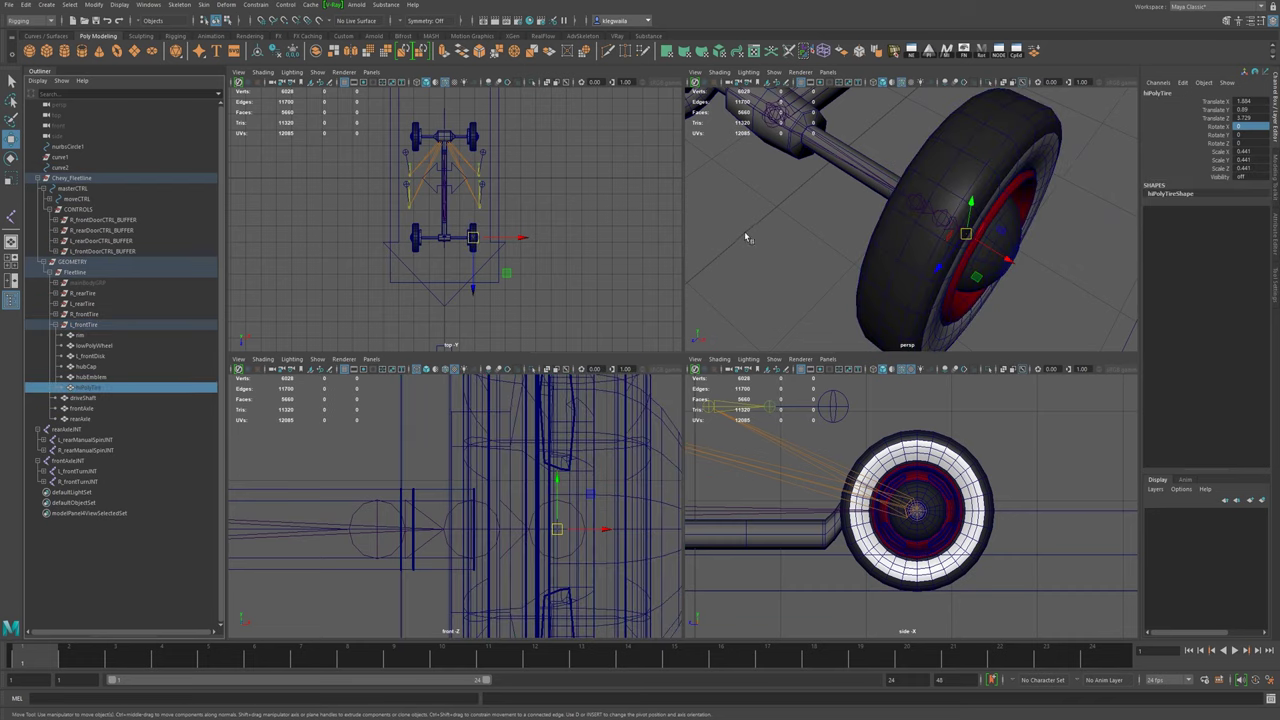
key("shift+h")
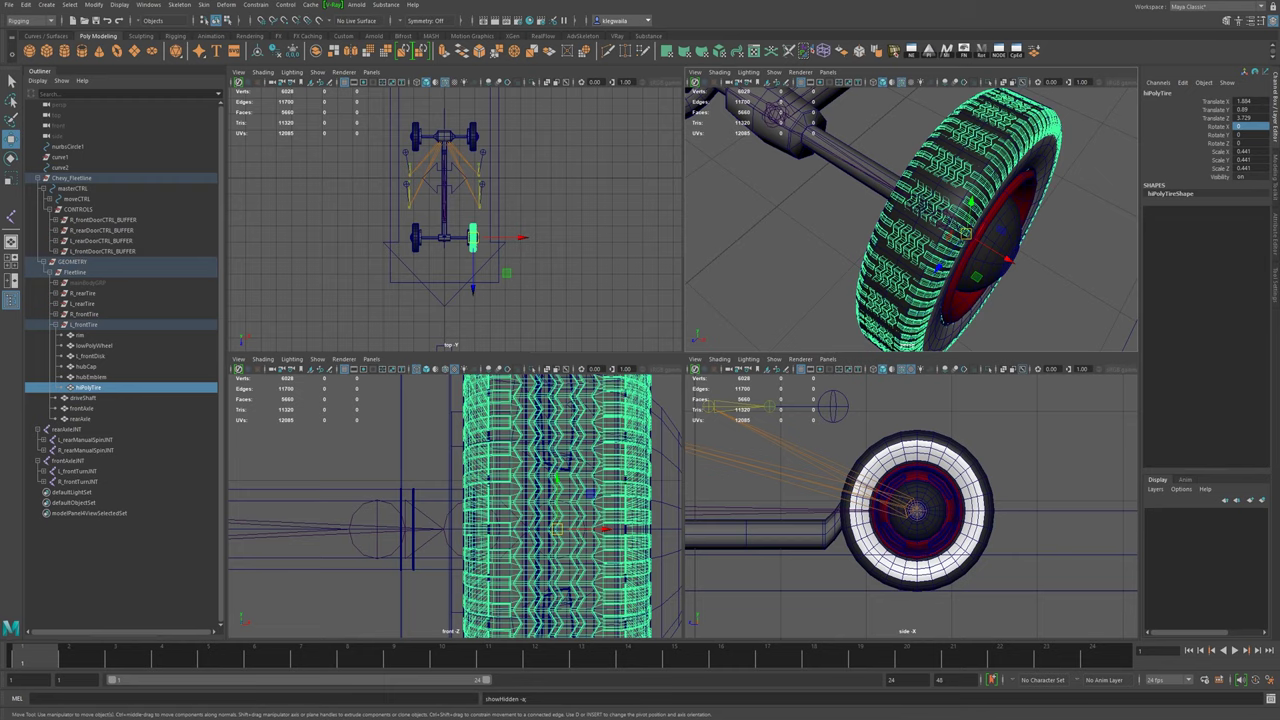
- Isolate hiPolyTire in a maximised perspective view, turn off wireframe on shaded, and examine the tire tread
key("ctrl+1")
key("space")
left_click_drag(872, 275, 983, 432, "alt")
left_click(956, 320)
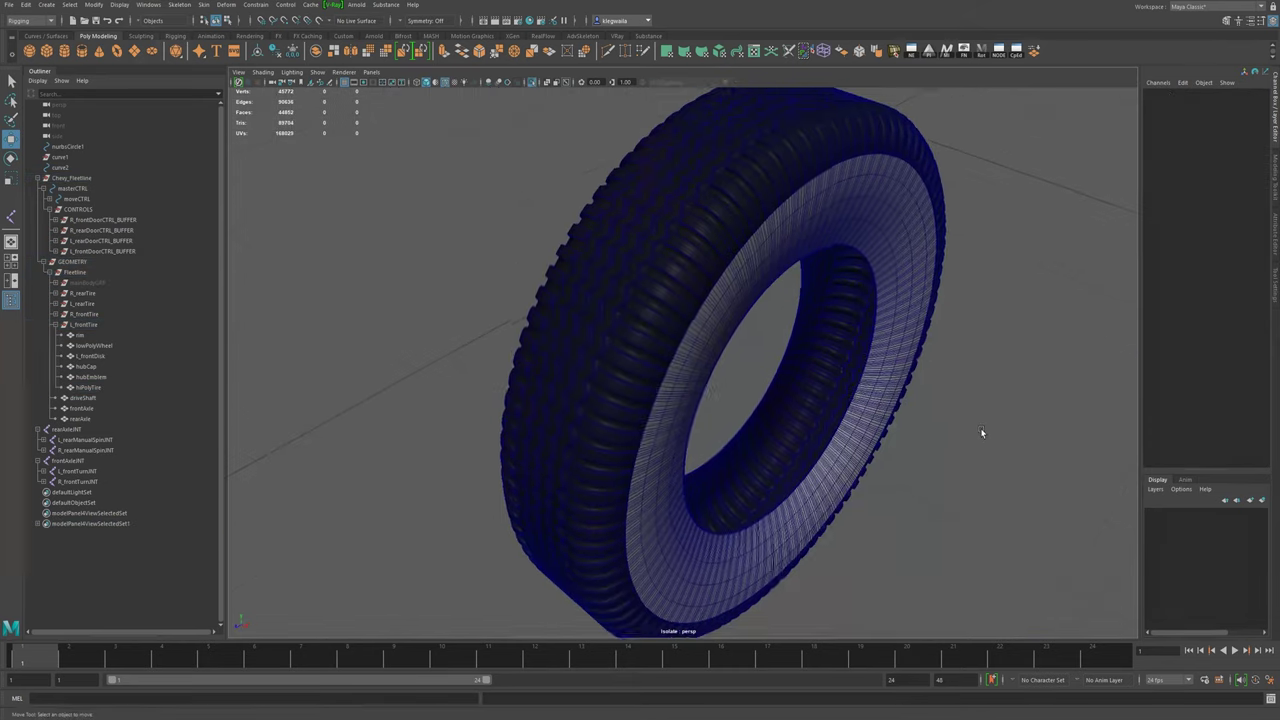
left_click(445, 82)
left_click_drag(750, 325, 826, 391, "alt")
mouse_move(826, 391)
right_mouse_down("alt")
mouse_move(897, 437)
mouse_move(866, 426)
right_mouse_up("alt")
left_click_drag(866, 426, 714, 303, "alt")
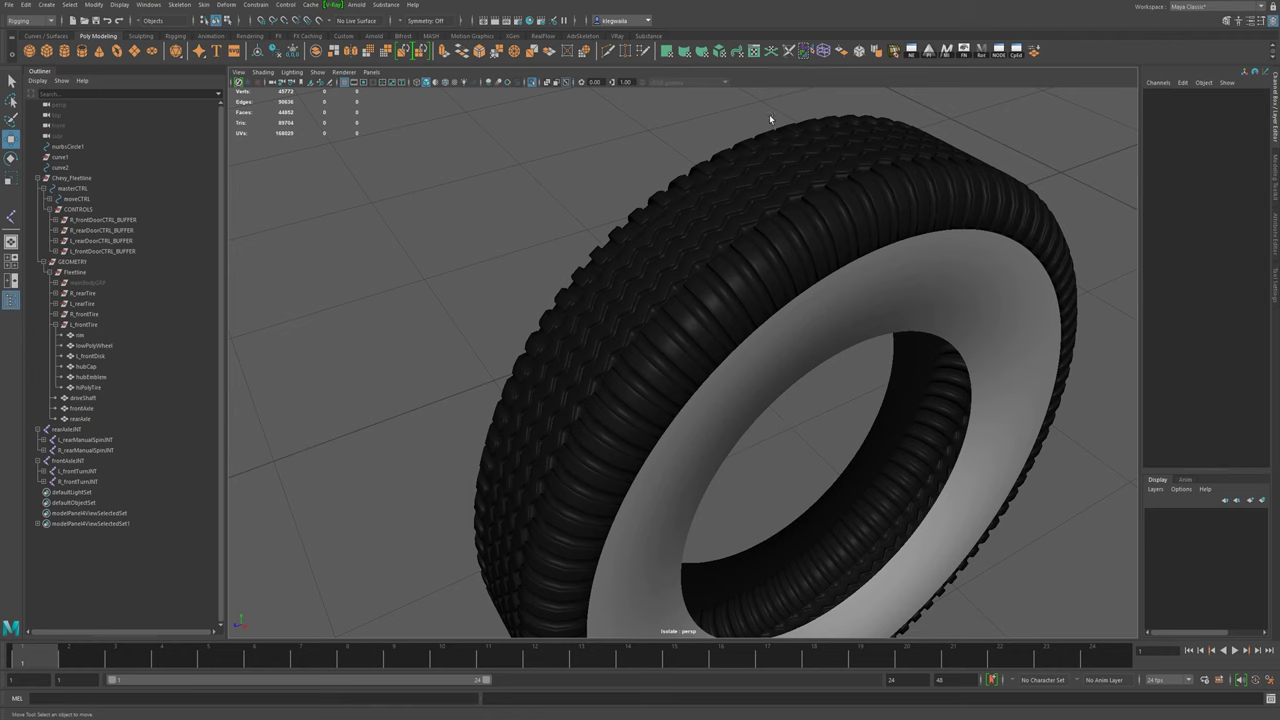
left_click(737, 304)
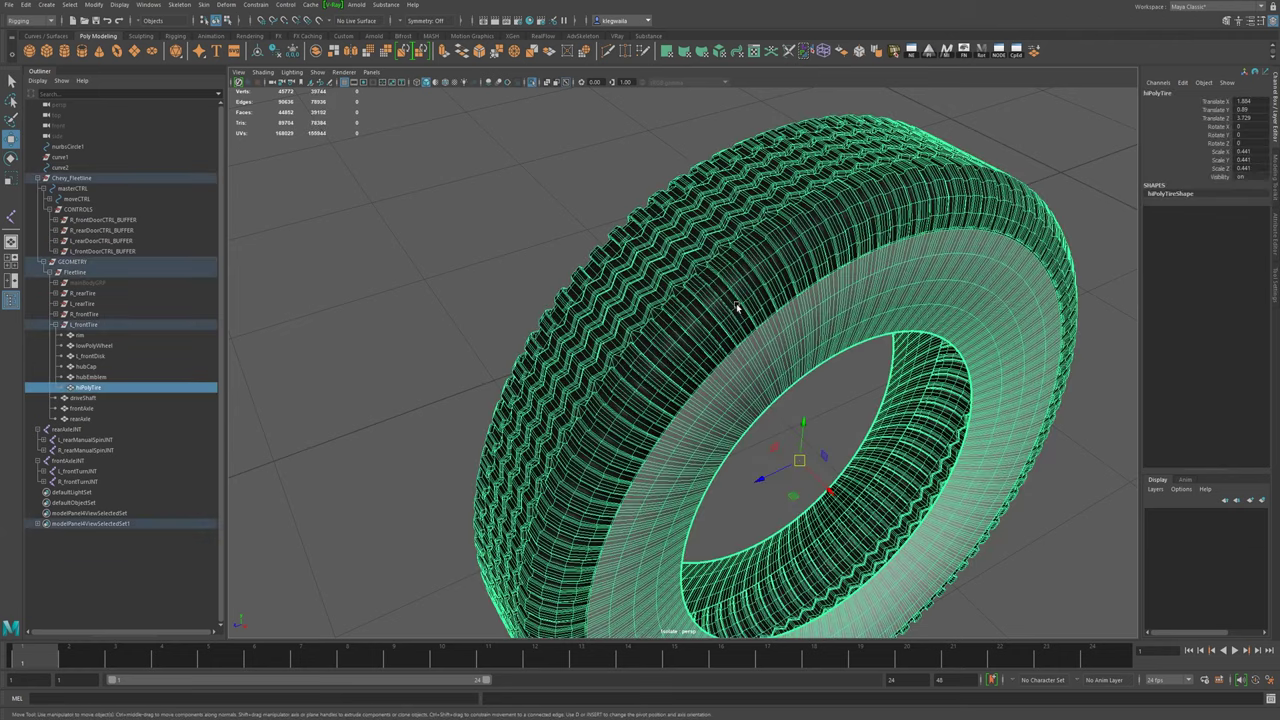
- Exit isolation to compare the tire with lowPolyWheel, and hide hiPolyTire again
key("ctrl+1")
left_click_drag(620, 313, 583, 211, "alt")
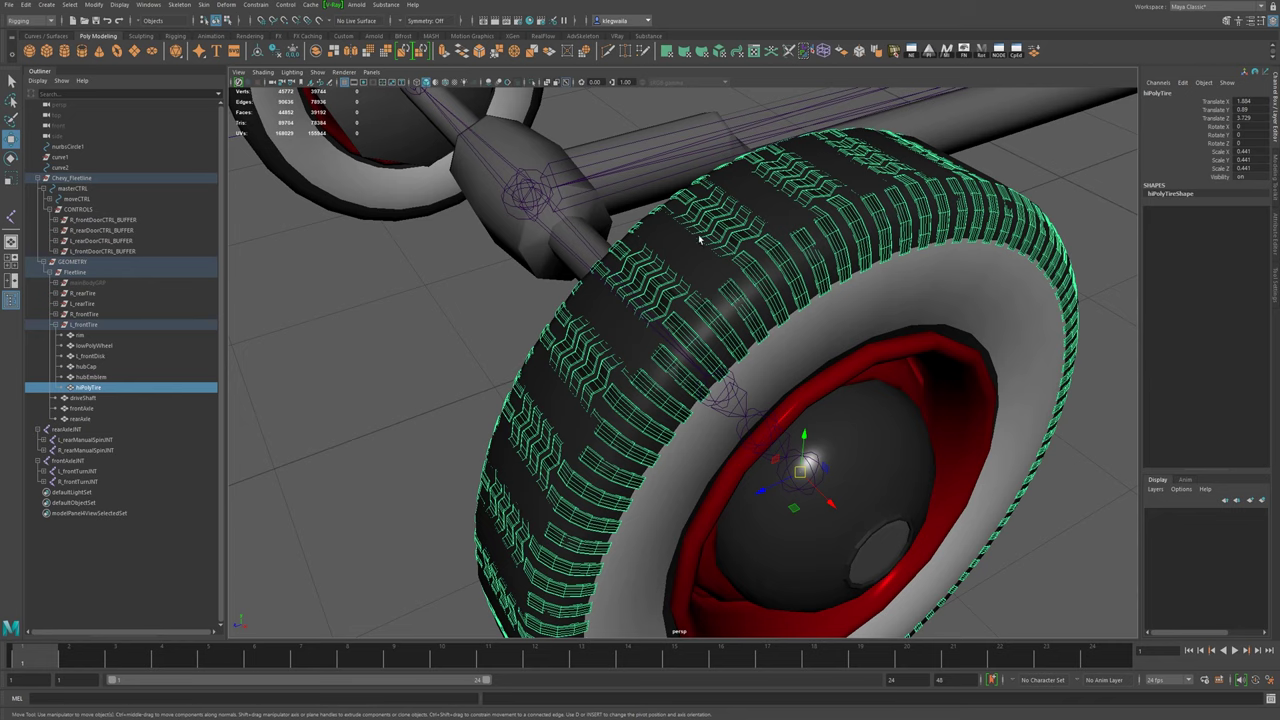
left_click(686, 270)
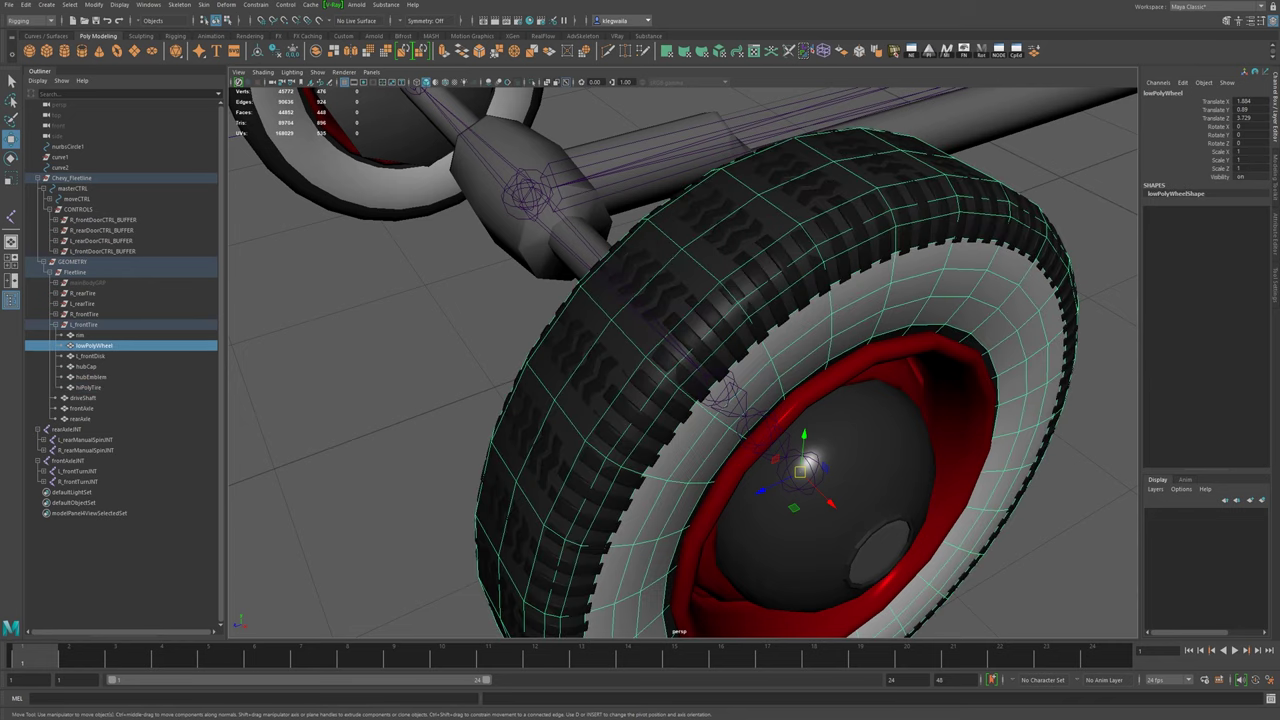
left_click(113, 387)
key("ctrl+h")
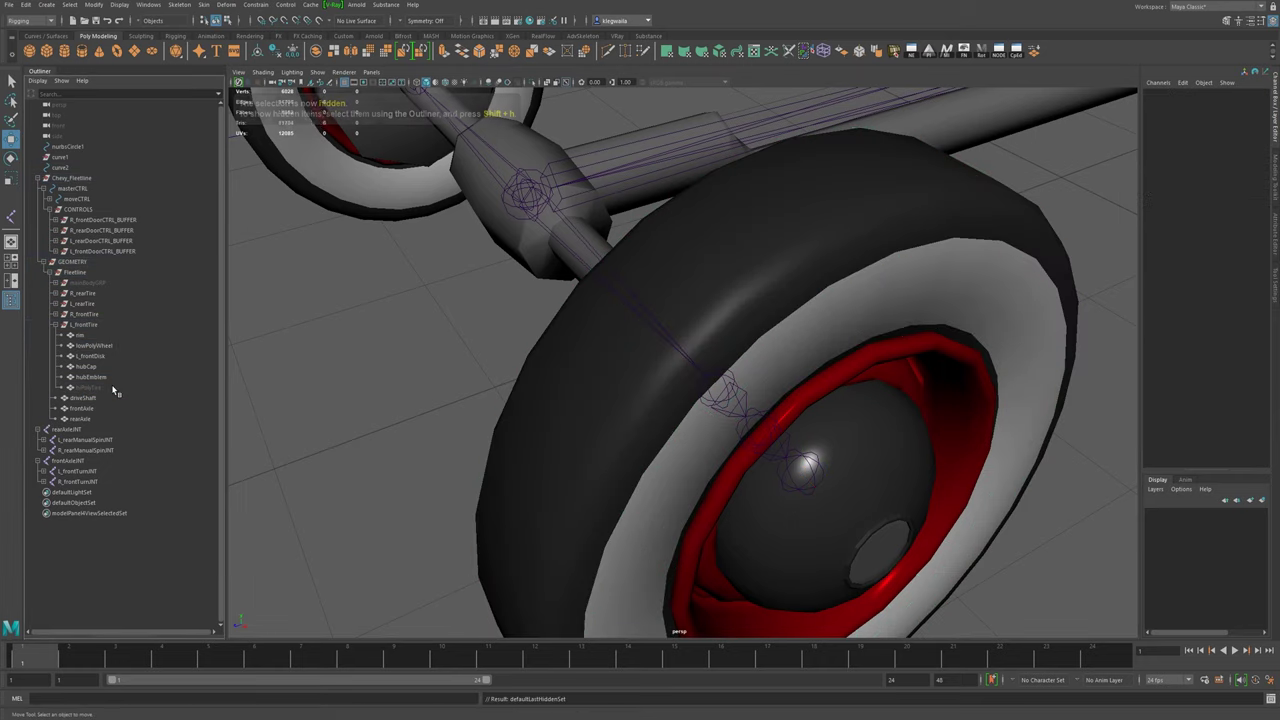
- Bind the L_frontTire group to L_frontAutoSpinJNT with Bind Skin
left_click(85, 326)
left_click_drag(774, 426, 838, 387, "alt")
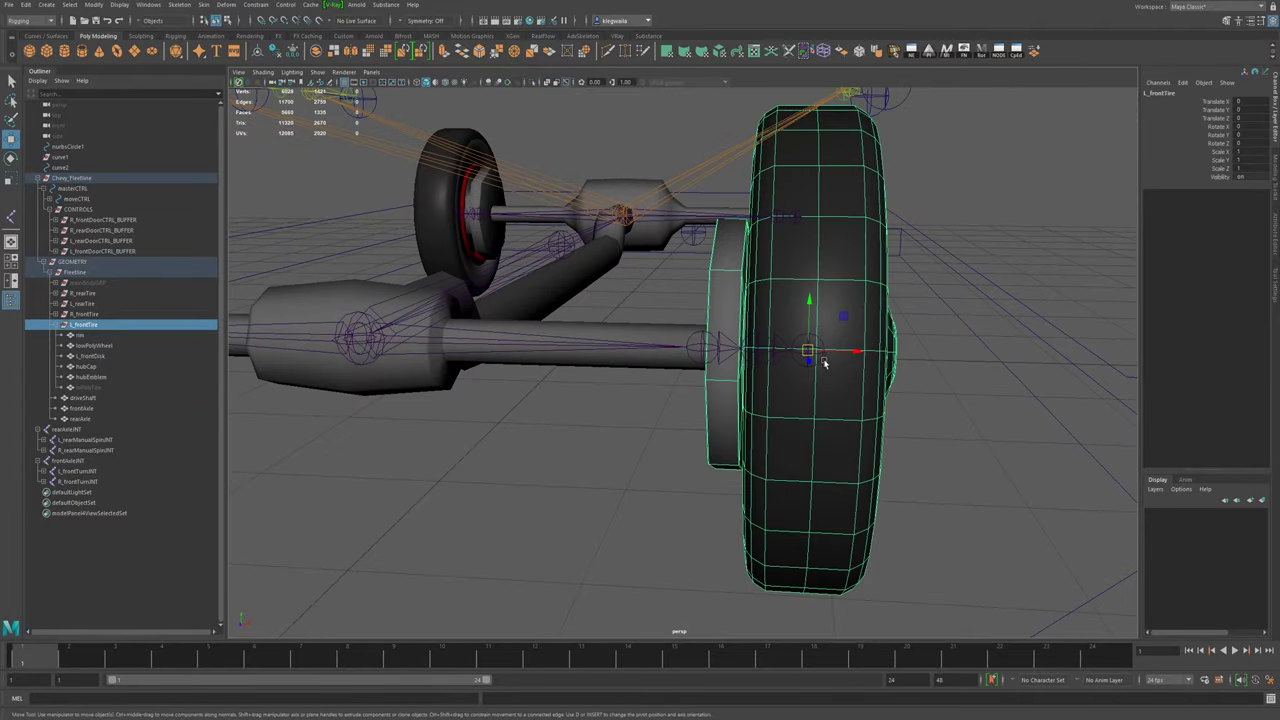
left_click(822, 361)
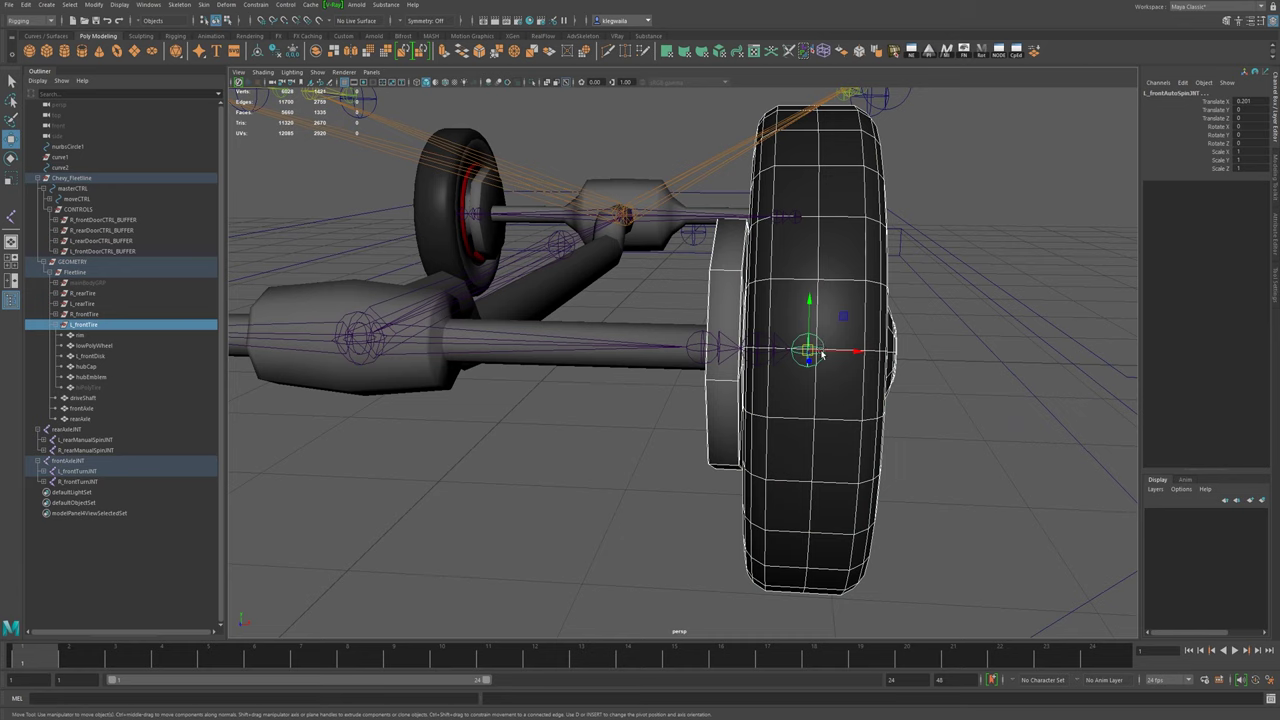
right_click_drag(840, 352, 679, 284, "alt")
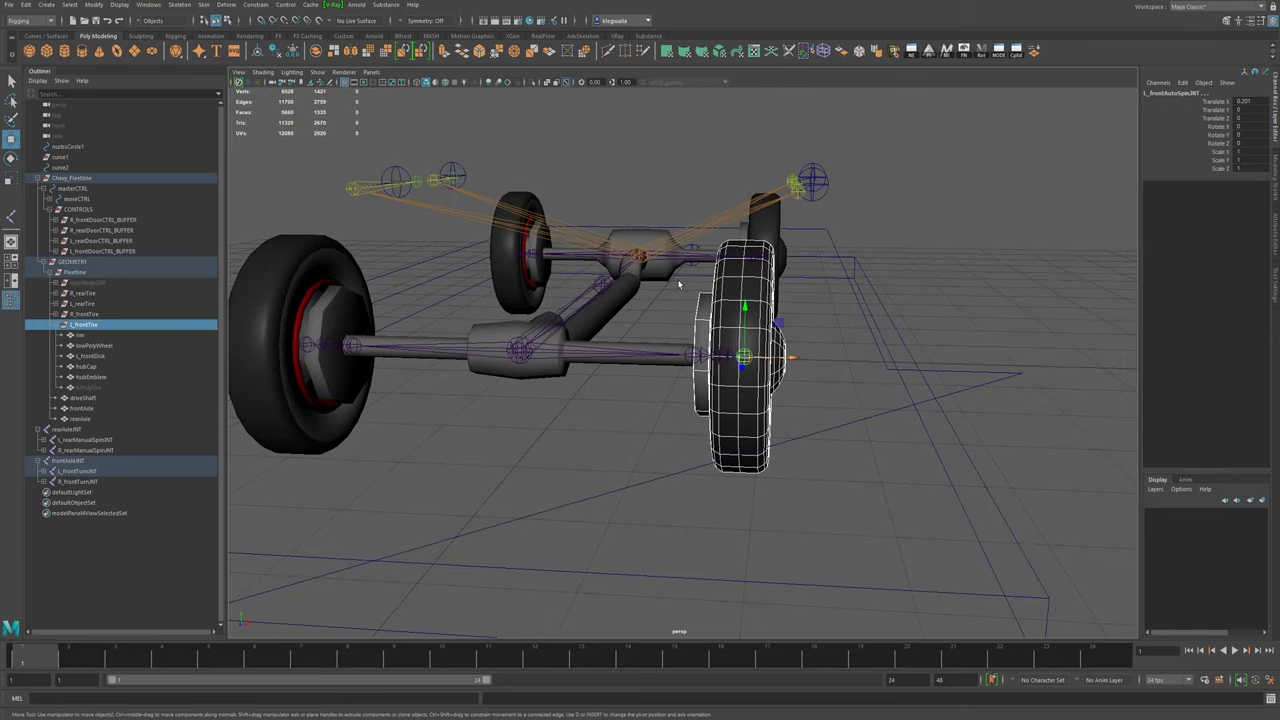
left_click(203, 4)
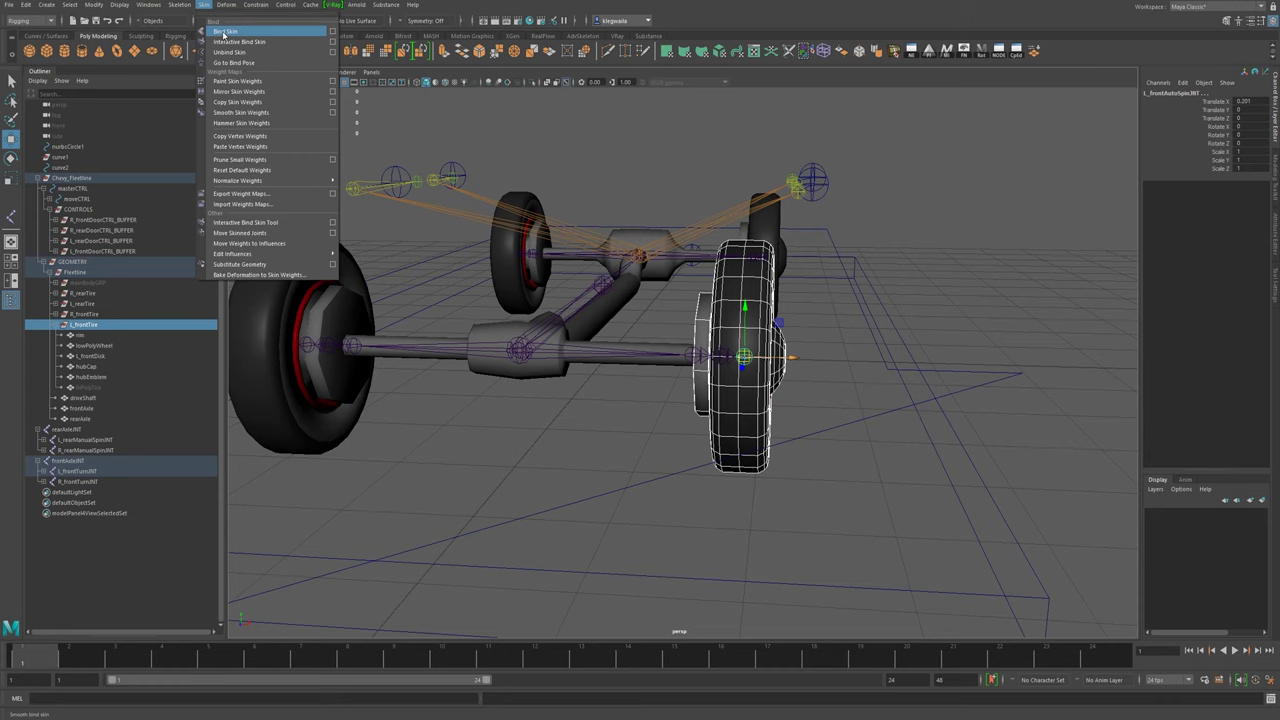
left_click(222, 33)
- Test-rotate L_frontAutoSpinJNT to check the left front tire's binding, and undo the rotation
left_click_drag(832, 414, 603, 364, "alt")
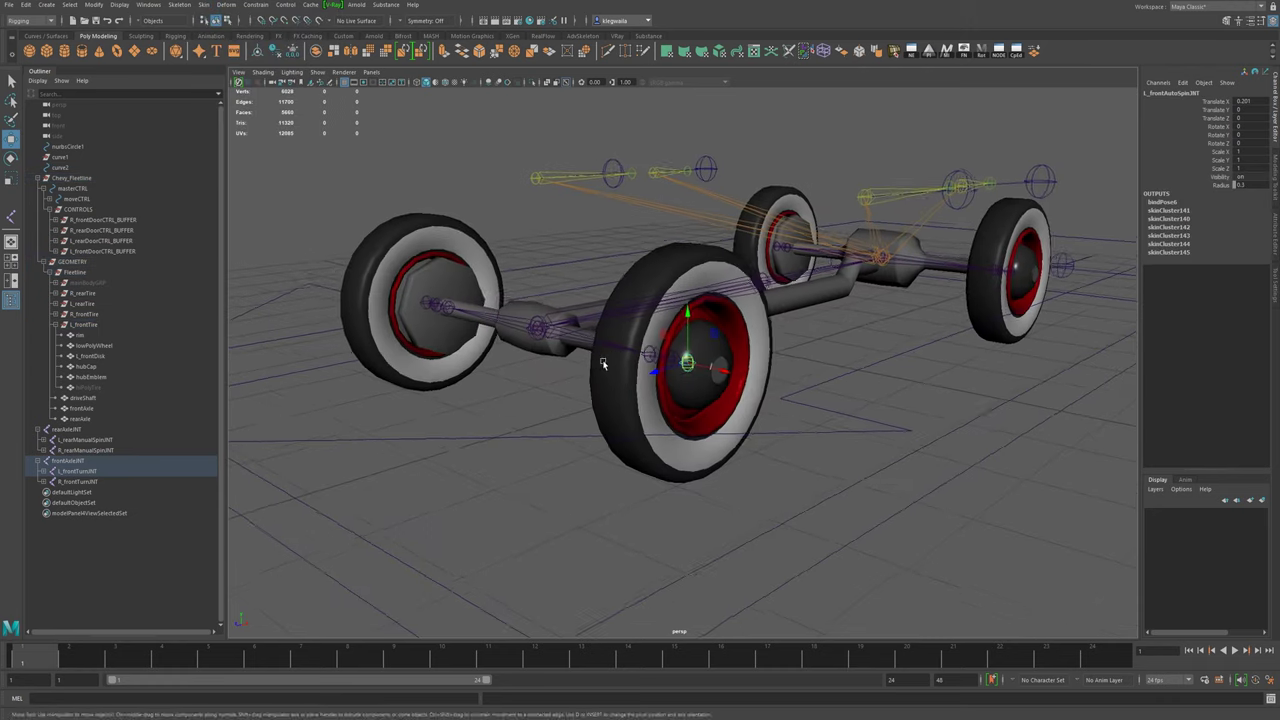
right_click_drag(603, 364, 680, 406, "alt")
key("e")
mouse_move(660, 354)
left_mouse_down()
mouse_move(669, 341)
mouse_move(648, 357)
mouse_move(662, 336)
left_mouse_up()
key("ctrl+z")
left_click_drag(728, 410, 67, 183, "alt")
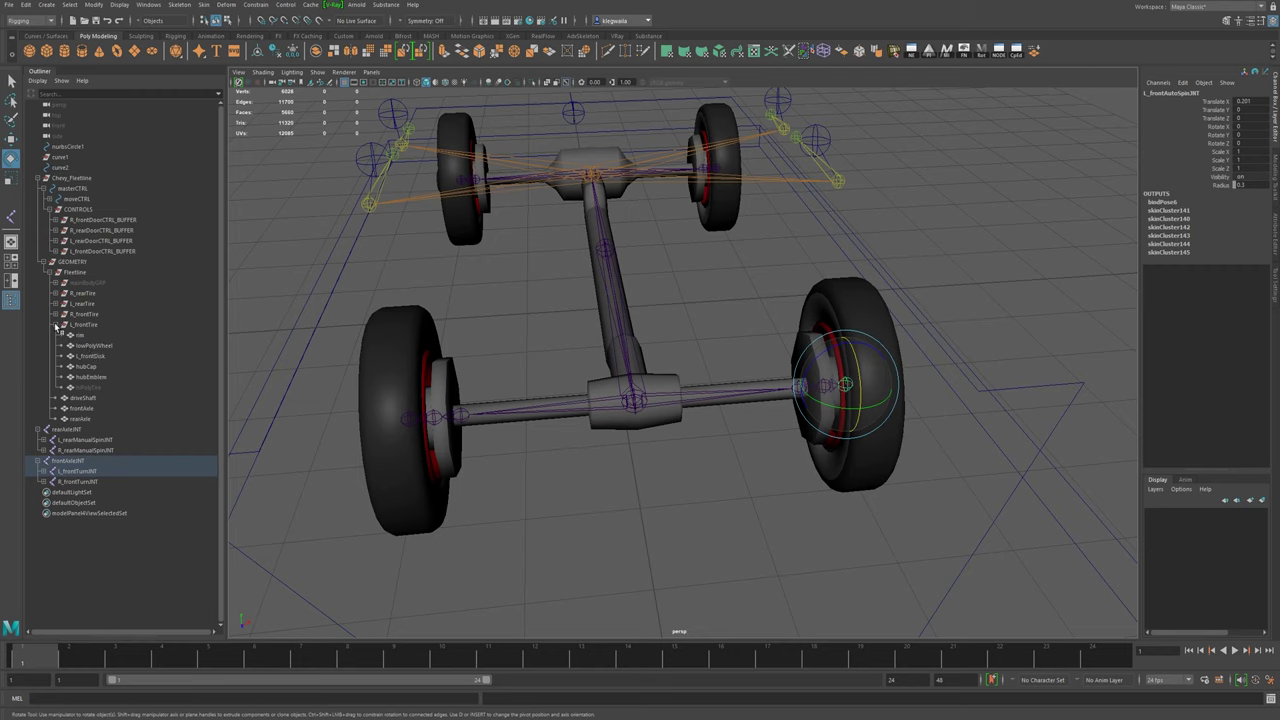
- Collapse the L_frontTire group and bind the R_frontTire group to R_frontAutoSpinJNT with Bind Skin
left_click(56, 325)
left_click(86, 315)
middle_click_drag(491, 398, 651, 428, "alt")
right_click_drag(651, 428, 689, 446, "alt")
key("q")
left_click(515, 395)
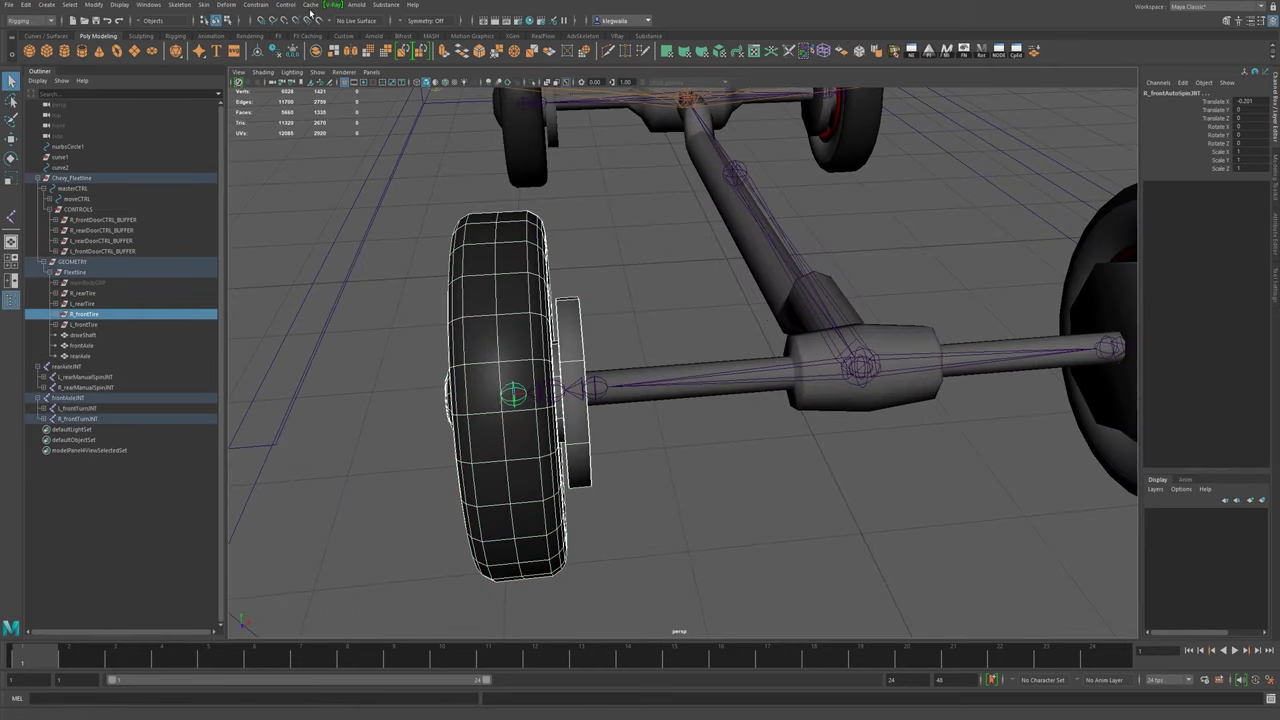
left_click(203, 5)
left_click(220, 32)
- Bind the L_rearTire group to L_rearAutoSpinJNT with Bind Skin
left_click_drag(590, 277, 730, 383, "alt")
left_click(84, 304)
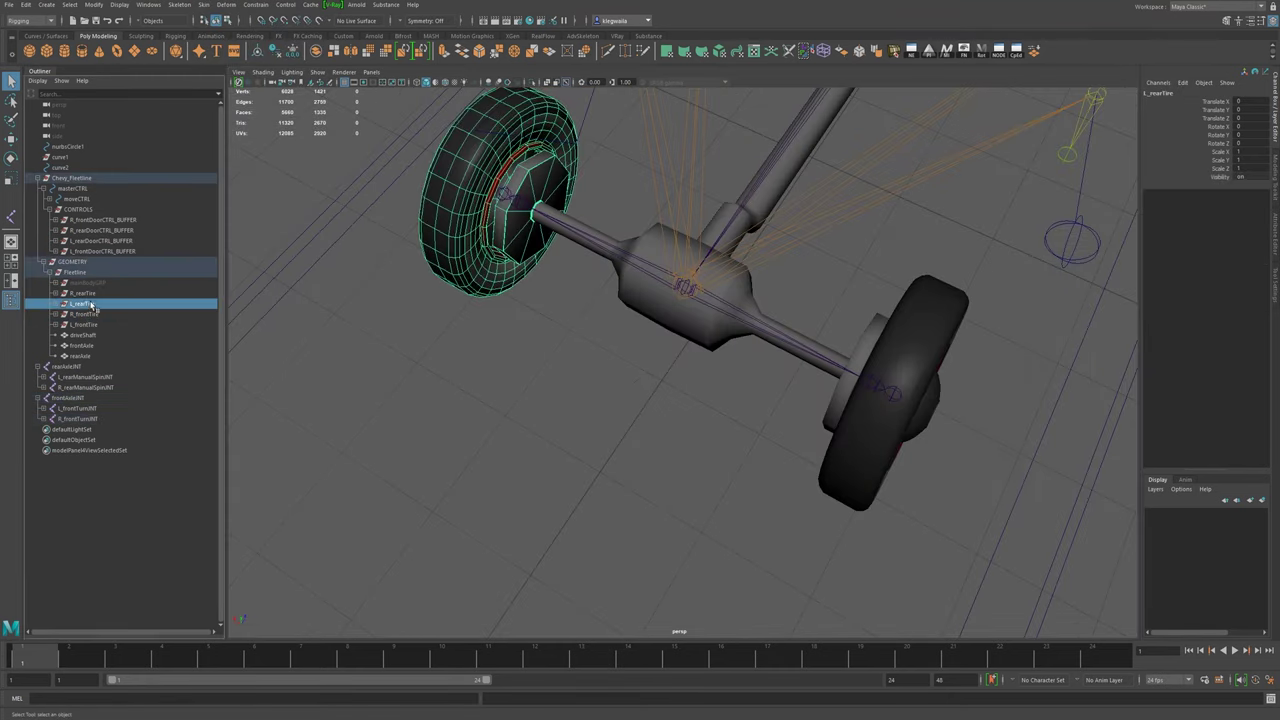
key("f")
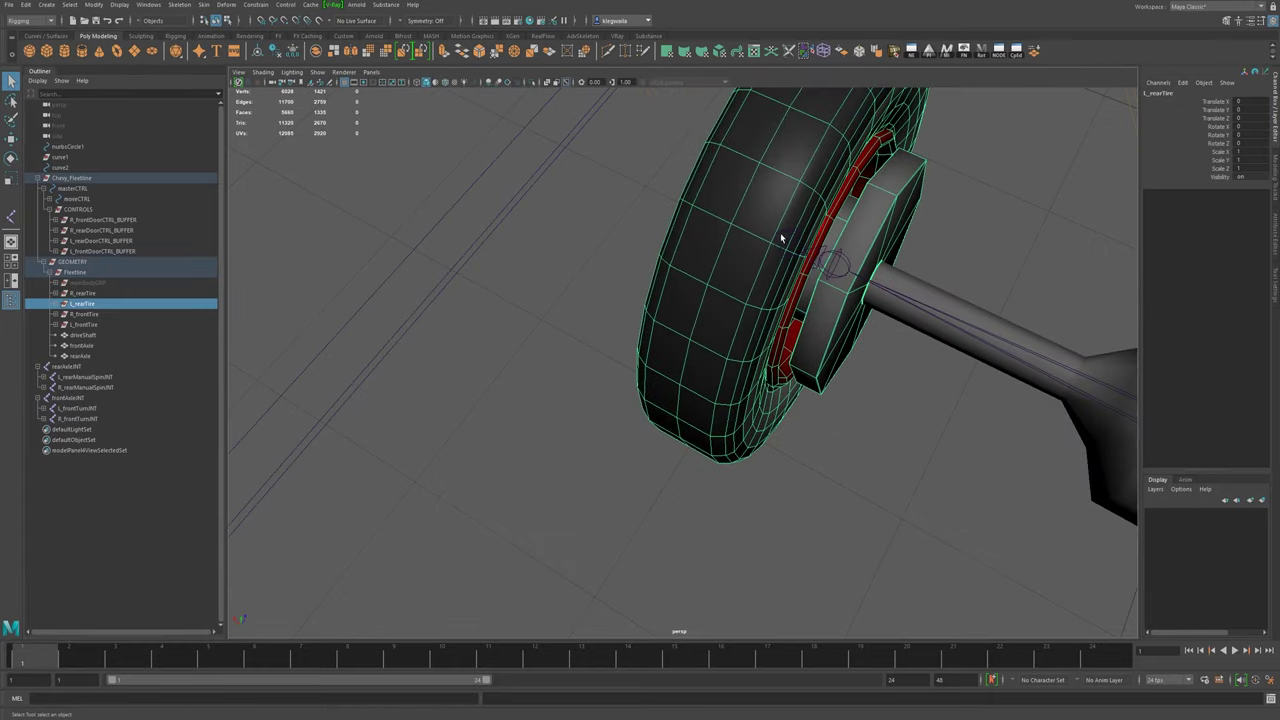
left_click(788, 243)
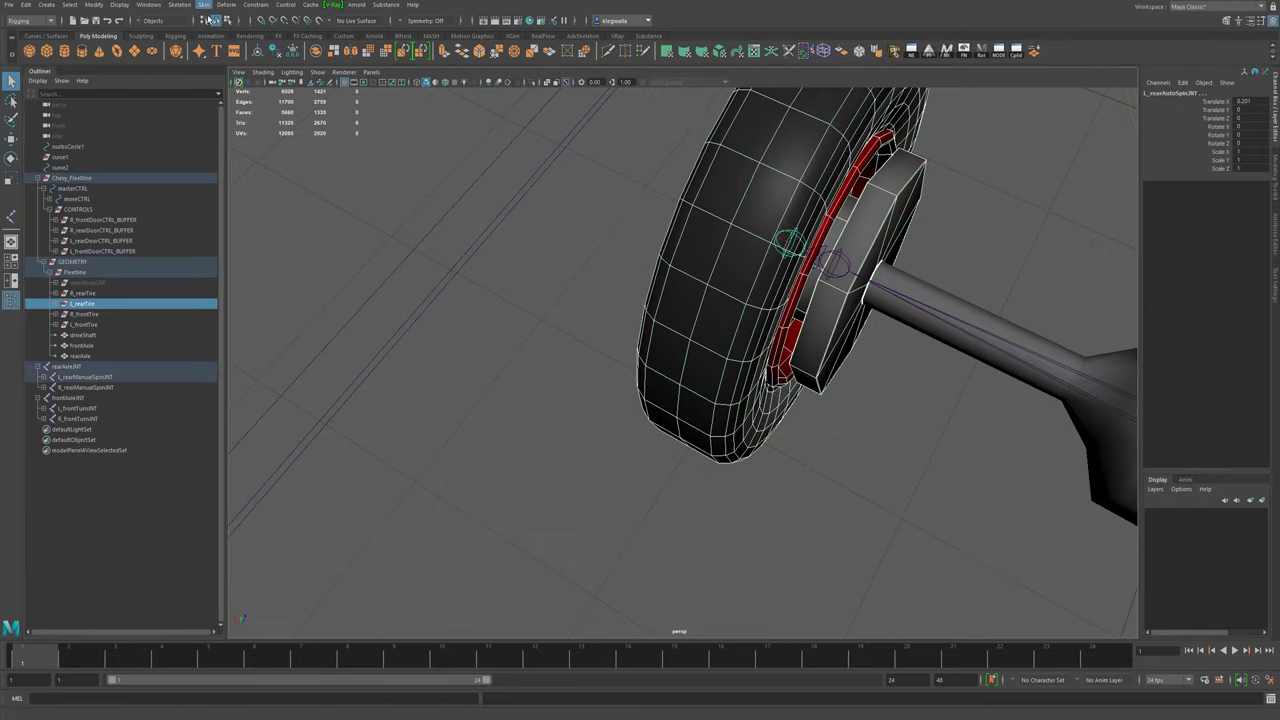
- Bind the R_rearTire group to R_rearAutoSpinJNT by repeating the Bind Skin command
left_click_drag(760, 422, 124, 260, "alt")
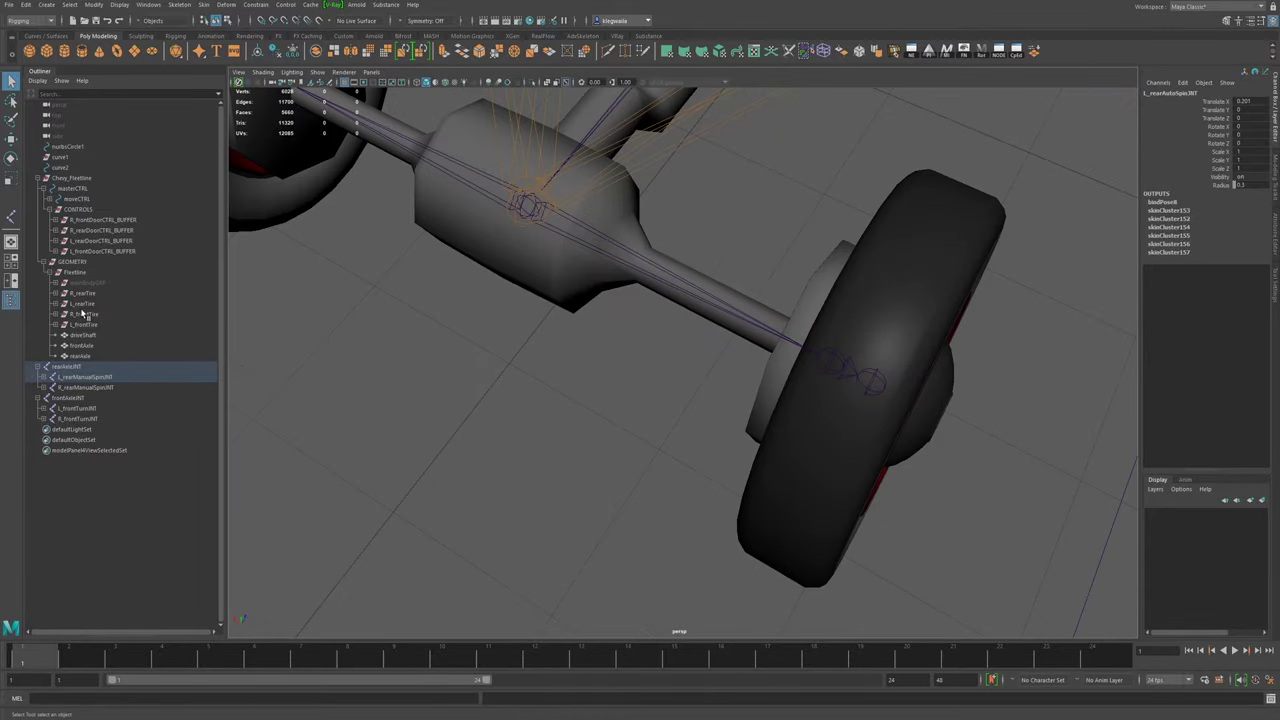
left_click(86, 294)
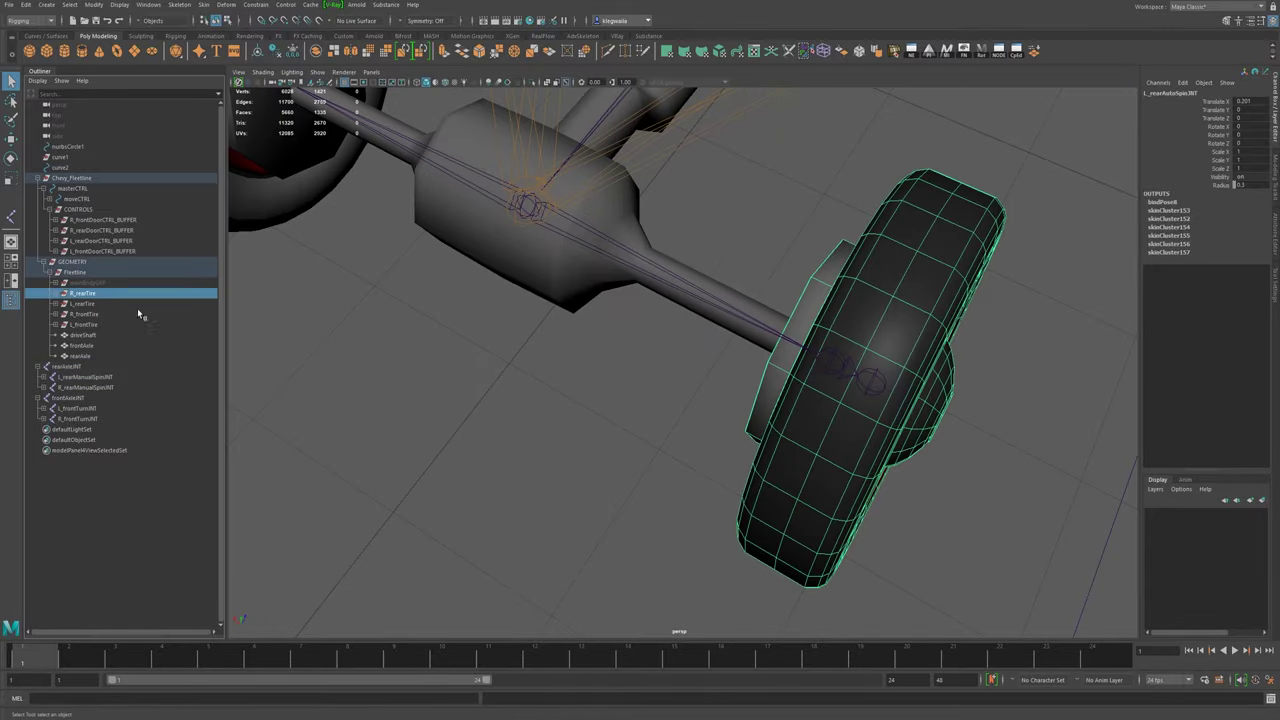
left_click(873, 376, "shift")
key("g")
- Test-rotate R_rearAutoSpinJNT to check the right rear tire's binding, and undo the rotation
right_click_drag(962, 437, 891, 434, "alt")
left_click_drag(891, 433, 719, 291, "alt")
key("e")
key("ctrl+z")
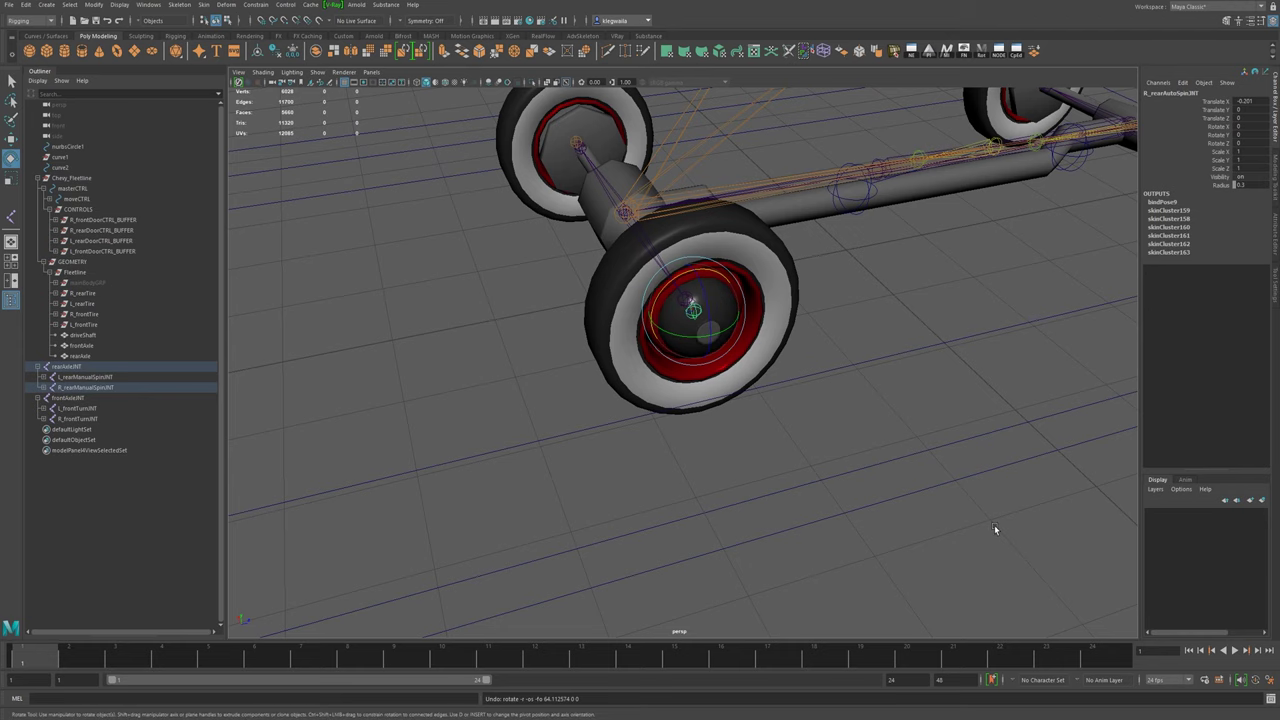
- Parent rearAxleJNT and frontAxleJNT together under moveCTRL in the Chevy_Fleetline hierarchy
right_click_drag(794, 335, 650, 329, "alt")
left_click_drag(650, 329, 685, 326, "alt")
middle_click_drag(685, 325, 673, 382, "alt")
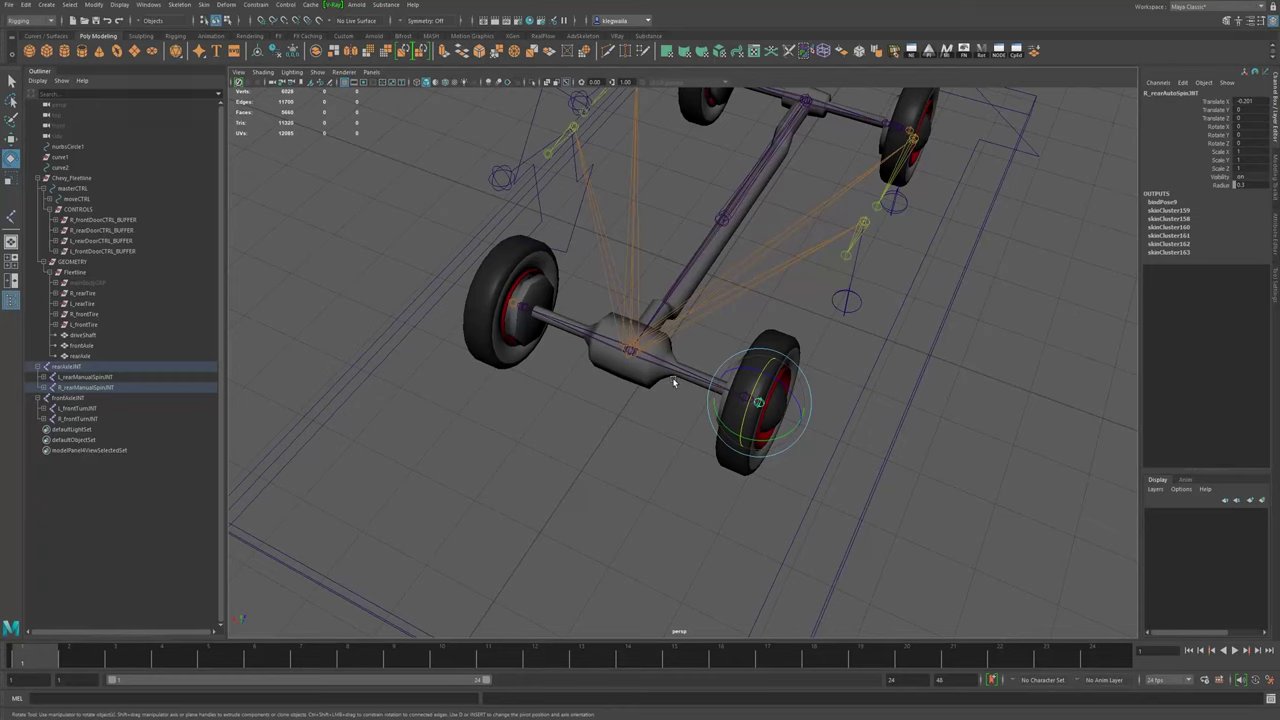
left_click(674, 372)
left_click_drag(674, 372, 850, 240, "alt")
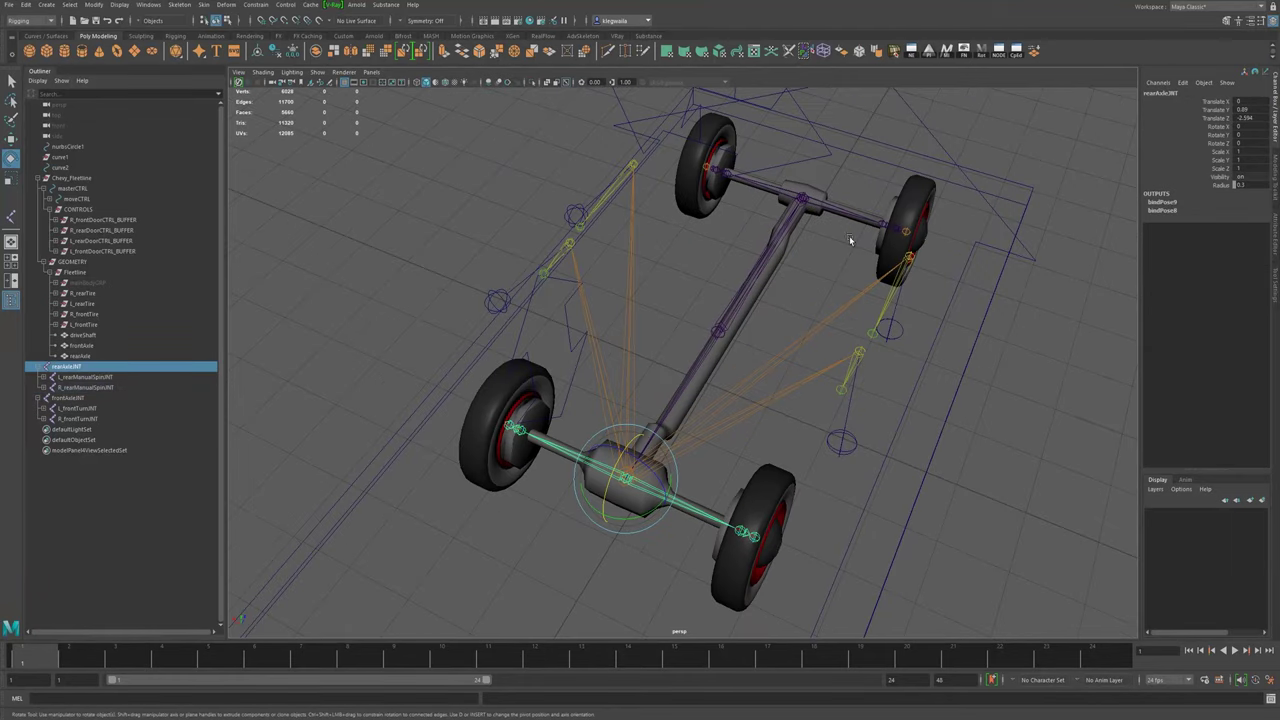
left_click(843, 213, "shift")
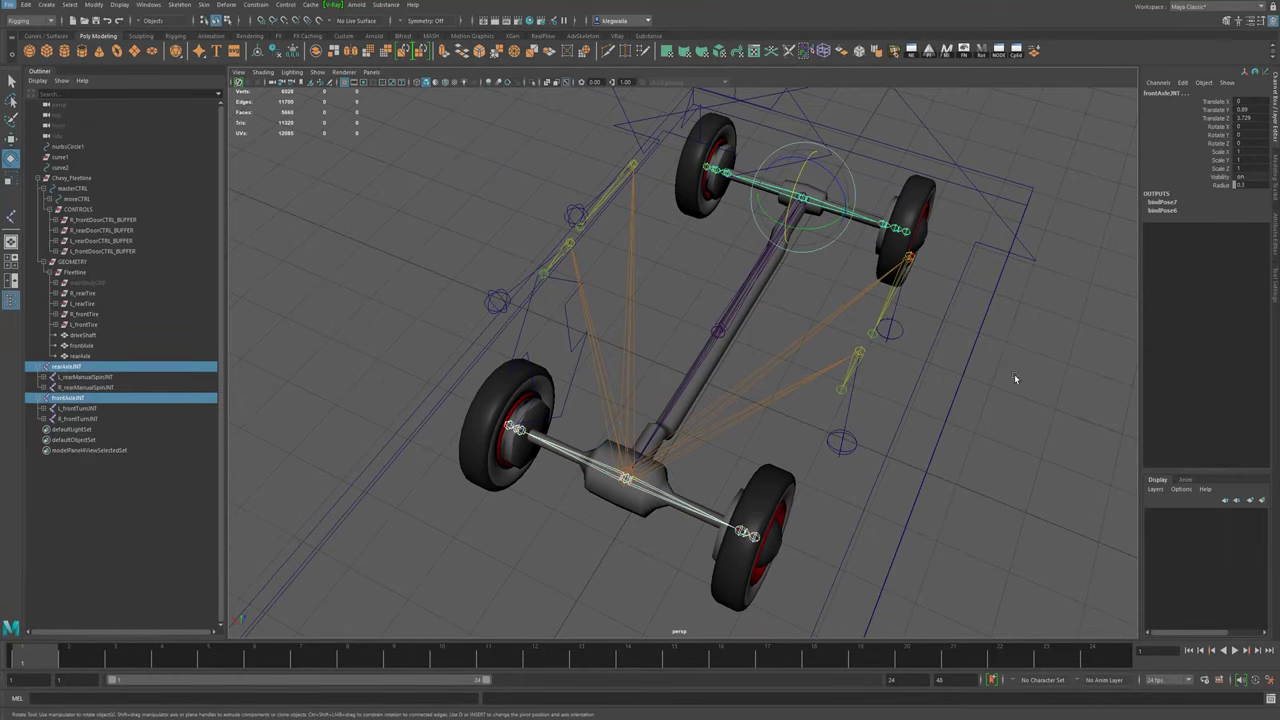
right_click_drag(1014, 374, 373, 392, "alt")
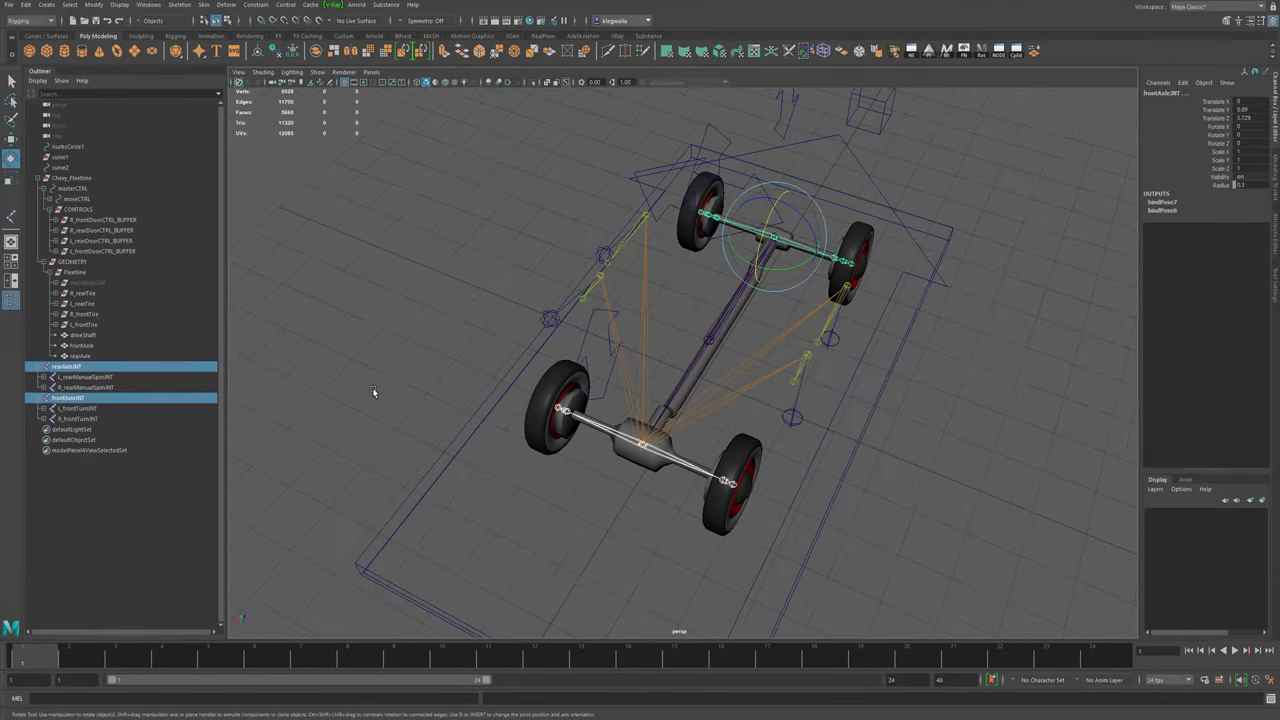
left_click(51, 199)
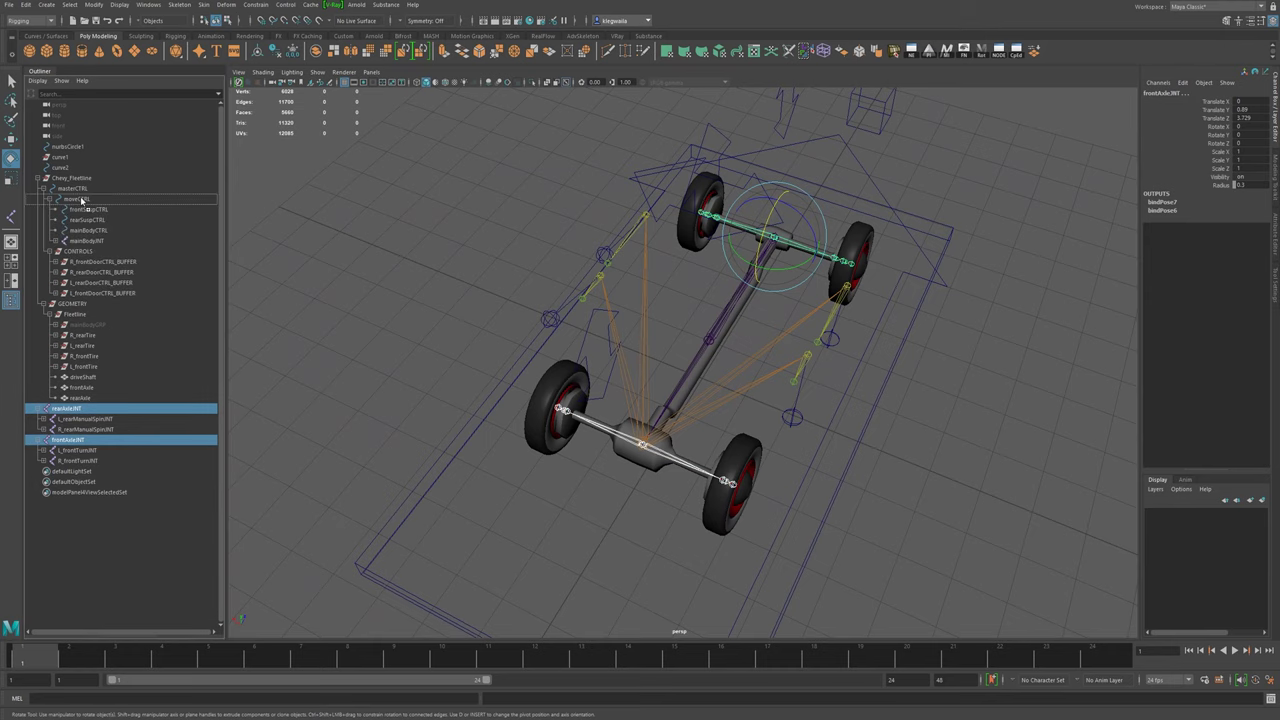
middle_click_drag(81, 200, 81, 200)
- Test-move the rig to check how the parented axle joints and tires follow, and undo the movement
left_click_drag(880, 432, 796, 487, "alt")
left_click(794, 437)
right_click_drag(983, 497, 805, 460, "alt")
middle_click_drag(805, 460, 757, 501, "alt")
key("w")
left_click_drag(628, 439, 582, 490)
key("ctrl+z")
key("ctrl+z")
key("ctrl+z")
key("ctrl+z")
- Bind the rearAxle mesh to L_rearManualSpinJNT and R_rearManualSpinJNT with Bind Skin
right_click_drag(557, 489, 663, 508, "alt")
left_click_drag(663, 508, 648, 525, "alt")
middle_click_drag(647, 521, 622, 468, "alt")
right_click_drag(622, 468, 711, 543, "alt")
left_click(703, 528)
left_click_drag(712, 536, 707, 538, "alt")
right_click_drag(707, 538, 830, 543, "alt")
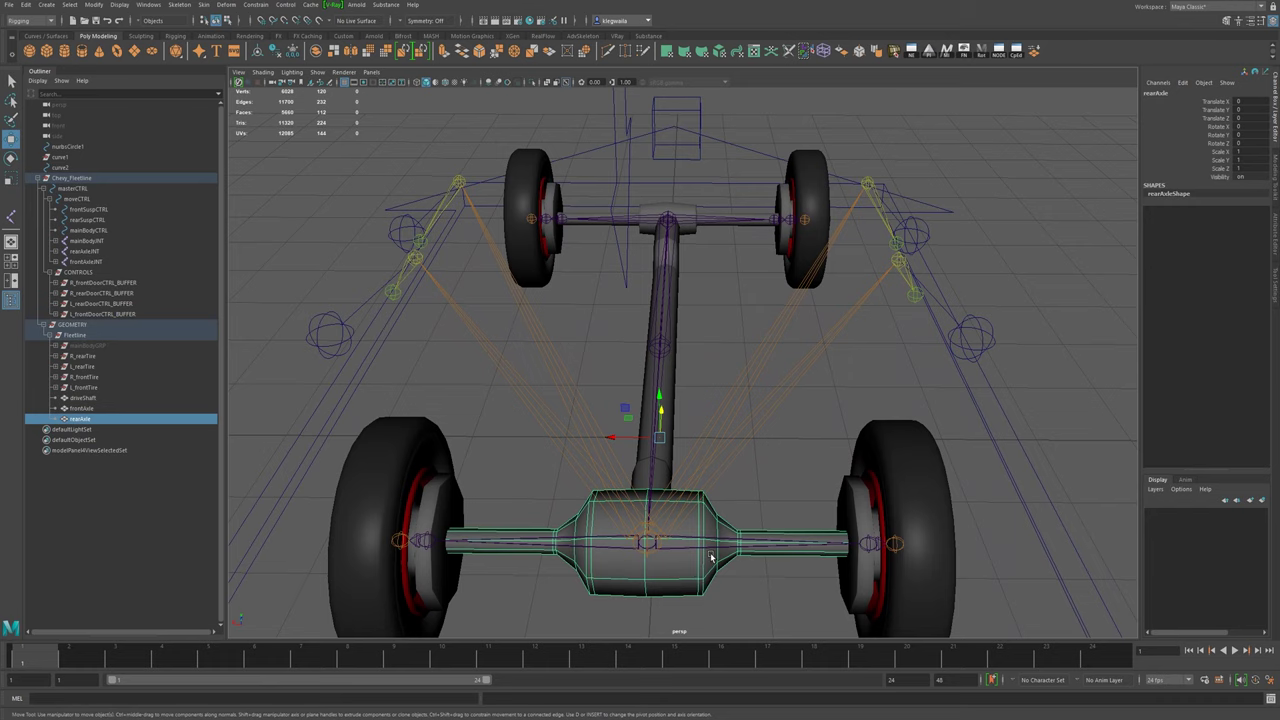
left_click_drag(677, 558, 616, 550, "alt")
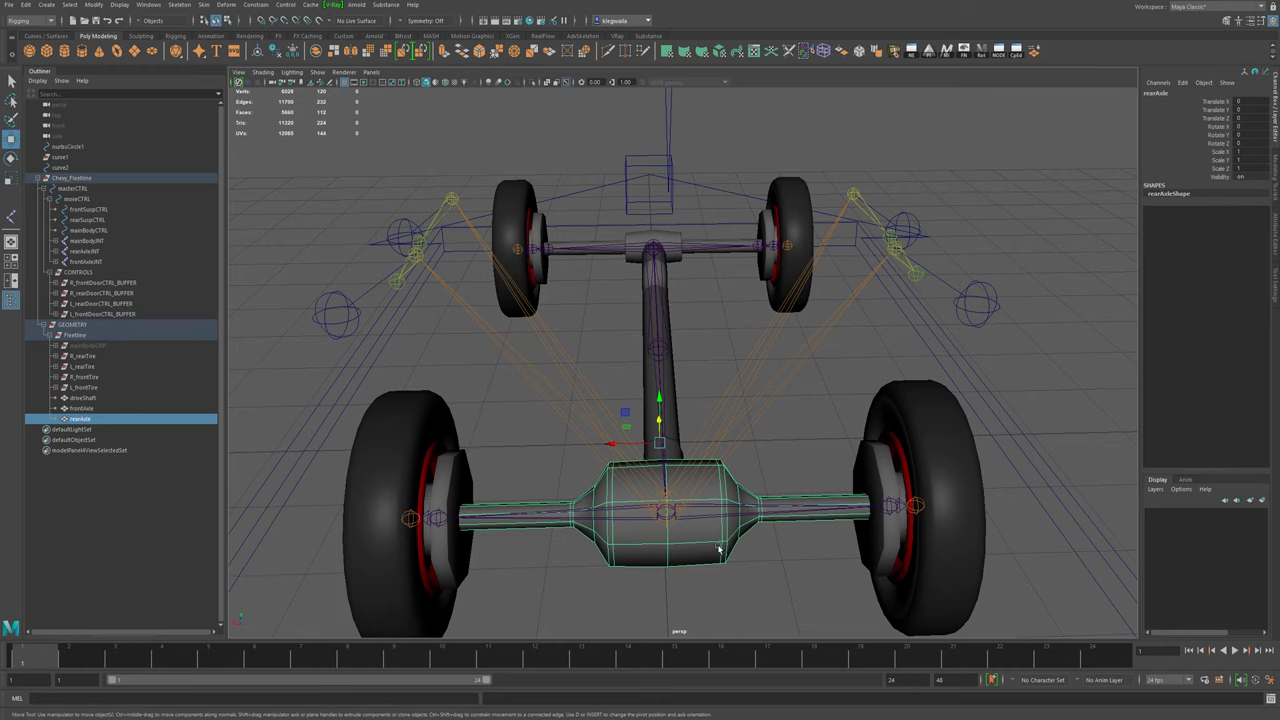
middle_click_drag(551, 551, 534, 505, "alt")
right_click_drag(534, 505, 714, 509, "alt")
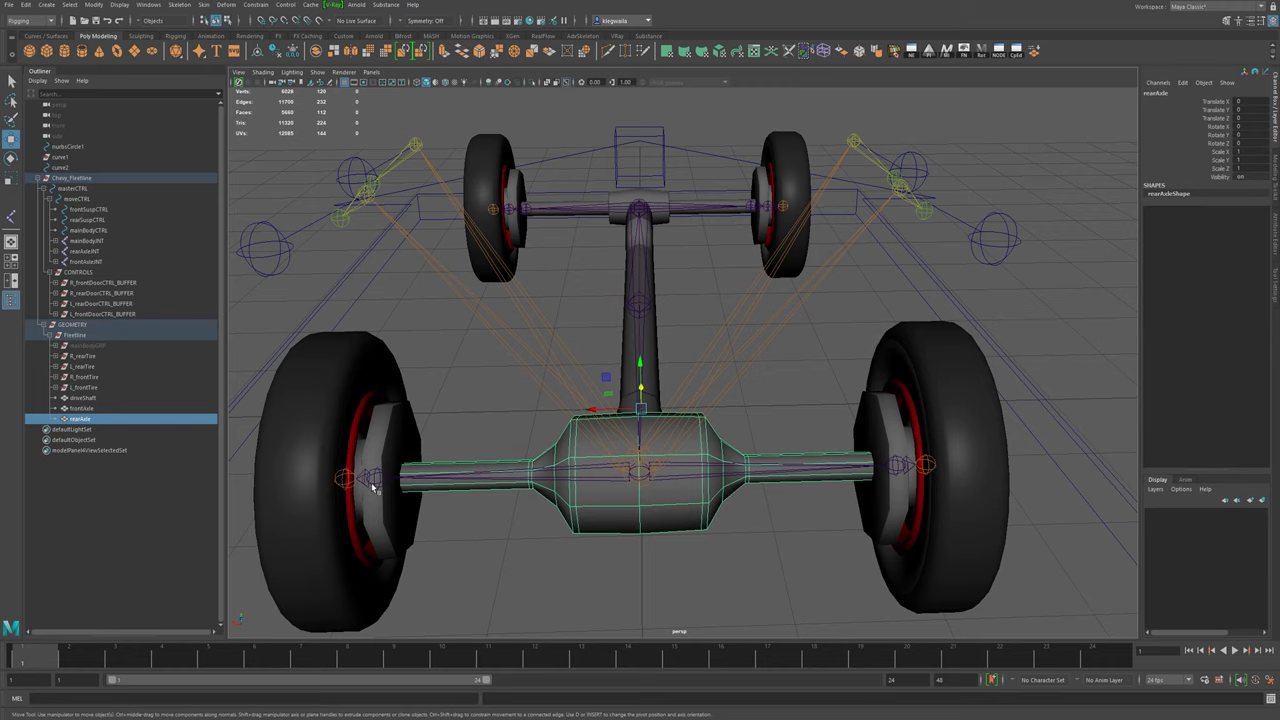
left_click(377, 483)
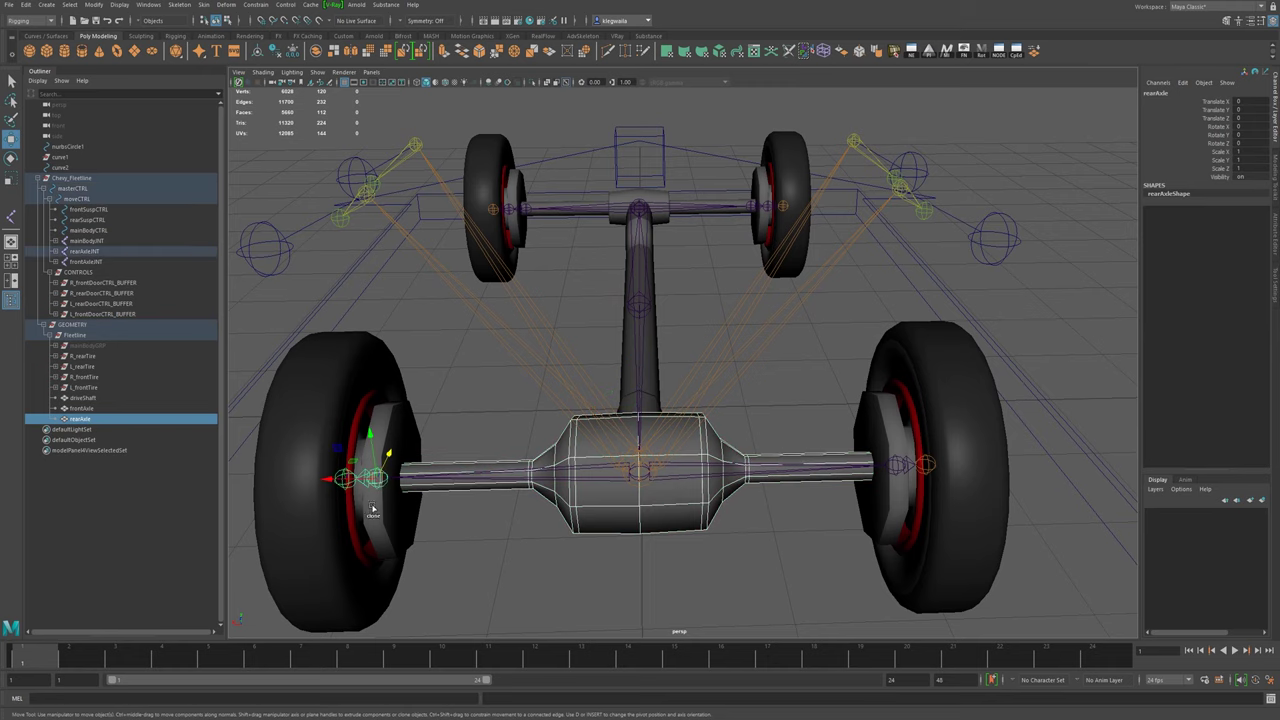
left_click(897, 466)
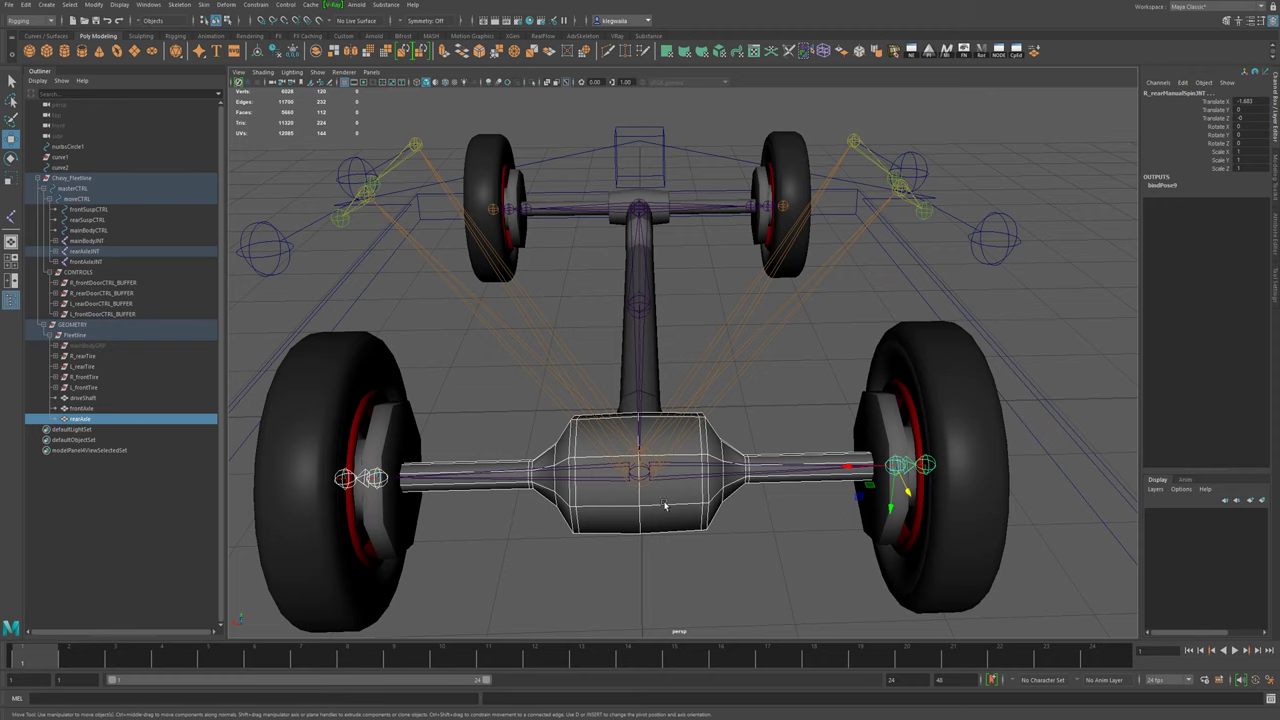
left_click_drag(630, 489, 642, 482, "alt")
left_click(203, 4)
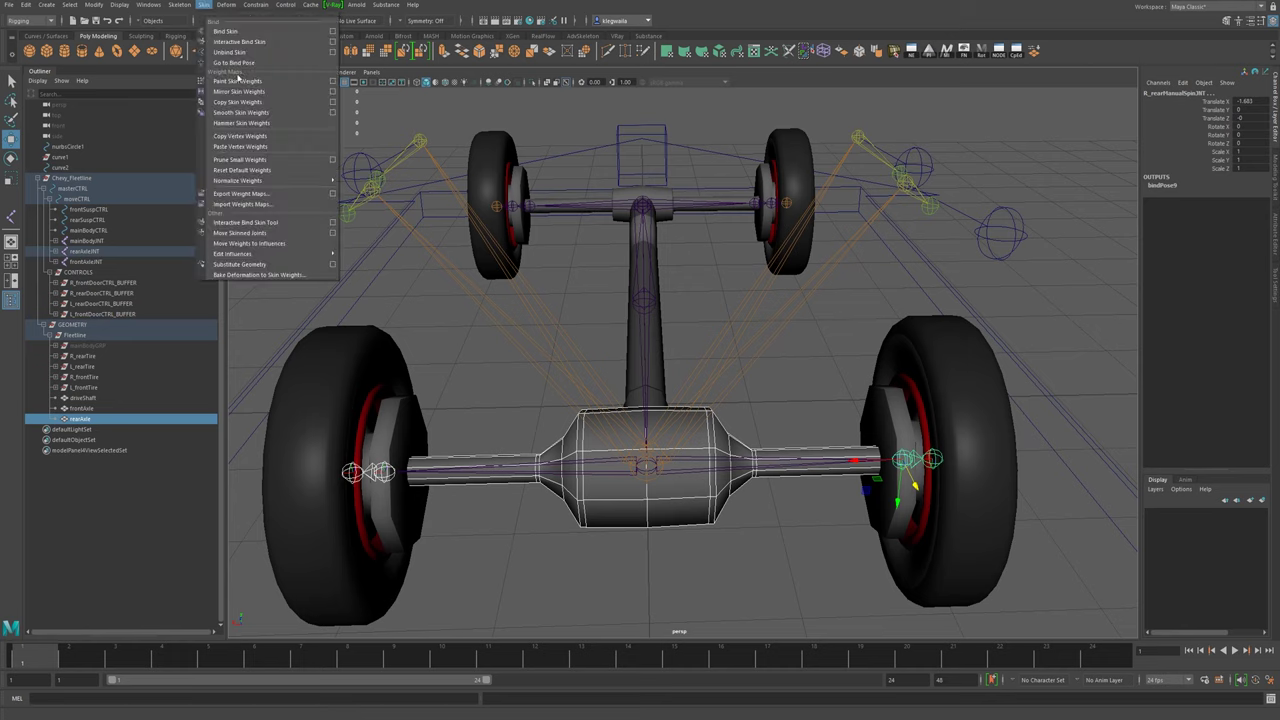
left_click(247, 36)
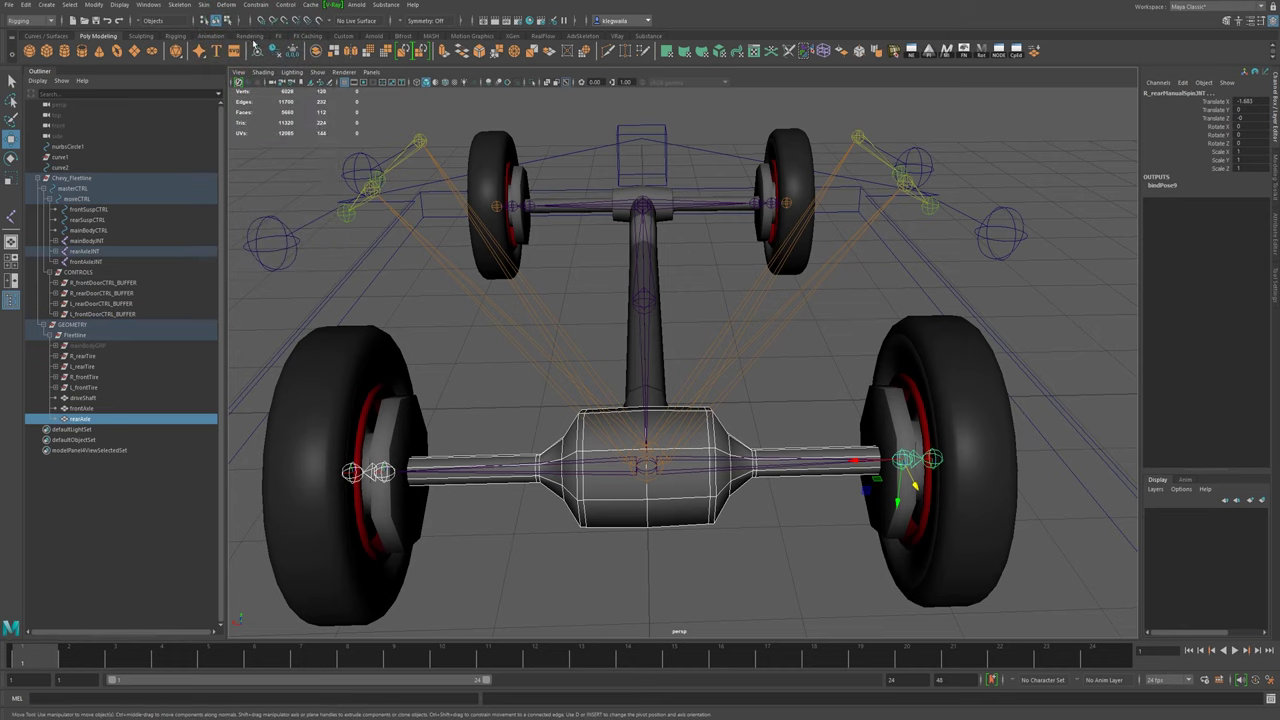
- Test-move R_rearManualSpinJNT to check the rear axle's deformation, and revert the joint to its original position
left_click(906, 467)
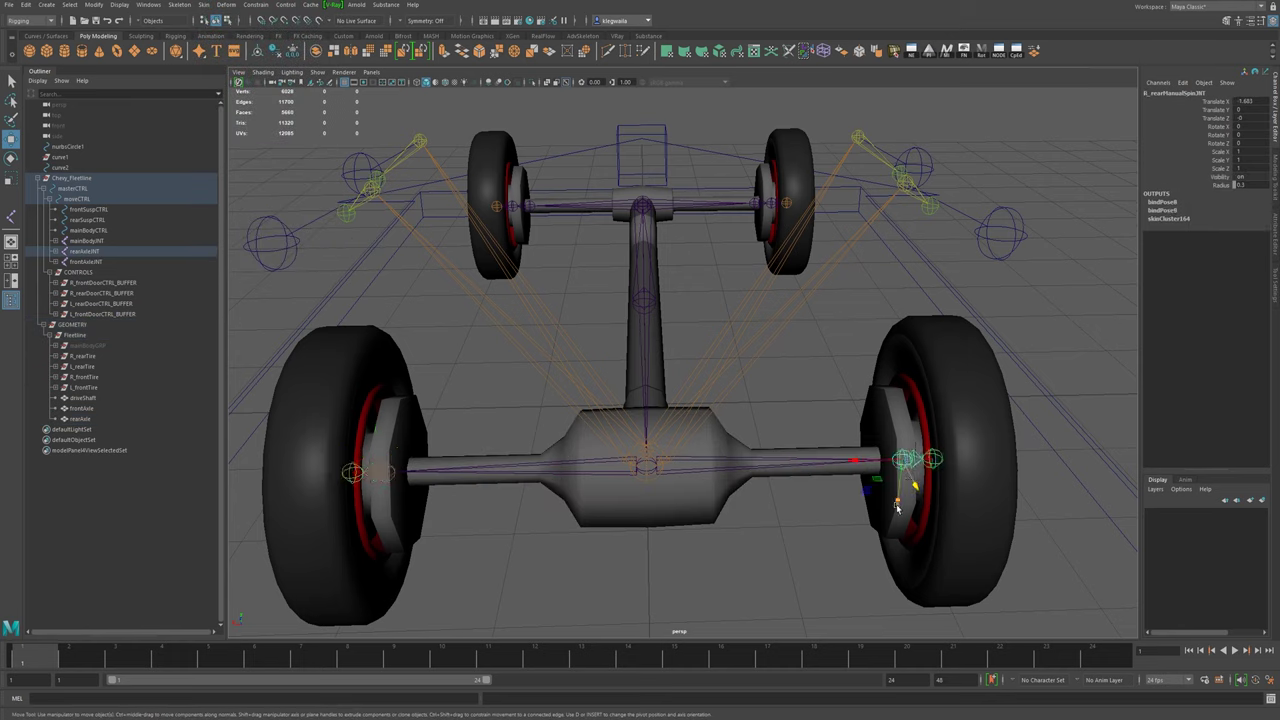
left_click_drag(906, 516, 752, 366)
middle_click_drag(830, 400, 630, 485, "alt")
right_click_drag(630, 485, 886, 520, "alt")
left_click_drag(886, 520, 805, 232, "alt")
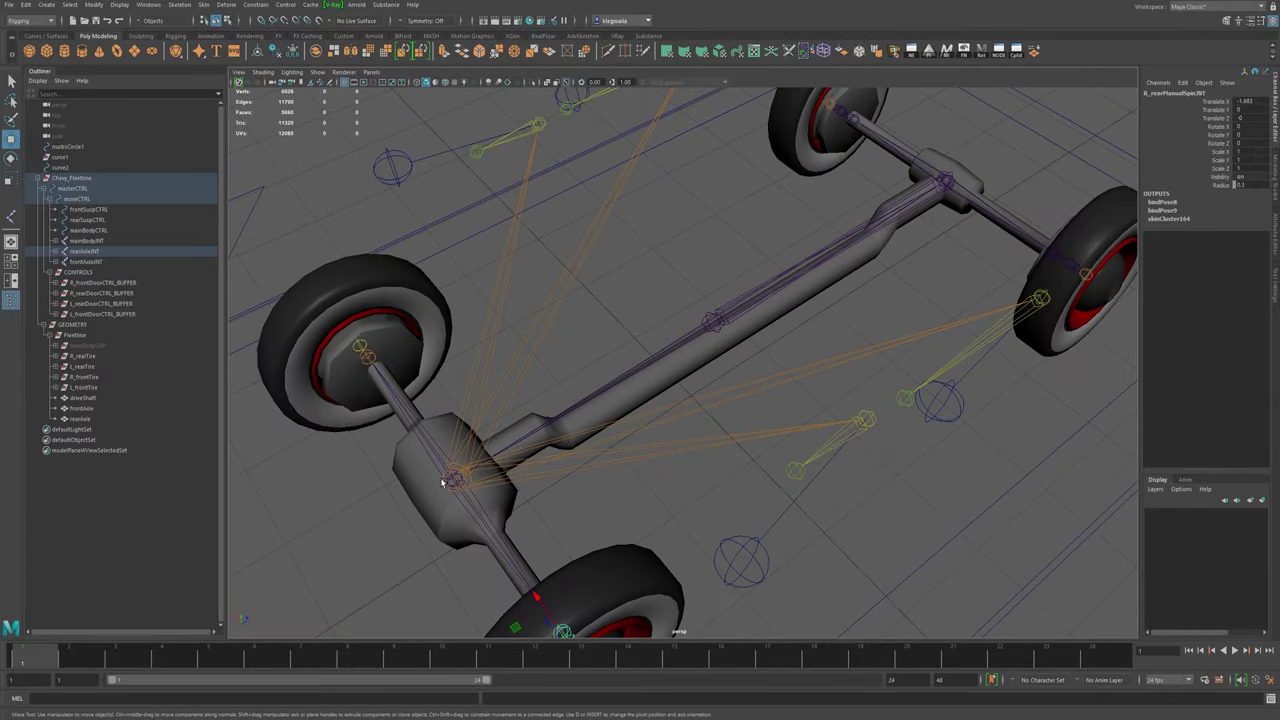
- Bind the frontAxle mesh to R_frontManualSpinJNT and L_frontManualSpinJNT with Bind Skin
left_click_drag(444, 477, 531, 473, "alt")
left_click_drag(852, 360, 534, 337, "alt")
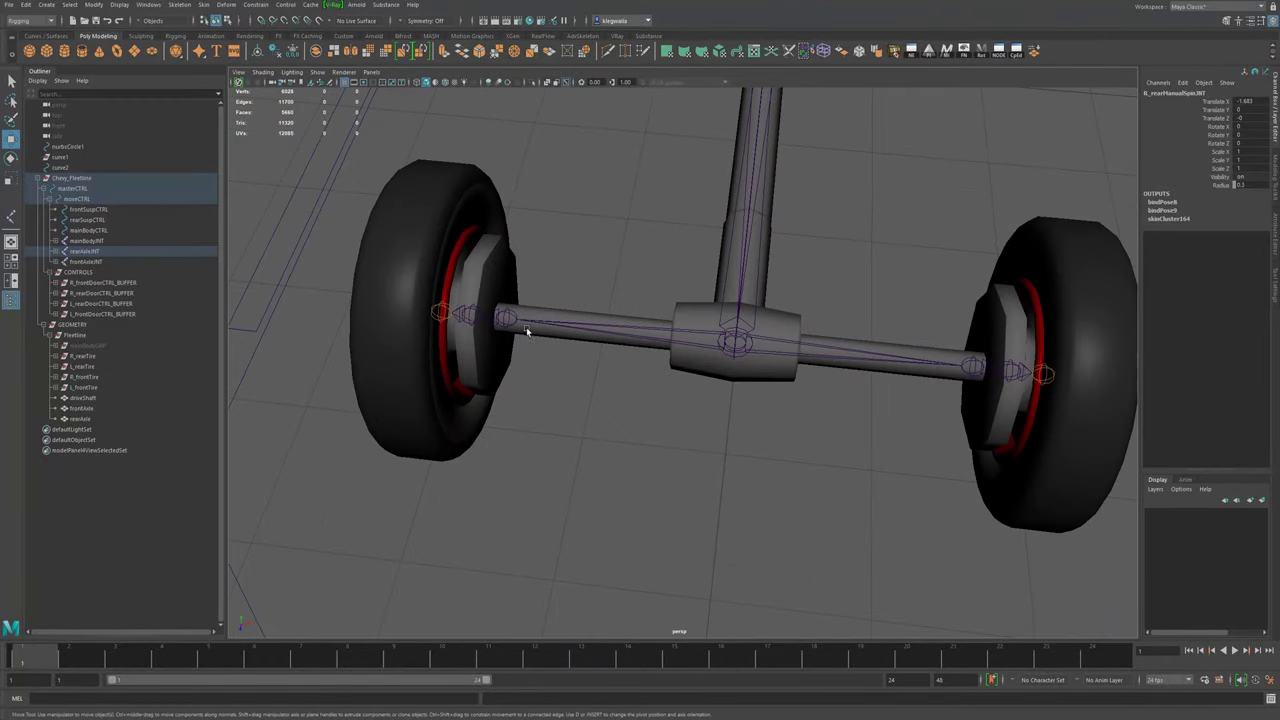
left_click(588, 316)
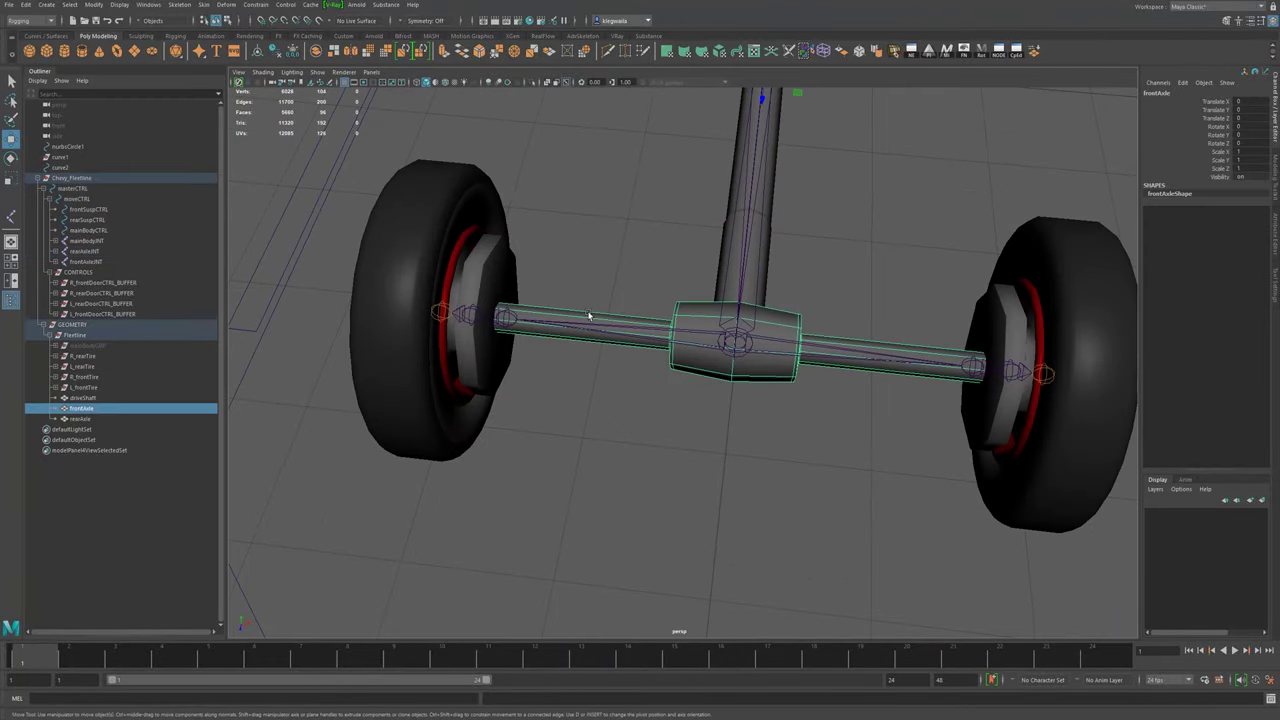
left_click(502, 321)
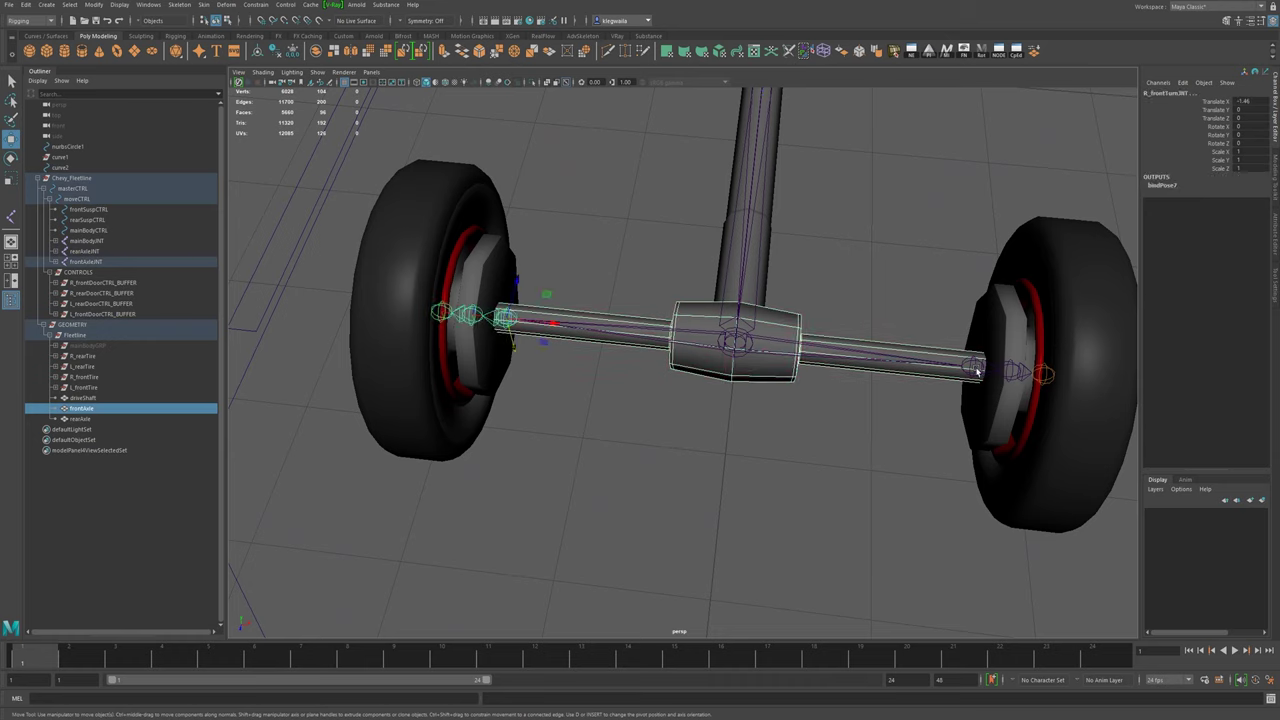
key("ctrl+z")
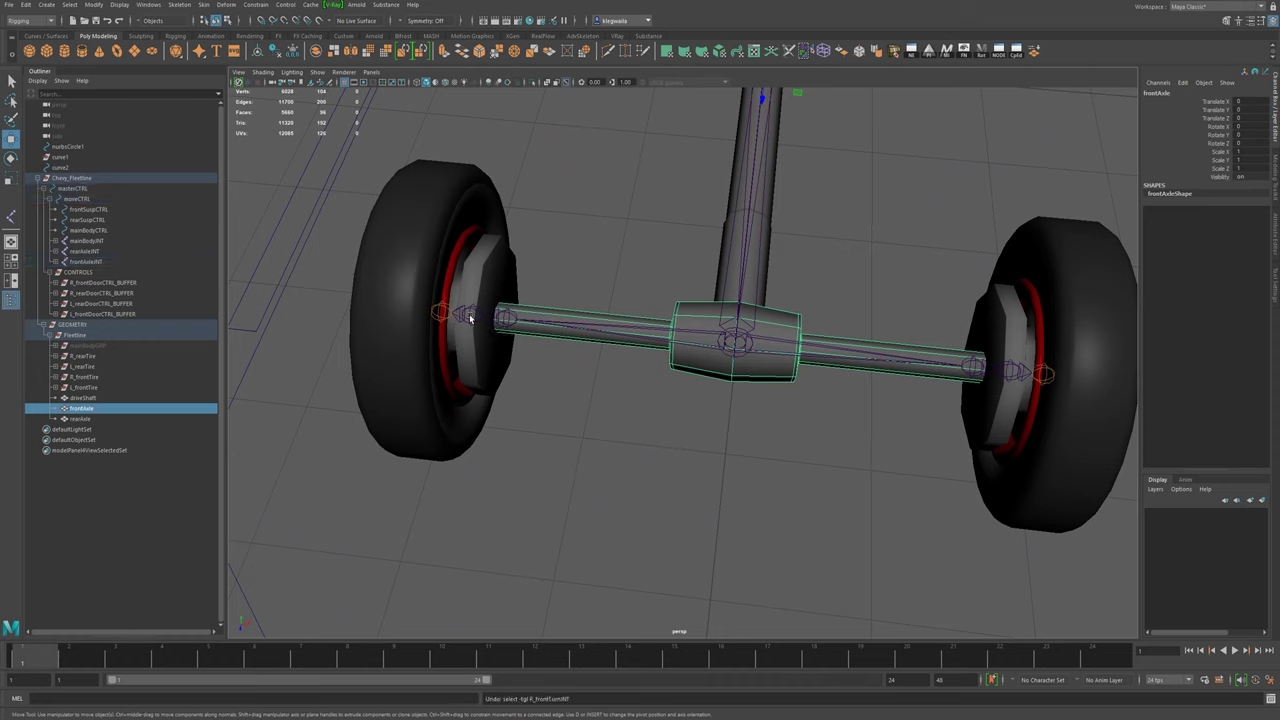
left_click(467, 315)
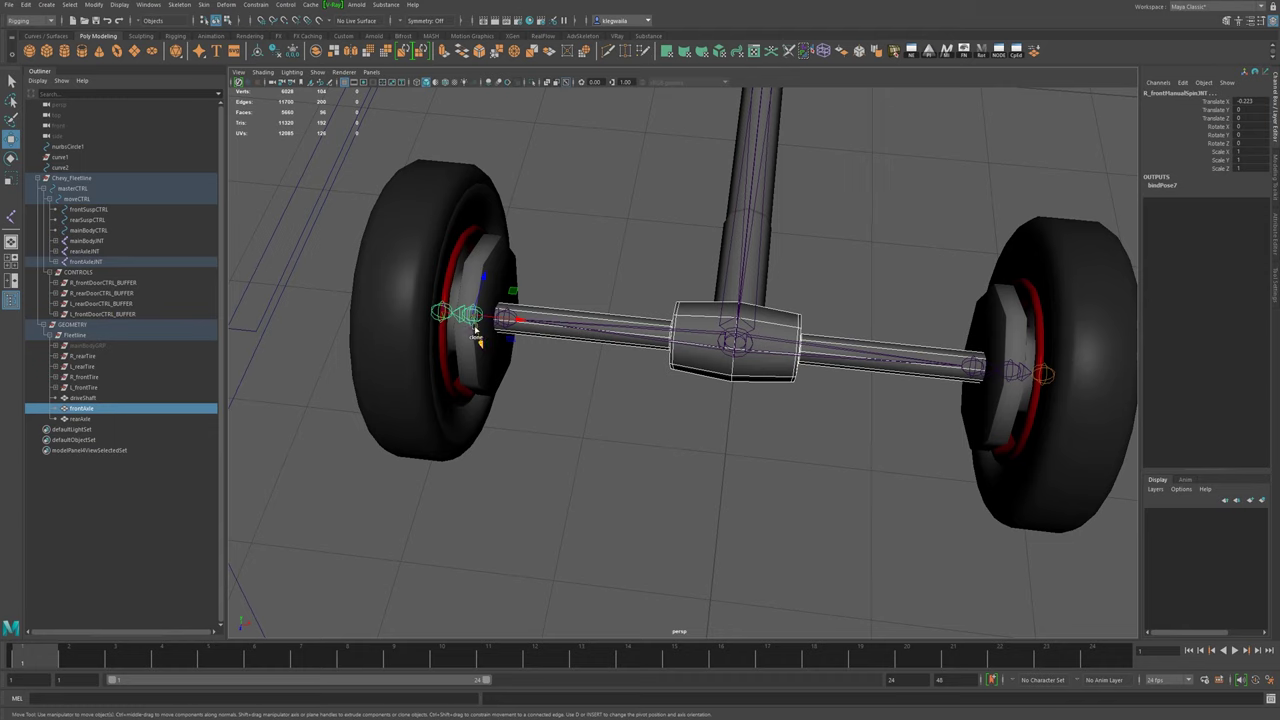
left_click(1014, 371)
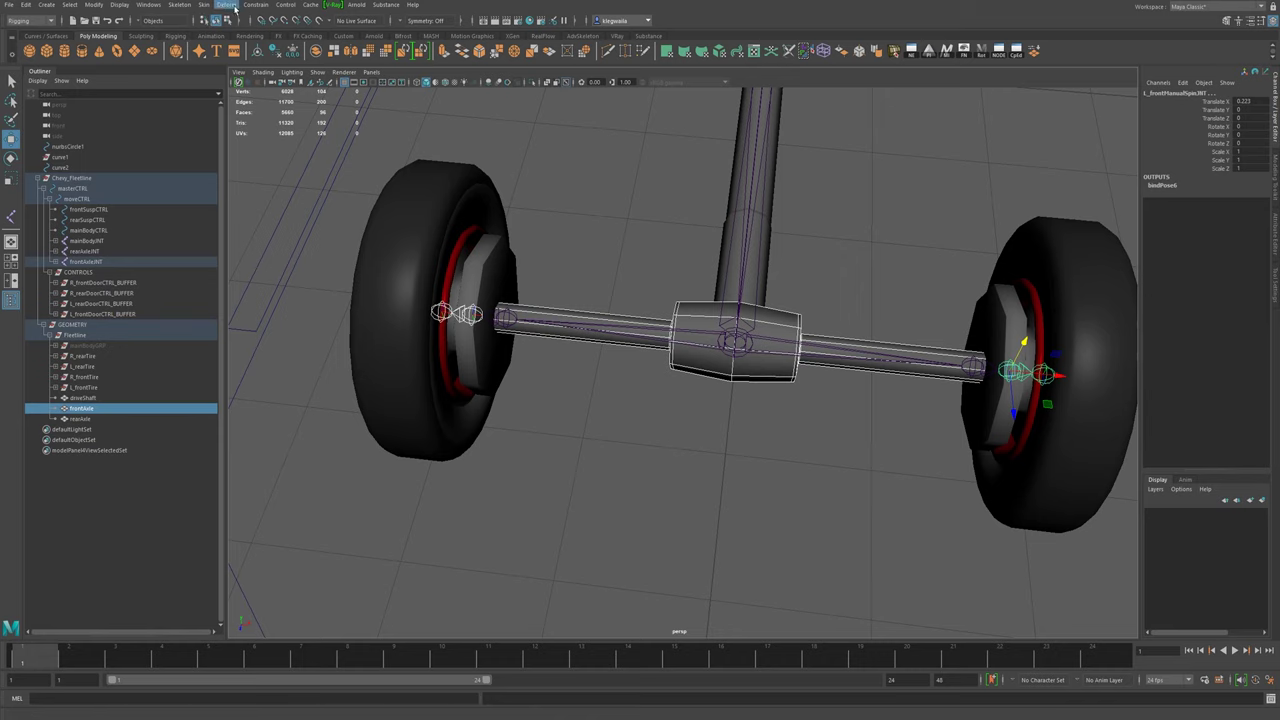
left_click(203, 4)
left_click(235, 51)
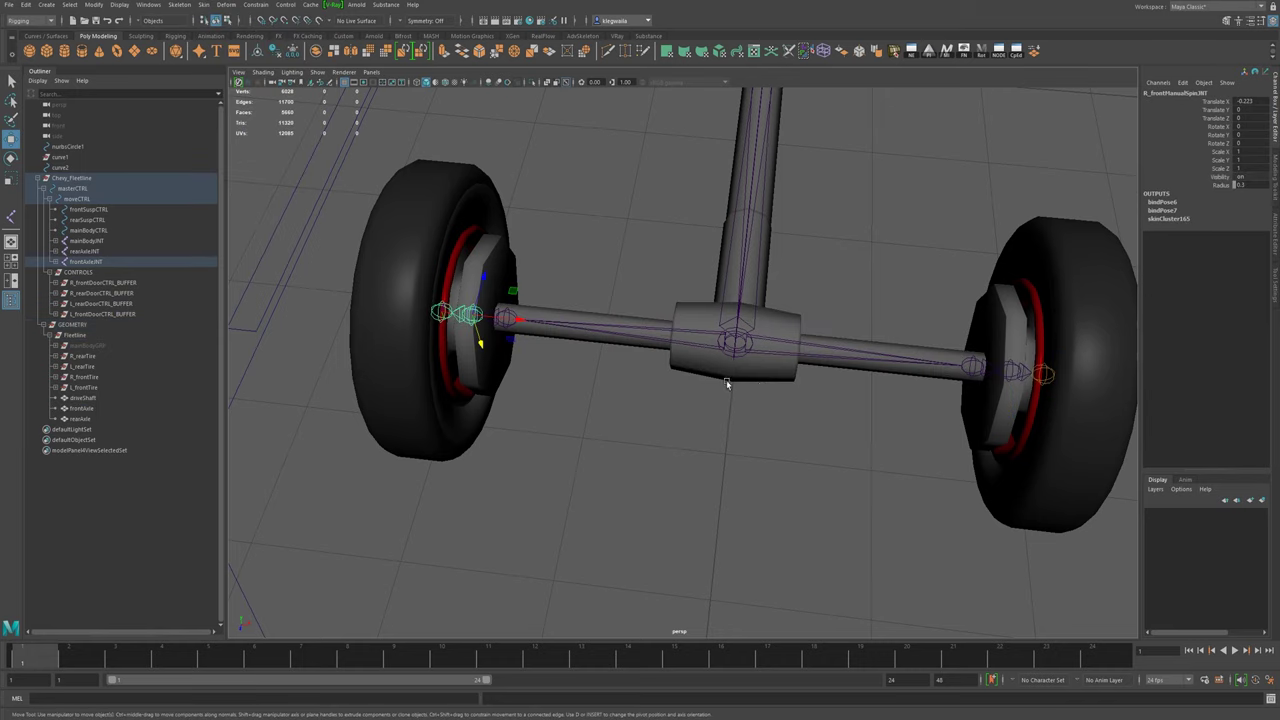
left_click_drag(478, 343, 897, 347, "alt")
right_click_drag(897, 347, 660, 330, "alt")
left_click_drag(660, 330, 726, 323, "alt")
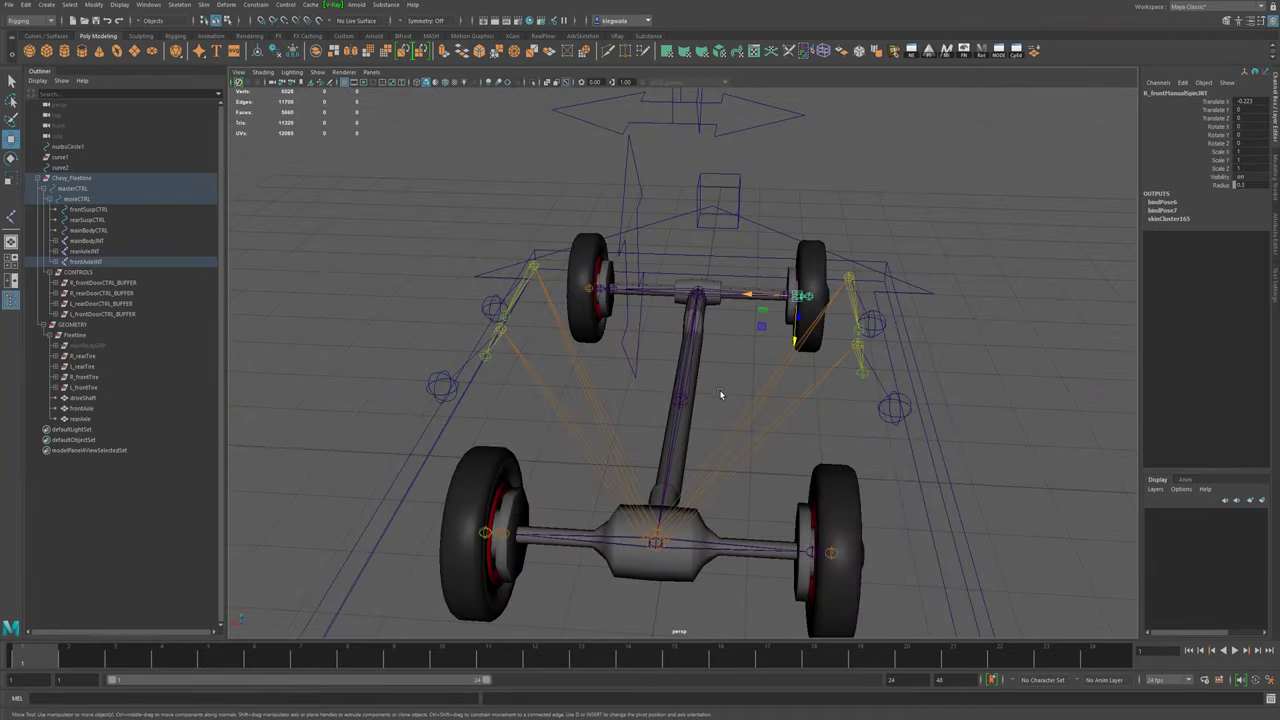
- Create a NURBS circle and move it in front of the front axle at Translate Z 7
right_click_drag(888, 342, 734, 330, "alt")
left_click_drag(785, 332, 715, 348, "alt")
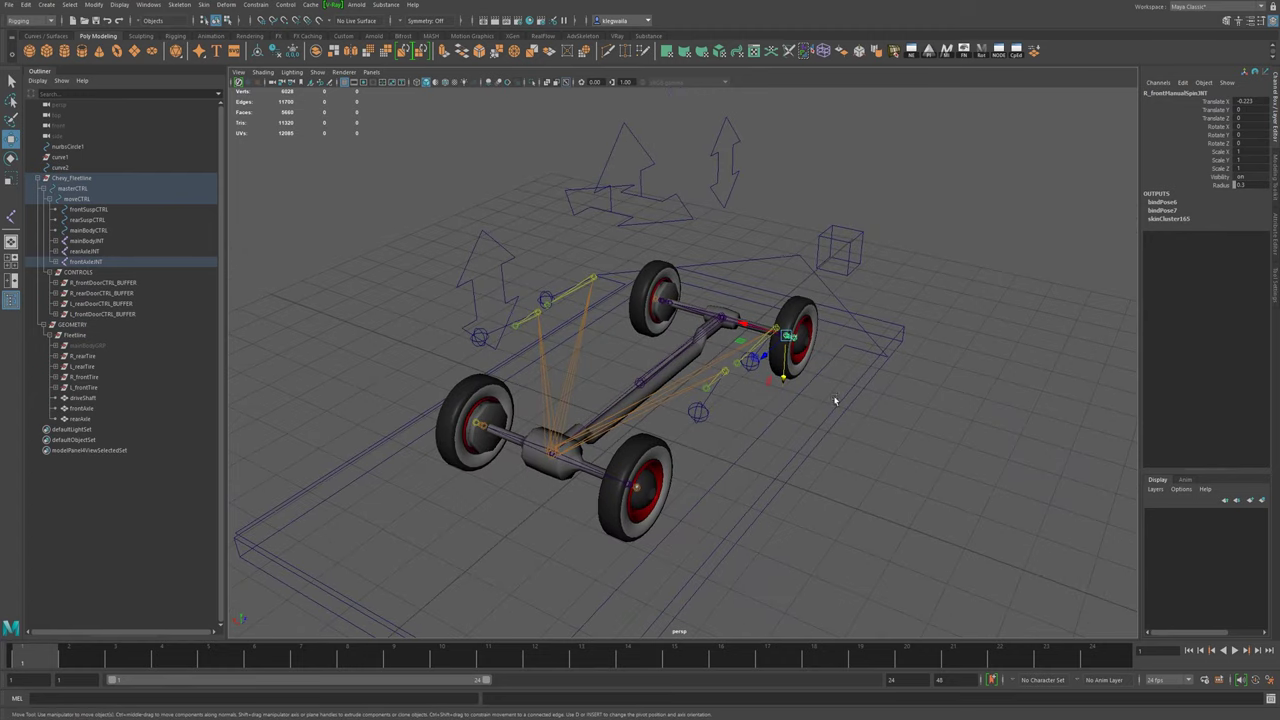
middle_click_drag(694, 378, 808, 353, "alt")
right_click_drag(808, 353, 776, 350, "alt")
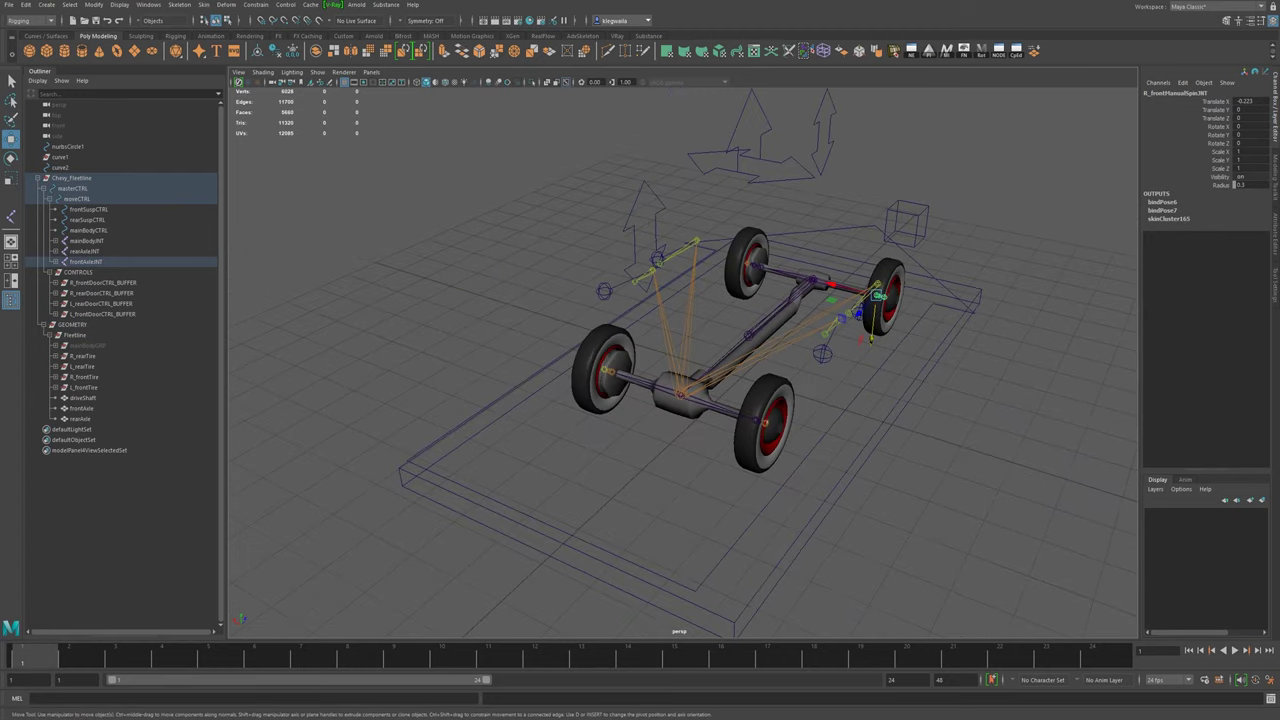
left_click_drag(942, 373, 600, 330, "alt")
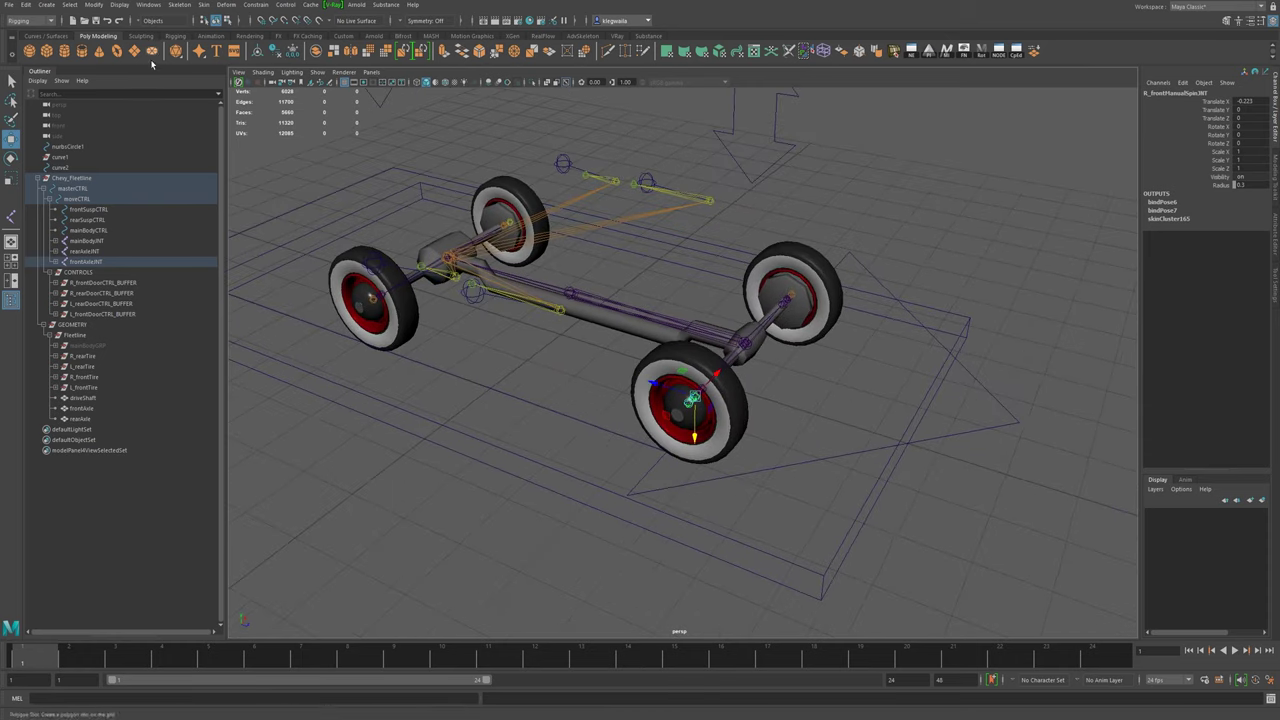
left_click(46, 36)
left_click(30, 52)
left_click_drag(560, 480, 785, 420, "alt")
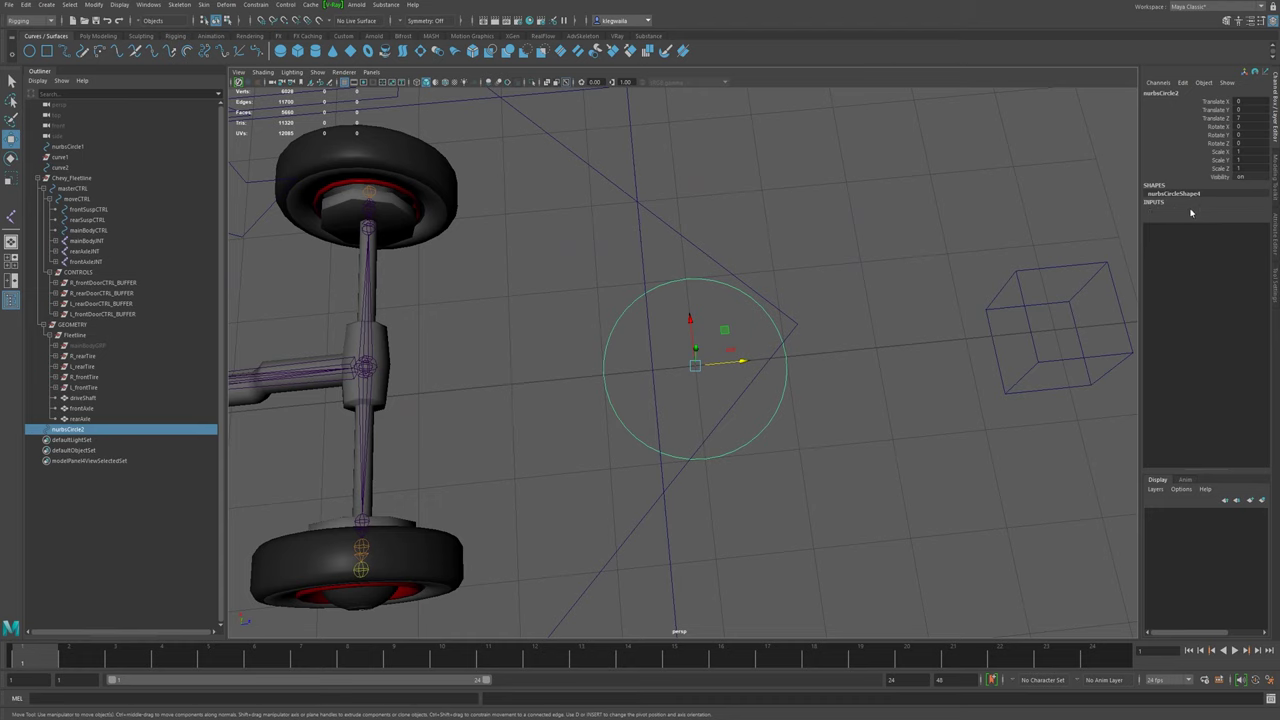
- Set the new circle's sections to 16 and inspect its control vertices
left_click(1188, 210)
left_click(1220, 294)
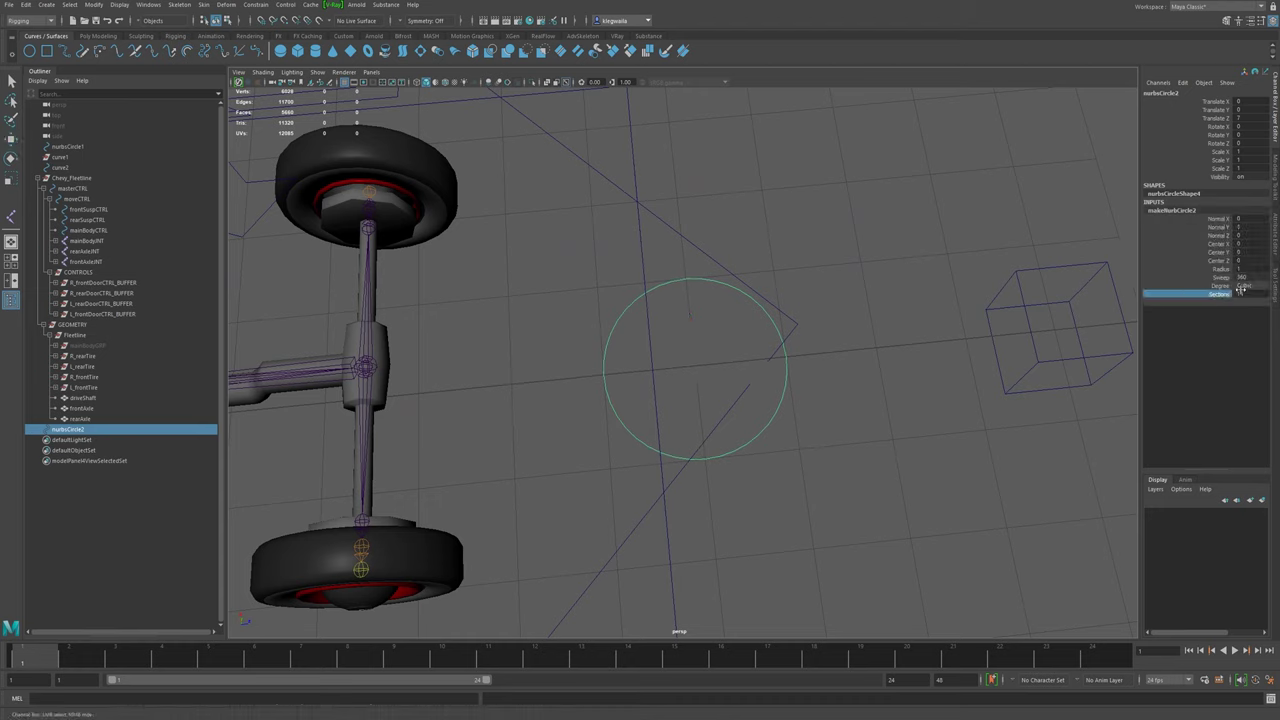
double_click(1240, 293)
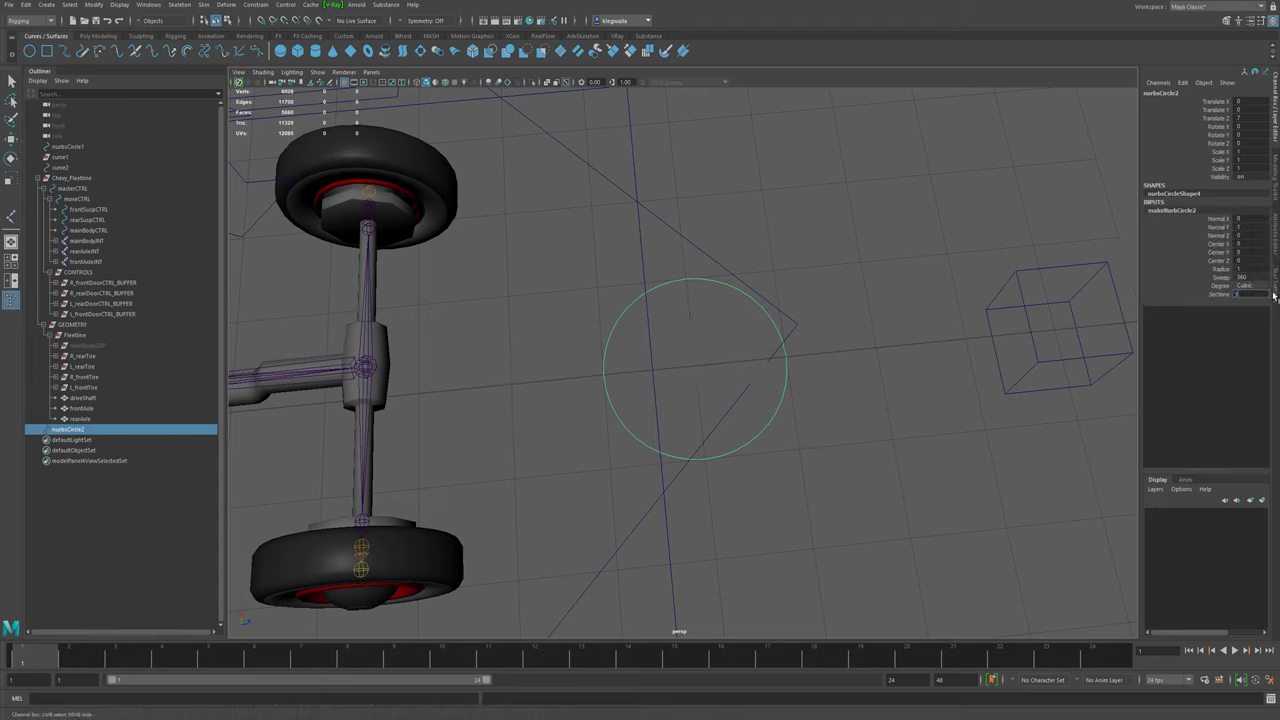
middle_click_drag(711, 326, 662, 386, "alt")
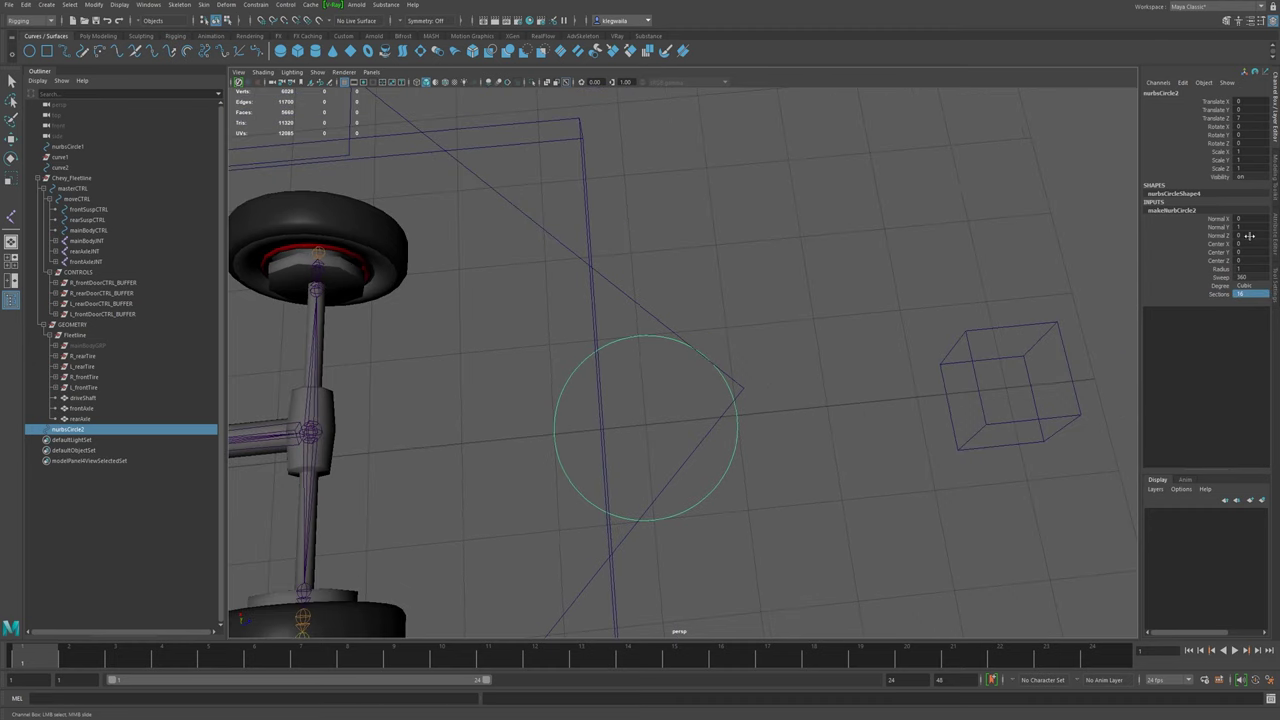
right_click_drag(621, 343, 570, 343)
key("w")
left_click_drag(669, 360, 684, 322, "alt")
key("F8")
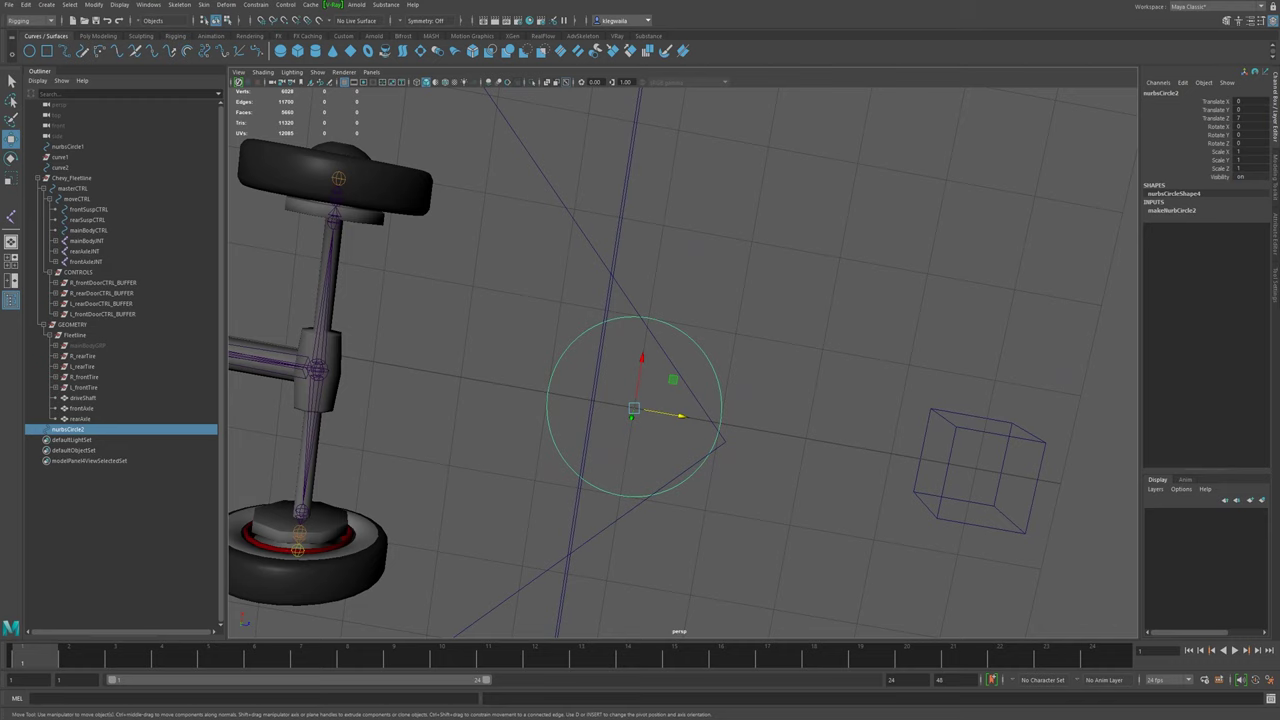
- Raise the new circle's sections to 32 and switch the curve to control vertex editing
left_click(1176, 209)
left_click(1256, 295)
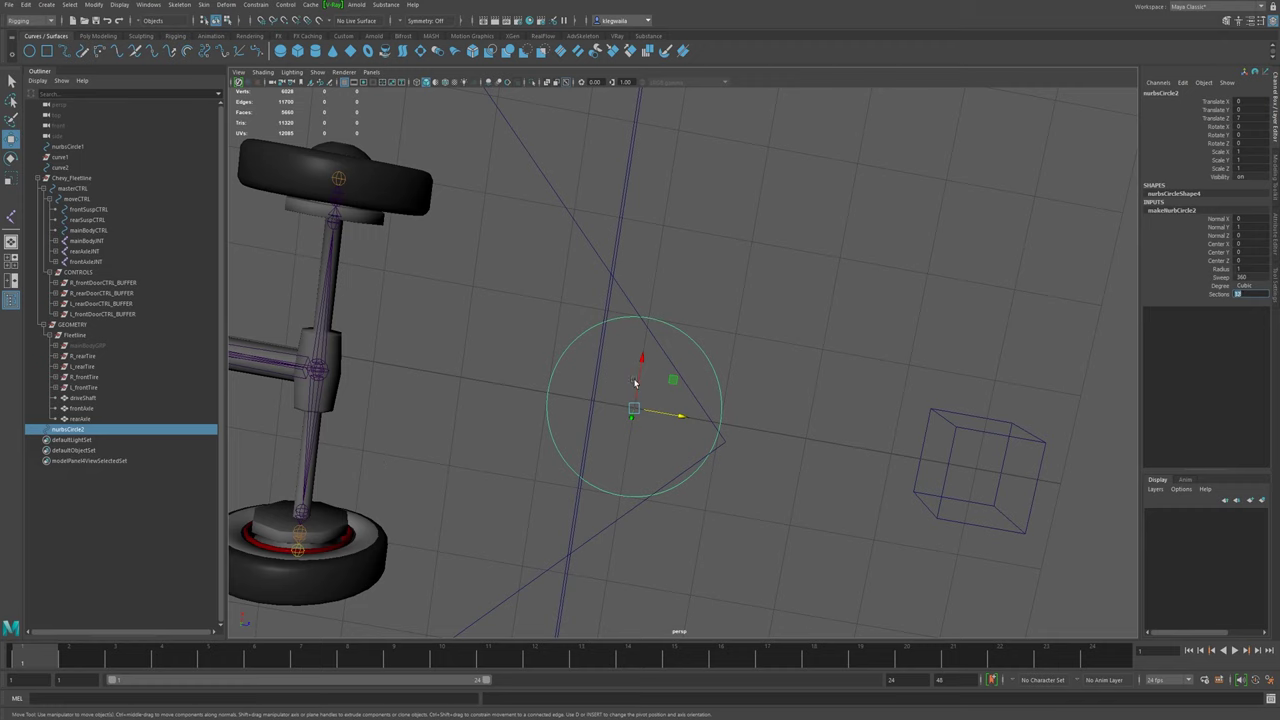
right_click_drag(594, 324, 540, 323)
left_click_drag(540, 323, 696, 310, "alt")
- Select every other control vertex around the circle and scale them inward to form a scalloped gear shape
left_click(703, 309)
left_click(752, 334, "shift")
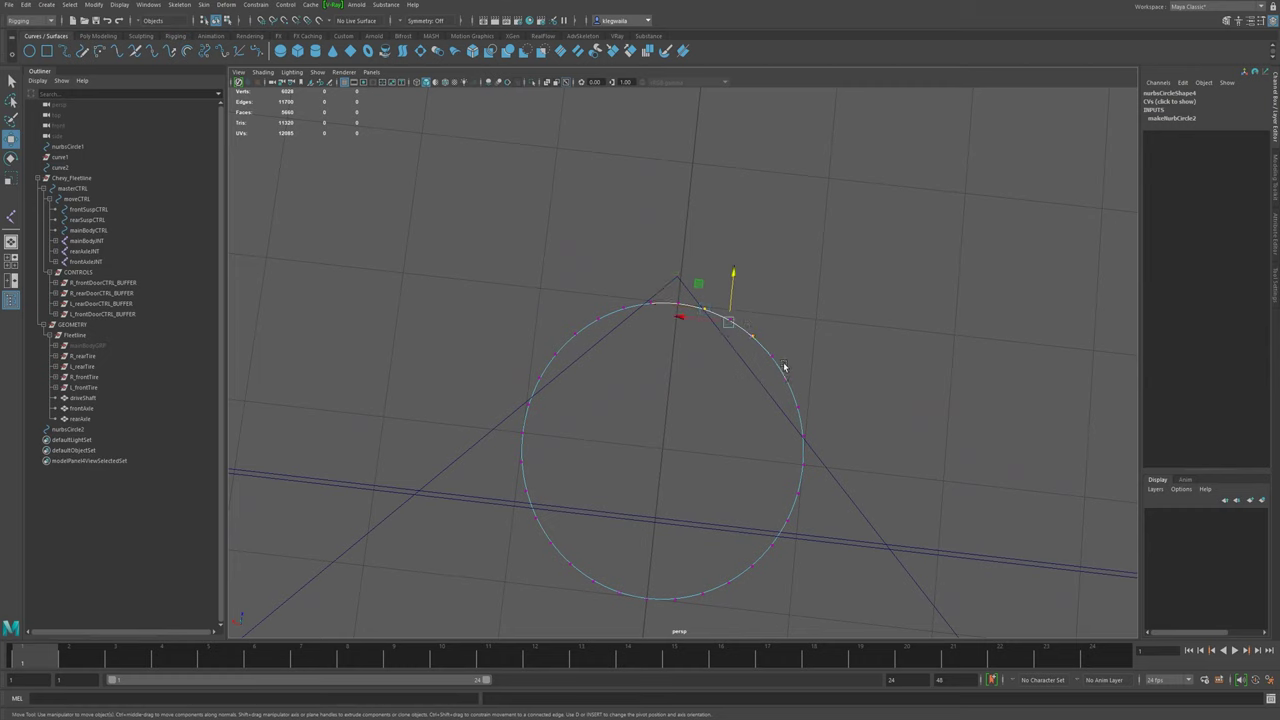
left_click(787, 381, "shift")
left_click(803, 445)
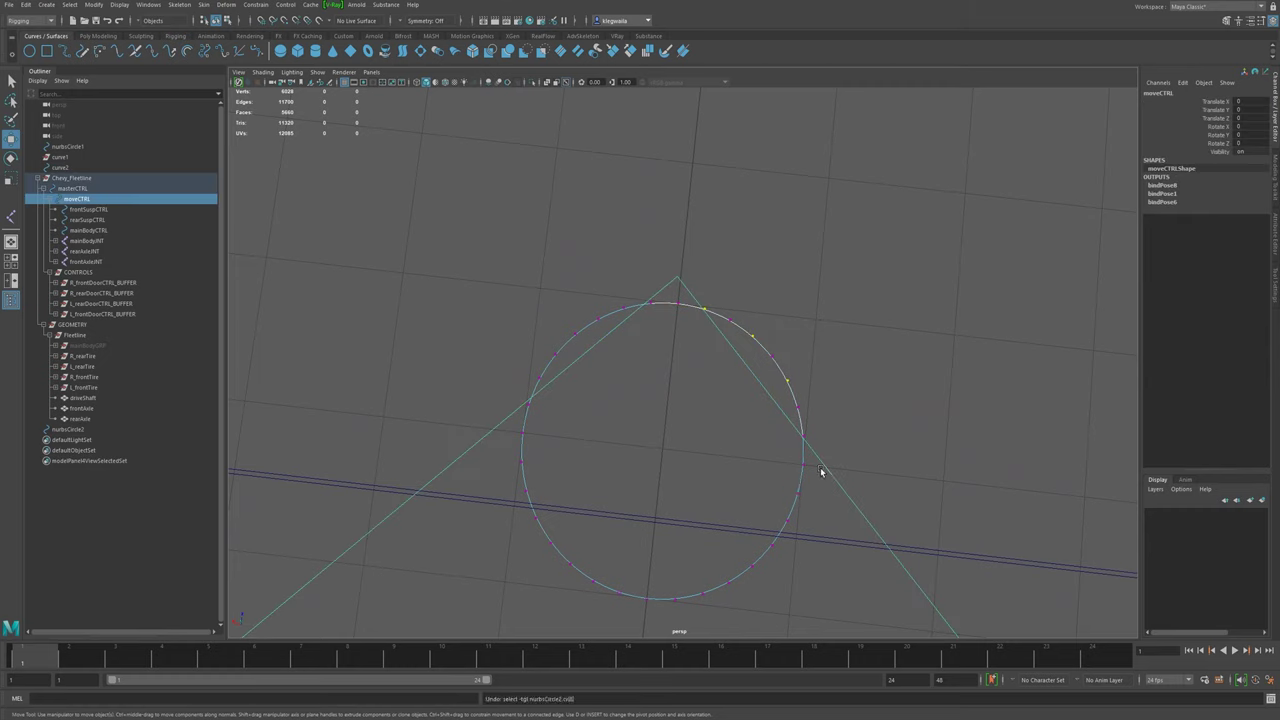
key("ctrl+z")
left_click(804, 436, "shift")
left_click(797, 496, "shift")
left_click(772, 545, "shift")
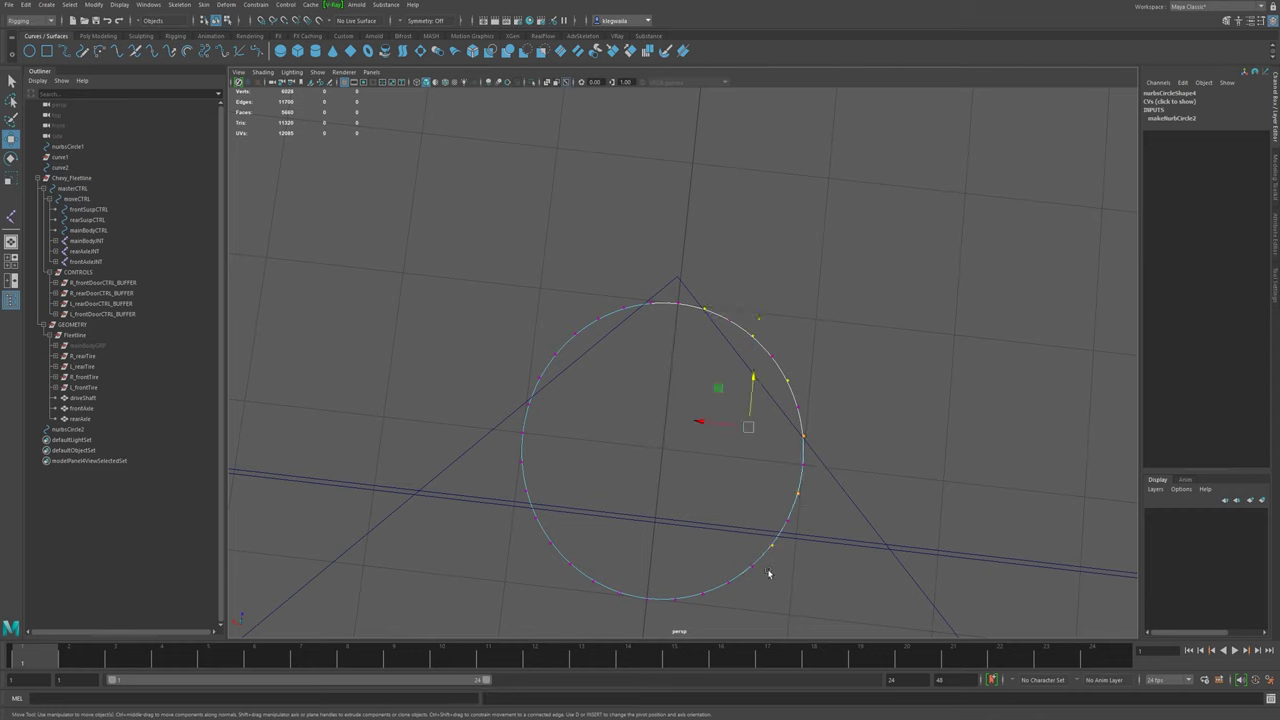
left_click(724, 579, "shift")
left_click(675, 599, "shift")
left_click(619, 594, "shift")
left_click(569, 565, "shift")
left_click(535, 517, "shift")
left_click(521, 461, "shift")
left_click(597, 318, "shift")
left_click(650, 302, "shift")
key("r")
left_click_drag(662, 449, 634, 455)
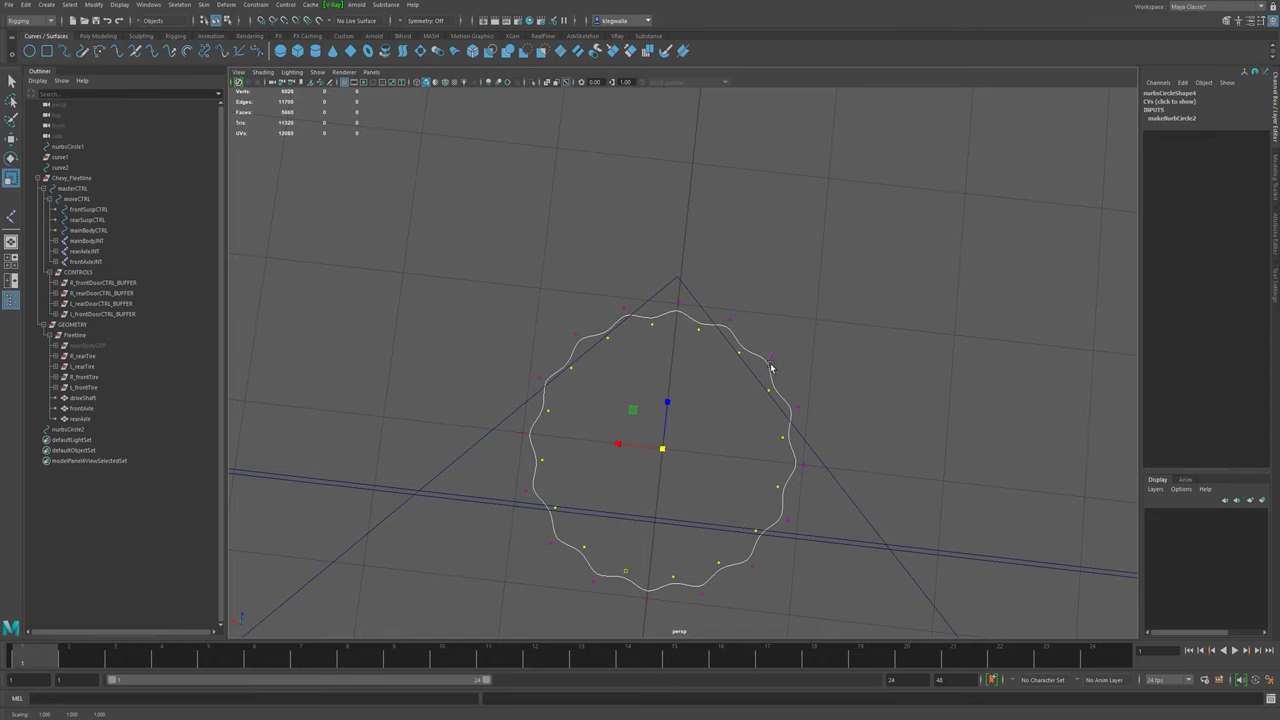
key("F8")
- Rotate the scalloped circle 90 degrees in Z so it stands parallel to the tires
right_click_drag(794, 385, 649, 417, "alt")
left_click_drag(649, 417, 674, 429, "alt")
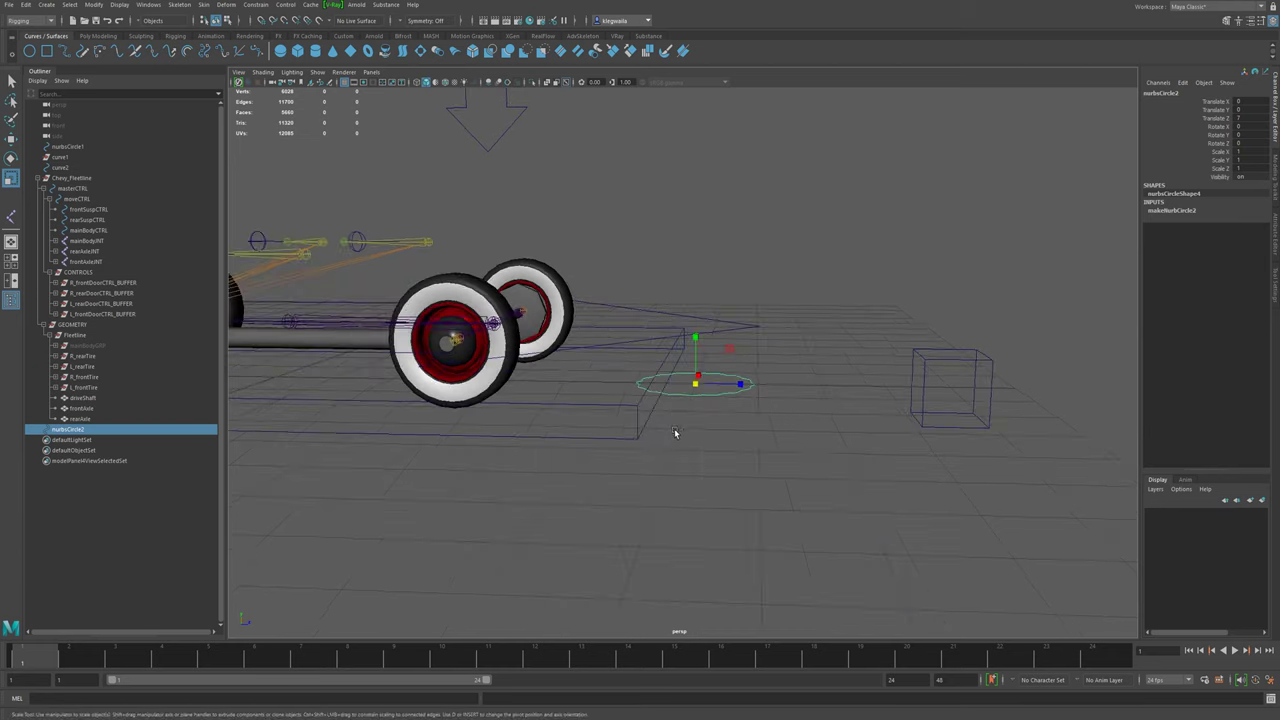
key("e")
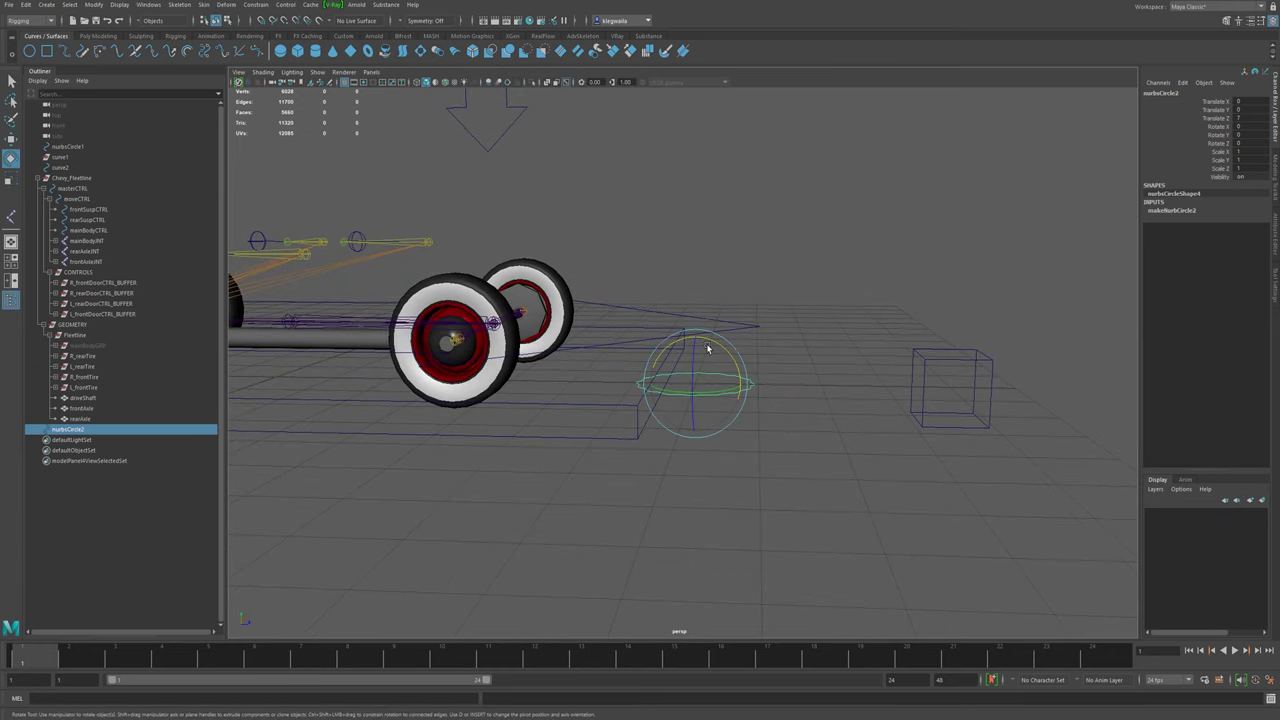
left_click_drag(695, 352, 724, 405)
scroll(672, 433, "up", 4)
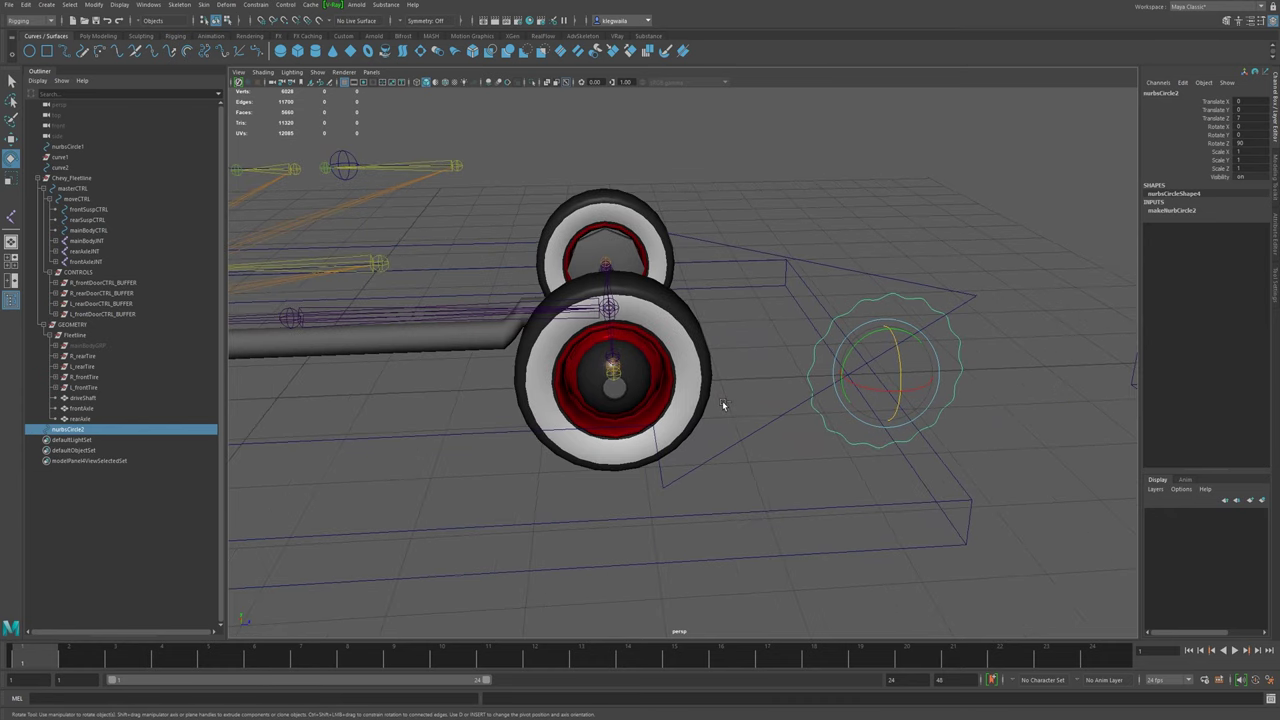
- Hide polygons in the viewport to expose the front wheel joints
key("w")
right_click_drag(566, 371, 660, 455, "alt")
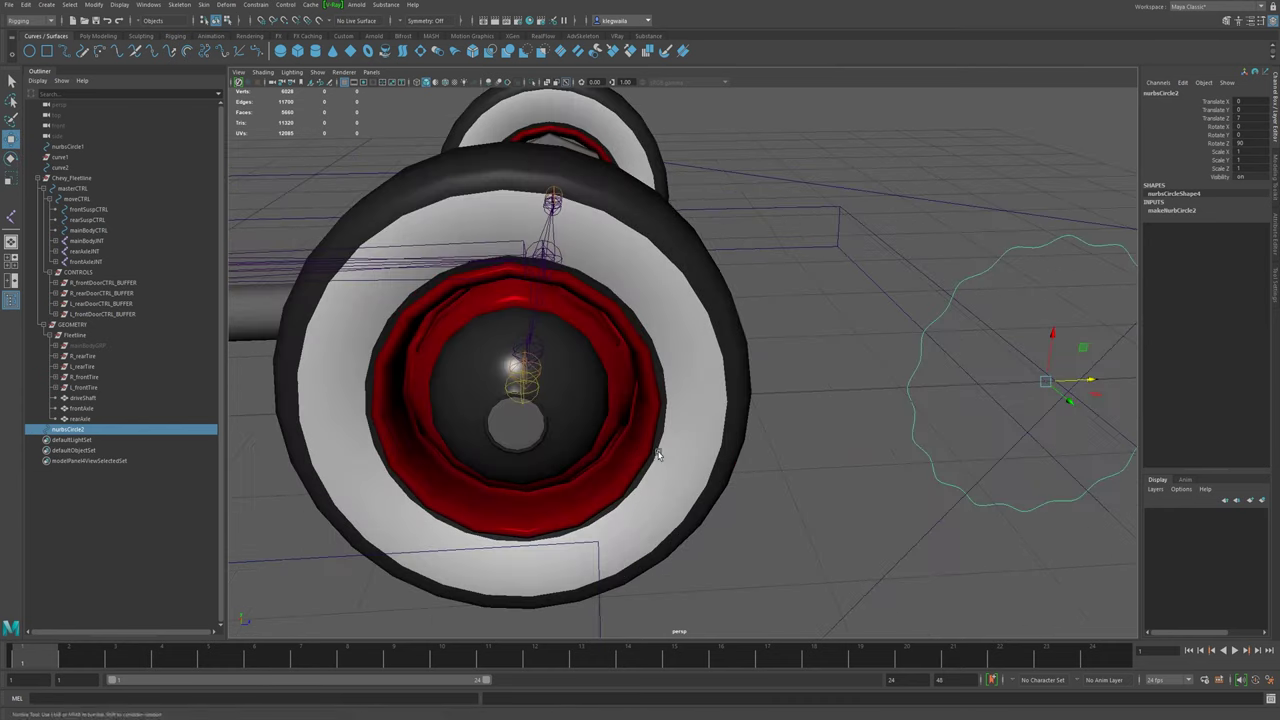
left_click_drag(600, 452, 669, 449, "alt")
left_click(292, 72)
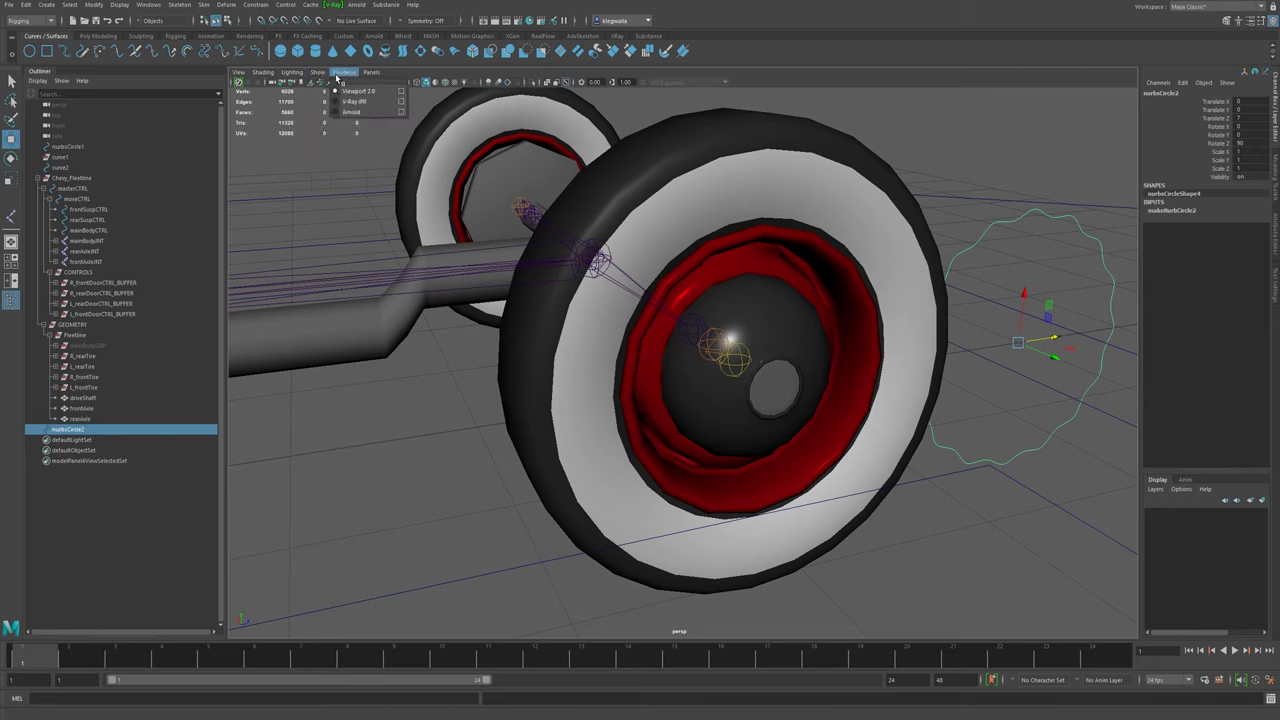
mouse_move(317, 72)
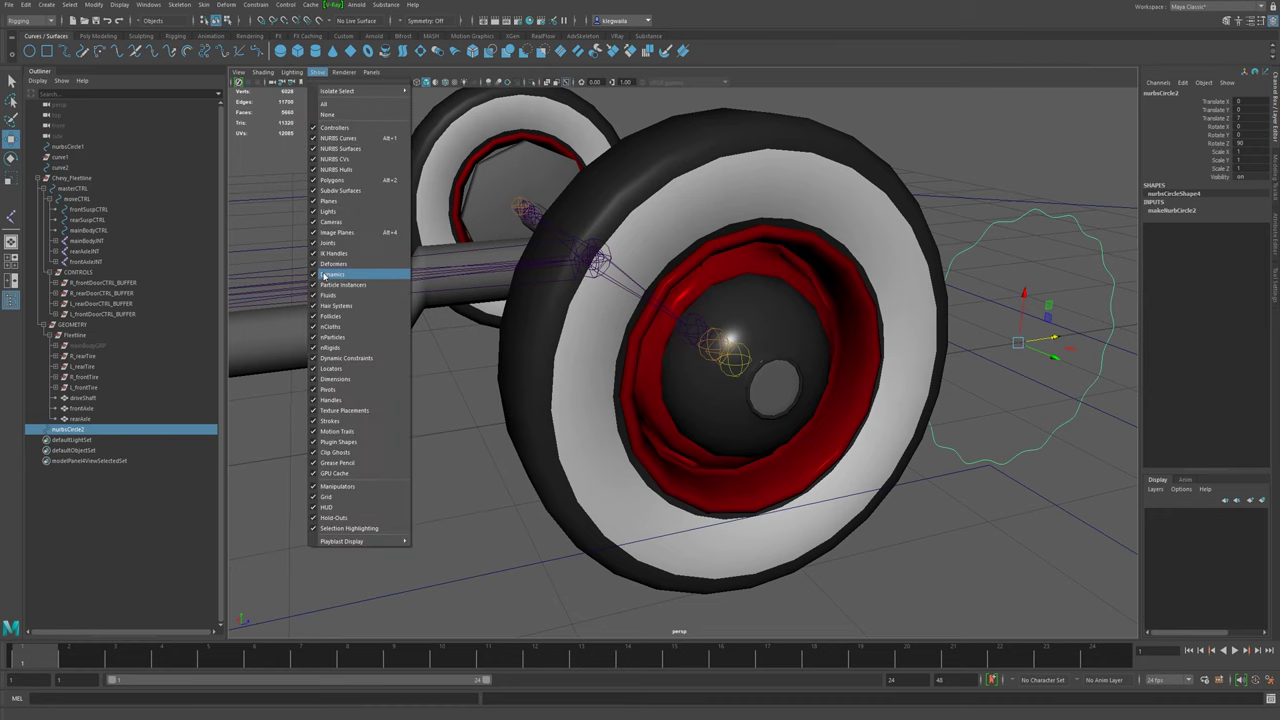
left_click(332, 180)
left_click_drag(829, 360, 928, 341, "alt")
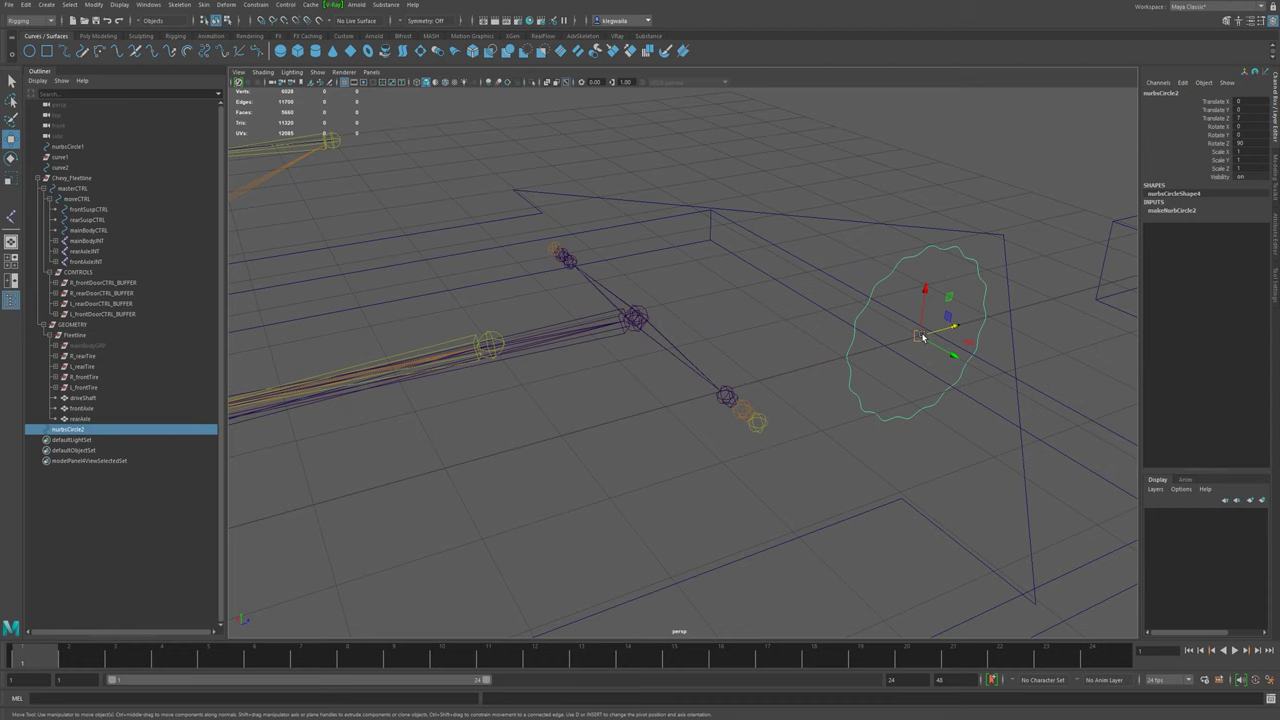
- Snap the scalloped circle onto the outermost joint of the right front wheel
left_click_drag(922, 337, 920, 409)
key("ctrl+z")
right_click_drag(906, 409, 820, 410, "alt")
middle_click_drag(820, 410, 837, 300, "alt")
left_click_drag(837, 300, 744, 315, "alt")
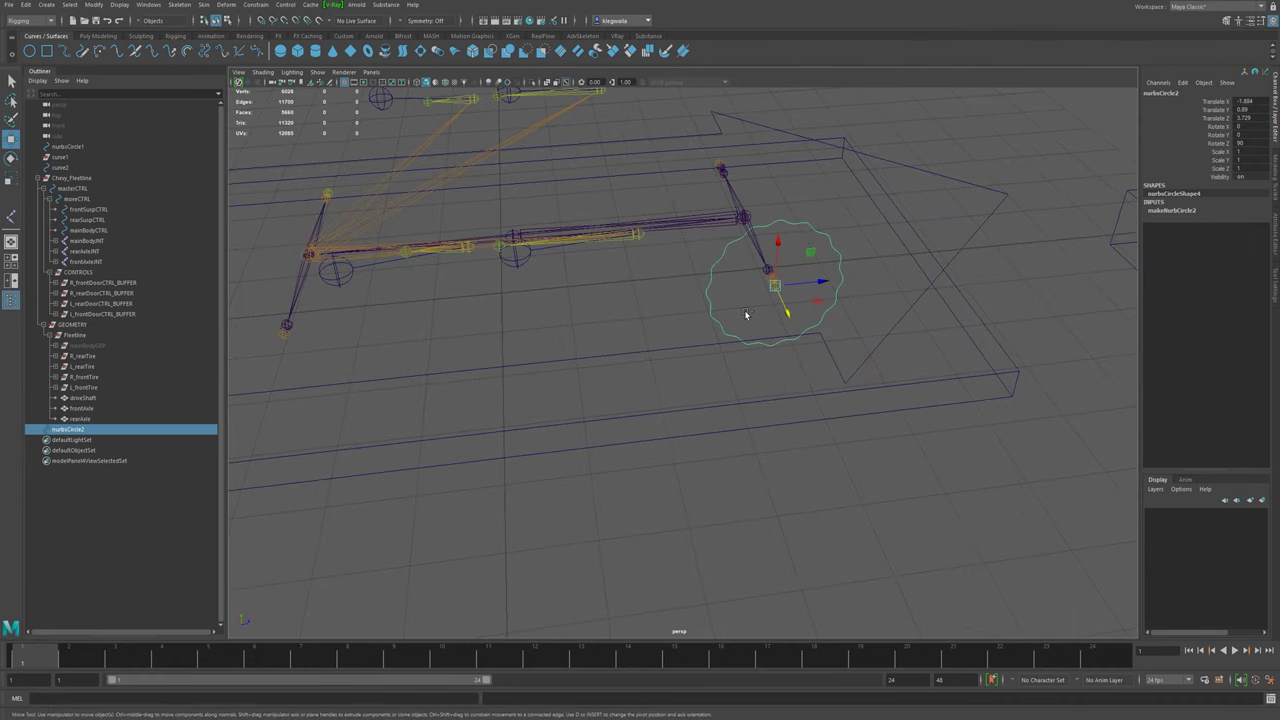
- Duplicate the scalloped circle and snap the copy back along Z to the right rear wheel's joint
key("ctrl+d")
left_click_drag(771, 293, 310, 345)
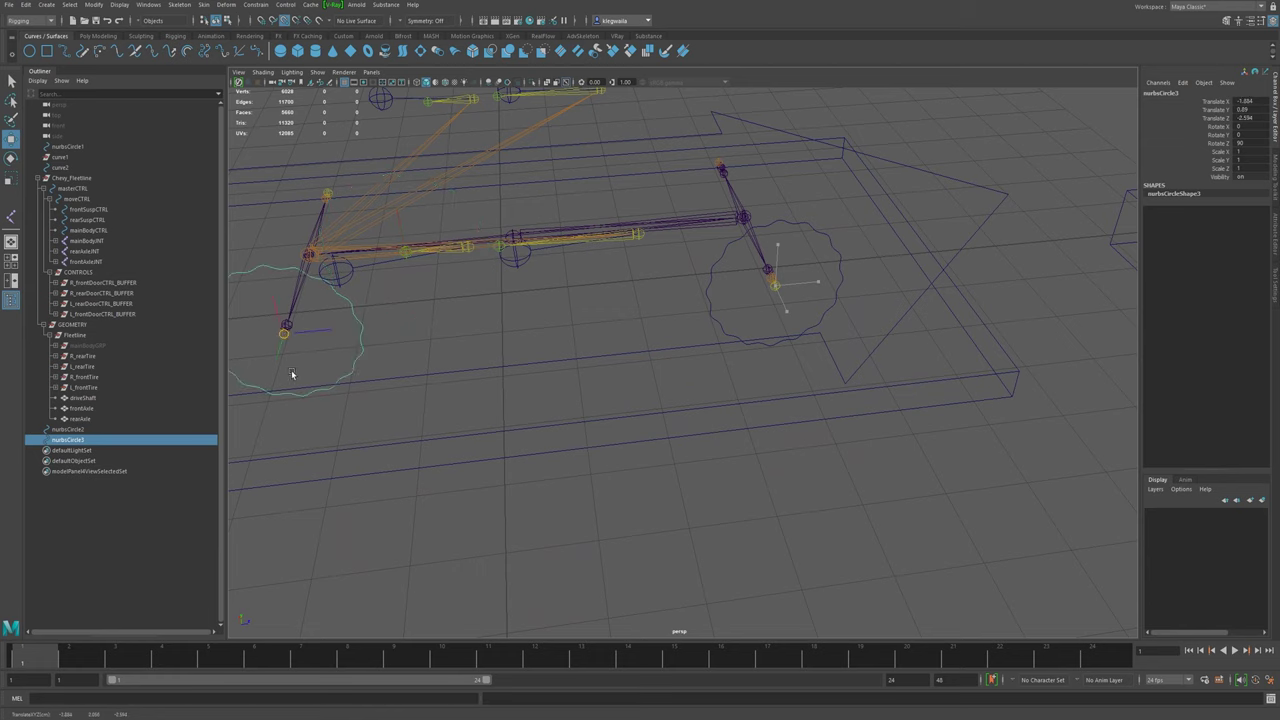
left_click_drag(404, 351, 882, 300, "alt")
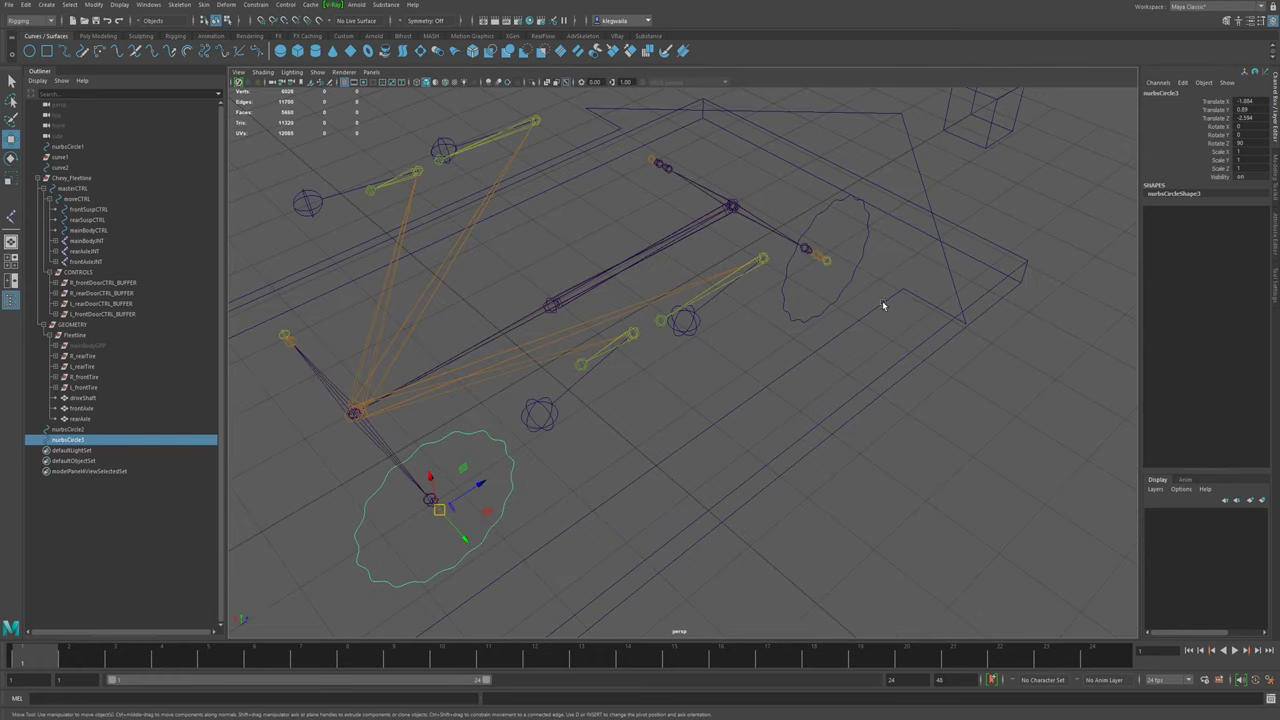
- Select both right-side wheel circles and show polygons in the viewport again
left_click(797, 322, "shift")
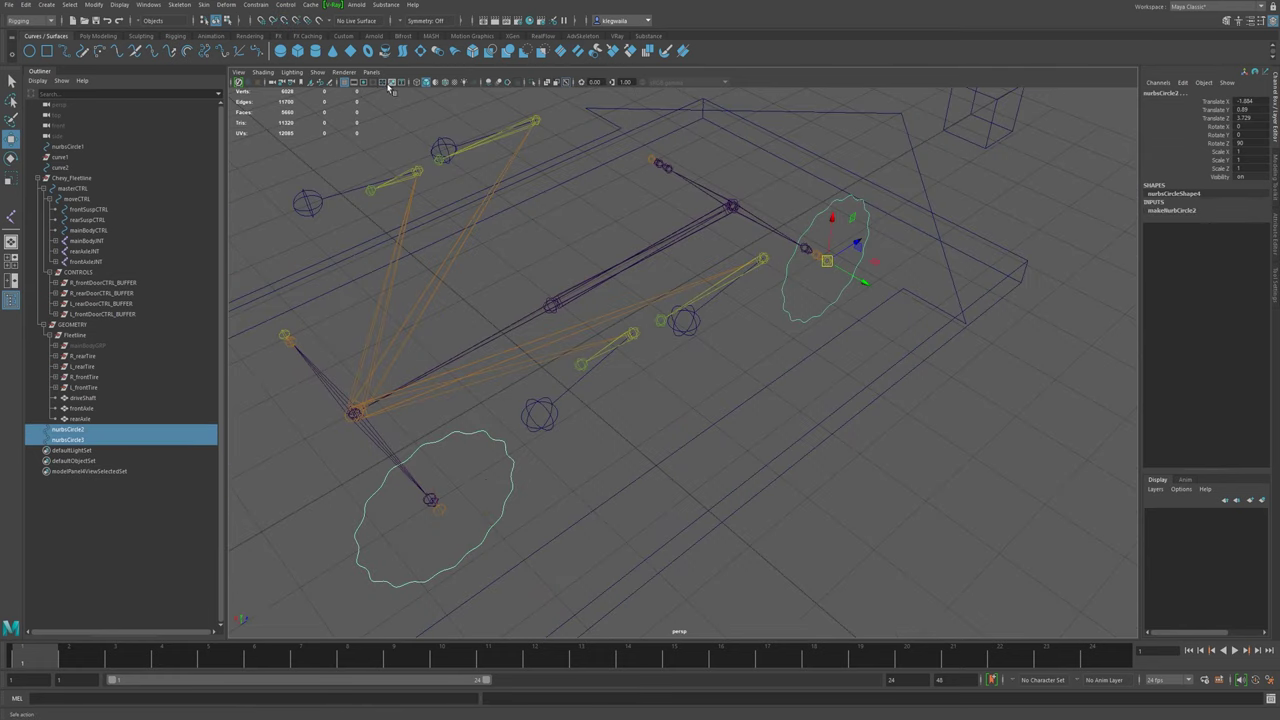
left_click(317, 72)
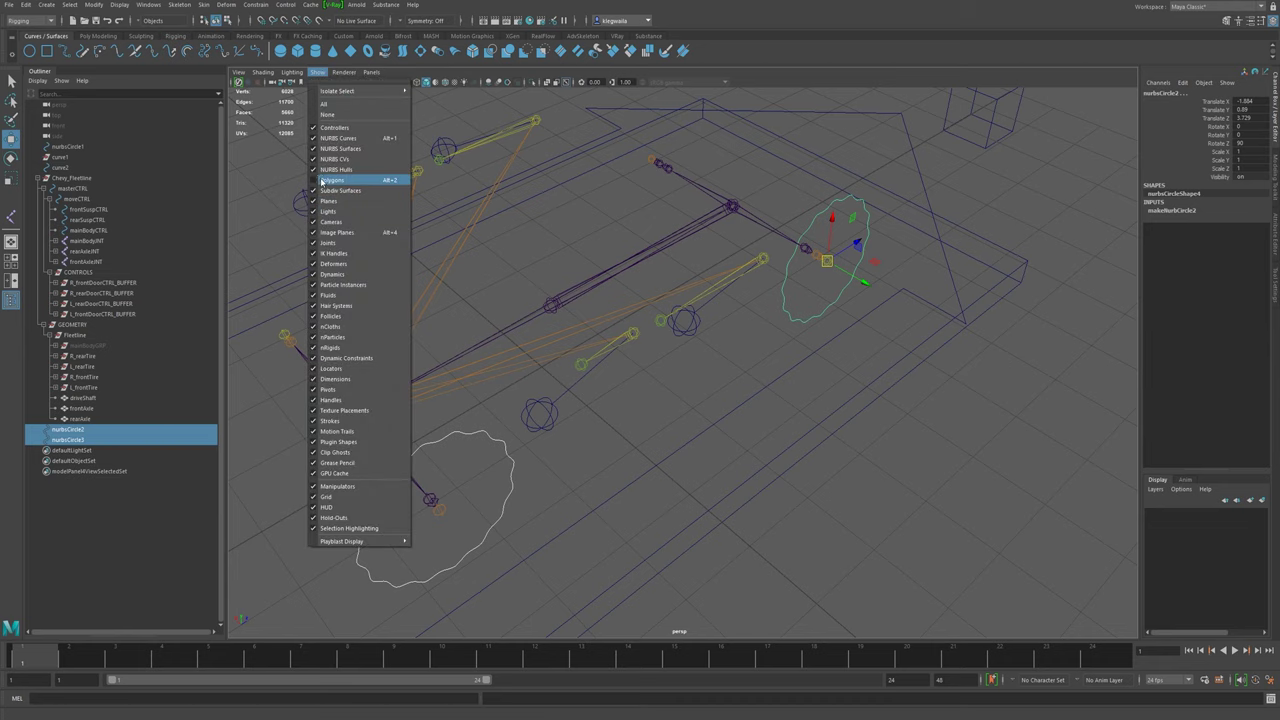
left_click(321, 180)
- Move both wheel circles outside the tires to Translate X -2.448 and scale them uniformly to 0.71
left_click_drag(726, 321, 786, 302, "alt")
left_click_drag(859, 237, 818, 239)
key("r")
left_click_drag(868, 372, 811, 337, "alt")
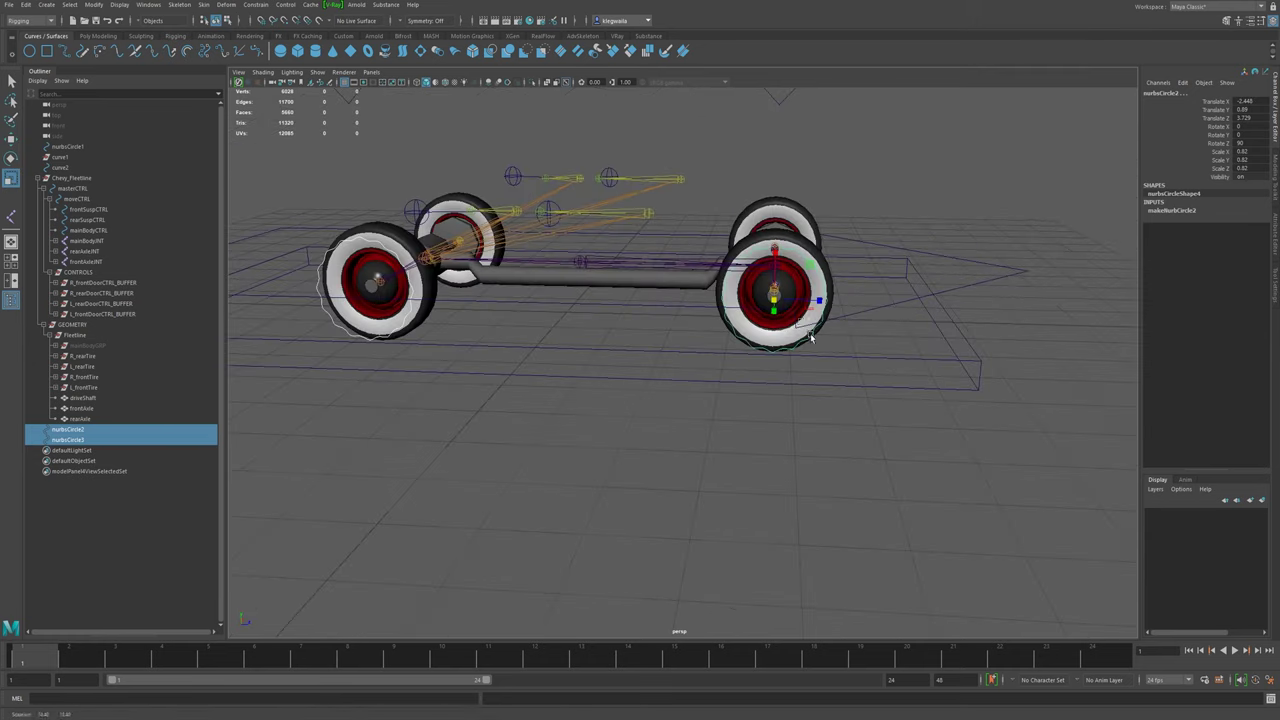
left_click_drag(770, 298, 755, 321)
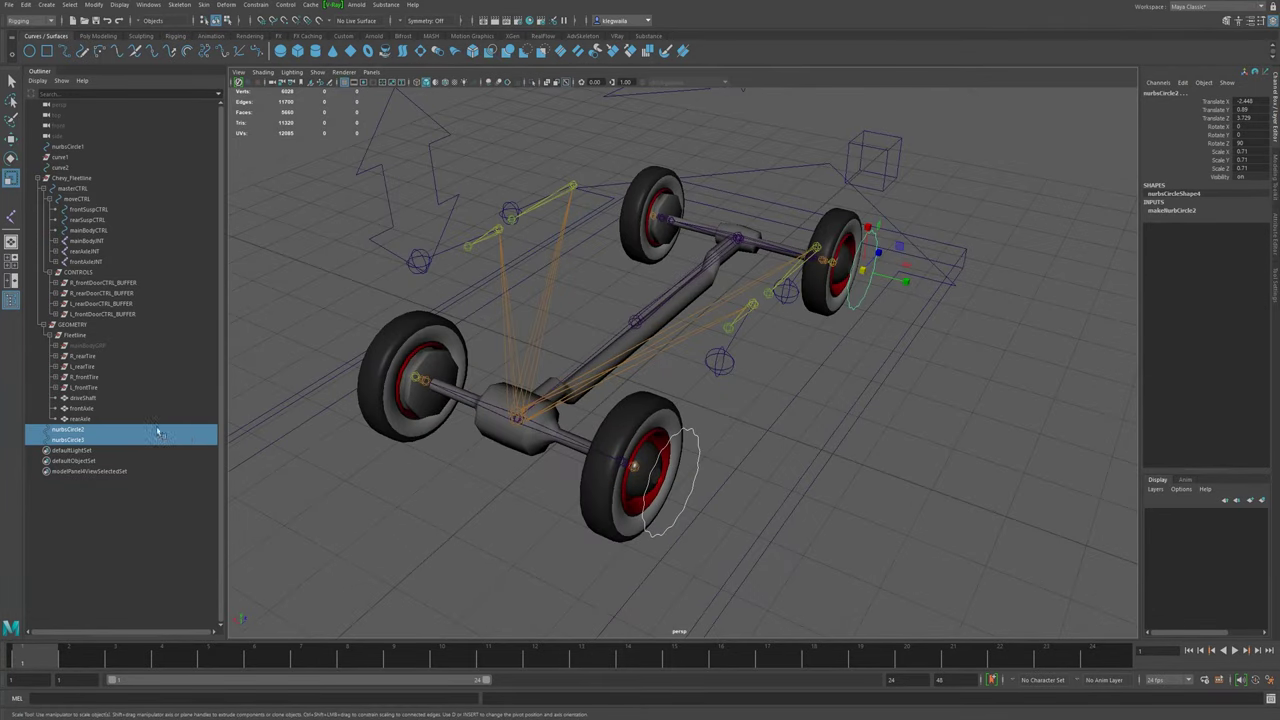
- Group the two wheel circles, duplicate the group, and mirror the copy to the opposite side with Scale X -1
key("ctrl+g")
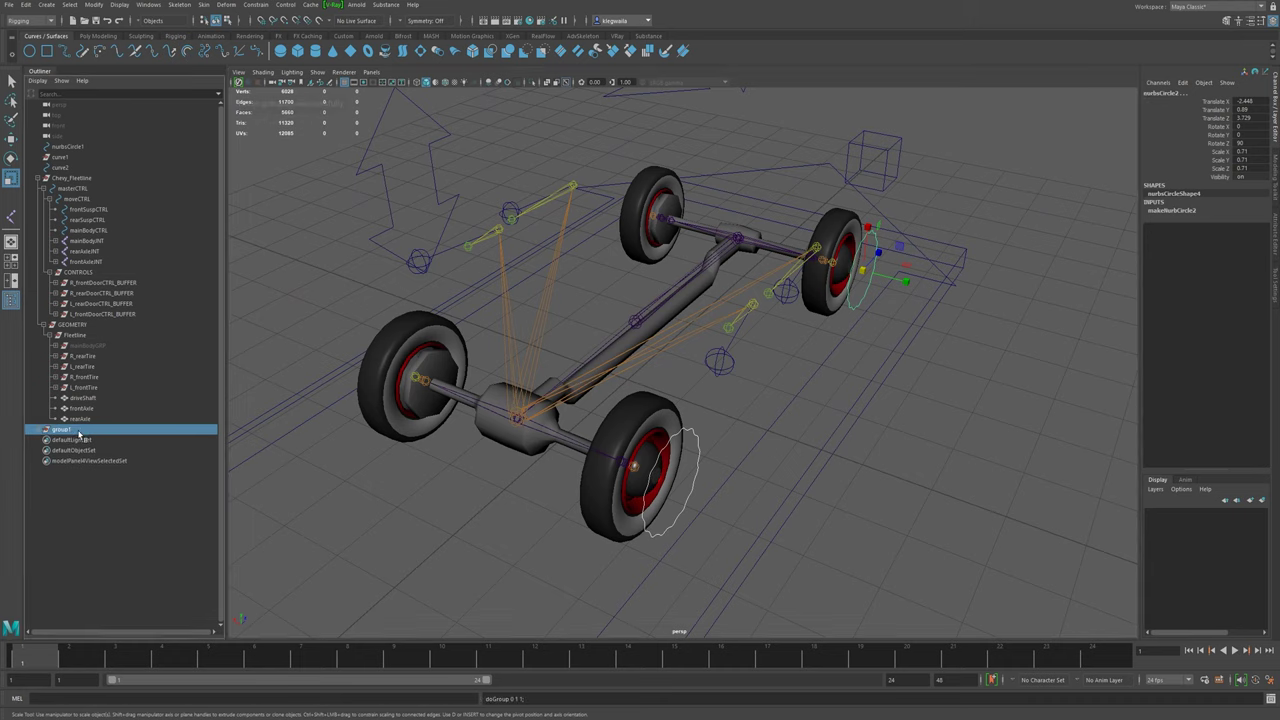
left_click_drag(830, 413, 740, 411, "alt")
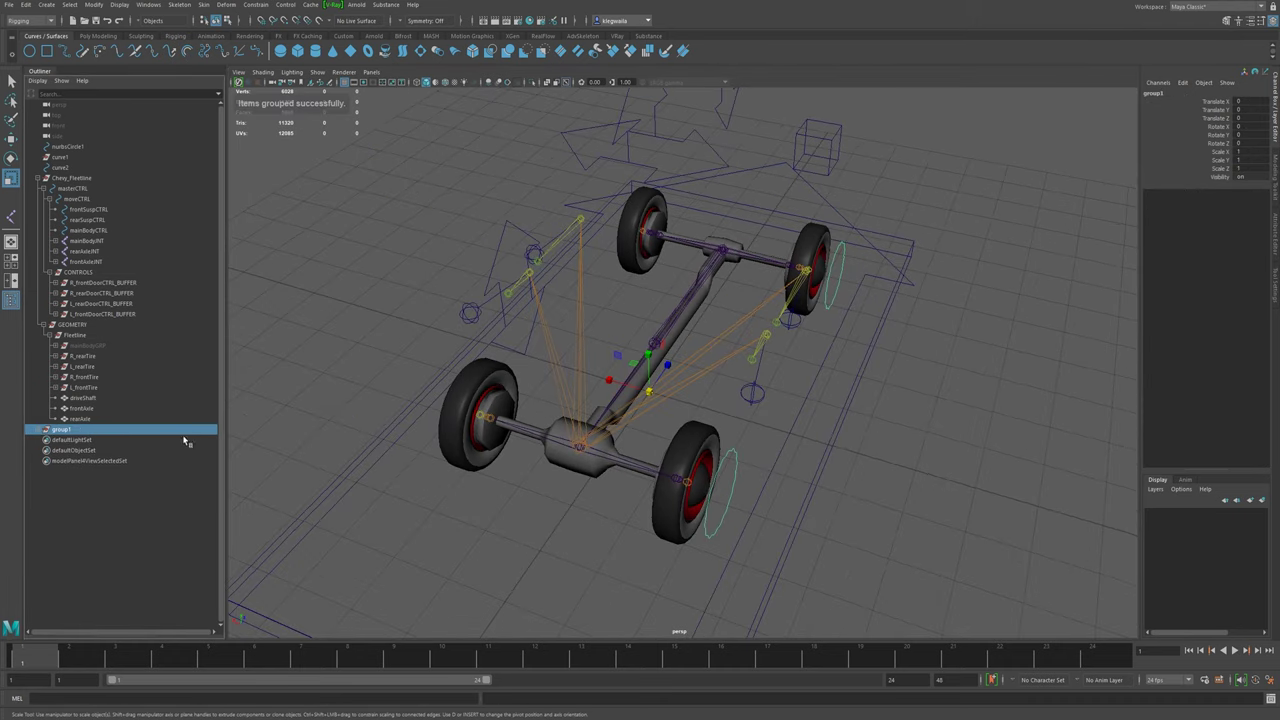
key("ctrl+d")
left_click(1243, 151)
key("Return")
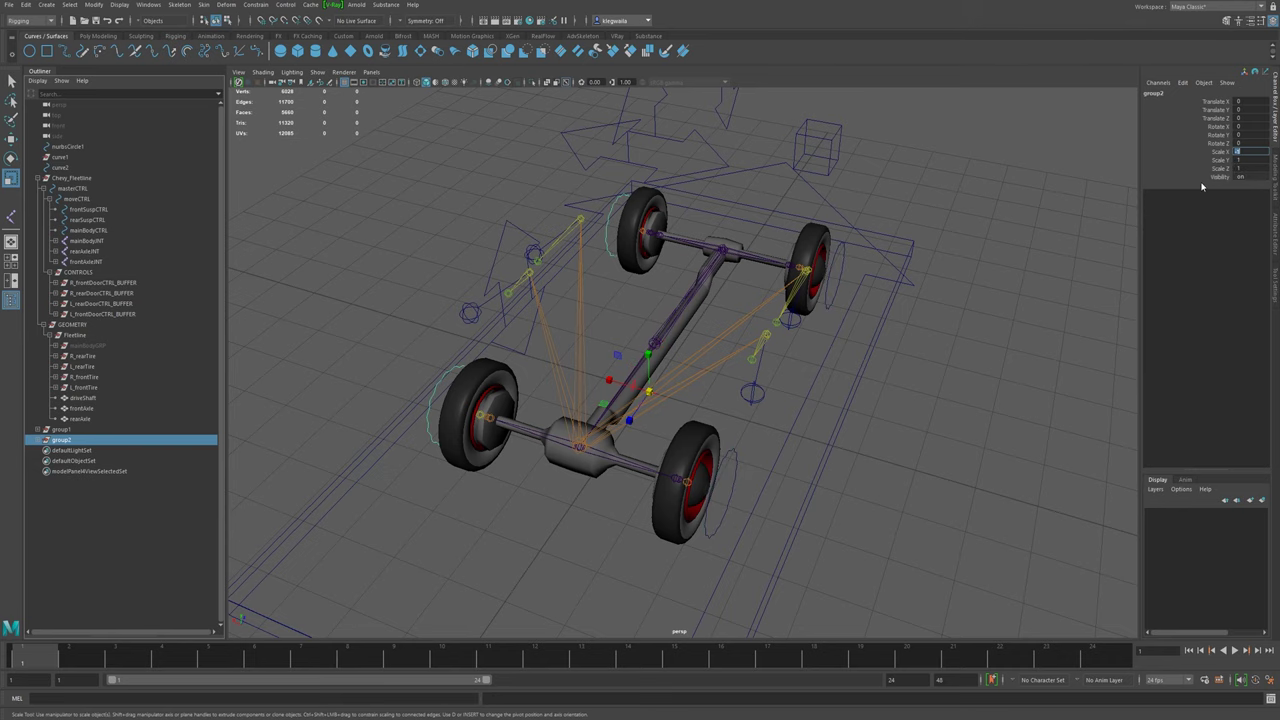
left_click_drag(643, 287, 570, 277, "alt")
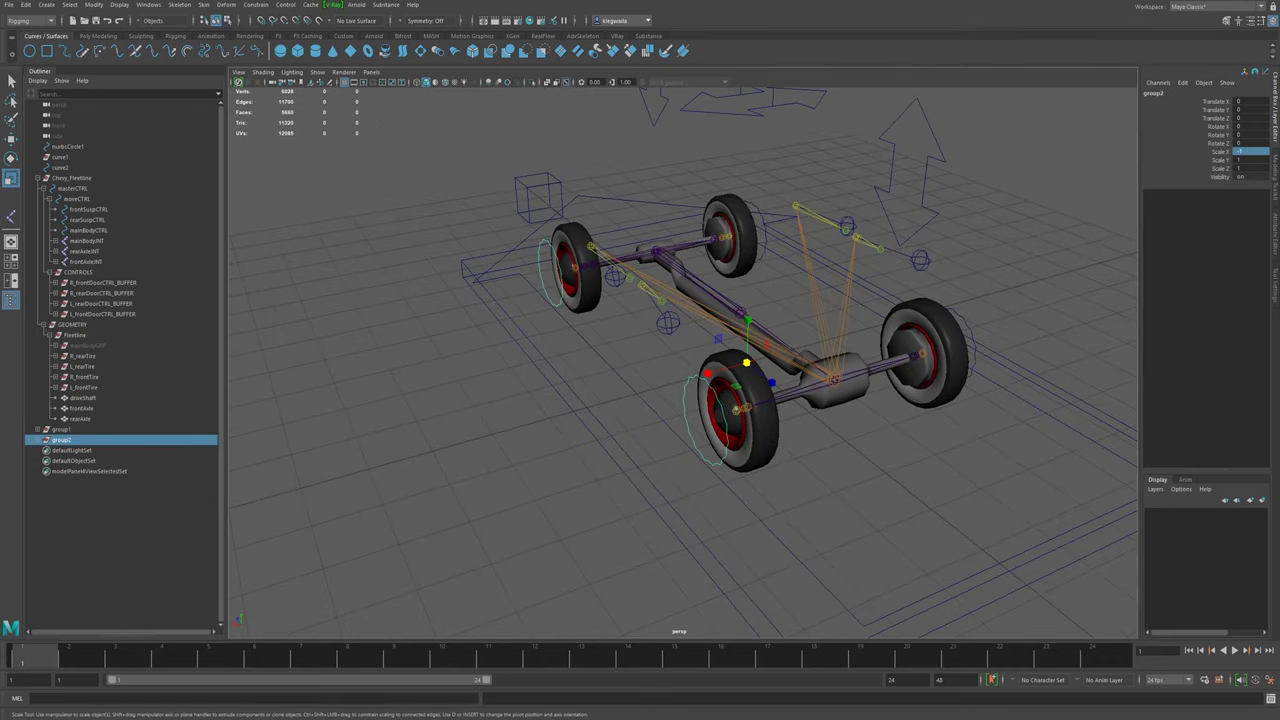
- Unparent all four wheel circles from group1 and group2, and delete the two empty groups
left_click(39, 441)
left_click_drag(82, 472, 83, 441)
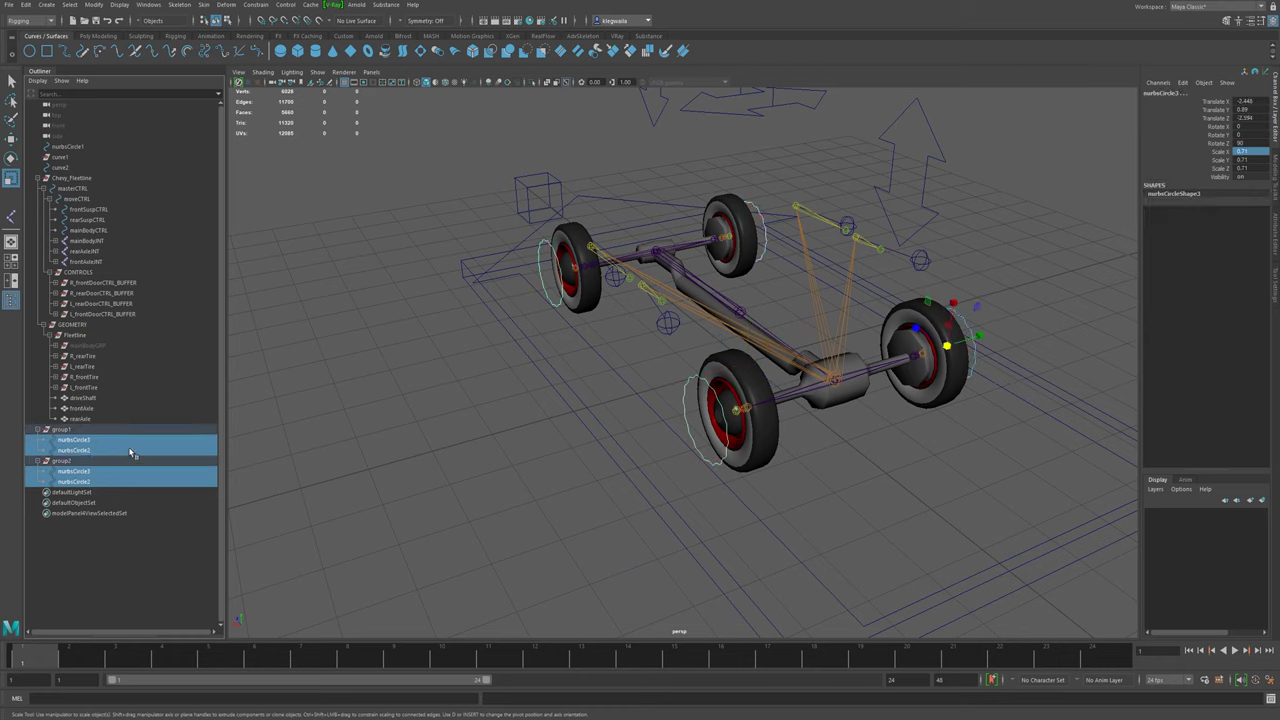
key("shift+p")
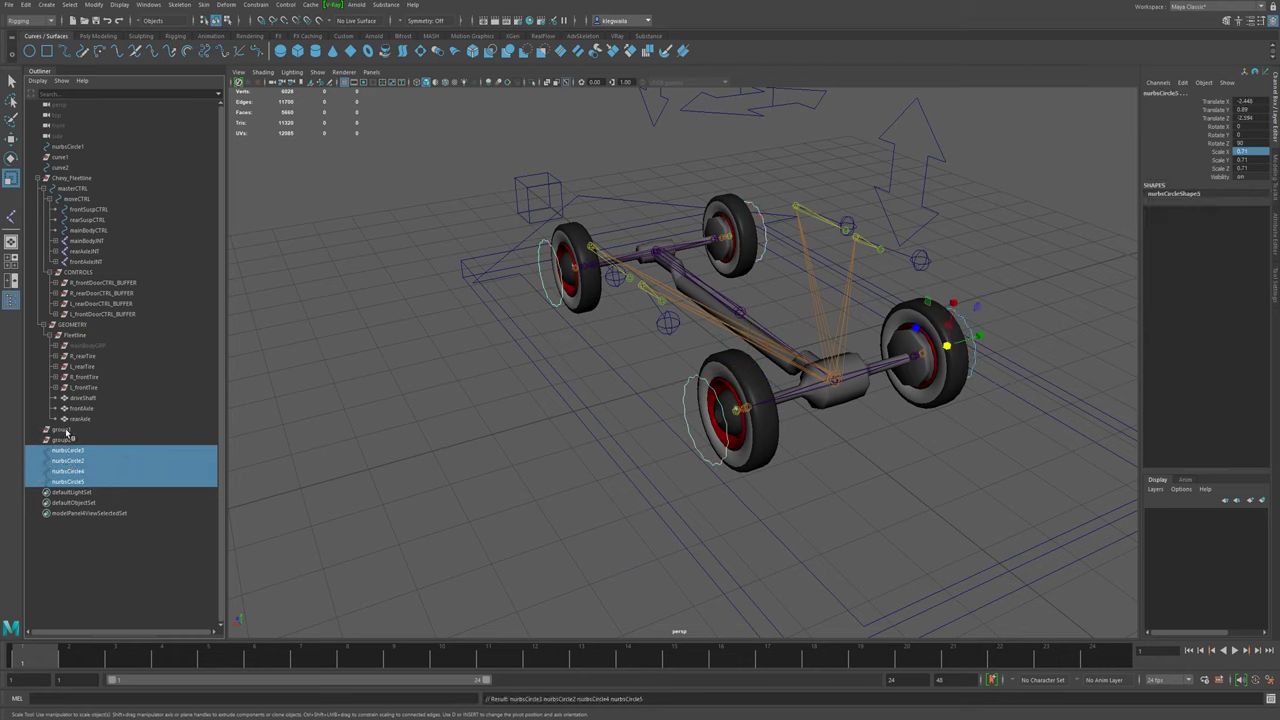
left_click_drag(65, 430, 80, 439)
key("Delete")
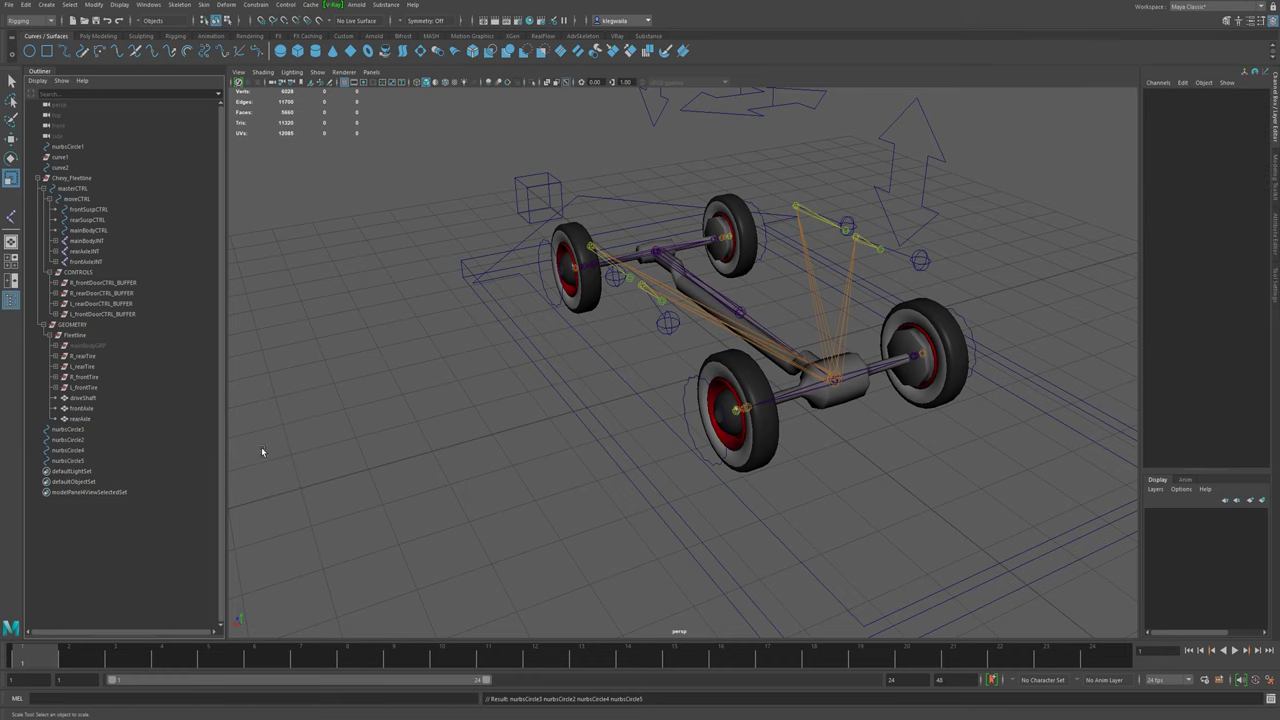
middle_click_drag(785, 296, 850, 446, "alt")
scroll(637, 451, "up", 3)
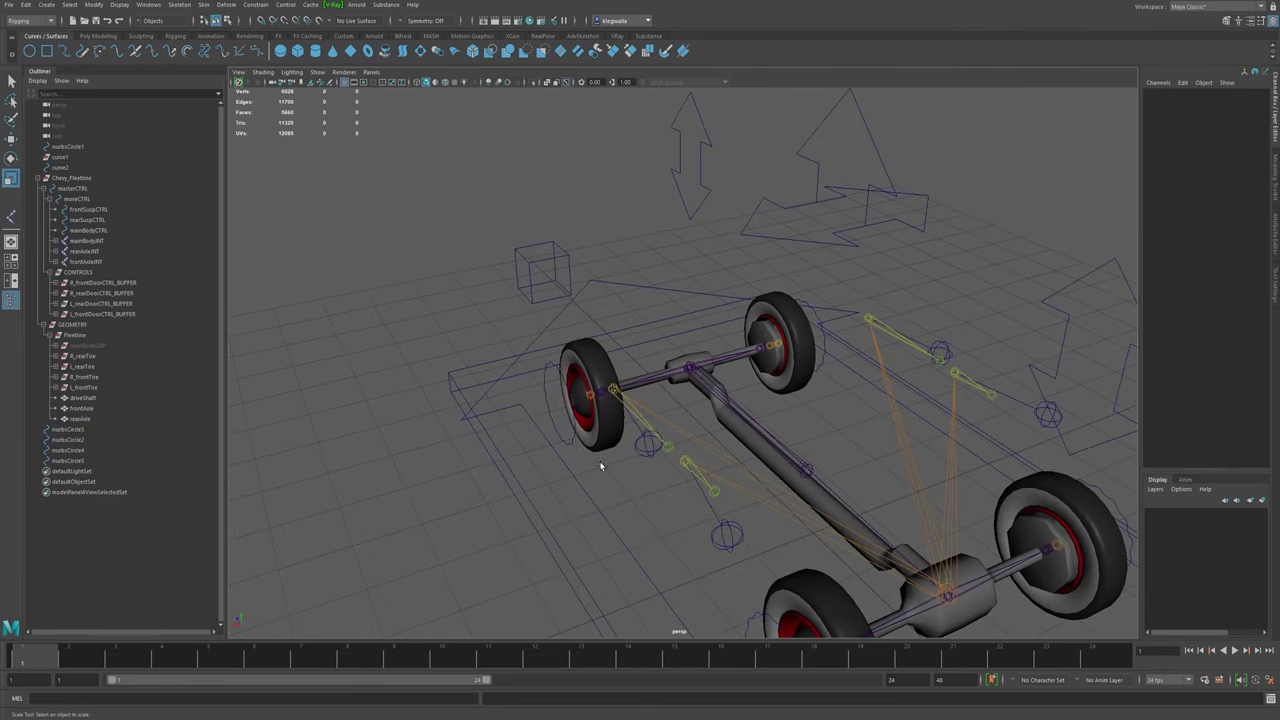
- Rename the scalloped circle beside the left front tire as L_frontCTRL
left_click(572, 439)
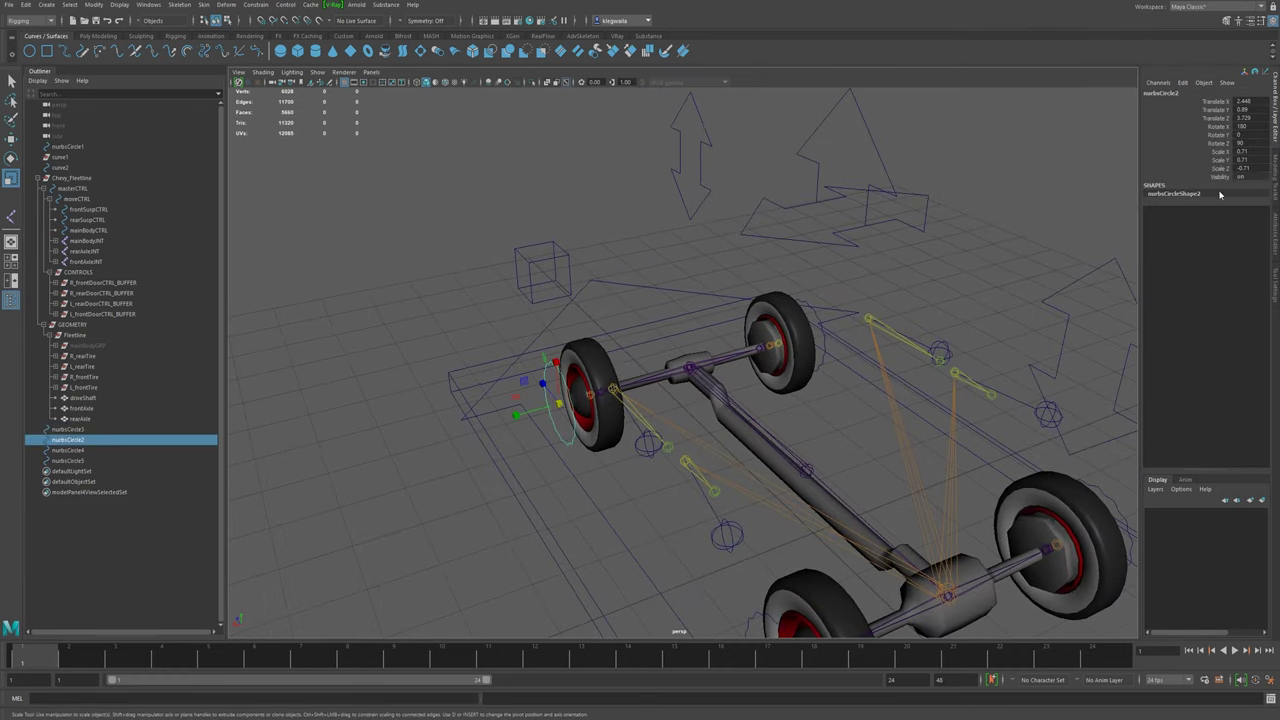
left_click(1184, 94)
type("L_frontCTRL")
key("Return")
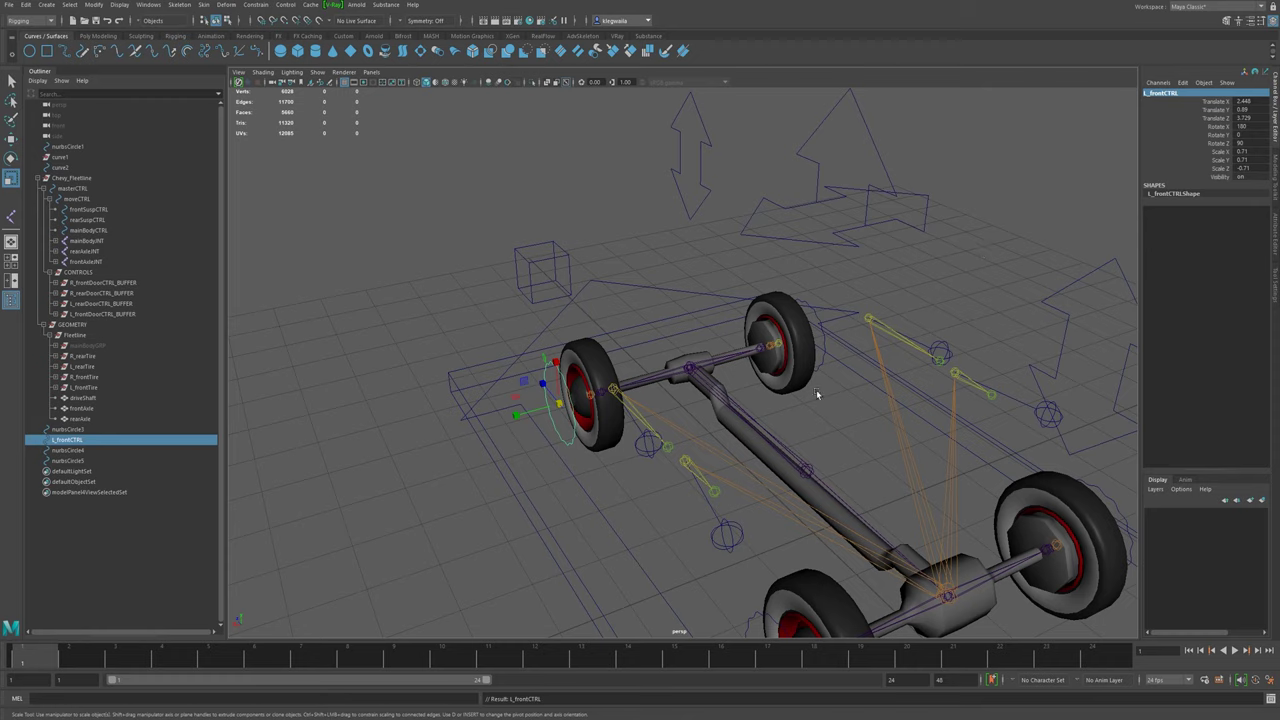
- Rename the scalloped circle beside the left rear tire as L_rearCTRL
left_click_drag(818, 394, 772, 269, "alt")
left_click(763, 505)
left_click(1160, 94)
type("L")
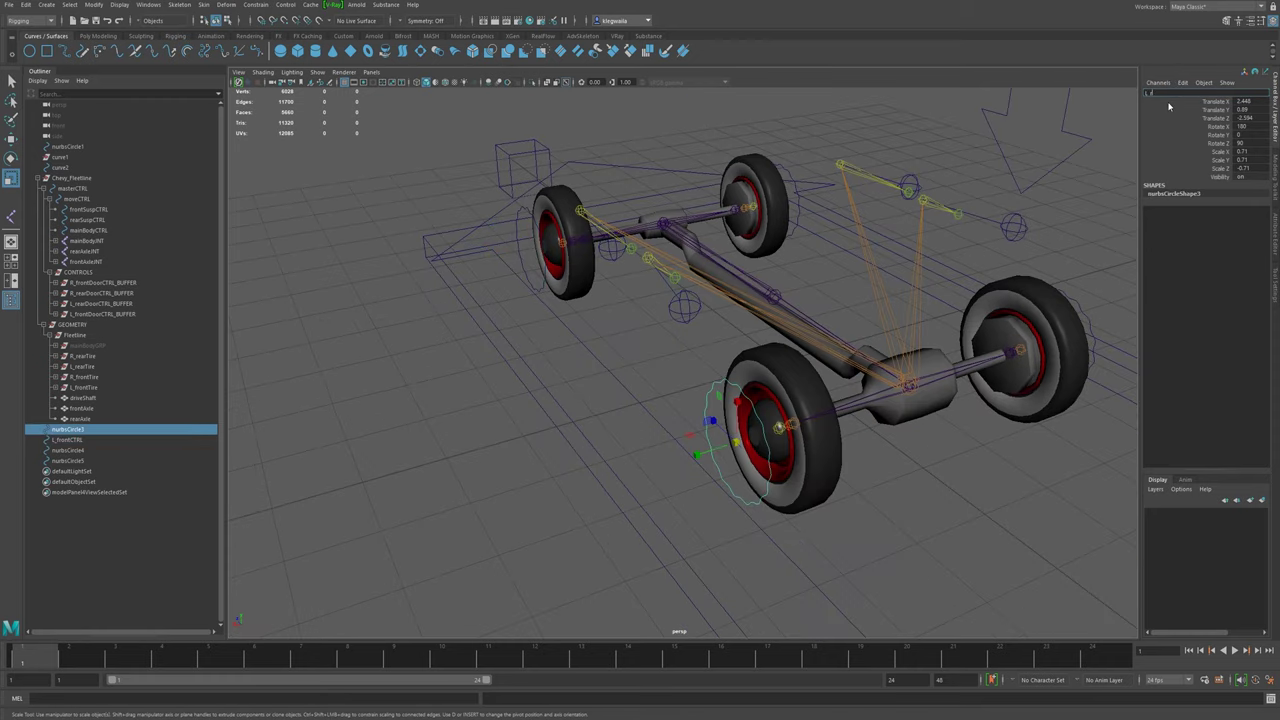
type("_rearCTRL")
key("Return")
- Rename the scalloped circle beside the right rear tire as R_rearCTRL
left_click_drag(916, 335, 763, 418, "alt")
left_click(894, 405)
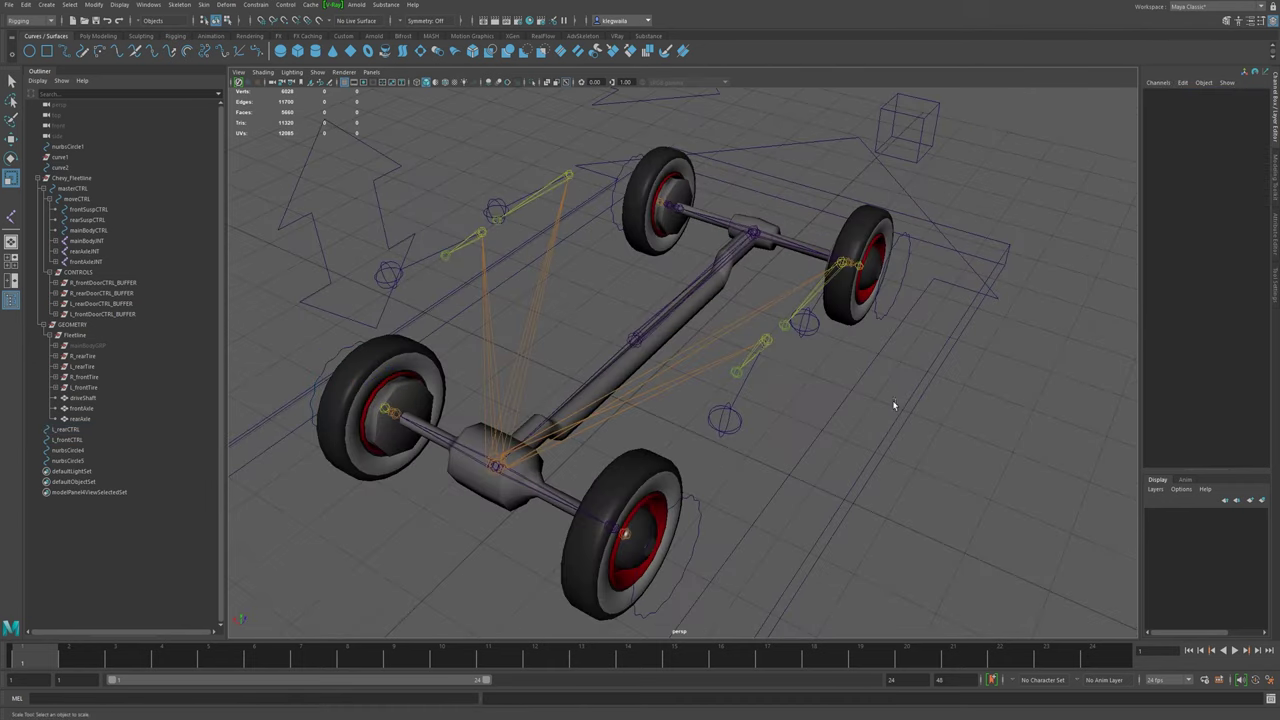
left_click(678, 542)
left_click(1161, 93)
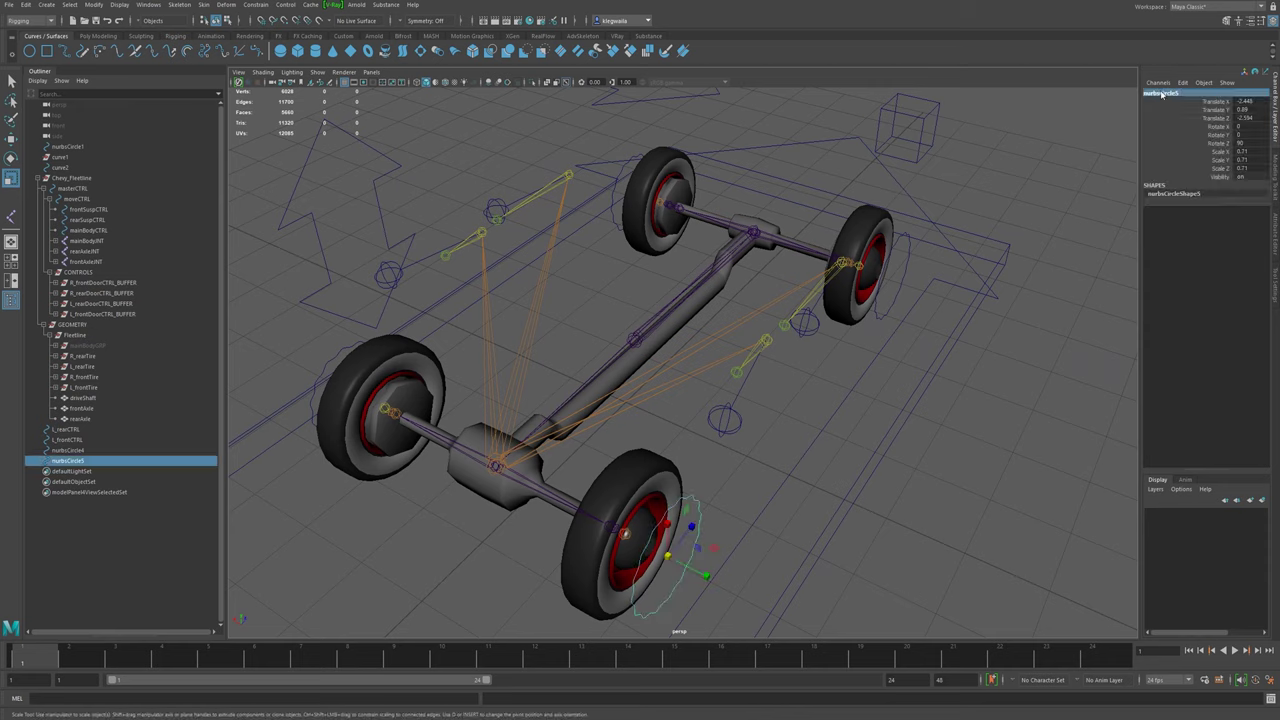
type("R_rearCTRL")
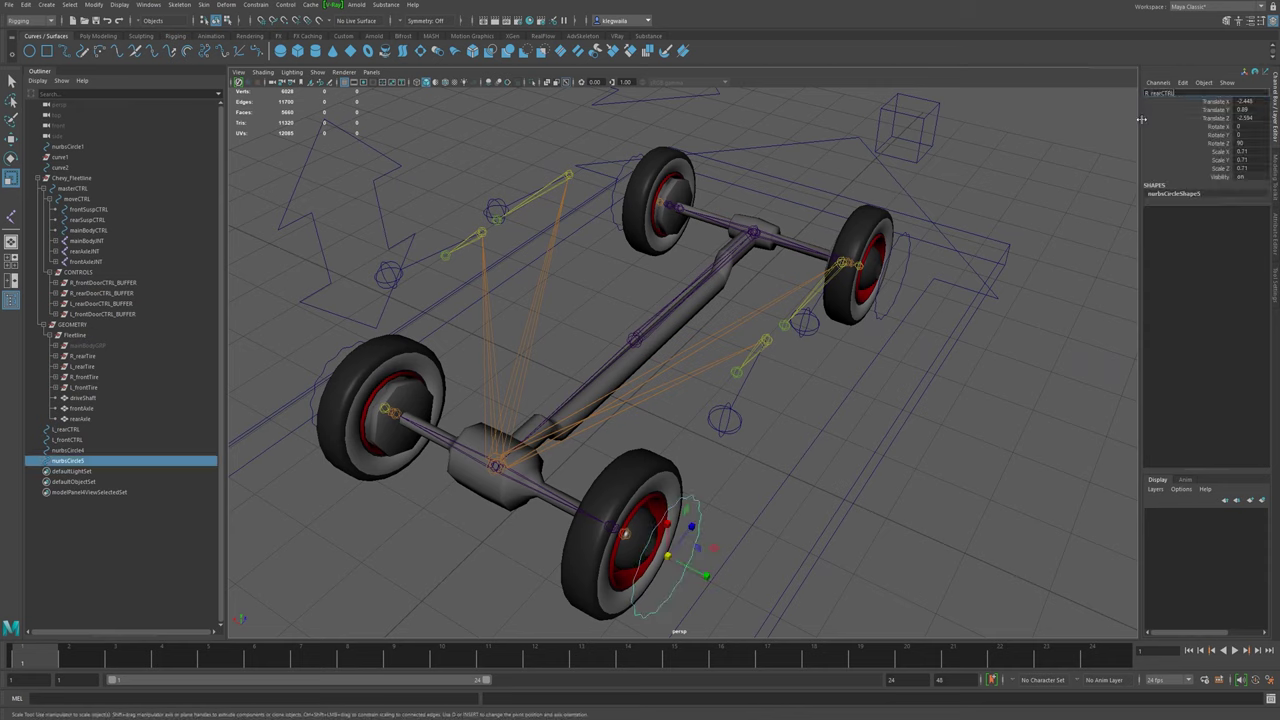
key("Return")
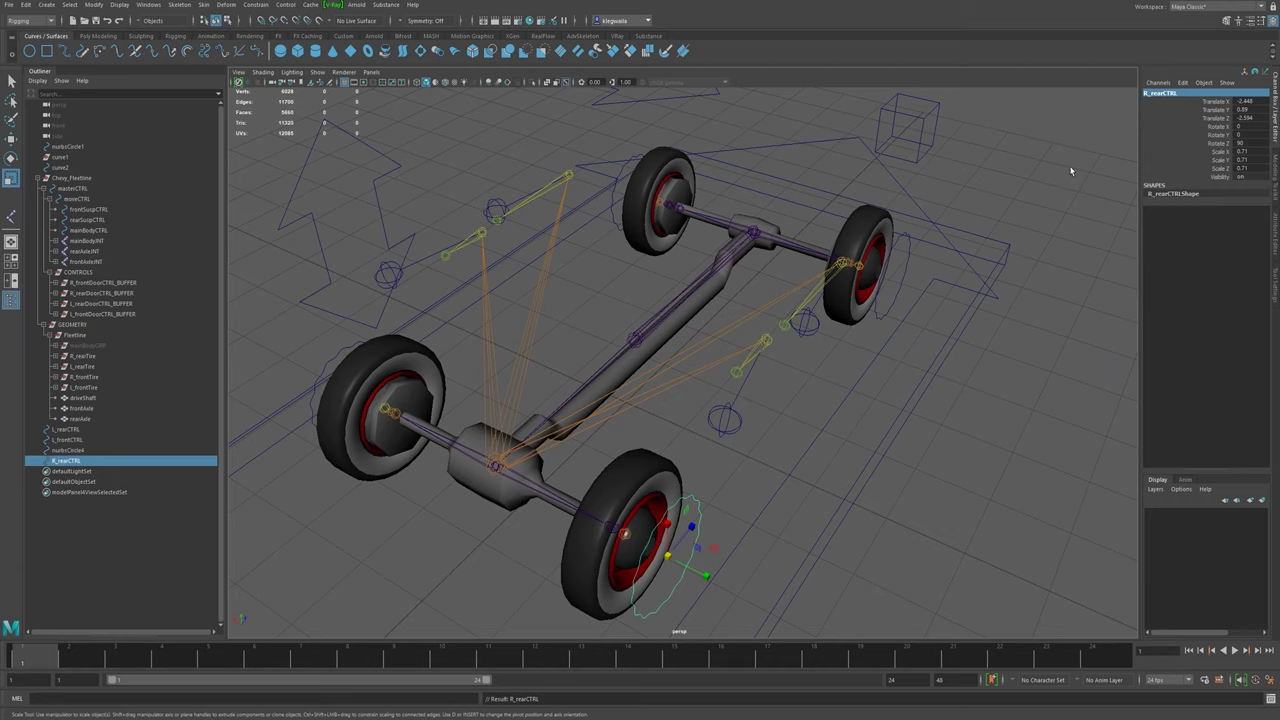
- Rename the scalloped circle beside the right front tire as R_frontCTRL
left_click(896, 289)
double_click(1163, 94)
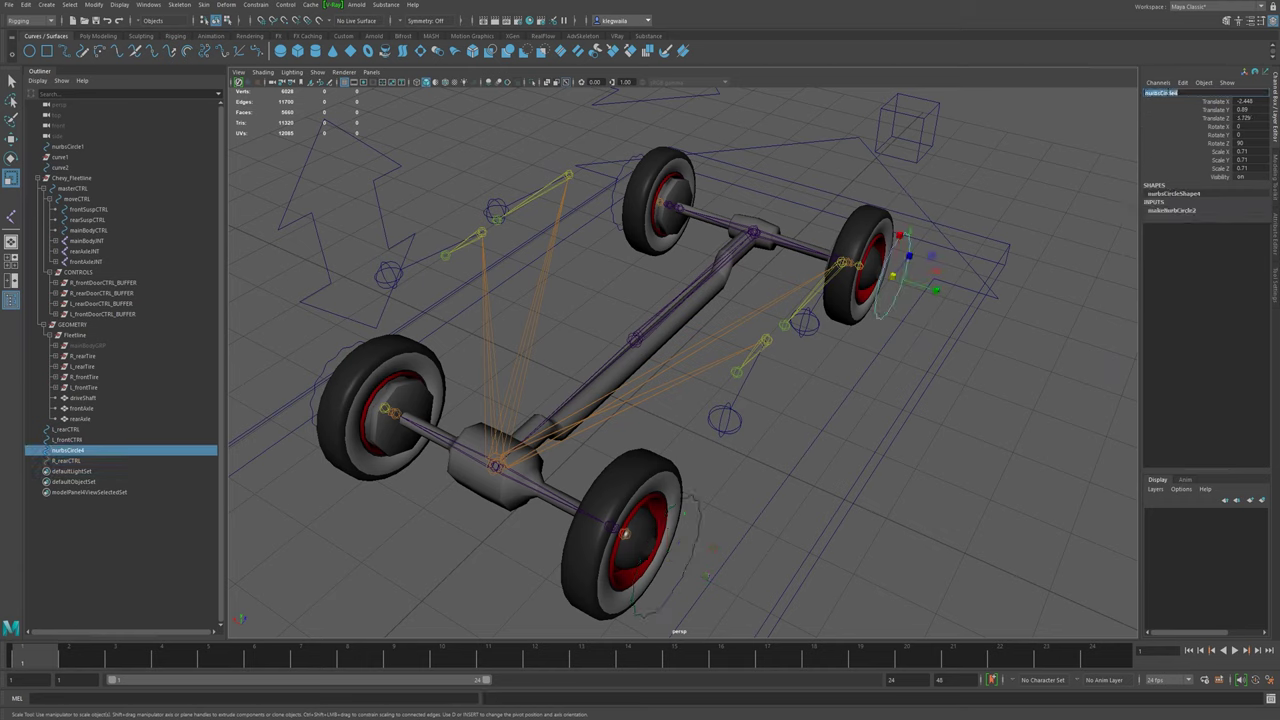
type("R_frontCTRL")
key("Return")
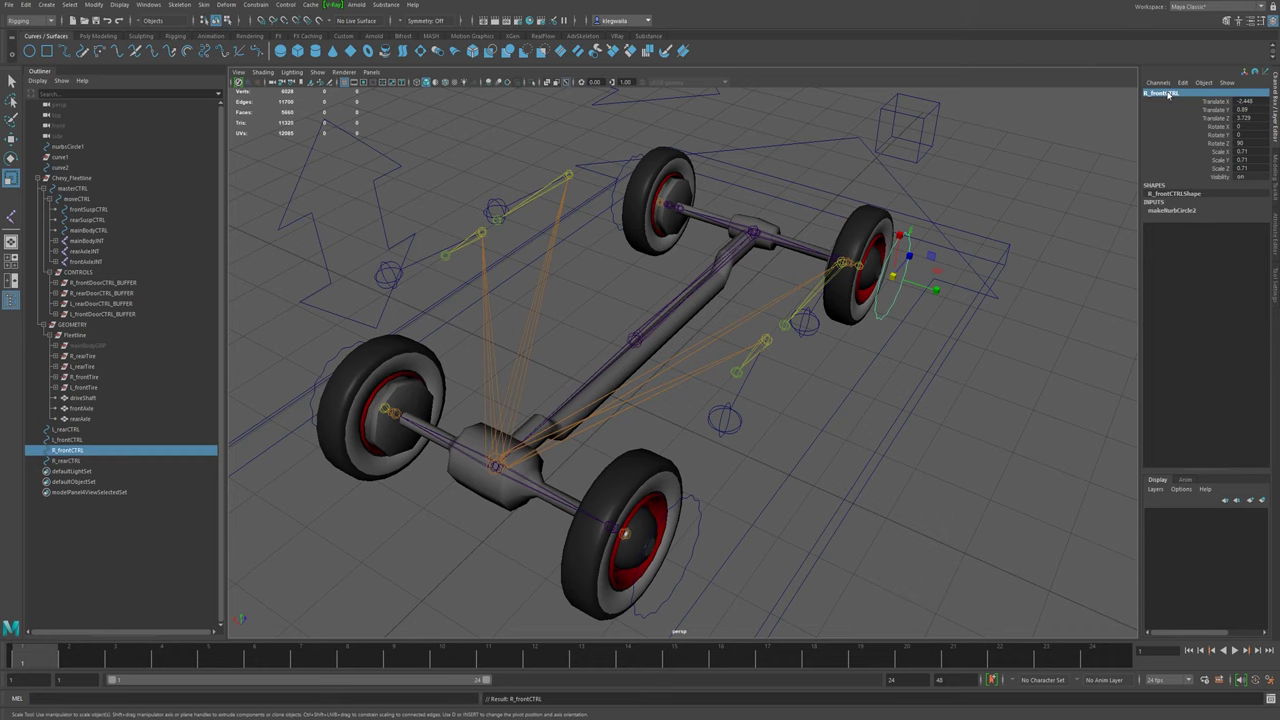
- Freeze the transformations of all four wheel control curves
right_click_drag(577, 219, 471, 340, "alt")
left_click_drag(471, 340, 566, 434, "alt")
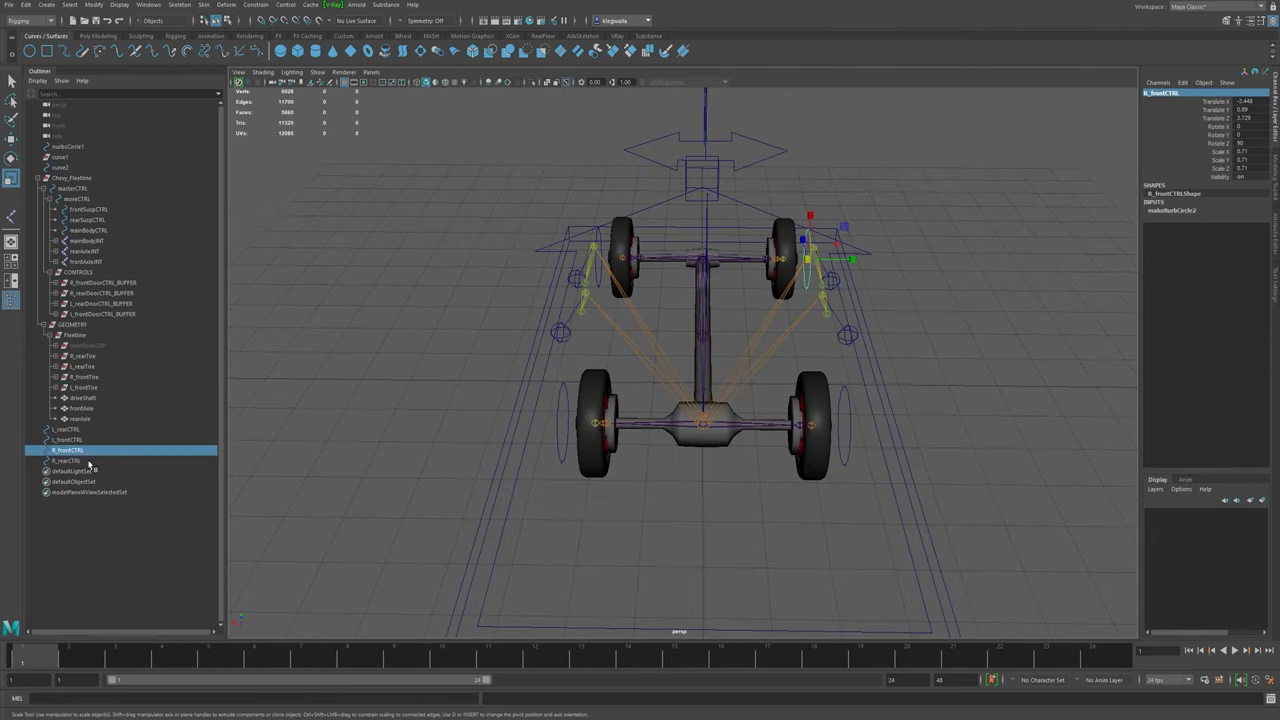
left_click_drag(70, 431, 72, 460)
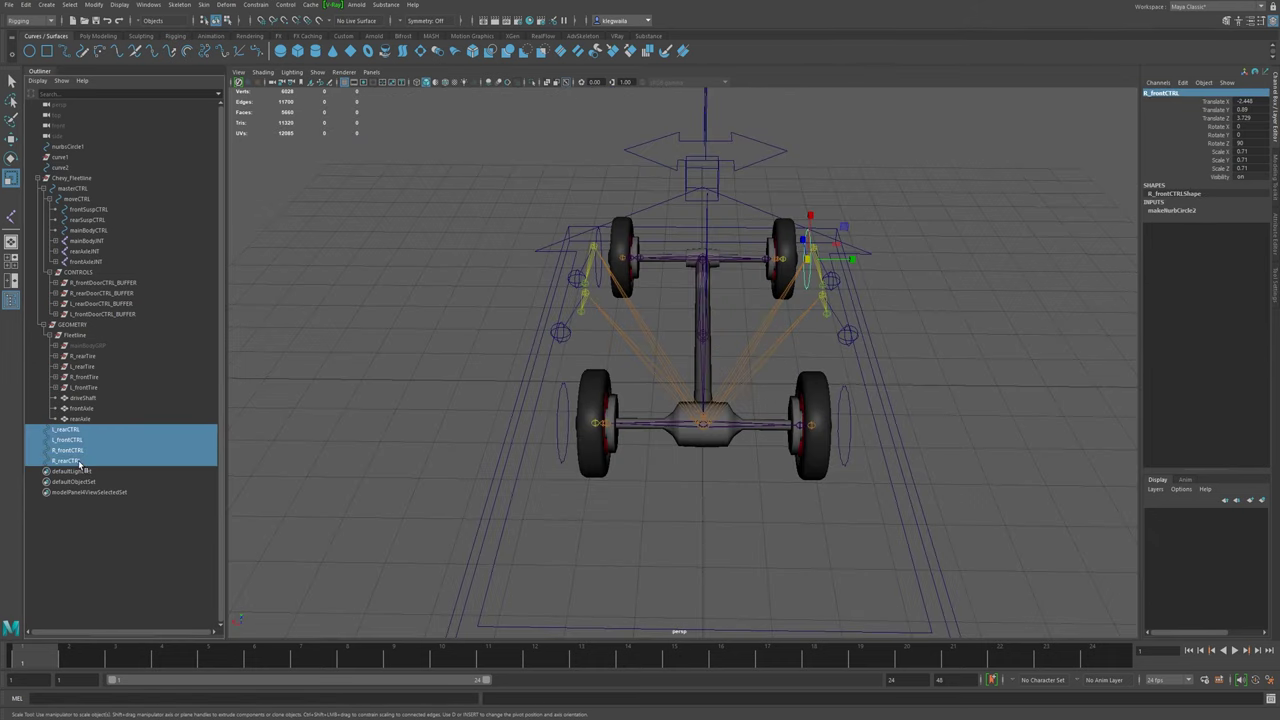
left_click(150, 6)
left_click(118, 57)
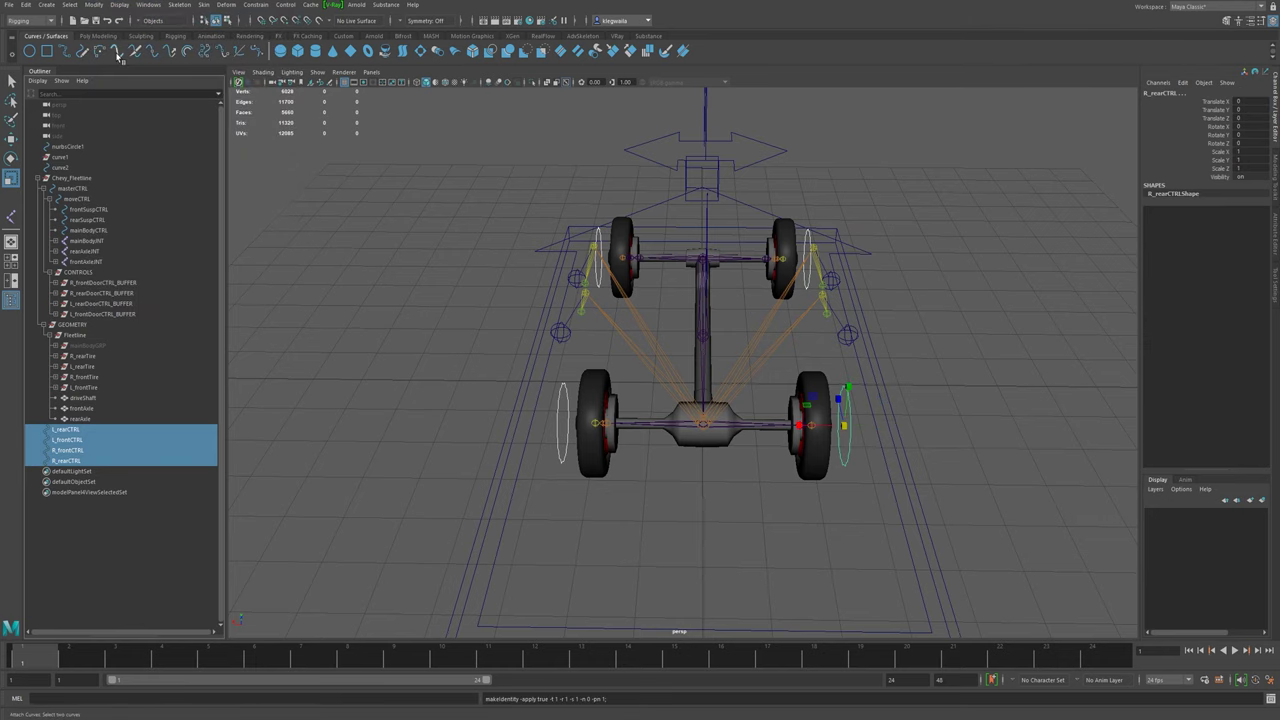
- Try moving the L_frontCTRL curve, and undo the move
left_click_drag(737, 240, 760, 270, "alt")
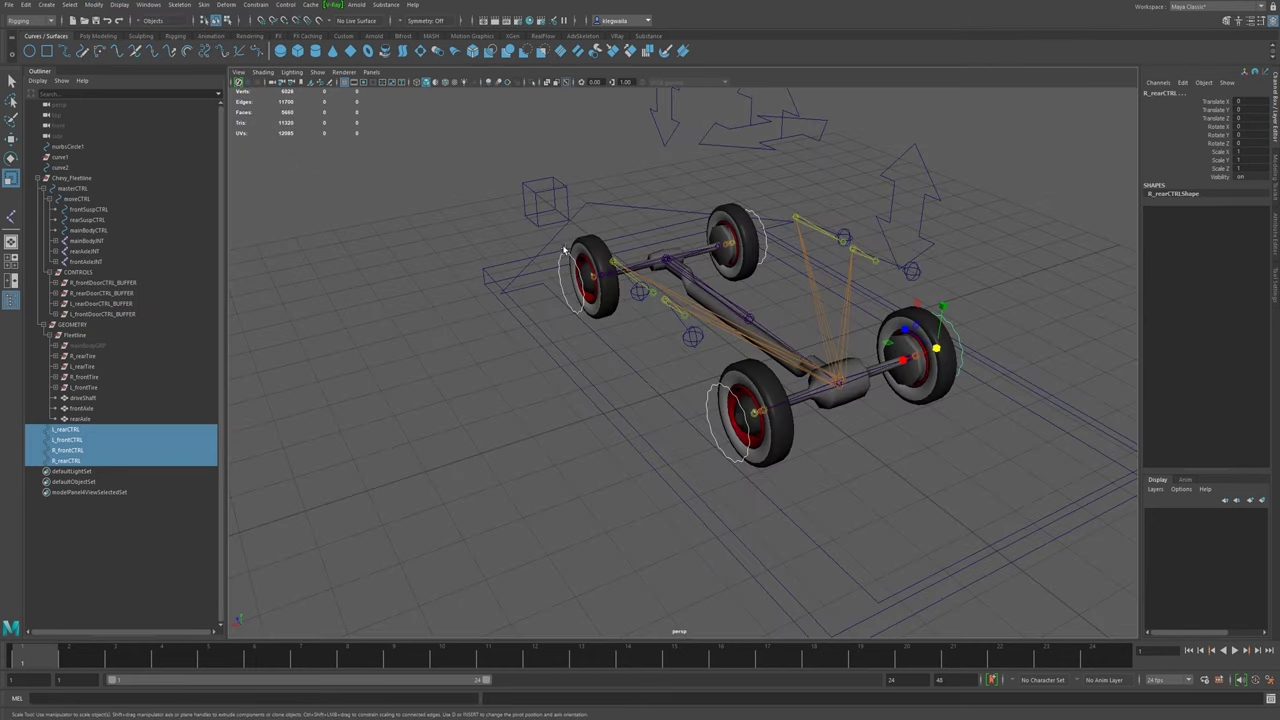
left_click_drag(648, 364, 701, 379, "alt")
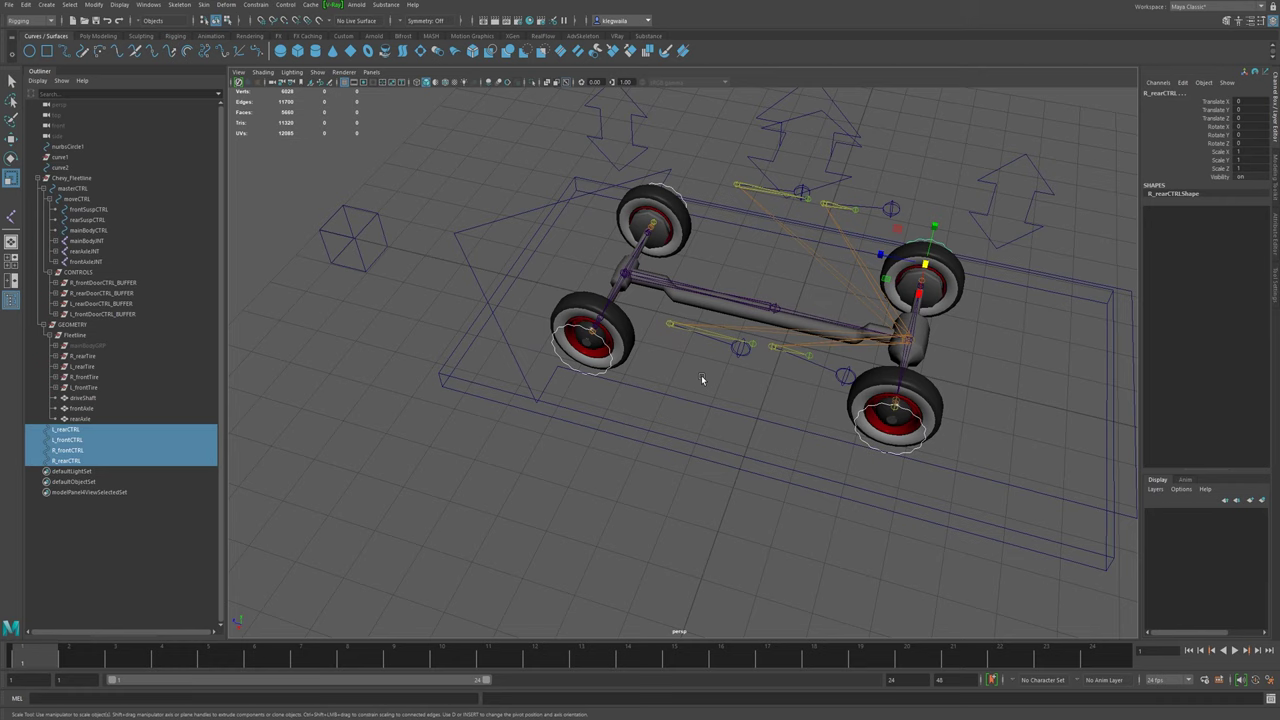
left_click(570, 364)
left_click_drag(570, 364, 565, 353, "alt")
key("w")
left_click_drag(578, 296, 594, 280)
key("ctrl+z")
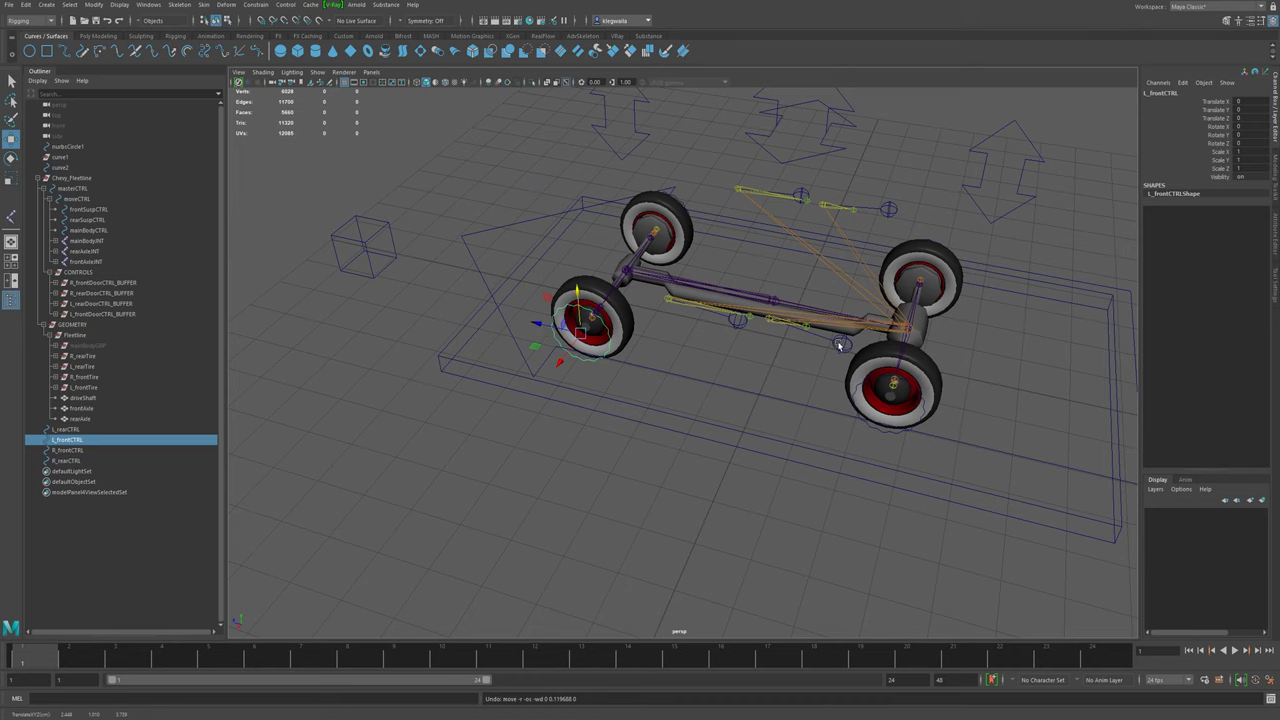
- Hide polygons in the viewport and snap the L_frontCTRL pivot onto the left front turn joint at the axle's end
left_click_drag(789, 393, 700, 383, "alt")
left_click(317, 72)
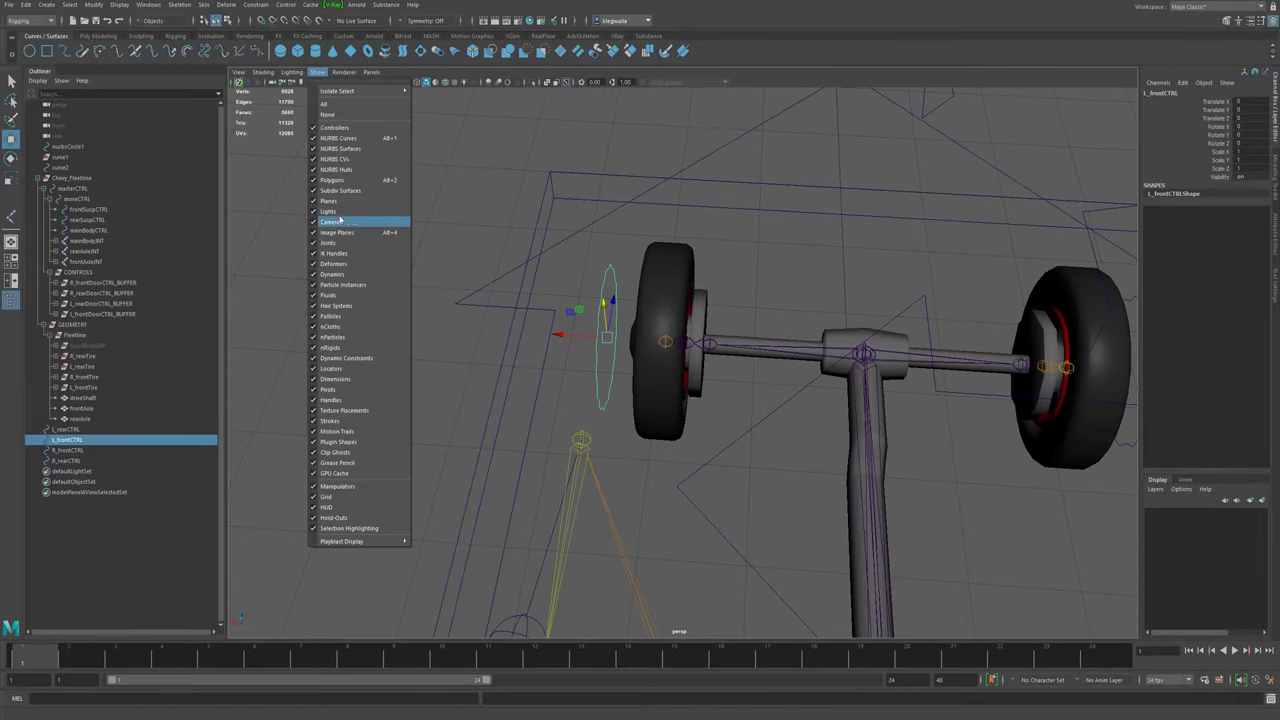
left_click(330, 181)
left_click_drag(645, 358, 694, 362, "alt")
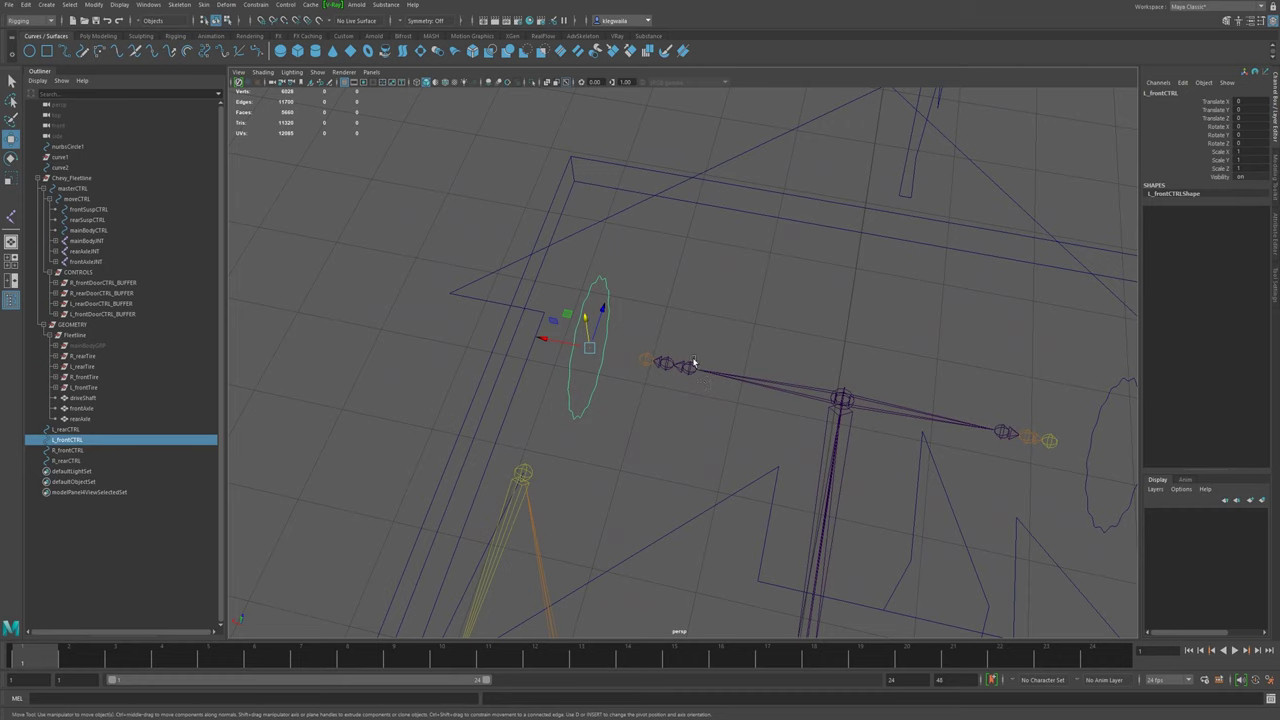
key("d")
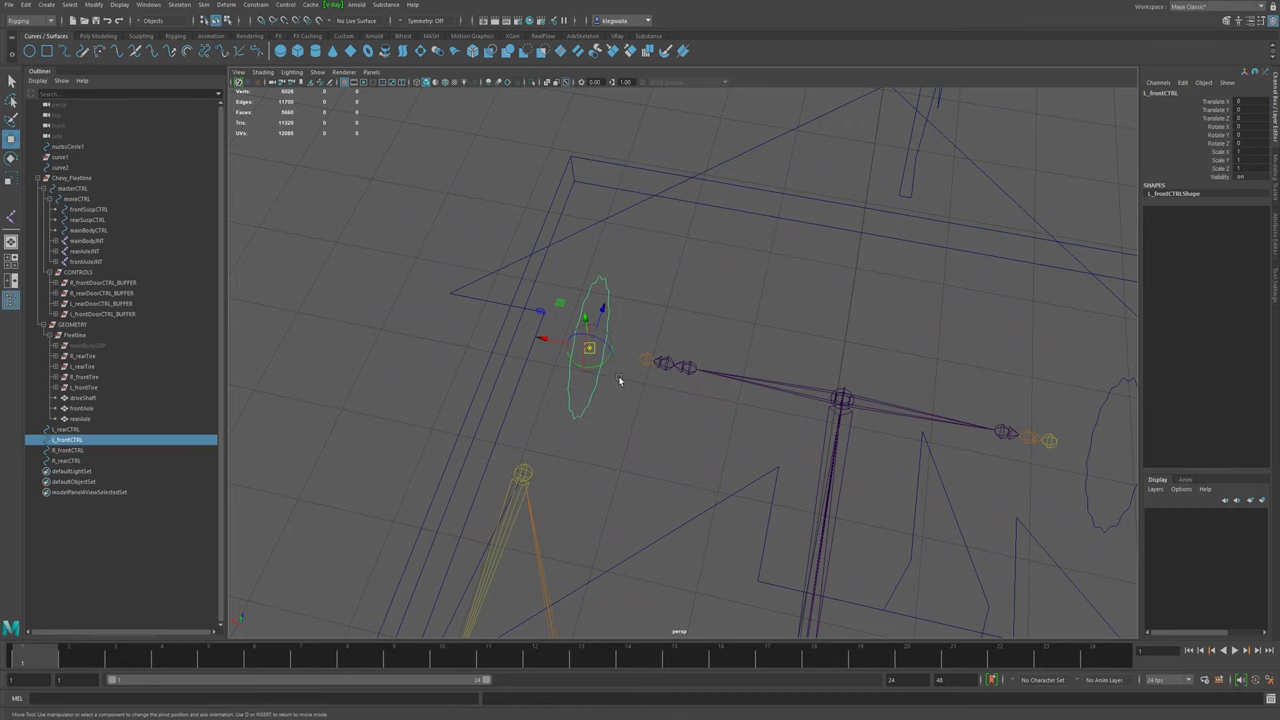
middle_click_drag(641, 382, 714, 352)
key("d")
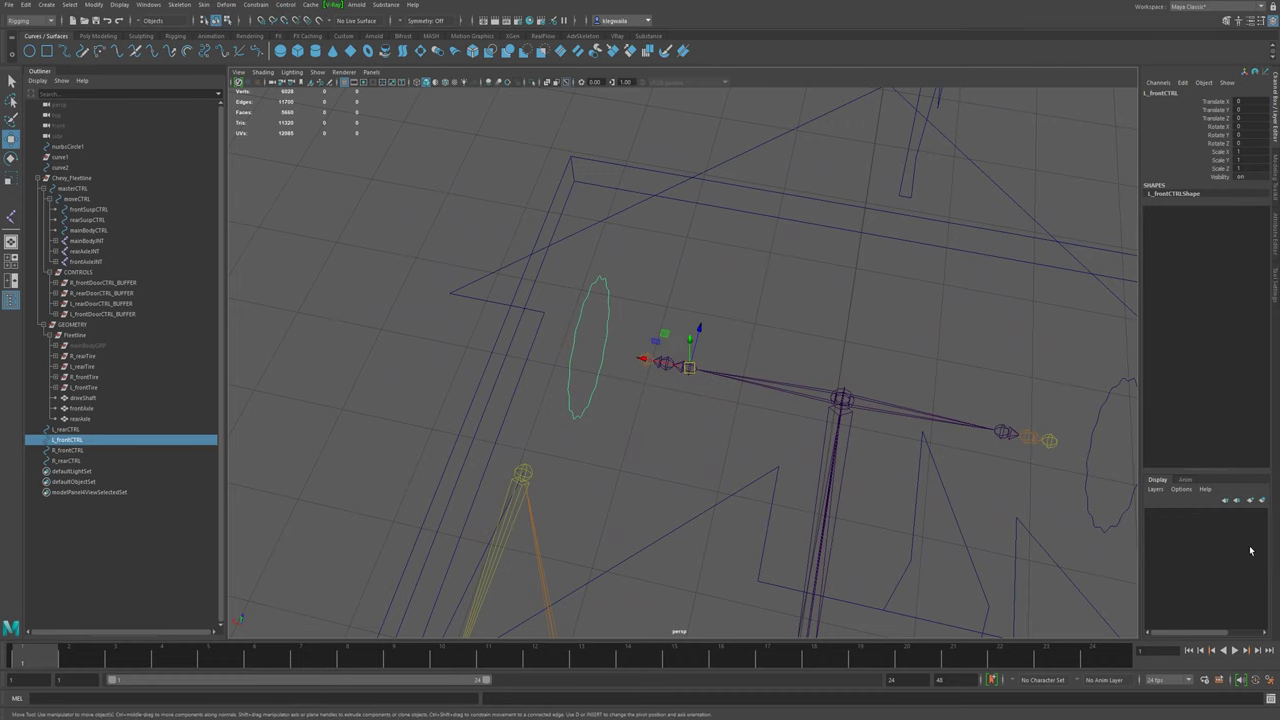
- Snap the R_frontCTRL pivot onto the right front turn joint at the axle's end
left_click_drag(786, 396, 961, 446, "alt")
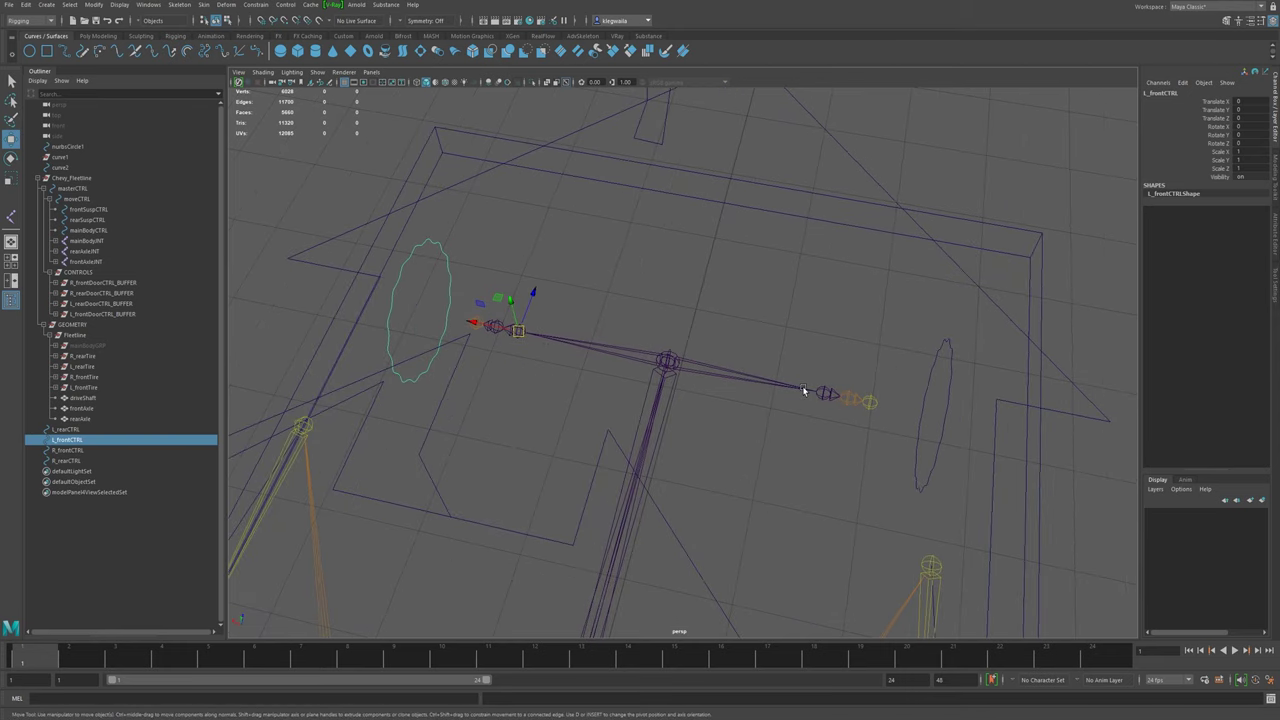
left_click(921, 464)
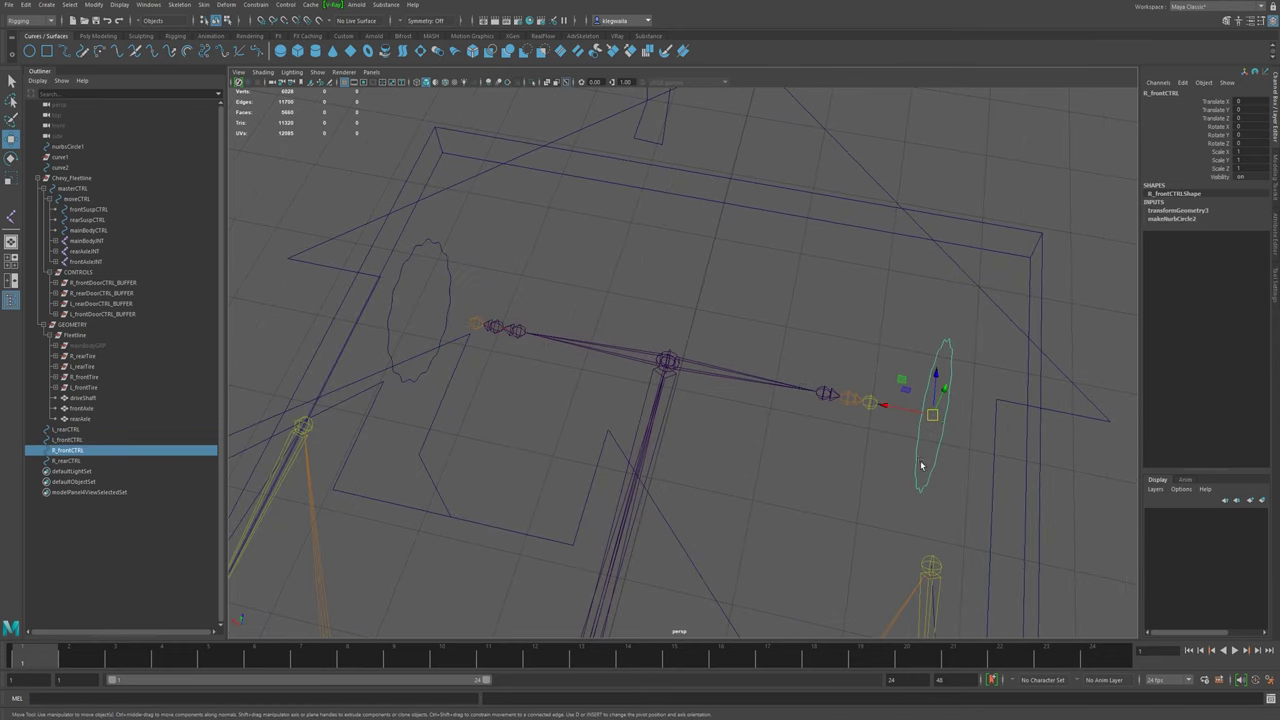
key("d")
key("v")
middle_click_drag(851, 429, 826, 393)
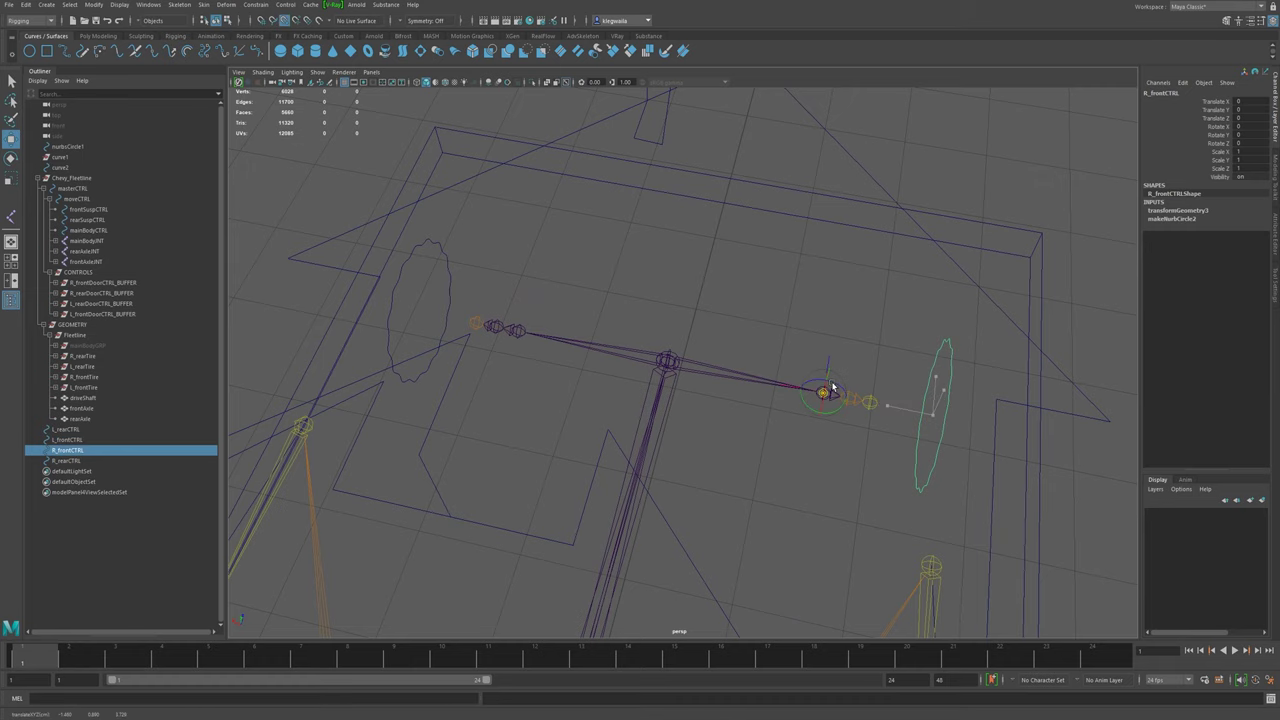
- Snap the R_rearCTRL pivot onto the inner joint at the rear axle's right end
left_click_drag(907, 491, 897, 430, "alt")
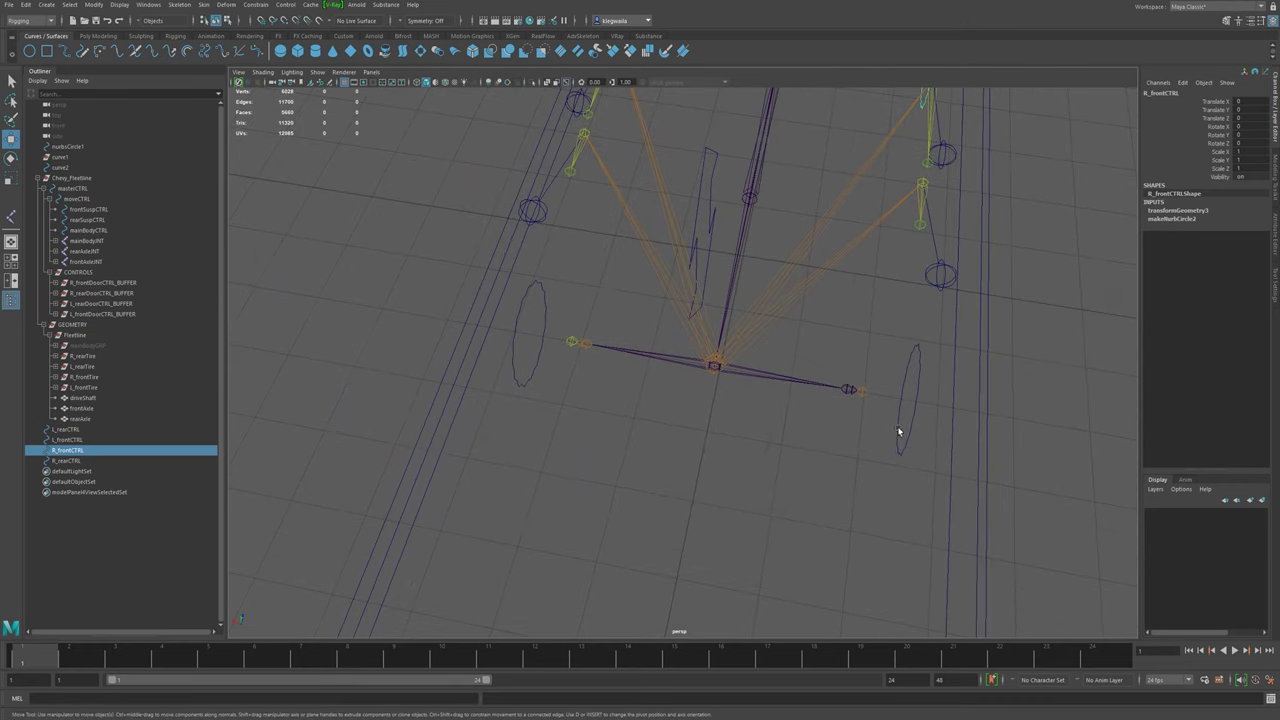
left_click(907, 453)
key("d")
key("v")
middle_click_drag(869, 420, 830, 402)
- Snap the L_rearCTRL pivot onto the inner joint at the rear axle's left end, and select R_rearCTRL
left_click(510, 367)
middle_click_drag(540, 395, 574, 352)
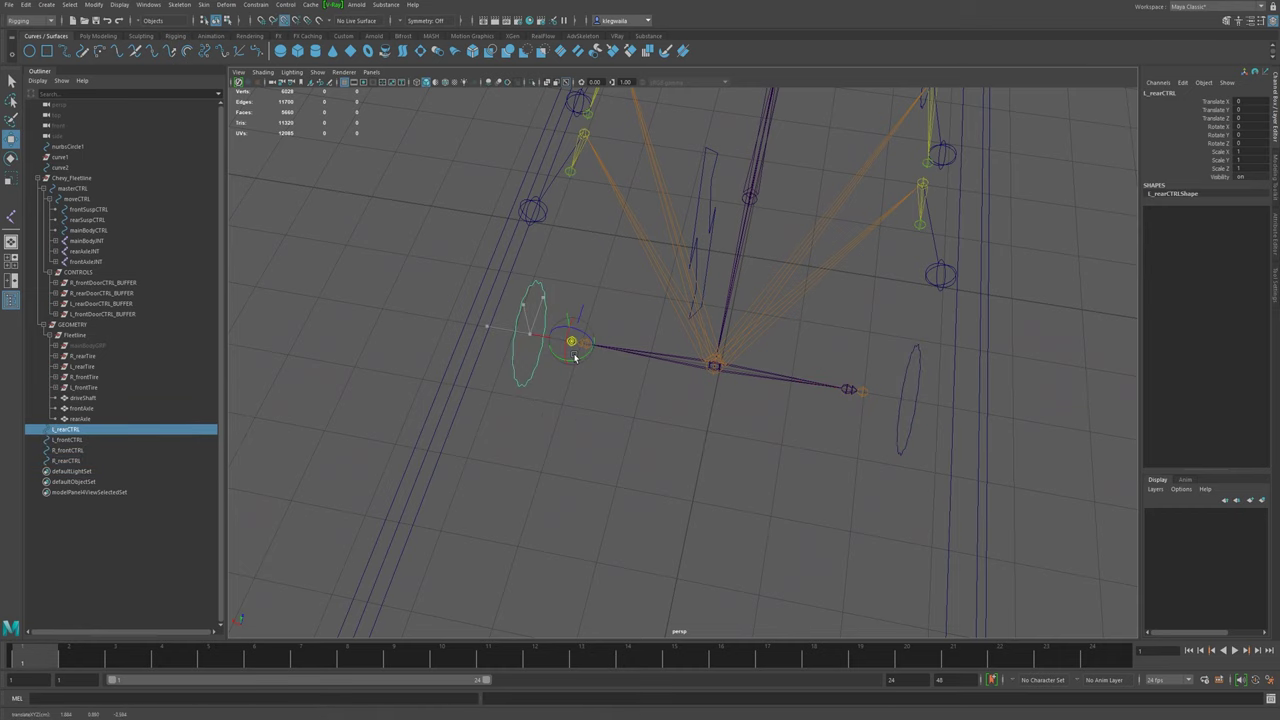
key("d")
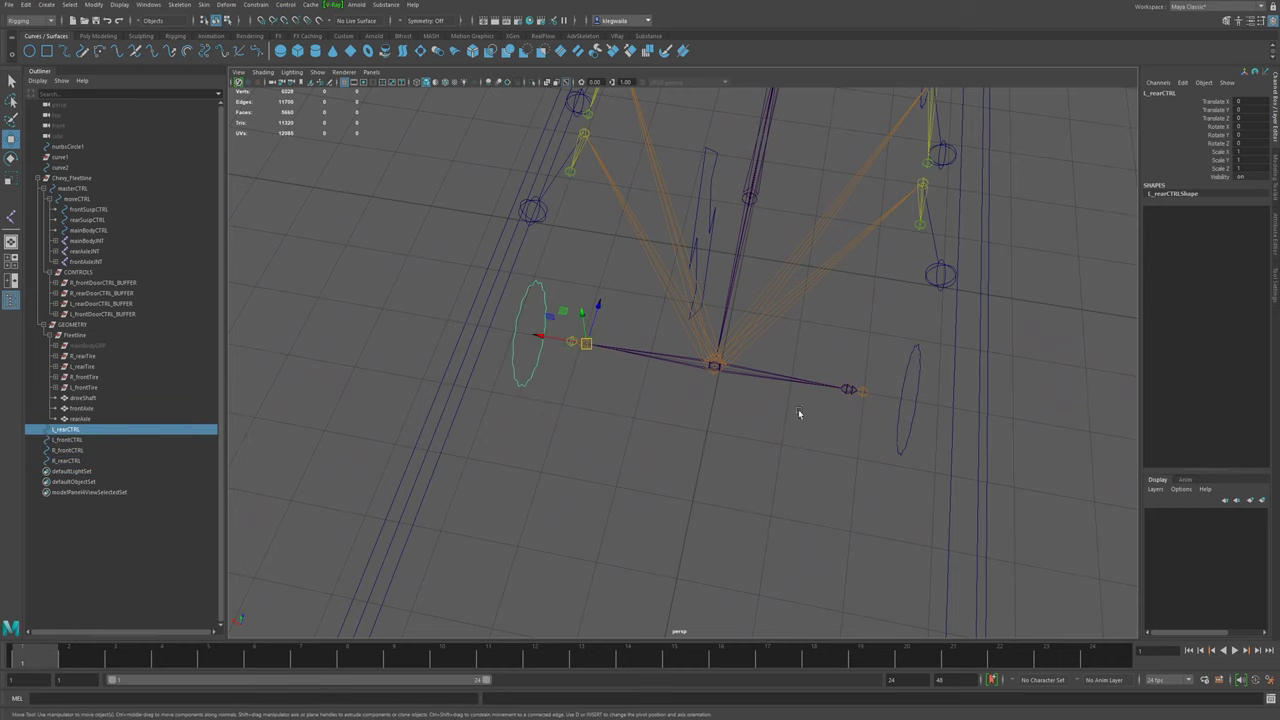
left_click_drag(890, 418, 914, 455)
right_click_drag(914, 455, 798, 395, "alt")
middle_click_drag(798, 395, 788, 430, "alt")
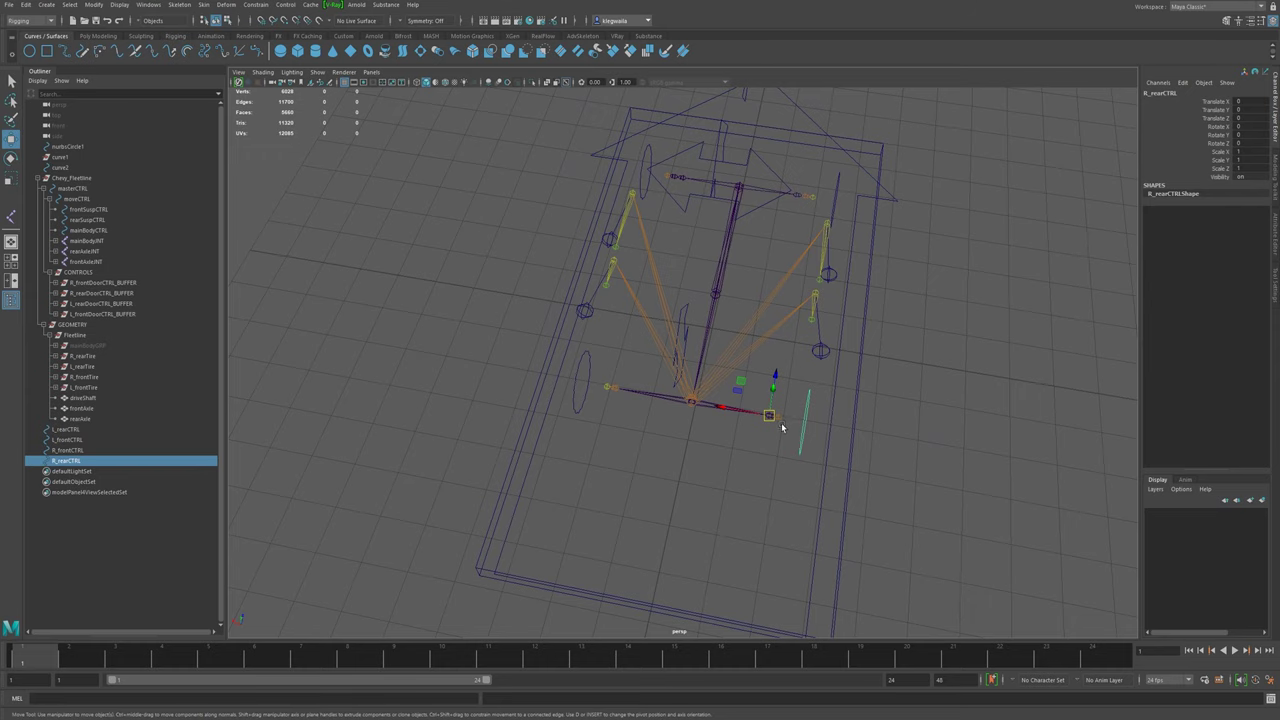
- Point-constrain L_frontTurnJNT to L_frontCTRL on the Y axis only, using reset constraint options without maintained offset
left_click_drag(743, 308, 748, 488, "alt")
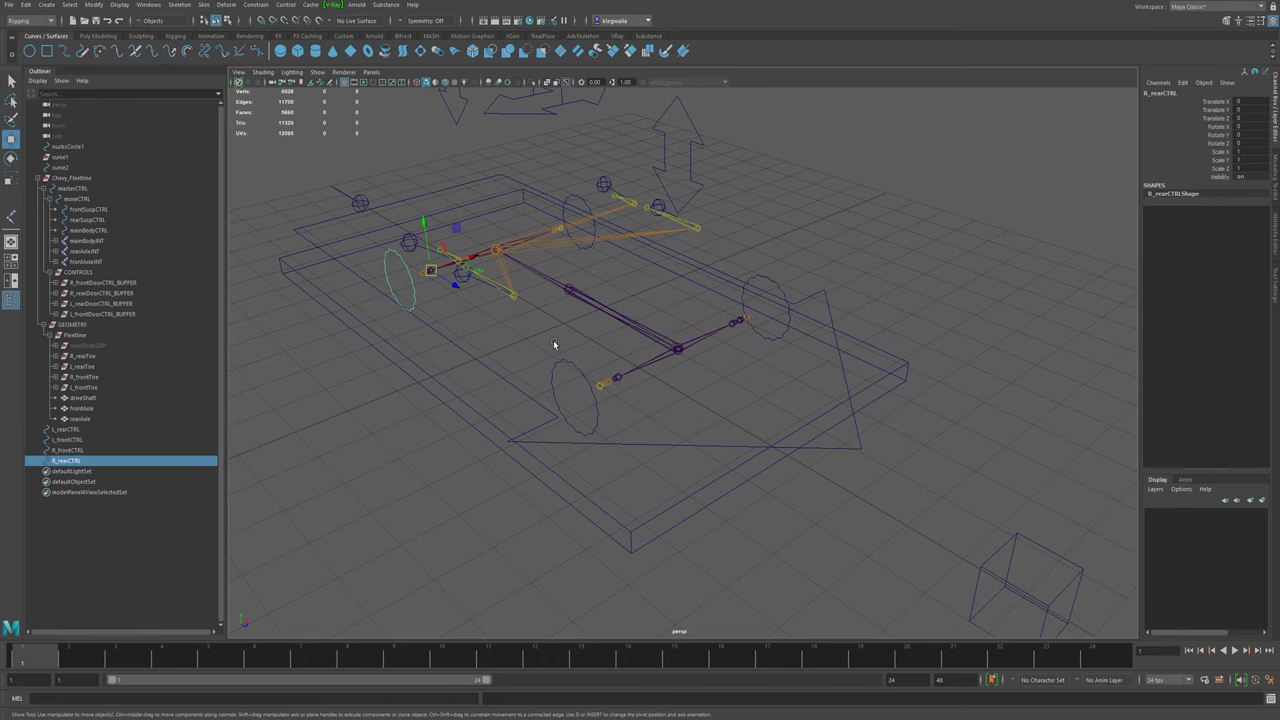
left_click_drag(548, 366, 531, 447, "alt")
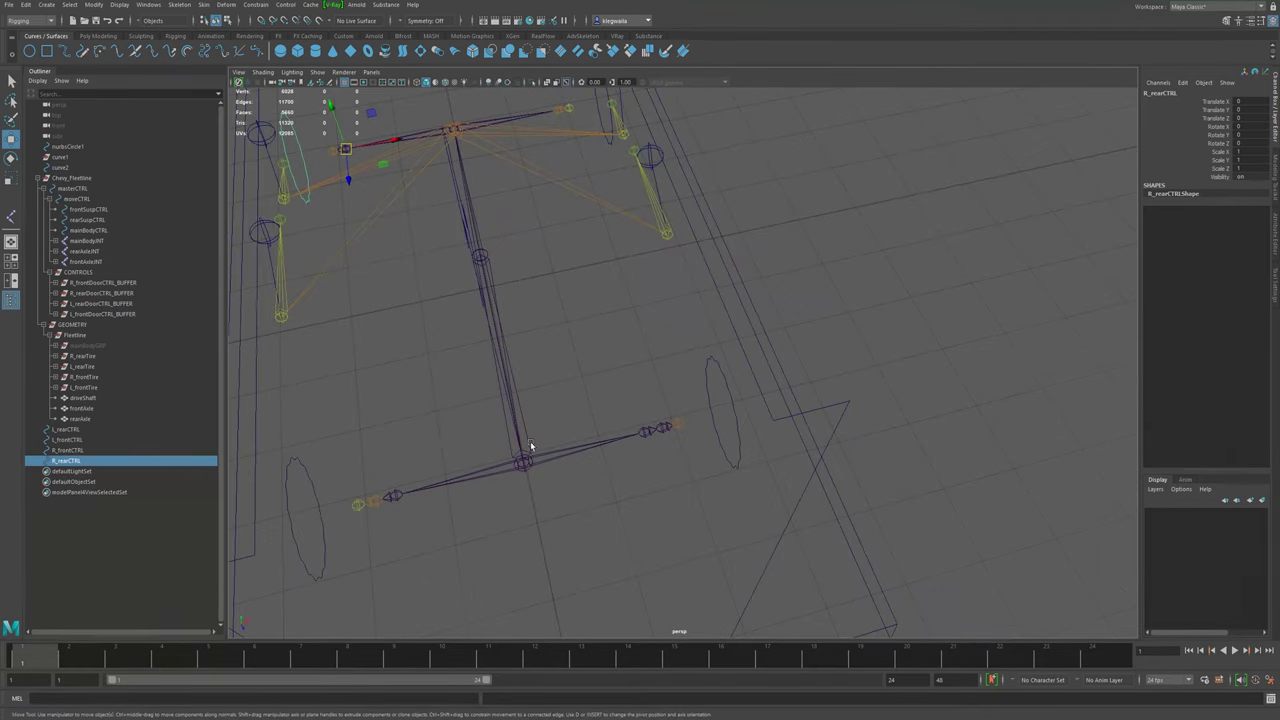
left_click(724, 383)
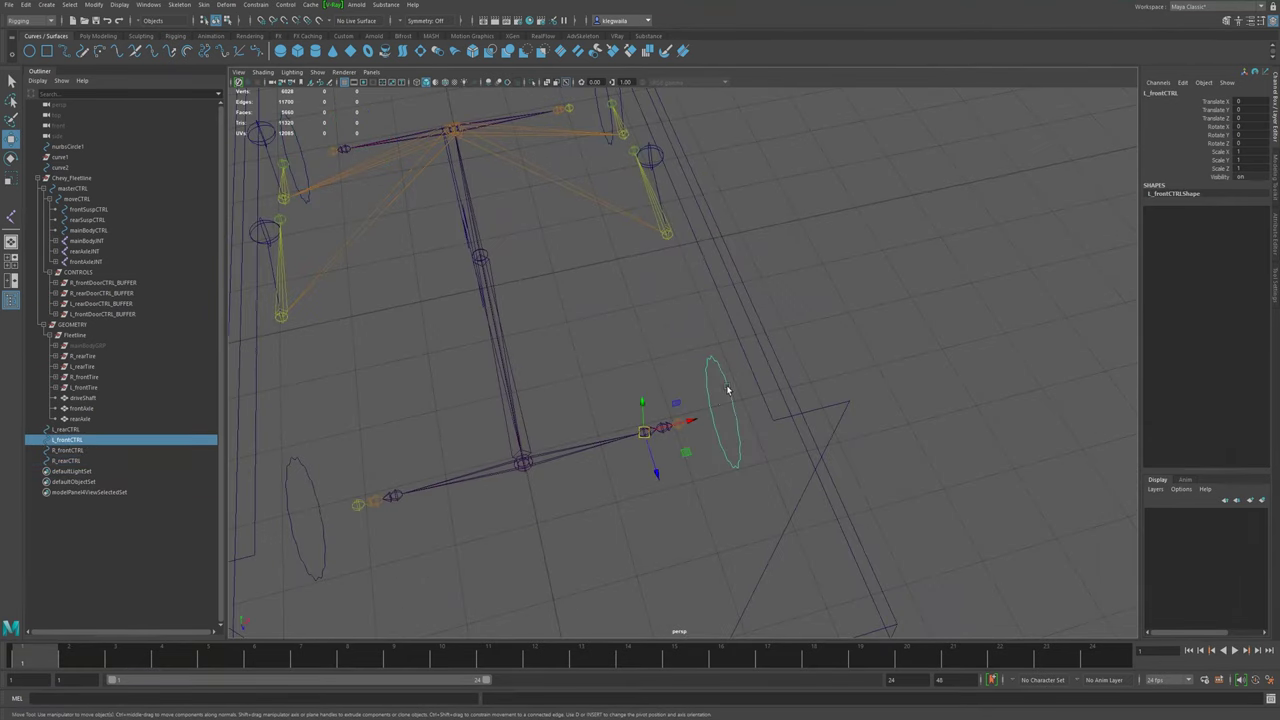
key("e")
left_click_drag(672, 465, 686, 440)
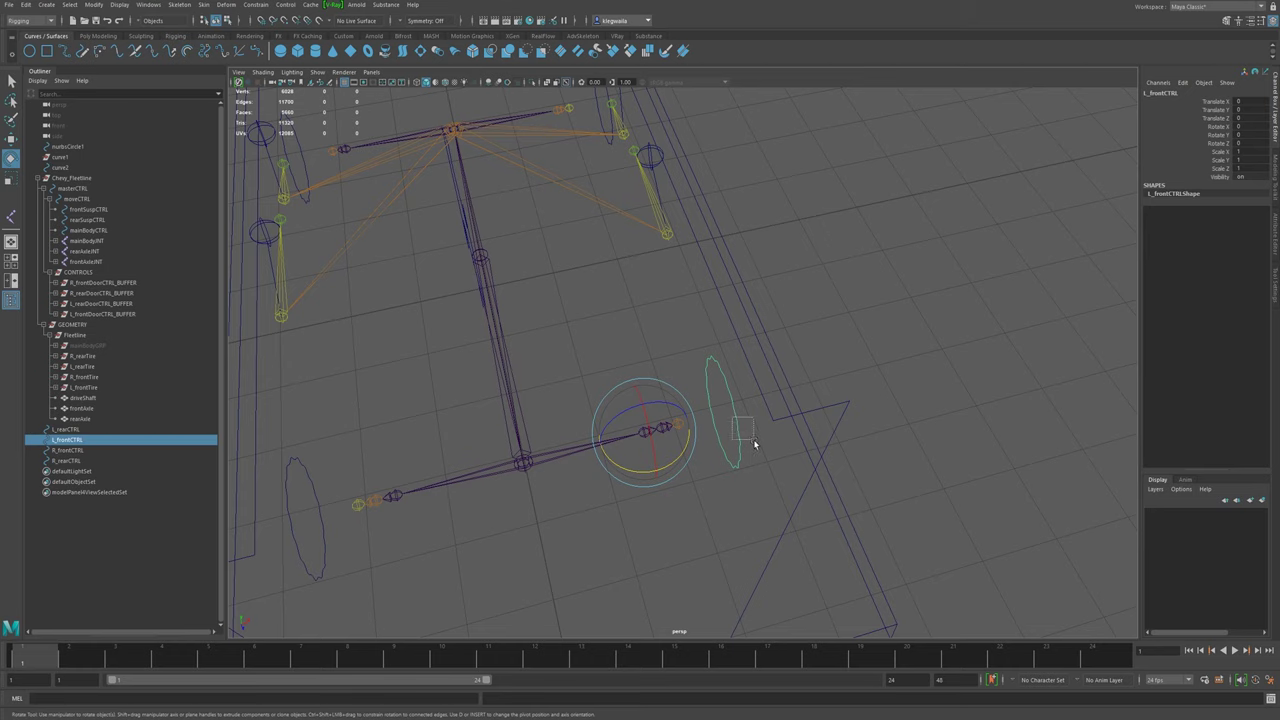
key("q")
left_click(645, 434)
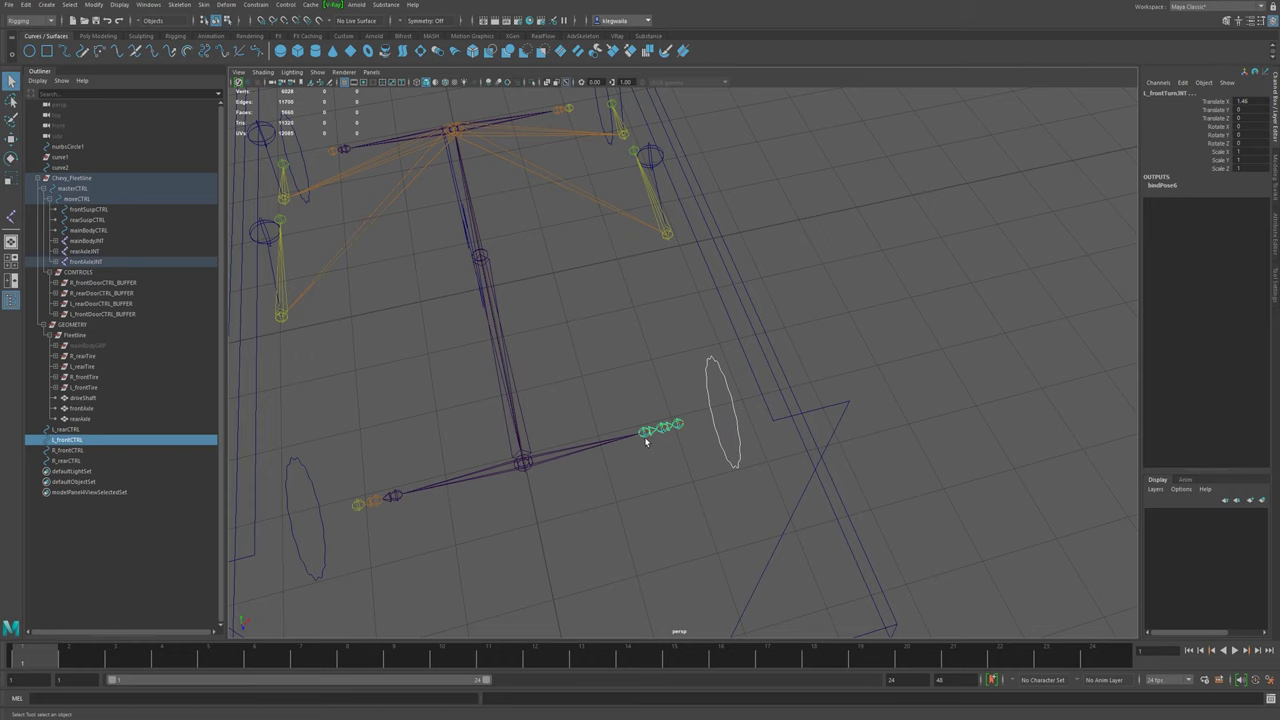
left_click(255, 4)
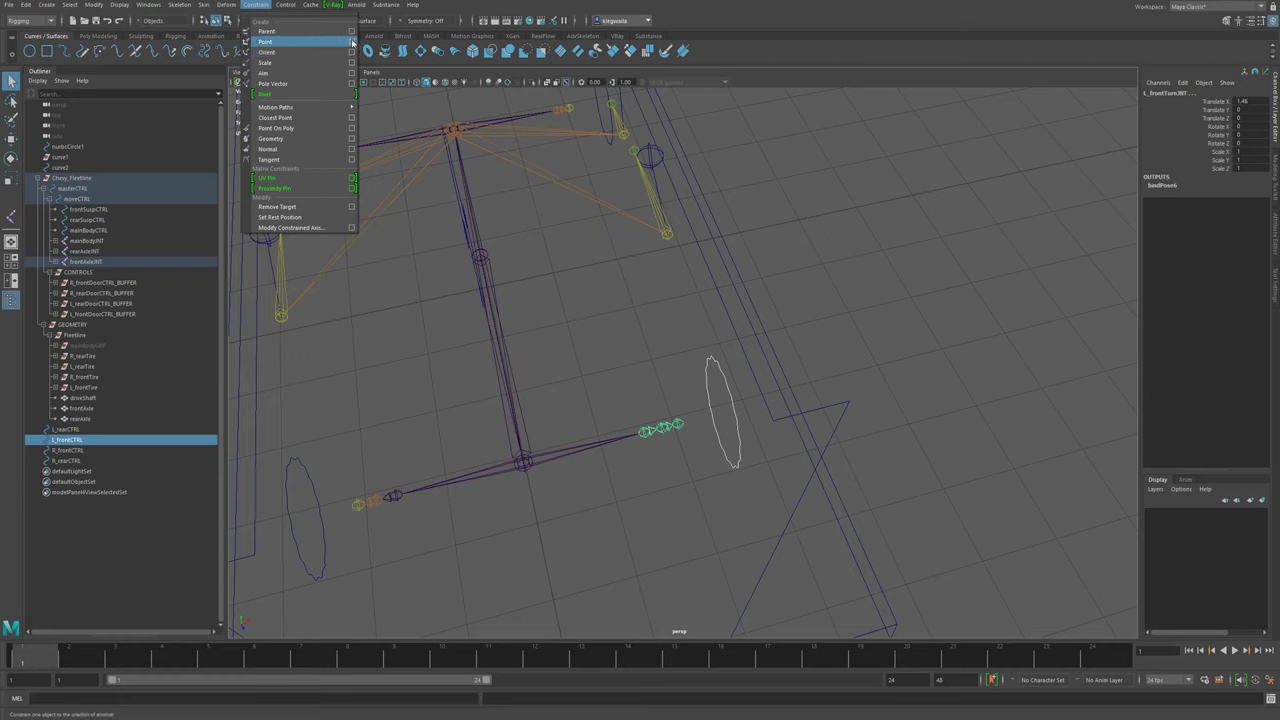
left_click(352, 42)
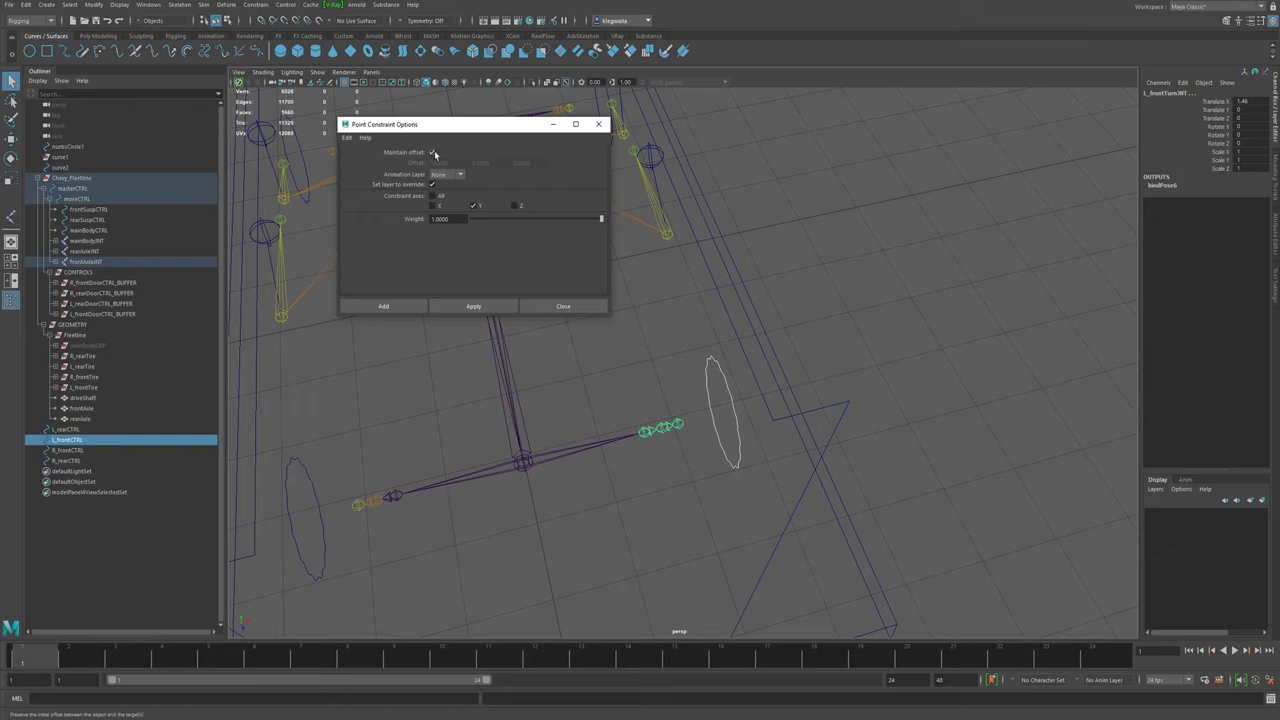
left_click(346, 137)
left_click(363, 162)
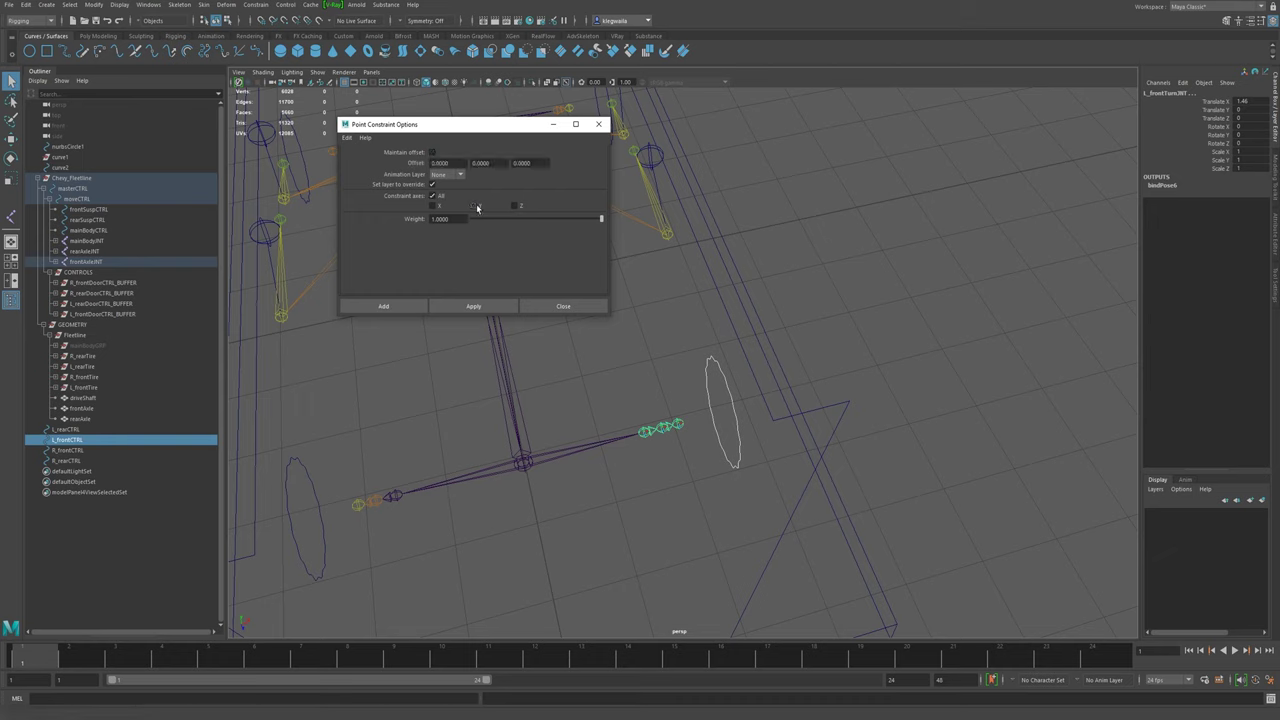
left_click(478, 305)
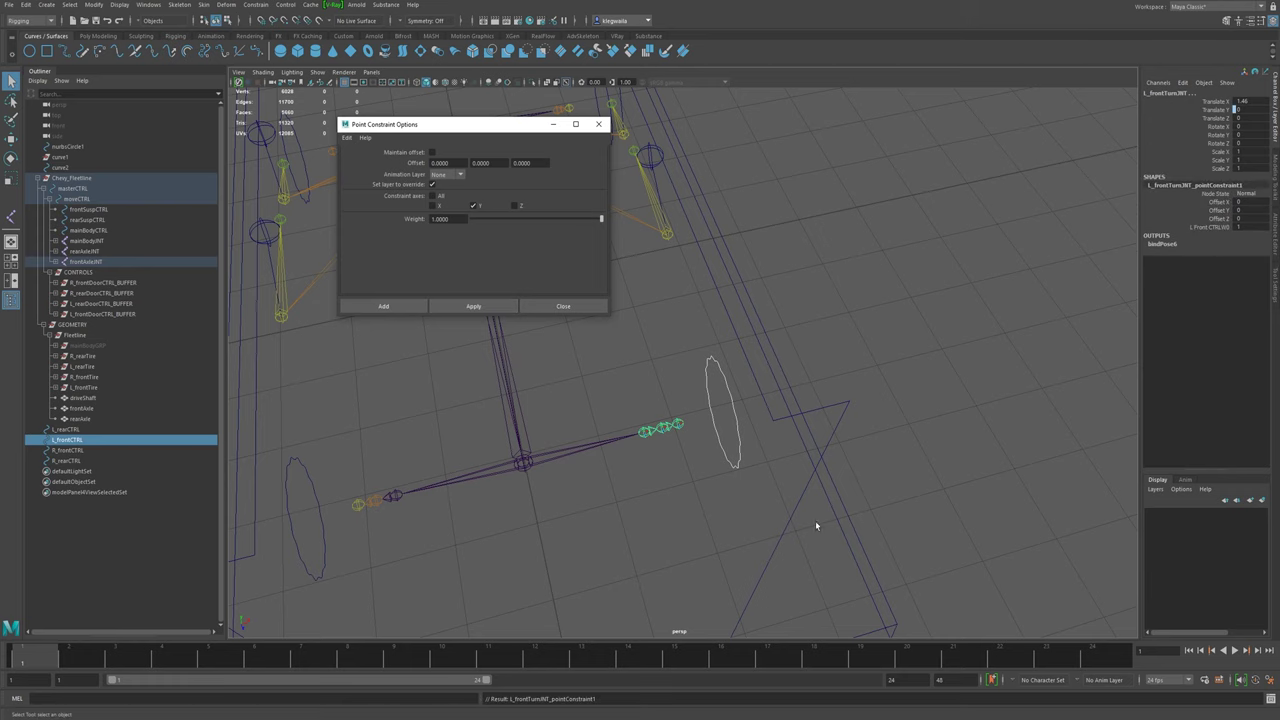
- Test L_frontCTRL by moving it vertically to drive the left front turn joint, and undo the test
left_click(733, 436)
key("w")
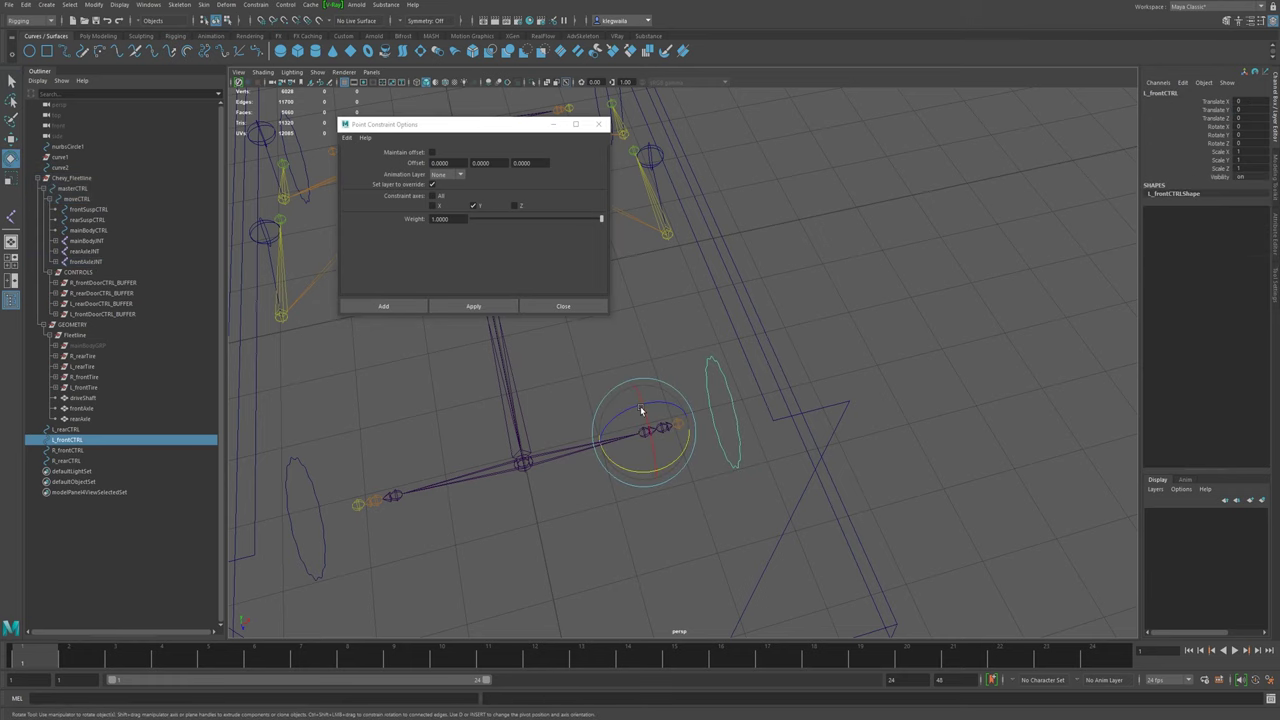
left_click_drag(649, 429, 724, 420, "alt")
mouse_move(690, 366)
left_mouse_down()
mouse_move(689, 330)
mouse_move(697, 360)
left_mouse_up()
left_click_drag(689, 300, 666, 396)
key("ctrl+z")
key("ctrl+z")
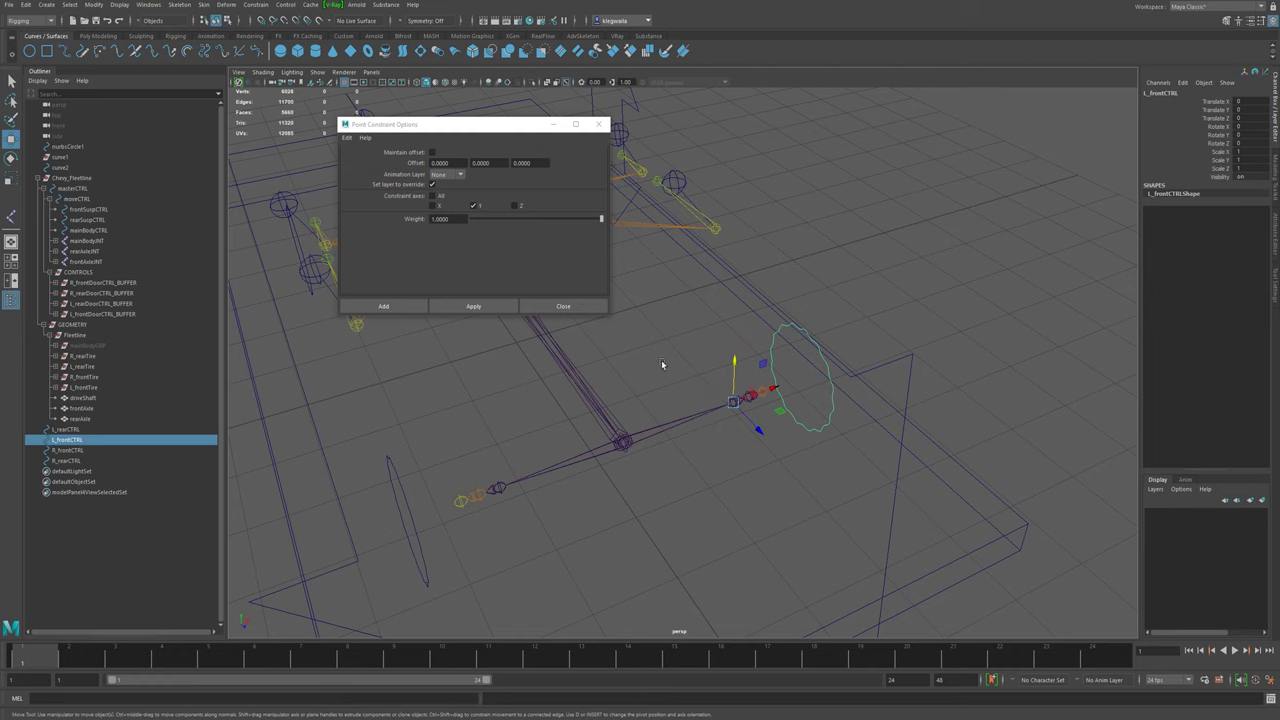
- Point-constrain R_frontTurnJNT to R_frontCTRL on the Y axis only, and close the constraint options
middle_click_drag(697, 374, 739, 356, "alt")
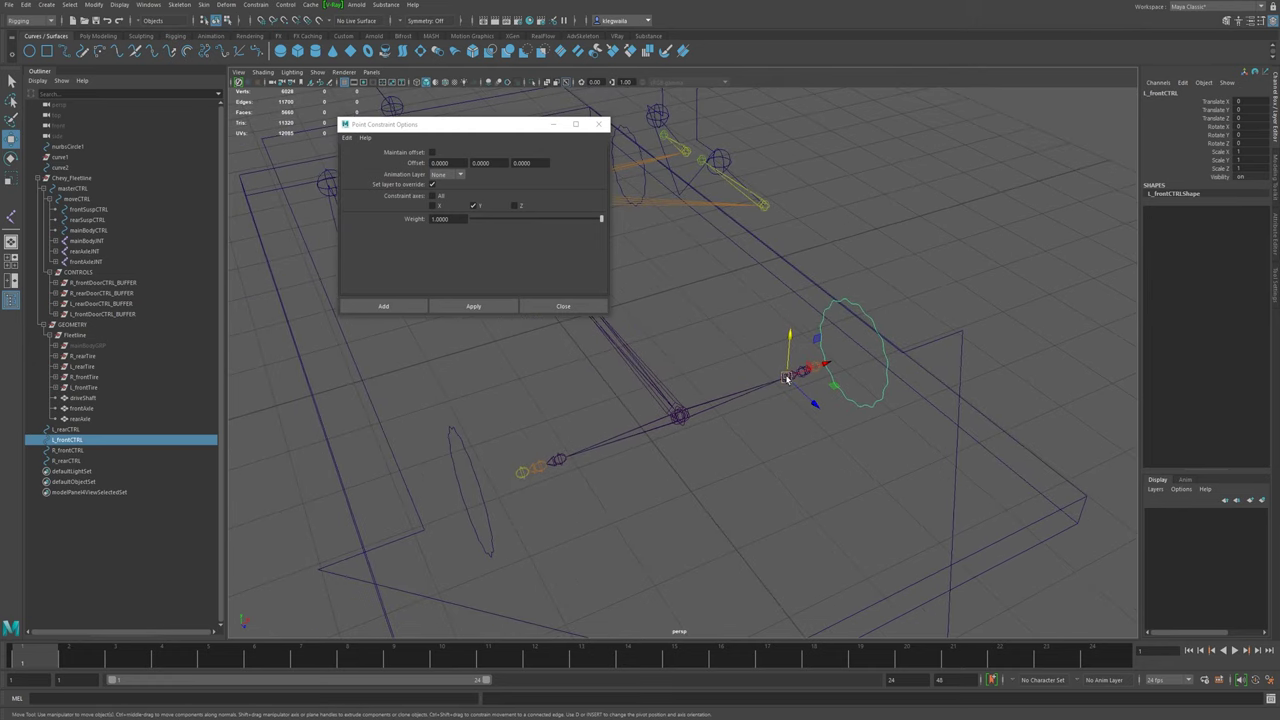
left_click_drag(563, 421, 494, 434, "alt")
left_click(494, 434)
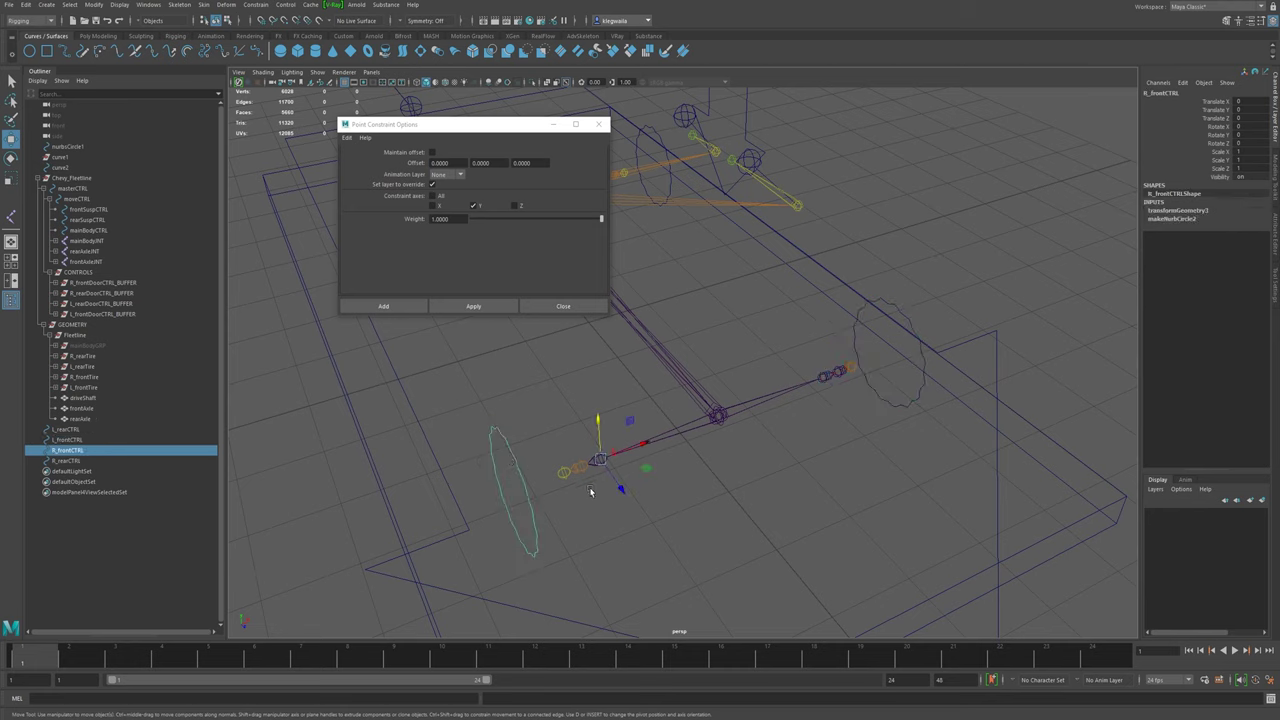
key("q")
left_click(603, 463, "shift")
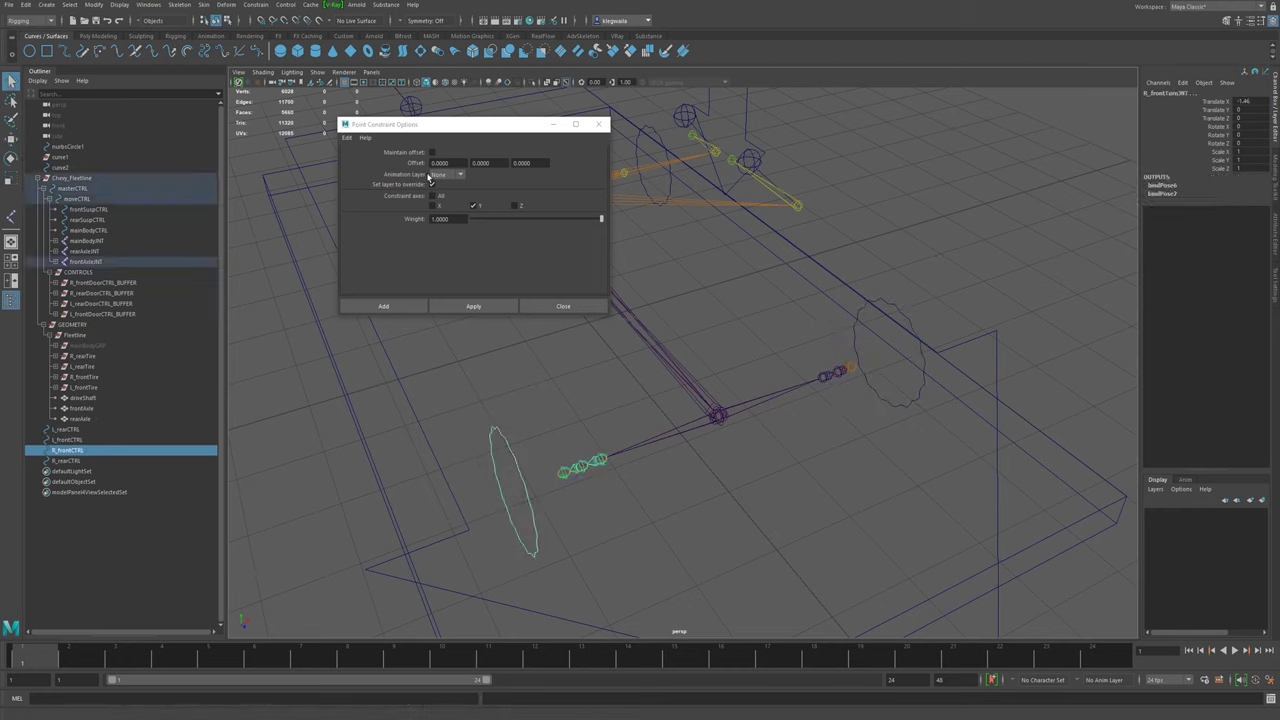
left_click(456, 304)
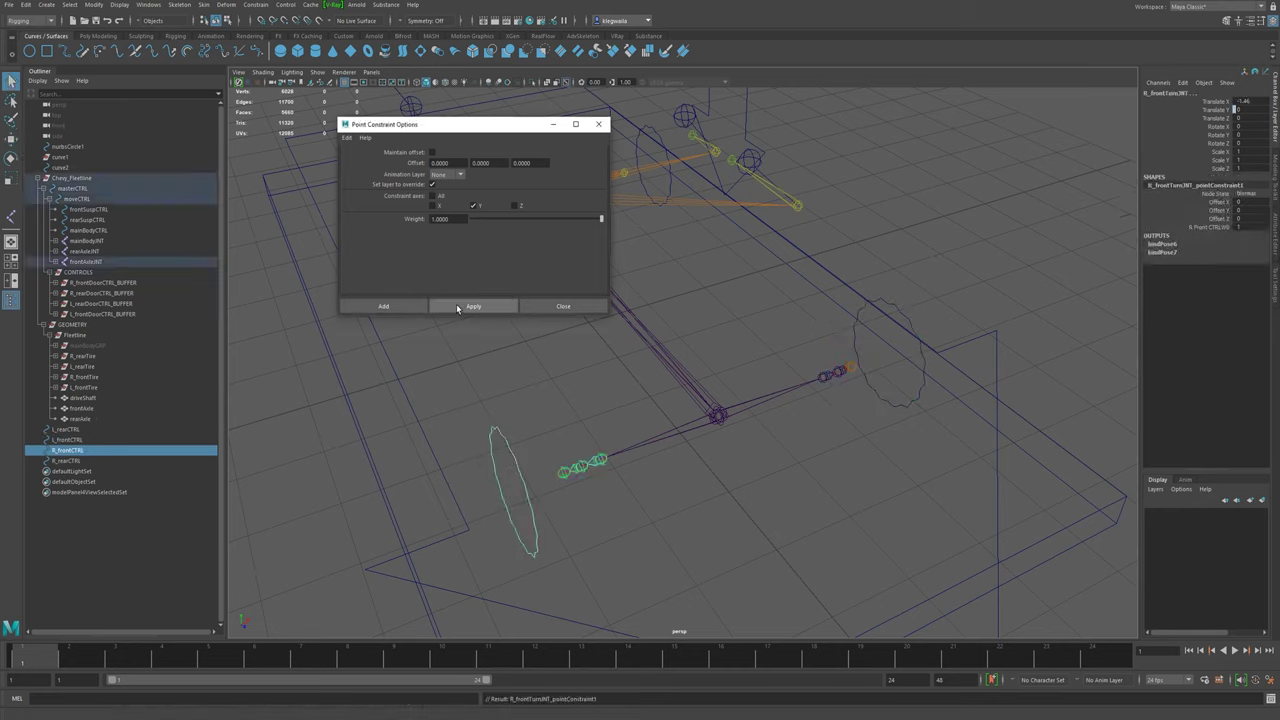
left_click(602, 124)
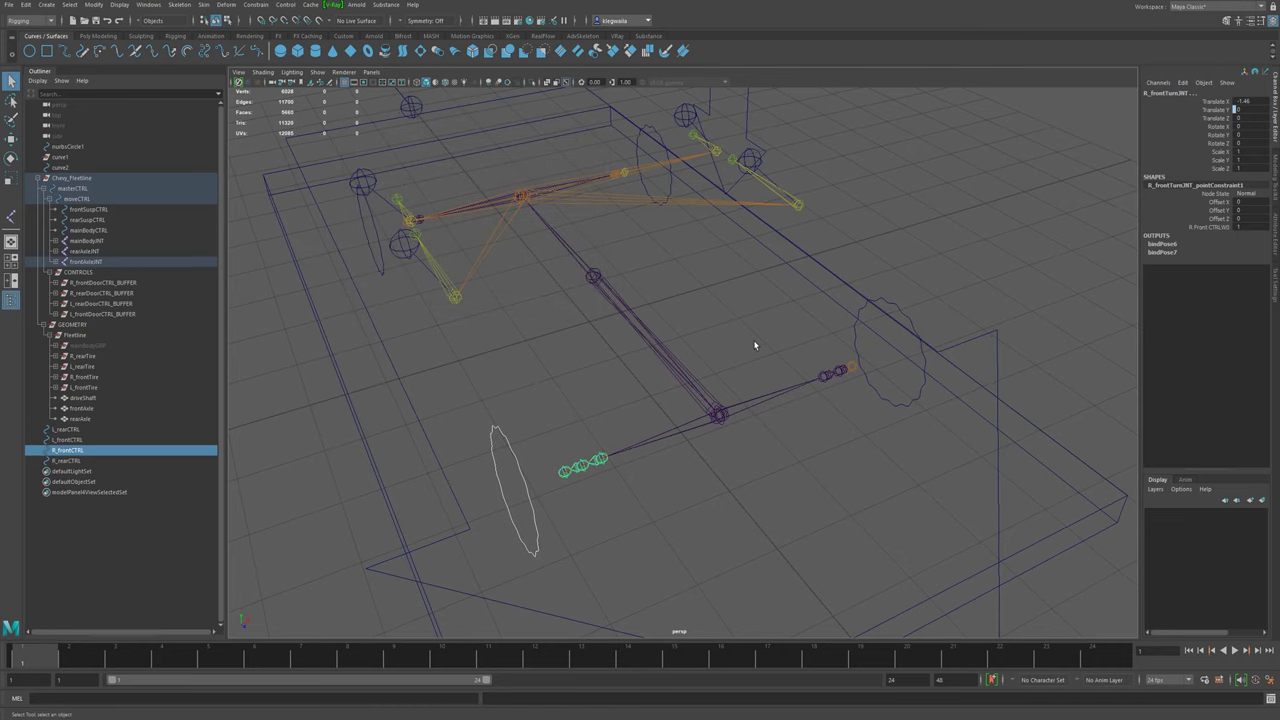
- Point-constrain R_rearManualSpinJNT to R_rearCTRL with the same Y-only settings
left_click_drag(444, 345, 718, 352, "alt")
left_click(738, 371)
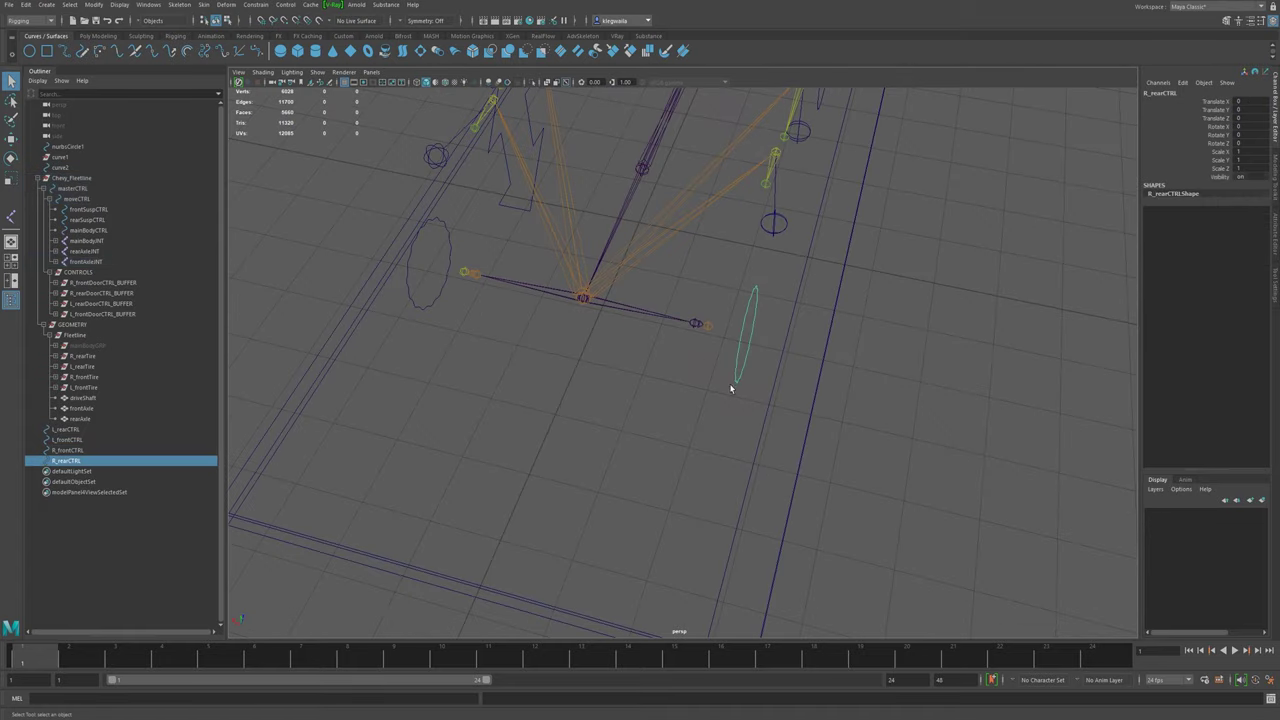
left_click(696, 326, "shift")
left_click(255, 5)
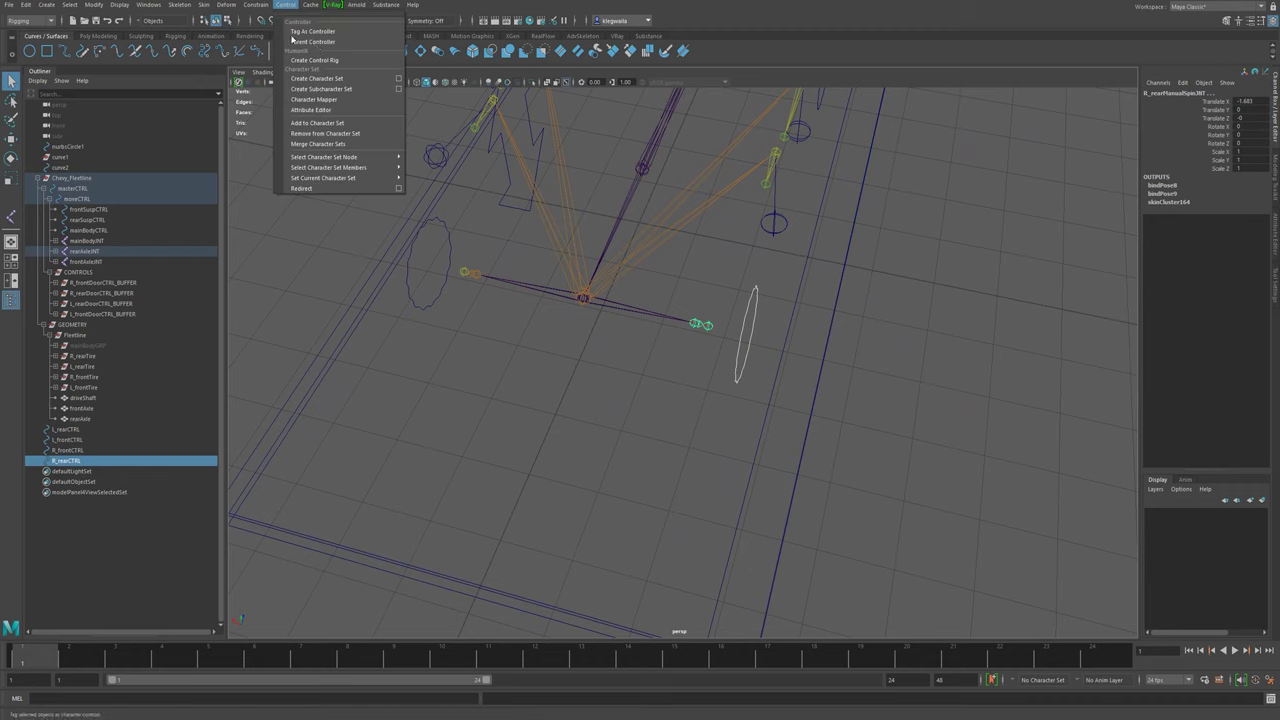
left_click(266, 41)
mouse_move(590, 300)
left_mouse_down("alt")
mouse_move(604, 304)
mouse_move(574, 303)
left_mouse_up("alt")
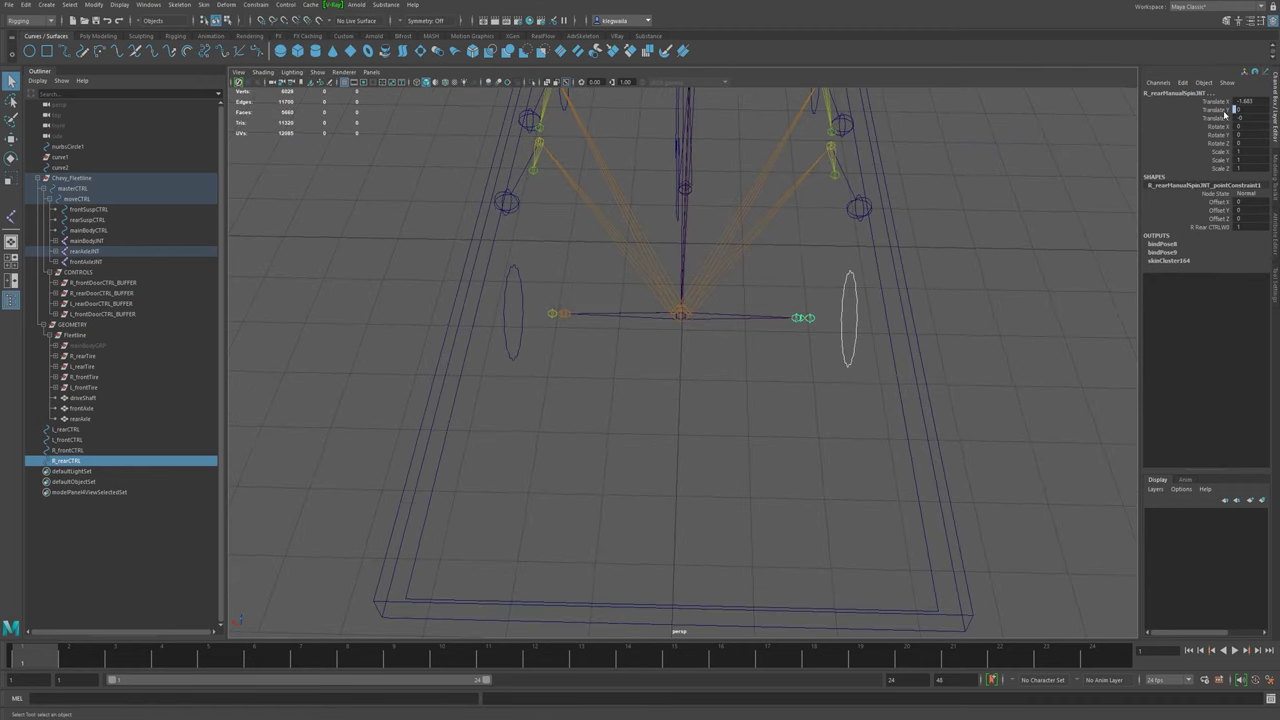
- Repeat the Y-only point constraint from L_rearCTRL to L_rearManualSpinJNT
middle_click_drag(545, 335, 562, 358, "alt")
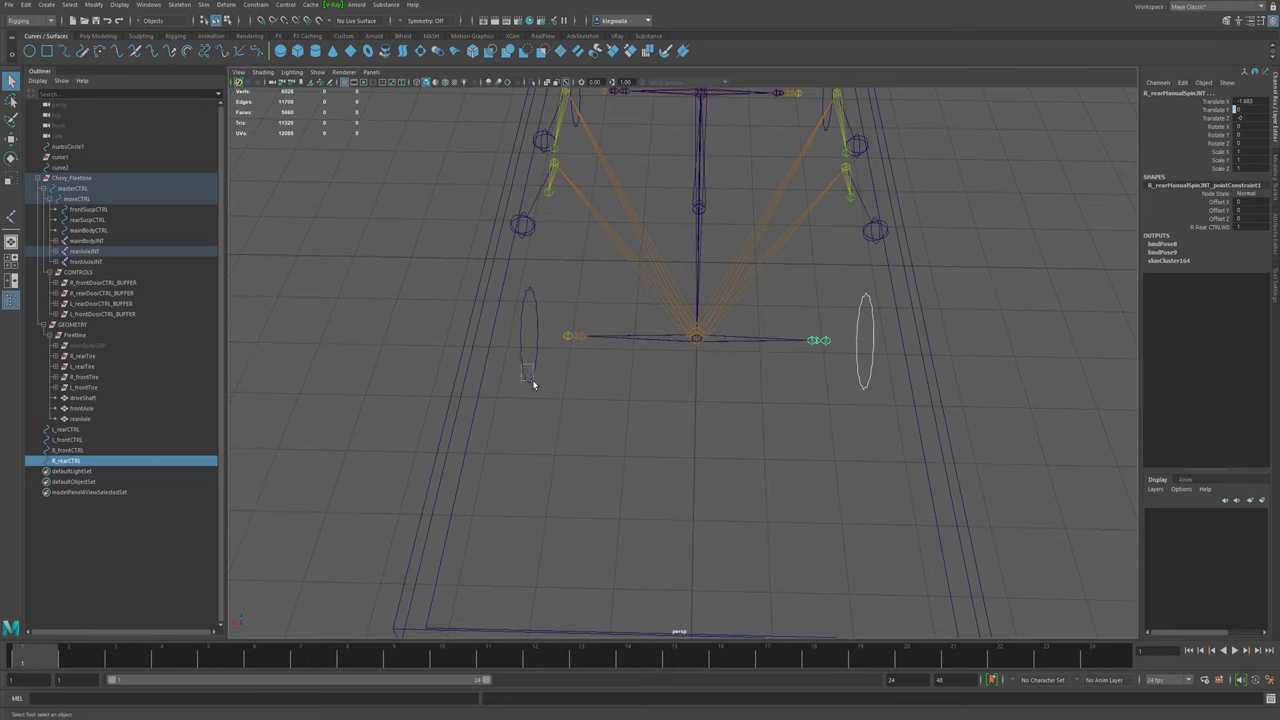
left_click(531, 382)
left_click(582, 337, "shift")
key("g")
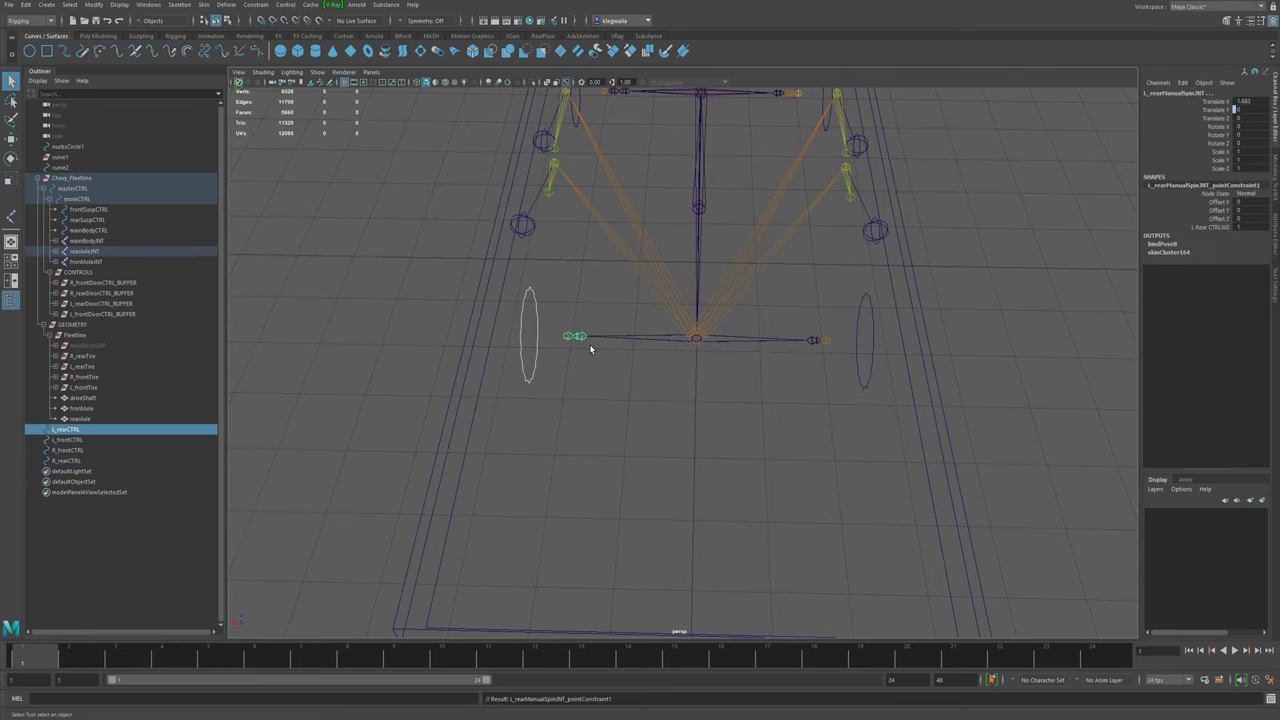
- Test the two rear controls and R_frontCTRL by moving them vertically, undoing each movement
left_click(544, 357)
key("w")
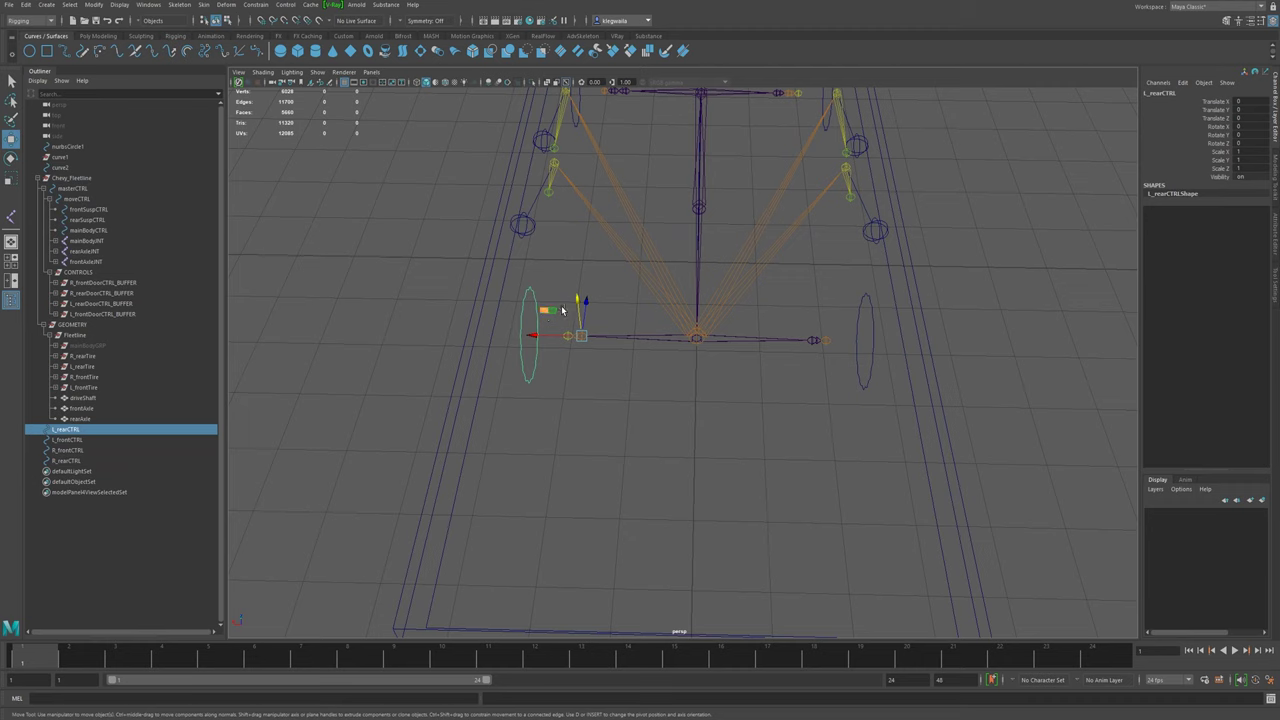
left_click_drag(580, 303, 601, 244, "alt")
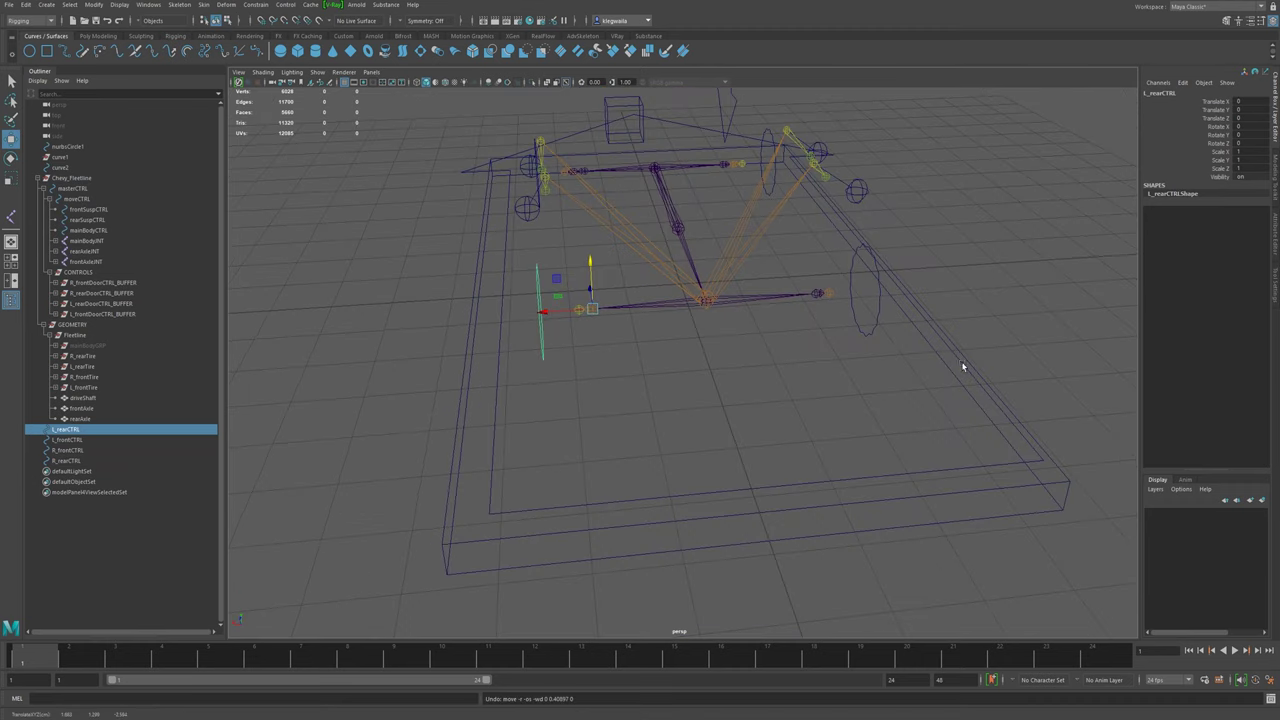
left_click(870, 332)
mouse_move(820, 256)
left_mouse_down()
mouse_move(829, 230)
mouse_move(832, 240)
left_mouse_up()
key("ctrl+z")
left_click_drag(800, 398, 666, 411, "alt")
left_click(1027, 421)
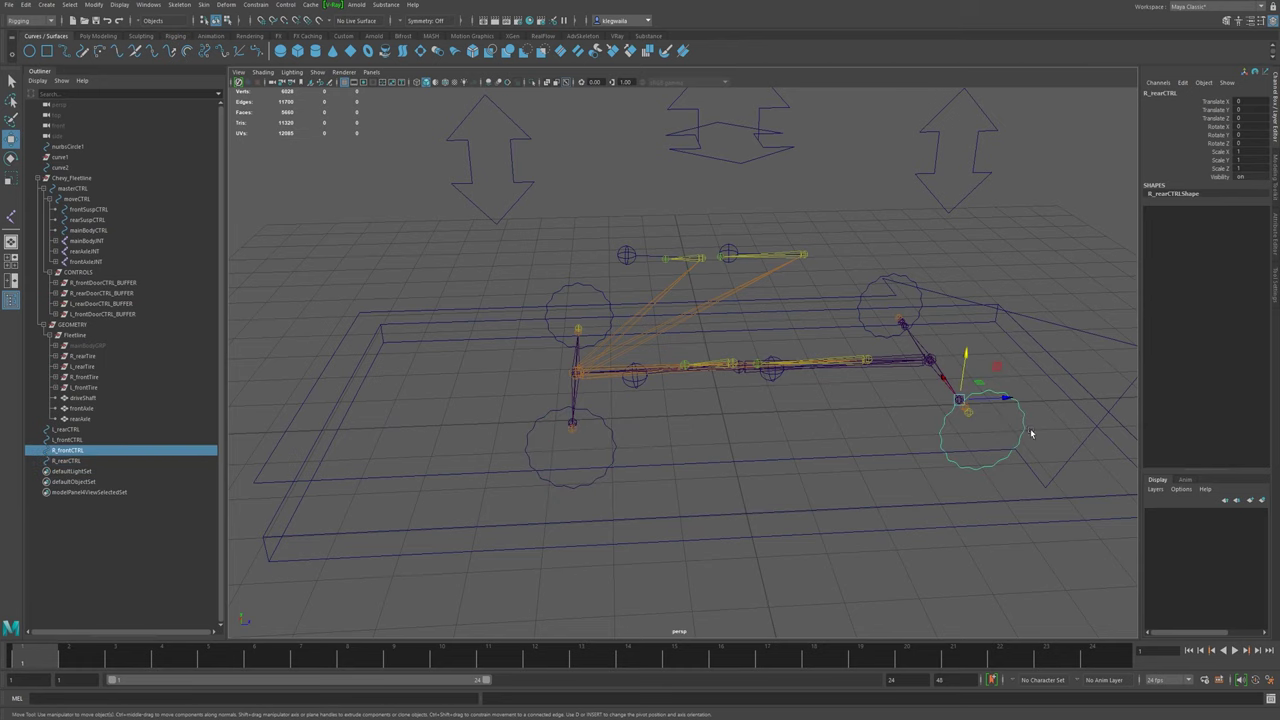
left_click_drag(967, 357, 822, 445)
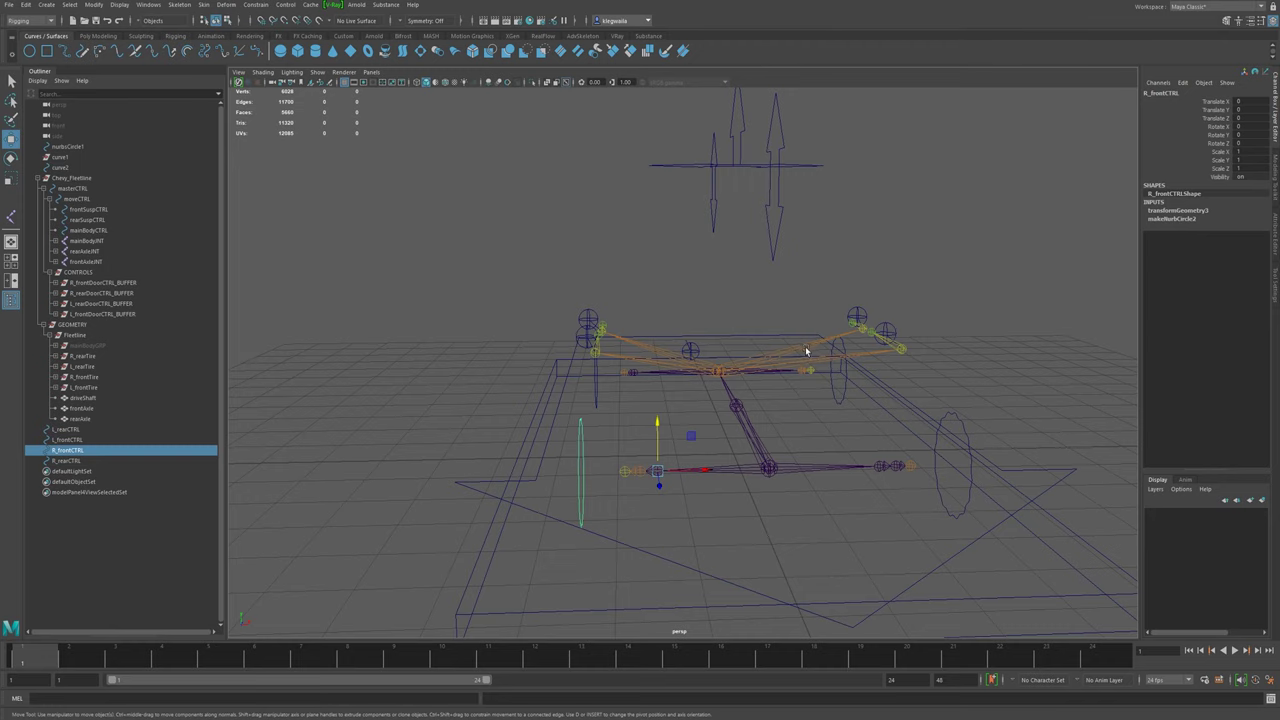
- Parent L_rearCTRL, L_frontCTRL, R_frontCTRL and R_rearCTRL under moveCTRL
right_click_drag(806, 350, 733, 325, "alt")
left_click_drag(72, 430, 80, 461)
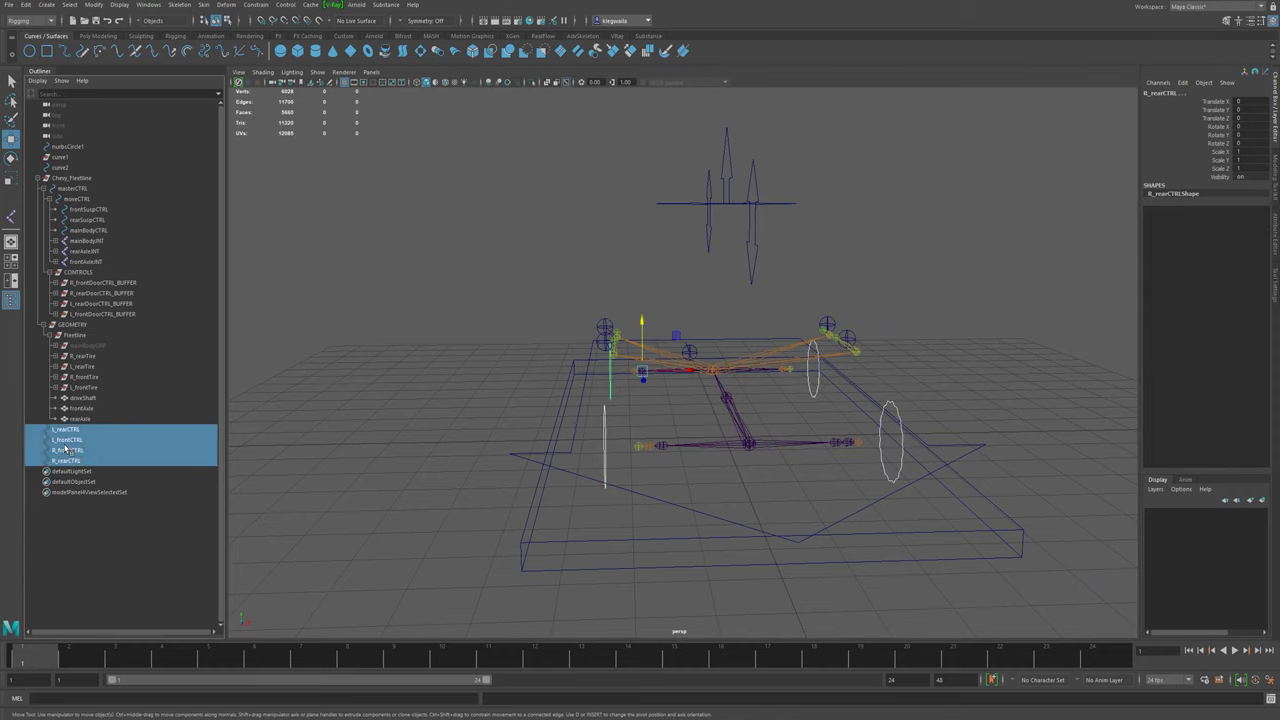
middle_click_drag(64, 448, 82, 200)
- Test-move moveCTRL to check that the wheel controls follow, and undo the movement
left_click_drag(960, 356, 989, 498, "alt")
scroll(1063, 480, "down", 5)
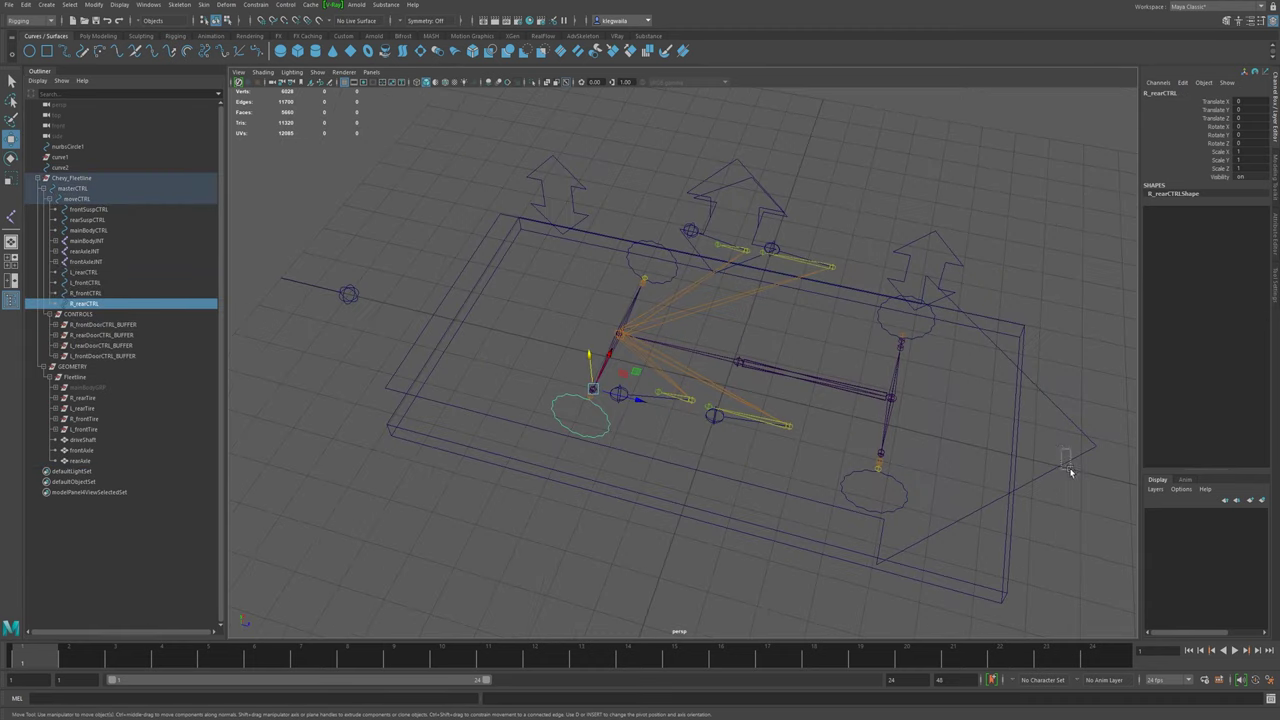
left_click(757, 368)
left_click_drag(689, 363, 731, 400)
key("ctrl+z")
right_click_drag(731, 400, 808, 478, "alt")
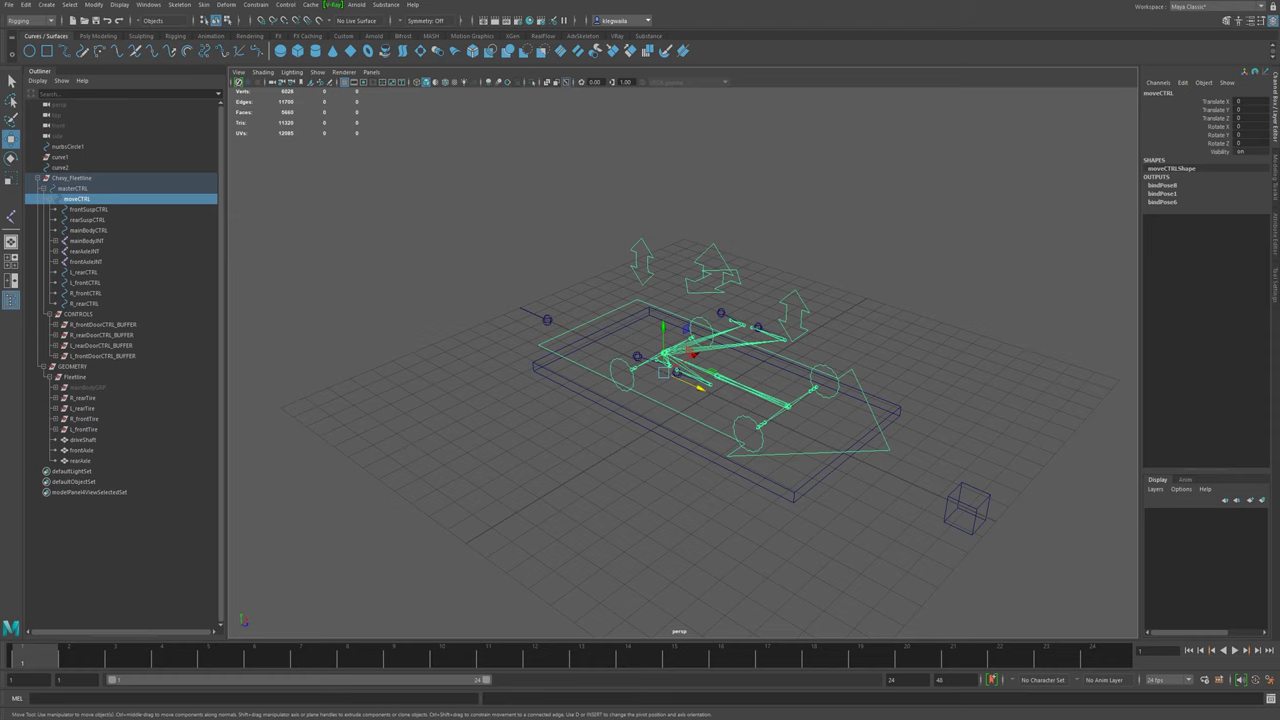
- Open the attributes of R_frontCTRL, test its vertical movement repeatedly, and undo each move
right_click_drag(819, 372, 800, 468, "alt")
left_click(797, 472)
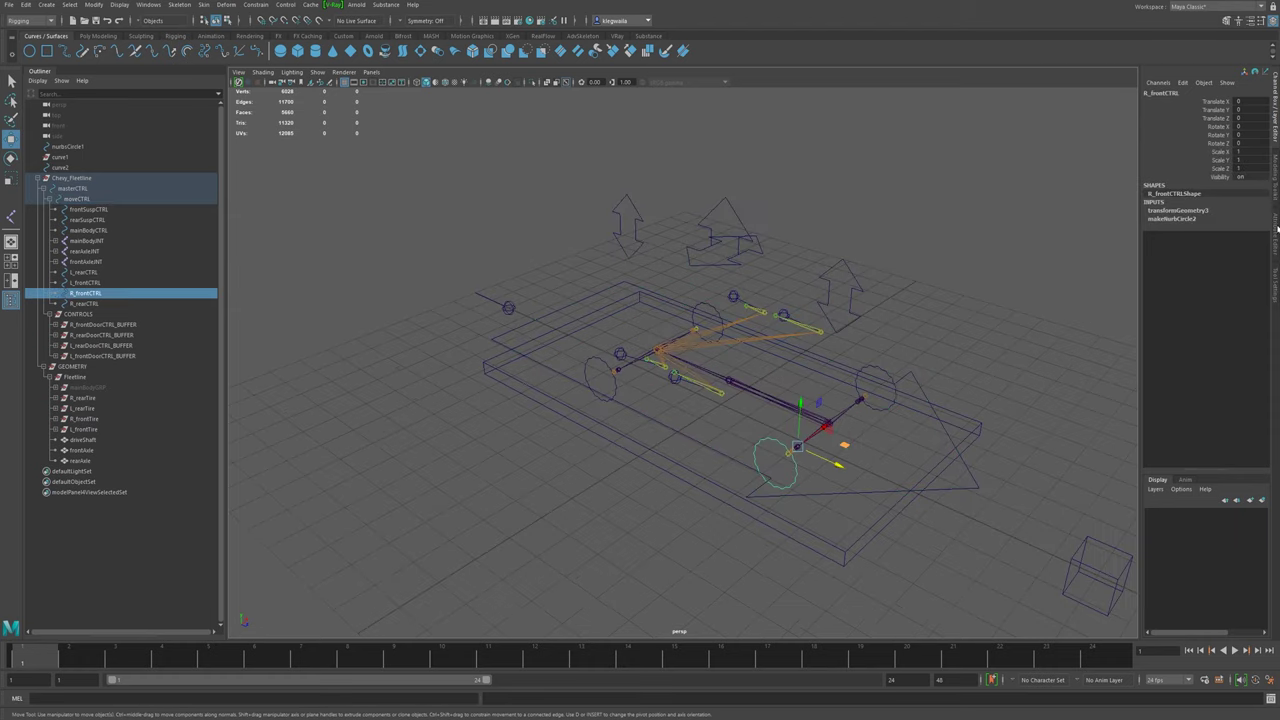
left_click(1277, 228)
left_click_drag(869, 346, 827, 398, "alt")
key("ctrl+z")
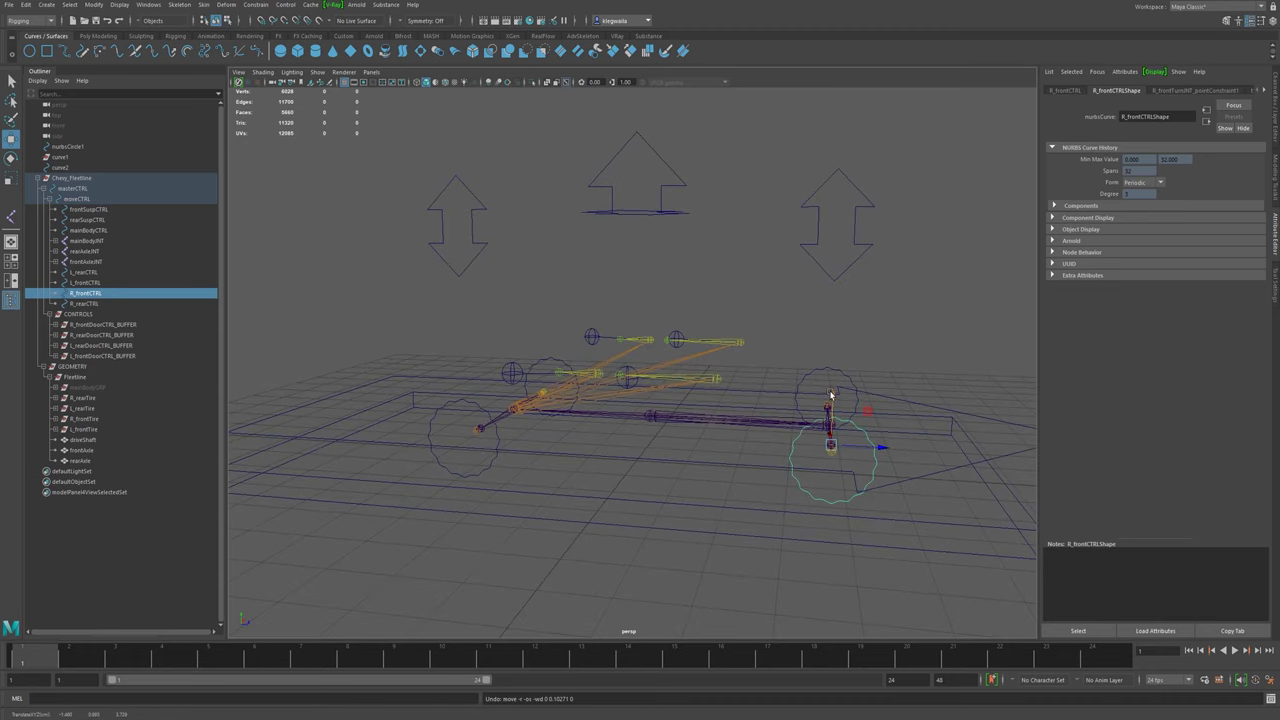
left_click_drag(880, 449, 852, 416)
key("ctrl+z")
left_click_drag(779, 341, 767, 310)
key("ctrl+z")
left_click_drag(815, 357, 817, 323, "alt")
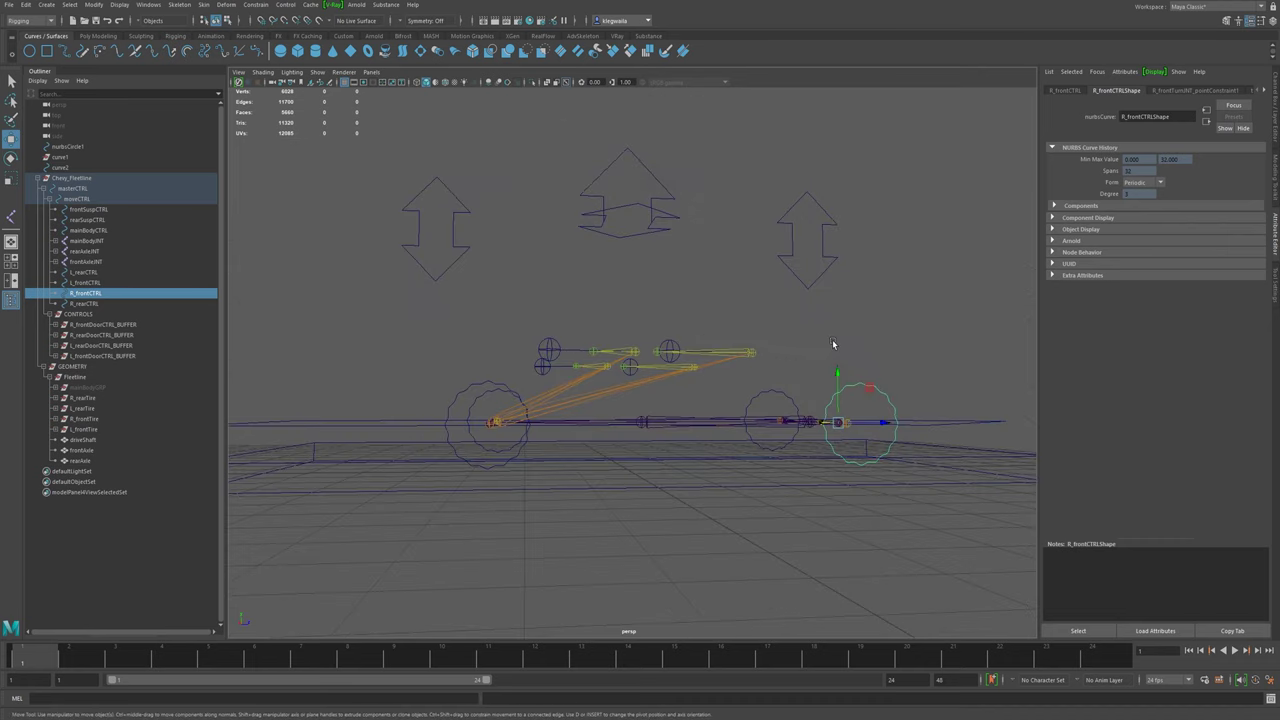
- Turn polygon display back on in the viewport and unhide mainBodyGRP
left_click(317, 72)
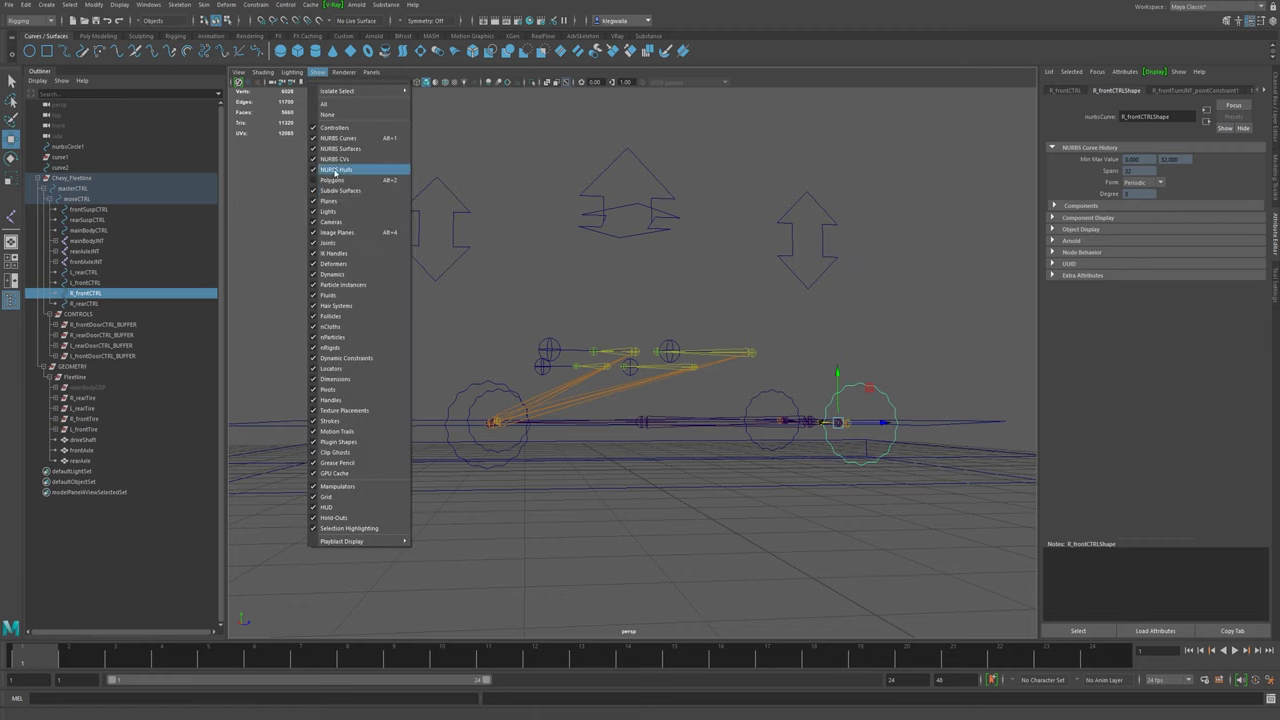
left_click(345, 177)
left_click_drag(706, 369, 350, 233, "alt")
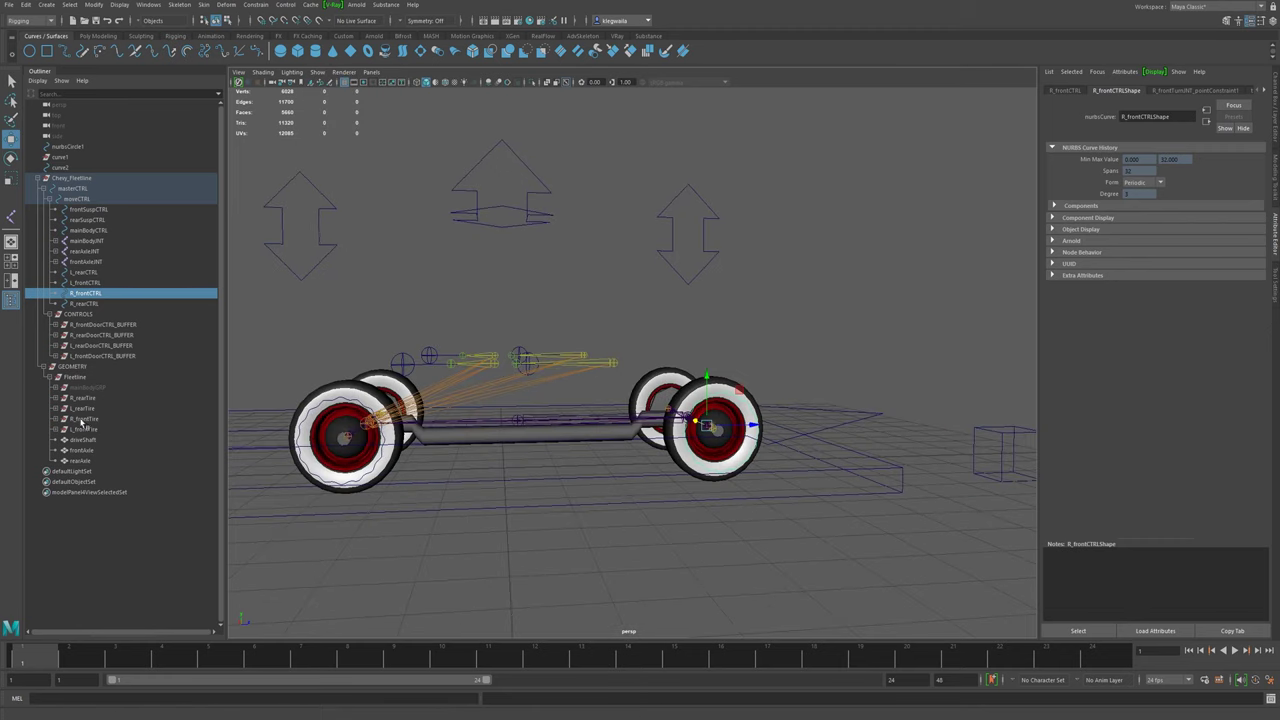
left_click(88, 387)
key("shift+h")
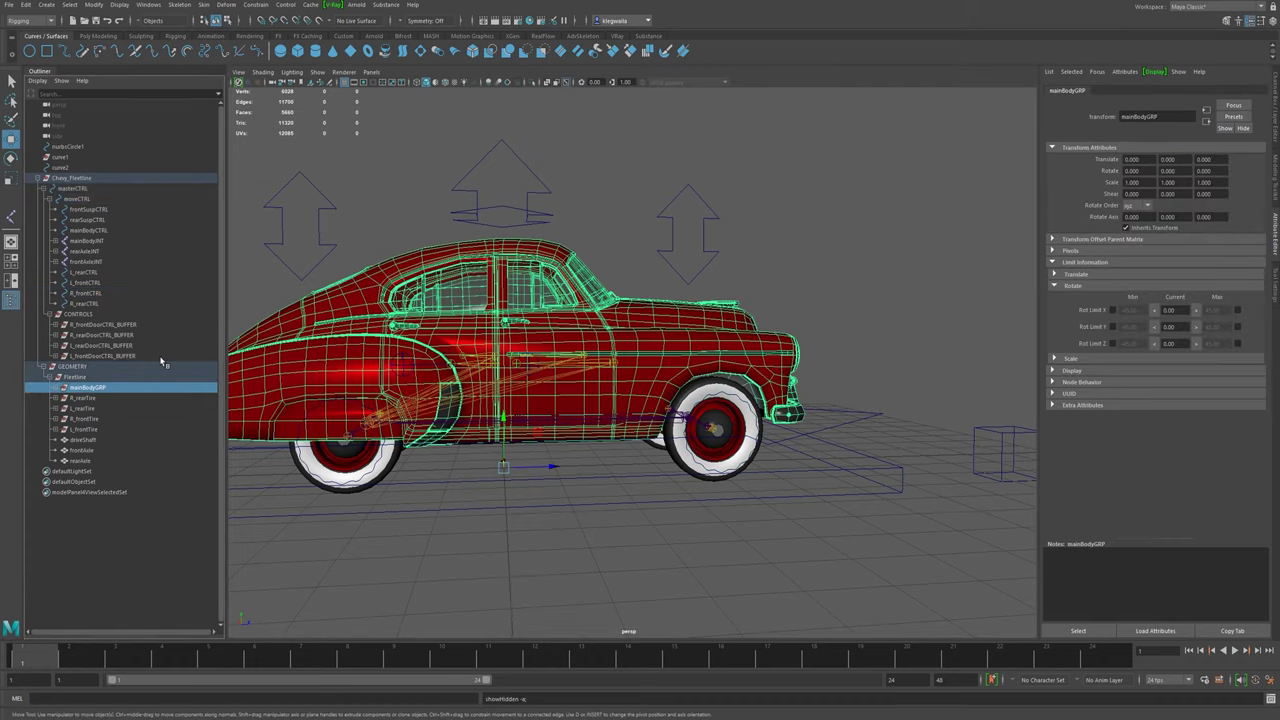
- Test-move R_frontCTRL vertically to check the right front wheel against the car body, and undo the movement
left_click_drag(515, 366, 754, 249, "alt")
left_click(756, 434)
key("ctrl+z")
left_click_drag(754, 340, 712, 320, "alt")
left_click_drag(711, 385, 714, 358)
key("ctrl+z")
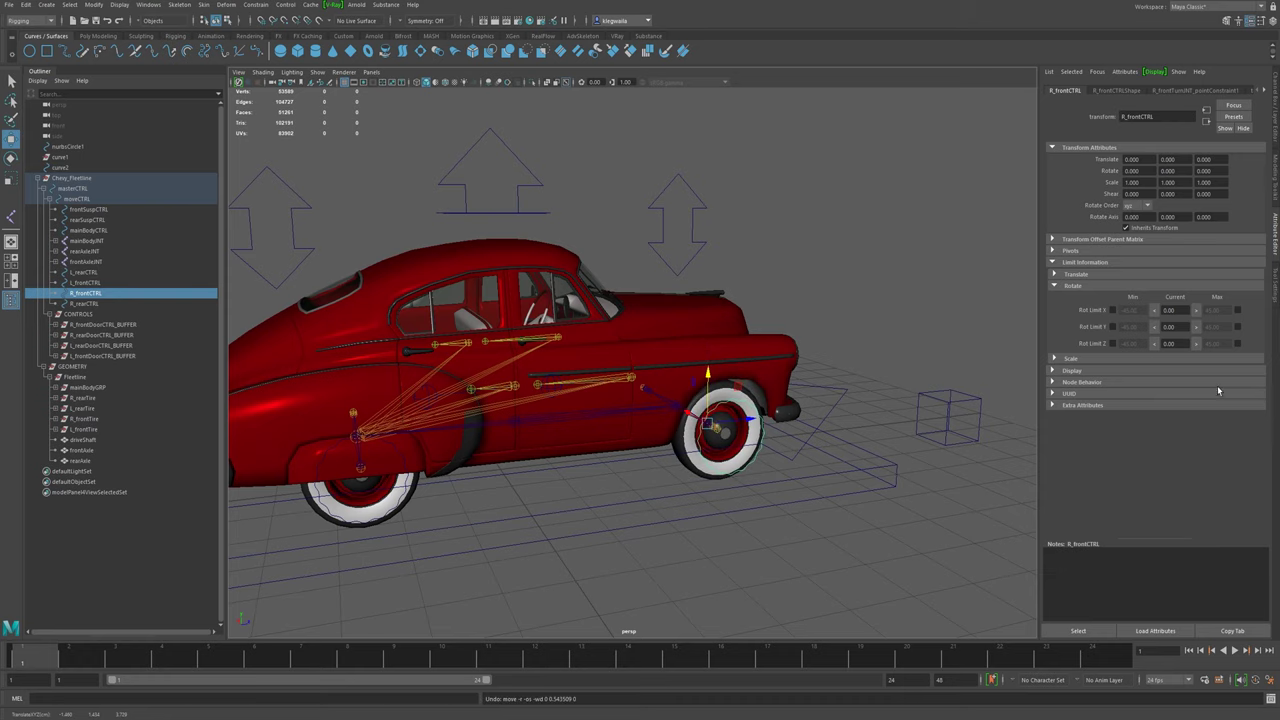
- Expand the translate limit settings and examine R_rearCTRL and its wheel's clearance from the body
left_click(1054, 274)
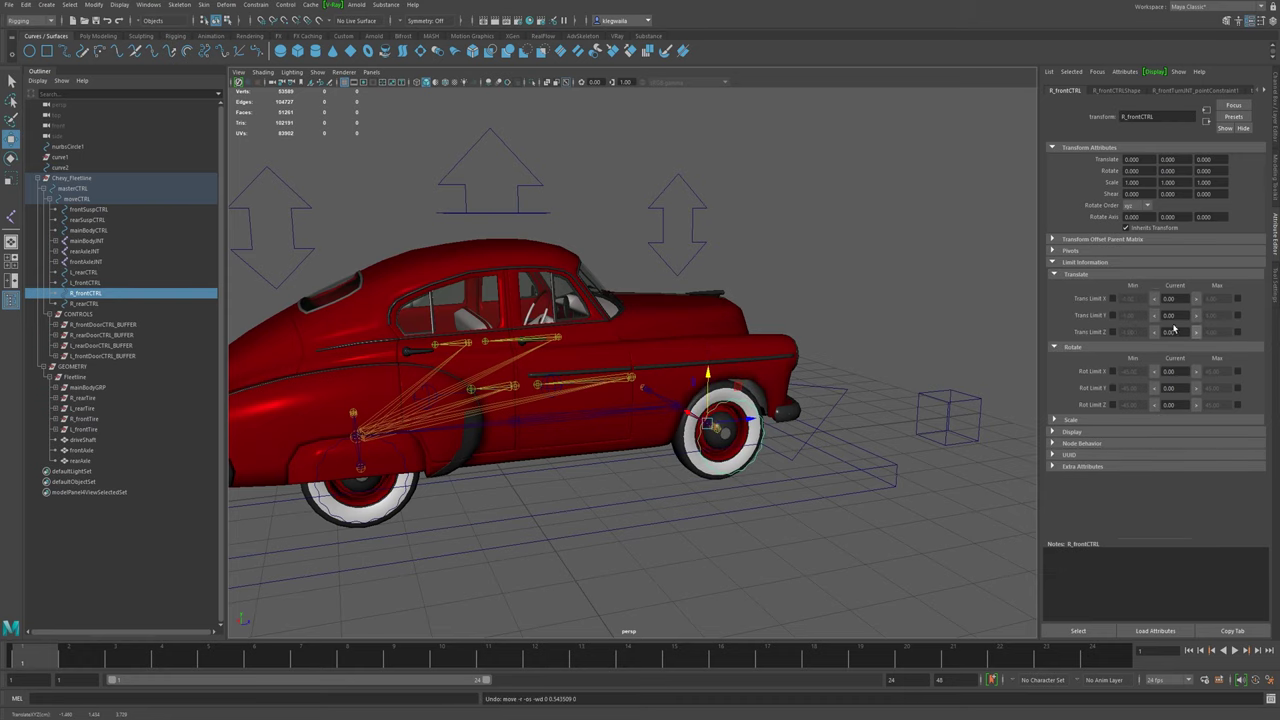
left_click(384, 516)
left_click_drag(295, 513, 526, 503, "alt")
left_click_drag(622, 442, 670, 443)
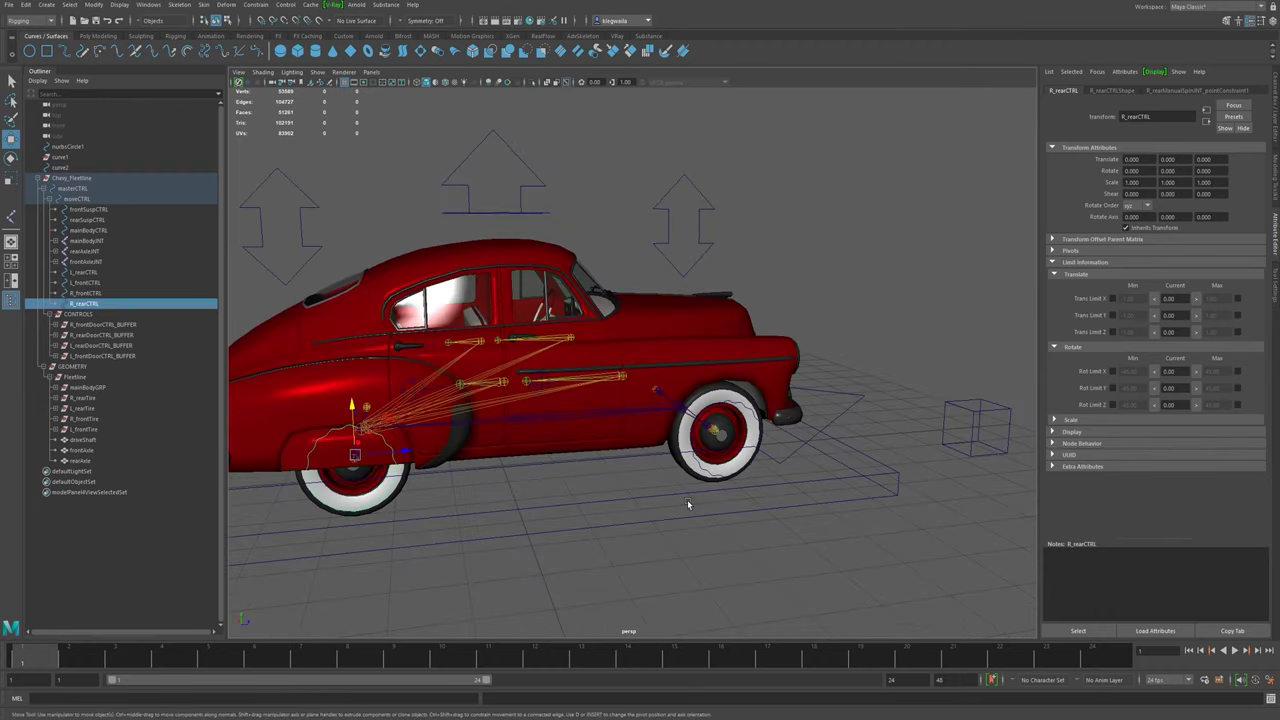
left_click_drag(733, 482, 737, 479, "alt")
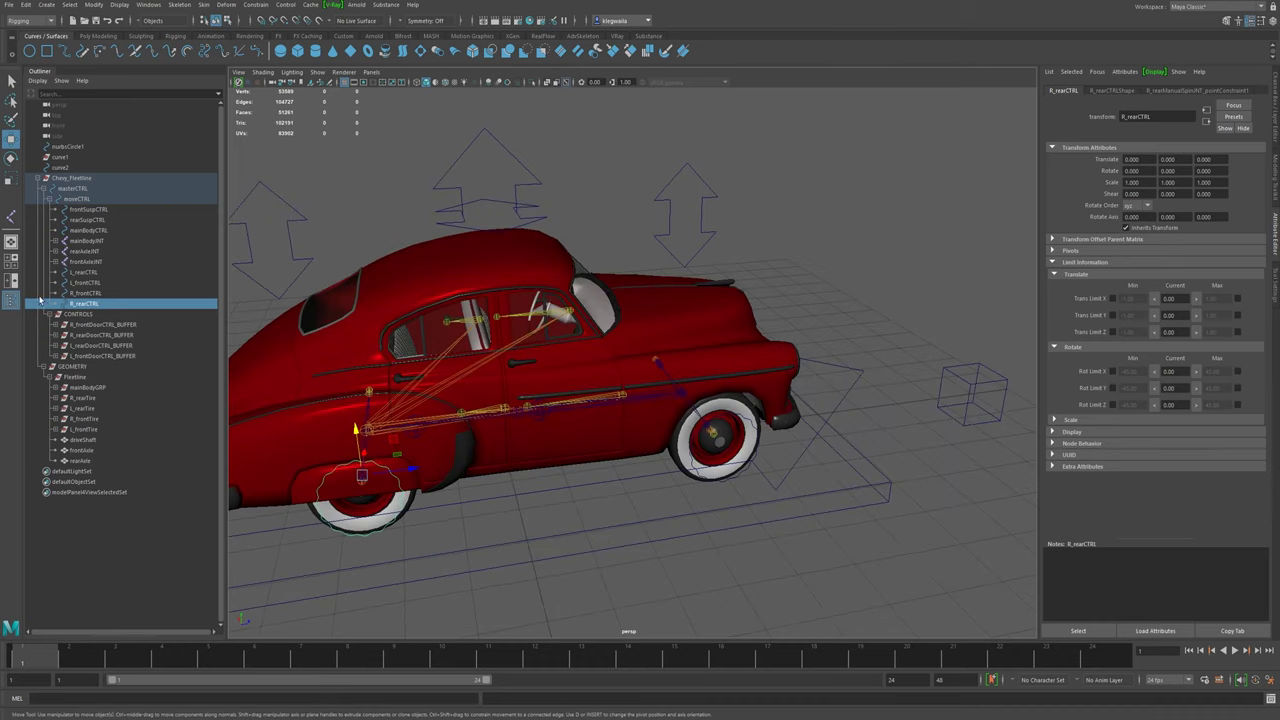
- Hide all channels except Translate Y and Rotate Y on L_frontCTRL, L_rearCTRL, R_frontCTRL and R_rearCTRL together
left_click(745, 477)
left_click_drag(778, 476, 601, 509, "alt")
left_click(625, 552, "shift")
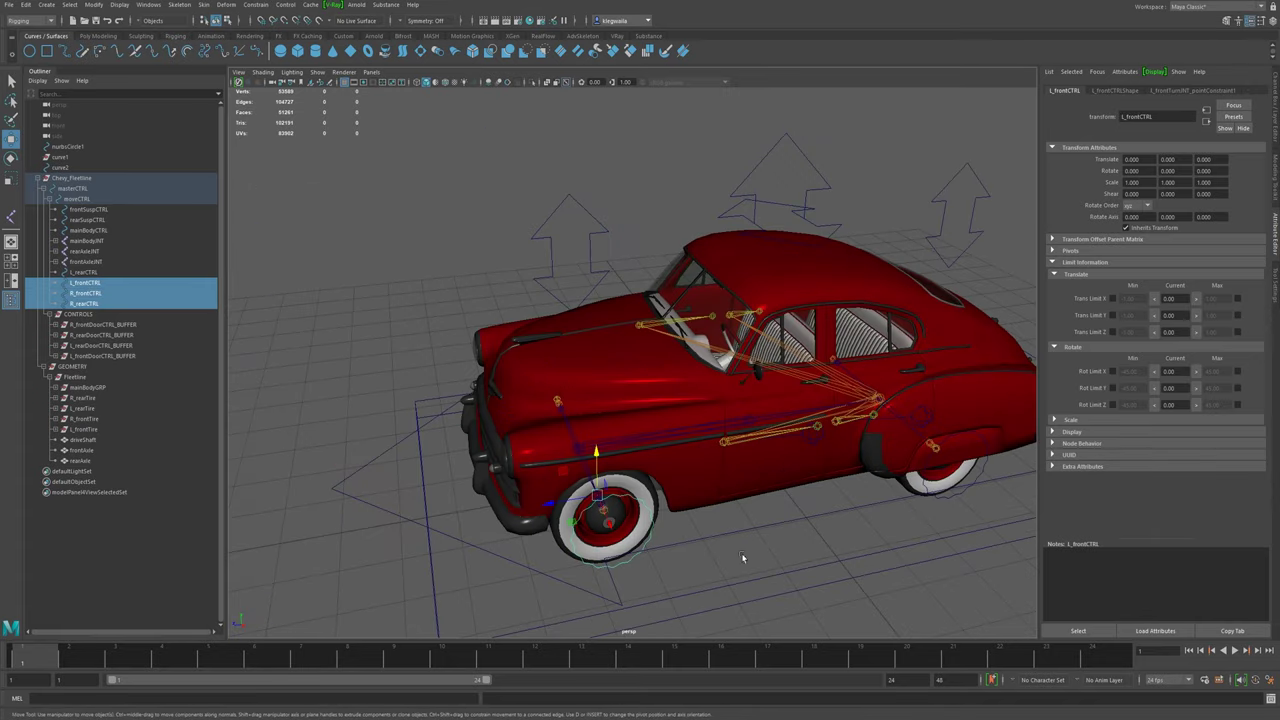
left_click(958, 496, "shift")
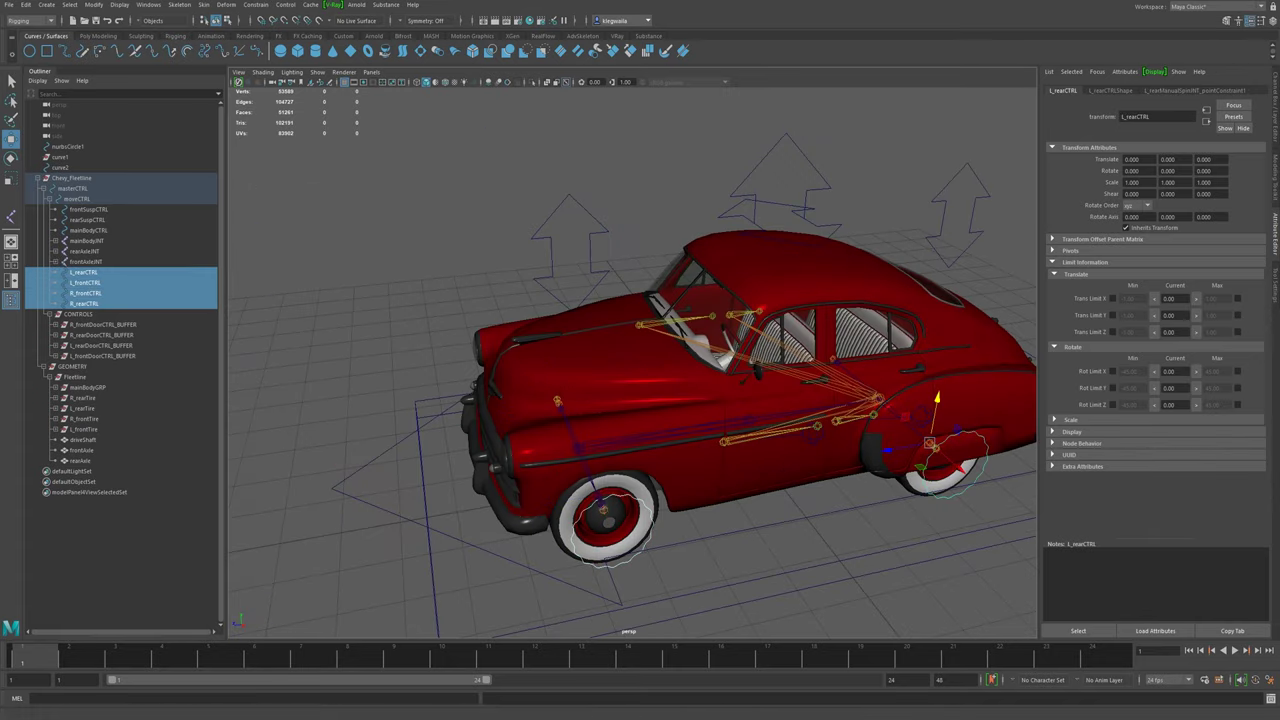
left_click(1271, 92)
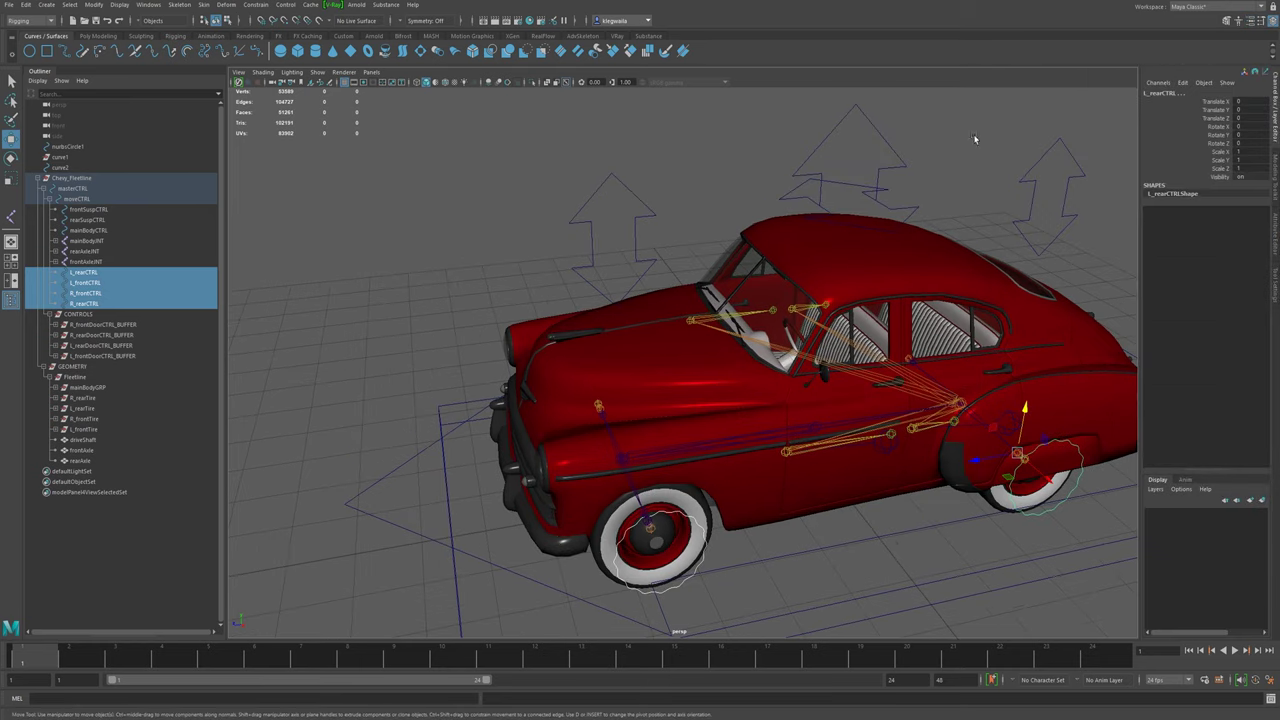
left_click(1220, 102)
left_click(1222, 118, "ctrl")
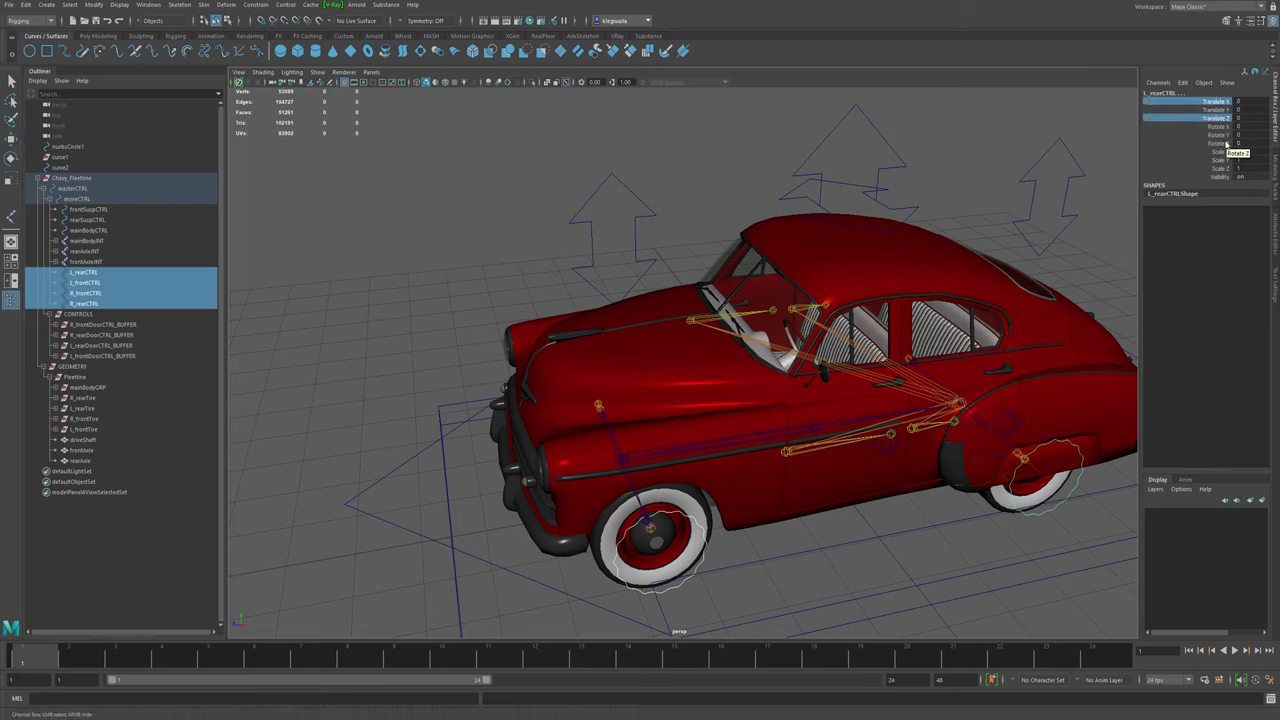
left_click(1224, 127, "ctrl")
left_click(1223, 144, "ctrl")
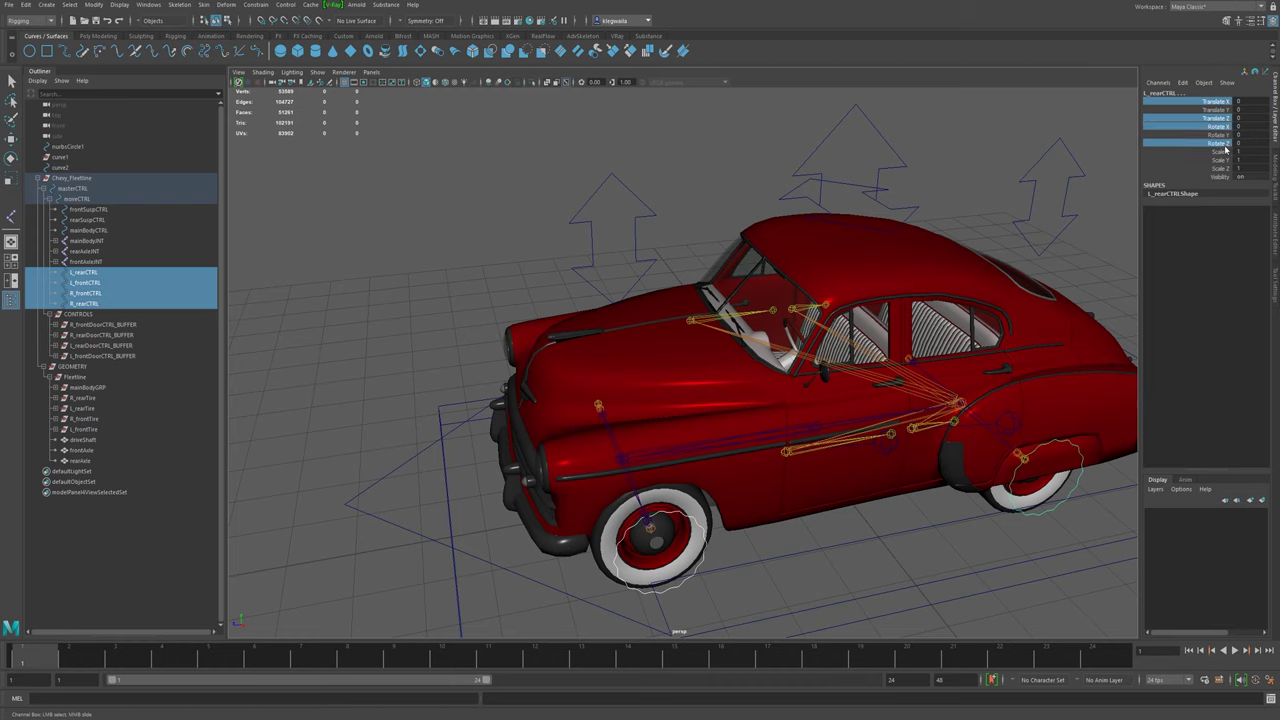
left_click_drag(1225, 176, 1224, 152, "ctrl")
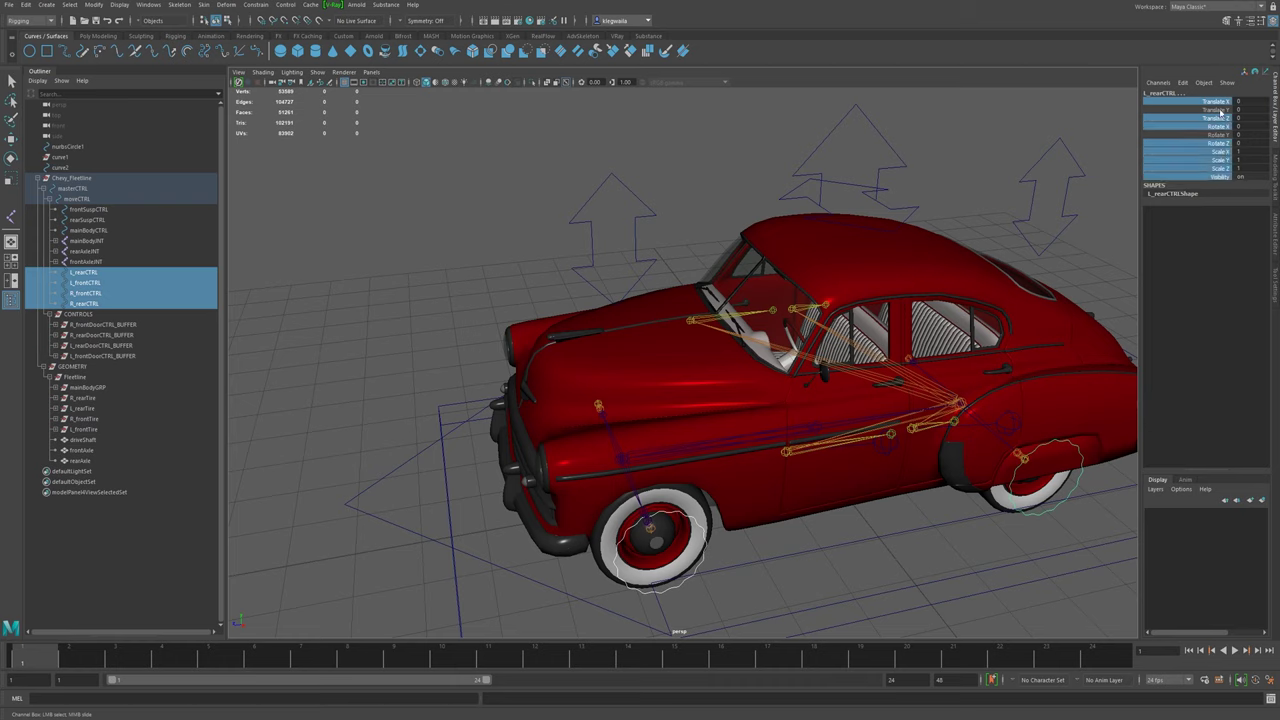
right_click(1224, 154)
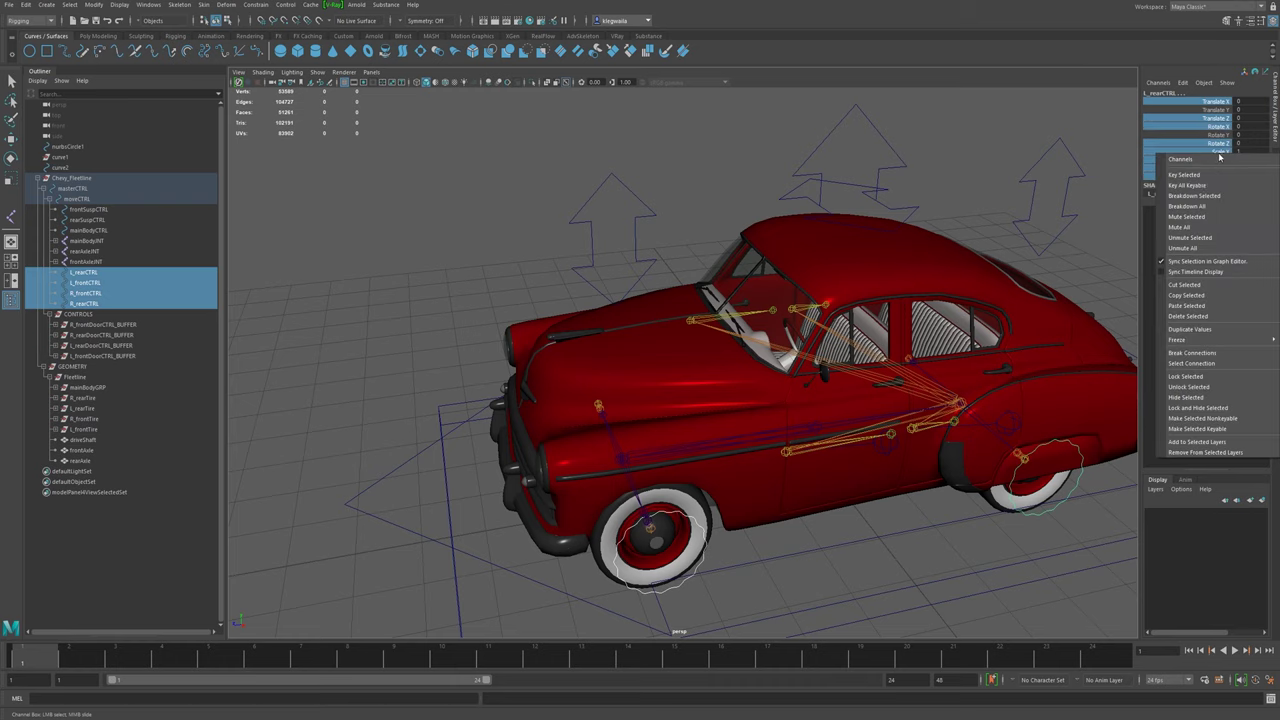
left_click(1185, 397)
- Add a keyable float attribute named spinRPM to all four selected wheel controls
left_click_drag(631, 359, 665, 483, "alt")
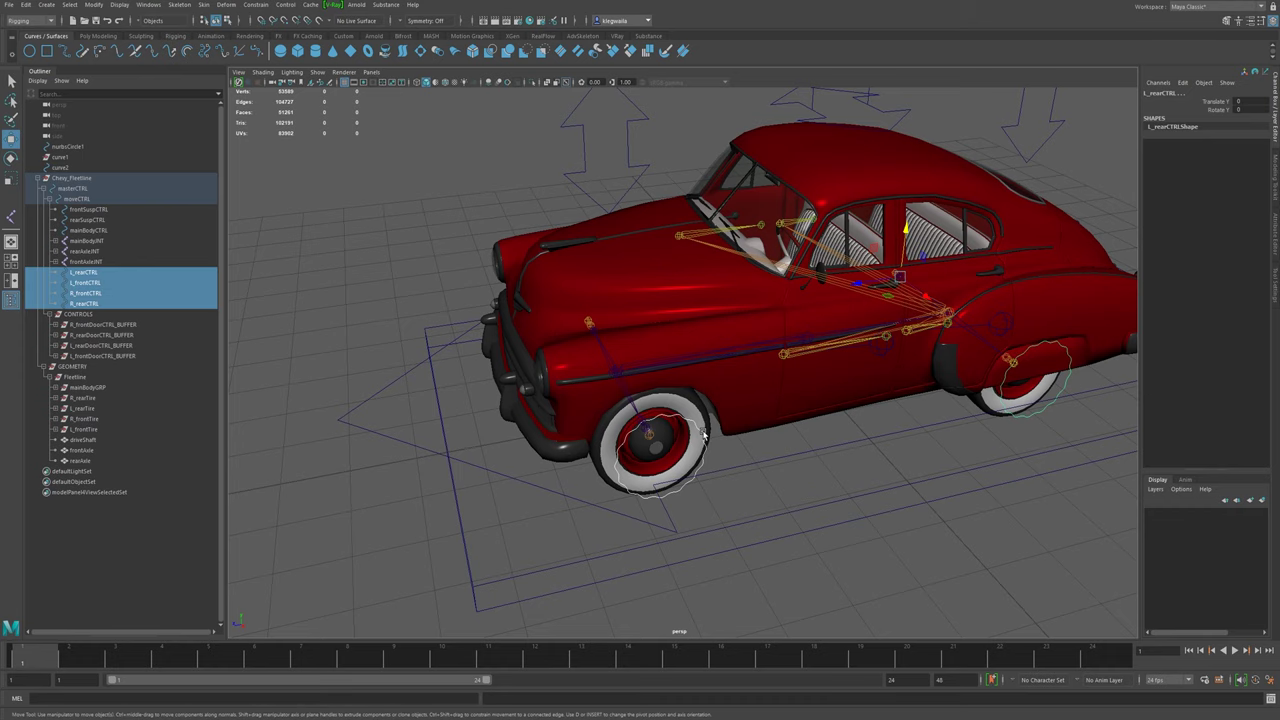
left_click_drag(704, 432, 648, 452, "alt")
left_click_drag(780, 417, 742, 410, "alt")
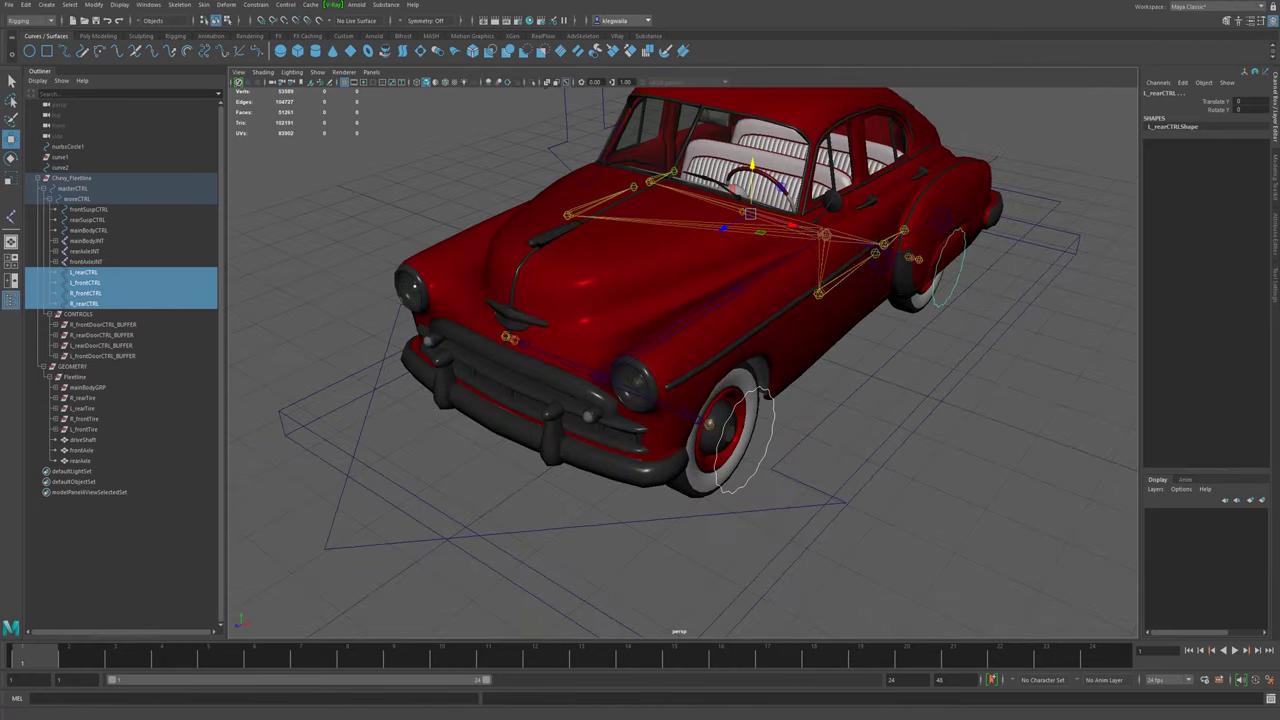
left_click(100, 5)
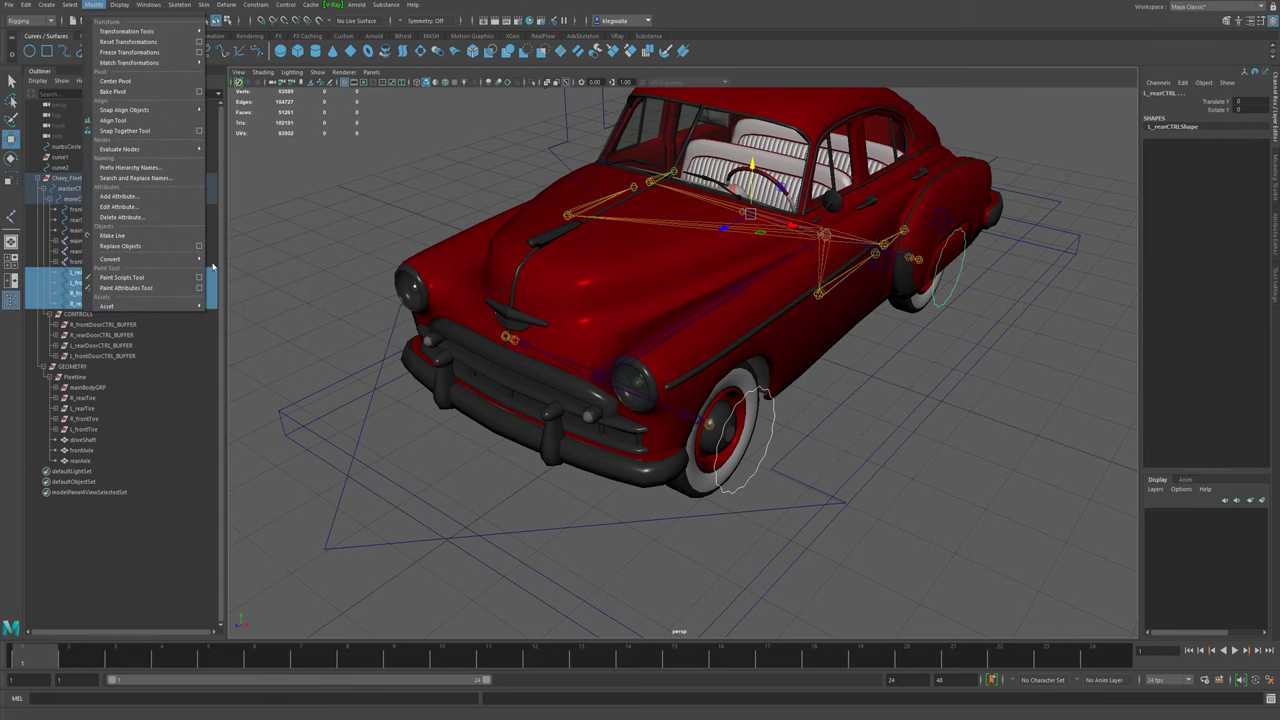
left_click(163, 203)
left_click(540, 277)
type("sp")
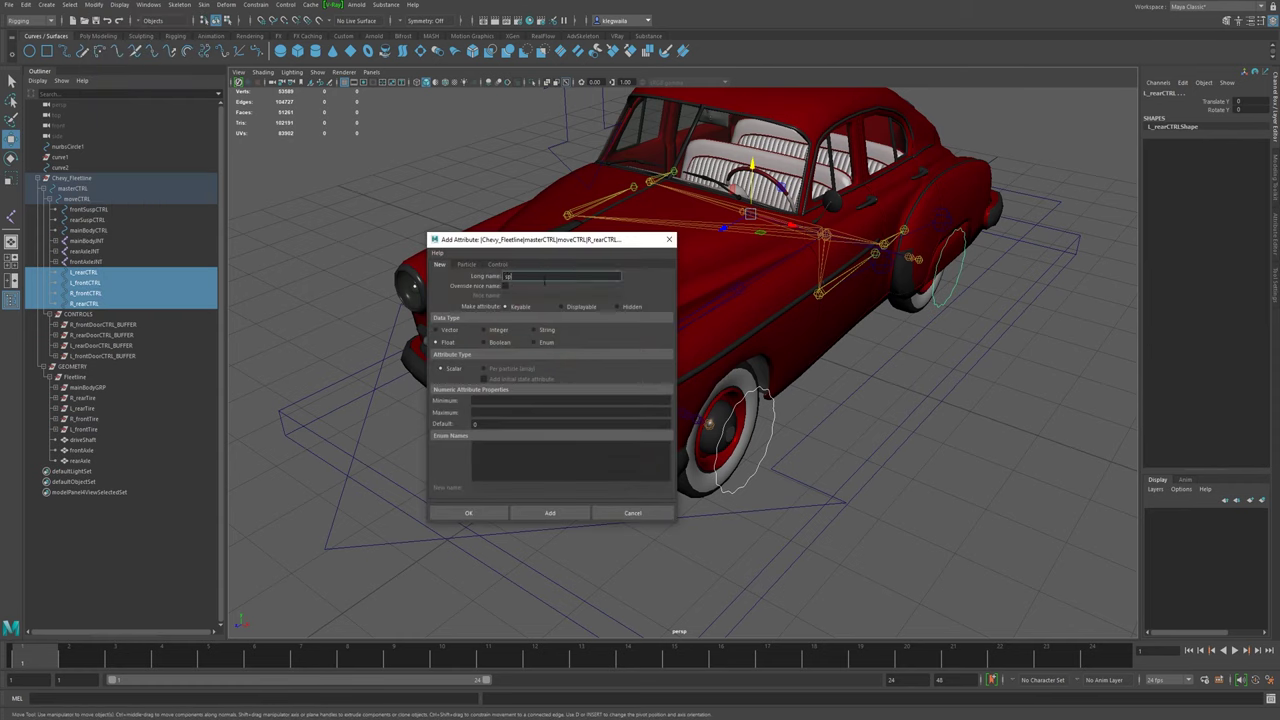
type("inRPM")
left_click(469, 513)
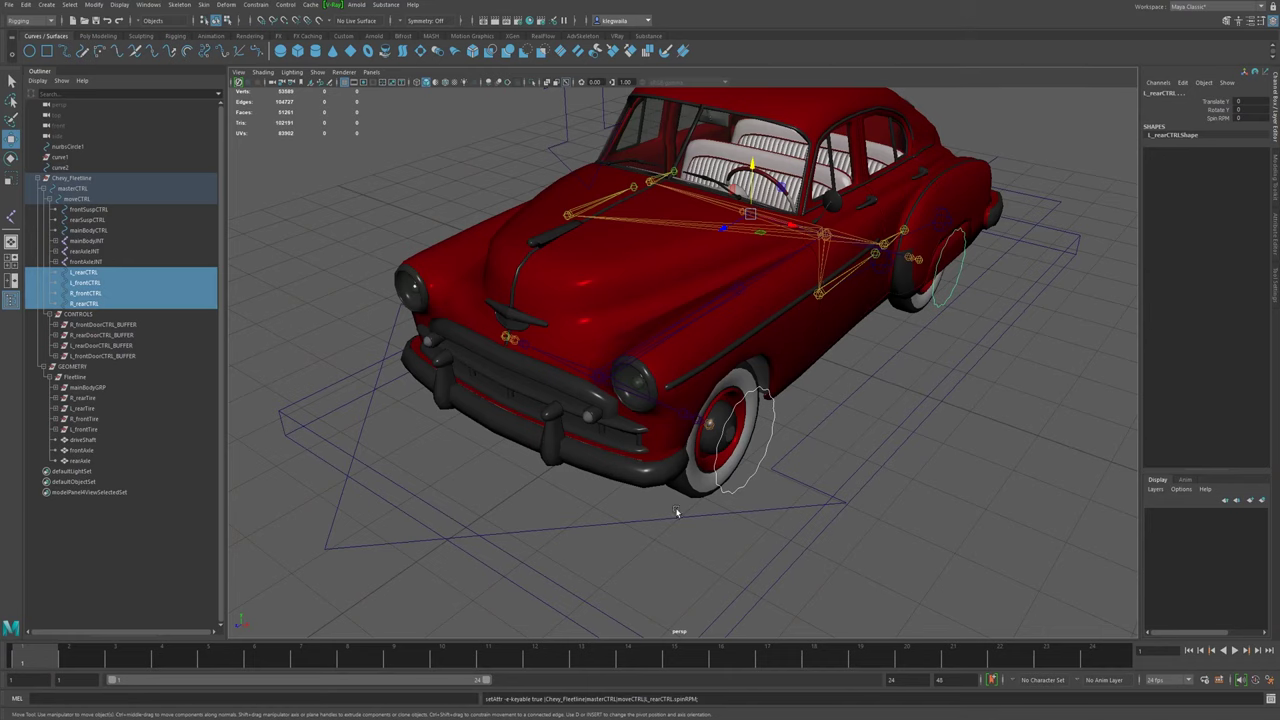
- Examine the Suspension network in the Node Editor, checking how frontSuspCTRL and rearSuspCTRL connect through multiply nodes to the suspension joints
left_click_drag(874, 603, 738, 485, "alt")
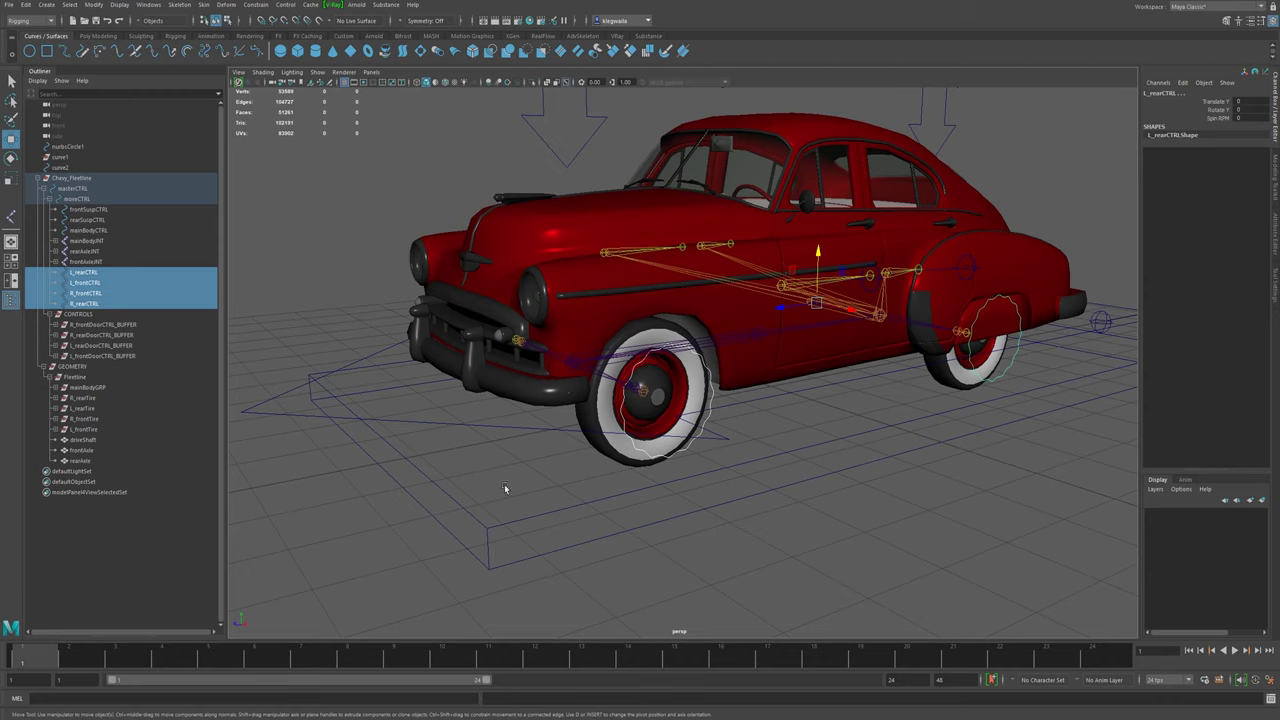
left_click(145, 5)
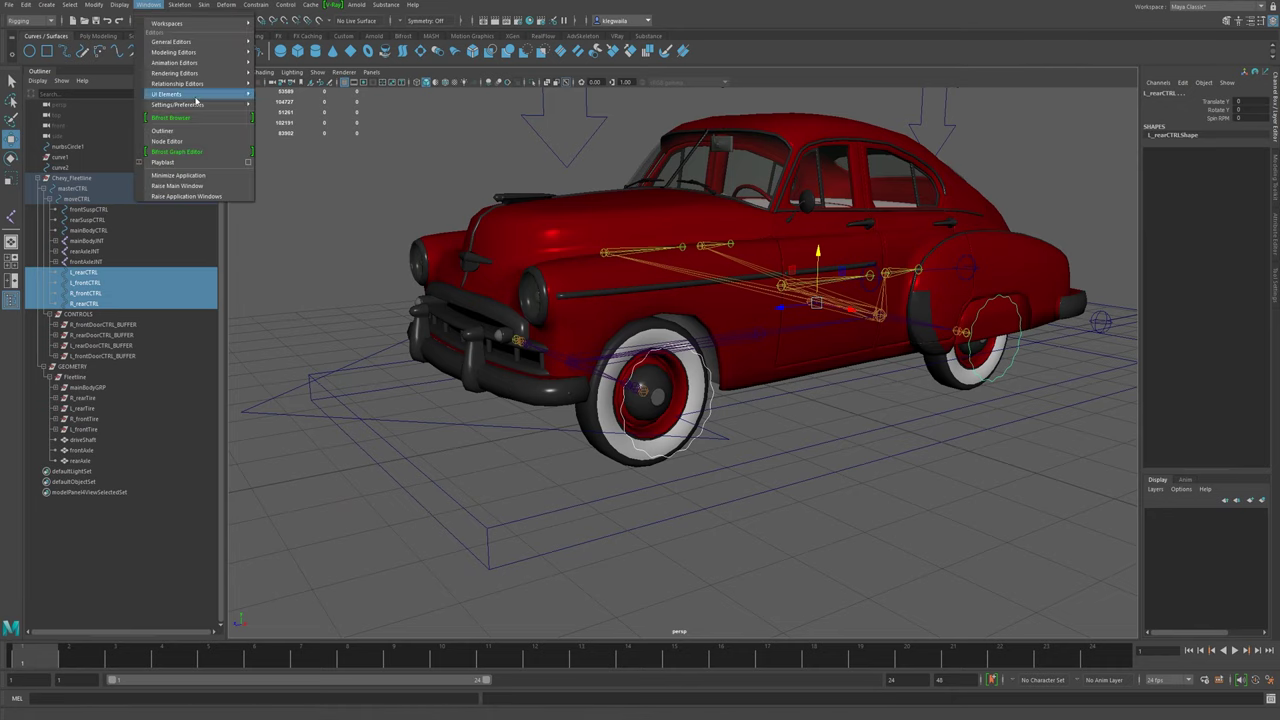
left_click(190, 149)
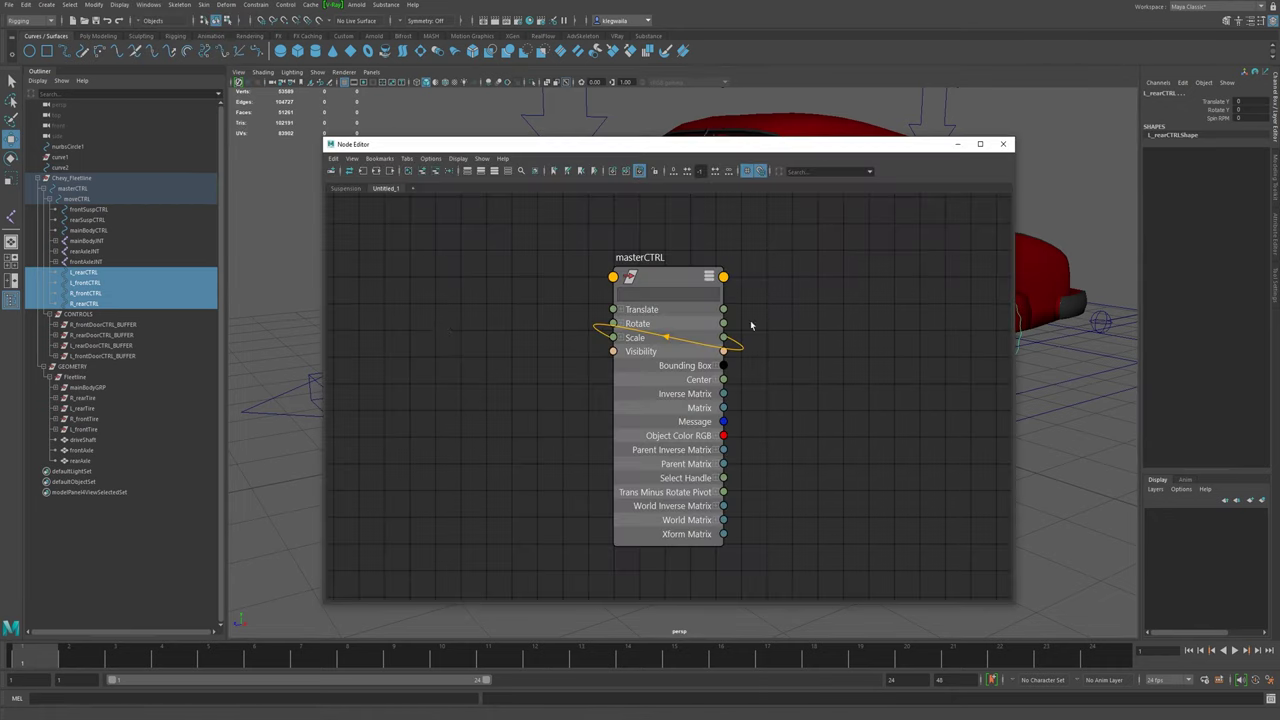
left_click(350, 189)
right_click_drag(637, 340, 934, 491, "alt")
middle_click_drag(714, 323, 774, 503, "alt")
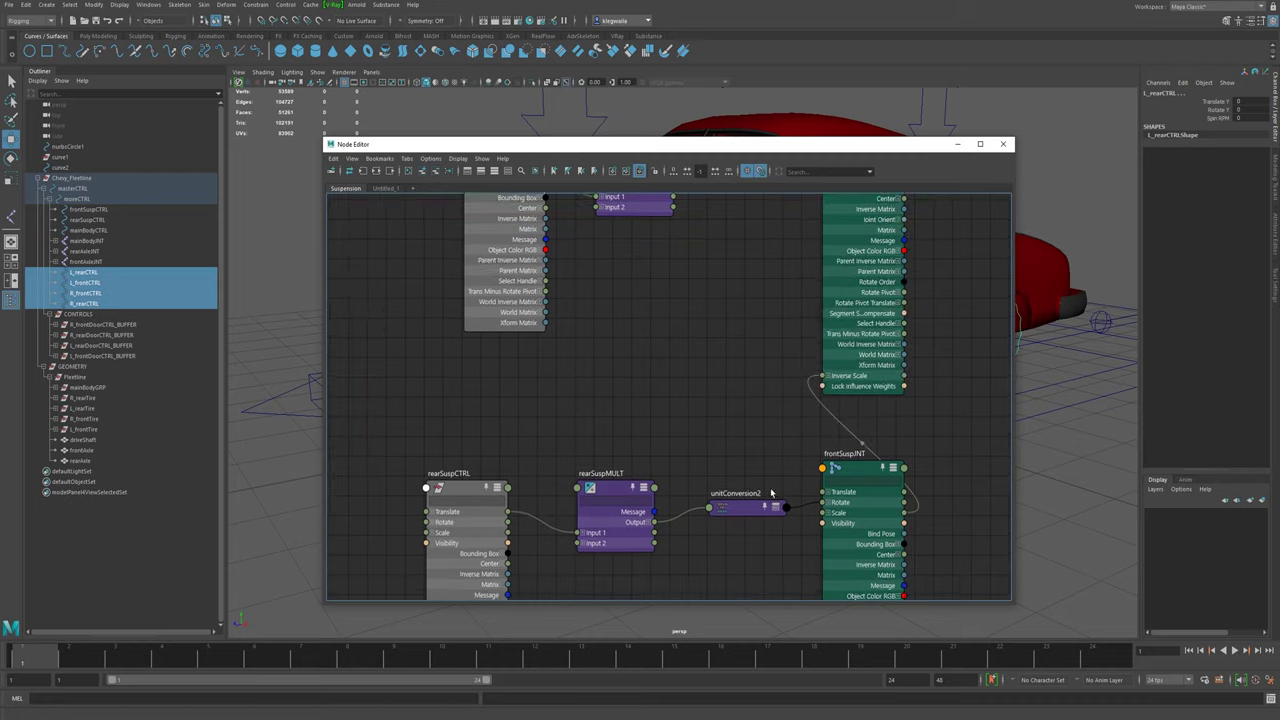
middle_click_drag(771, 403, 760, 516, "alt")
scroll(763, 485, "up", 2)
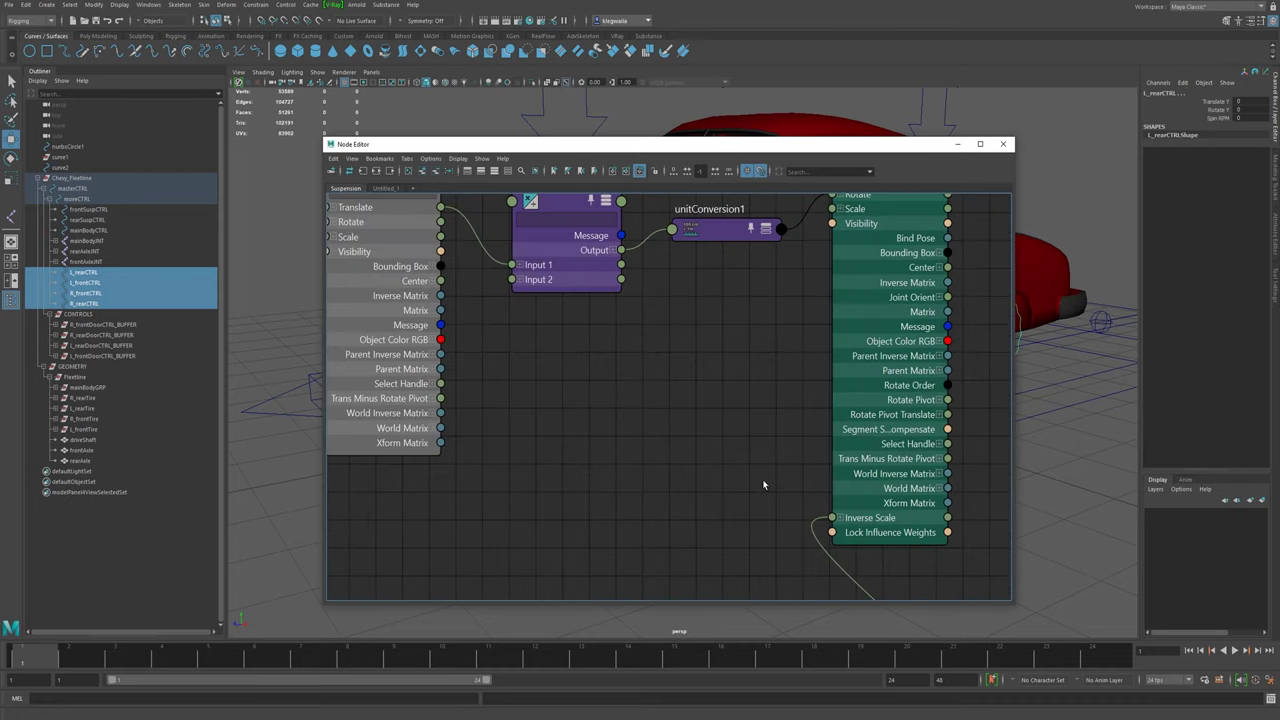
scroll(743, 418, "down", 4)
scroll(743, 416, "up", 4)
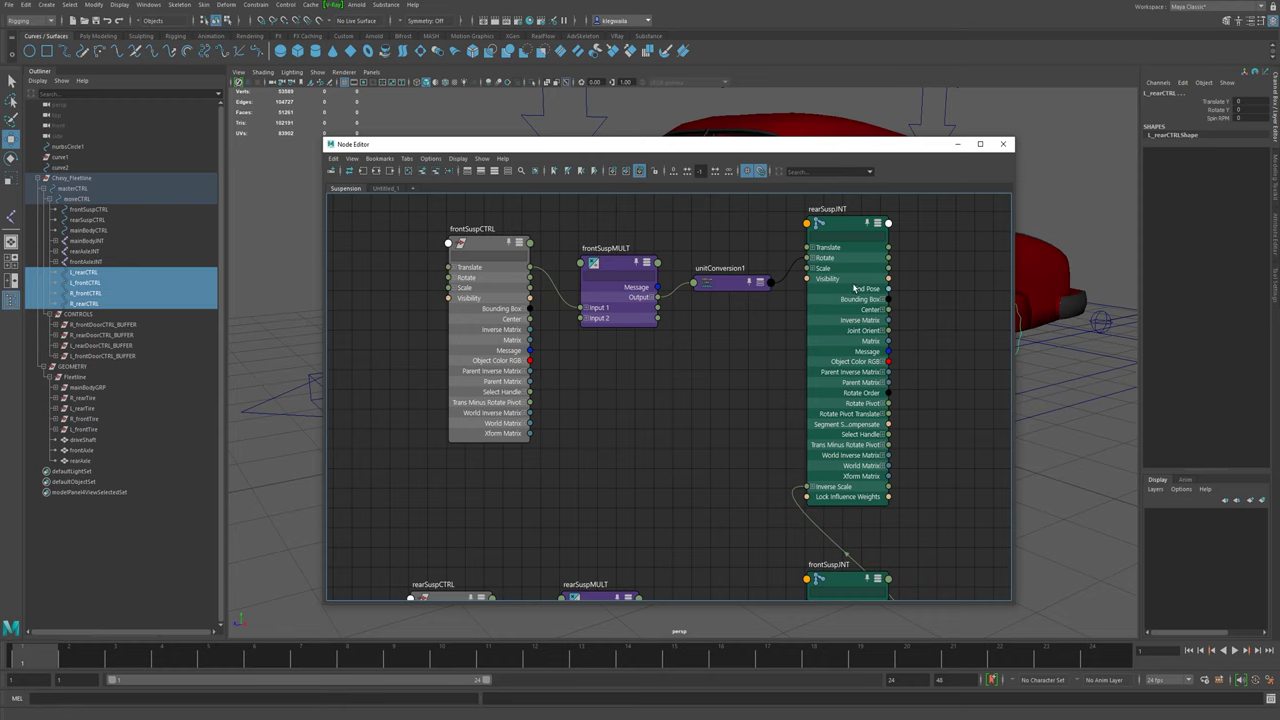
left_click(1003, 146)
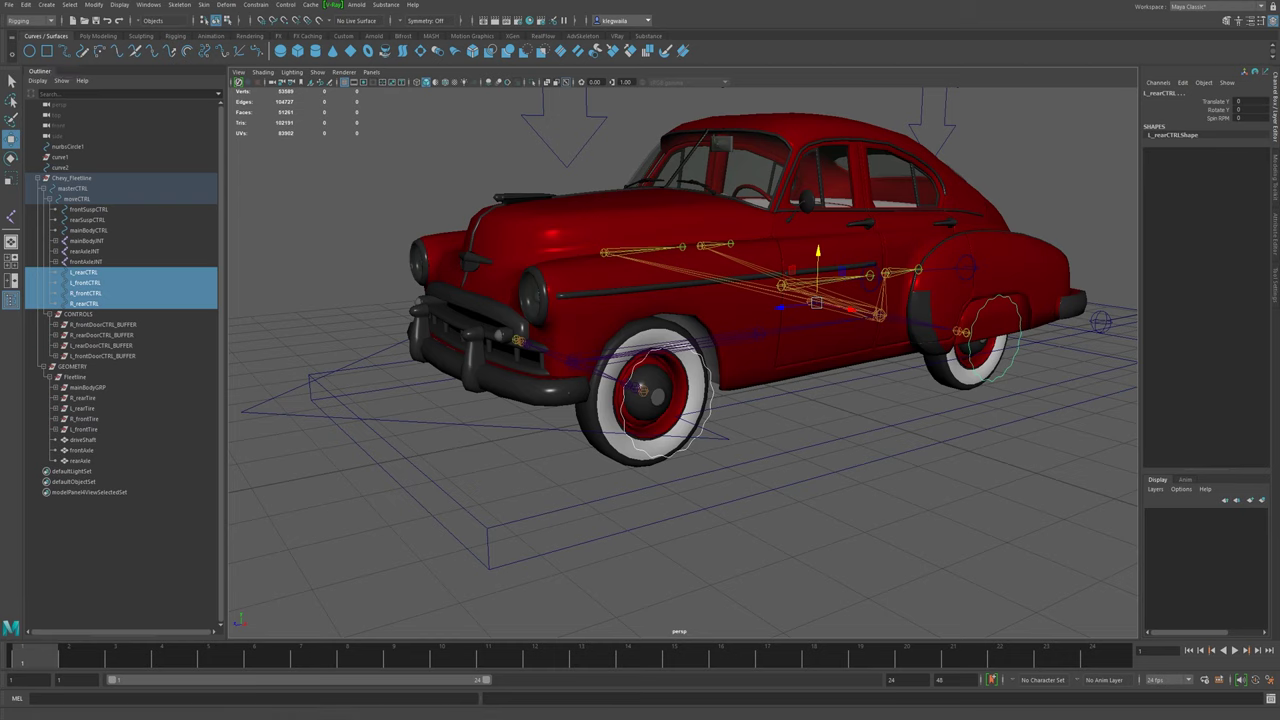
- Start a new expression named L_frontEXPR in the Expression Editor, filtering by expression name and enlarging the expression area
left_click(148, 4)
mouse_move(207, 63)
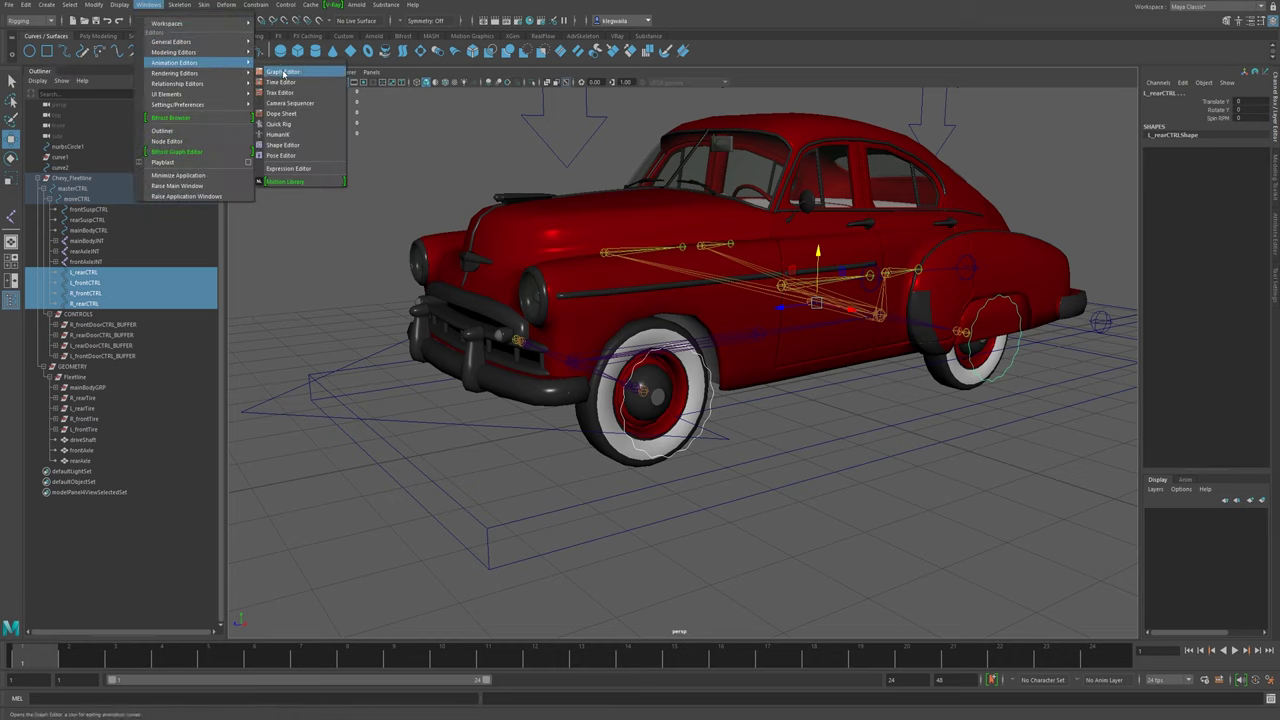
left_click(290, 168)
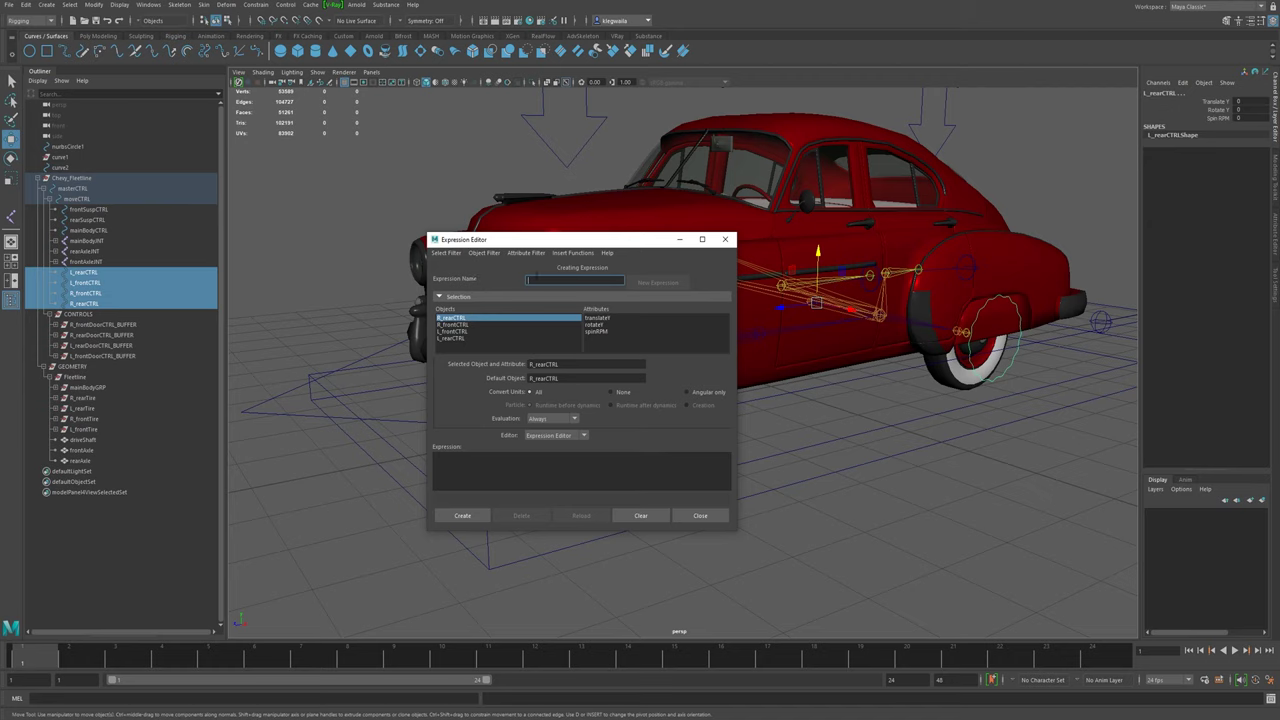
left_click(448, 254)
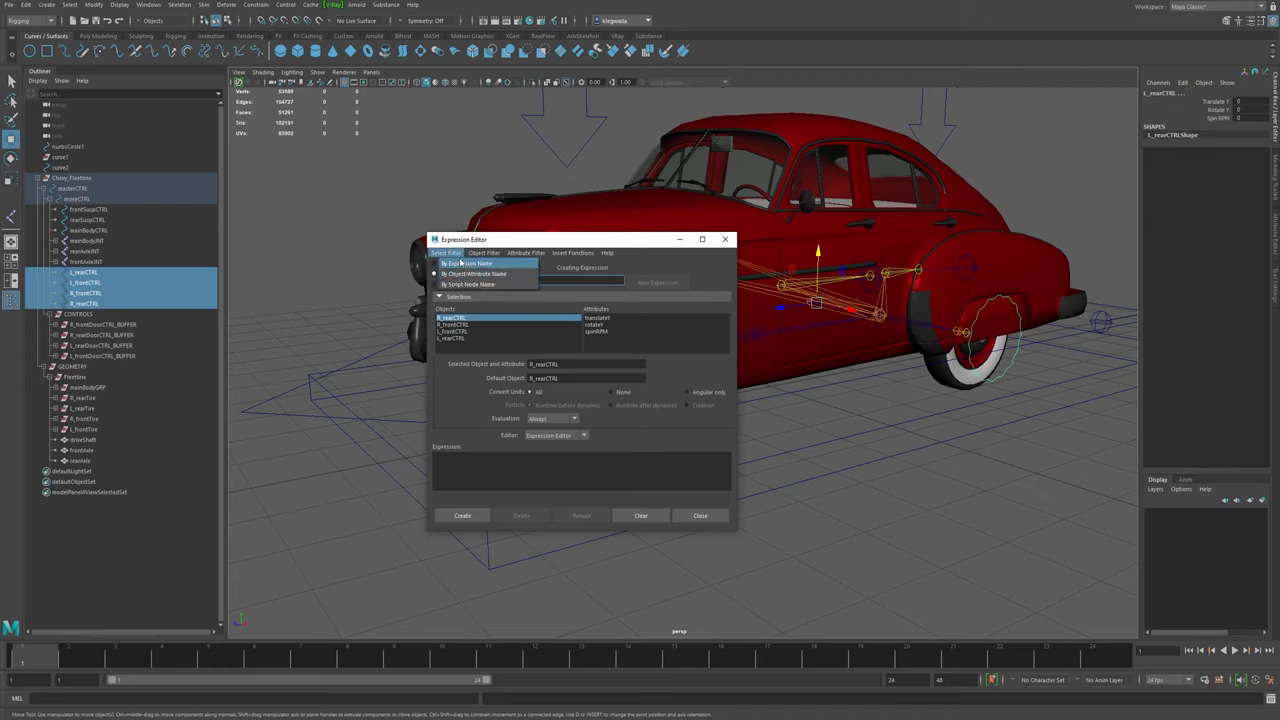
left_click(465, 263)
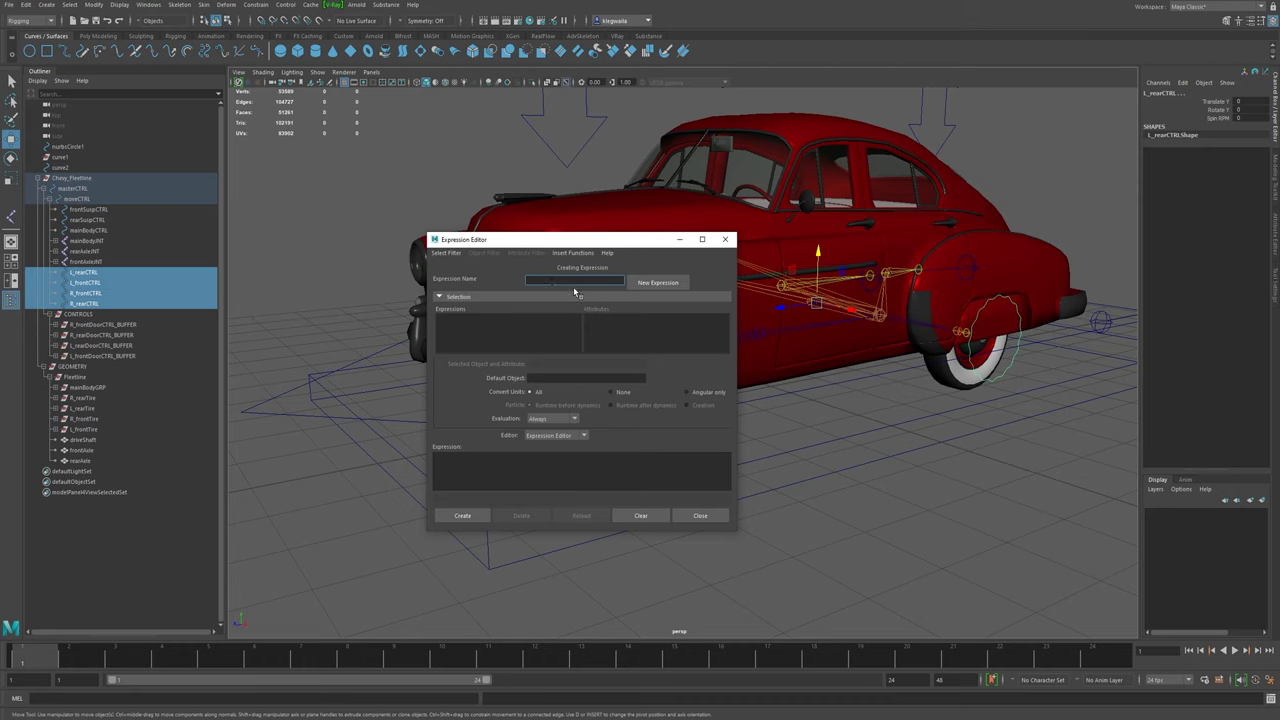
type("L_frontEXPR")
left_click(469, 468)
left_click_drag(522, 531, 521, 604)
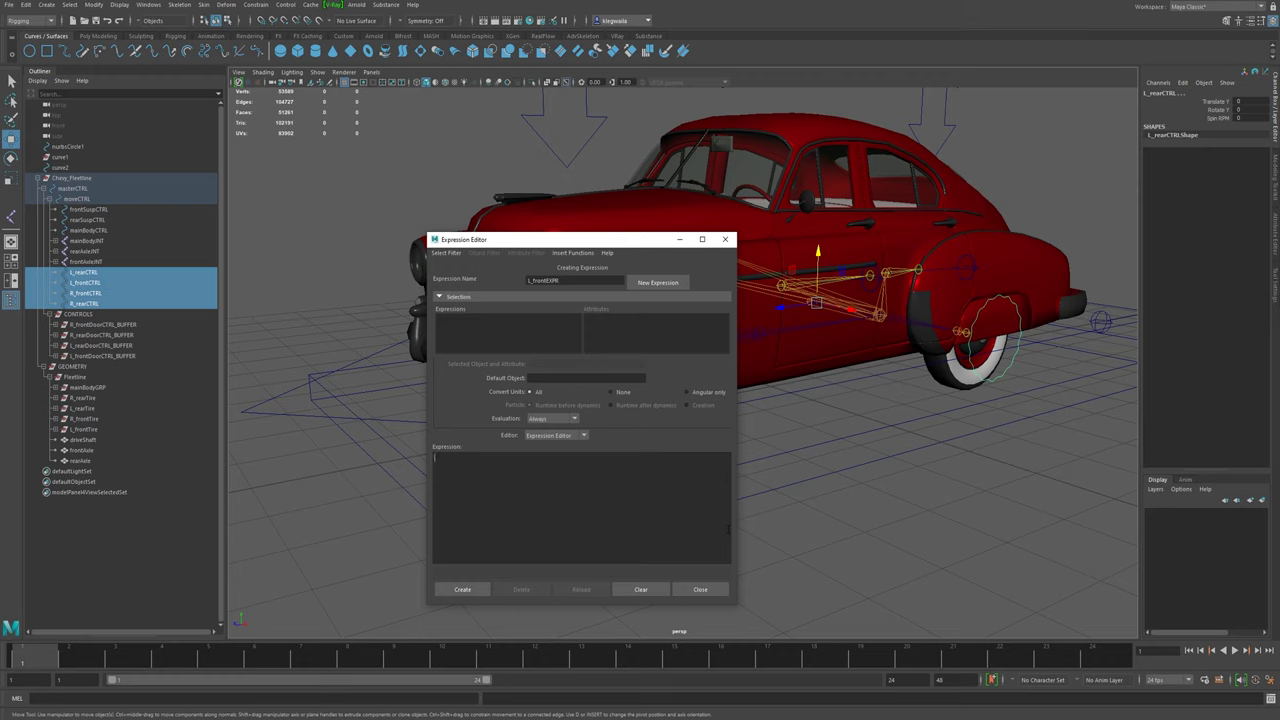
- Write the variable lines "float $RPM = L_frontCTRL.spinRPM;" and "float $deg = ((360*$RPM)/1440);" in the expression
type("oa")
type("ron")
type("flo")
type("at $deg = ((360*")
type("$RPM)/1440);")
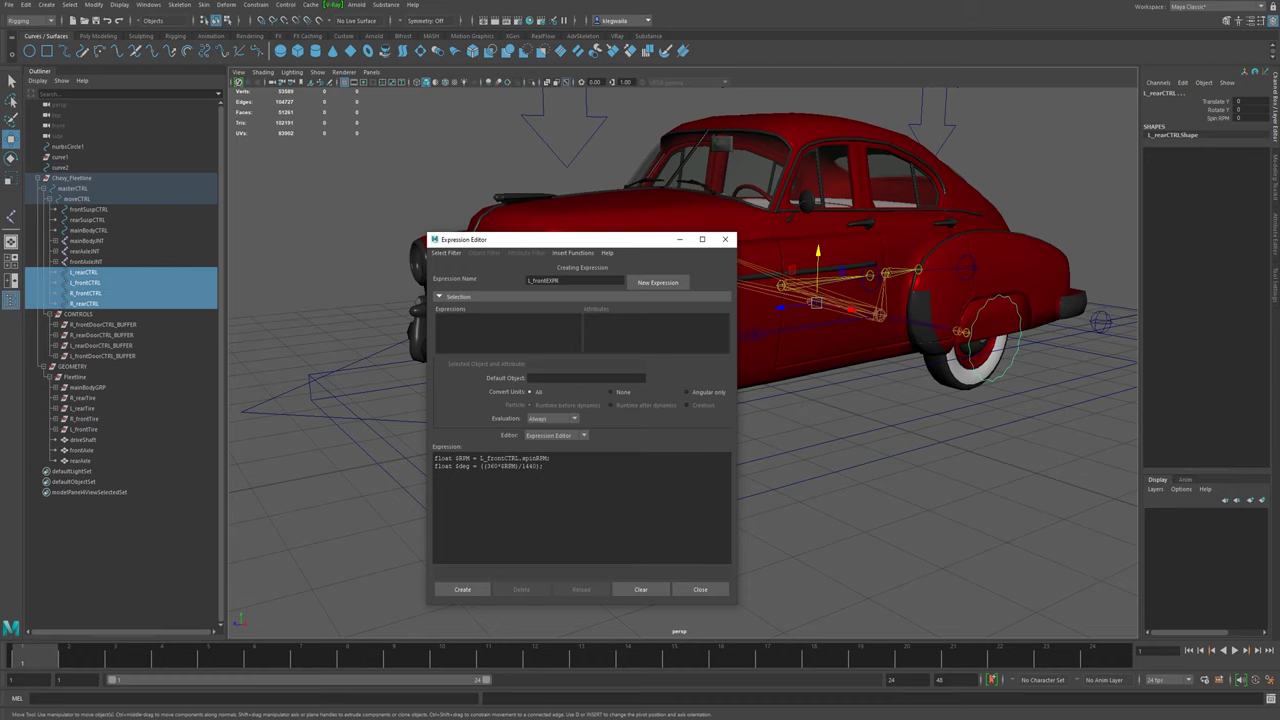
key("ctrl+a")
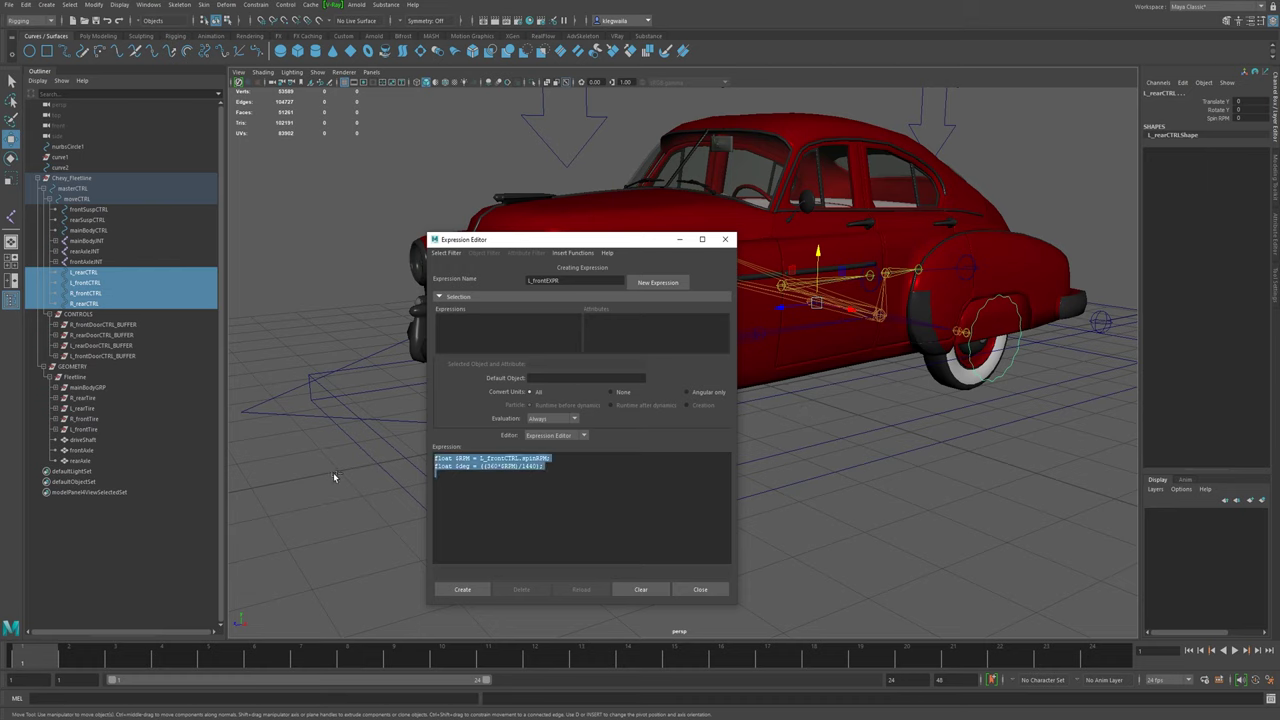
- Add the line "L_frontManualSpinJNT.rotateX = L_frontManualSpinJNT.rotateX + $deg;" below the variable definitions
left_click(435, 481)
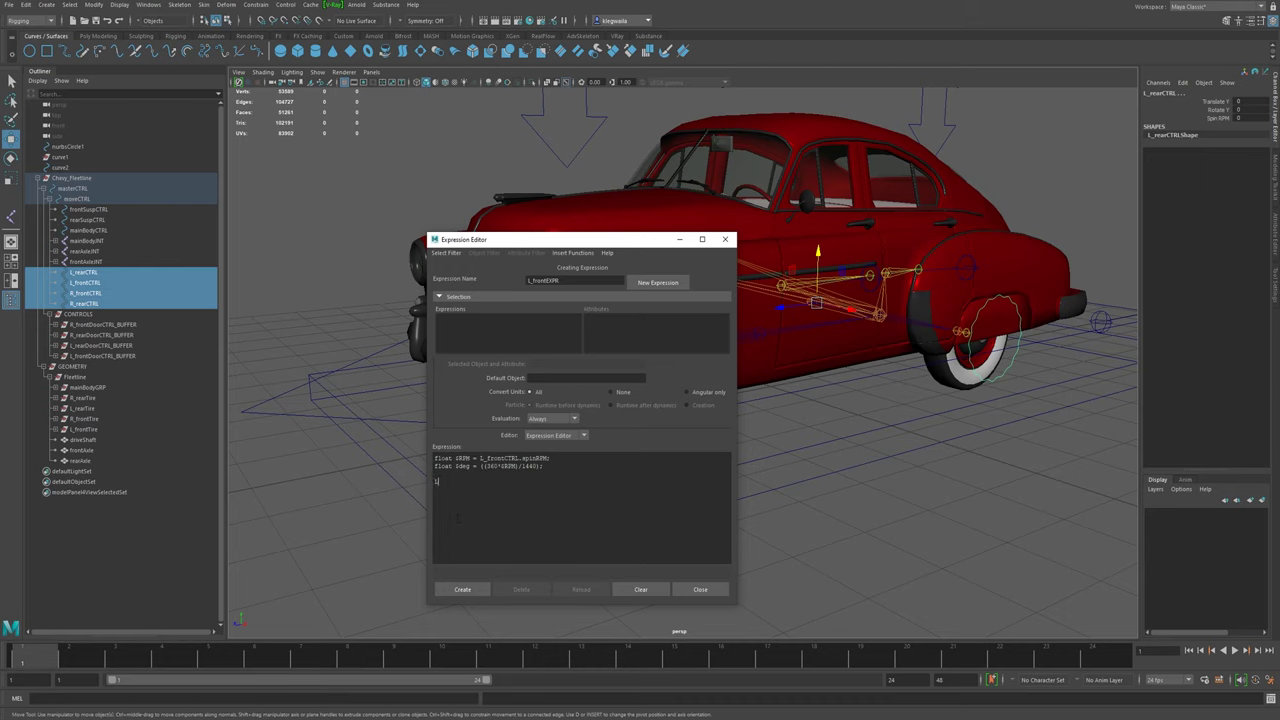
type("L_frontManual")
type("rotta")
left_click_drag(535, 481, 414, 483)
key("ctrl+c")
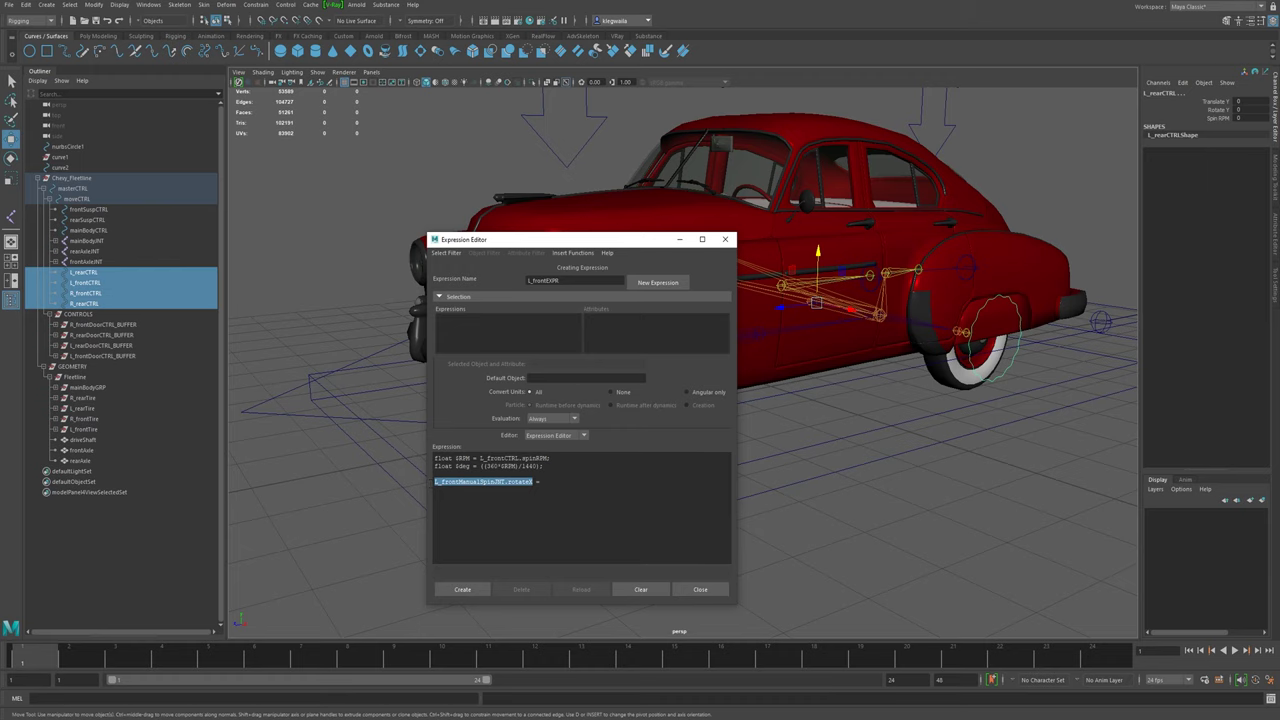
key("End")
key("ctrl+v")
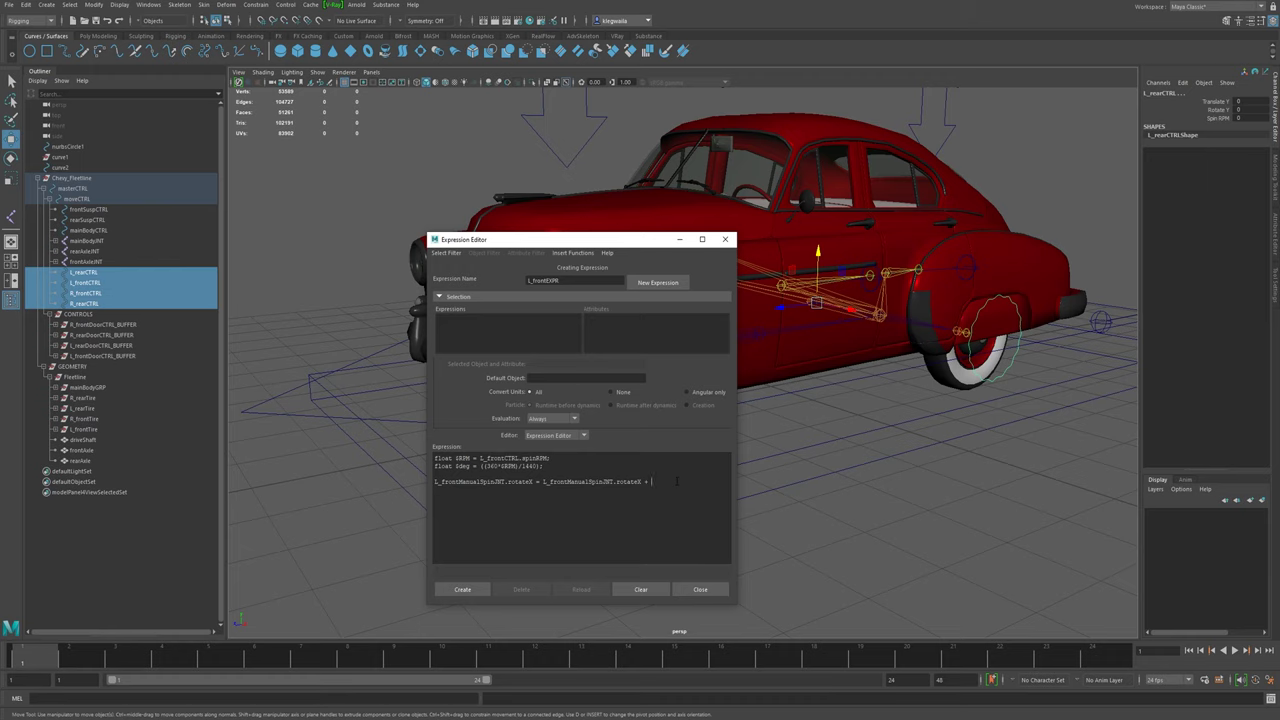
type("deg")
- Add an "if (frame == 1)" block that sets L_frontManualSpinJNT.rotateX to 0, and create the expression
type("if")
type(" (frame")
type("== 1)")
type("{")
left_click_drag(434, 481, 532, 481)
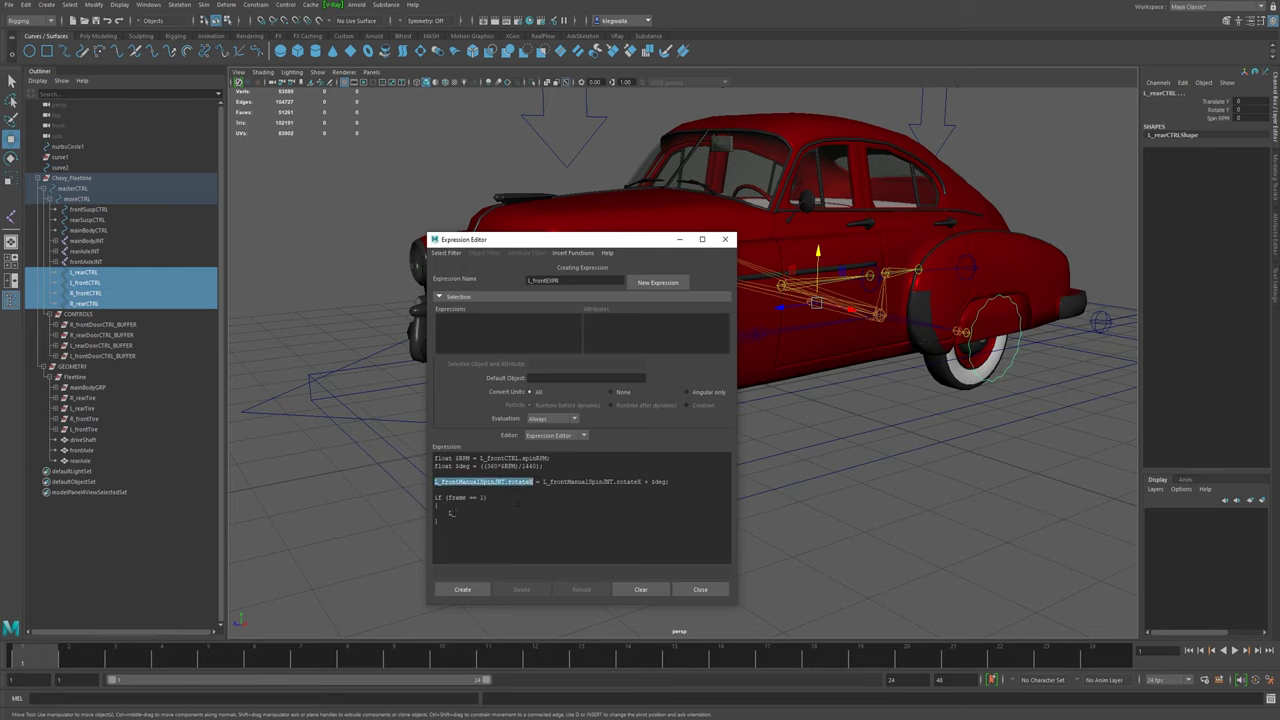
double_click(460, 513)
key("ctrl+v")
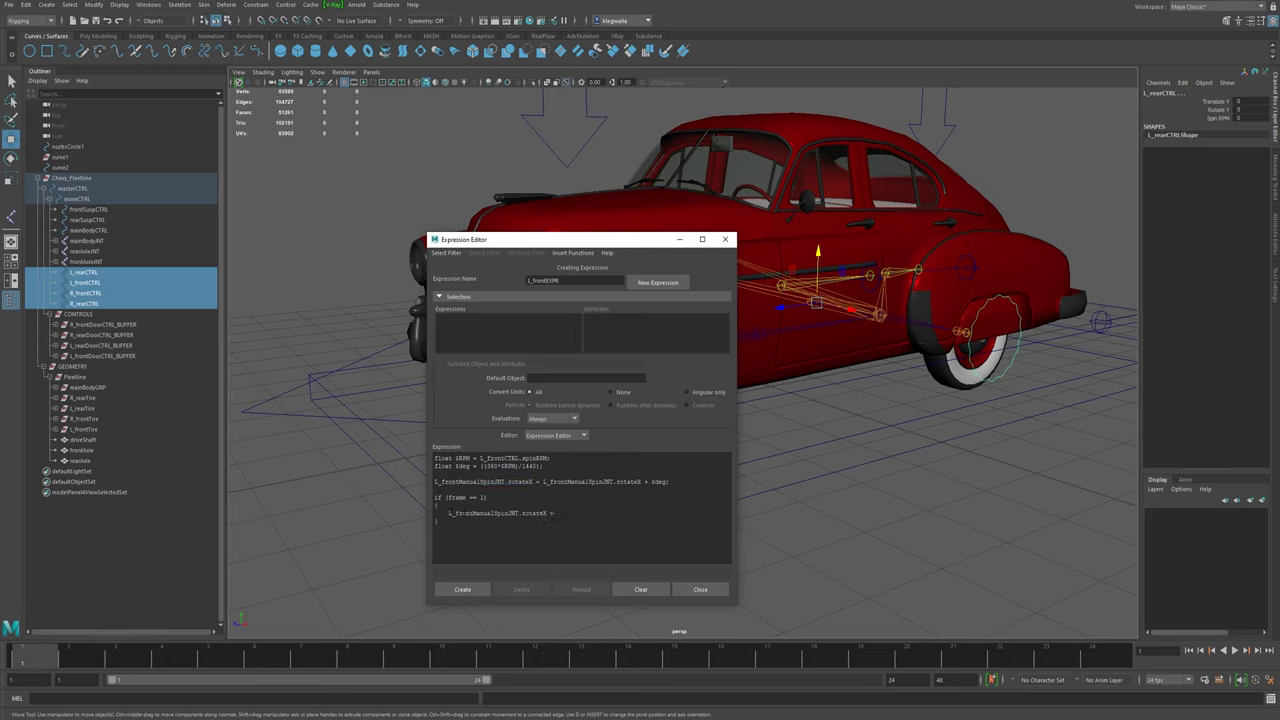
type("= 0;")
key("ctrl+a")
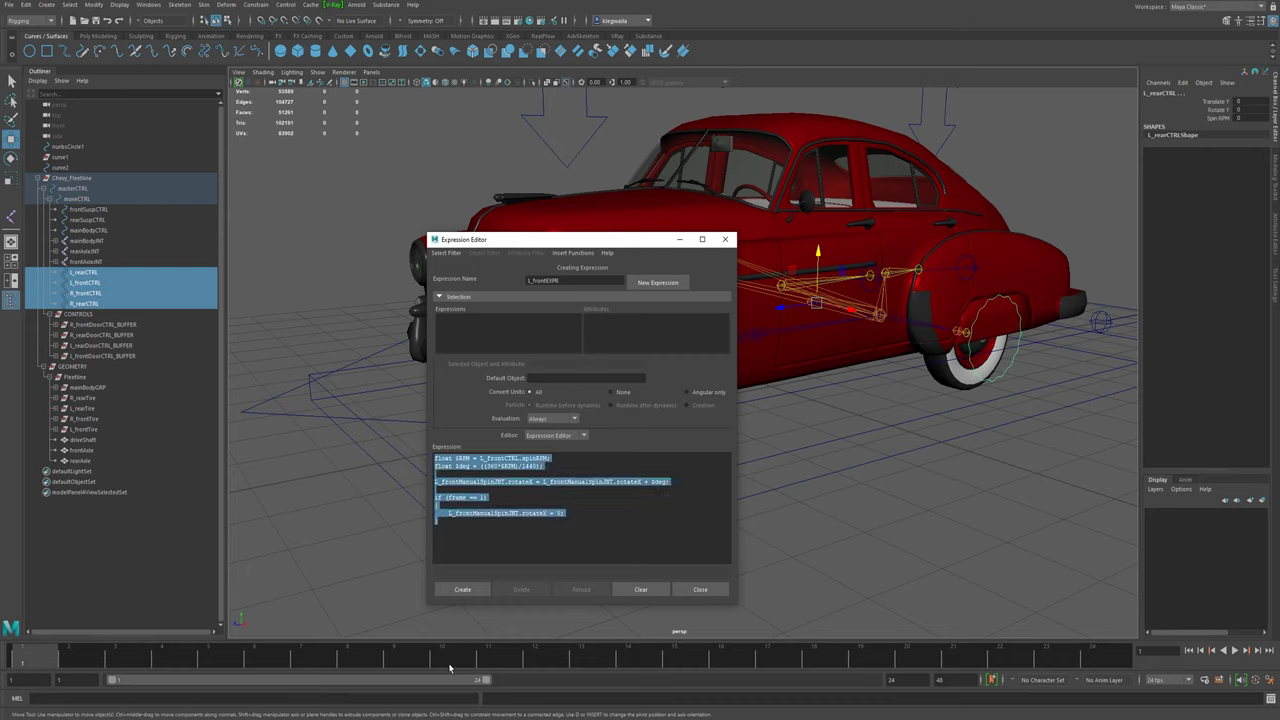
left_click(466, 589)
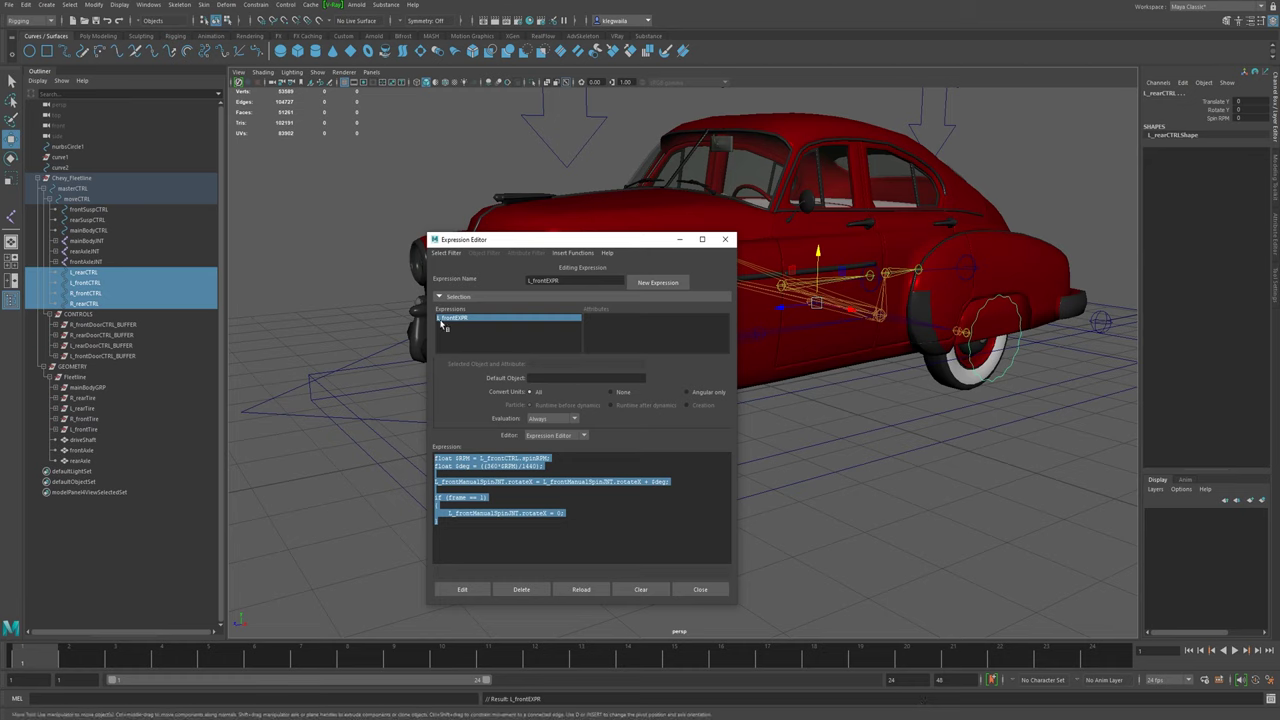
- Review the "frame == 1" condition and its reset line in L_frontEXPR, and copy the whole expression text
left_click(508, 513)
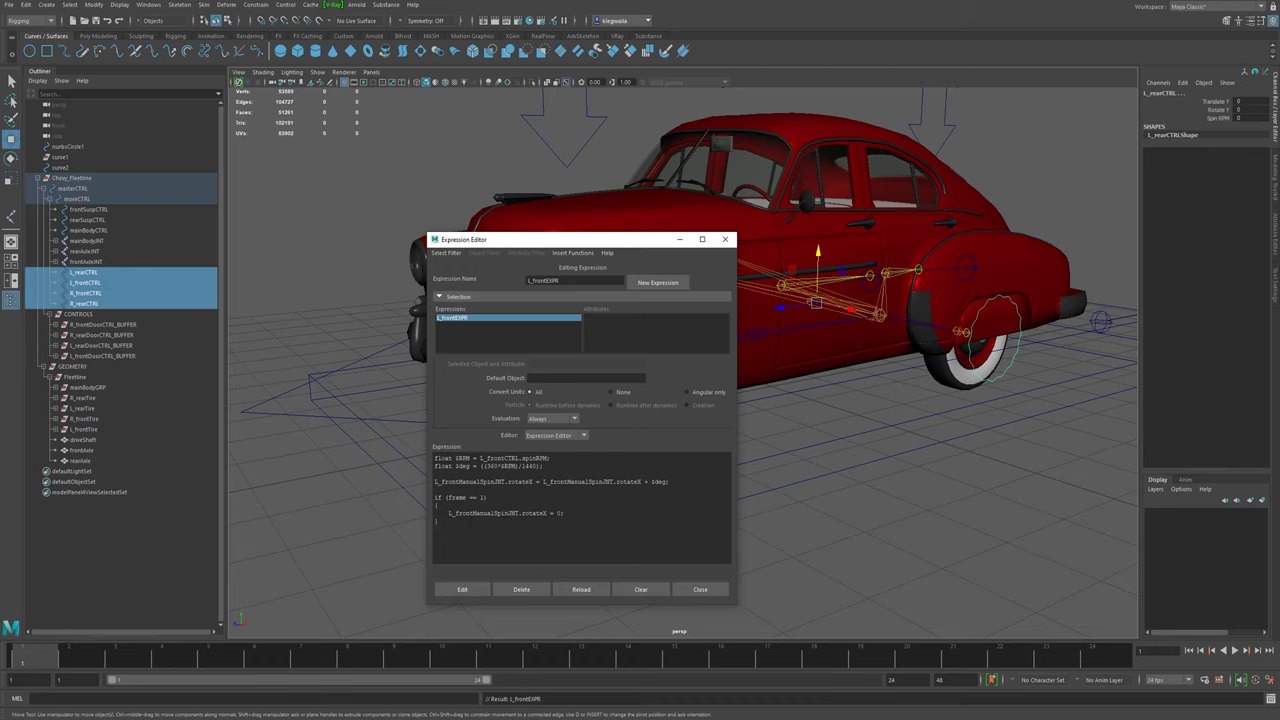
double_click(473, 497)
left_click(550, 513)
left_click_drag(448, 497, 485, 497)
left_click(452, 497)
double_click(474, 497)
left_click(470, 497)
type("=")
key("ctrl+a")
key("ctrl+c")
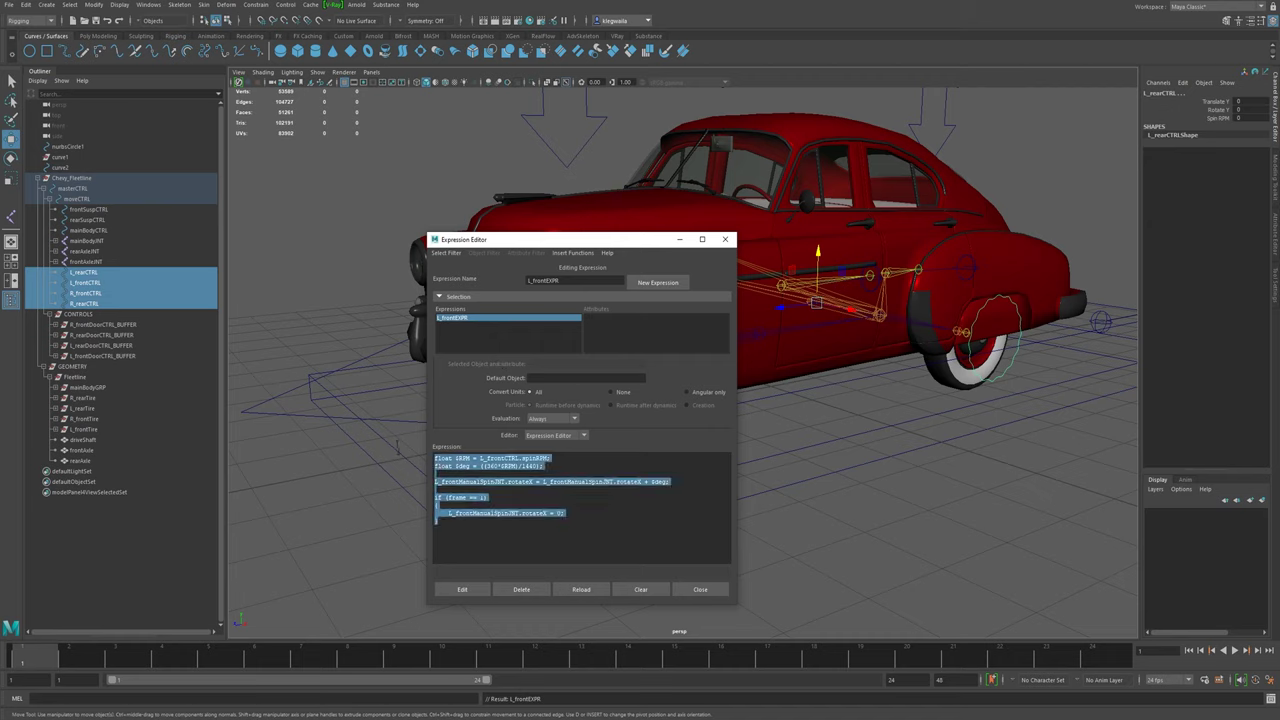
- Start a new expression named L_rearEXPR and paste the copied L_frontEXPR code into it
left_click(660, 283)
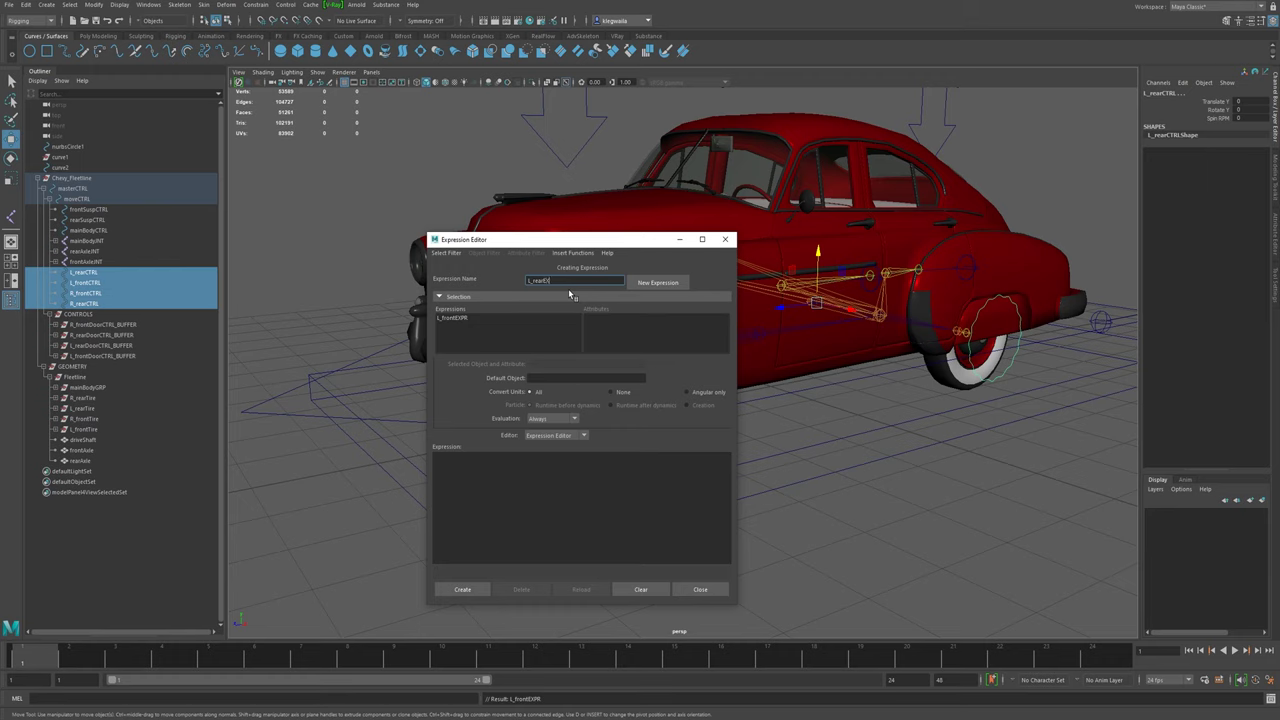
left_click(535, 494)
key("ctrl+v")
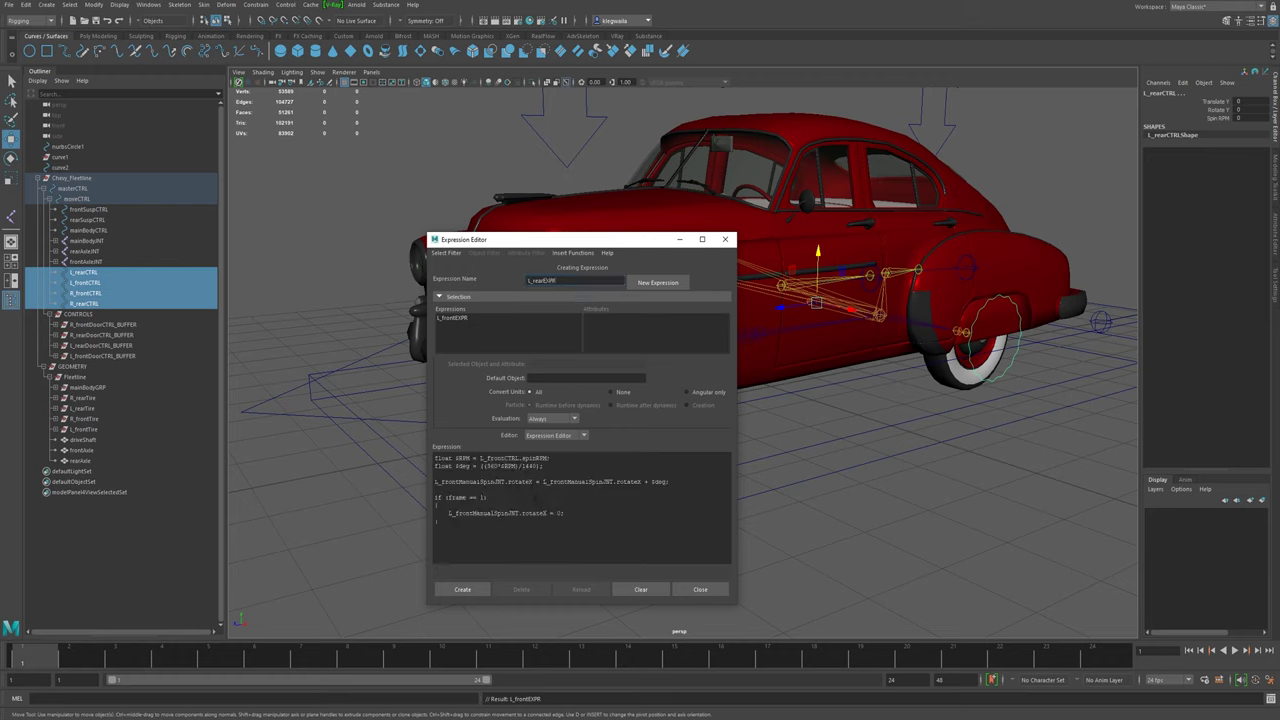
- Replace "front" with "rear" in every control and joint name of the L_rearEXPR code, and create the expression
left_click_drag(487, 458, 500, 458)
type("rear")
left_click_drag(441, 482, 456, 482)
type("rear")
mouse_move(546, 482)
left_mouse_down()
mouse_move(668, 482)
mouse_move(564, 482)
left_mouse_up()
type("rear")
key("BackSpace")
left_click_drag(456, 513, 470, 513)
type("rear")
left_click(463, 590)
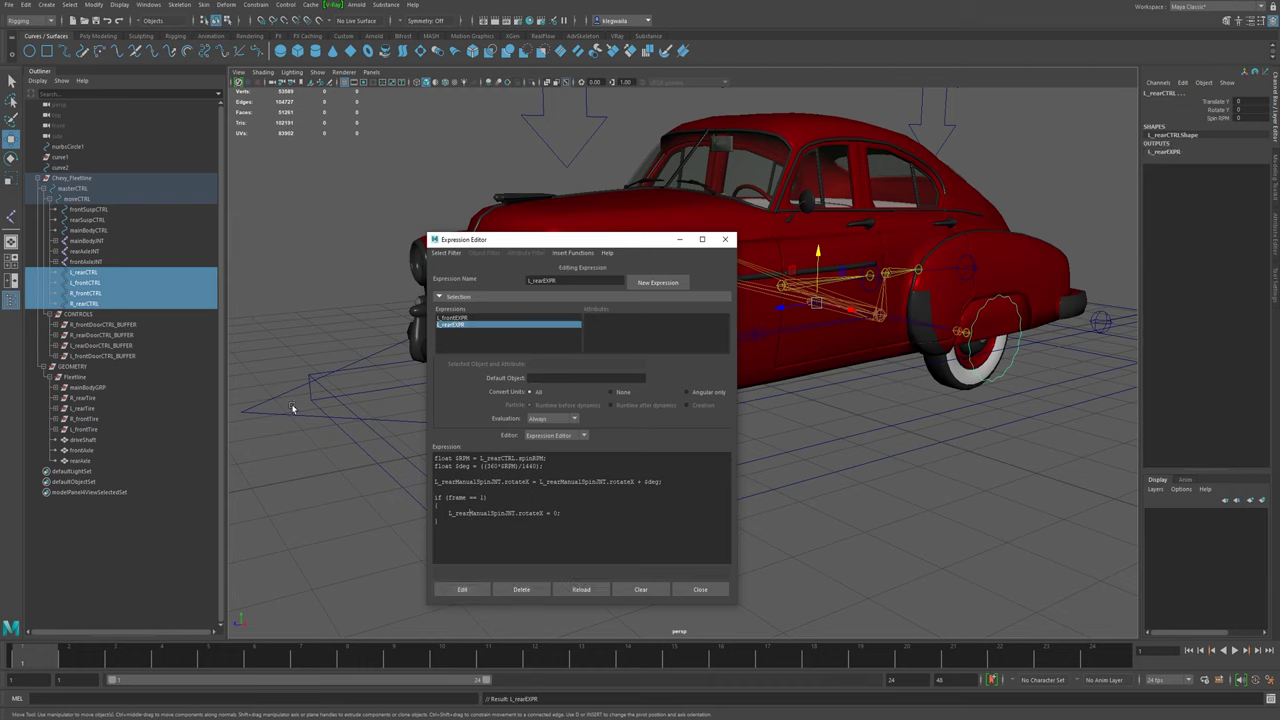
- Create a new expression named R_frontEXPR from the copied front wheel code, changing the L_ prefixes to R_
left_click(646, 284)
left_click(588, 280)
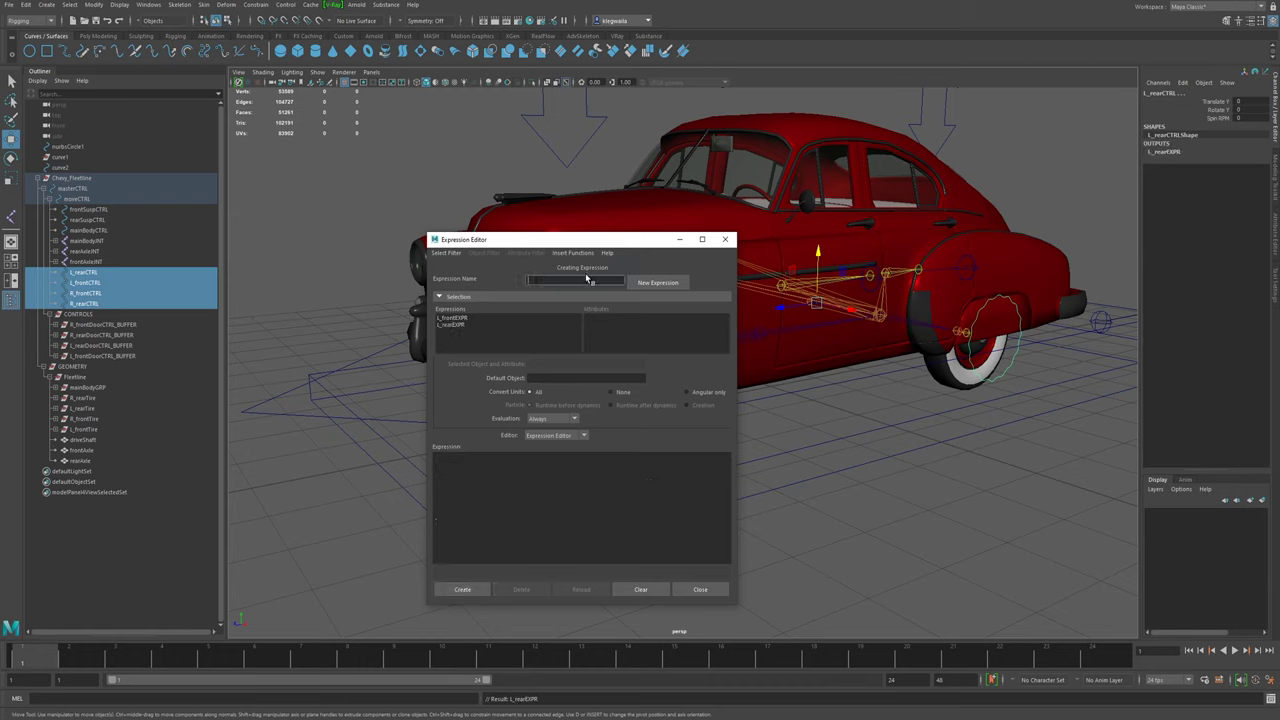
type("R_frontEXPR")
left_click(514, 449)
key("ctrl+v")
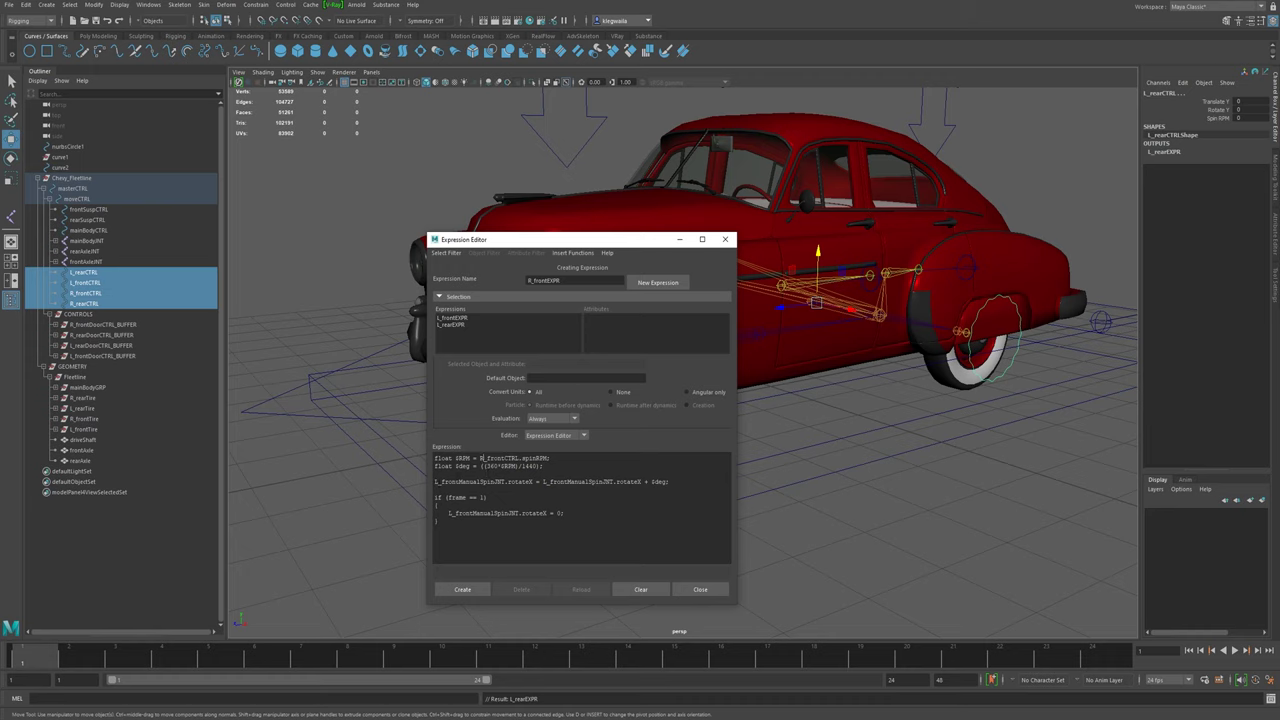
key("shift+Right")
left_click(458, 588)
- Copy the L_rearEXPR code into a new expression named R_rearEXPR
left_click(462, 325)
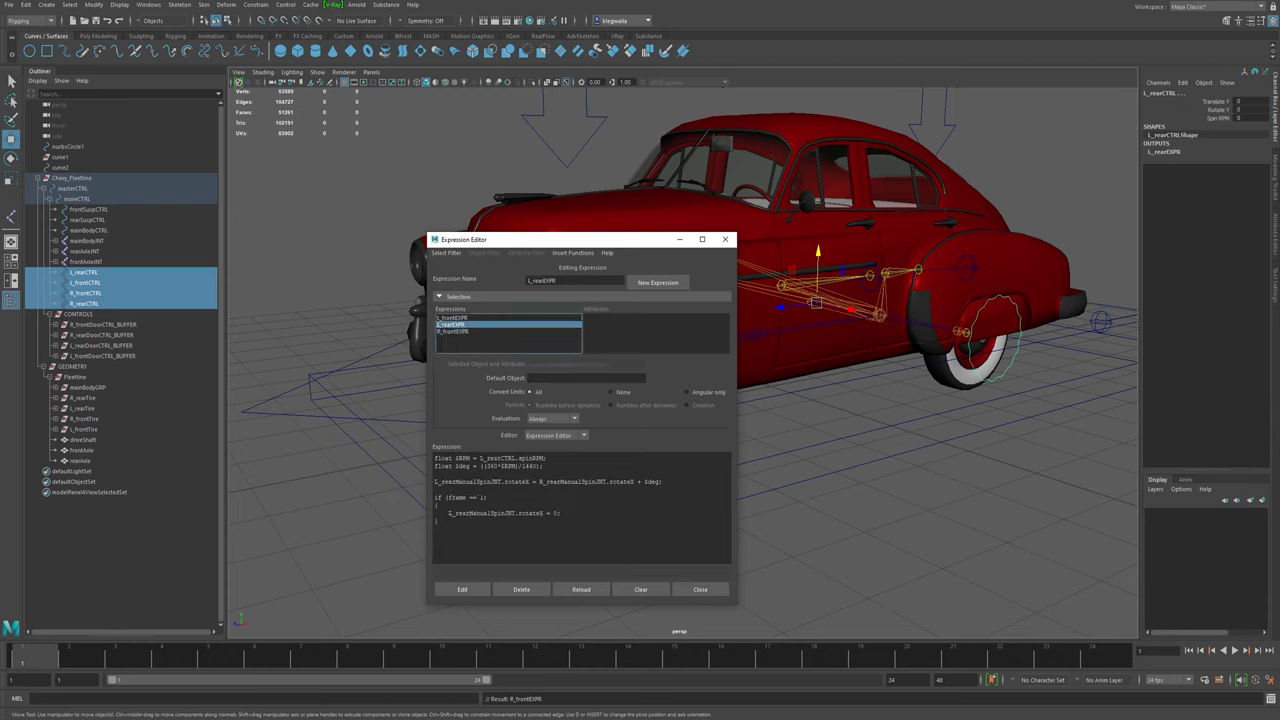
key("ctrl+a")
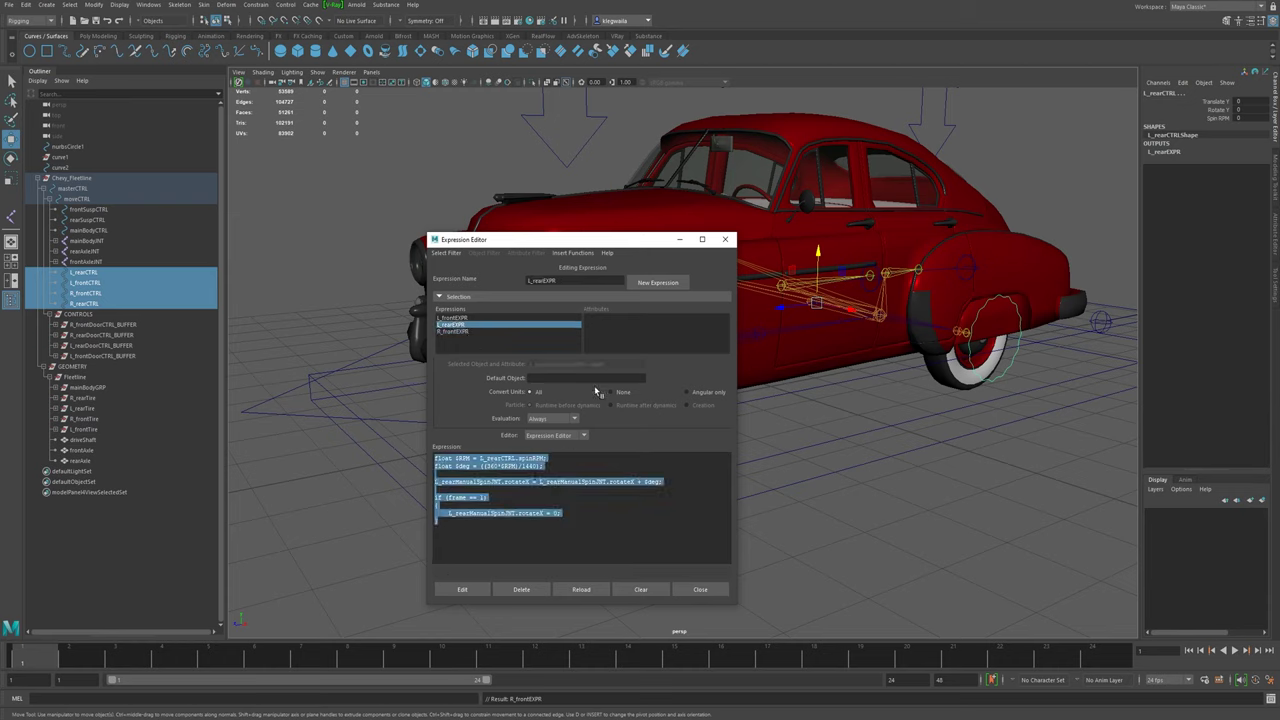
left_click(657, 282)
type("R_rea")
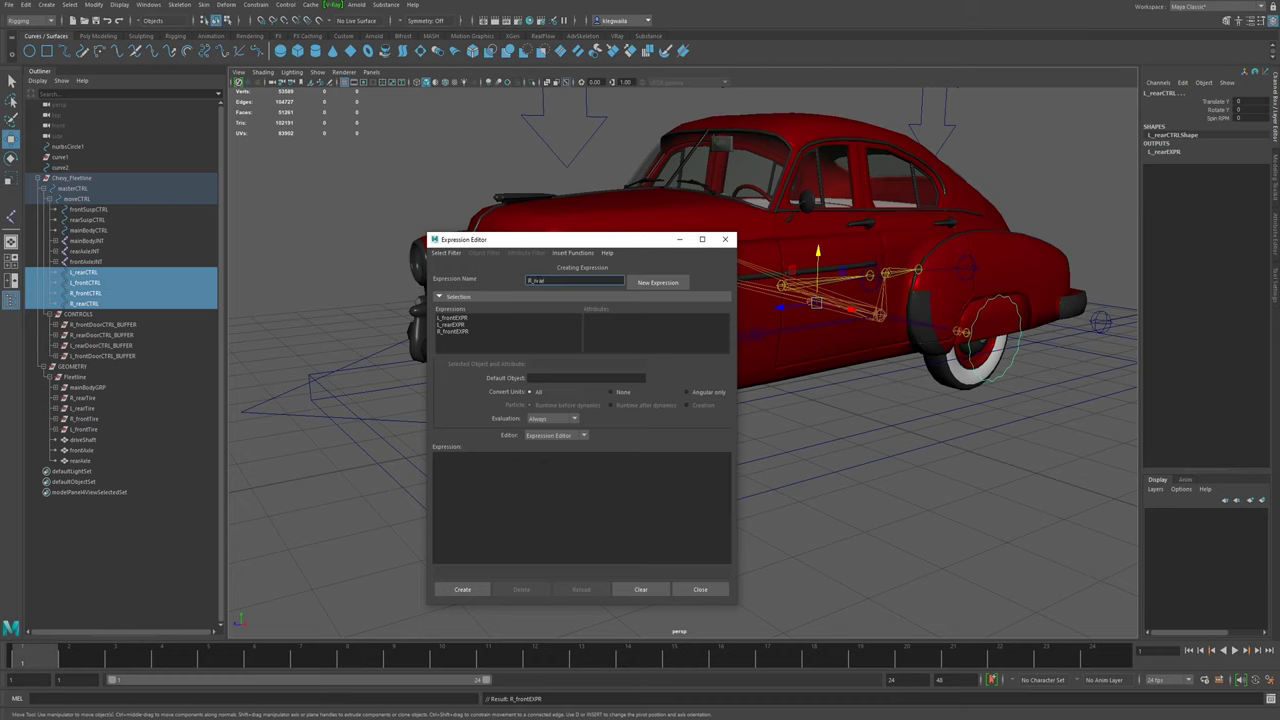
left_click(526, 478)
type("float $RPM = L_rearCTRL.spinRPM; float $deg = ((360*$RPM)/1440);  L_rearManualSpinJNT.rotateX = L_rearManualSpinJNT.rotateX + $deg;  if (frame == 1) {     L_rearManualSpinJNT.rotateX = 0; }")
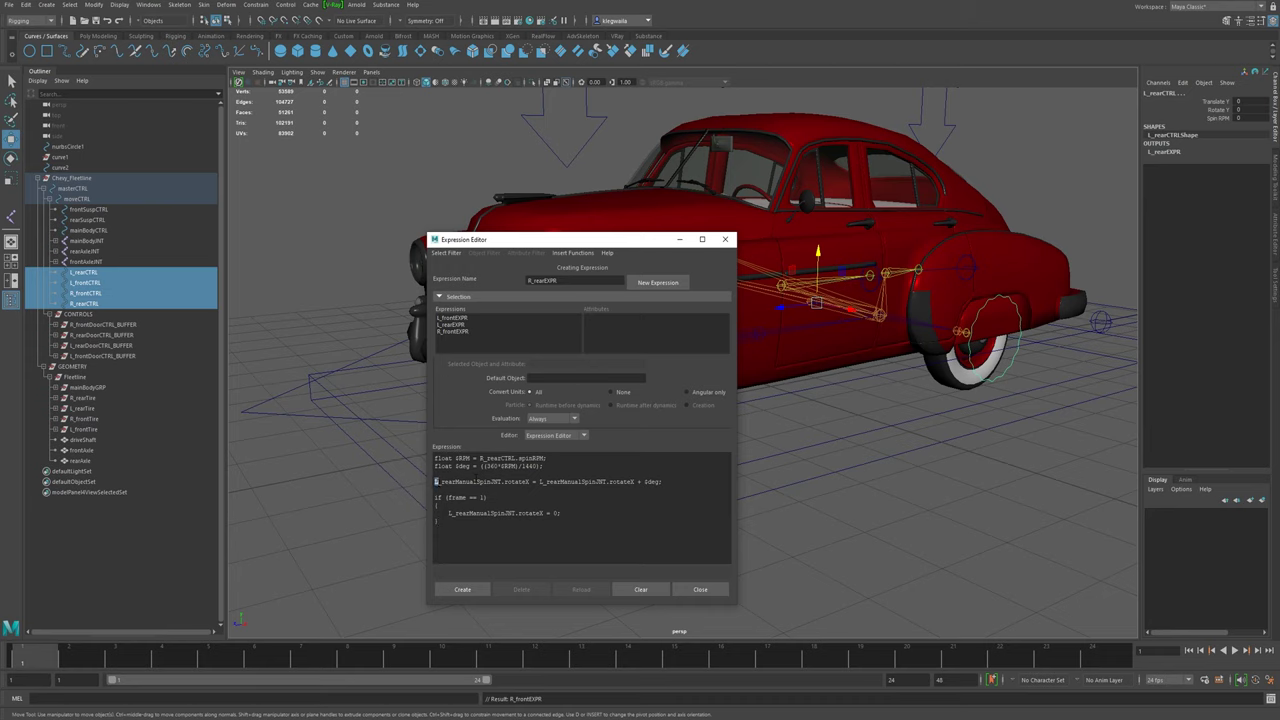
- Change the L_ prefixes to R_ in the R_rearEXPR code and create the expression
key("Delete")
type("R")
left_click(463, 589)
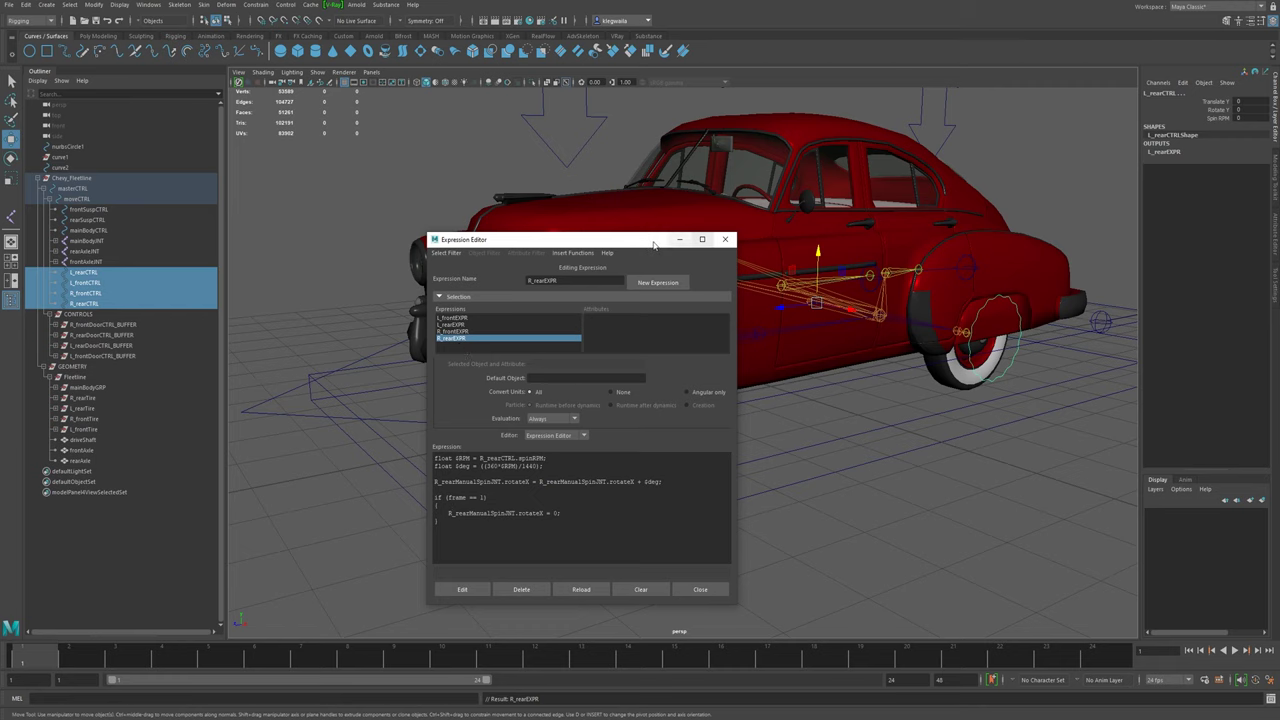
- Minimize the Expression Editor and extend the playback range to end at frame 1000
left_click_drag(636, 244, 15, 298)
left_click(59, 293)
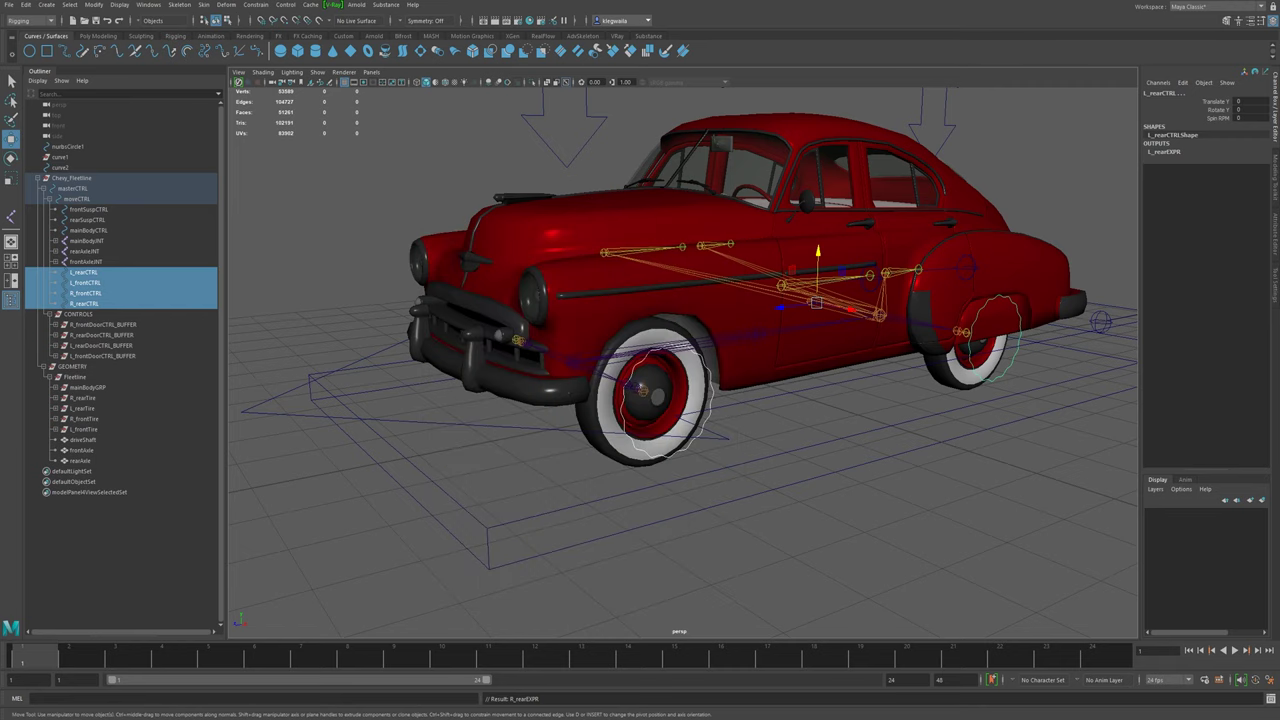
left_click_drag(520, 365, 522, 345)
left_click(562, 344)
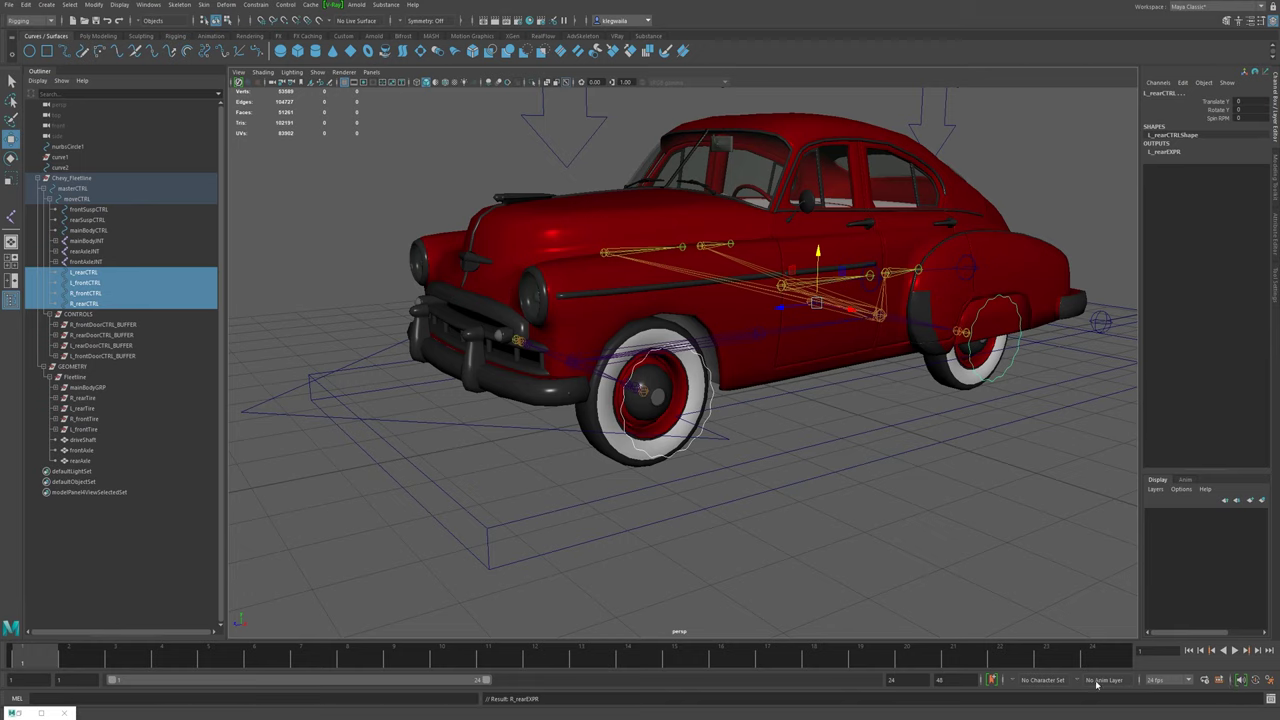
double_click(905, 680)
type("1000")
key("Return")
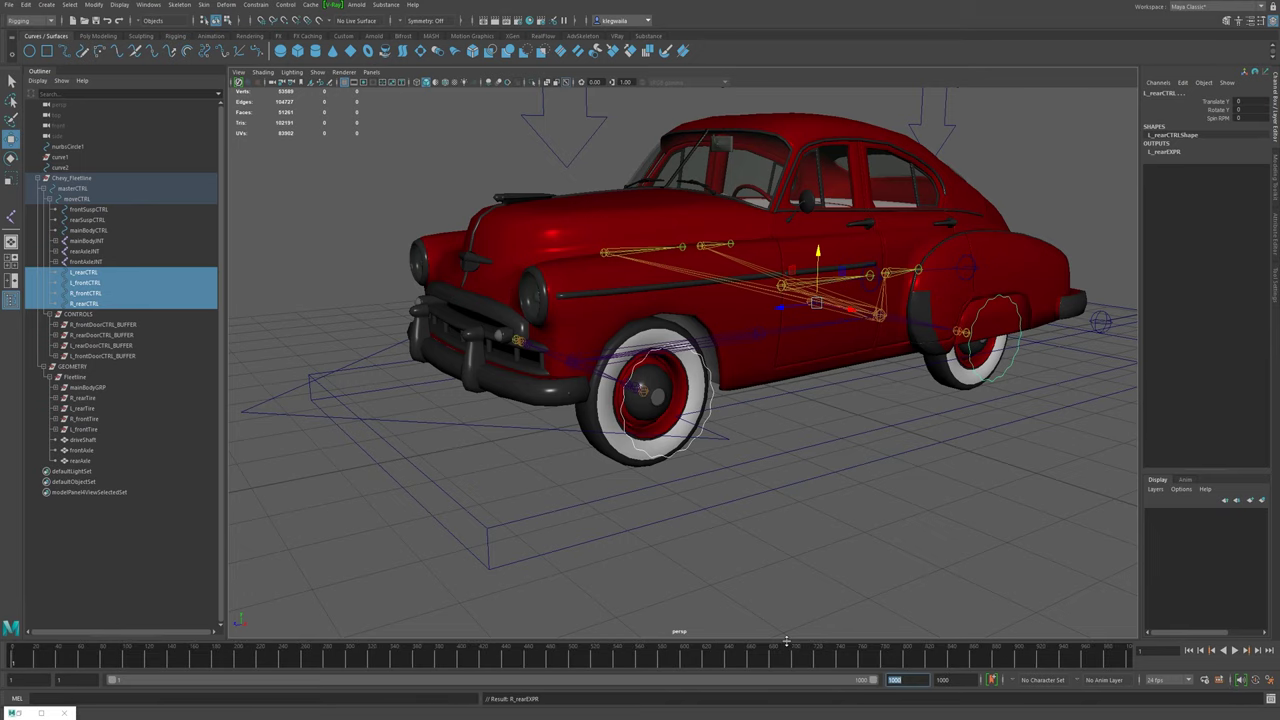
- Select all four tire meshes and isolate them in the perspective view
left_click_drag(766, 398, 663, 429, "alt")
scroll(645, 374, "up", 5)
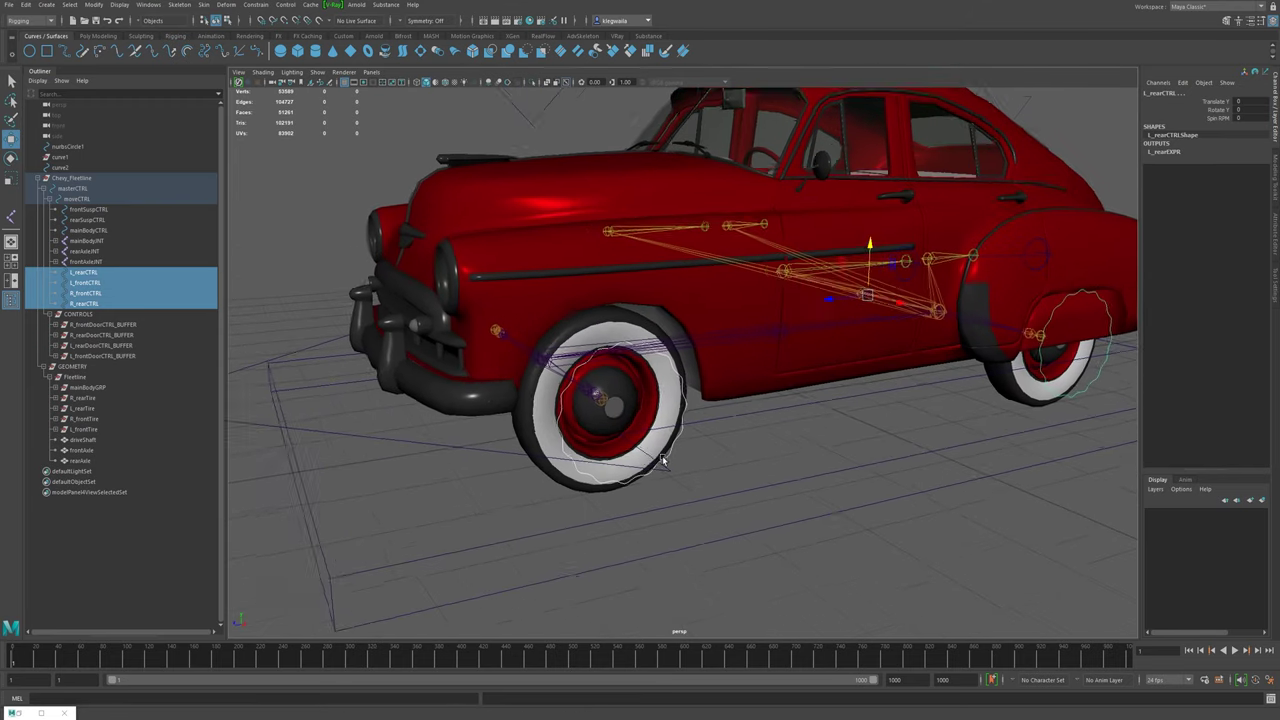
left_click(668, 420)
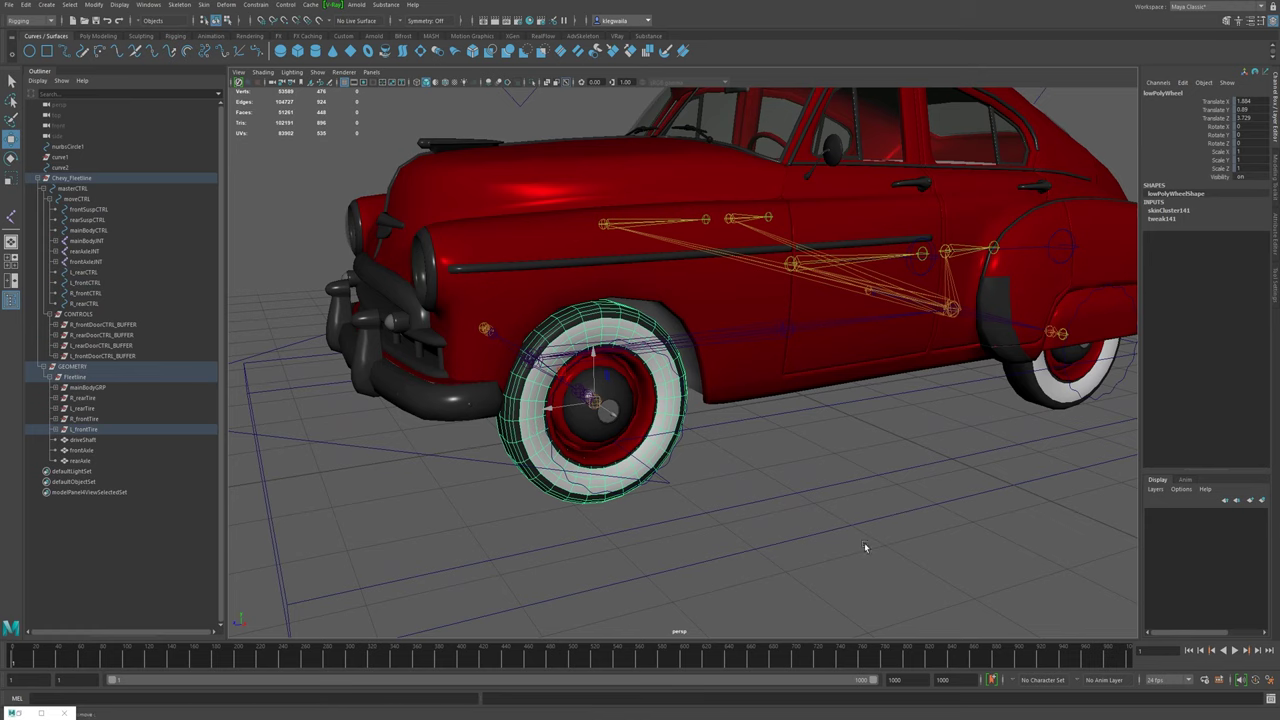
left_click(864, 542)
left_click_drag(864, 542, 735, 494, "alt")
left_click_drag(546, 290, 921, 413, "alt")
left_click(567, 372)
left_click(924, 466, "shift")
left_click_drag(924, 466, 826, 453, "alt")
left_click(826, 453, "shift")
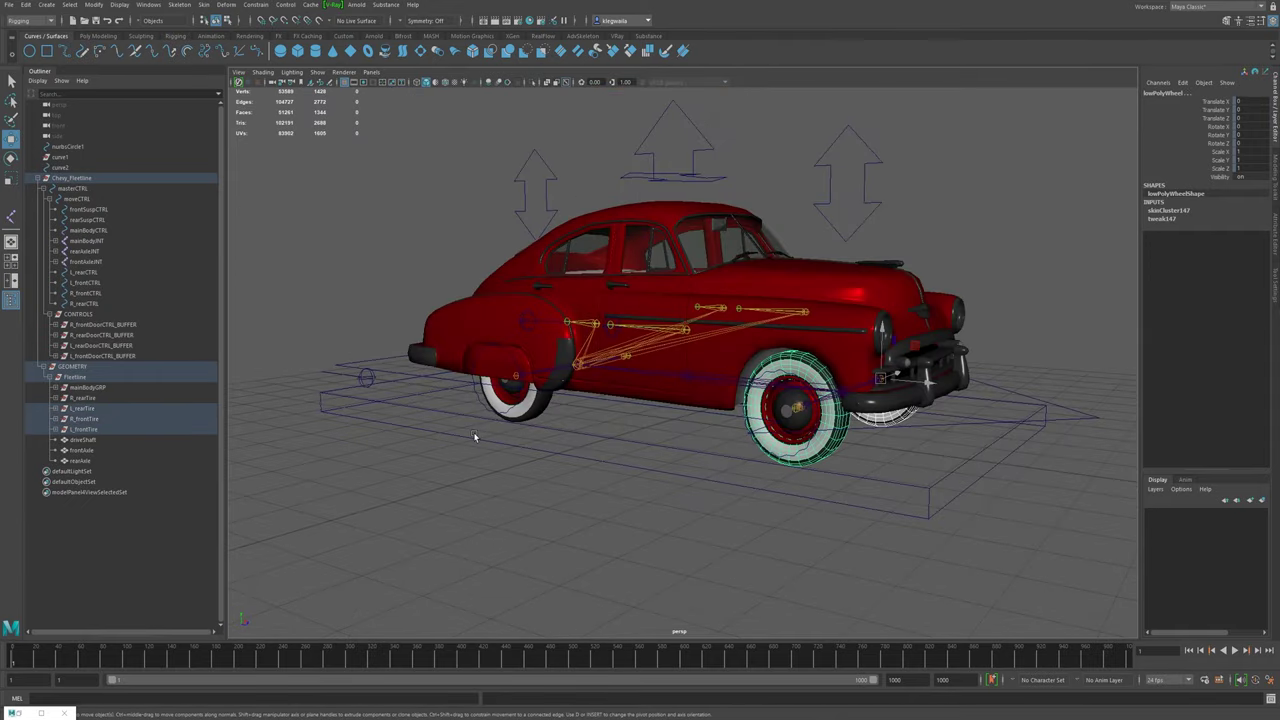
left_click(528, 416, "shift")
key("ctrl+1")
- Select four cross-section face strips a quarter turn apart around the left front tire
left_click_drag(609, 406, 496, 348, "alt")
scroll(493, 346, "up", 5)
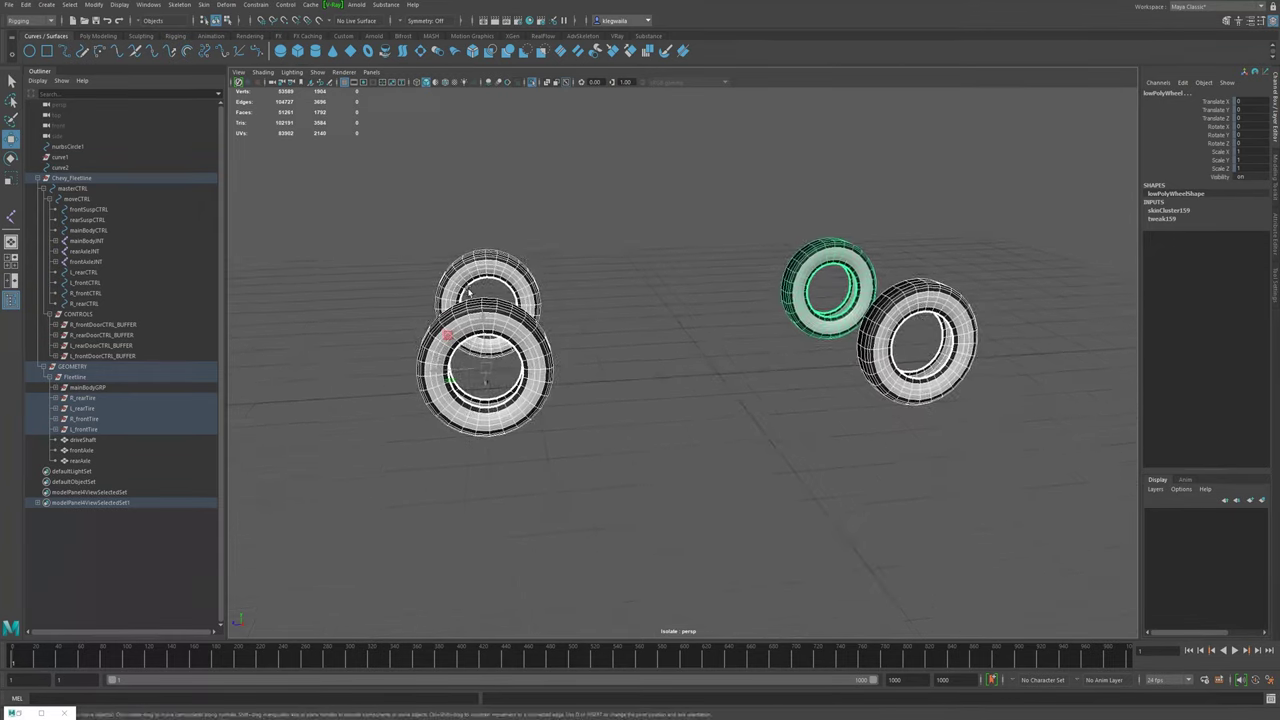
left_click(493, 327)
key("F11")
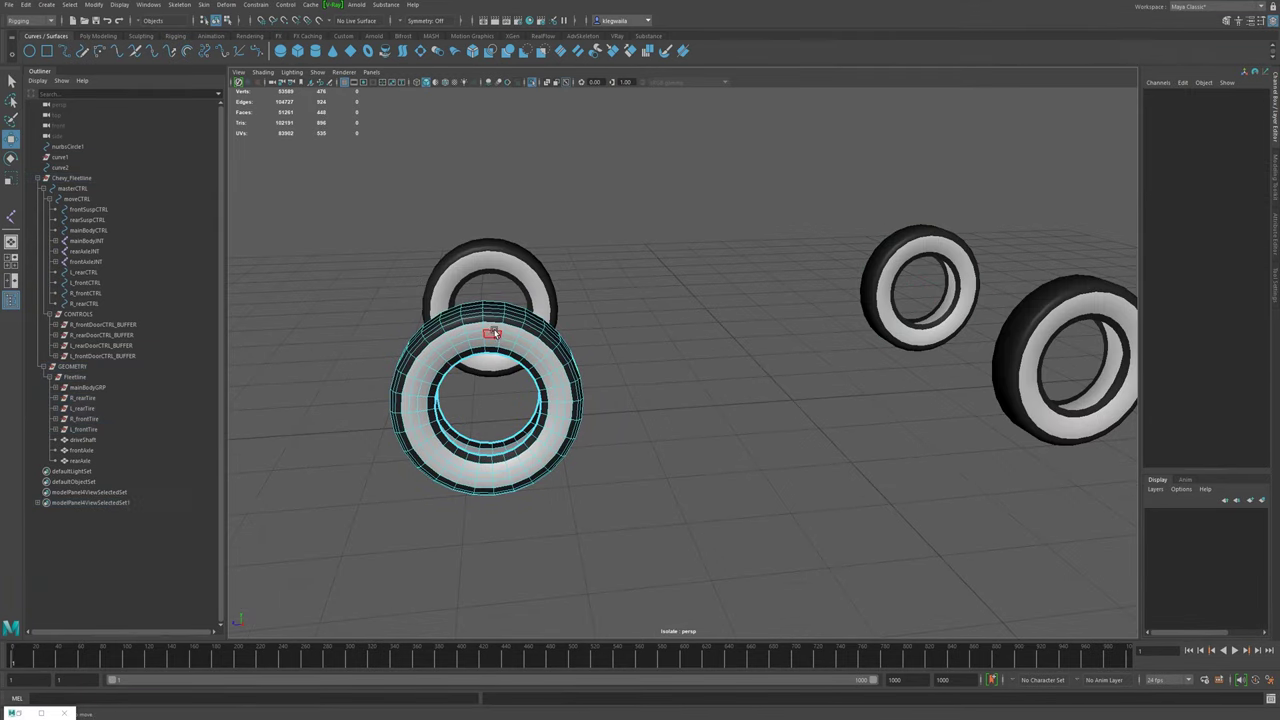
left_click(492, 330)
key("q")
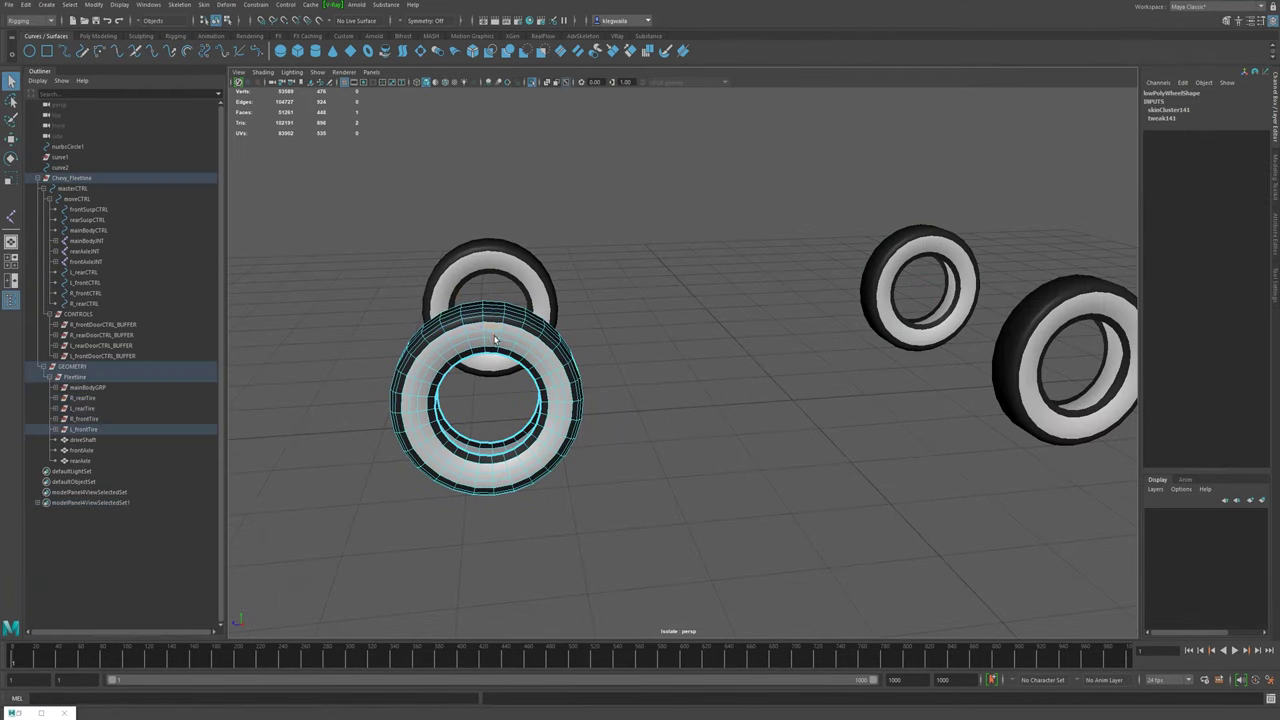
double_click(494, 337, "shift")
left_click_drag(468, 484, 458, 372, "alt")
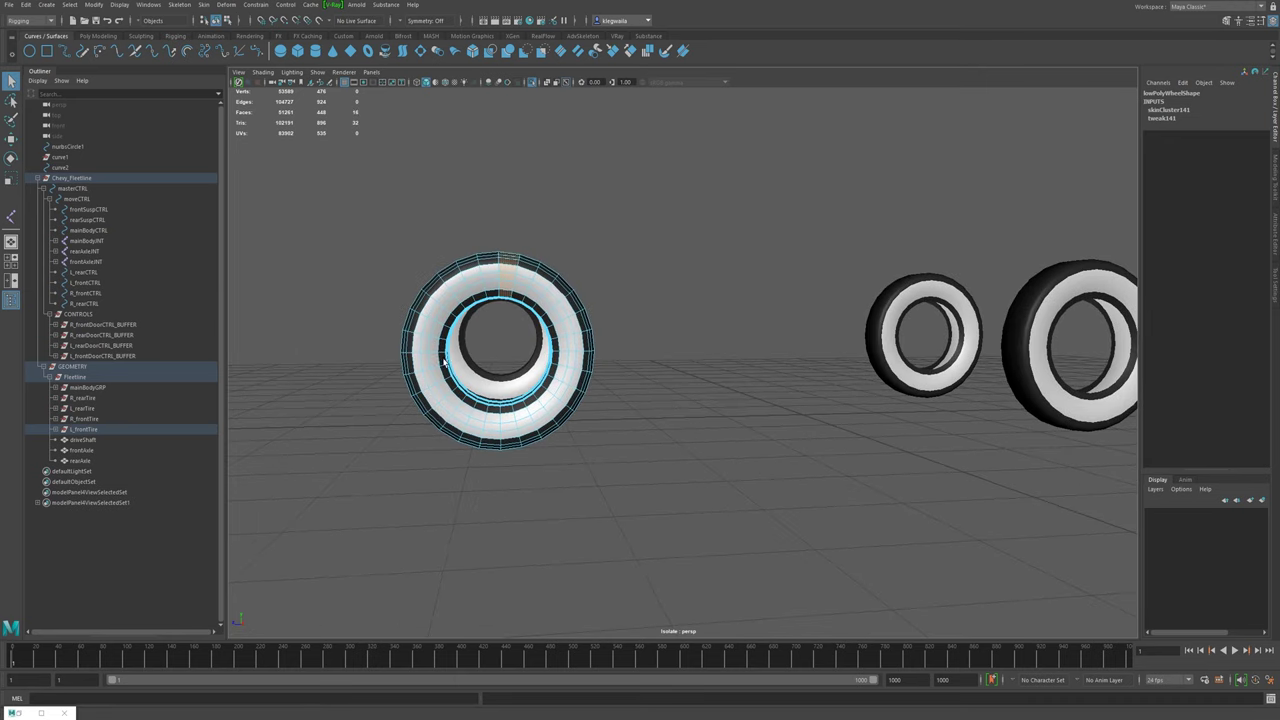
left_click(436, 345, "shift")
double_click(494, 410, "shift")
double_click(558, 358, "shift")
double_click(563, 358, "shift")
- Assign the existing carPaint material to the selected strips of the left front tire
left_click_drag(600, 457, 544, 411, "alt")
right_click_drag(544, 411, 563, 700)
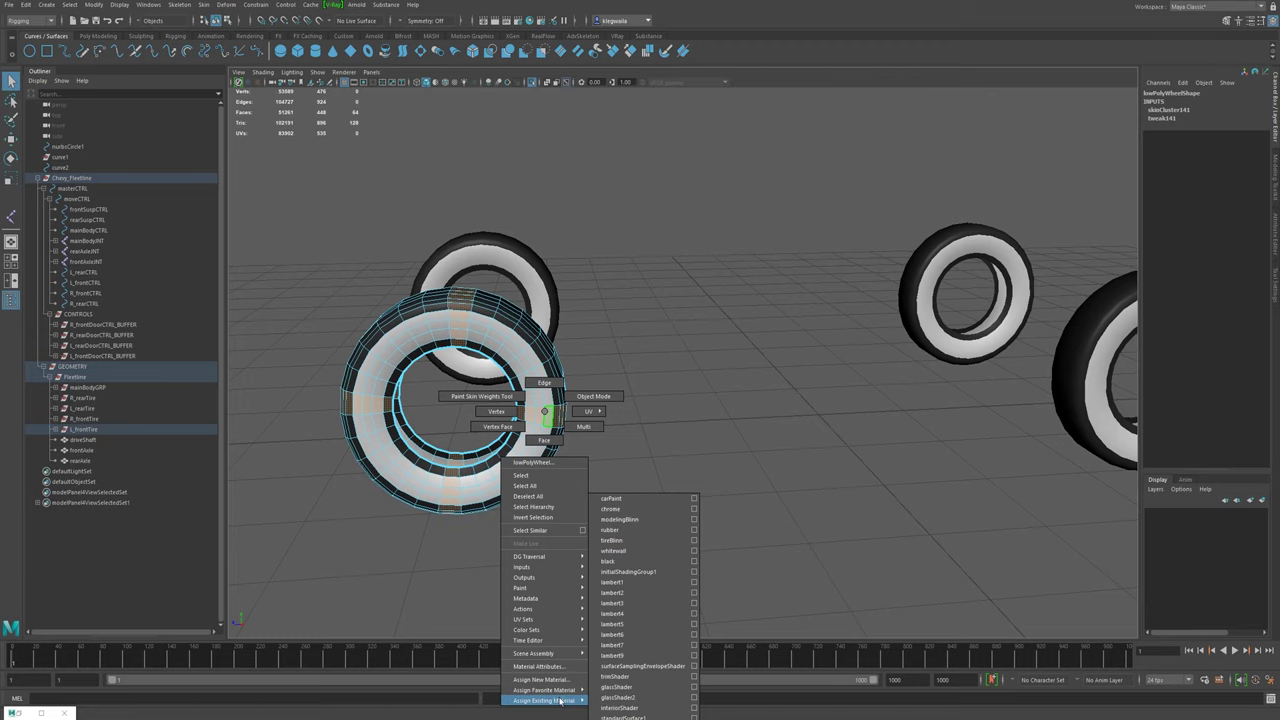
right_click_drag(570, 701, 600, 500)
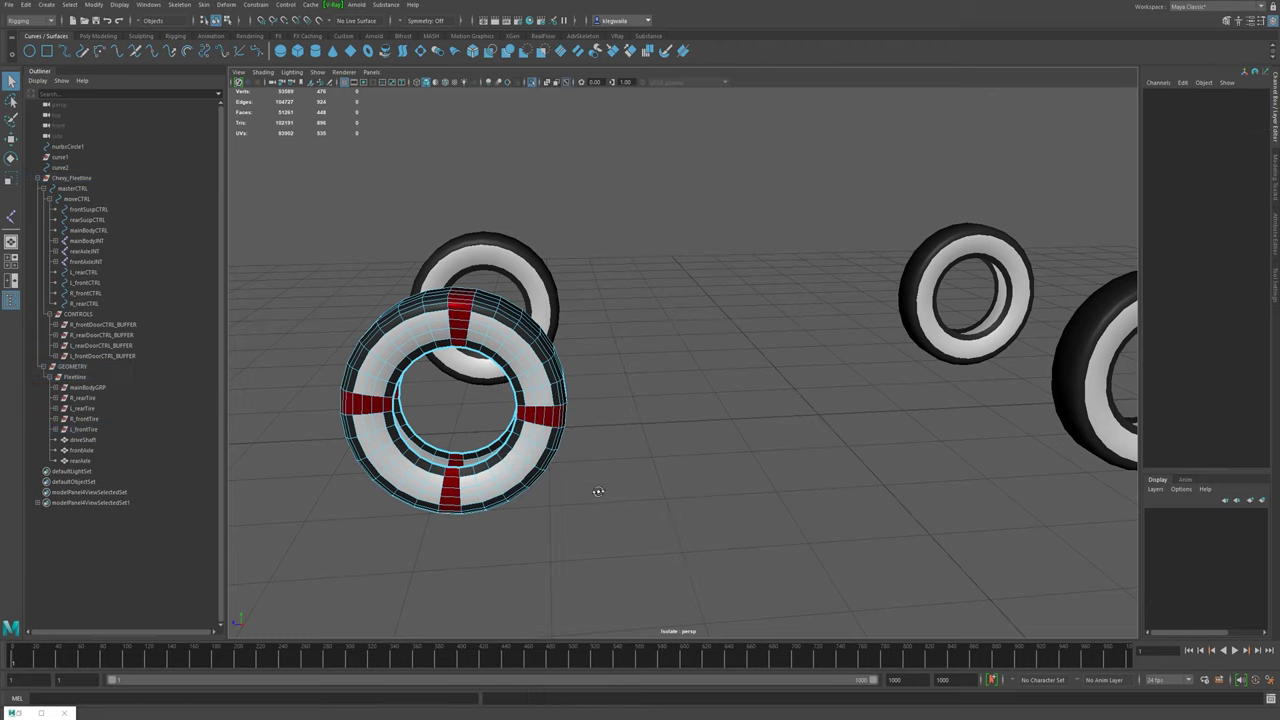
- Select a cross-section face strip at the top of the left rear tire
left_click_drag(598, 491, 573, 350, "alt")
left_click_drag(652, 389, 684, 370, "alt")
left_click_drag(597, 418, 811, 406, "alt")
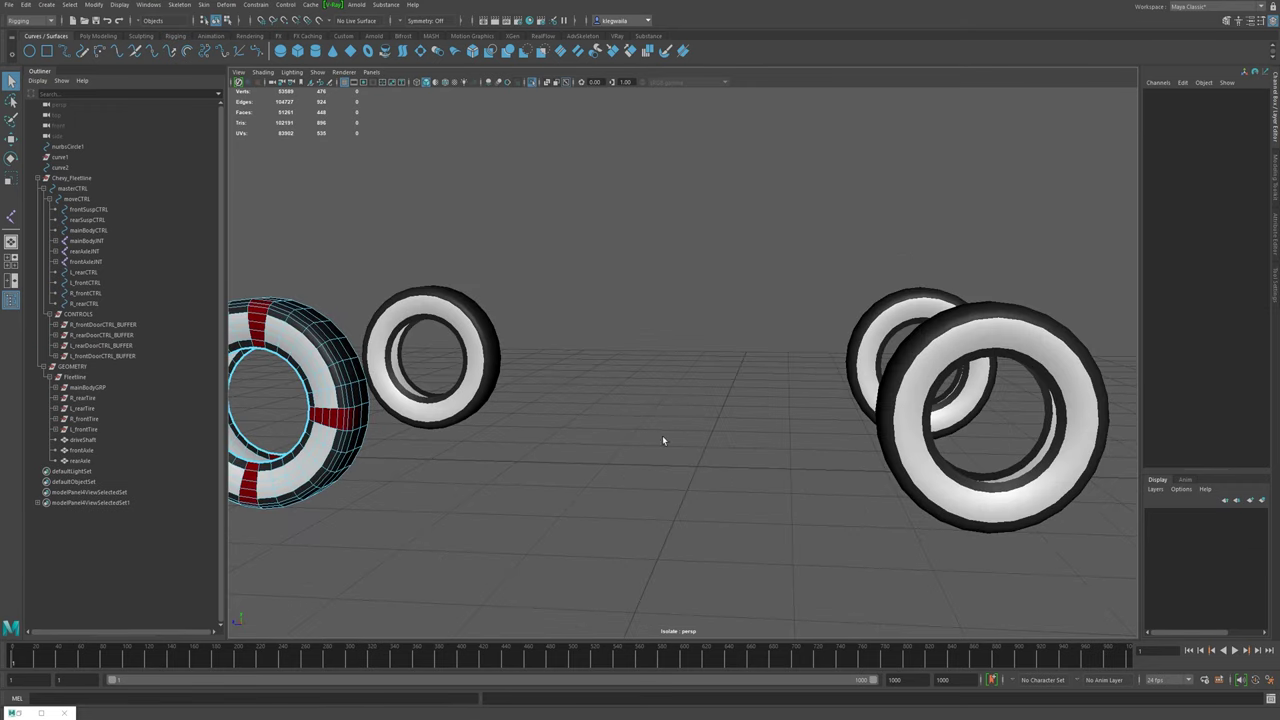
left_click_drag(662, 440, 836, 298, "alt")
left_click_drag(596, 265, 788, 342, "alt")
left_click(788, 342)
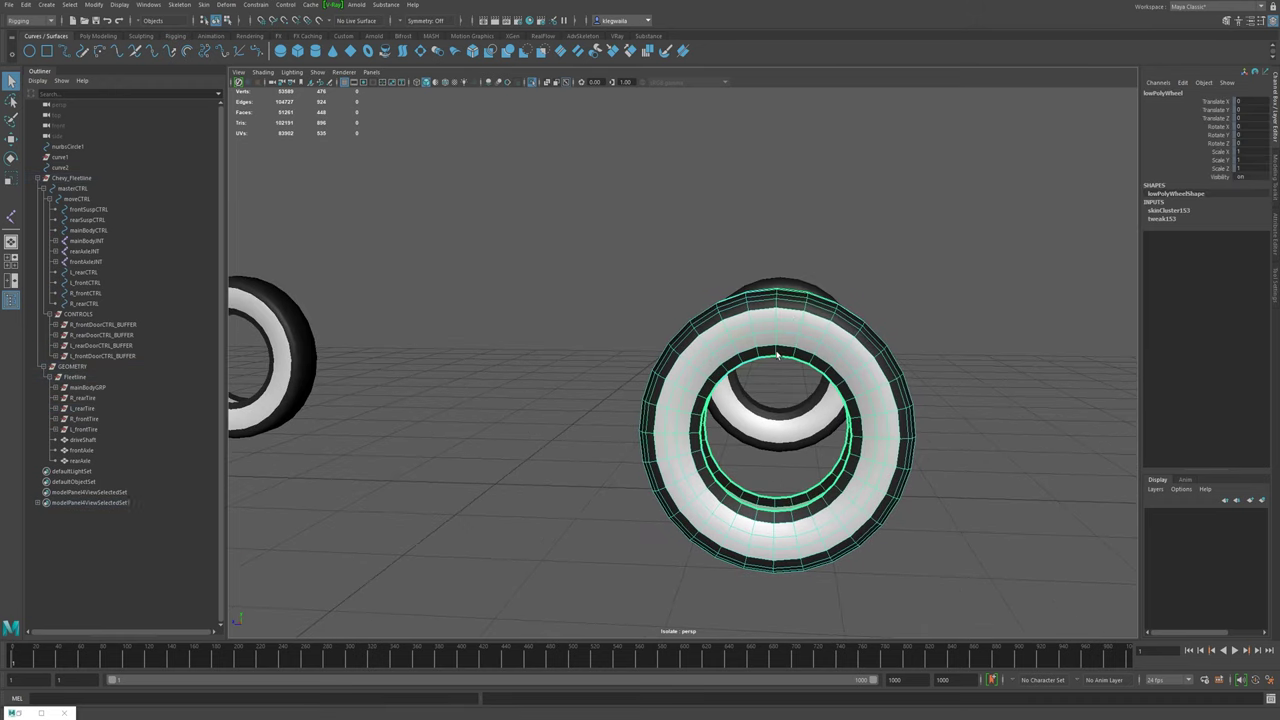
key("F11")
left_click(786, 351)
double_click(786, 338, "shift")
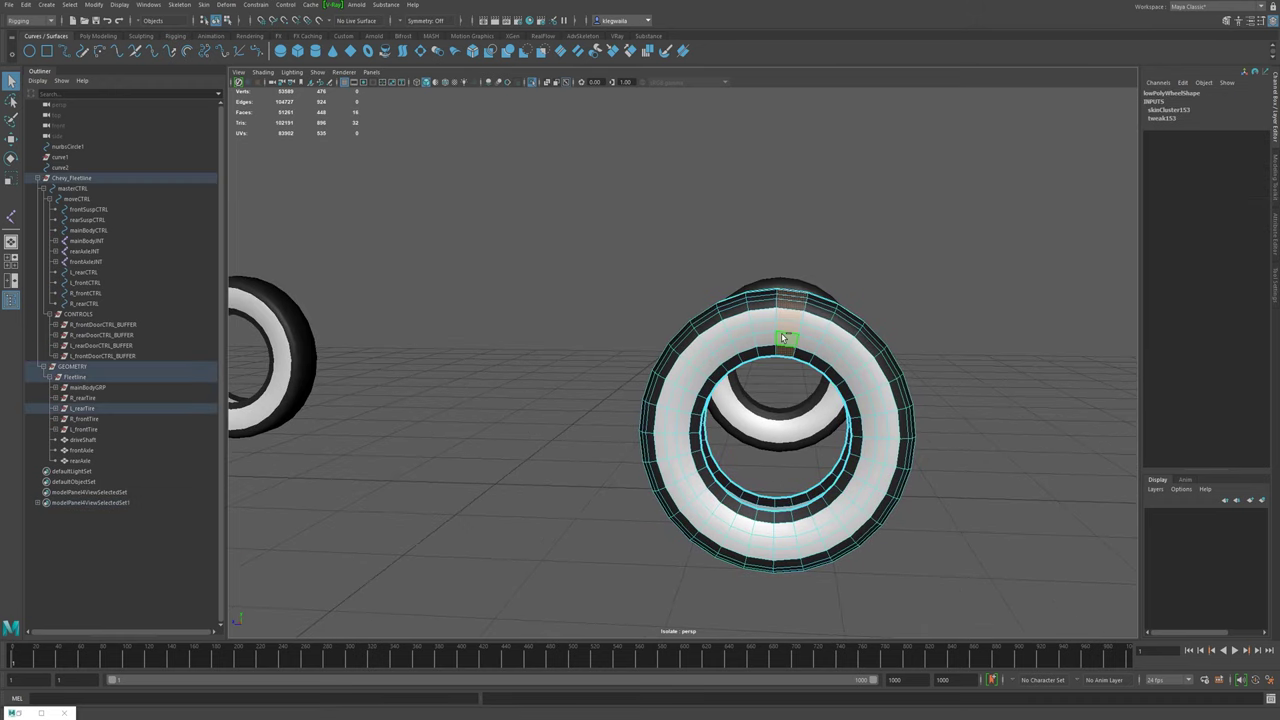
- Add face strips at the bottom and both sides of the left rear tire, and assign carPaint to the selection
double_click(760, 535, "shift")
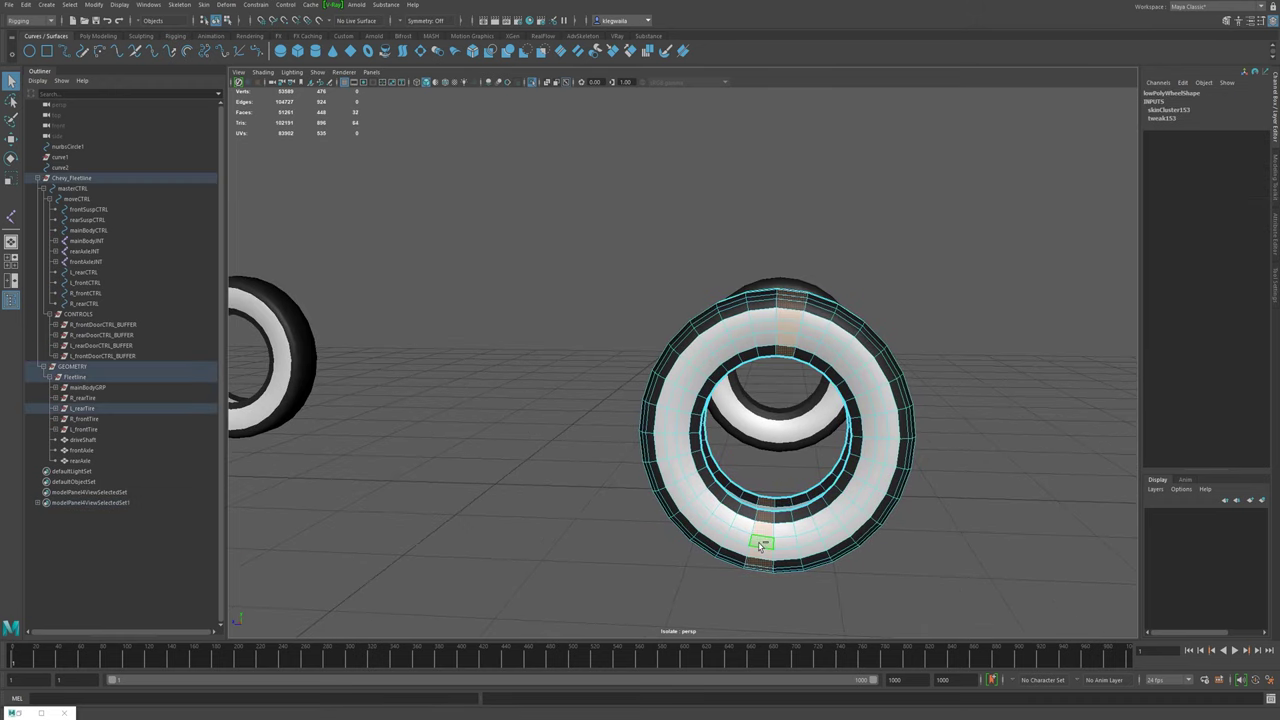
double_click(684, 423, "shift")
double_click(868, 450, "shift")
right_click(868, 446)
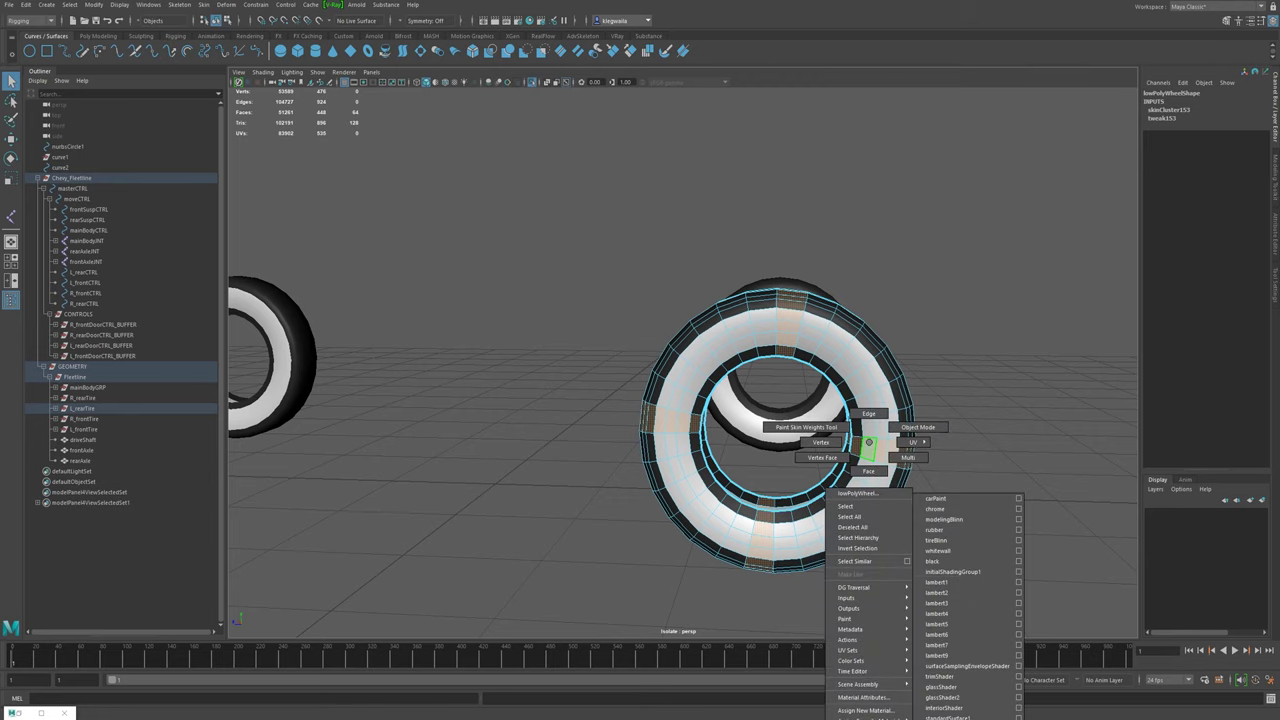
left_click(935, 498)
- Select the right rear tire and switch it to face selection
left_click_drag(935, 498, 777, 506, "alt")
right_click_drag(777, 506, 690, 436, "alt")
left_click(645, 376)
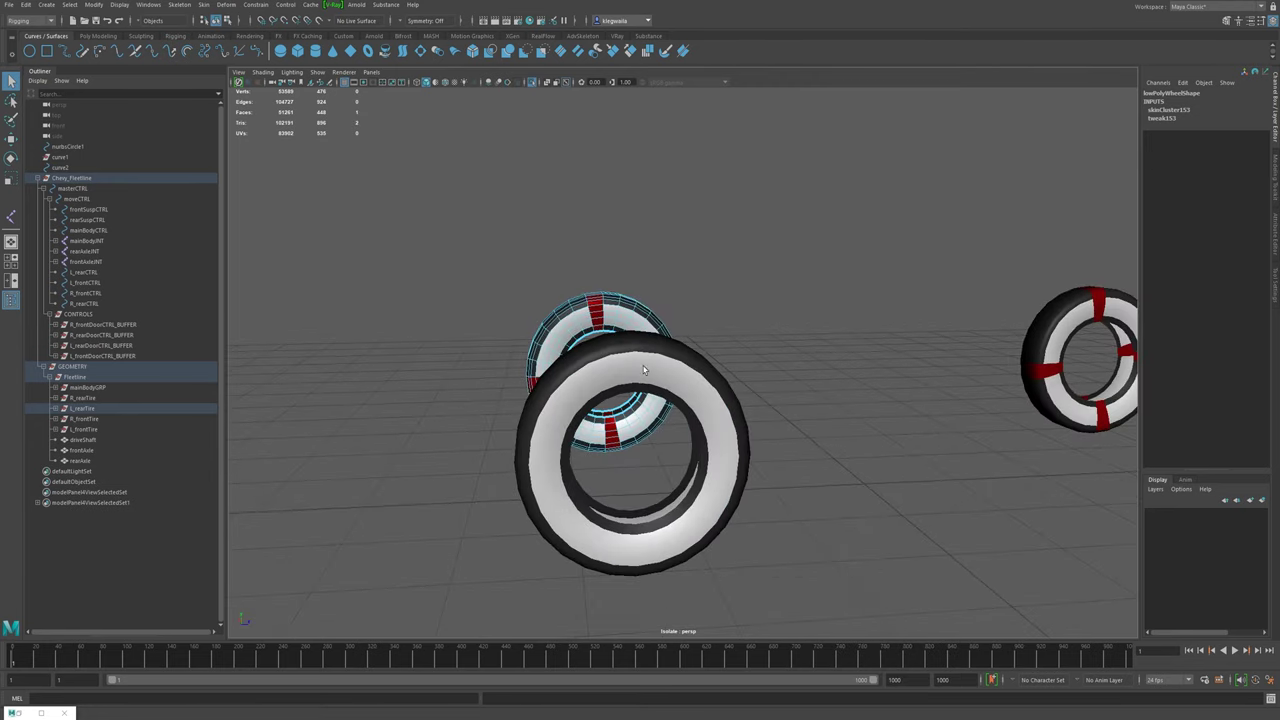
left_click(703, 394)
right_click_drag(698, 383, 690, 418)
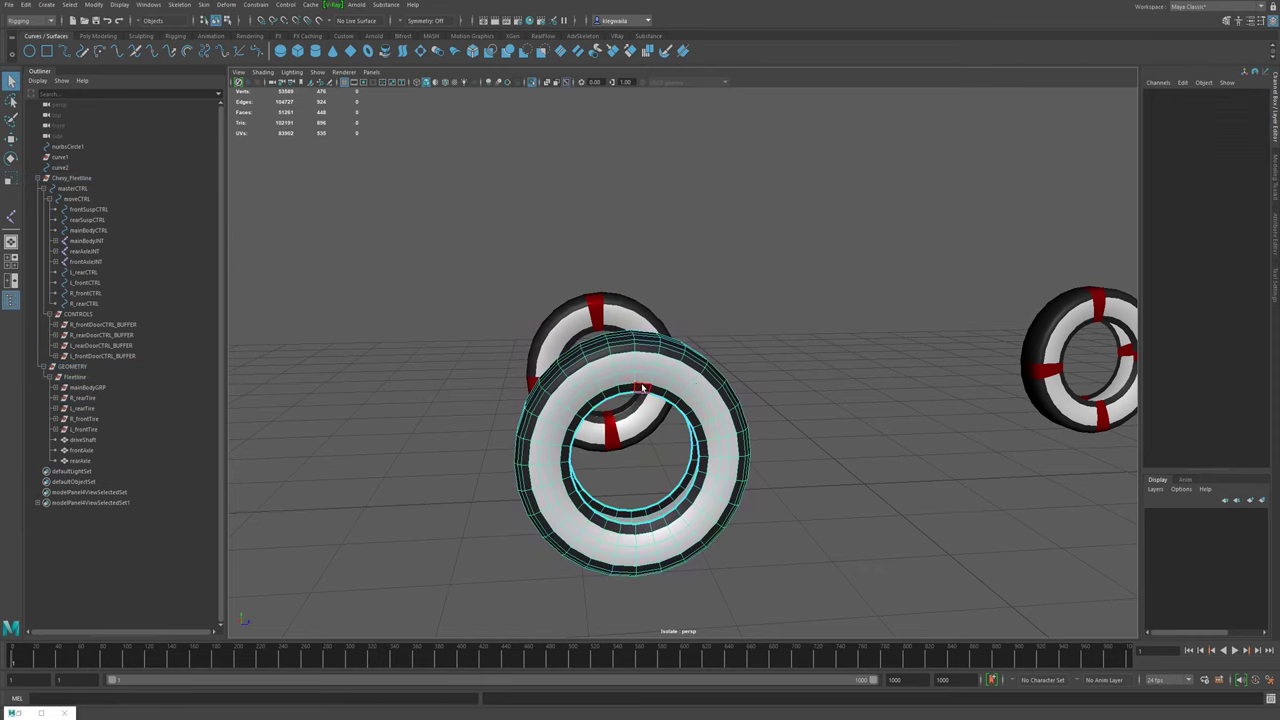
- Select four evenly spaced cross-section face loops on the right rear tire and assign them the red material
left_click(643, 388)
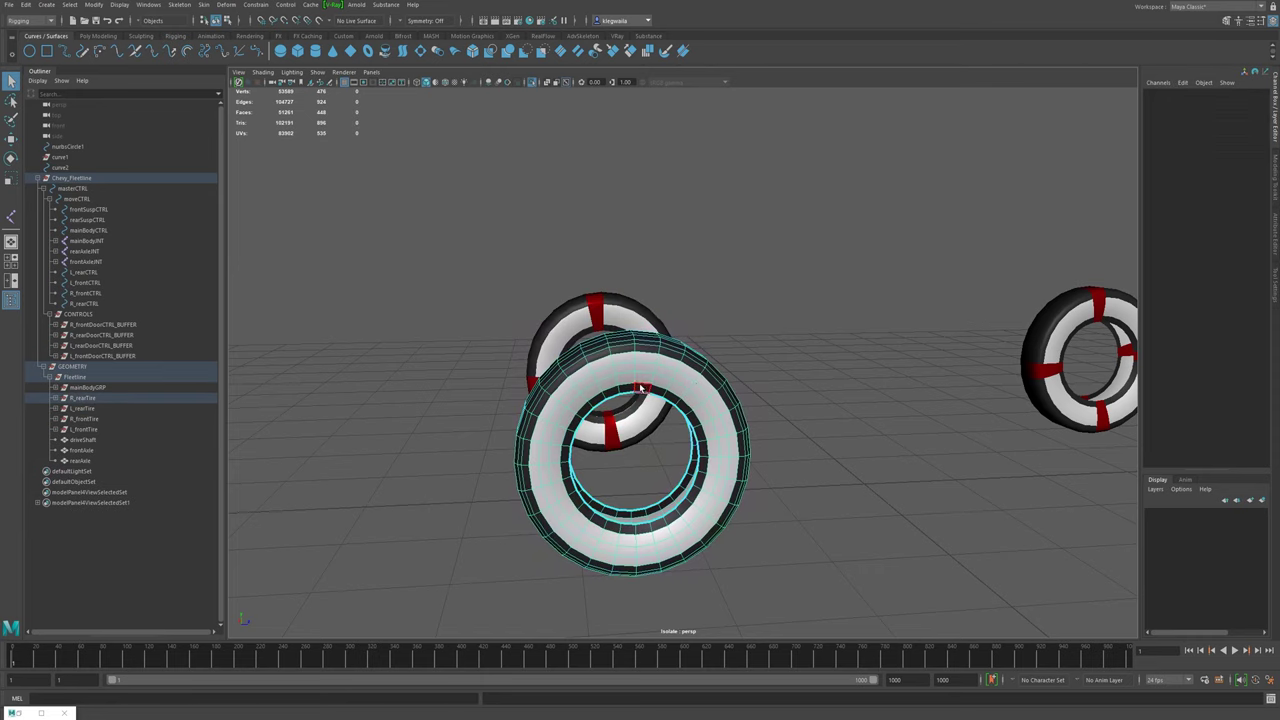
double_click(630, 541, "shift")
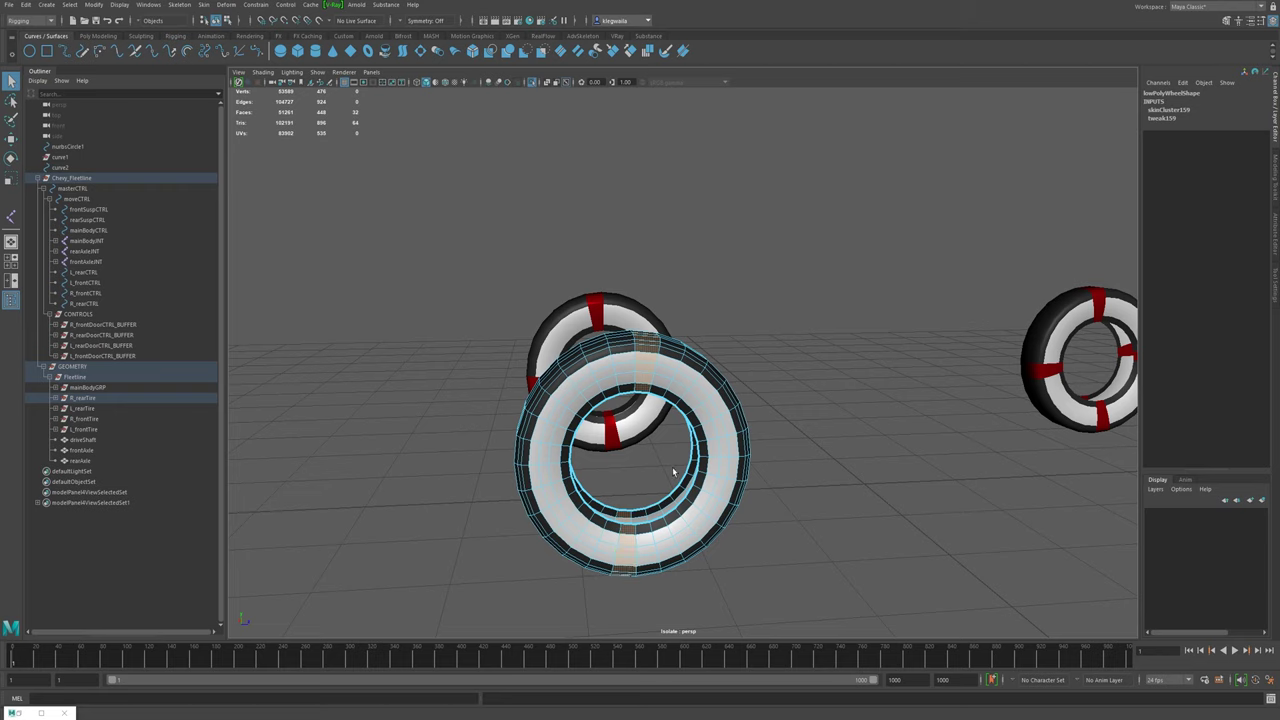
double_click(710, 465, "shift")
right_click_drag(558, 447, 635, 603)
right_click_drag(641, 517, 640, 499)
- Assign the red material to four evenly spaced cross-section face loops on the right front tire
middle_click_drag(640, 503, 465, 507, "alt")
left_click_drag(666, 464, 866, 390, "alt")
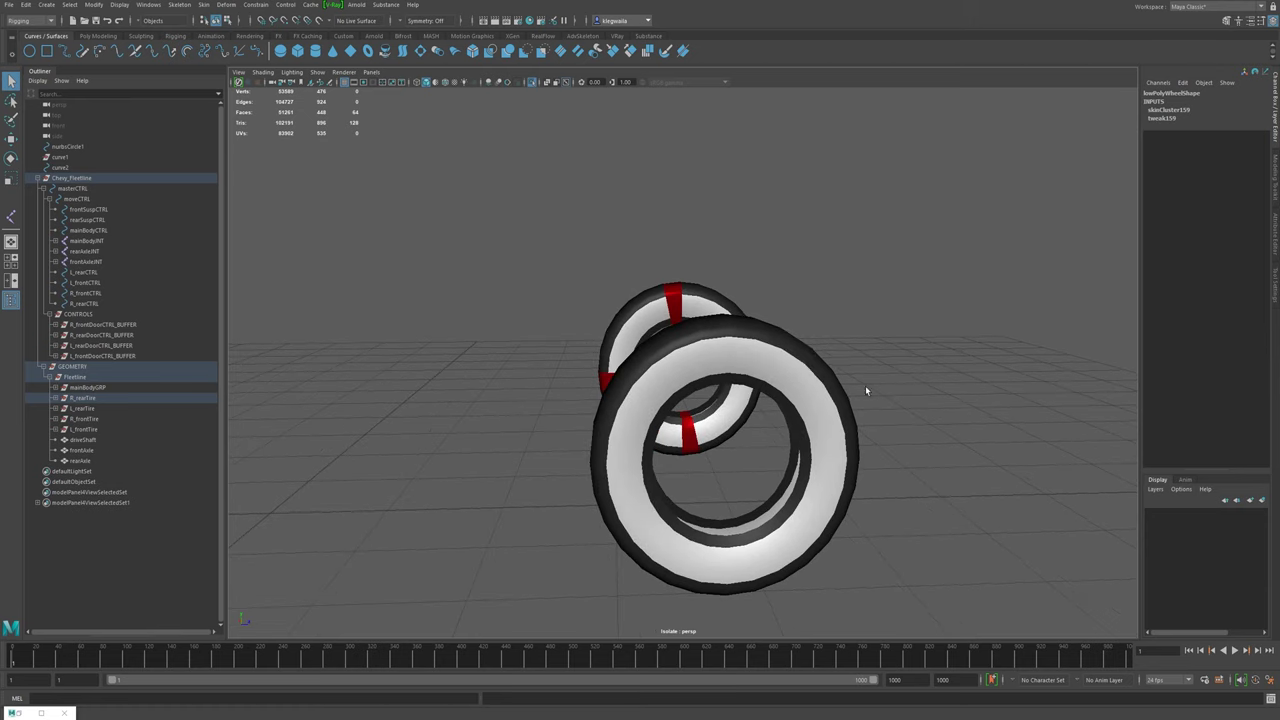
left_click(727, 357)
right_click_drag(732, 336, 732, 372)
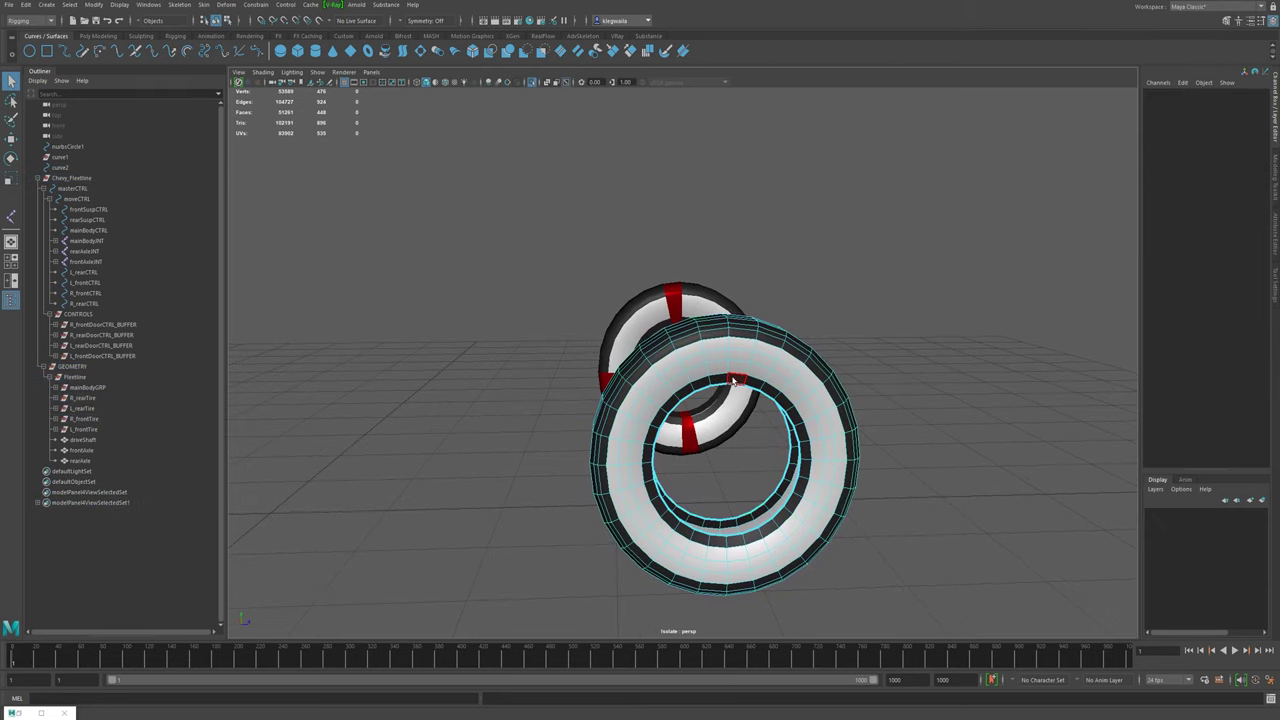
left_click(733, 378)
double_click(740, 364, "shift")
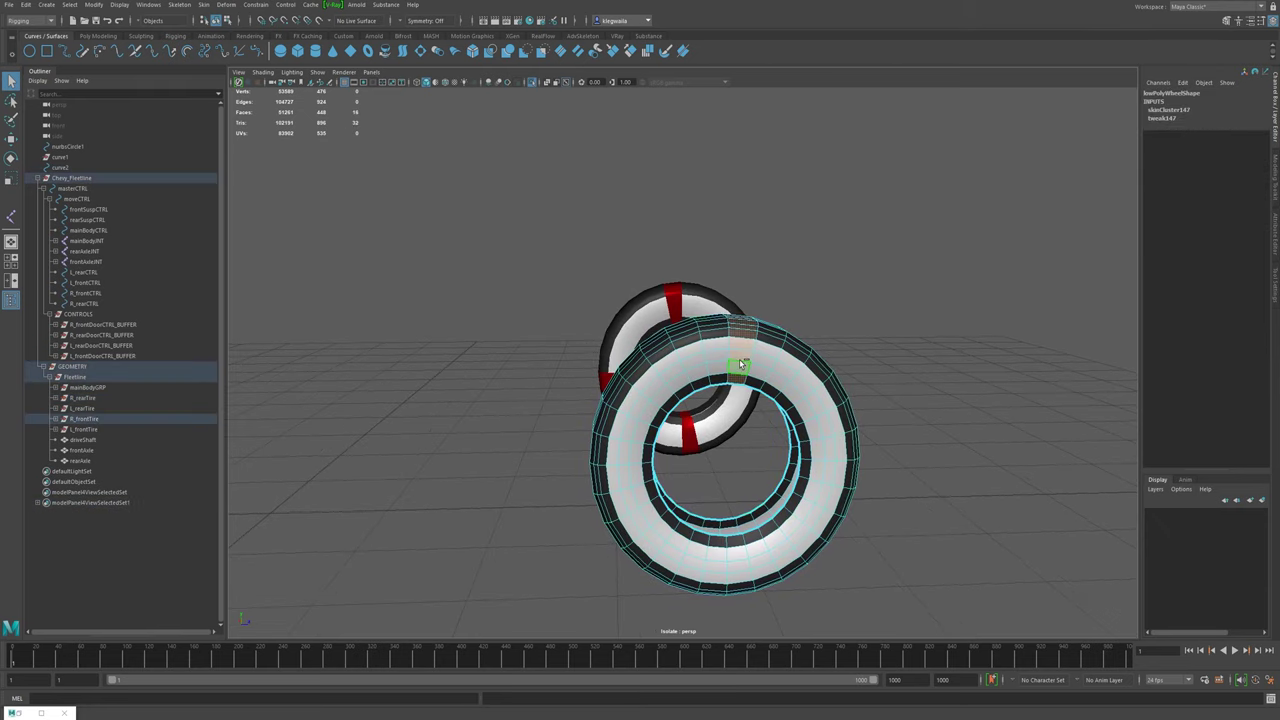
double_click(812, 461, "shift")
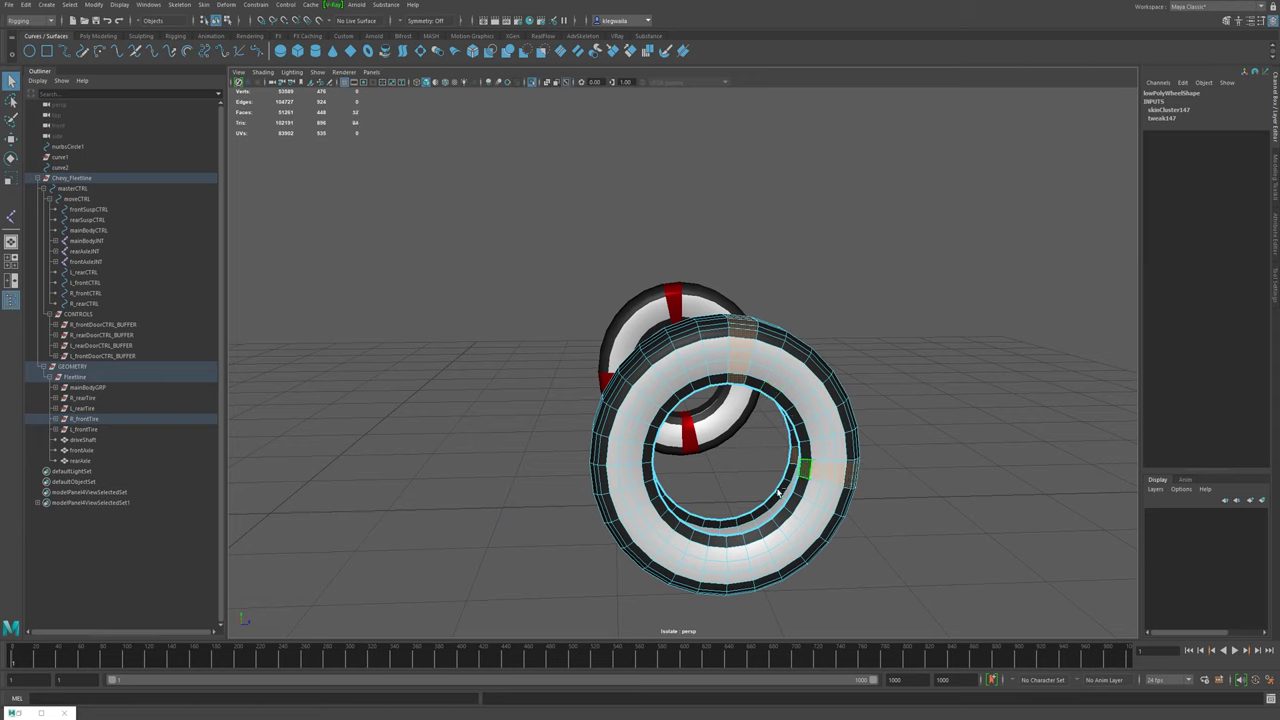
double_click(718, 556, "shift")
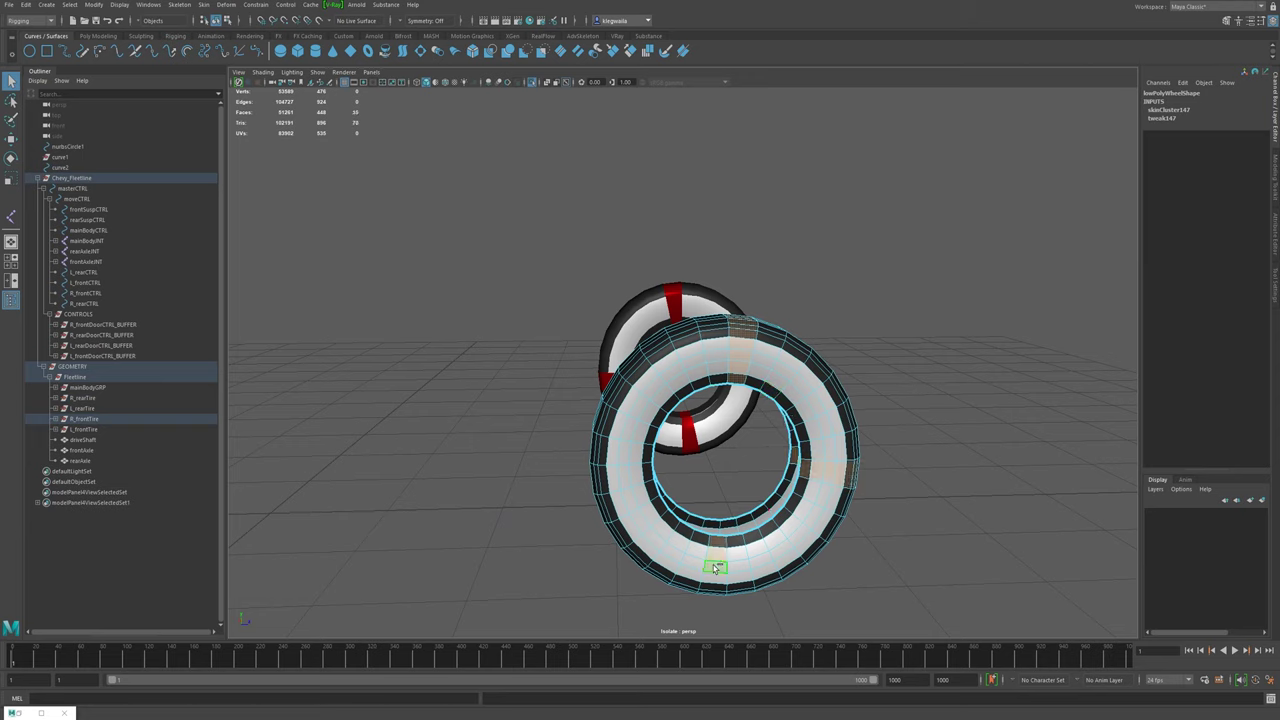
double_click(637, 455, "shift")
right_click_drag(637, 455, 657, 474)
left_click(749, 490)
- Exit isolate mode to show the complete car rig
left_click_drag(657, 474, 761, 349, "alt")
key("ctrl+1")
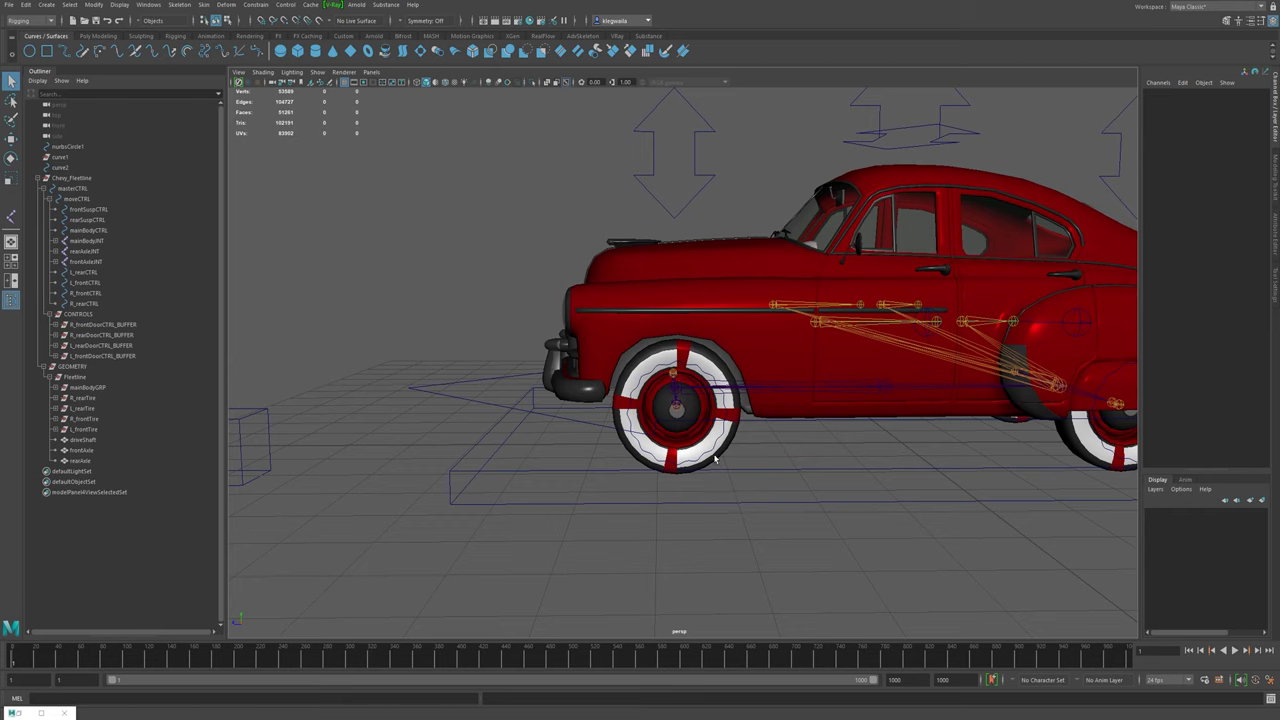
middle_click_drag(852, 462, 783, 467, "alt")
right_click_drag(783, 467, 720, 465, "alt")
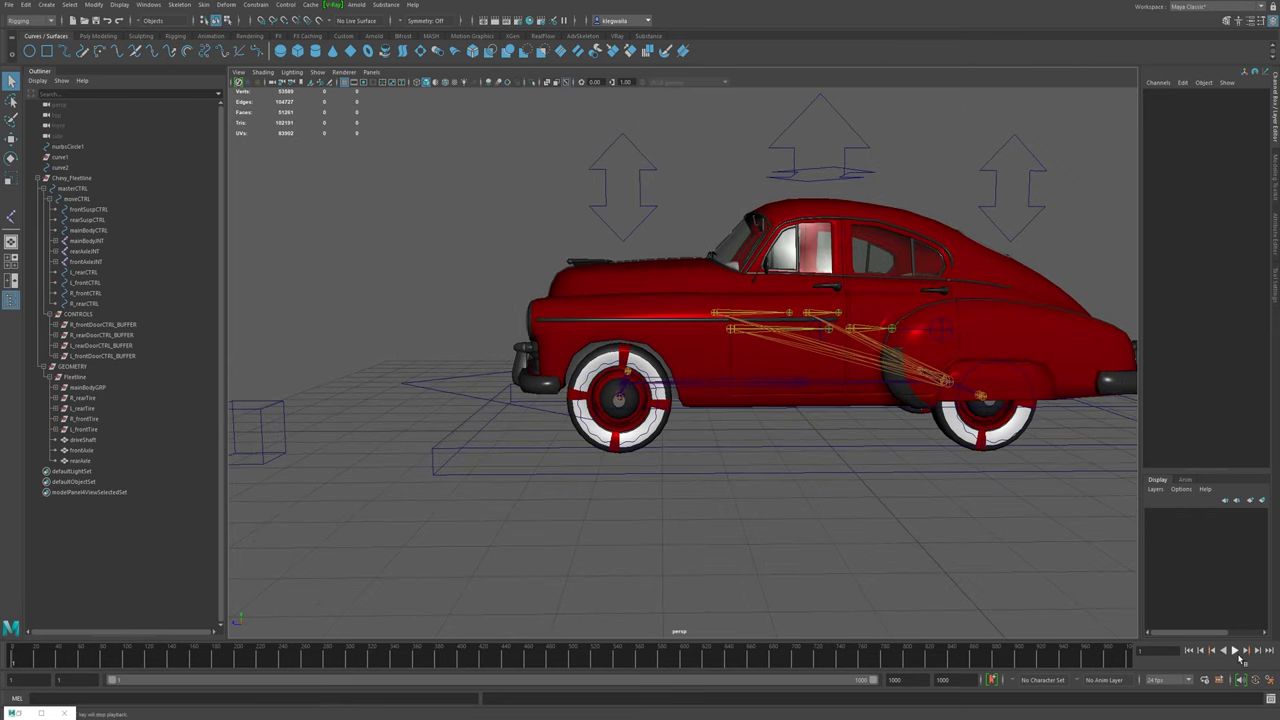
left_click_drag(686, 423, 680, 428, "alt")
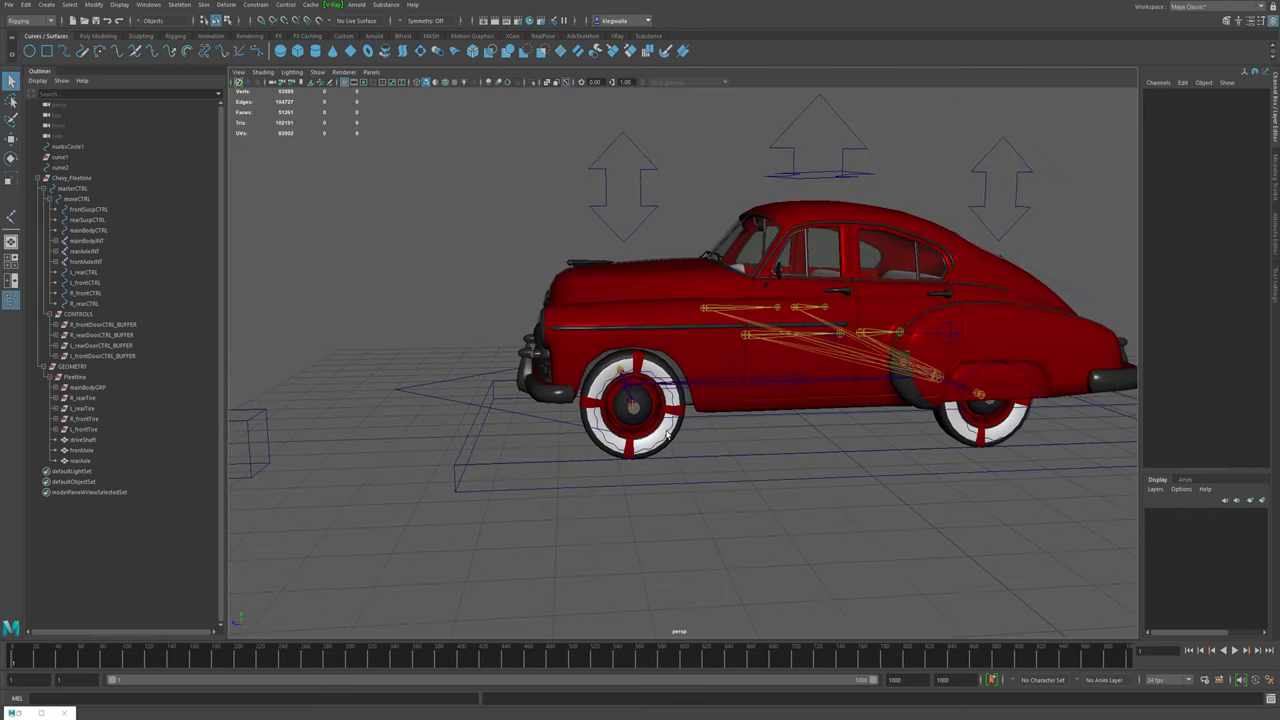
- Play the animation with the left front wheel control selected, stop it and rewind to frame 1
left_click(667, 432)
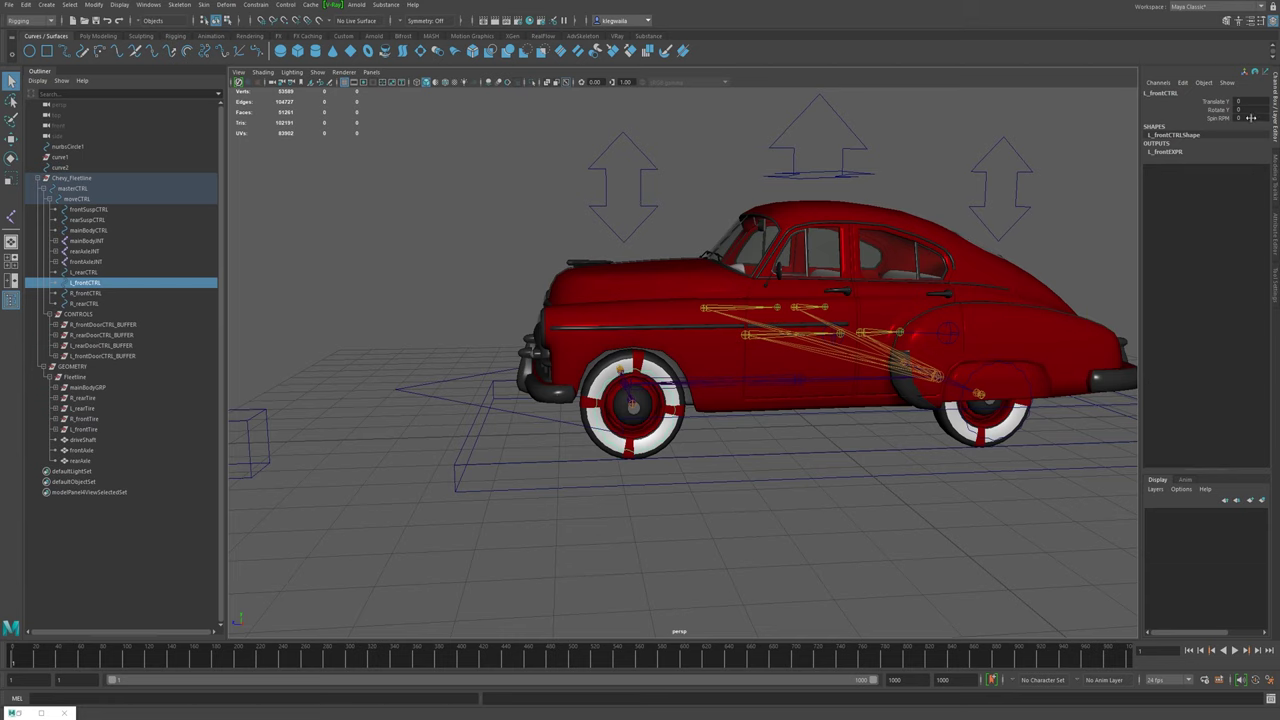
left_click(1235, 650)
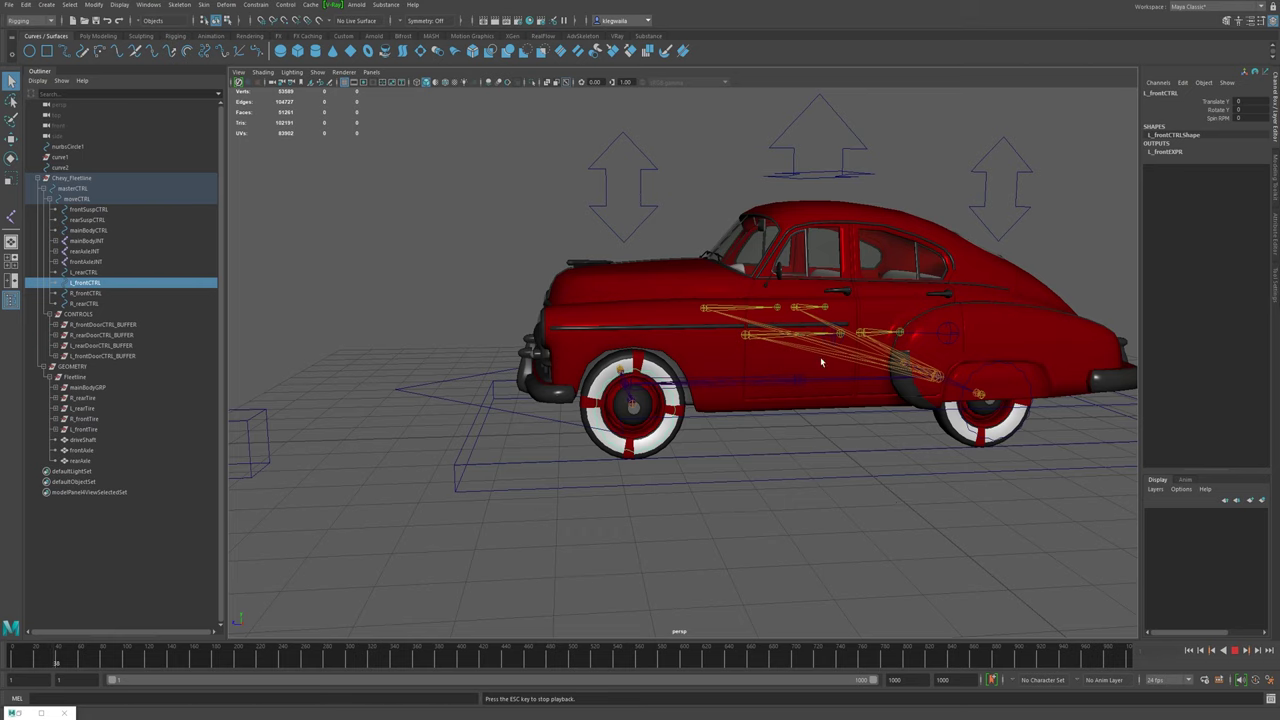
mouse_move(592, 446)
left_mouse_down("alt")
mouse_move(851, 436)
mouse_move(610, 456)
left_mouse_up("alt")
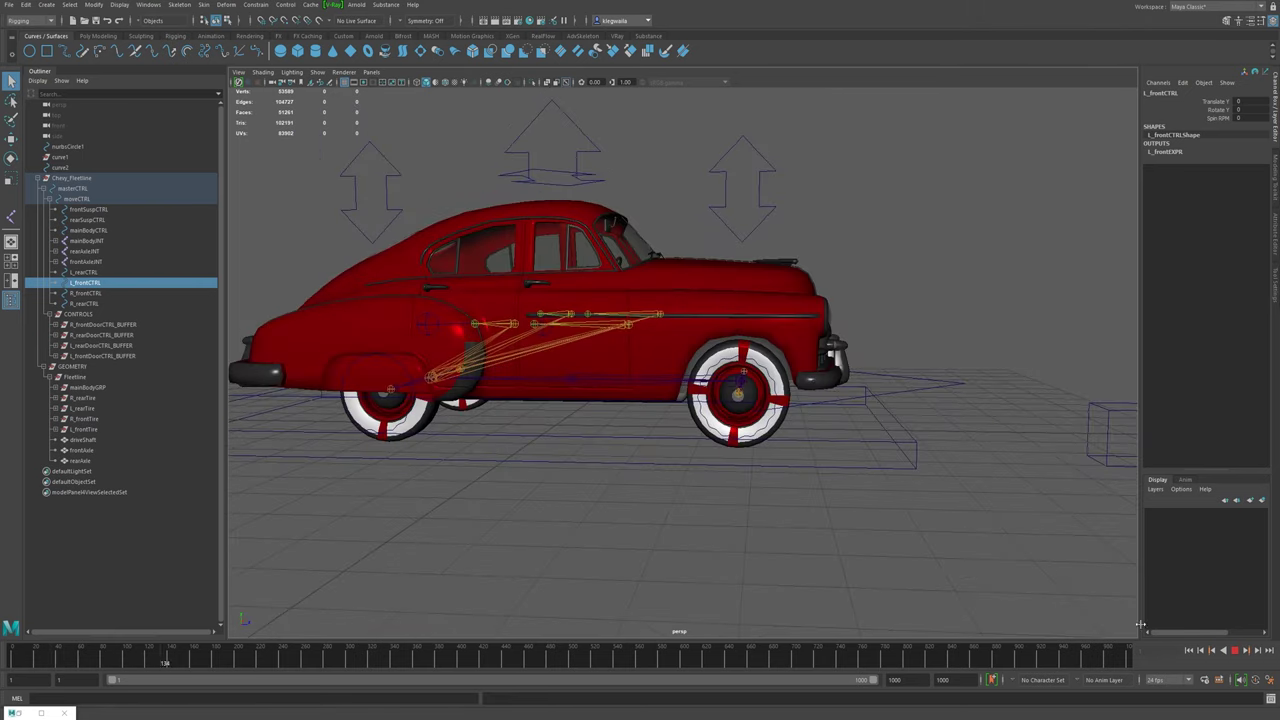
left_click(1235, 650)
left_click(1188, 650)
- Select all four wheel controls and set their Spin RPM to 10
double_click(1245, 118)
left_click_drag(439, 350, 555, 432, "alt")
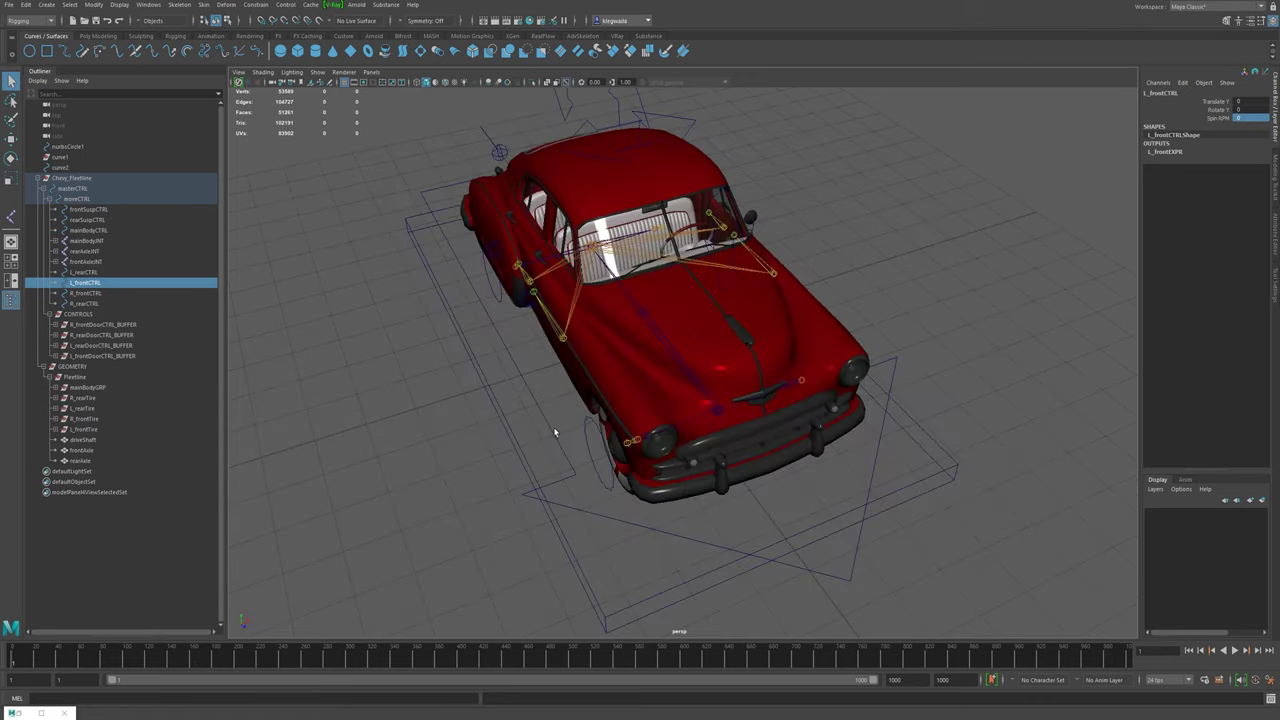
left_click(612, 492, "shift")
left_click(500, 297, "shift")
left_click_drag(500, 297, 879, 457, "alt")
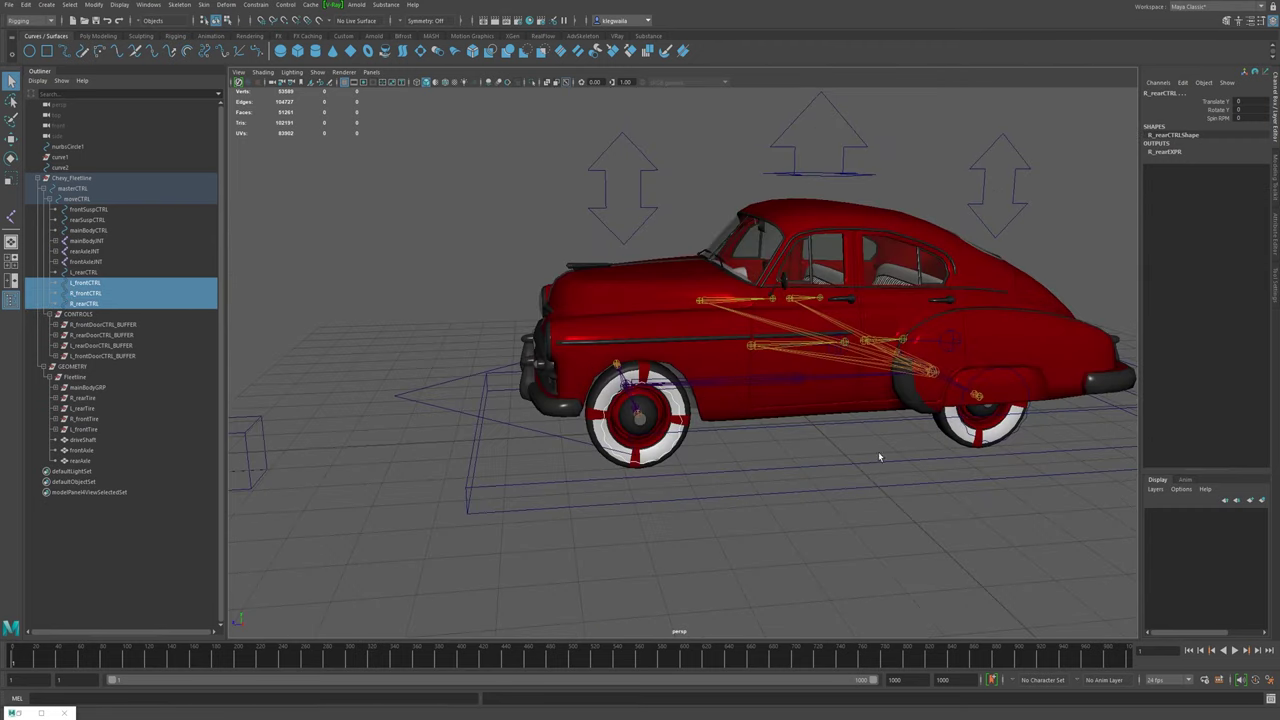
left_click(1018, 436, "shift")
left_click(1212, 116)
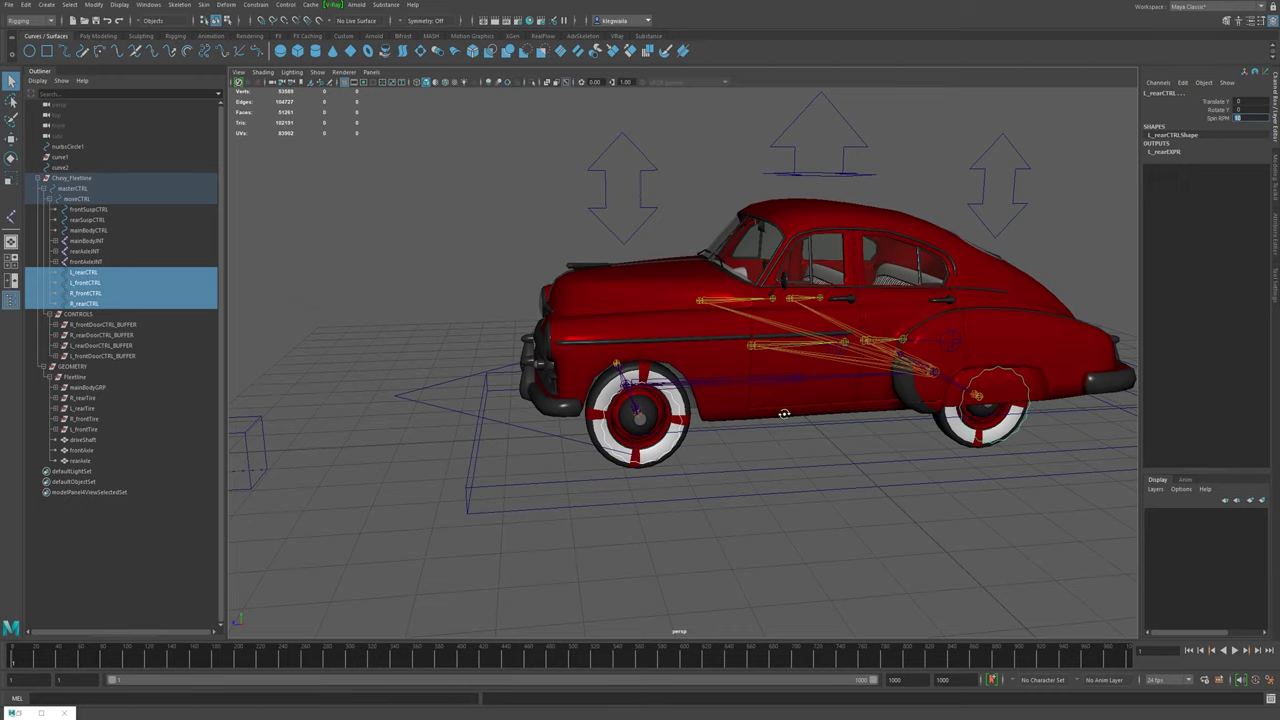
- Play the animation and inspect the wheel rotation from both sides of the car
left_click_drag(843, 393, 826, 433, "alt")
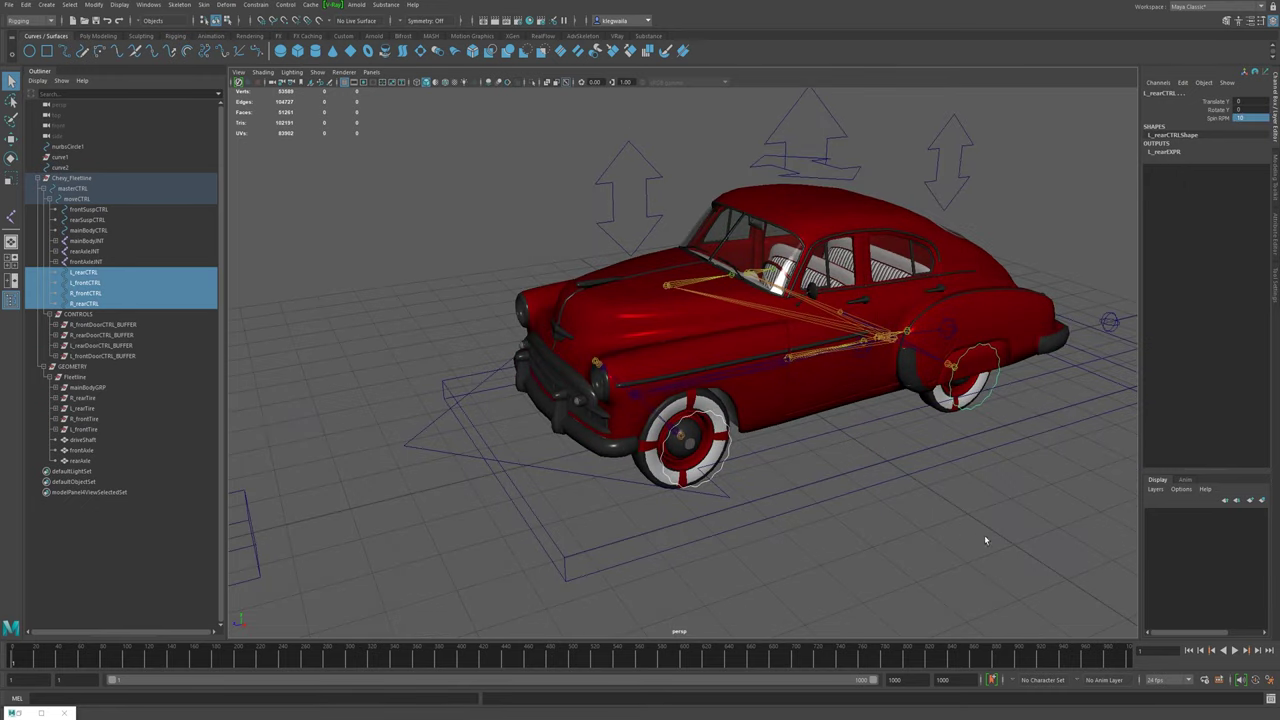
scroll(984, 538, "down", 2)
left_click(1234, 650)
left_click_drag(871, 474, 823, 486, "alt")
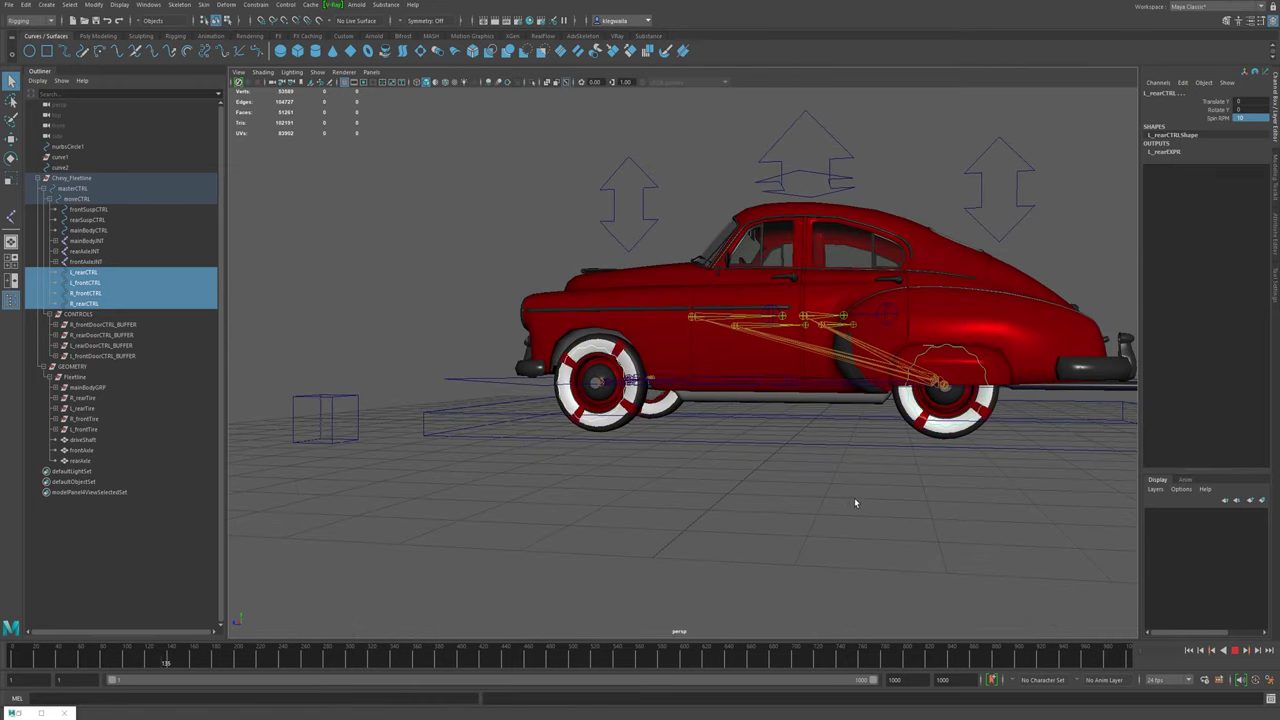
left_click_drag(854, 503, 649, 496, "alt")
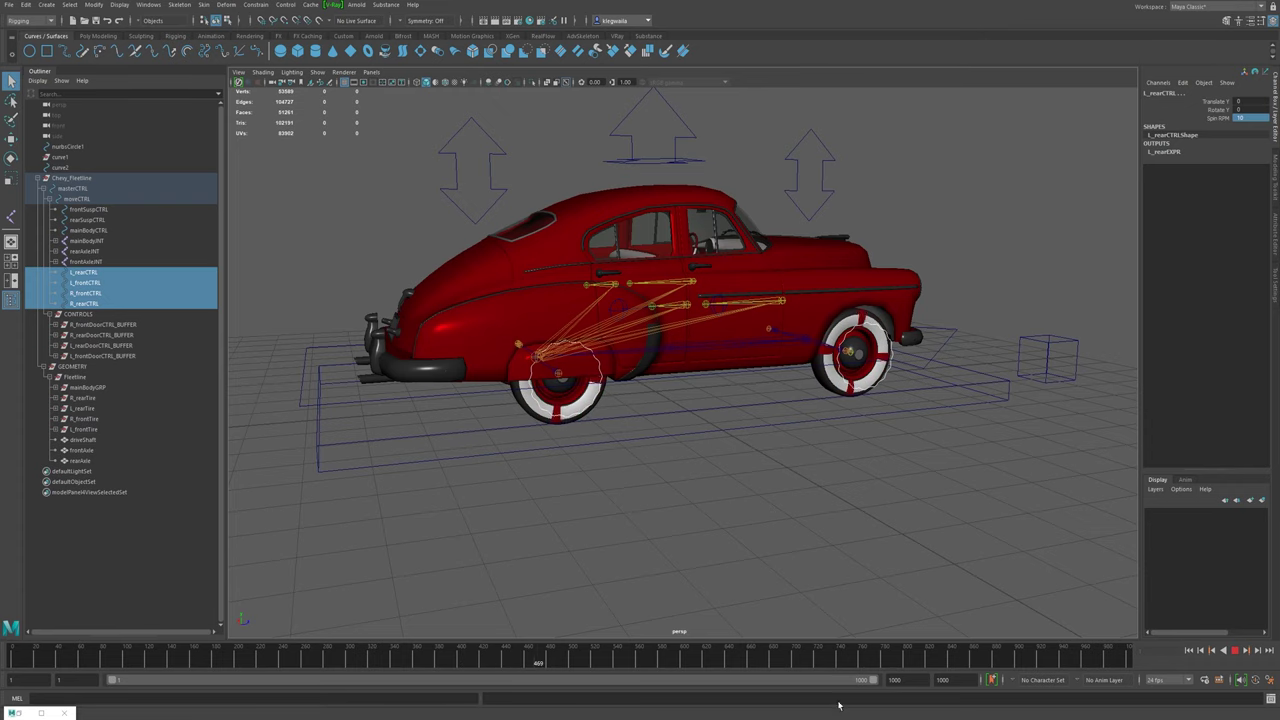
left_click(1235, 650)
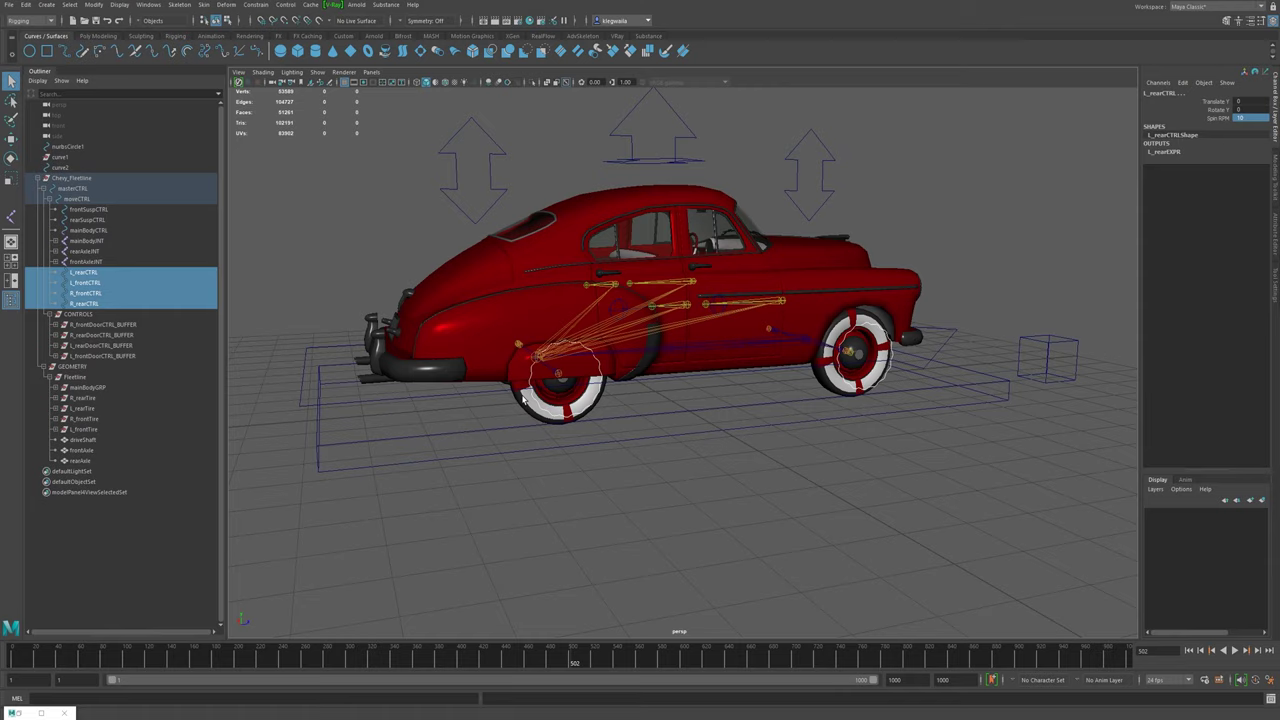
- Replay the animation from frame 1 in a closer view to check the spin direction of the right-side wheels
right_click_drag(522, 399, 657, 491, "alt")
left_click(1200, 652)
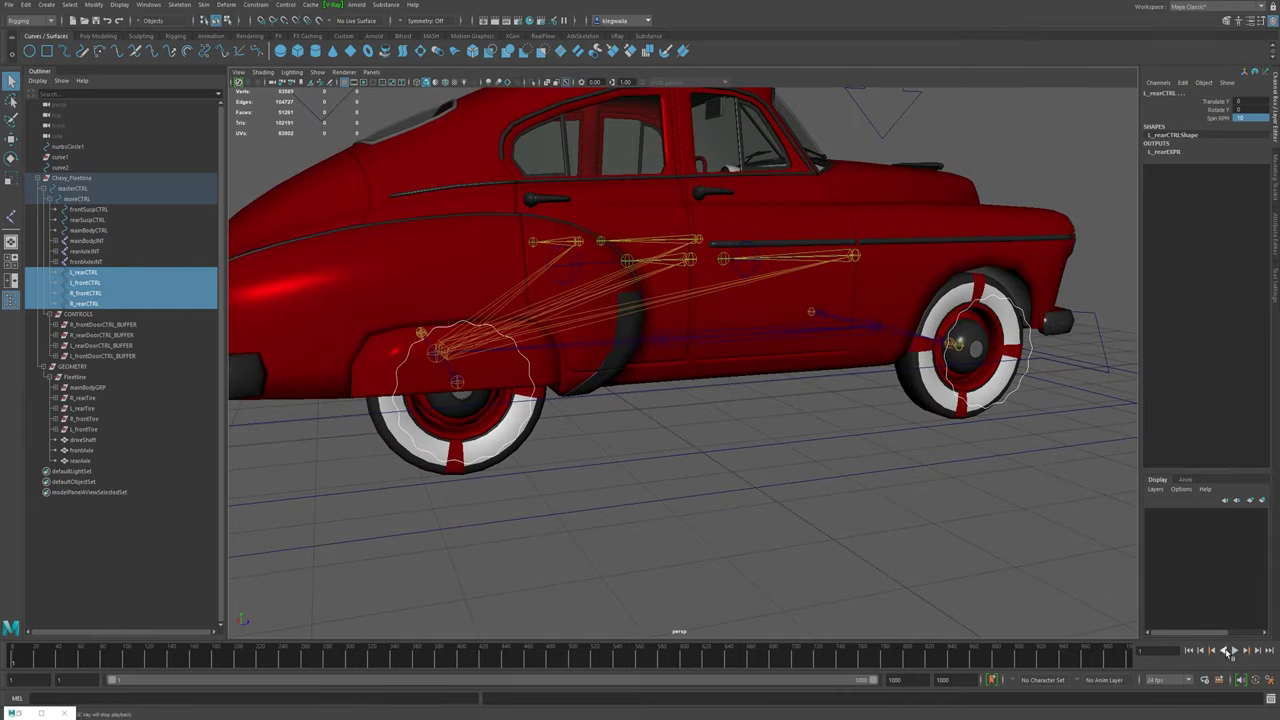
left_click(1238, 651)
left_click(1236, 651)
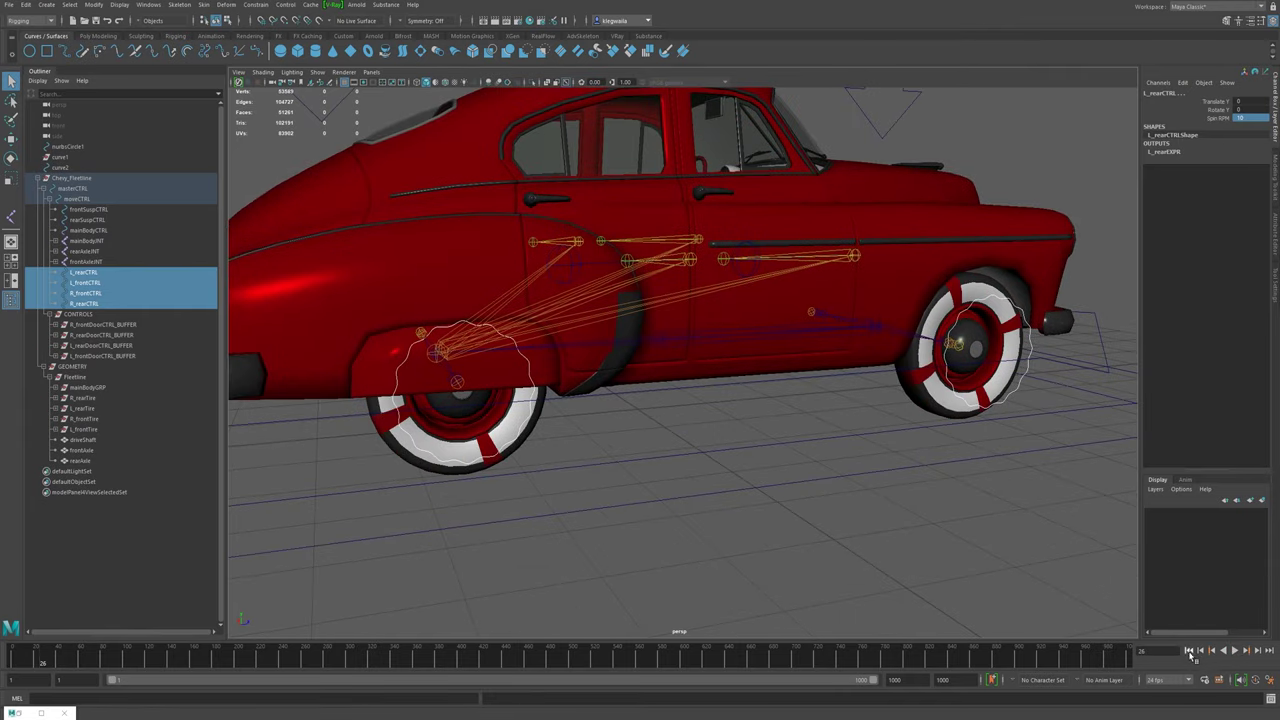
left_click(1189, 651)
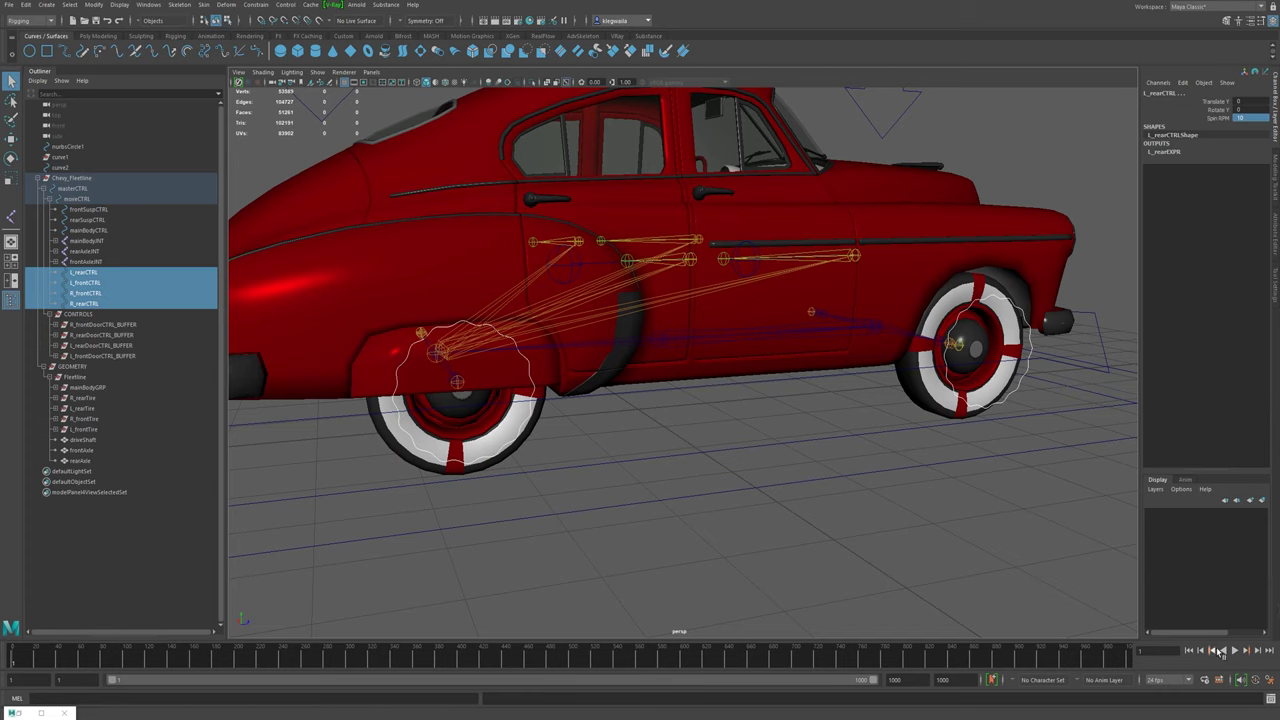
left_click(1234, 651)
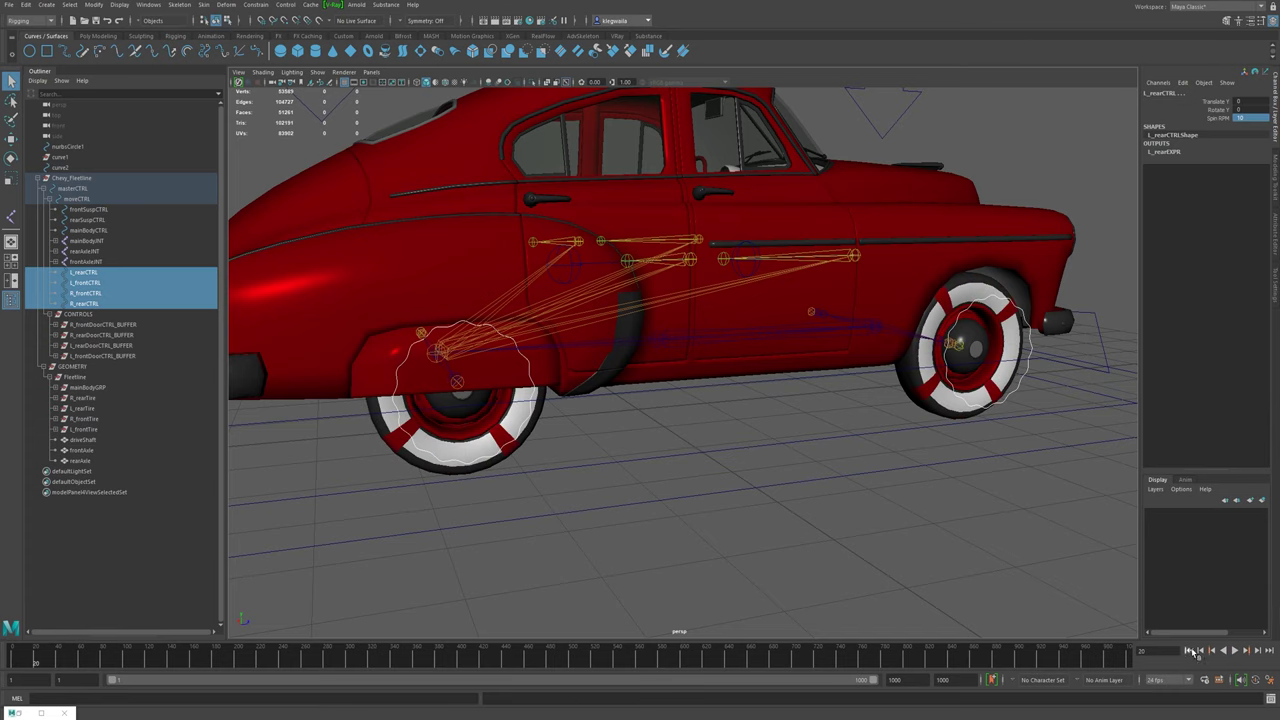
- Set Spin RPM to 100 on the four wheel controls, preview the faster spin and rewind to frame 1
left_click(1257, 117)
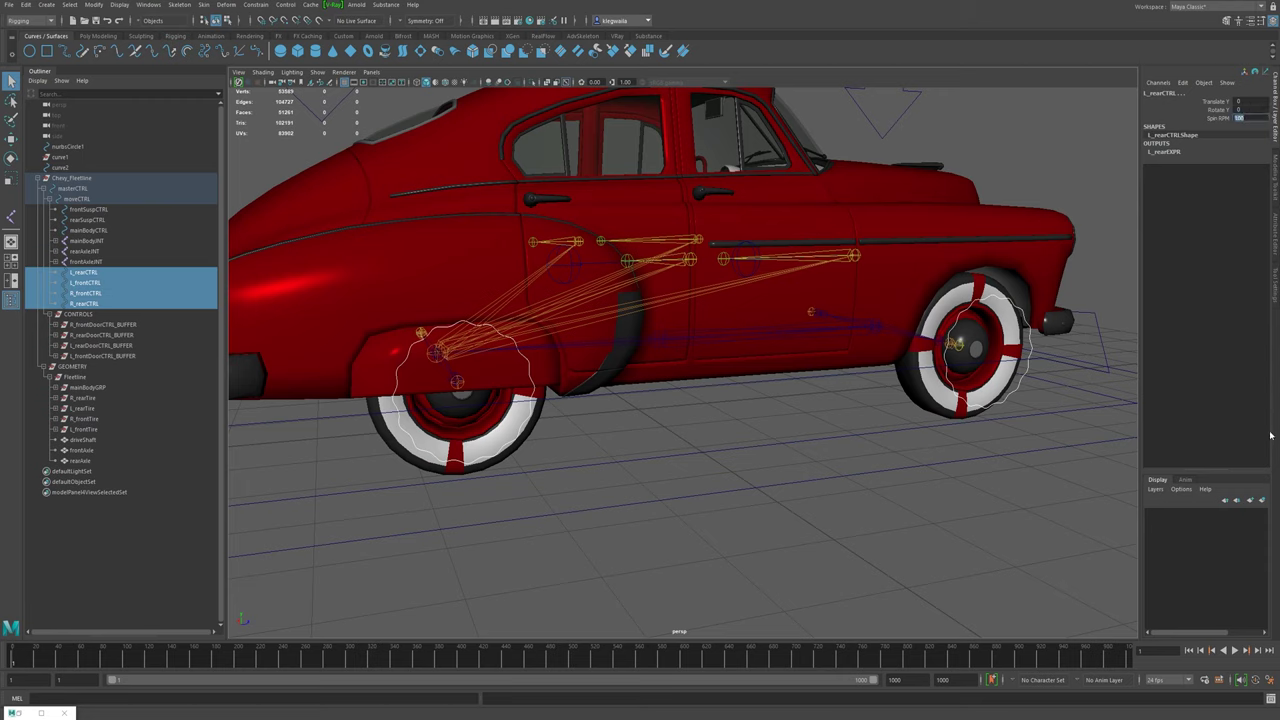
left_click(1235, 651)
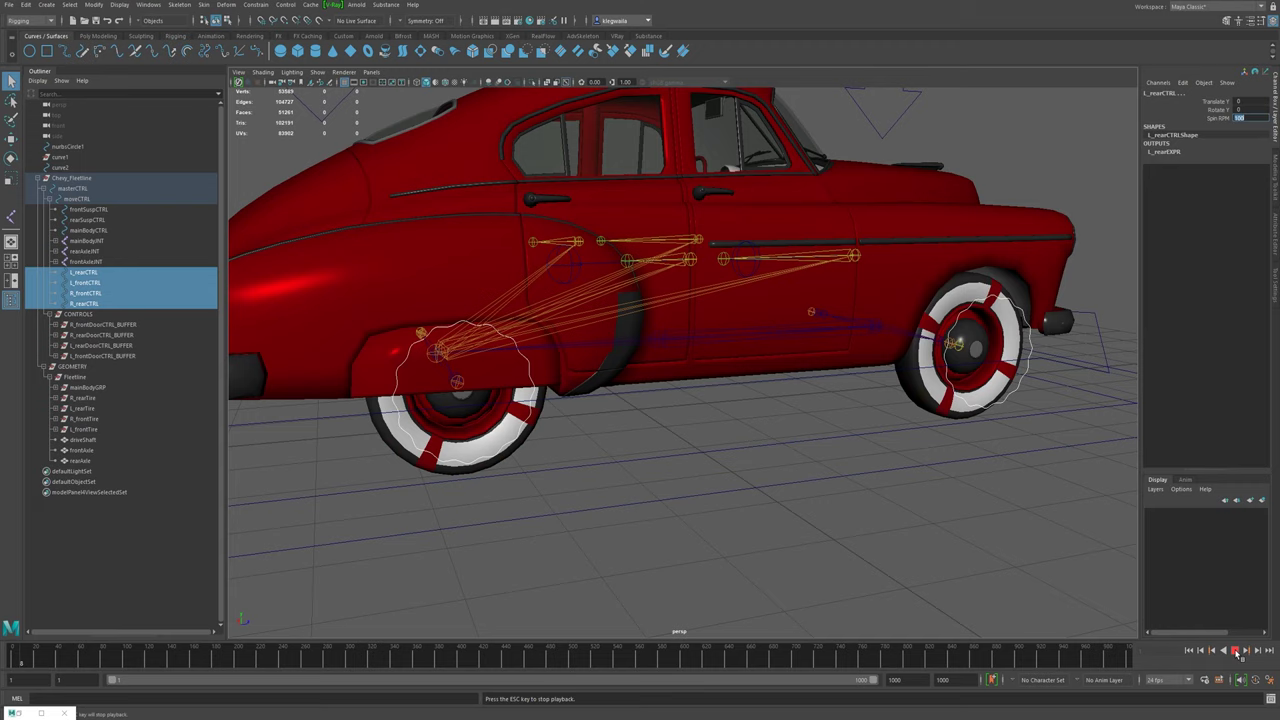
left_click_drag(860, 414, 440, 415, "alt")
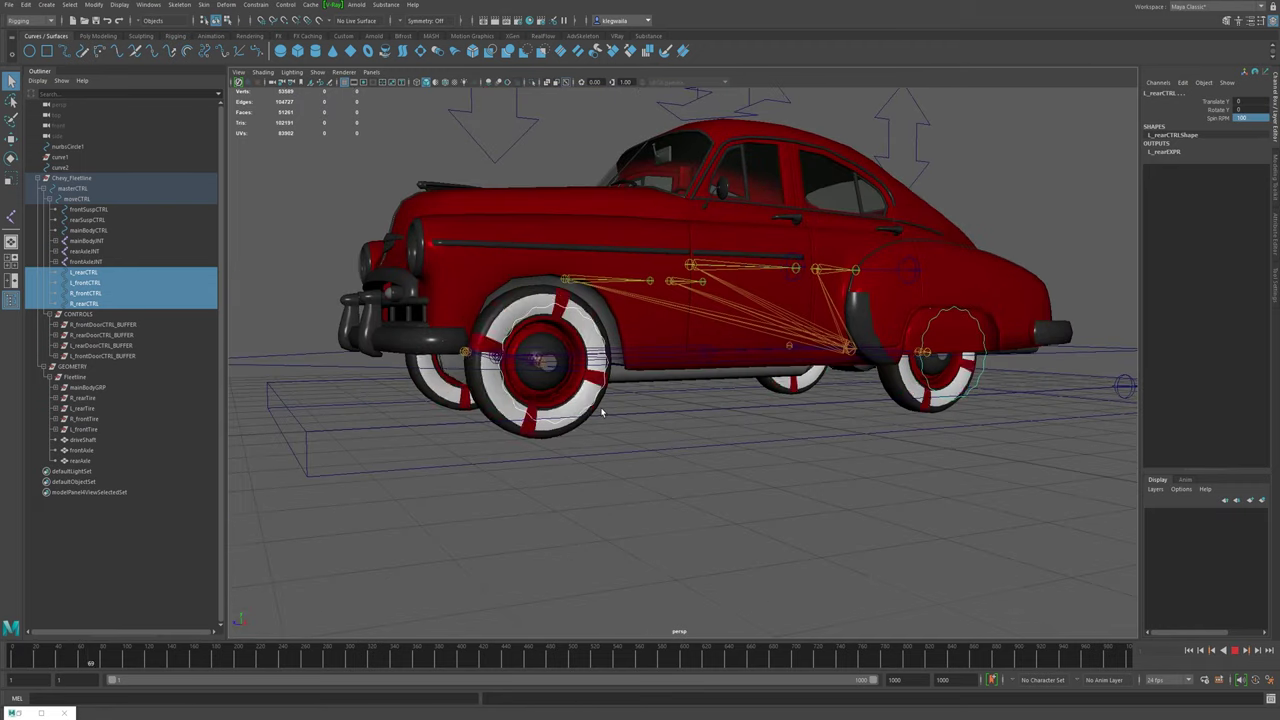
left_click(1234, 651)
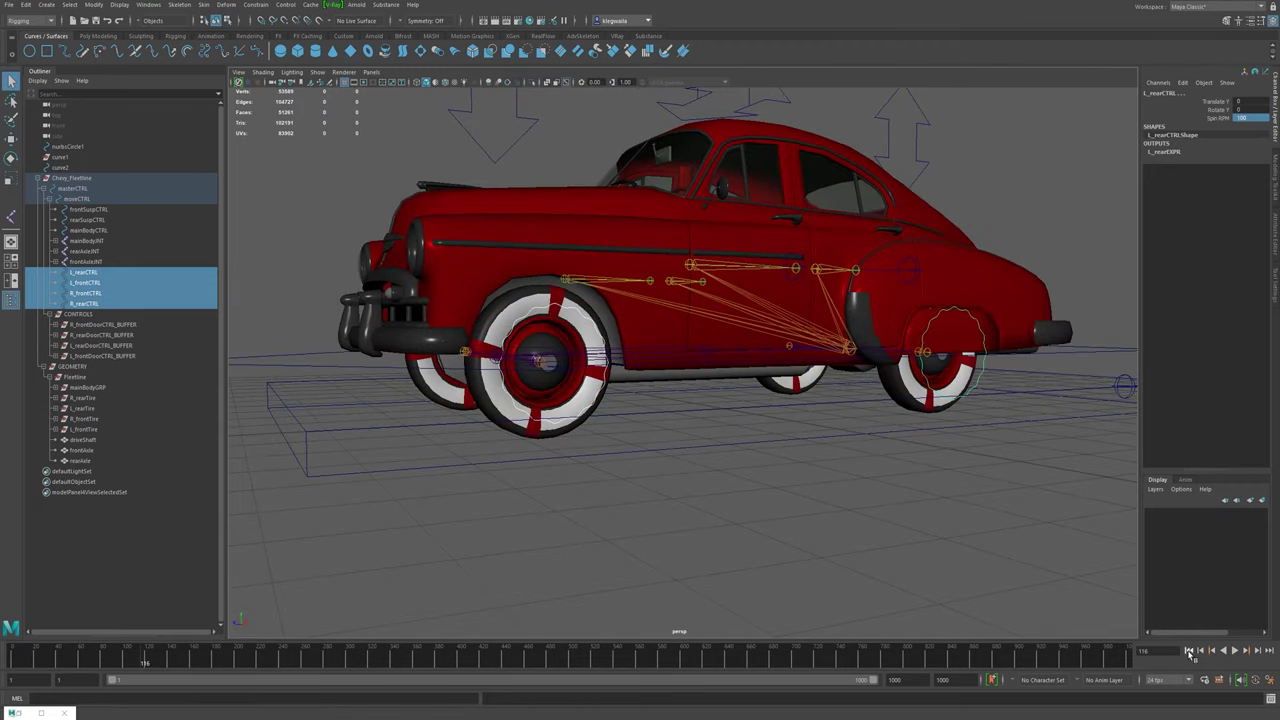
left_click(1189, 651)
left_click_drag(560, 365, 908, 377, "alt")
- Reset Spin RPM to 0 on the four wheel controls and save the scene
key("ctrl+s")
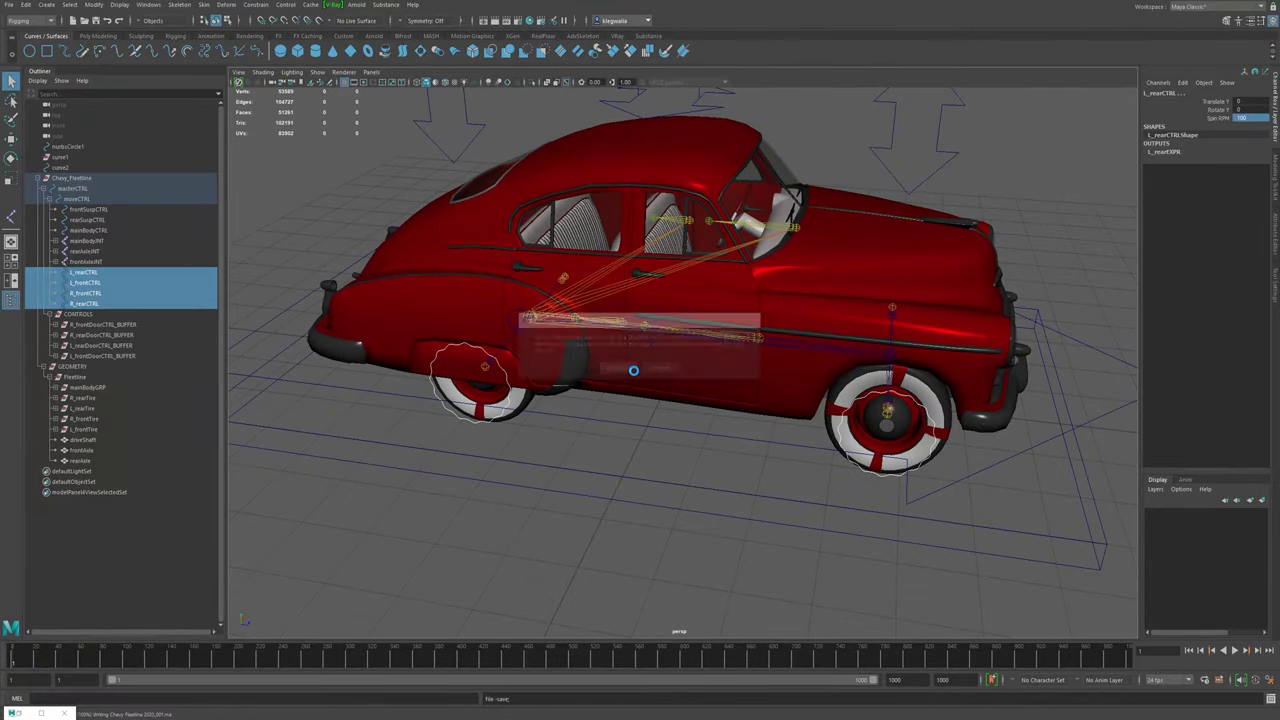
left_click(1250, 118)
type("0")
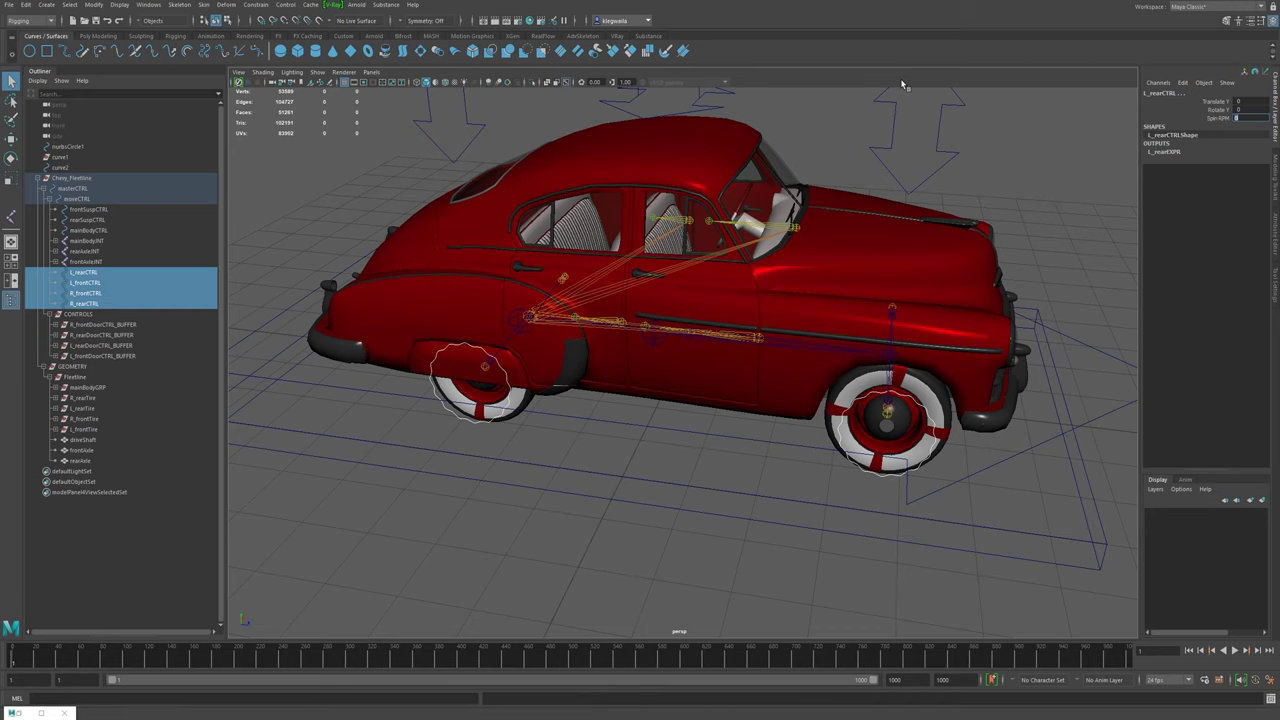
left_click_drag(862, 366, 793, 376, "alt")
key("ctrl+s")
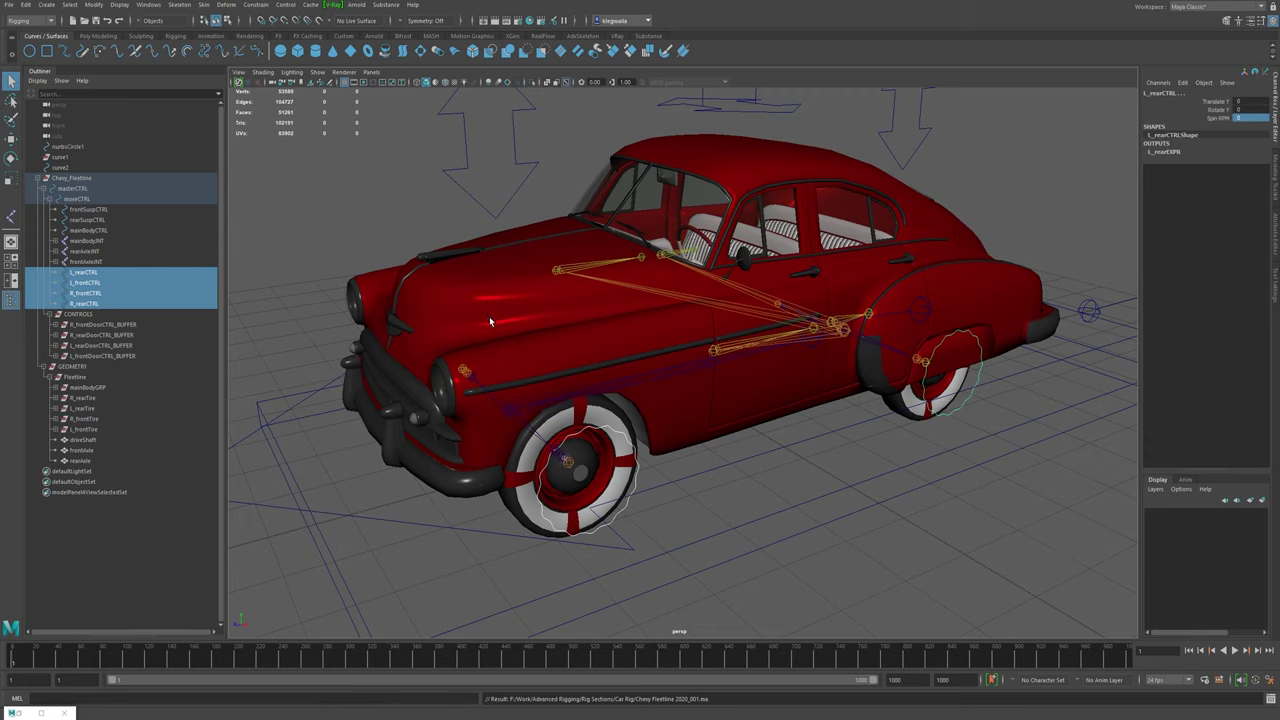
- Try moving the four wheel controls vertically and undo the move
right_click_drag(817, 467, 775, 405, "alt")
left_click_drag(775, 405, 706, 401, "alt")
middle_click_drag(706, 401, 820, 368, "alt")
left_click_drag(720, 430, 738, 410, "alt")
key("w")
left_click_drag(705, 334, 716, 450)
key("ctrl+z")
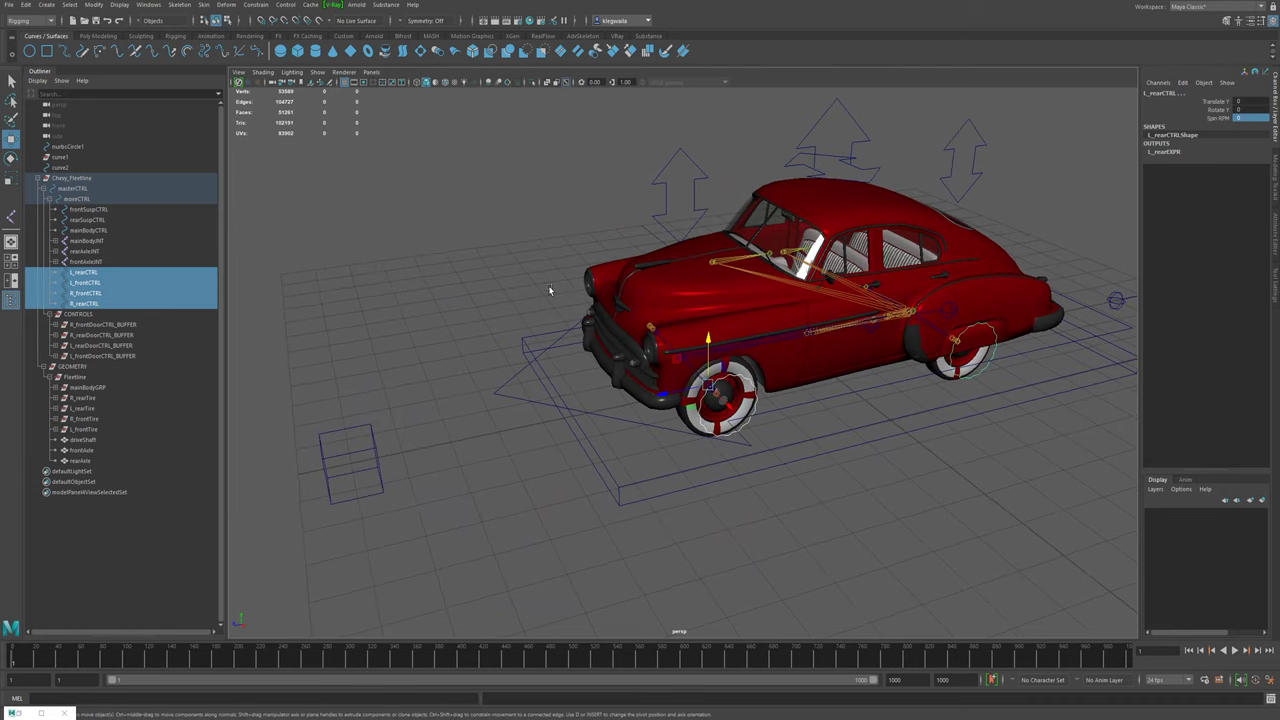
- Switch to the top view and frame the square control curve in front of the car
left_click_drag(697, 391, 649, 368, "alt")
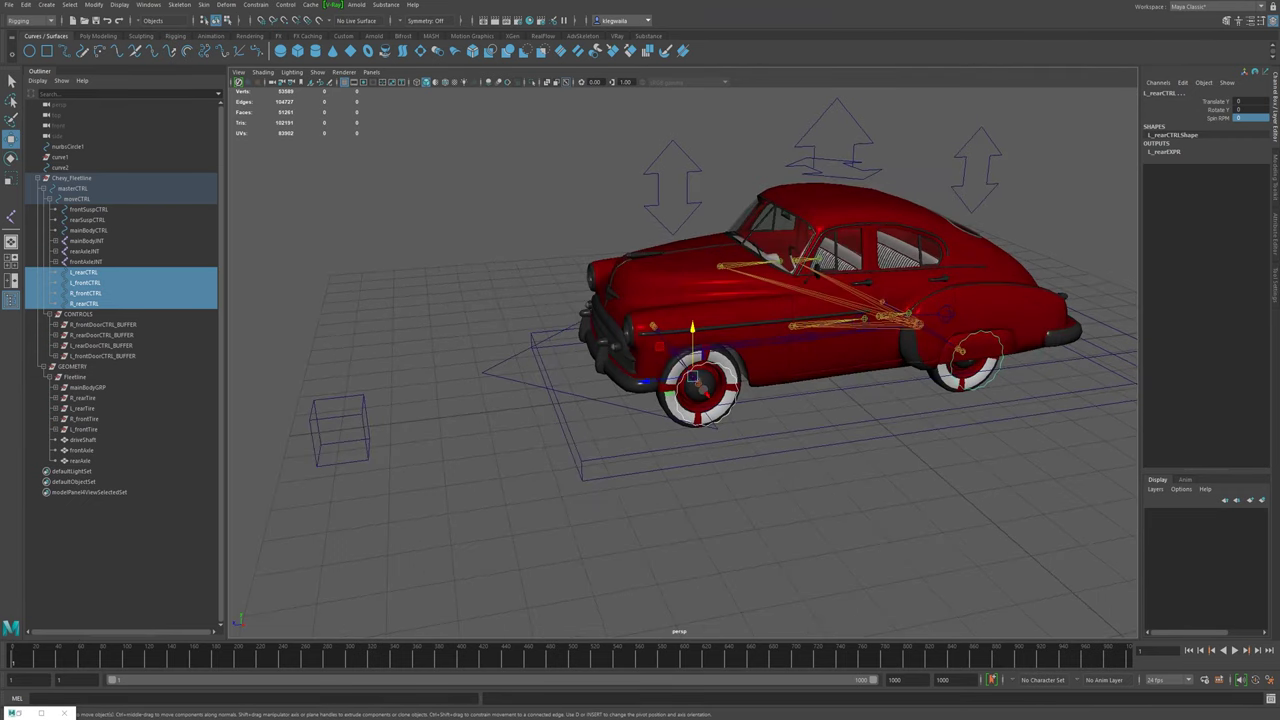
left_click_drag(394, 355, 558, 395, "alt")
left_click_drag(703, 449, 713, 410, "alt")
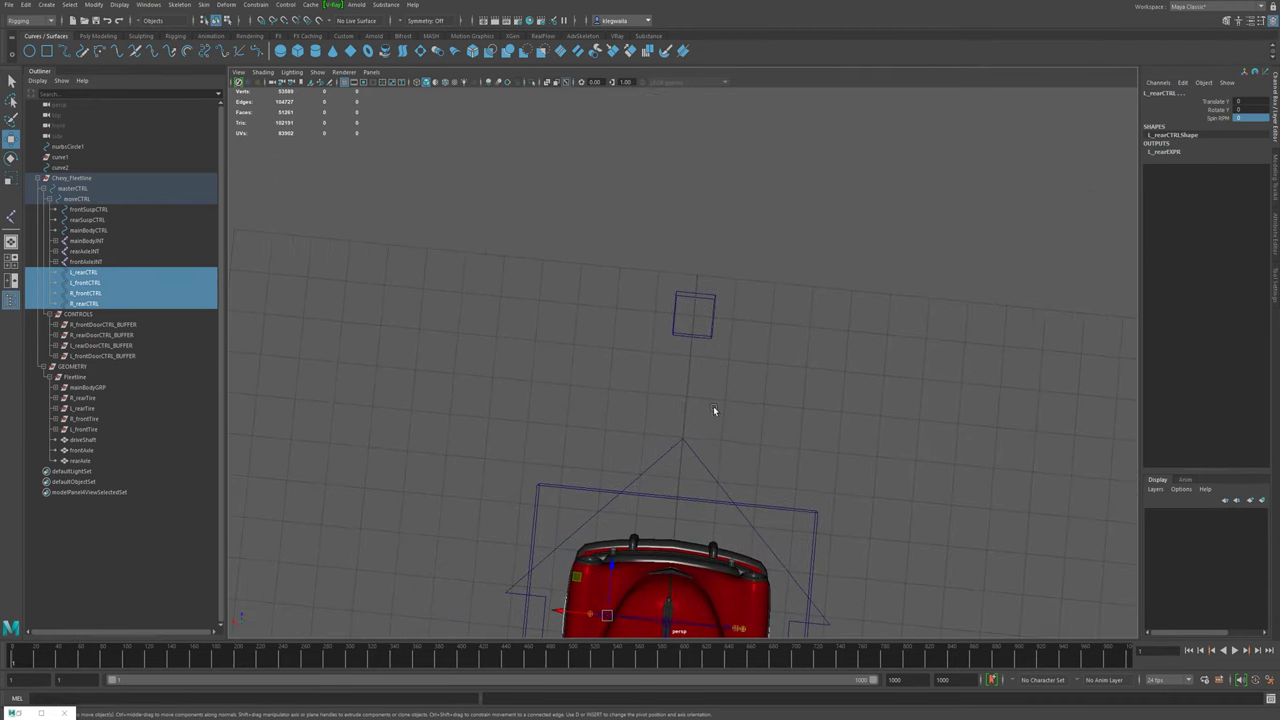
key("space")
key("space")
middle_click_drag(490, 284, 551, 100, "alt")
middle_click_drag(755, 256, 690, 166, "alt")
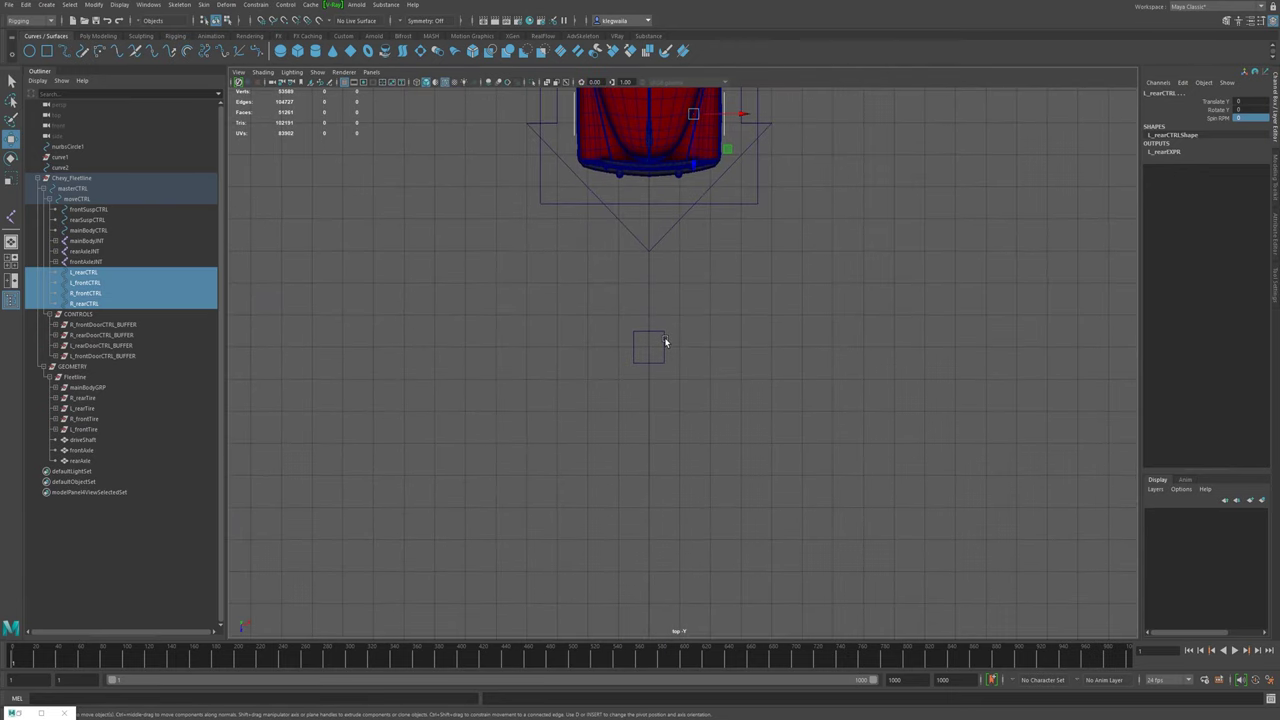
- Move the square curve away from the car's front to about X 10.76 and Z -7.61
left_click(664, 340)
left_click_drag(650, 353, 978, 112)
middle_click_drag(619, 319, 615, 279, "alt")
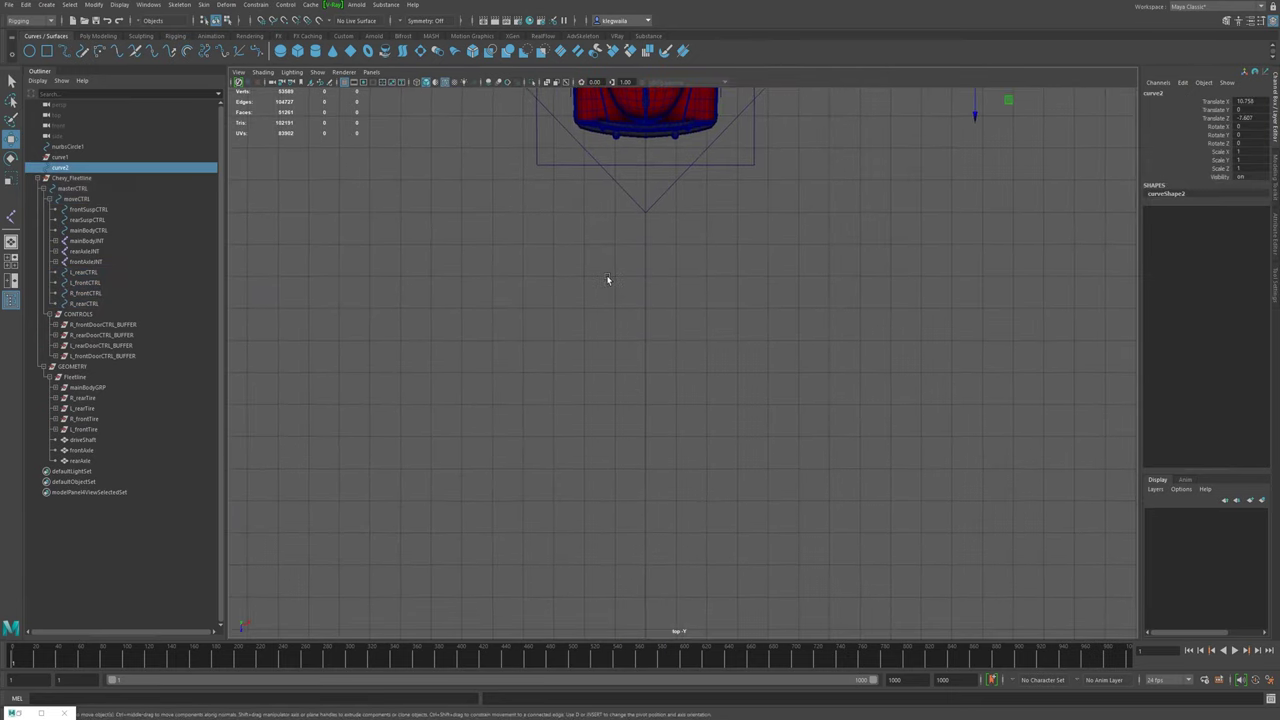
- Draw a closed, linear double-headed arrow curve snapped to the grid, lying crosswise in front of the car in the top view
left_click(65, 52)
middle_click_drag(673, 339, 628, 346, "alt")
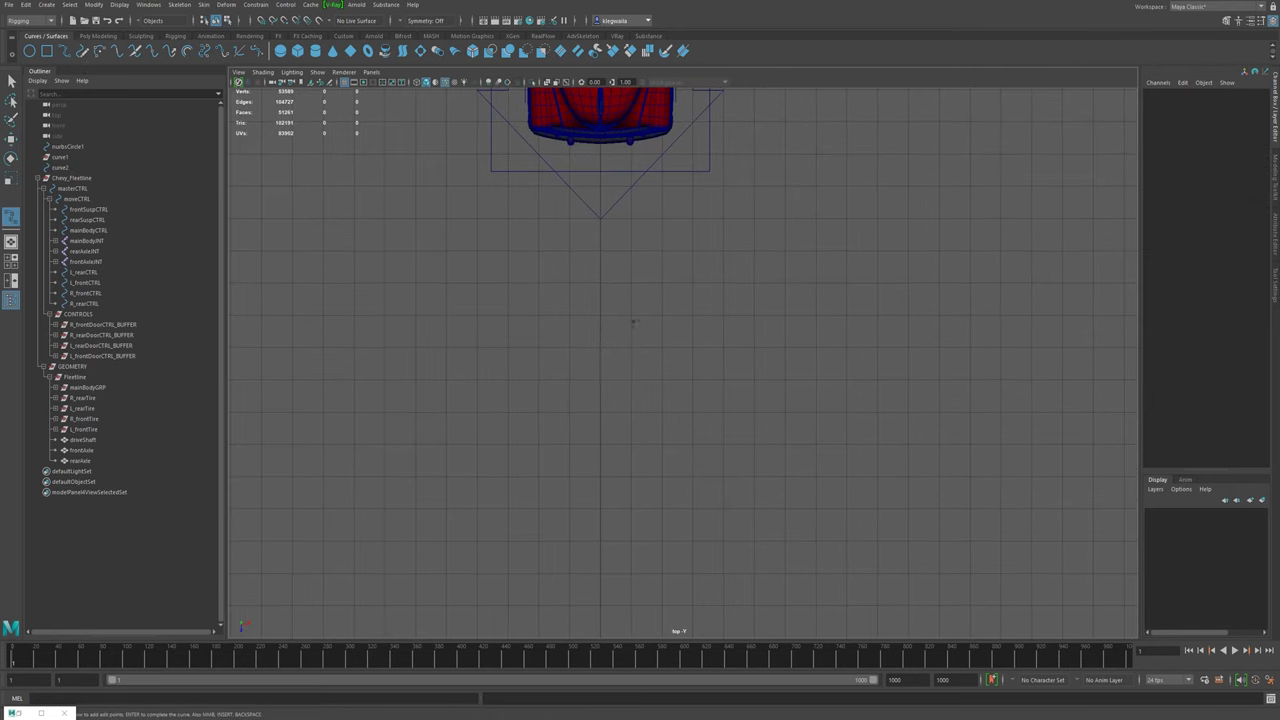
left_click(600, 281)
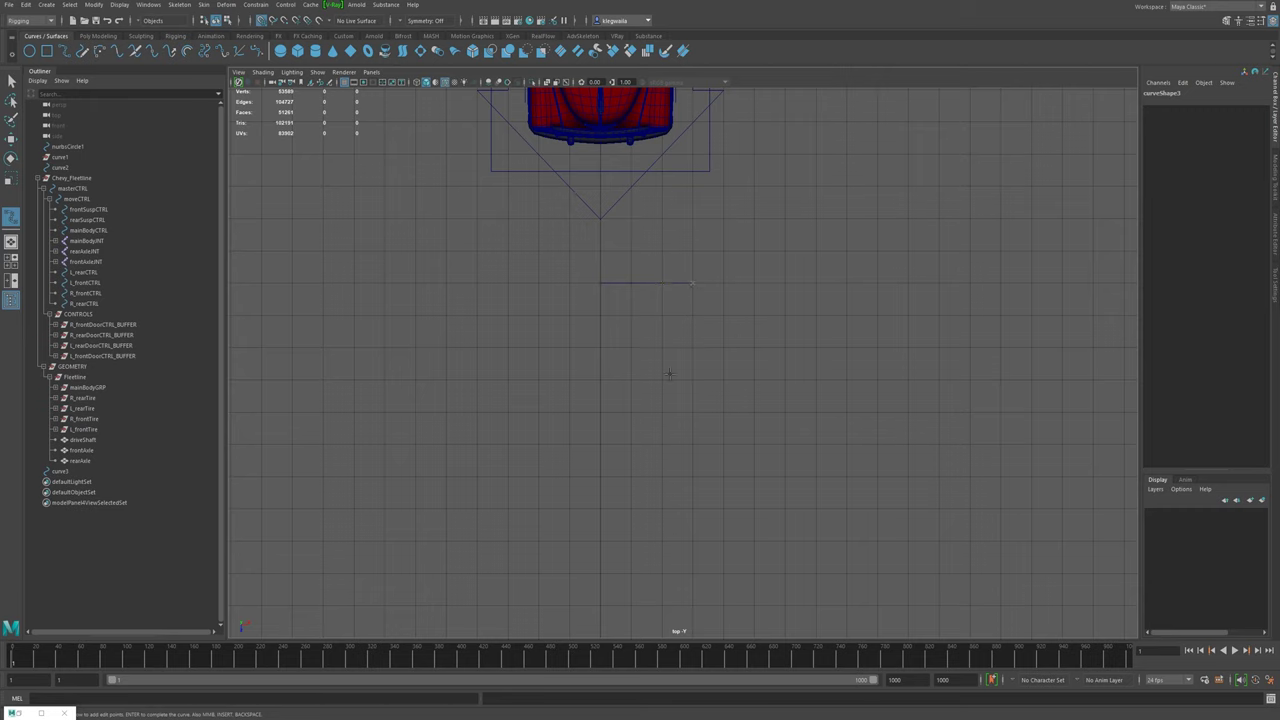
left_click(693, 252)
left_click(722, 283)
left_click(631, 347)
left_click(508, 347)
left_click(508, 378)
left_click(476, 283)
left_click(568, 283)
key("Return")
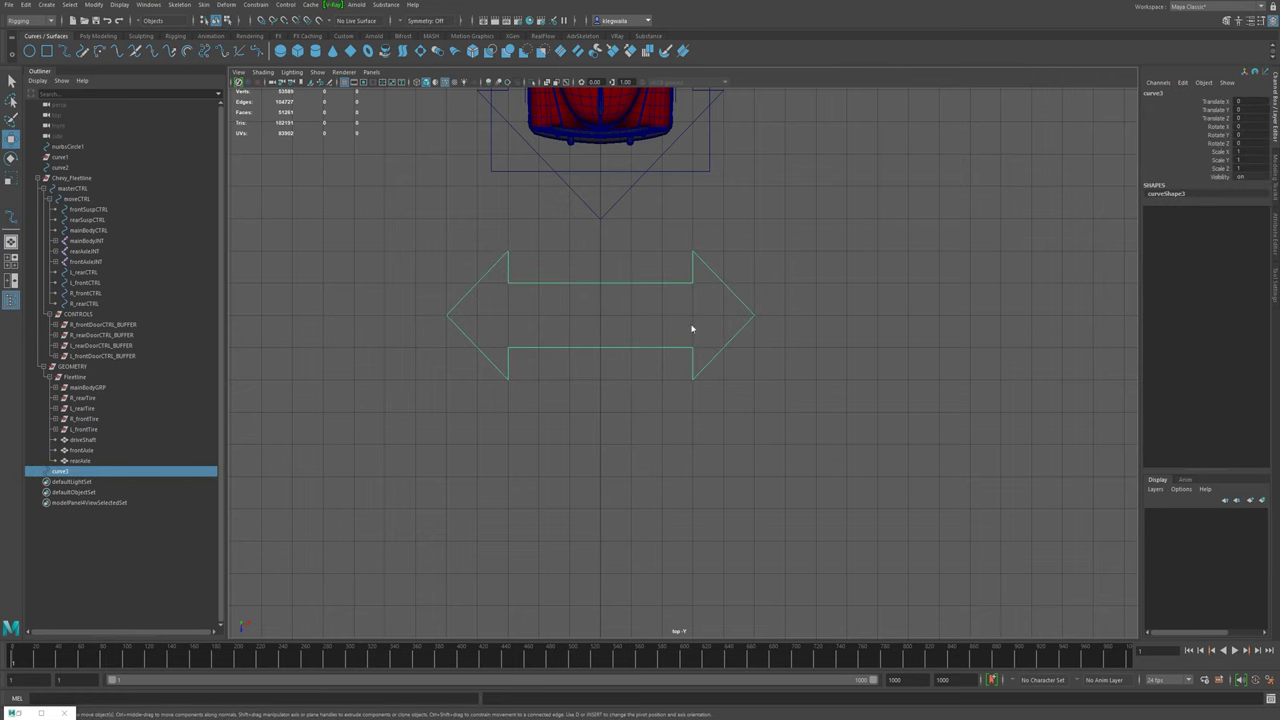
- Switch to the perspective view and examine the double-headed arrow curve and its components from several angles
key("space")
key("space")
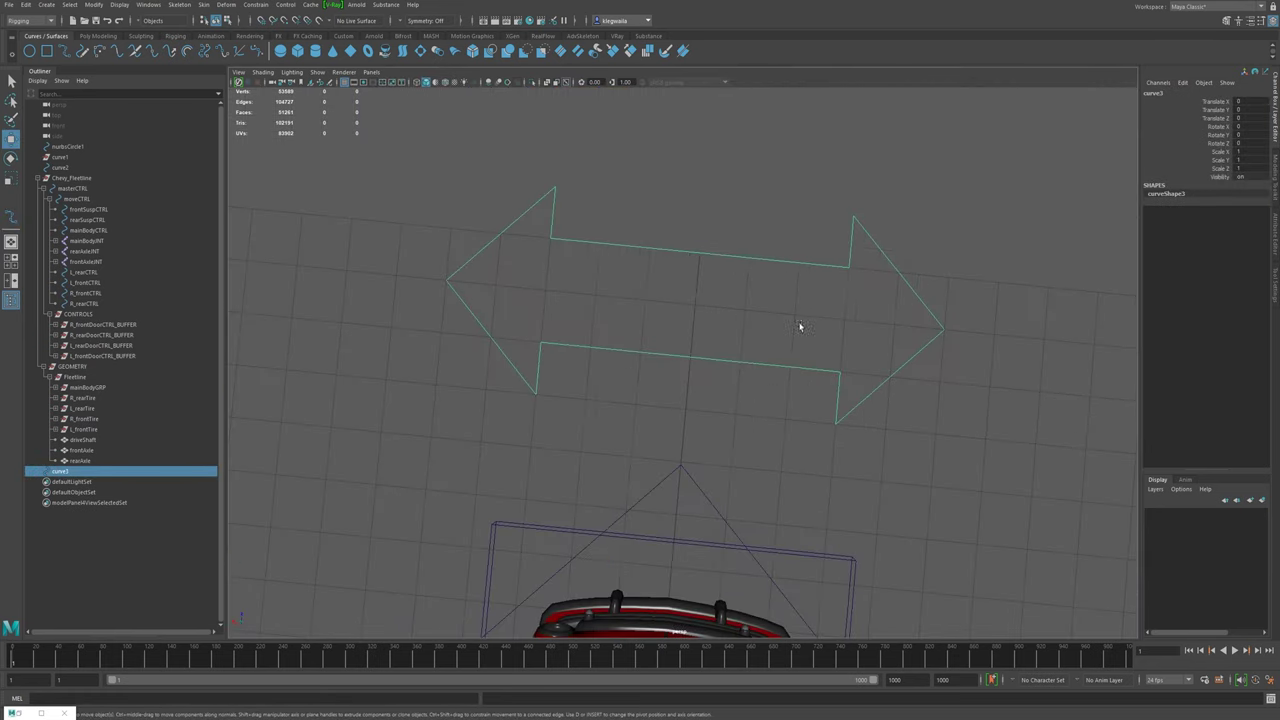
key("F8")
left_click_drag(751, 358, 700, 276, "alt")
left_click_drag(586, 429, 610, 396, "alt")
key("F8")
left_click(661, 415)
left_click(660, 411)
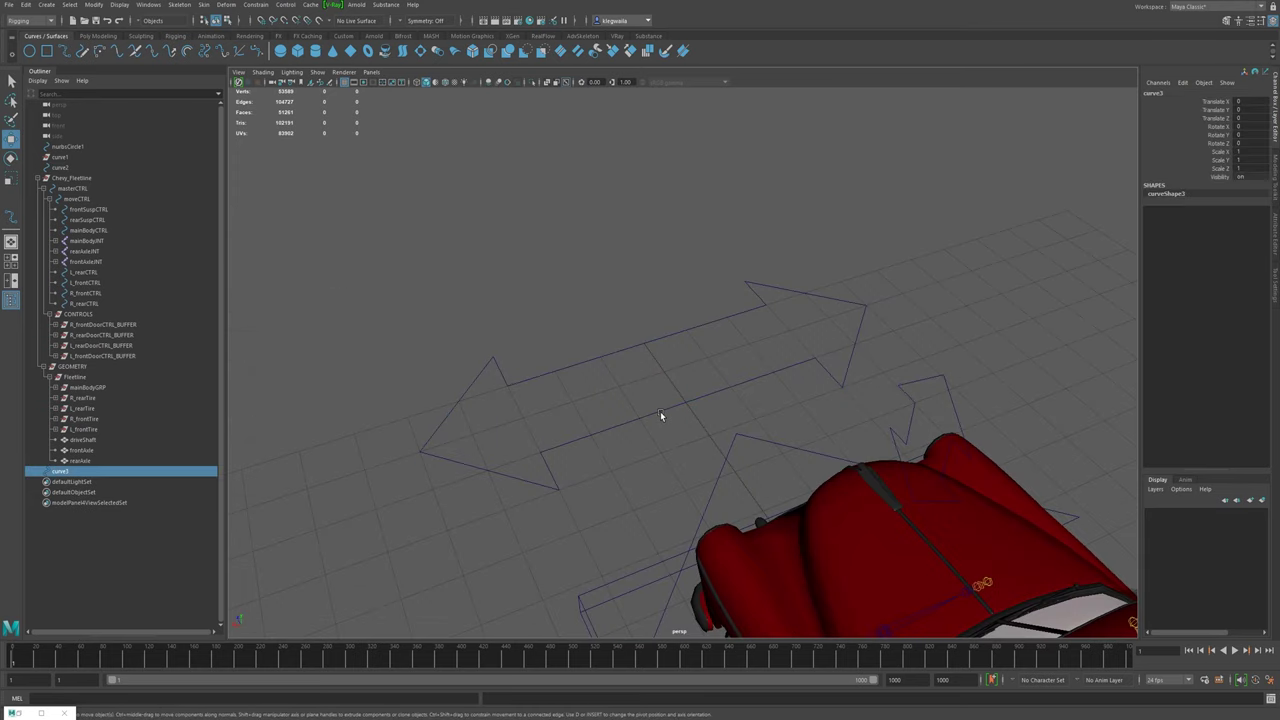
left_click_drag(637, 391, 683, 363, "alt")
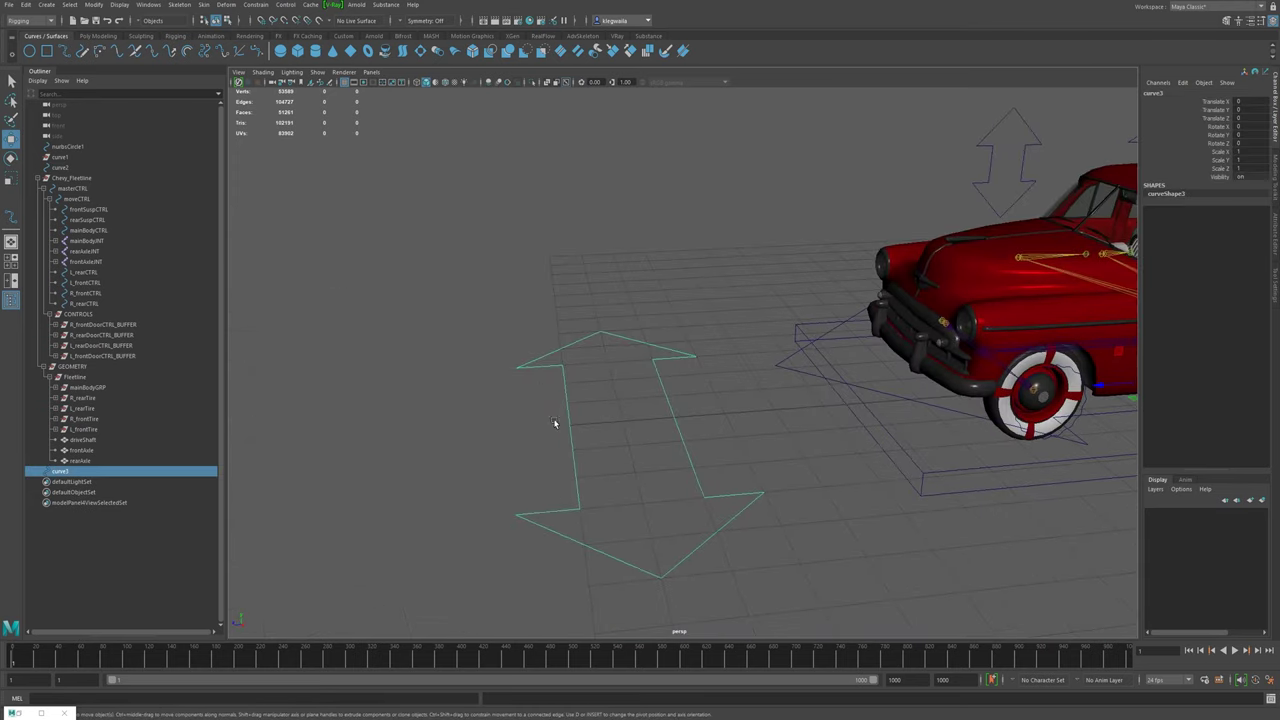
- Center the double-headed arrow's pivot and scale the curve down uniformly to about 0.541
left_click_drag(763, 468, 629, 509, "alt")
key("r")
left_click(93, 5)
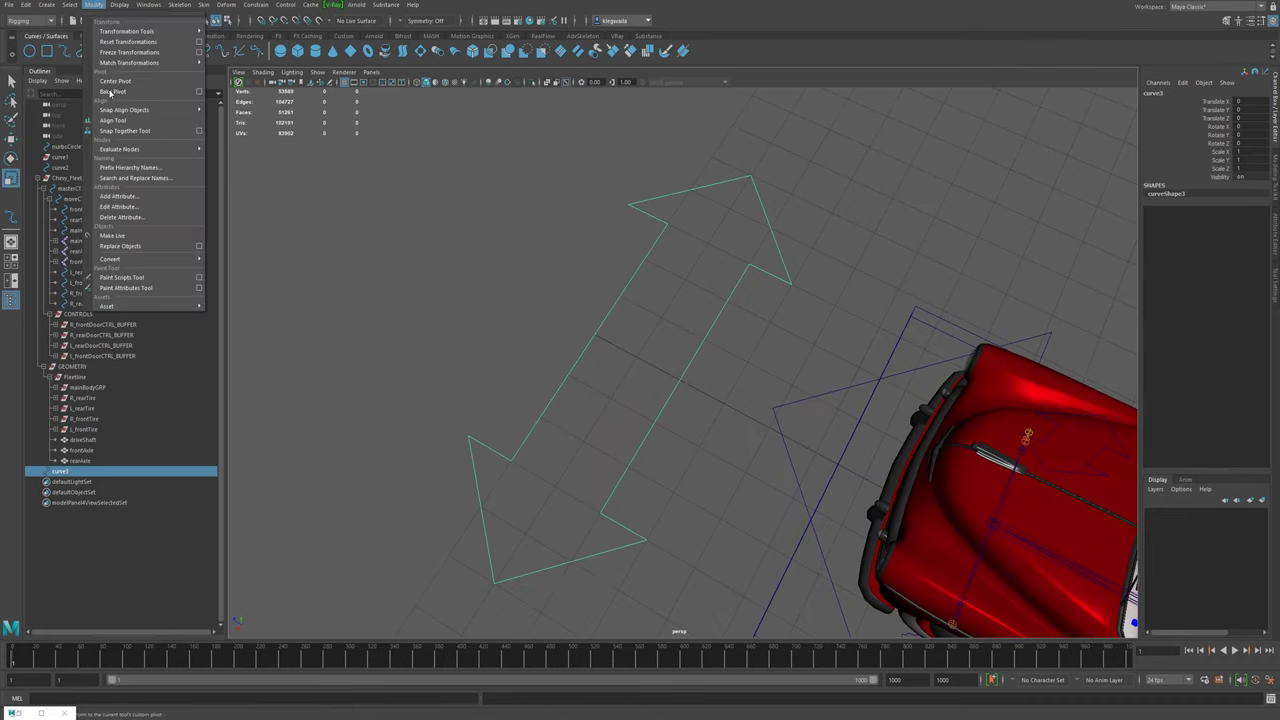
left_click(115, 82)
left_click_drag(635, 365, 666, 326)
- Duplicate the flat arrow, move the copy toward the car to about Z -3.252 and rotate it -90 in X
key("w")
key("ctrl+d")
left_click_drag(776, 304, 590, 428, "alt")
key("e")
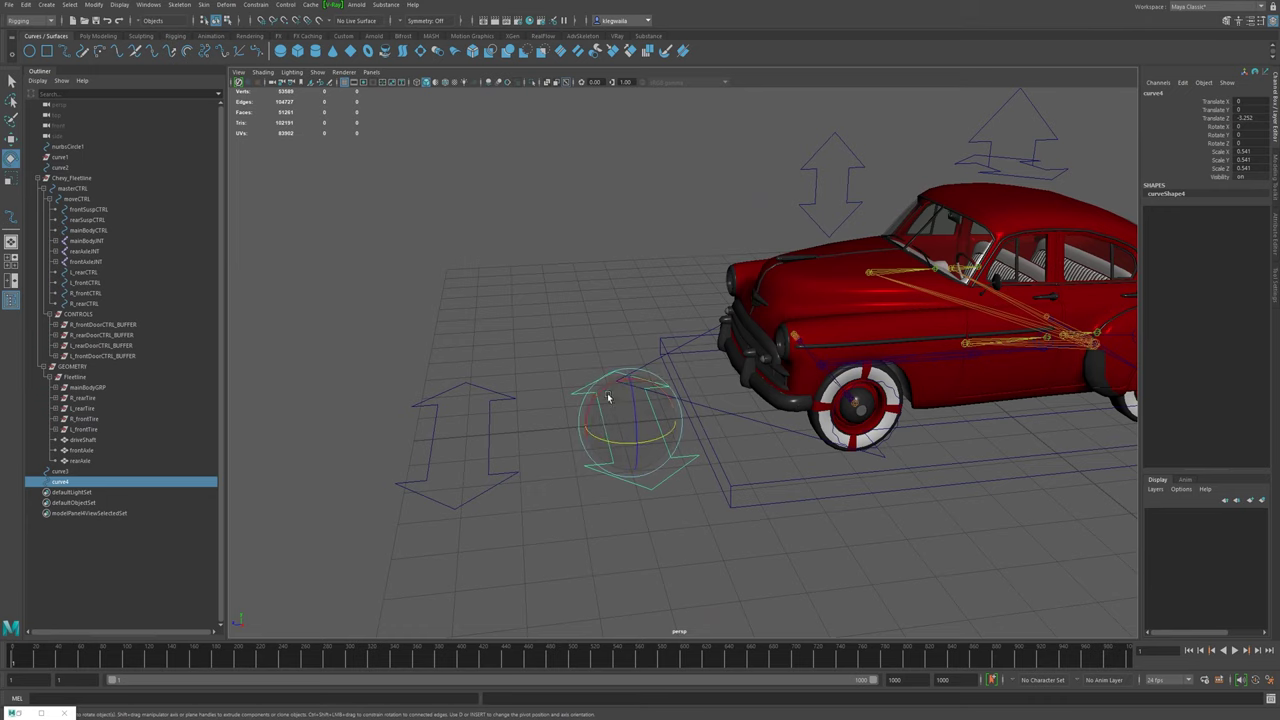
left_click_drag(603, 397, 470, 300)
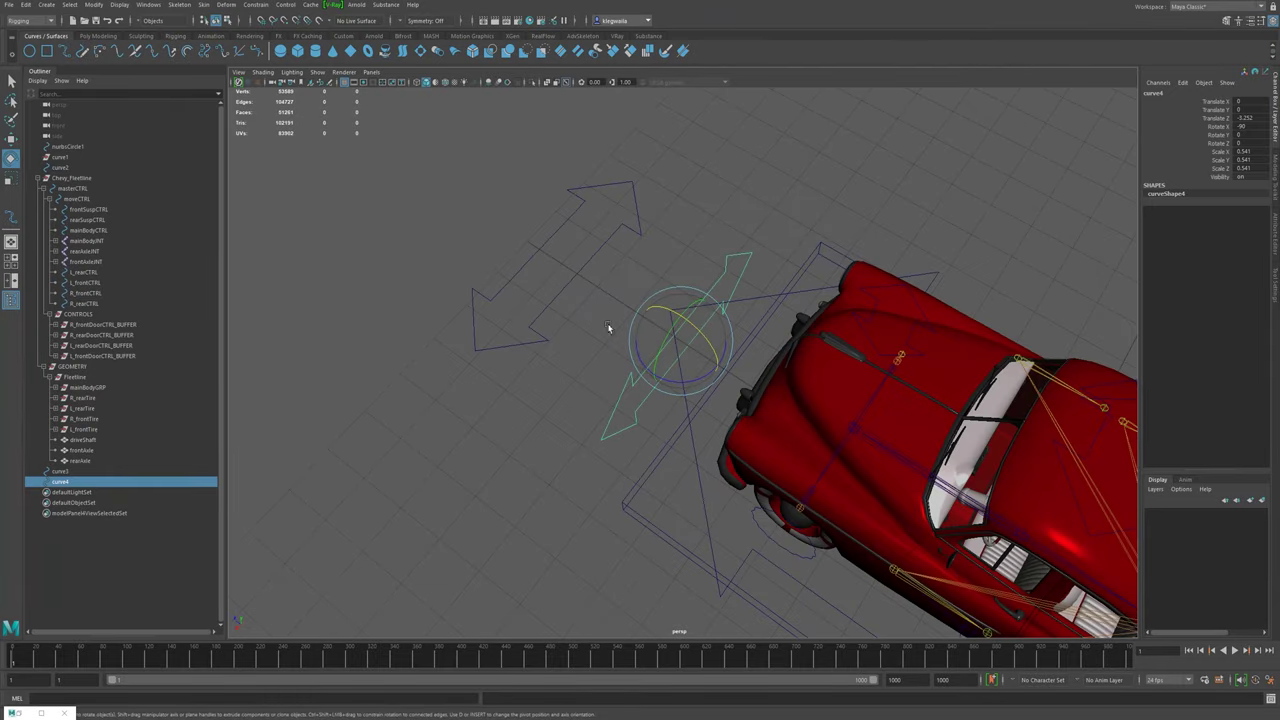
- Add a nonlinear Bend deformer to the upright arrow and rotate the bend handle to -90 in Y
left_click(228, 5)
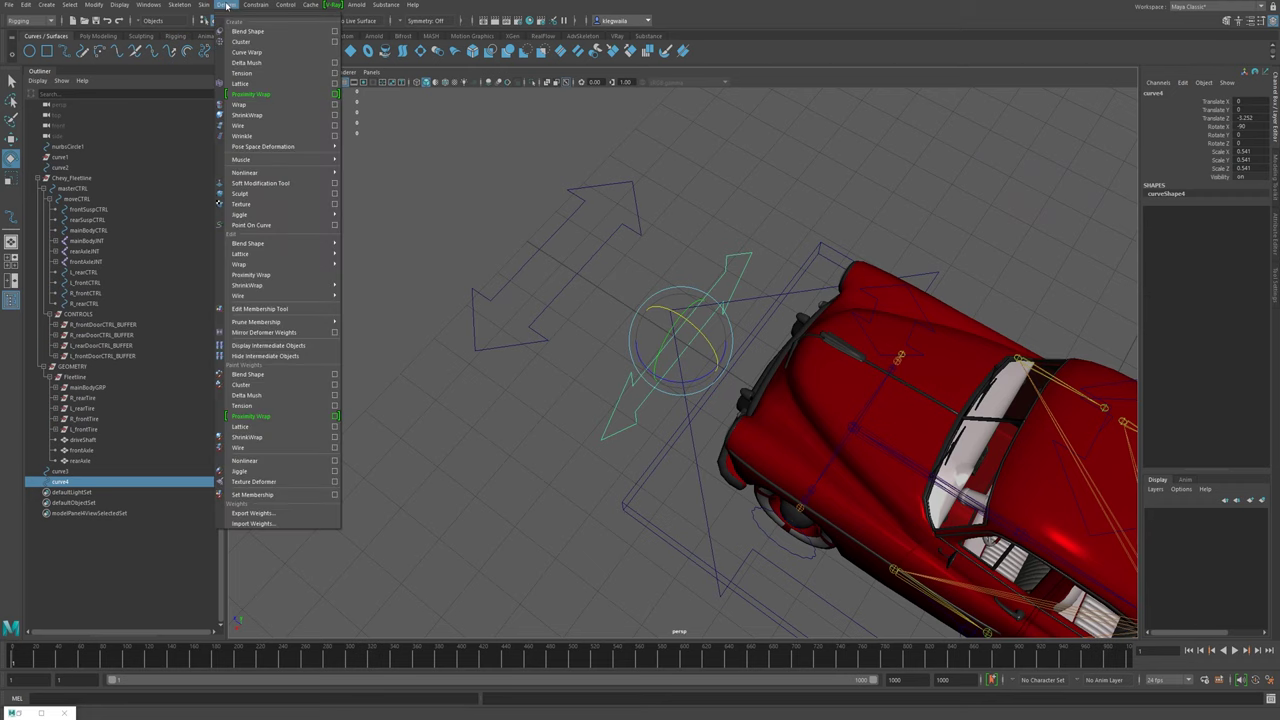
mouse_move(267, 243)
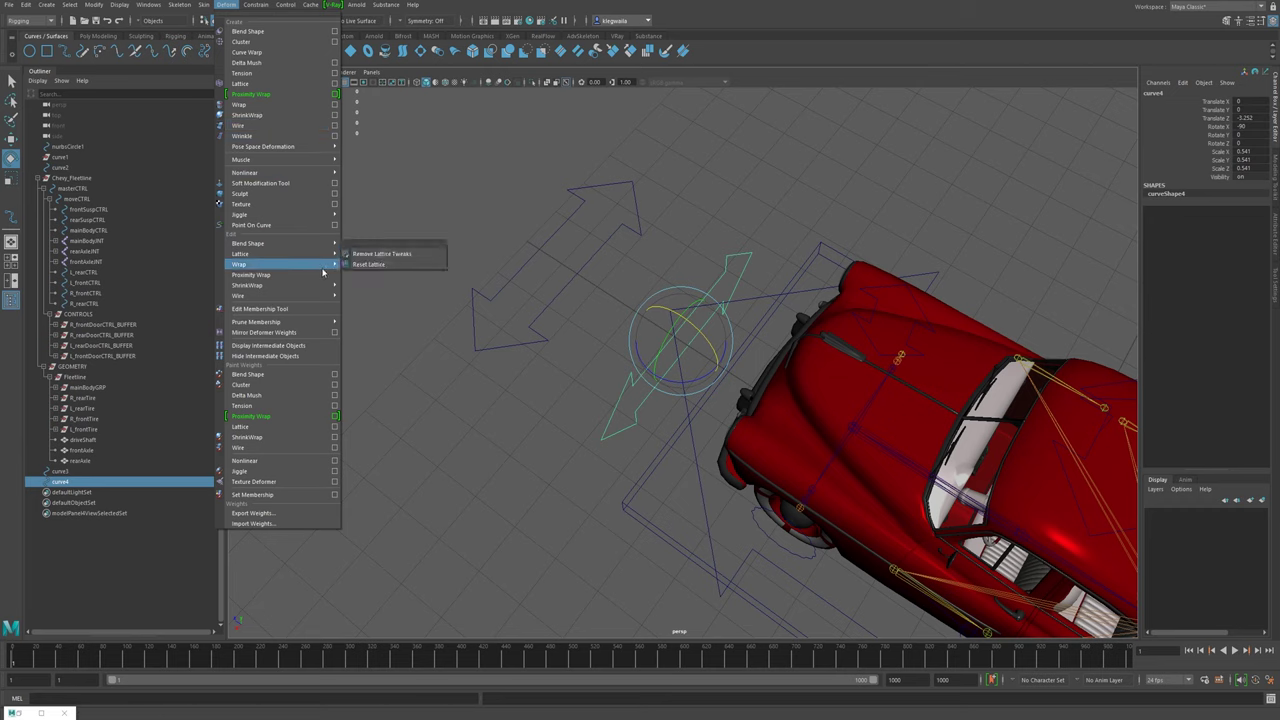
mouse_move(312, 159)
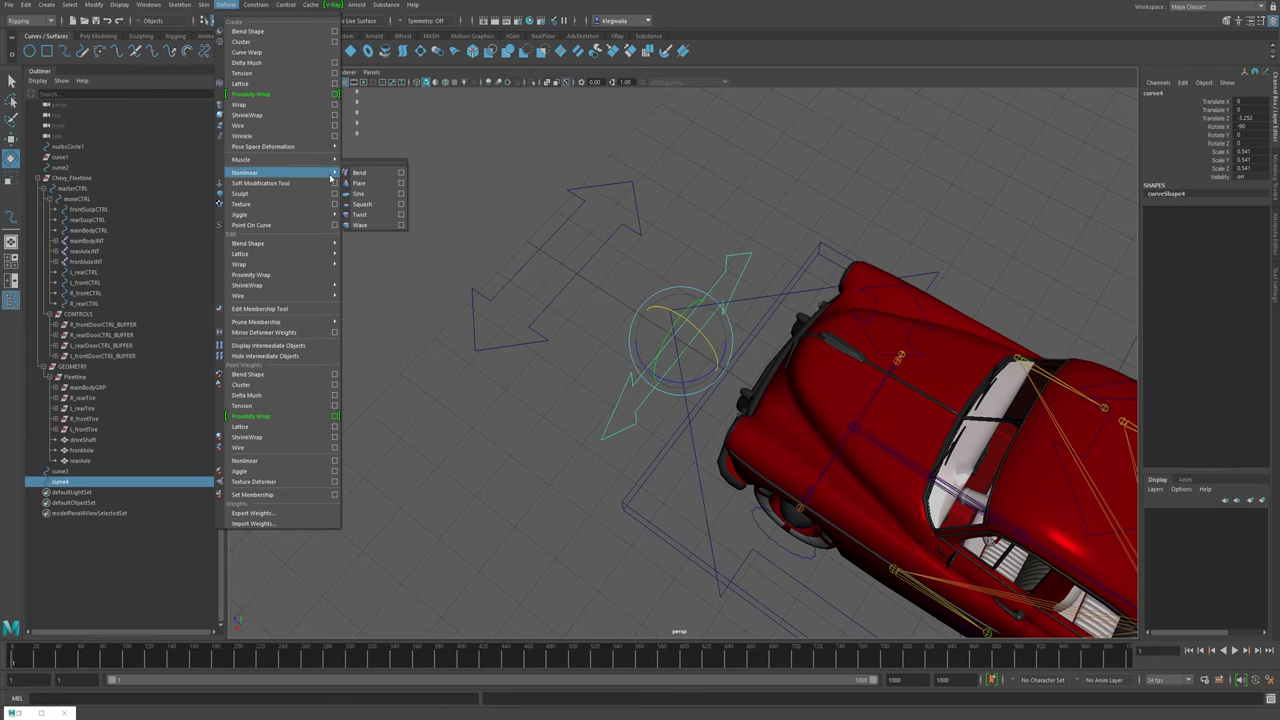
left_click(362, 172)
left_click_drag(716, 359, 619, 376, "alt")
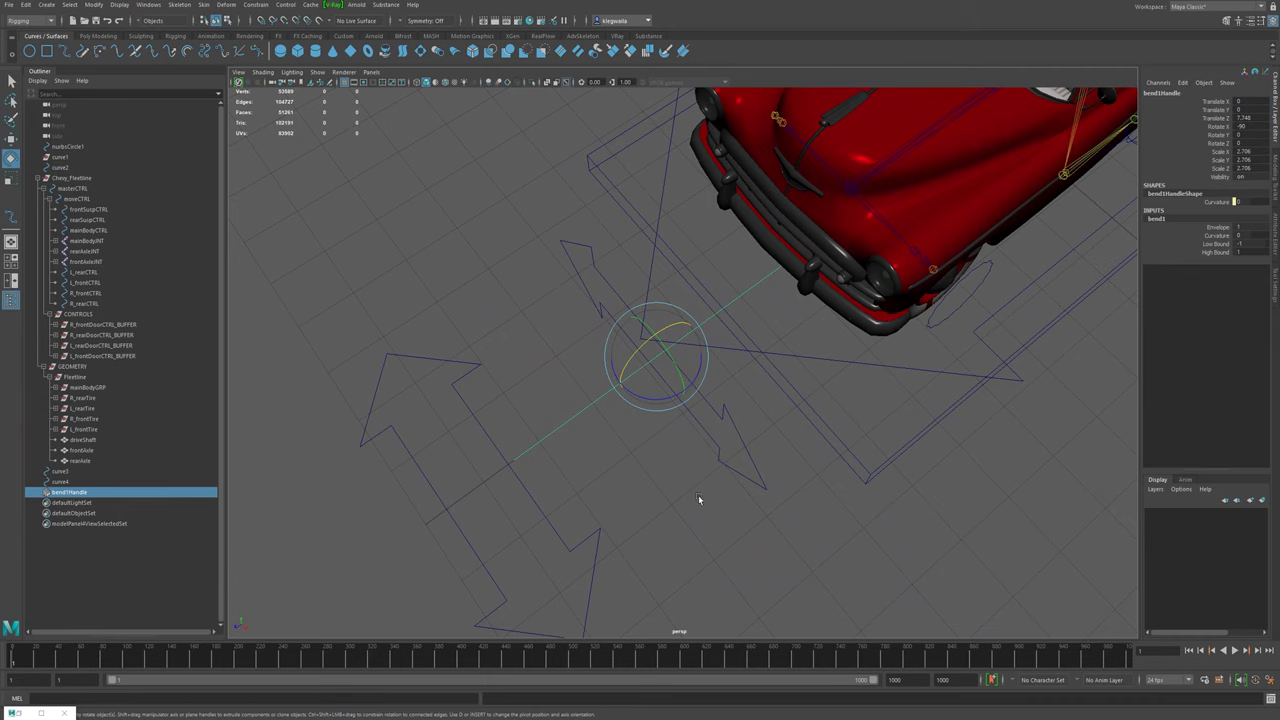
left_click_drag(660, 366, 630, 360, "alt")
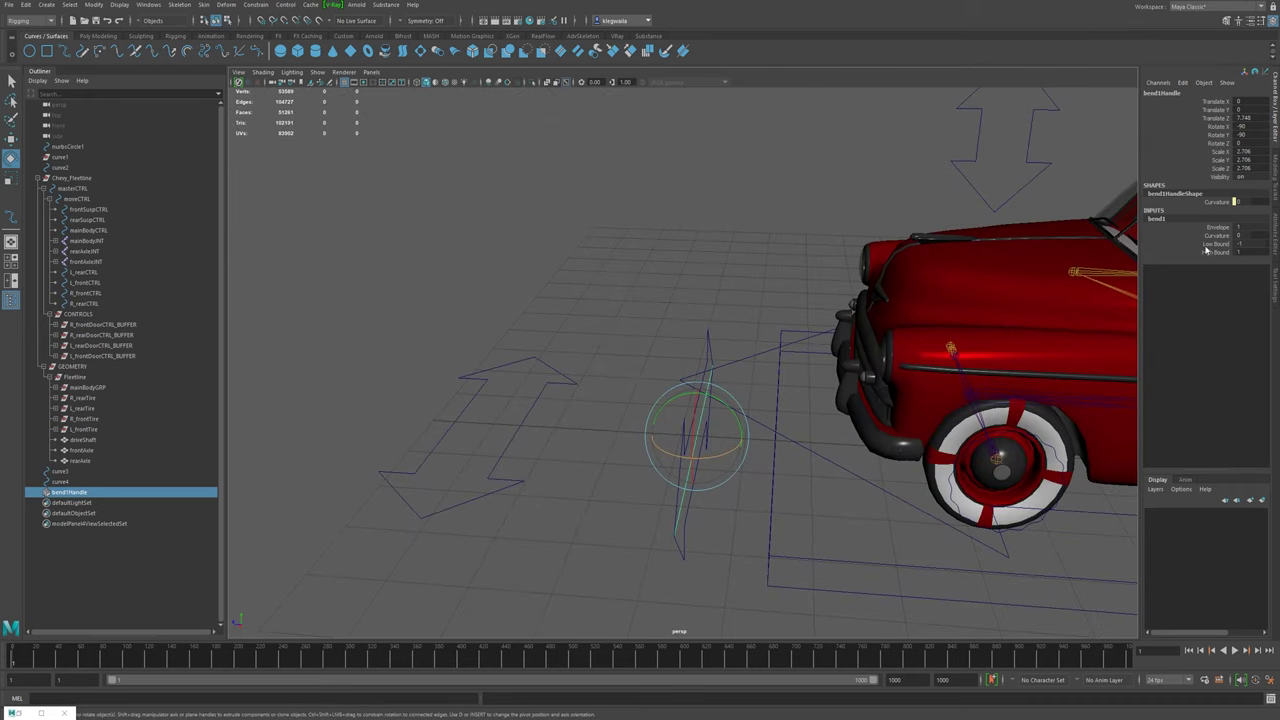
- Adjust the bend's Curvature to a negative value so the upright arrow arcs around the car's front
left_click(1217, 236)
middle_click_drag(775, 360, 752, 358)
left_click_drag(752, 358, 969, 363, "alt")
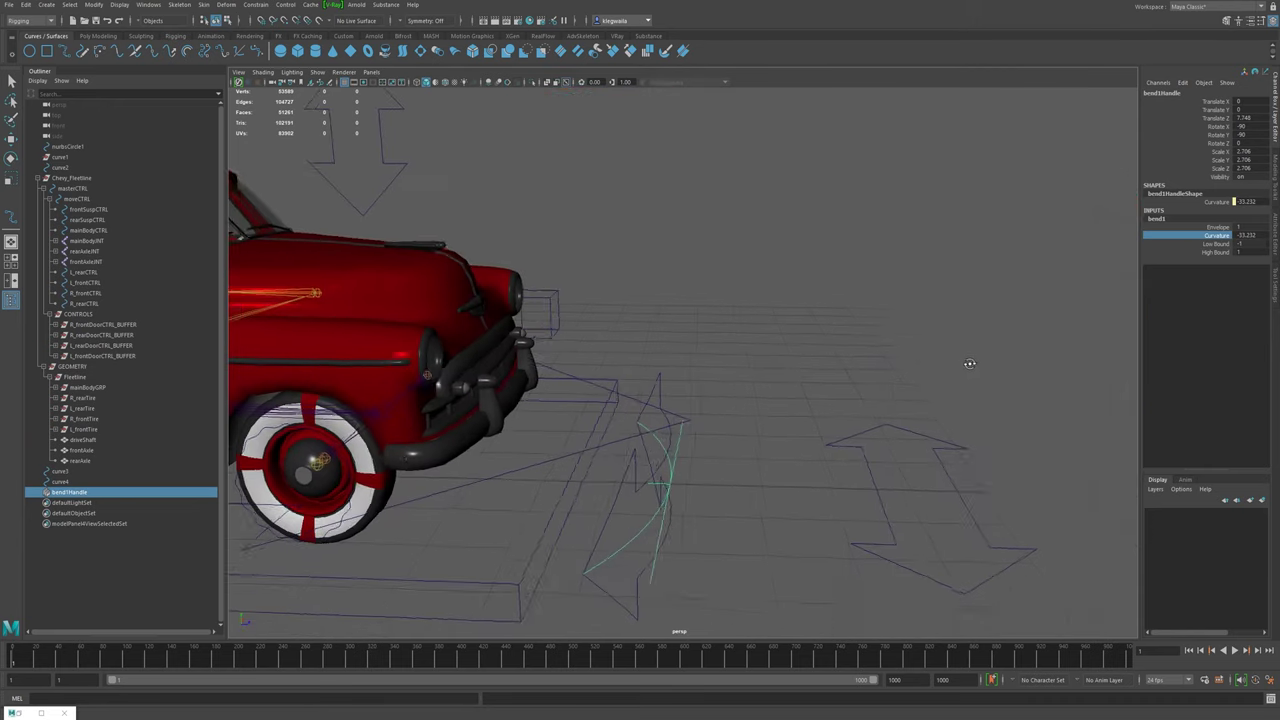
middle_click_drag(874, 394, 823, 423)
left_click_drag(823, 423, 691, 462, "alt")
- Check the flat arrow's control vertices in component mode and reselect the bent arrow
left_click(865, 452)
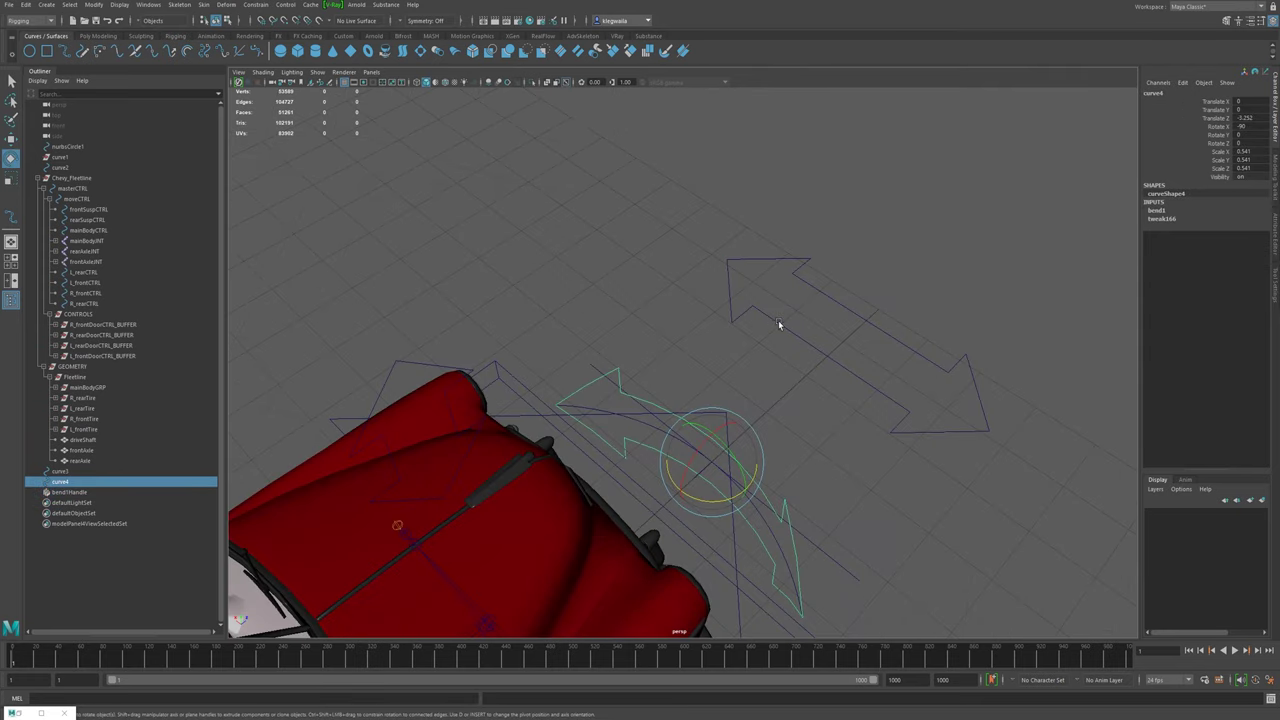
left_click(740, 325)
key("F8")
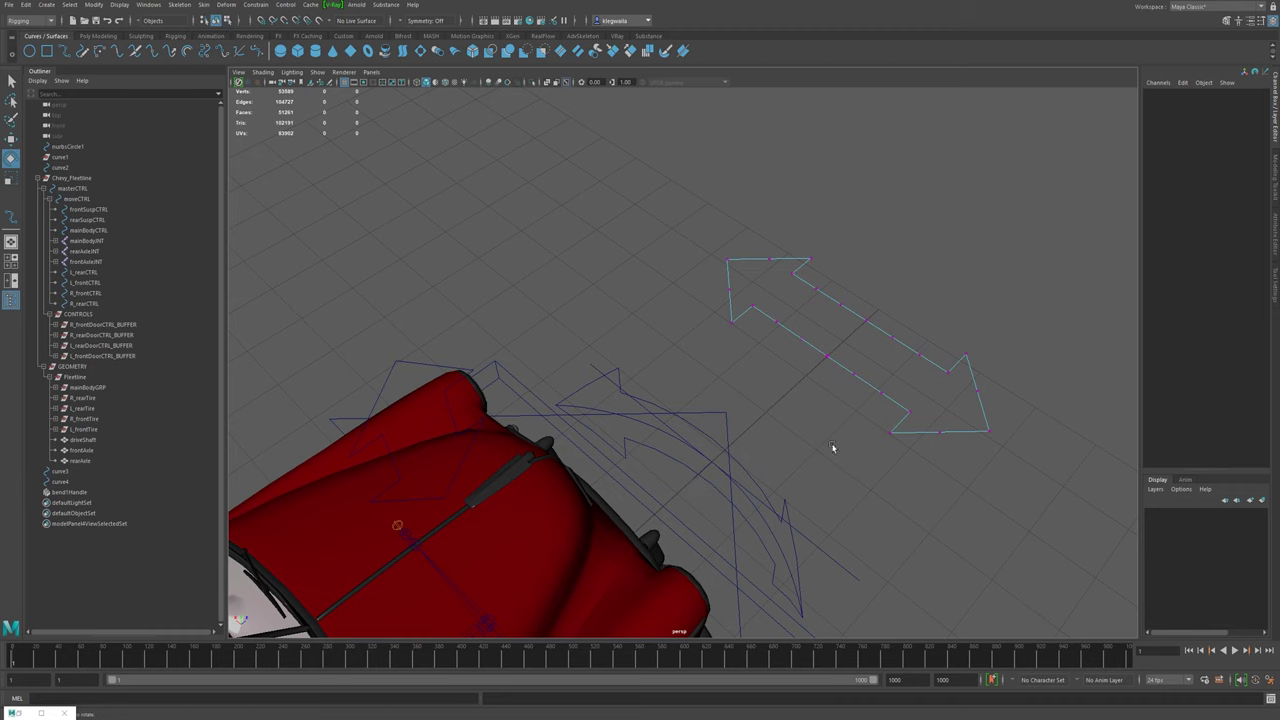
left_click(793, 535)
left_click_drag(793, 535, 536, 398, "alt")
- Delete the bent arrow's construction history to bake in the bend, and save the scene
left_click(47, 5)
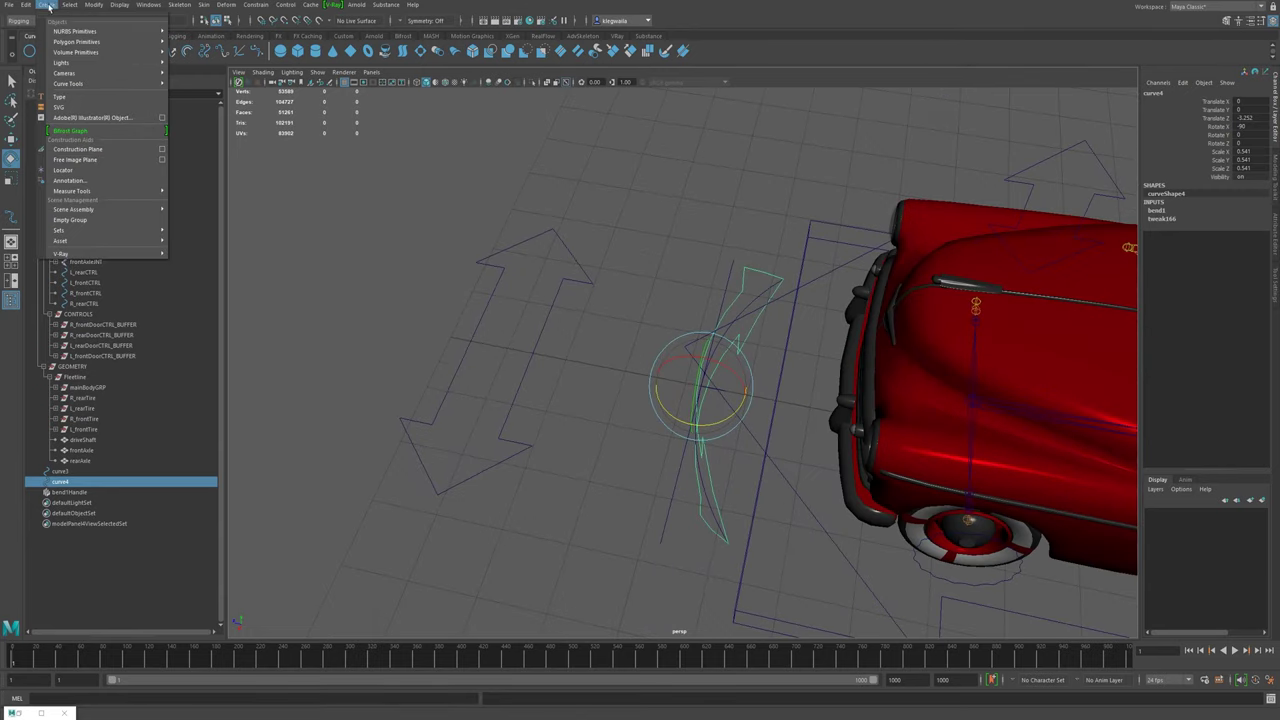
mouse_move(140, 145)
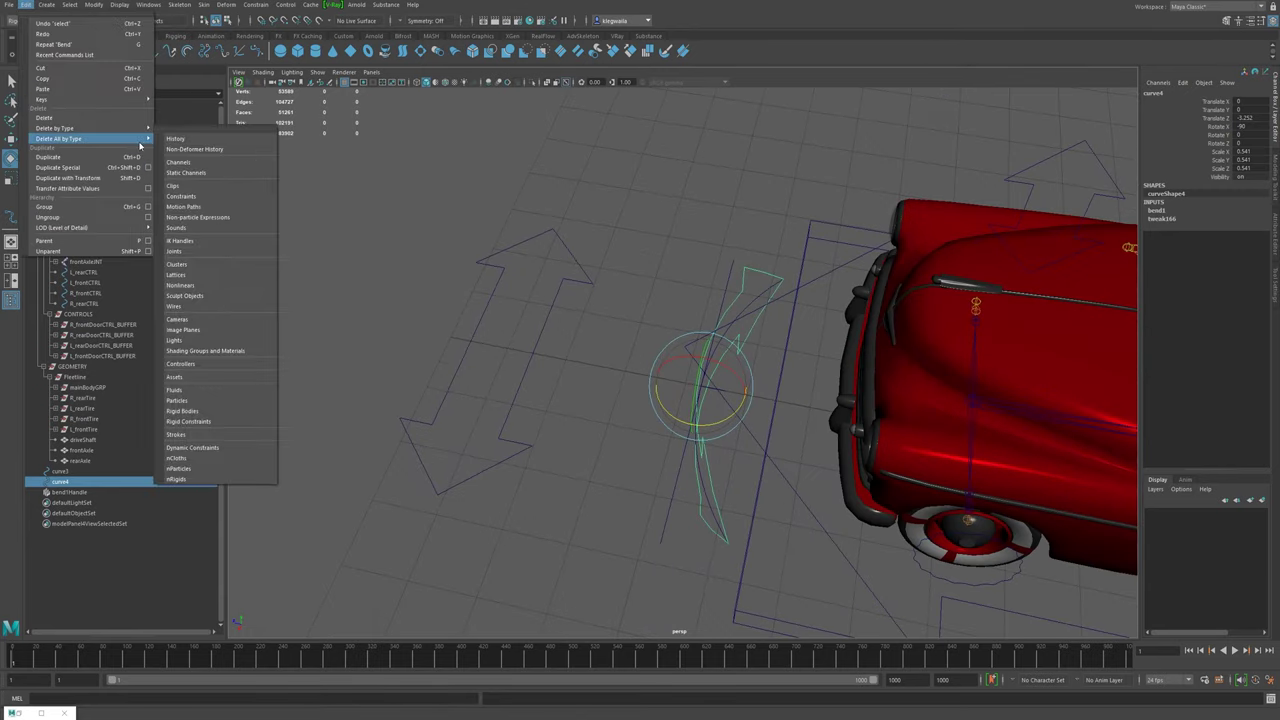
left_click(195, 149)
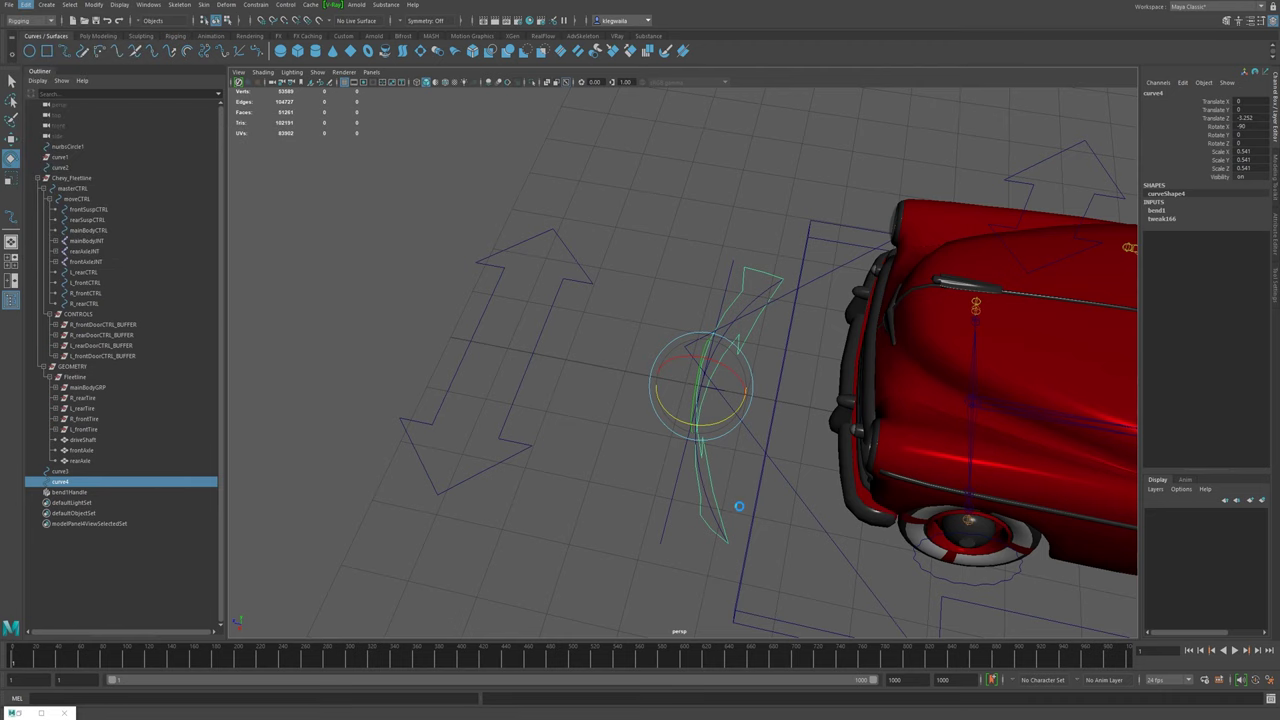
left_click_drag(720, 509, 801, 479, "alt")
key("w")
left_click_drag(633, 441, 684, 425, "alt")
key("ctrl+s")
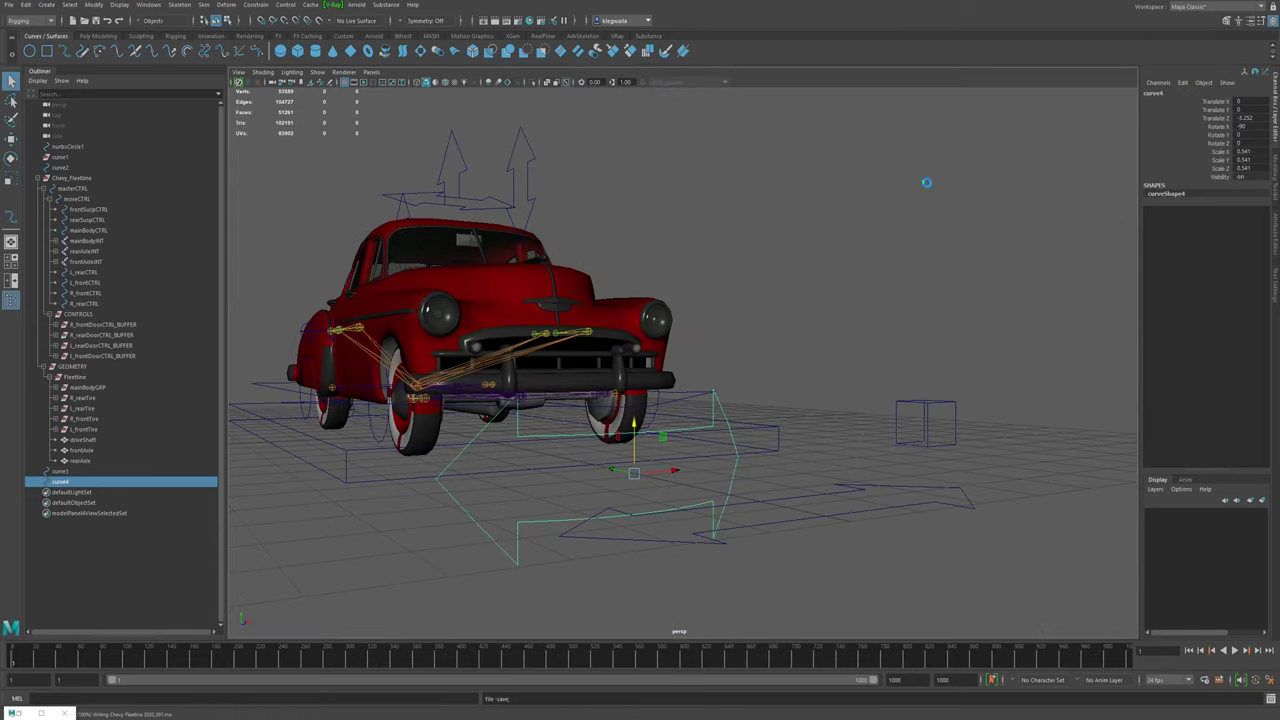
- Move the bent arrow up against the front bumper, to about Y 1.748 and Z -4.279
left_click_drag(585, 402, 649, 316, "alt")
left_click_drag(560, 345, 498, 490, "alt")
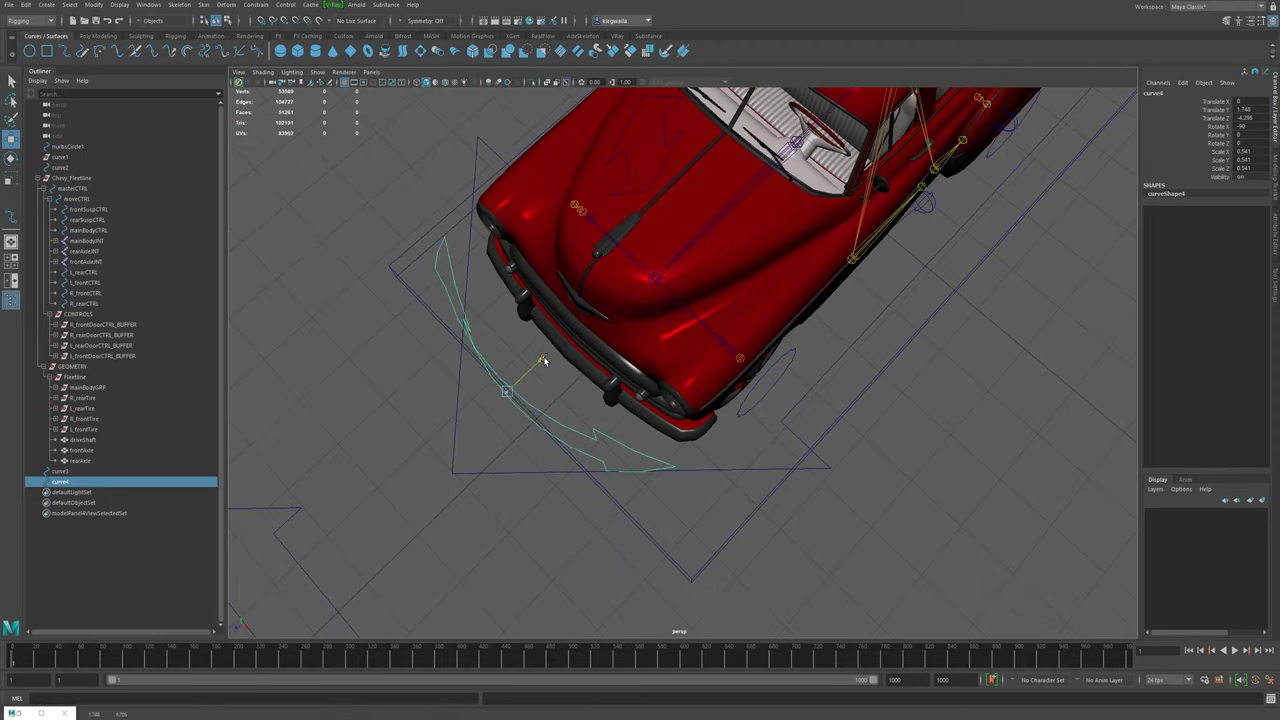
left_click_drag(550, 390, 605, 398, "alt")
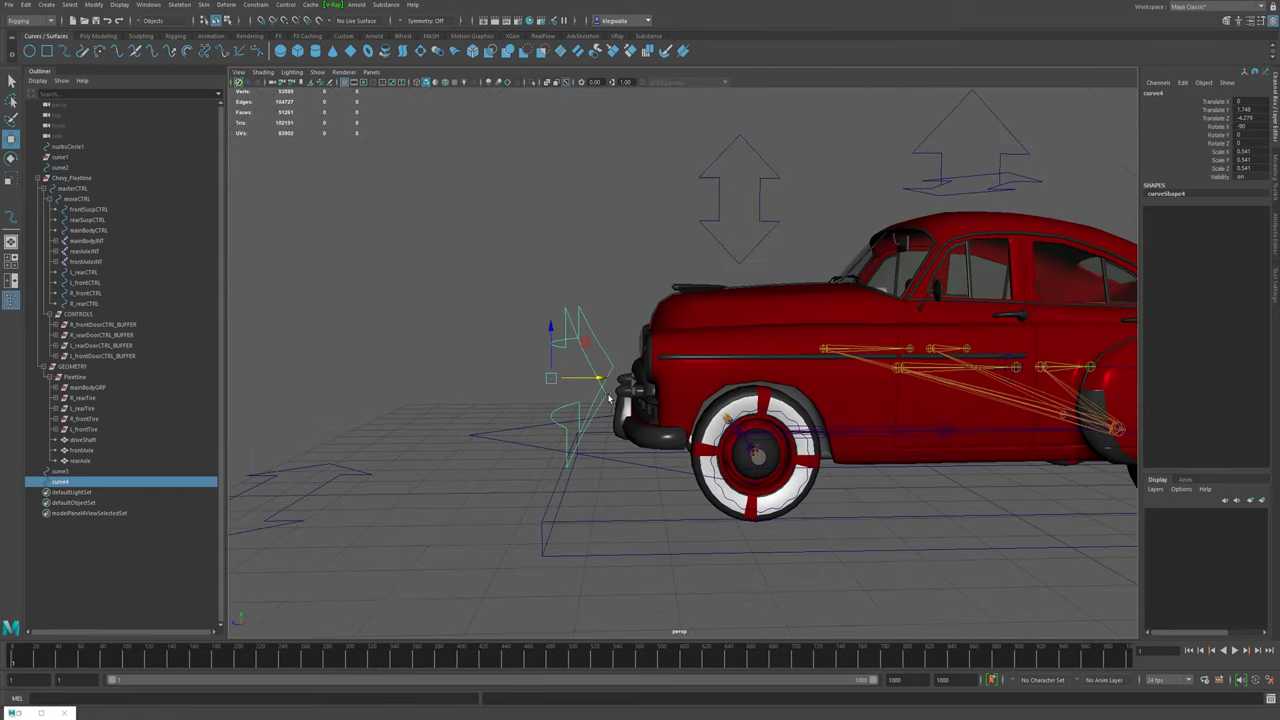
left_click_drag(617, 414, 629, 455, "alt")
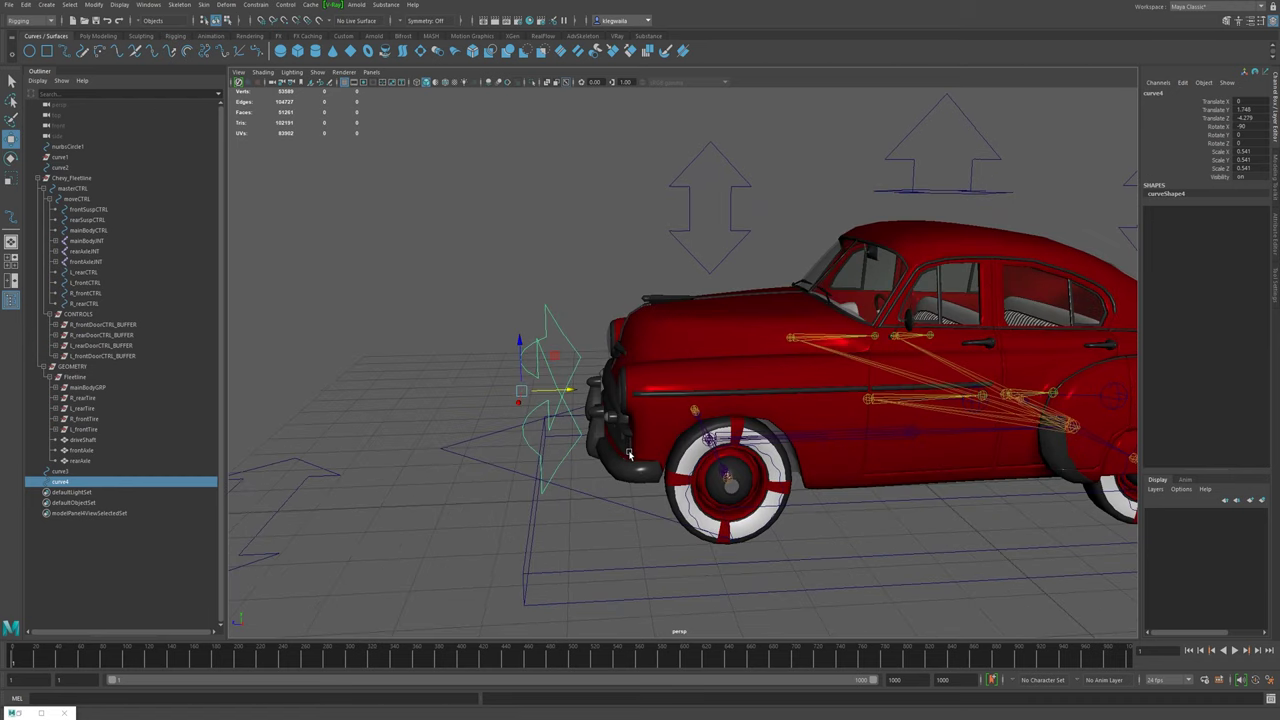
- Hide polygons in the viewport and snap the bent arrow's pivot to the center joint of the front axle
left_click(341, 73)
left_click(317, 72)
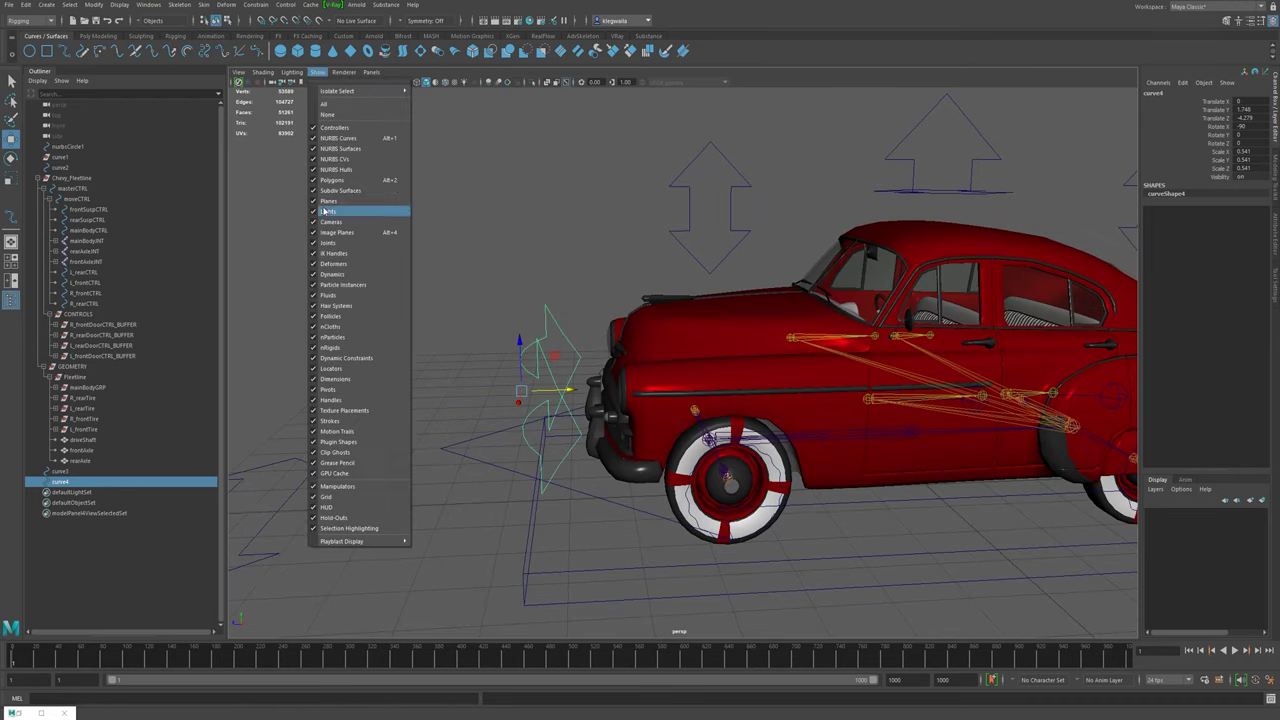
left_click(329, 181)
left_click_drag(737, 380, 715, 430, "alt")
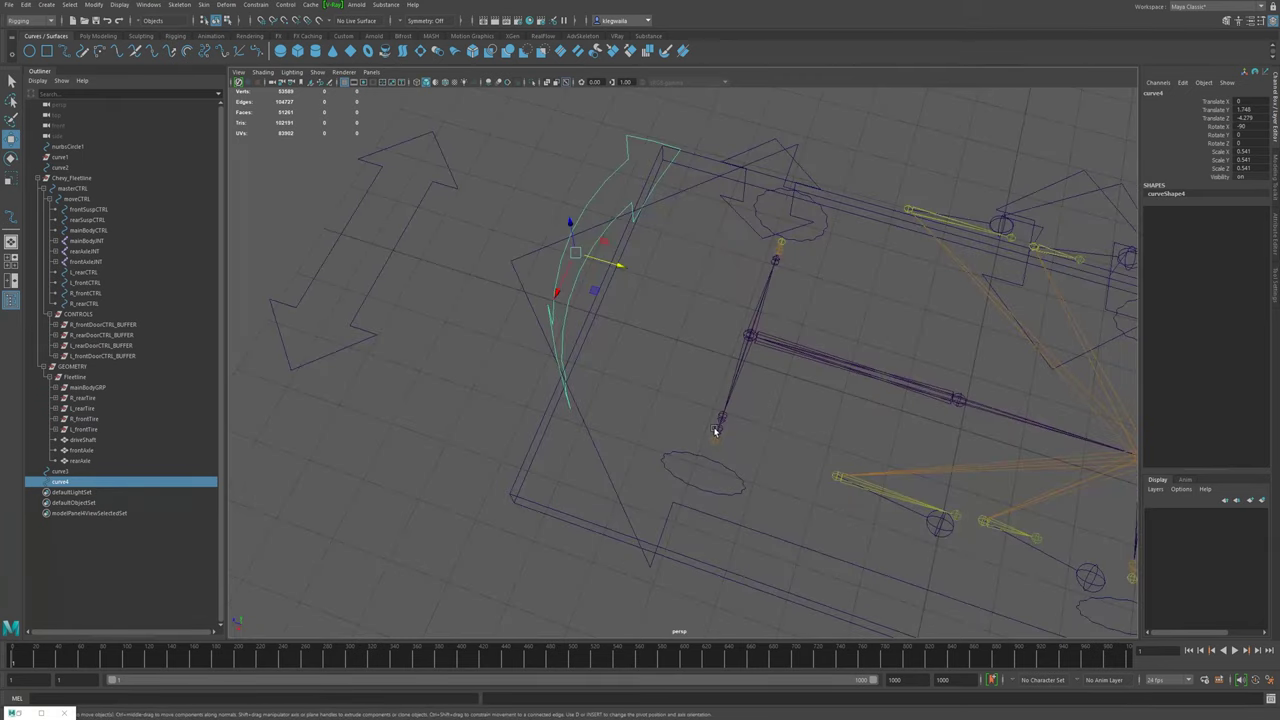
key("v")
key("d")
middle_click(751, 336)
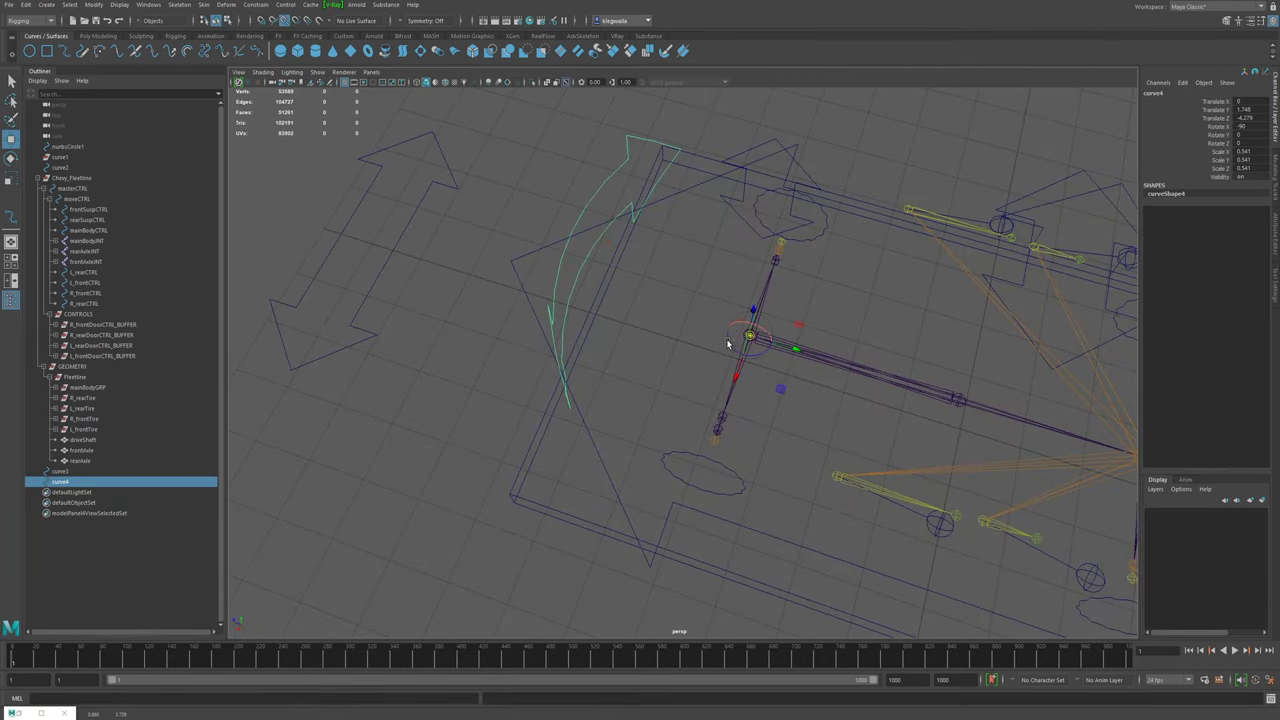
- Freeze the bent arrow's transformations with its pivot at the front axle
left_click_drag(715, 342, 614, 394, "alt")
key("e")
left_click_drag(706, 443, 745, 480)
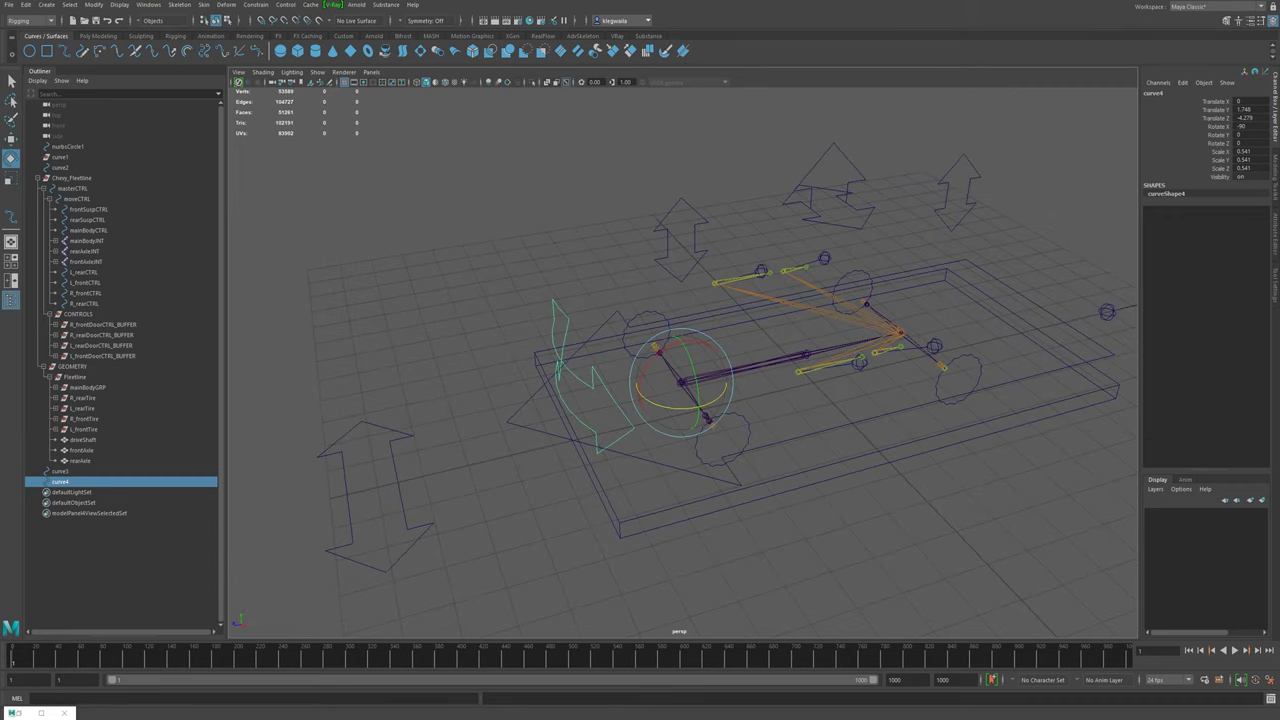
left_click(70, 4)
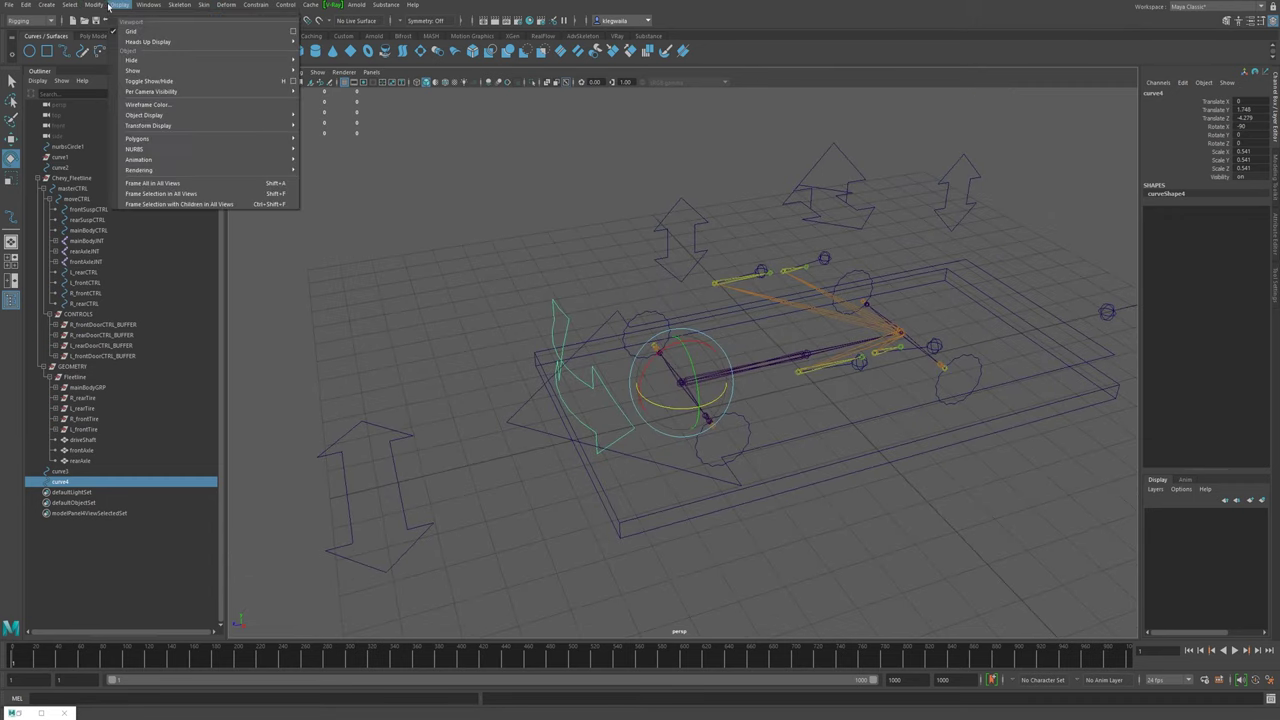
left_click(99, 52)
mouse_move(780, 440)
left_mouse_down("alt")
mouse_move(806, 453)
mouse_move(772, 457)
left_mouse_up("alt")
- Rename the bent arrow curve as turnCTRL
left_click(1153, 93)
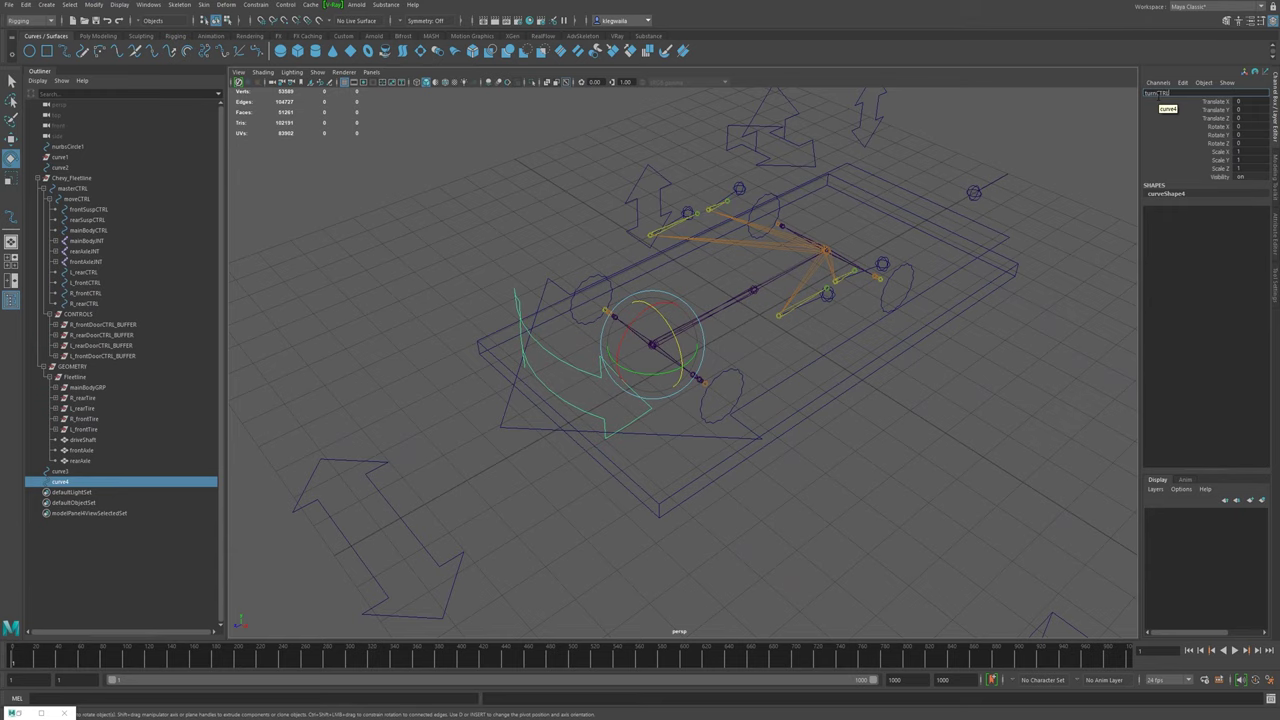
type("turnCTRL")
key("Return")
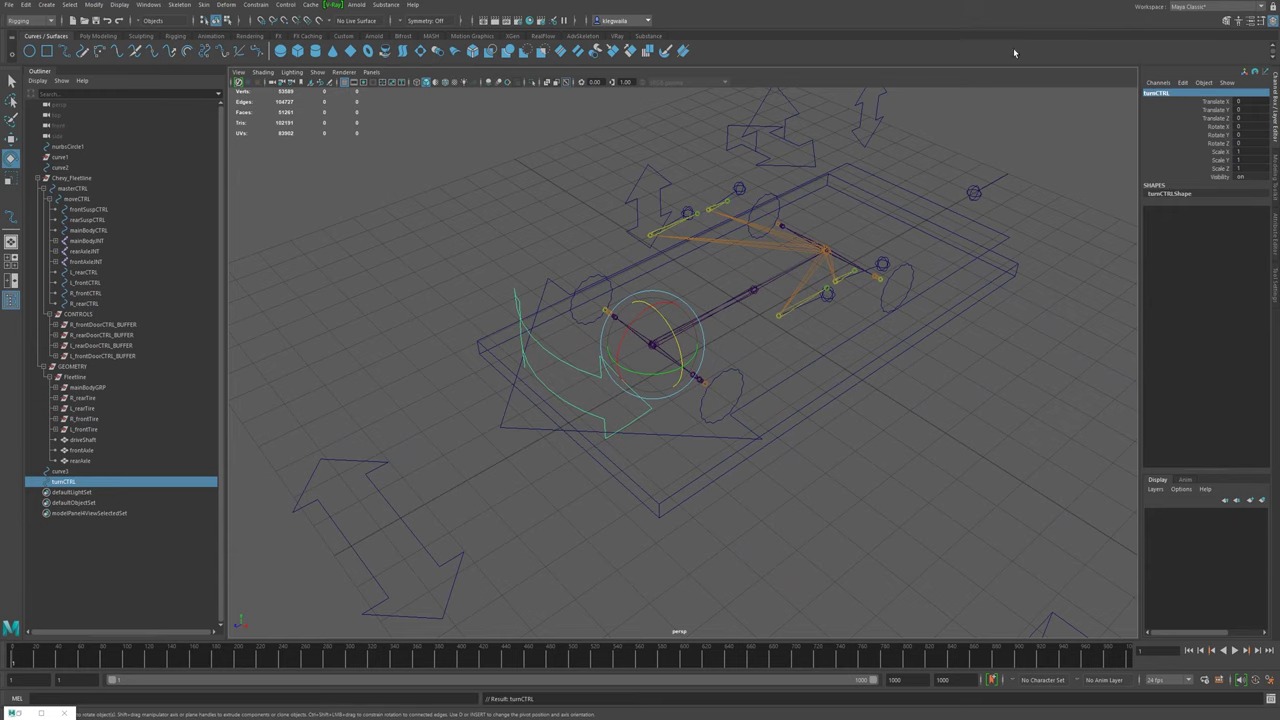
- Open the Node Editor and add the turnCTRL node in an empty area of the Untitled_1 graph
left_click_drag(703, 328, 682, 322, "alt")
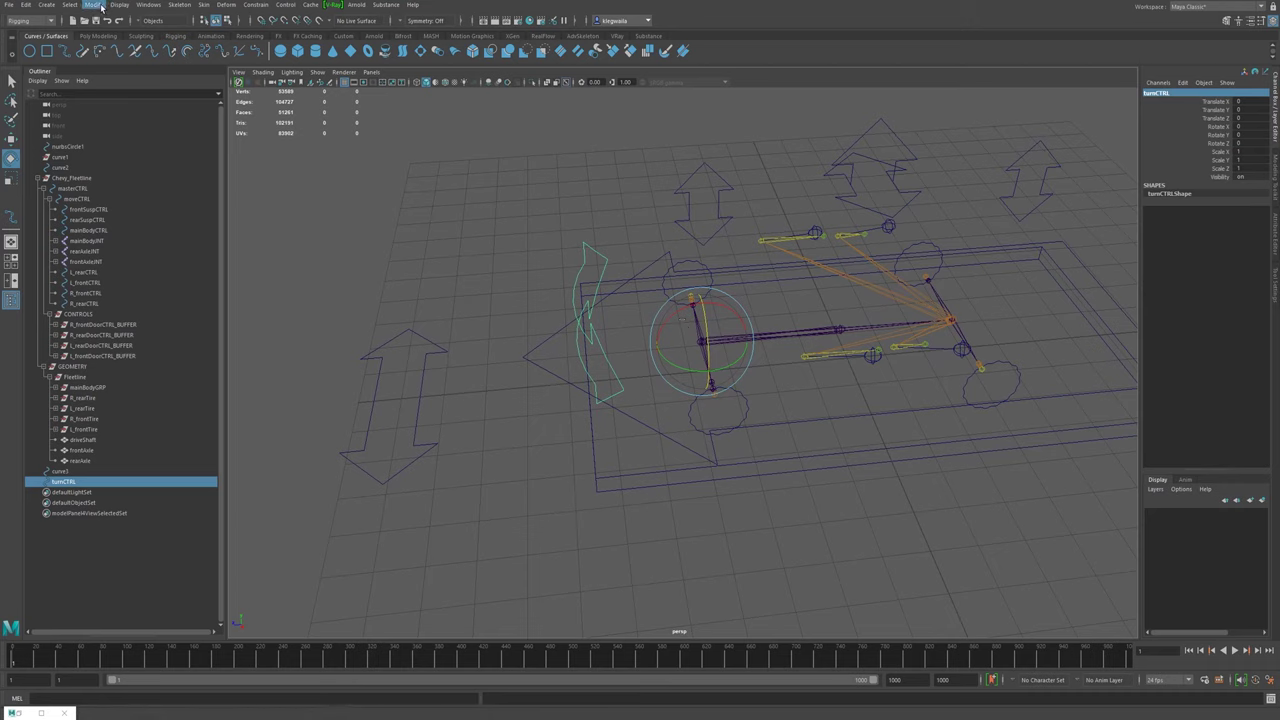
left_click(148, 5)
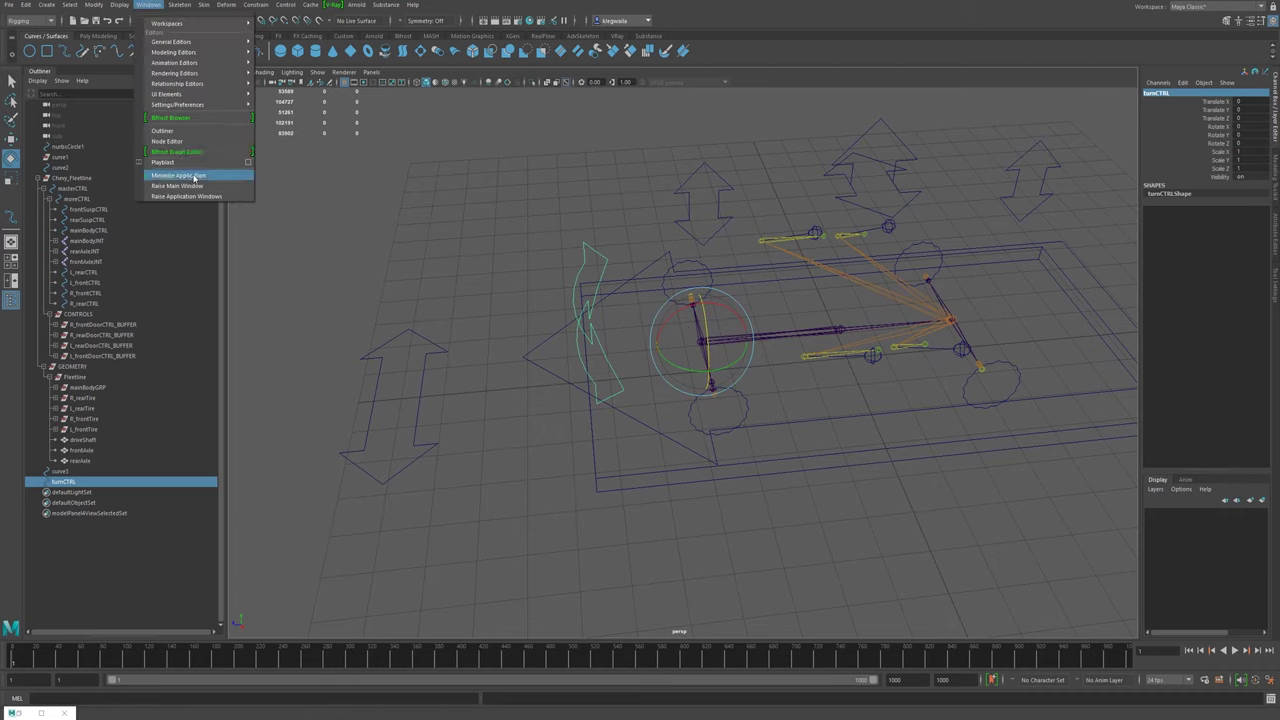
left_click(170, 141)
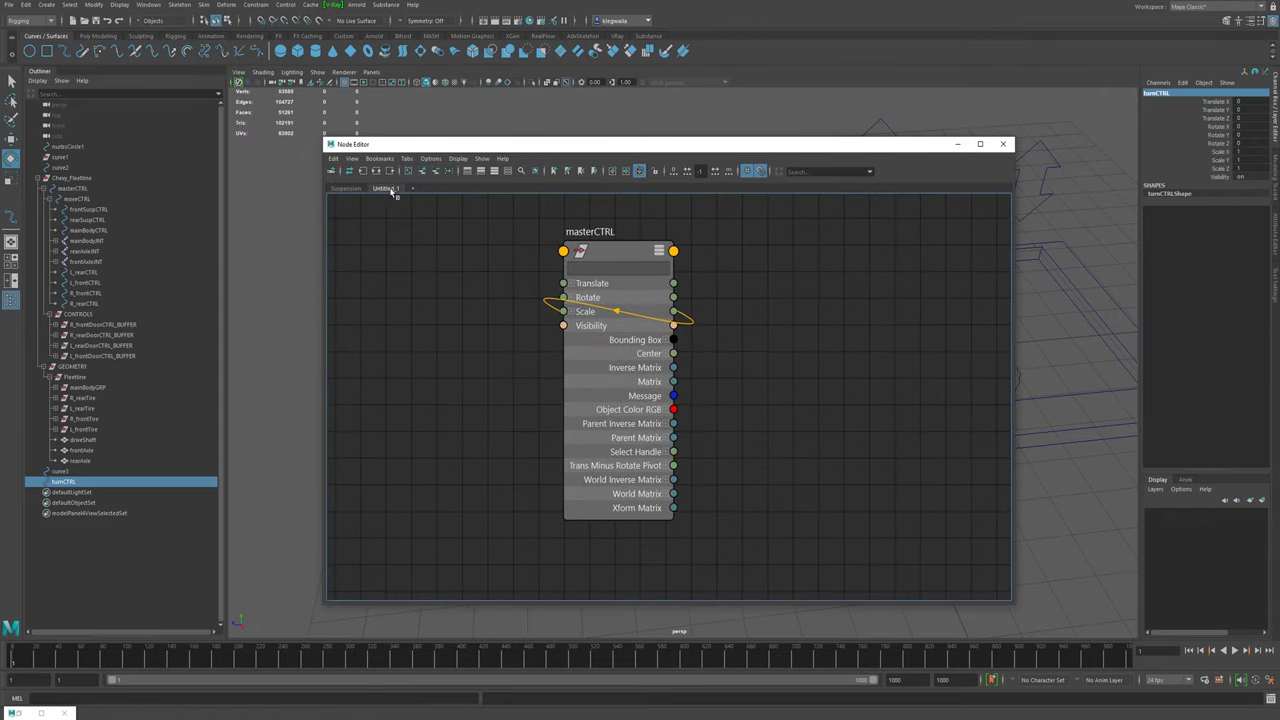
middle_click_drag(565, 304, 787, 399, "alt")
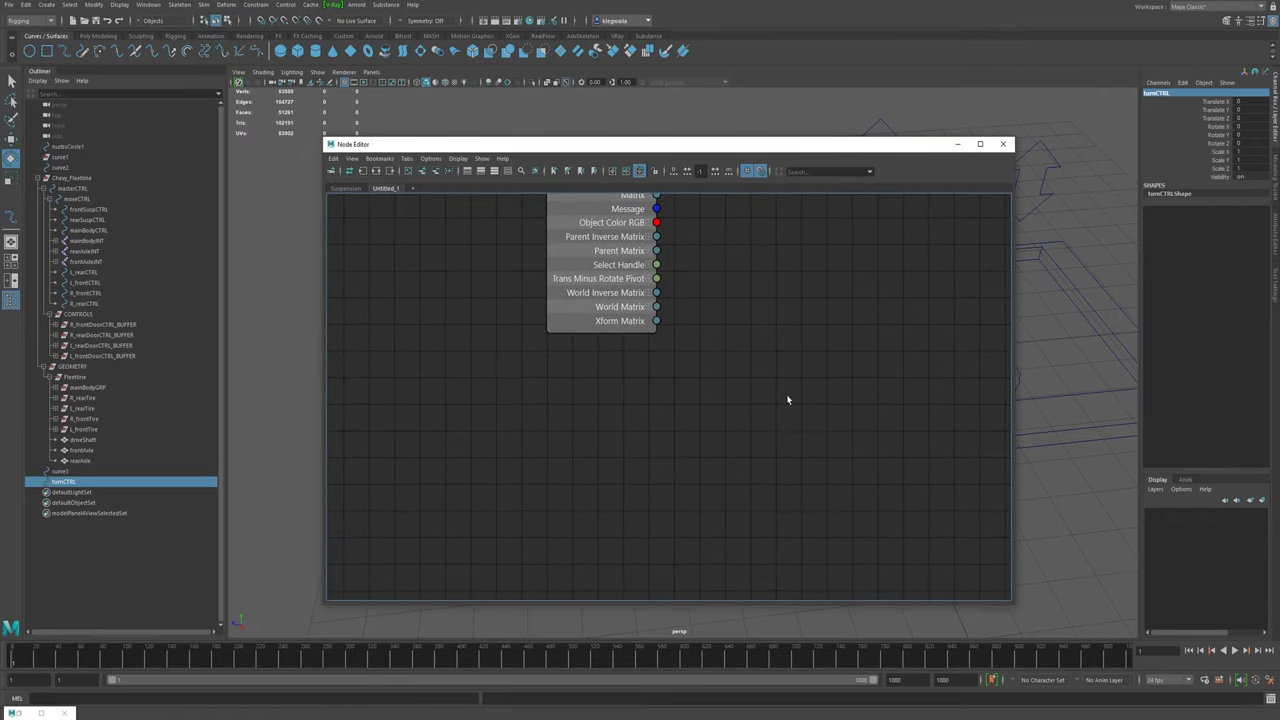
middle_click_drag(674, 400, 679, 346, "alt")
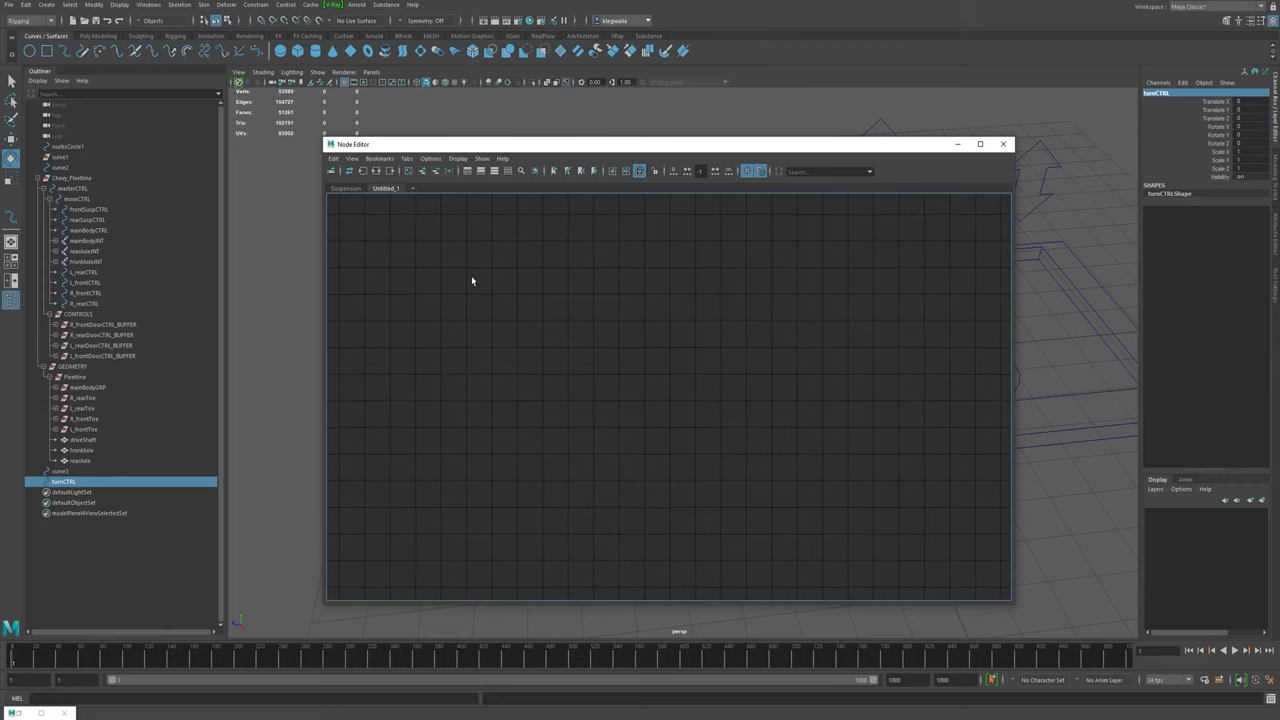
left_click(421, 171)
left_click_drag(683, 437, 634, 430)
middle_click_drag(700, 373, 678, 258, "alt")
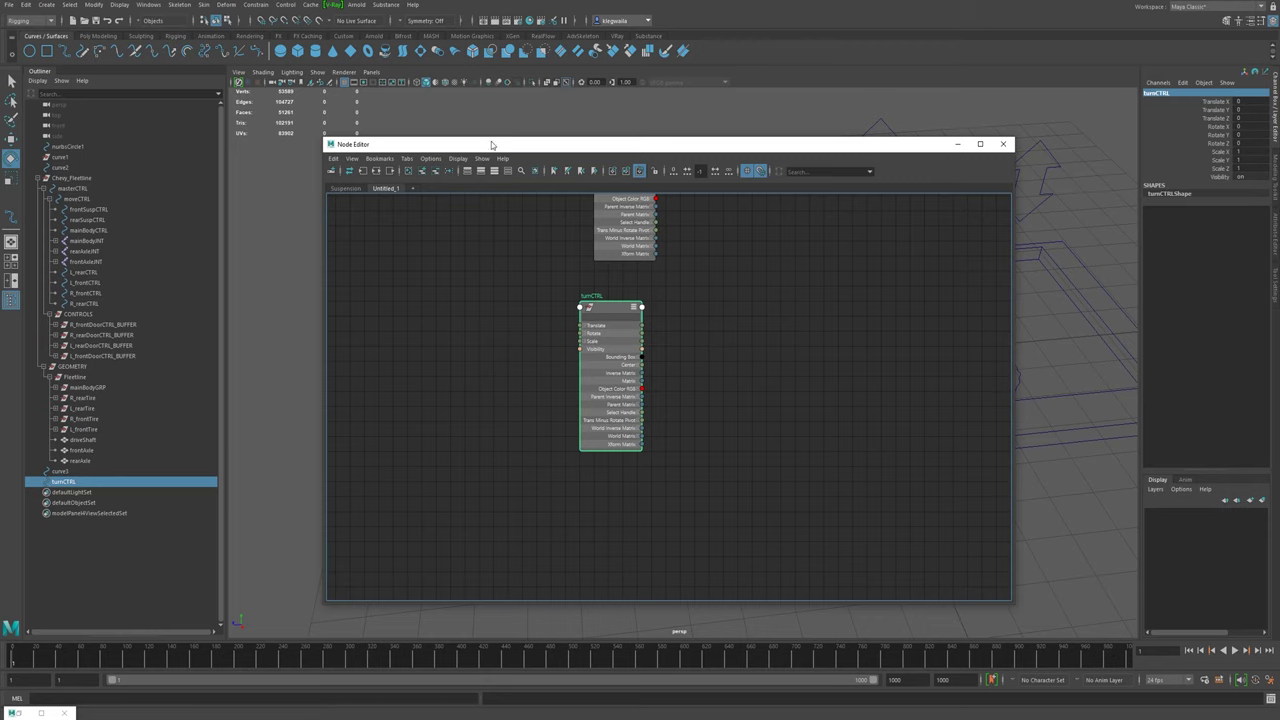
- Add L_frontTurnJNT and R_frontTurnJNT to the node graph and place turnCTRL on their input side
left_click_drag(582, 145, 569, 446)
left_click_drag(703, 329, 669, 351, "alt")
scroll(716, 290, "up", 4)
left_click(714, 293)
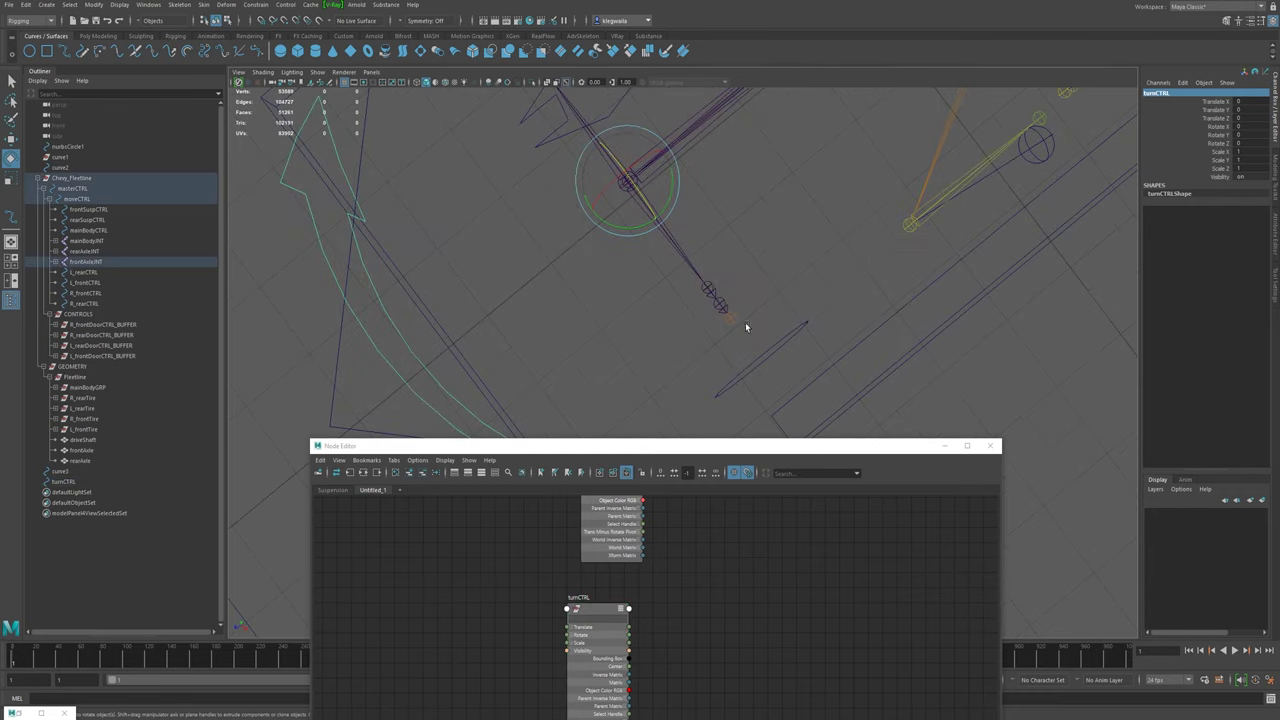
middle_click_drag(760, 213, 806, 326, "alt")
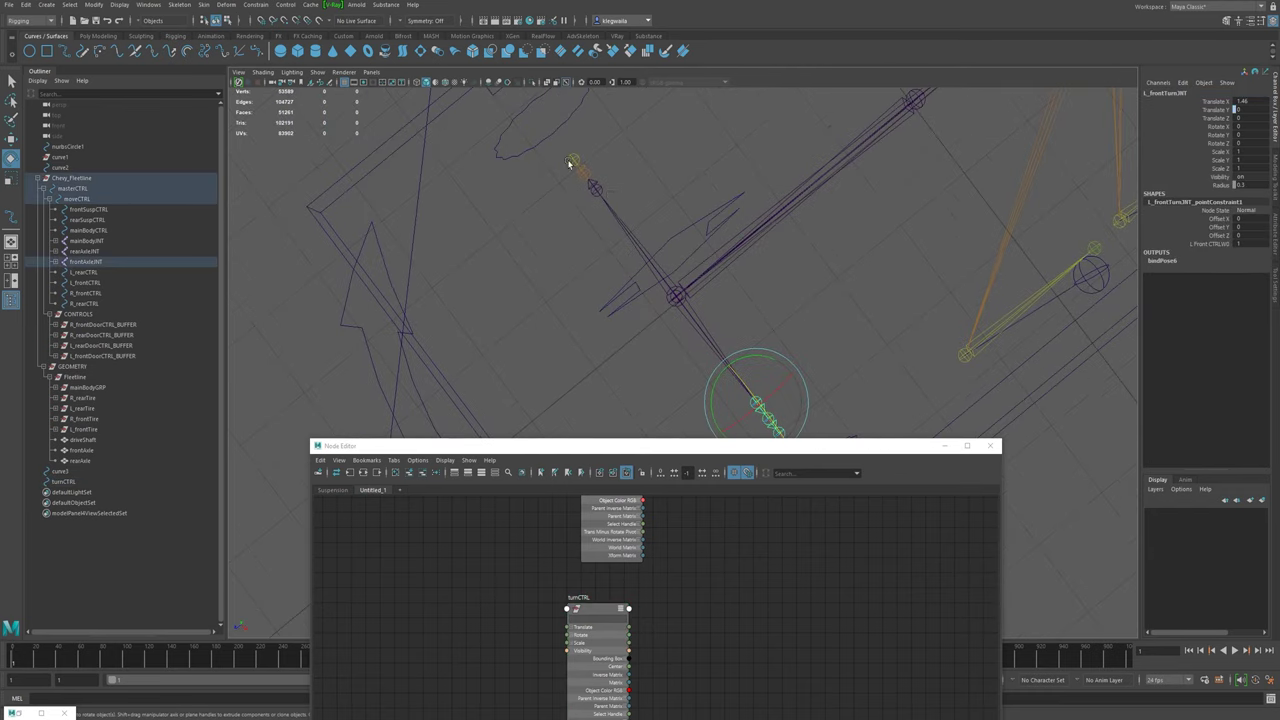
left_click(594, 190)
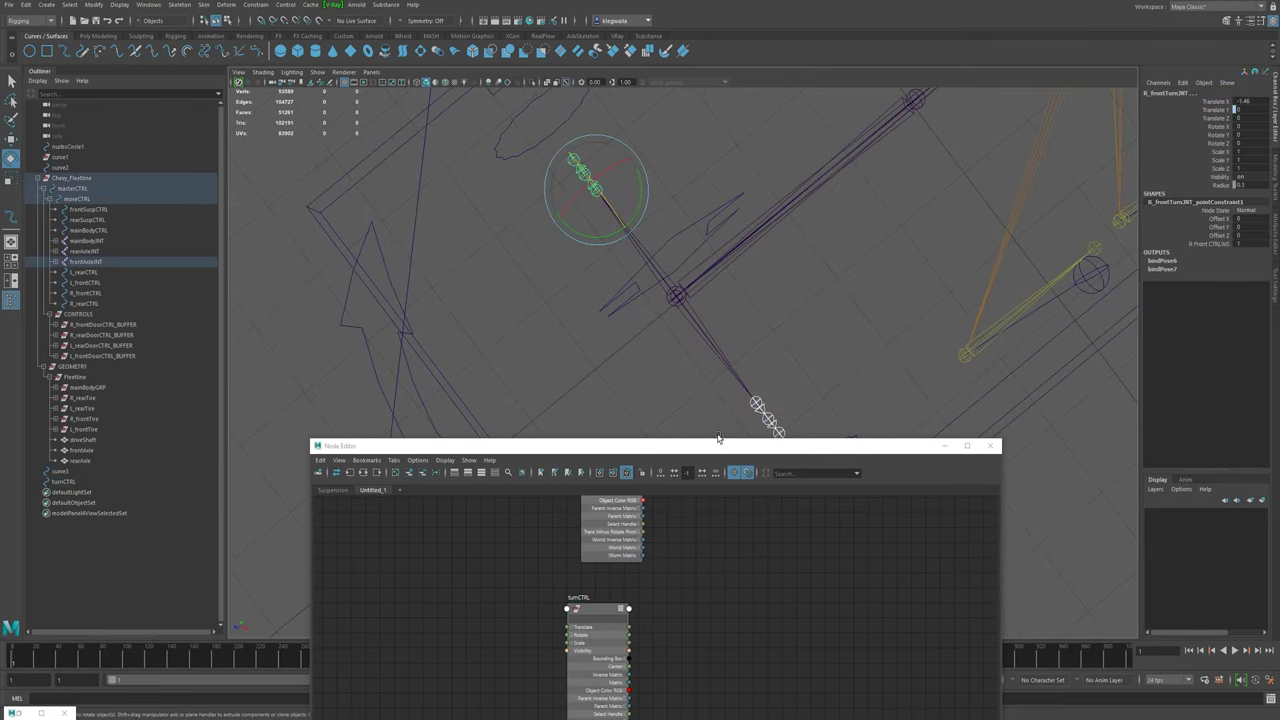
left_click_drag(714, 444, 709, 86)
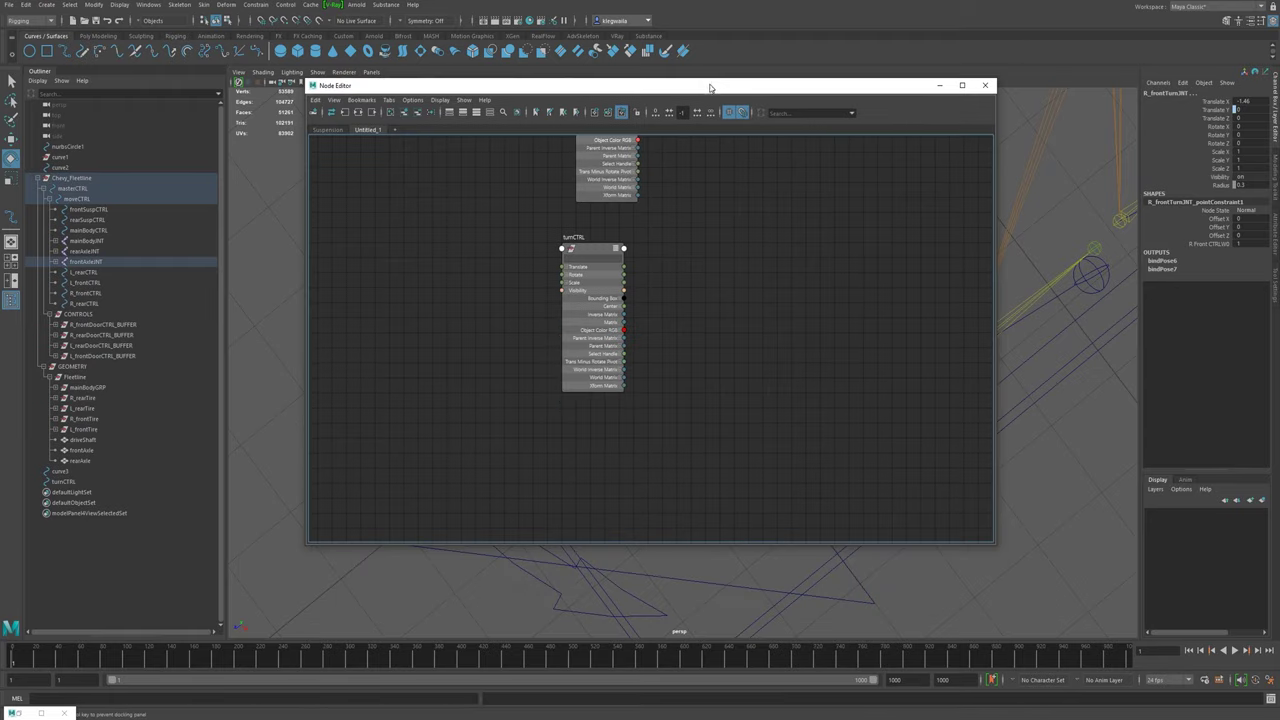
left_click(410, 115)
left_click_drag(627, 311, 535, 311)
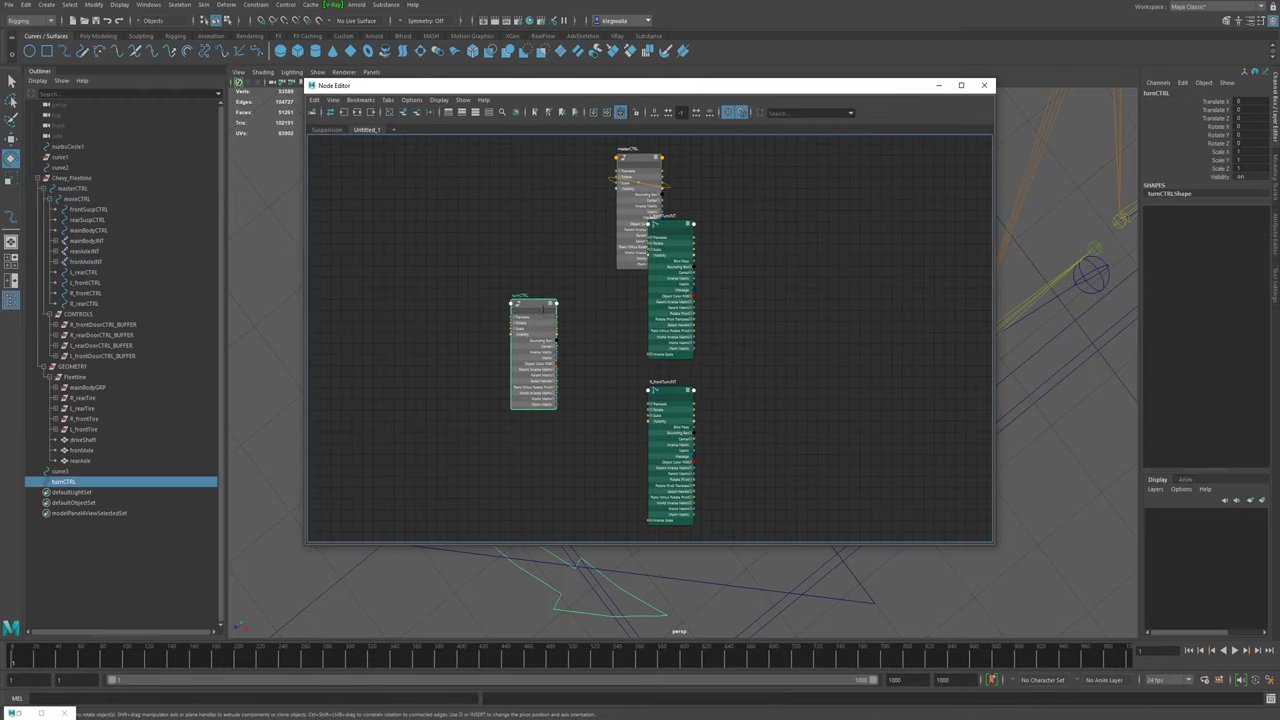
- Toggle the option to pin all nodes by default for the Untitled_1 and Suspension graphs and return to Untitled_1
left_click_drag(436, 157, 787, 518)
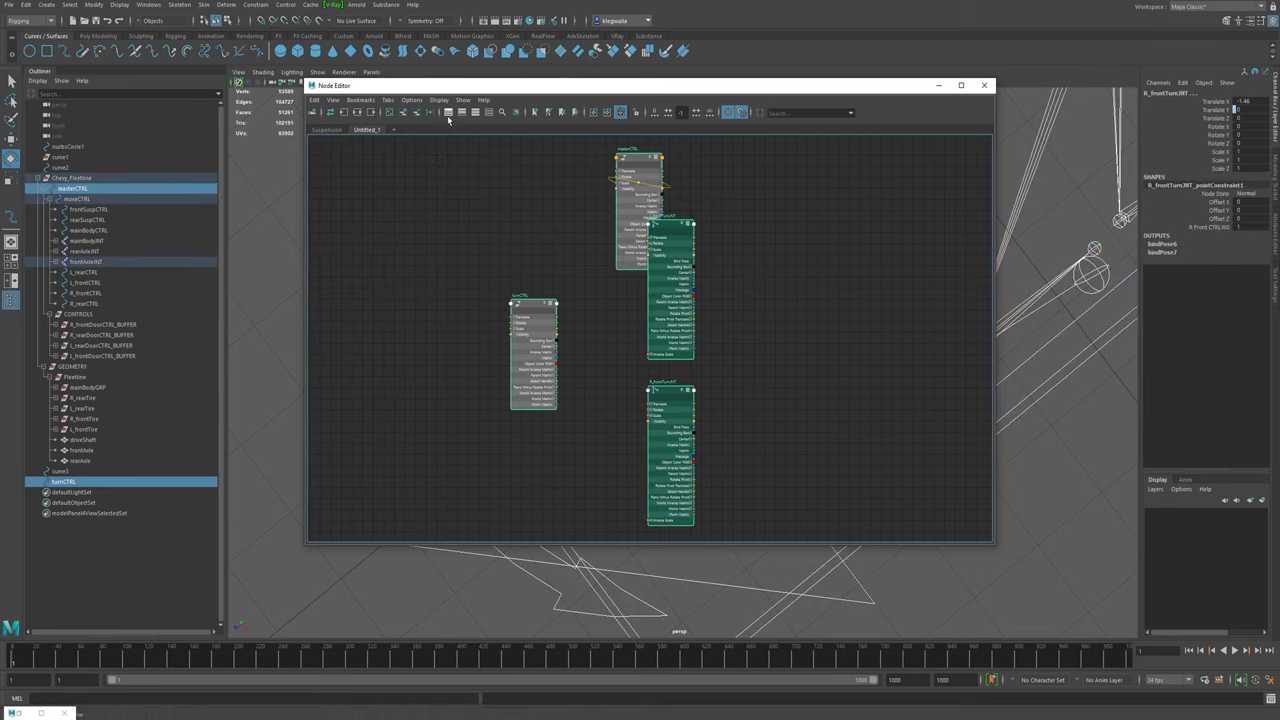
left_click(390, 101)
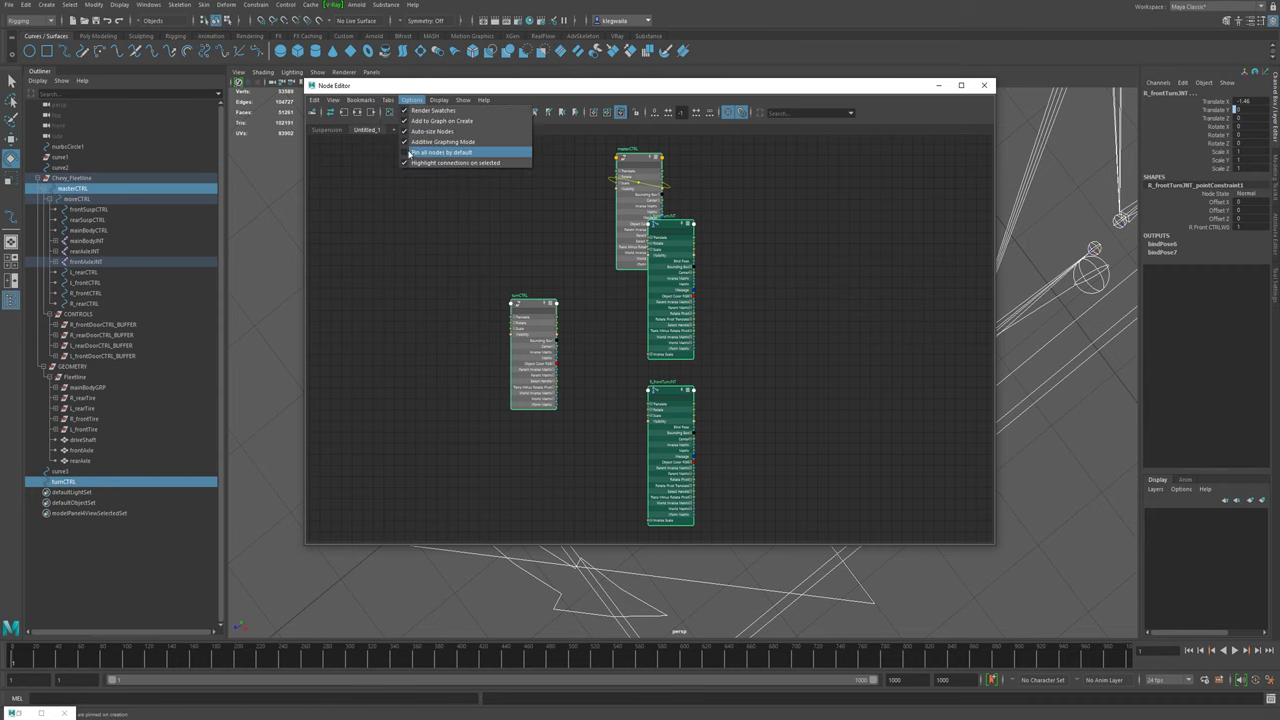
left_click(405, 153)
left_click(328, 130)
left_click(412, 100)
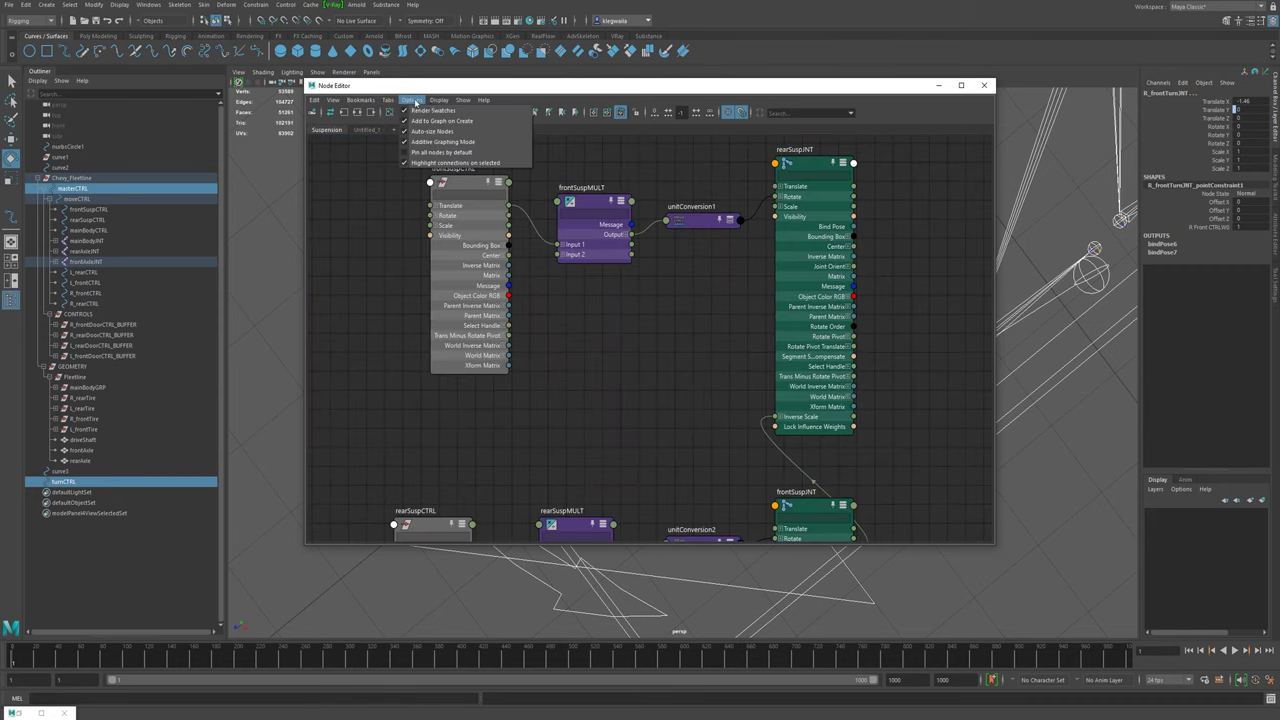
left_click(407, 152)
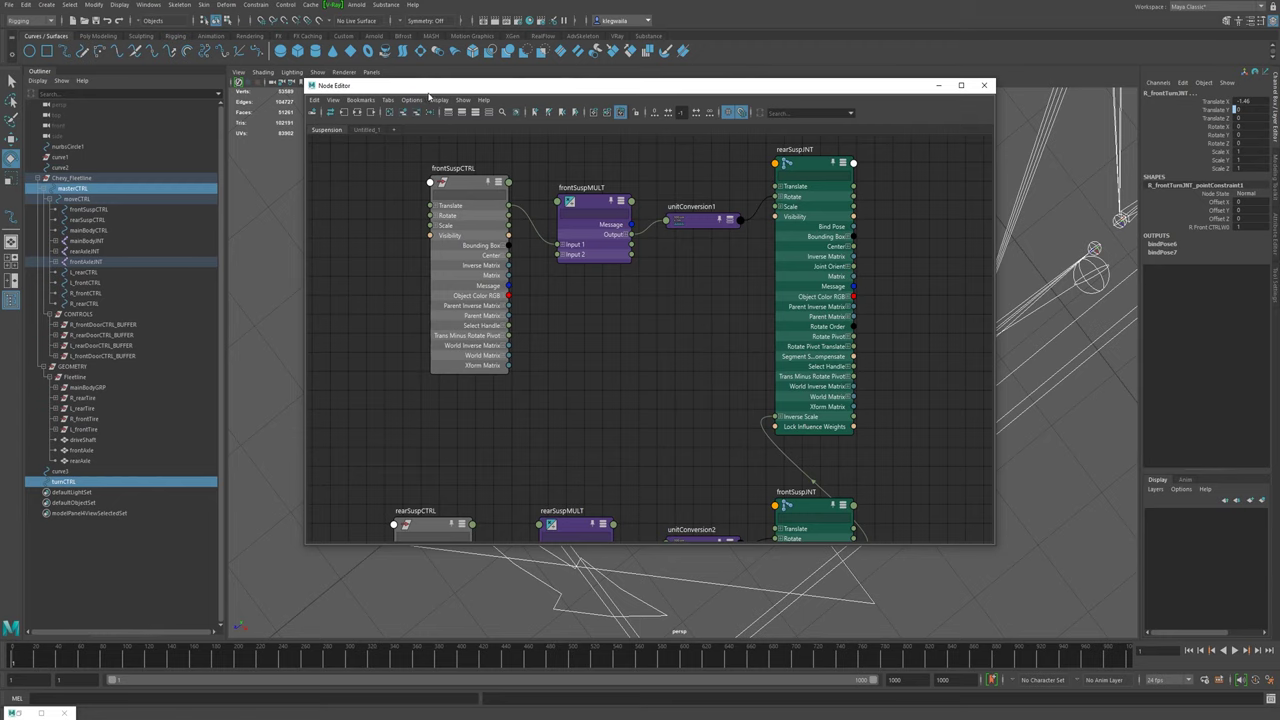
left_click(367, 130)
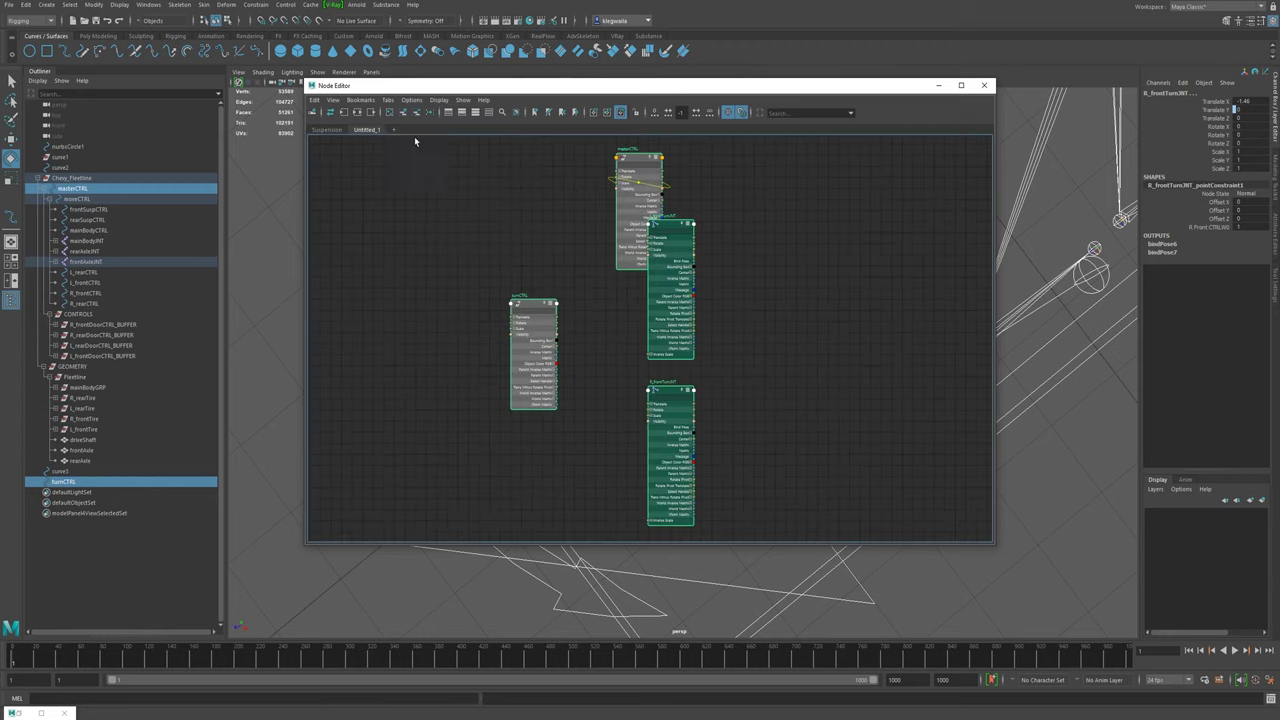
- Clear masterCTRL from the graph and select the turnCTRL, L_frontTurnJNT and R_frontTurnJNT nodes
mouse_move(776, 410)
middle_mouse_down("alt")
mouse_move(776, 365)
mouse_move(786, 467)
mouse_move(776, 388)
middle_mouse_up("alt")
left_click(489, 296)
left_click_drag(489, 296, 763, 449)
left_click_drag(685, 327, 783, 379)
middle_click_drag(778, 377, 689, 279, "alt")
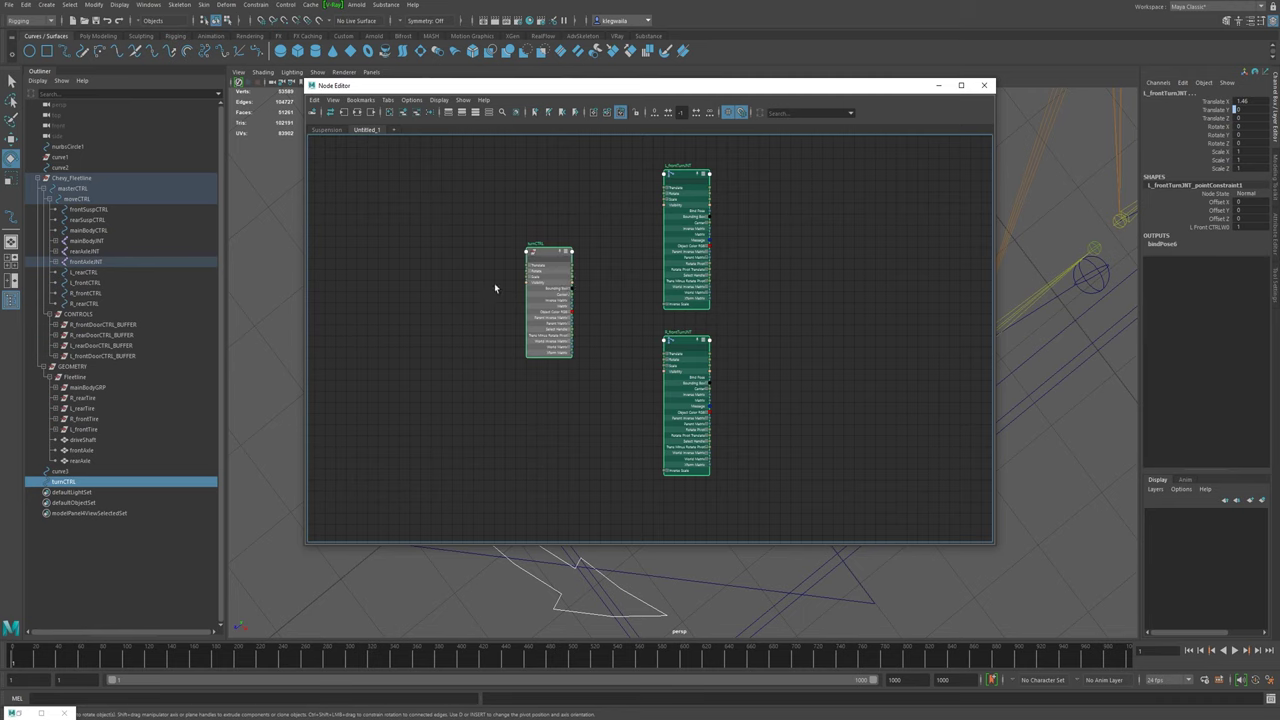
- Expand the Rotate attributes into X, Y and Z on the turnCTRL, L_frontTurnJNT and R_frontTurnJNT nodes
right_click_drag(520, 295, 608, 340, "alt")
middle_click_drag(670, 293, 609, 373, "alt")
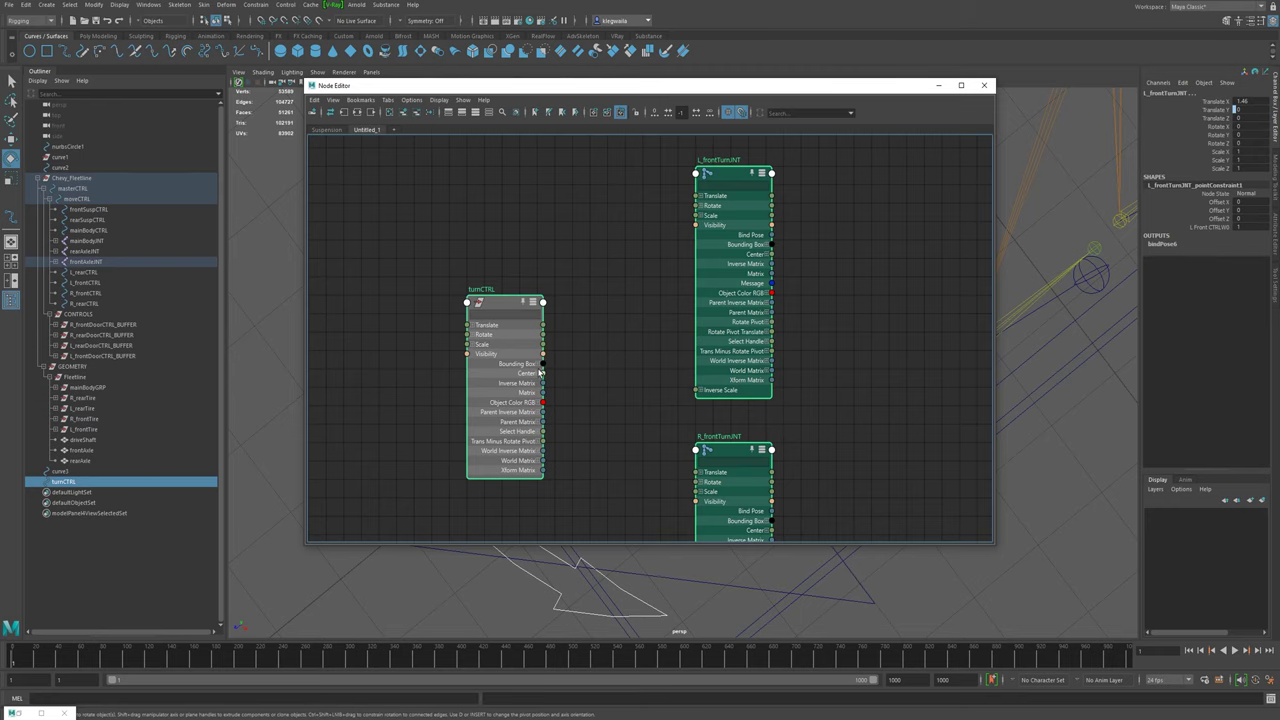
scroll(540, 372, "up", 2)
left_click(439, 315)
middle_click_drag(648, 264, 638, 350, "alt")
left_click(757, 213)
scroll(683, 337, "down", 4)
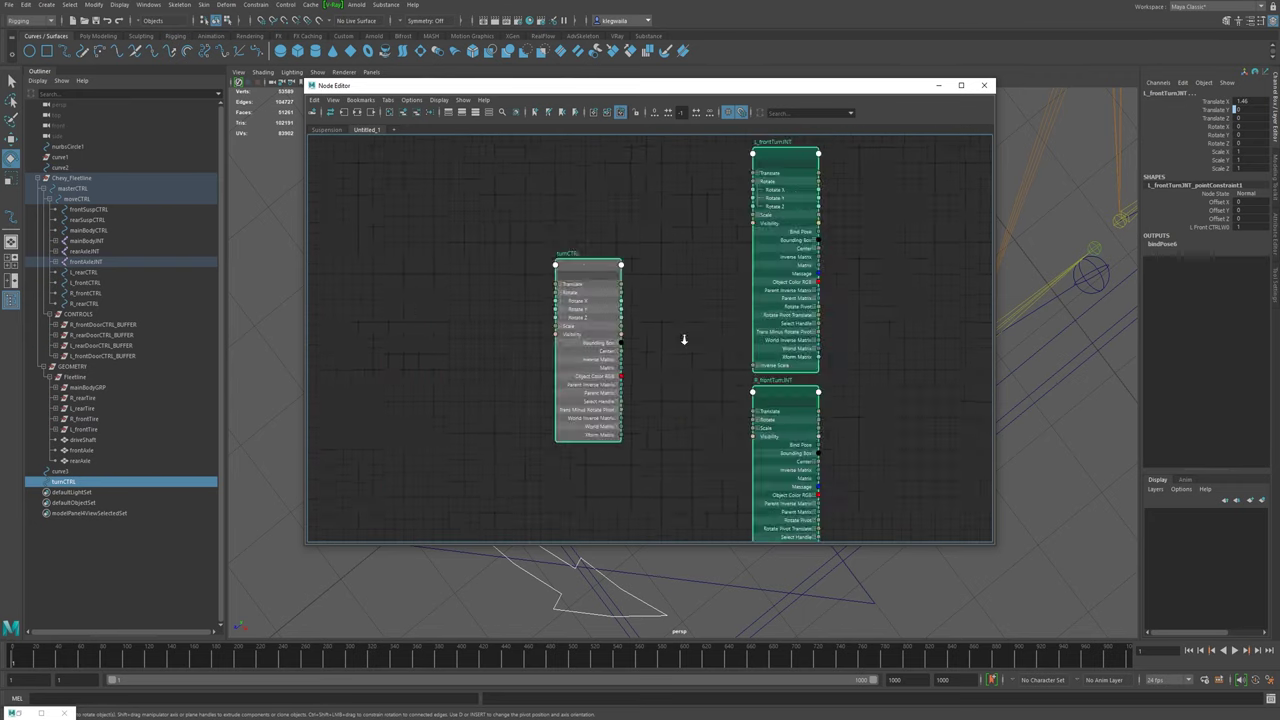
scroll(717, 403, "up", 2)
scroll(808, 420, "up", 1)
left_click(767, 396)
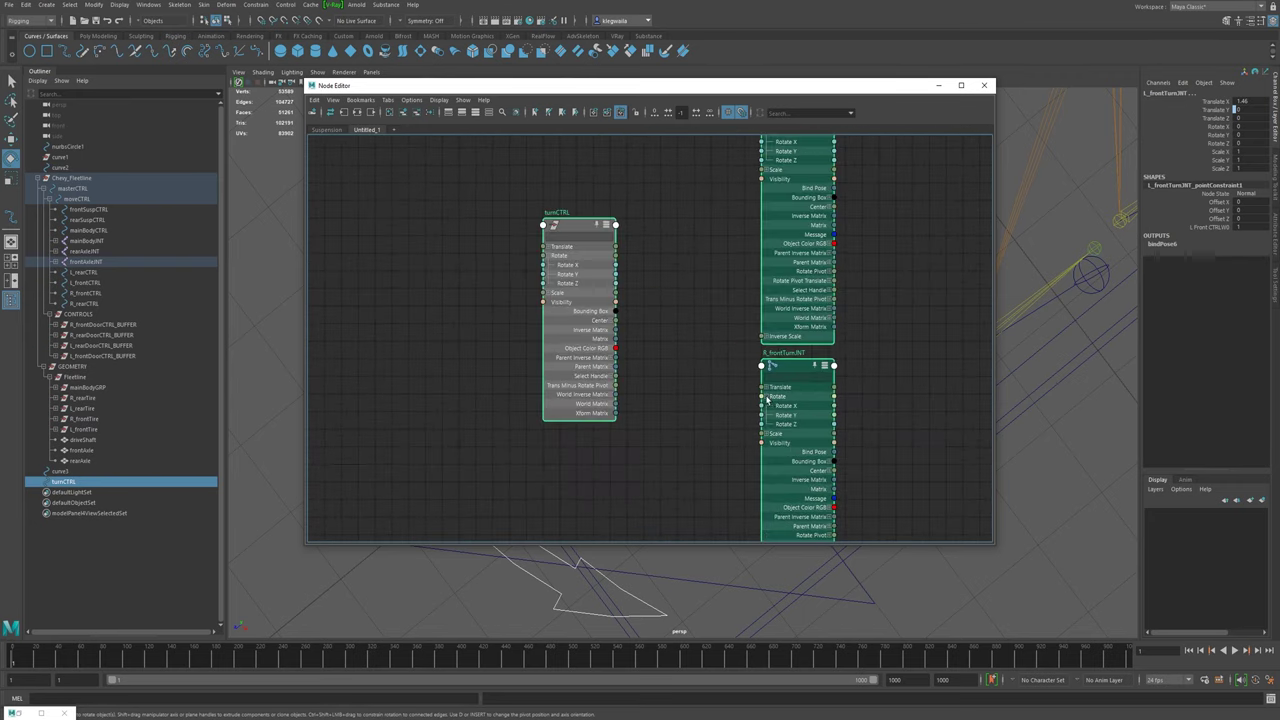
- Connect turnCTRL's Rotate Y to Rotate Y of both L_frontTurnJNT and R_frontTurnJNT, and close the Node Editor
left_click(961, 85)
scroll(697, 235, "up", 3)
middle_click_drag(757, 226, 827, 443, "alt")
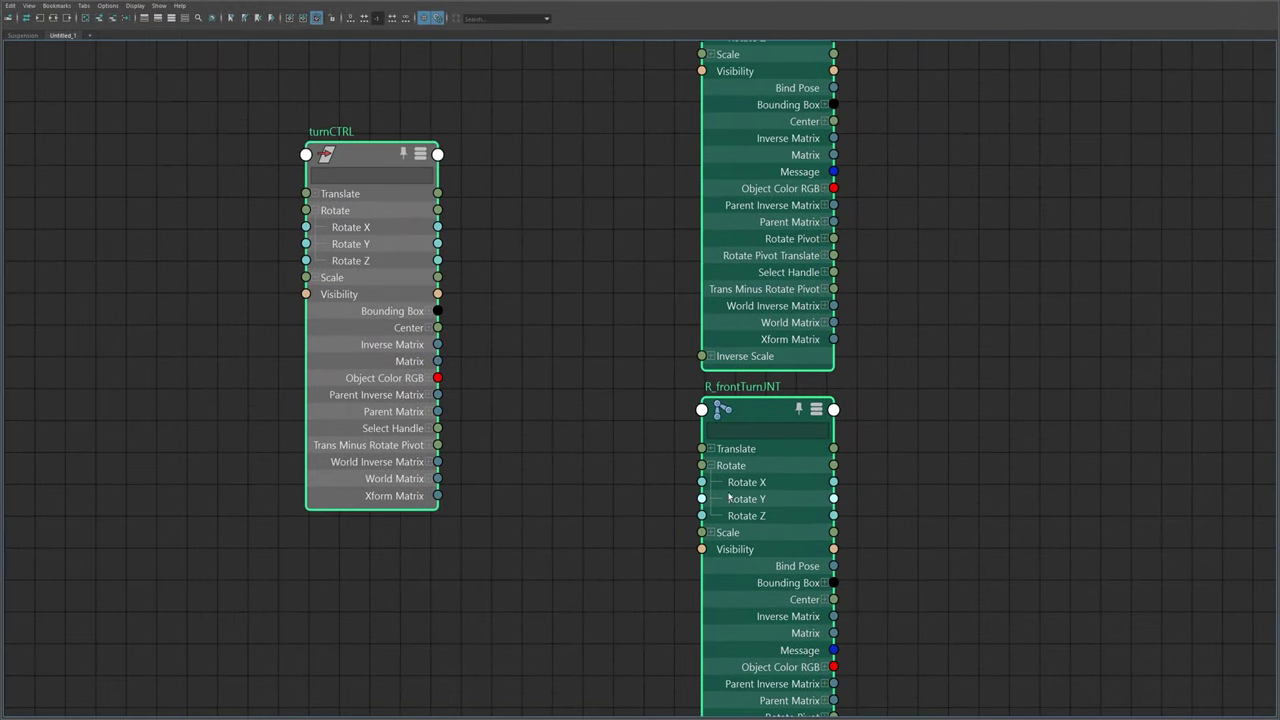
middle_click_drag(777, 176, 777, 256, "alt")
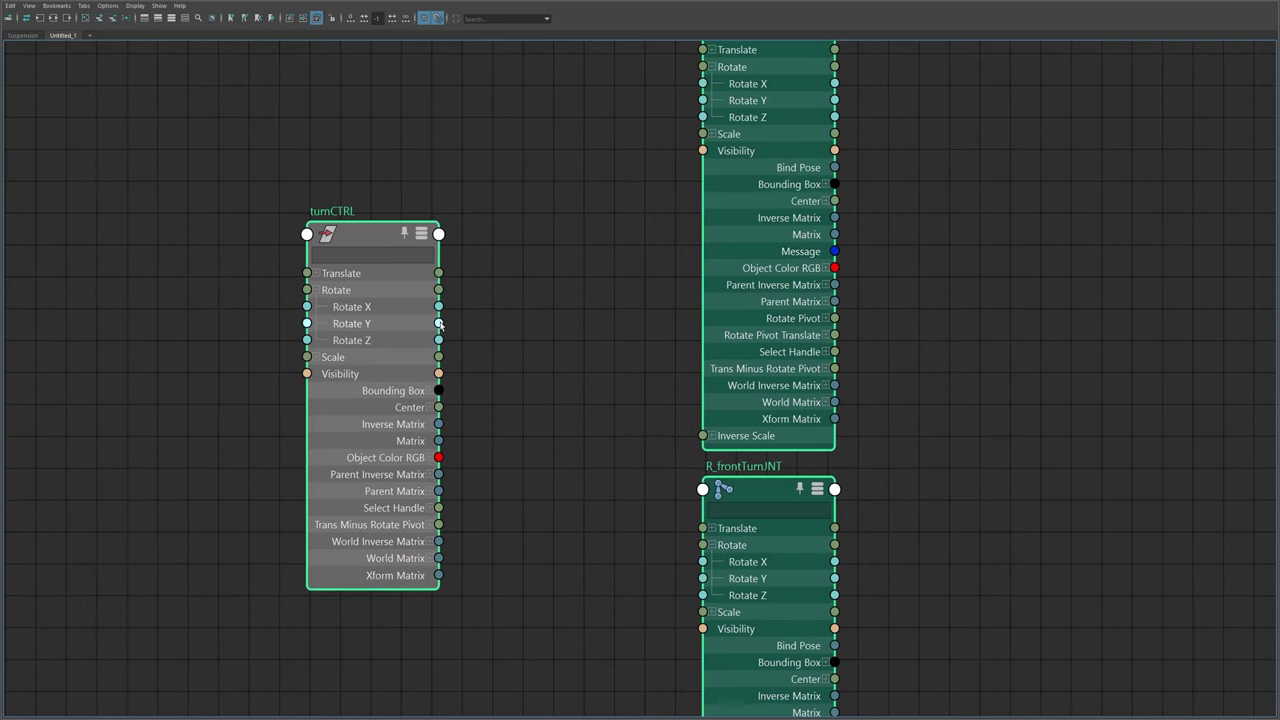
left_click_drag(438, 323, 703, 100)
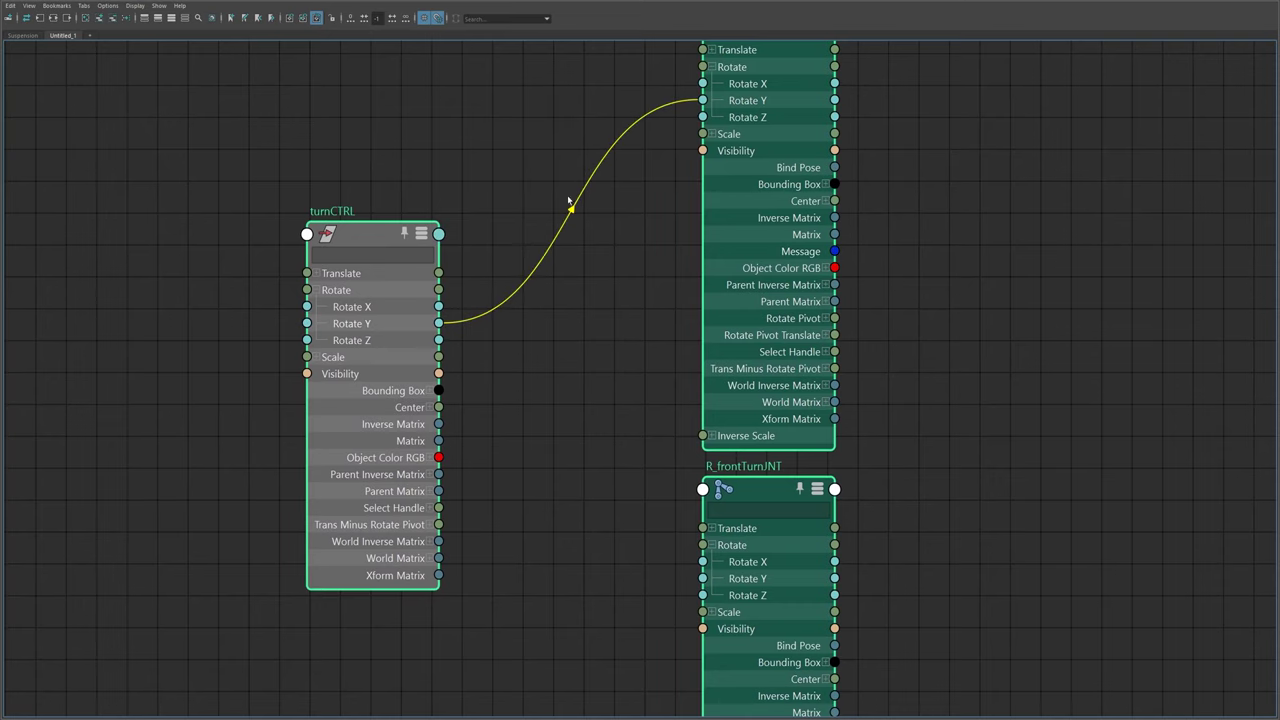
left_click_drag(438, 323, 703, 580)
left_click_drag(800, 4, 85, 122)
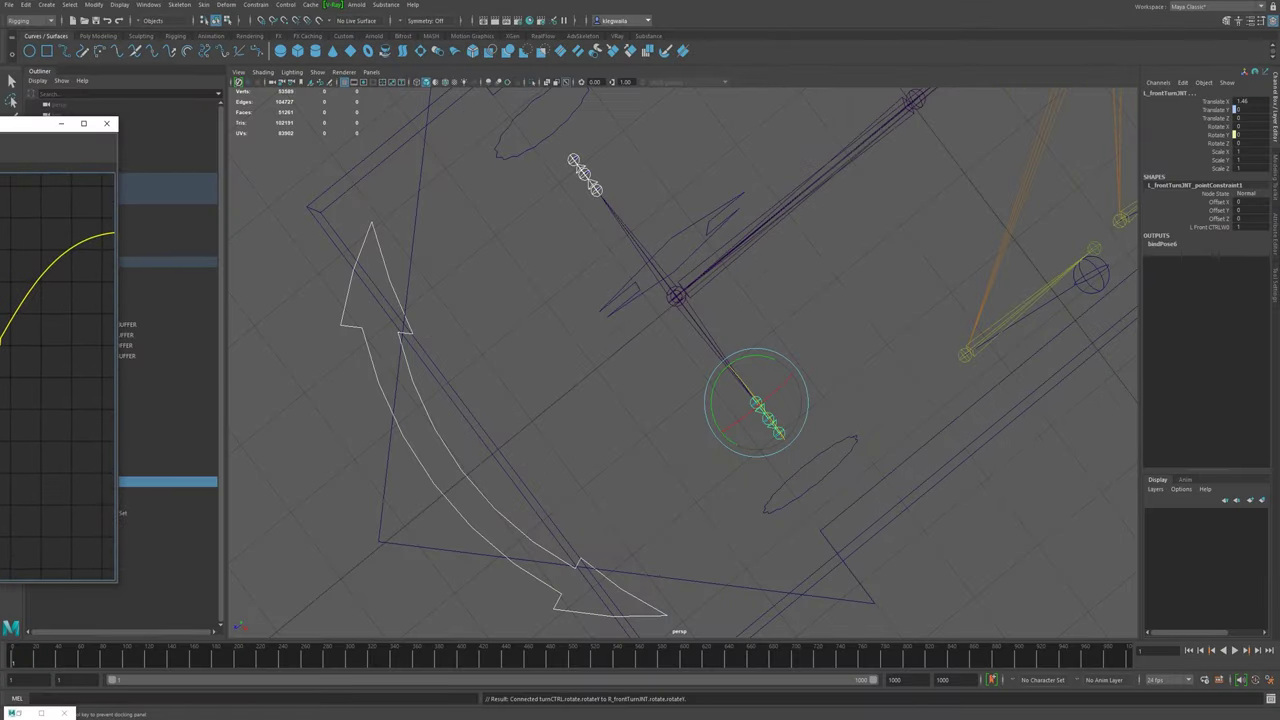
left_click(102, 122)
- Rotate turnCTRL around Y to test the steering of the front joints, and undo the test rotations
scroll(537, 387, "down", 1)
left_click(491, 486)
left_click_drag(491, 486, 670, 418, "alt")
left_click_drag(677, 374, 710, 414)
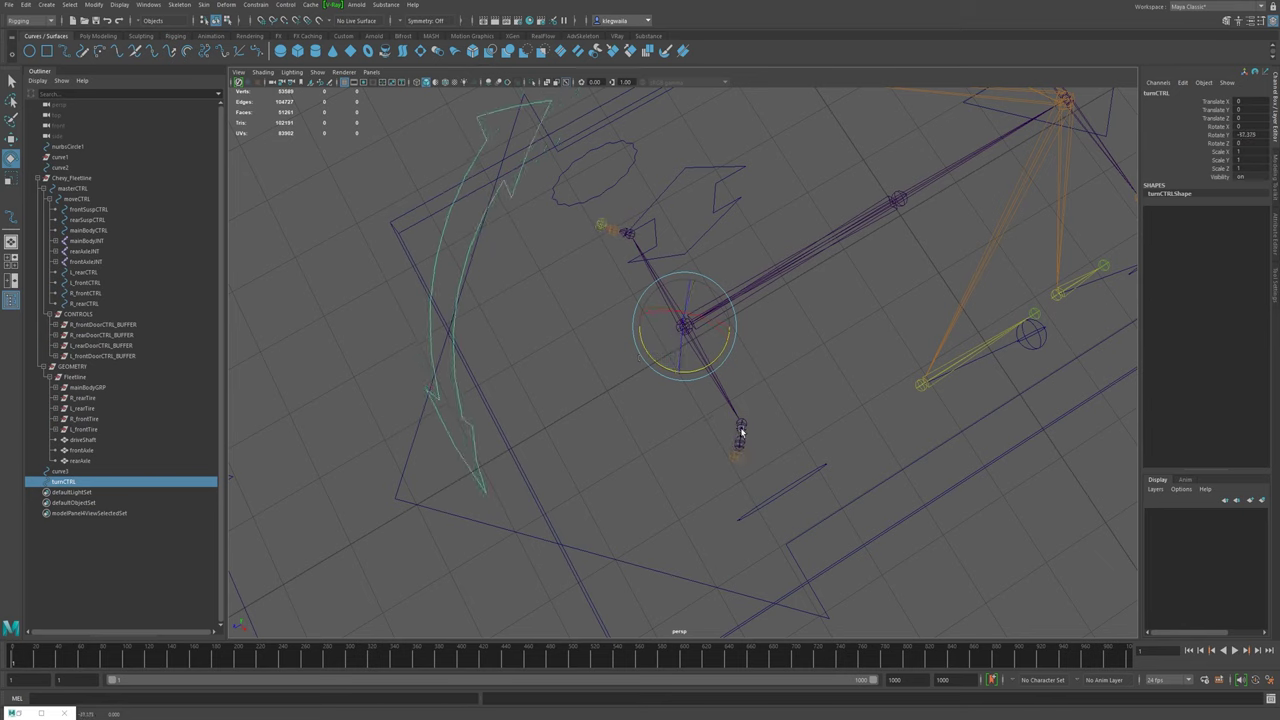
left_click_drag(712, 358, 737, 328)
key("ctrl+z")
key("ctrl+z")
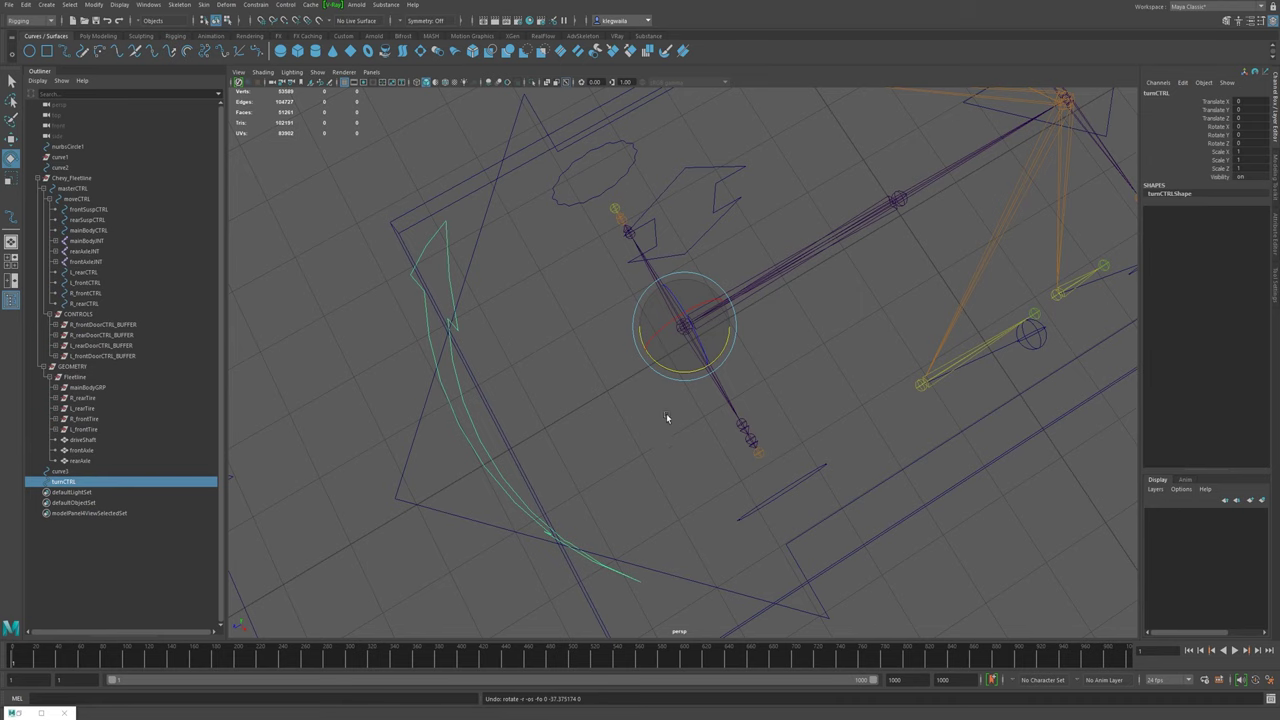
- Select R_frontTurnJNT to examine its rotation axes against the front axle, and reselect turnCTRL
left_click_drag(666, 413, 808, 511, "alt")
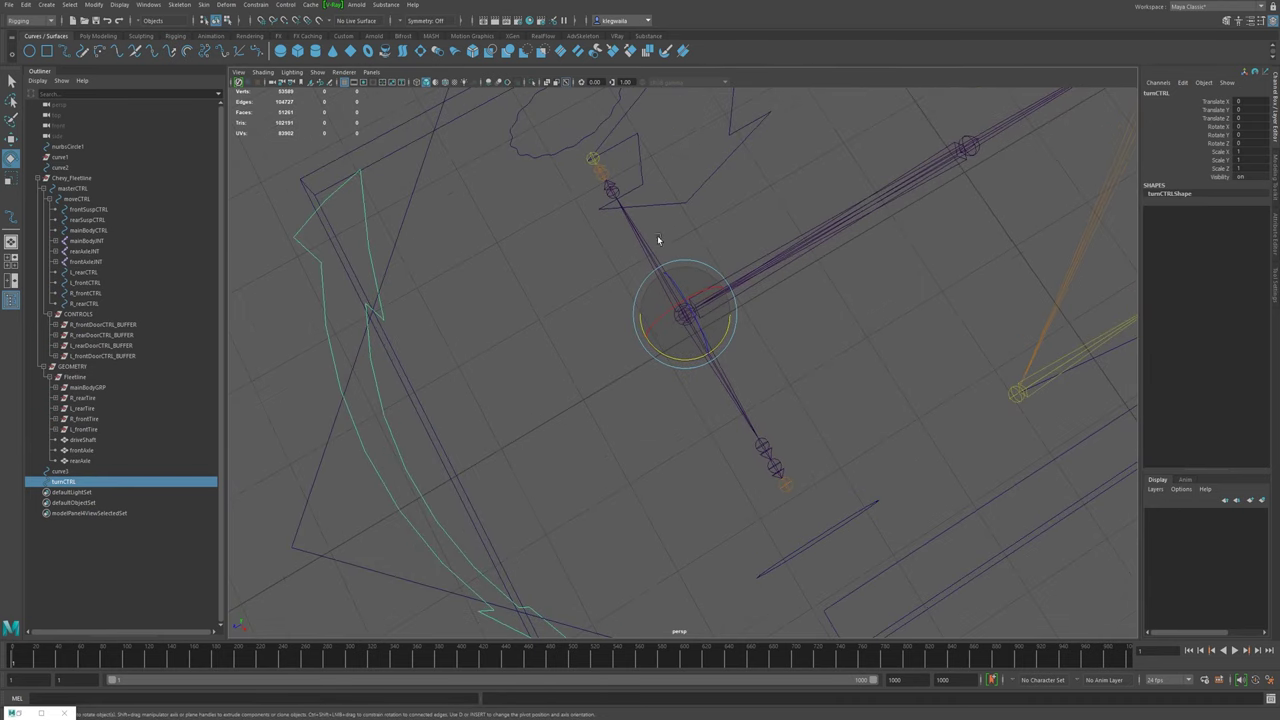
left_click(616, 196)
left_click_drag(616, 196, 758, 285, "alt")
left_click_drag(780, 437, 800, 440, "alt")
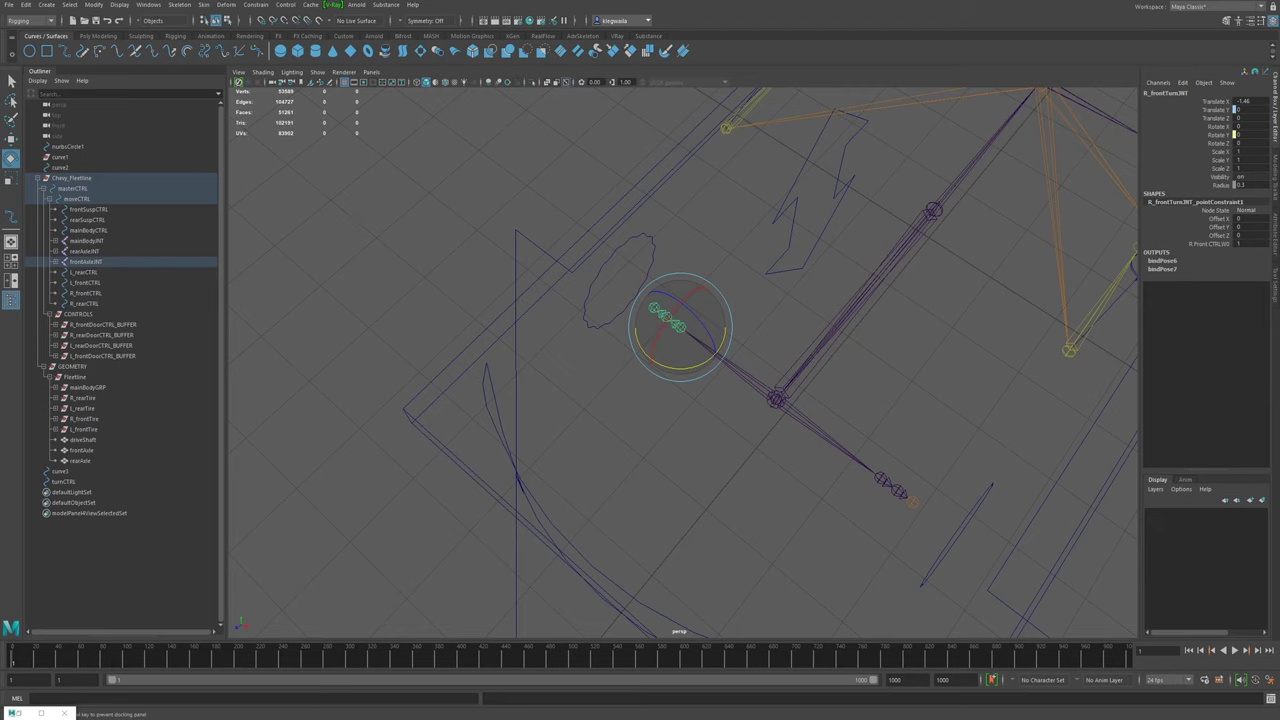
left_click_drag(940, 483, 808, 427, "alt")
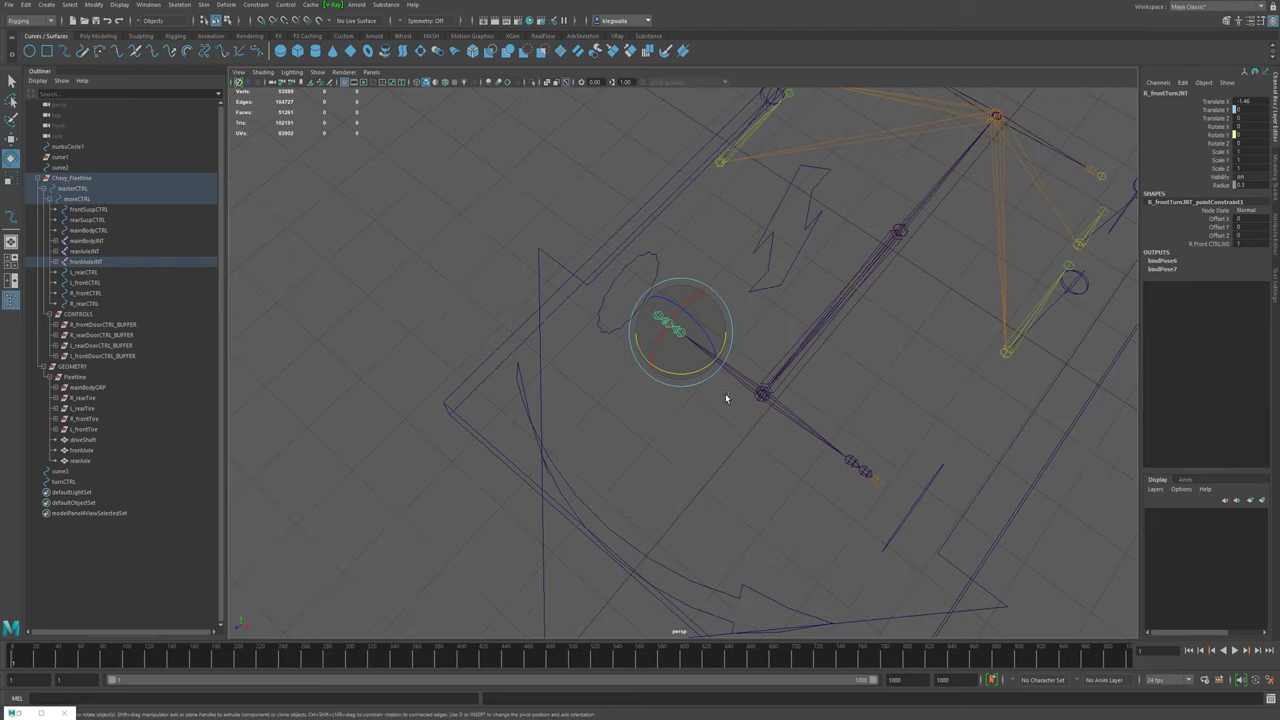
left_click(622, 540)
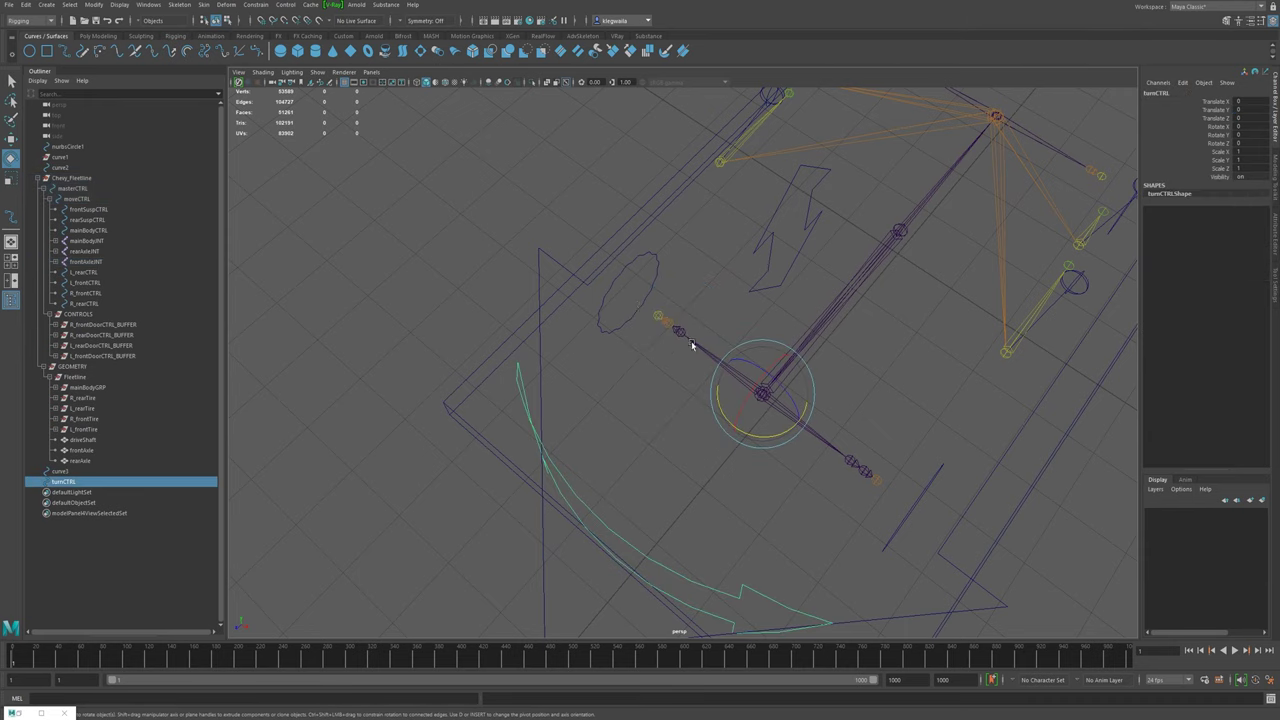
left_click_drag(805, 431, 800, 392, "alt")
- Review the Mirror Joints options, including the mirror plane and mirror function, and close them without mirroring
left_click(180, 4)
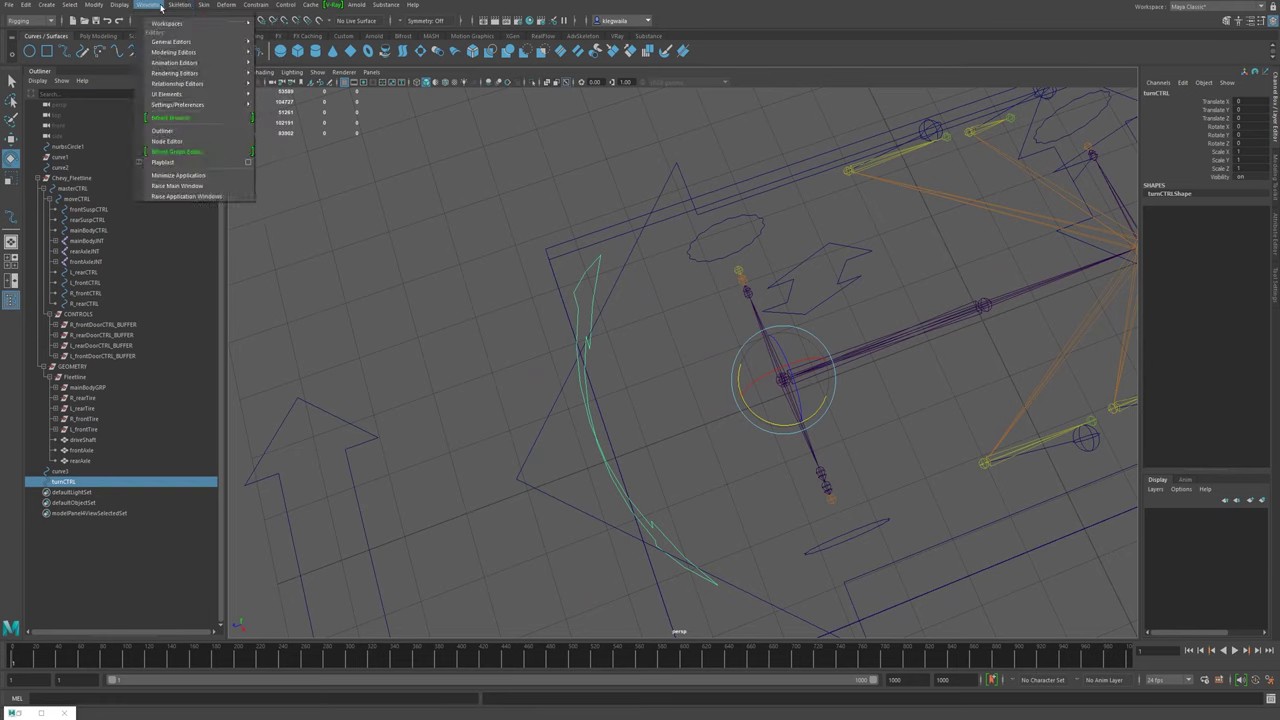
left_click(150, 5)
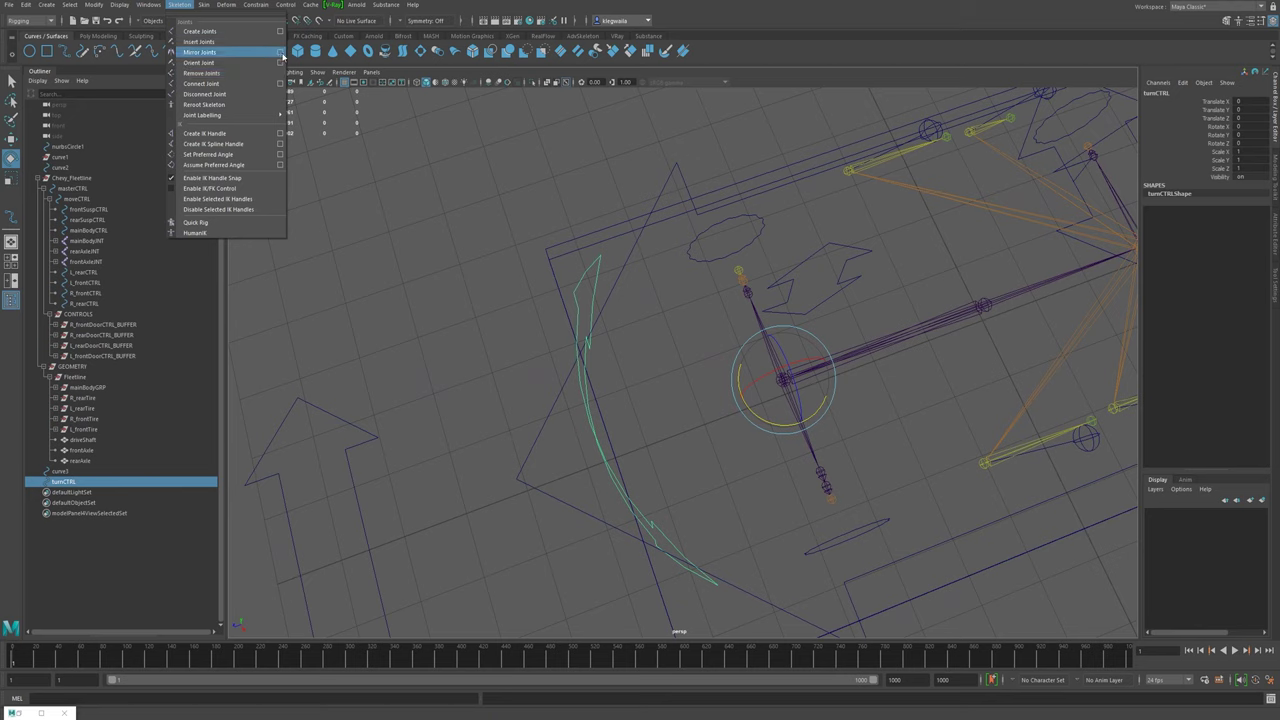
left_click(282, 58)
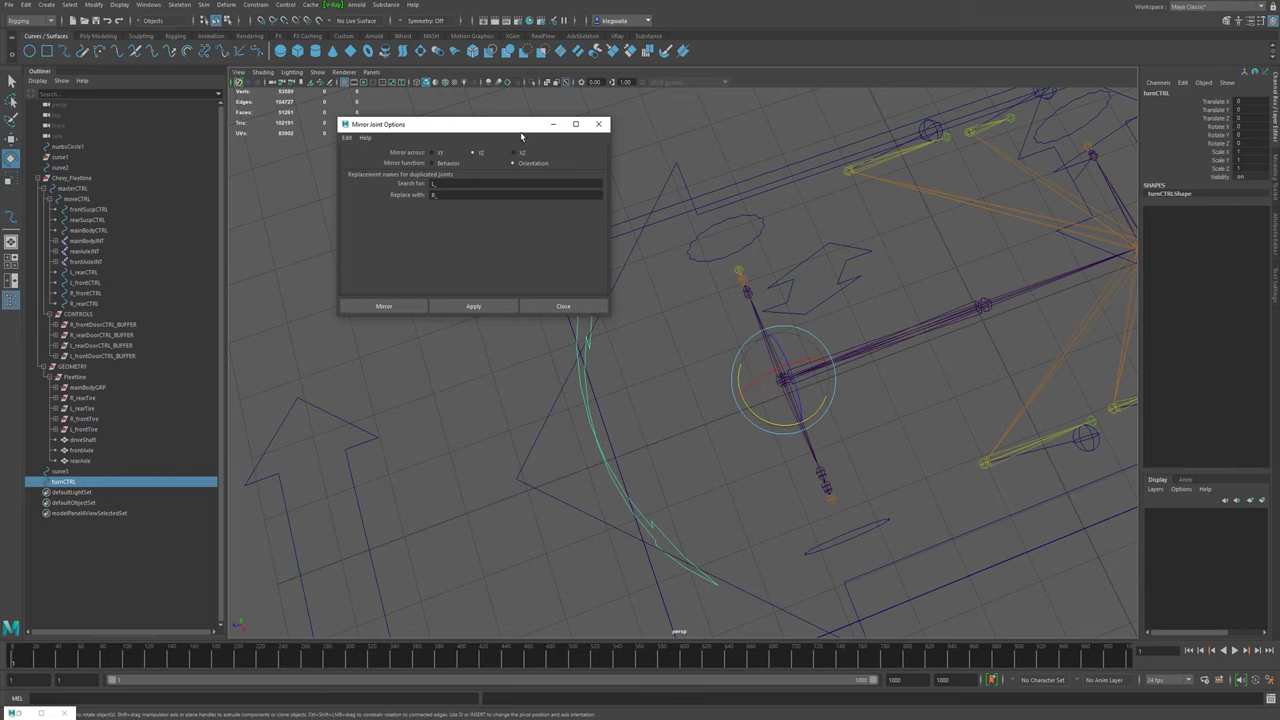
left_click(598, 124)
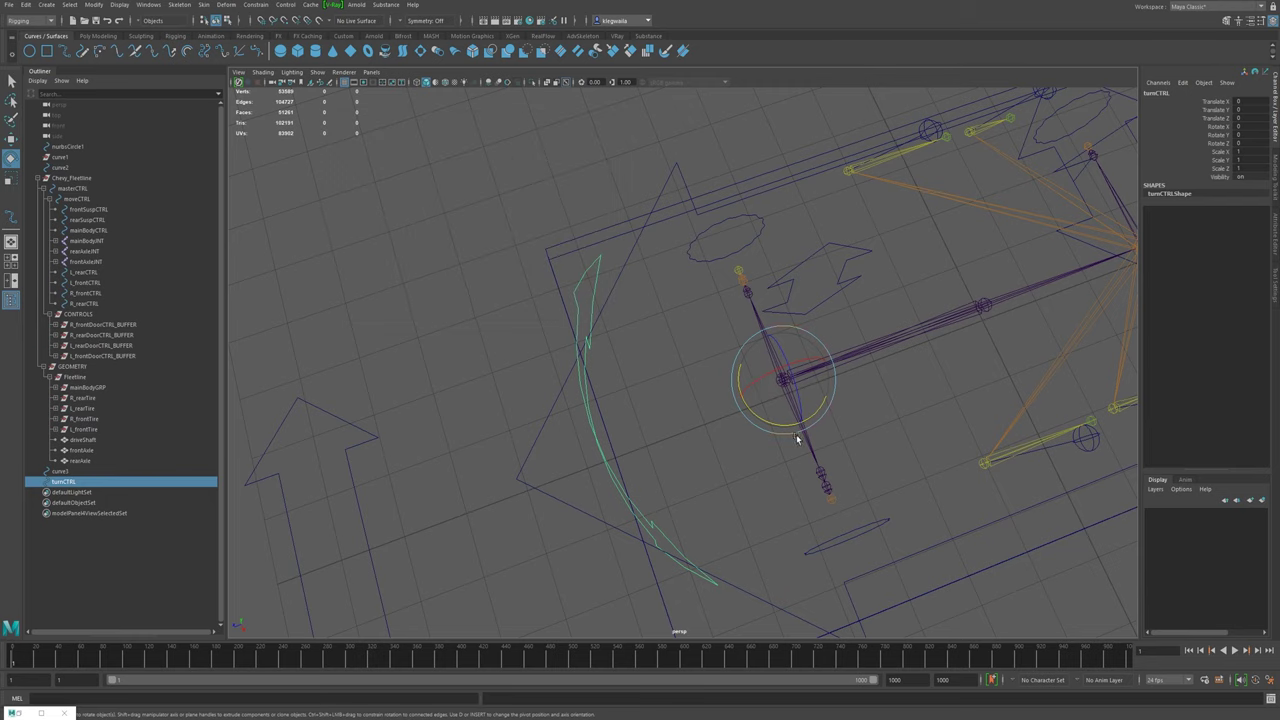
- Rotate turnCTRL around Y, select R_frontTurnJNT, and examine its incoming Rotate Y connection in the Node Editor
left_click_drag(775, 428, 749, 418)
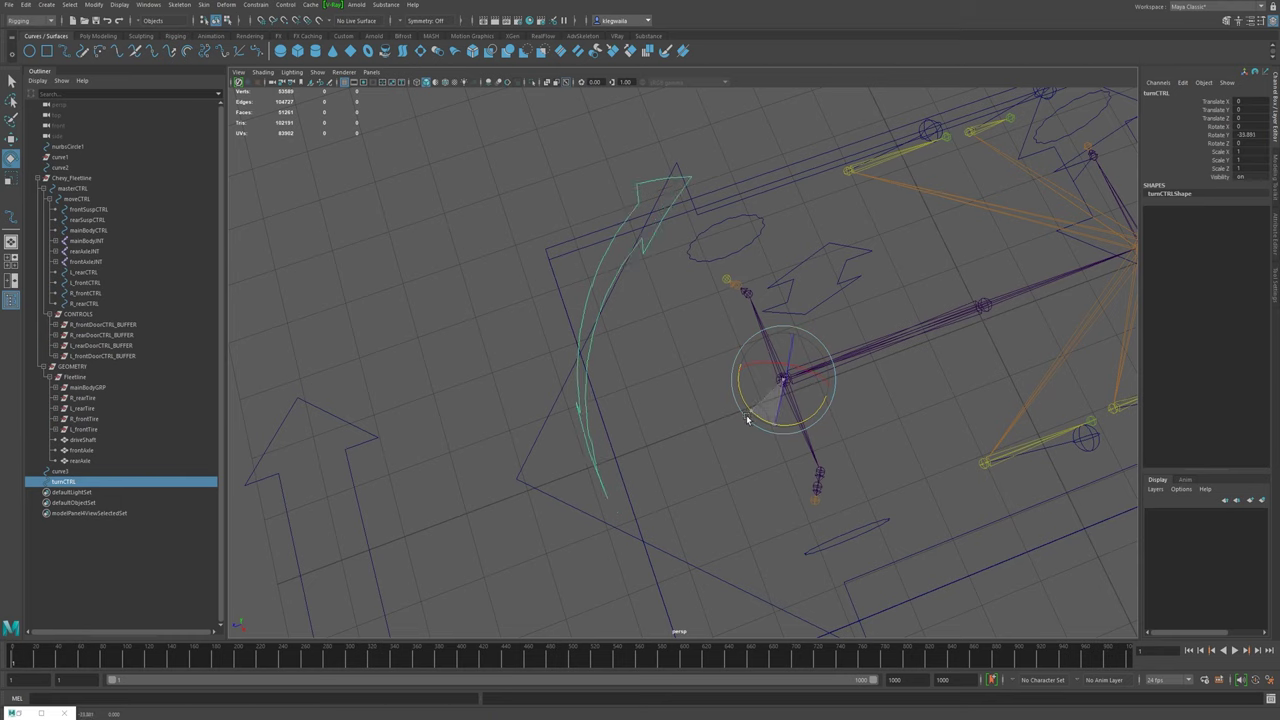
left_click(742, 294)
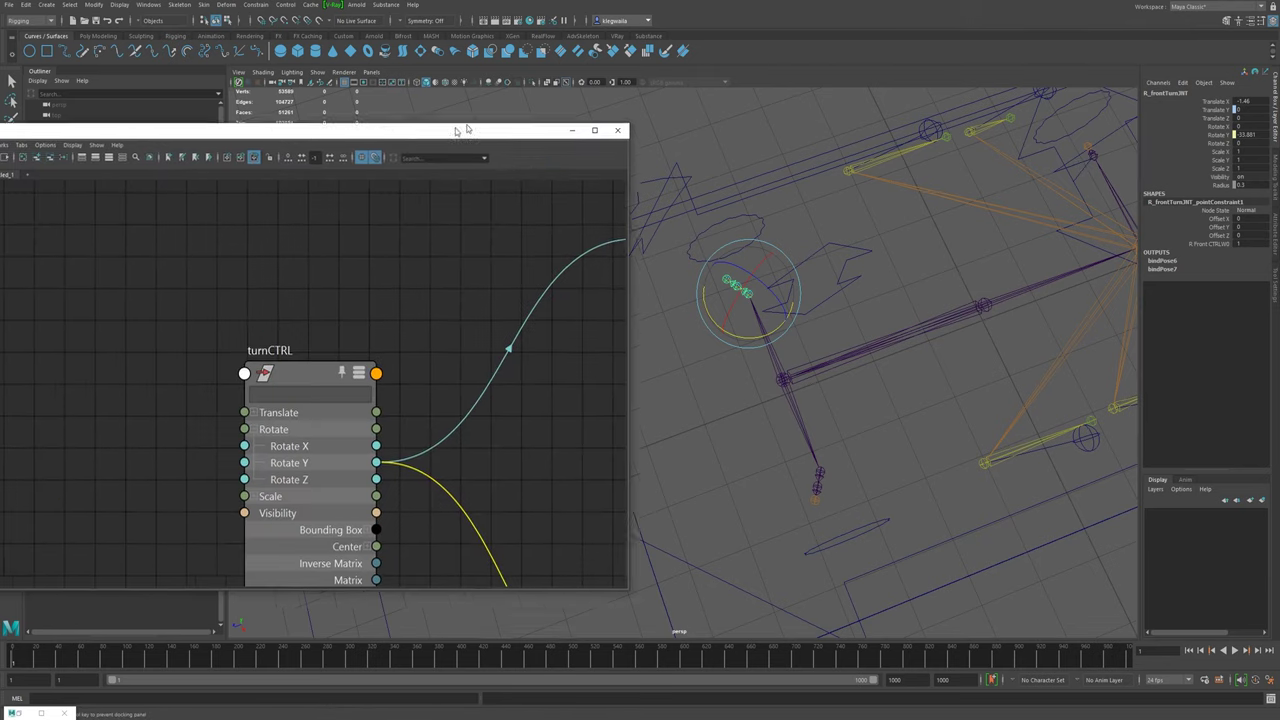
left_click_drag(440, 131, 478, 106)
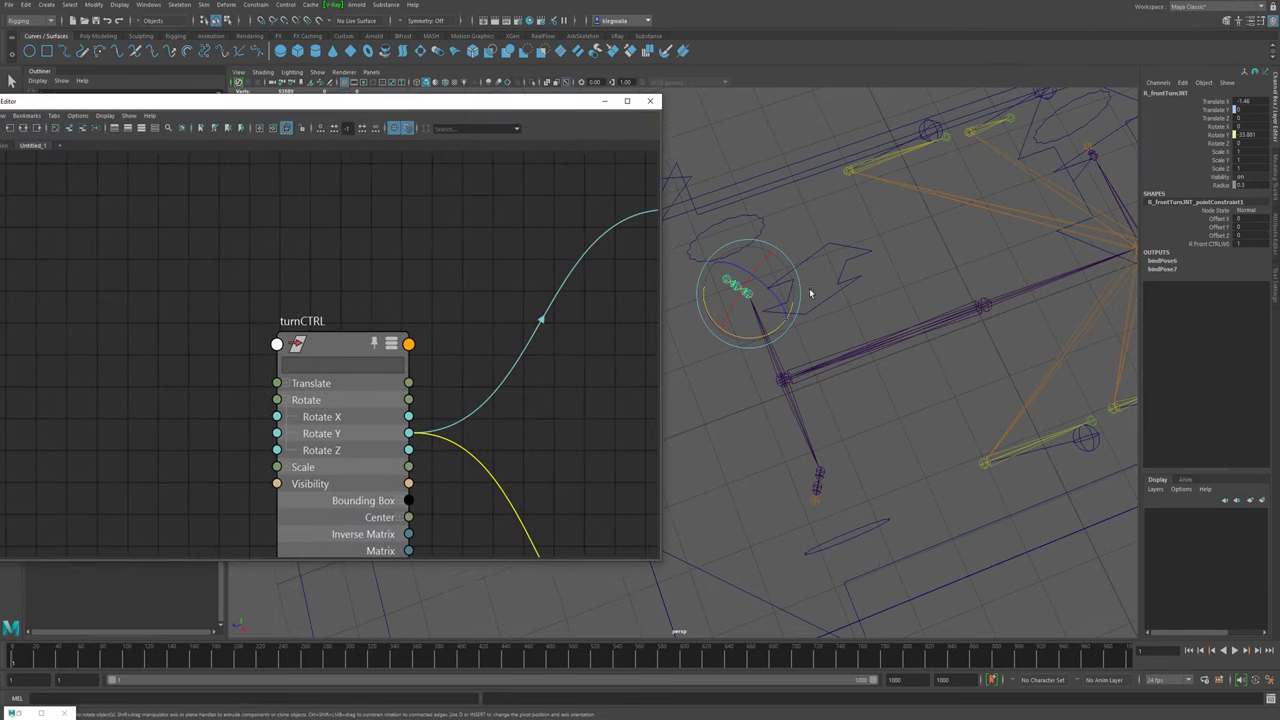
middle_click_drag(543, 360, 337, 319, "alt")
scroll(462, 334, "down", 2)
middle_click_drag(430, 444, 430, 296)
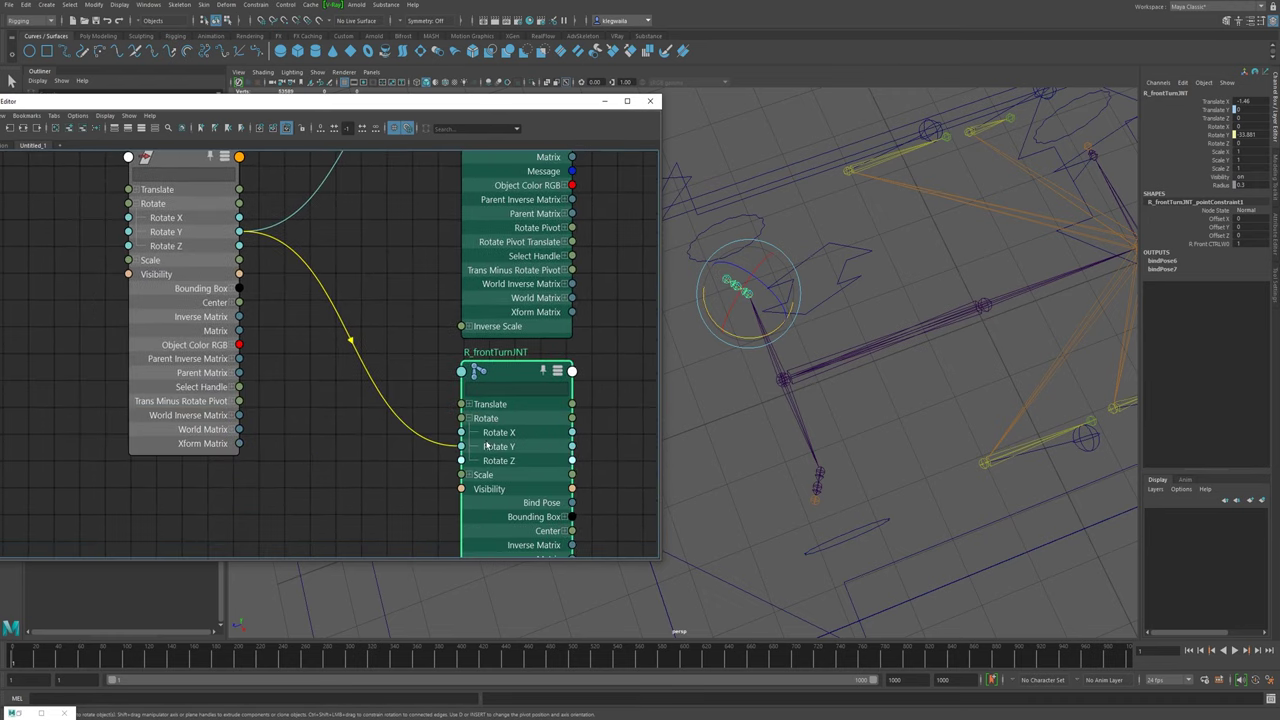
middle_click_drag(347, 410, 433, 392)
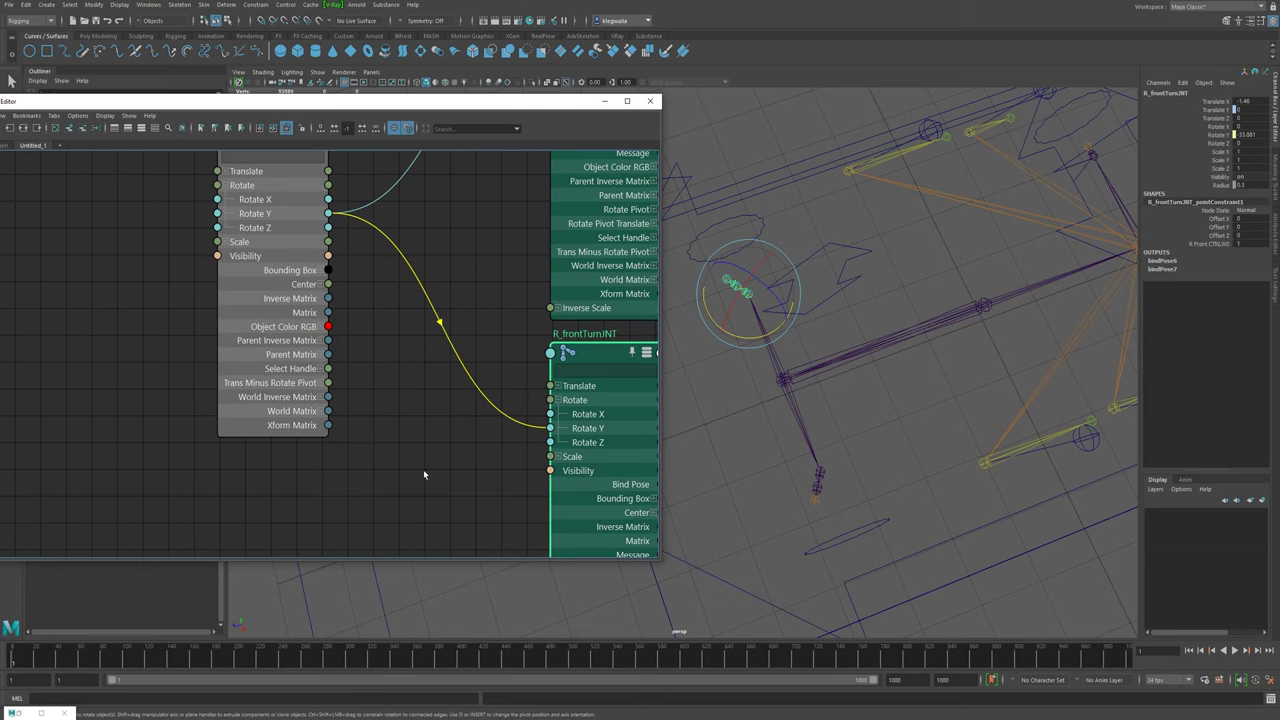
- Add a multiplyDivide node between turnCTRL and R_frontTurnJNT and expand its Input 1 attributes
key("Tab")
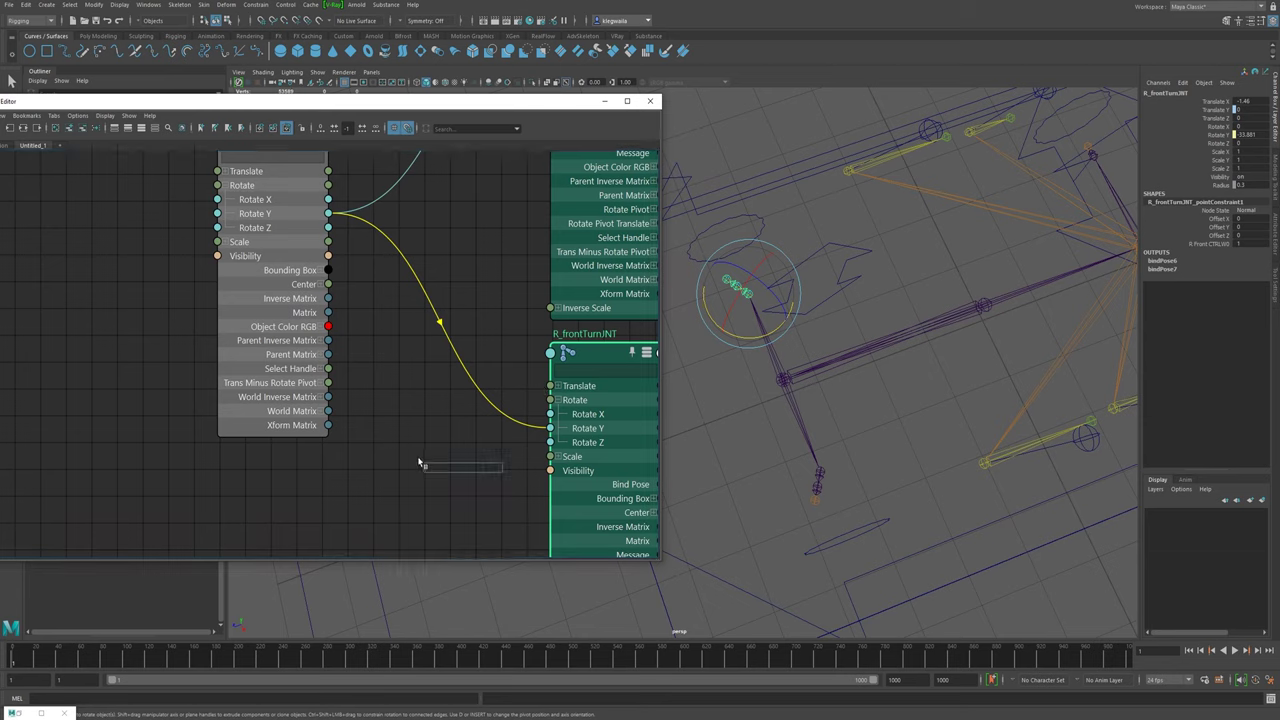
type("mult")
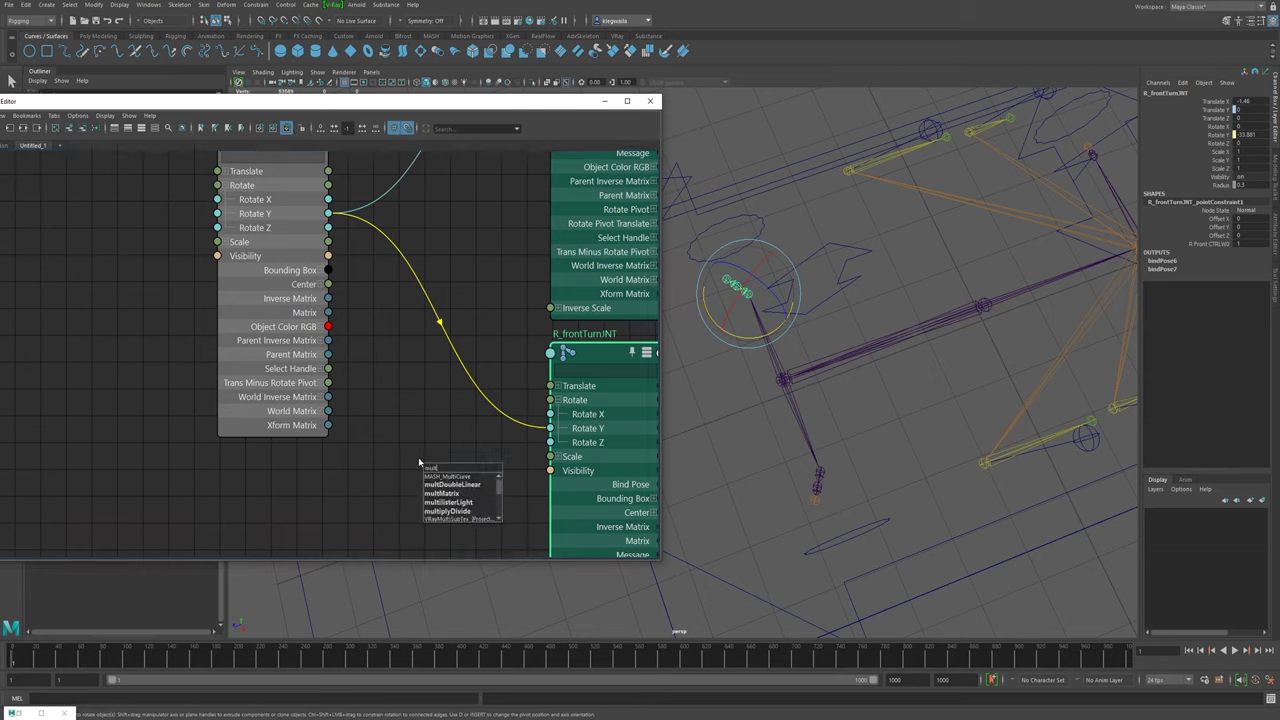
type("ip")
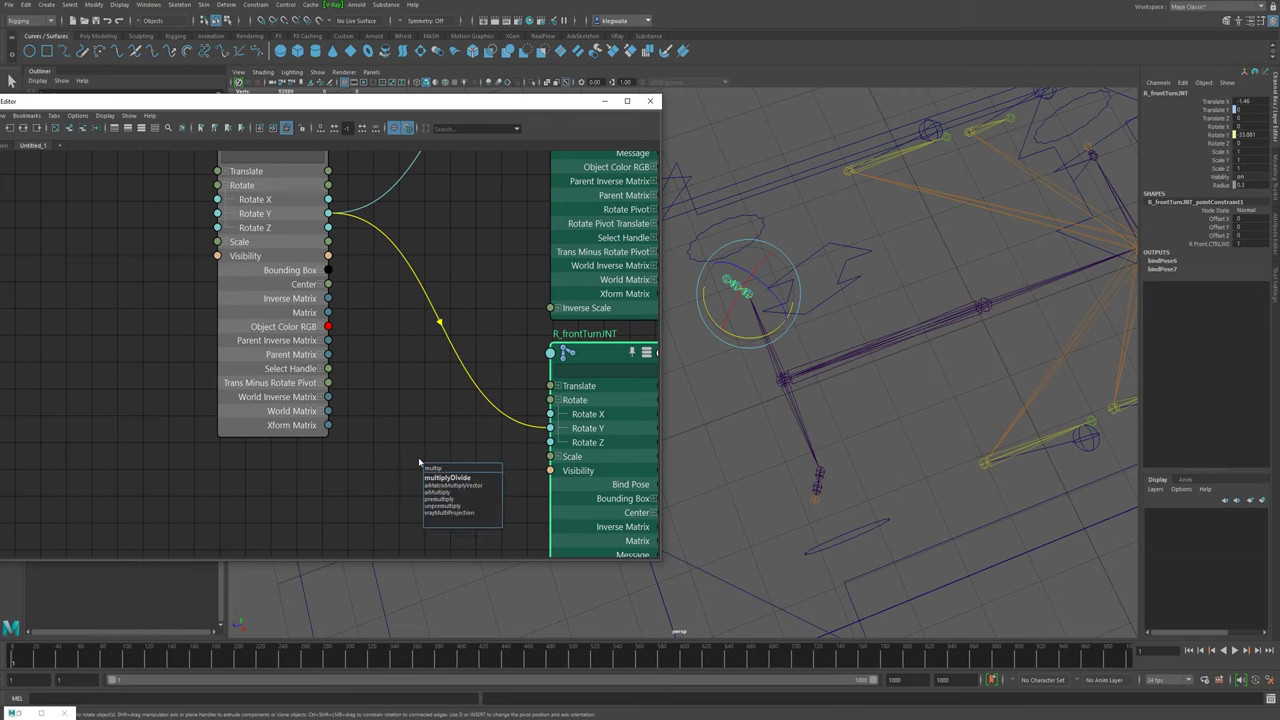
key("Return")
left_click_drag(474, 518, 423, 440)
left_click(379, 461)
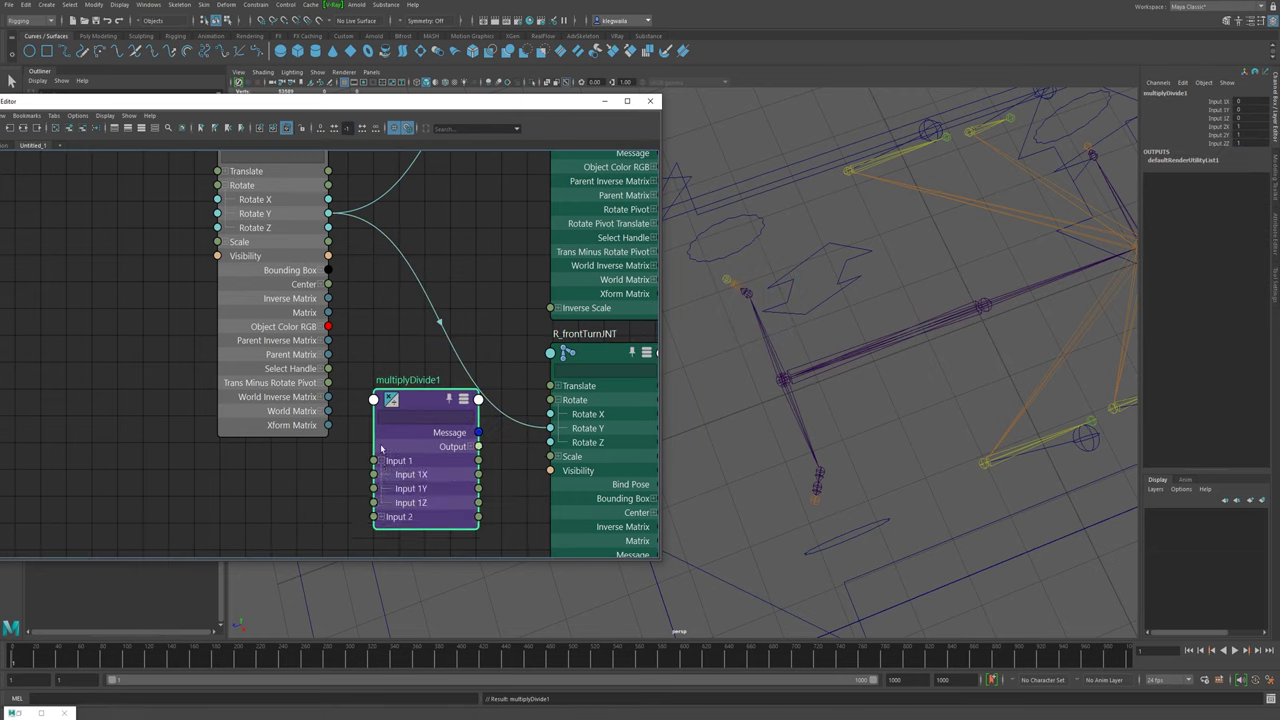
- Connect turnCTRL's Rotate Y to multiplyDivide1's Input 1X, and its Output X to R_frontTurnJNT's Rotate Y
left_click_drag(328, 213, 374, 474)
left_click(468, 447)
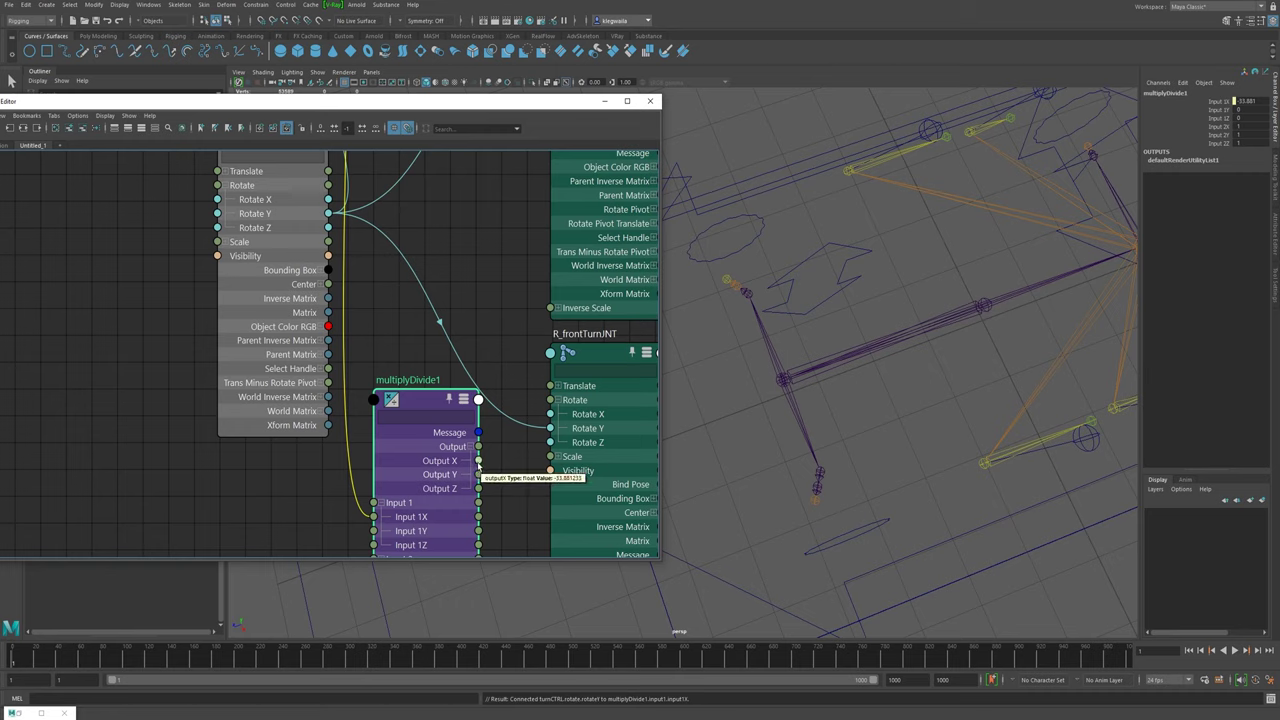
left_click_drag(478, 461, 550, 428)
- Rearrange the node graph with the two turn joints moved apart and unitConversion9 between multiplyDivide1 and R_frontTurnJNT
scroll(538, 345, "down", 4)
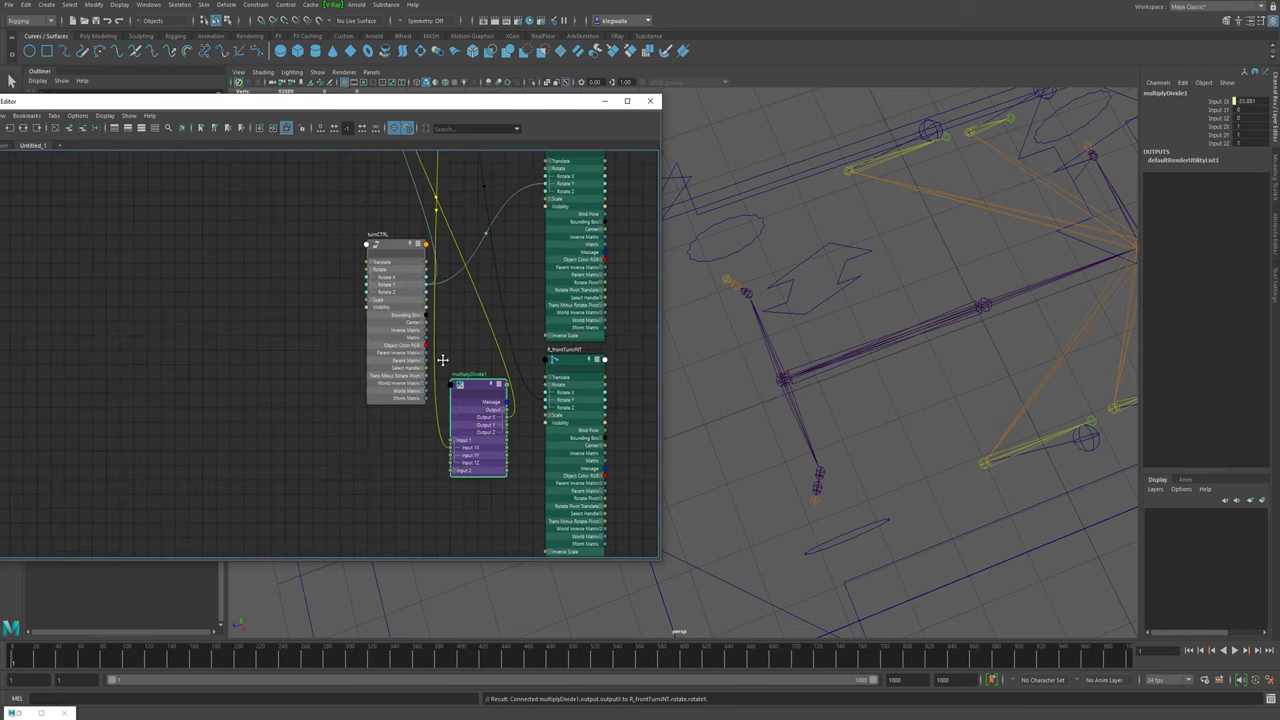
scroll(420, 302, "down", 2)
left_click_drag(428, 328, 508, 550)
middle_click_drag(502, 553, 465, 272, "alt")
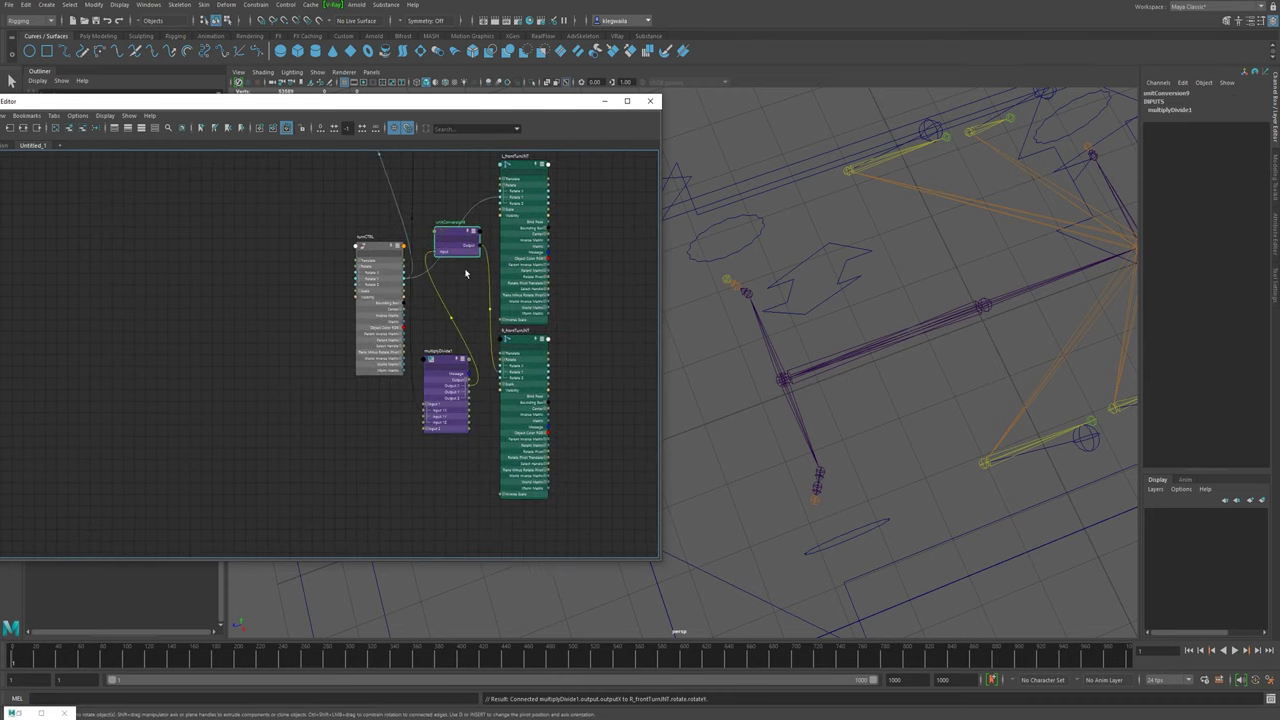
left_click(462, 368)
middle_click_drag(546, 304, 528, 338, "alt")
left_click_drag(502, 320, 524, 398)
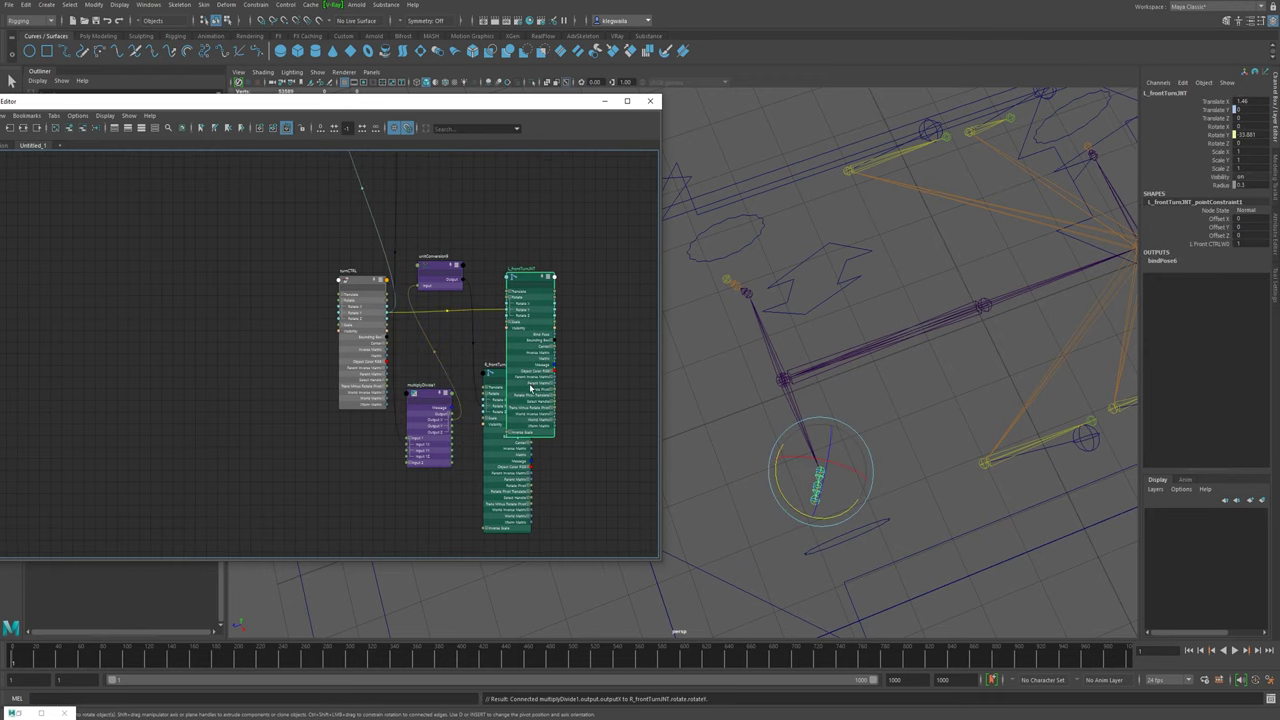
left_click_drag(543, 328, 521, 243)
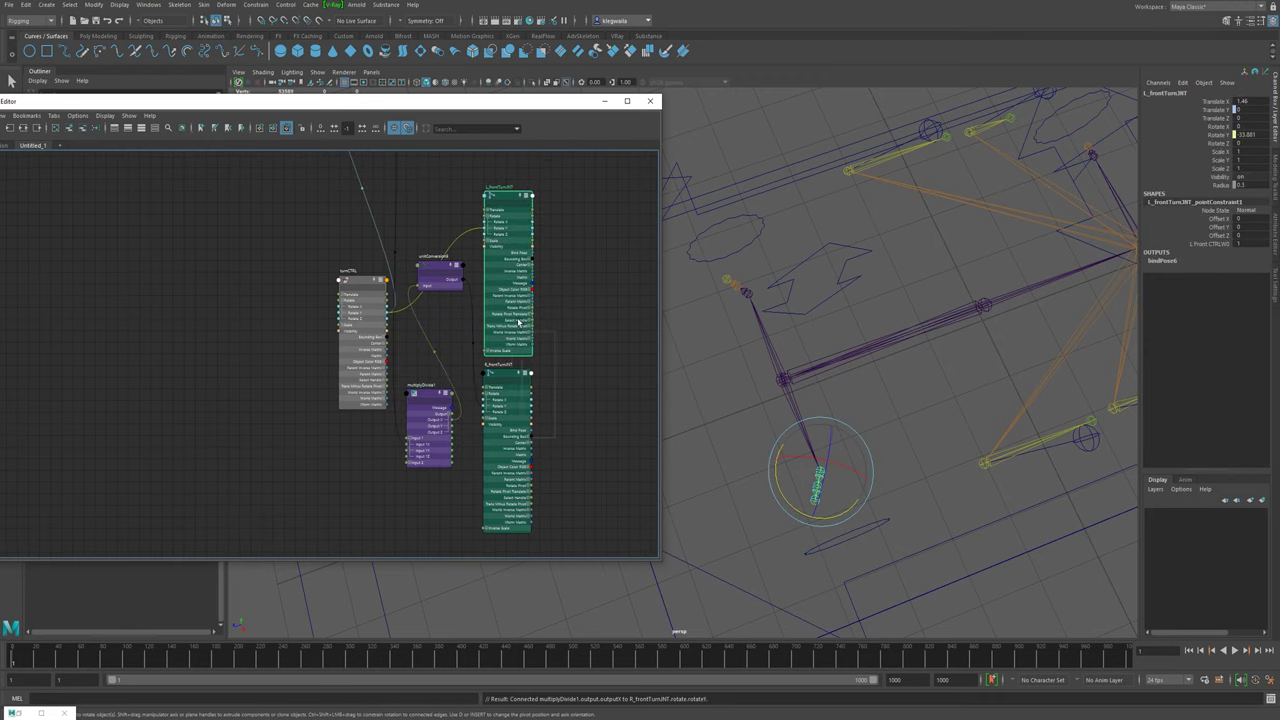
left_click_drag(519, 322, 581, 358)
left_click_drag(433, 270, 505, 414)
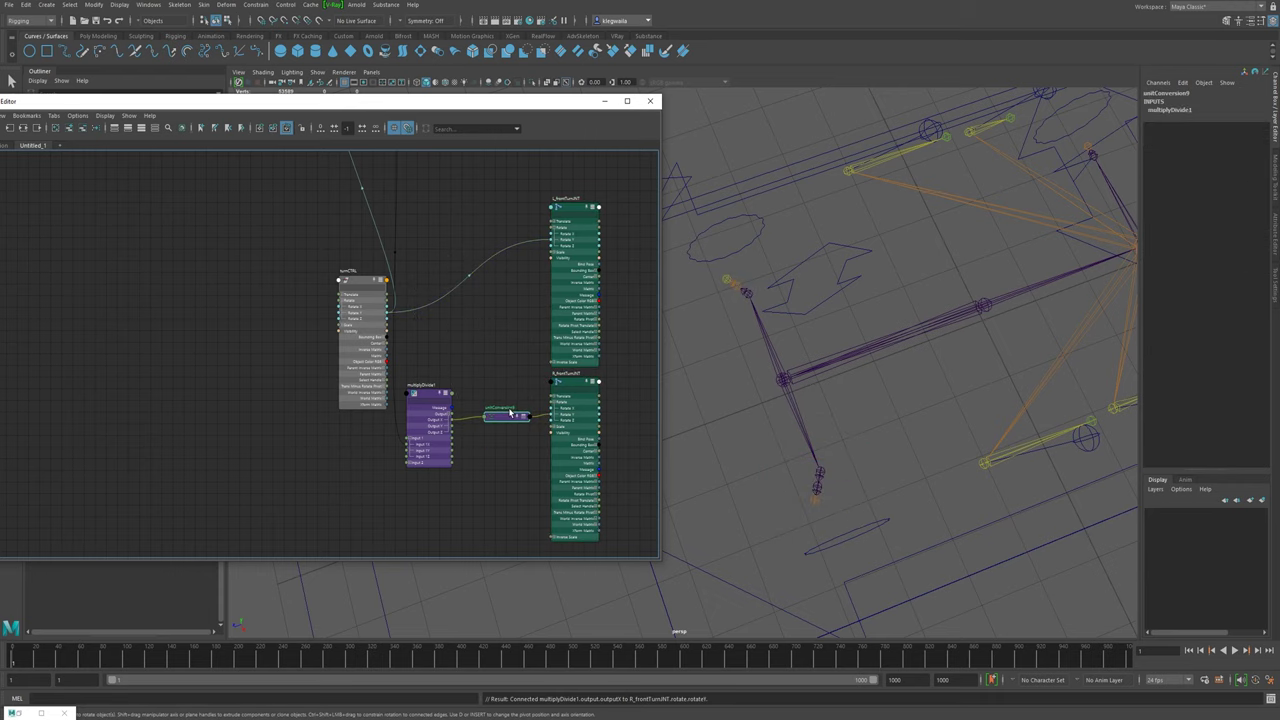
- Set multiplyDivide1's Input 2 X value to -1 and move the Node Editor out of the way
scroll(432, 470, "up", 4)
left_click(425, 295)
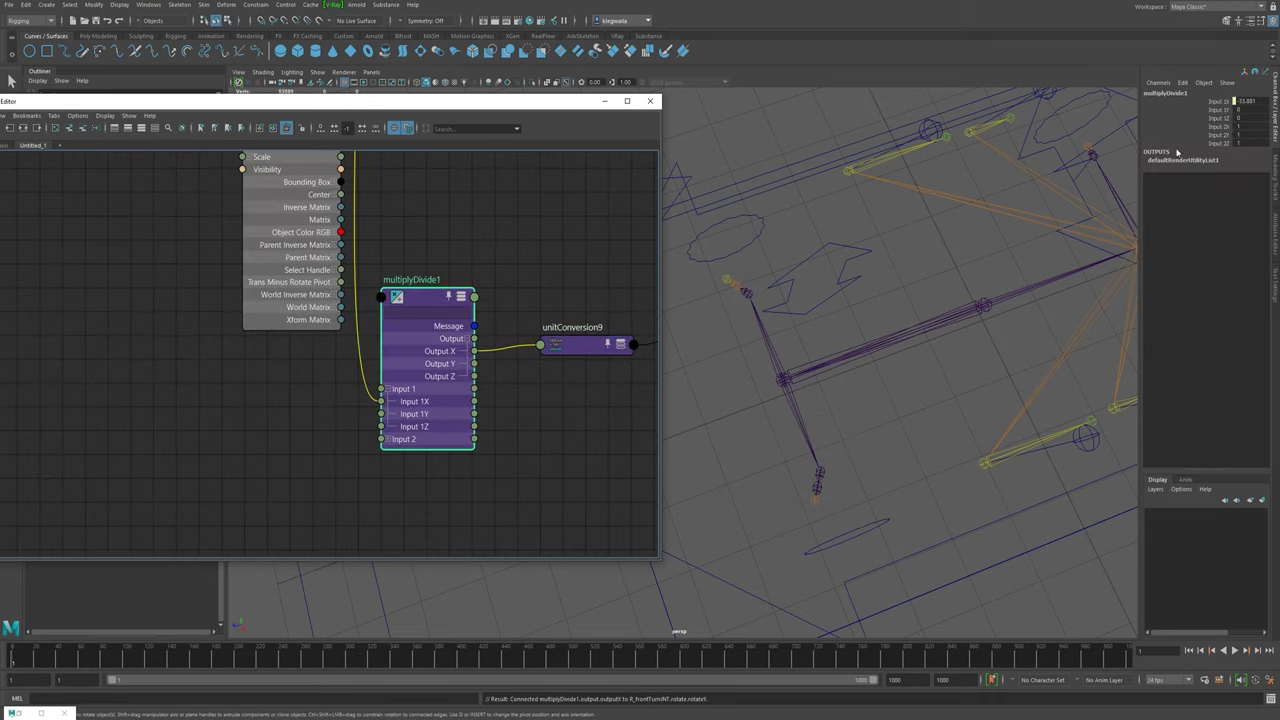
double_click(420, 300)
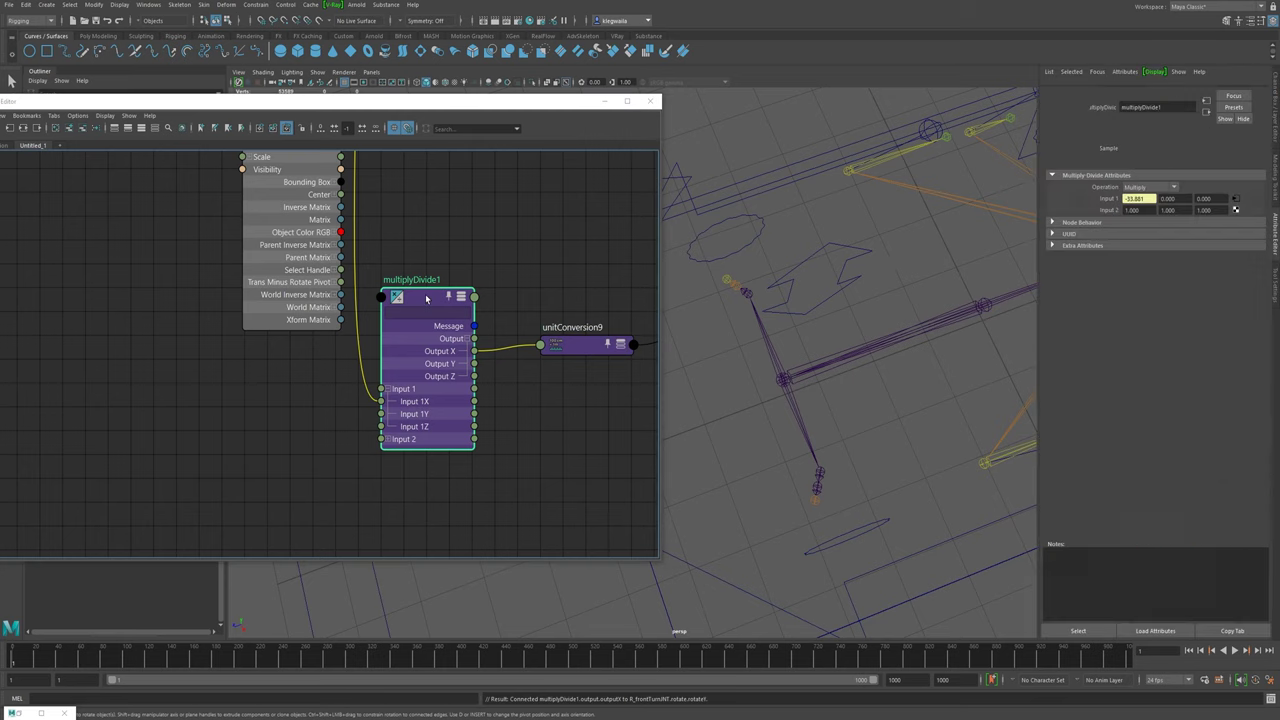
left_click(1138, 220)
type("-1")
key("Return")
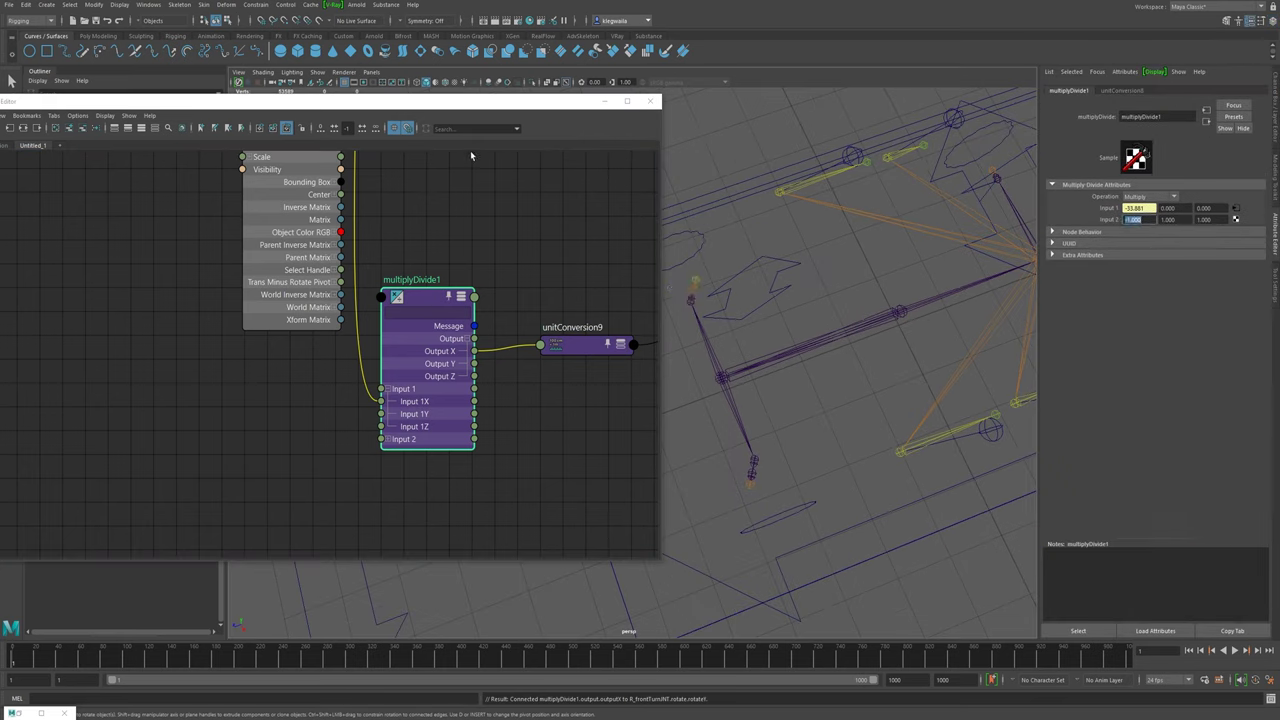
left_click_drag(503, 106, 0, 158)
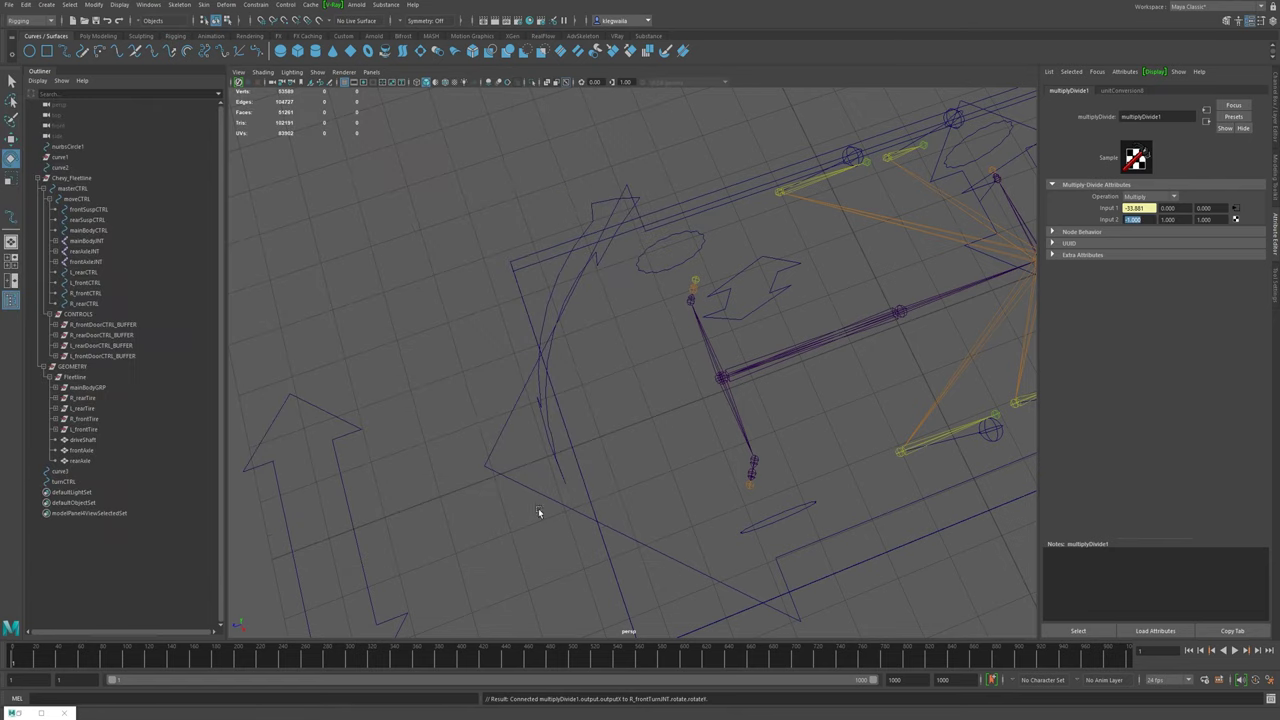
- Rotate turnCTRL around Y to test the reversed right turn joint, and undo the test rotation
left_click(551, 430)
left_click_drag(694, 420, 729, 437)
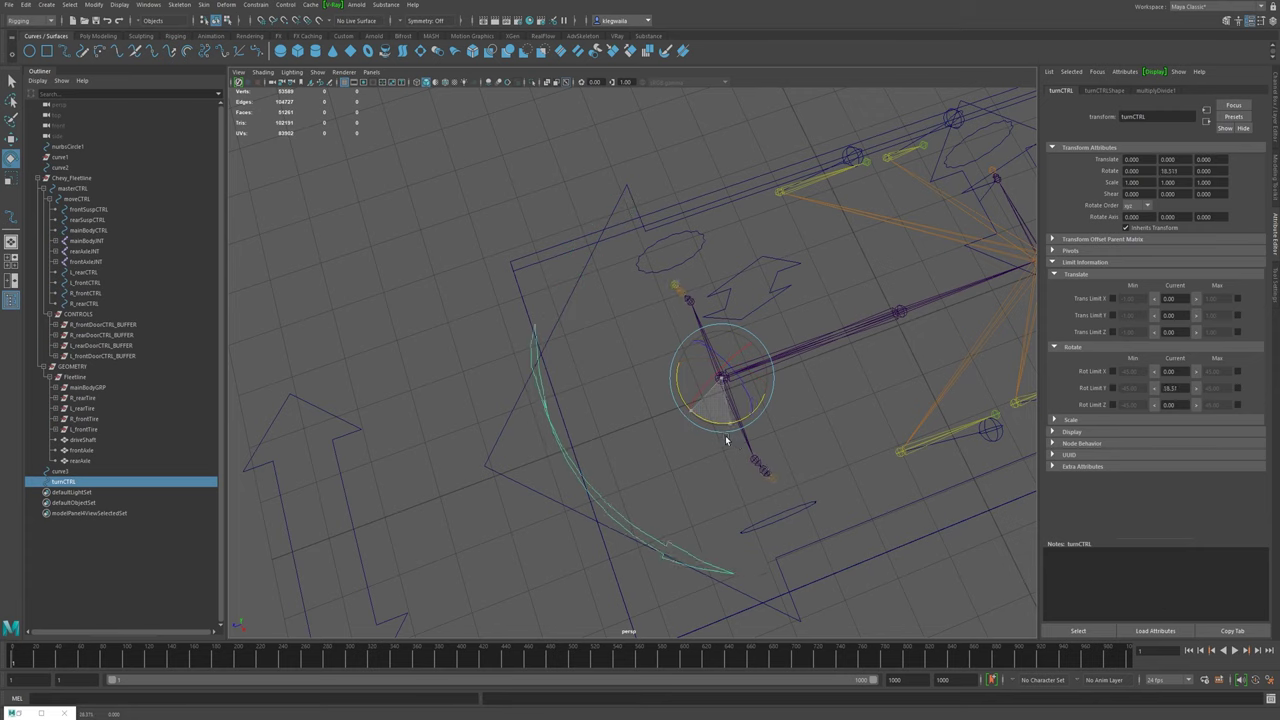
key("ctrl+z")
key("ctrl+z")
key("ctrl+z")
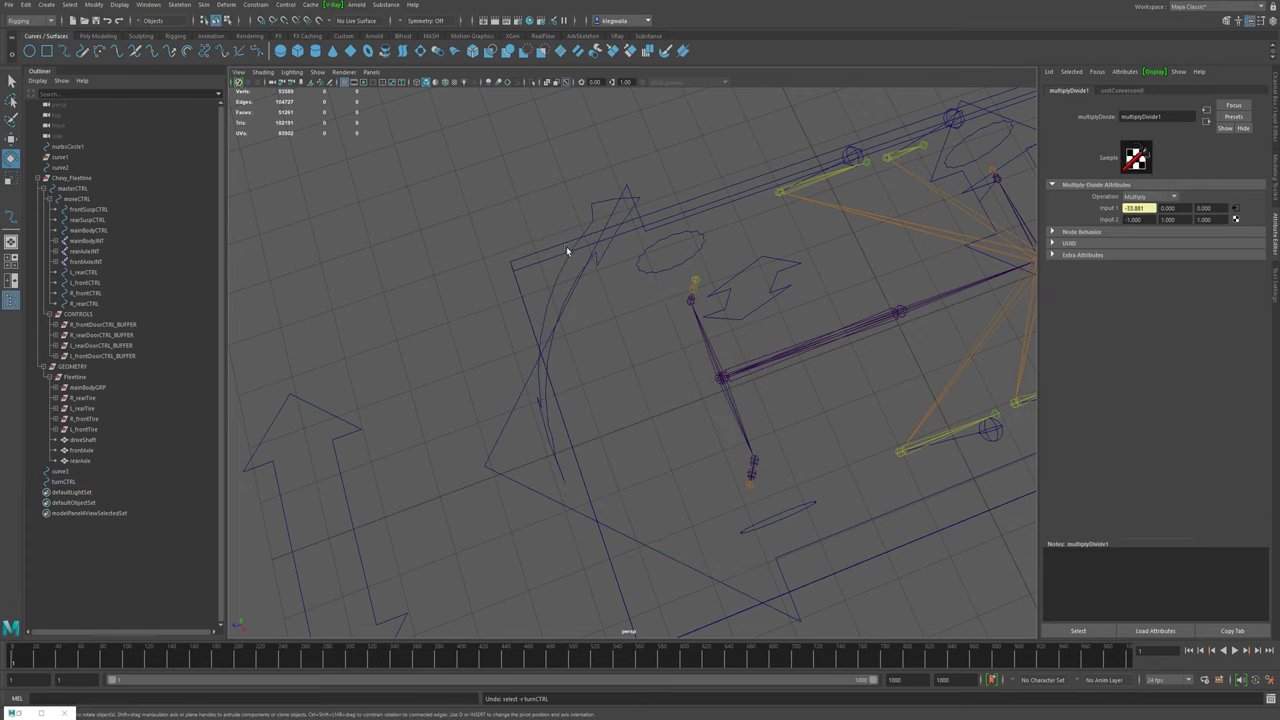
- Reselect turnCTRL and reset its Rotate Y to 0
left_click(545, 297)
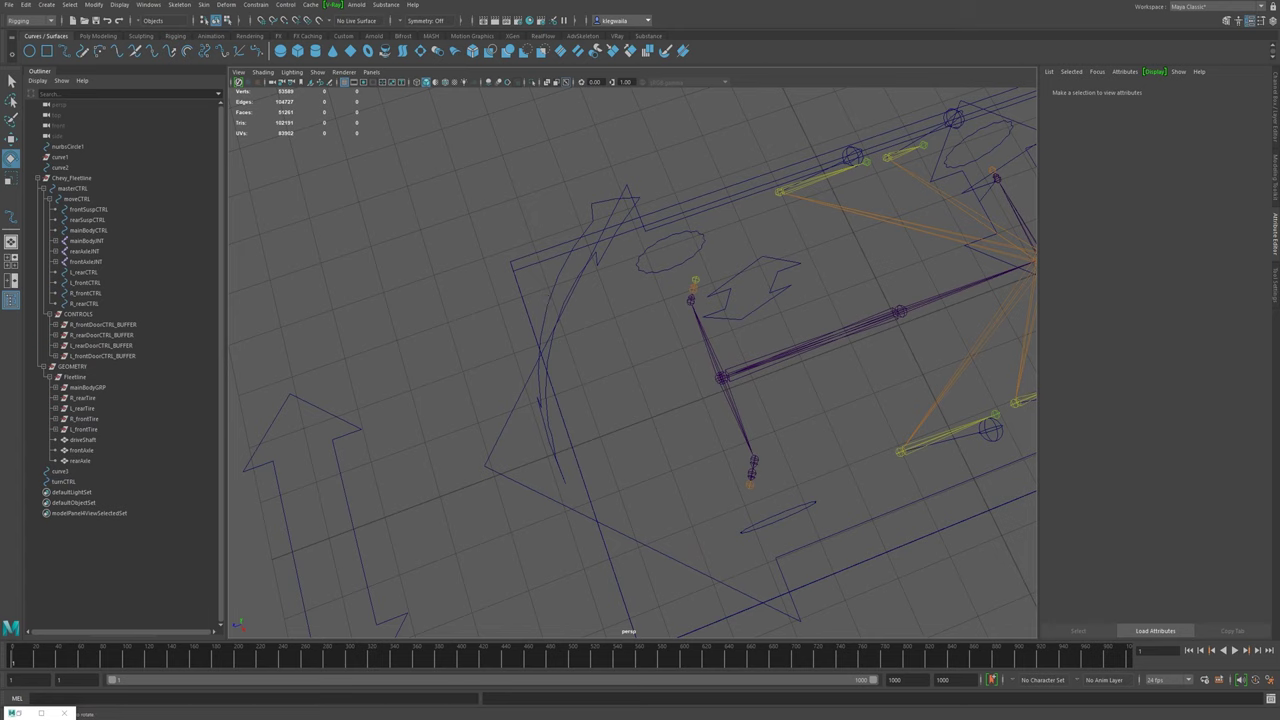
key("ctrl+z")
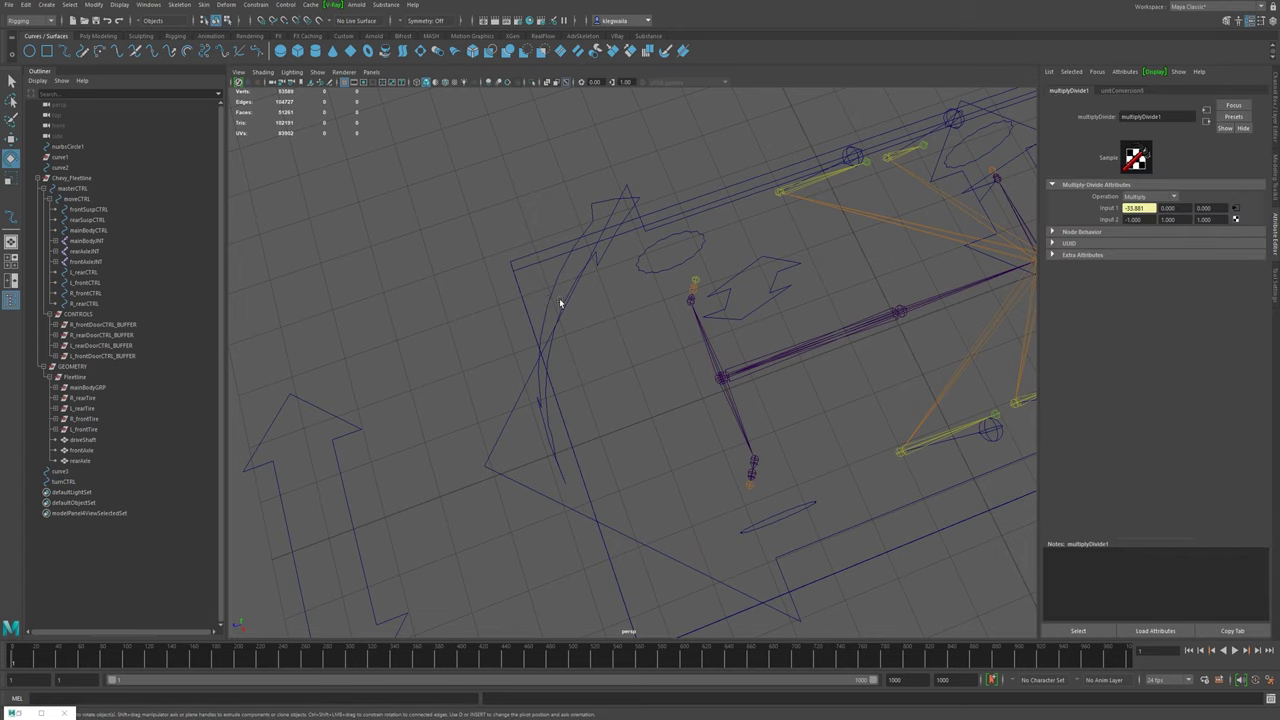
left_click(559, 298)
left_click(1276, 117)
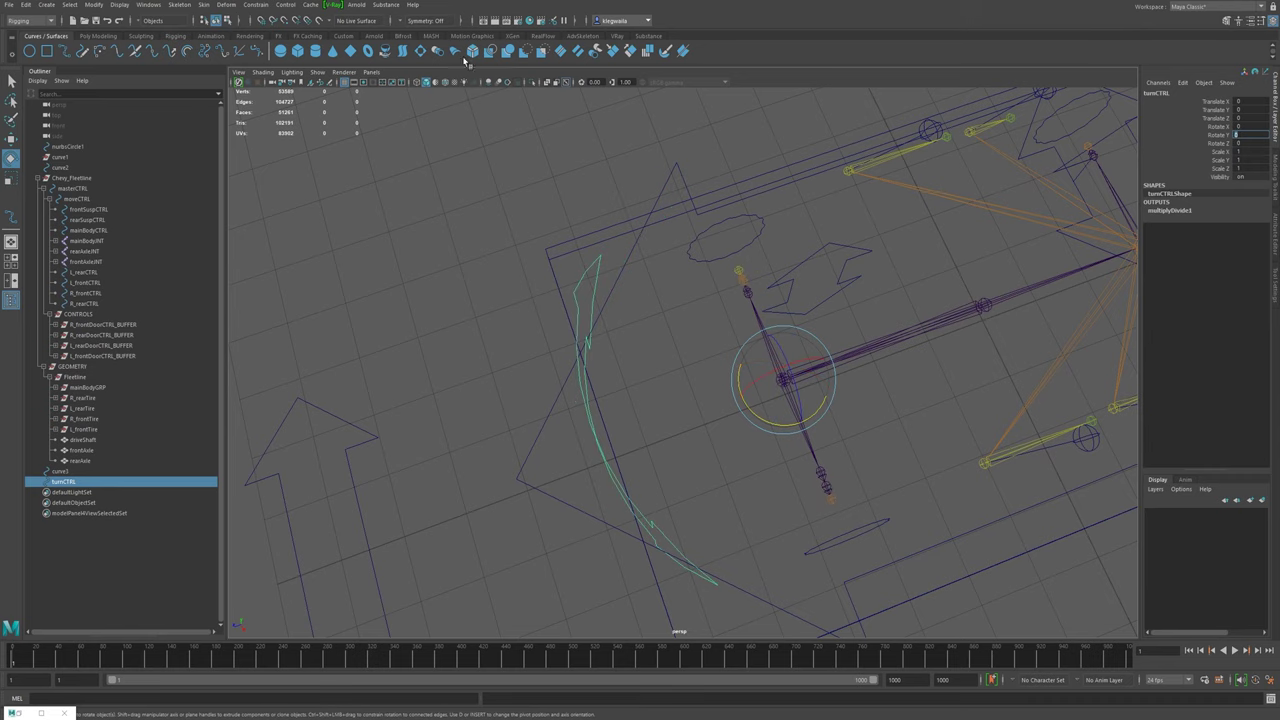
- Show the car's polygon geometry in the viewport, and test-rotate turnCTRL around Y, undoing the rotation
left_click(318, 73)
left_click(331, 180)
right_click_drag(868, 391, 769, 343, "alt")
left_click_drag(769, 343, 780, 308, "alt")
left_click_drag(754, 424, 815, 408)
key("ctrl+z")
- Select L_frontCTRL at the left front wheel, move it vertically as a test, and undo the move
middle_click_drag(900, 555, 814, 438, "alt")
scroll(814, 438, "up", 4)
left_click(755, 375)
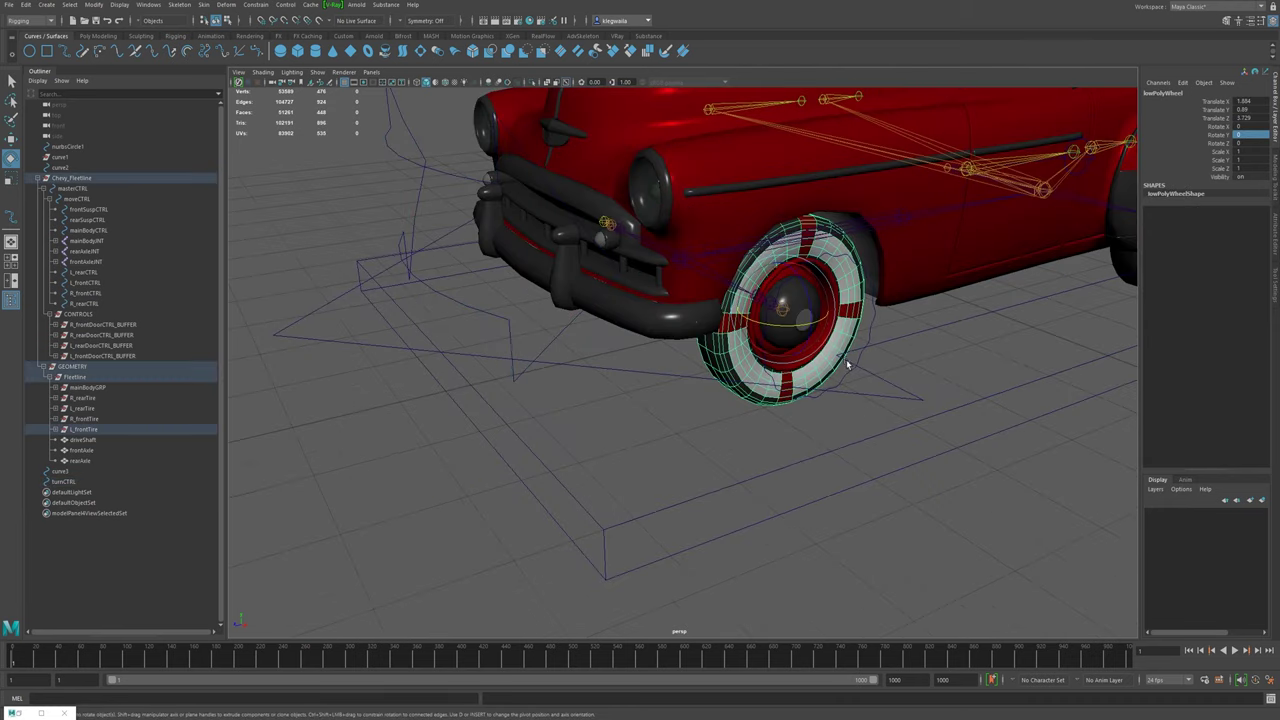
left_click(870, 345)
key("w")
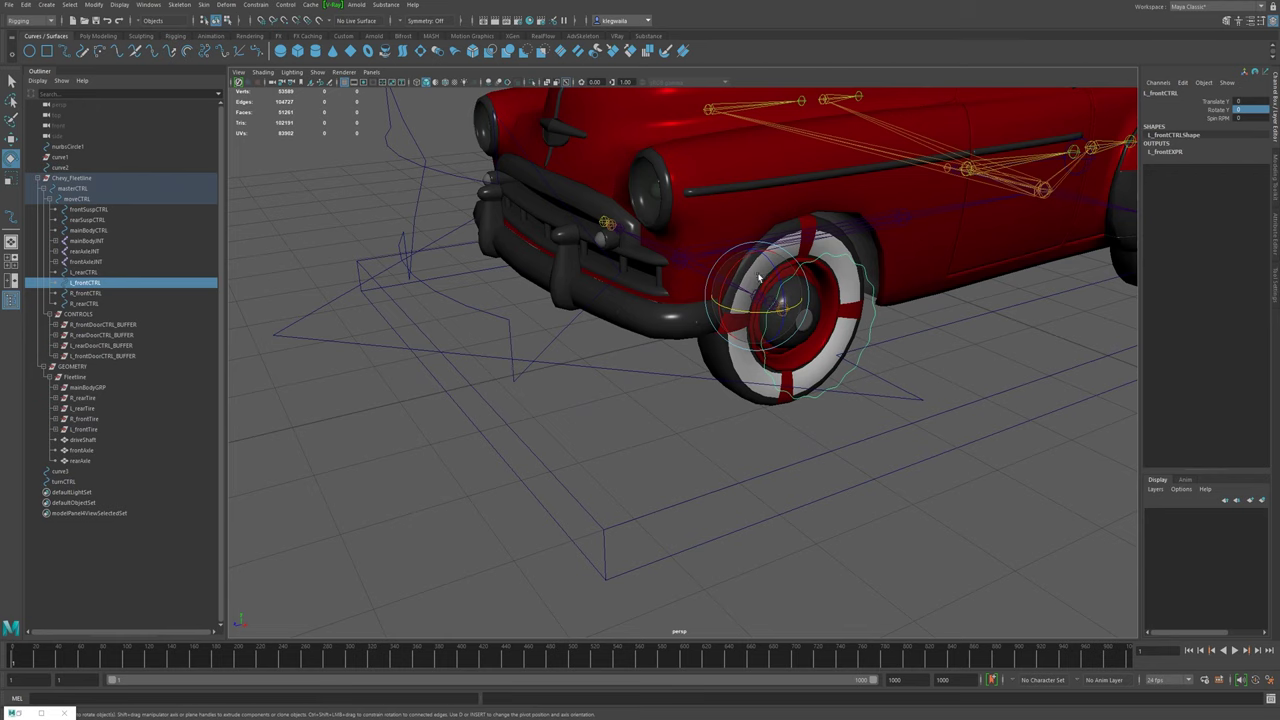
mouse_move(762, 256)
left_mouse_down()
mouse_move(762, 230)
mouse_move(762, 270)
left_mouse_up()
key("ctrl+z")
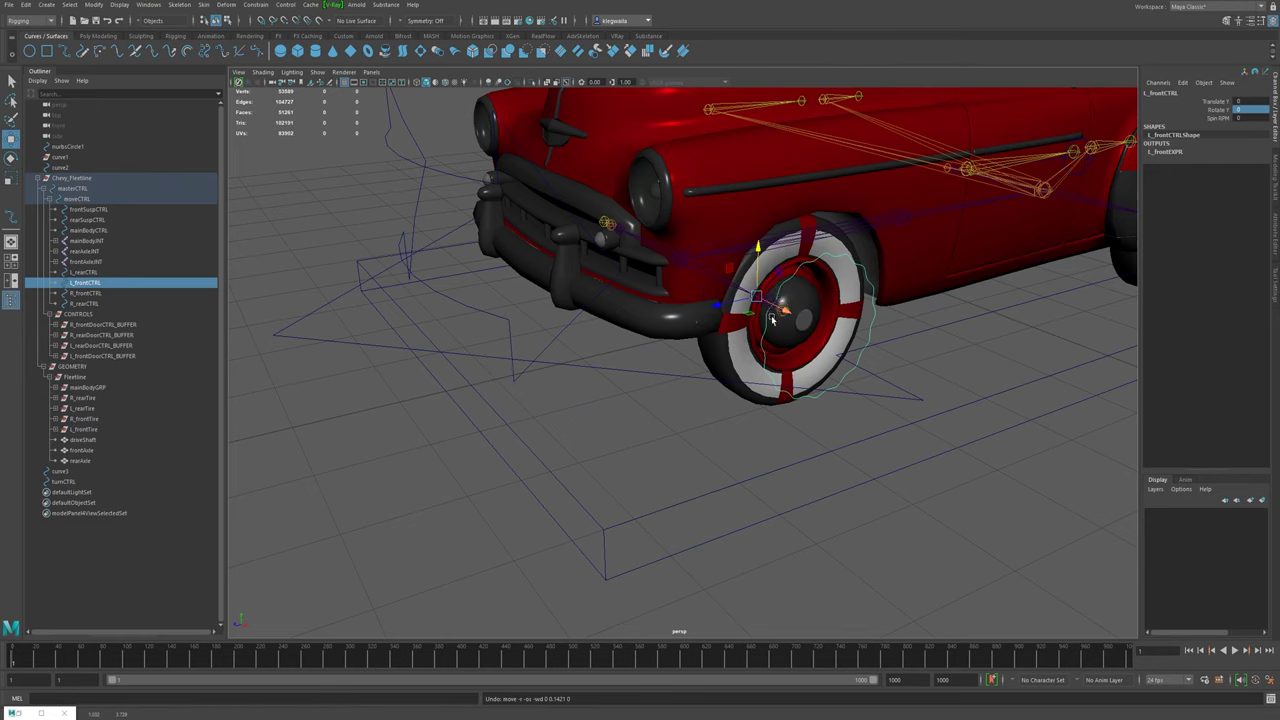
- Bind the L_frontTire group to L_frontAutoSpinJNT with Bind Skin
left_click_drag(740, 358, 668, 358, "alt")
left_click(752, 344)
right_click_drag(636, 344, 720, 344, "alt")
middle_click_drag(752, 278, 758, 310, "alt")
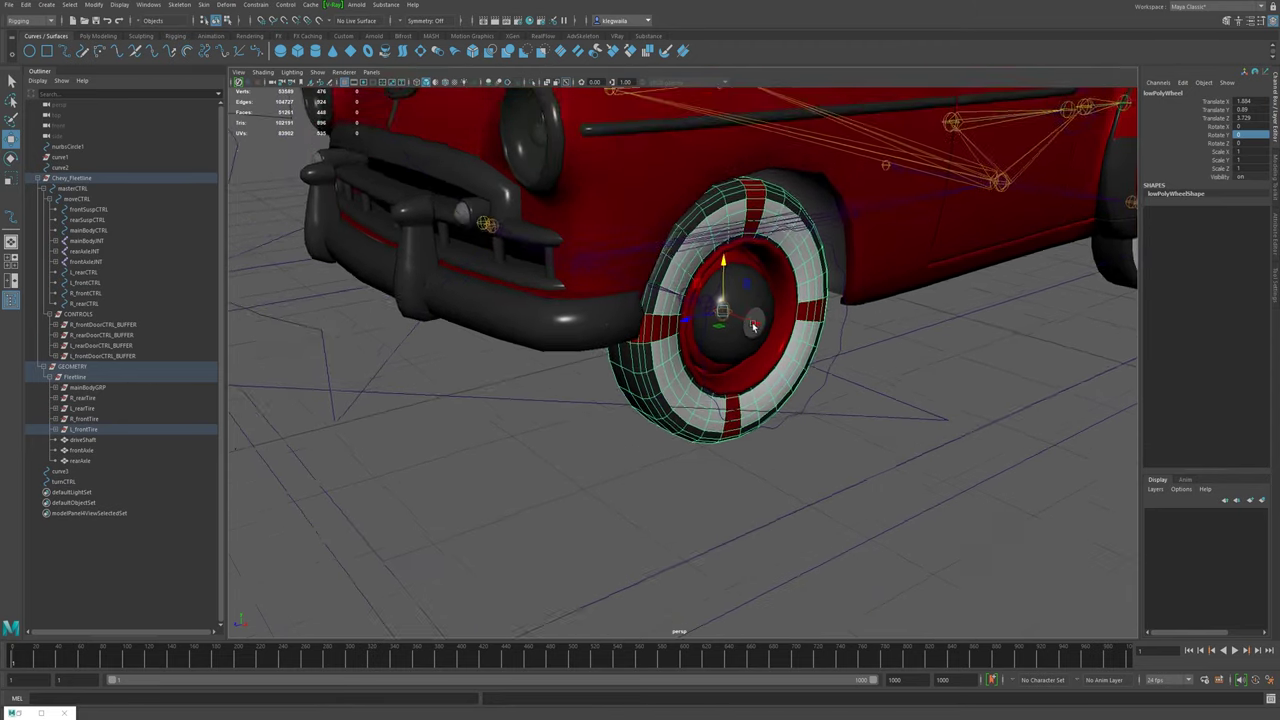
right_click_drag(676, 360, 732, 364, "alt")
left_click_drag(662, 328, 645, 327, "alt")
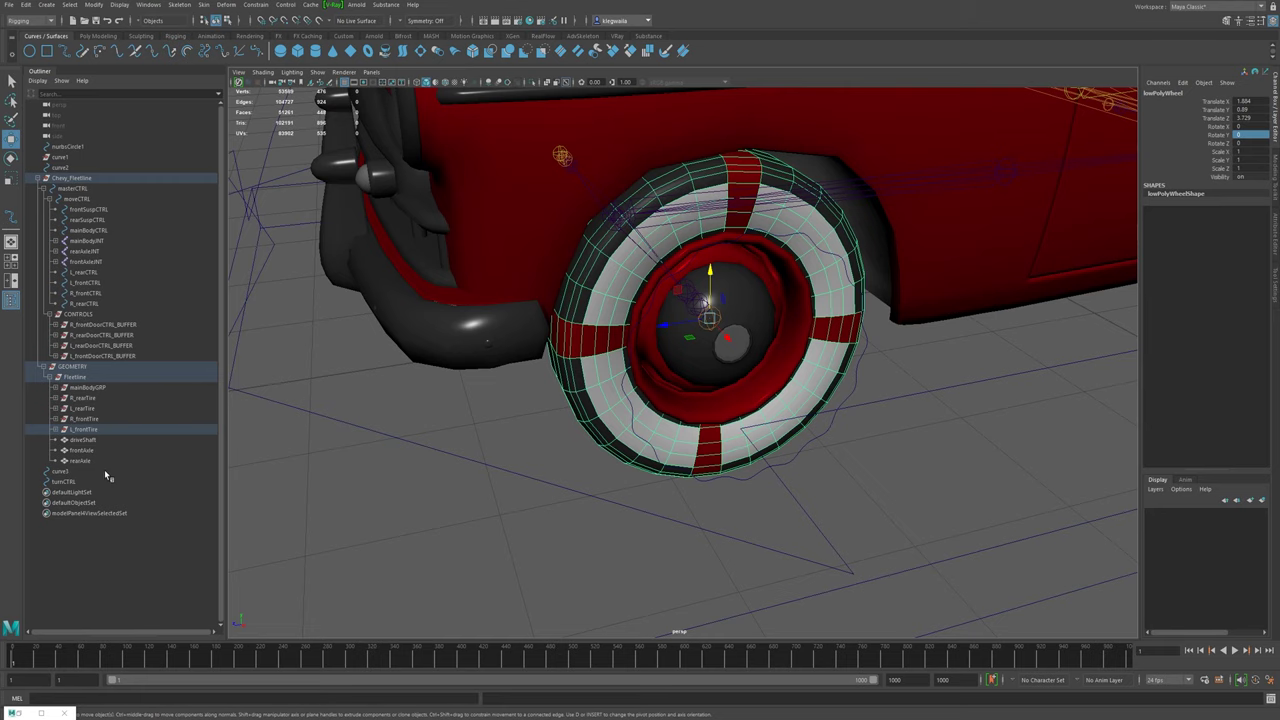
left_click(85, 429)
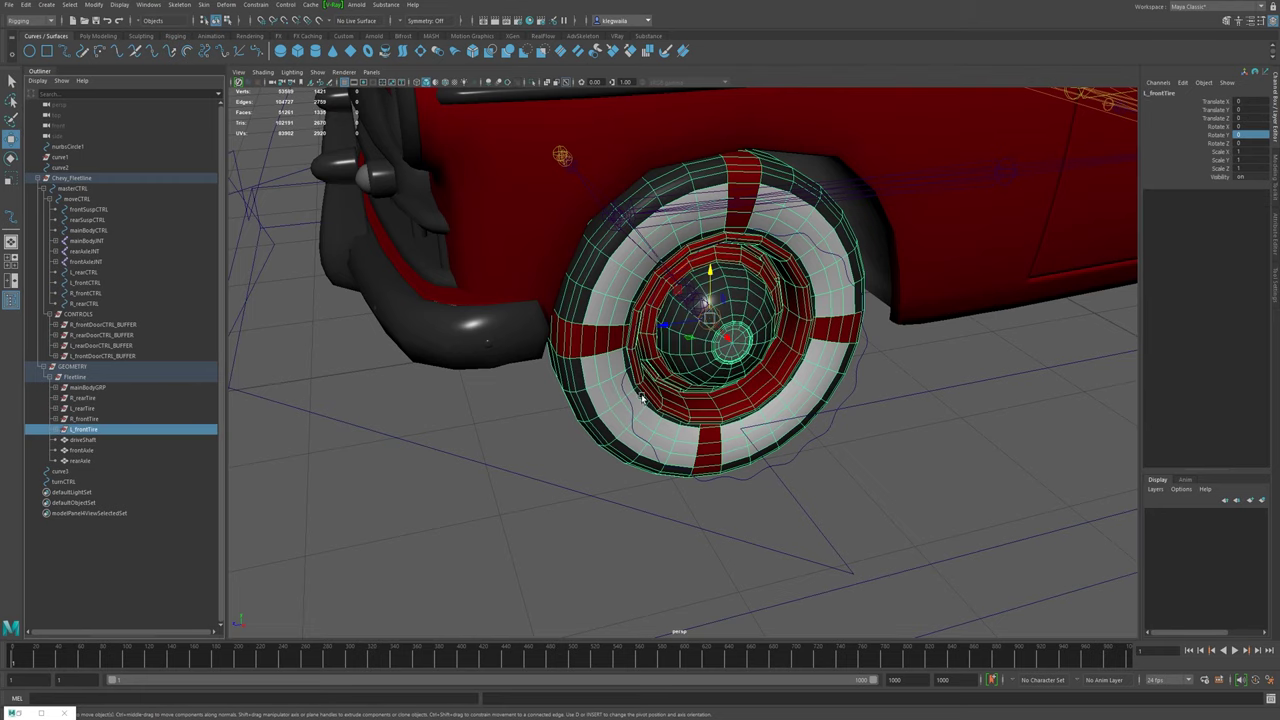
left_click_drag(682, 369, 740, 330, "alt")
left_click(722, 306)
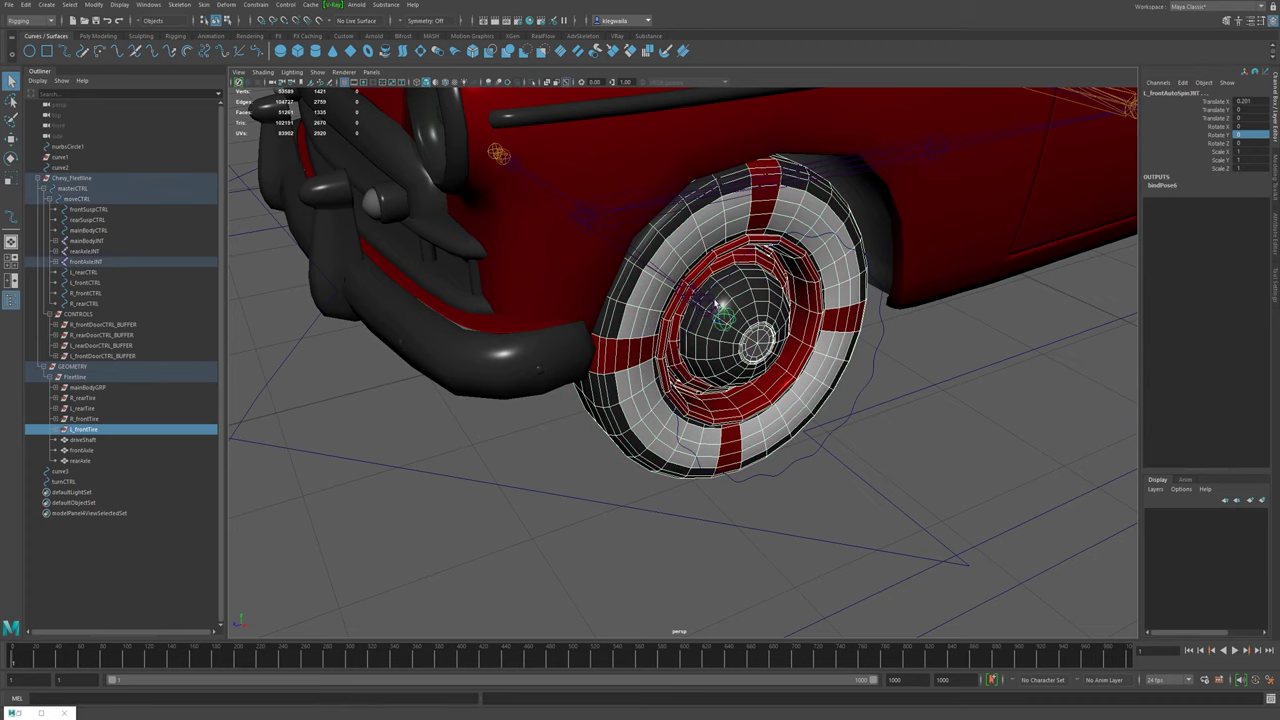
left_click_drag(726, 322, 746, 340, "alt")
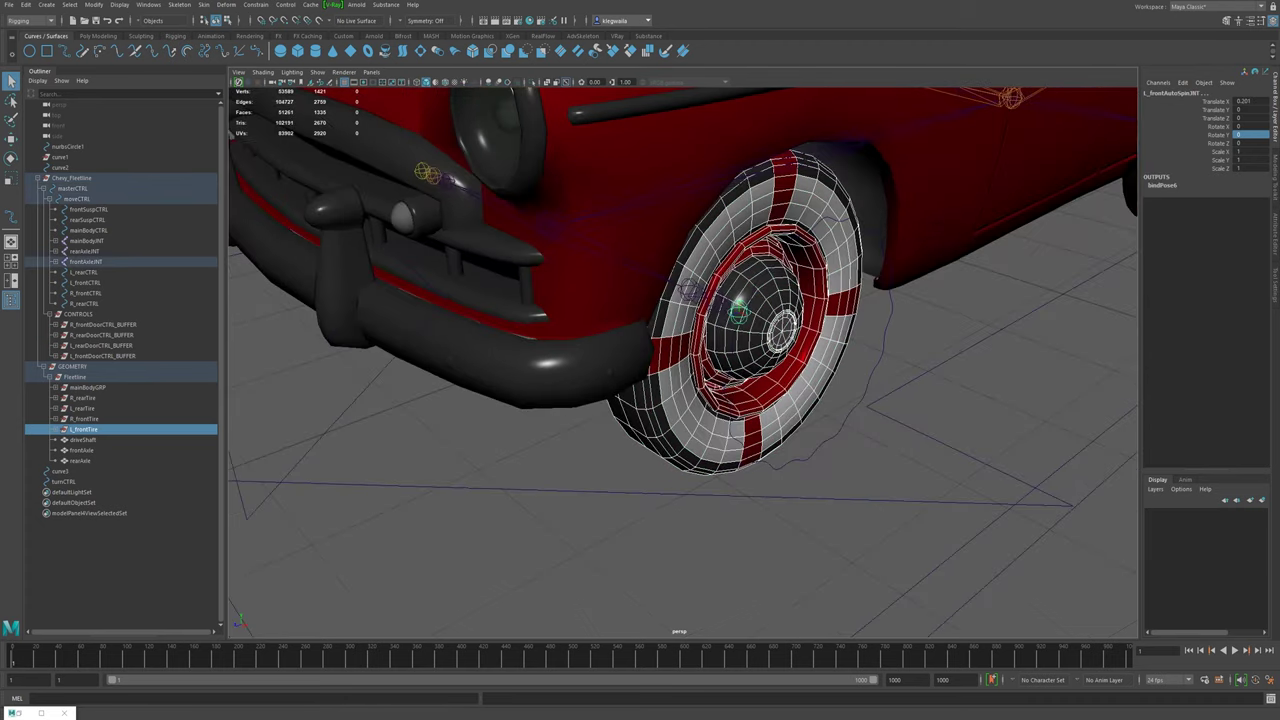
left_click(206, 5)
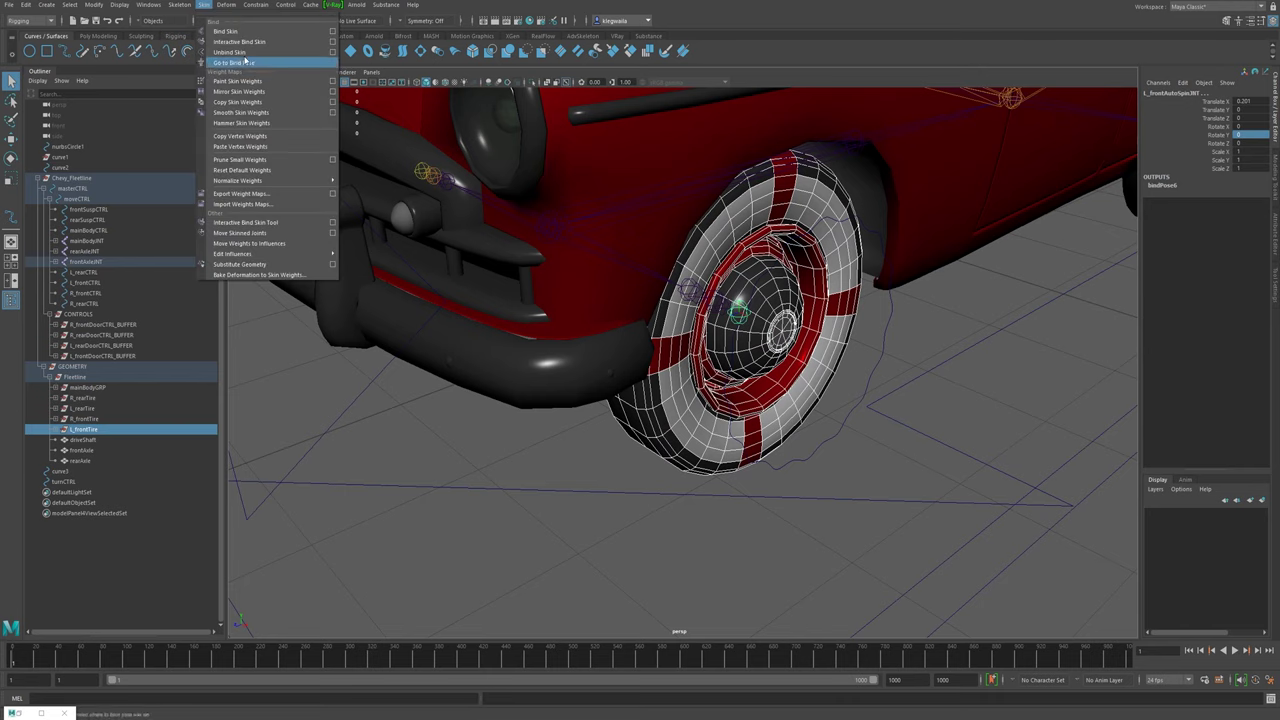
left_click(228, 31)
- Rotate turnCTRL around Y to test the steering of the bound left front wheel, and undo the rotation
right_click_drag(854, 371, 560, 366, "alt")
left_click_drag(398, 406, 417, 386, "alt")
left_click(418, 390)
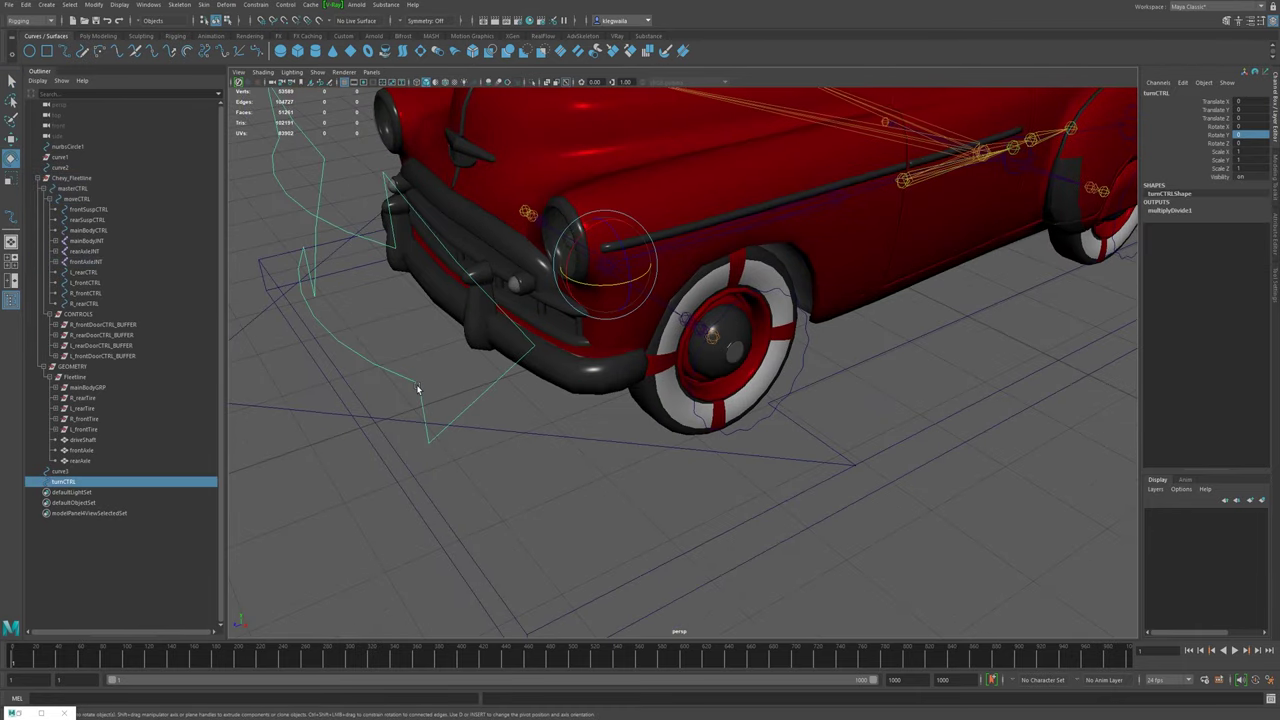
left_click_drag(596, 283, 580, 286)
key("ctrl+z")
left_click_drag(636, 404, 405, 438, "alt")
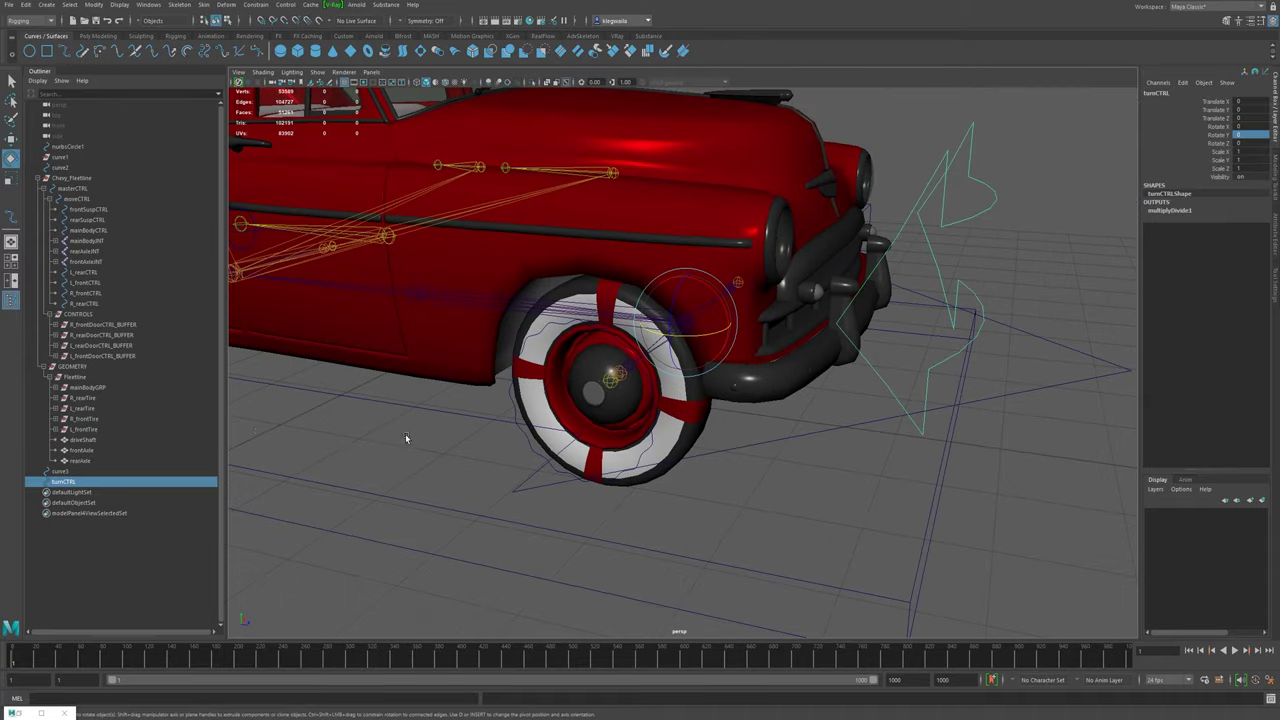
- Bind the R_frontTire group to R_frontAutoSpinJNT with Bind Skin
left_click(84, 418)
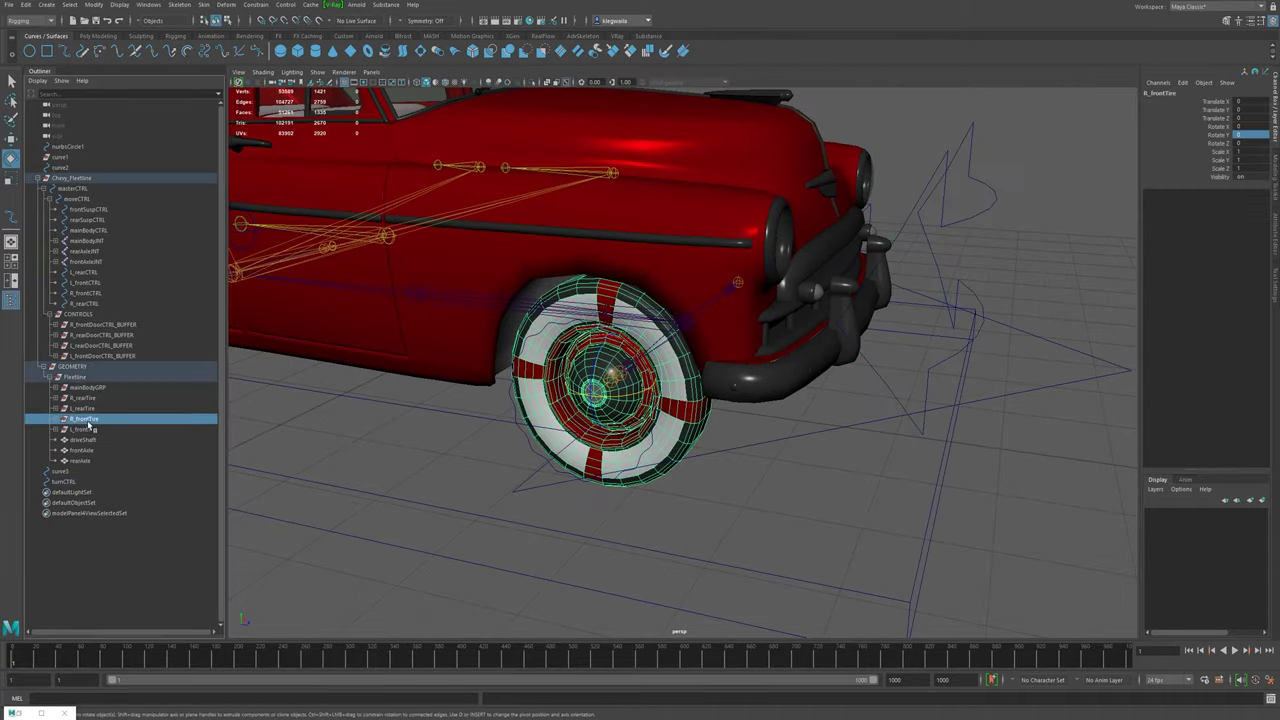
left_click(607, 388)
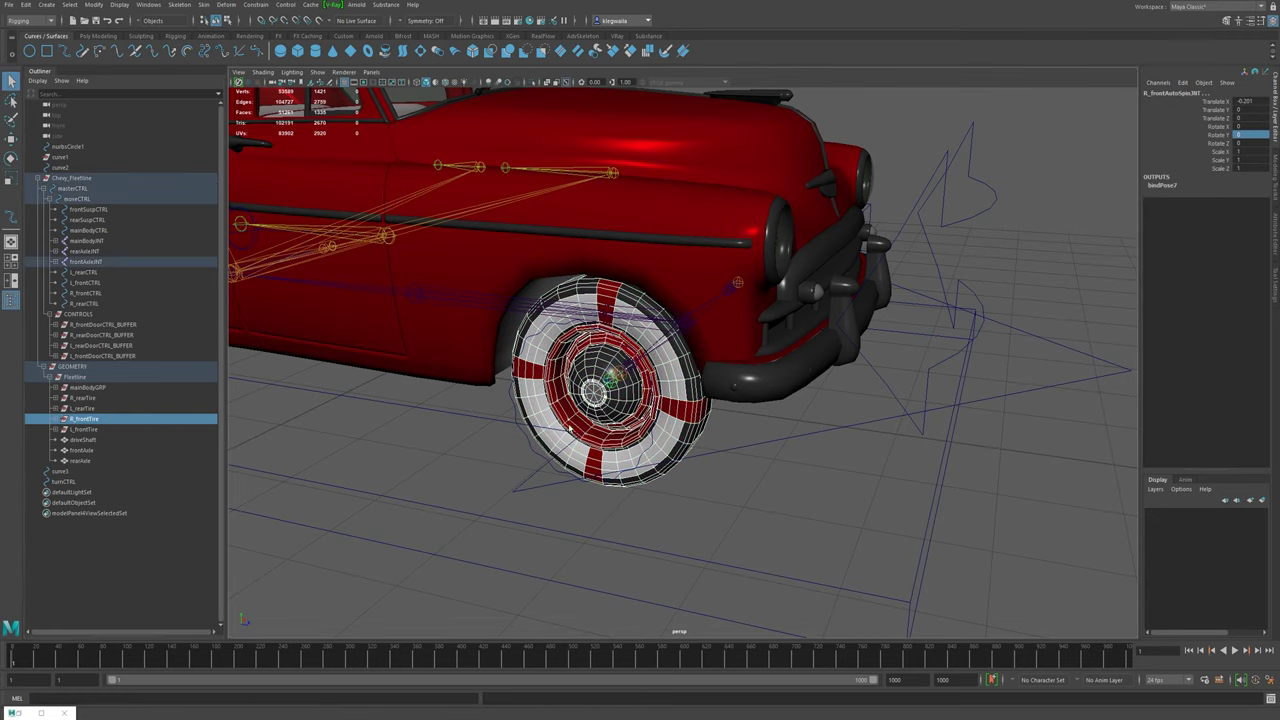
left_click(206, 7)
left_click(222, 31)
- Select R_rearCTRL at the right rear wheel, move it vertically as a test, and undo the move
middle_click_drag(451, 378, 830, 385, "alt")
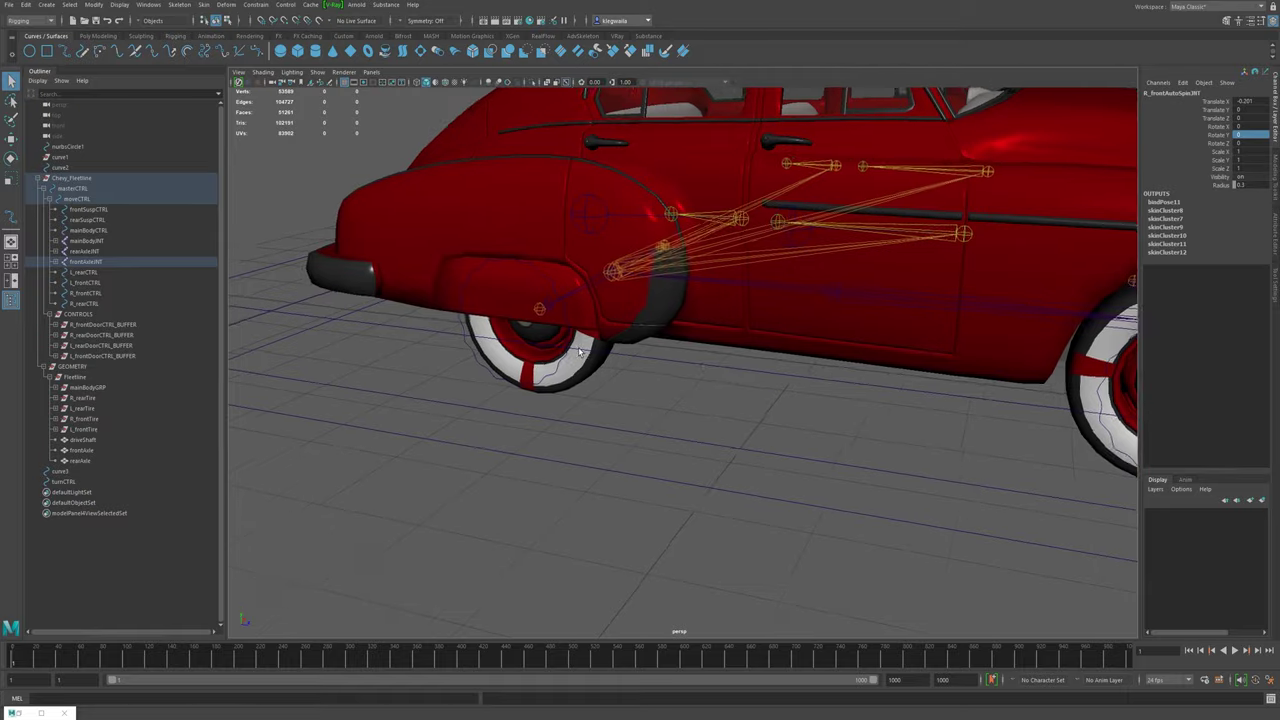
right_click_drag(640, 400, 752, 439, "alt")
left_click_drag(752, 439, 697, 423, "alt")
left_click(683, 415)
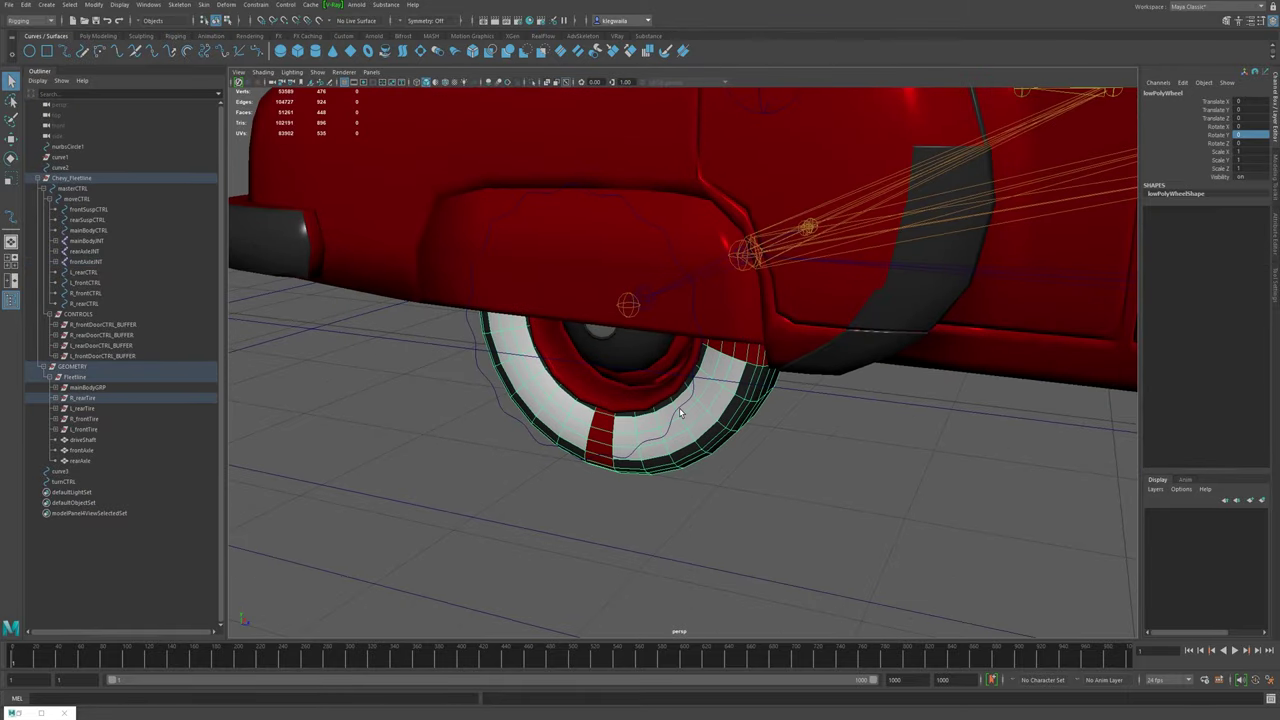
left_click(679, 407)
key("e")
key("w")
left_click_drag(643, 262, 645, 228)
key("ctrl+z")
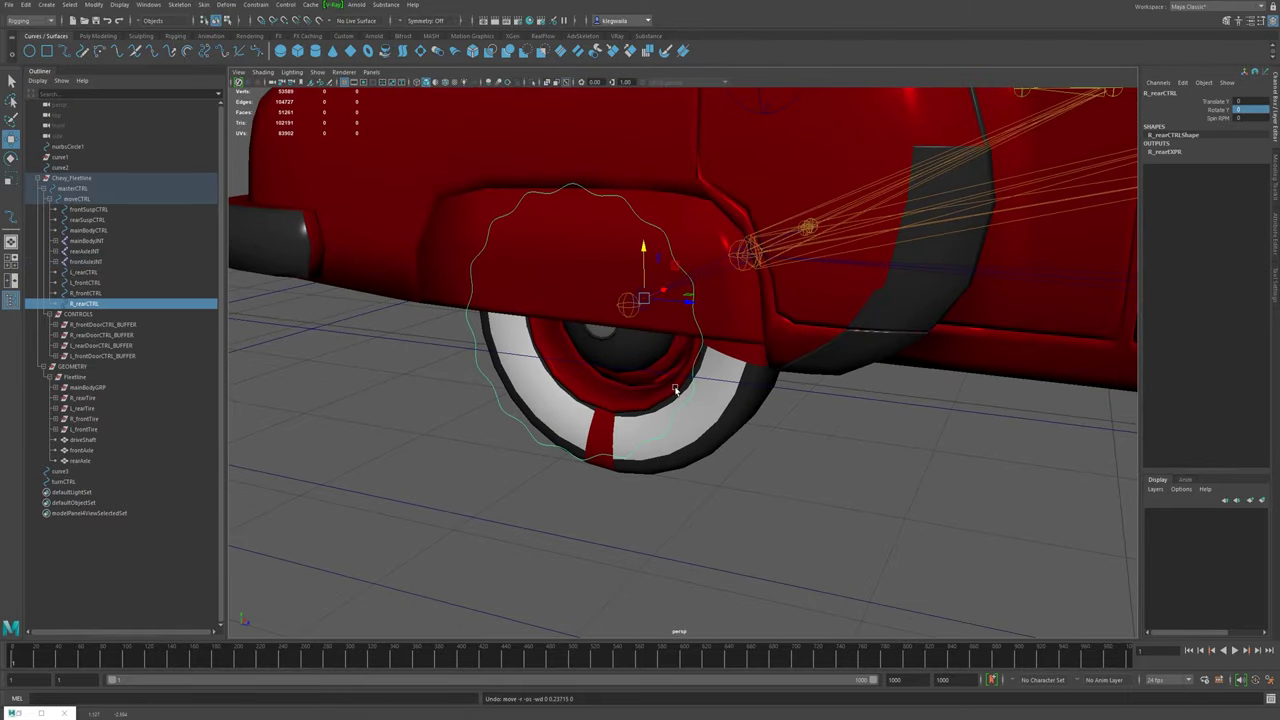
- Bind the R_rearTire group to R_rearAutoSpinJNT with Bind Skin
left_click(83, 398)
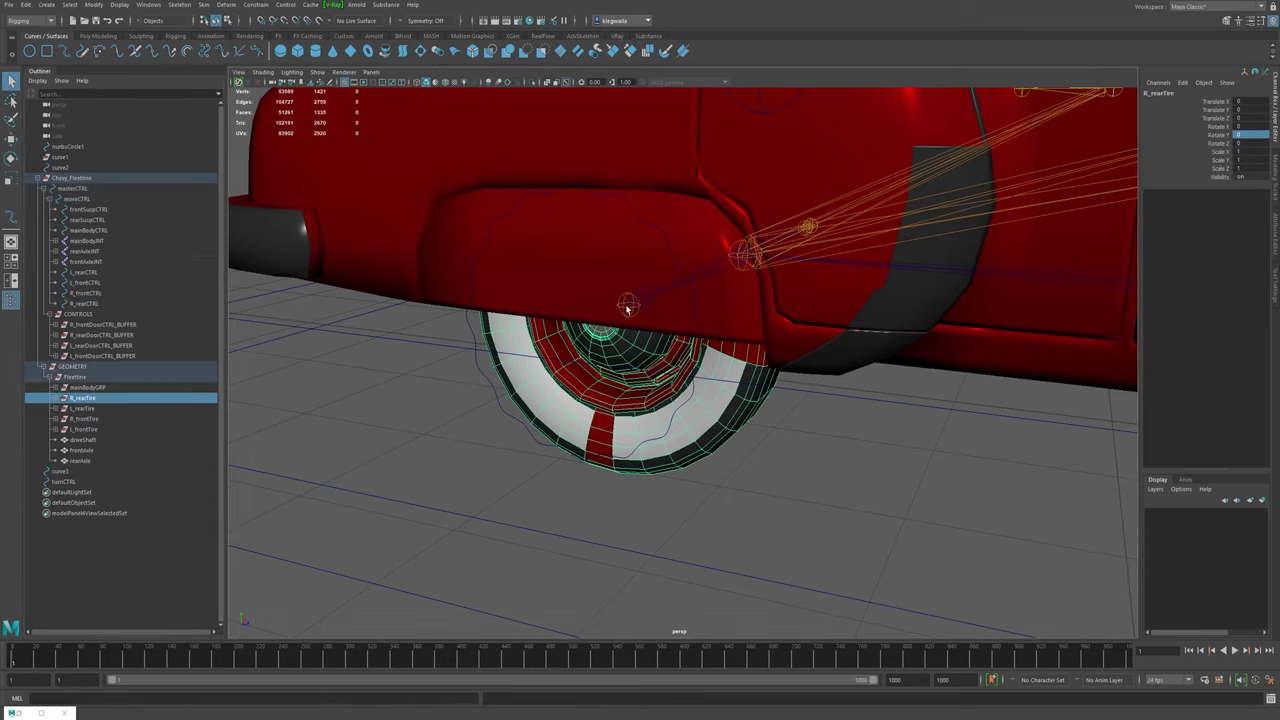
left_click(622, 336)
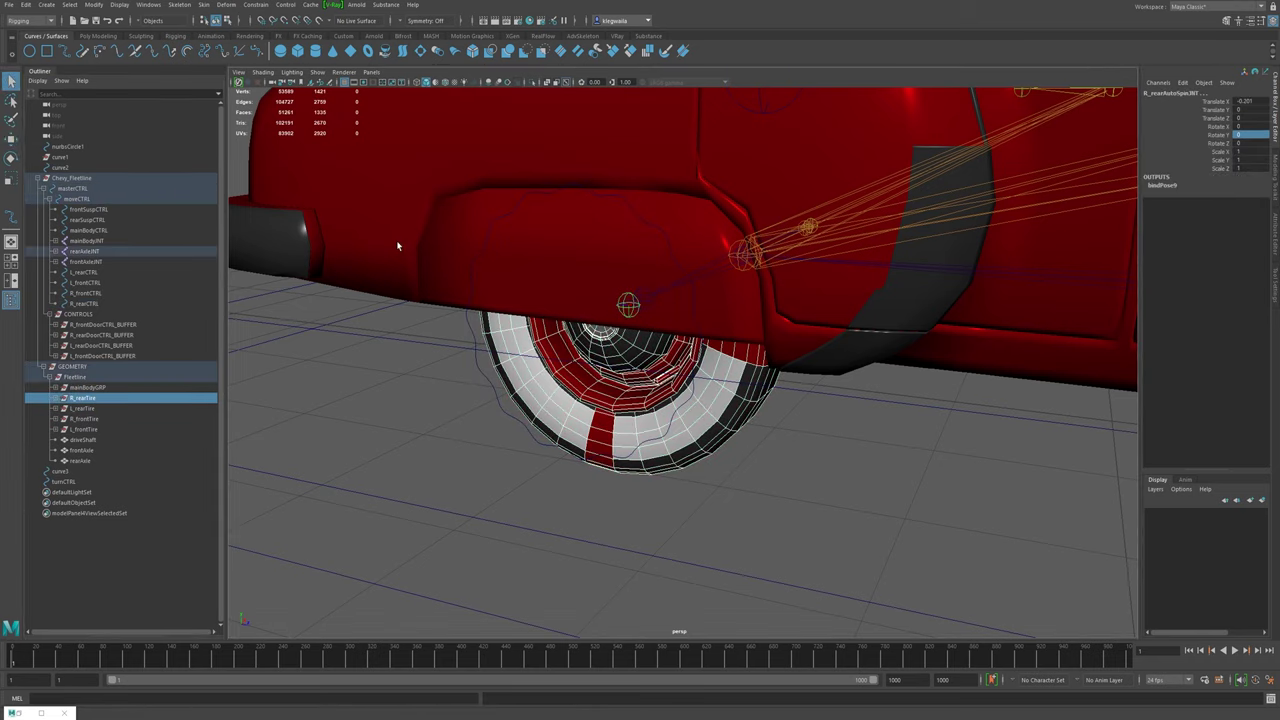
left_click(203, 4)
left_click(227, 33)
- Bind the L_rearTire group to L_rearAutoSpinJNT with Bind Skin
left_click_drag(741, 373, 688, 436, "alt")
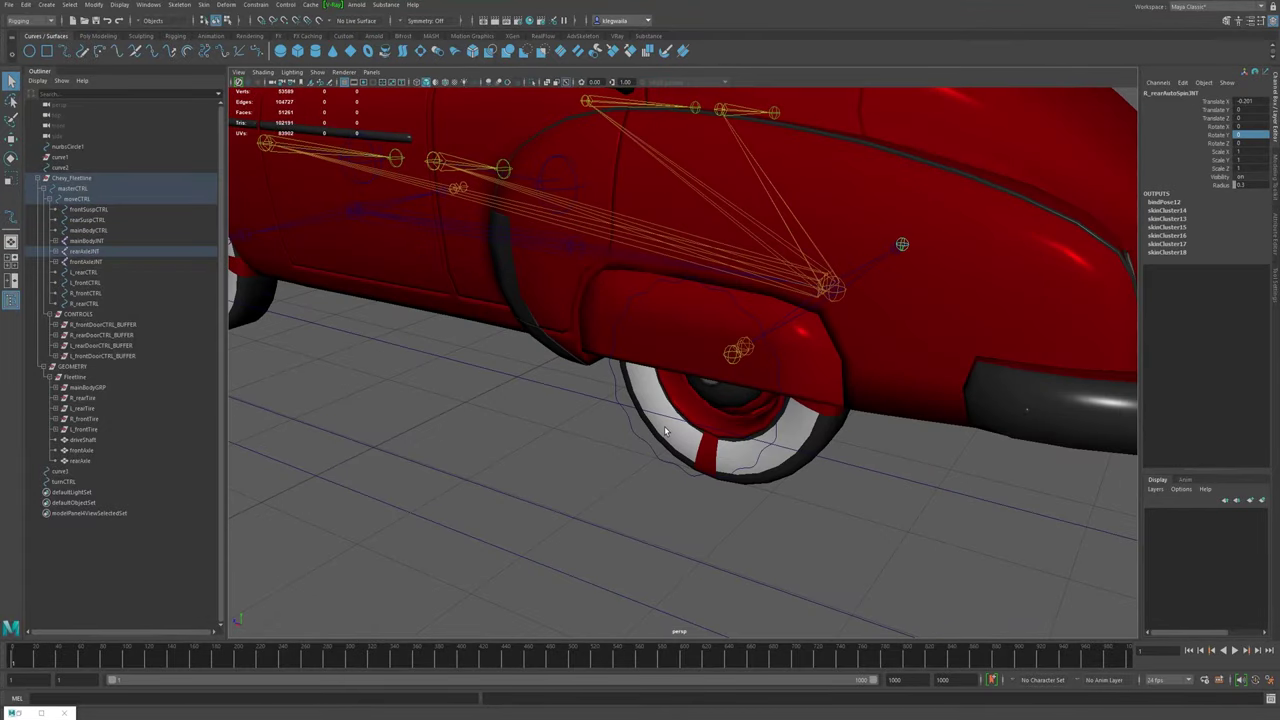
left_click(665, 430)
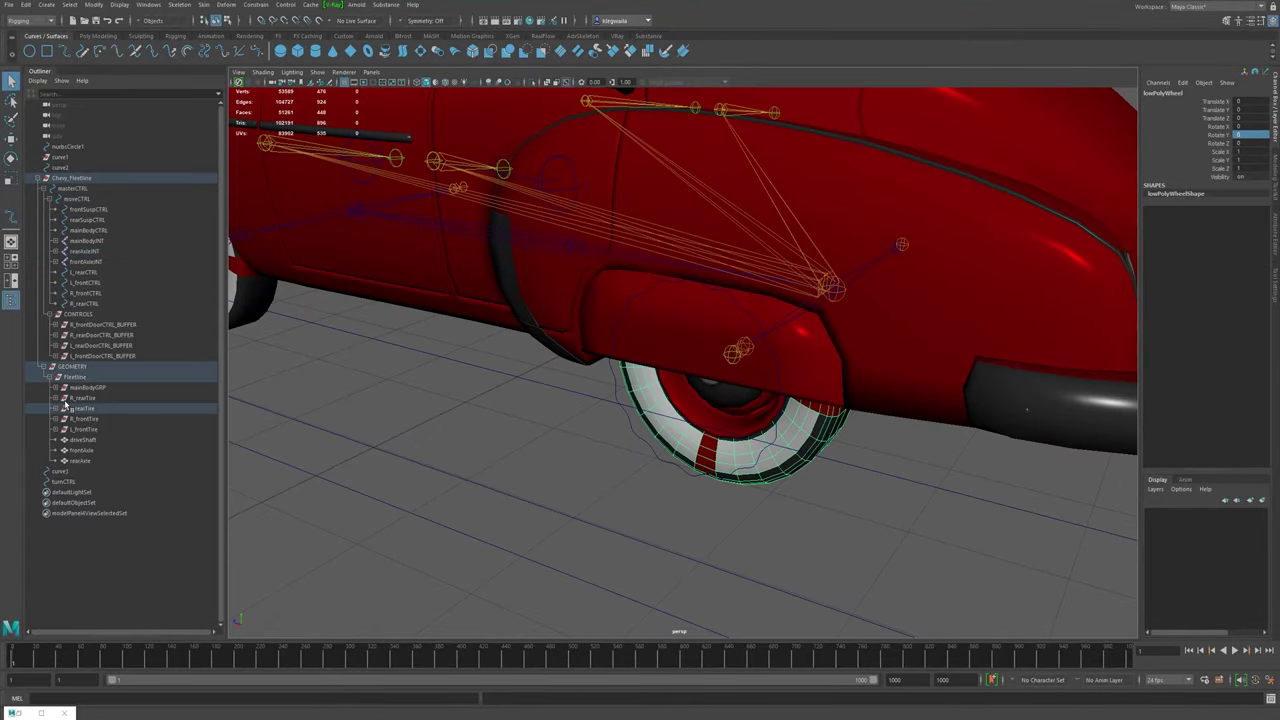
left_click(743, 362, "shift")
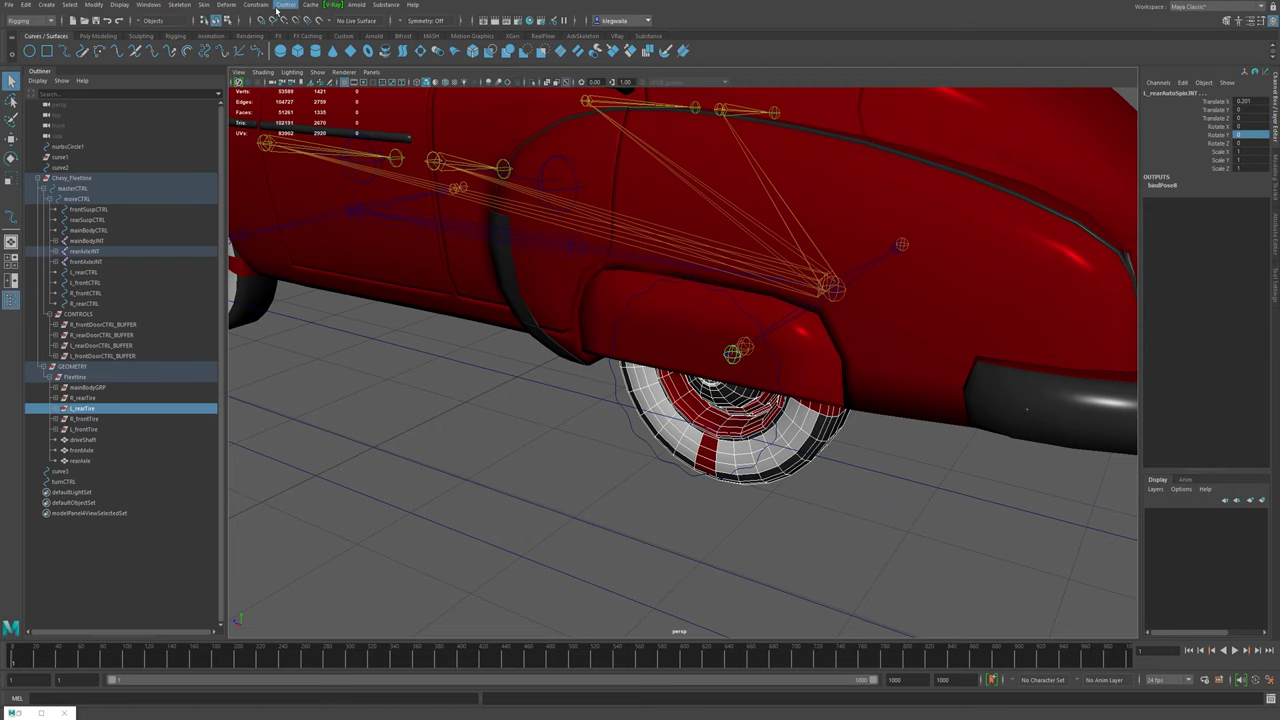
left_click(244, 7)
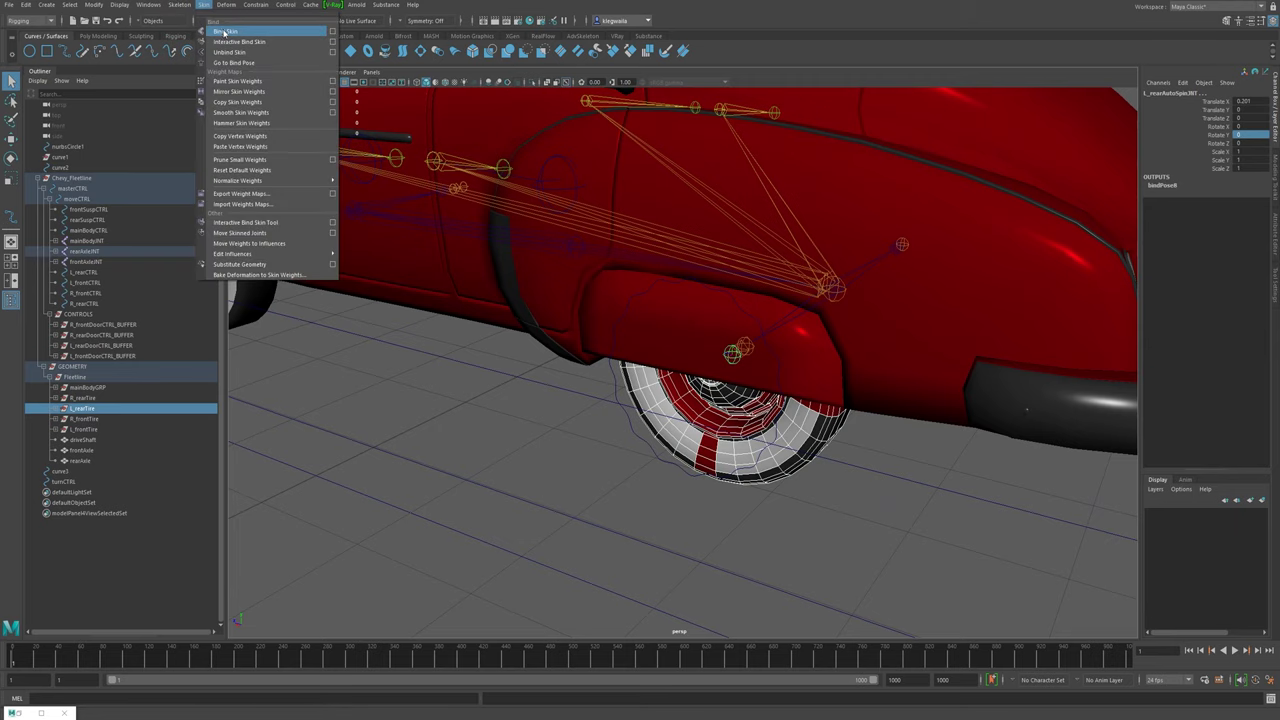
key("g")
- Select turnCTRL at the front of the car, rotate it around Y to test the bound front wheels, and undo the last rotation
right_click_drag(857, 414, 650, 374, "alt")
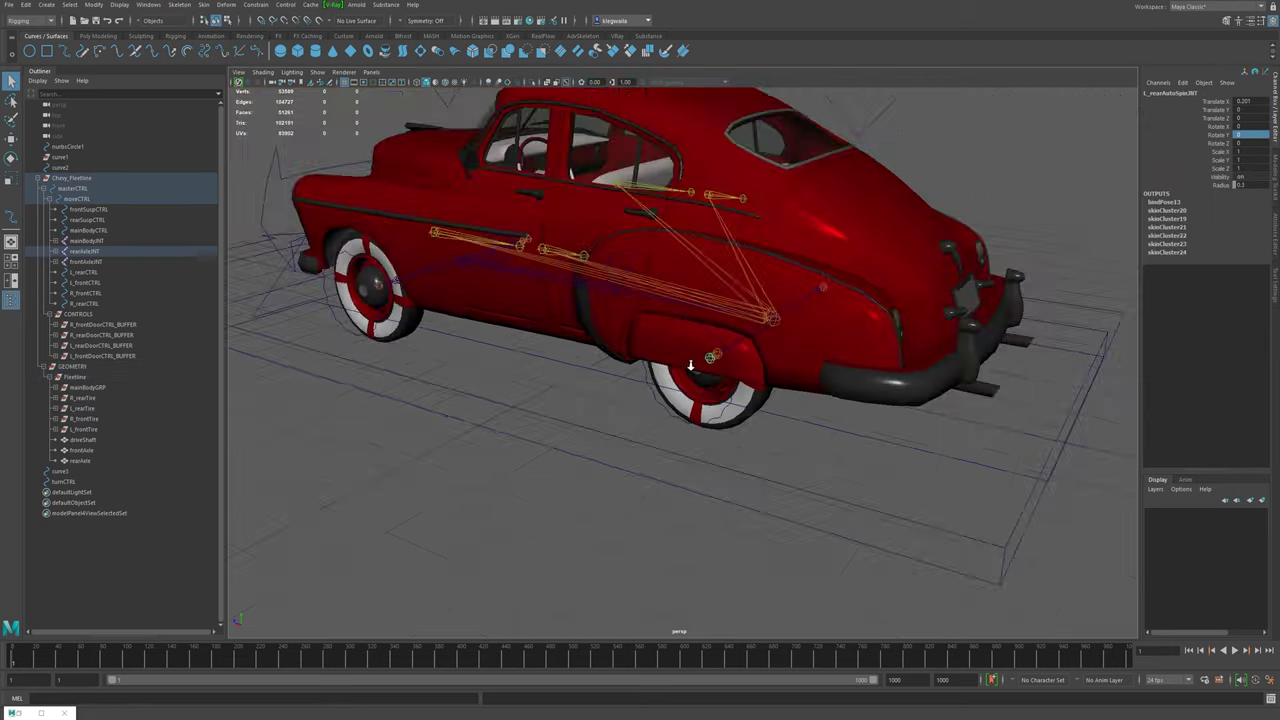
left_click_drag(650, 374, 724, 370, "alt")
middle_click_drag(470, 385, 609, 359, "alt")
left_click_drag(608, 358, 505, 305, "alt")
left_click(516, 243)
left_click_drag(680, 410, 714, 420, "alt")
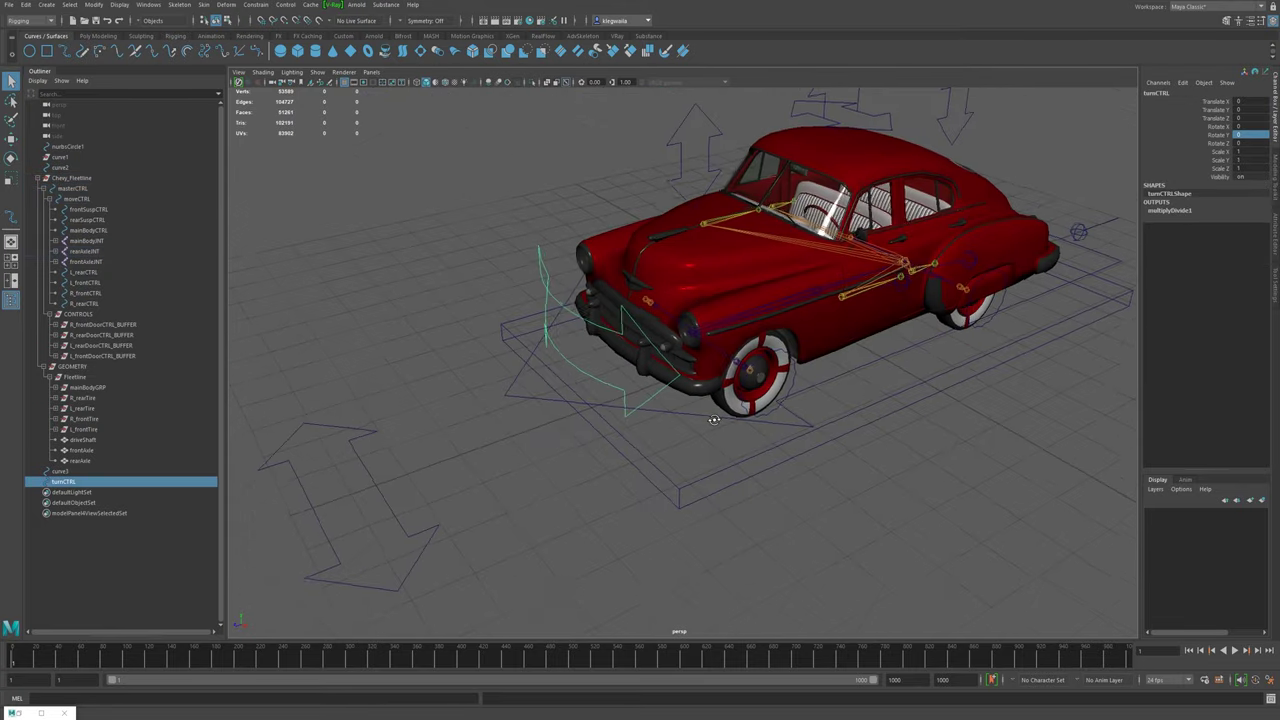
key("e")
left_click_drag(696, 360, 830, 392)
left_click_drag(748, 311, 729, 338)
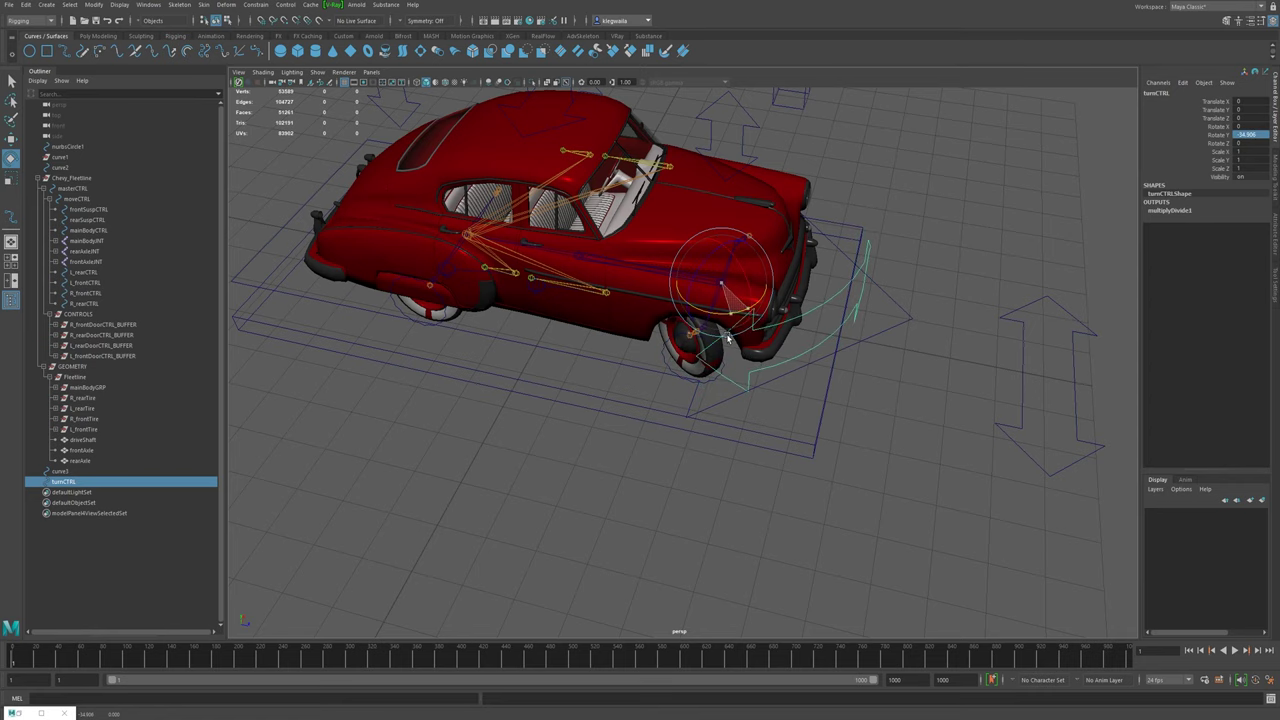
key("ctrl+z")
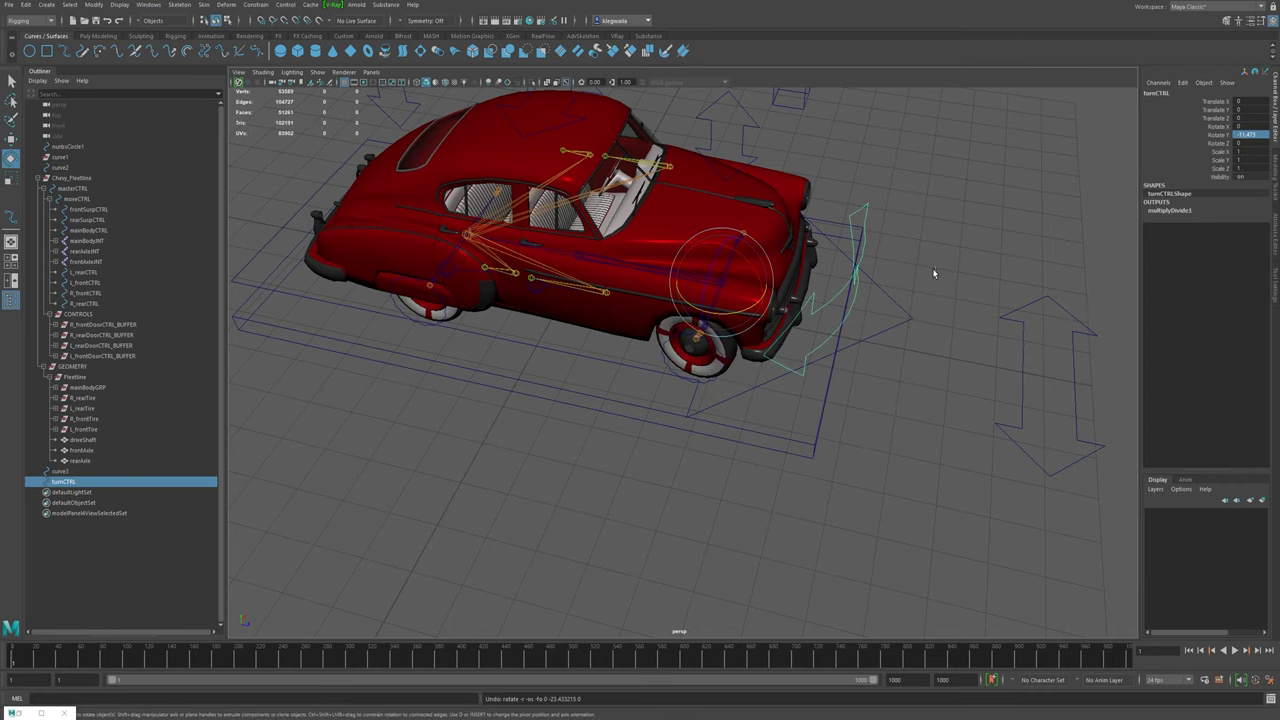
- Rotate turnCTRL around Y again for a closer steering check, undo it, and set its Rotate Y to 0
right_click_drag(644, 363, 712, 386, "alt")
left_click_drag(712, 386, 681, 423, "alt")
left_click_drag(760, 316, 741, 348)
key("ctrl+z")
left_click(1258, 134)
type("0")
key("Return")
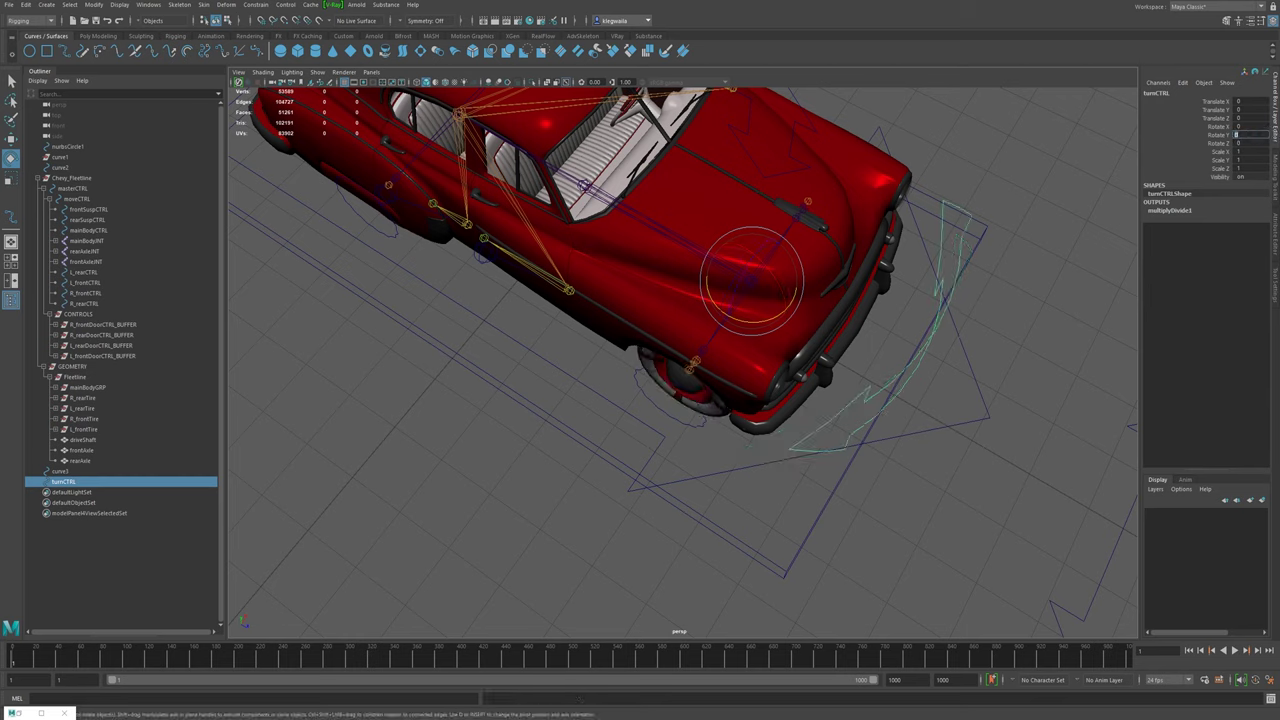
key("Return")
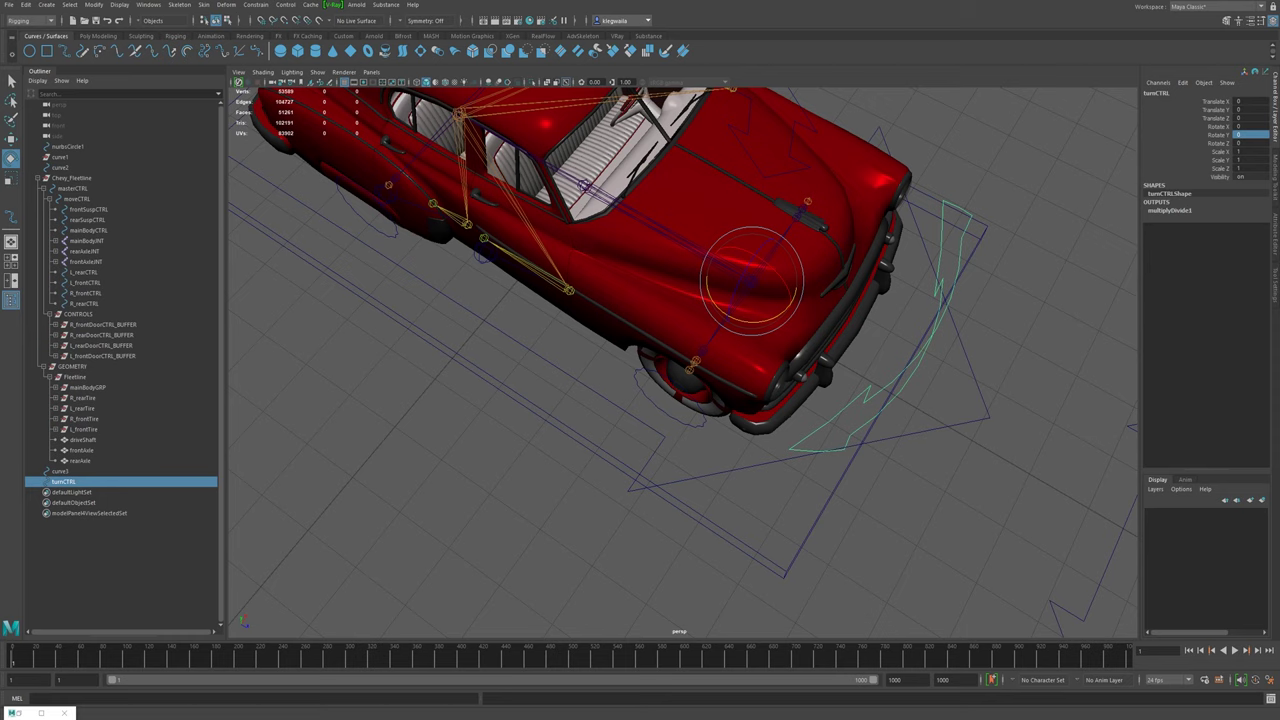
key("ctrl+z")
key("ctrl+z")
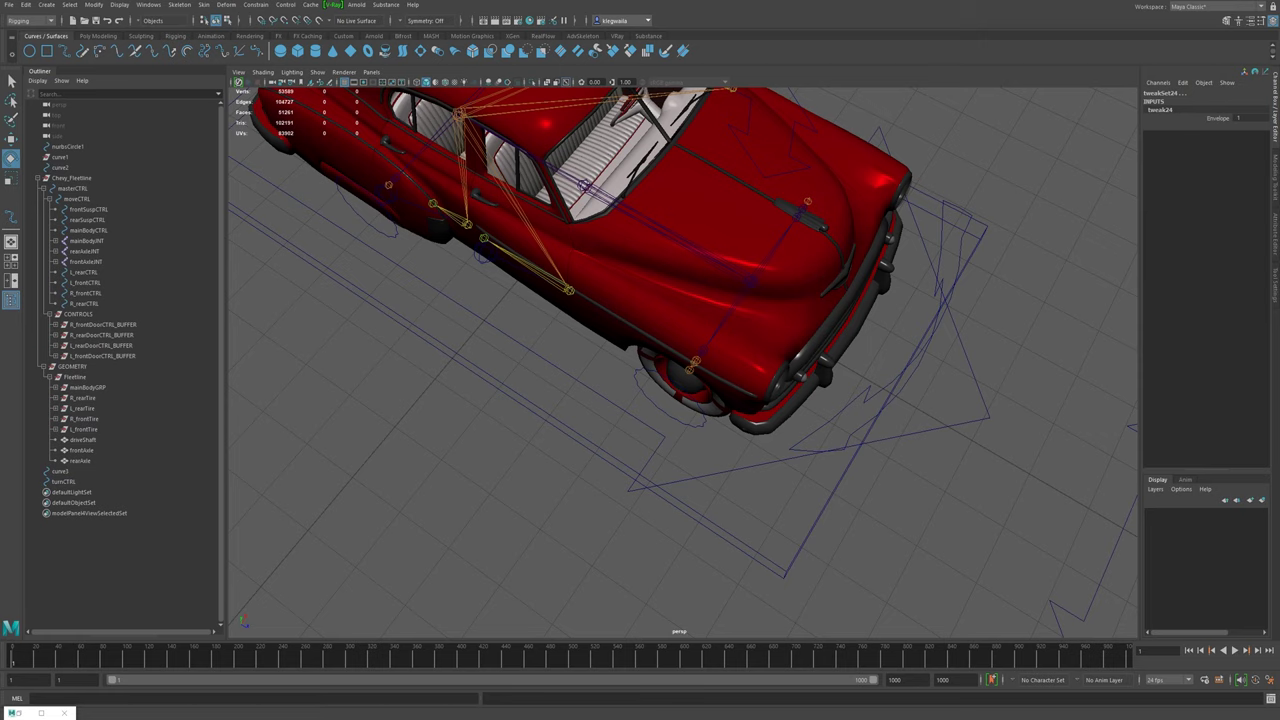
key("ctrl+z")
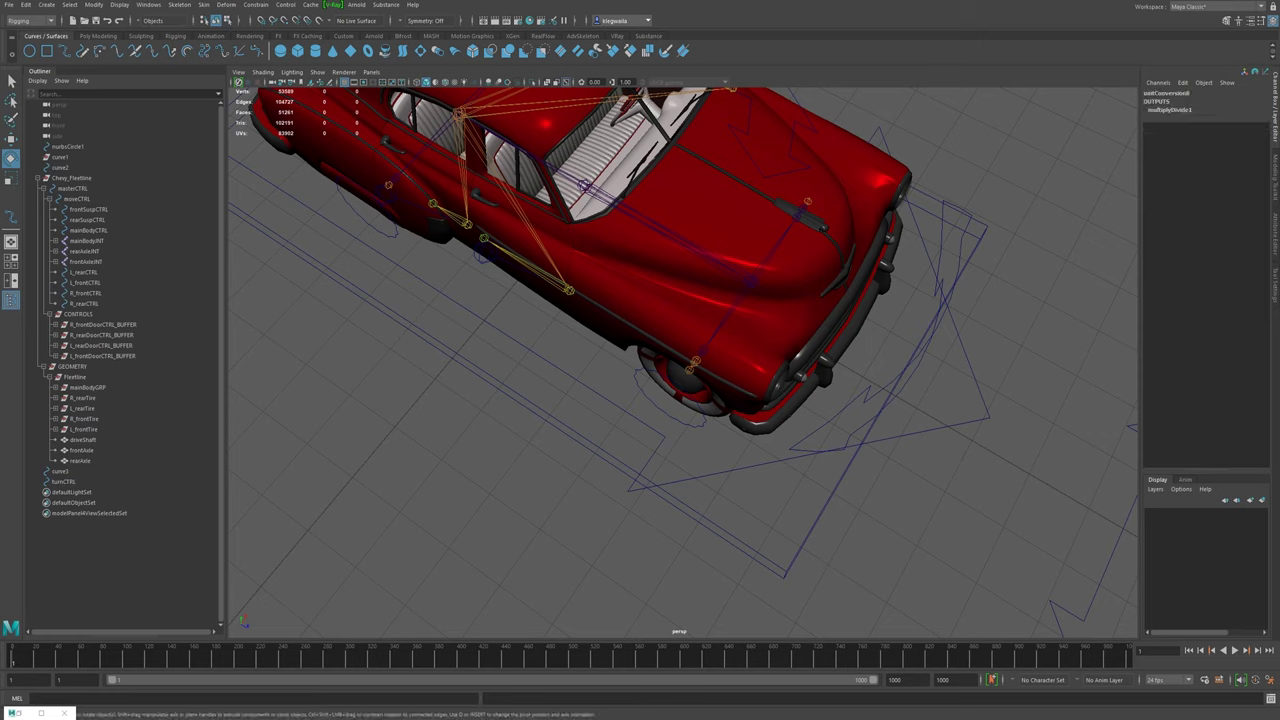
key("ctrl+z")
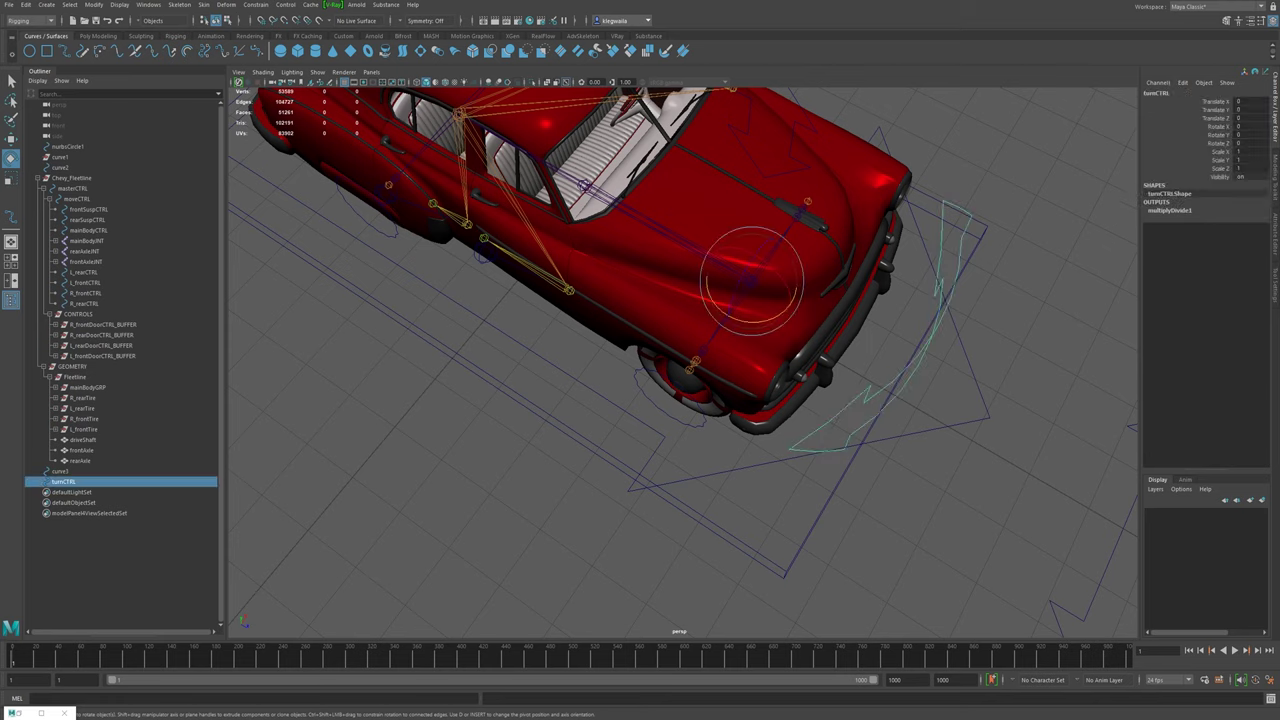
key("ctrl+z")
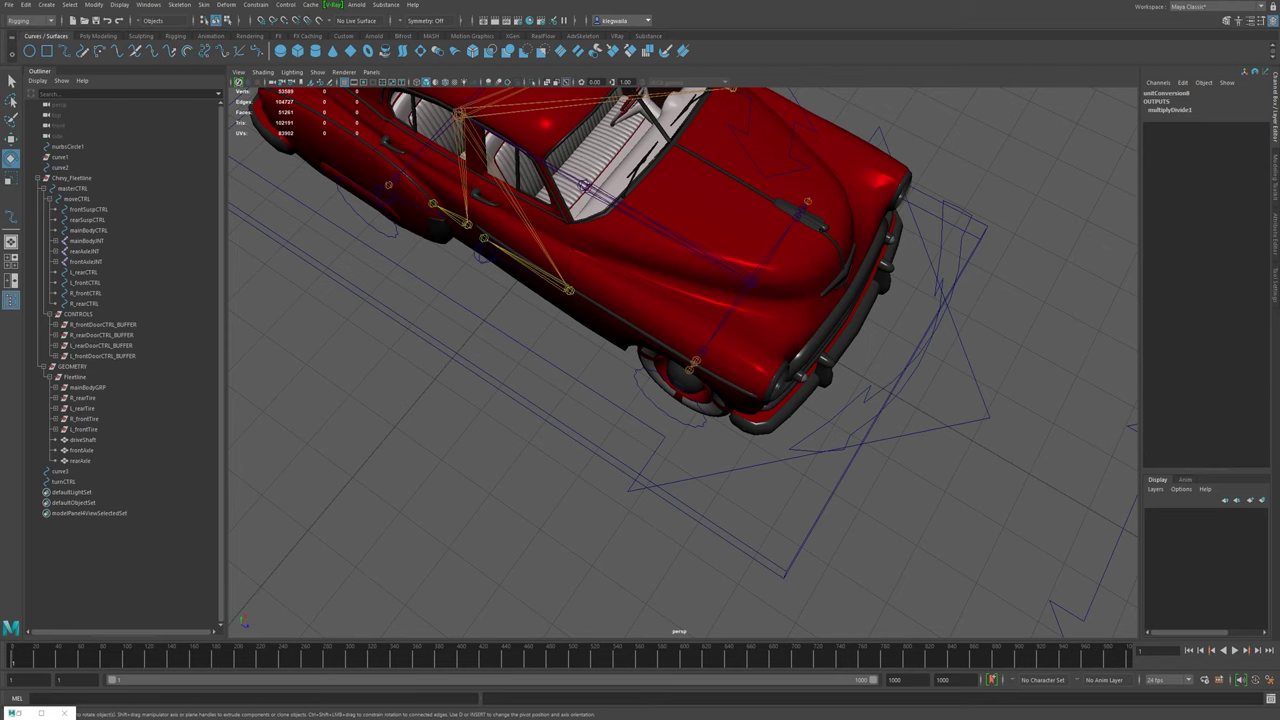
- Select L_frontTurnJNT and R_frontTurnJNT in turn, and bring the Node Editor with the turnCTRL graph into view
left_click(798, 214)
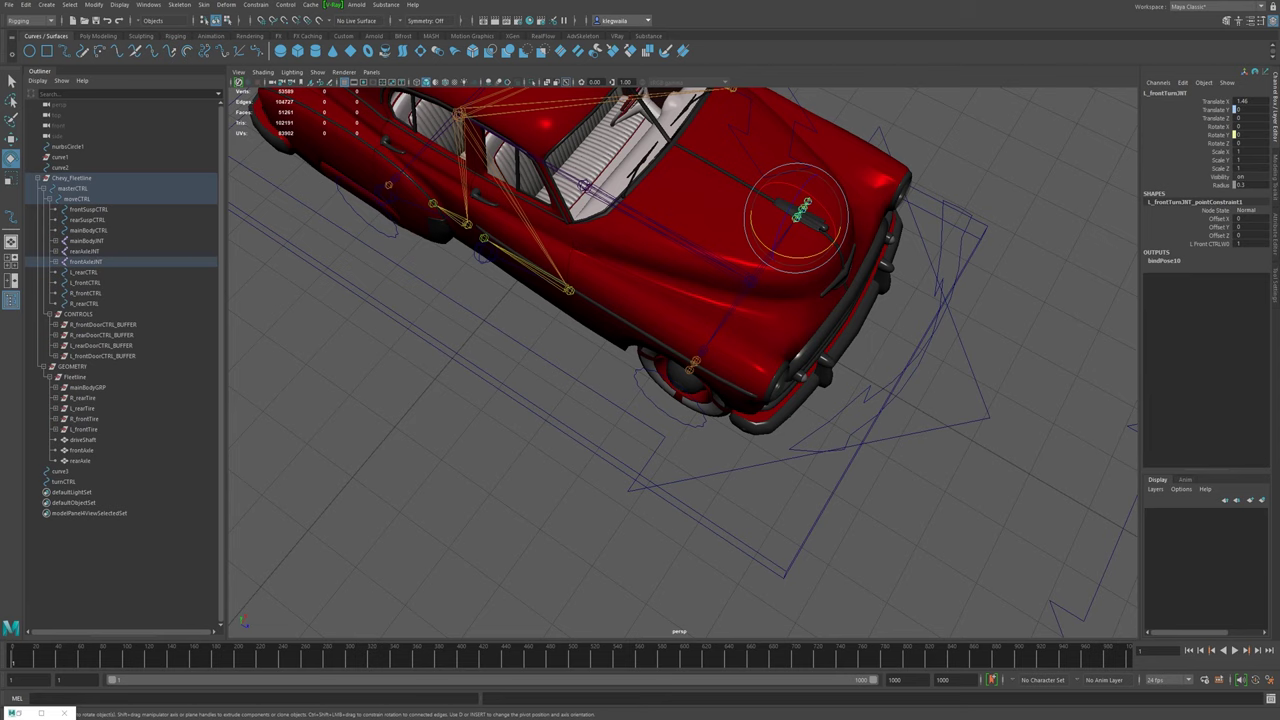
left_click(697, 359)
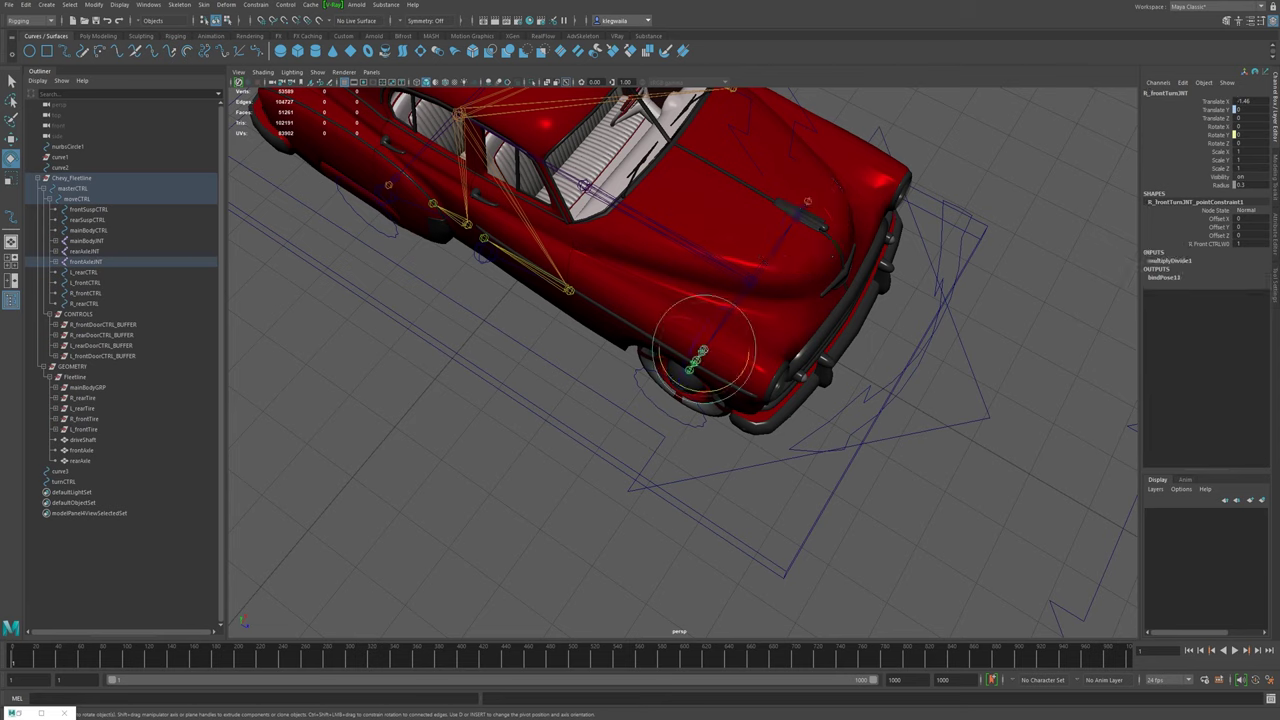
left_click_drag(622, 220, 681, 101)
left_click_drag(695, 474, 696, 496)
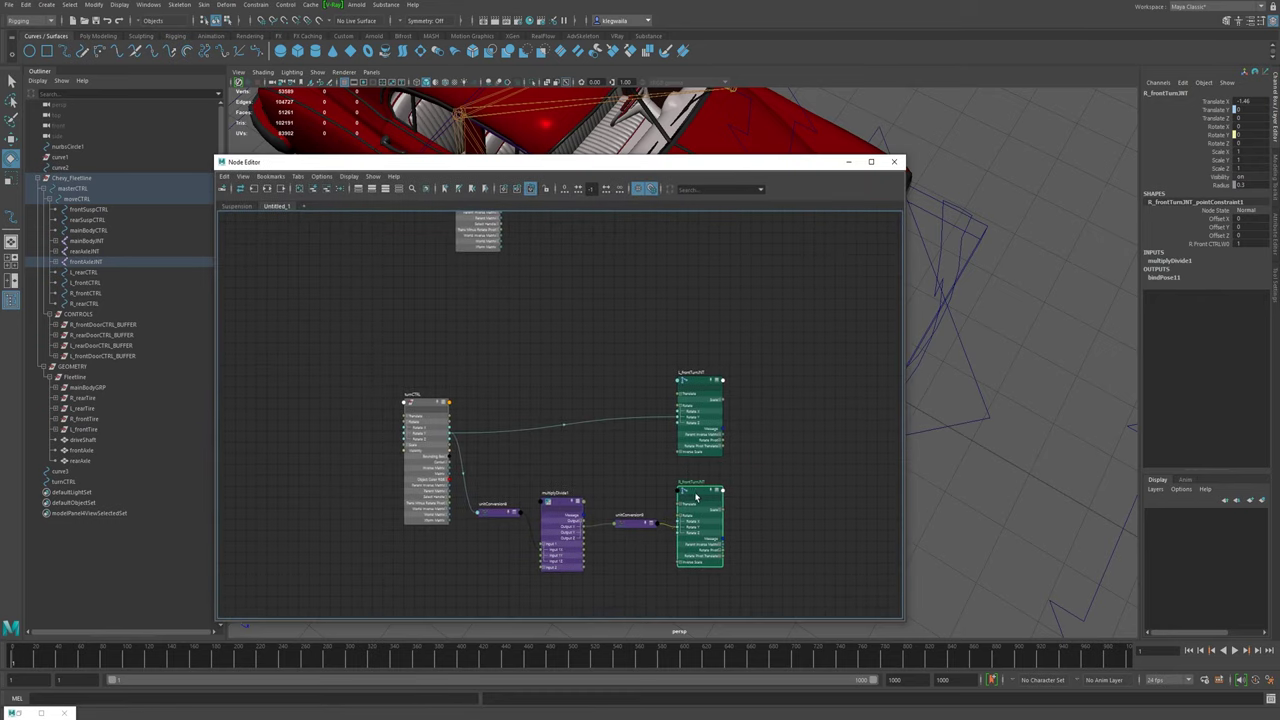
- Collapse the L_frontTurnJNT and R_frontTurnJNT nodes to their headers and stack them closely at the end of the turnCTRL graph
key("1")
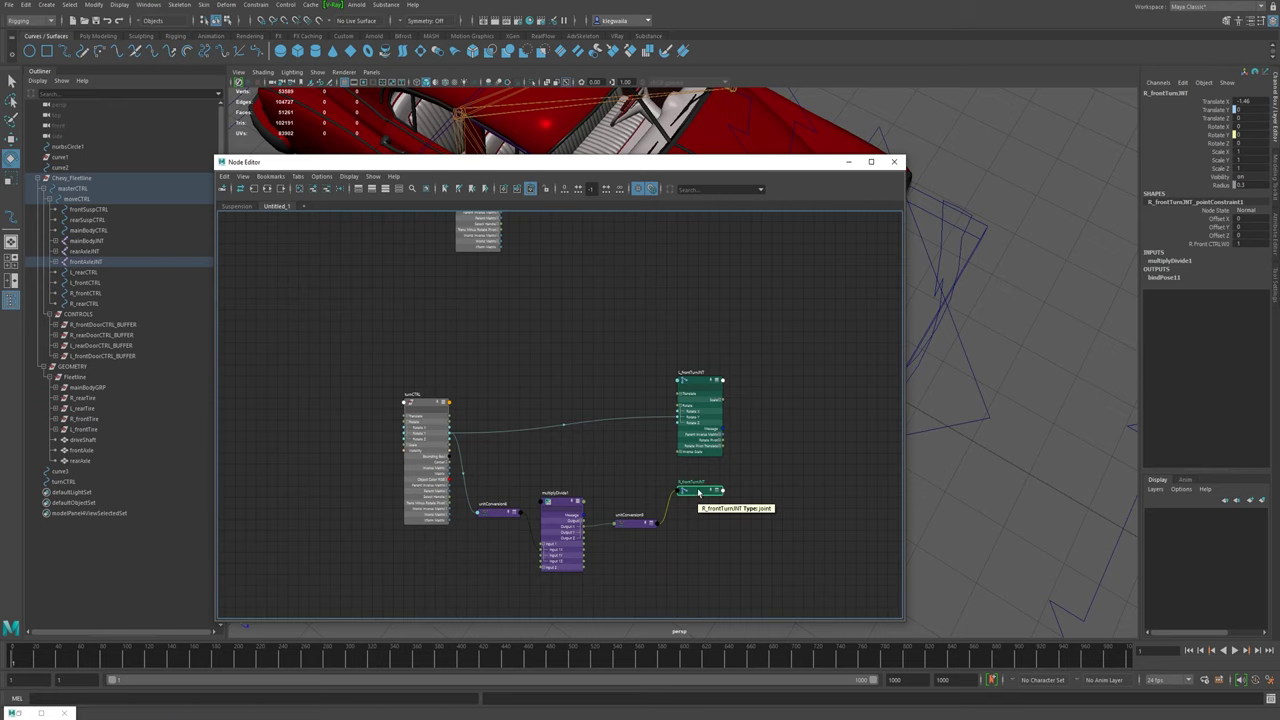
key("2")
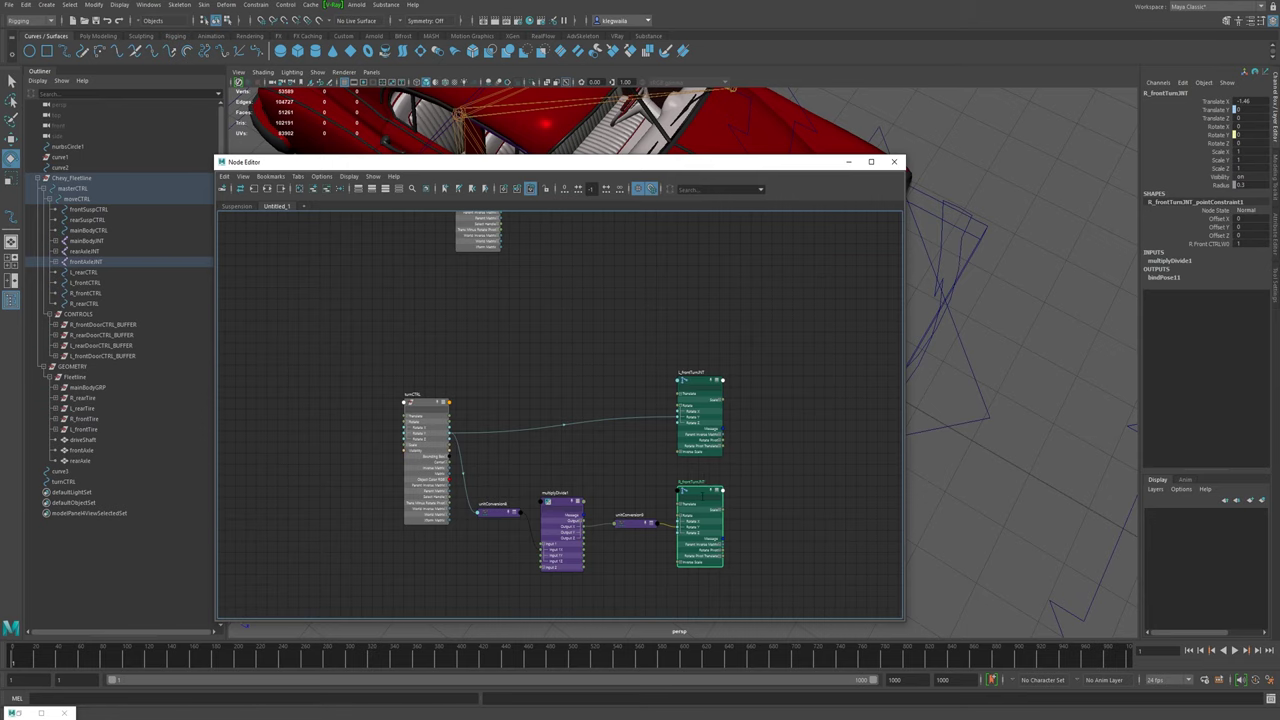
key("3")
middle_click_drag(740, 555, 731, 517, "alt")
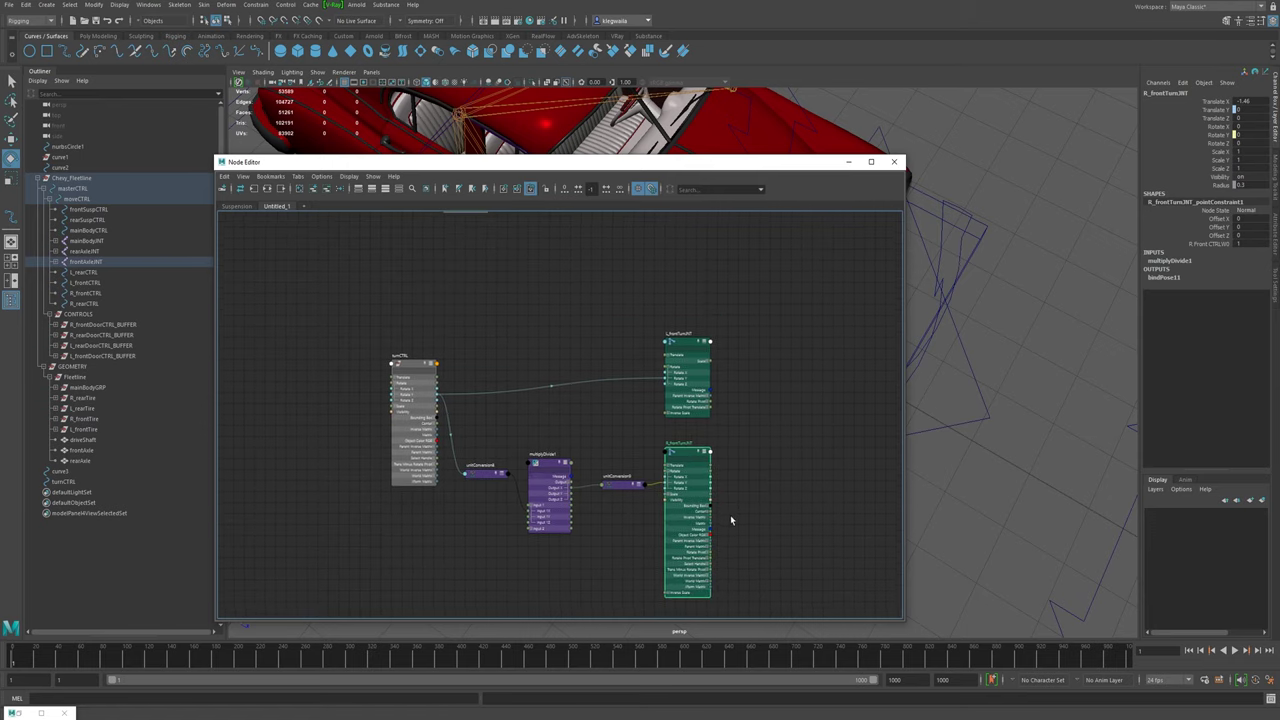
left_click_drag(696, 461, 687, 457)
left_click(689, 345)
key("3")
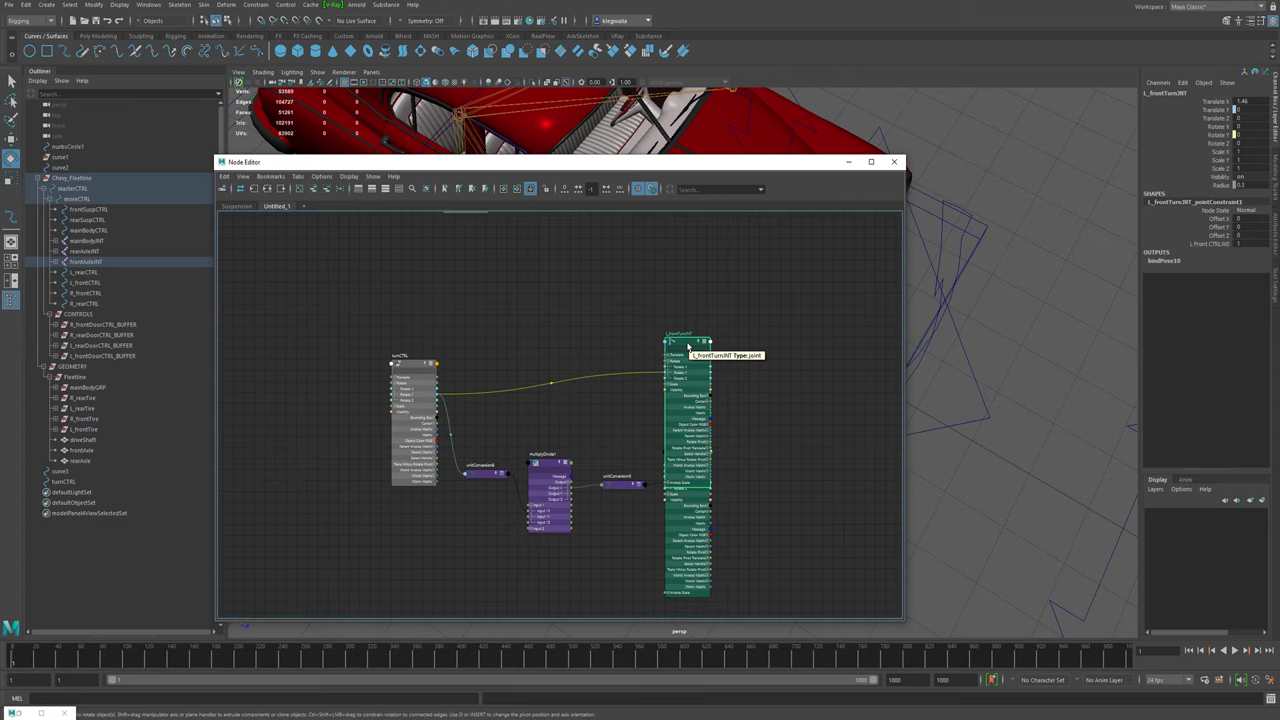
key("2")
key("1")
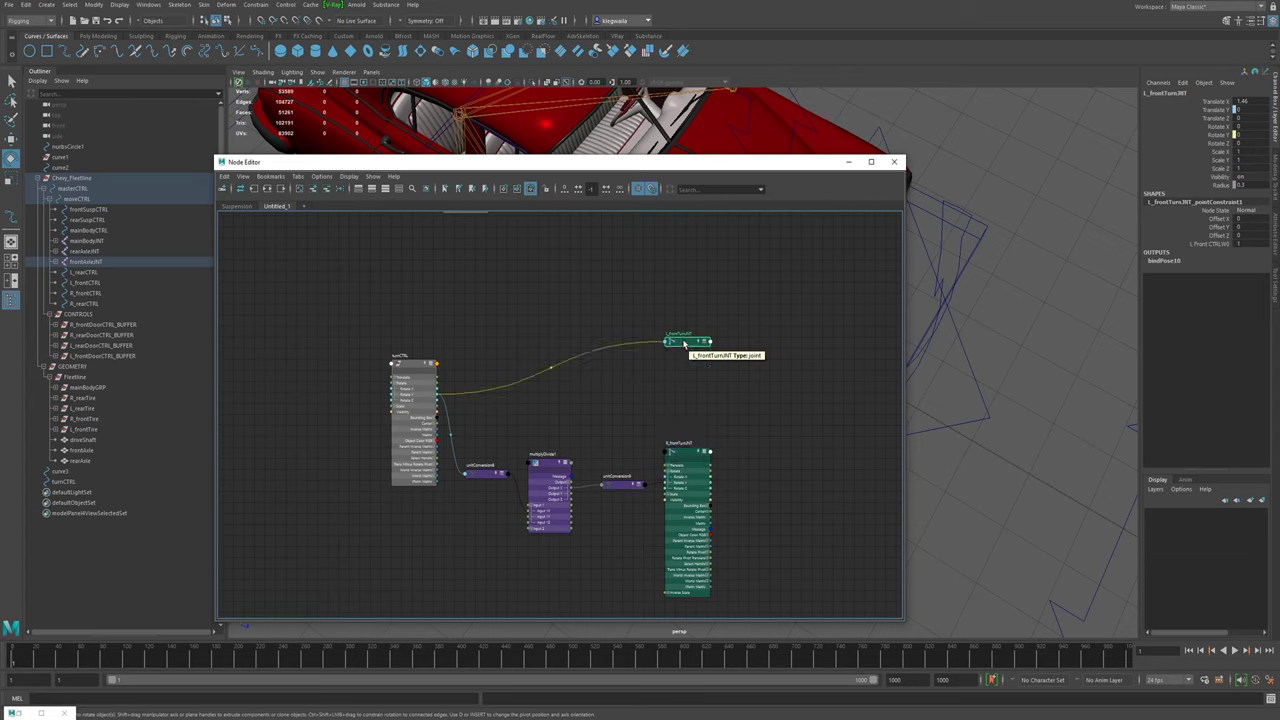
left_click_drag(683, 343, 684, 387)
left_click(686, 452)
key("1")
left_click_drag(678, 456, 686, 492)
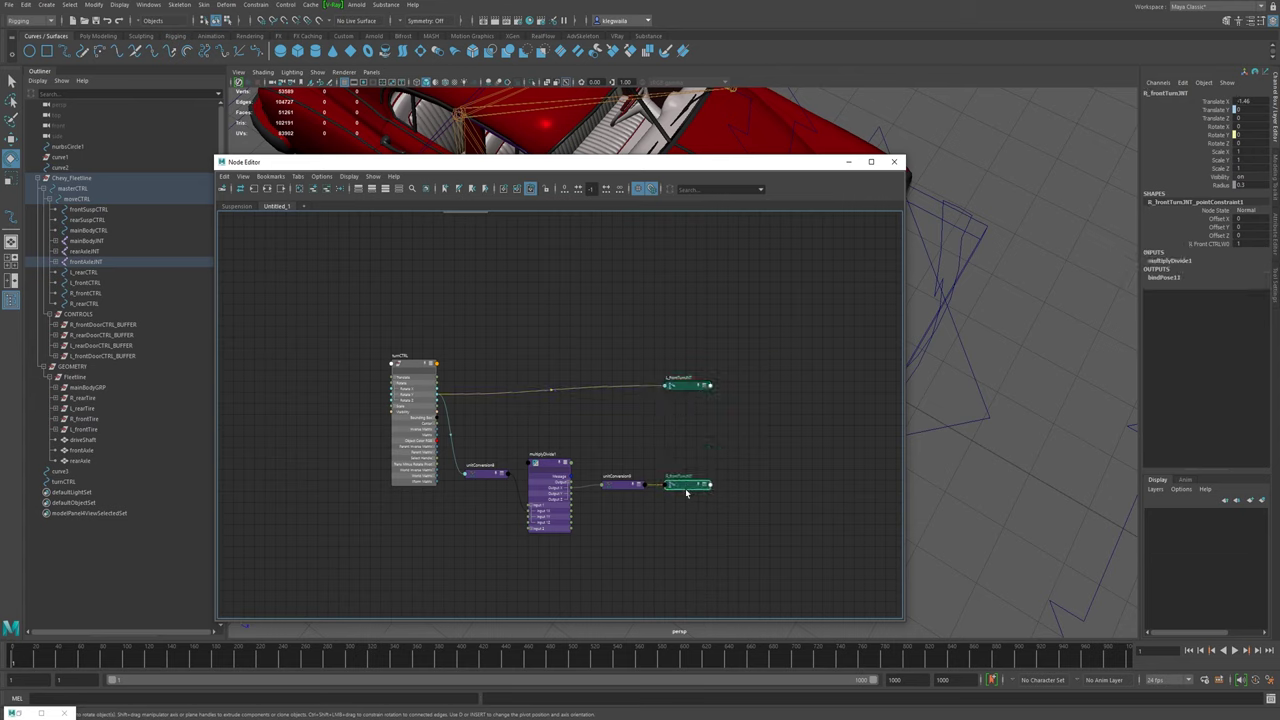
left_click_drag(684, 386, 686, 470)
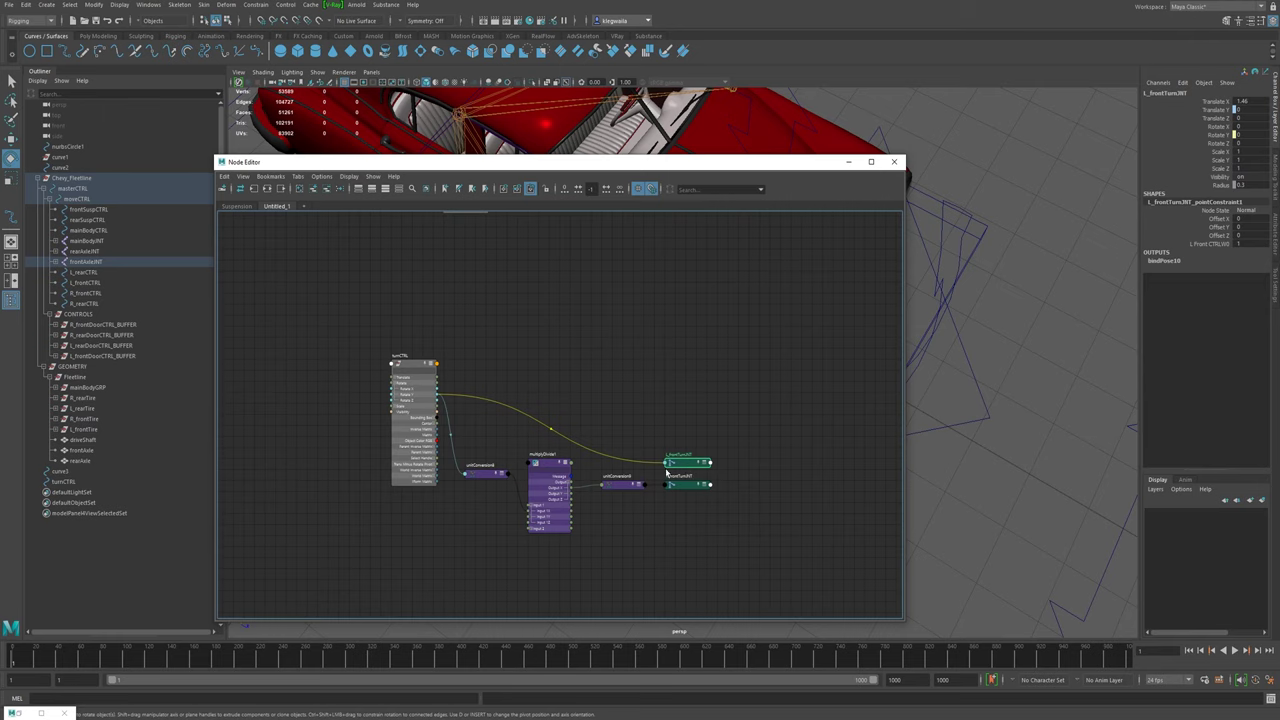
- Select R_frontCTRL and L_frontCTRL around the front wheels and add both to the turnCTRL graph in the Node Editor
left_click_drag(637, 161, 734, 505)
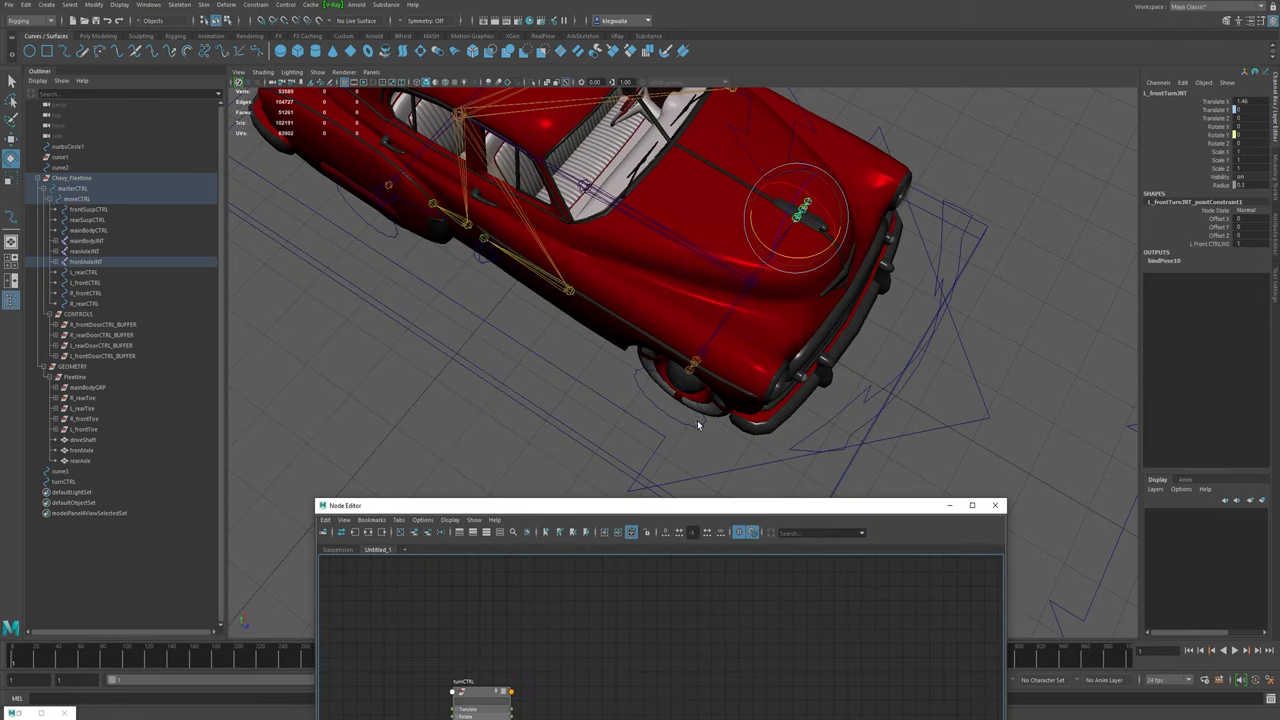
left_click(698, 423)
left_click(708, 434)
left_click_drag(711, 440, 620, 431, "alt")
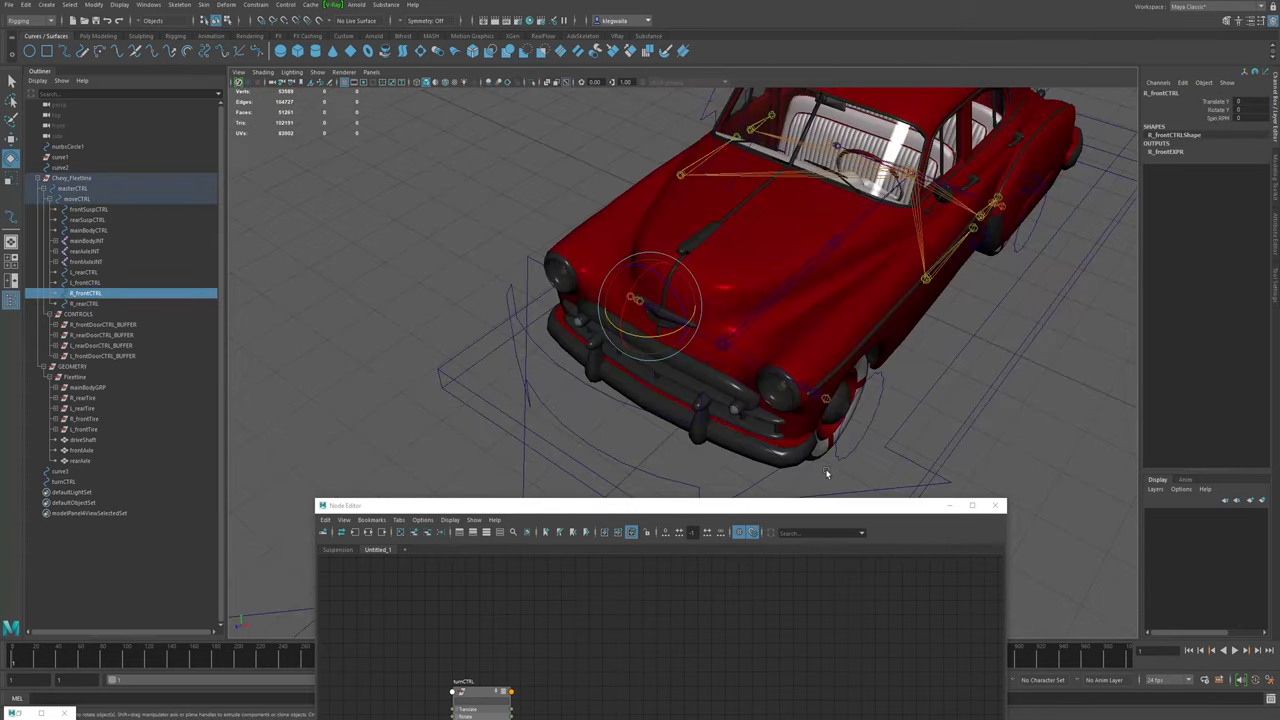
left_click(849, 450, "shift")
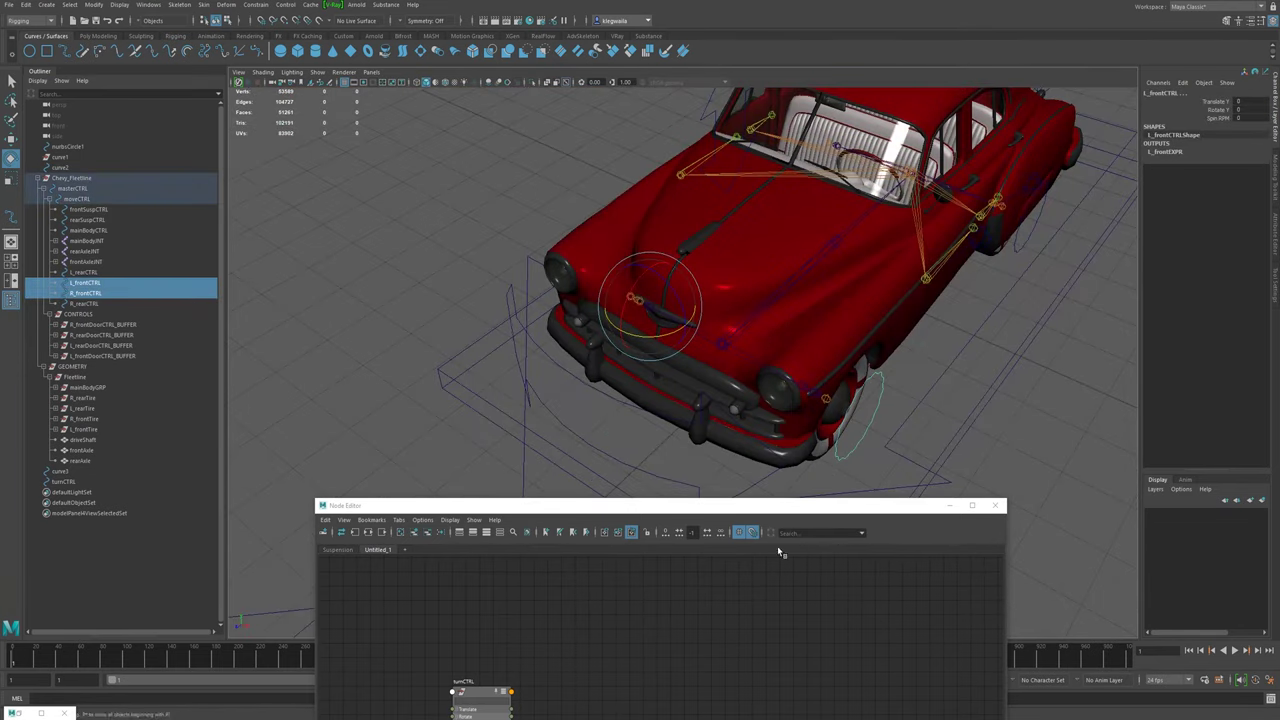
left_click_drag(770, 505, 763, 195)
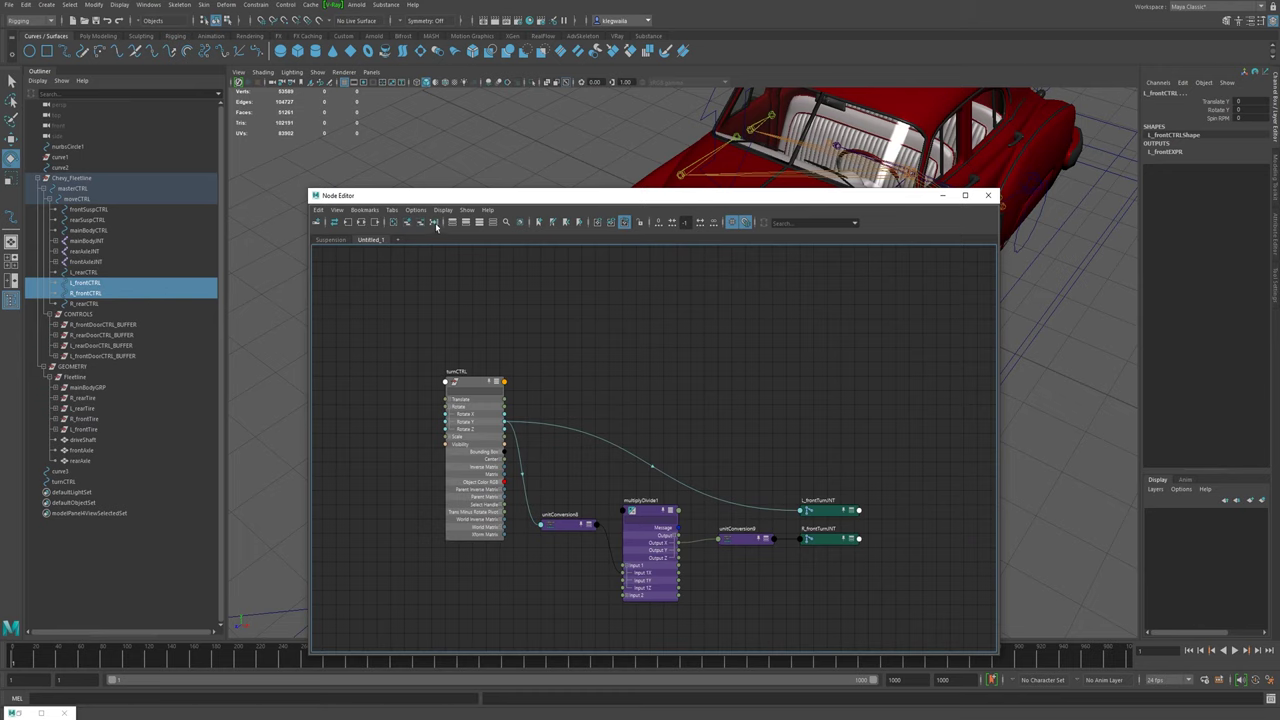
left_click(407, 222)
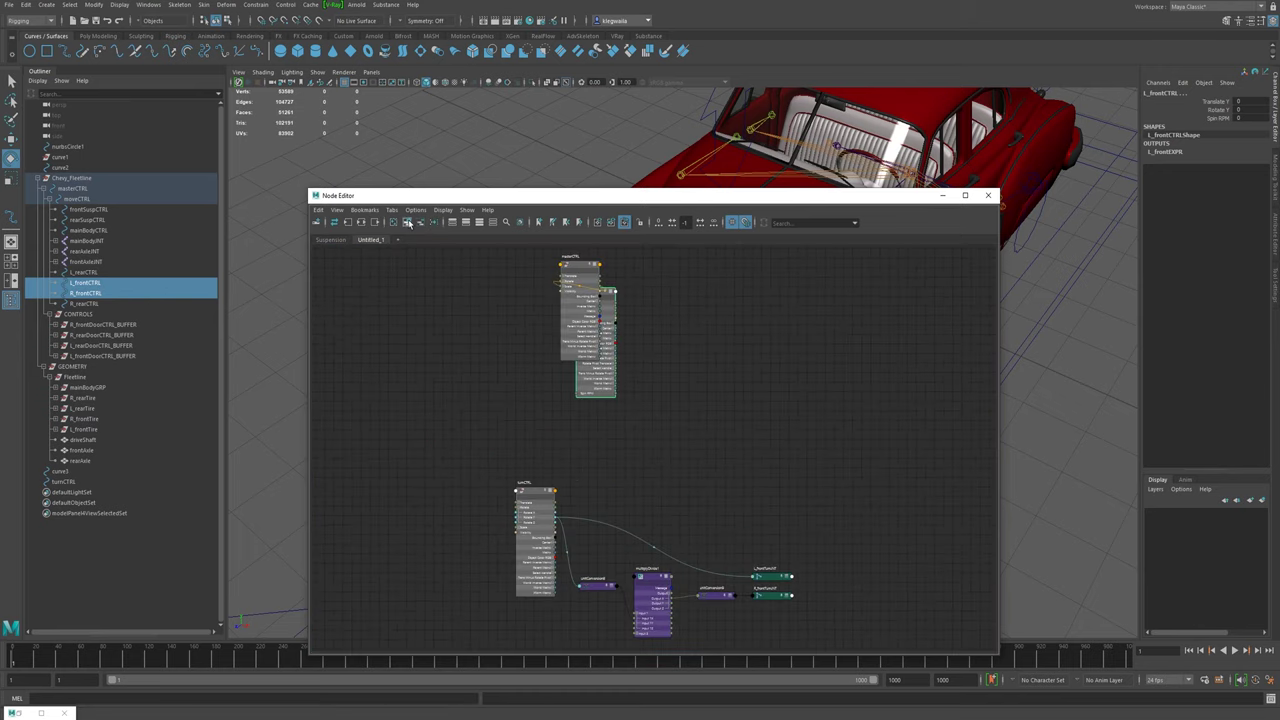
- Separate the R_frontCTRL and L_frontCTRL nodes and place them above the existing turnCTRL graph
left_click_drag(612, 318, 786, 406)
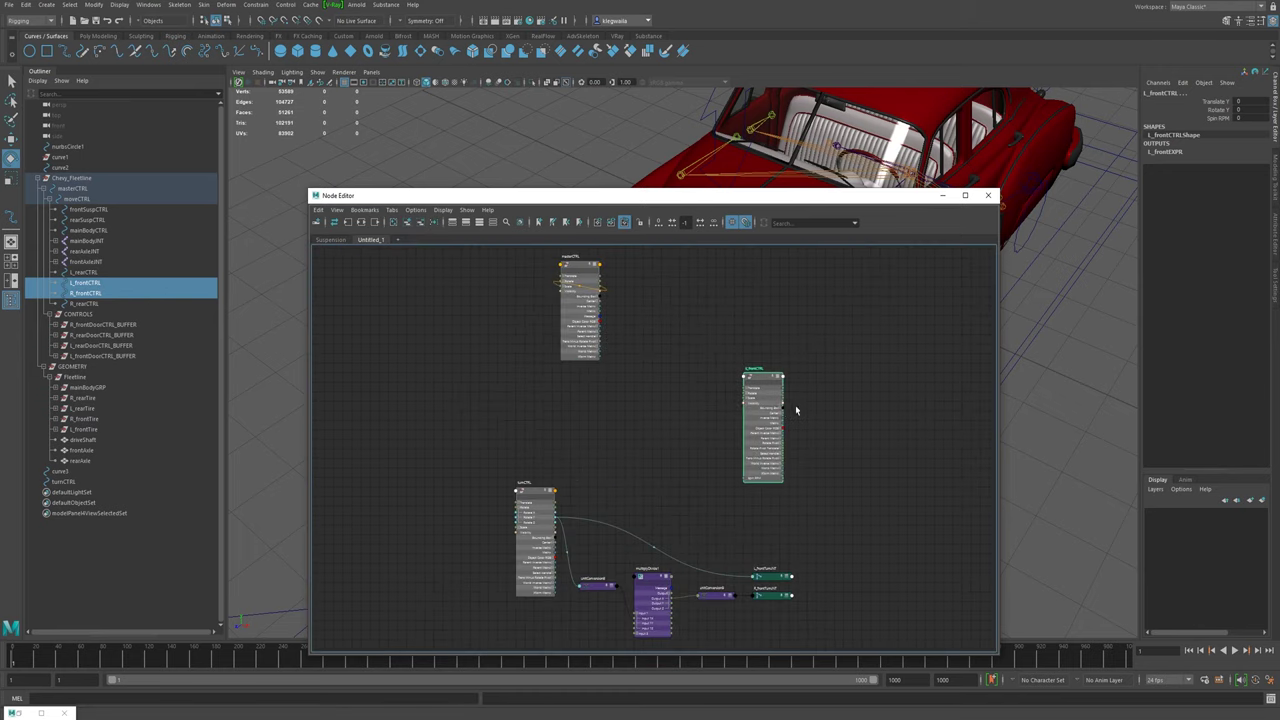
middle_click_drag(786, 406, 755, 318, "alt")
scroll(780, 372, "up", 3)
left_click_drag(733, 262, 651, 332)
left_click(720, 258)
left_click_drag(734, 315, 740, 341)
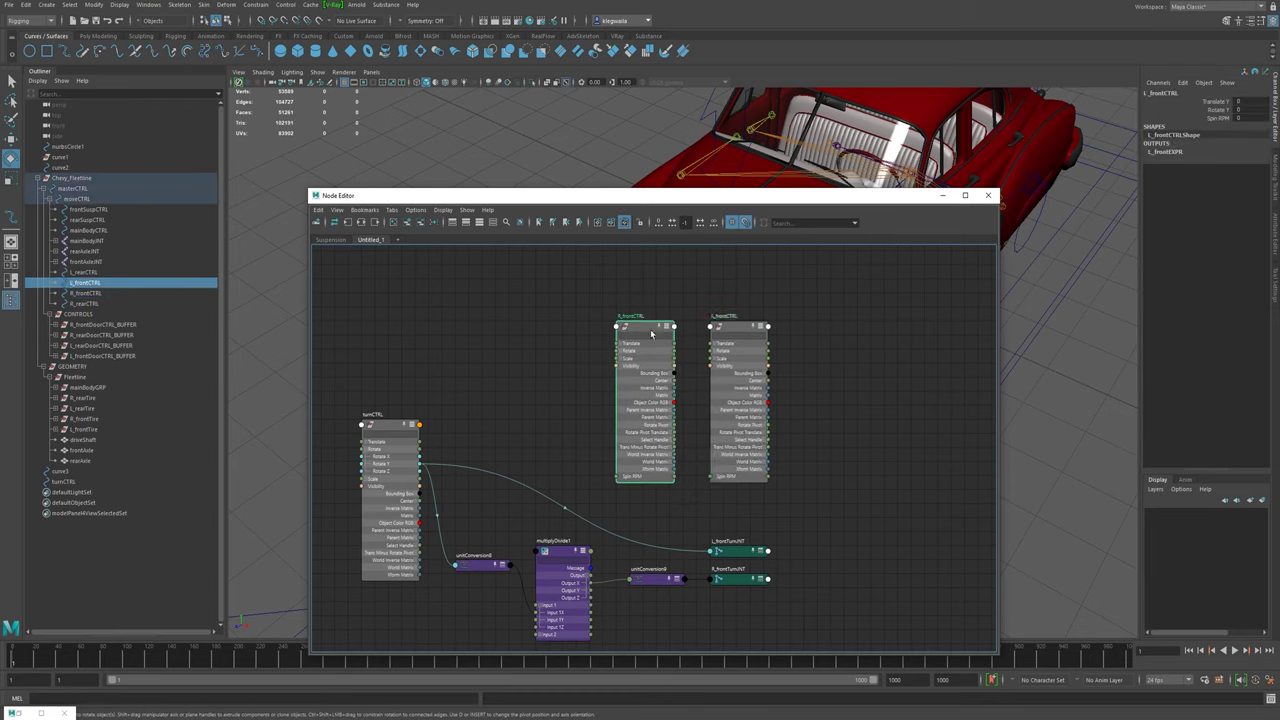
left_click_drag(651, 334, 597, 292)
left_click_drag(740, 328, 740, 314)
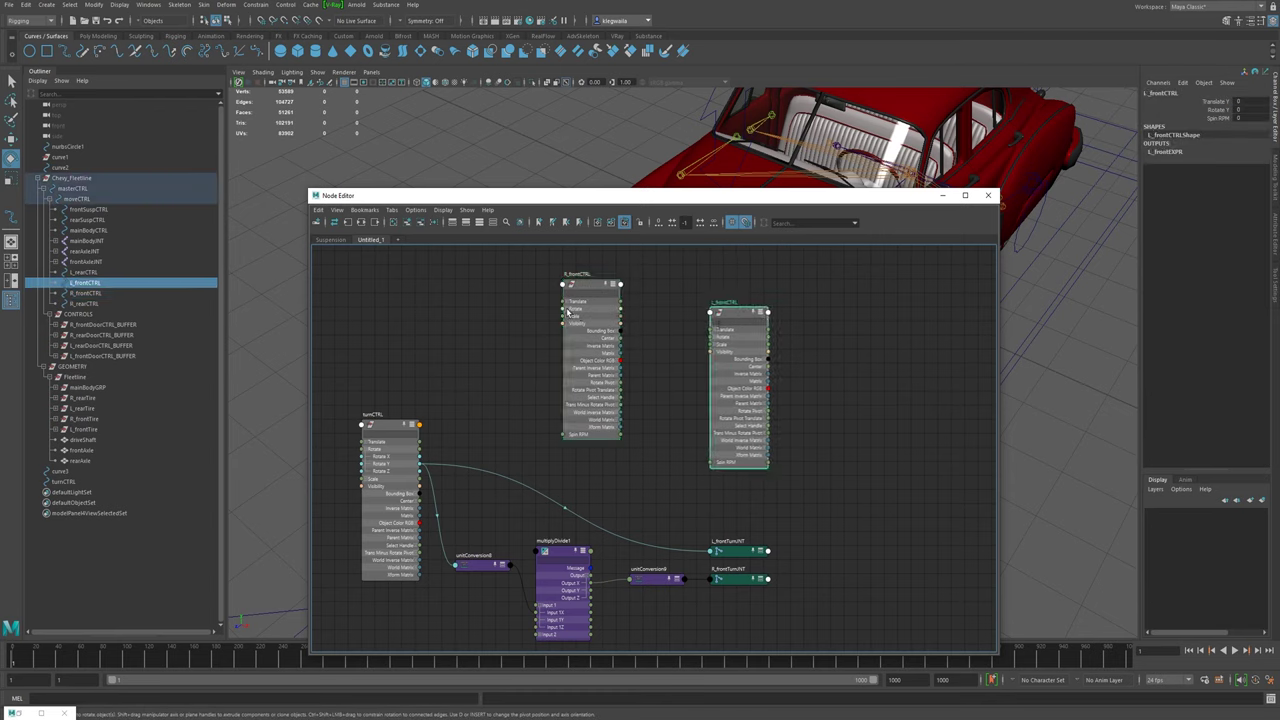
- Expand the Rotate attributes of R_frontCTRL and L_frontCTRL and align the two nodes side by side in the enlarged Node Editor
left_click(568, 310)
left_click(714, 338)
scroll(660, 357, "up", 1)
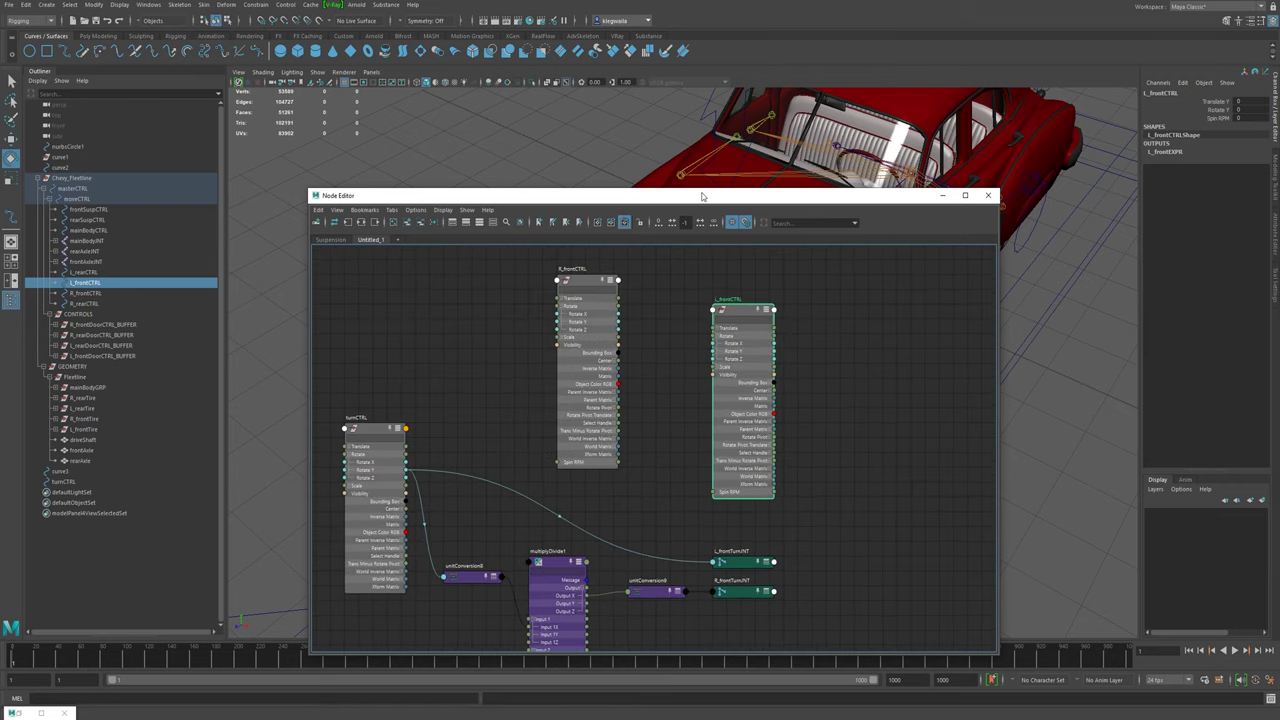
double_click(703, 194)
middle_click_drag(662, 305, 656, 376, "alt")
scroll(683, 377, "up", 3)
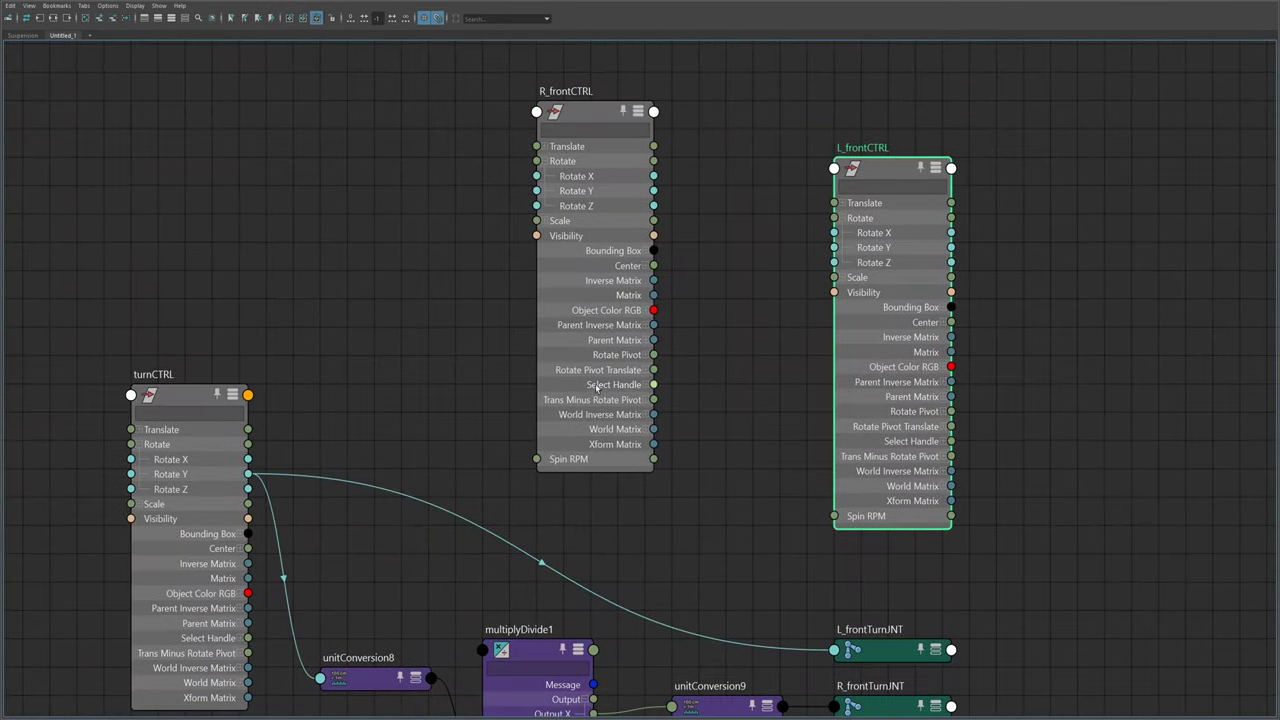
scroll(646, 320, "down", 2)
left_click_drag(603, 149, 624, 194)
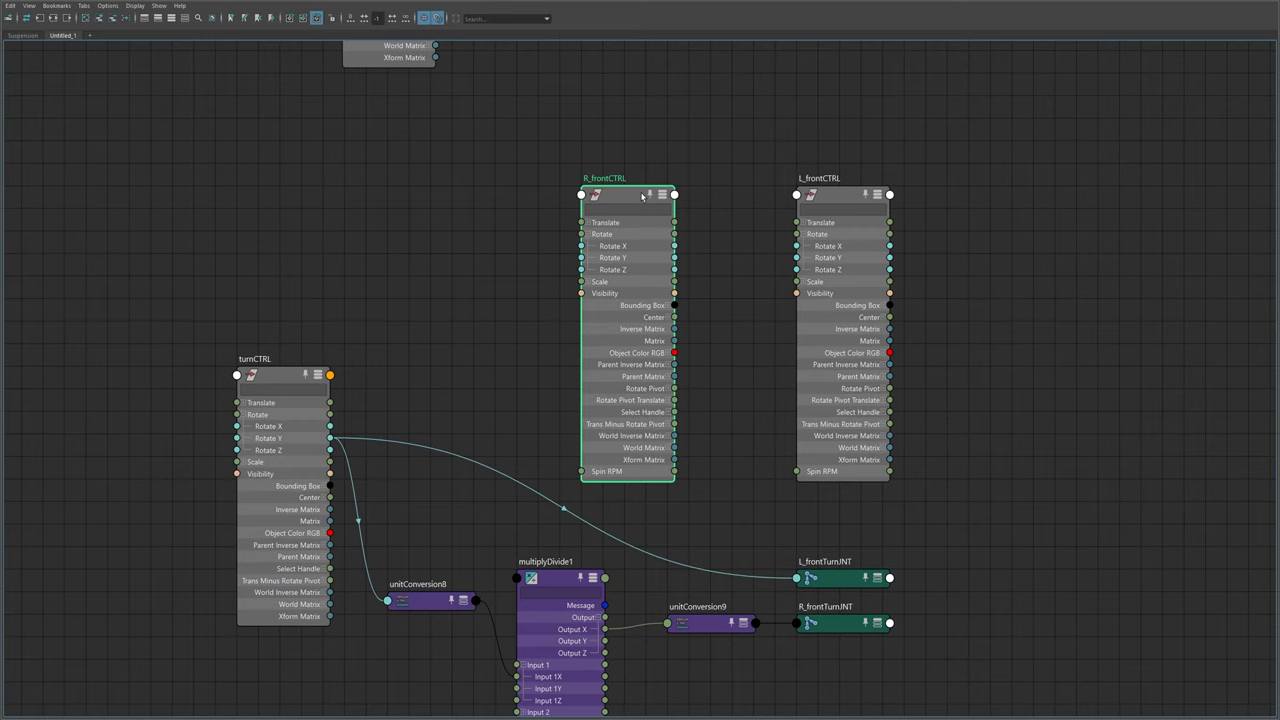
- Connect turnCTRL's Rotate Y to the Rotate Y of R_frontCTRL and L_frontCTRL, and put the Node Editor away
left_click_drag(331, 440, 582, 258)
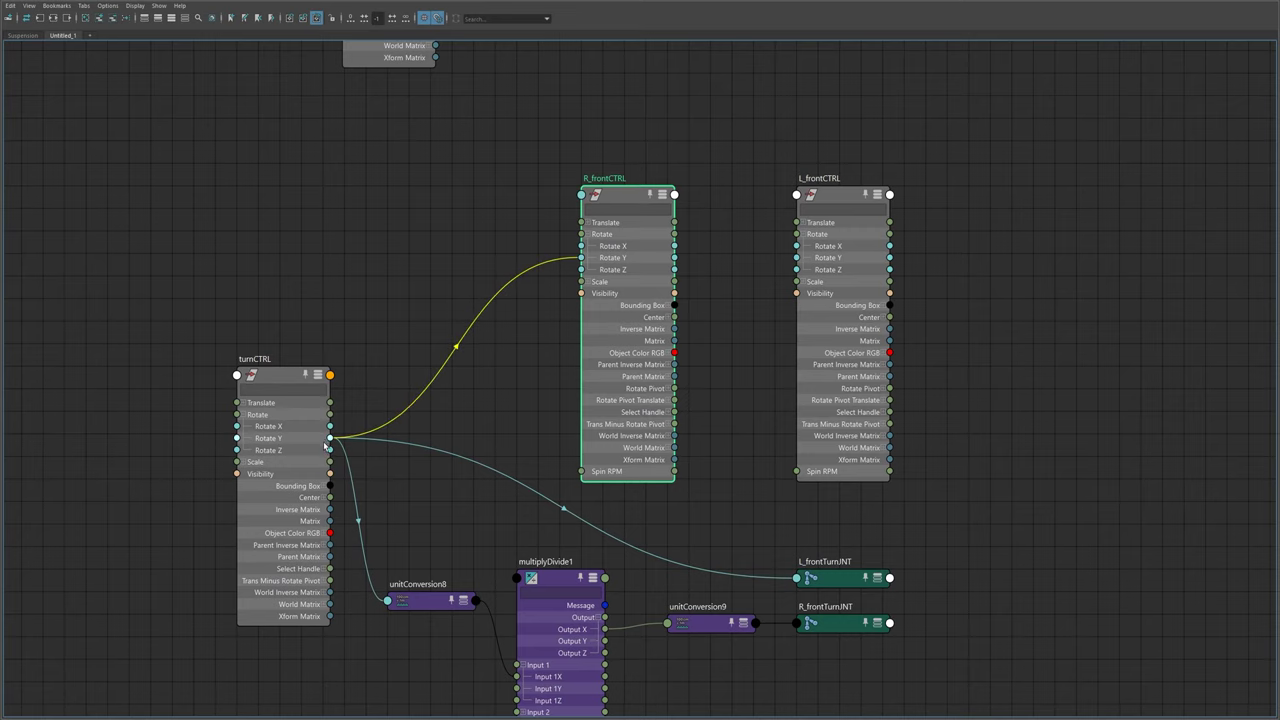
left_click_drag(331, 440, 797, 258)
left_click(879, 1)
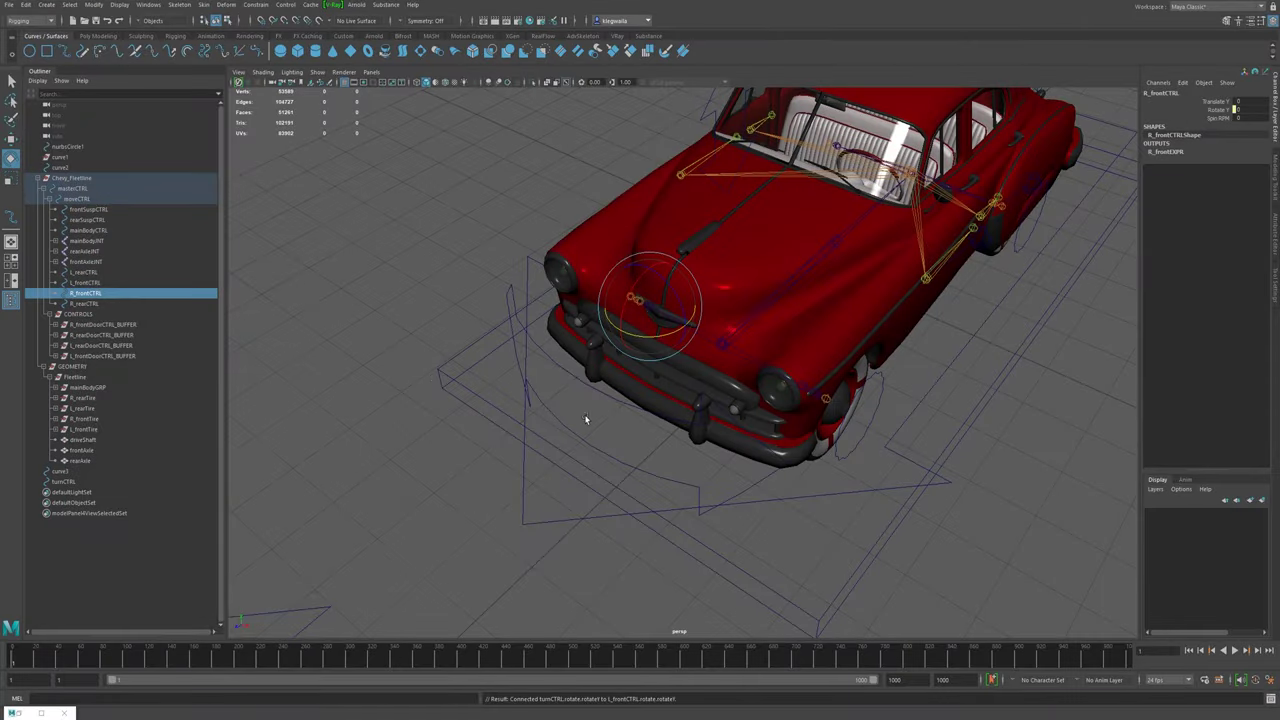
- Rotate turnCTRL around Y to test the front wheels with their controls, and reset its Rotate Y to 0
left_click_drag(586, 419, 610, 431, "alt")
left_click(640, 473)
left_click_drag(660, 476, 590, 442, "alt")
mouse_move(684, 396)
left_mouse_down()
mouse_move(671, 390)
mouse_move(700, 410)
mouse_move(660, 418)
mouse_move(682, 420)
left_mouse_up()
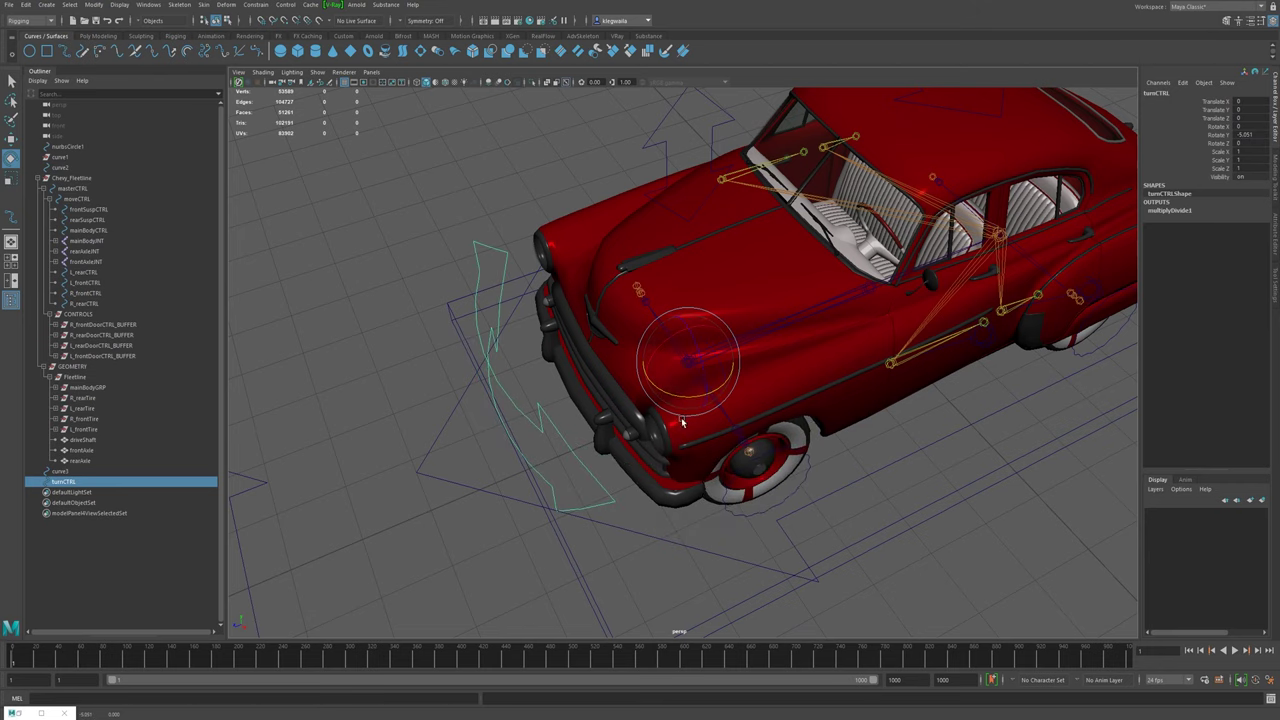
left_click(758, 511)
left_click(588, 443)
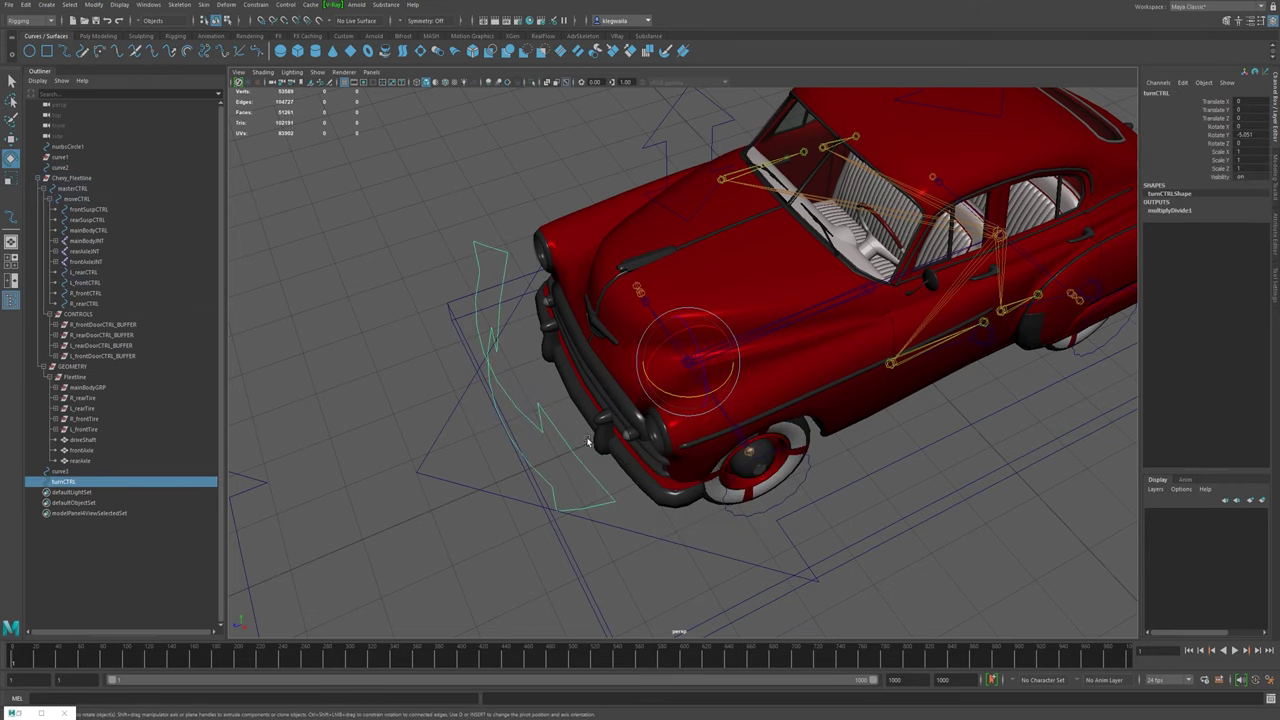
left_click_drag(682, 395, 735, 352)
left_click_drag(734, 298, 748, 330)
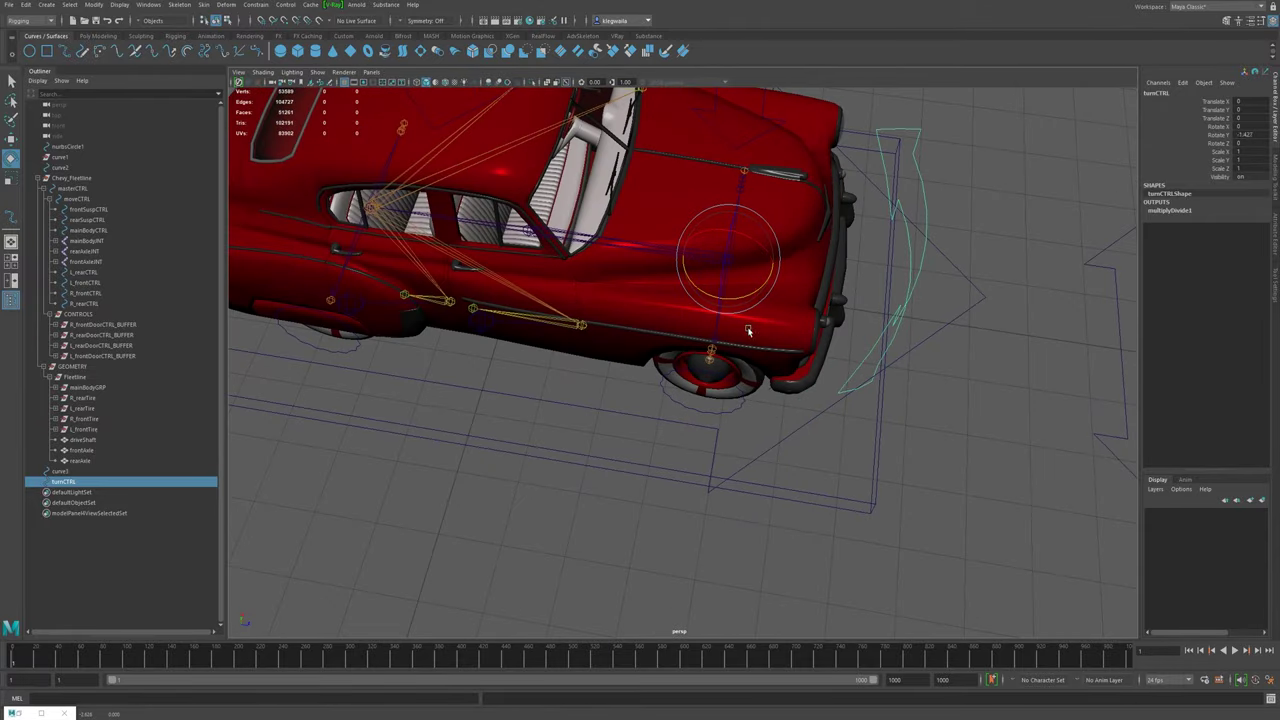
double_click(1242, 134)
type("0")
key("Return")
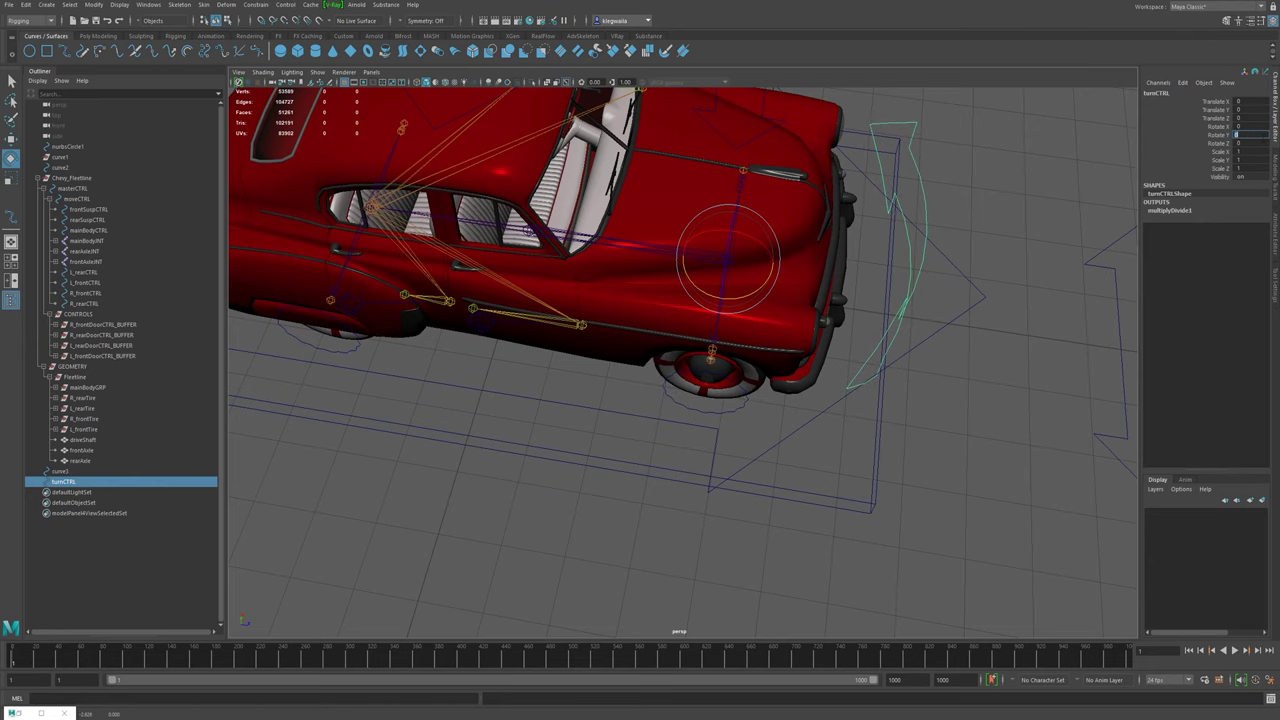
- Parent turnCTRL under moveCTRL in the rig hierarchy
left_click_drag(749, 400, 631, 366, "alt")
middle_click_drag(723, 388, 694, 400, "alt")
right_click_drag(694, 400, 780, 462, "alt")
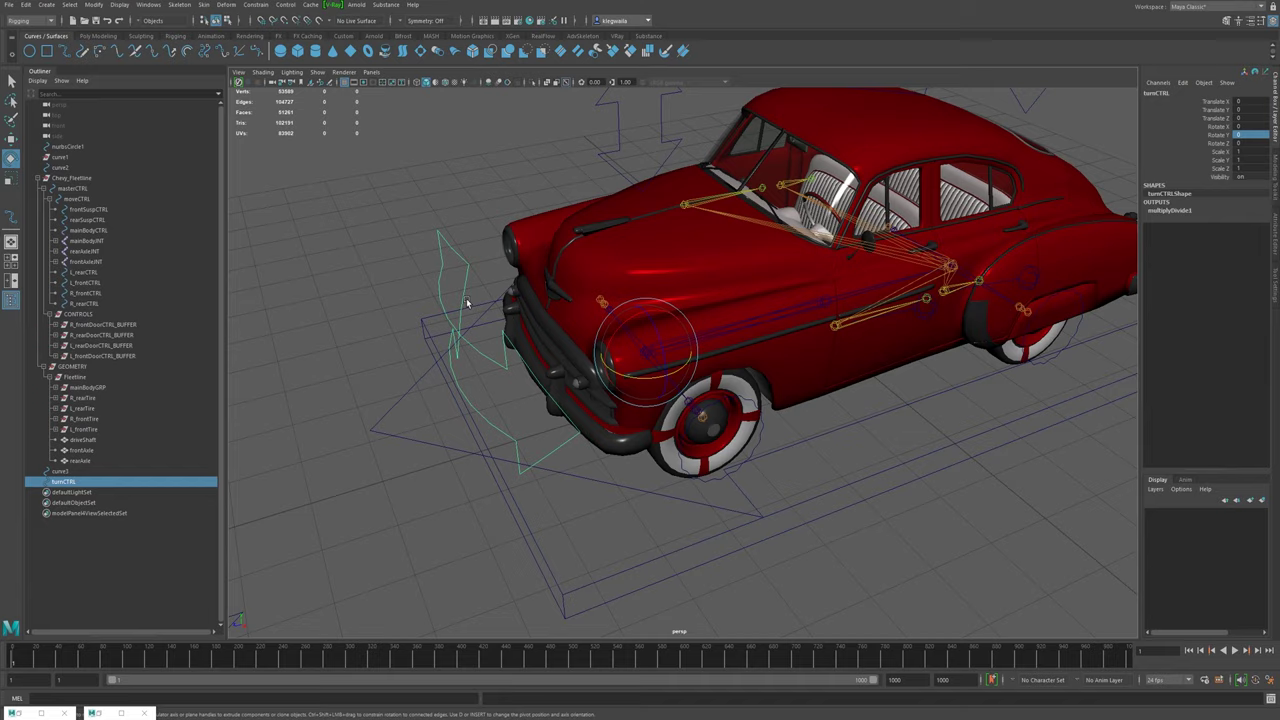
middle_click_drag(559, 317, 548, 379, "alt")
mouse_move(508, 398)
left_mouse_down("alt")
mouse_move(551, 383)
mouse_move(502, 399)
left_mouse_up("alt")
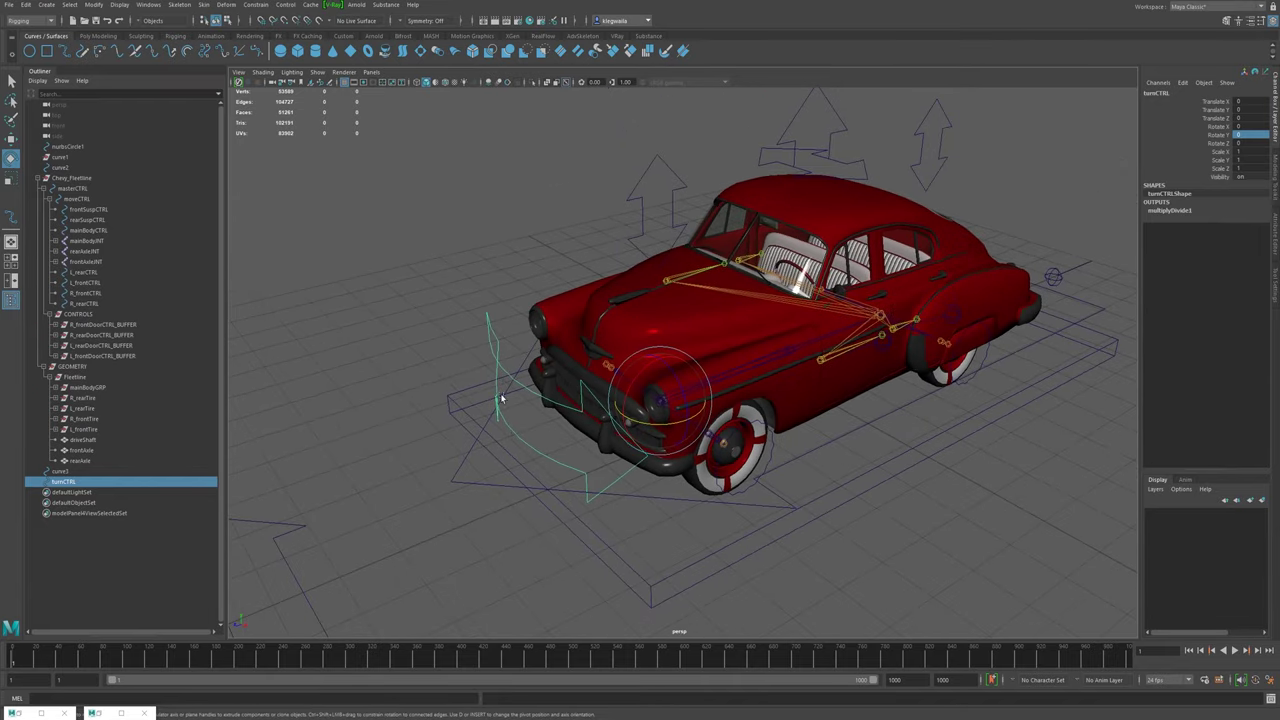
middle_click_drag(64, 483, 78, 200)
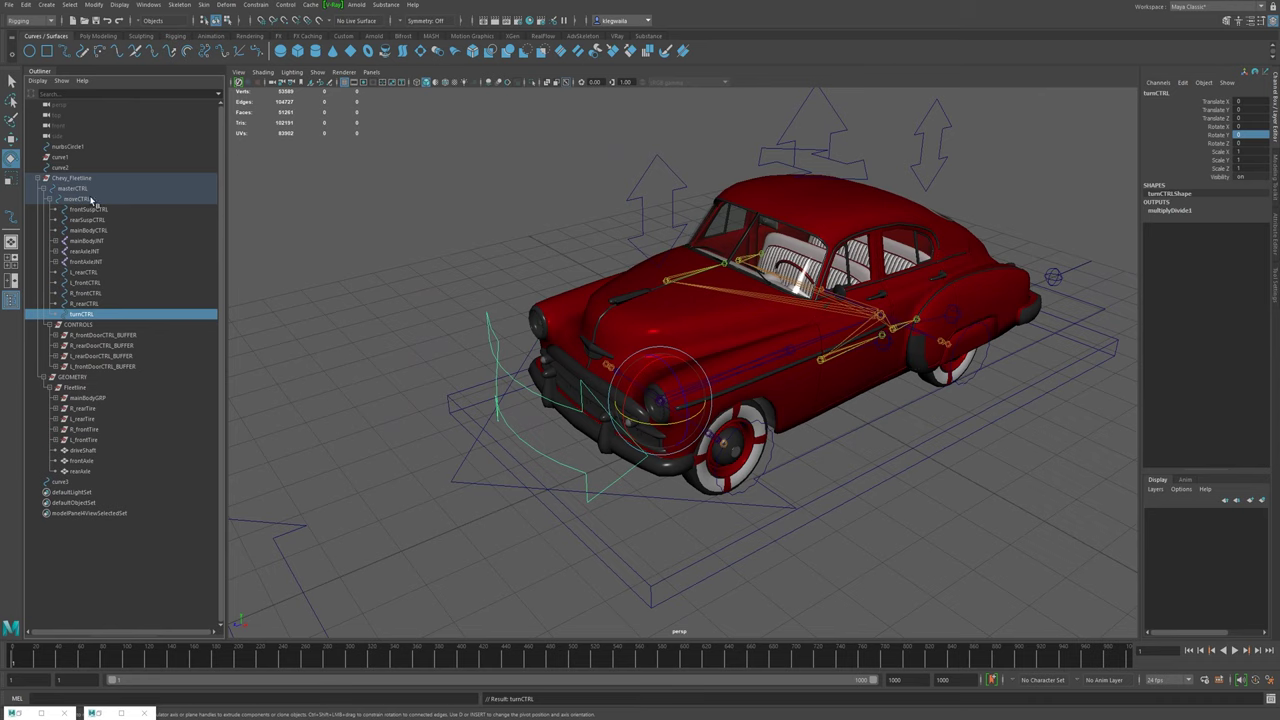
- Move moveCTRL to test that the rig follows it, and undo the move
left_click(646, 498)
scroll(649, 490, "down", 3)
key("w")
left_click_drag(793, 370, 613, 491)
key("ctrl+z")
- Select mainBodyGRP together with mainBodyJNT and bind the body geometry to the joint with Bind Skin
right_click_drag(714, 298, 822, 392, "alt")
left_click_drag(822, 392, 700, 394, "alt")
left_click(88, 398)
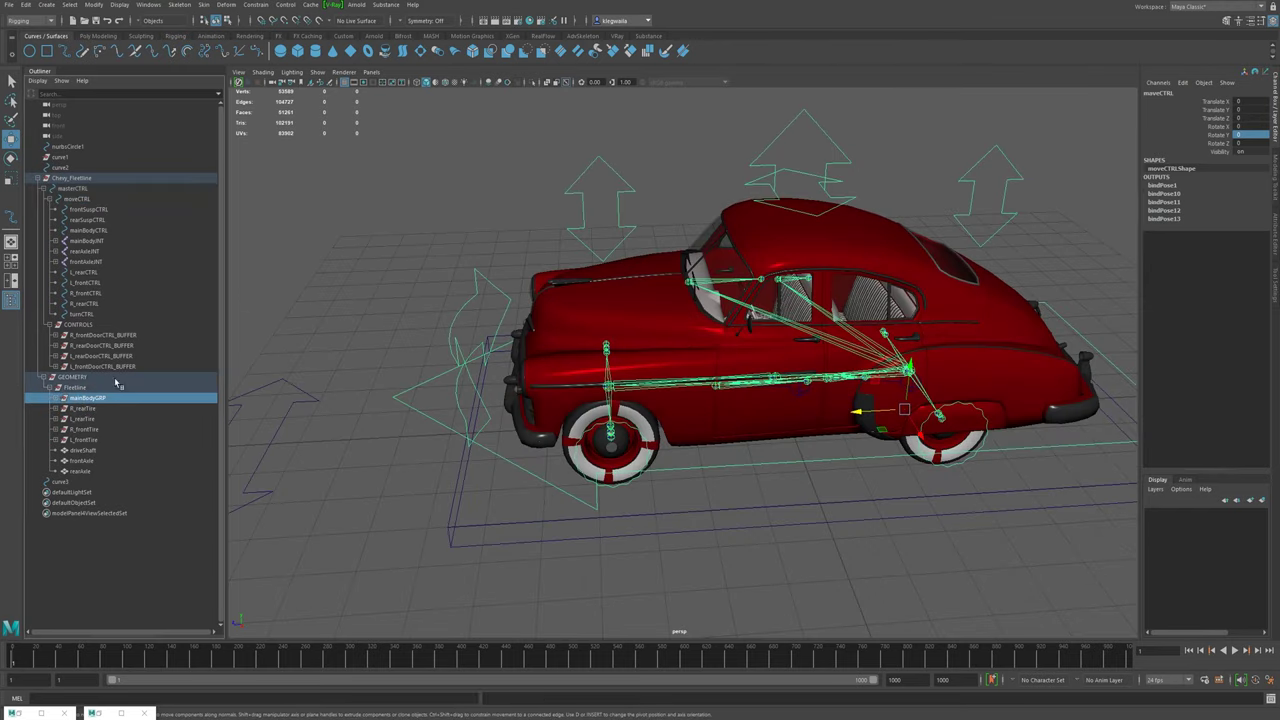
right_click_drag(805, 438, 914, 463, "alt")
middle_click_drag(914, 463, 783, 431, "alt")
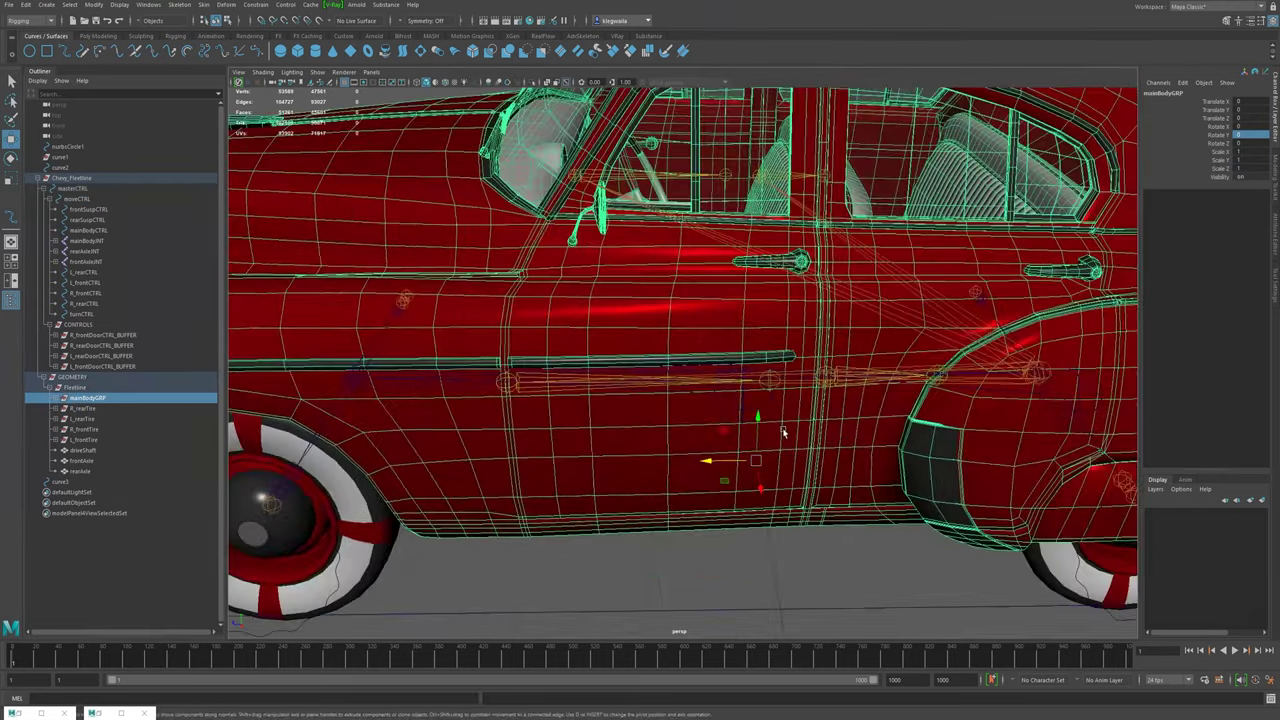
right_click_drag(668, 436, 705, 451, "alt")
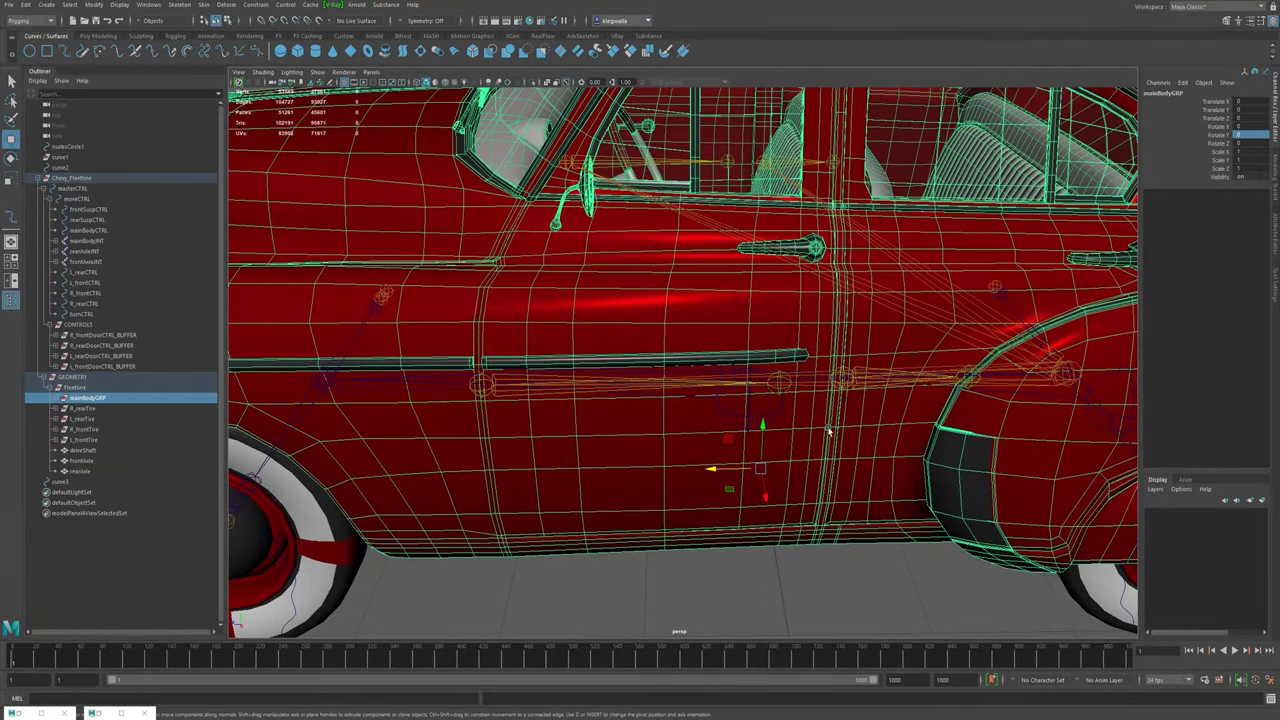
left_click(88, 241, "ctrl")
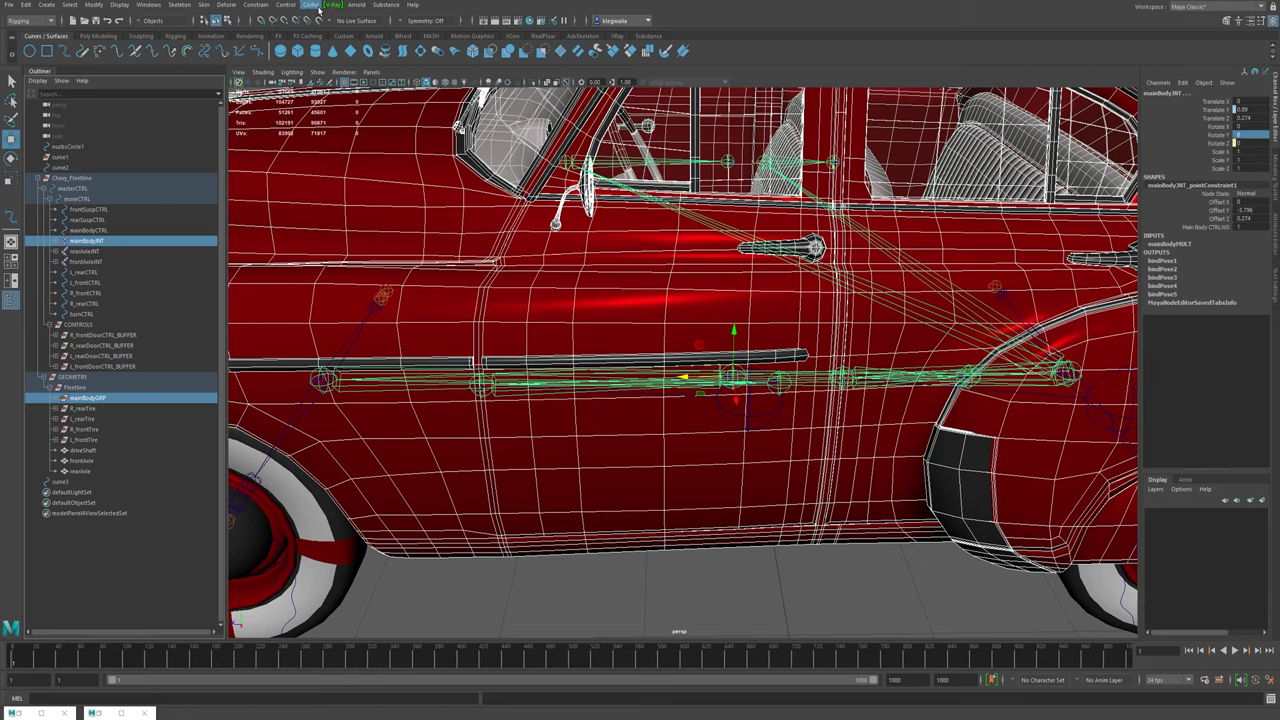
left_click(218, 32)
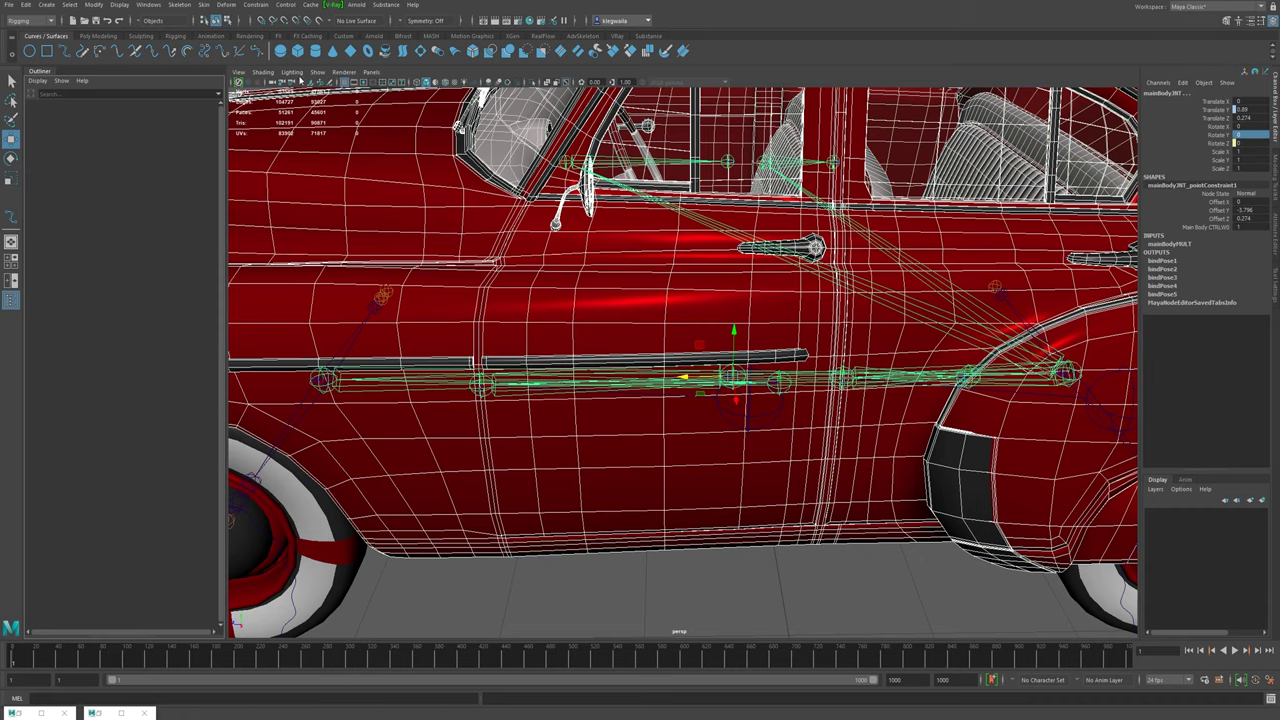
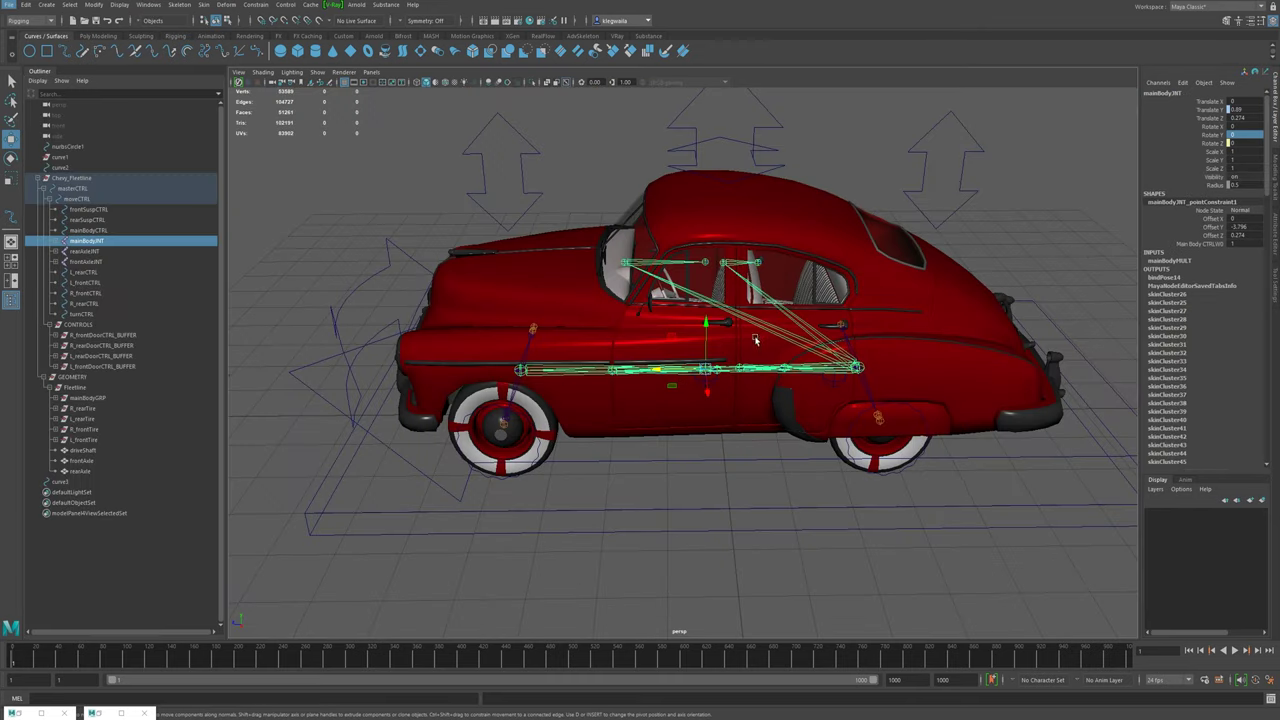
- Move moveCTRL back and forth along Z to test the bound body, and reset its Translate Z to 0
left_click_drag(560, 420, 448, 455, "alt")
left_click(432, 469)
scroll(500, 478, "down", 5)
left_click_drag(746, 383, 555, 358)
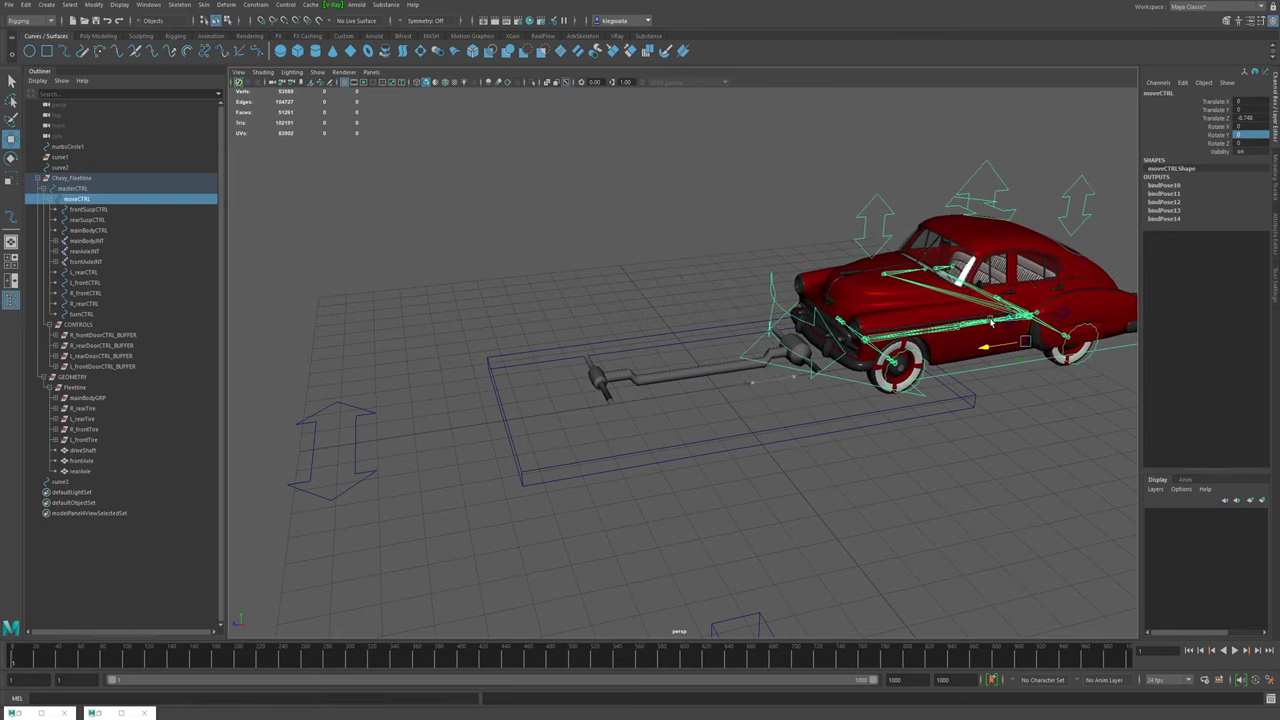
left_click_drag(880, 368, 716, 395)
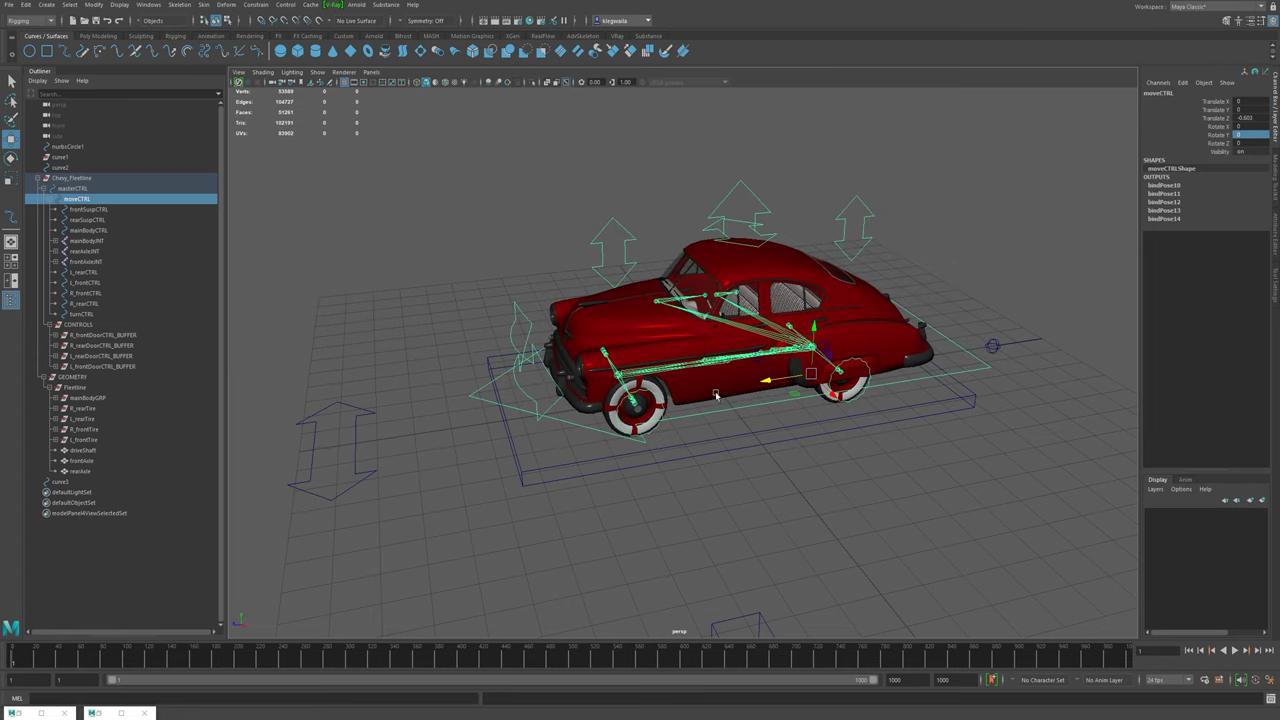
left_click(1250, 119)
type("0")
key("Return")
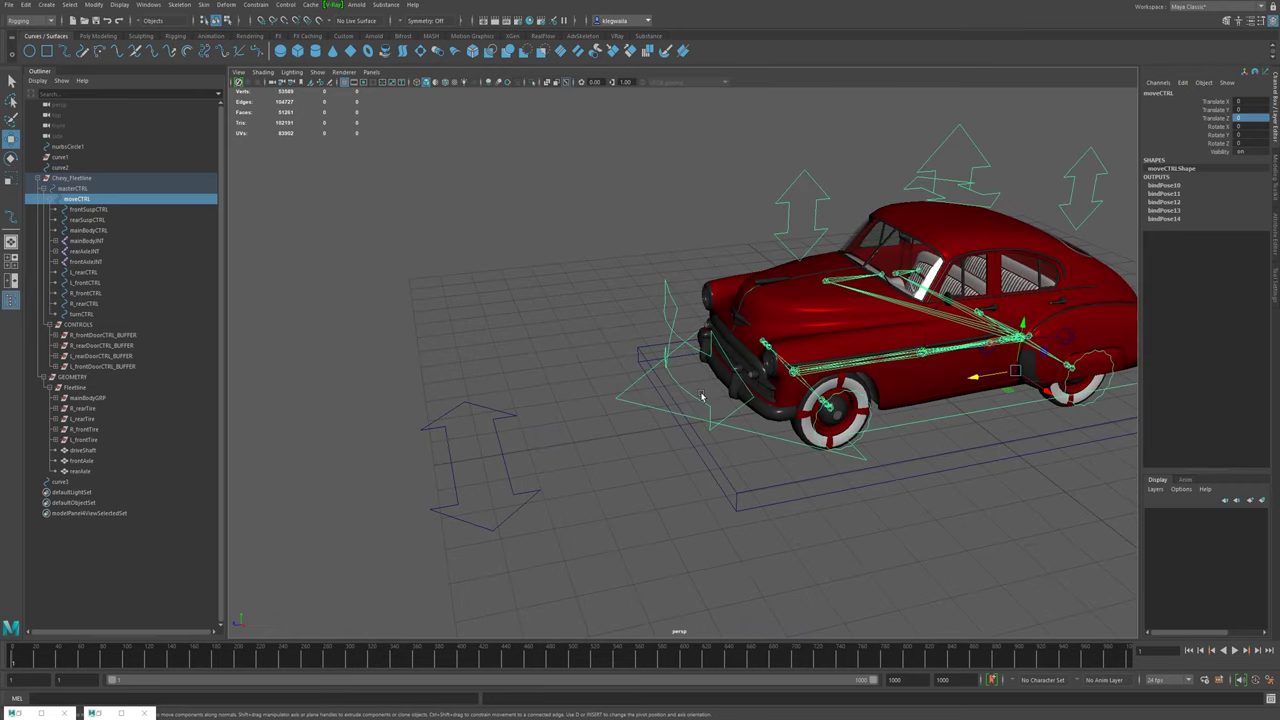
- Rotate turnCTRL around Y to test the steering under the bound body, and undo the rotation
left_click(708, 408)
left_click_drag(708, 408, 714, 429, "alt")
key("e")
left_click_drag(806, 415, 862, 476)
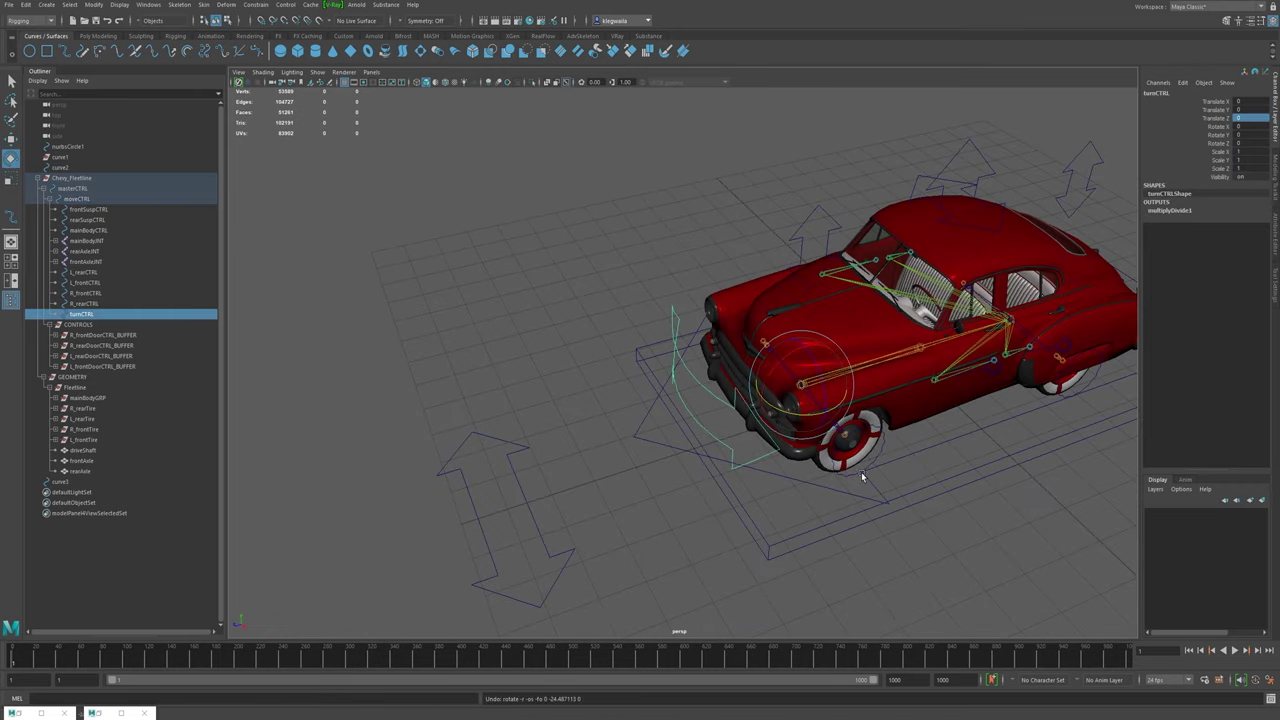
- Select L_frontCTRL around the front wheel, try moving it, and undo the move
left_click(857, 471)
key("w")
left_click_drag(842, 388, 711, 398)
key("ctrl+z")
- Select the driveShaft mesh beneath the car together with mainBodyJNT and bind it with Bind Skin
right_click_drag(711, 398, 898, 469, "alt")
middle_click_drag(876, 374, 763, 499, "alt")
right_click_drag(763, 499, 800, 432, "alt")
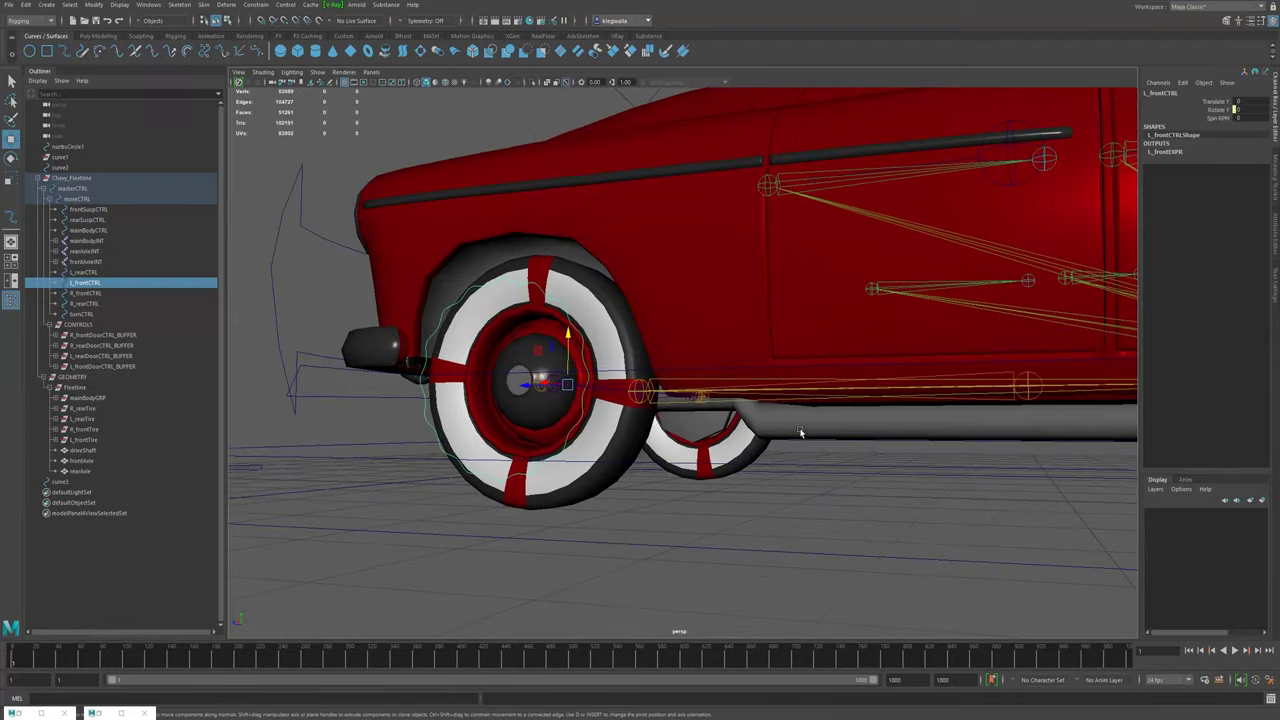
left_click_drag(800, 432, 772, 336, "alt")
left_click(788, 327)
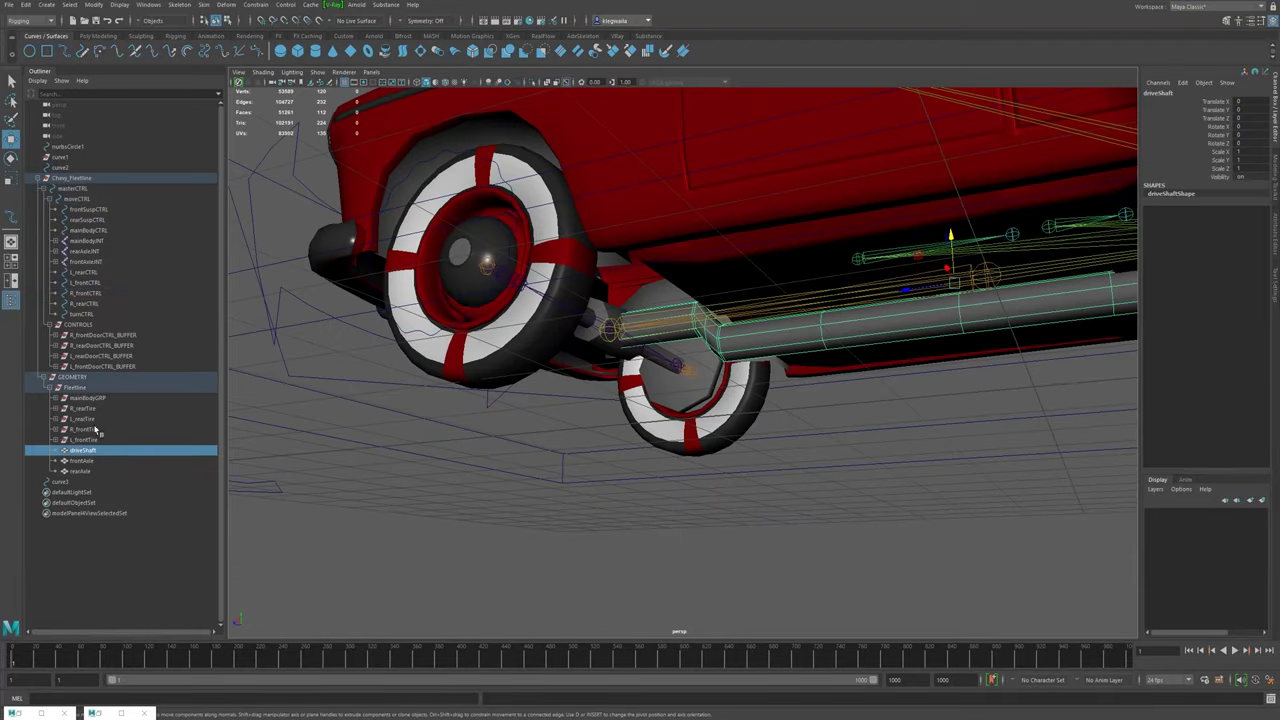
left_click(86, 241, "ctrl")
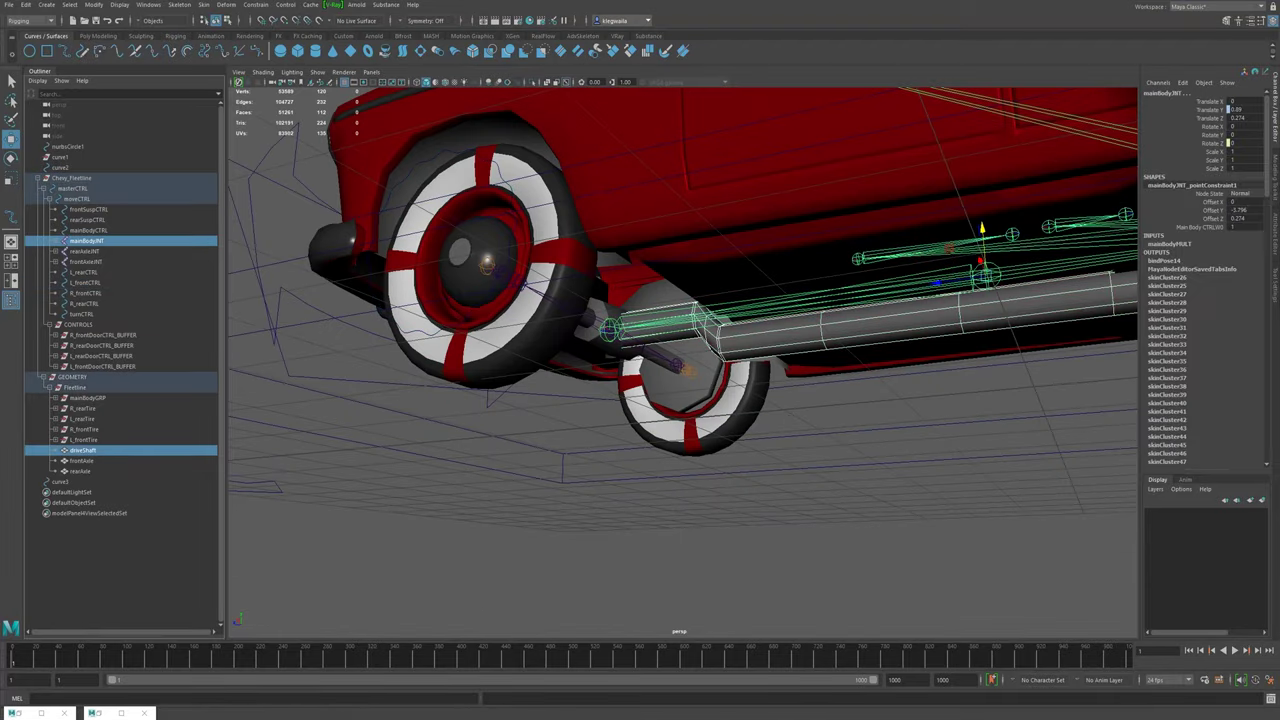
left_click(204, 5)
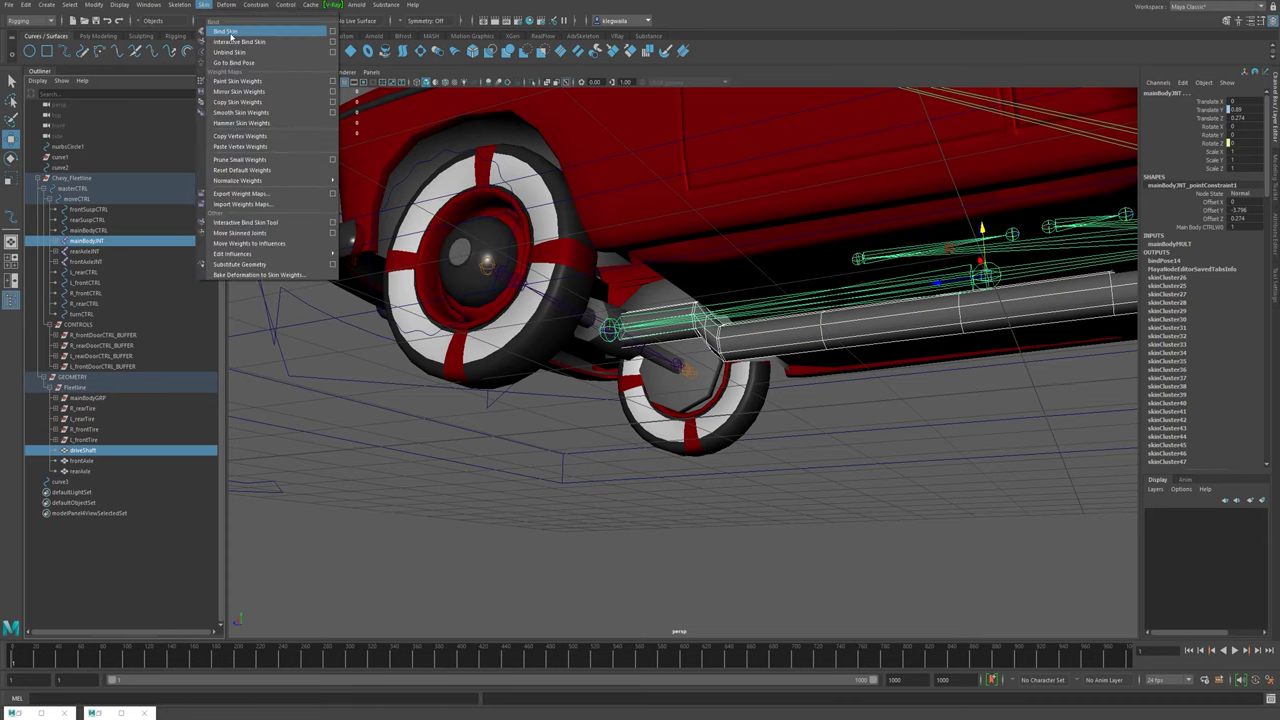
left_click(232, 36)
- Select the frontAxle mesh with L_frontTurnJNT, R_frontTurnJNT and frontAxleJNT and bind it with Bind Skin
left_click_drag(778, 408, 678, 308, "alt")
left_click(590, 277)
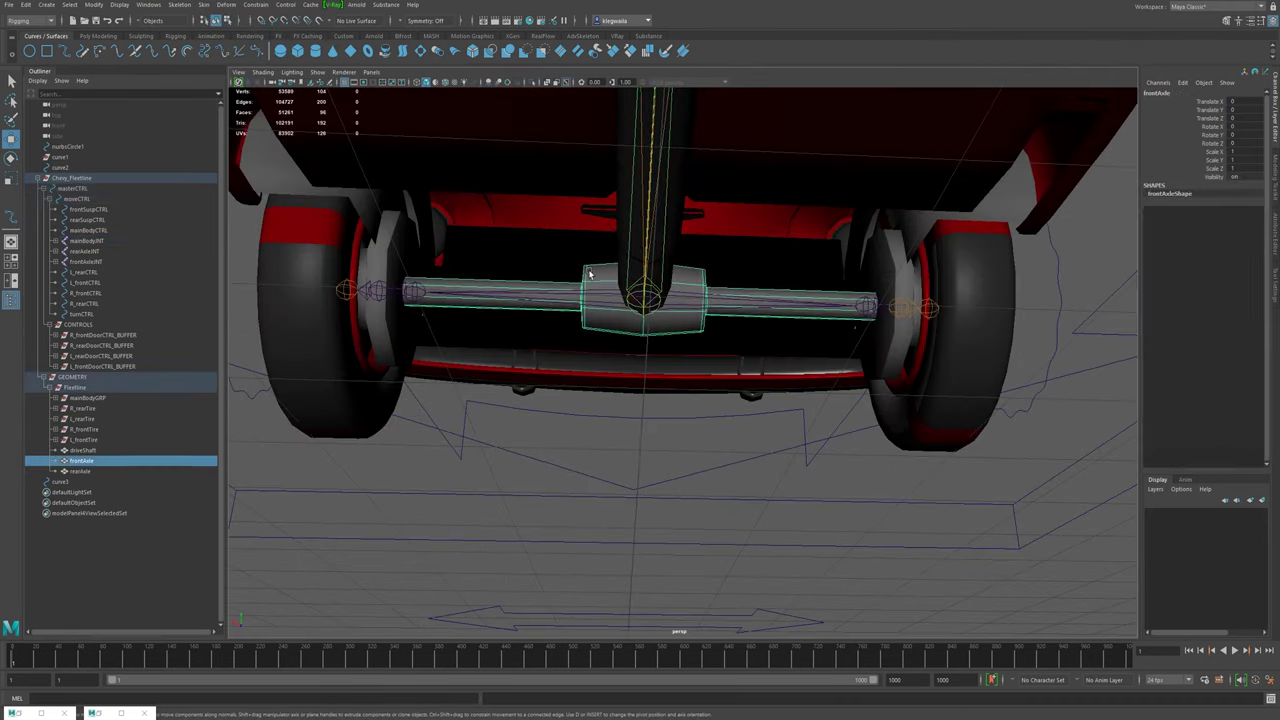
left_click(420, 295, "shift")
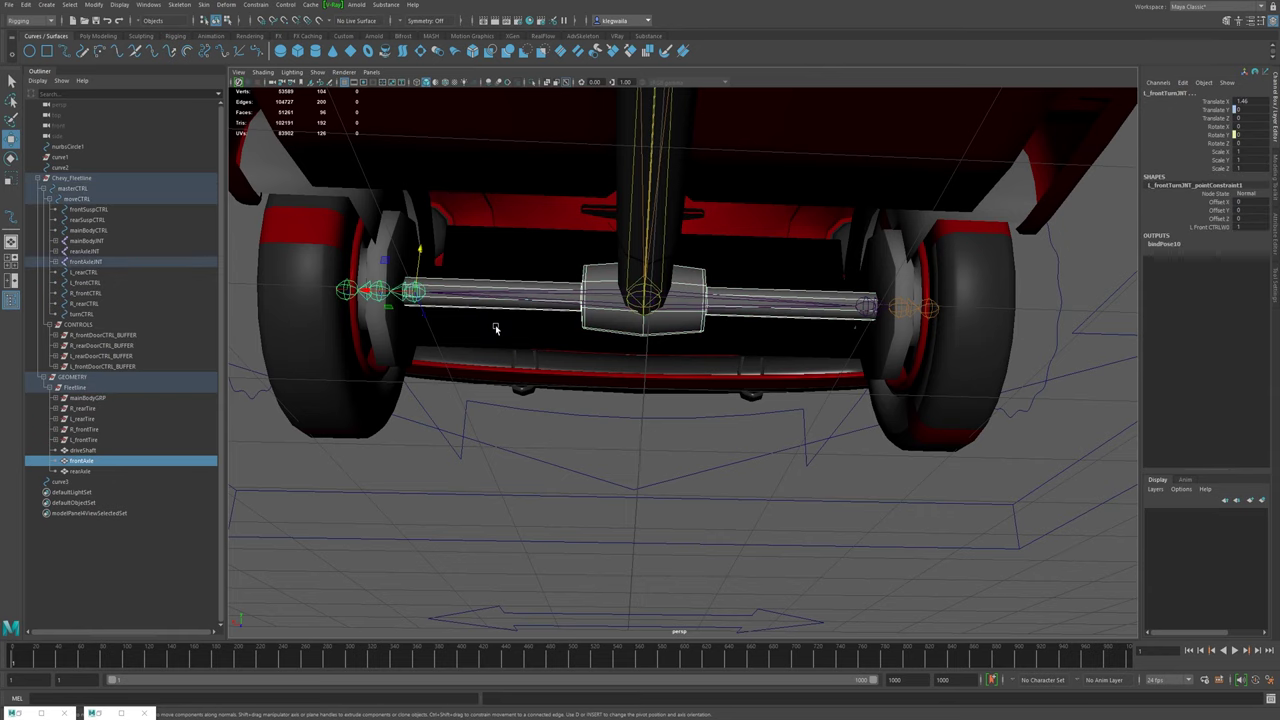
left_click(868, 300, "shift")
scroll(590, 360, "up", 5)
scroll(590, 360, "up", 3)
left_click(634, 309, "shift")
key("ctrl+z")
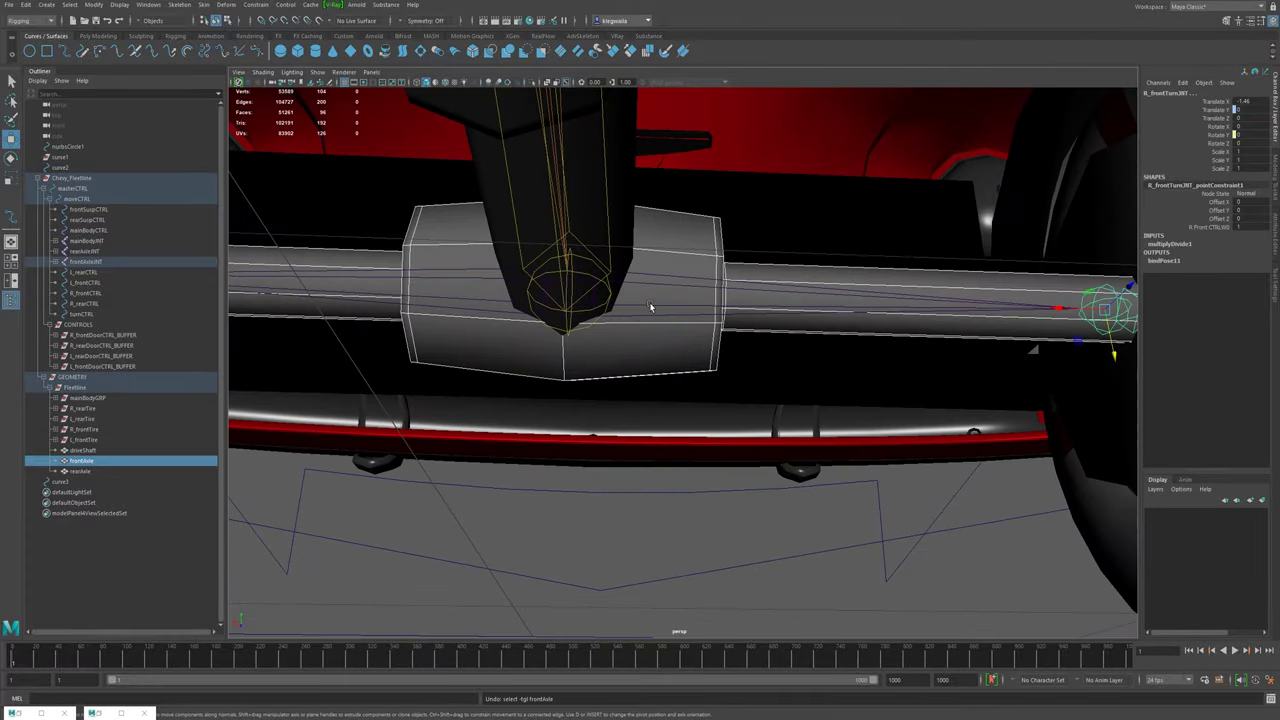
left_click(652, 308, "shift")
left_click(229, 4)
mouse_move(205, 5)
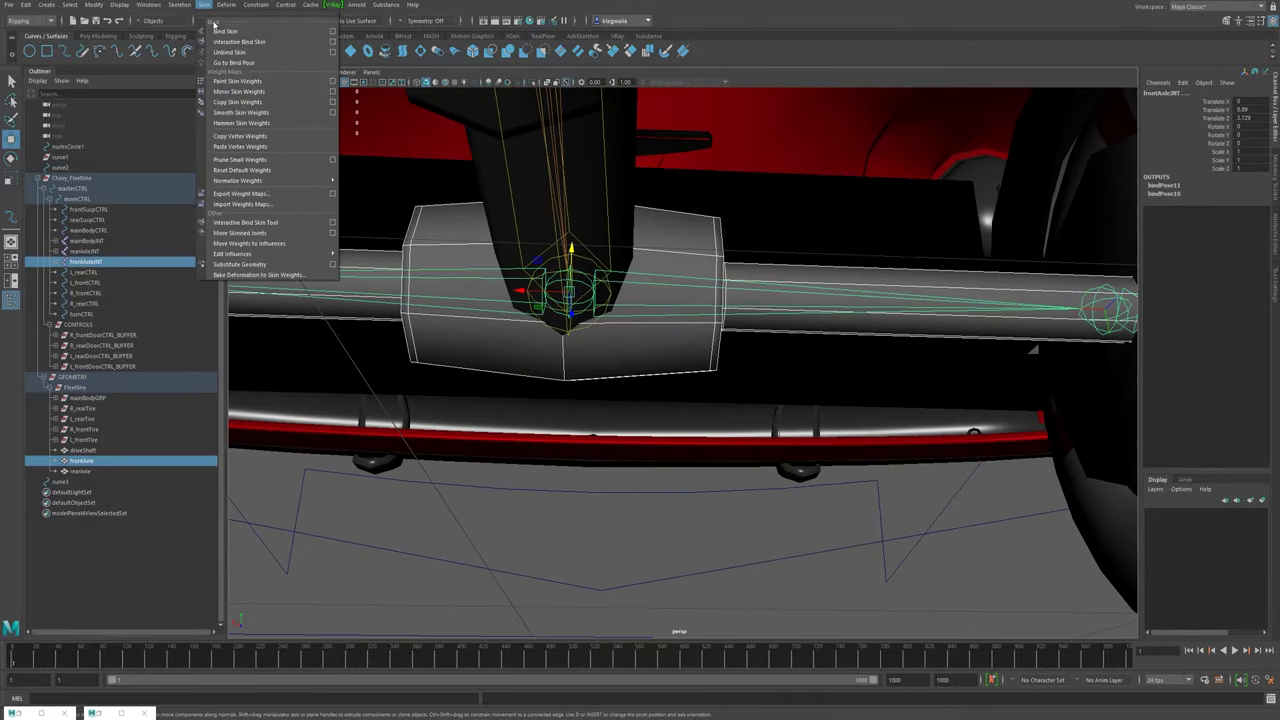
left_click(225, 31)
- Raise R_frontCTRL to test the front axle binding, and undo the move
scroll(766, 356, "down", 3)
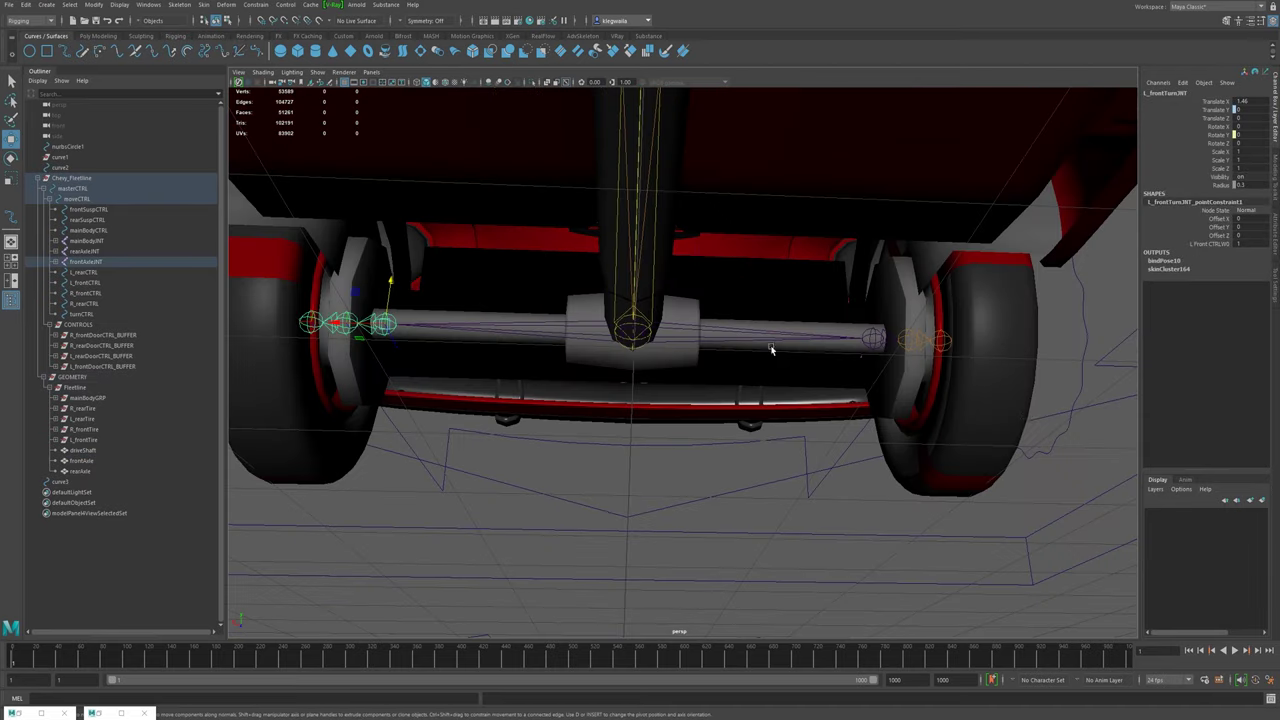
left_click(1068, 378)
left_click_drag(868, 298, 880, 275)
key("ctrl+z")
- Bind the rear axle mesh to rearAxleJNT and the left and right rear ManualSpin joints with Bind Skin
right_click_drag(926, 369, 652, 291, "alt")
scroll(652, 291, "up", 3)
middle_click_drag(652, 291, 583, 420, "alt")
scroll(583, 420, "up", 5)
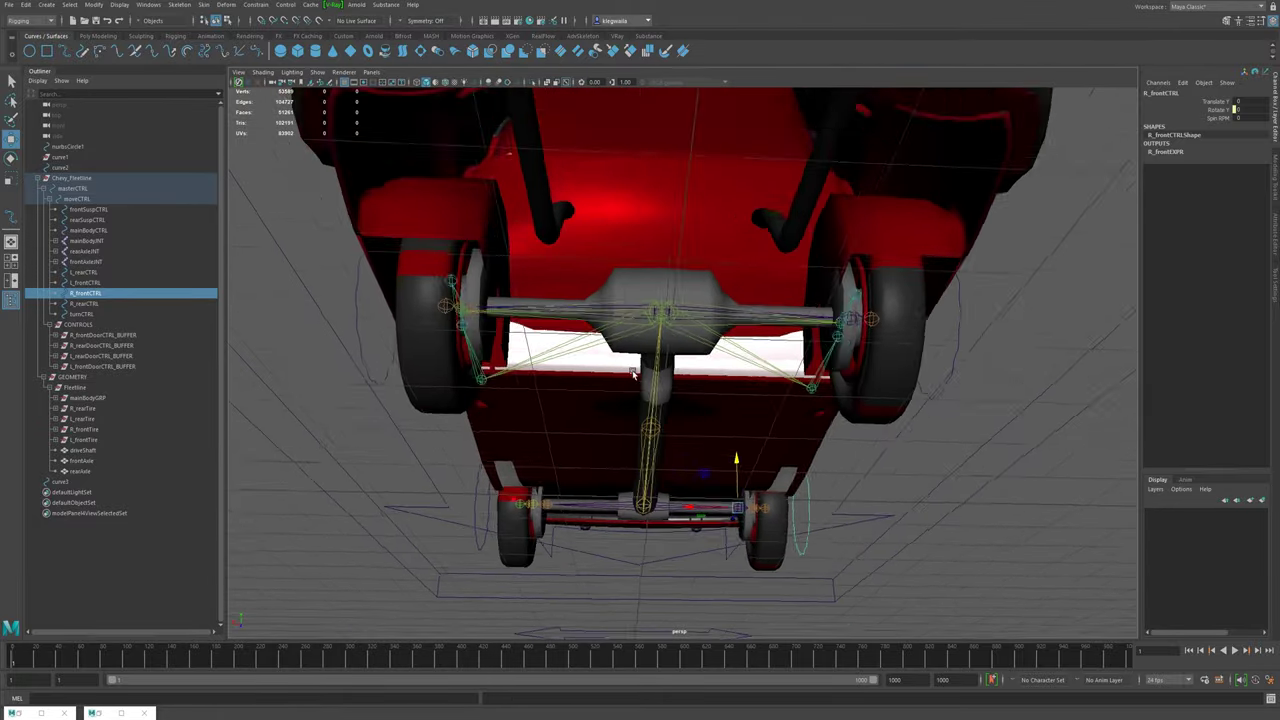
middle_click_drag(415, 273, 424, 284, "alt")
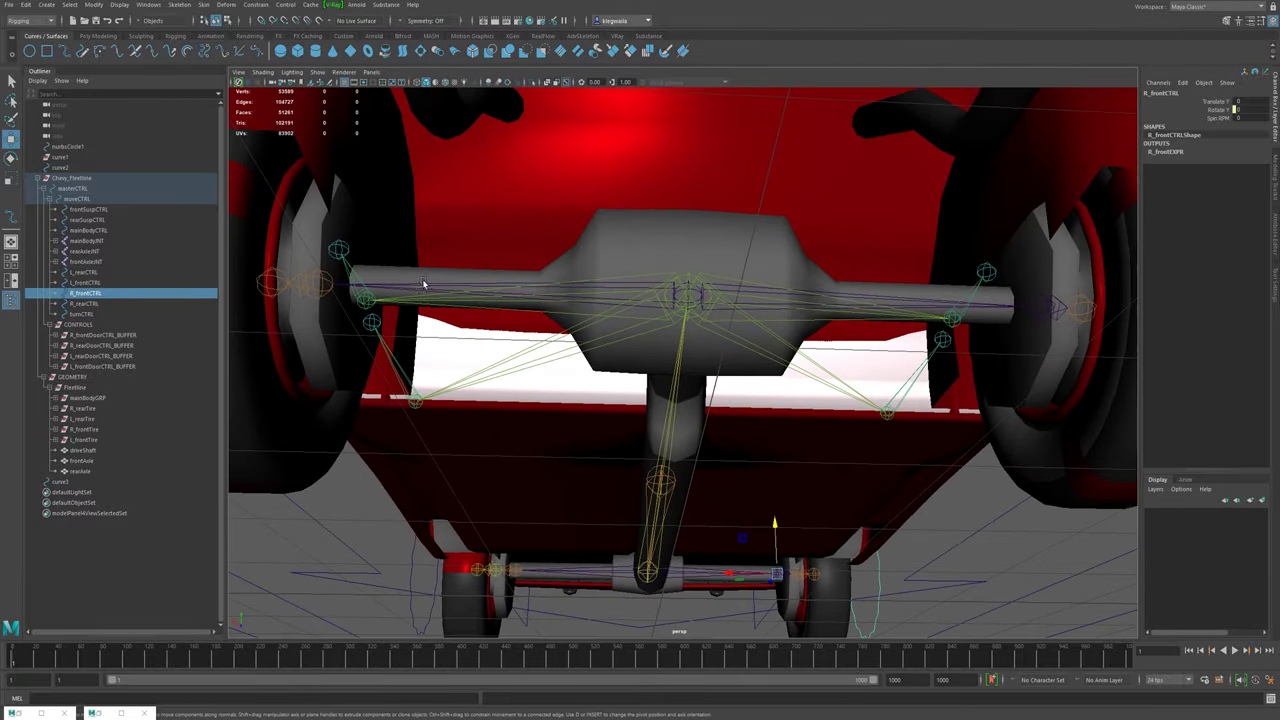
left_click(320, 292)
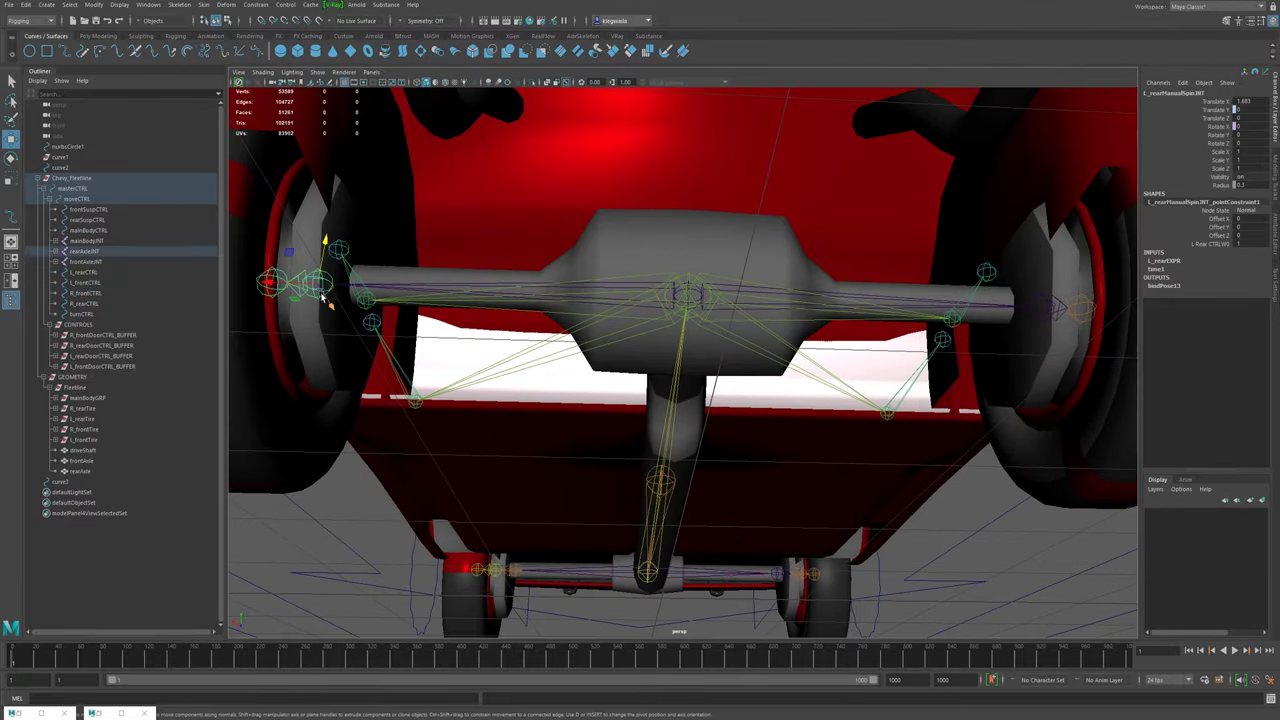
left_click(1041, 318)
left_click(896, 300)
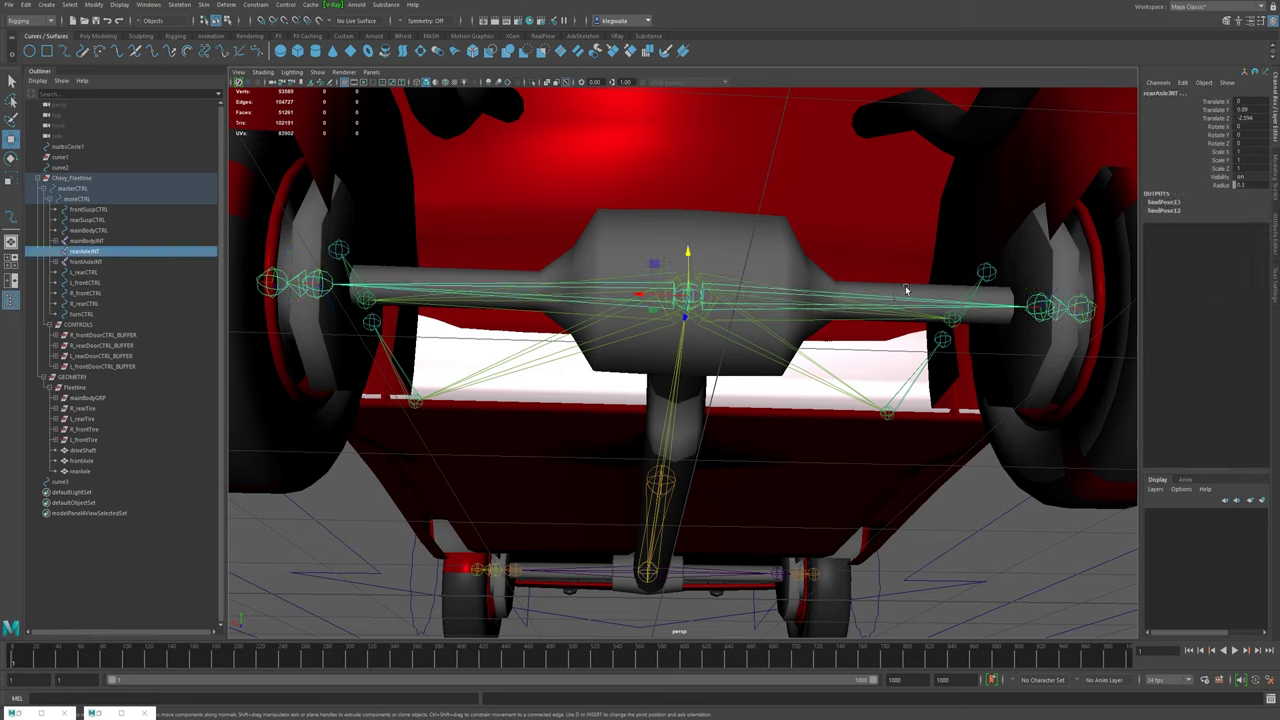
left_click(905, 285, "shift")
left_click(204, 4)
left_click(215, 32)
- Move R_rearCTRL and L_rearCTRL vertically to test the rear axle binding, undoing each move
right_click_drag(854, 351, 722, 328, "alt")
left_click_drag(722, 328, 779, 398, "alt")
left_click(858, 406)
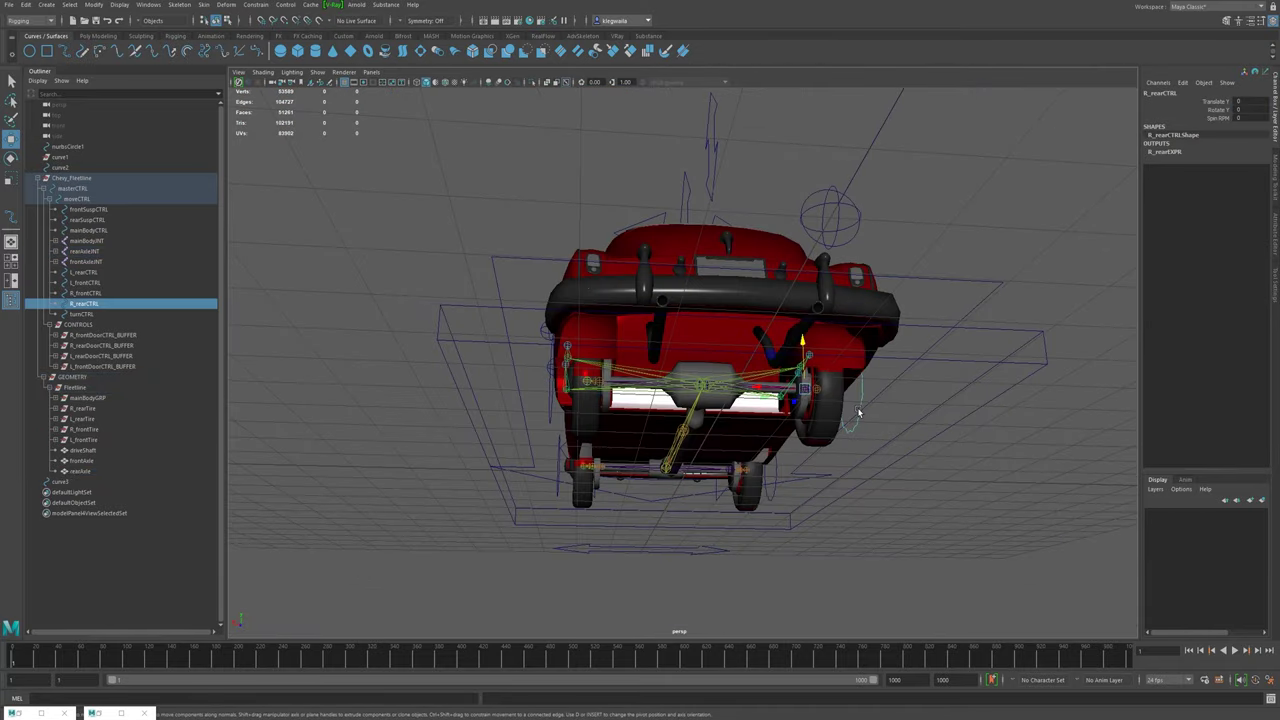
left_click_drag(806, 345, 801, 322)
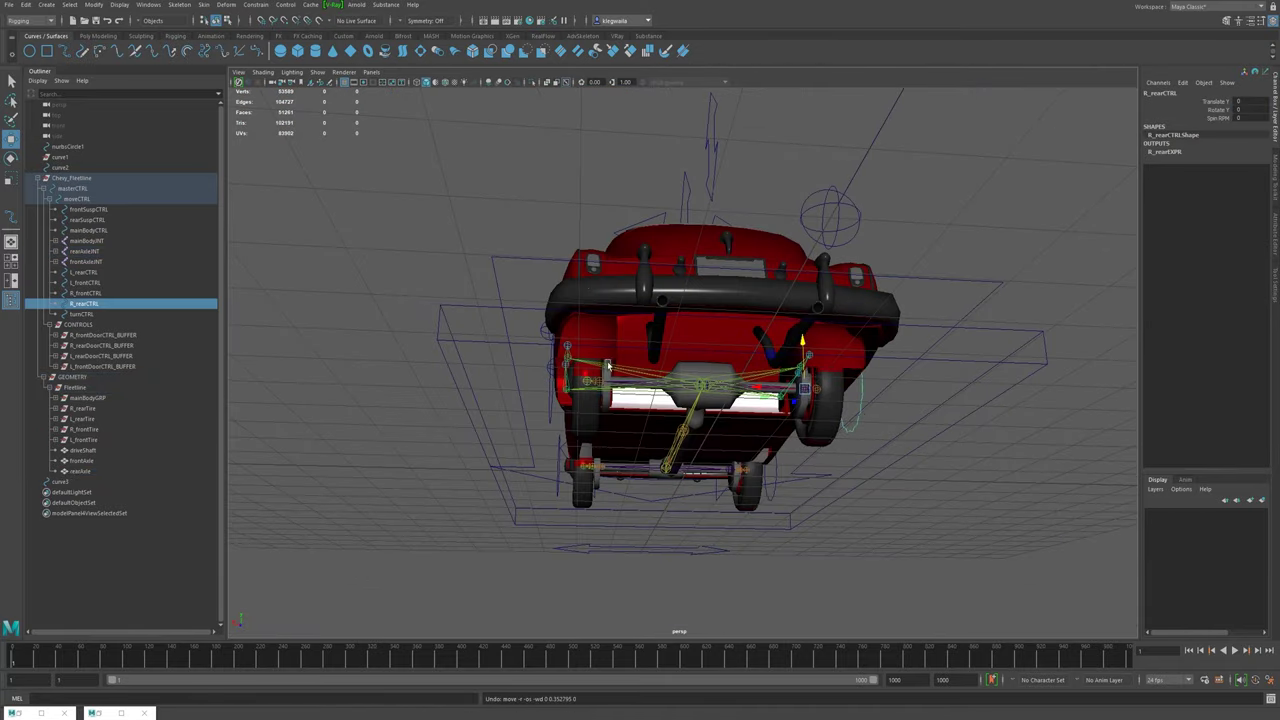
left_click(553, 401)
mouse_move(604, 343)
left_mouse_down()
mouse_move(604, 324)
mouse_move(606, 350)
left_mouse_up()
key("ctrl+z")
- Select L_frontCTRL, L_rearCTRL, R_frontCTRL and R_rearCTRL together and lock and hide their Rotate Y channel
left_click_drag(874, 380, 842, 340, "alt")
scroll(820, 380, "up", 4)
middle_click_drag(828, 430, 670, 246, "alt")
left_click_drag(630, 390, 685, 413, "alt")
scroll(712, 397, "down", 2)
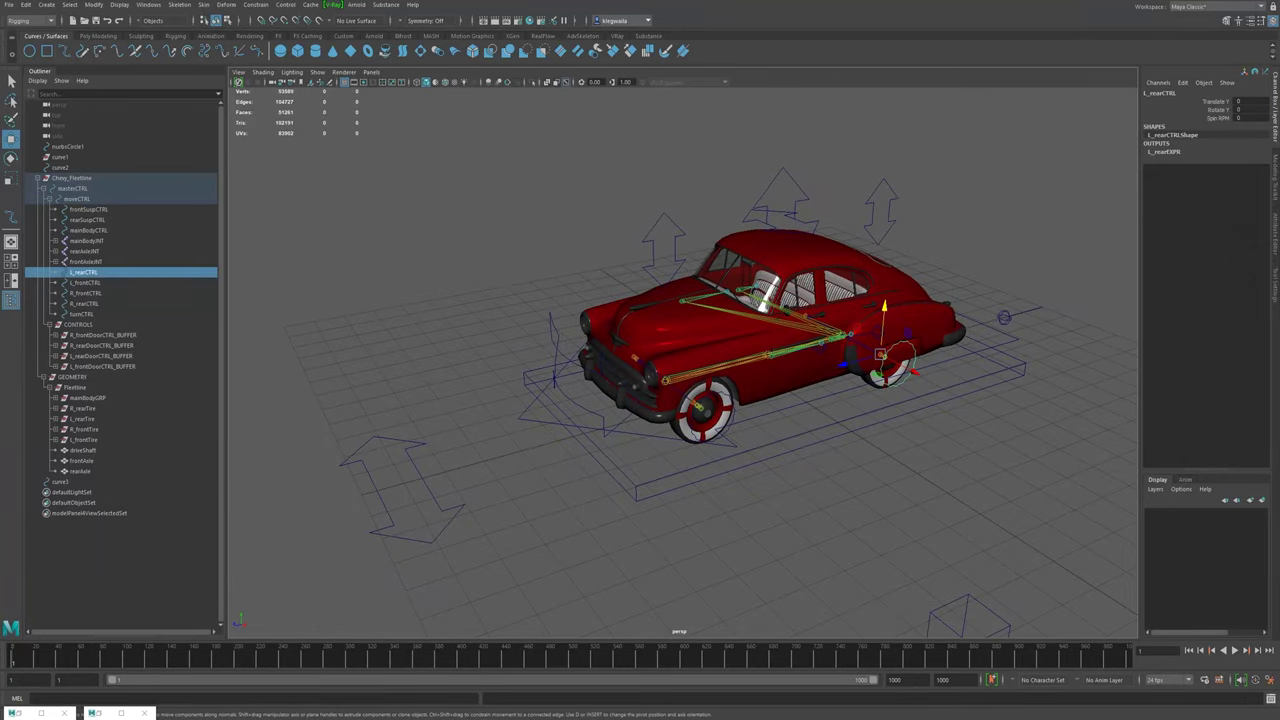
right_click_drag(702, 448, 739, 453, "alt")
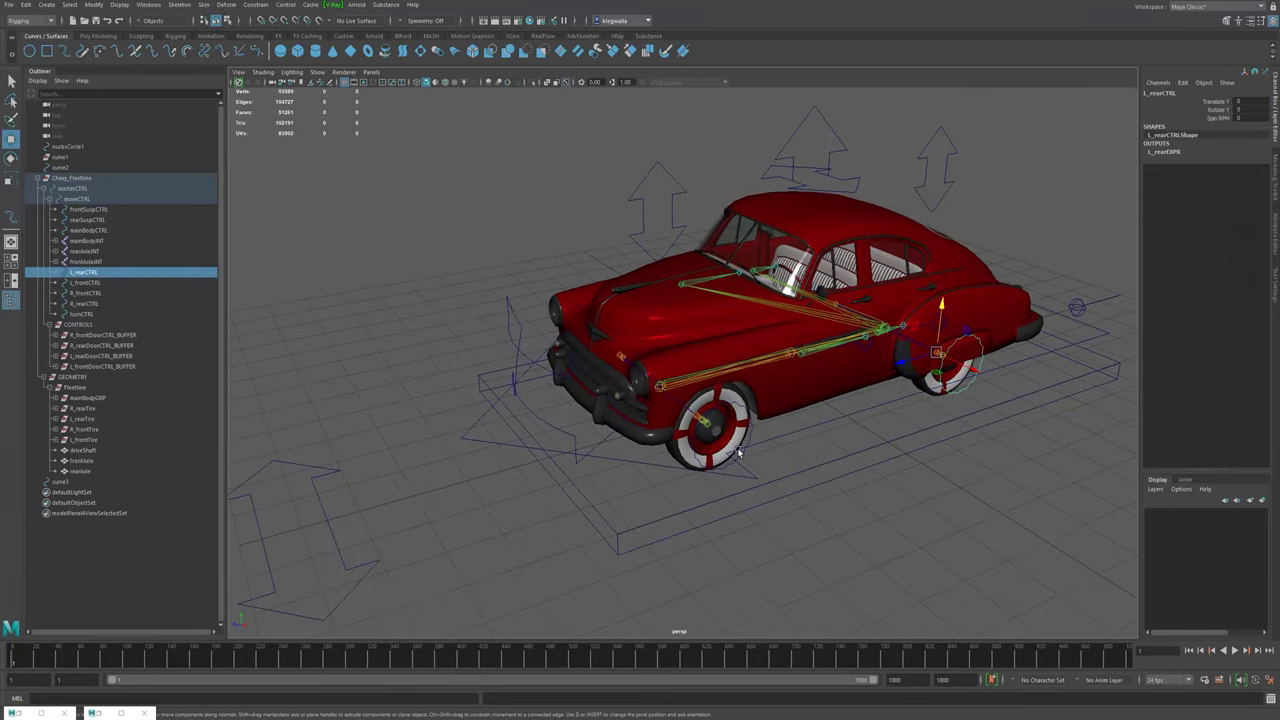
left_click(742, 457)
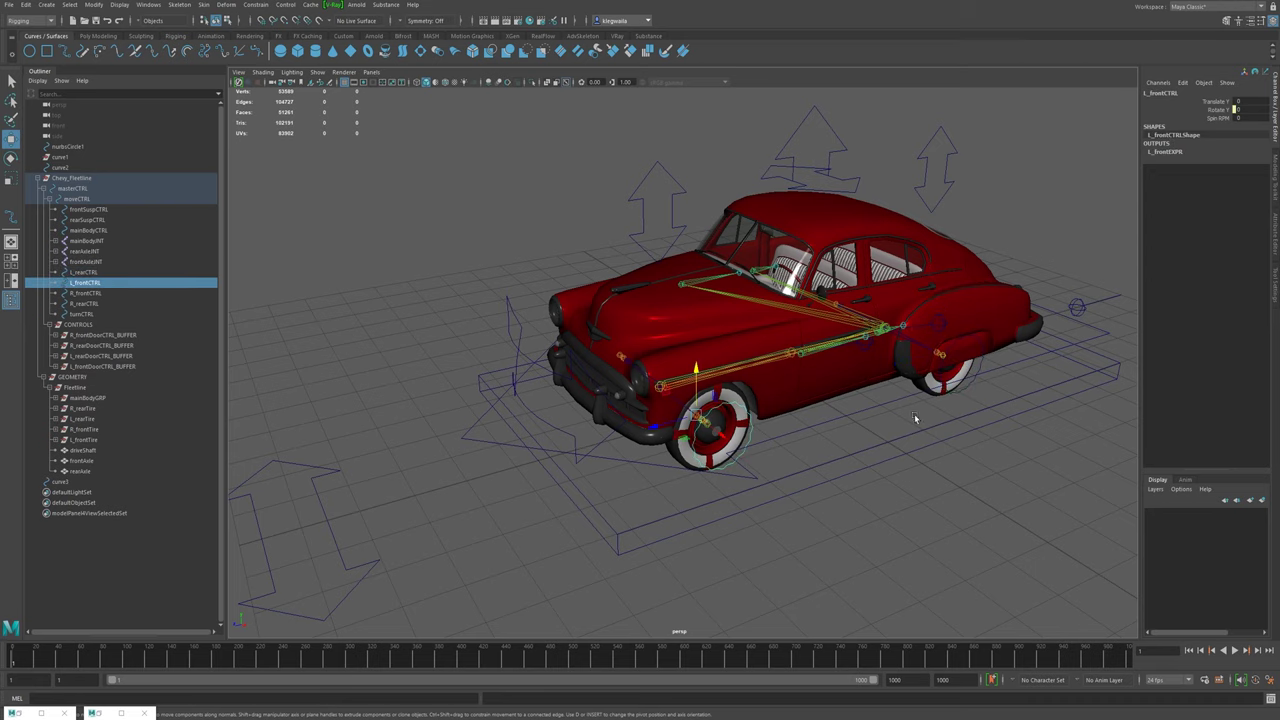
left_click_drag(847, 420, 957, 391, "alt")
left_click(956, 385, "shift")
key("ctrl+z")
left_click(974, 363, "shift")
left_click_drag(596, 409, 642, 456, "alt")
left_click(658, 430, "shift")
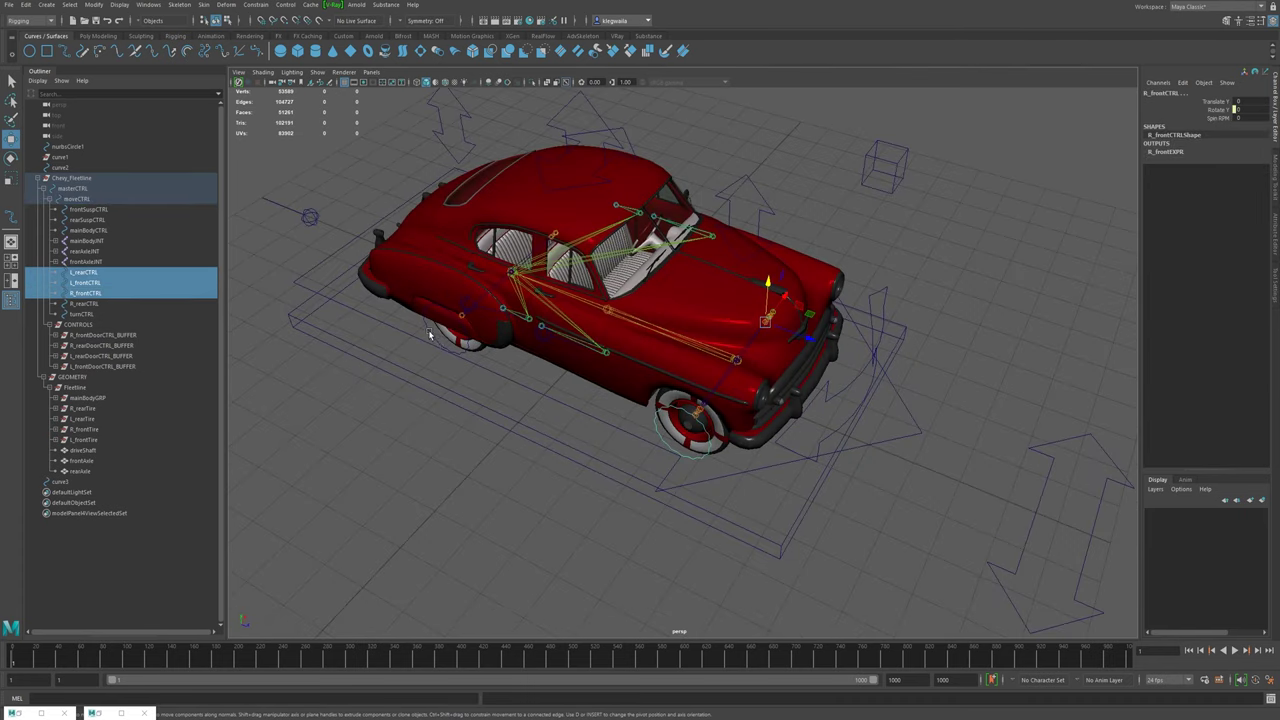
left_click(430, 336, "shift")
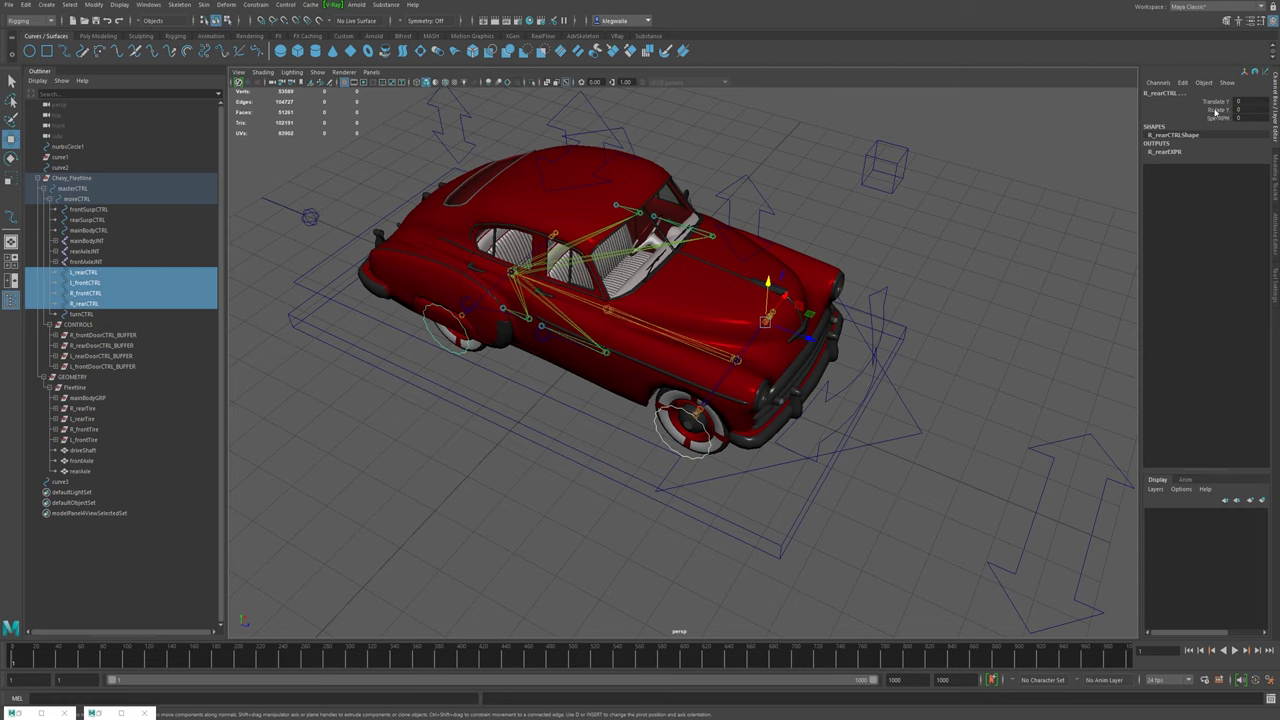
right_click(1210, 110)
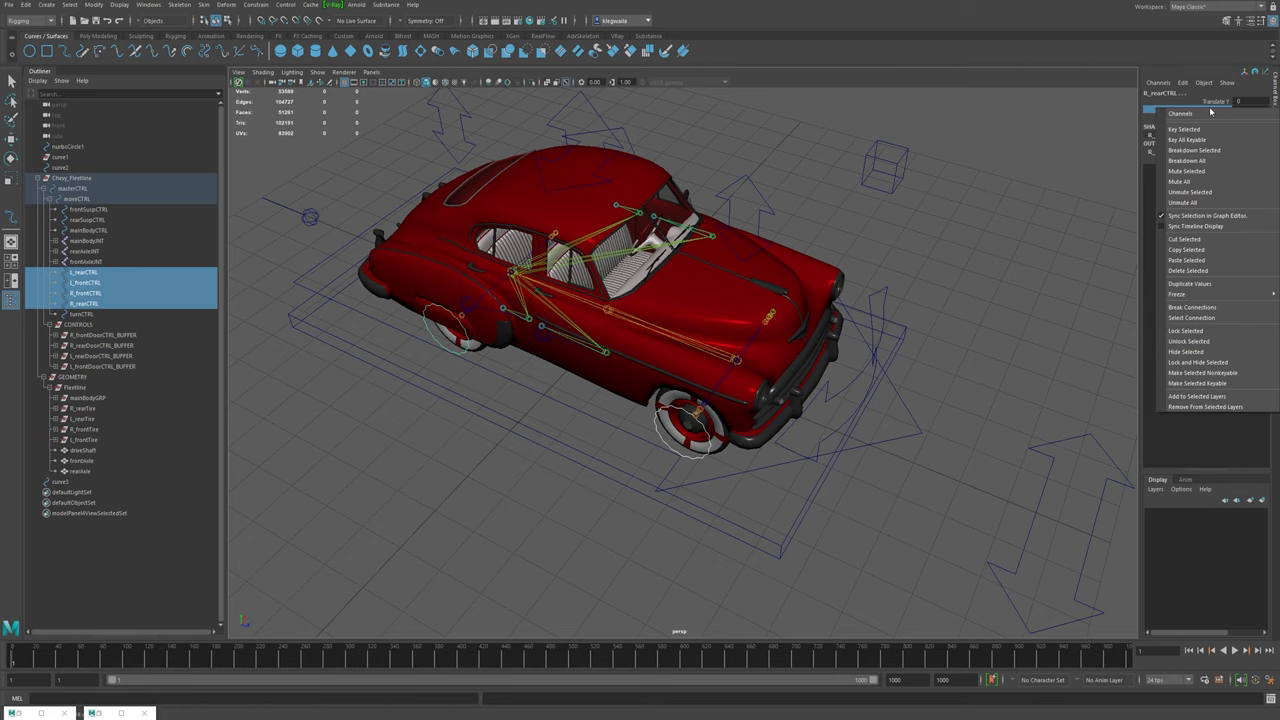
left_click(1202, 364)
- Select turnCTRL in front of the car, try rotating it, and undo the rotation
left_click_drag(910, 345, 704, 464, "alt")
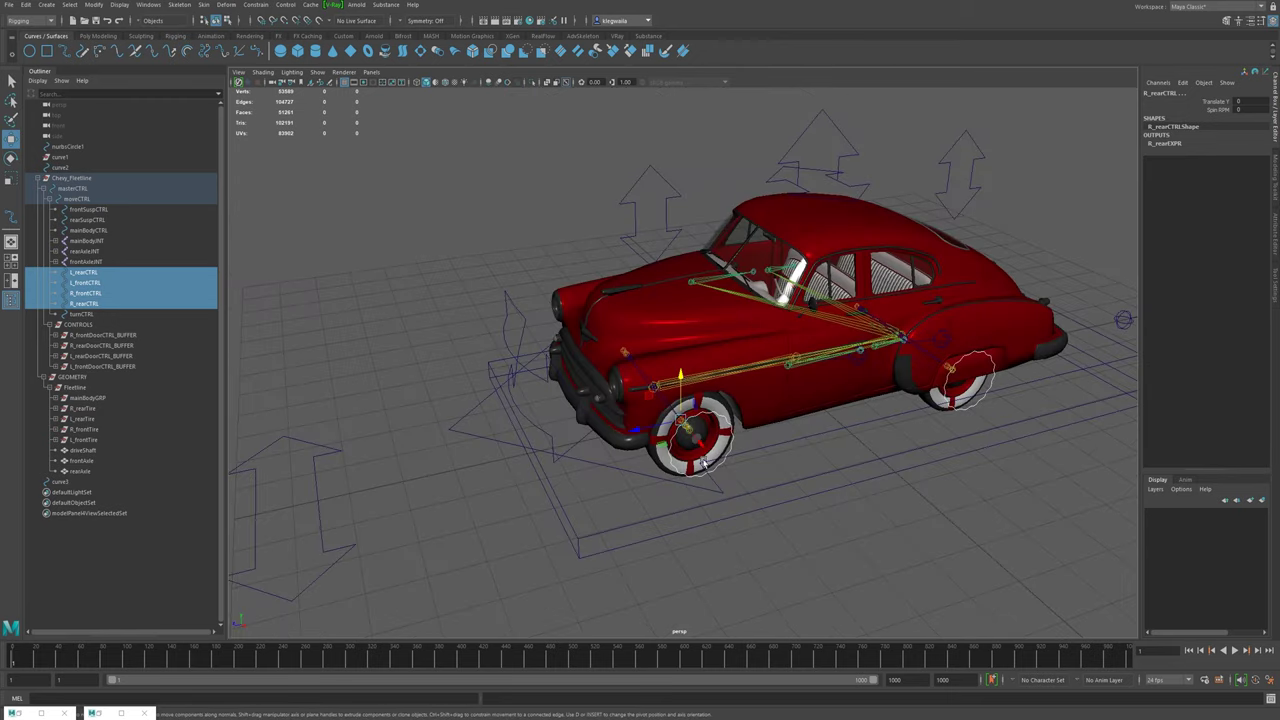
left_click(548, 434)
key("e")
mouse_move(661, 417)
left_mouse_down()
mouse_move(633, 404)
mouse_move(643, 414)
left_mouse_up()
key("ctrl+z")
- Lock and hide every turnCTRL channel except Rotate Y
scroll(849, 465, "down", 3)
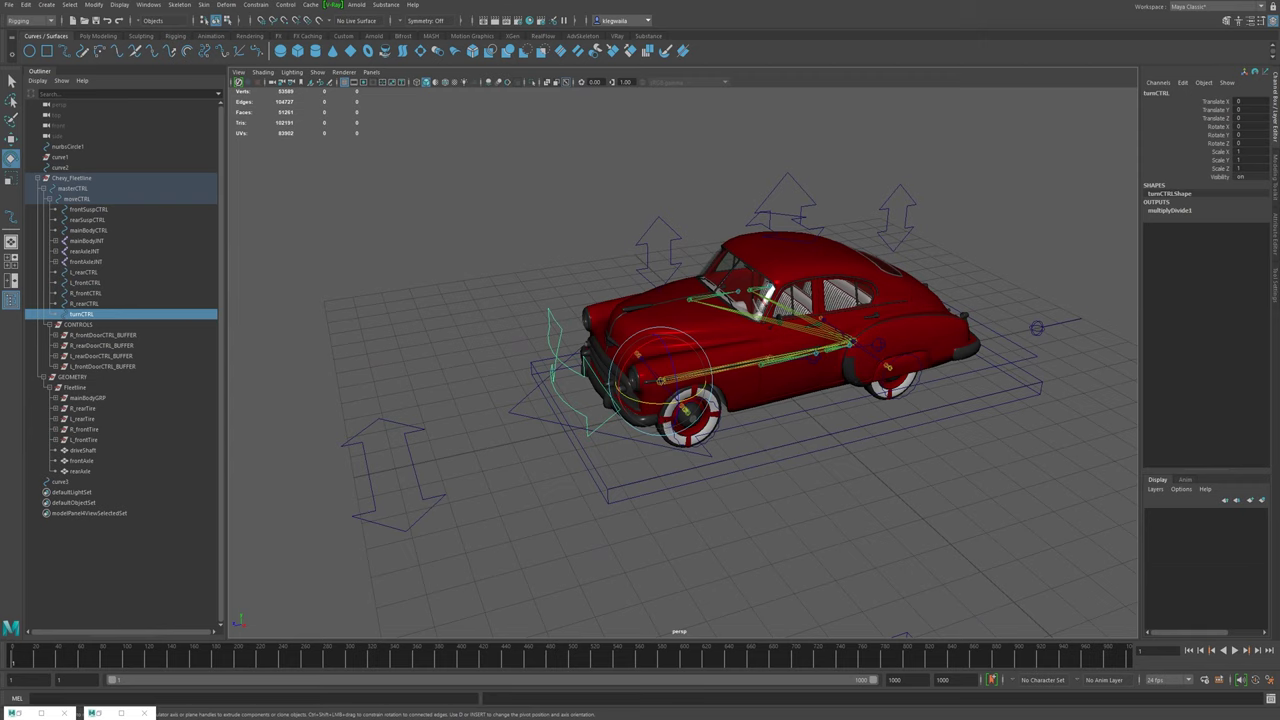
left_click(1226, 128)
left_click_drag(1226, 102, 1223, 179)
right_click(1222, 156)
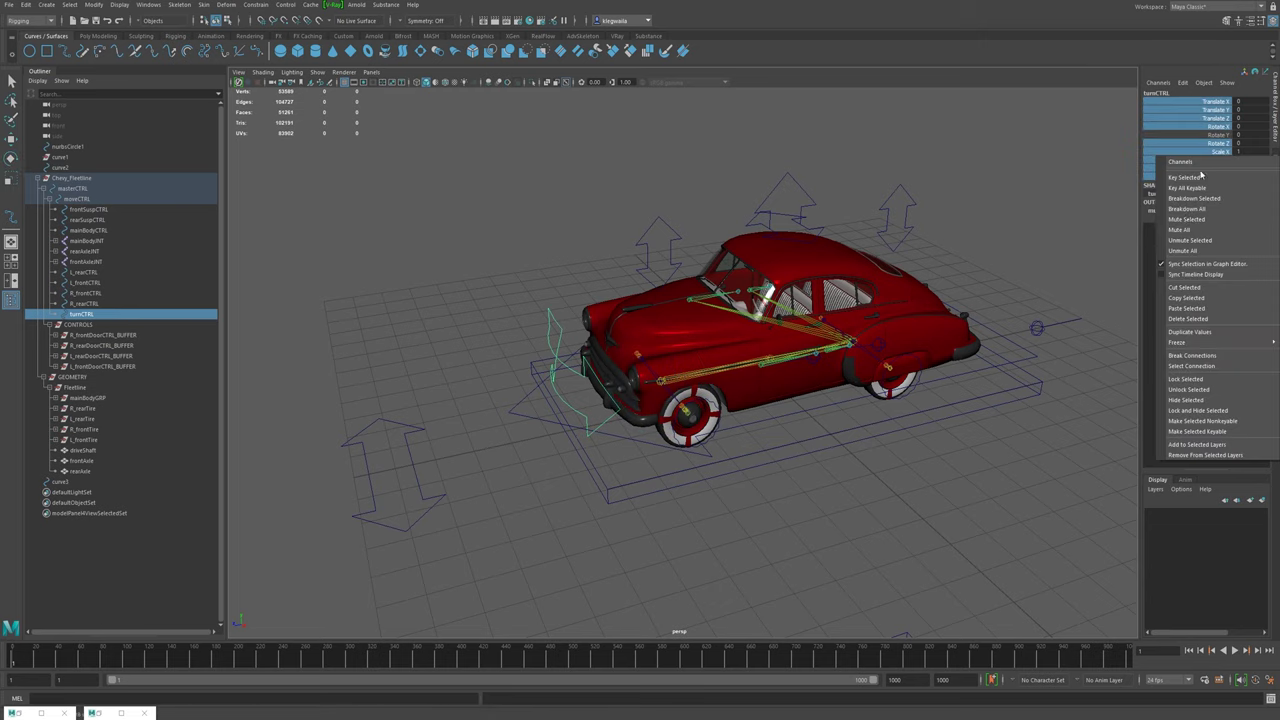
left_click(1190, 410)
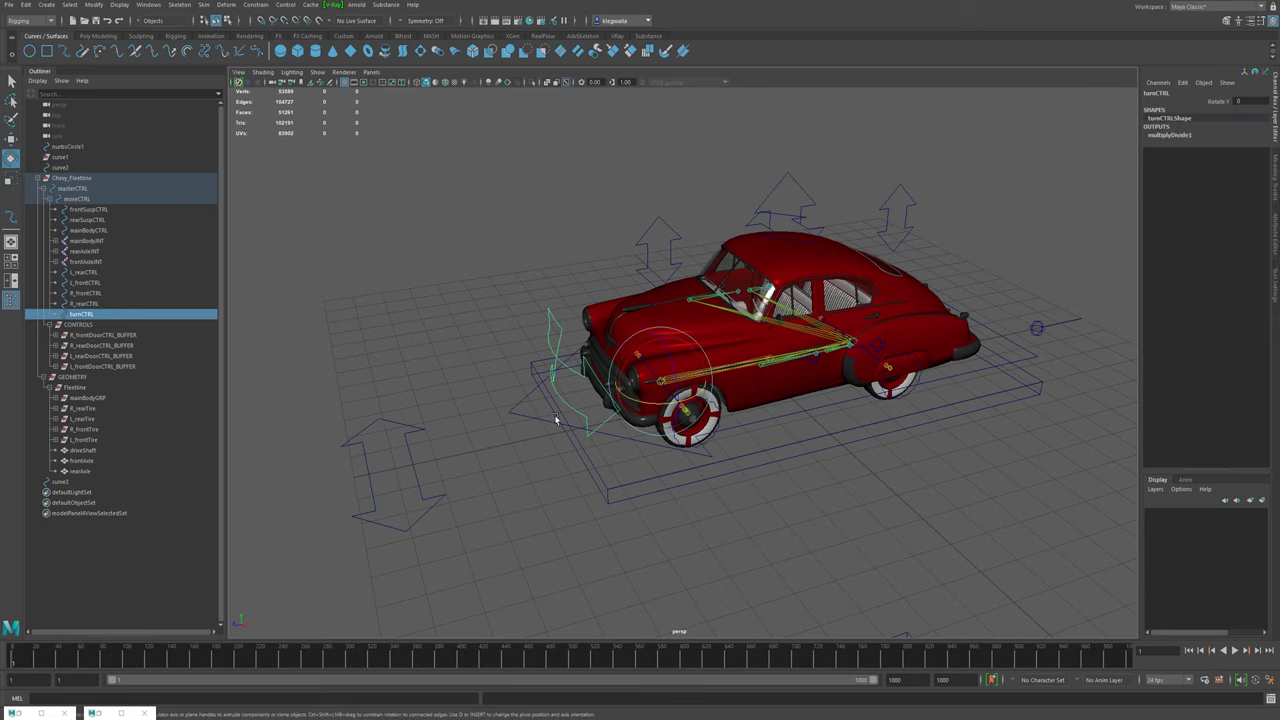
- Rotate turnCTRL around Y to test the steering with only that channel left, and undo it
left_click_drag(556, 419, 577, 430, "alt")
left_click_drag(638, 392, 668, 410)
key("z")
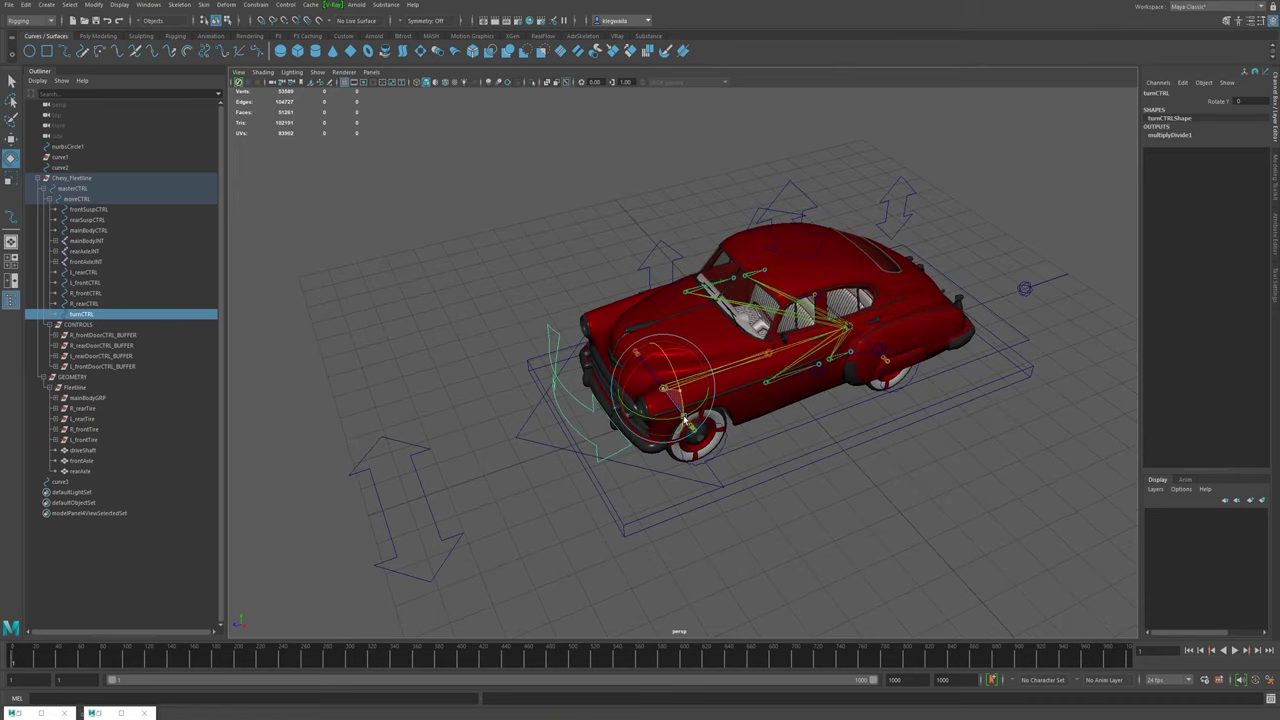
key("ctrl+z")
- Save the scene
key("q")
key("ctrl+s")
left_click(609, 367)
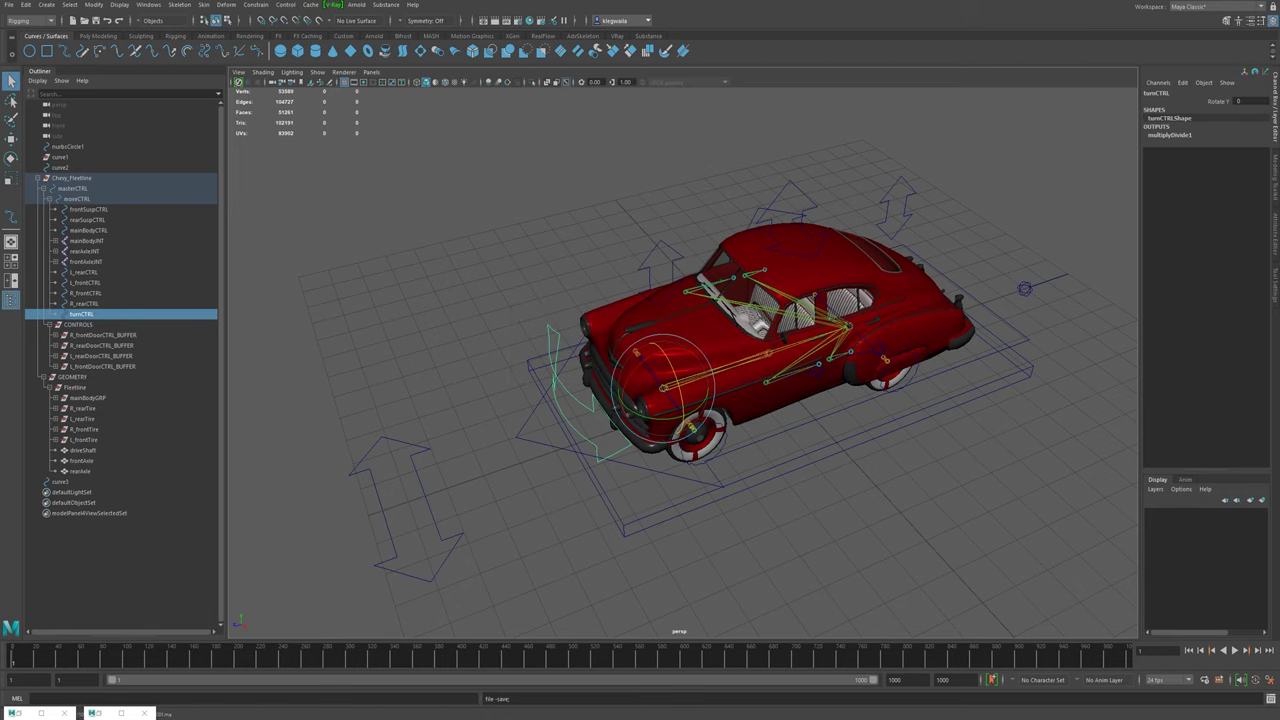
key("w")
- Move the double-arrow curve3 along Z to behind the car and scale it uniformly to about 0.874
left_click_drag(826, 363, 701, 401, "alt")
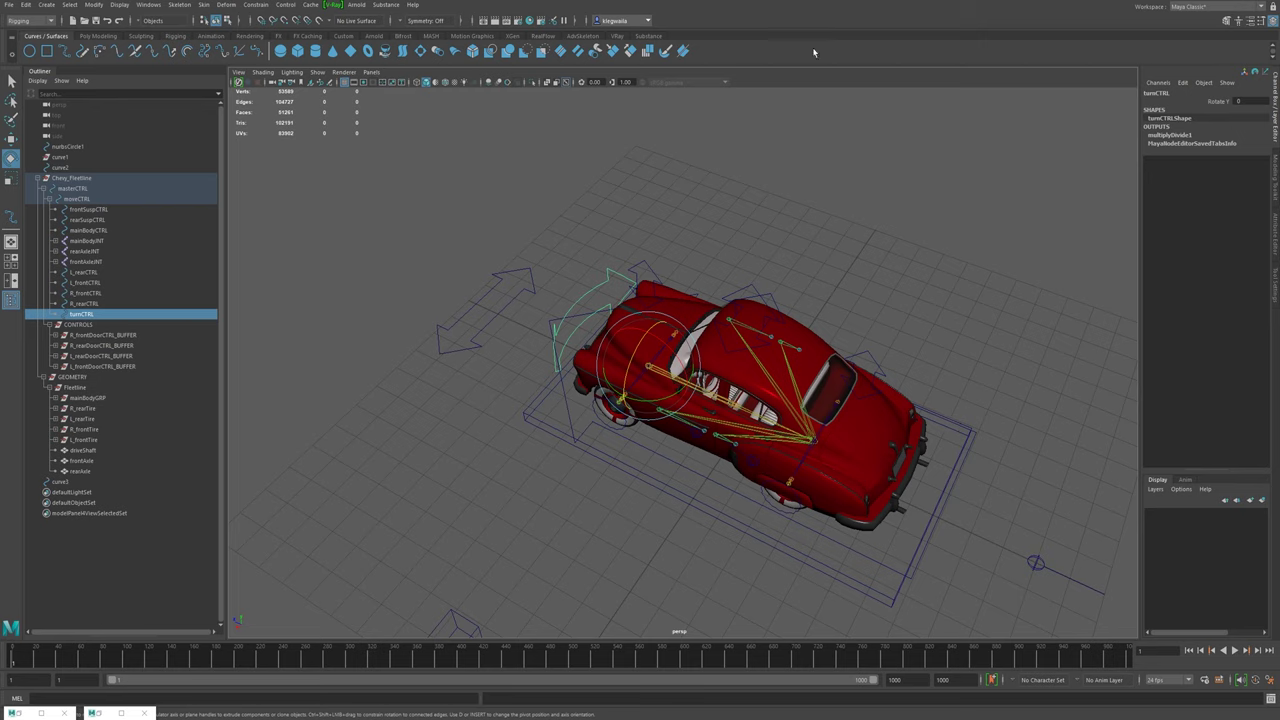
left_click(500, 342)
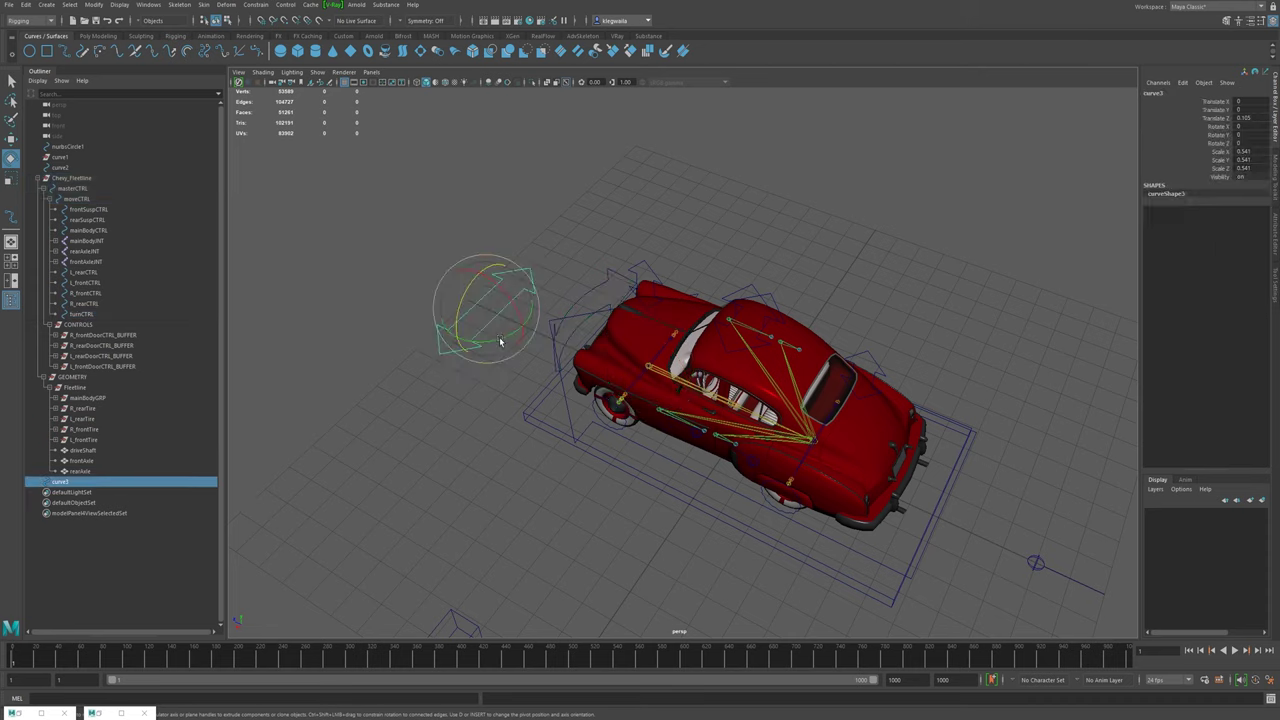
key("w")
left_click_drag(508, 323, 902, 462)
key("r")
left_click_drag(955, 527, 914, 457)
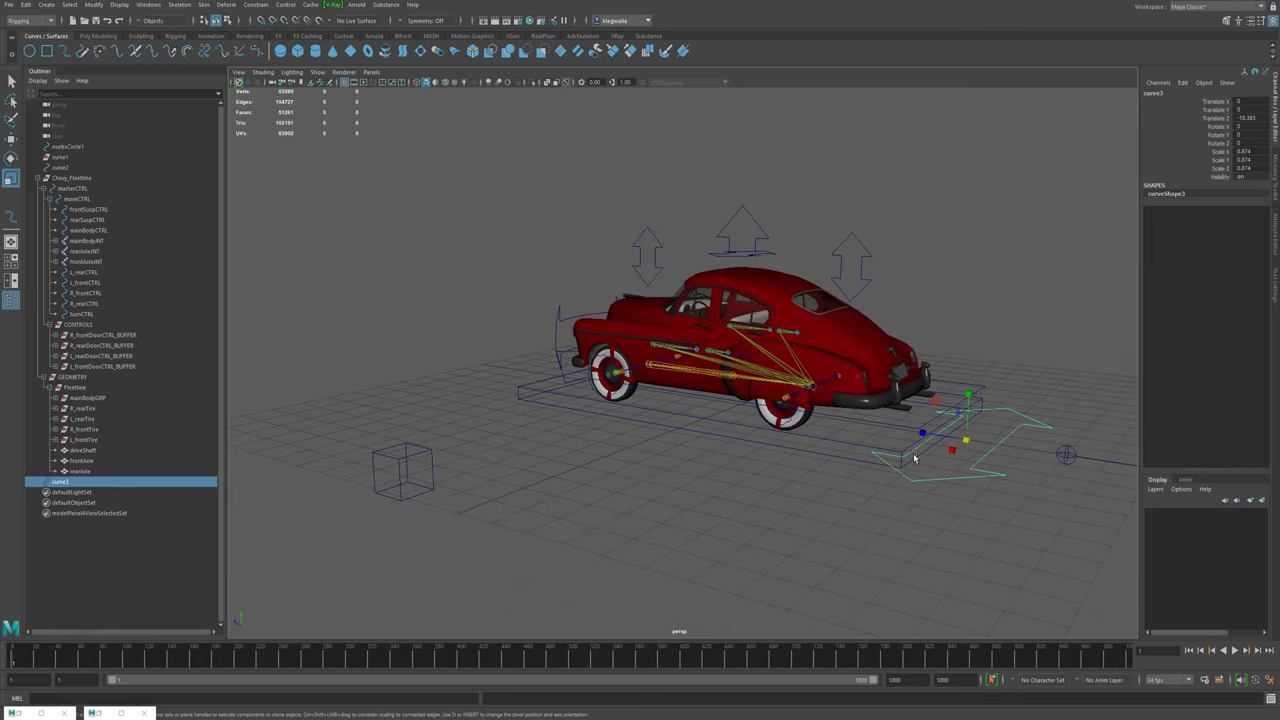
- Raise curve3 to a Translate Y of about 1.298
middle_click_drag(969, 441, 920, 414, "alt")
key("w")
left_click_drag(919, 360, 704, 337)
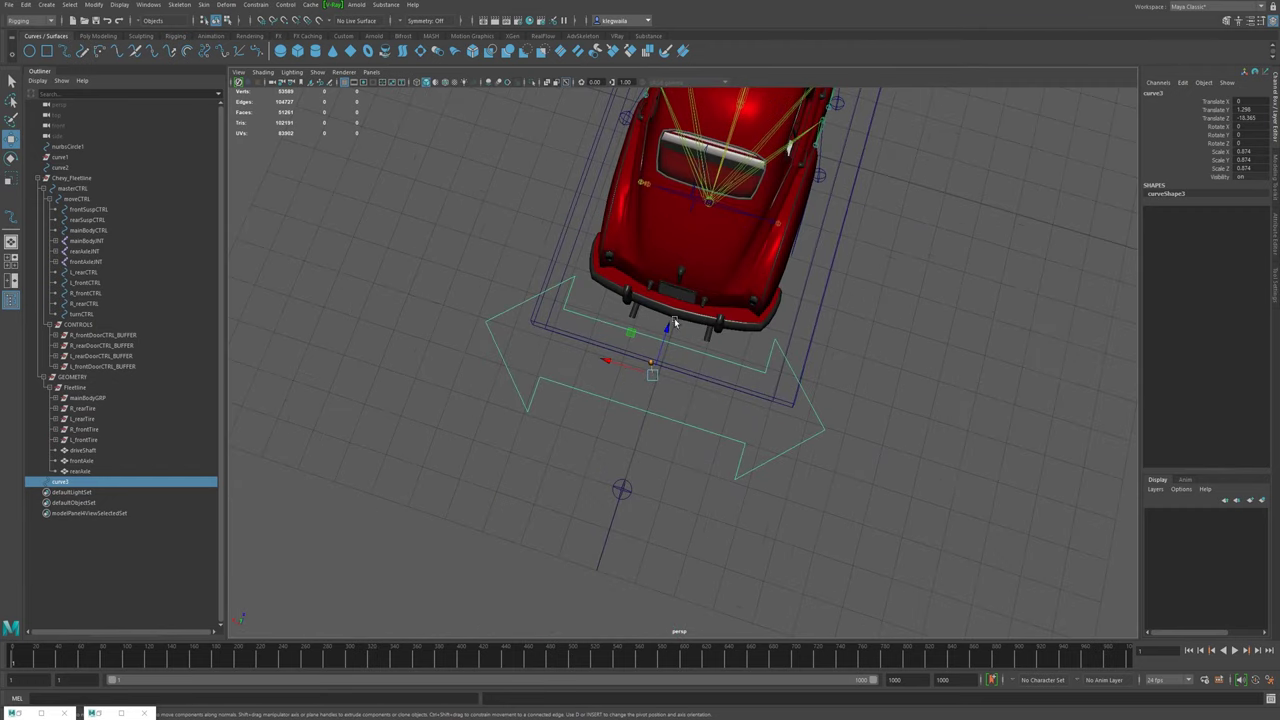
- Add a nonlinear Bend deformer to curve3 and rotate its handle 90 degrees around Z
left_click_drag(980, 424, 820, 350, "alt")
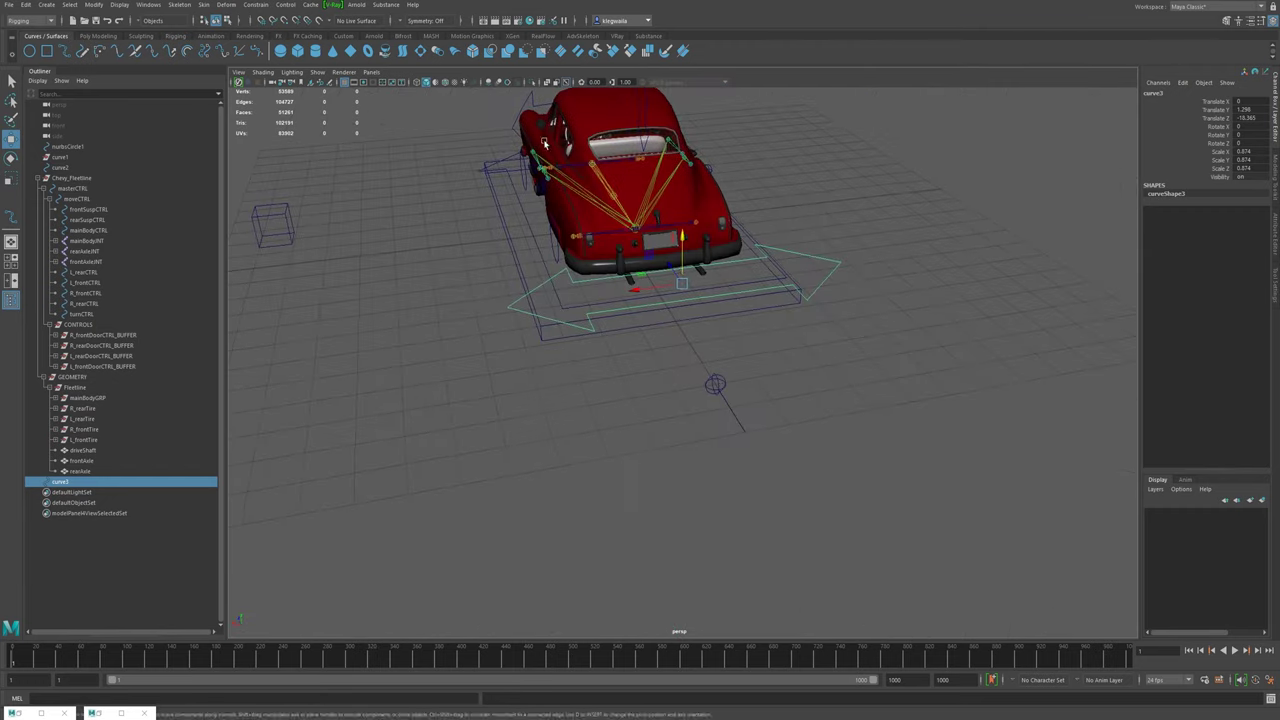
left_click(228, 5)
mouse_move(262, 172)
left_click(370, 173)
left_click_drag(899, 339, 738, 369, "alt")
key("e")
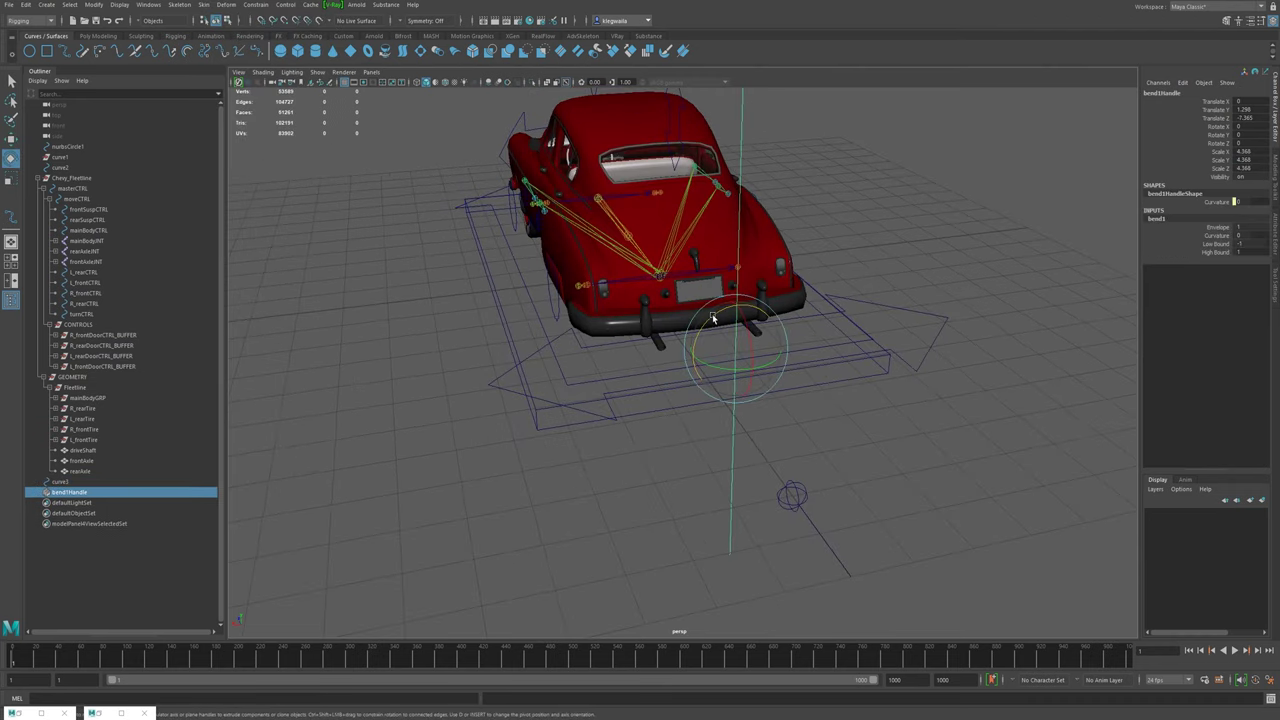
left_click_drag(713, 318, 1105, 282)
- Set the bend's Curvature to about 47 and rotate its handle so the arrow curves horizontally around the rear bumper
left_click(1222, 236)
middle_click_drag(870, 279, 925, 279)
left_click_drag(820, 300, 956, 267, "alt")
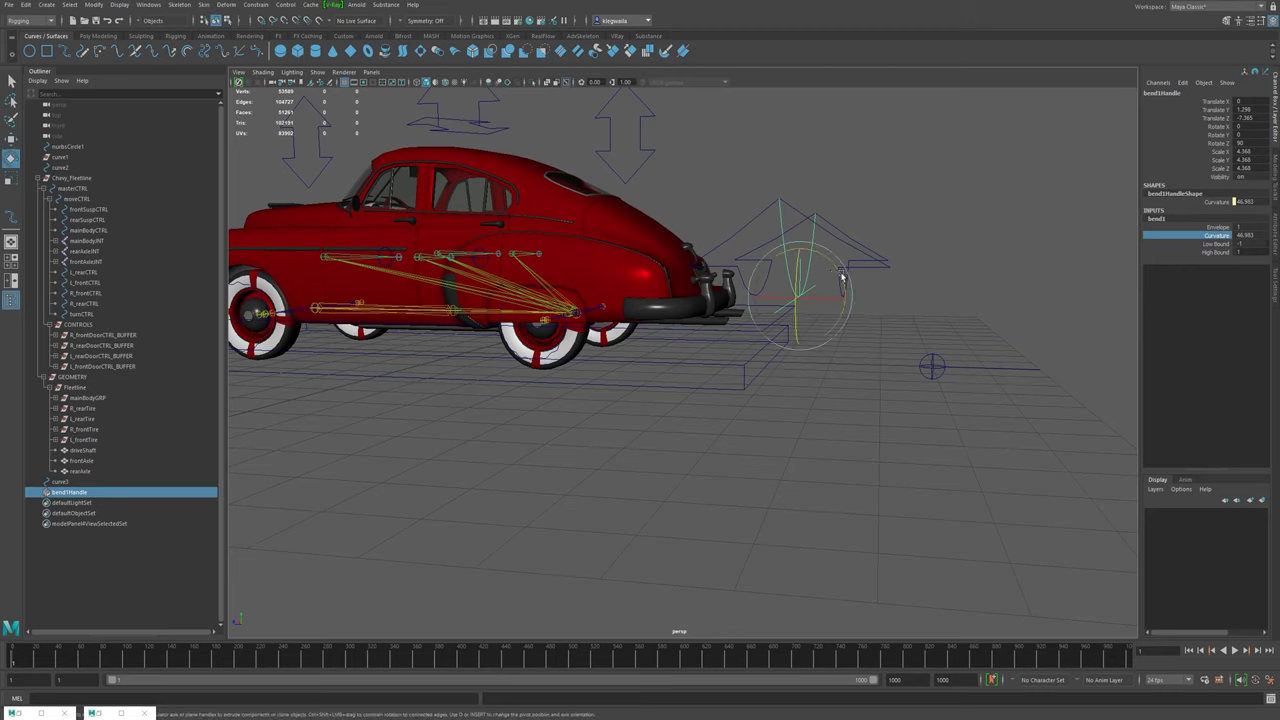
left_click_drag(841, 280, 499, 325)
left_click_drag(876, 457, 704, 326, "alt")
key("w")
- Increase curve3's bend1 Curvature to about 49, and delete the curve's history
left_click(818, 342)
left_click_drag(818, 342, 720, 370, "alt")
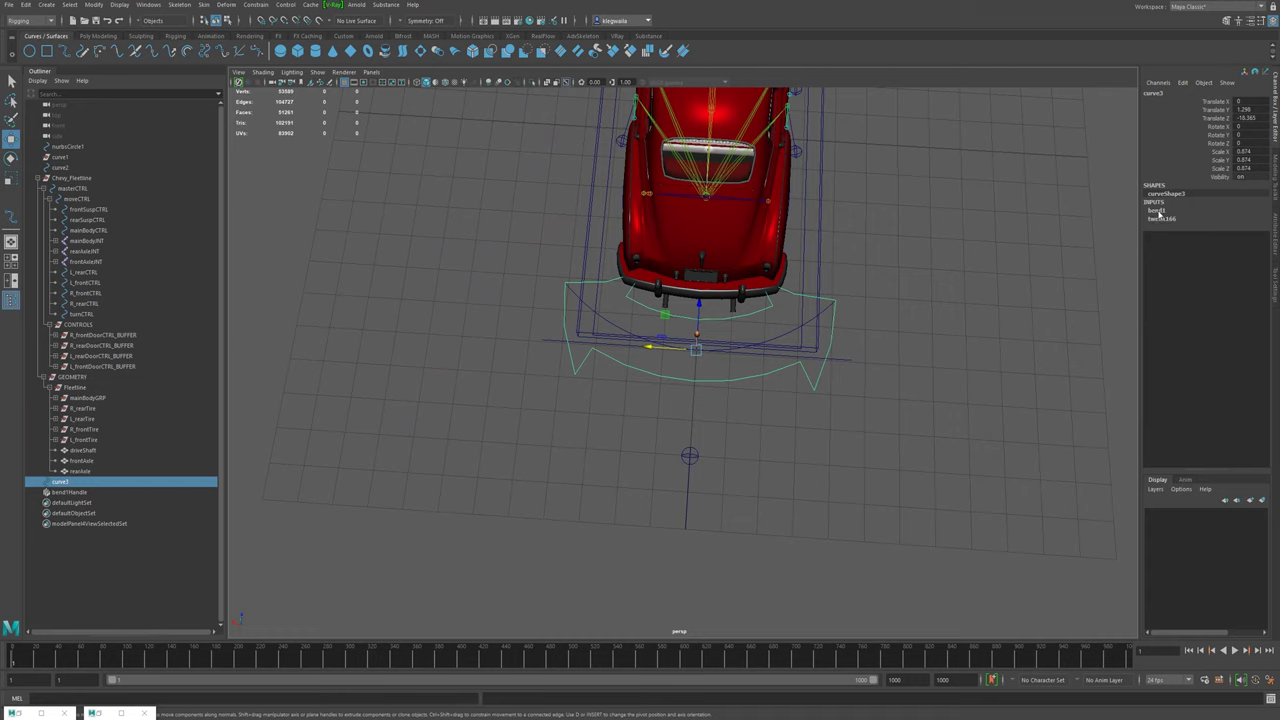
left_click(1157, 211)
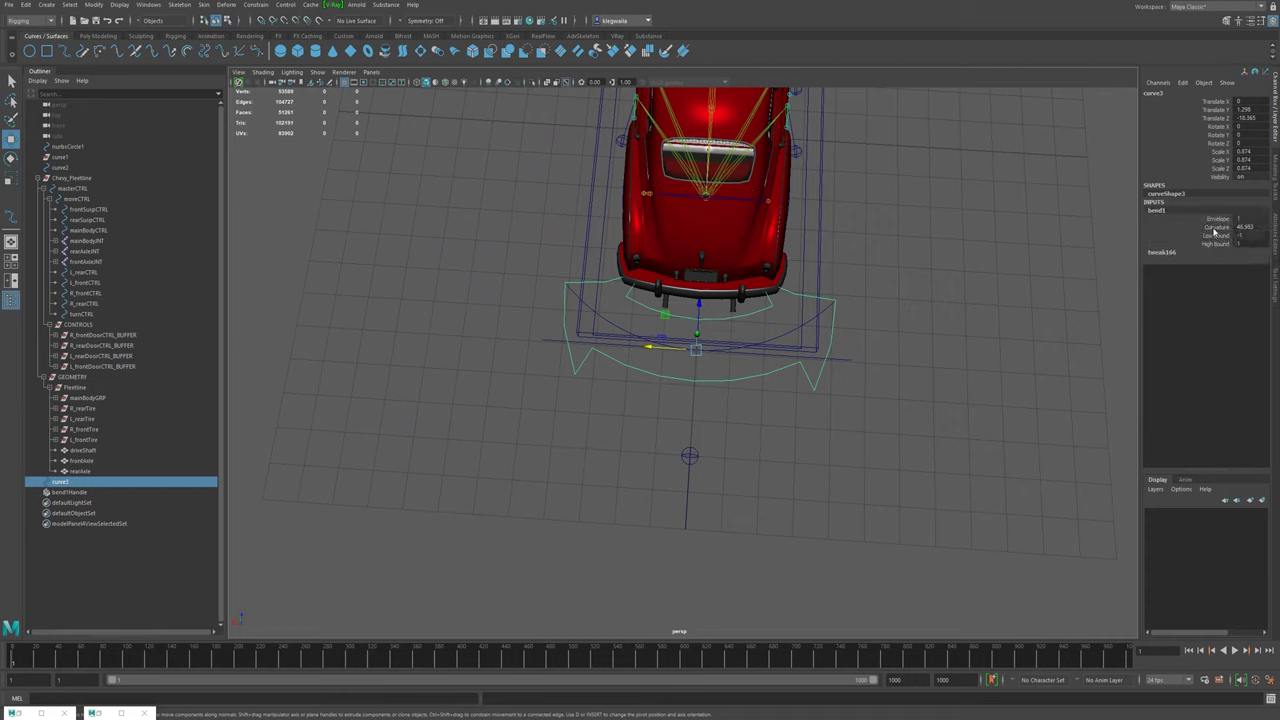
left_click(1215, 228)
middle_click_drag(872, 303, 873, 303)
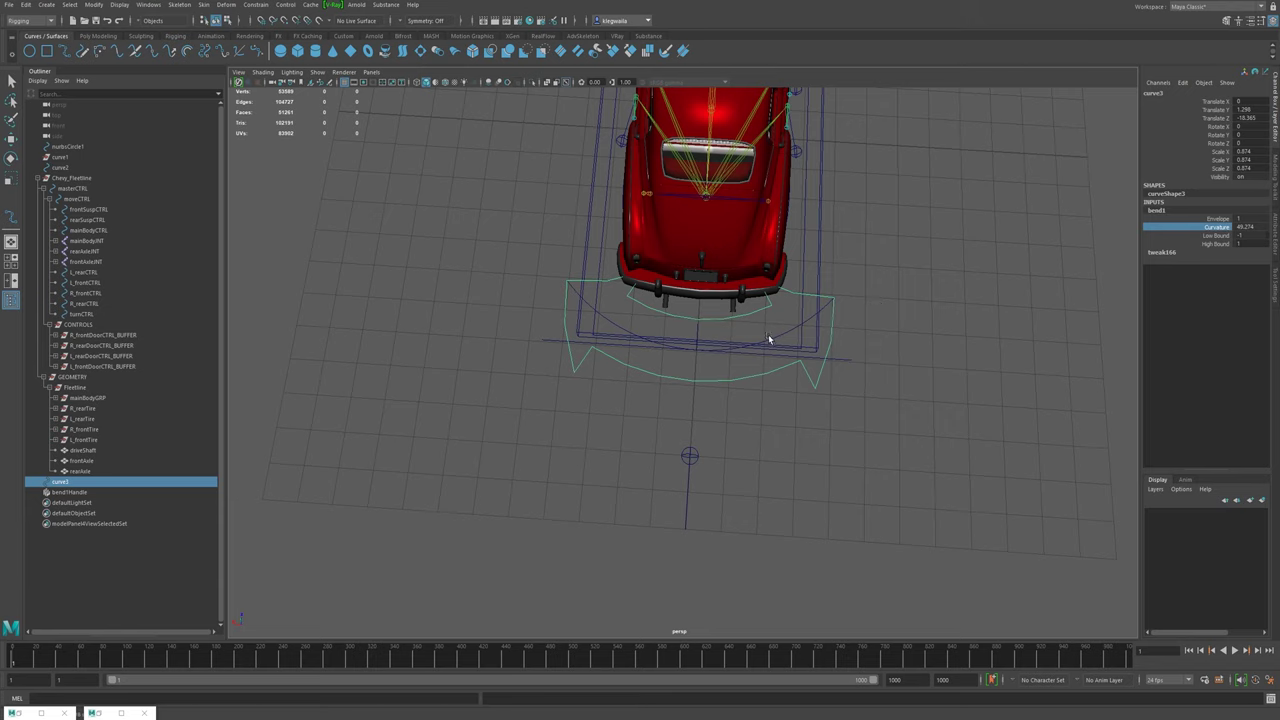
left_click(755, 316)
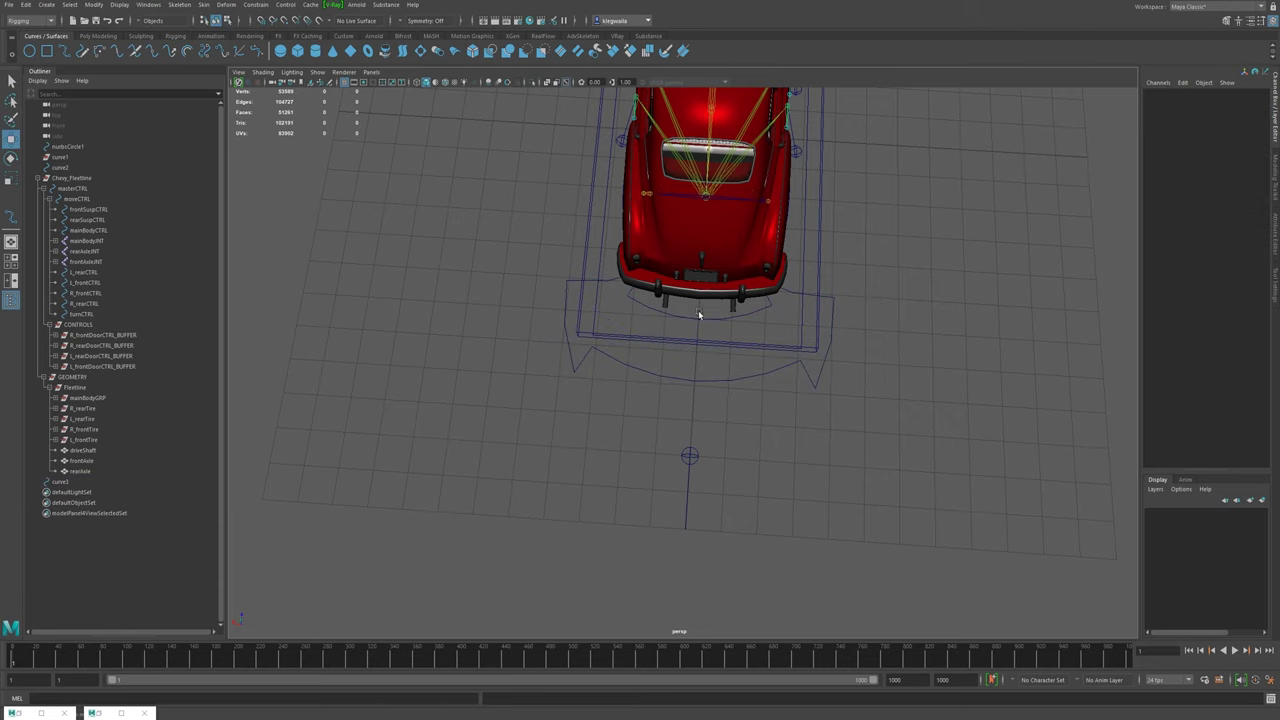
- Scale the curved arrow curve3 behind the car up uniformly to about 0.976
left_click(730, 318)
key("r")
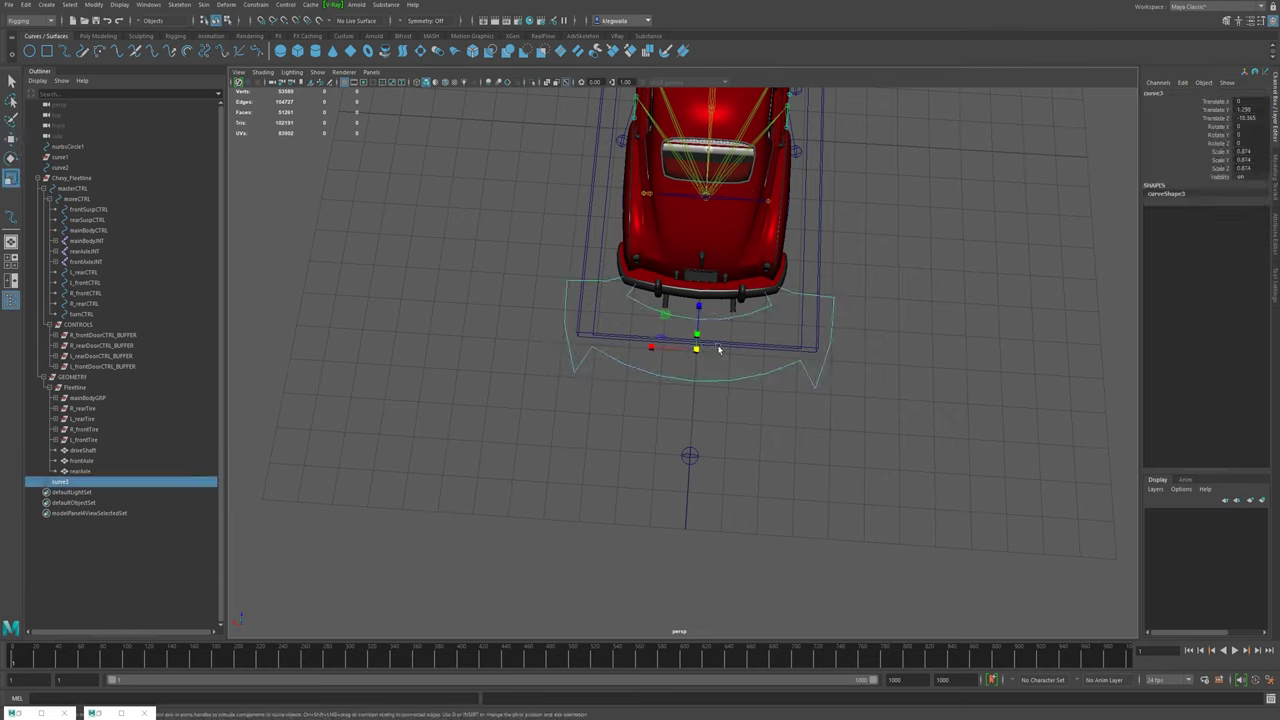
left_click_drag(697, 349, 845, 345)
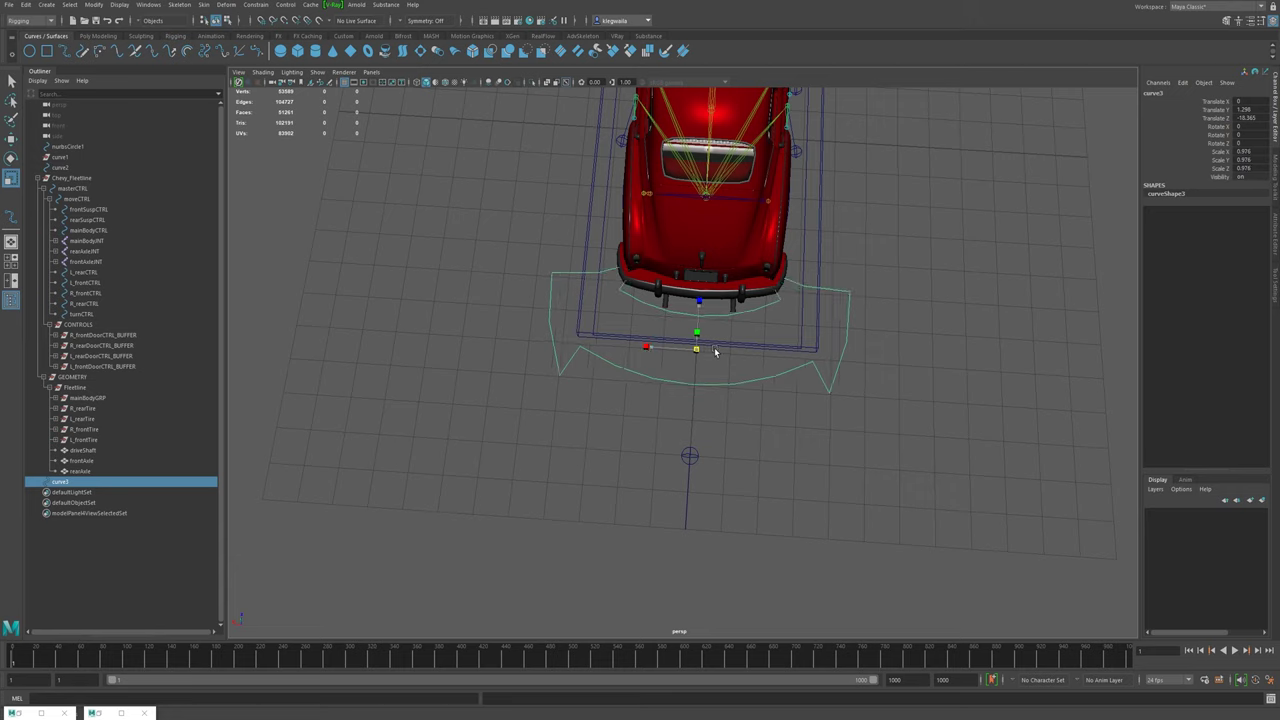
- Set symmetry to Object X, try moving the side control vertices of the curved arrow, and return to object selection
left_click(848, 346)
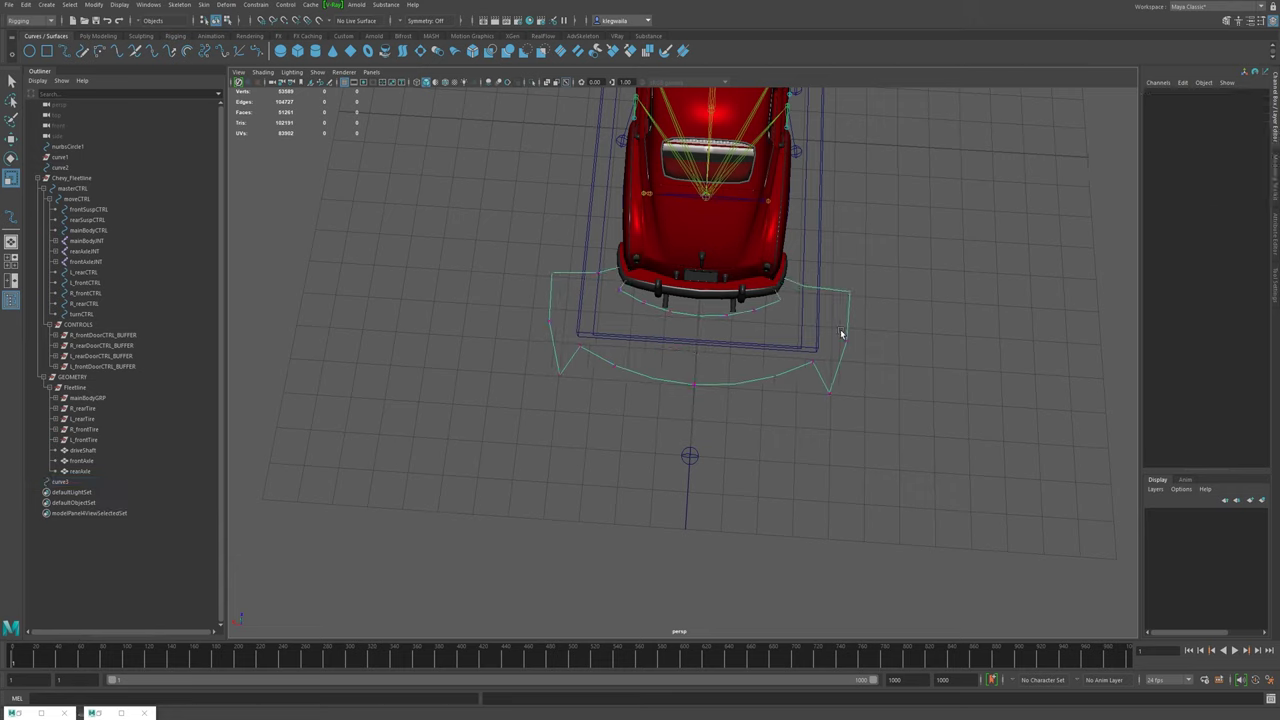
left_click(843, 336)
key("w")
left_click_drag(530, 310, 550, 326)
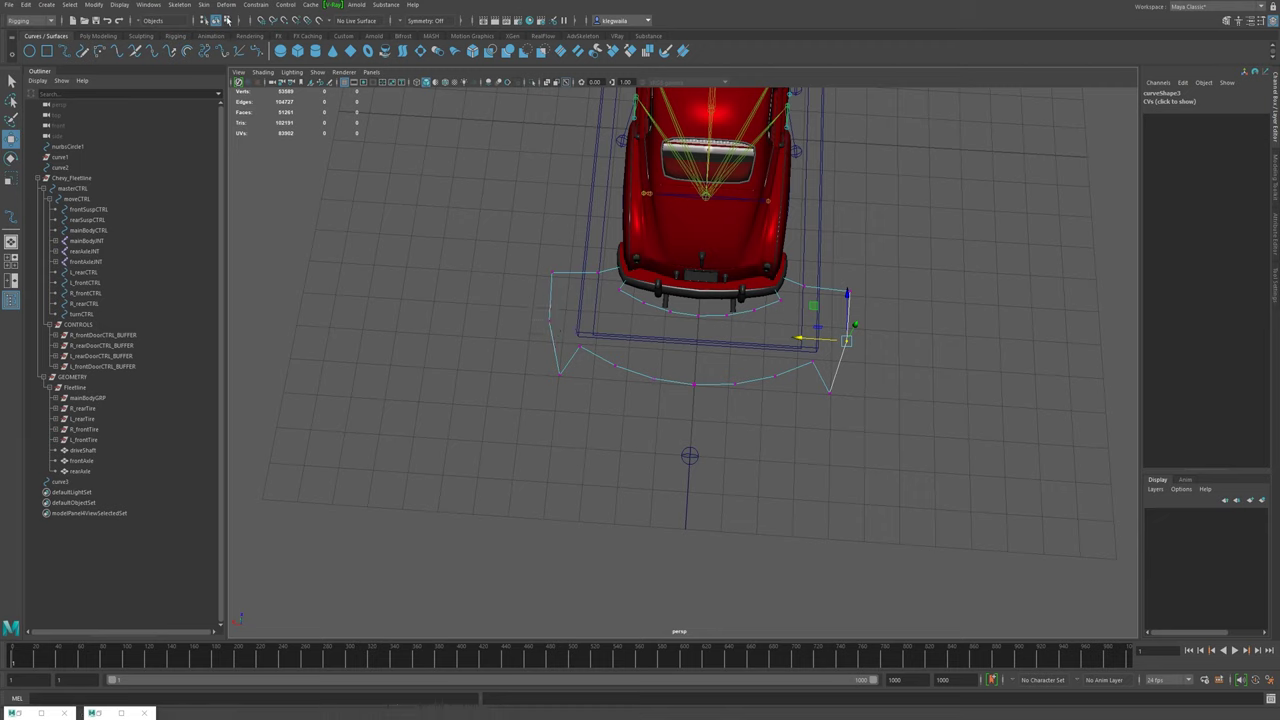
left_click(400, 22)
left_click(421, 41)
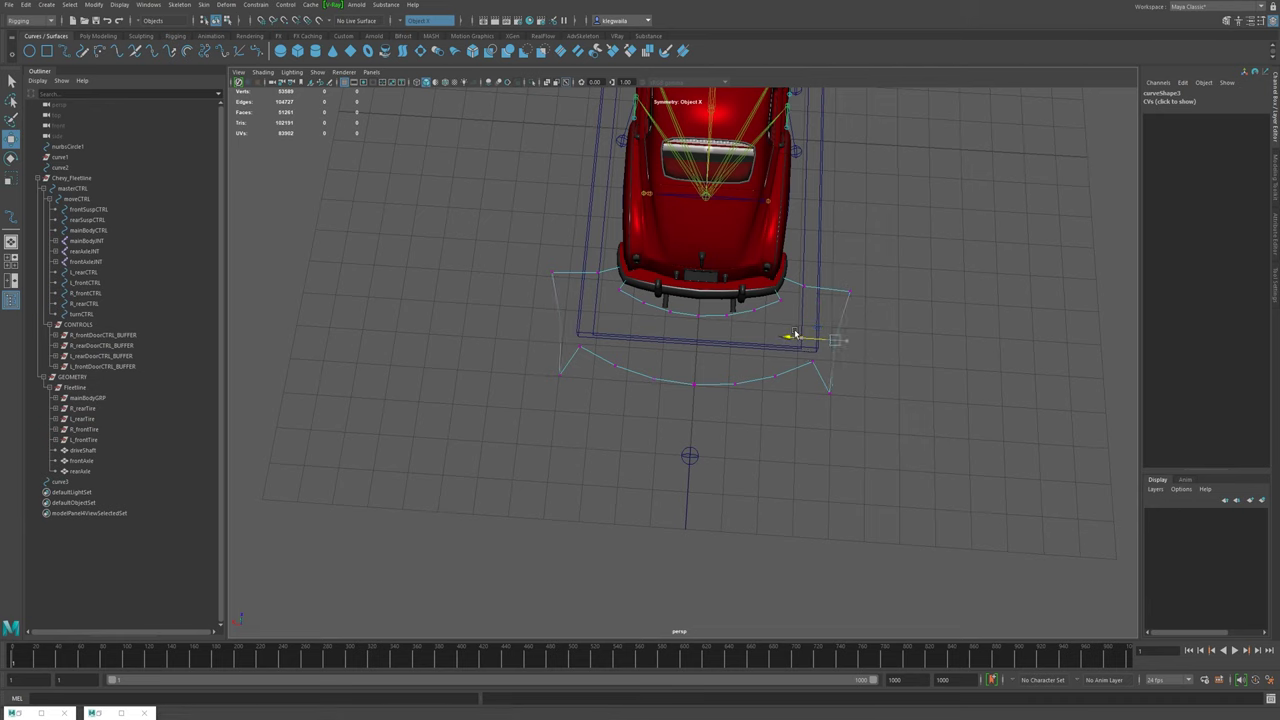
left_click_drag(800, 338, 798, 464, "alt")
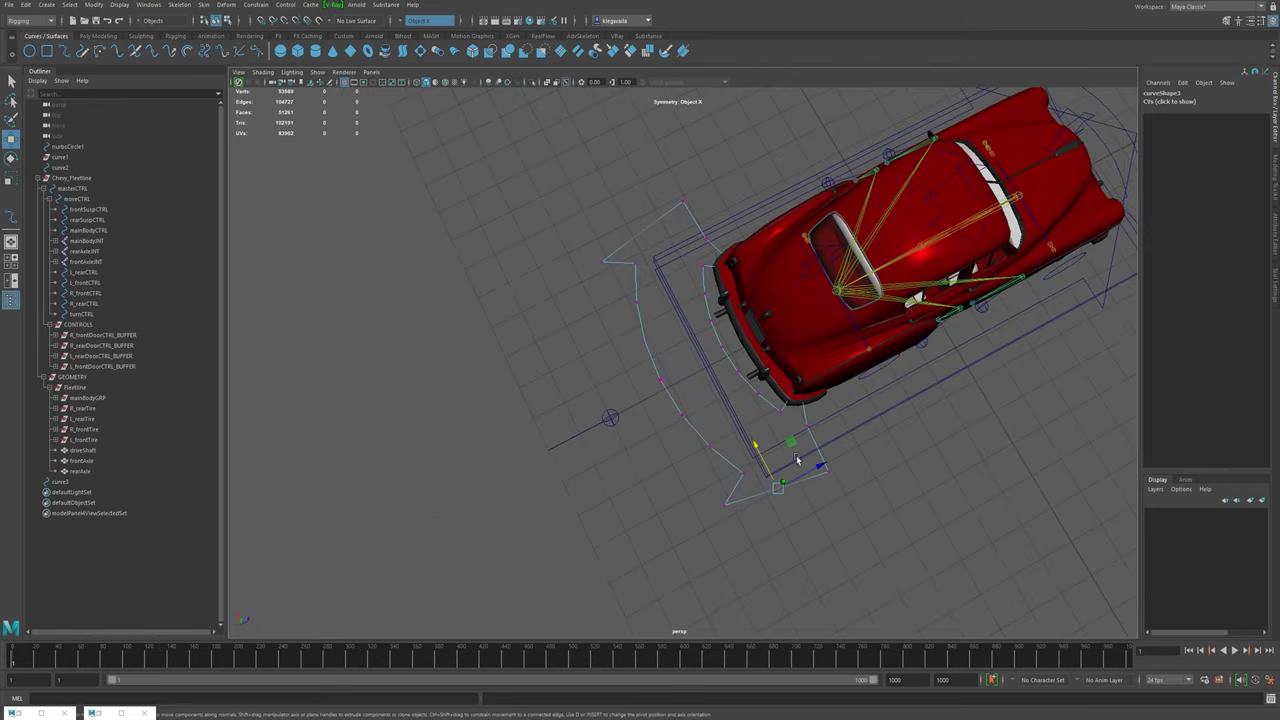
left_click(807, 429)
key("ctrl+z")
left_click(807, 428)
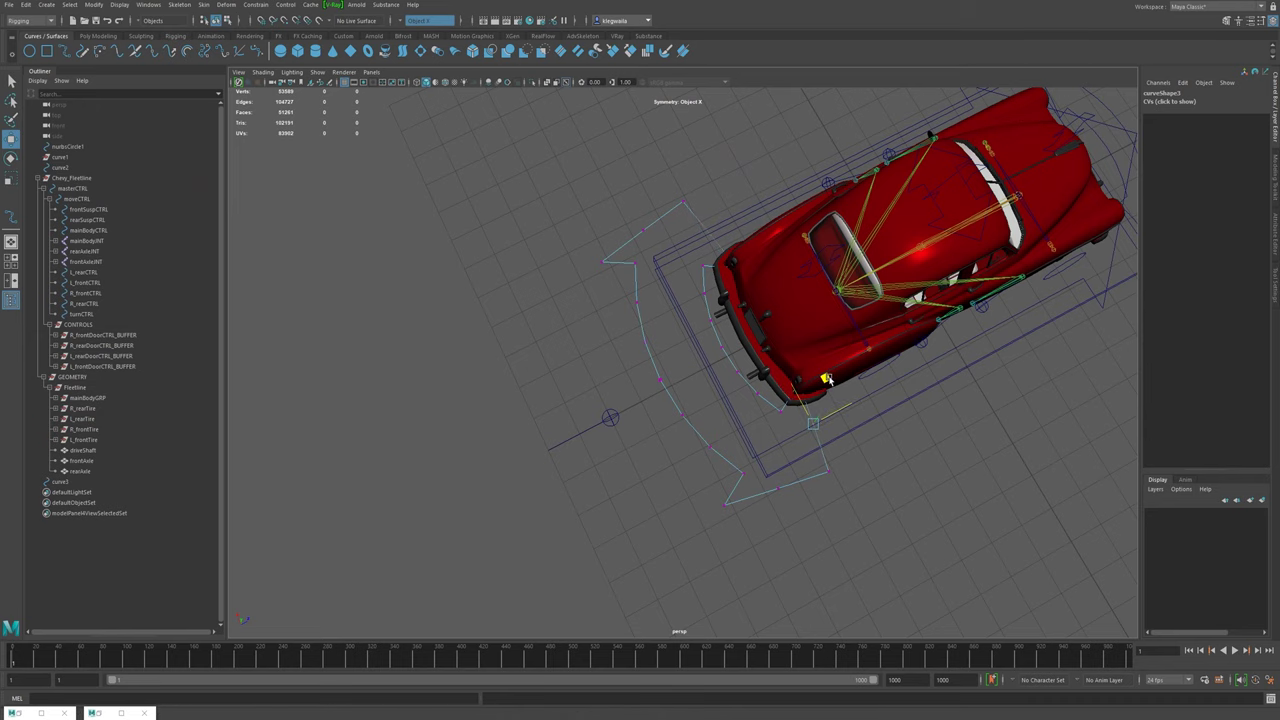
left_click_drag(826, 380, 631, 350, "alt")
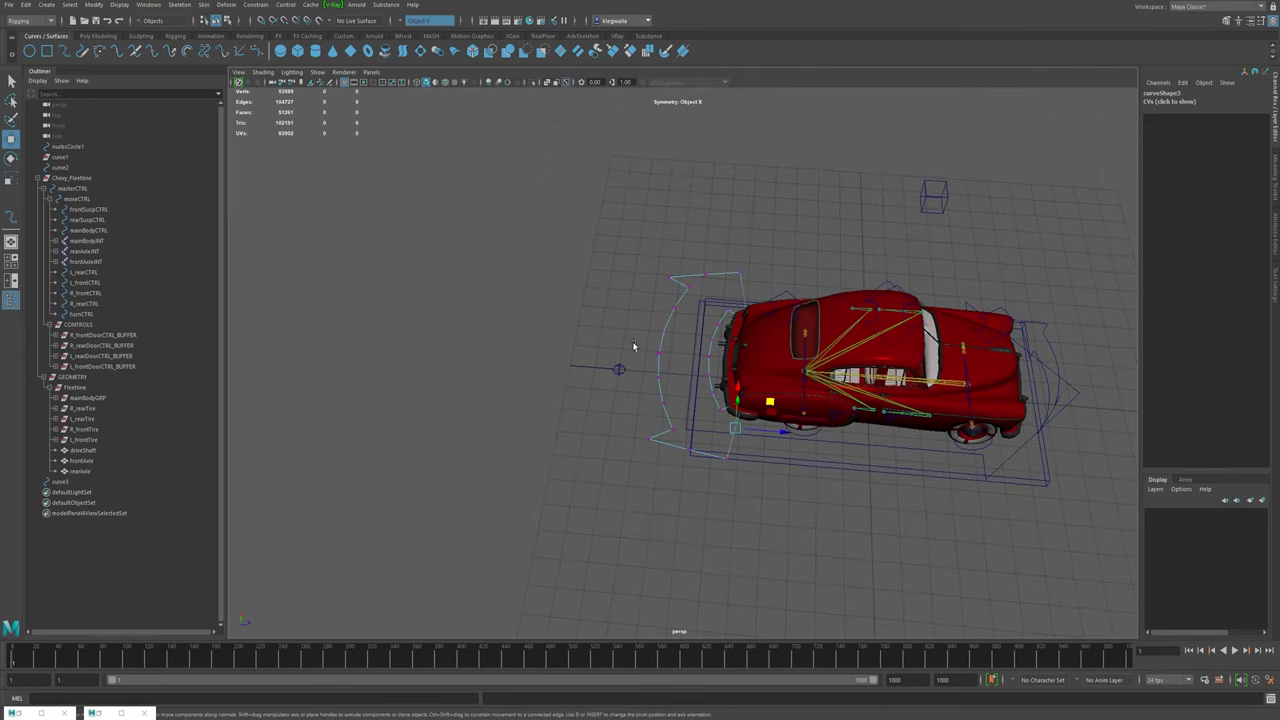
right_click_drag(663, 357, 663, 334)
- Rename the curved arrow behind the car as skidCTRL and freeze its transformations
left_click_drag(604, 376, 745, 398, "alt")
left_click_drag(417, 262, 382, 320, "alt")
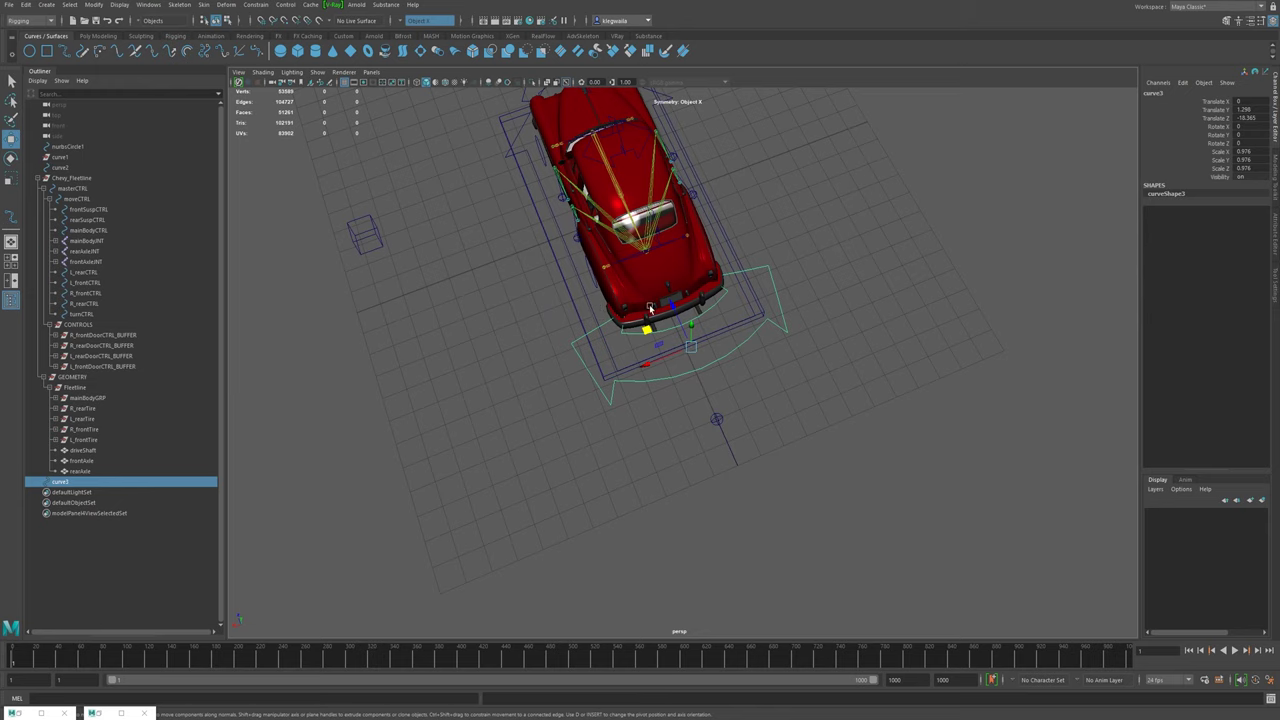
middle_click_drag(593, 371, 599, 374, "alt")
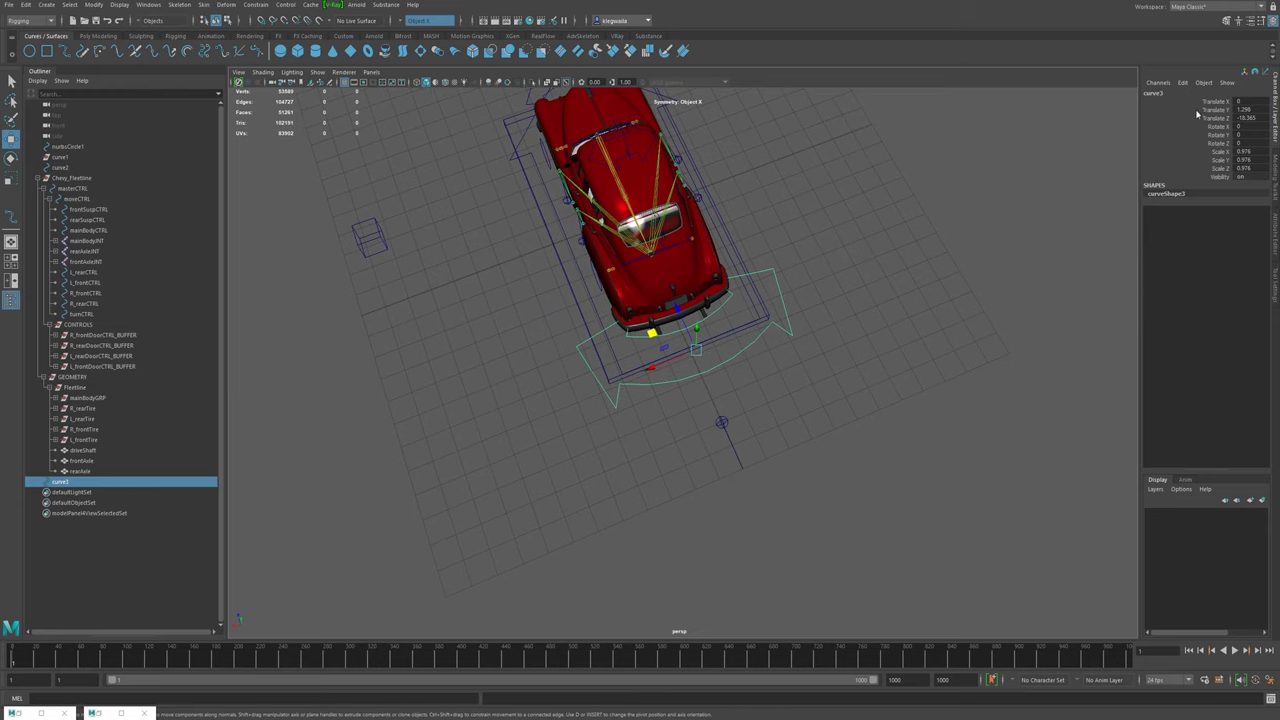
double_click(1161, 92)
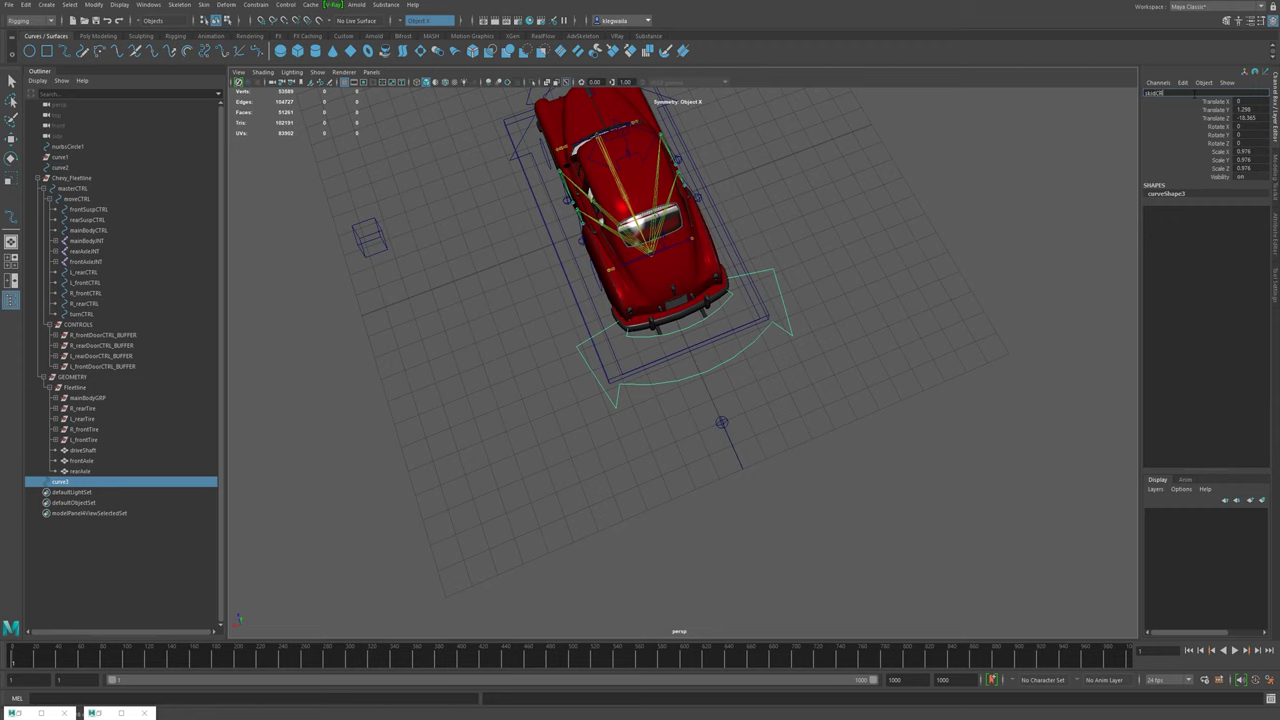
type("skidCTRL")
key("Return")
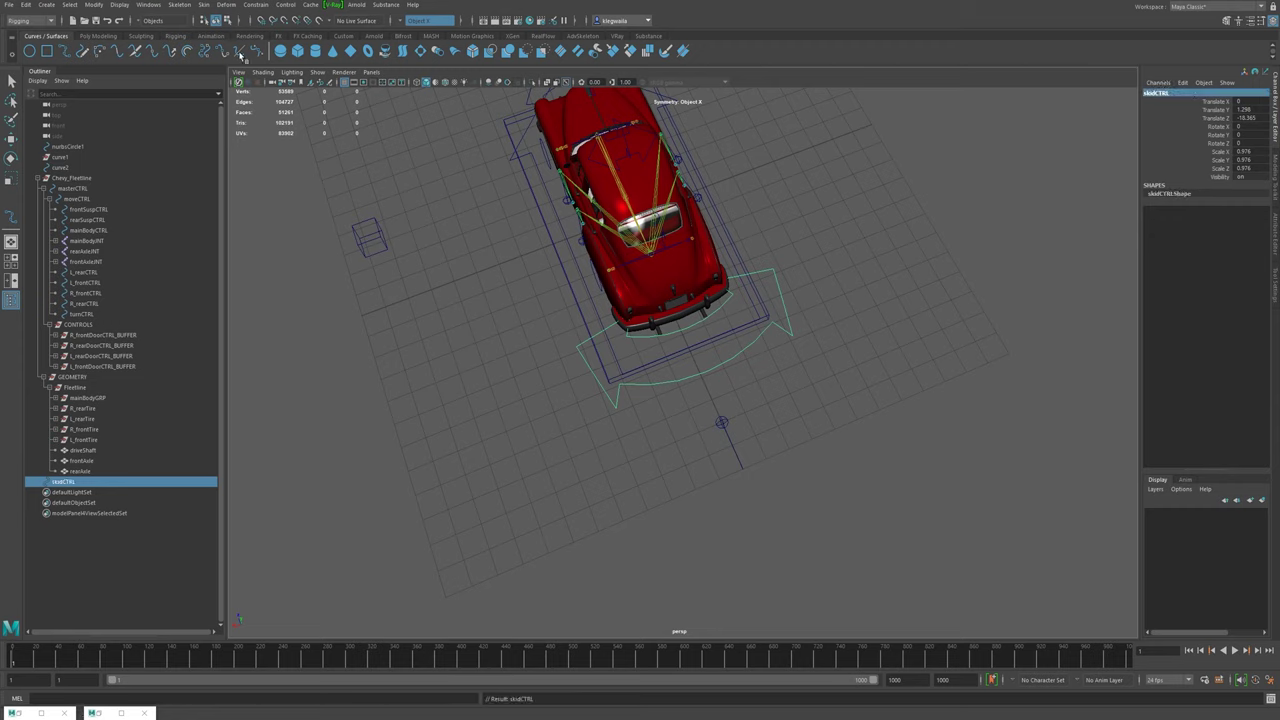
left_click(94, 5)
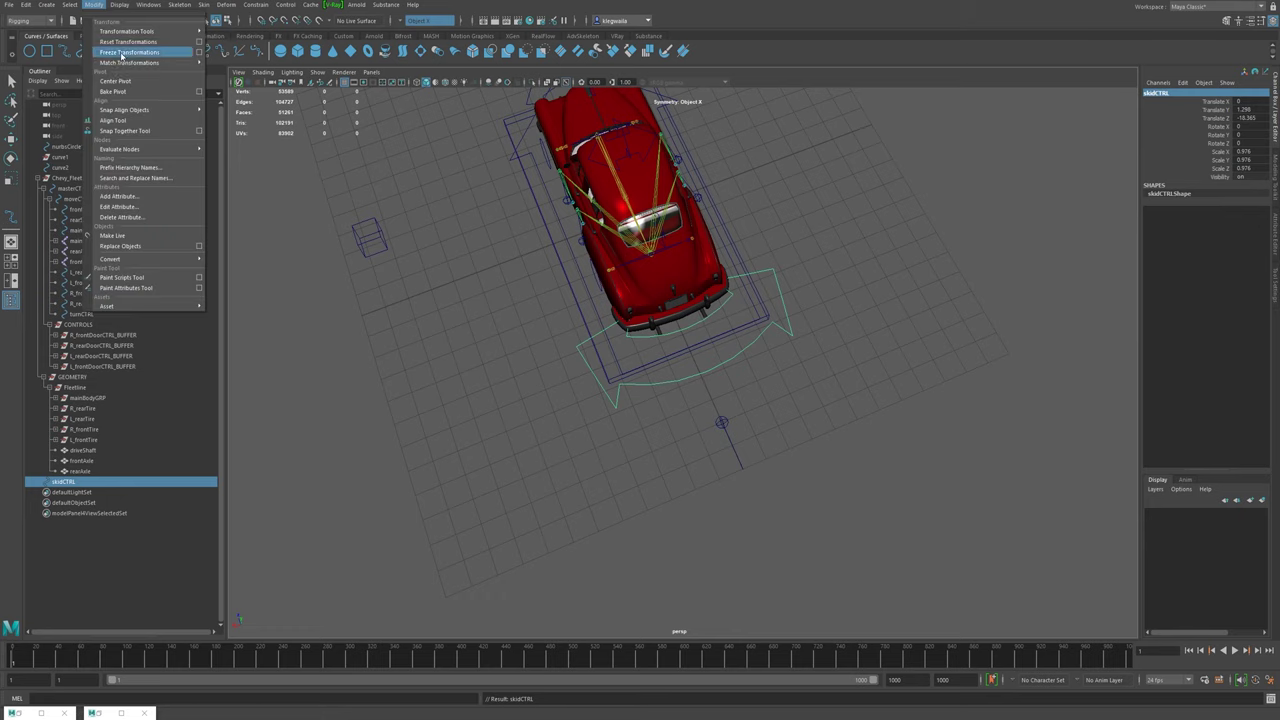
left_click(120, 50)
- Hide polygons in the viewport to leave only the joints and control curves
left_click_drag(826, 350, 748, 299, "alt")
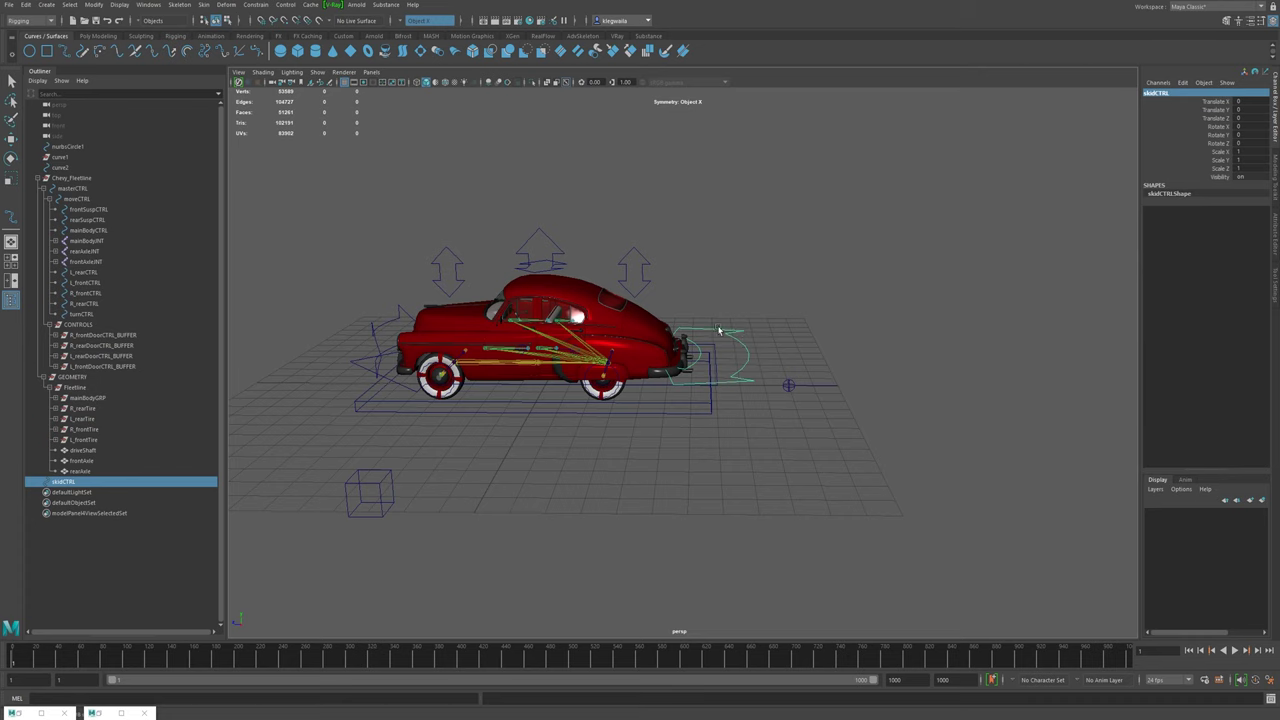
left_click_drag(669, 363, 698, 386, "alt")
right_click_drag(699, 386, 750, 346, "alt")
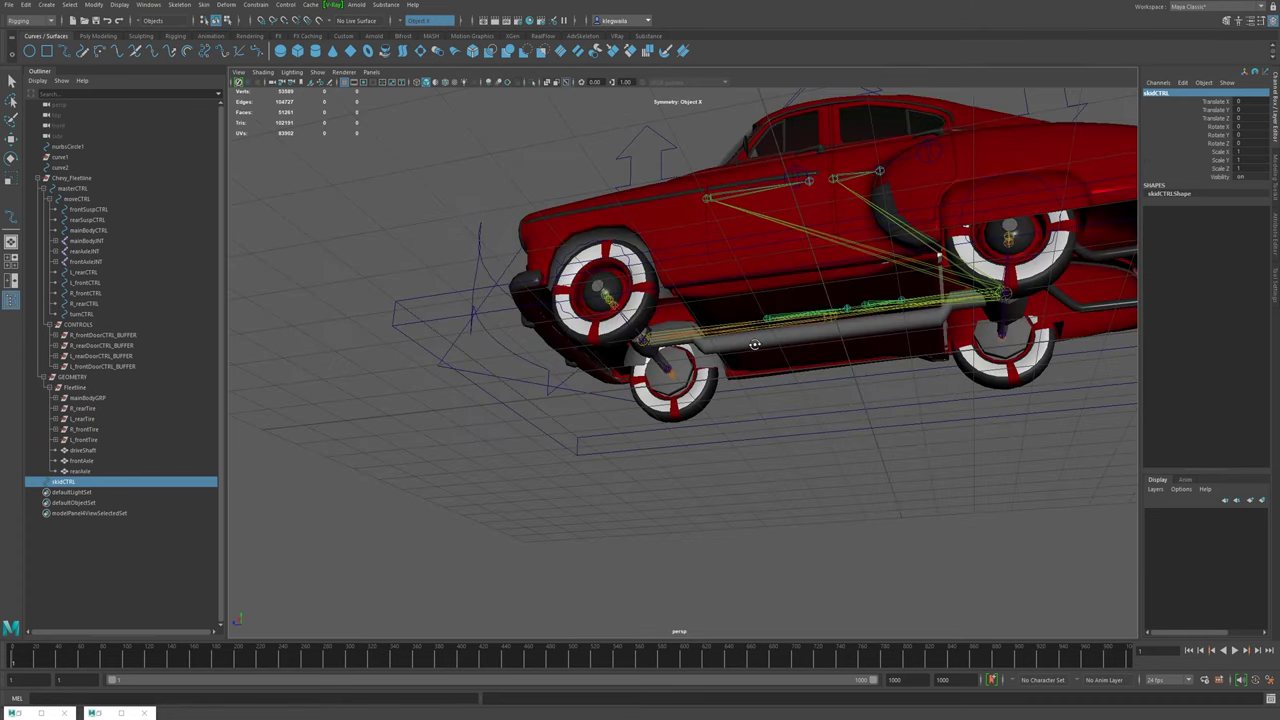
left_click(317, 73)
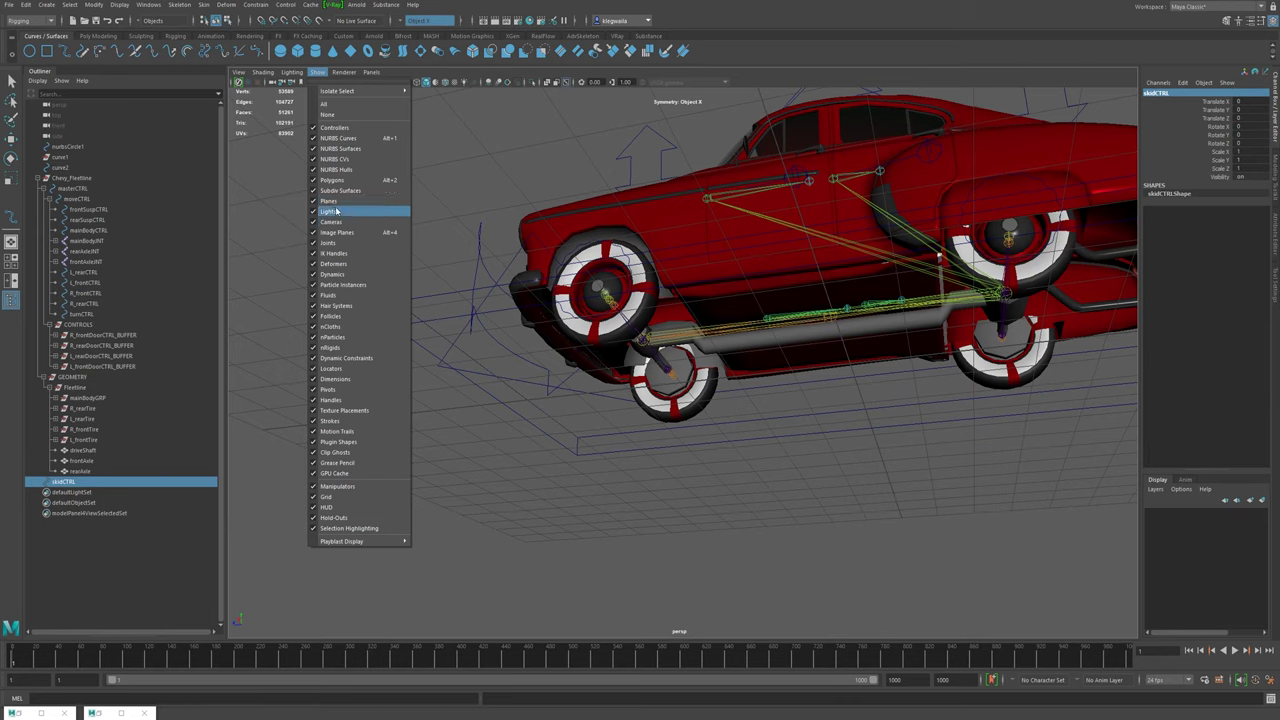
left_click(332, 179)
- Snap skidCTRL's pivot to the joint at the centre of the front axle
left_click_drag(829, 286, 921, 309, "alt")
key("w")
middle_click_drag(840, 261, 854, 329, "alt")
key("d")
key("v")
middle_click_drag(544, 449, 546, 400)
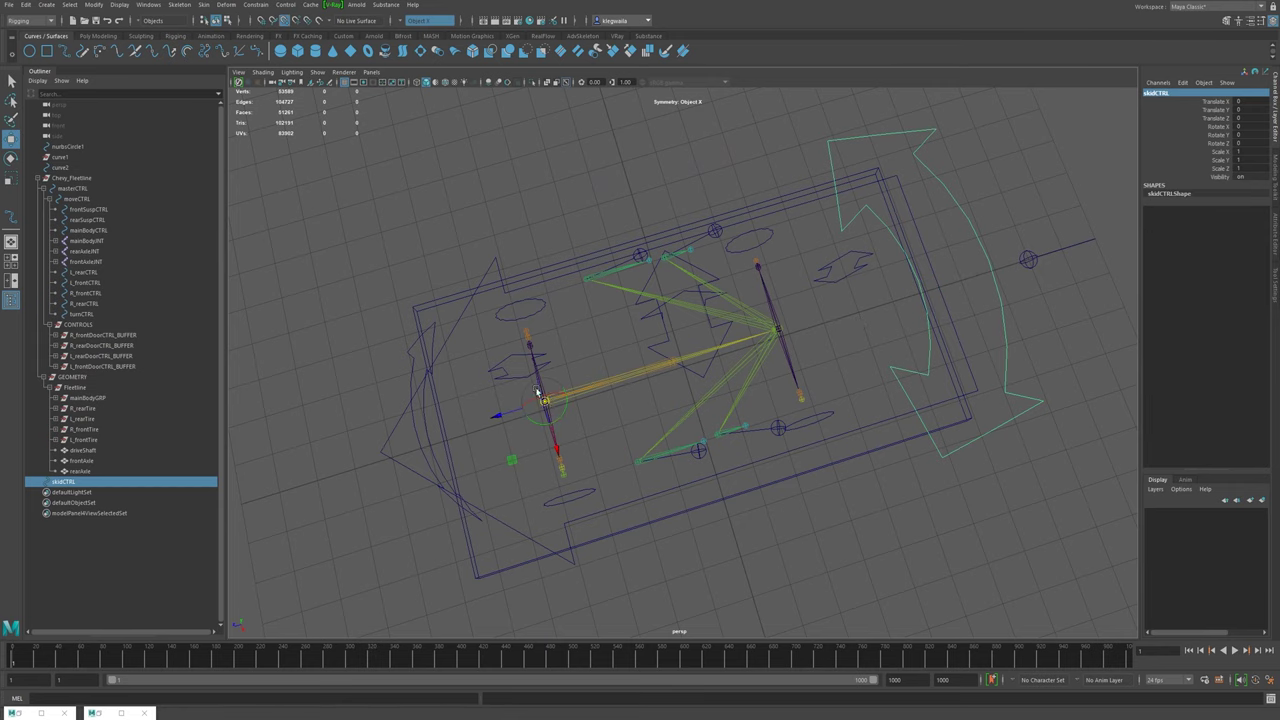
- Try rotating skidCTRL around its pivot at the front axle
left_click_drag(680, 385, 706, 360, "alt")
key("e")
left_click_drag(586, 446, 707, 371)
left_click_drag(507, 484, 456, 449, "alt")
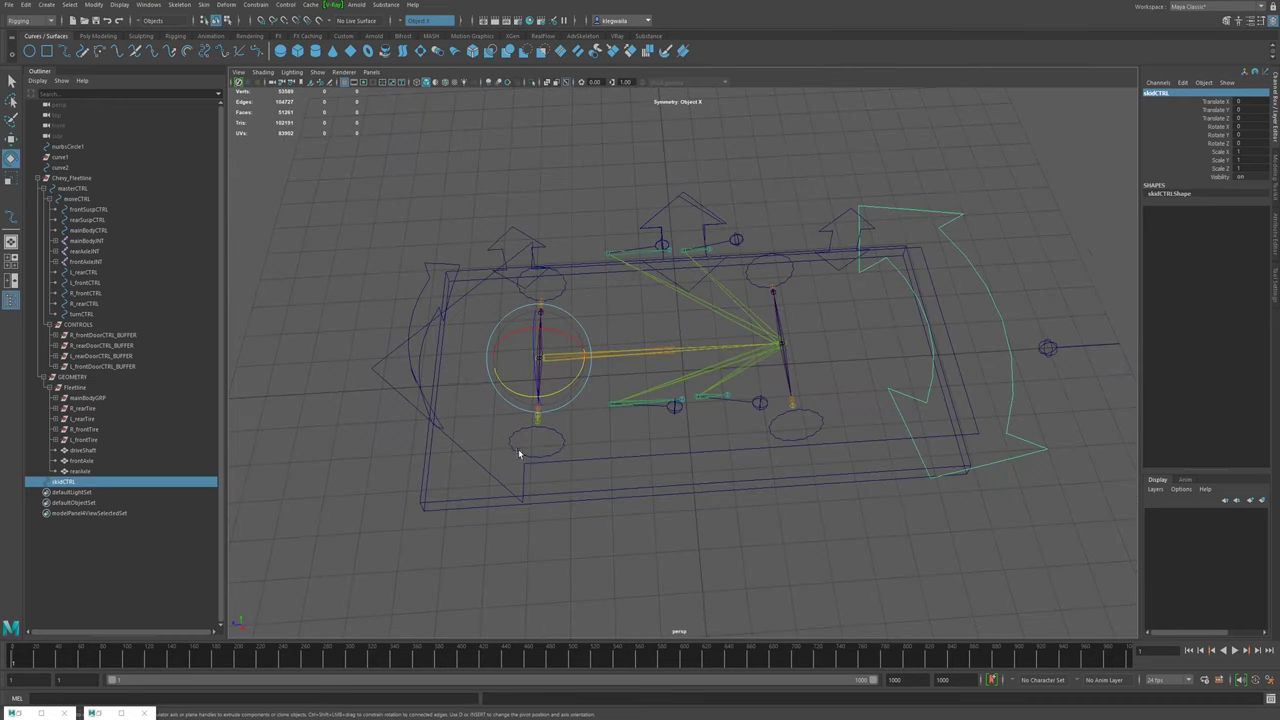
- Try rotating moveCTRL around its pivot near the rear axle and undo the rotations
left_click(686, 456)
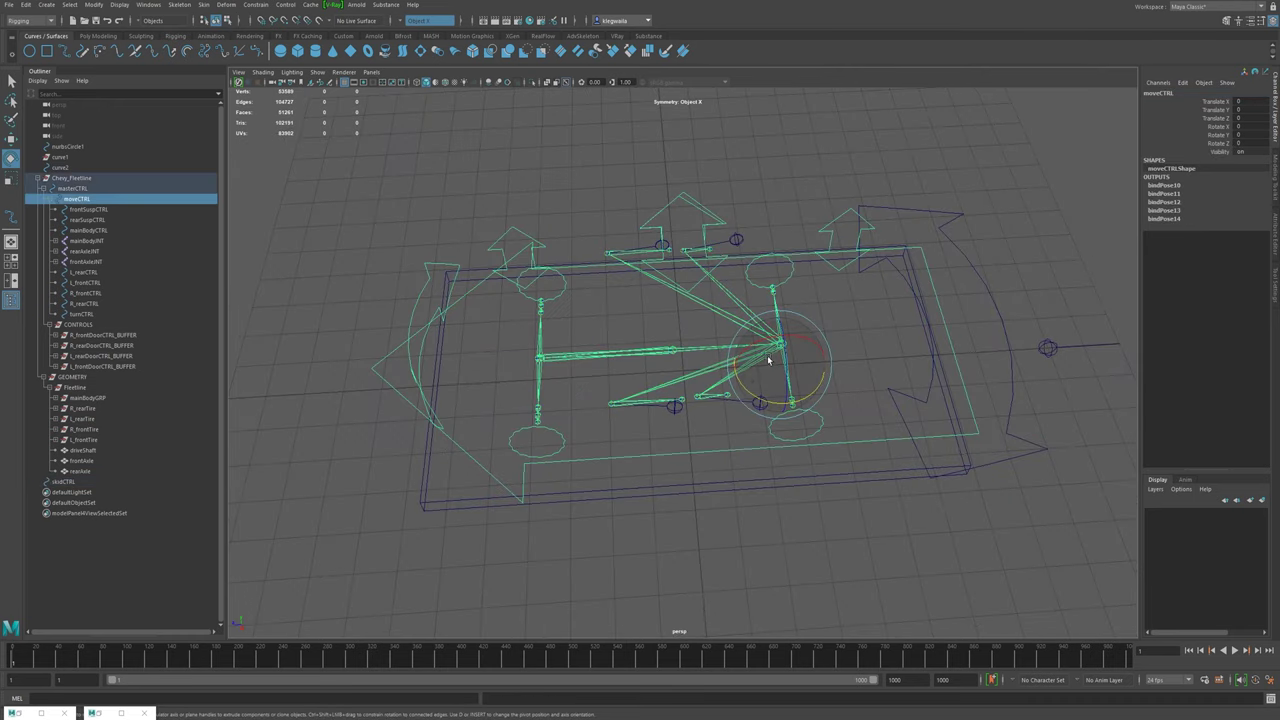
mouse_move(752, 386)
left_mouse_down()
mouse_move(760, 400)
mouse_move(741, 397)
left_mouse_up()
key("ctrl+z")
key("ctrl+z")
key("ctrl+z")
key("ctrl+z")
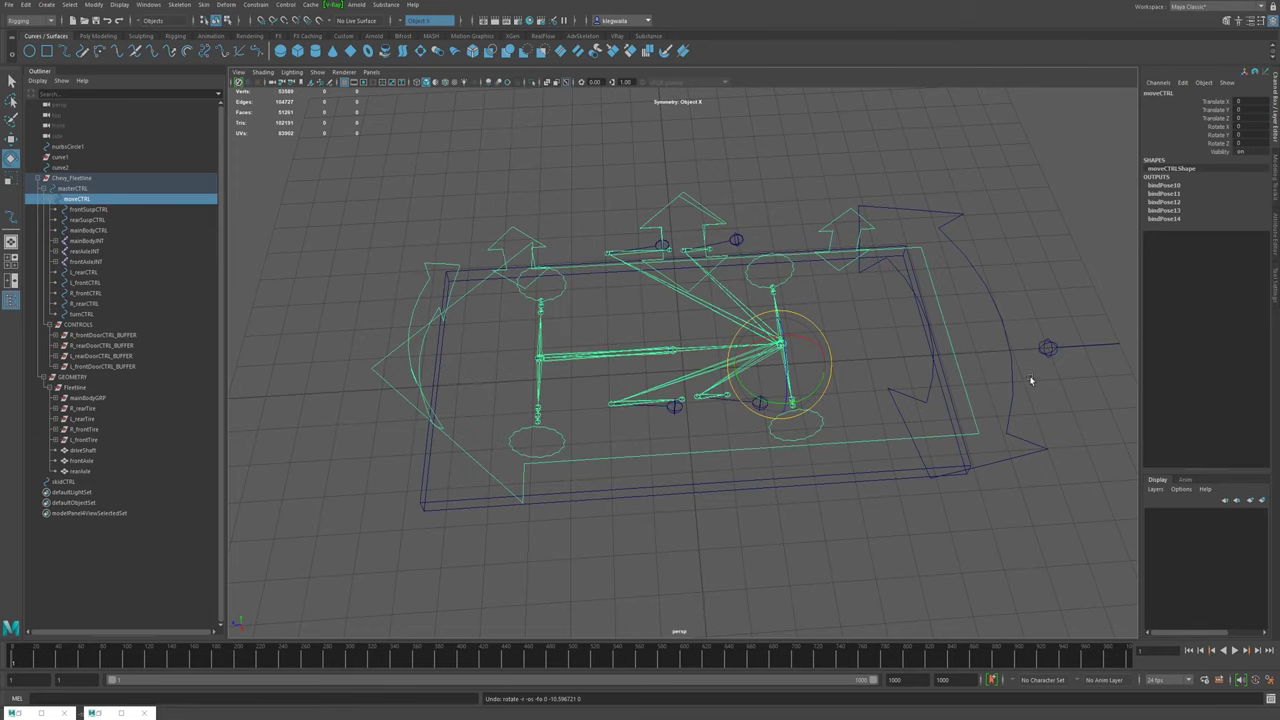
- Parent skidCTRL under moveCTRL in the Chevy_Fleetline hierarchy
left_click(1012, 355)
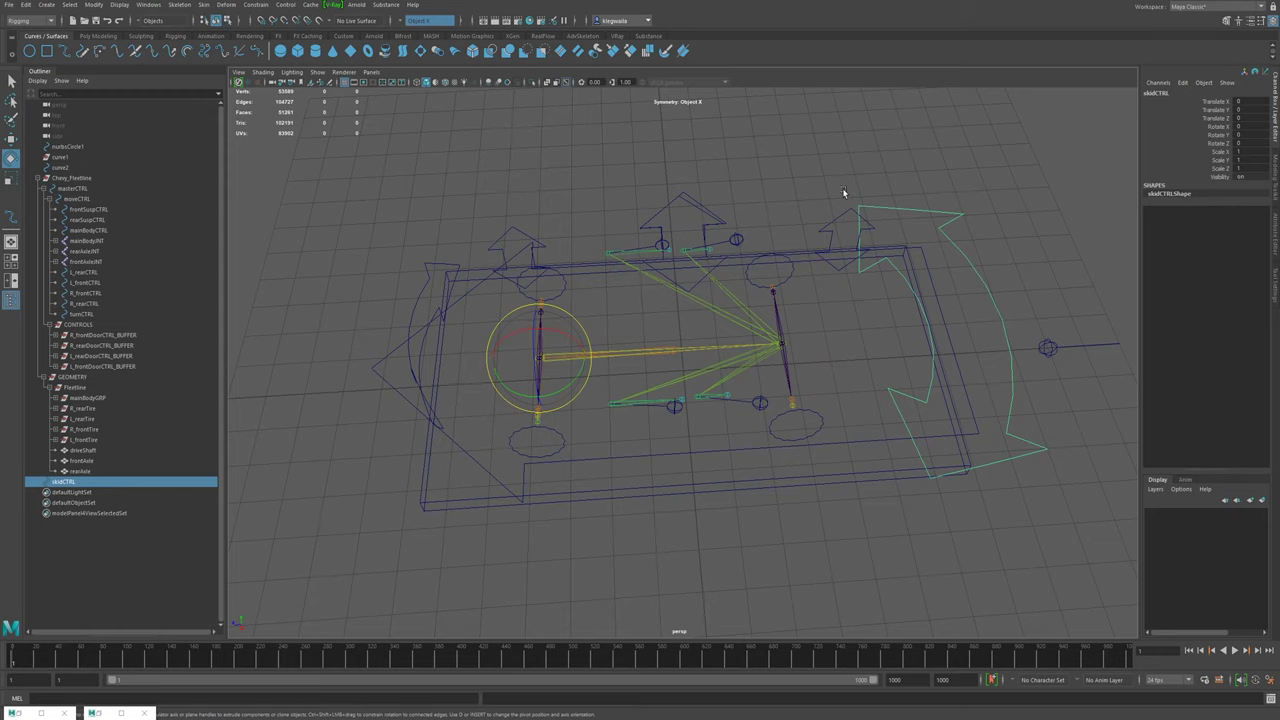
left_click_drag(894, 211, 945, 399, "alt")
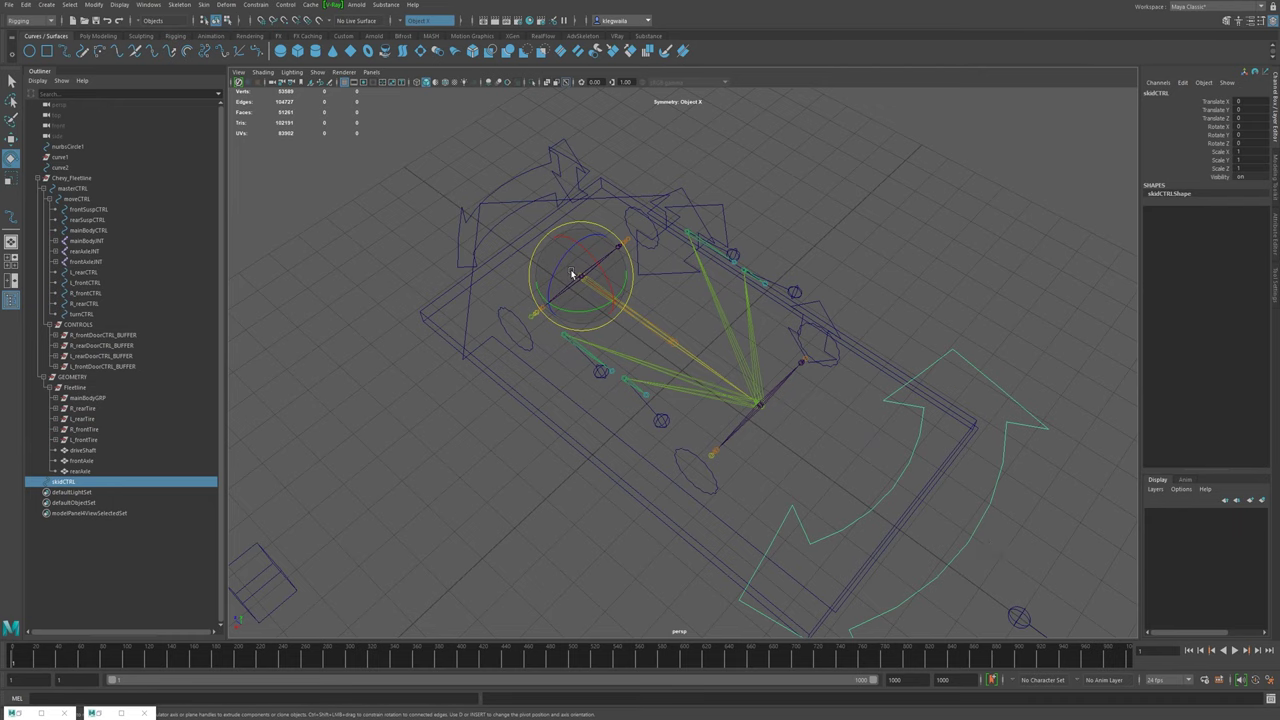
left_click_drag(570, 279, 604, 265, "alt")
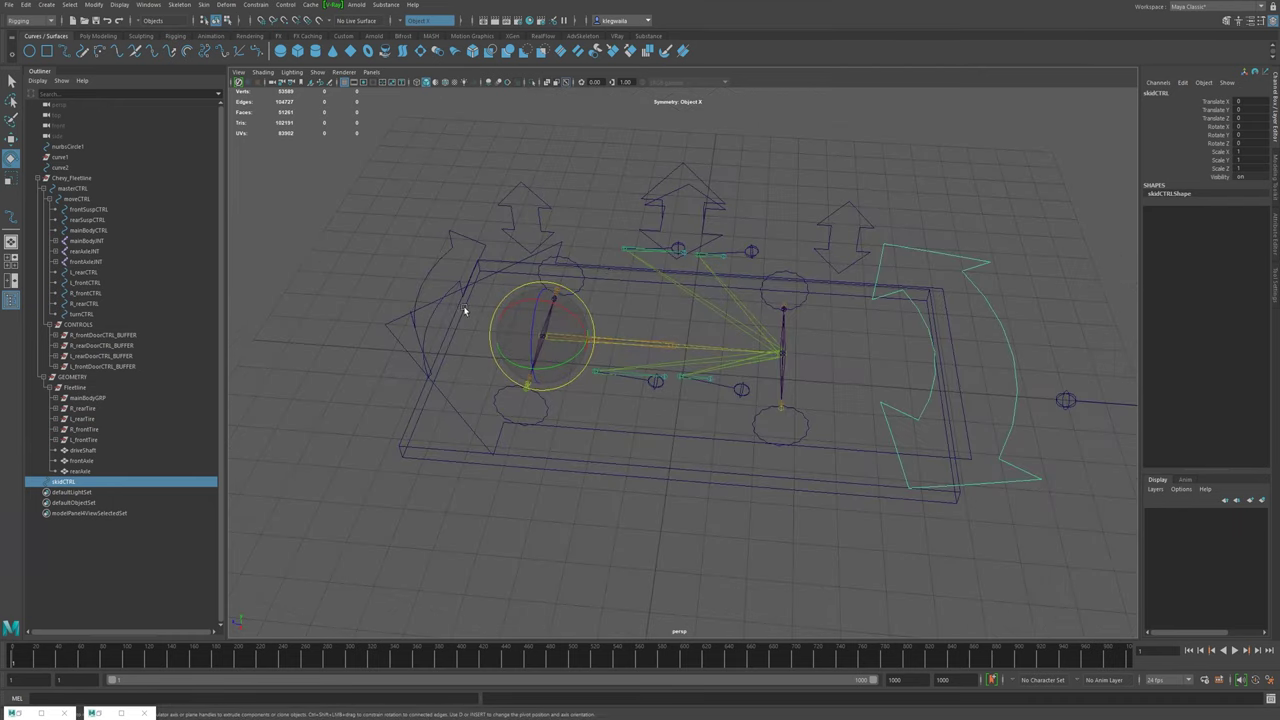
middle_click_drag(61, 484, 83, 202)
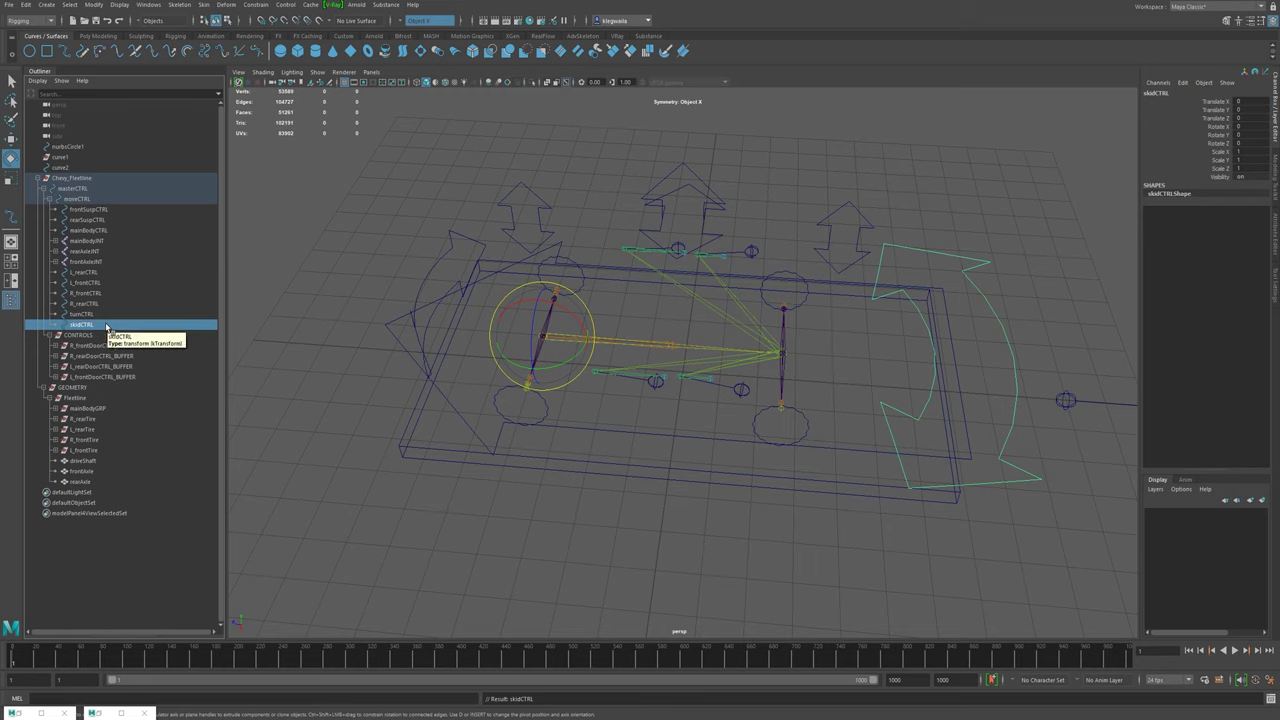
- Parent all of moveCTRL's controls and joints from frontSuspCTRL through turnCTRL under skidCTRL, and expand skidCTRL's hierarchy
left_click(89, 211)
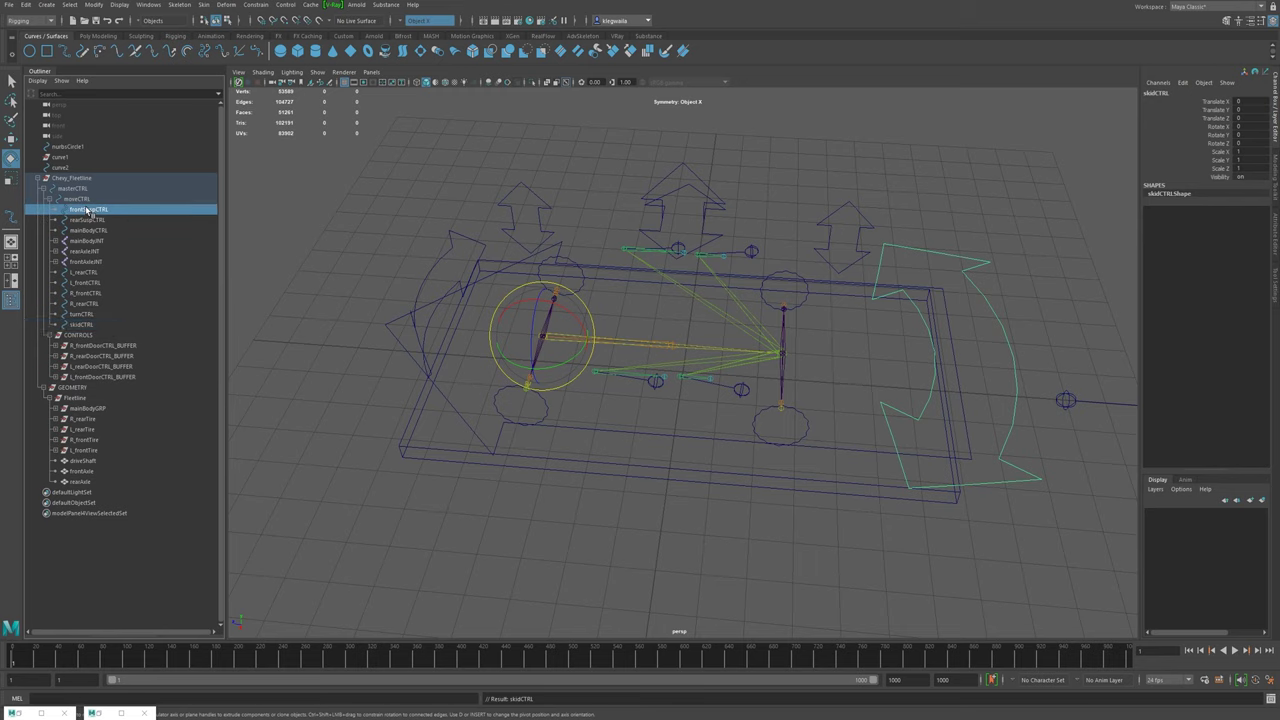
left_click(82, 316, "shift")
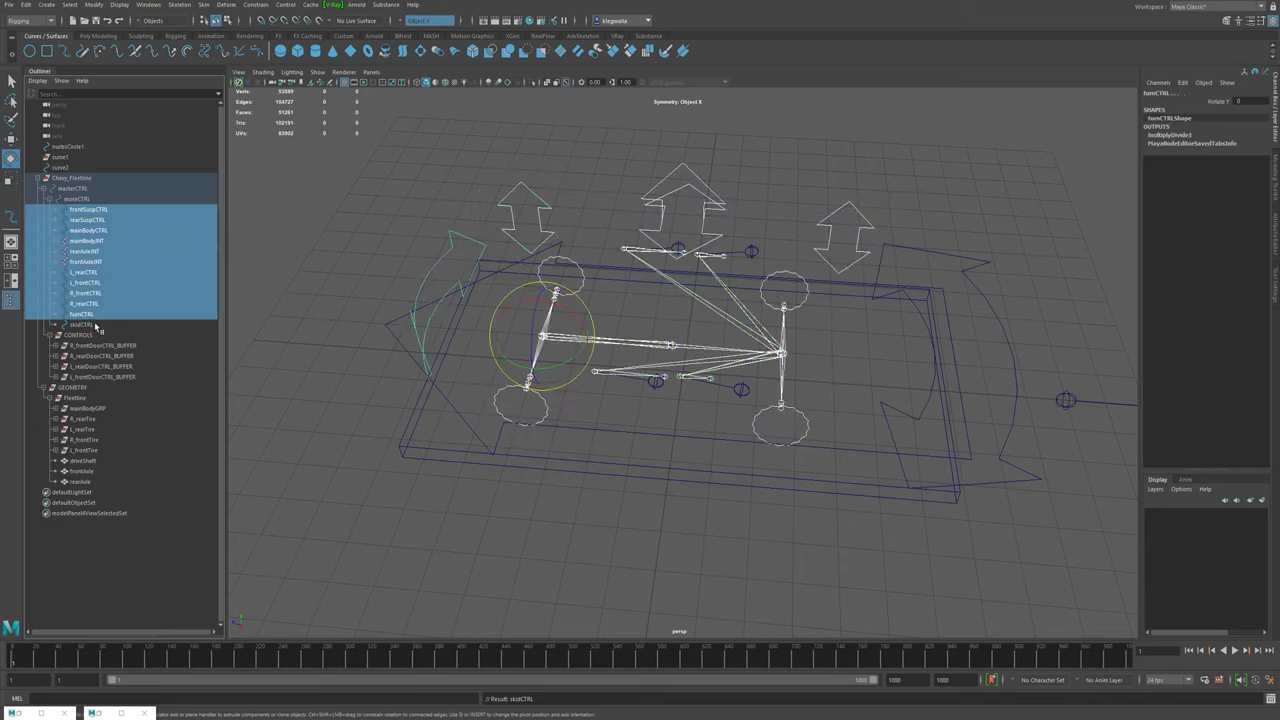
middle_click_drag(75, 210, 90, 327)
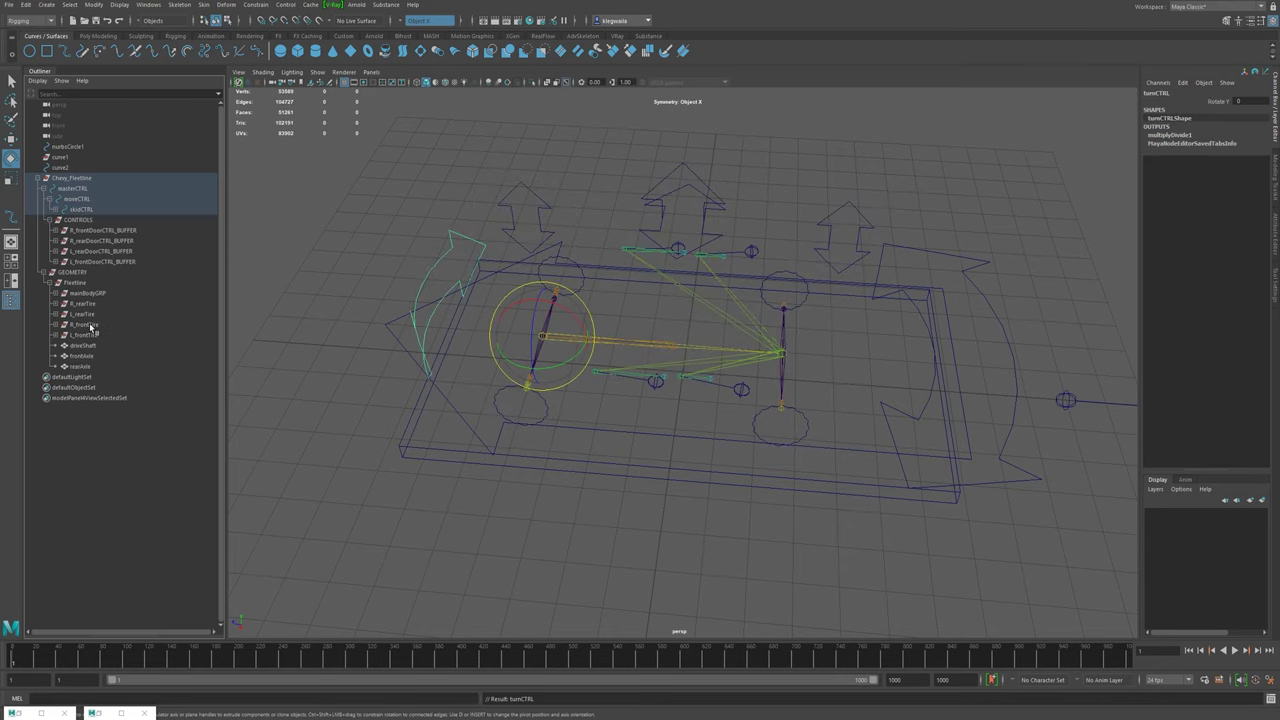
left_click(57, 210)
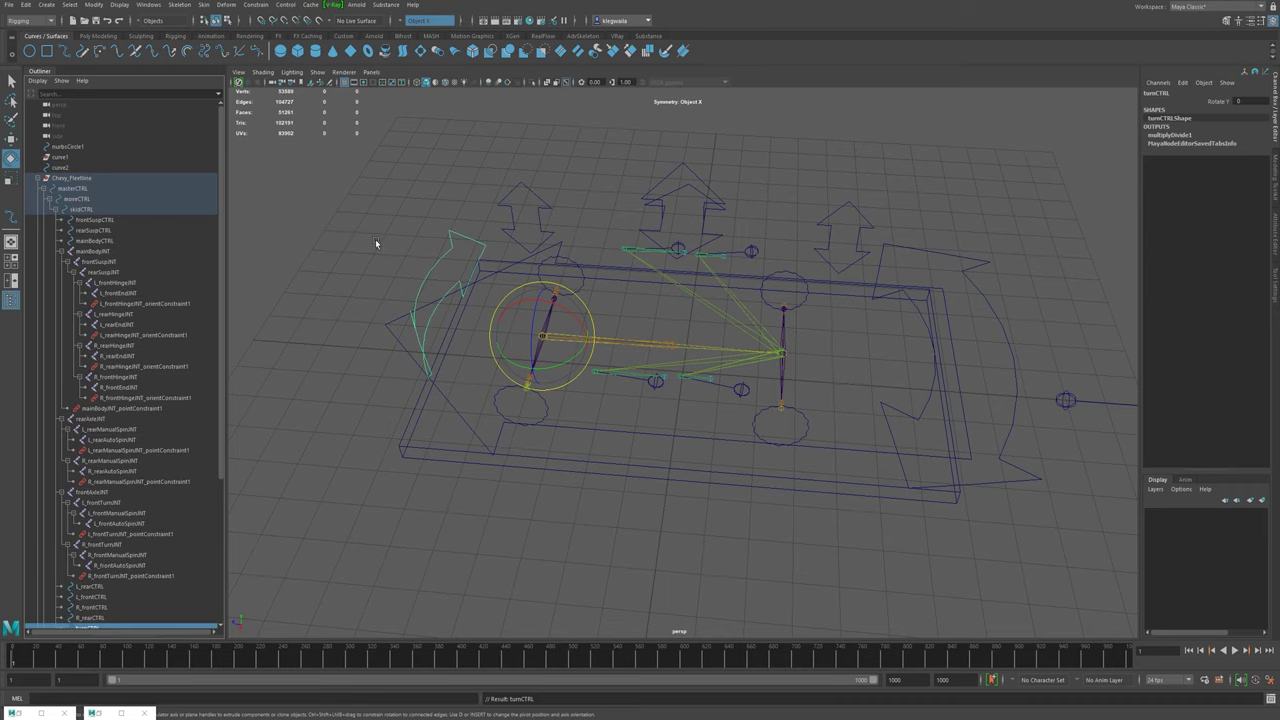
- Show polygons in the viewport again and test skidCTRL by trying rotations around the front axle
left_click(1010, 355)
scroll(900, 350, "down", 3)
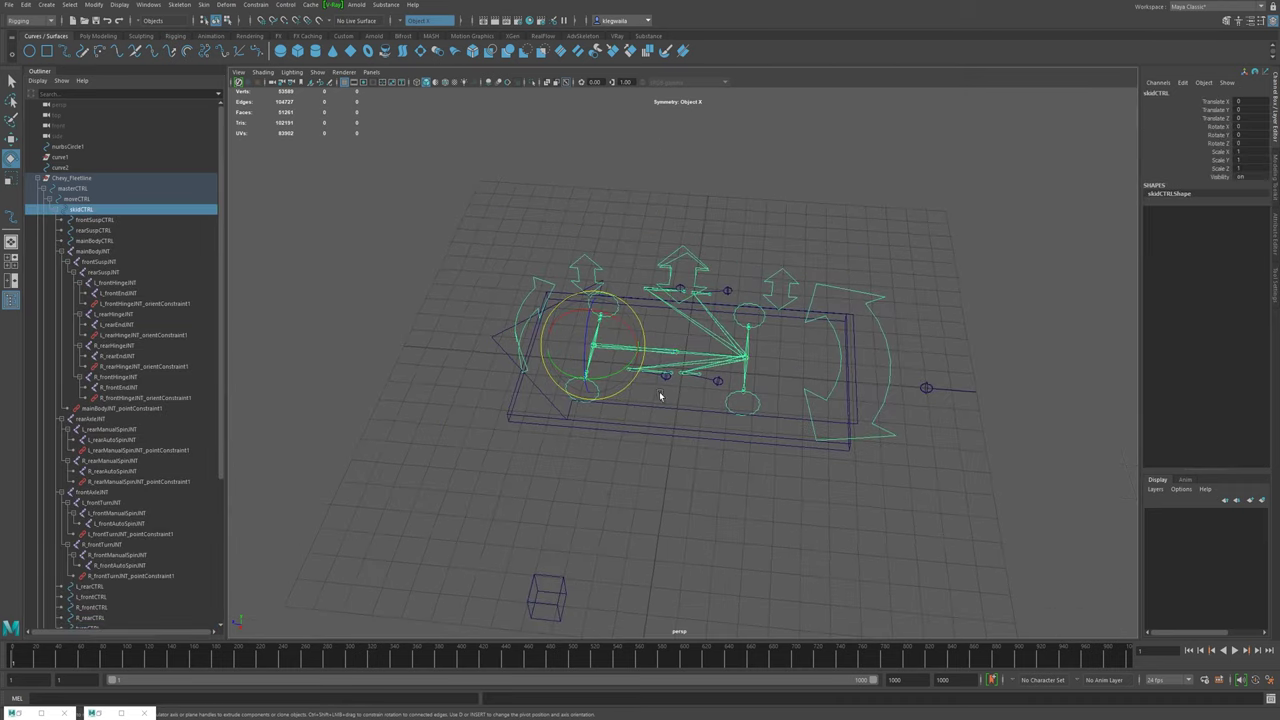
mouse_move(608, 366)
left_mouse_down()
mouse_move(632, 386)
mouse_move(621, 371)
mouse_move(640, 378)
mouse_move(618, 376)
left_mouse_up()
key("ctrl+z")
left_click(317, 72)
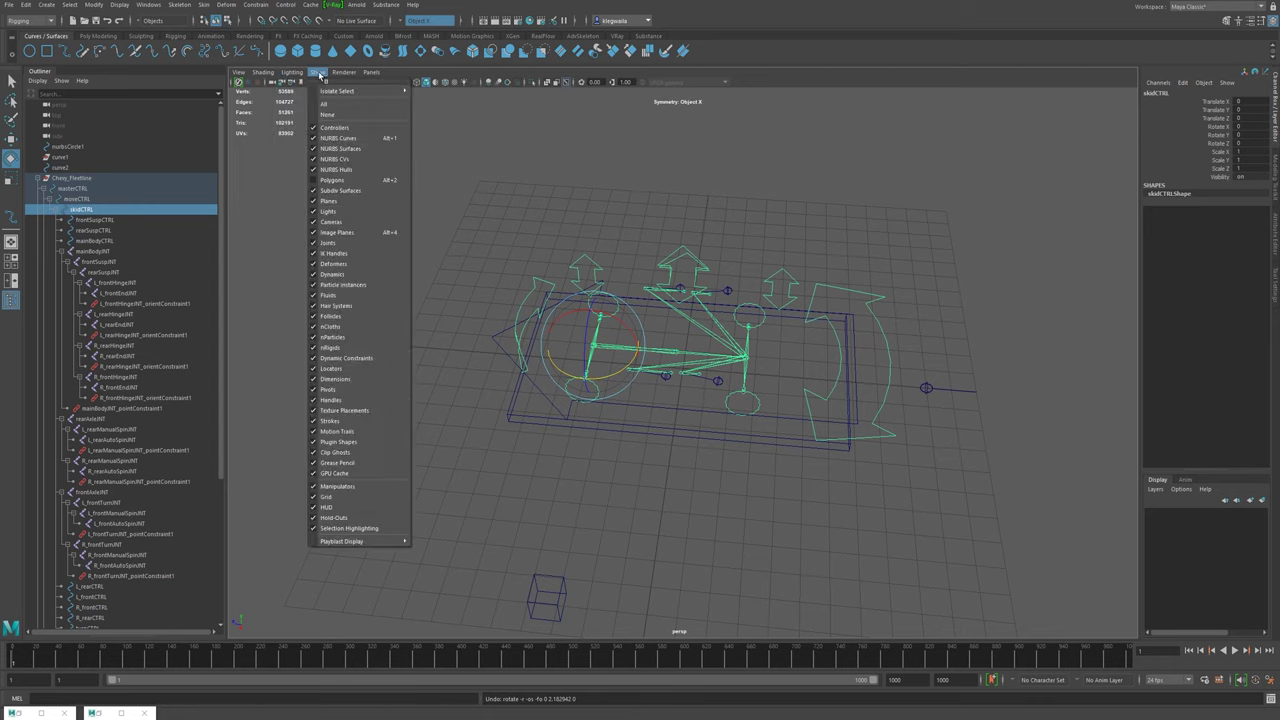
left_click(315, 176)
left_click_drag(783, 411, 689, 428, "alt")
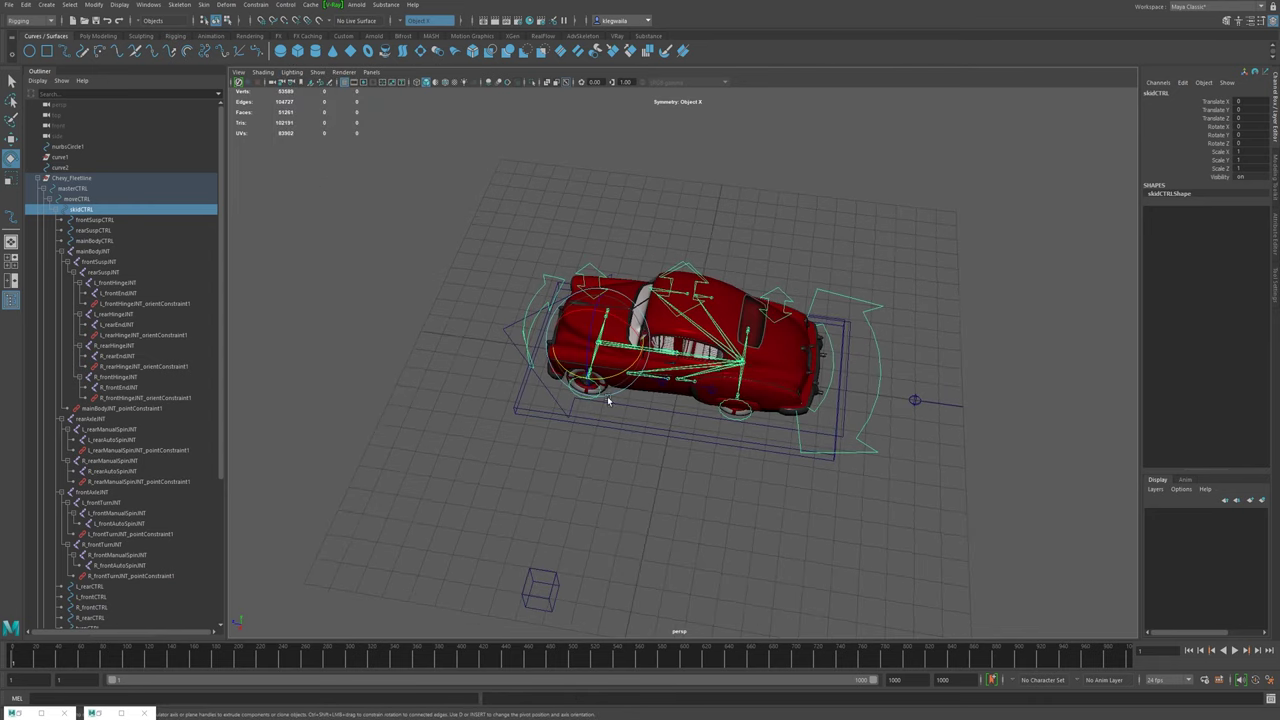
mouse_move(614, 376)
left_mouse_down()
mouse_move(589, 377)
mouse_move(623, 371)
mouse_move(585, 376)
mouse_move(596, 378)
left_mouse_up()
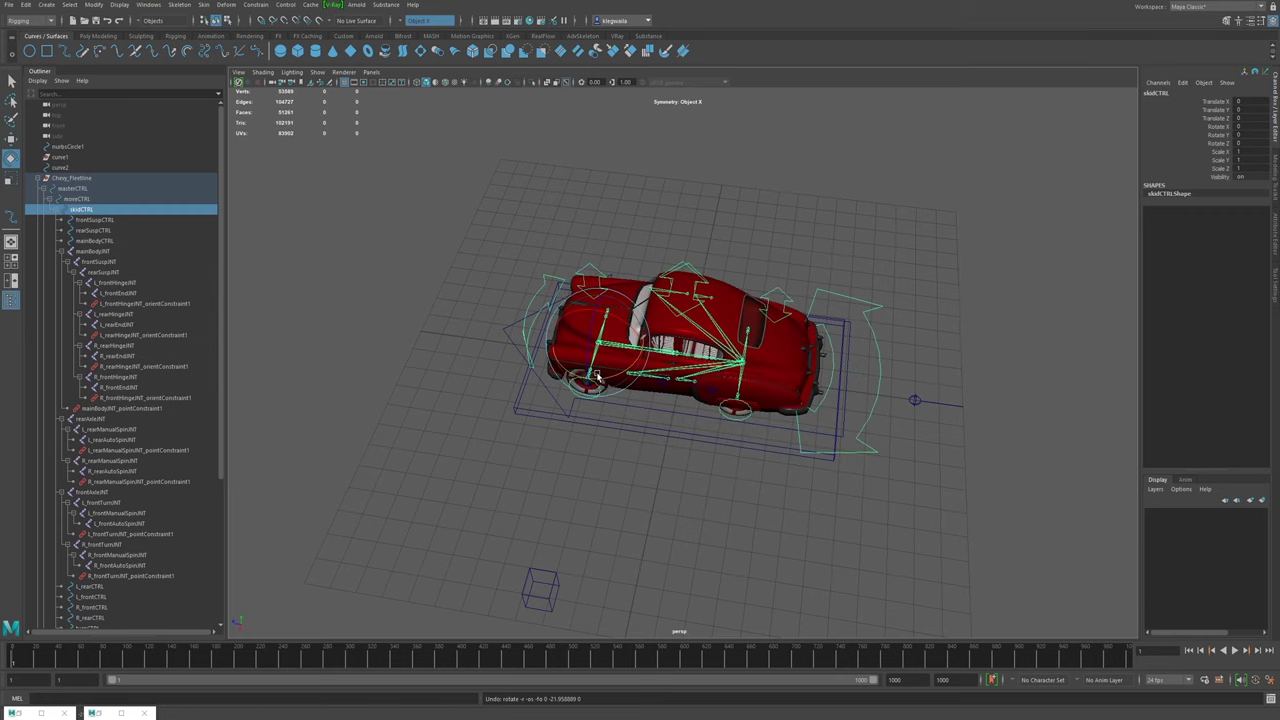
- Try rotating moveCTRL around its pivot near the rear axle and undo the rotation
key("Up")
left_click_drag(749, 423, 491, 357)
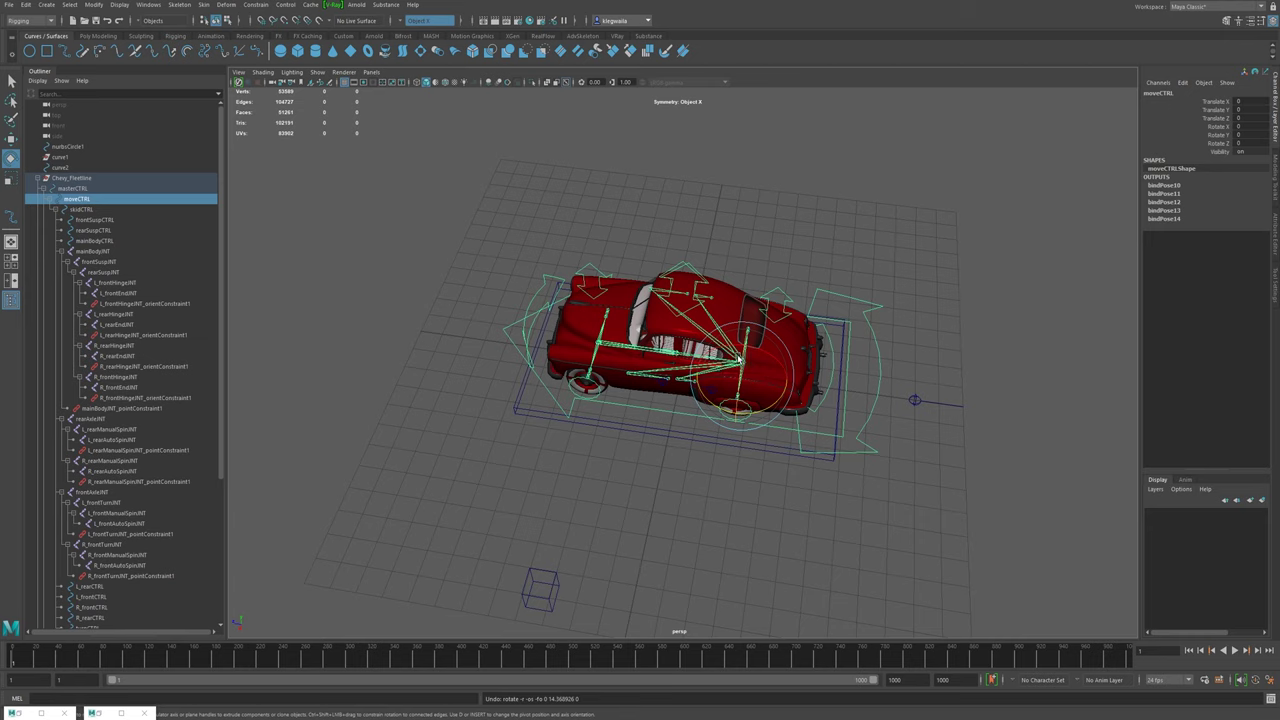
left_click_drag(718, 370, 670, 391, "alt")
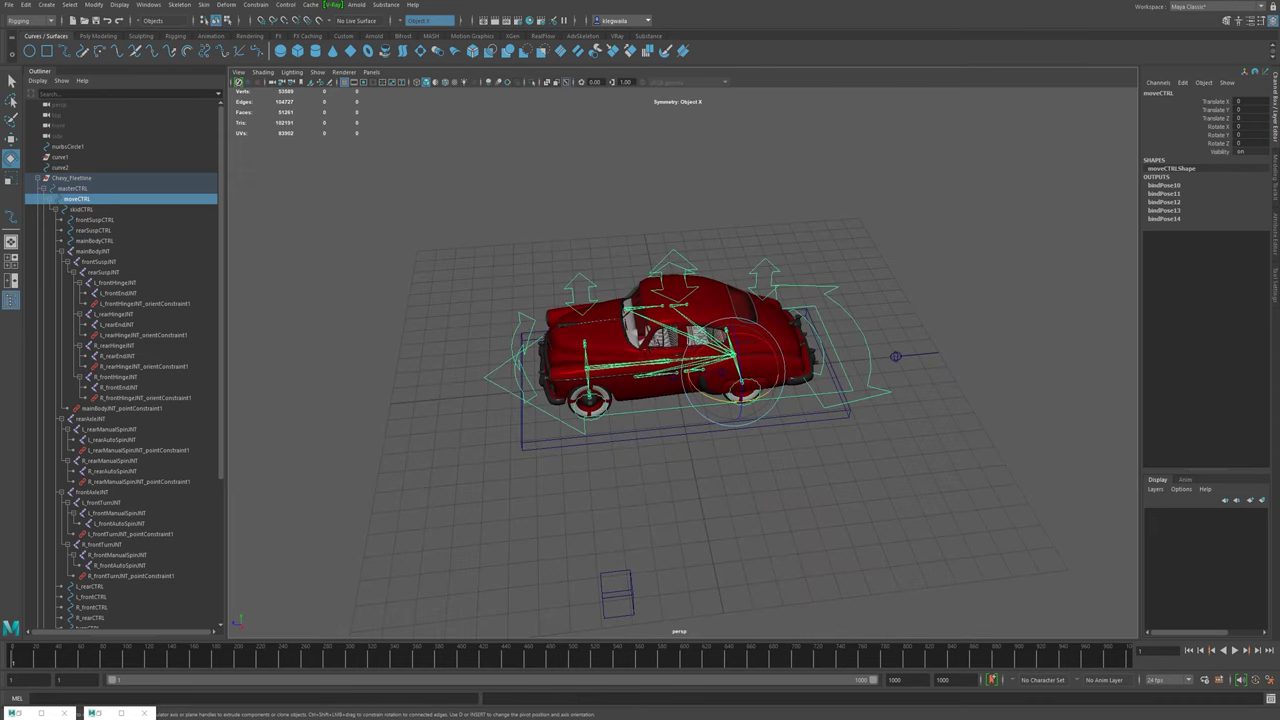
left_click_drag(1225, 102, 1223, 127)
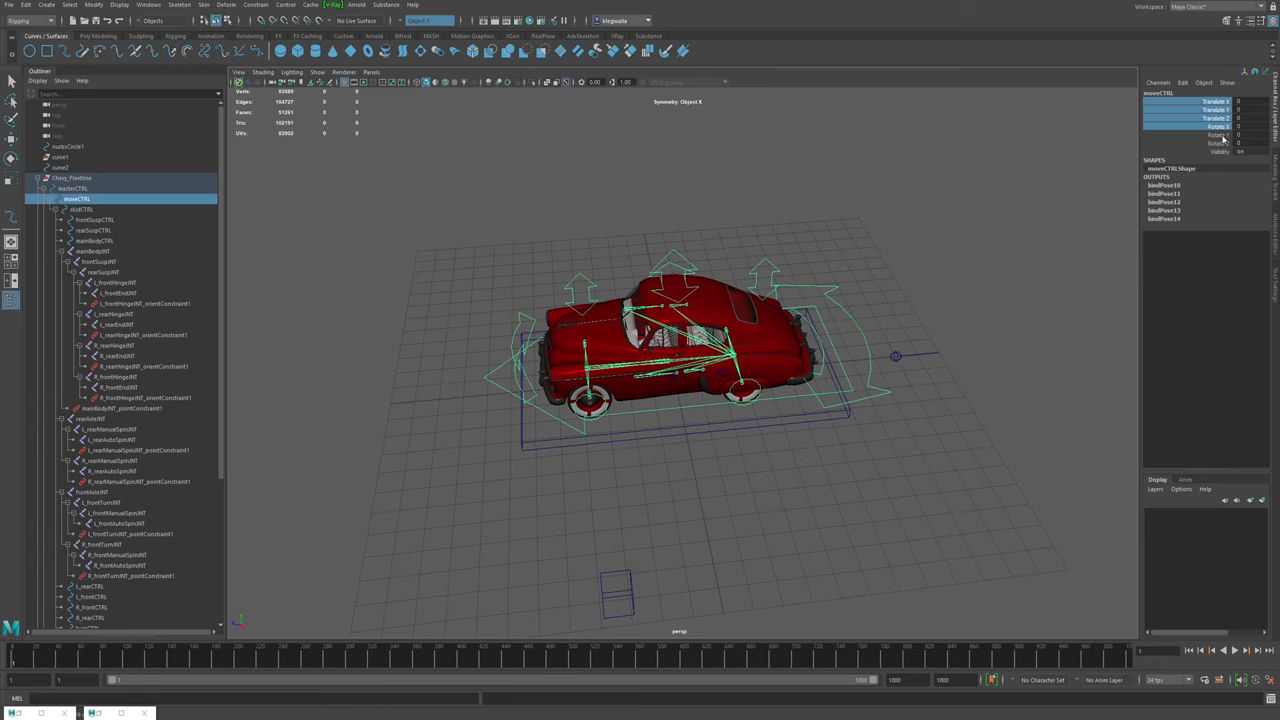
left_click(1226, 146, "shift")
right_click(1222, 147)
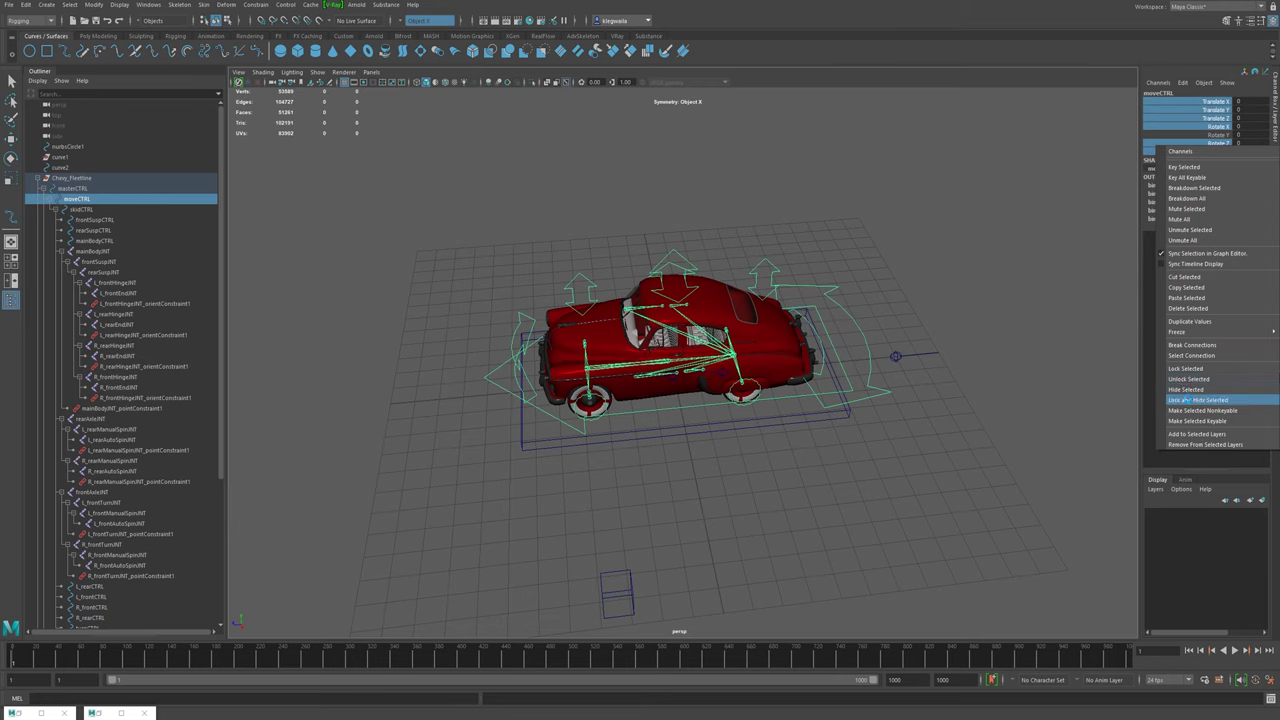
left_click(1192, 399)
key("Down")
key("ctrl+z")
key("ctrl+z")
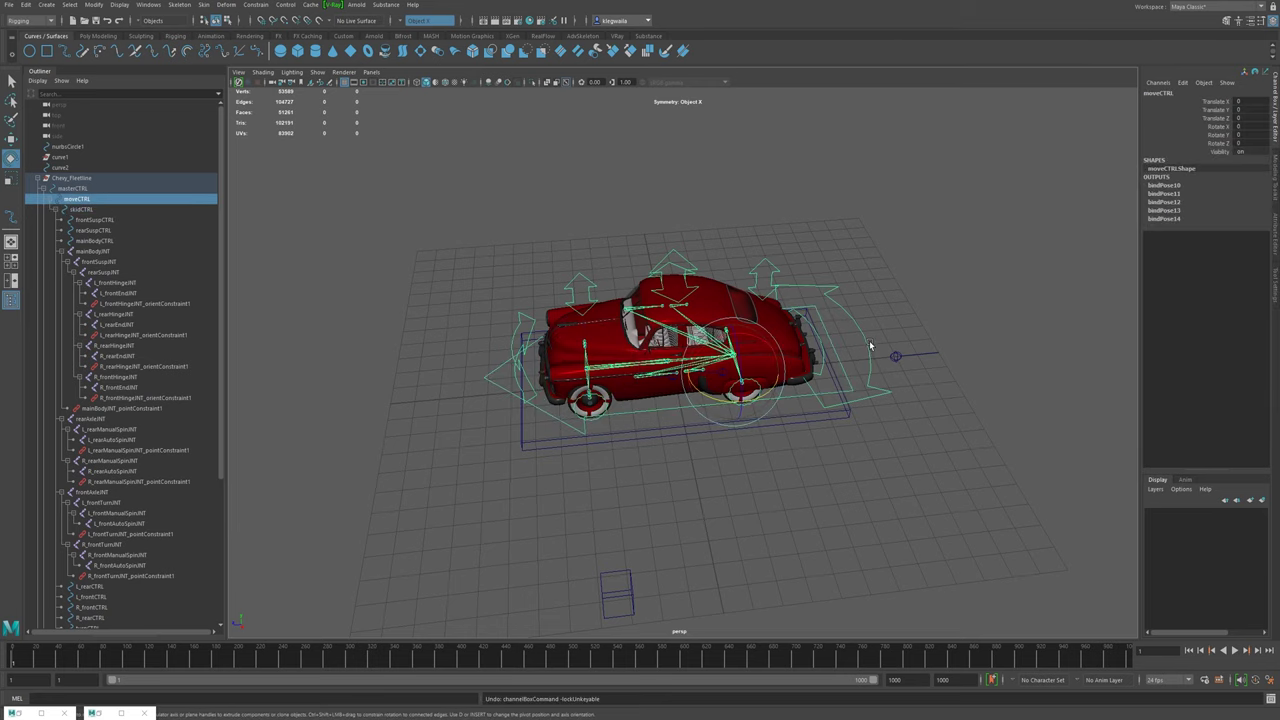
- Lock and hide all of skidCTRL's channels except Rotate Y
key("Down")
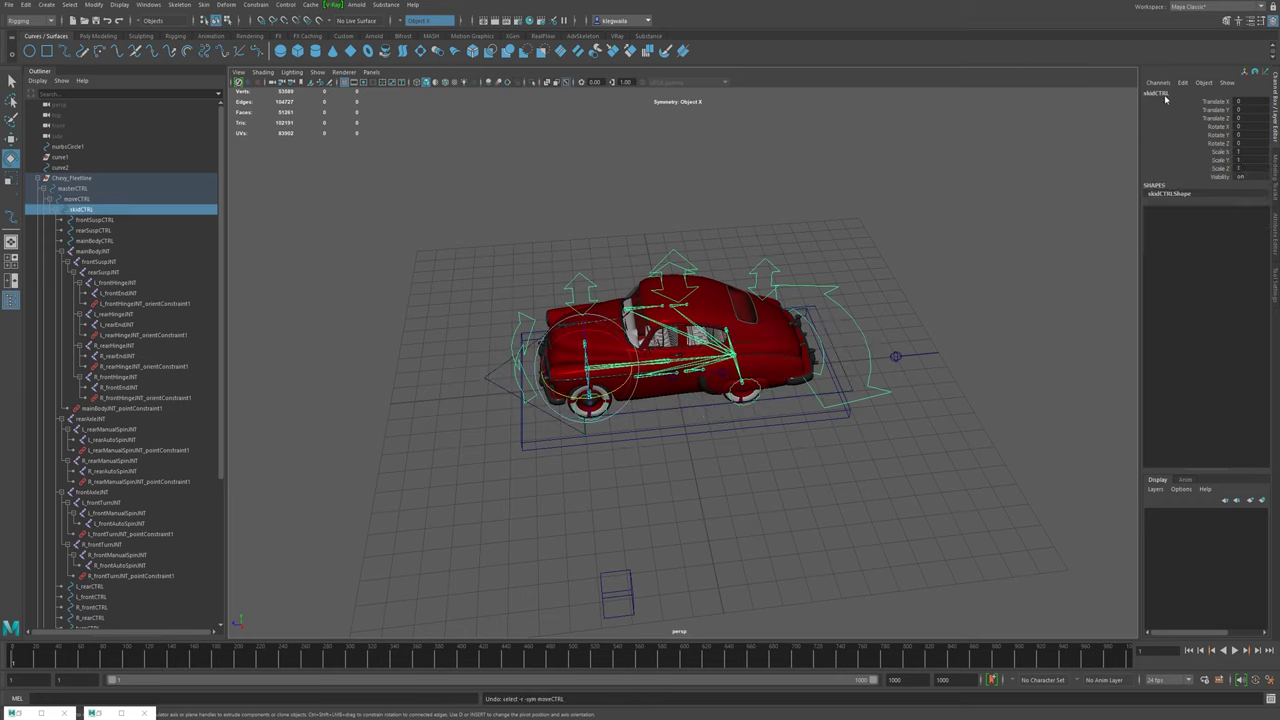
left_click_drag(1229, 104, 1224, 180)
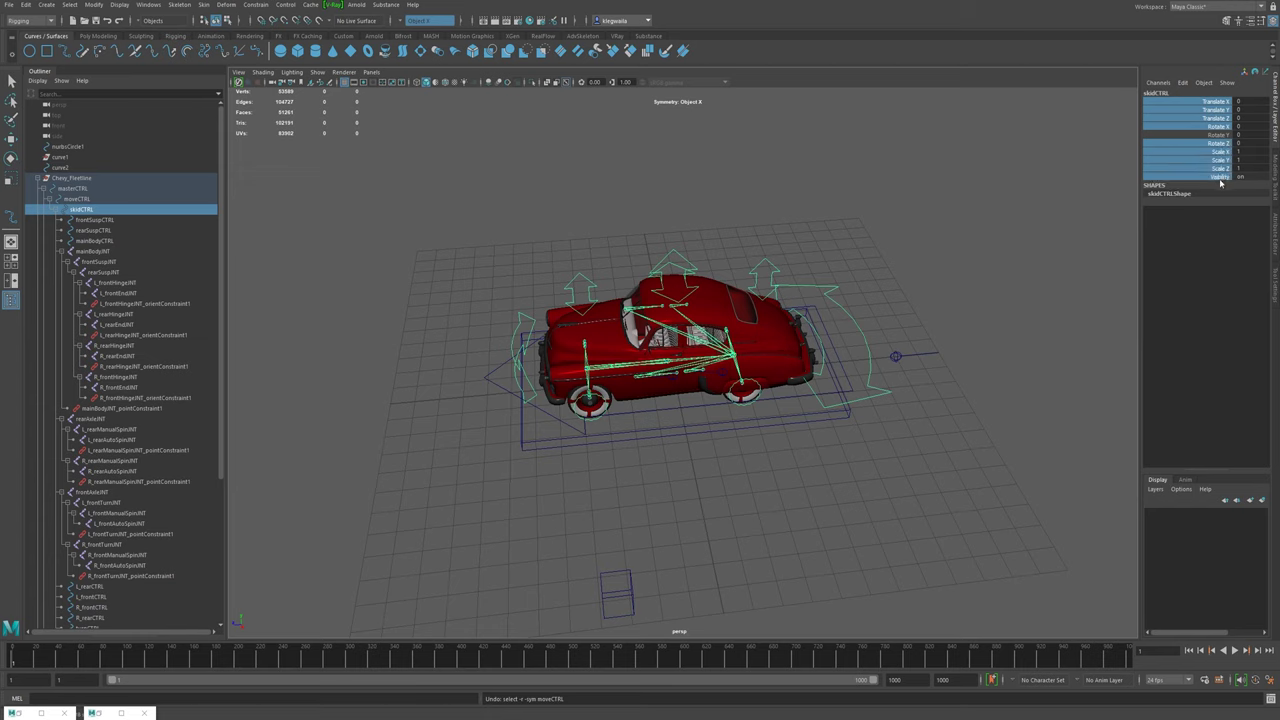
right_click(1224, 180)
left_click(1203, 415)
- Test skidCTRL, the curved arrow control at the front and frontSuspCTRL, undoing each trial change
left_click_drag(835, 347, 705, 350, "alt")
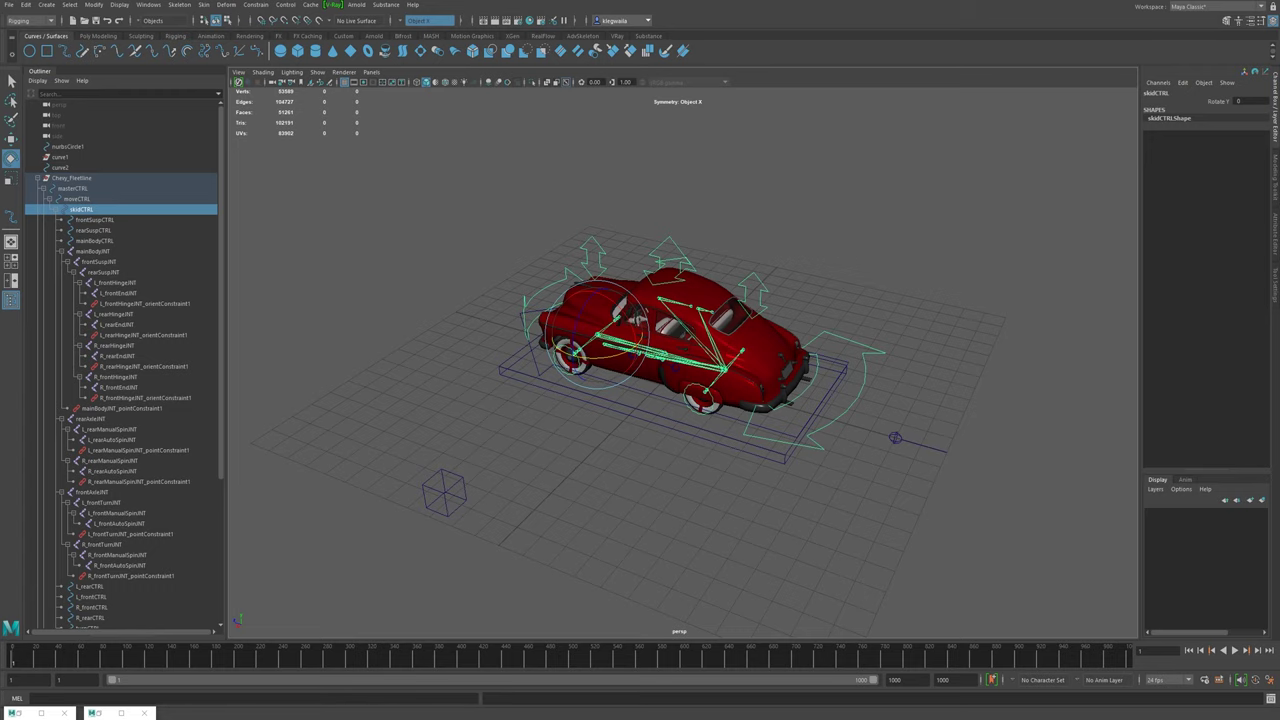
left_click_drag(772, 387, 754, 417, "alt")
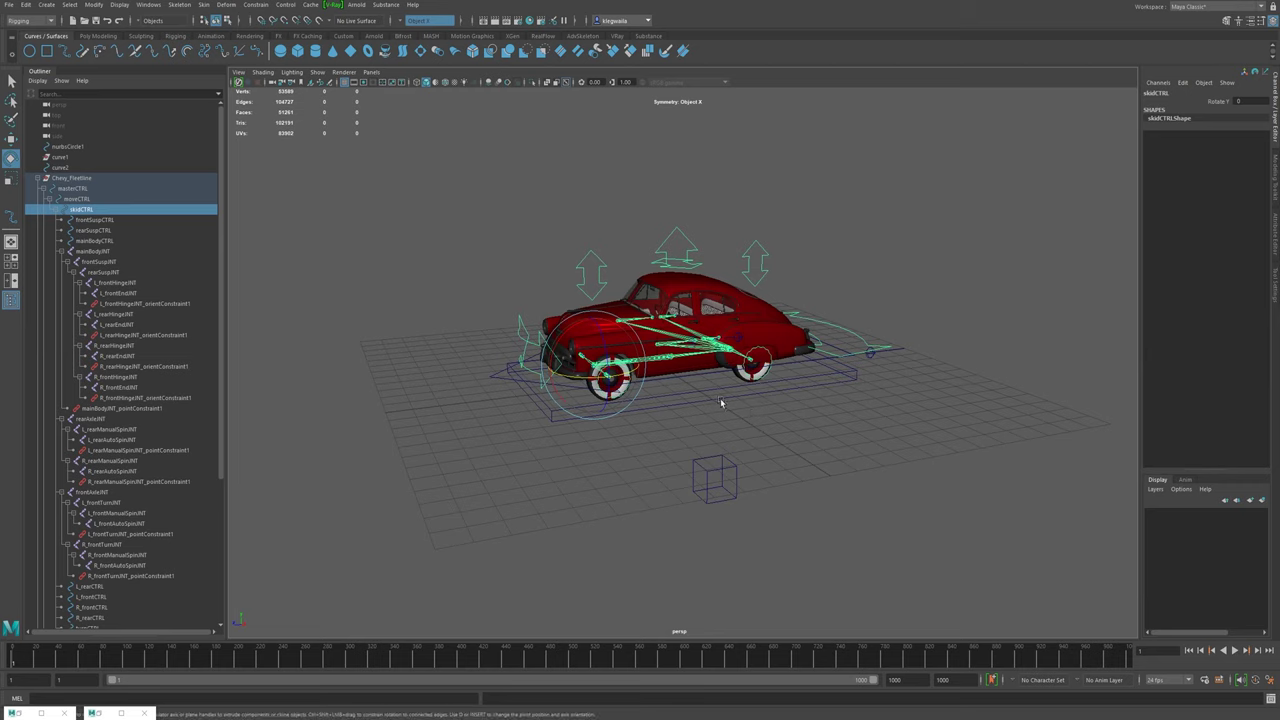
left_click_drag(624, 388, 525, 383, "alt")
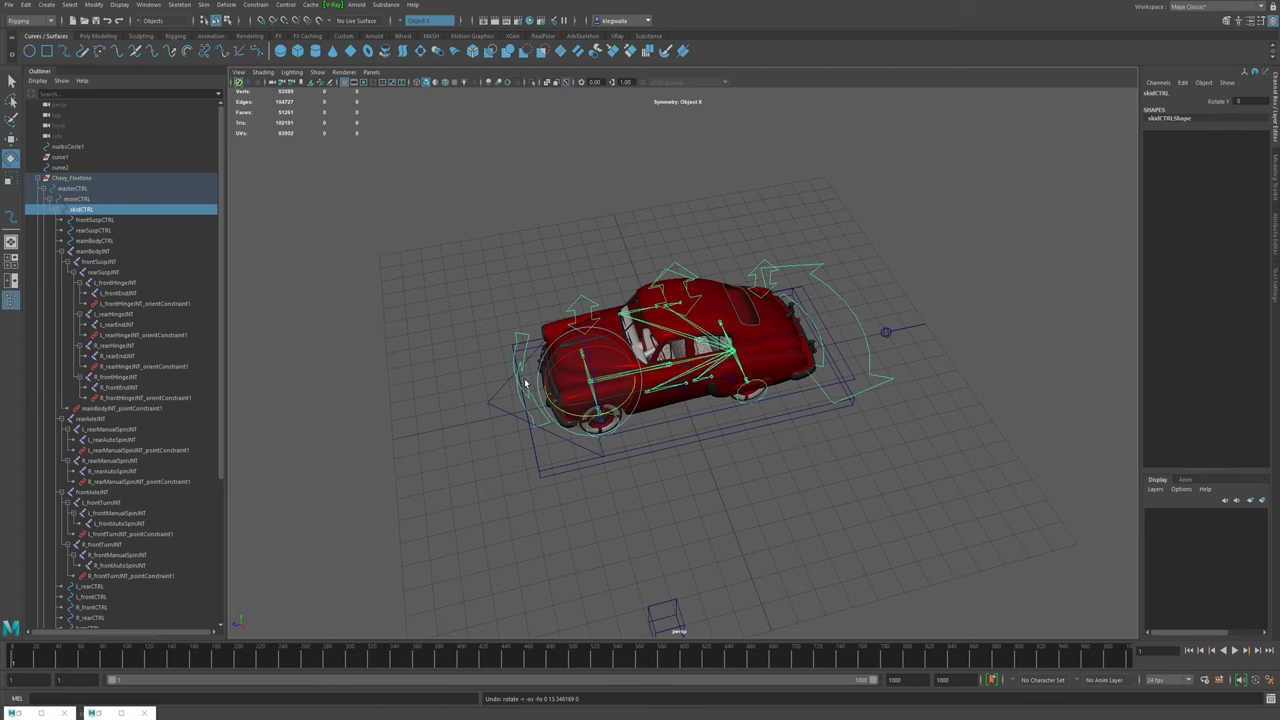
left_click(525, 383)
left_click_drag(572, 418, 592, 236)
key("ctrl+z")
left_click(593, 260)
key("w")
key("ctrl+z")
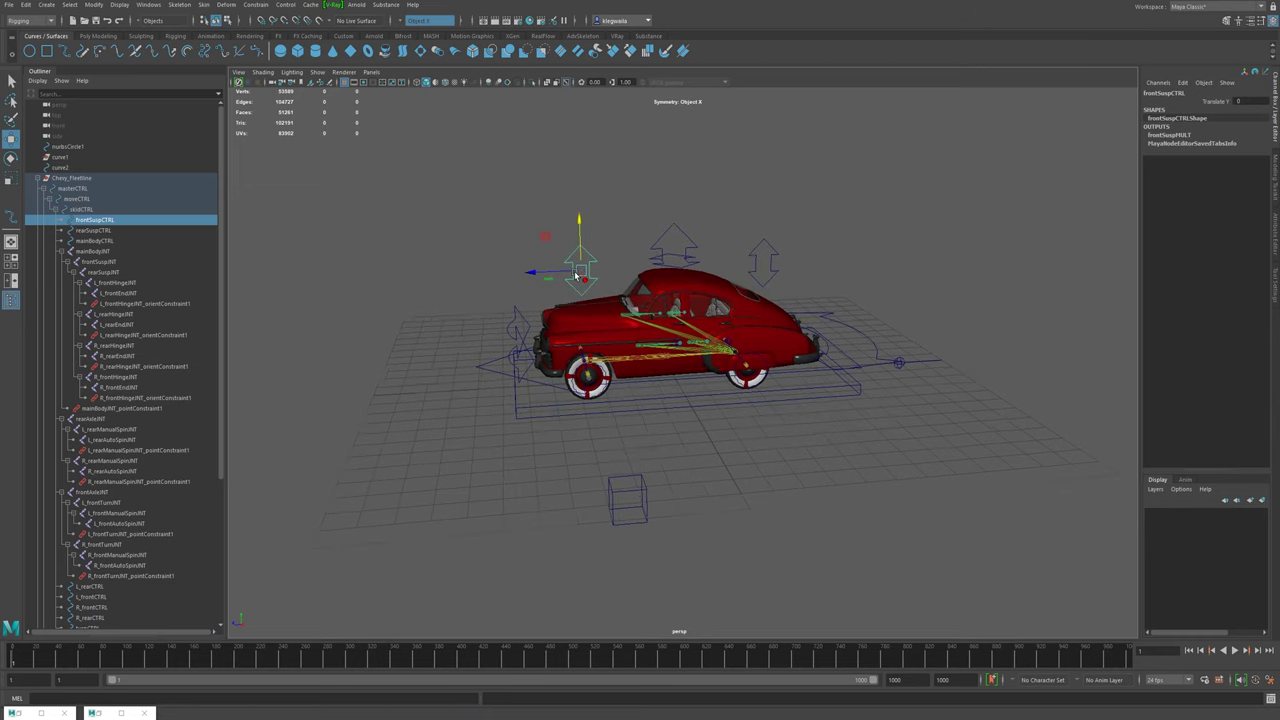
- Expand the complete mainBodyGRP hierarchy under GEOMETRY, down to the individual Exterior meshes
right_click_drag(554, 259, 789, 334, "alt")
left_click_drag(789, 334, 691, 334, "alt")
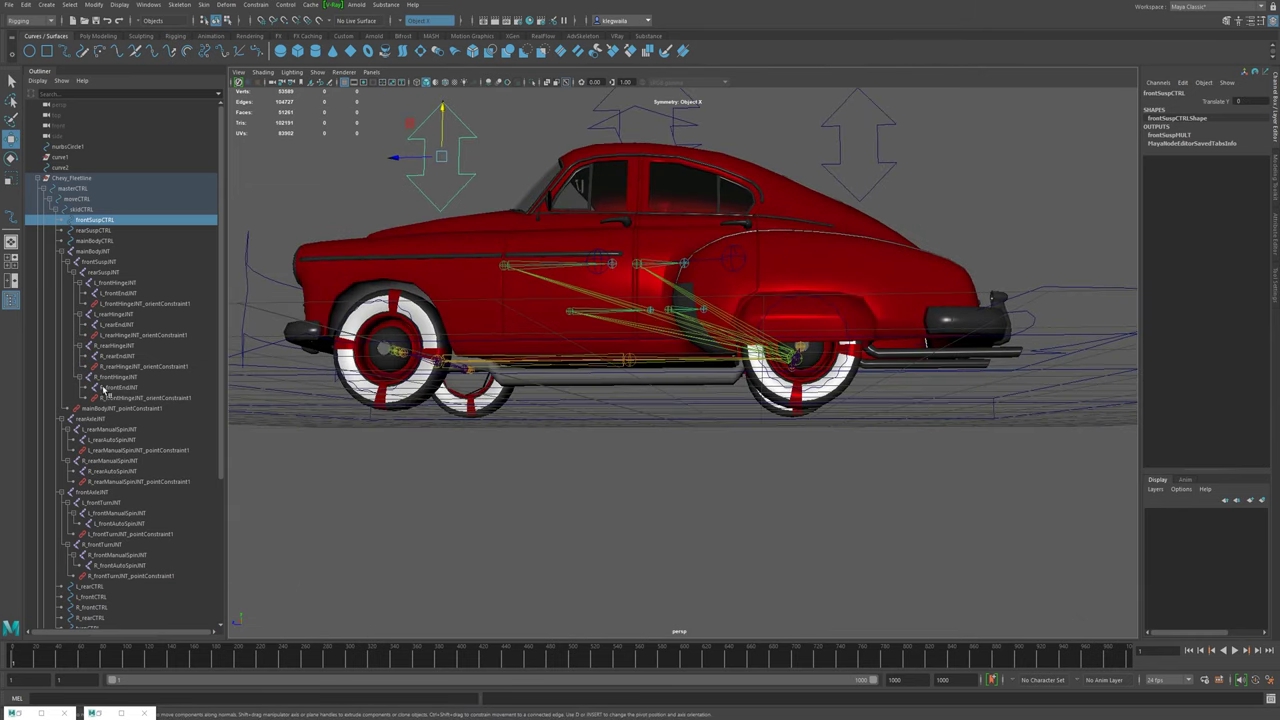
scroll(710, 326, "up", 2)
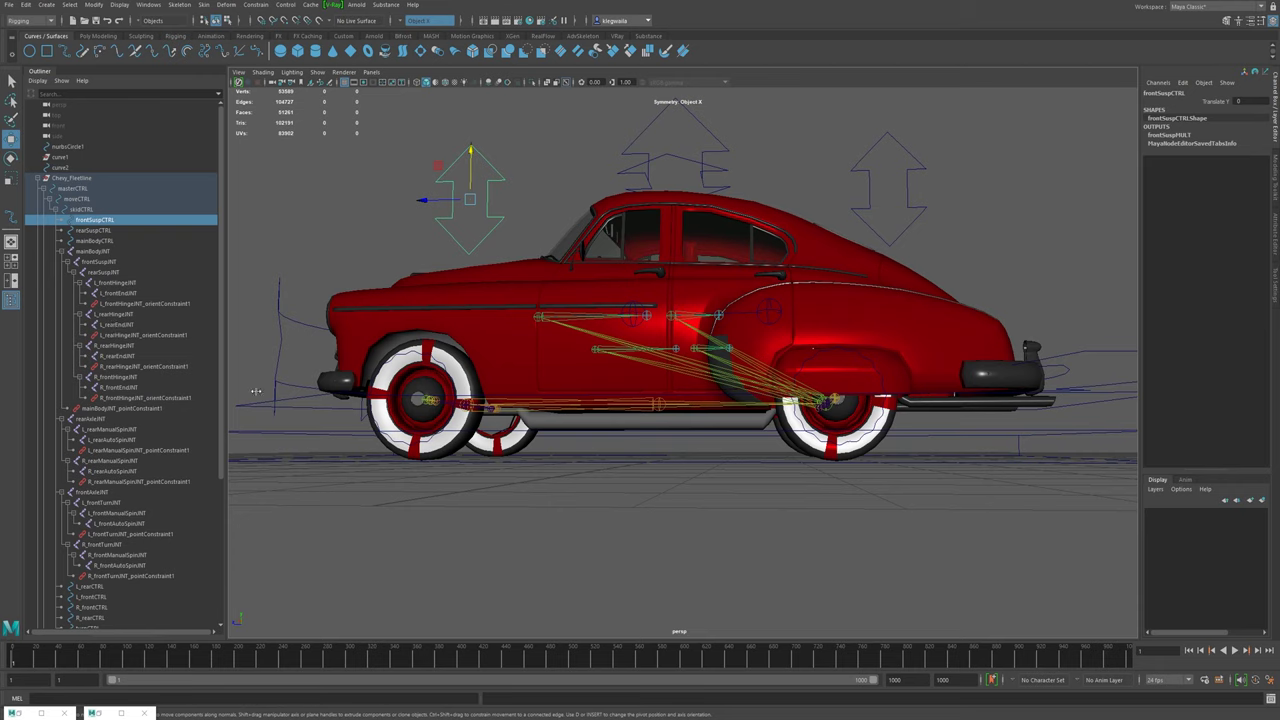
scroll(130, 470, "down", 6)
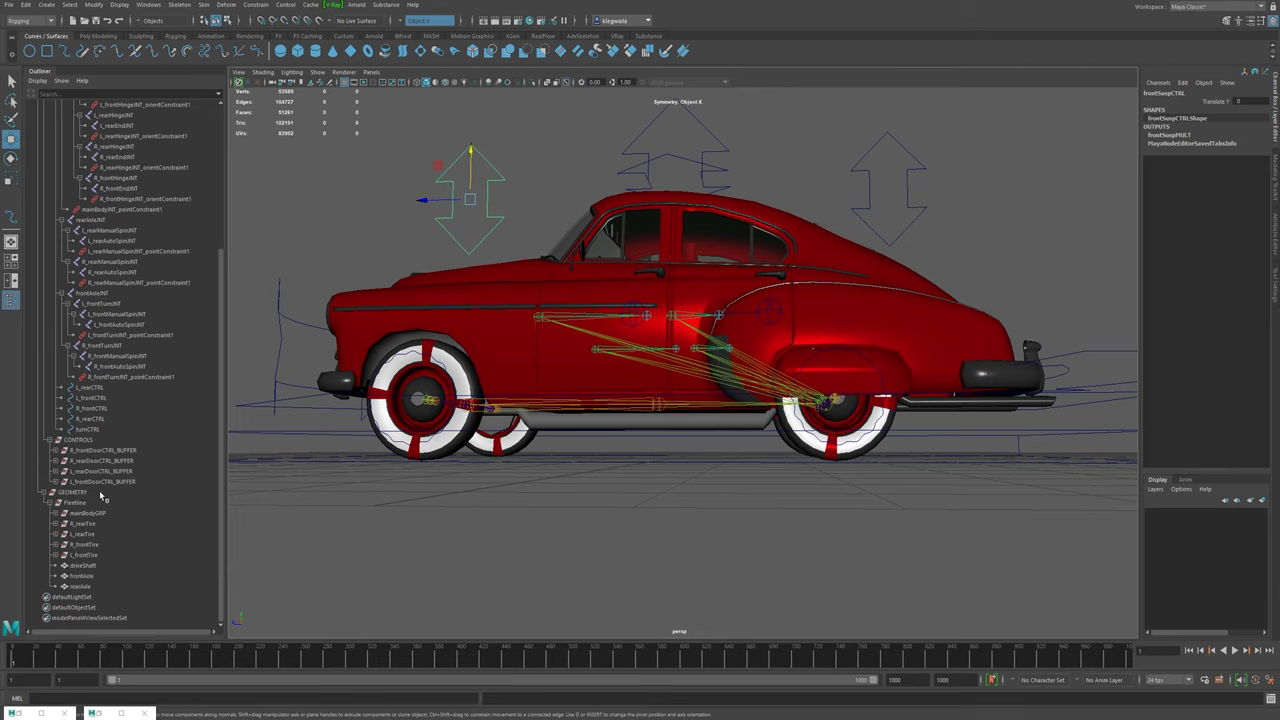
scroll(88, 424, "up", 8)
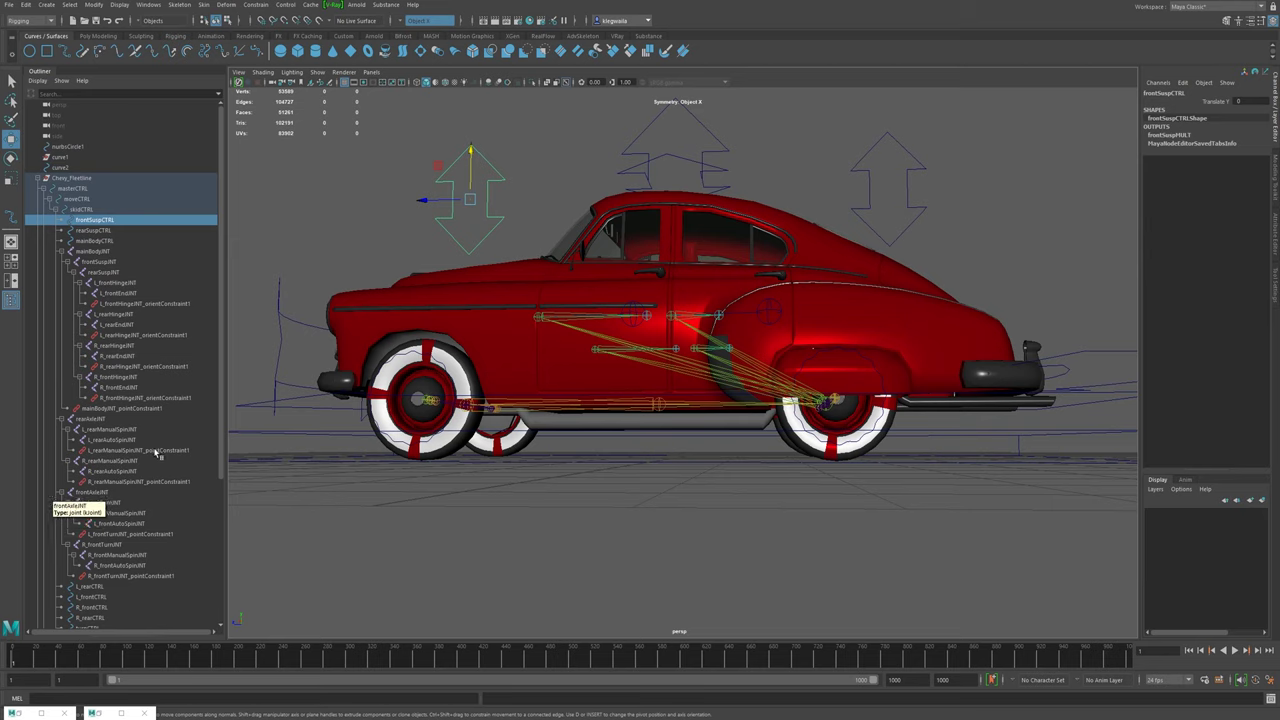
scroll(130, 480, "down", 5)
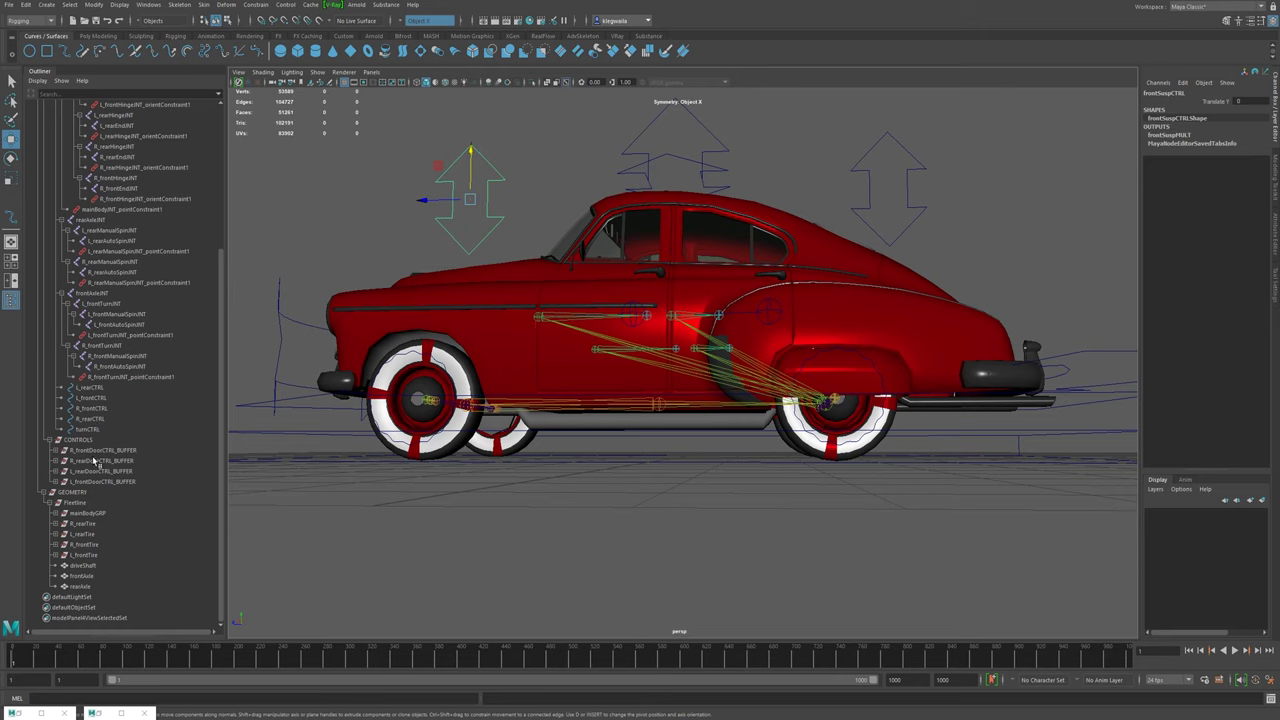
left_click(76, 514)
left_click(57, 513)
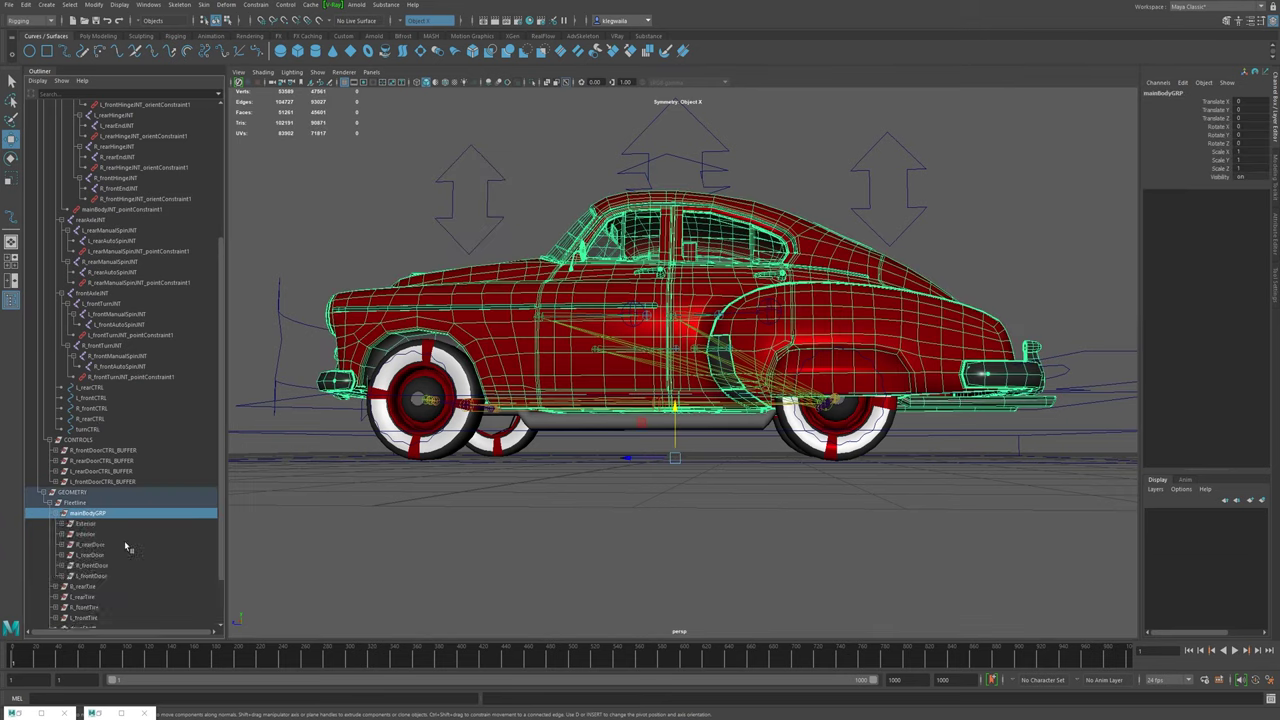
scroll(128, 531, "down", 2)
left_click(57, 450)
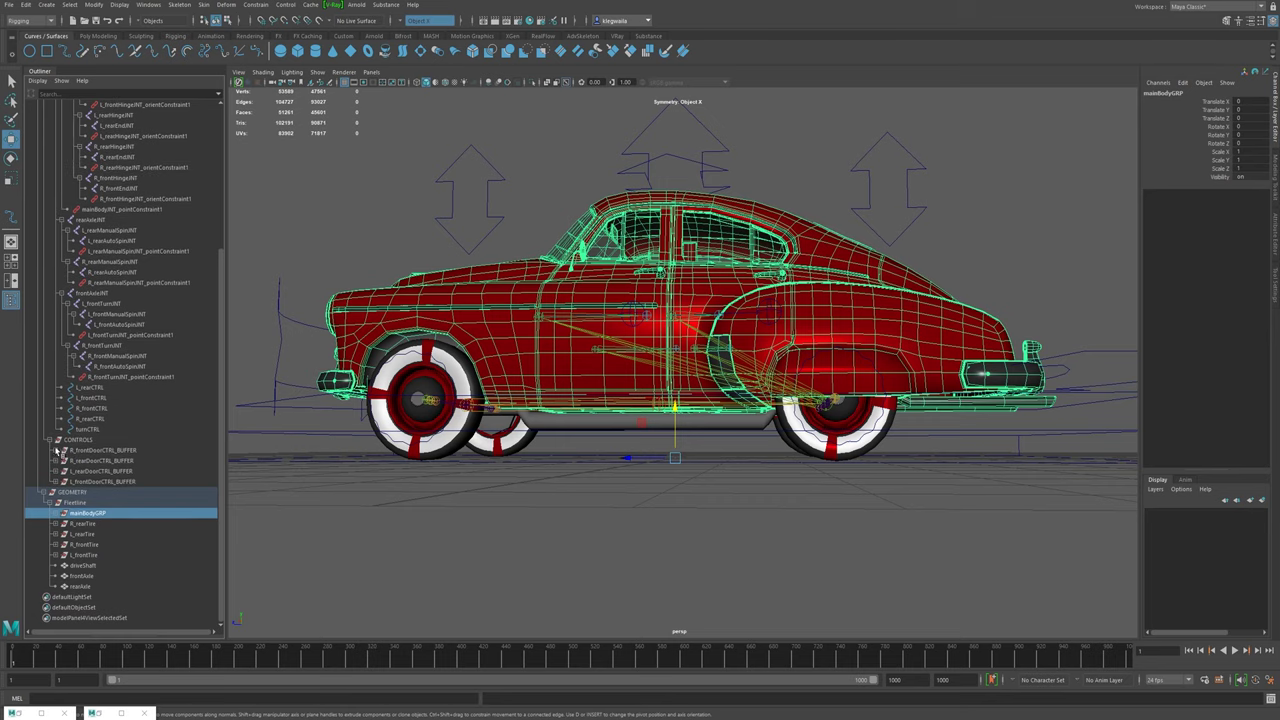
left_click(57, 513, "shift")
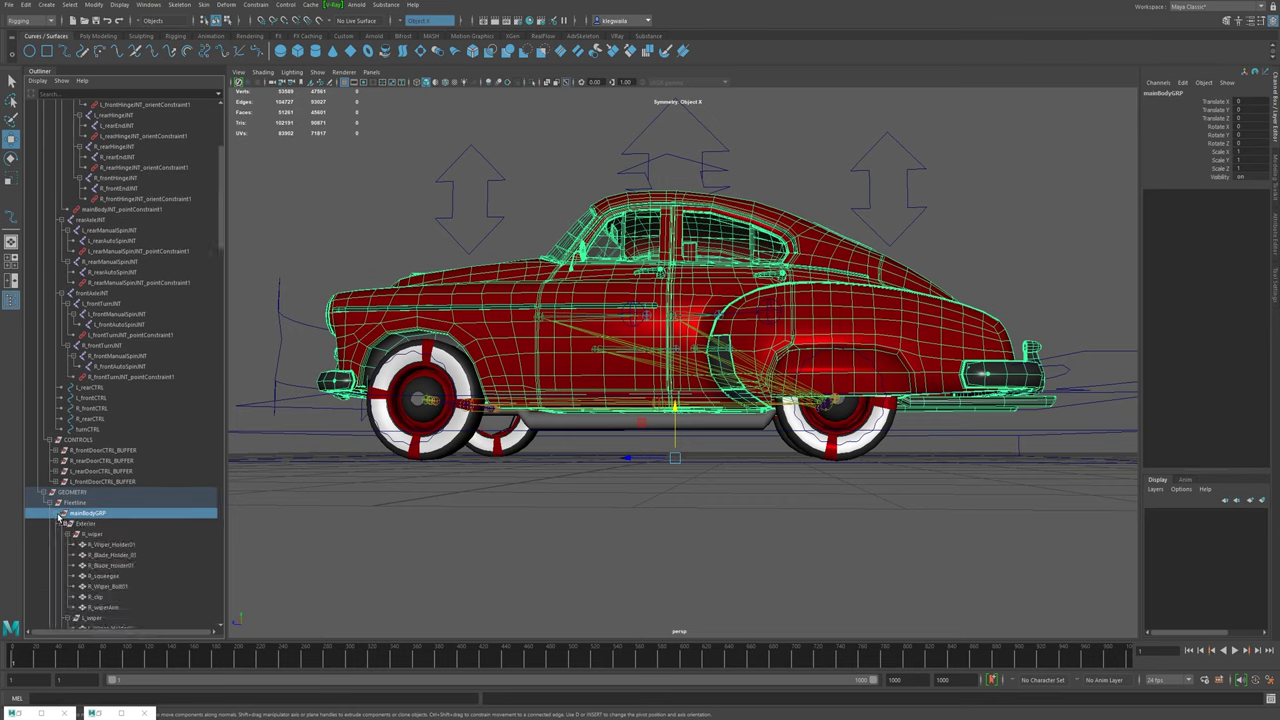
scroll(75, 507, "down", 10)
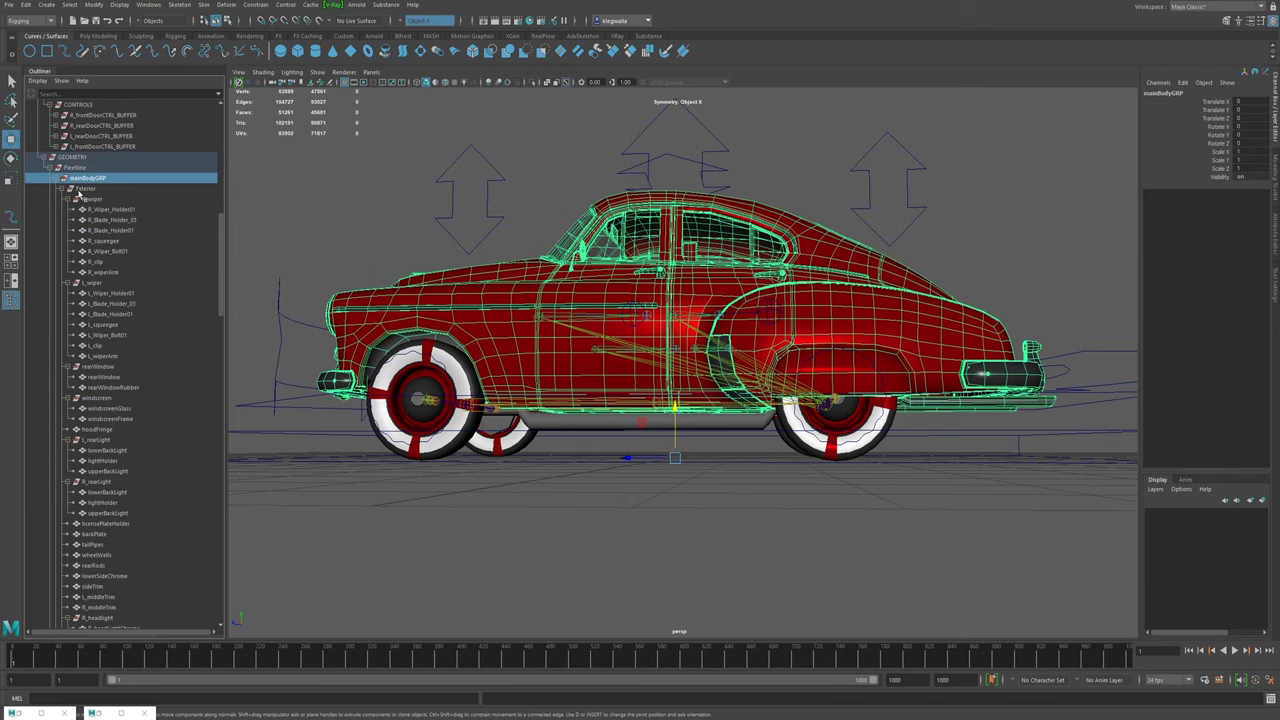
- Select all R_wiper and L_wiper meshes plus the rearWindow, windscreen and hoodFringe meshes, leaving out the rearWindow and windscreen groups
left_click_drag(127, 212, 127, 271)
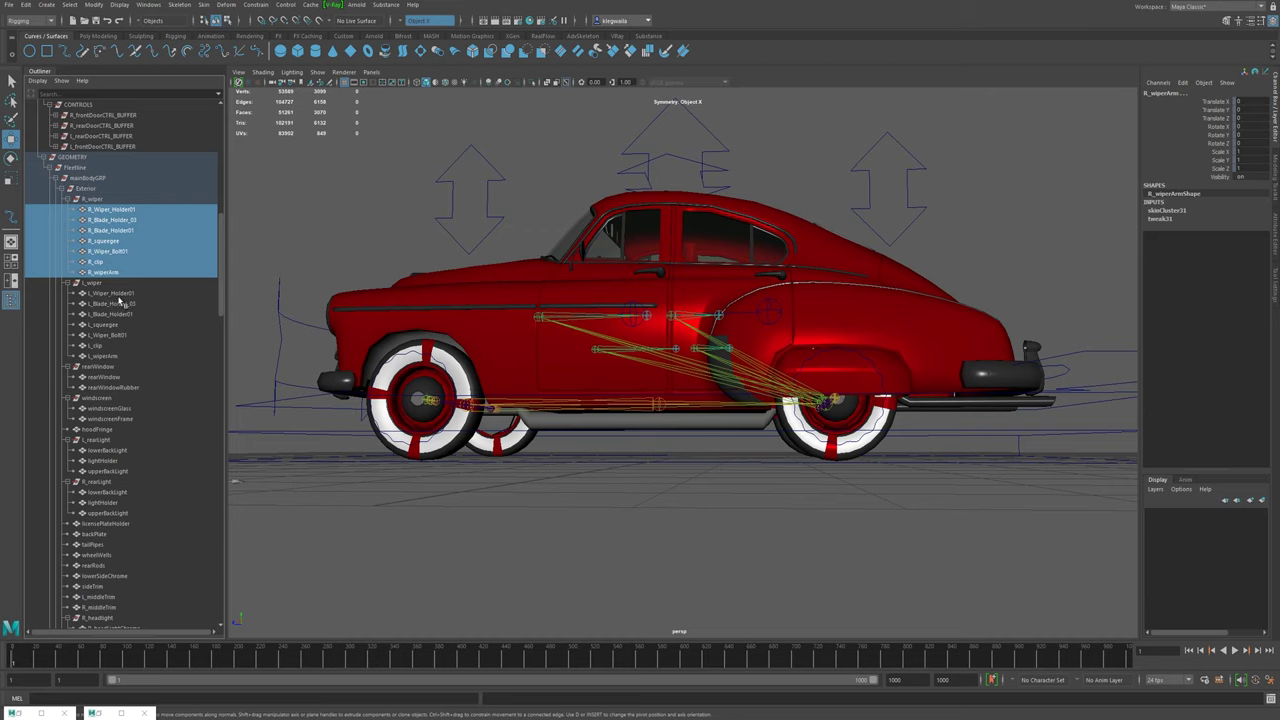
left_click(104, 366, "shift")
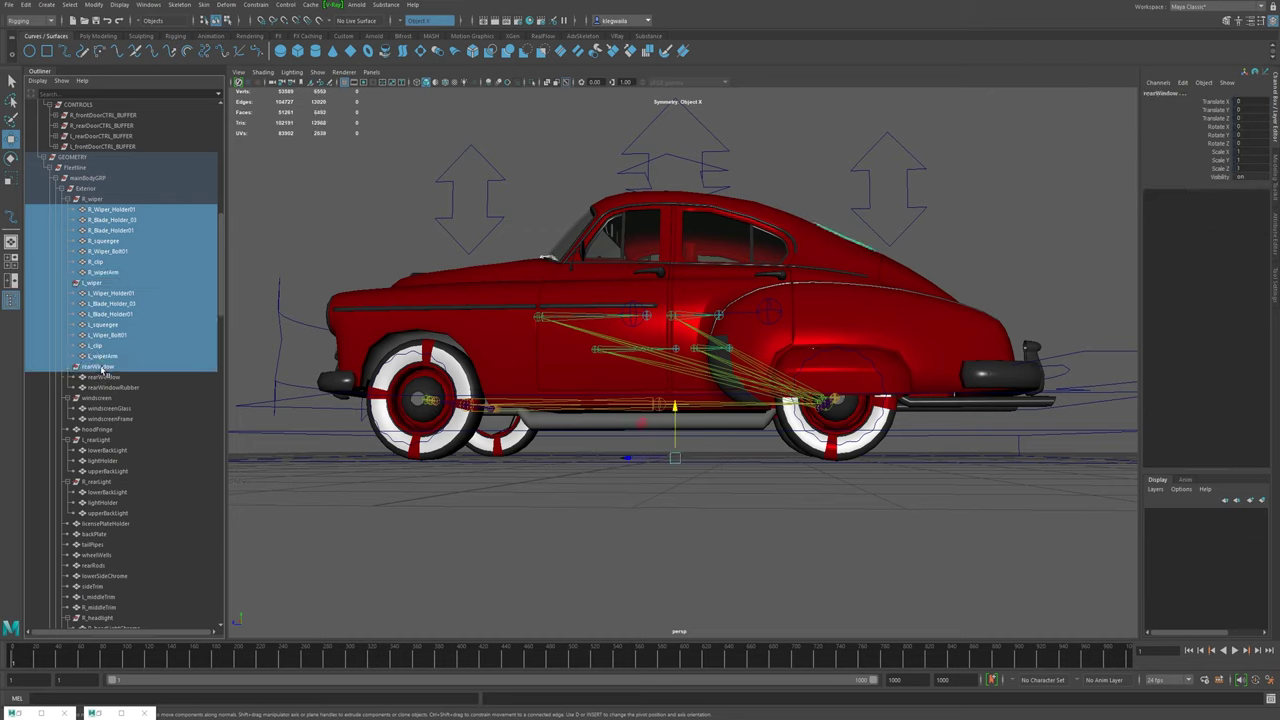
left_click(100, 367, "ctrl")
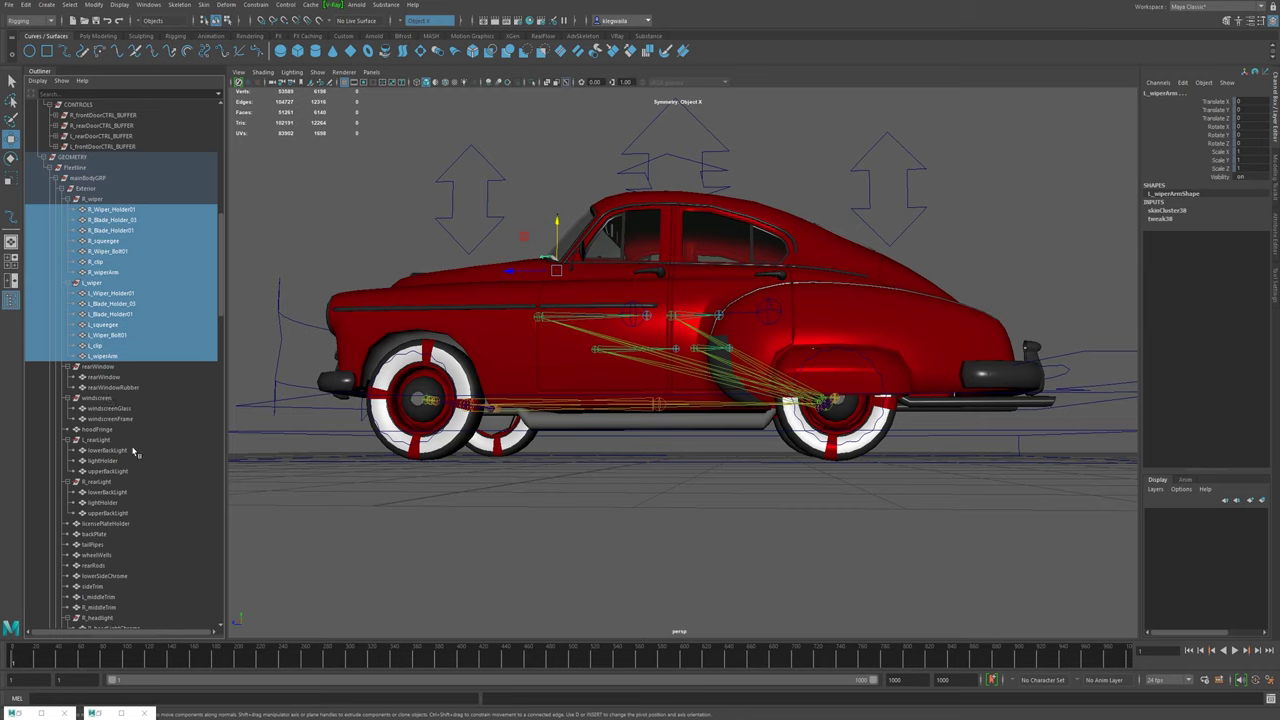
left_click(111, 378, "ctrl")
left_click(112, 388, "ctrl")
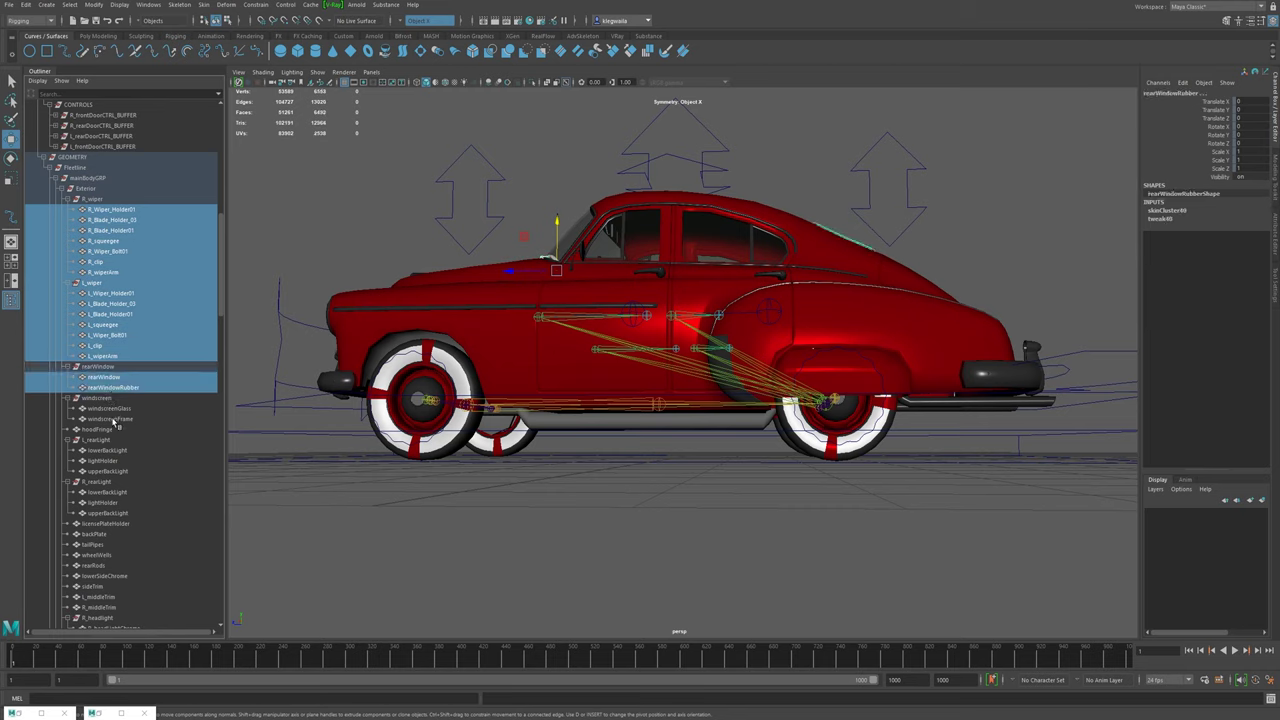
left_click(116, 408, "ctrl")
left_click(107, 420, "ctrl")
left_click(105, 430, "ctrl")
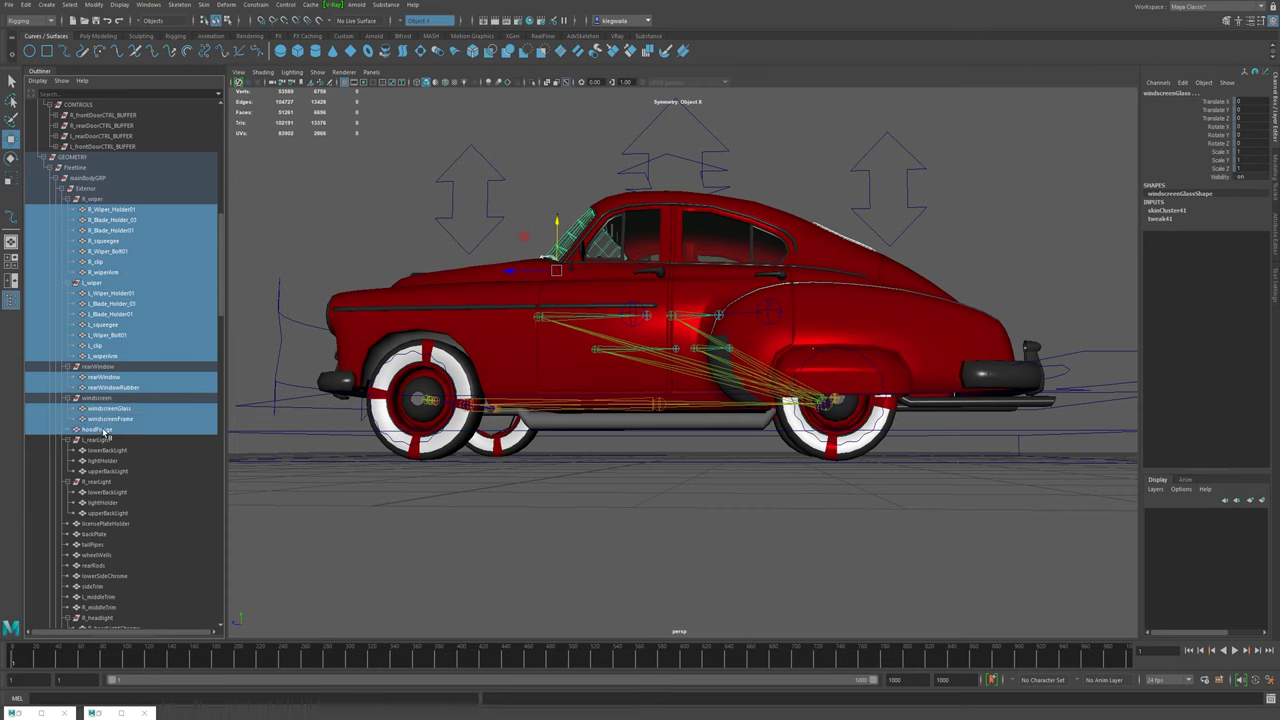
- Add the L_rearLight and R_rearLight meshes and everything from licensePlateHolder through R_middleTrim to the selection
left_click(108, 451, "ctrl")
left_click(108, 461, "ctrl")
left_click(107, 472, "ctrl")
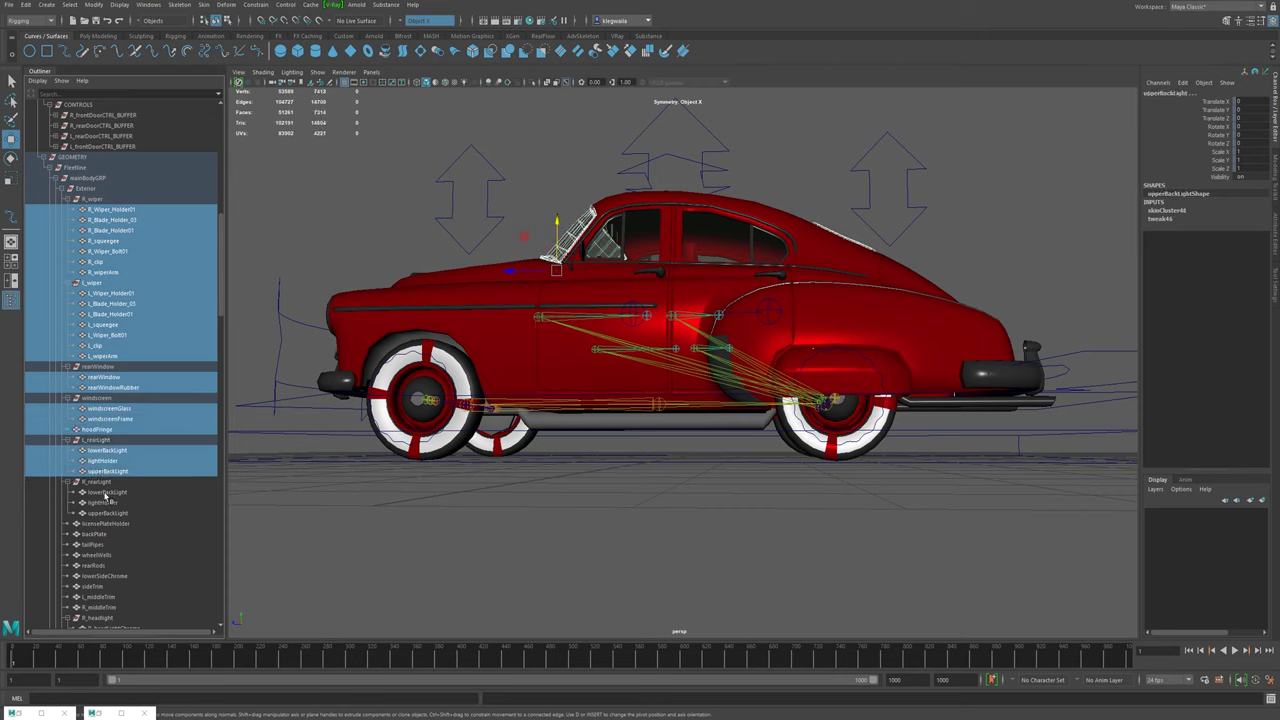
left_click(106, 493, "shift")
scroll(134, 528, "down", 5)
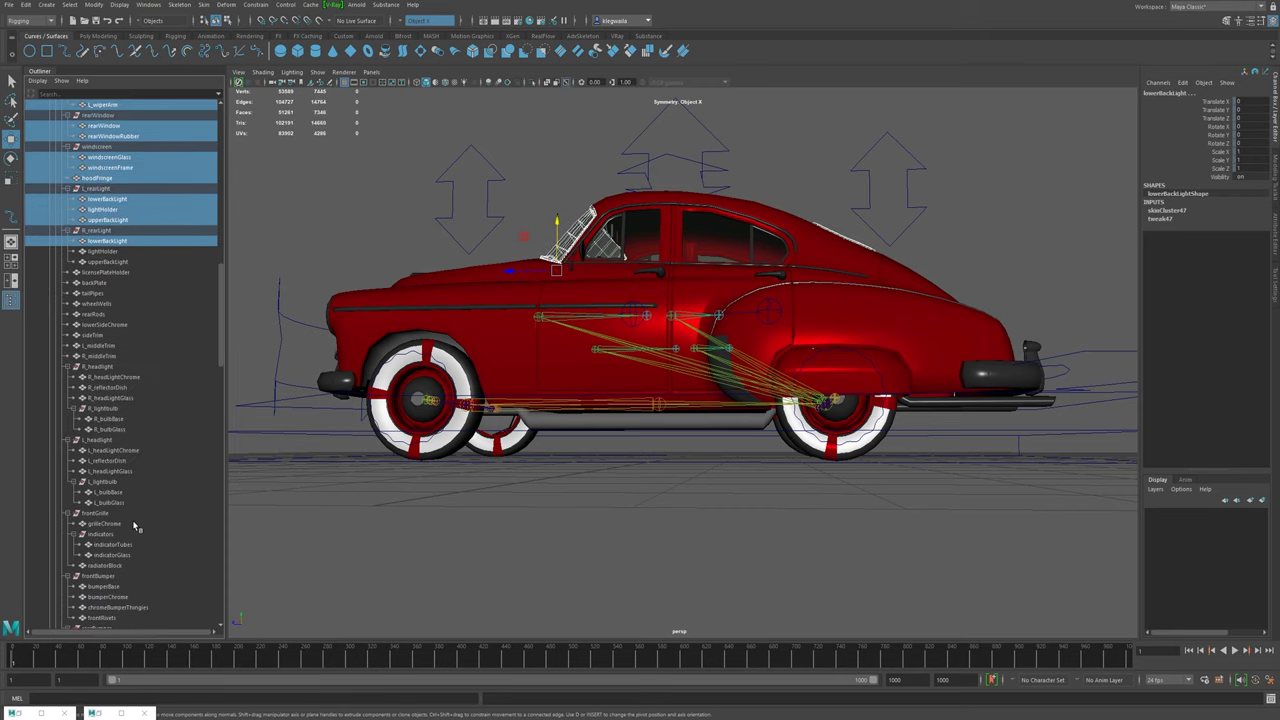
left_click(99, 356, "shift")
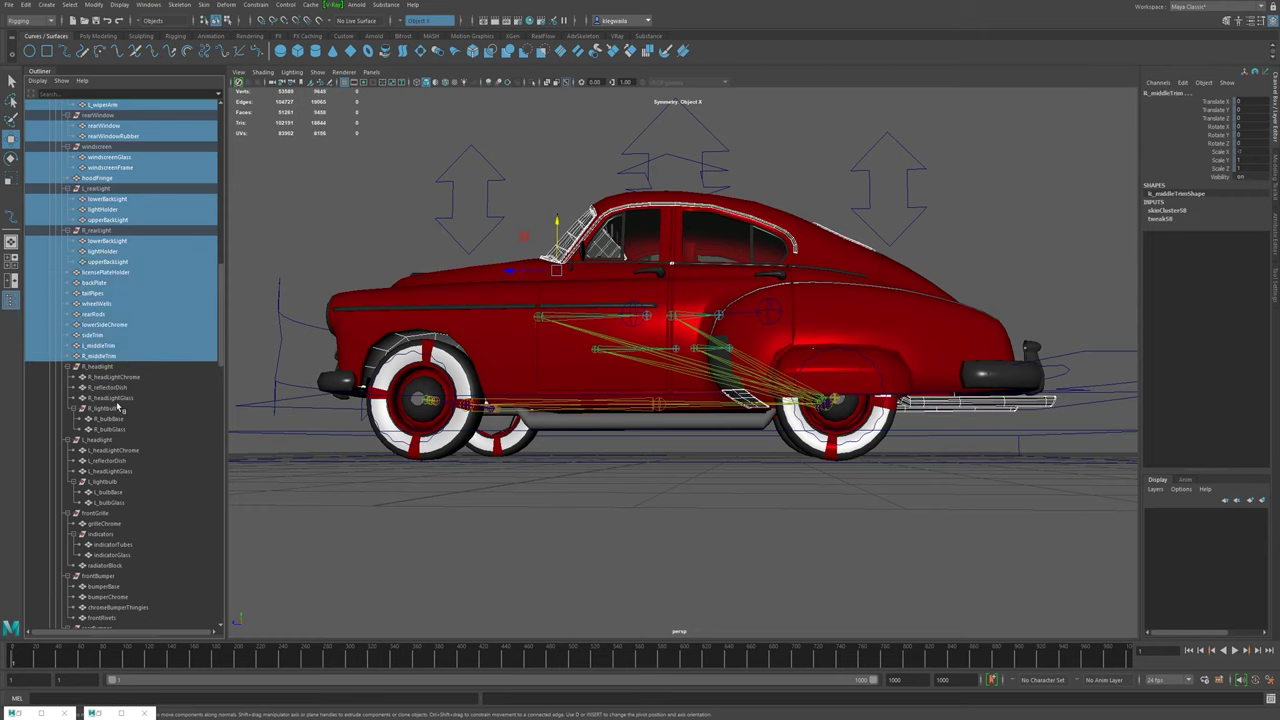
- Add the chrome, reflector, glass and bulb meshes of R_headlight and L_headlight to the selection
left_click(115, 378, "shift")
left_click(114, 398, "shift")
left_click(111, 419, "shift")
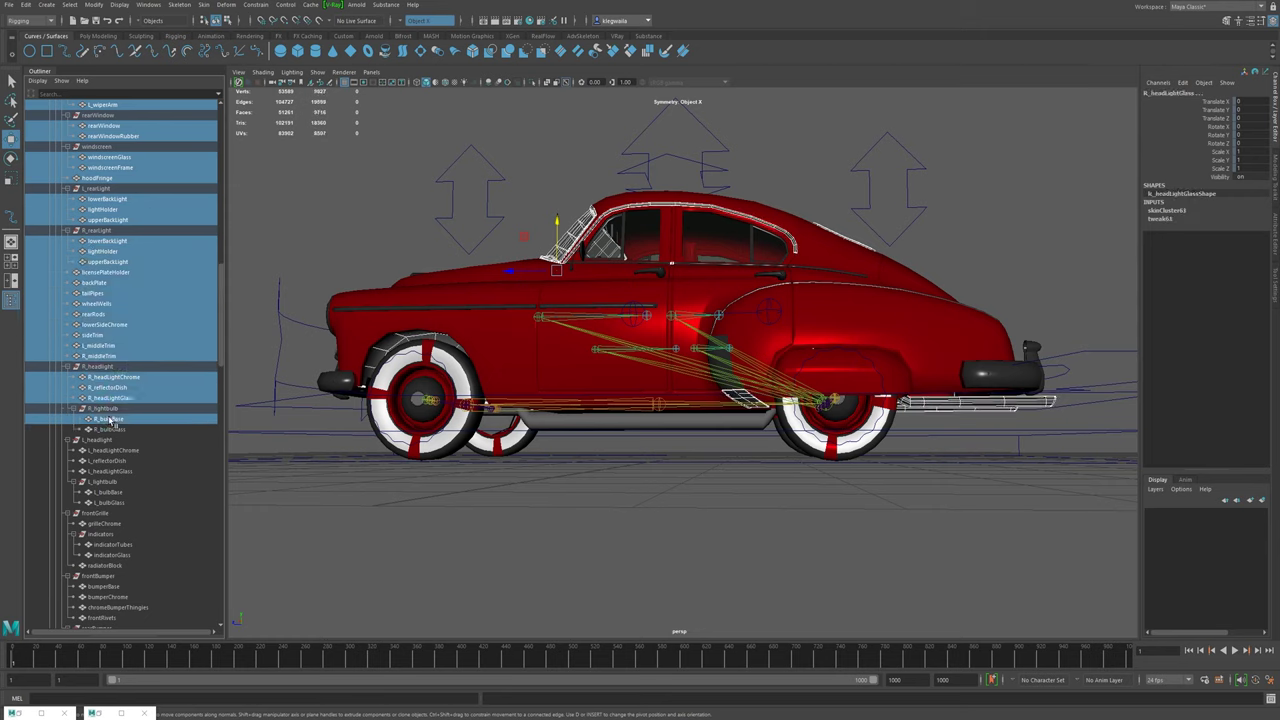
left_click(110, 430, "shift")
left_click(107, 460, "shift")
left_click(108, 471, "shift")
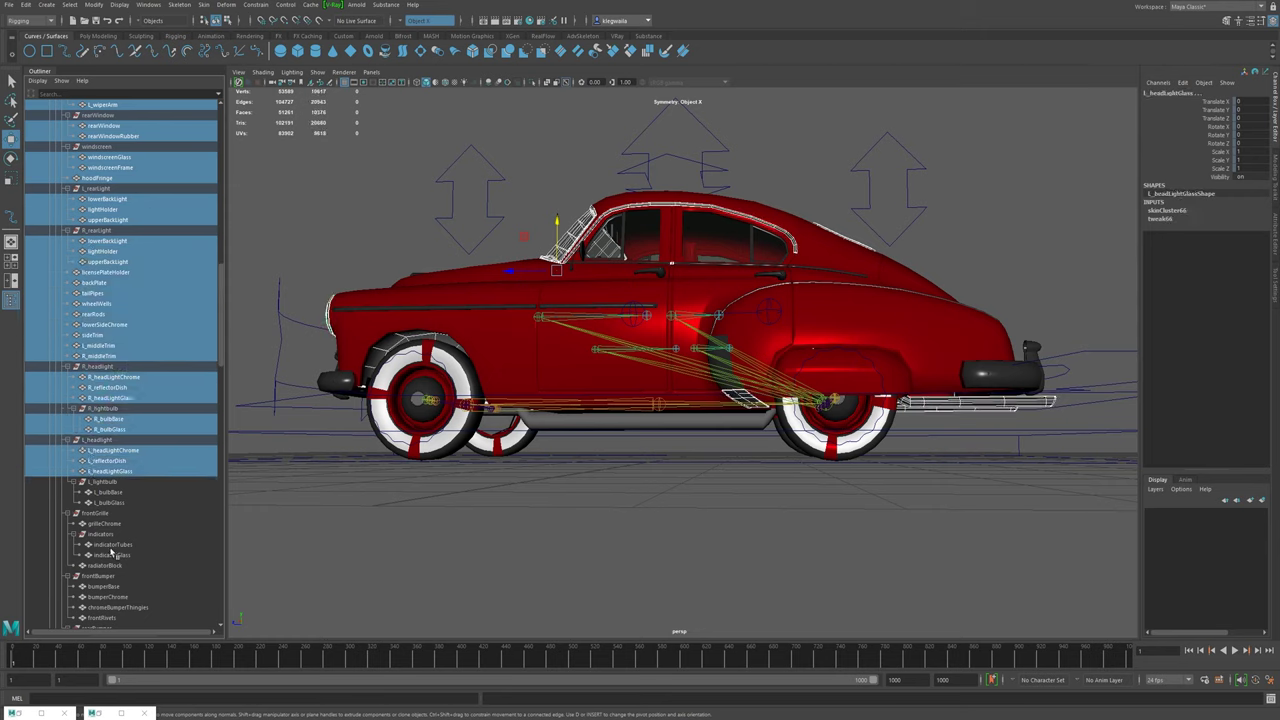
left_click(110, 493, "shift")
left_click(110, 503, "shift")
- Add the L_lightbulb meshes and the frontGrille meshes from grilleChrome through radiatorBlock to the selection
scroll(113, 528, "down", 3)
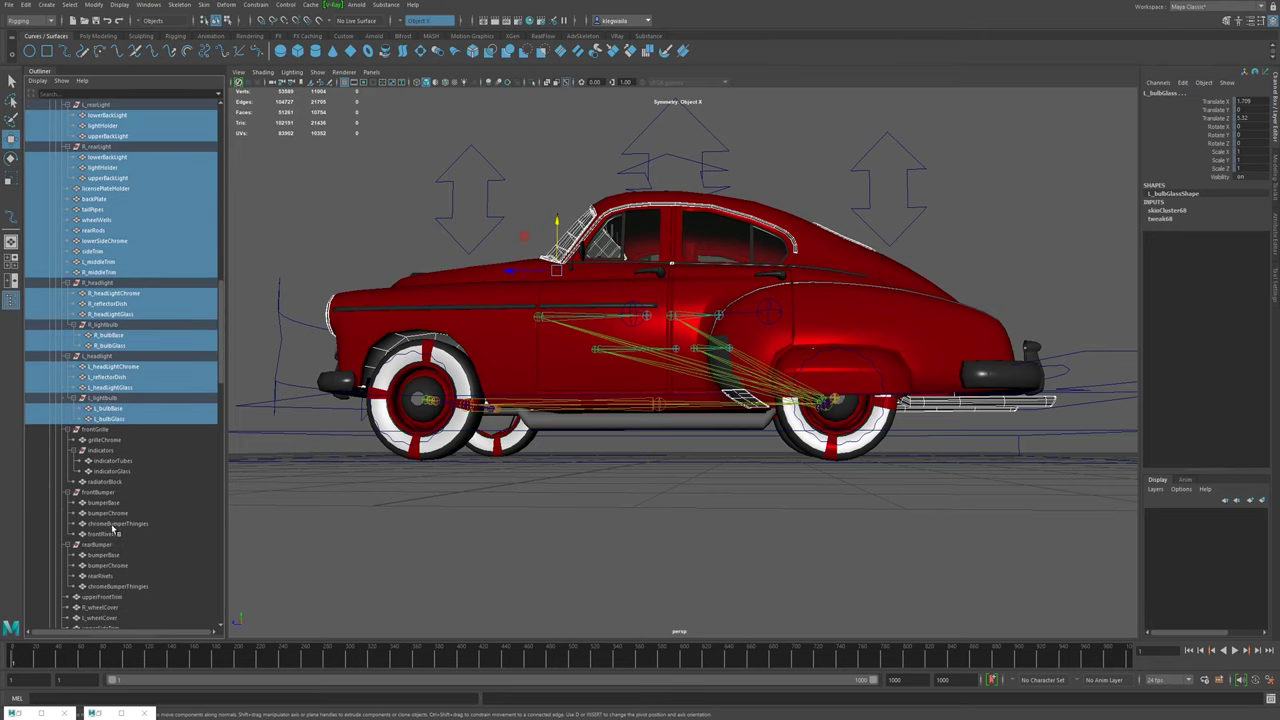
left_click(105, 440, "shift")
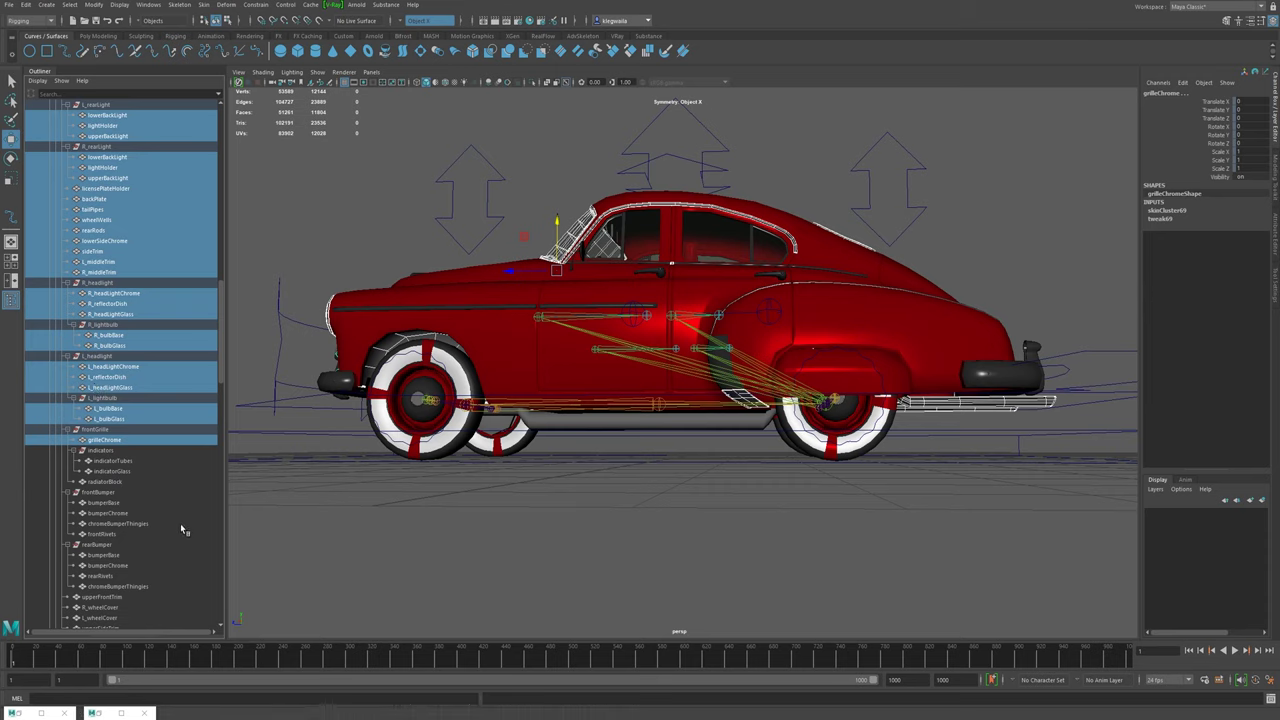
left_click(110, 481, "shift")
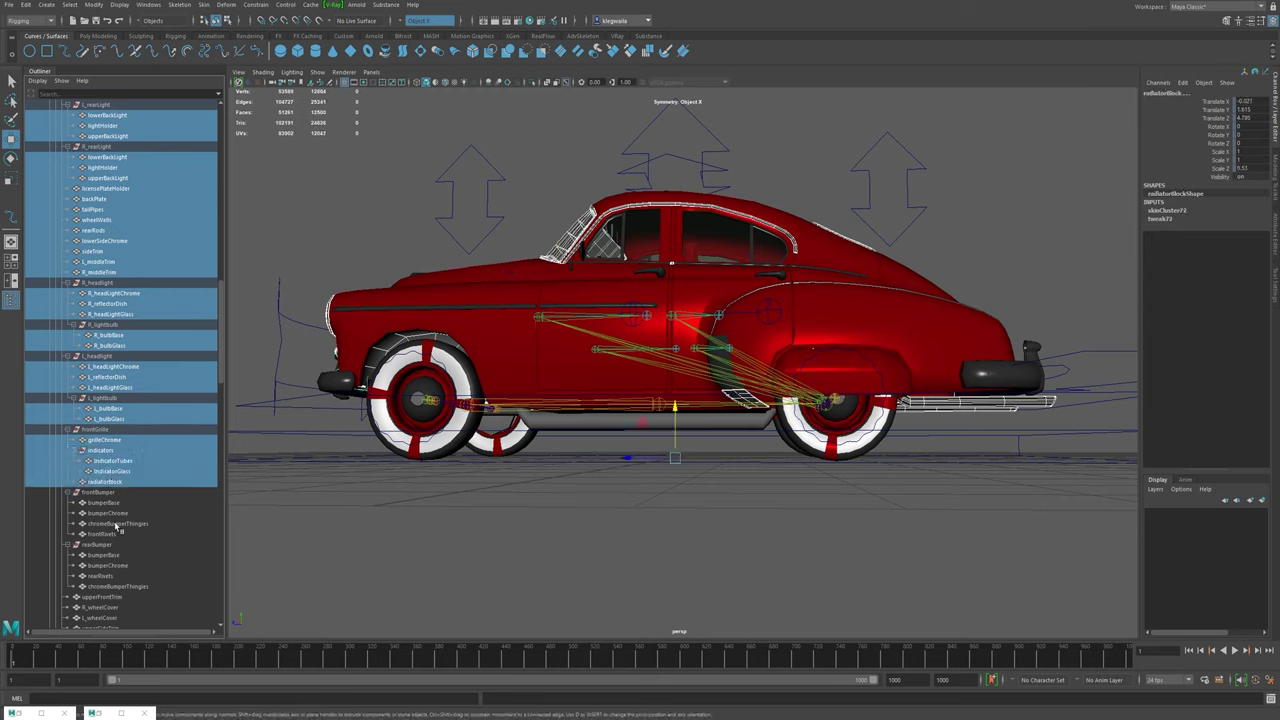
- Add all frontBumper and rearBumper meshes to the selection, leaving out the two bumper groups themselves
left_click(107, 505, "shift")
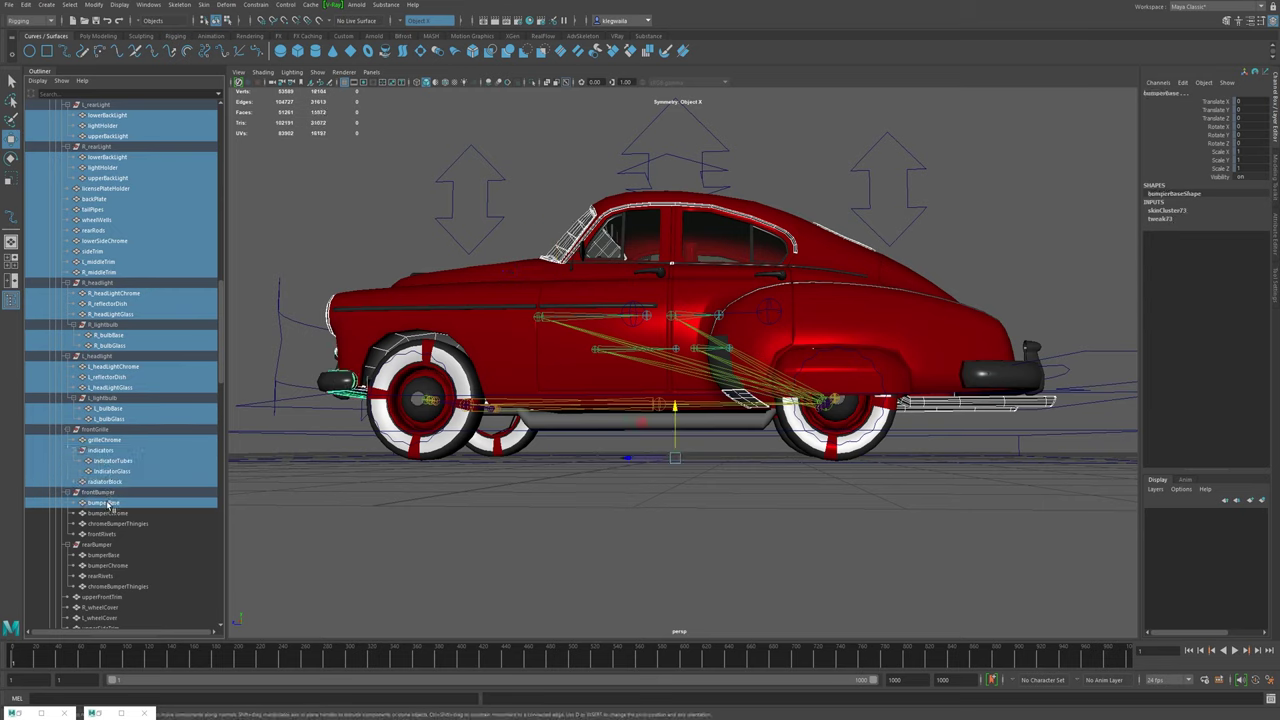
left_click(110, 534, "shift")
left_click(106, 557, "shift")
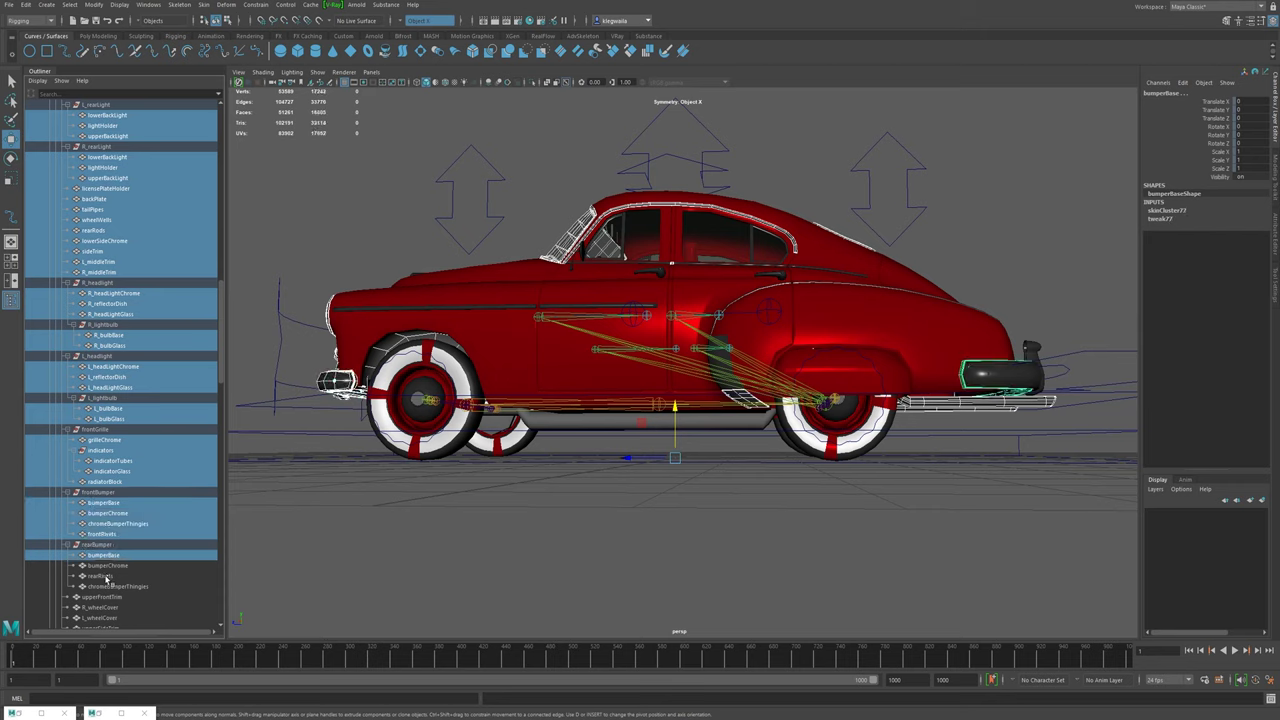
left_click(103, 588, "shift")
scroll(118, 530, "down", 10)
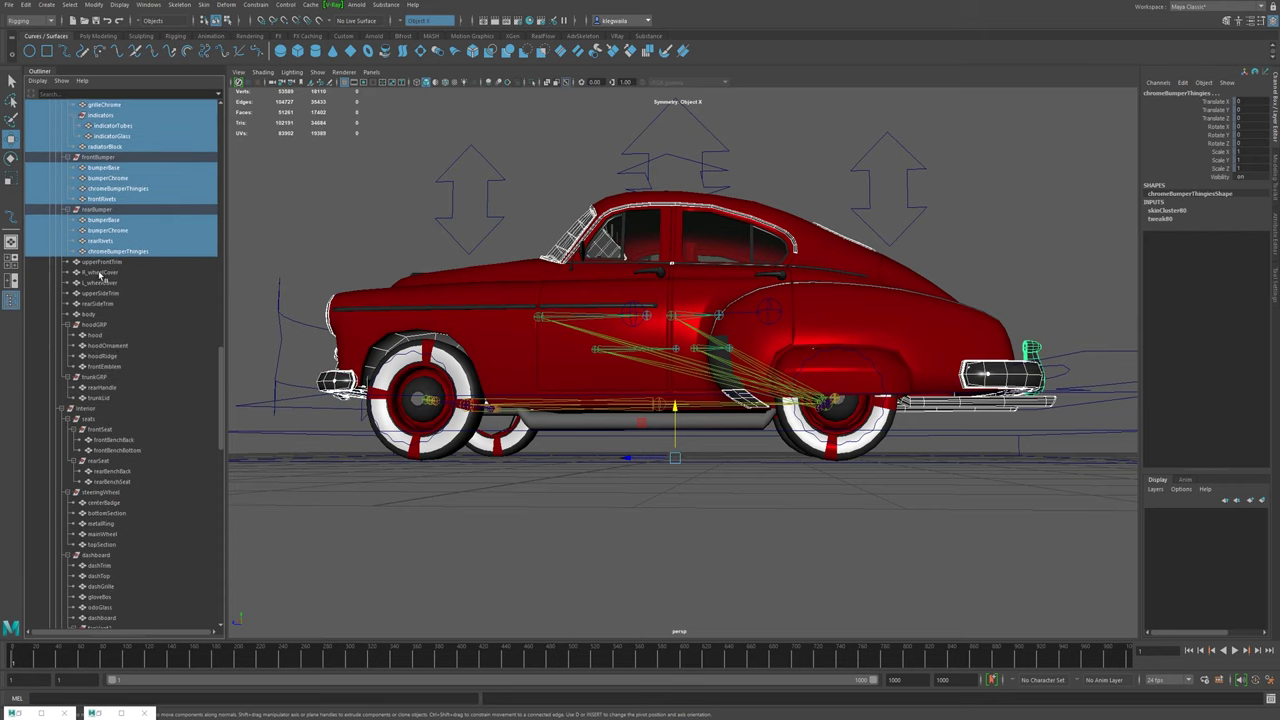
- Add upperFrontTrim through body plus the meshes inside hoodGRP and trunkGRP to the selection
left_click(106, 314, "shift")
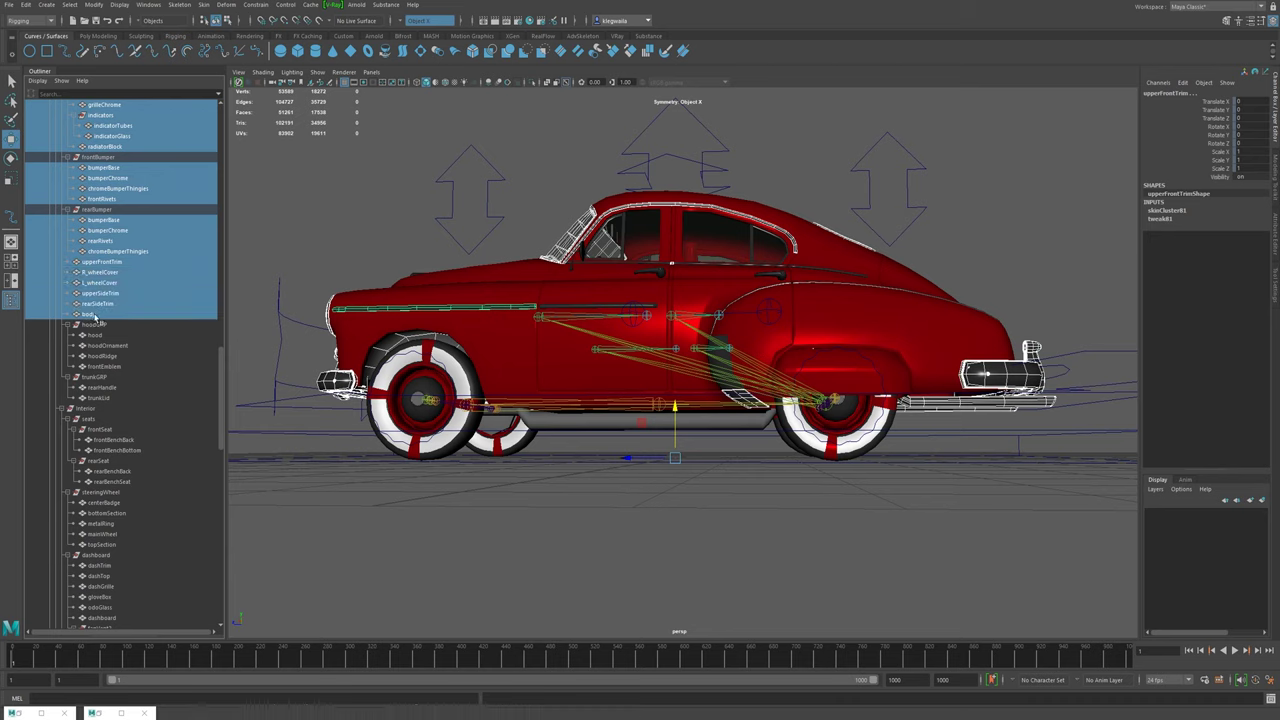
left_click_drag(906, 388, 1005, 420, "alt")
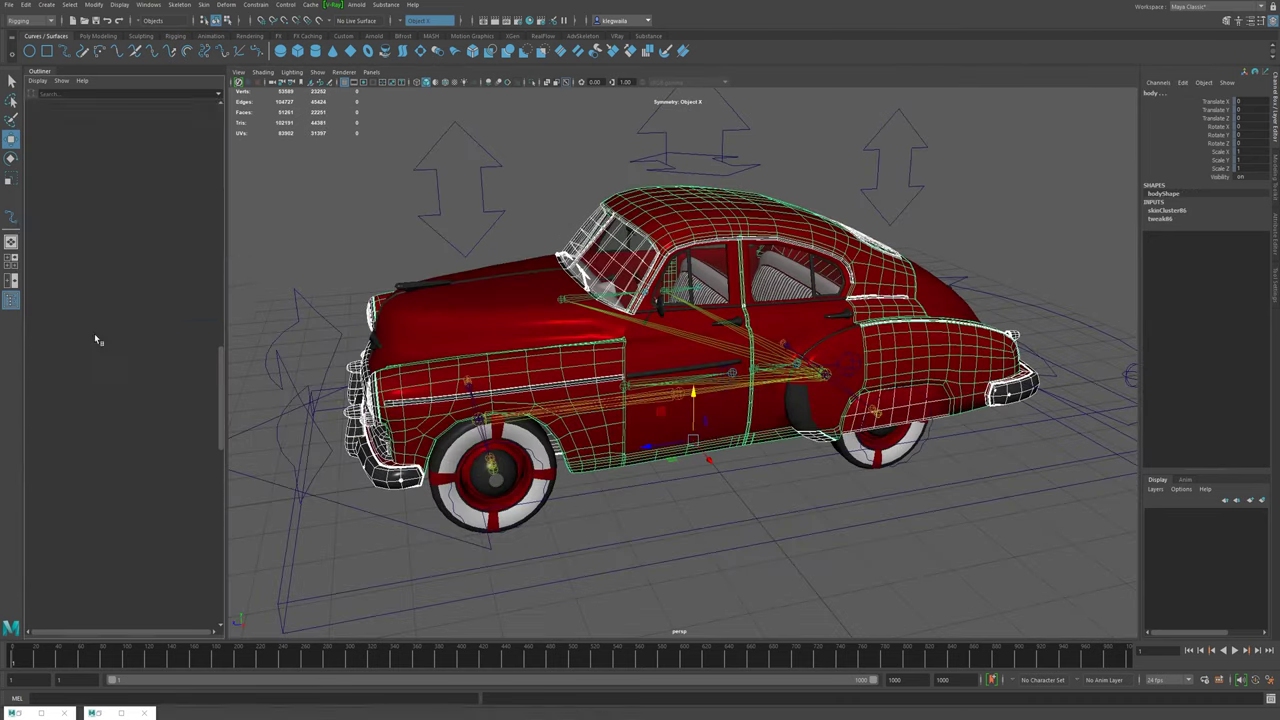
left_click(96, 337, "shift")
left_click(98, 398, "shift")
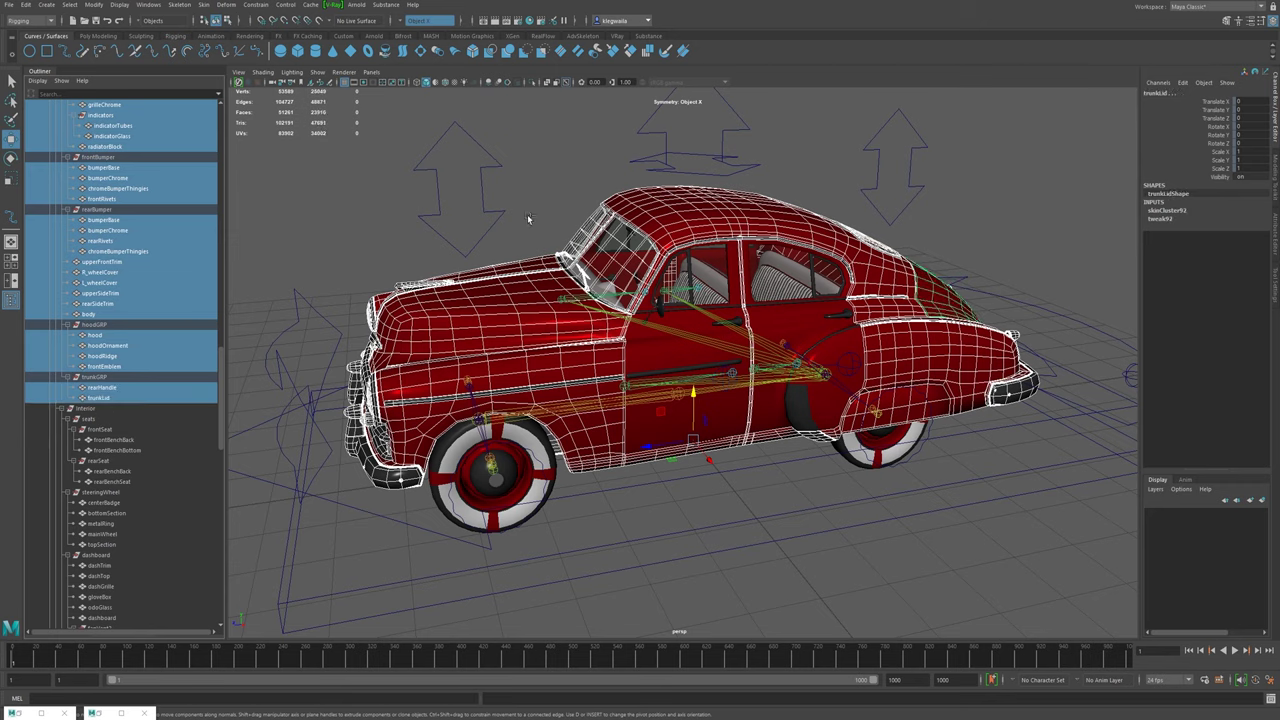
- Unbind the skin from all selected exterior body meshes
left_click(204, 5)
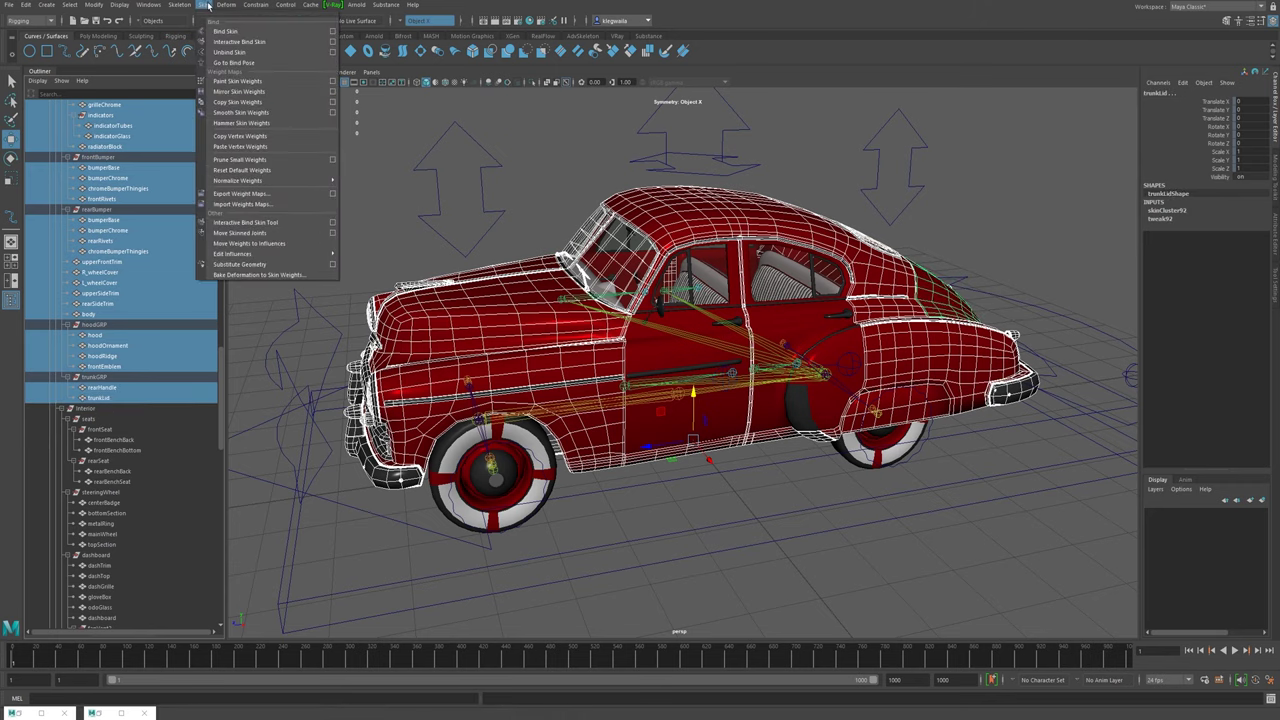
left_click(229, 52)
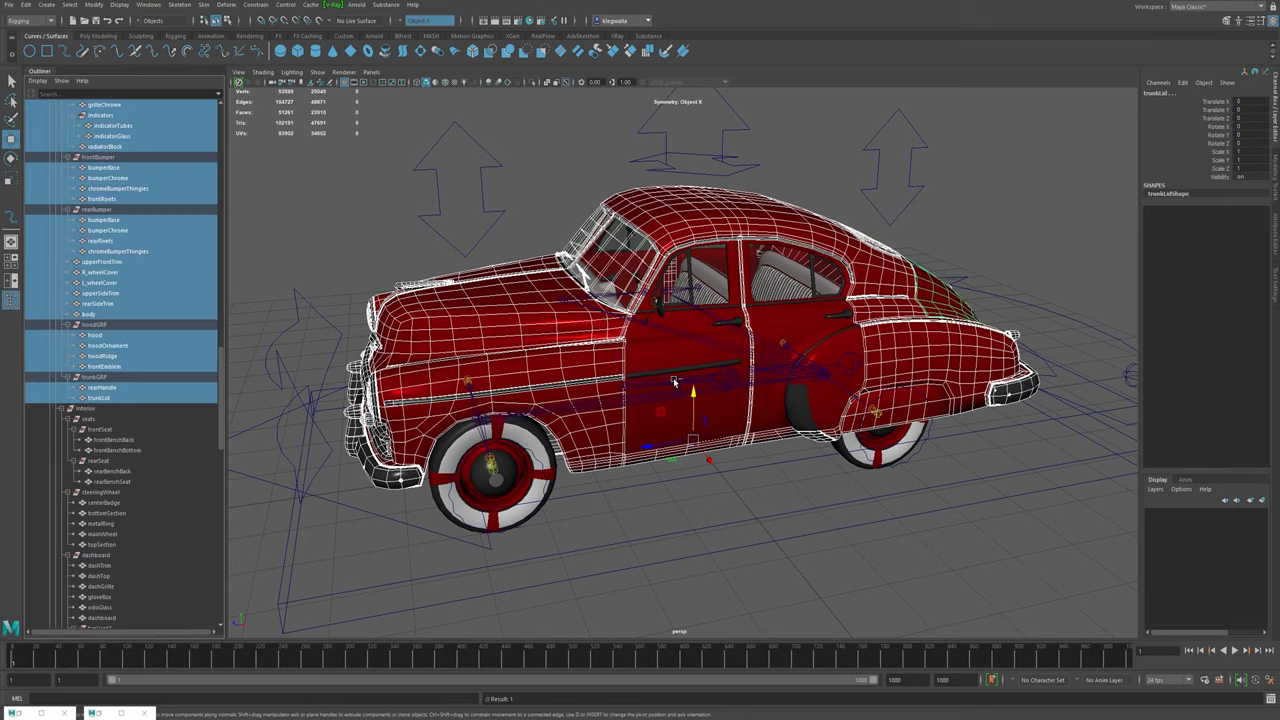
left_click_drag(674, 382, 654, 366, "alt")
middle_click_drag(900, 340, 910, 309, "alt")
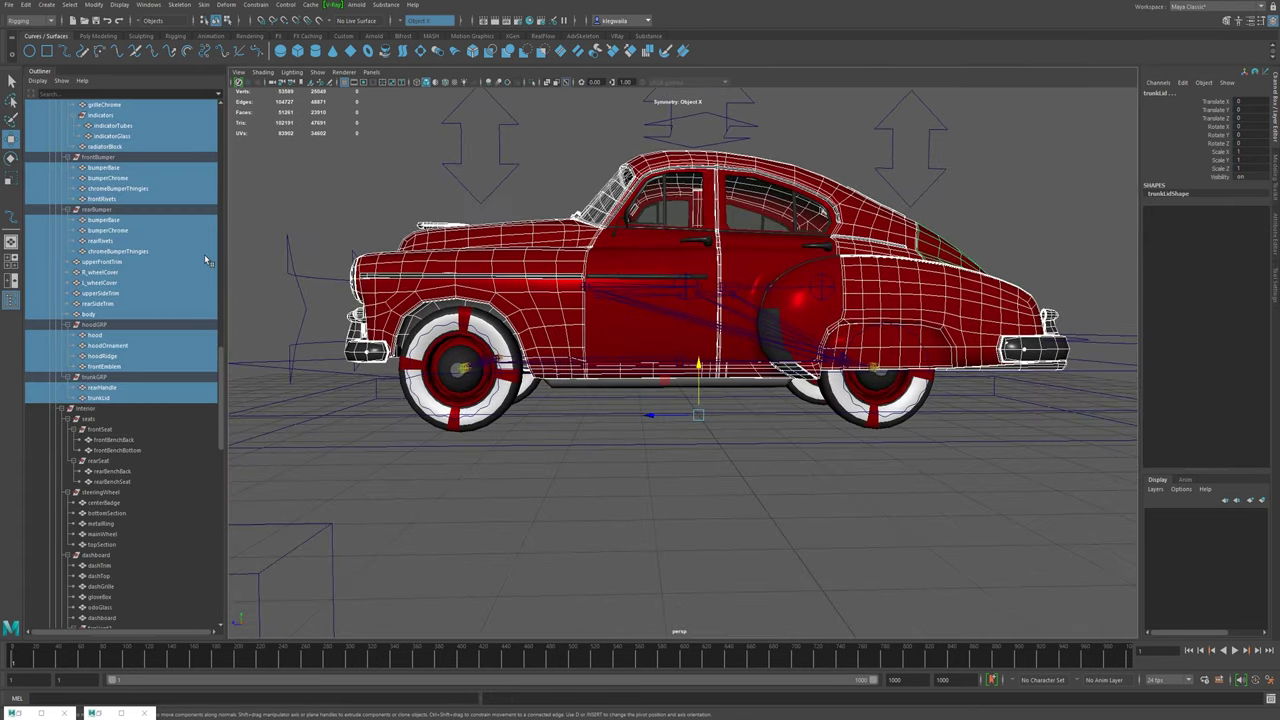
- Add rearSuspJNT to the mesh selection and bind the exterior meshes to it with Bind Skin
scroll(99, 468, "up", 10)
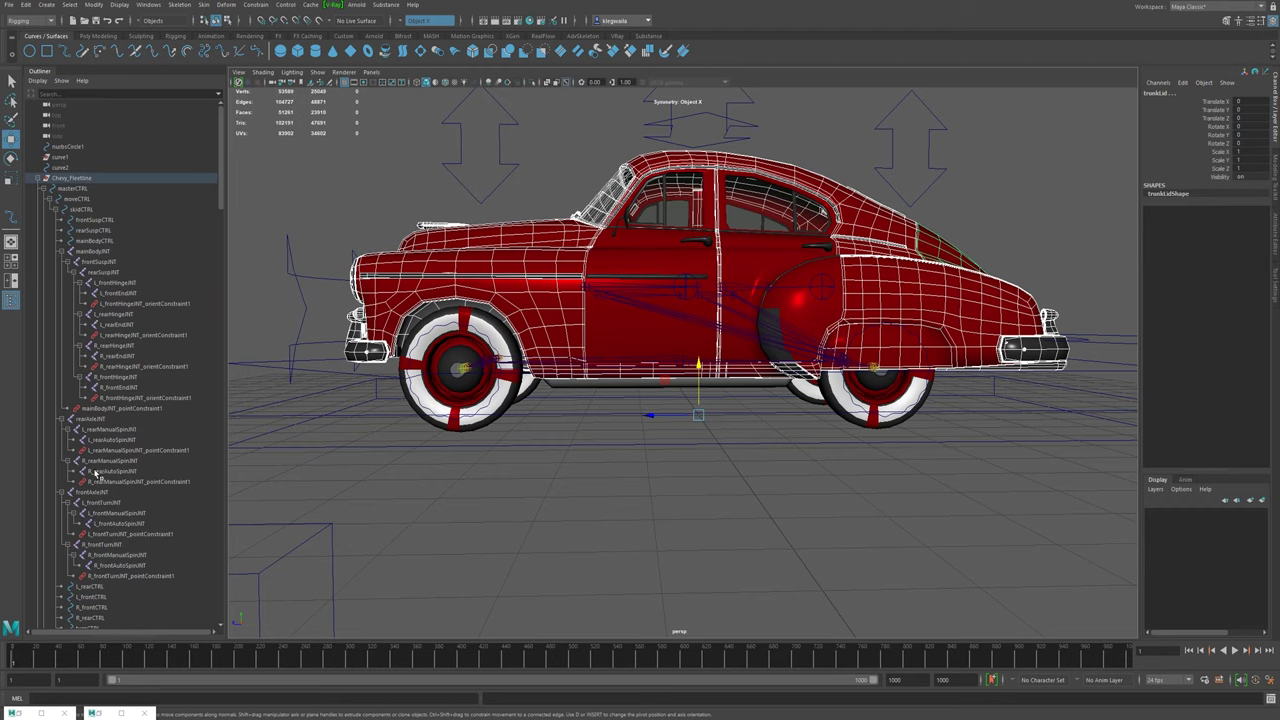
left_click(105, 272)
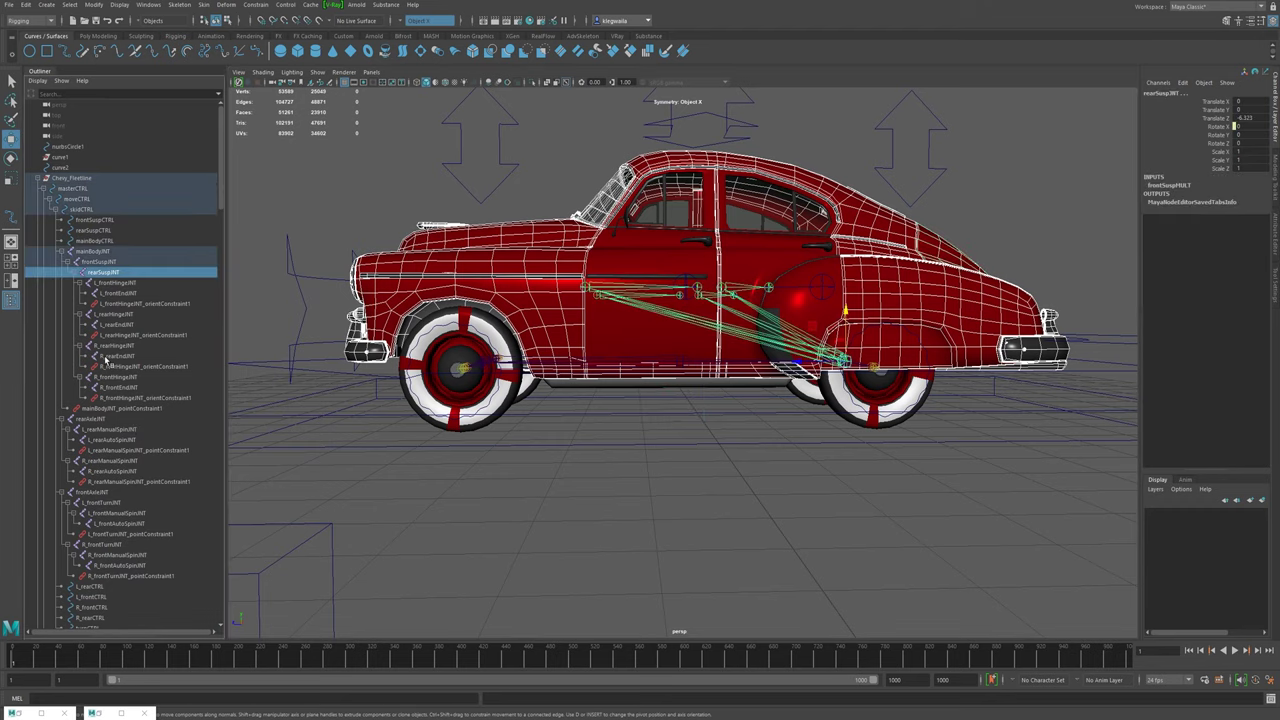
left_click(203, 4)
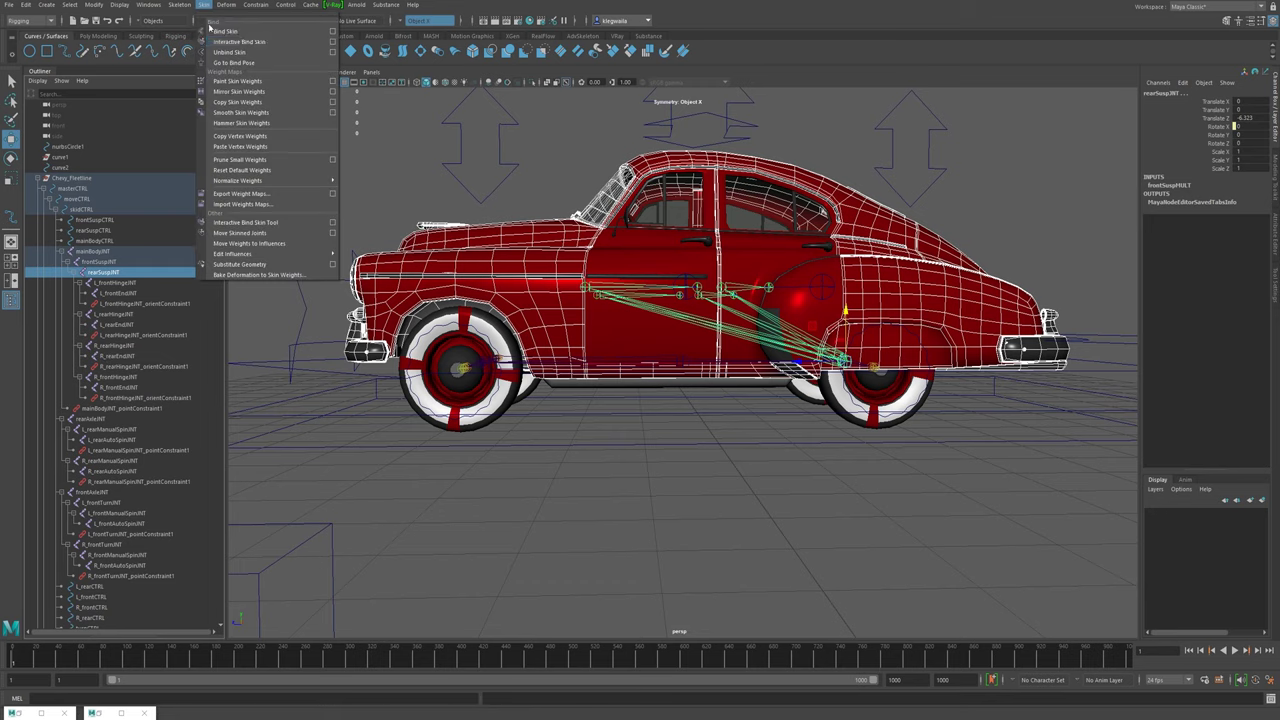
left_click(233, 33)
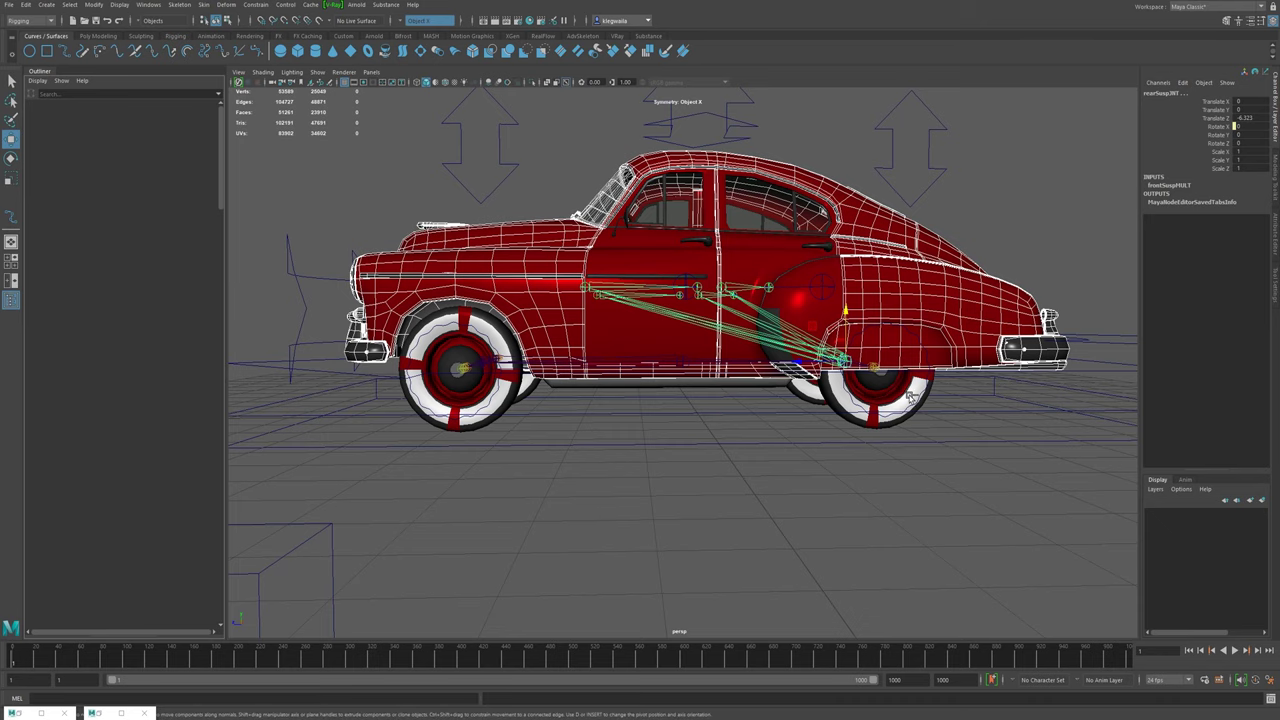
- Raise rearSuspCTRL slightly to about 0.126 in Translate Y and check how the rebound body follows
left_click_drag(910, 400, 826, 250, "alt")
left_click(826, 206)
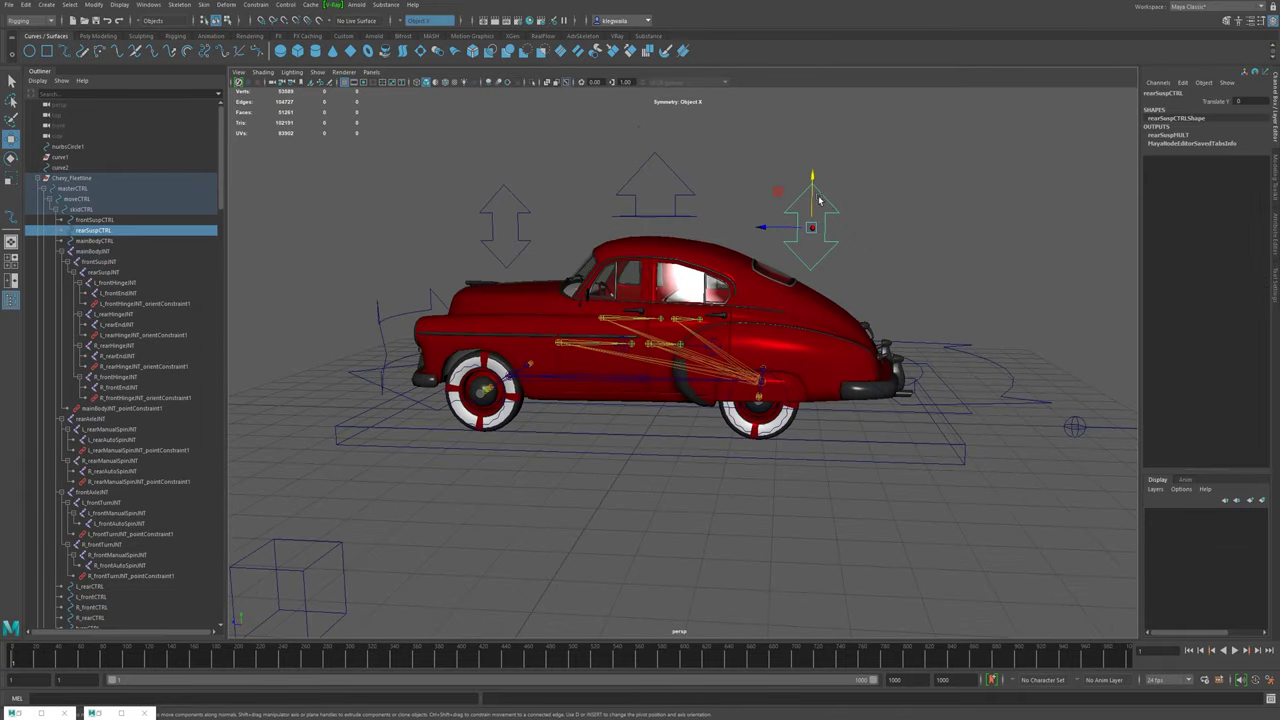
mouse_move(813, 176)
left_mouse_down()
mouse_move(813, 128)
mouse_move(813, 170)
left_mouse_up()
right_click_drag(573, 360, 830, 430, "alt")
left_click_drag(720, 370, 620, 440, "alt")
- Collapse the mainBodyJNT, rearAxleJNT, frontAxleJNT and mainBodyGRP hierarchies in the Outliner
left_click(62, 252)
left_click(62, 262)
left_click(63, 272)
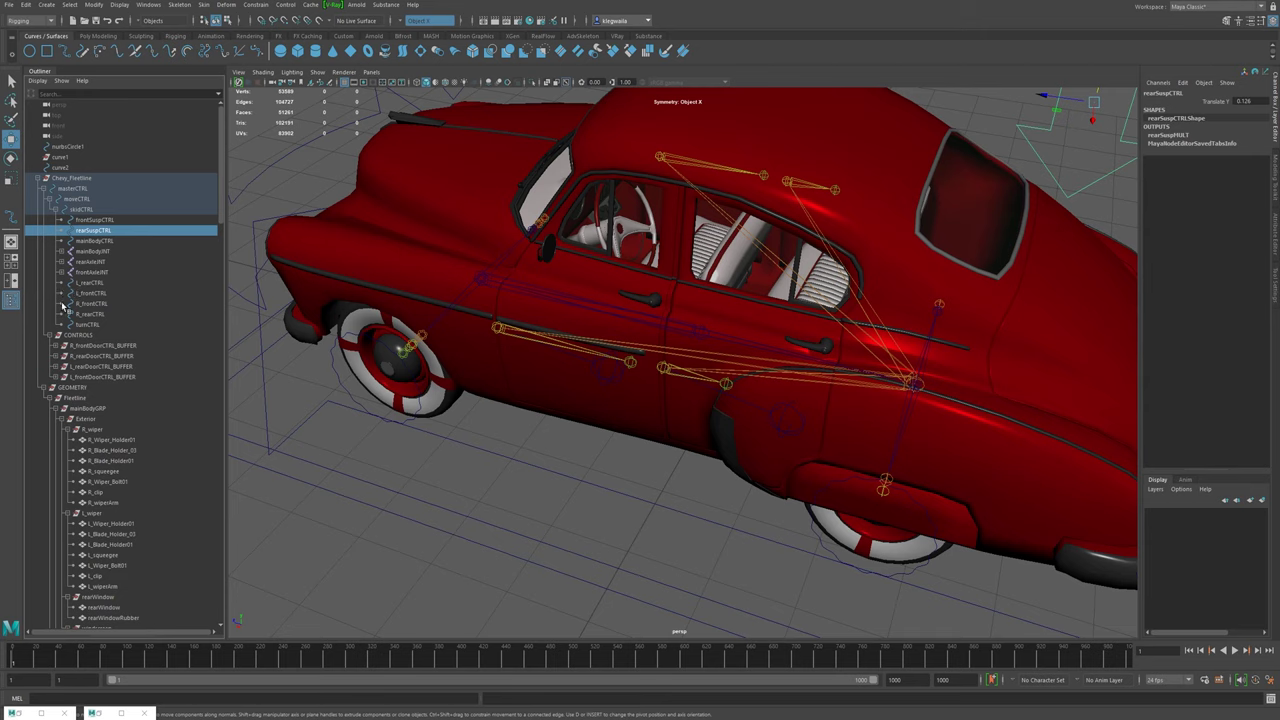
left_click(58, 408)
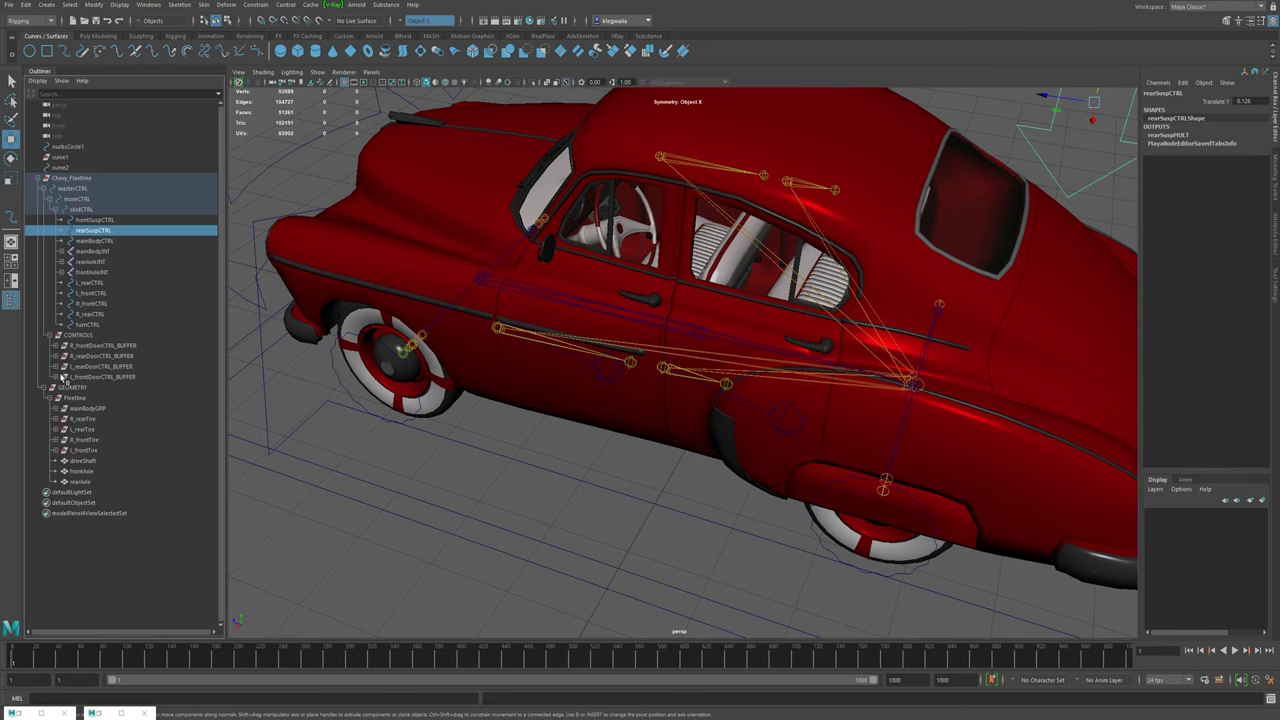
- Examine the R_frontDoorCTRL_BUFFER group and the L_frontDoor mesh by selecting each in turn
left_click(105, 346)
left_click_drag(743, 466, 565, 418, "alt")
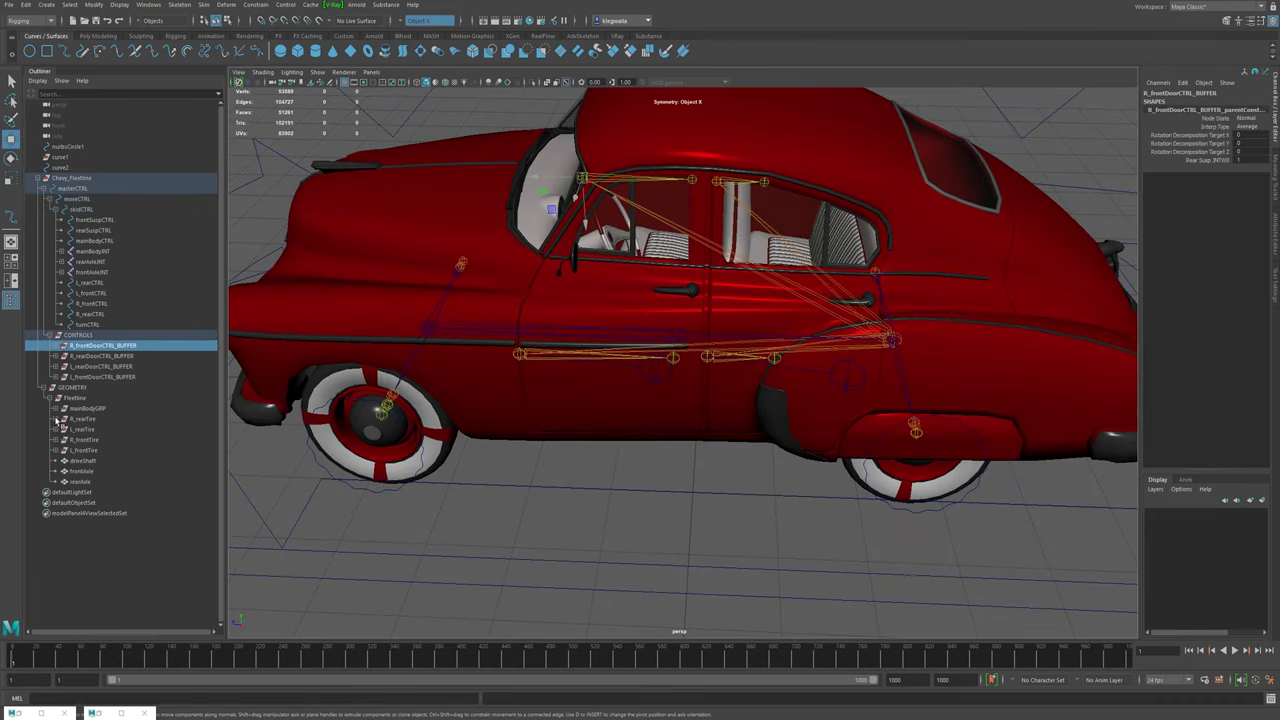
left_click(572, 405)
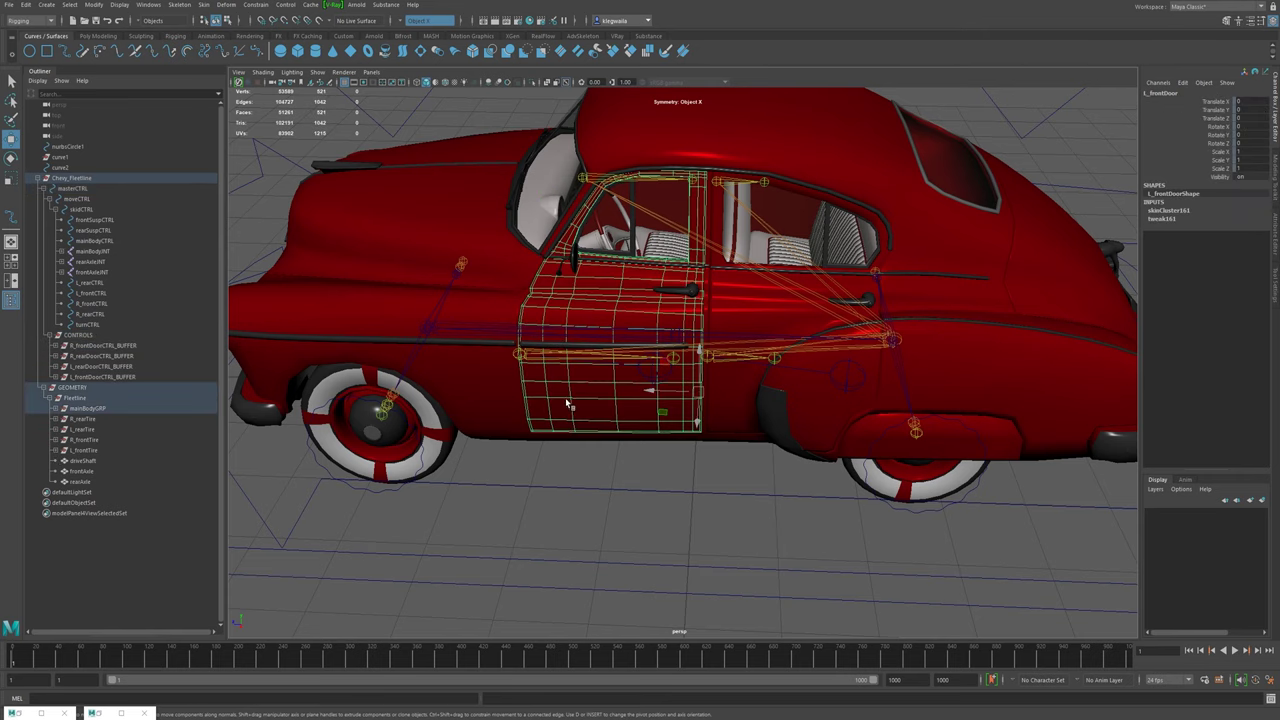
- Expand mainBodyGRP and collapse the individual part groups under Exterior, from R_wiper through trunkGRP
left_click(55, 409)
scroll(120, 487, "down", 5)
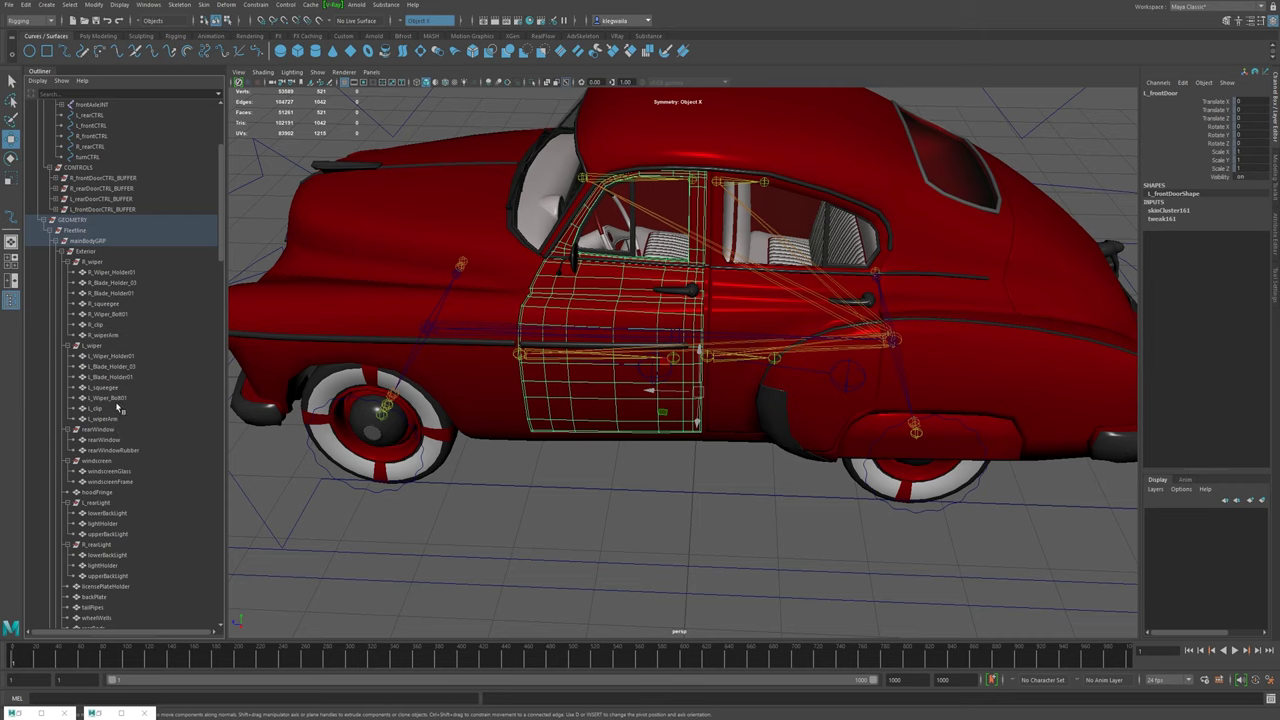
left_click(75, 263)
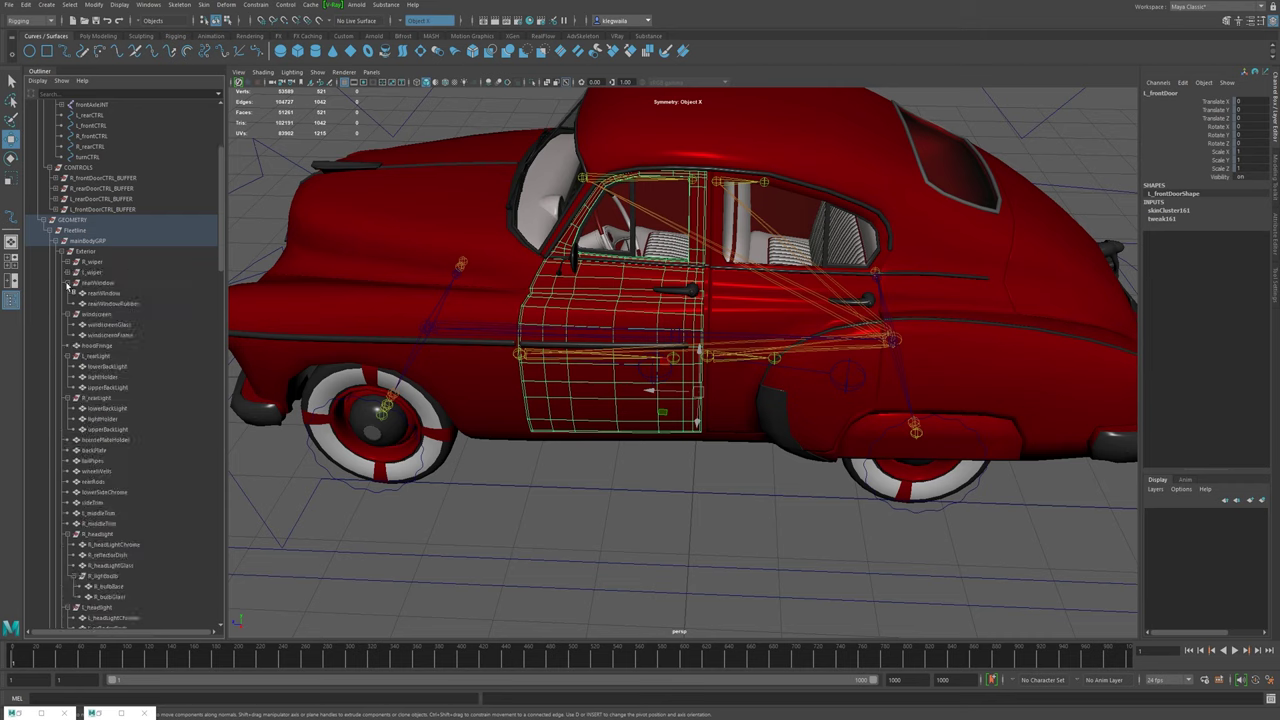
left_click(64, 251)
left_click(64, 251)
left_click(63, 252)
left_click(60, 252)
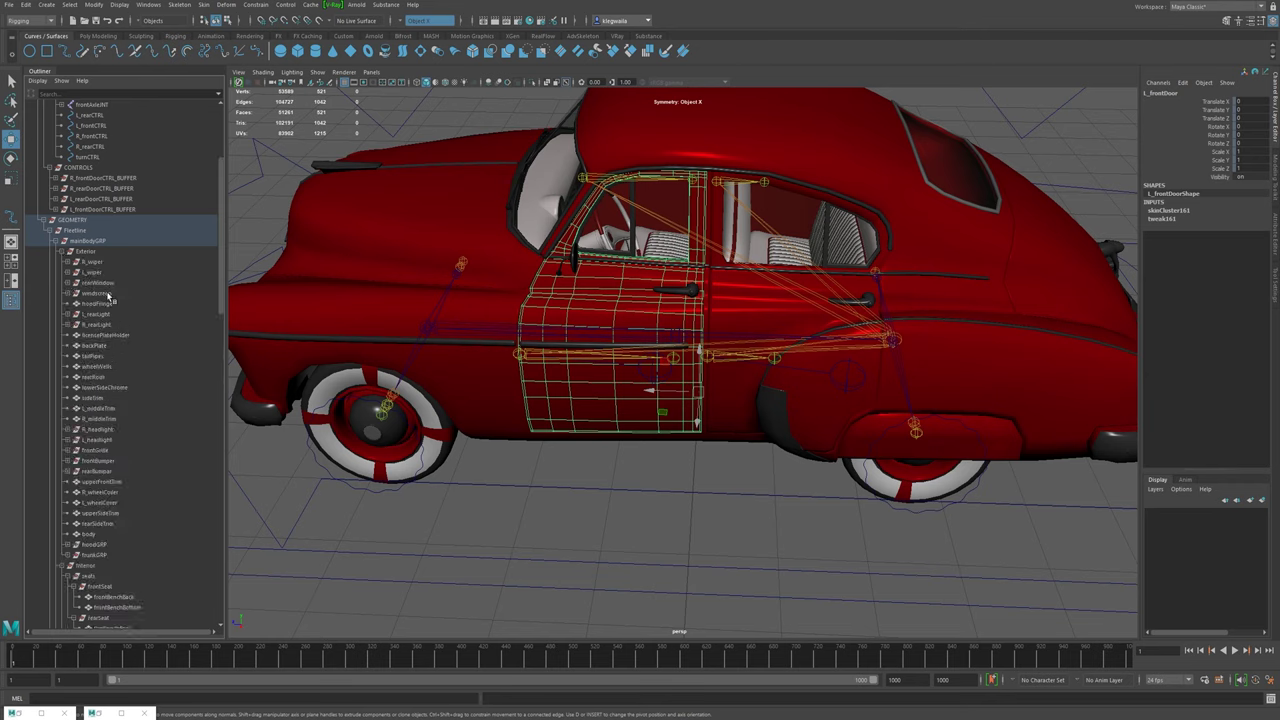
scroll(108, 528, "down", 3)
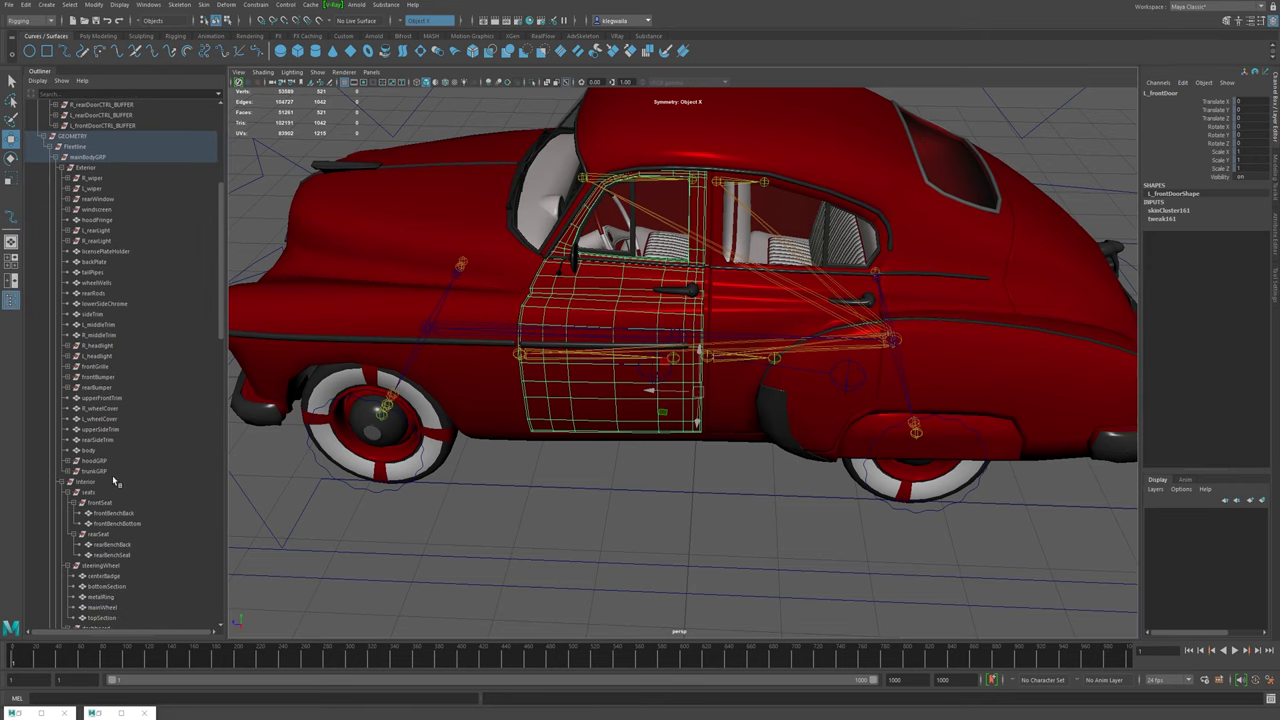
- Collapse the Interior group and the R_rearDoor, L_rearDoor, R_frontDoor and L_frontDoor groups
left_click(62, 482)
left_click(60, 493)
left_click(62, 502)
left_click(62, 513)
left_click(62, 524)
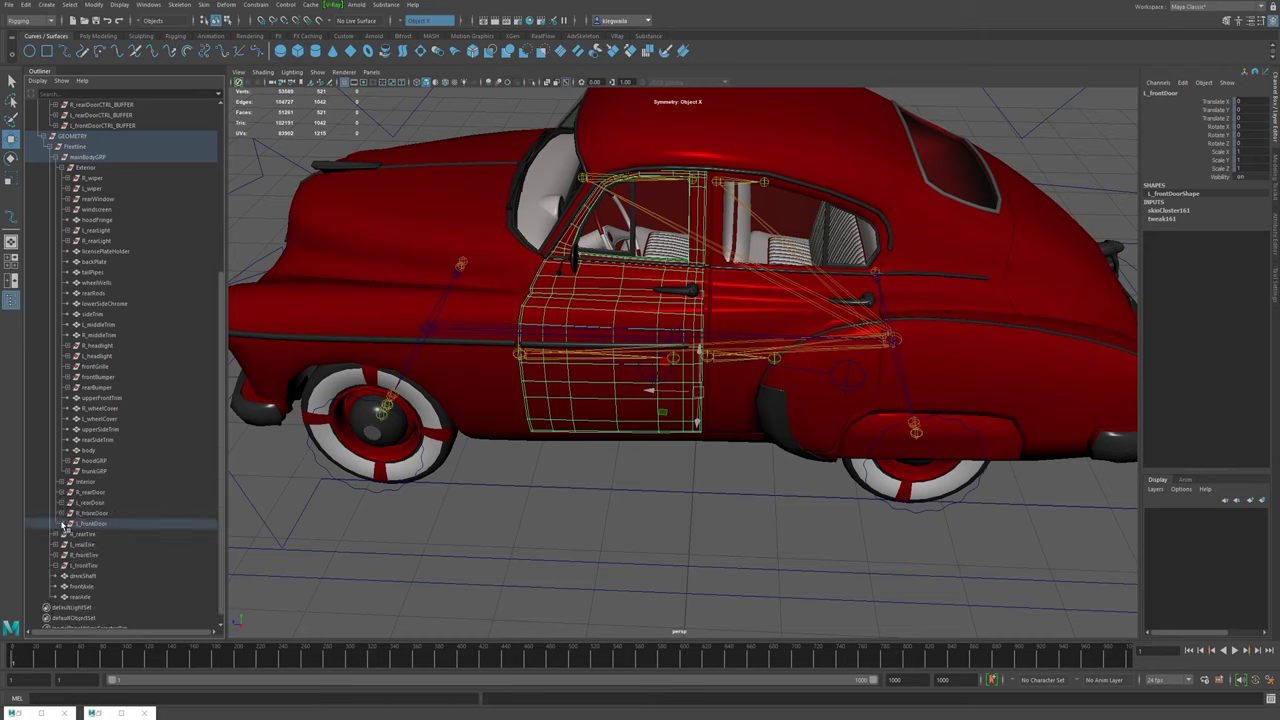
- Expand the Interior group and select the frontBenchBack and frontBenchBottom meshes
left_click(63, 482)
left_click(112, 513)
left_click(115, 523, "shift")
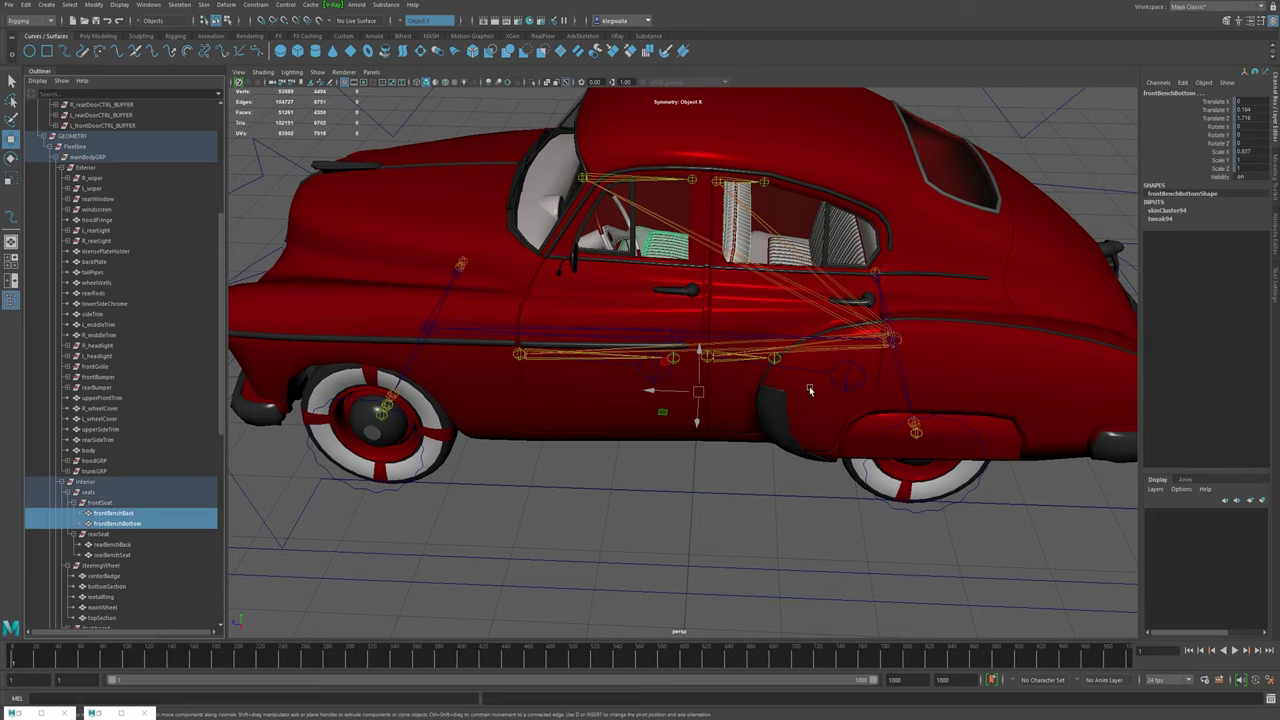
- Select rearSuspCTRL and set its Translate Y back to 0
scroll(877, 403, "down", 3)
left_click_drag(877, 403, 883, 362, "alt")
middle_click_drag(971, 272, 916, 337, "alt")
left_click(920, 254)
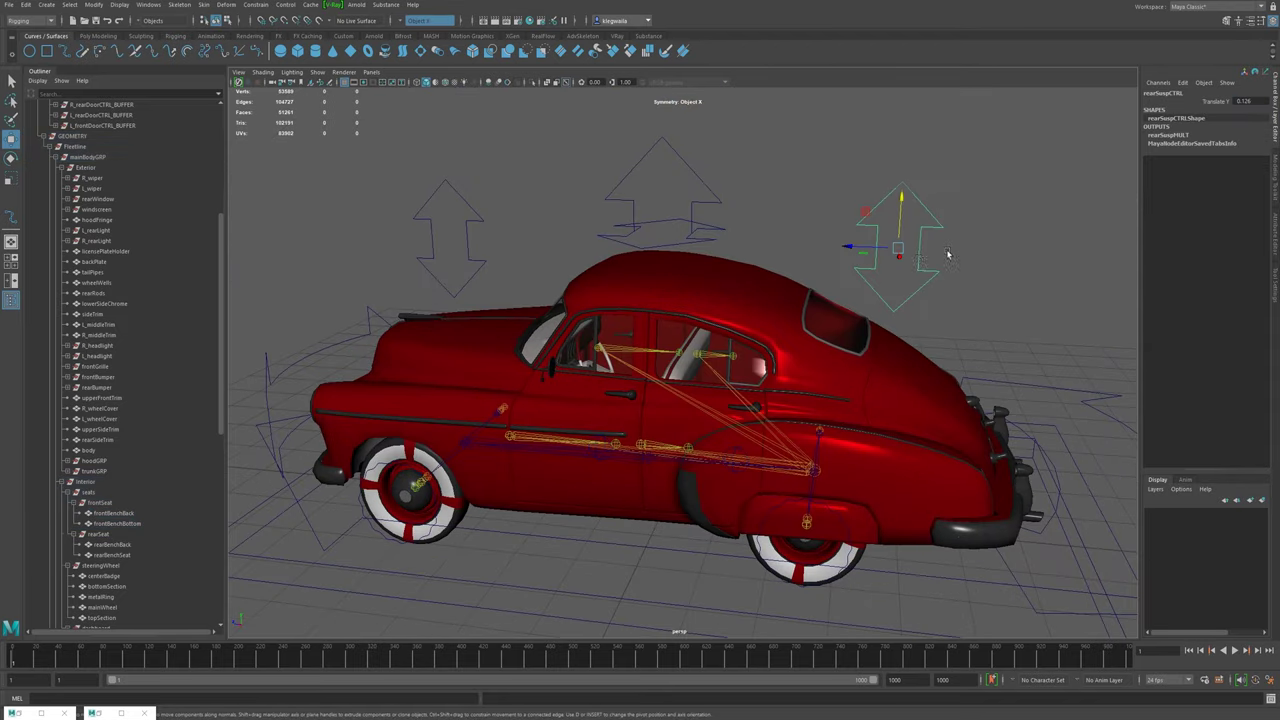
double_click(1238, 100)
type("-1")
key("Return")
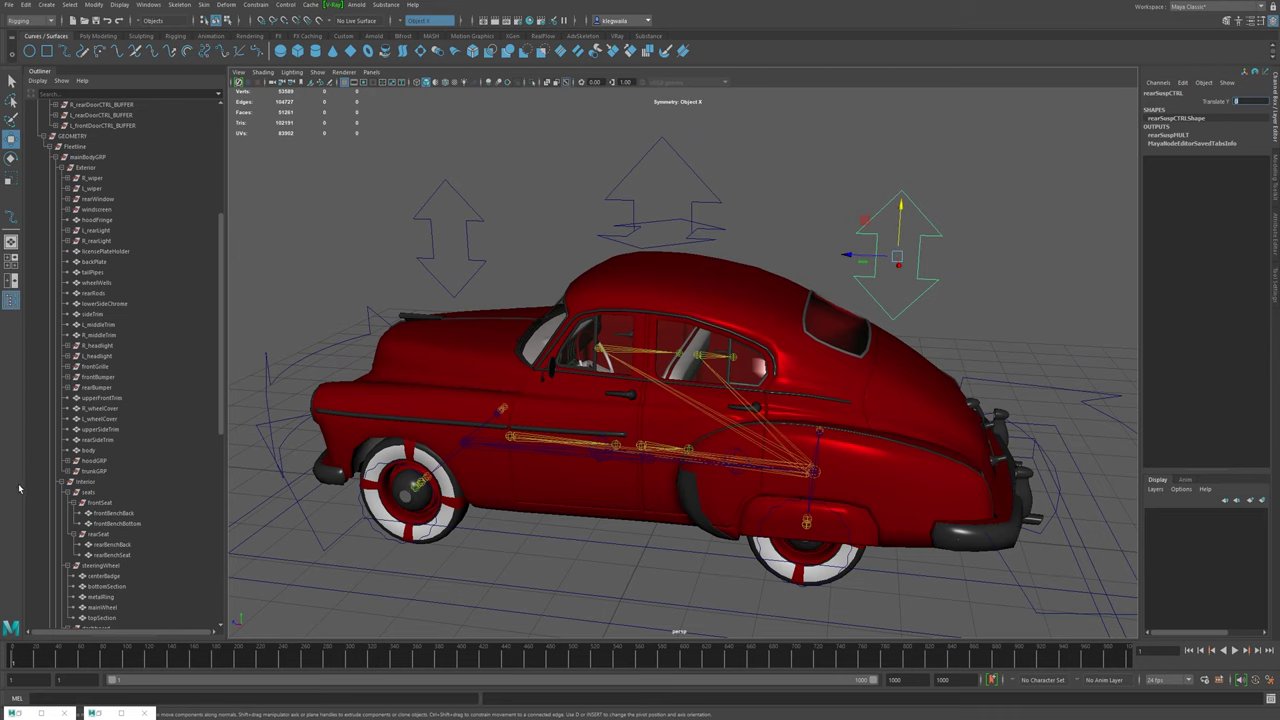
- Select the frontBenchBack, frontBenchBottom, rearBenchBack and rearBenchSeat meshes without their parent groups
left_click_drag(113, 513, 116, 555)
scroll(120, 545, "down", 8)
left_click_drag(103, 328, 108, 368, "ctrl")
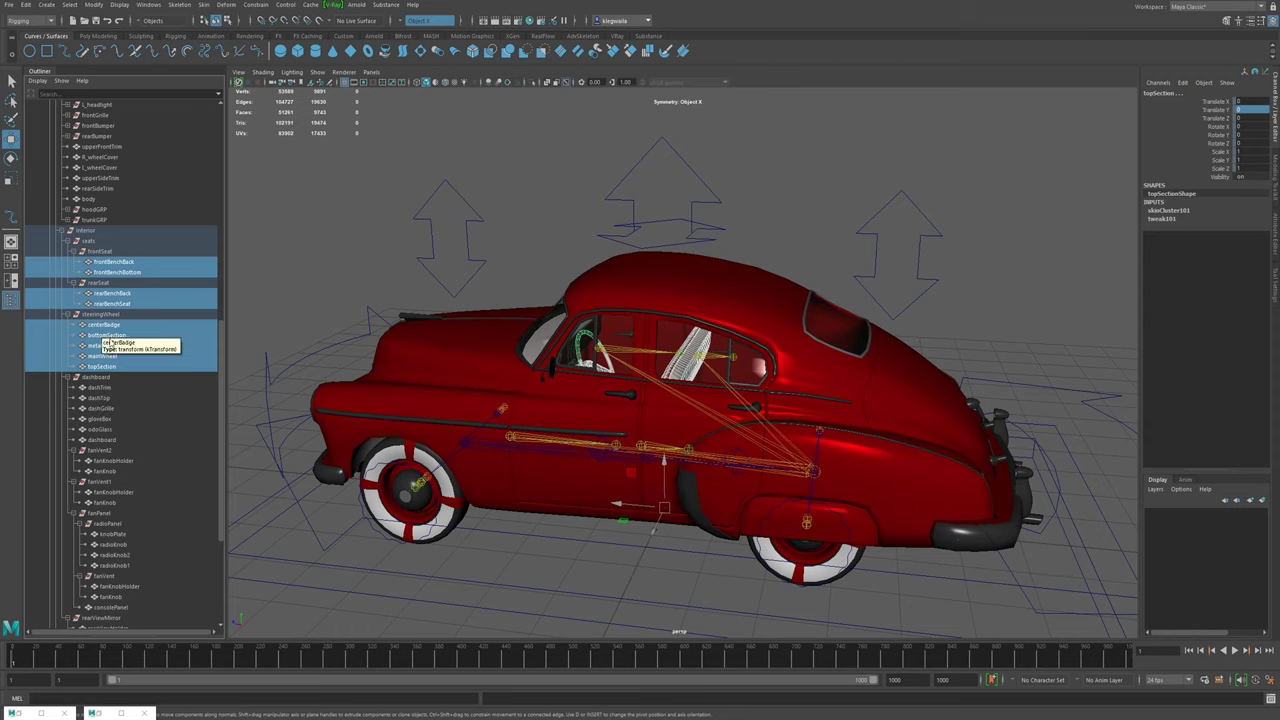
left_click(103, 324, "ctrl")
left_click(104, 335, "ctrl")
left_click(104, 345, "ctrl")
left_click(104, 366, "ctrl")
left_click(104, 357, "ctrl")
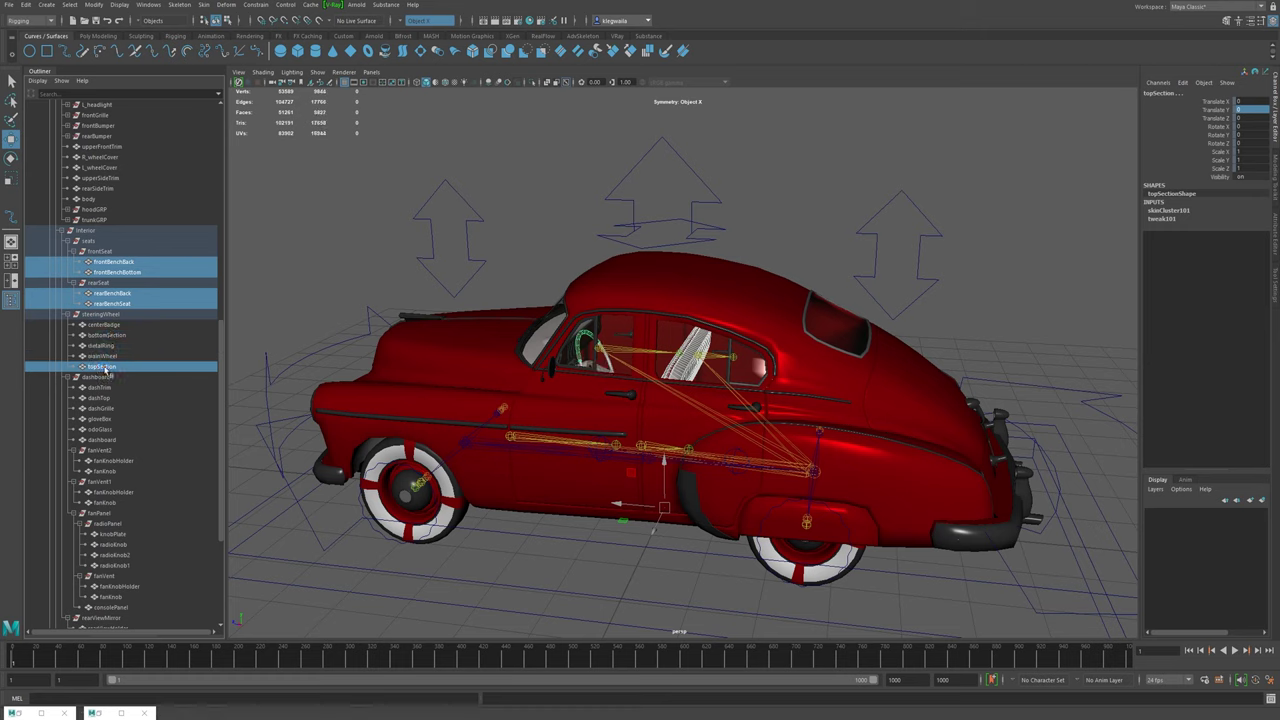
- Add the meshes from dashTrim through dashboard and the fanKnobHolder and fanKnob meshes of fanVent2 and fanVent1 to the selection
left_click(100, 389, "ctrl")
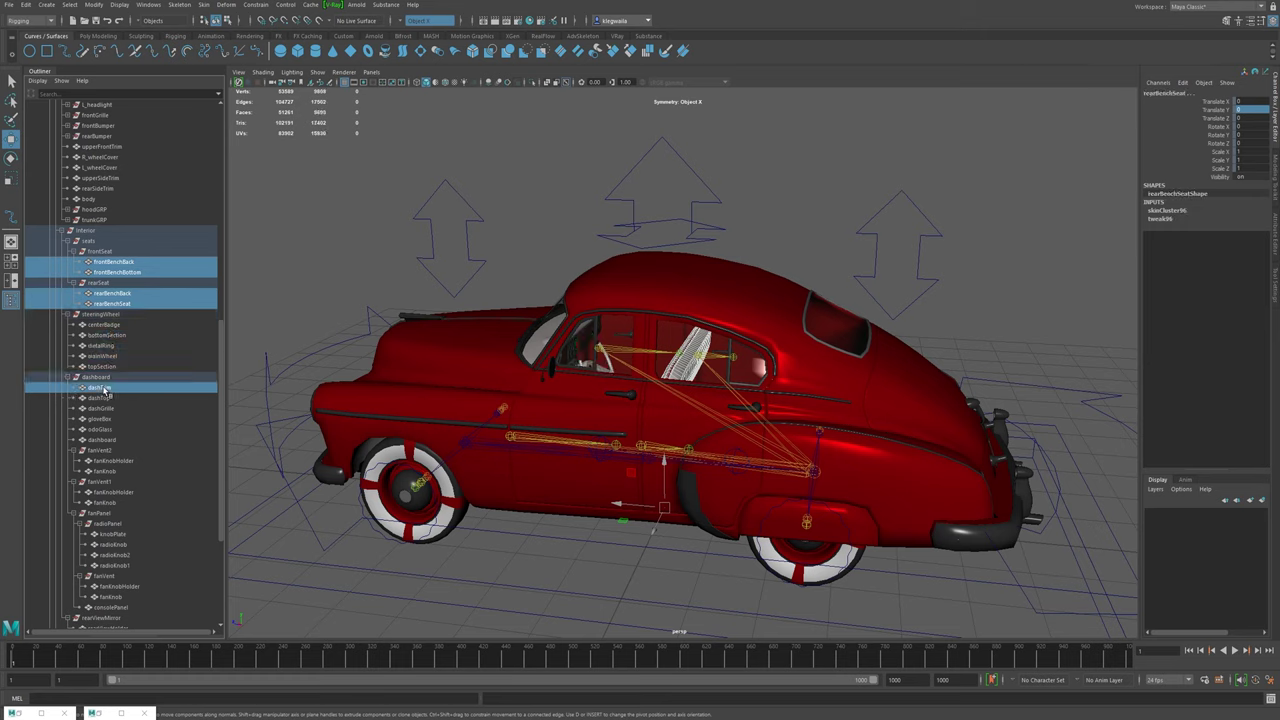
left_click(106, 440, "shift")
left_click(112, 461, "ctrl")
left_click(108, 471, "ctrl")
left_click(110, 492, "ctrl")
left_click(106, 502, "ctrl")
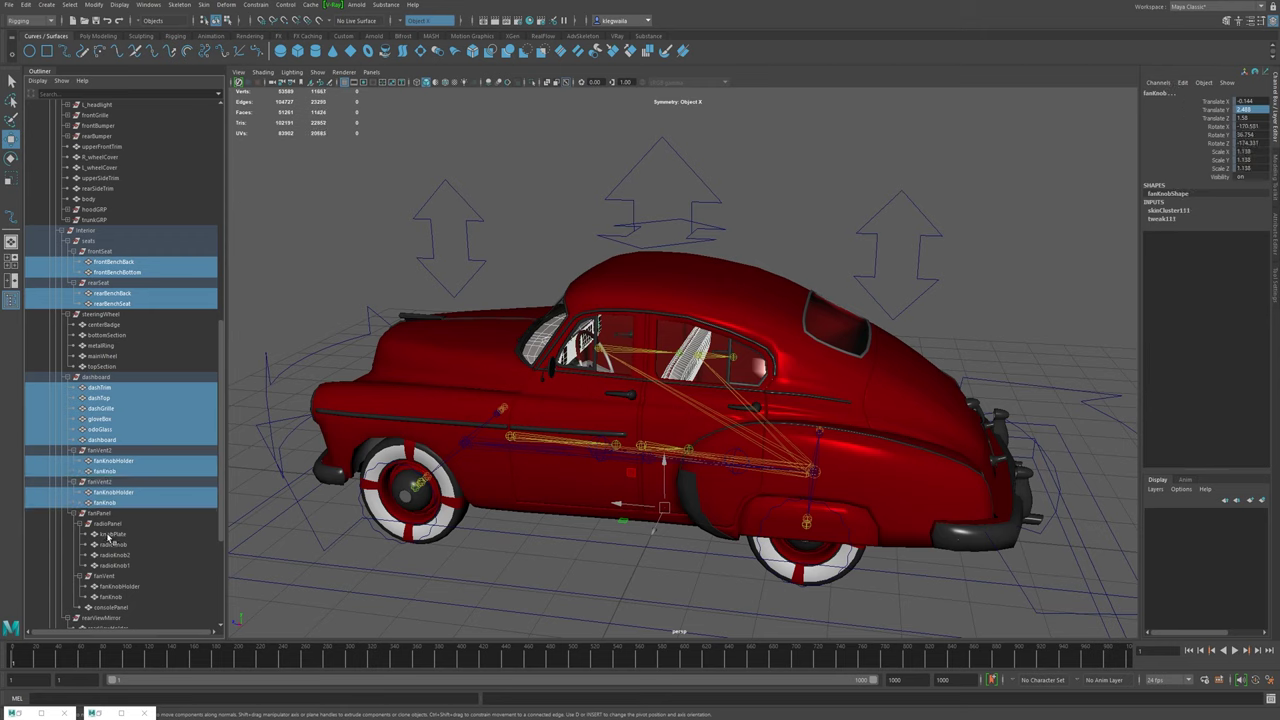
- Add the radioPanel meshes from knobPlate through radioKnob1 to the selection
left_click(108, 536, "ctrl")
left_click(112, 566, "shift")
scroll(122, 600, "down", 5)
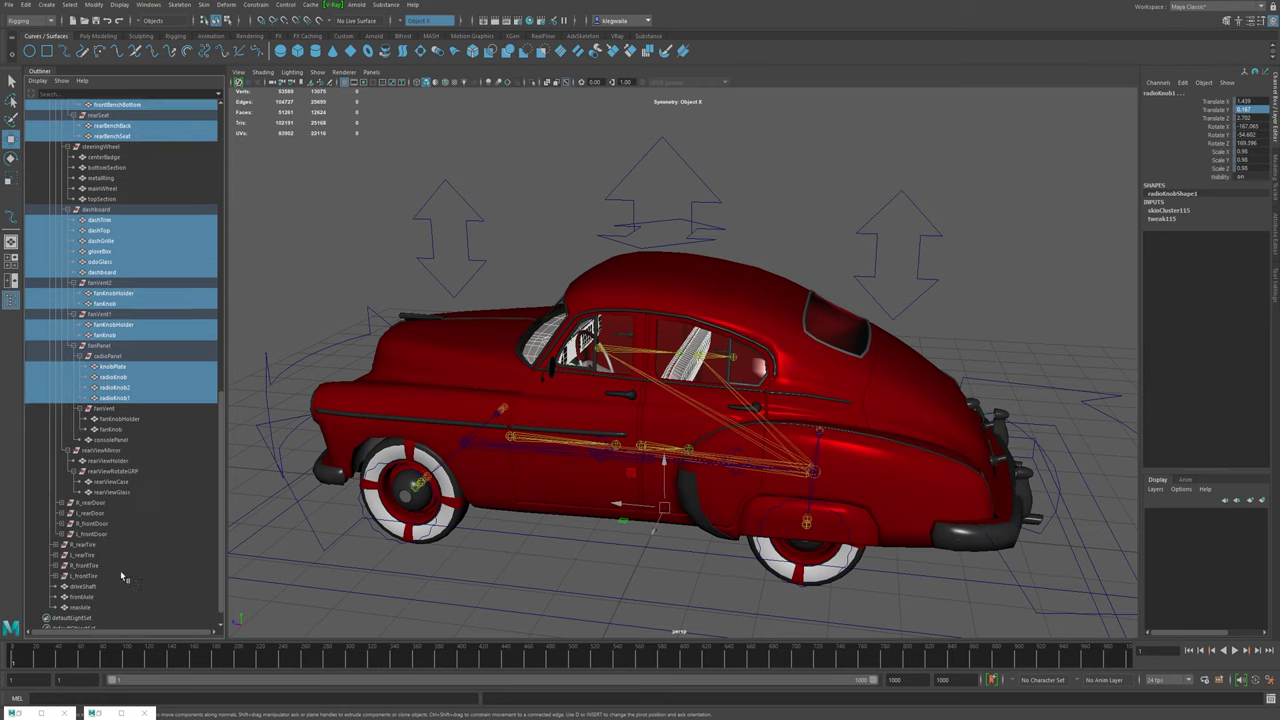
- Add the fanVent meshes, consolePanel, rearViewHolder, rearViewCase and rearViewGlass to the selected interior meshes
left_click(120, 429, "shift")
left_click(112, 440, "shift")
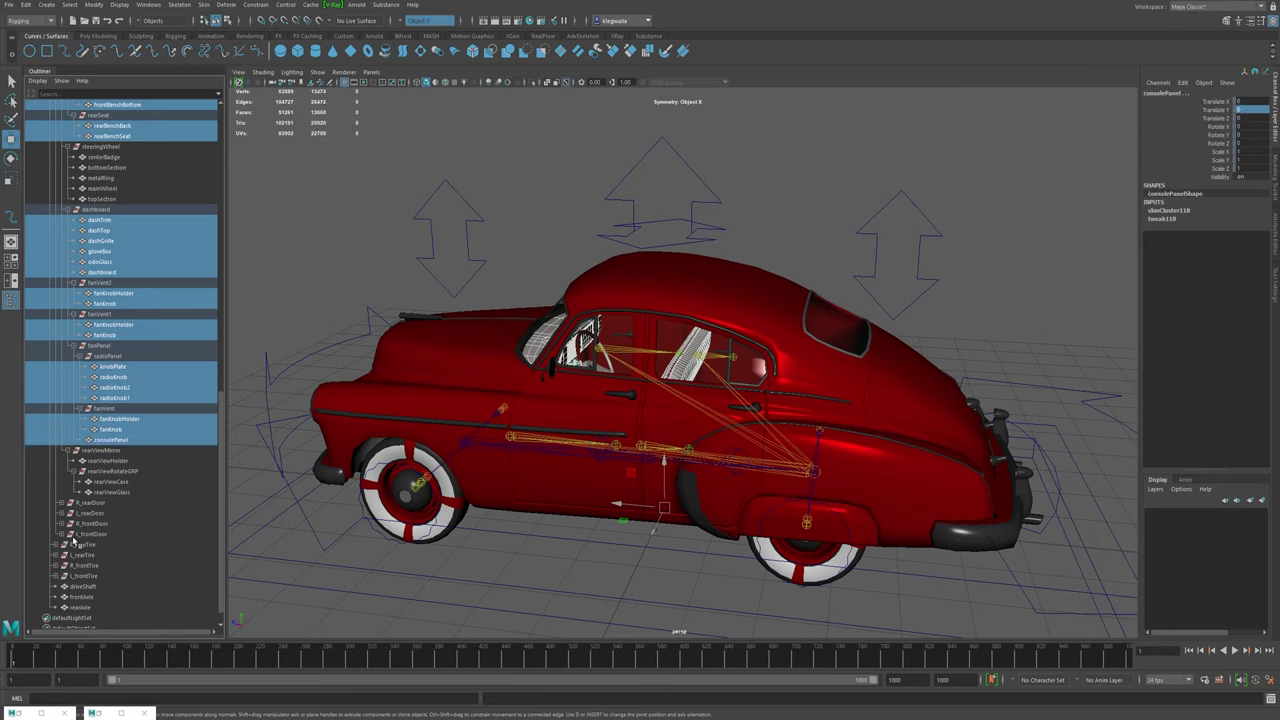
left_click(104, 461, "shift")
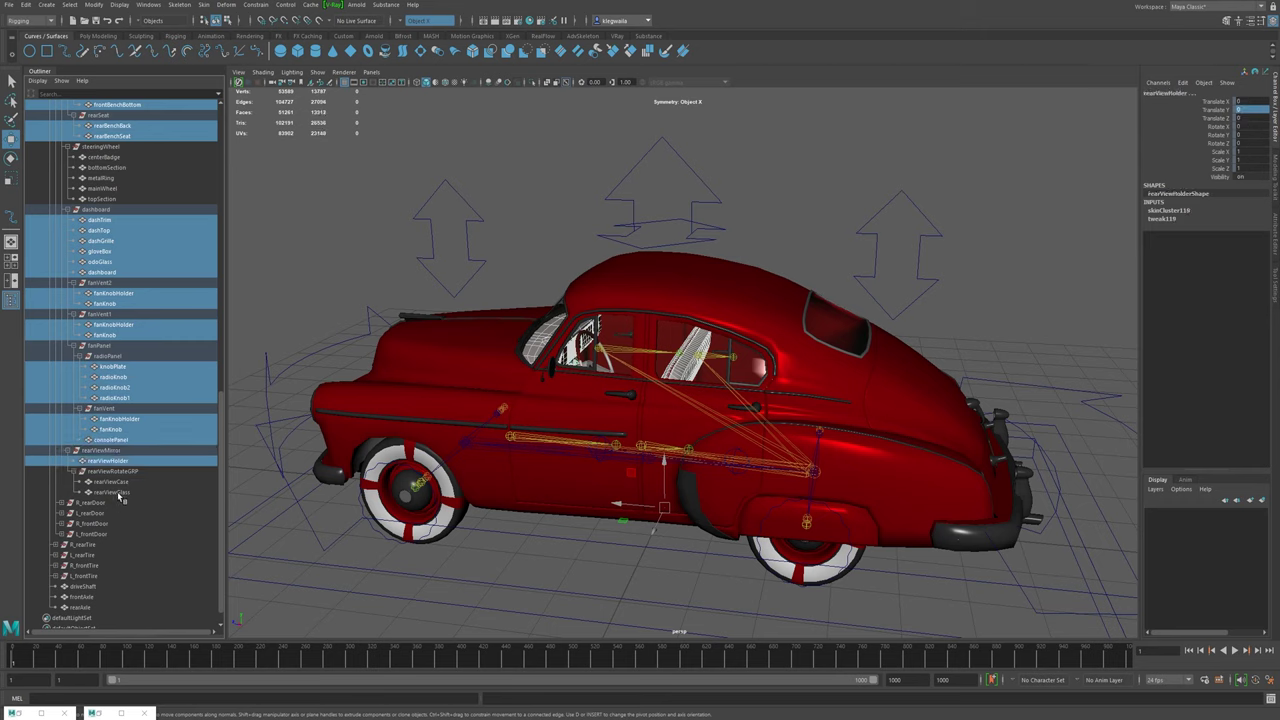
left_click(121, 484, "shift")
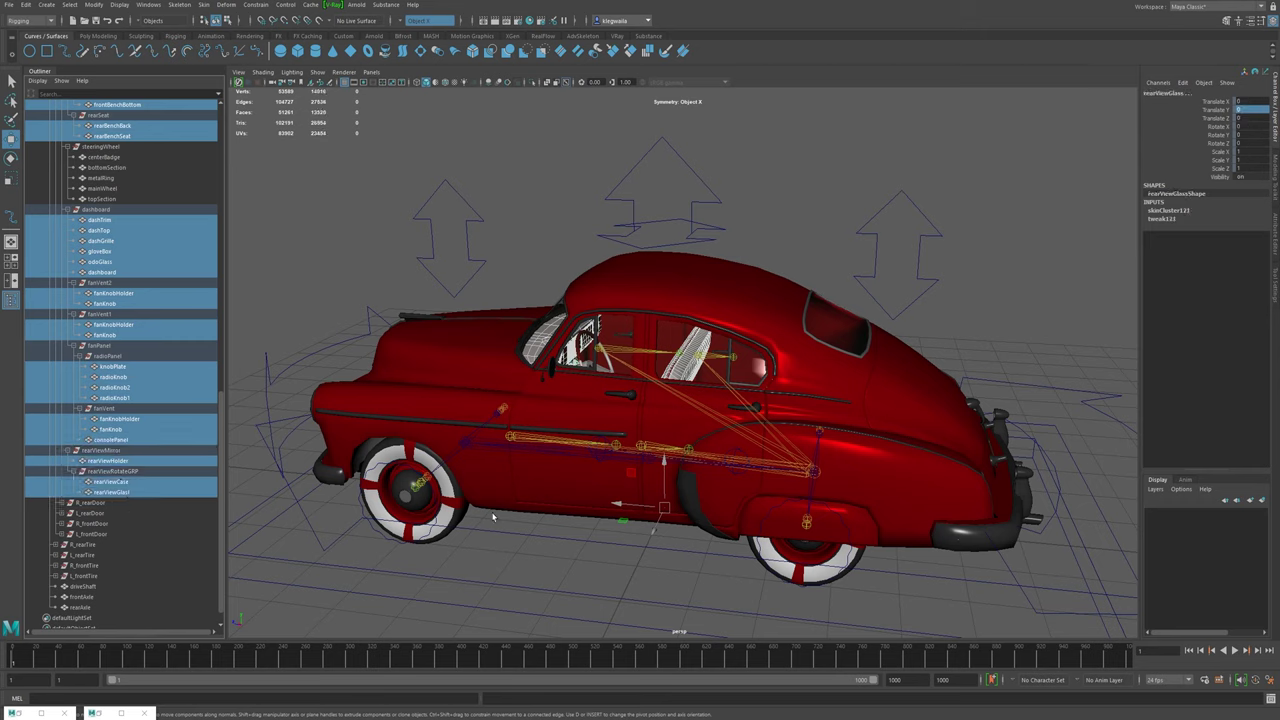
- Expand the mainBodyJNT hierarchy, add rearSuspJNT to the selection and try to bind the selected interior meshes to it
scroll(128, 276, "up", 10)
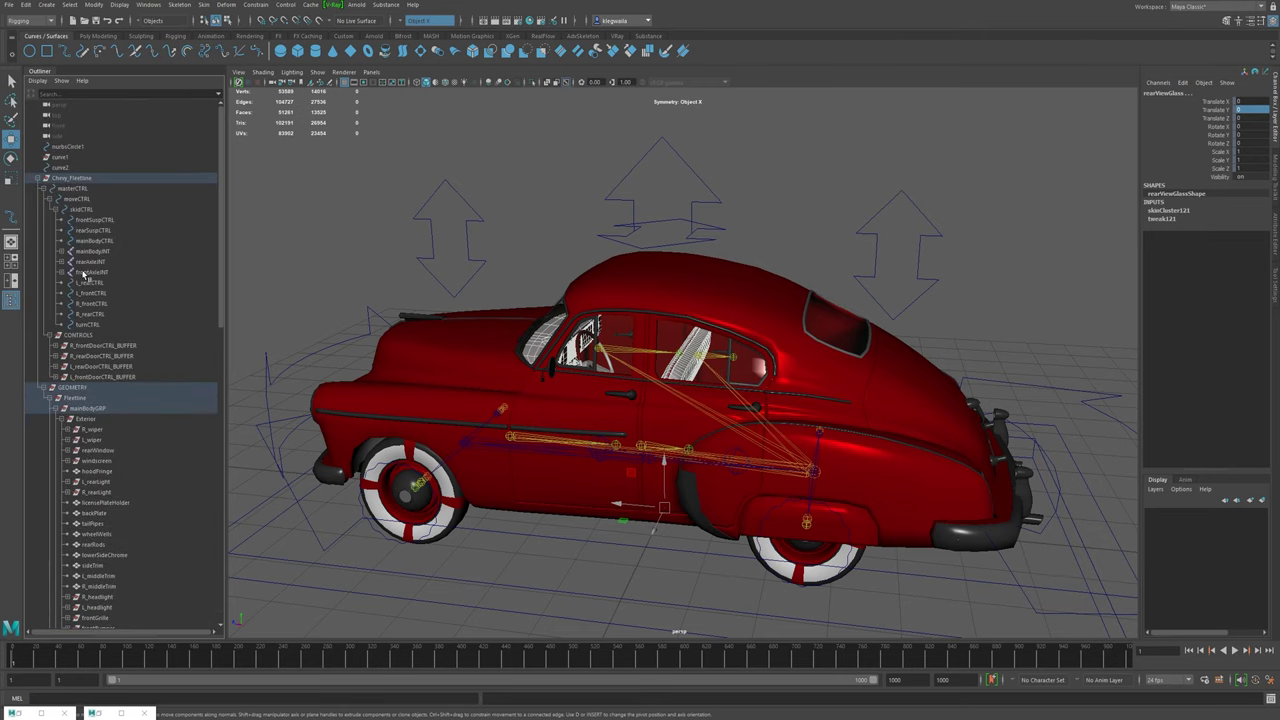
left_click(61, 252)
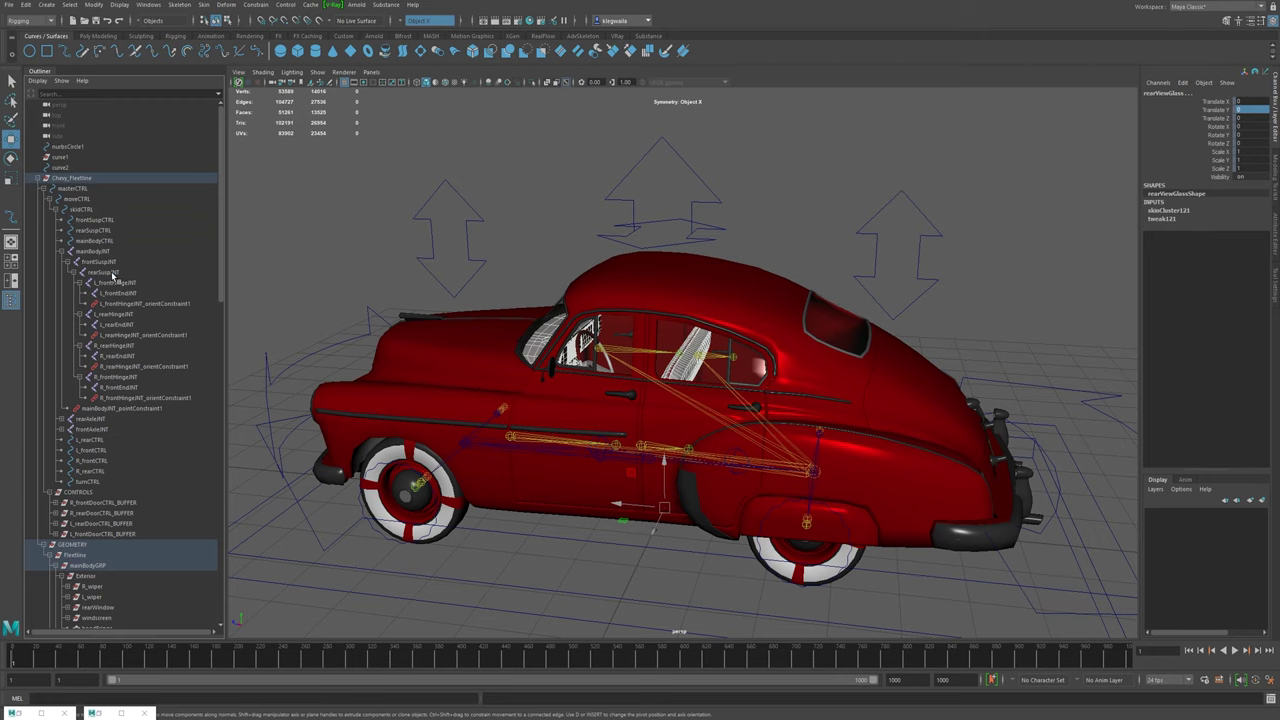
left_click(113, 274)
left_click(203, 4)
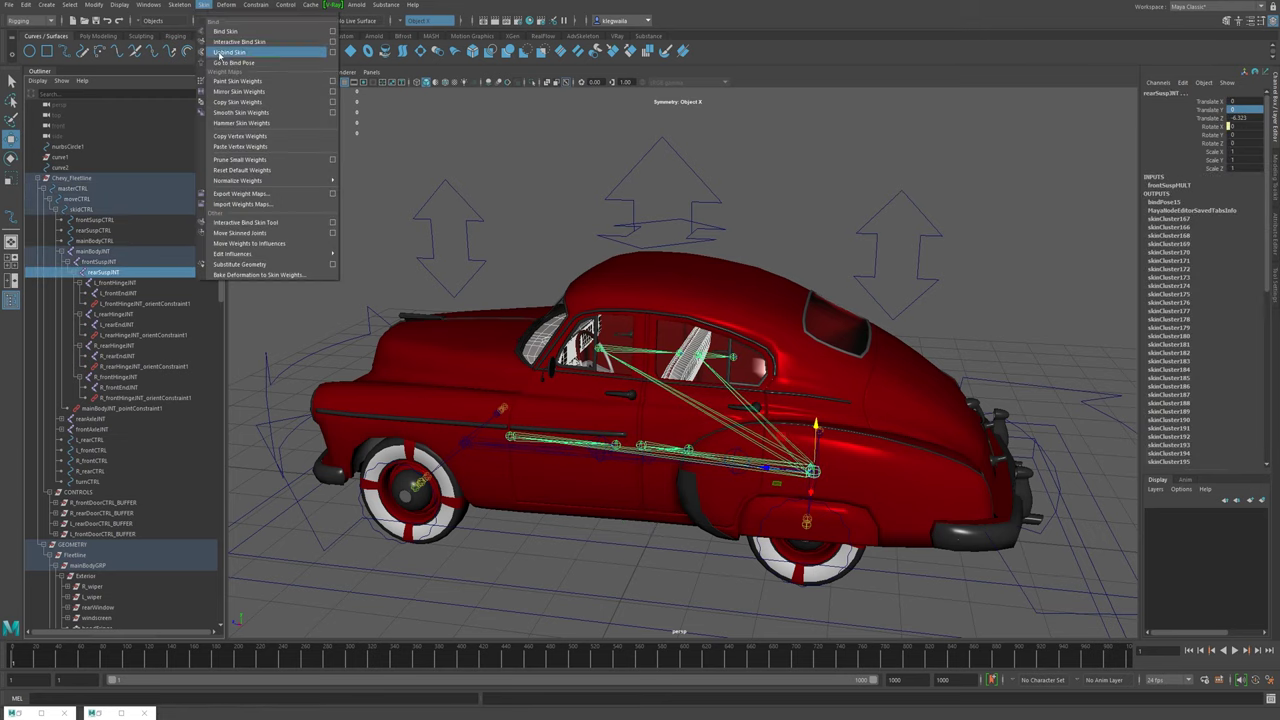
left_click(224, 31)
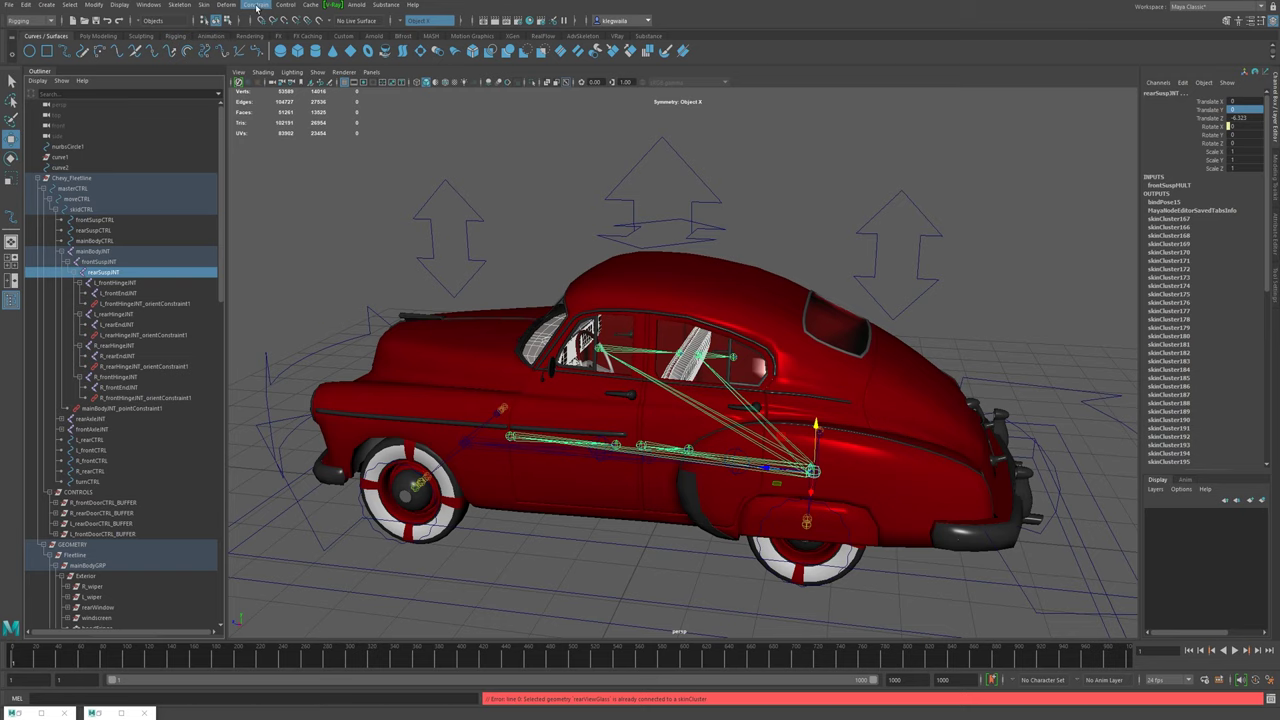
- Unbind the existing skin from the selected interior meshes and bind them to rearSuspJNT
left_click(207, 5)
left_click(229, 52)
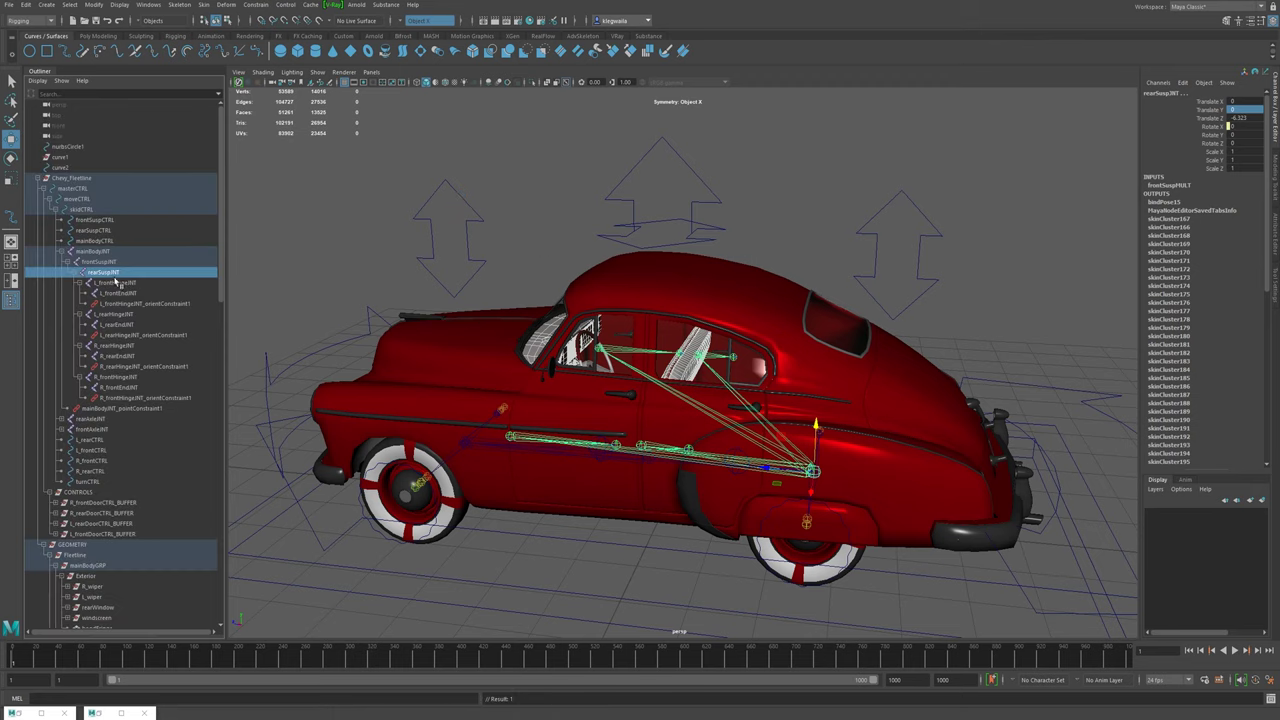
left_click(203, 5)
left_click(231, 32)
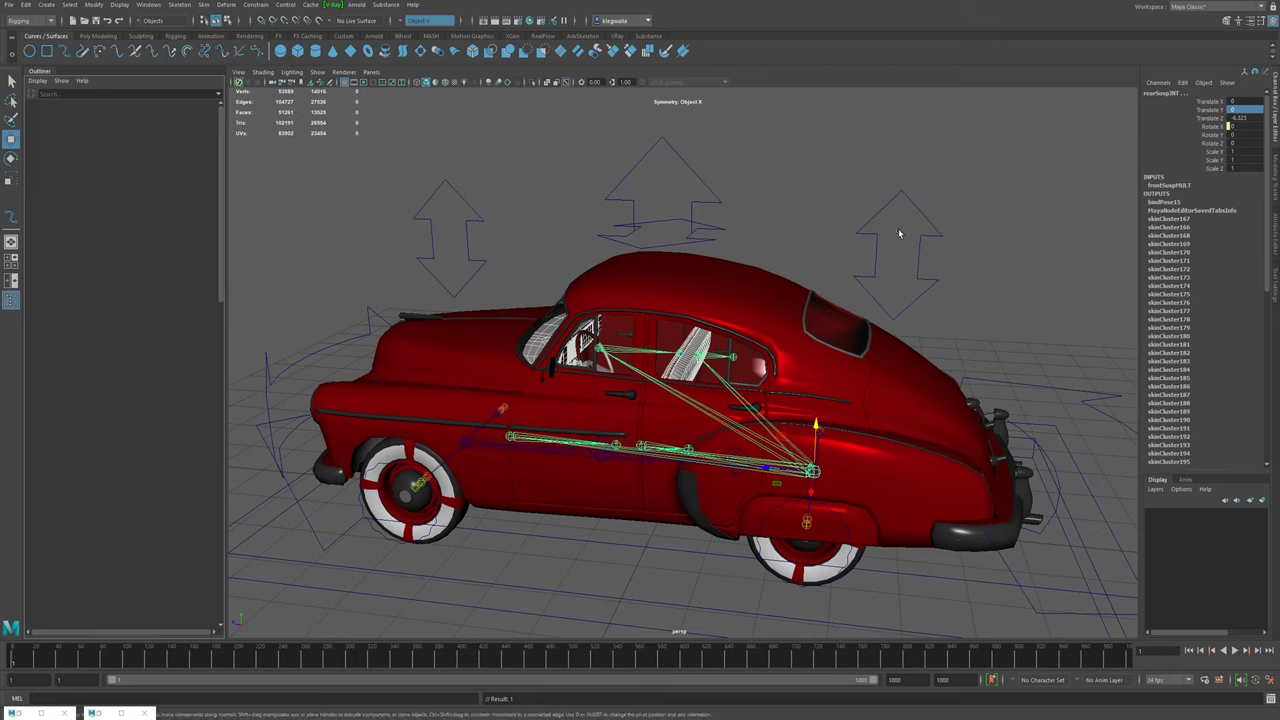
- Move the frontSuspCTRL control up slightly to test the interior binding, and undo the move
left_click(449, 184)
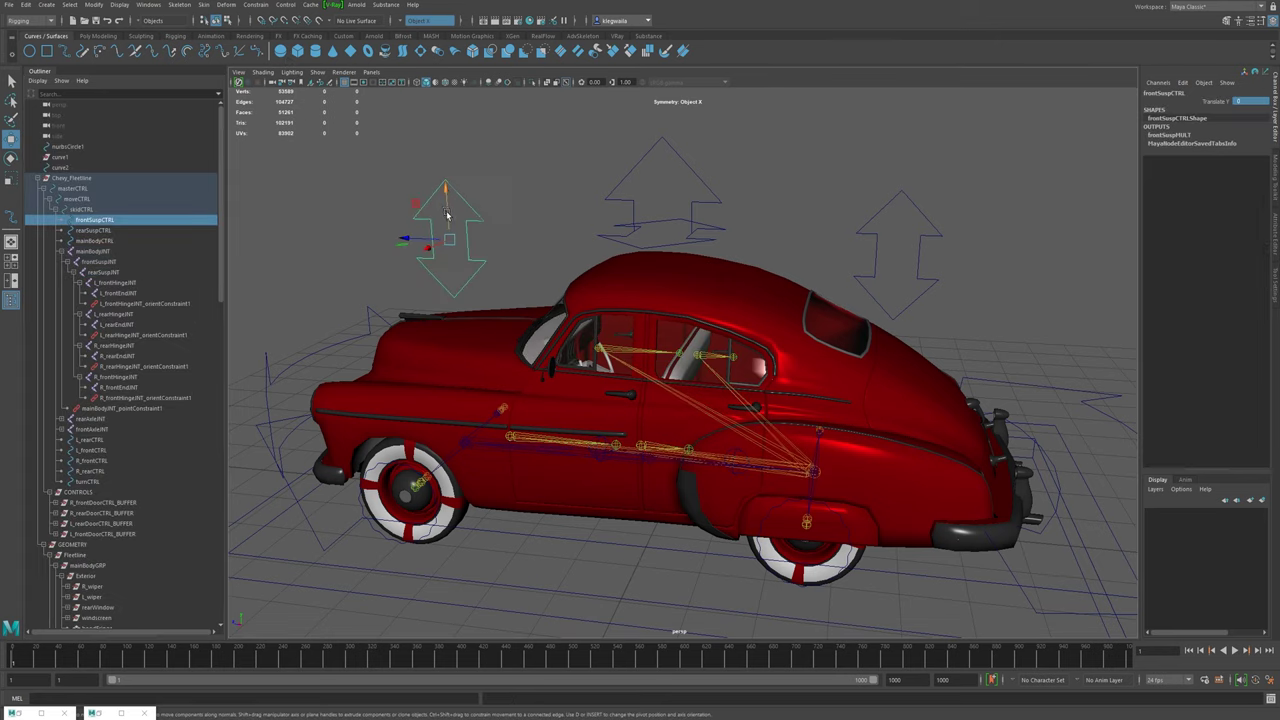
mouse_move(451, 171)
left_mouse_down()
mouse_move(455, 230)
mouse_move(465, 168)
left_mouse_up()
key("ctrl+z")
key("ctrl+z")
key("ctrl+z")
key("ctrl+z")
key("ctrl+z")
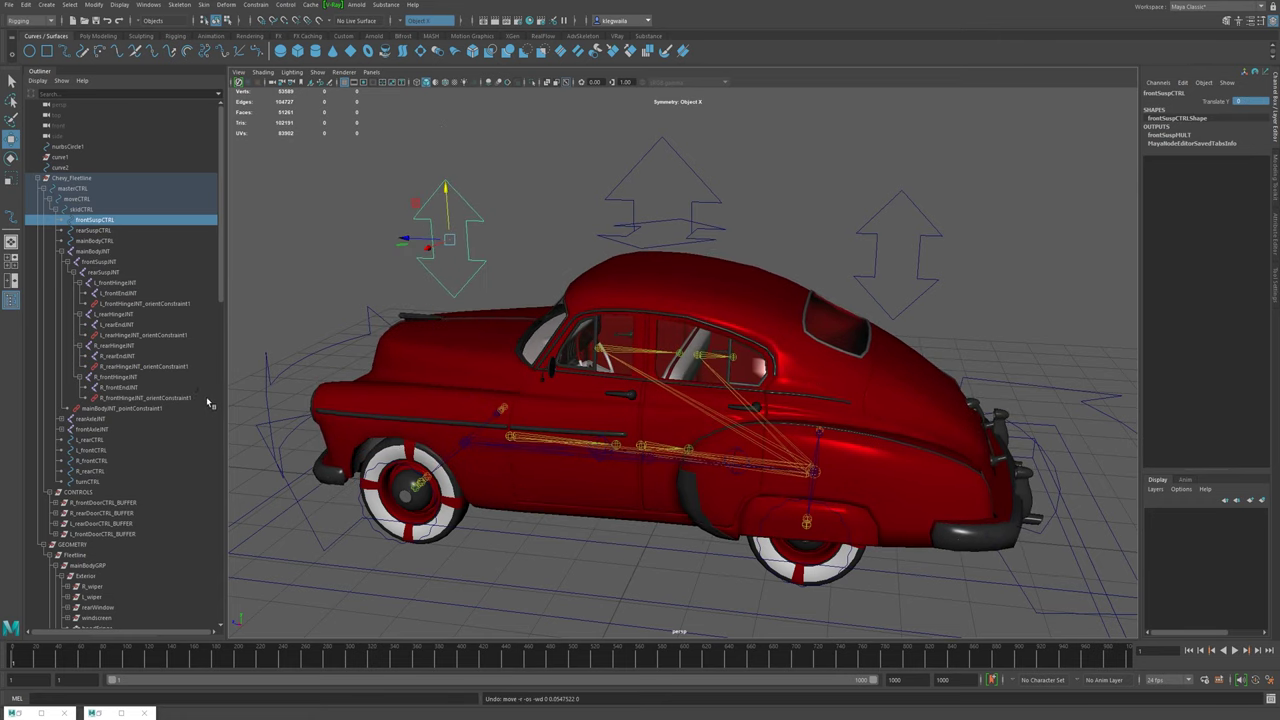
- Collapse the Interior group in the scene hierarchy
scroll(120, 392, "down", 6)
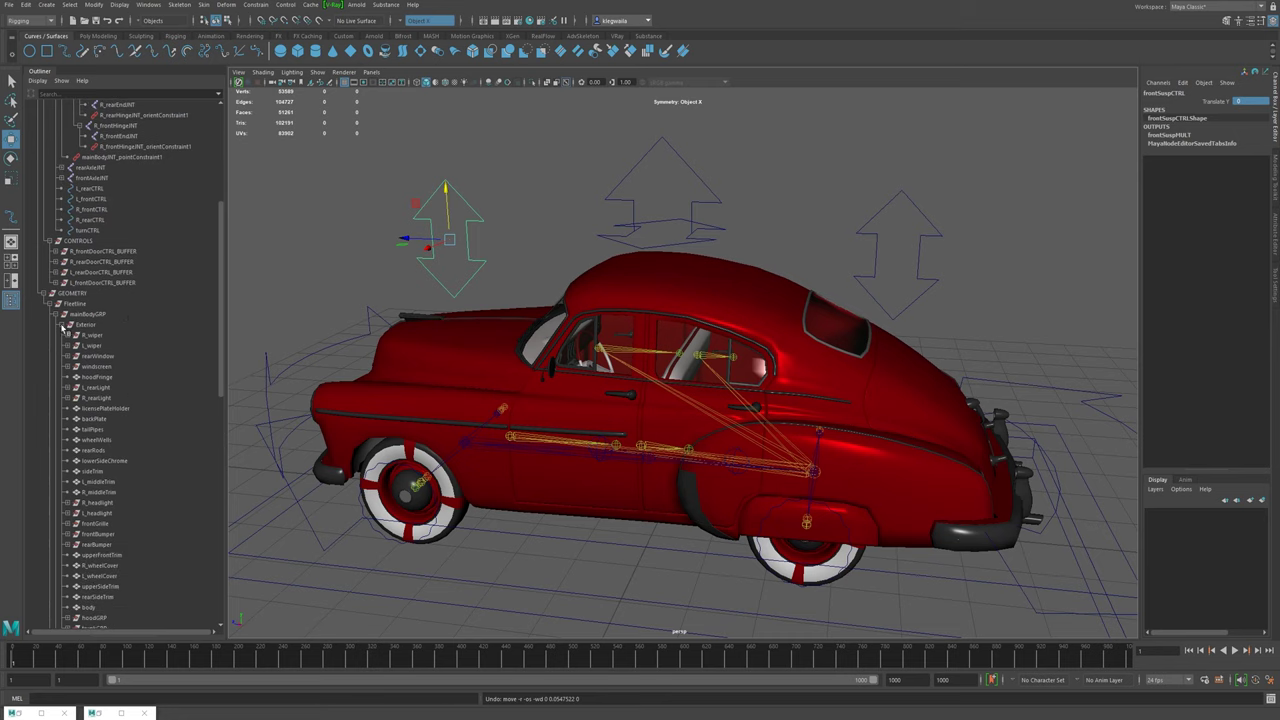
scroll(66, 390, "down", 4)
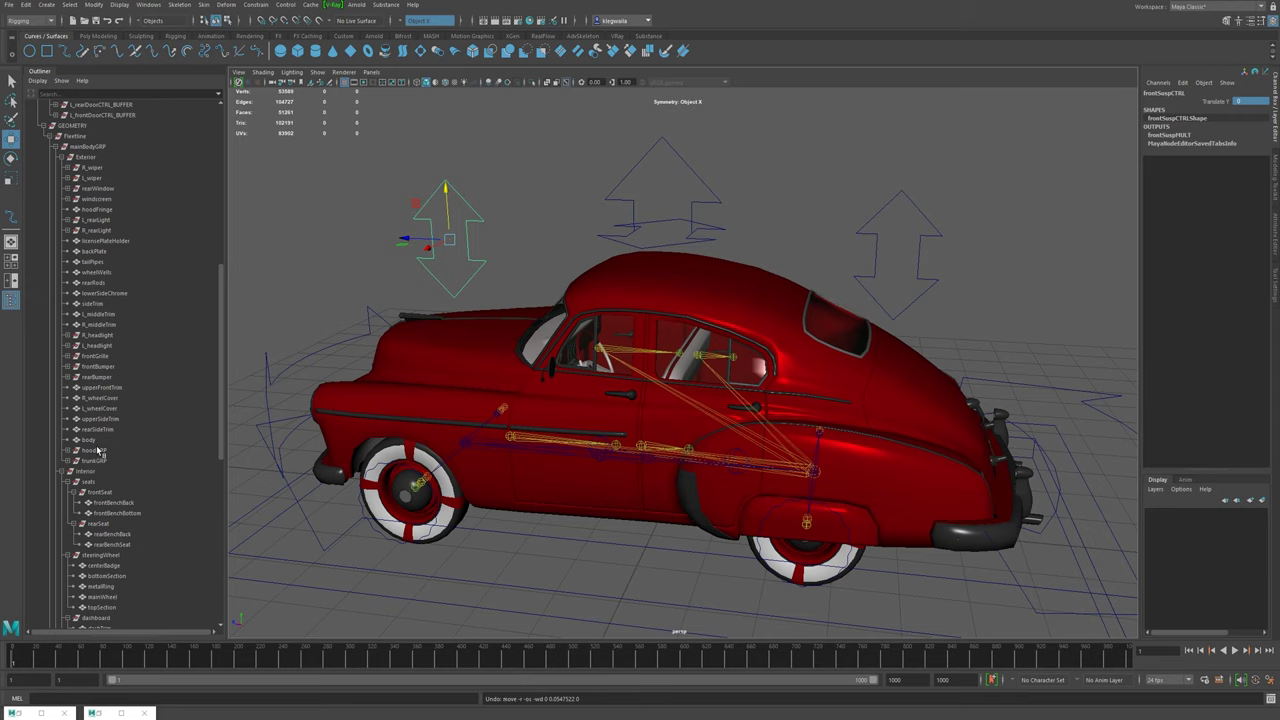
left_click(63, 472)
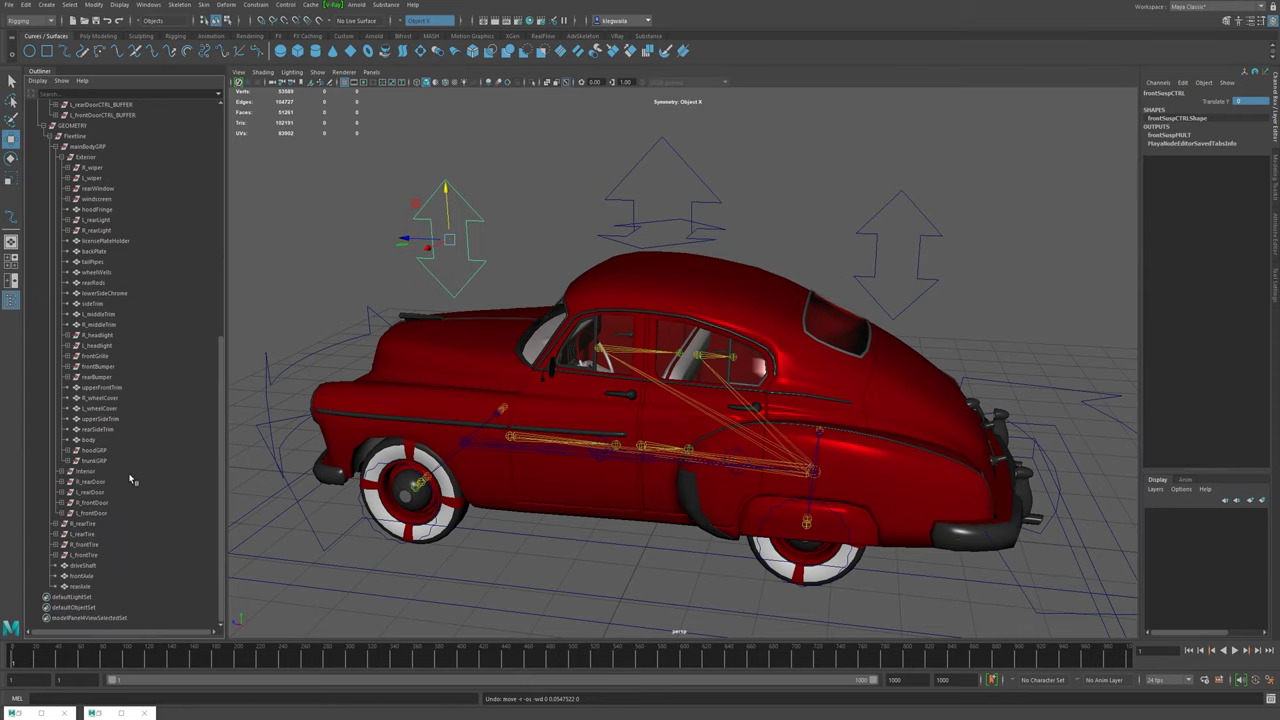
- Try to bind the R_rearDoor group to the R_rearHingeJNT joint
left_click(92, 482)
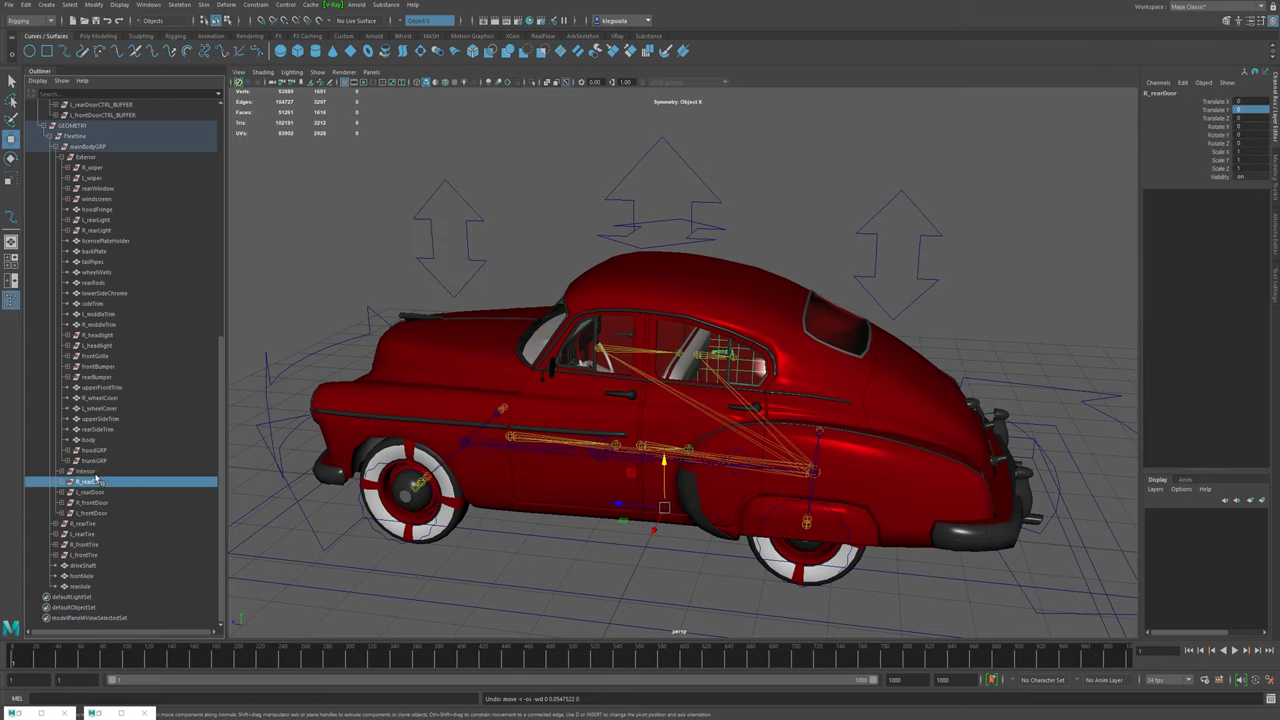
left_click_drag(704, 414, 470, 425, "alt")
right_click_drag(660, 470, 786, 537, "alt")
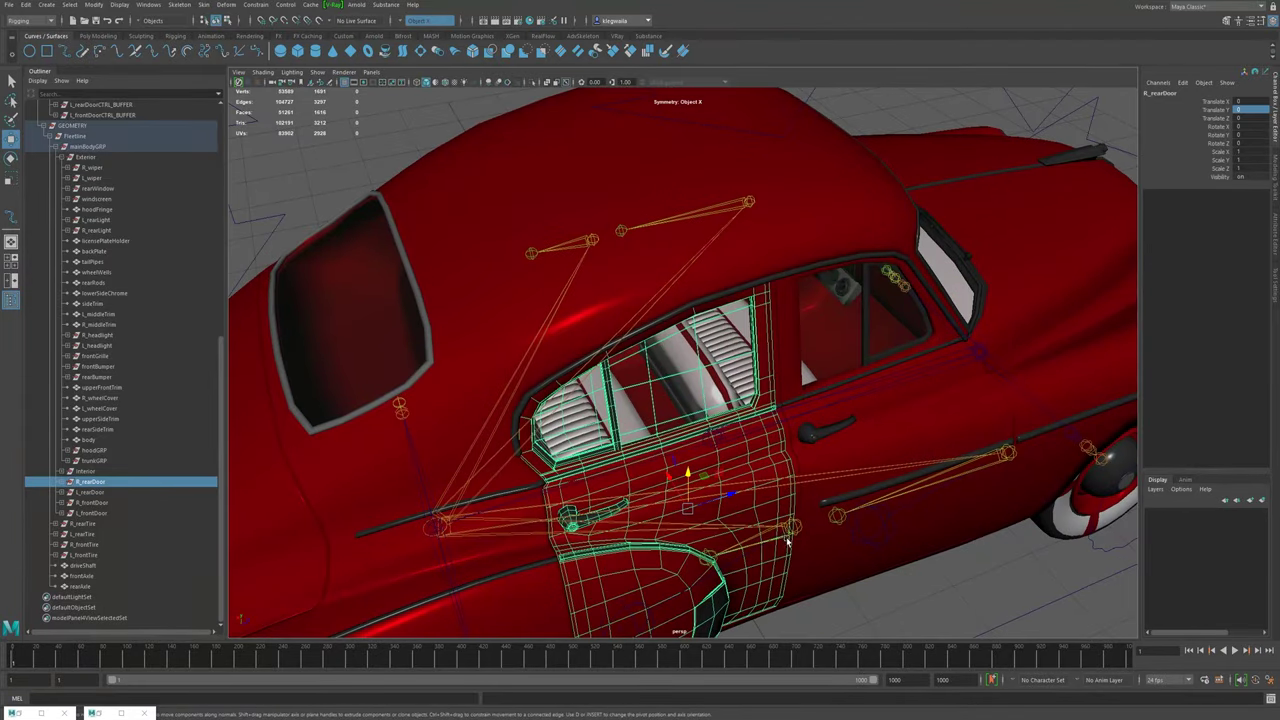
left_click(790, 532, "shift")
left_click(203, 4)
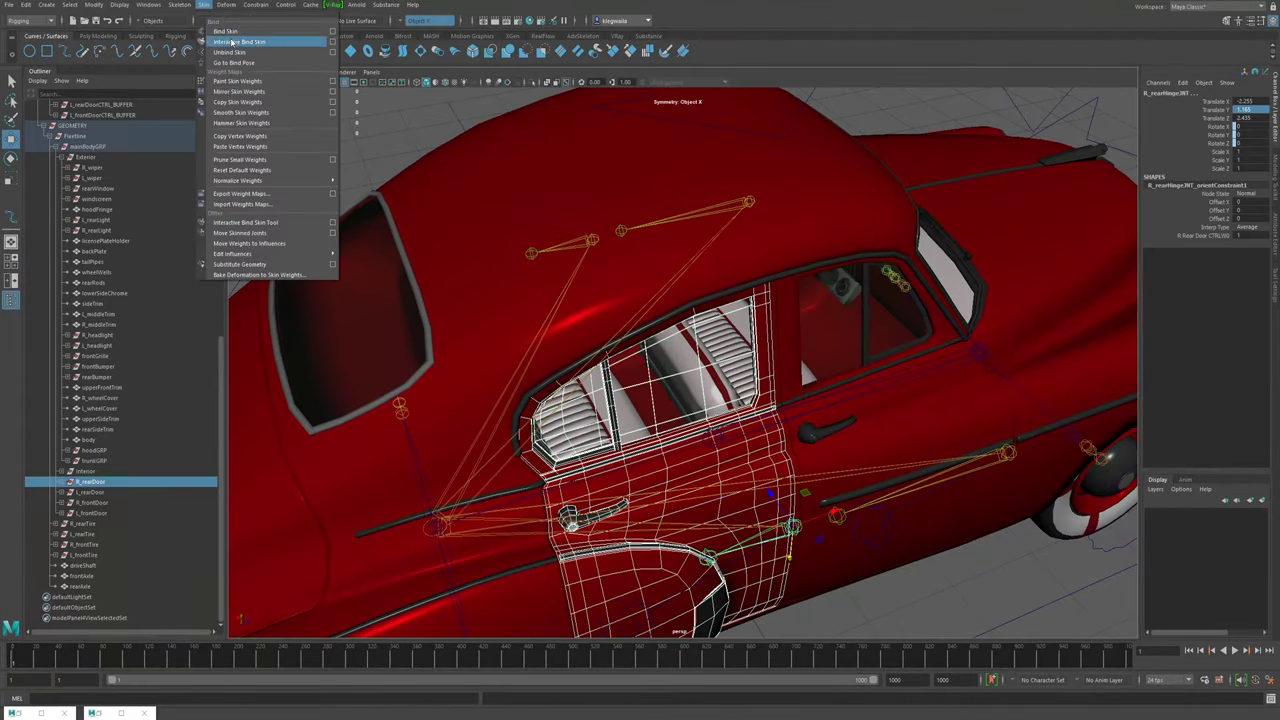
left_click(226, 32)
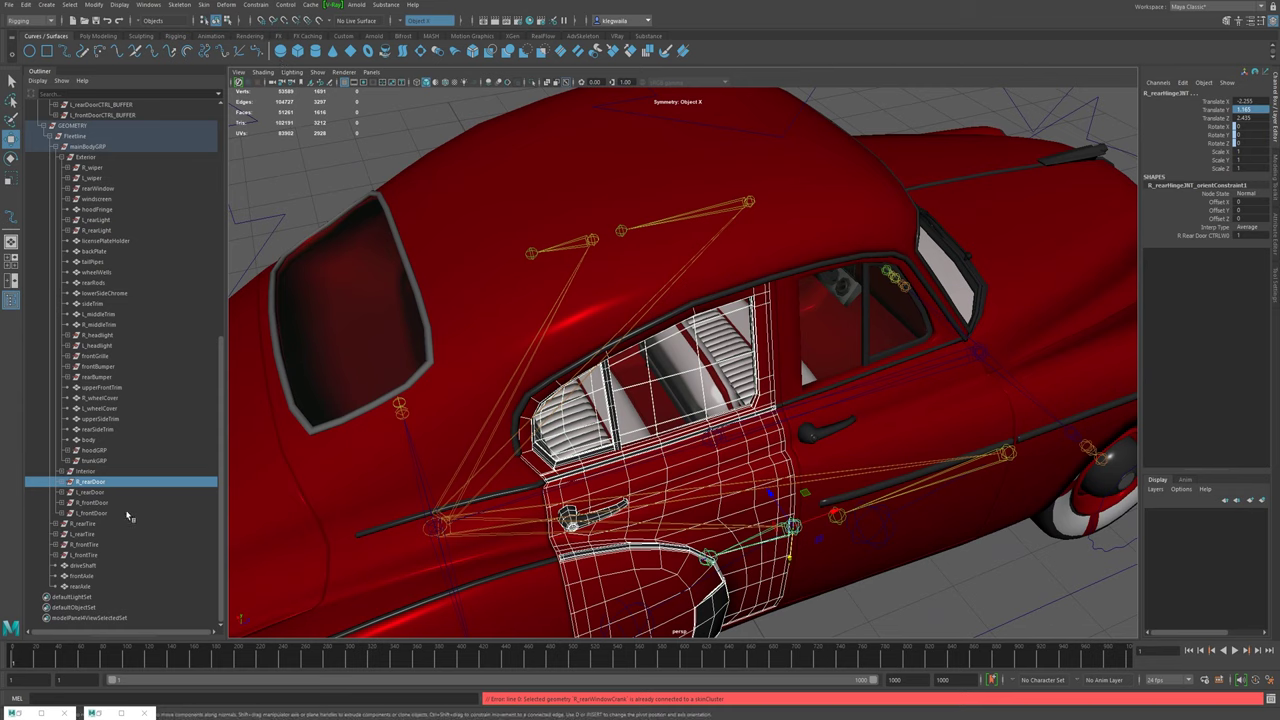
- Expand the R_rearDoor group and select all its individual meshes, including the window parts, handle and window crank
left_click(63, 482)
left_click(111, 493)
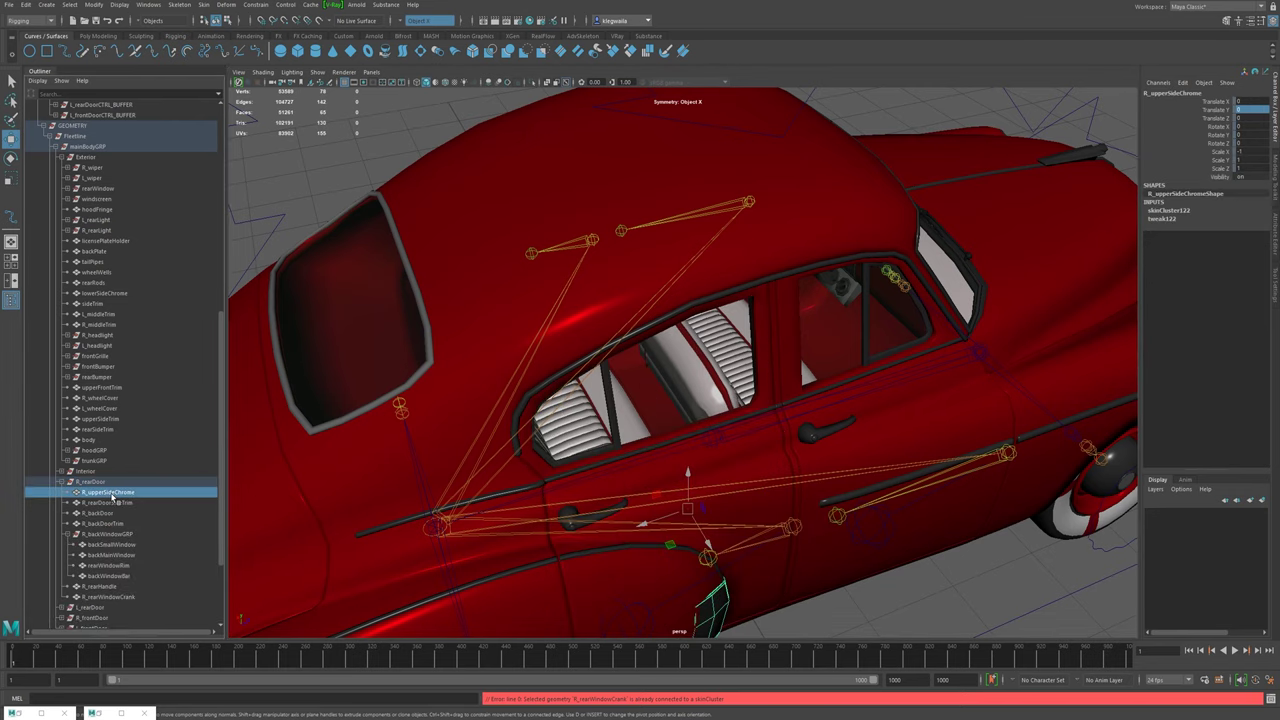
left_click(104, 524, "shift")
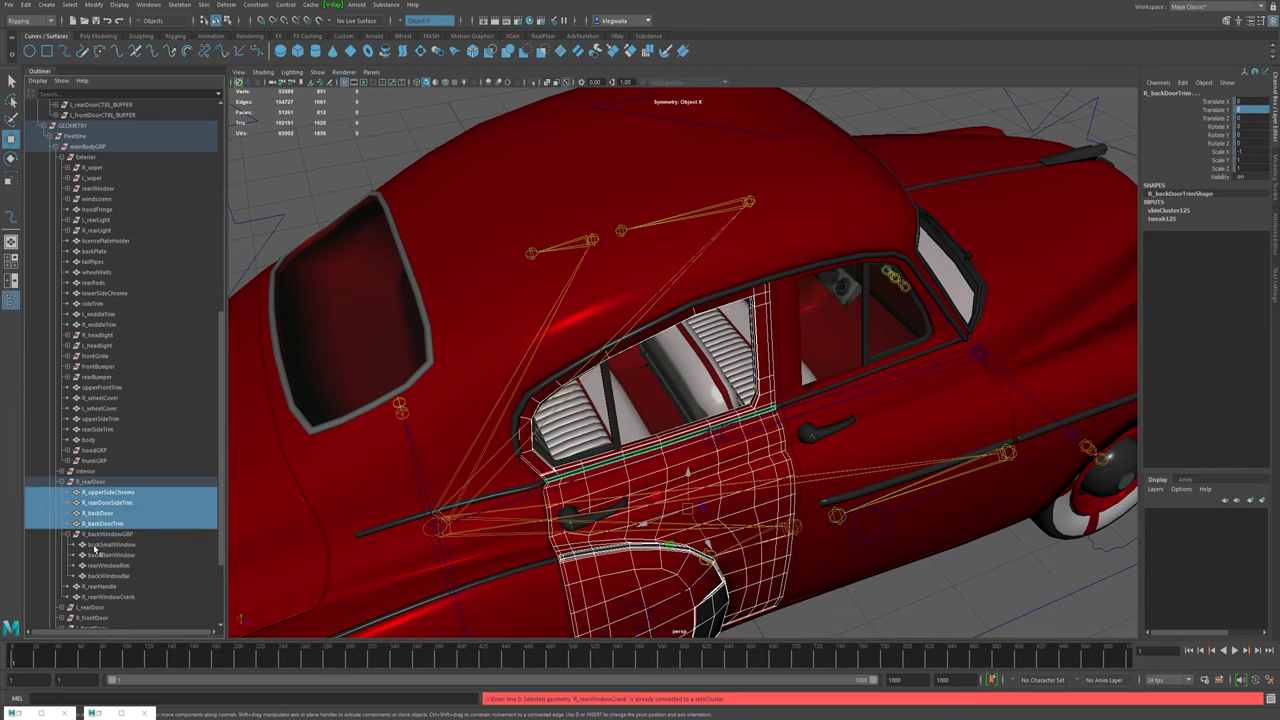
left_click(108, 544, "ctrl")
left_click(106, 577, "shift")
left_click(104, 587, "shift")
left_click(104, 597, "shift")
- Expand the L_rearDoor group and add all its meshes to the selection, from L_backDoorTrim through L_rearWindowCrank
scroll(100, 590, "down", 4)
left_click(62, 493)
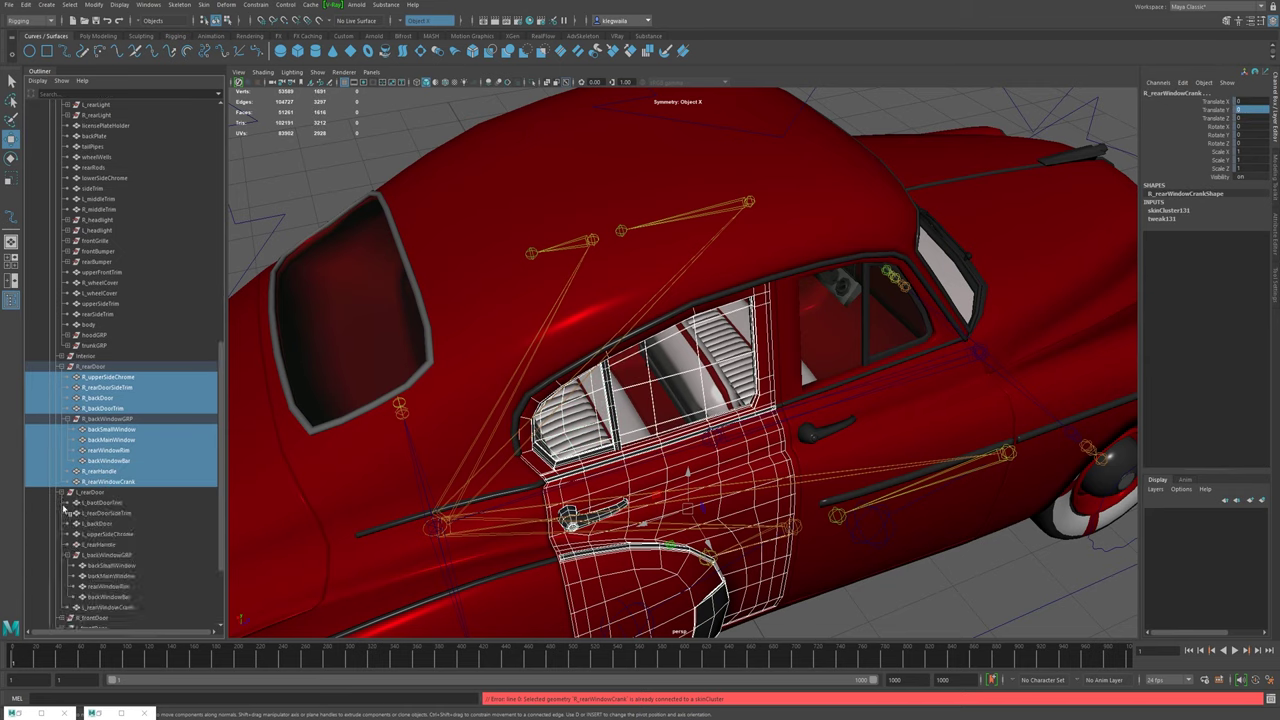
left_click(104, 502, "ctrl")
left_click(102, 544, "shift")
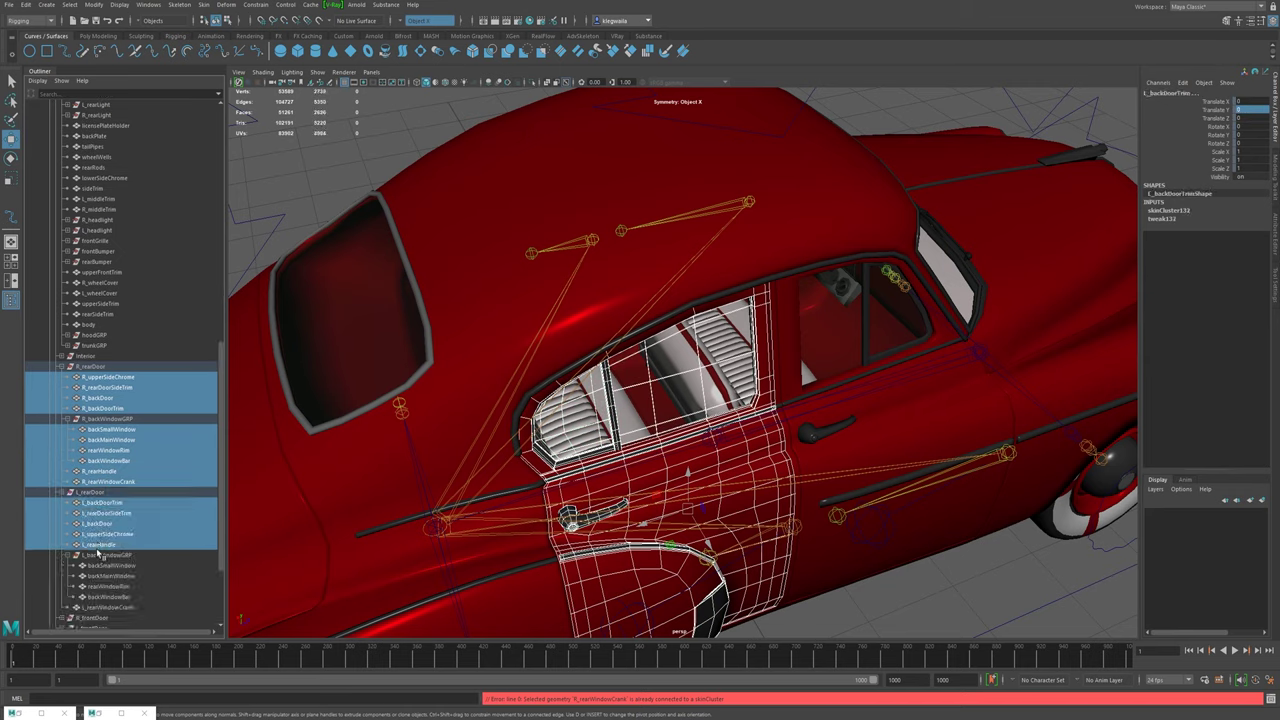
left_click(110, 565, "shift")
left_click(110, 607, "shift")
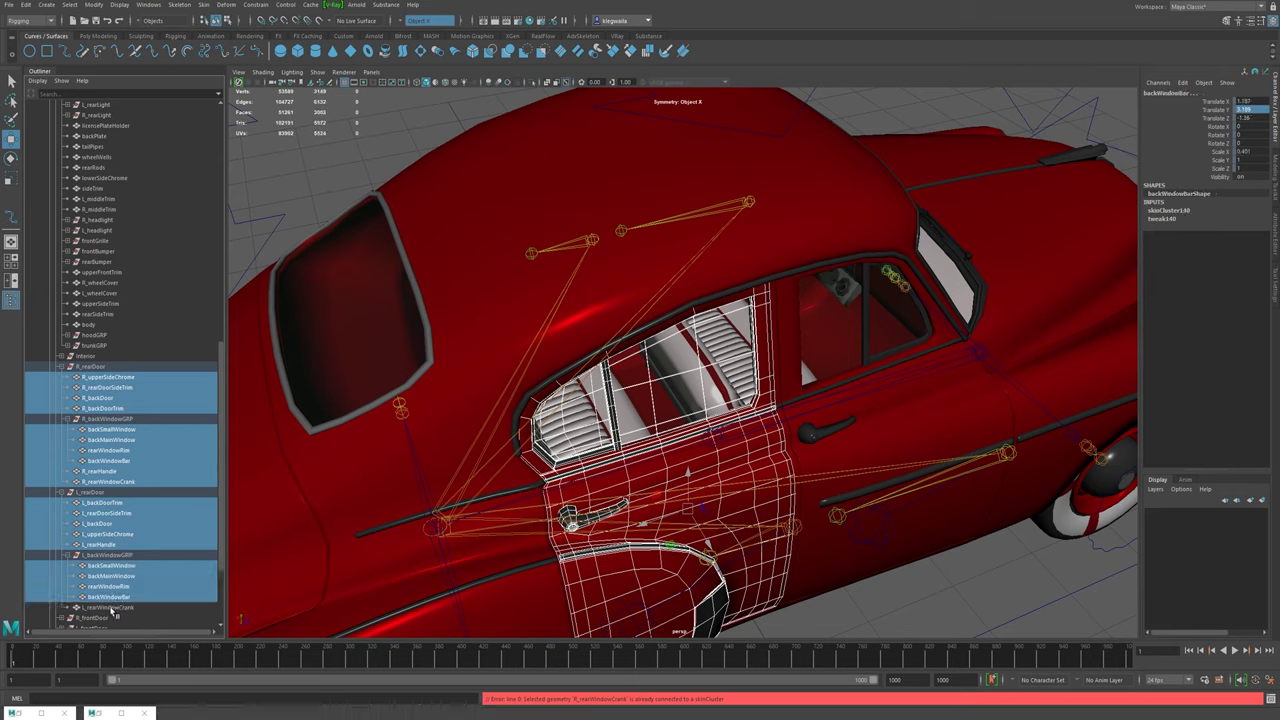
- Expand the R_frontDoor group and add all its meshes to the selection, from R_frontDoor through R_frontWindowCrank
scroll(100, 580, "down", 3)
left_click(62, 503)
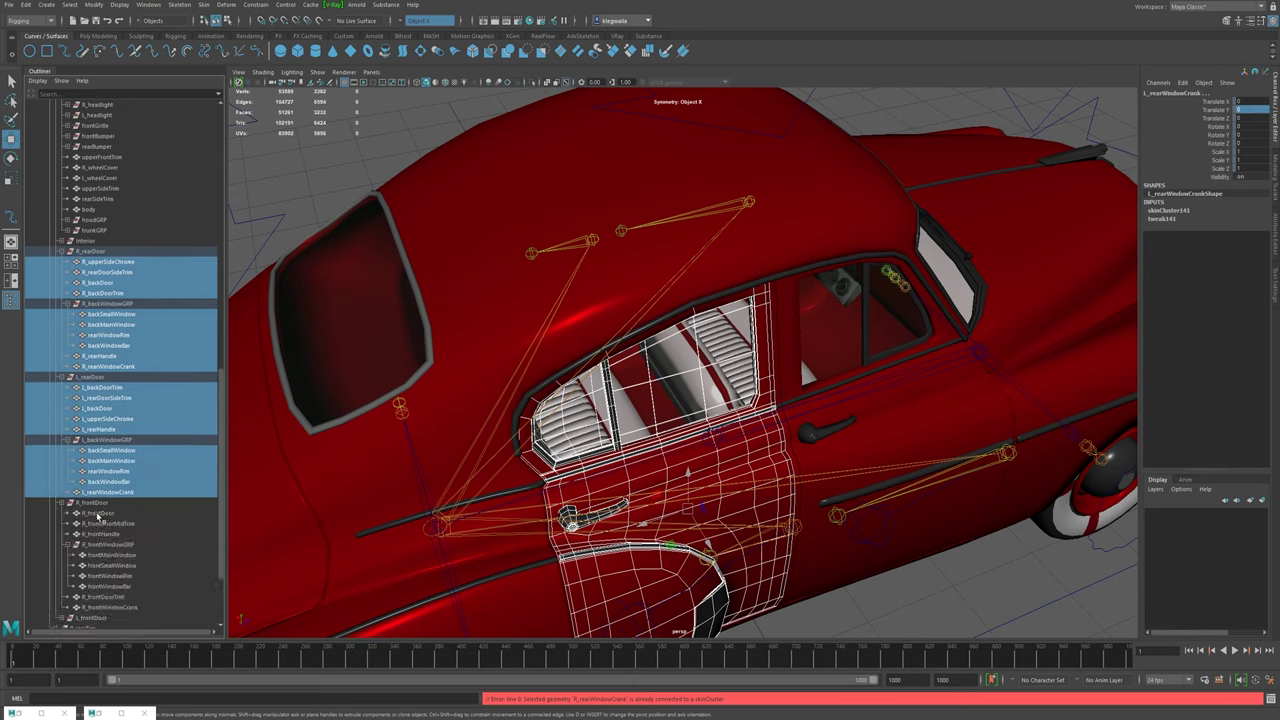
left_click(99, 514, "ctrl")
left_click(98, 535, "shift")
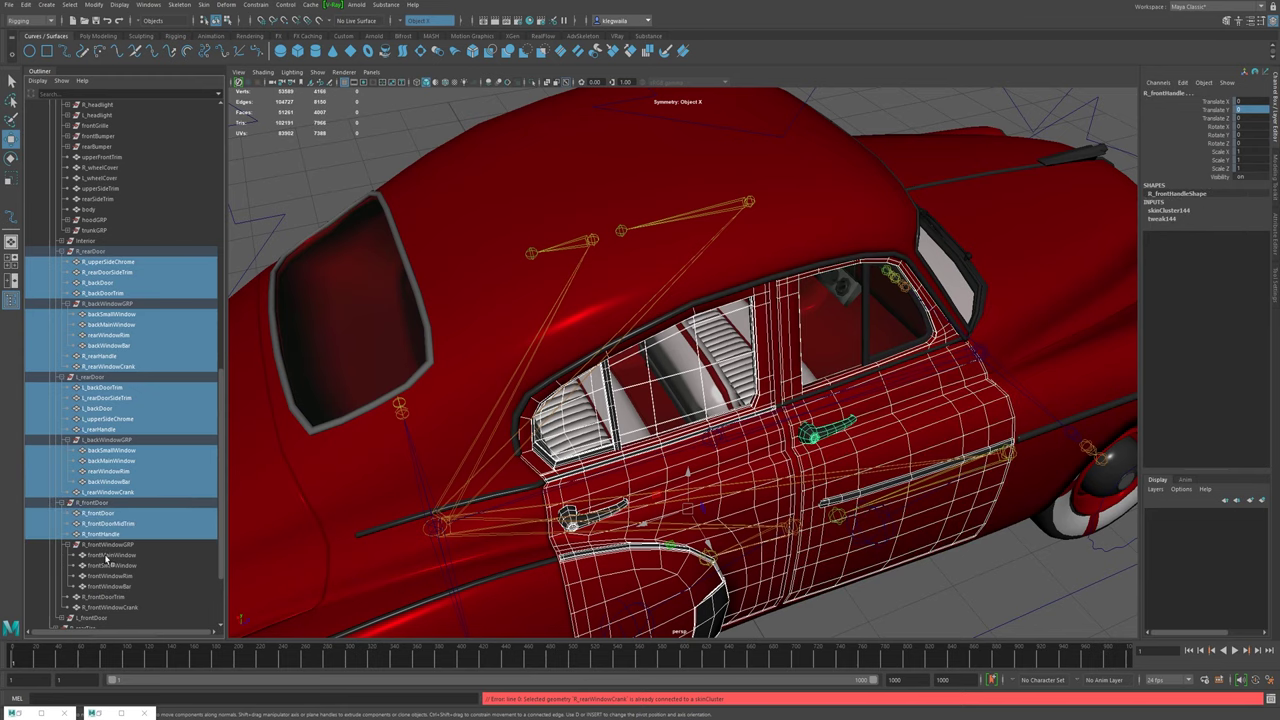
left_click(107, 556, "shift")
left_click(107, 598, "shift")
left_click(108, 607, "shift")
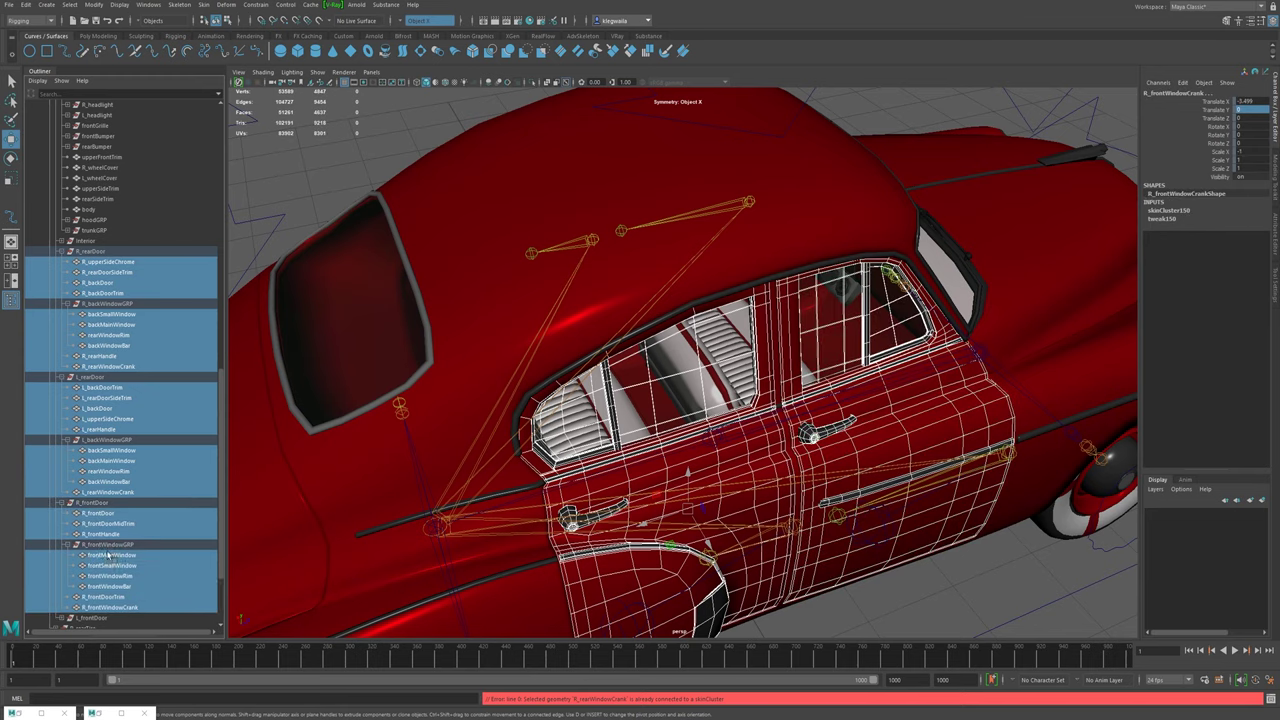
- Expand the L_frontDoor group and add all its meshes to the selection, including the outside mirror, window parts and L_frontWindowCrank
scroll(72, 510, "down", 3)
left_click(66, 513, "shift")
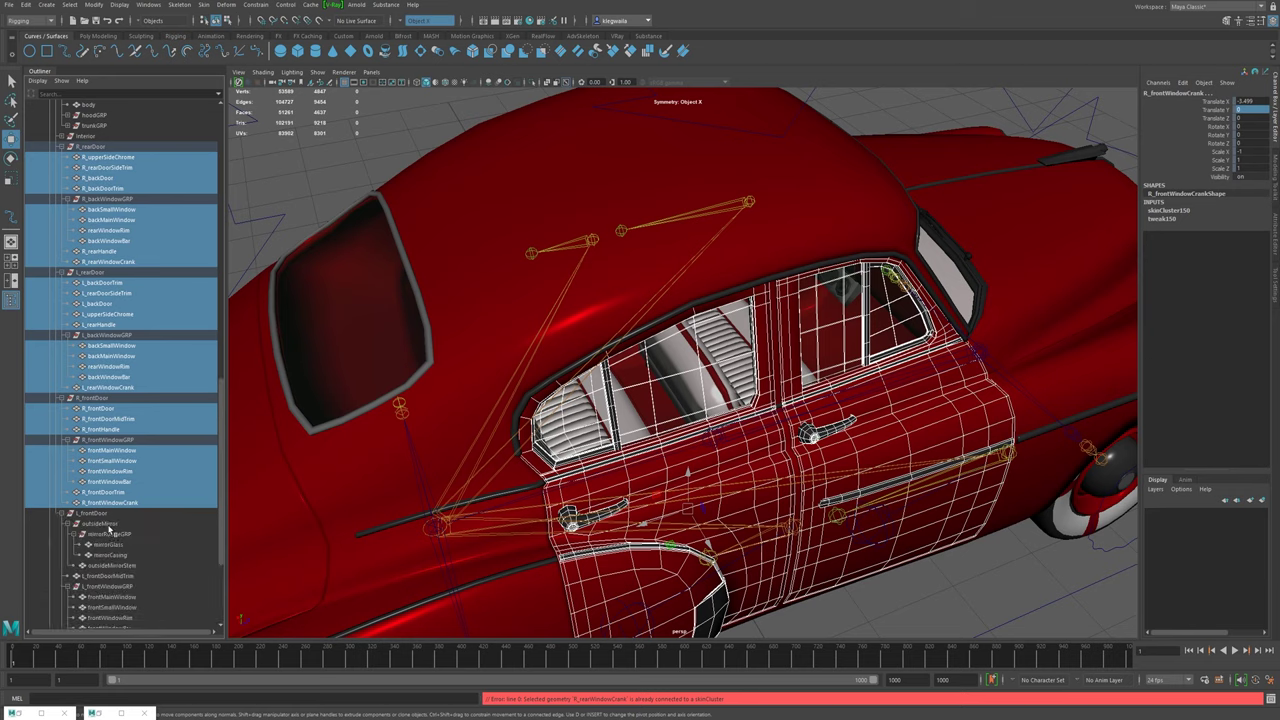
left_click(108, 554, "shift")
scroll(120, 530, "down", 5)
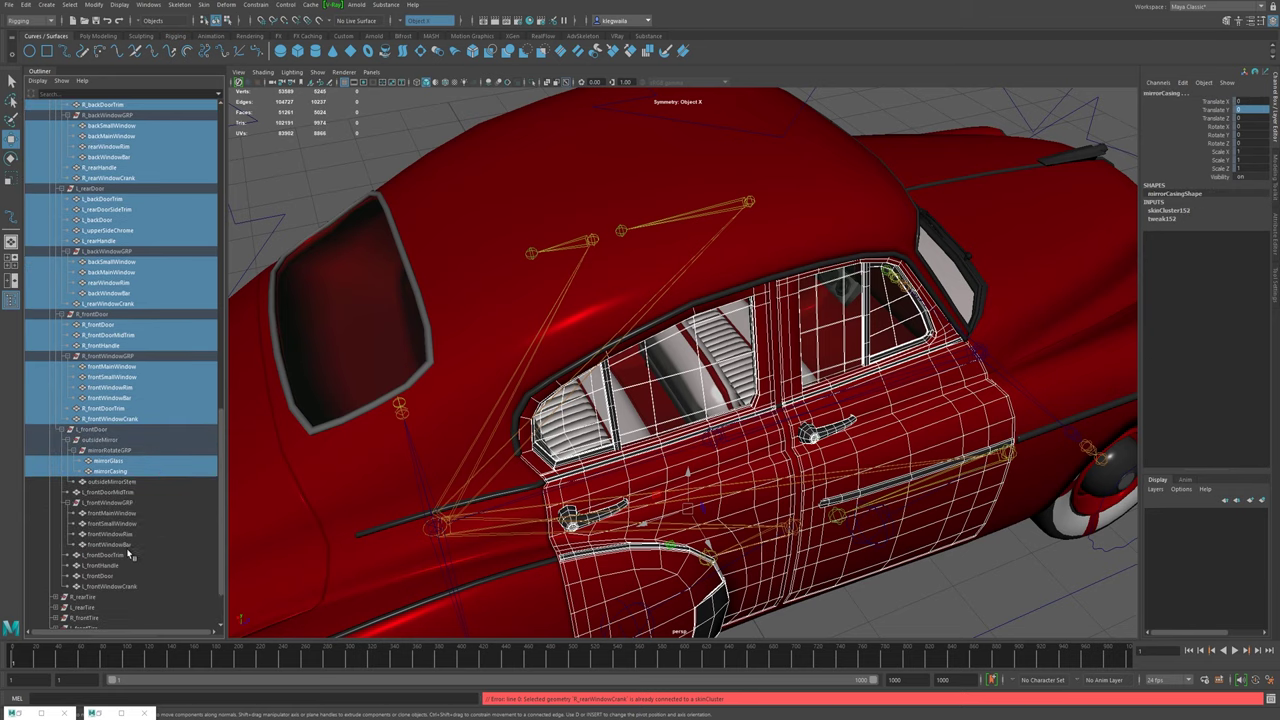
left_click(110, 418, "shift")
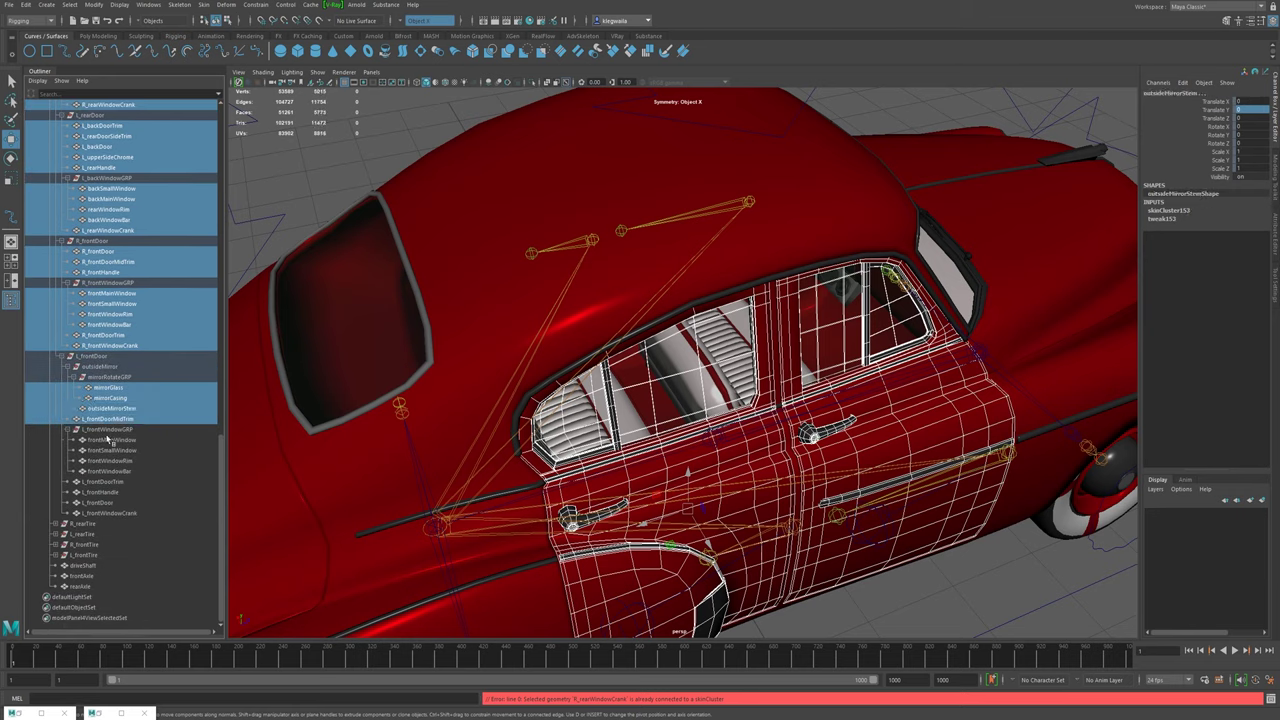
left_click(110, 440, "shift")
left_click(100, 512, "shift")
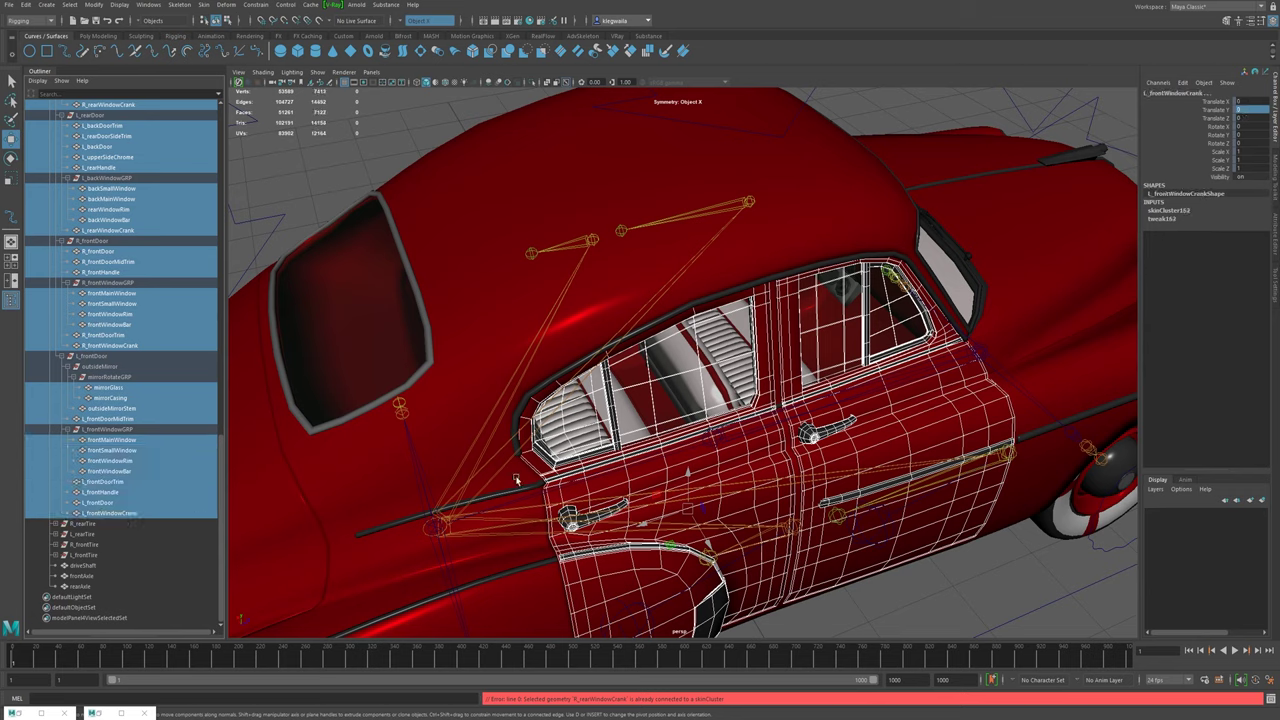
- Unbind the skin from all the selected door meshes
left_click(203, 4)
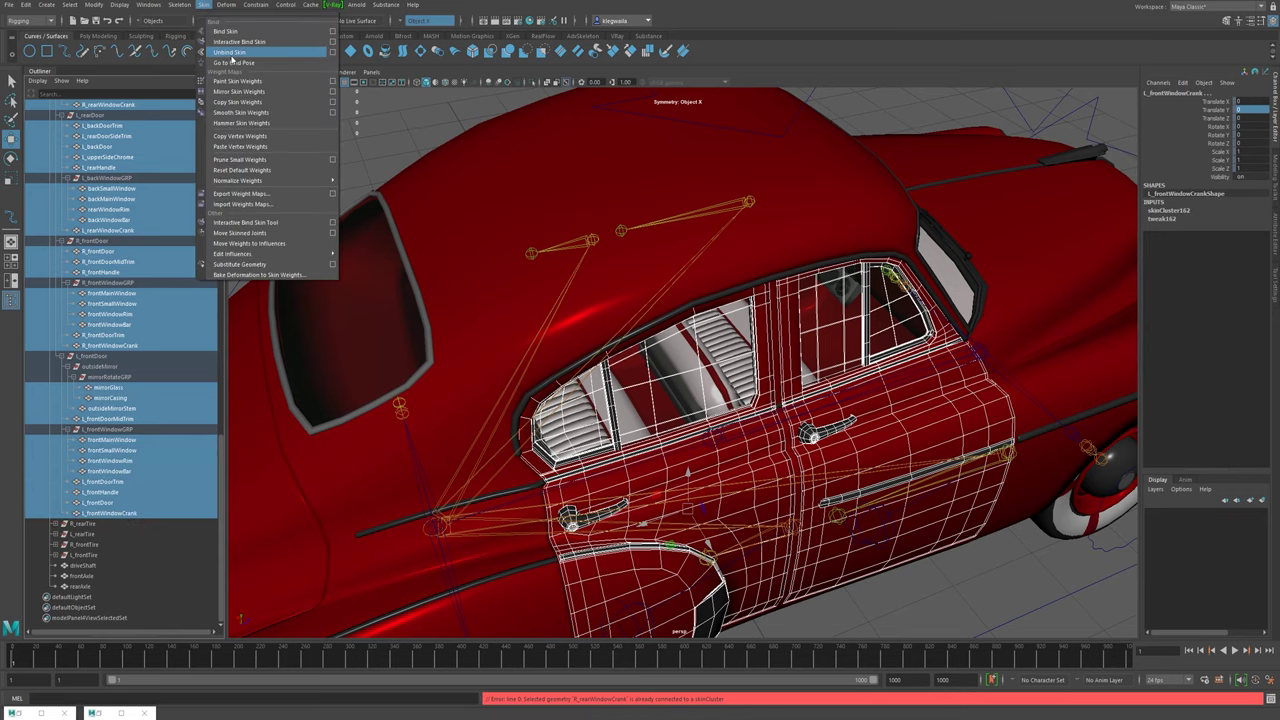
left_click(230, 62)
key("ctrl+z")
left_click(205, 5)
left_click(230, 52)
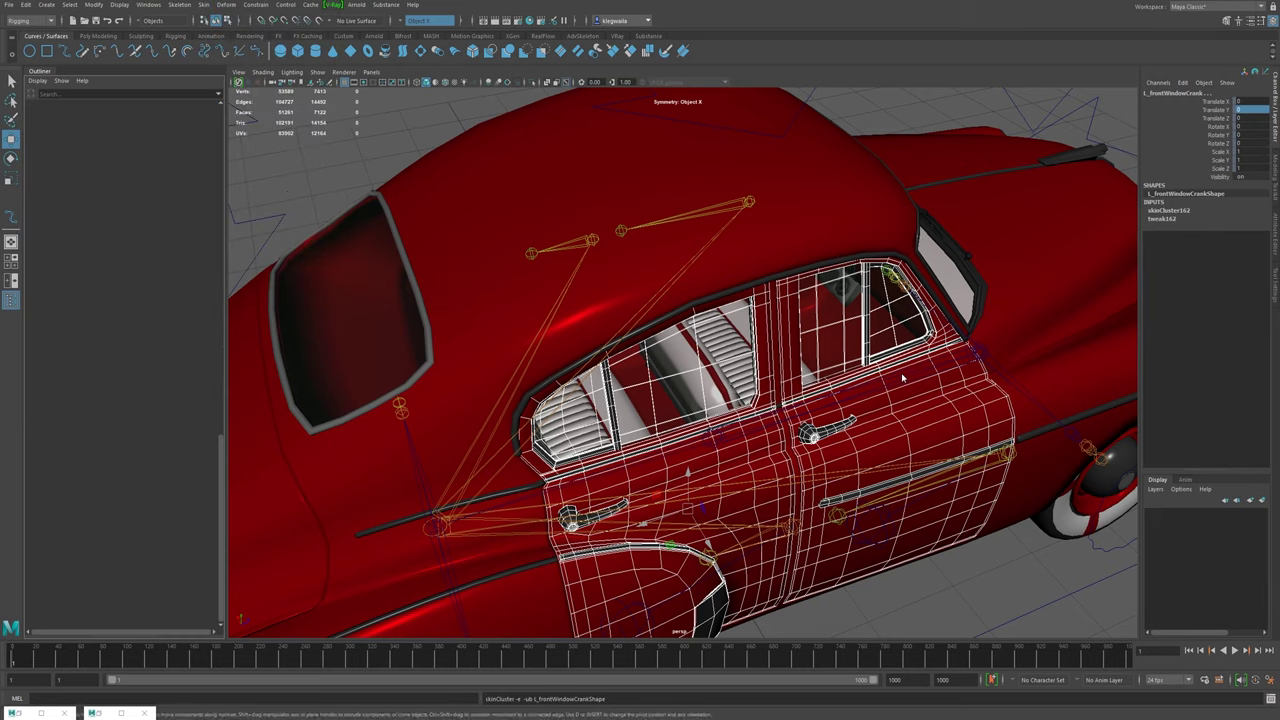
key("f")
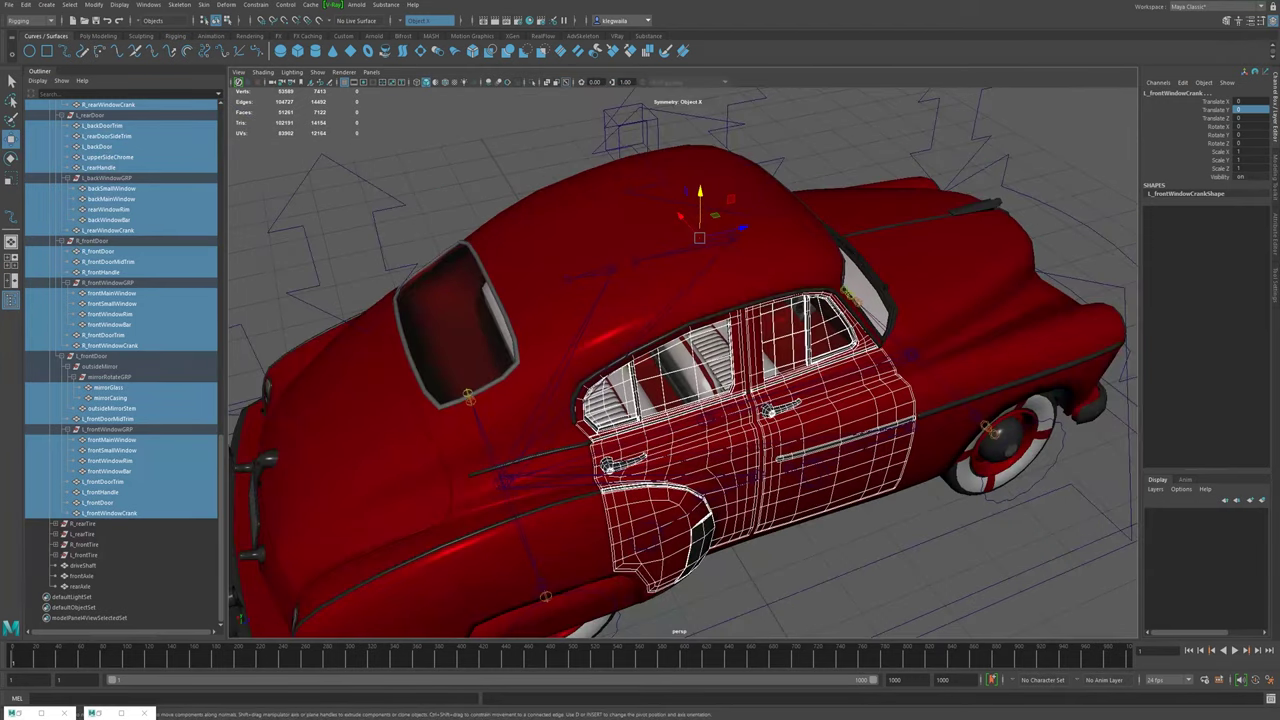
scroll(106, 365, "up", 10)
scroll(106, 365, "down", 3)
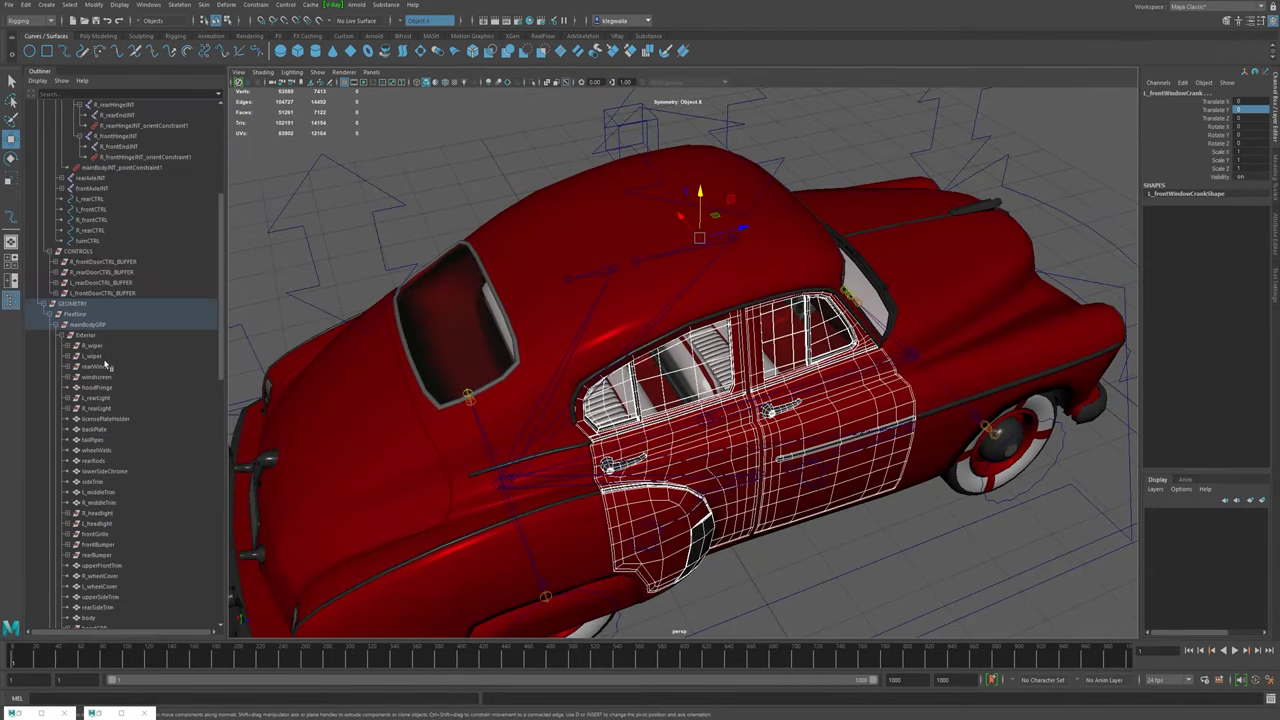
scroll(106, 365, "down", 12)
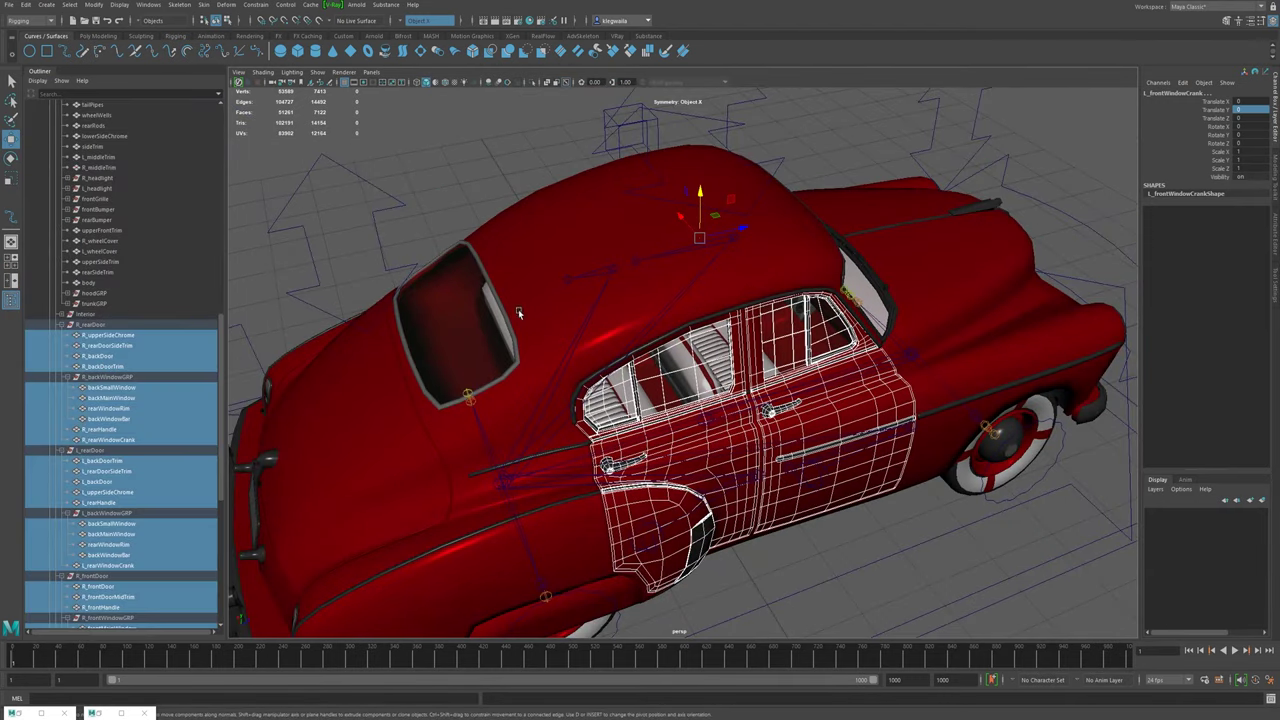
- Collapse the R_rearDoor, L_rearDoor, R_frontDoor and L_frontDoor groups in the scene hierarchy
left_click(62, 325)
left_click(61, 336)
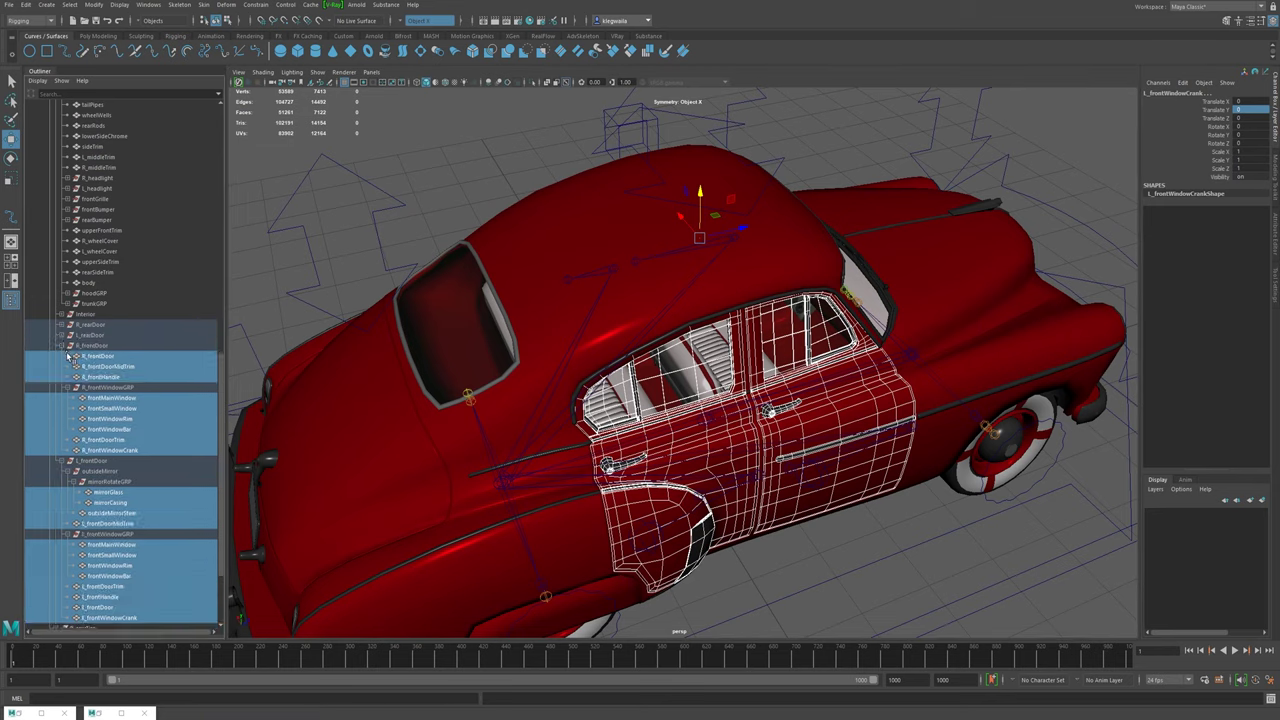
left_click(62, 346)
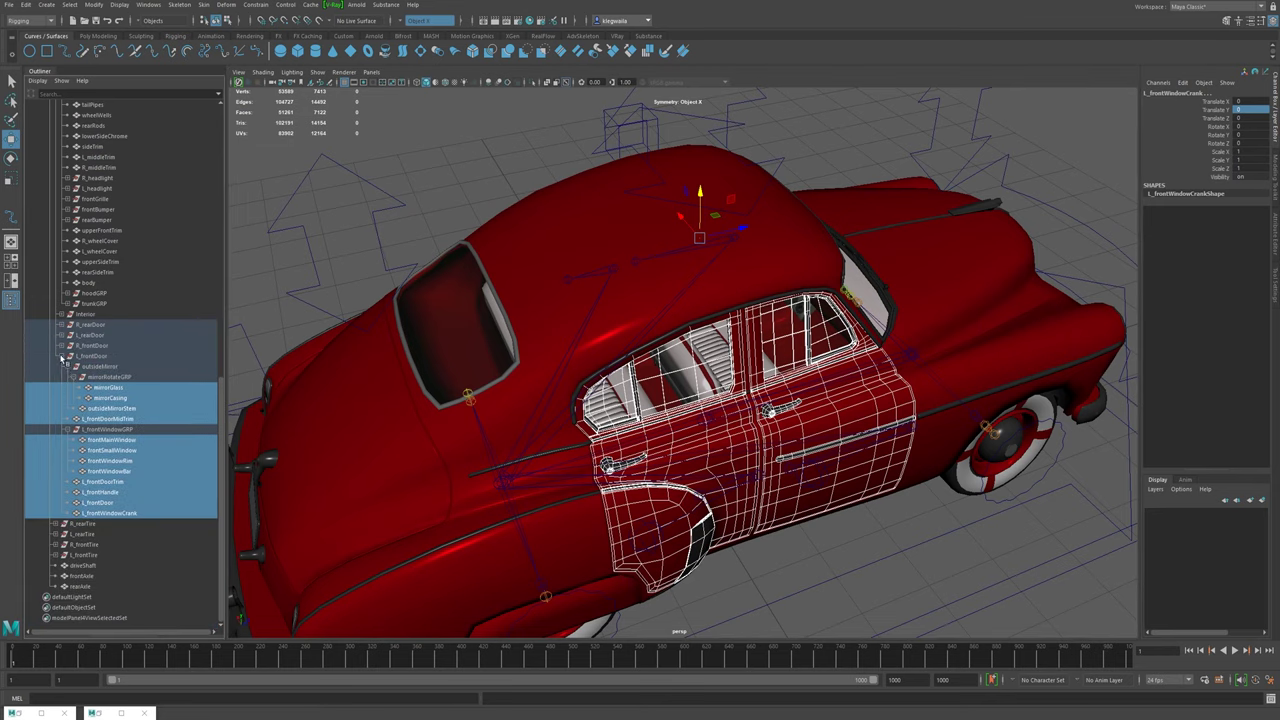
left_click(62, 356)
- Bind the R_rearDoor group's meshes to the right rear hinge joint
left_click(89, 483)
left_click_drag(762, 351, 745, 457, "alt")
key("ctrl+z")
left_click(755, 443, "shift")
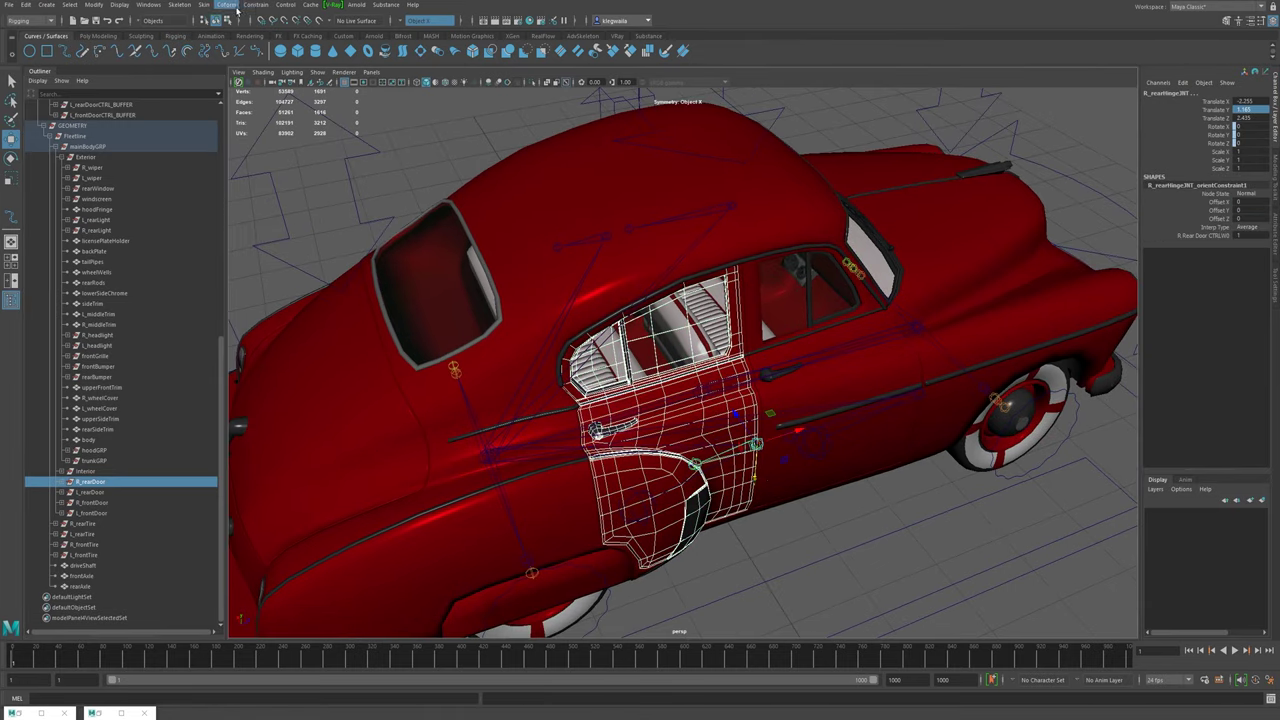
left_click(203, 4)
left_click(228, 52)
- Rotate R_rearDoorCTRL about Y to test the right rear door's binding, and undo the rotation
left_click(648, 528)
key("e")
left_click_drag(736, 476, 783, 479)
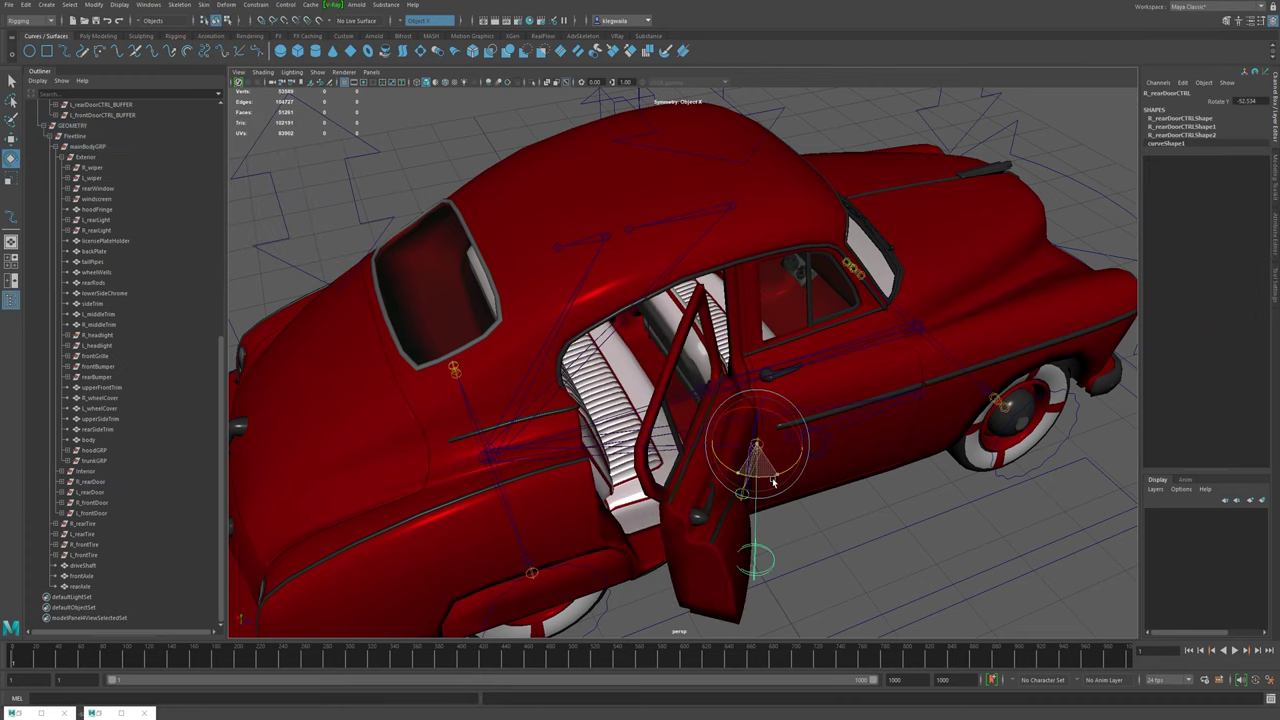
key("ctrl+z")
left_click_drag(843, 449, 821, 469, "alt")
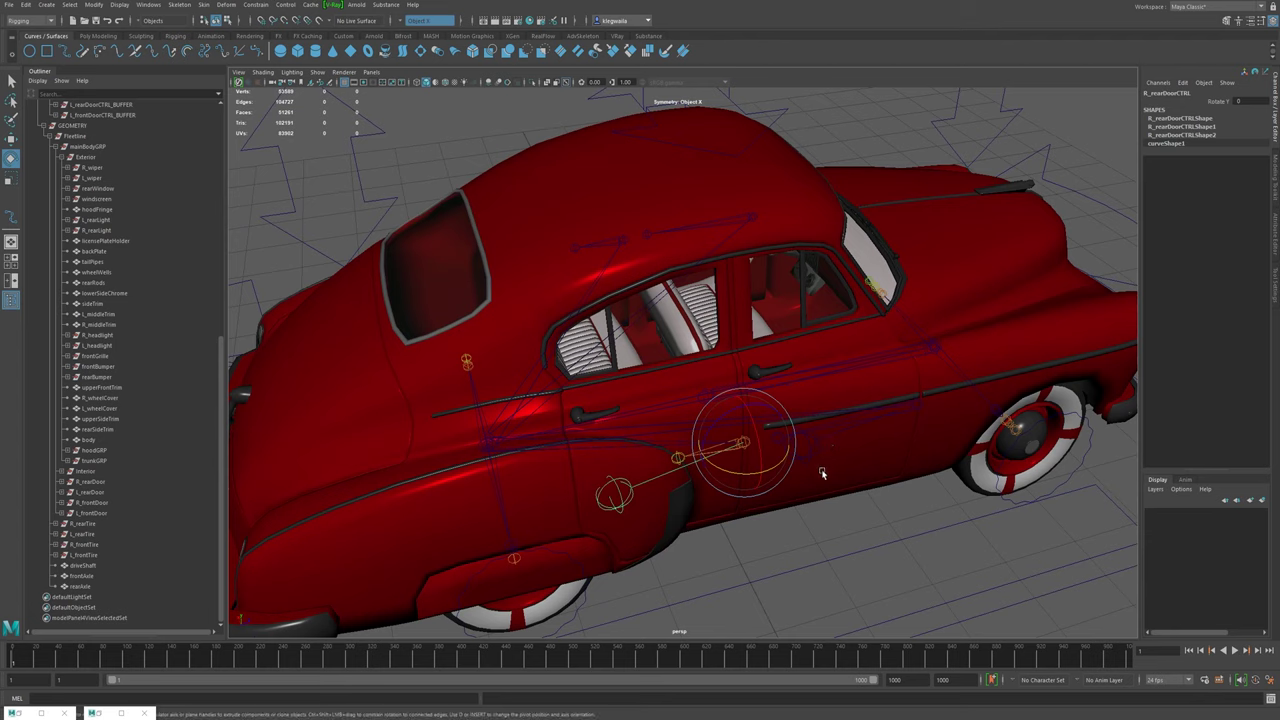
- Bind the R_frontDoor group's meshes to the right front hinge joint
left_click(88, 503)
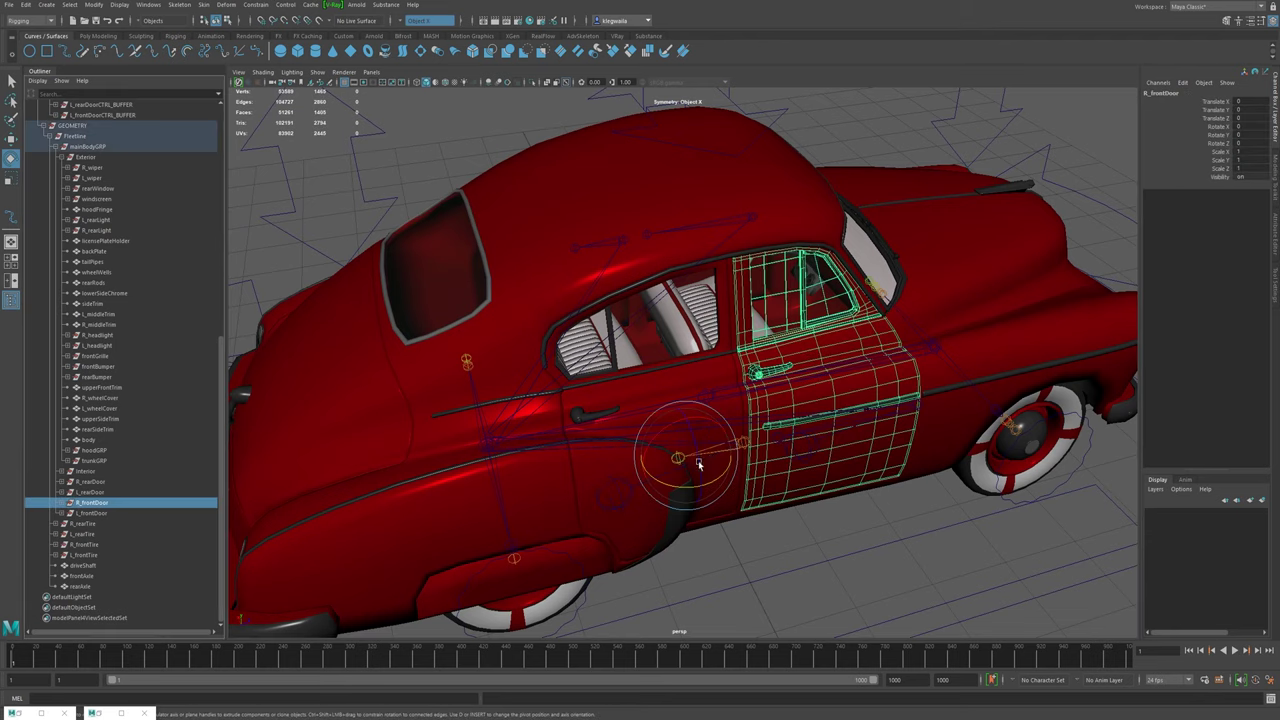
left_click(911, 413)
left_click(203, 5)
left_click(226, 31)
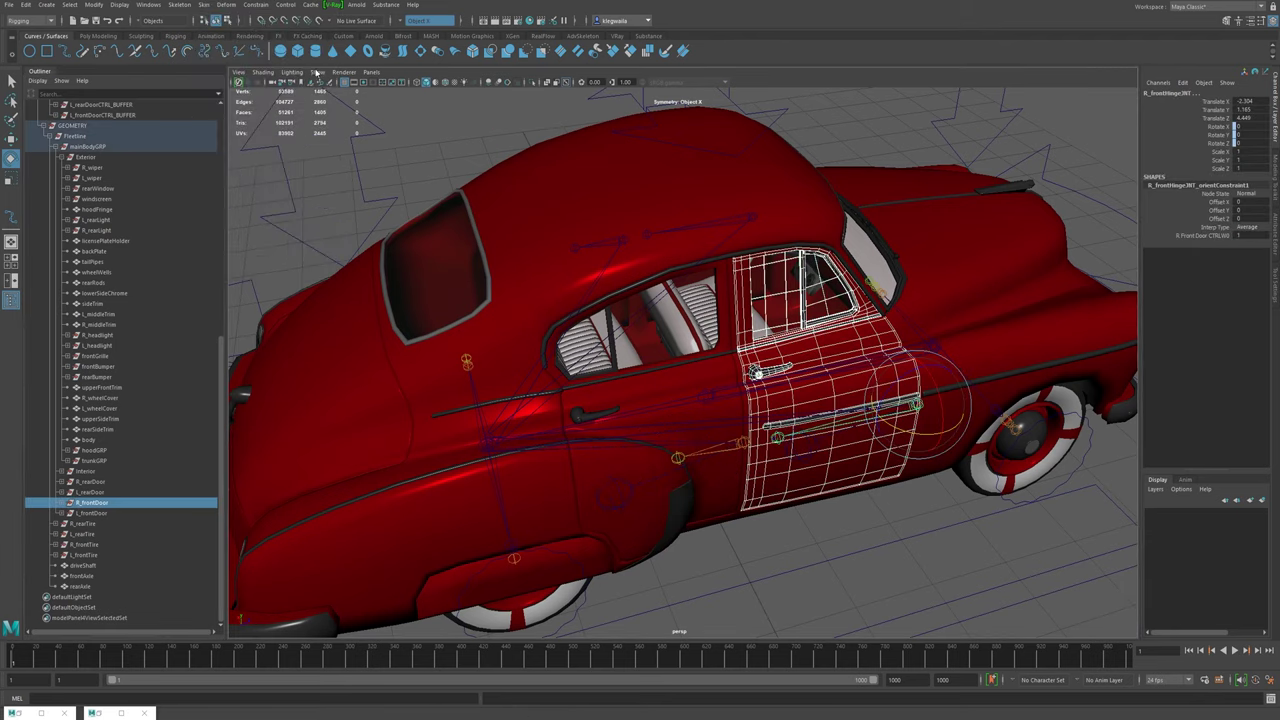
- Bind the L_rearDoor group's meshes to the left rear hinge joint
left_click_drag(704, 386, 704, 440, "alt")
left_click(737, 437)
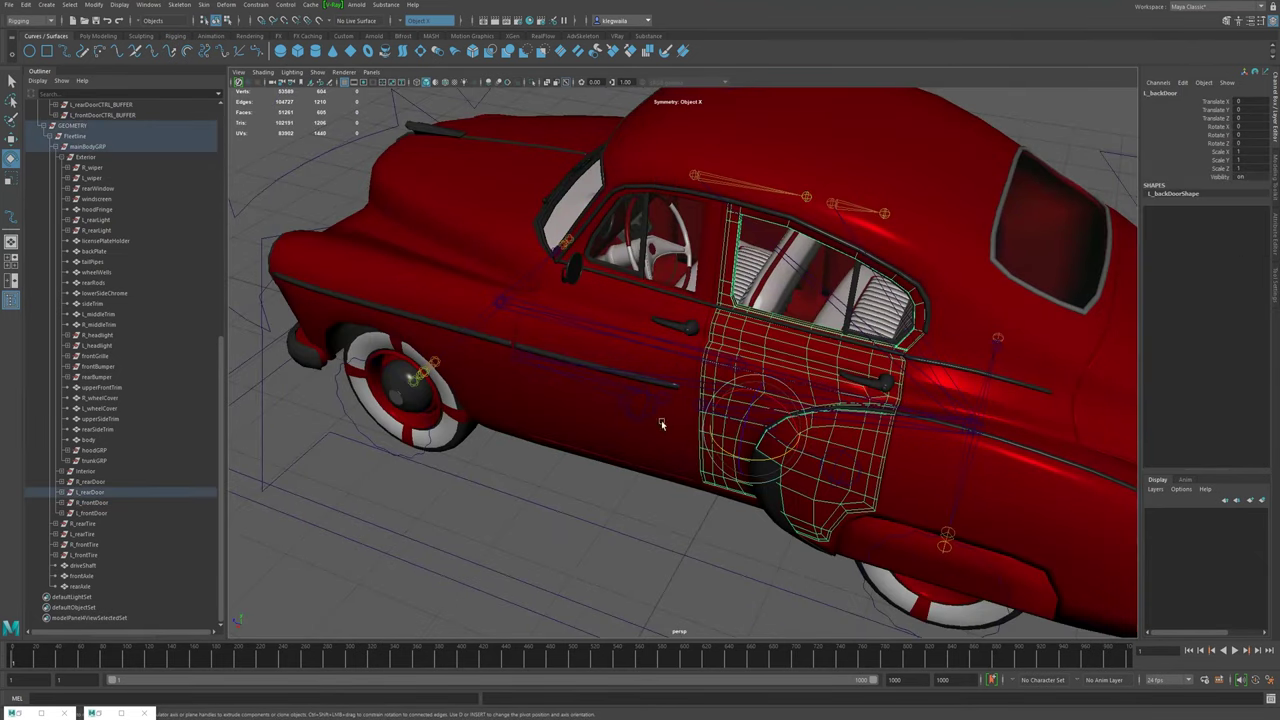
left_click(89, 493)
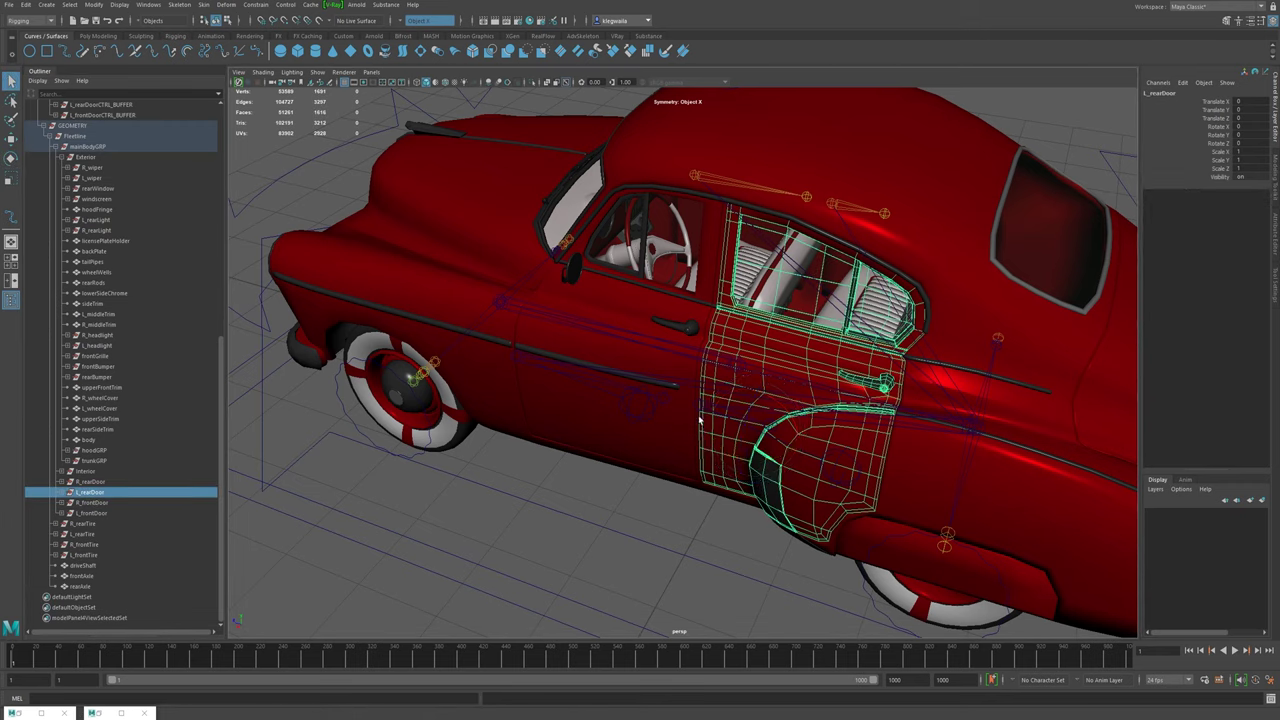
left_click(700, 407, "shift")
left_click(203, 4)
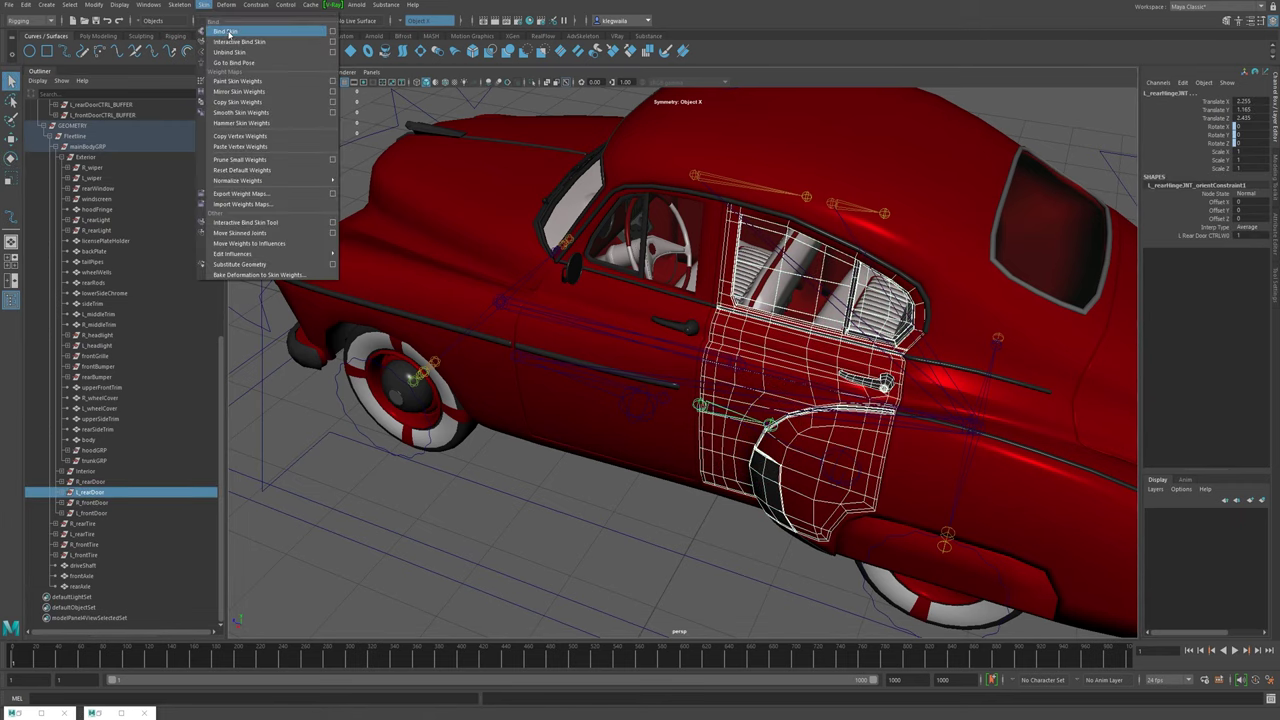
left_click(229, 32)
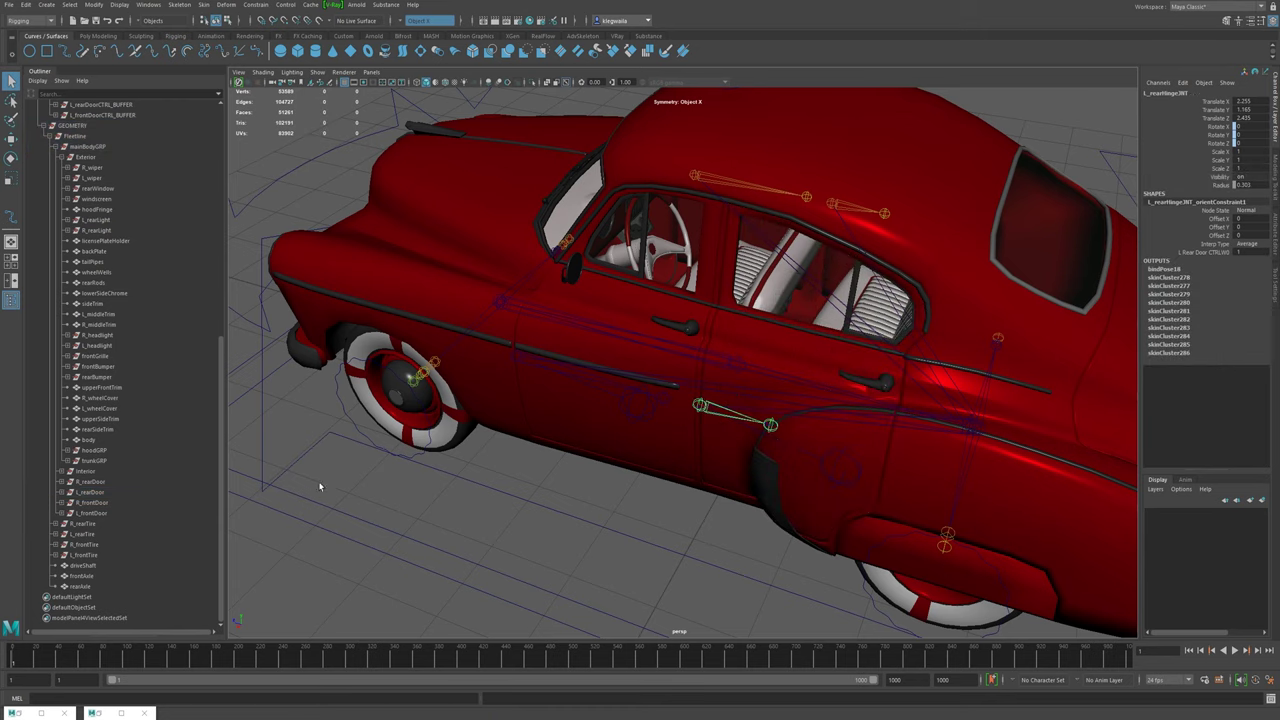
- Bind the L_frontDoor group's meshes to the left front hinge joint
left_click(541, 385)
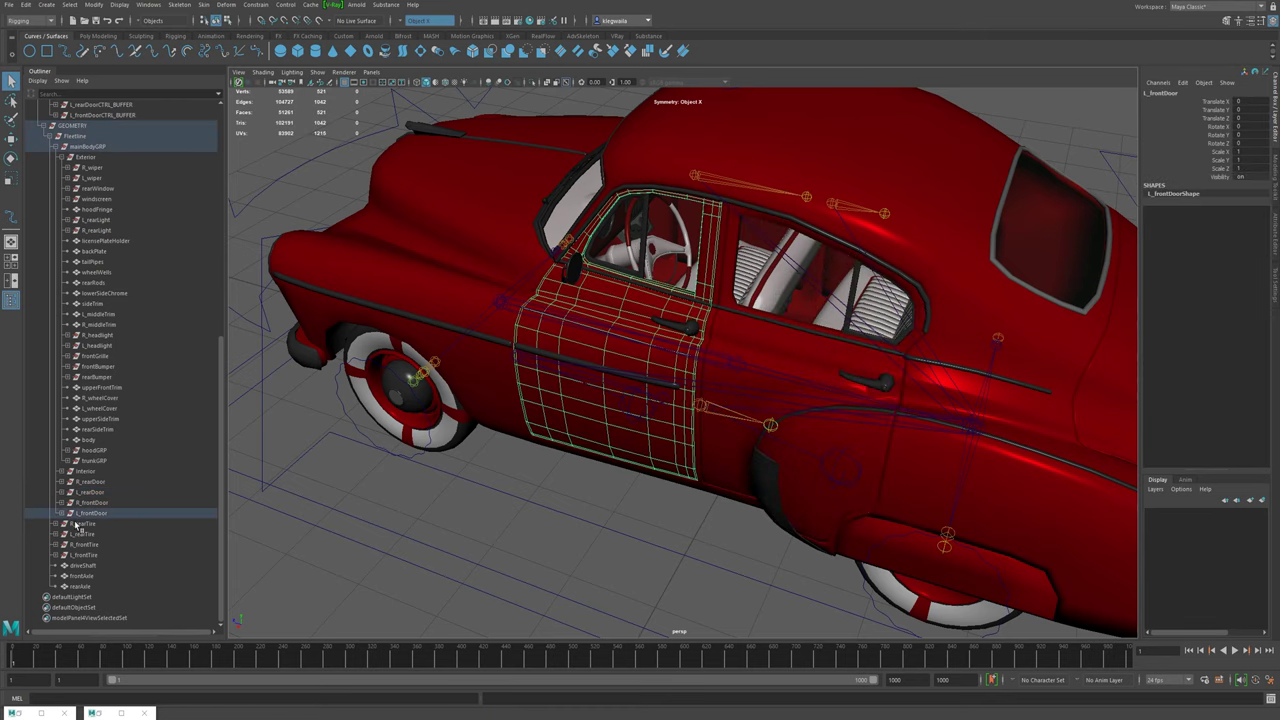
left_click(517, 355, "shift")
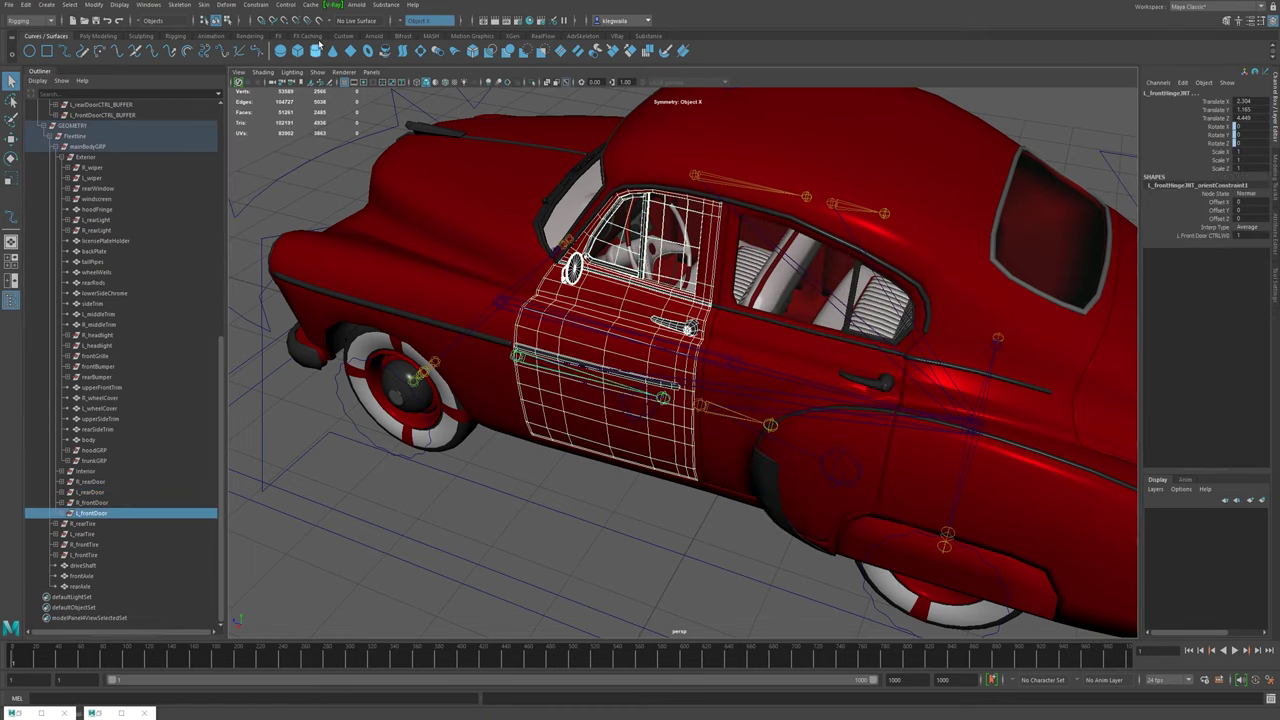
left_click(203, 4)
left_click(217, 33)
- Test-rotate the left rear and left front door controls, and undo the rotation
left_click(630, 417)
right_click_drag(638, 420, 601, 426, "alt")
key("e")
left_click_drag(601, 426, 569, 434, "alt")
key("ctrl+z")
- Test-rotate all four door controls together to swing every door open, and undo the rotation
left_click_drag(766, 509, 666, 506, "alt")
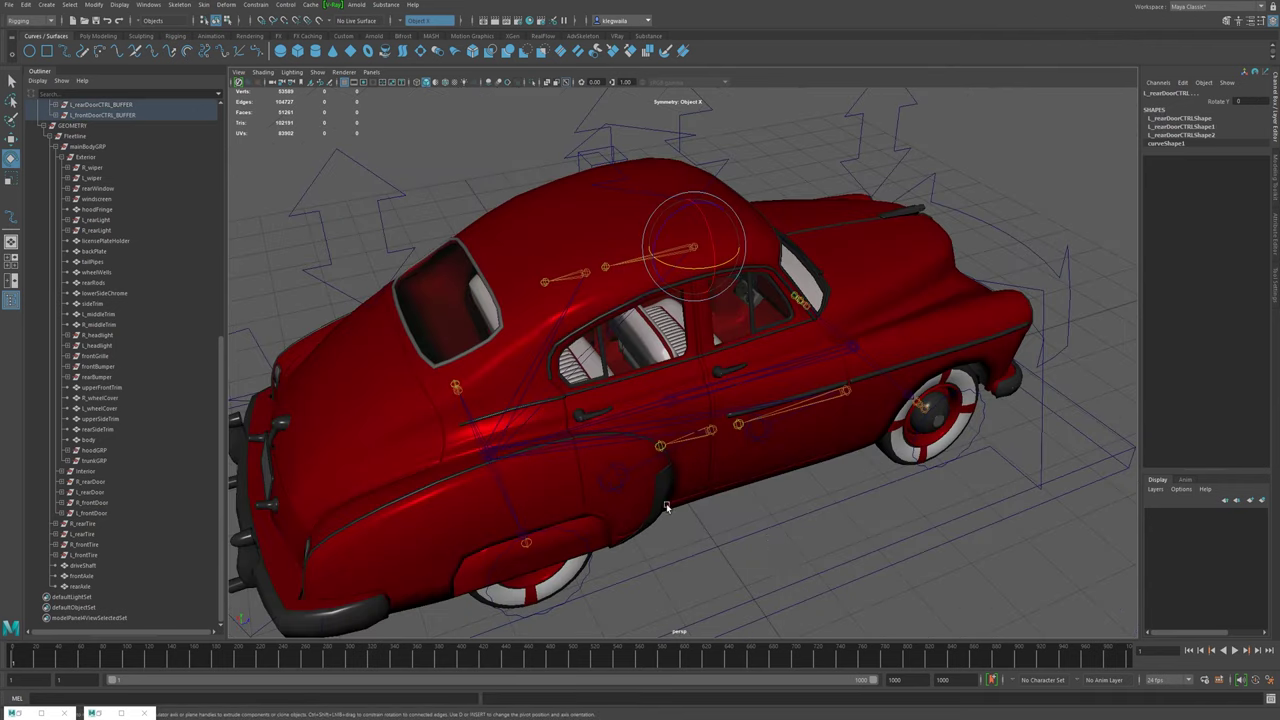
left_click(616, 480)
left_click(617, 480)
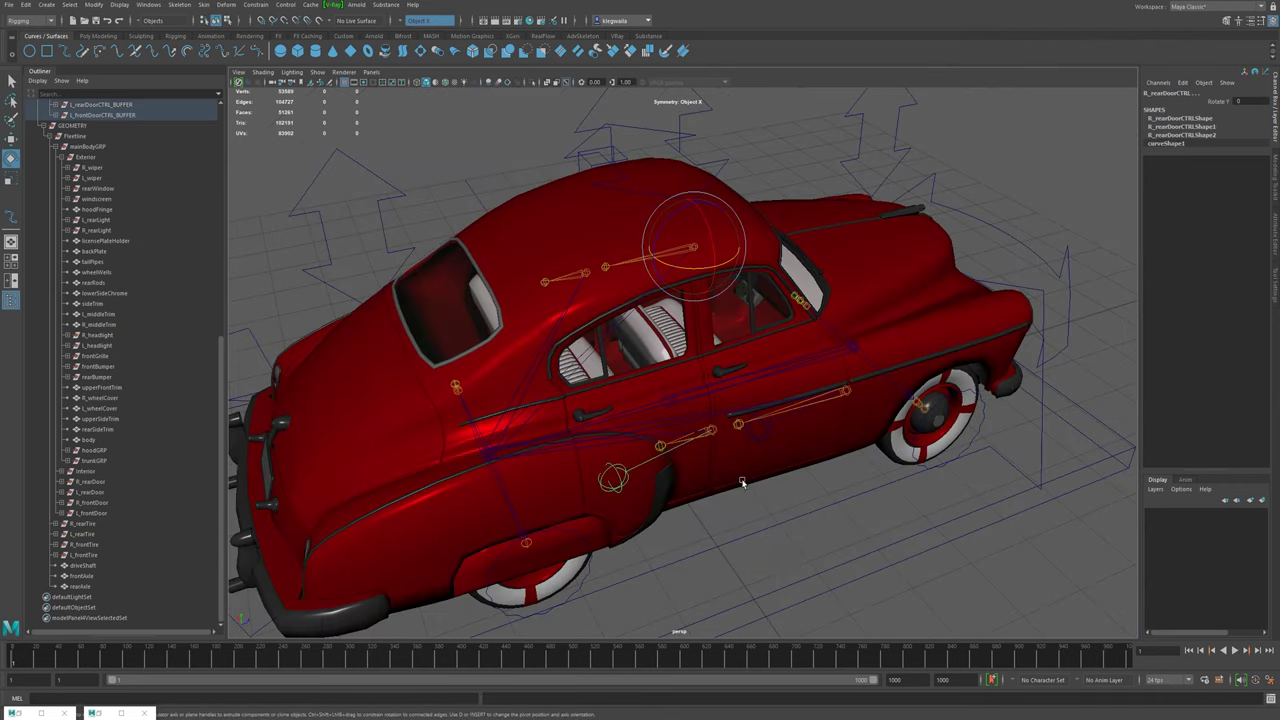
left_click(772, 439, "shift")
key("ctrl+z")
left_click(768, 440, "shift")
left_click_drag(771, 451, 836, 502, "alt")
left_click_drag(600, 298, 428, 337)
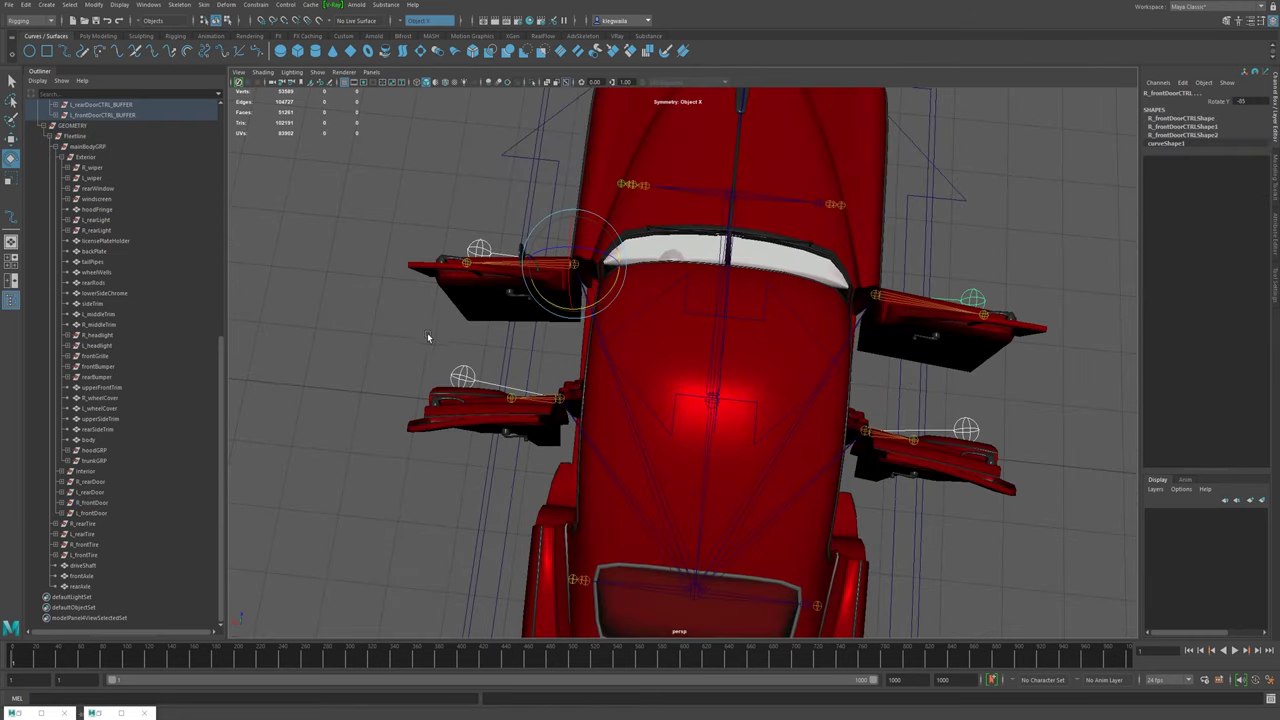
key("ctrl+z")
- Test the front suspension by moving frontSuspCTRL vertically, undoing each move
left_click_drag(763, 417, 606, 293, "alt")
scroll(740, 414, "down", 4)
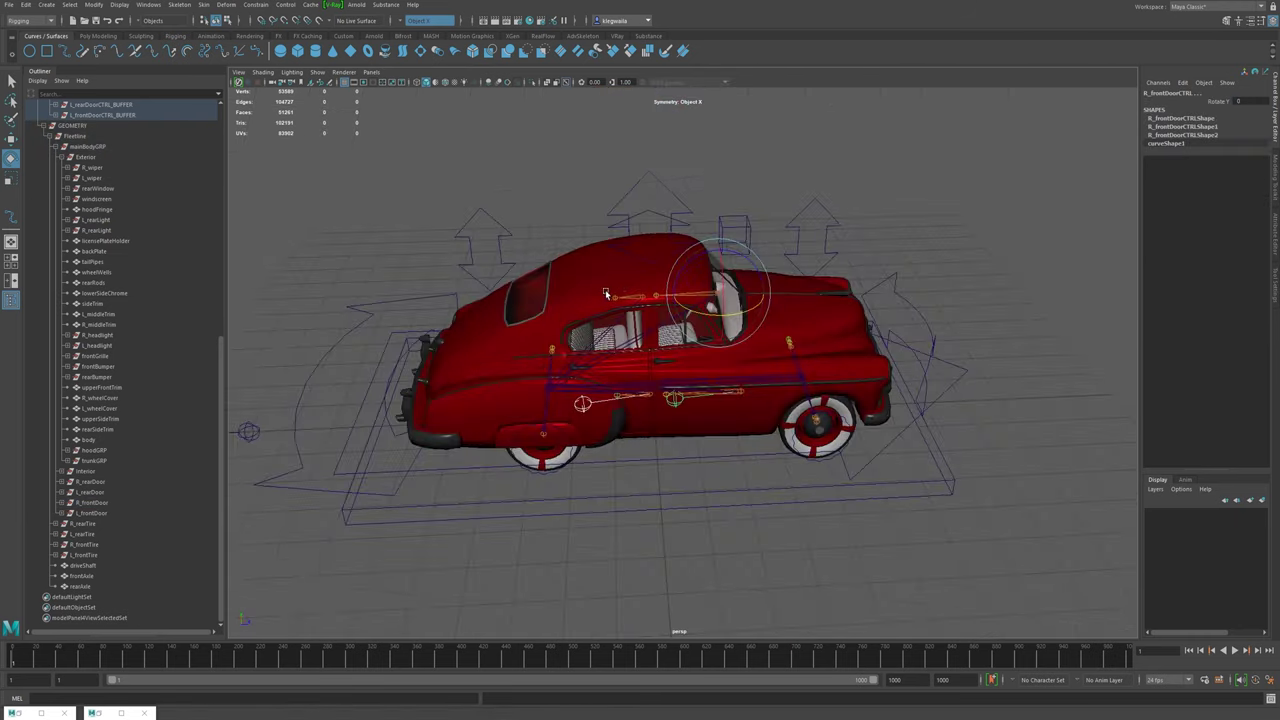
left_click(823, 239)
mouse_move(826, 240)
left_mouse_down("alt")
mouse_move(803, 216)
mouse_move(812, 182)
mouse_move(811, 220)
left_mouse_up("alt")
key("w")
left_click_drag(847, 166, 848, 180)
key("ctrl+z")
left_click_drag(694, 350, 689, 327, "alt")
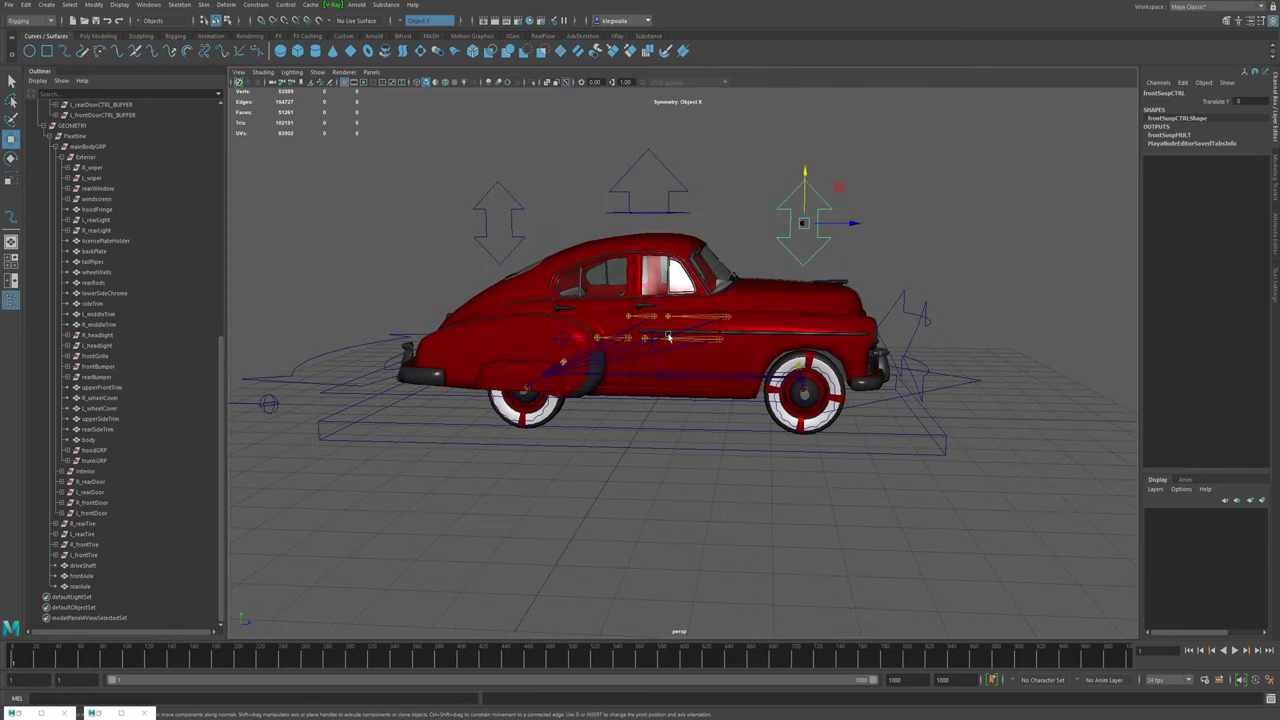
mouse_move(808, 173)
left_mouse_down()
mouse_move(820, 233)
mouse_move(834, 157)
mouse_move(832, 170)
left_mouse_up()
key("ctrl+z")
- Test the rear suspension by moving rearSuspCTRL vertically, and undo the move
left_click_drag(668, 228, 894, 219, "alt")
left_click_drag(894, 219, 871, 203, "alt")
key("ctrl+z")
- Save the scene with the newly bound doors
left_click_drag(628, 247, 656, 255, "alt")
key("q")
key("ctrl+s")
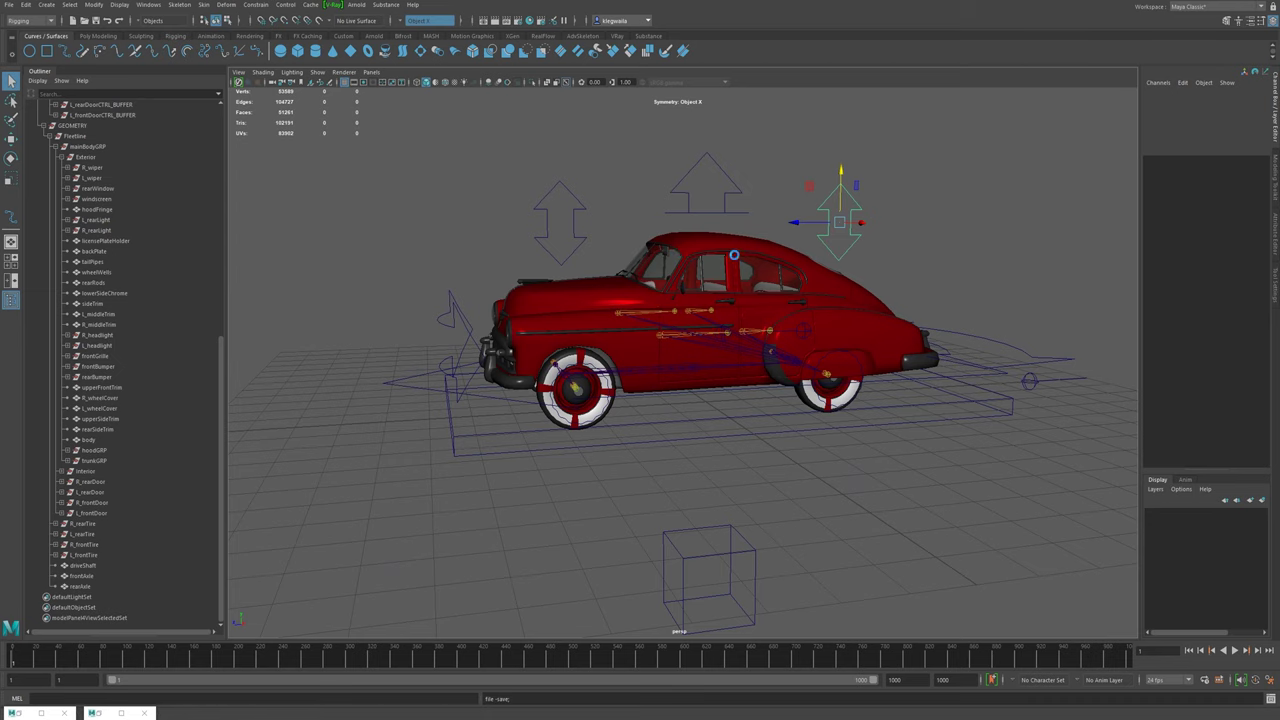
- Test the front wheel steering by rotating turnCTRL about Y, and undo the test rotations
left_click_drag(709, 280, 754, 304, "alt")
key("w")
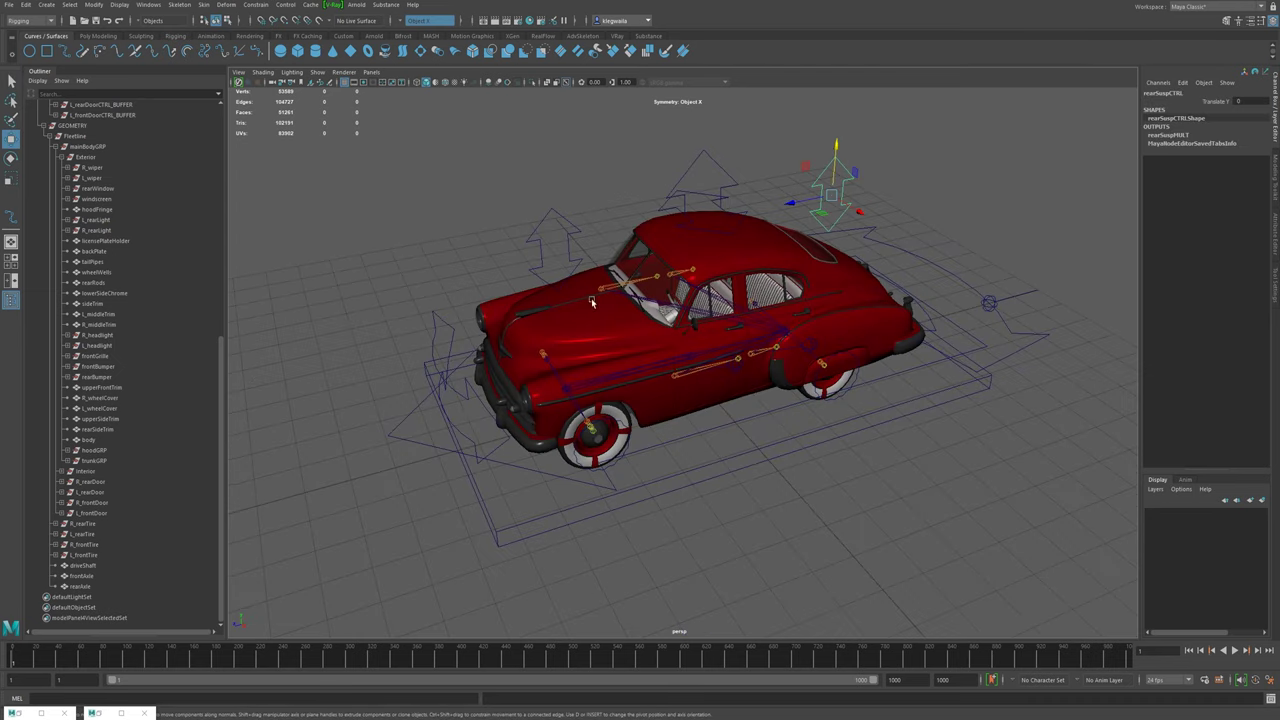
left_click_drag(663, 312, 597, 294, "alt")
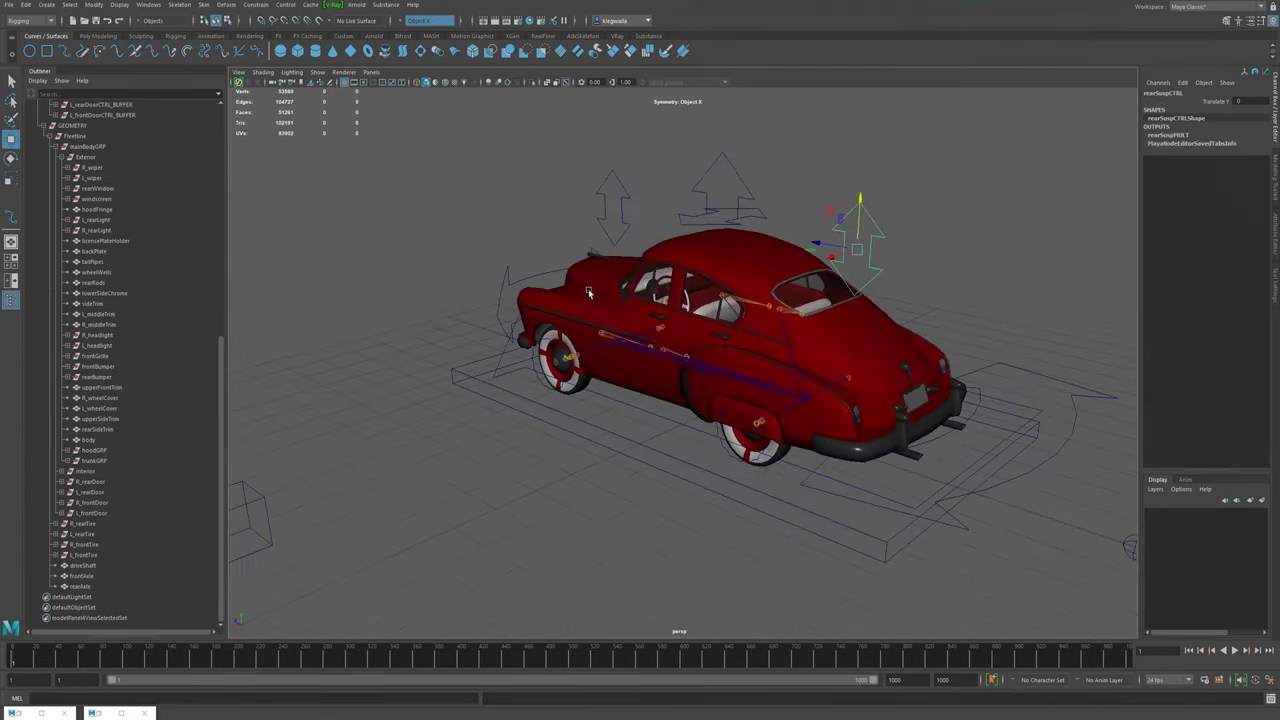
right_click_drag(597, 294, 651, 337, "alt")
left_click_drag(651, 340, 298, 311, "alt")
left_click(298, 311)
left_click(319, 352)
scroll(320, 354, "down", 4)
left_click_drag(320, 354, 411, 391, "alt")
key("e")
left_click_drag(556, 410, 535, 388, "alt")
key("ctrl+z")
key("ctrl+z")
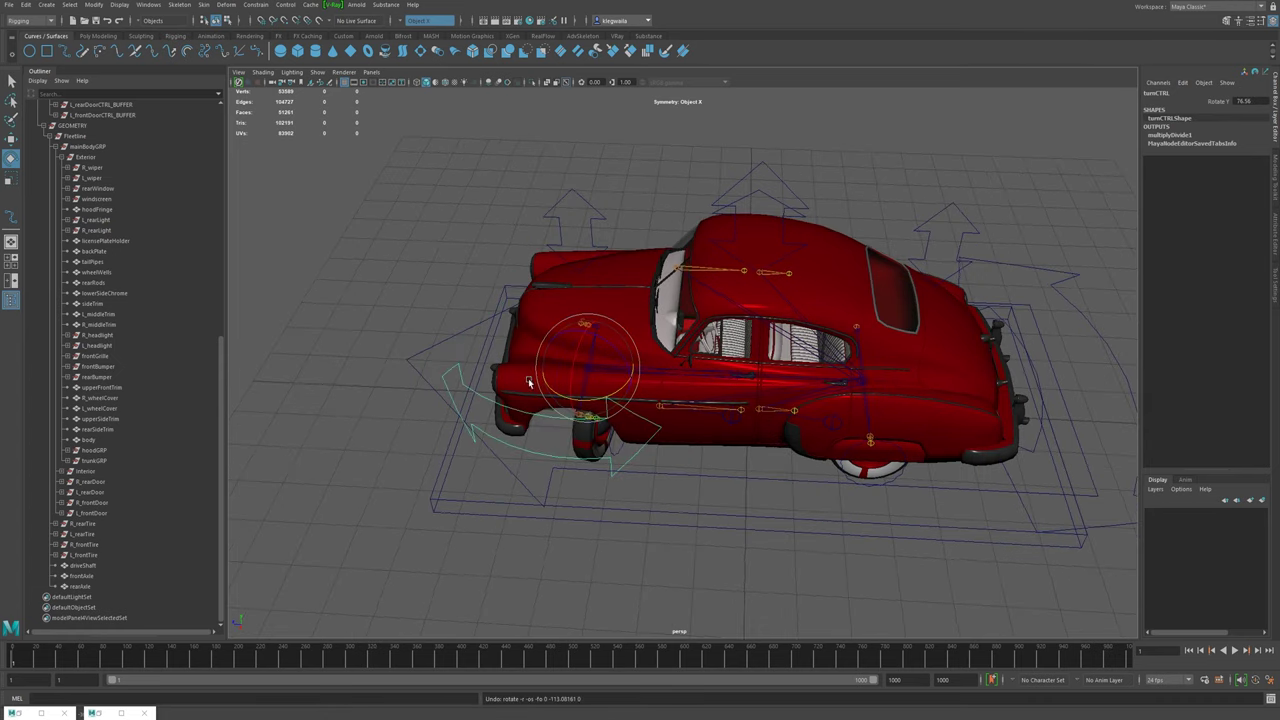
- Set turnCTRL's Rotate Y to 0
left_click(1258, 97)
left_click(1256, 101)
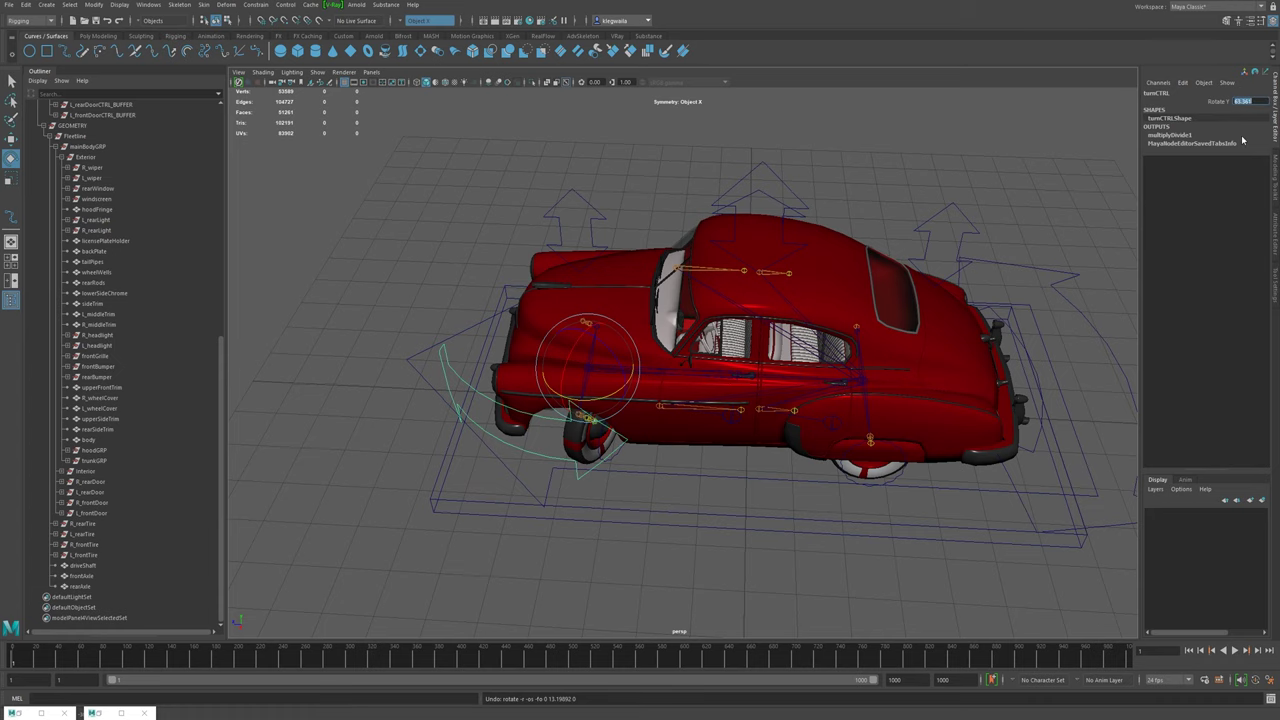
type("0")
key("Return")
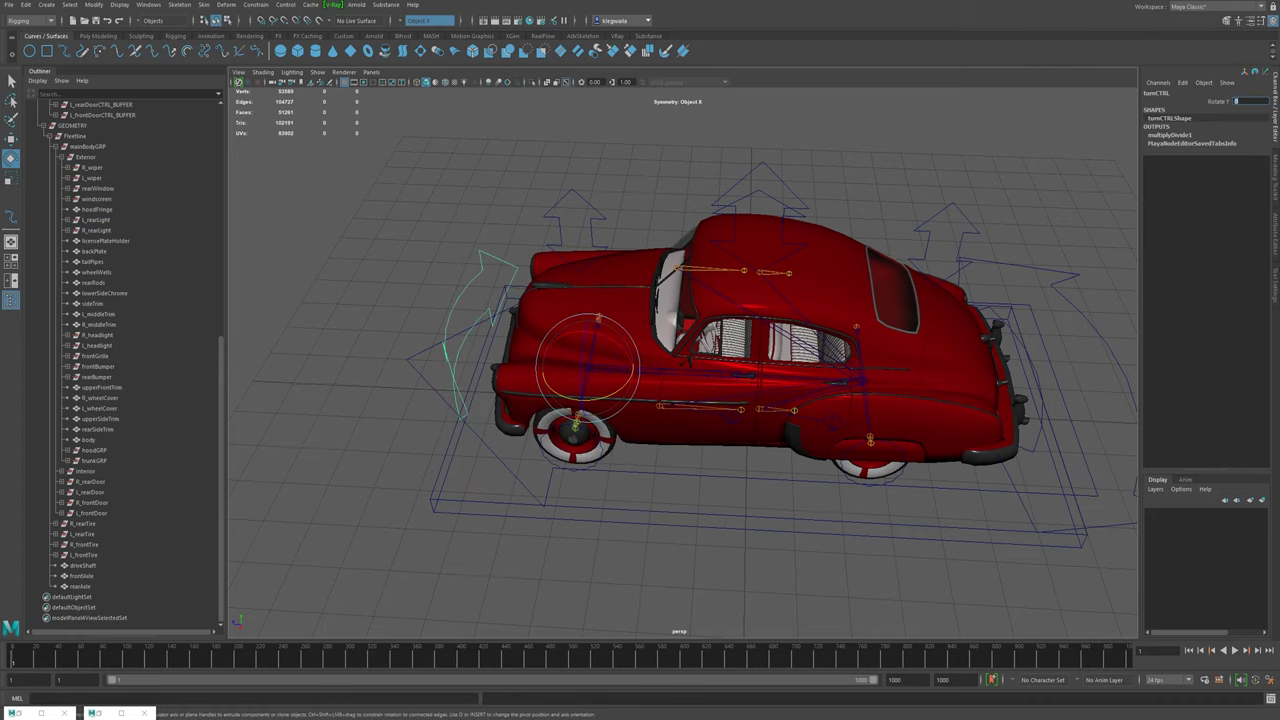
- Open turnCTRL's transform attributes and show its rotation limit settings, leaving the Y limit off
left_click(1274, 226)
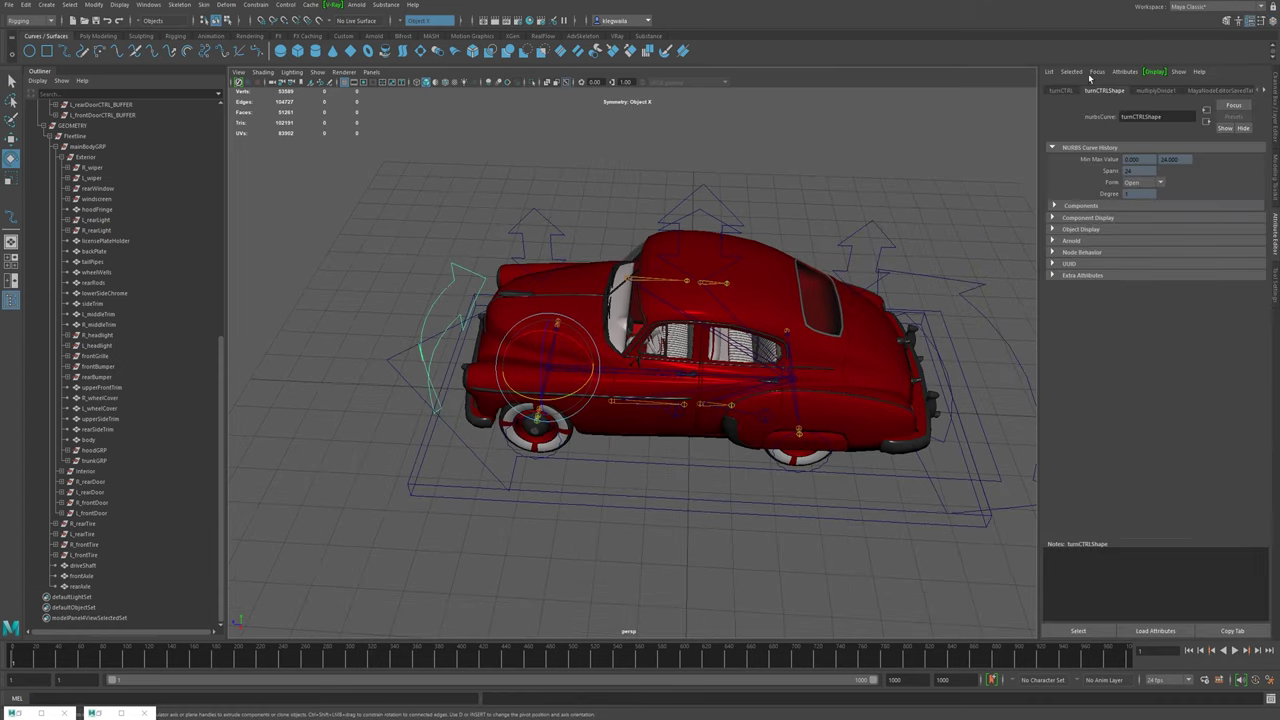
left_click(1062, 91)
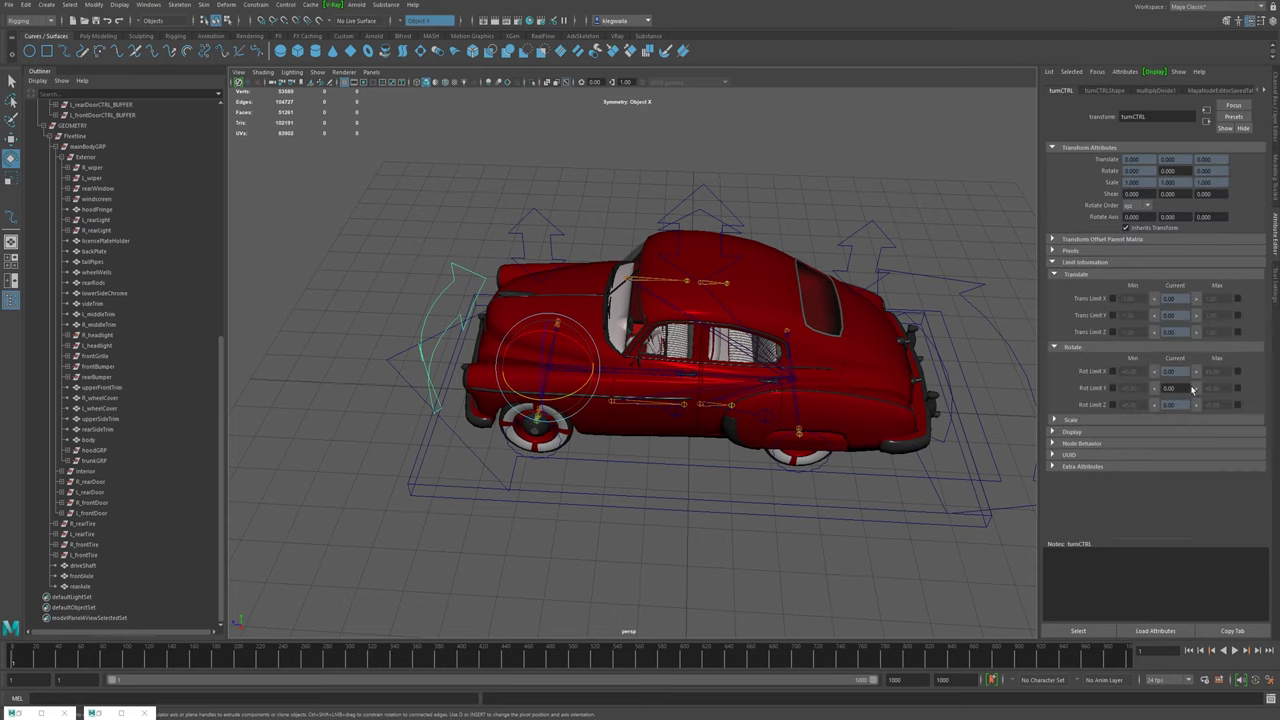
left_click(1113, 388)
left_click(1113, 388)
- Rotate turnCTRL to about 43.57 degrees in Y to judge how far the front wheels should steer
left_click_drag(600, 408, 629, 406, "alt")
left_click_drag(629, 406, 542, 455, "alt")
middle_click_drag(542, 455, 570, 469)
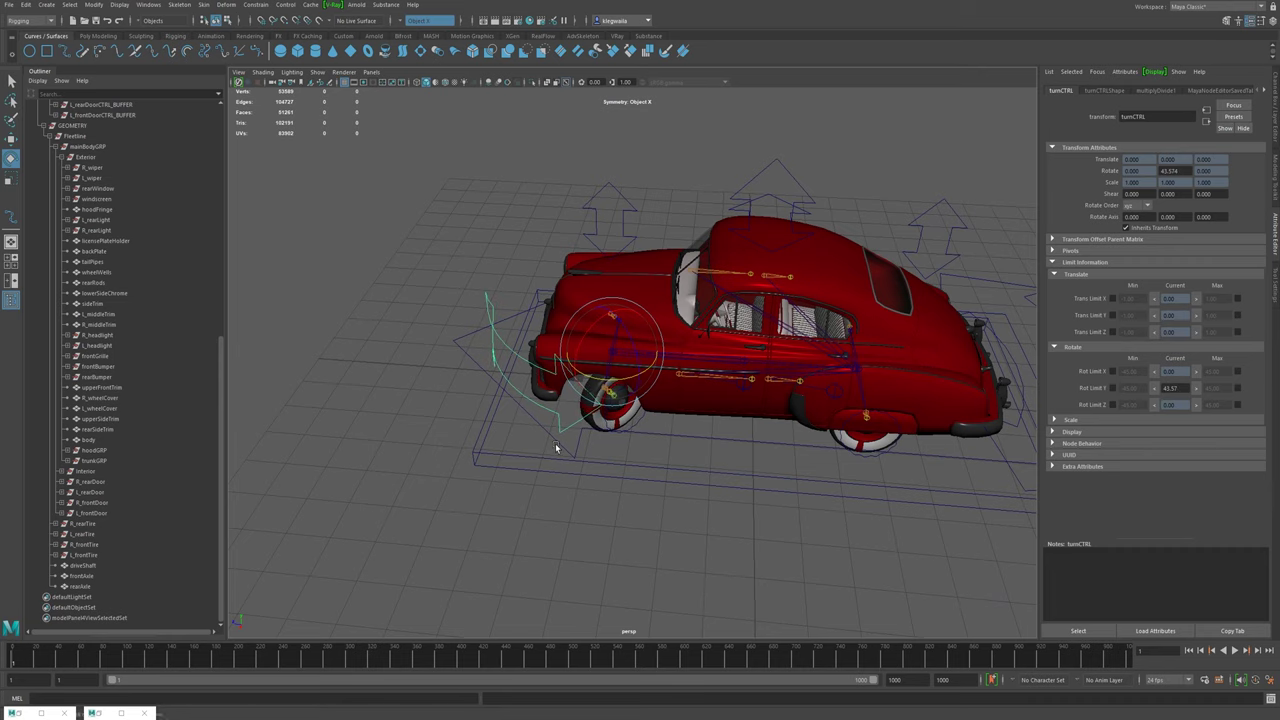
left_click_drag(555, 443, 566, 443, "alt")
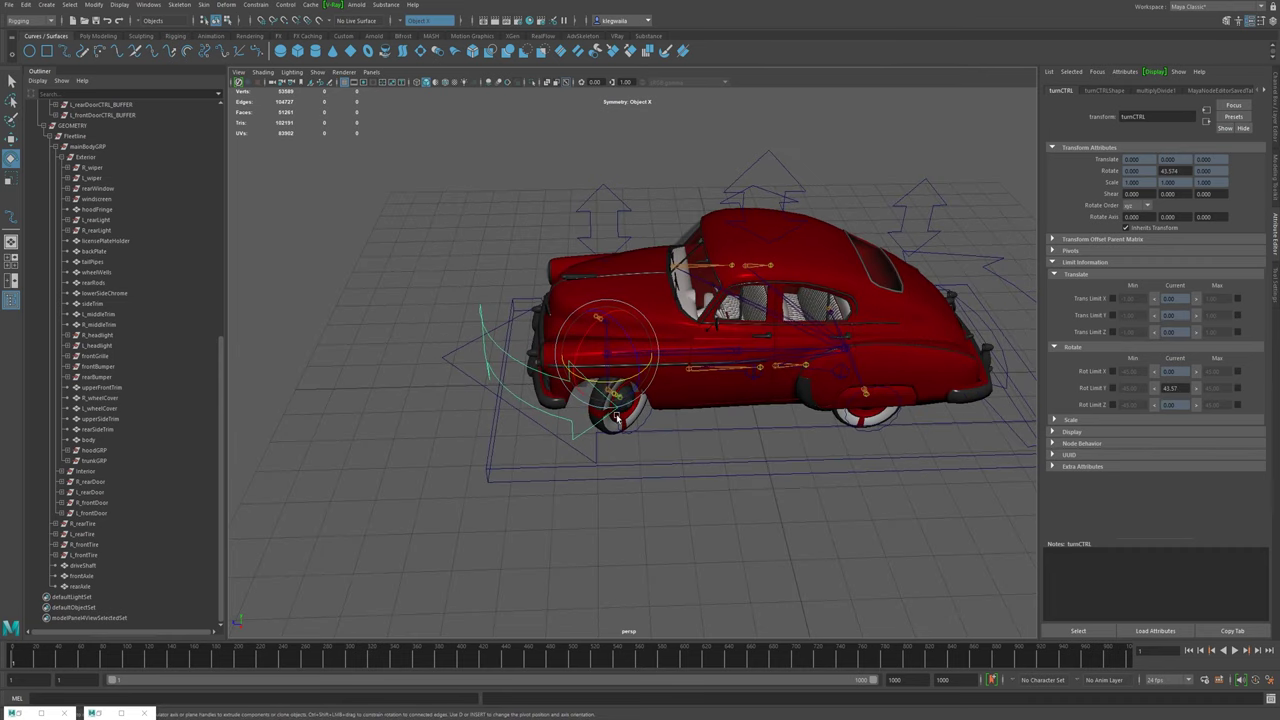
- Enable turnCTRL's Y rotation limits at -45 minimum and 45 maximum, and reset its Y rotation to 0
left_click(1113, 388)
left_click(1237, 388)
left_click_drag(600, 354, 924, 380, "alt")
left_click_drag(1188, 388, 1034, 357)
type("0")
key("Return")
- Save the scene with the steering rotation limits in place
left_click_drag(642, 194, 607, 280, "alt")
key("ctrl+s")
key("Return")
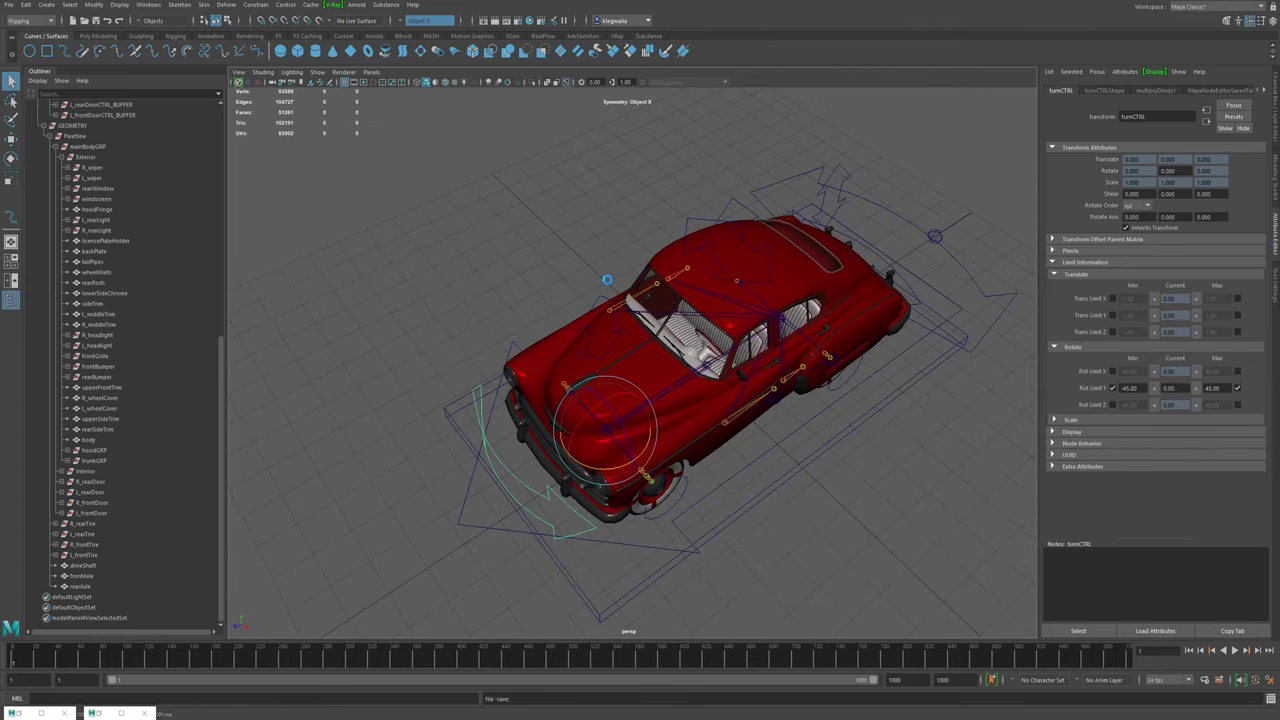
- Test turnCTRL's steering limits by rotating it about Y while viewing the front wheels, and undo the rotation
key("e")
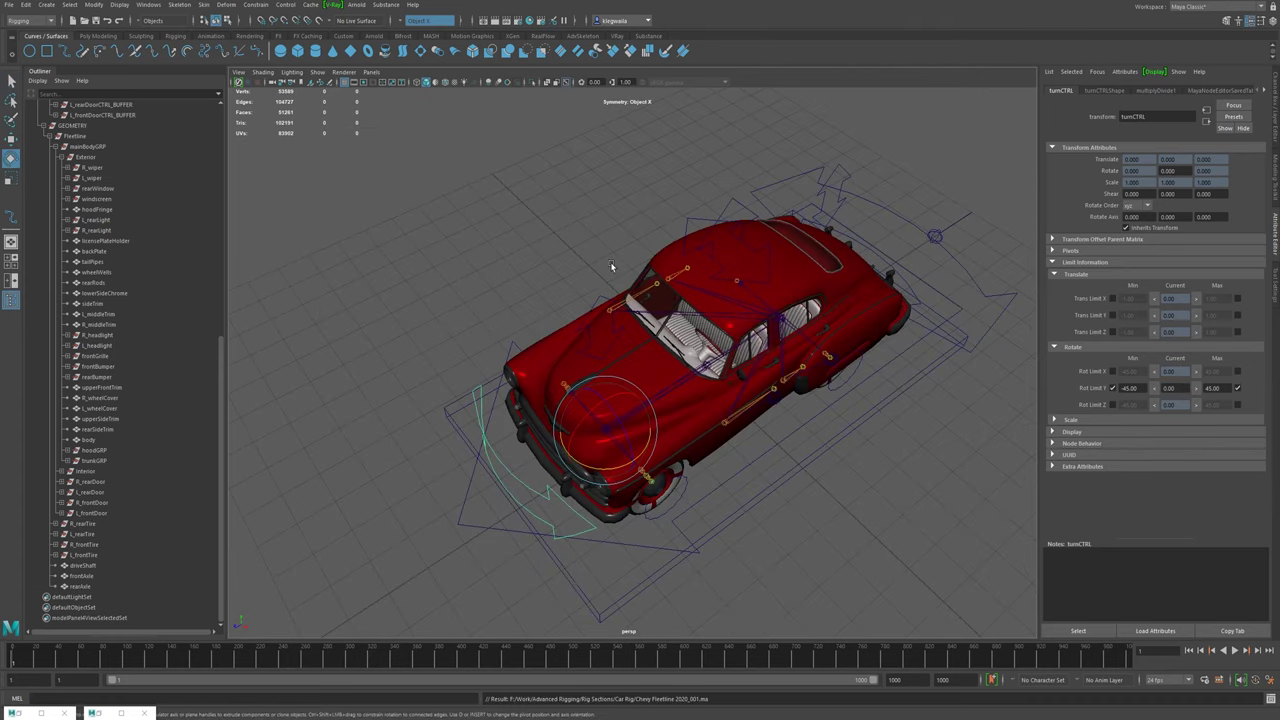
left_click_drag(596, 217, 527, 227, "alt")
right_click_drag(527, 227, 596, 490, "alt")
right_click_drag(817, 474, 626, 439, "alt")
left_click_drag(626, 439, 715, 390, "alt")
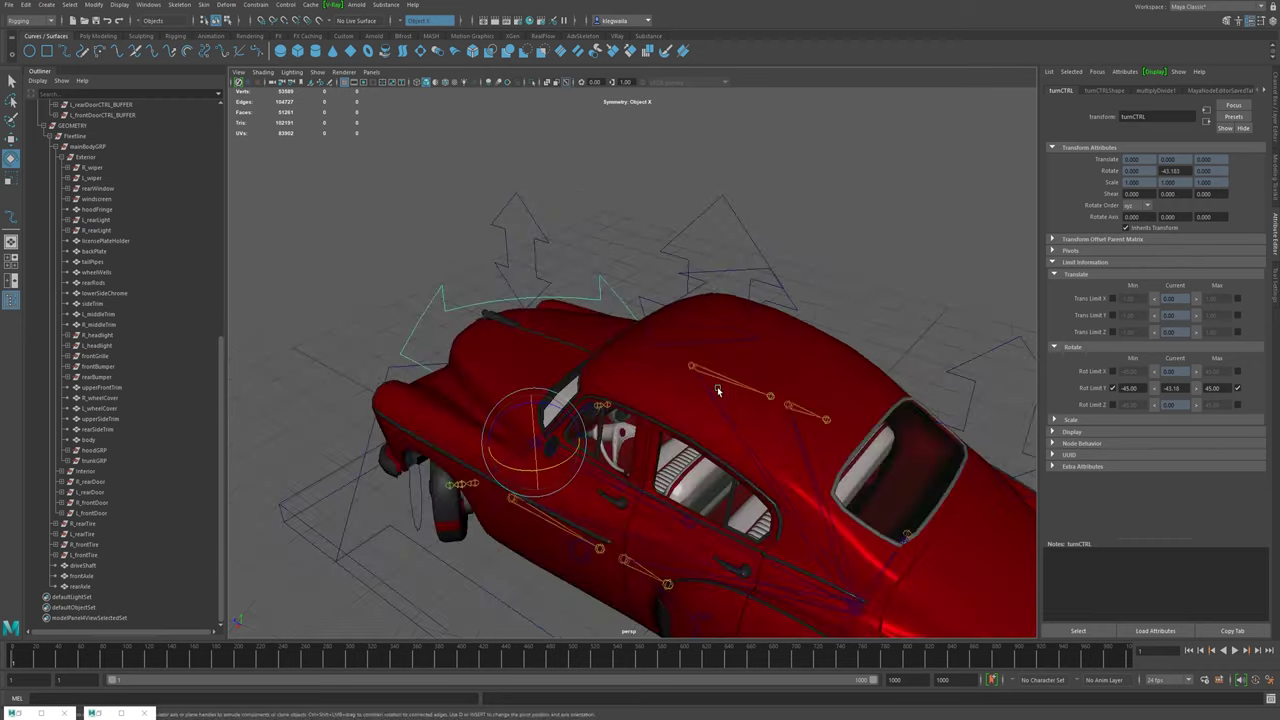
left_click_drag(866, 336, 634, 420, "alt")
key("ctrl+z")
- Examine the steering wheel and dashboard inside the car up close
left_click_drag(524, 571, 388, 381, "alt")
left_click_drag(743, 410, 711, 413, "alt")
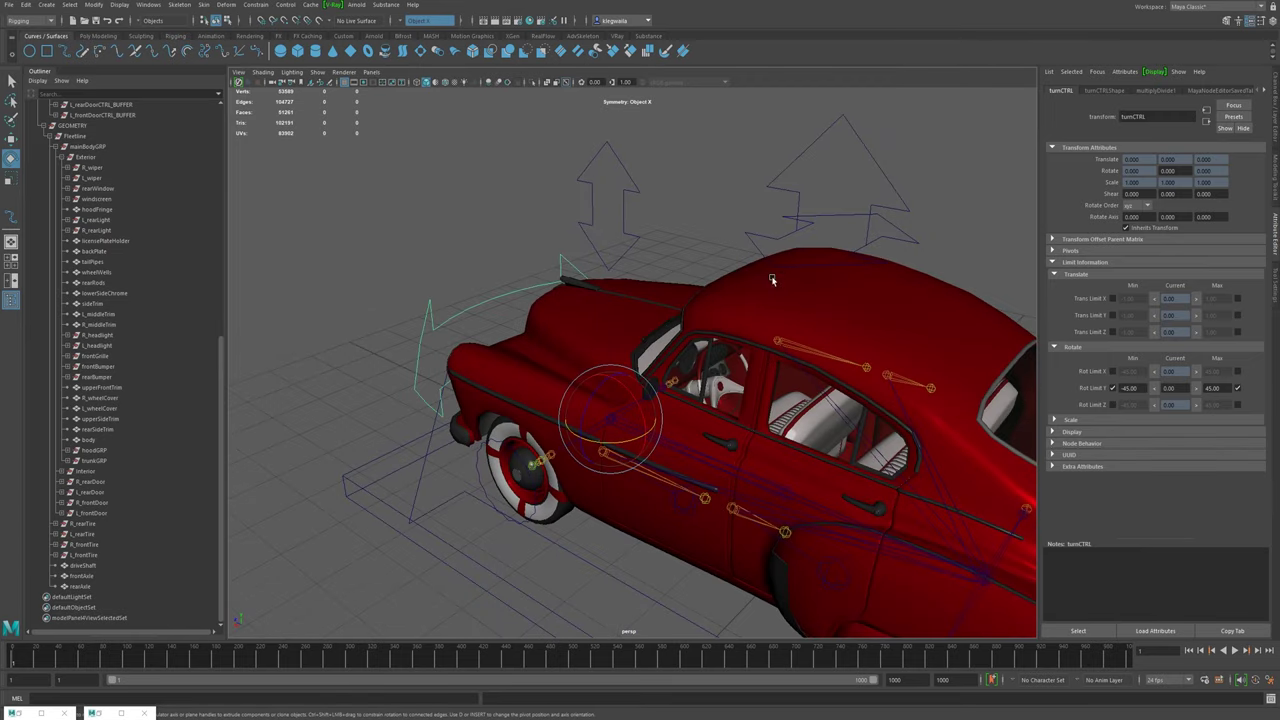
left_click_drag(603, 452, 666, 401, "alt")
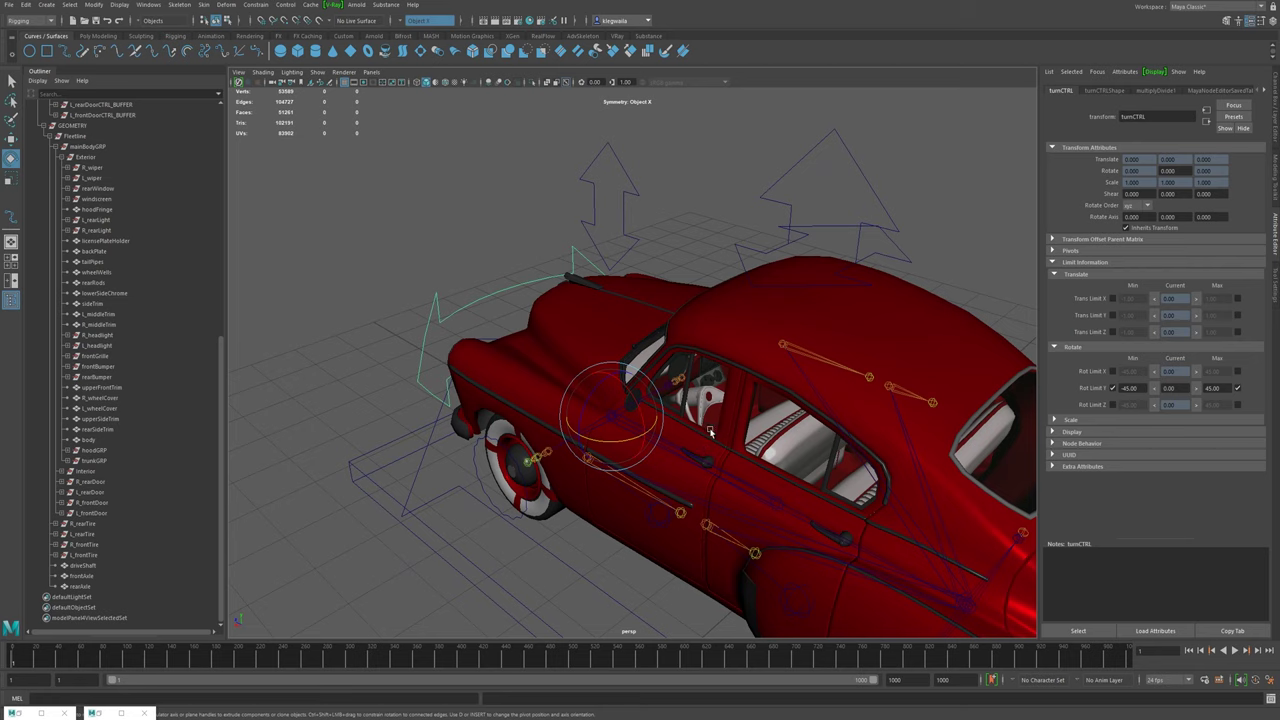
right_click_drag(614, 404, 830, 493, "alt")
left_click_drag(814, 476, 806, 420, "alt")
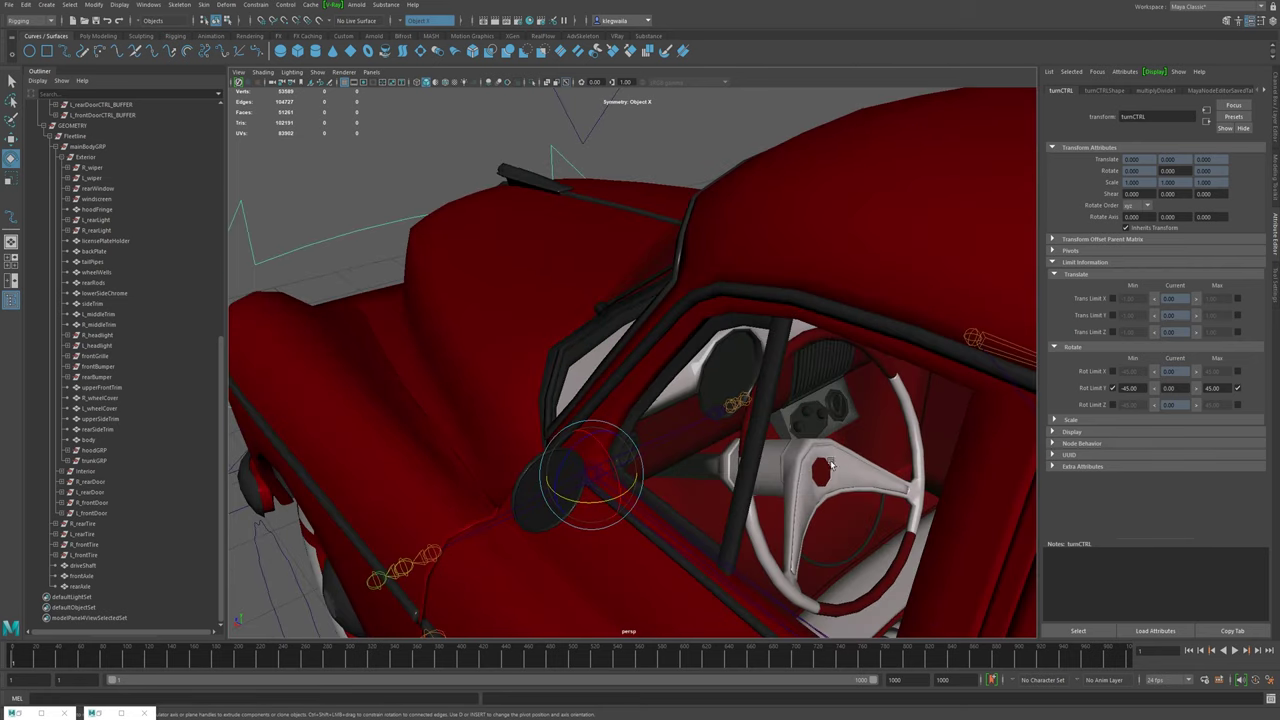
scroll(690, 462, "up", 8)
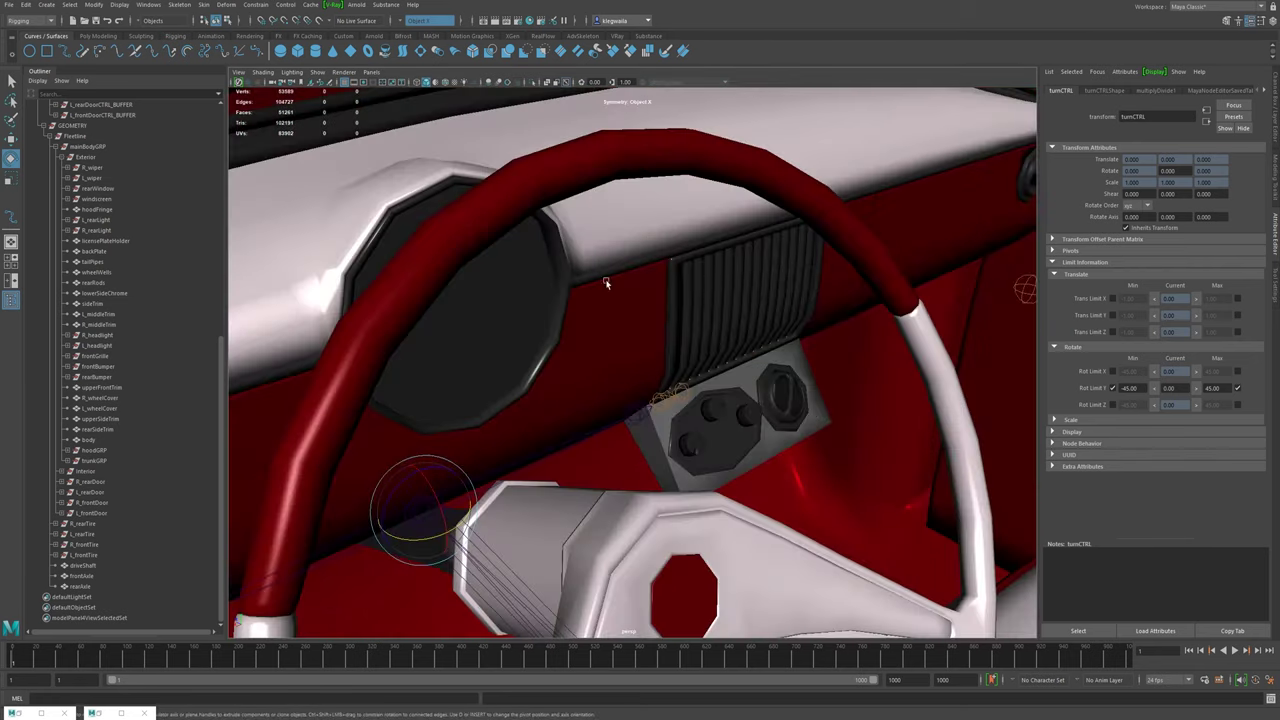
- Collapse the Exterior group in the Outliner and expand Interior, keeping its frontSeat and rearSeat groups collapsed
right_click_drag(854, 421, 598, 360, "alt")
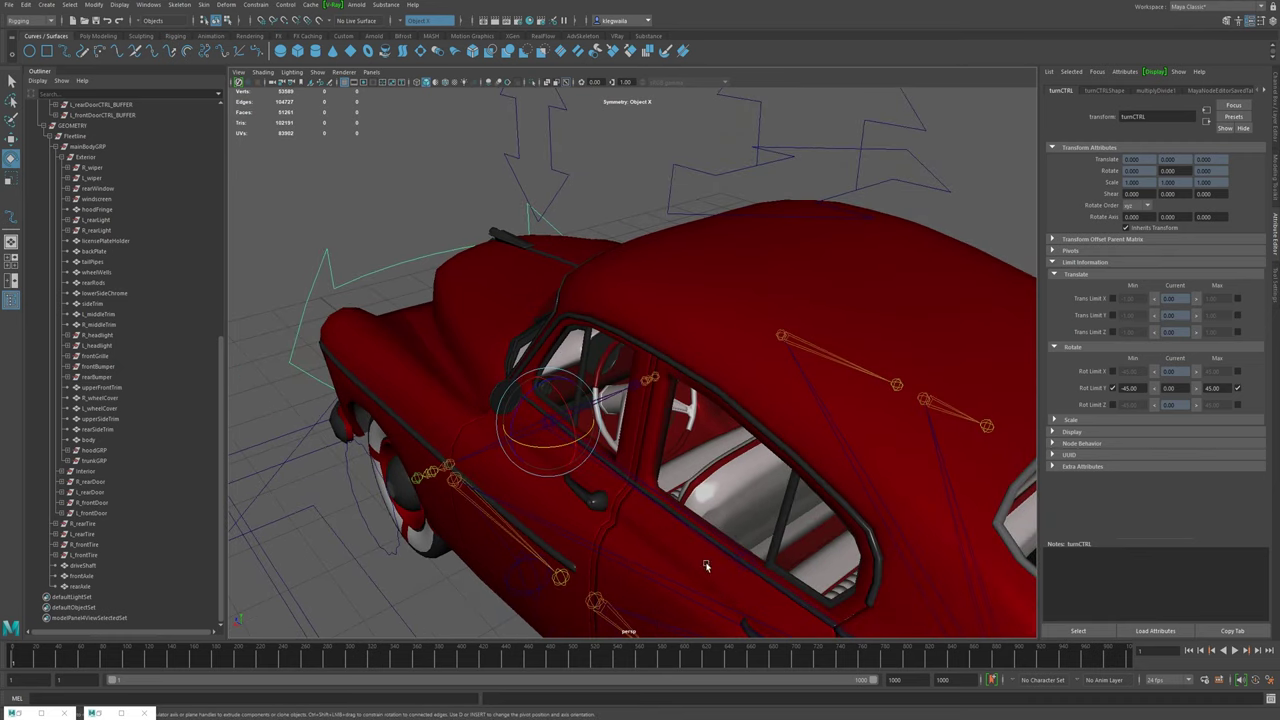
scroll(673, 293, "down", 8)
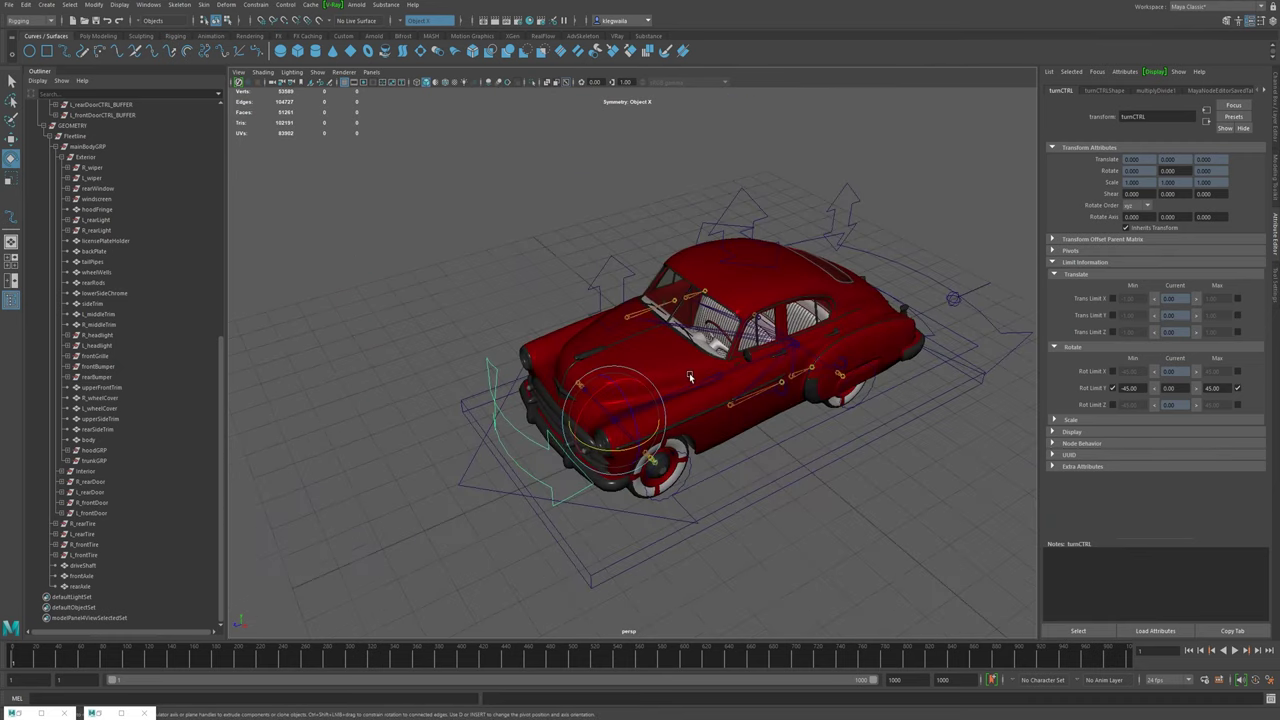
left_click_drag(676, 438, 583, 371, "alt")
right_click_drag(583, 371, 724, 490, "alt")
left_click_drag(724, 491, 683, 437, "alt")
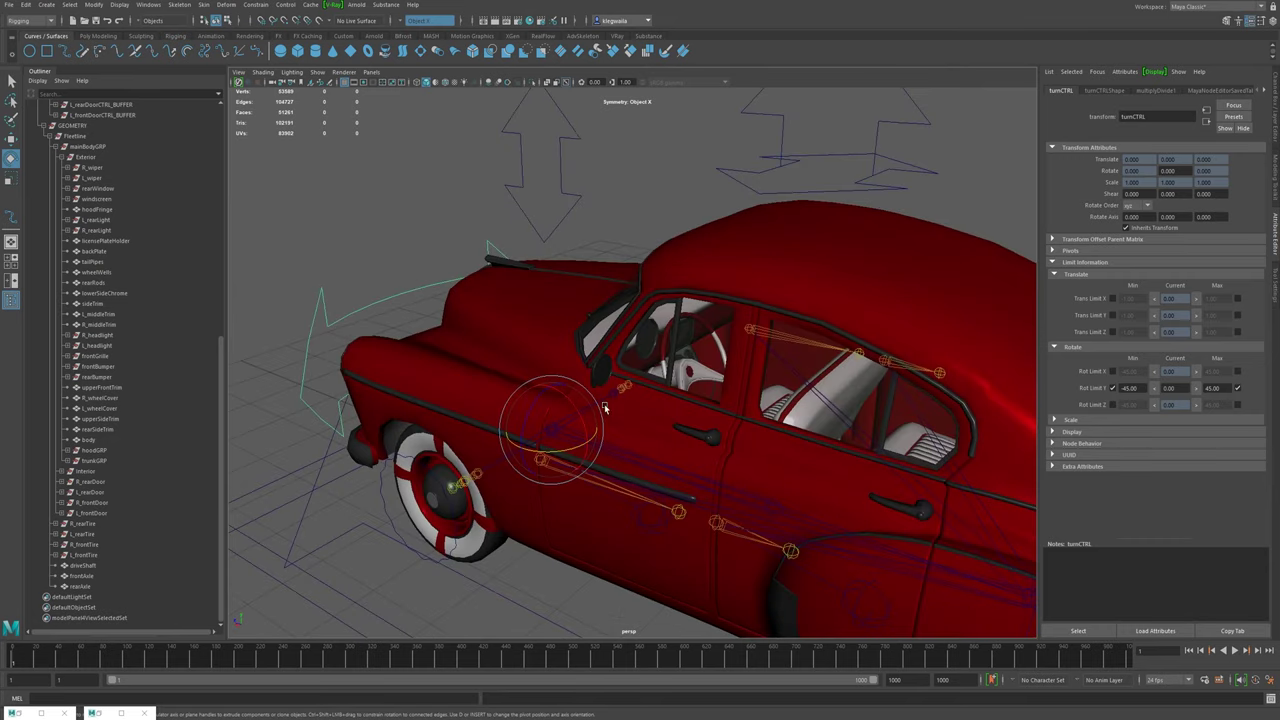
scroll(683, 437, "up", 3)
scroll(95, 380, "up", 3)
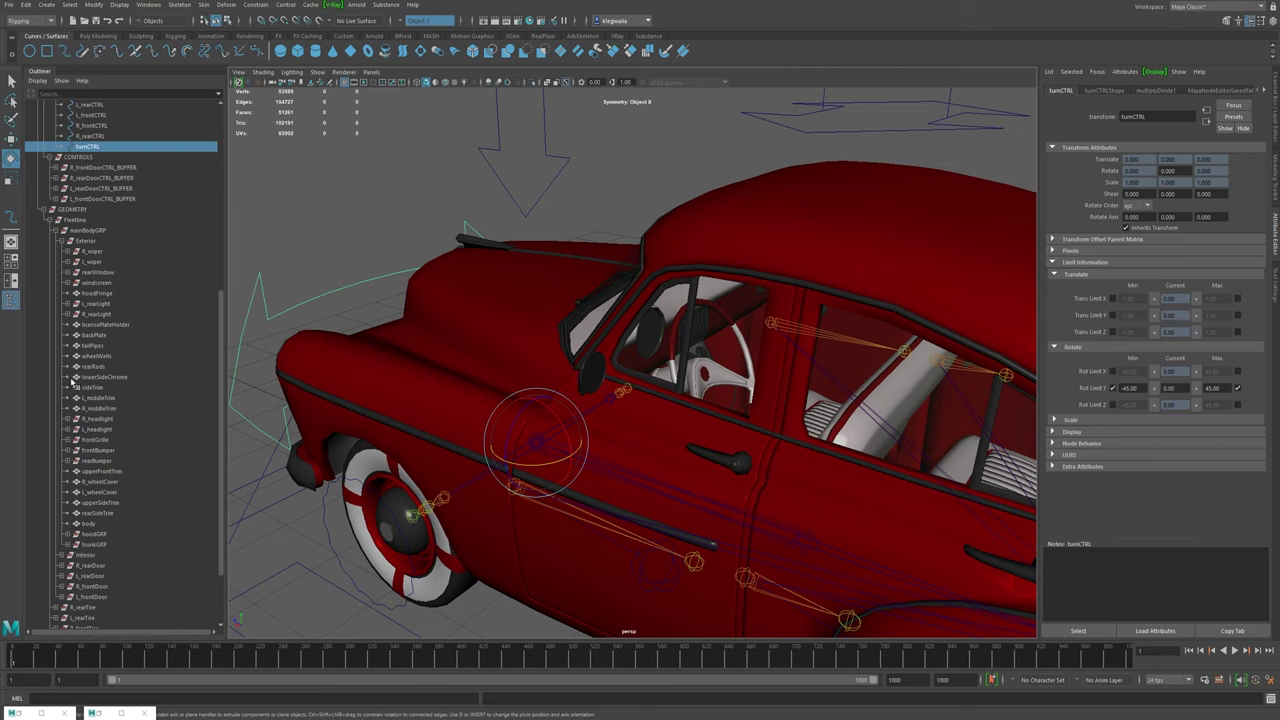
left_click(57, 243)
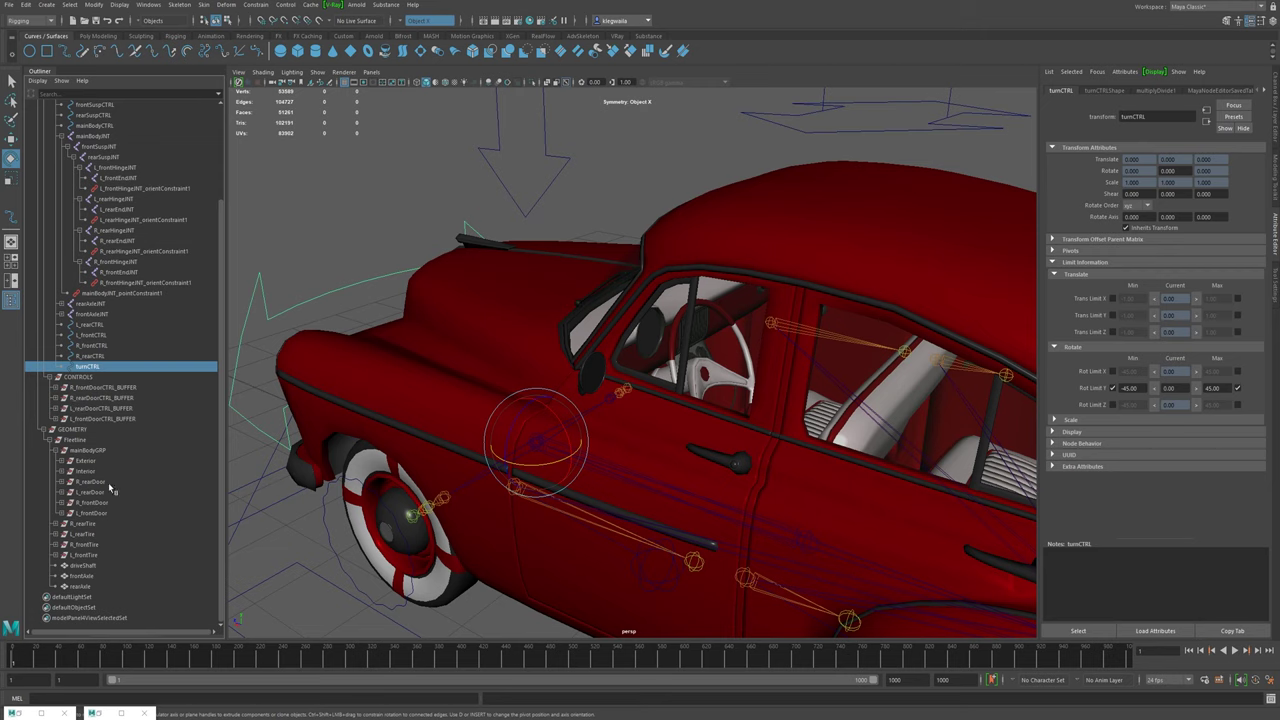
left_click(63, 474)
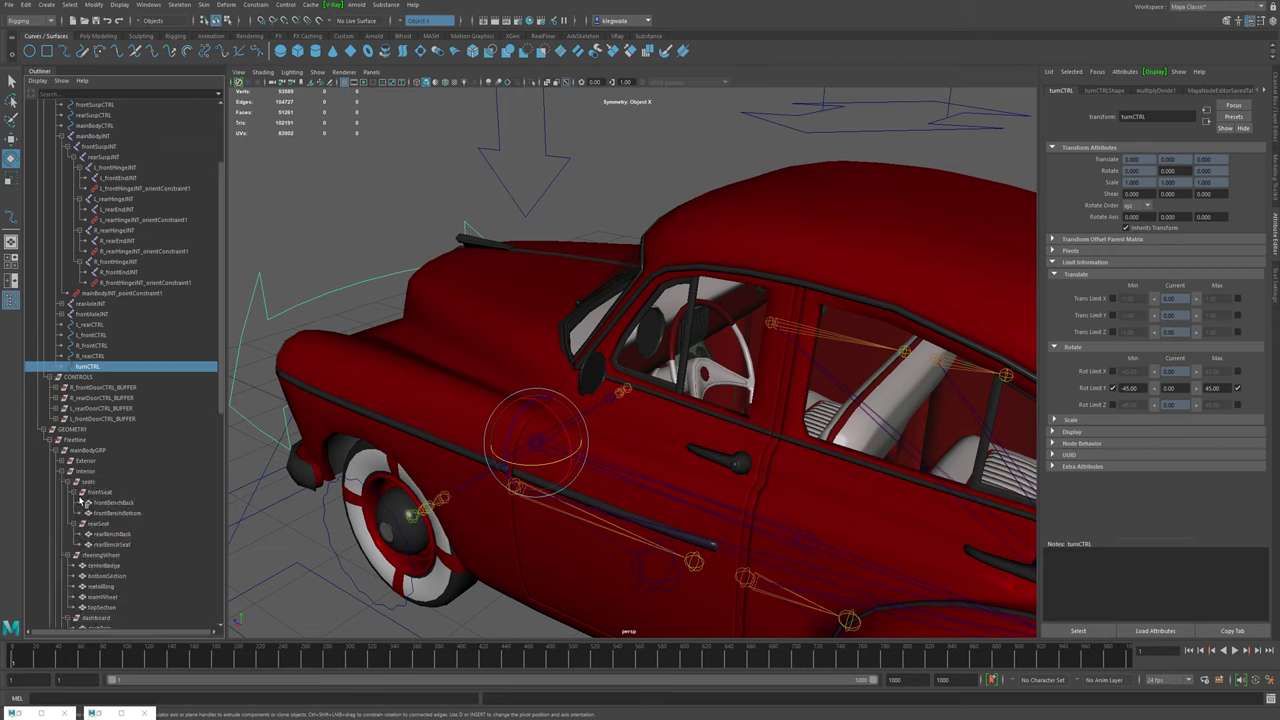
left_click(76, 492)
left_click(76, 502)
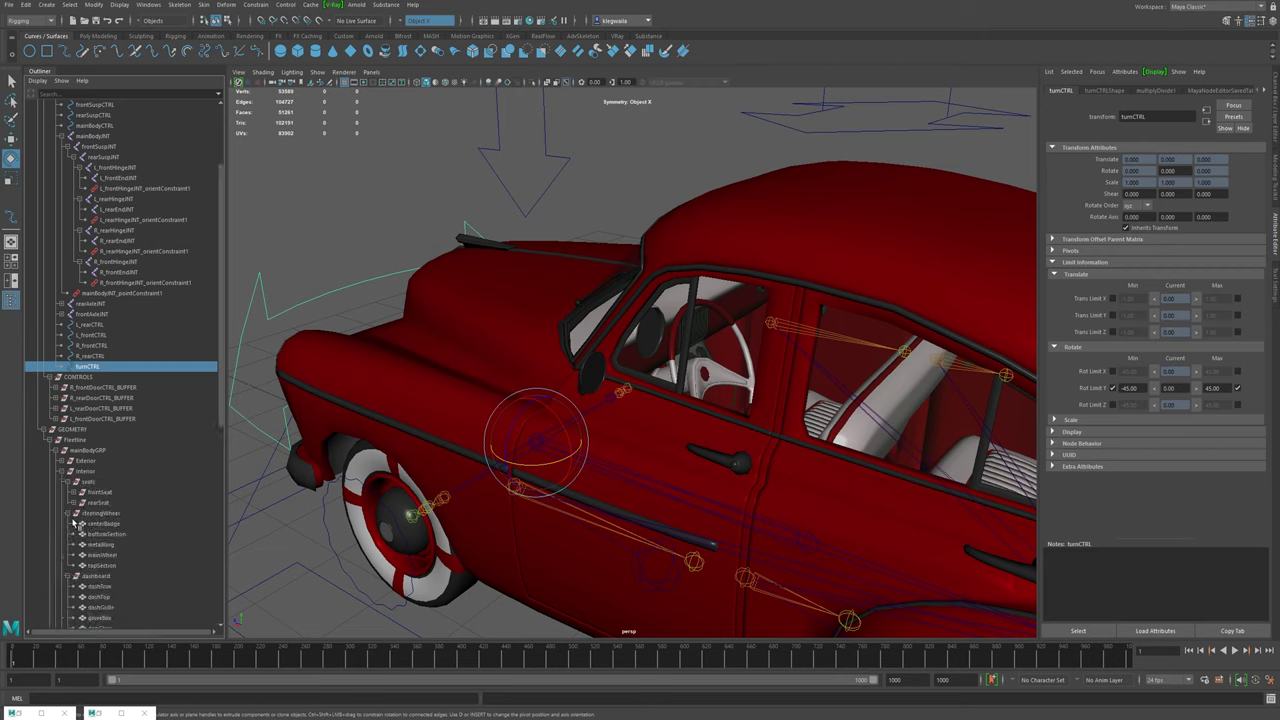
- Isolate the steeringWheel group in the perspective view so that its column and wheel are accessible
left_click(100, 513)
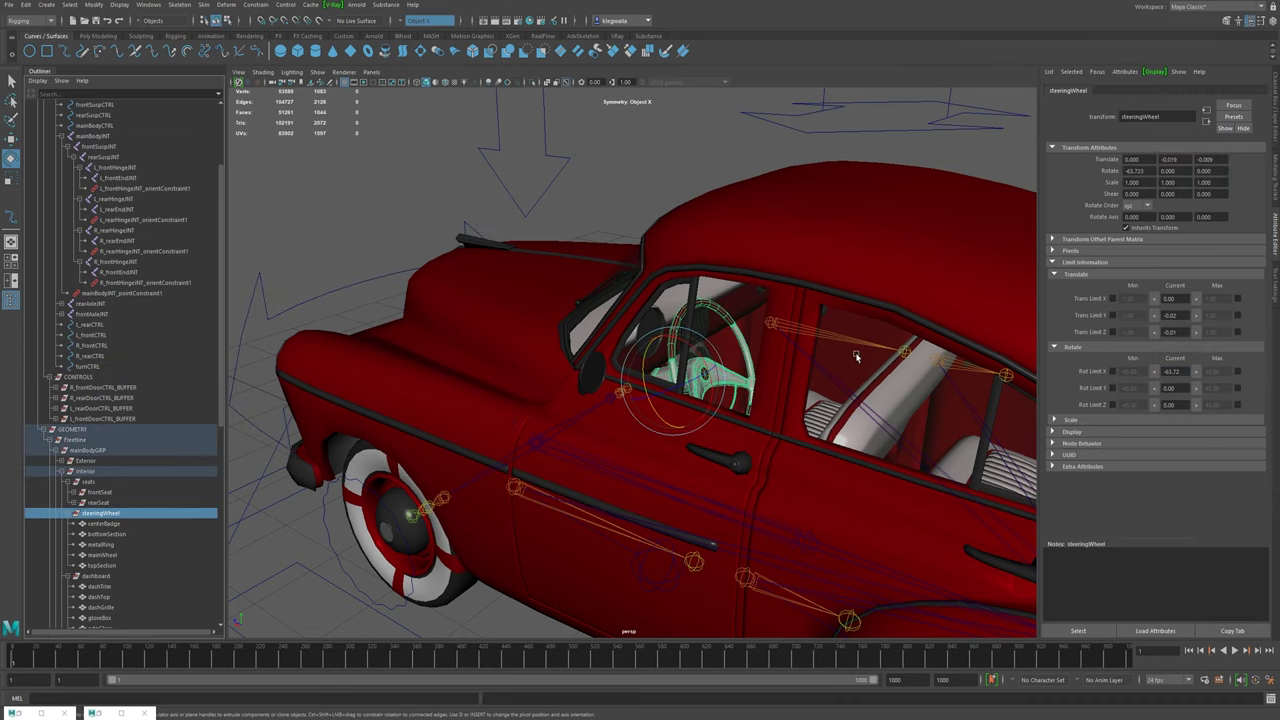
key("ctrl+1")
left_click_drag(703, 350, 698, 446, "alt")
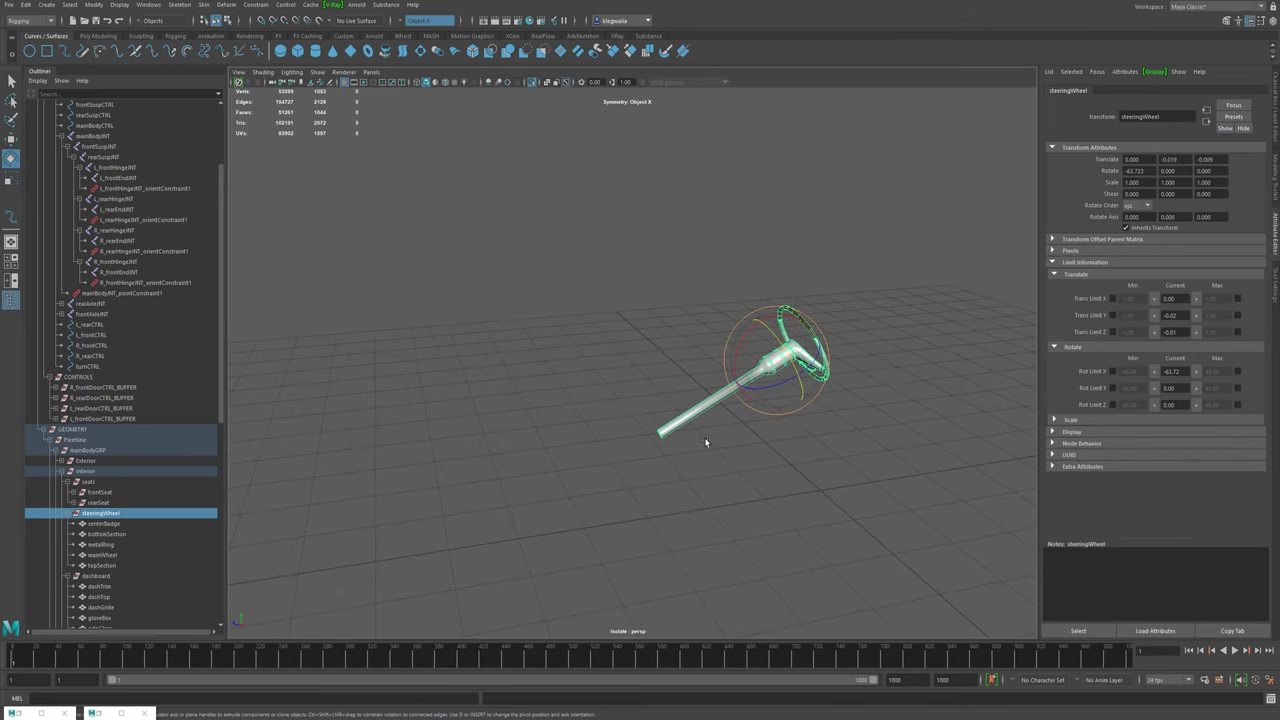
left_click_drag(673, 450, 724, 428, "alt")
right_click_drag(725, 428, 811, 507, "alt")
middle_click_drag(811, 507, 718, 434, "alt")
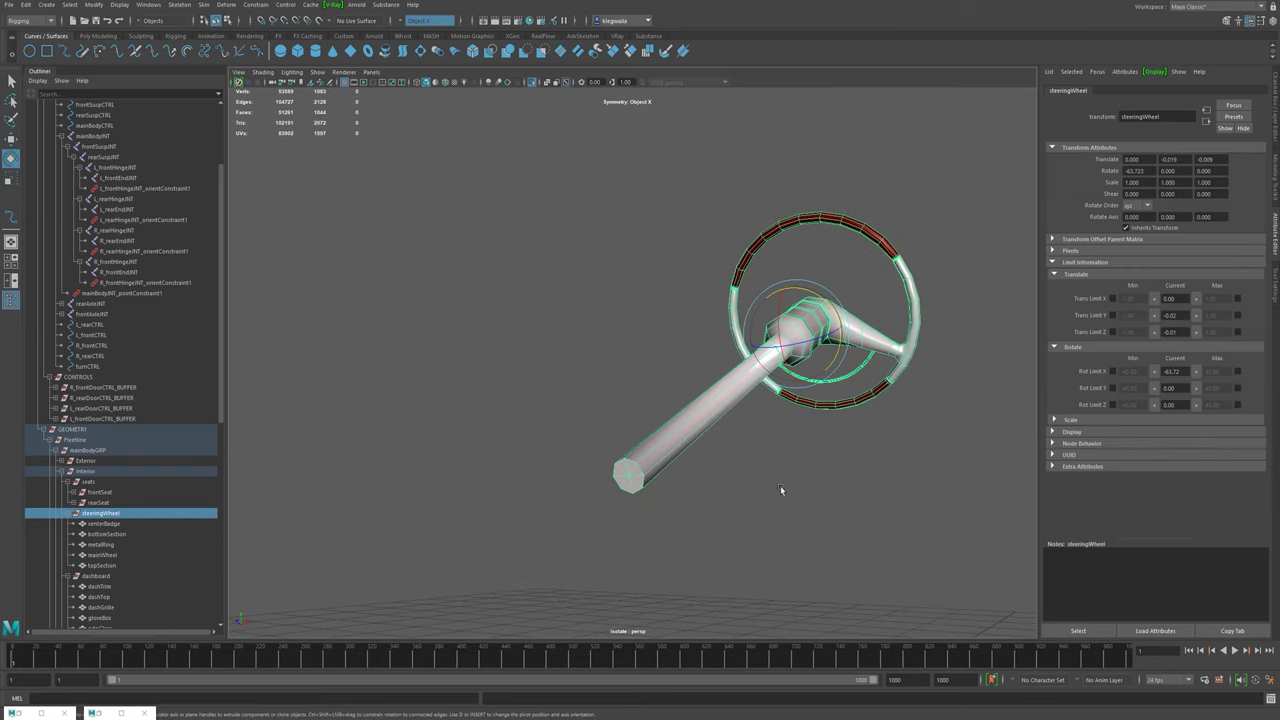
left_click_drag(677, 443, 530, 422, "alt")
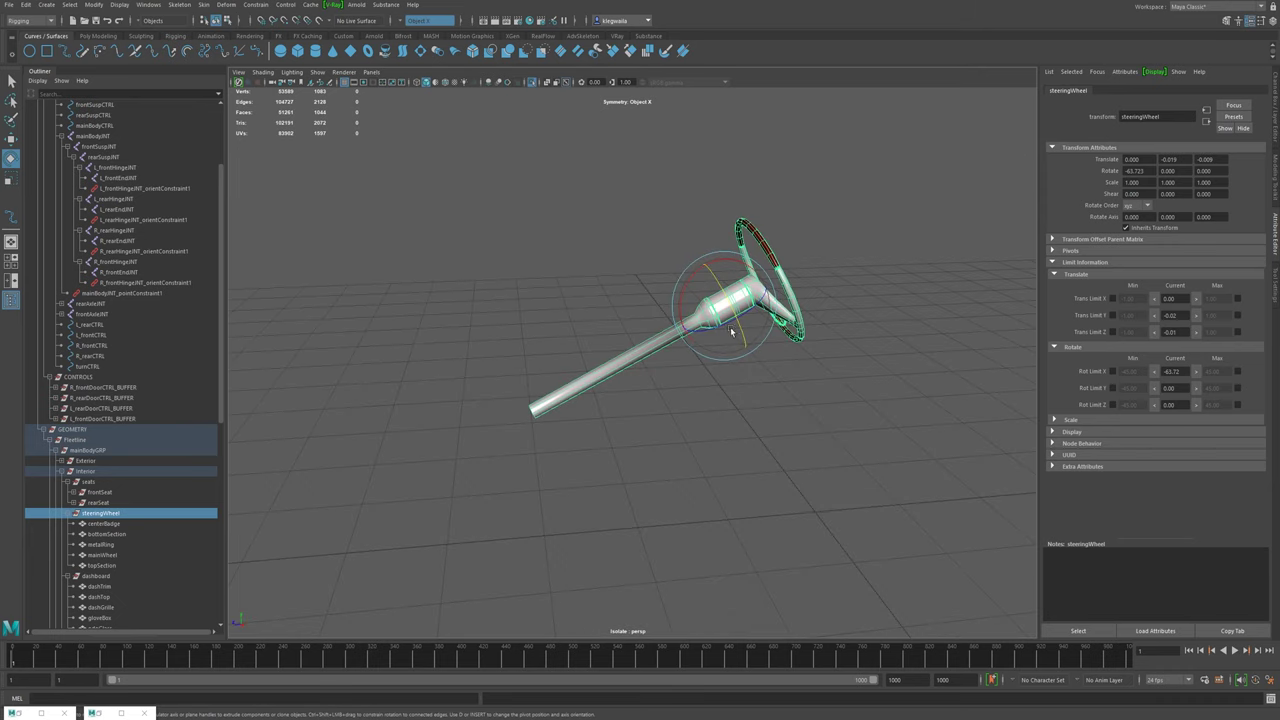
left_click_drag(799, 248, 850, 205, "alt")
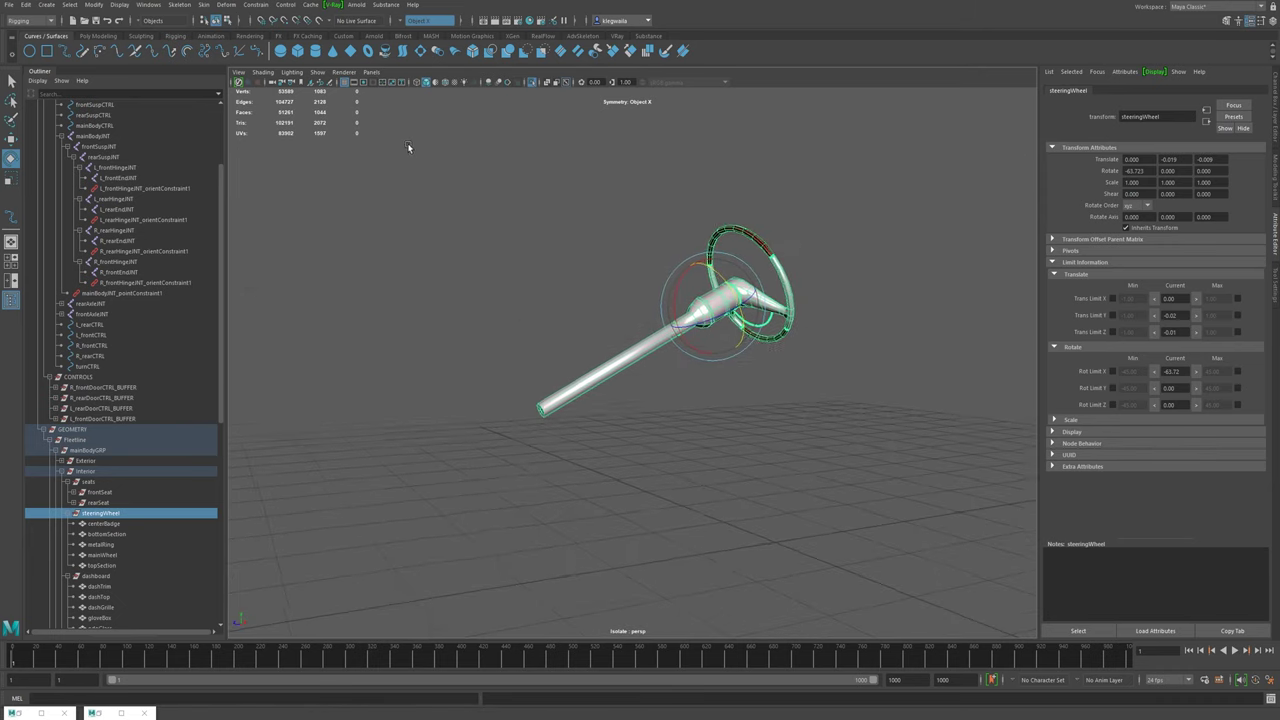
- With Create Joints and wireframe on shaded enabled, place the first joint at the centre of the steering column's lower end
left_click(179, 4)
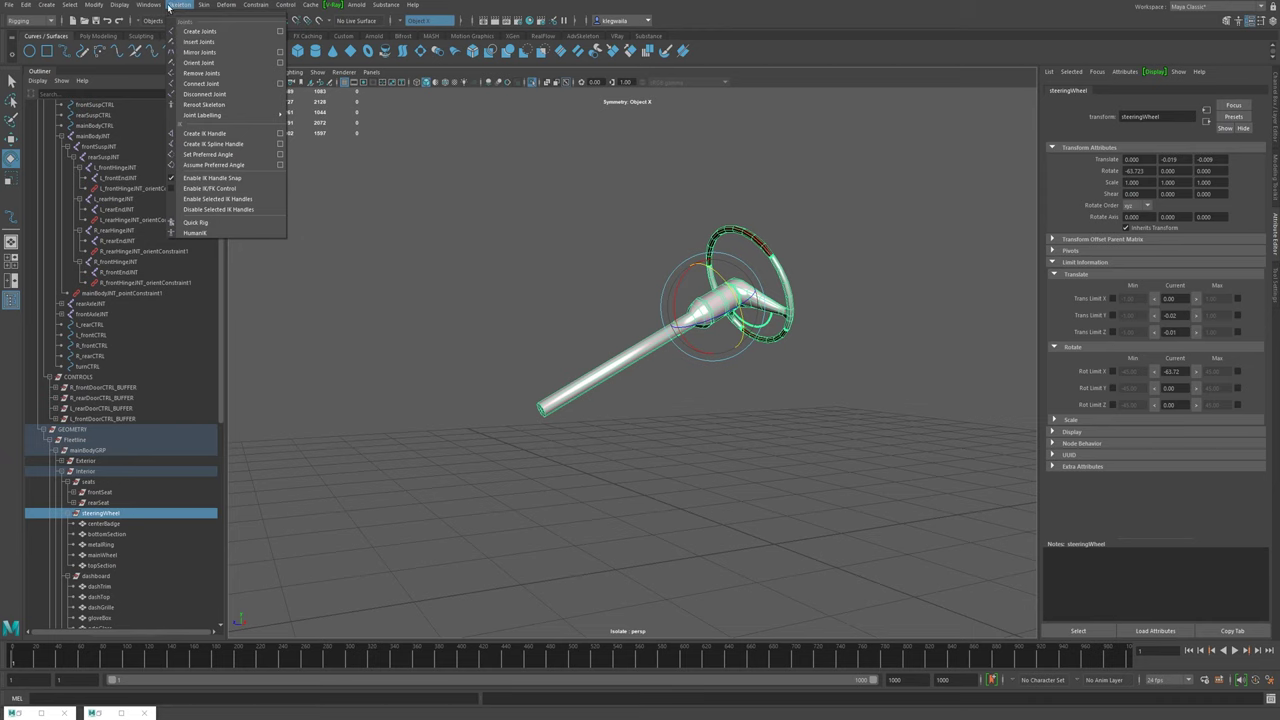
left_click(205, 31)
scroll(558, 369, "up", 3)
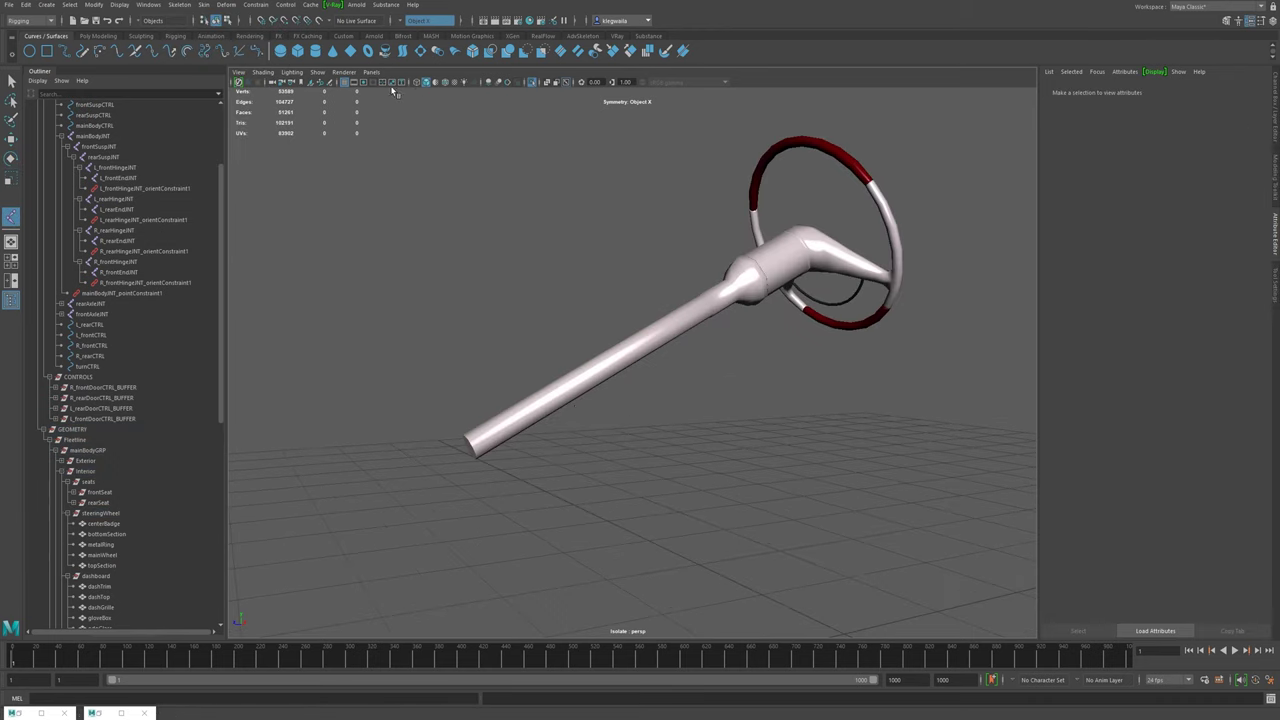
left_click(446, 83)
scroll(651, 397, "down", 2)
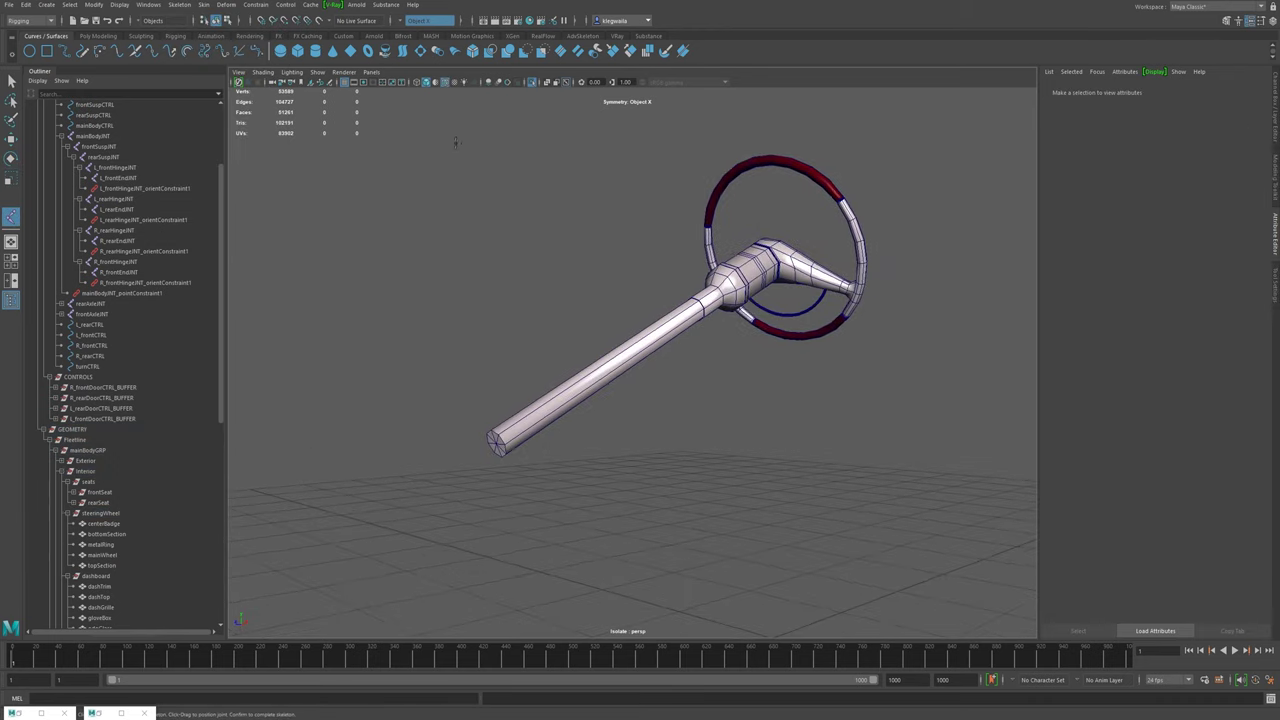
left_click_drag(540, 325, 610, 272, "alt")
right_click_drag(604, 325, 602, 437, "alt")
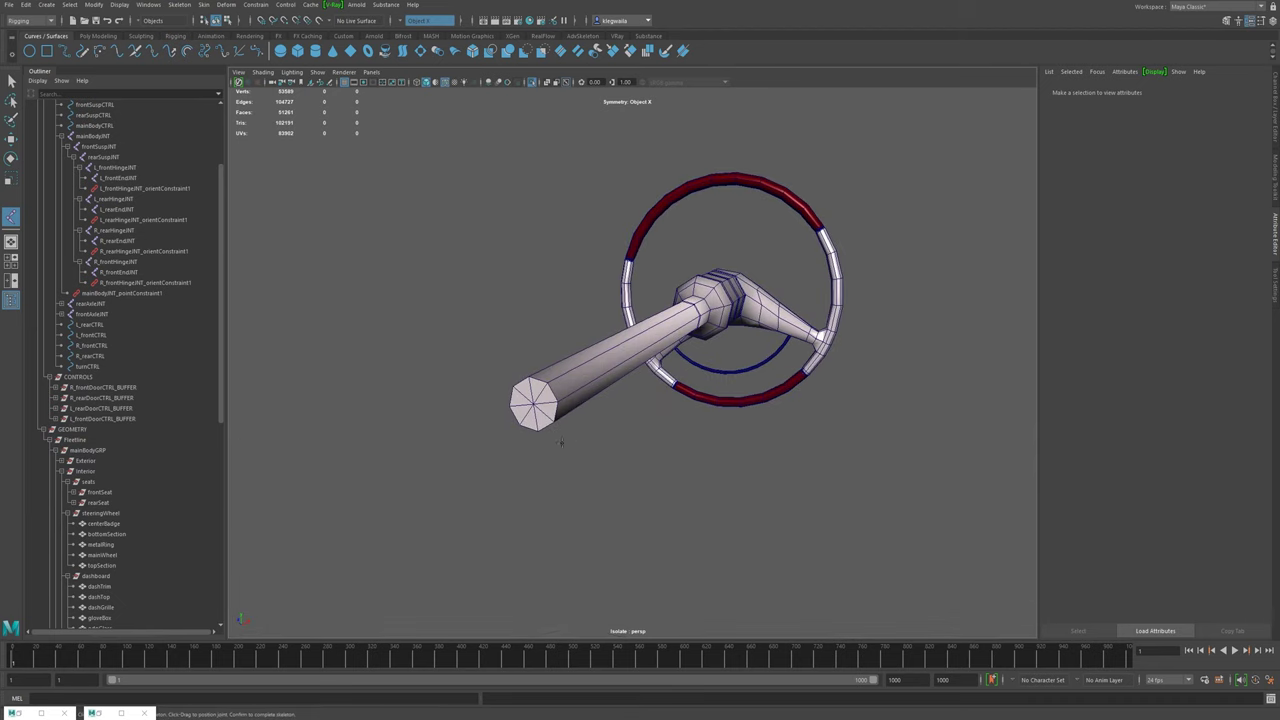
left_click(533, 401)
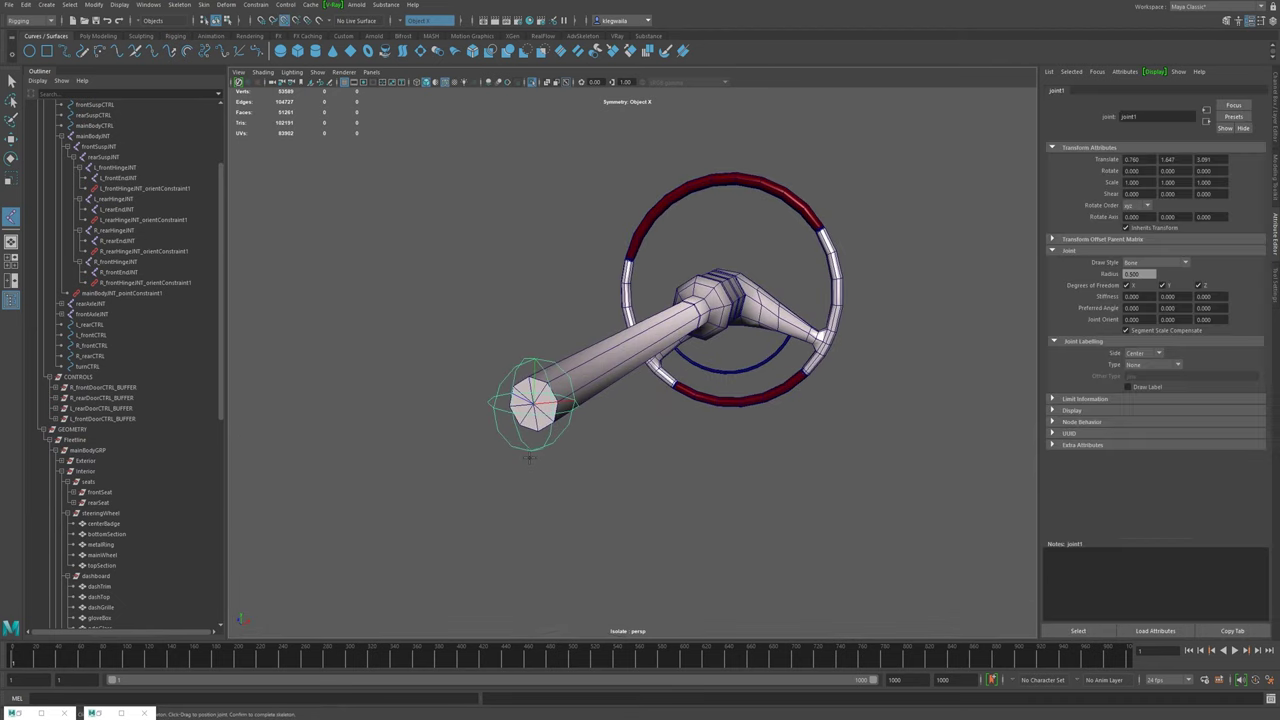
- Place the second joint snapped to the centre of the steering wheel's badge and finish the joint chain
left_click_drag(632, 420, 468, 452, "alt")
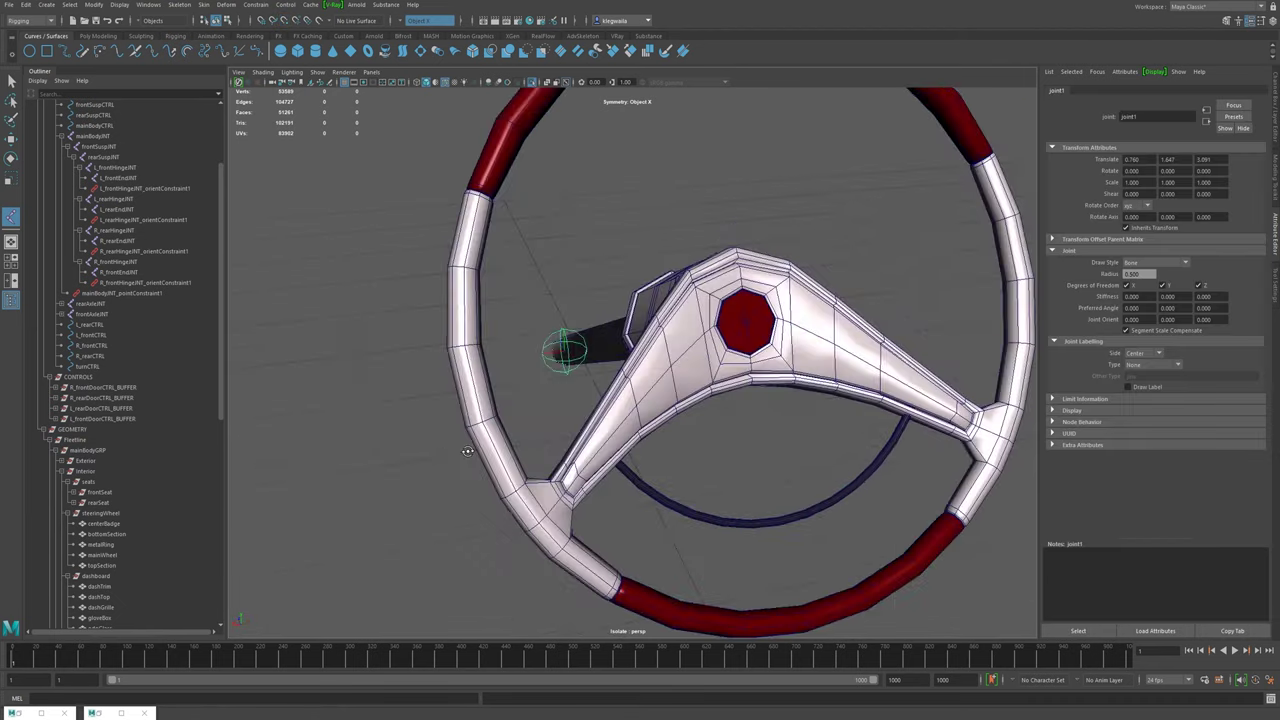
key("v")
left_click(746, 320)
left_click_drag(493, 410, 543, 403, "alt")
key("e")
left_click_drag(649, 375, 548, 420, "alt")
key("w")
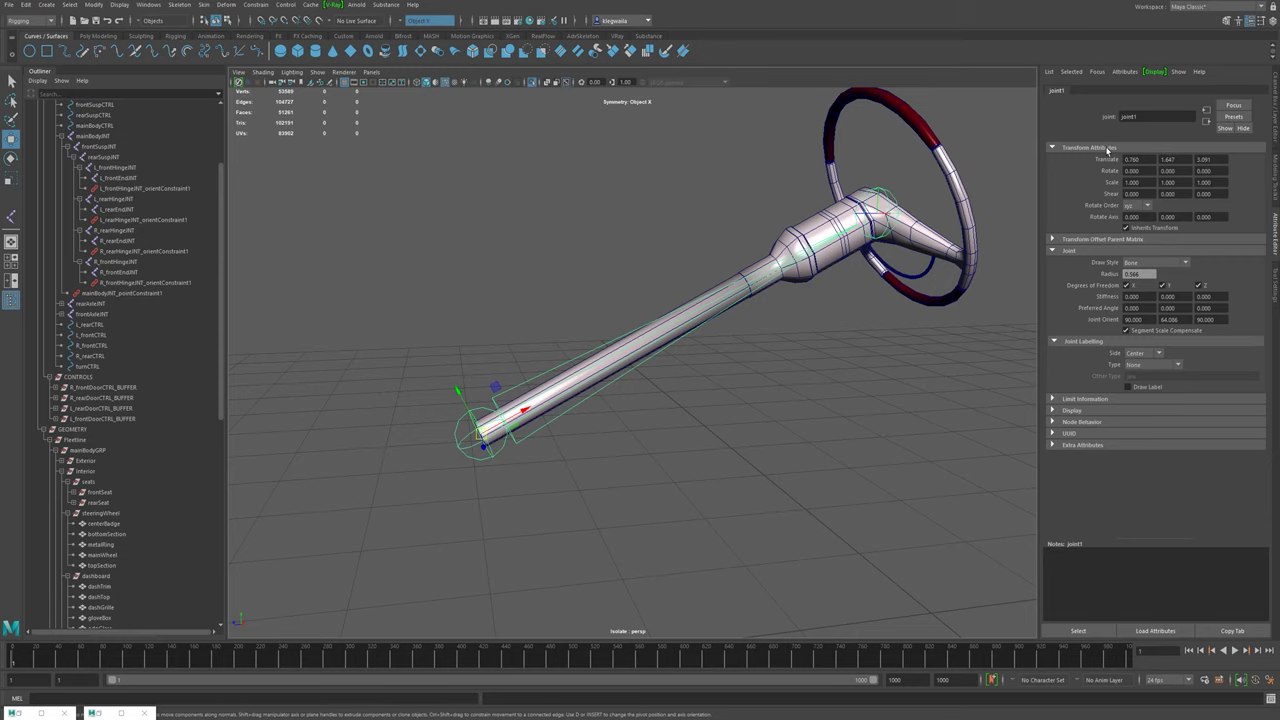
- Rename the joint at the column's lower end steeringBaseJNT and the joint at the wheel's hub steeringEndJNT
scroll(790, 300, "down", 4)
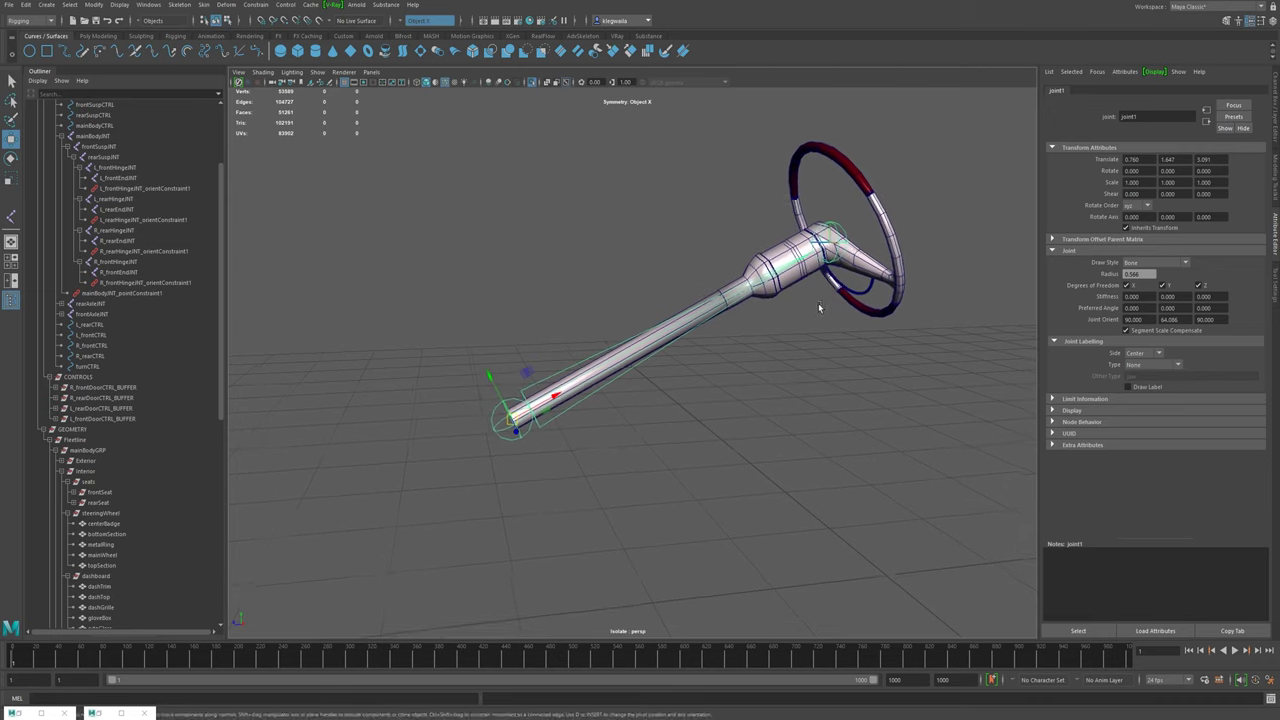
left_click_drag(790, 297, 771, 306, "alt")
right_click_drag(771, 306, 899, 368, "alt")
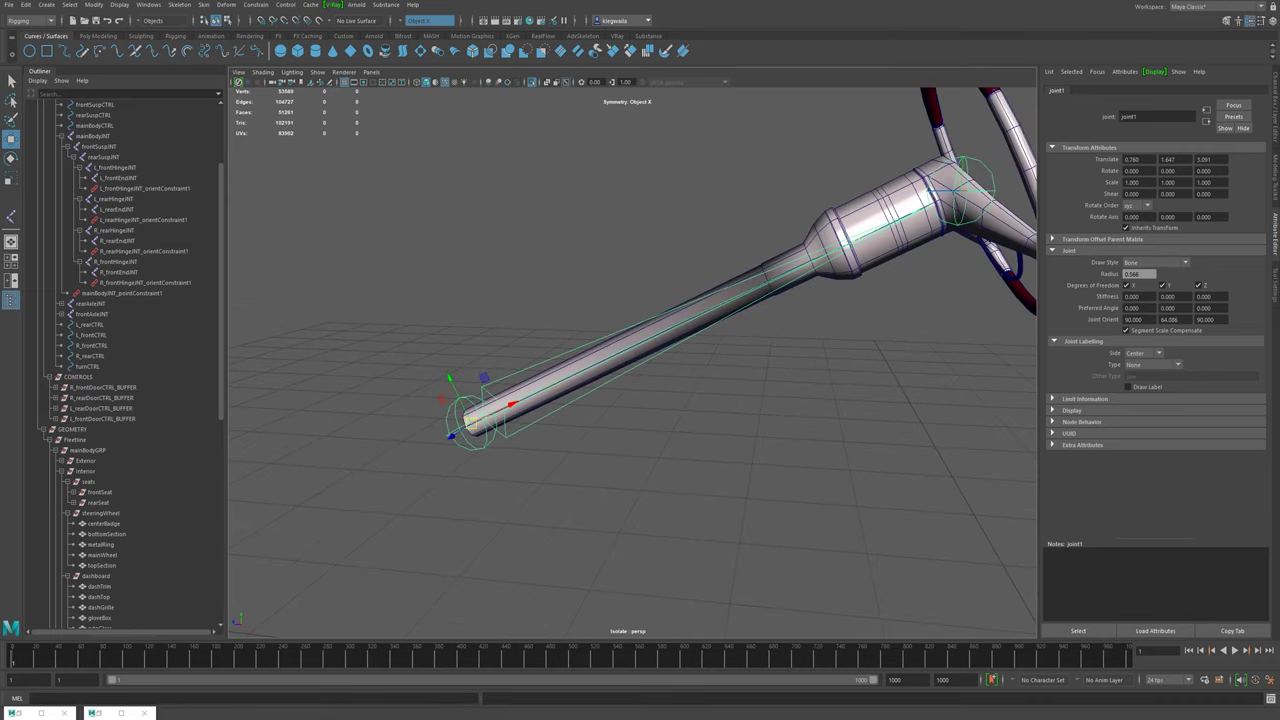
double_click(1128, 116)
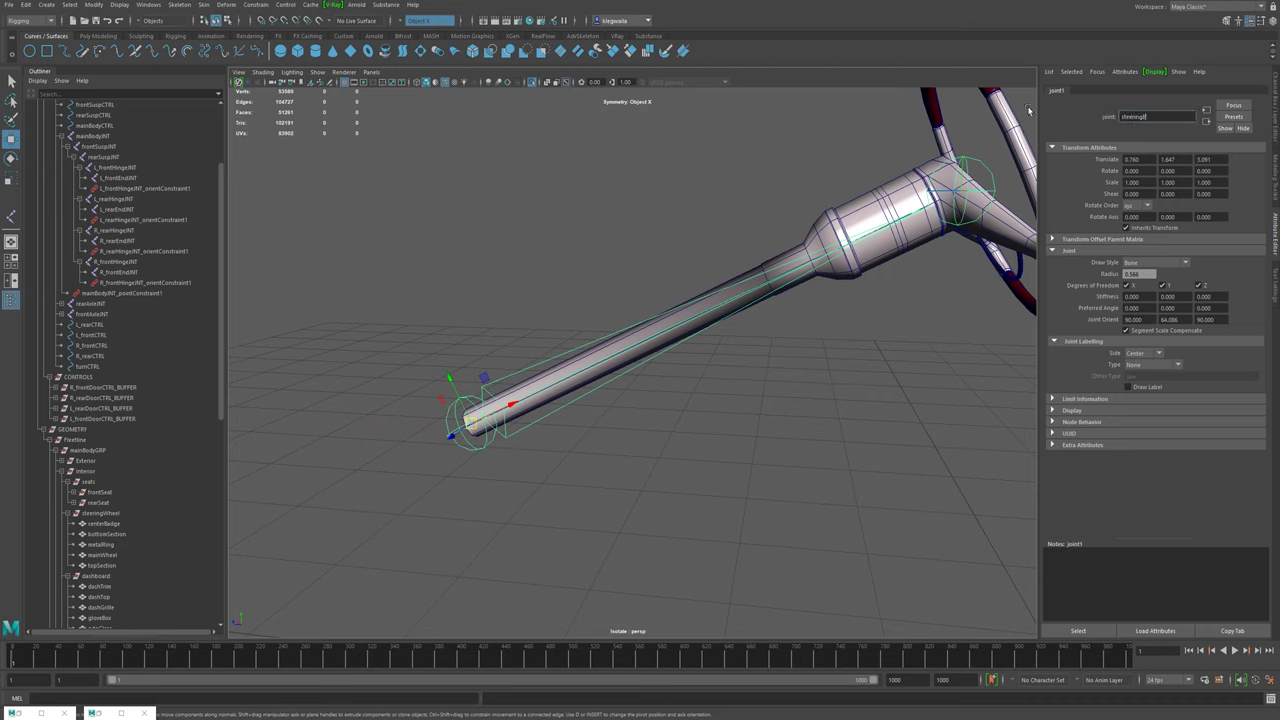
type("steeringBaseINT")
key("Return")
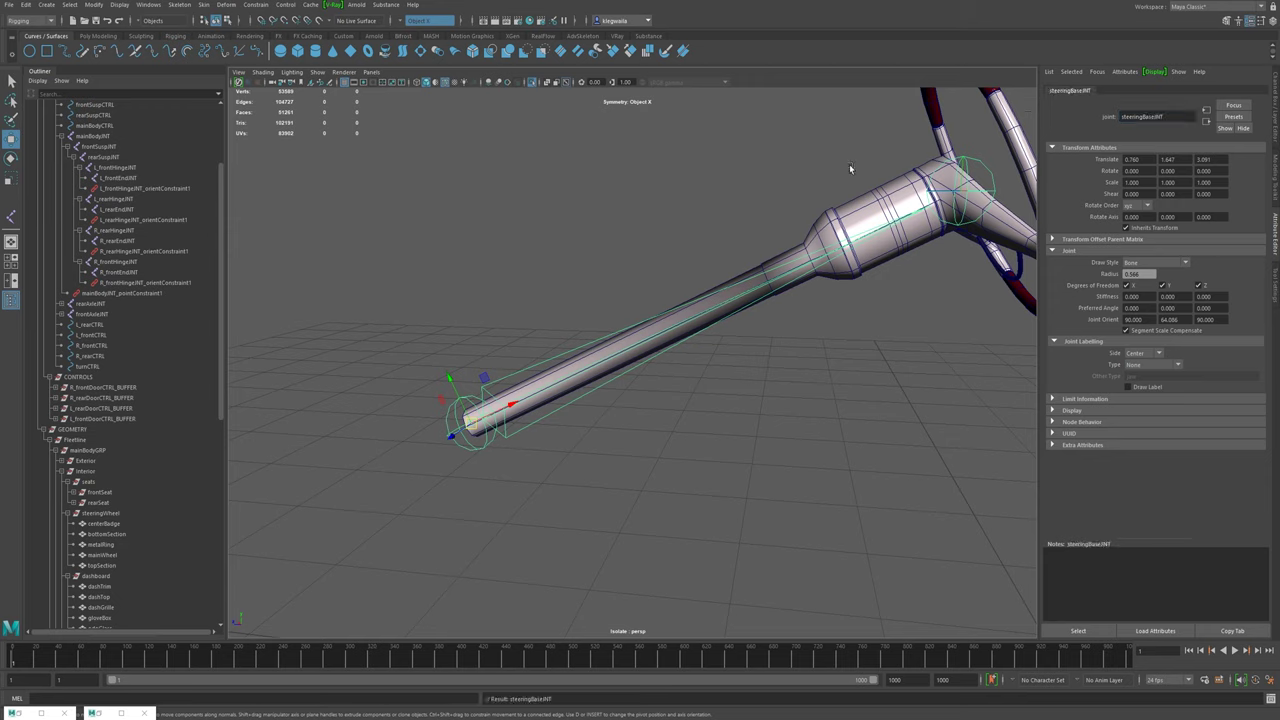
left_click(988, 184)
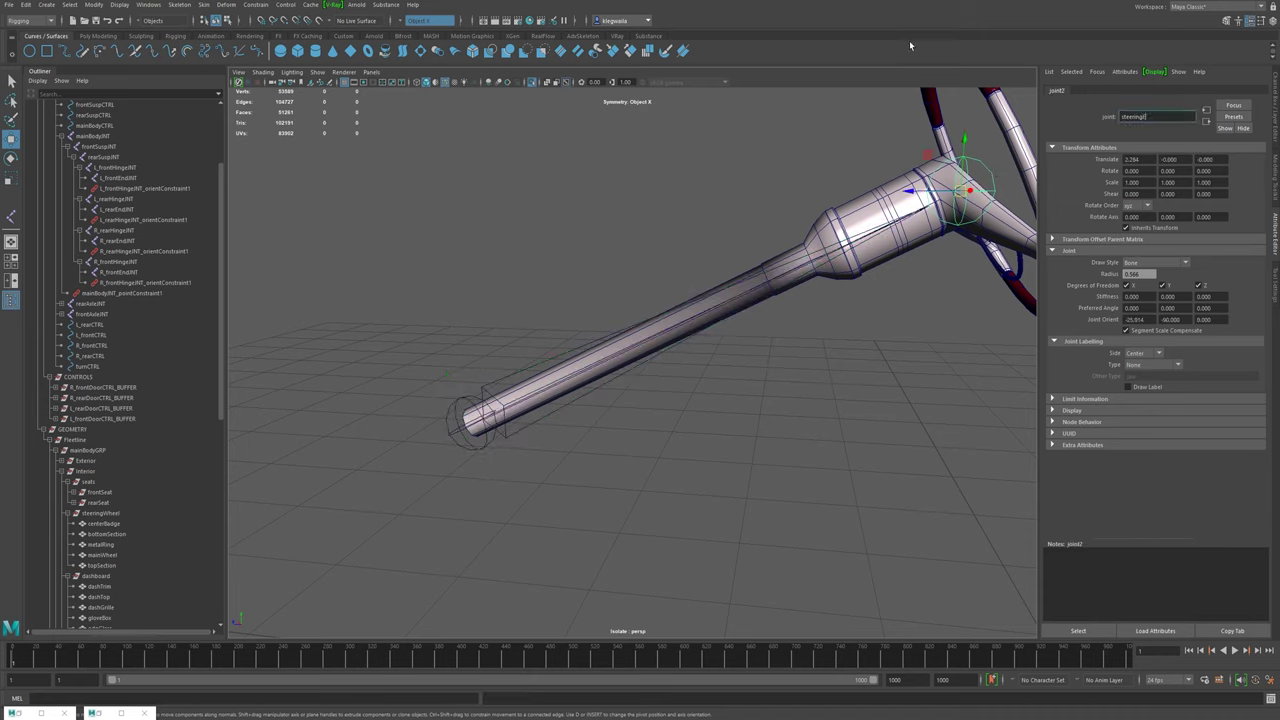
key("Return")
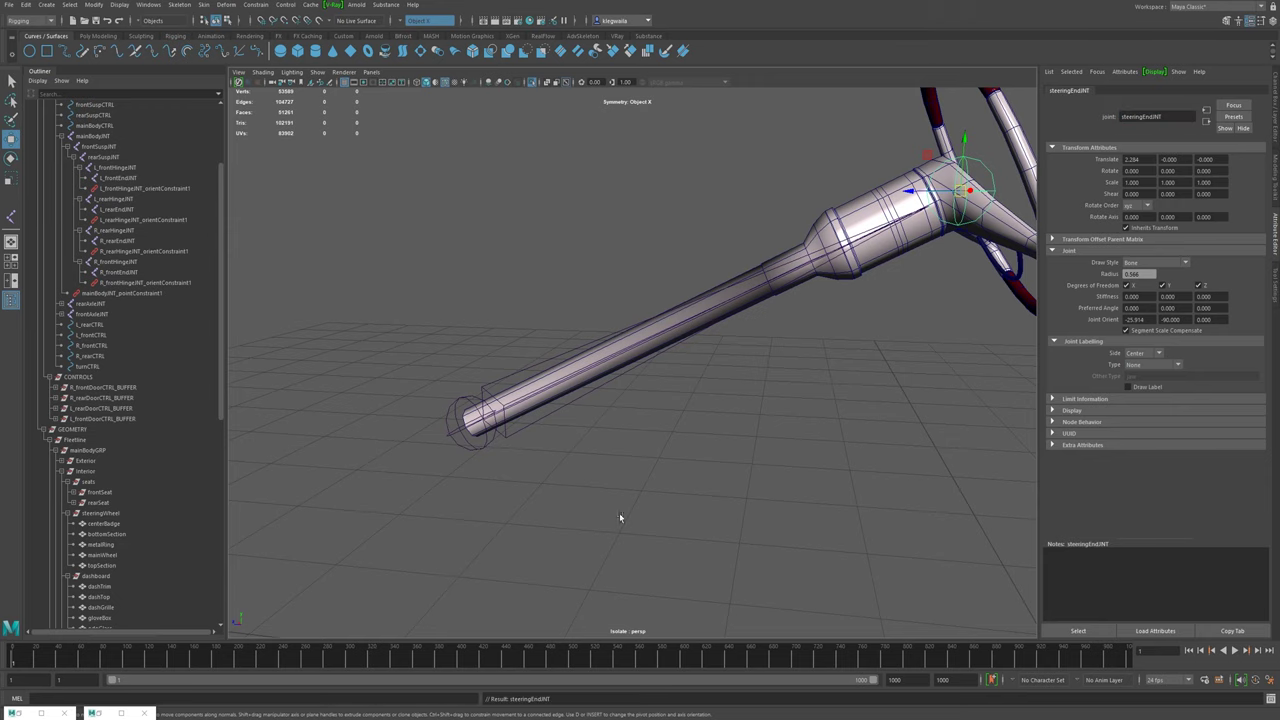
- Unbind the skin from centerBadge, bottomSection, metalRing, mainWheel and topSection of the steering wheel
left_click_drag(620, 516, 828, 306, "alt")
left_click(834, 278)
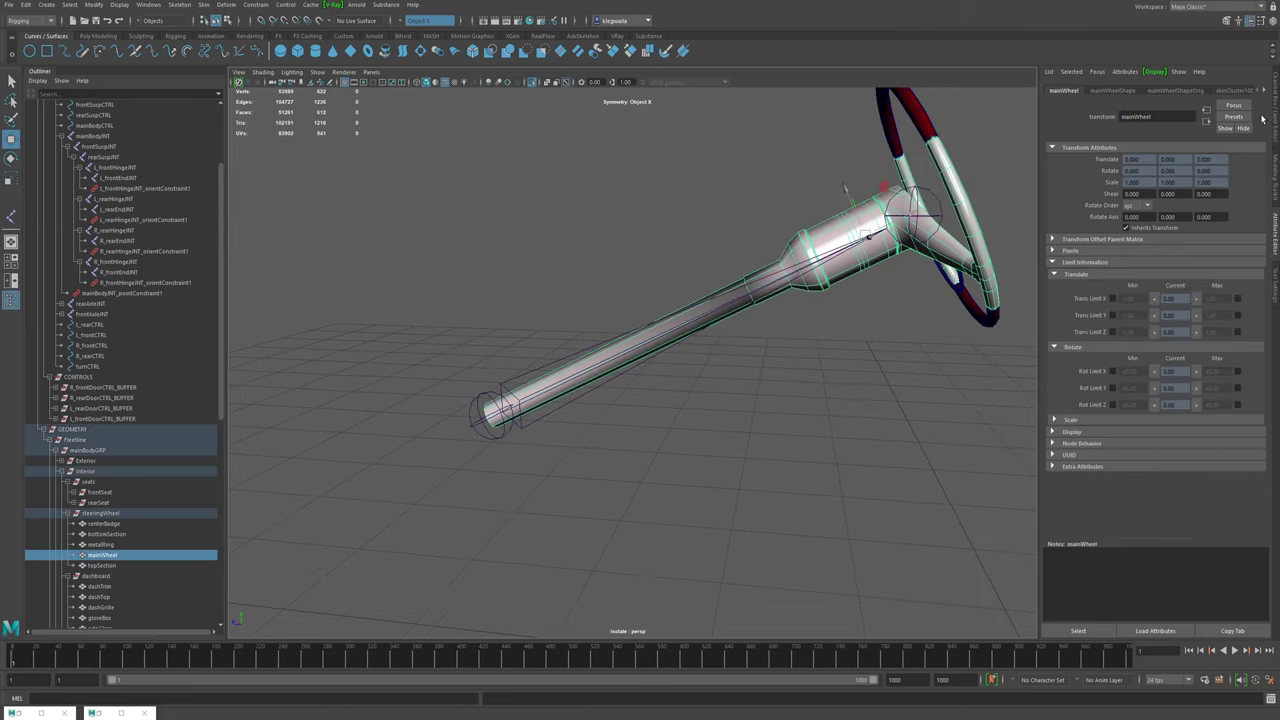
left_click(1275, 95)
left_click_drag(1128, 216, 620, 440, "alt")
left_click_drag(113, 524, 109, 565)
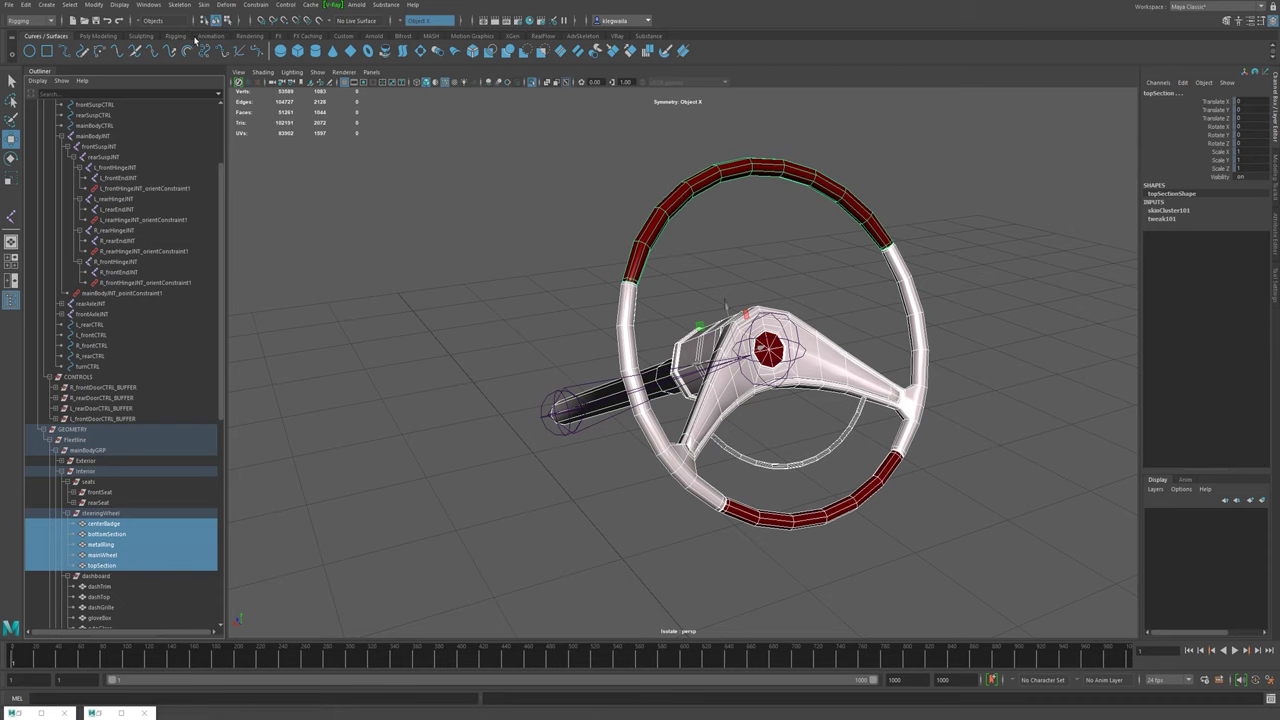
left_click(203, 4)
left_click(230, 52)
left_click_drag(720, 530, 484, 533, "alt")
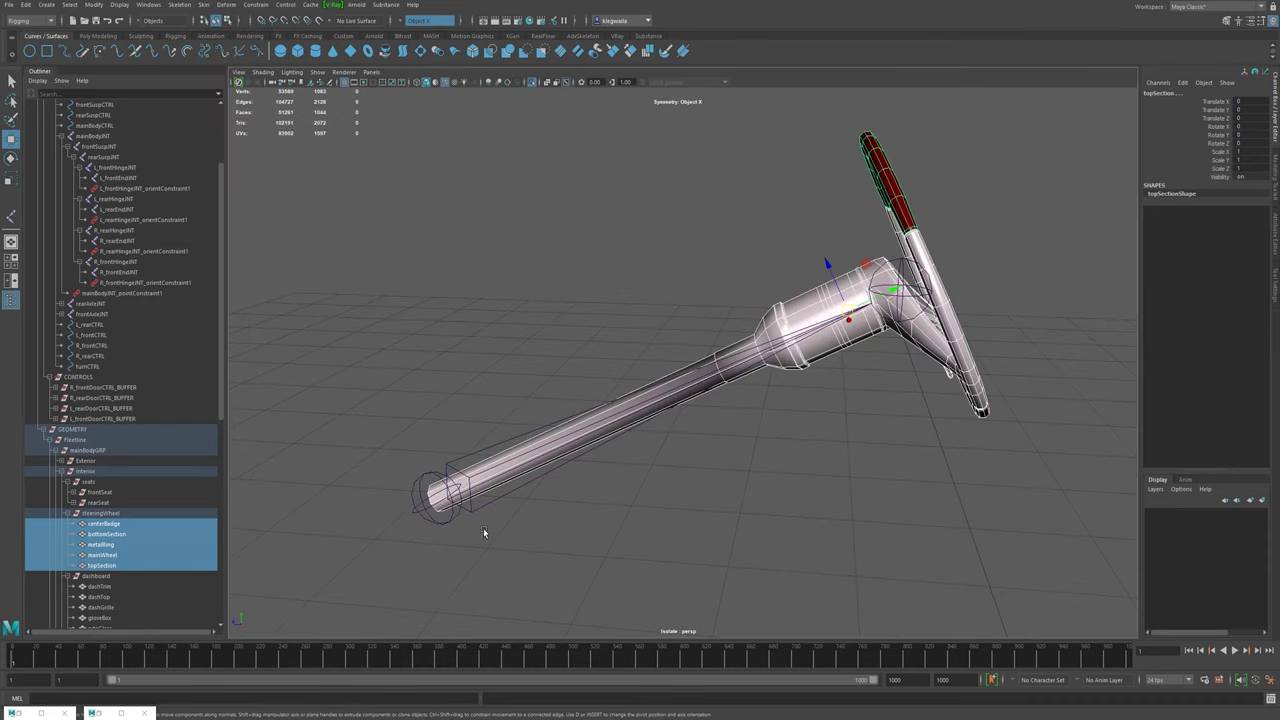
- Bind the five steering wheel meshes to steeringBaseJNT with Bind Skin
left_click(426, 489)
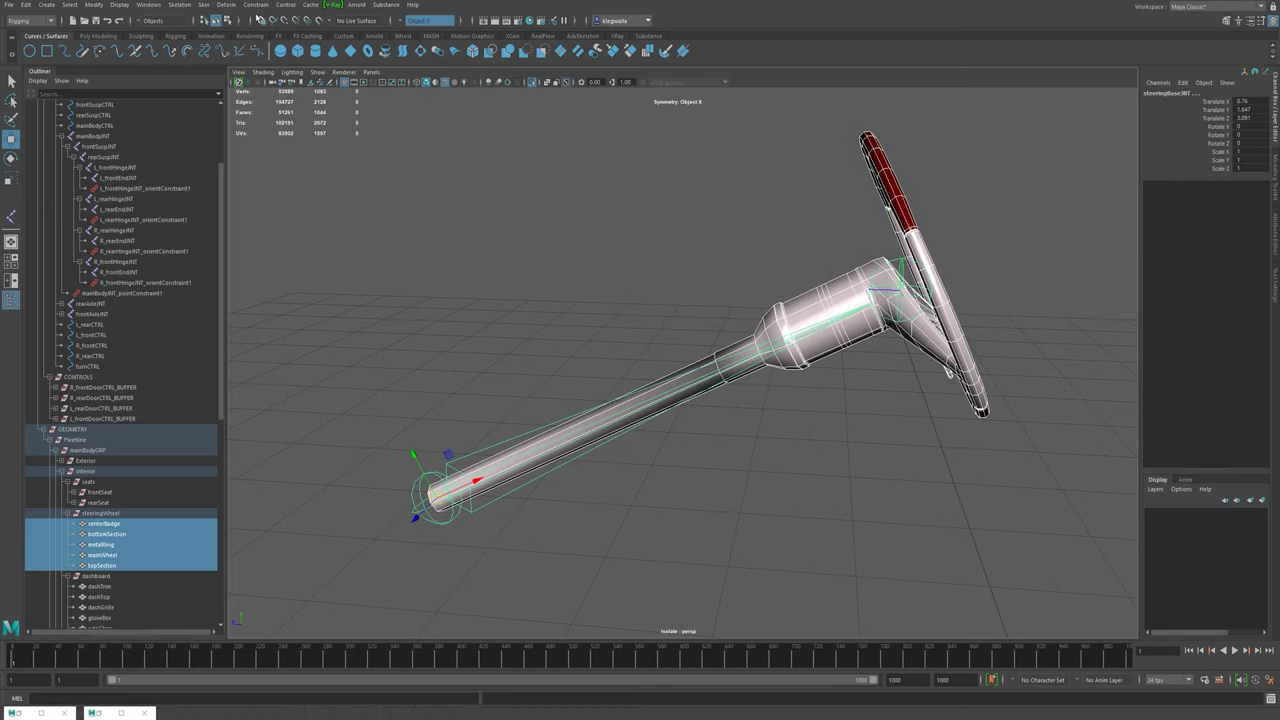
left_click(203, 4)
left_click(232, 32)
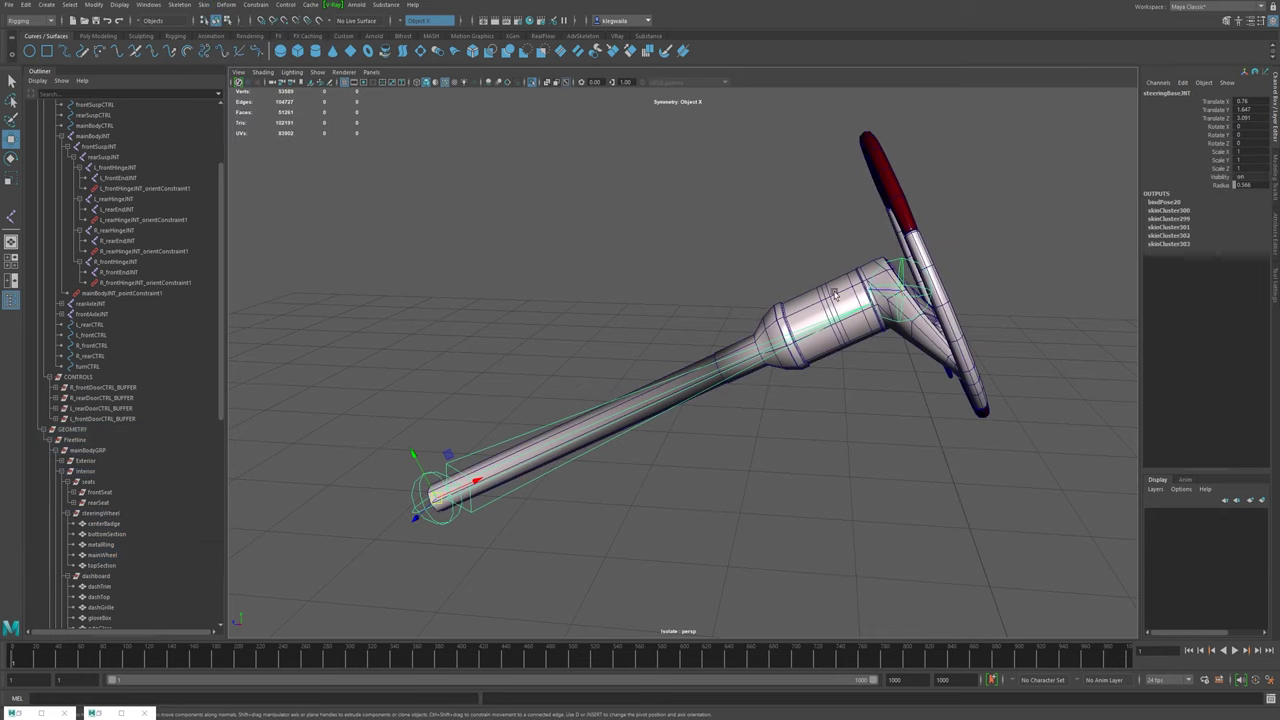
- Test the steering wheel's binding by rotating steeringBaseJNT from several view angles, undoing each rotation
key("e")
left_click_drag(410, 472, 449, 514)
key("ctrl+z")
left_click_drag(624, 450, 587, 414, "alt")
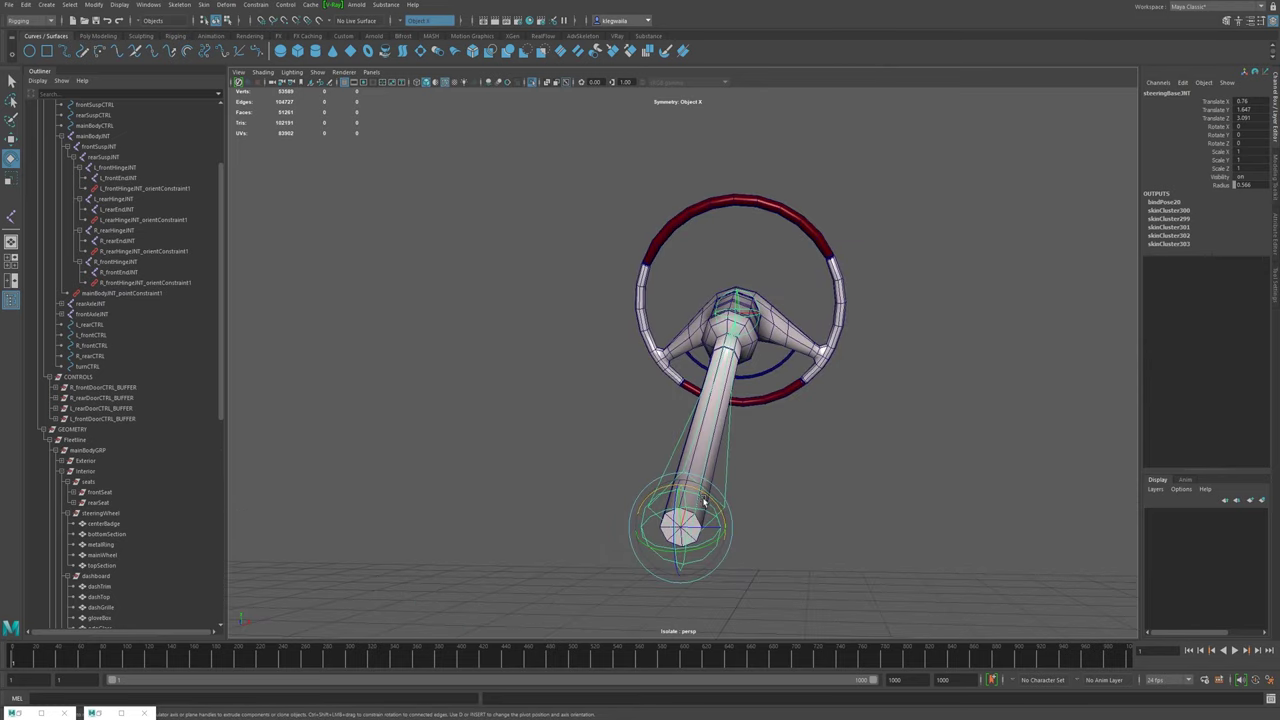
mouse_move(704, 502)
left_mouse_down()
mouse_move(698, 514)
mouse_move(706, 506)
left_mouse_up()
key("ctrl+z")
left_click_drag(846, 522, 650, 430, "alt")
right_click_drag(630, 378, 765, 425, "alt")
mouse_move(500, 386)
left_mouse_down()
mouse_move(491, 418)
mouse_move(516, 384)
left_mouse_up()
key("ctrl+z")
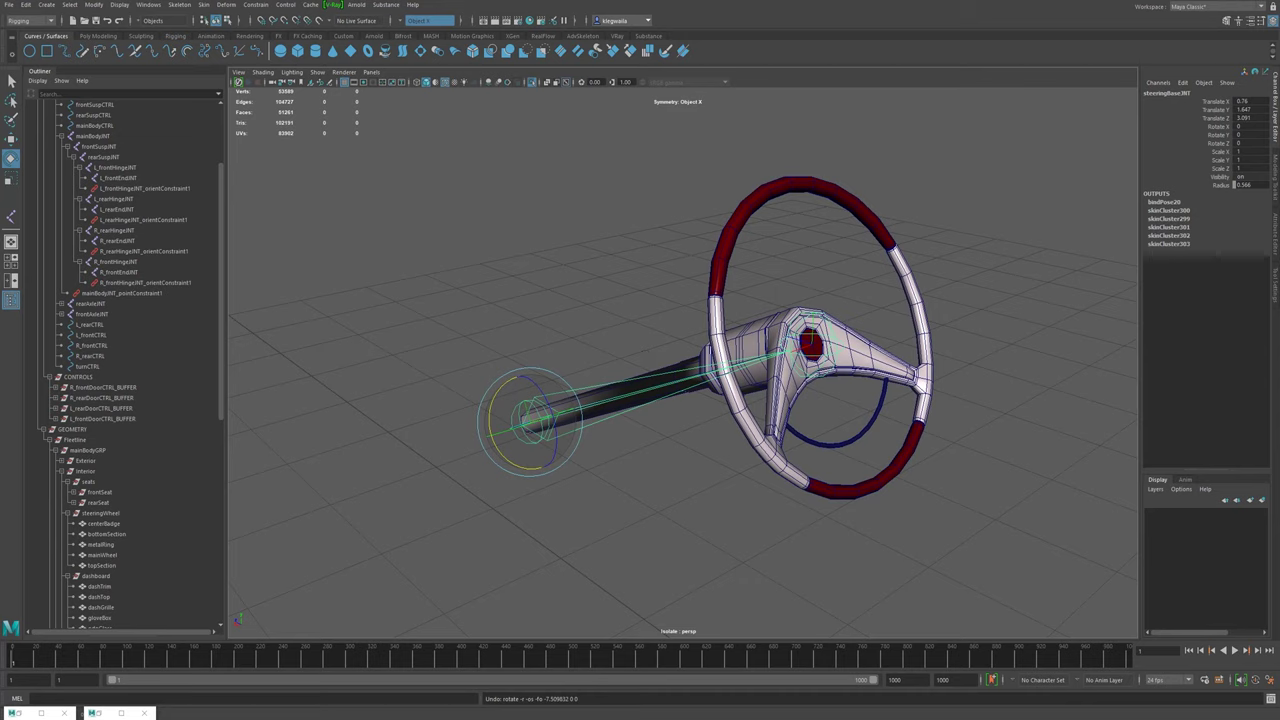
- Parent steeringBaseJNT under mainBodyJNT in the hierarchy
scroll(115, 475, "down", 10)
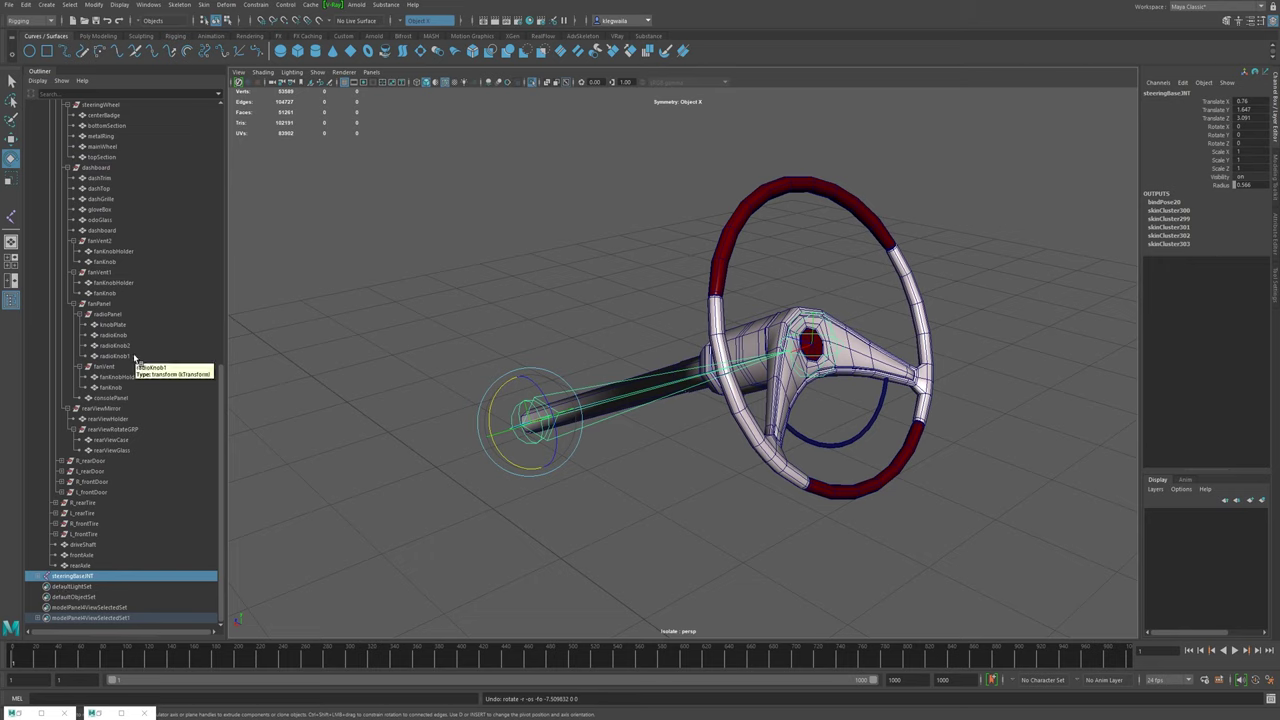
scroll(134, 360, "up", 10)
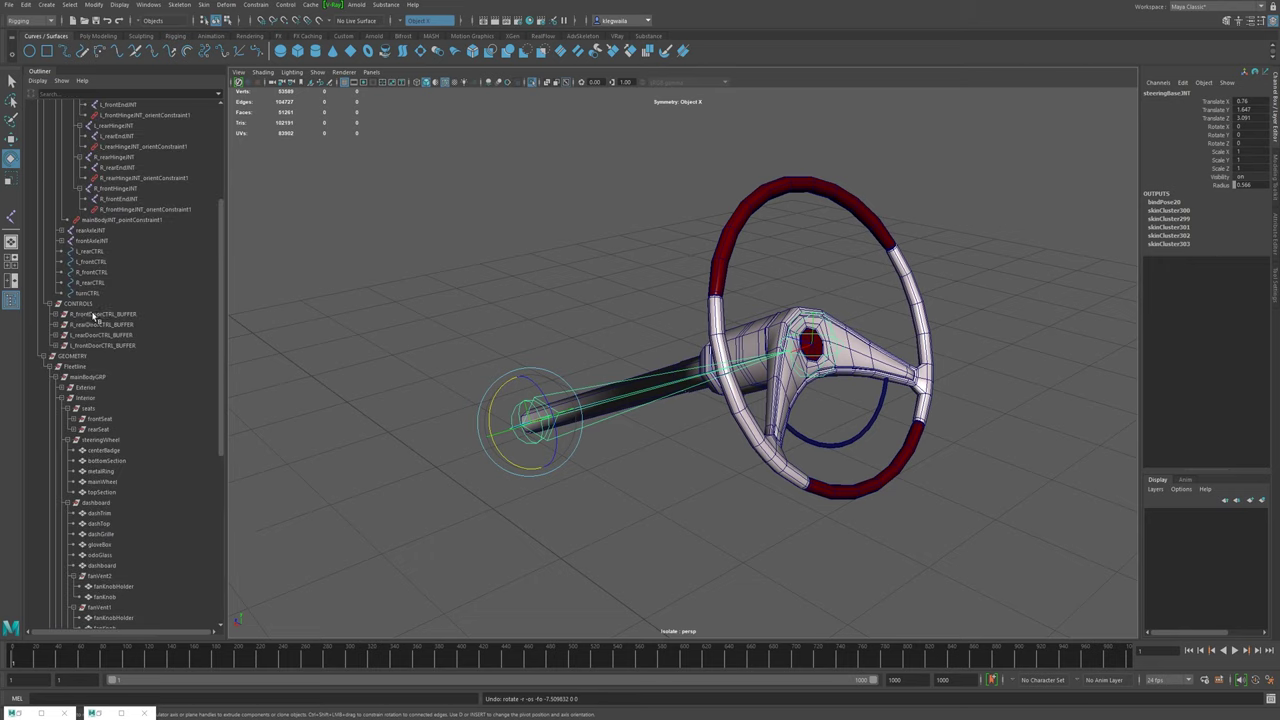
left_click(45, 357)
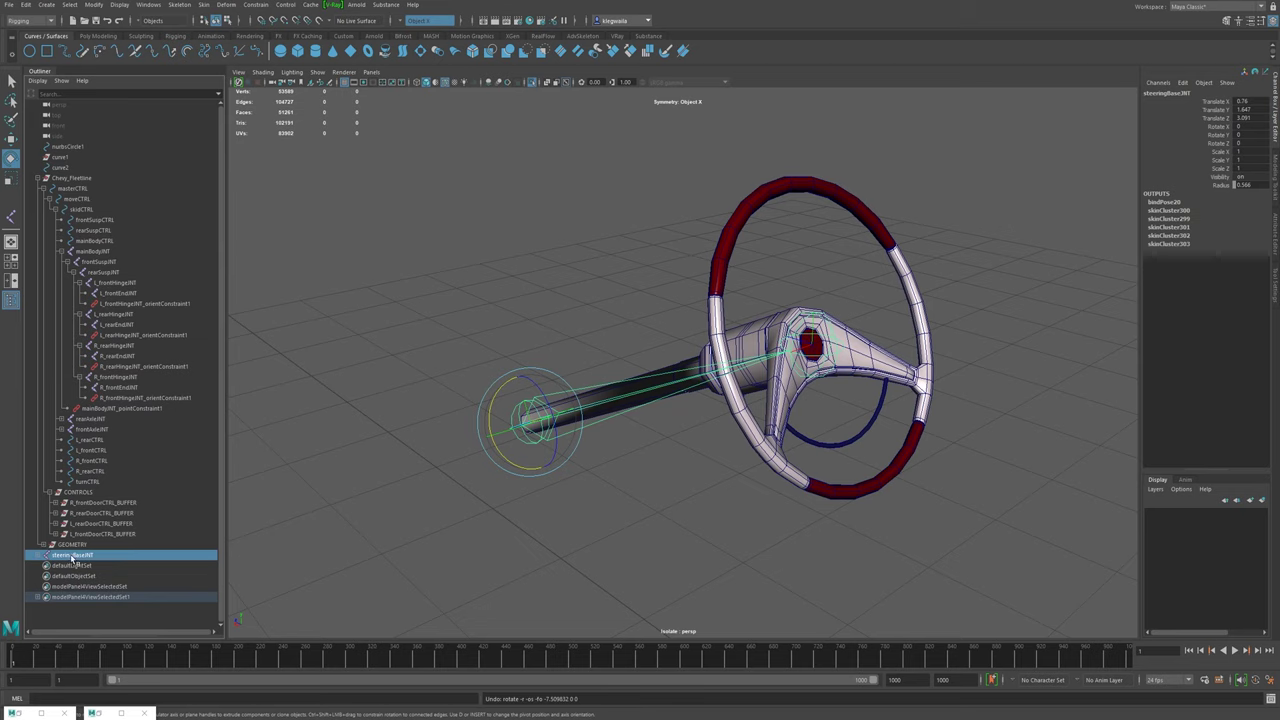
left_click_drag(70, 557, 90, 256)
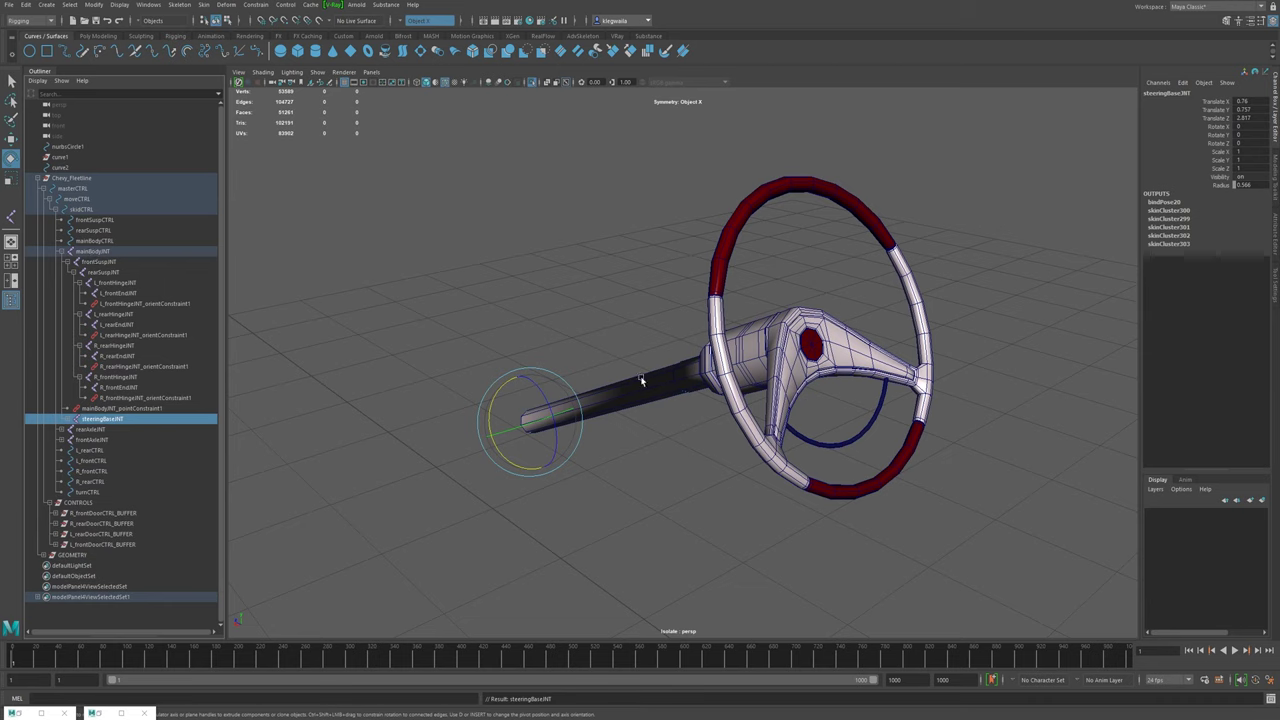
- Exit the isolated view to show the whole car and inspect the joint hierarchy under mainBodyJNT
scroll(620, 425, "down", 3)
key("ctrl+1")
left_click_drag(838, 250, 794, 374, "alt")
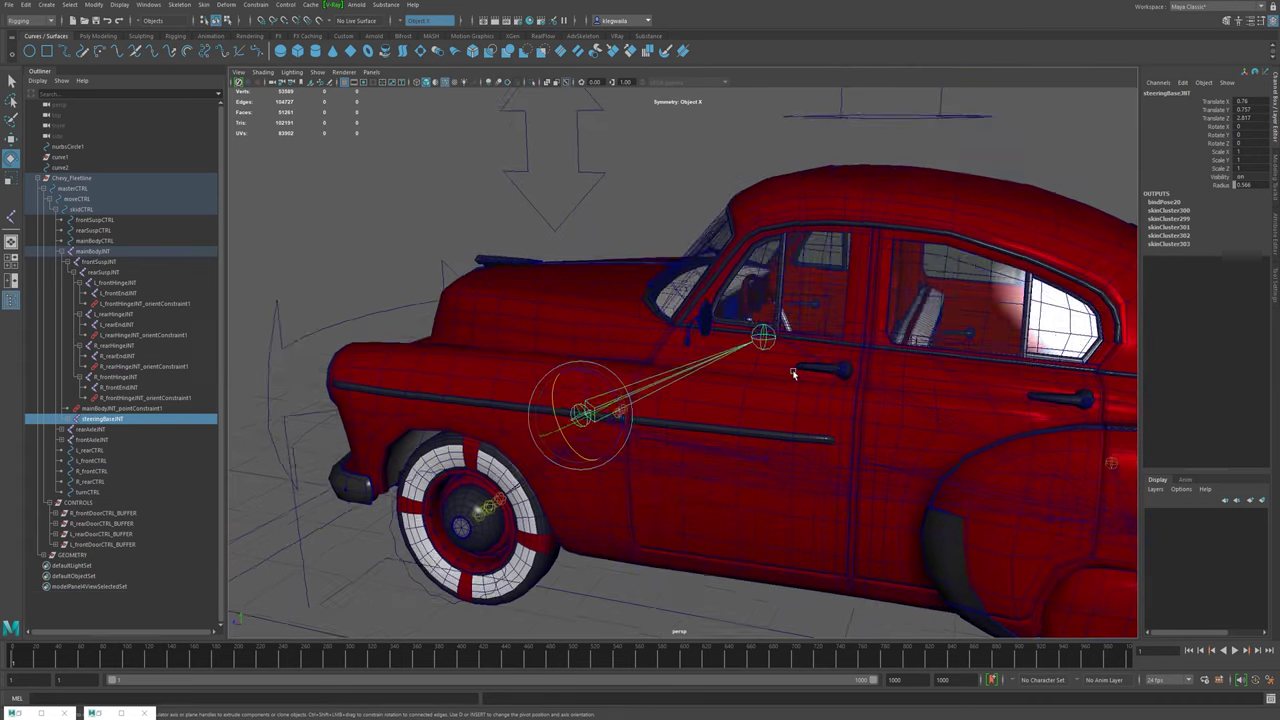
left_click(95, 251)
left_click_drag(805, 389, 715, 362, "alt")
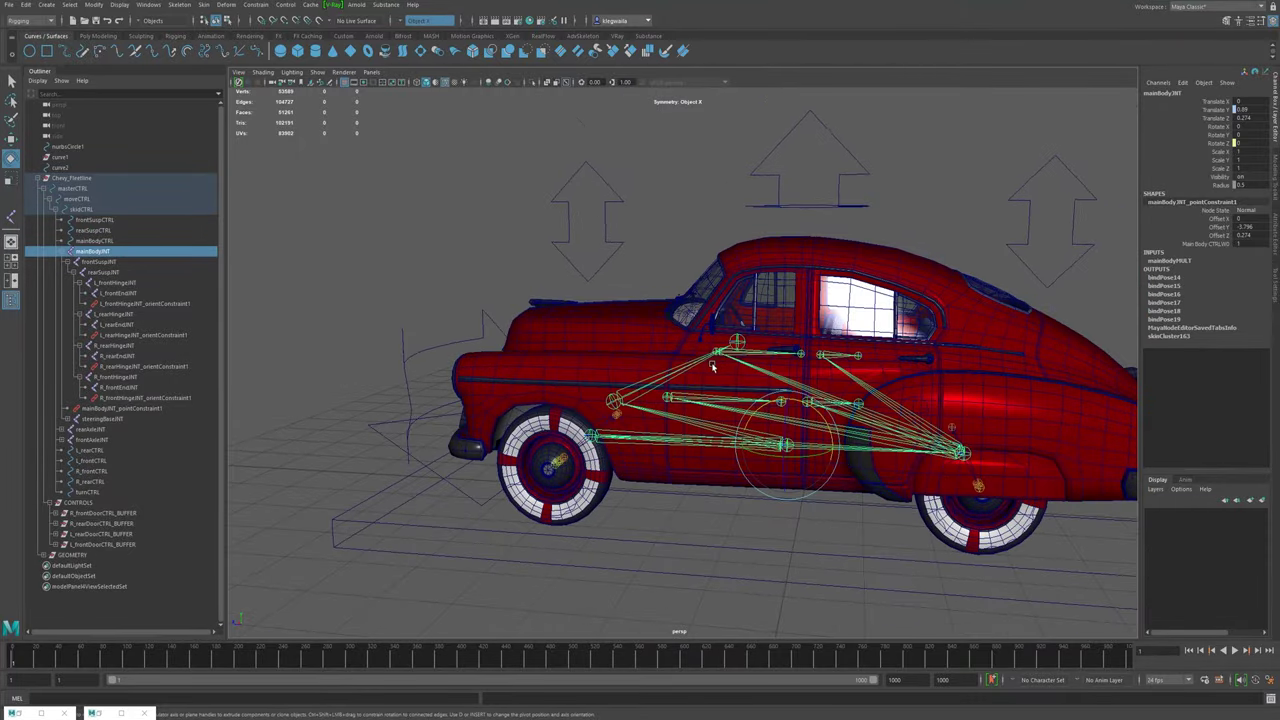
middle_click_drag(848, 397, 749, 391, "alt")
right_click_drag(749, 391, 785, 415, "alt")
left_click_drag(785, 415, 723, 439, "alt")
- Test whether the steering joint follows the body by moving the rear and front suspension controls vertically, undoing each move
left_click(1013, 245)
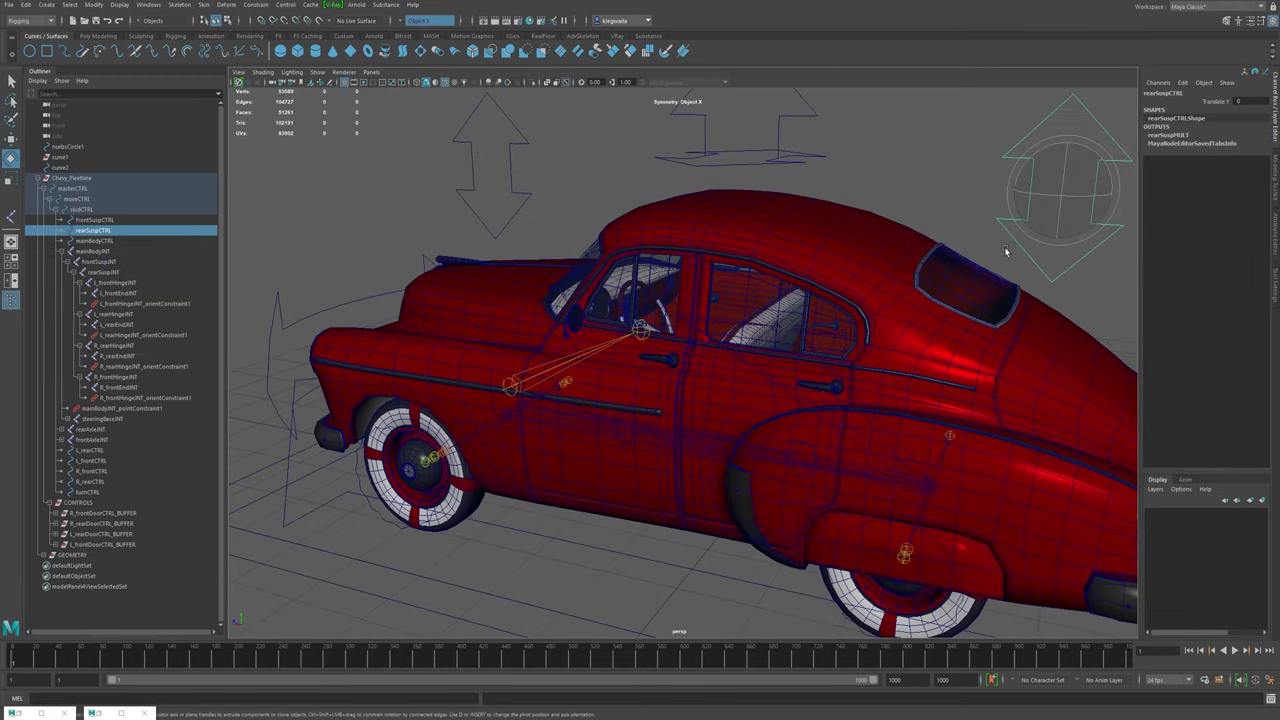
key("w")
mouse_move(1066, 148)
left_mouse_down()
mouse_move(1070, 124)
mouse_move(1067, 172)
left_mouse_up()
key("ctrl+z")
right_click_drag(820, 323, 600, 310, "alt")
mouse_move(600, 310)
left_mouse_down("alt")
mouse_move(643, 298)
mouse_move(591, 316)
left_mouse_up("alt")
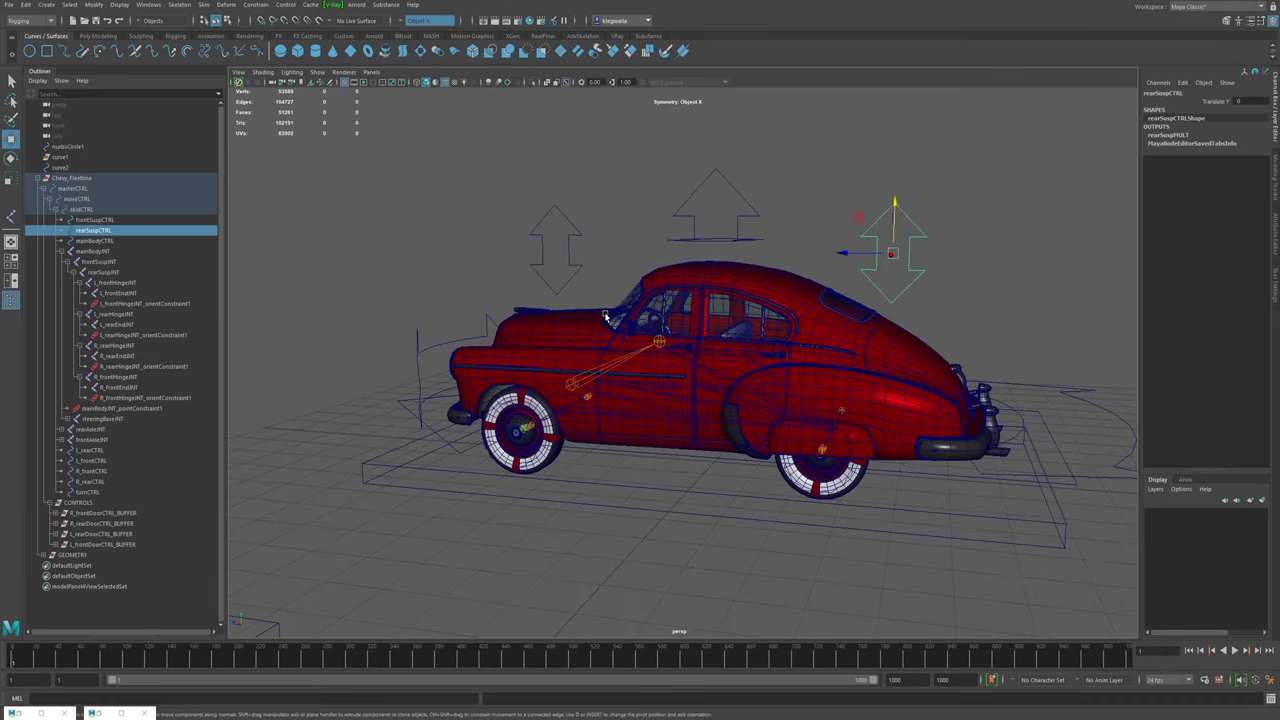
right_click_drag(591, 316, 653, 354, "alt")
left_click_drag(653, 354, 650, 356, "alt")
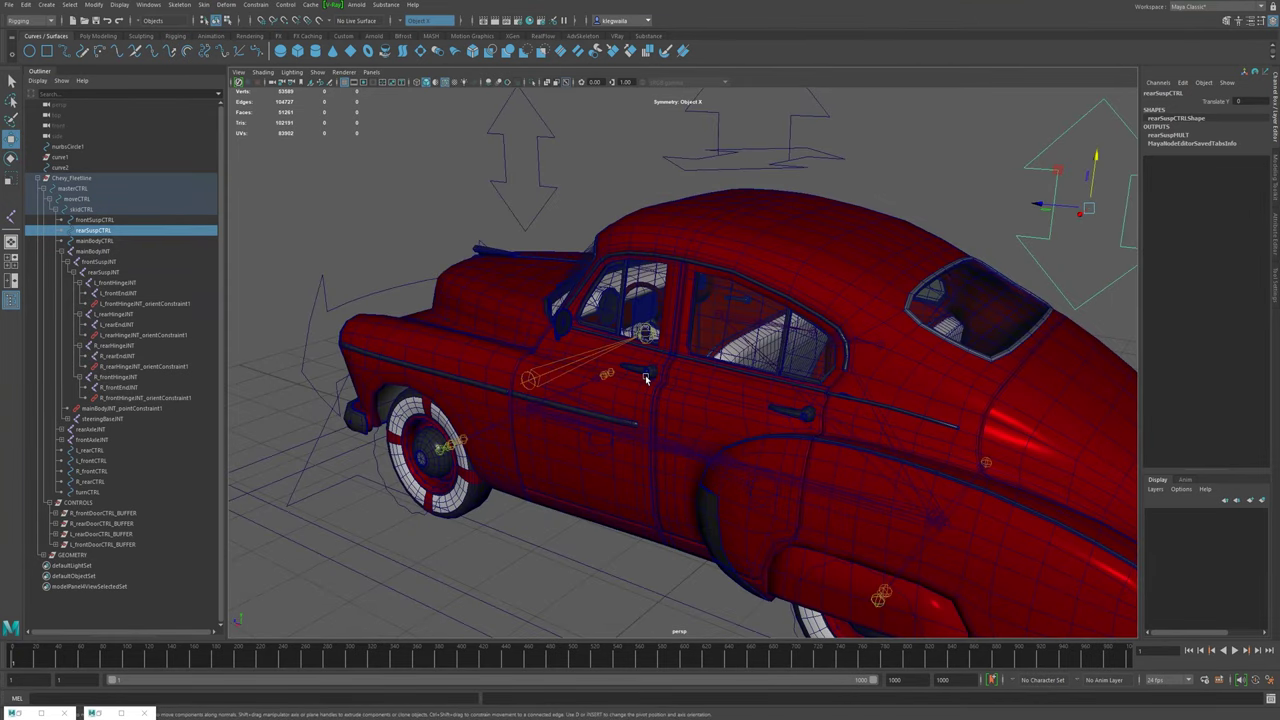
left_click_drag(648, 352, 535, 385, "alt")
left_click(491, 210)
left_click_drag(491, 210, 520, 200, "alt")
key("ctrl+z")
- Reparent steeringBaseJNT under rearSuspJNT
left_click_drag(553, 363, 567, 328, "alt")
left_click(543, 330)
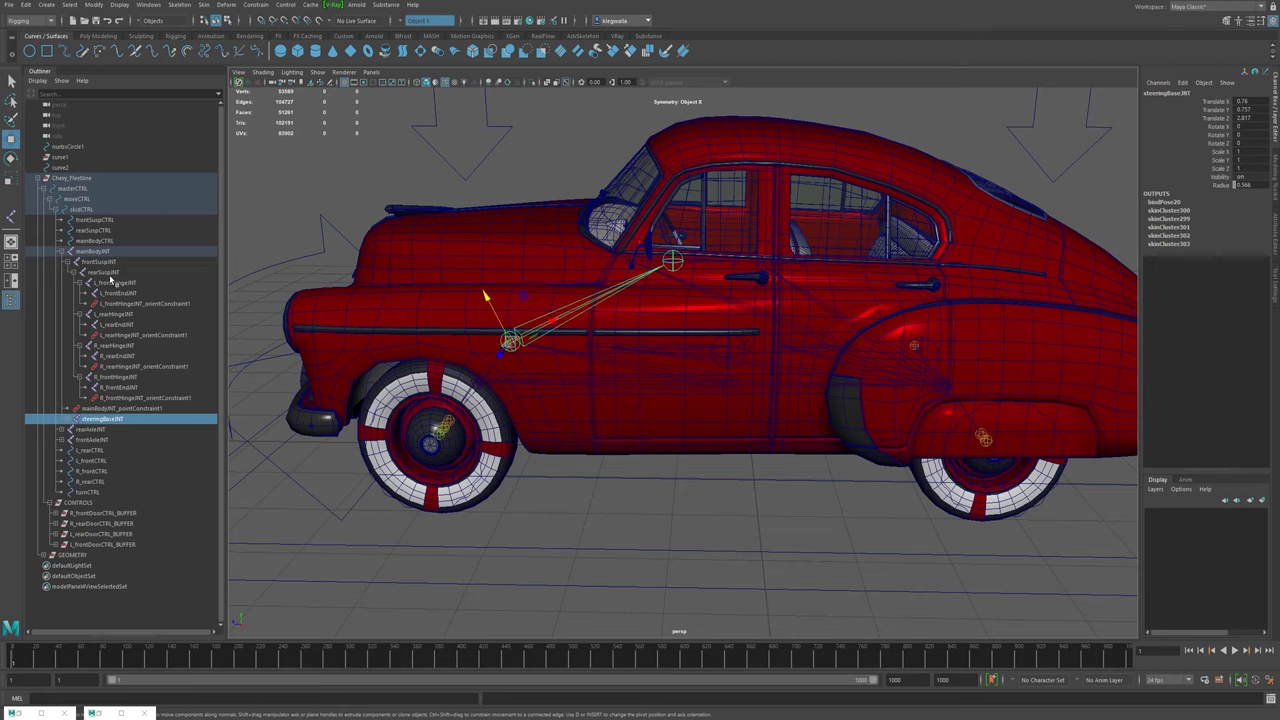
middle_click_drag(90, 423, 112, 278)
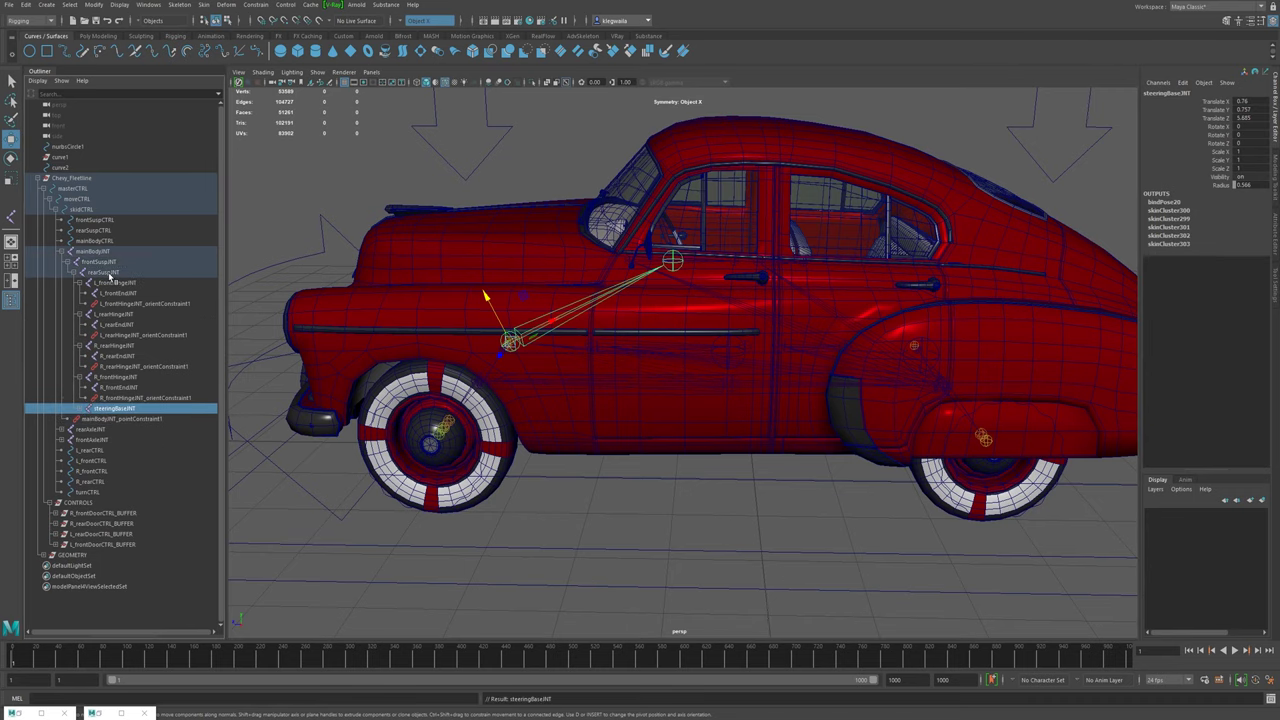
- Check the steering joint's new parenting with frontSuspCTRL and rearSuspCTRL, undoing the test moves
scroll(679, 397, "down", 3)
left_click_drag(546, 180, 490, 172, "alt")
left_click(539, 182)
middle_click_drag(490, 172, 505, 233, "alt")
left_click_drag(514, 182, 514, 144)
key("ctrl+z")
left_click_drag(934, 175, 968, 182)
left_click(953, 208)
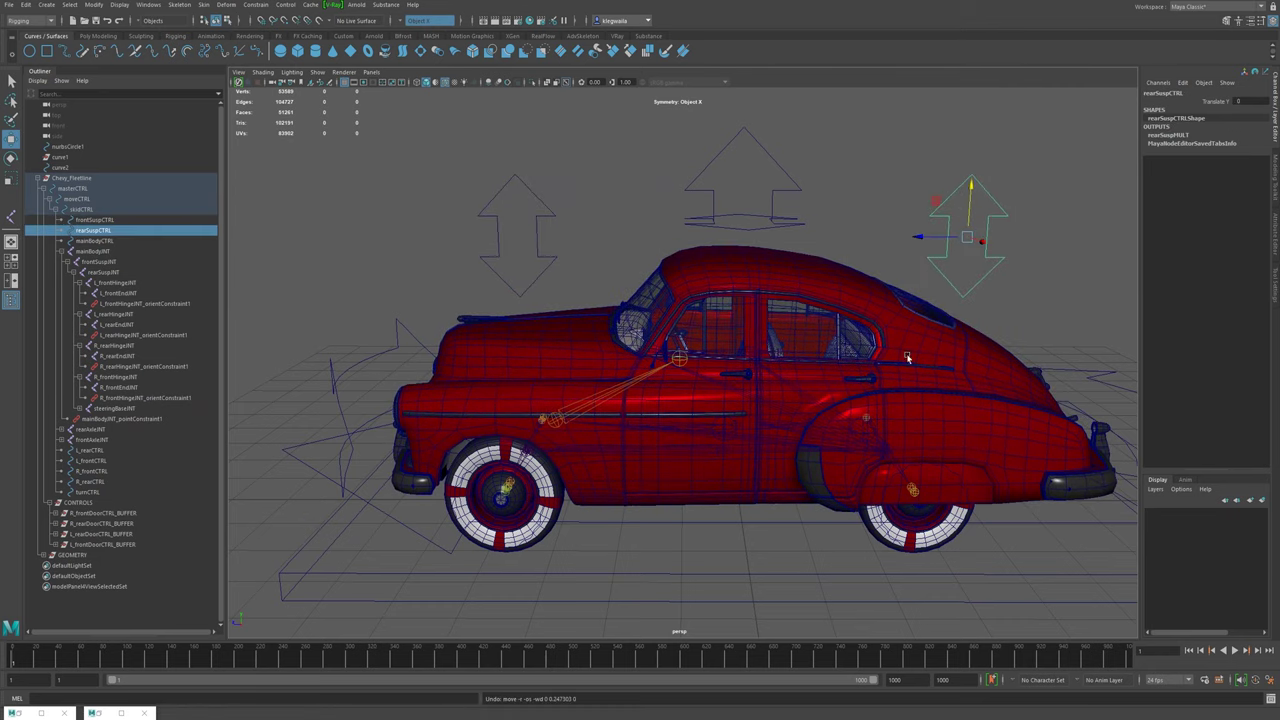
left_click(492, 257)
middle_click_drag(488, 388, 491, 387, "alt")
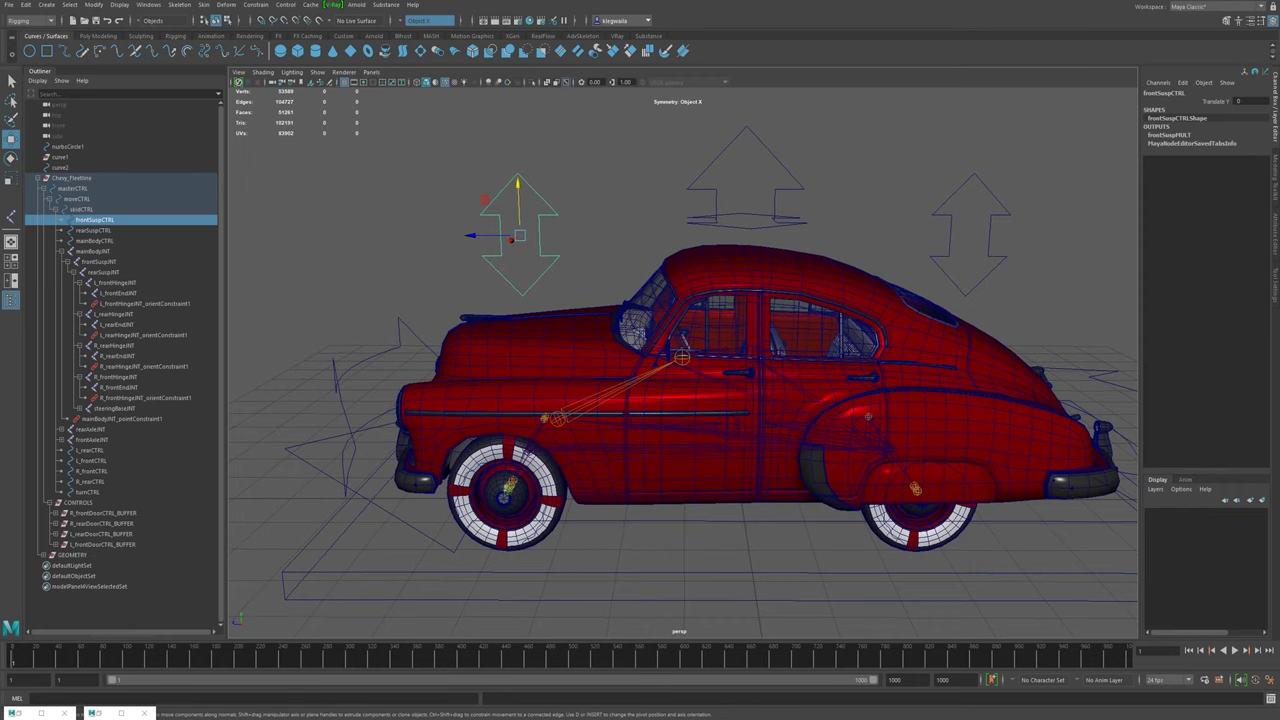
- Open Set Driven Key and load turnCTRL, the curved arrow control at the car's front, as the driver
mouse_move(753, 322)
left_mouse_down("alt")
mouse_move(746, 334)
mouse_move(758, 332)
left_mouse_up("alt")
right_click_drag(706, 303, 840, 410, "alt")
middle_click_drag(840, 410, 736, 379, "alt")
left_click_drag(736, 381, 302, 260, "alt")
left_click(313, 235)
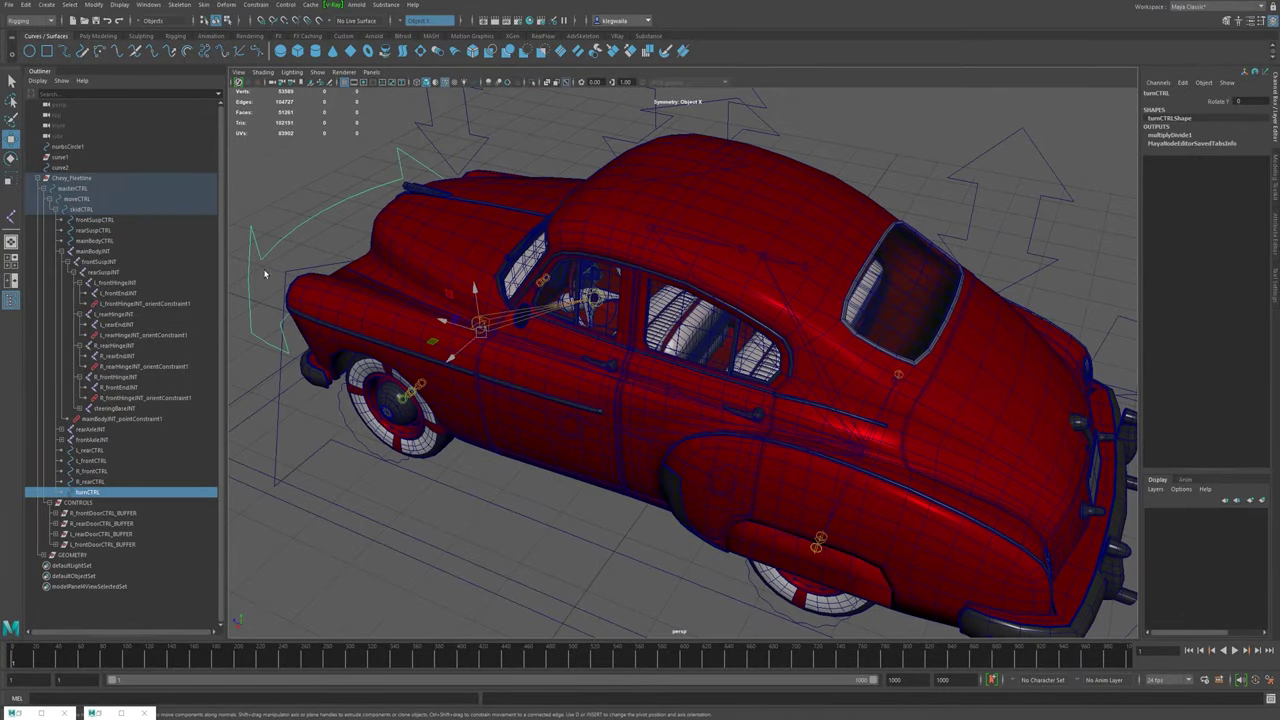
middle_click_drag(364, 277, 490, 302, "alt")
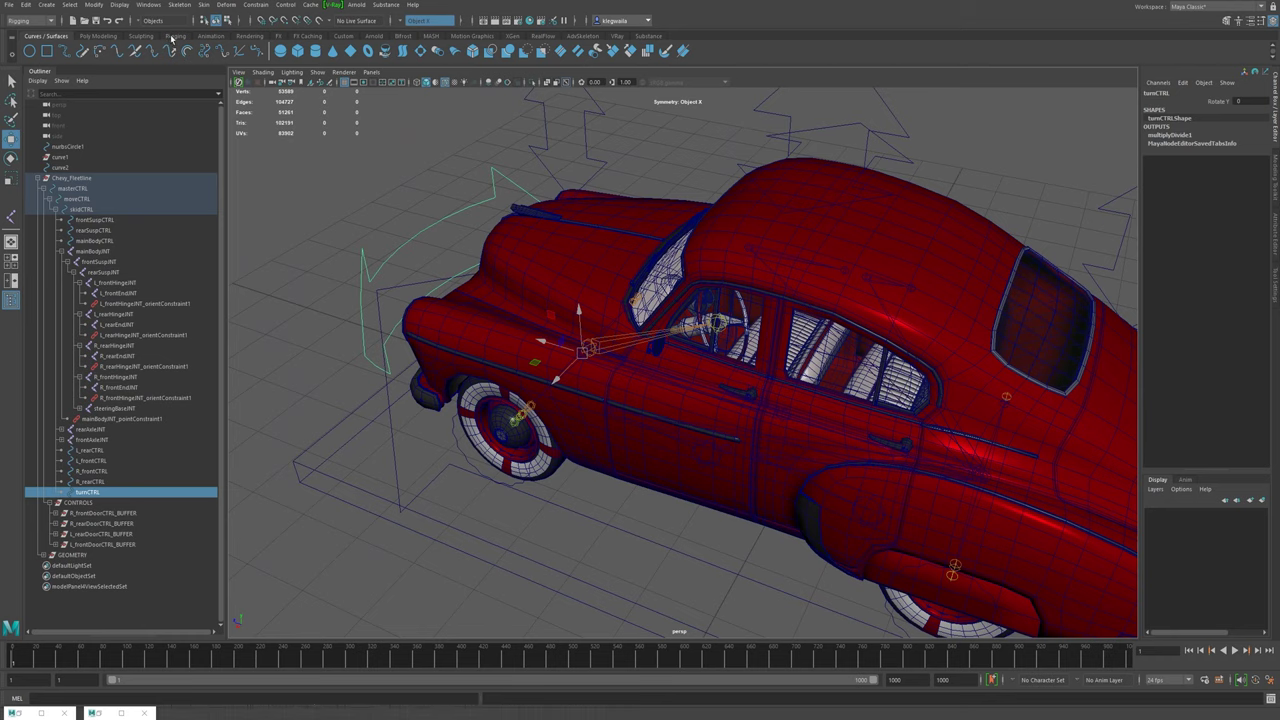
left_click(175, 36)
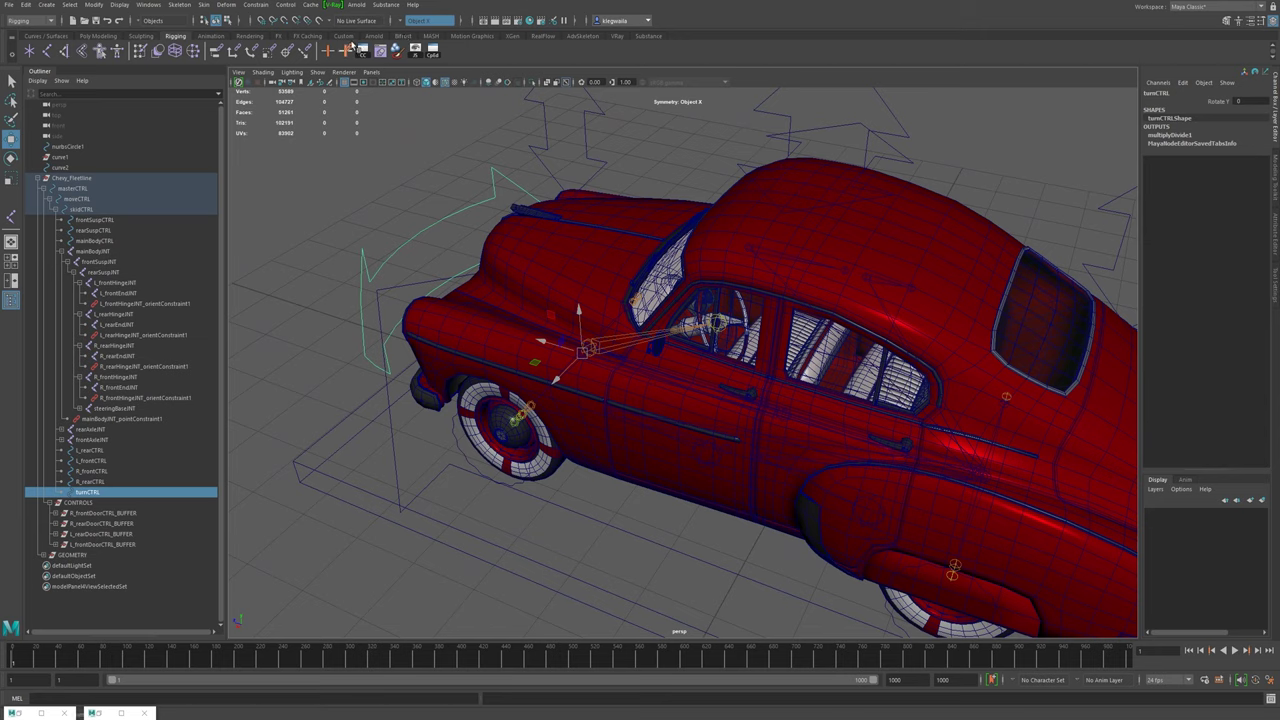
left_click(345, 52)
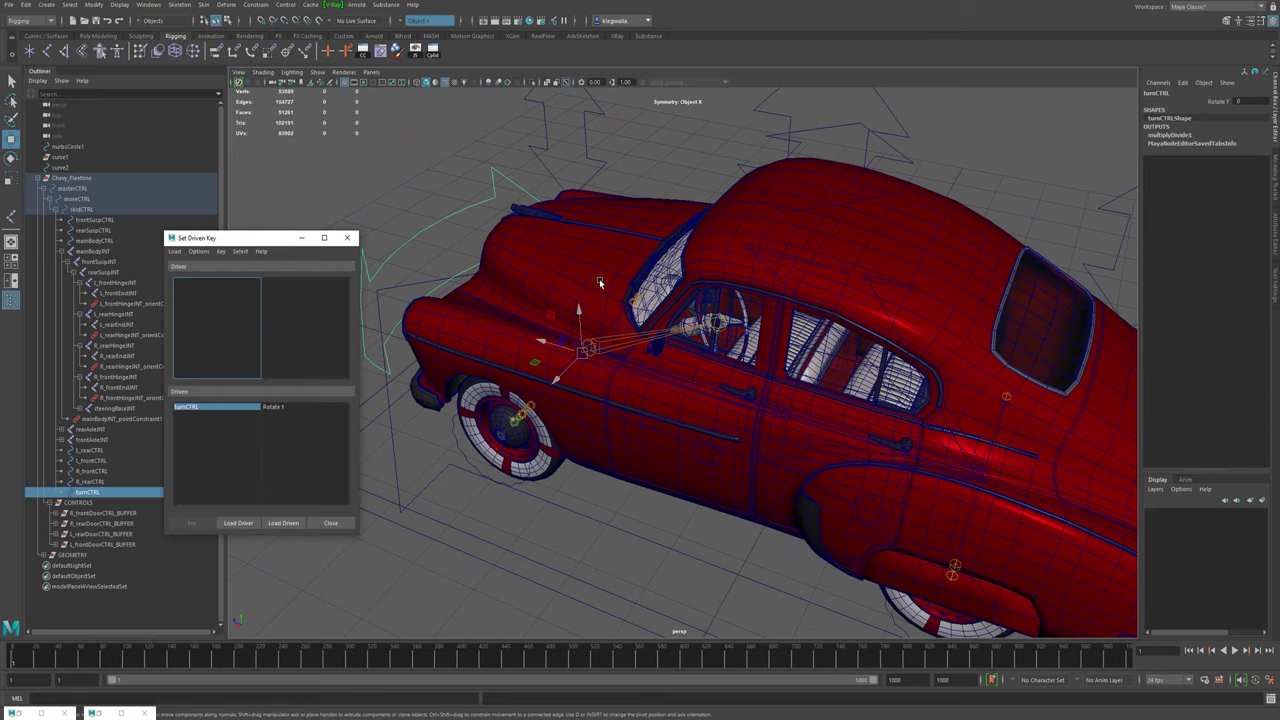
left_click_drag(233, 240, 376, 207)
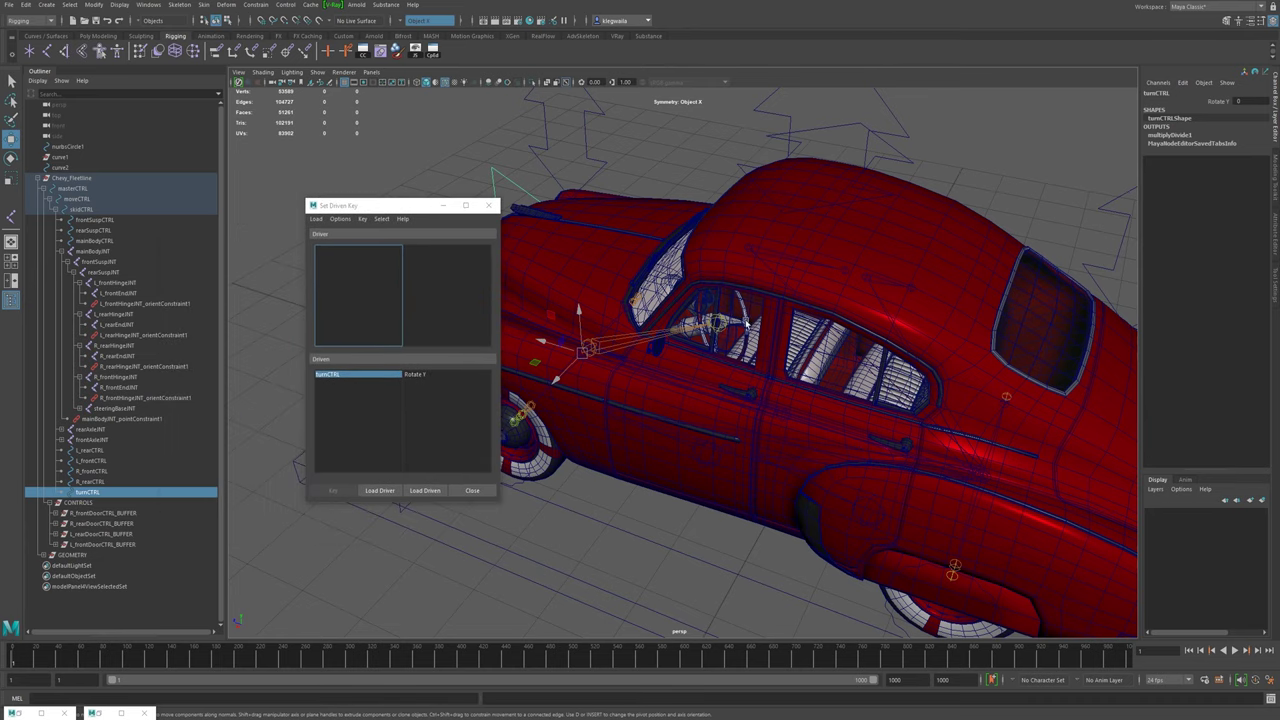
left_click_drag(746, 323, 786, 306, "alt")
left_click_drag(651, 300, 648, 199, "alt")
middle_click_drag(554, 179, 729, 196, "alt")
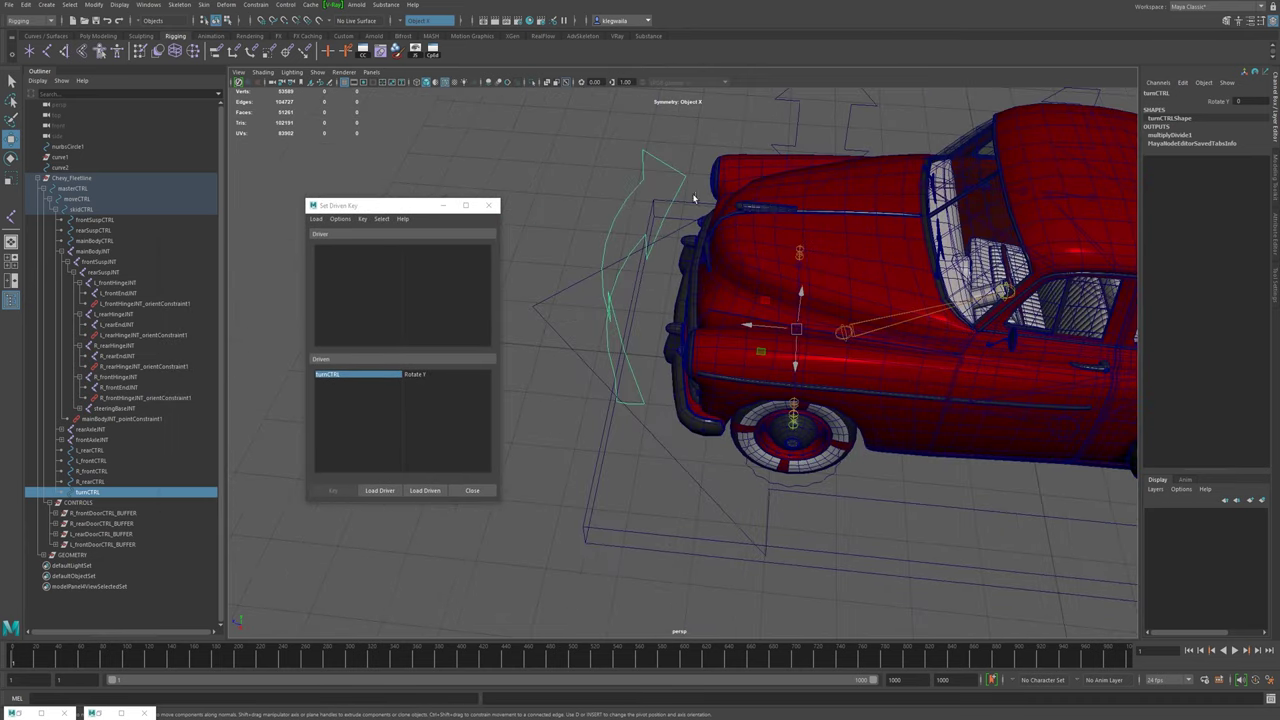
left_click_drag(604, 302, 588, 304, "alt")
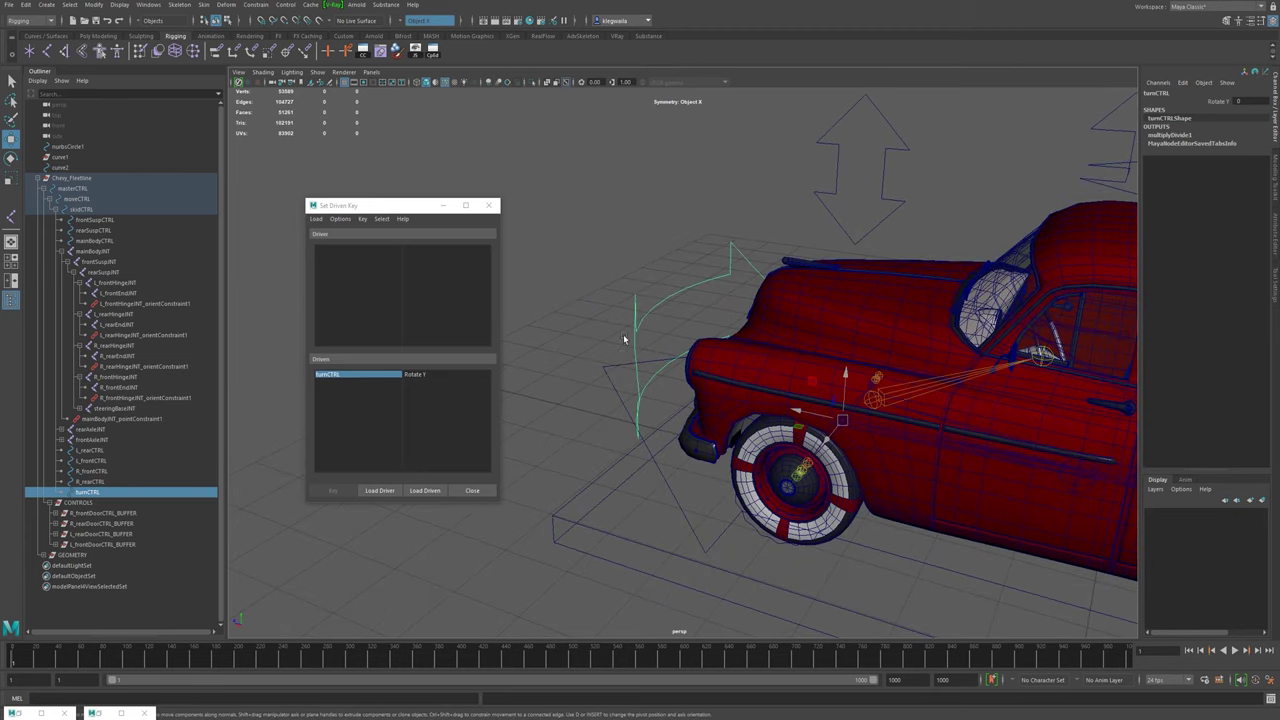
left_click(379, 490)
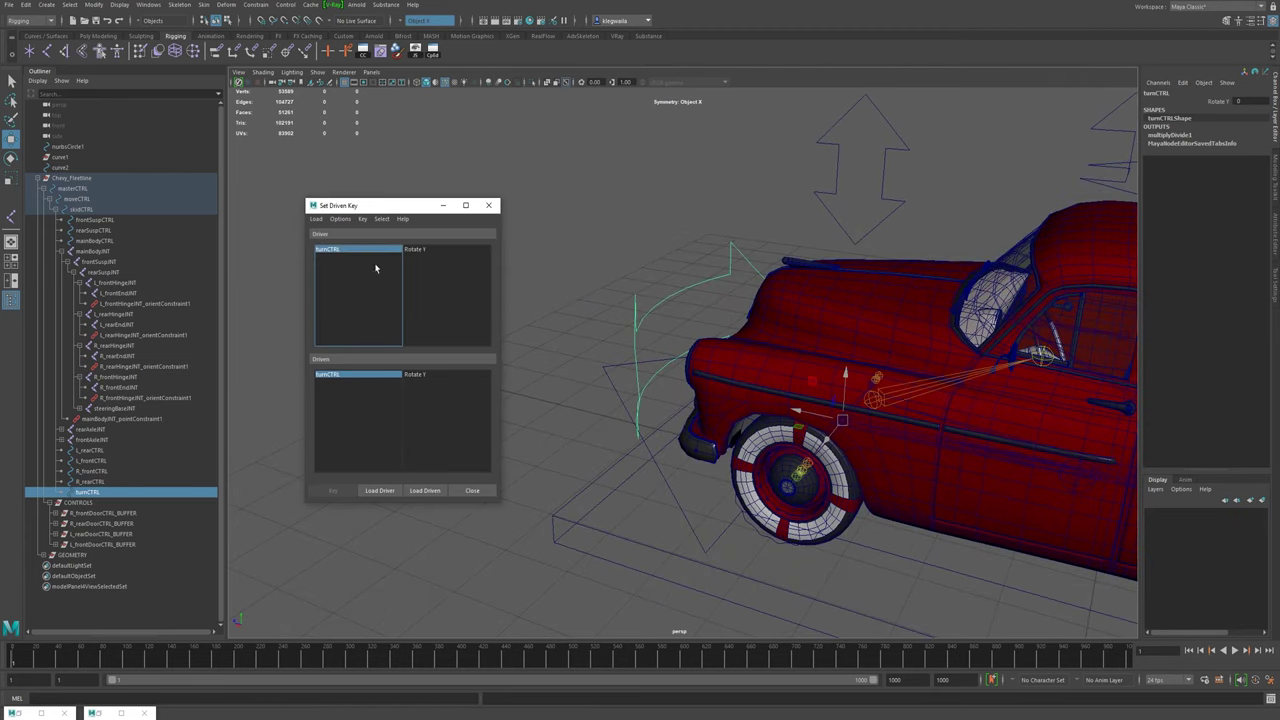
- Load steeringBaseJNT as the driven object and pair turnCTRL's Rotate Y with the joint's Rotate X
left_click_drag(936, 380, 848, 390, "alt")
middle_click_drag(845, 480, 829, 454, "alt")
right_click_drag(829, 454, 888, 424, "alt")
left_click(787, 380)
left_click(428, 490)
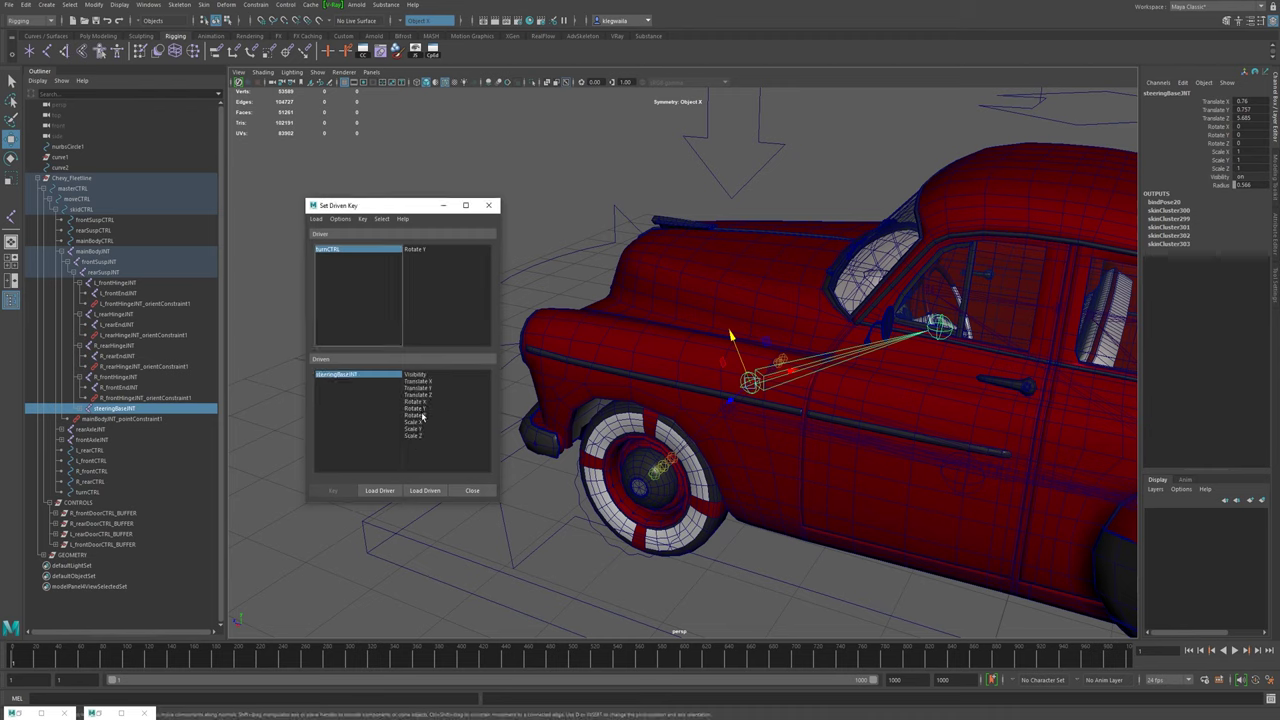
left_click(418, 249)
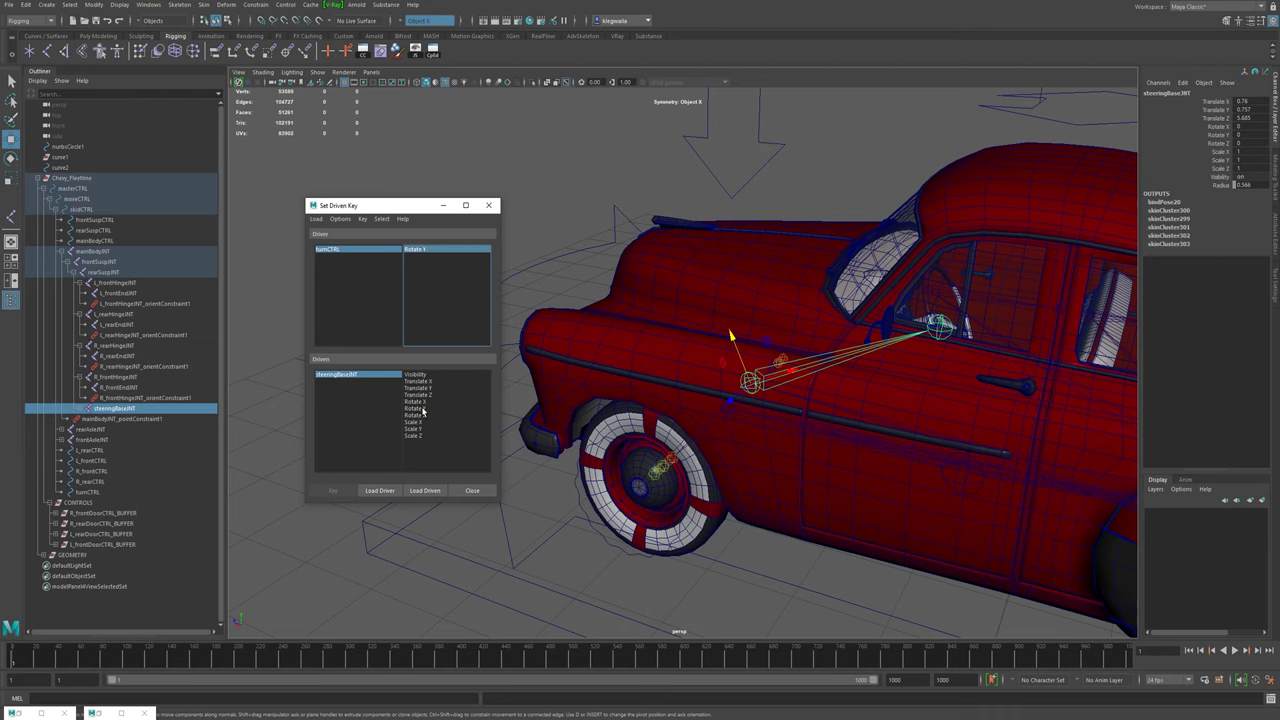
left_click(424, 402)
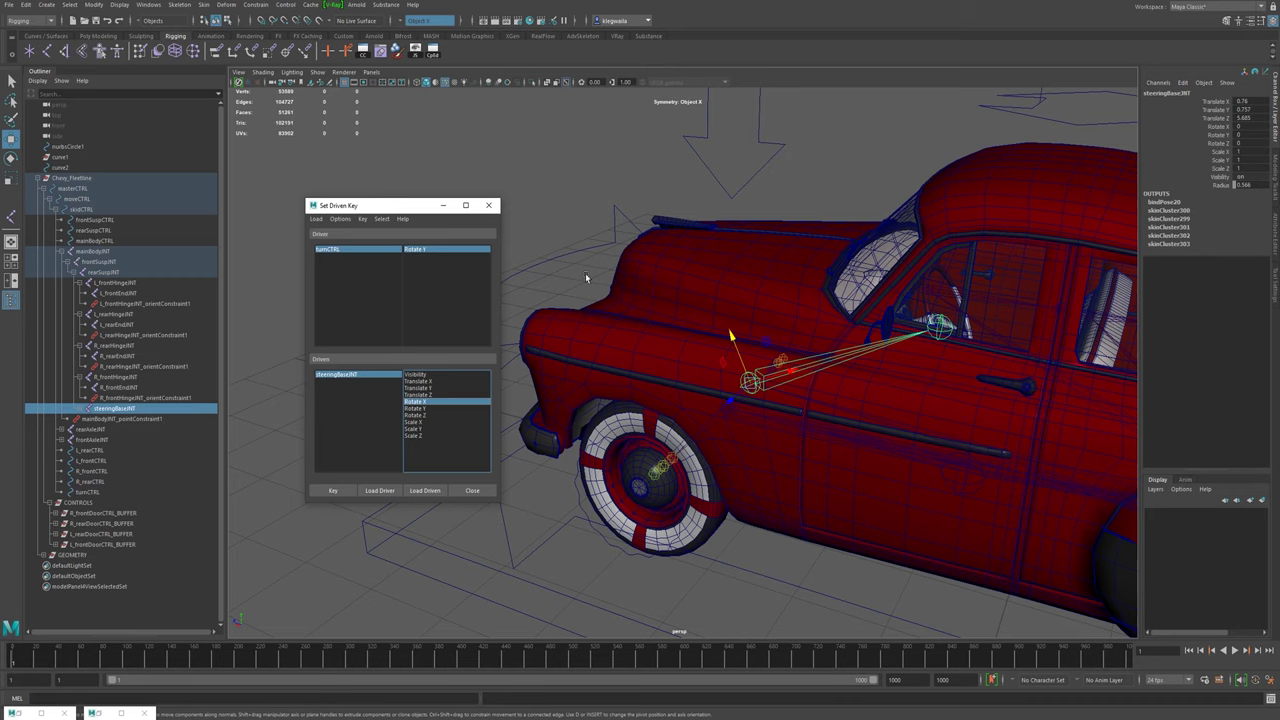
- Rotate turnCTRL to a Rotate Y of -45 so the front wheels are fully turned
left_click_drag(749, 443, 761, 389, "alt")
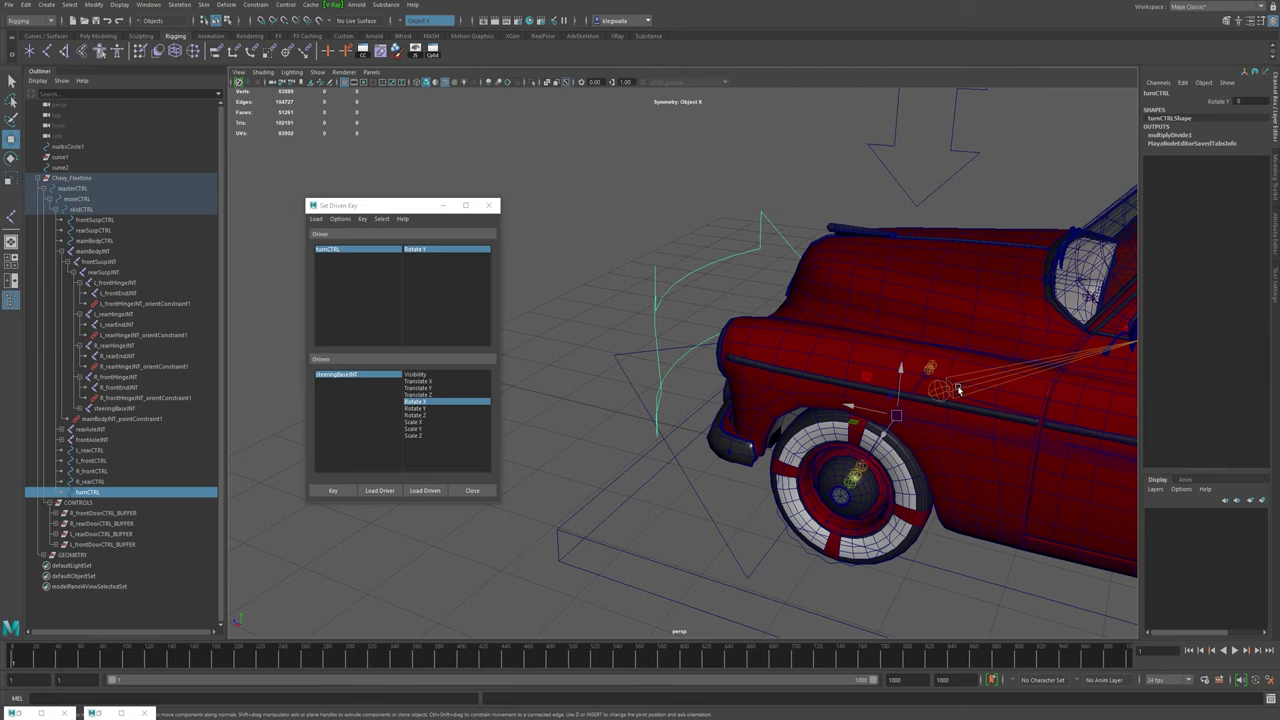
left_click(702, 280)
left_click_drag(702, 280, 749, 320, "alt")
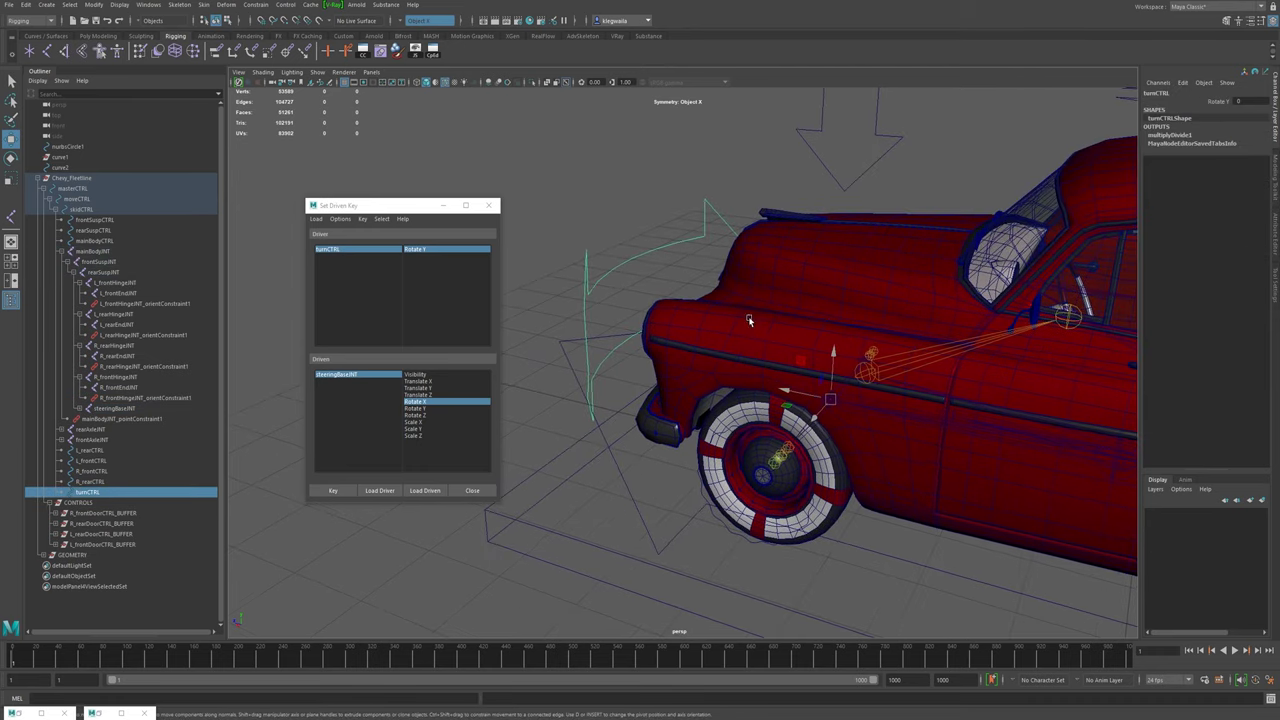
left_click_drag(724, 366, 644, 371, "alt")
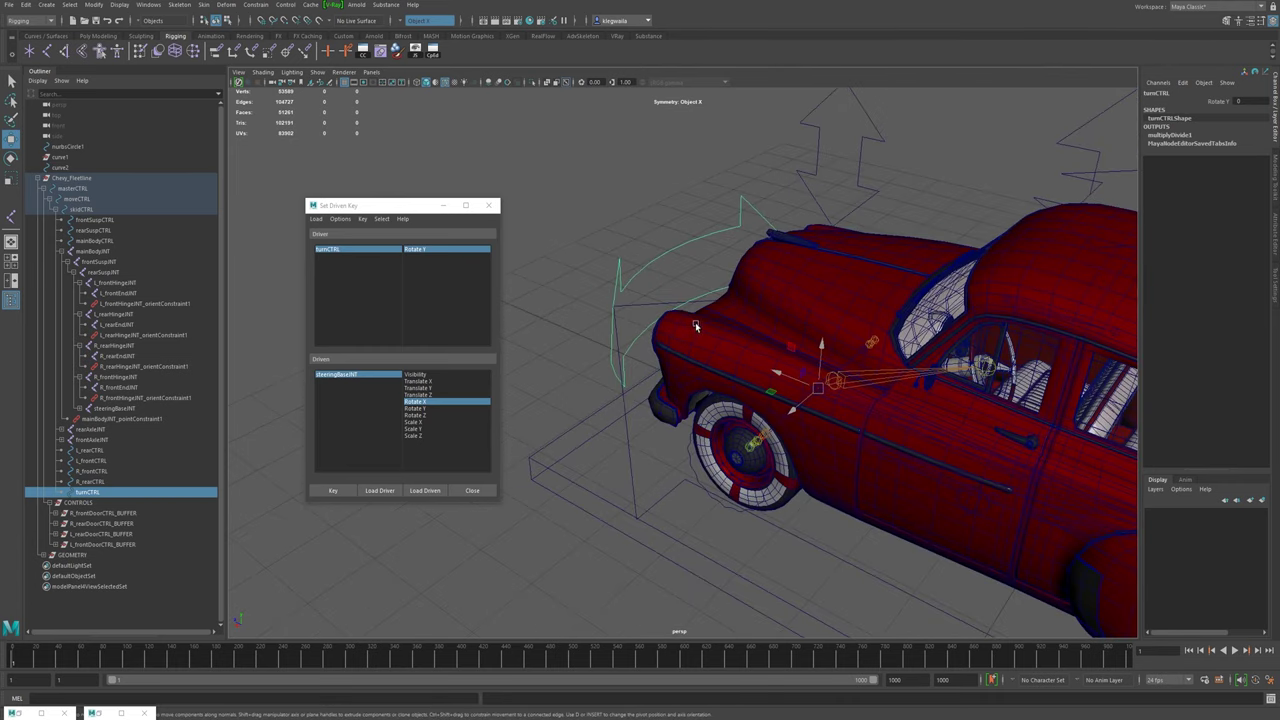
left_click_drag(660, 245, 745, 420, "alt")
key("e")
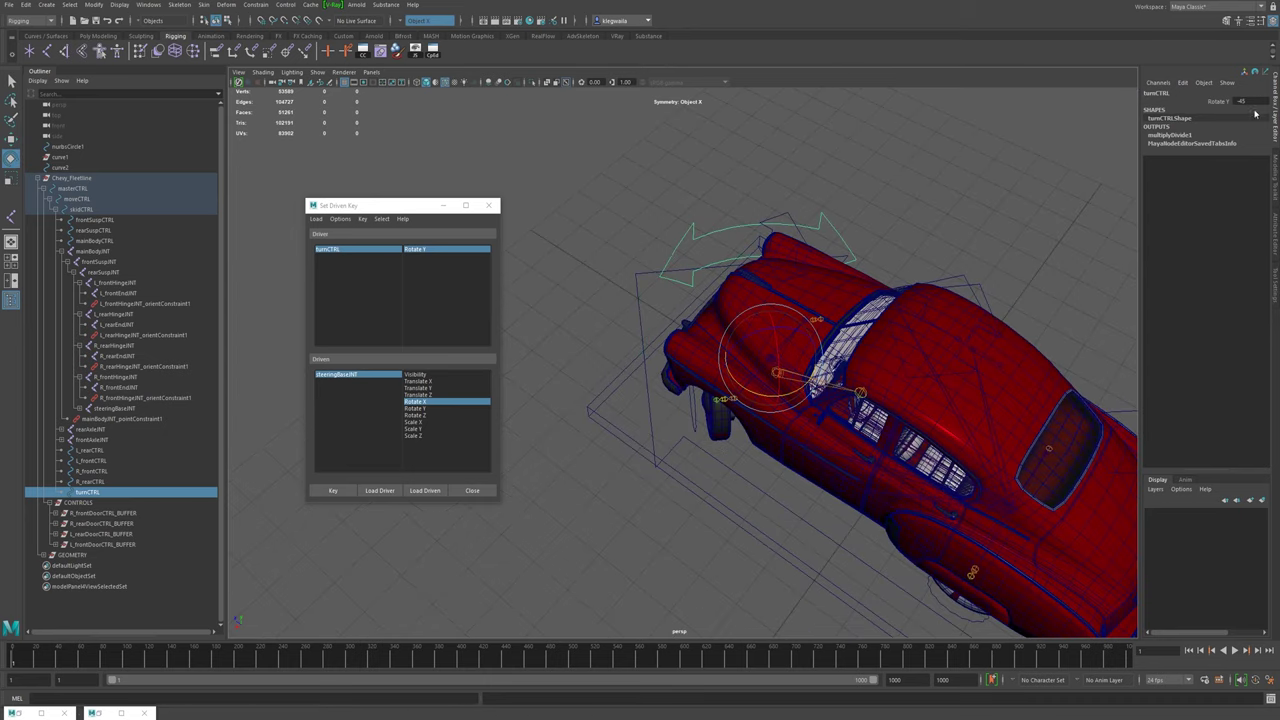
- Try turning steeringBaseJNT about X, set its Rotate X to 0 and key it against turnCTRL's current rotation
left_click_drag(708, 380, 680, 370, "alt")
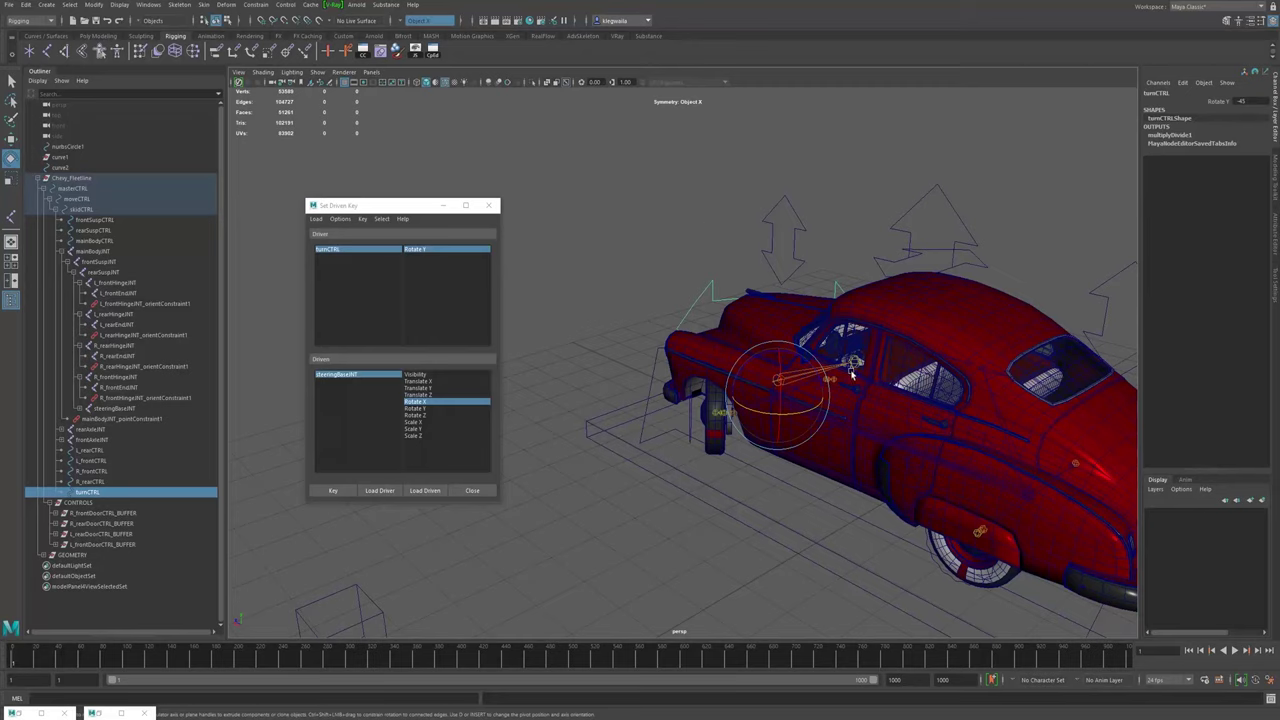
right_click_drag(840, 400, 902, 461, "alt")
left_click_drag(902, 462, 808, 392, "alt")
left_click(805, 380)
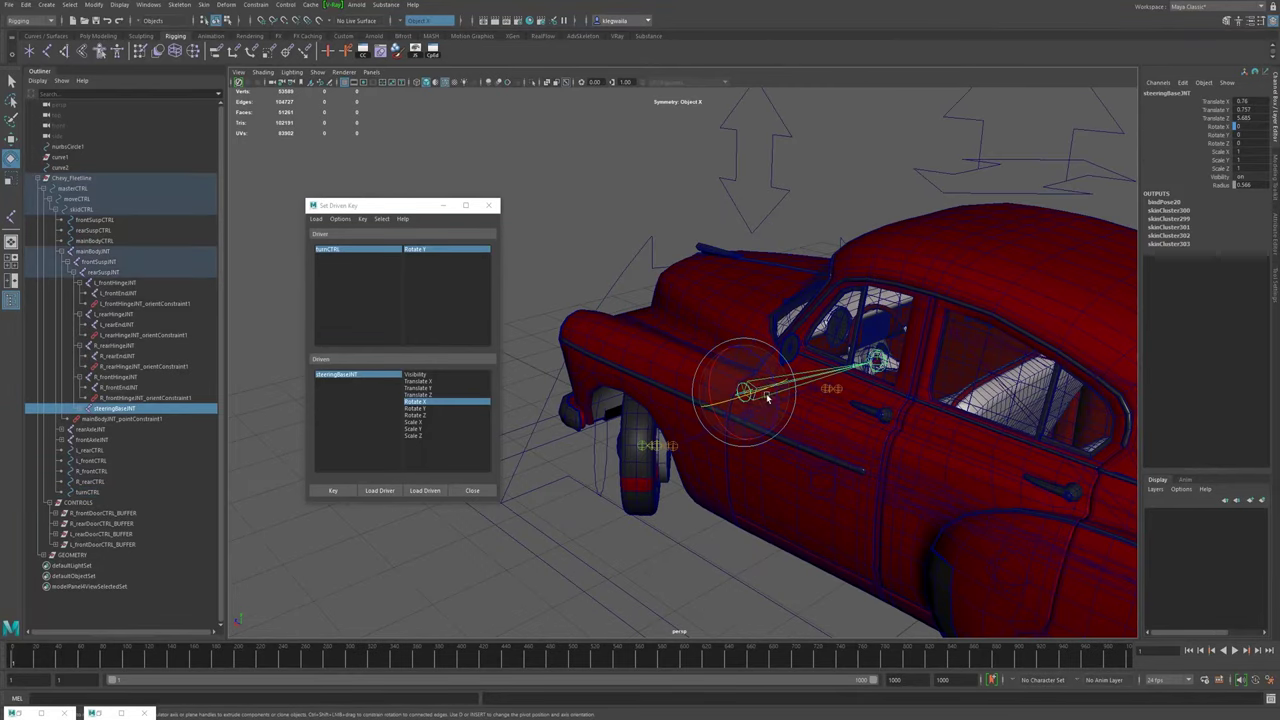
left_click_drag(710, 388, 802, 329)
left_click(1253, 125)
double_click(1248, 127)
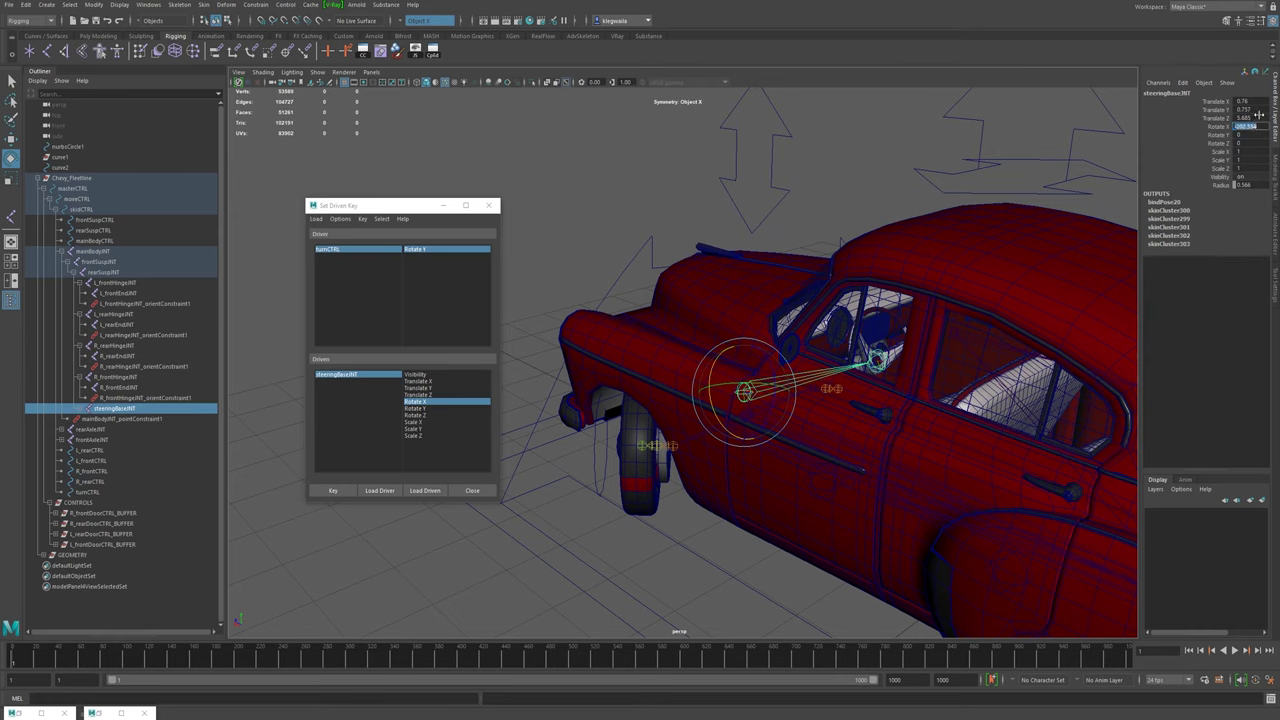
type("0")
key("Return")
left_click(331, 491)
- Rotate turnCTRL the opposite way to a Rotate Y of 45, fully turning the front wheels to the other side
left_click(653, 247)
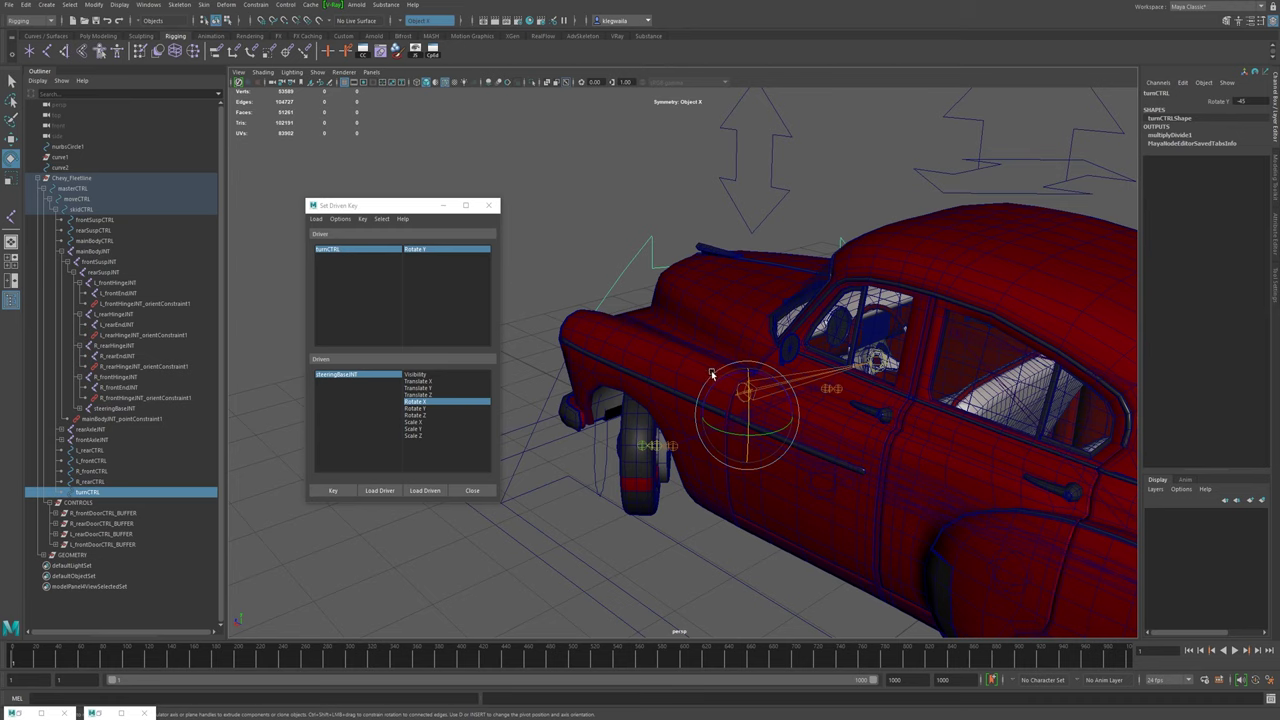
mouse_move(701, 337)
left_mouse_down("alt")
mouse_move(729, 426)
mouse_move(712, 335)
left_mouse_up("alt")
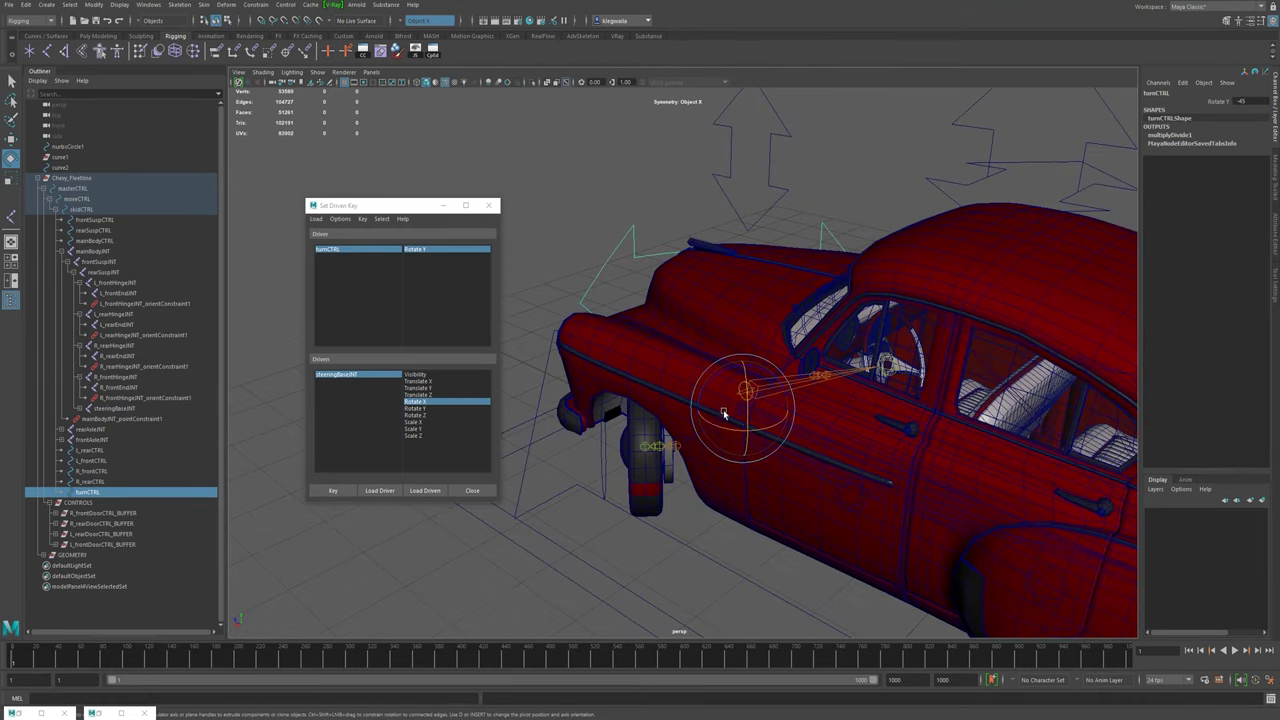
left_click_drag(717, 428, 835, 416)
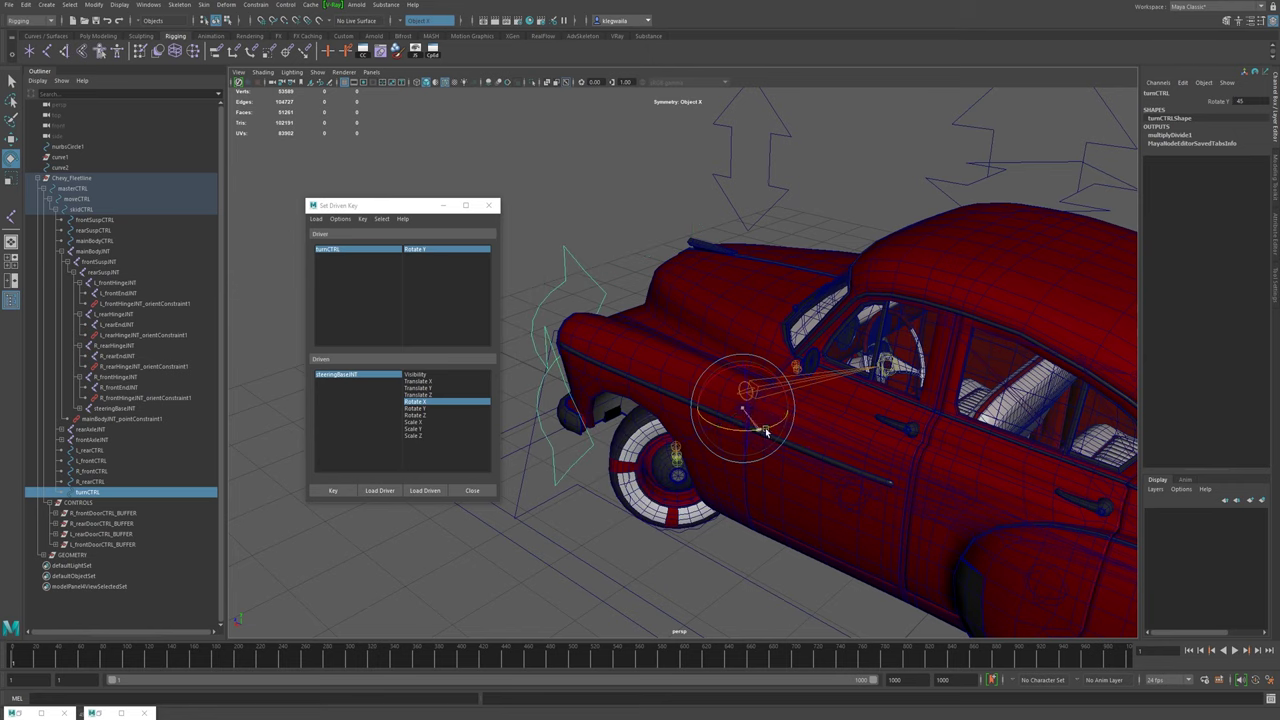
- Set steeringBaseJNT's Rotate X to 720 and key it against turnCTRL's current rotation
left_click(358, 374)
left_click(1238, 127)
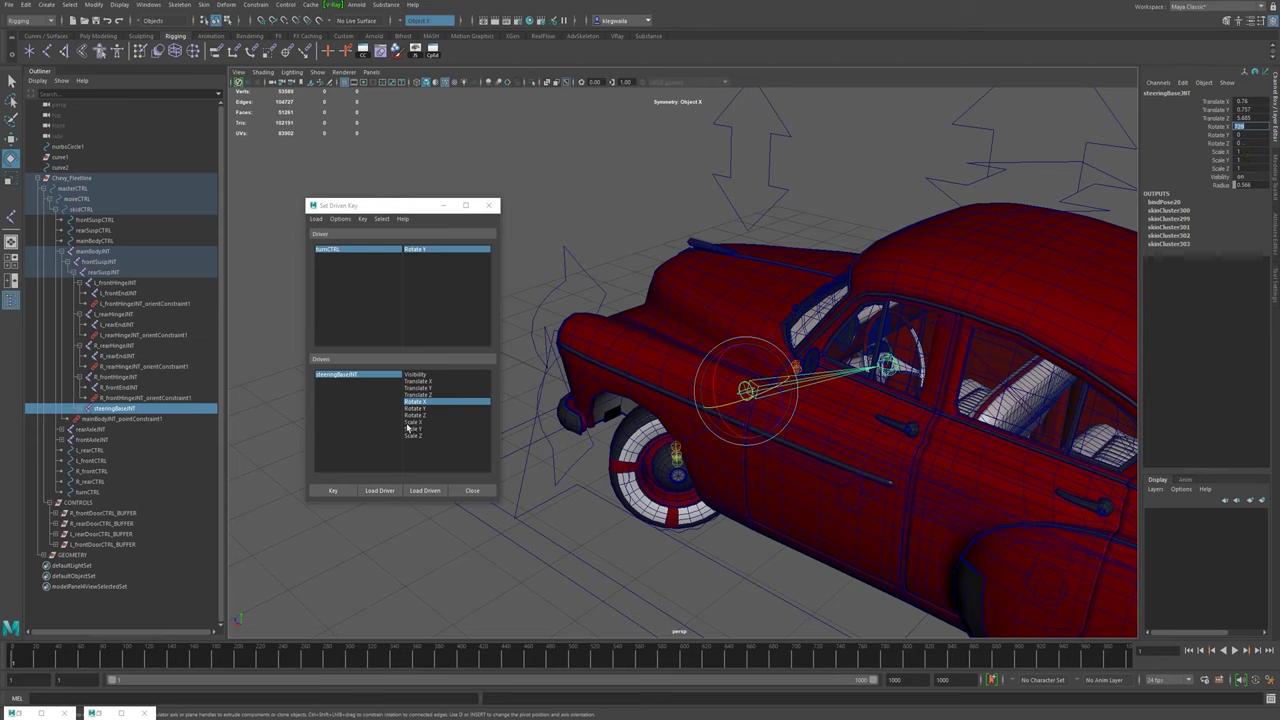
left_click(333, 492)
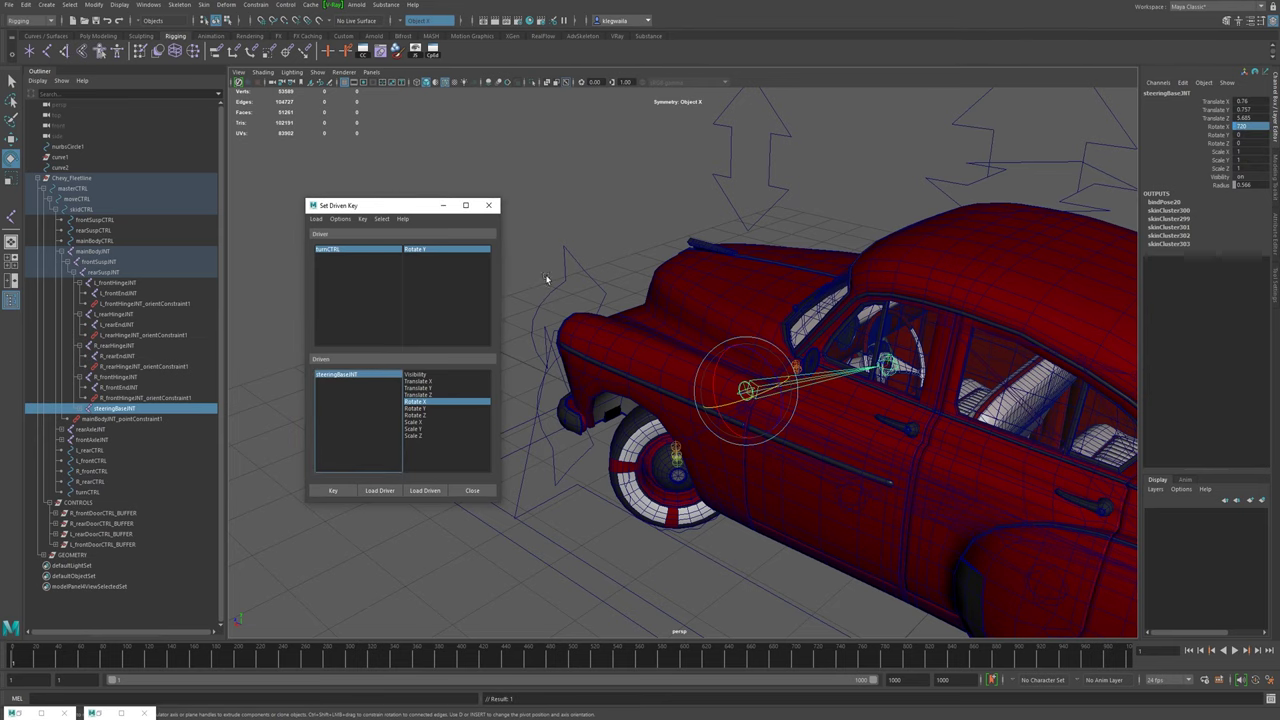
- Test the steering by rotating turnCTRL back and forth, and reset its Rotate Y to 0
left_click(575, 290)
left_click_drag(743, 462, 712, 409)
left_click_drag(699, 401, 754, 427)
left_click(1242, 103)
type("0")
key("Return")
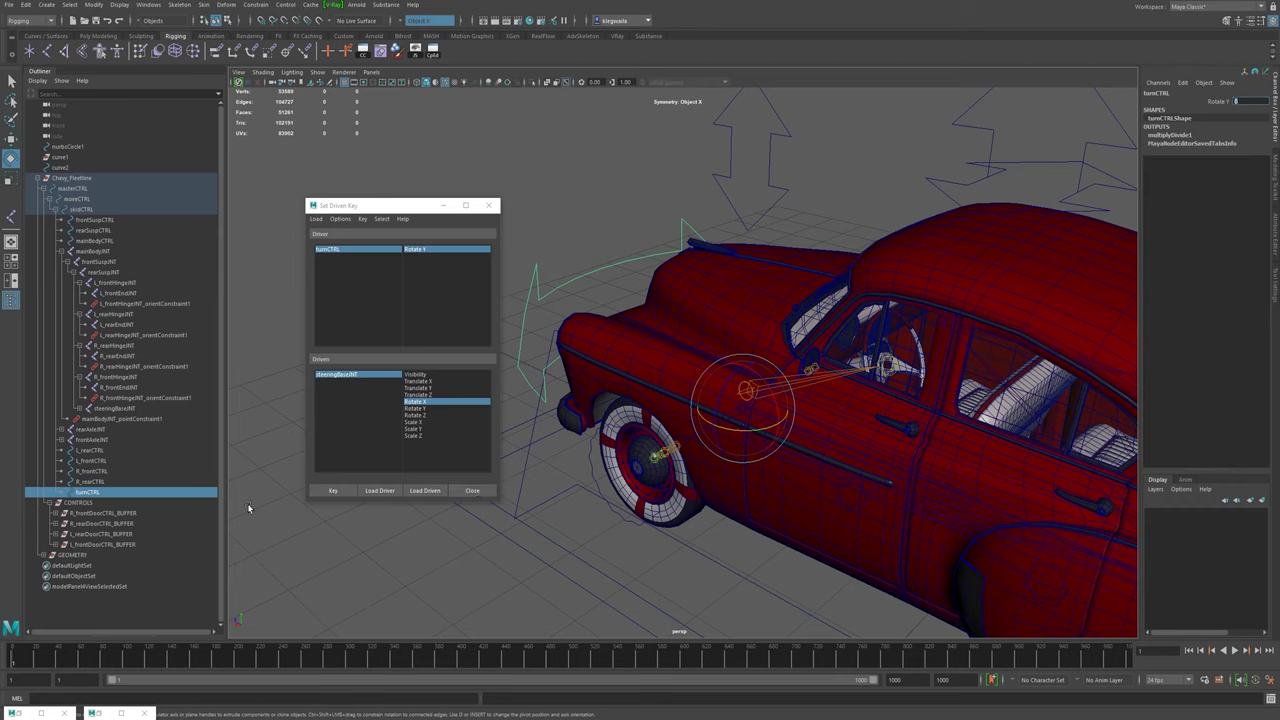
- Close Set Driven Key and save the scene
left_click(474, 494)
left_click_drag(929, 466, 660, 432, "alt")
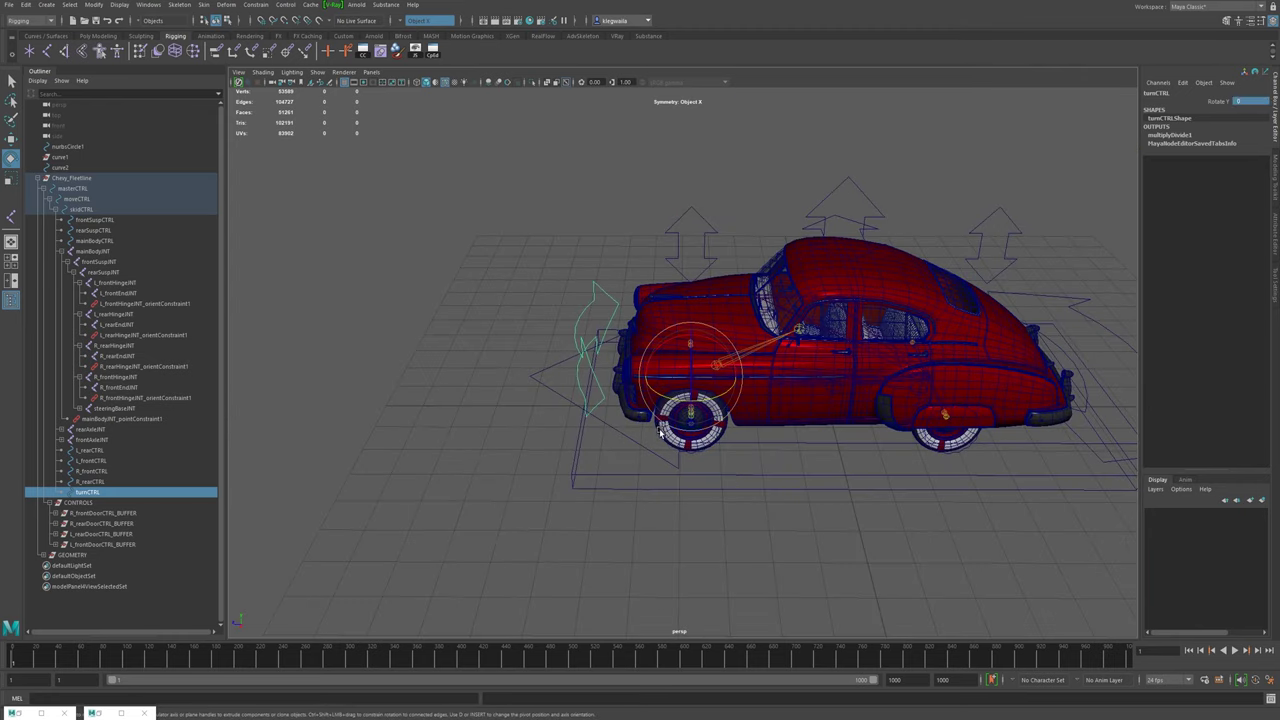
key("ctrl+s")
left_click(618, 368)
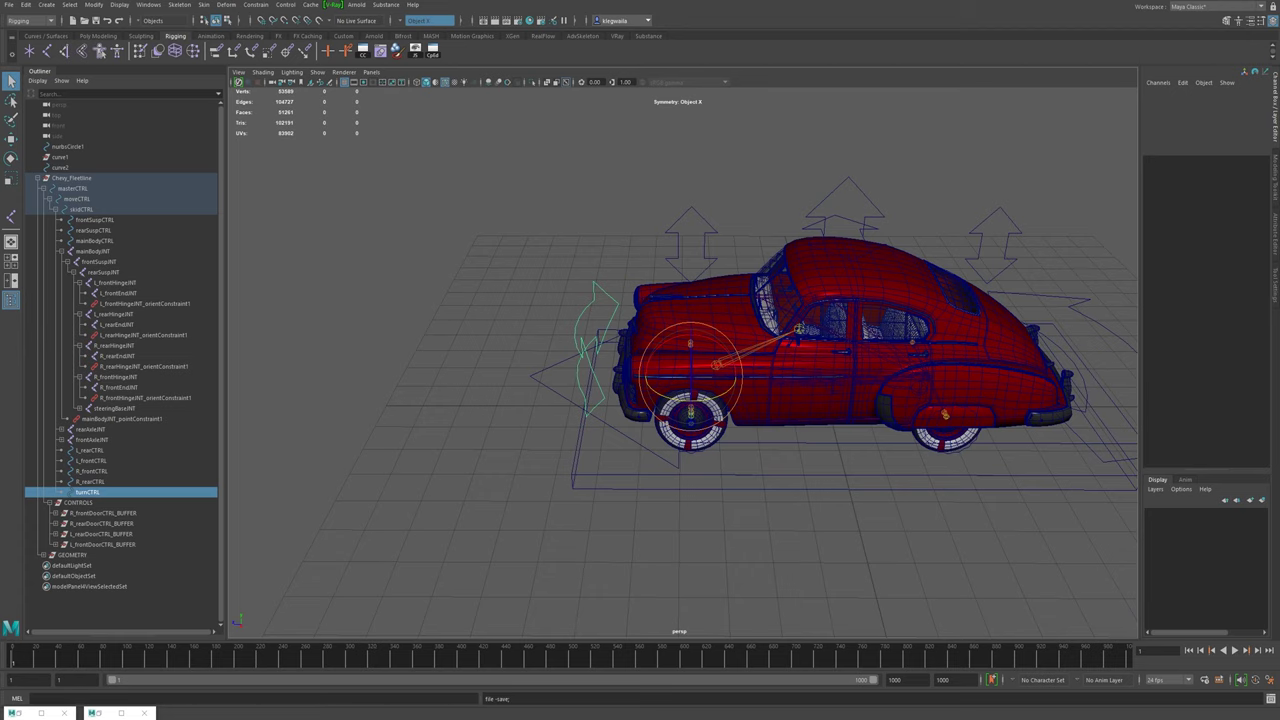
key("e")
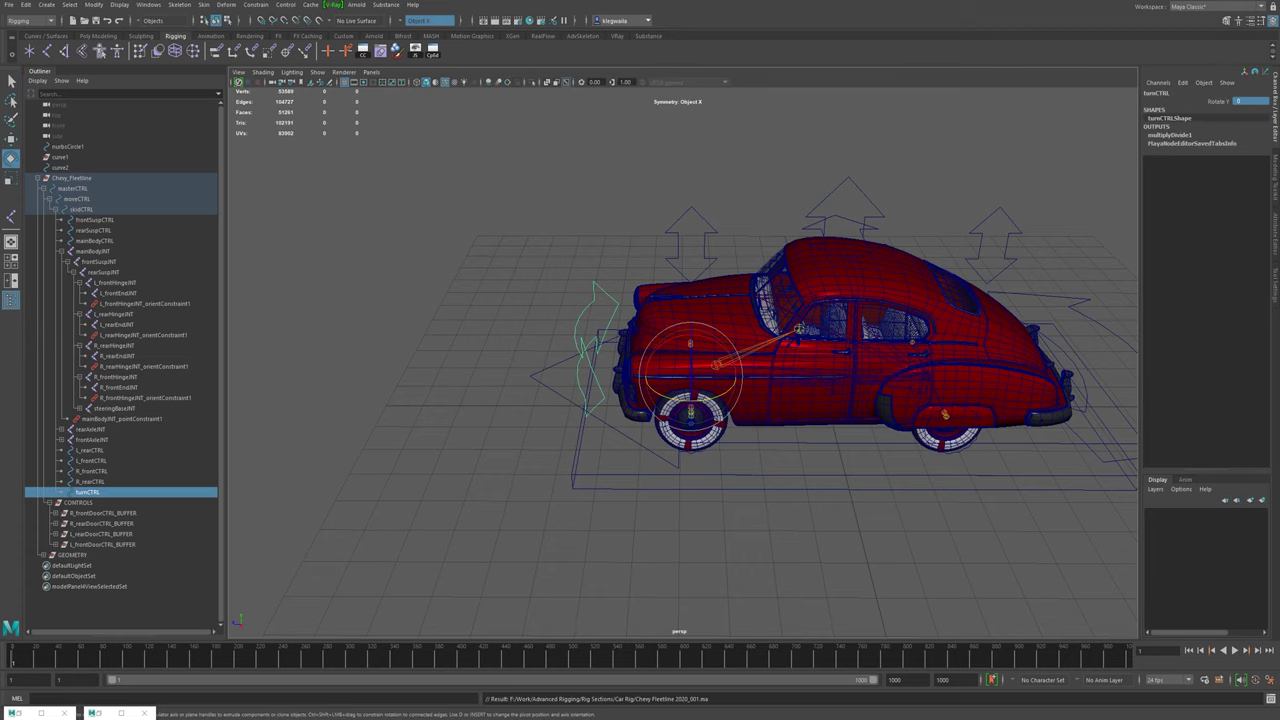
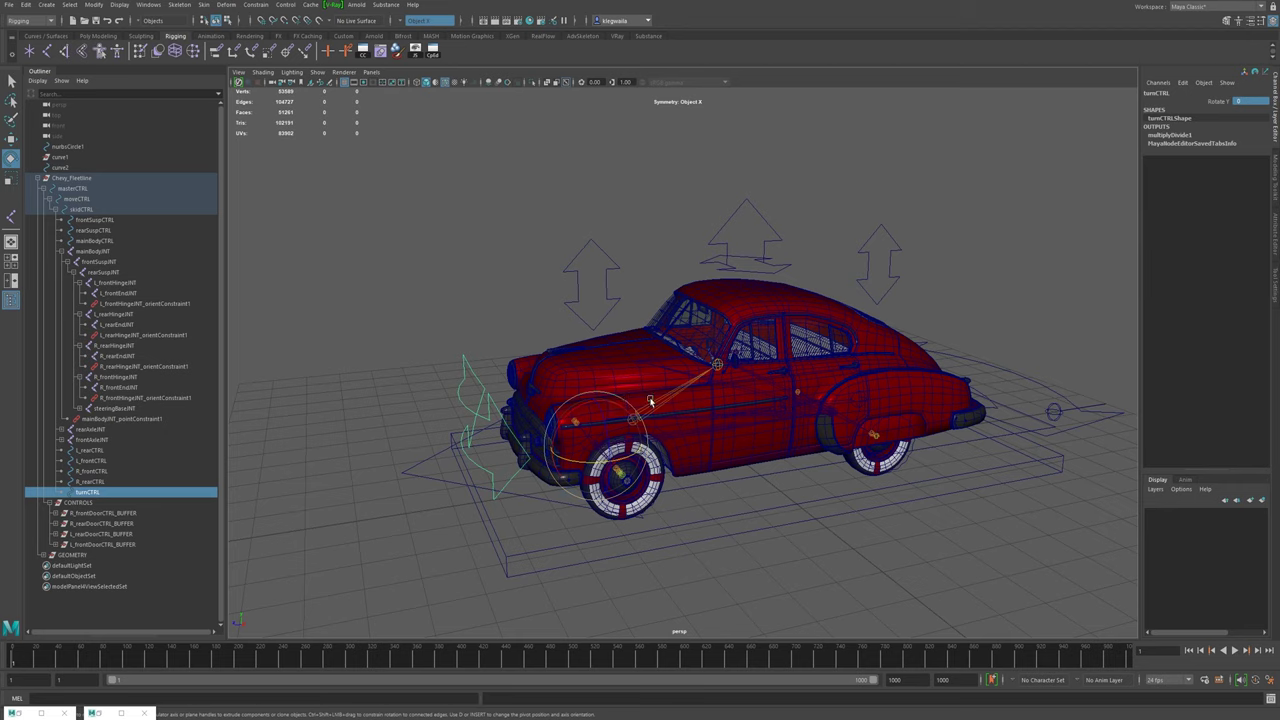
- Create an empty group with nothing selected and name it L_frontOldPos
left_click_drag(585, 376, 637, 345, "alt")
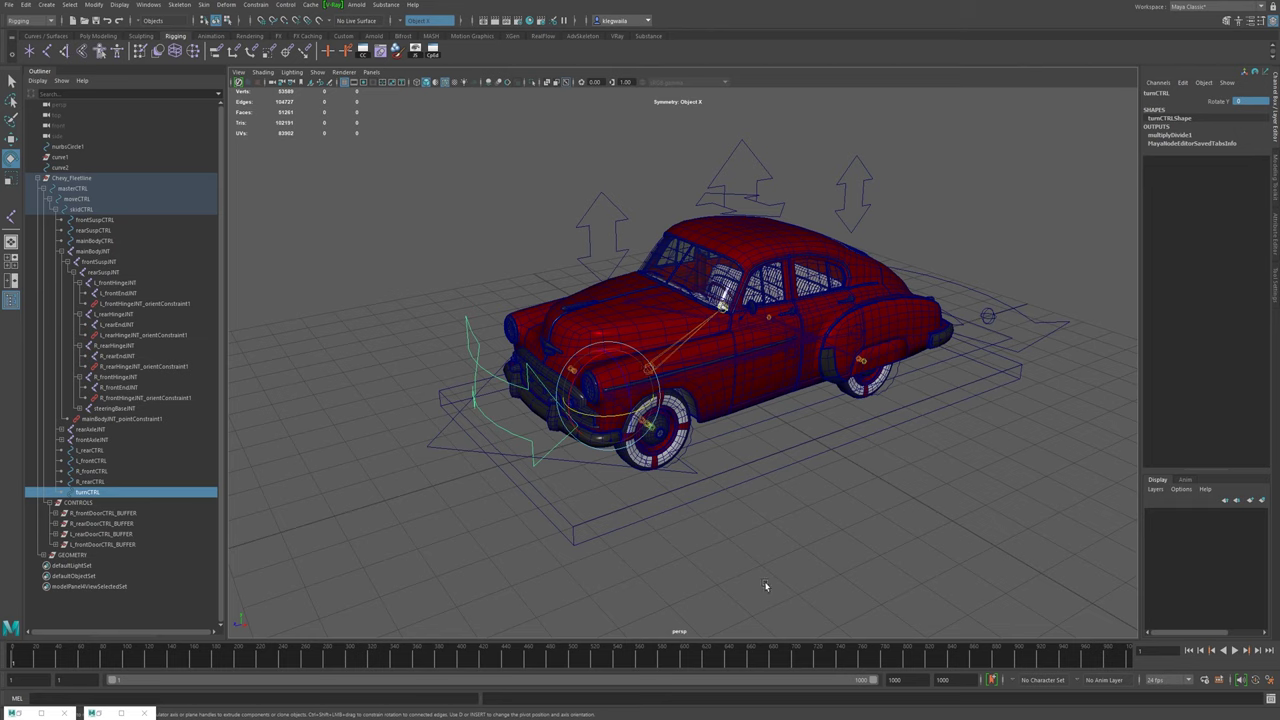
left_click(760, 550)
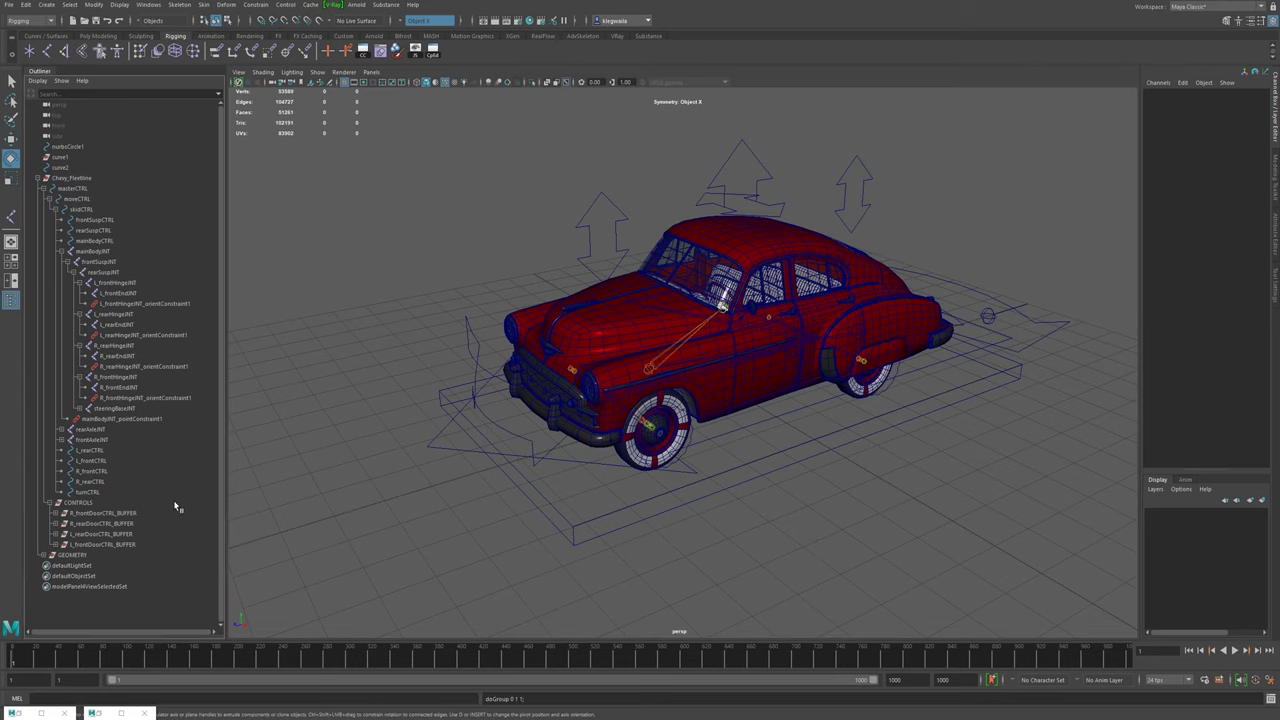
key("ctrl+g")
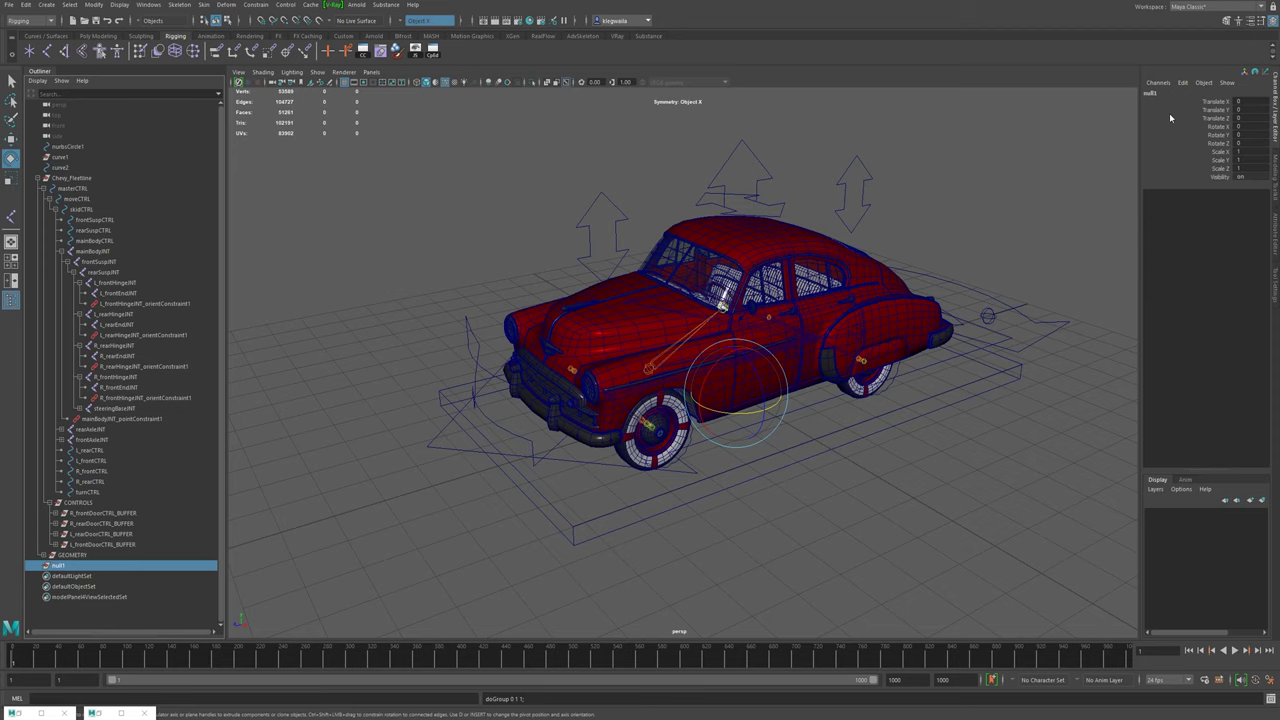
double_click(1153, 93)
type("t")
key("Return")
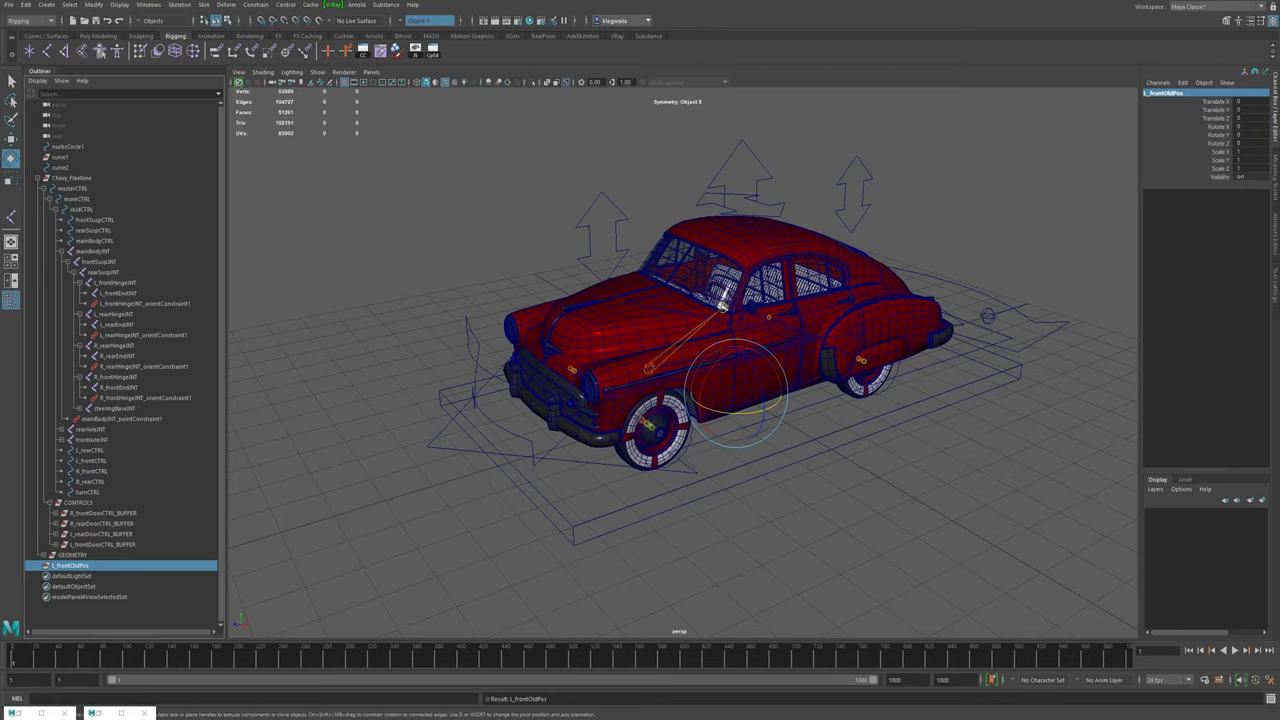
- Hide the polygon geometry in the viewport and snap L_frontOldPos to the outer end joint of the left front wheel
left_click(312, 74)
left_click(329, 183)
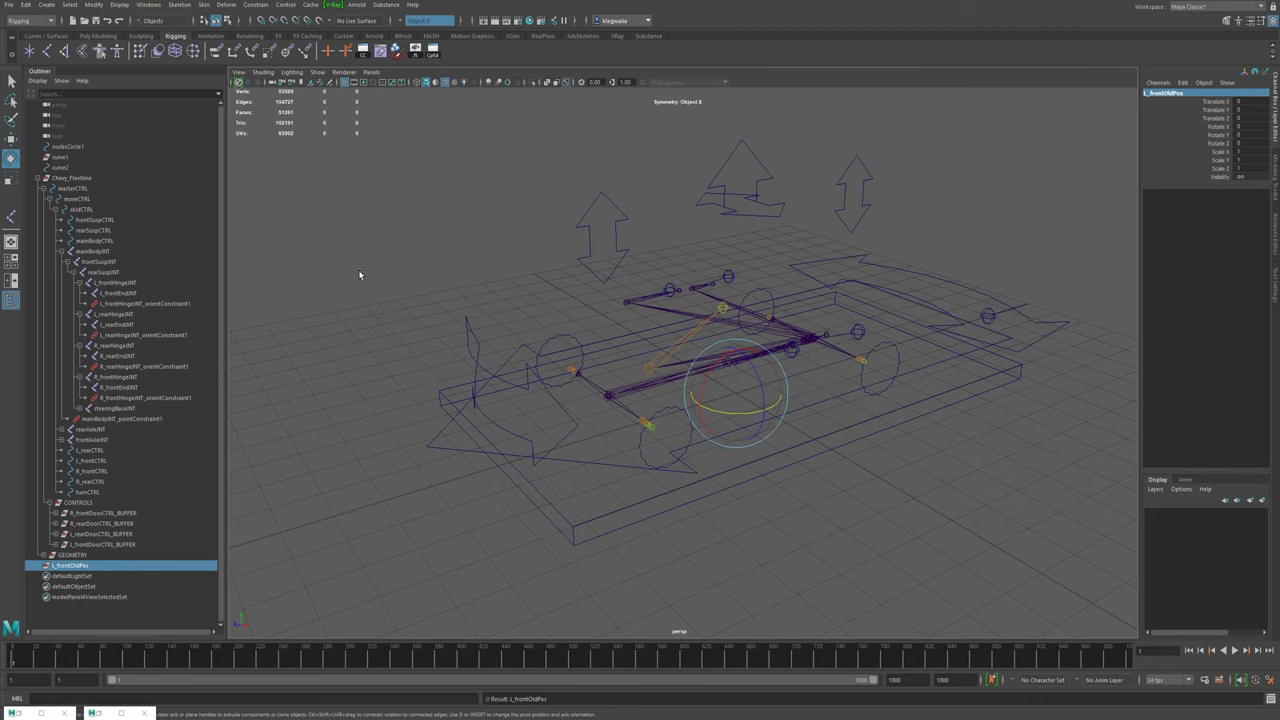
key("w")
left_click_drag(813, 400, 717, 428, "alt")
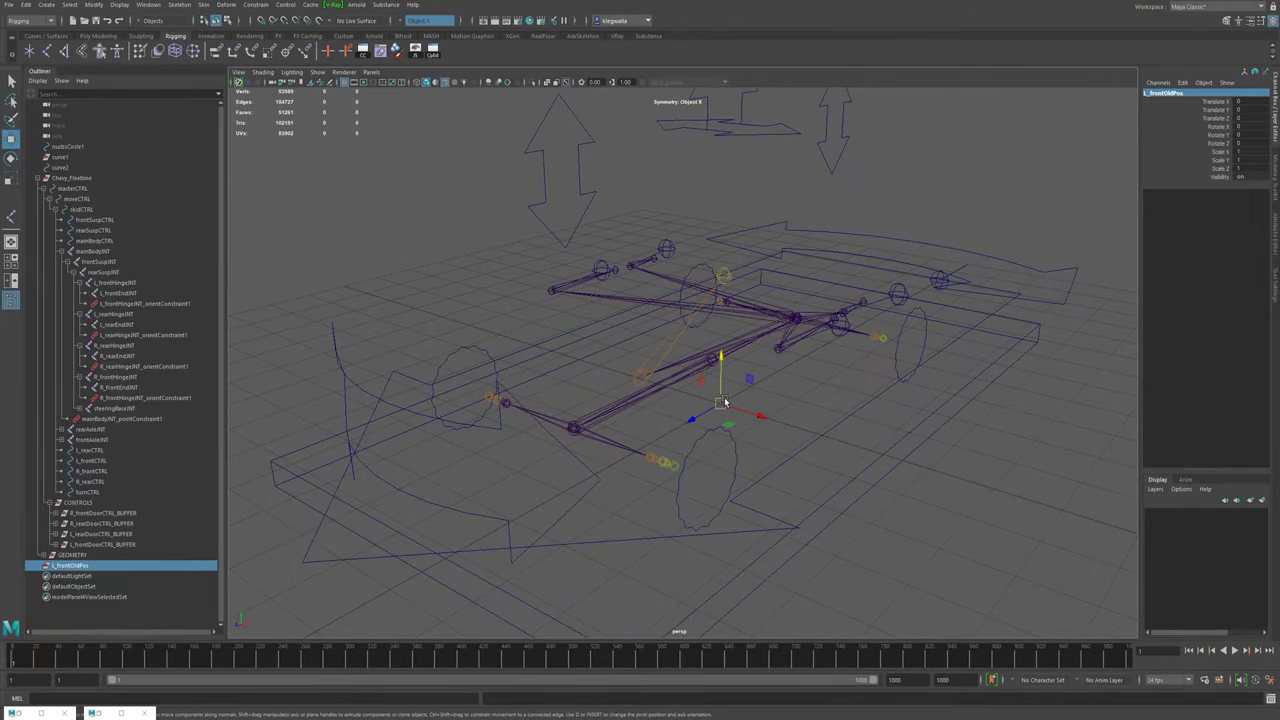
left_click_drag(721, 404, 718, 408, "alt")
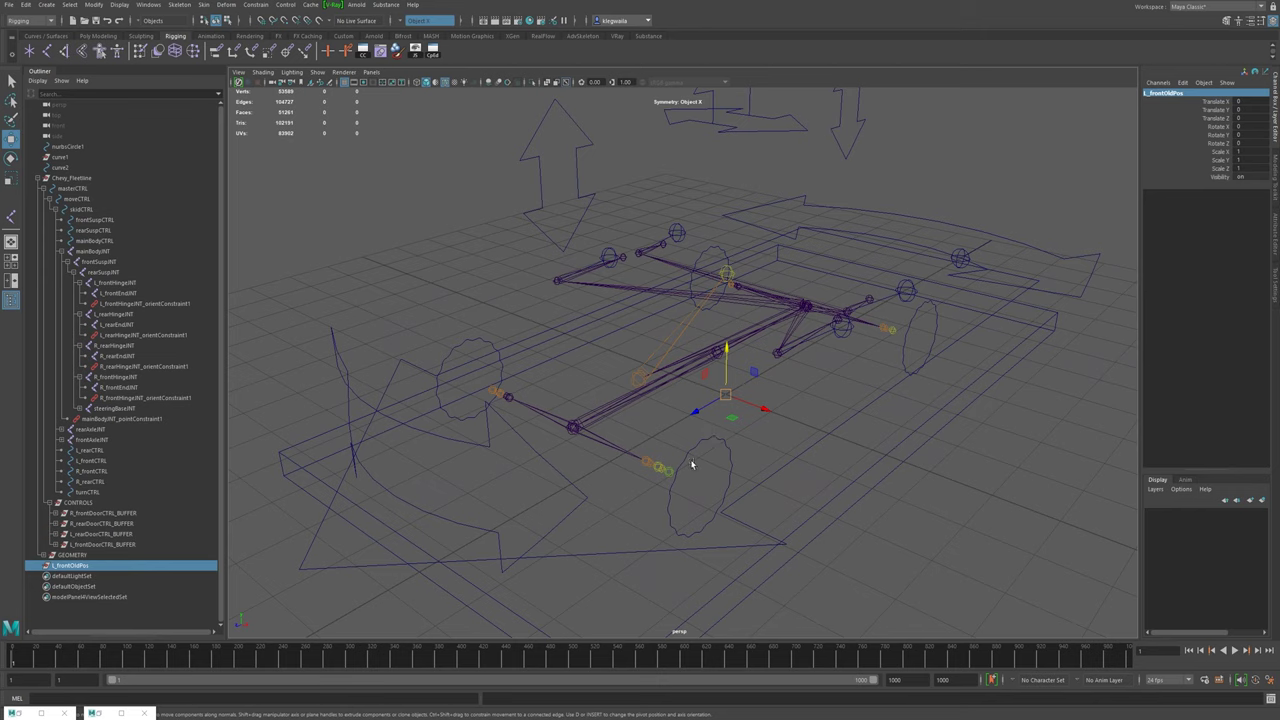
key("v")
middle_click_drag(692, 456, 672, 477)
left_click_drag(728, 356, 674, 477)
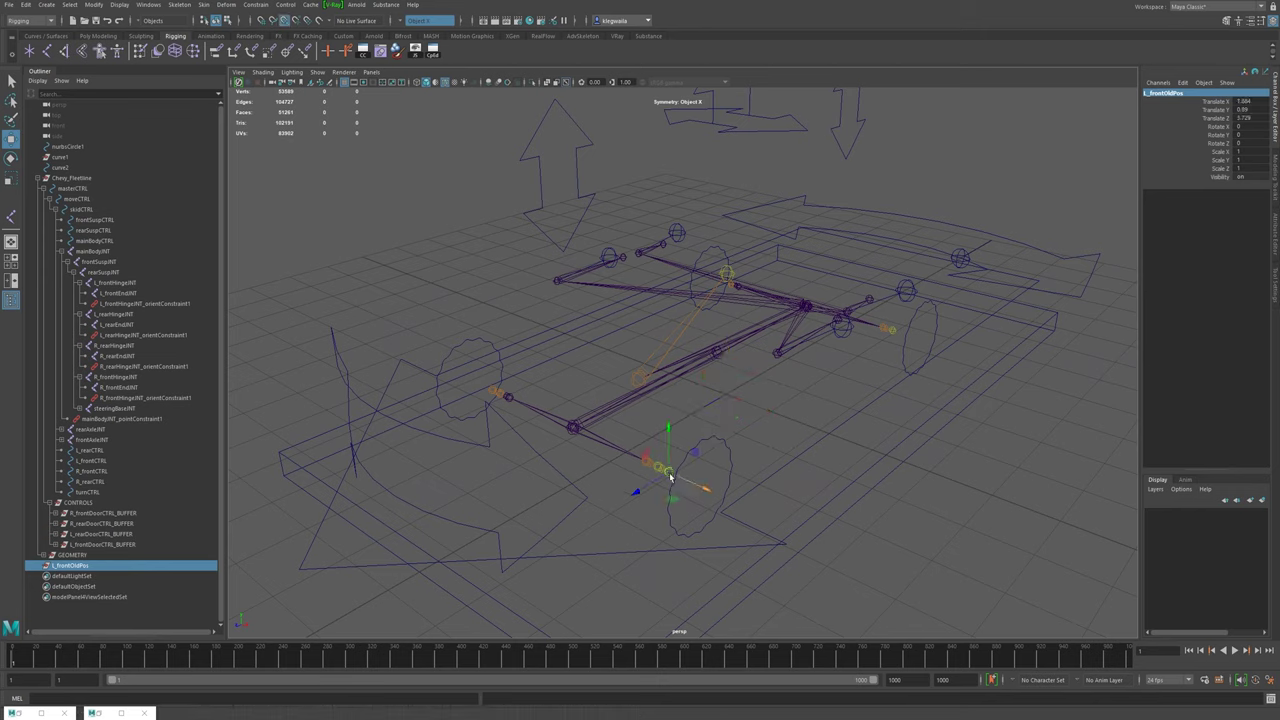
- Examine from several angles where L_frontOldPos sits on the left front wheel's joint chain
middle_click_drag(636, 468, 631, 418, "alt")
right_click_drag(631, 418, 739, 500, "alt")
left_click_drag(739, 500, 767, 500, "alt")
right_click_drag(767, 500, 786, 501, "alt")
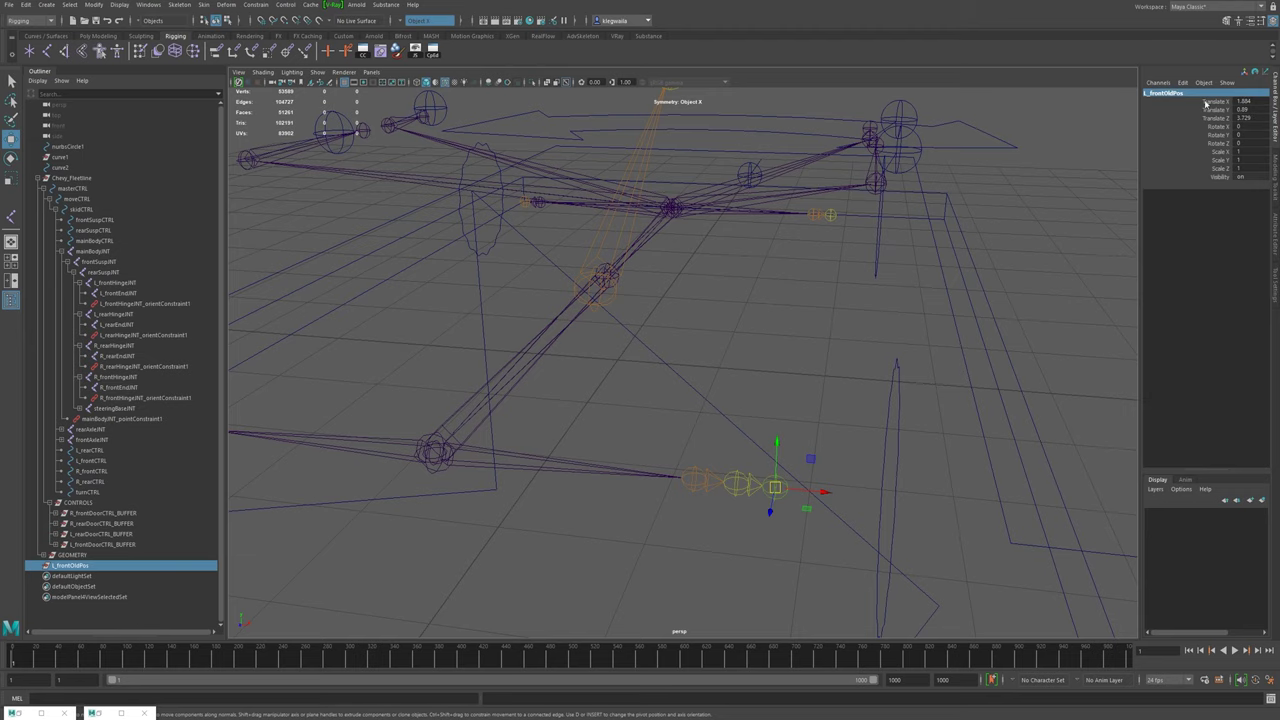
left_click_drag(743, 357, 721, 383, "alt")
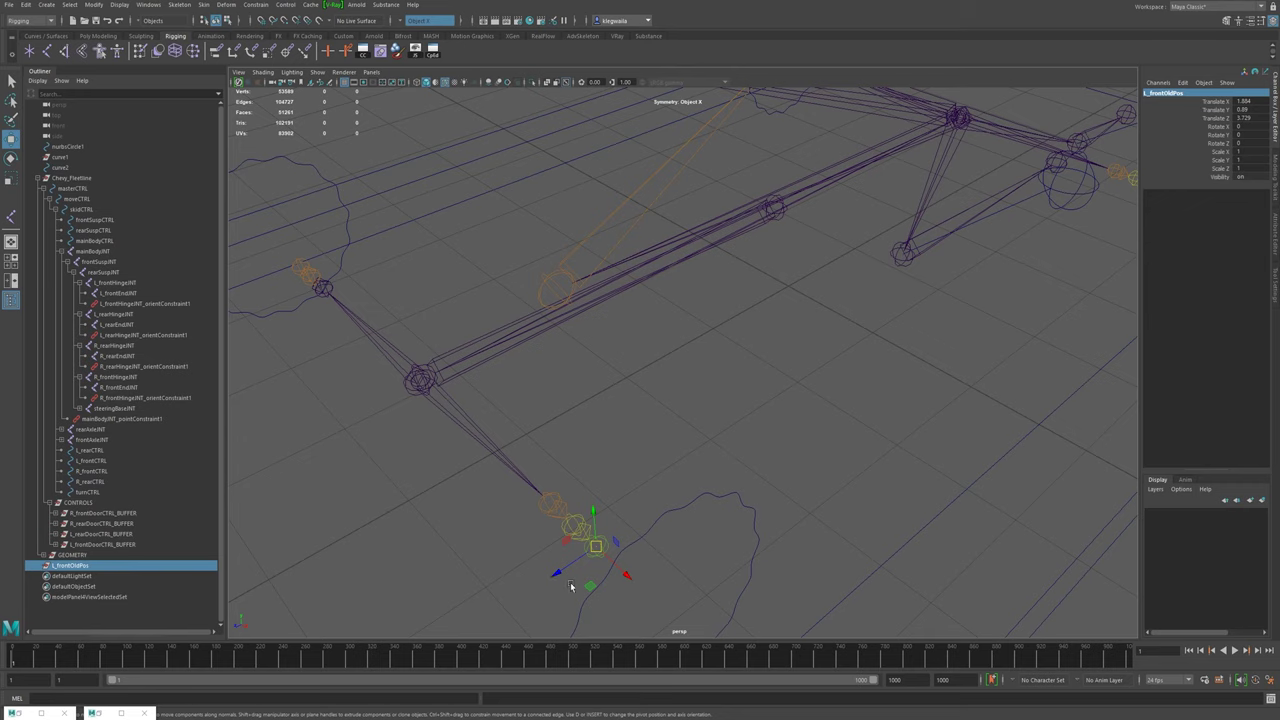
middle_click_drag(598, 504, 626, 435, "alt")
mouse_move(626, 435)
left_mouse_down("alt")
mouse_move(634, 460)
mouse_move(649, 440)
left_mouse_up("alt")
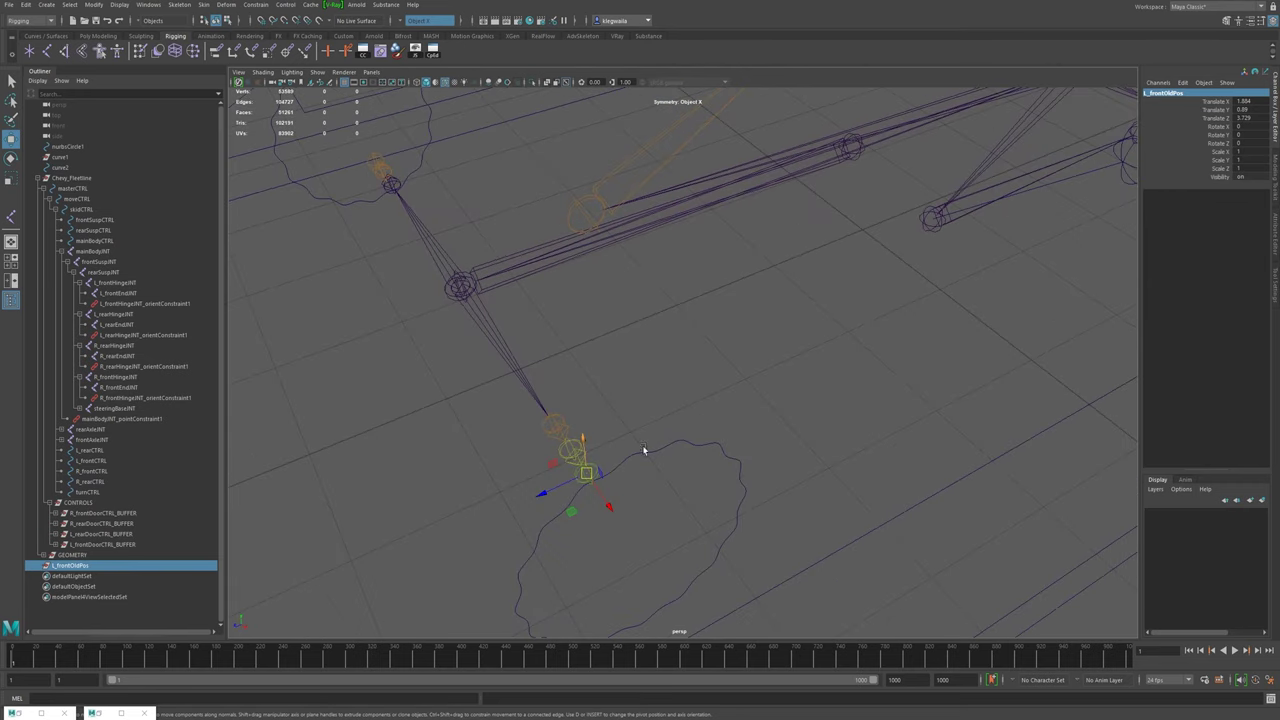
middle_click_drag(604, 473, 662, 446, "alt")
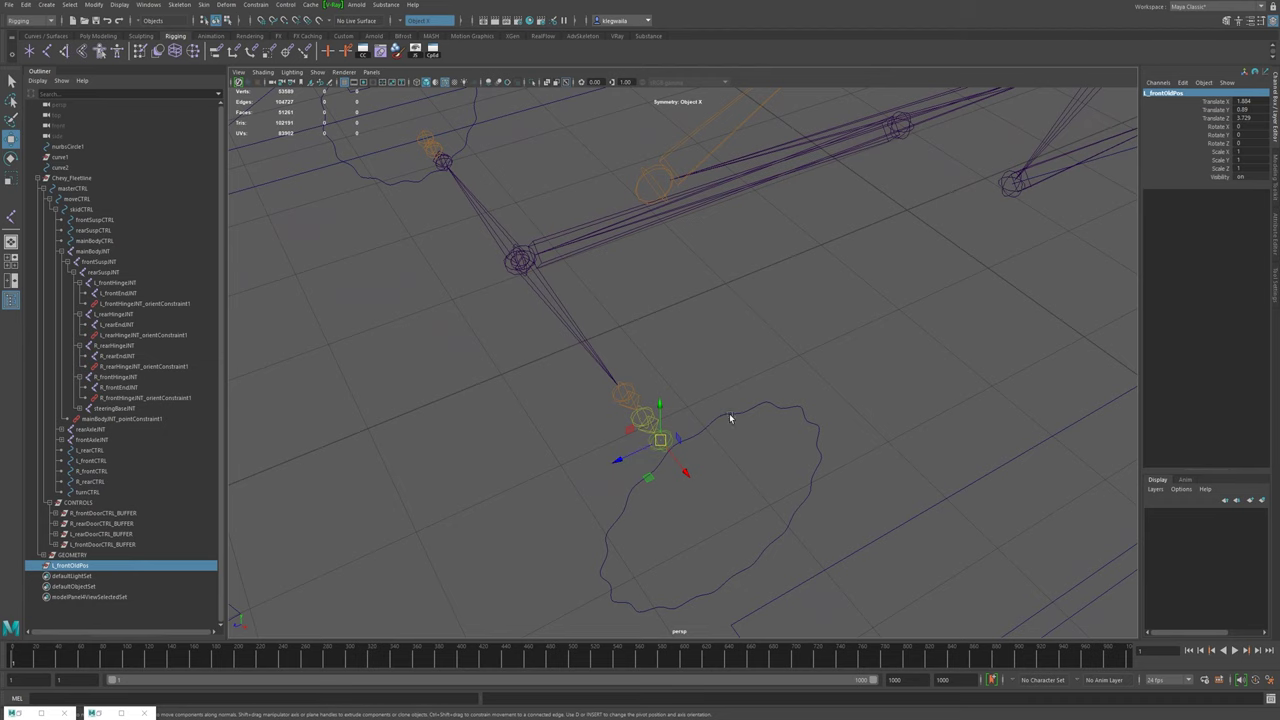
right_click_drag(854, 377, 819, 188, "alt")
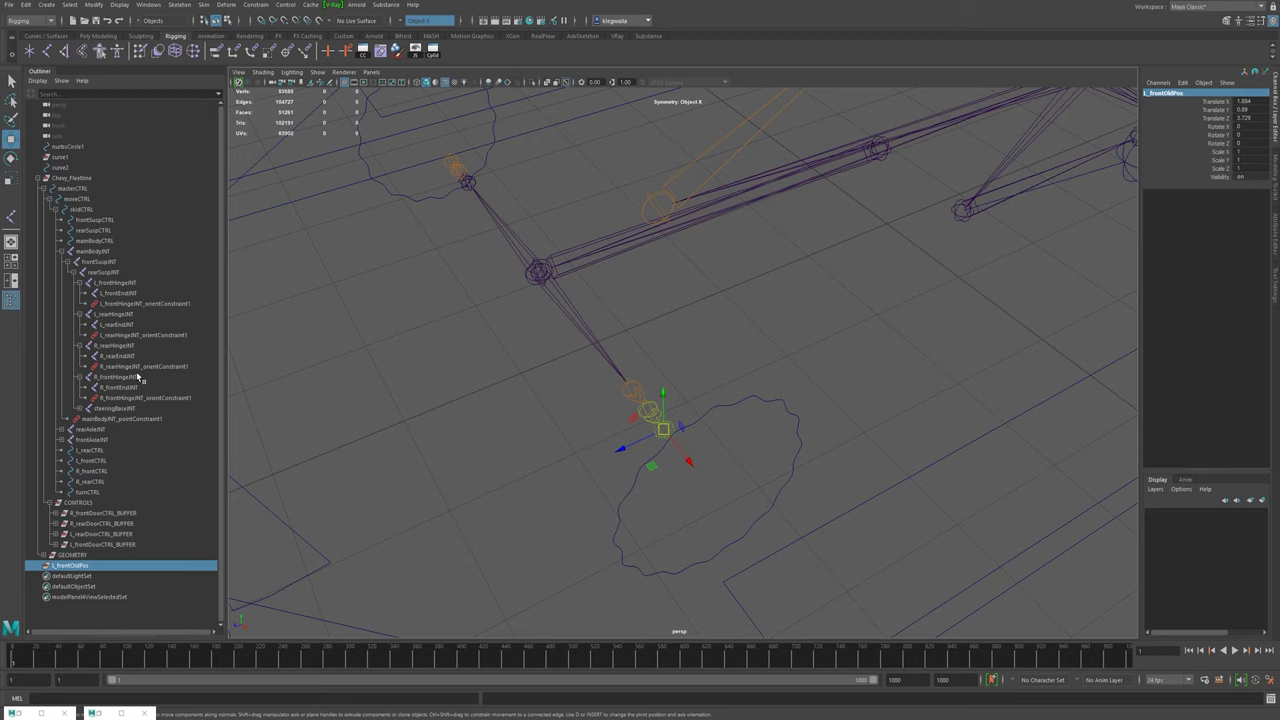
left_click_drag(718, 429, 656, 437, "alt")
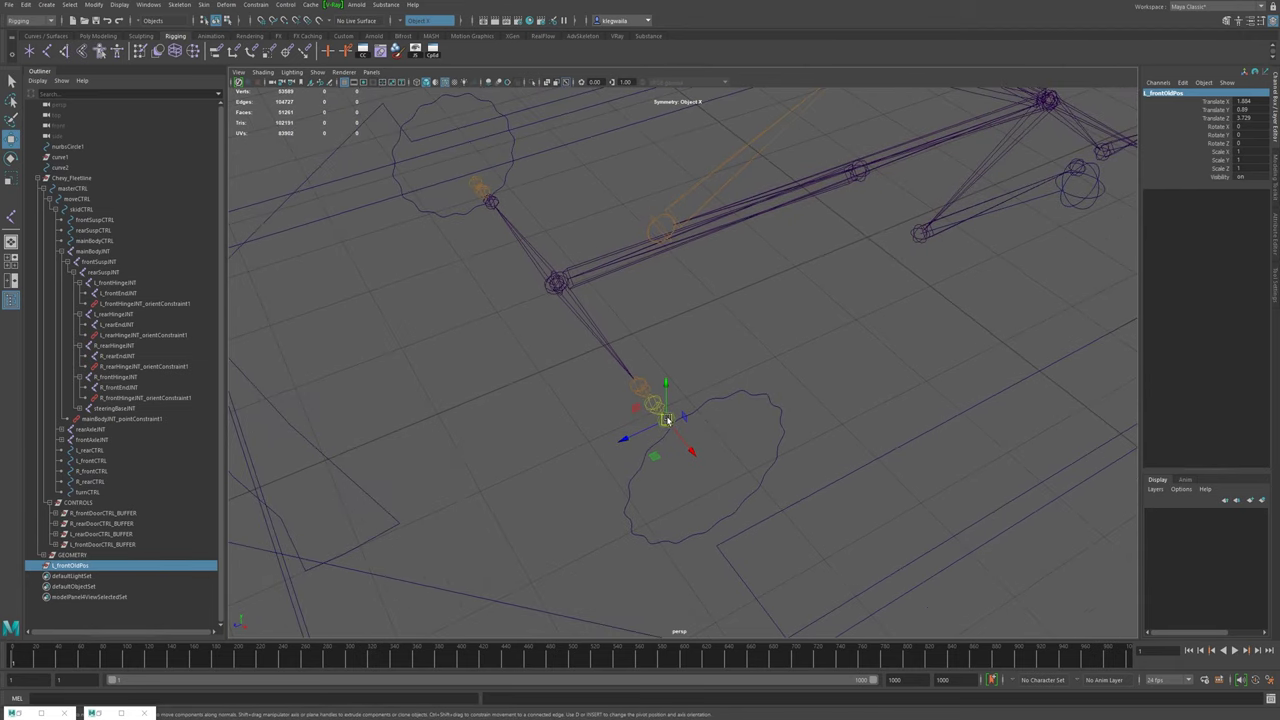
left_click_drag(666, 420, 640, 411, "alt")
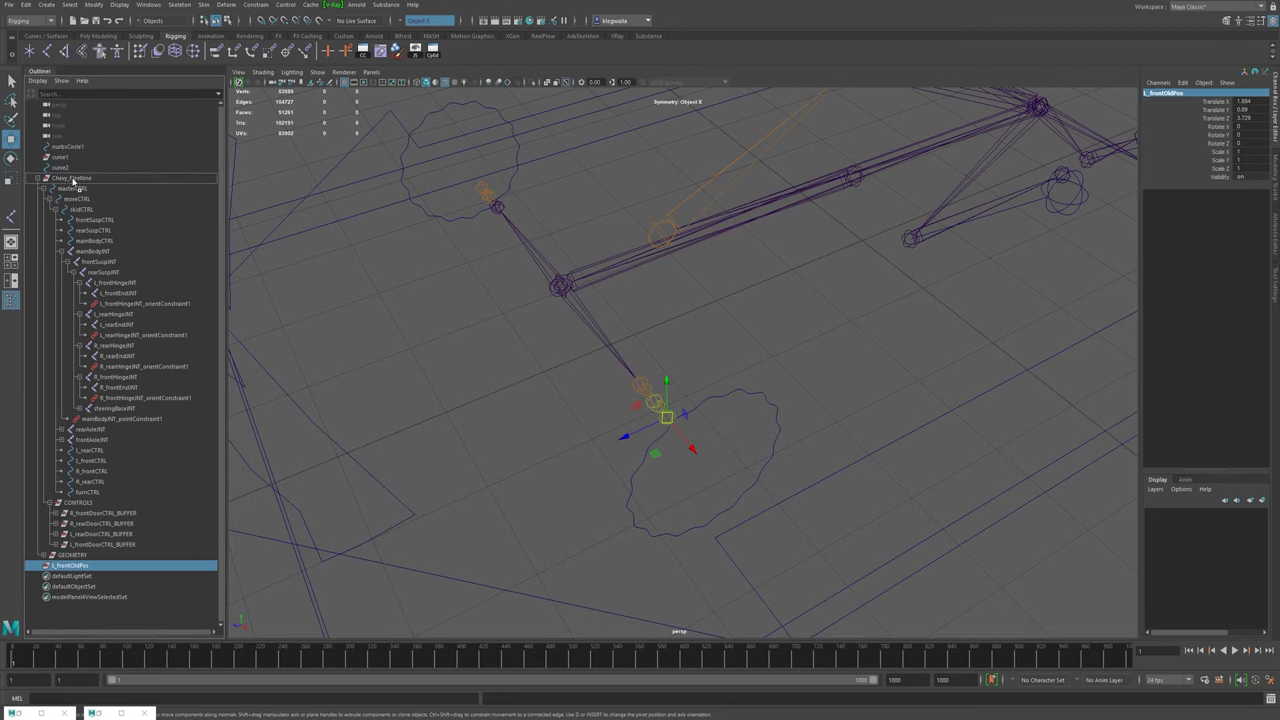
- Parent L_frontOldPos under the Chevy_Fleetline group and keep L_frontOldPos selected
middle_click_drag(73, 181, 72, 180)
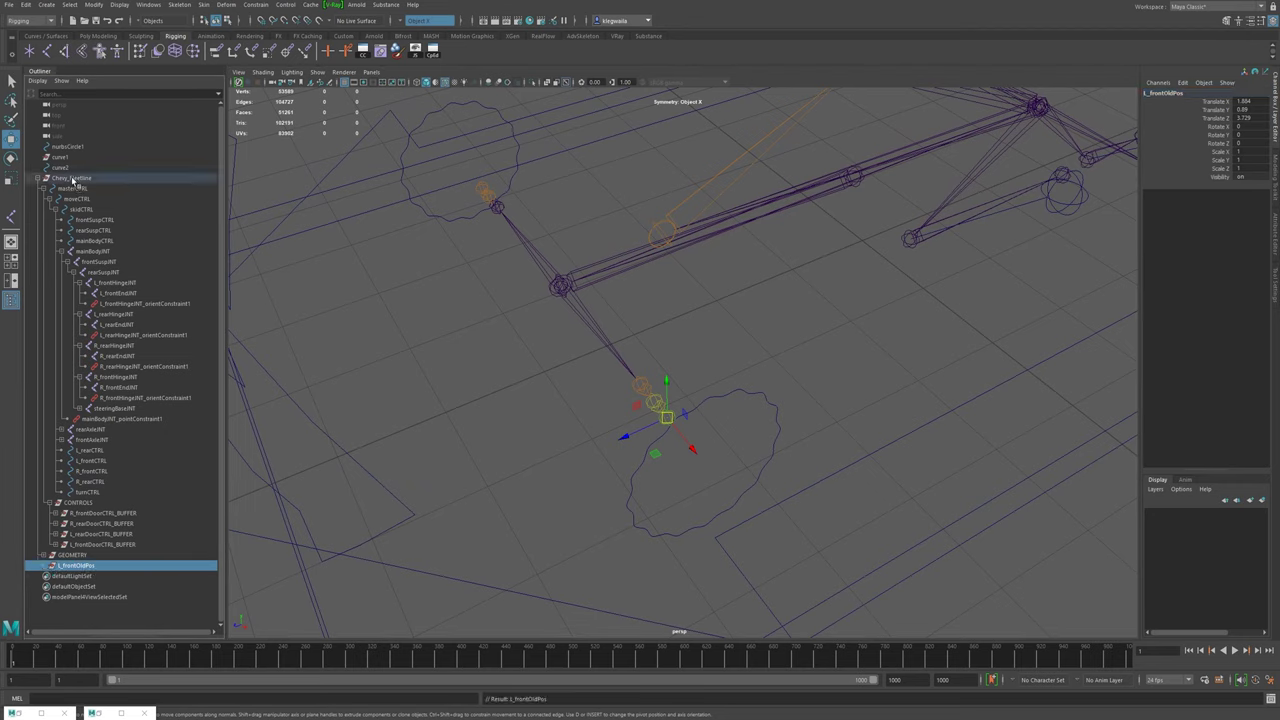
left_click(66, 181)
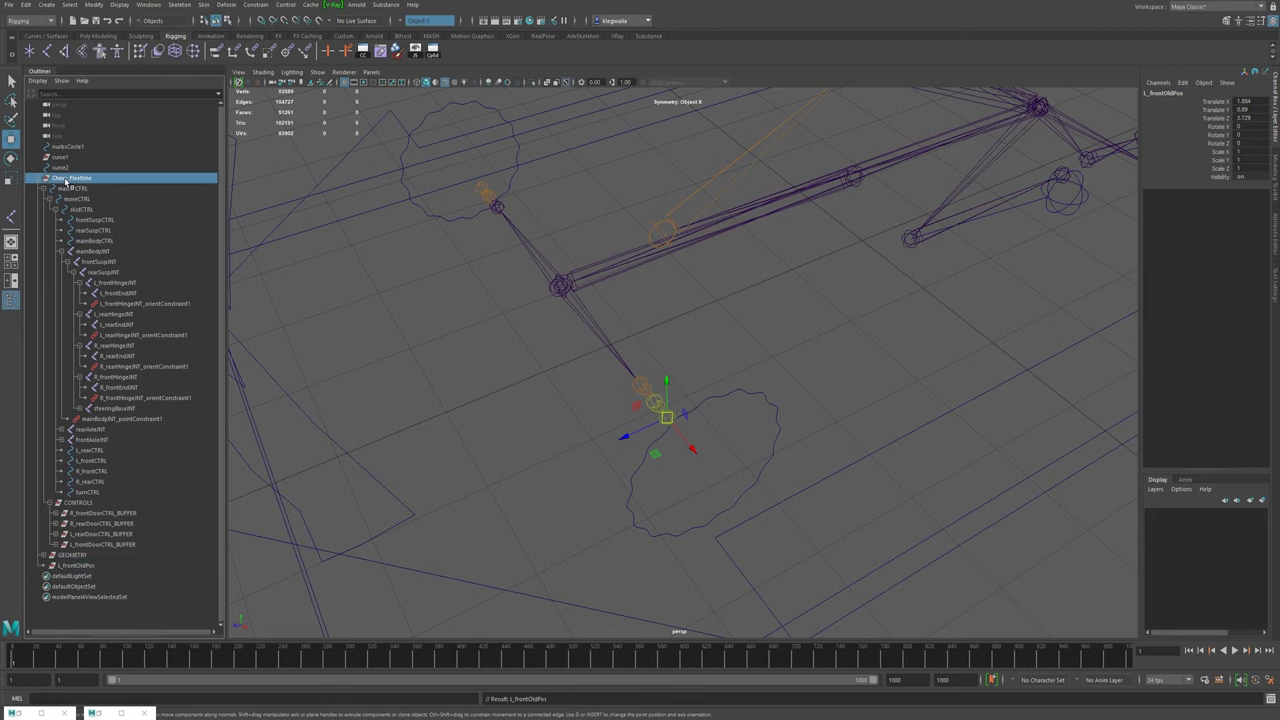
left_click(70, 566)
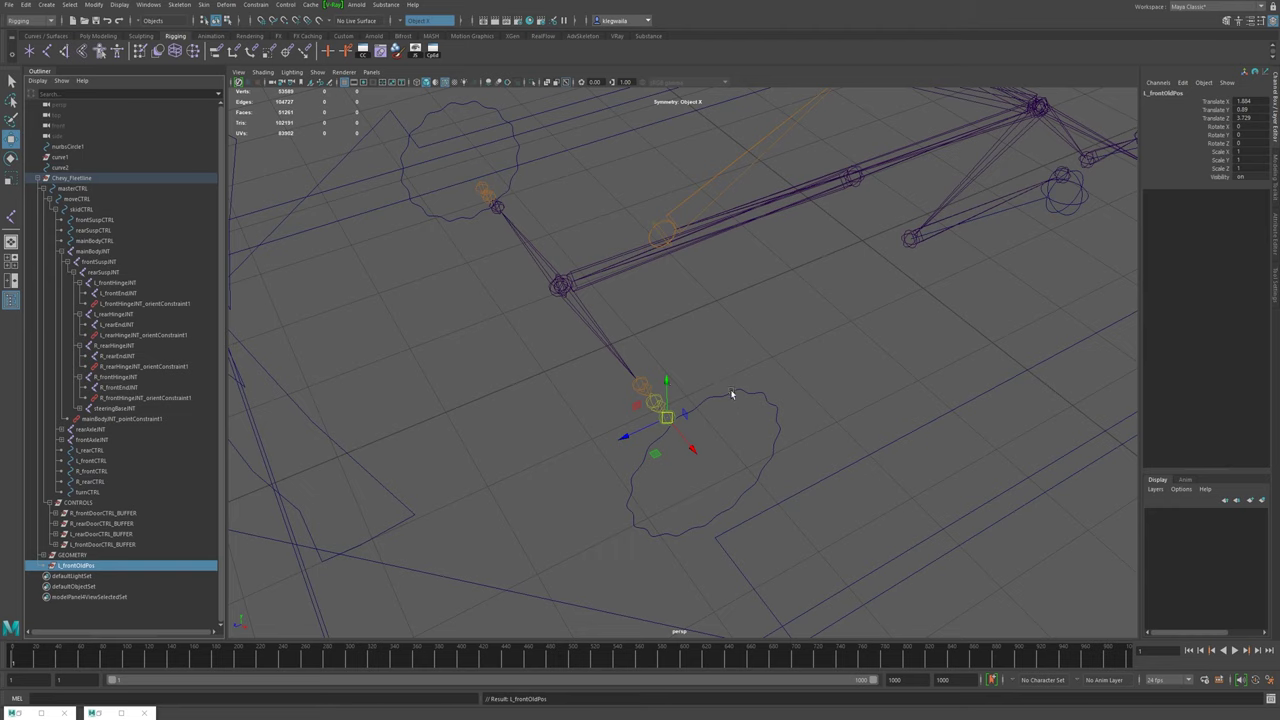
- Duplicate L_frontOldPos and rename the copy R_frontOldPos
right_click_drag(730, 392, 628, 378, "alt")
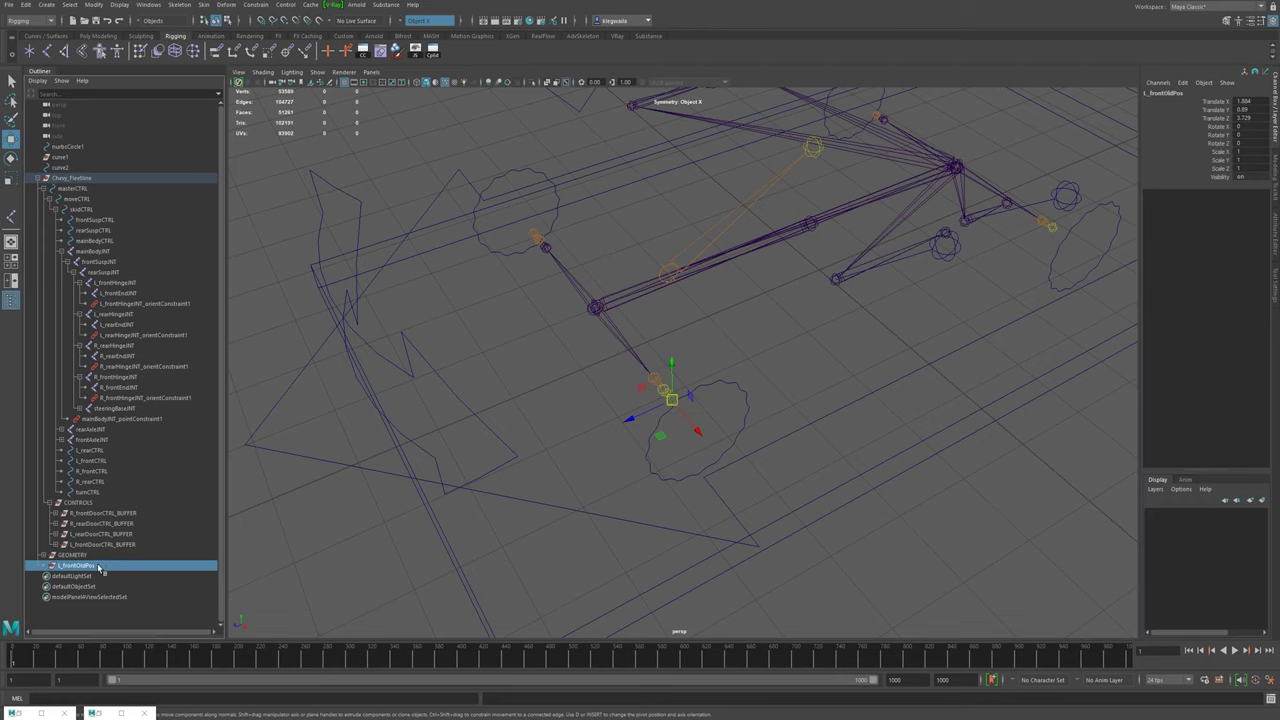
key("ctrl+d")
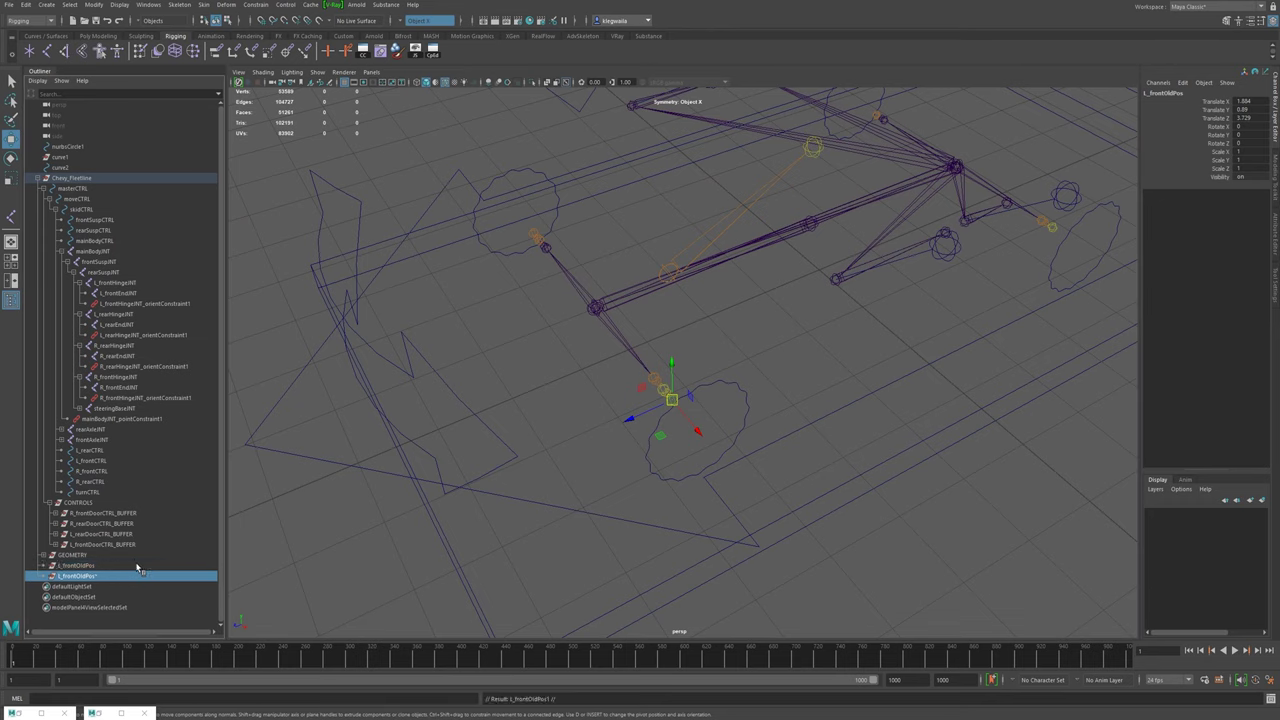
double_click(68, 578)
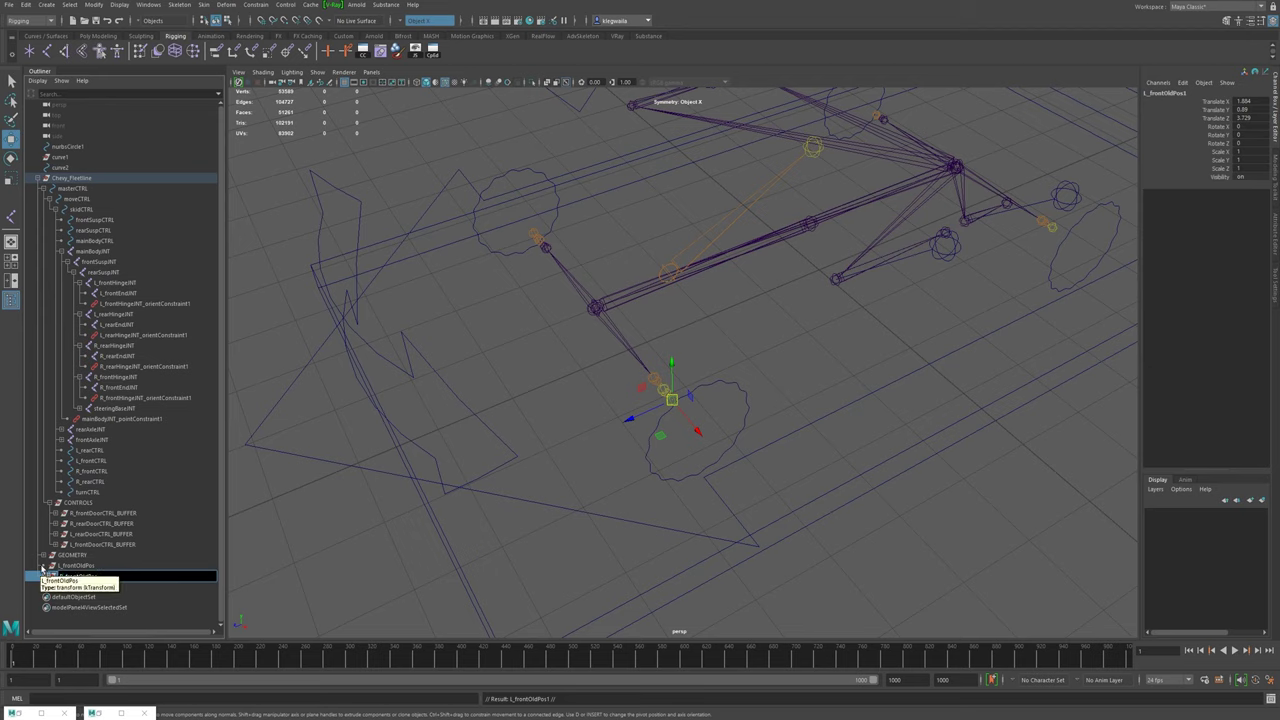
type("R_frontOldPos")
key("Return")
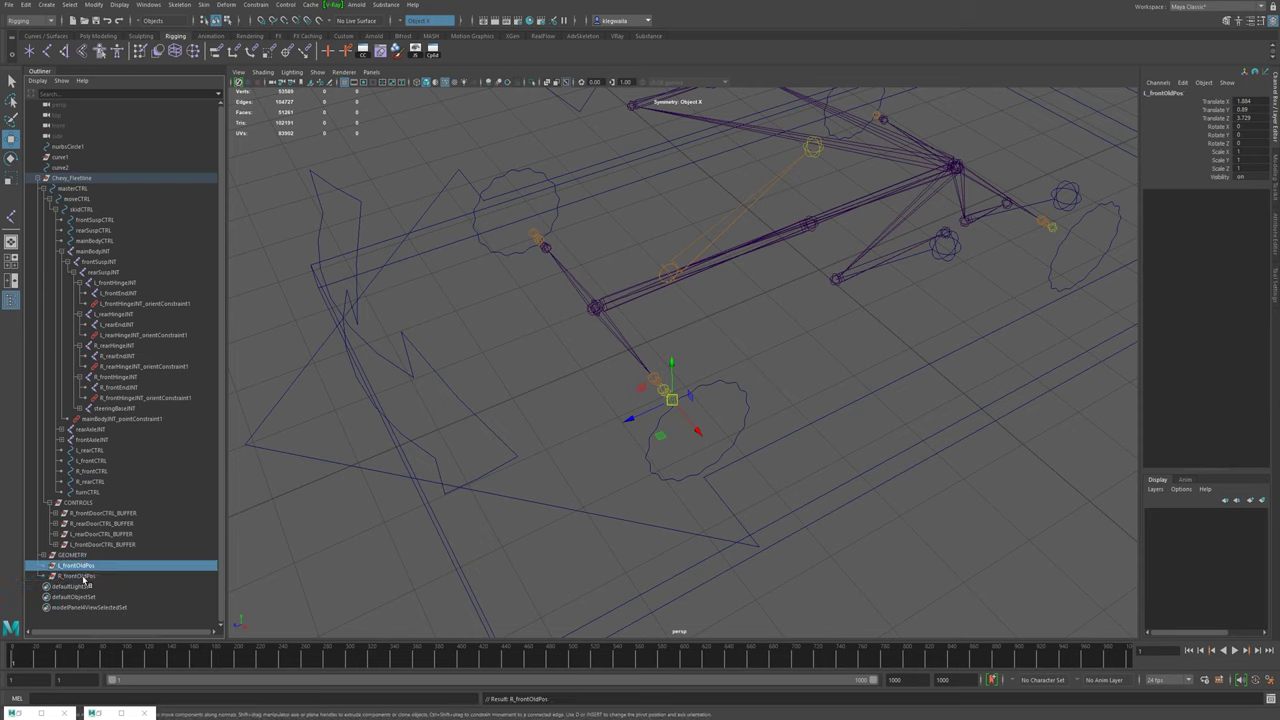
- Snap R_frontOldPos to the outer end joint of the right front wheel
key("v")
middle_click(531, 226)
right_click_drag(856, 388, 690, 389, "alt")
- Duplicate L_frontOldPos and R_frontOldPos together
left_click(83, 565)
left_click(84, 576, "shift")
key("ctrl+d")
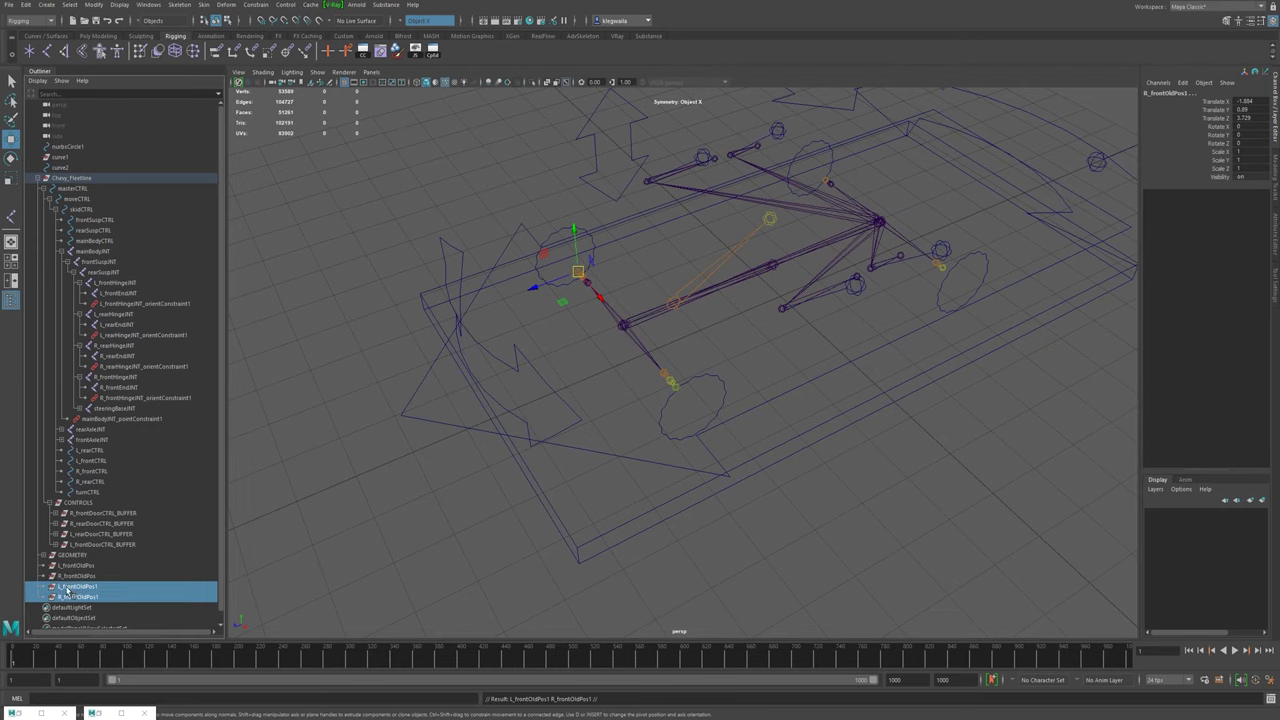
- Rename the copy of L_frontOldPos to L_rearOldPos
left_click(80, 587)
double_click(80, 587)
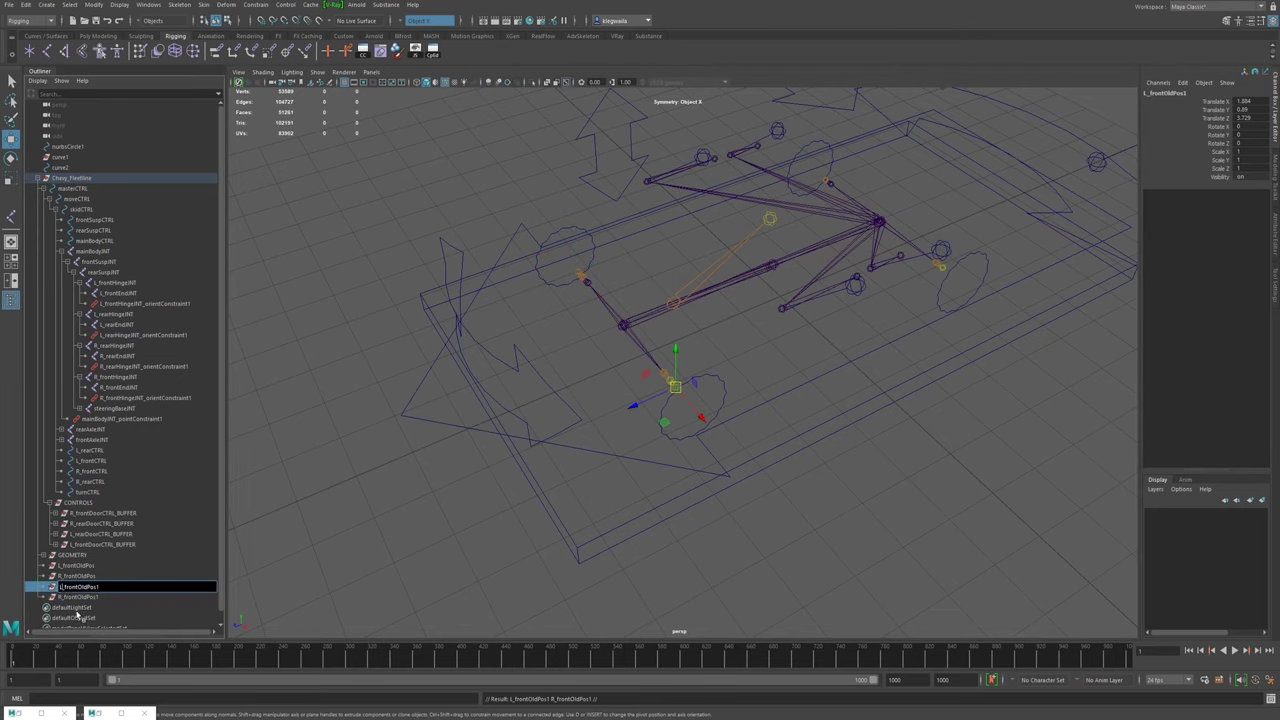
key("BackSpace")
key("BackSpace")
key("BackSpace")
key("BackSpace")
key("BackSpace")
type("rear")
key("Return")
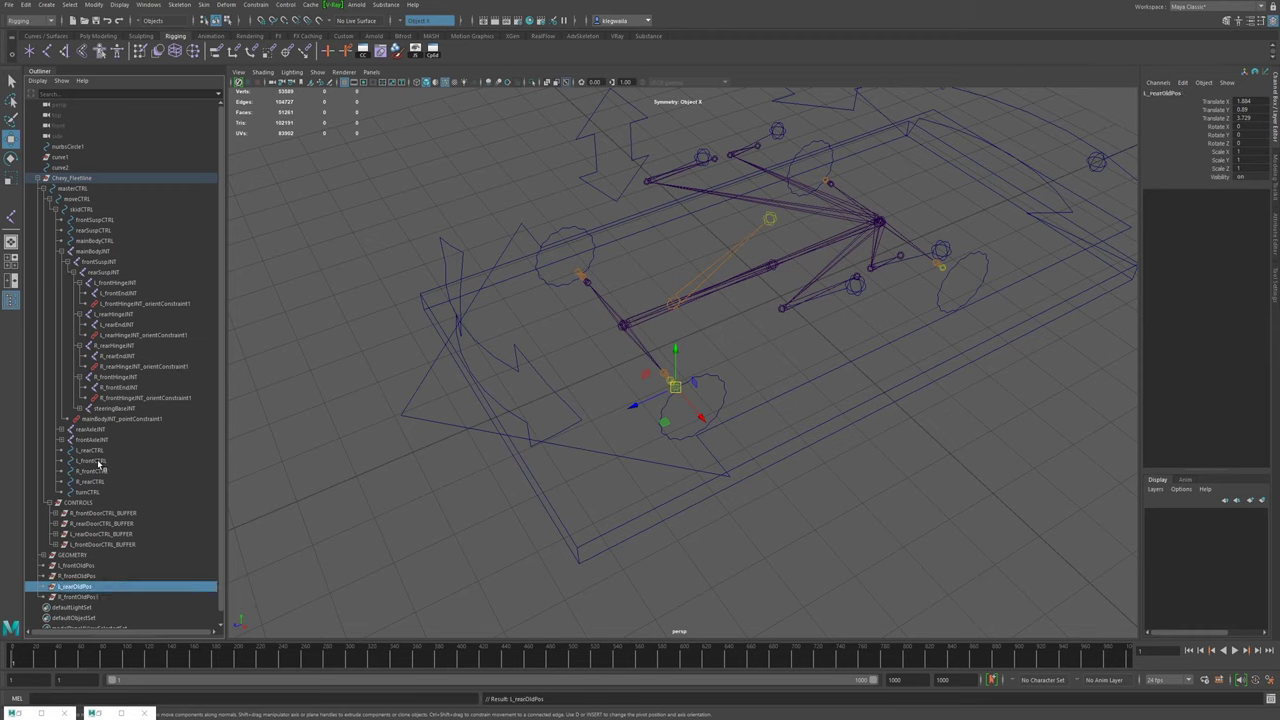
- Rename the duplicate R_frontOldPos1 to R_rearOldPos
left_click(77, 598)
double_click(77, 598)
left_click_drag(64, 597, 79, 597)
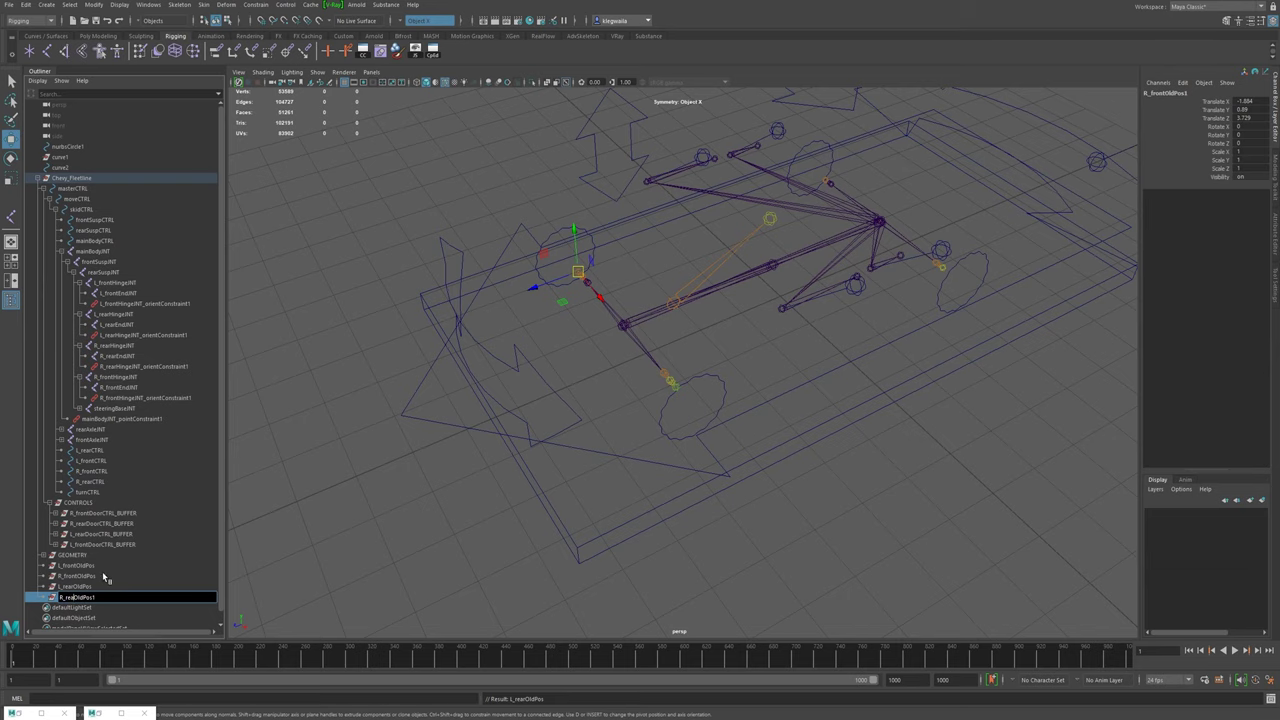
key("Return")
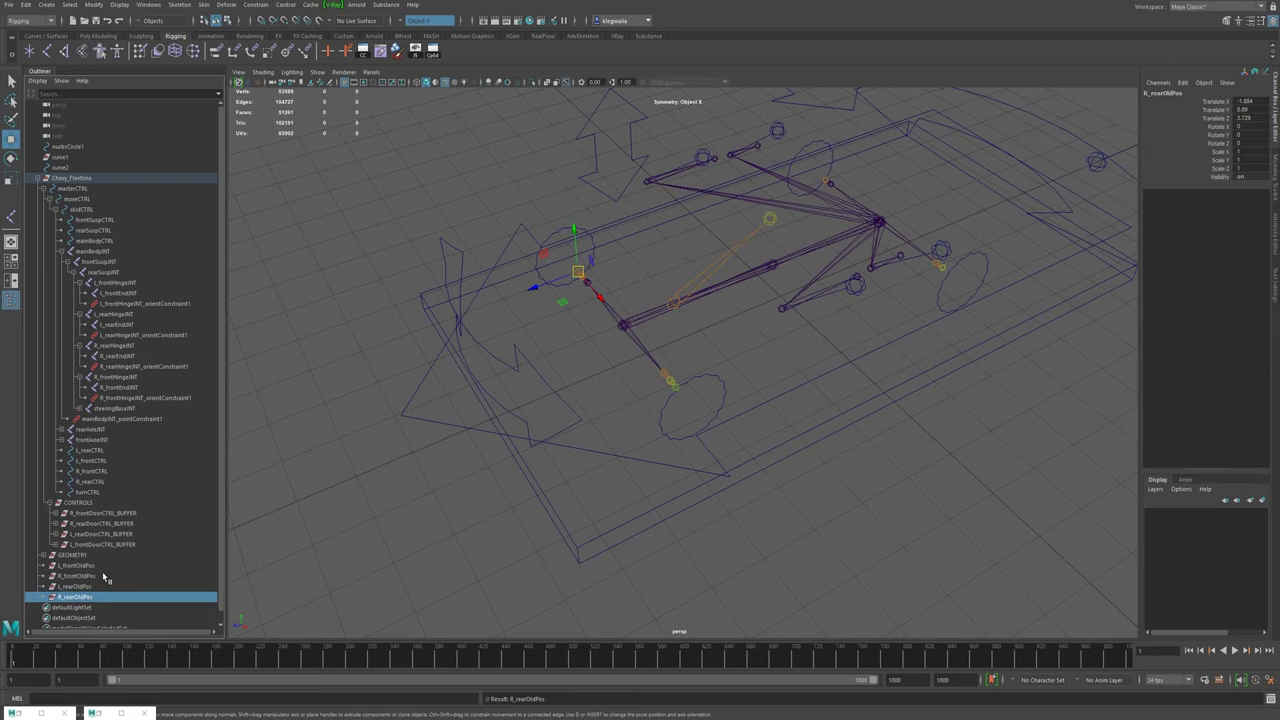
- Snap L_rearOldPos and R_rearOldPos onto the outer end joints of the left and right rear wheels
left_click(92, 586)
left_click_drag(928, 424, 833, 410, "alt")
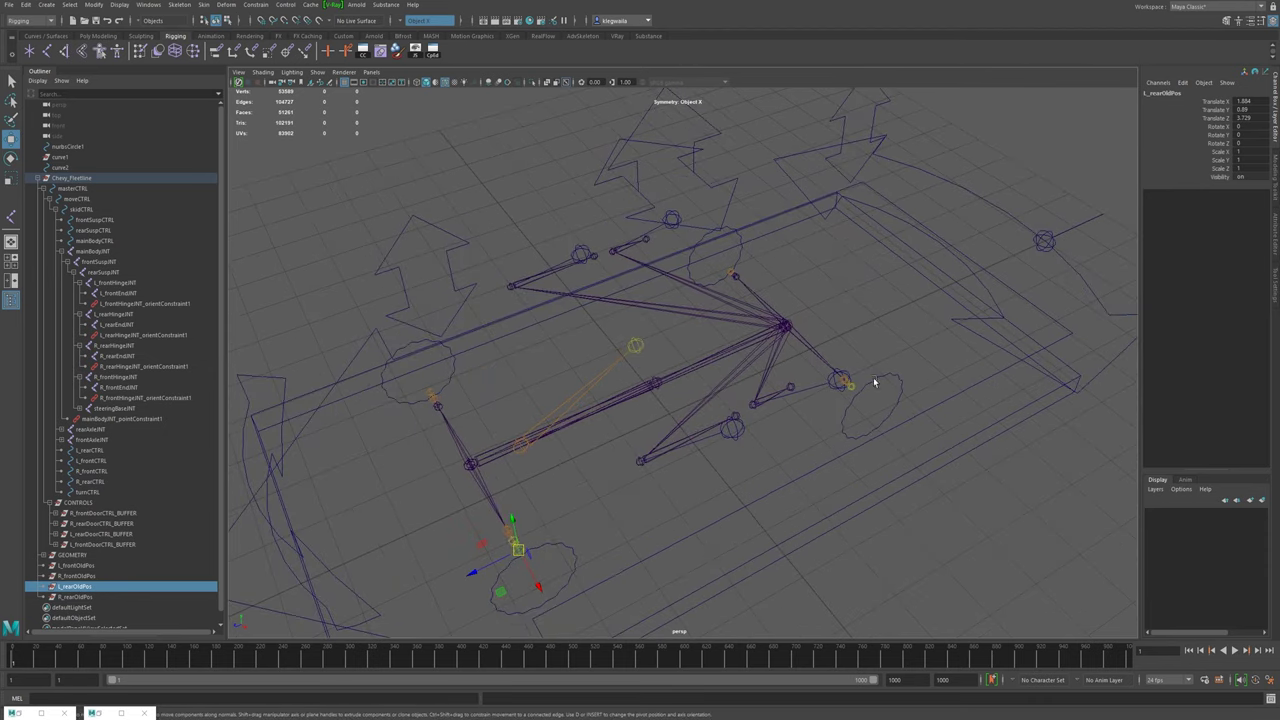
key("v")
middle_click_drag(848, 397, 853, 386)
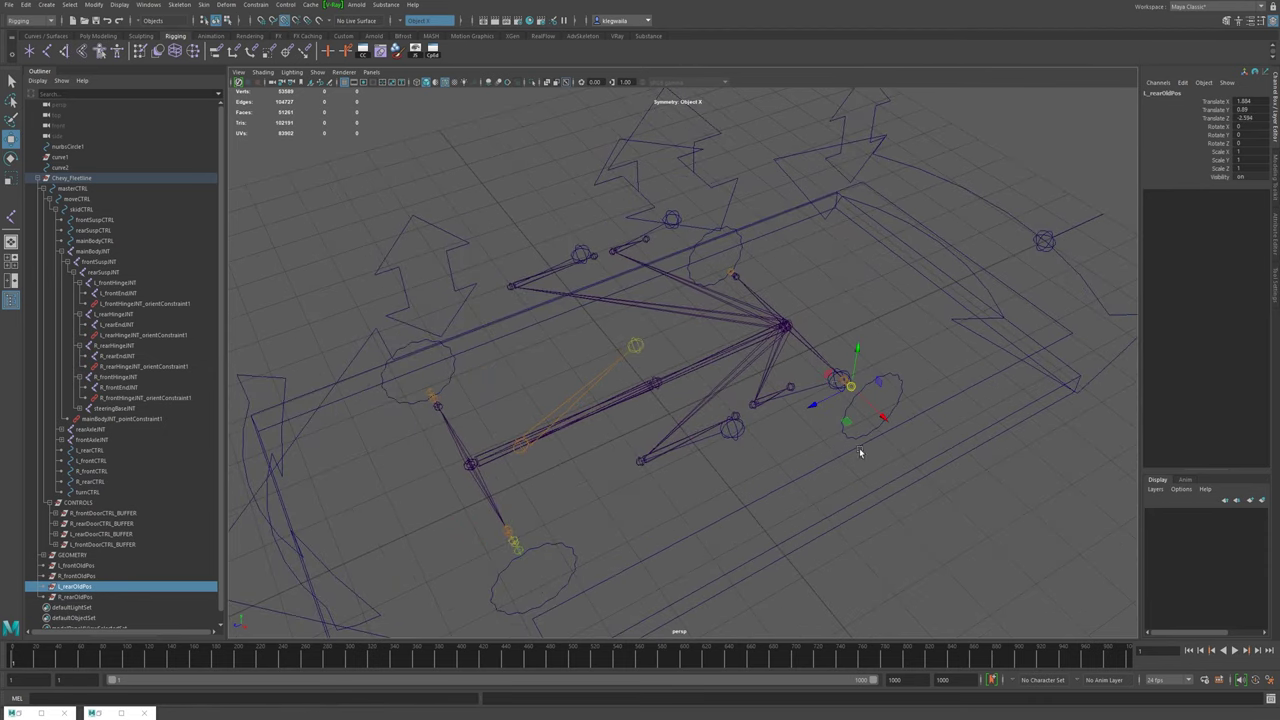
left_click(85, 597)
middle_click_drag(711, 280, 730, 272)
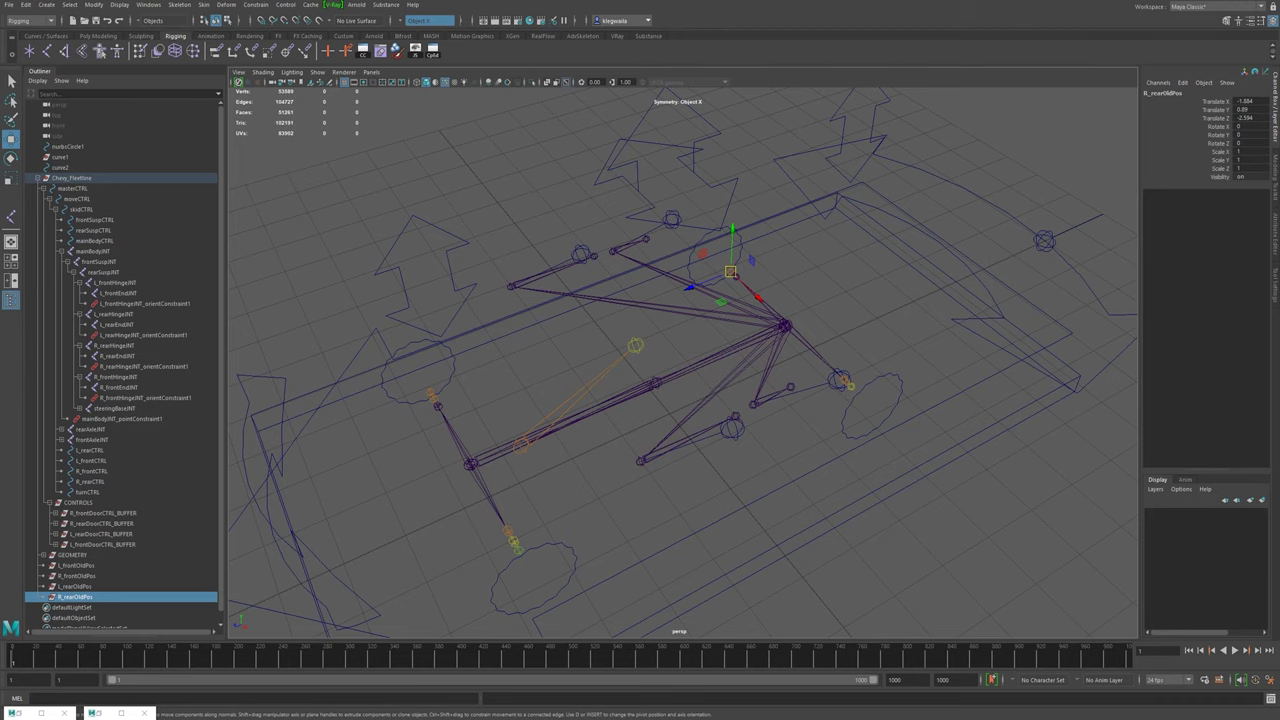
- Select the four wheel controls L_frontCTRL, R_frontCTRL, R_rearCTRL and L_rearCTRL together
left_click_drag(636, 588, 592, 545, "alt")
left_click(586, 537)
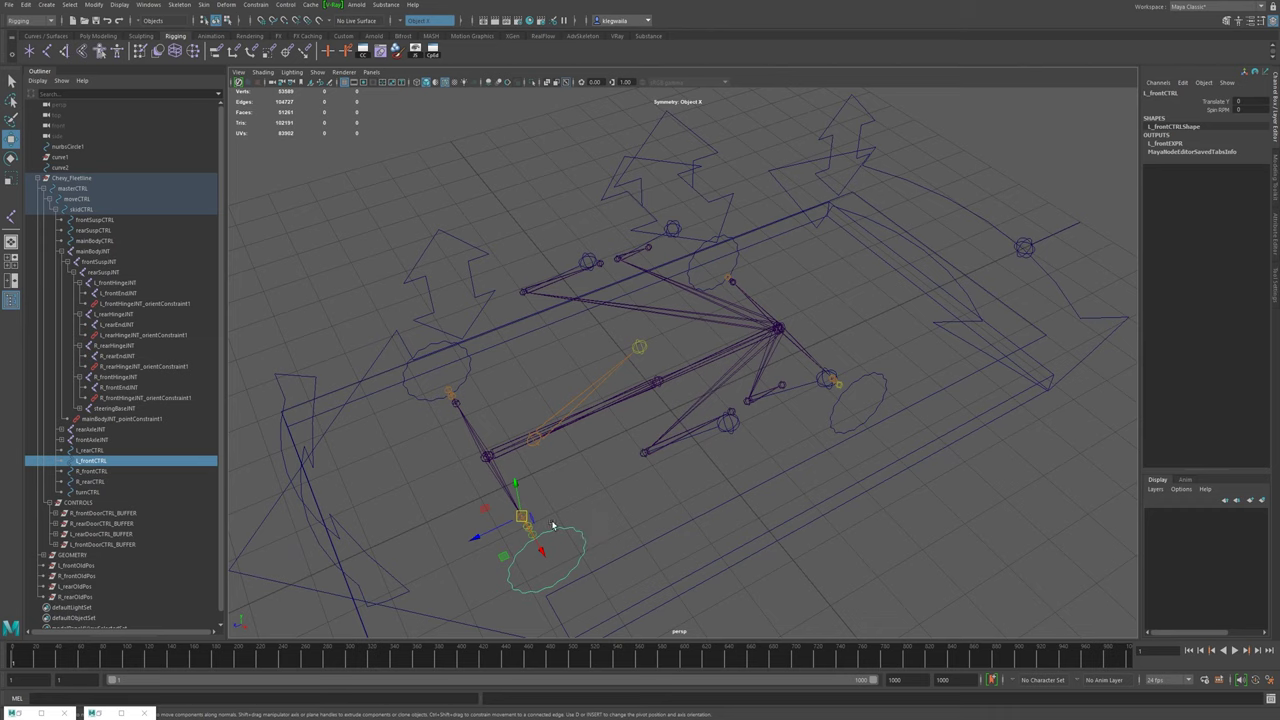
left_click(470, 378, "shift")
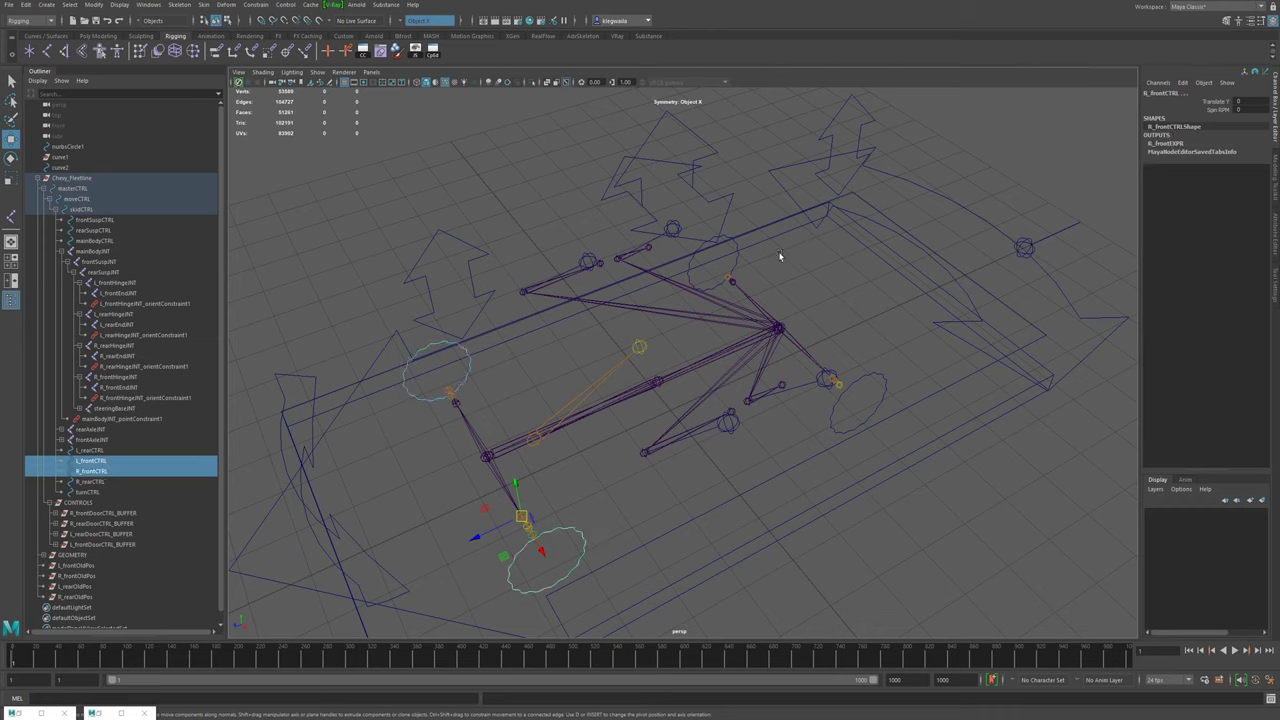
left_click(738, 264, "shift")
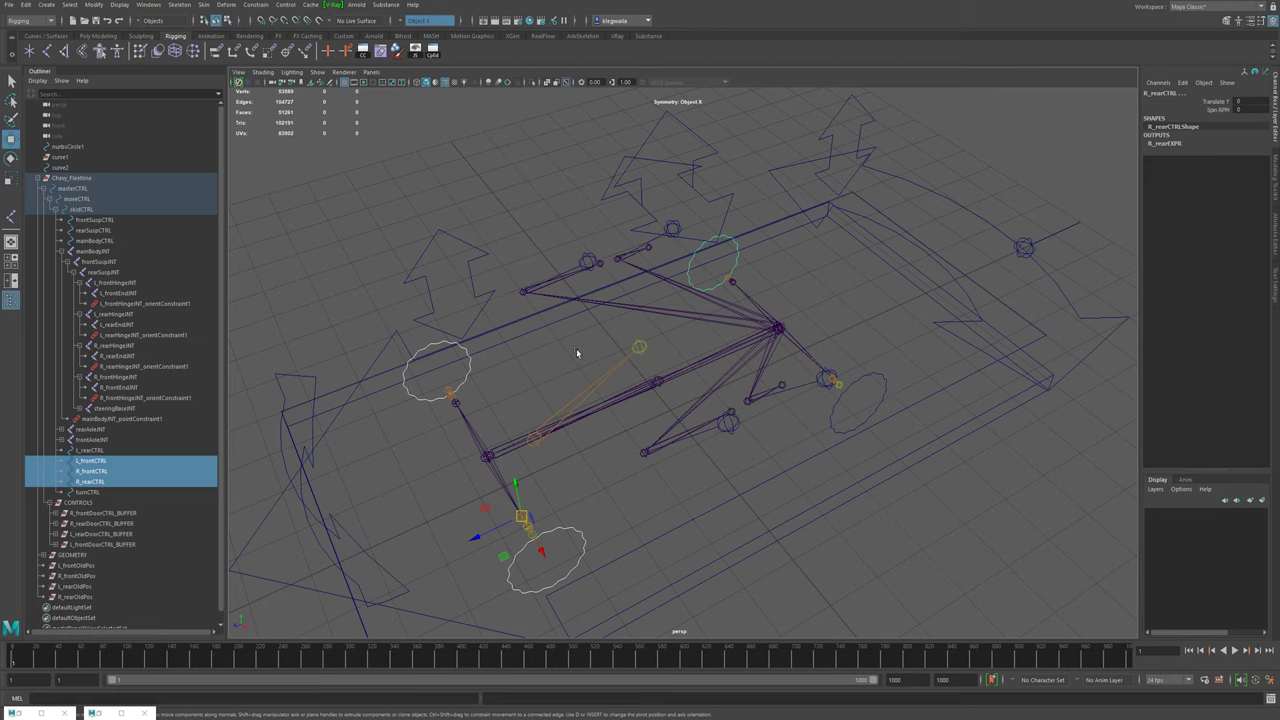
left_click(880, 388, "shift")
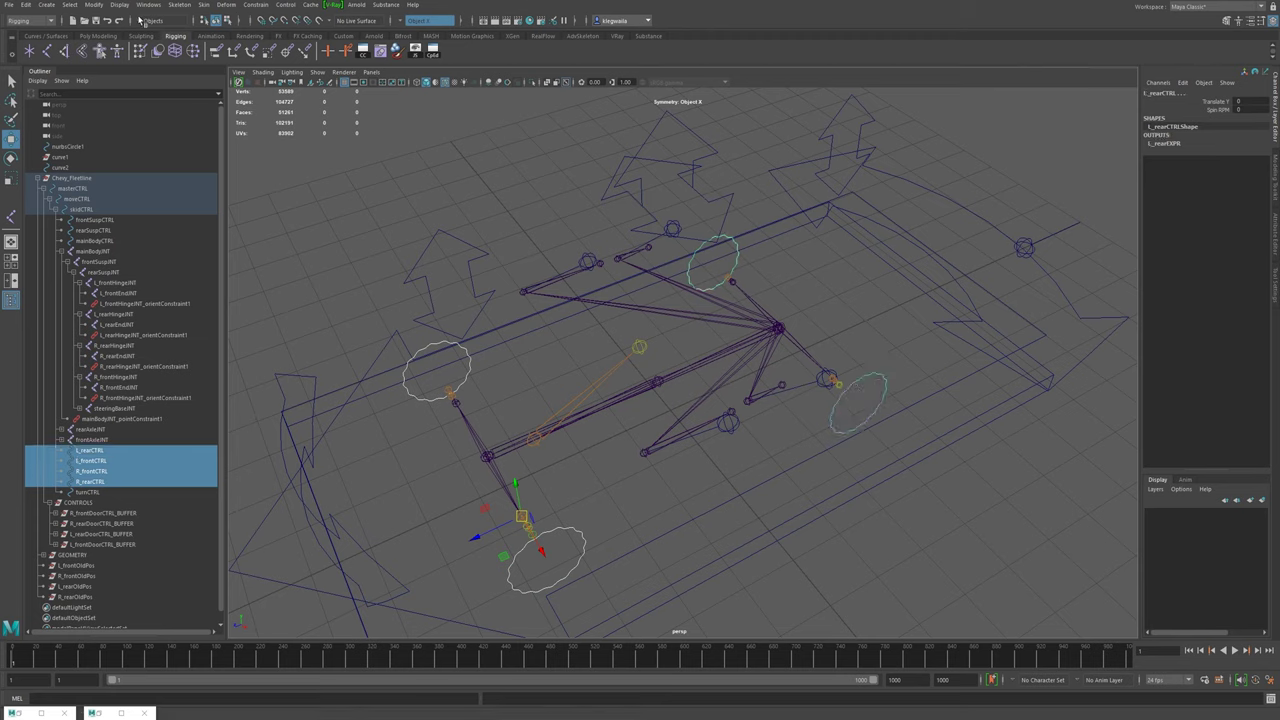
- Try adding a keyable float attribute named autoSpin to the four wheel controls, and undo it
left_click(93, 4)
left_click(193, 197)
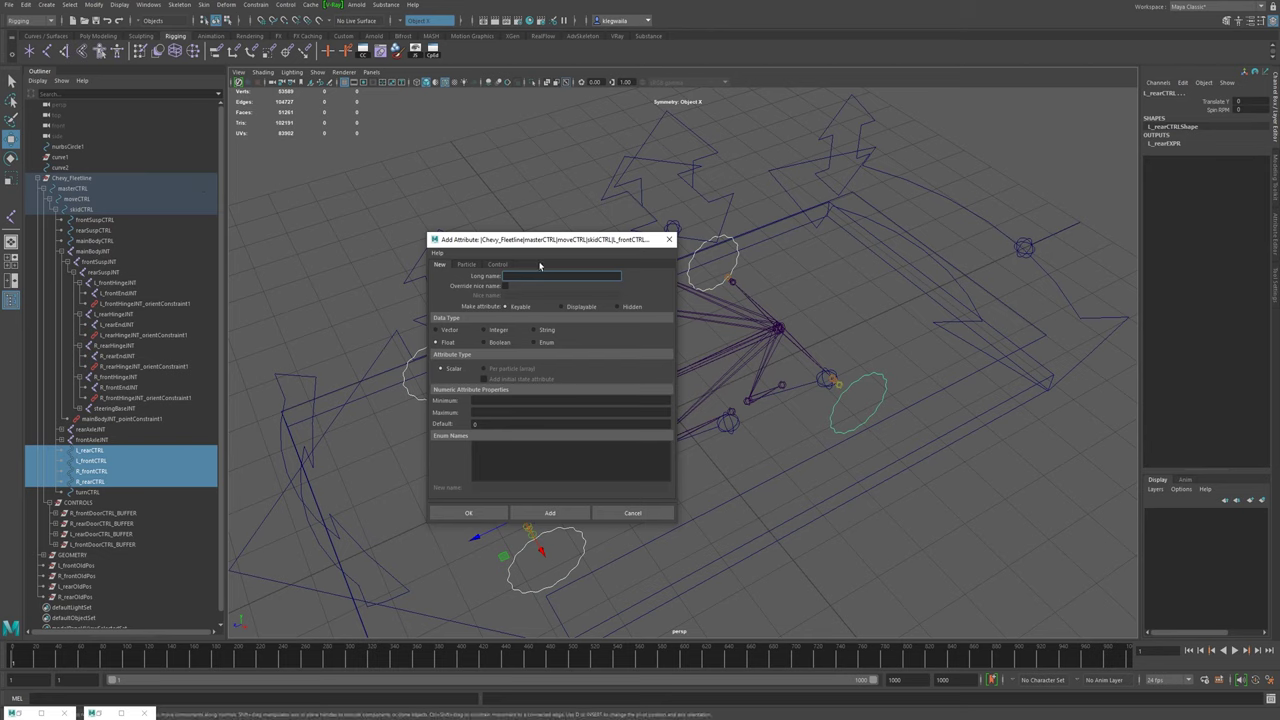
type("autoSpin")
left_click_drag(531, 276, 398, 247)
left_click(468, 512)
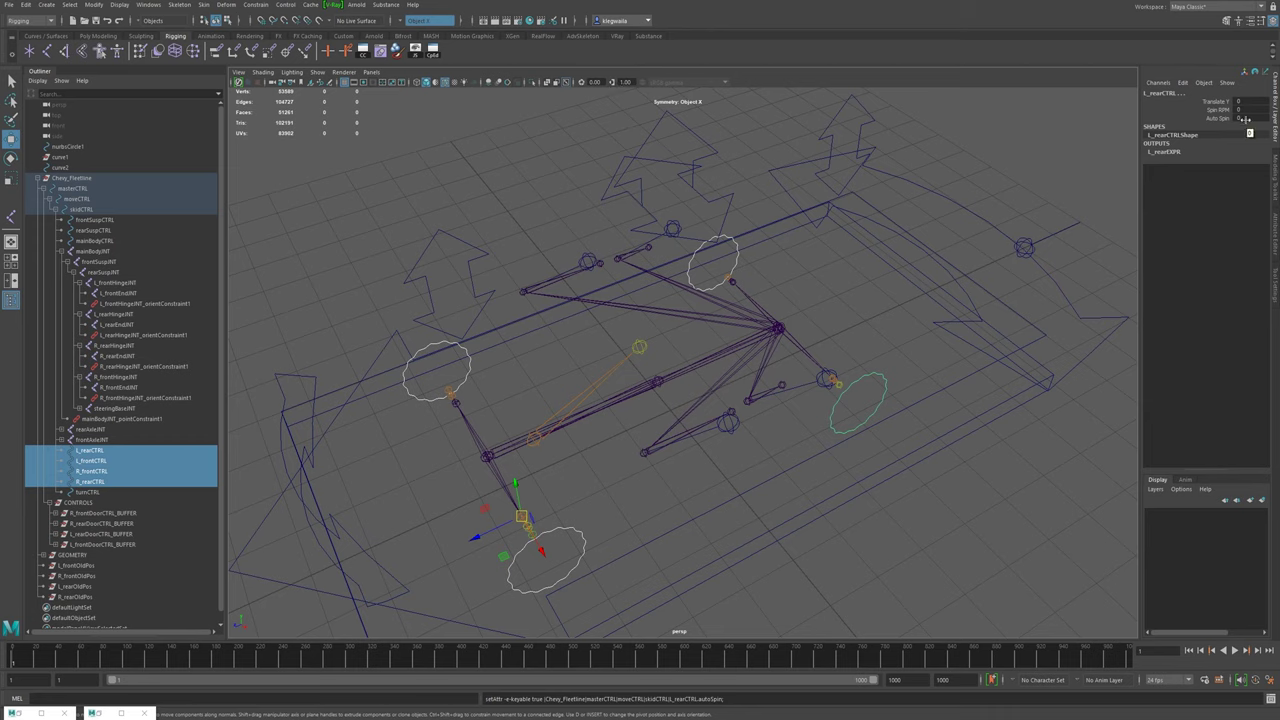
left_click(148, 6)
left_click(117, 7)
key("ctrl+z")
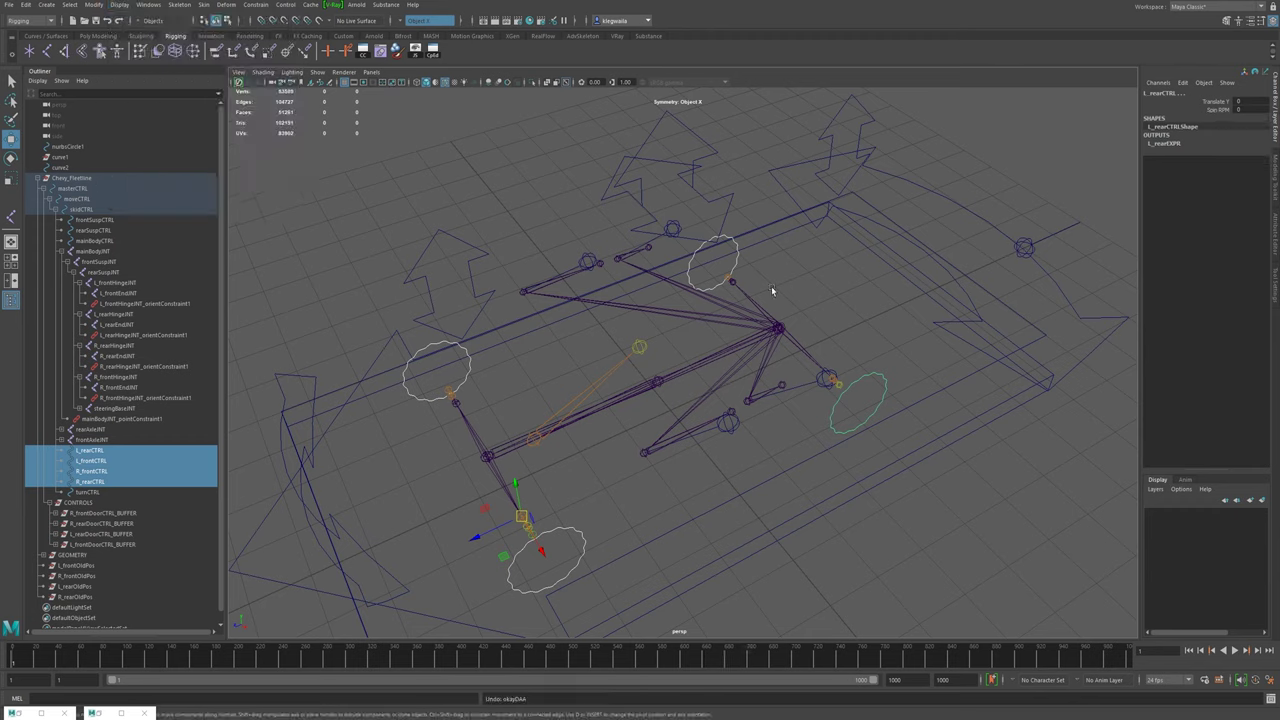
- Add a keyable Boolean attribute named autoSpin to the four selected wheel controls
left_click(141, 5)
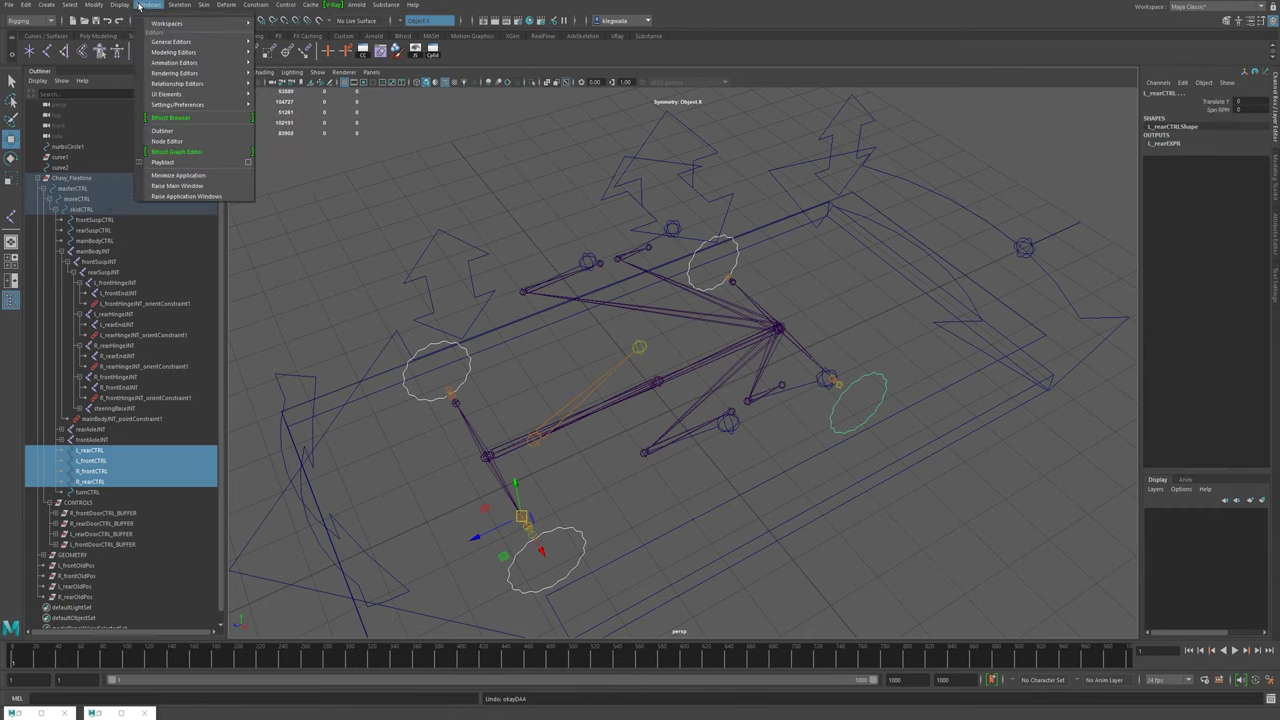
mouse_move(93, 4)
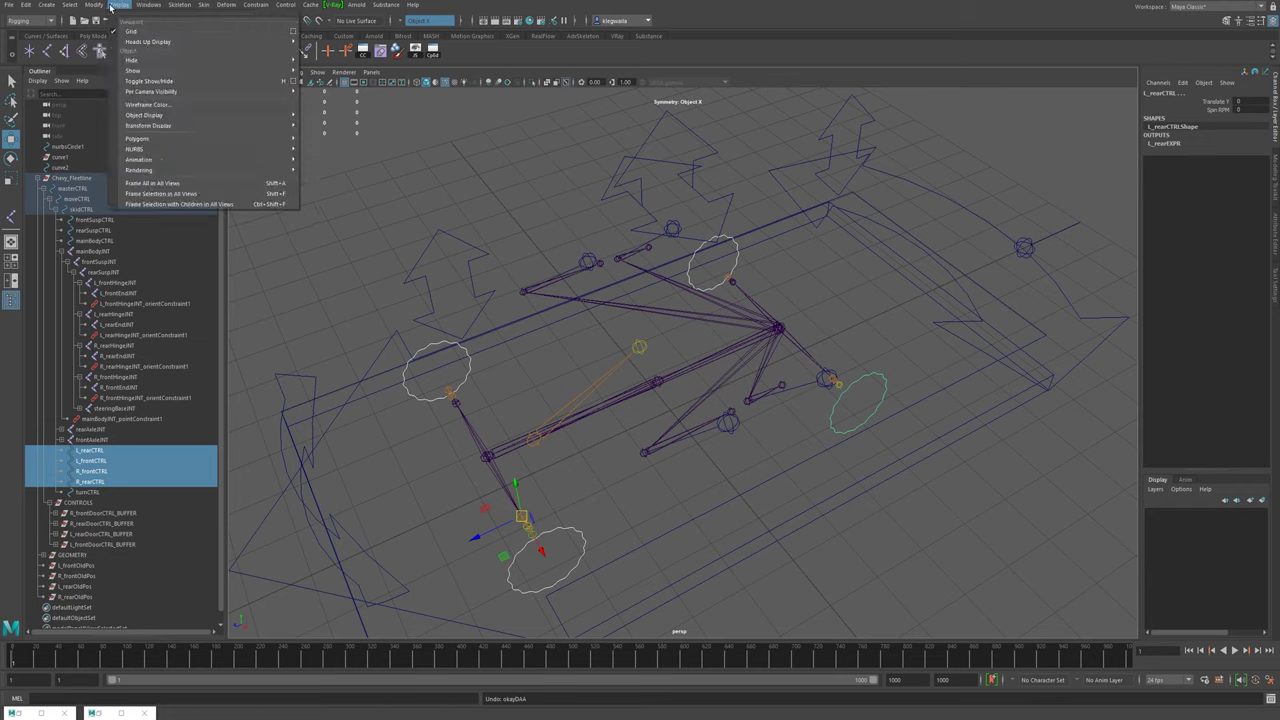
left_click(186, 199)
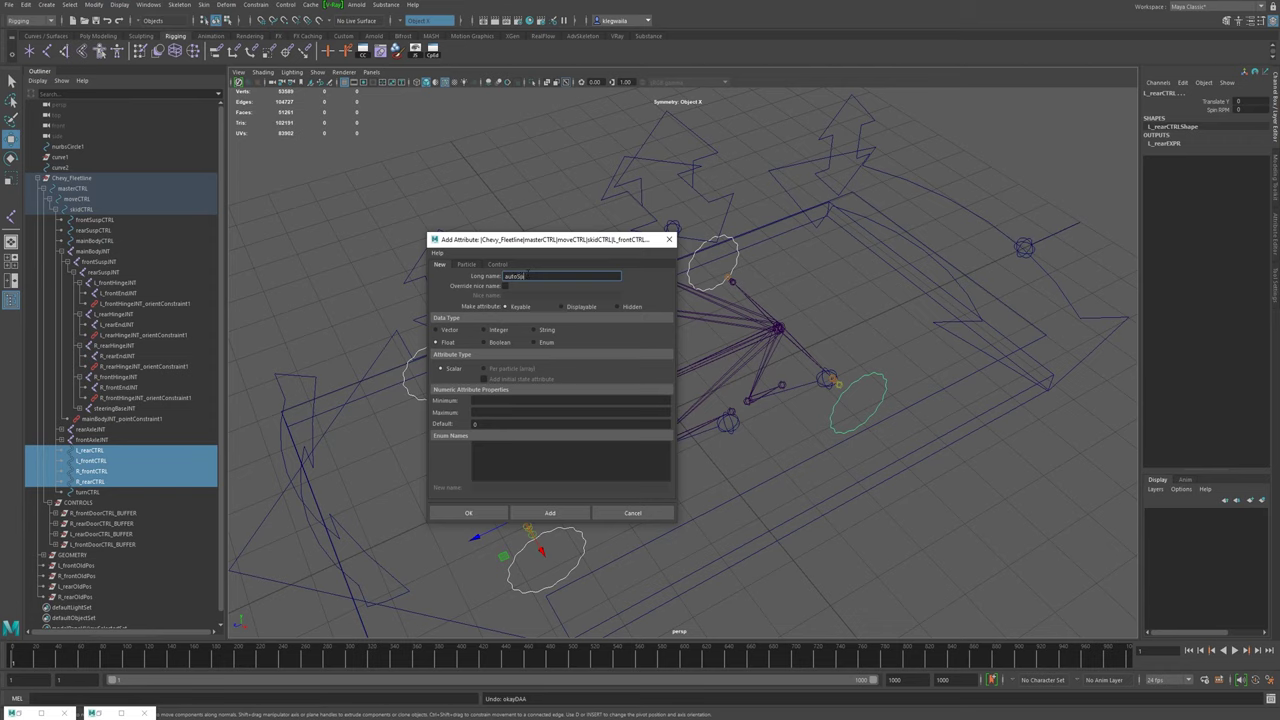
left_click(494, 343)
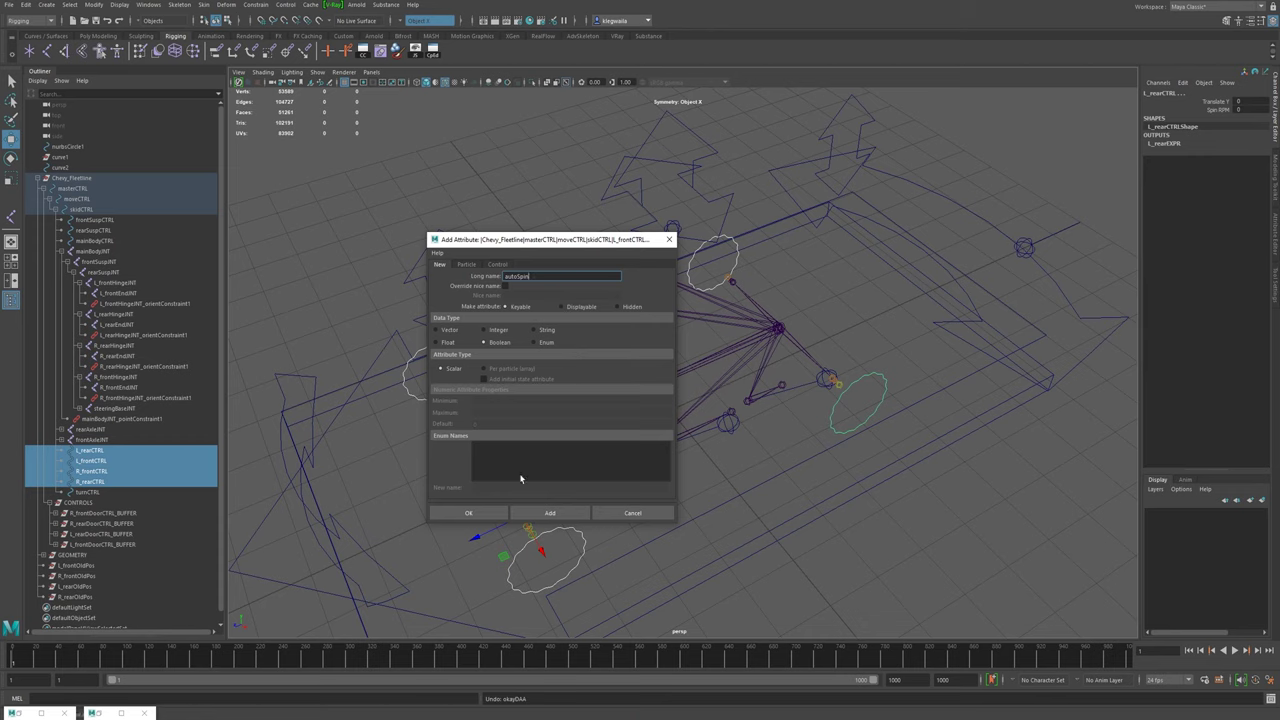
left_click(470, 514)
left_click(1244, 116)
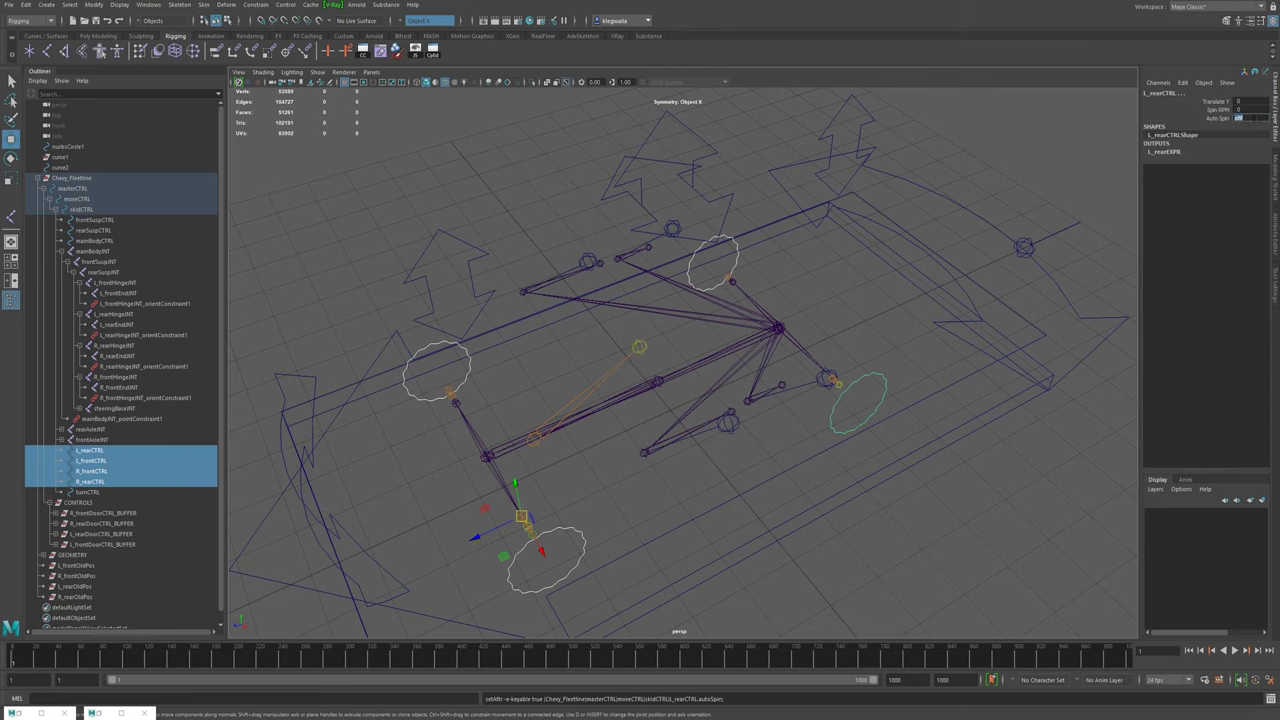
key("Return")
- Show the car's polygon geometry again in the perspective view, framed on the left front wheel
left_click_drag(741, 379, 527, 377, "alt")
right_click_drag(527, 377, 597, 377, "alt")
middle_click_drag(597, 377, 625, 390, "alt")
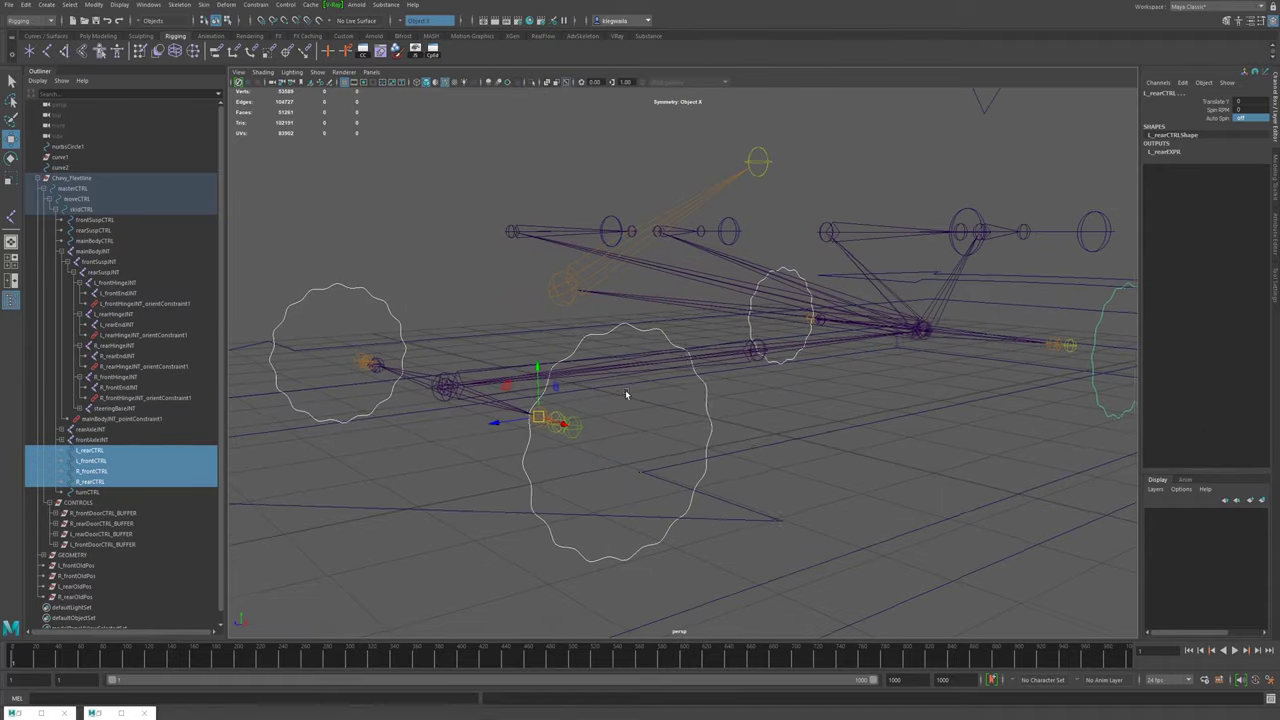
left_click_drag(625, 390, 628, 392, "alt")
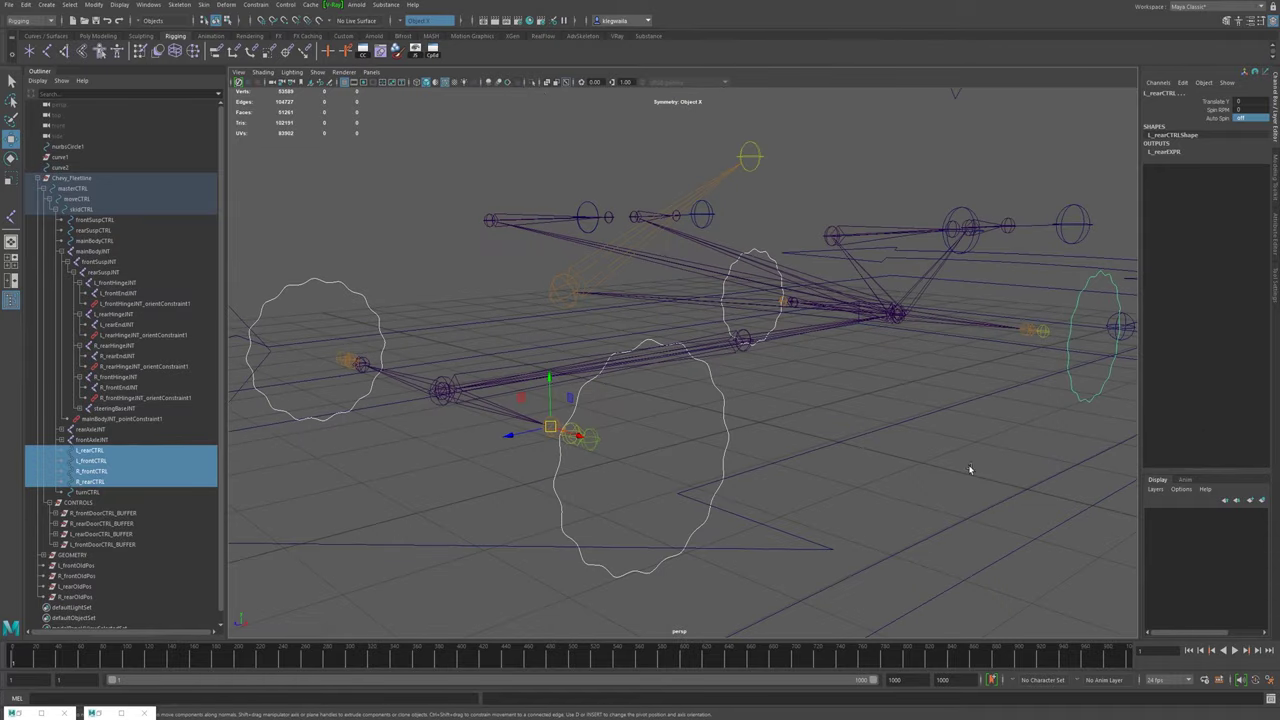
right_click_drag(547, 372, 480, 360, "alt")
left_click_drag(480, 360, 500, 360, "alt")
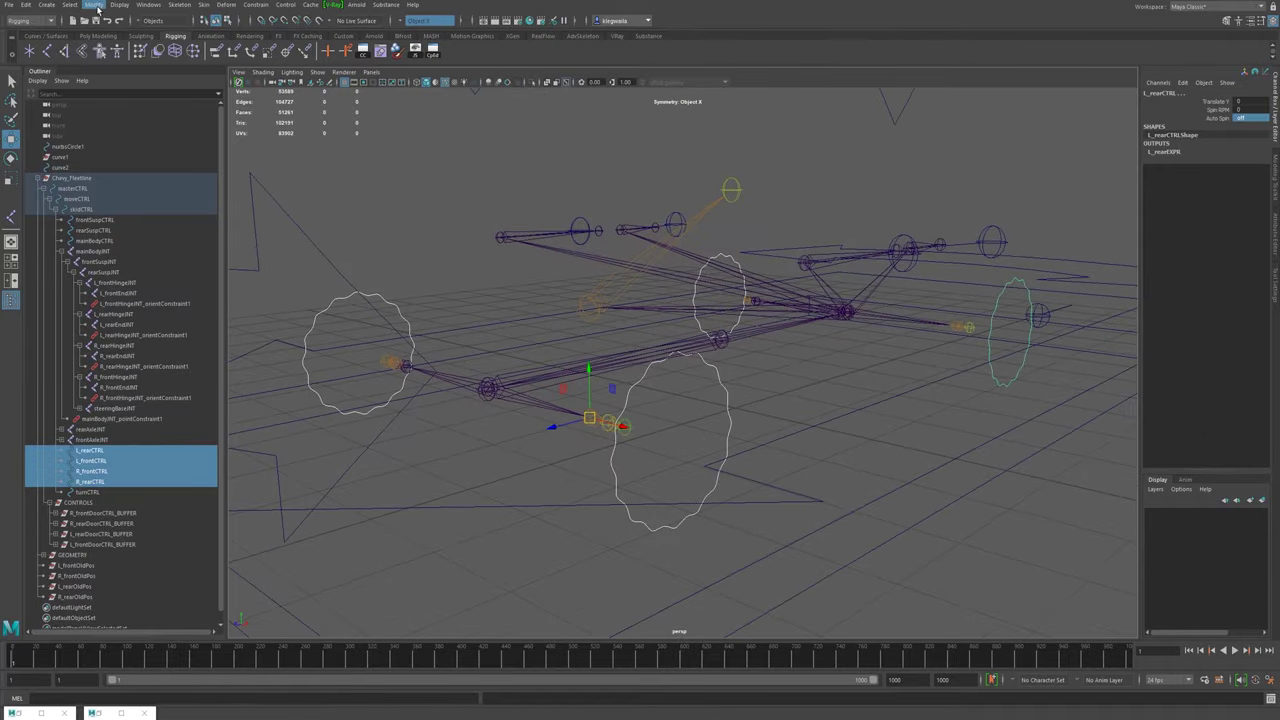
left_click(317, 73)
left_click(321, 180)
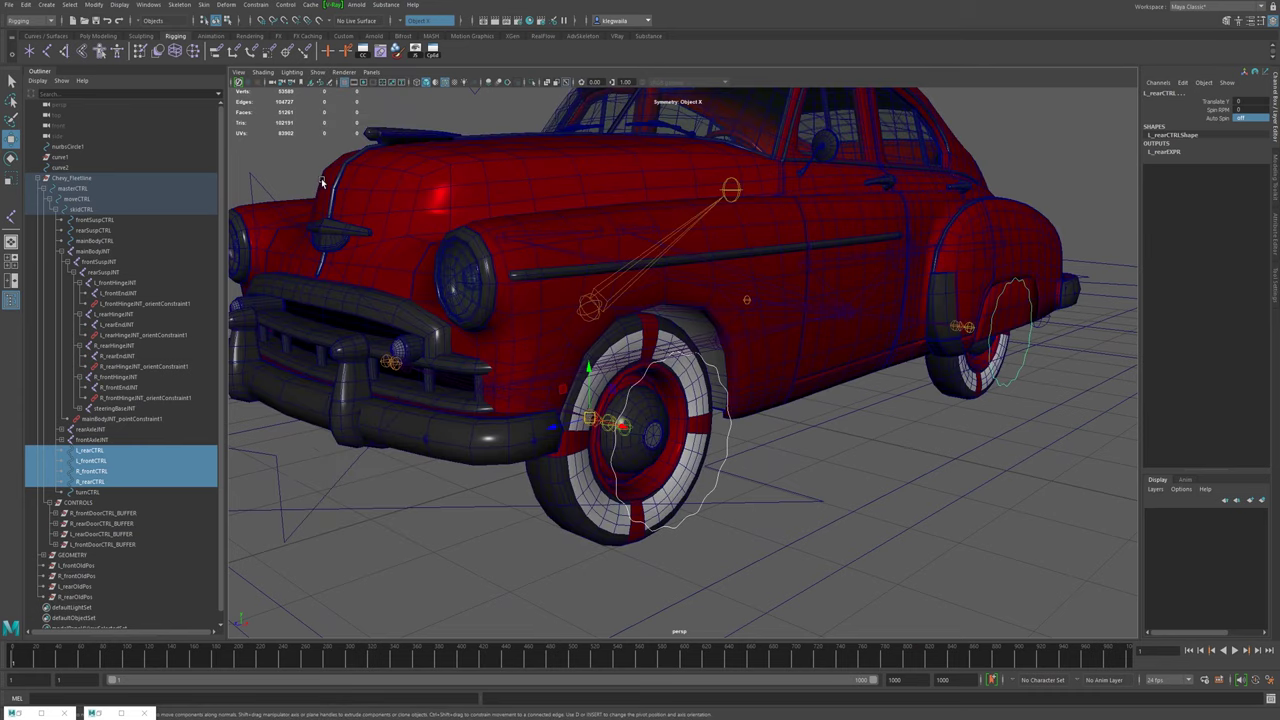
- Create a vertical distance measurement about 5 units long in the side view, from a ground grid point by the front bumper upward
left_click(47, 5)
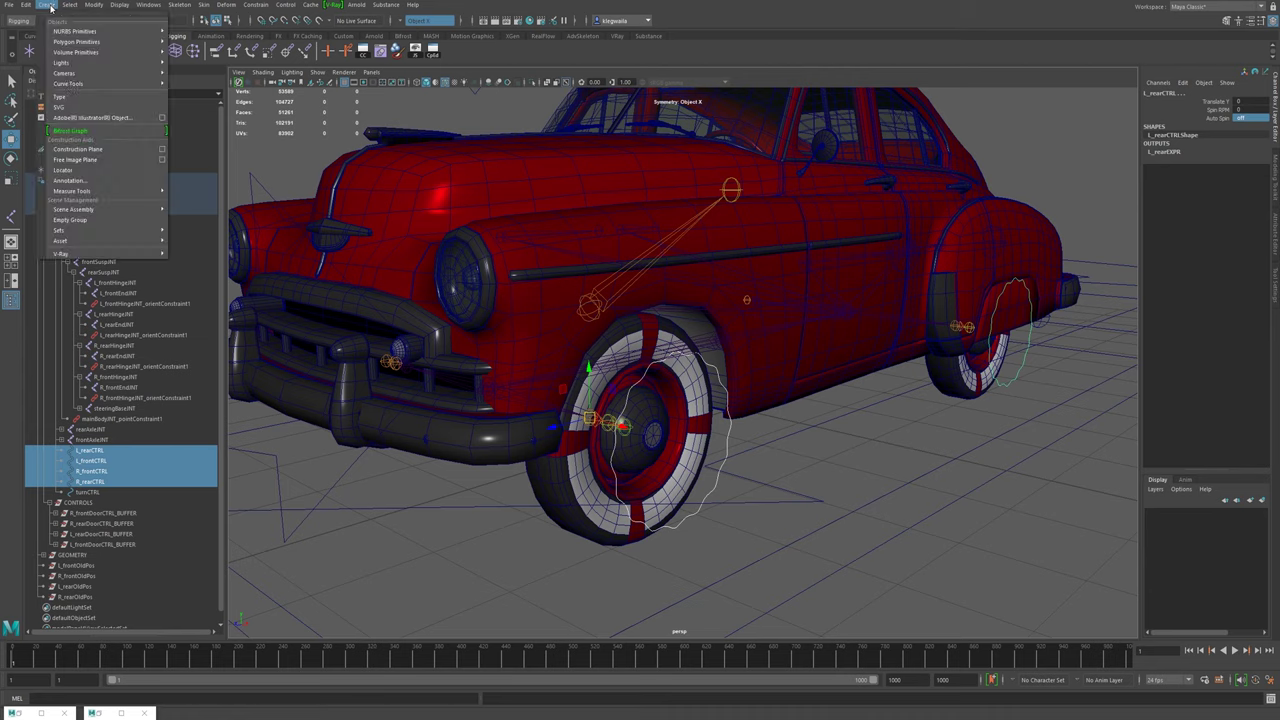
mouse_move(150, 195)
left_click(196, 192)
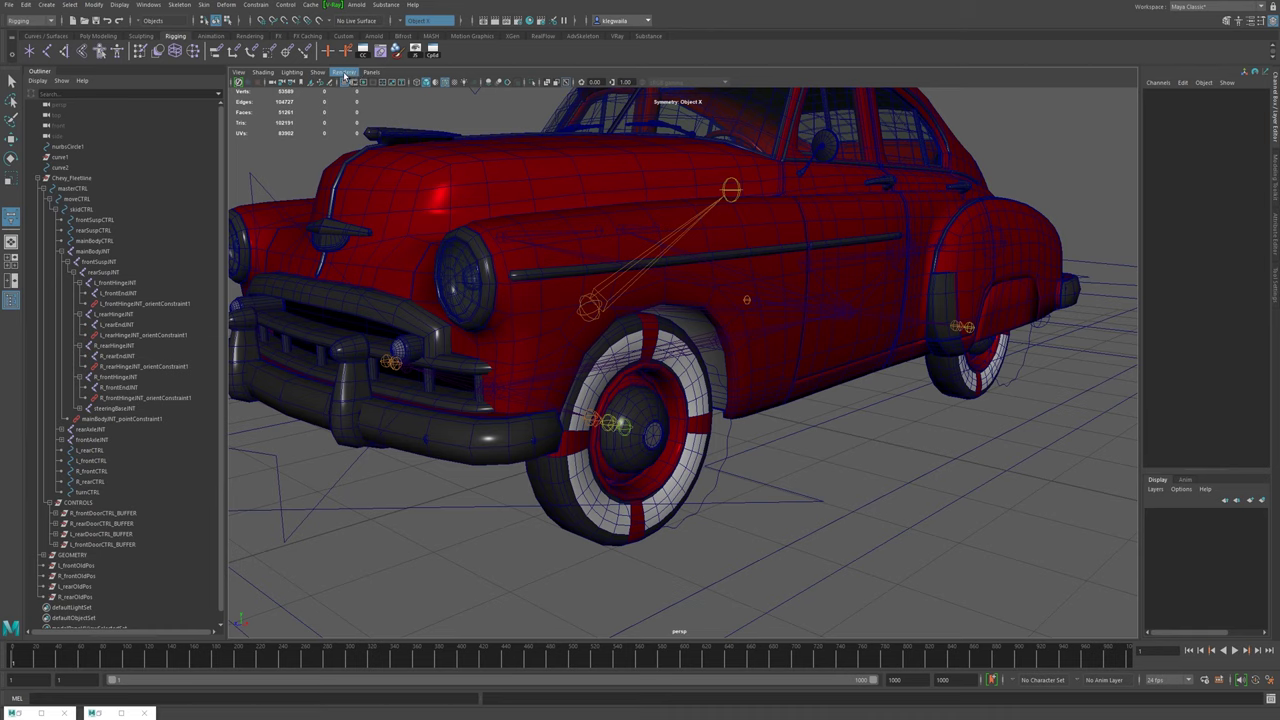
key("space")
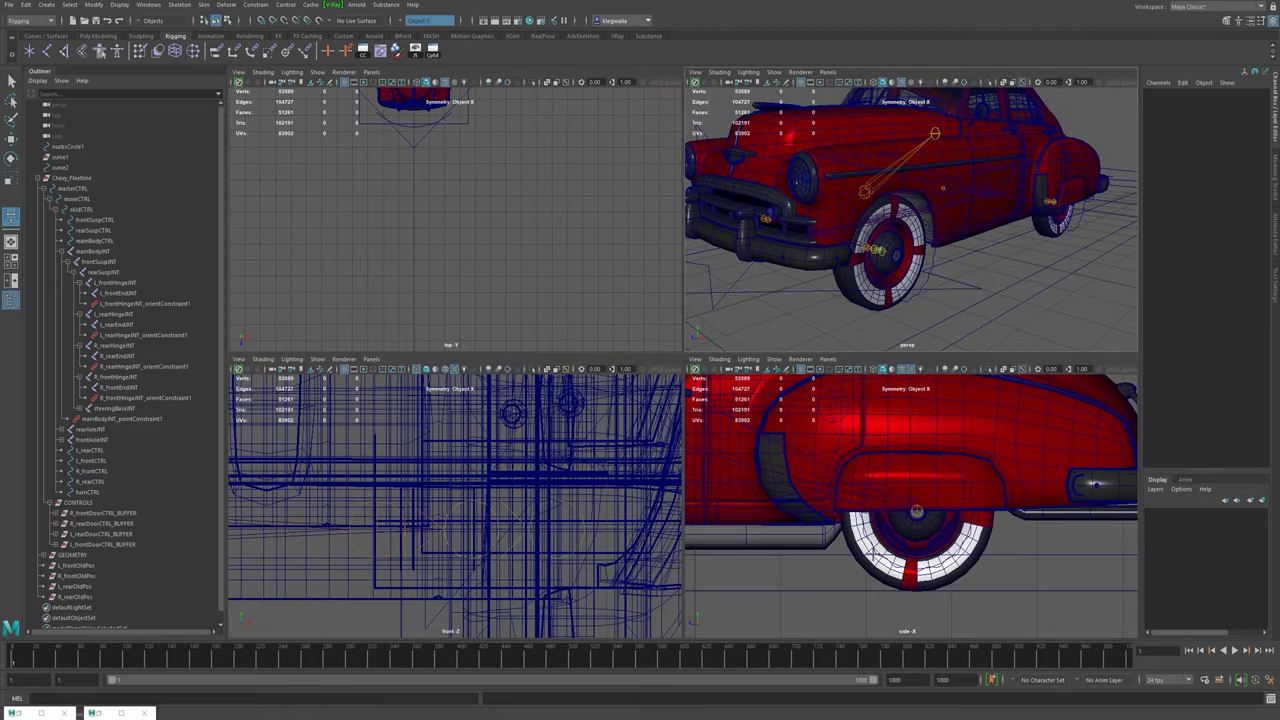
middle_click_drag(764, 542, 820, 545, "alt")
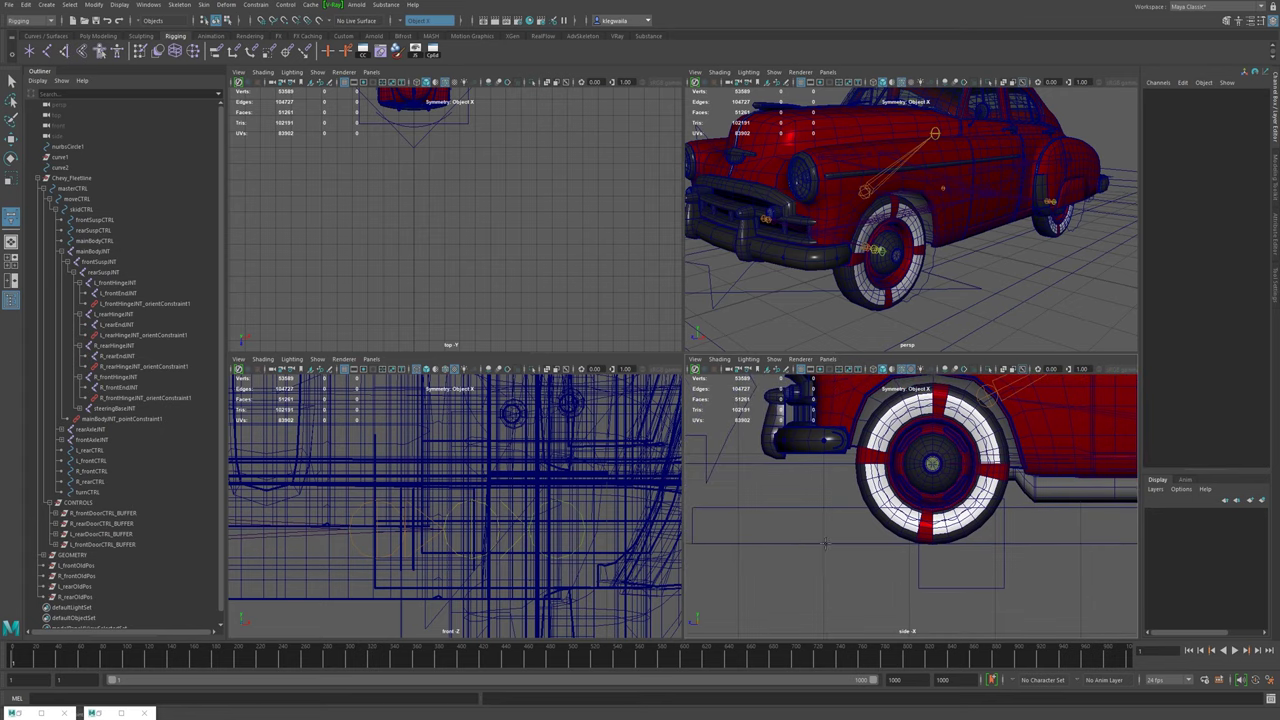
key("x")
left_click(823, 543)
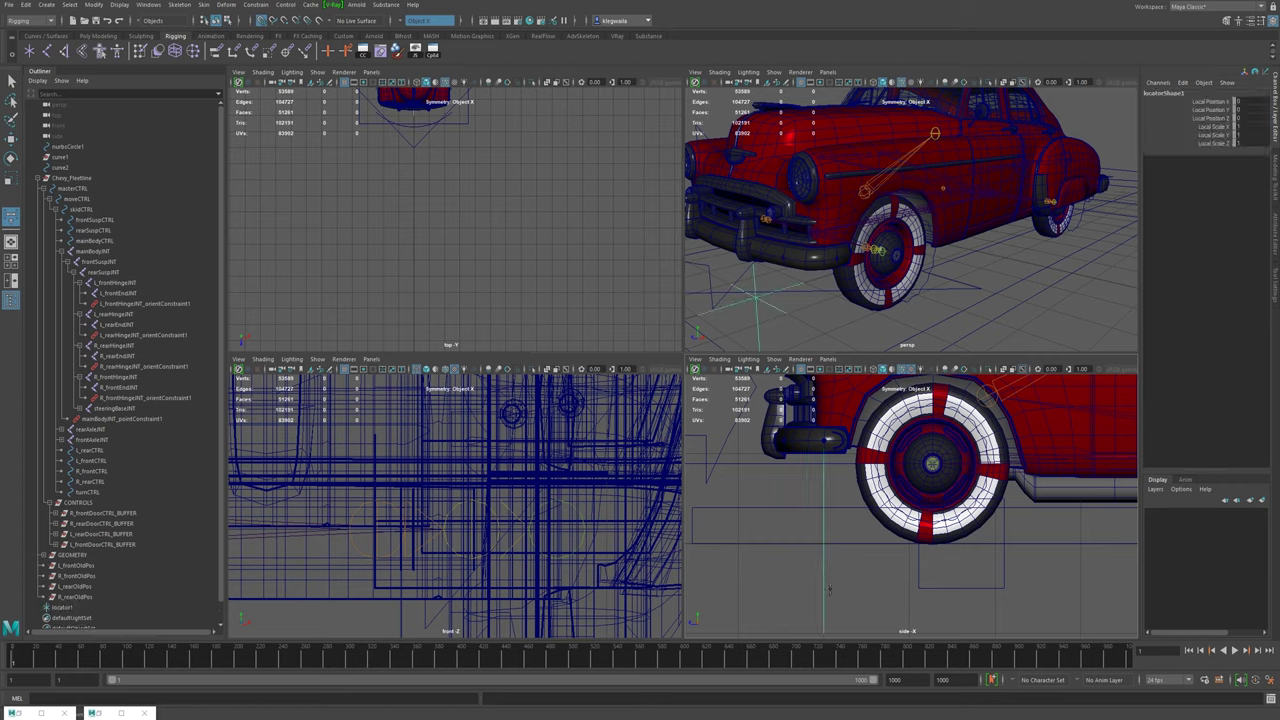
scroll(830, 543, "down", 8)
scroll(898, 501, "up", 3)
middle_click_drag(898, 503, 893, 554, "alt")
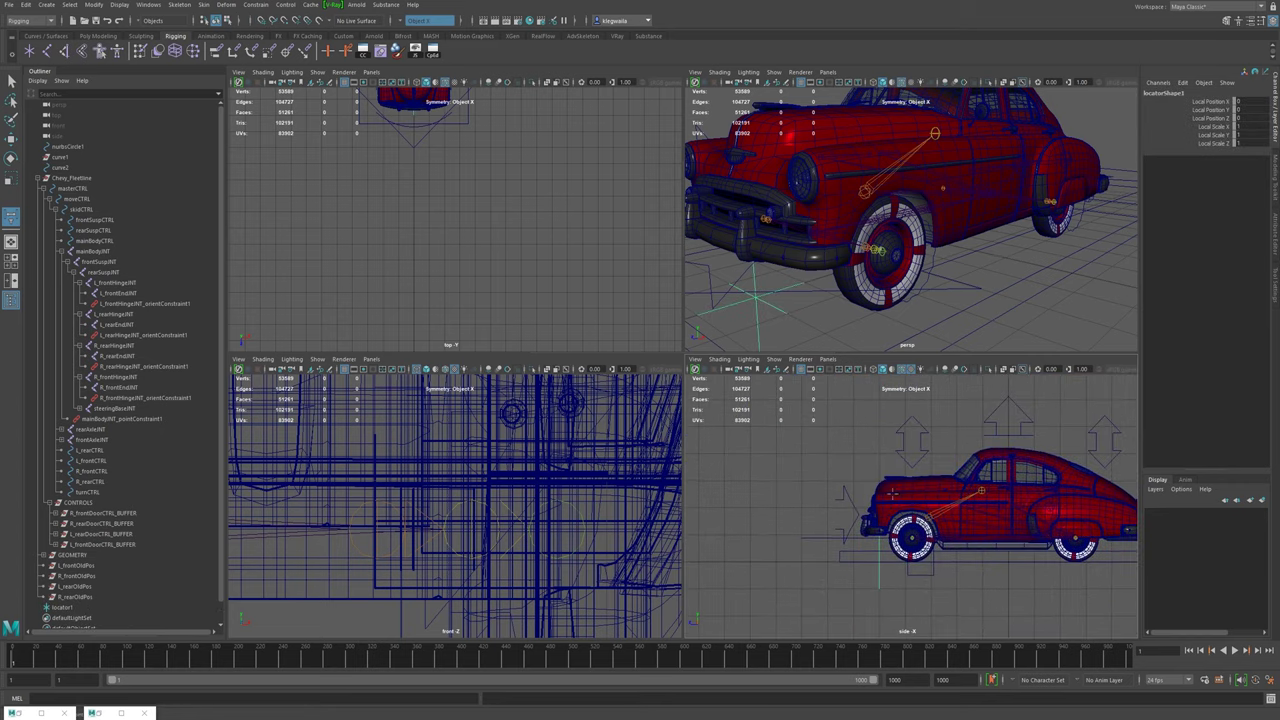
left_click(882, 430)
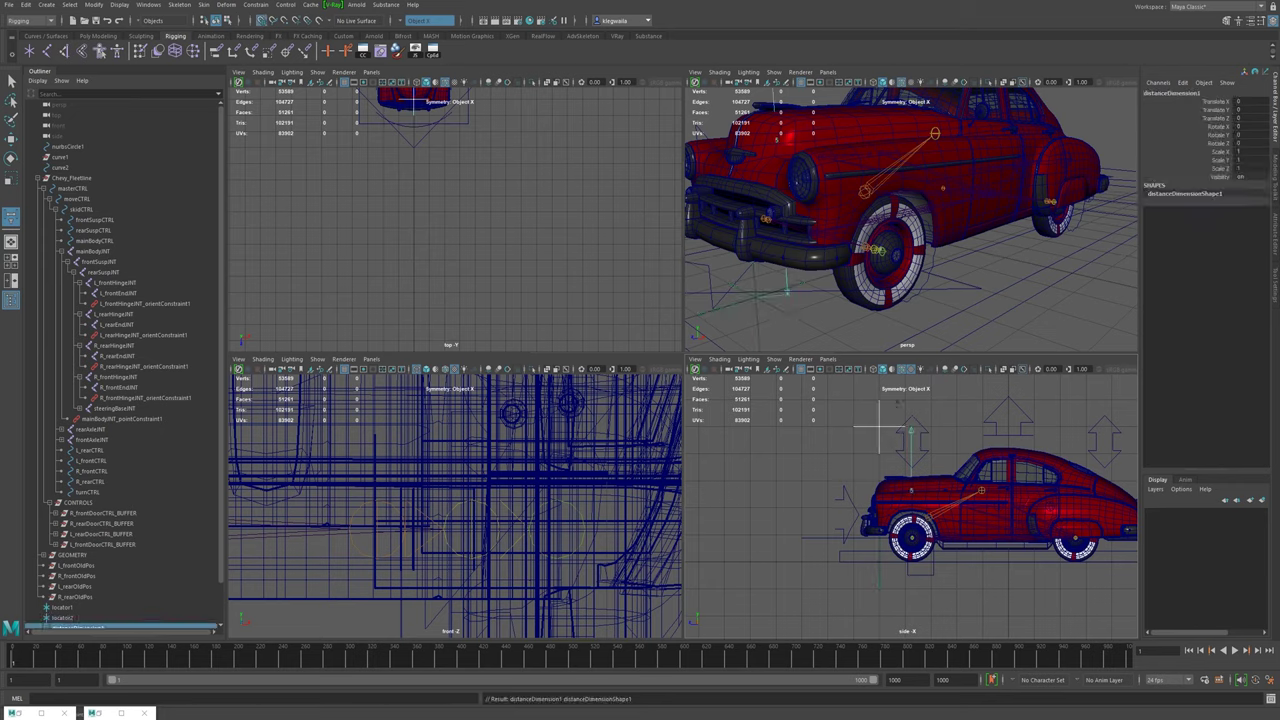
- Lower locator2 to a height of about 1.83 and set the local scale of both measurement locators to 0.2 on all axes
key("w")
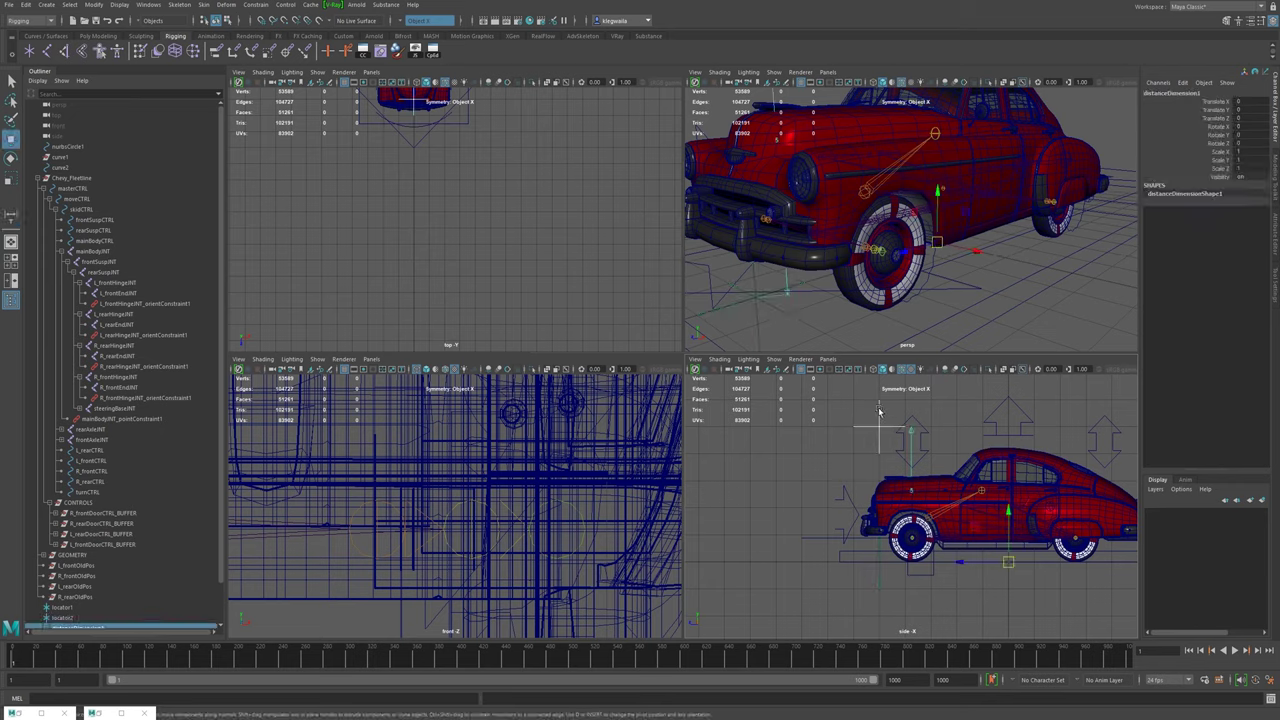
left_click(878, 406)
left_click_drag(881, 389, 886, 471)
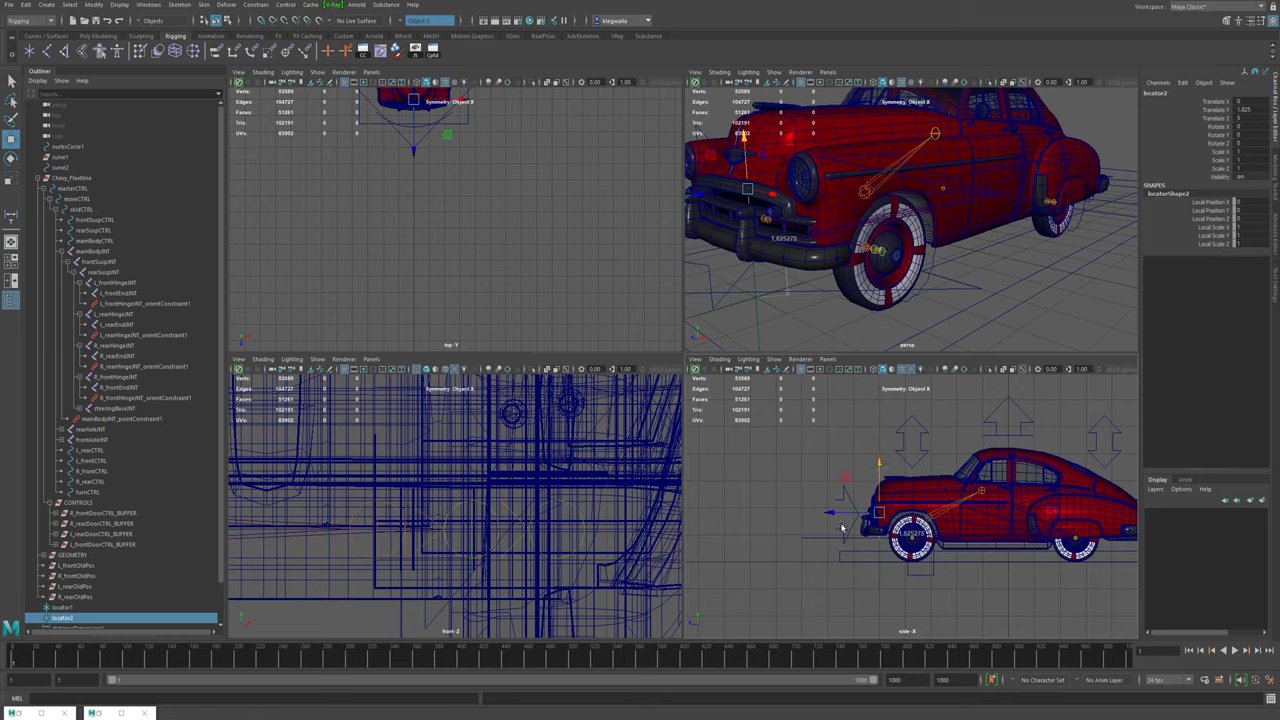
right_click_drag(837, 523, 888, 628, "alt")
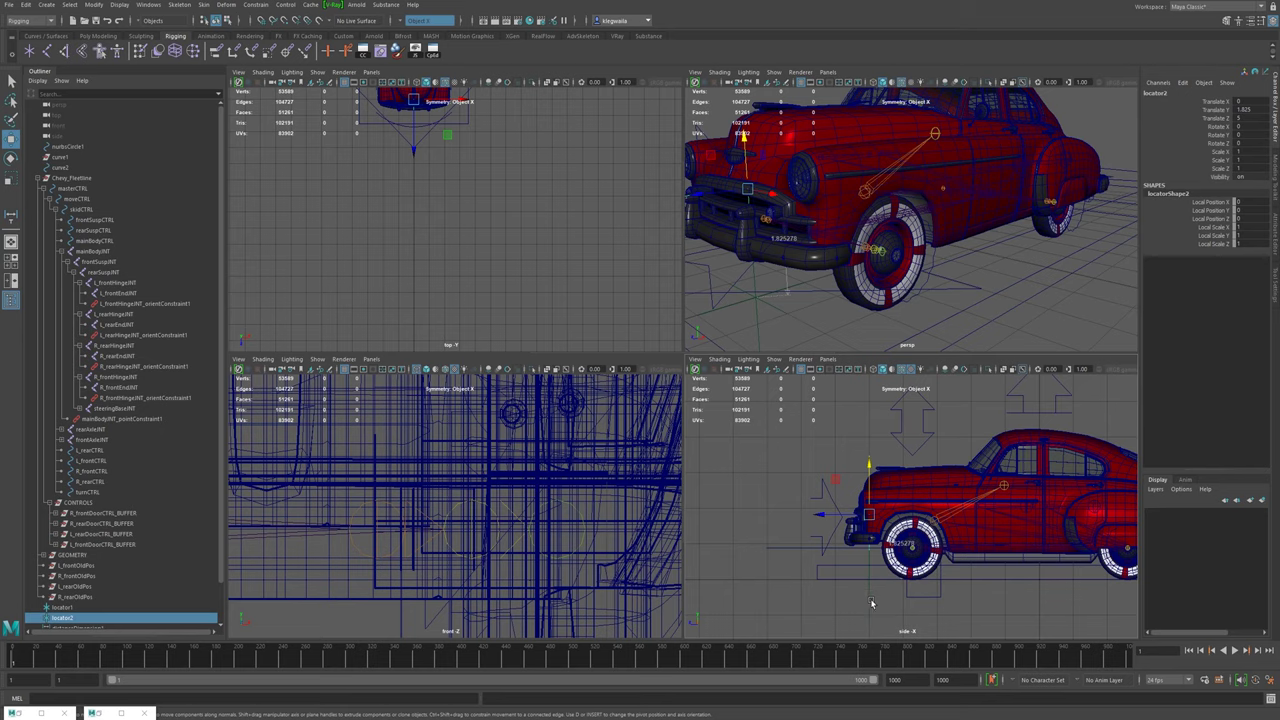
left_click(871, 583, "shift")
left_click_drag(808, 285, 885, 308, "alt")
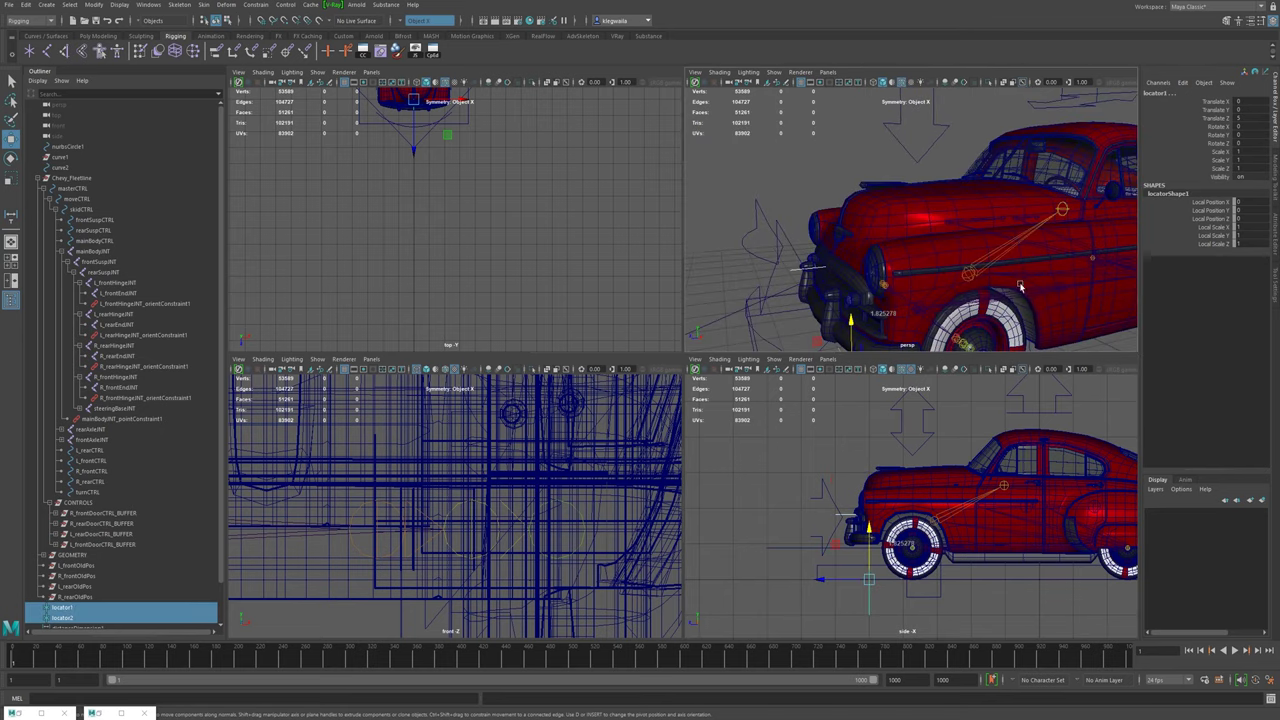
left_click_drag(1262, 225, 1269, 253)
type("0.2")
key("Return")
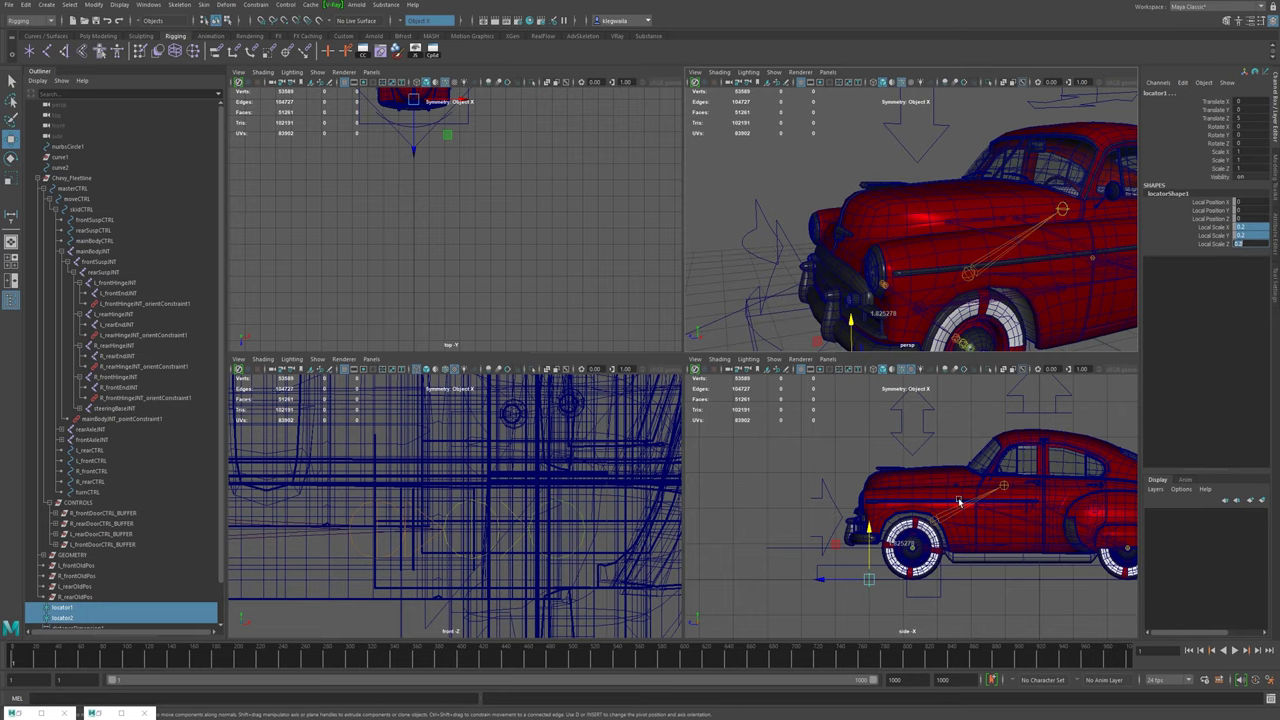
- Lower locator2 in the side view to about the front wheel's centre height, around 0.85, to measure the wheel radius
middle_click_drag(964, 517, 928, 433, "alt")
right_click_drag(928, 433, 926, 515, "alt")
key("space")
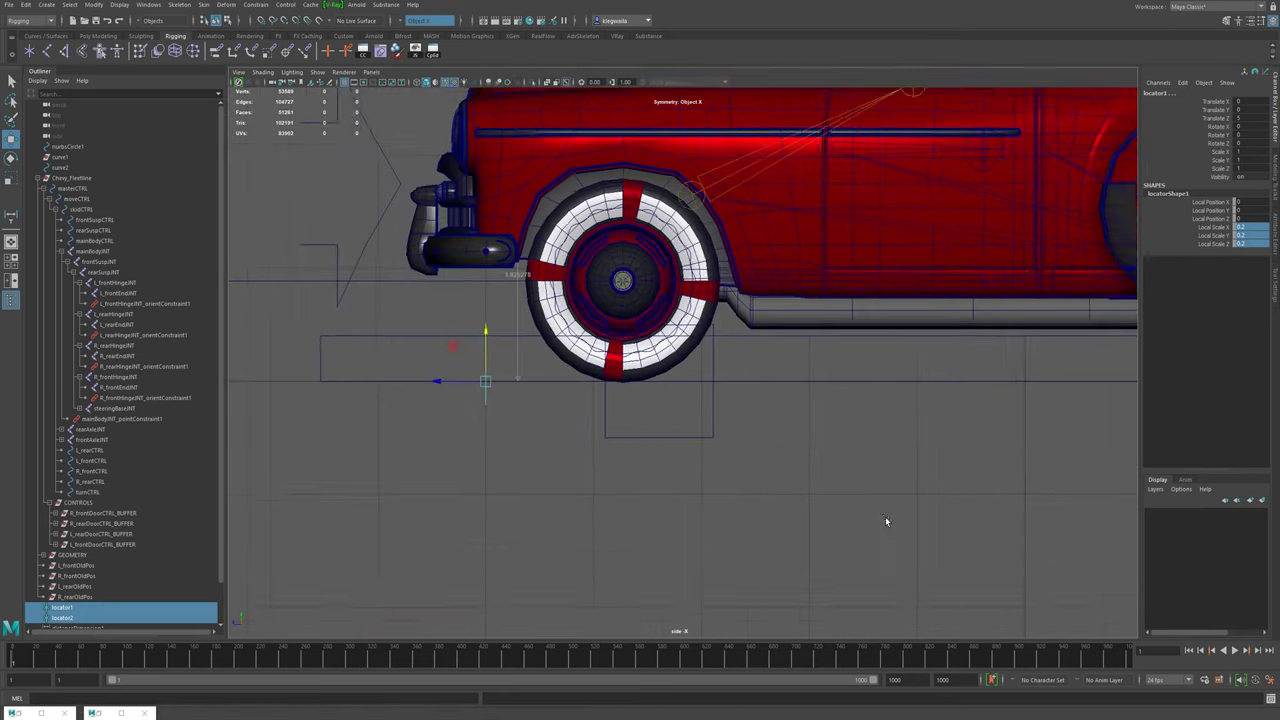
scroll(233, 470, "up", 4)
left_click(63, 618)
left_click_drag(601, 180, 604, 333)
scroll(729, 391, "up", 4)
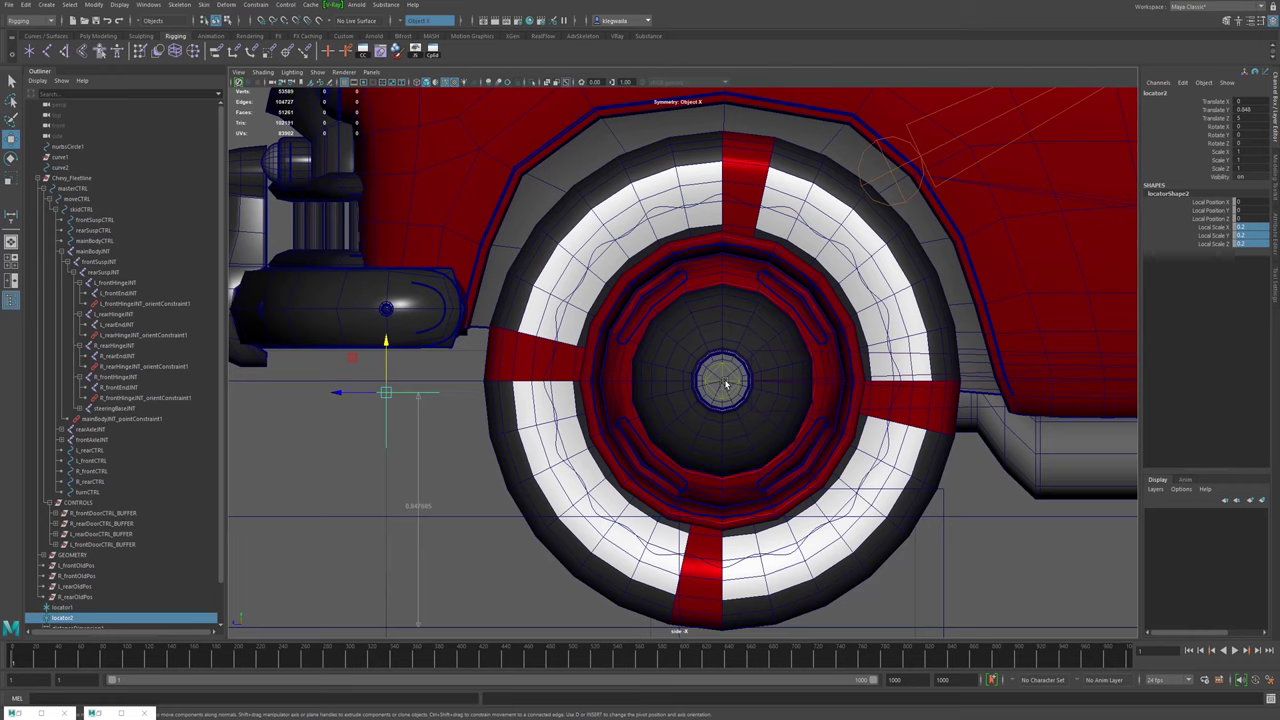
- Snap locator2's height to the centre vertex of the front wheel hub in the side view, at Translate Y 0.89
key("v")
left_click_drag(386, 343, 726, 388)
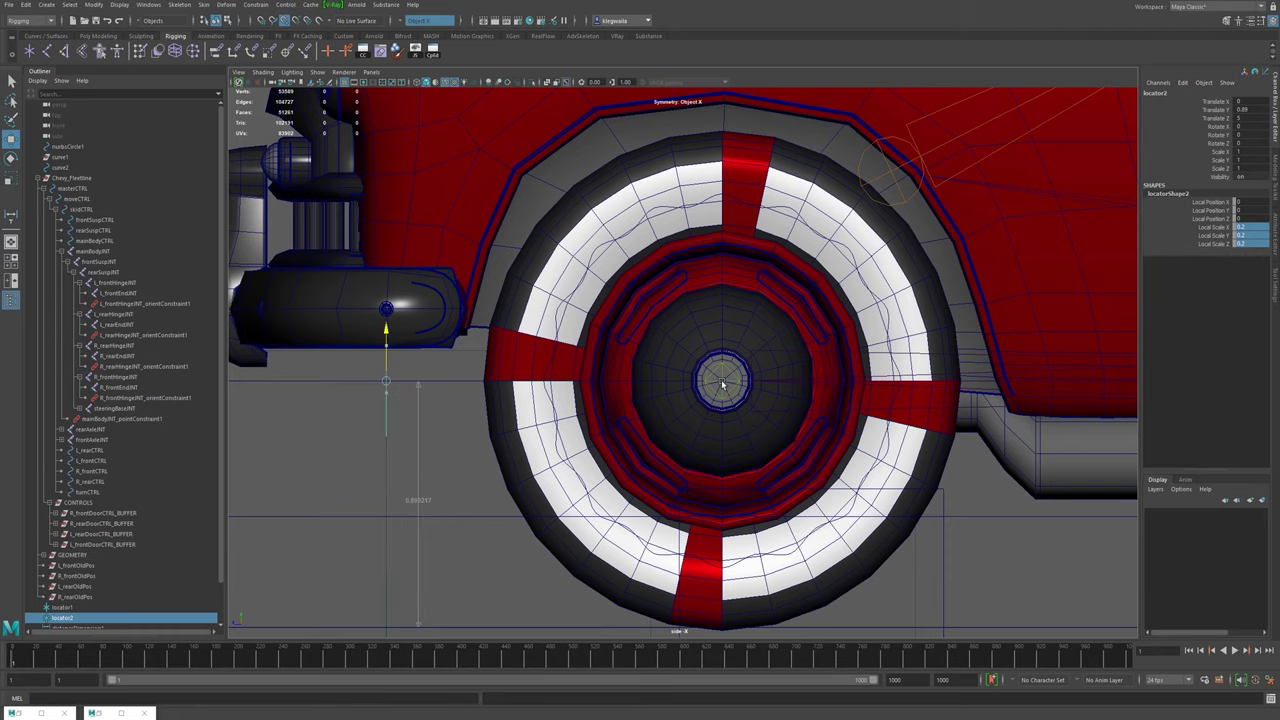
left_click_drag(722, 384, 722, 384)
middle_click_drag(382, 486, 432, 428, "alt")
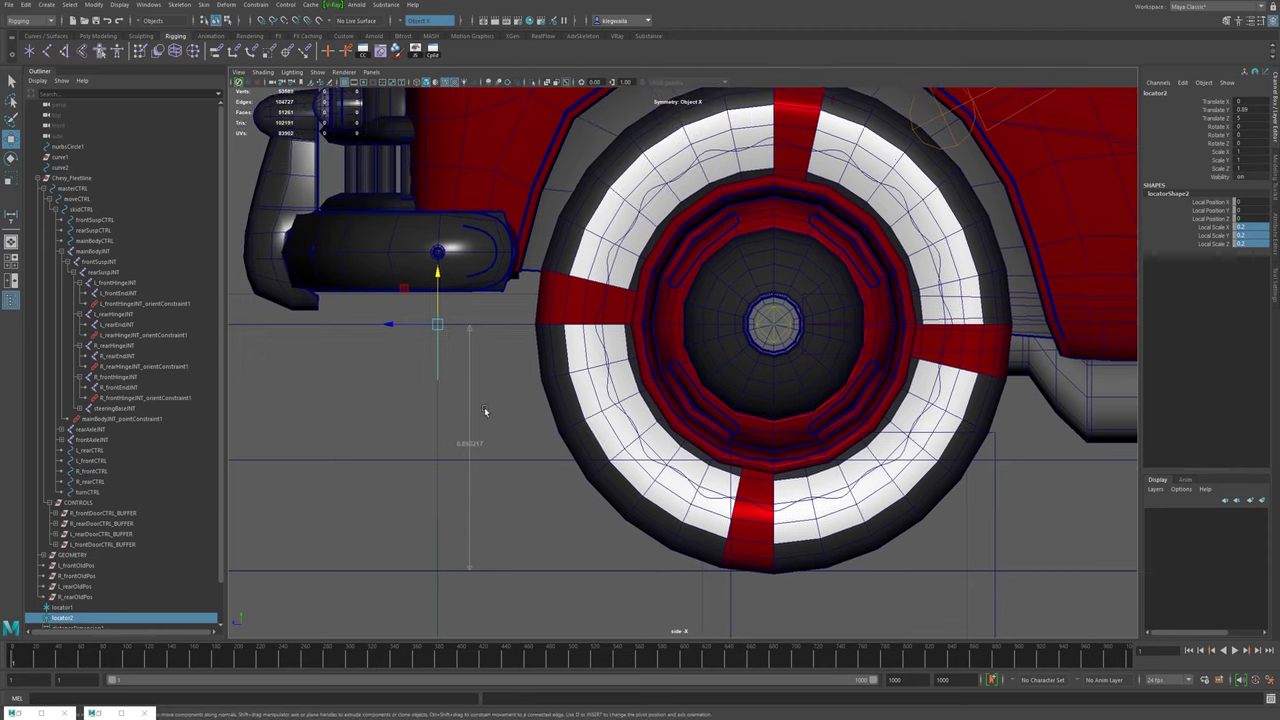
- Try the smooth mesh preview on the low-poly front wheel at its lowest edge, and return it to the unsmoothed display
middle_click_drag(806, 578, 777, 523, "alt")
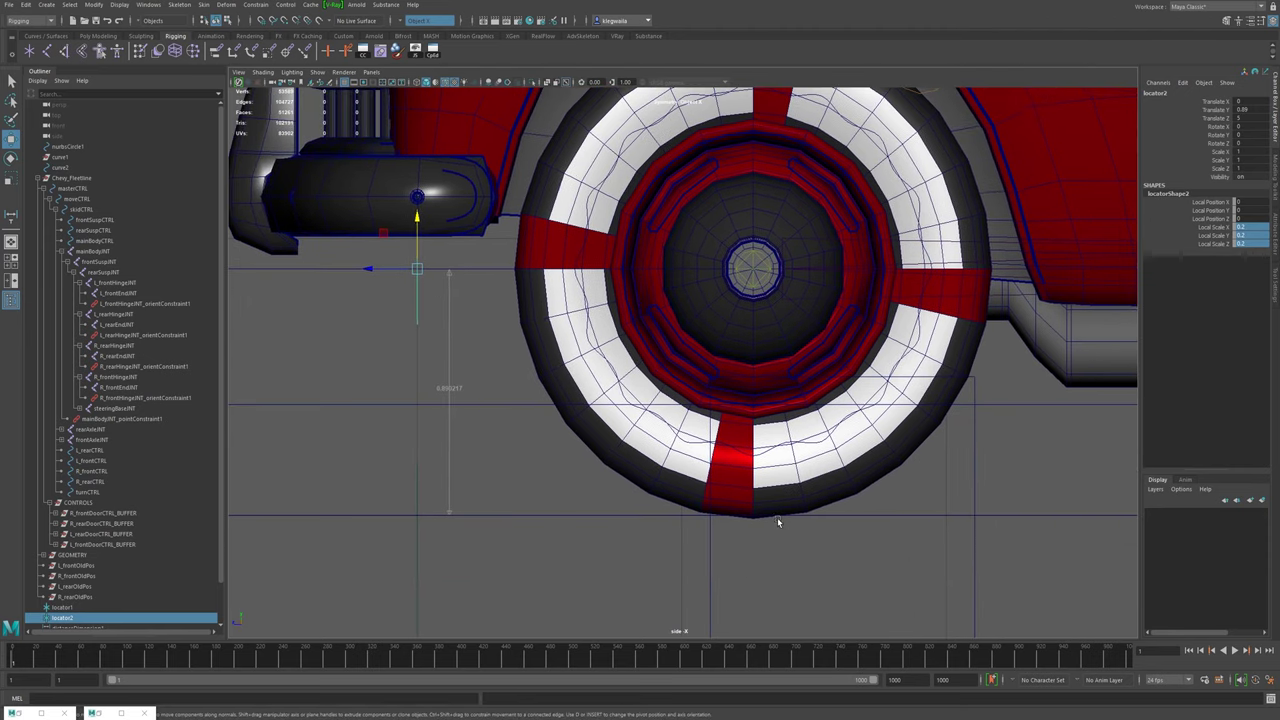
left_click(412, 523)
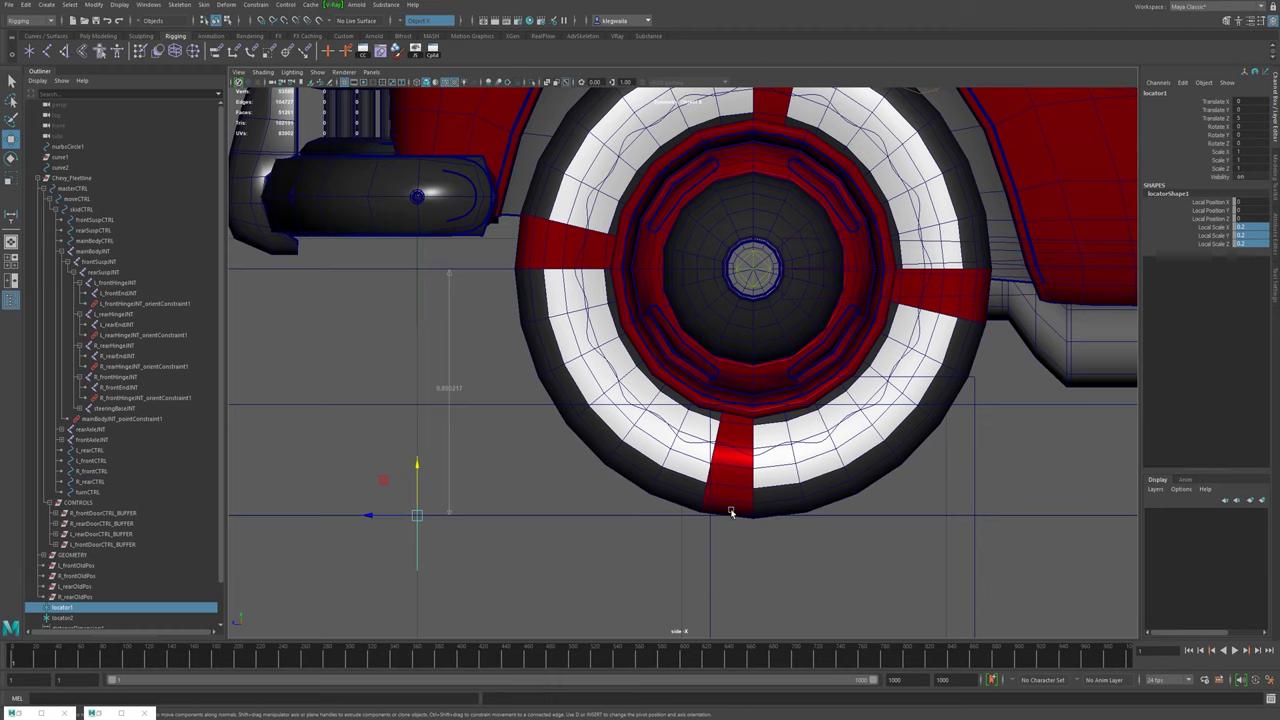
middle_click_drag(814, 522, 722, 491, "alt")
right_click_drag(722, 491, 896, 508, "alt")
middle_click_drag(749, 564, 763, 391, "alt")
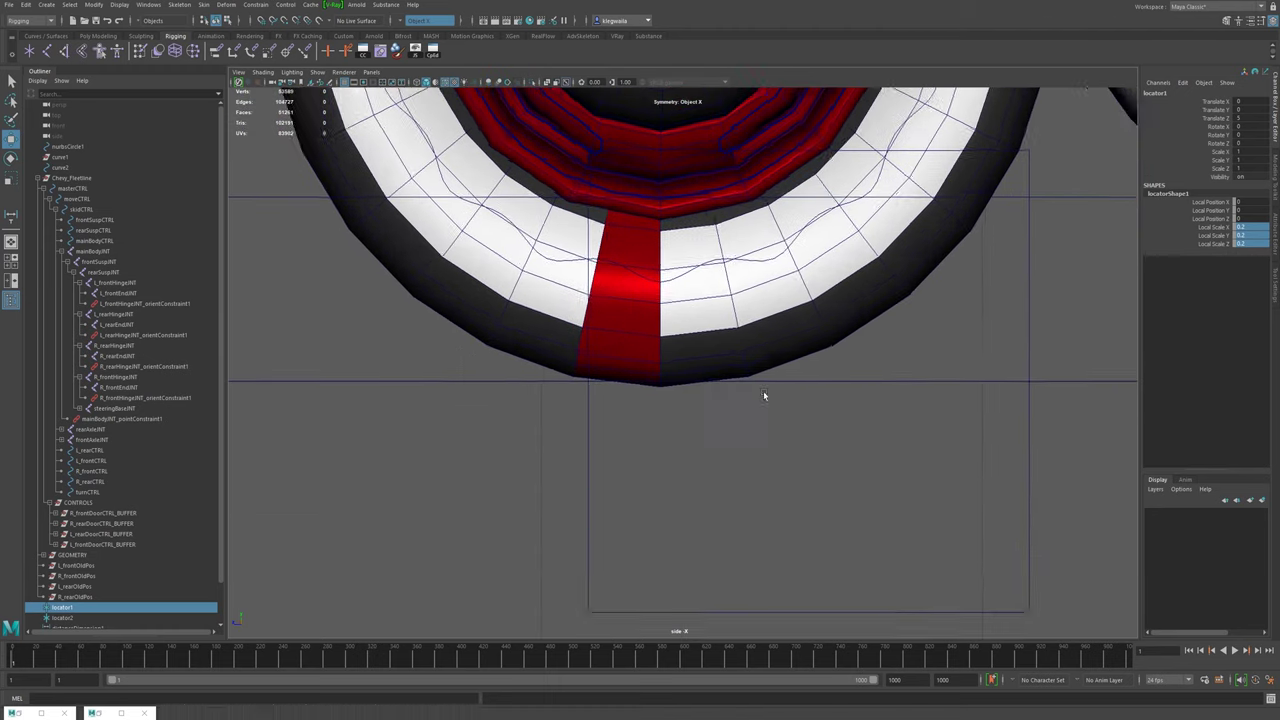
scroll(722, 456, "up", 7)
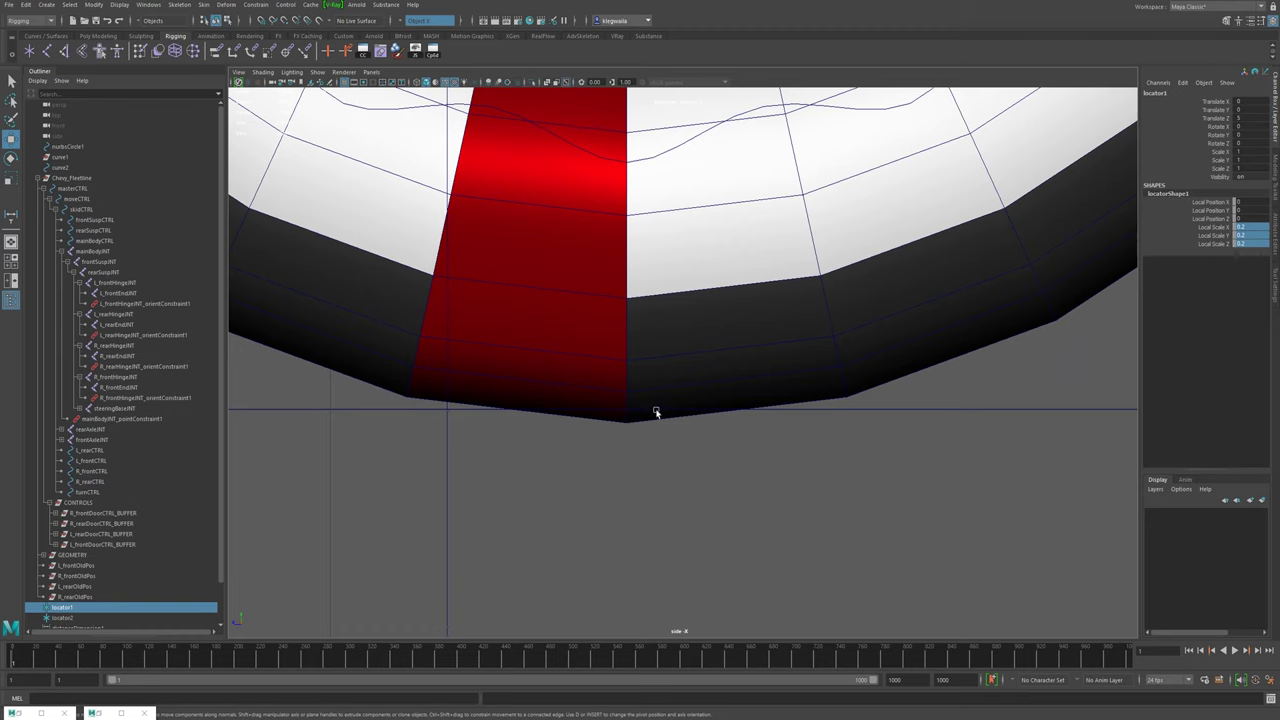
left_click(777, 351)
key("3")
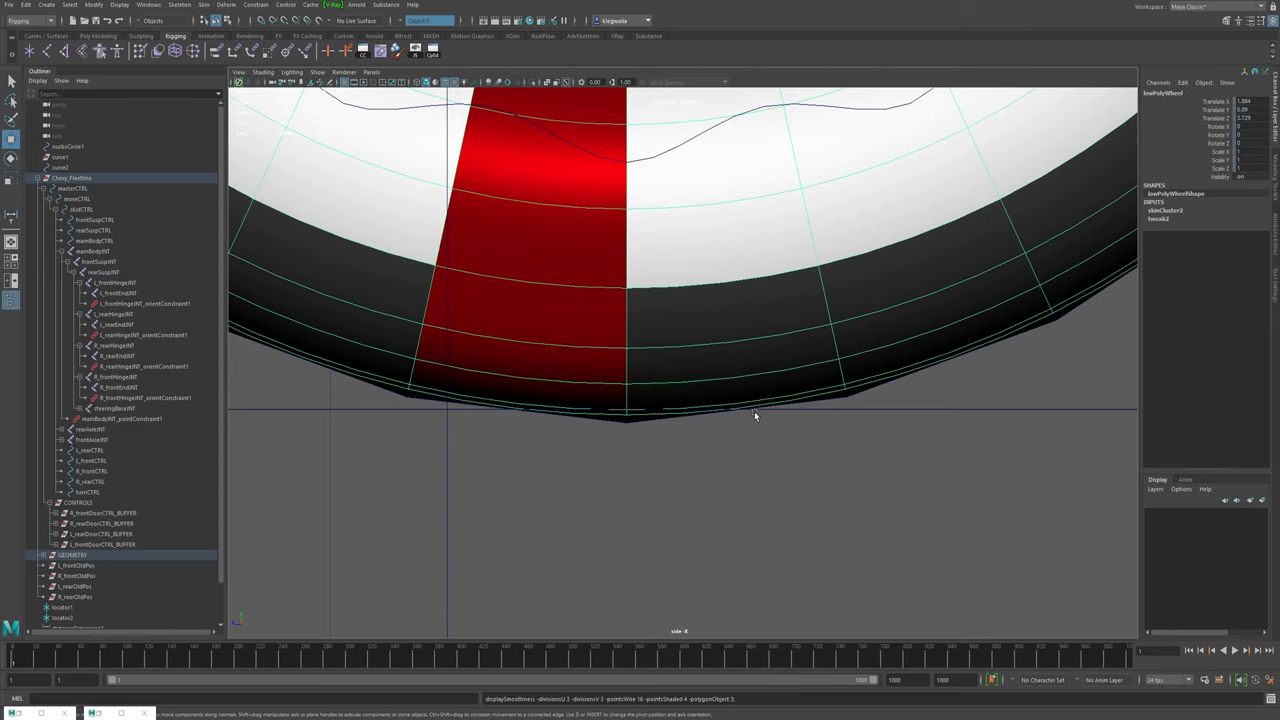
key("ctrl+z")
key("1")
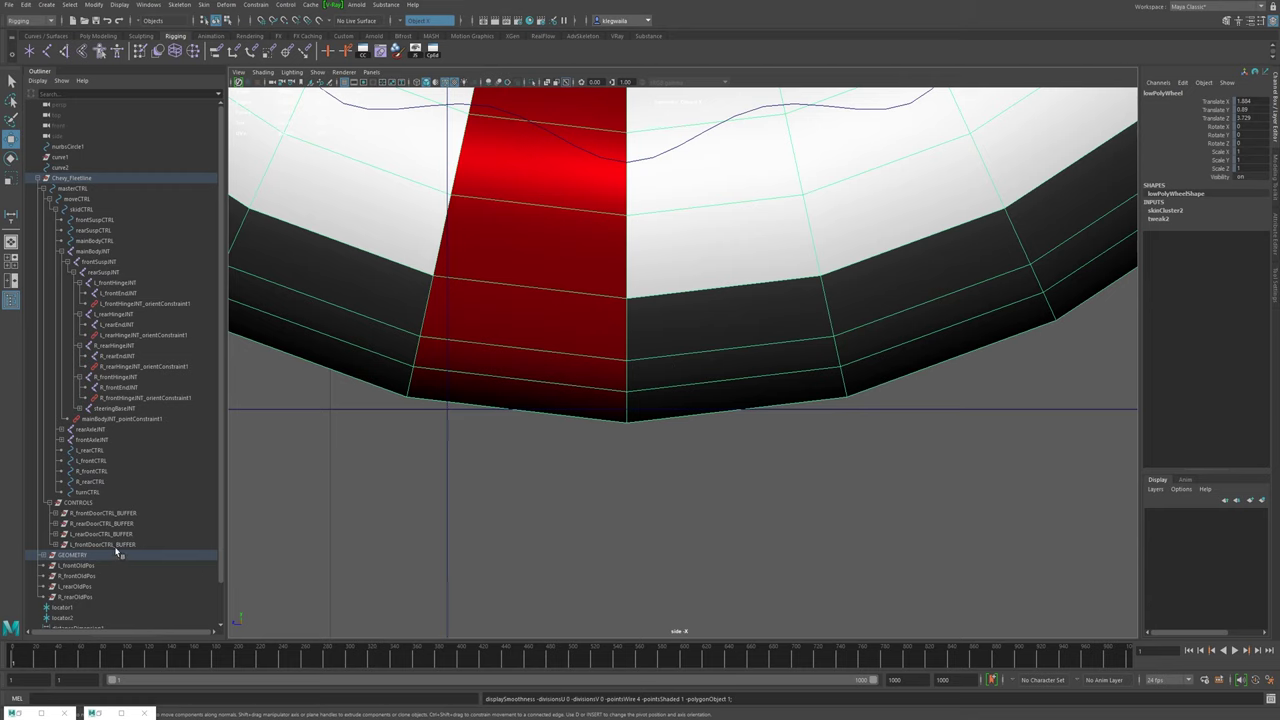
- Unhide the hiPolyTire mesh inside the L_frontTire group
key("f")
scroll(104, 544, "down", 15)
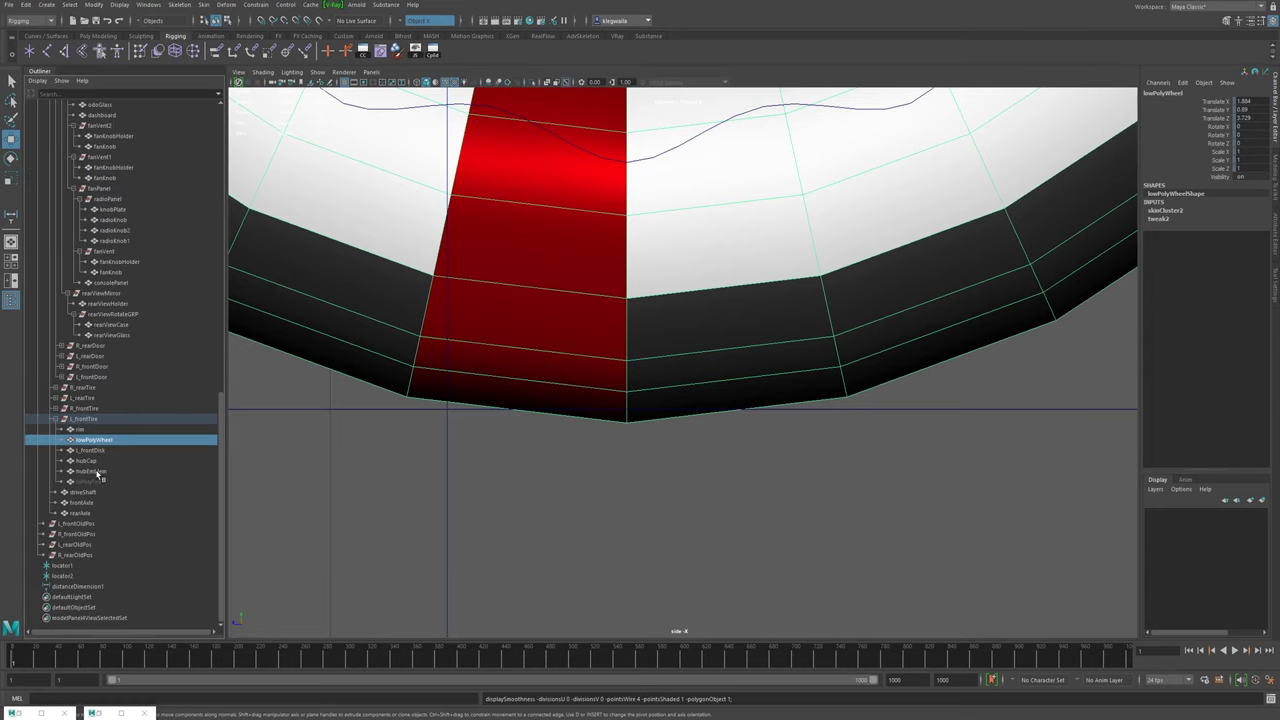
left_click(96, 481)
key("shift+h")
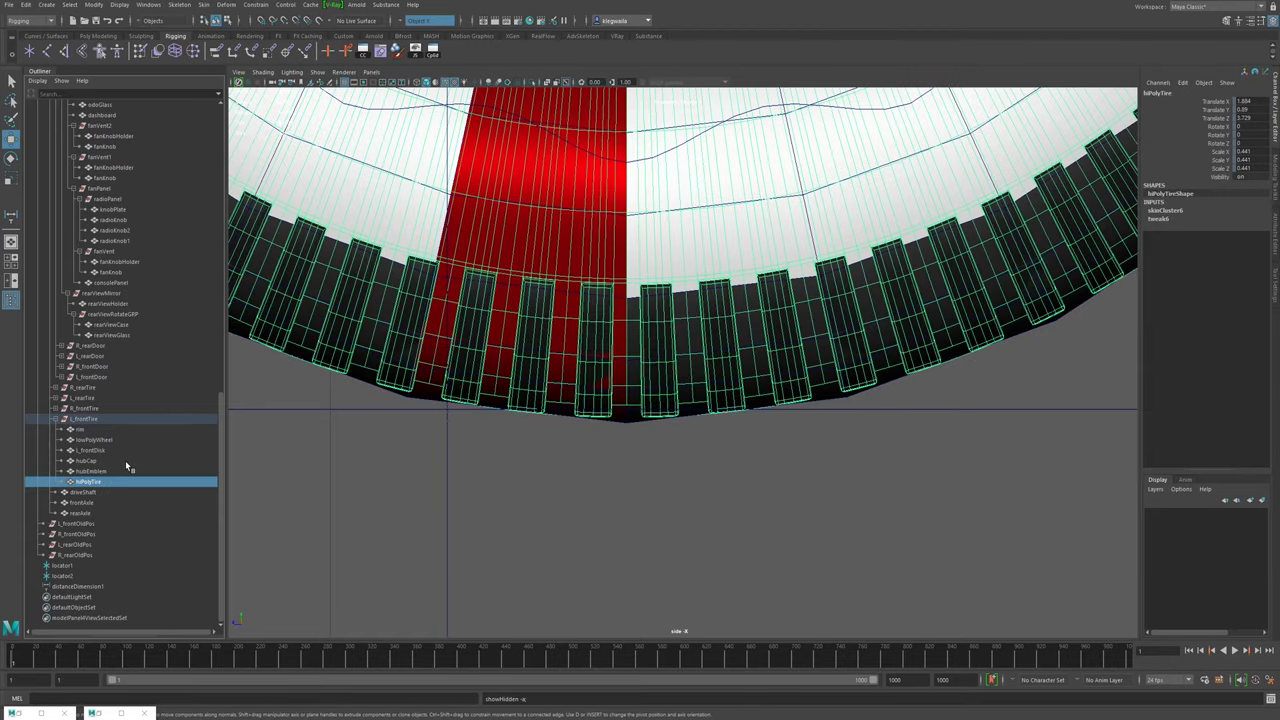
scroll(620, 463, "down", 10)
scroll(666, 411, "up", 10)
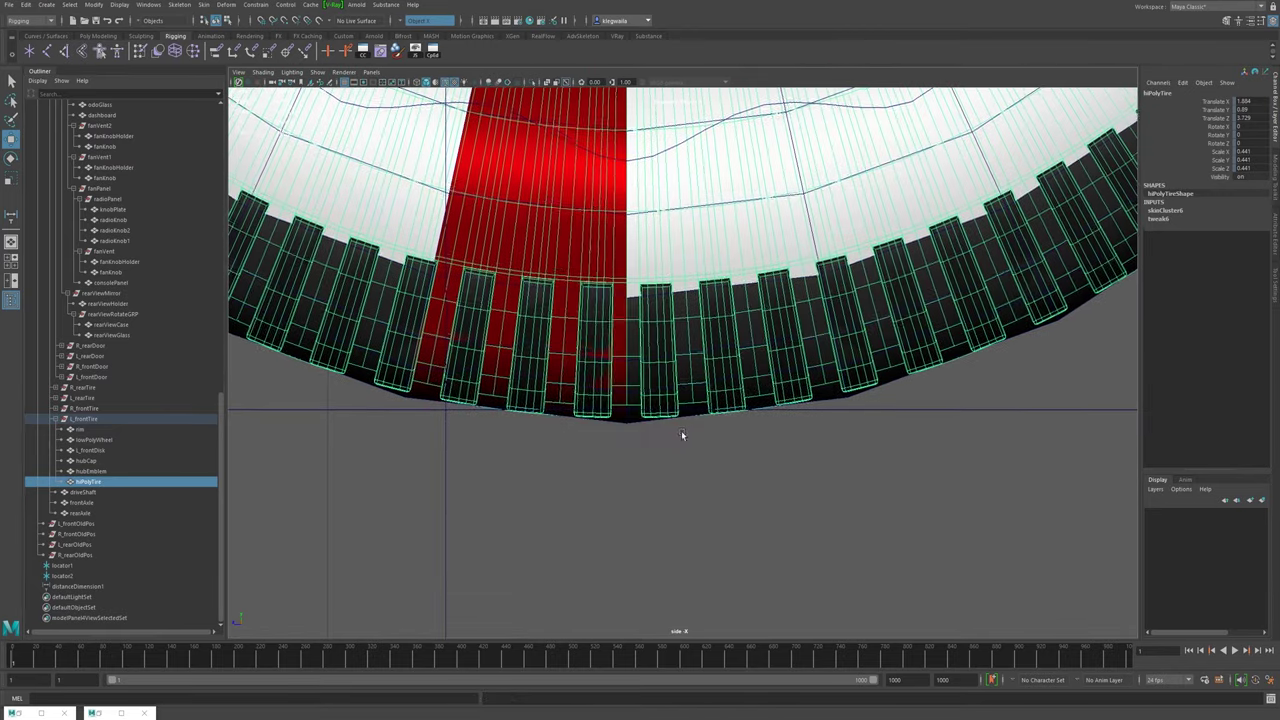
middle_click_drag(633, 399, 798, 462, "alt")
scroll(790, 458, "down", 5)
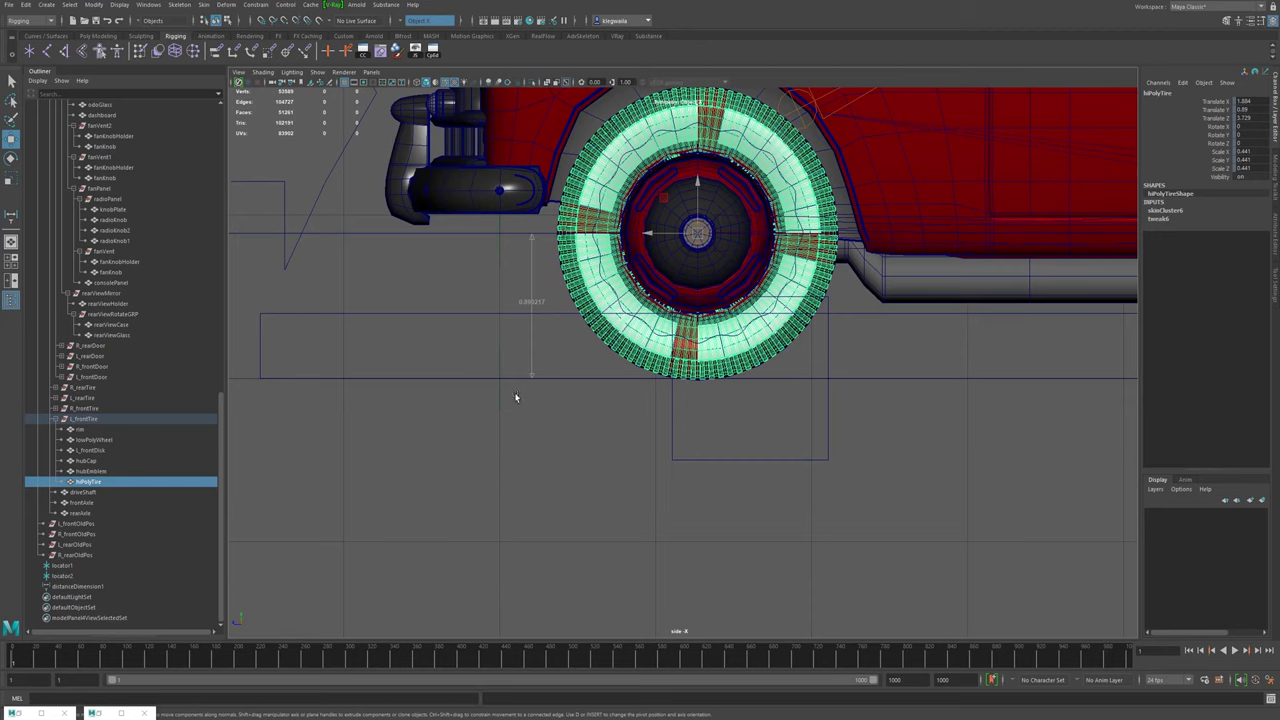
- Snap locator1's height to the lowest tread vertex of the high-poly front tire, at Translate Y -0.006
left_click(505, 399)
middle_click_drag(612, 373, 584, 364, "alt")
right_click_drag(582, 361, 651, 496, "alt")
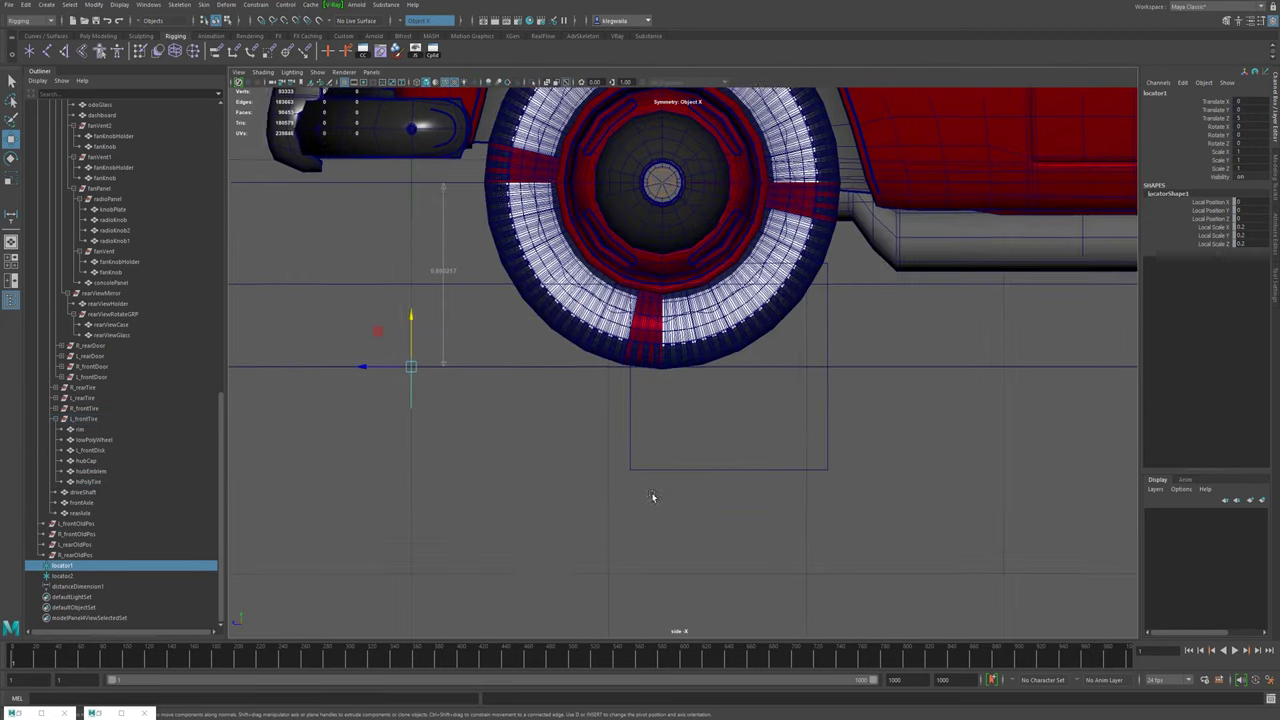
left_click_drag(411, 321, 410, 316)
middle_click_drag(562, 344, 558, 300, "alt")
right_click_drag(550, 350, 894, 403, "alt")
middle_click_drag(627, 261, 635, 416, "alt")
right_click_drag(635, 416, 712, 356, "alt")
key("v")
middle_click_drag(564, 426, 552, 409)
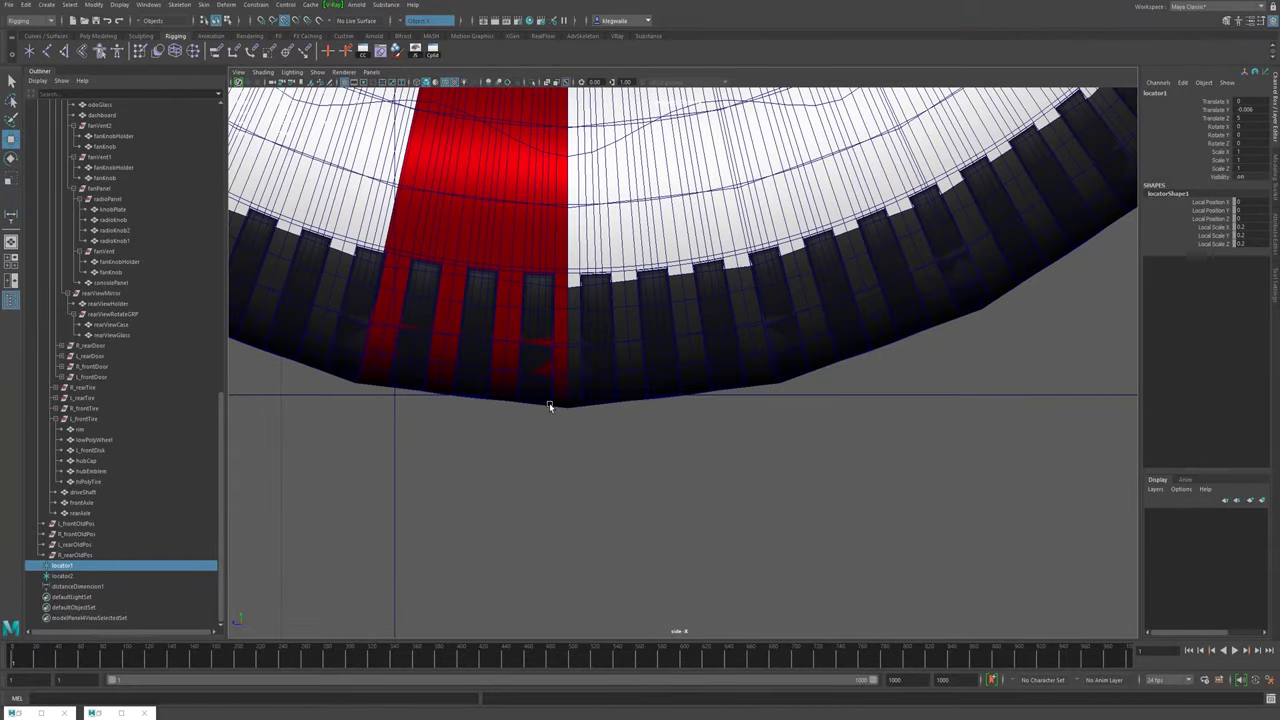
- Hide the hiPolyTire mesh of the left front wheel again
scroll(548, 405, "down", 8)
scroll(571, 400, "up", 6)
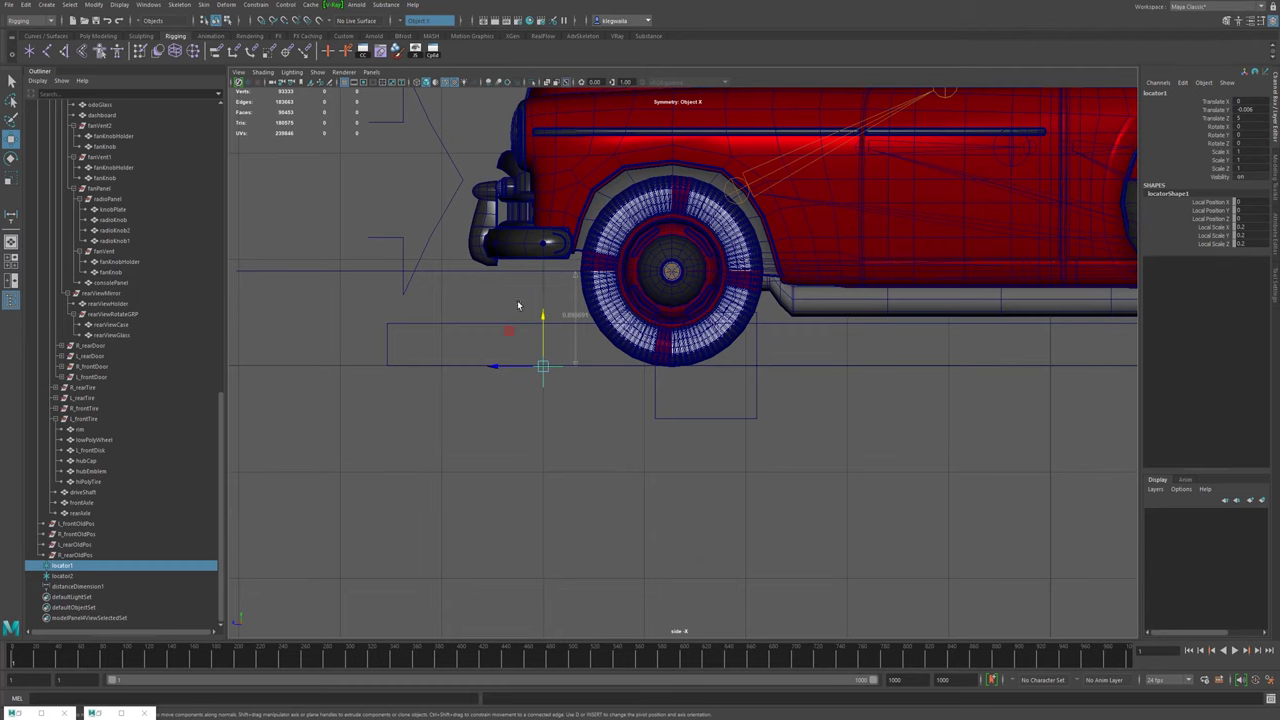
scroll(837, 405, "up", 3)
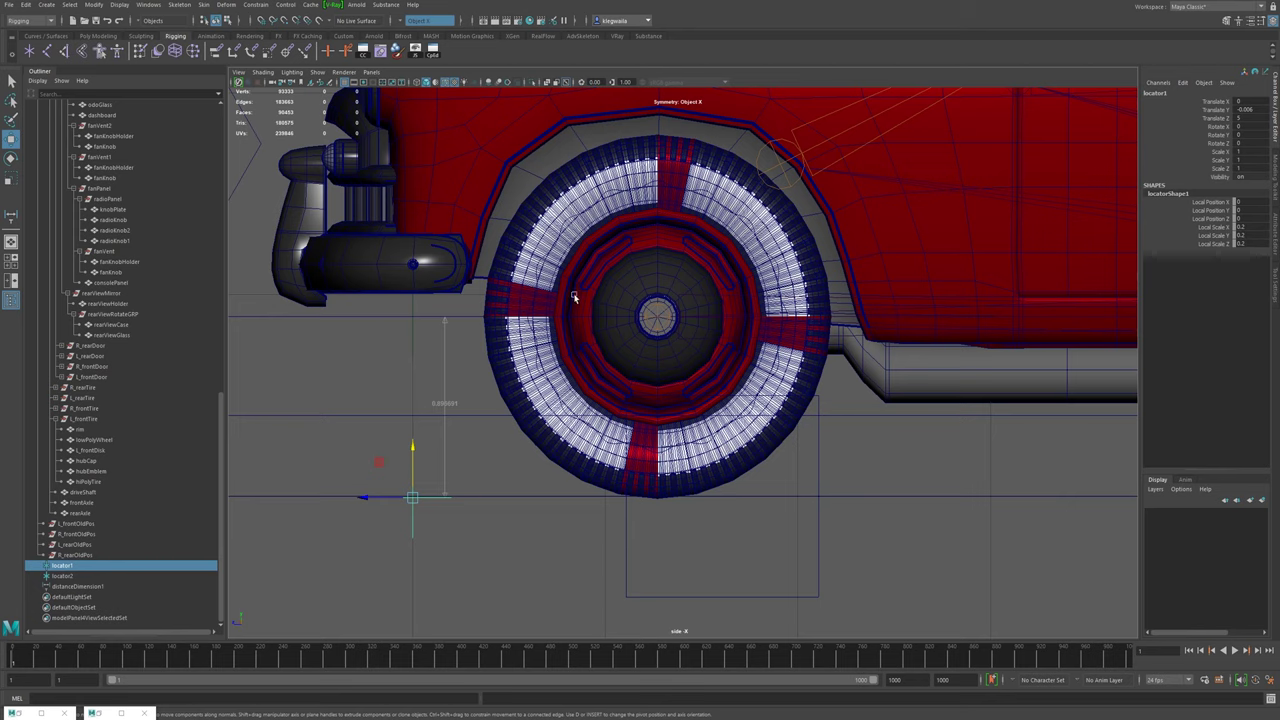
left_click(86, 484)
key("ctrl+h")
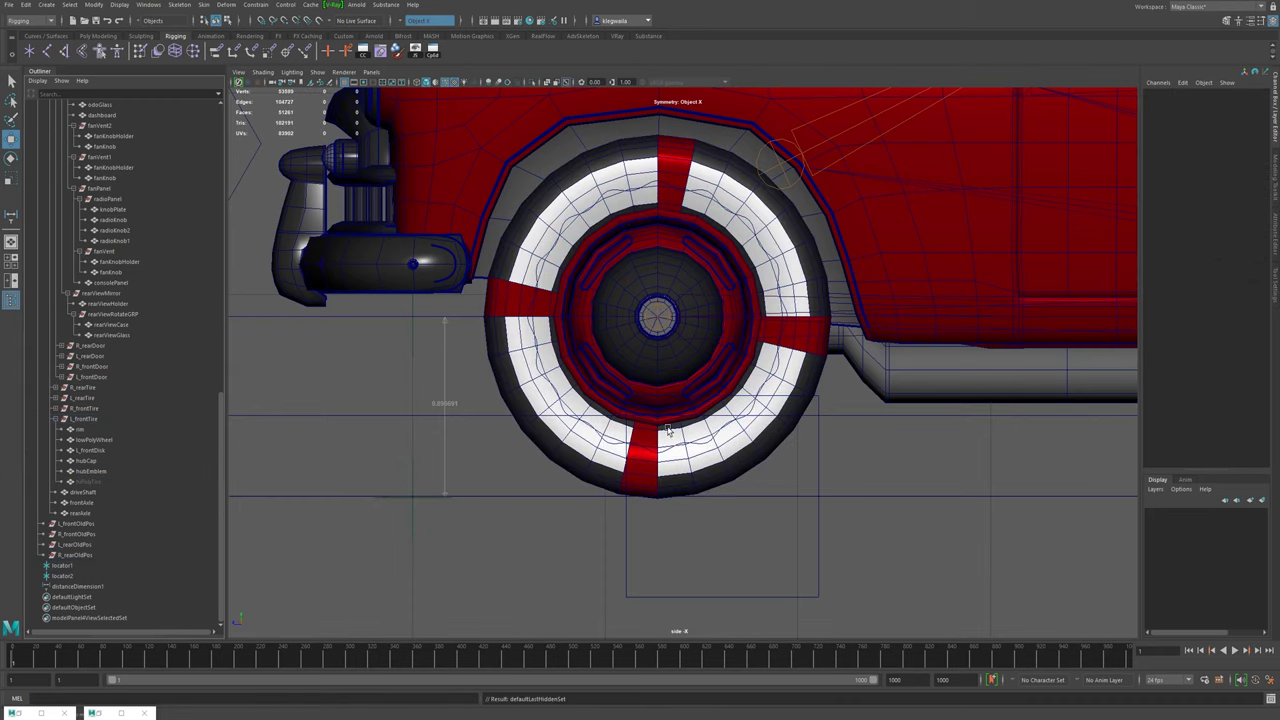
- Examine the distance measurement between the two locators, from the wheel's centre height down to the tire's lowest point
left_click(413, 318)
scroll(412, 345, "up", 8)
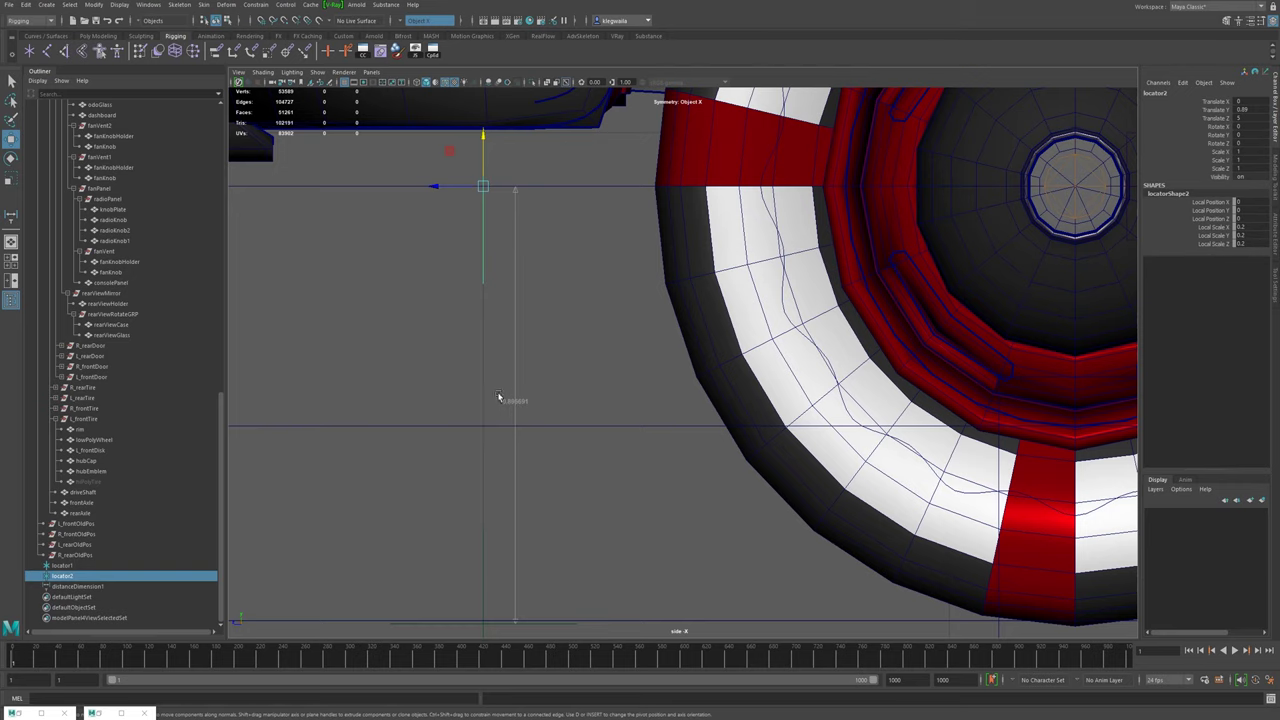
scroll(540, 410, "down", 4)
scroll(485, 410, "down", 3)
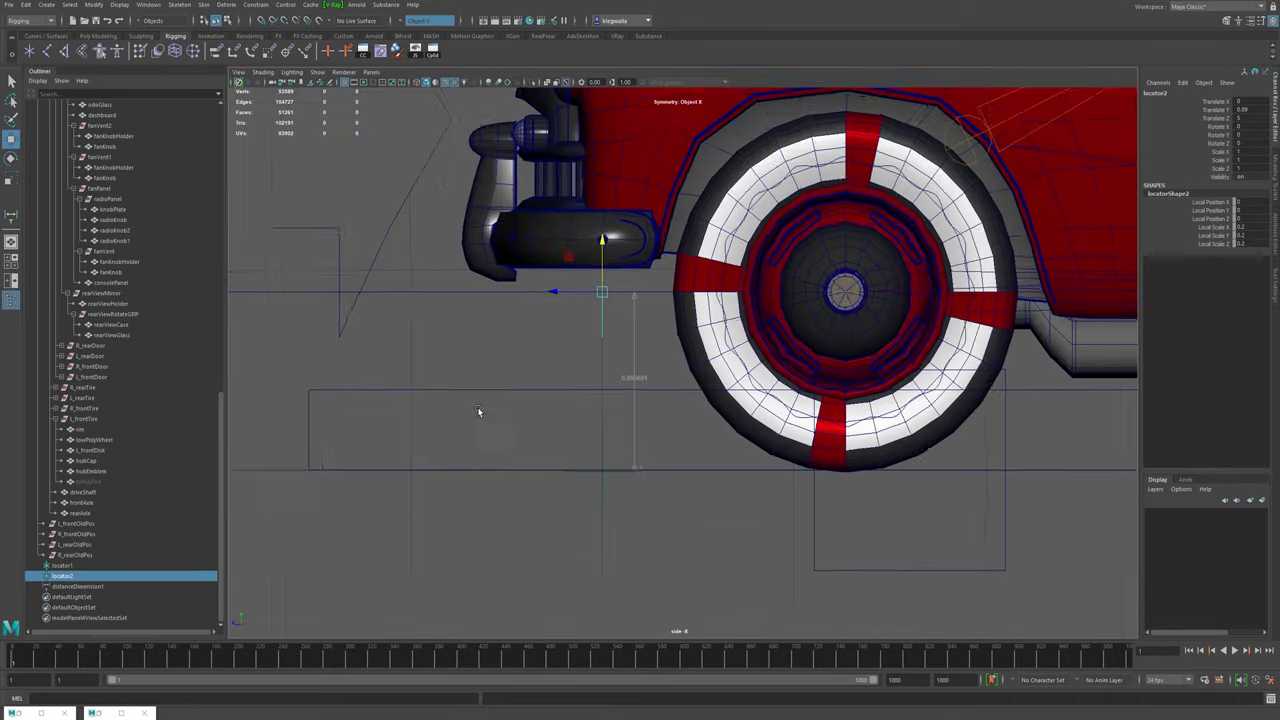
scroll(480, 415, "up", 3)
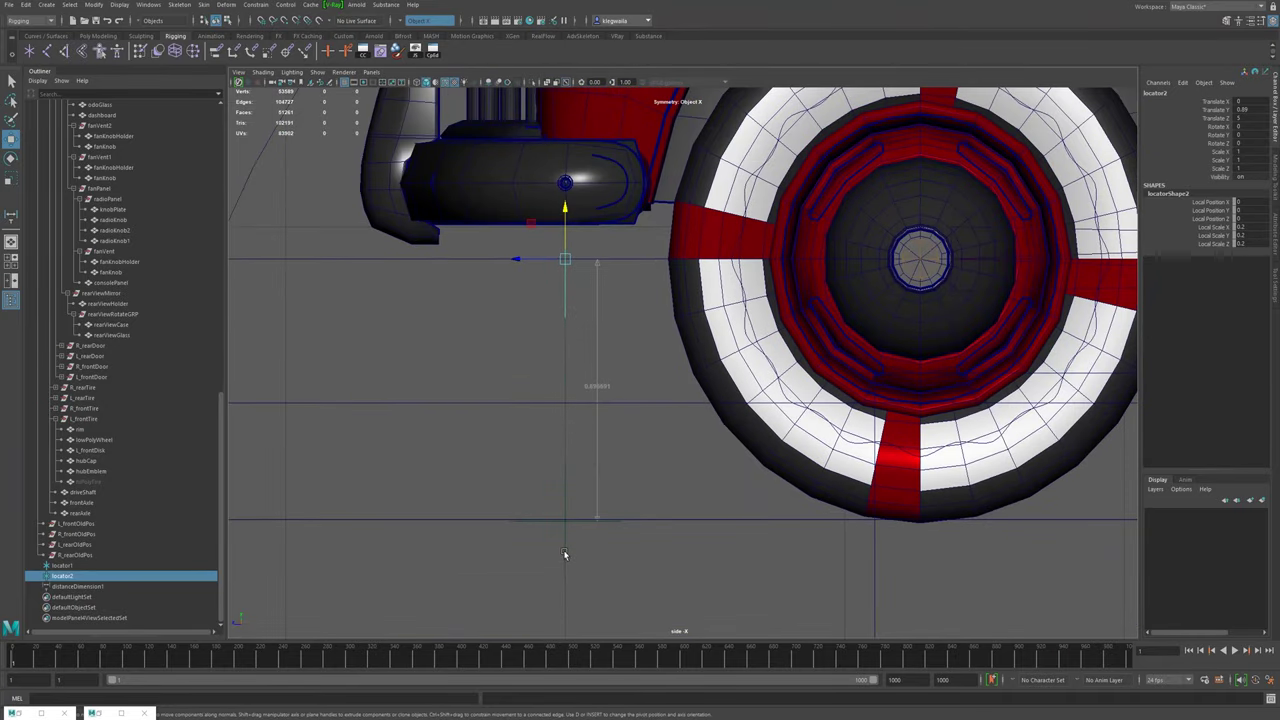
middle_click_drag(566, 551, 329, 500, "alt")
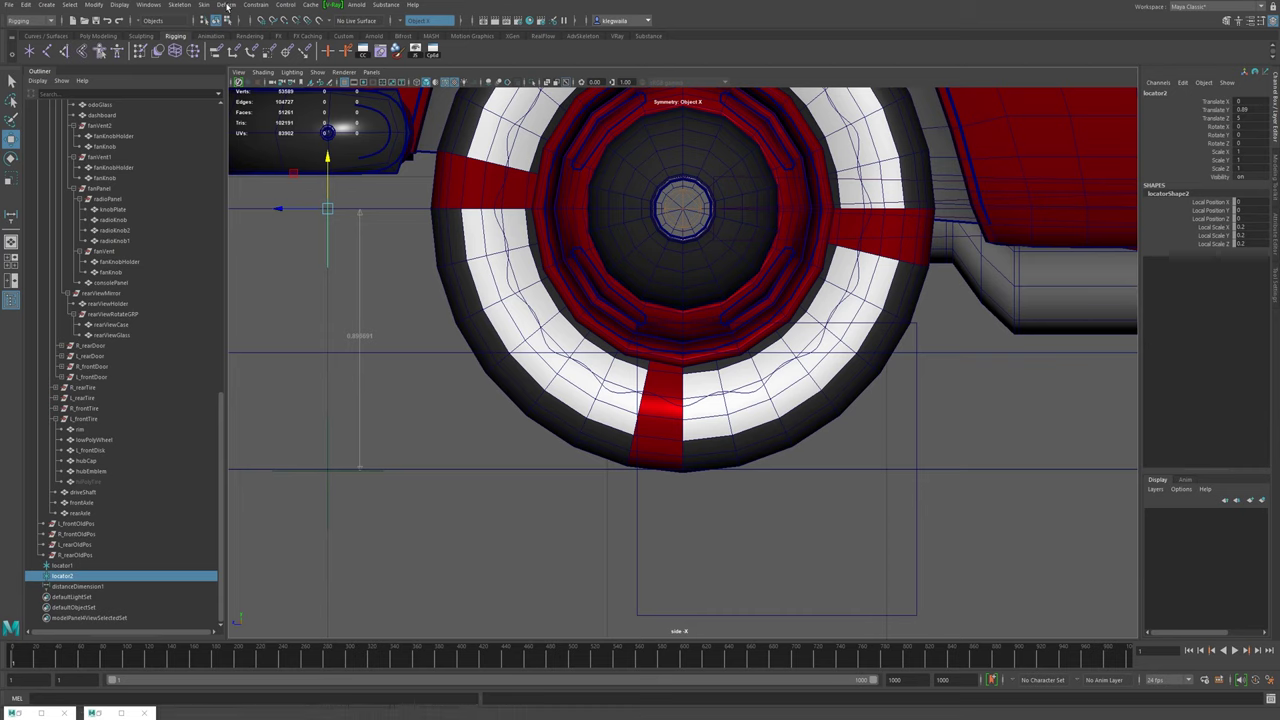
- Open the Expression Editor, start a new expression named L_frontAutoEXPR, and enlarge the editor window
left_click(152, 6)
mouse_move(226, 63)
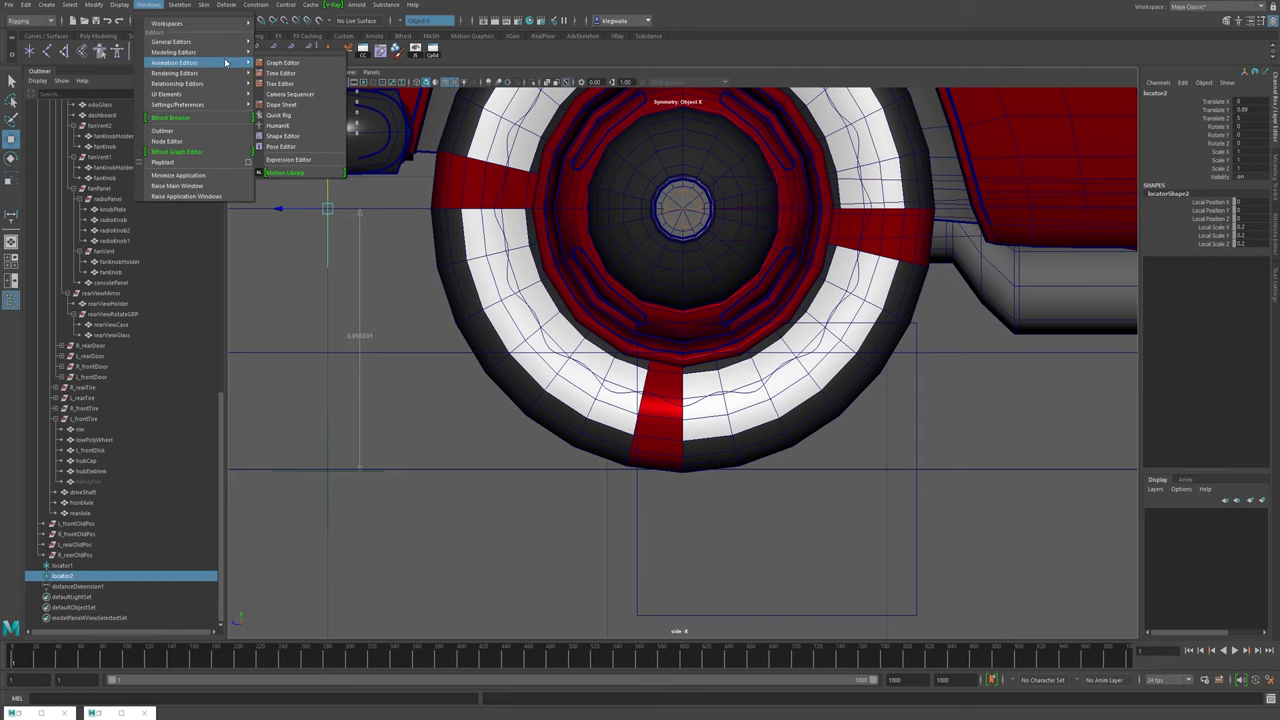
left_click(298, 161)
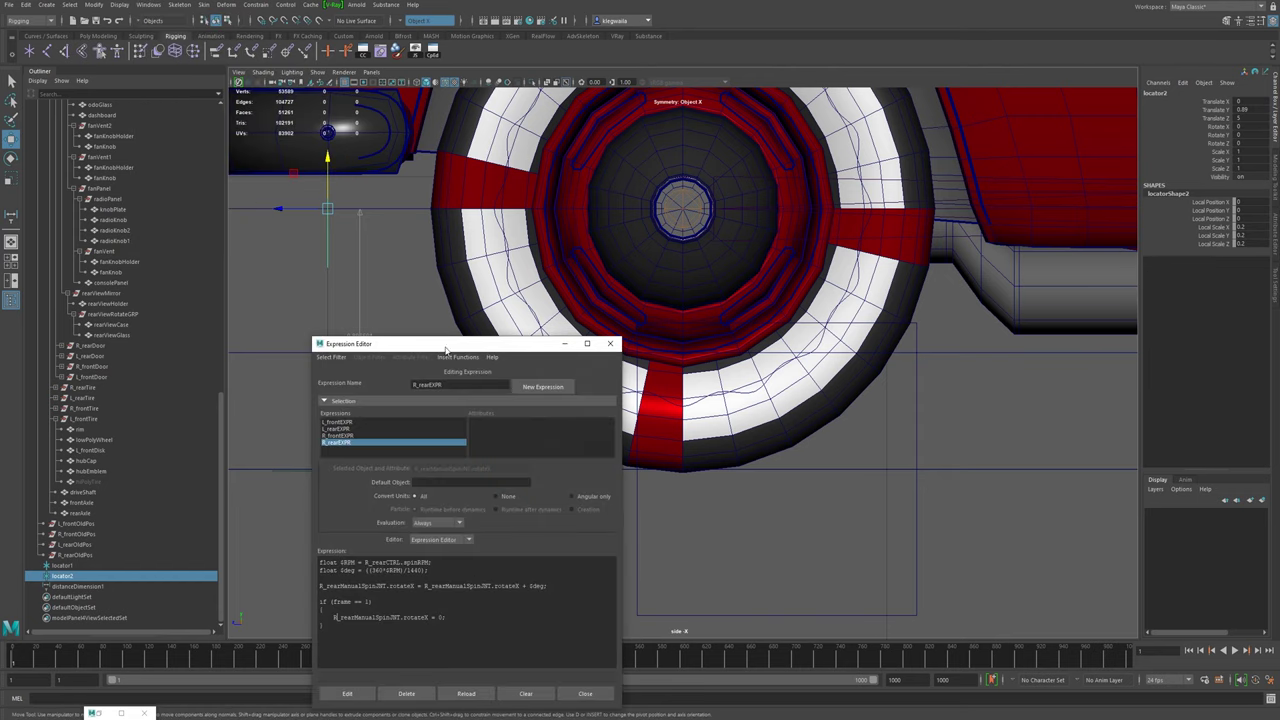
left_click_drag(446, 346, 506, 250)
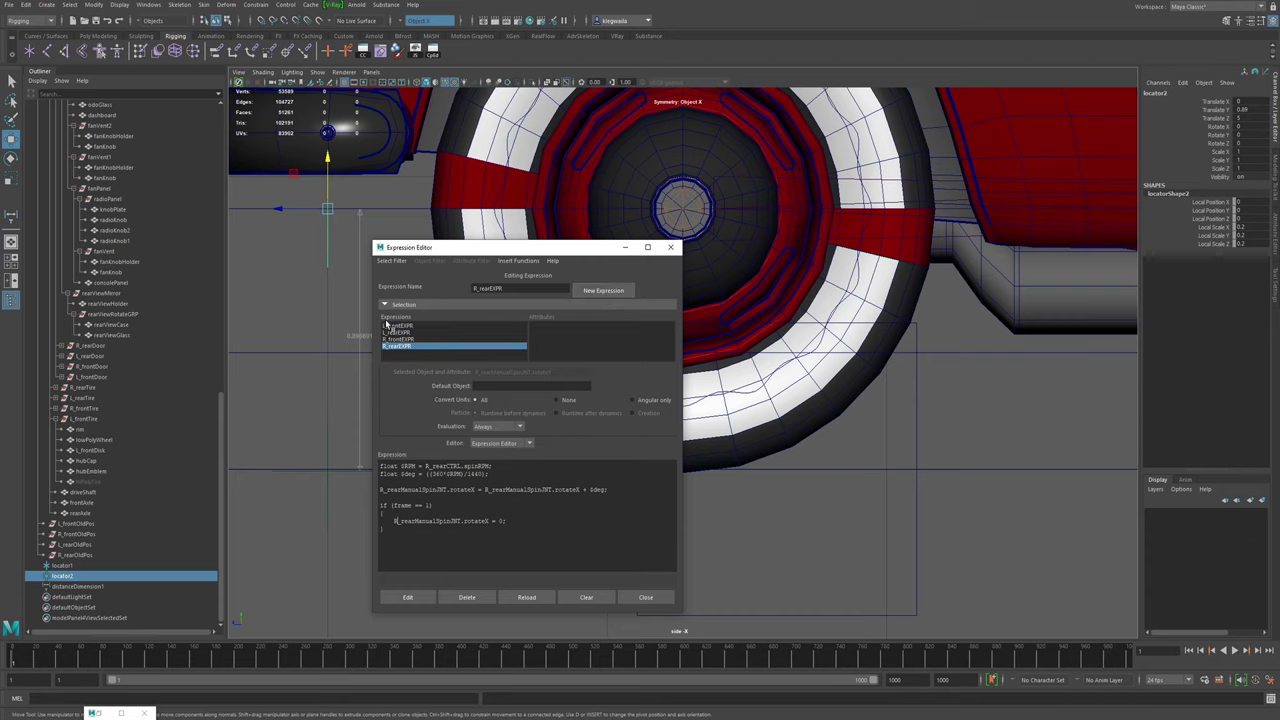
left_click(605, 292)
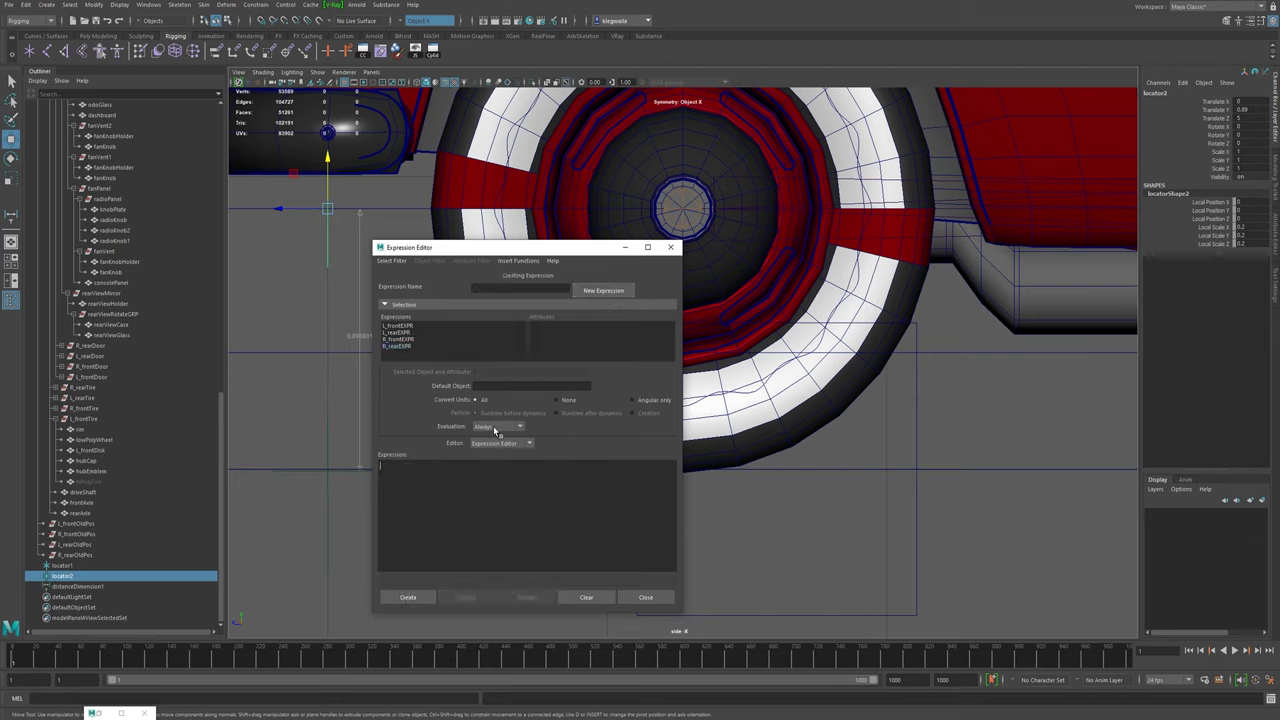
left_click(512, 288)
type("L_frontAutoEXPR")
left_click_drag(501, 249, 763, 179)
left_click_drag(636, 543, 549, 632)
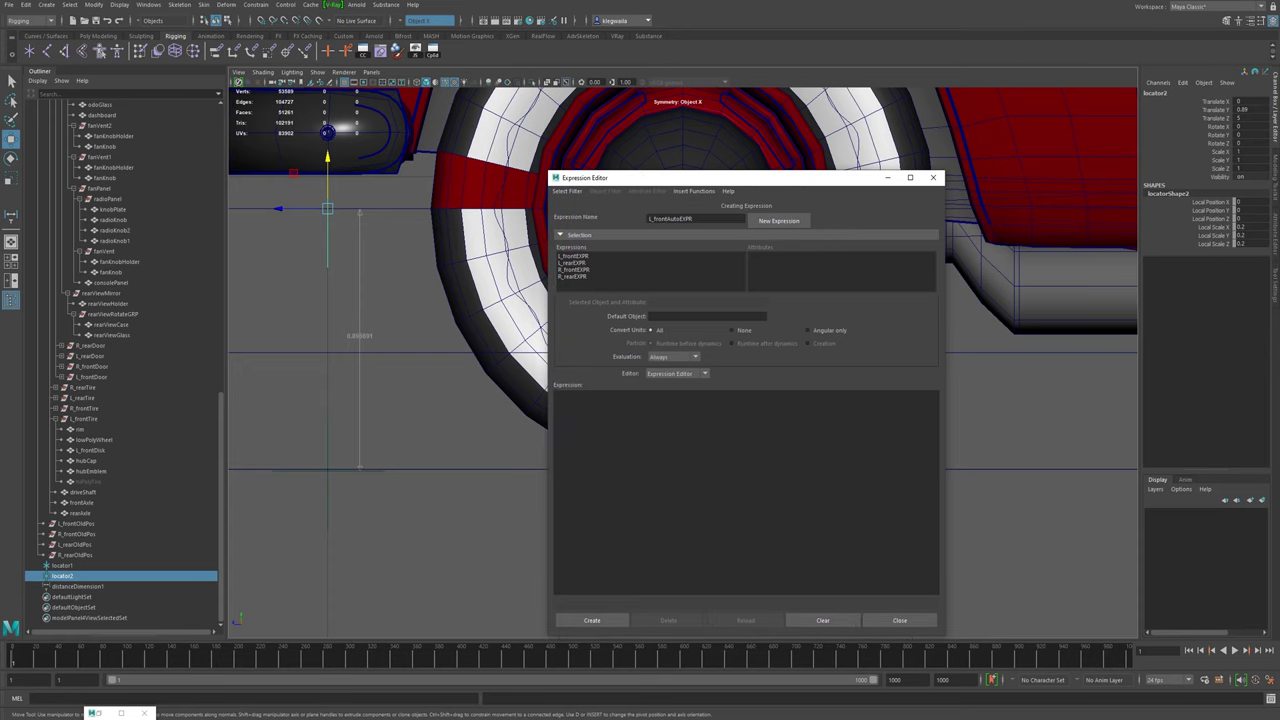
- Declare the wheel radius in the expression's first line as float $radius = 0.897;
type("float $radius =")
type("0.897")
type(";")
key("Return")
- Begin declaring the vector $oldPosVector on the second line as a world-space translation query, `xform -q -ws -t
type("vector")
type("$oldPos")
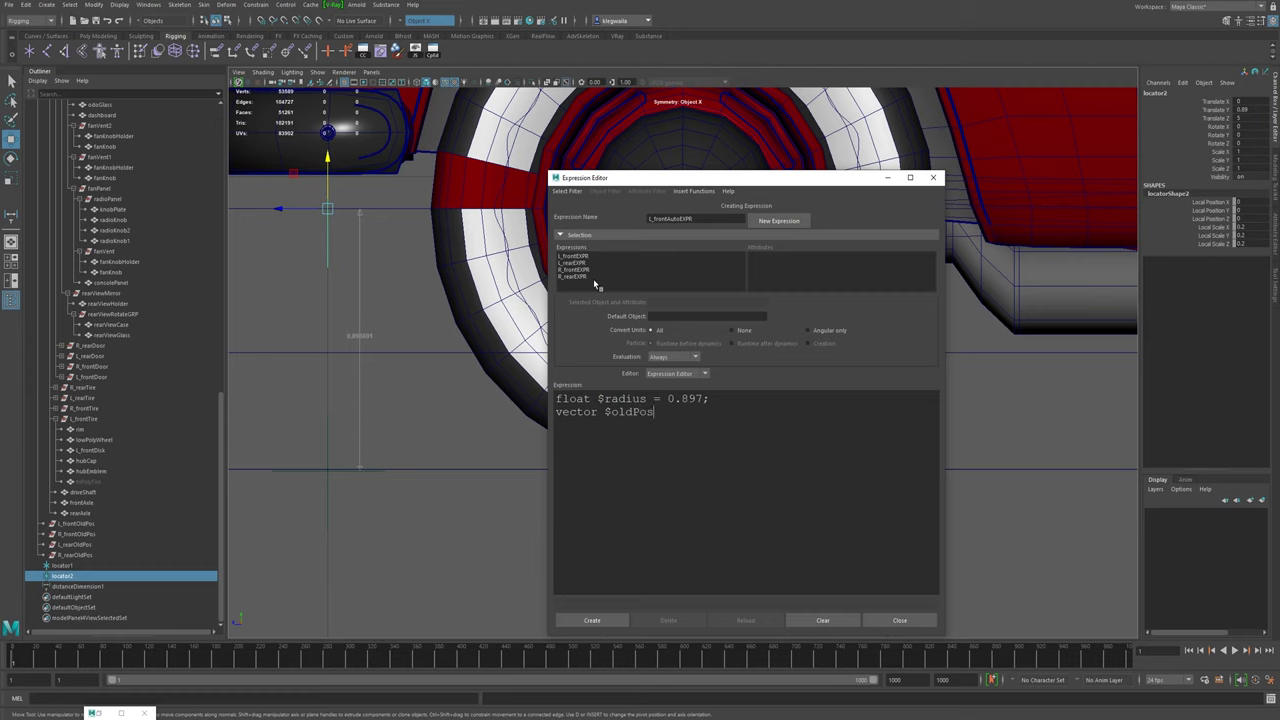
type("Vector")
type("=")
type("~")
key("BackSpace")
type("xform")
type(" -")
type("q")
type(" -ws")
type("t")
- Complete the $oldPosVector query with the quoted target "L_frontOldPos" and a closing backtick, widening the editor to fit the line
type("\"L_ftot")
key("BackSpace")
key("BackSpace")
key("BackSpace")
type("rontOldPos")
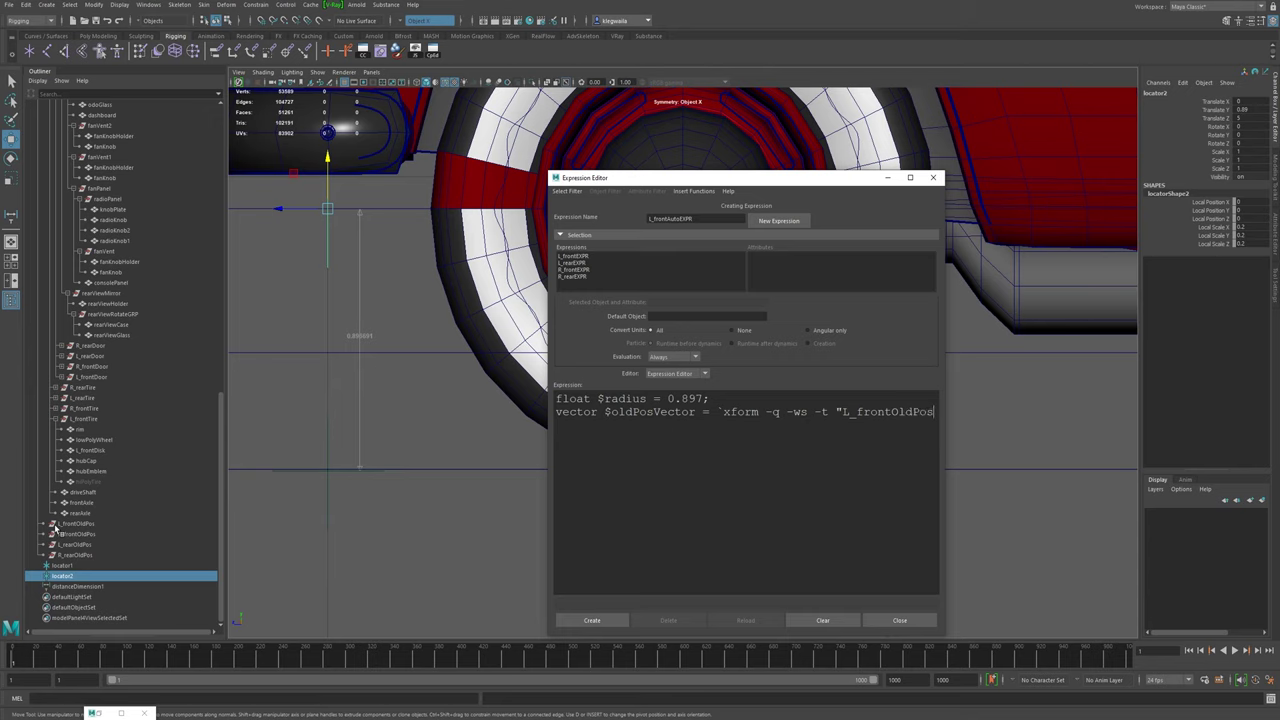
type("\"")
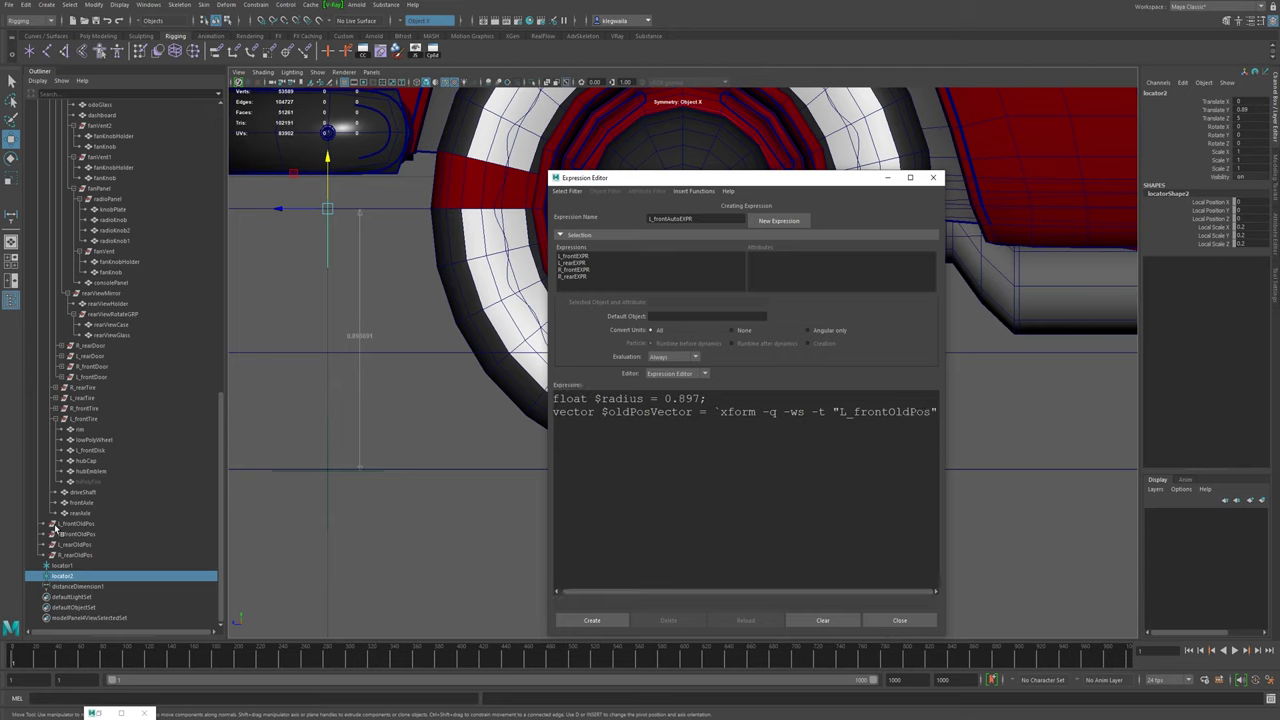
left_click_drag(950, 490, 1095, 497)
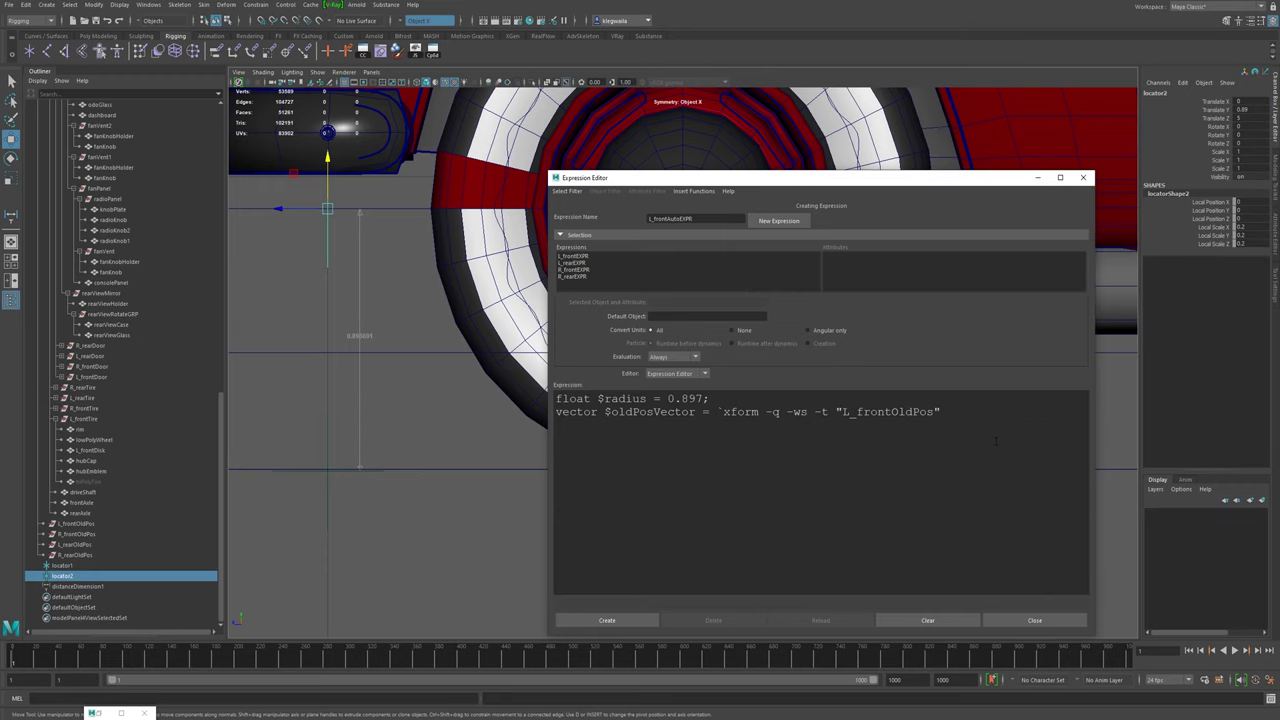
type("`")
- Review the parts of the $oldPosVector statement, end it with a semicolon, and start a new line below it
double_click(775, 412)
type("r")
left_click_drag(793, 411, 807, 411)
double_click(824, 412)
left_click_drag(724, 412, 717, 412)
left_click(722, 411)
left_click_drag(722, 411, 941, 411)
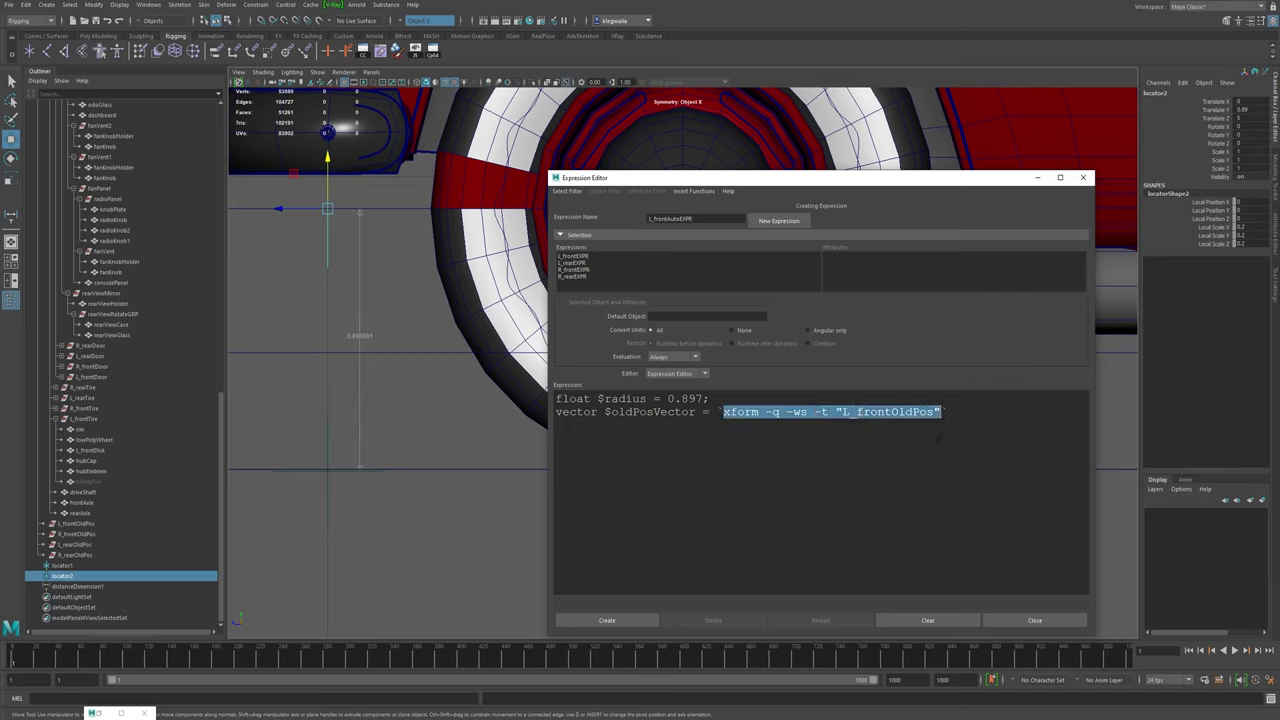
left_click_drag(704, 411, 626, 411)
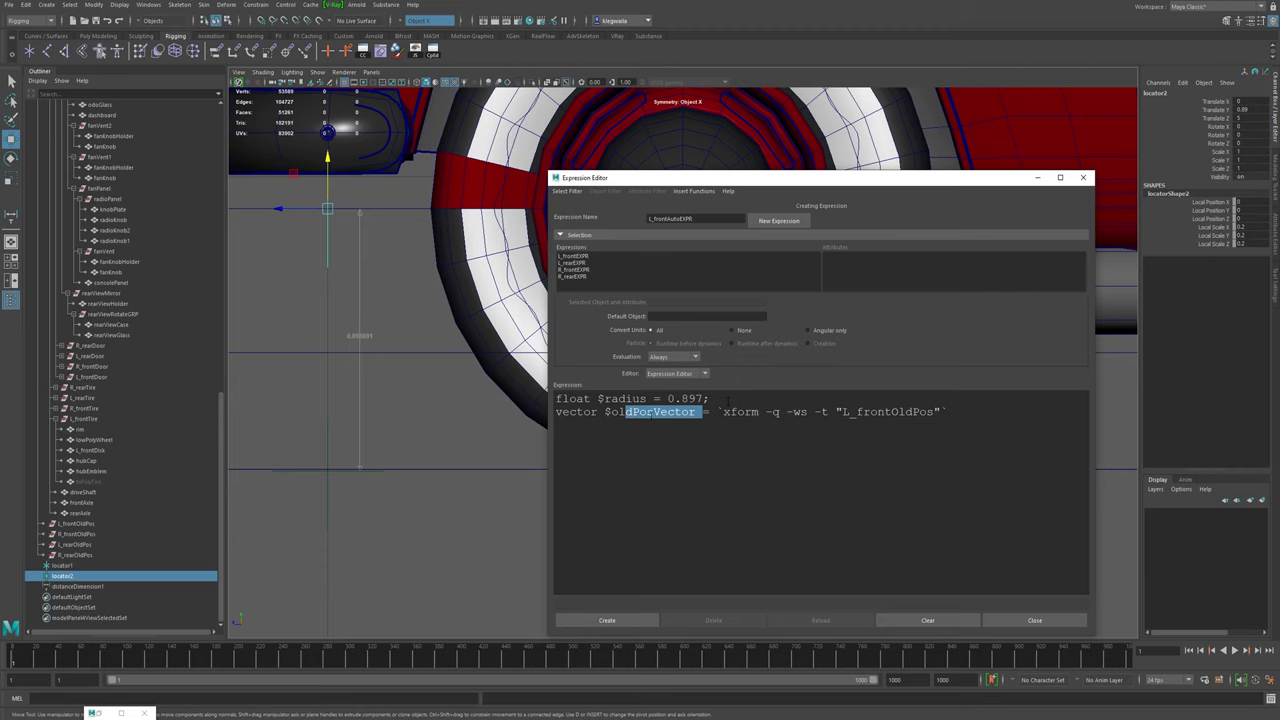
left_click(683, 412)
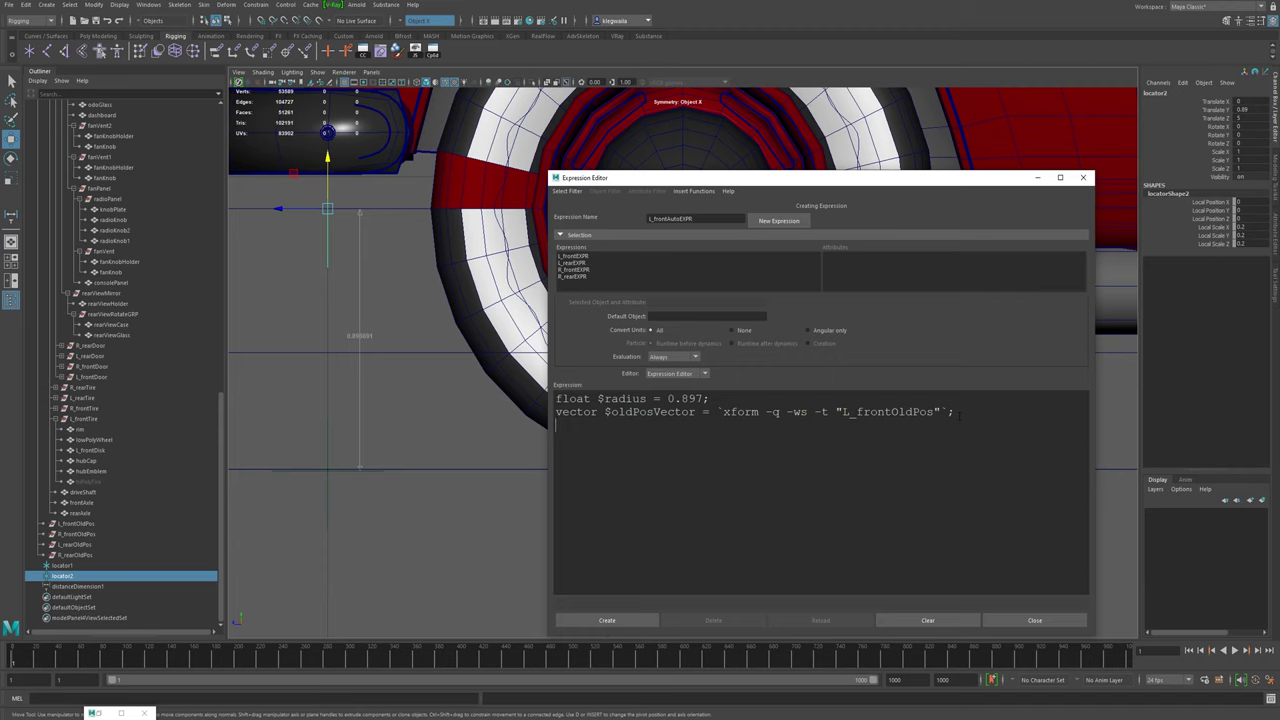
- Declare vector $currentPosVector on the third line as `xform -q -ws -t "L_frontAutoSpinJNT"`;
type("vector")
type("$currentPosVector")
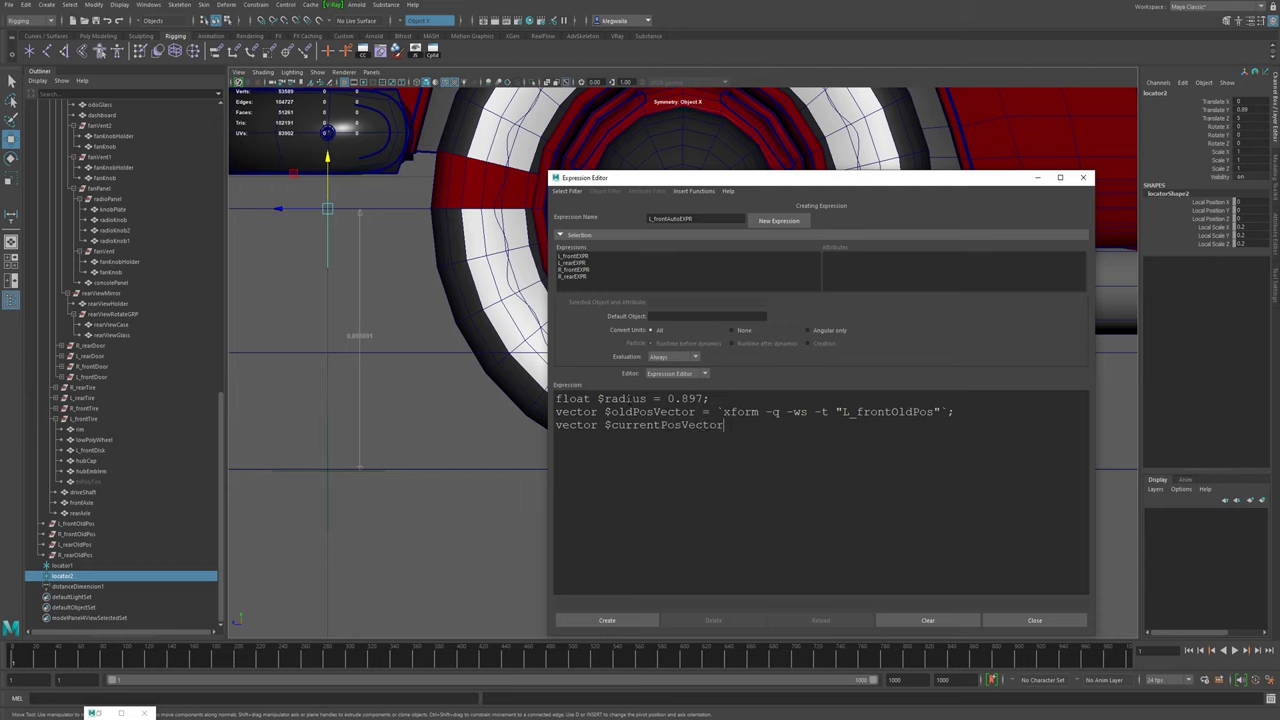
type(" = `xform -q -ws -t \"L_frontAutoWhe")
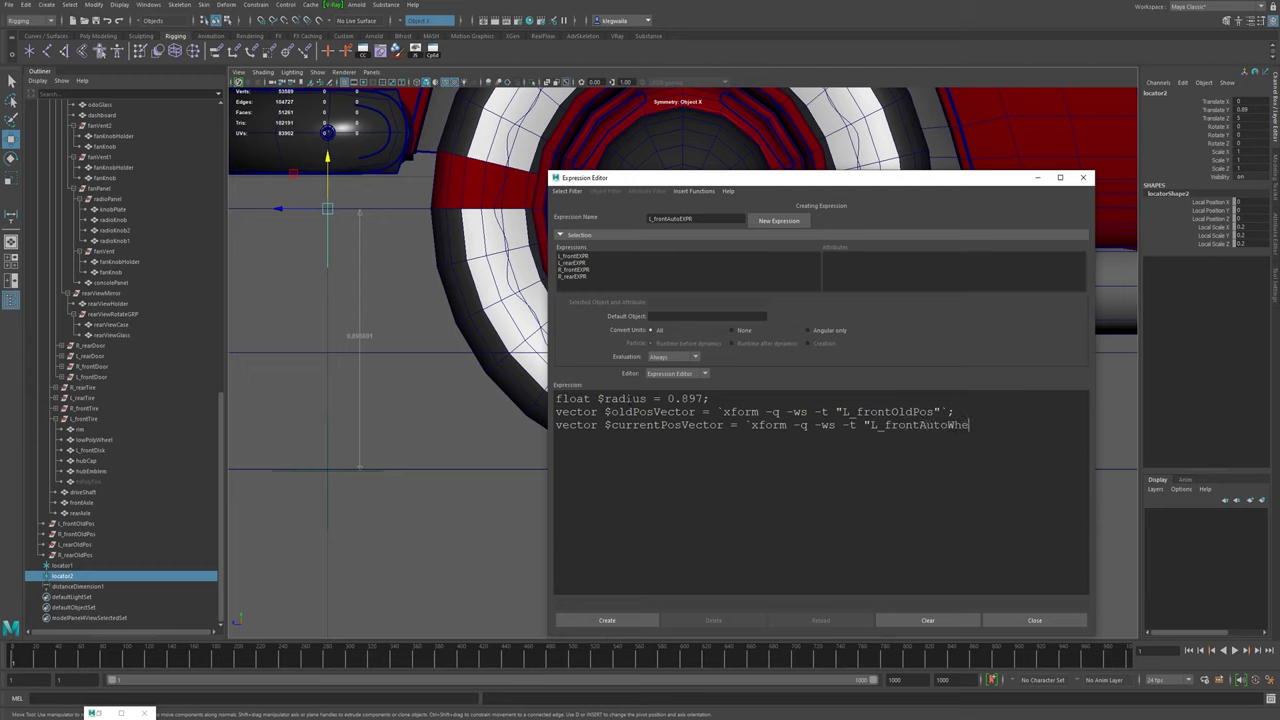
type("elSpin")
key("BackSpace")
key("BackSpace")
key("BackSpace")
key("BackSpace")
key("BackSpace")
key("BackSpace")
key("BackSpace")
key("BackSpace")
key("BackSpace")
type("Spin")
type("JNT")
type("\"`;")
- Begin declaring the vector $motionVector on the fourth line, with $currentPosVector as its first term
type("vector")
type(" $motion")
type("Vector")
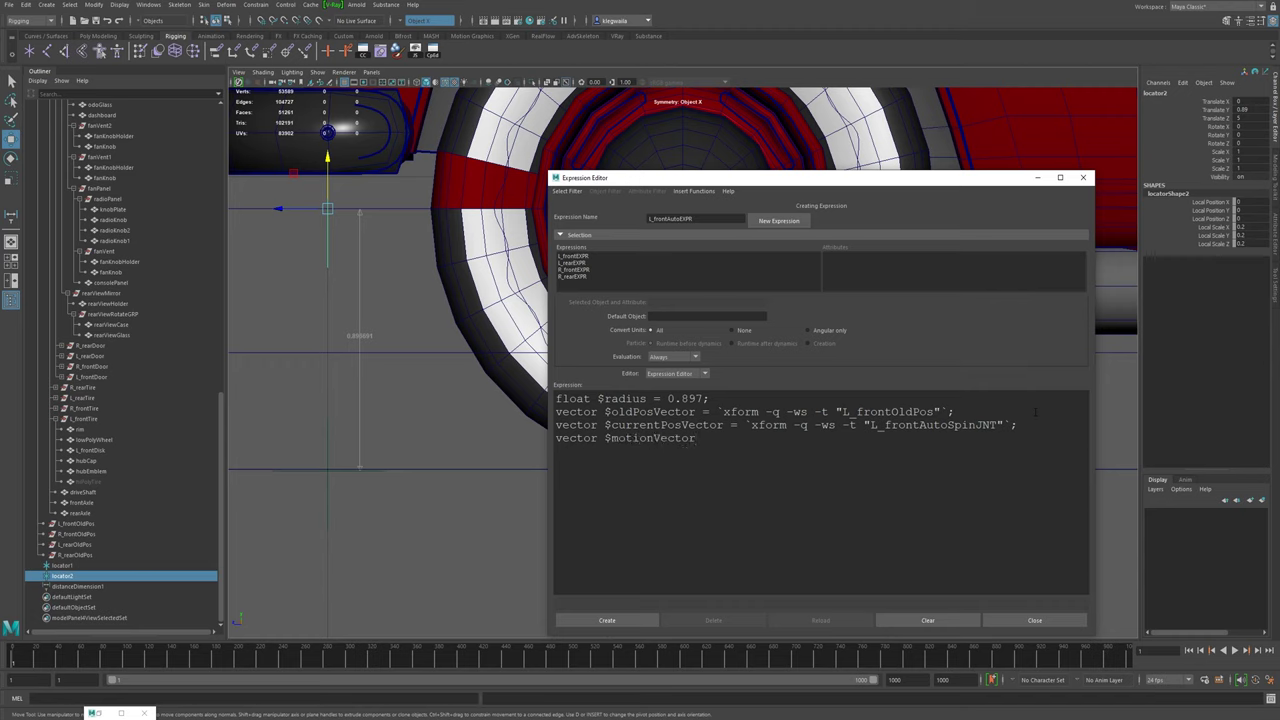
type(" -")
type(" =")
type("=")
type("$")
left_click_drag(605, 425, 704, 425)
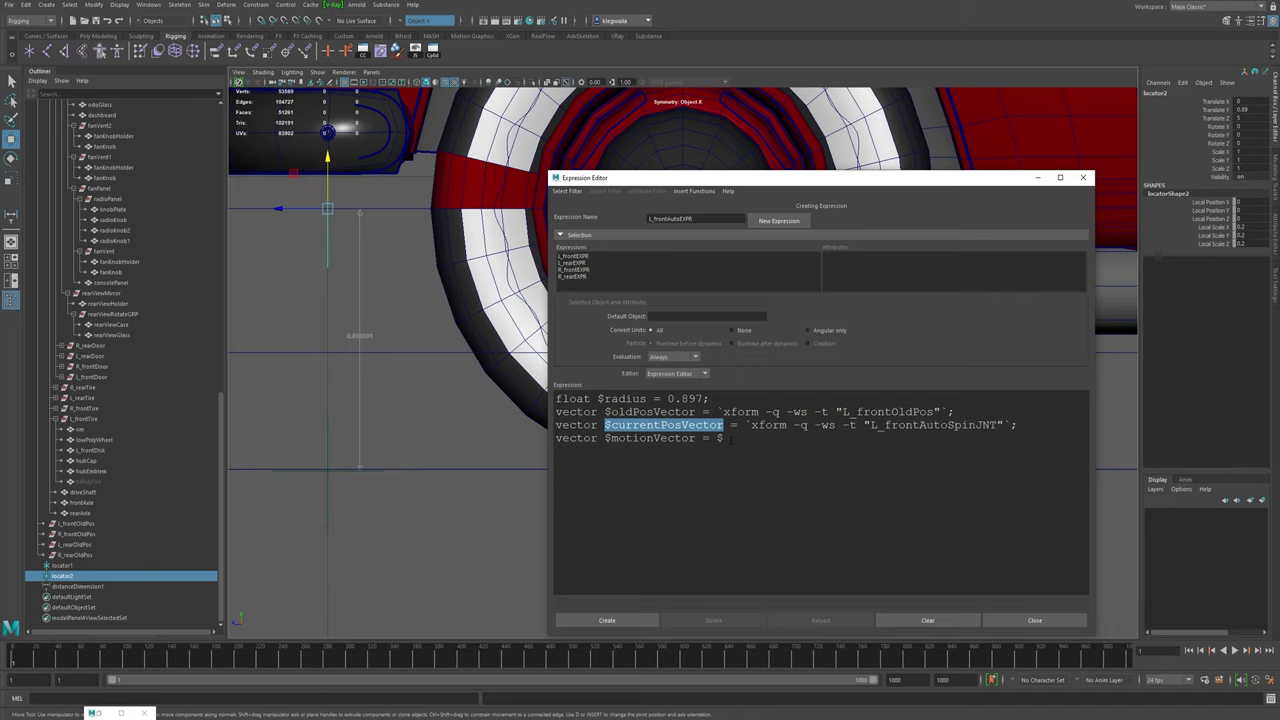
left_click_drag(724, 438, 716, 438)
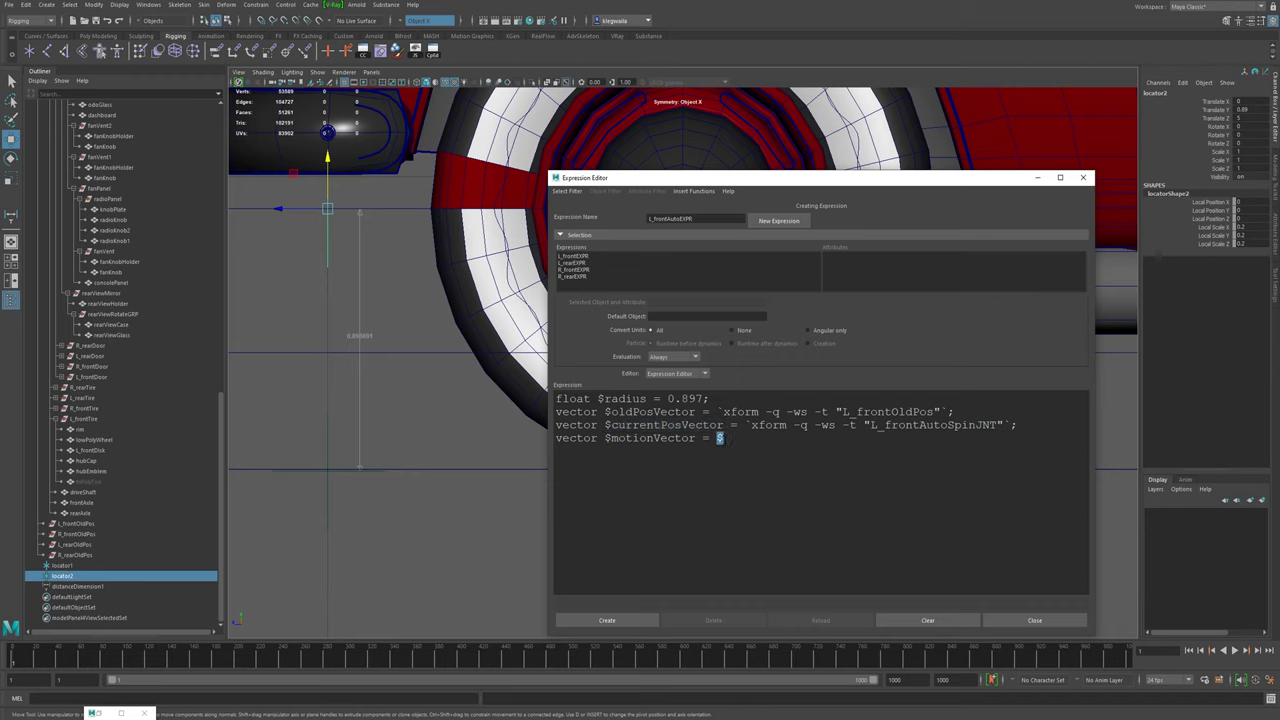
left_click_drag(605, 425, 716, 438)
type("$currentPosVector")
- Subtract $oldPosVector in the $motionVector declaration and end the statement with a semicolon
left_click_drag(605, 412, 696, 412)
key("ctrl+c")
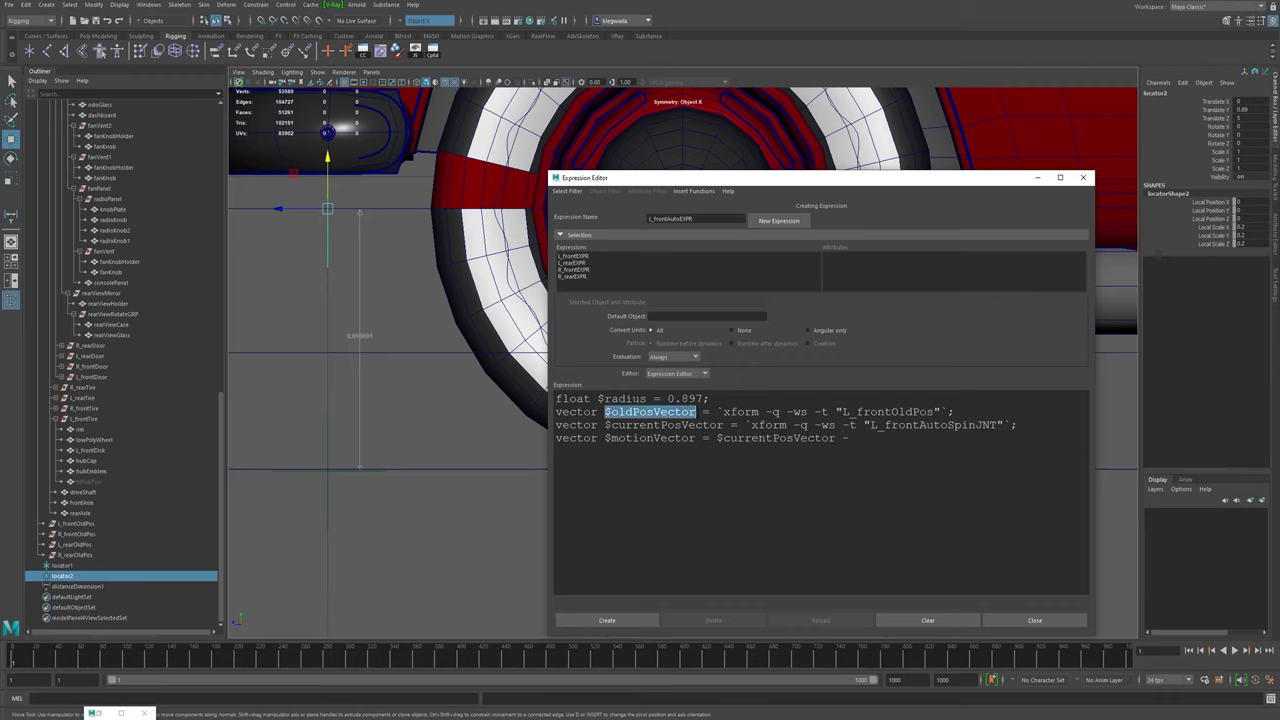
left_click(878, 437)
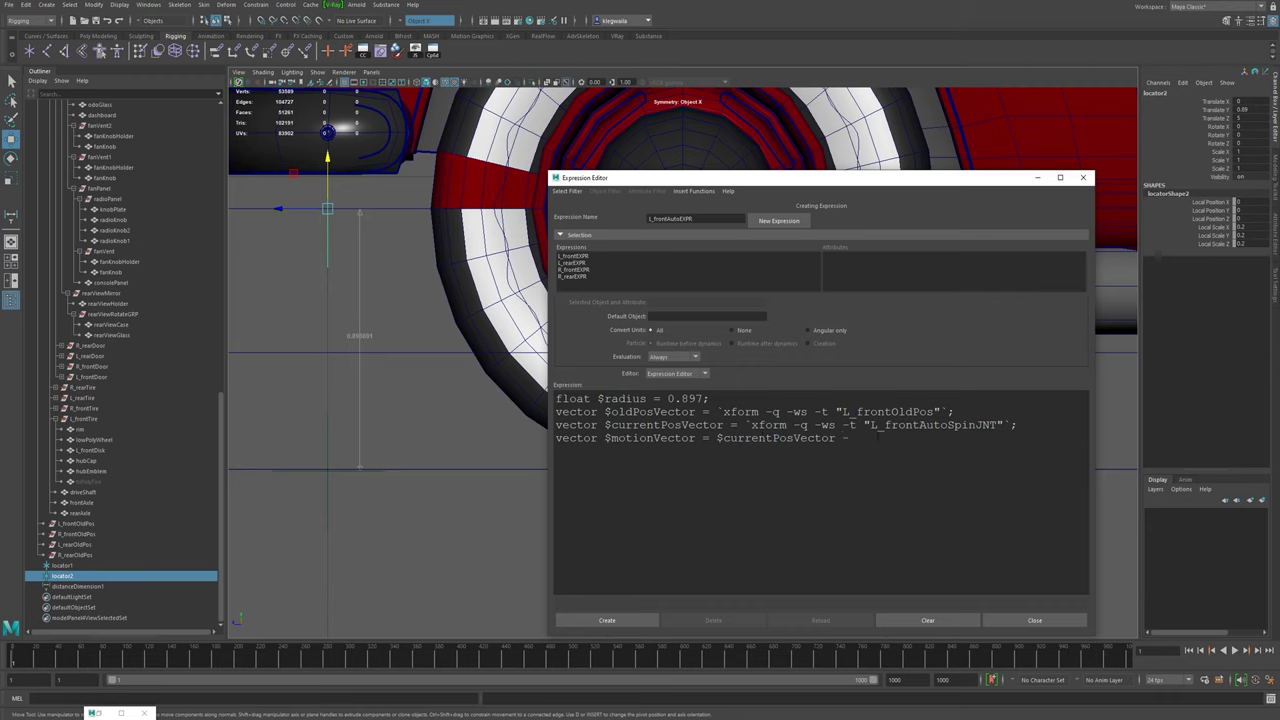
key("ctrl+v")
type(";")
- Below a blank line, declare float $distance = mag($motionVector);
type("float")
type(" $distance")
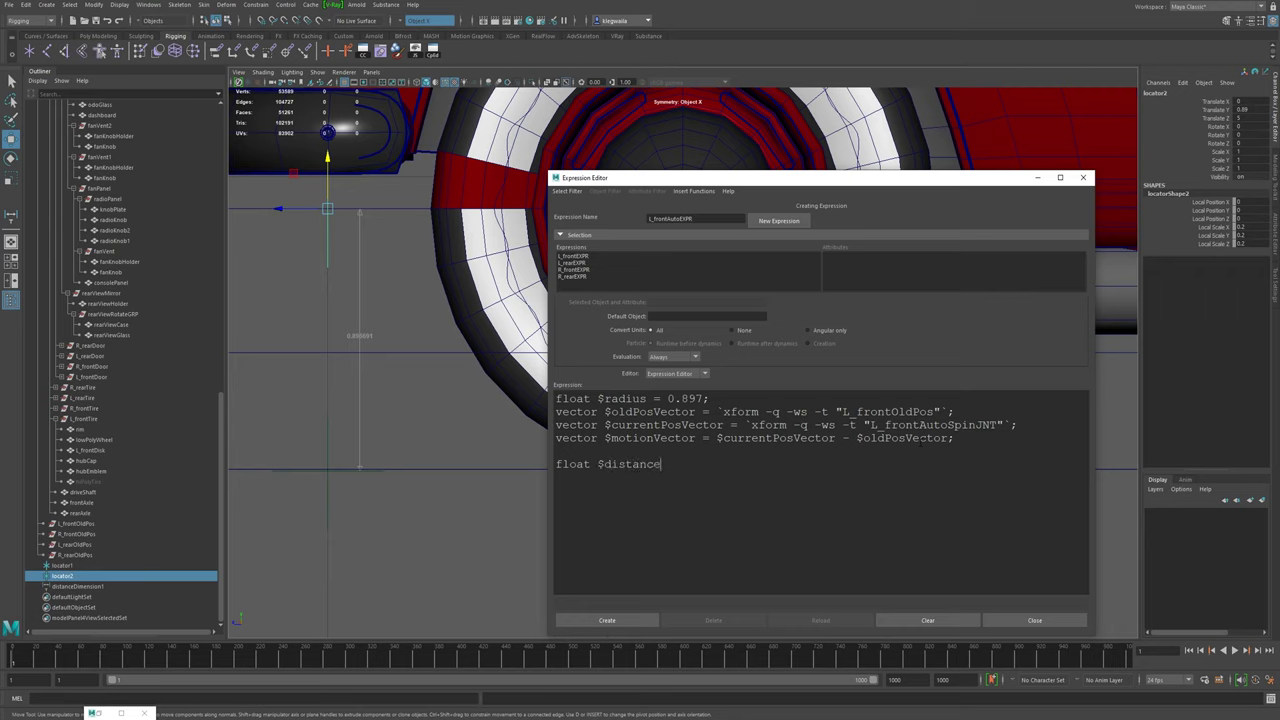
type(" = mag($m")
key("BackSpace")
key("BackSpace")
left_click_drag(604, 438, 696, 438)
key("ctrl+c")
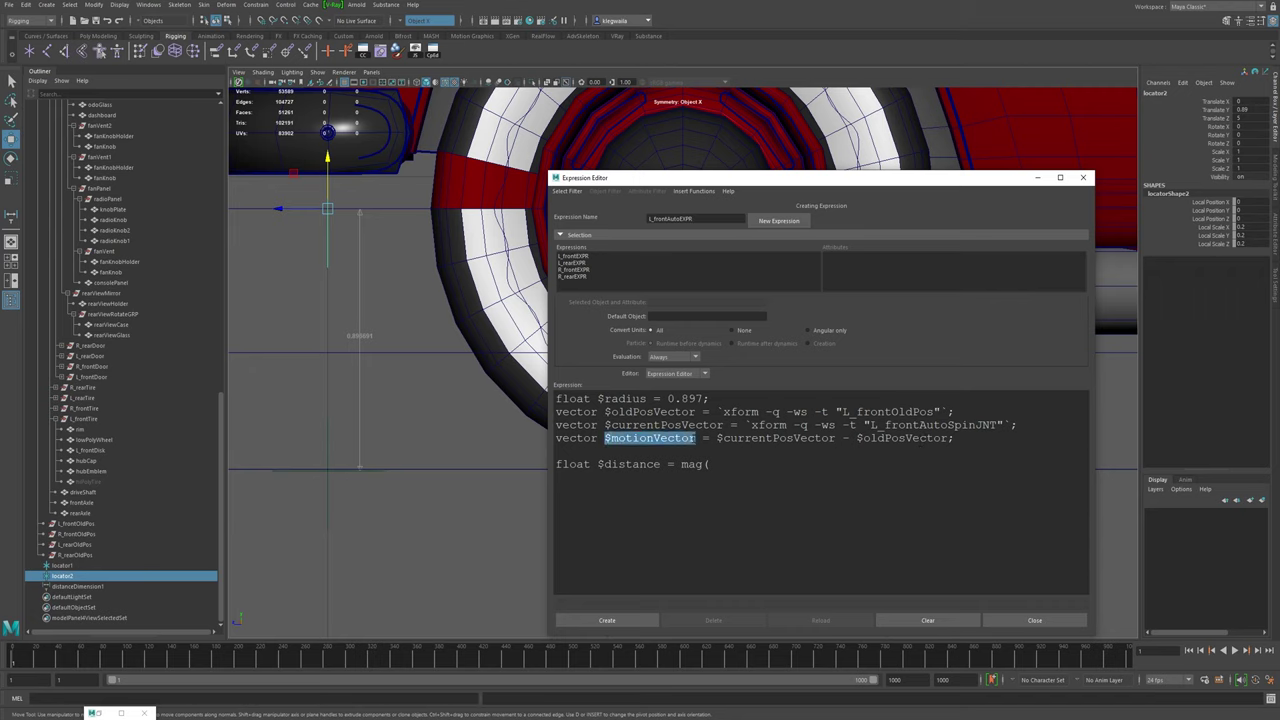
left_click(709, 464)
key("ctrl+v")
type(")")
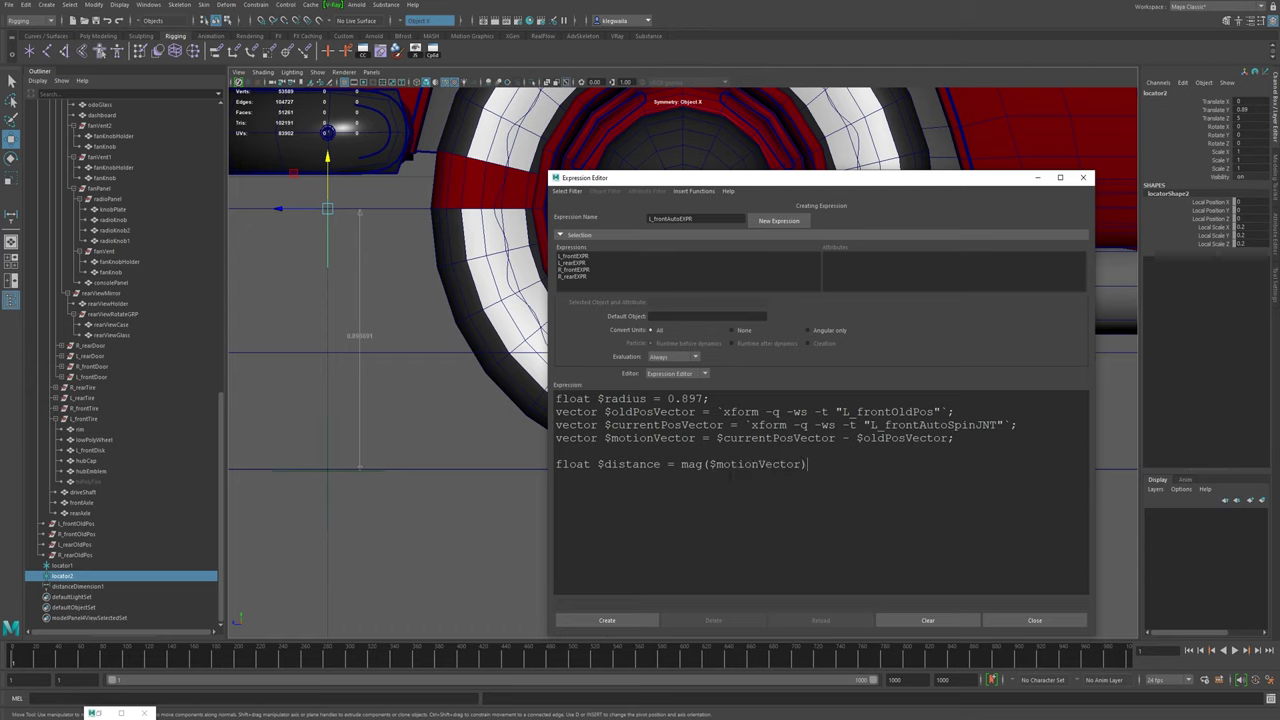
type(";")
type("L-front")
type("AutoSp;")
type("in")
key("BackSpace")
key("BackSpace")
key("BackSpace")
type("ing")
- Start the rotation statement as L_frontAutoSpinJNT.rotateX = L_frontAutoSpinJNT.rotateX + and maximize the expression editor
left_click_drag(870, 425, 998, 425)
key("ctrl+c")
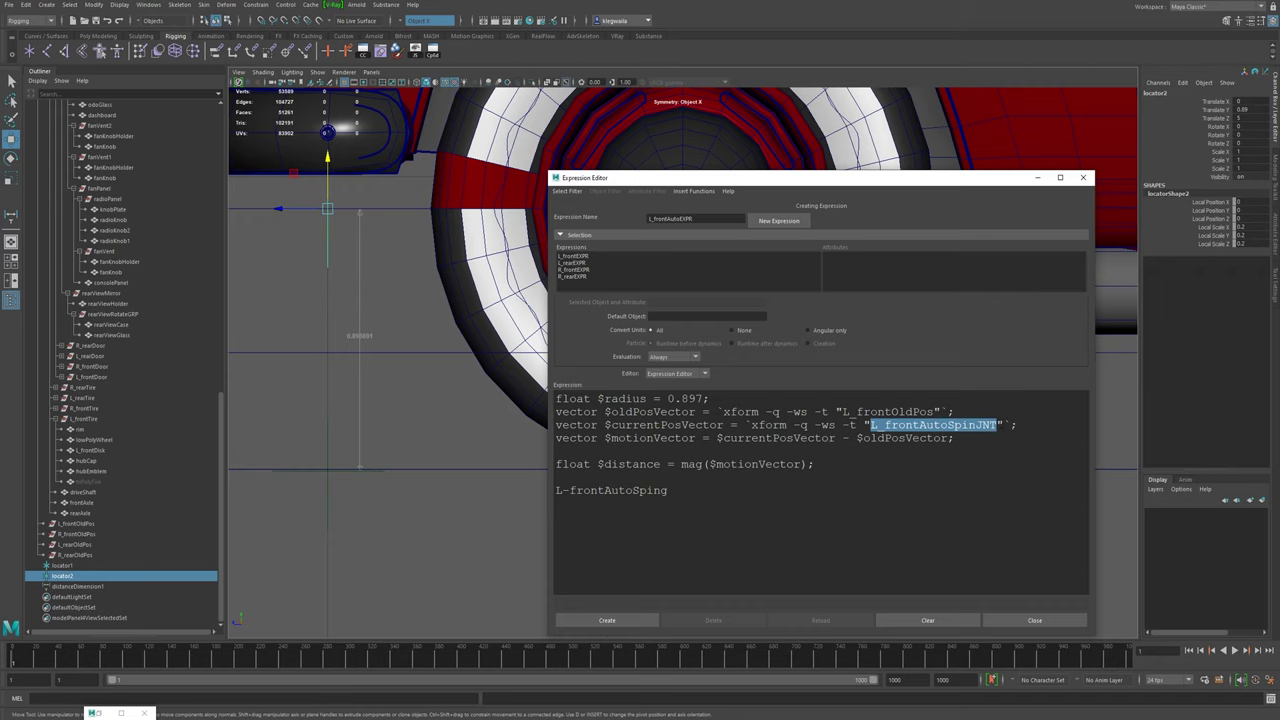
left_click_drag(668, 490, 556, 490)
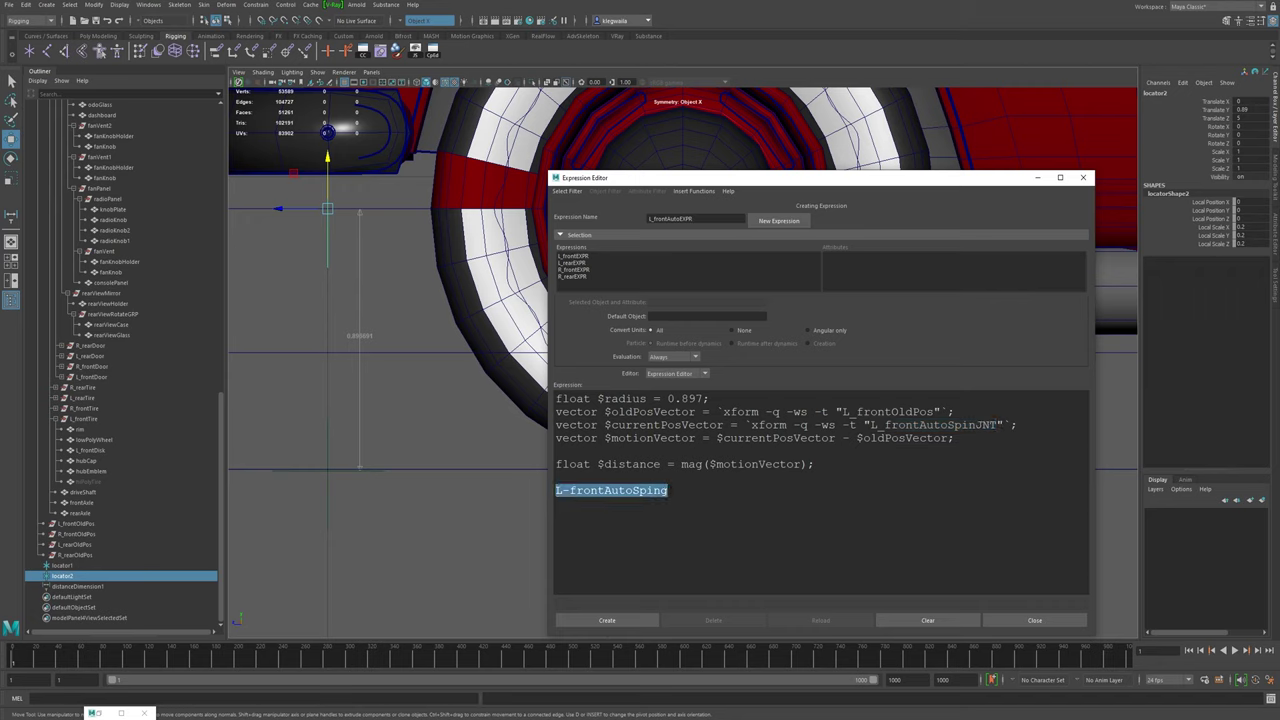
key("ctrl+v")
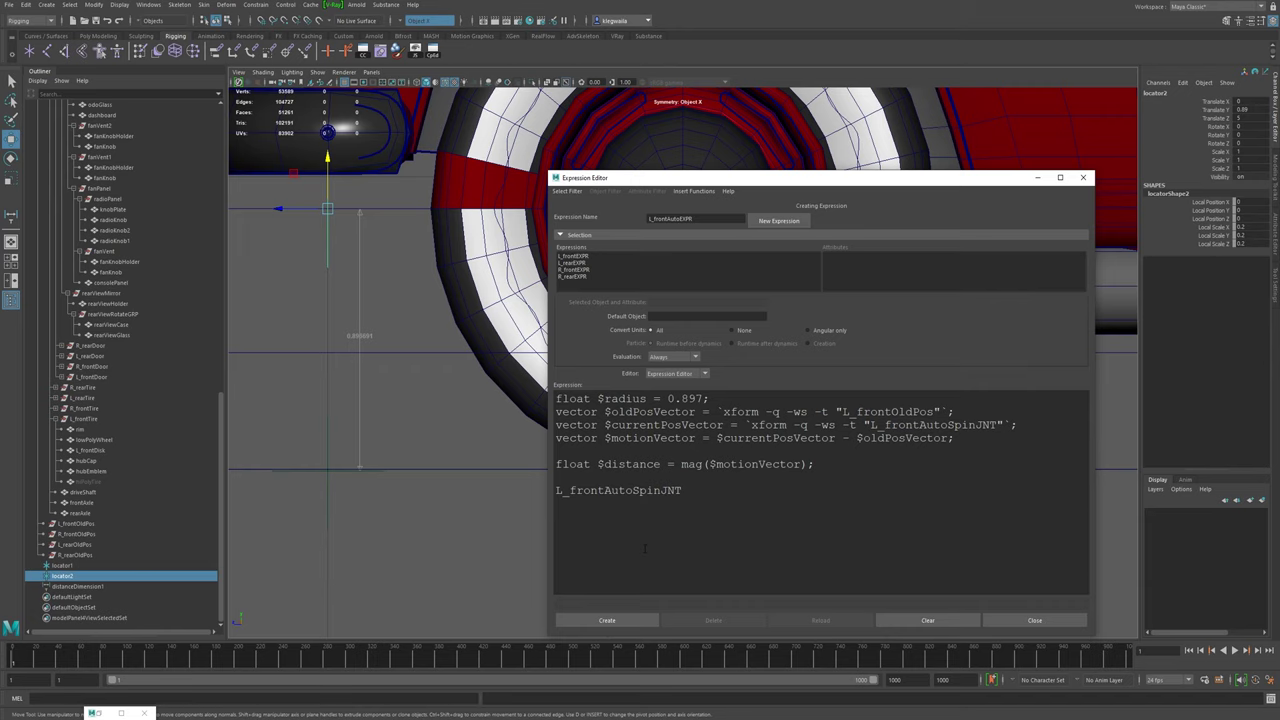
type(".rotateX =")
left_click_drag(737, 490, 556, 491)
key("ctrl+c")
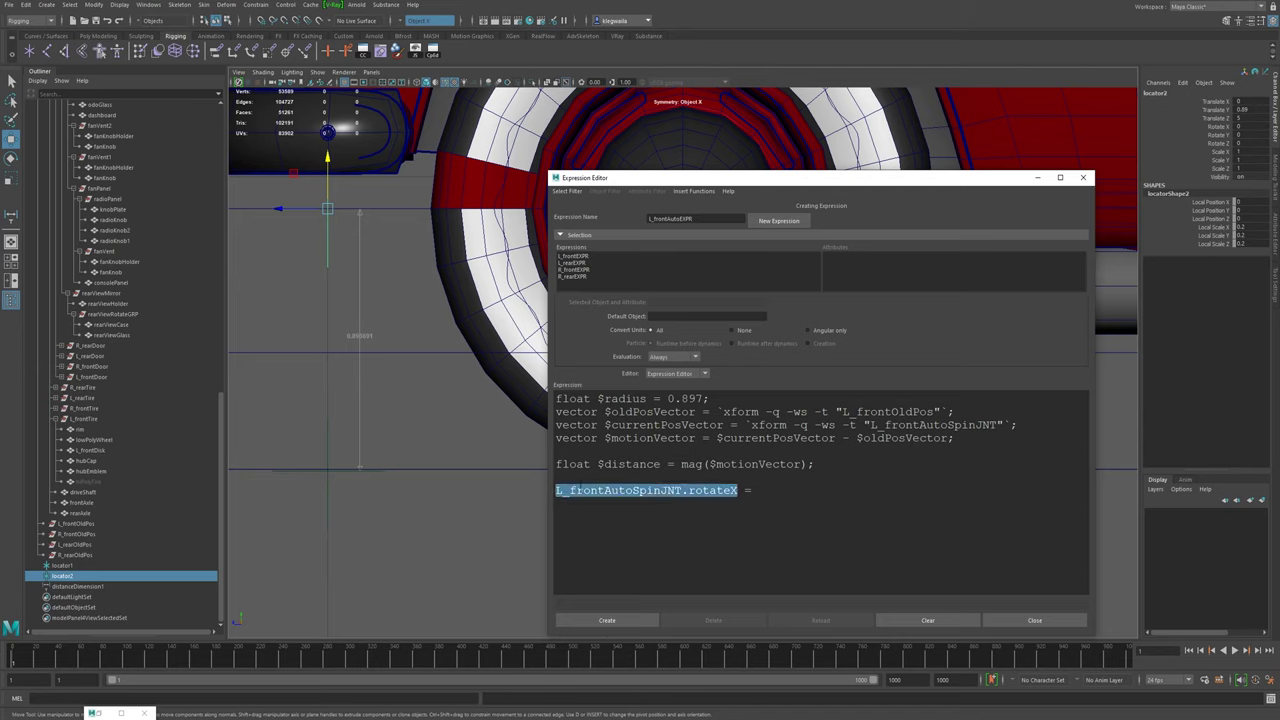
left_click(760, 490)
key("ctrl+v")
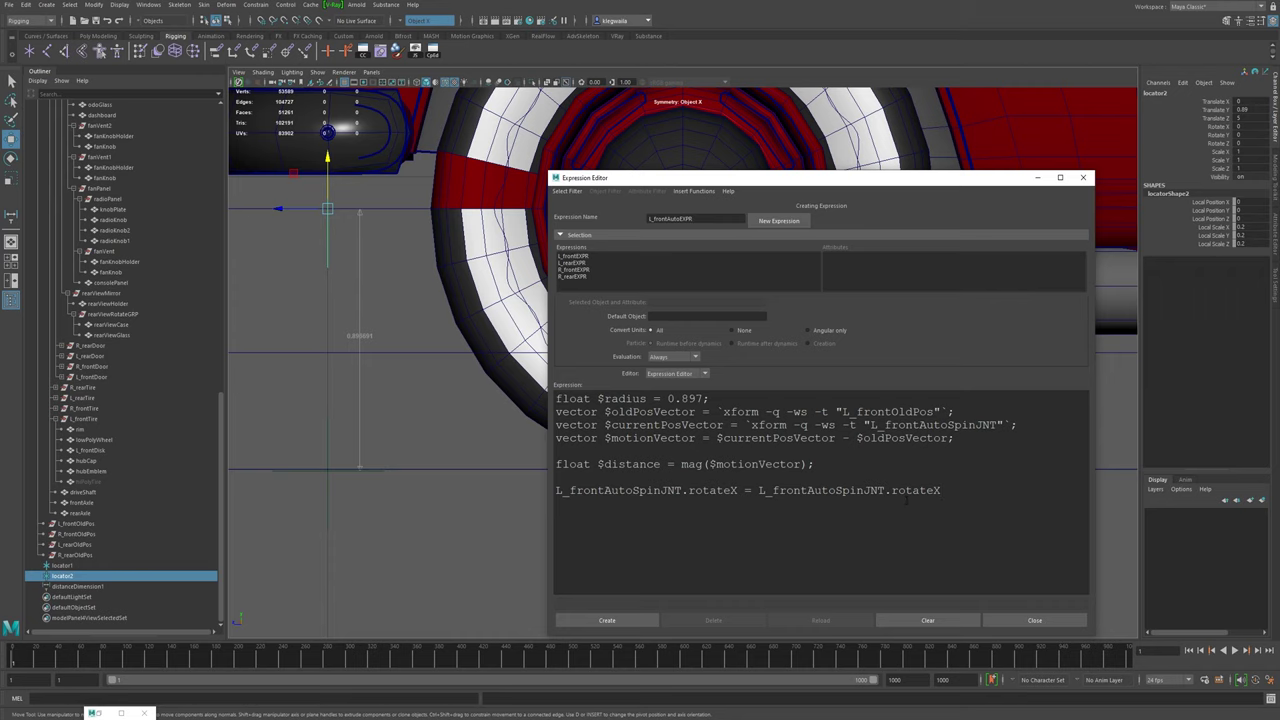
type("+")
double_click(593, 179)
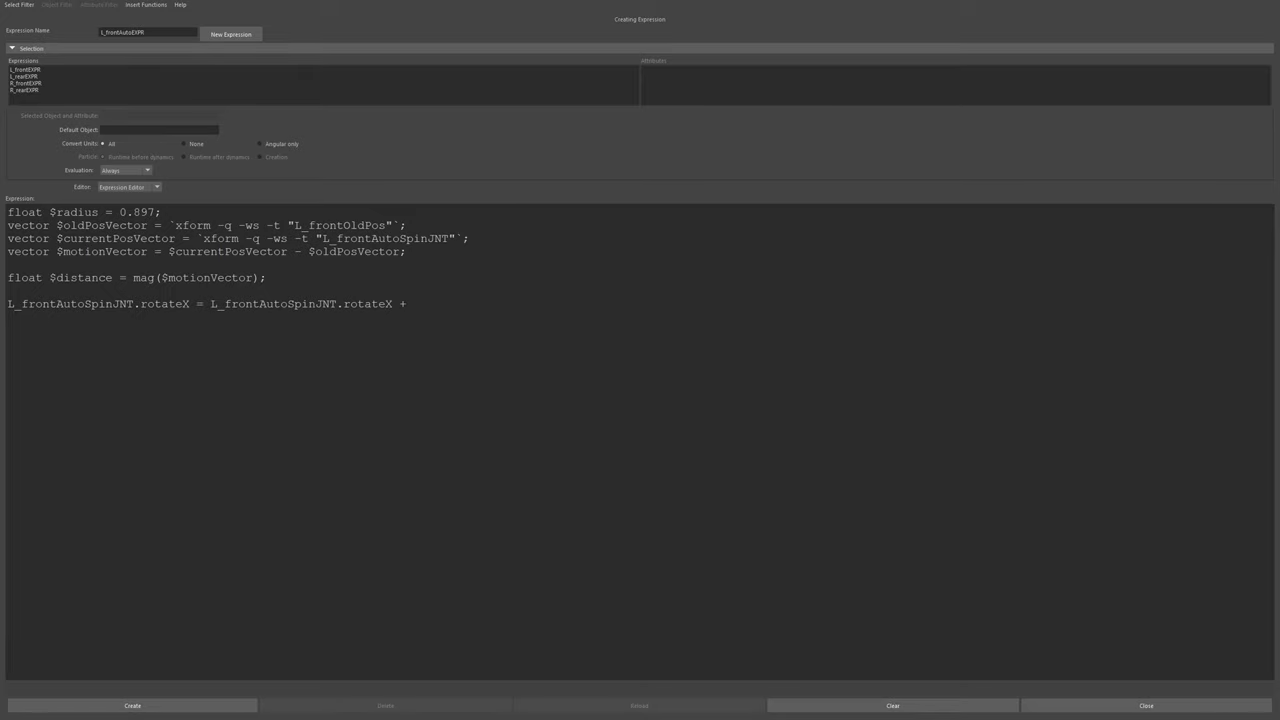
- Switch to Calculator, work out the wheel circumference as 3.14 × 2 × 0.897, and return to the Expression Editor
left_click_drag(1279, 108, 601, 96)
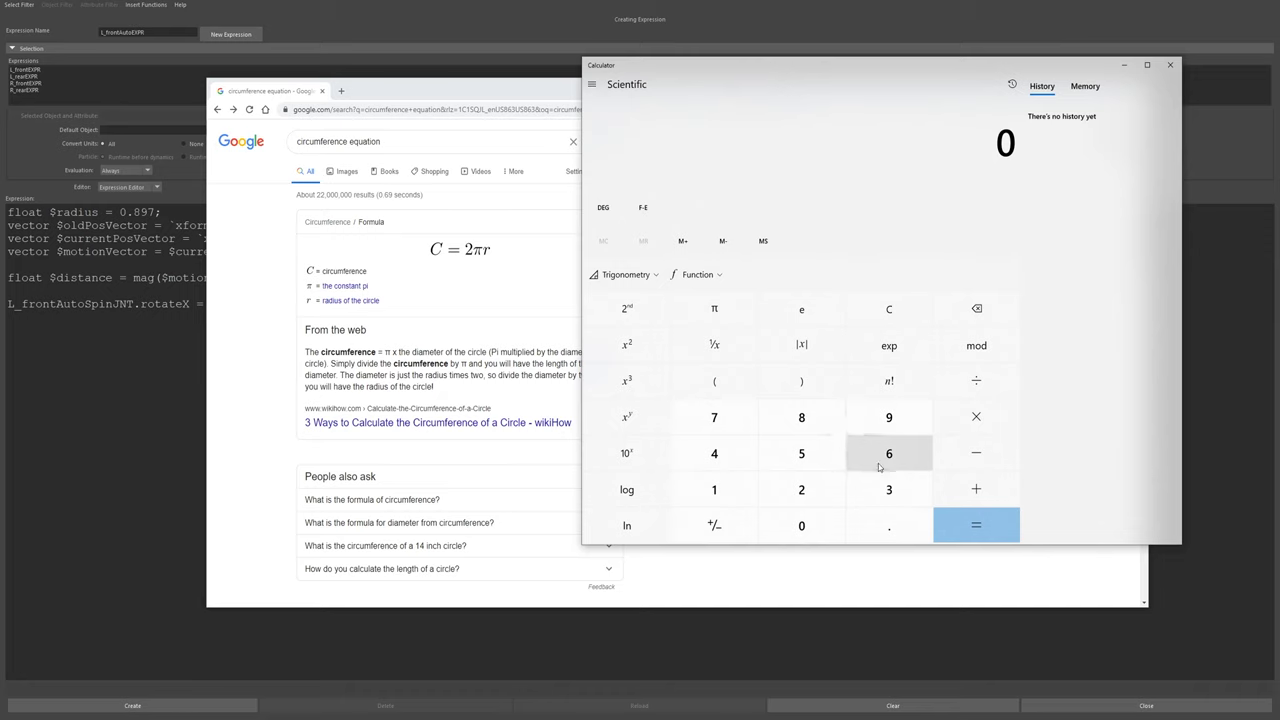
type("3.17")
key("BackSpace")
type("4")
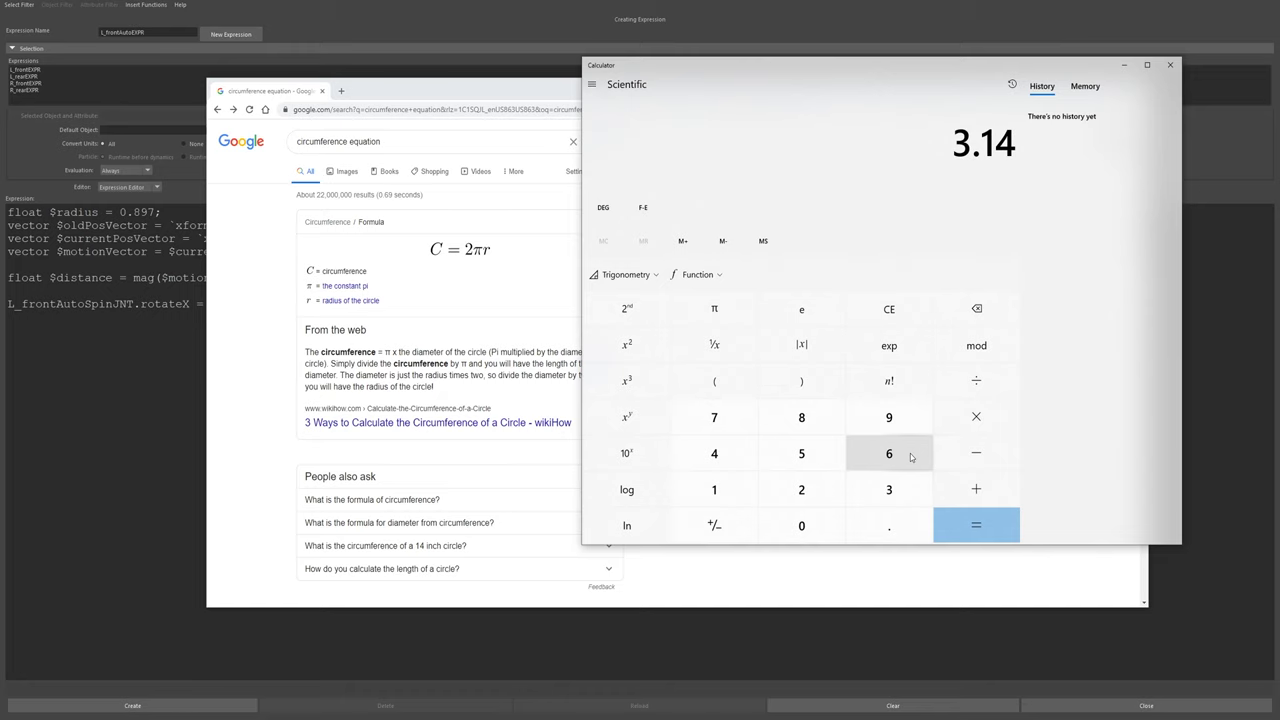
type("*2")
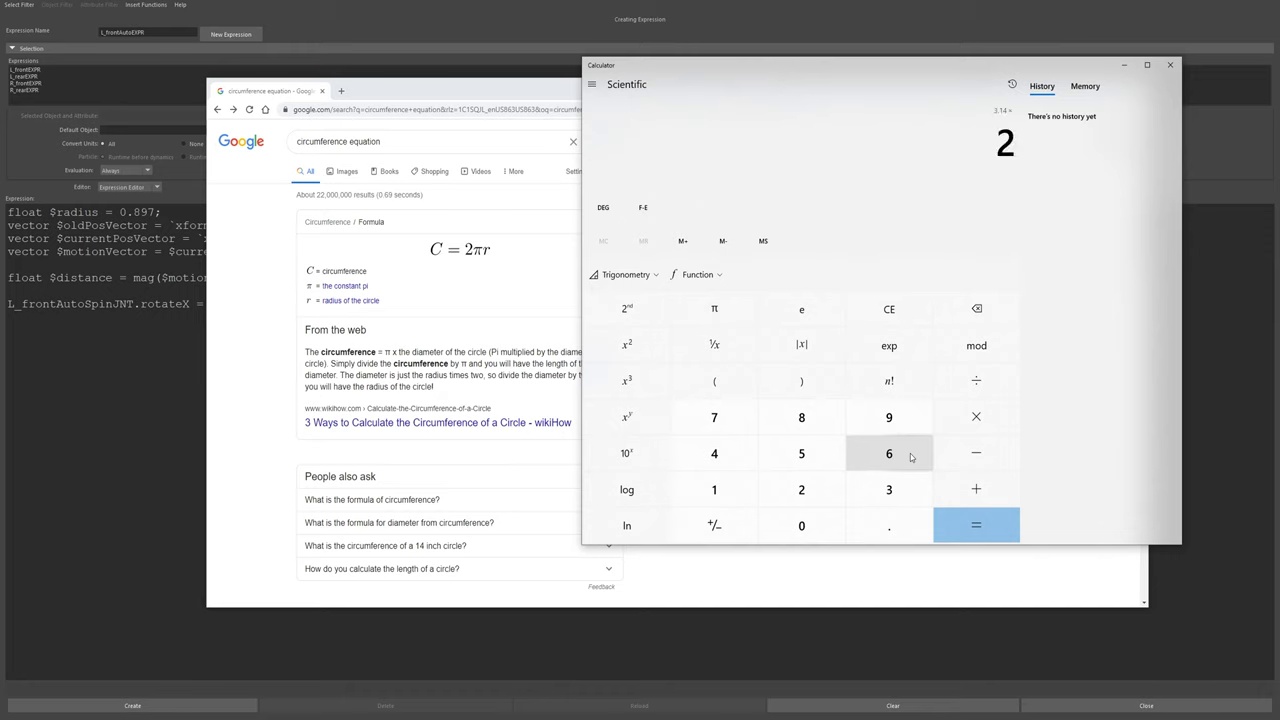
key("Return")
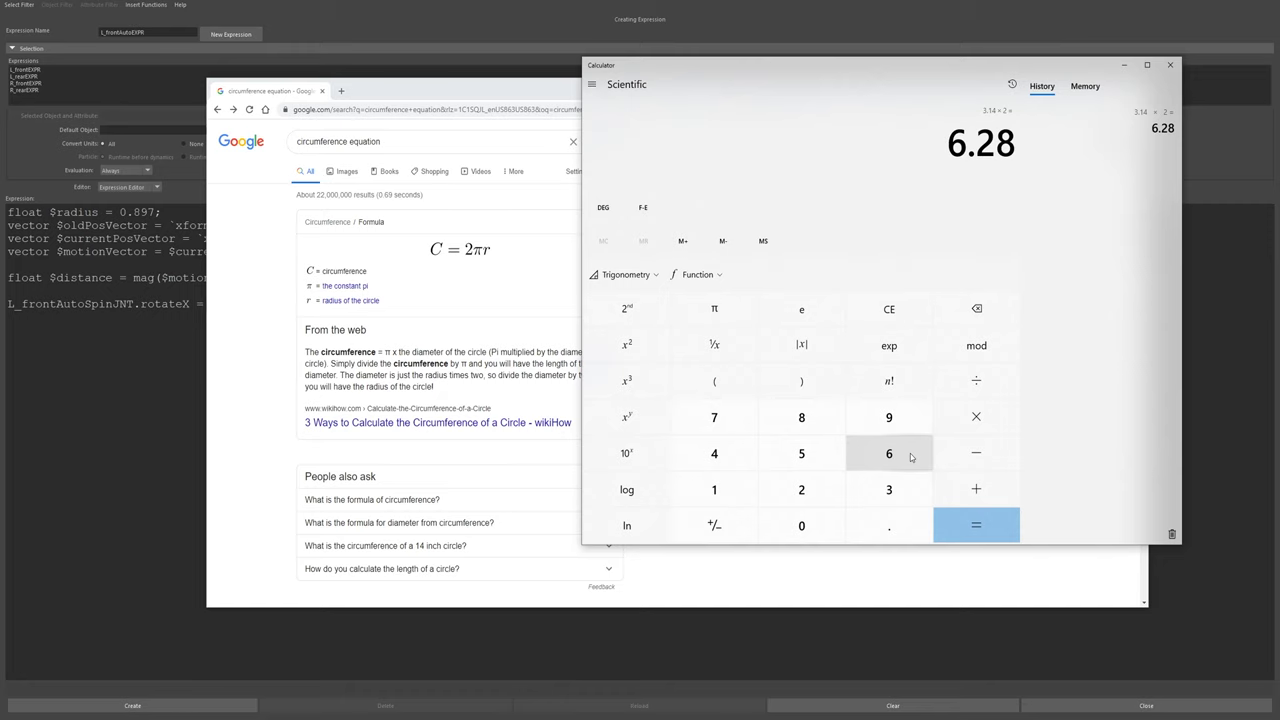
type("0.")
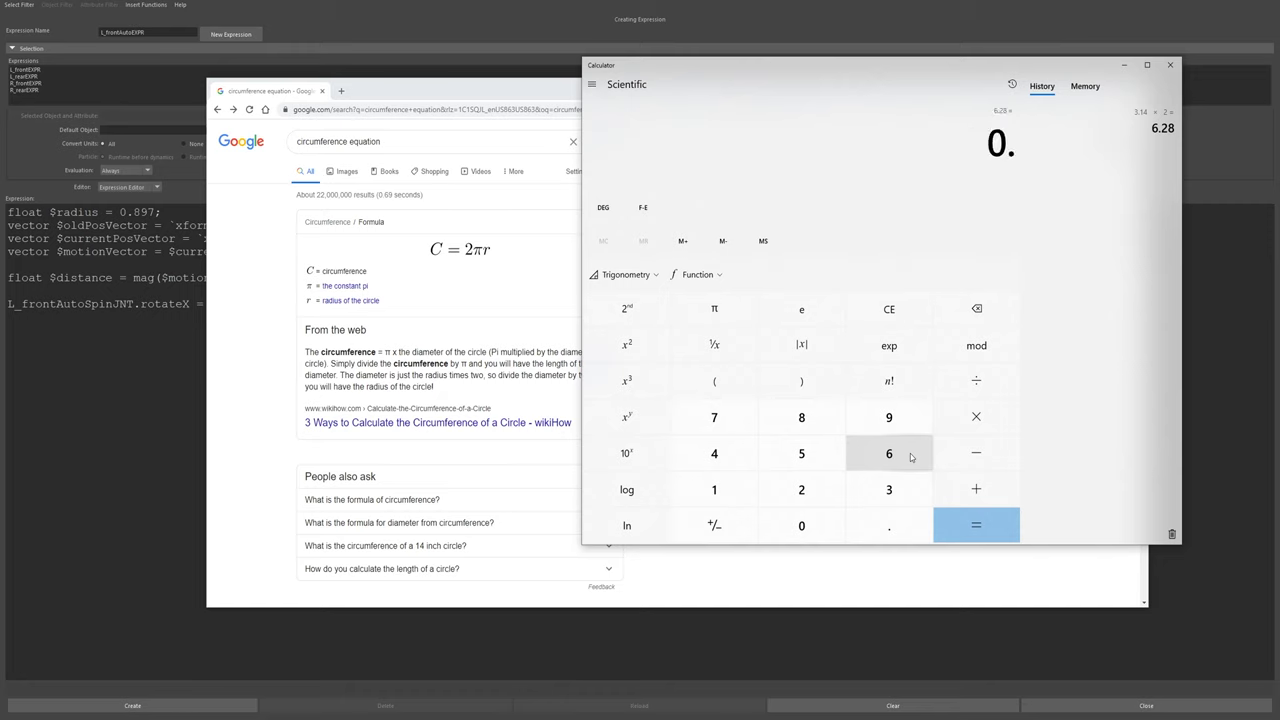
type("897")
key("Return")
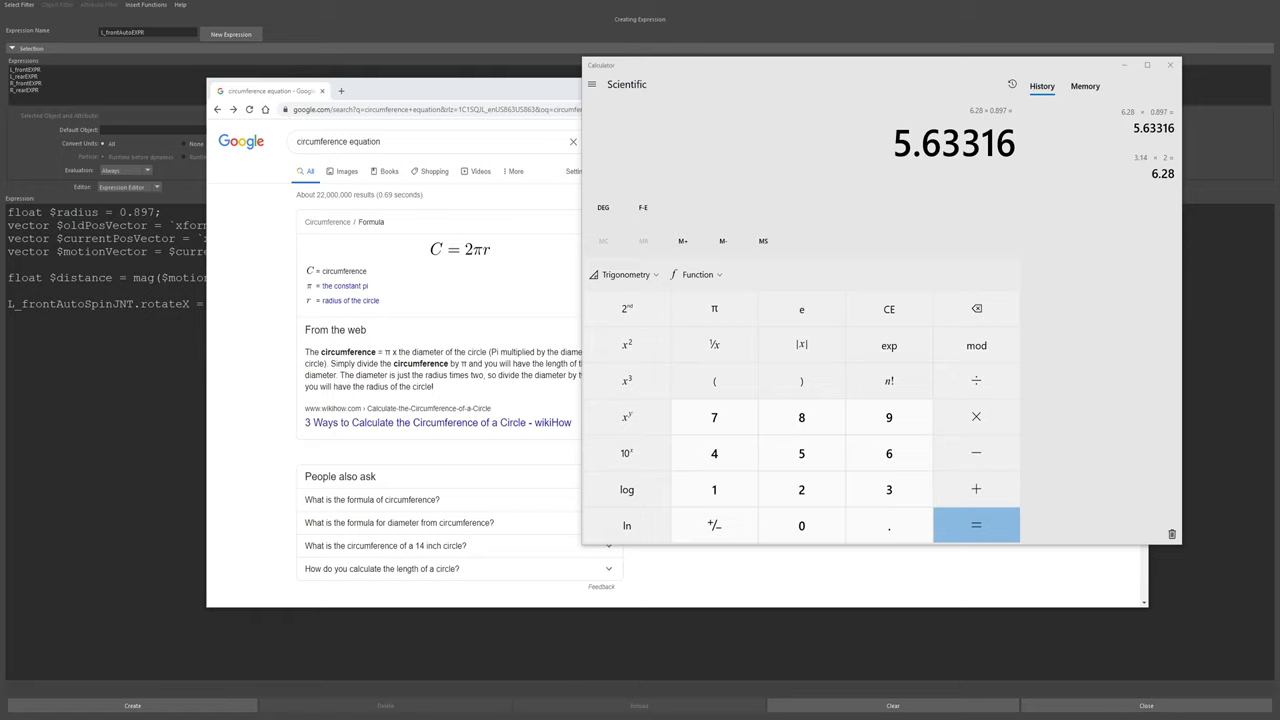
left_click(190, 245)
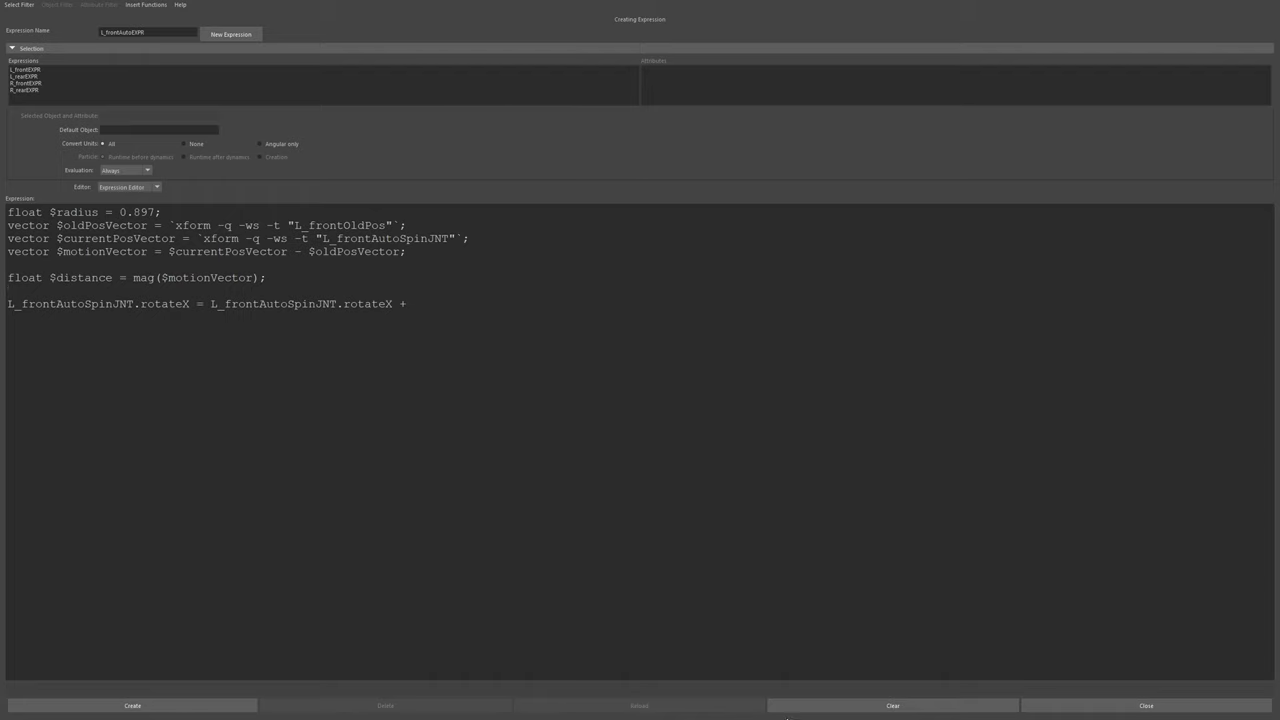
- Switch back to Calculator, replace the shown result with 10, and return to the Expression Editor
key("alt+Tab")
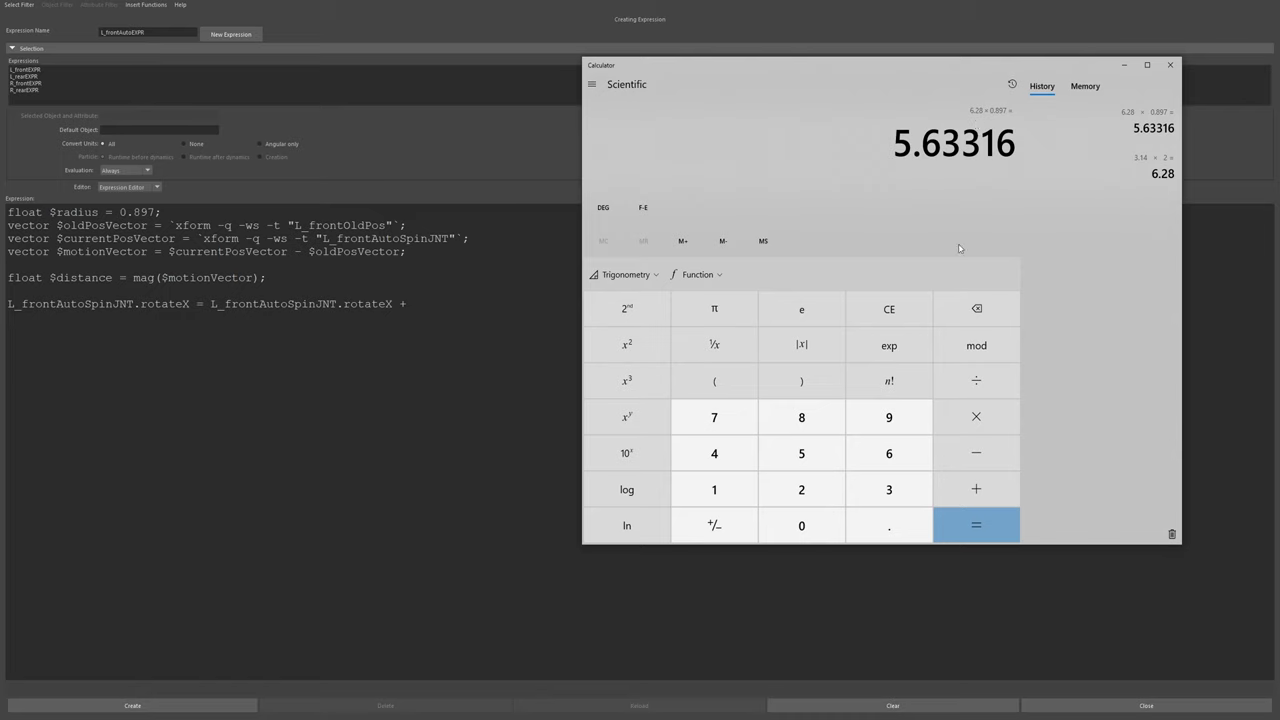
key("Escape")
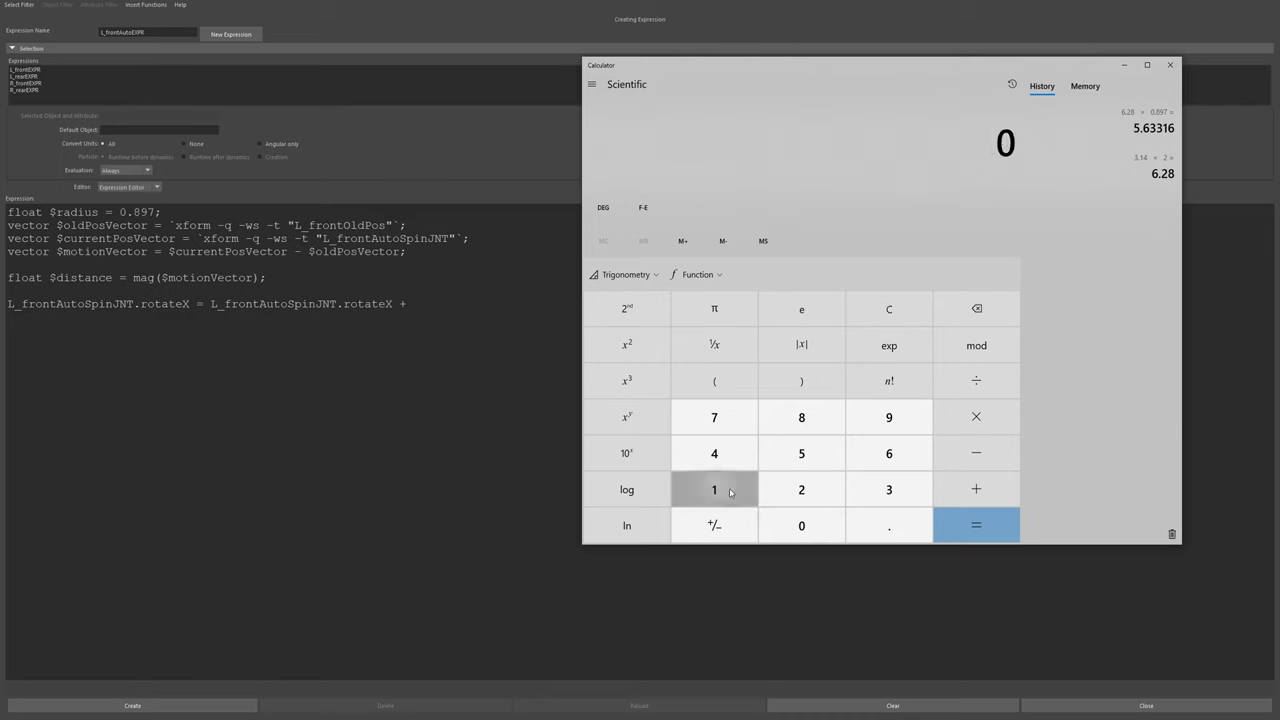
left_click(730, 492)
left_click(800, 526)
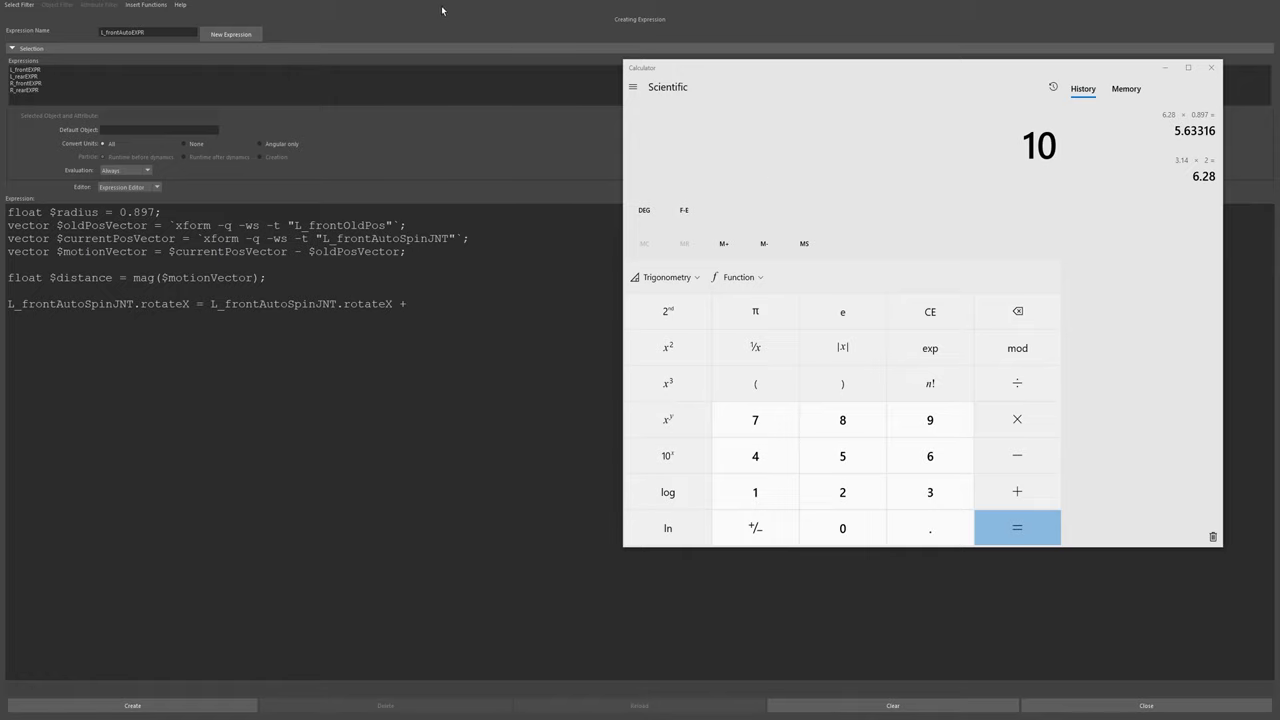
left_click(505, 22)
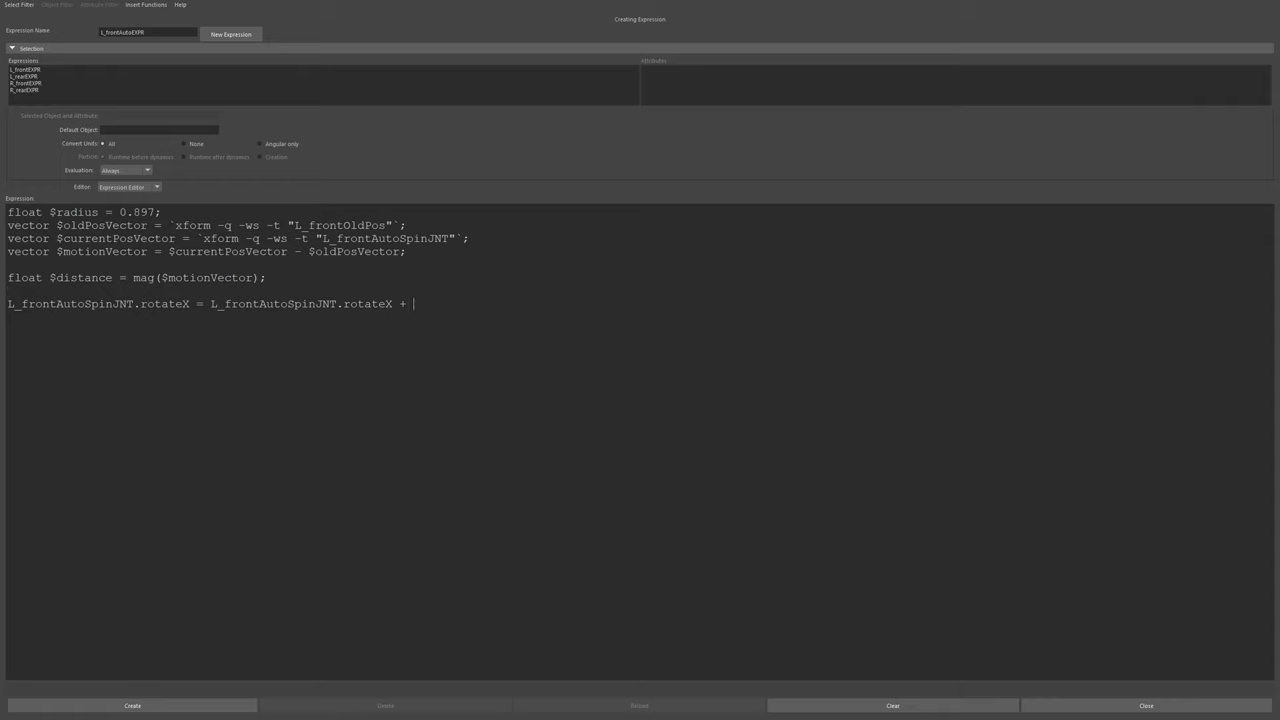
- Complete the rotateX statement with (($distance/(6.283*$radius)) * 360) * L_frontCTRL.autoSpin;
type("(($distance/(")
type("6.28")
type("*$radiun")
key("BackSpace")
type("s)) *")
type("360)")
type("* L_frontCTRL")
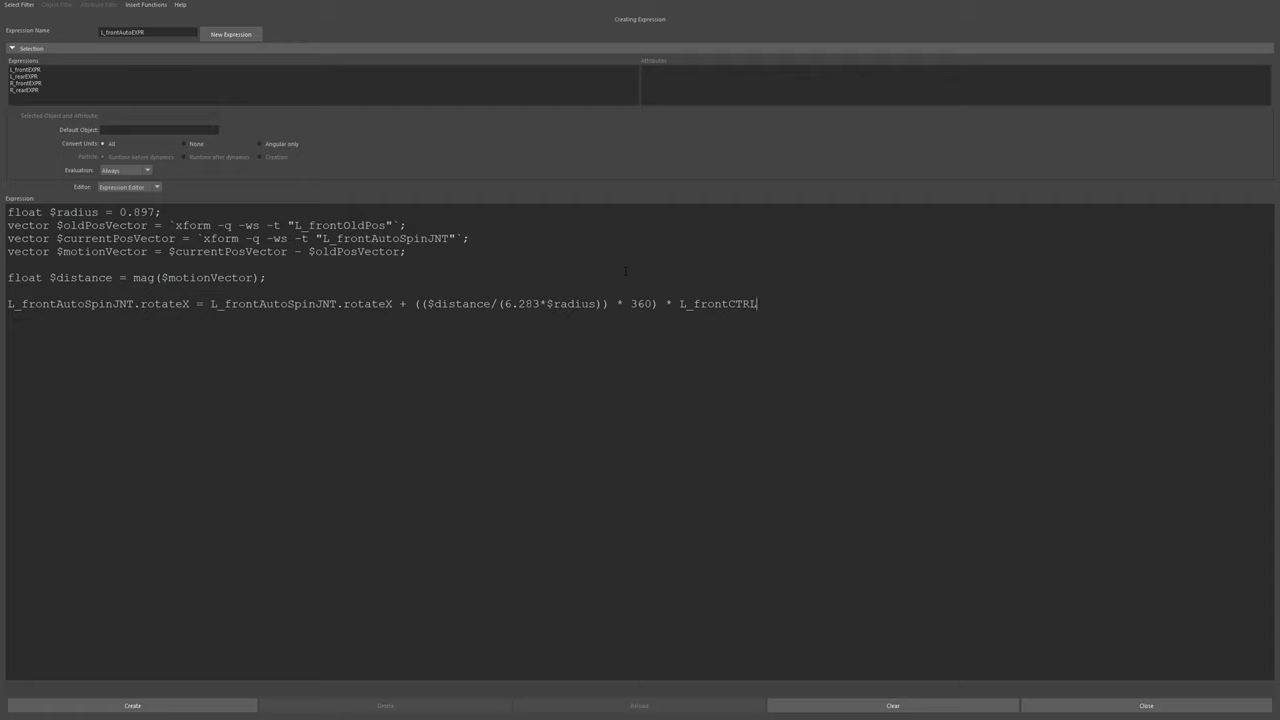
type(".autoSpin;")
left_click_drag(997, 9, 634, 314)
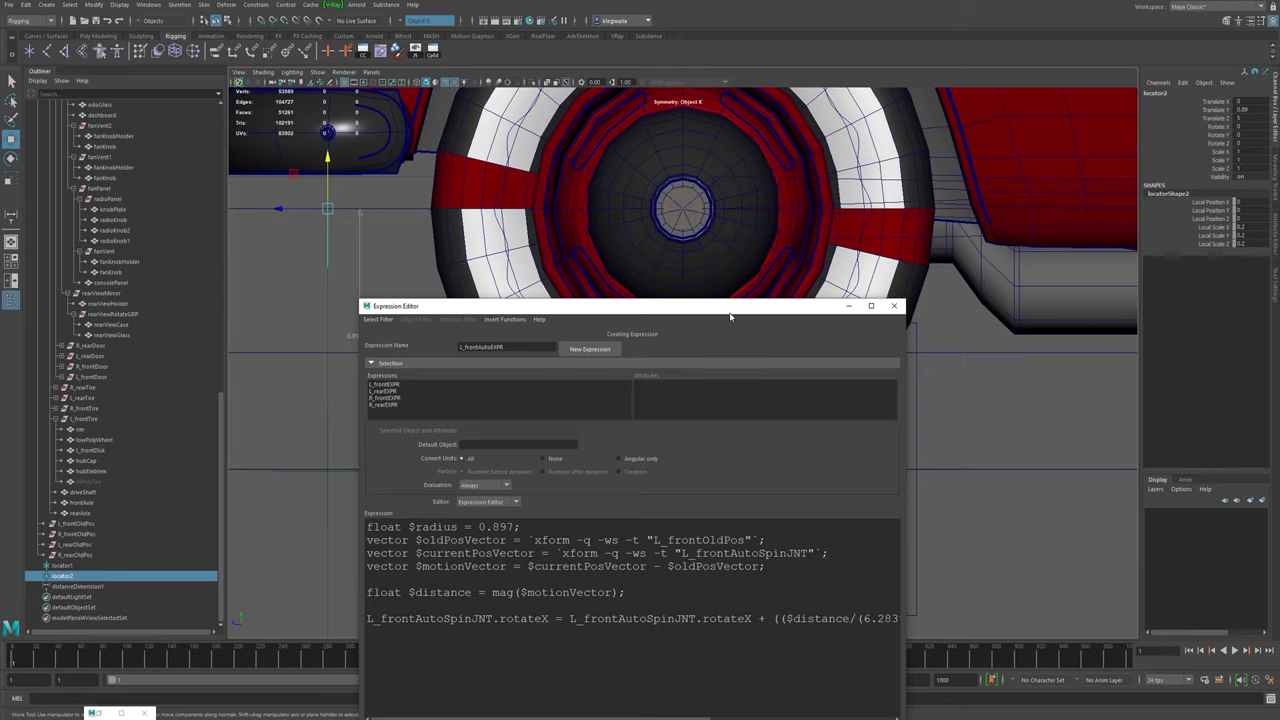
left_click(870, 306)
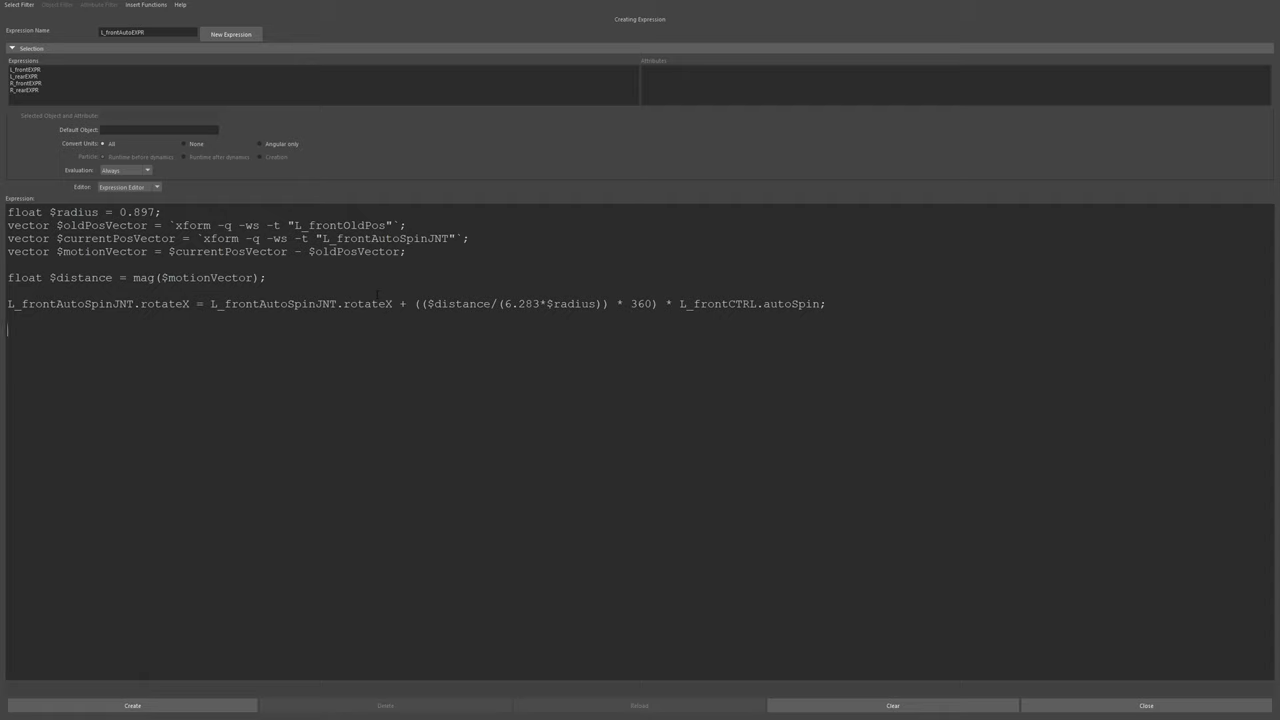
- Below the rotation statement, begin a translation command reading xform -t ($currentPosVector.x)
type("xform")
type("-t")
type("(")
left_click_drag(57, 239, 176, 239)
key("ctrl+c")
left_click(78, 330)
key("ctrl+v")
type(".x)")
- Duplicate the ($currentPosVector.x) argument twice and change the copies to ($currentPosVector.y) and ($currentPosVector.z)
left_click_drag(71, 330, 217, 330)
key("ctrl+c")
left_click(217, 330)
key("ctrl+v")
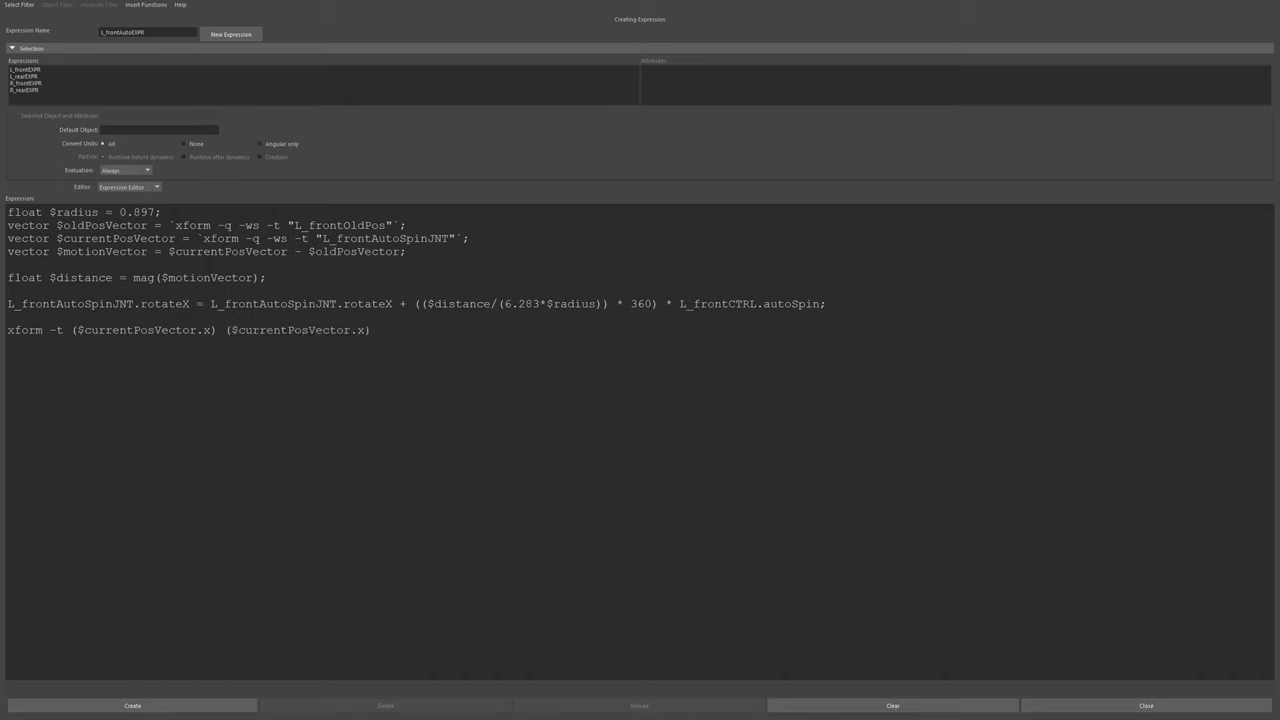
key("ctrl+v")
double_click(361, 330)
type("y")
double_click(515, 330)
type("z")
left_click(566, 340)
type("L-front")
key("BackSpace")
key("BackSpace")
key("BackSpace")
key("BackSpace")
key("BackSpace")
key("BackSpace")
- Finish the xform -t command with L_frontOldPos, copied from the second line, as its target, followed by a semicolon
left_click_drag(294, 225, 386, 225)
key("ctrl+c")
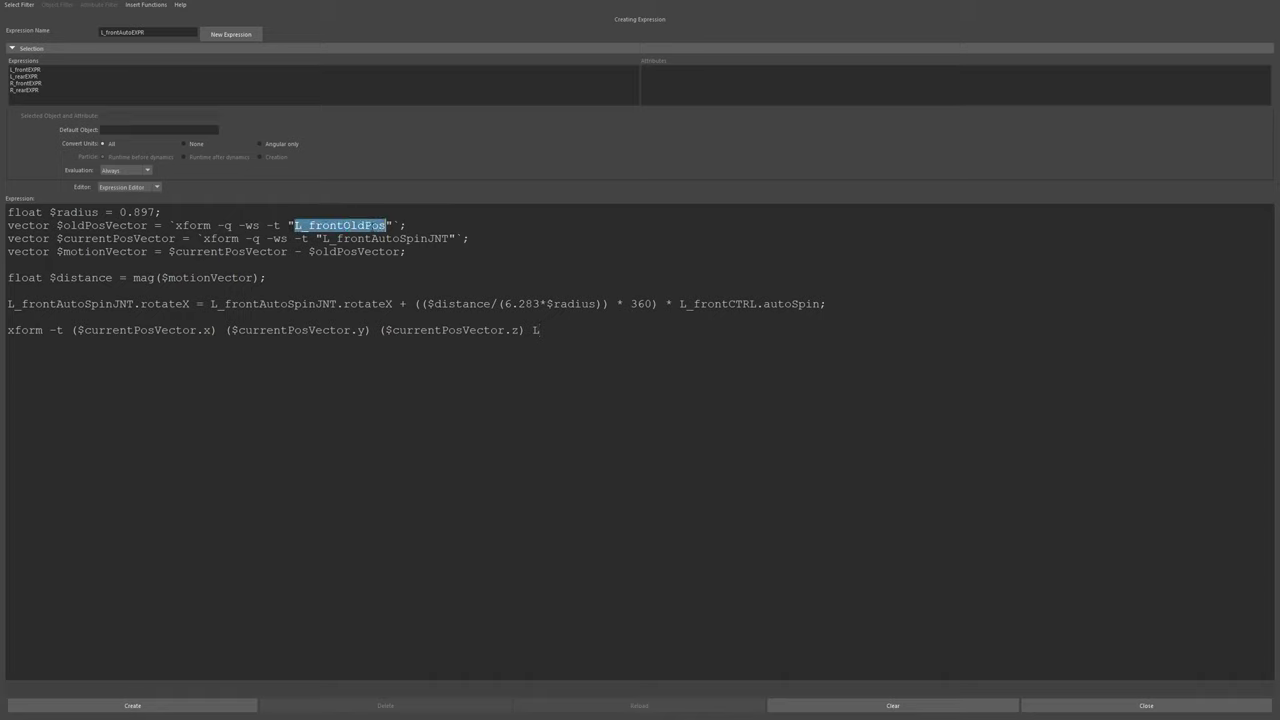
double_click(536, 330)
key("ctrl+v")
type(";")
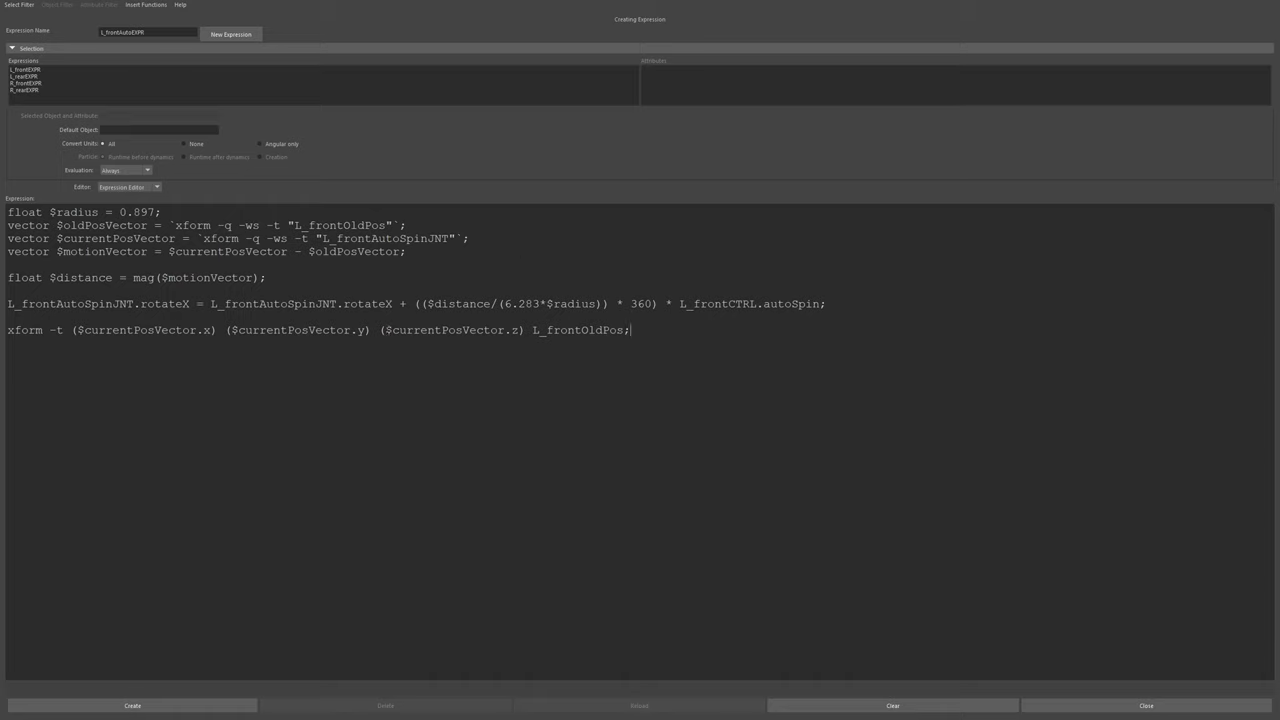
left_click_drag(533, 330, 625, 330)
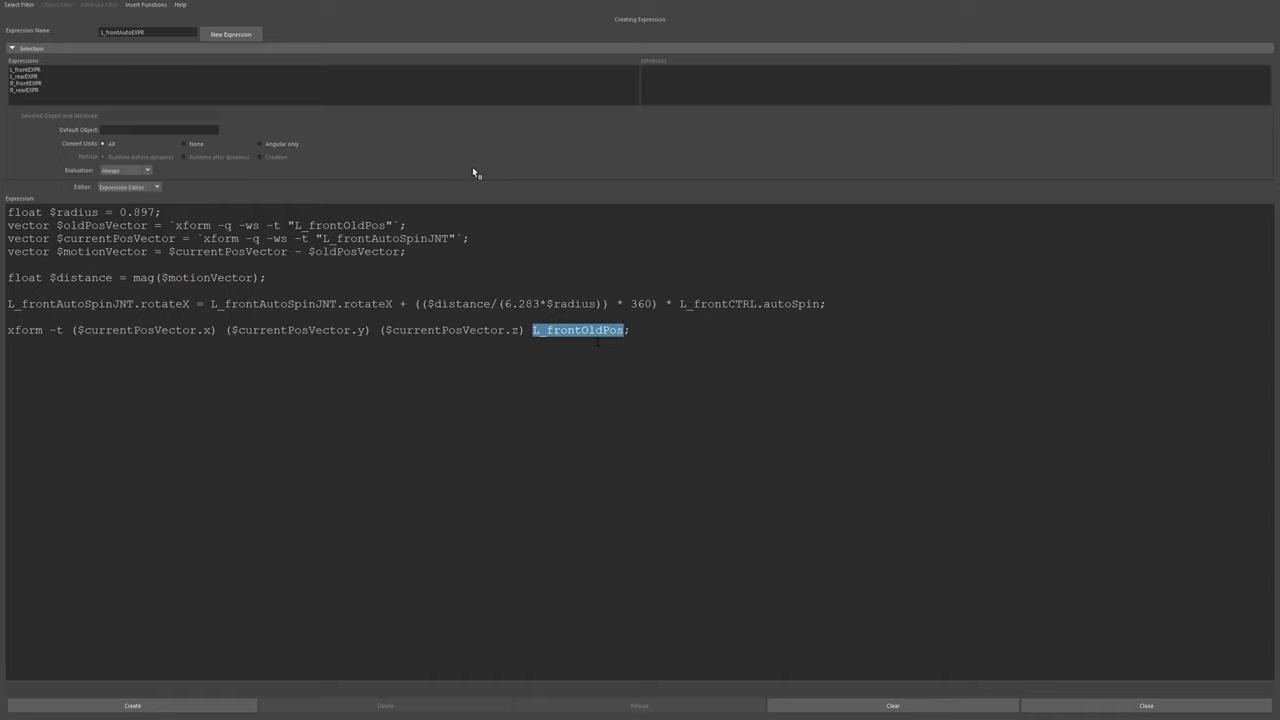
left_click(700, 351)
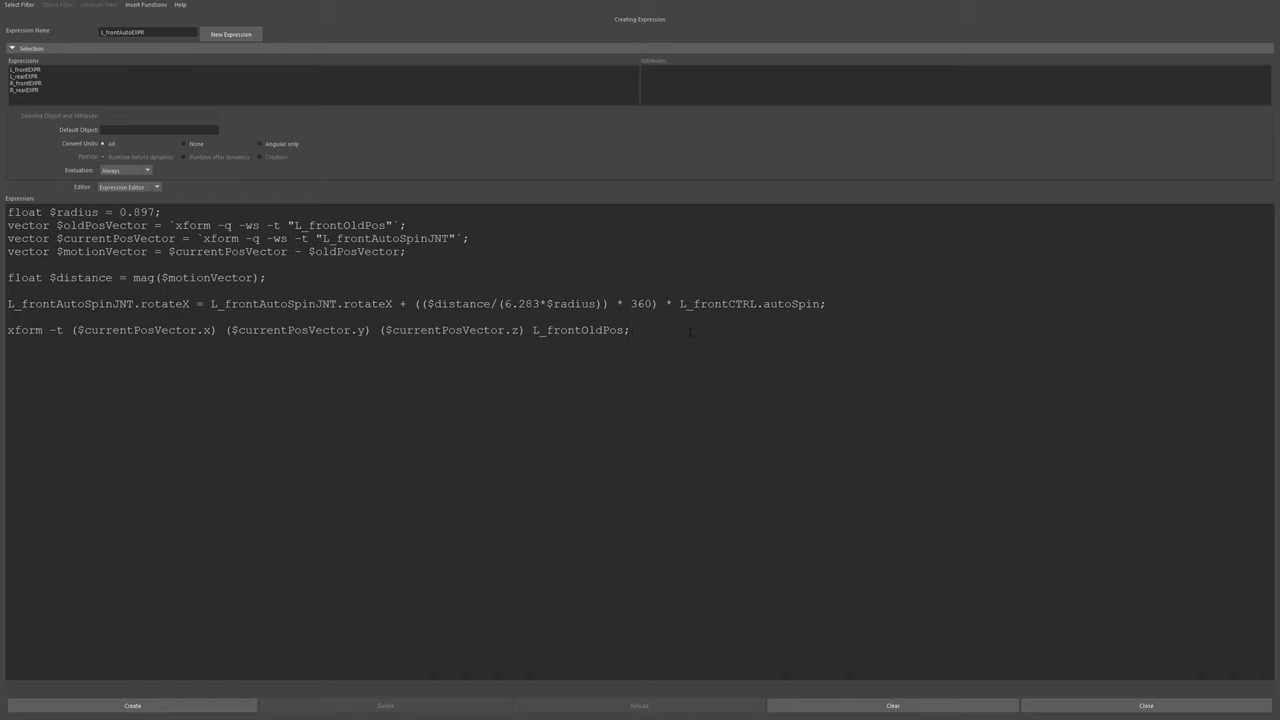
- Below the xform command, add an if (frame == 1) block containing L_frontAutoSpinJNT.rotateX = 0;
type("(frma")
key("BackSpace")
type("me == 1)")
key("BackSpace")
left_click_drag(8, 304, 189, 304)
key("ctrl+c")
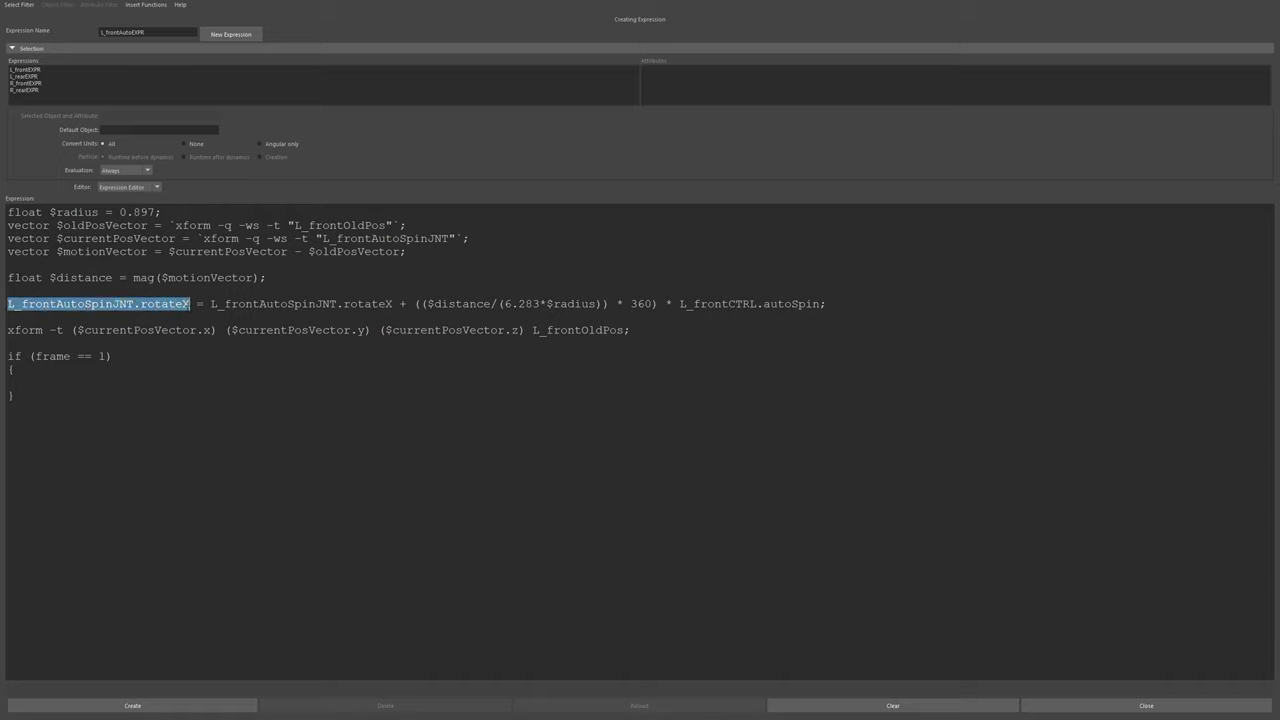
double_click(15, 380)
left_click(21, 382)
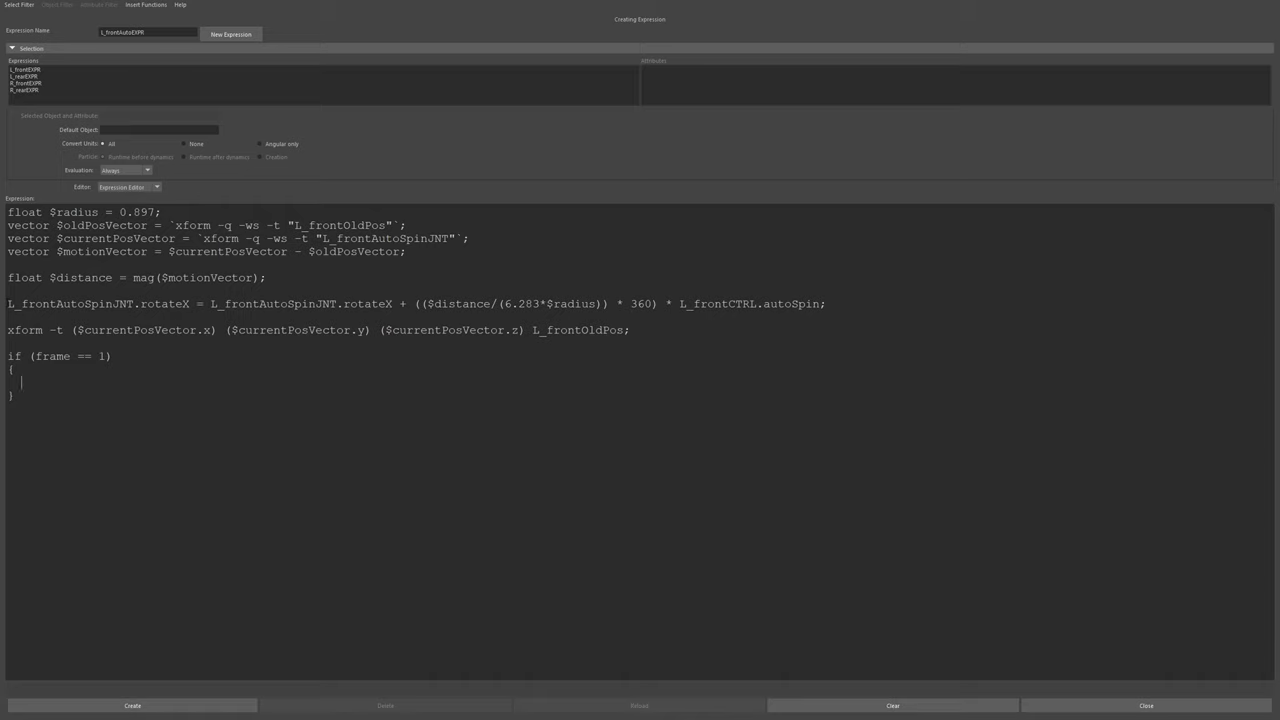
key("ctrl+v")
- Create the L_frontAutoEXPR expression from the finished code and move the Expression Editor out of the way
left_click_drag(109, 441, 8, 210)
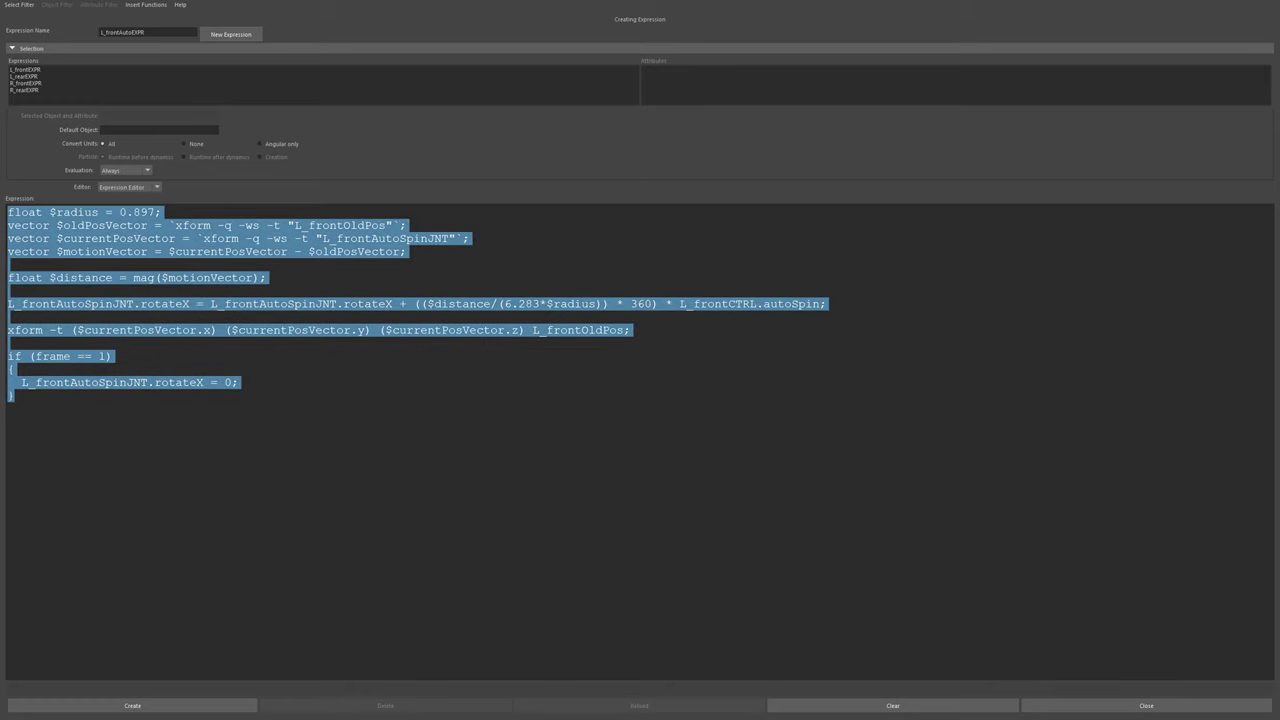
left_click(150, 705)
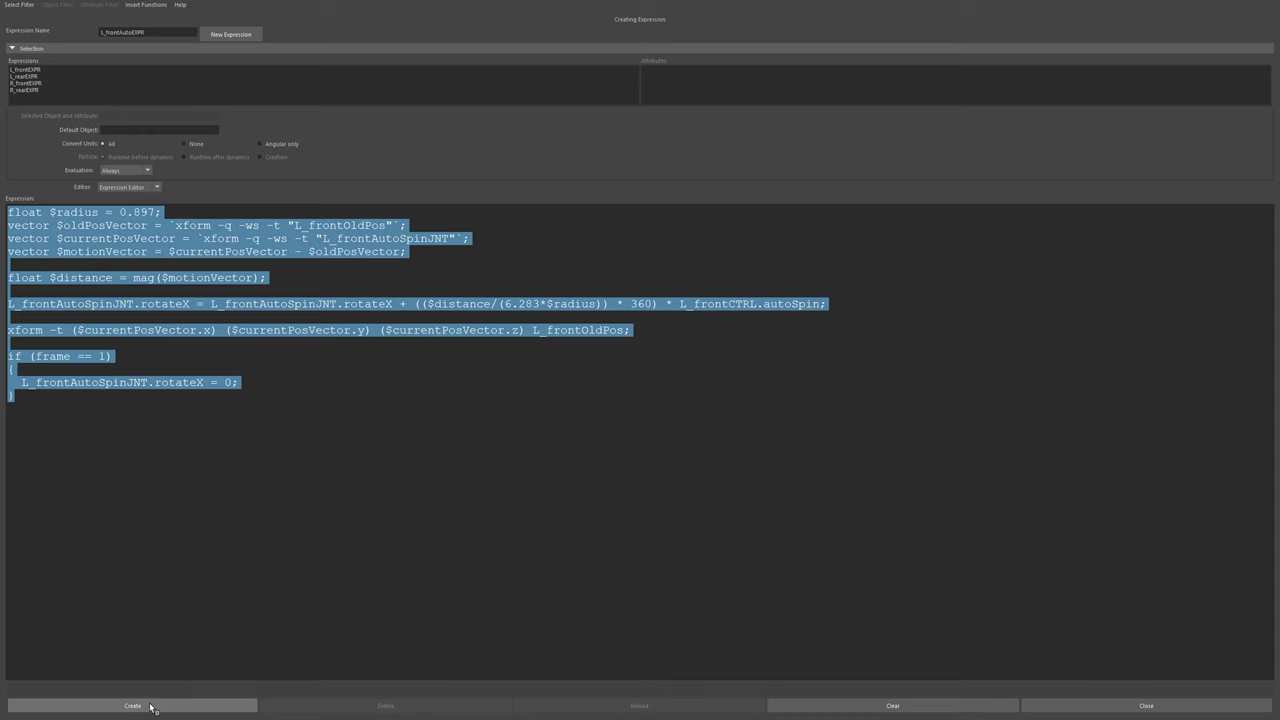
left_click_drag(660, 2, 652, 66)
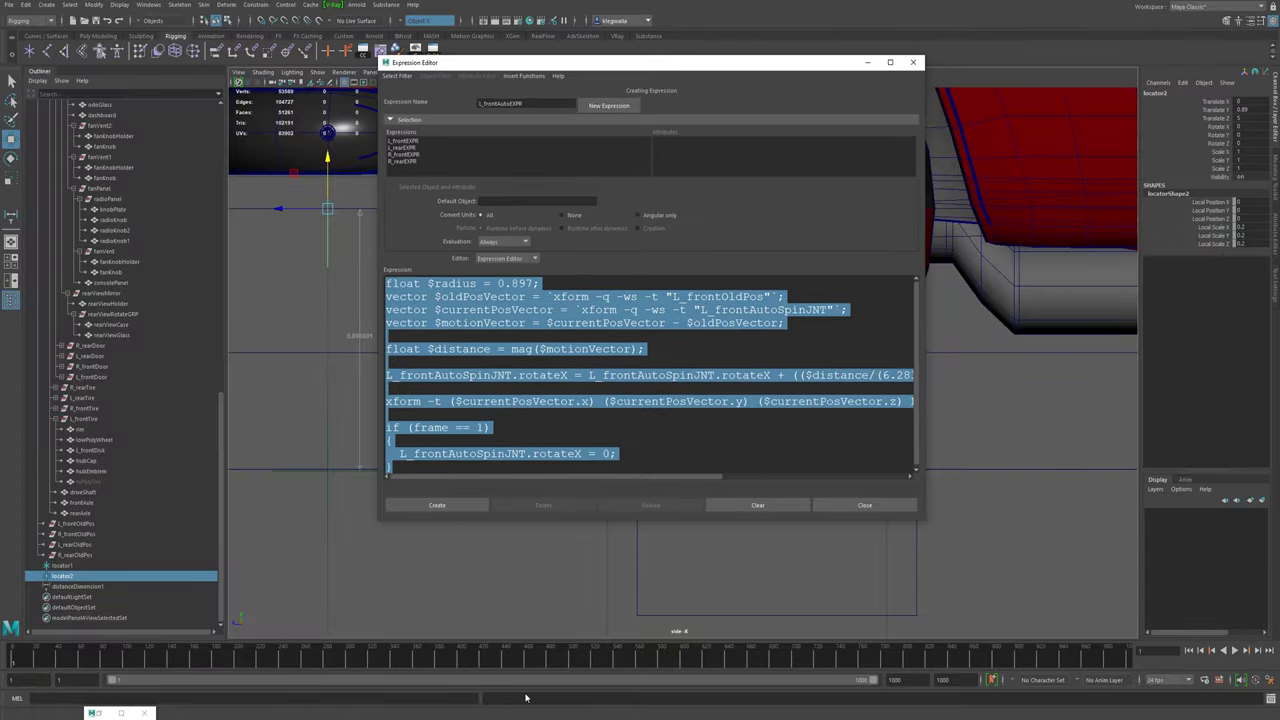
left_click(437, 504)
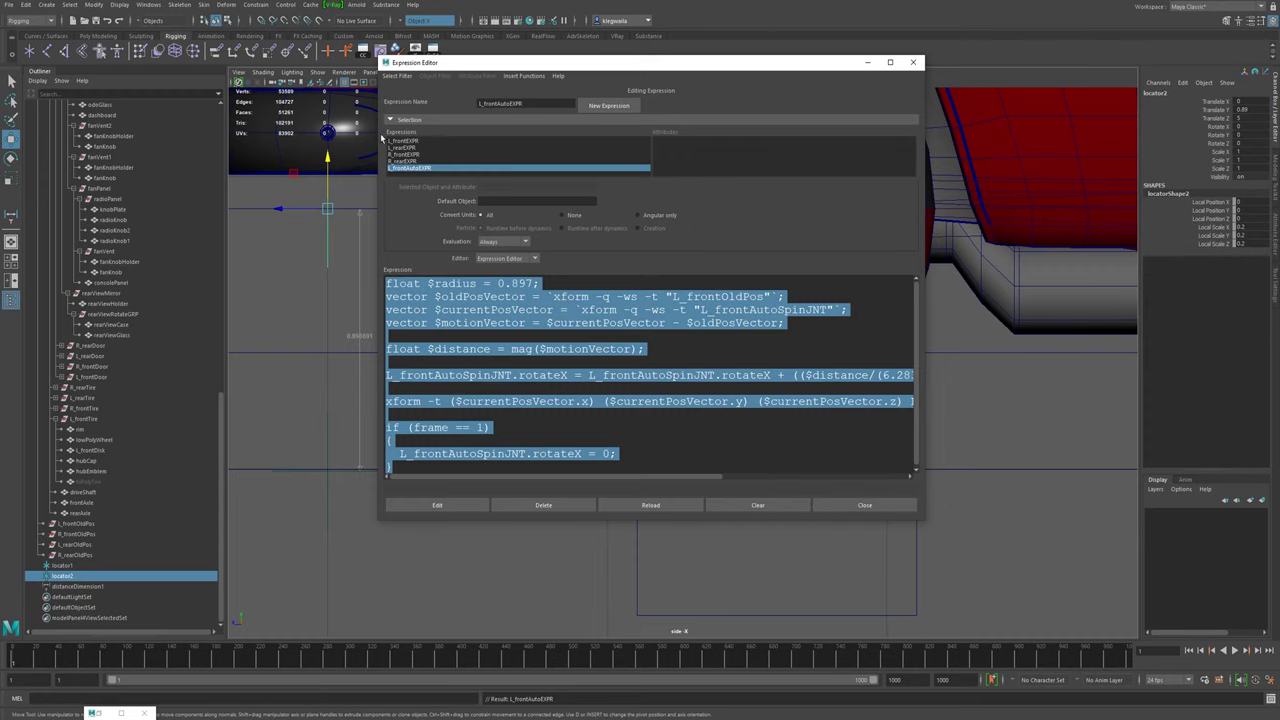
left_click_drag(656, 63, 0, 124)
- Return to the perspective view of the car and save the scene, accepting the student version notice
right_click_drag(906, 457, 720, 414, "alt")
left_click_drag(720, 414, 731, 394, "alt")
key("space")
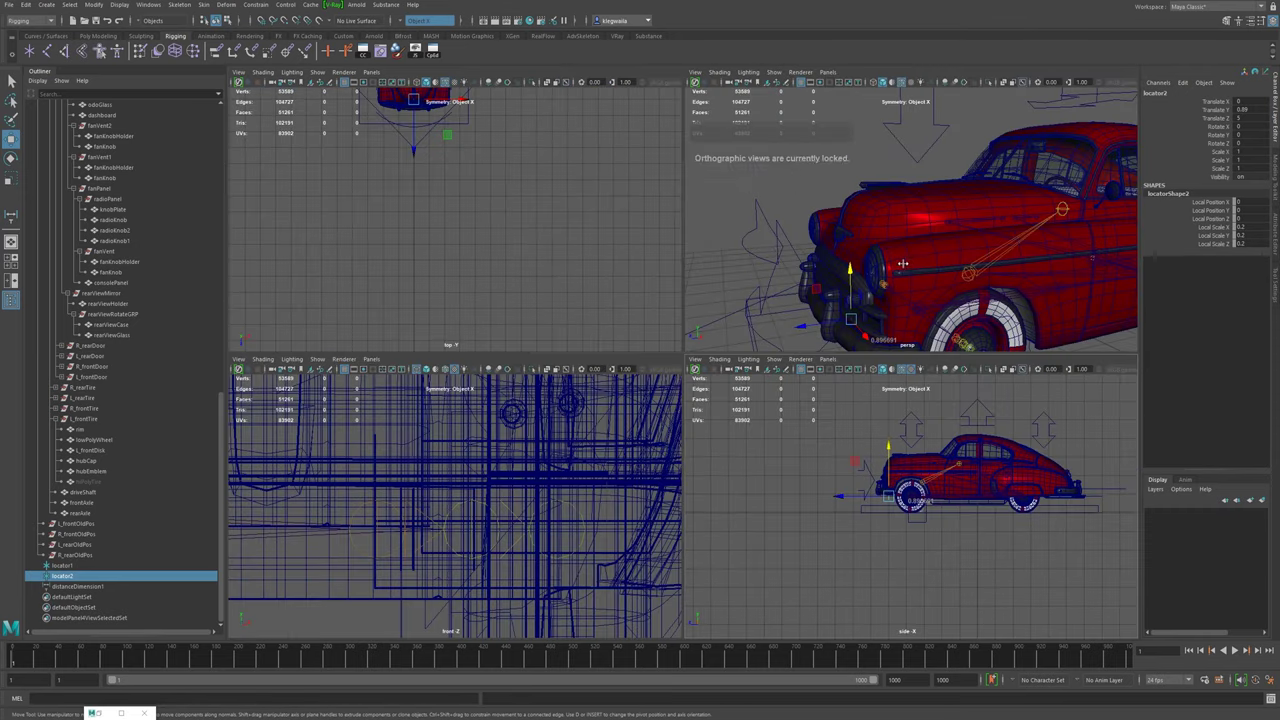
key("space")
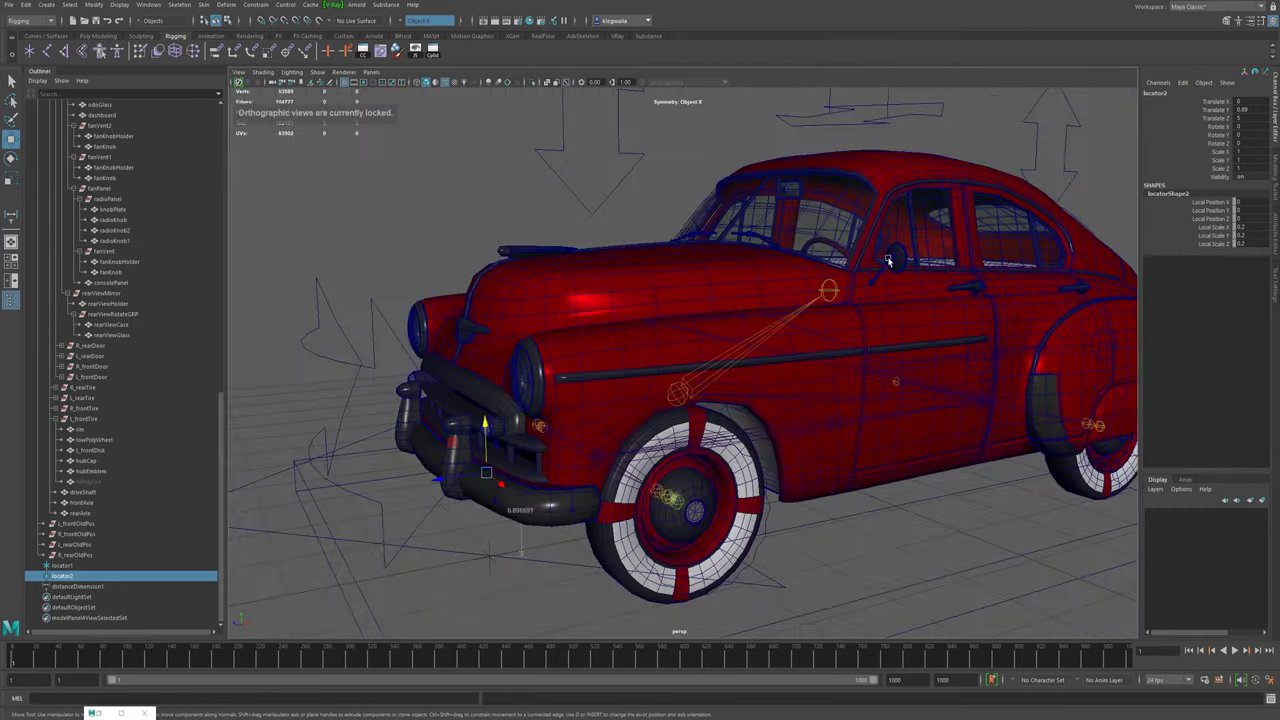
left_click_drag(940, 252, 824, 224, "alt")
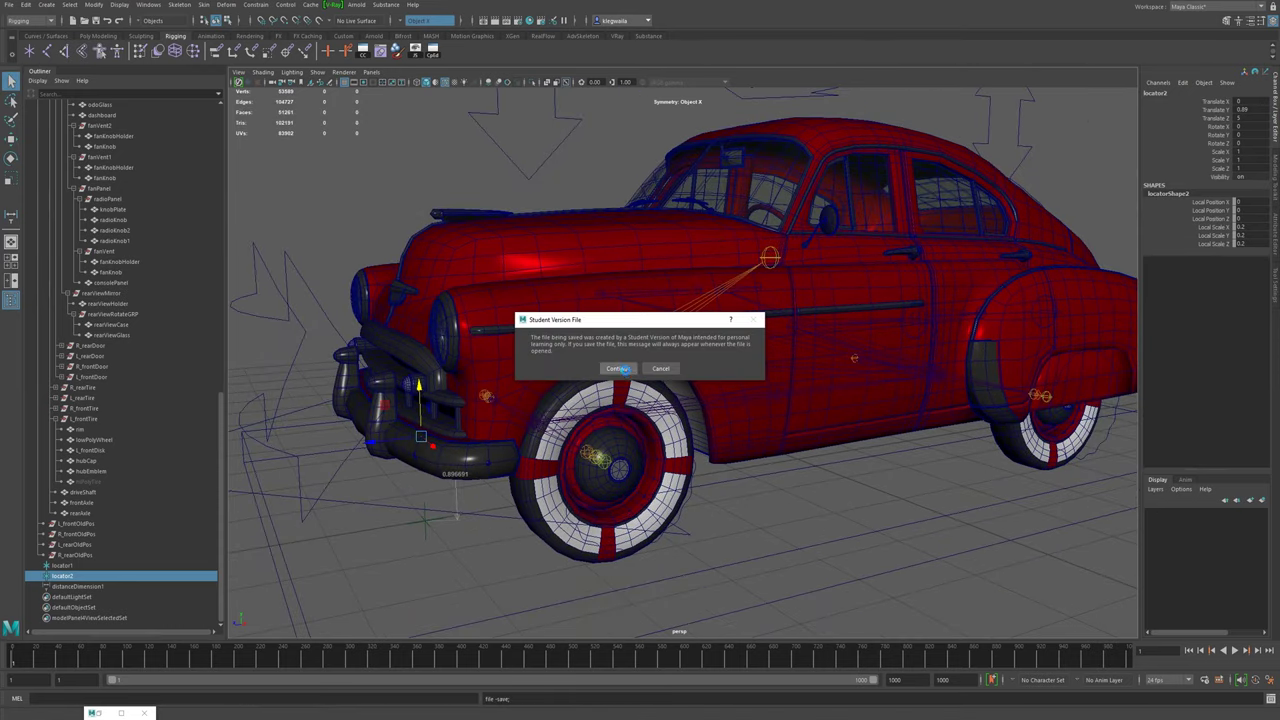
left_click(627, 371)
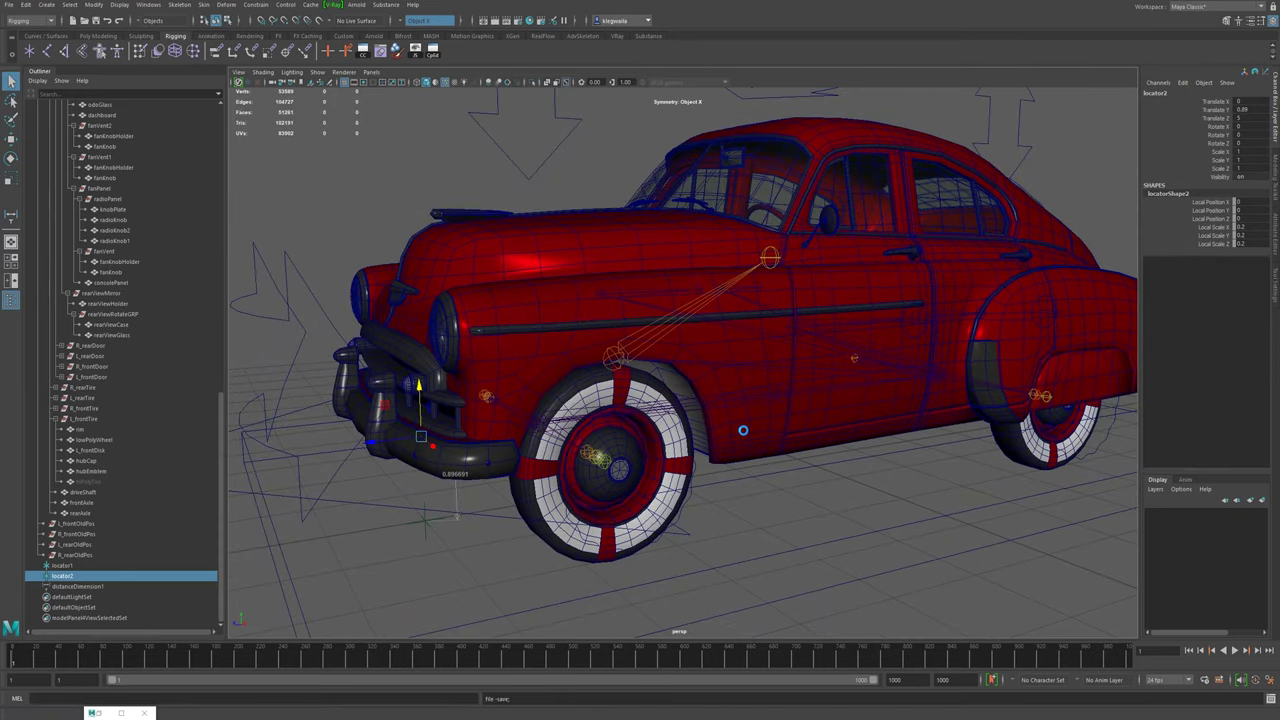
- Select moveCTRL and key all its channels at frame 1 with the car at its starting position
scroll(742, 432, "down", 5)
left_click_drag(722, 423, 683, 451, "alt")
left_click(652, 489)
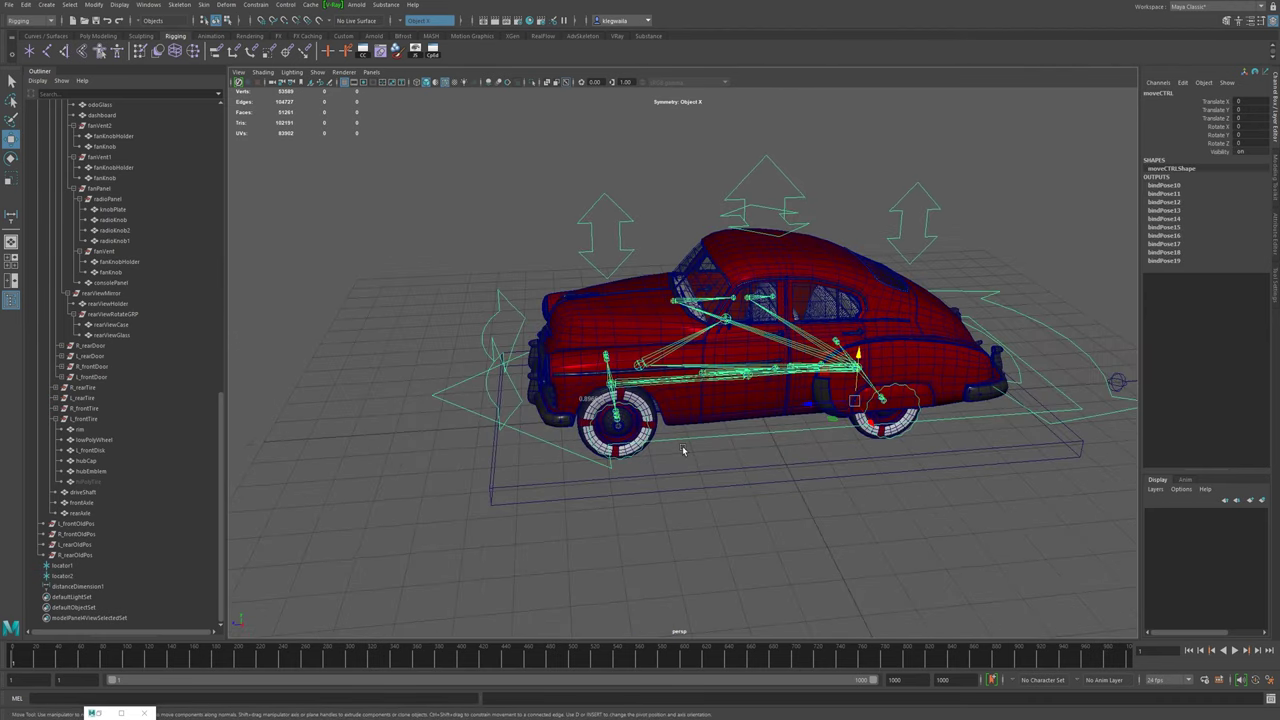
left_click_drag(815, 404, 736, 402)
middle_click_drag(861, 464, 921, 418, "alt")
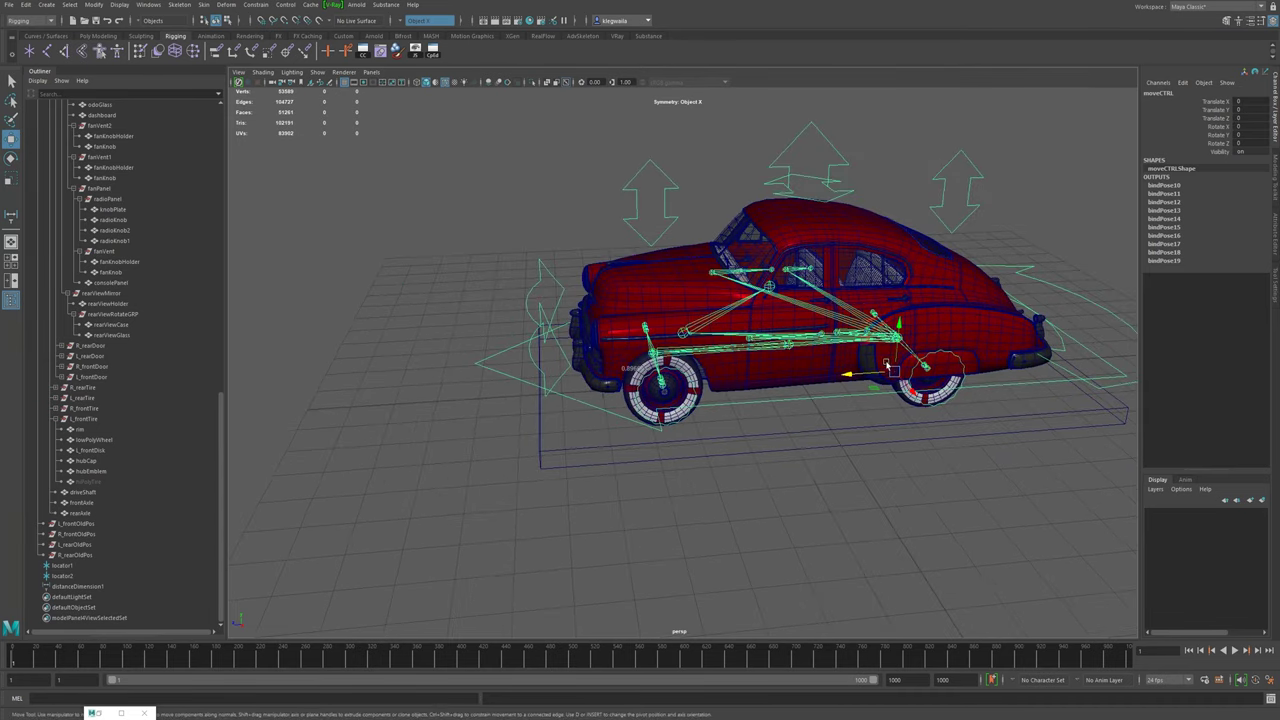
key("s")
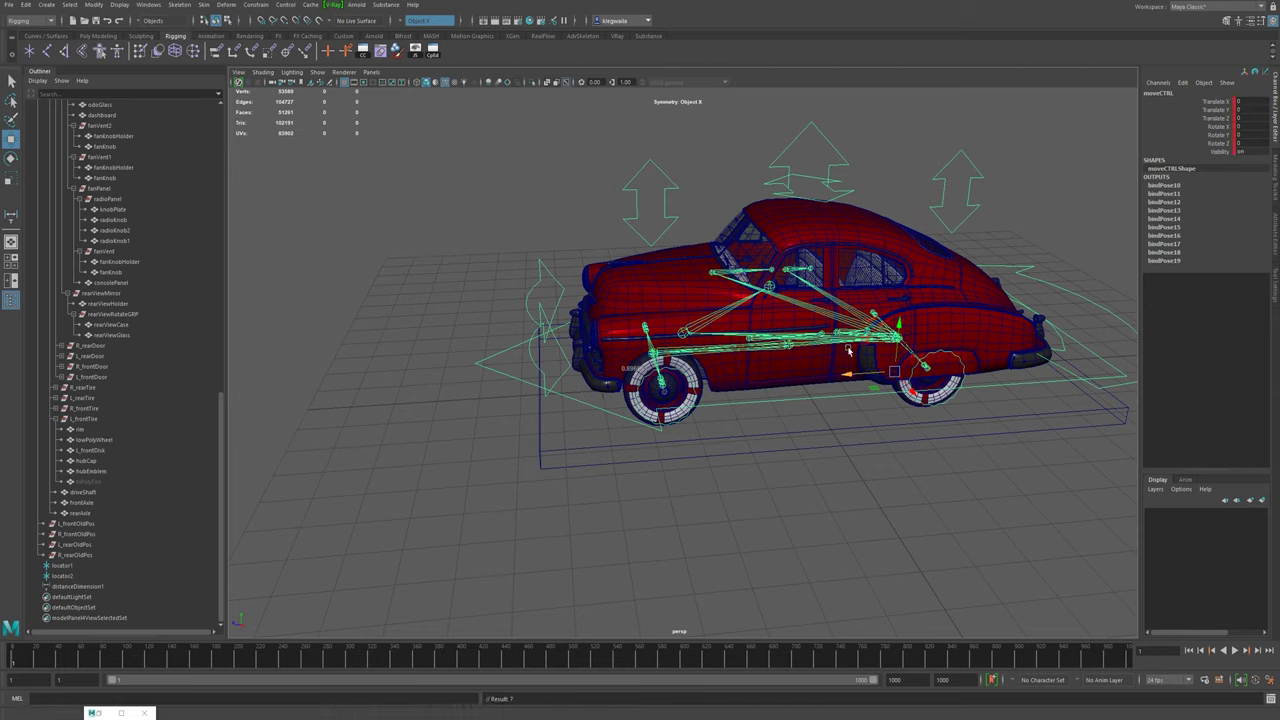
- At frame 42, move moveCTRL forward along the car's length and set a key
left_click_drag(48, 664, 58, 662)
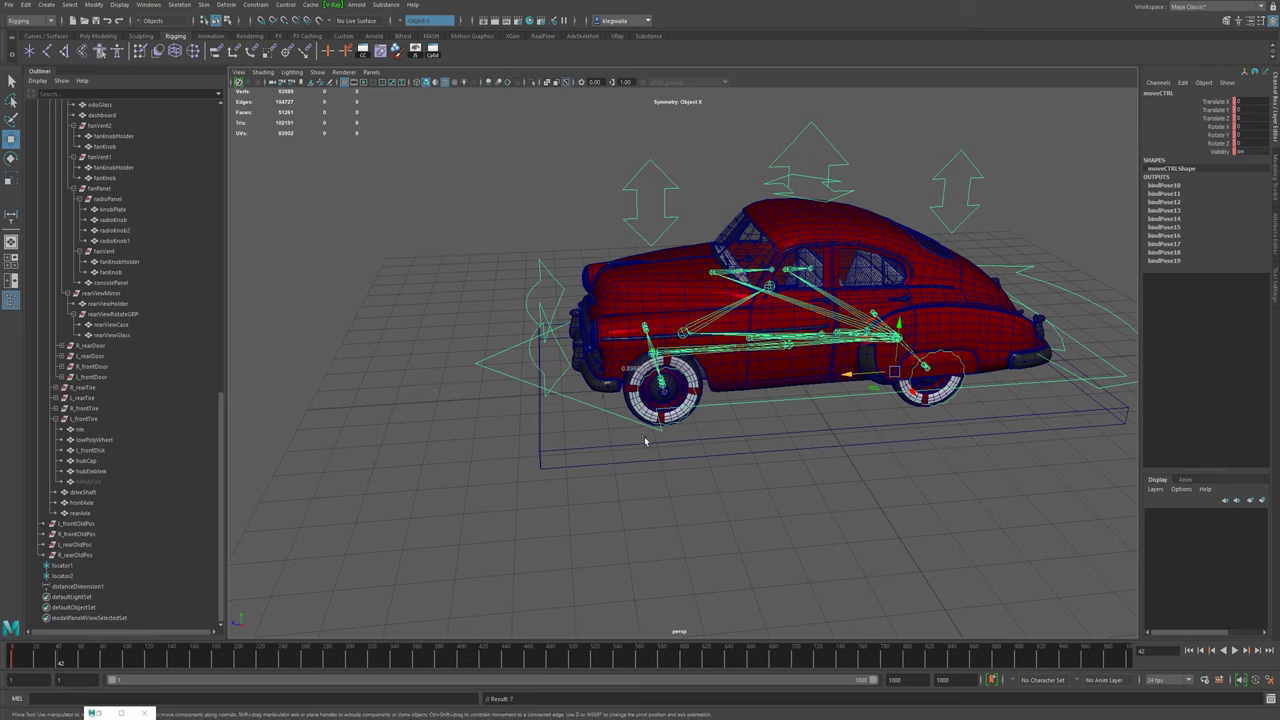
left_click_drag(845, 376, 723, 384)
key("s")
- Play the drive animation from frame 1 to examine the front wheel with Auto Spin off, and rewind to the start
left_click(13, 659)
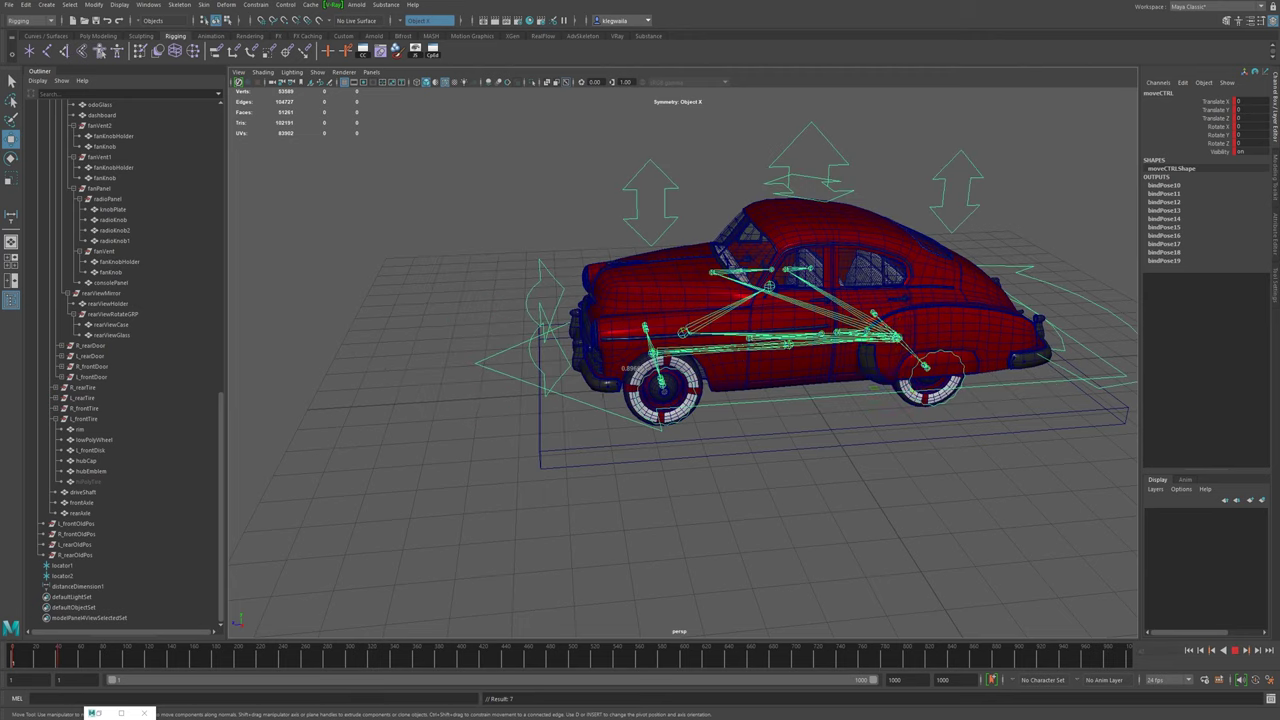
left_click(1236, 651)
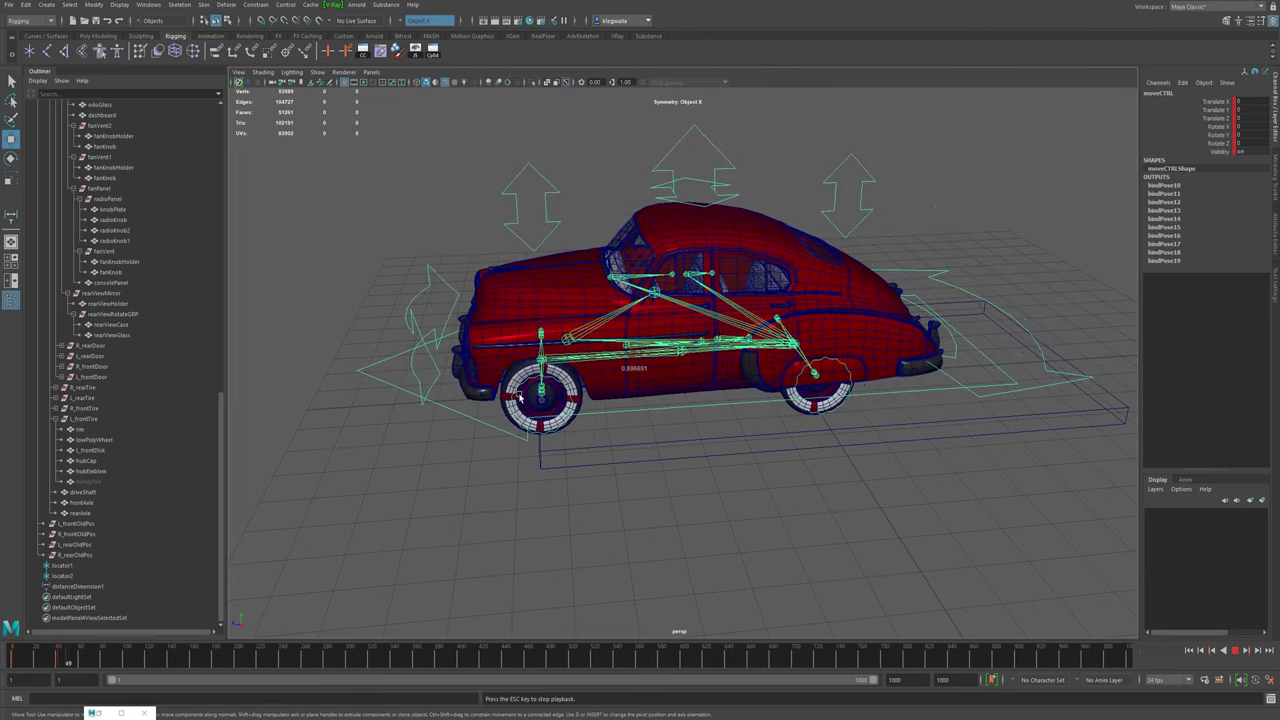
left_click(1233, 651)
left_click(1189, 651)
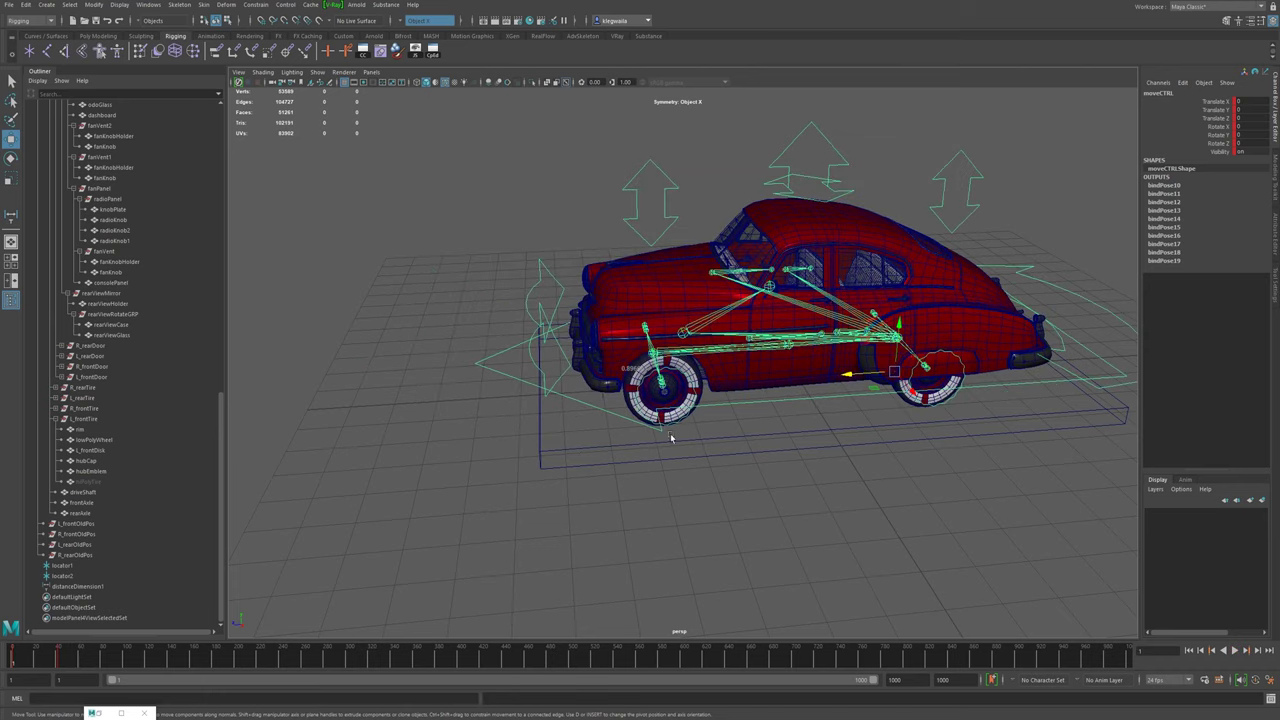
- Turn on Auto Spin for L_frontCTRL and play the drive animation
left_click(672, 426)
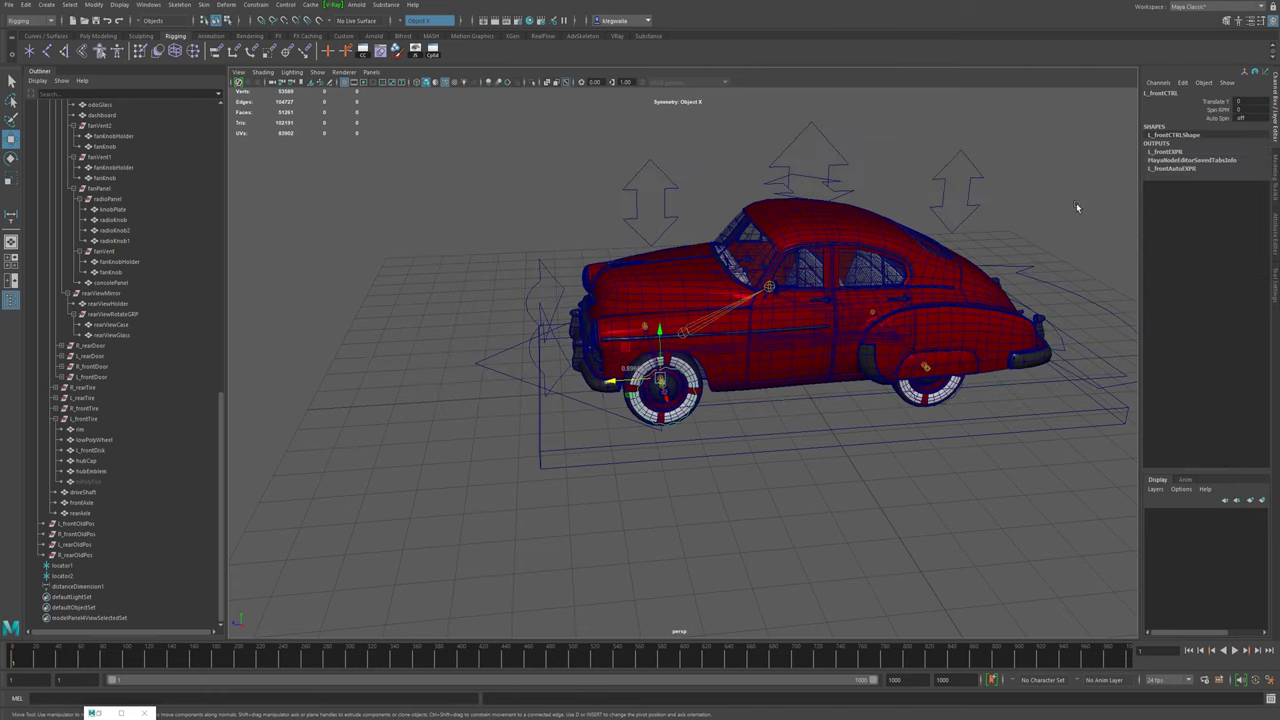
left_click(1247, 117)
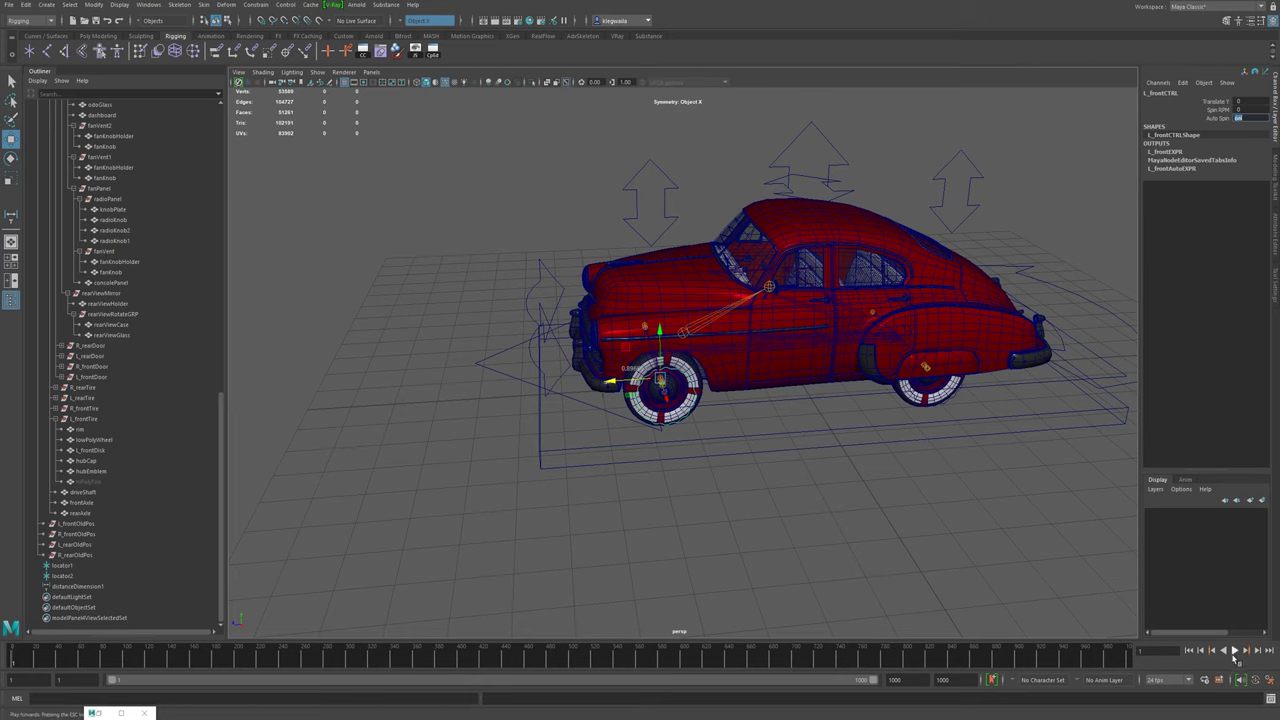
left_click(1234, 651)
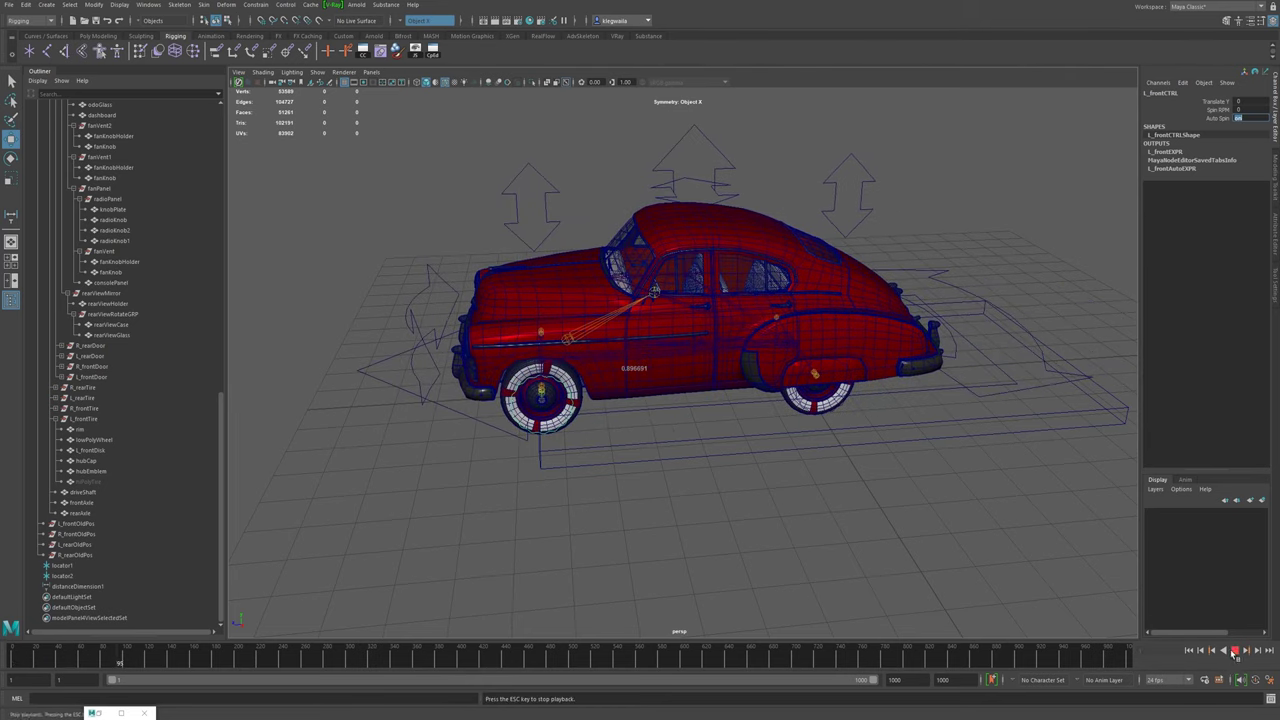
left_click(1235, 651)
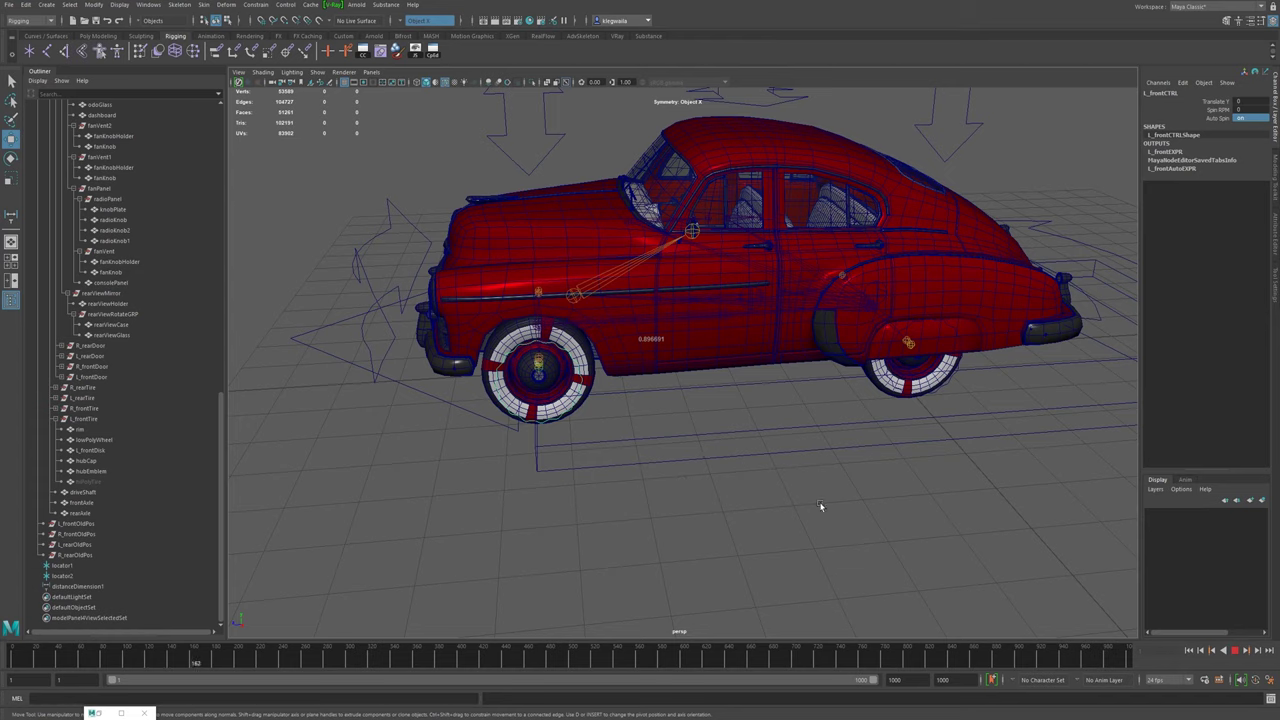
- Replay the drive from frame 1 in a closer view to examine the left front wheel's rolling, and rewind to the start
left_click(1234, 651)
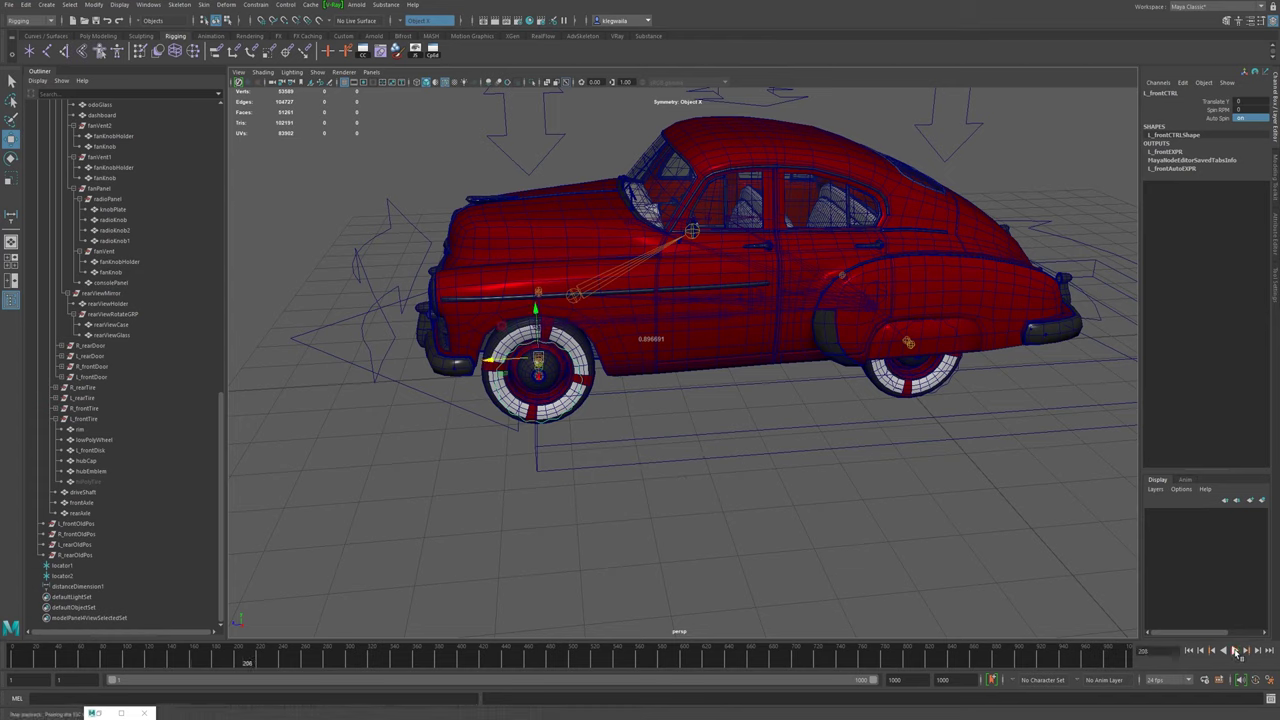
left_click(1234, 651)
left_click(1188, 651)
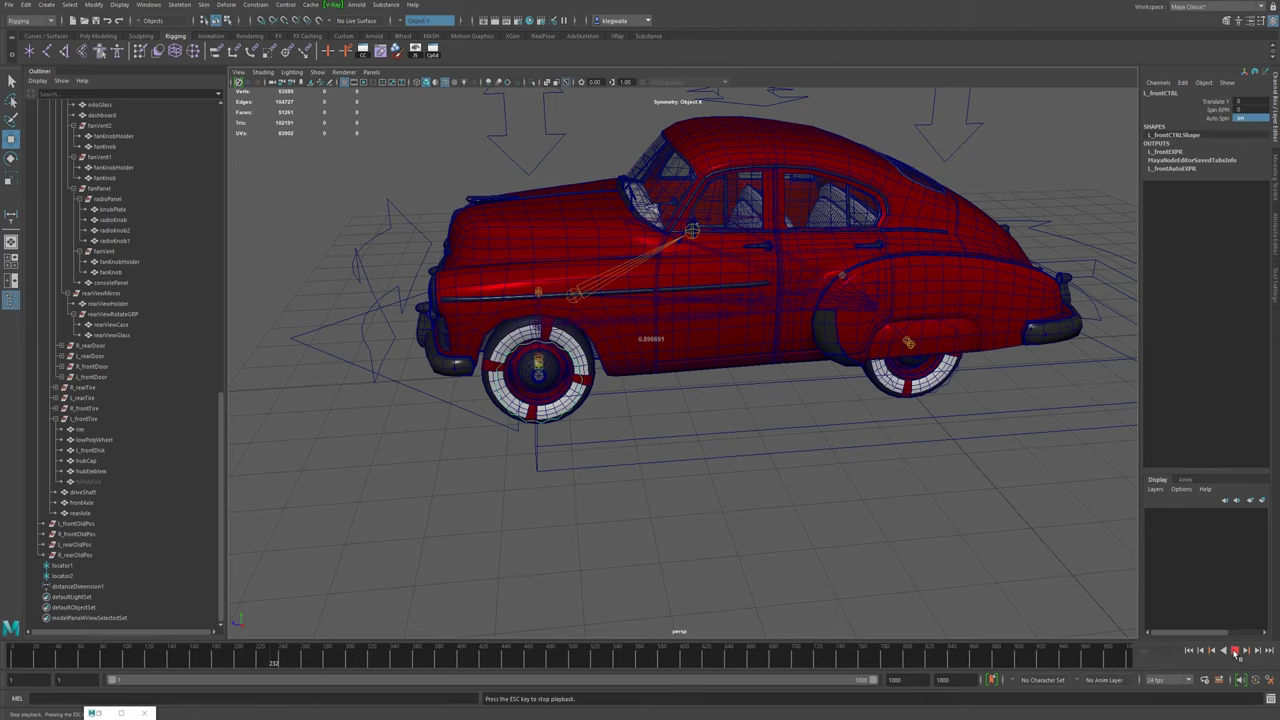
left_click(1238, 651)
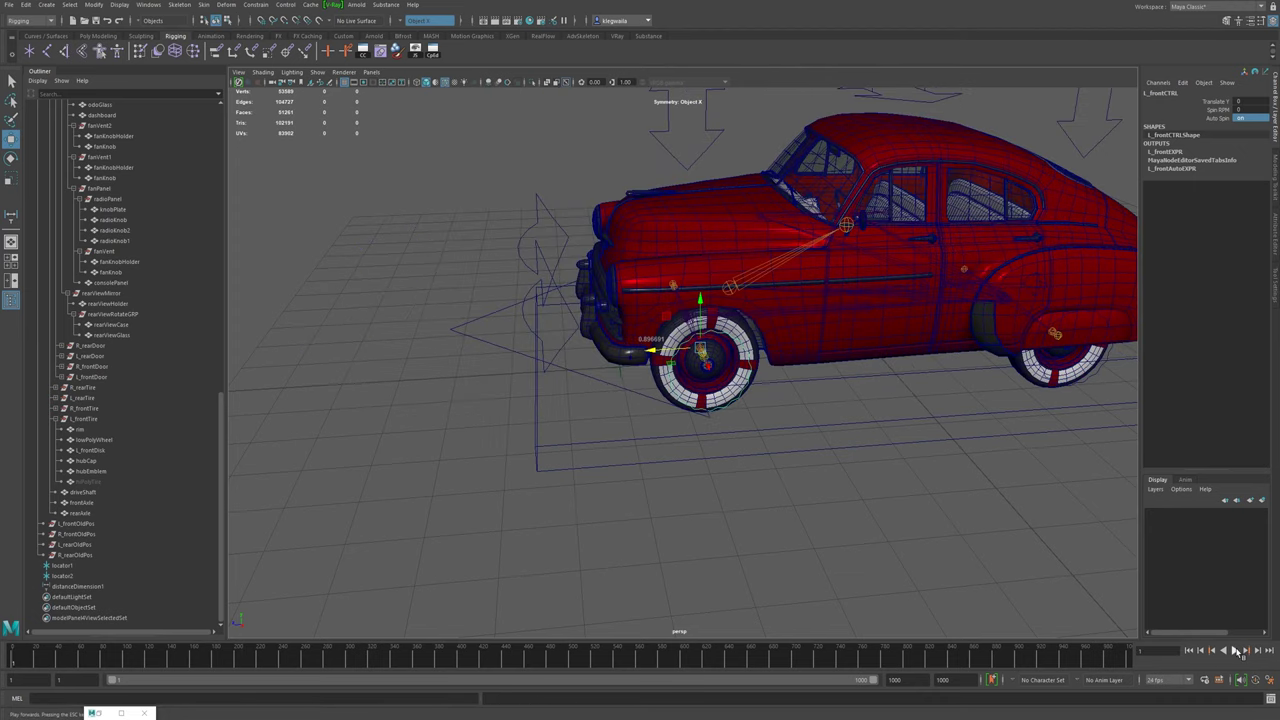
left_click(1238, 651)
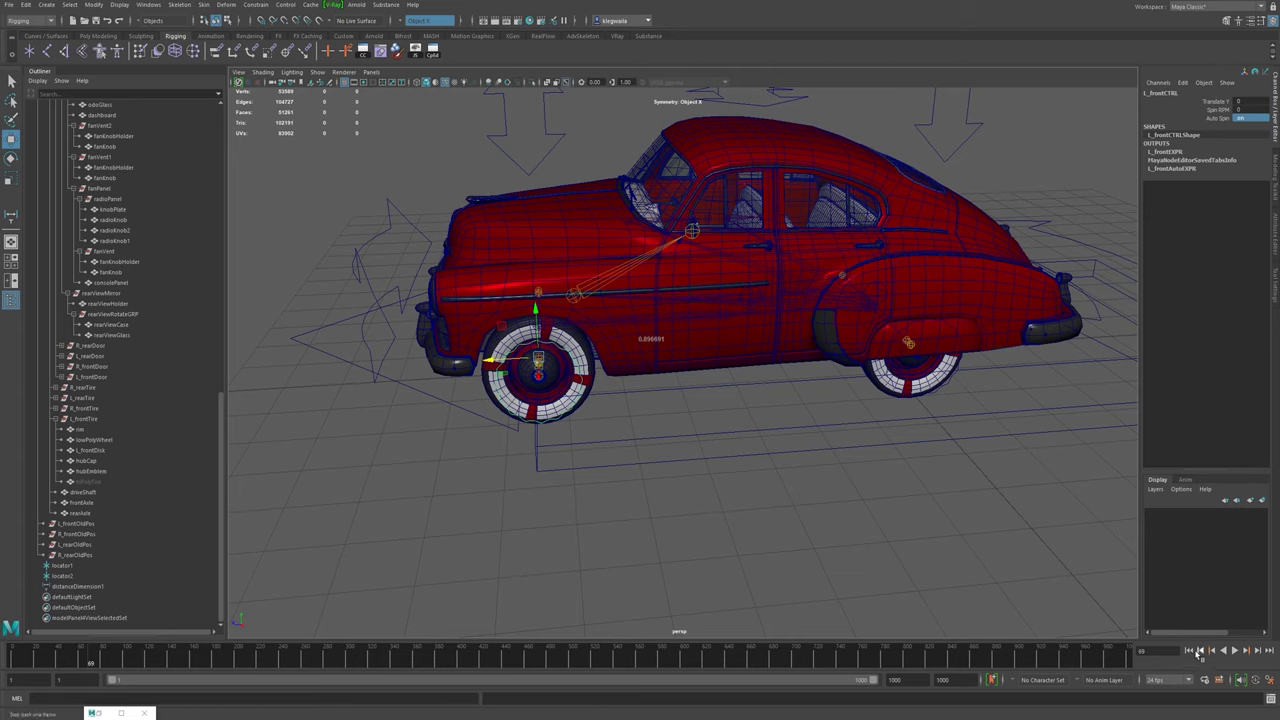
left_click(1188, 651)
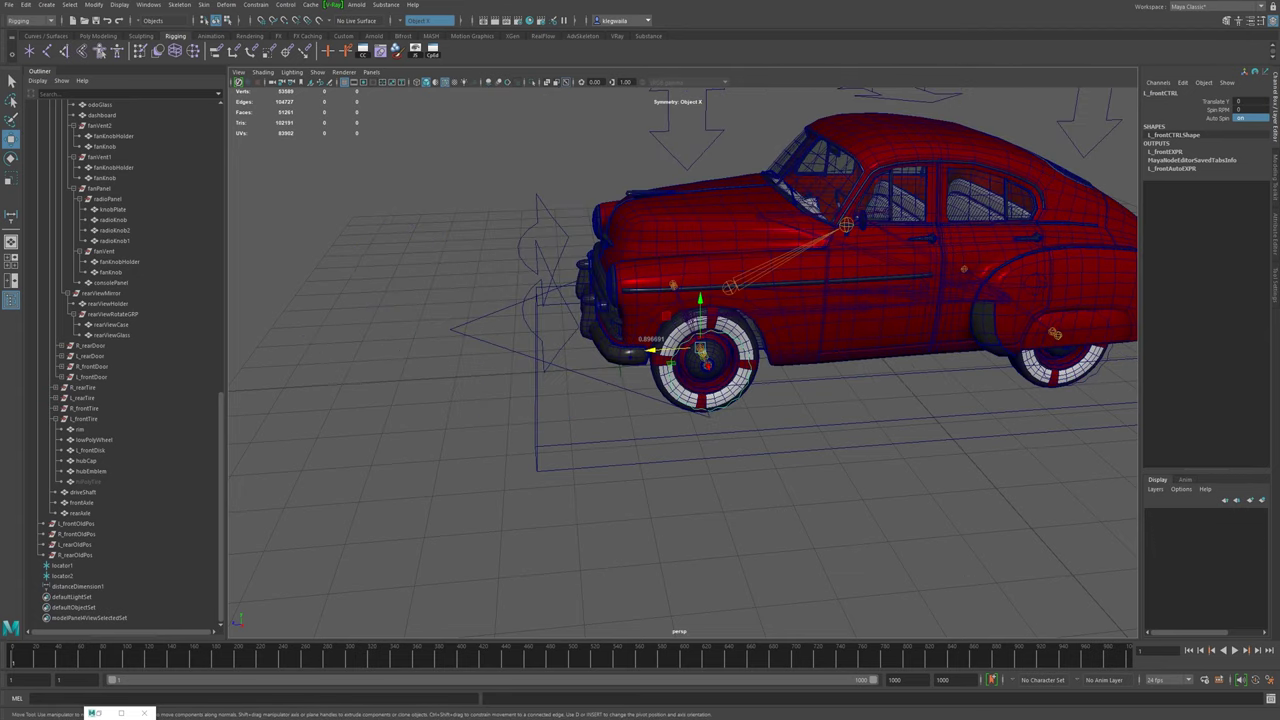
- Copy the complete L_frontAutoEXPR code into a new expression named R_frontAutoEXPR
key("alt+Tab")
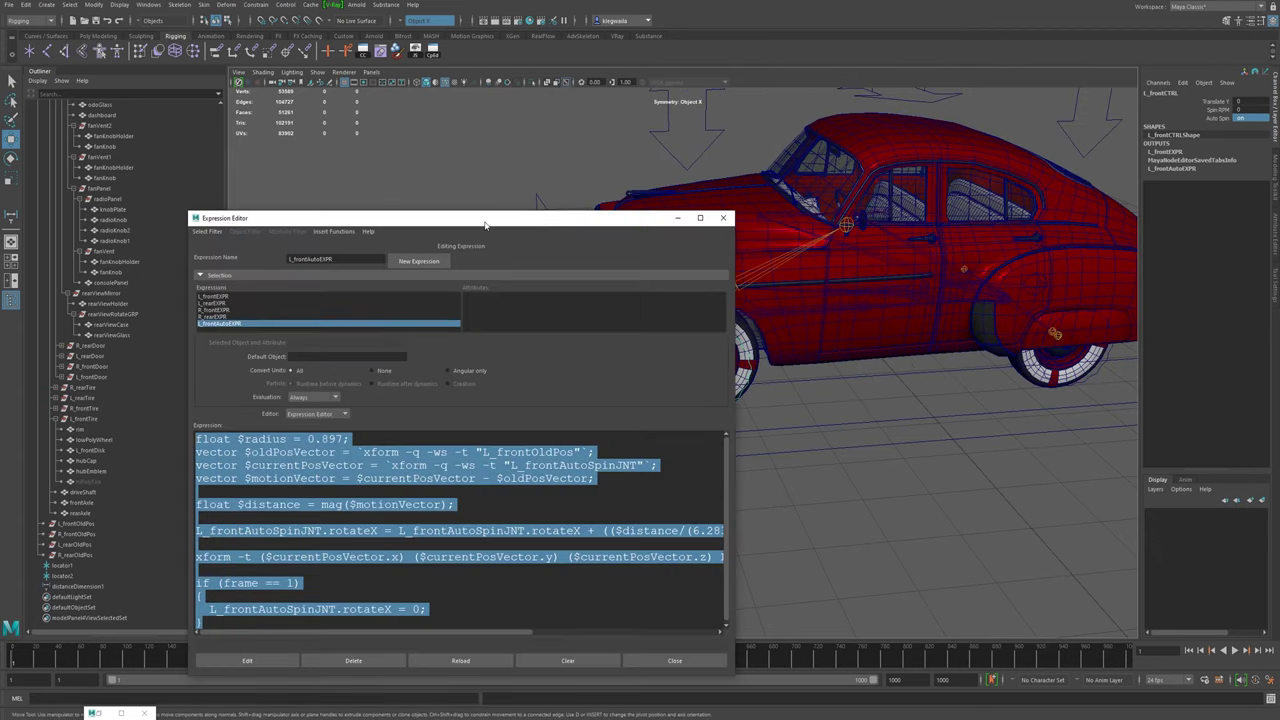
double_click(485, 225)
left_click(184, 418)
key("ctrl+a")
key("ctrl+c")
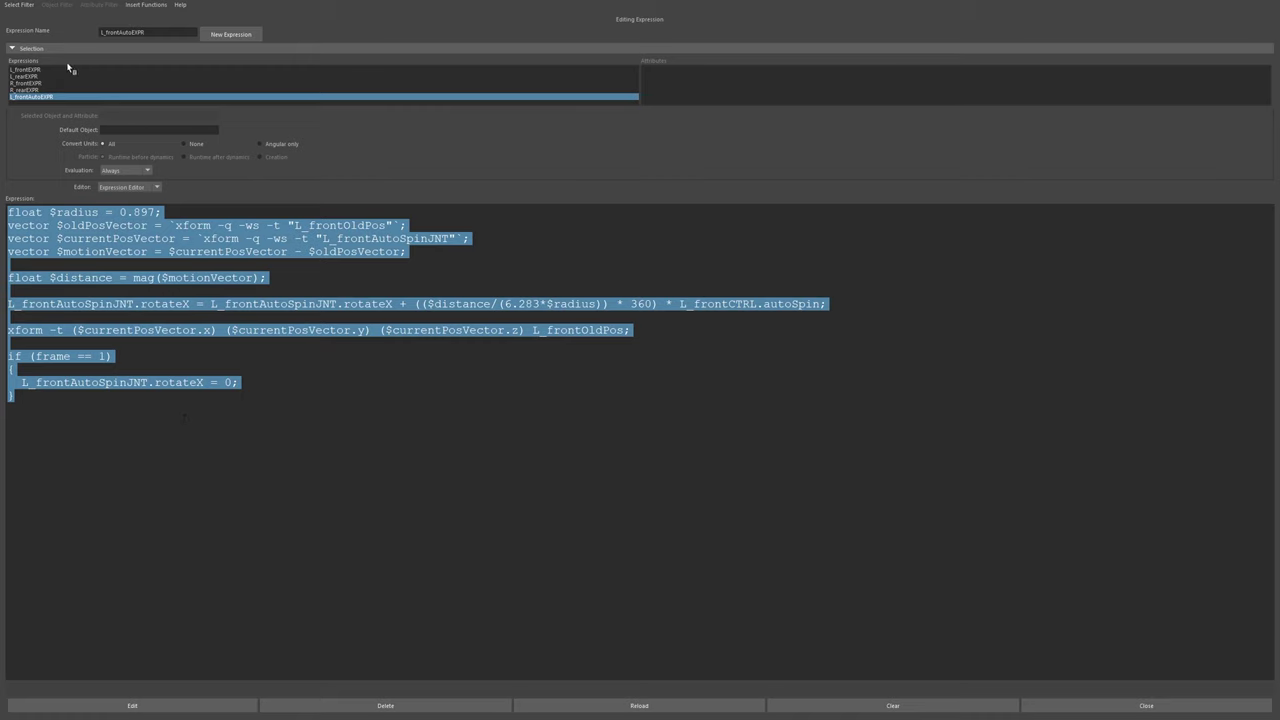
left_click(231, 35)
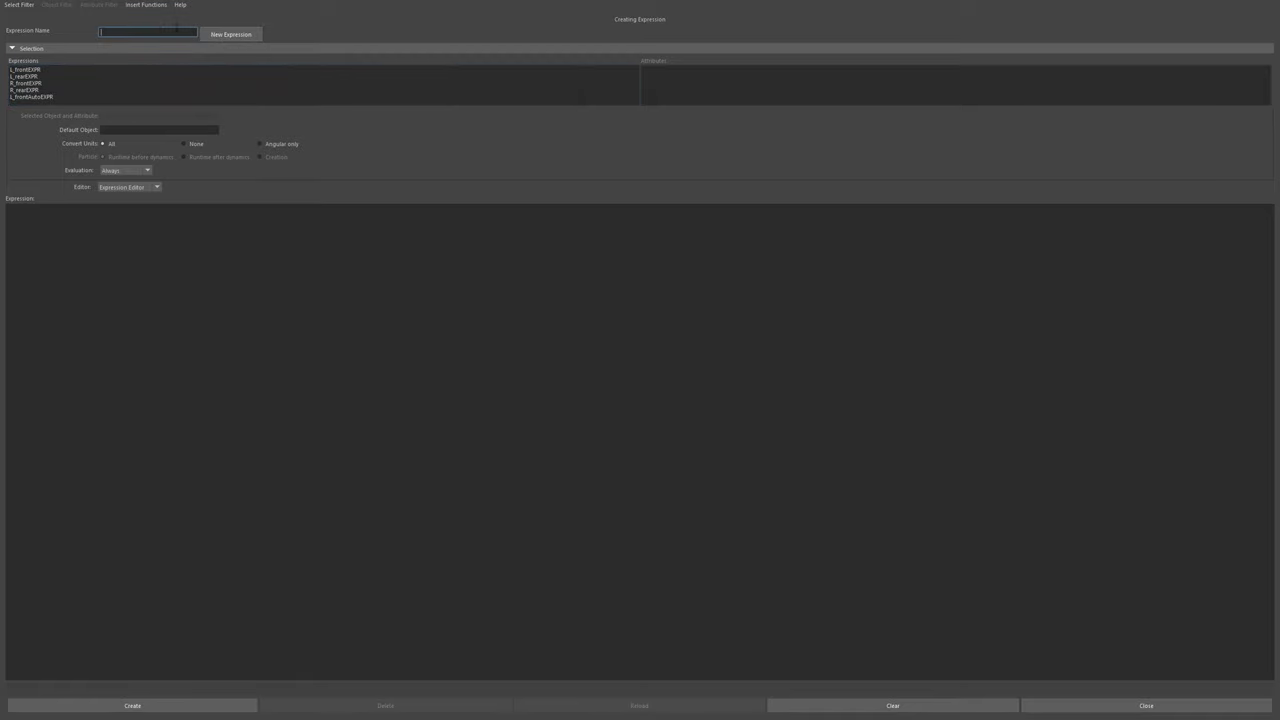
type("R_frontAutoEXPR")
key("Return")
left_click(145, 243)
key("ctrl+v")
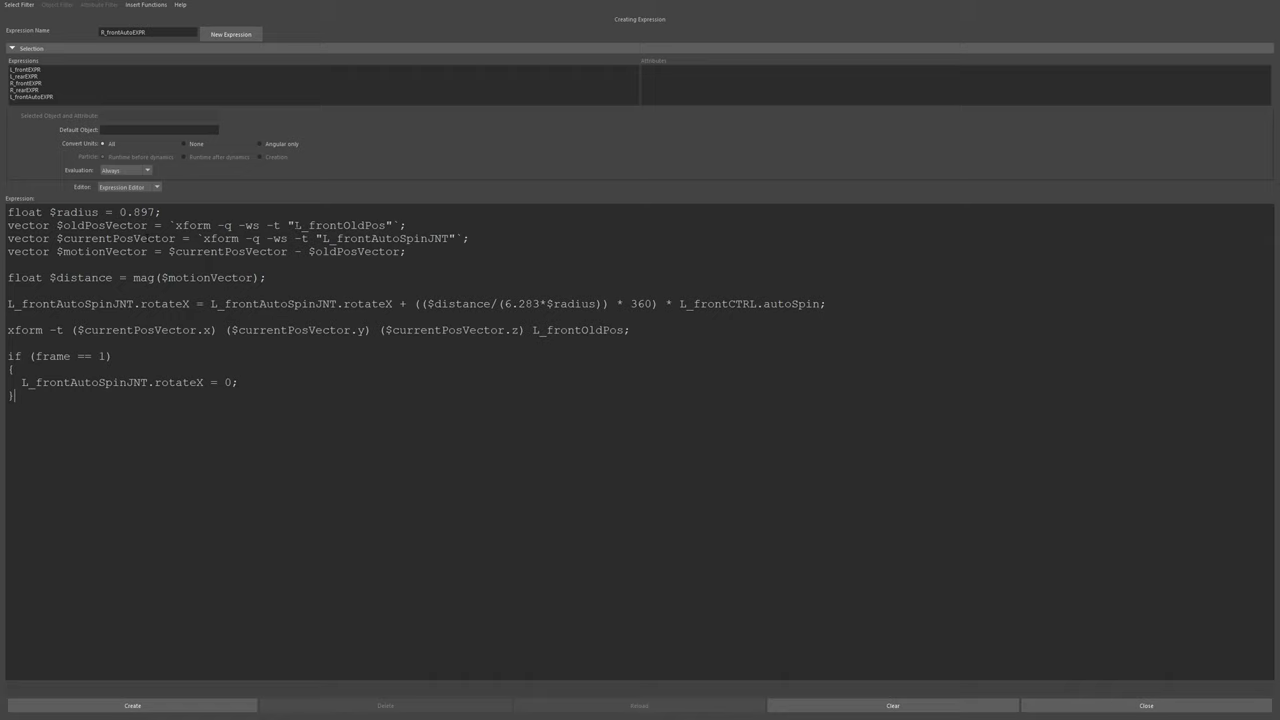
- Change every L_ prefix in the pasted code to R_ and create the R_frontAutoEXPR expression
left_click_drag(294, 226, 302, 226)
type("R")
left_click_drag(322, 238, 330, 238)
type("R")
left_click_drag(7, 304, 15, 304)
type("R")
left_click_drag(211, 303, 219, 303)
type("R")
left_click_drag(680, 303, 688, 303)
type("R")
left_click_drag(532, 330, 540, 330)
type("R")
left_click_drag(21, 382, 29, 382)
type("R")
left_click(198, 704)
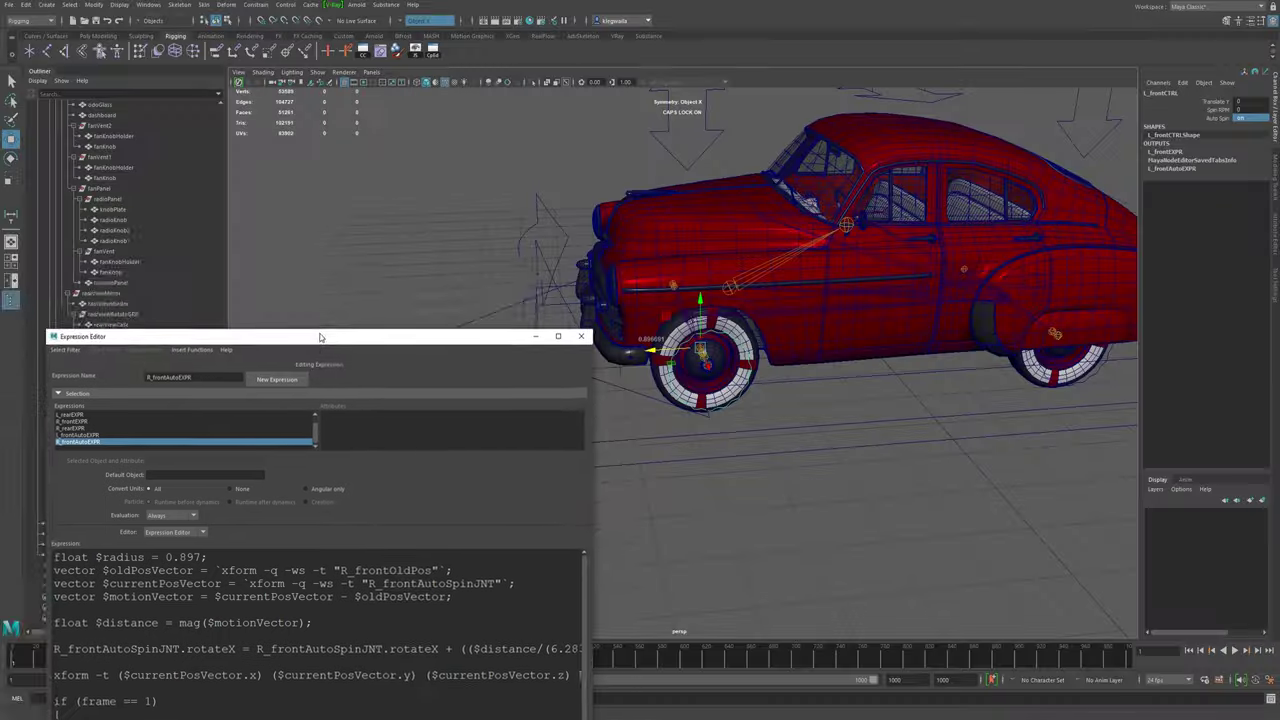
- Select R_frontCTRL on the car's other side and play the drive to examine its wheel with Auto Spin off, rewinding to frame 1
left_click(535, 336)
left_click_drag(668, 420, 810, 421, "alt")
left_click(655, 368)
left_click(1235, 650)
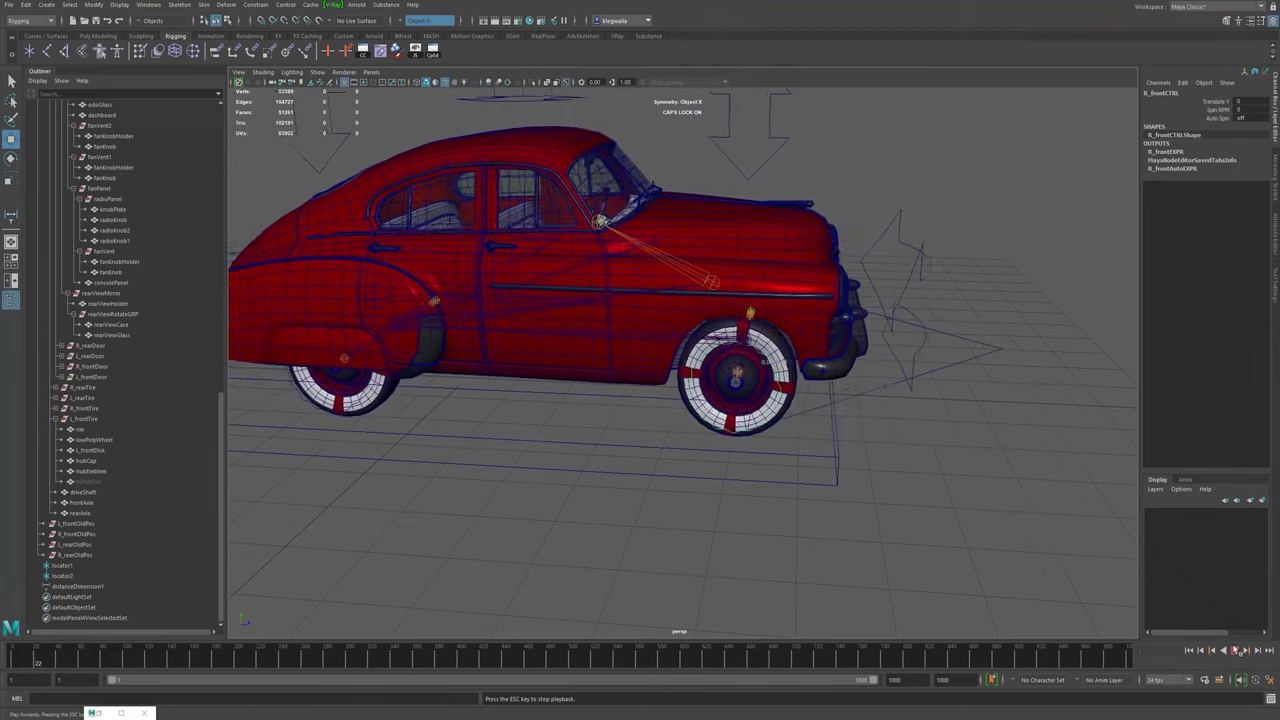
left_click(1235, 650)
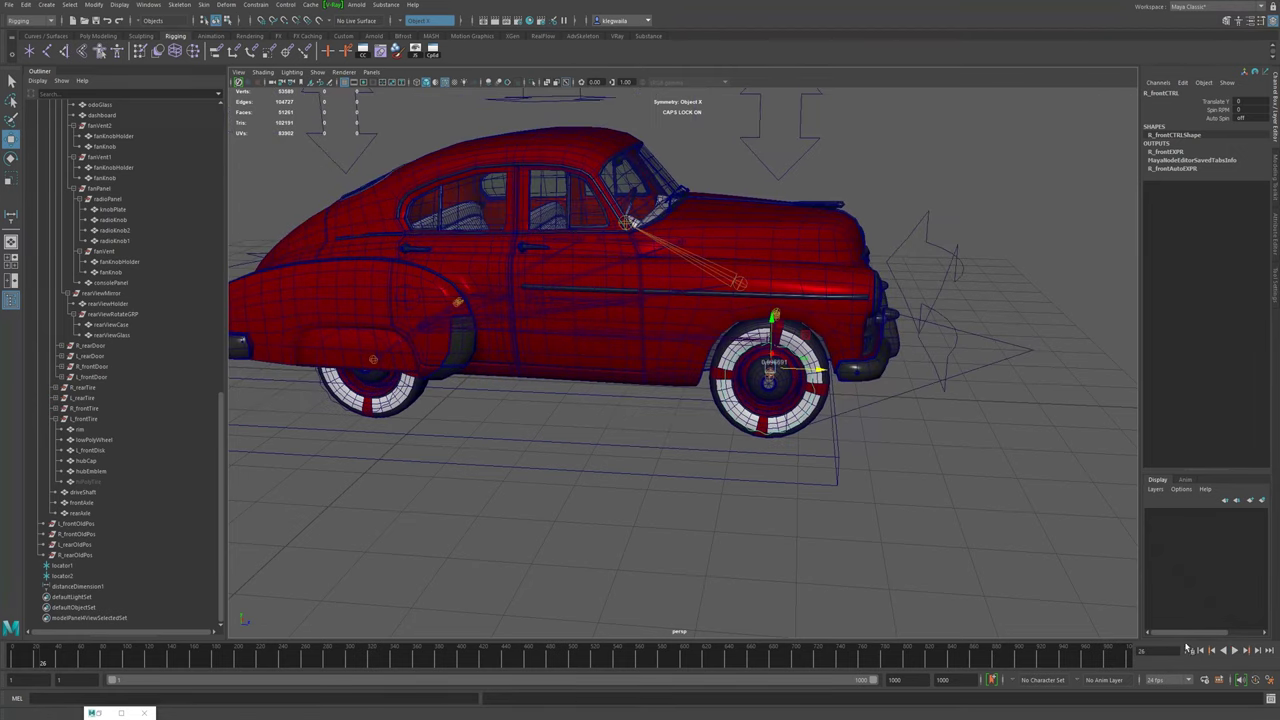
left_click(1189, 650)
- Turn on Auto Spin for R_frontCTRL and play the drive animation from frame 1
double_click(1248, 117)
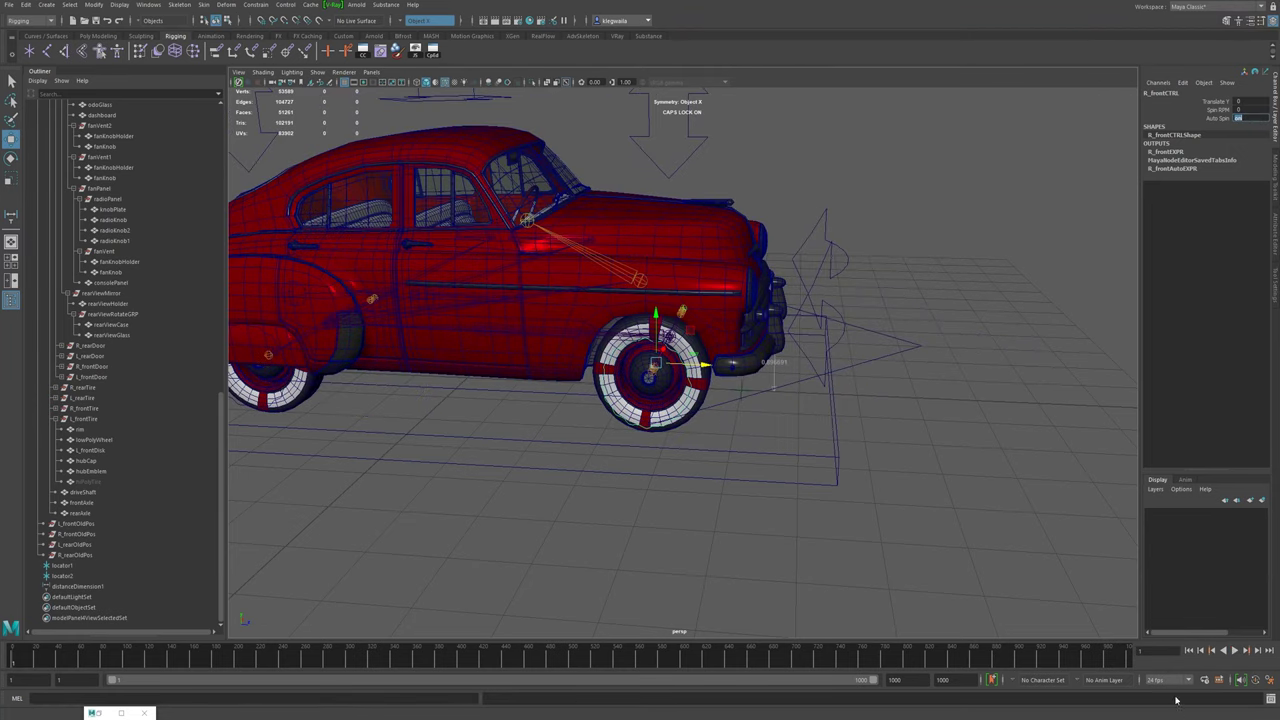
left_click(1236, 650)
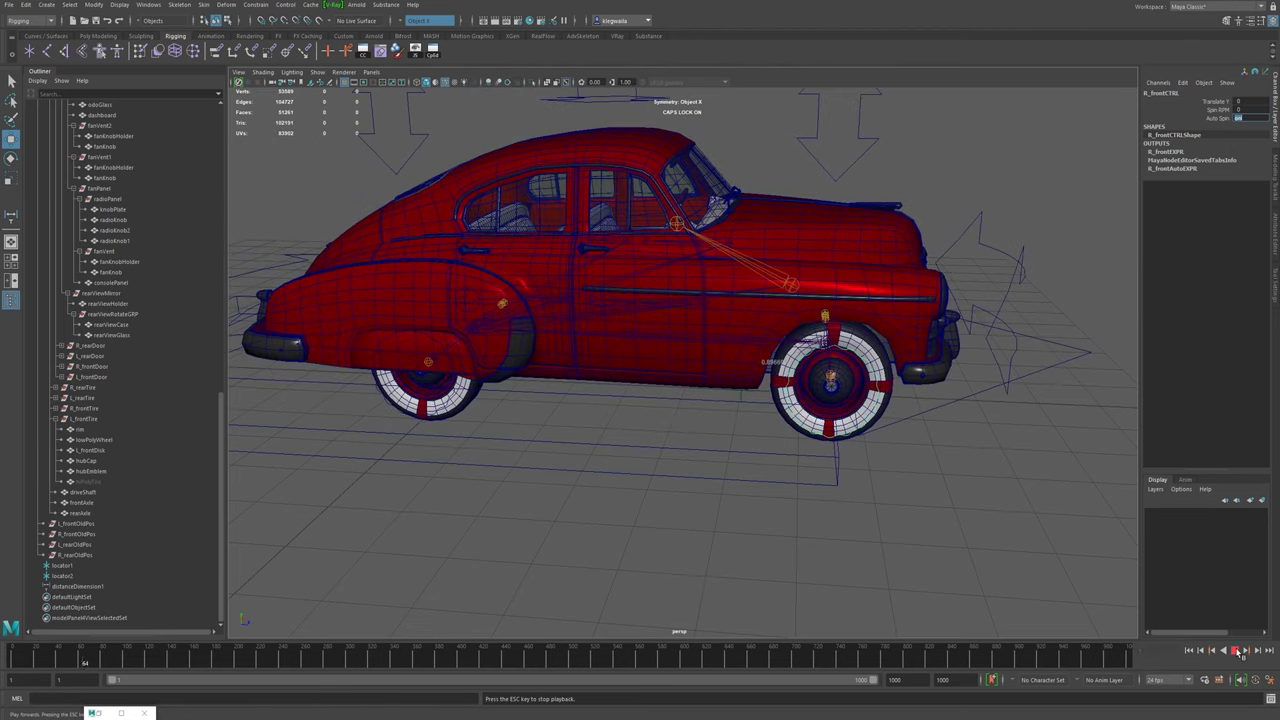
- Stop playback and paste the copied L_frontAutoEXPR code into a new expression named L_rearAutoEXPR
left_click(1236, 650)
scroll(818, 399, "down", 2)
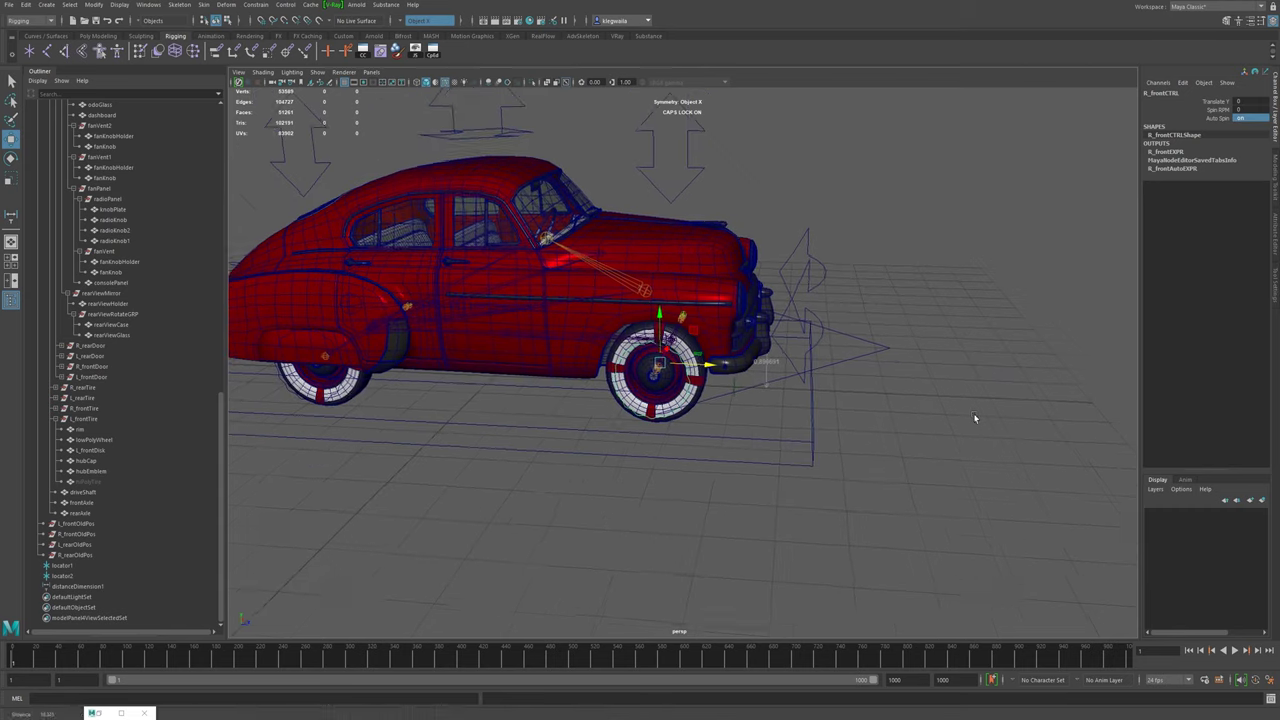
left_click_drag(2, 135, 590, 81)
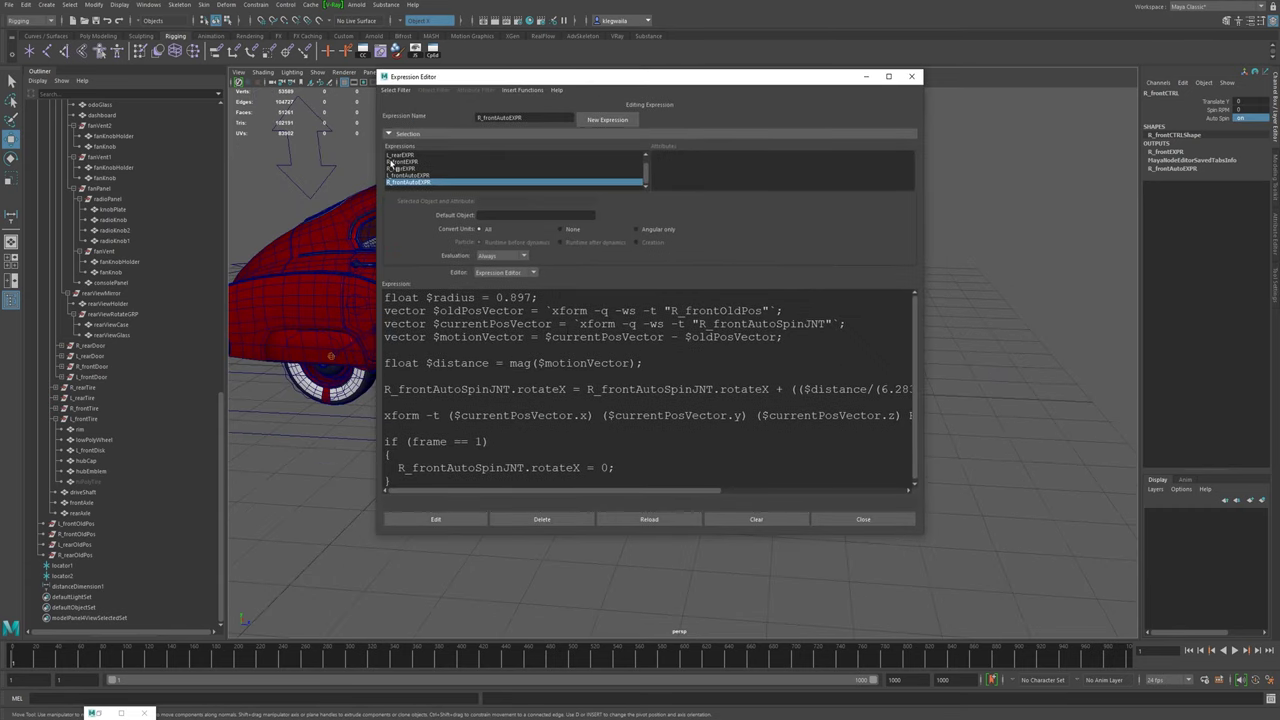
left_click(598, 122)
left_click(524, 117)
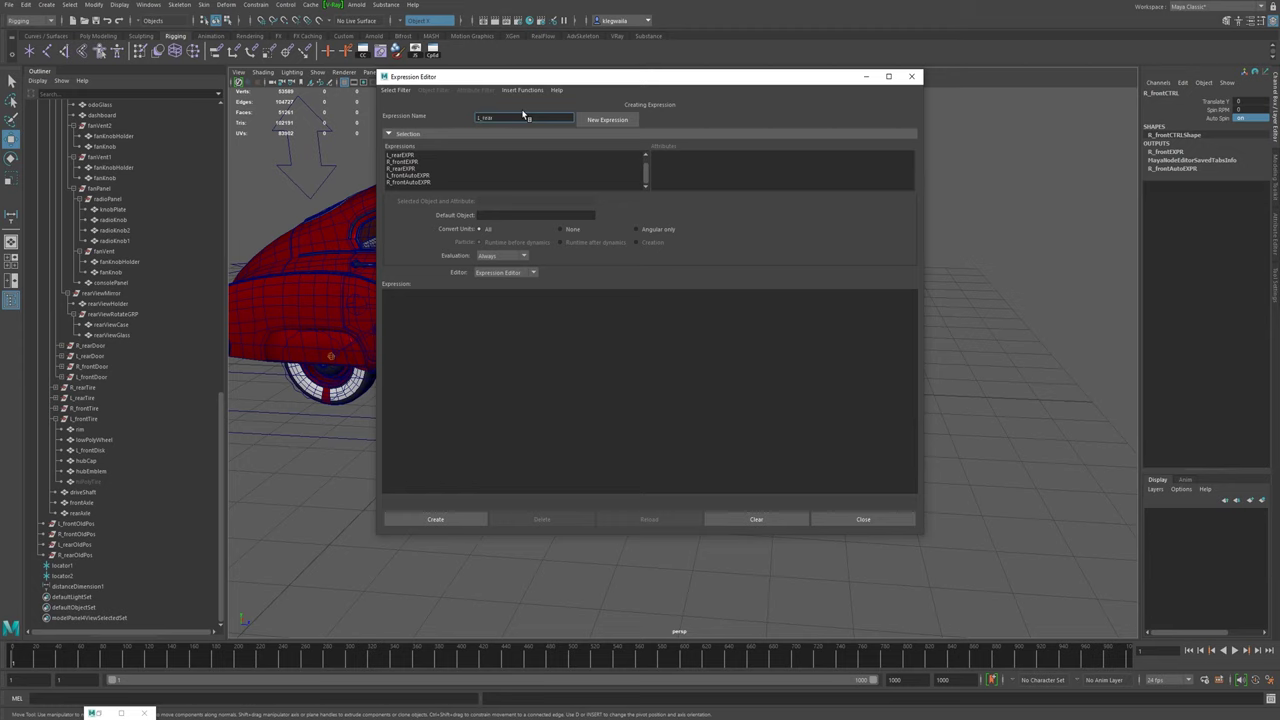
type("utoEXPR")
key("ctrl+v")
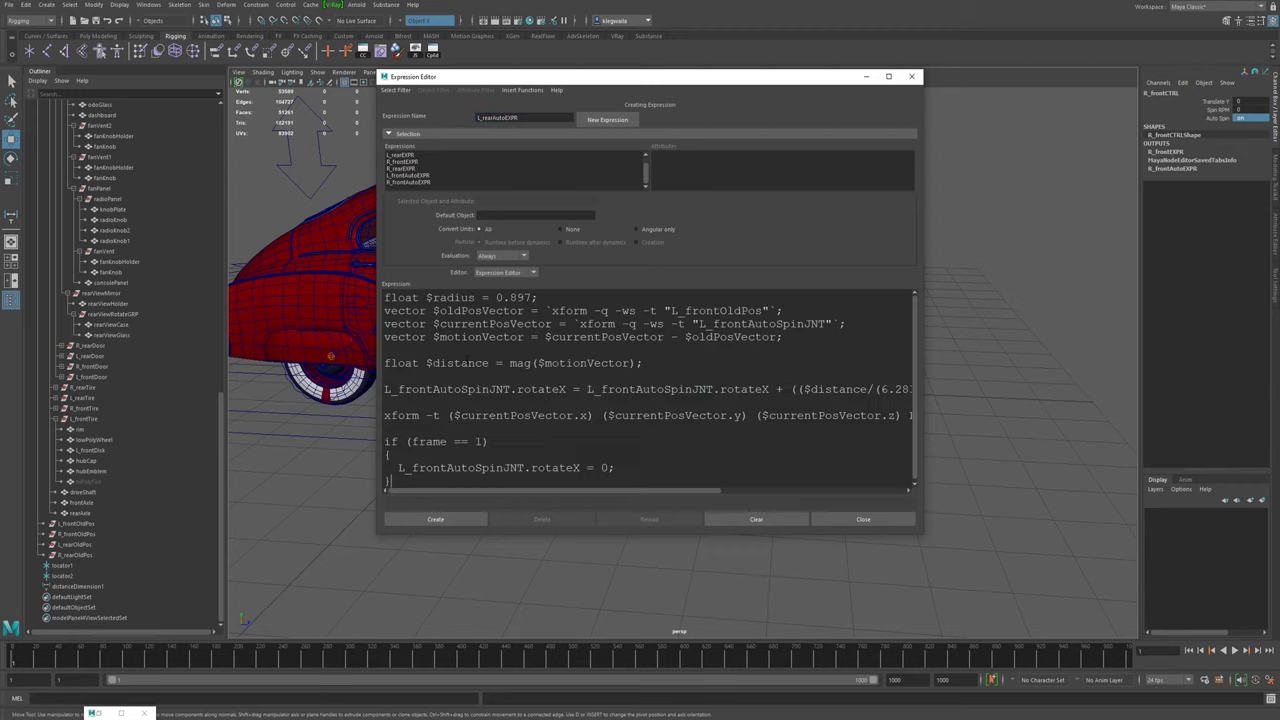
- Replace front with rear in the code's old-position and current-position names and in both joint references of the rotateX calculation
left_click_drag(685, 310, 717, 311)
type("rear")
key("shift+Left")
key("shift+Left")
key("shift+Left")
key("shift+Left")
left_click_drag(713, 324, 748, 324)
type("rear")
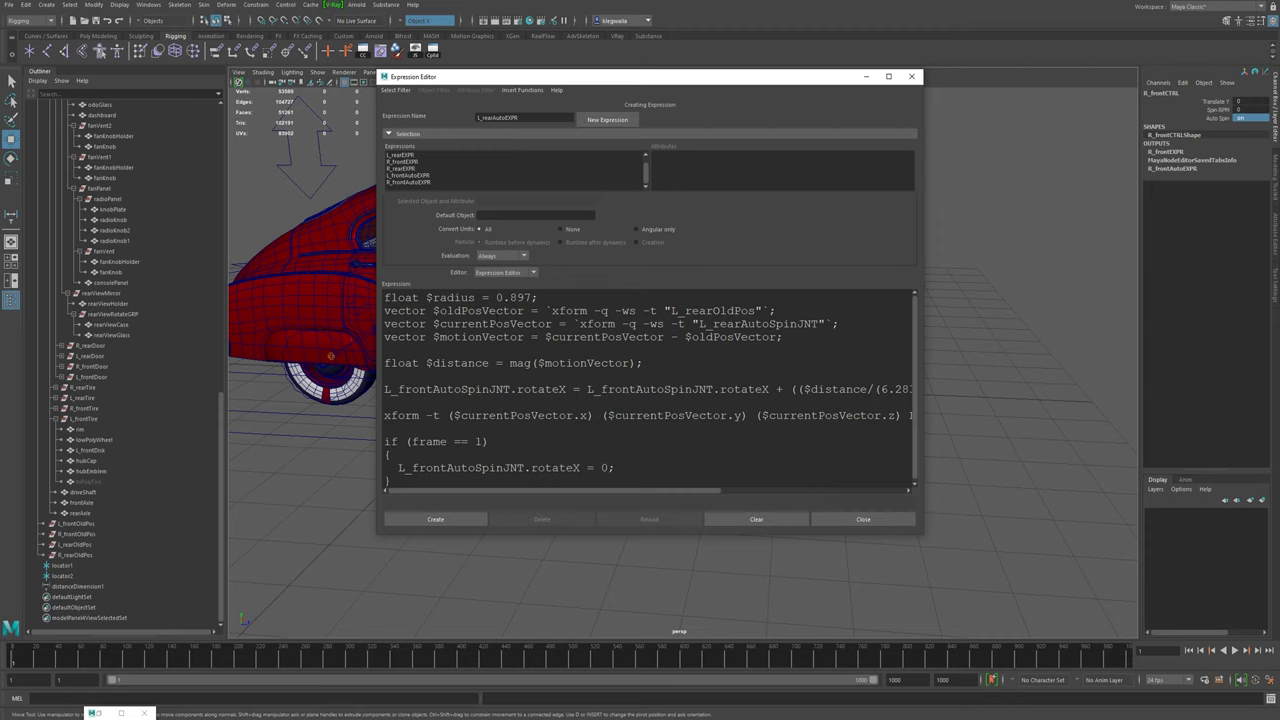
left_click_drag(397, 389, 430, 389)
type("rear")
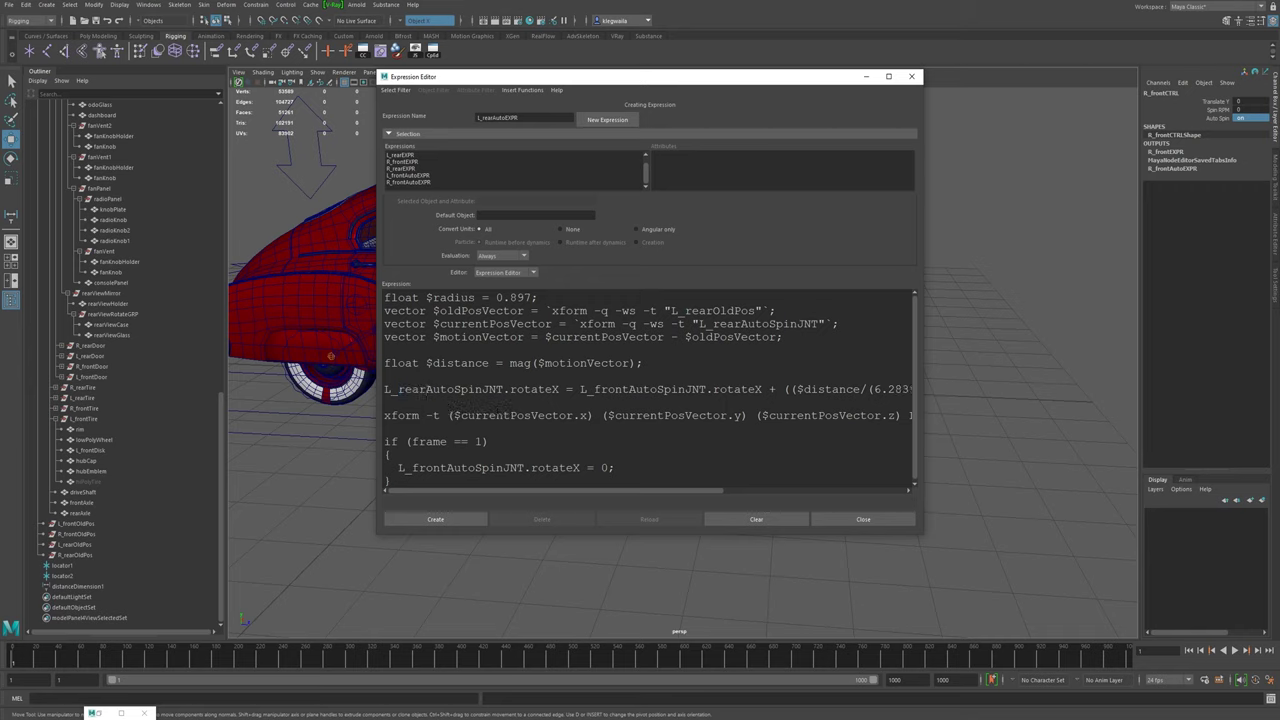
left_click_drag(594, 389, 630, 389)
type("rear")
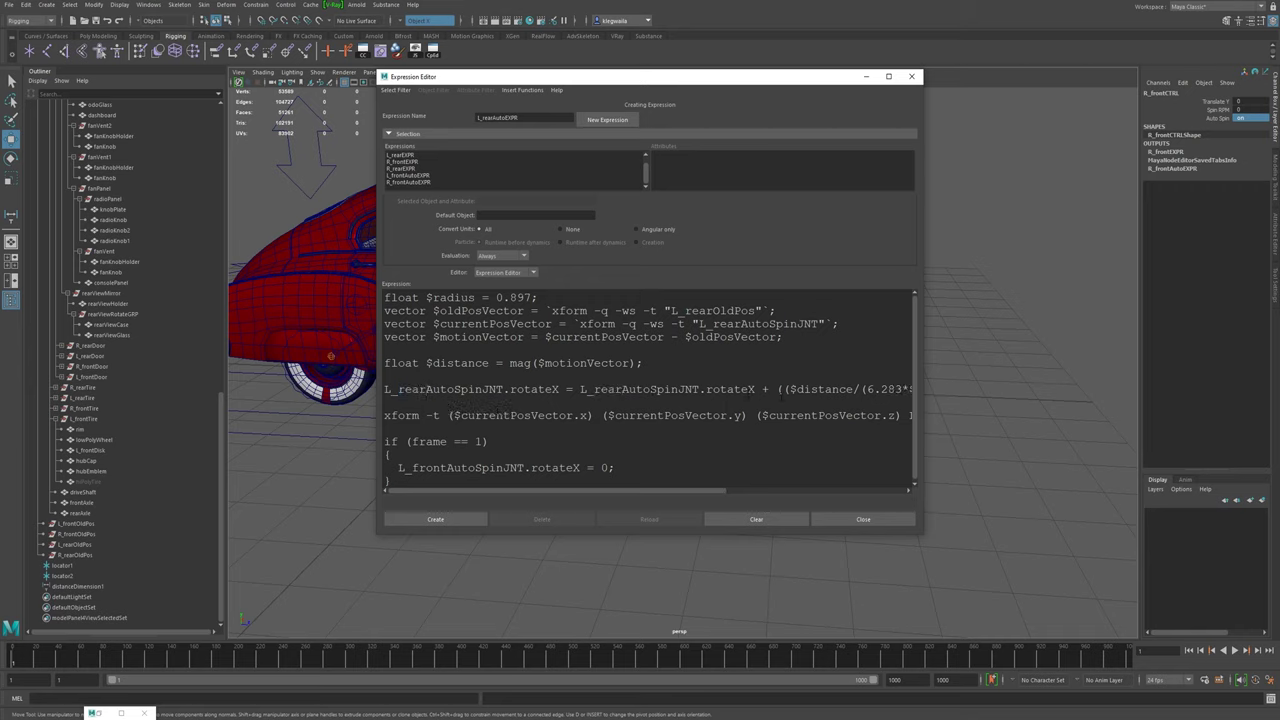
- Change the multiplier to L_rearCTRL.autoSpin and the frame-1 reset to L_rearAutoSpinJNT, and create the L_rearAutoEXPR expression
left_click_drag(922, 378, 1196, 388)
left_click_drag(1056, 389, 1090, 389)
type("rearCTRL.autoSpin;")
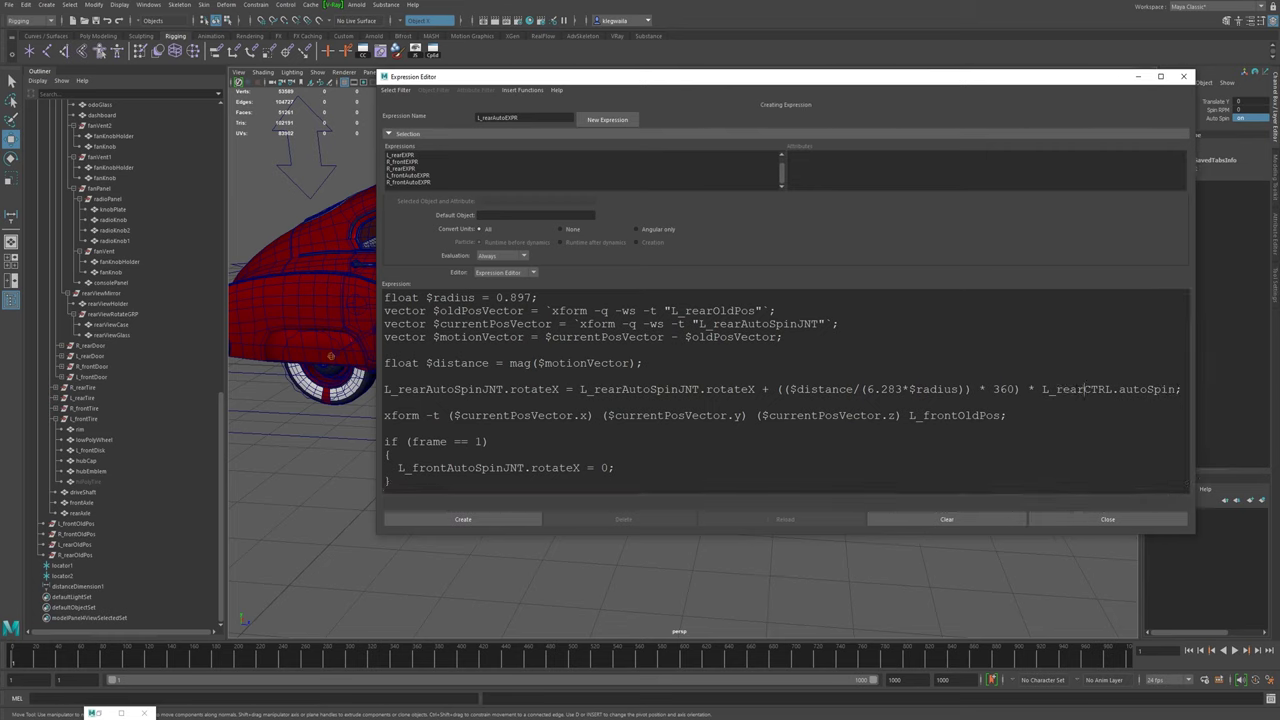
left_click_drag(412, 467, 445, 467)
type("rear")
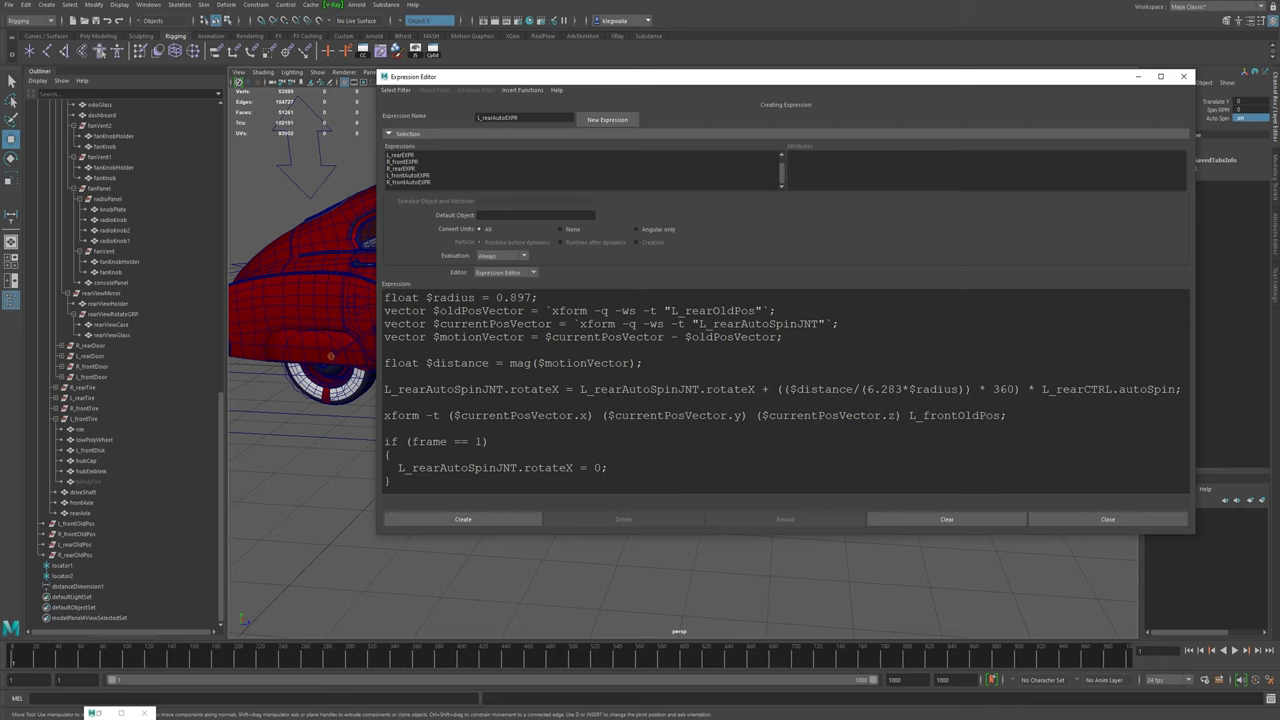
left_click(463, 519)
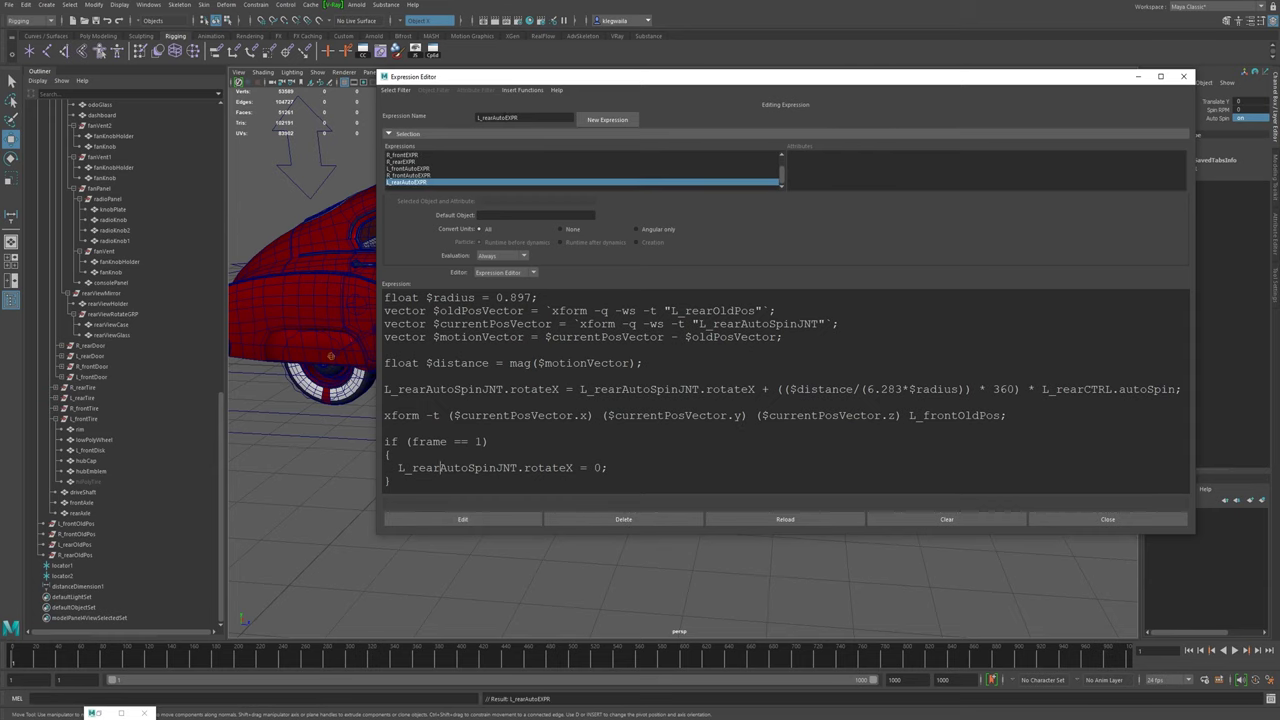
- Select L_rearCTRL and play the drive animation from frame 1 to examine its wheel with Auto Spin off
left_click_drag(835, 84, 0, 95)
left_click_drag(377, 426, 929, 429, "alt")
left_click(901, 425)
left_click(1235, 650)
key("Escape")
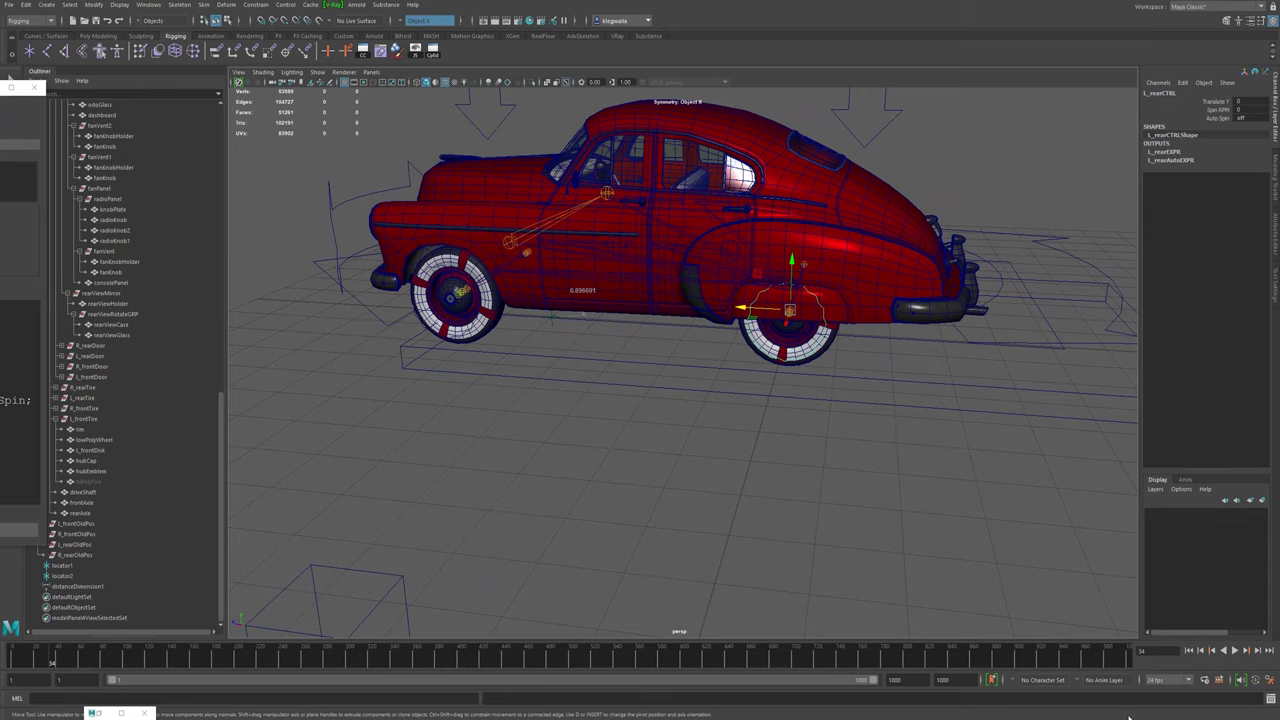
left_click(1190, 650)
left_click(1235, 650)
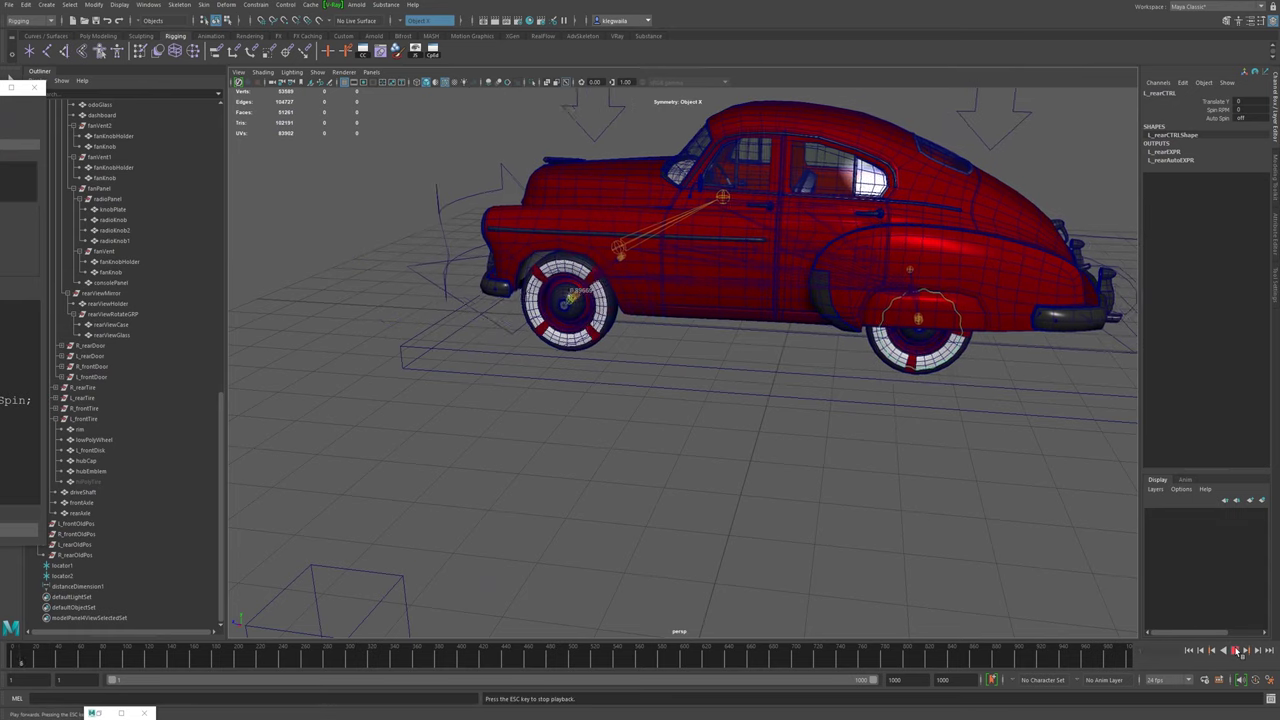
left_click(1236, 651)
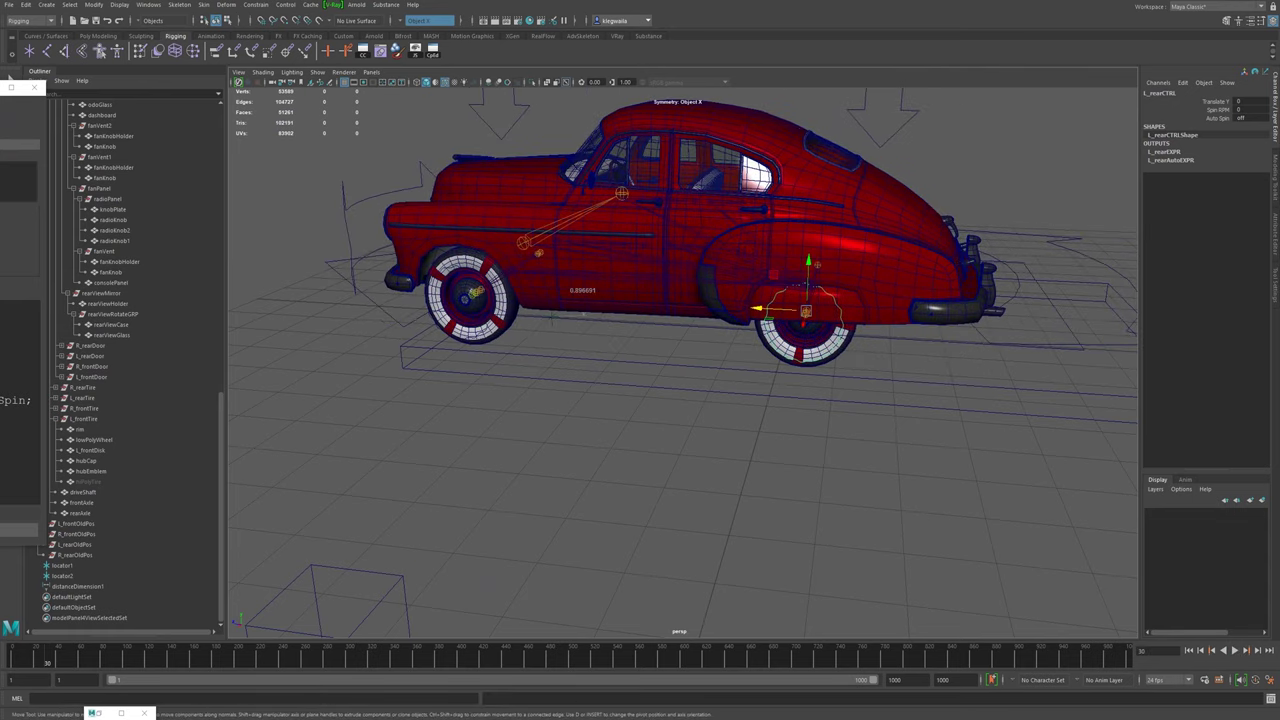
- Correct the xform line of L_rearAutoEXPR to target L_rearOldPos and apply the edit
left_click_drag(0, 87, 586, 96)
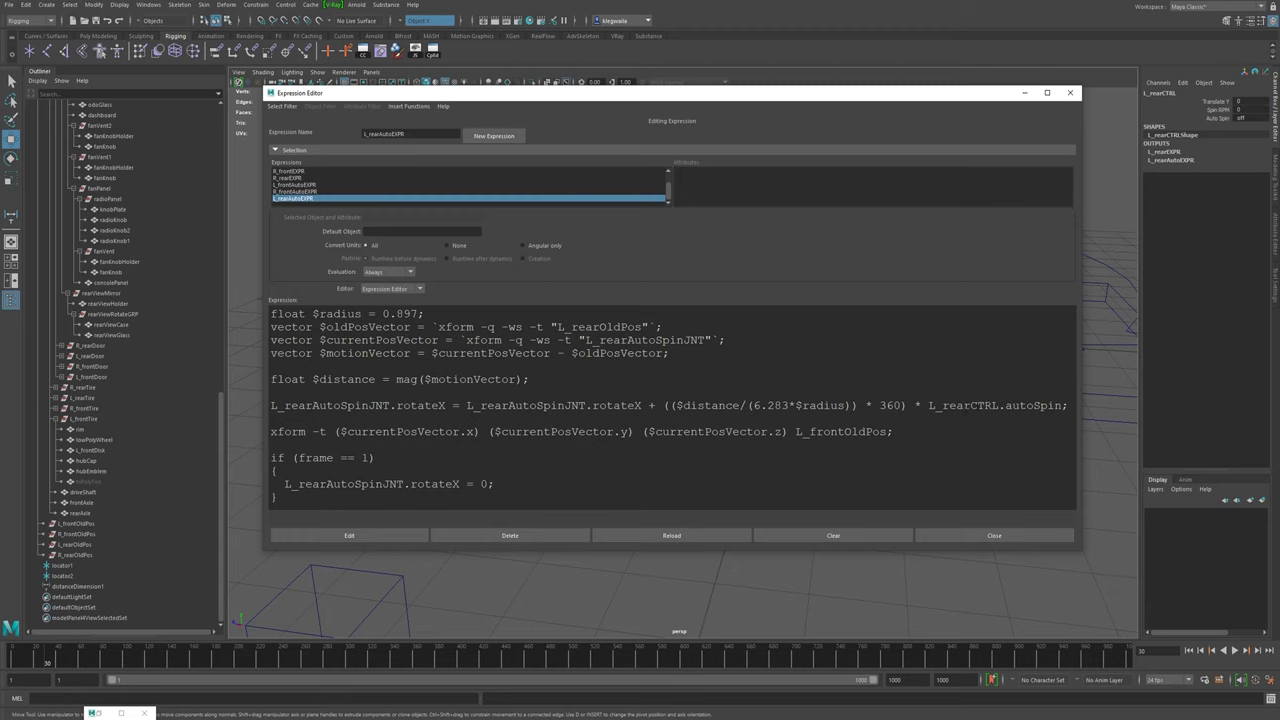
left_click_drag(810, 432, 845, 432)
type("rear")
left_click(334, 538)
left_click(383, 540)
left_click(1024, 92)
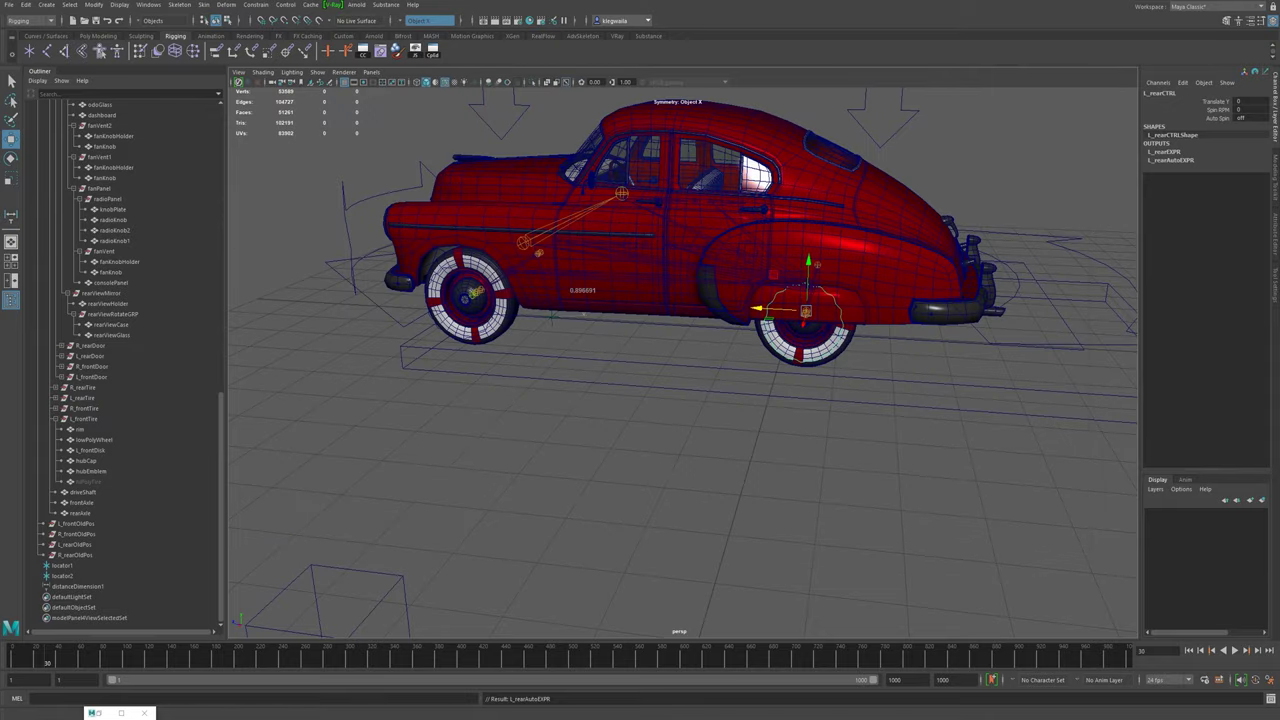
- Replay the drive from frame 1 to recheck the rear wheel with Auto Spin off, and rewind to frame 1
left_click(1189, 650)
left_click(1235, 651)
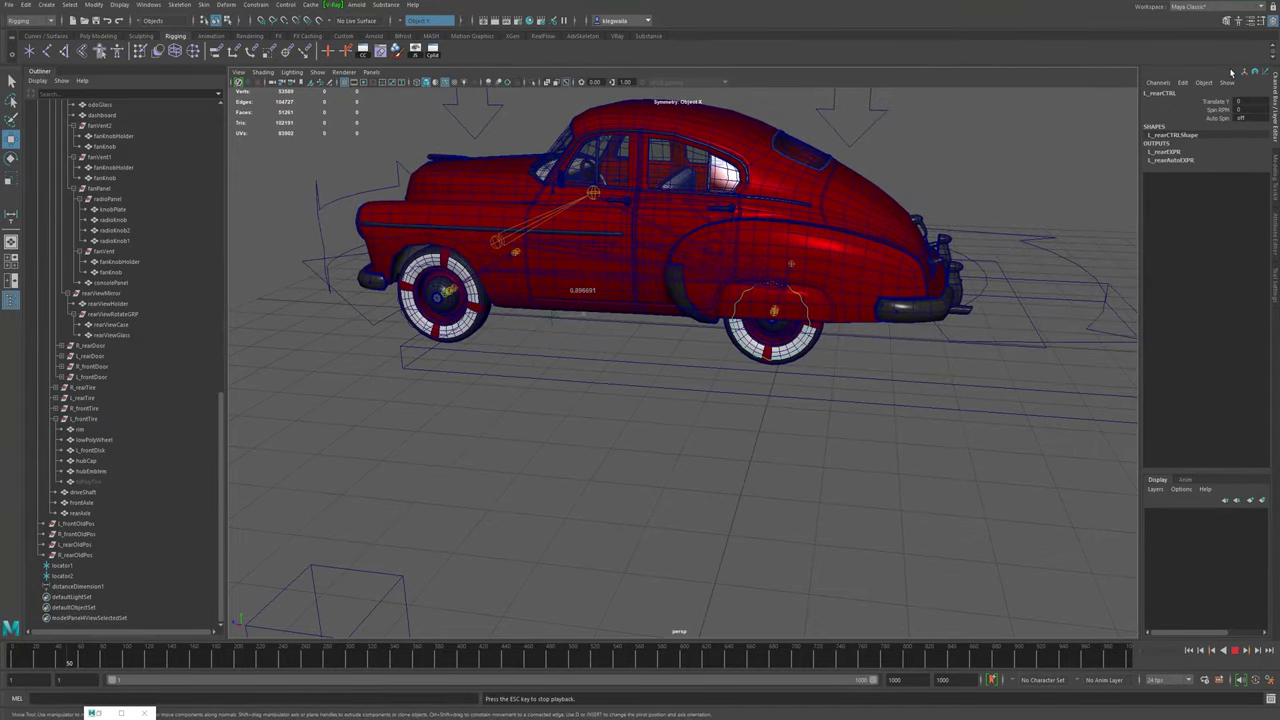
left_click(1235, 651)
left_click(1190, 651)
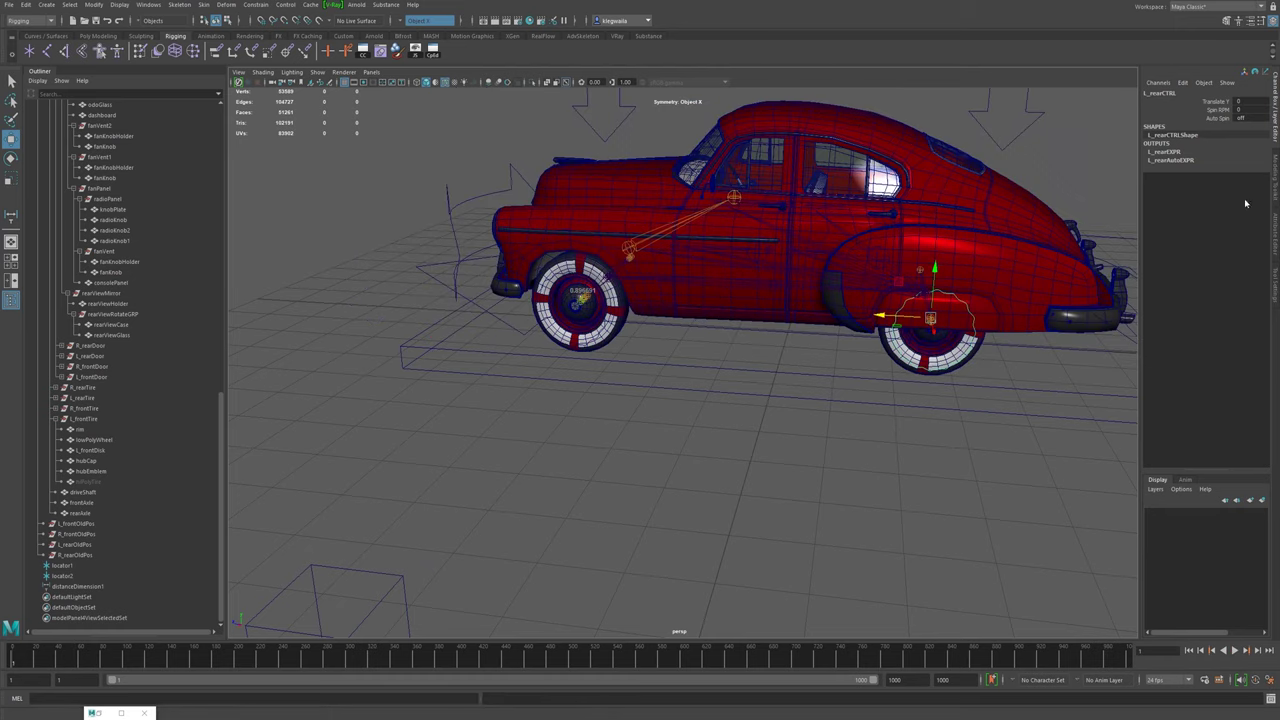
- Turn on Auto Spin for L_rearCTRL and play the drive twice from frame 1, rewinding at the end
left_click(1244, 119)
left_click(1236, 651)
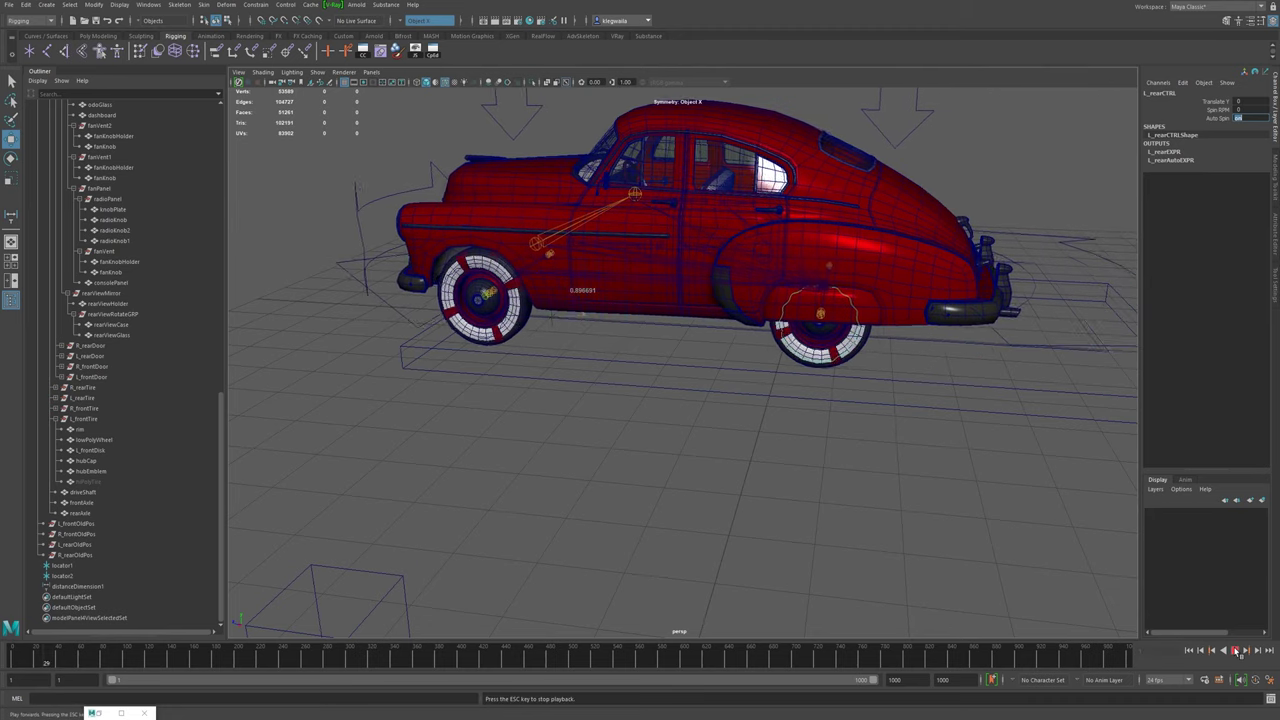
left_click(1236, 651)
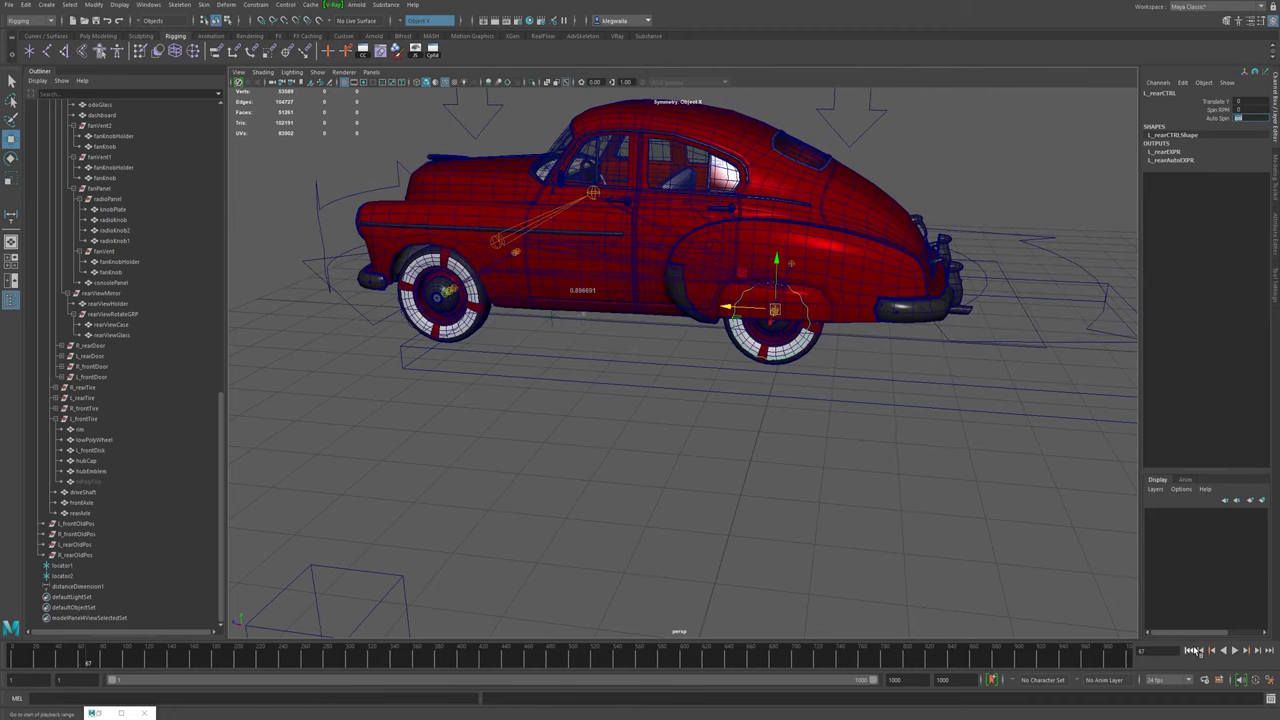
left_click(1190, 651)
left_click(1236, 651)
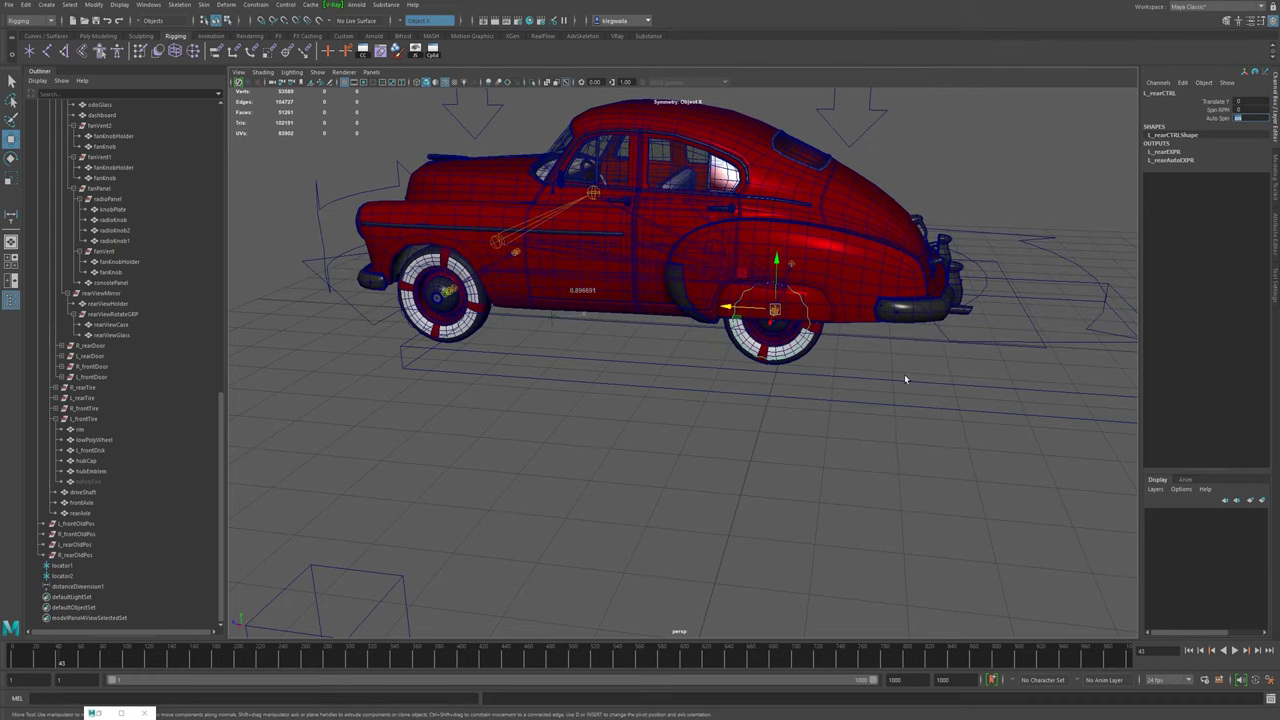
left_click(1190, 651)
- Copy the complete L_rearAutoEXPR code and start a new expression named R_rearAutoEXPR
left_click_drag(950, 330, 467, 323, "alt")
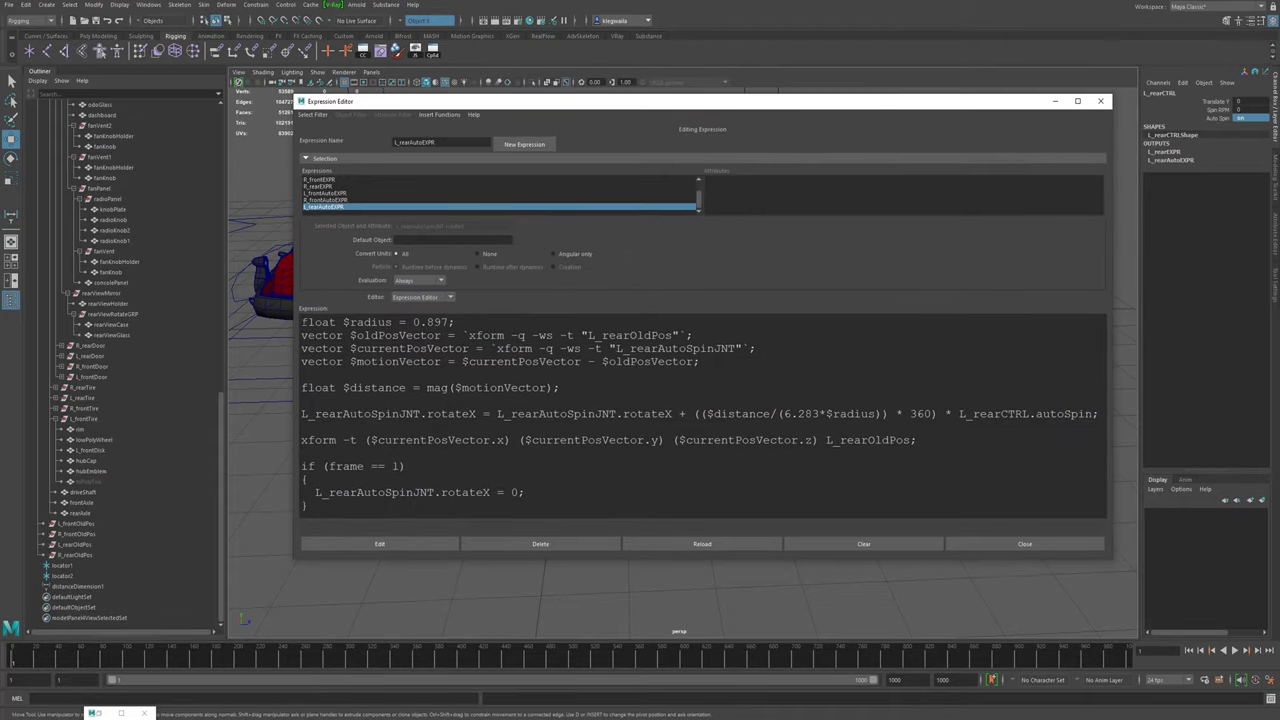
left_click_drag(301, 321, 525, 492)
key("ctrl+c")
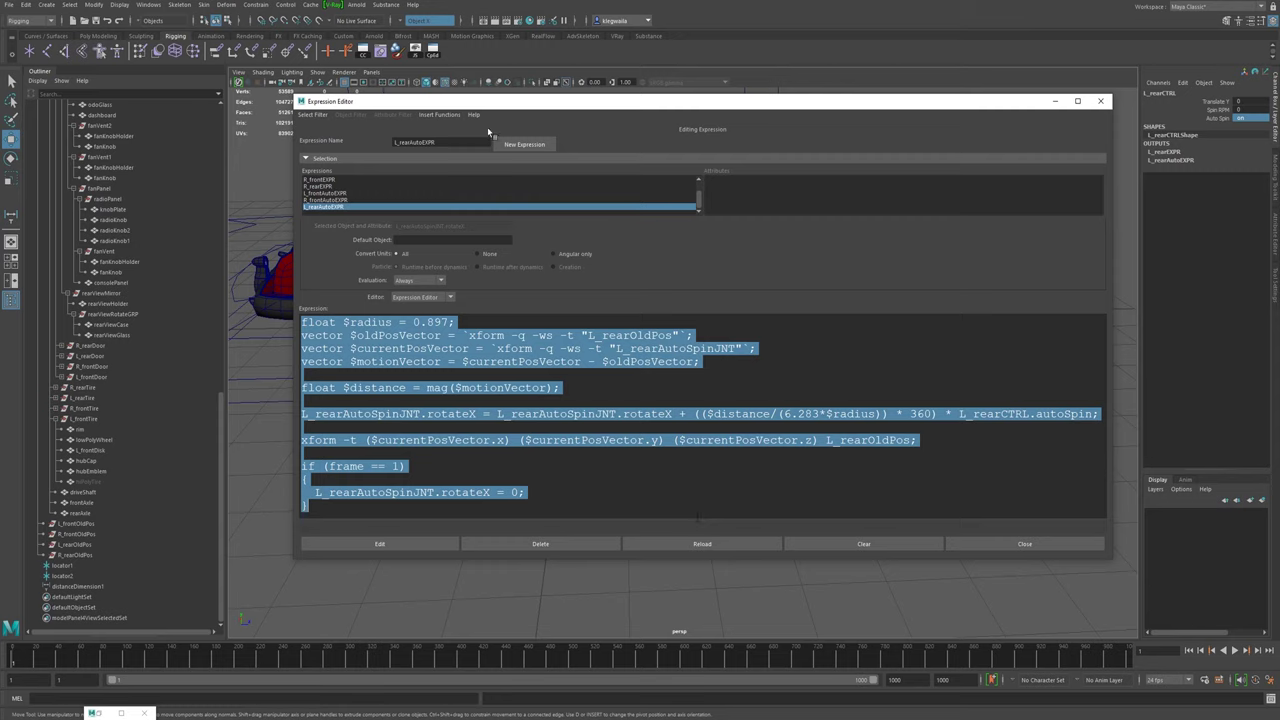
left_click(522, 144)
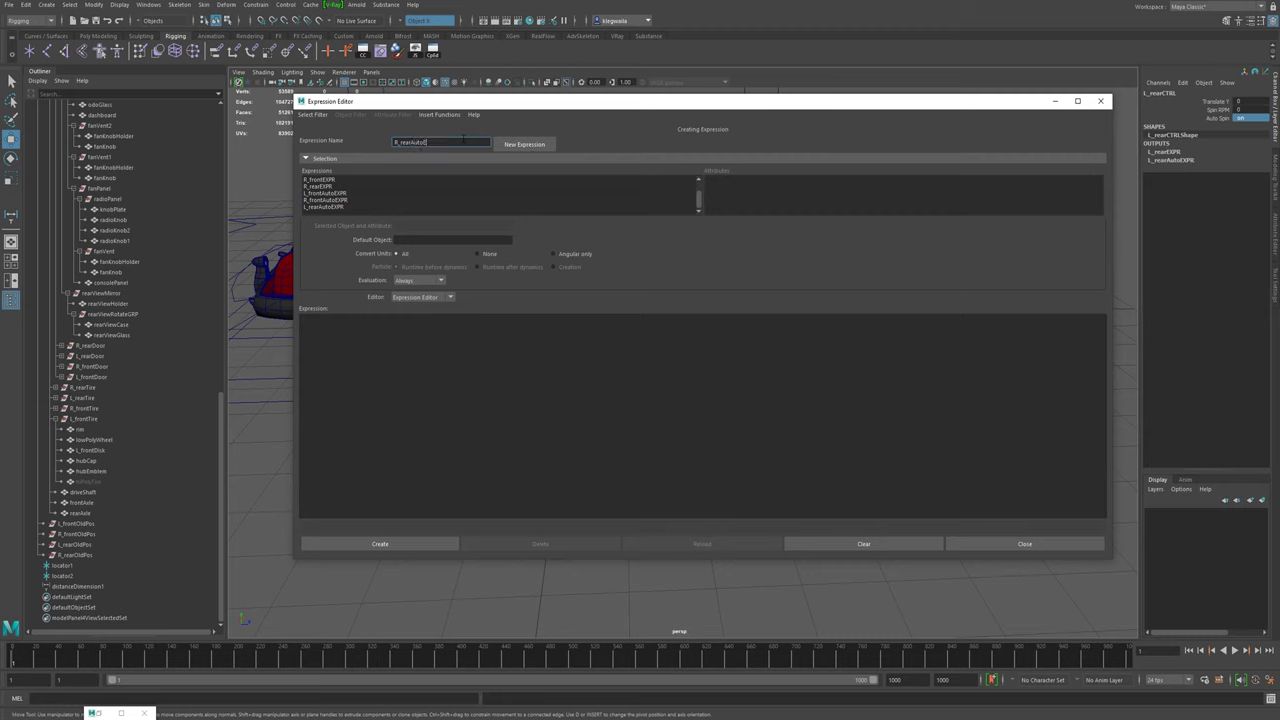
- Paste the code, change every L_ prefix to R_, and create the R_rearAutoEXPR expression
left_click(463, 348)
key("ctrl+v")
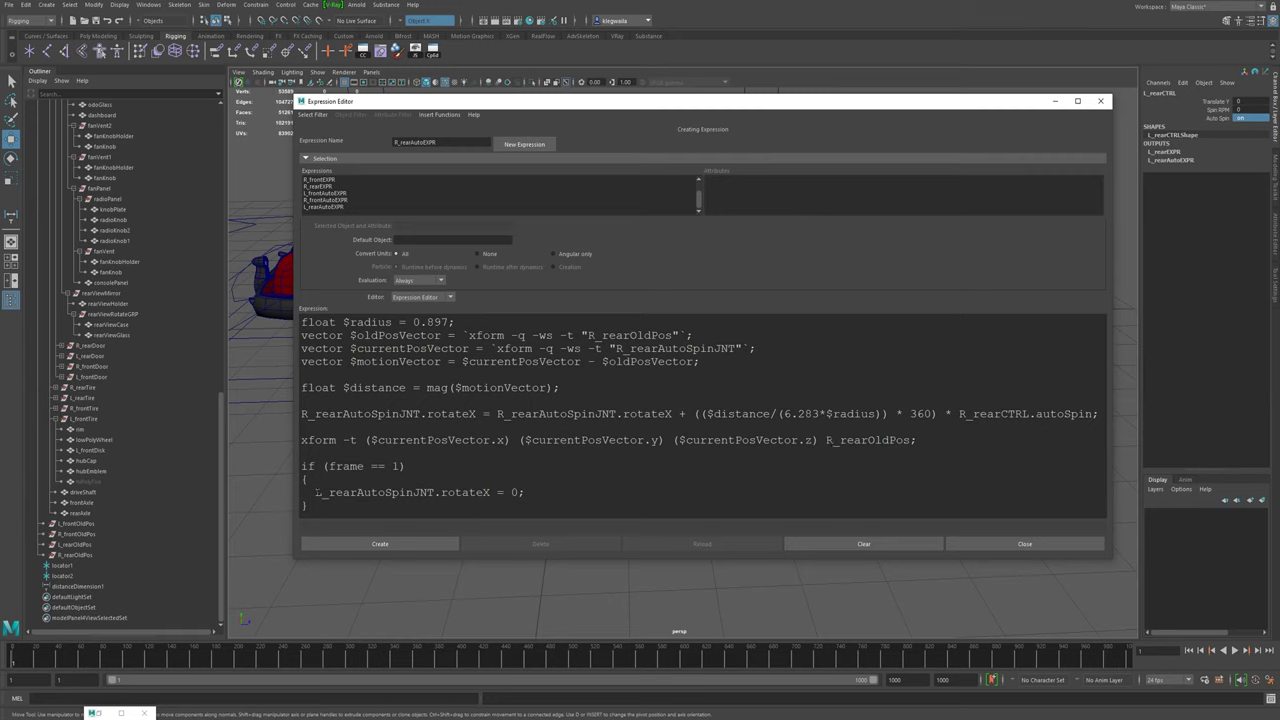
left_click(419, 545)
- Clear the Expression Editor from the view and select R_rearCTRL at the rear wheel on the car's other side
left_click_drag(1030, 101, 0, 123)
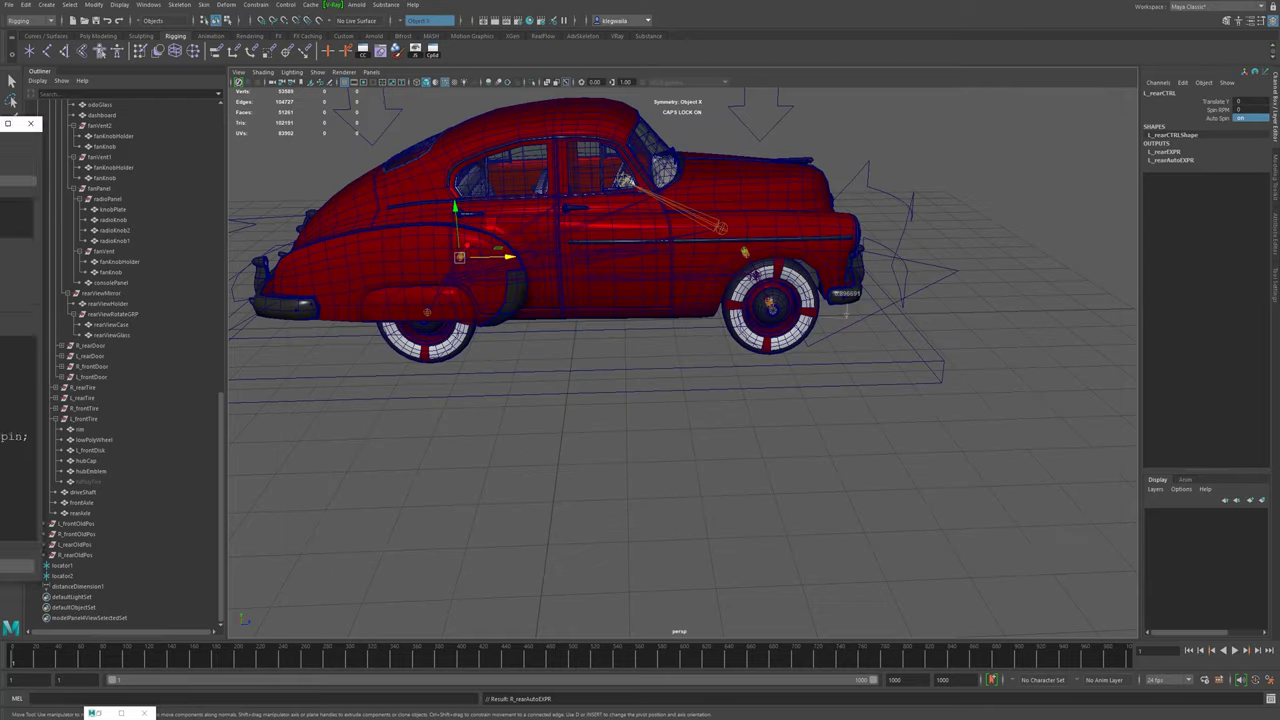
left_click_drag(991, 509, 455, 408, "alt")
left_click(455, 406)
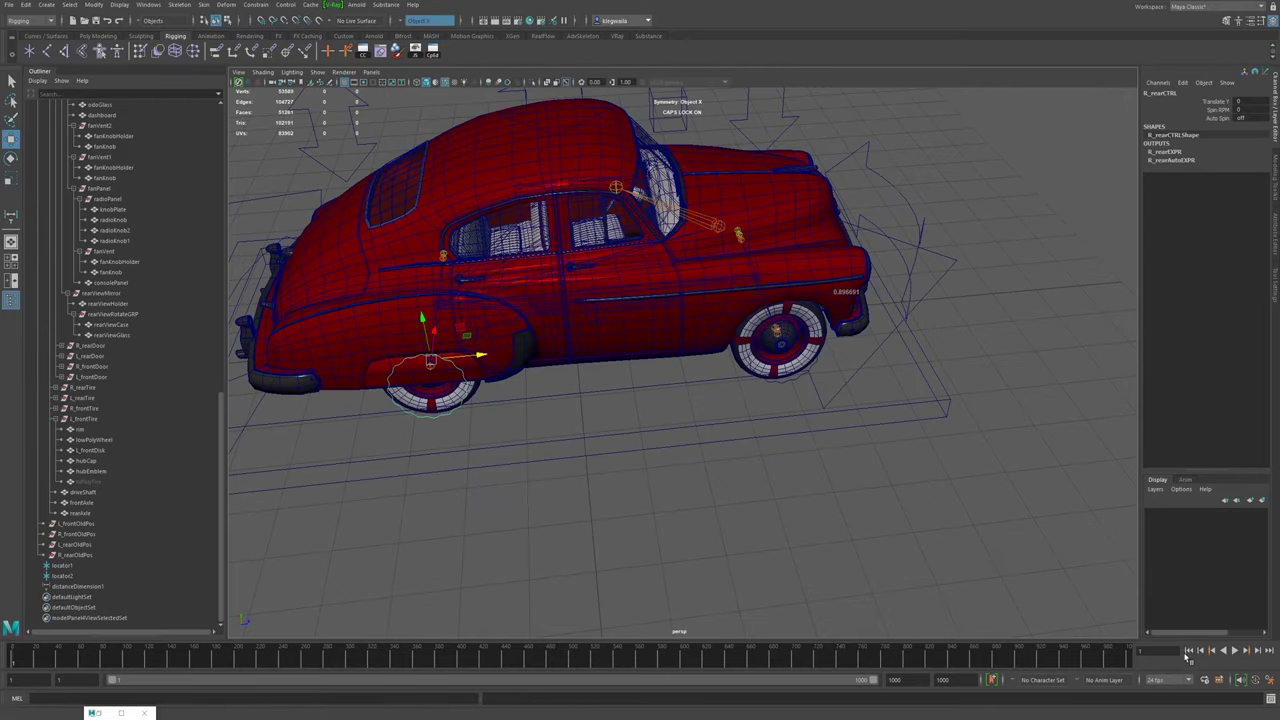
- Turn on Auto Spin for R_rearCTRL and return to the first frame after previewing the animation
left_click(1237, 650)
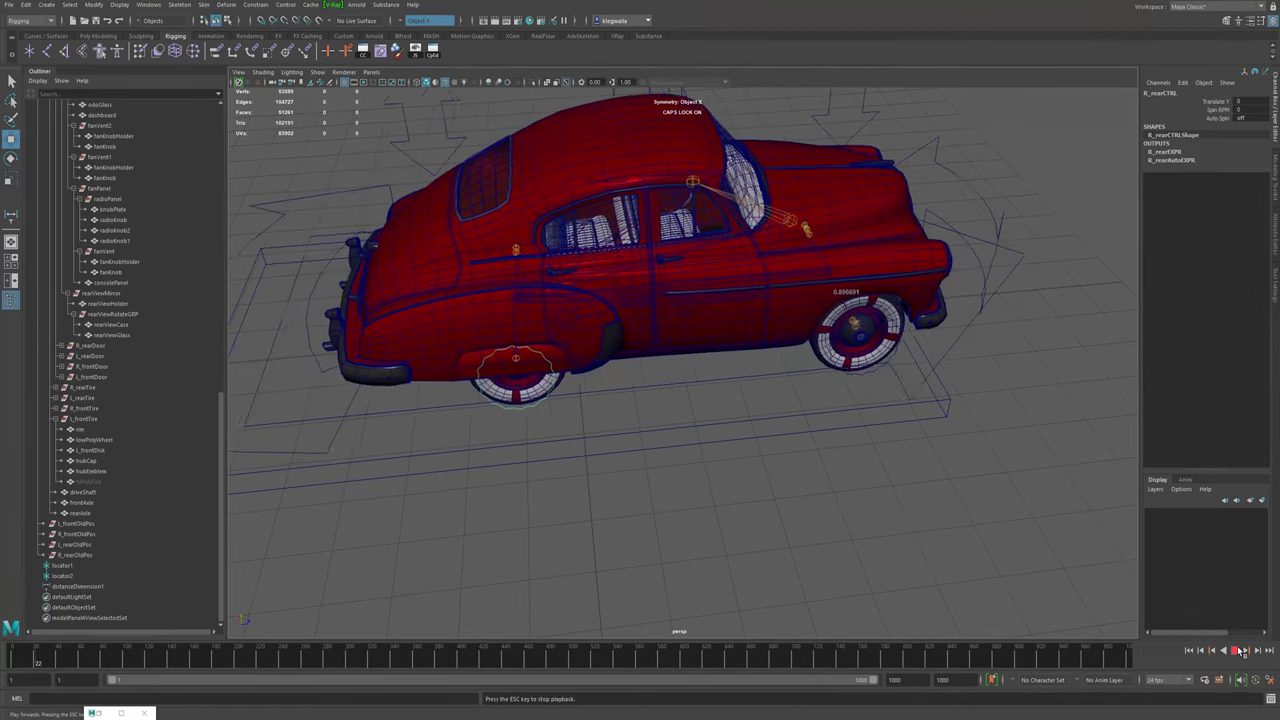
left_click(1240, 118)
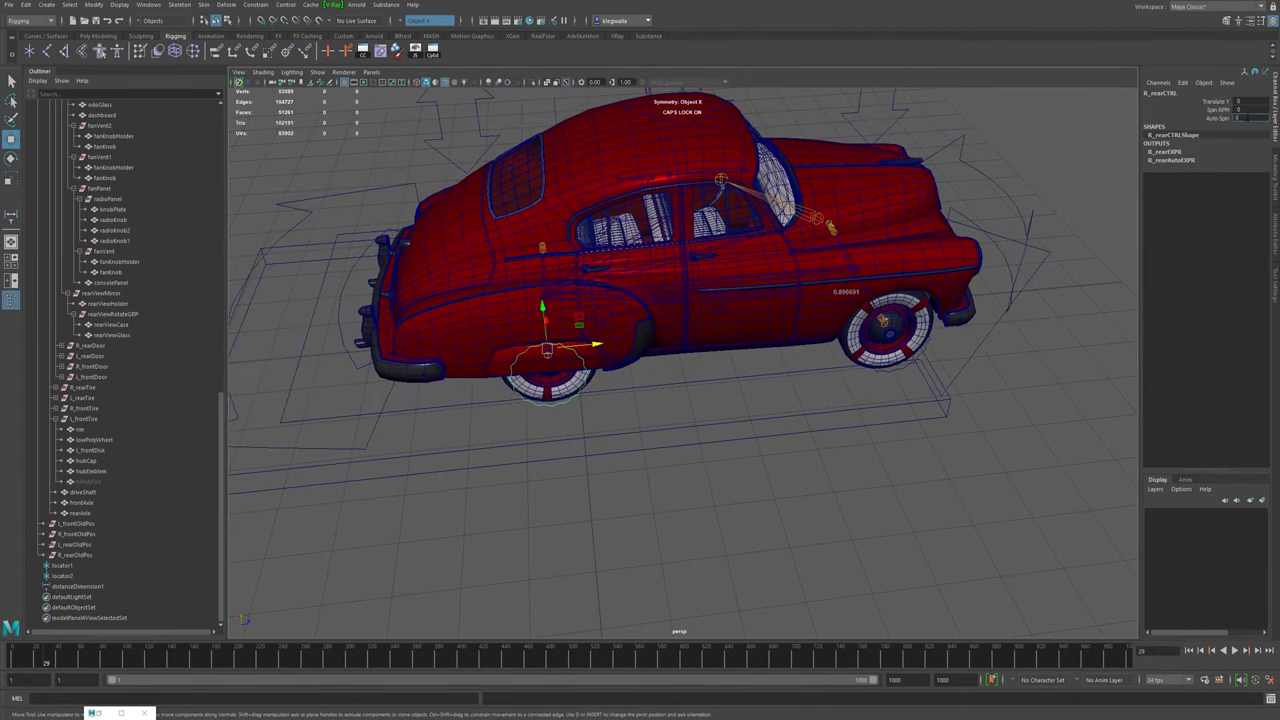
left_click(1191, 650)
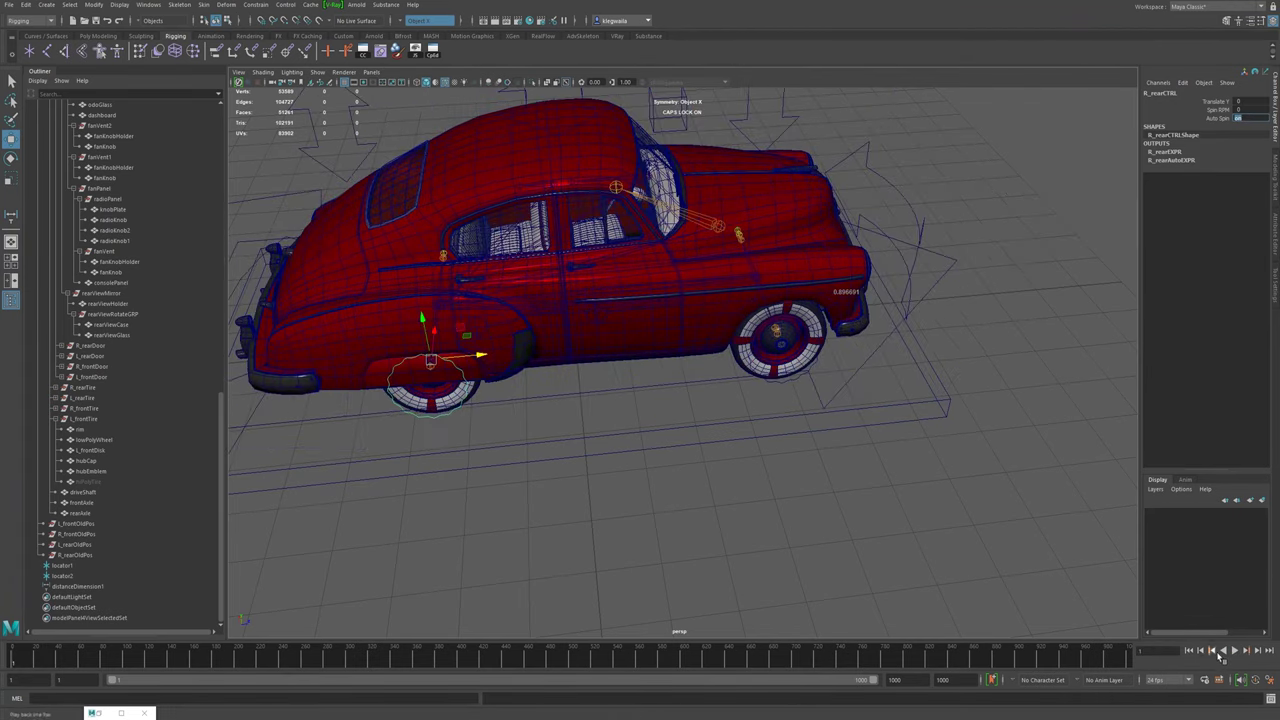
- Replay the animation from the first frame several times to examine the right rear wheel's rotation against the other wheels
left_click(1237, 650)
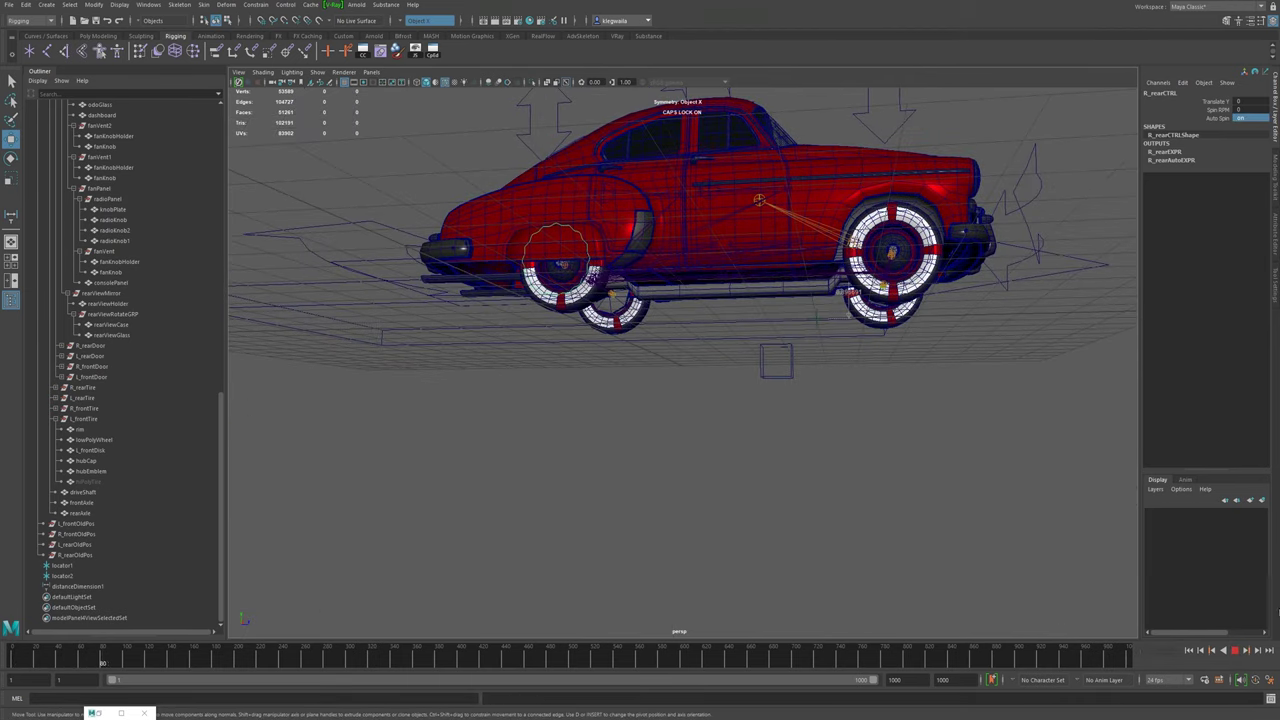
left_click(1236, 651)
left_click(1189, 651)
left_click(1235, 650)
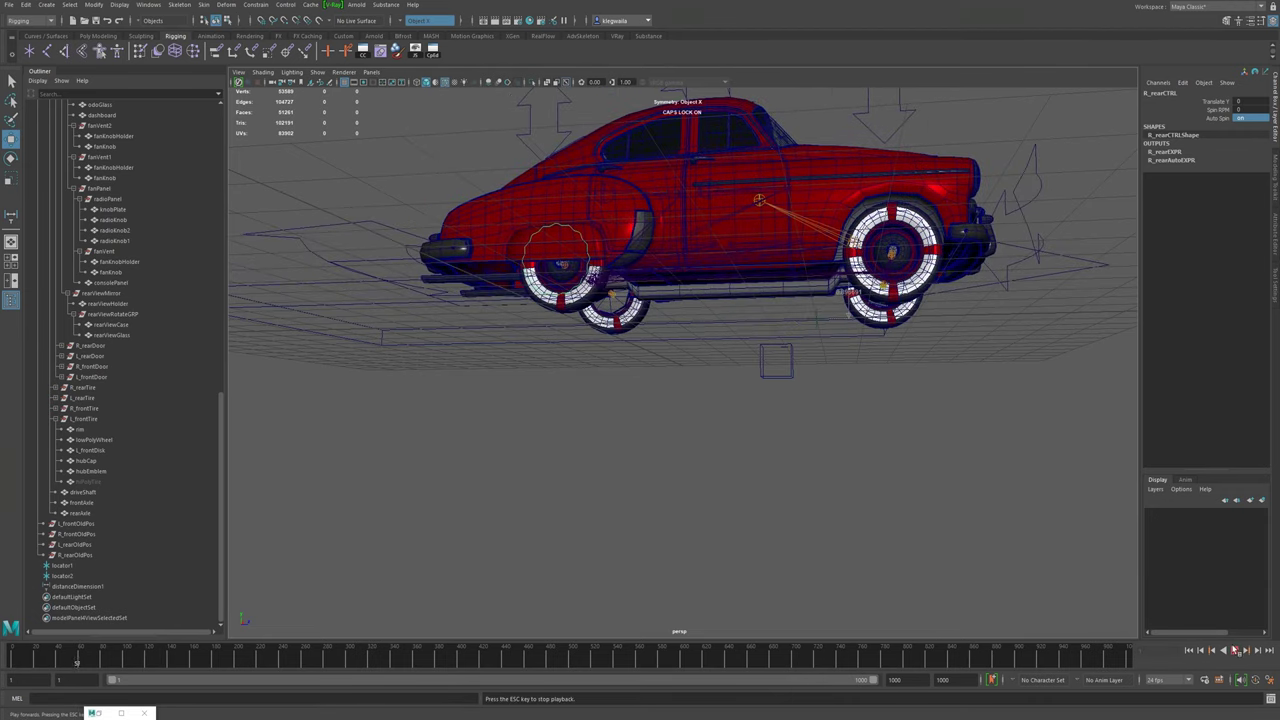
left_click(1235, 650)
left_click(1188, 650)
left_click(1237, 650)
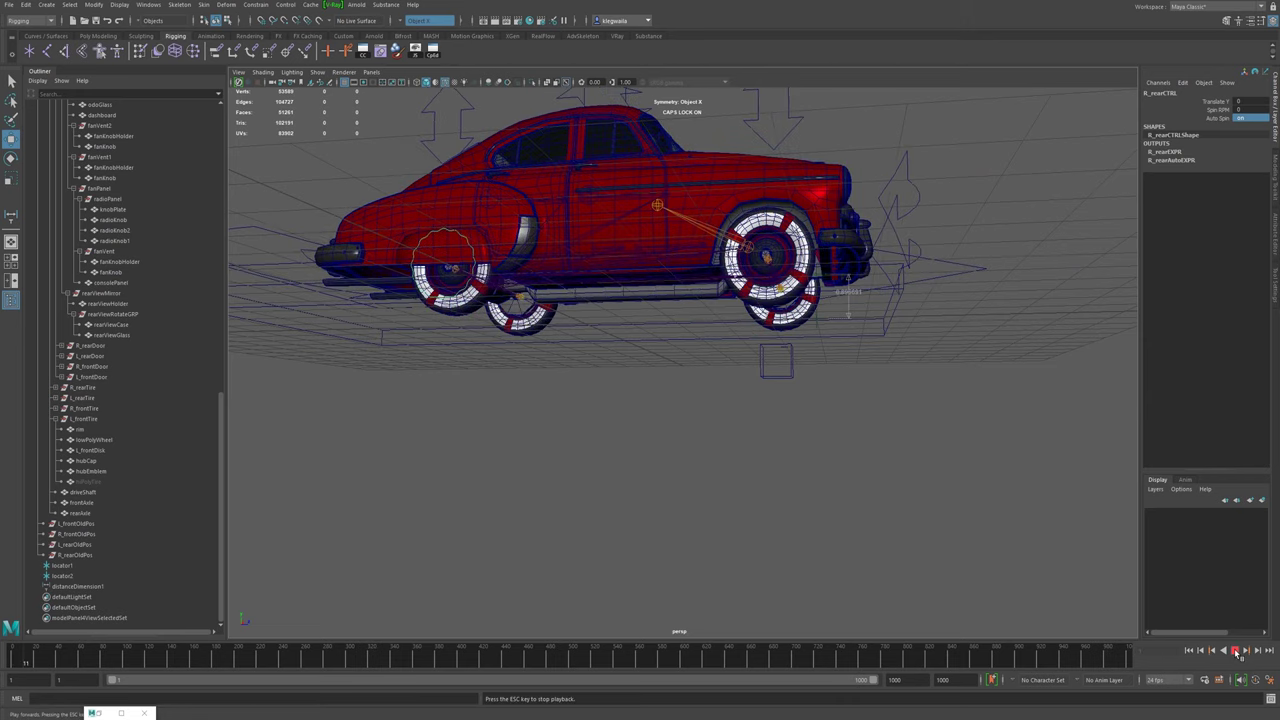
left_click(1235, 650)
left_click(1188, 650)
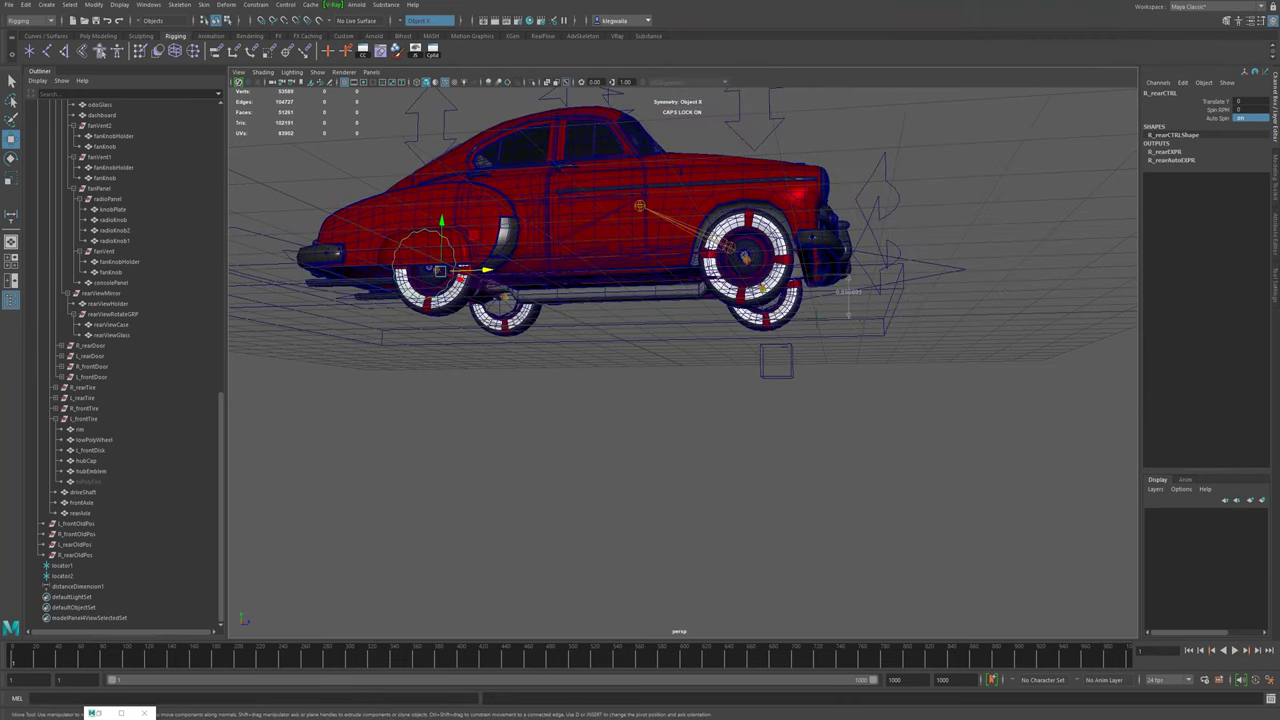
- Select moveCTRL and delete its forward movement key from the timeline just past frame 40
left_click_drag(628, 268, 637, 317, "alt")
scroll(800, 411, "down", 6)
left_click_drag(800, 411, 900, 406, "alt")
scroll(820, 310, "down", 1)
left_click(738, 390)
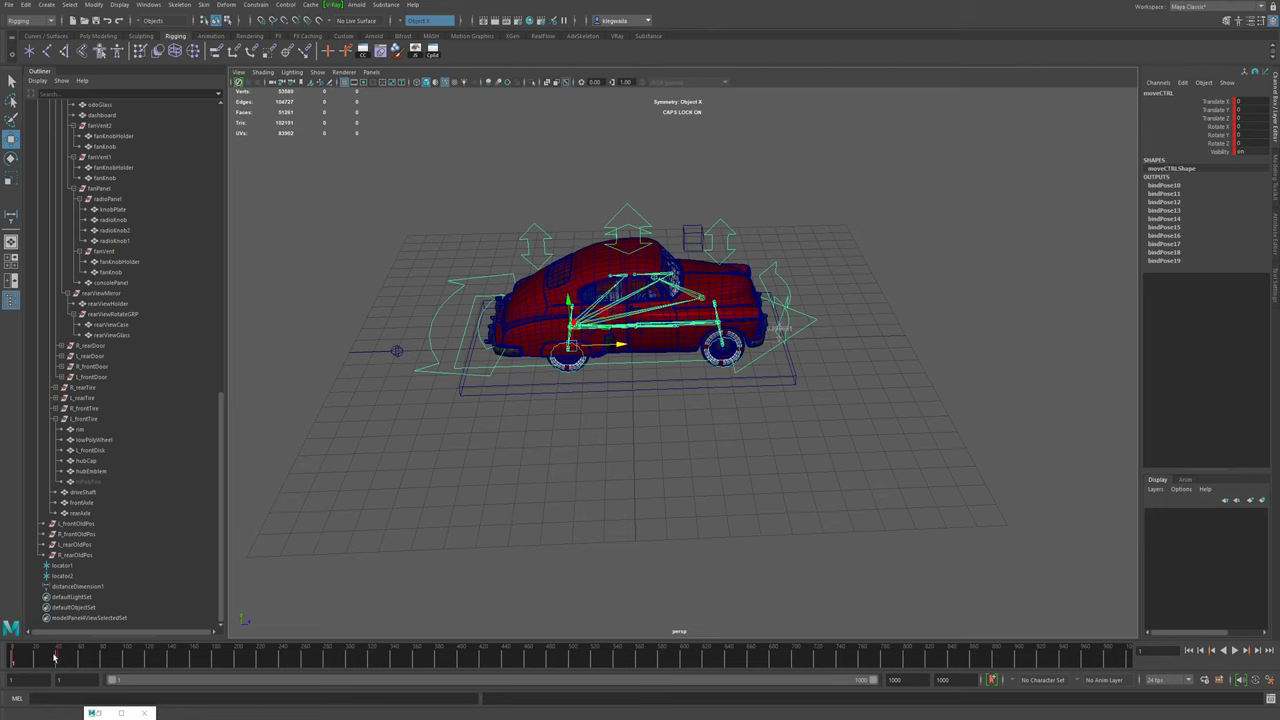
left_click(58, 655)
right_click(60, 655)
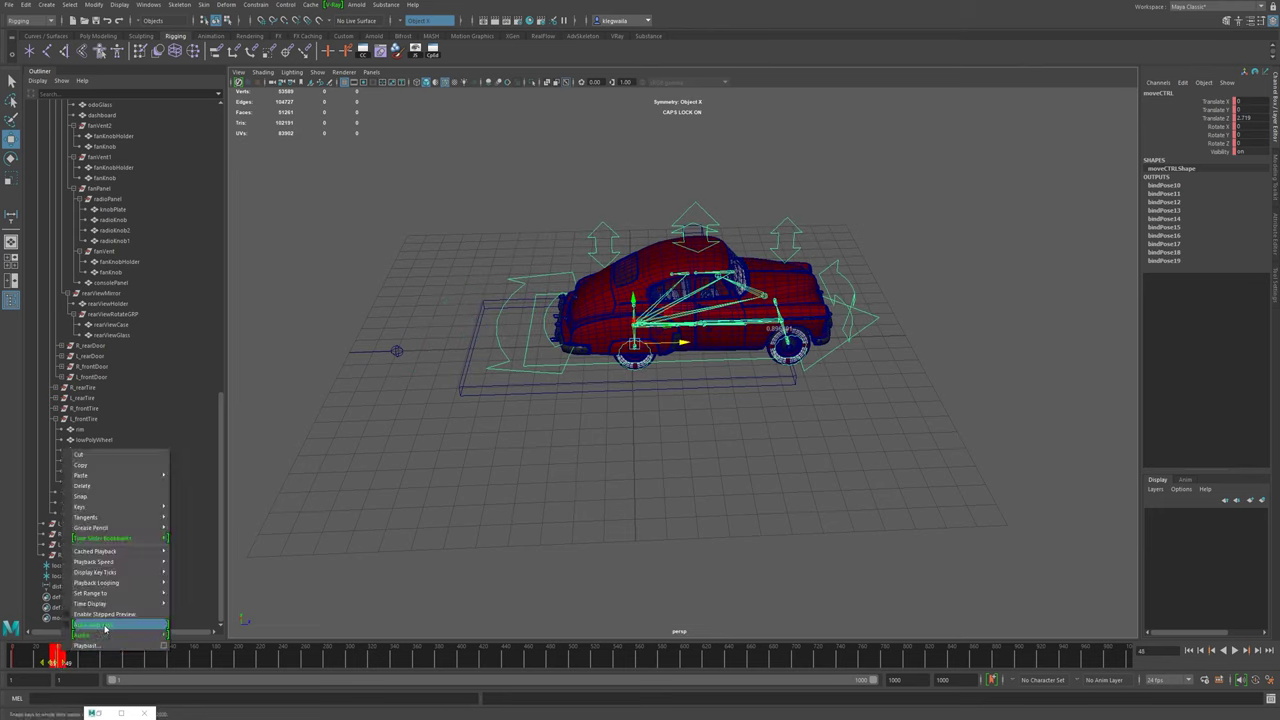
left_click(95, 503)
- Move moveCTRL forward to Translate Z 23.16 at frame 56 and set a key there
key("alt+v")
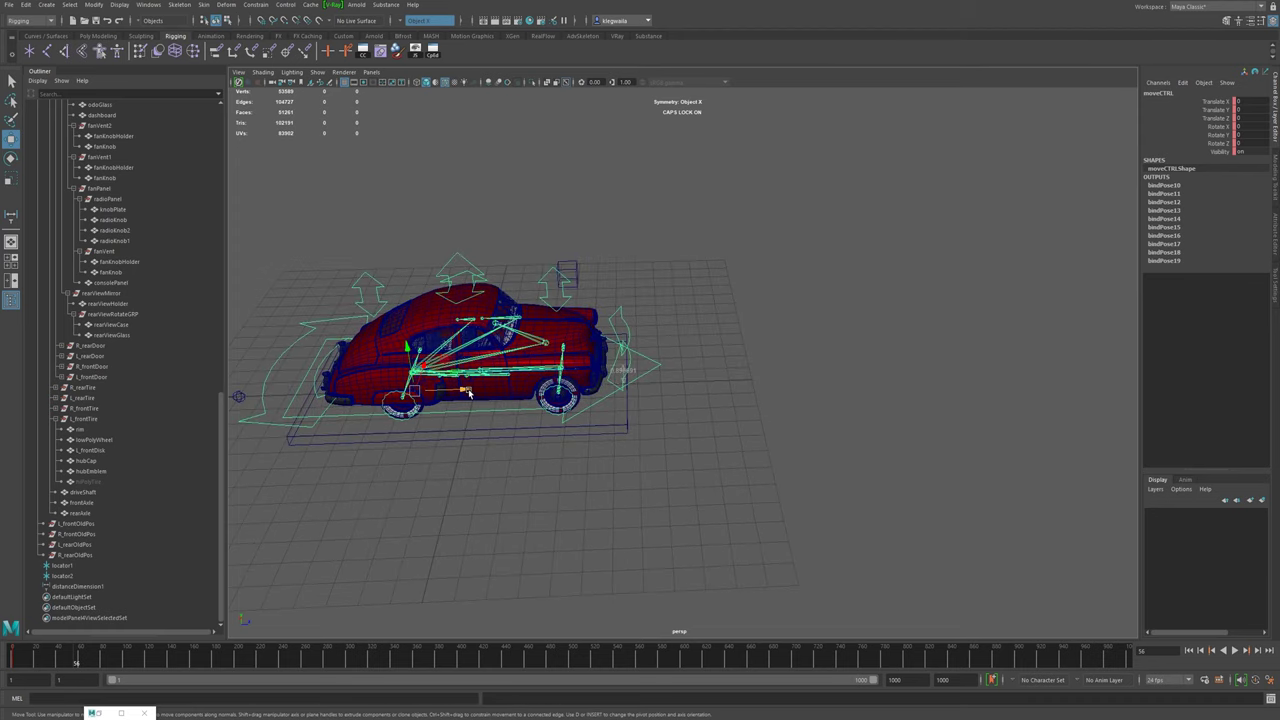
key("alt+v")
left_click_drag(608, 402, 1022, 411)
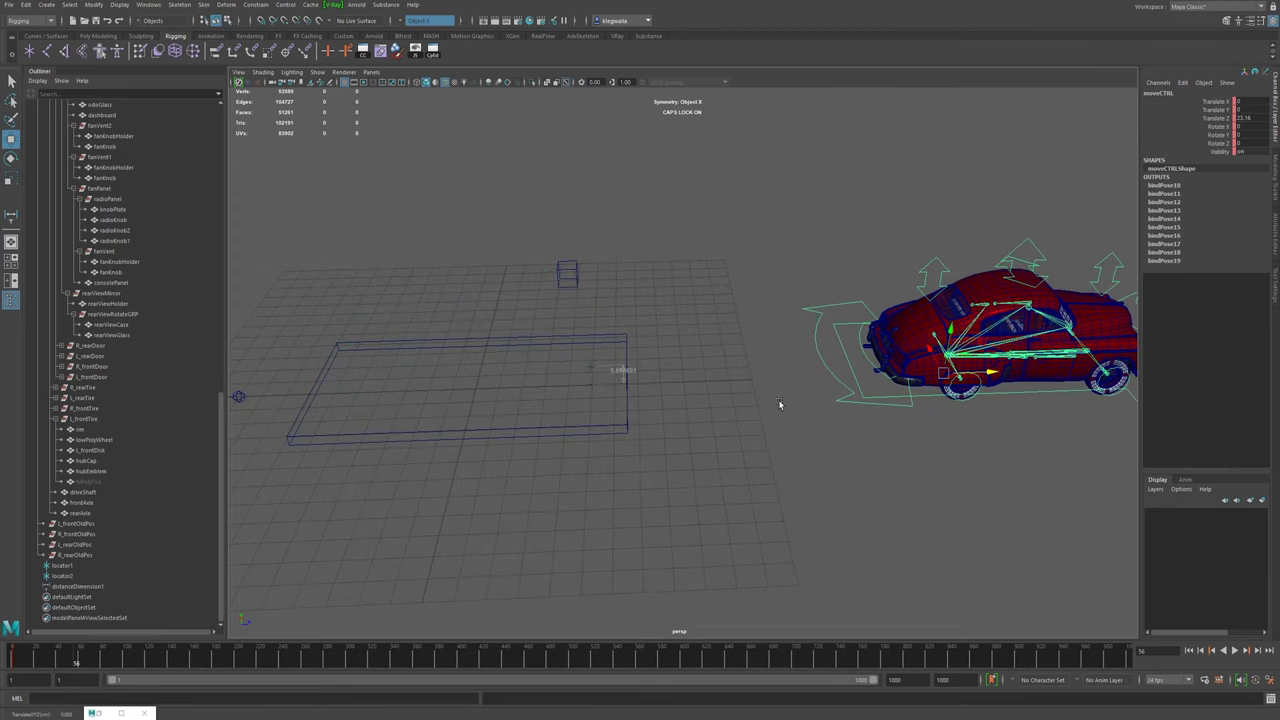
key("s")
left_click_drag(746, 429, 742, 386, "alt")
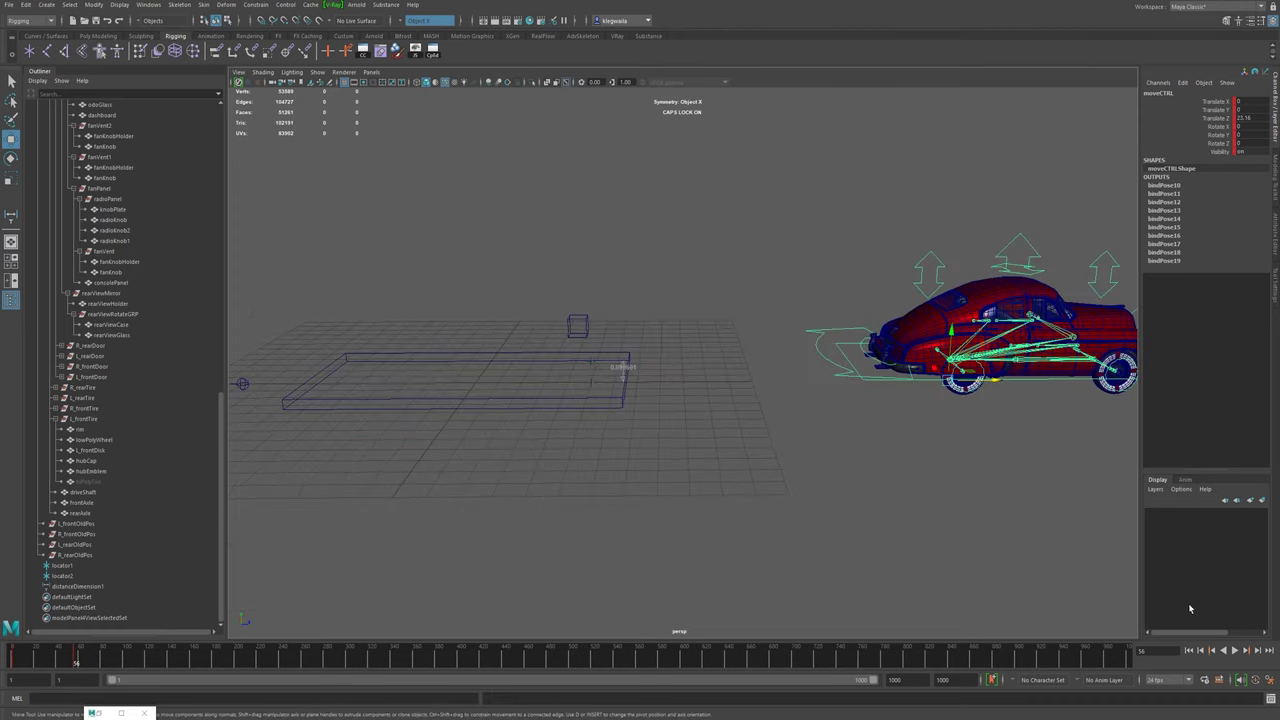
- Play the longer forward movement from the first frame twice to examine the wheels' automatic spin, and rewind
left_click(1188, 651)
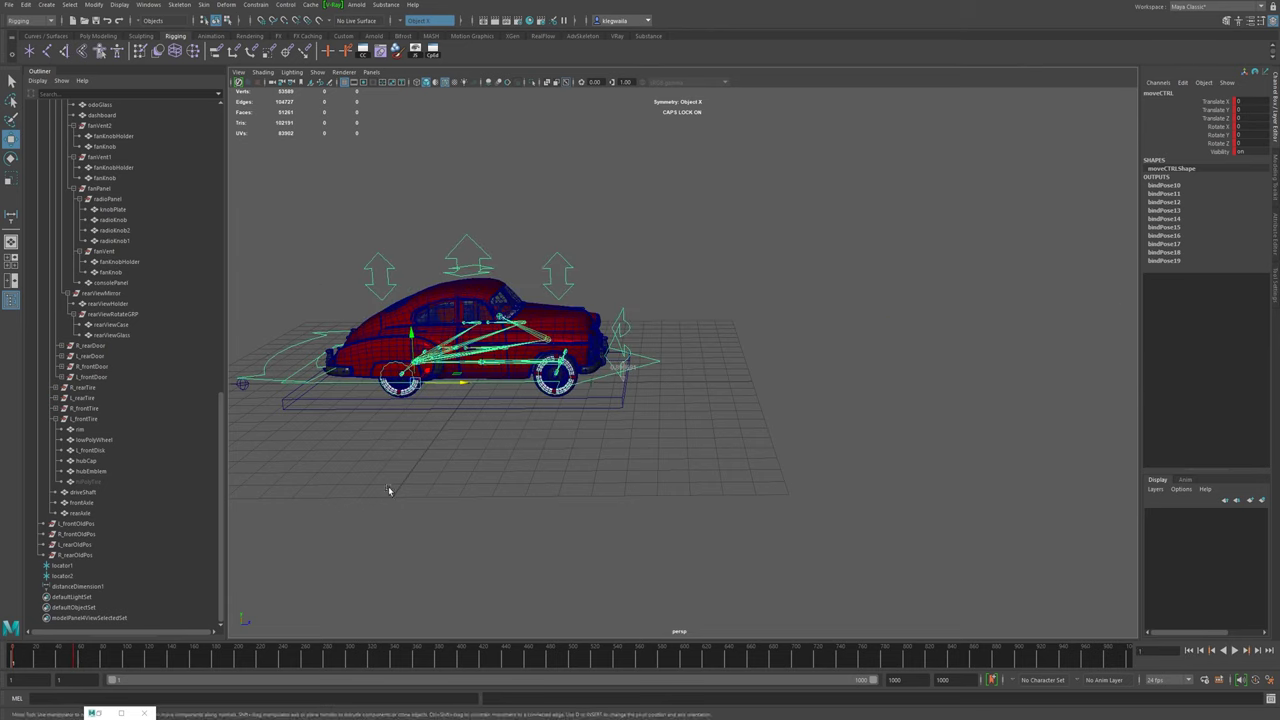
left_click(1235, 650)
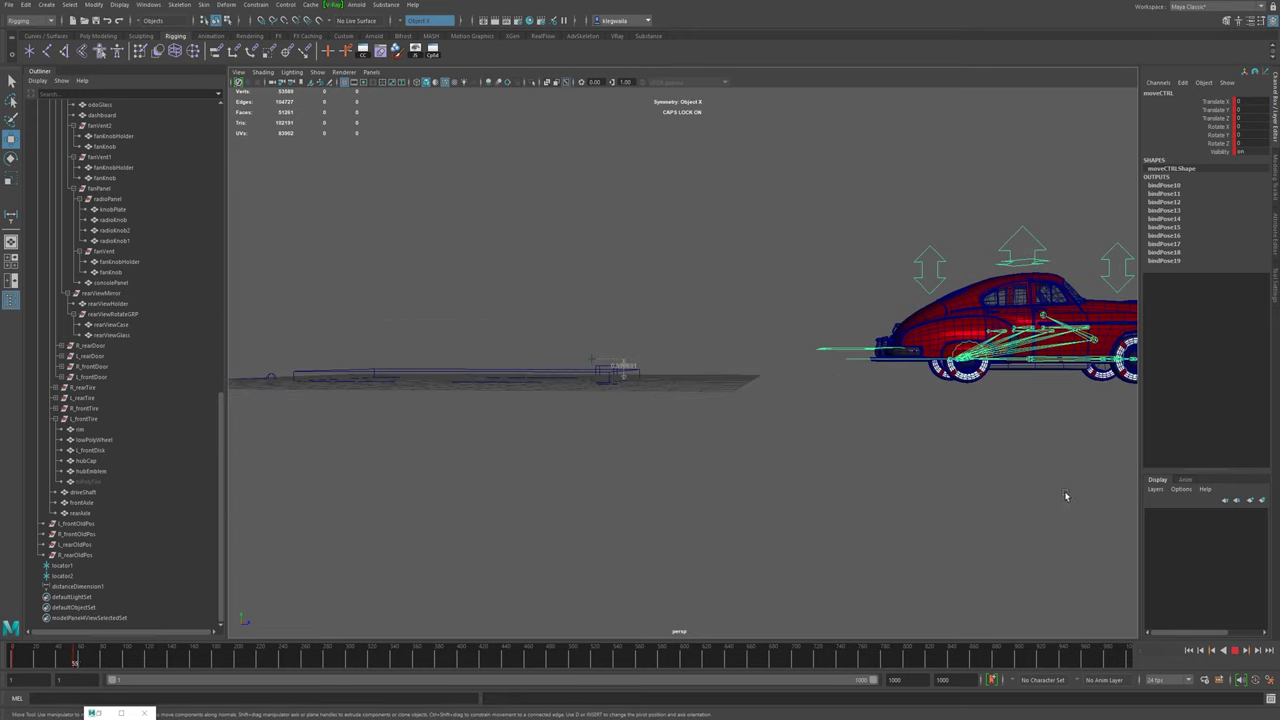
key("Escape")
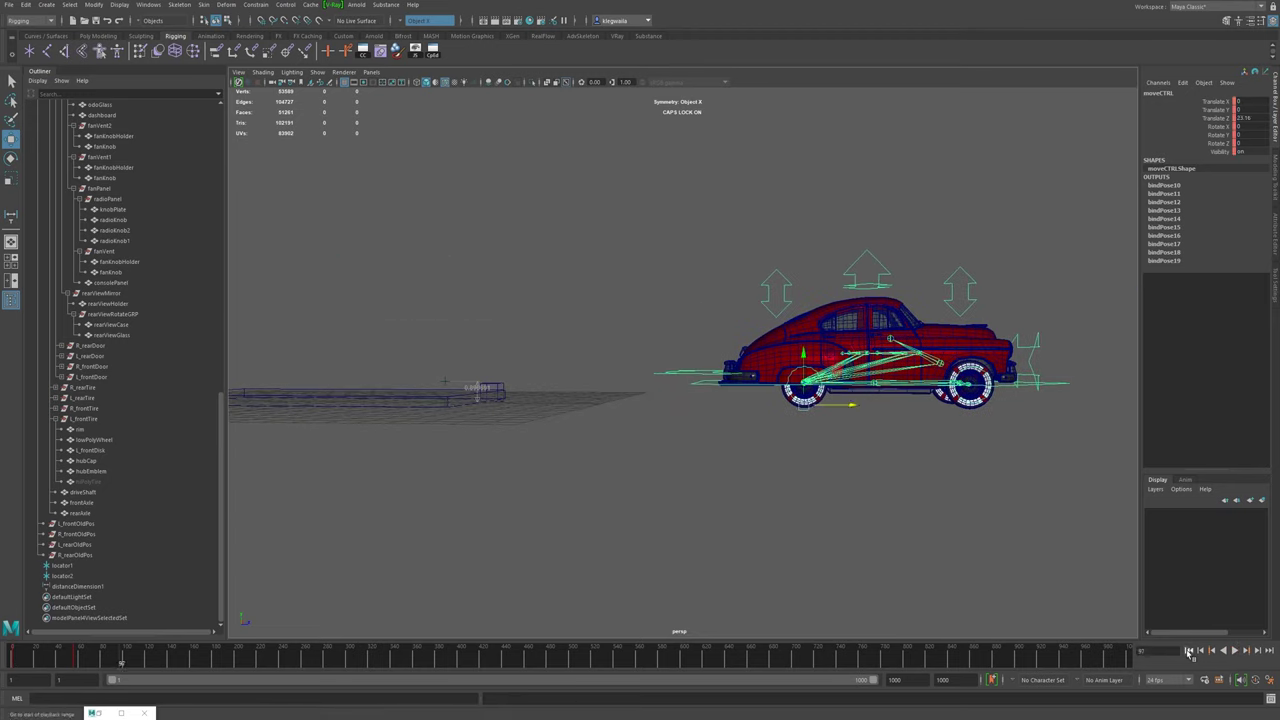
left_click(1188, 651)
left_click(1235, 650)
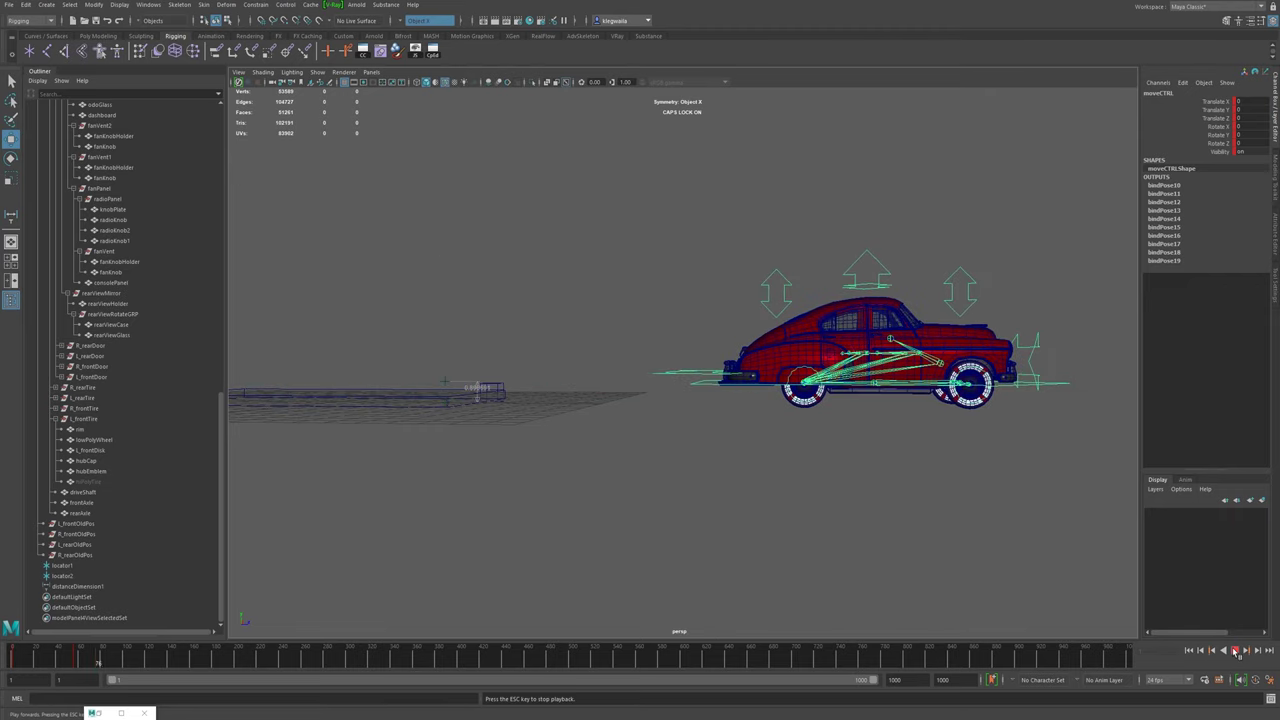
left_click(1188, 651)
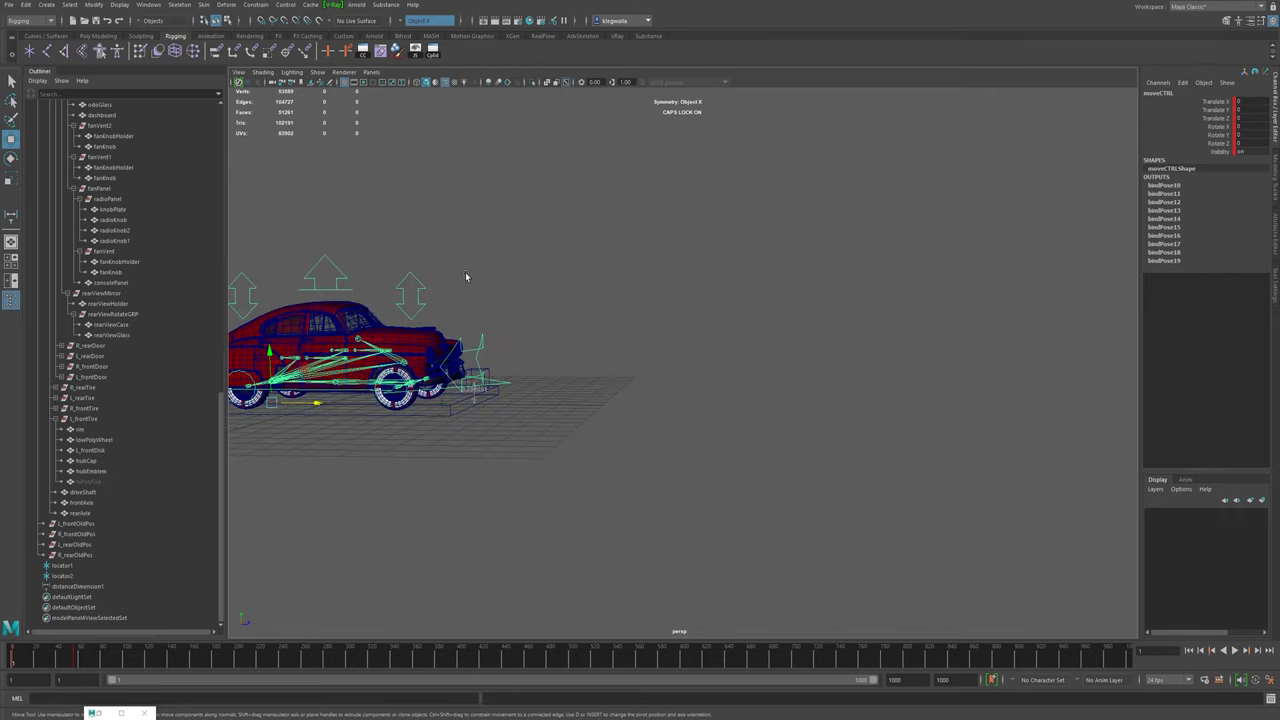
- Remove the animation from all of moveCTRL's channels, Translate X through Visibility
left_click_drag(1217, 102, 1217, 152)
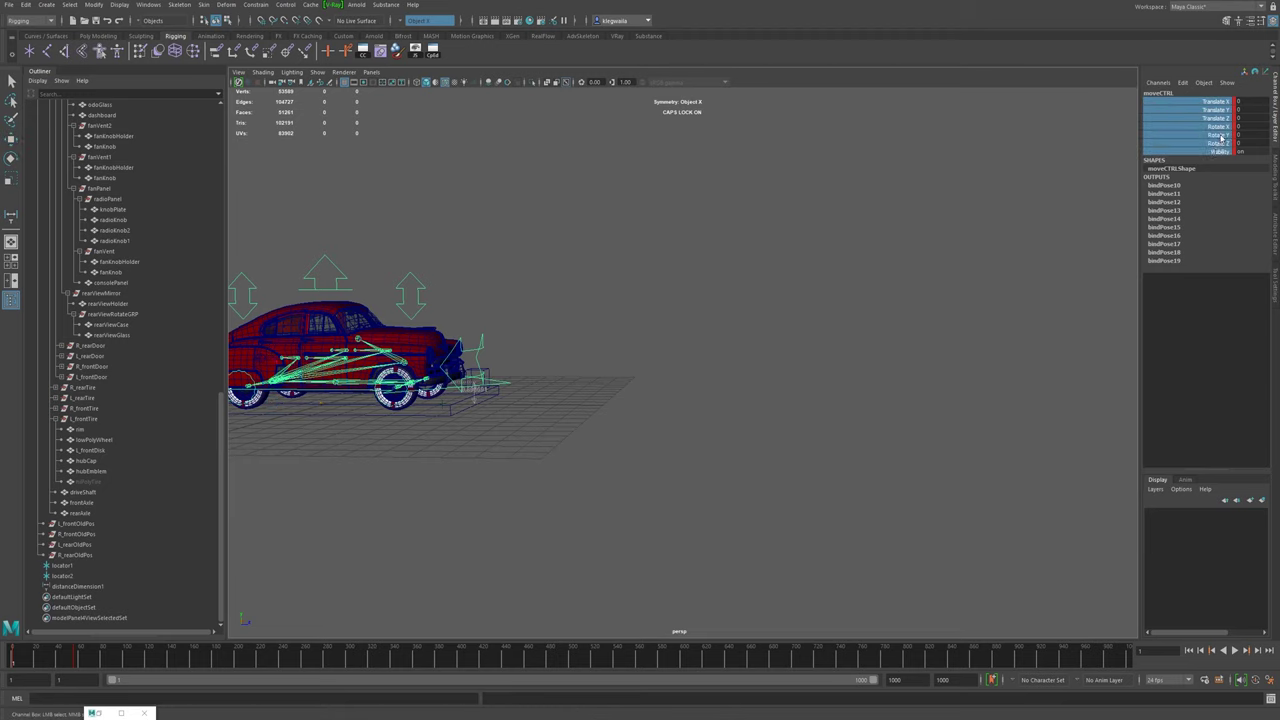
right_click(1221, 139)
left_click(1164, 340)
- Play the timeline with moveCTRL unanimated to examine the wheels while the car is stationary
left_click(1235, 651)
left_click(1236, 652)
left_click(1236, 652)
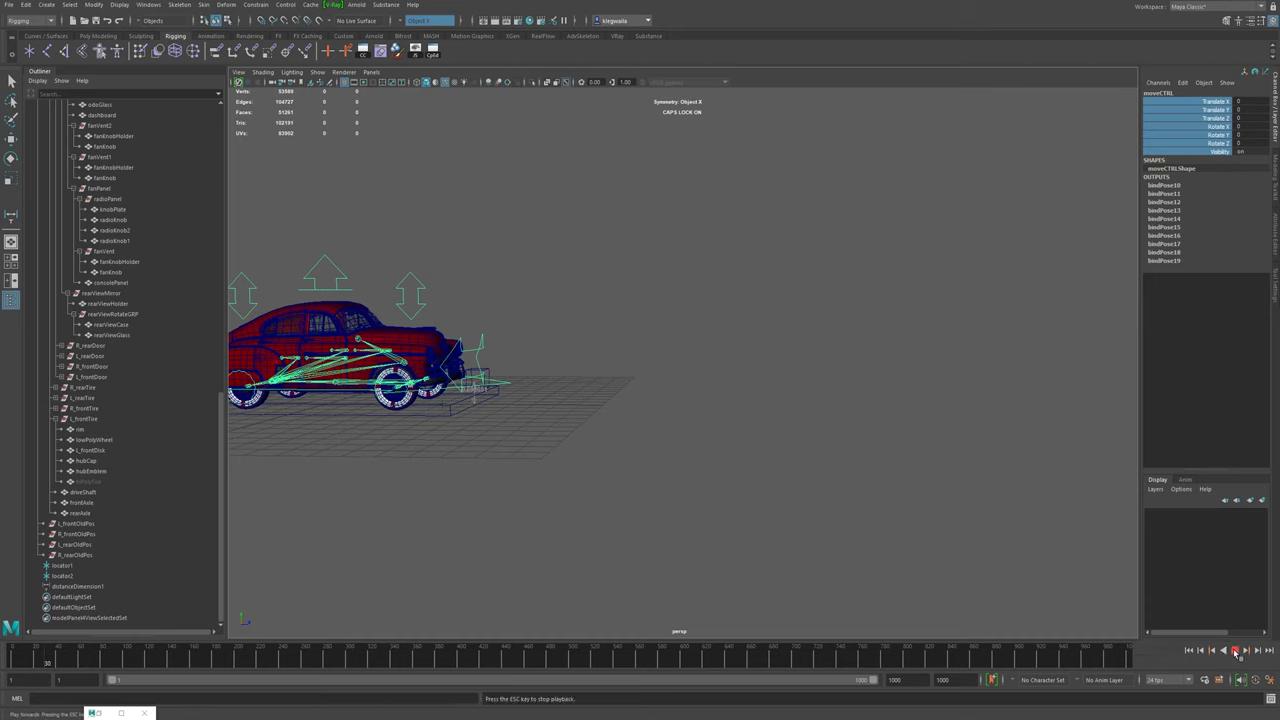
left_click_drag(540, 374, 540, 408, "alt")
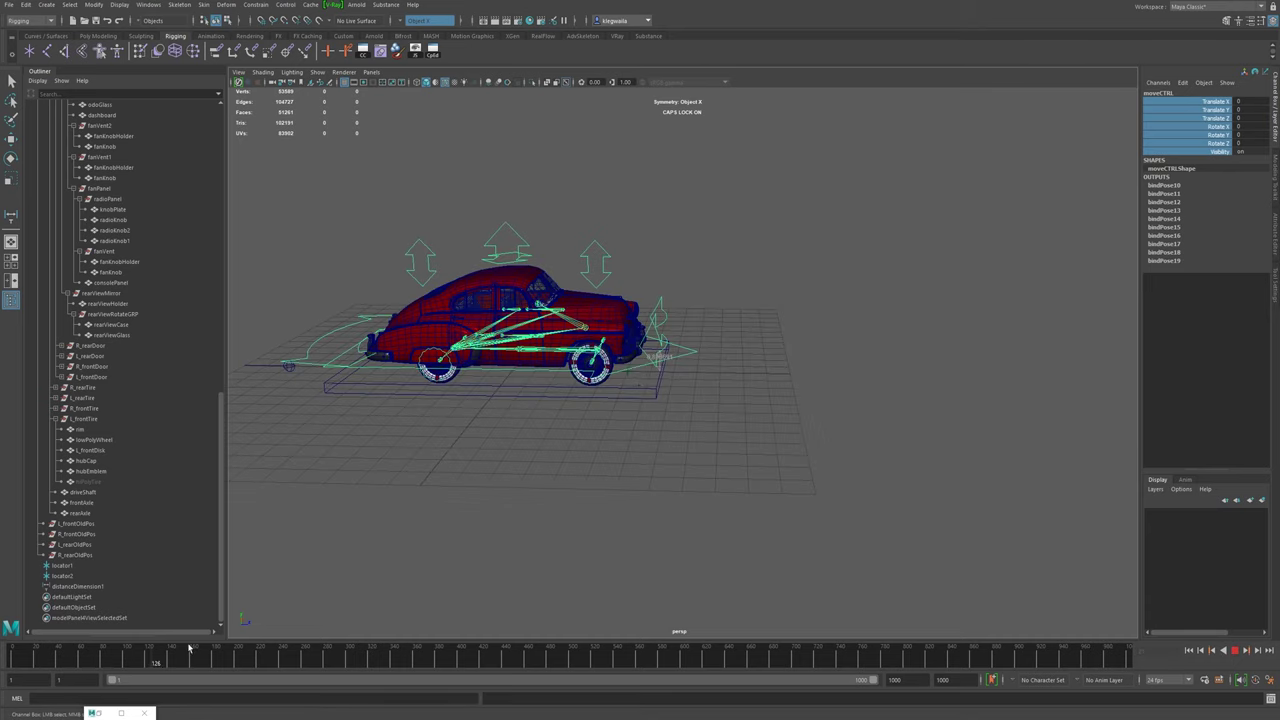
left_click(1236, 652)
left_click_drag(680, 360, 800, 447, "alt")
middle_click_drag(799, 404, 768, 421, "alt")
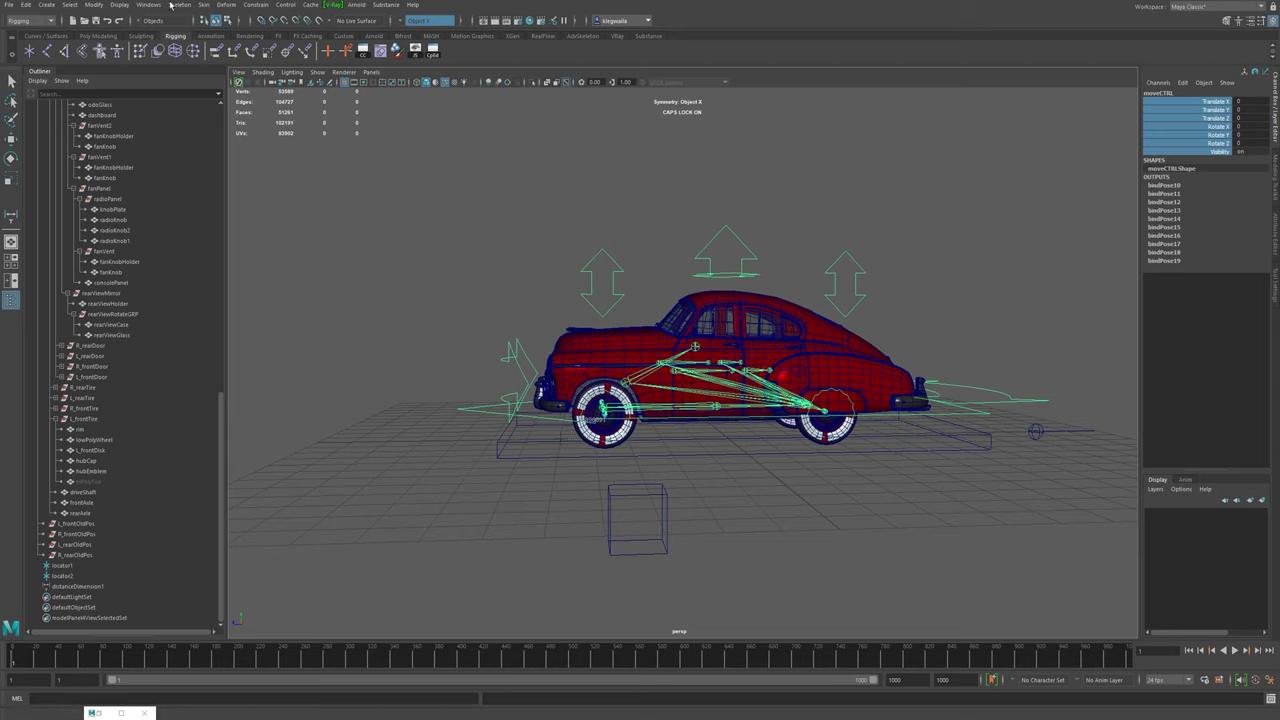
left_click(148, 4)
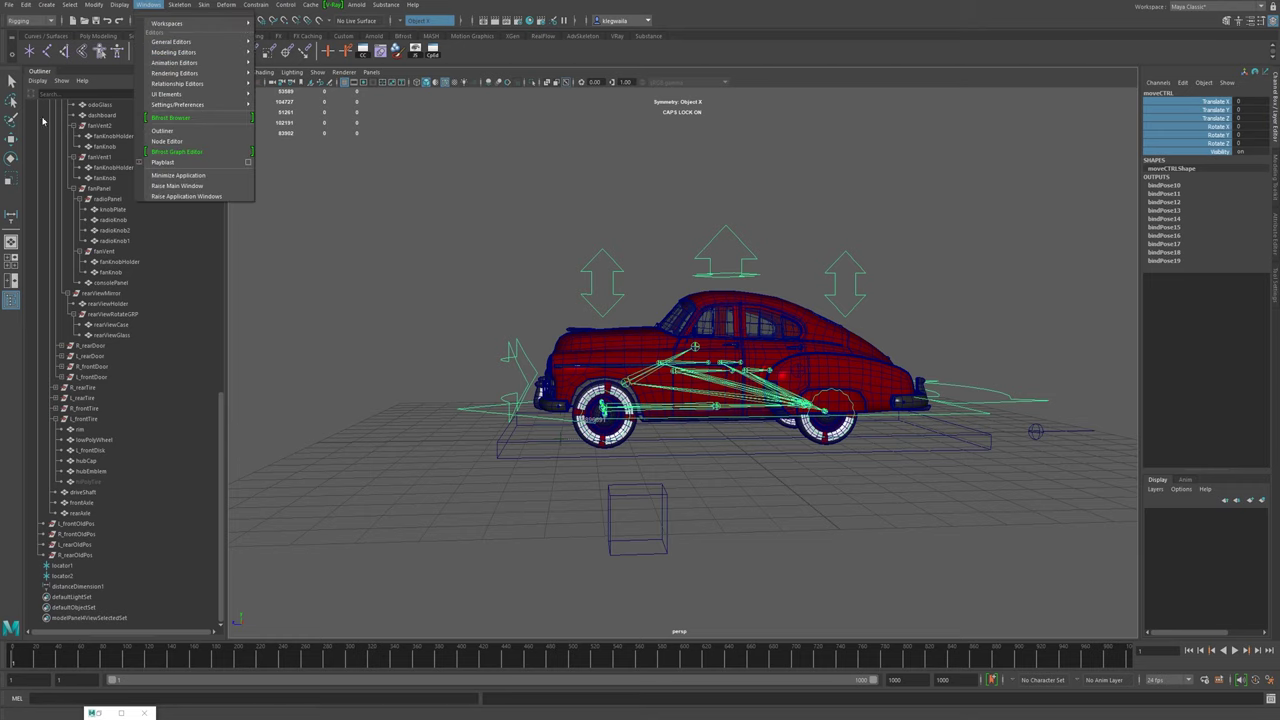
key("Escape")
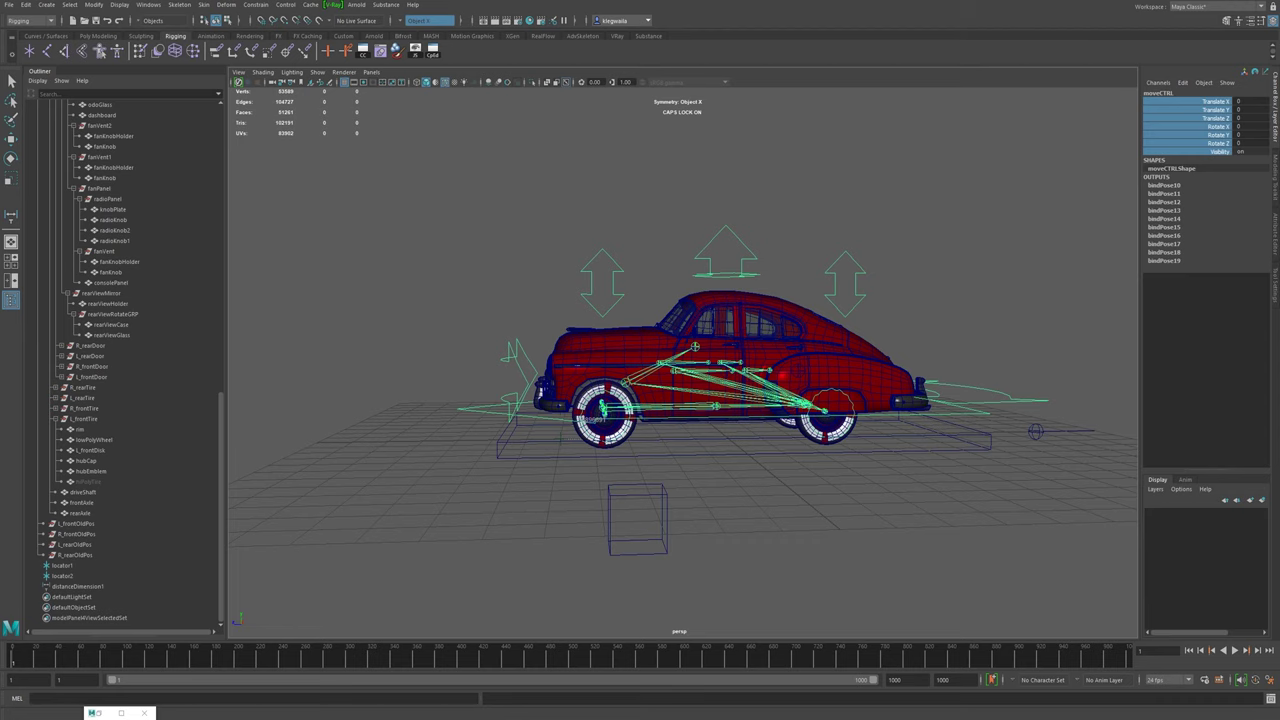
middle_click_drag(666, 357, 634, 365, "alt")
left_click_drag(586, 372, 789, 389, "alt")
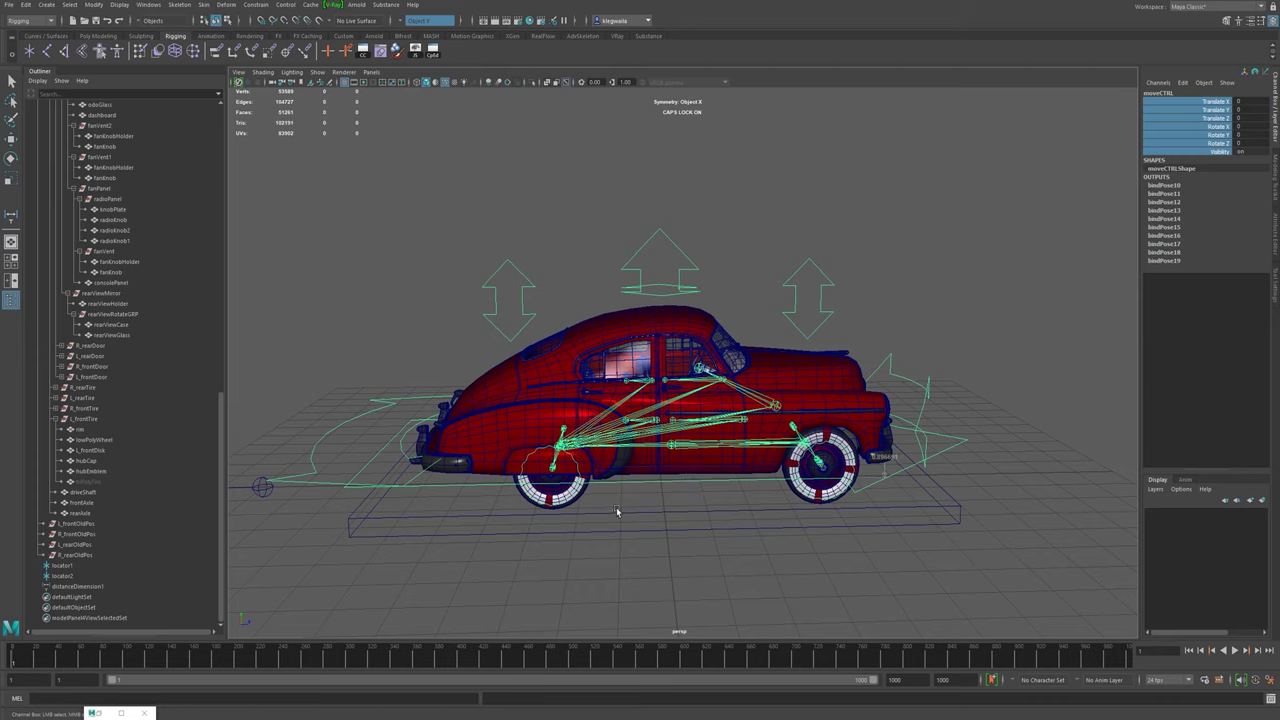
- Scale the whole car rig up to about 2.161 with masterCTRL
left_click(734, 512)
scroll(734, 512, "down", 3)
key("r")
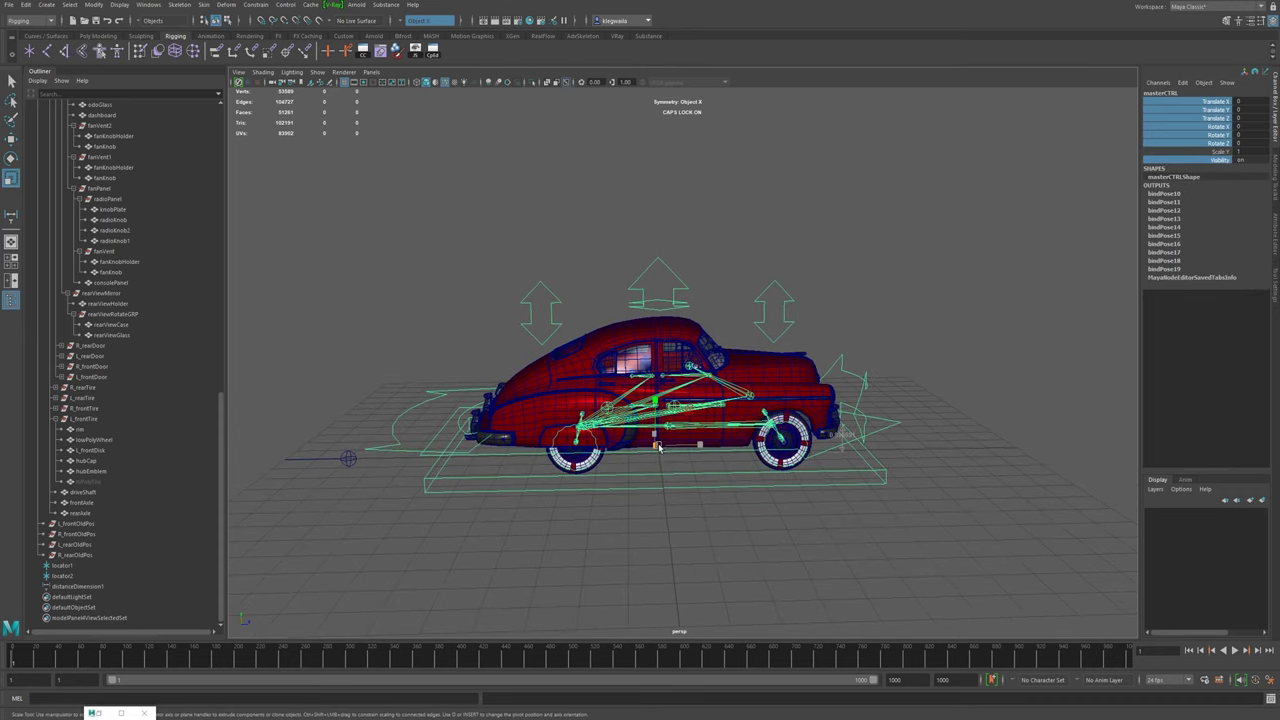
left_click_drag(657, 447, 1094, 247)
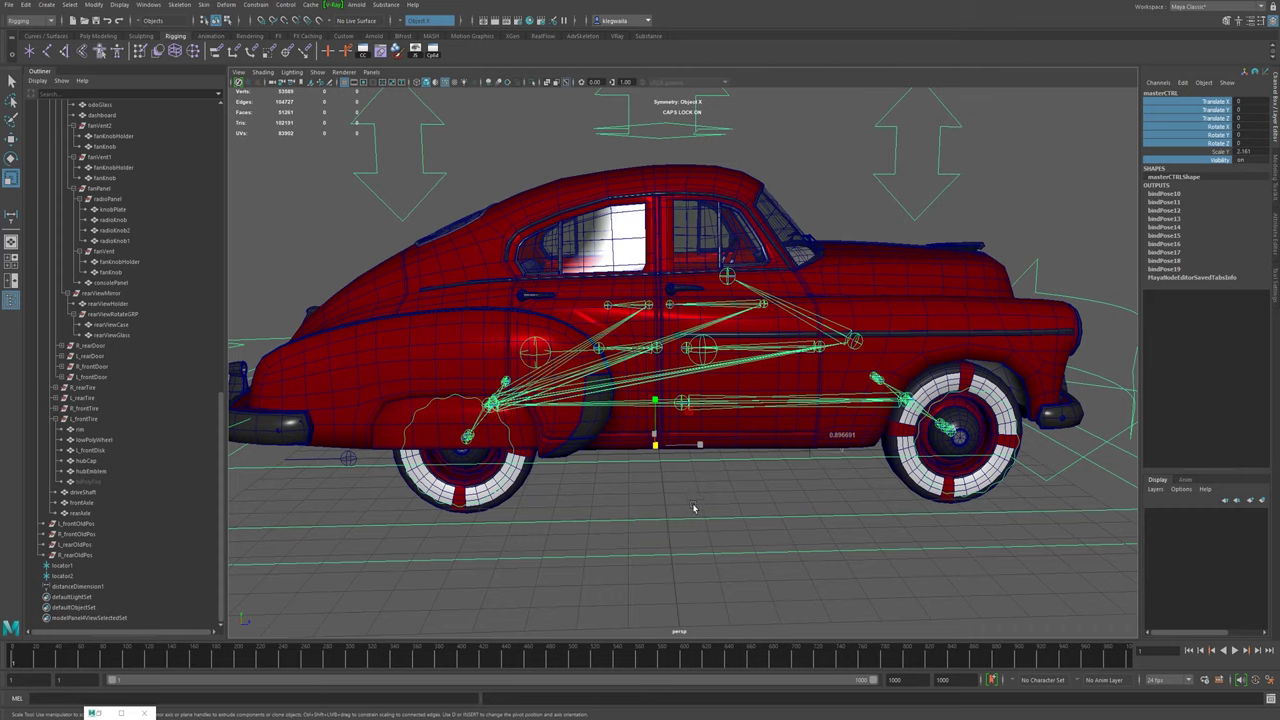
scroll(683, 350, "down", 4)
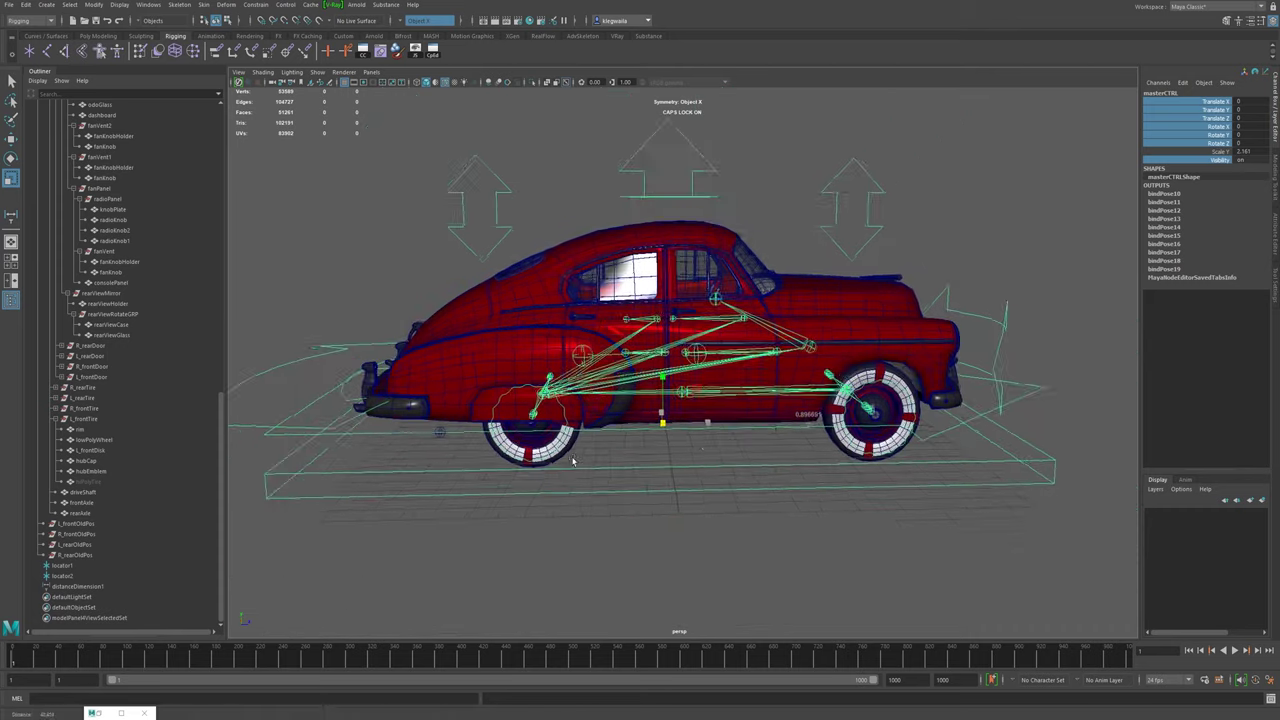
- Key moveCTRL at frame 1, and move it forward to Translate Z 3.345 with a key at frame 41
left_click(318, 435)
left_click(316, 429)
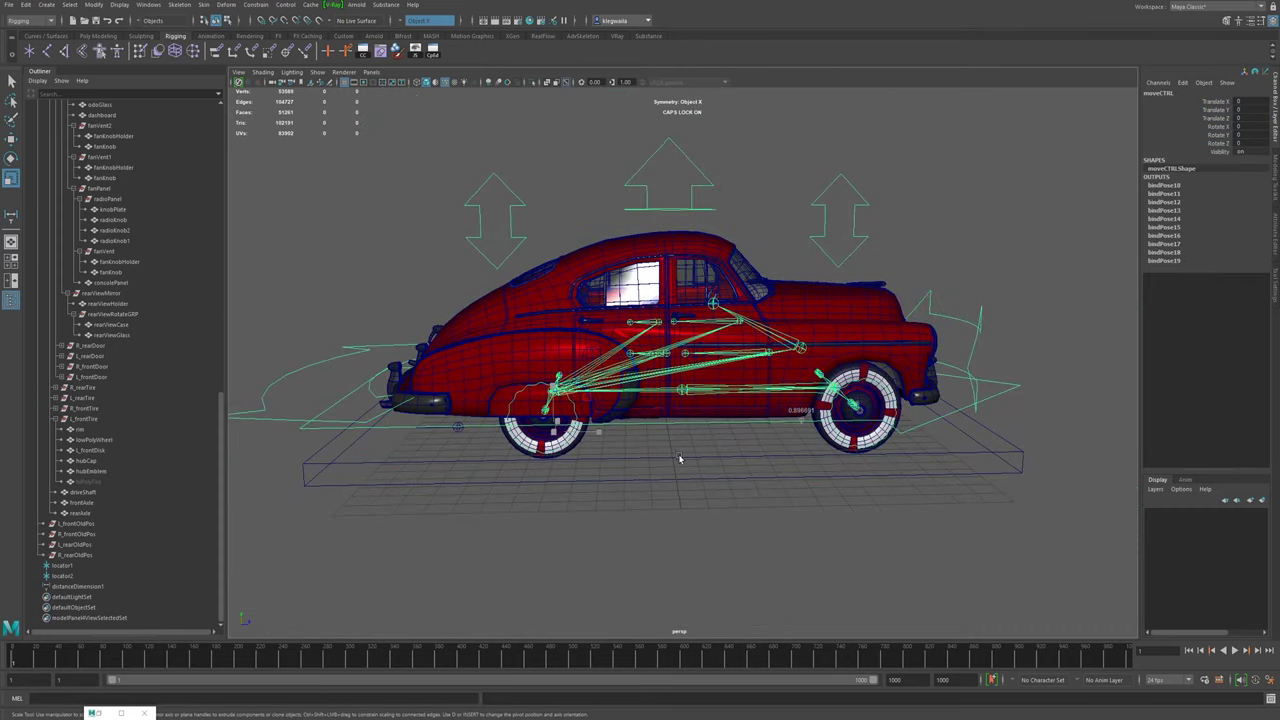
middle_click_drag(932, 432, 897, 426, "alt")
right_click_drag(897, 426, 886, 457, "alt")
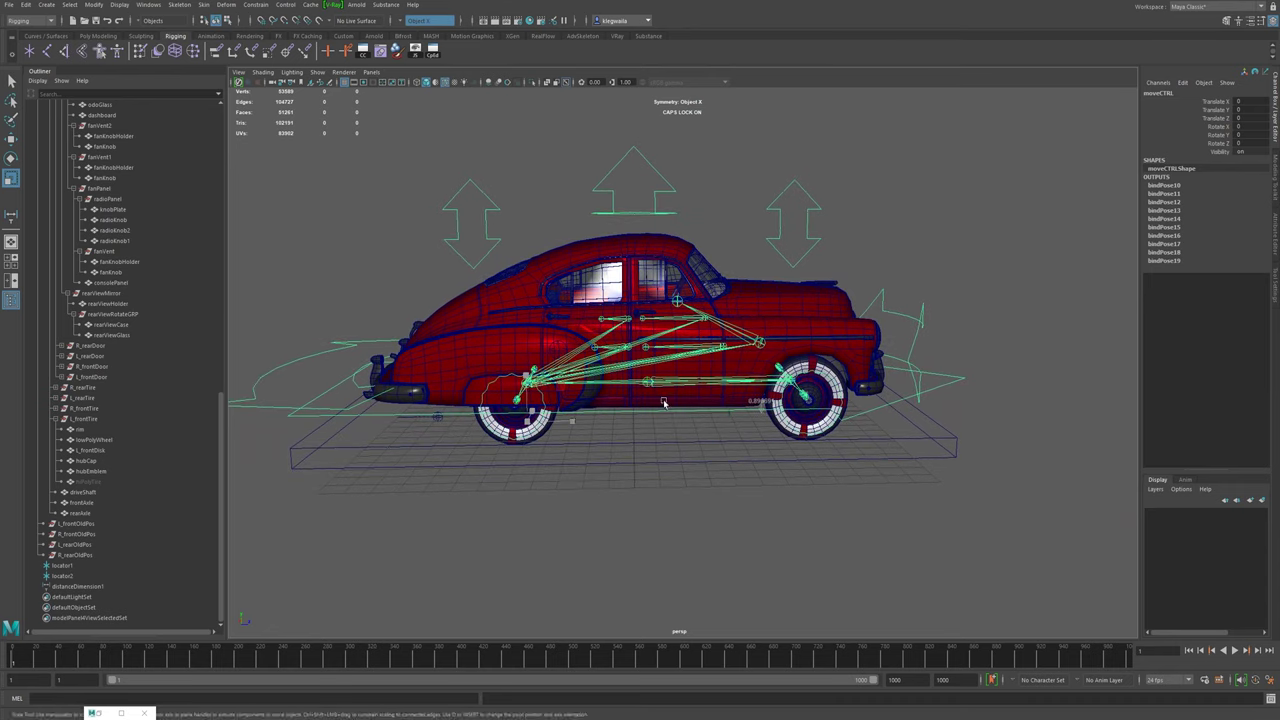
key("s")
left_click(57, 661)
key("w")
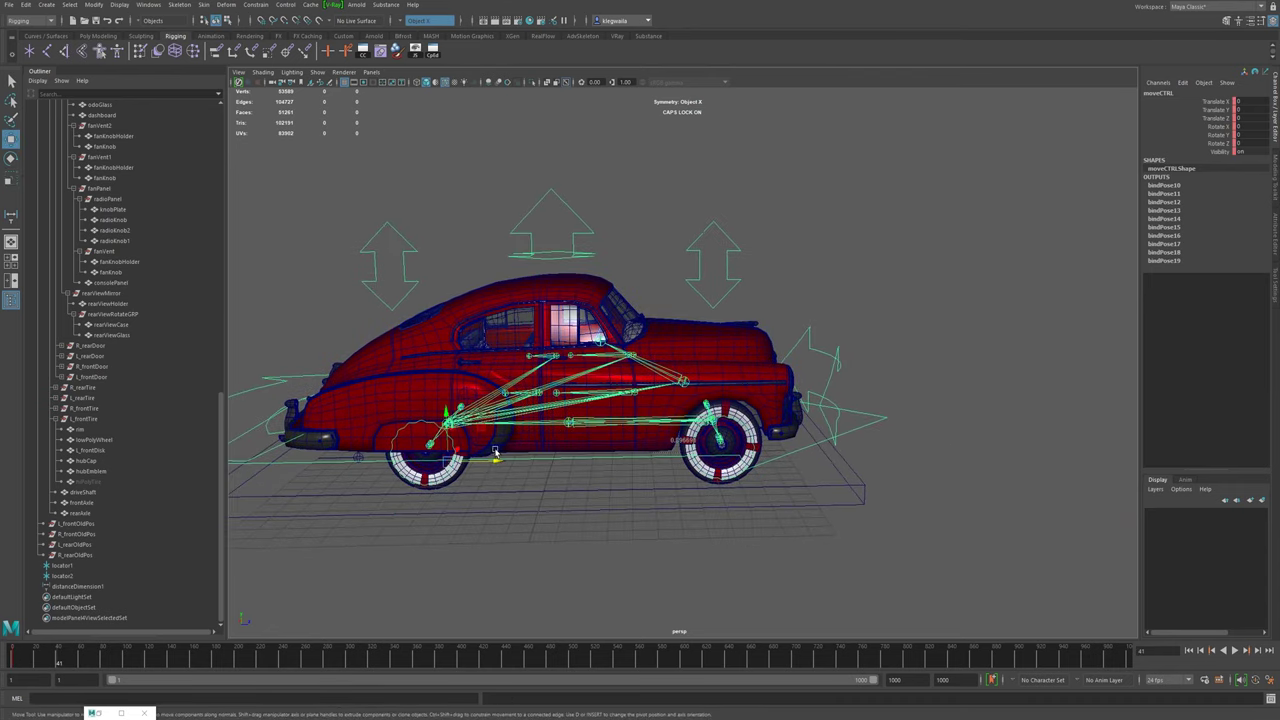
left_click_drag(497, 463, 658, 472)
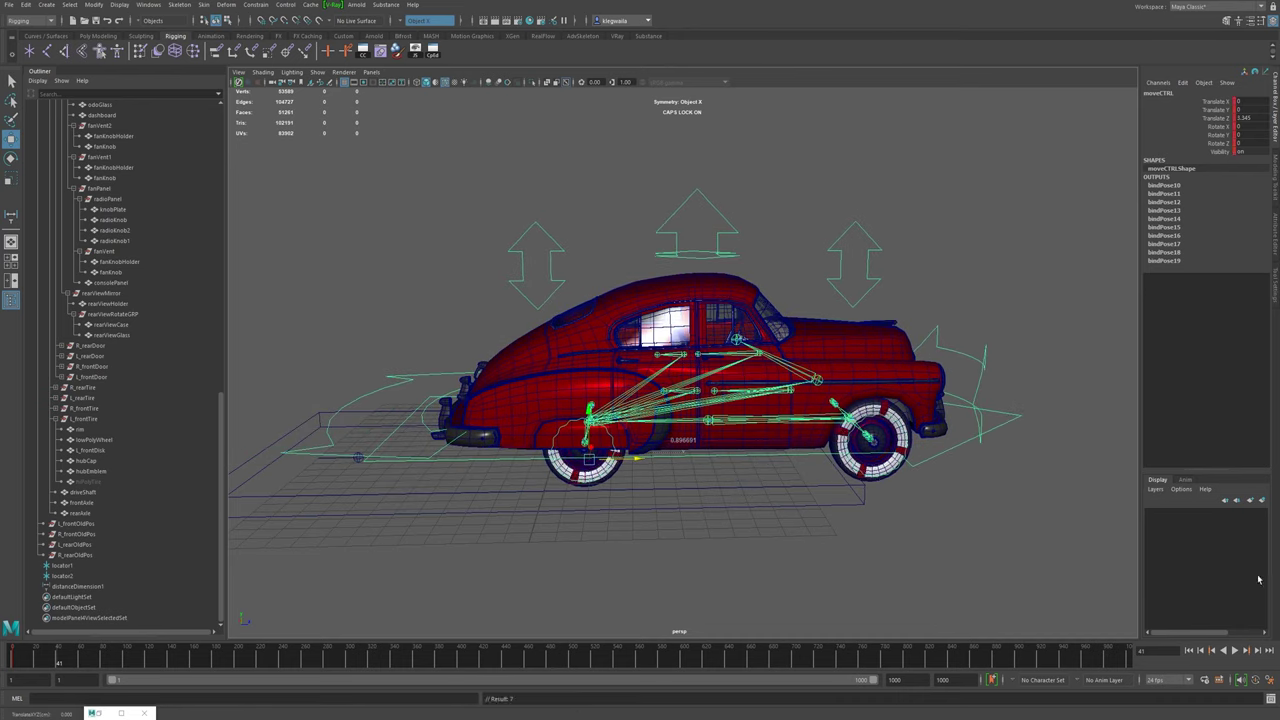
- Preview the new forward movement, set the animation's end frame to 41, and play it again
left_click(1235, 650)
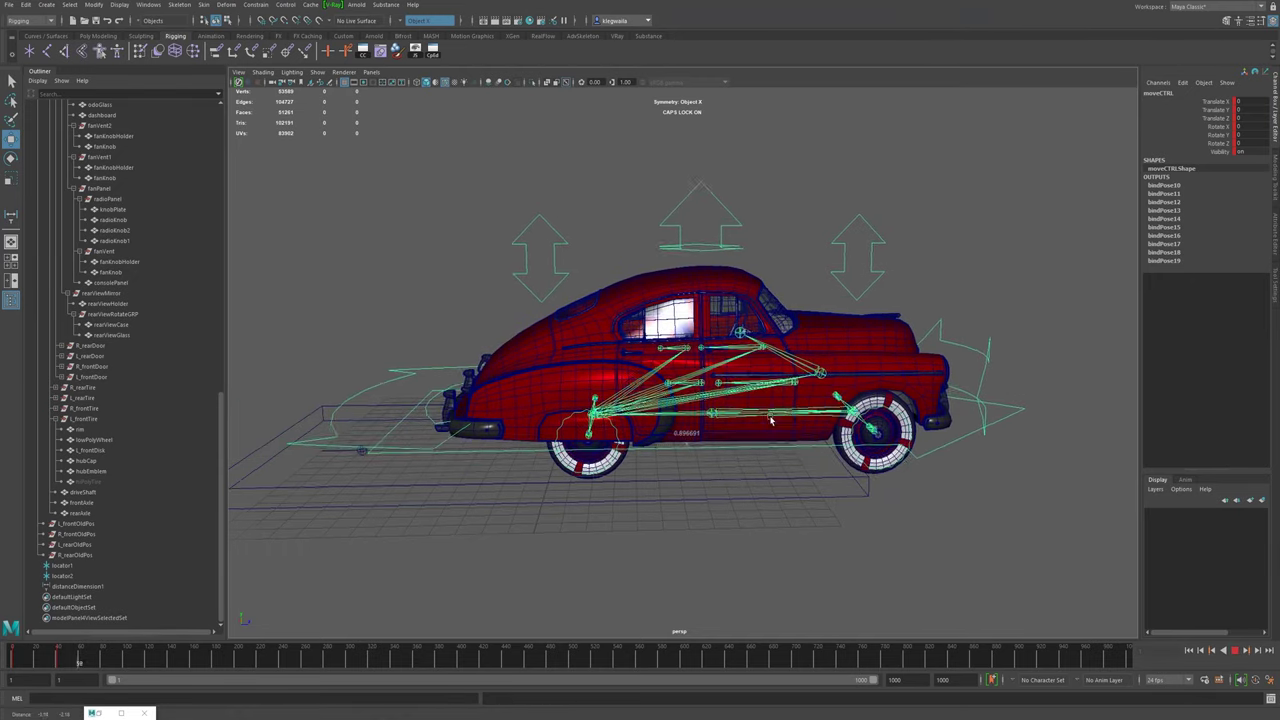
key("Escape")
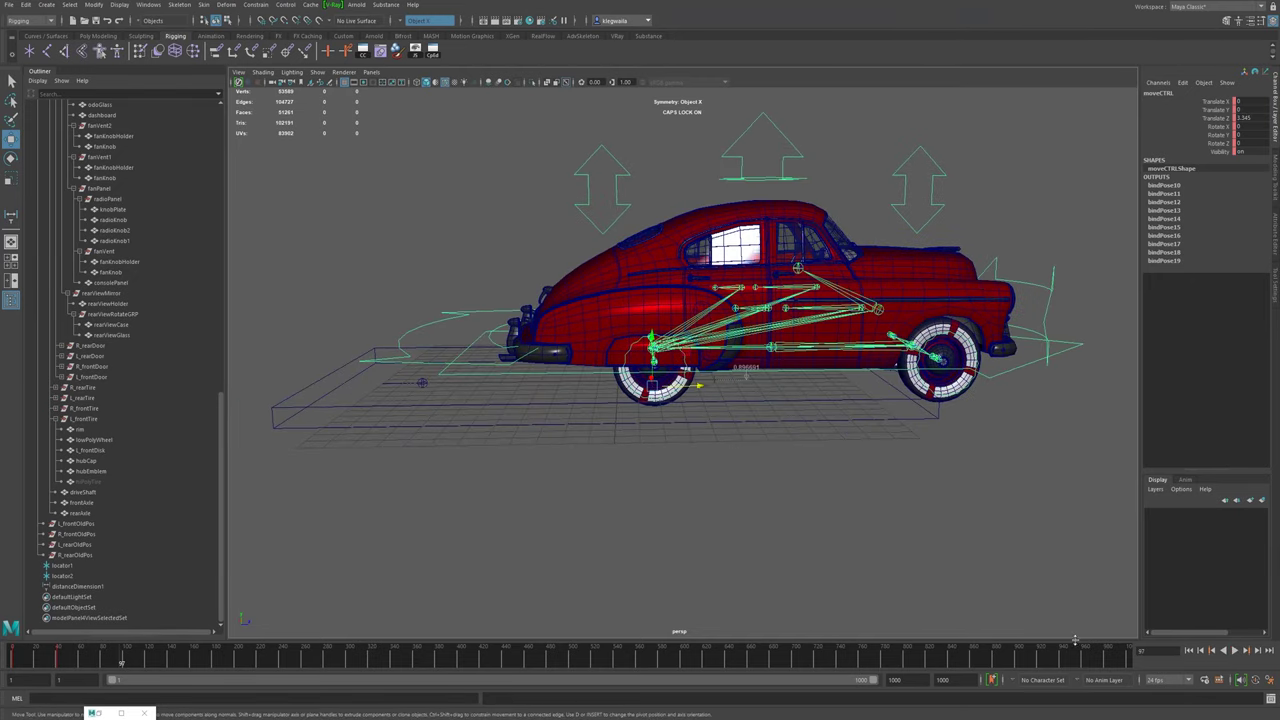
left_click(942, 679)
type("41")
key("Return")
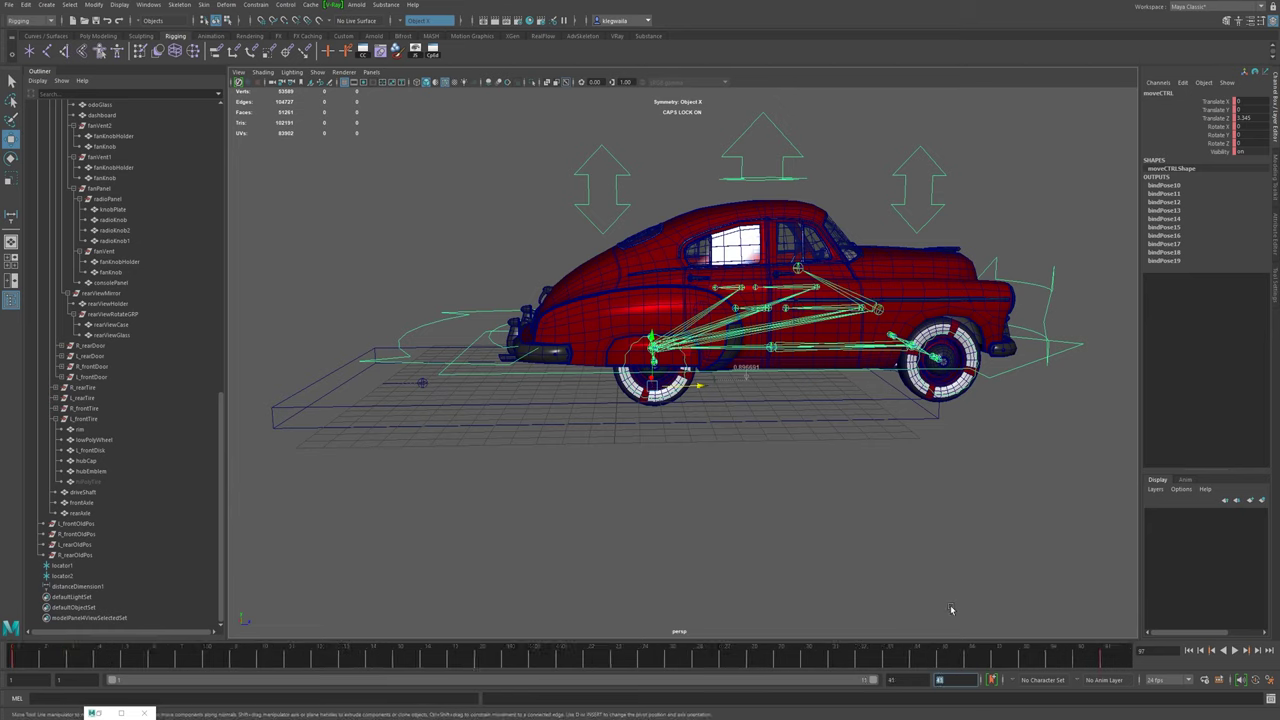
left_click(1235, 651)
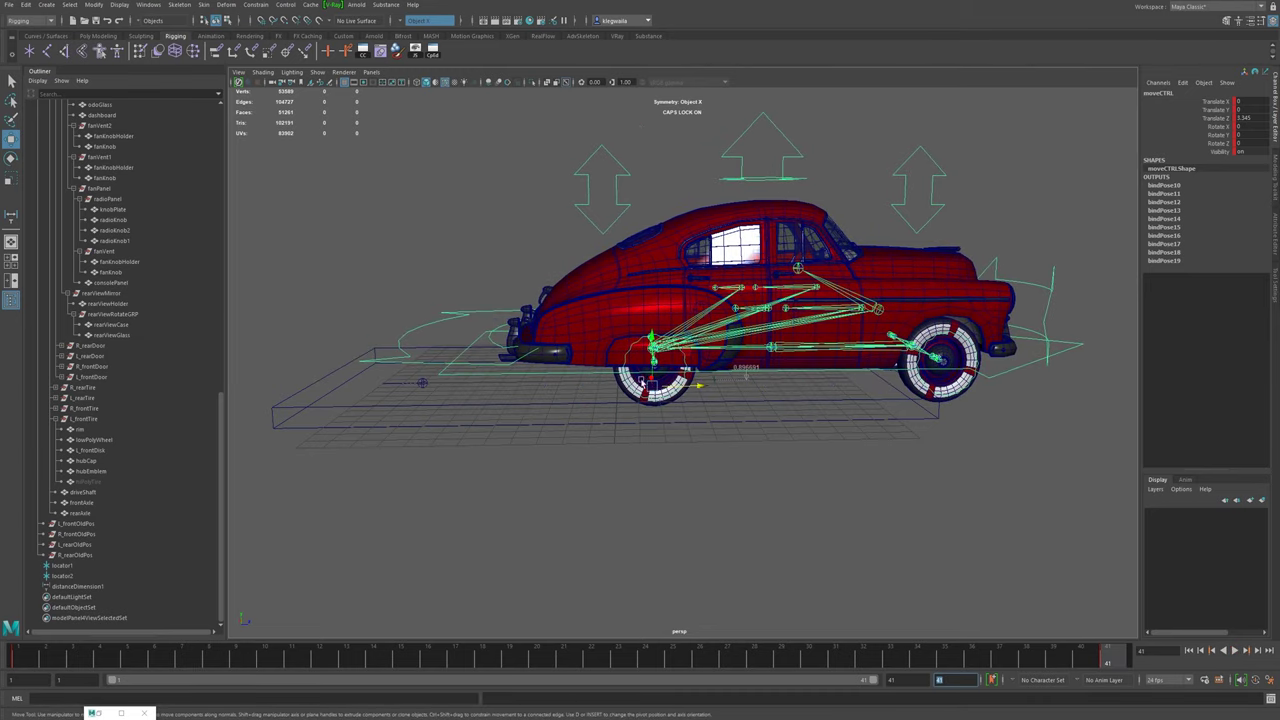
- Replay the forward movement to examine how the rear wheel spins on the scaled-up rig
right_click_drag(563, 418, 631, 449, "alt")
left_click_drag(631, 449, 608, 434, "alt")
right_click_drag(607, 435, 695, 447, "alt")
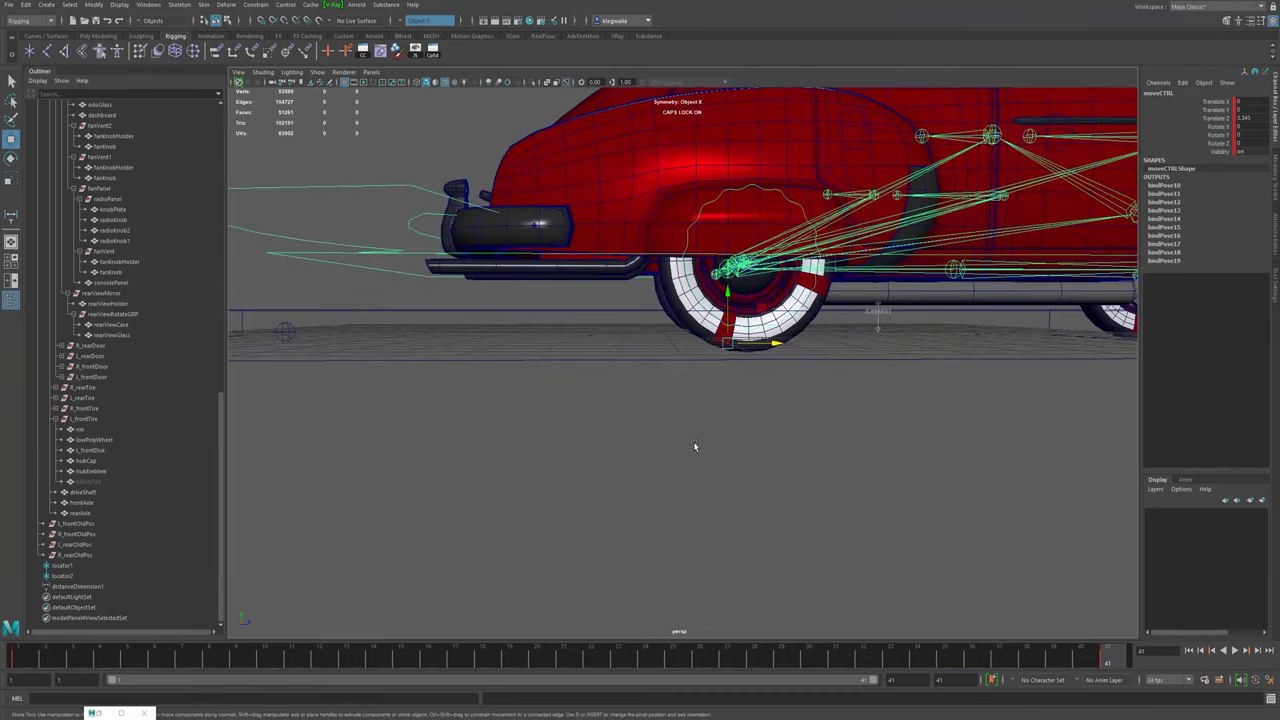
left_click(1235, 650)
right_click_drag(937, 392, 603, 297, "alt")
left_click_drag(740, 360, 809, 373, "alt")
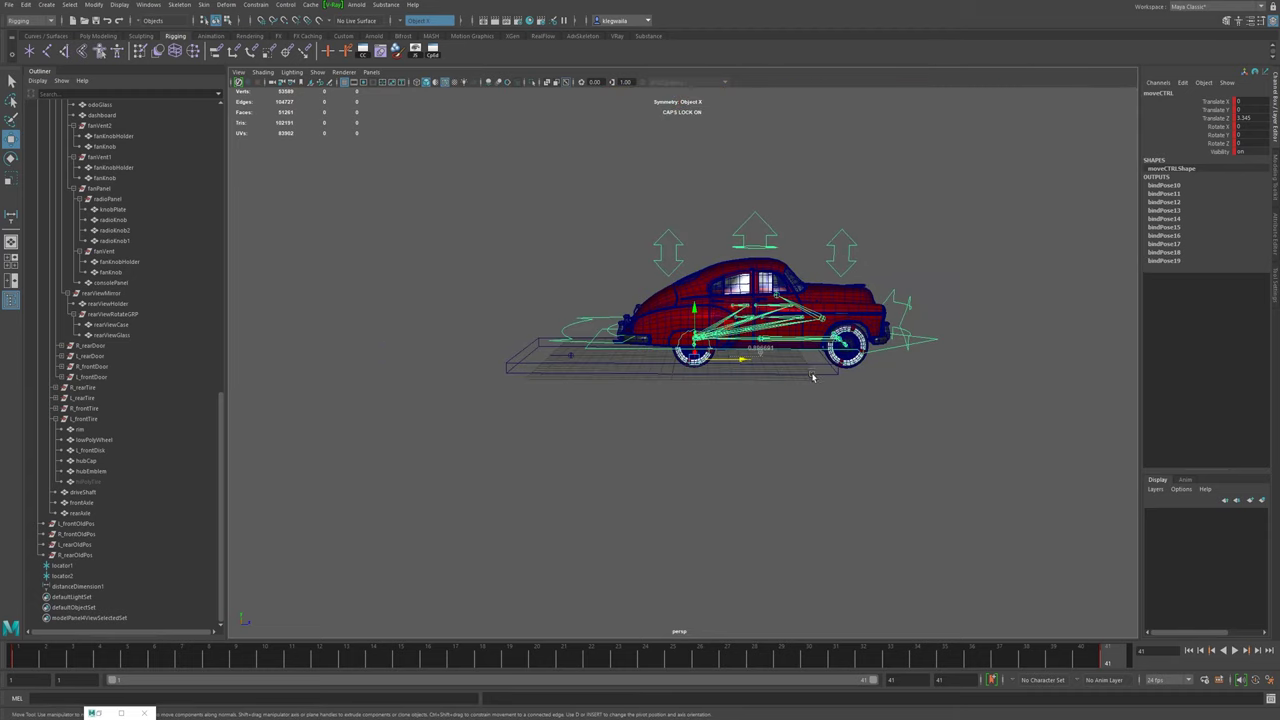
- Scale the whole car rig up further with masterCTRL, to about 7.422
left_click(809, 378)
left_click(730, 374)
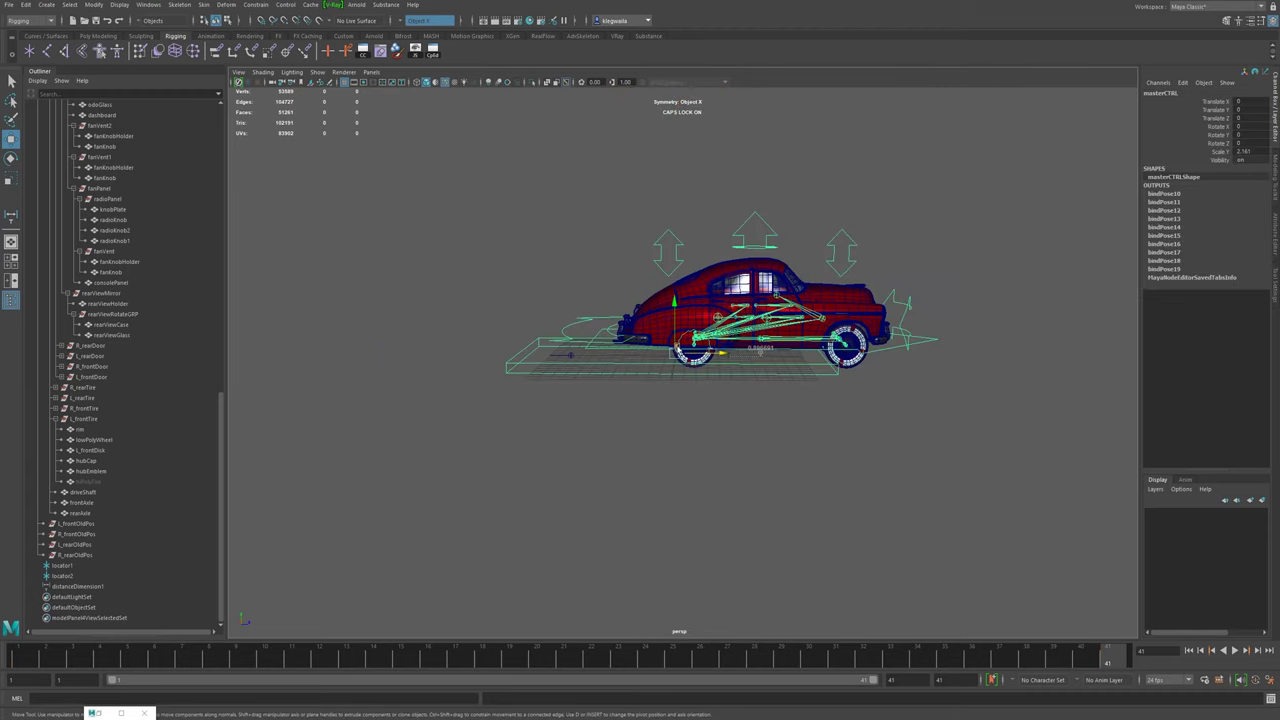
key("r")
left_click_drag(691, 296, 1091, 549)
- Play the animation from frame 1 at the much larger scale to examine how far the wheels turn
left_click(1218, 651)
left_click(1233, 650)
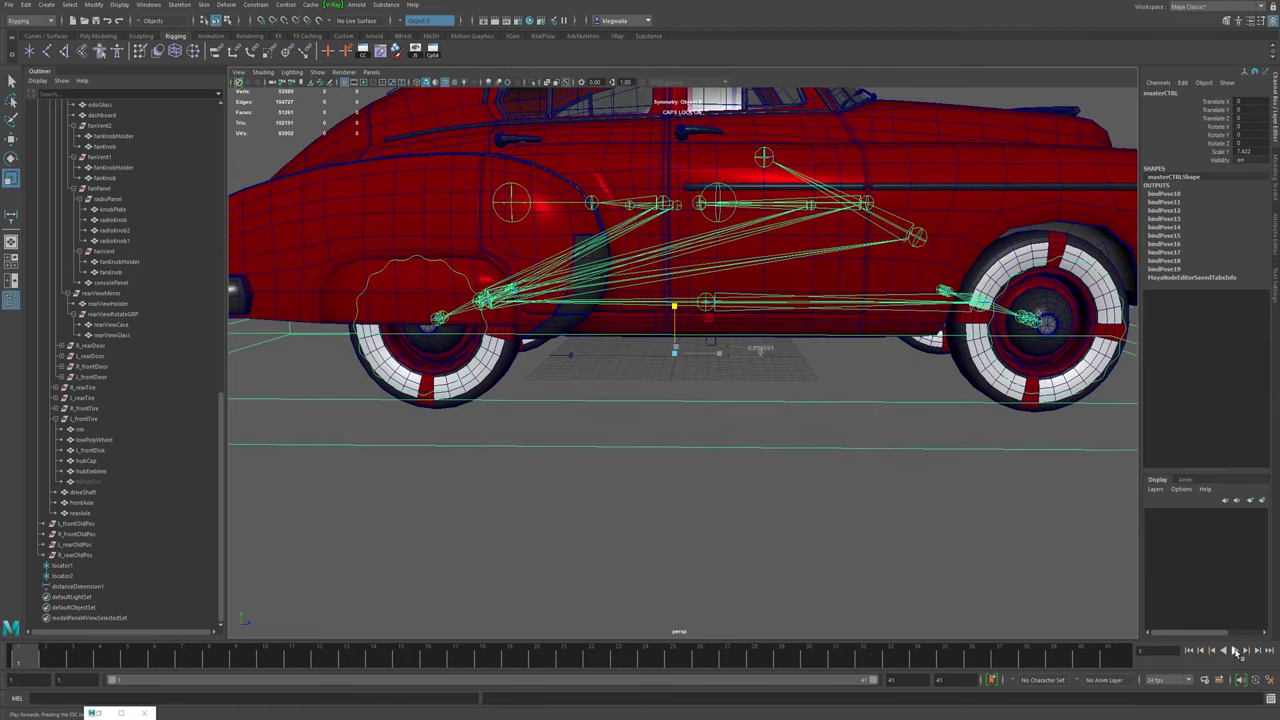
left_click(1232, 650)
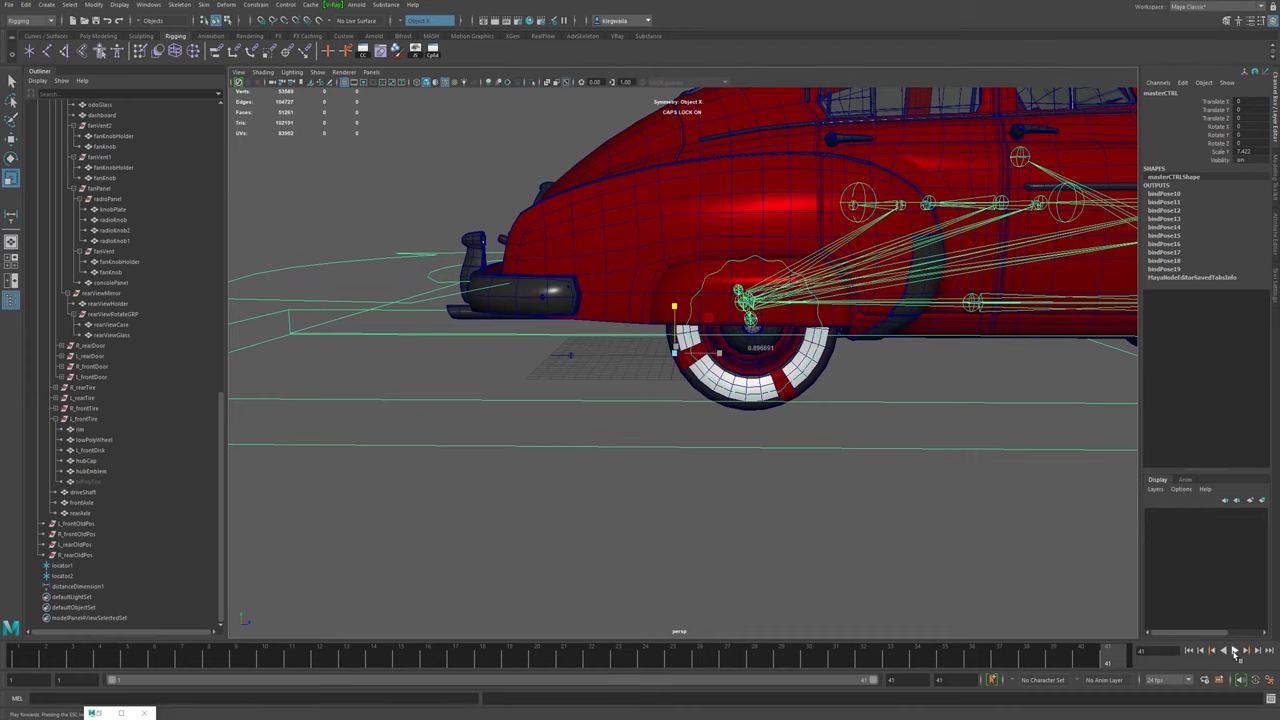
left_click(1233, 650)
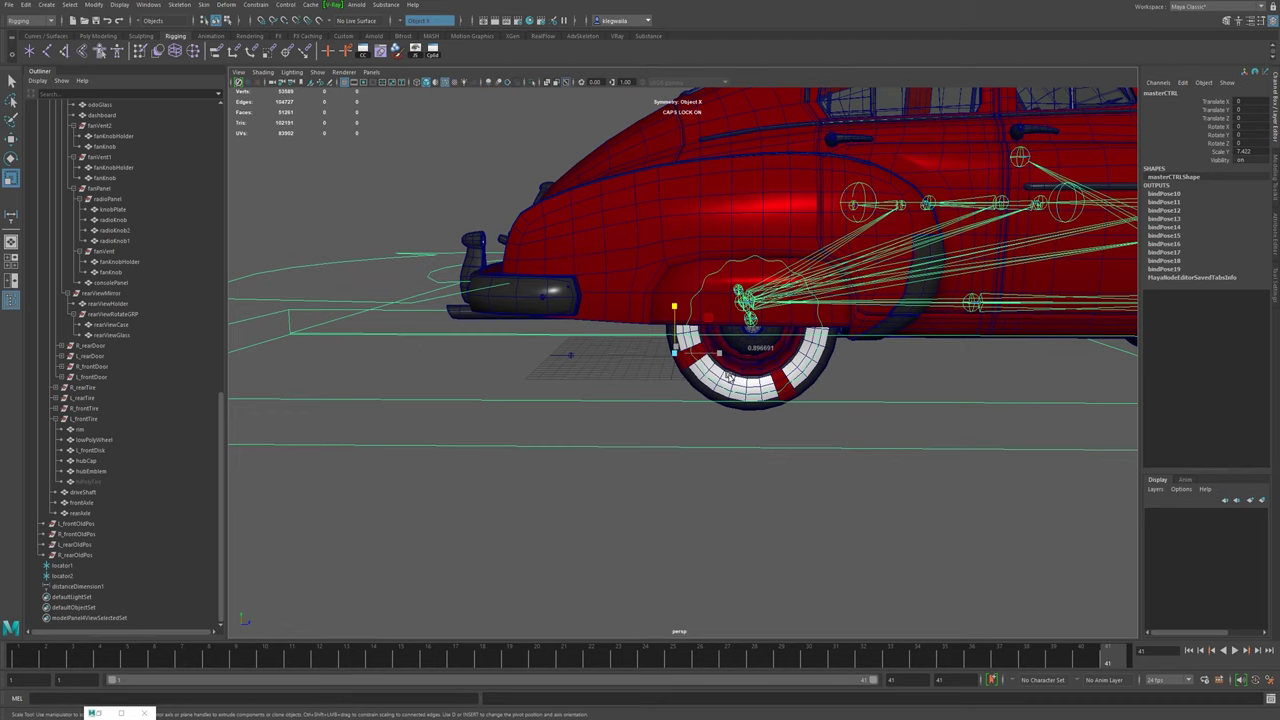
mouse_move(713, 391)
left_mouse_down("alt")
mouse_move(730, 385)
mouse_move(720, 378)
left_mouse_up("alt")
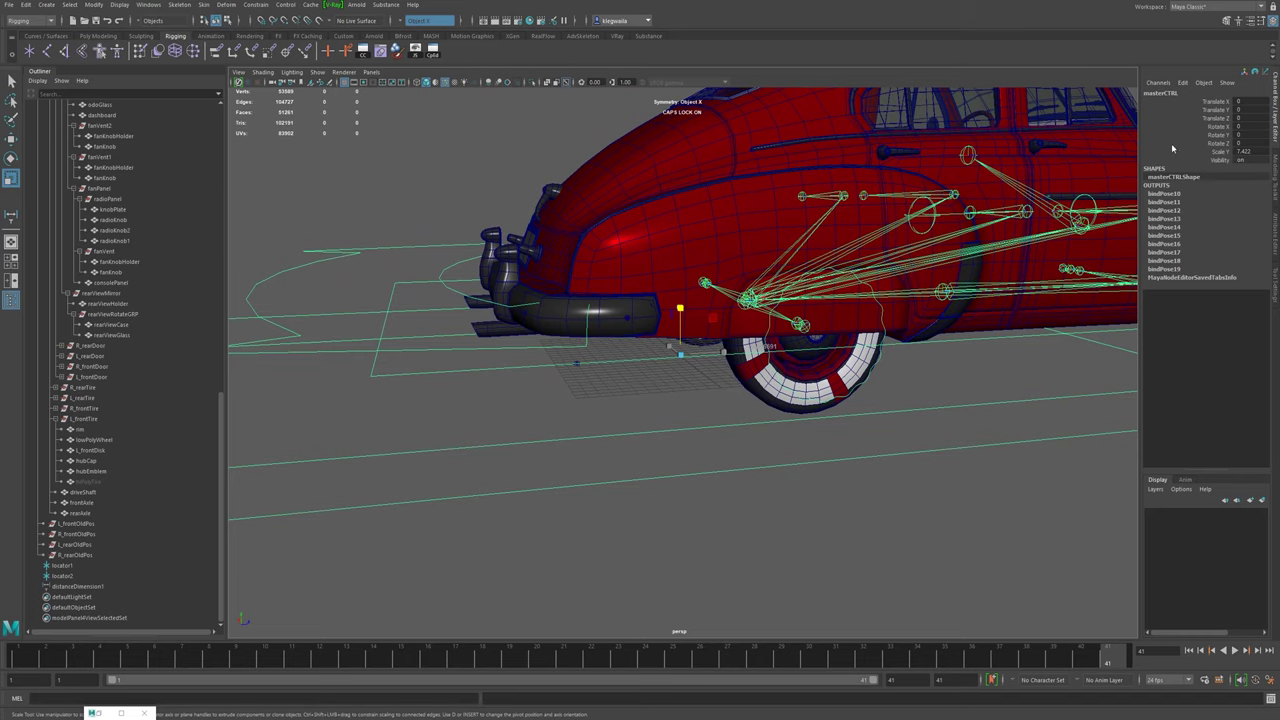
- Reset masterCTRL's Scale Y to 1
double_click(1246, 152)
type("1")
key("Return")
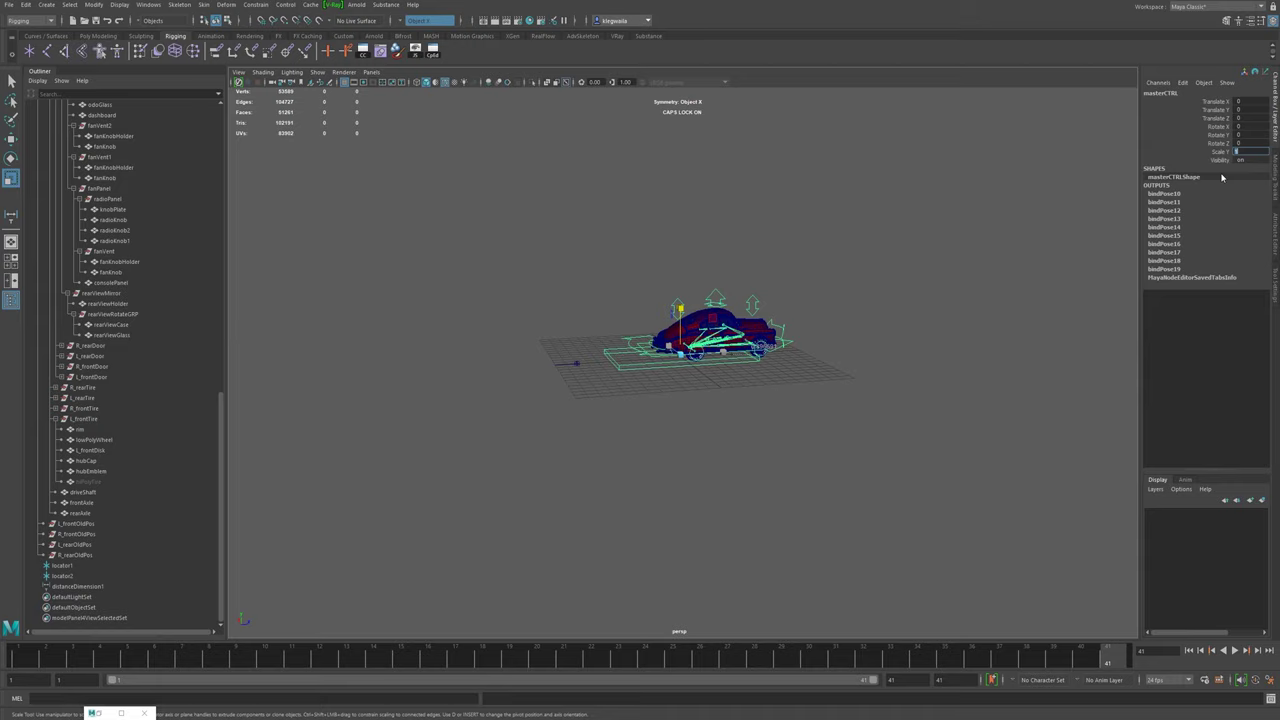
- Play the animation at the original rig size to compare the wheels' spin with the scaled versions
right_click_drag(604, 261, 1091, 474, "alt")
middle_click_drag(909, 380, 649, 374, "alt")
right_click_drag(649, 374, 731, 404, "alt")
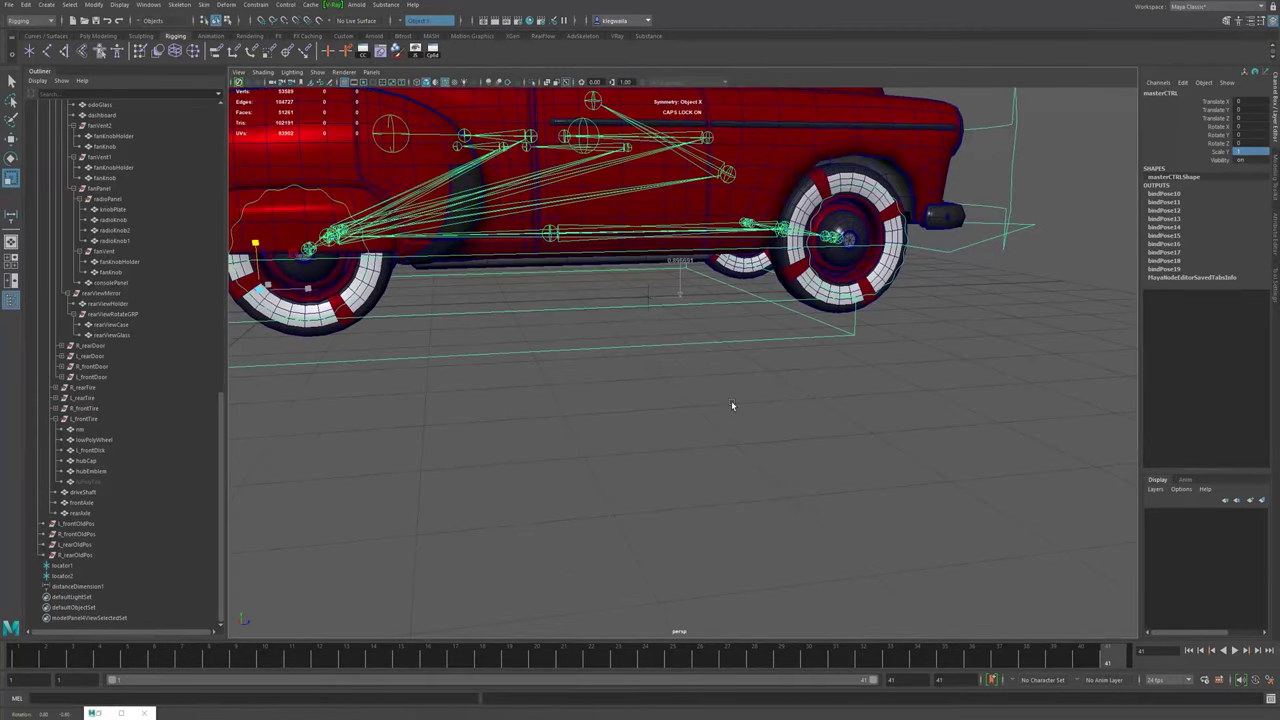
middle_click_drag(678, 390, 749, 368, "alt")
left_click(1235, 650)
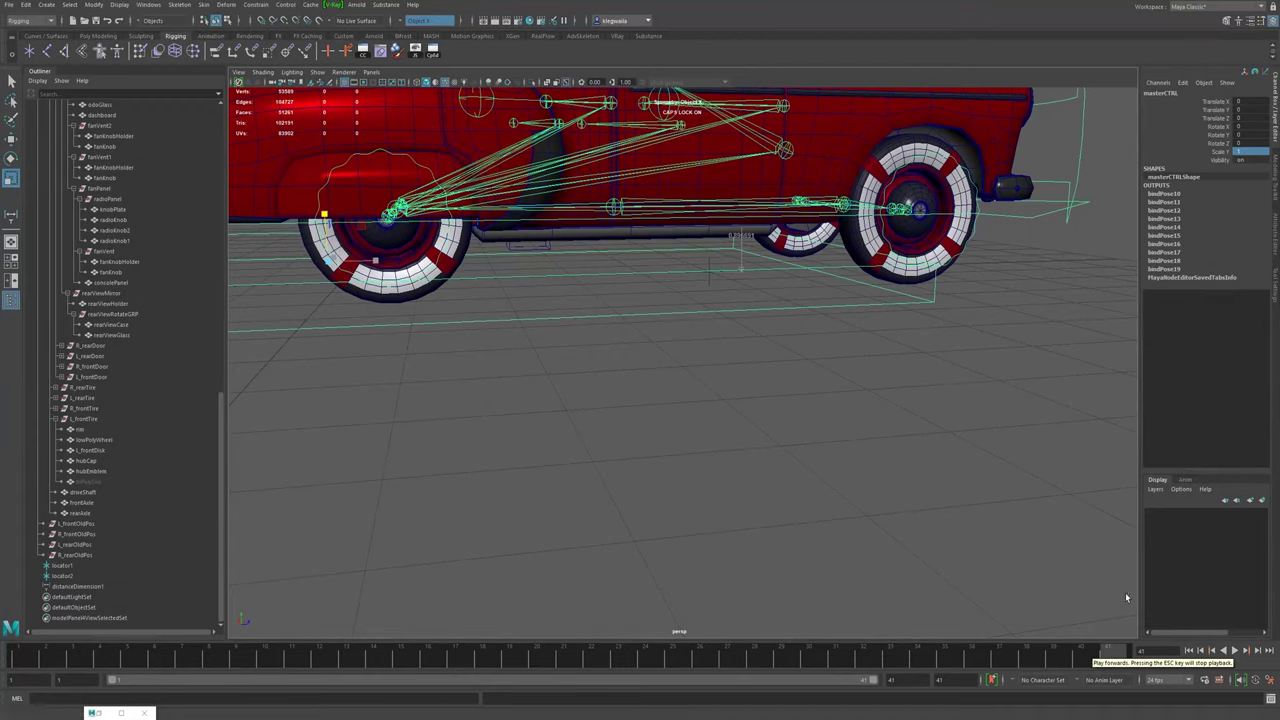
middle_click_drag(520, 374, 626, 418, "alt")
left_click(1224, 650)
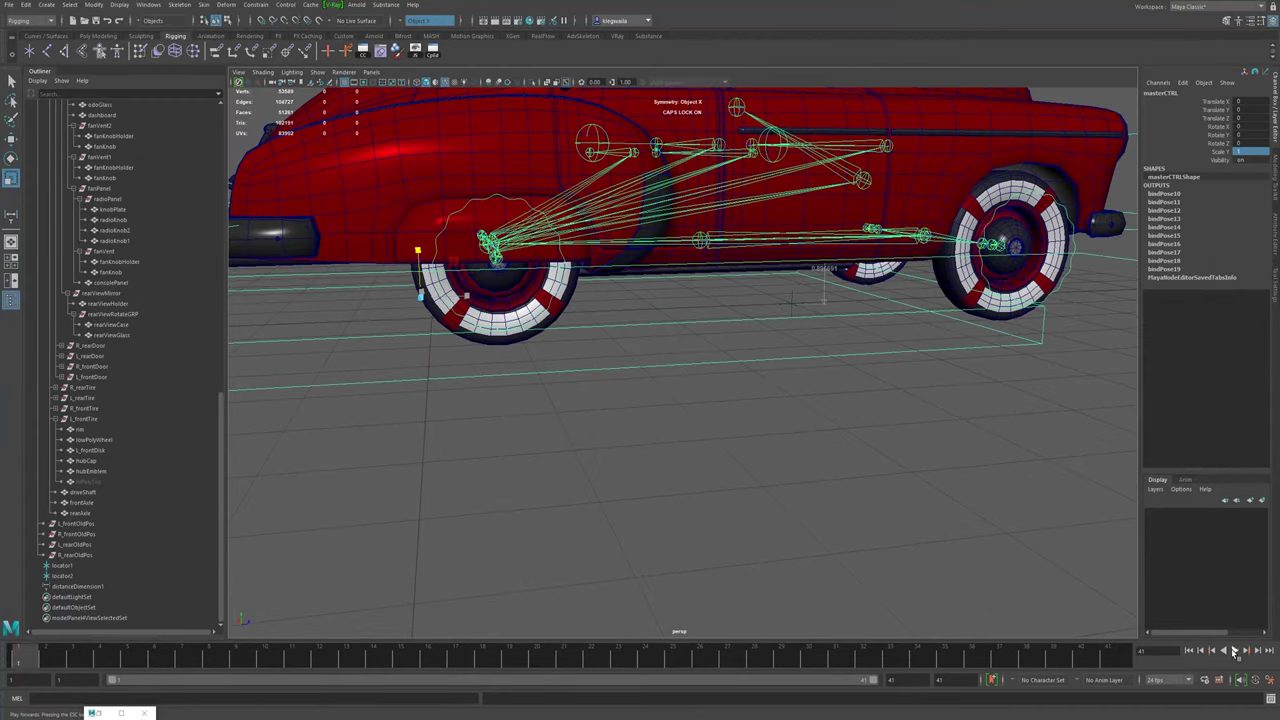
left_click(1224, 650)
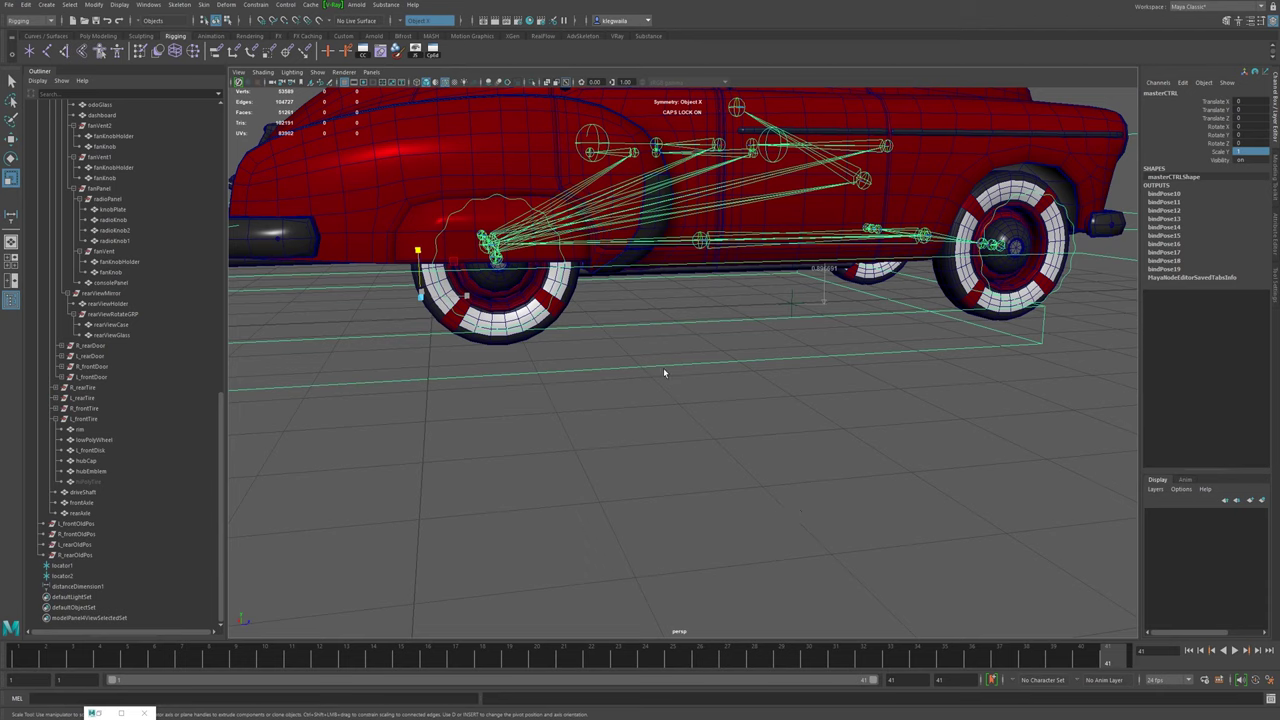
- Return to frame 1 and examine in the side view how masterCTRL's pivot lines up with the bottoms of the tires
left_click(1189, 650)
middle_click_drag(657, 374, 786, 400, "alt")
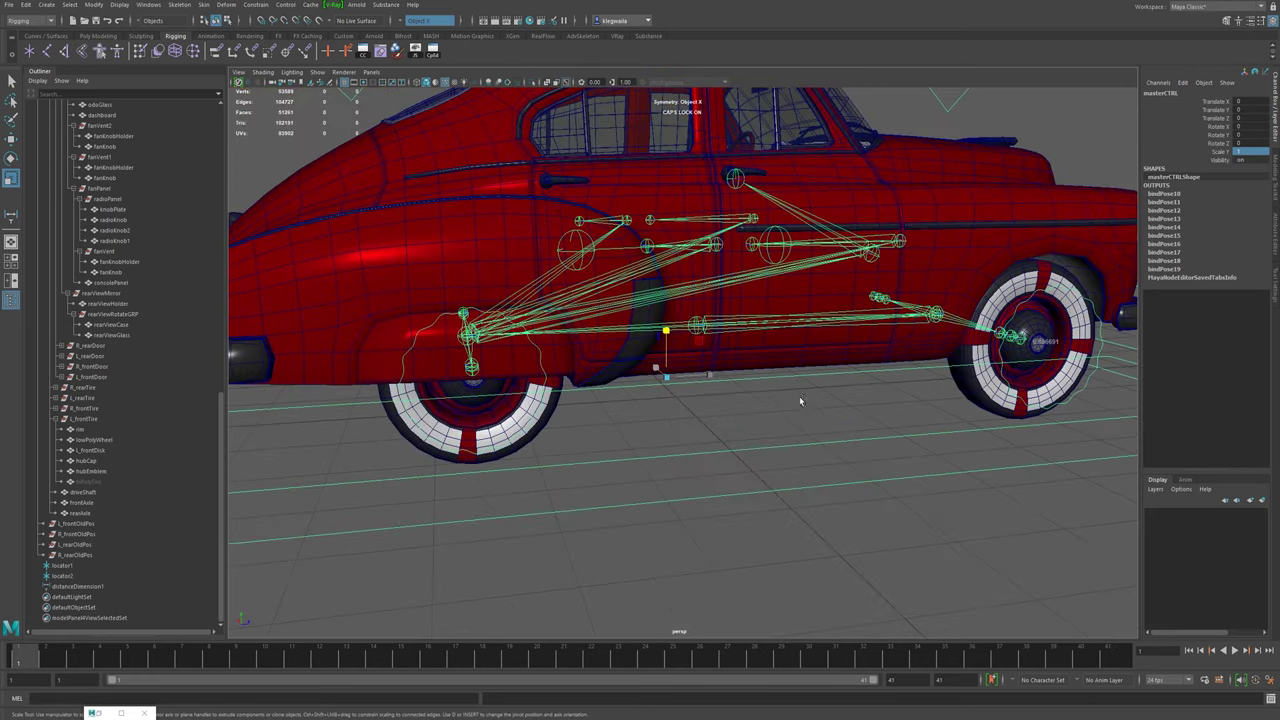
right_click_drag(744, 388, 690, 430, "alt")
left_click_drag(720, 465, 709, 403, "alt")
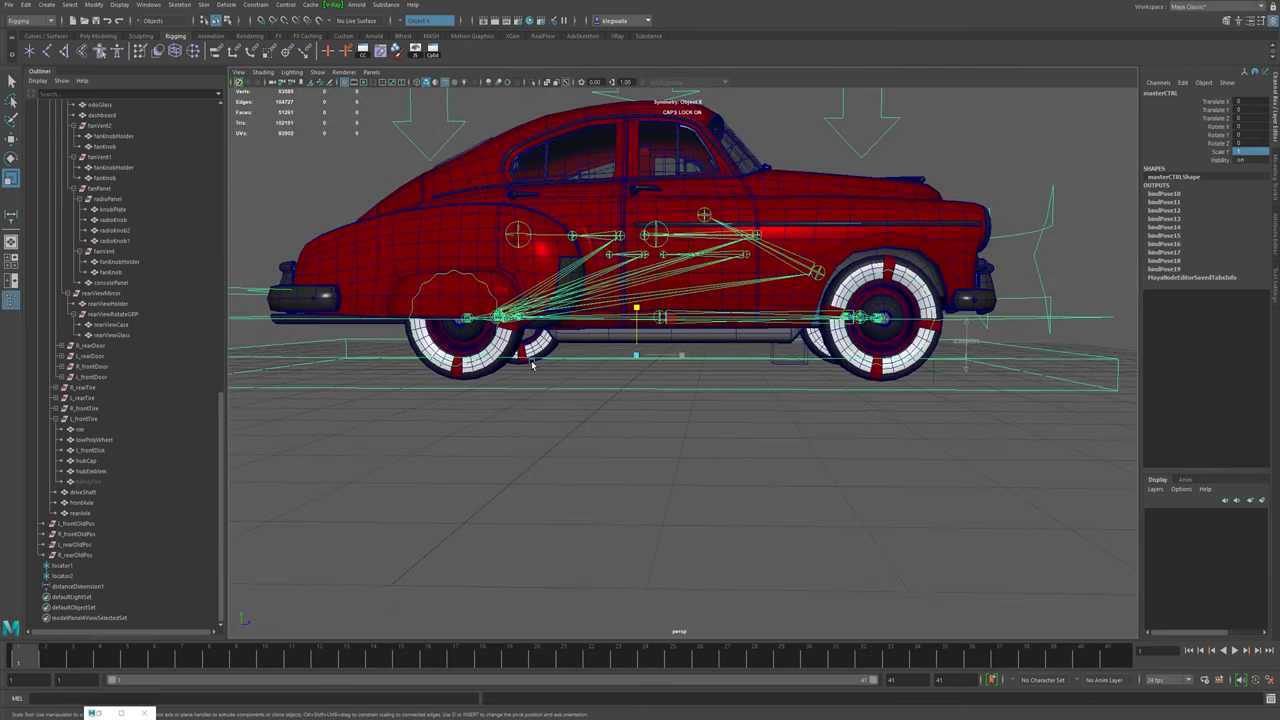
key("space")
key("space")
scroll(951, 517, "up", 5)
scroll(1029, 517, "up", 4)
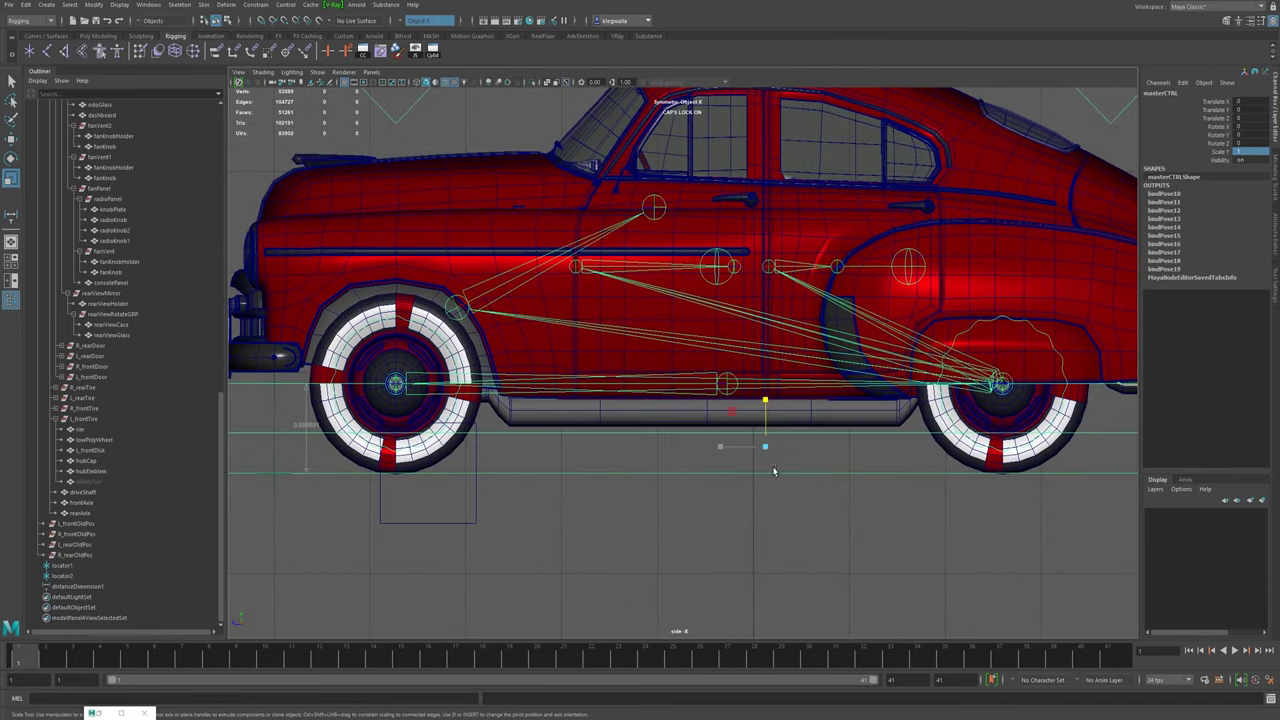
scroll(934, 437, "up", 4)
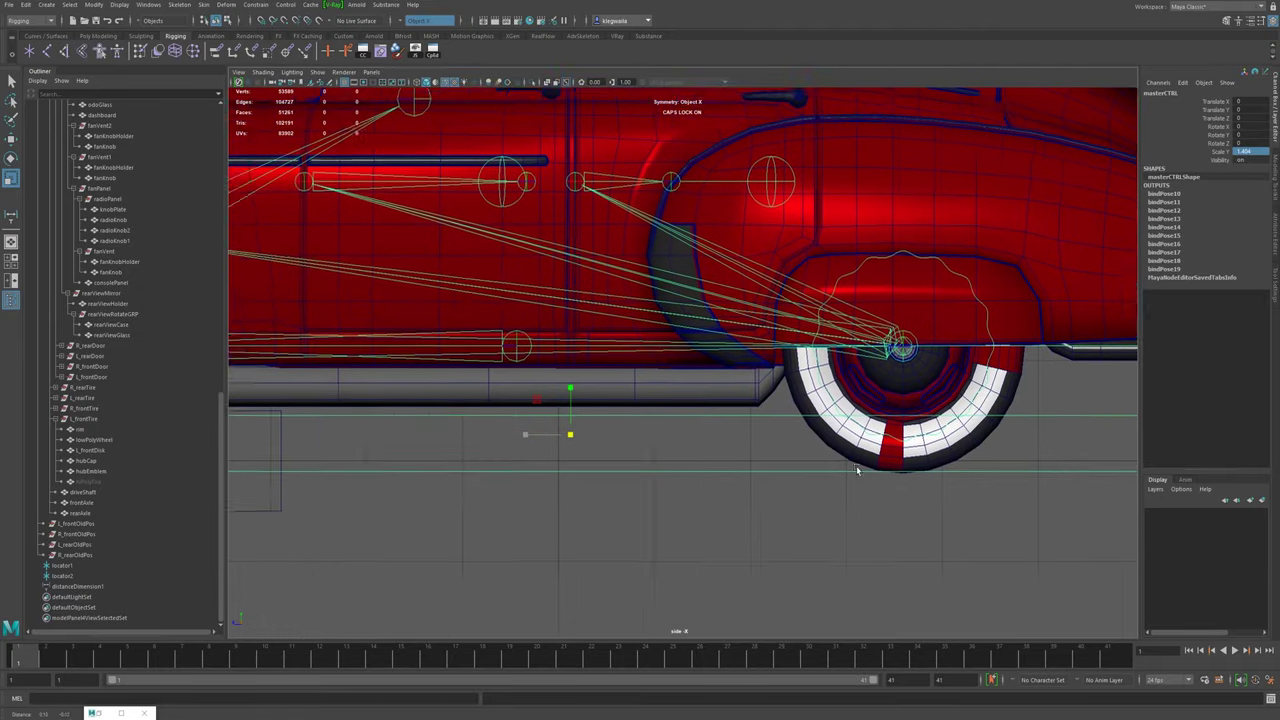
scroll(752, 467, "down", 2)
scroll(560, 430, "down", 4)
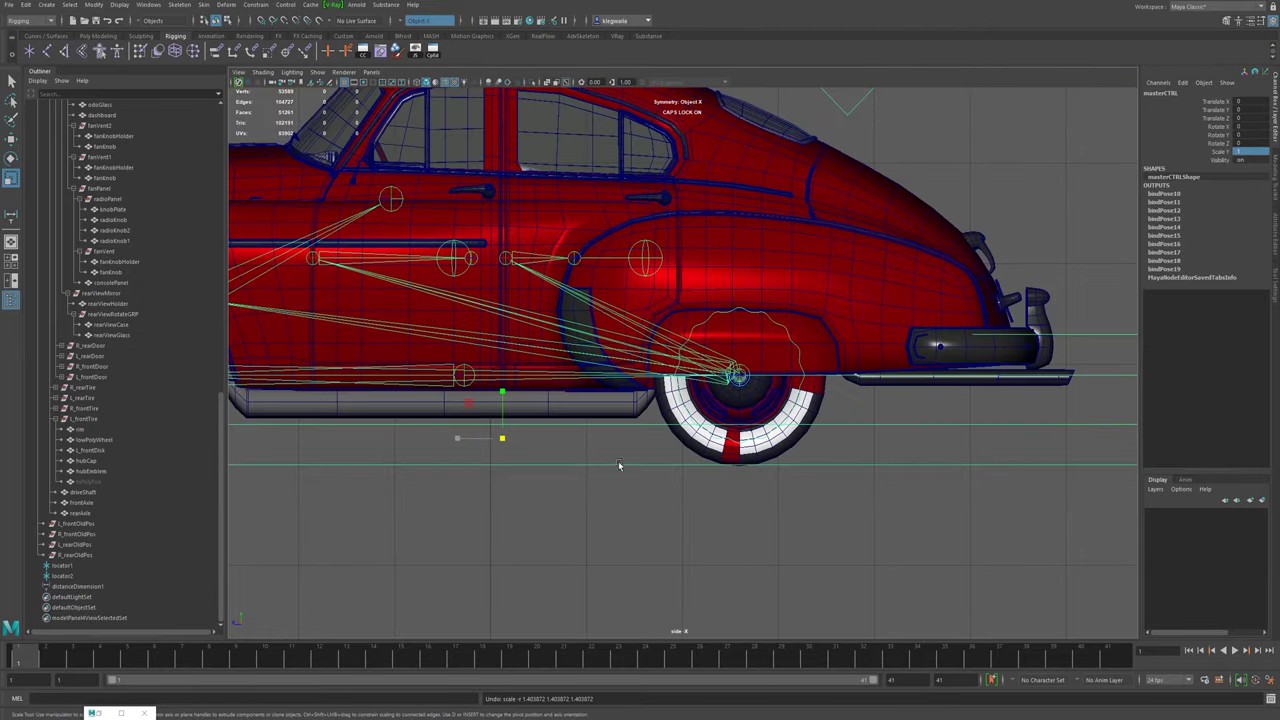
- Move masterCTRL's pivot straight down with grid snapping so it sits level with the bottoms of the tires
scroll(560, 427, "up", 2)
key("w")
key("x")
key("d")
left_click_drag(616, 364, 616, 411)
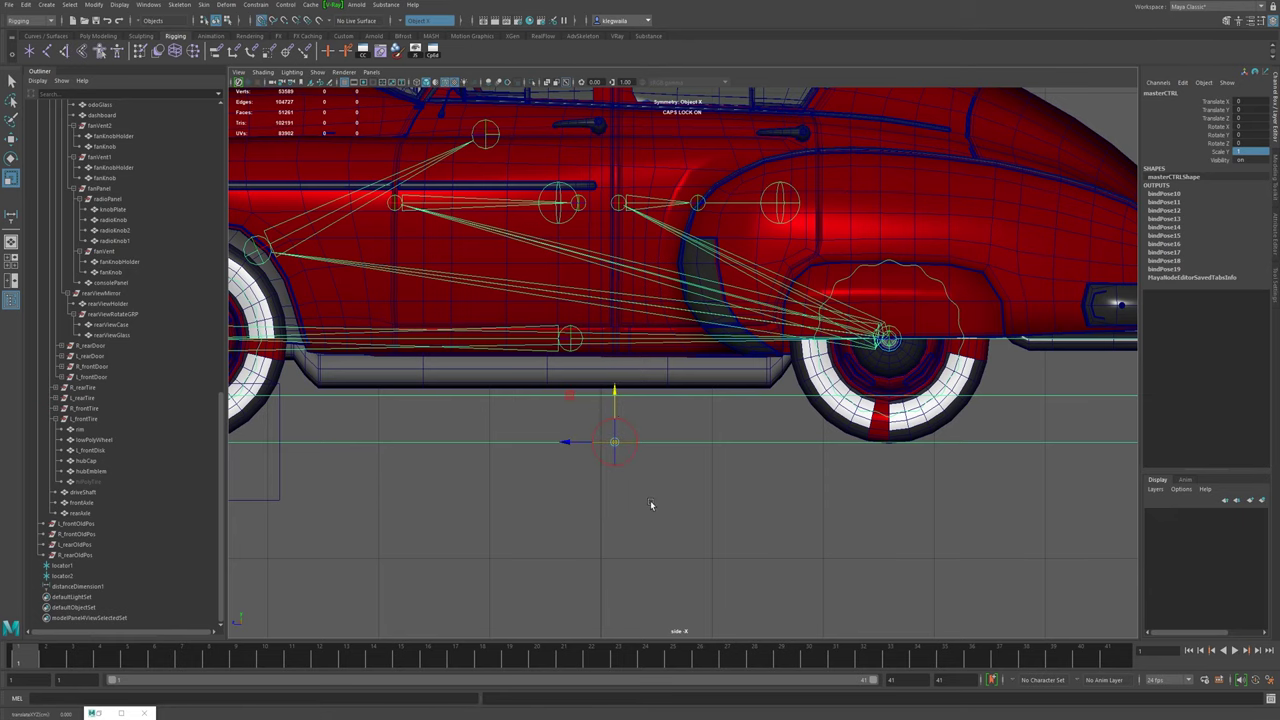
left_click(614, 441)
- Try scaling the car rig up from masterCTRL's new pivot, and undo the scaling
scroll(718, 453, "down", 3)
scroll(718, 453, "down", 1)
left_click_drag(650, 400, 1059, 288)
key("z")
key("z")
key("z")
key("z")
key("z")
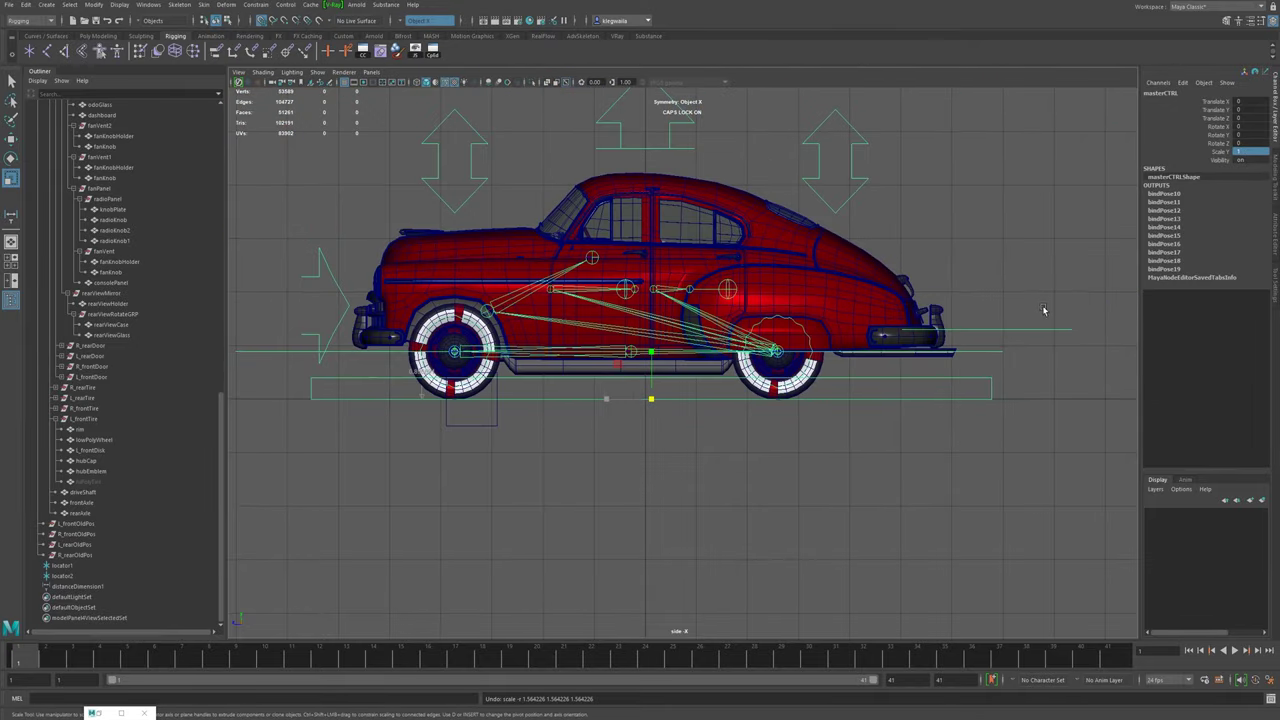
- Return to the perspective view, open the Expression Editor and load the R_frontAutoEXPR expression
key("space")
key("space")
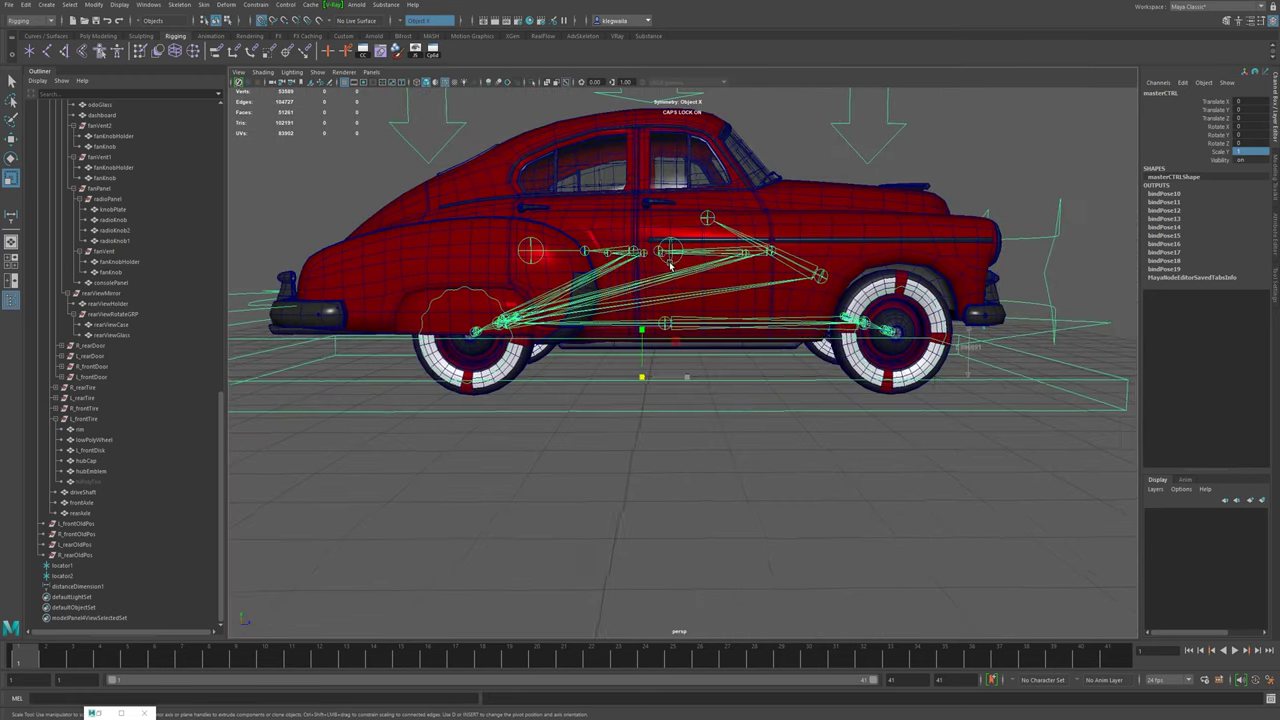
scroll(703, 307, "down", 4)
left_click_drag(703, 307, 946, 296, "alt")
right_click_drag(800, 370, 911, 446, "alt")
middle_click_drag(652, 342, 822, 343, "alt")
scroll(822, 343, "up", 3)
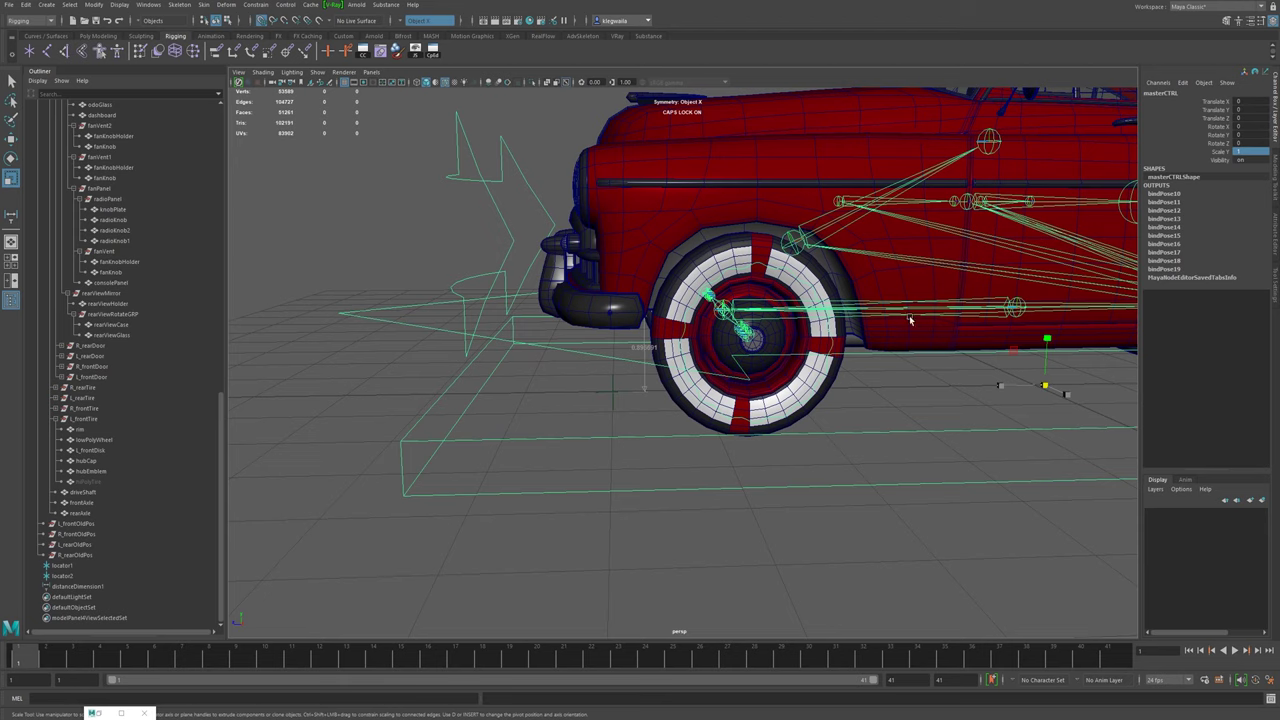
left_click(145, 5)
mouse_move(124, 6)
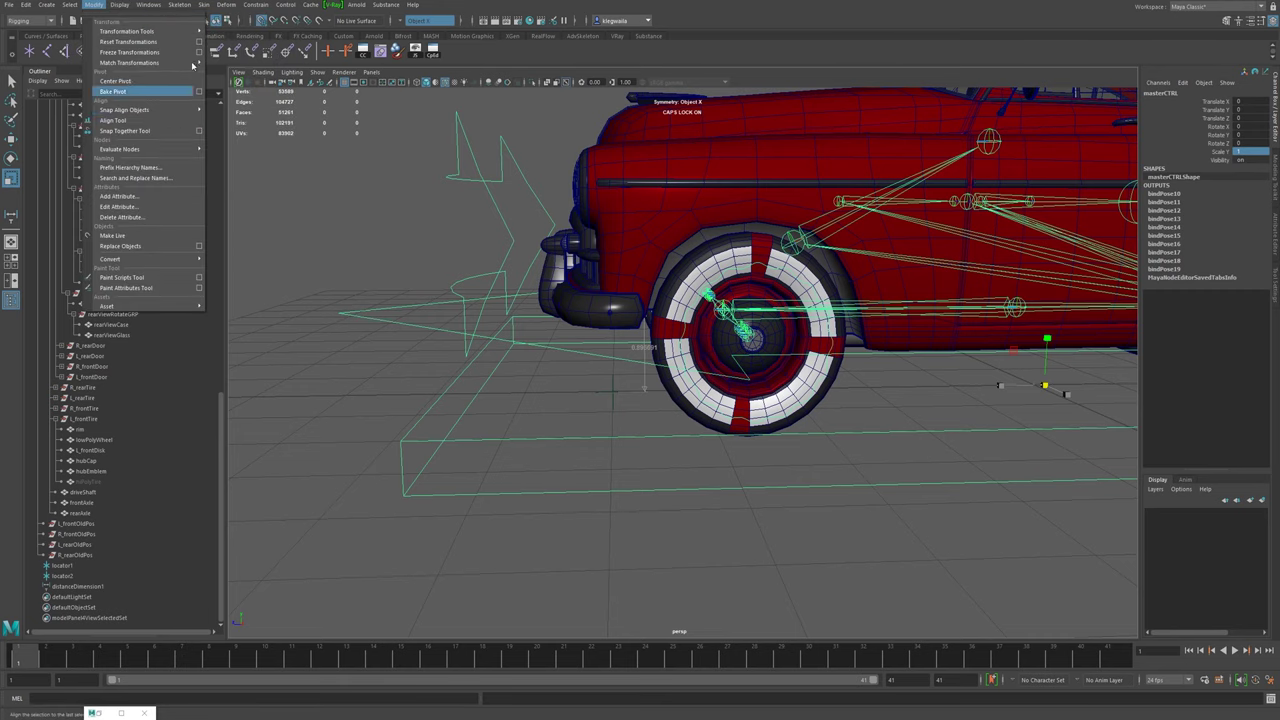
mouse_move(224, 104)
mouse_move(220, 63)
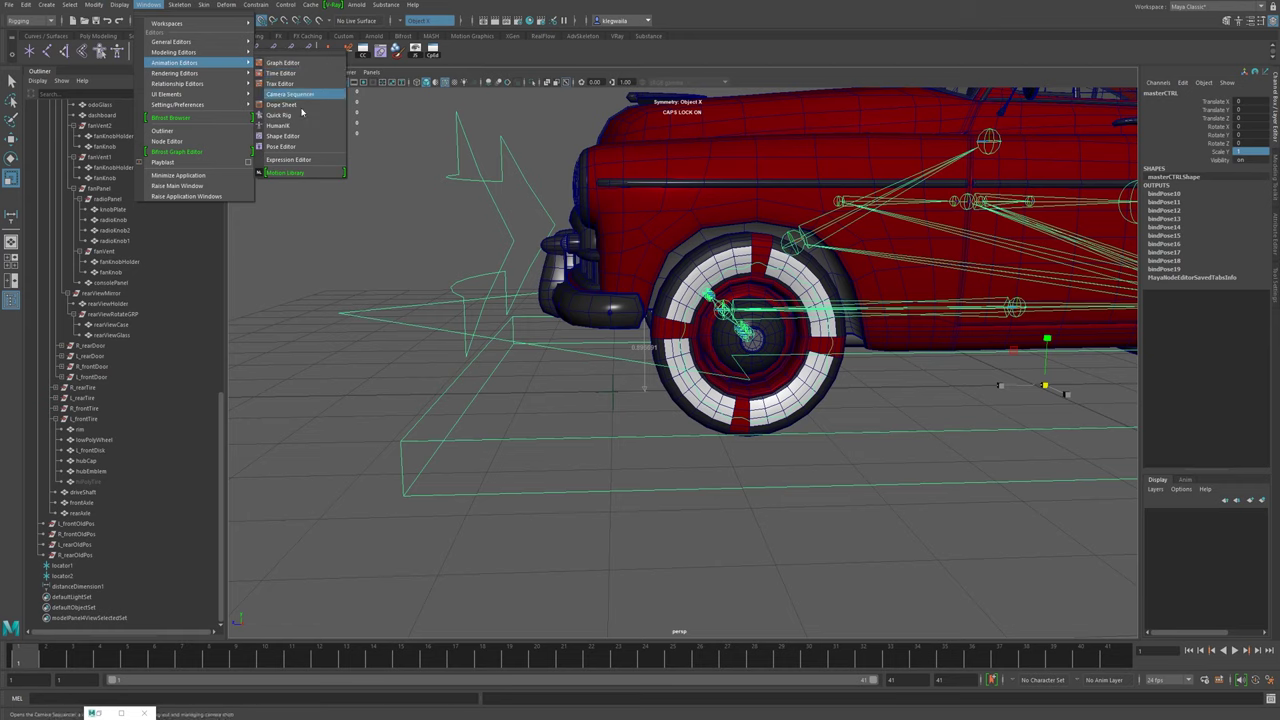
left_click(292, 160)
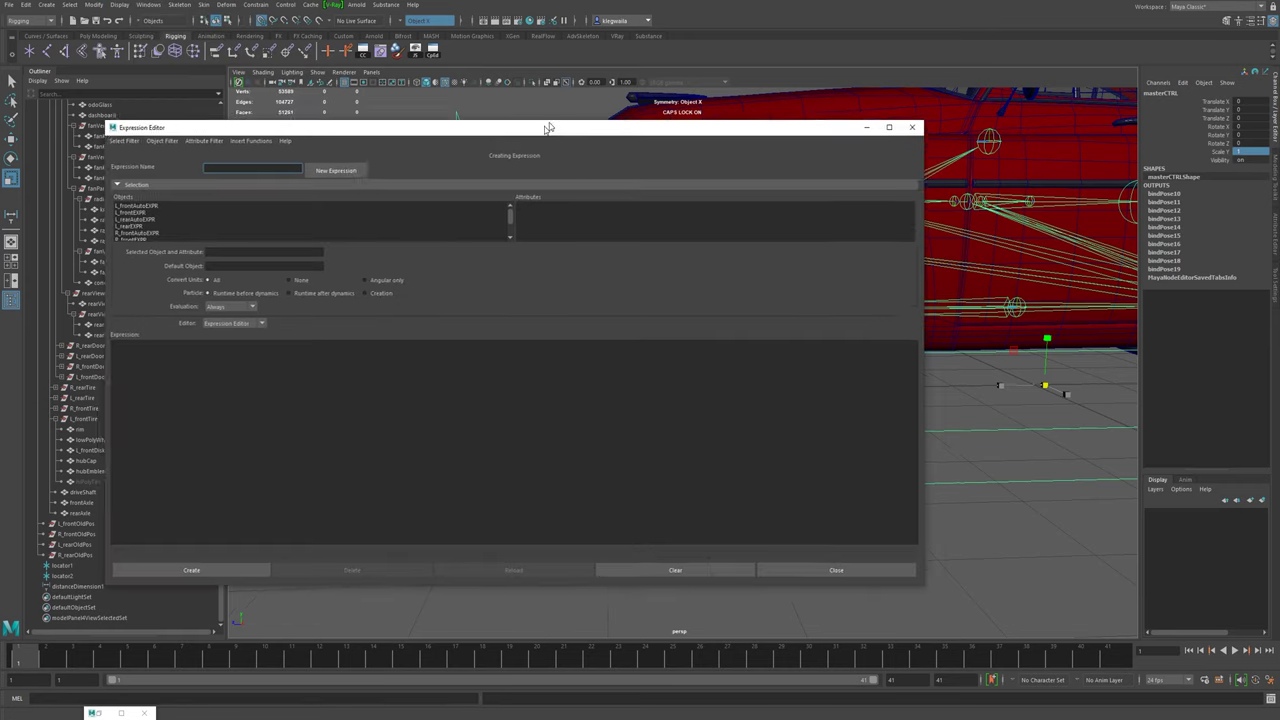
left_click_drag(548, 128, 556, 118)
left_click(140, 224)
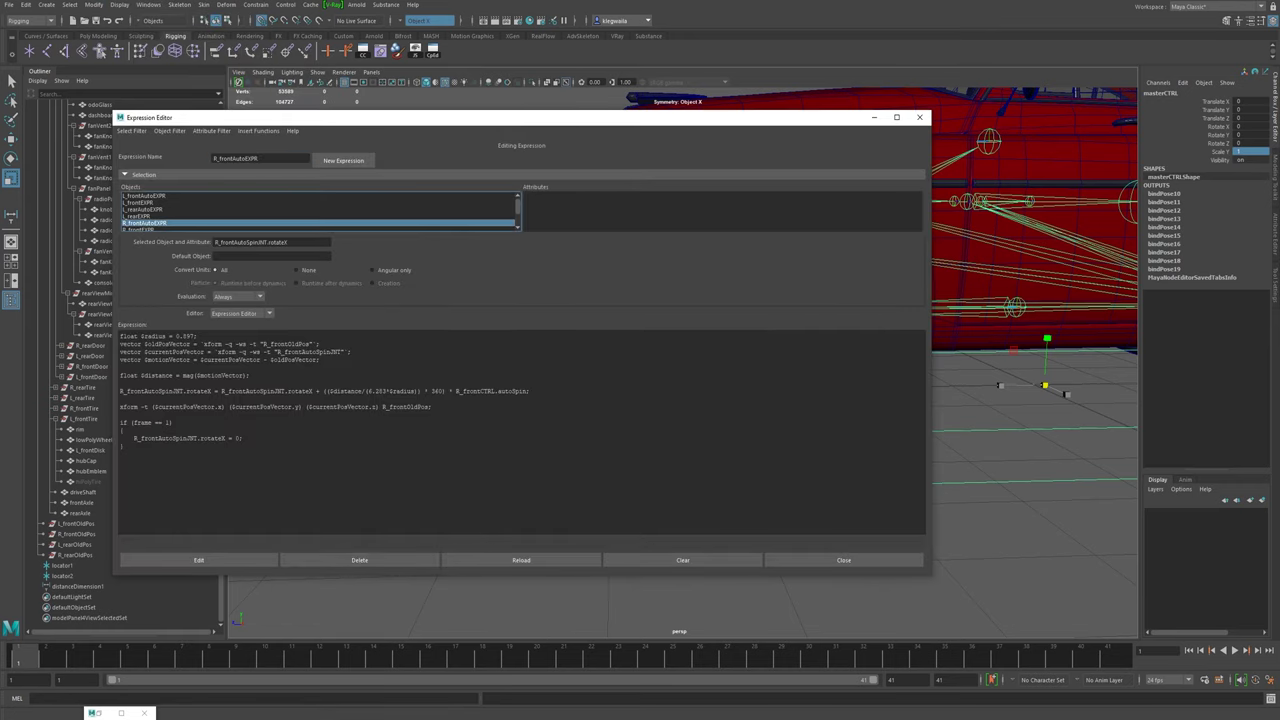
- Enlarge the expression text and examine the fixed $radius value in the R_frontAutoEXPR code
left_click_drag(176, 336, 197, 336)
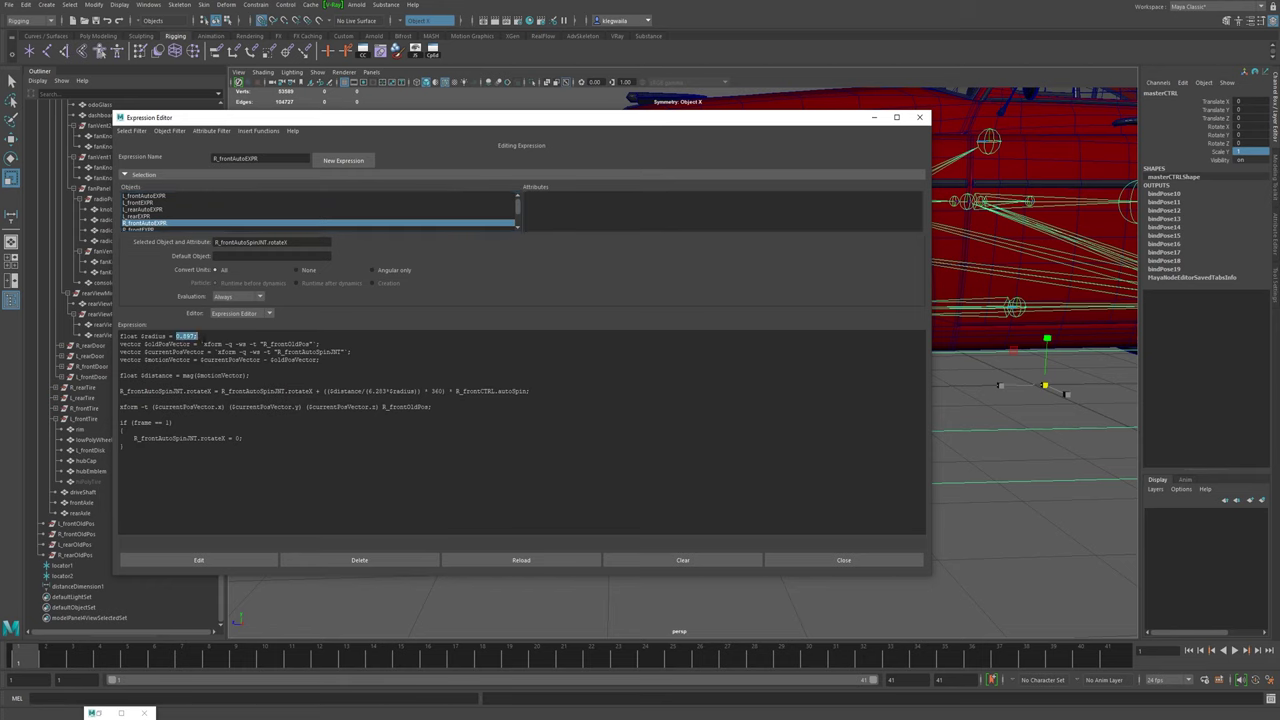
left_click_drag(295, 455, 119, 344)
scroll(381, 463, "up", 6, "ctrl")
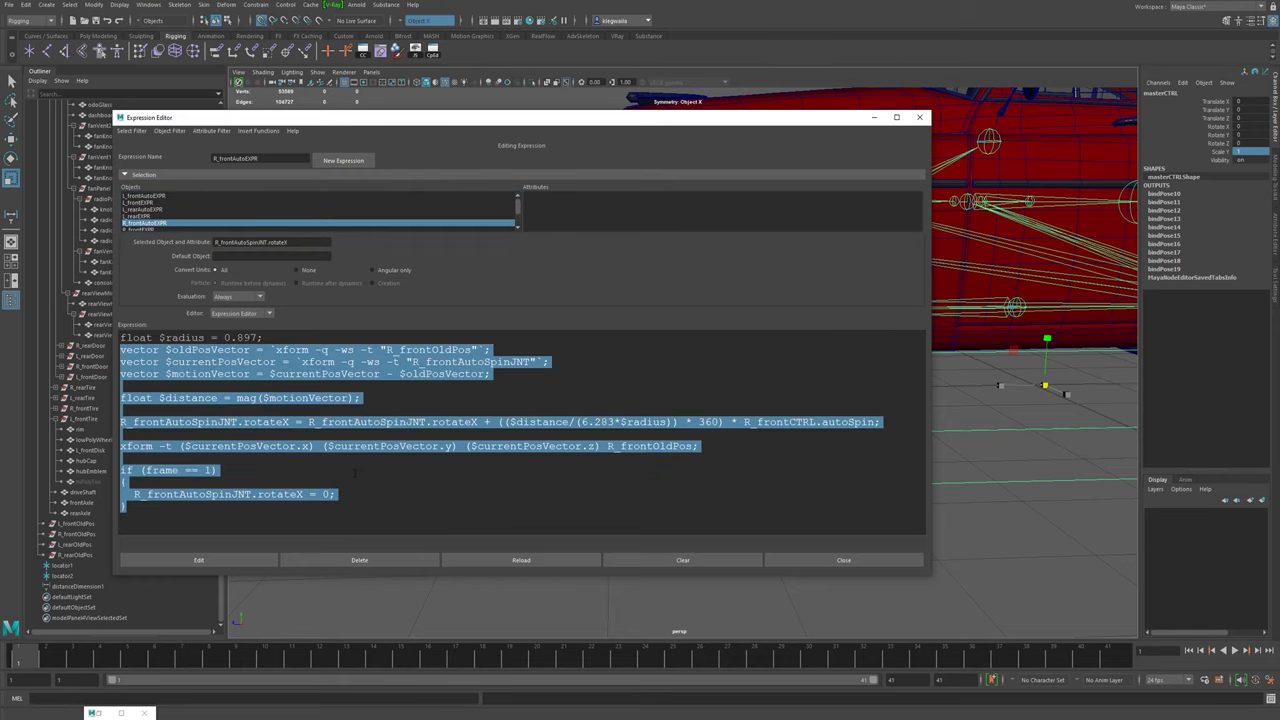
scroll(381, 463, "down", 1)
scroll(381, 463, "down", 3, "ctrl")
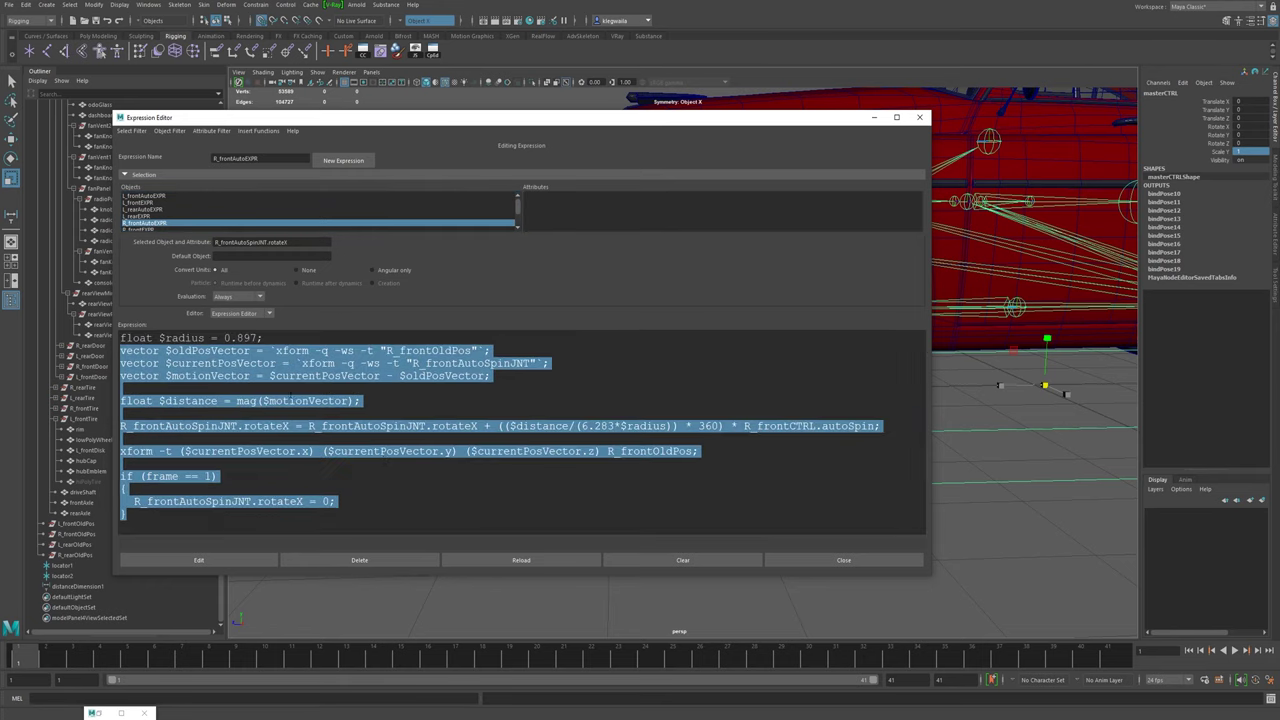
left_click_drag(224, 338, 257, 338)
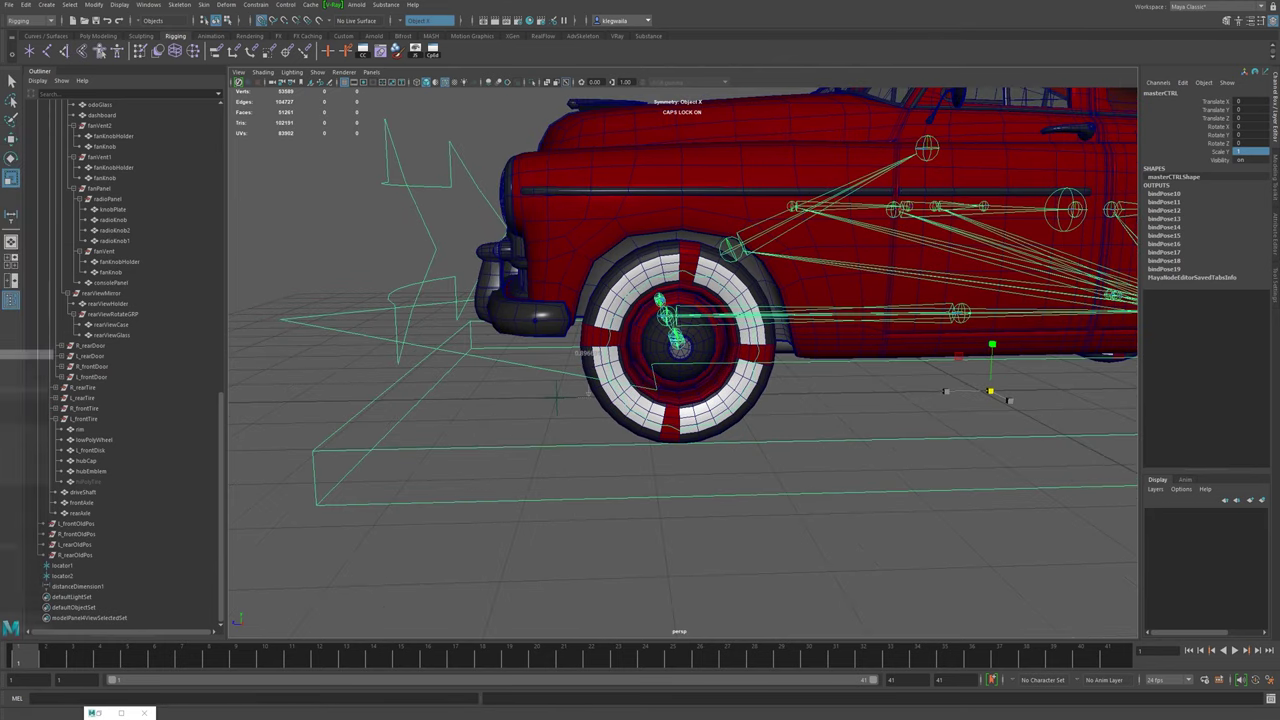
- Set up a new keyable float attribute with the long name radius for masterCTRL
left_click(94, 5)
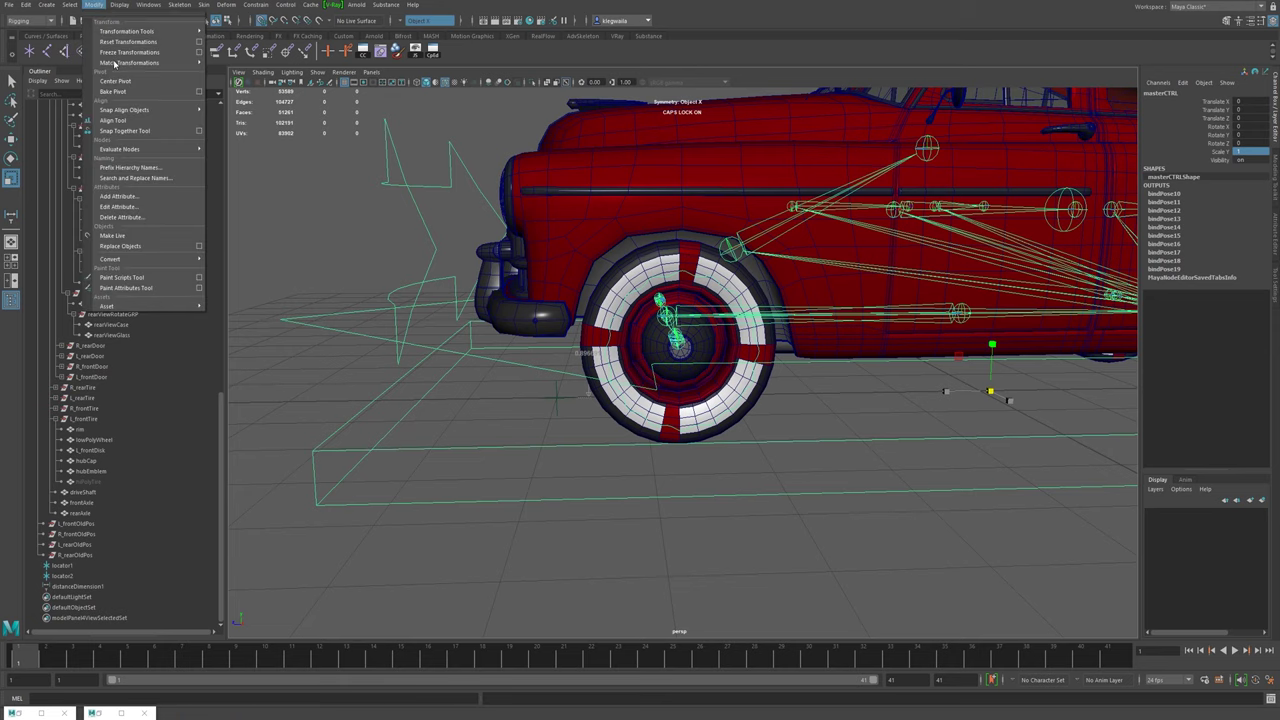
left_click(122, 196)
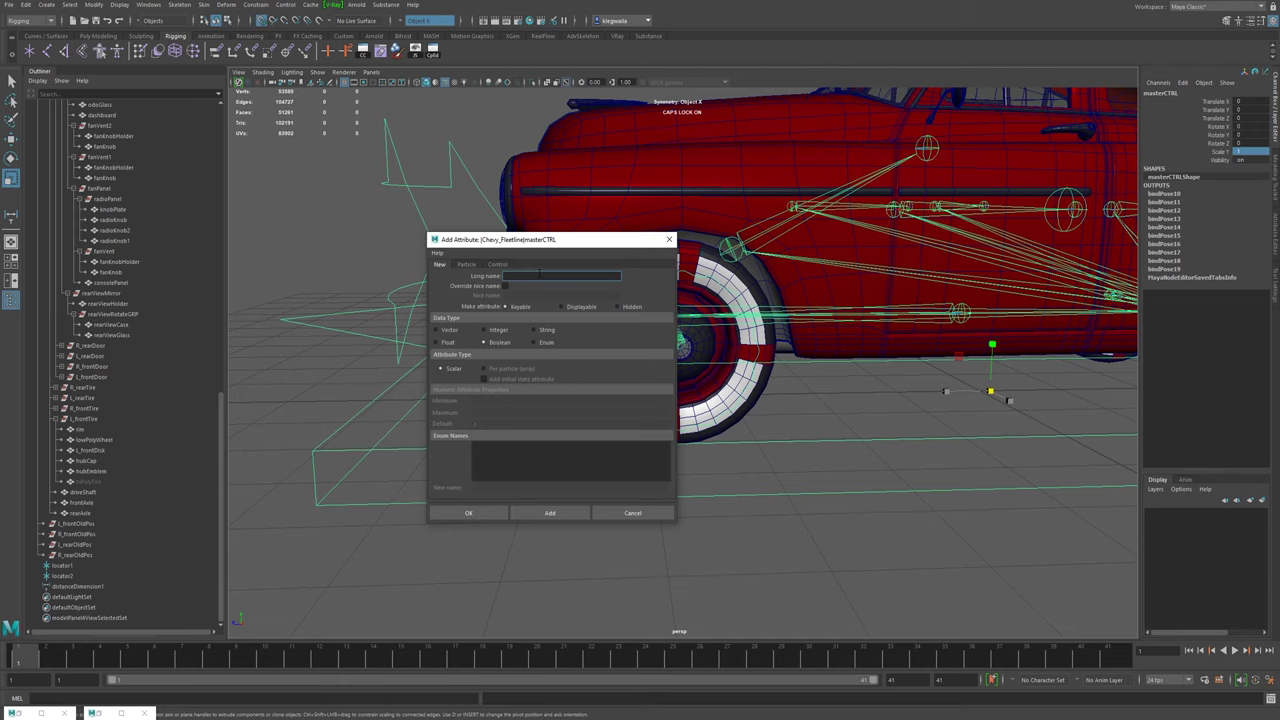
left_click(443, 345)
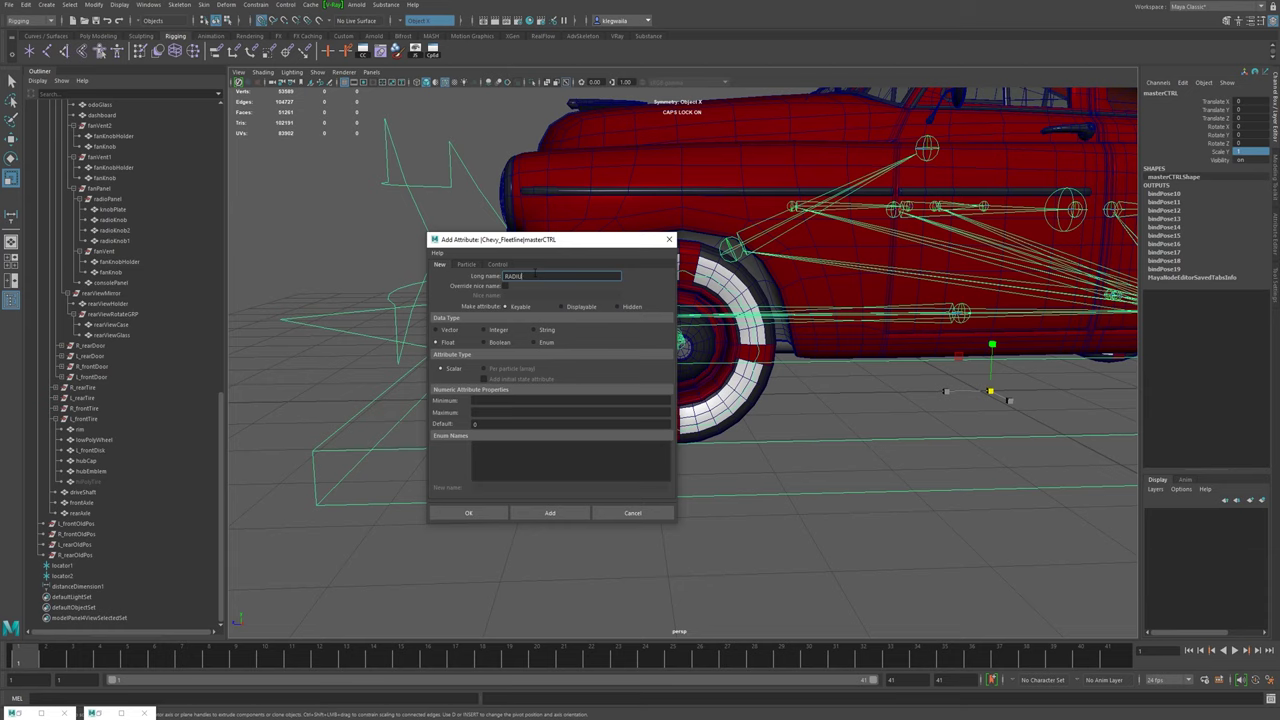
key("Caps_Lock")
left_click_drag(548, 244, 820, 257)
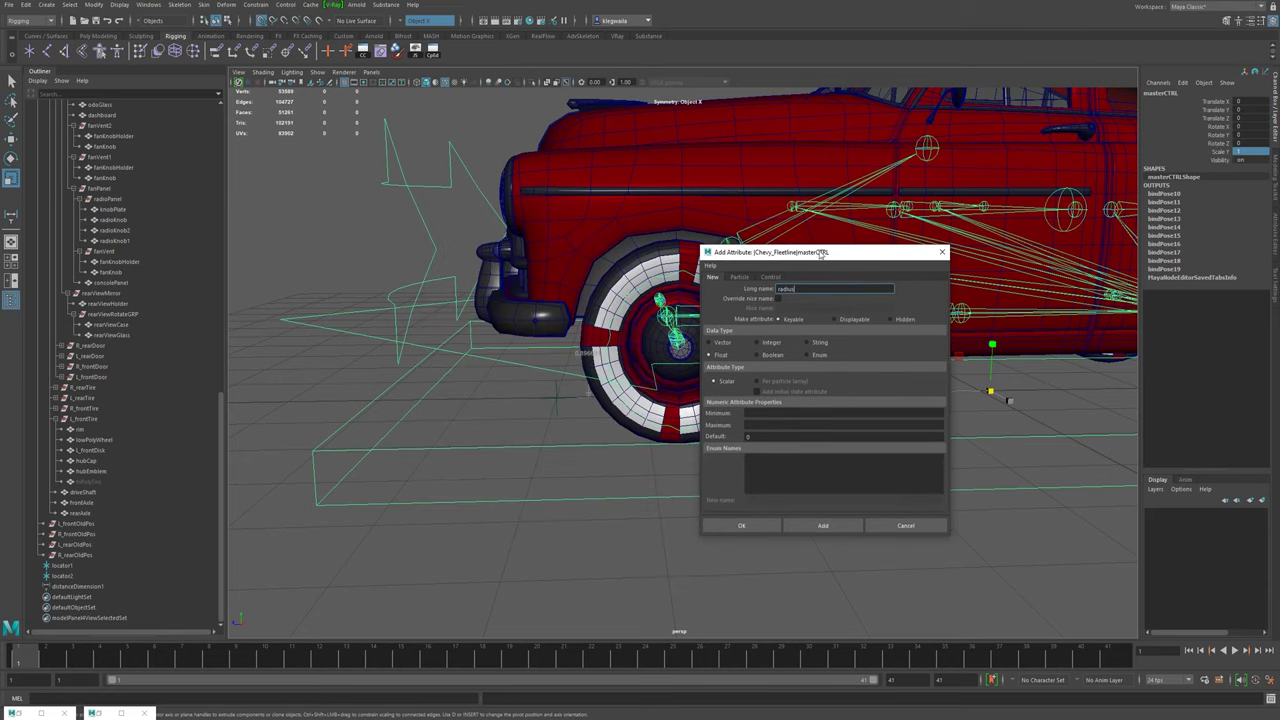
- Give the new radius attribute a default of 0.897, matching the expression's $radius value, and create it on masterCTRL
scroll(671, 410, "up", 5)
scroll(671, 410, "up", 1)
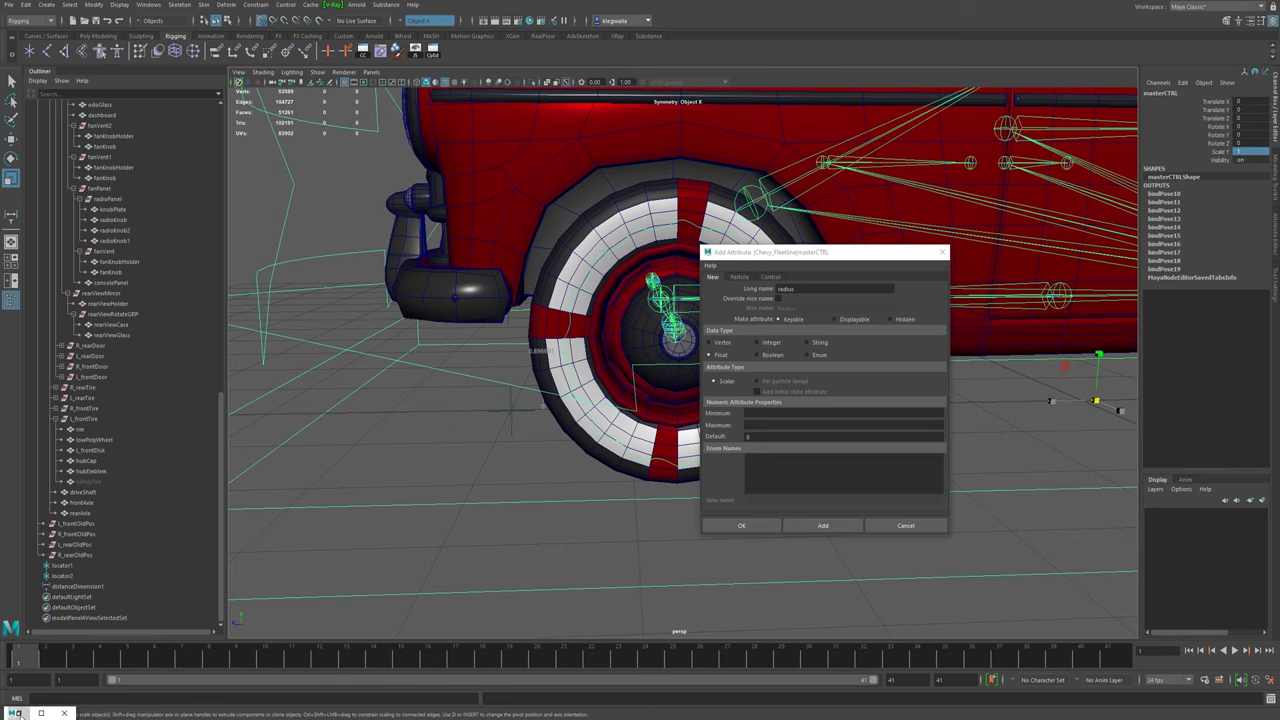
left_click(19, 713)
left_click_drag(2, 133, 607, 185)
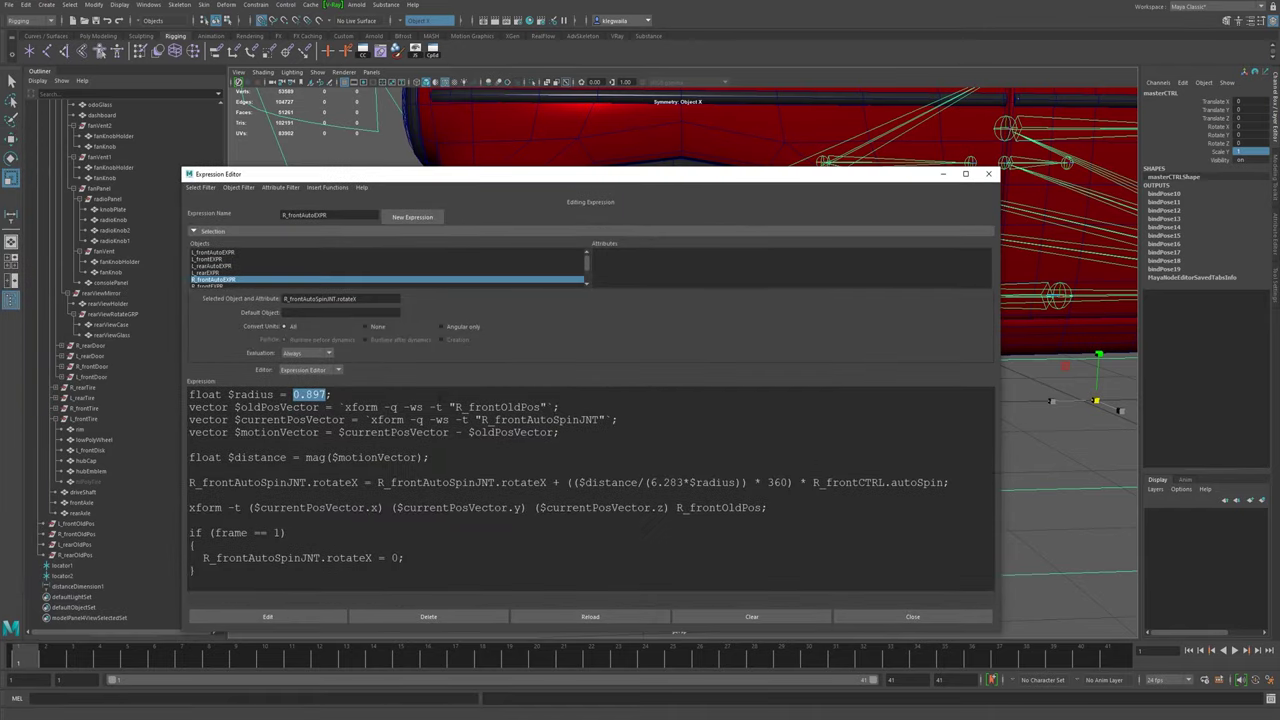
left_click(942, 174)
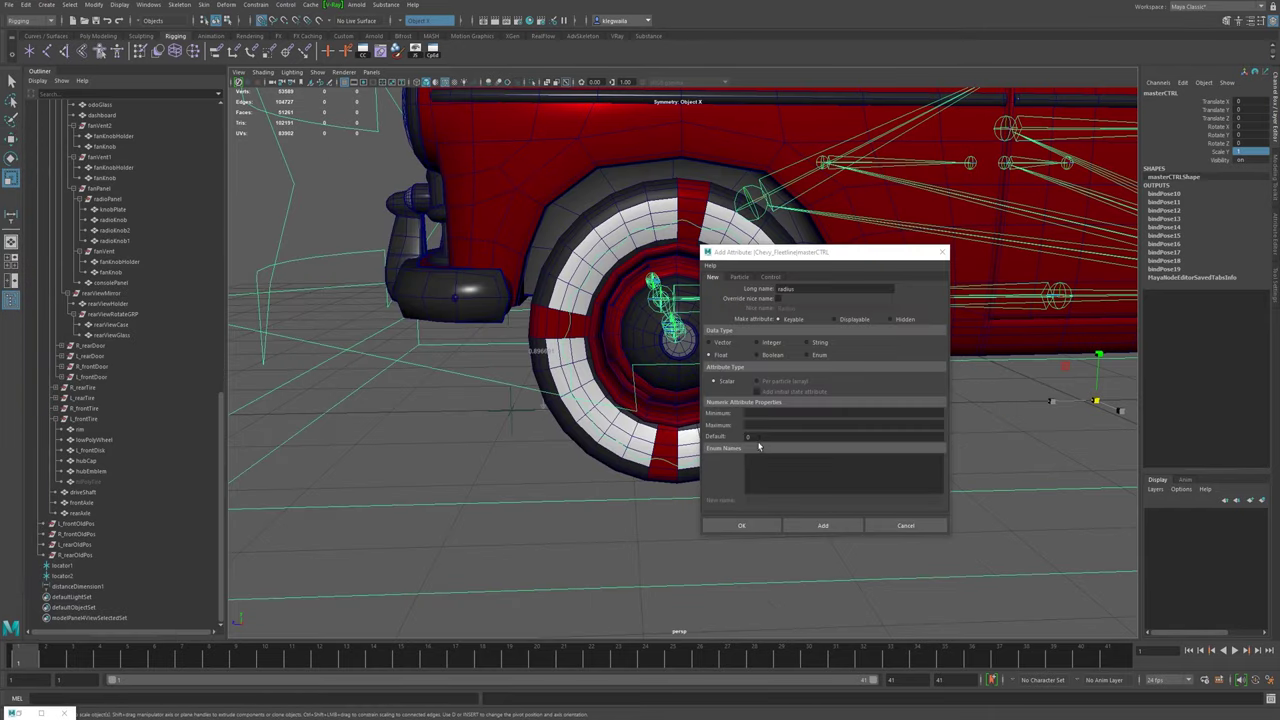
left_click(756, 436)
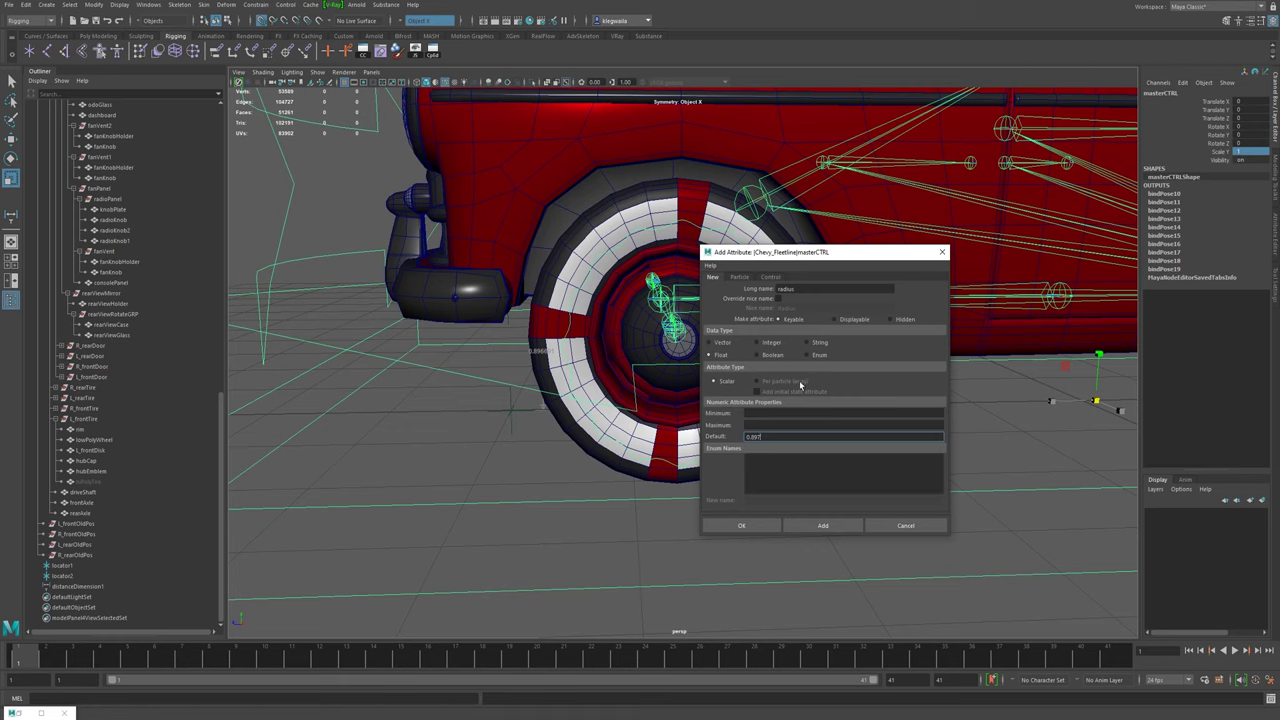
left_click(764, 528)
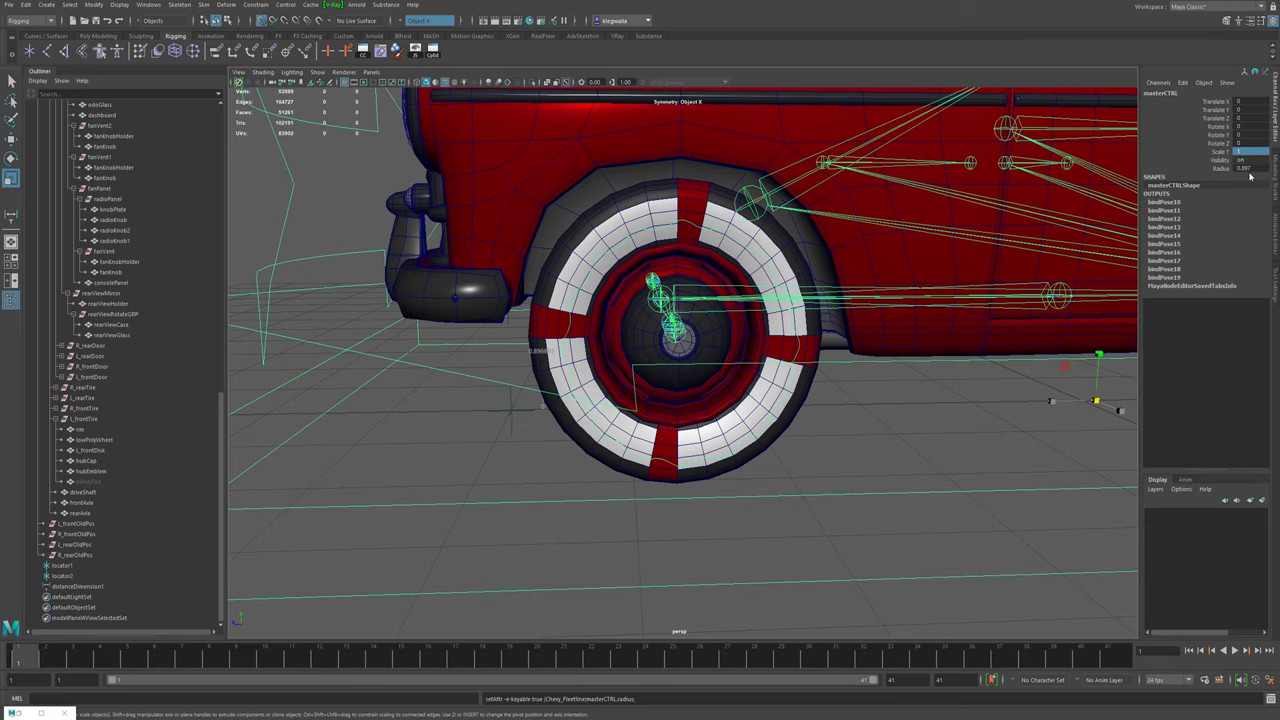
- Open the Node Editor and graph masterCTRL with its Radius attribute in view
scroll(812, 400, "down", 1)
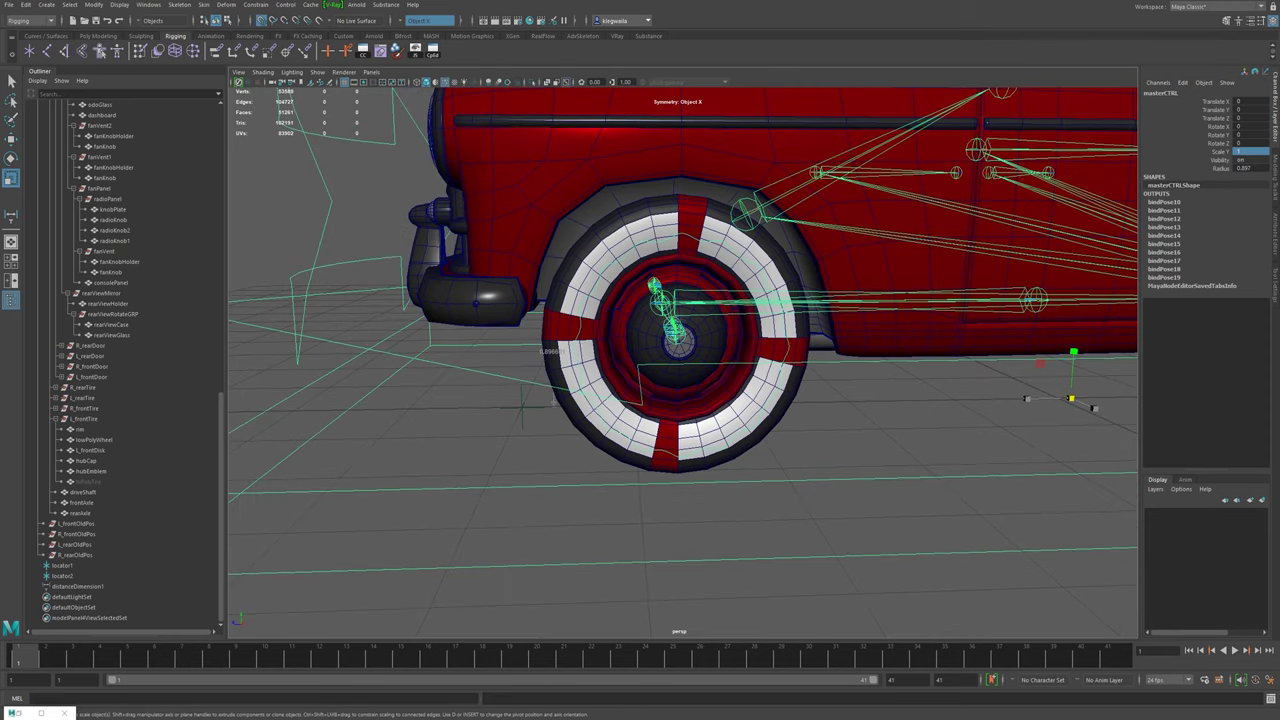
left_click(148, 4)
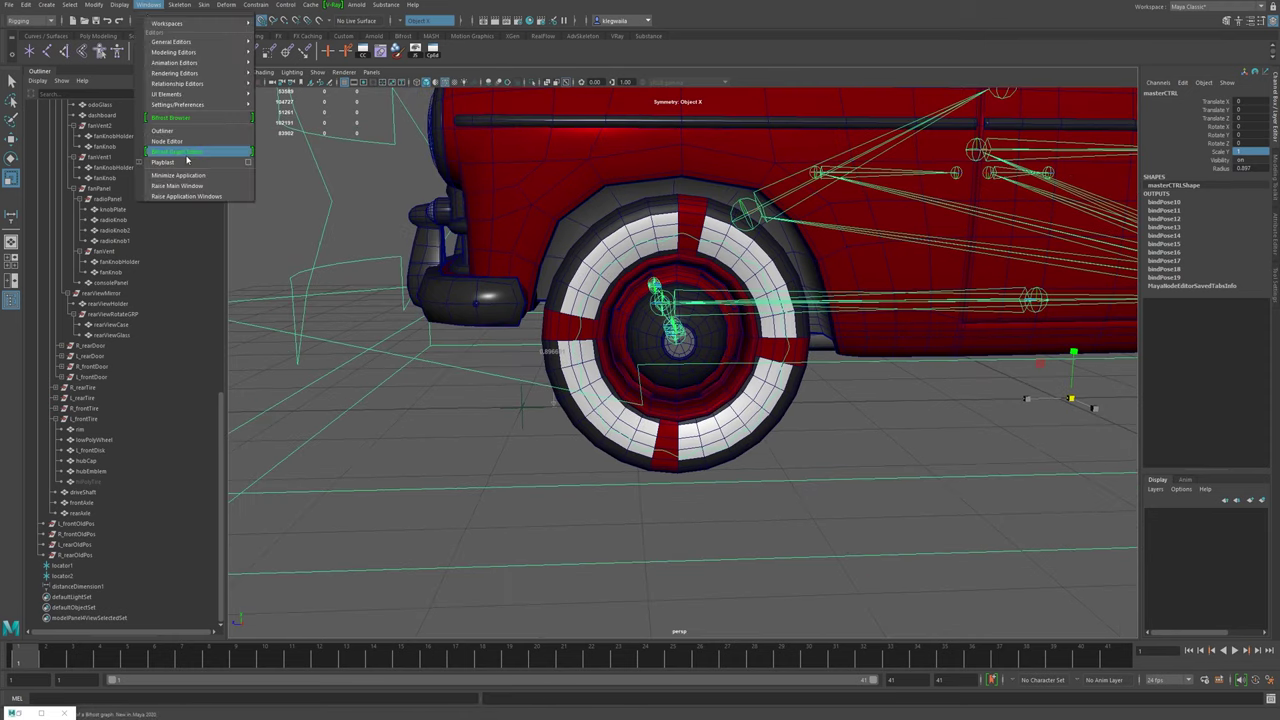
left_click(167, 141)
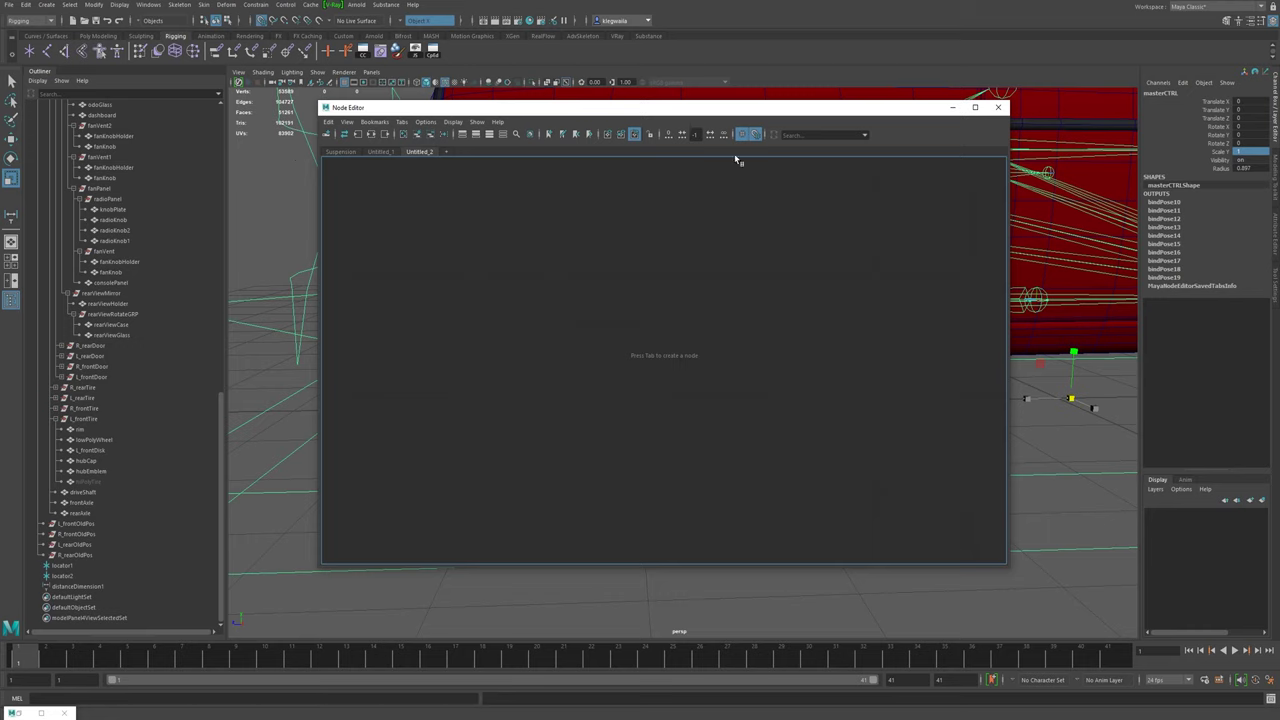
left_click(417, 134)
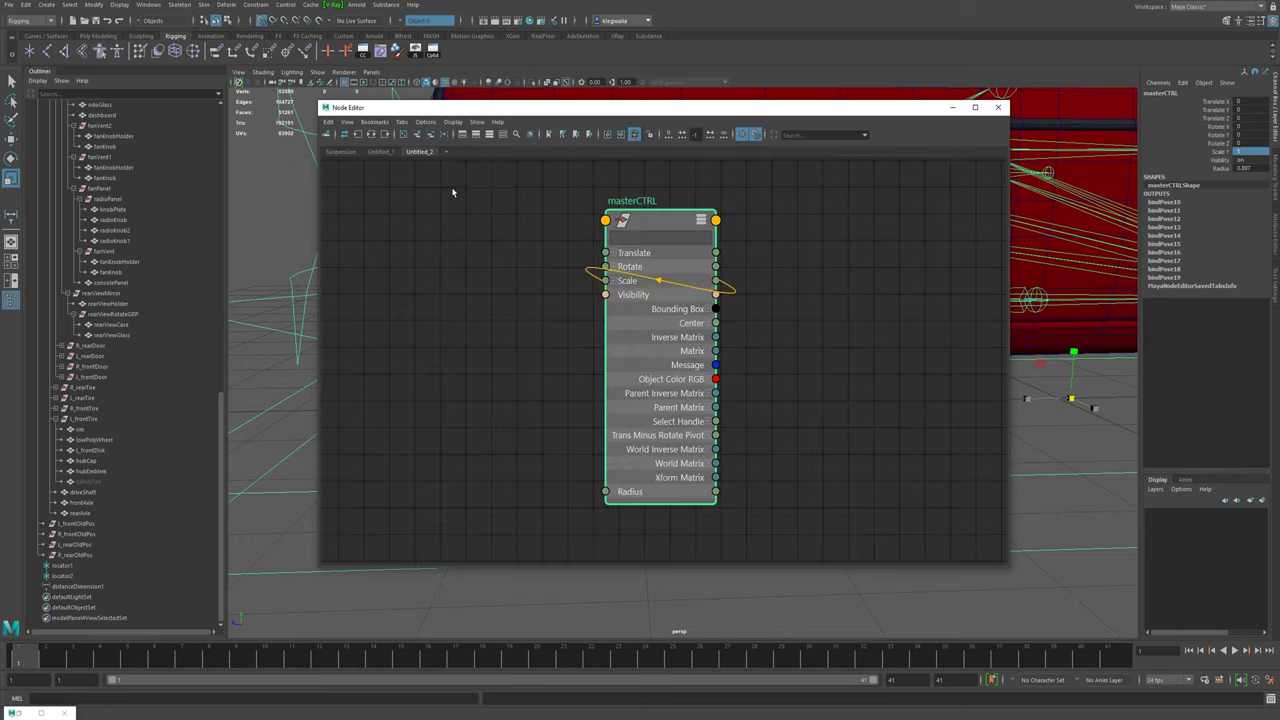
middle_click_drag(637, 244, 691, 270, "alt")
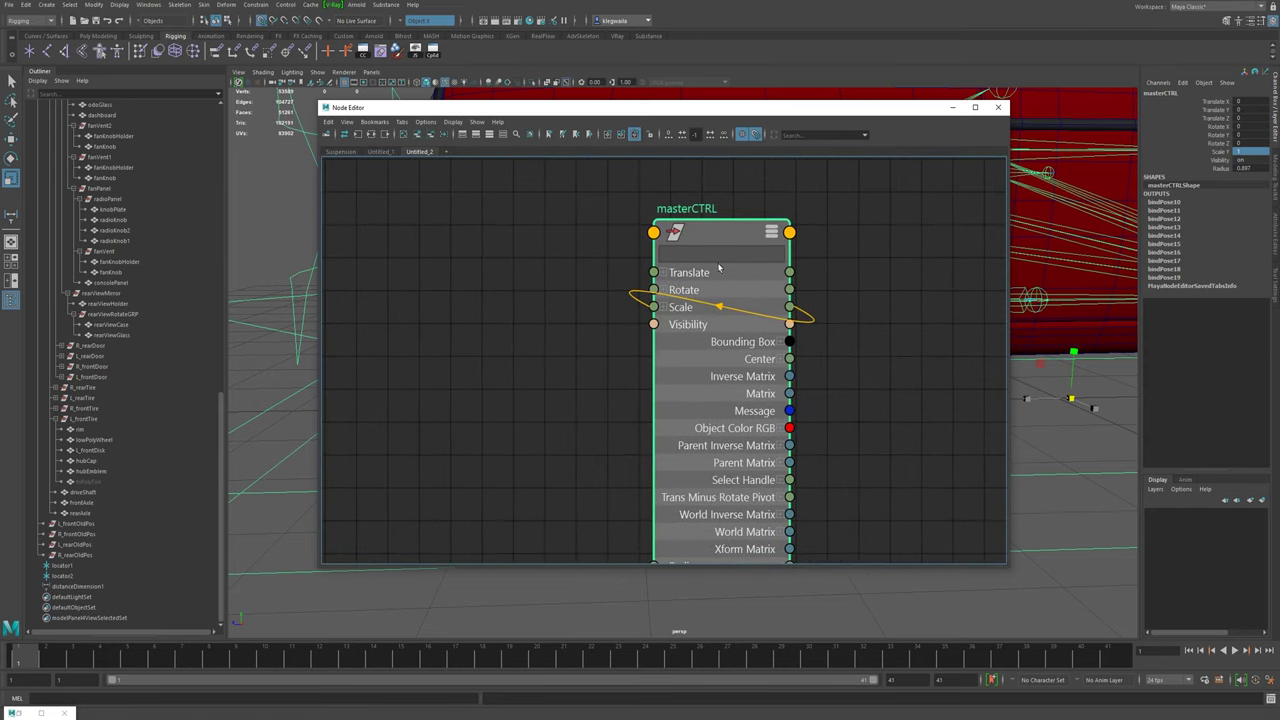
middle_click_drag(631, 334, 649, 297, "alt")
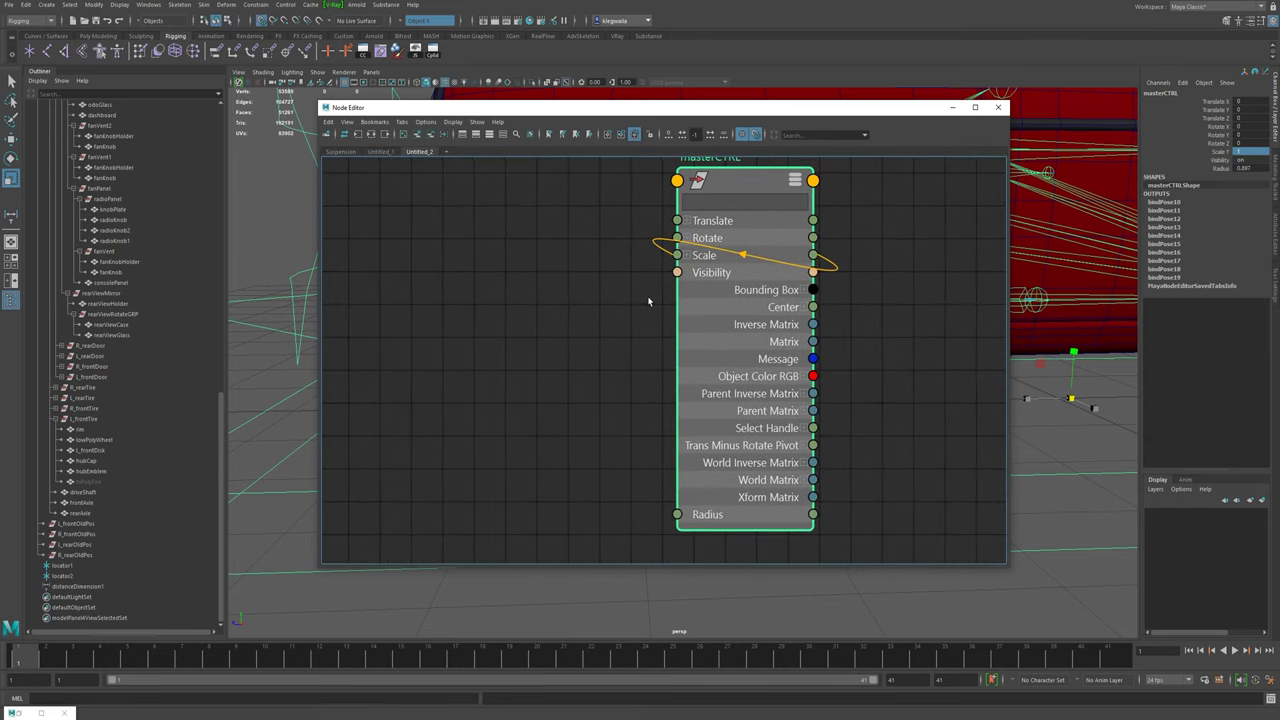
- Create a multiplyDivide node in the graph and arrange it separately beside the masterCTRL node
left_click(493, 397)
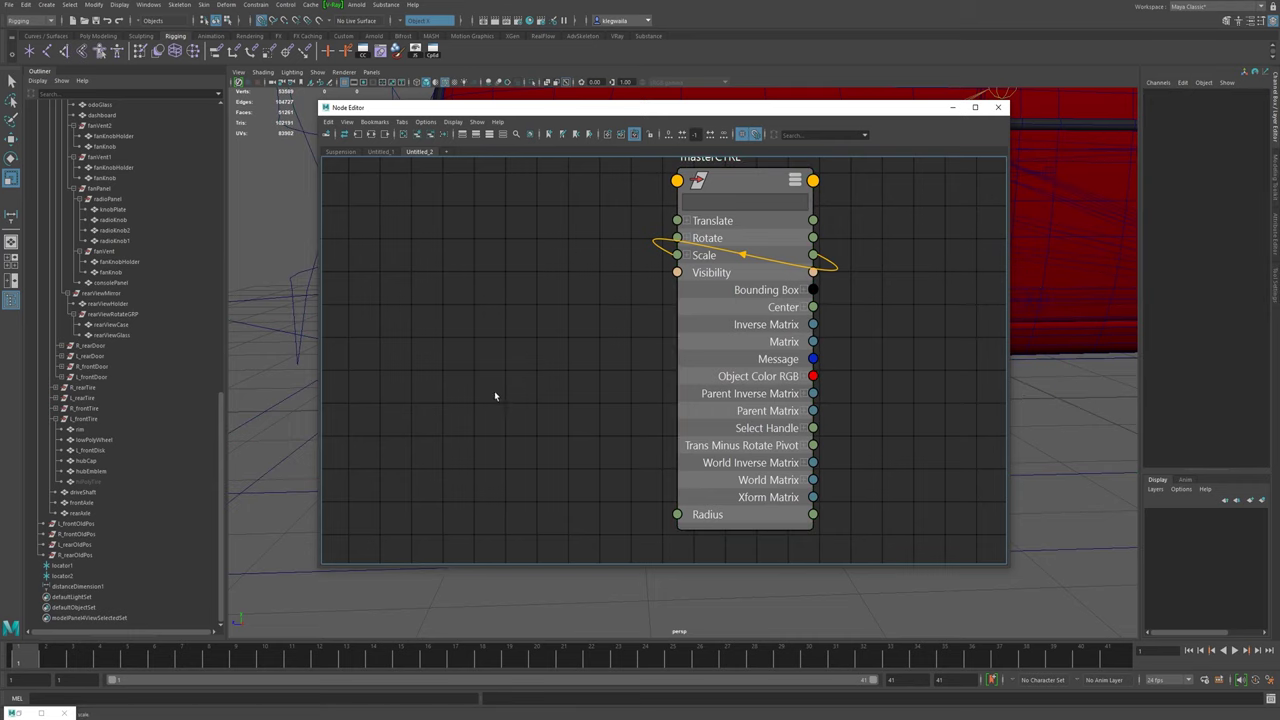
key("Tab")
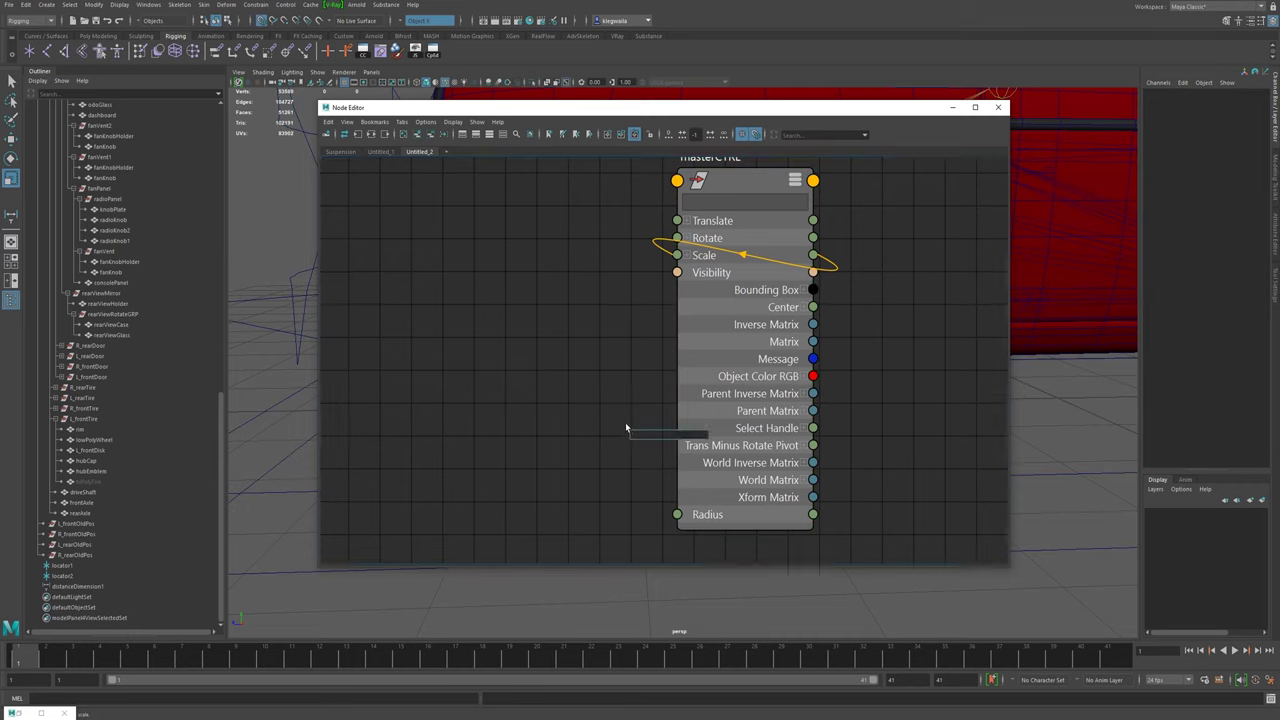
type("multi")
key("Down")
key("Down")
key("Down")
key("Return")
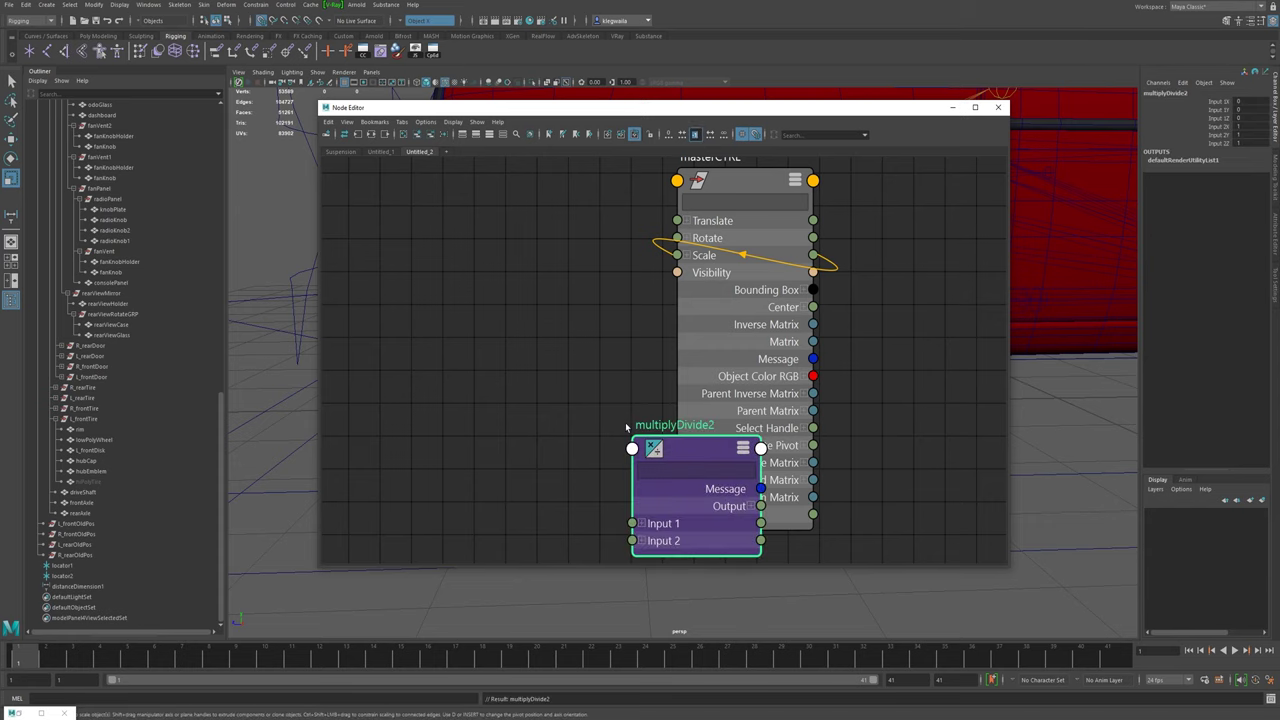
left_click_drag(707, 446, 671, 447)
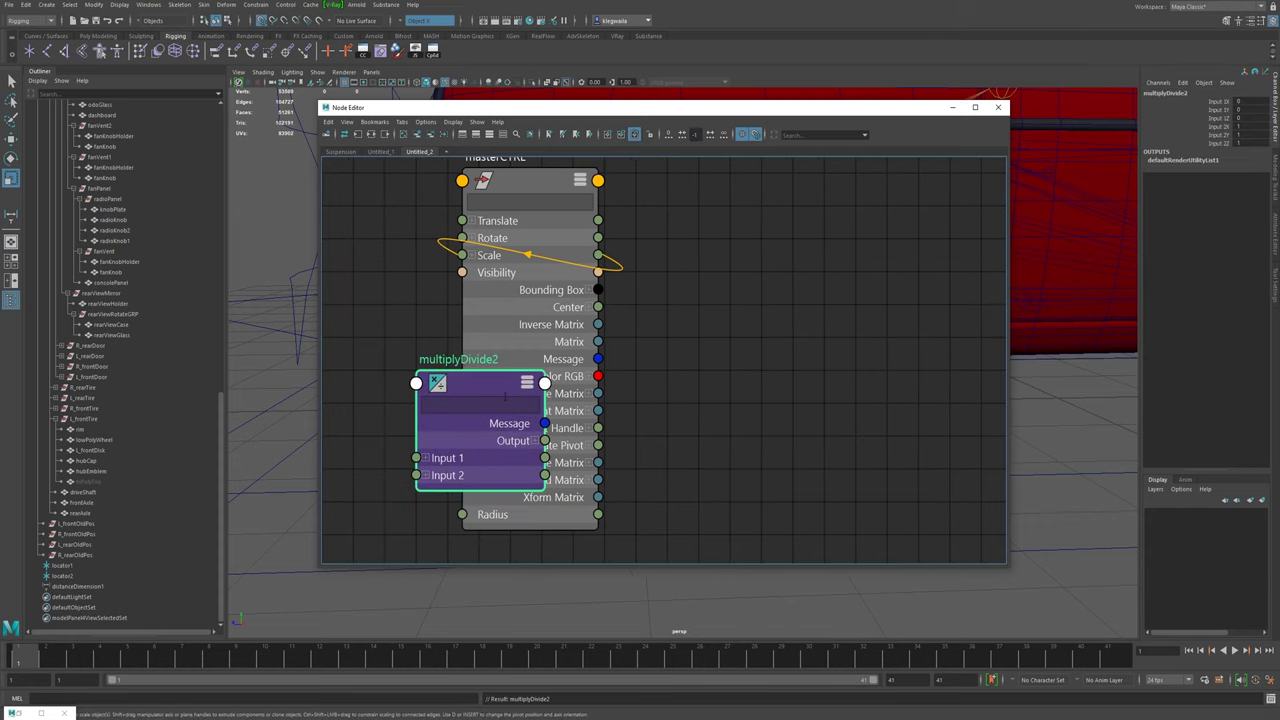
left_click_drag(534, 185, 708, 197)
left_click_drag(489, 275, 940, 470)
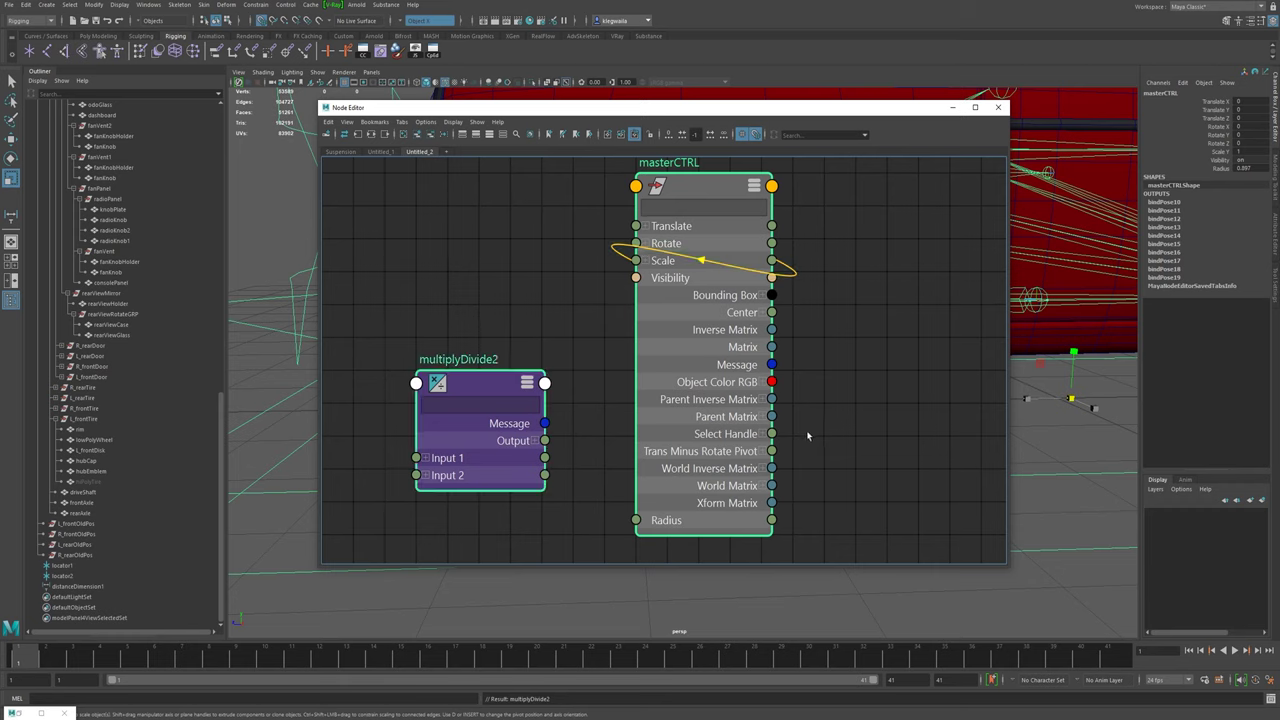
- Turn on Additive Graphing Mode for the Node Editor
left_click(426, 121)
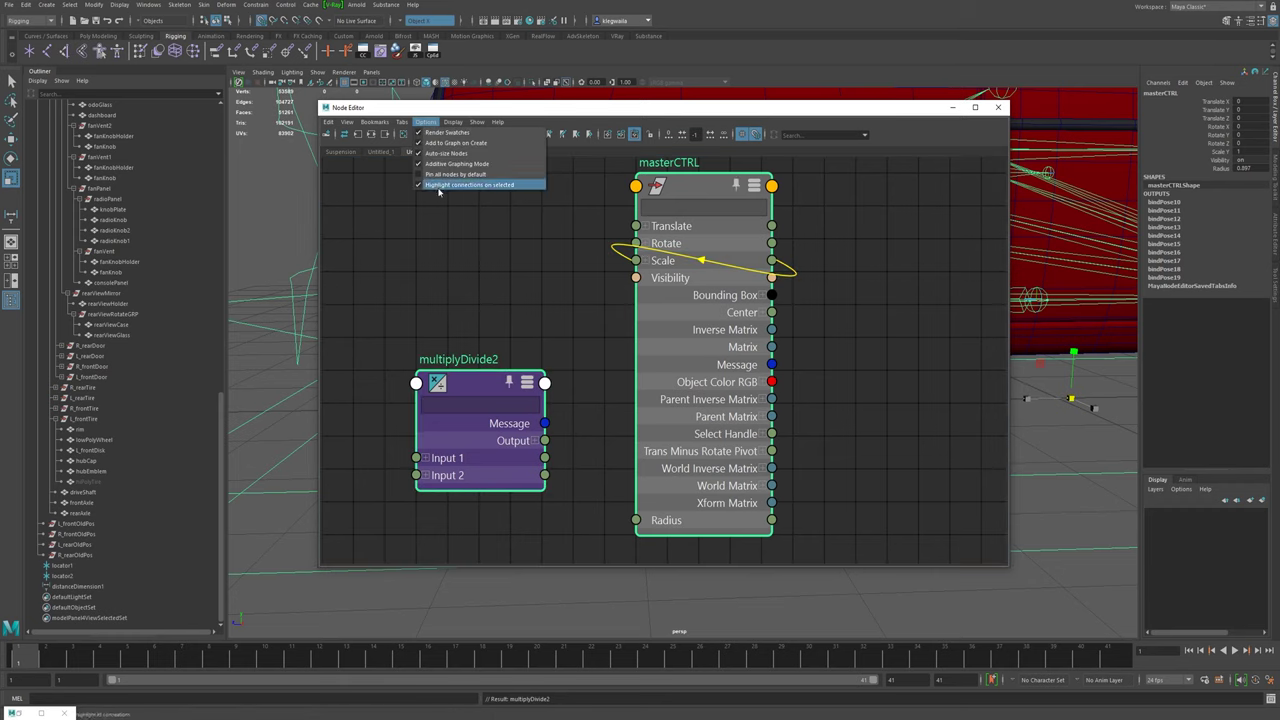
left_click(436, 174)
left_click(426, 121)
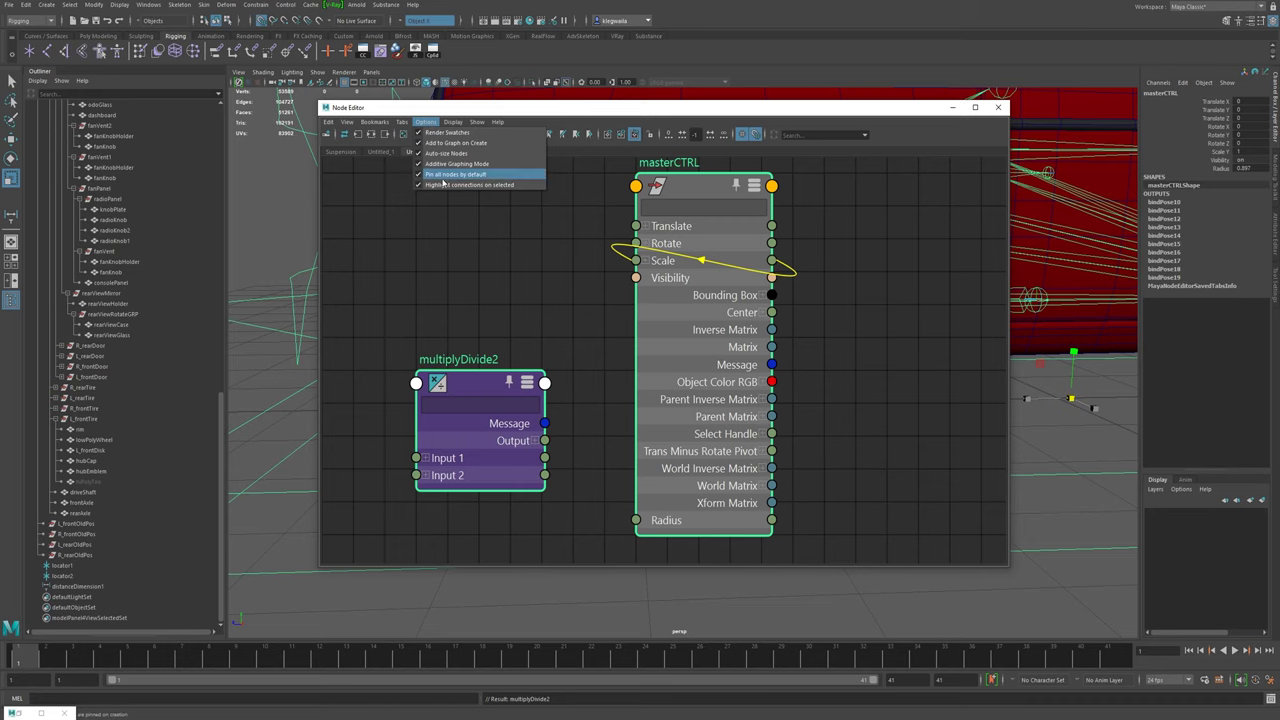
left_click(549, 279)
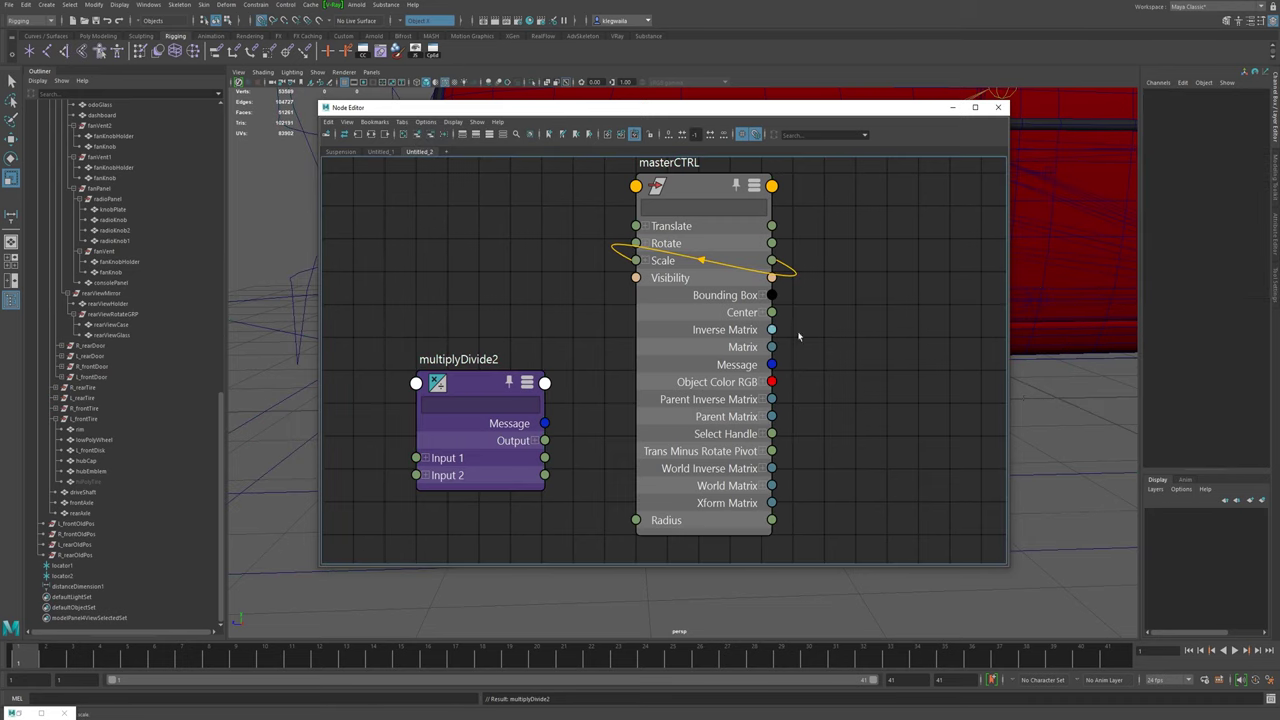
- Expand the Input 1 and Output attributes of the new multiplyDivide node
scroll(766, 331, "down", 5)
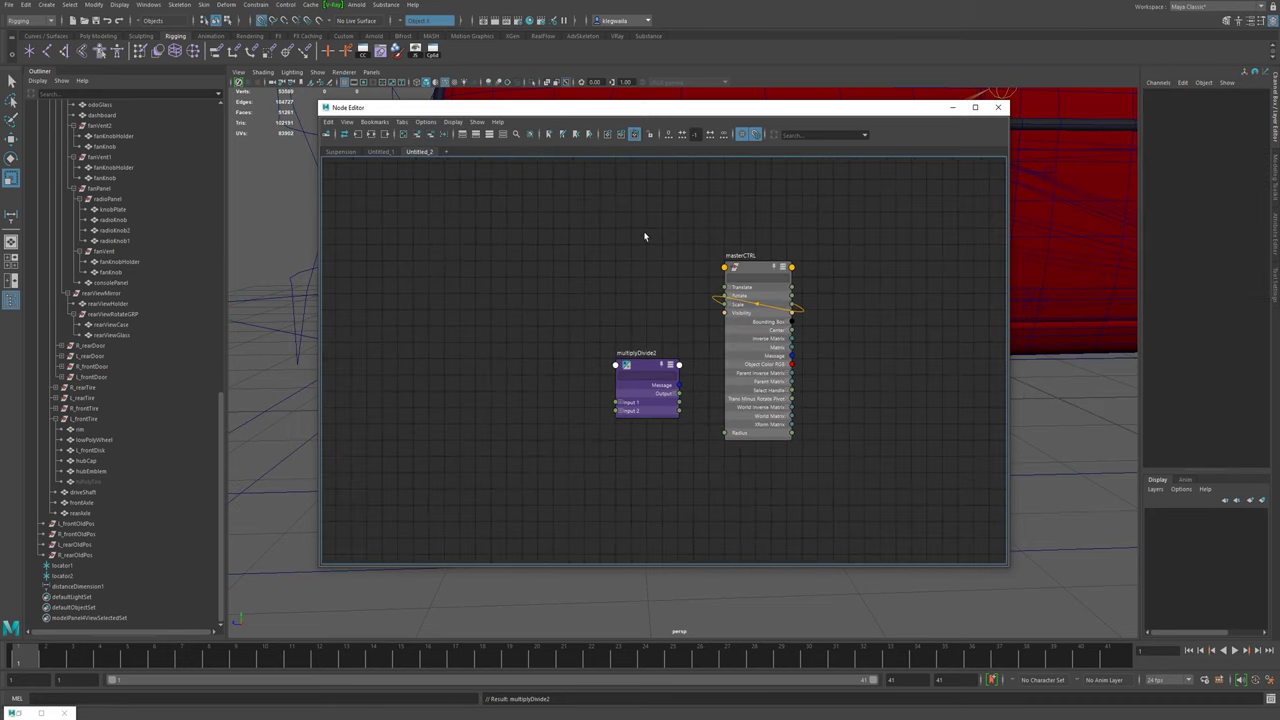
left_click(620, 401)
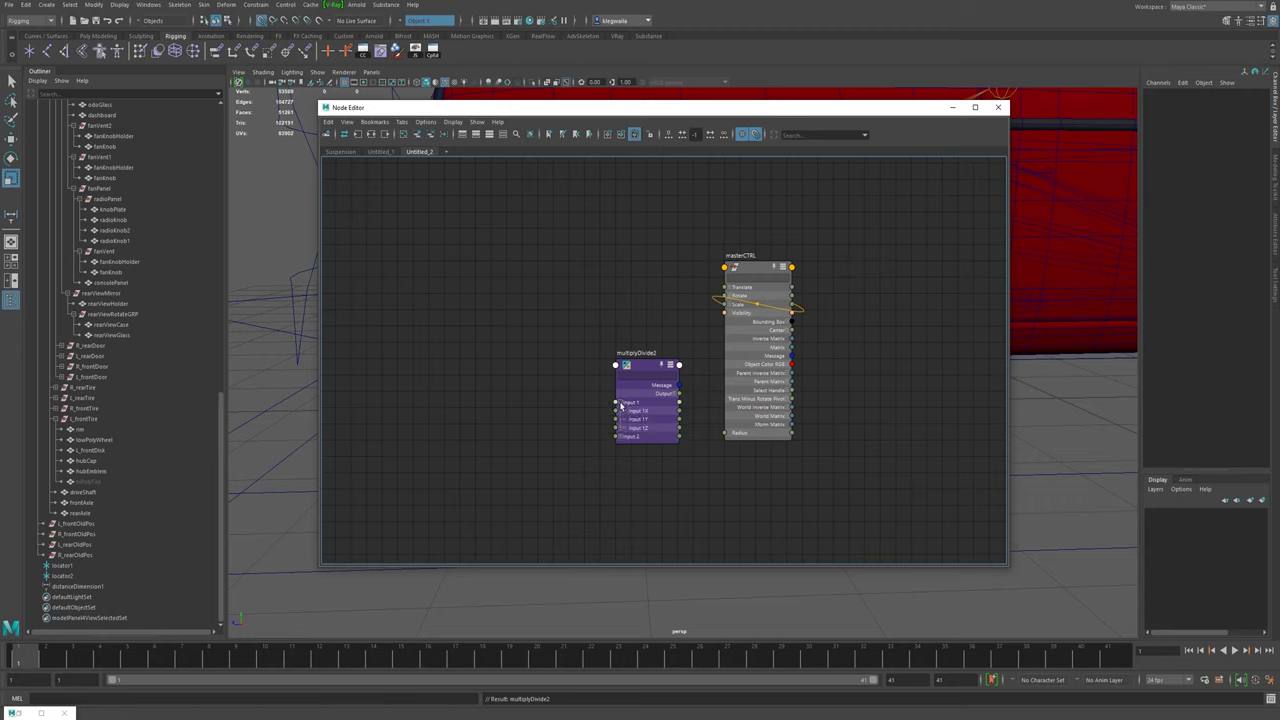
left_click(676, 395)
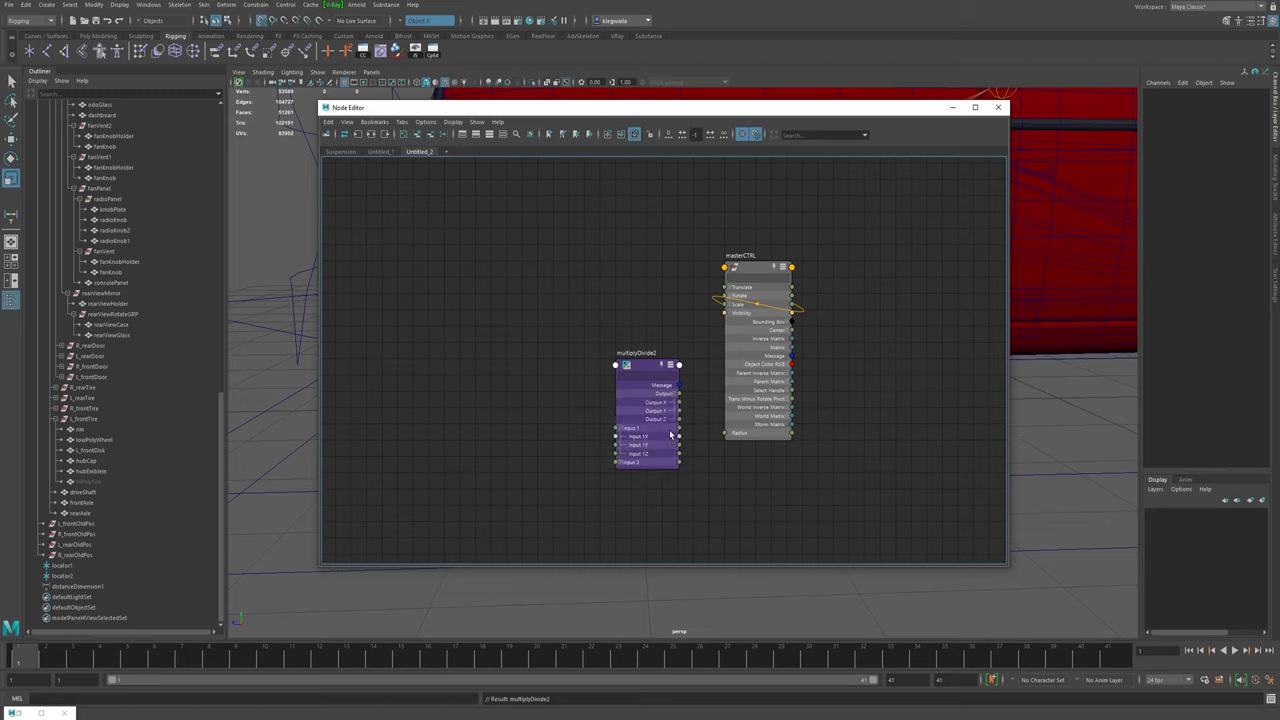
- Rename the multiplyDivide node radiusScaleMULT and set the X value of its Input 1 to 0.897
double_click(652, 372)
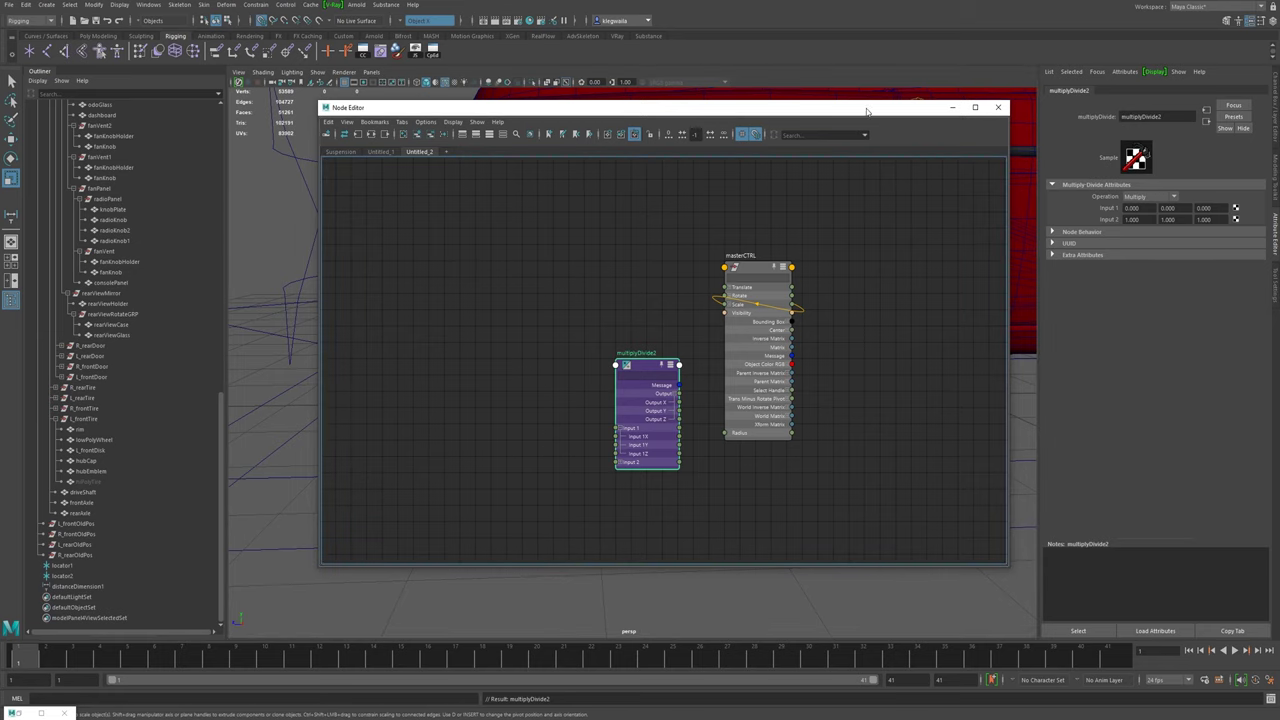
double_click(649, 354)
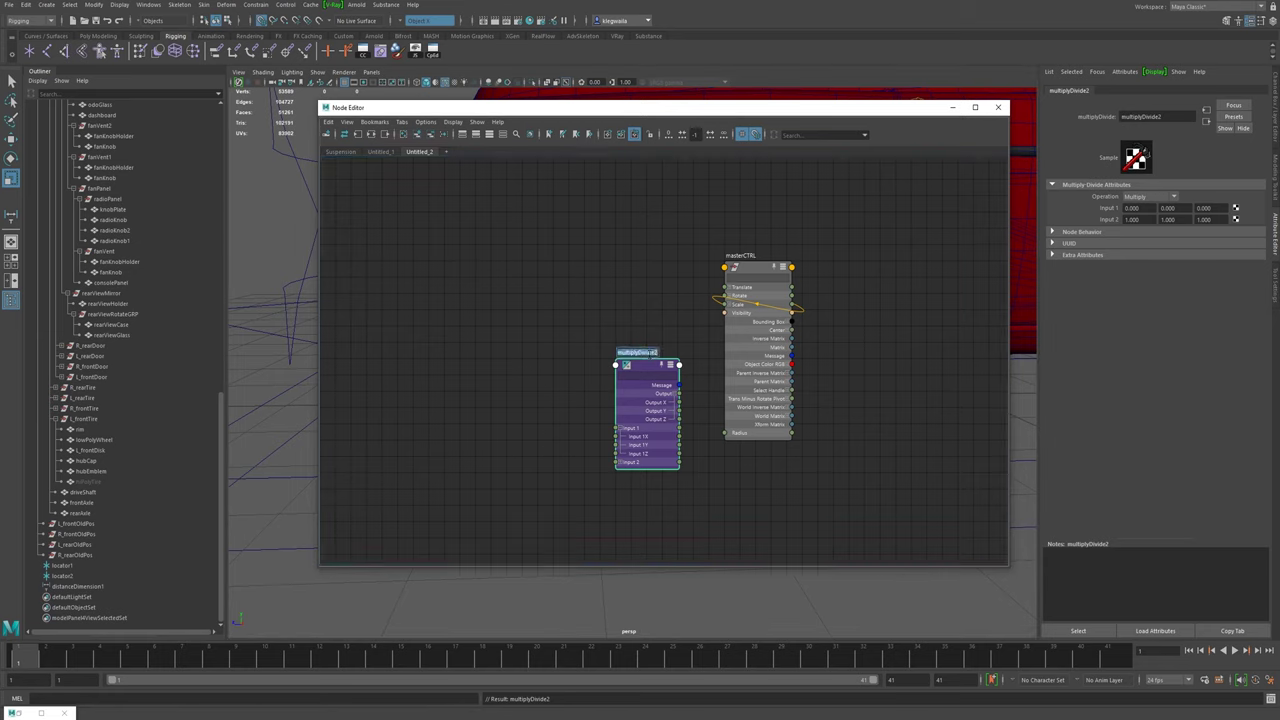
type("rigadiusSca")
type("leMULT")
key("Return")
left_click(1131, 207)
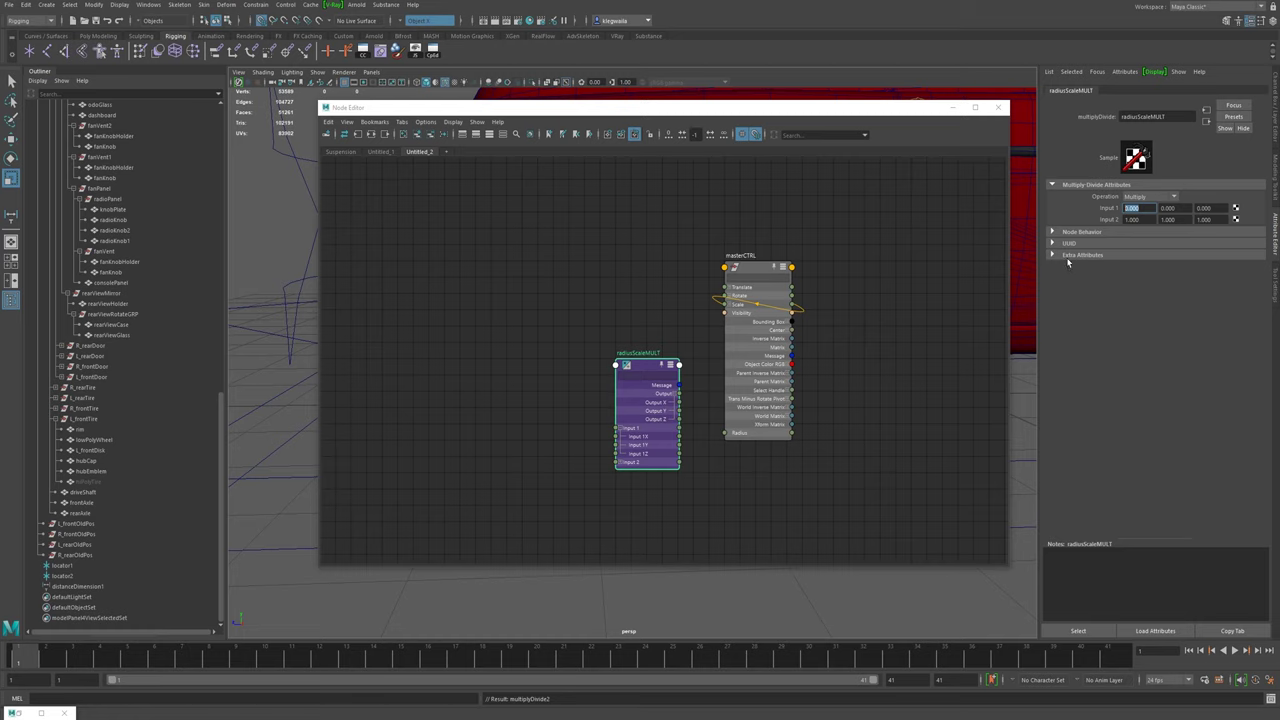
type("0.857")
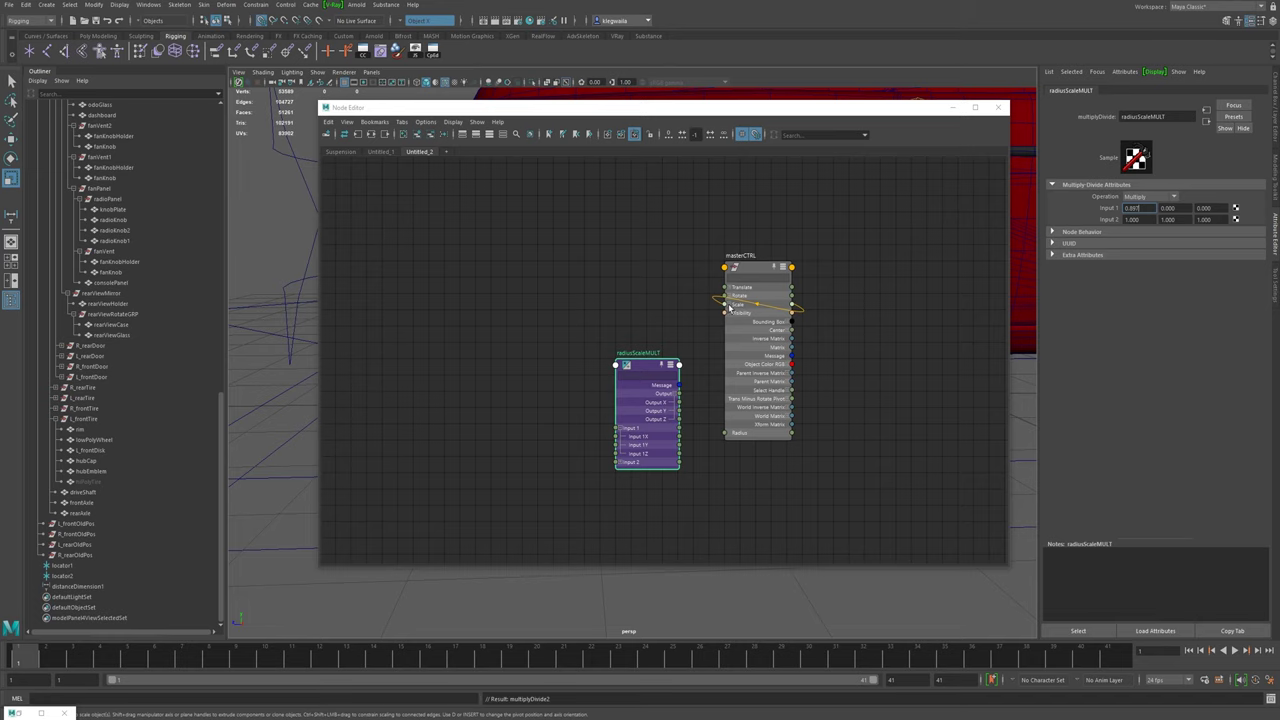
- Move radiusScaleMULT to the output side of masterCTRL and connect masterCTRL's Scale Y to its Input 2X
left_click(731, 305)
middle_click_drag(879, 294, 856, 266)
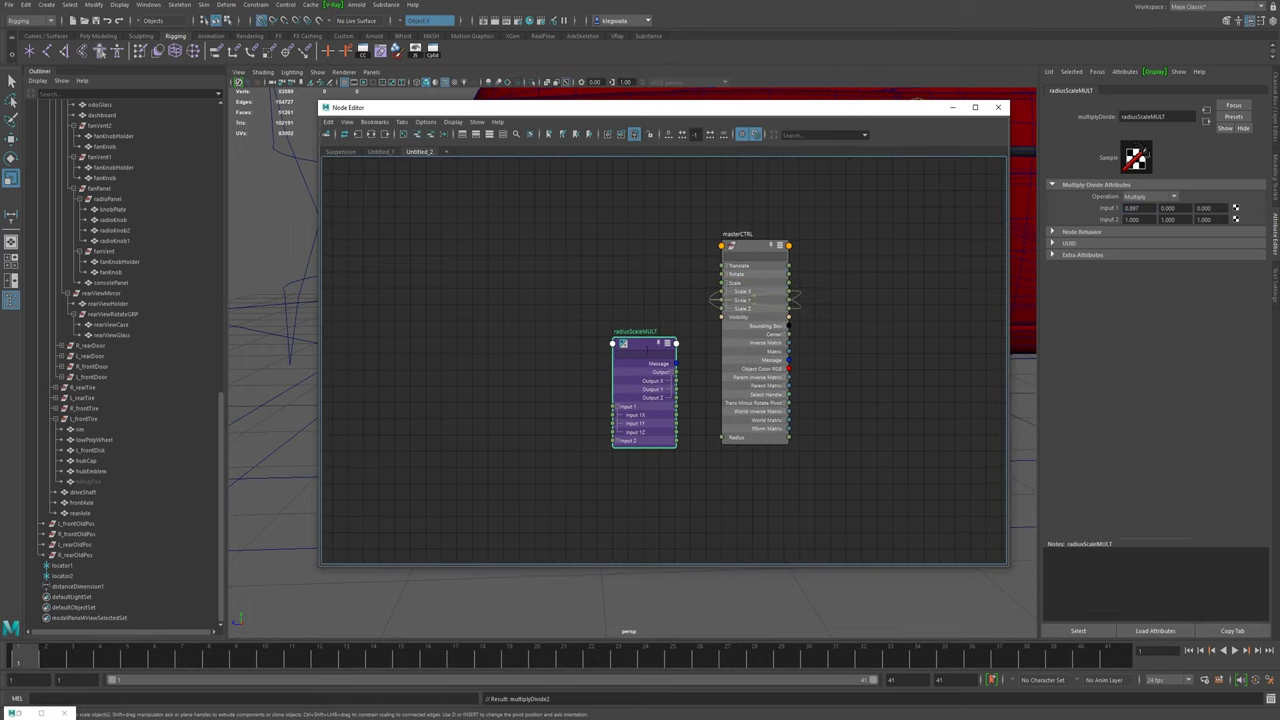
left_click_drag(645, 358, 880, 340)
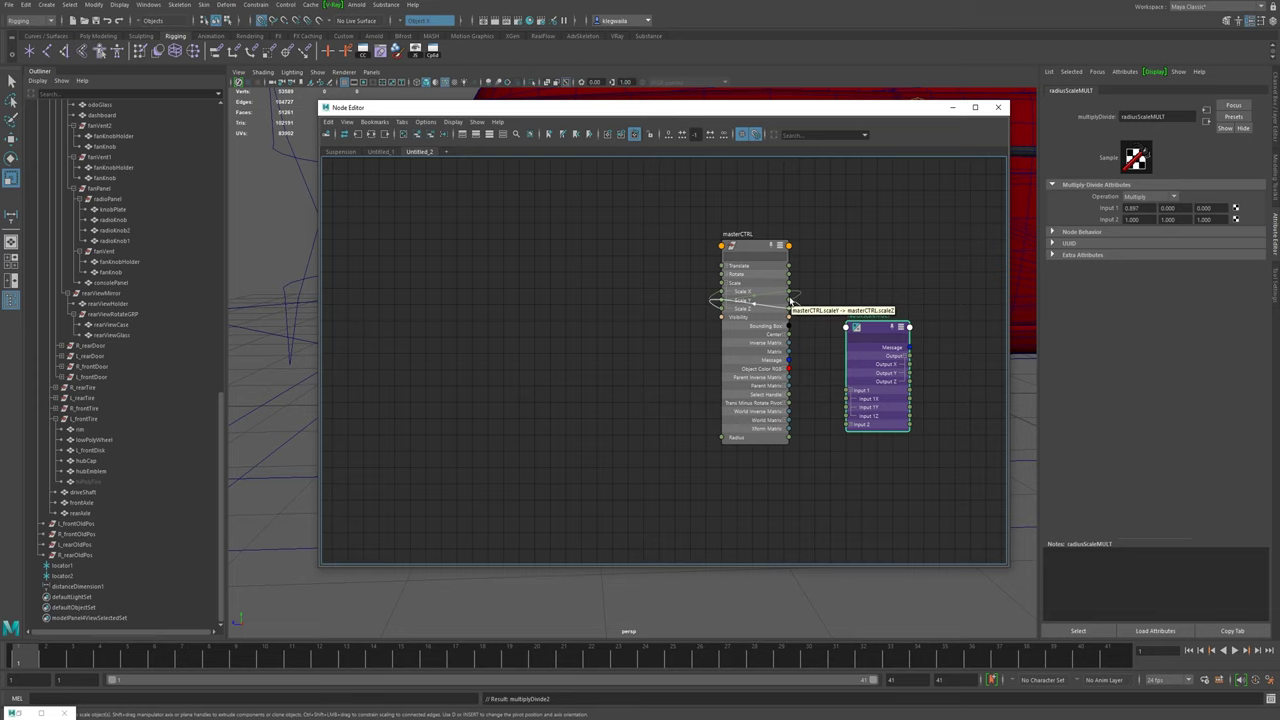
left_click(854, 426)
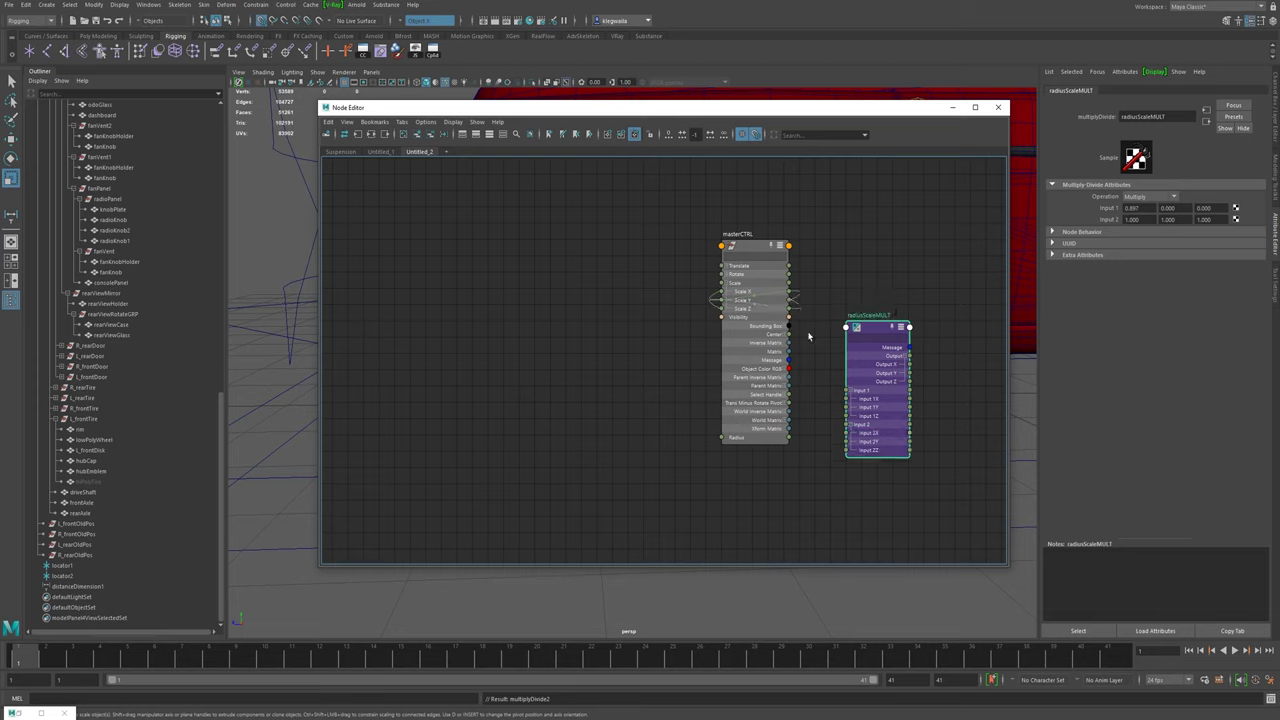
left_click_drag(791, 302, 847, 432)
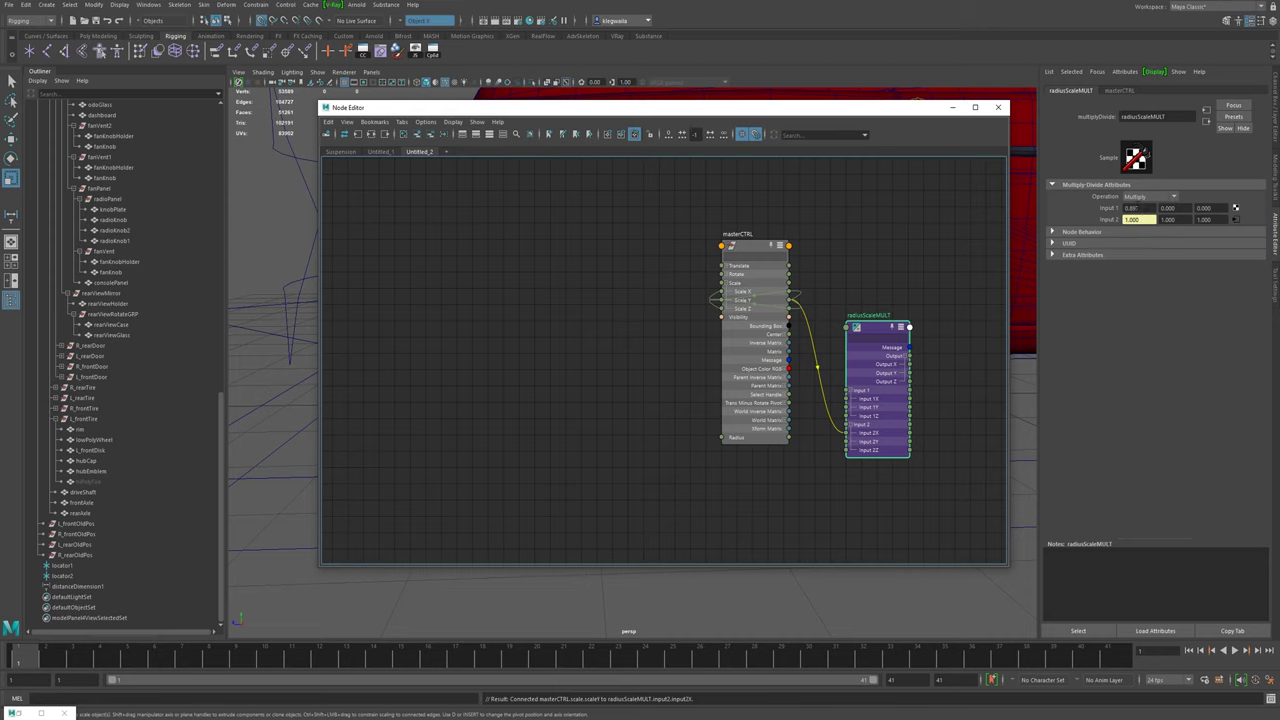
- Connect radiusScaleMULT's Output X to masterCTRL's Radius and check the channel values of both nodes
left_click(1131, 207)
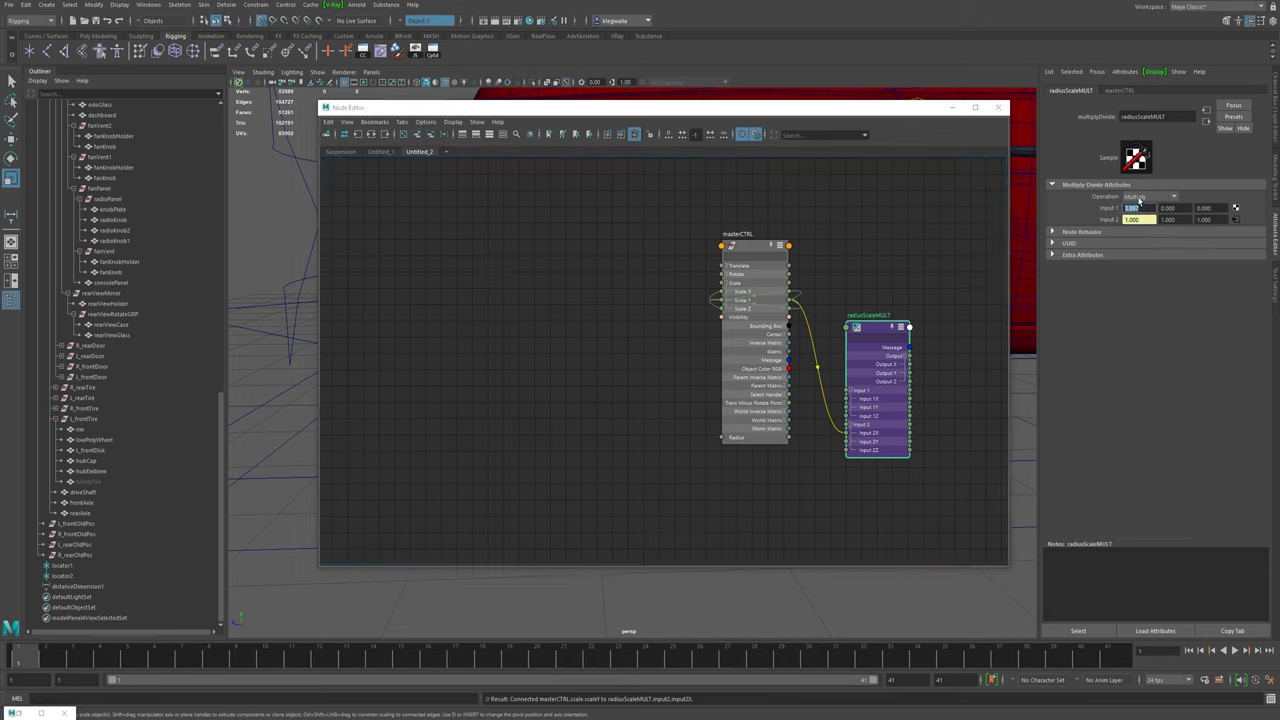
left_click(1145, 220)
mouse_move(908, 367)
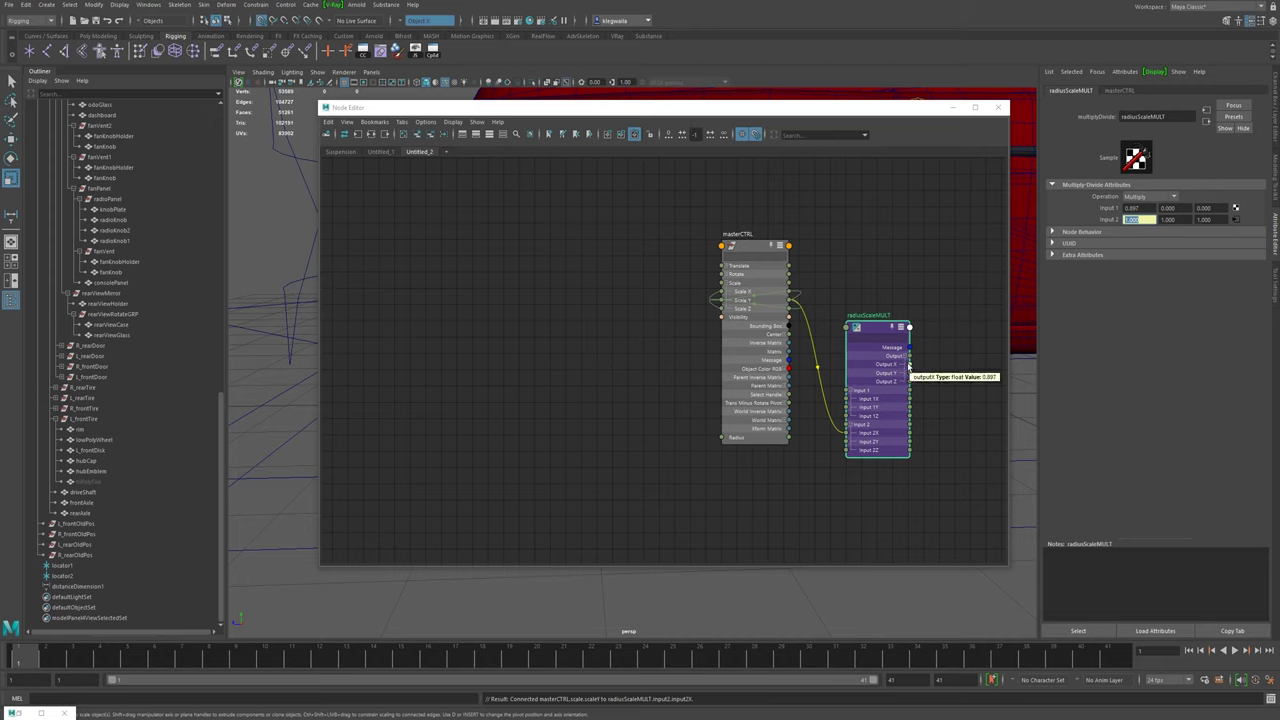
left_click_drag(908, 367, 717, 438)
left_click(757, 248)
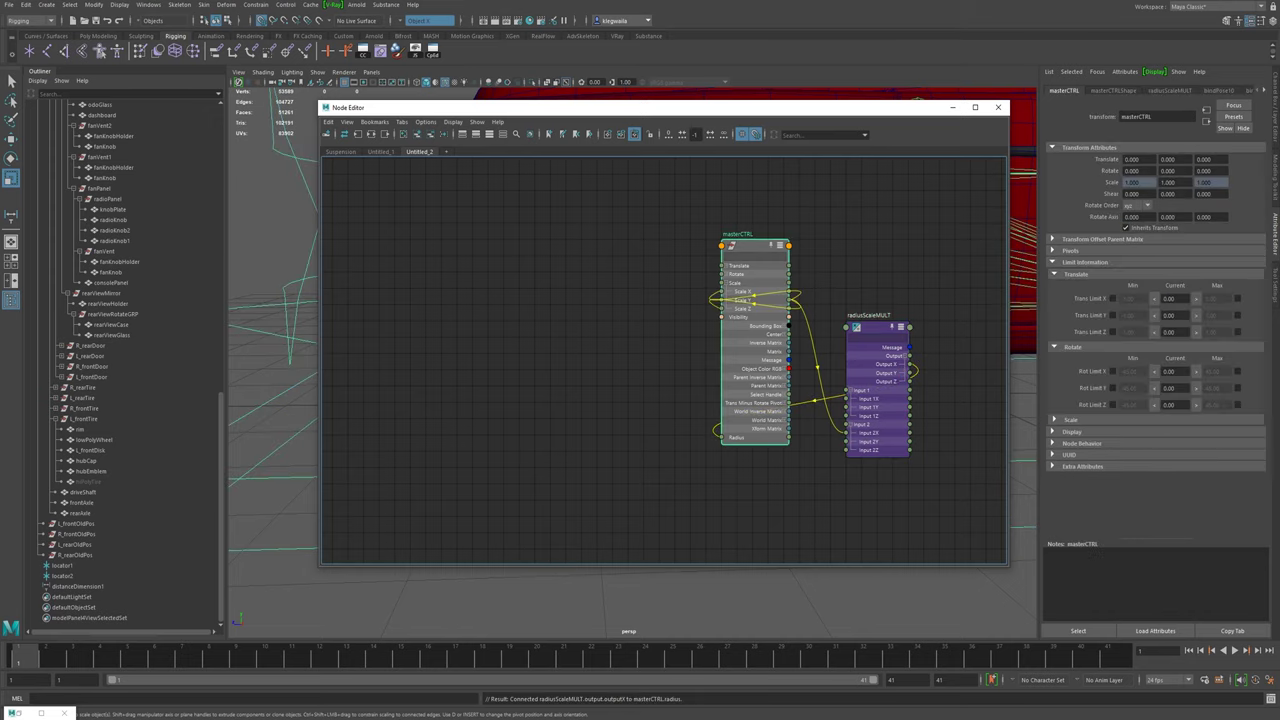
left_click(1273, 105)
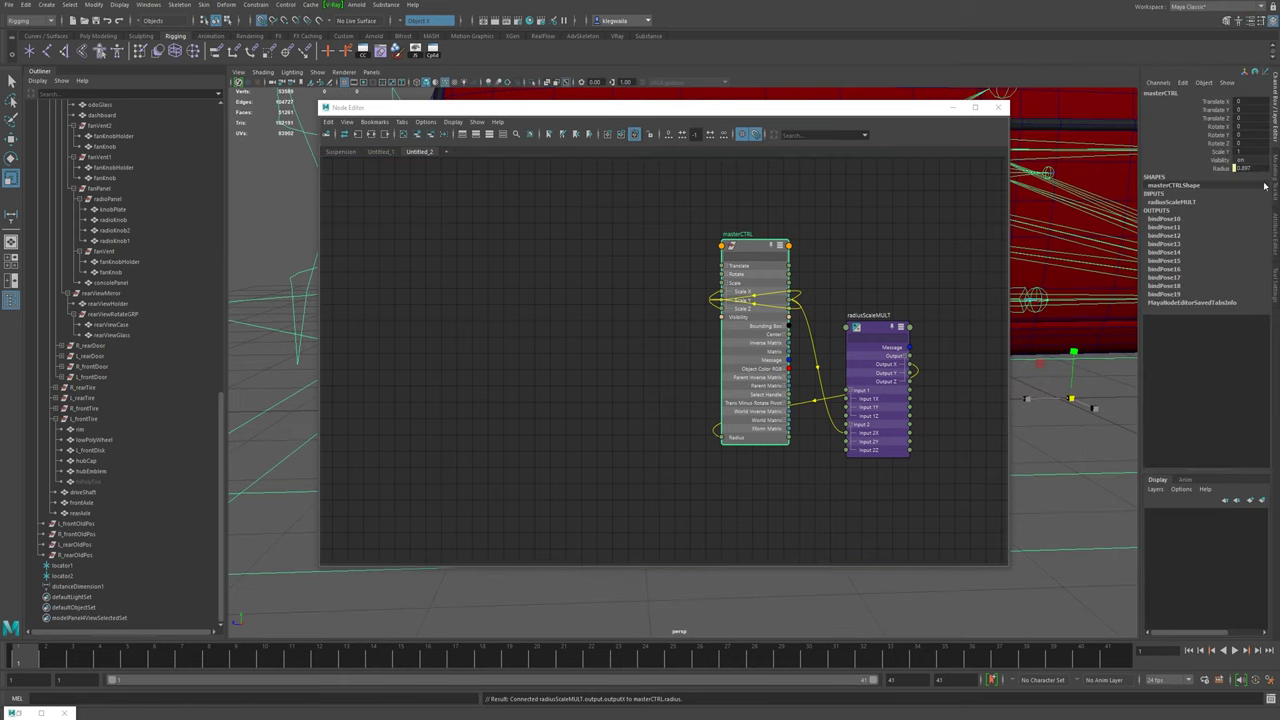
left_click(902, 366)
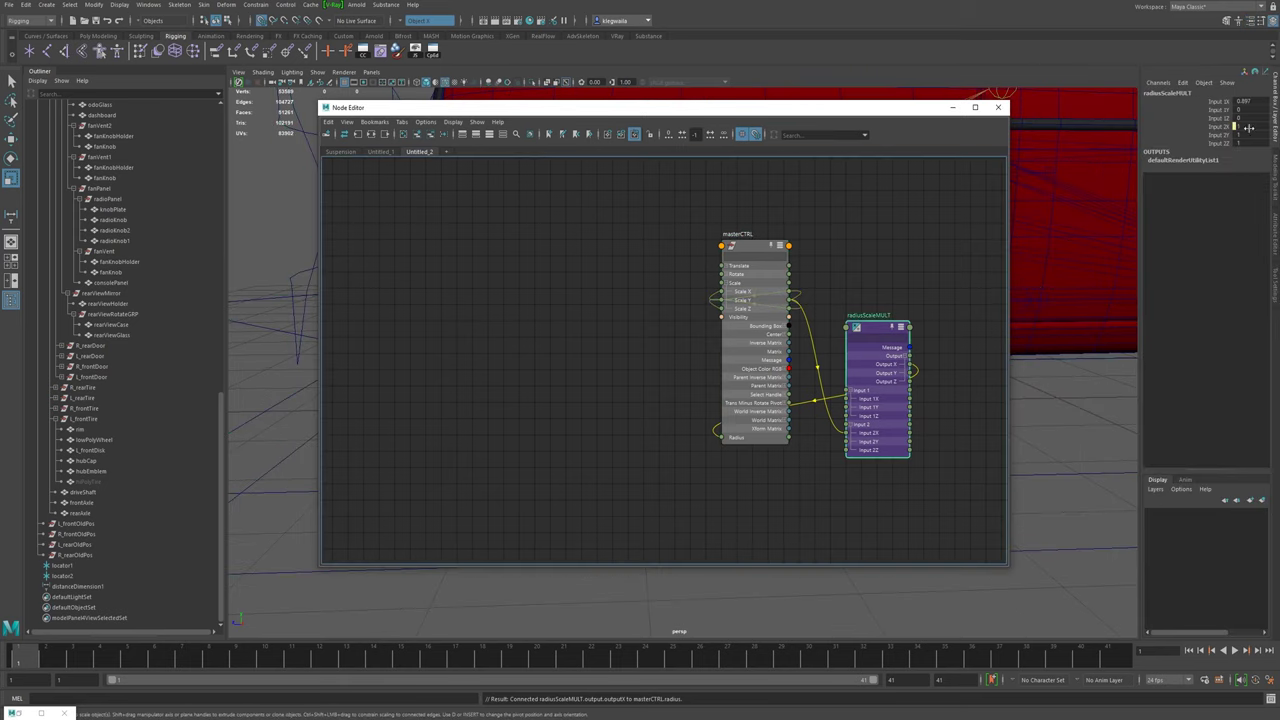
- Test how masterCTRL's Radius responds by setting its Scale Y to 2, 0.5 and back to 1
left_click_drag(859, 110, 294, 223)
scroll(670, 414, "down", 5)
scroll(671, 414, "down", 1)
left_click(566, 397)
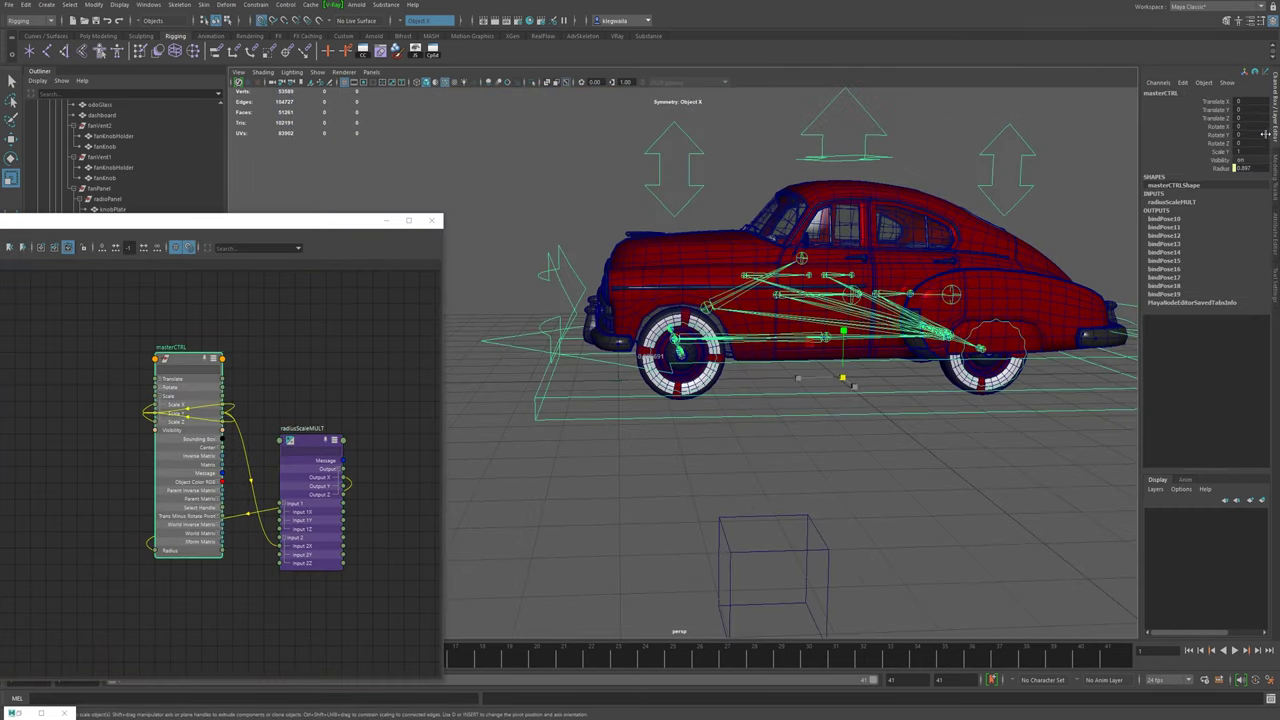
double_click(1245, 149)
type("2")
key("Return")
double_click(1241, 169)
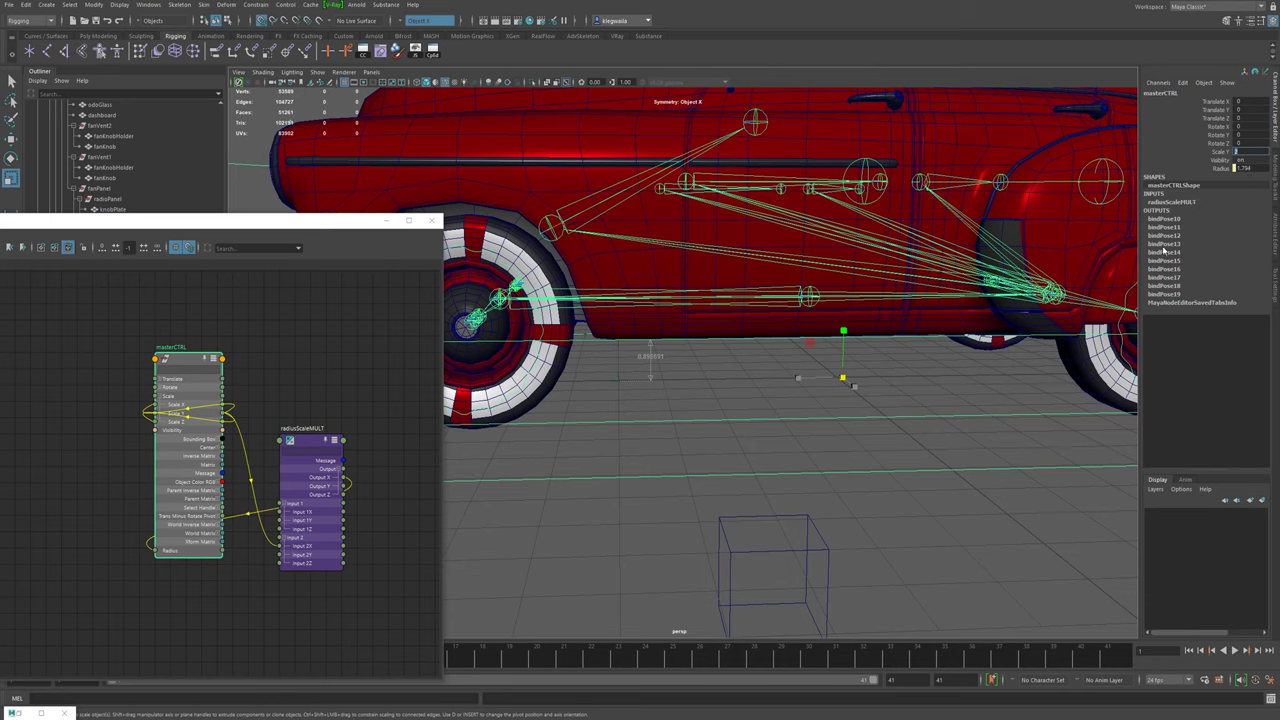
key("Return")
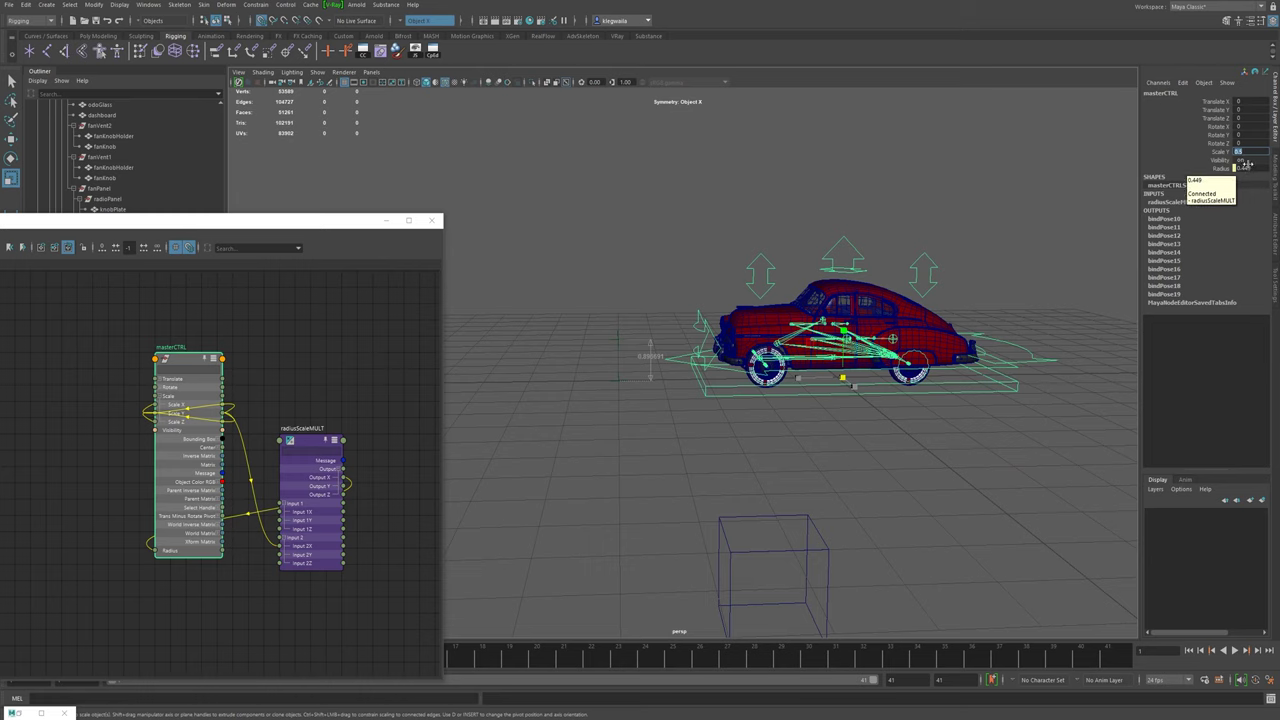
type("1")
key("Return")
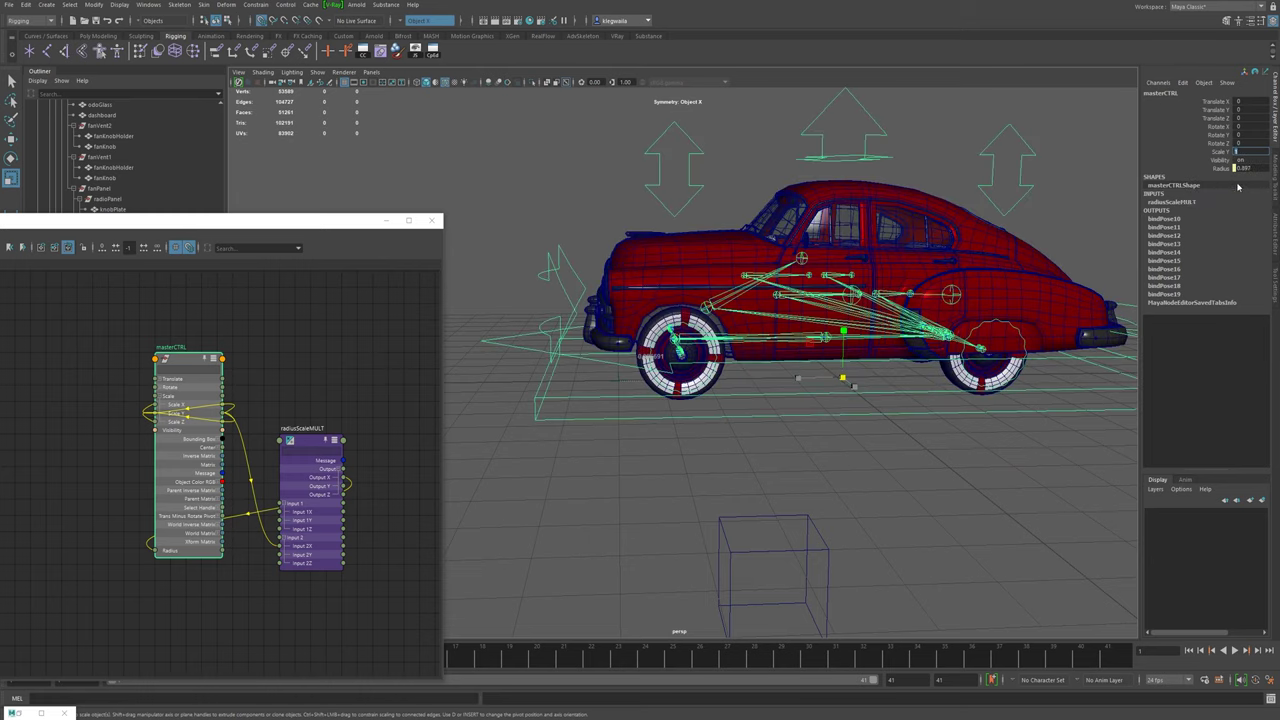
- Lock and hide masterCTRL's Radius attribute and close the Node Editor
left_click_drag(279, 222, 481, 156)
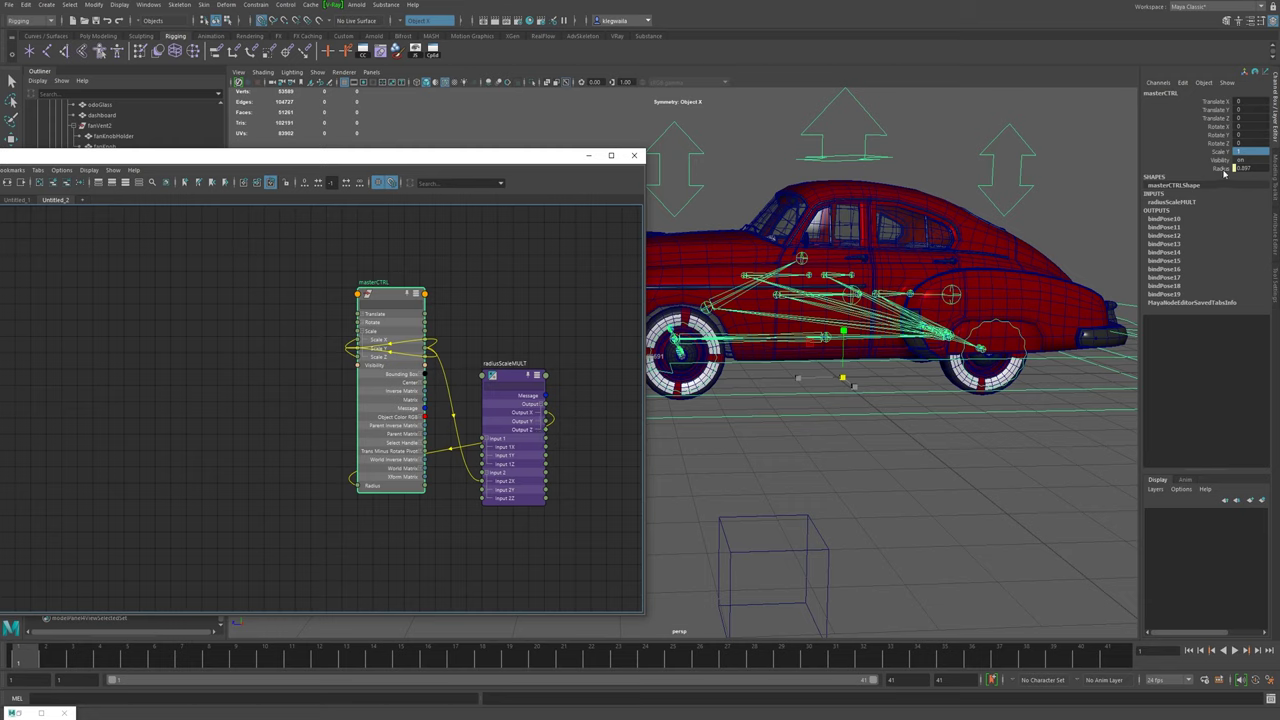
right_click(1222, 172)
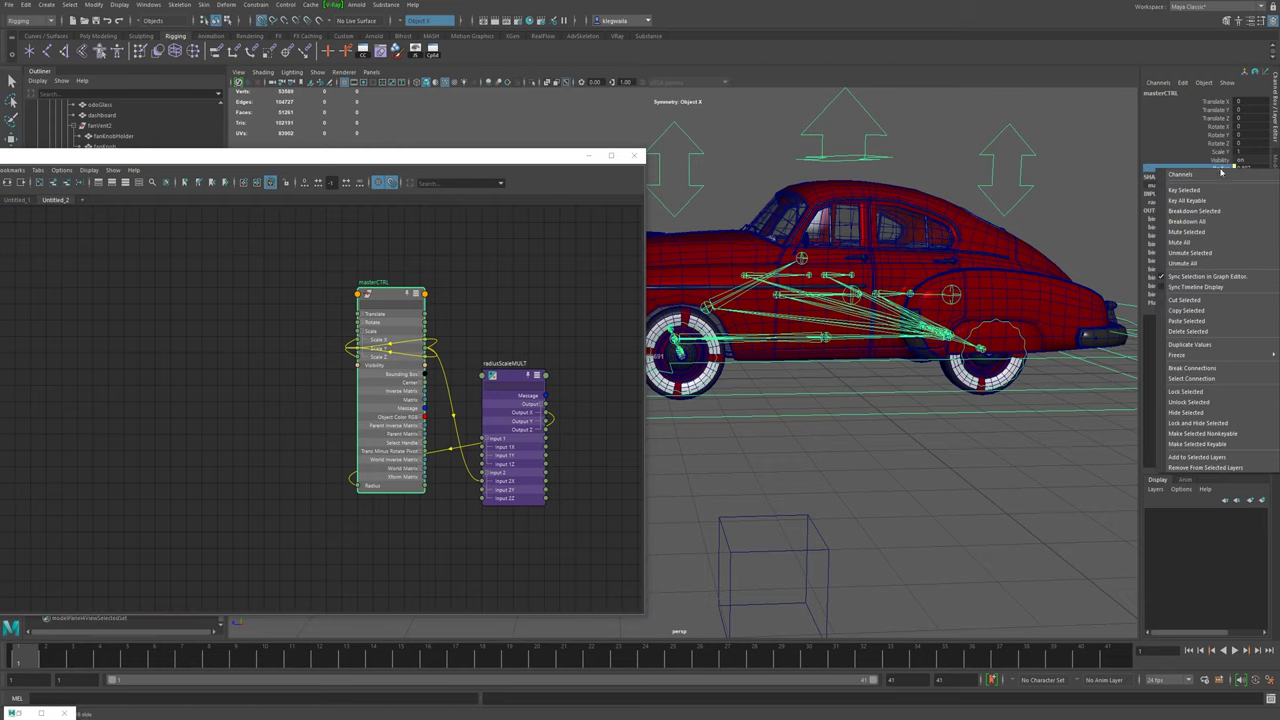
left_click(1203, 424)
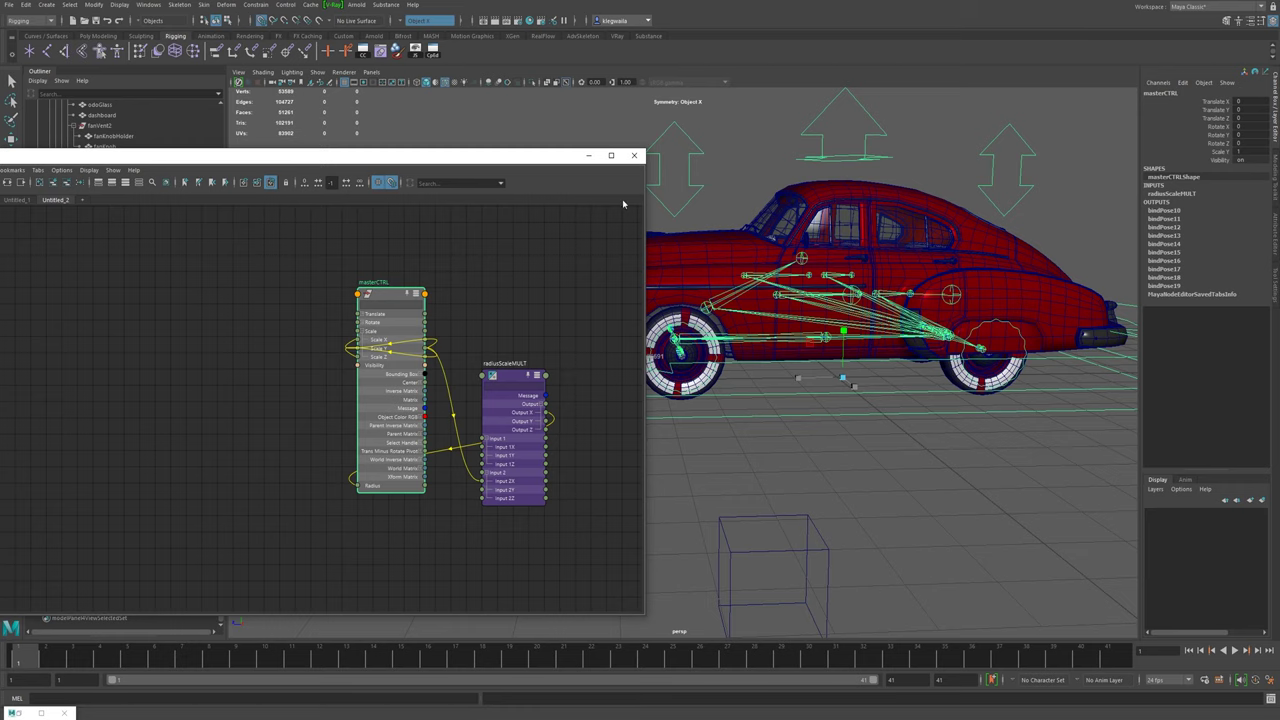
left_click(633, 155)
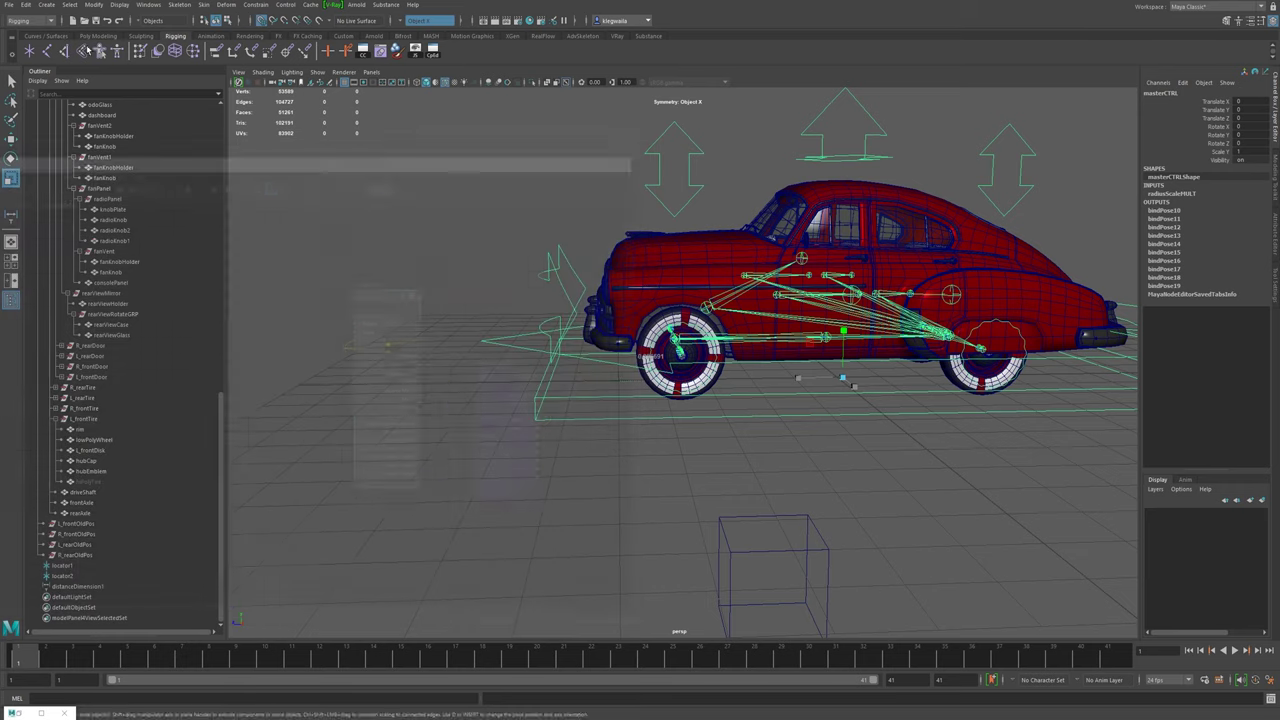
- In the R_frontAutoEXPR expression, replace the $radius value with masterCTRL.radius and apply the edit
left_click(16, 709)
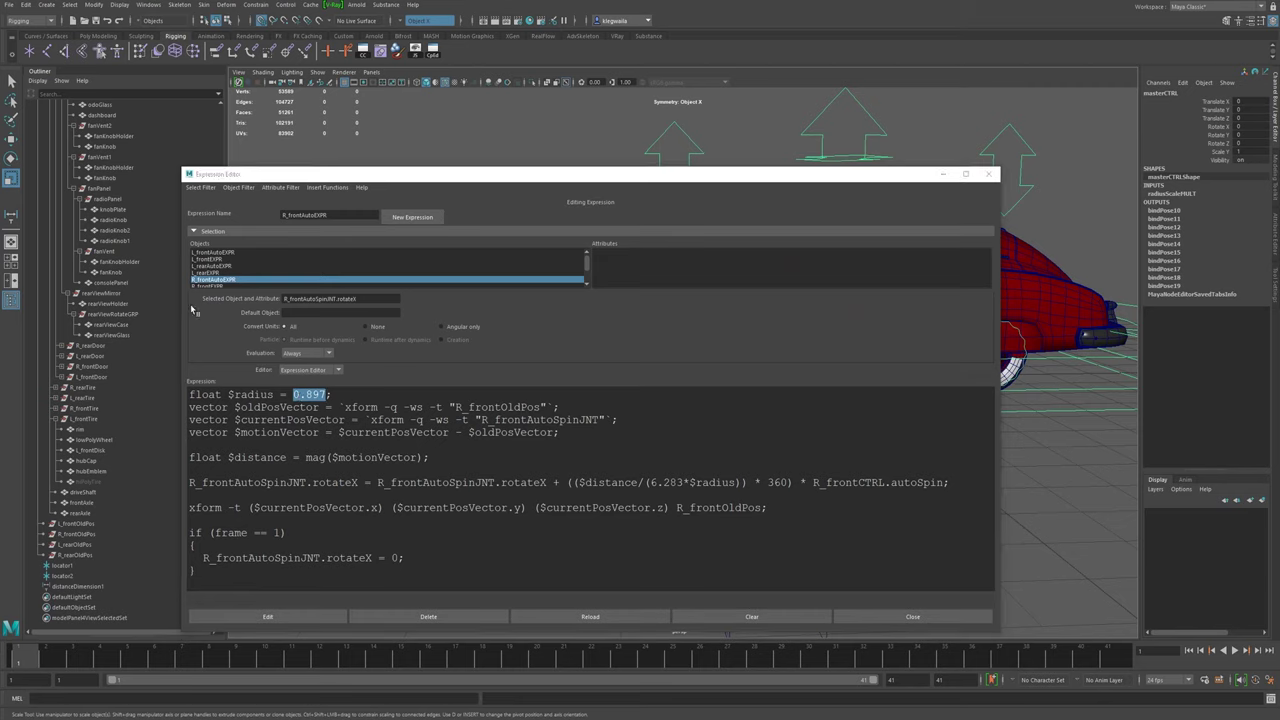
left_click(316, 395)
left_click_drag(293, 395, 326, 395)
type("masterC")
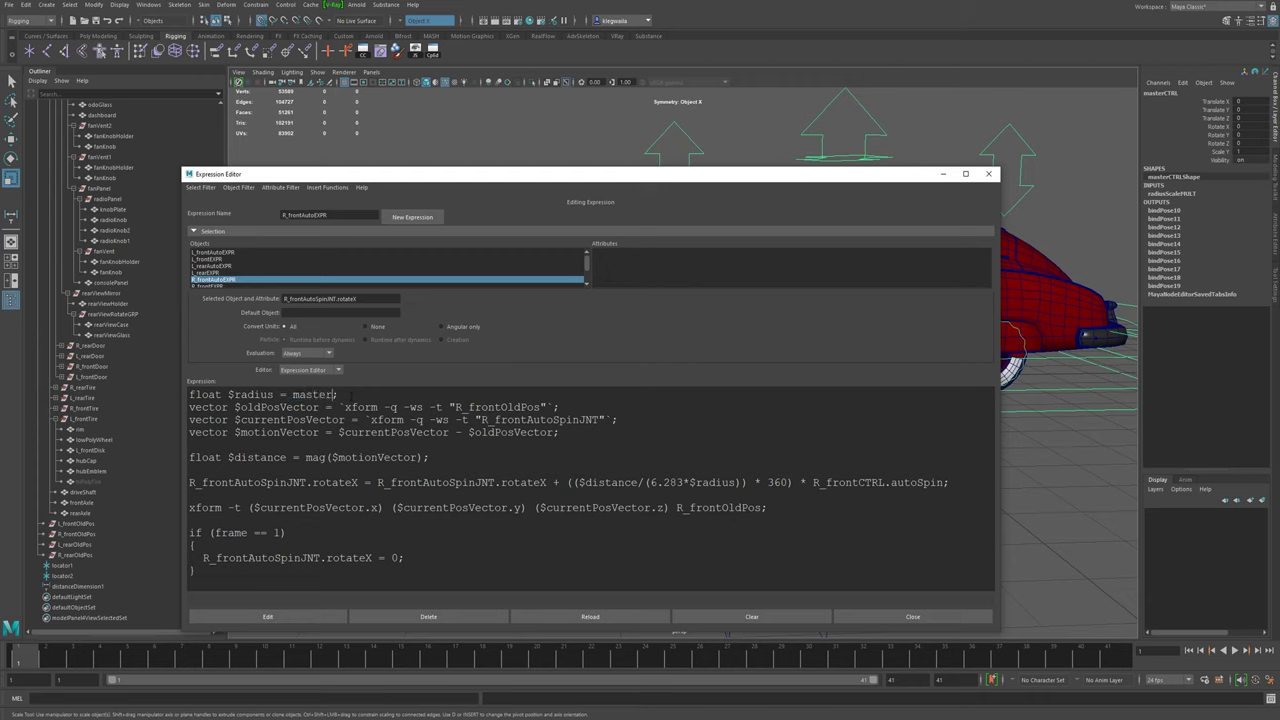
type("TRL.radius")
left_click(305, 620)
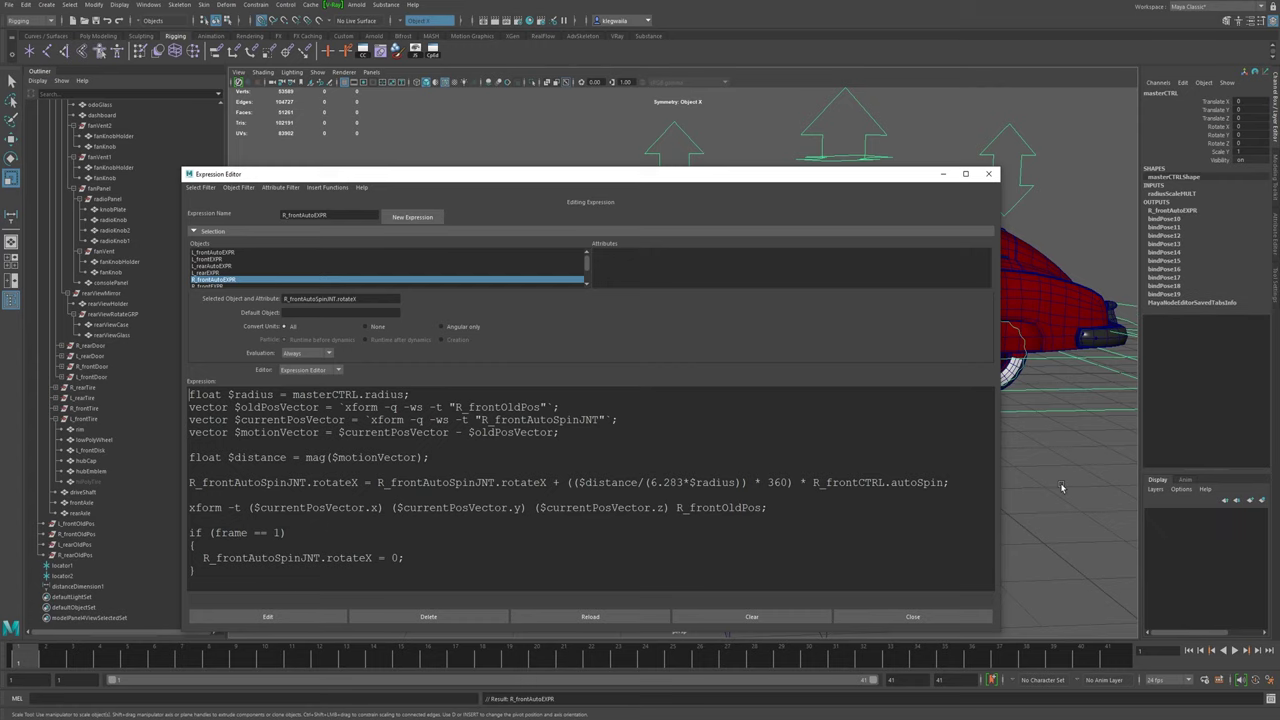
- Move the Expression Editor aside and set masterCTRL's Scale Y to 5 to test the wheel spin on a larger car
left_click_drag(676, 179, 784, 156)
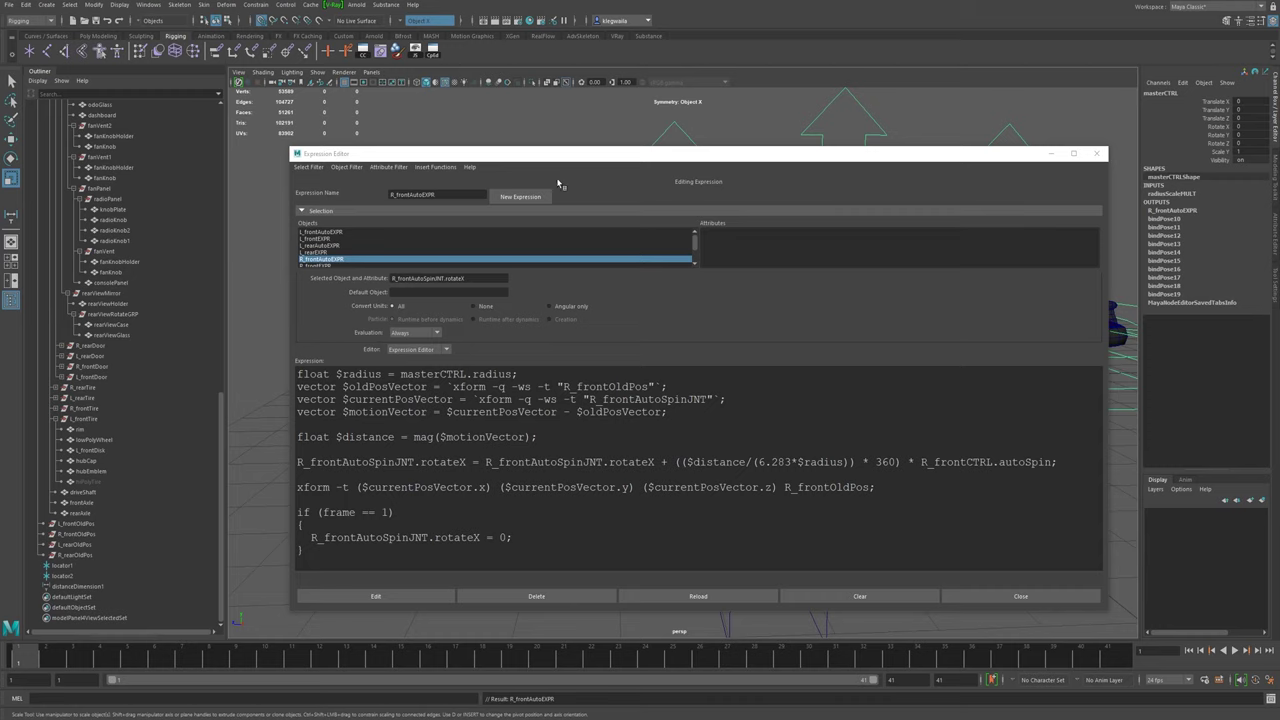
left_click_drag(630, 157, 0, 157)
left_click_drag(602, 309, 788, 347, "alt")
left_click_drag(718, 424, 679, 455, "alt")
scroll(678, 455, "down", 5)
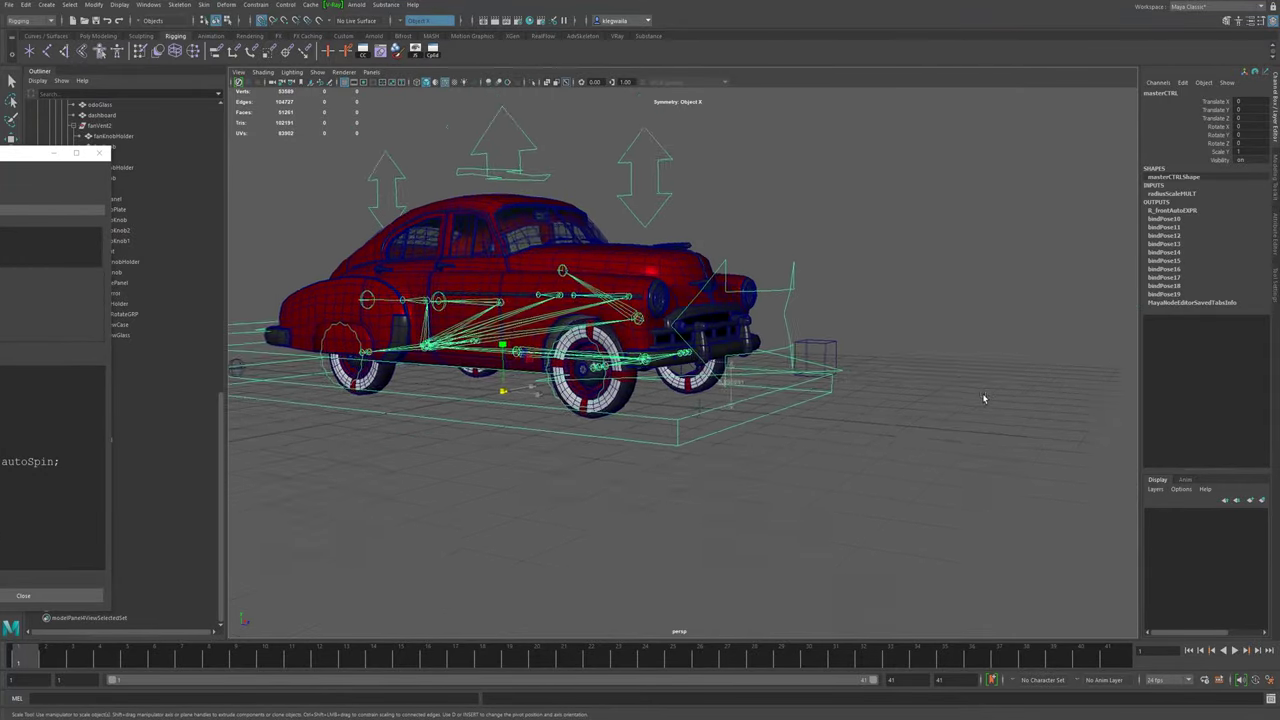
left_click(1257, 151)
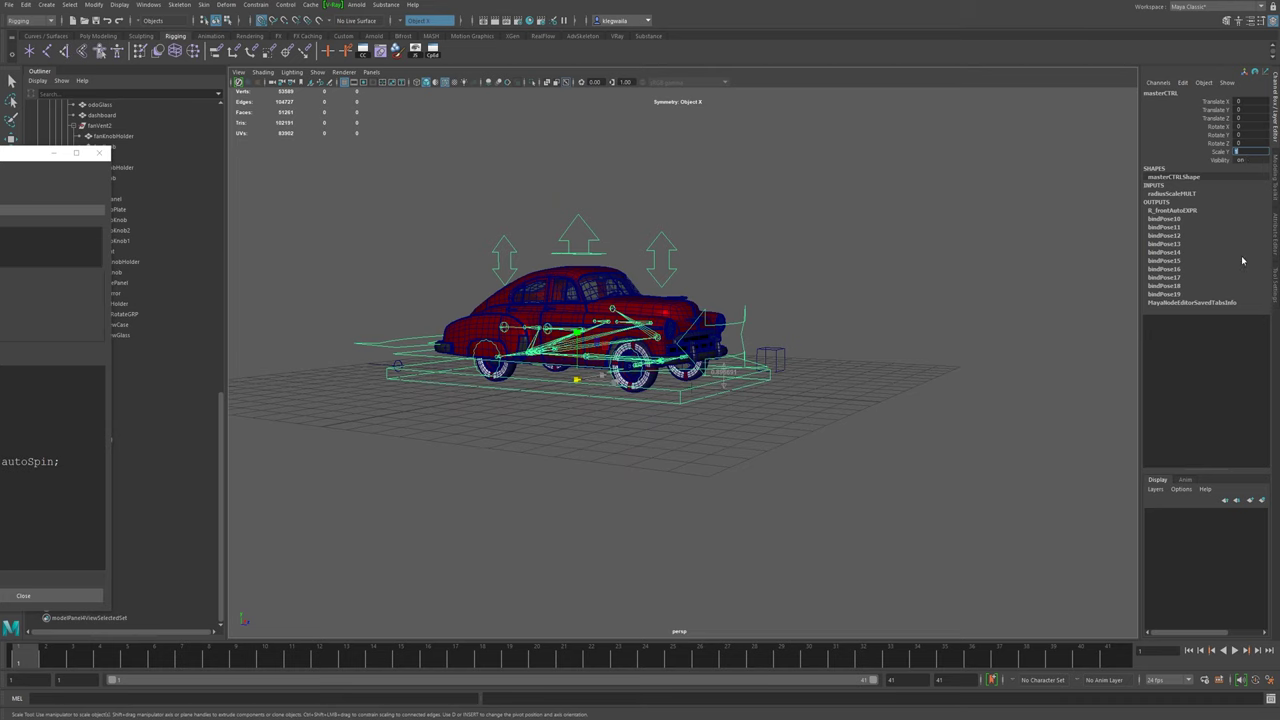
type("5")
key("Return")
right_click_drag(671, 441, 394, 434, "alt")
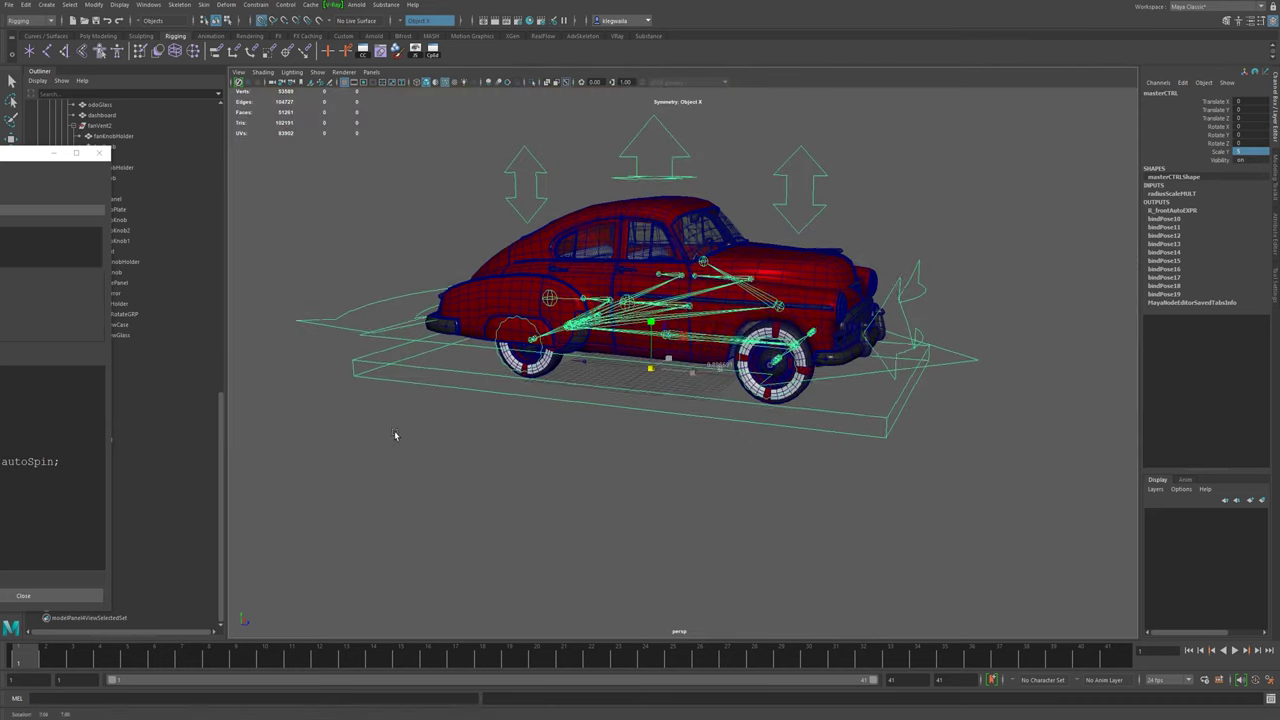
- Select moveCTRL and play back its animation to compare the front wheel's spin on the enlarged car
left_click(972, 386)
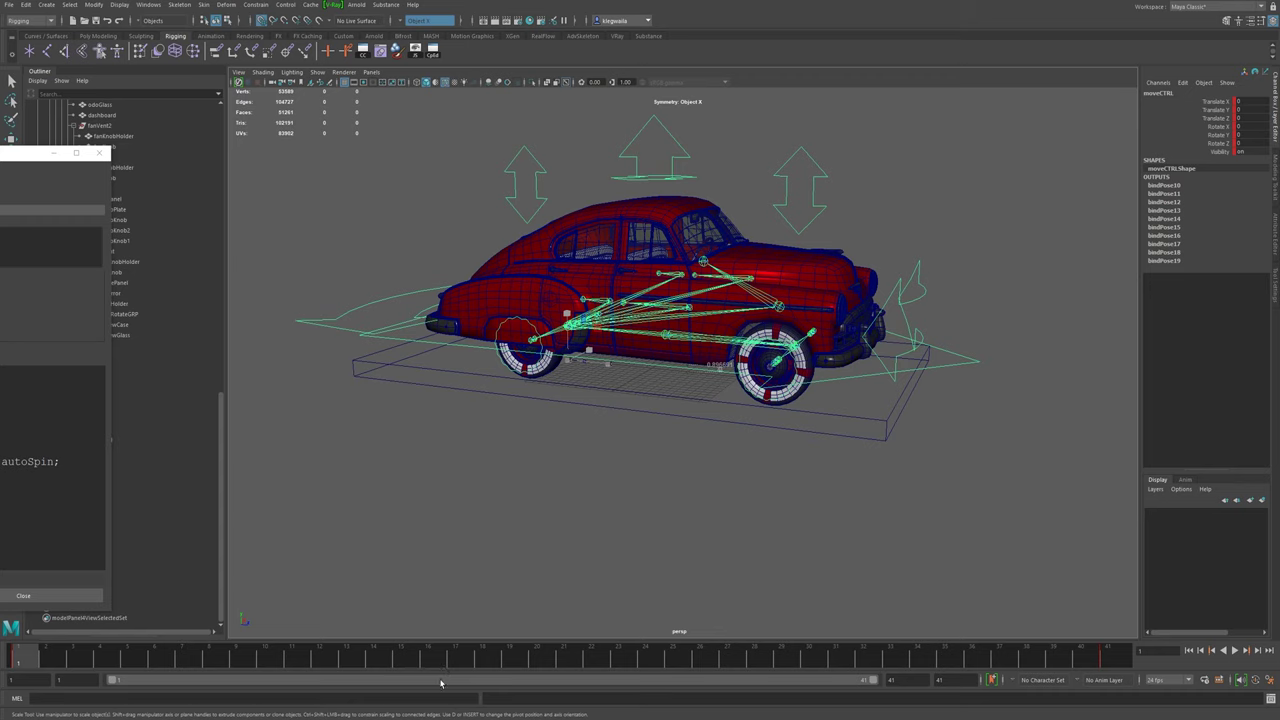
left_click_drag(808, 337, 797, 340, "alt")
left_click(1235, 650)
key("Escape")
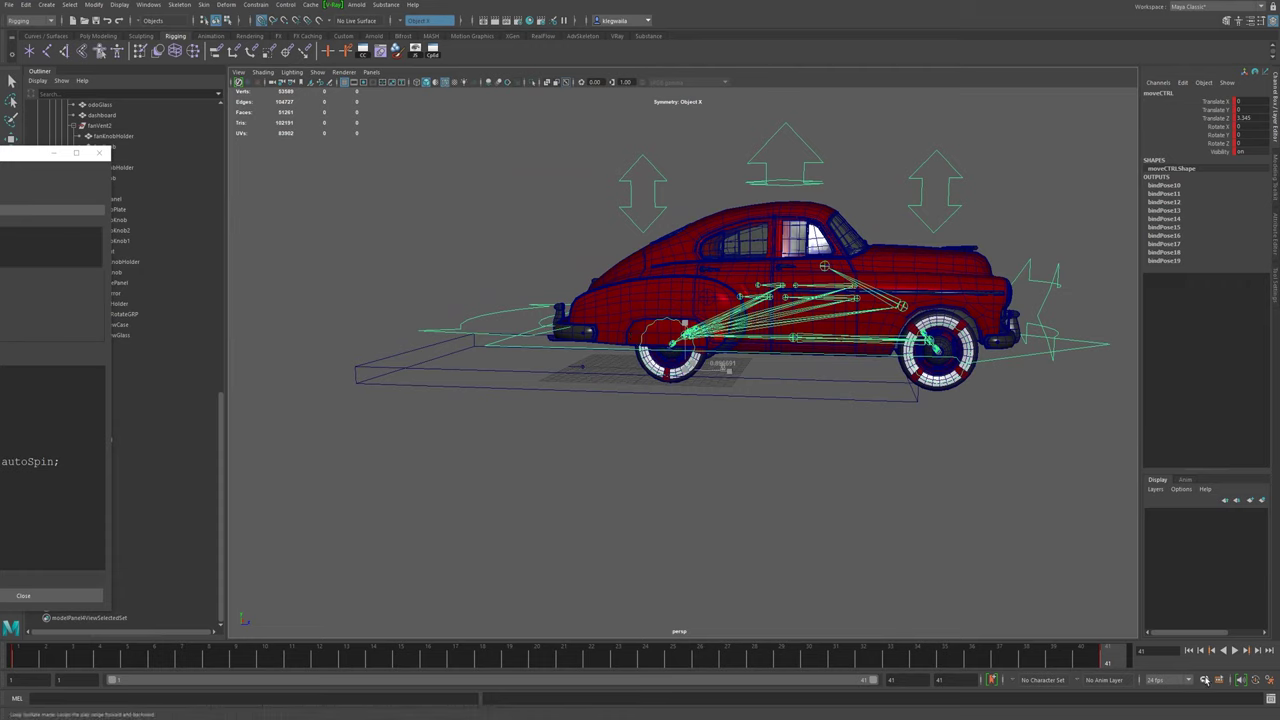
left_click(1235, 651)
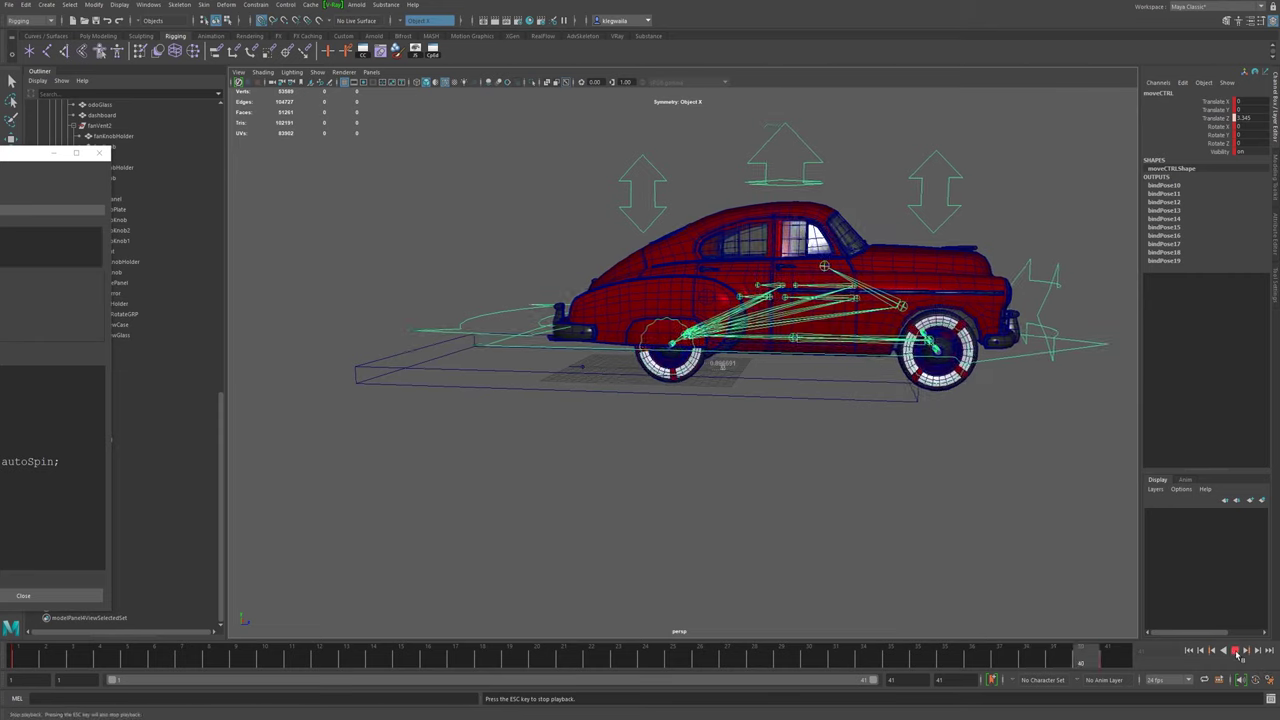
key("Escape")
- Copy masterCTRL.radius from R_frontAutoEXPR, paste it as the $radius value in L_rearAutoEXPR, and apply the edit
left_click_drag(0, 152, 476, 121)
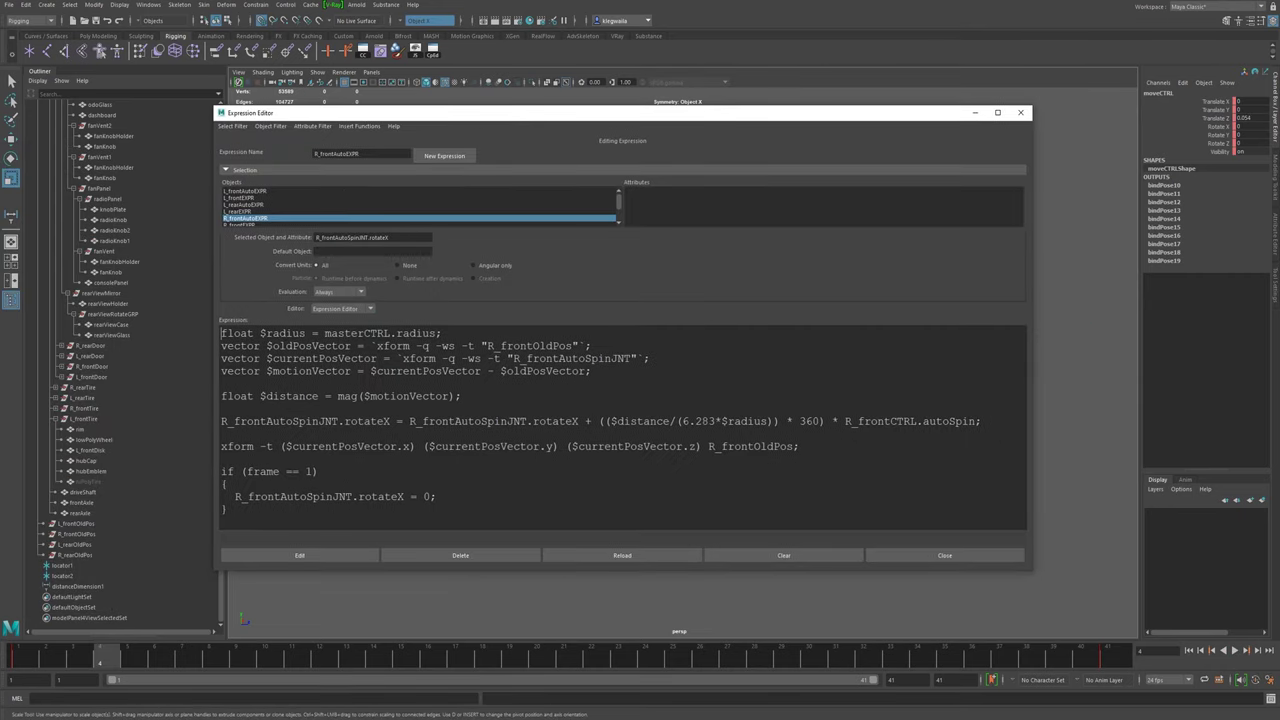
left_click_drag(324, 333, 436, 333)
key("ctrl+c")
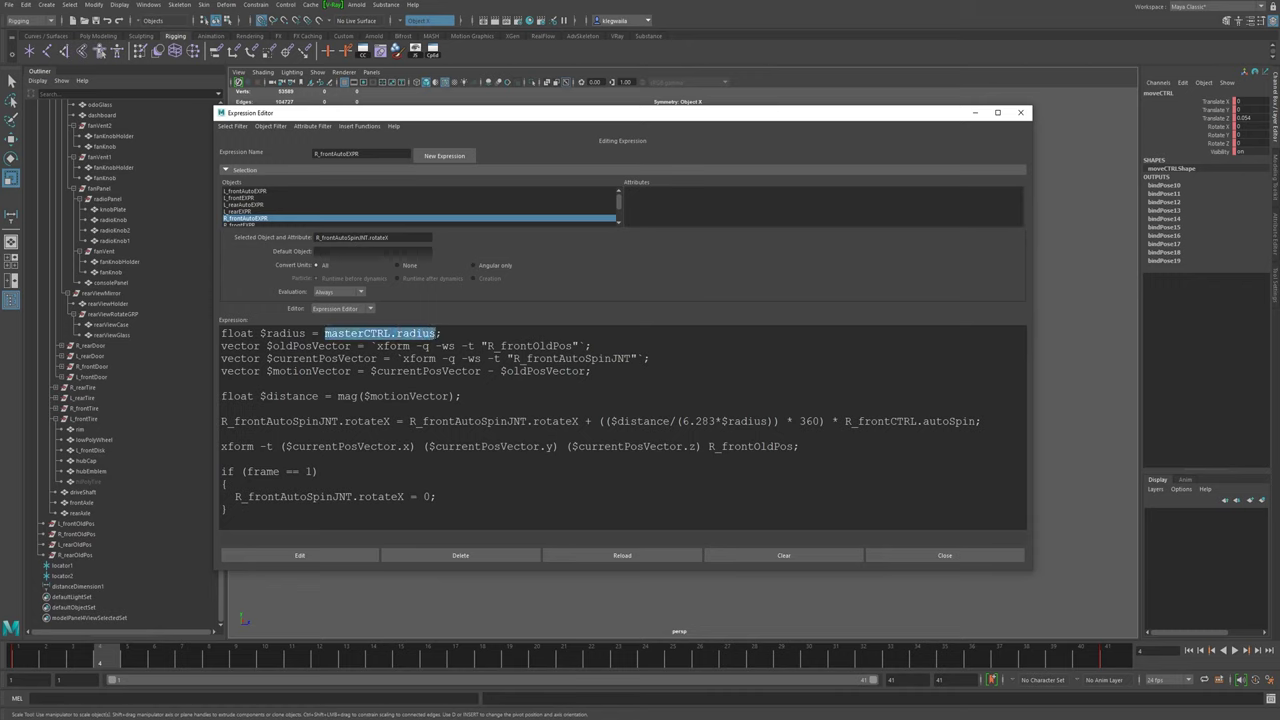
left_click(255, 204)
left_click_drag(324, 333, 357, 333)
key("ctrl+v")
left_click(345, 556)
- Replace the $radius value in L_frontAutoEXPR with masterCTRL.radius and apply the edit
left_click(255, 191)
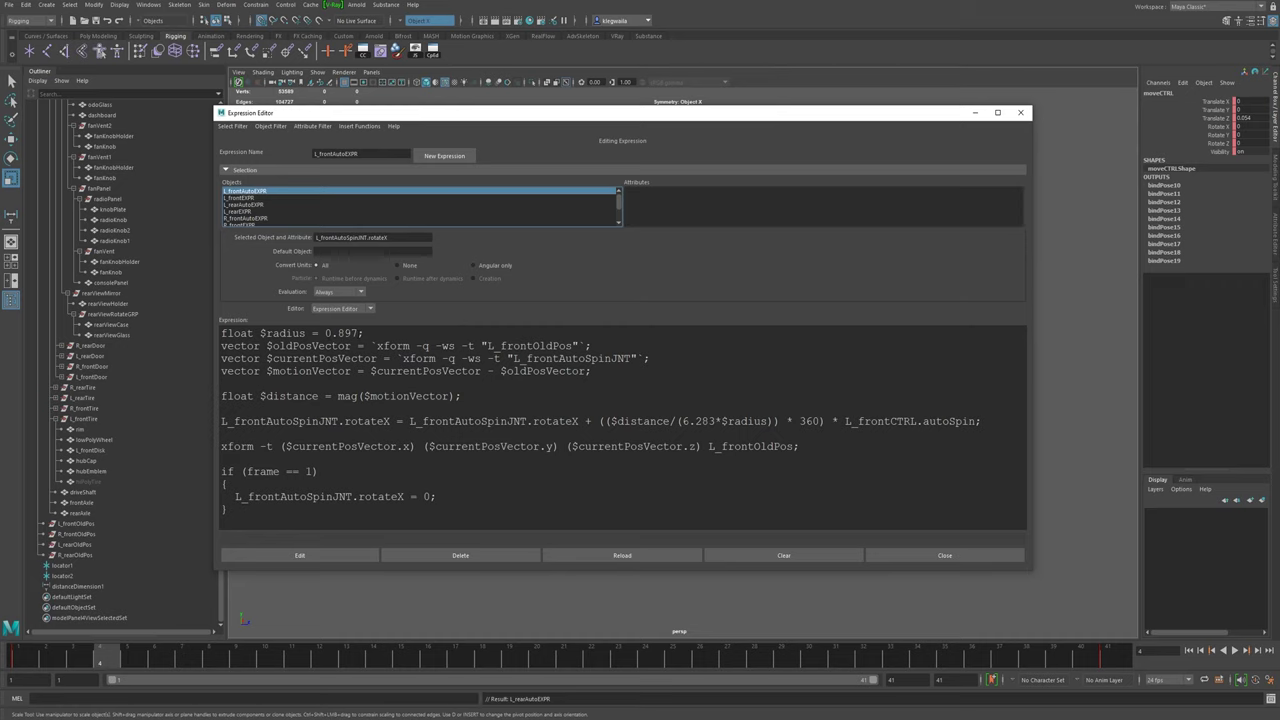
left_click_drag(324, 333, 354, 333)
key("ctrl+v")
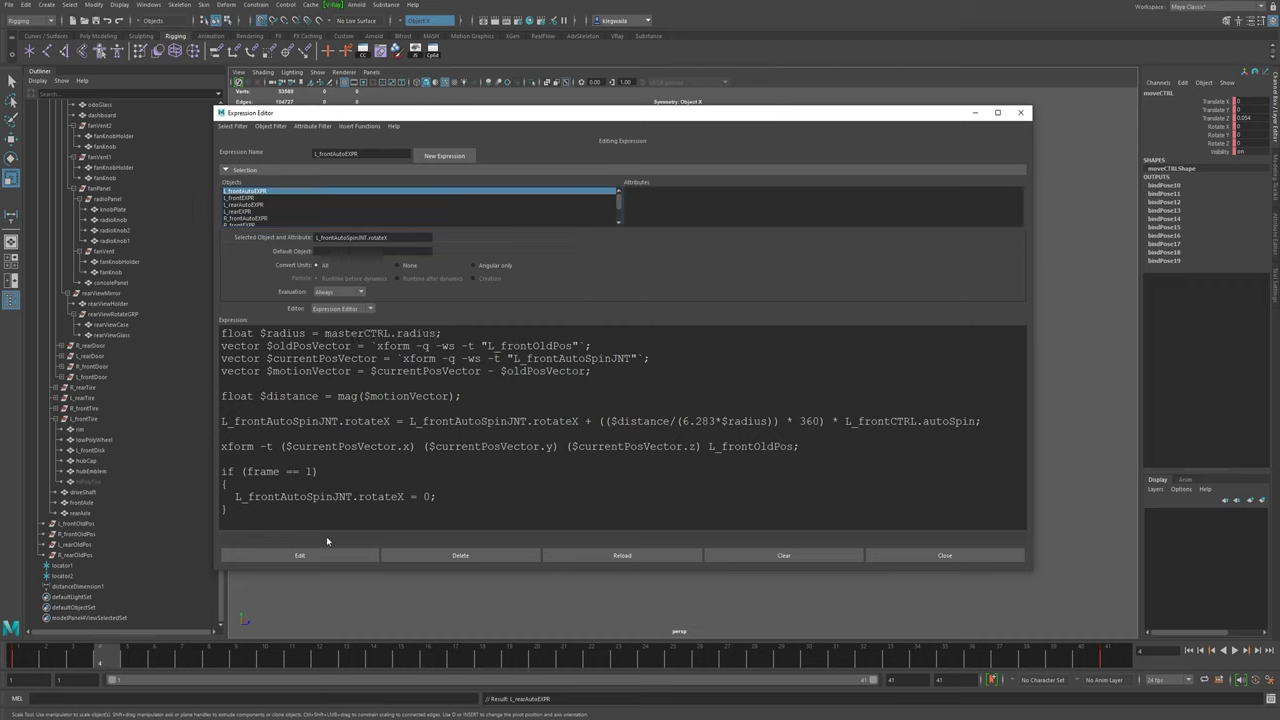
left_click(323, 556)
- Replace the $radius value in R_rearAutoEXPR with masterCTRL.radius, apply the edit, and close the Expression Editor
scroll(250, 203, "down", 2)
left_click(245, 212)
left_click_drag(324, 333, 357, 333)
key("ctrl+v")
left_click(357, 556)
left_click(944, 555)
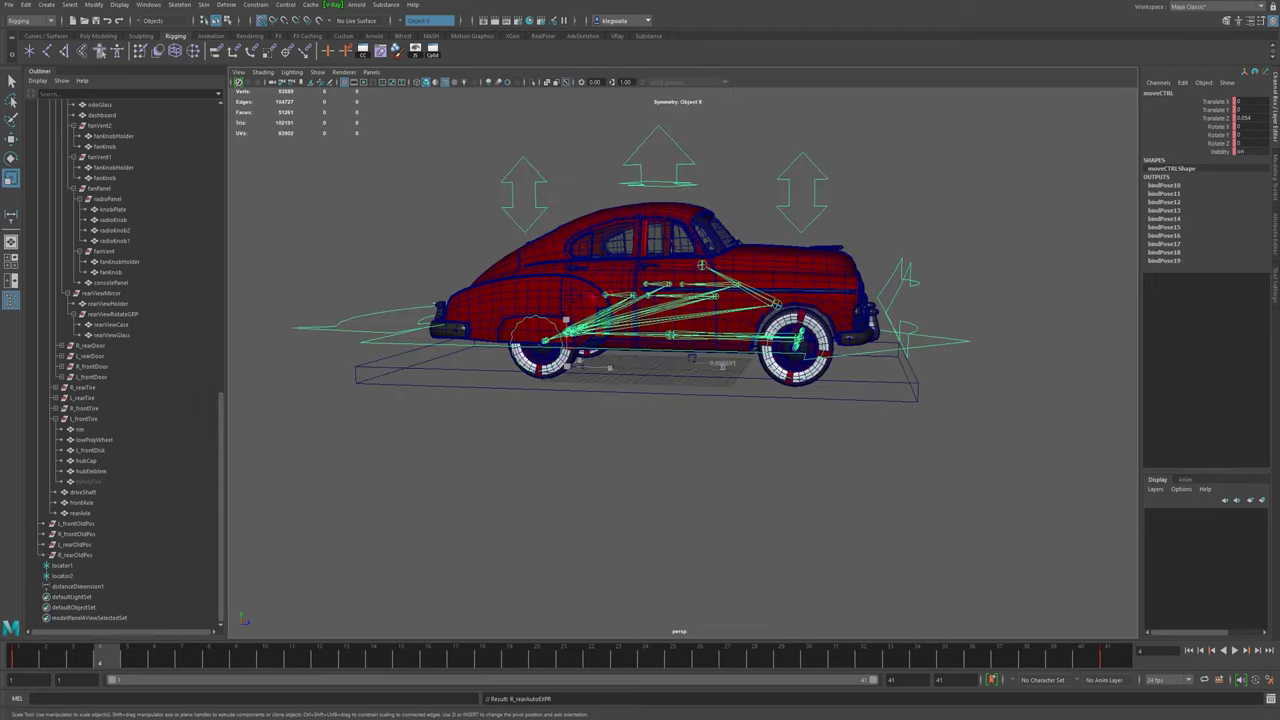
- Play the animation from the first frame and examine the wheel spin from both sides of the enlarged car
left_click(1189, 650)
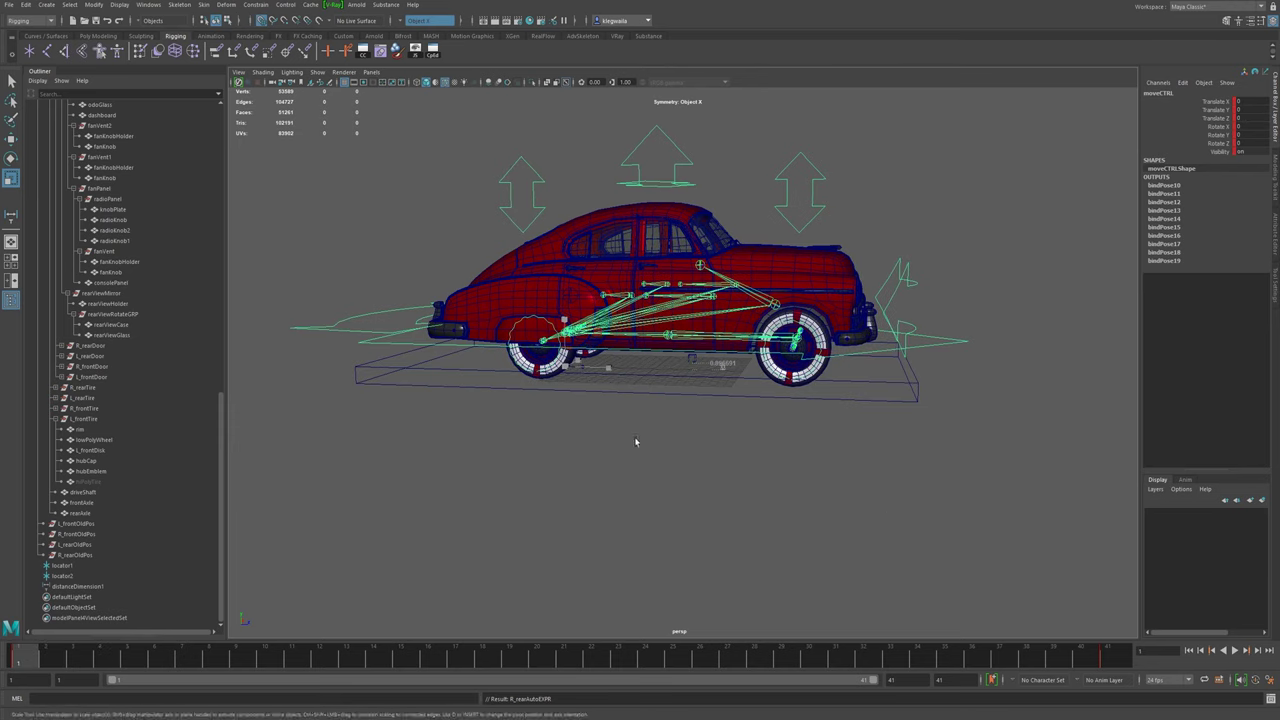
left_click(1234, 650)
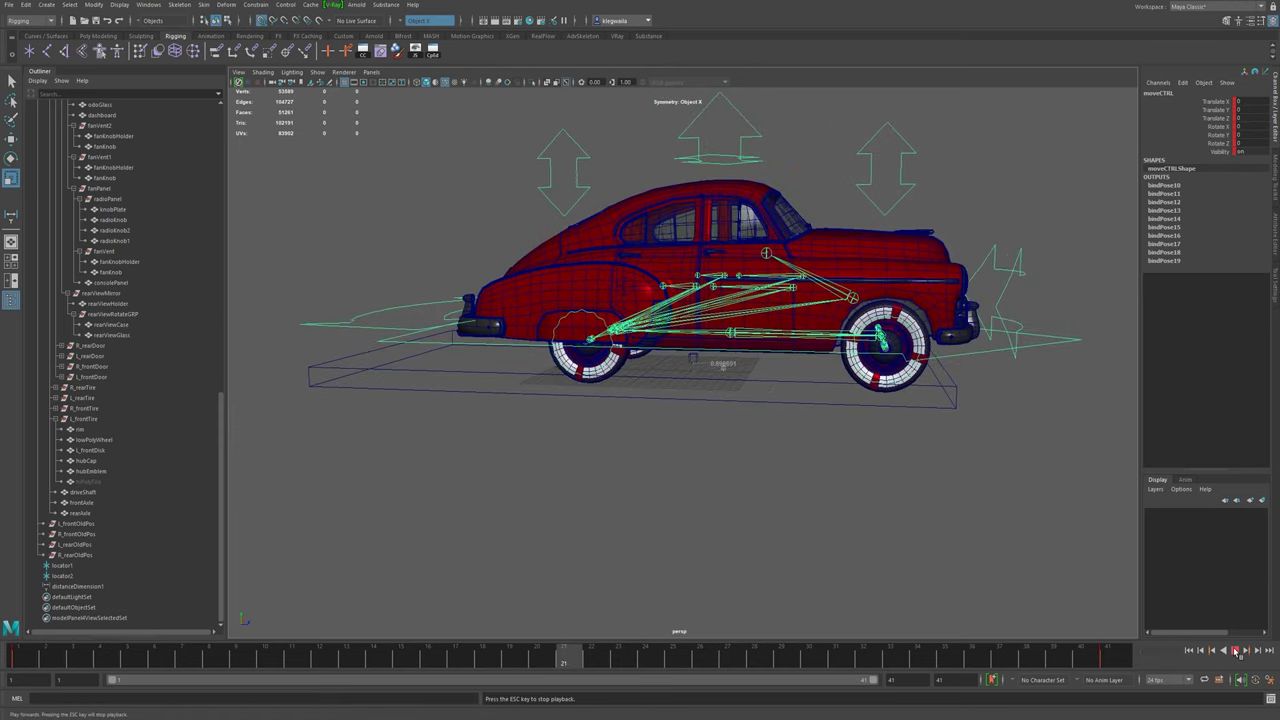
left_click_drag(740, 484, 939, 493, "alt")
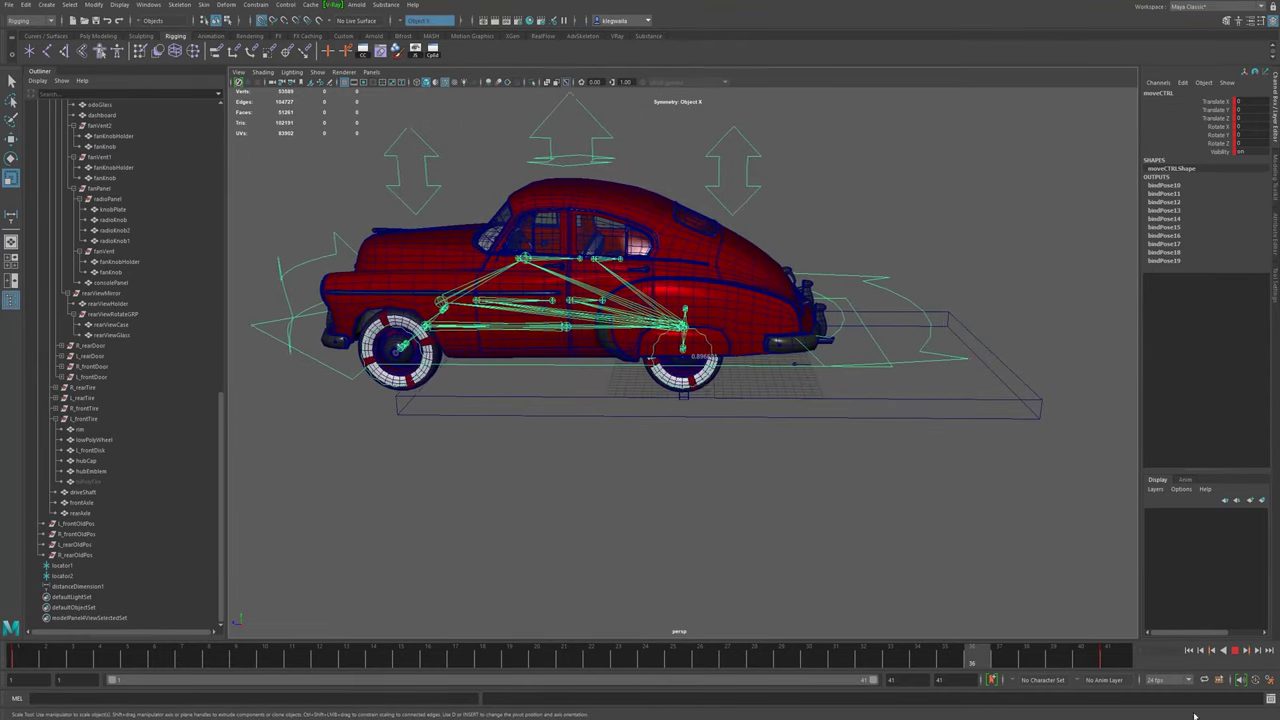
left_click(1235, 651)
- Set masterCTRL's Scale Y to 1
left_click(971, 409)
left_click(1249, 152)
type("1")
key("Return")
scroll(791, 437, "up", 5)
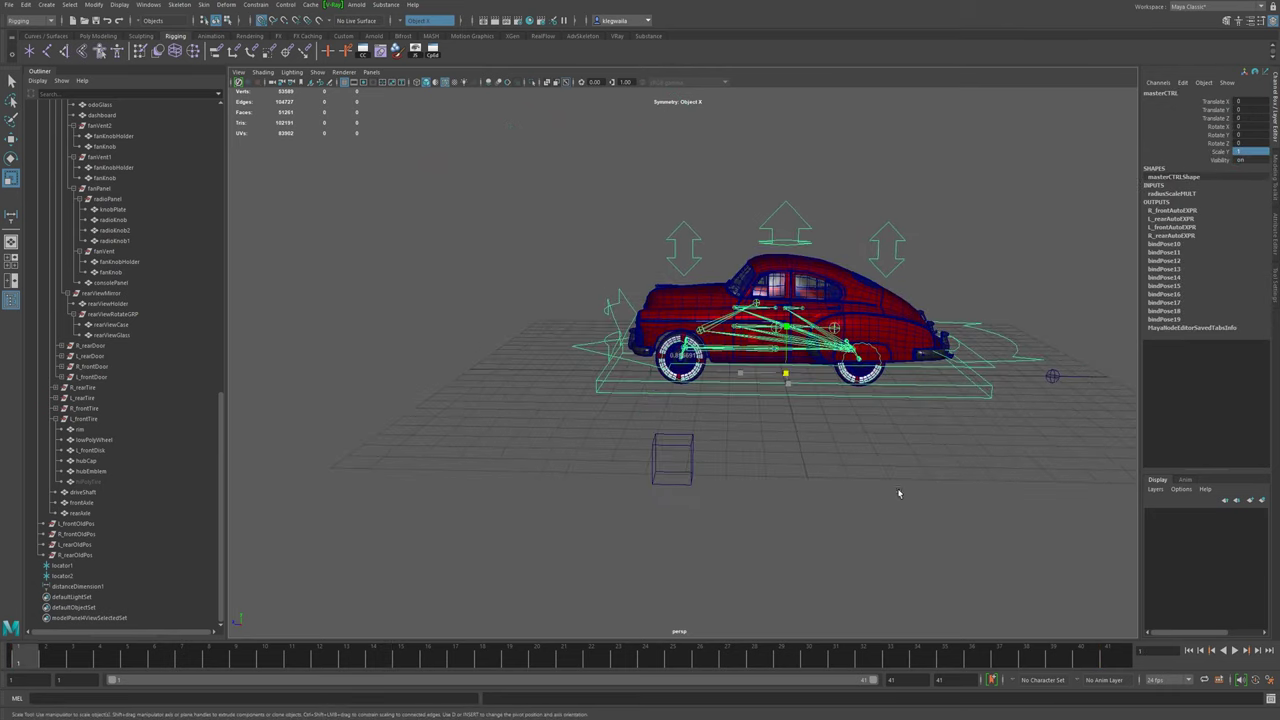
- Play the animation at normal scale, examine the wheel rotation up close, and return to the first frame
left_click(1235, 651)
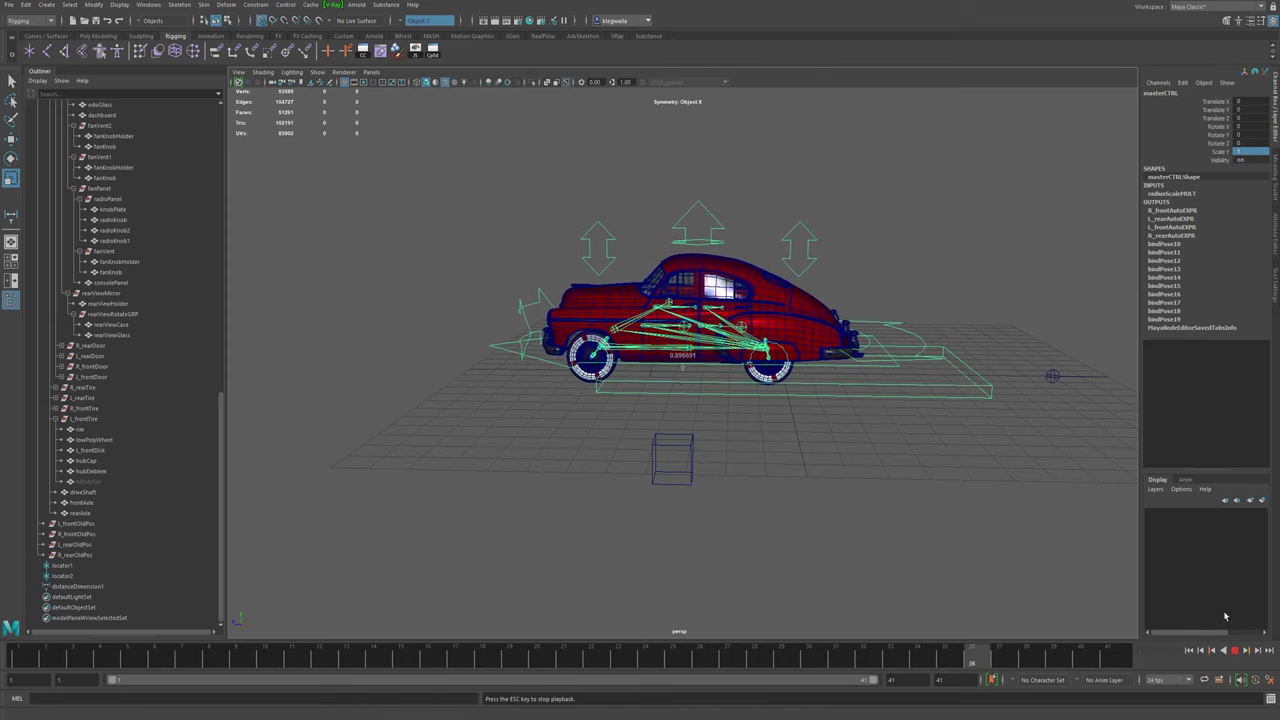
scroll(591, 403, "up", 2)
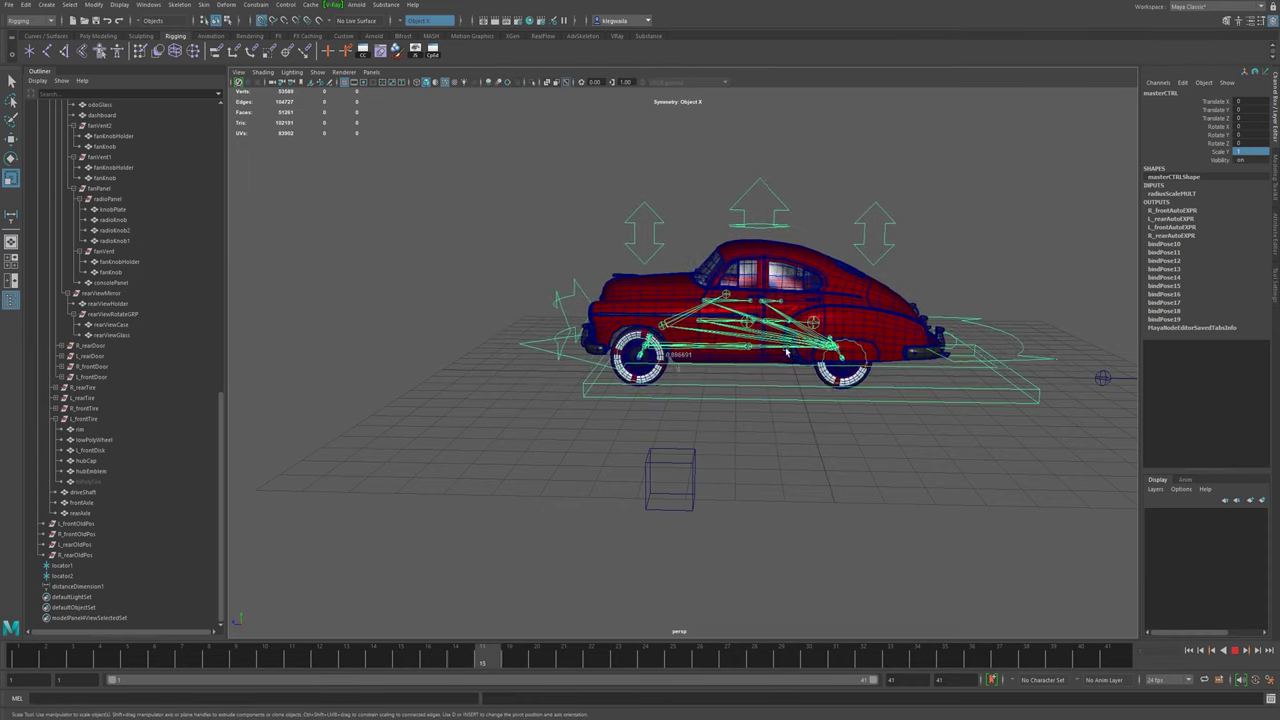
scroll(913, 398, "up", 5)
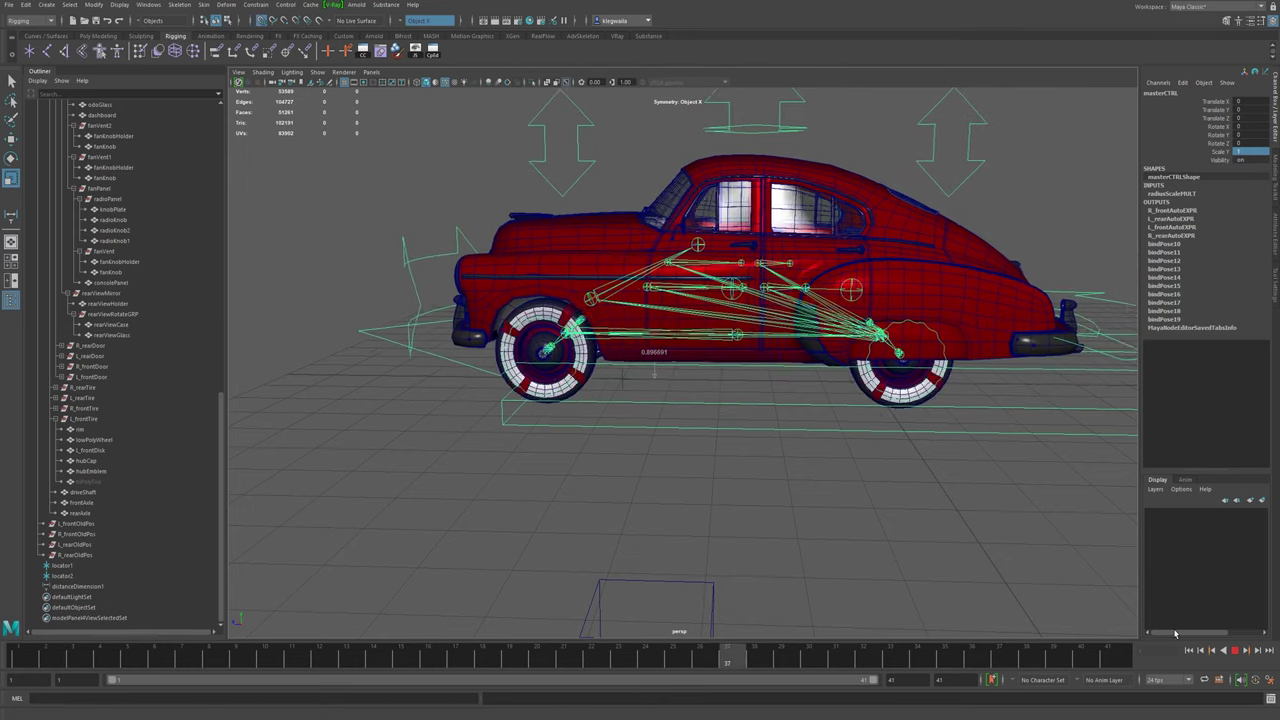
left_click(1235, 651)
left_click(1190, 651)
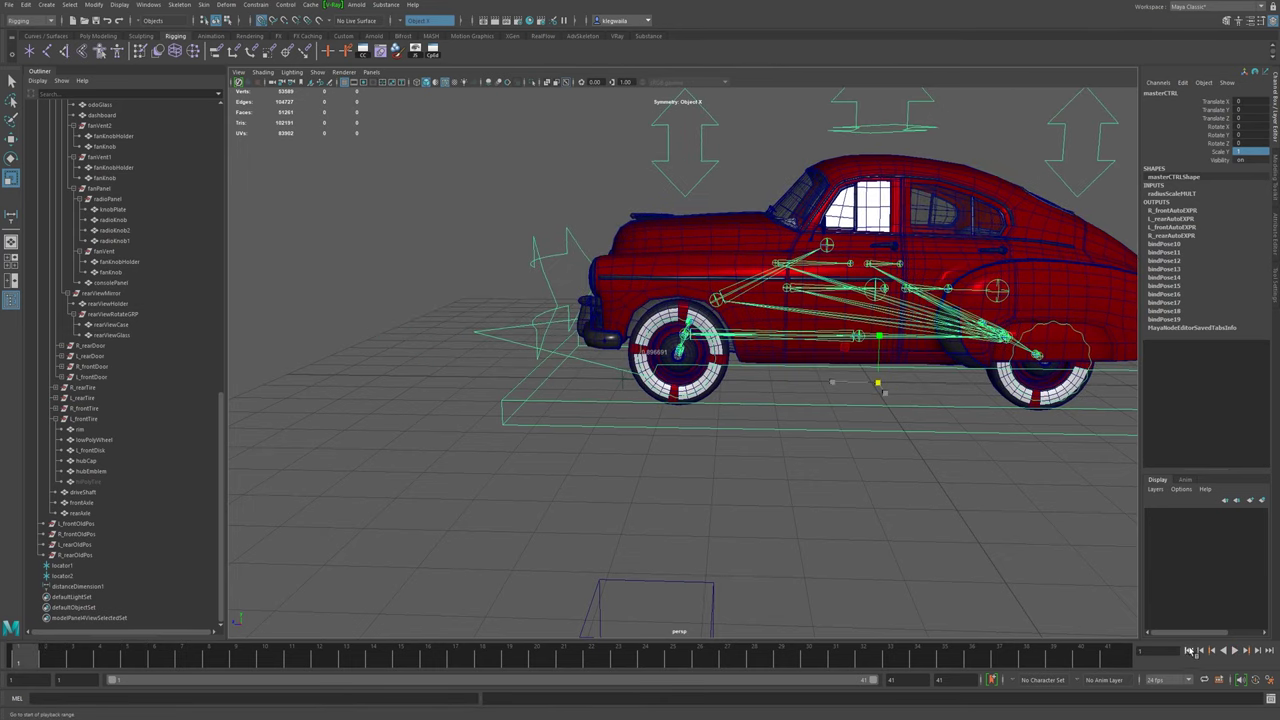
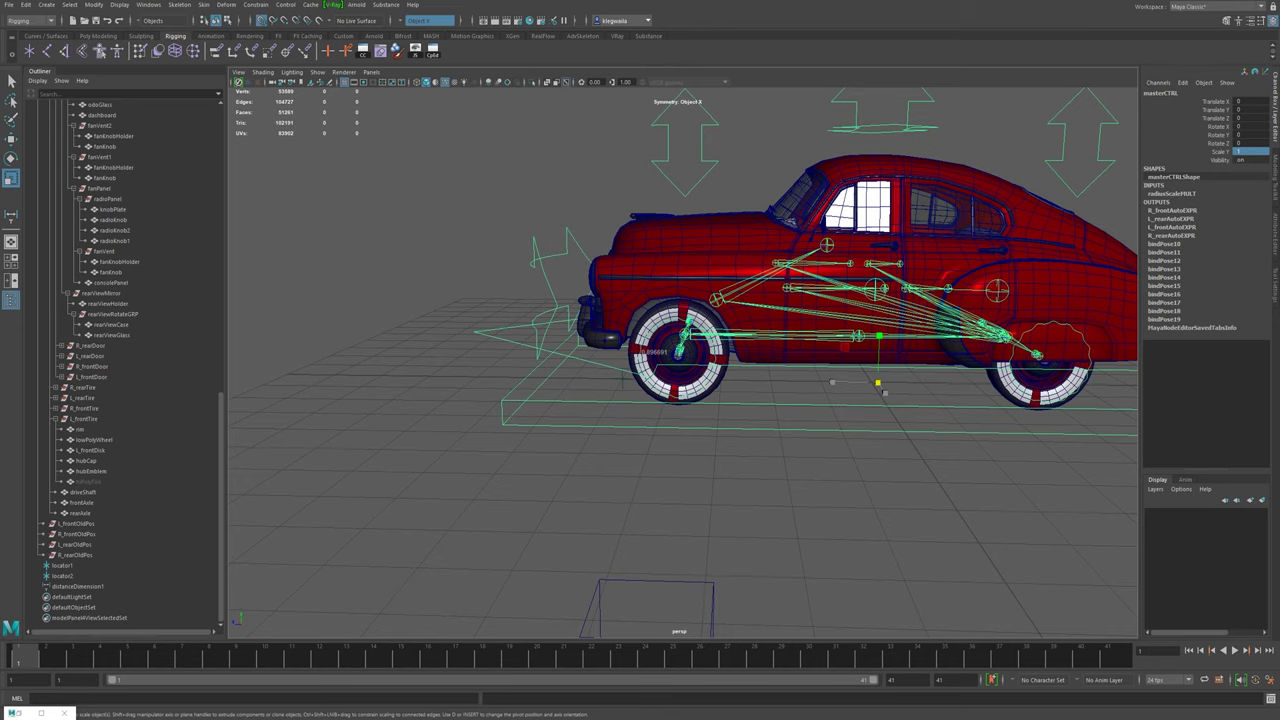
- Add a keyable Boolean attribute named CONTROLS to masterCTRL
left_click_drag(641, 376, 854, 397, "alt")
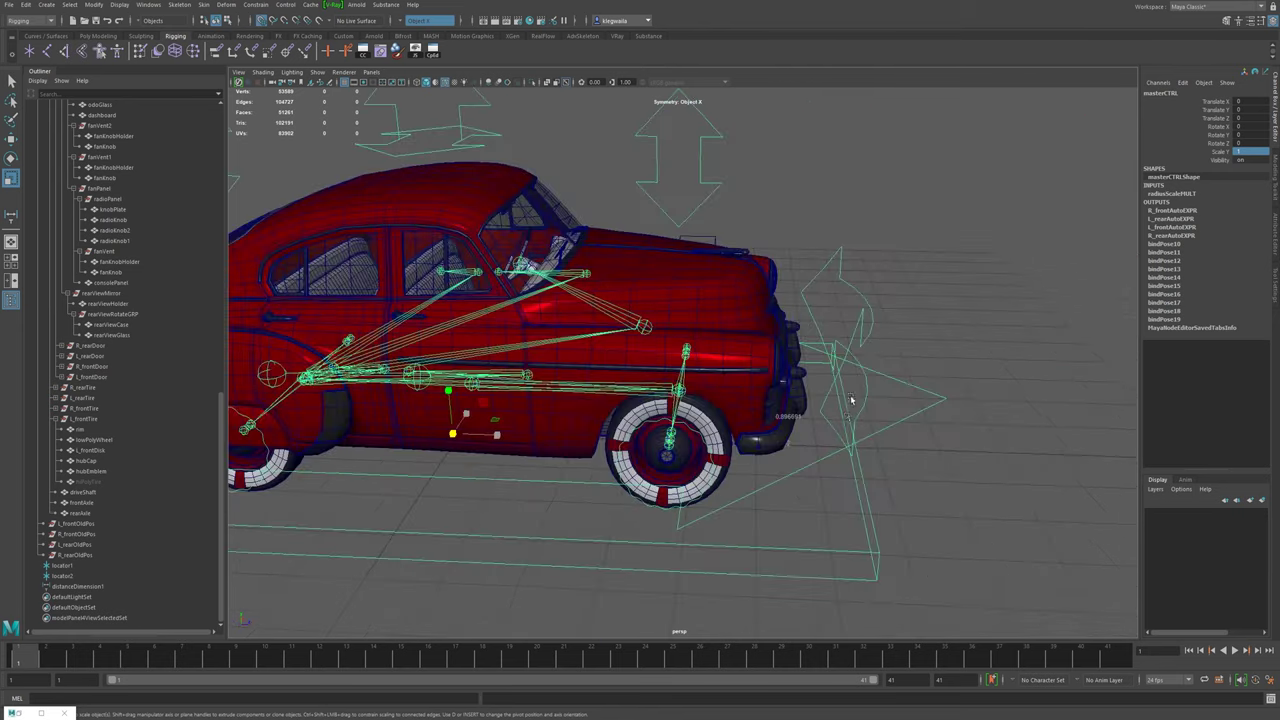
middle_click_drag(808, 440, 871, 466, "alt")
right_click_drag(871, 466, 695, 444, "alt")
left_click_drag(696, 444, 676, 406, "alt")
left_click_drag(614, 376, 604, 470, "alt")
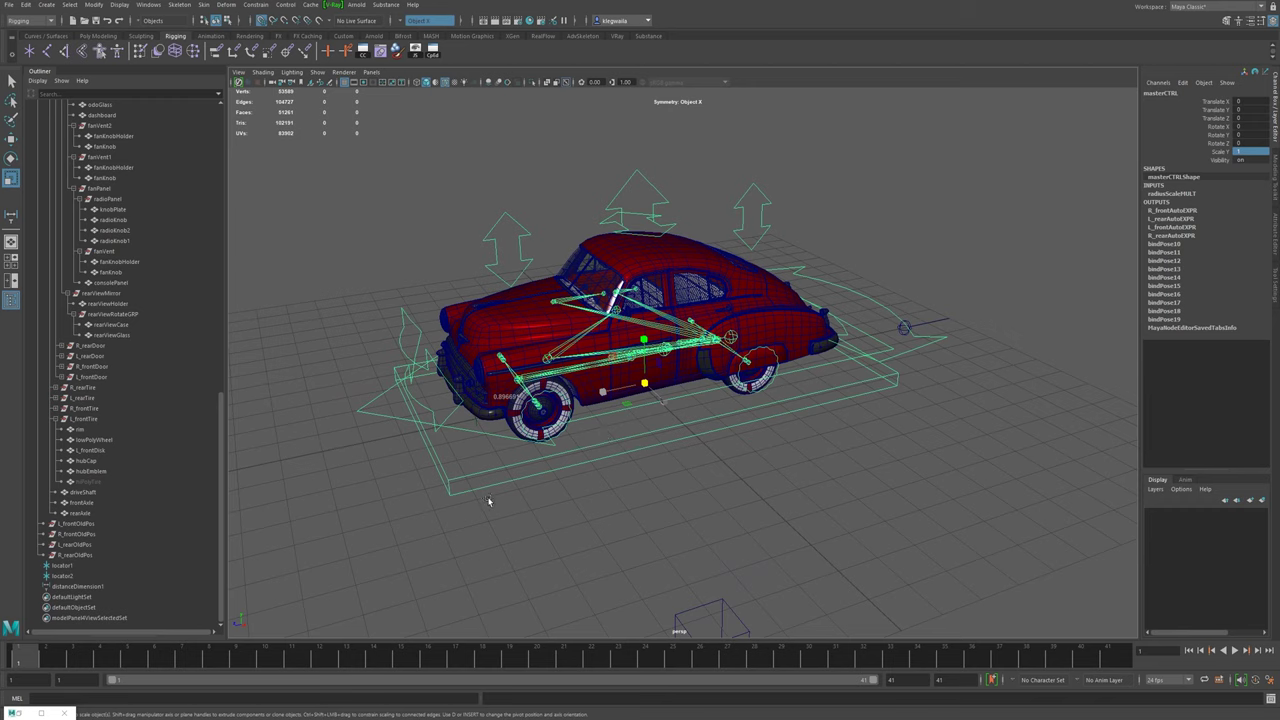
left_click(93, 4)
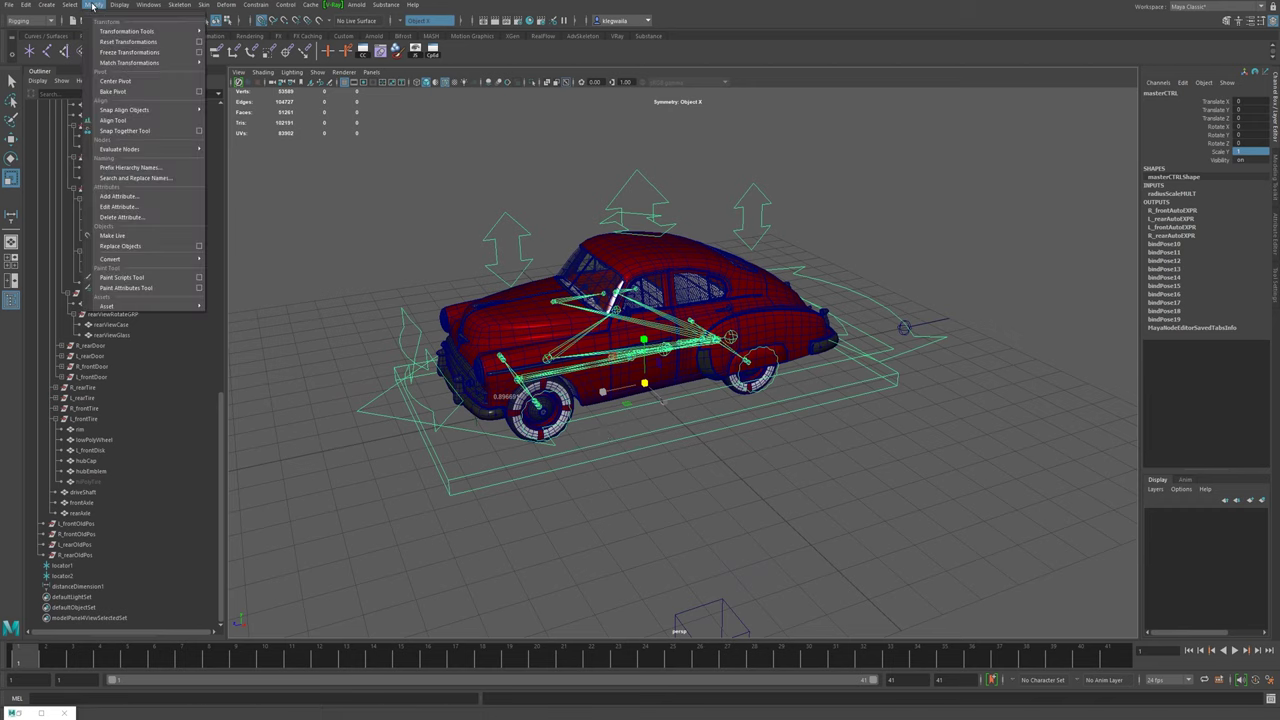
left_click(120, 196)
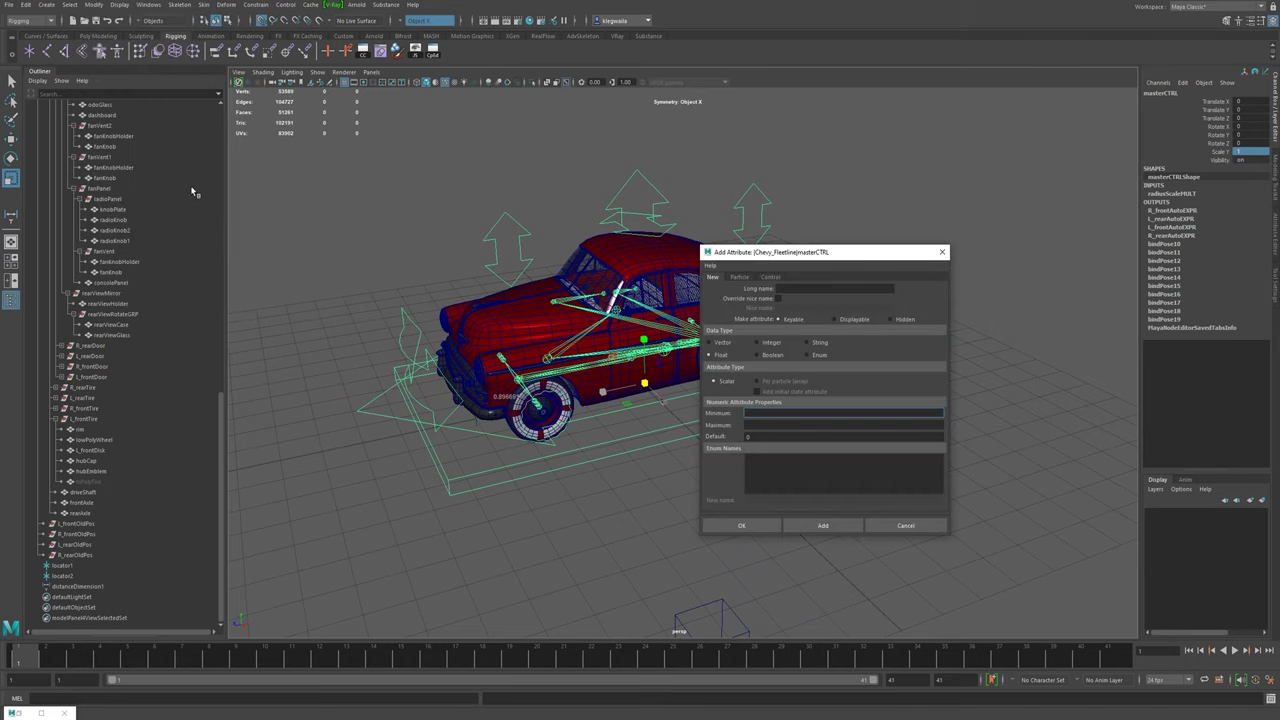
left_click(770, 356)
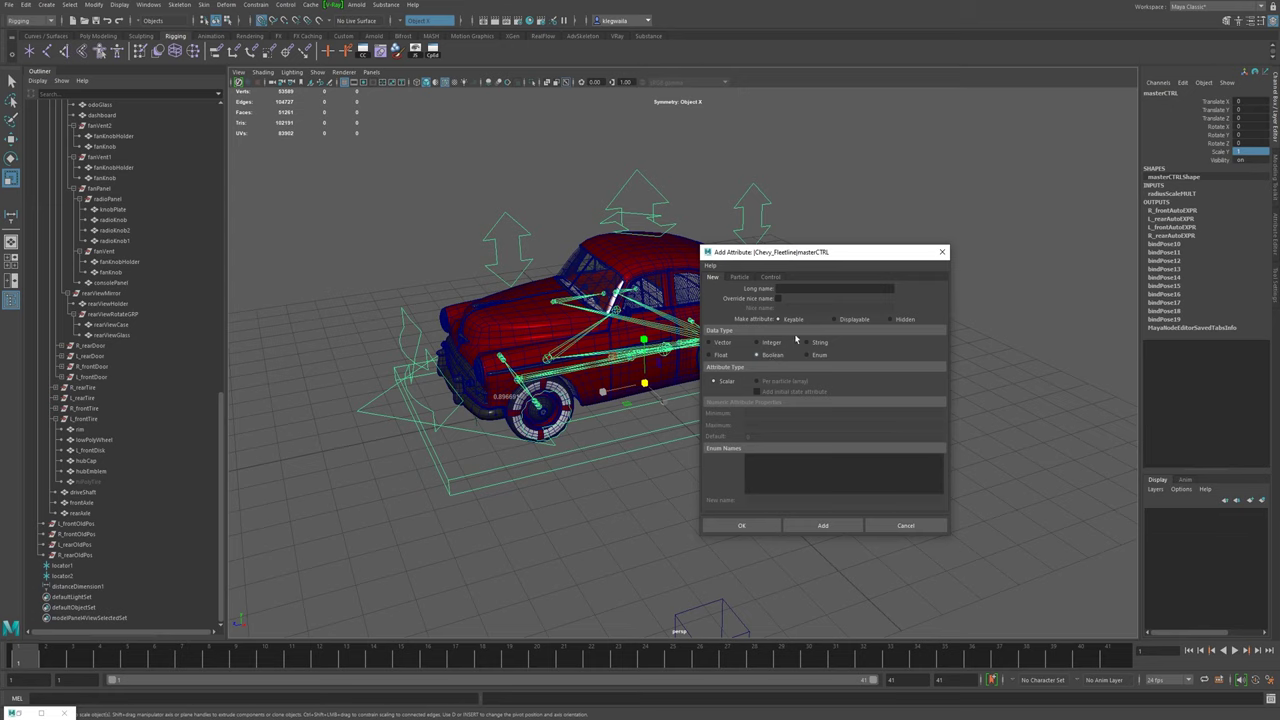
left_click(814, 288)
key("Caps_Lock")
type("CONTROLS")
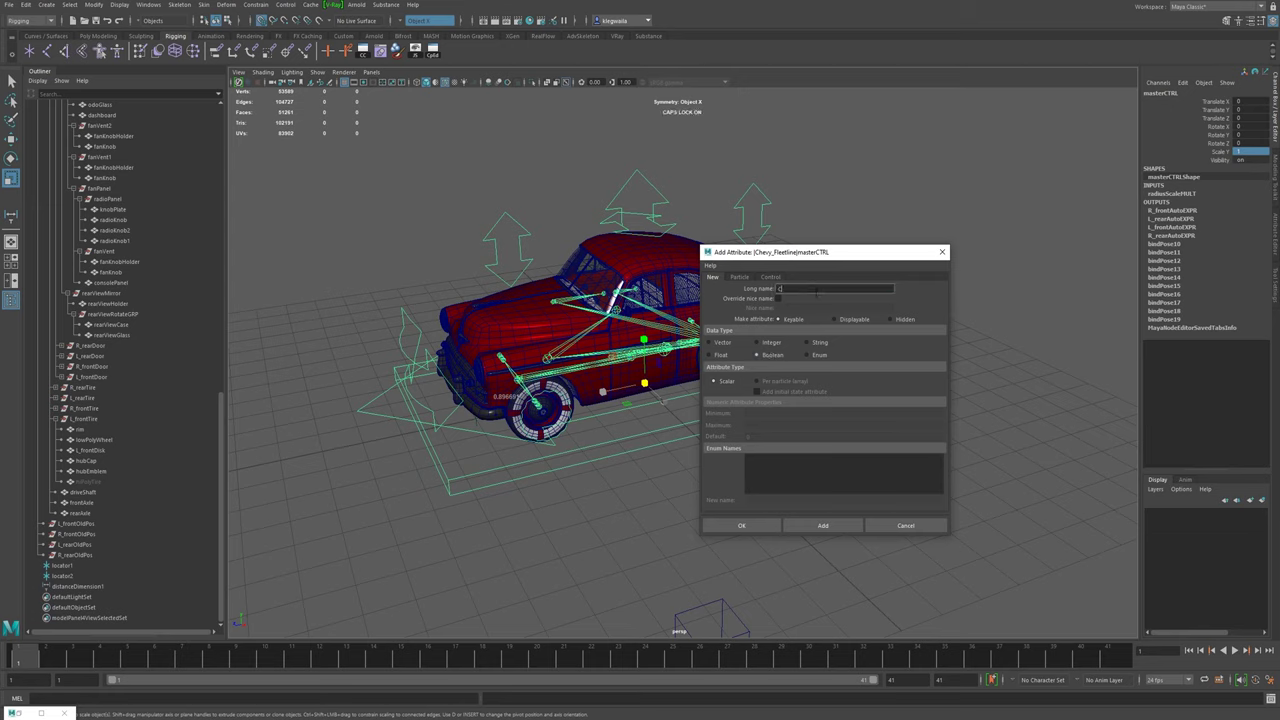
left_click(823, 525)
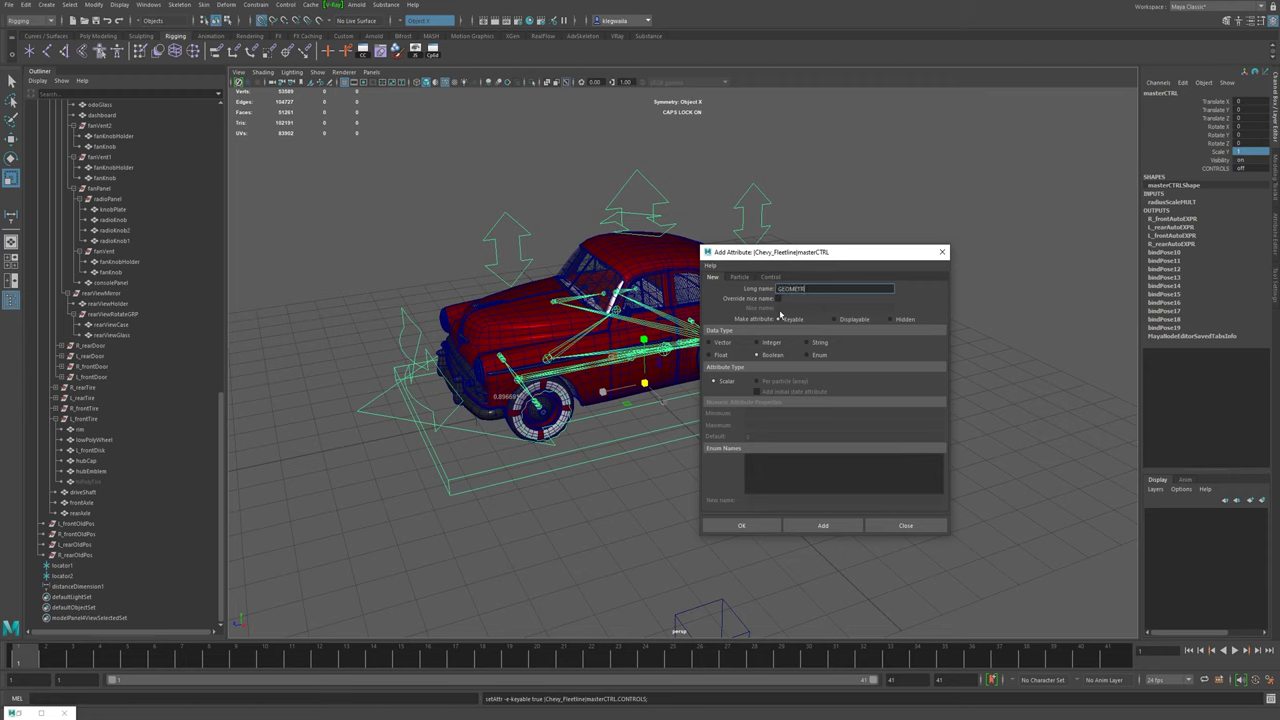
- Add a second keyable Boolean attribute named GEOMETRY to masterCTRL and close the Add Attribute window
type("GEOMETRIE")
left_click(822, 526)
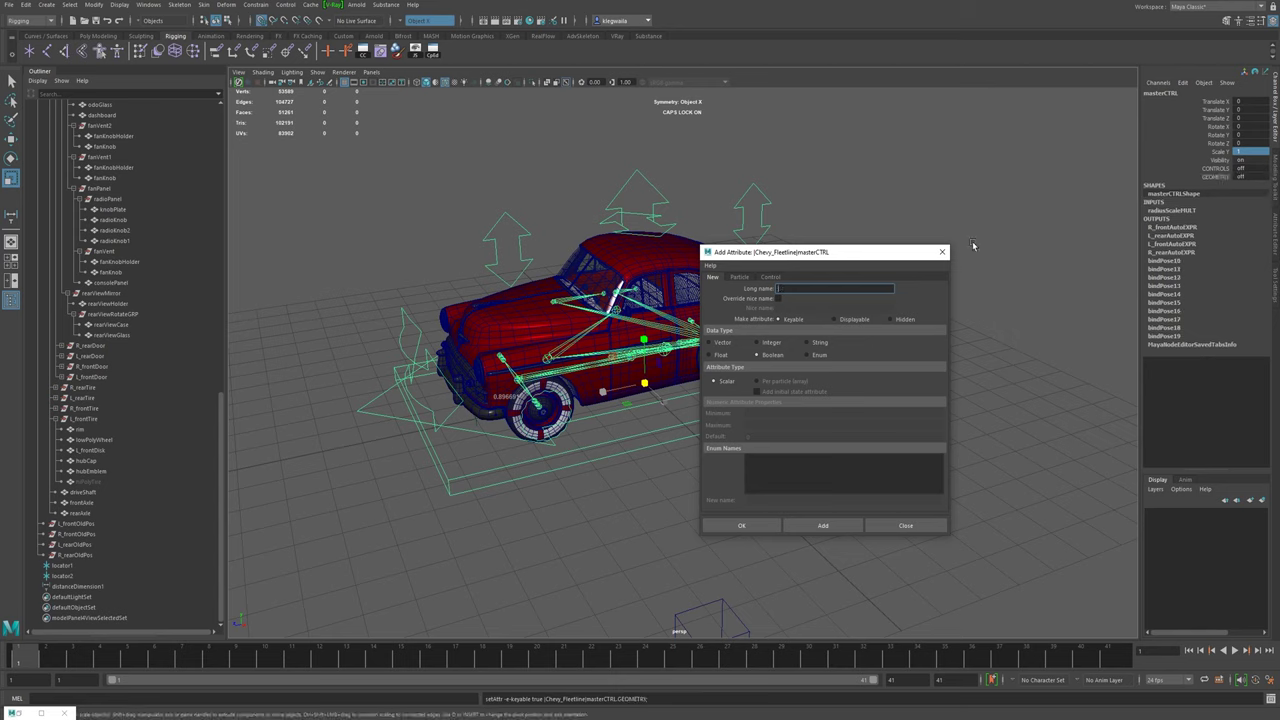
left_click(941, 251)
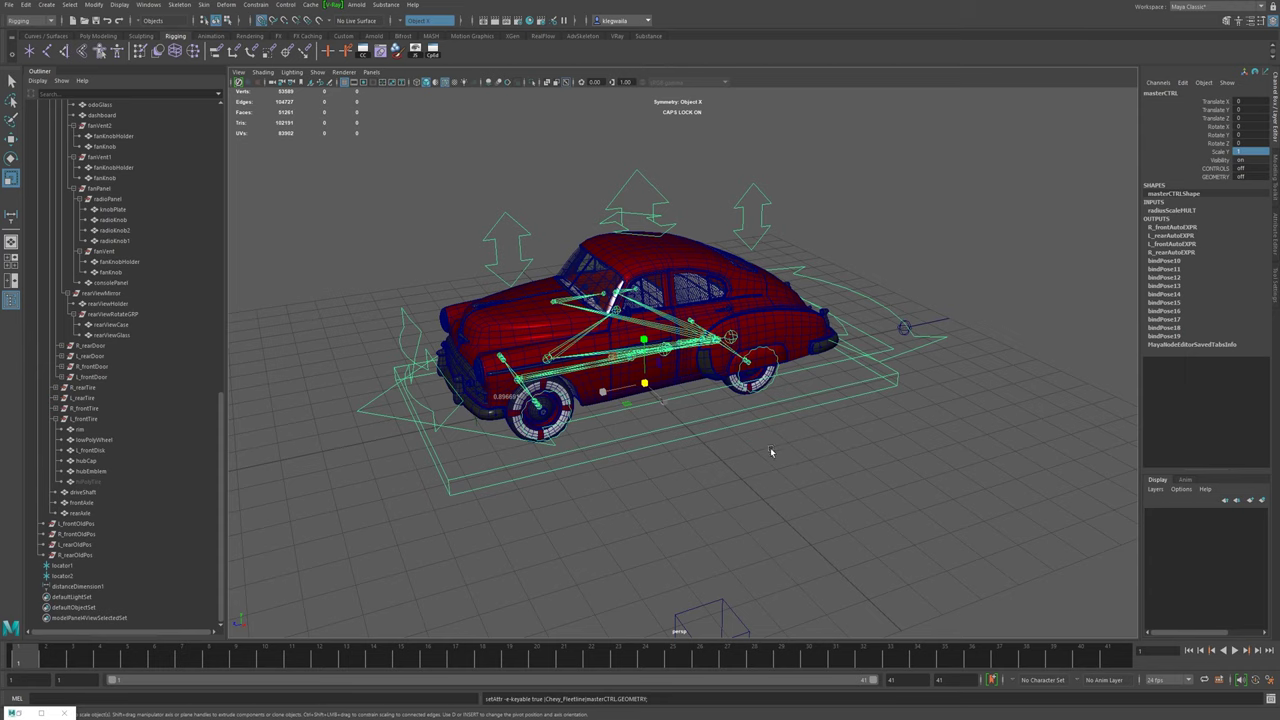
- Collapse the Fleetline group and its parent GEOMETRY group in the Outliner
left_click_drag(852, 392, 741, 383, "alt")
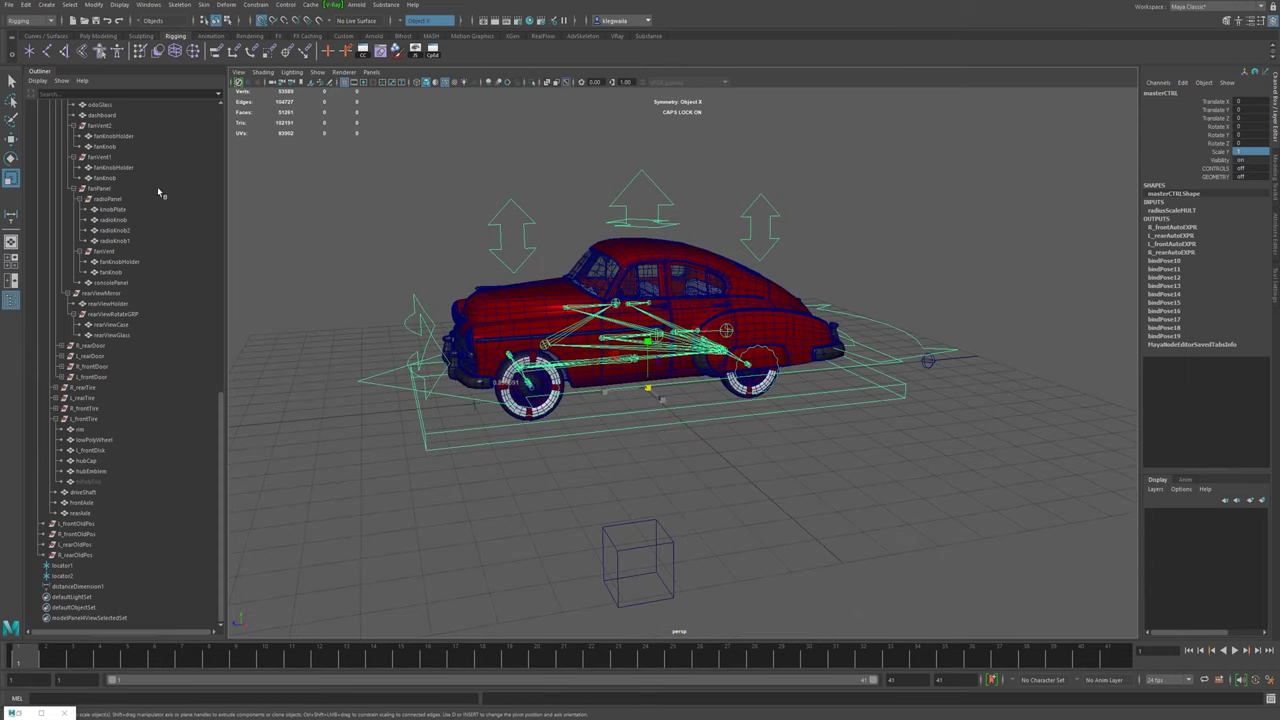
left_click_drag(221, 428, 227, 345)
scroll(44, 230, "up", 4)
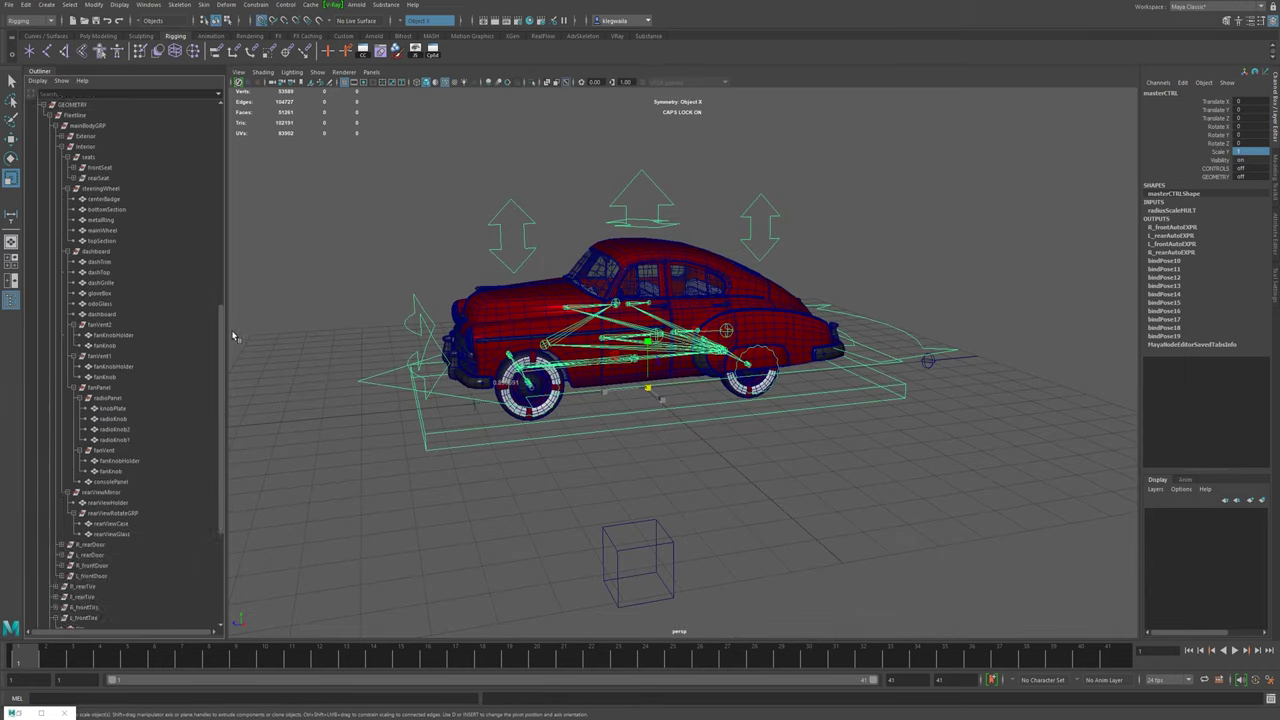
left_click(47, 222)
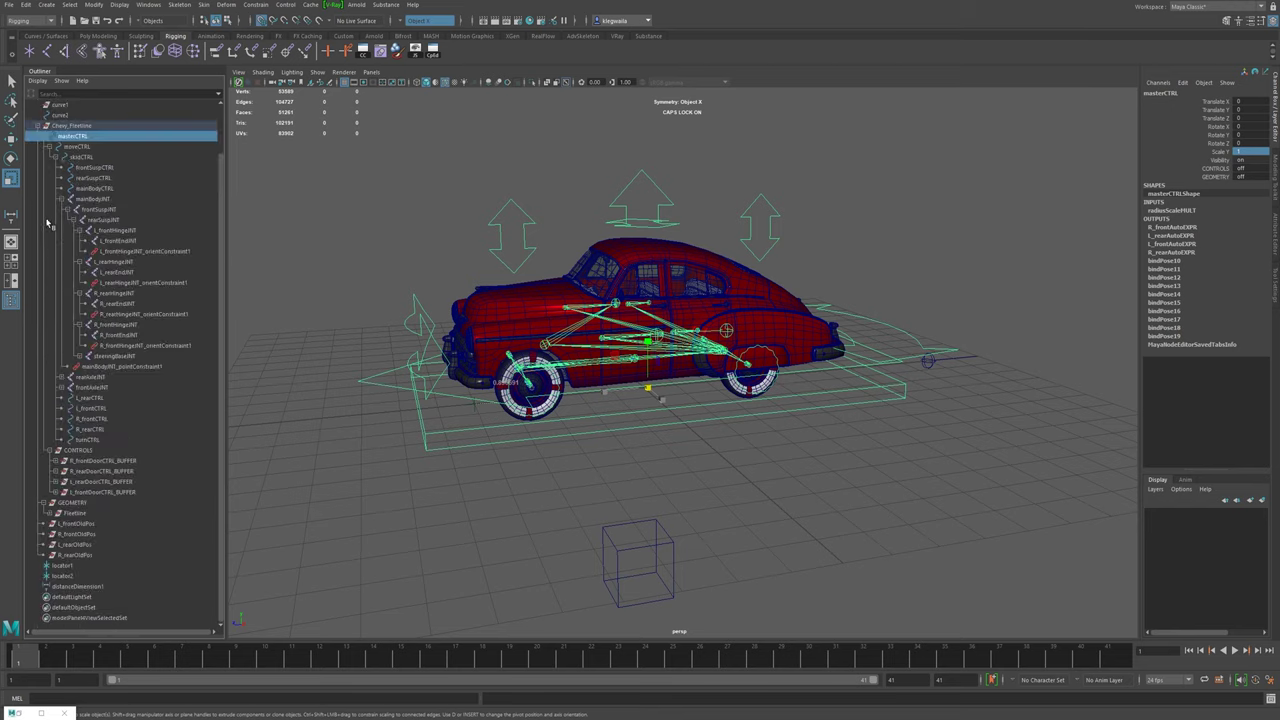
left_click(49, 511)
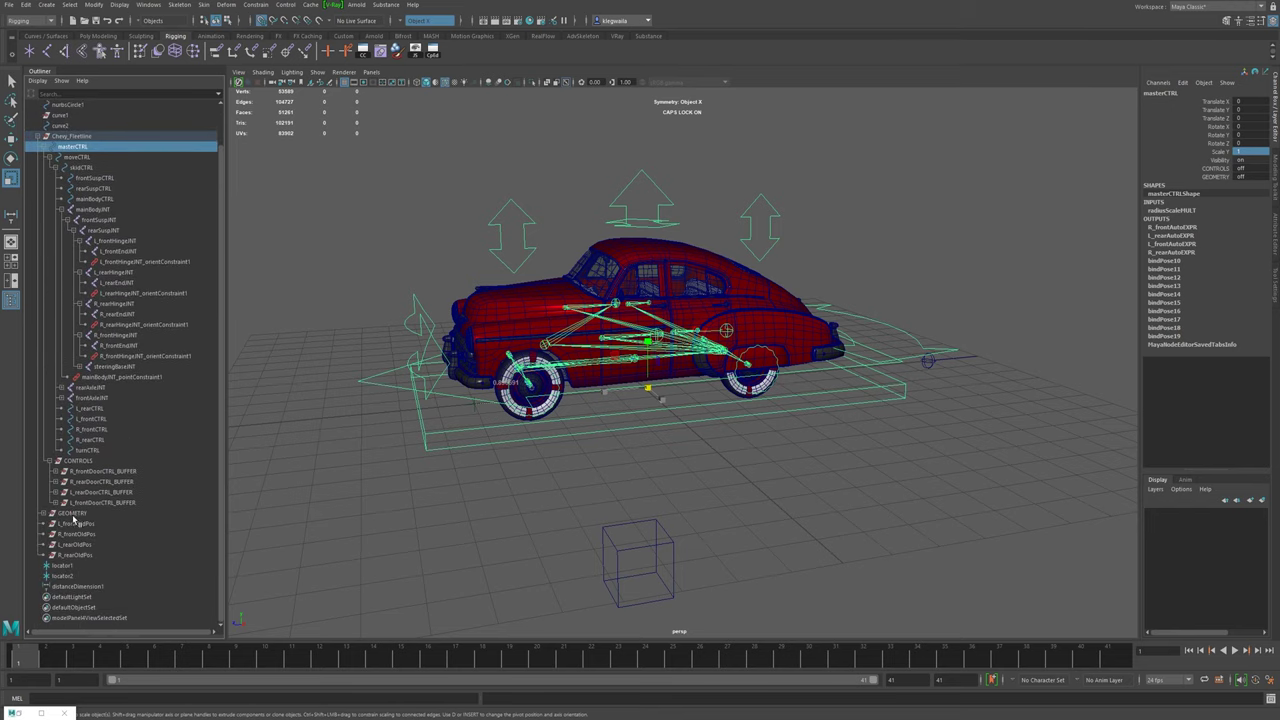
- Open the Node Editor with the masterCTRL and radiusScaleMULT graph and move its window clear of the Outliner
middle_click_drag(836, 335, 826, 400, "alt")
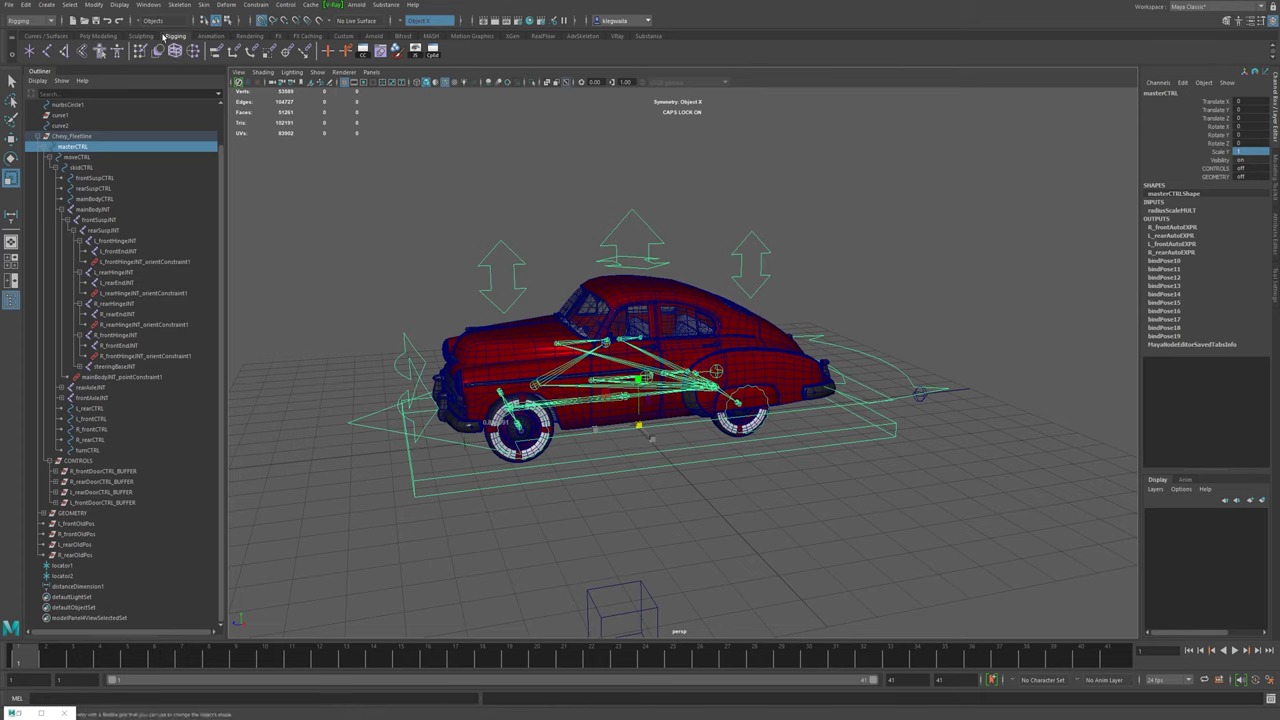
left_click(148, 4)
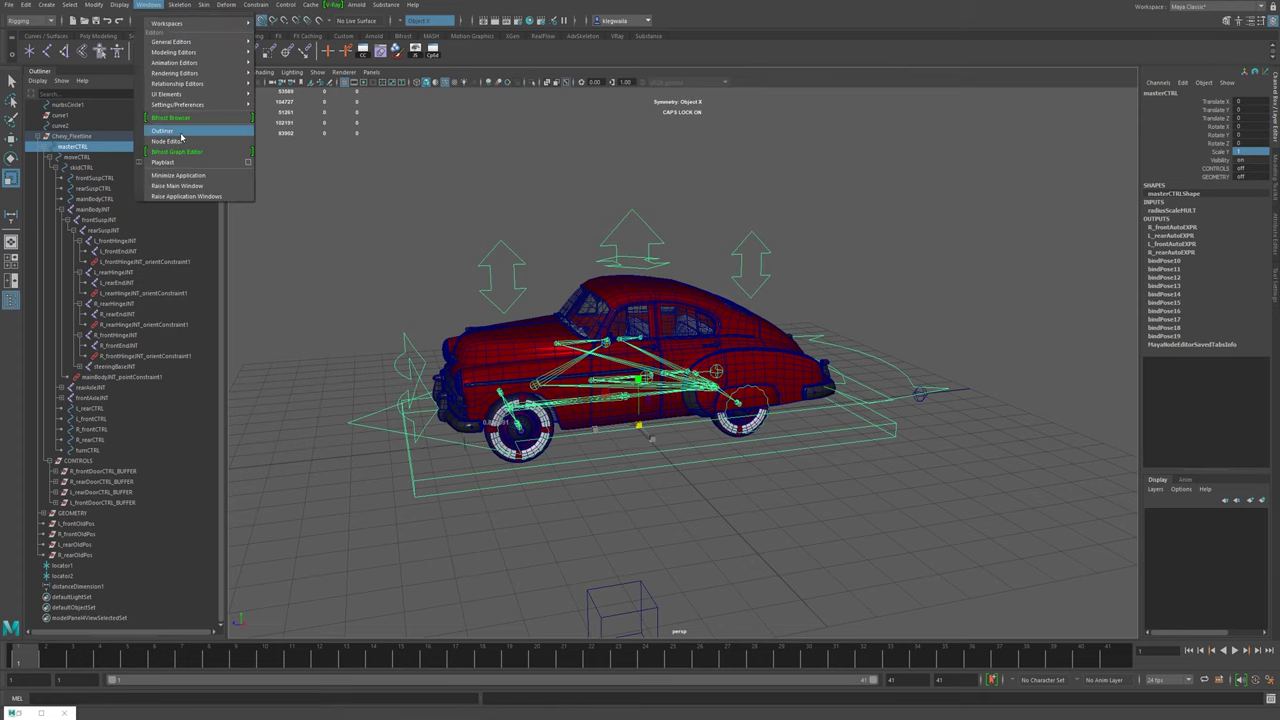
left_click(176, 141)
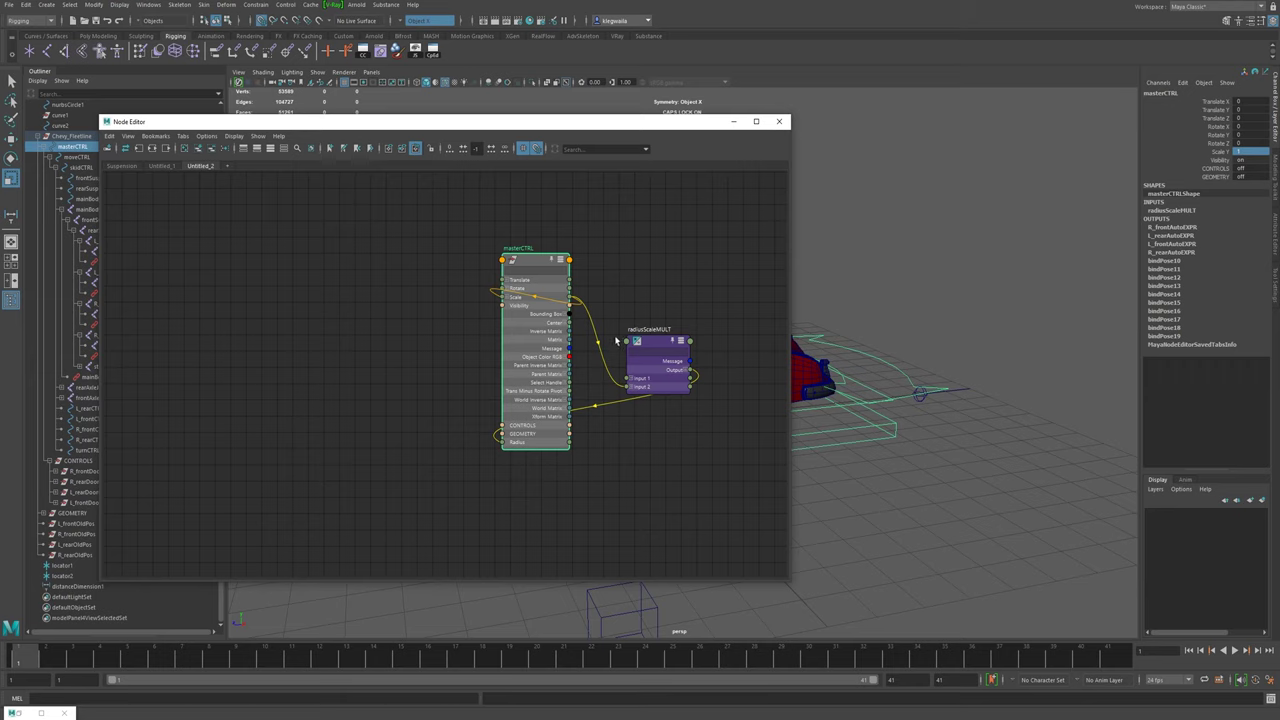
middle_click_drag(651, 308, 452, 250, "alt")
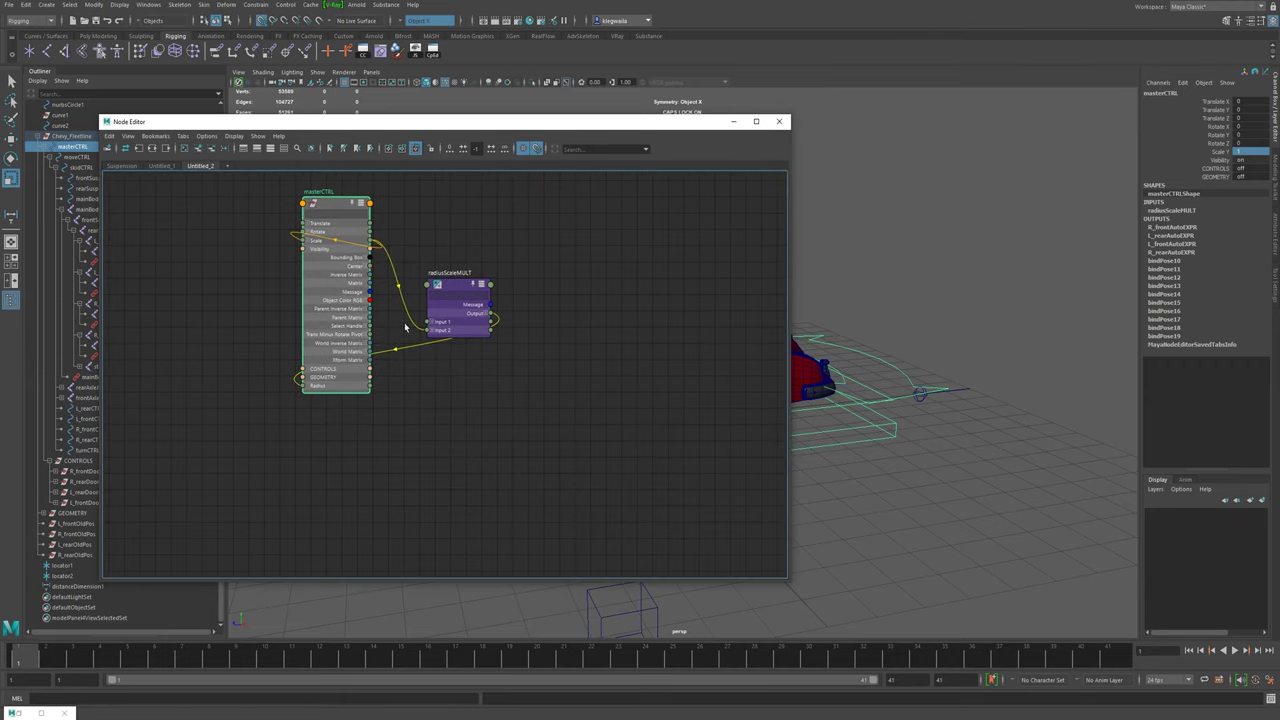
middle_click_drag(377, 297, 272, 277, "alt")
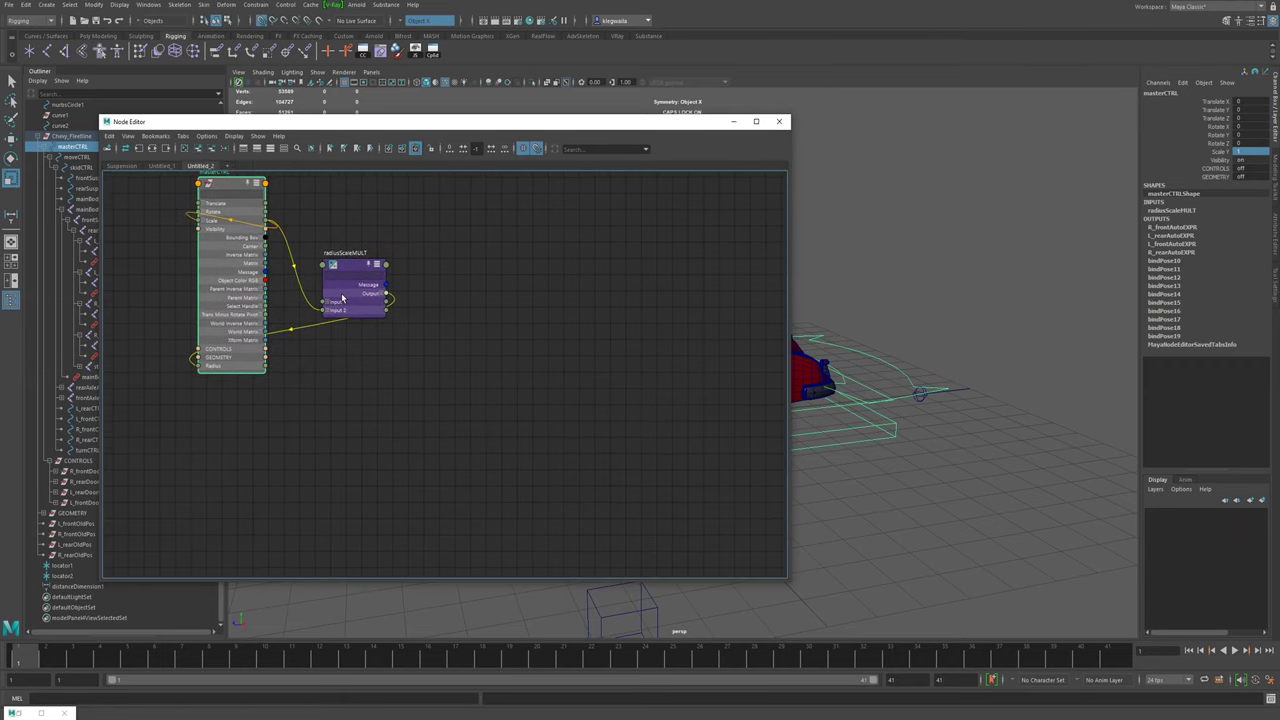
left_click_drag(177, 128, 366, 93)
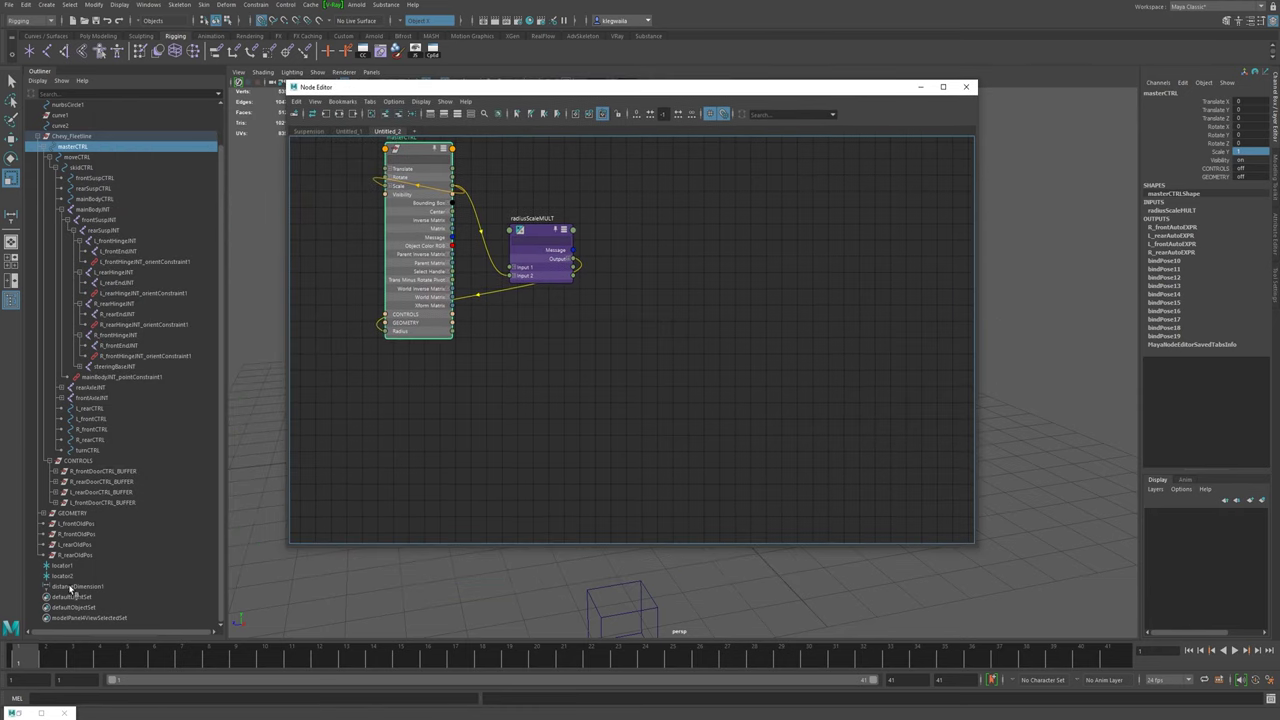
- Add the CONTROLS and GEOMETRY groups to the node graph containing masterCTRL
left_click(78, 459)
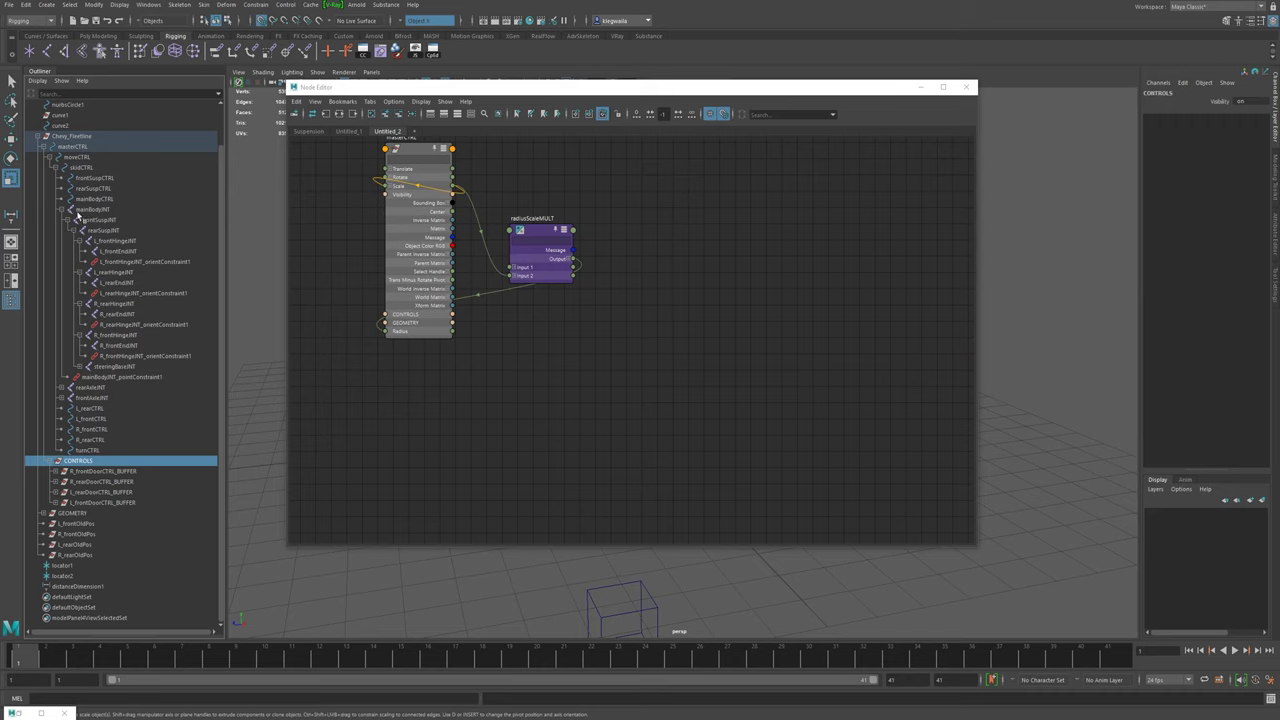
left_click(72, 513, "ctrl")
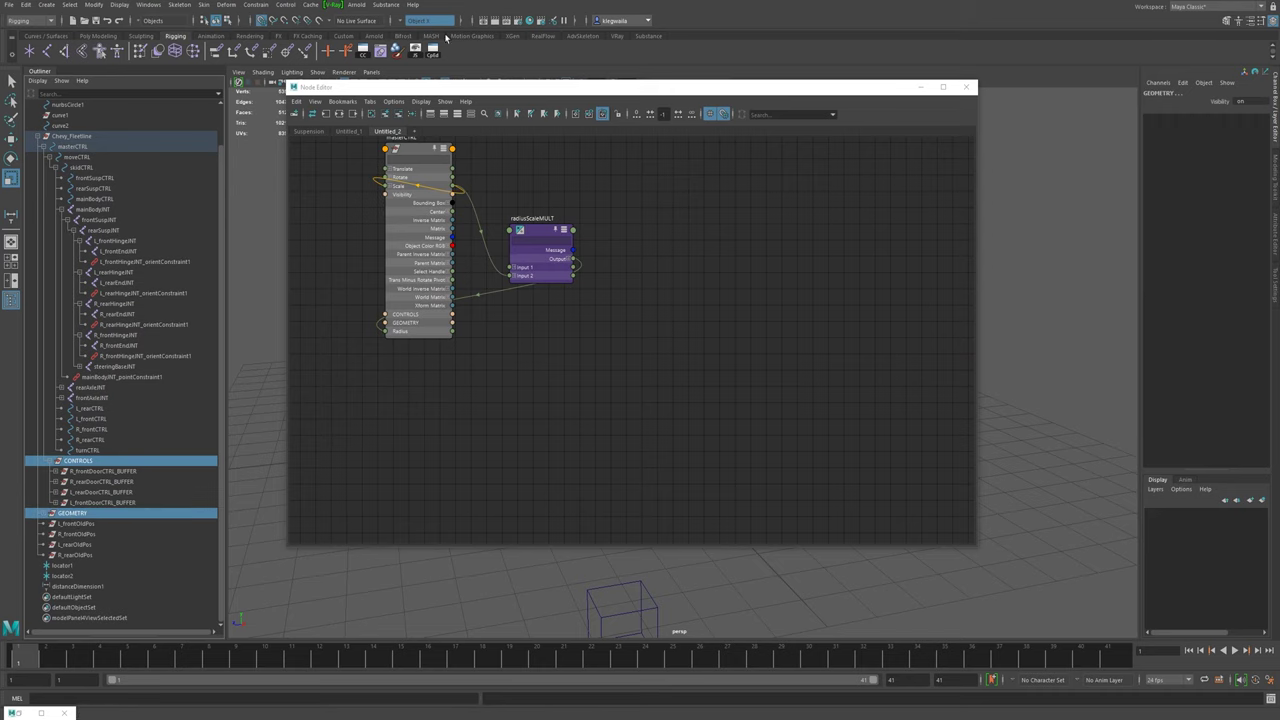
left_click(398, 113)
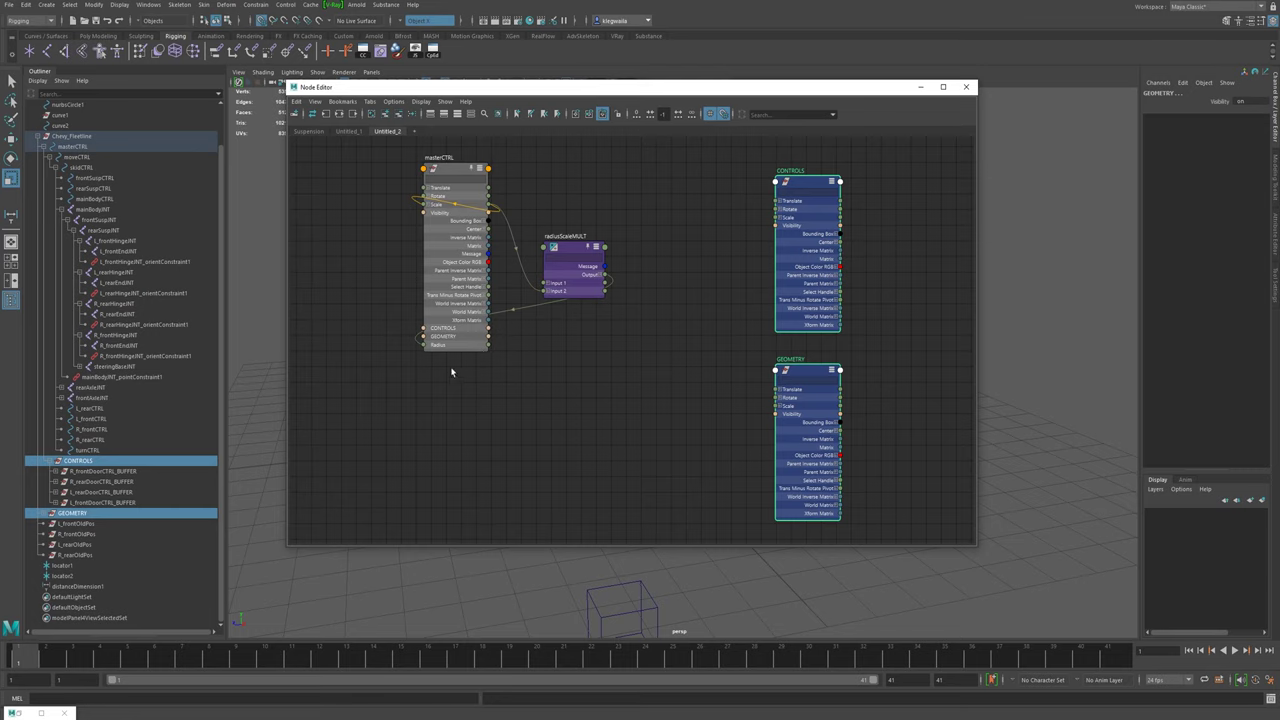
- Connect masterCTRL's CONTROLS attribute to the CONTROLS group's Visibility and its GEOMETRY attribute to the GEOMETRY group's Visibility
right_click_drag(441, 355, 487, 329, "alt")
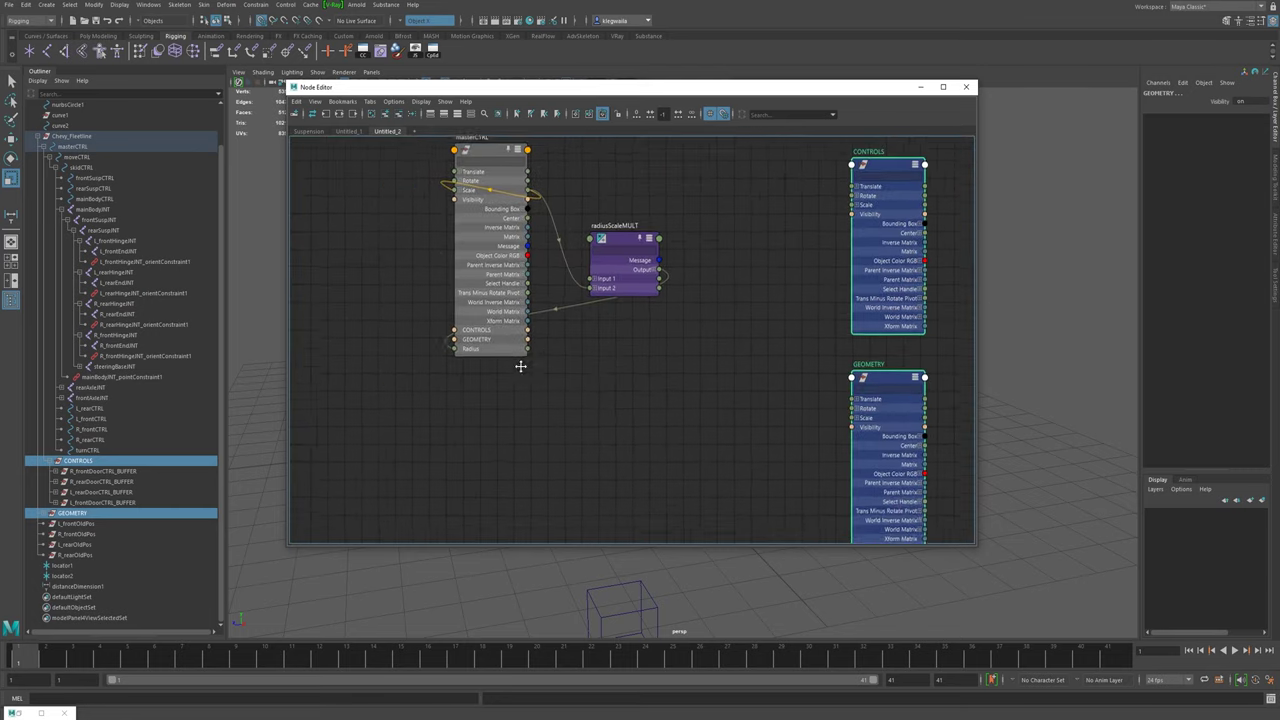
middle_click_drag(578, 343, 441, 398, "alt")
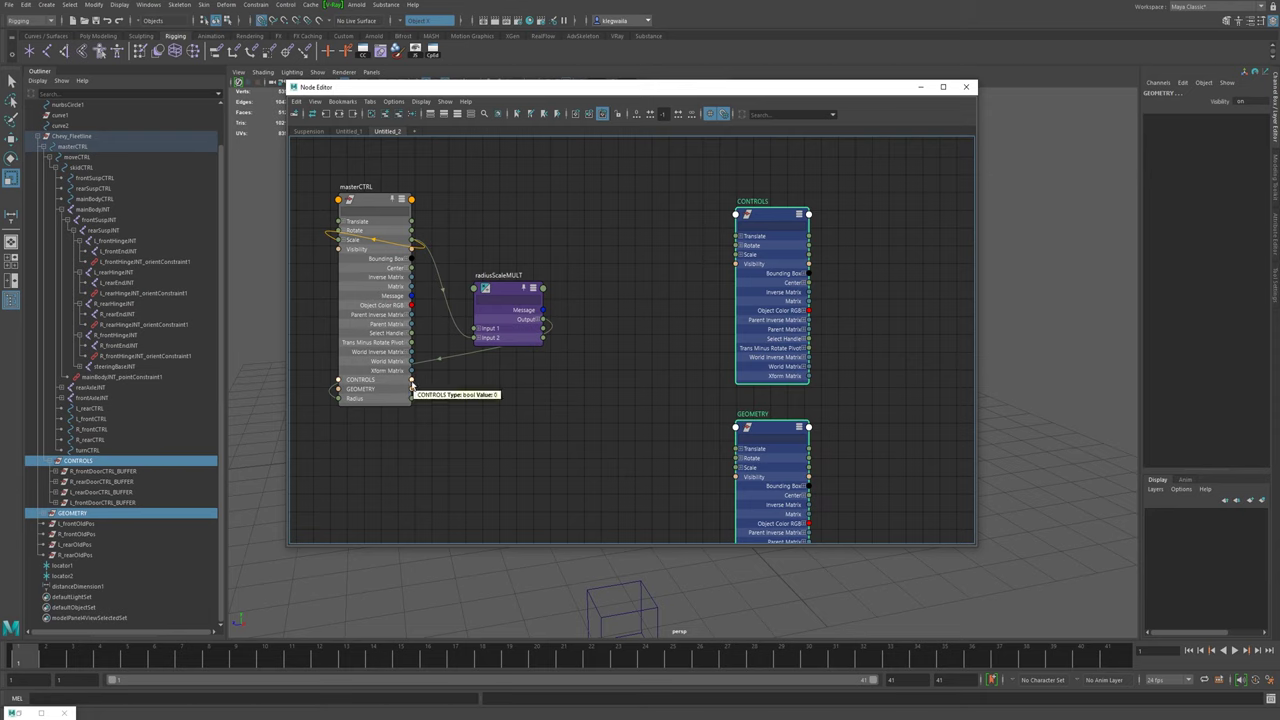
left_click_drag(411, 381, 736, 264)
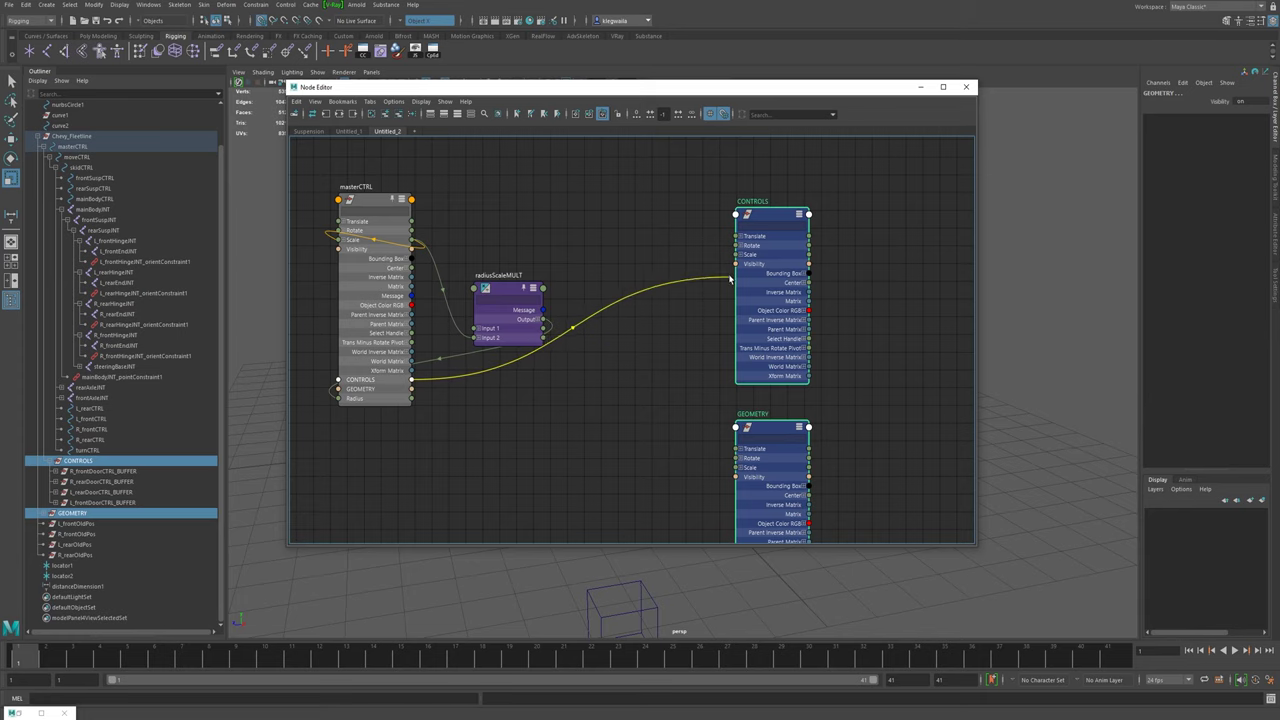
middle_click_drag(481, 375, 594, 323, "alt")
left_click_drag(432, 283, 738, 360)
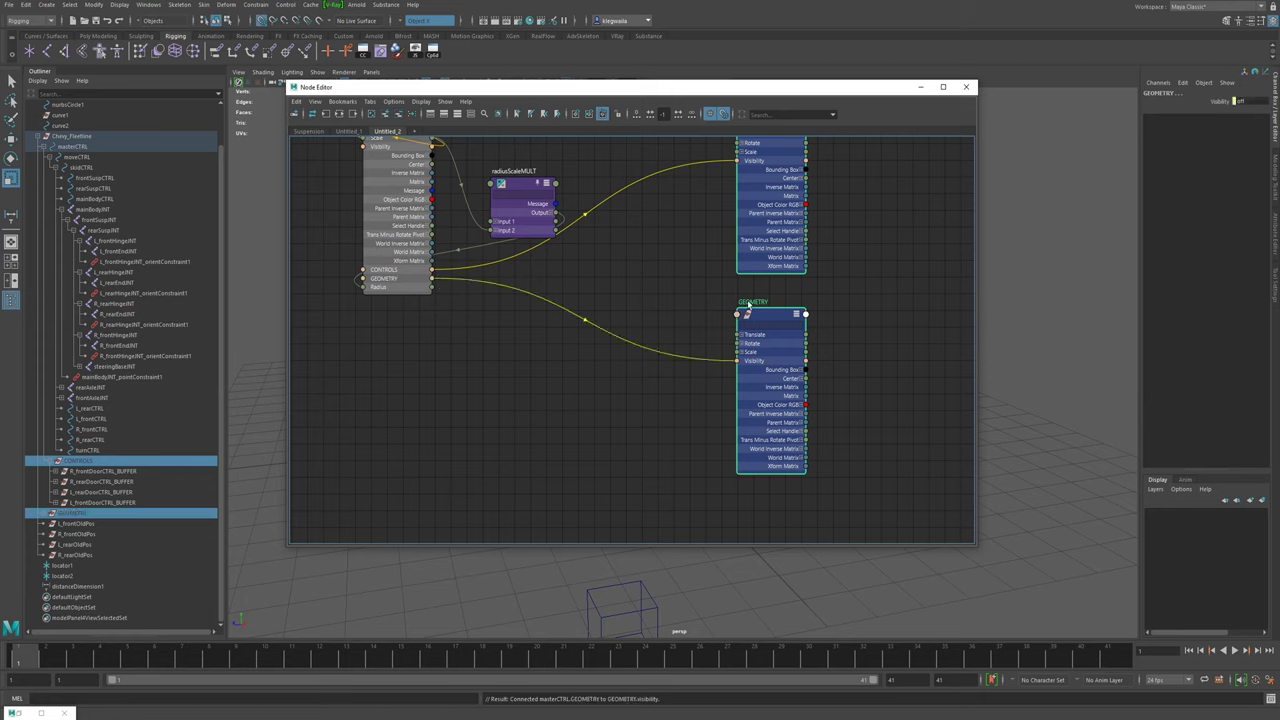
middle_click_drag(753, 305, 674, 350, "alt")
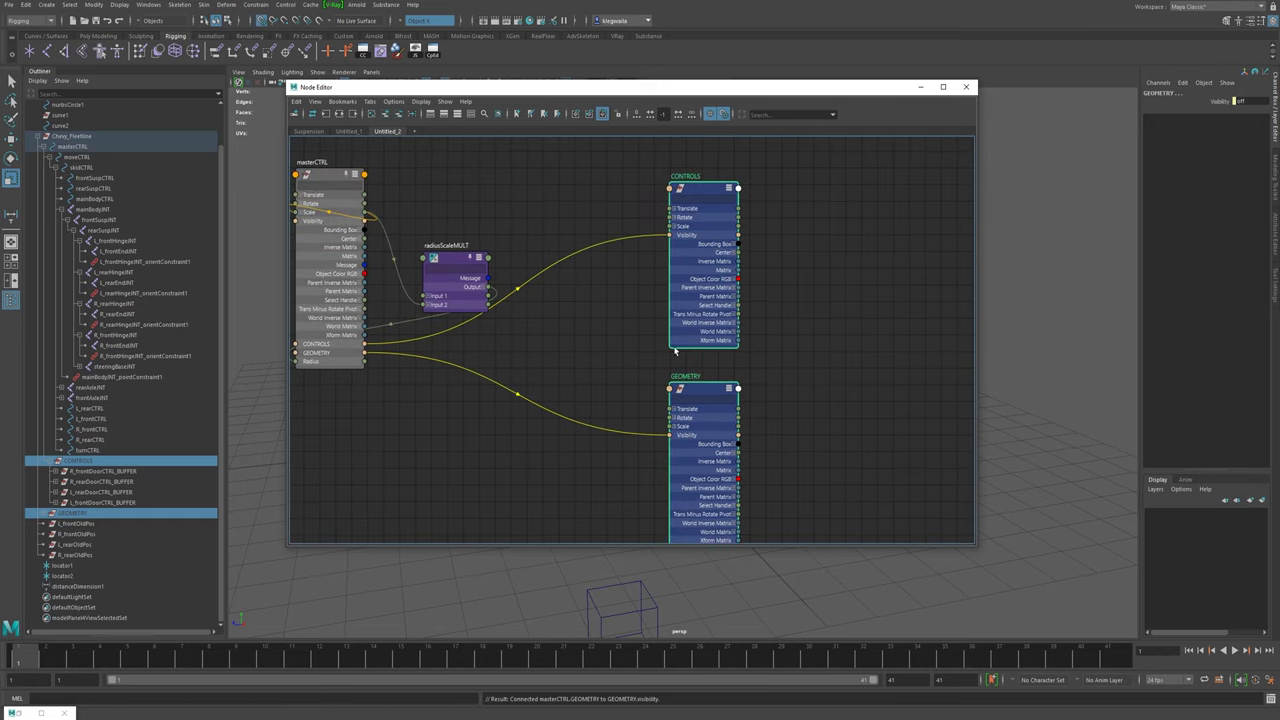
- Enlarge the Node Editor to examine the connections from masterCTRL to both groups' Visibility, and restore the window size
double_click(825, 89)
middle_click_drag(875, 285, 478, 376, "alt")
middle_click_drag(803, 376, 537, 391, "alt")
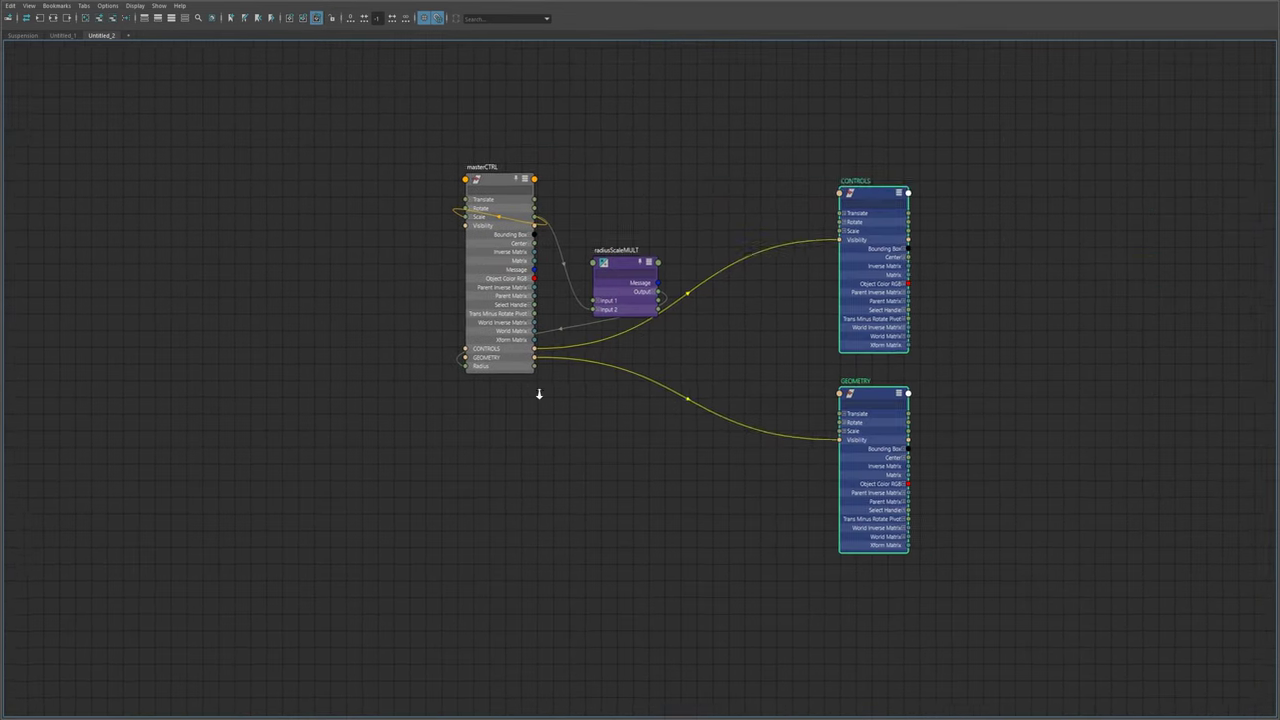
right_click_drag(525, 386, 630, 431, "alt")
middle_click_drag(629, 431, 537, 449, "alt")
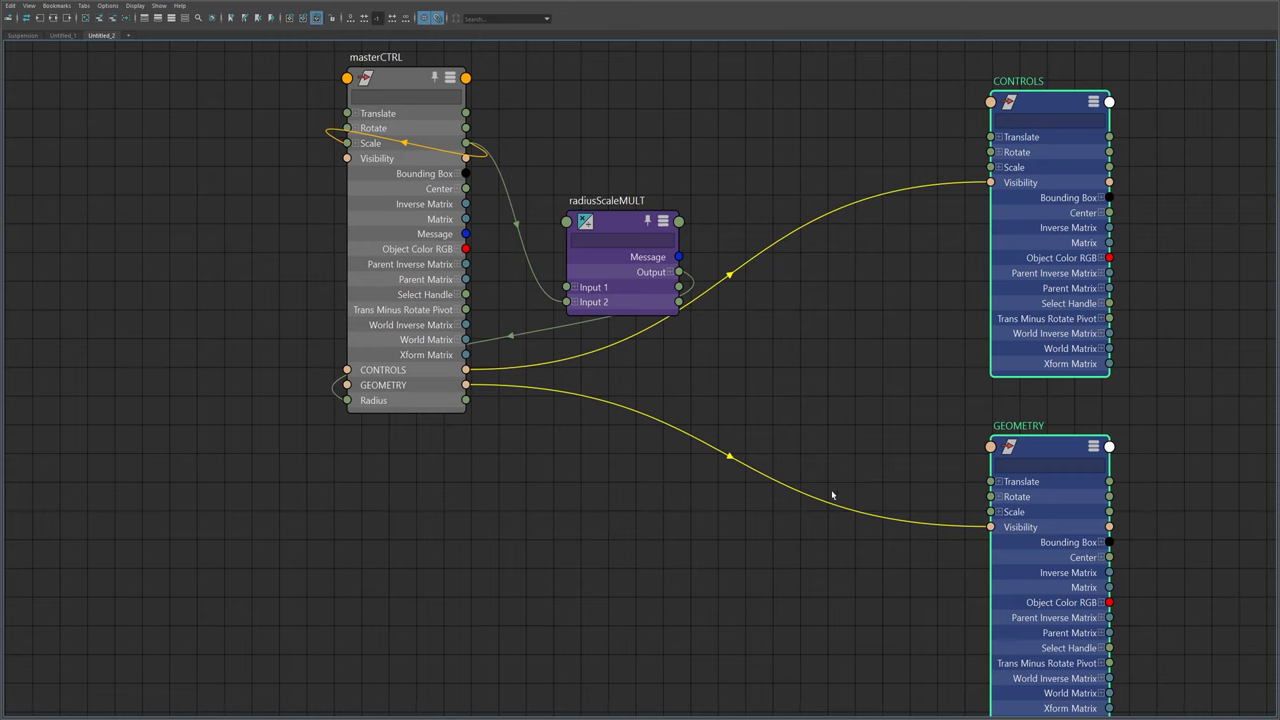
scroll(831, 494, "down", 3)
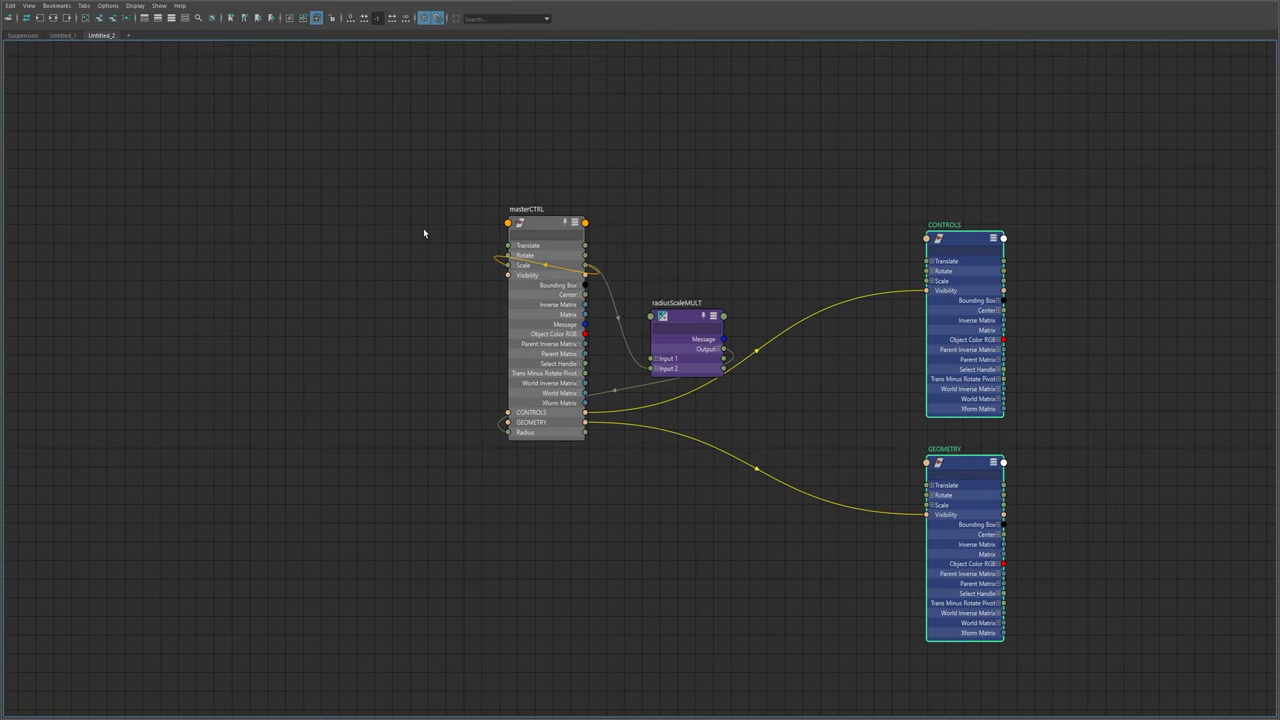
scroll(573, 271, "down", 1)
scroll(668, 342, "down", 1)
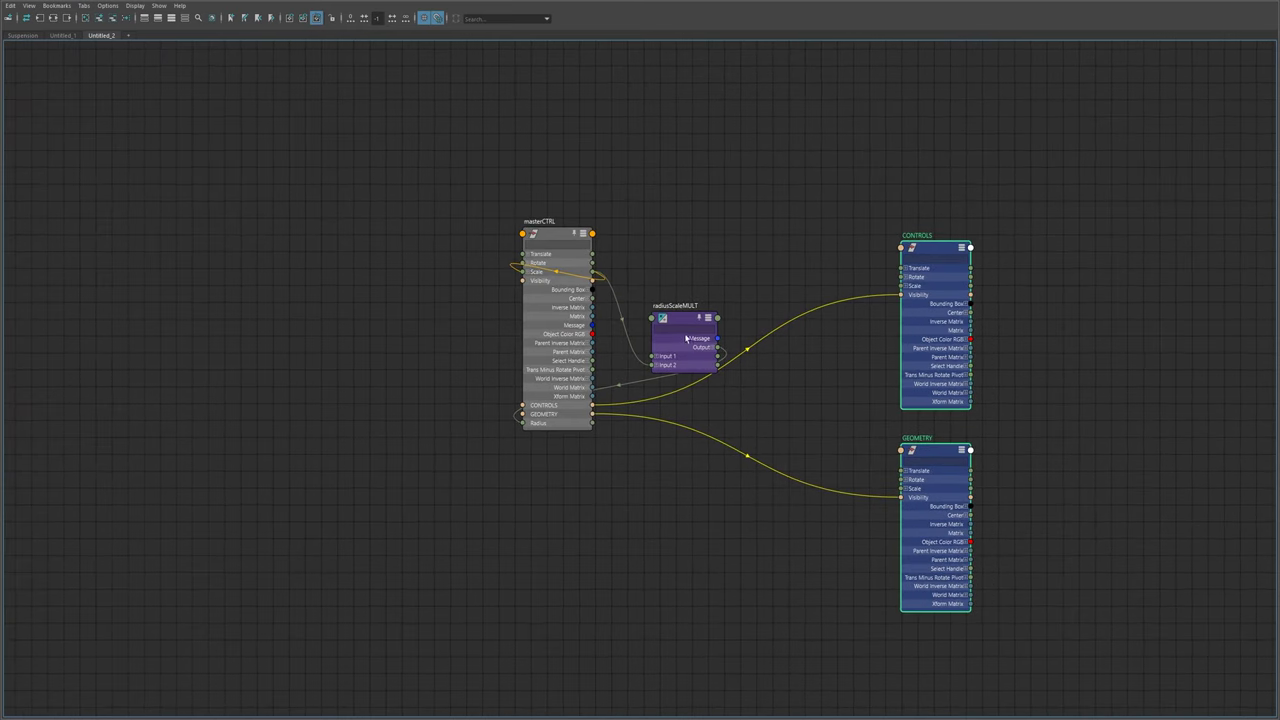
left_click_drag(480, 1, 687, 109)
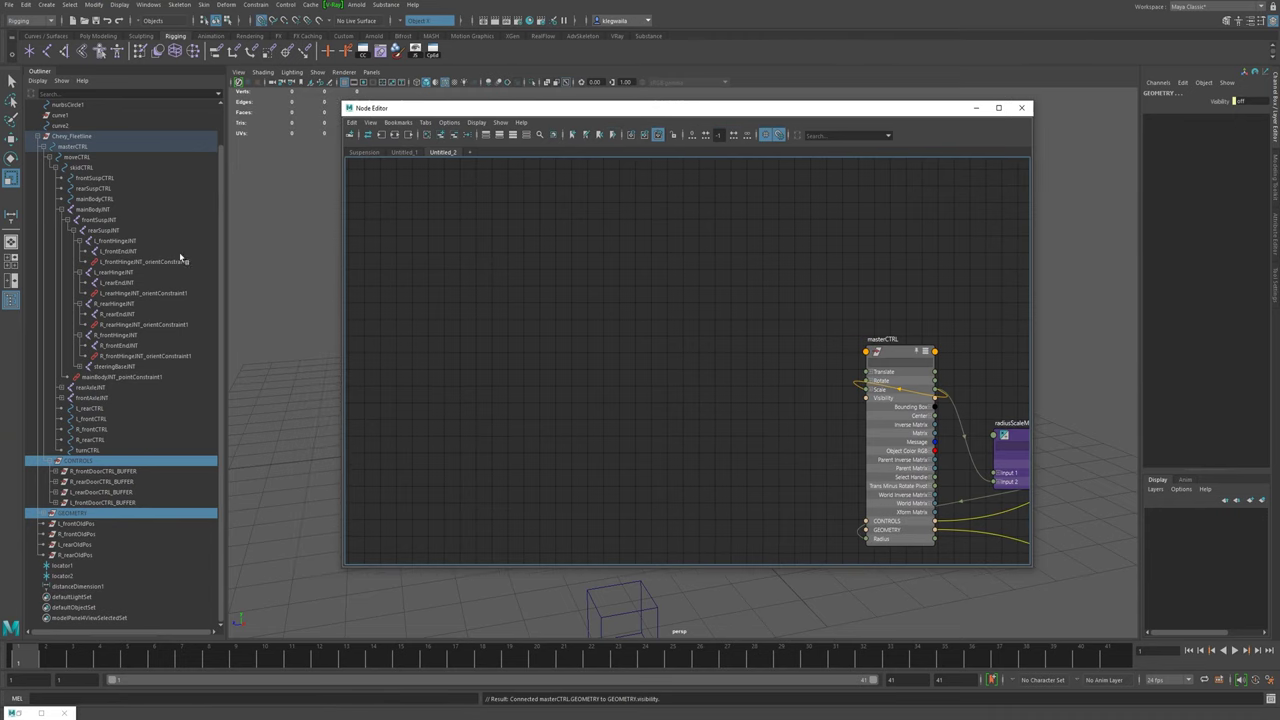
- Add moveCTRL to the node graph and connect masterCTRL's CONTROLS attribute to moveCTRL's Visibility
left_click(79, 158)
middle_click_drag(869, 405, 687, 337, "alt")
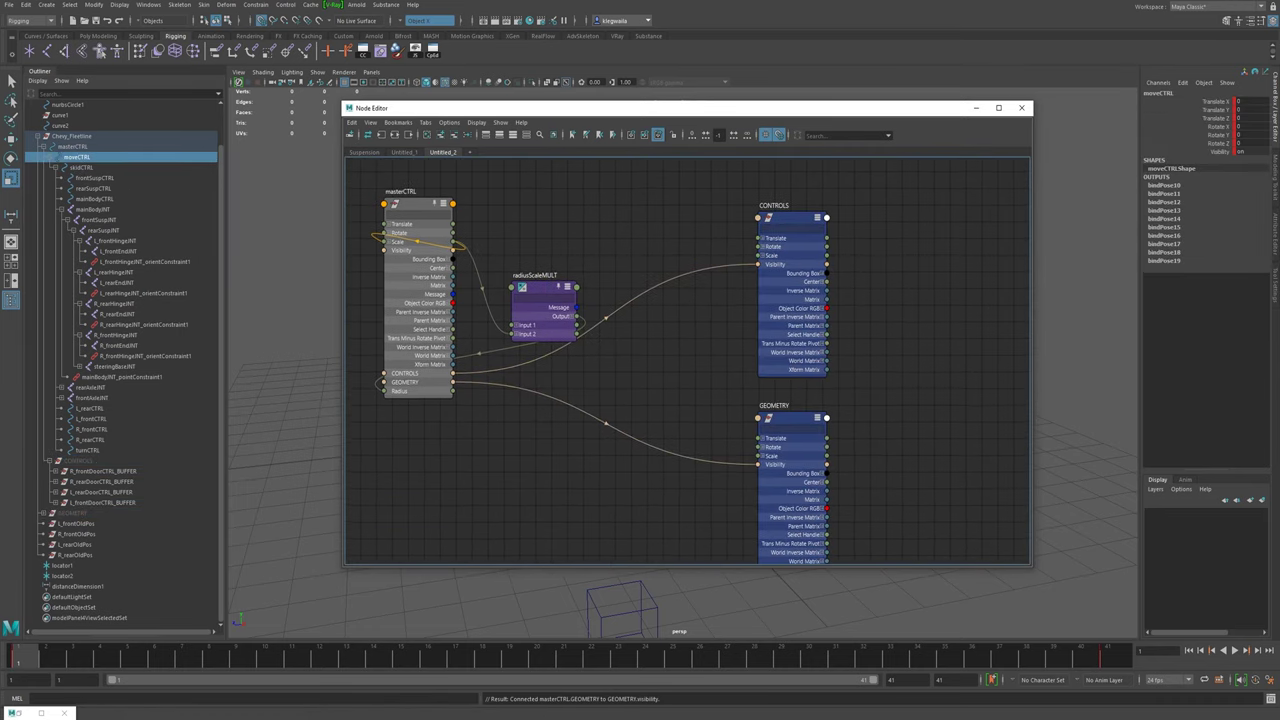
left_click(438, 133)
left_click_drag(925, 272, 897, 331)
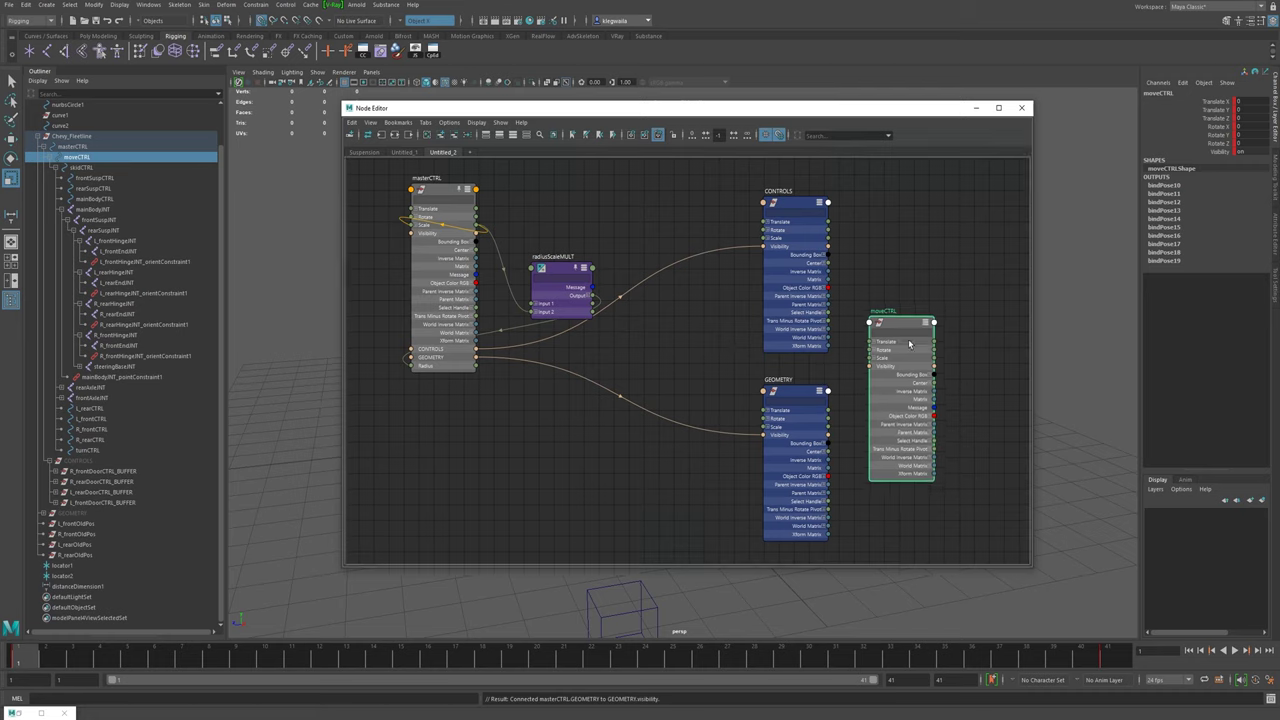
left_click_drag(476, 350, 870, 367)
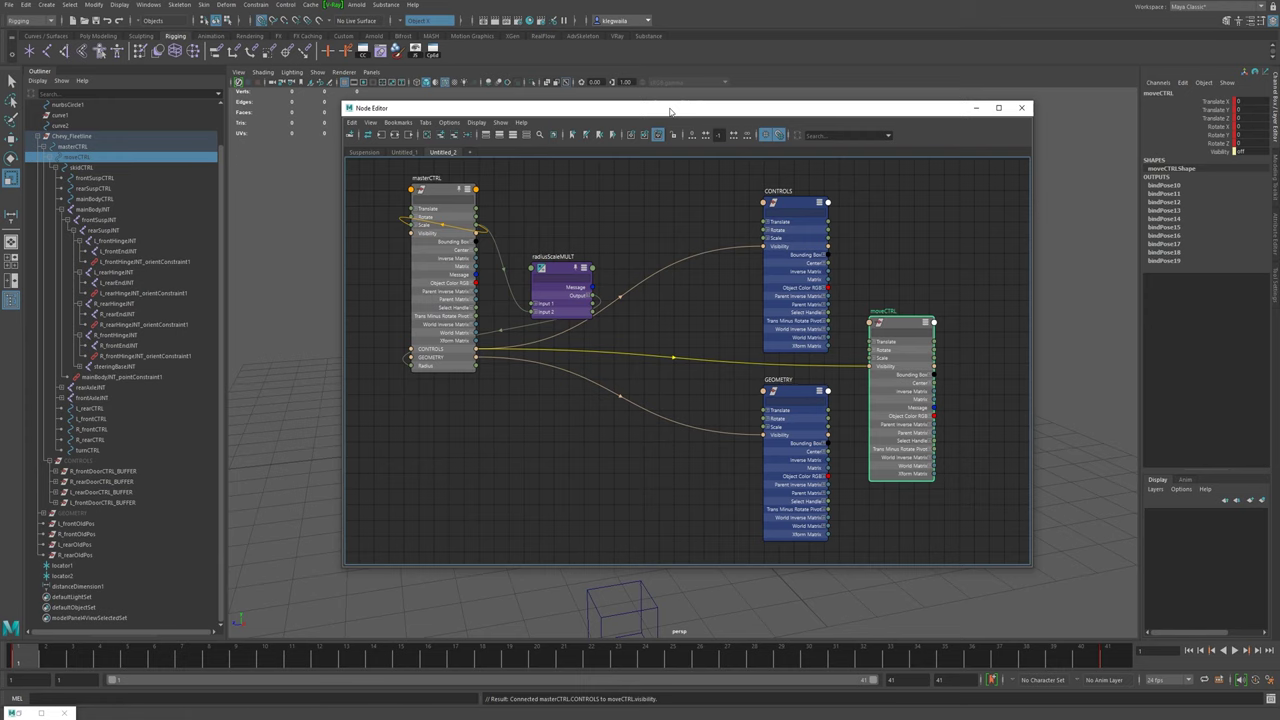
- Switch masterCTRL's GEOMETRY and CONTROLS attributes on so the car geometry and rig controls are shown
left_click_drag(940, 108, 928, 473)
left_click(883, 426)
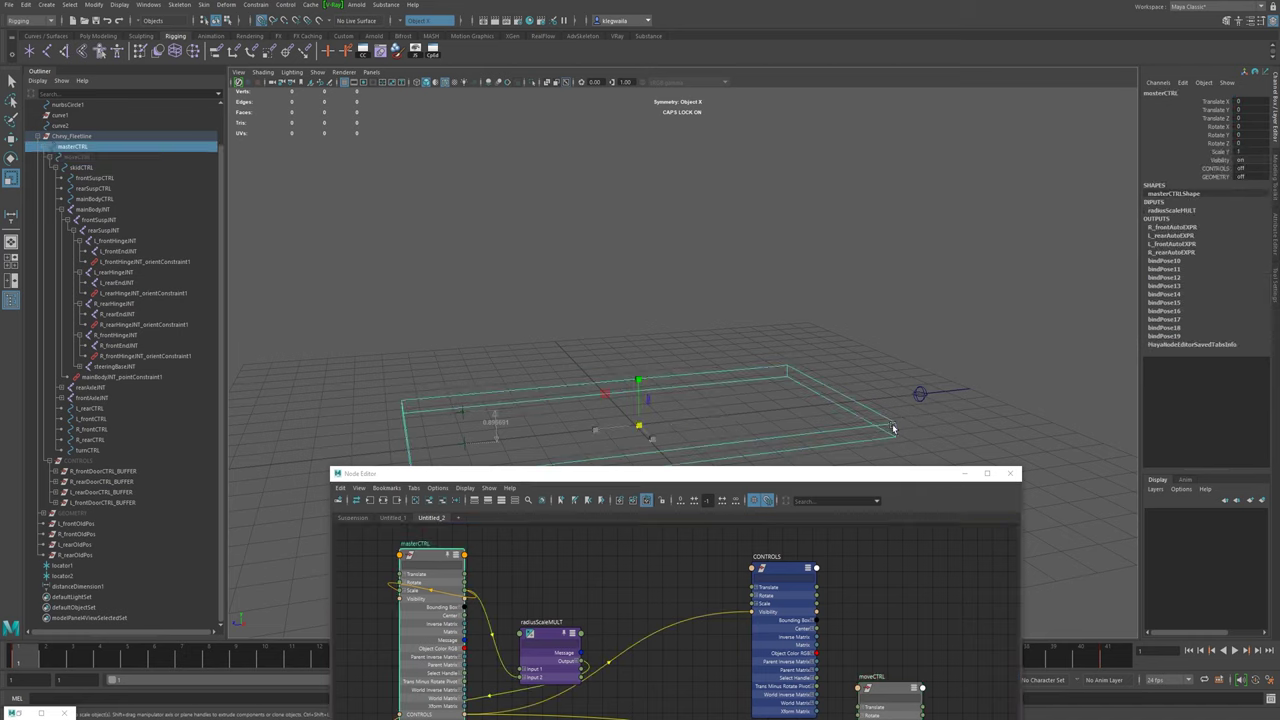
left_click(1241, 177)
type("1")
key("Return")
left_click_drag(688, 349, 823, 279, "alt")
left_click(1240, 168)
type("1")
key("Return")
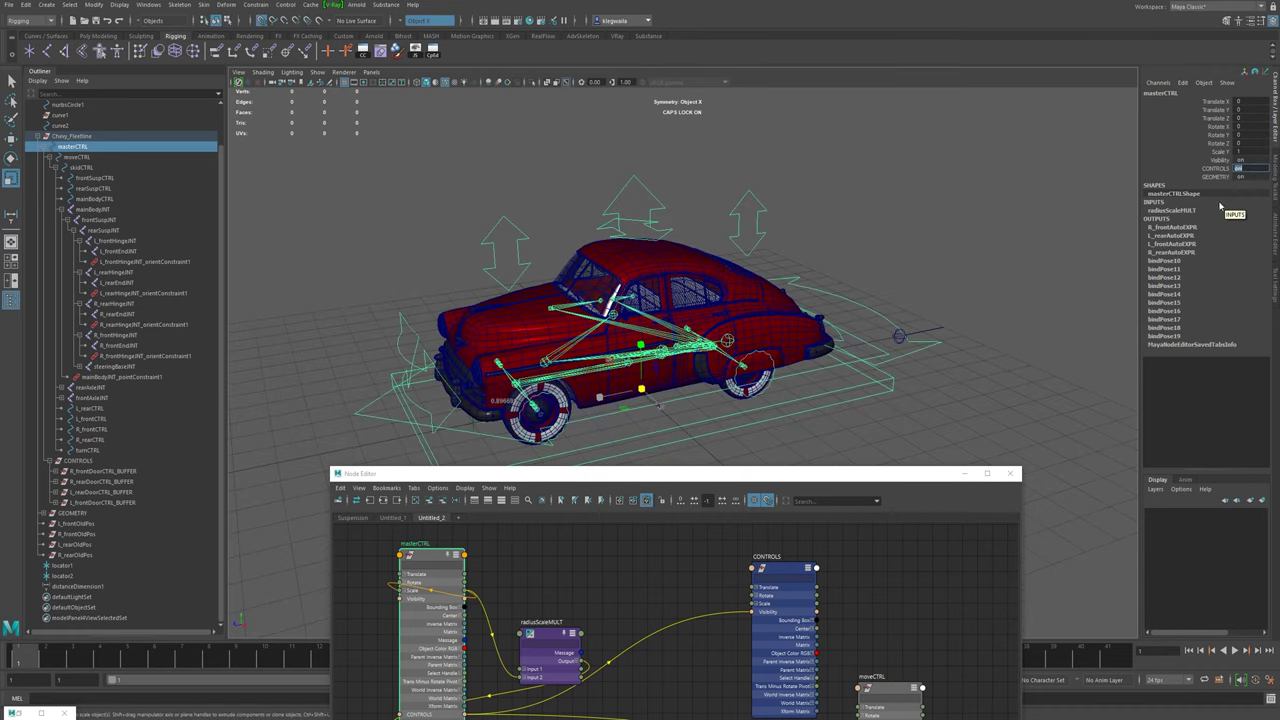
left_click_drag(786, 319, 742, 338, "alt")
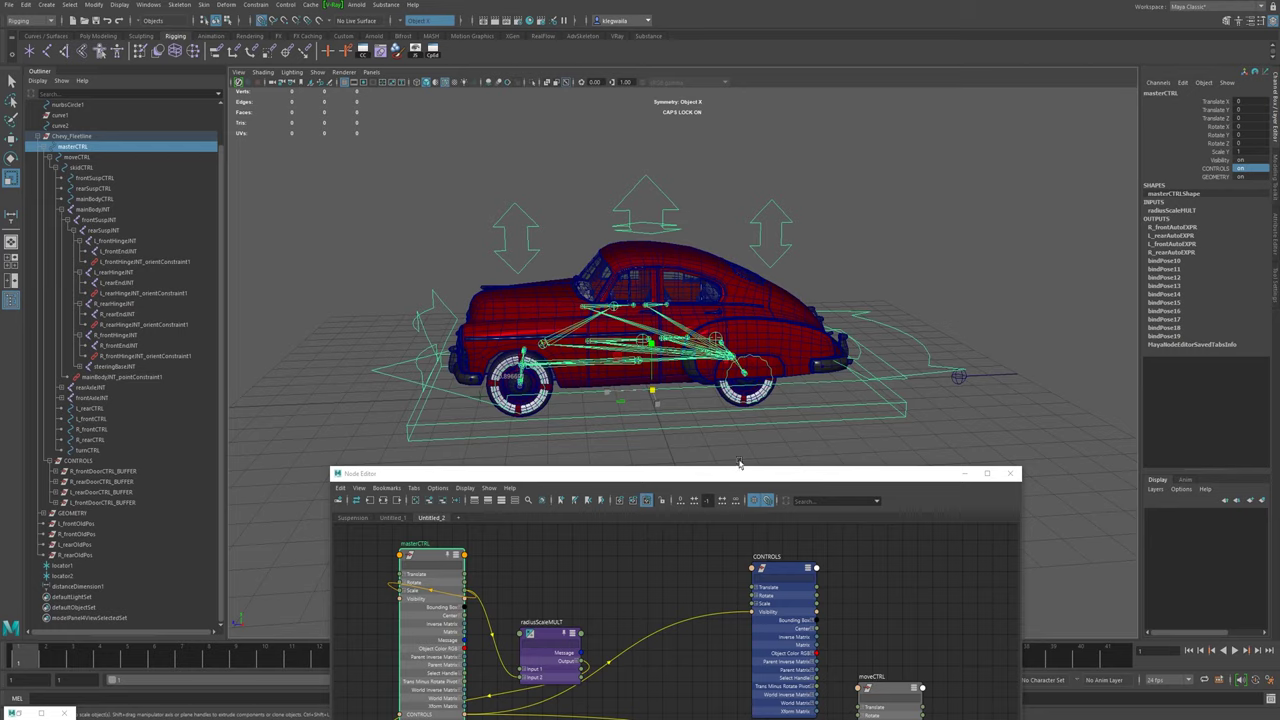
- Switch masterCTRL's CONTROLS attribute off to test hiding the rig controls
mouse_move(742, 476)
left_mouse_down()
mouse_move(741, 179)
mouse_move(729, 459)
left_mouse_up()
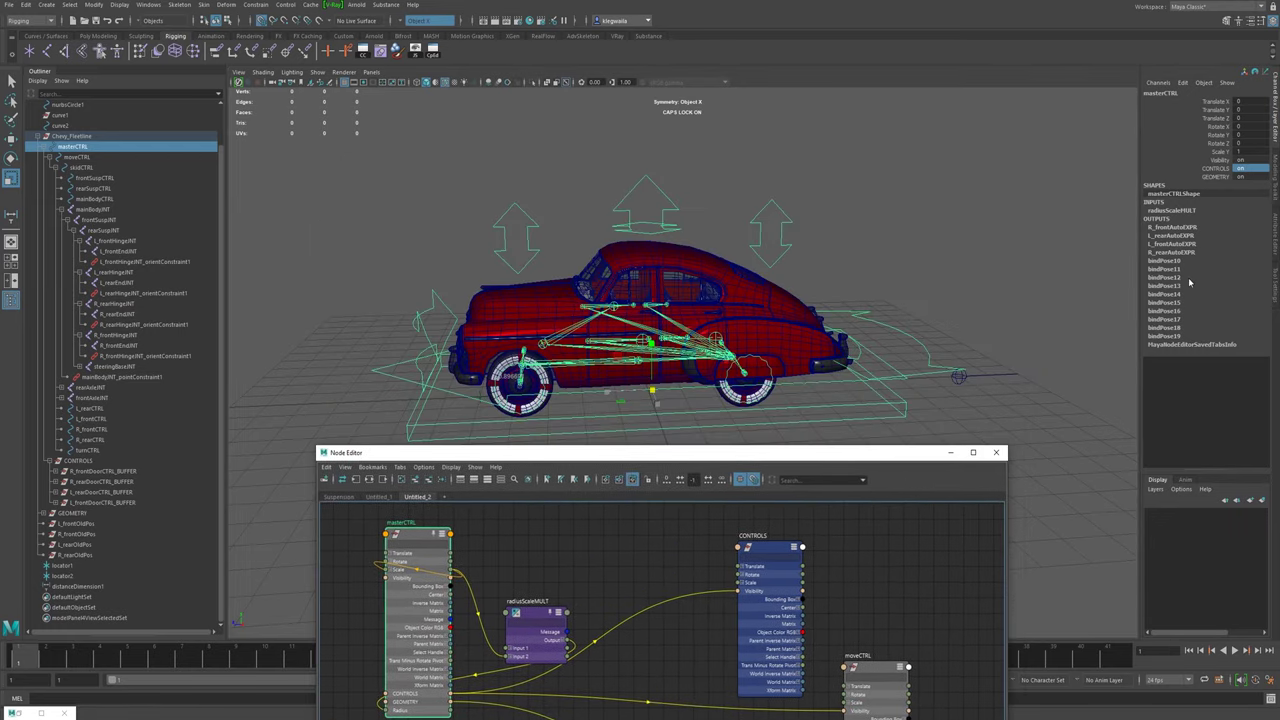
left_click(1258, 170)
type("0")
key("Return")
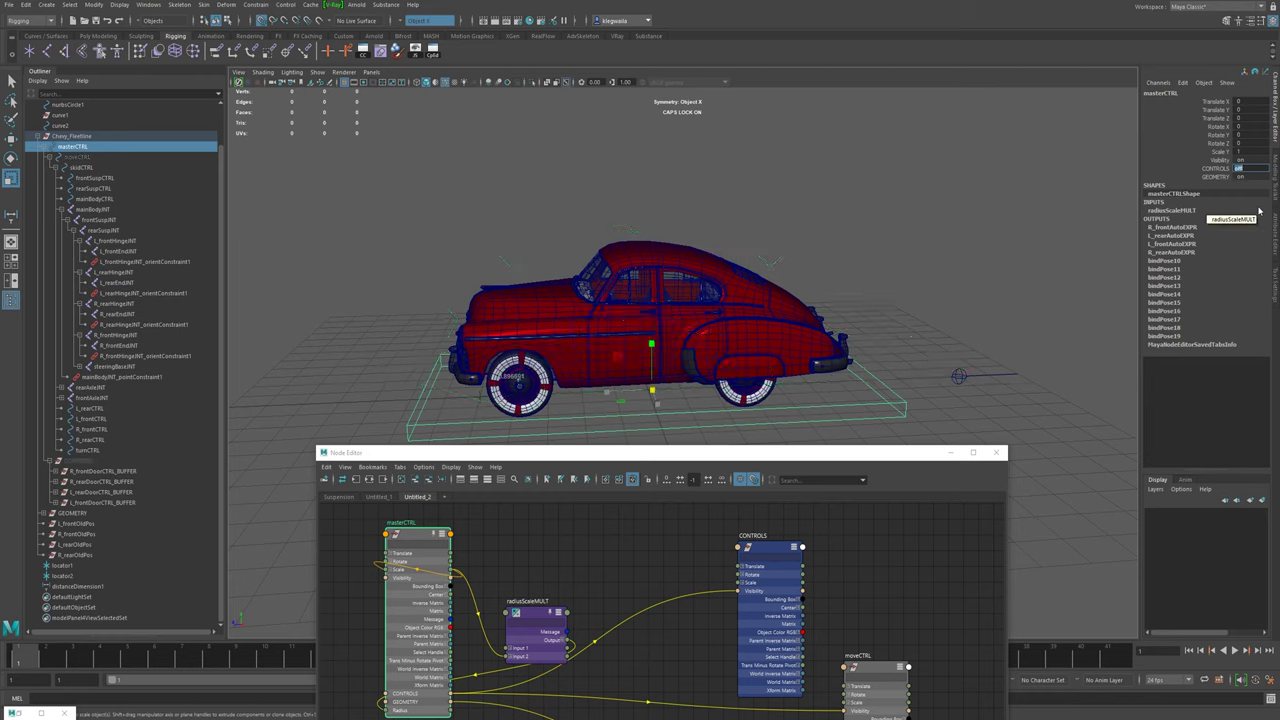
mouse_move(718, 298)
left_mouse_down("alt")
mouse_move(701, 312)
mouse_move(734, 287)
mouse_move(660, 290)
left_mouse_up("alt")
- Turn off wireframe on shaded in the viewport and switch masterCTRL's CONTROLS attribute back on
left_click(445, 82)
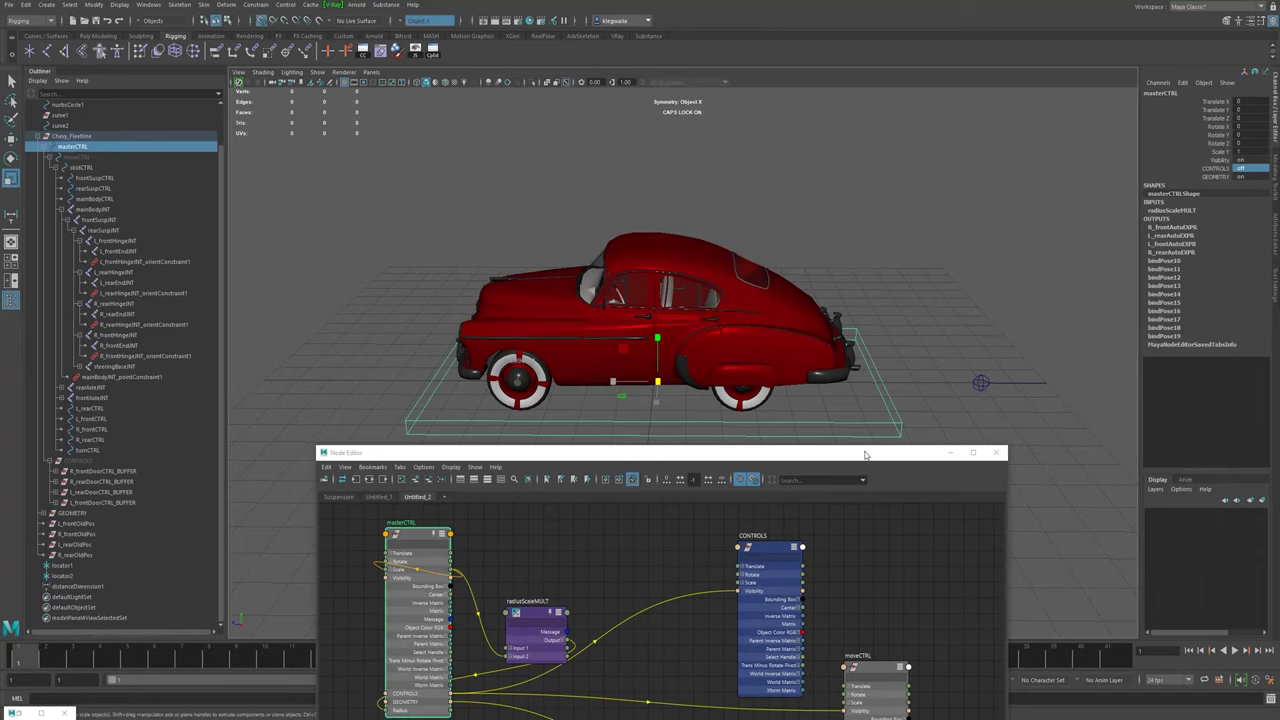
left_click(1247, 168)
type("1")
key("Return")
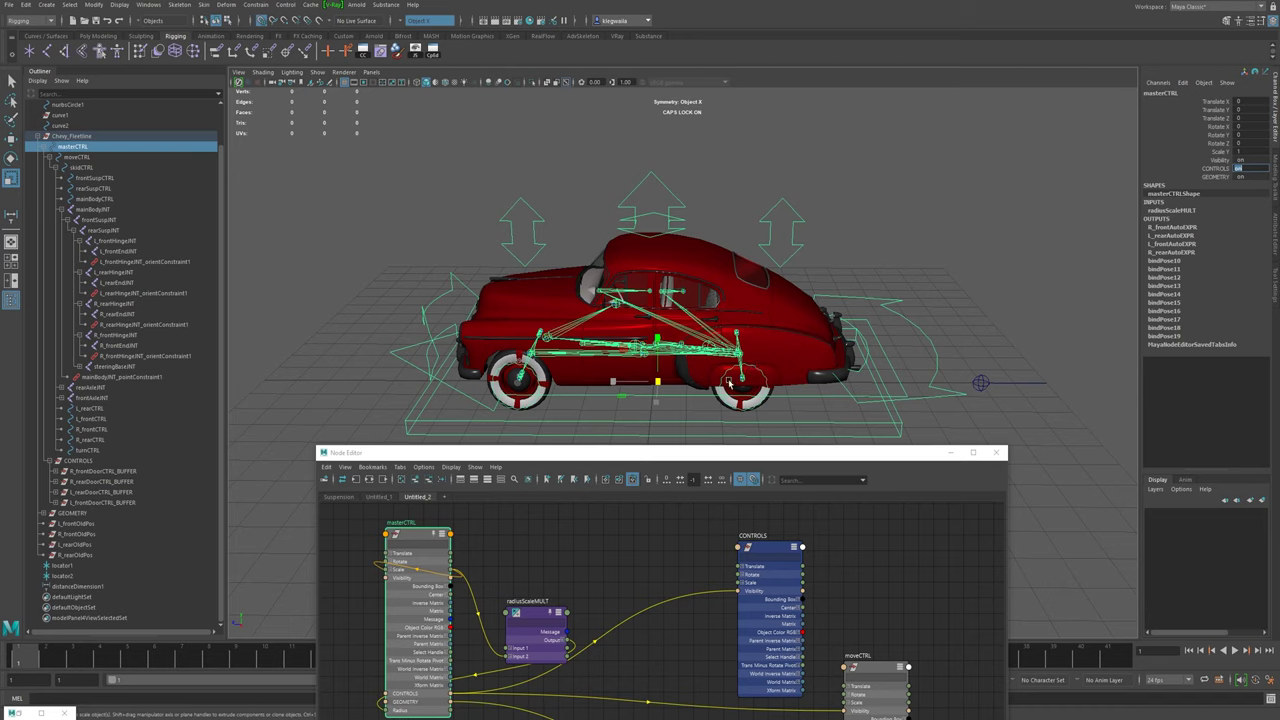
middle_click_drag(746, 371, 783, 324, "alt")
left_click_drag(783, 324, 731, 325, "alt")
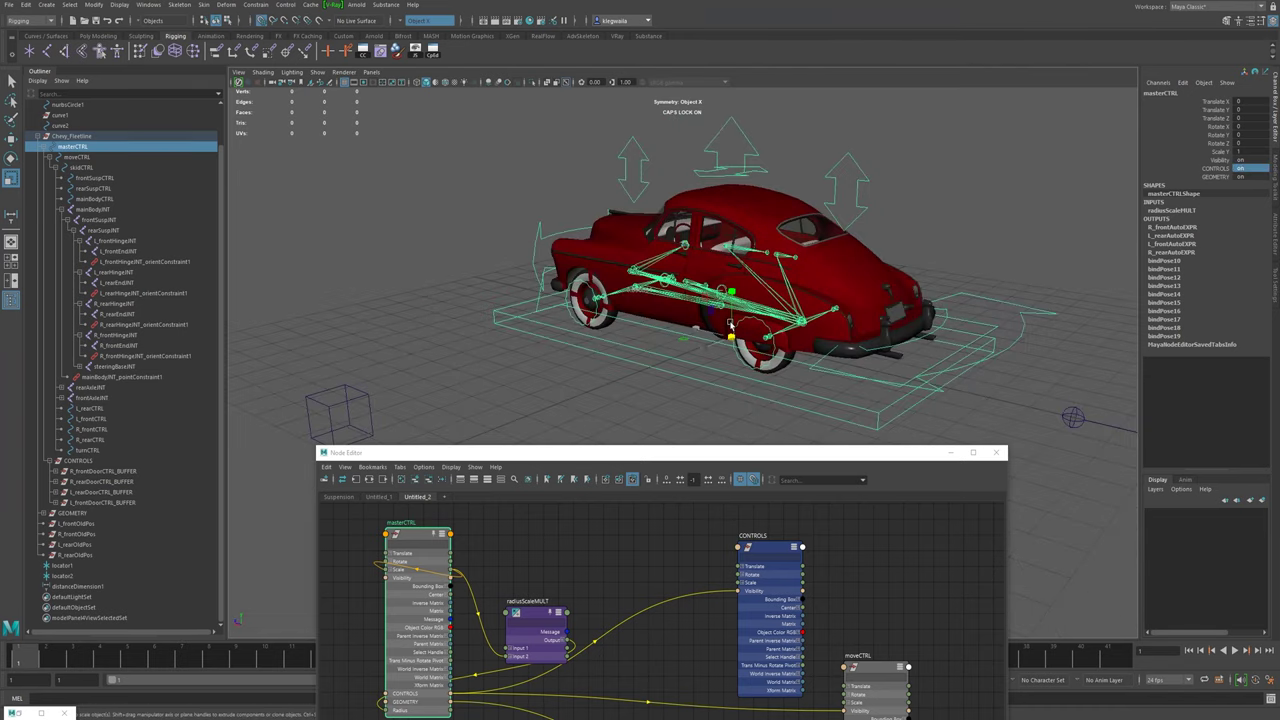
- Inspect mainBodyJNT's attributes alongside the car in the viewport, and reselect masterCTRL
mouse_move(661, 455)
left_mouse_down()
mouse_move(682, 263)
mouse_move(673, 446)
left_mouse_up()
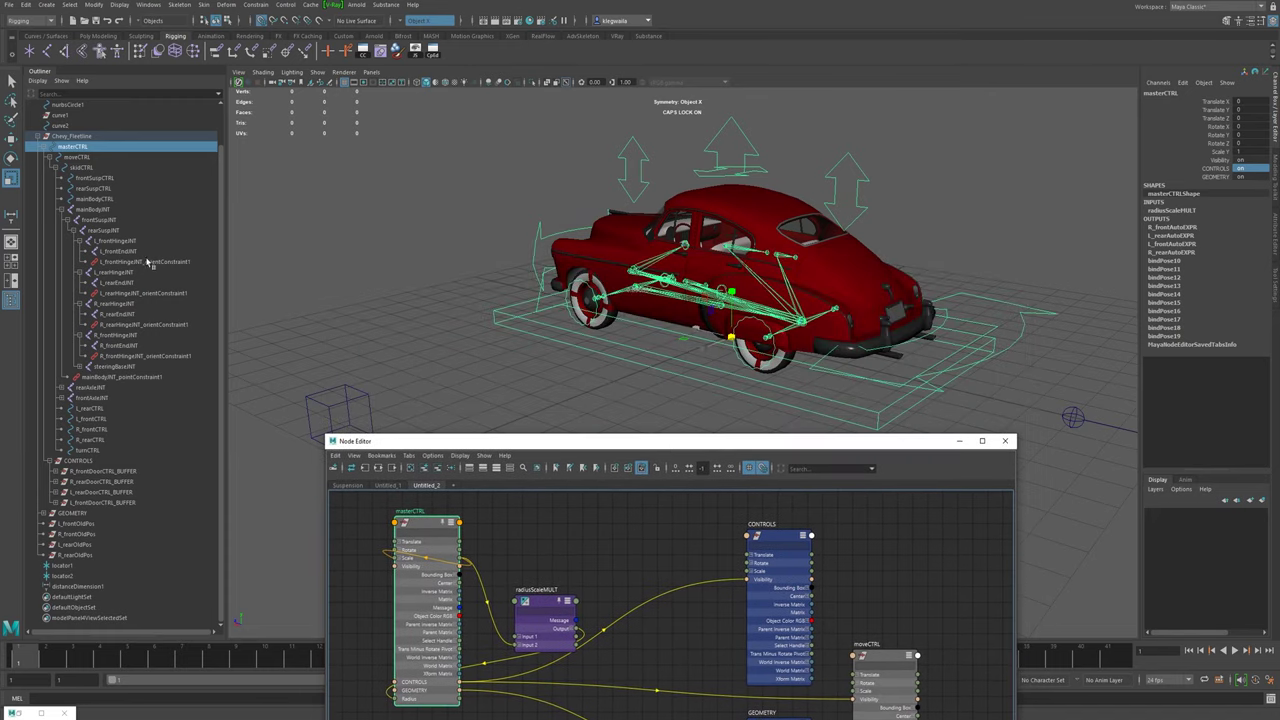
left_click_drag(516, 443, 508, 256)
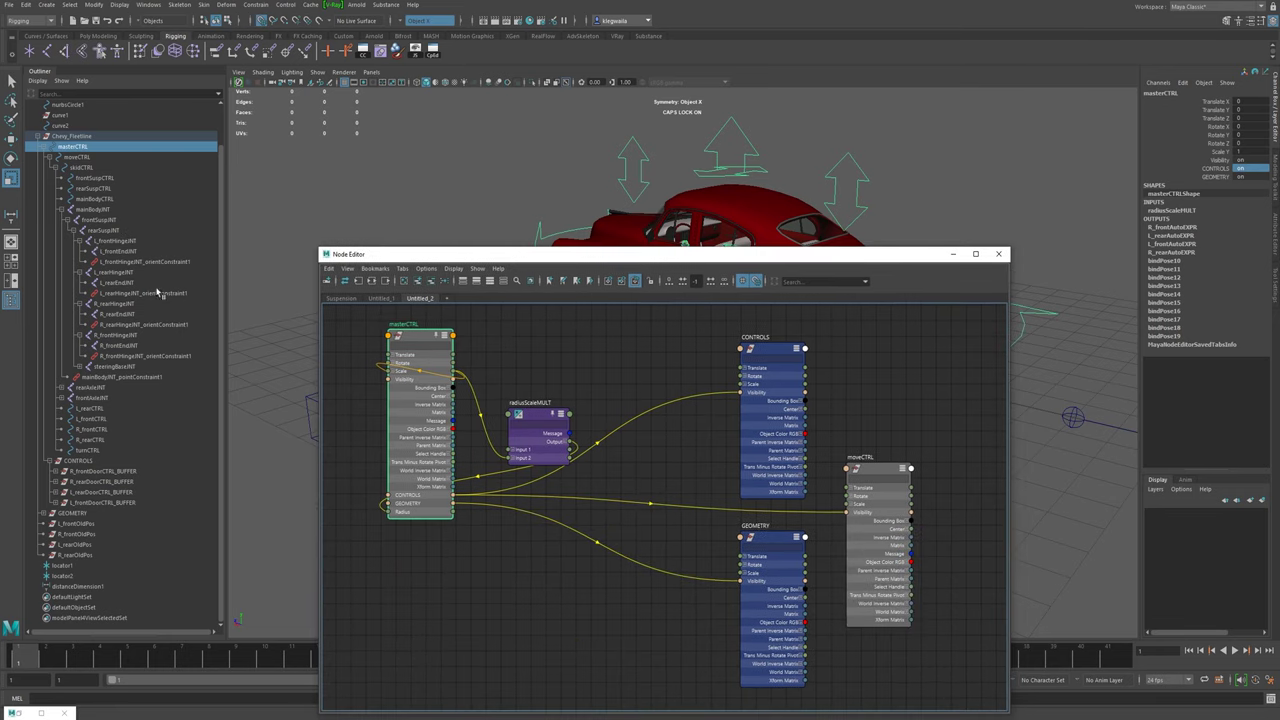
left_click(96, 212)
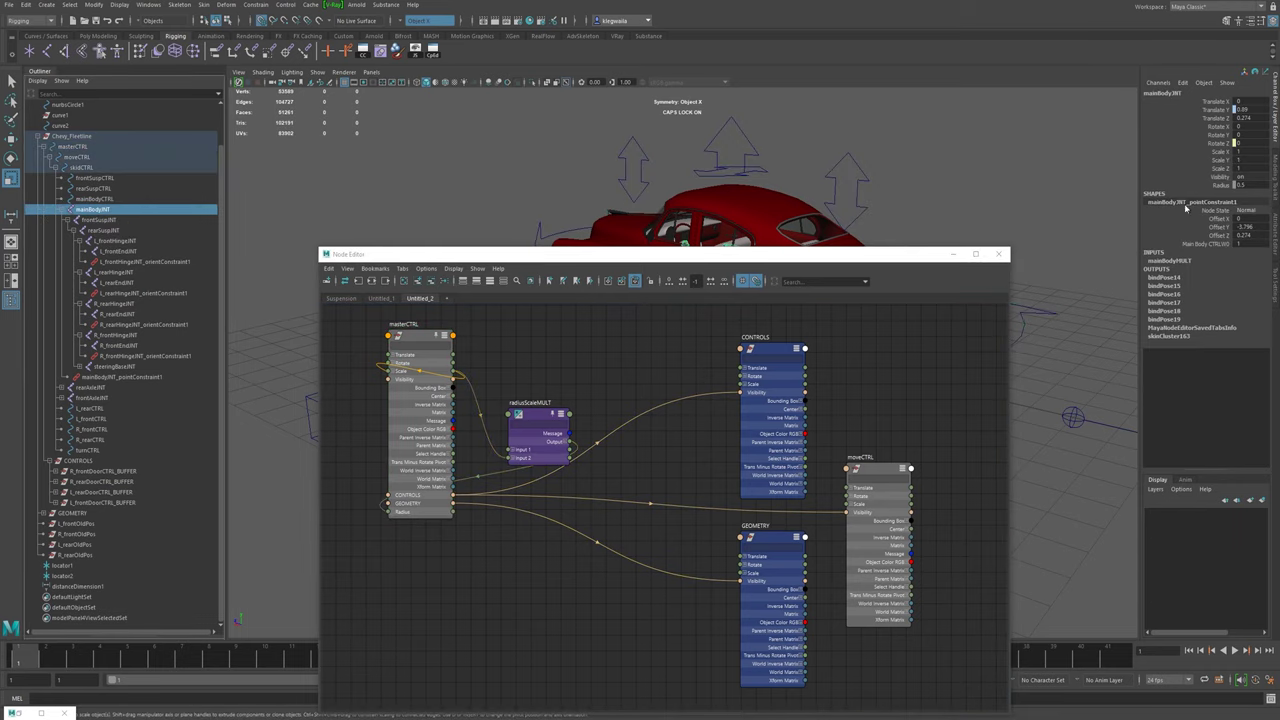
left_click_drag(732, 256, 682, 439)
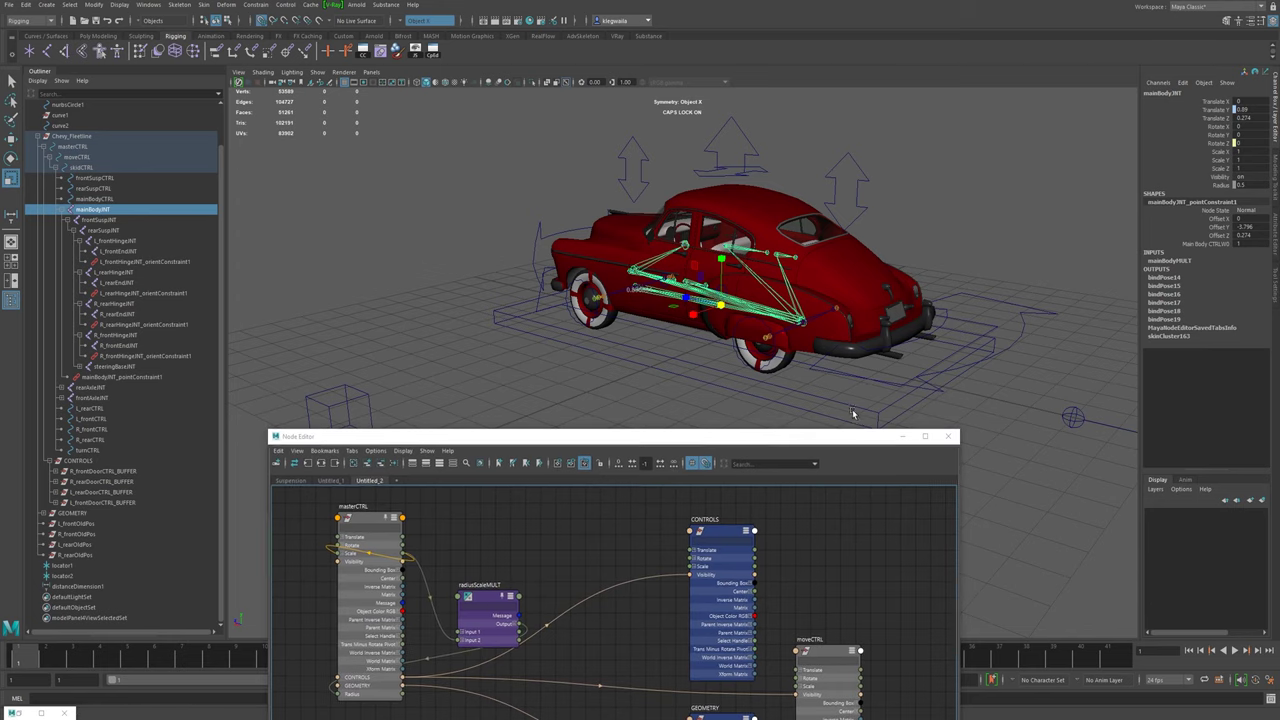
left_click(853, 413)
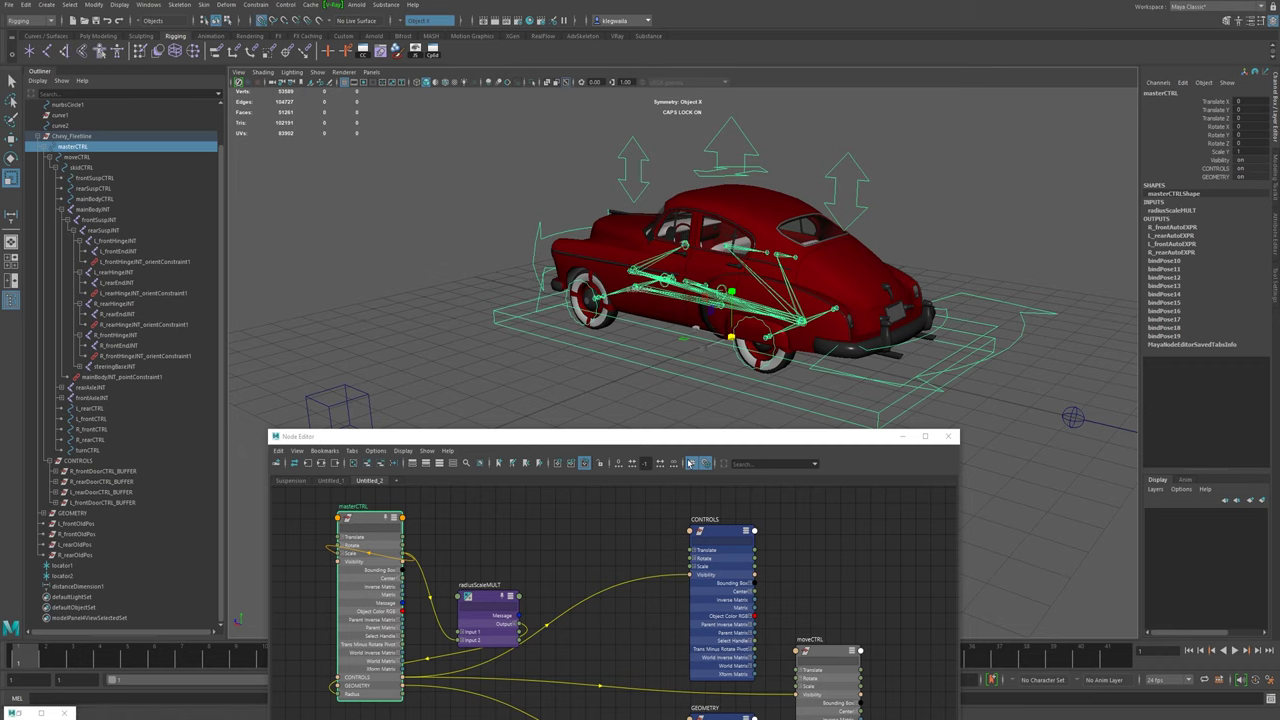
- Minimize the Node Editor and check whether the car geometry gets selected together with the suspension and body controls
left_click_drag(695, 437, 734, 222)
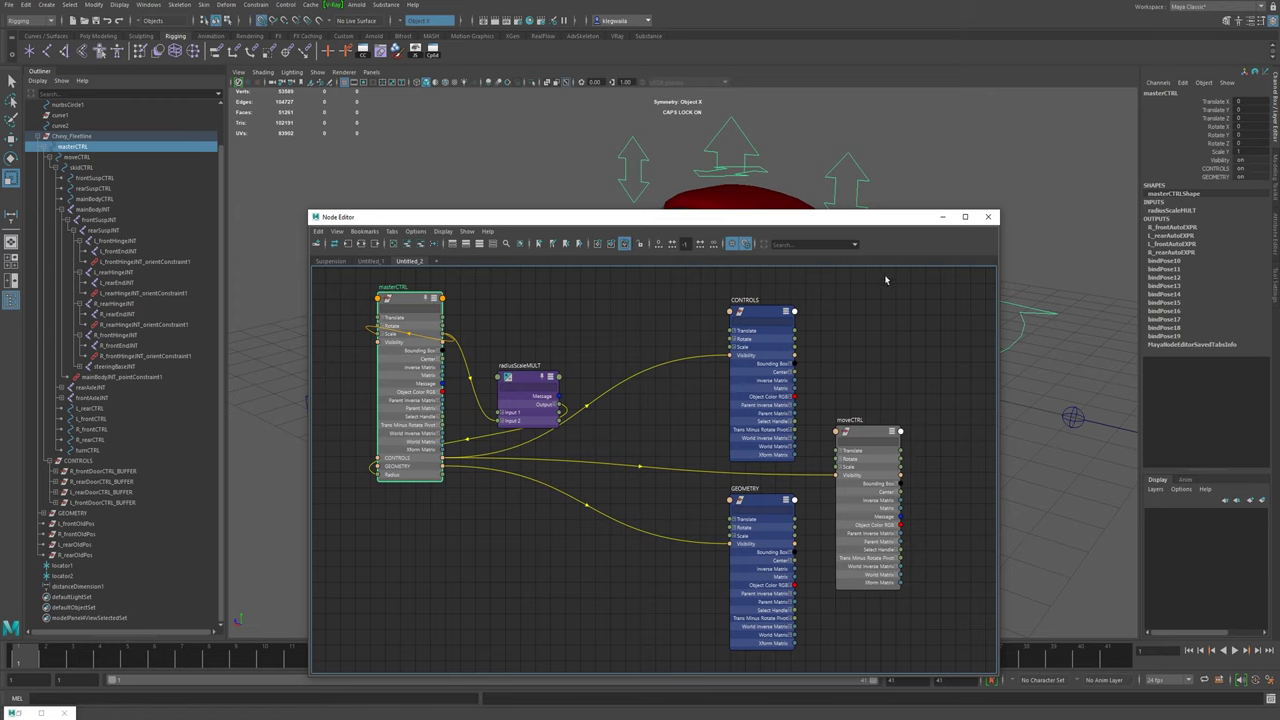
left_click(942, 216)
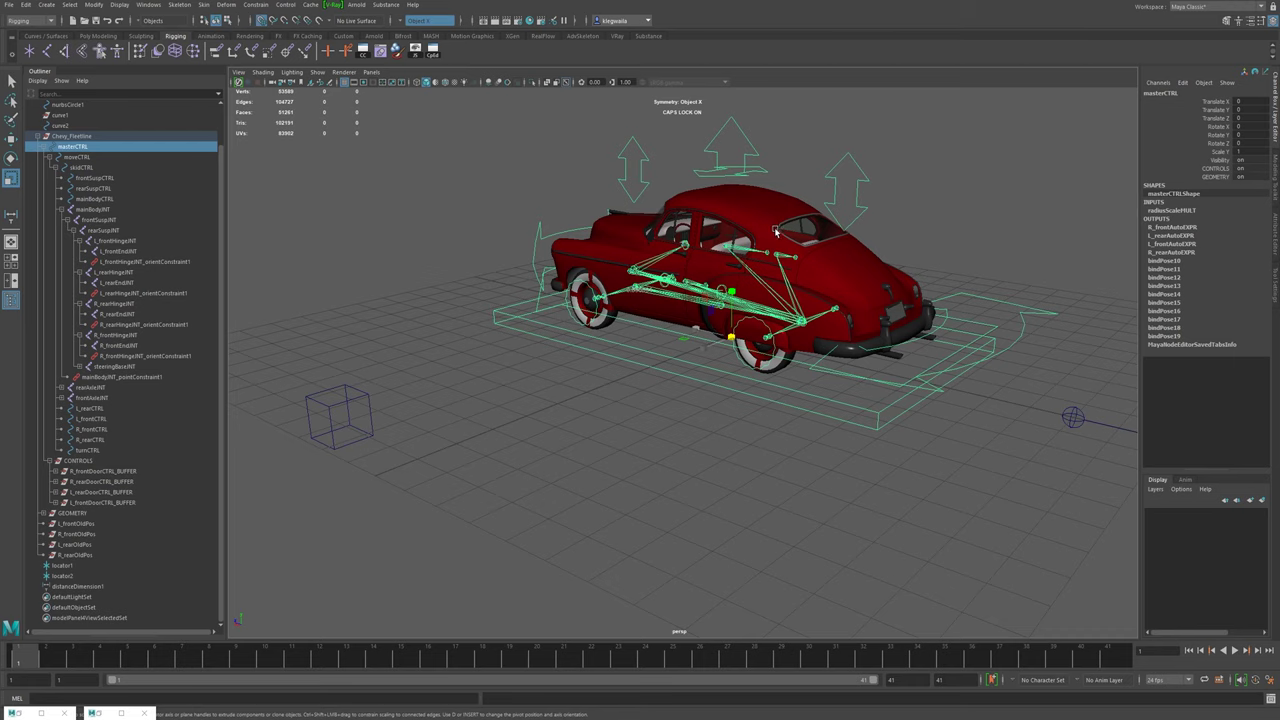
left_click(775, 231)
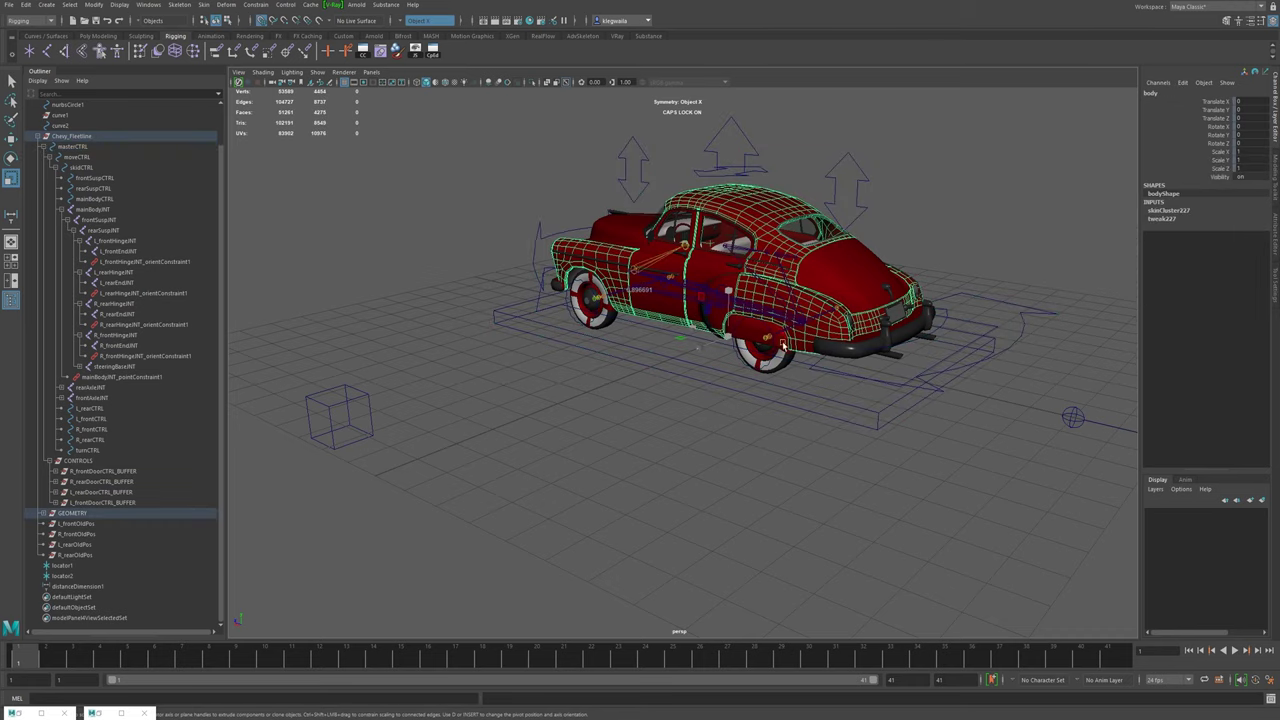
left_click_drag(725, 297, 727, 330, "alt")
middle_click_drag(727, 330, 716, 435, "alt")
left_click_drag(716, 435, 705, 319, "alt")
left_click_drag(454, 164, 860, 350)
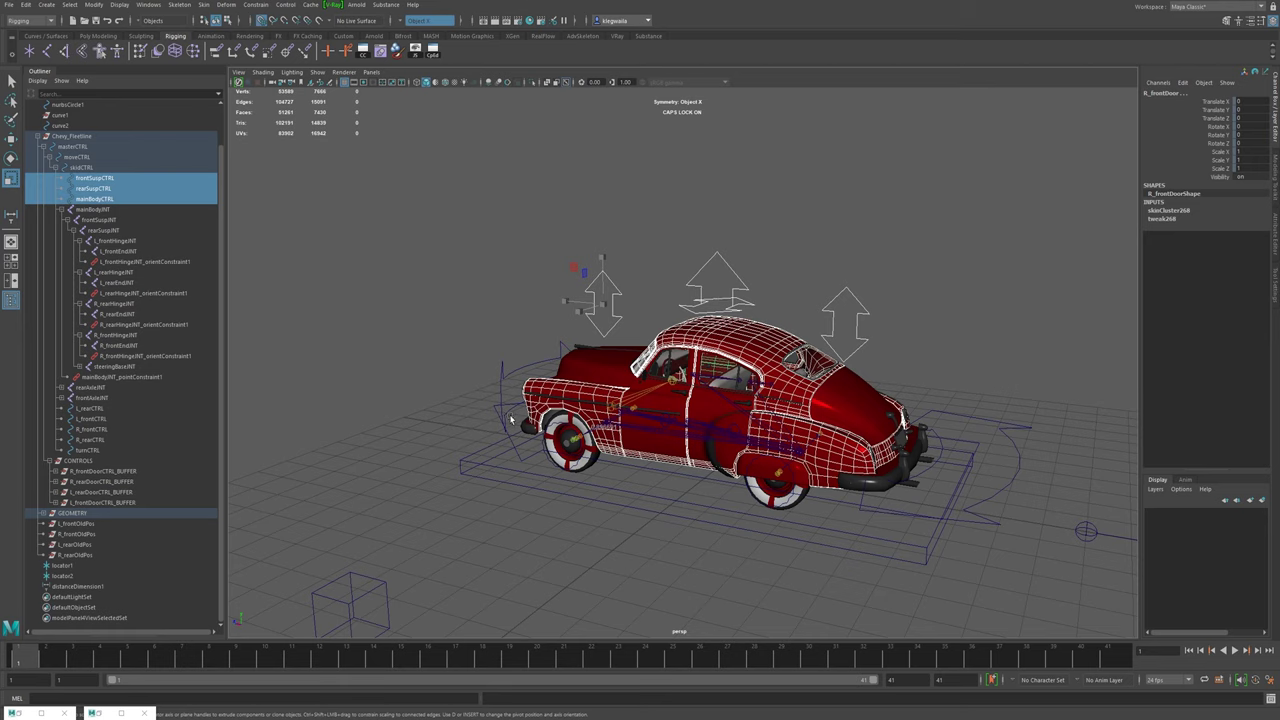
- Set up a new keyable Enum attribute named geoDisplay for masterCTRL
left_click(493, 472)
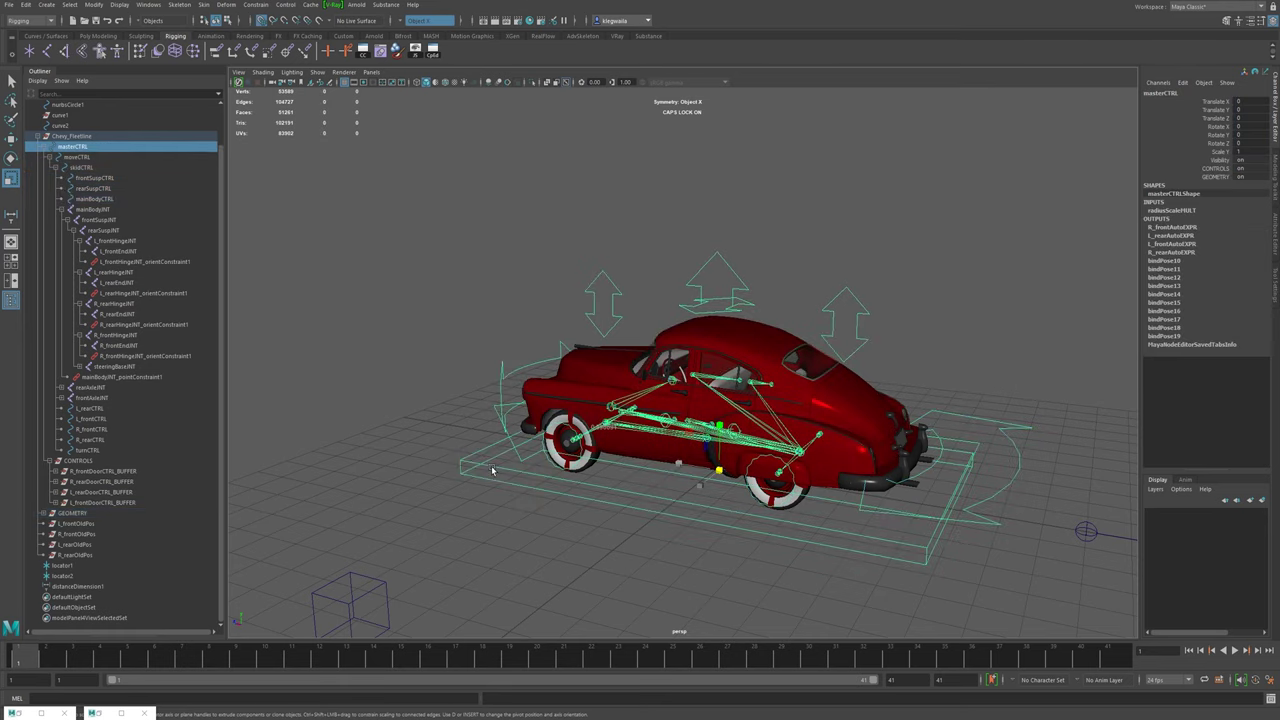
left_click(147, 5)
mouse_move(94, 5)
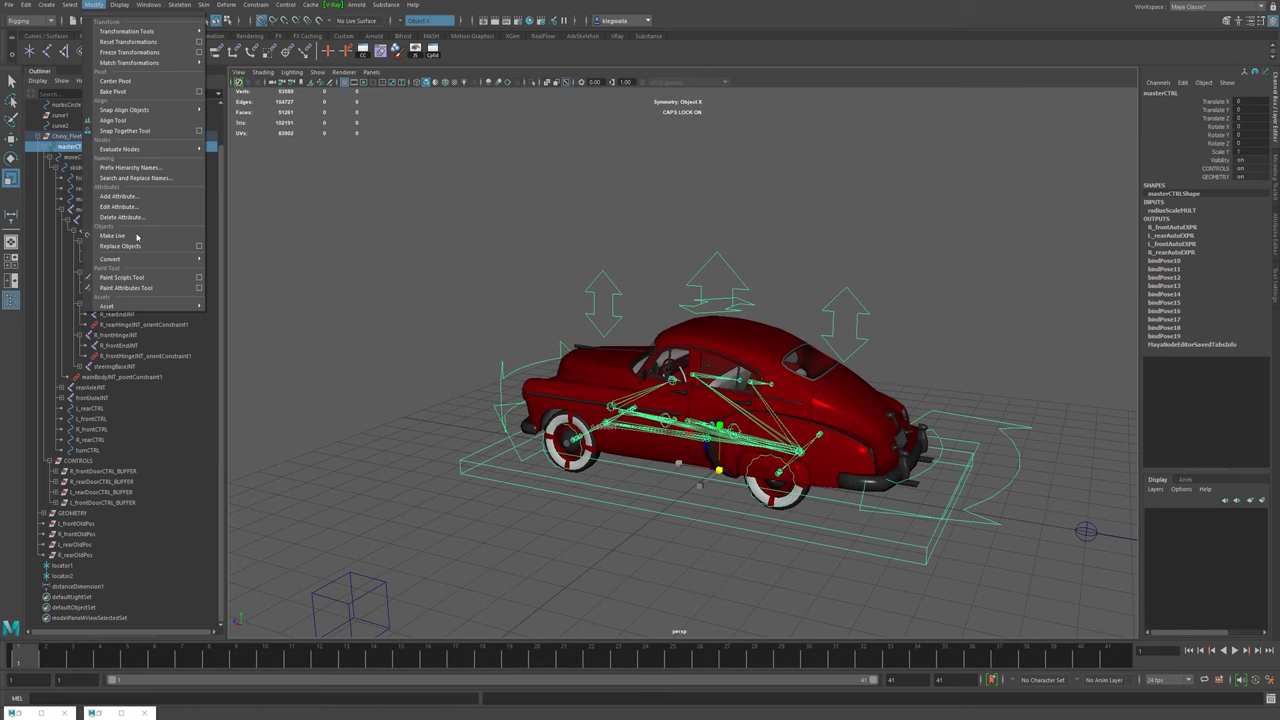
left_click(188, 196)
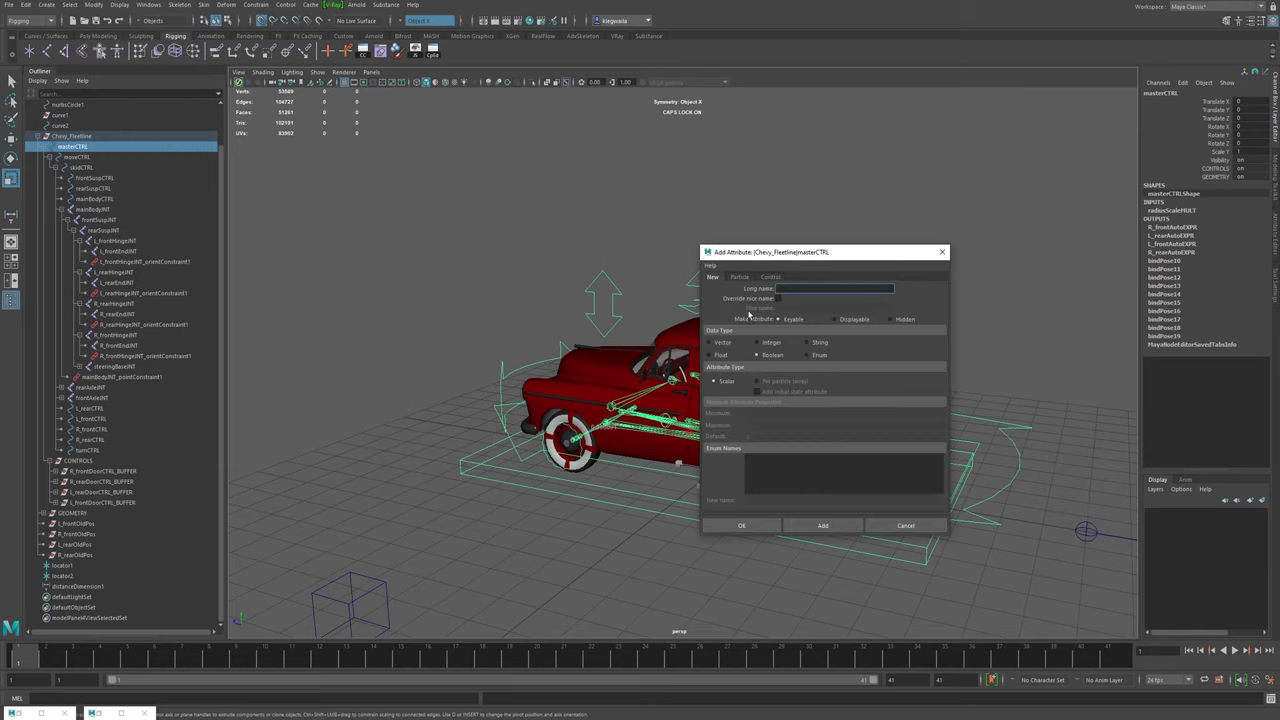
left_click(816, 355)
key("BackSpace")
key("BackSpace")
key("BackSpace")
key("BackSpace")
key("BackSpace")
key("BackSpace")
key("BackSpace")
key("BackSpace")
key("Caps_Lock")
- Name the geoDisplay enum entries Normal, Template and Reference, and add the attribute to masterCTRL
left_click(759, 458)
left_click_drag(765, 500, 702, 487)
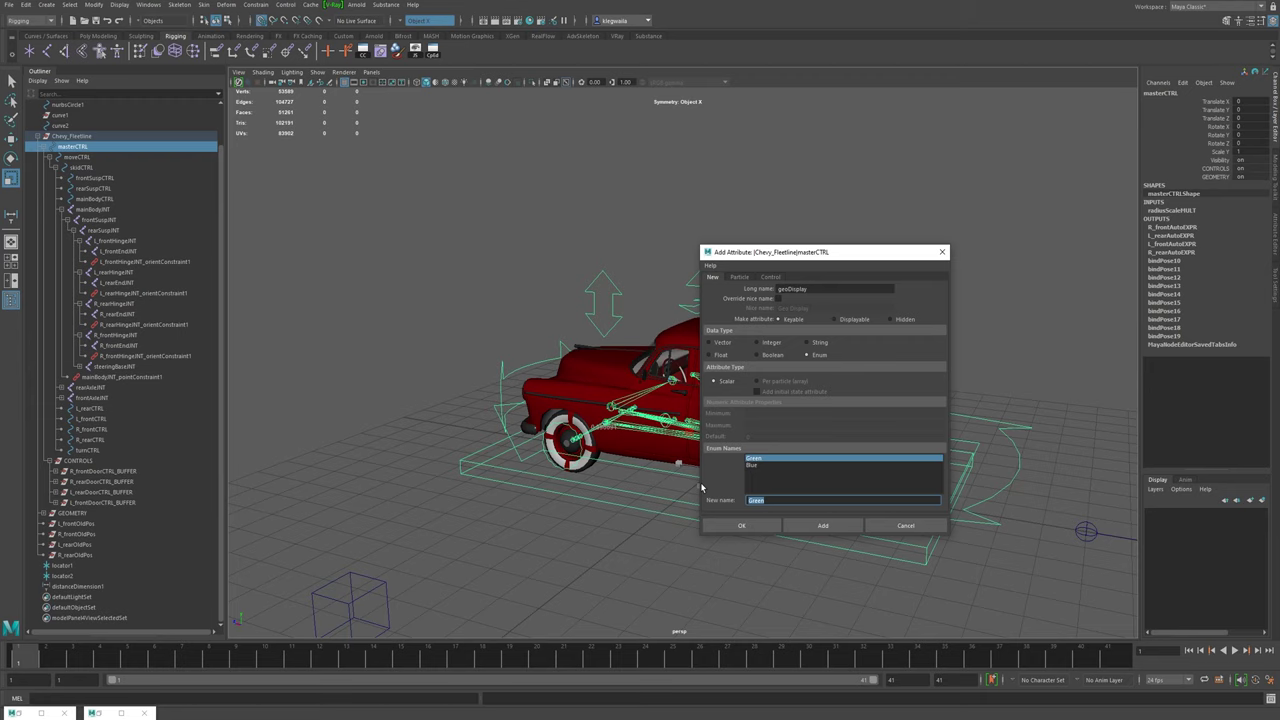
type("H")
type("ormal")
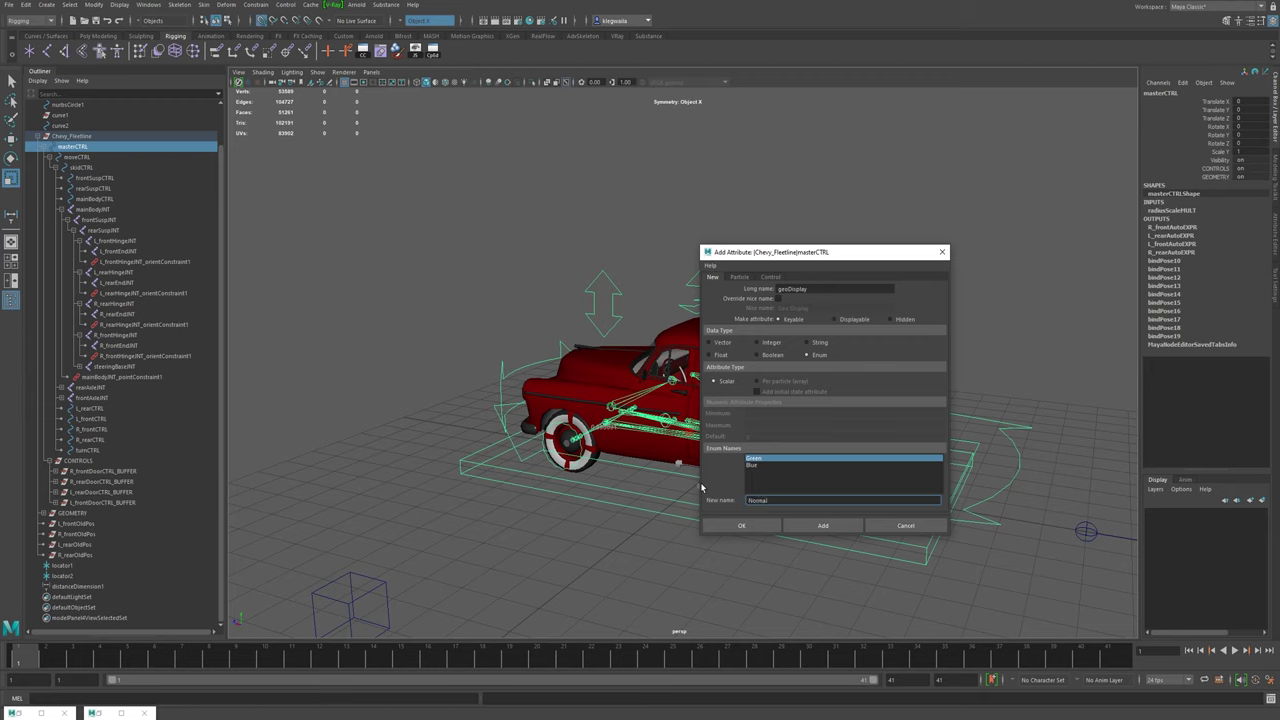
left_click(766, 466)
double_click(765, 501)
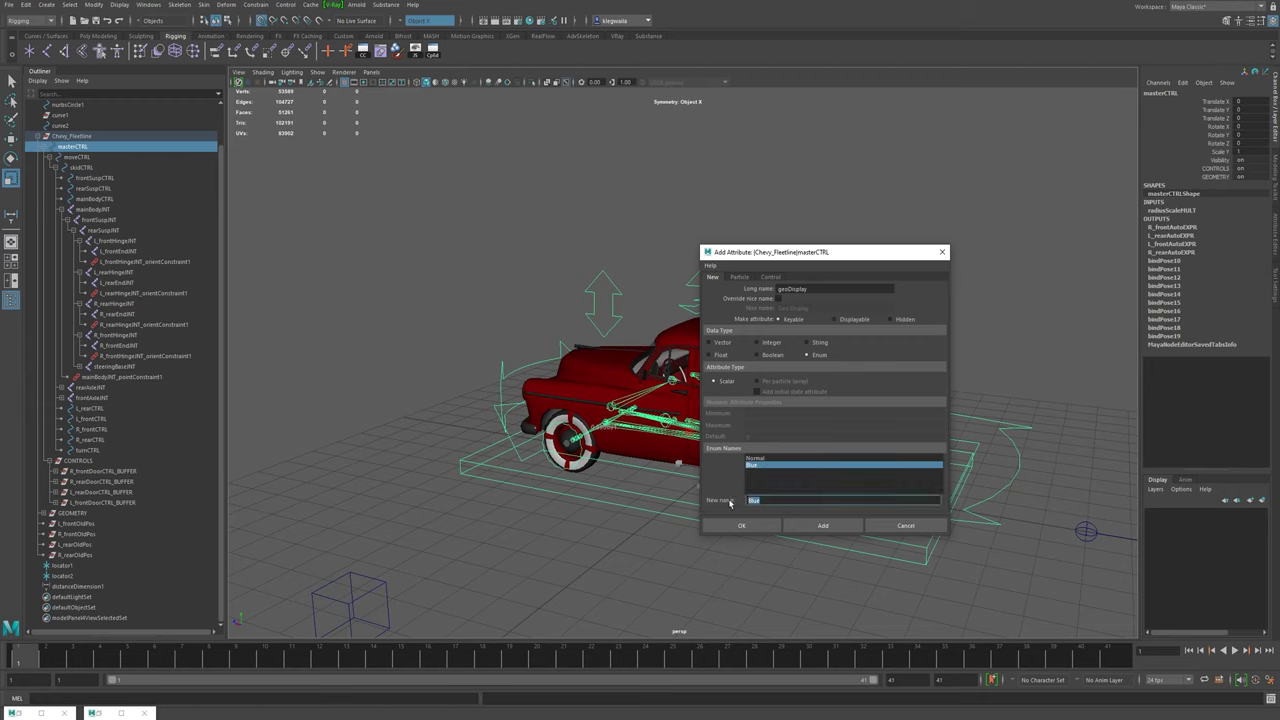
type("Templat")
key("Return")
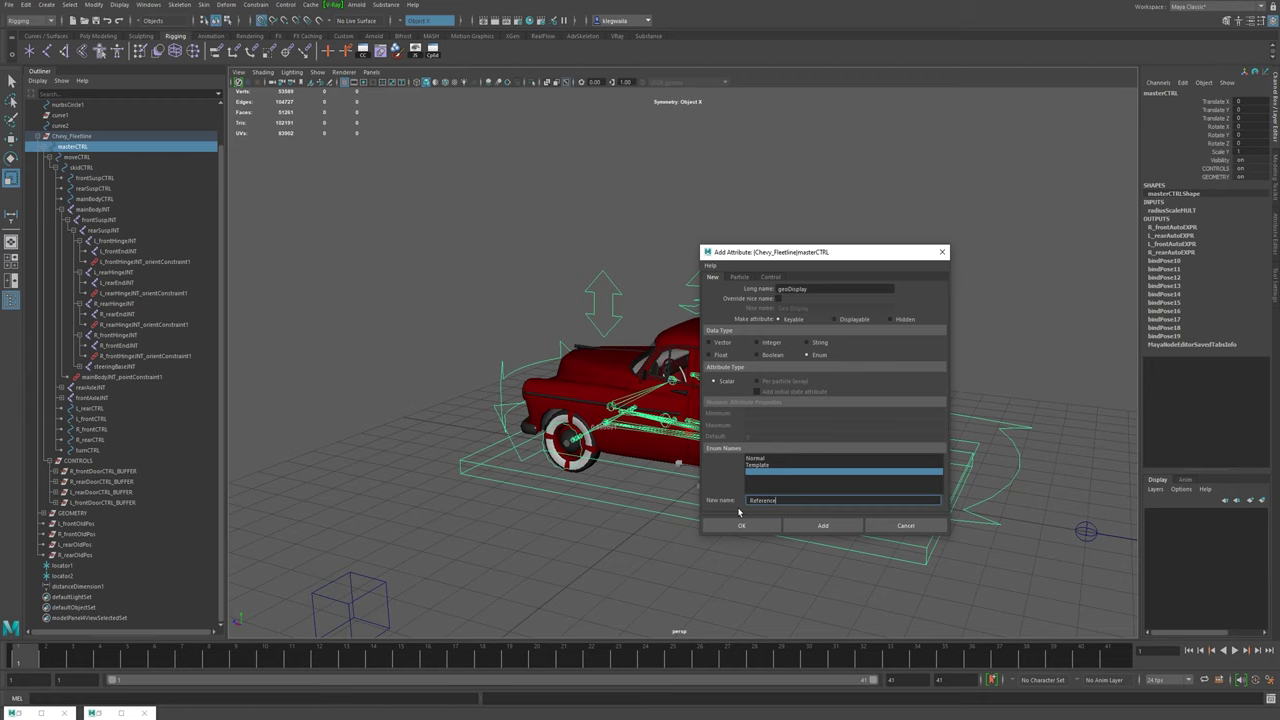
key("Return")
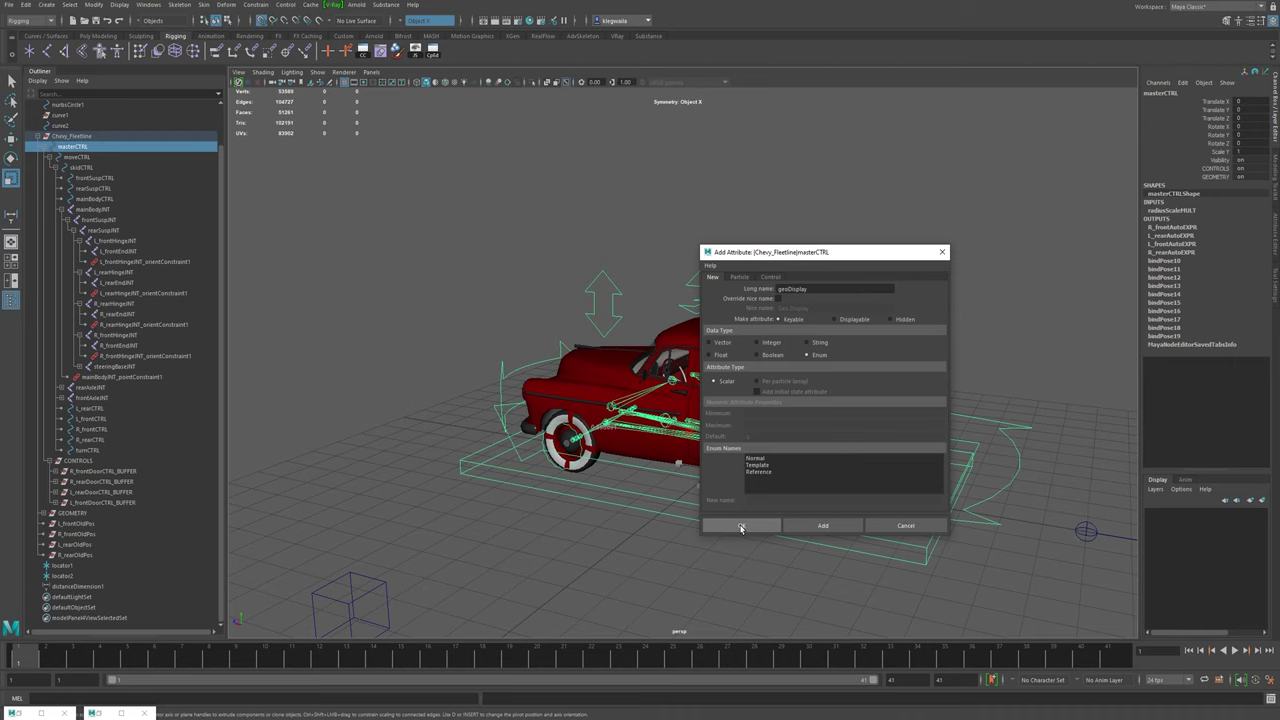
left_click(741, 527)
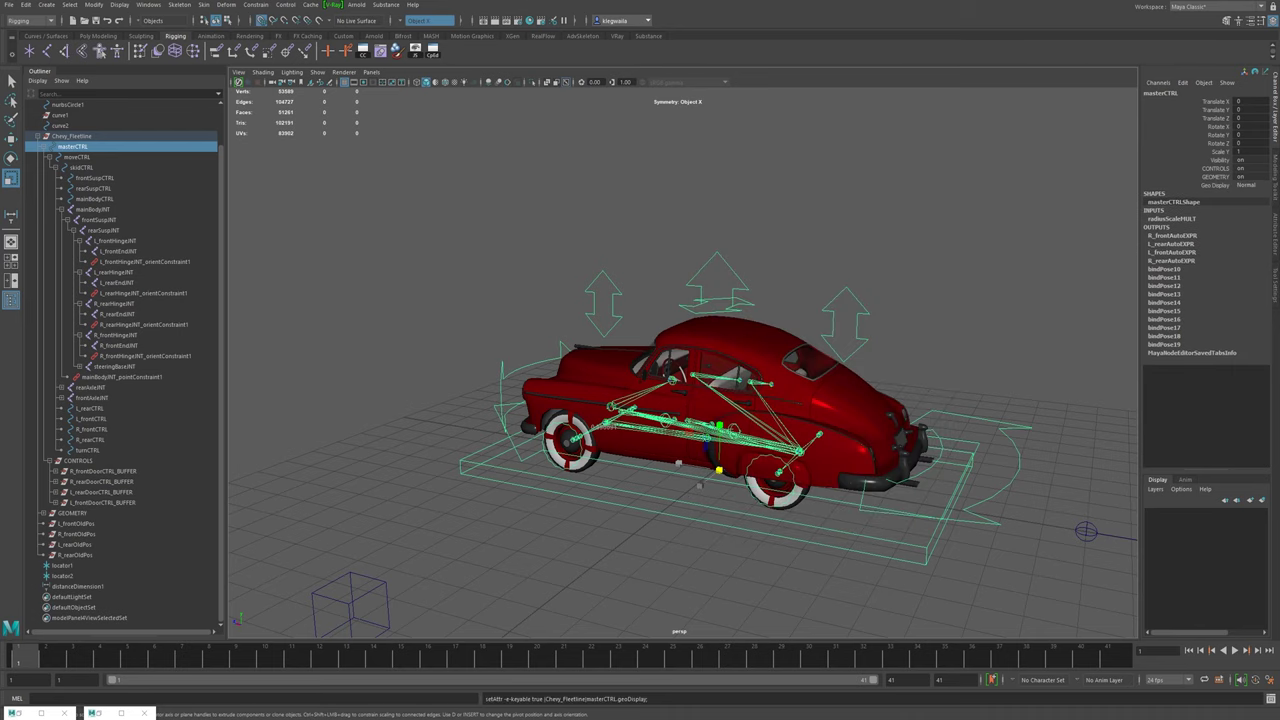
- Review the options of masterCTRL's Geo Display attribute and examine the car from other angles
left_click(1242, 185)
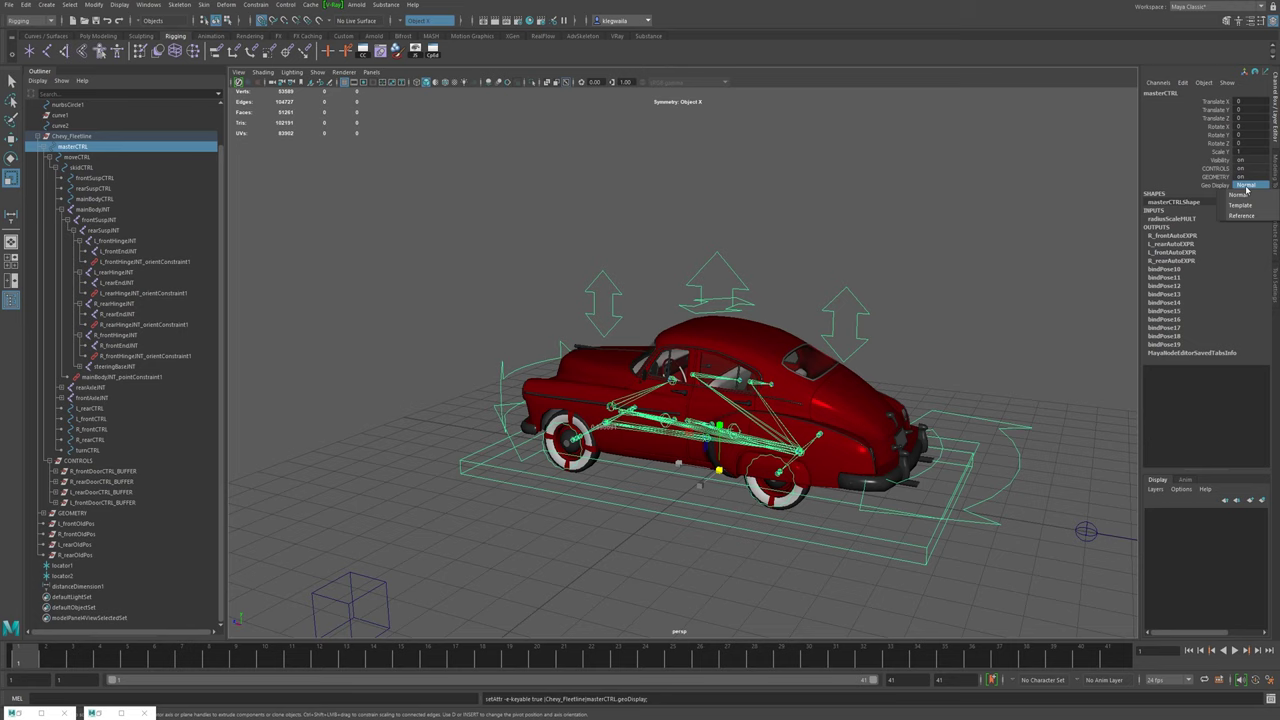
left_click(1251, 185)
middle_click_drag(822, 471, 710, 405, "alt")
left_click_drag(674, 386, 672, 408, "alt")
middle_click_drag(672, 408, 632, 405, "alt")
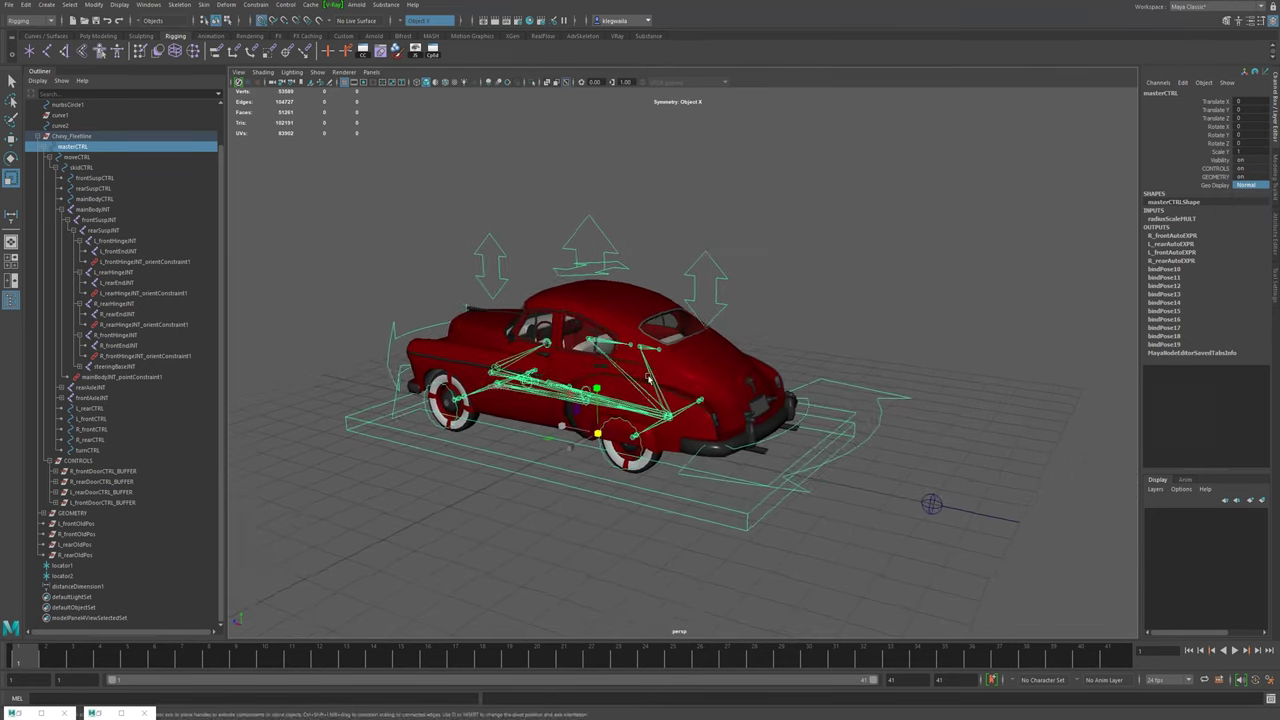
left_click_drag(650, 368, 654, 388, "alt")
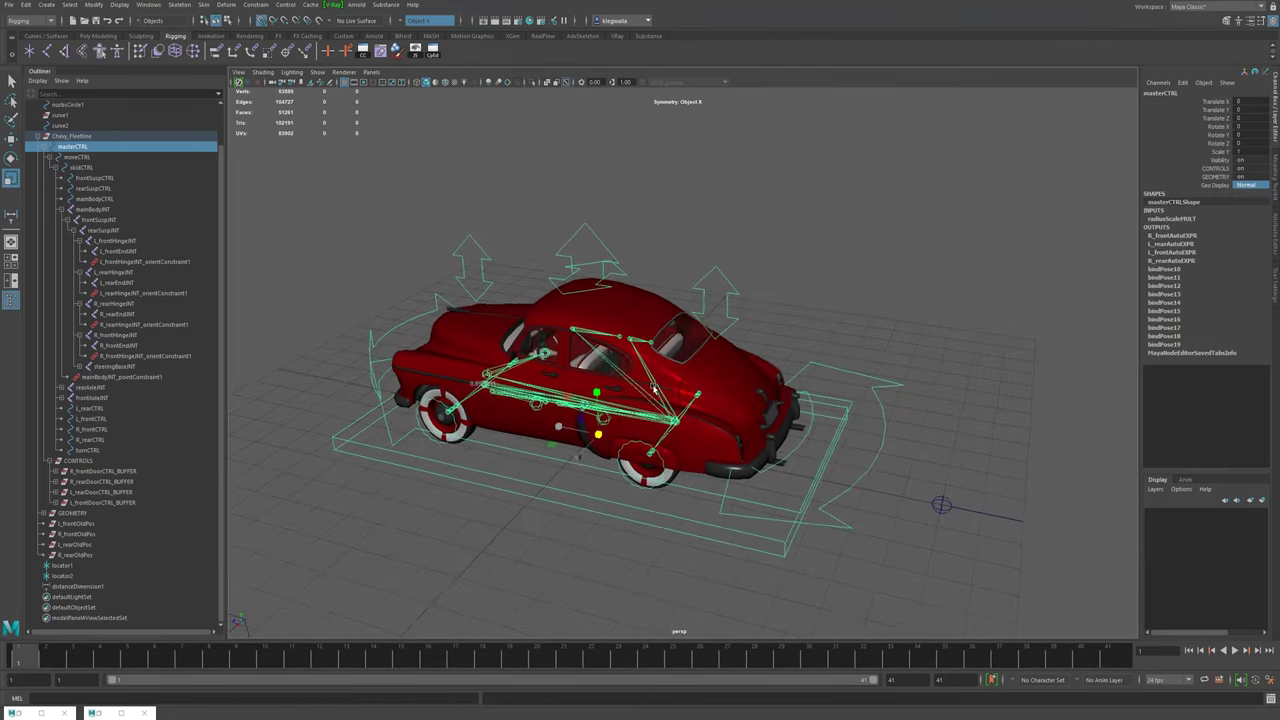
- Enable drawing overrides in the display attributes of the GEOMETRY group
left_click(72, 514)
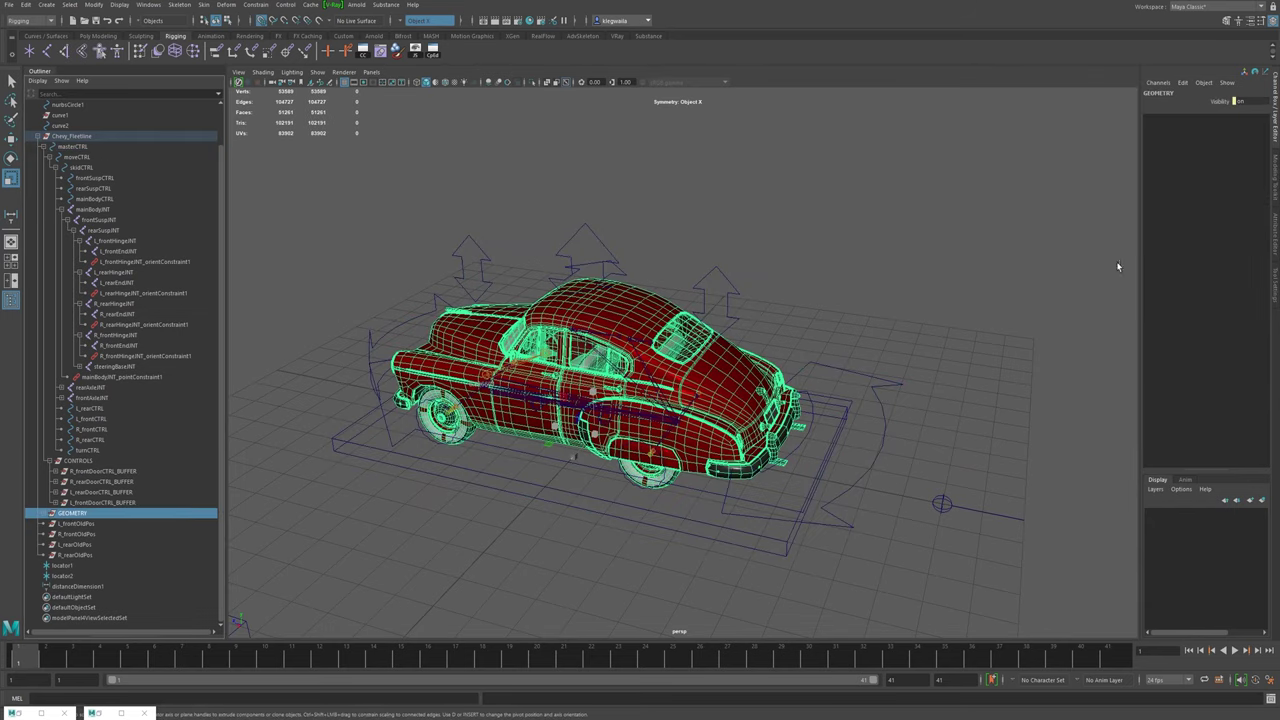
left_click(1276, 240)
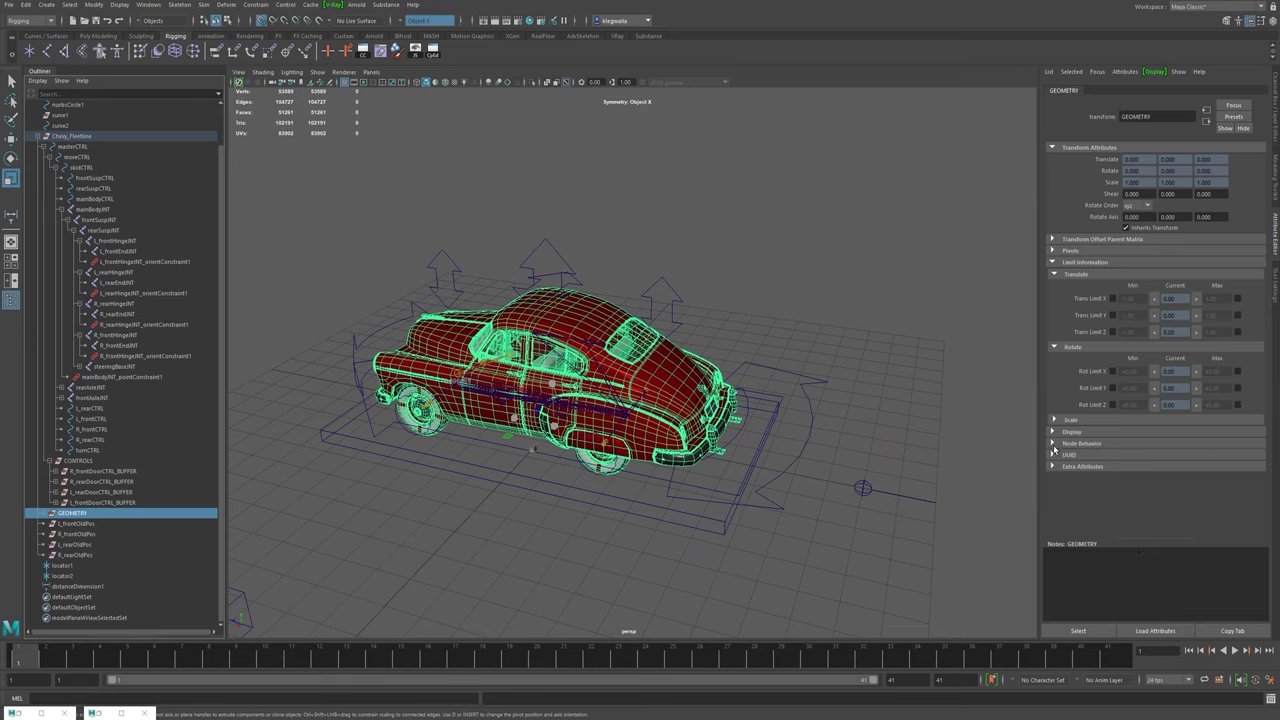
left_click(1054, 149)
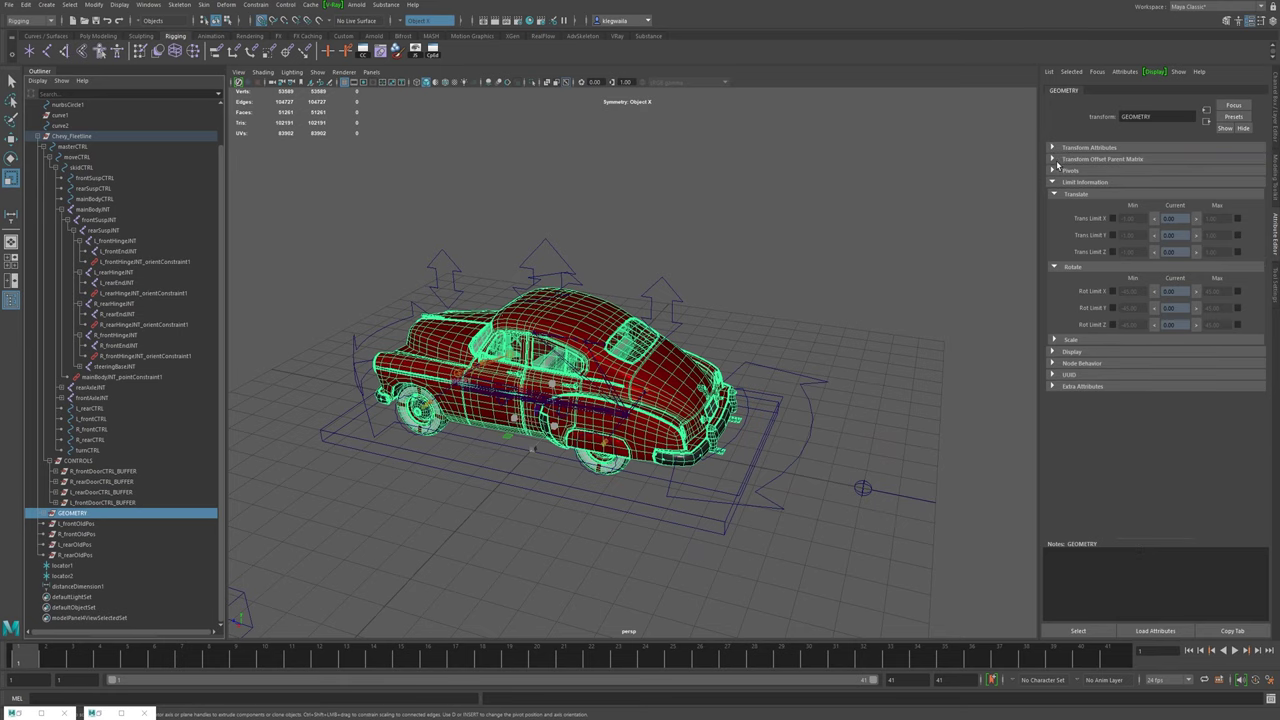
left_click(1052, 194)
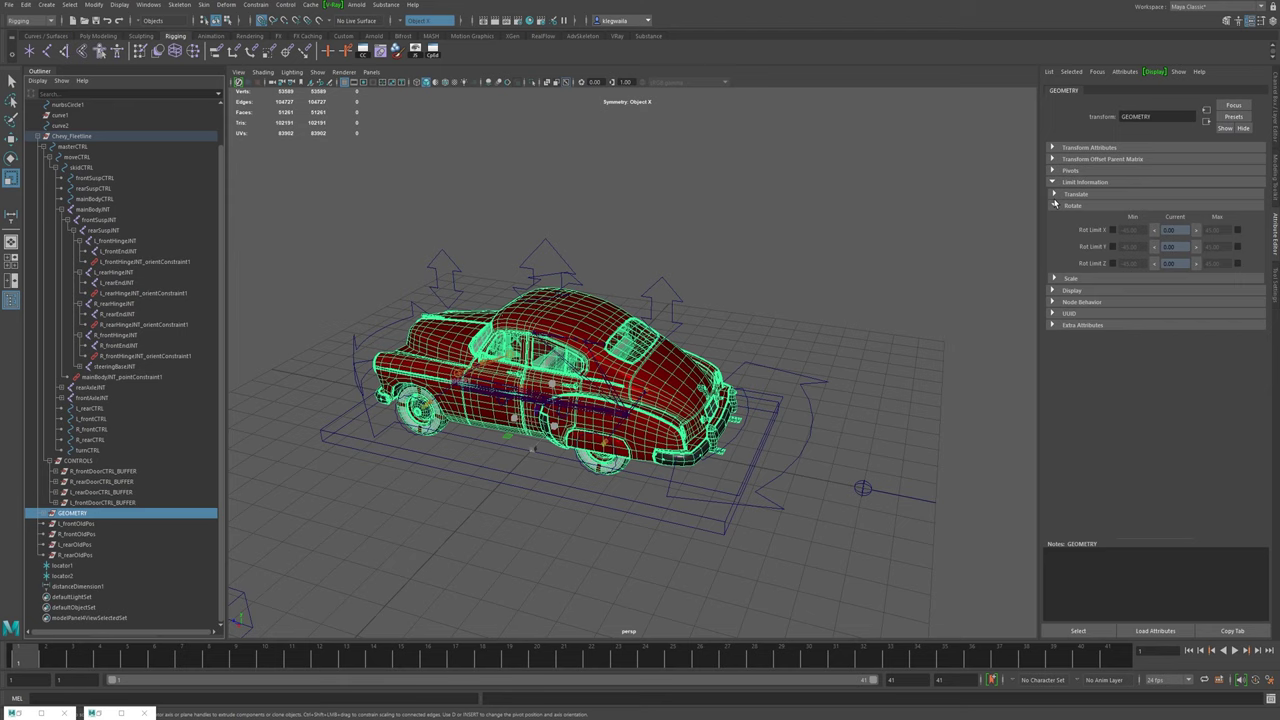
left_click(1052, 183)
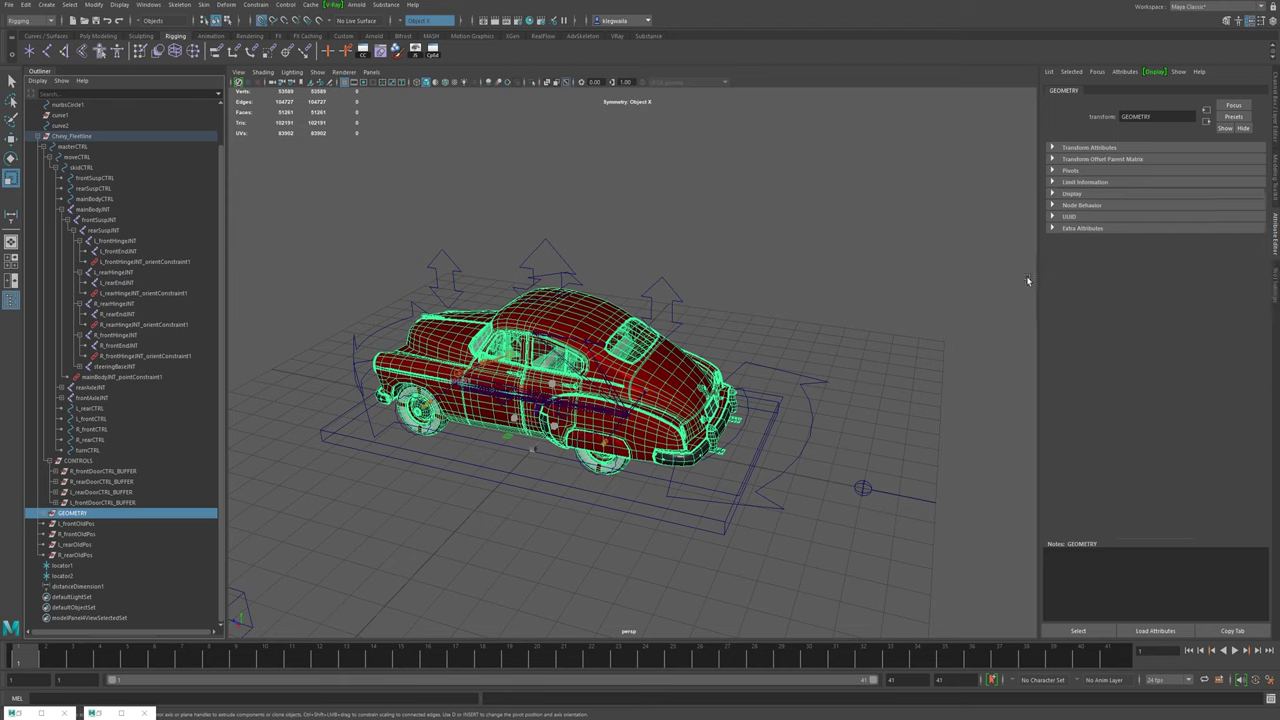
left_click(1052, 194)
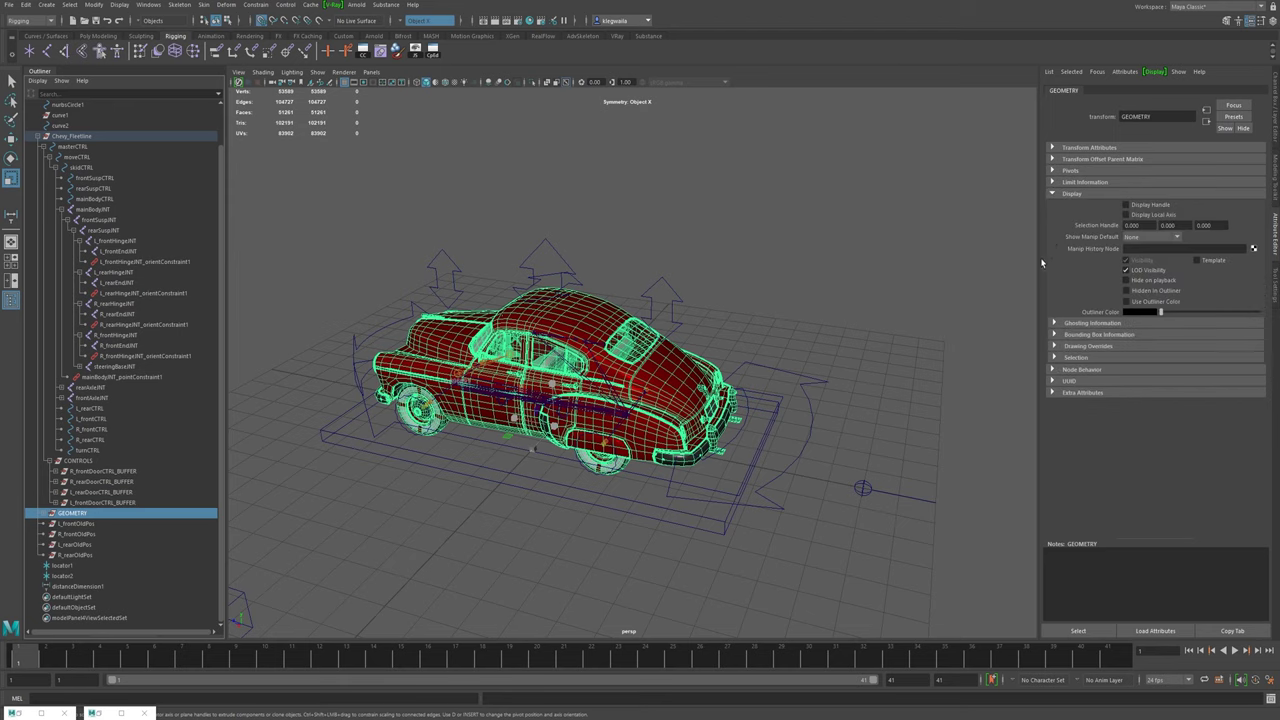
left_click(1055, 346)
left_click(1128, 357)
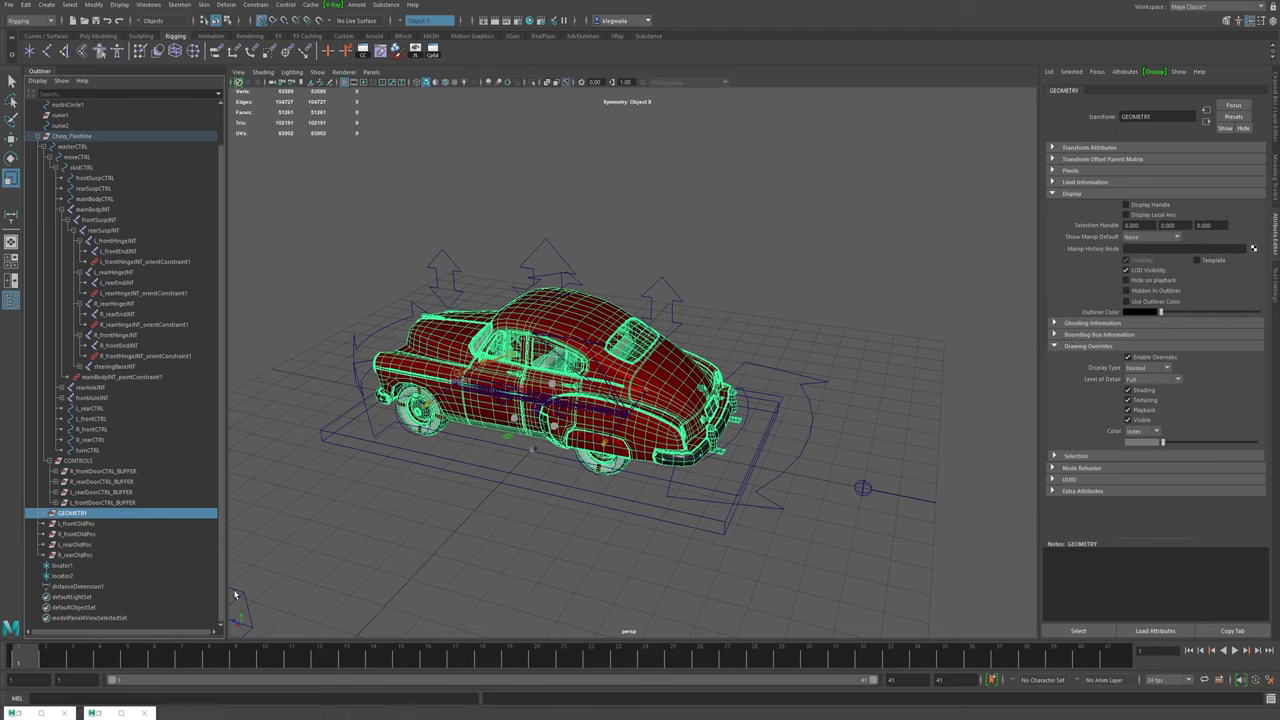
- Restore the Node Editor and reposition its window and the GEOMETRY node
left_click(88, 713)
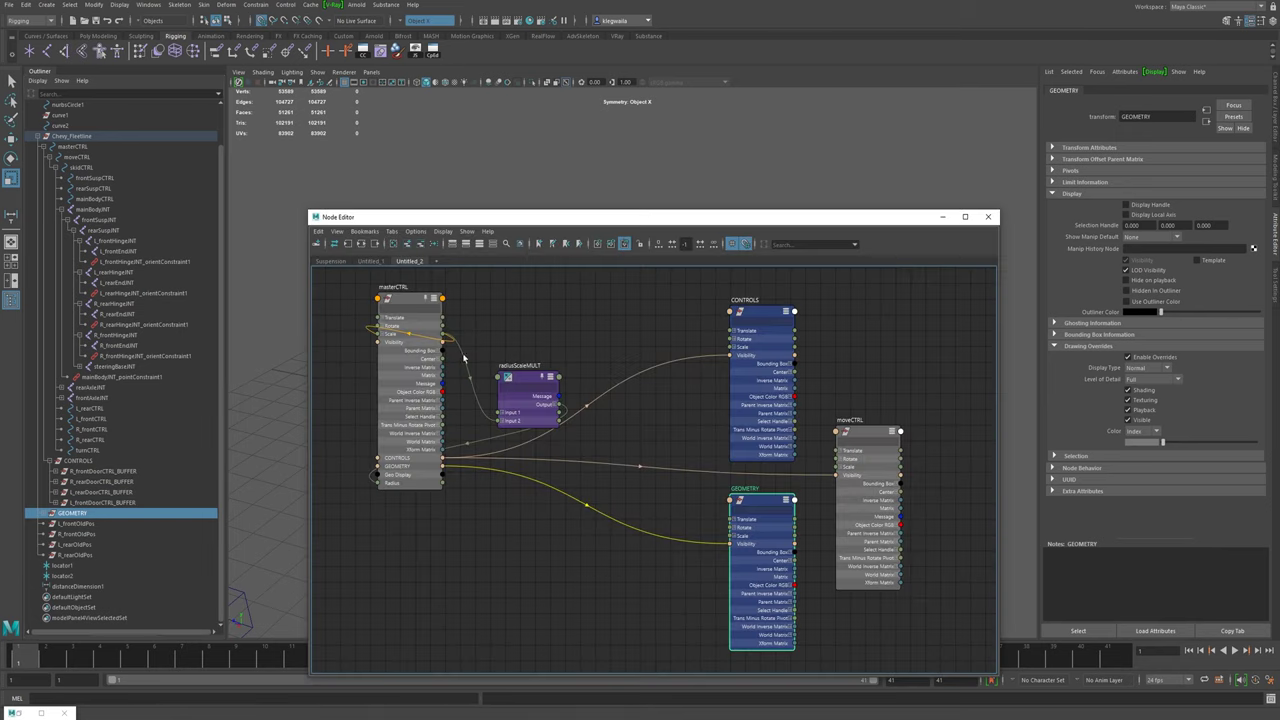
left_click_drag(679, 222, 605, 140)
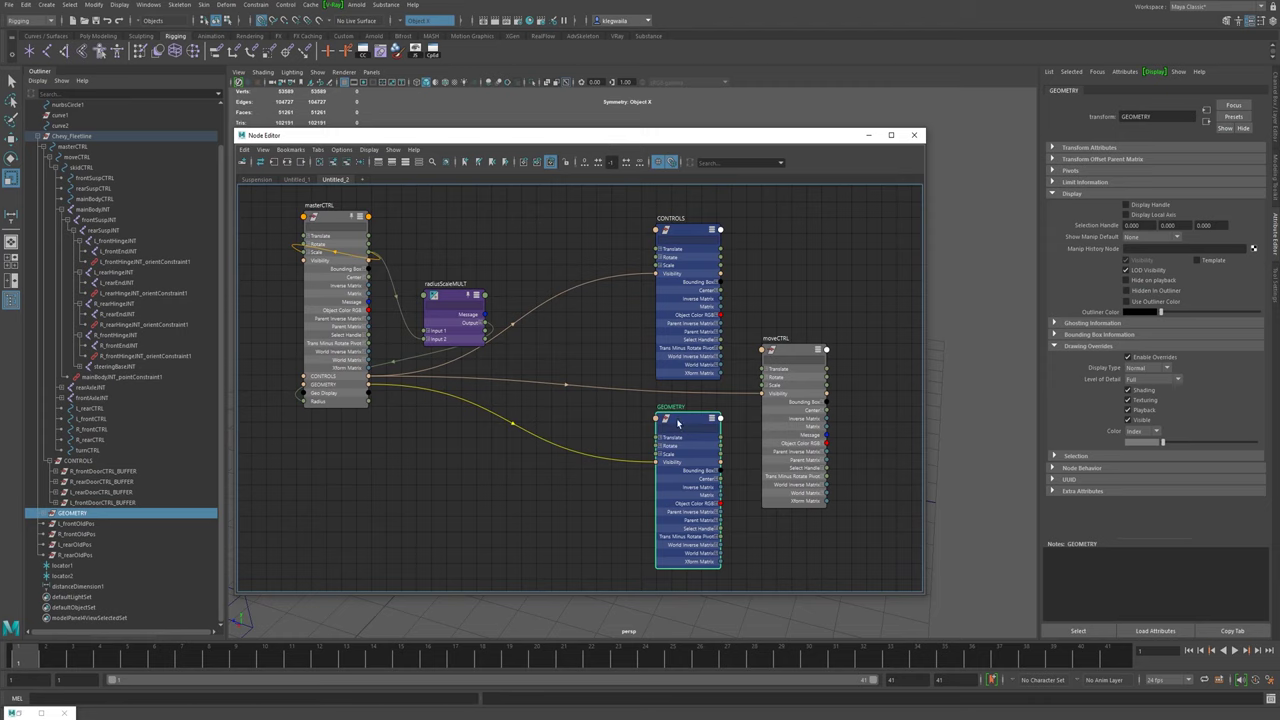
left_click_drag(678, 423, 668, 426)
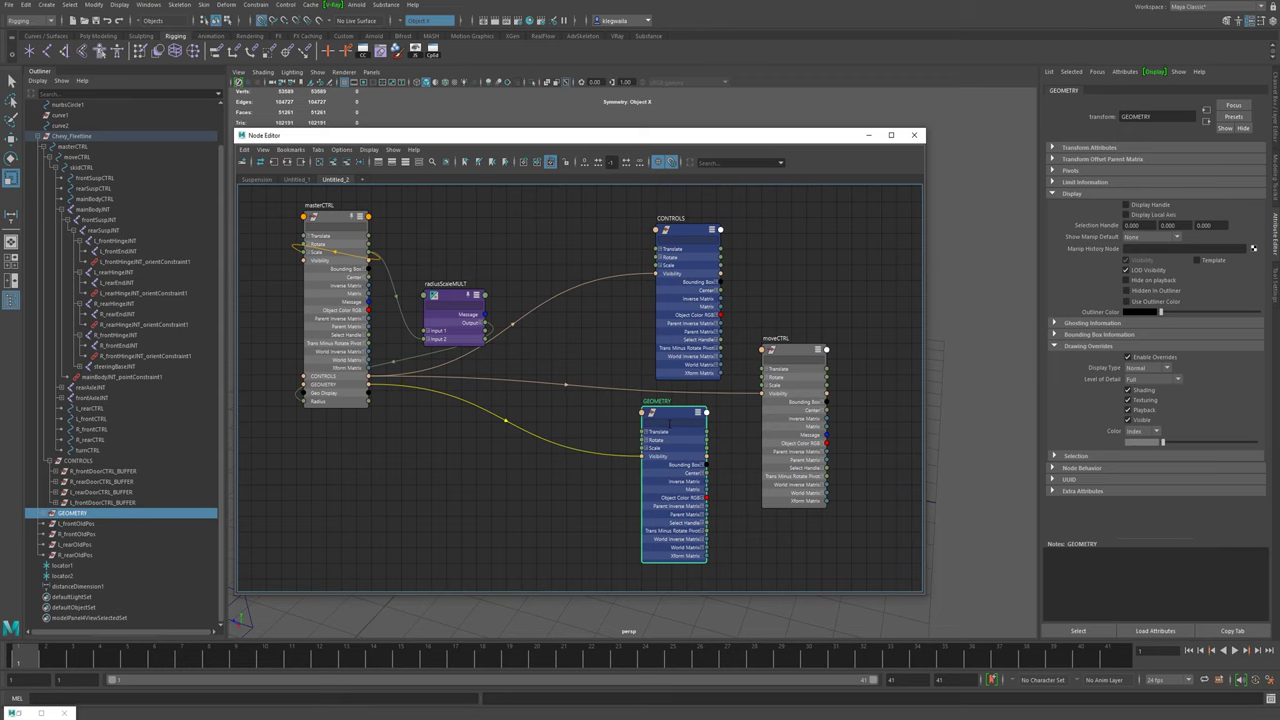
middle_click_drag(564, 436, 571, 396, "alt")
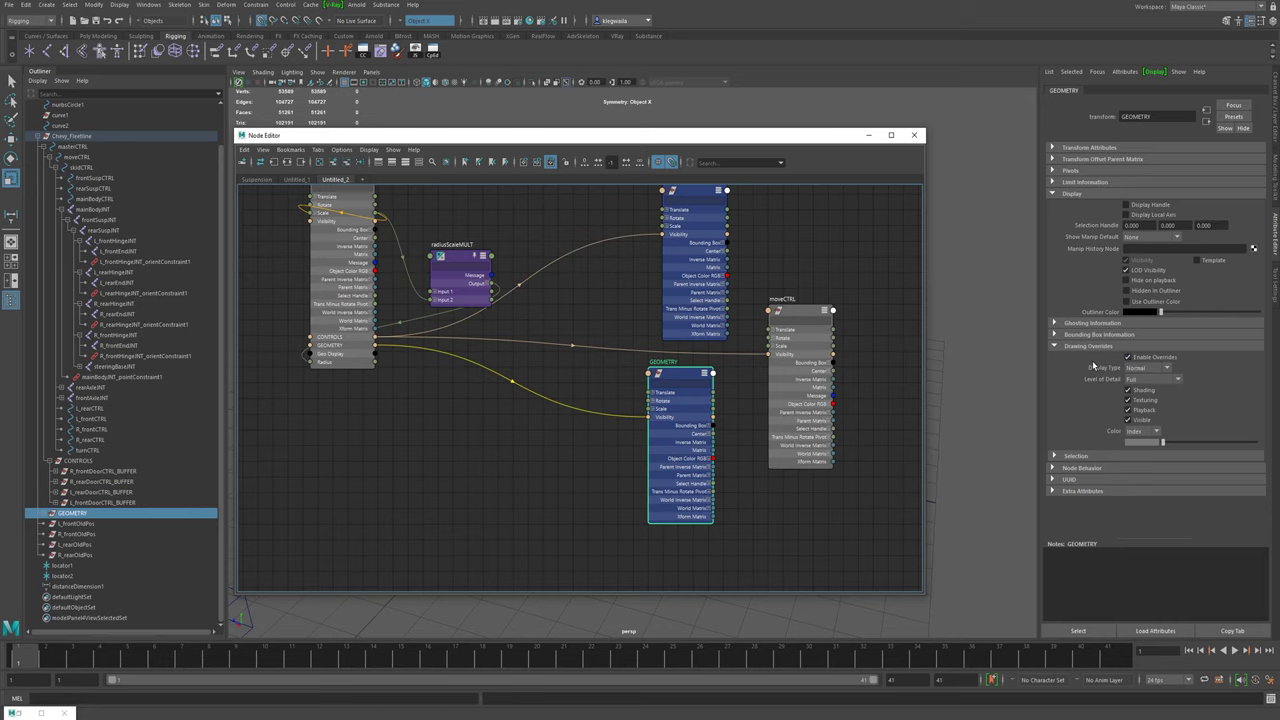
- Review the Display Type options in the GEOMETRY group's drawing overrides
left_click(1167, 369)
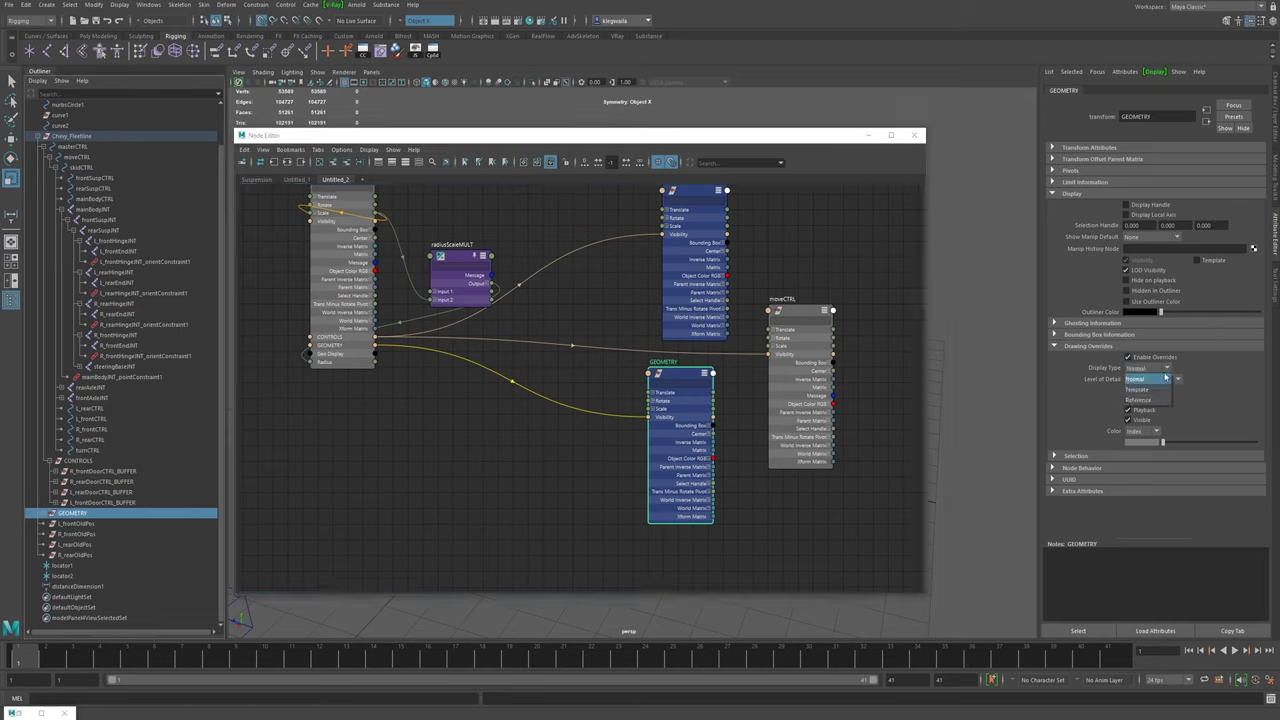
left_click(1172, 370)
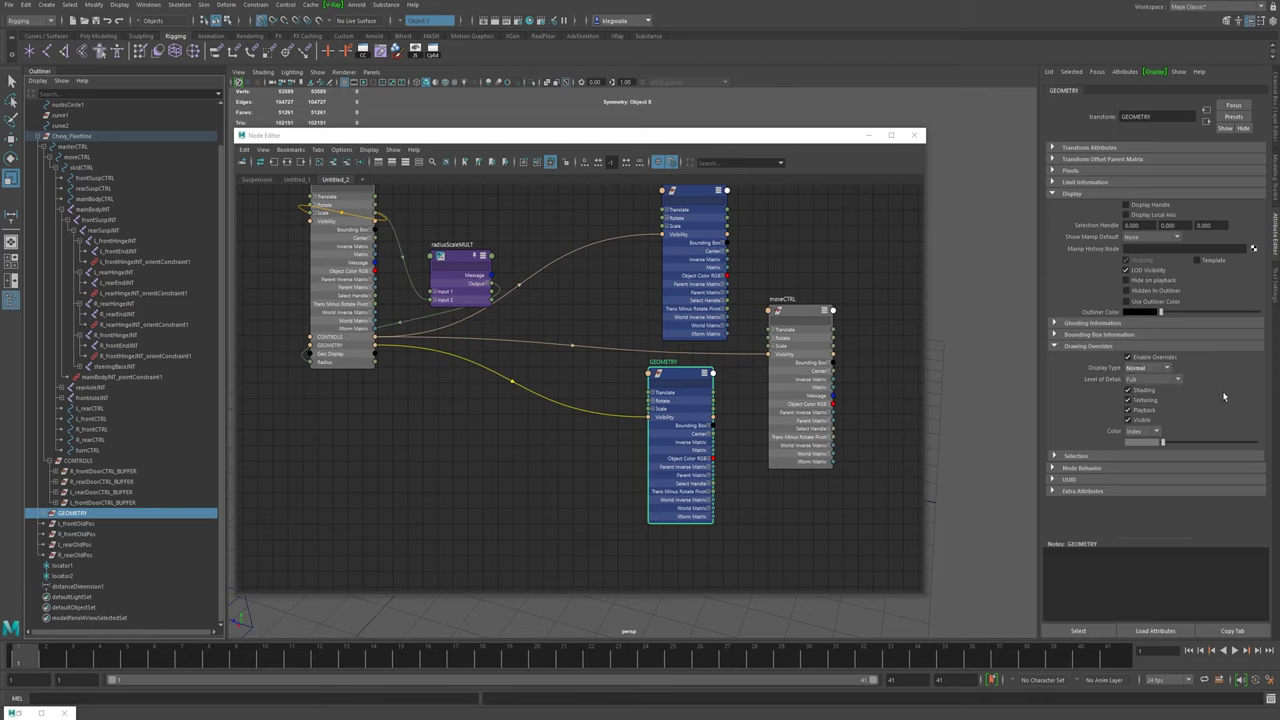
left_click(1166, 370)
left_click(1177, 368)
- Connect masterCTRL's Geo Display output to GEOMETRY's overrideDisplayType under drawOverride
middle_click_drag(560, 404, 558, 445, "alt")
left_click_drag(376, 400, 648, 426)
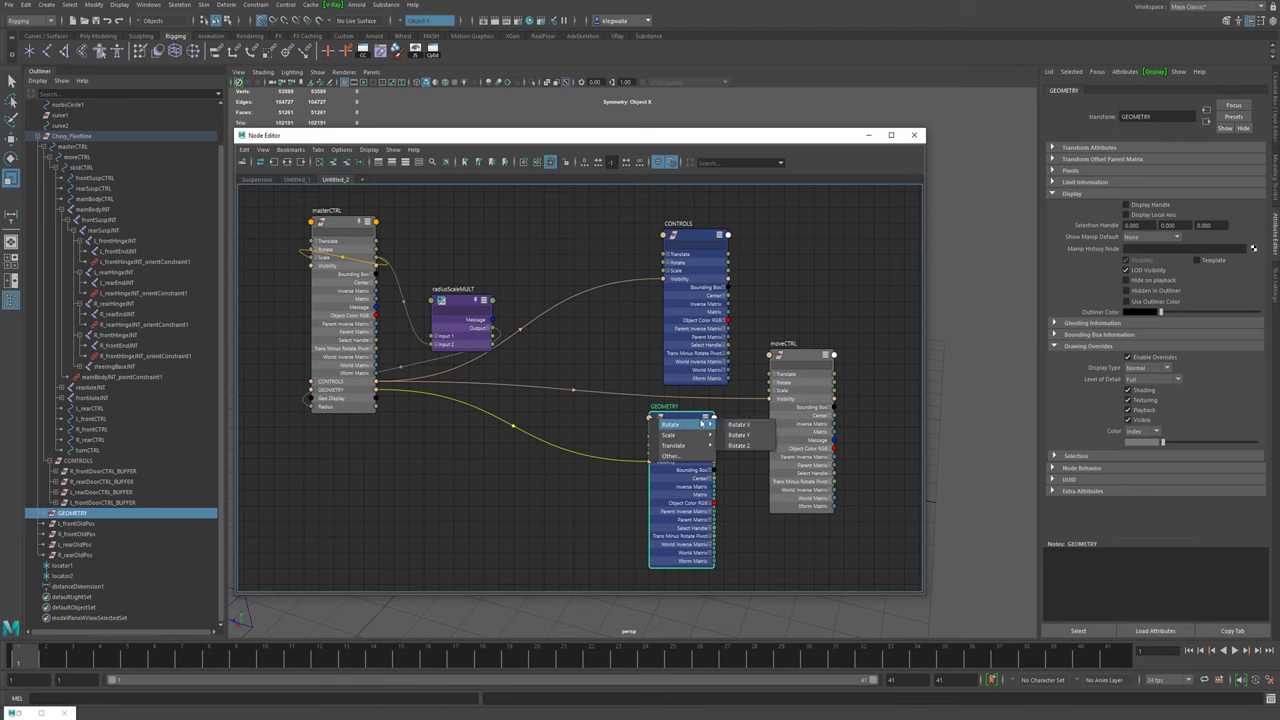
left_click(690, 457)
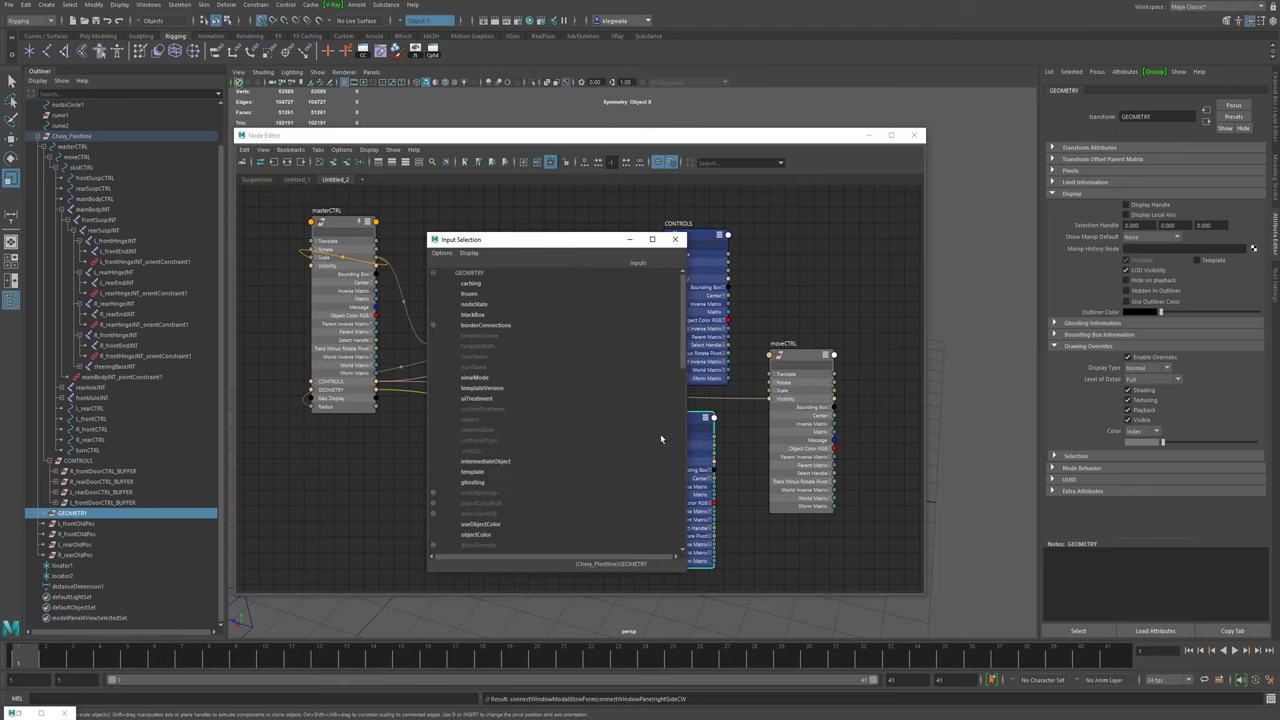
mouse_move(684, 338)
left_mouse_down()
mouse_move(653, 508)
mouse_move(681, 363)
left_mouse_up()
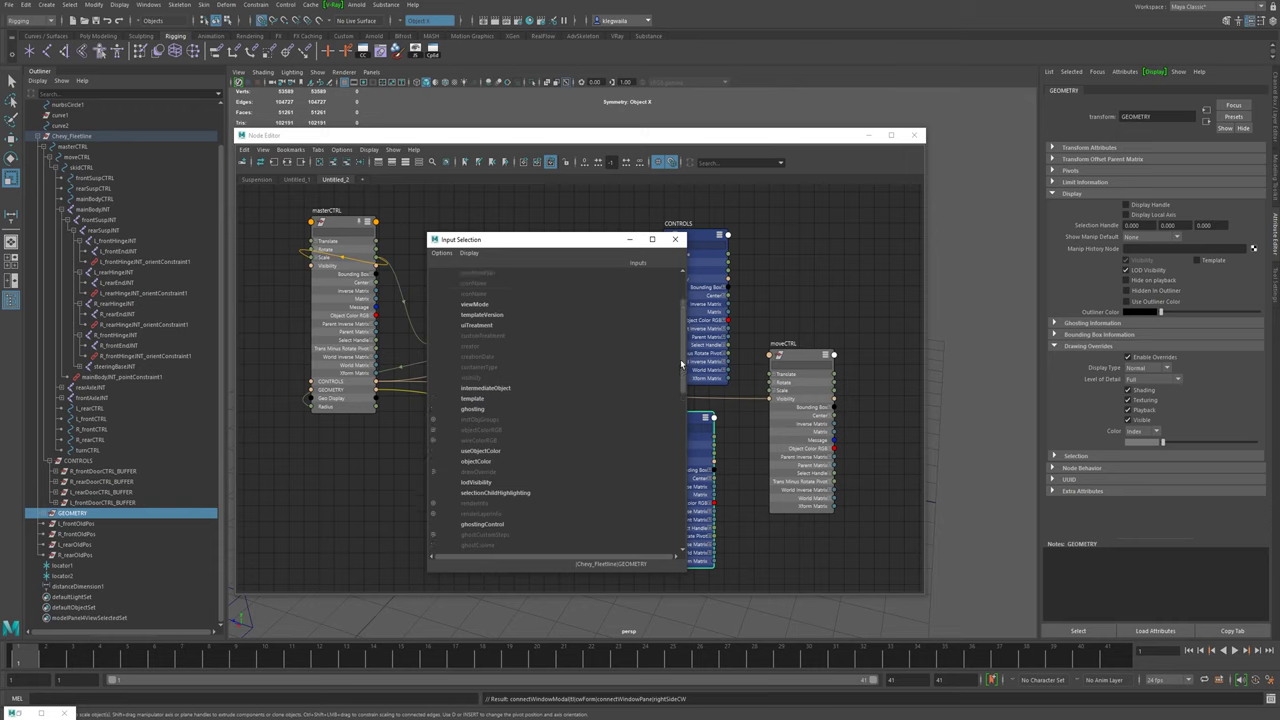
left_click_drag(681, 364, 684, 300)
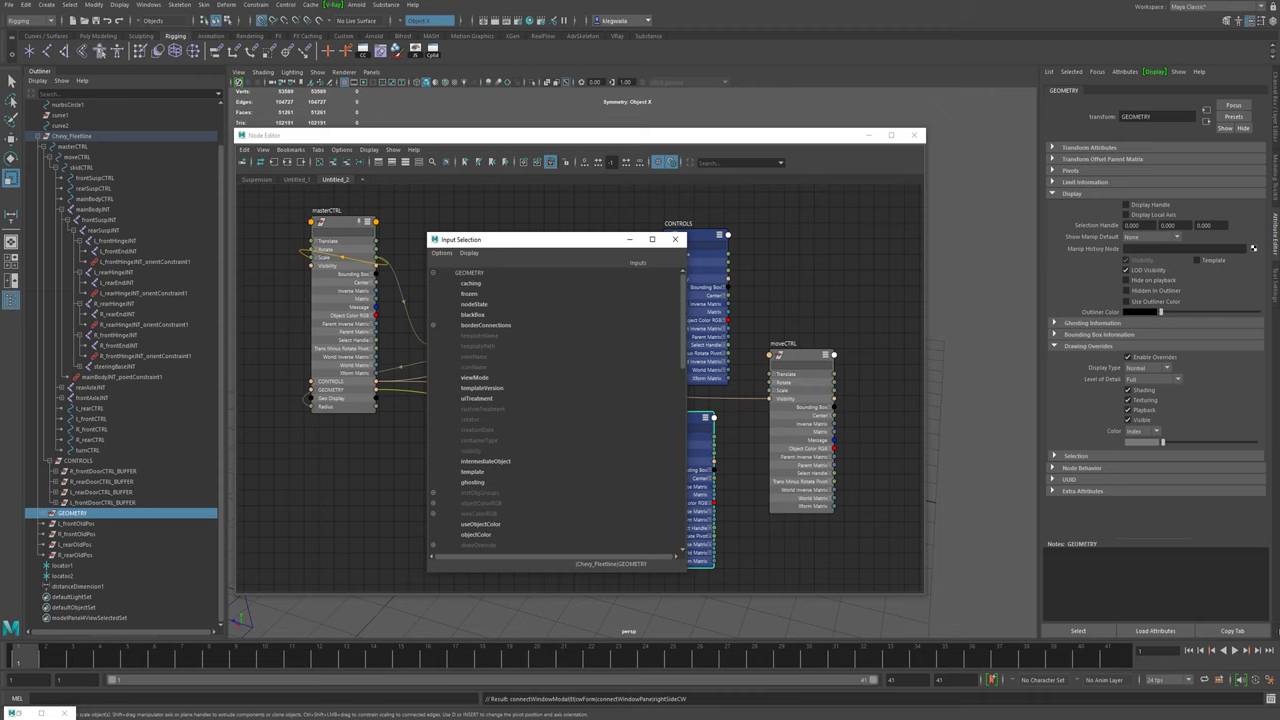
scroll(555, 410, "down", 6)
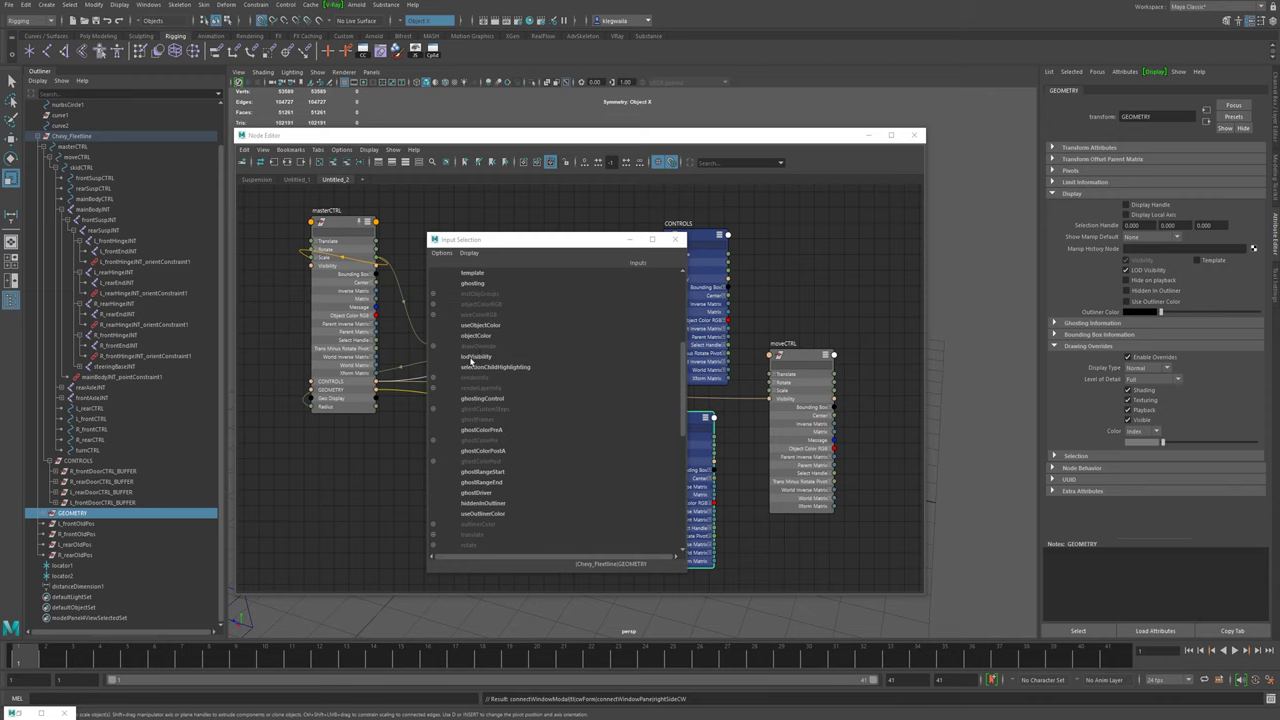
left_click_drag(422, 358, 434, 350)
left_click_drag(433, 349, 433, 349)
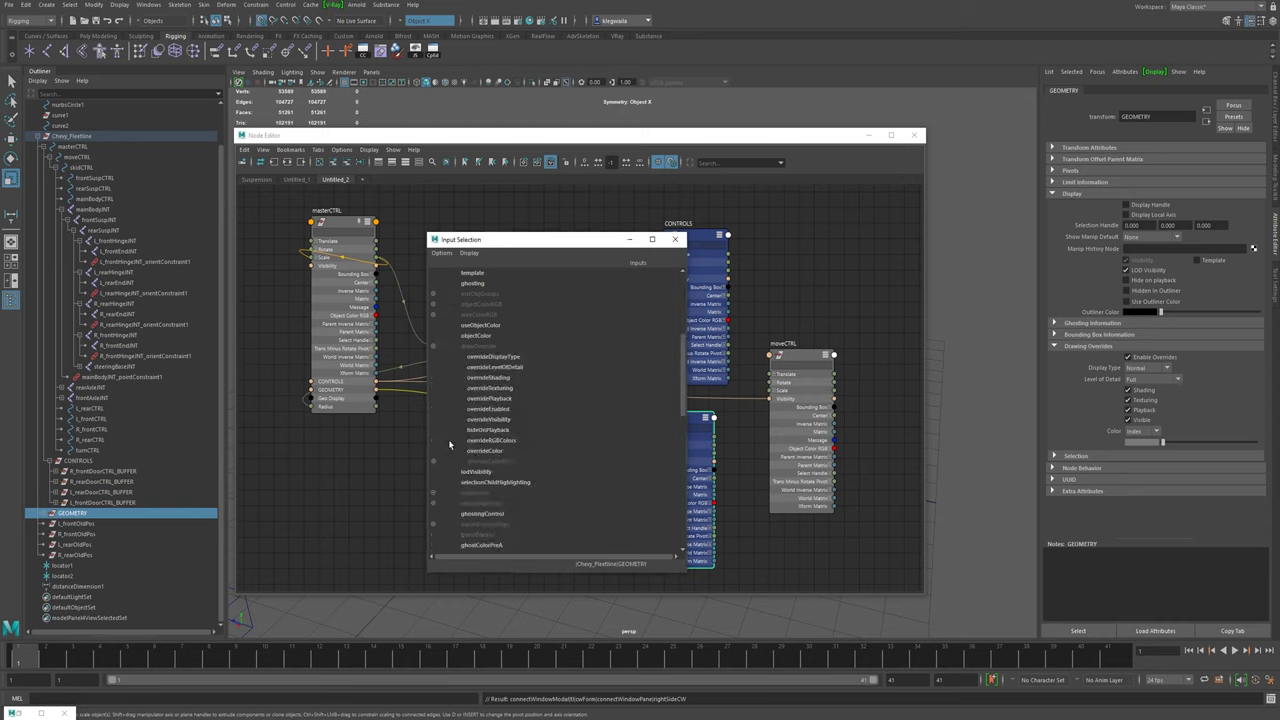
left_click(493, 356)
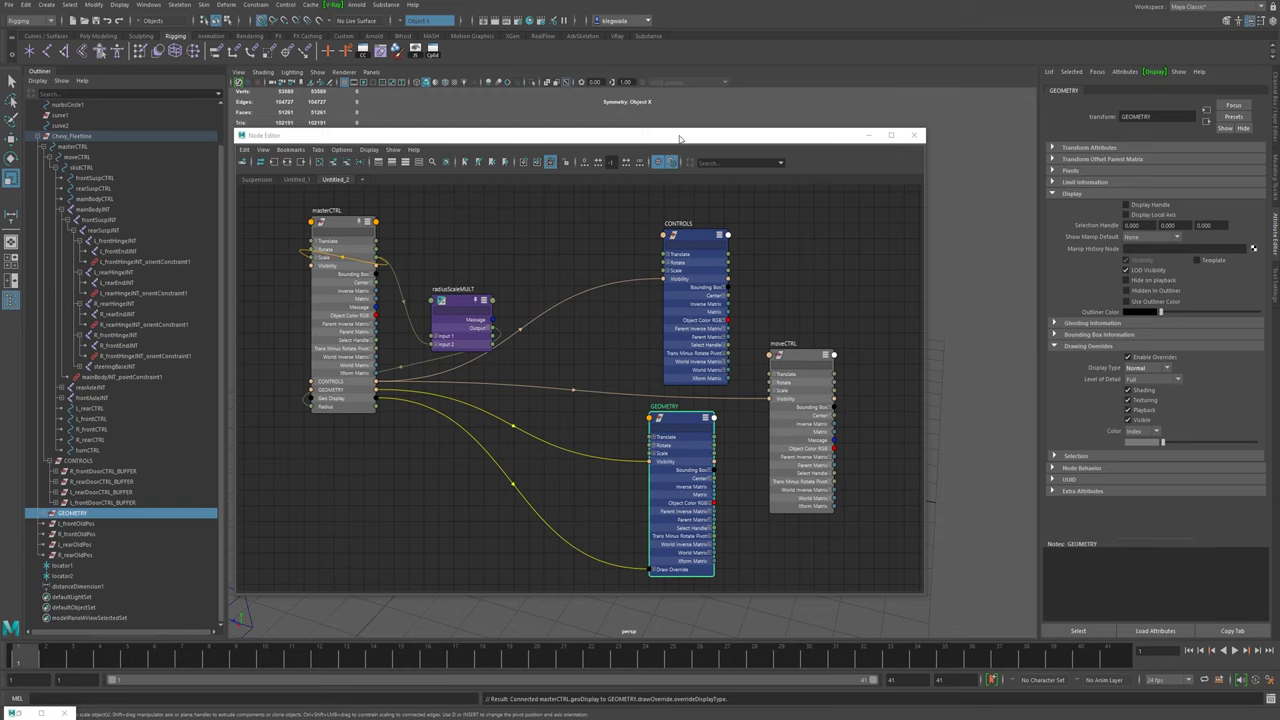
- Move the Node Editor aside, show masterCTRL's channels, and check whether the trunk geometry can be selected in Normal mode
left_click_drag(704, 140, 0, 97)
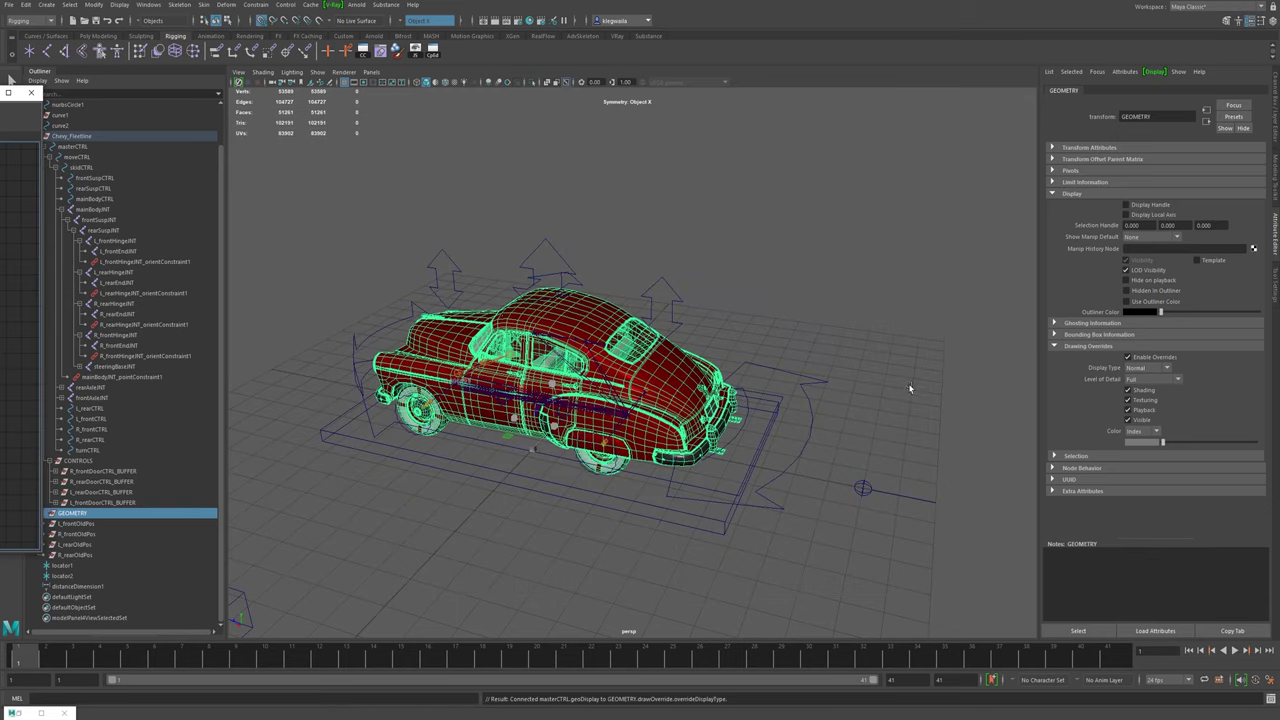
left_click(718, 524)
left_click(726, 530)
left_click_drag(613, 360, 818, 383, "alt")
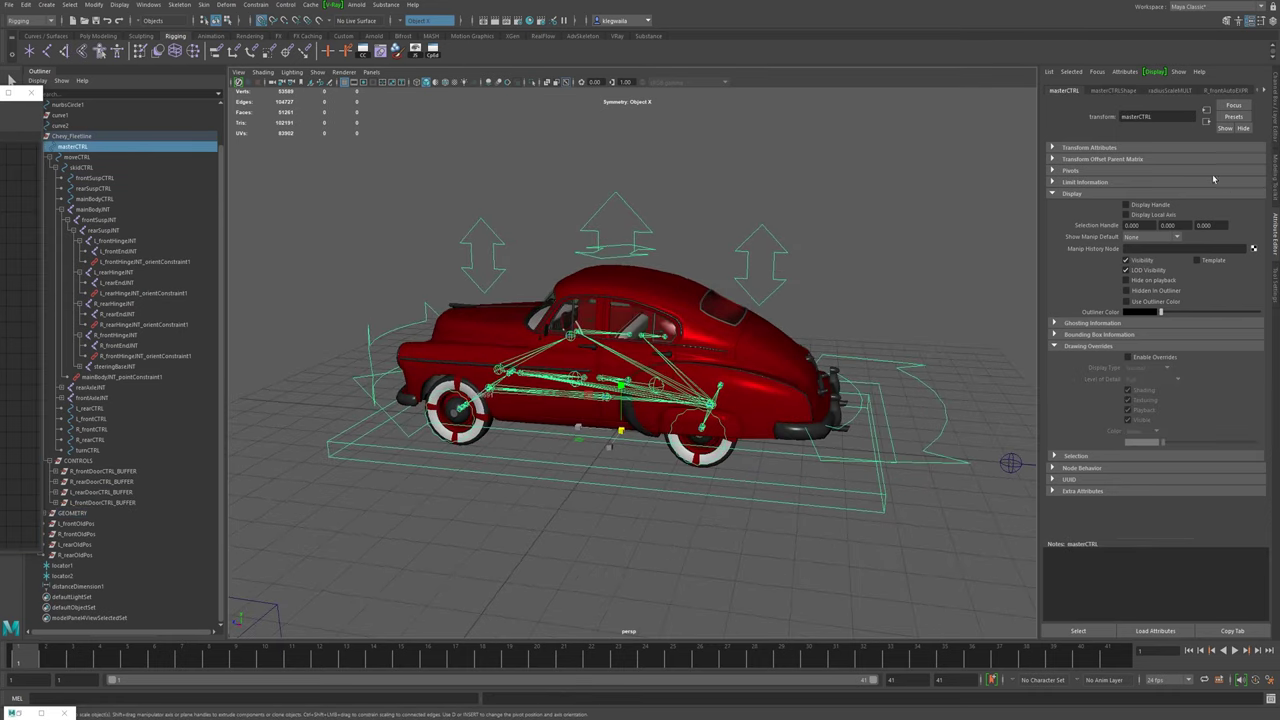
left_click(1276, 95)
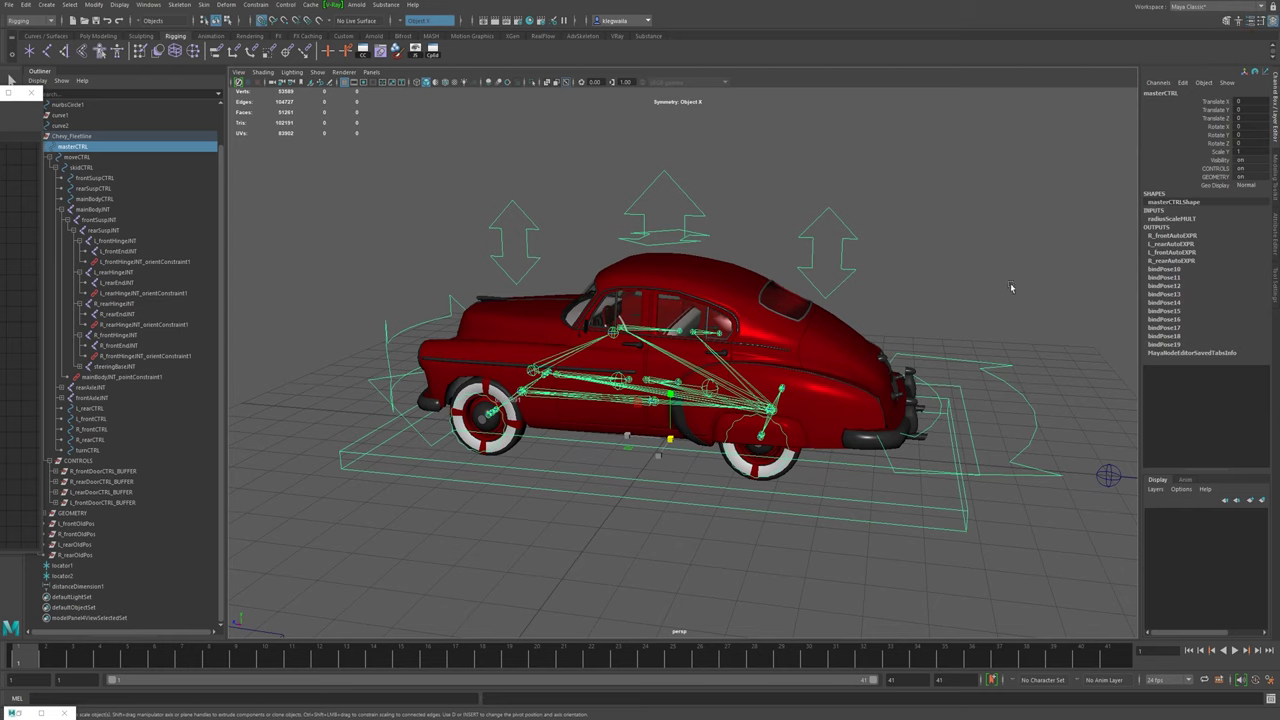
left_click(858, 354)
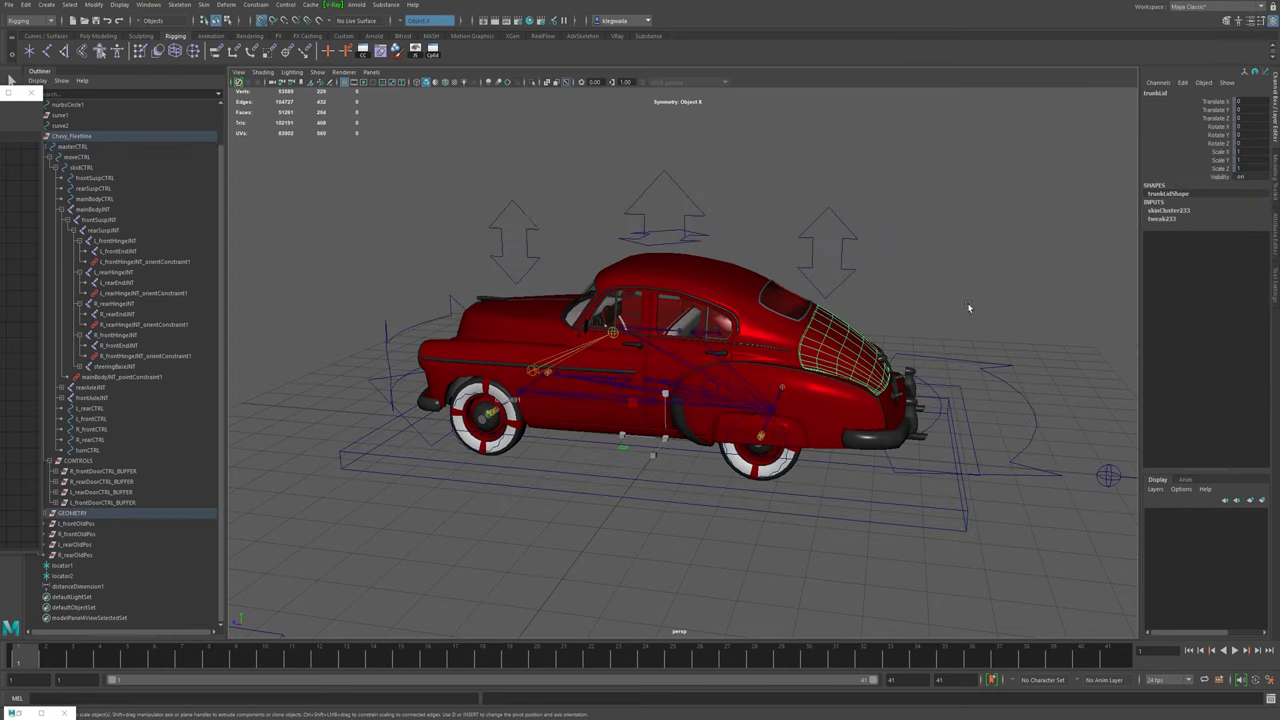
- Try the Template mode of masterCTRL's Geo Display on the car, and set the attribute to Reference
left_click(964, 538)
left_click(1248, 185)
left_click(1248, 203)
left_click_drag(962, 414, 960, 440, "alt")
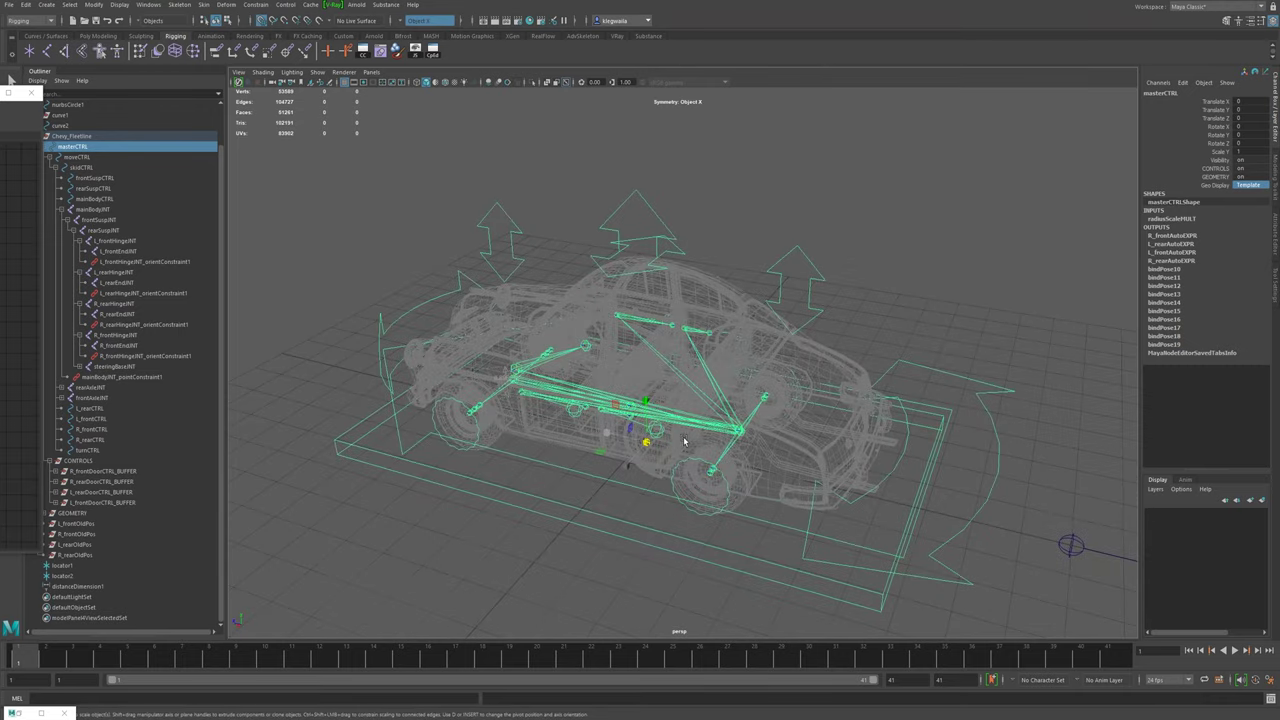
left_click(1248, 185)
left_click(1248, 216)
left_click_drag(880, 460, 846, 415, "alt")
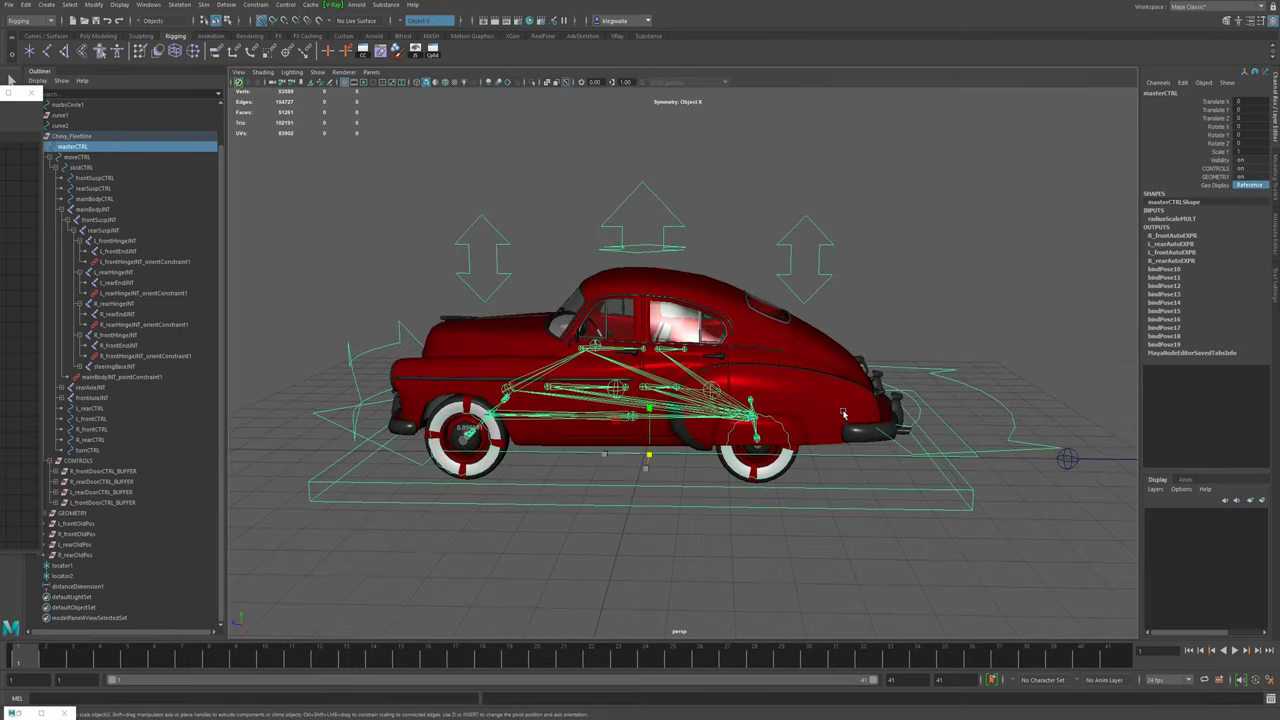
- Check whether the car geometry can be picked or area-selected in Reference mode, and reselect masterCTRL
left_click(692, 295)
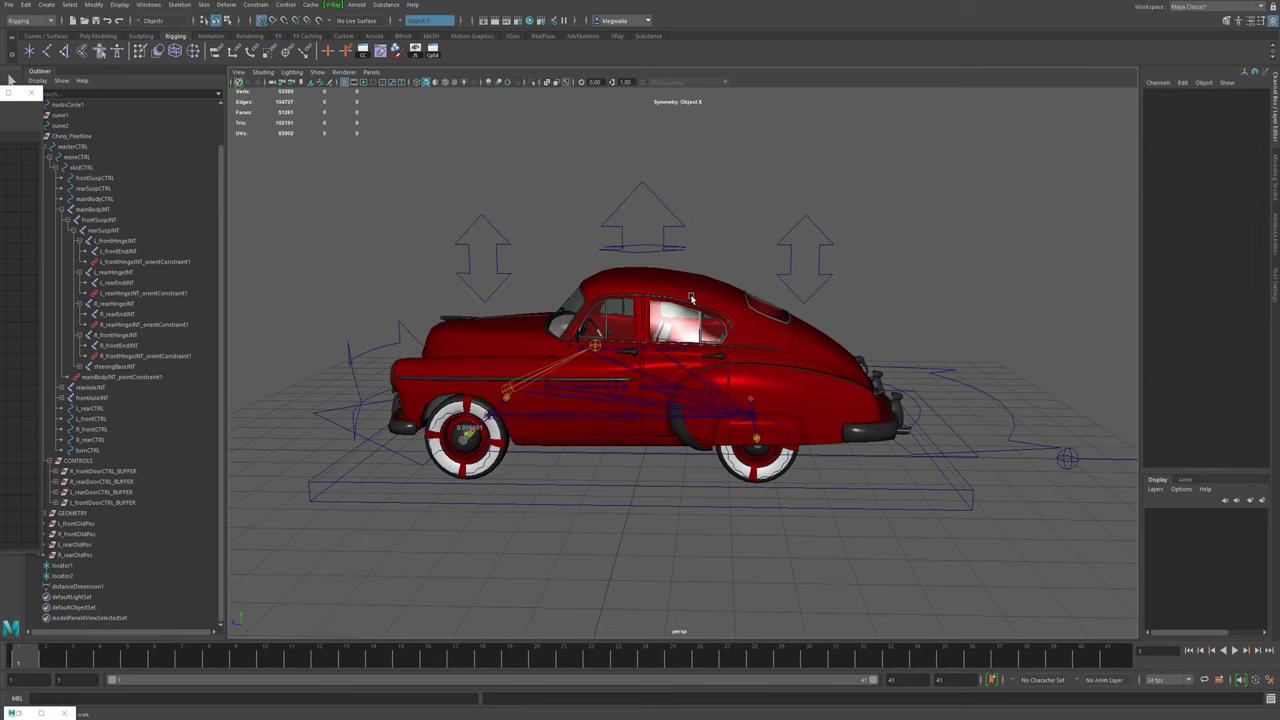
left_click_drag(698, 286, 800, 368)
left_click_drag(808, 317, 850, 560)
left_click(884, 450)
left_click(836, 527)
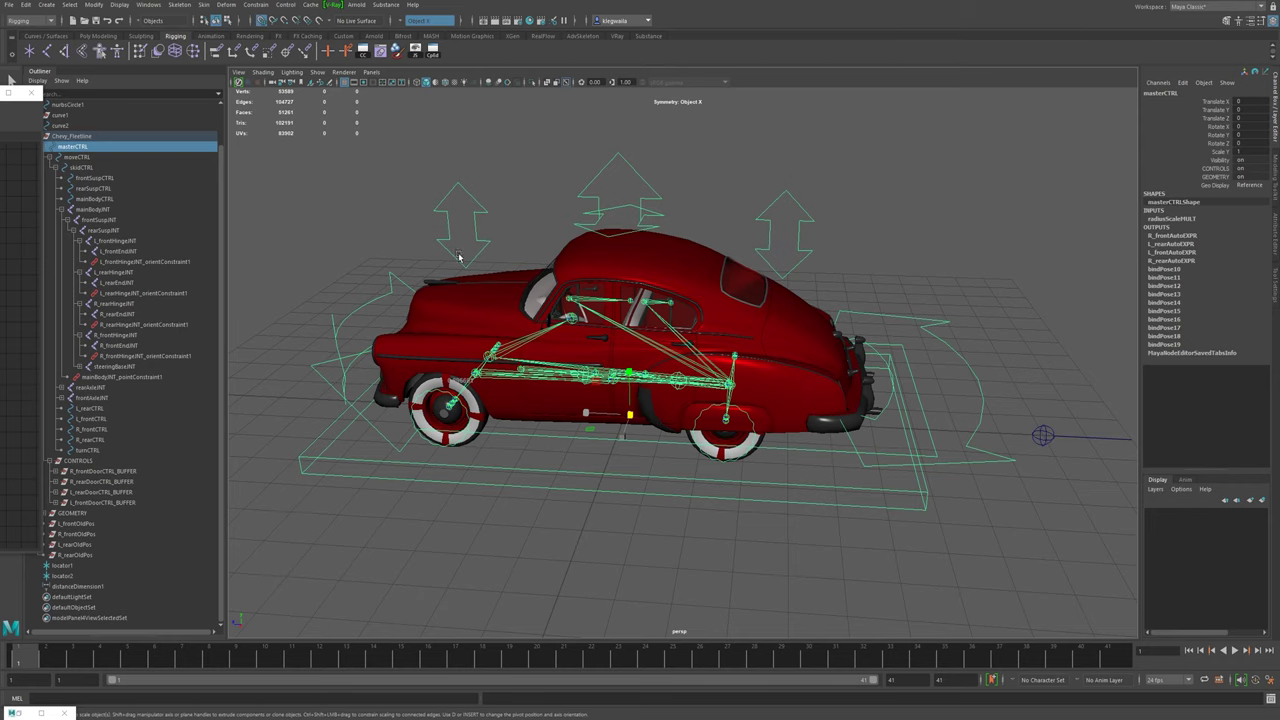
- Hide the mainBodyJNT joint hierarchy
left_click_drag(852, 413, 645, 377, "alt")
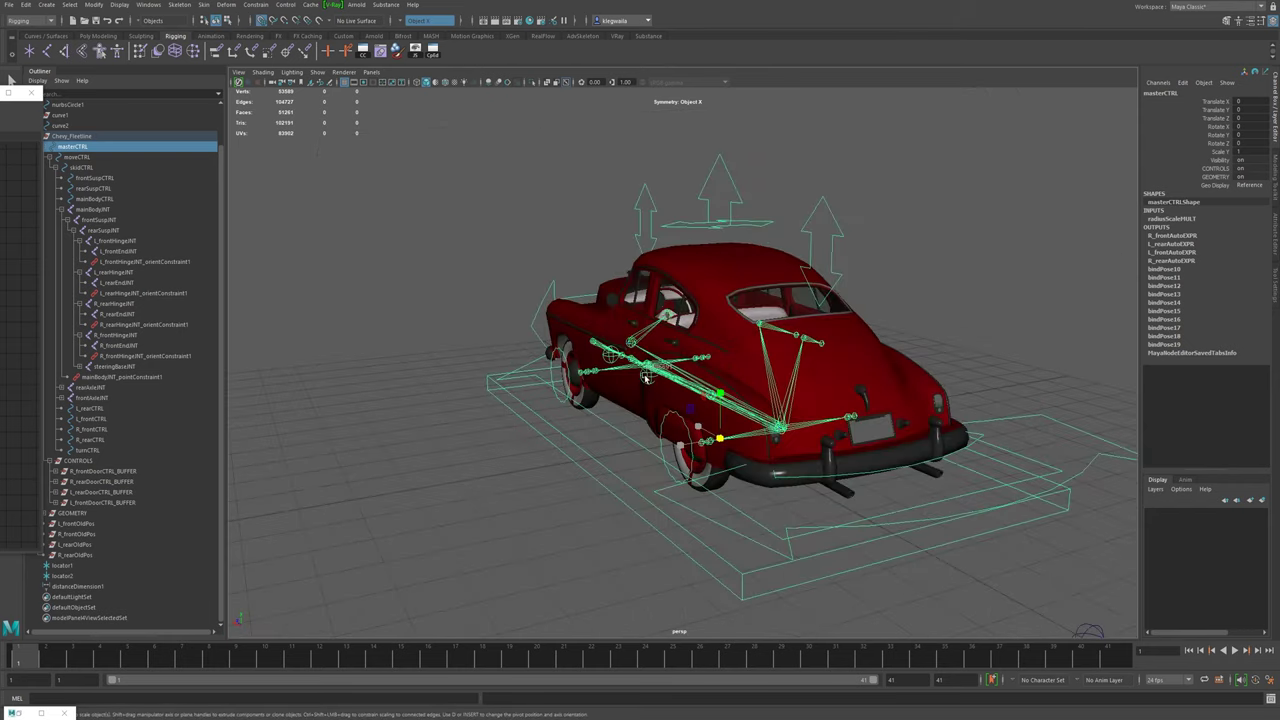
left_click(645, 377)
left_click_drag(556, 426, 775, 464, "alt")
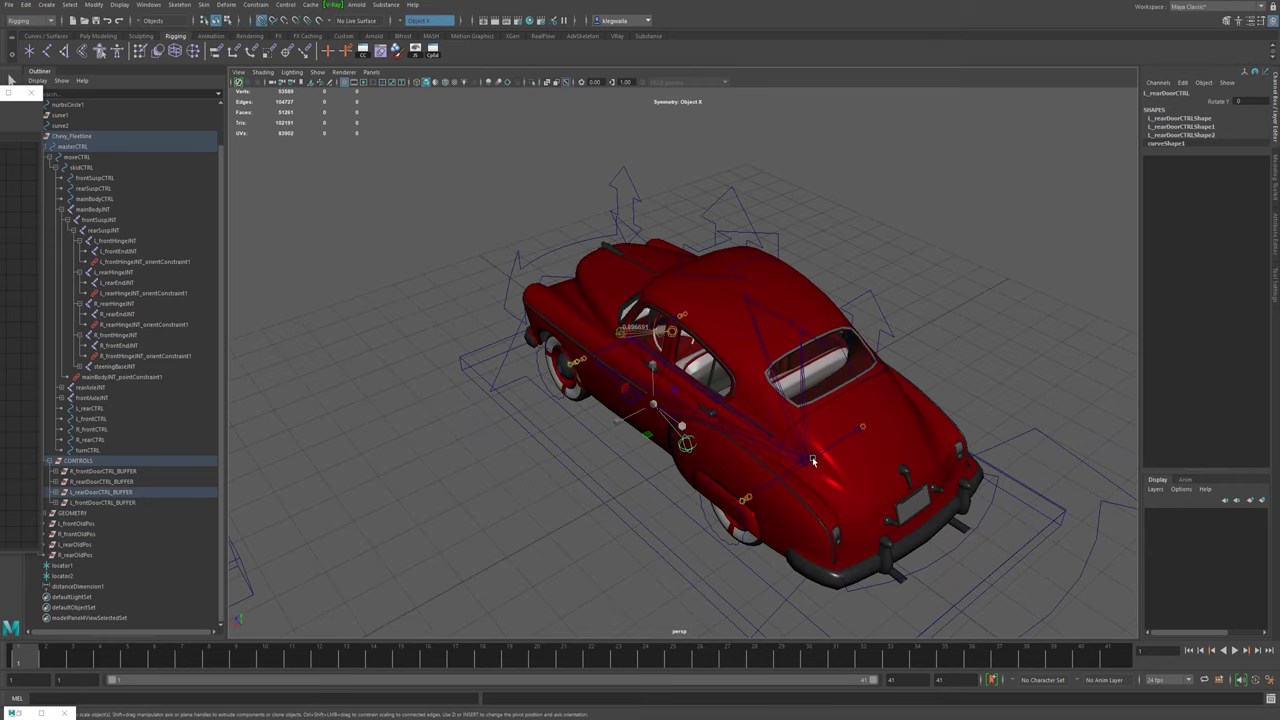
left_click(95, 210)
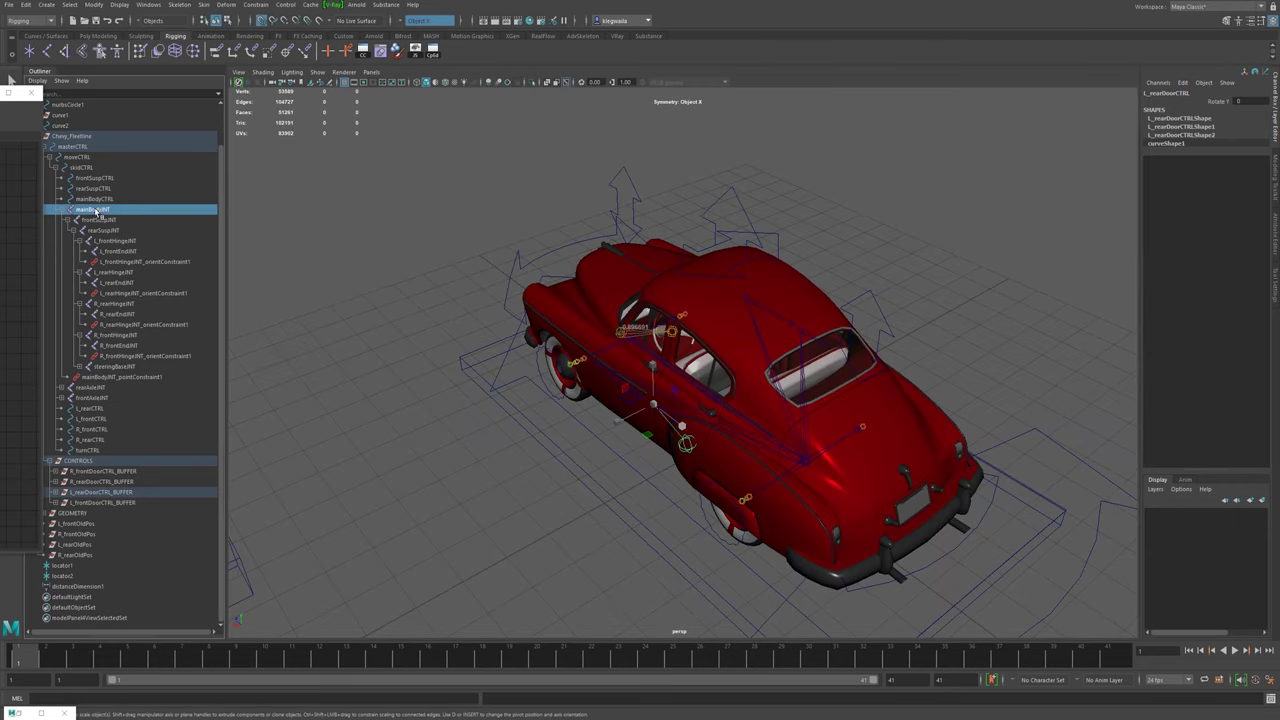
key("ctrl+h")
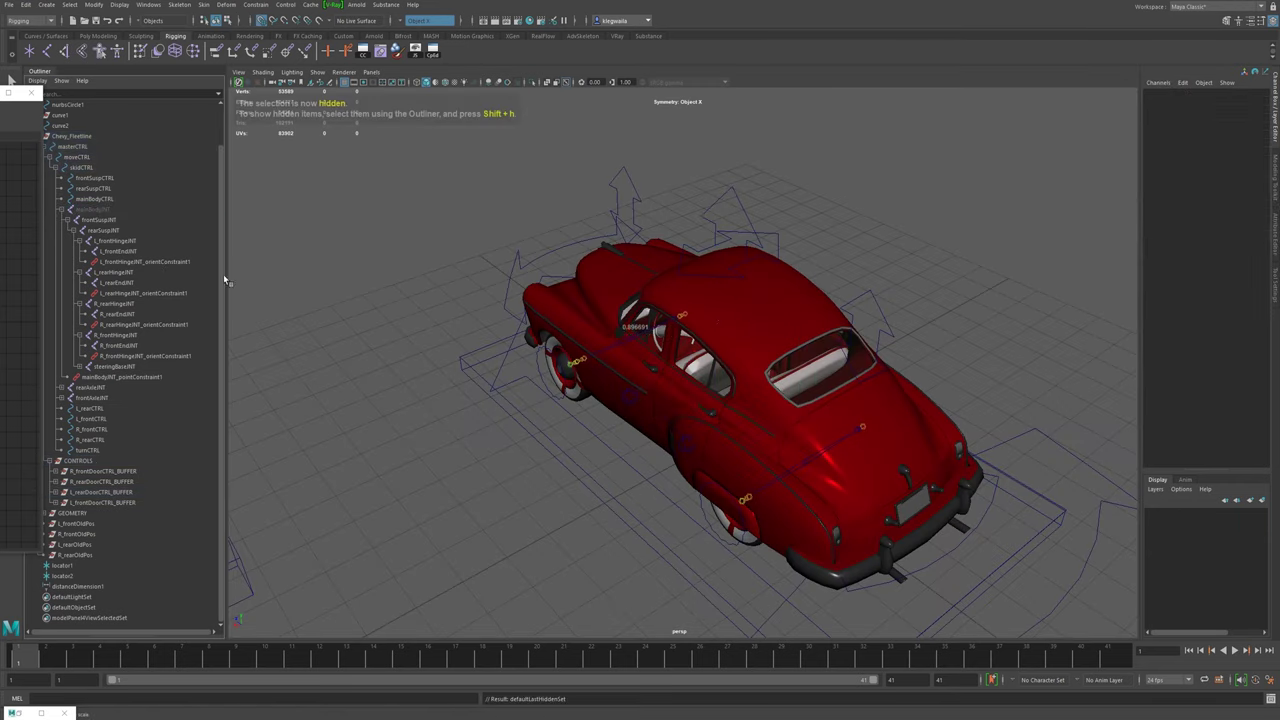
- Hide the frontAxleJNT and rearAxleJNT joints together
left_click_drag(640, 330, 870, 399, "alt")
left_click(604, 430)
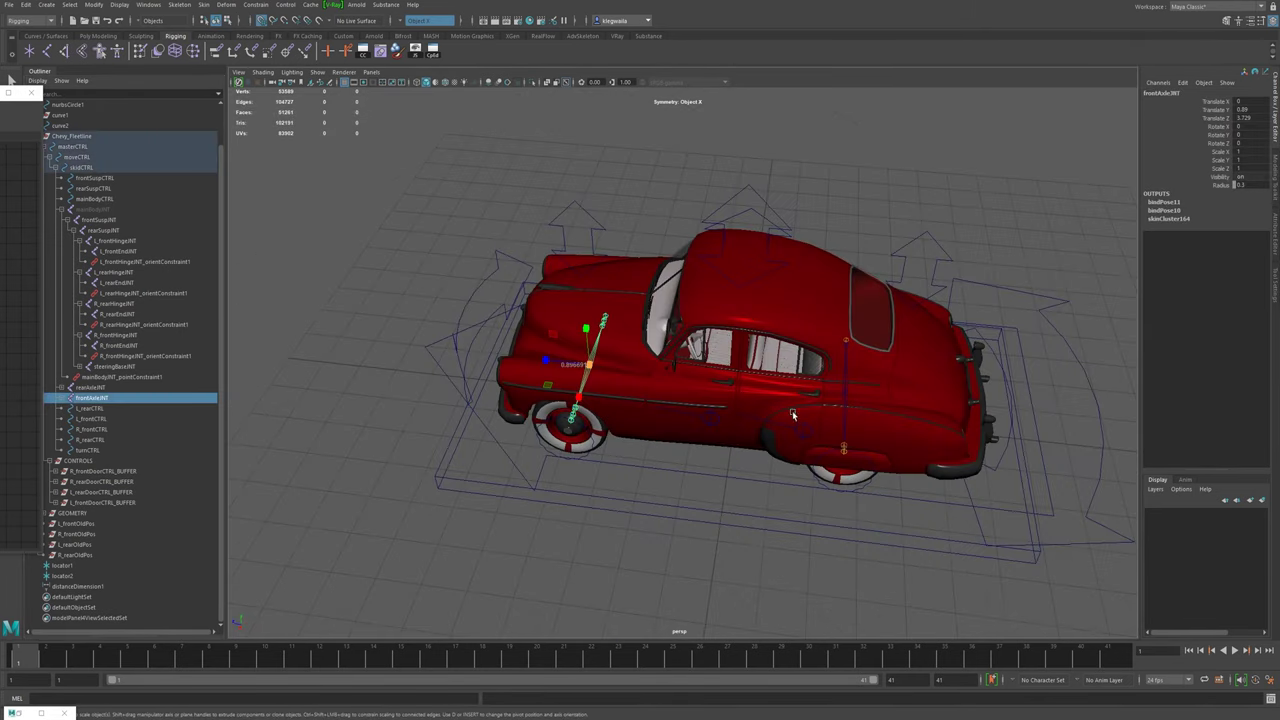
left_click(850, 398, "shift")
key("ctrl+h")
- Delete the leftover measuring objects locator1, locator2 and distanceDimension1
left_click_drag(850, 400, 882, 413, "alt")
middle_click_drag(882, 413, 822, 474, "alt")
left_click_drag(452, 246, 805, 463)
left_click_drag(655, 369, 676, 354, "alt")
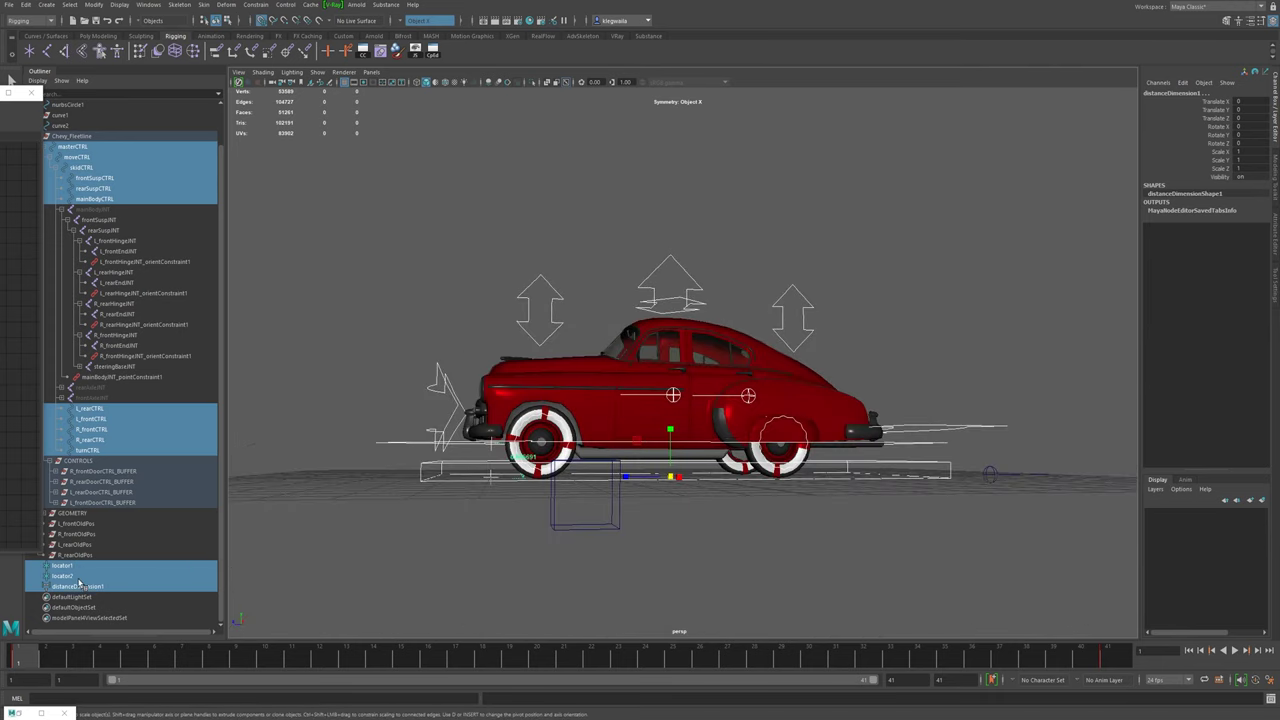
left_click_drag(70, 566, 75, 590)
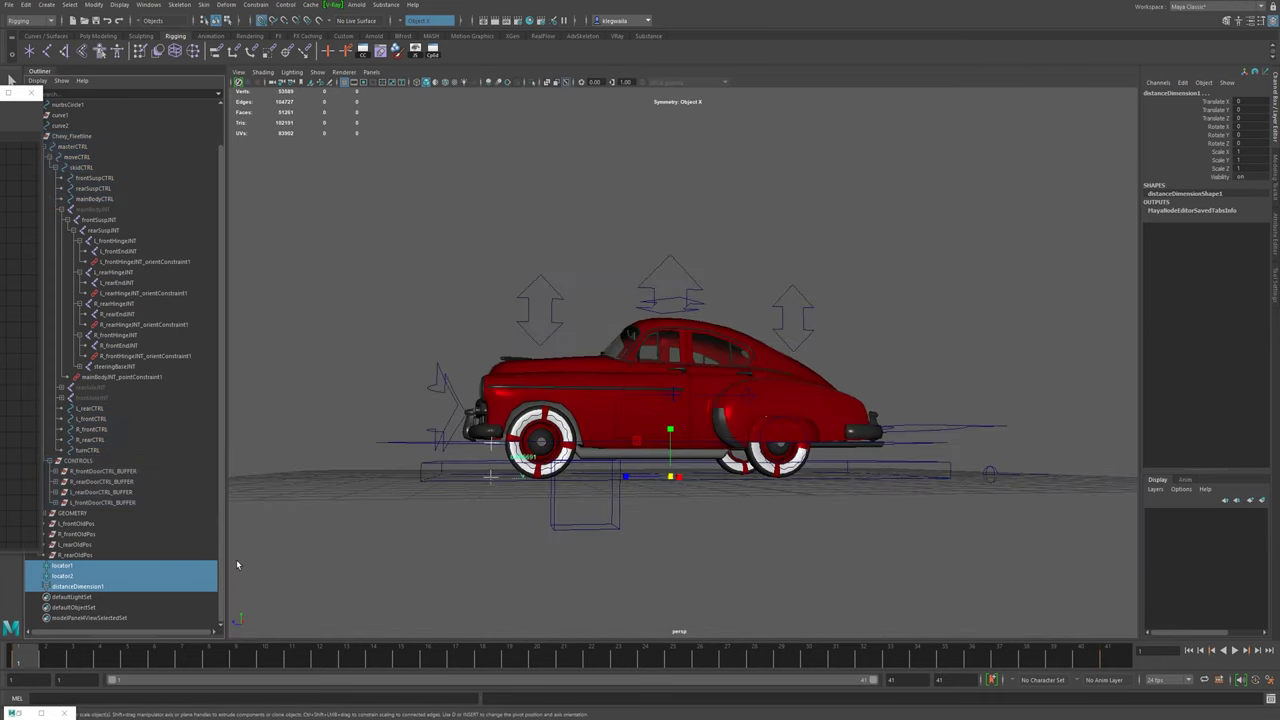
key("Delete")
- Delete the two stray curves outside the rig, the rectangle beneath the car and the small circle behind it
left_click_drag(688, 565, 561, 535, "alt")
left_click(579, 511)
left_click(839, 422, "shift")
key("Delete")
left_click_drag(937, 429, 795, 427, "alt")
left_click_drag(661, 399, 691, 411, "alt")
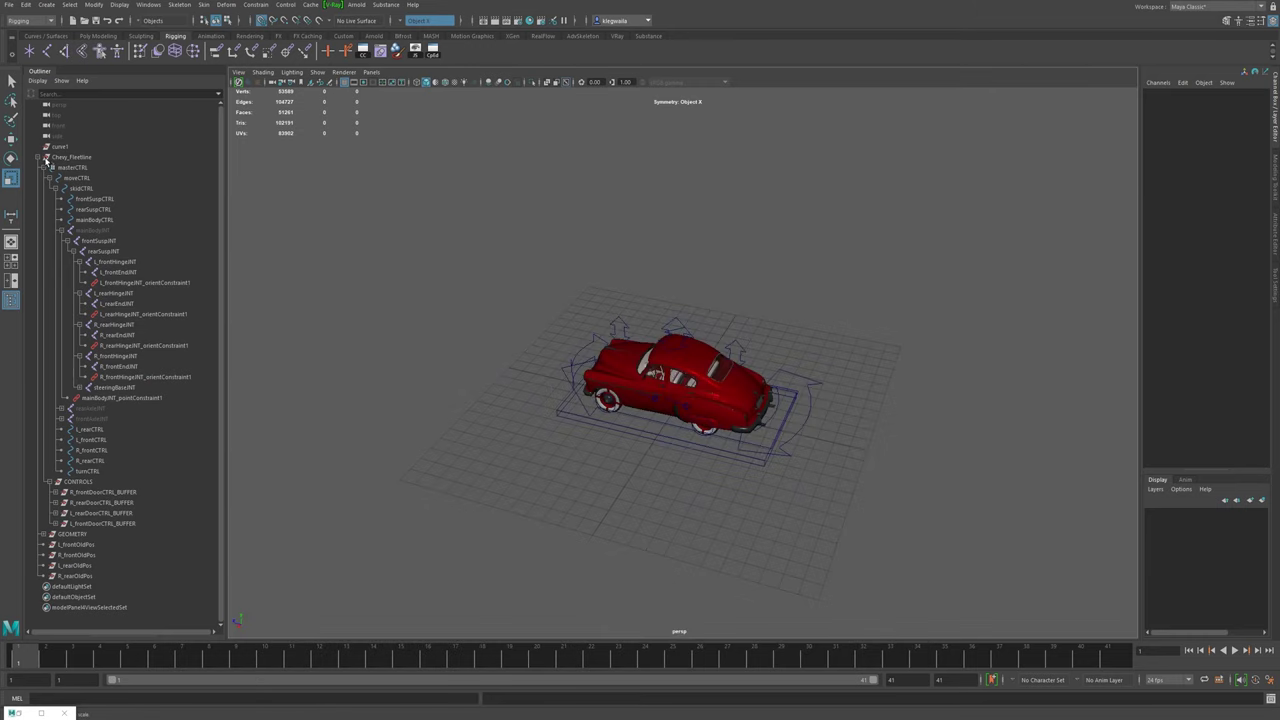
- Collapse the Chevy_Fleetline hierarchy, delete the leftover curve1 node and select the Chevy_Fleetline group
left_click(40, 158)
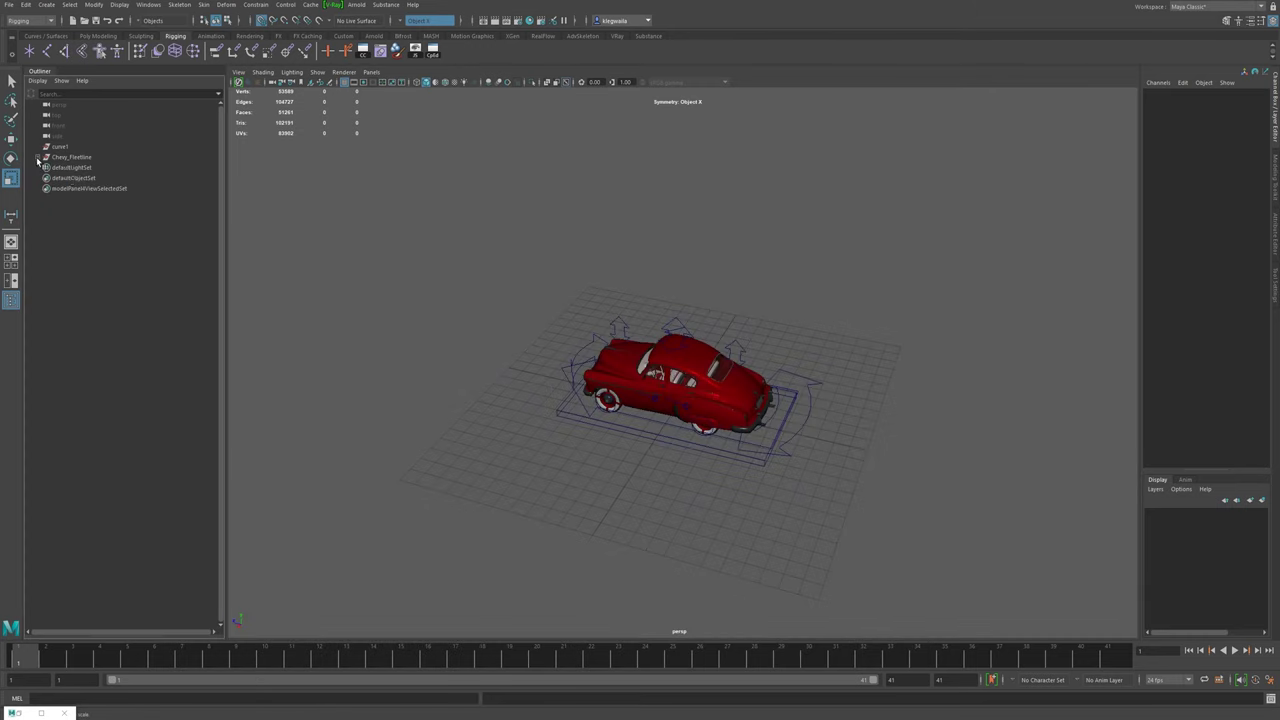
left_click(80, 158)
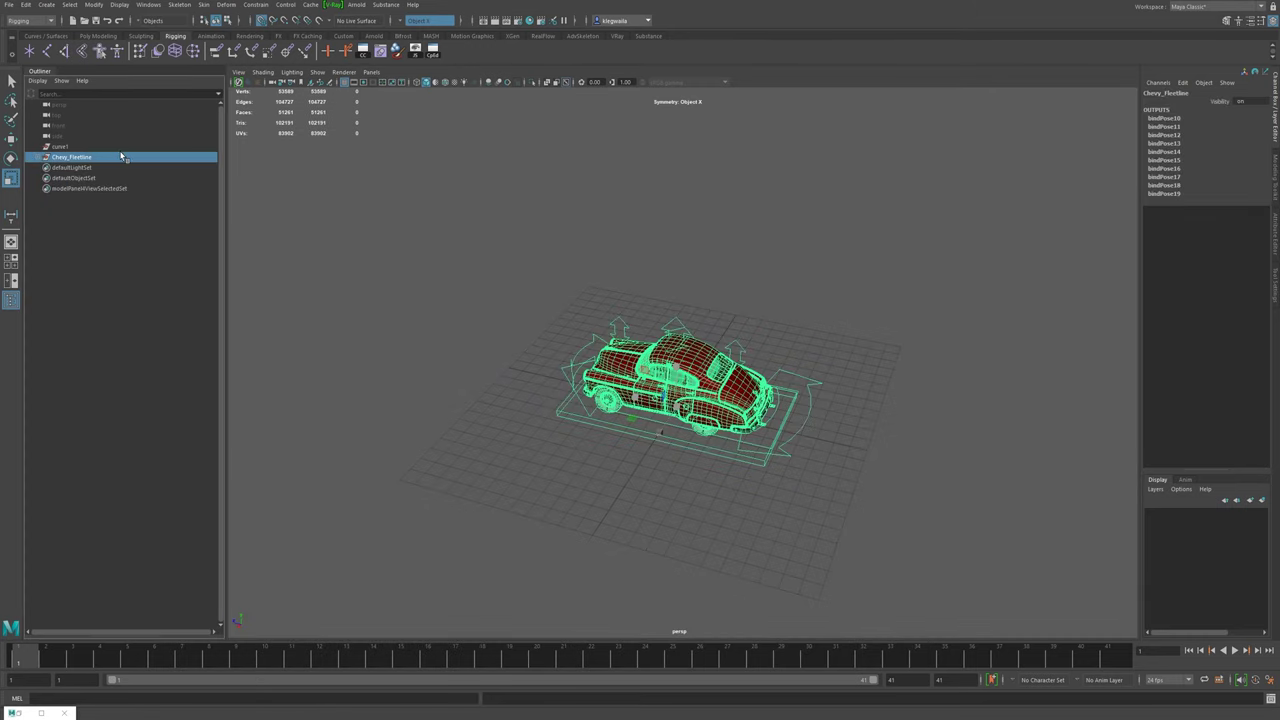
left_click(72, 147)
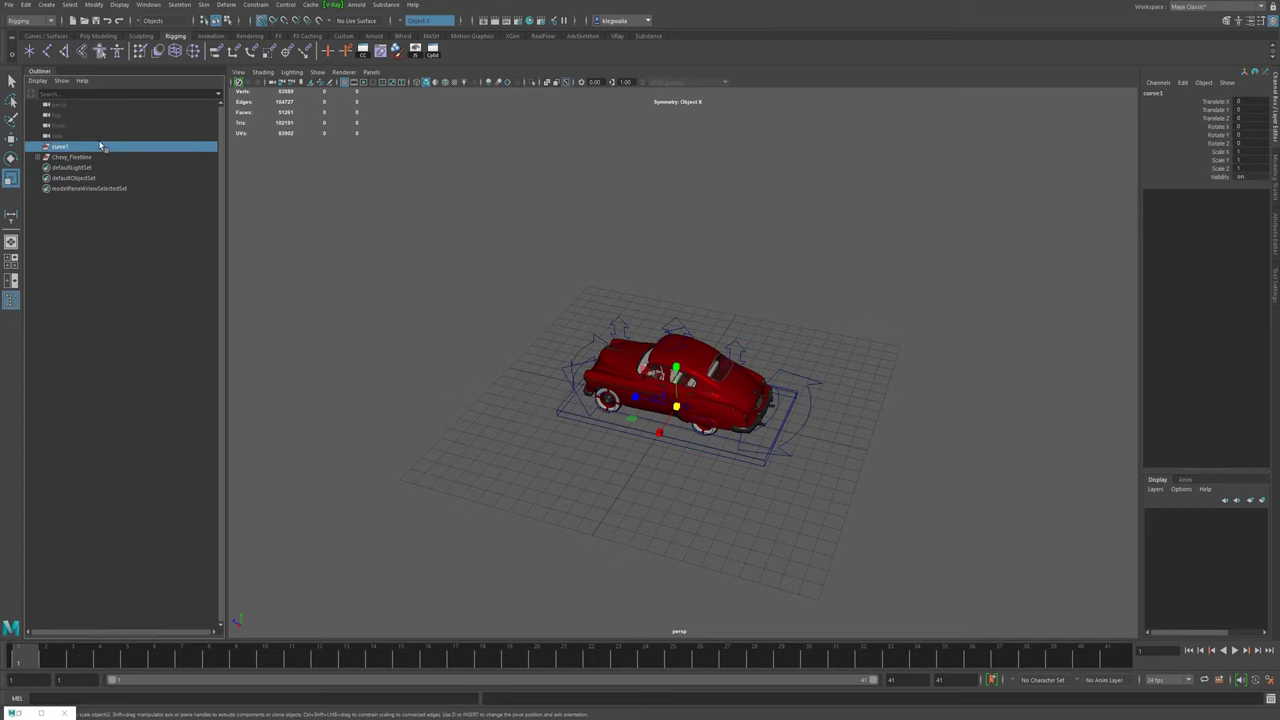
key("Delete")
left_click(80, 147)
left_click_drag(730, 278, 662, 278, "alt")
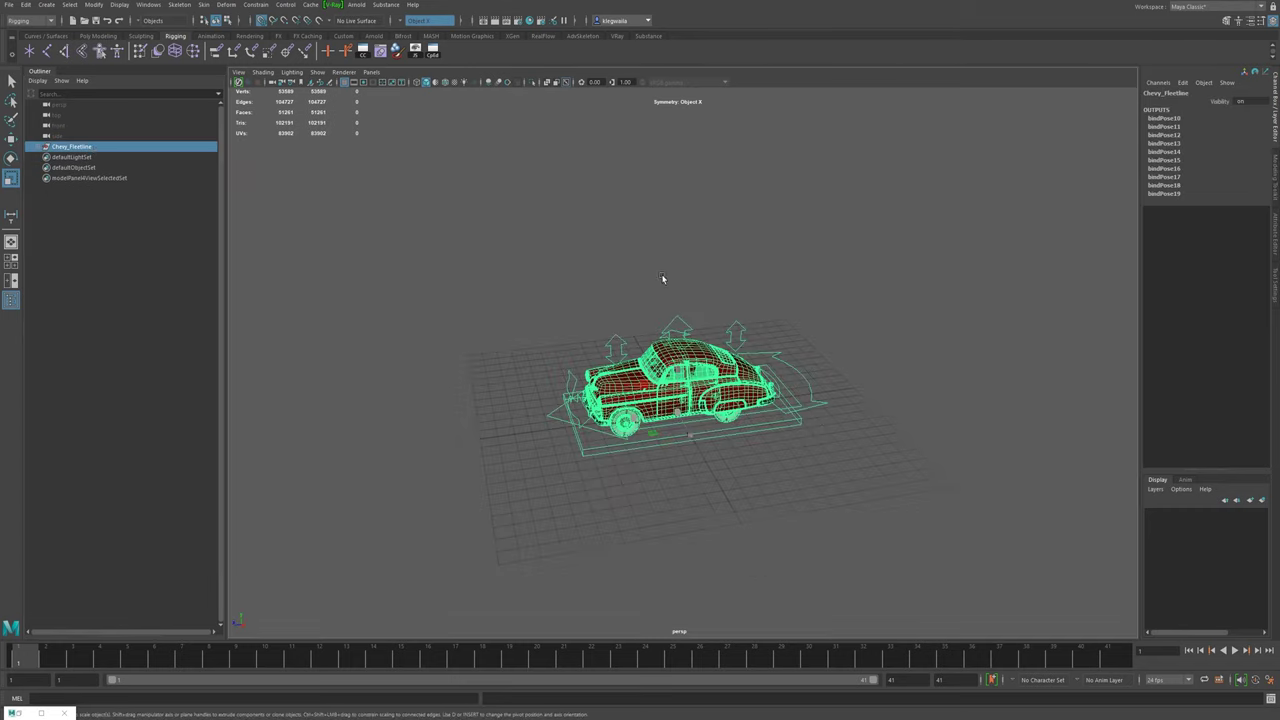
- Inspect the cleaned-up car from the side, up close at the front wheel, and as a whole rig
left_click(8, 4)
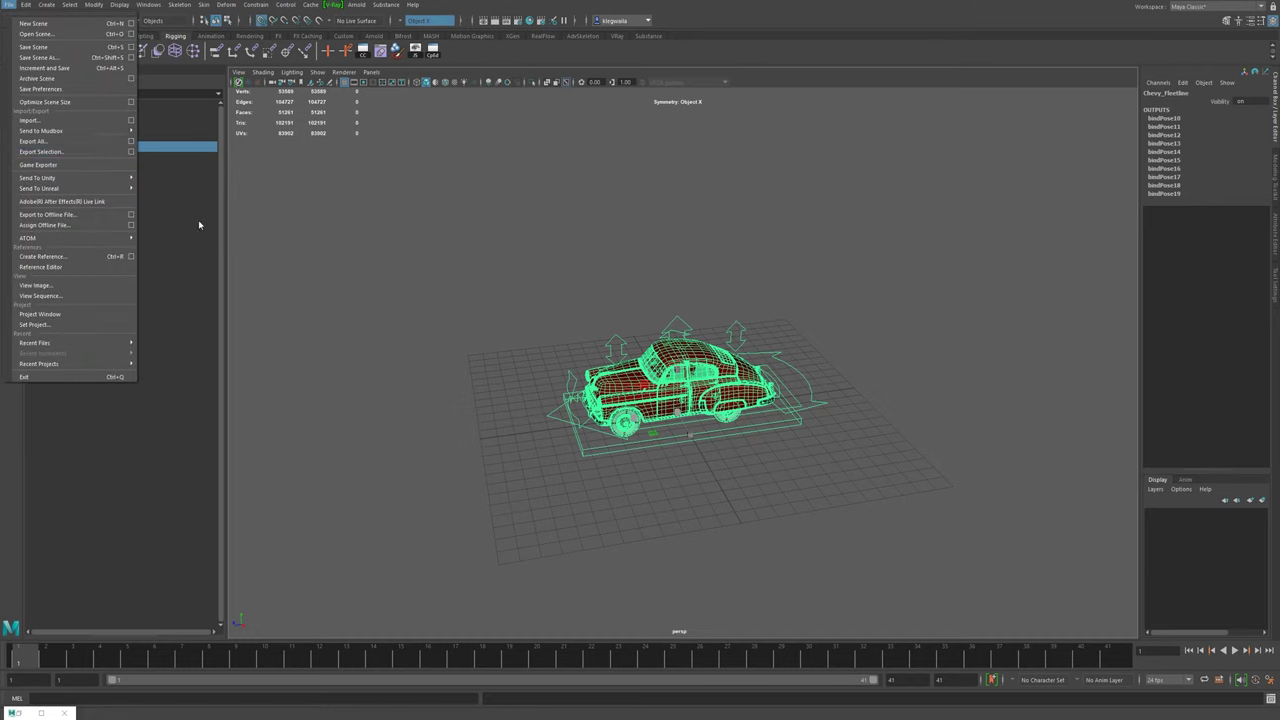
left_click(872, 446)
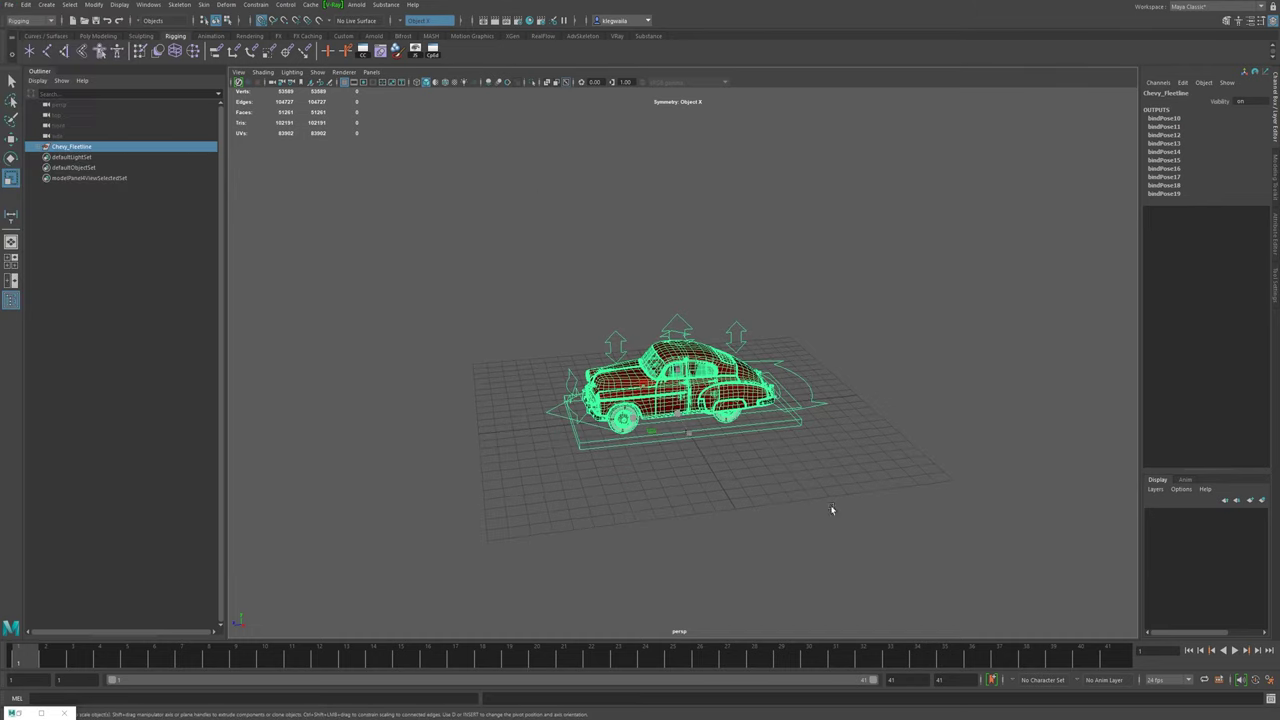
left_click(525, 376)
right_click_drag(525, 376, 720, 466, "alt")
left_click_drag(720, 466, 689, 460, "alt")
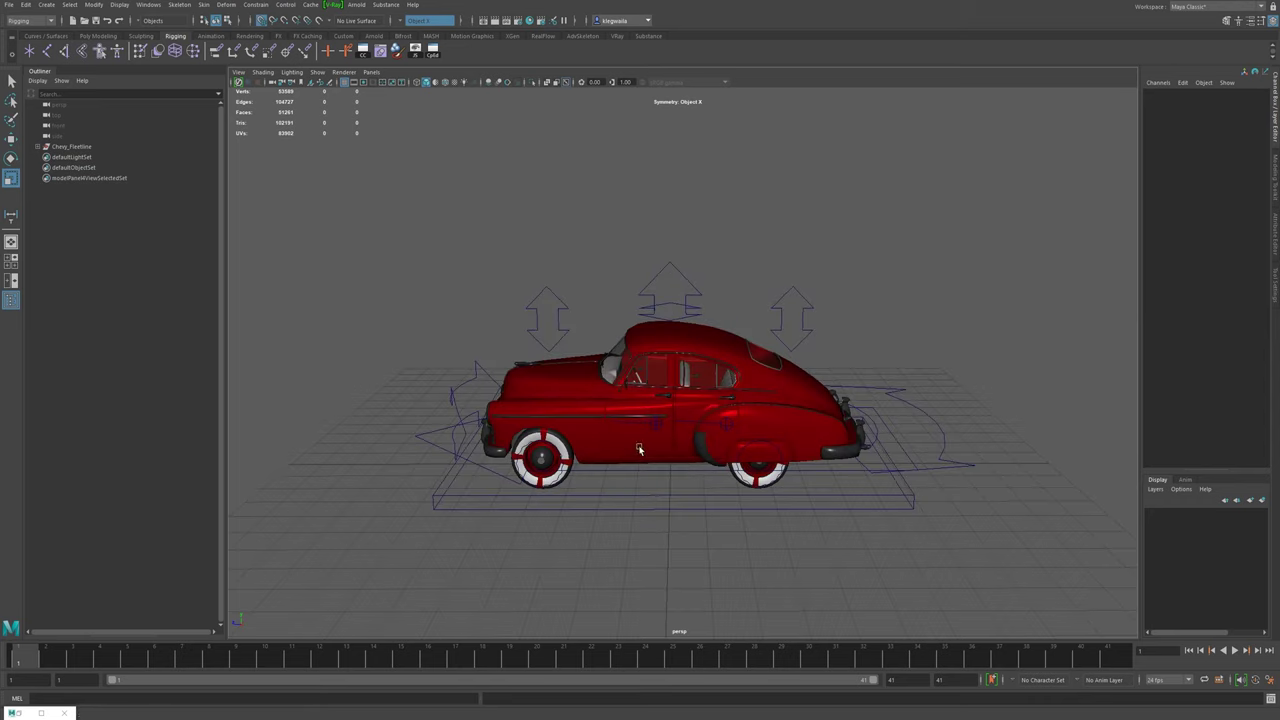
middle_click_drag(450, 465, 596, 407, "alt")
right_click_drag(596, 406, 780, 475, "alt")
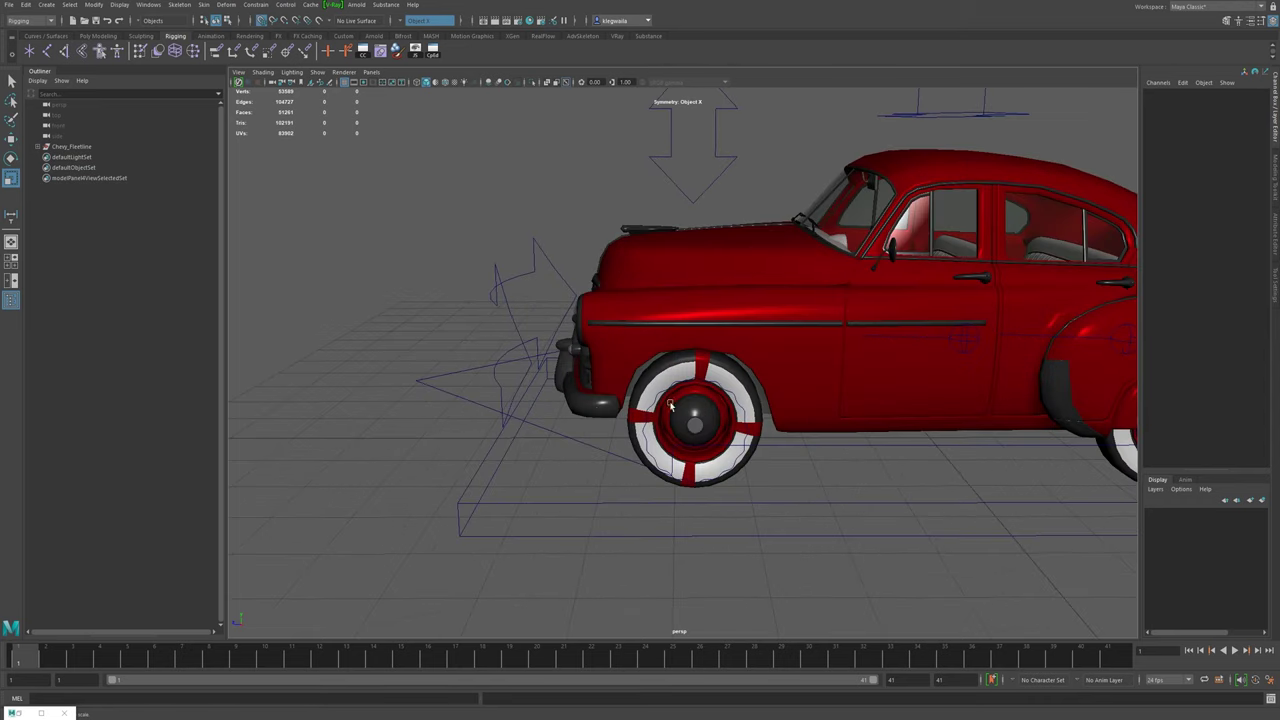
middle_click_drag(846, 383, 706, 343, "alt")
left_click_drag(706, 343, 731, 366, "alt")
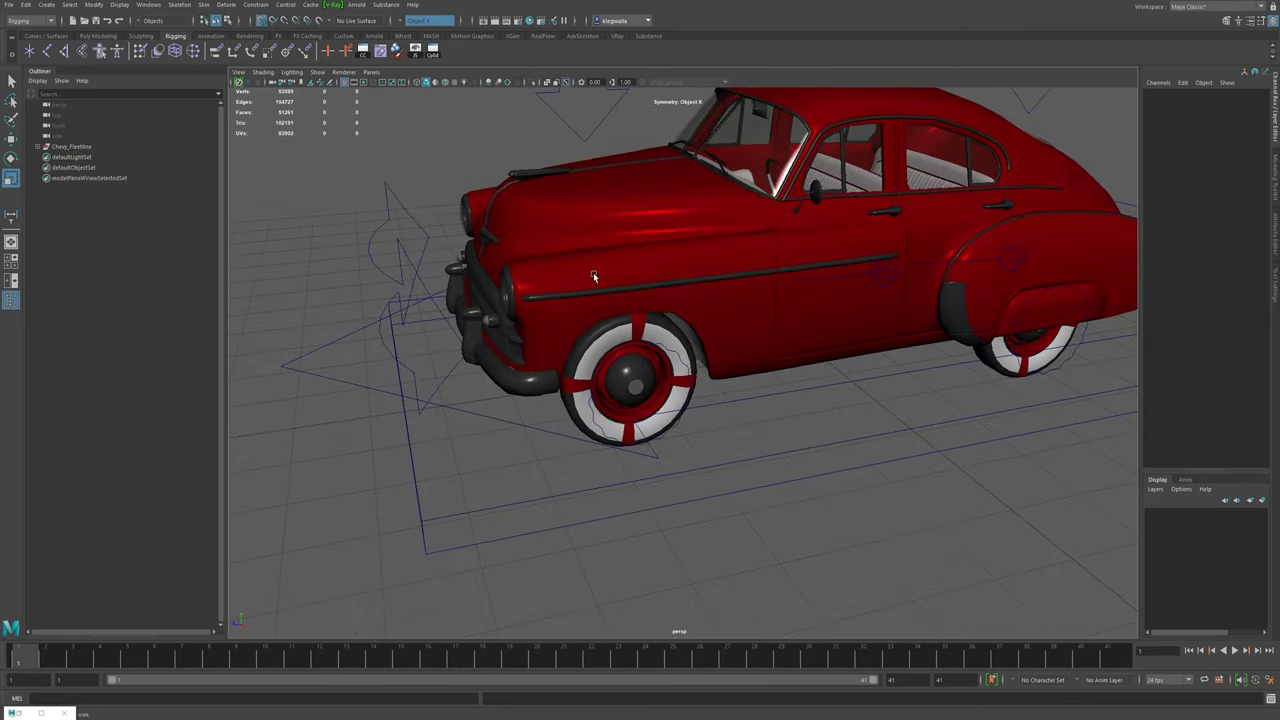
right_click_drag(740, 380, 585, 314, "alt")
scroll(585, 316, "down", 1)
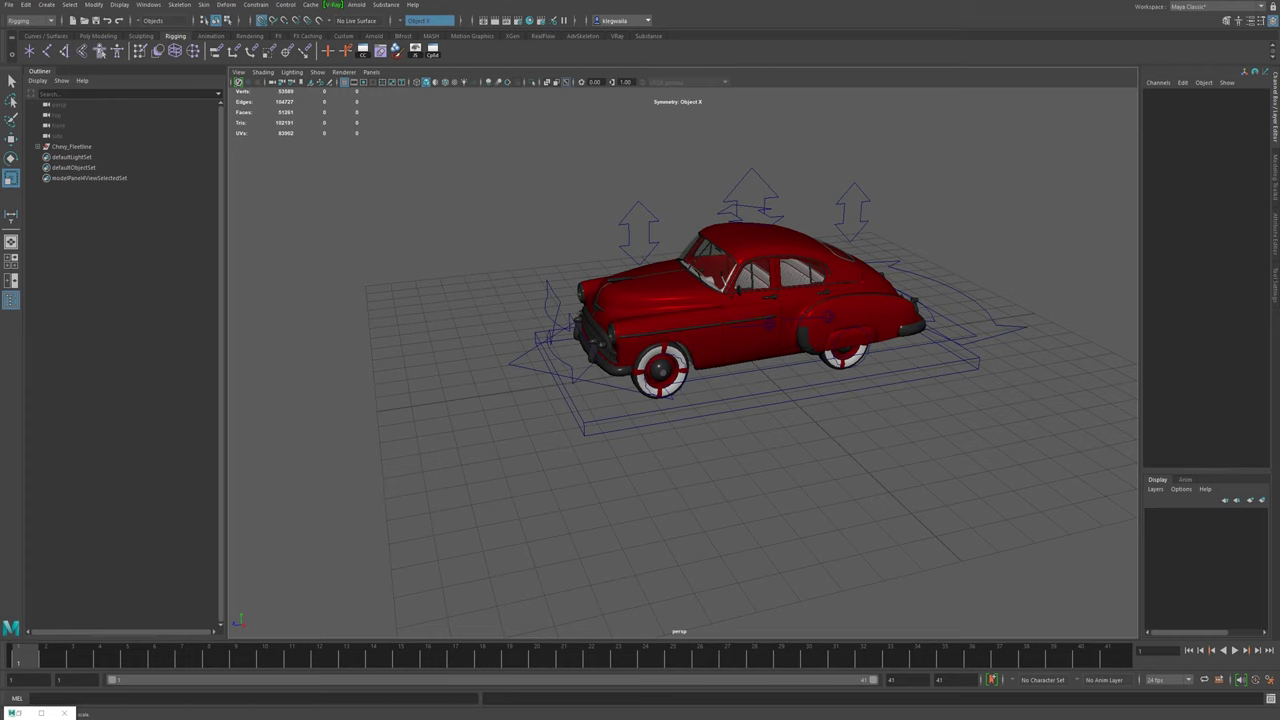
- Lock and hide the Visibility channel on masterCTRL, moveCTRL and GEOMETRY together, and collapse the Chevy_Fleetline hierarchy
left_click(37, 147, "shift")
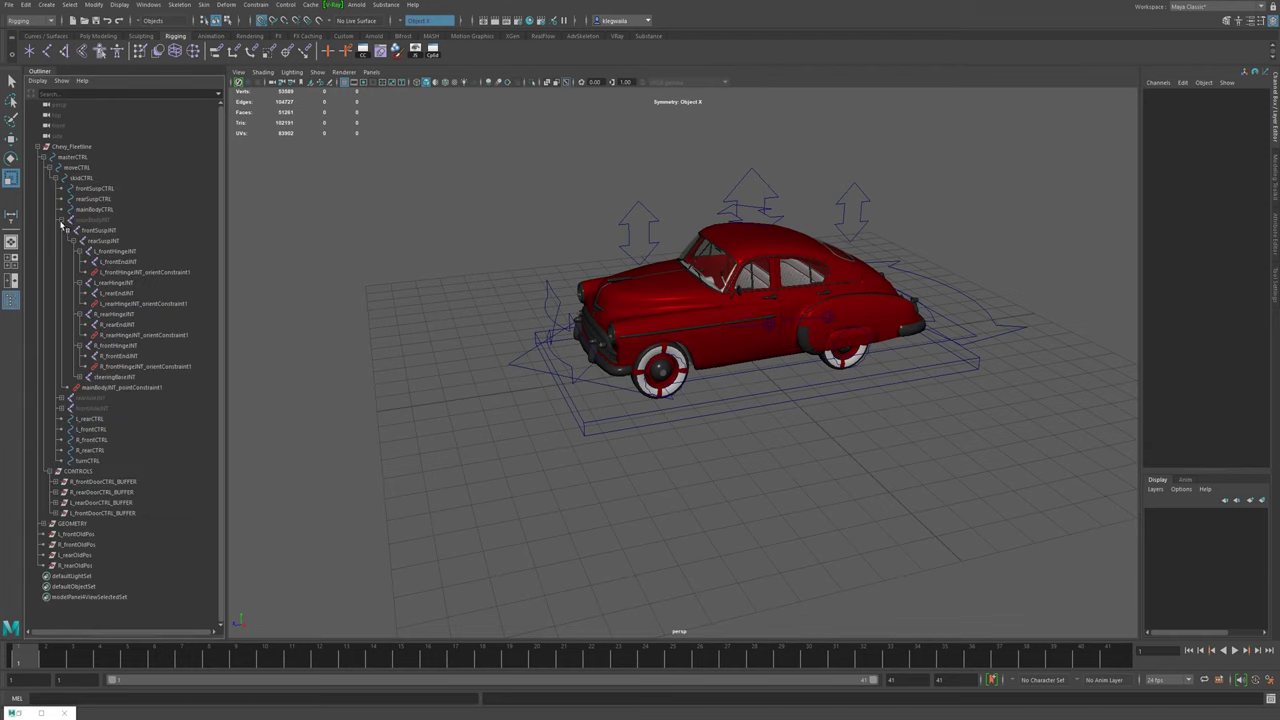
left_click(50, 168)
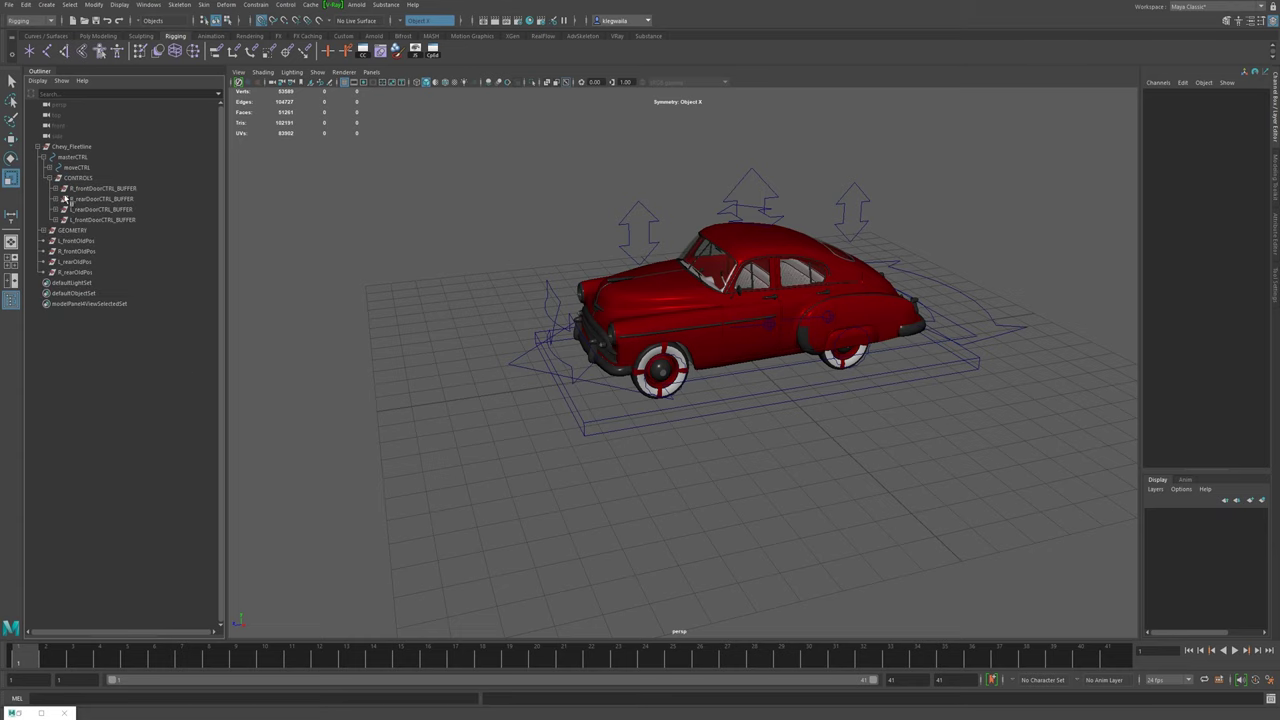
left_click(43, 157)
left_click(70, 166)
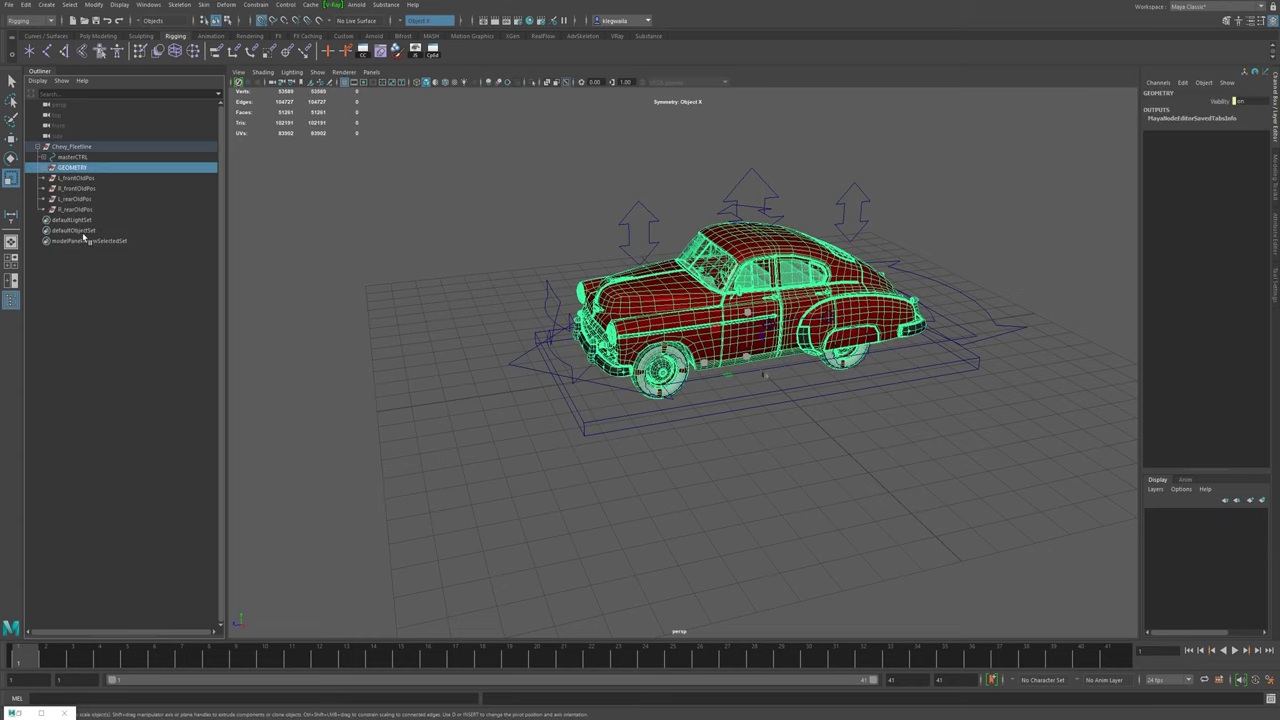
left_click(43, 158)
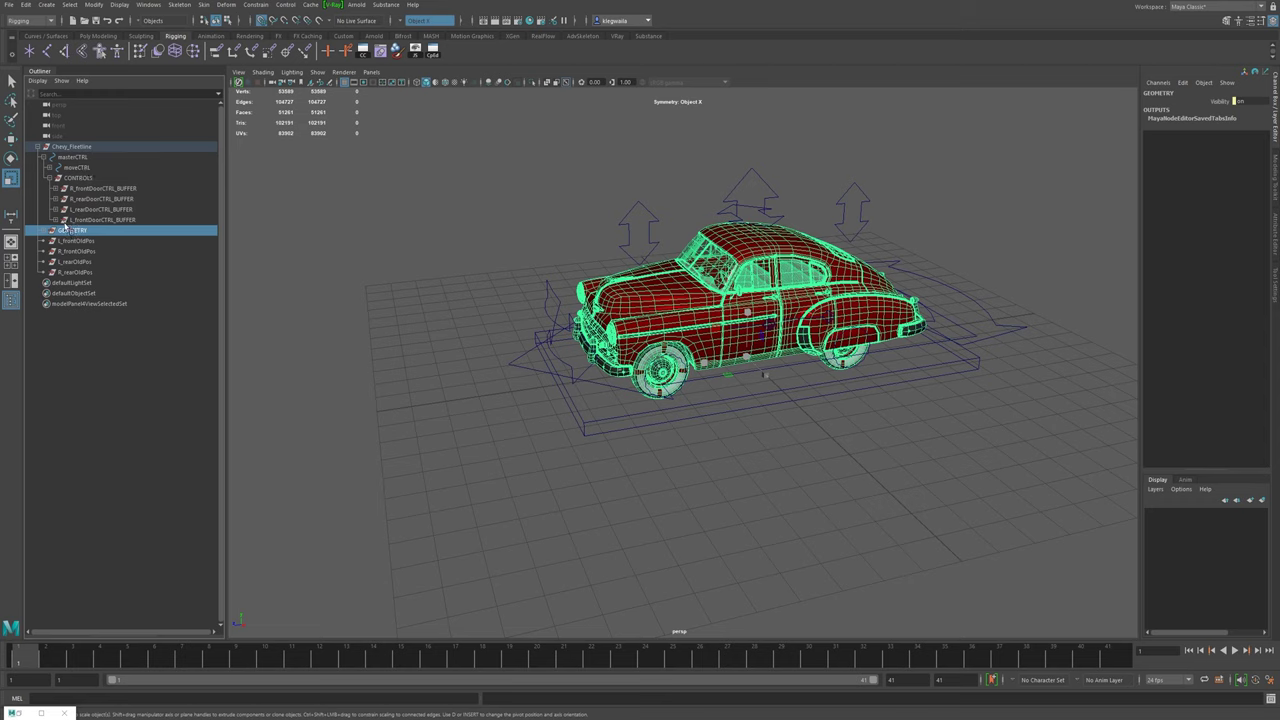
left_click(72, 157, "ctrl")
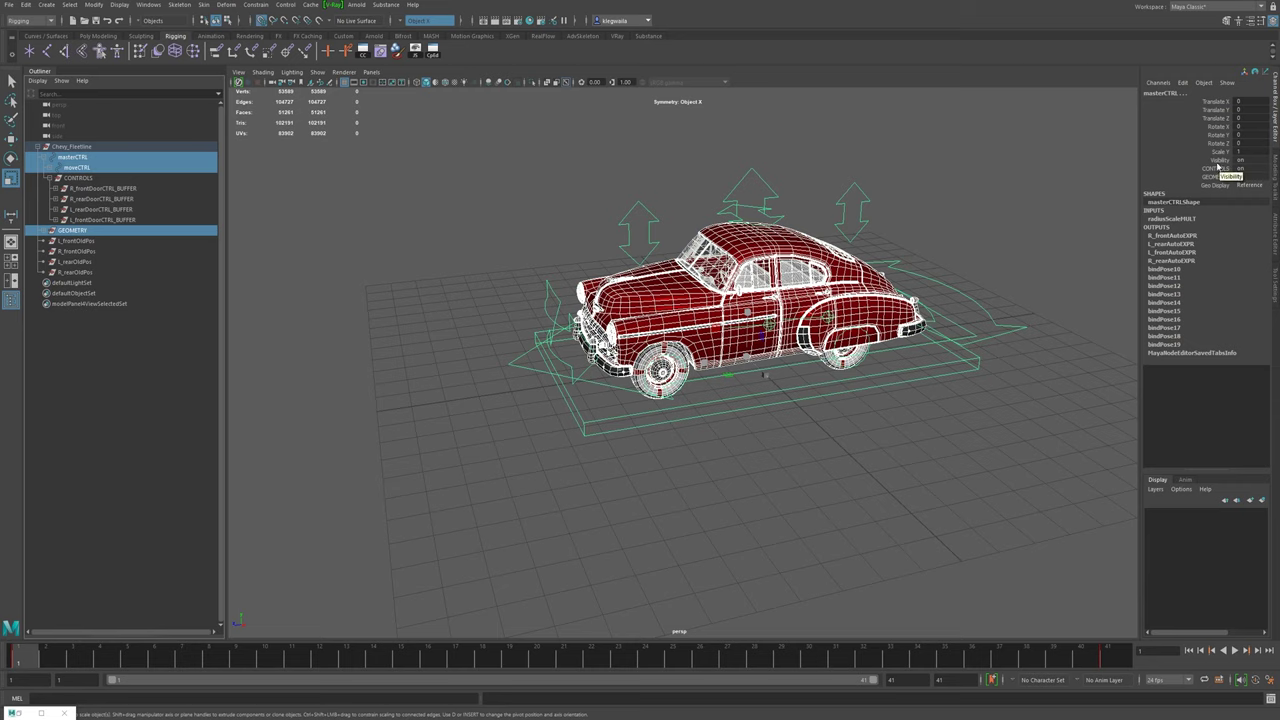
right_click(1218, 163)
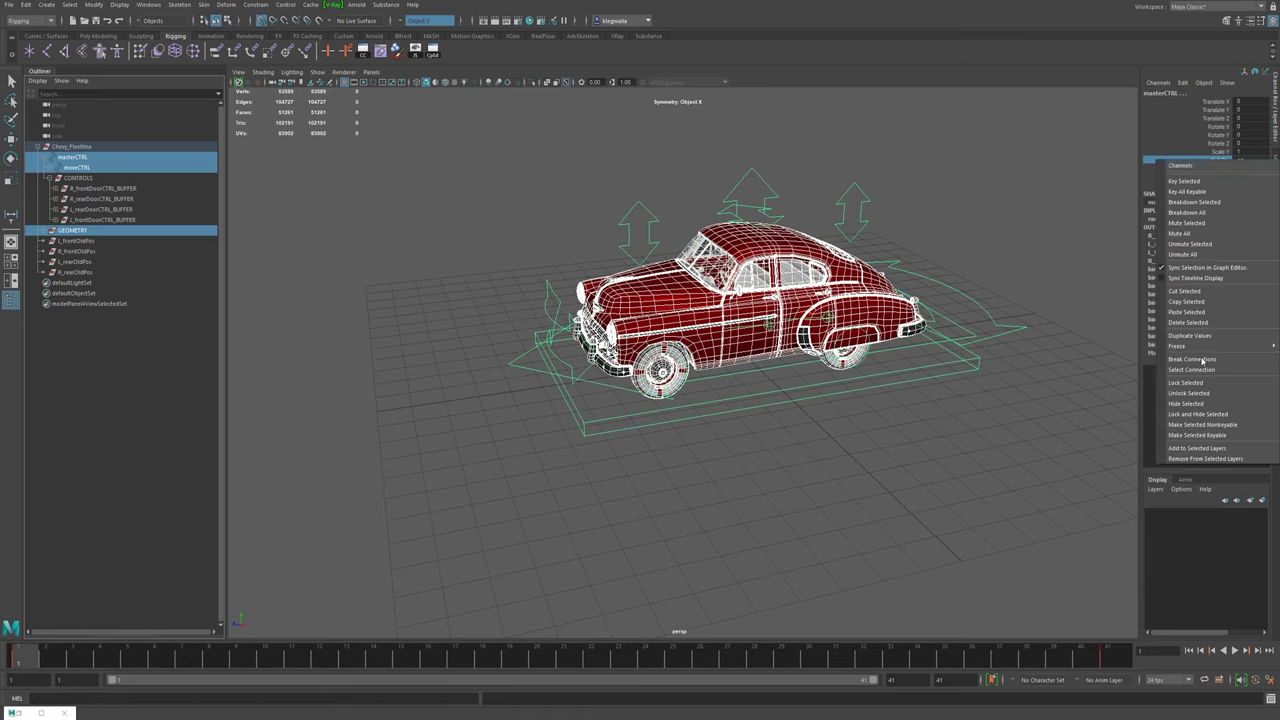
left_click(1195, 414)
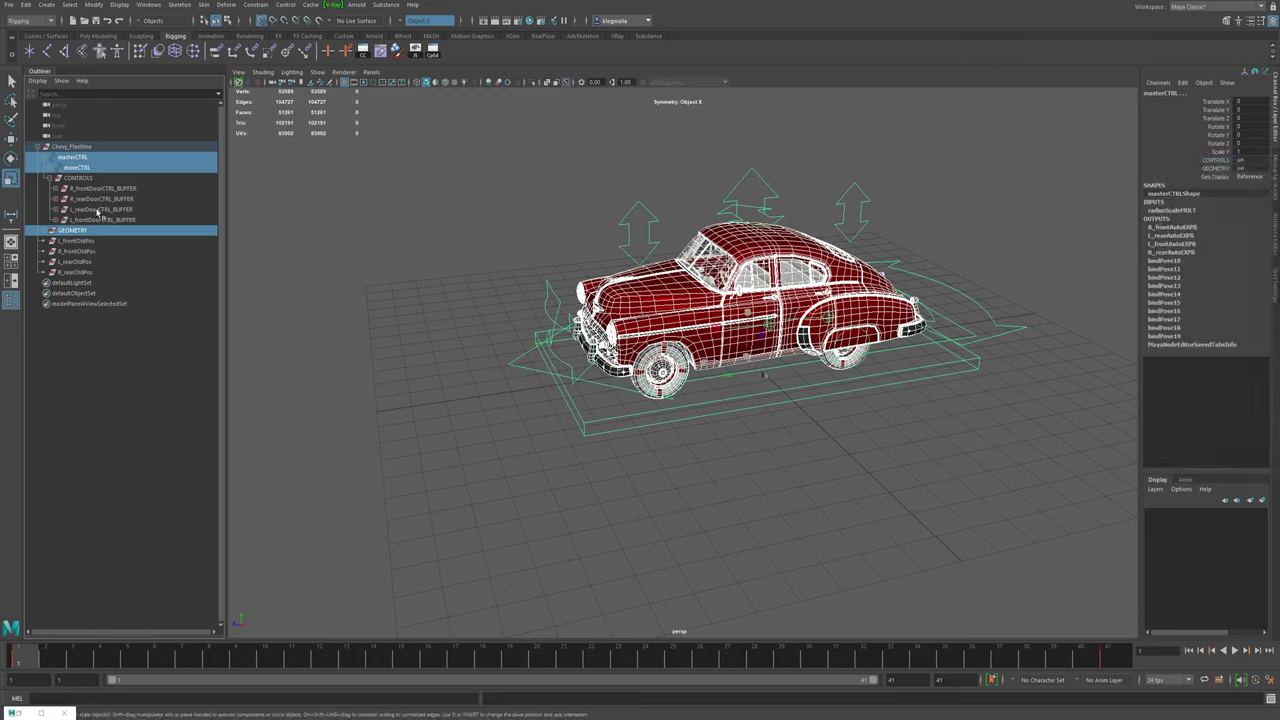
left_click(39, 147)
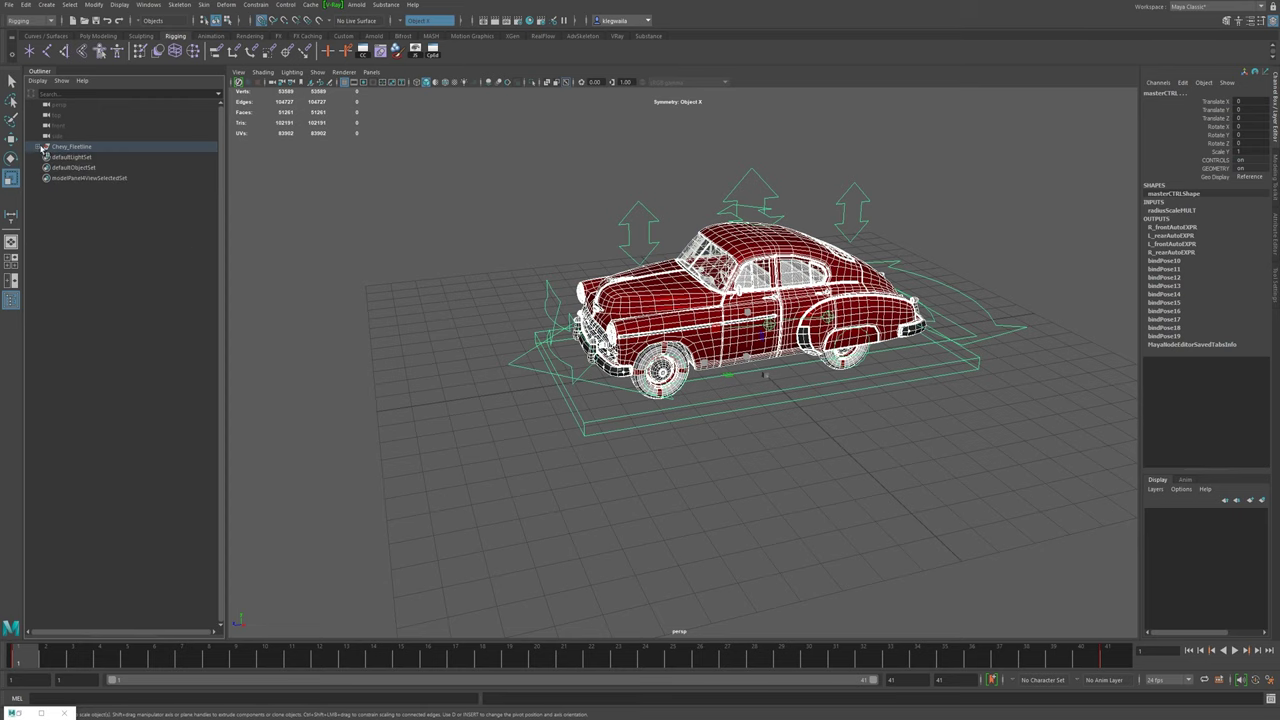
left_click(888, 518)
left_click_drag(888, 518, 852, 446, "alt")
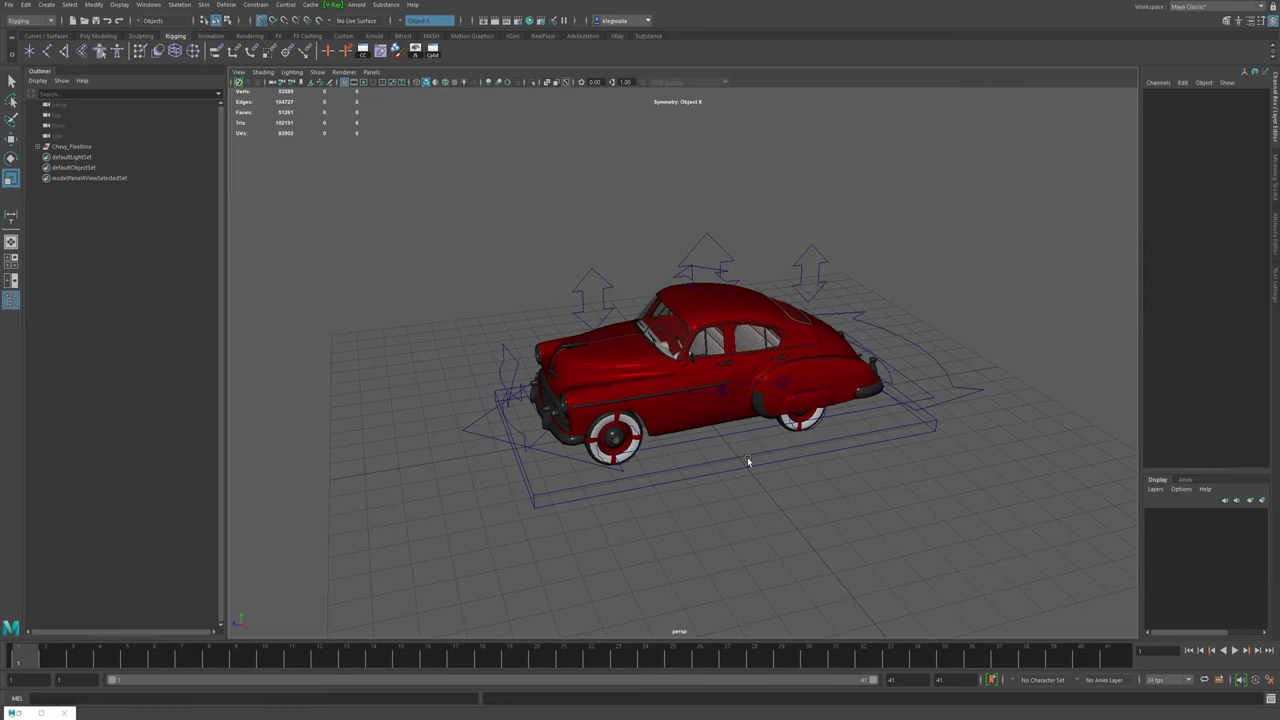
left_click_drag(747, 457, 687, 454, "alt")
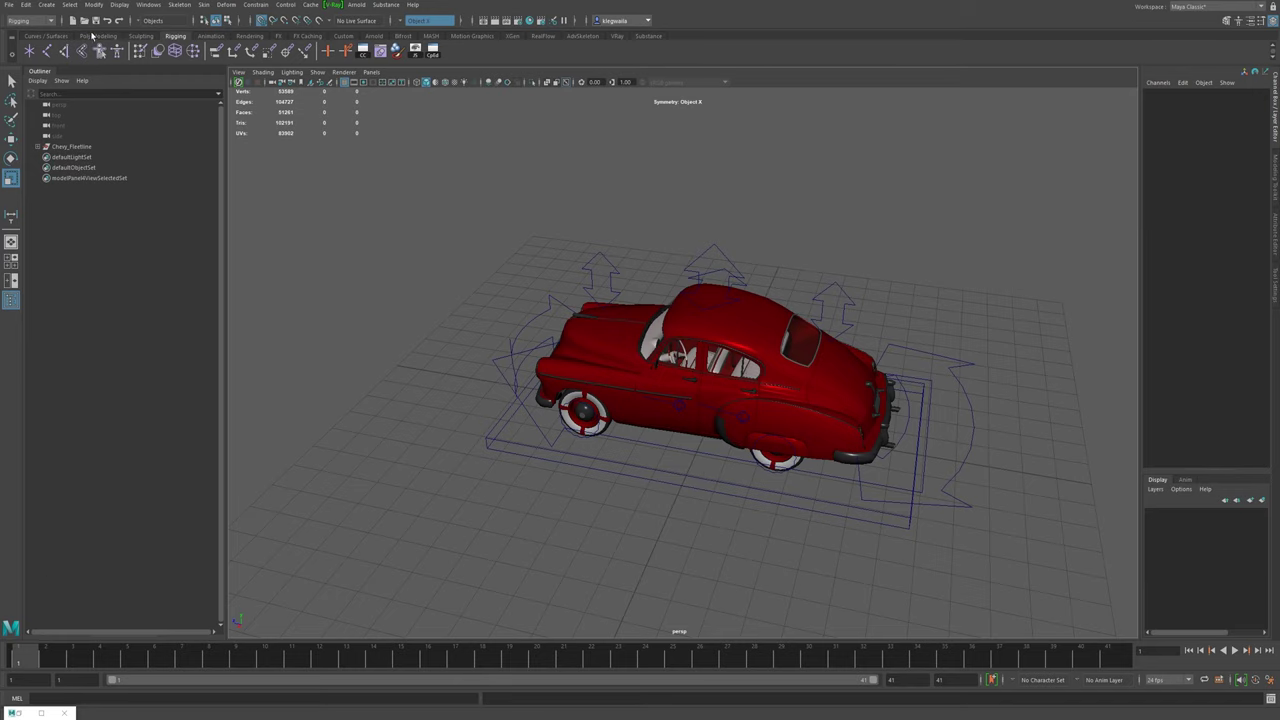
- Break the connections on all Translate and Rotate channels of moveCTRL to remove its animation
left_click_drag(769, 432, 754, 405, "alt")
left_click(900, 472)
mouse_move(943, 462)
left_mouse_down("alt")
mouse_move(930, 468)
mouse_move(926, 443)
left_mouse_up("alt")
left_click(918, 474)
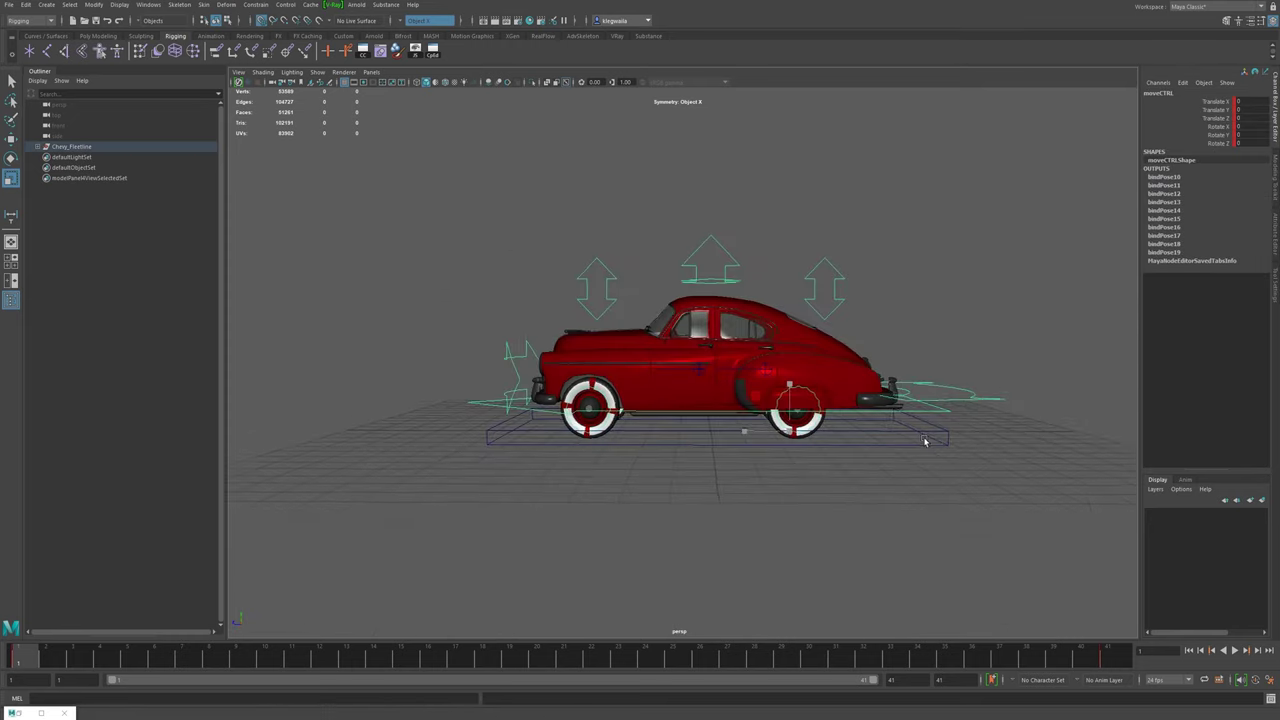
scroll(823, 480, "up", 5)
middle_click_drag(779, 488, 694, 336, "alt")
left_click_drag(694, 337, 743, 357, "alt")
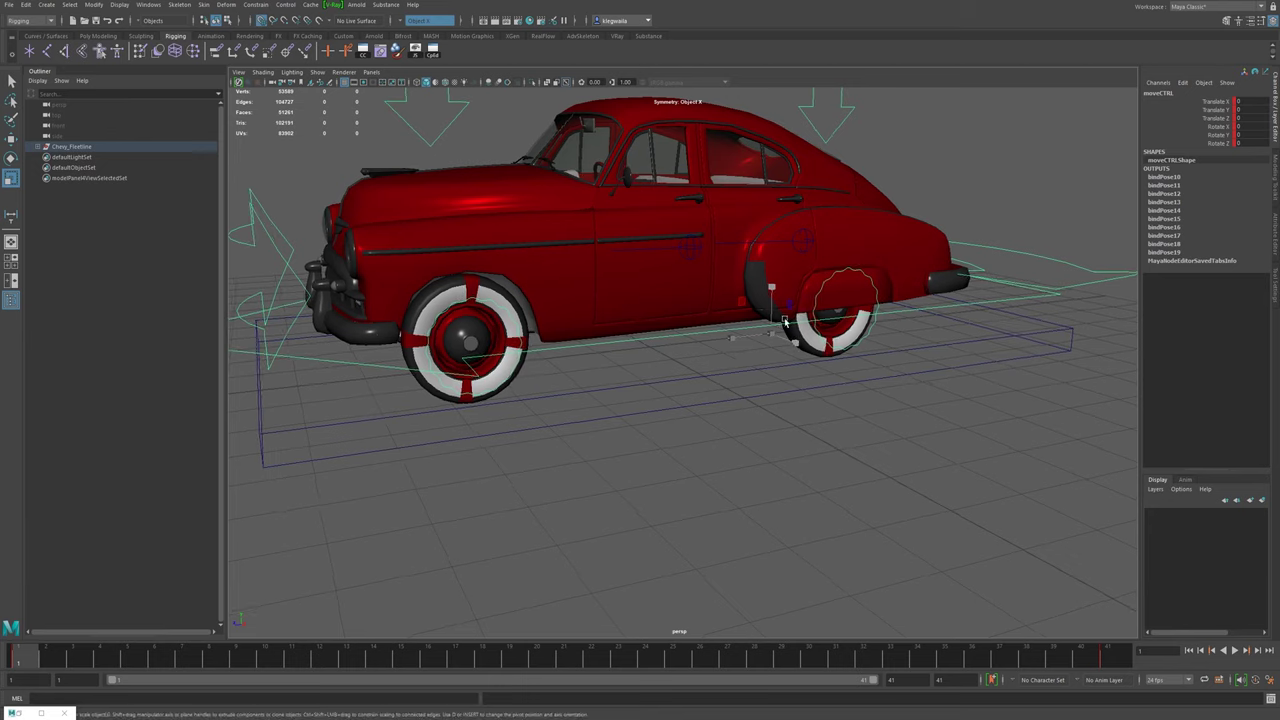
left_click_drag(717, 471, 838, 502, "alt")
left_click_drag(919, 542, 924, 428, "alt")
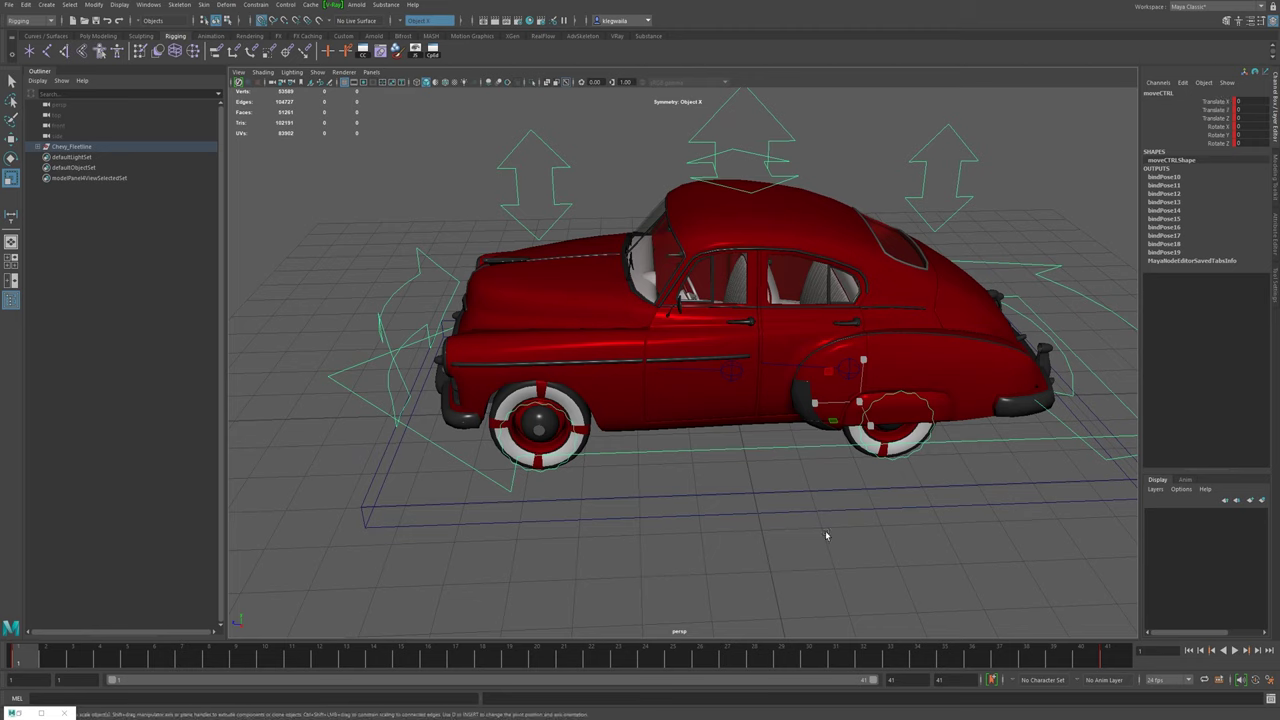
left_click_drag(1222, 101, 1215, 143)
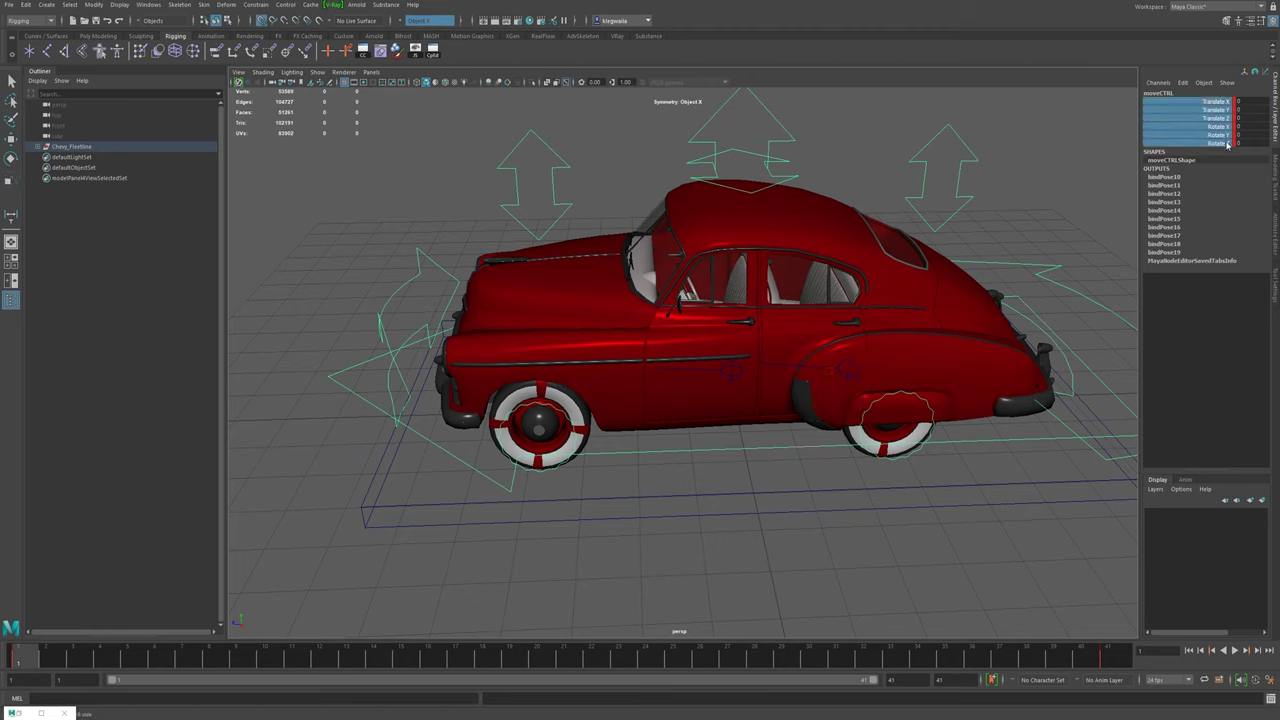
right_click(1215, 138)
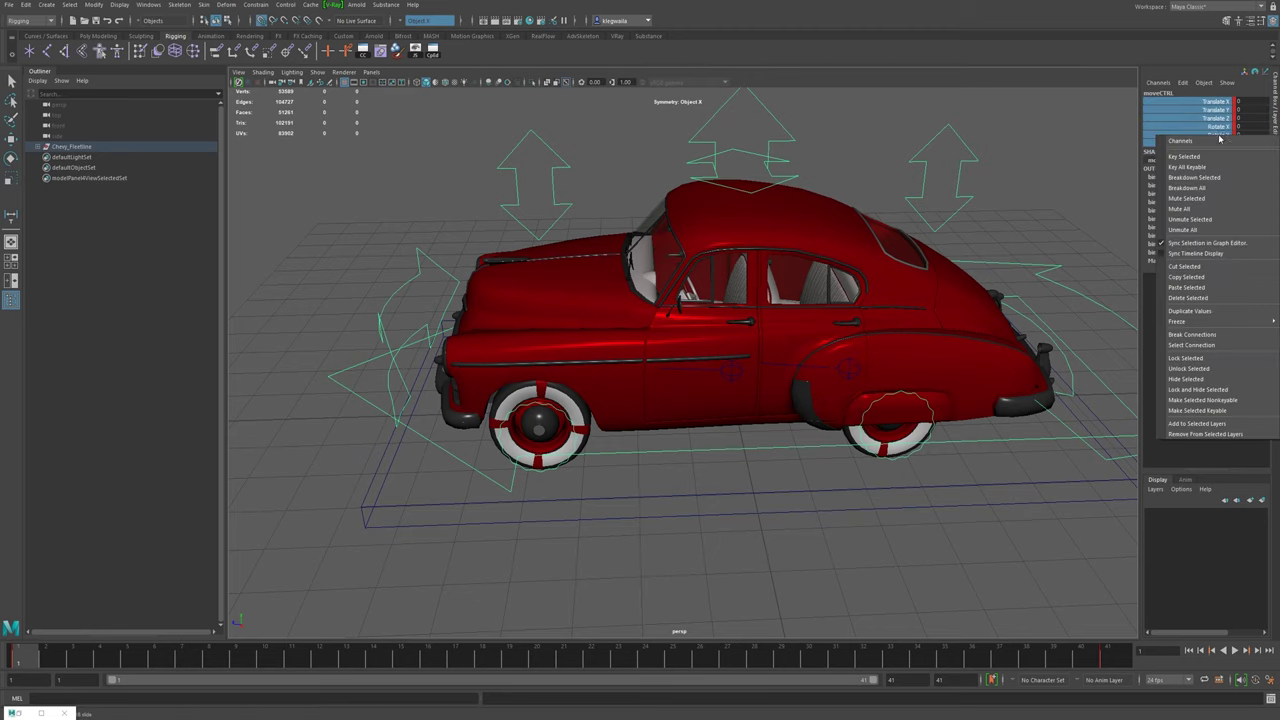
left_click(1192, 334)
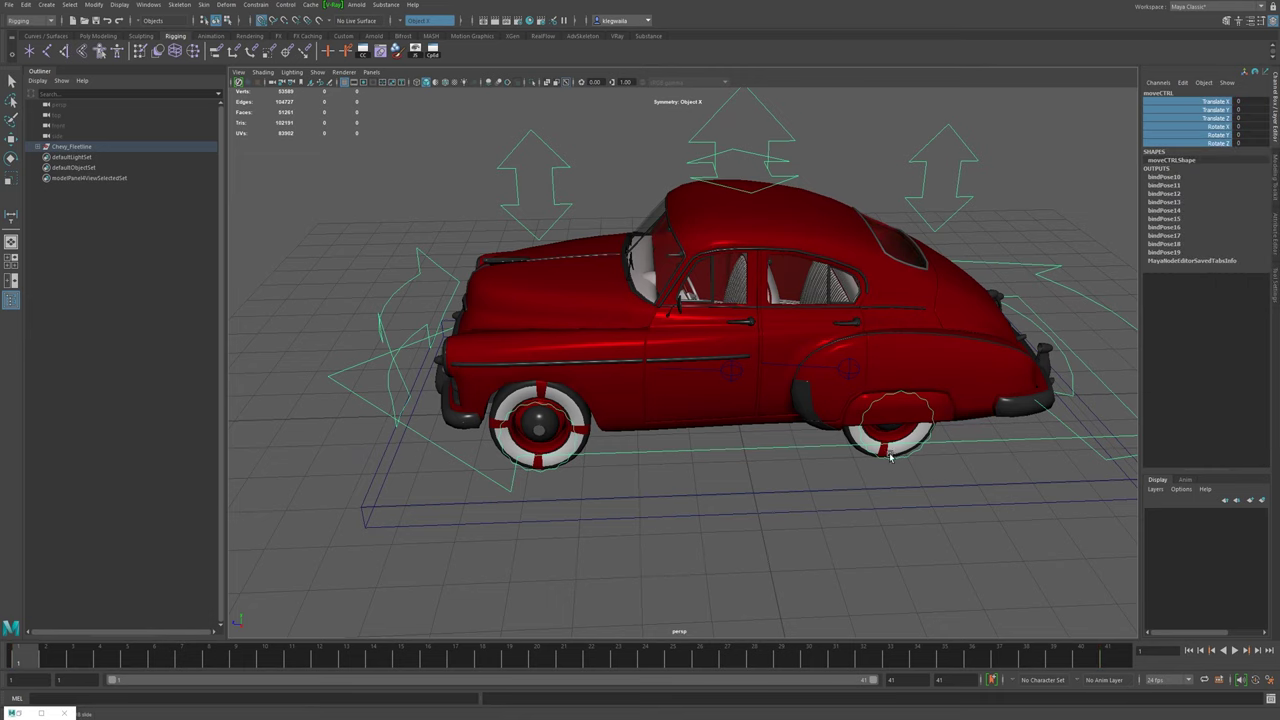
- Save the finished car rig scene
right_click_drag(889, 455, 823, 406, "alt")
left_click_drag(823, 406, 815, 379, "alt")
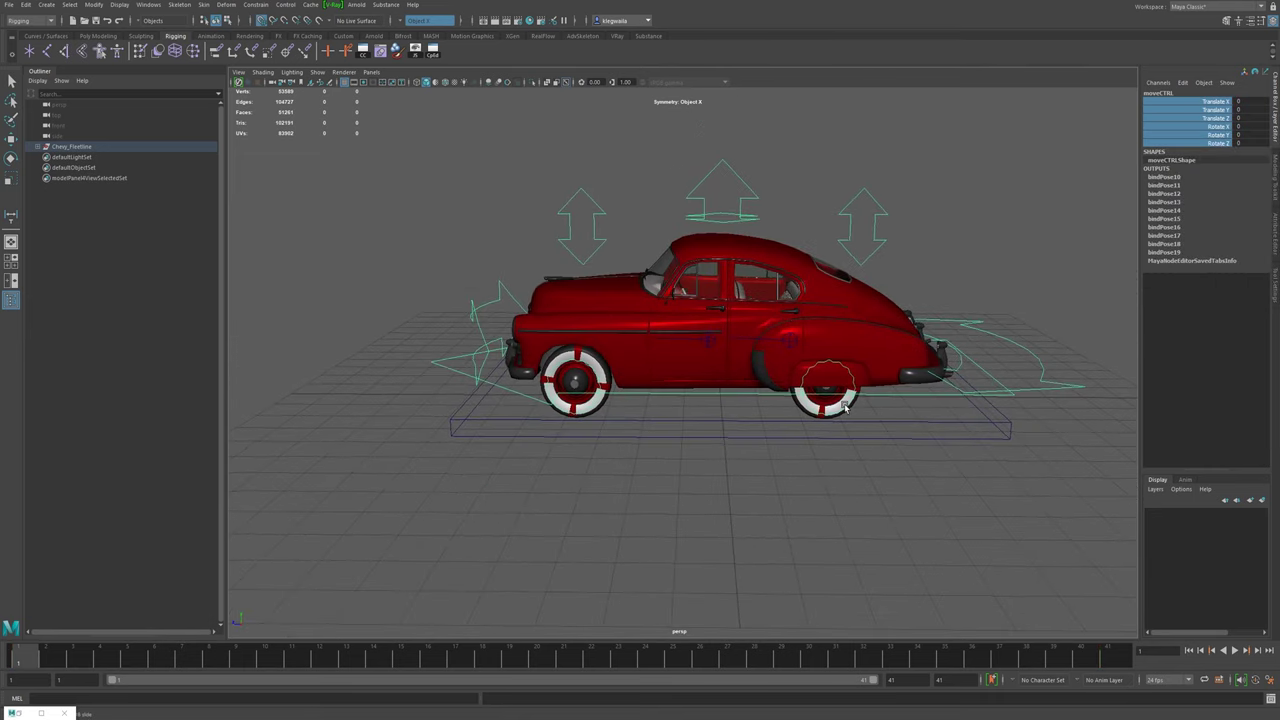
key("ctrl+s")
left_click(618, 368)
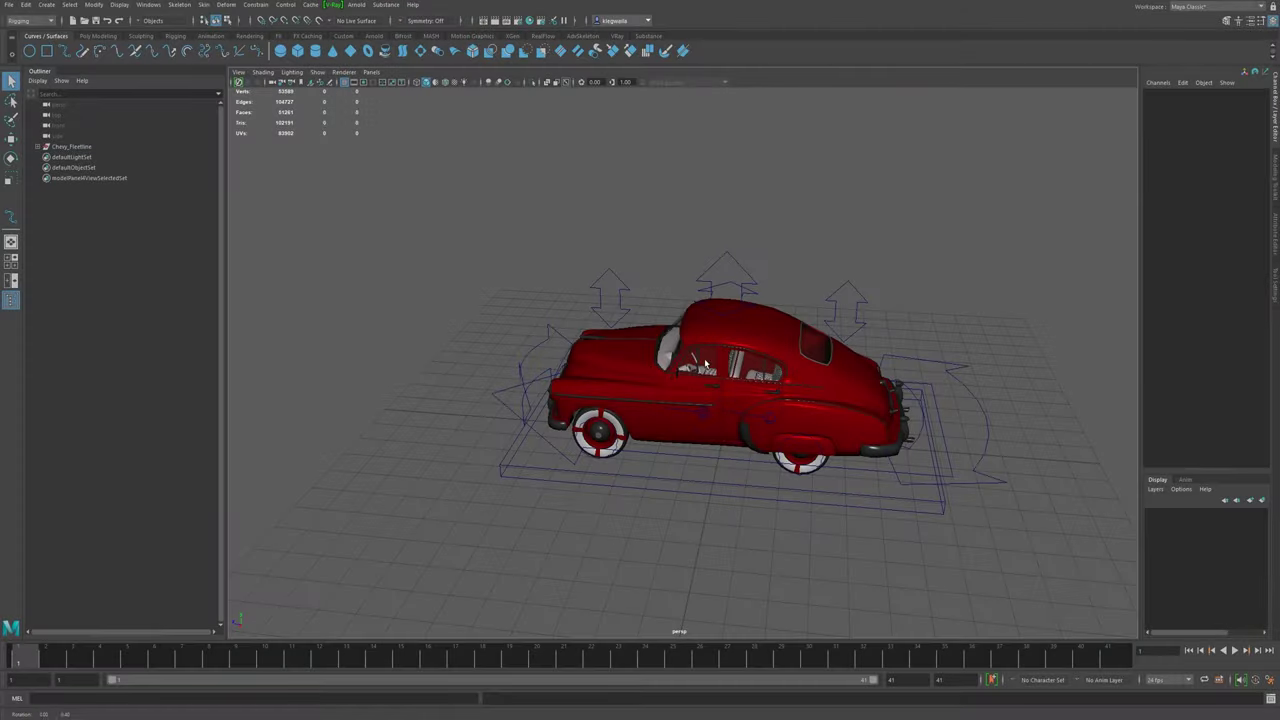
- Select moveCTRL with the Move tool and look over the car rig from the rear, front and side
left_click_drag(705, 363, 835, 380, "alt")
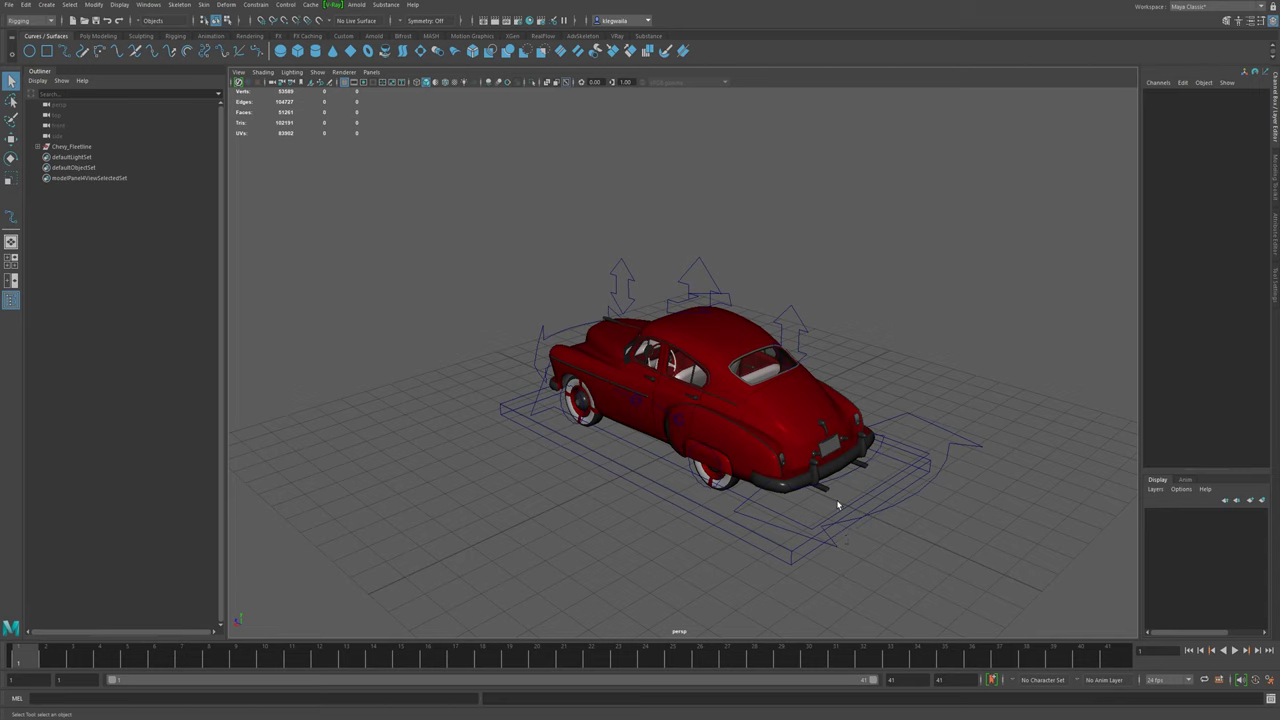
left_click_drag(834, 494, 672, 438, "alt")
right_click_drag(672, 439, 701, 479, "alt")
left_click_drag(701, 479, 660, 488, "alt")
left_click(416, 428)
left_click_drag(414, 436, 491, 415, "alt")
key("w")
left_click_drag(852, 480, 813, 440, "alt")
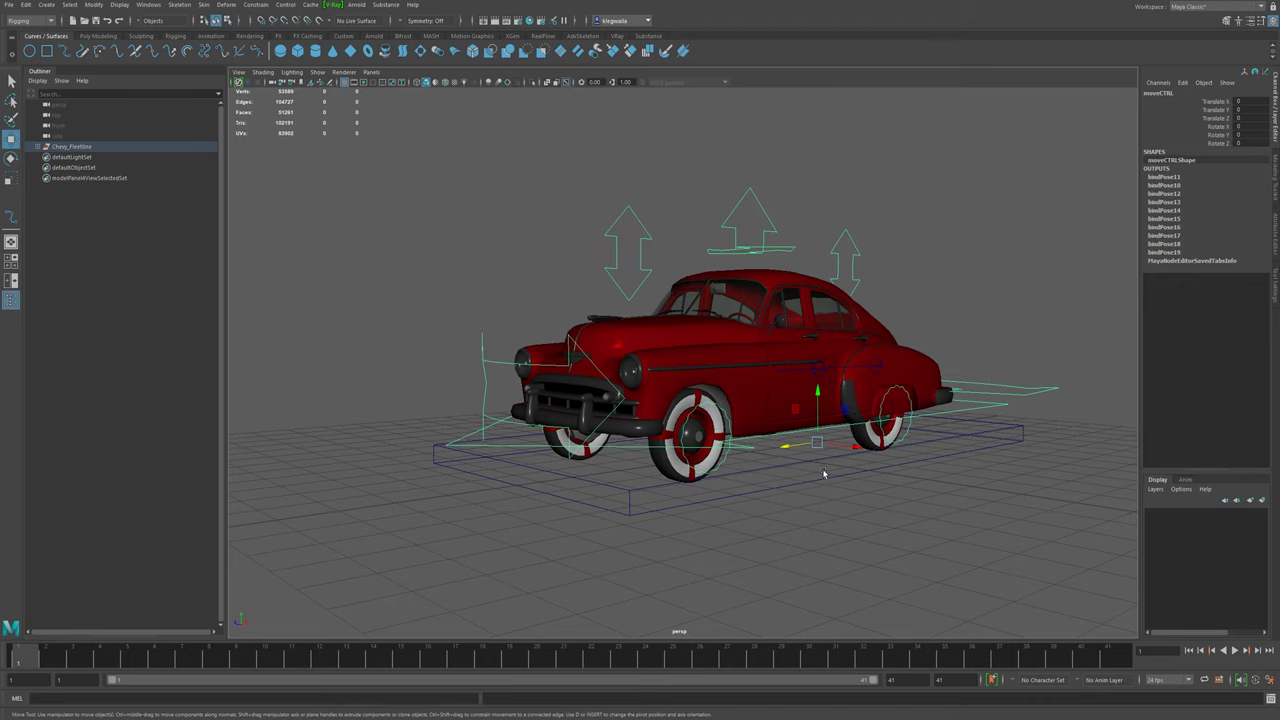
left_click_drag(857, 460, 730, 520, "alt")
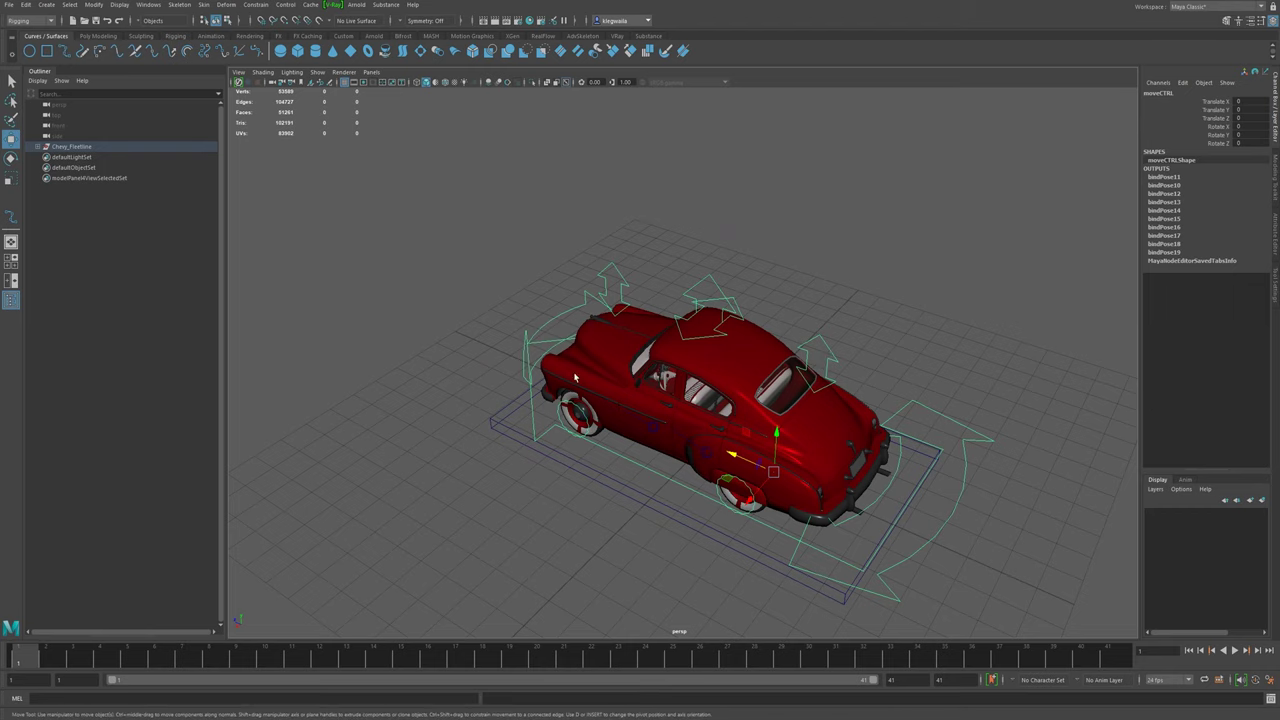
left_click_drag(666, 478, 721, 433, "alt")
left_click_drag(760, 525, 829, 454, "alt")
- Start a 3 Cubic EP curve at the grid centre under the car and extend it straight ahead to the grid's edge
left_click(64, 51)
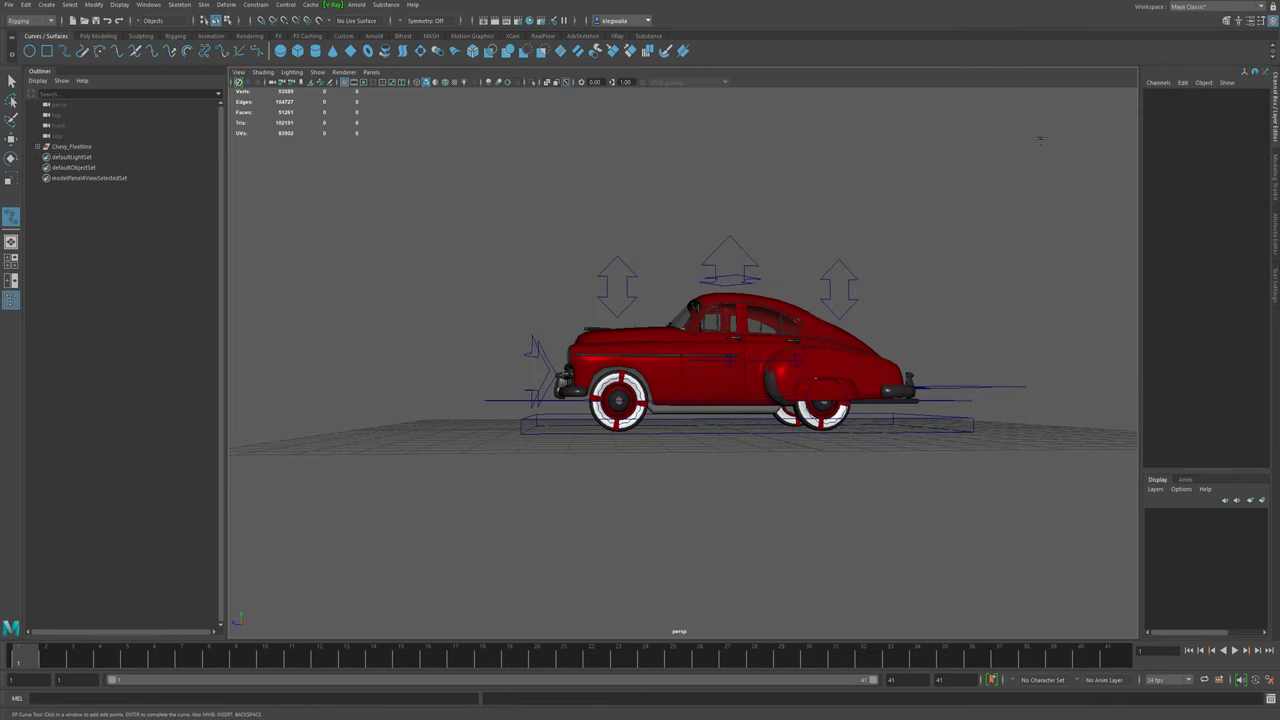
left_click(1274, 283)
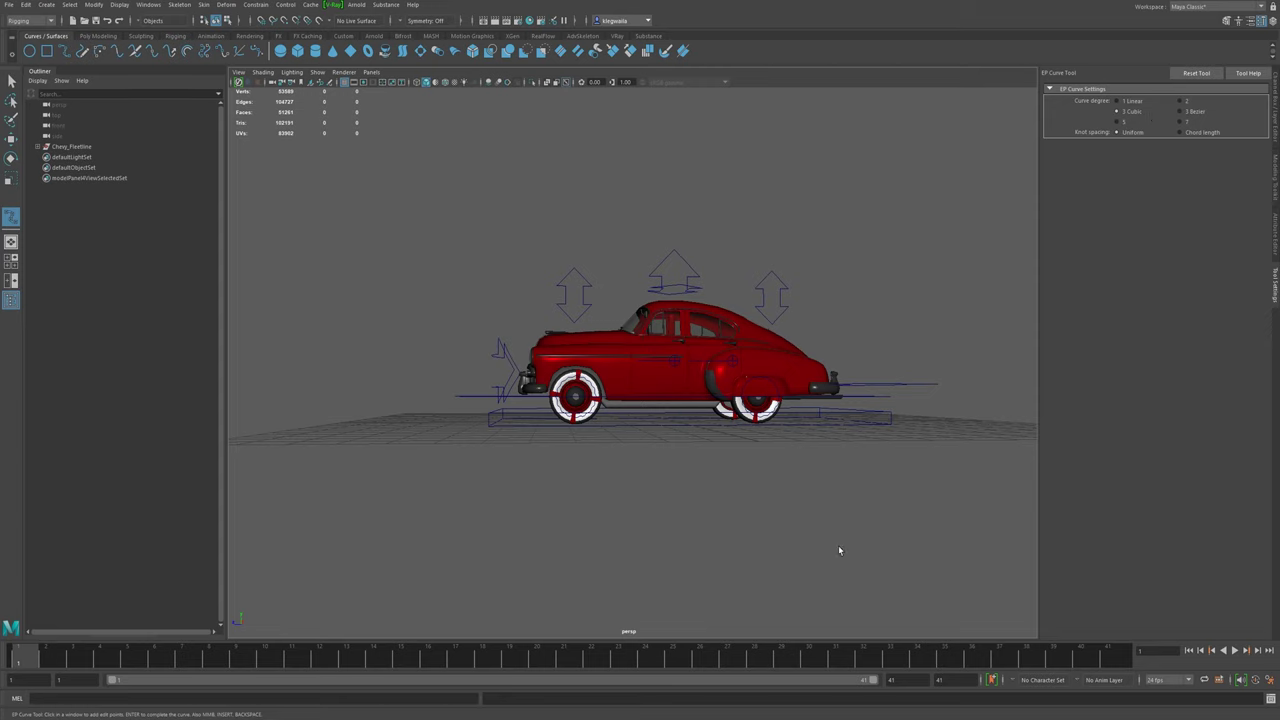
left_click_drag(706, 442, 749, 354, "alt")
right_click_drag(734, 437, 673, 407, "alt")
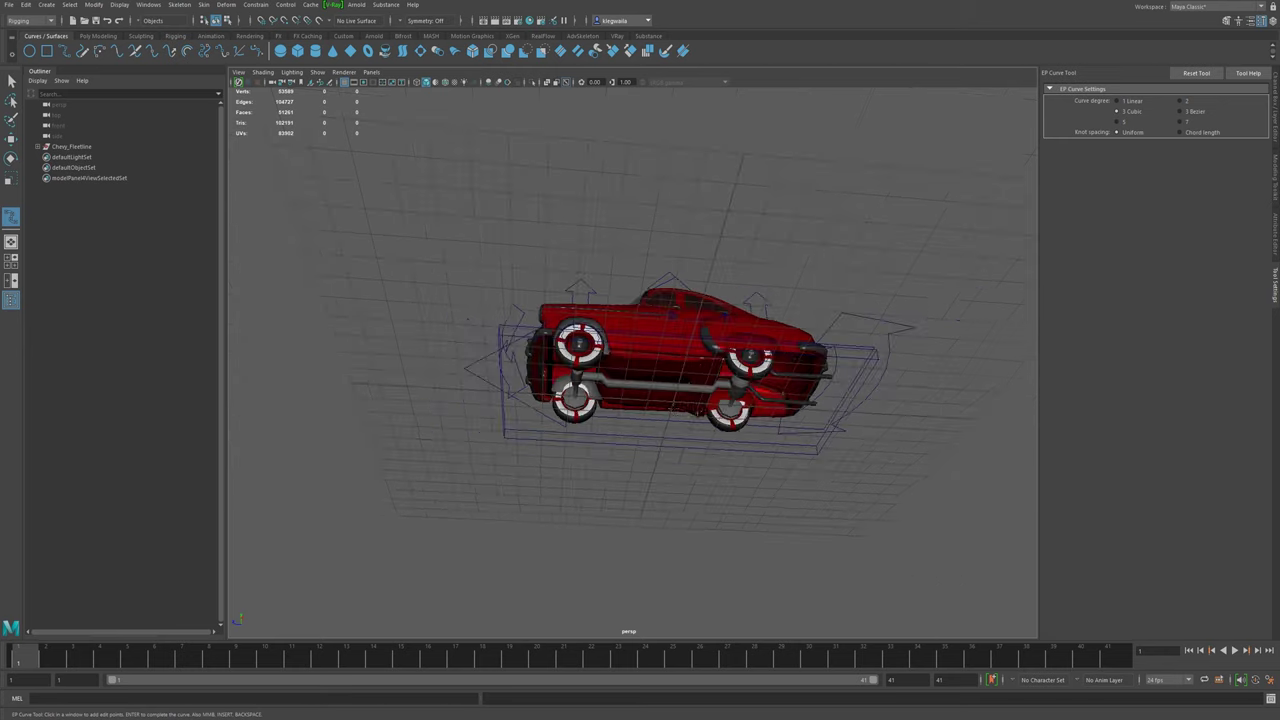
right_click_drag(775, 434, 684, 413, "alt")
middle_click_drag(684, 413, 728, 417, "alt")
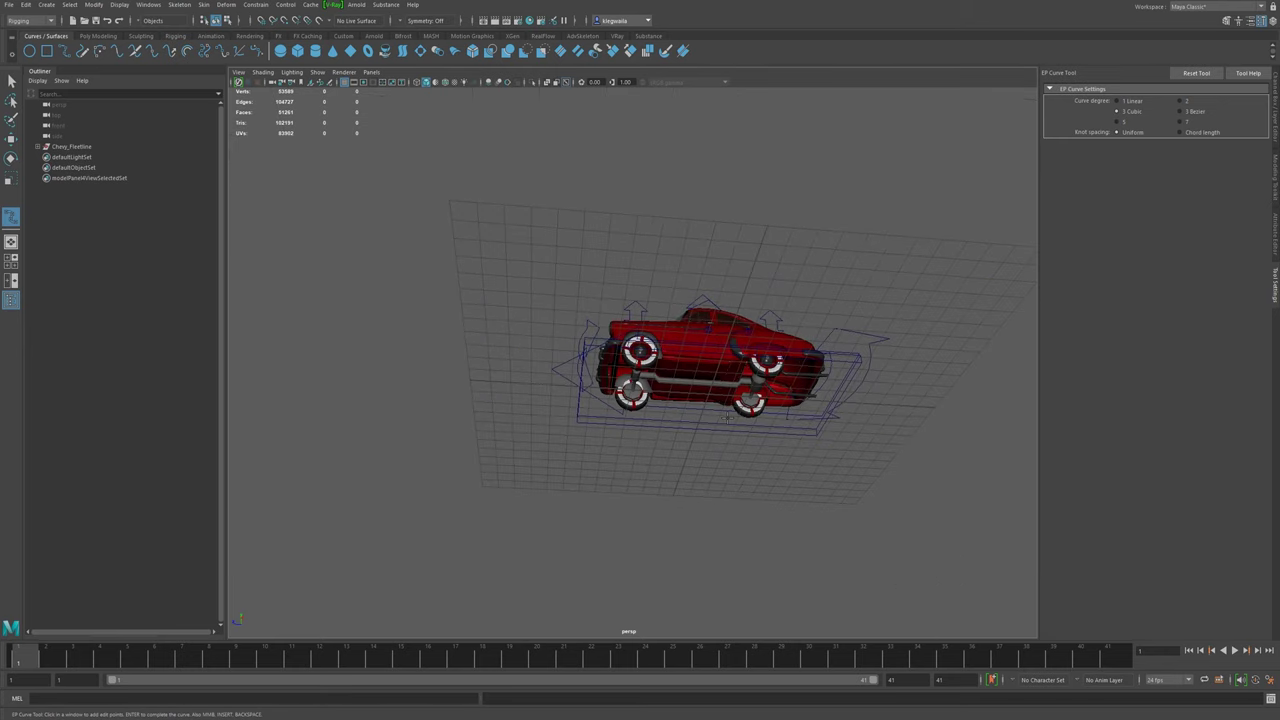
left_click(709, 395)
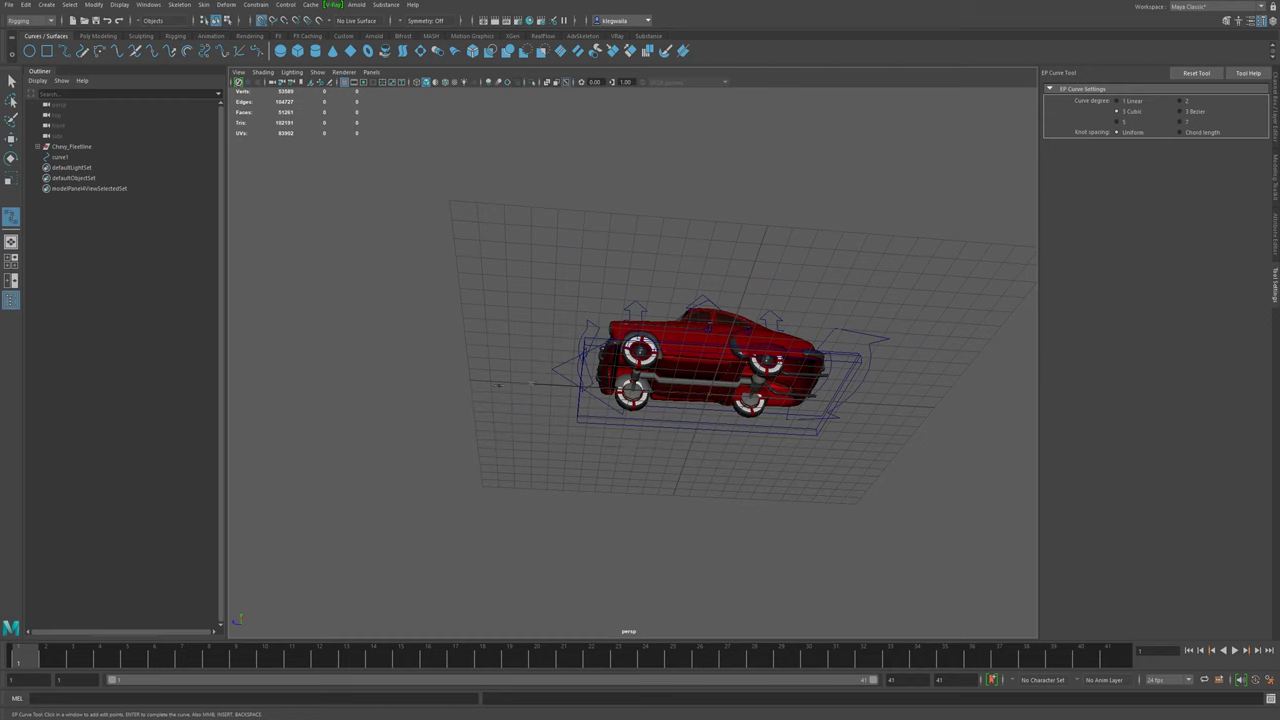
left_click_drag(468, 380, 1013, 445, "alt")
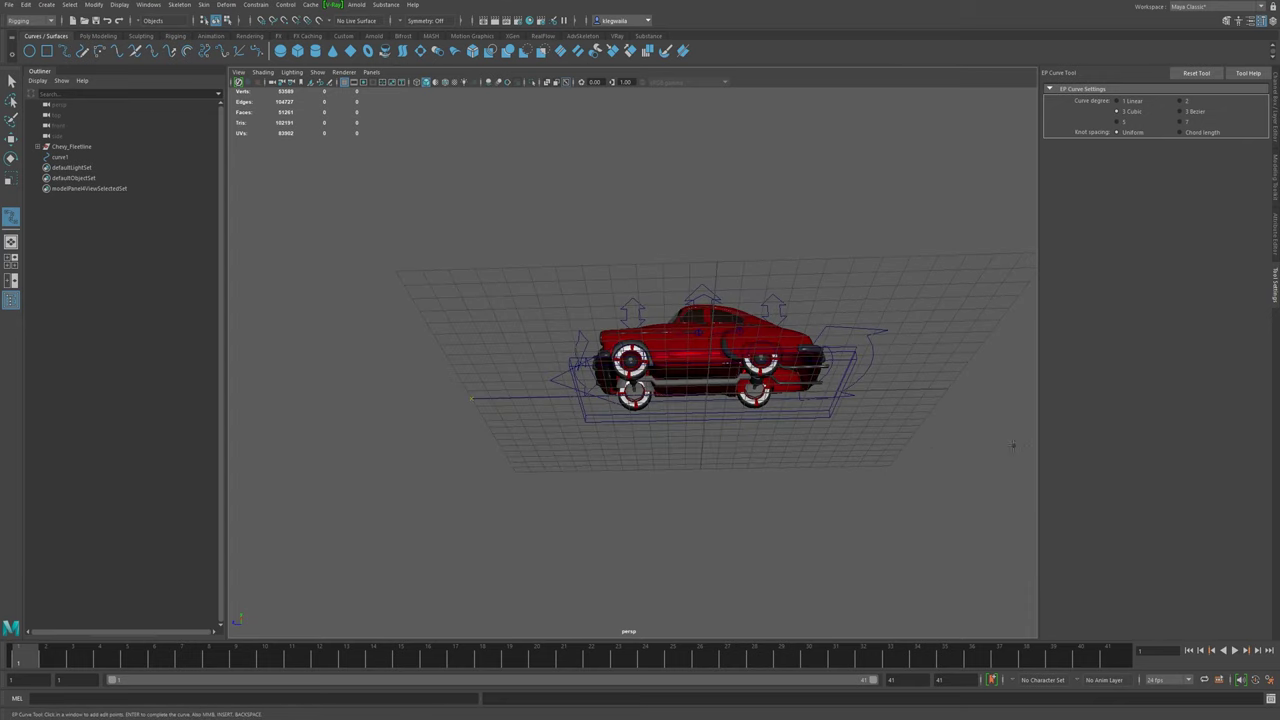
right_click_drag(1013, 445, 860, 445, "alt")
left_click_drag(900, 220, 822, 335, "alt")
middle_click_drag(822, 335, 870, 454, "alt")
left_click_drag(870, 454, 728, 450, "alt")
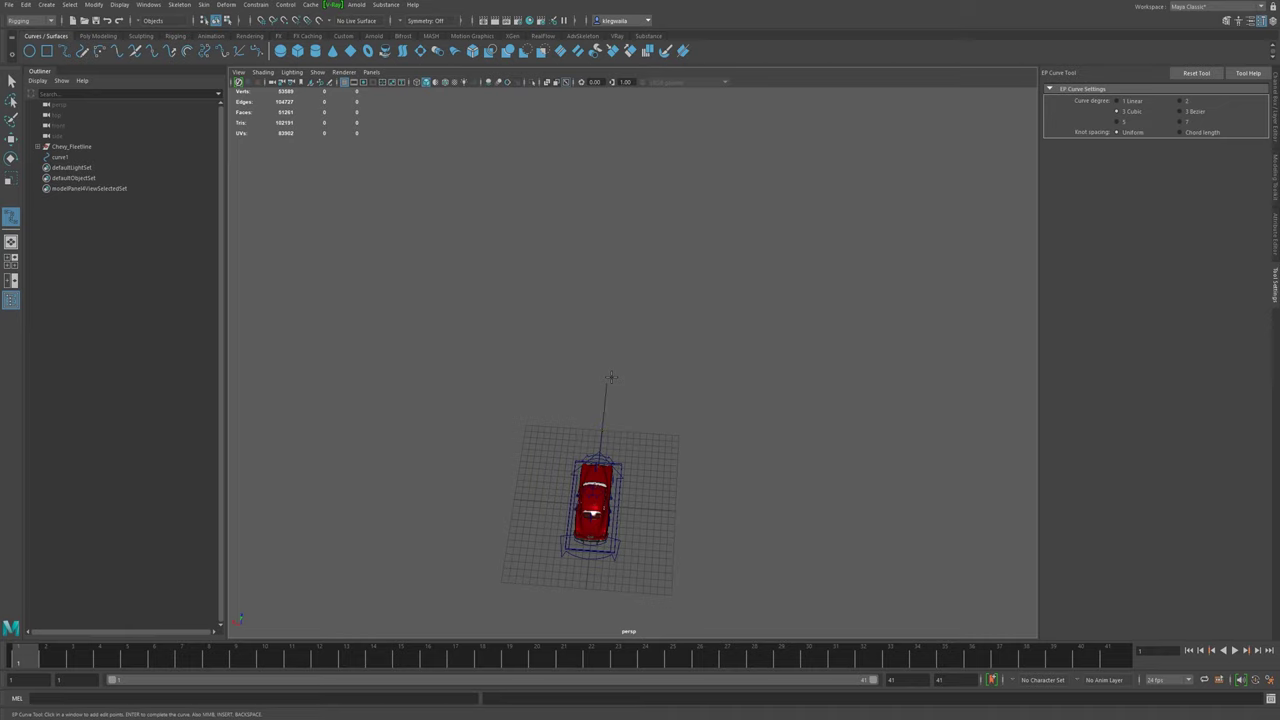
- Place the remaining curve points on the ground as a long winding path with several wide bends, and finish the curve
scroll(685, 335, "down", 3)
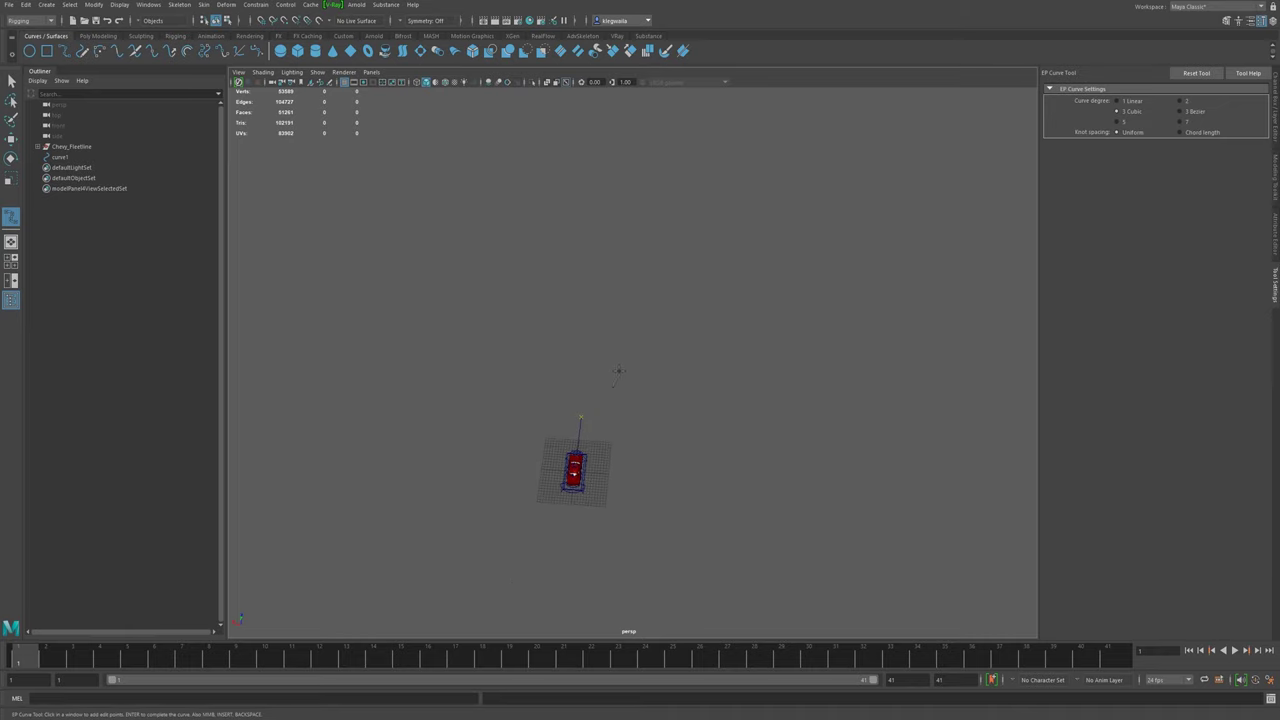
left_click(715, 349)
left_click(878, 308)
scroll(831, 377, "down", 3)
left_click(888, 401)
left_click(884, 505)
left_click(809, 586)
middle_click_drag(811, 586, 899, 365, "alt")
left_click(803, 490)
left_click(728, 522)
left_click(640, 480)
left_click(606, 348)
left_click(541, 233)
left_click(435, 221)
left_click(367, 282)
left_click(341, 342)
left_click_drag(535, 373, 943, 351, "alt")
key("w")
- Show the curve's control vertices and move selected ones to reshape a bend far from the car
left_click_drag(863, 317, 697, 289, "alt")
right_click_drag(697, 287, 658, 286)
mouse_move(610, 281)
left_mouse_down("alt")
mouse_move(709, 280)
mouse_move(609, 291)
left_mouse_up("alt")
left_click(597, 297)
left_click_drag(598, 248, 617, 191)
left_click_drag(625, 281, 668, 324)
- Move the control vertices along the first bends ahead of the car to smooth the start of the path
left_click_drag(650, 253, 846, 374)
right_click_drag(846, 374, 640, 360, "alt")
left_click_drag(640, 360, 530, 290, "alt")
right_click_drag(530, 300, 685, 430, "alt")
left_click_drag(685, 430, 568, 366, "alt")
left_click(740, 397)
right_click_drag(568, 366, 645, 381, "alt")
middle_click_drag(645, 381, 667, 469, "alt")
left_click(628, 336)
left_click_drag(583, 326, 538, 280)
left_click_drag(696, 414, 634, 354)
left_click(735, 448)
left_click_drag(696, 424, 681, 389)
left_click(698, 386)
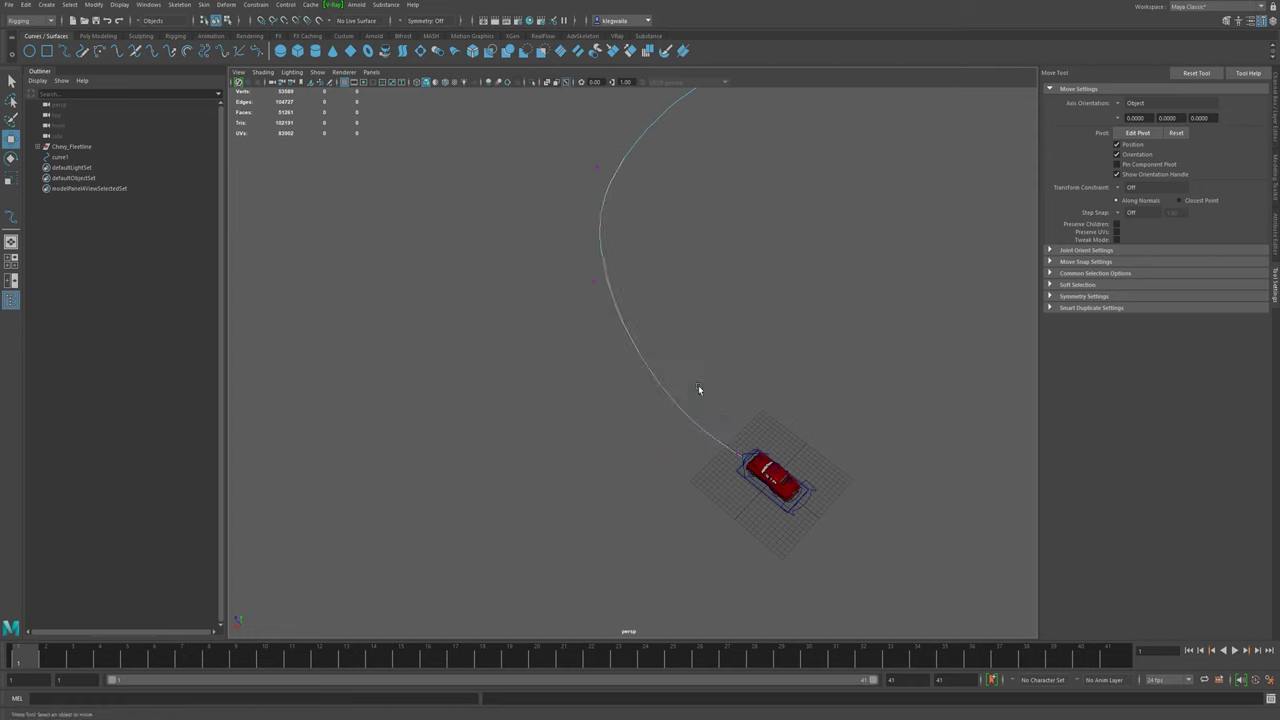
mouse_move(610, 371)
left_mouse_down()
mouse_move(674, 432)
mouse_move(586, 400)
left_mouse_up()
- Adjust the height of control vertices in the far bends so the path runs over hills
right_click_drag(628, 398, 540, 210, "alt")
middle_click_drag(786, 326, 702, 347, "alt")
left_click_drag(702, 348, 859, 372, "alt")
mouse_move(801, 323)
middle_mouse_down()
mouse_move(786, 289)
mouse_move(803, 323)
mouse_move(781, 315)
middle_mouse_up()
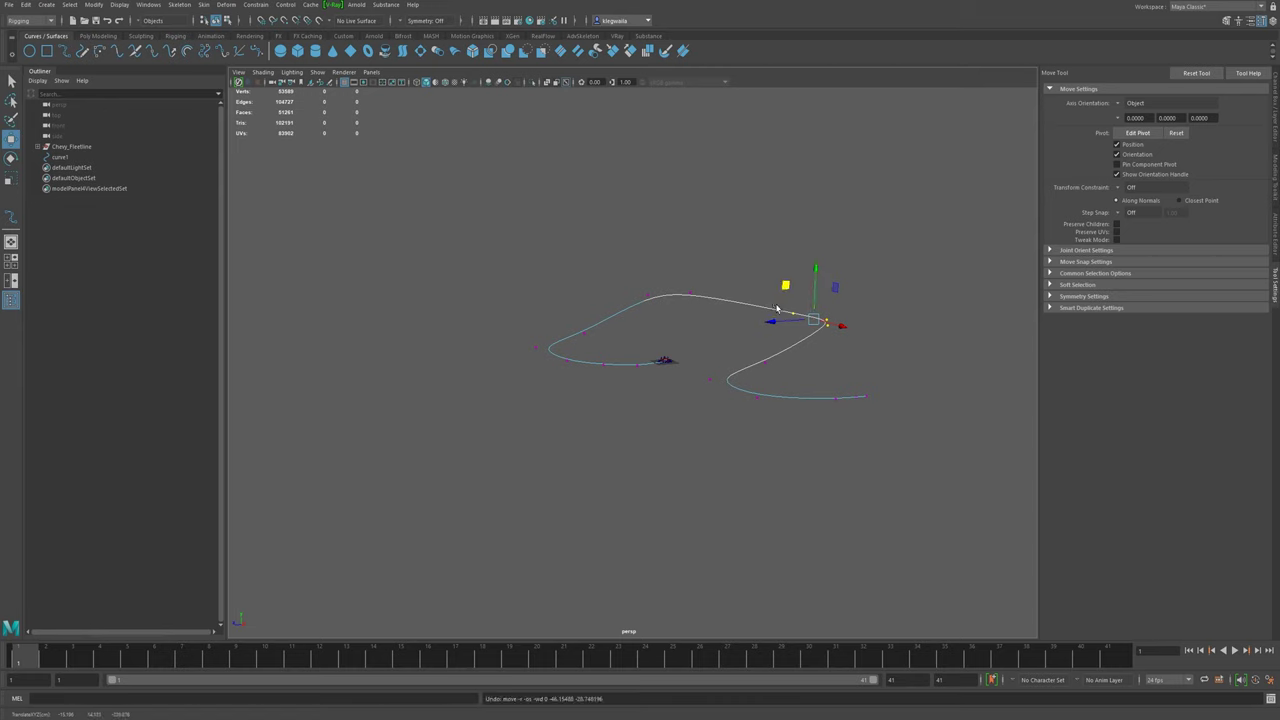
left_click_drag(761, 343, 799, 258)
left_click_drag(807, 336, 771, 322, "alt")
left_click_drag(781, 277, 757, 343)
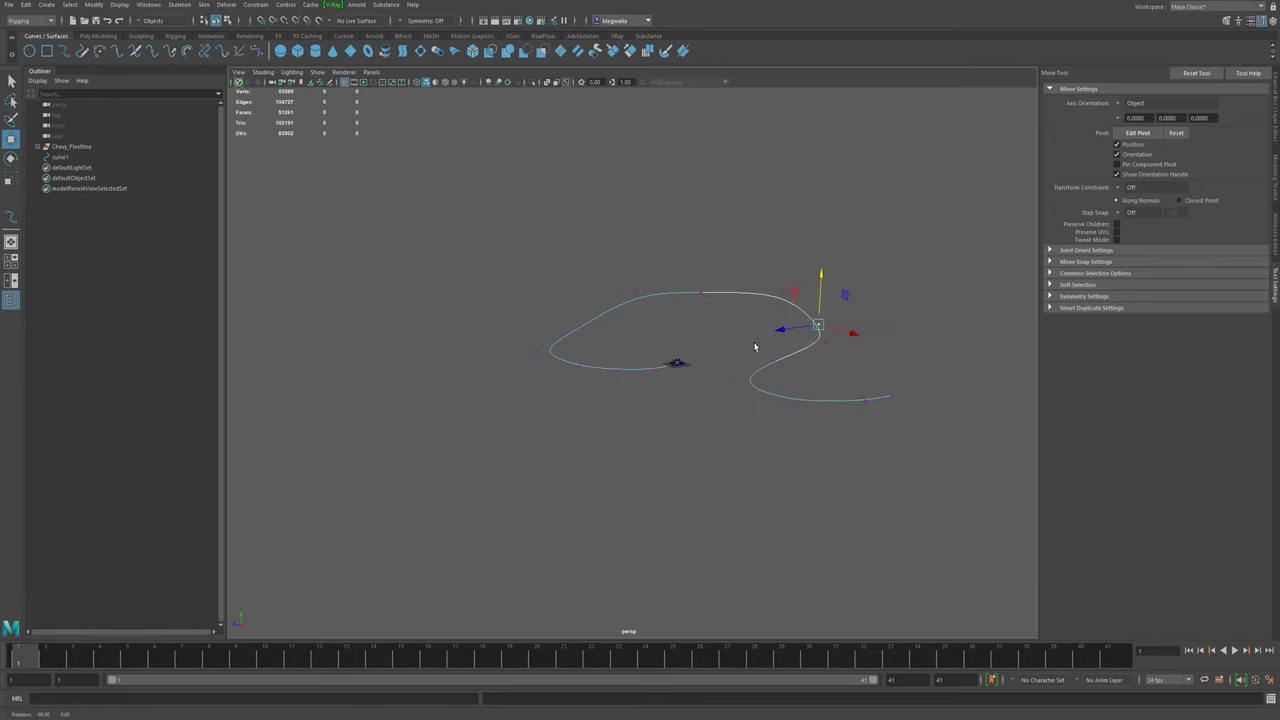
- Set the end of the playback range to frame 1000
right_click_drag(644, 376, 797, 486, "alt")
left_click_drag(797, 486, 757, 480, "alt")
right_click_drag(600, 440, 668, 468, "alt")
left_click_drag(668, 468, 800, 520, "alt")
left_click_drag(903, 681, 795, 649)
key("Return")
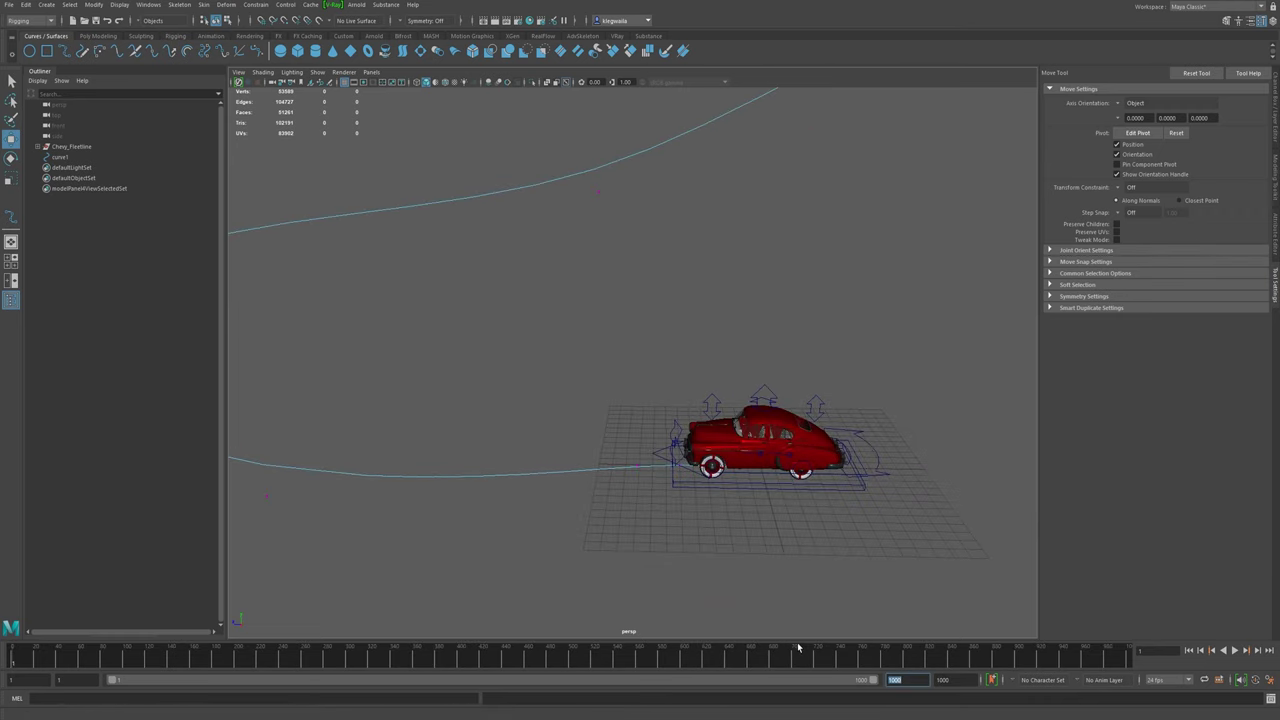
- Select moveCTRL and then the path curve, and bring up the Attach to Motion Path options
left_click_drag(882, 488, 700, 413, "alt")
left_click(614, 401)
middle_click_drag(700, 413, 562, 332, "alt")
right_click_drag(562, 332, 816, 404, "alt")
left_click_drag(853, 348, 875, 346, "alt")
left_click(872, 345)
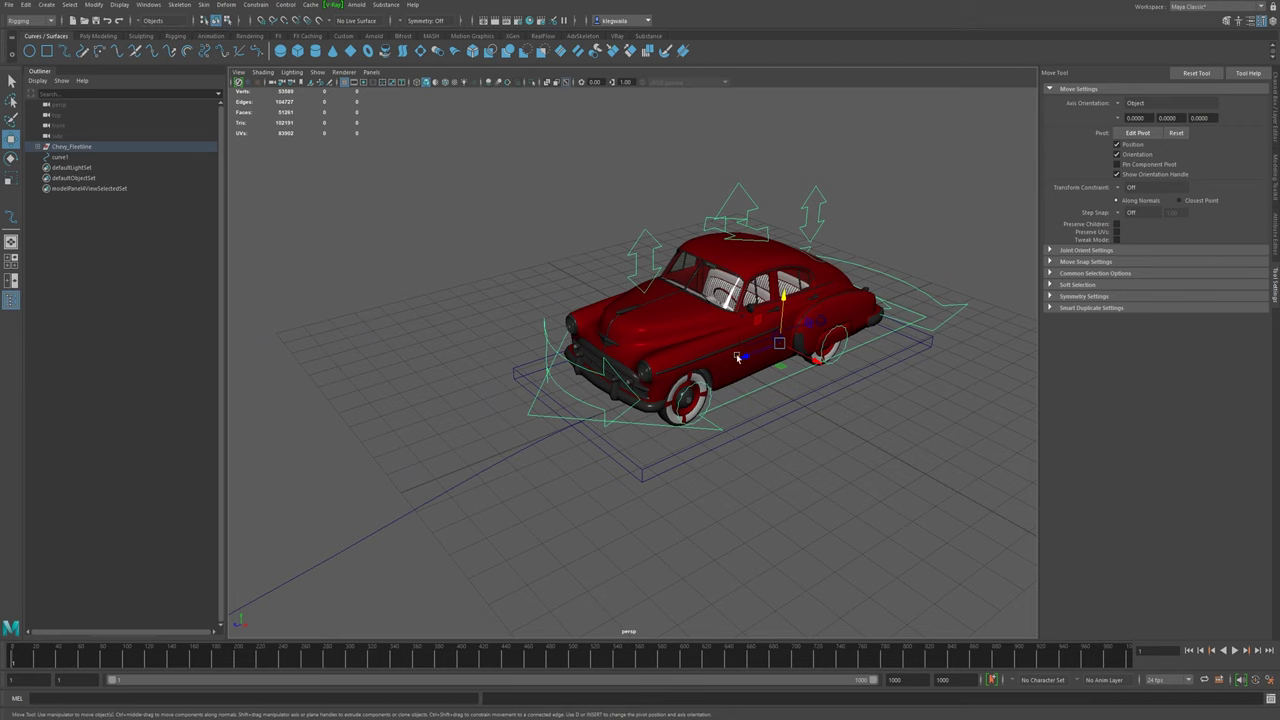
left_click(508, 459)
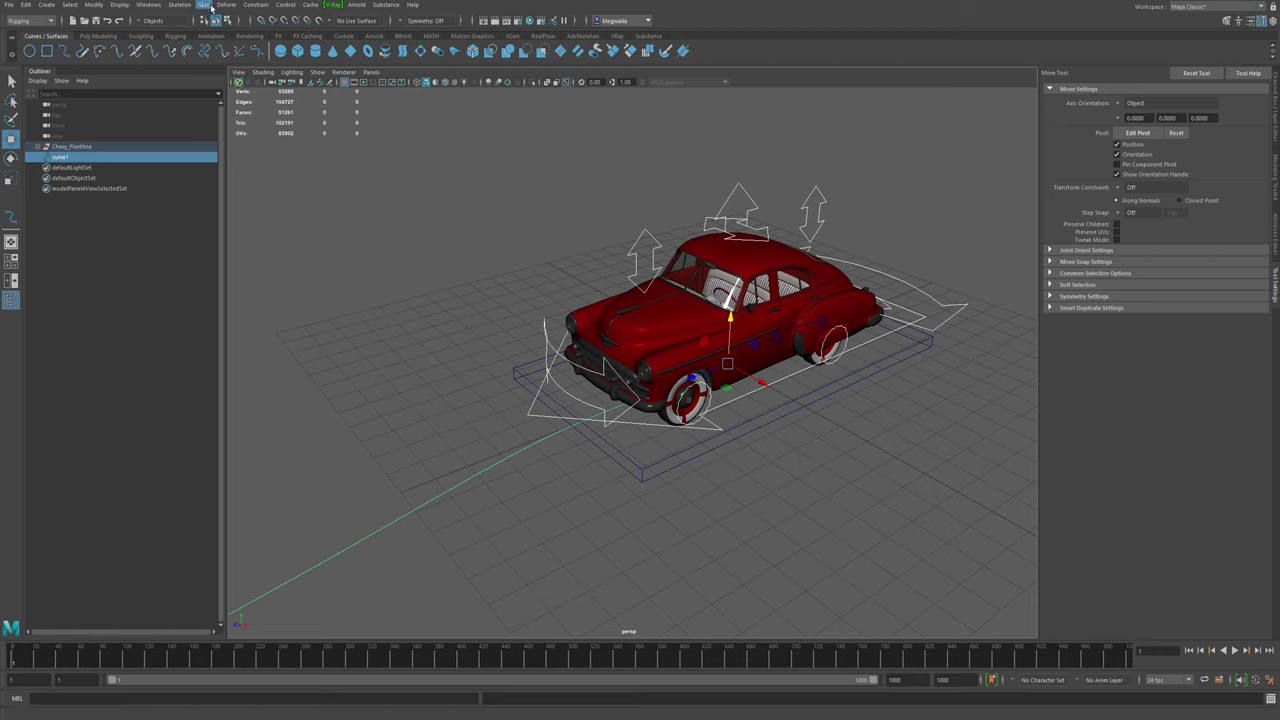
left_click(47, 21)
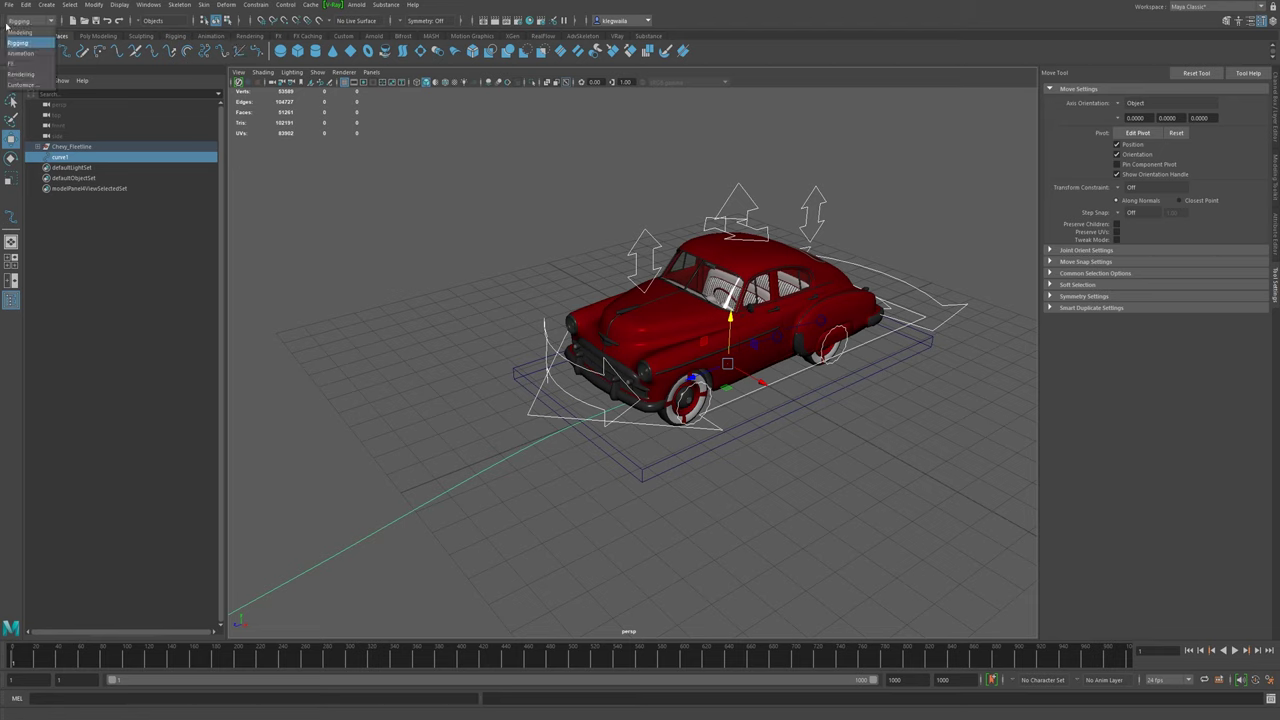
left_click(15, 45)
left_click(256, 4)
mouse_move(286, 107)
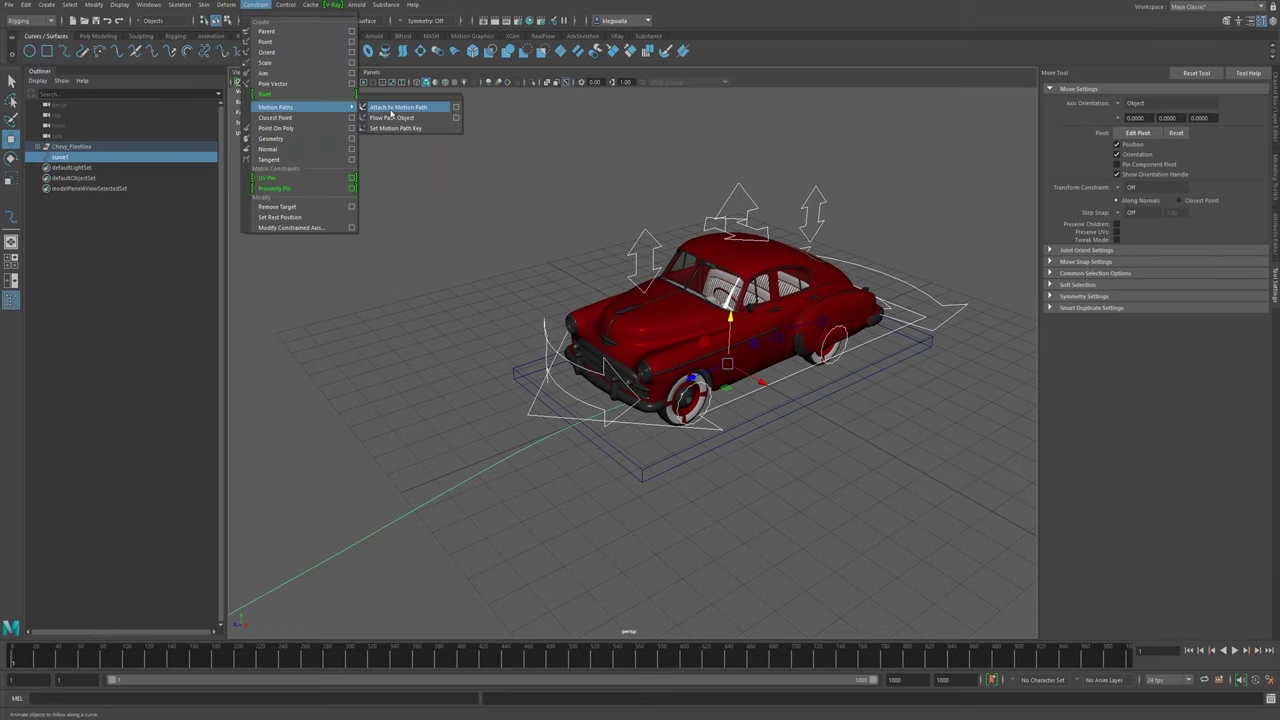
left_click(457, 108)
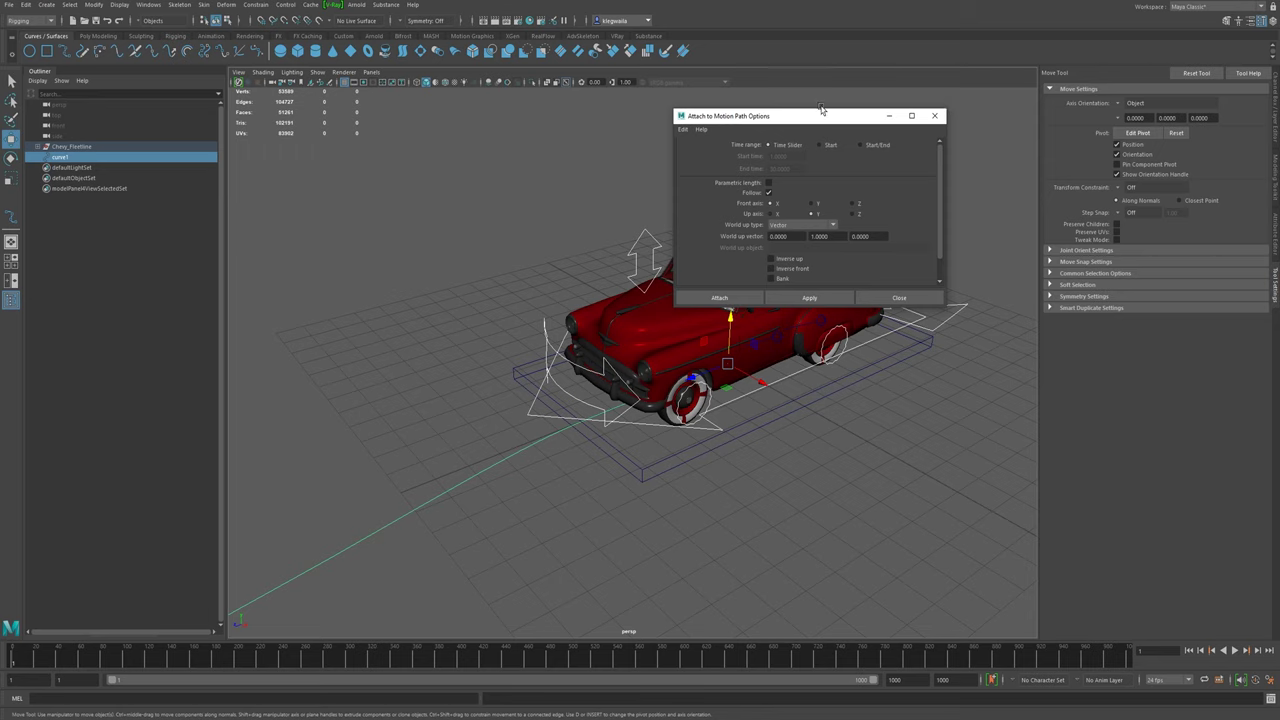
left_click_drag(796, 121, 935, 136)
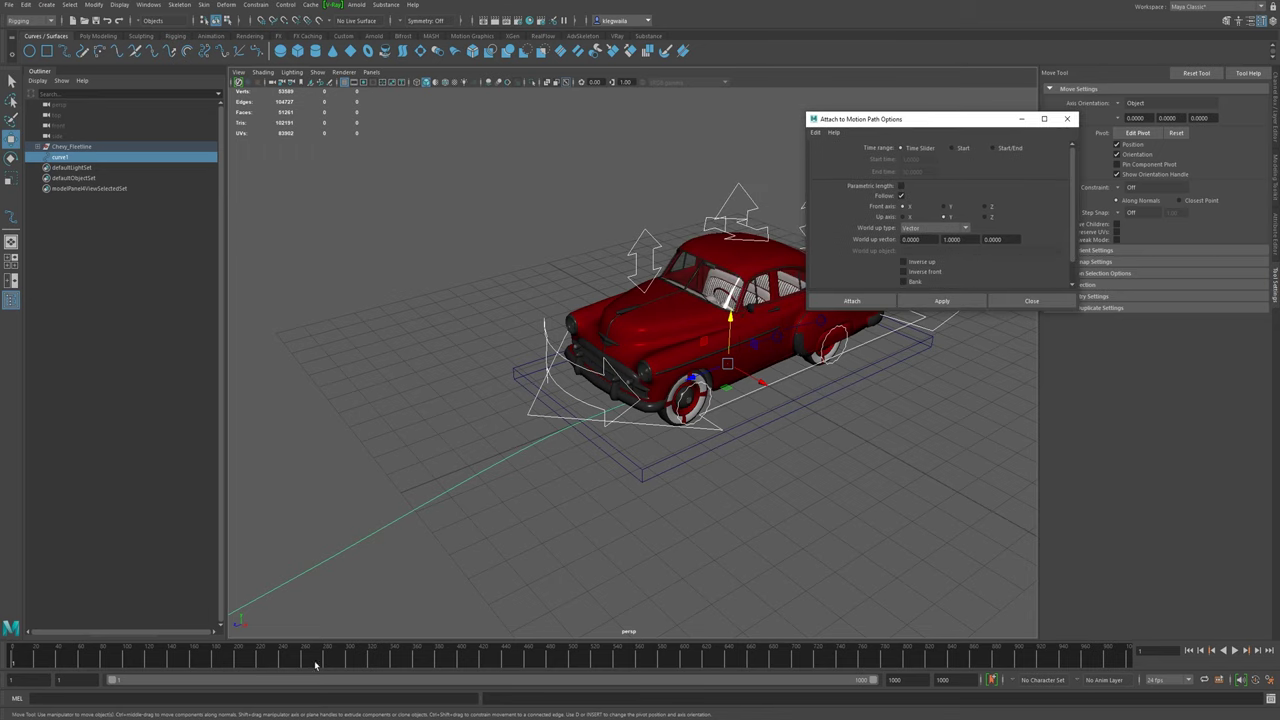
- Attach moveCTRL to the curve with the Time Slider range, Follow on and Z as the front axis
left_click(993, 148)
left_click(902, 148)
left_click(986, 207)
middle_click_drag(712, 377, 703, 390, "alt")
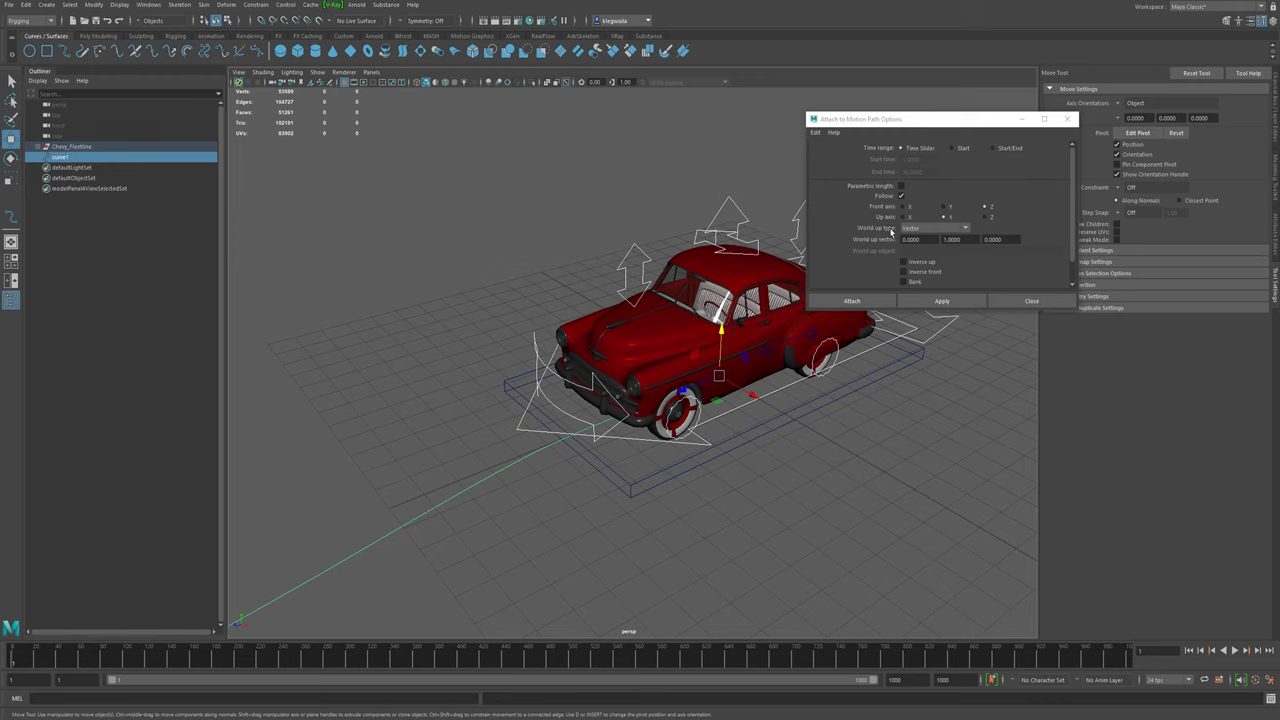
left_click_drag(727, 349, 704, 365)
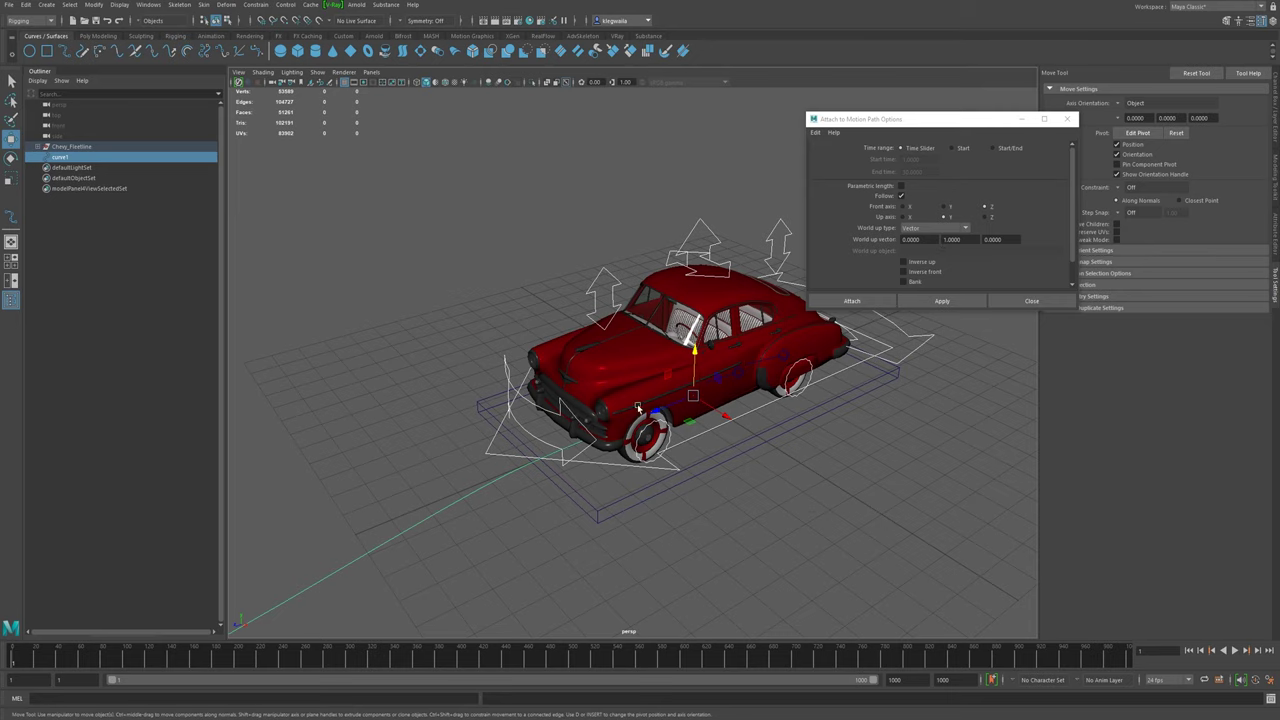
scroll(731, 485, "down", 8)
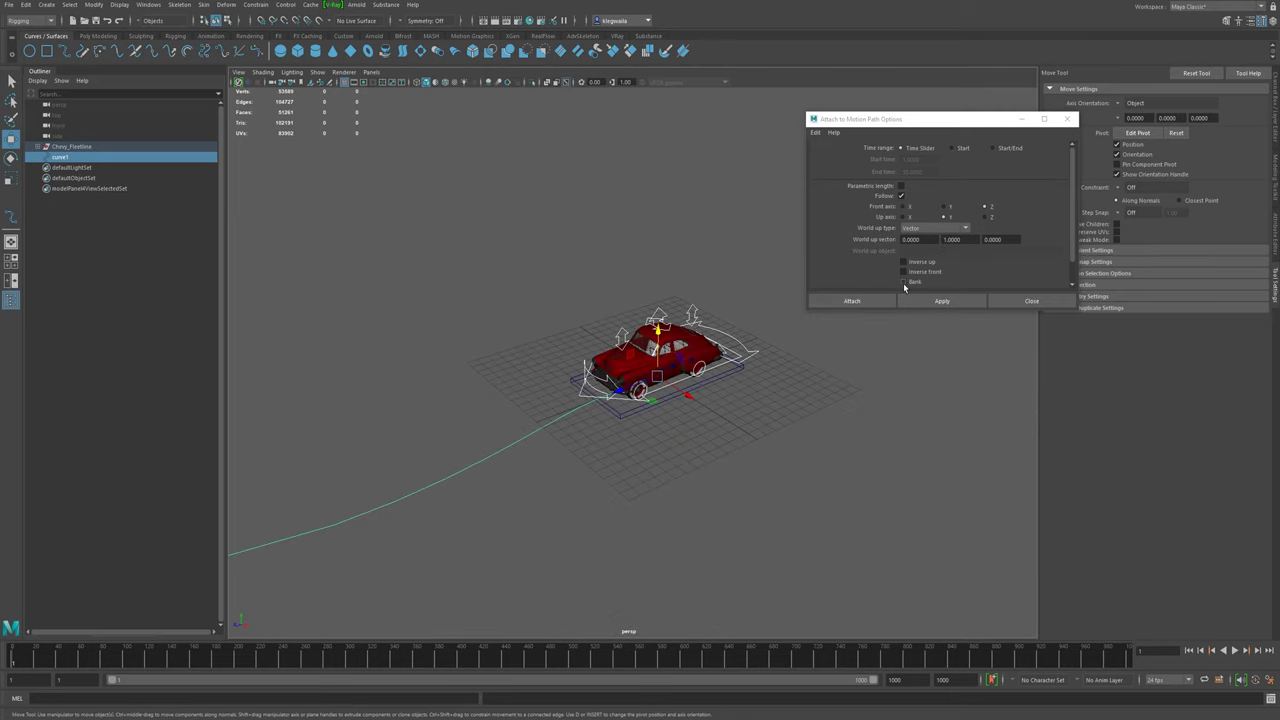
left_click_drag(780, 410, 684, 422, "alt")
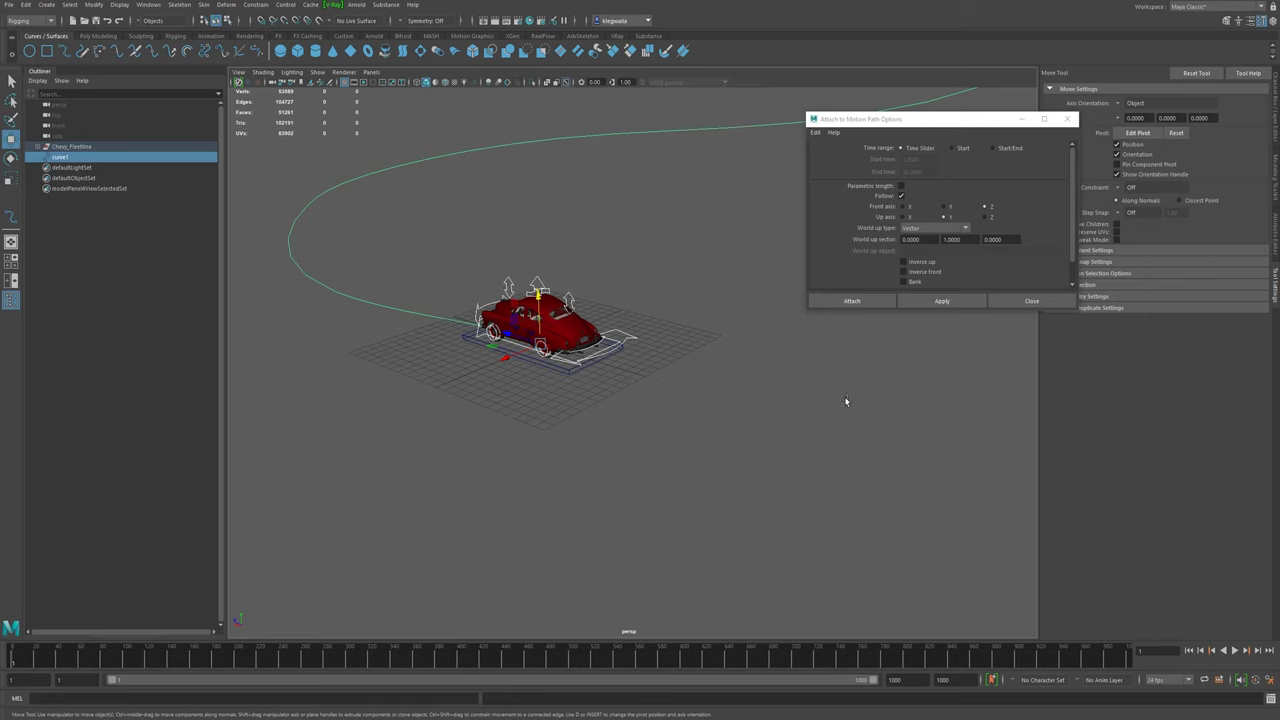
left_click_drag(401, 295, 394, 365, "alt")
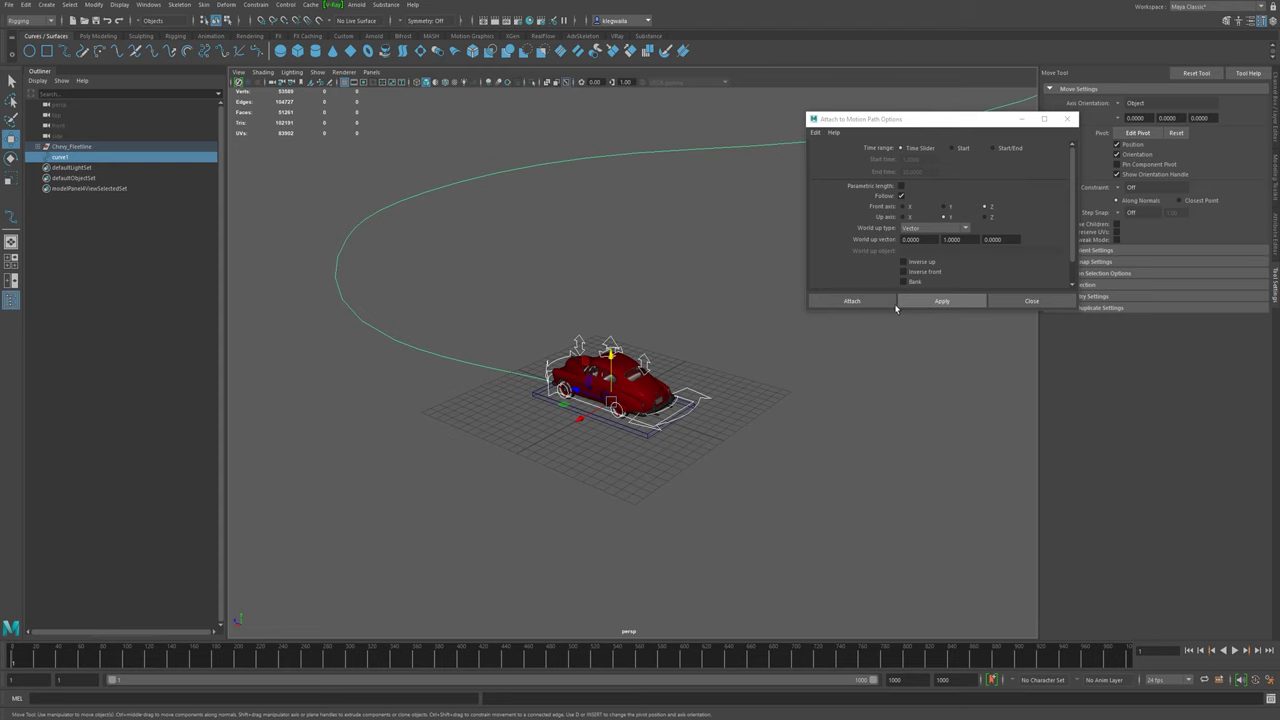
left_click(865, 303)
- Examine how the car and its control pivot sit on the start of the motion path, up close and from afar
left_click_drag(569, 404, 614, 403, "alt")
right_click_drag(614, 403, 897, 483, "alt")
left_click_drag(897, 483, 824, 459, "alt")
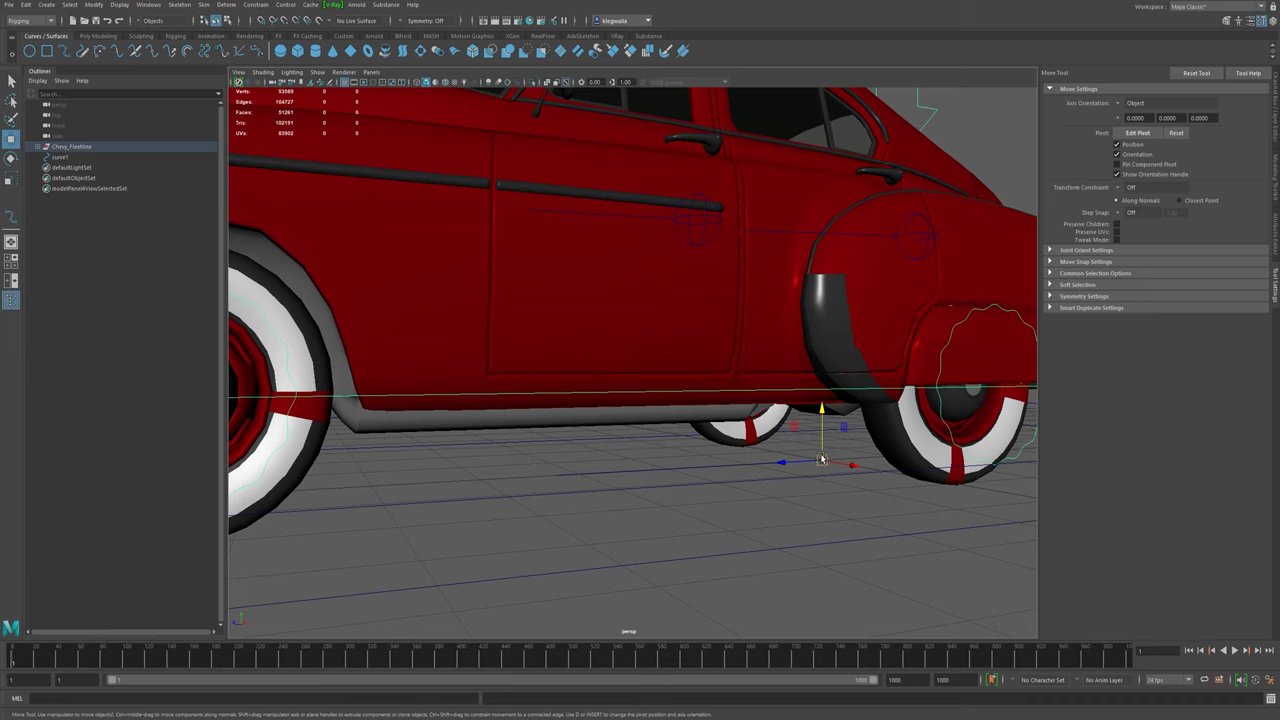
right_click_drag(822, 460, 660, 405, "alt")
left_click_drag(660, 405, 680, 407, "alt")
right_click_drag(680, 407, 808, 433, "alt")
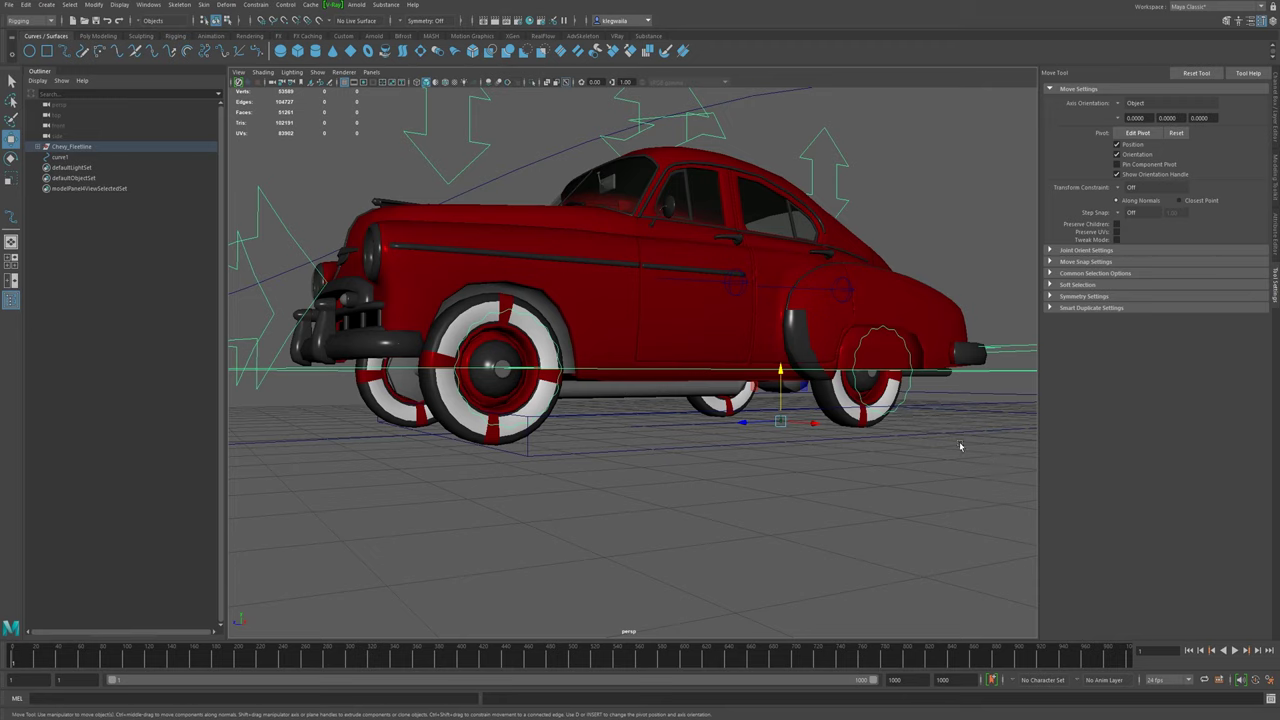
right_click_drag(868, 462, 497, 357, "alt")
left_click_drag(497, 357, 648, 405, "alt")
scroll(638, 375, "down", 2)
middle_click_drag(652, 420, 697, 443, "alt")
left_click_drag(697, 443, 672, 440, "alt")
scroll(859, 601, "up", 1)
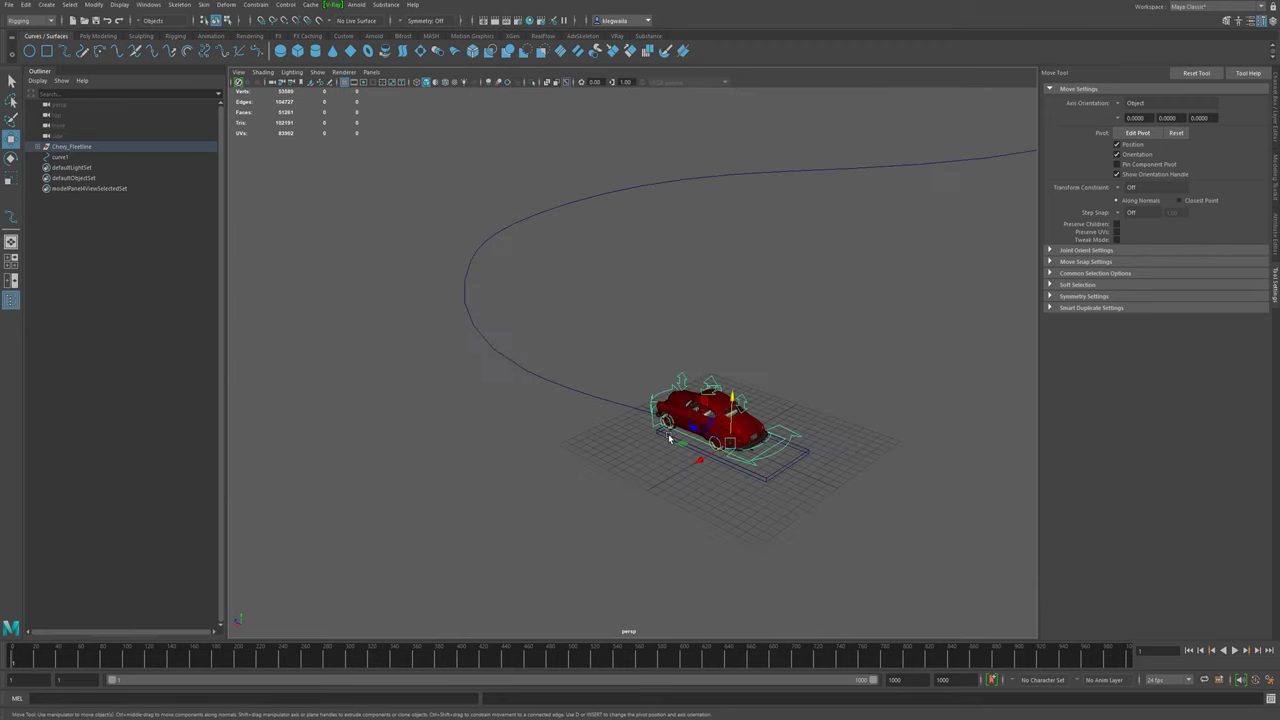
- Play the motion path animation, follow the car through the first bends, and stop playback
left_click_drag(859, 602, 800, 540, "alt")
left_click(1235, 651)
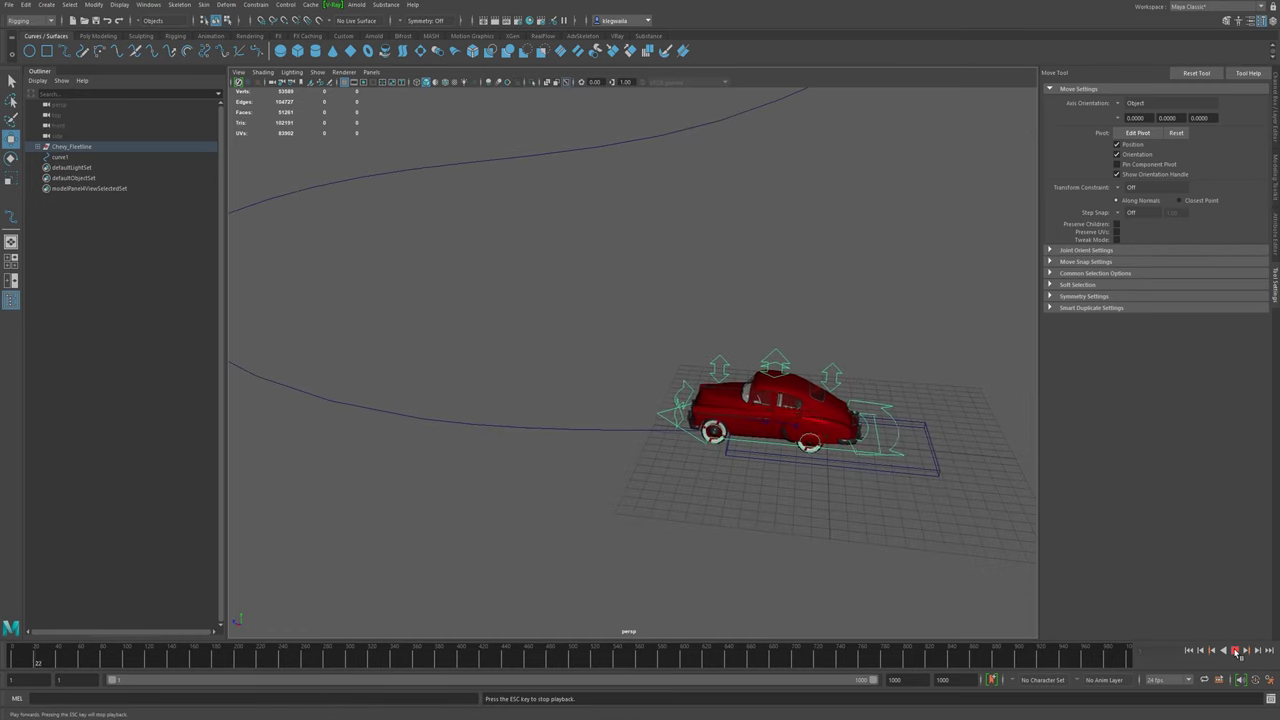
left_click_drag(678, 518, 704, 504, "alt")
middle_click_drag(704, 504, 911, 501, "alt")
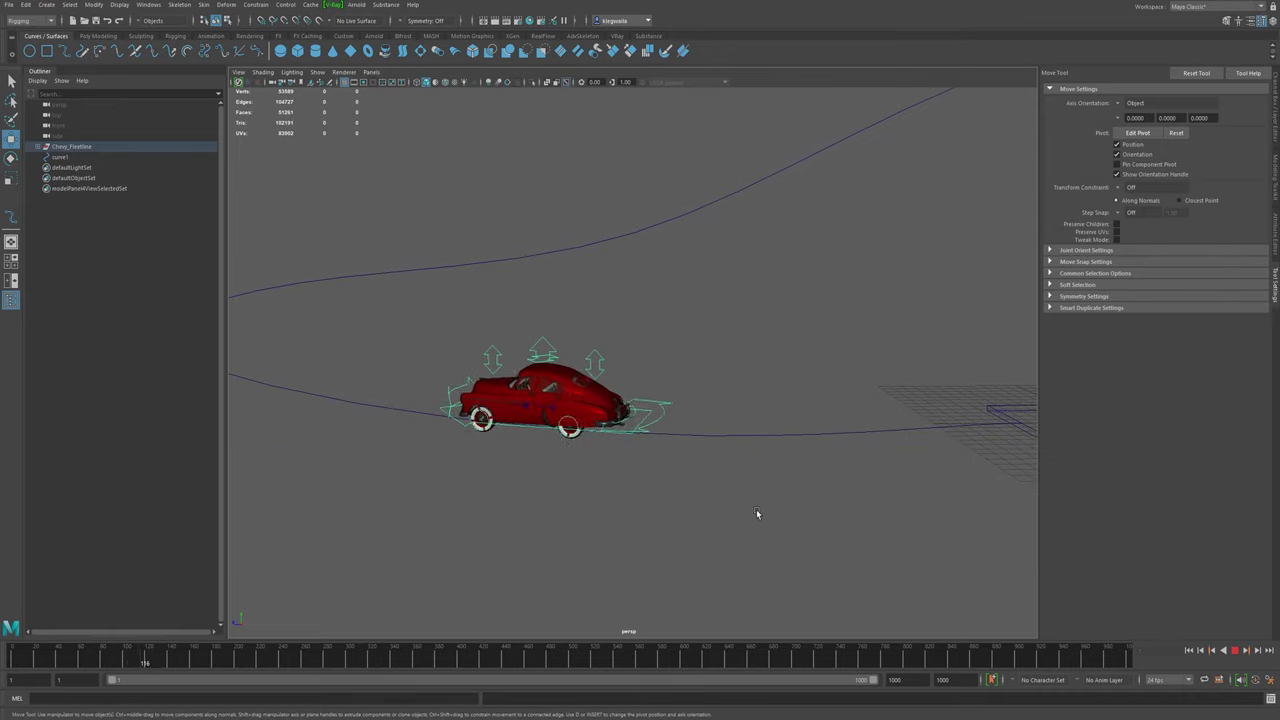
left_click_drag(586, 477, 739, 484, "alt")
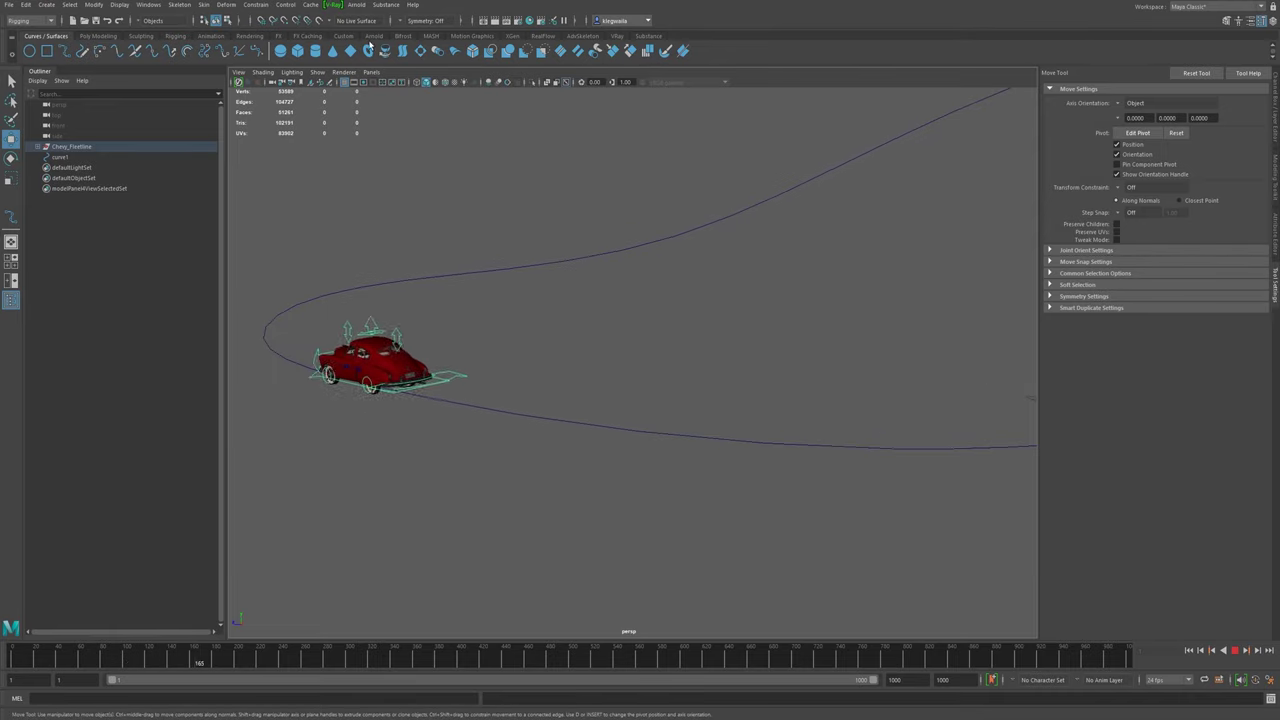
left_click_drag(752, 418, 683, 423, "alt")
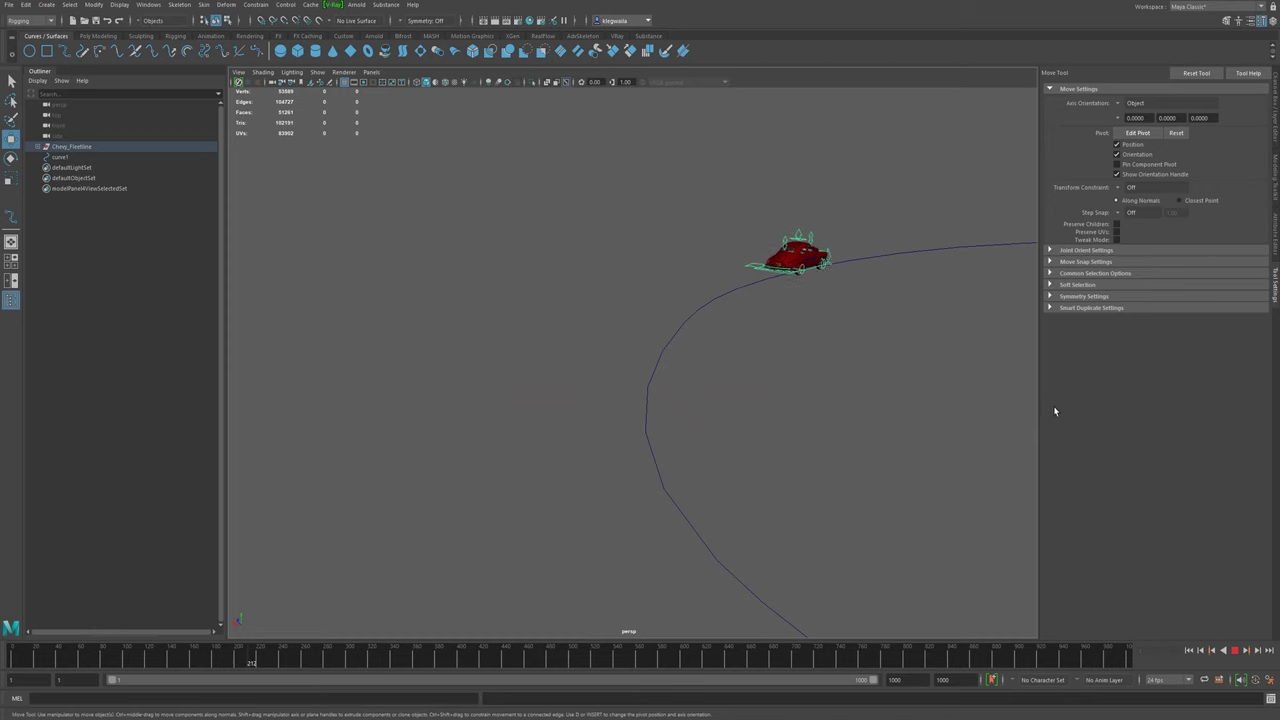
left_click_drag(674, 360, 780, 328, "alt")
left_click(1234, 650)
- Show the perspective view full screen and play the animation, following the car along the rest of the path
key("ctrl+space")
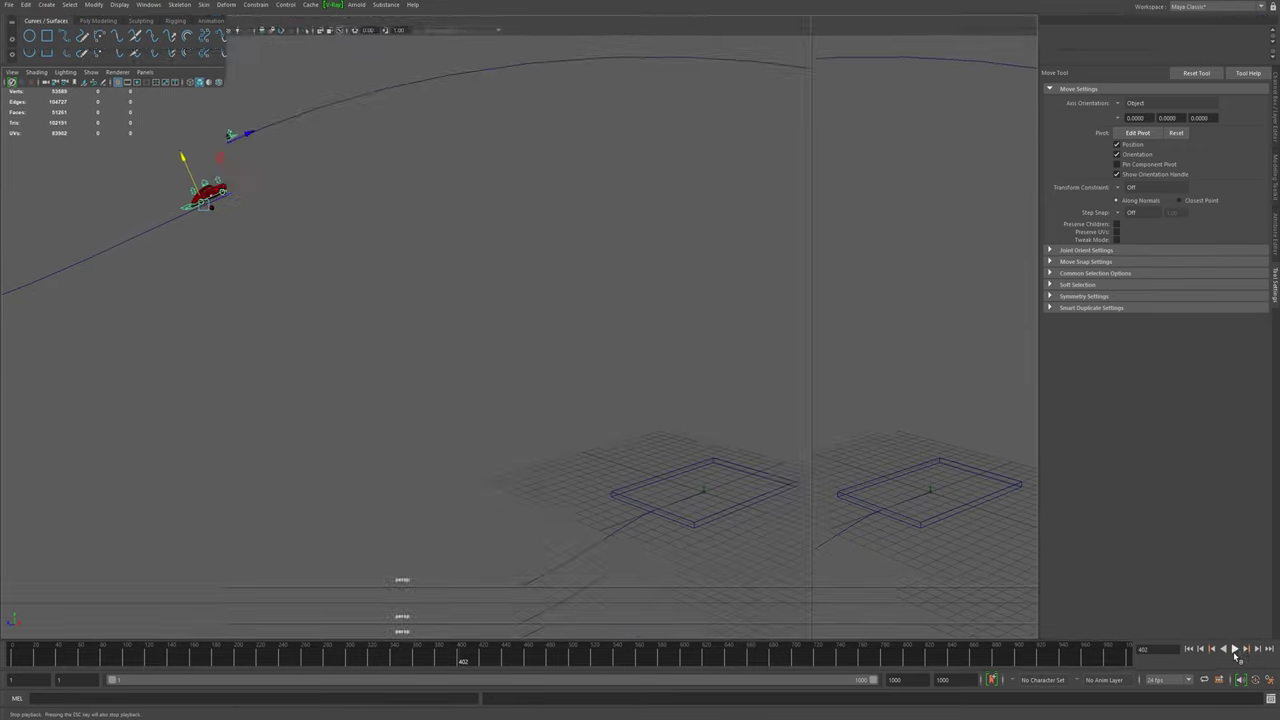
middle_click_drag(652, 365, 694, 427, "alt")
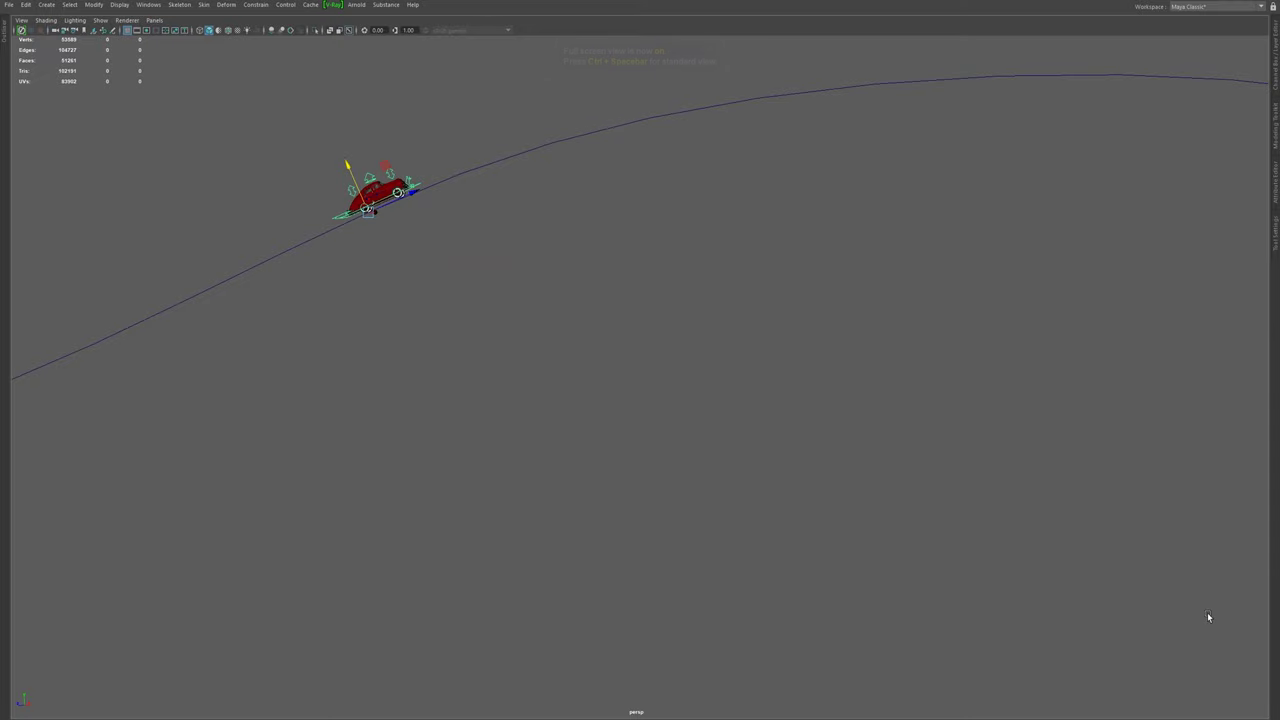
key("alt+v")
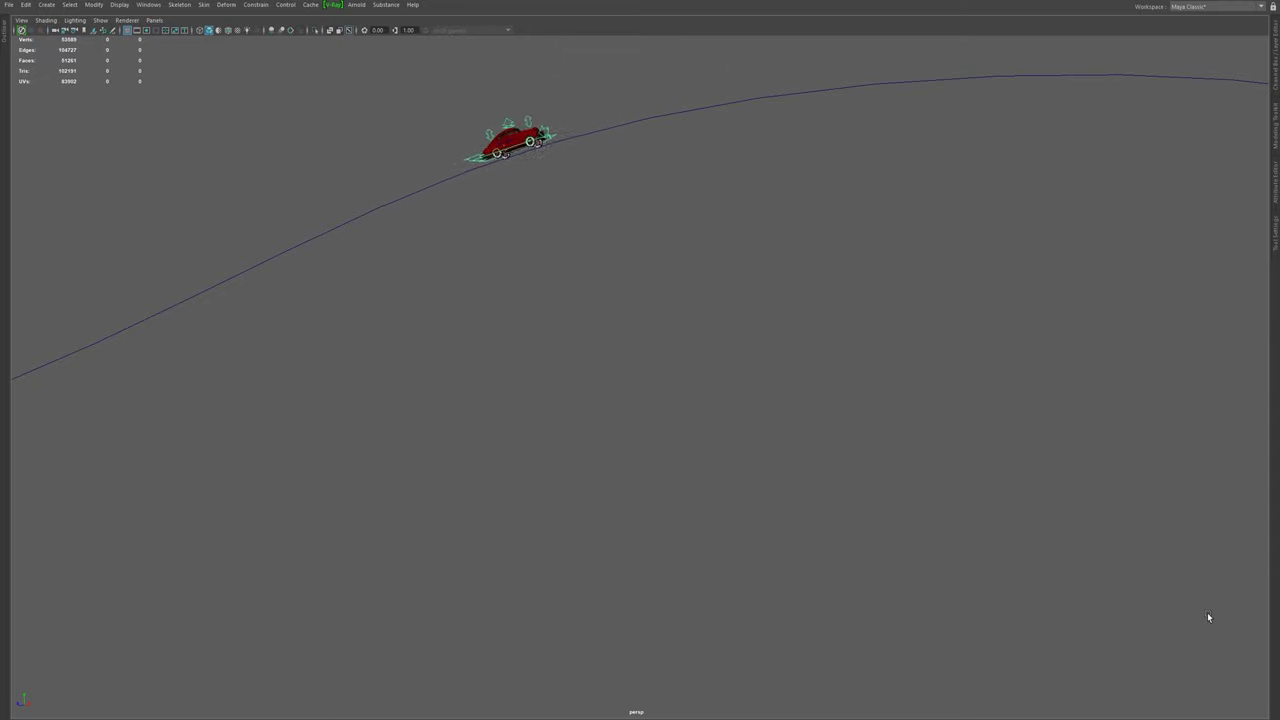
right_click_drag(1015, 538, 964, 540, "alt")
left_click_drag(964, 540, 1027, 551, "alt")
right_click_drag(1027, 551, 655, 432, "alt")
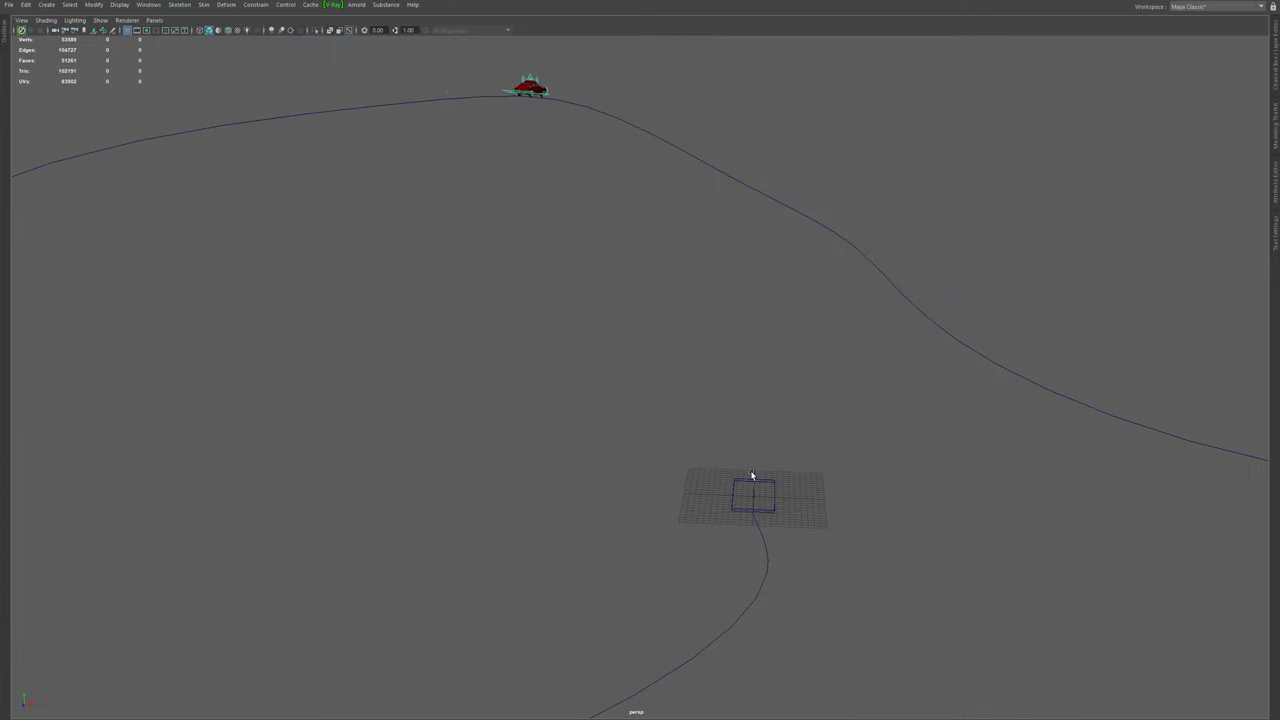
left_click_drag(963, 557, 760, 511, "alt")
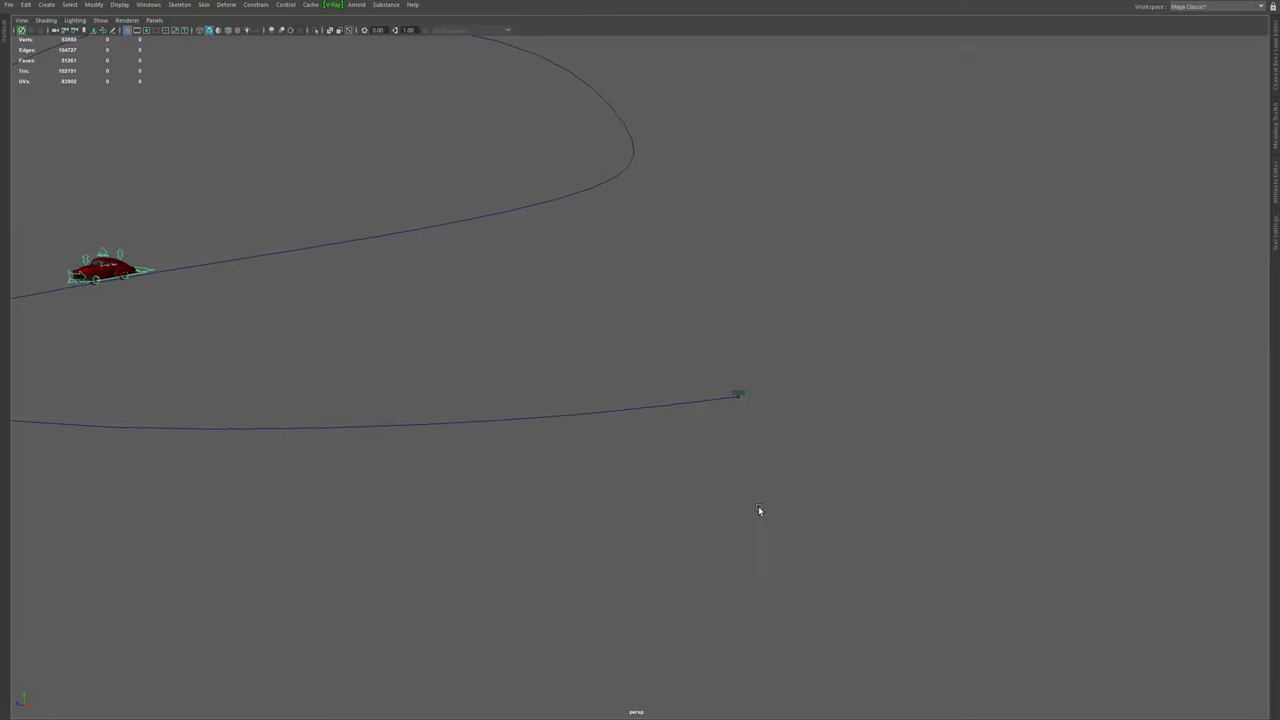
- Restore the full interface, scrub ahead along the timeline, and play the animation until the car nears the end of the path
mouse_move(849, 489)
left_mouse_down("alt")
mouse_move(937, 479)
mouse_move(857, 491)
mouse_move(974, 491)
mouse_move(757, 486)
mouse_move(931, 531)
mouse_move(862, 492)
left_mouse_up("alt")
left_click_drag(691, 449, 1197, 551, "alt")
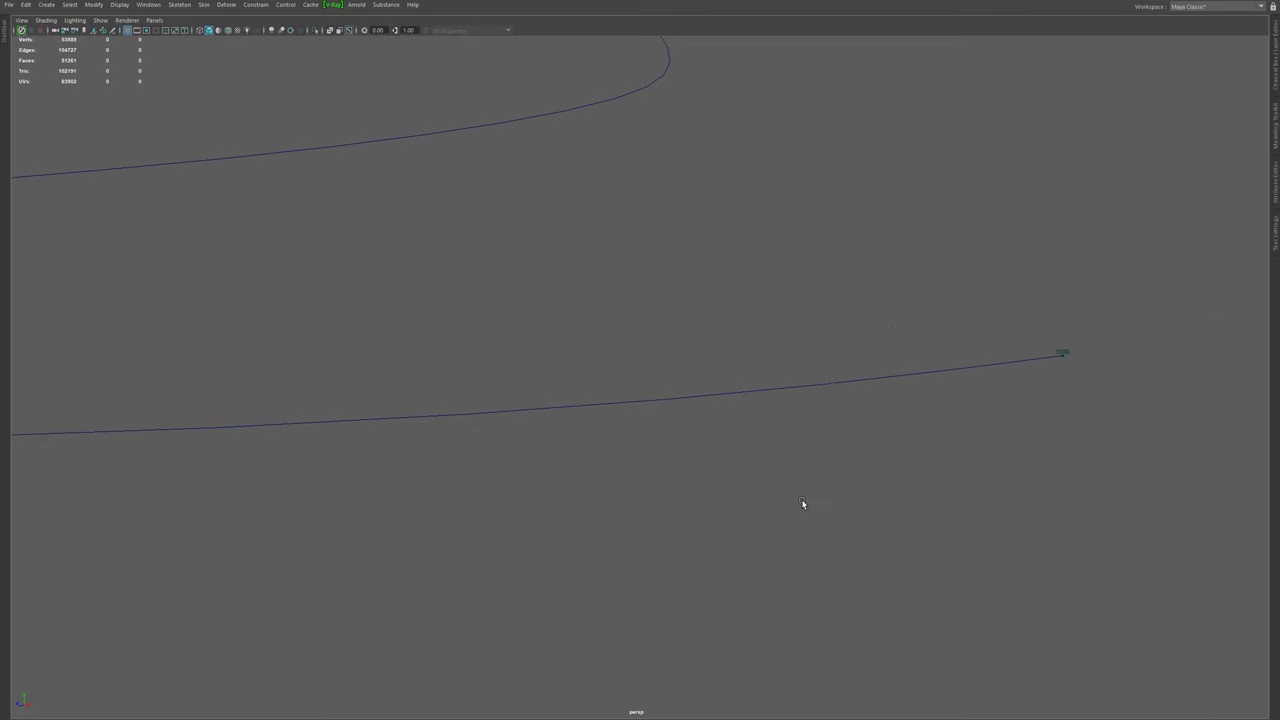
key("ctrl+space")
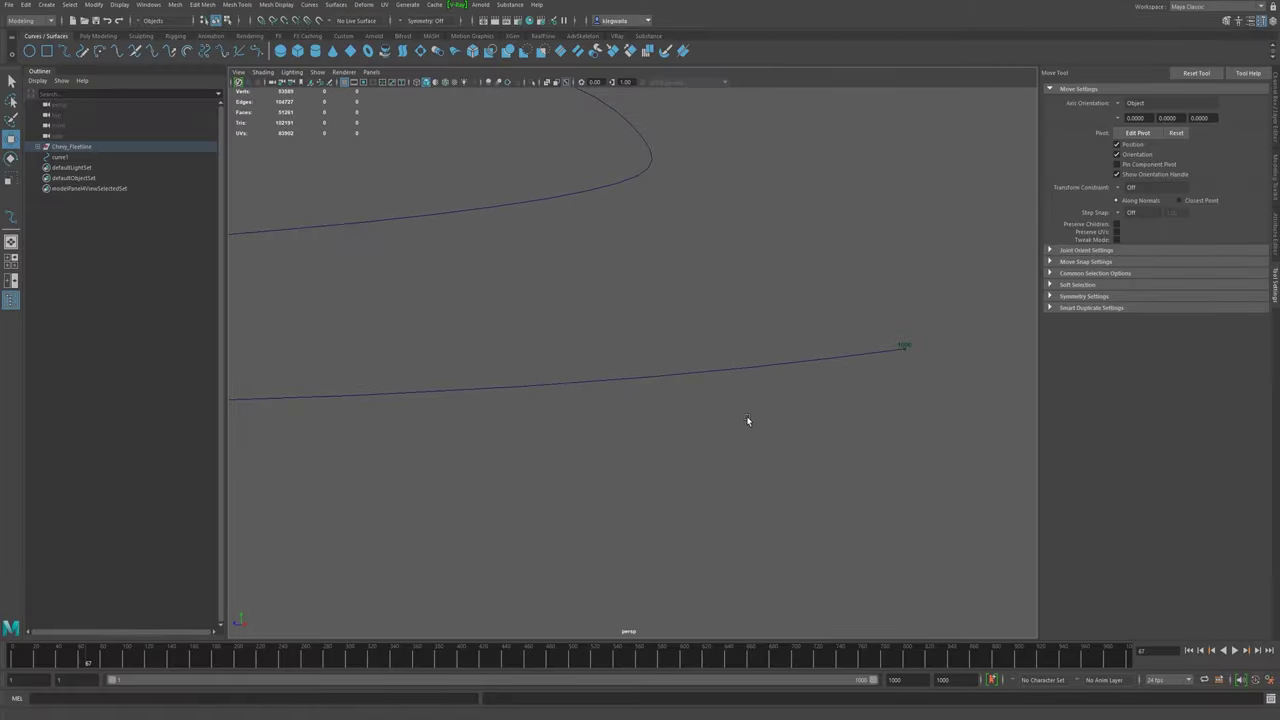
left_click_drag(716, 389, 826, 398, "alt")
left_click_drag(394, 656, 676, 714)
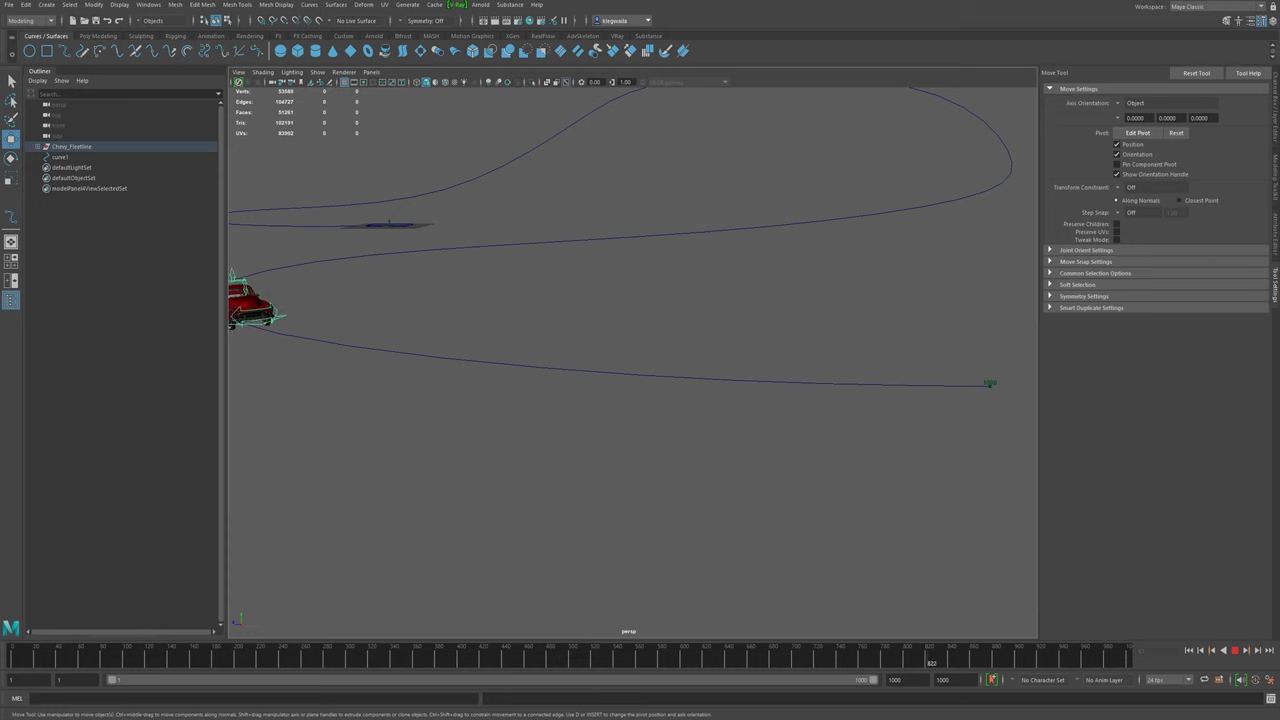
key("alt+v")
middle_click_drag(922, 572, 763, 523, "alt")
right_click_drag(763, 523, 830, 585, "alt")
middle_click_drag(830, 585, 748, 575, "alt")
key("alt+v")
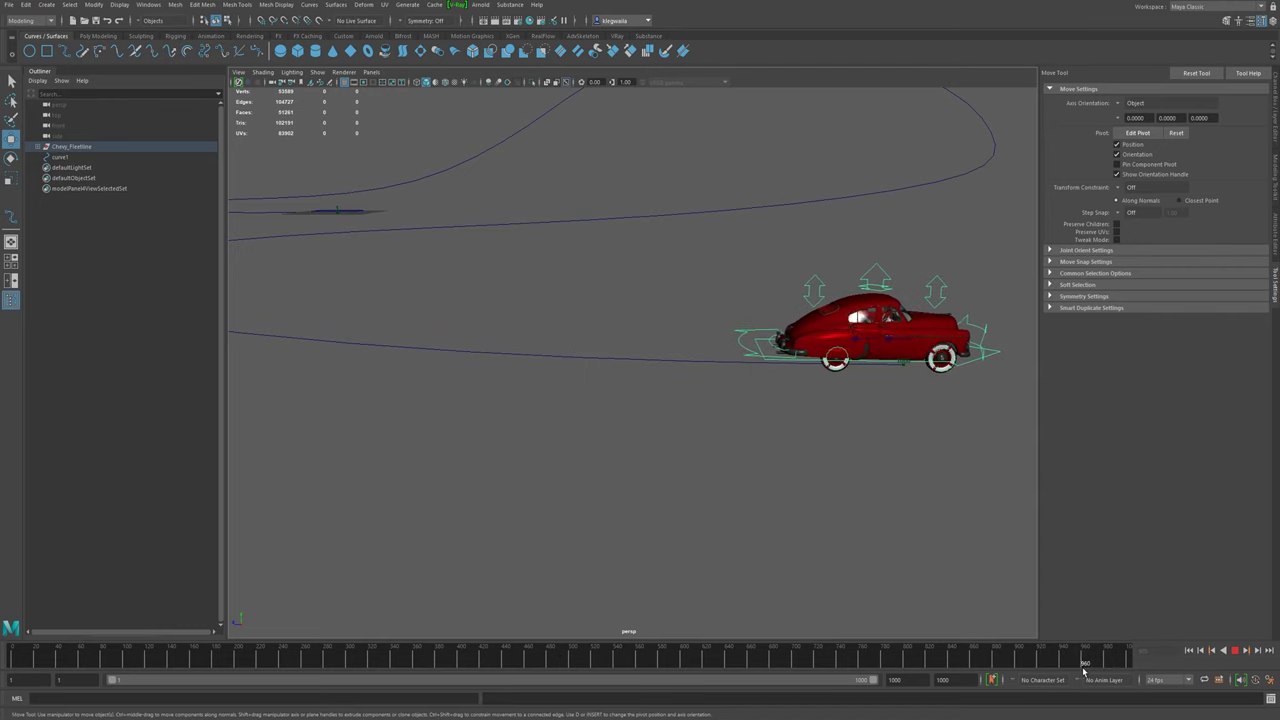
key("alt+v")
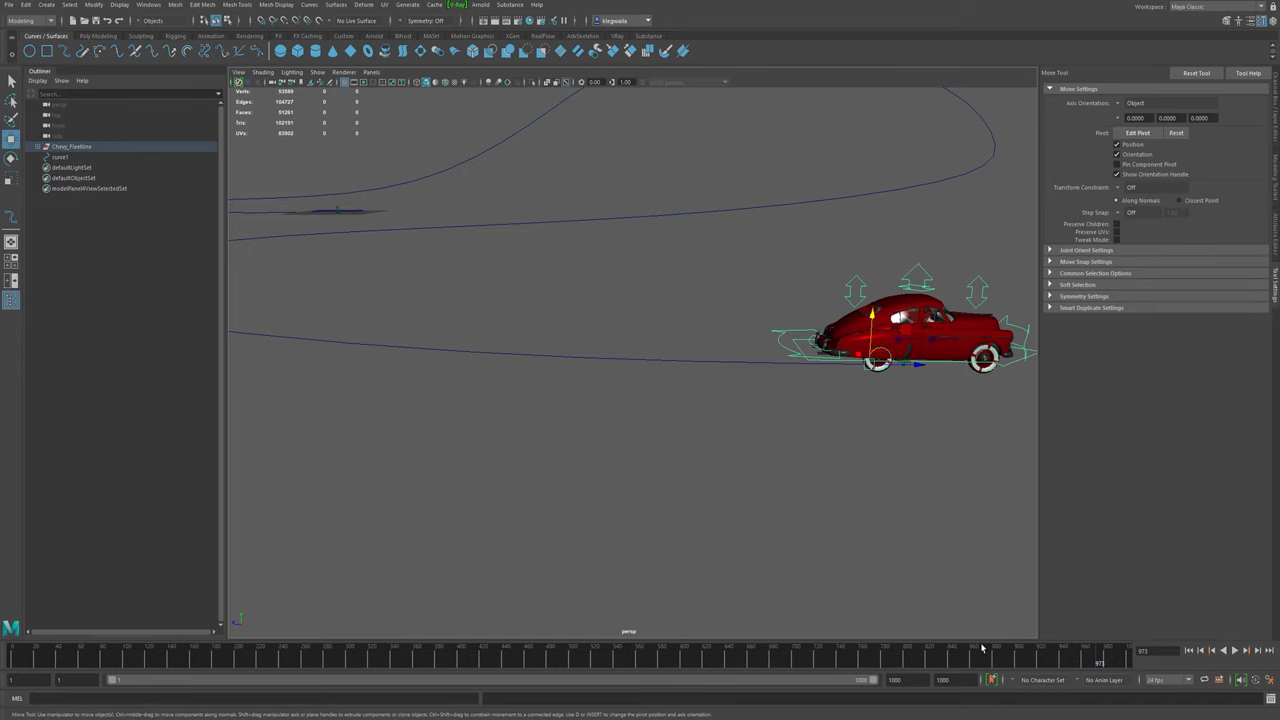
- Scrub back to about frame 697 and display the path curve's control vertices in a view from above
right_click_drag(946, 468, 415, 345, "alt")
left_click_drag(1112, 664, 792, 662)
left_click_drag(766, 611, 573, 351, "alt")
right_click_drag(624, 353, 568, 346)
right_click_drag(811, 403, 640, 370, "alt")
left_click_drag(640, 370, 590, 470, "alt")
- Reshape the path's bends around and ahead of the car by moving several control vertices of the curve
left_click_drag(626, 244, 562, 243)
left_click(791, 248)
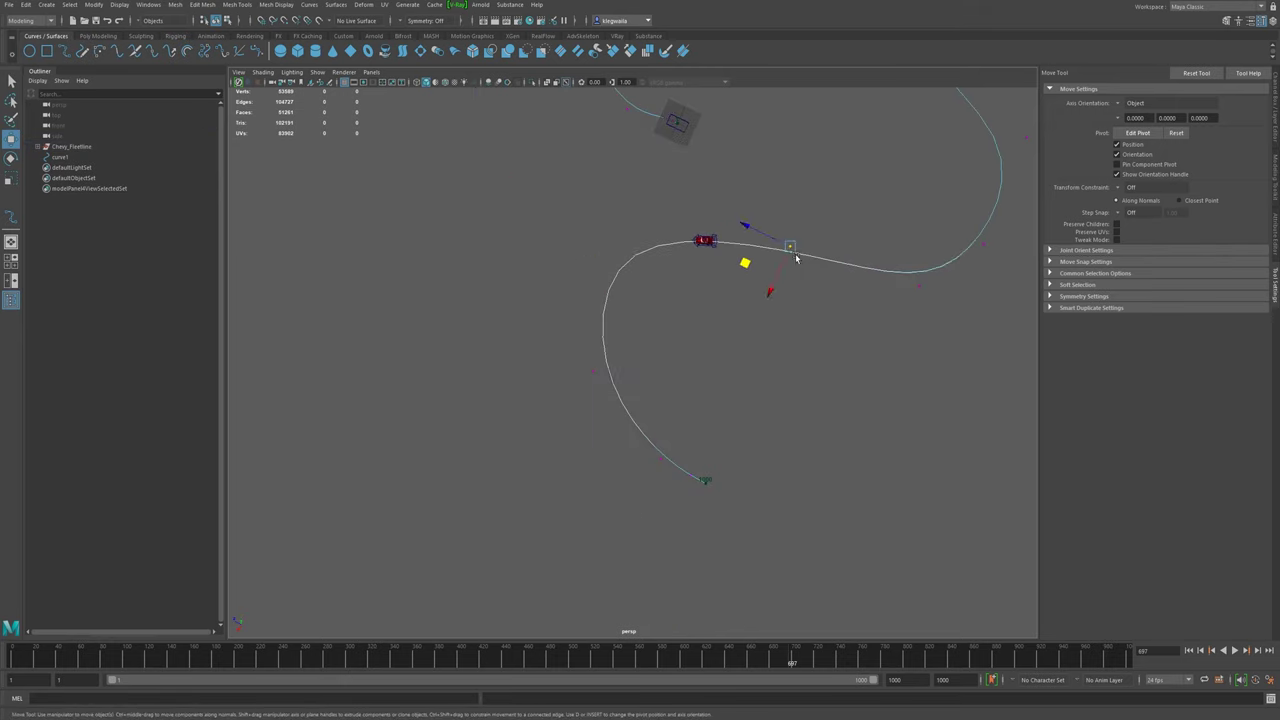
left_click_drag(750, 274, 762, 208)
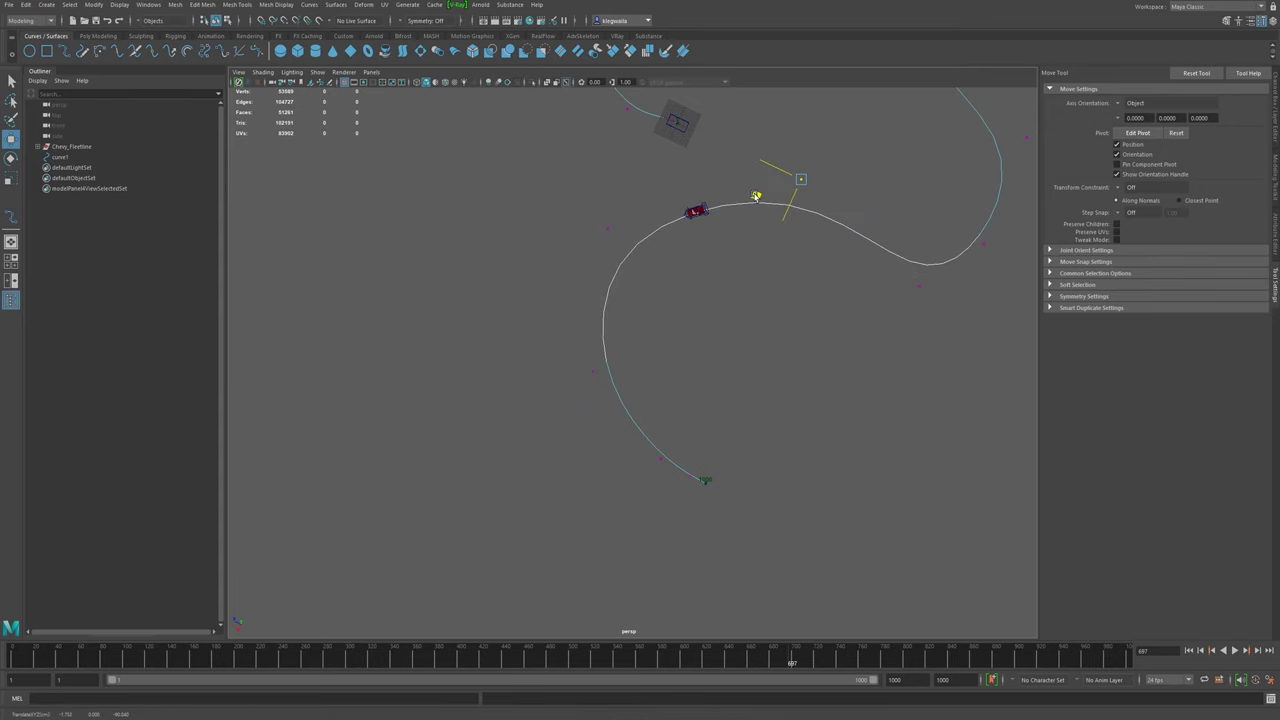
left_click(593, 371)
left_click_drag(562, 398, 590, 403)
middle_click_drag(578, 545, 768, 533, "alt")
left_click_drag(686, 506, 816, 414)
mouse_move(914, 218)
left_mouse_down()
mouse_move(912, 325)
mouse_move(921, 237)
left_mouse_up()
- Examine how the car sits on the reshaped section of the path, from up close and from afar
left_click_drag(903, 520, 746, 540, "alt")
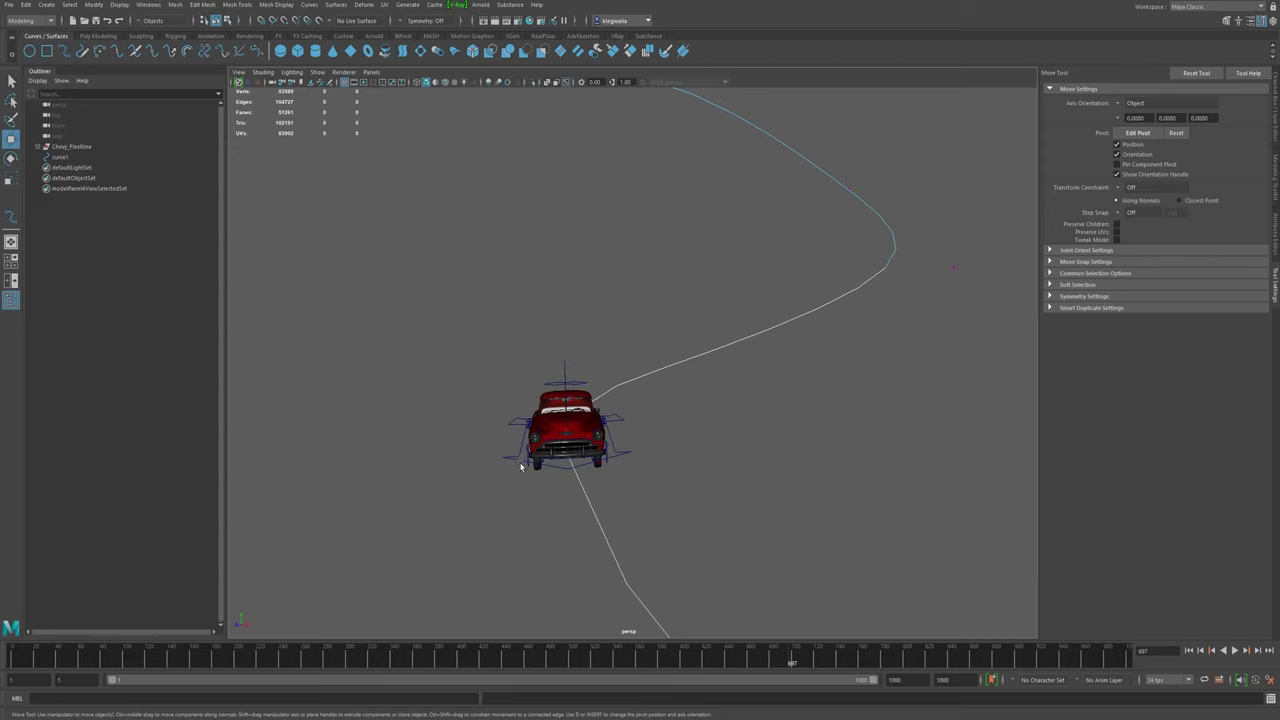
left_click_drag(849, 549, 566, 406, "alt")
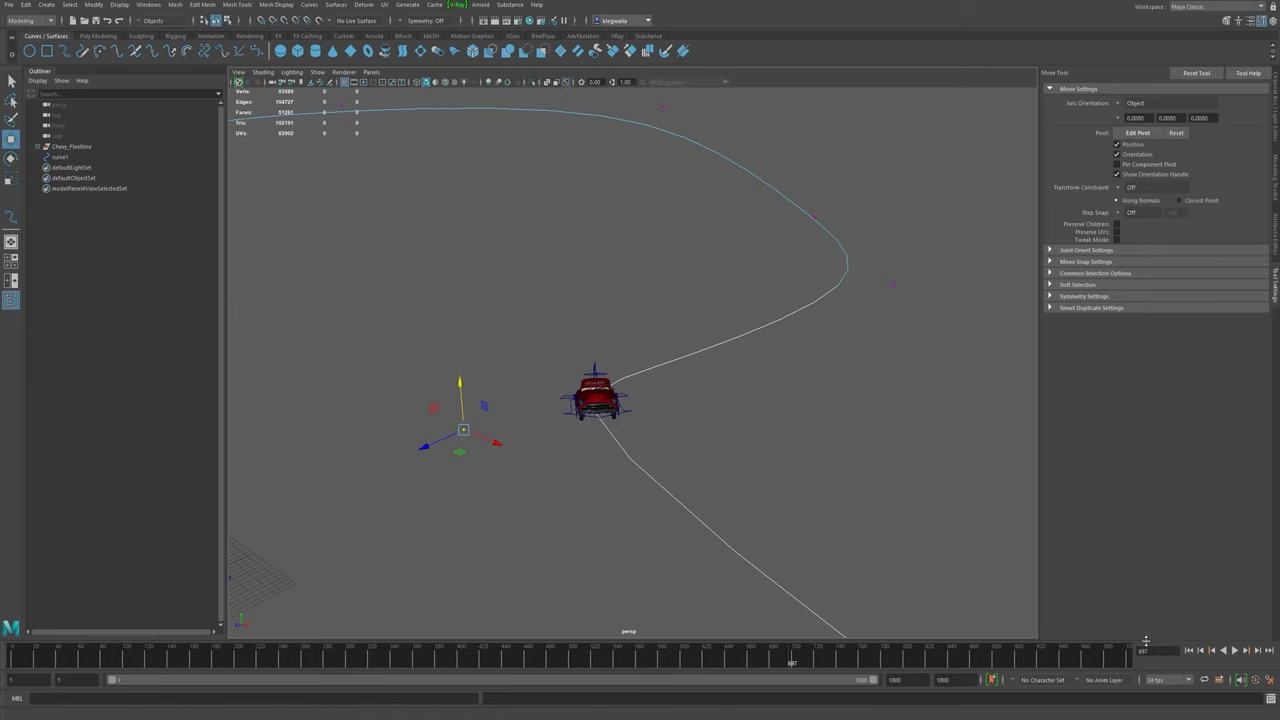
left_click_drag(877, 588, 860, 580, "alt")
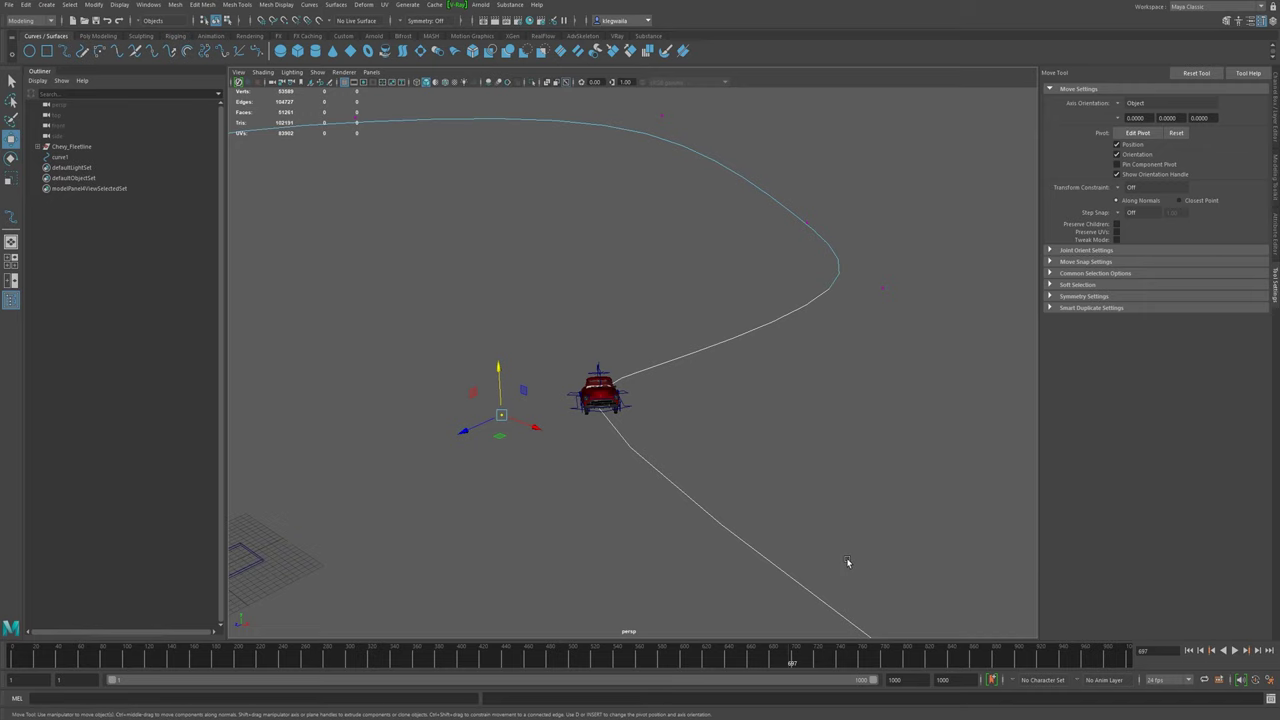
left_click_drag(863, 552, 658, 493, "alt")
left_click_drag(765, 486, 700, 482, "alt")
right_click_drag(620, 380, 842, 570, "alt")
- Select moveCTRL and show the attributes of its motionPath1 input
left_click(735, 494)
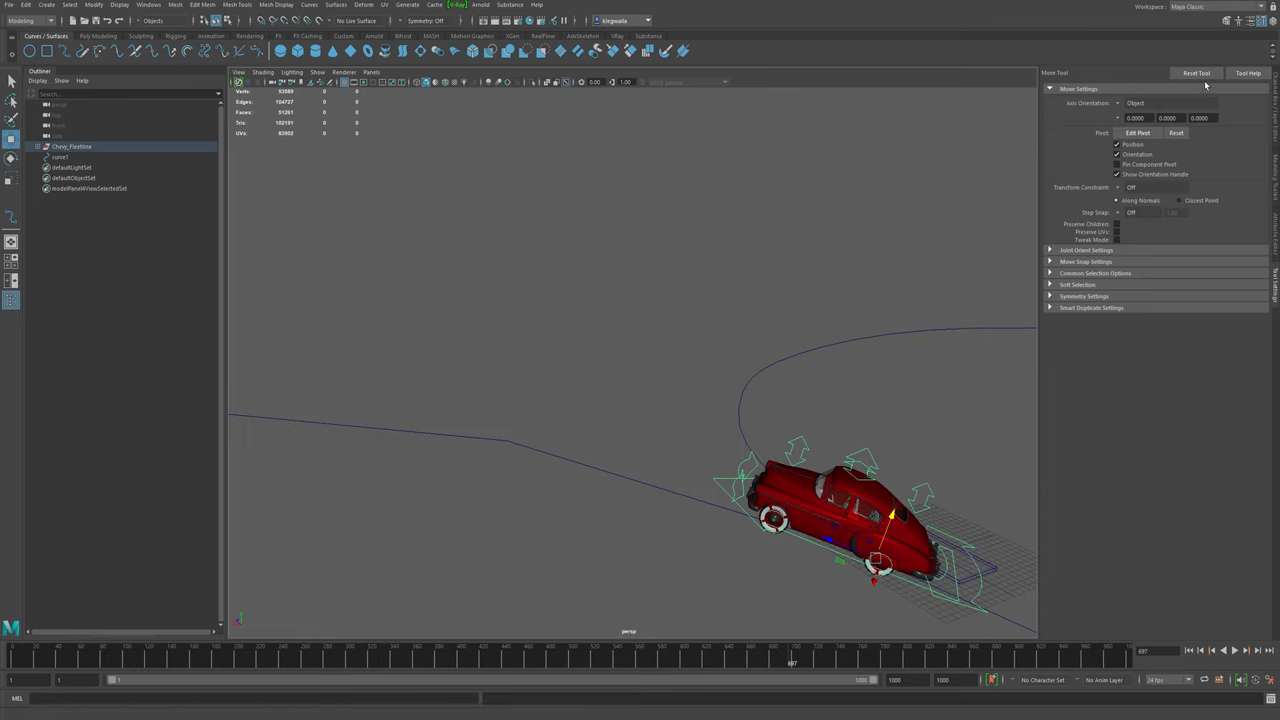
left_click(1273, 84)
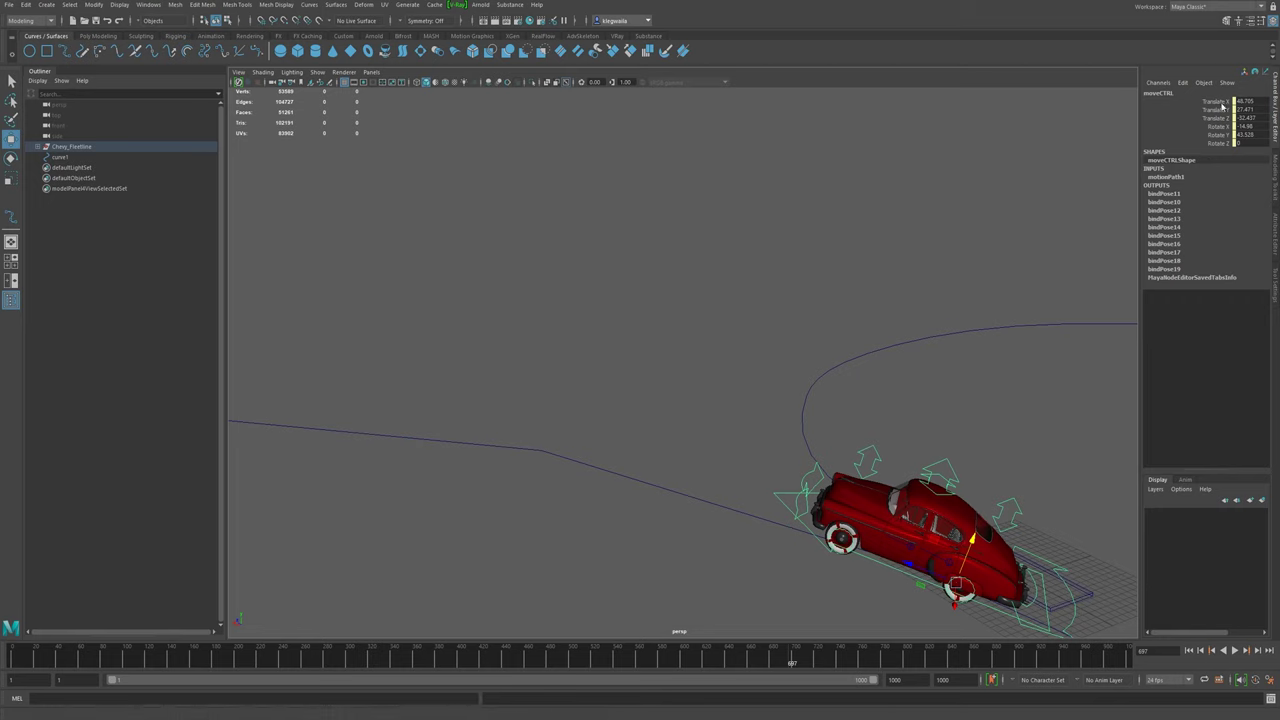
left_click(1170, 177)
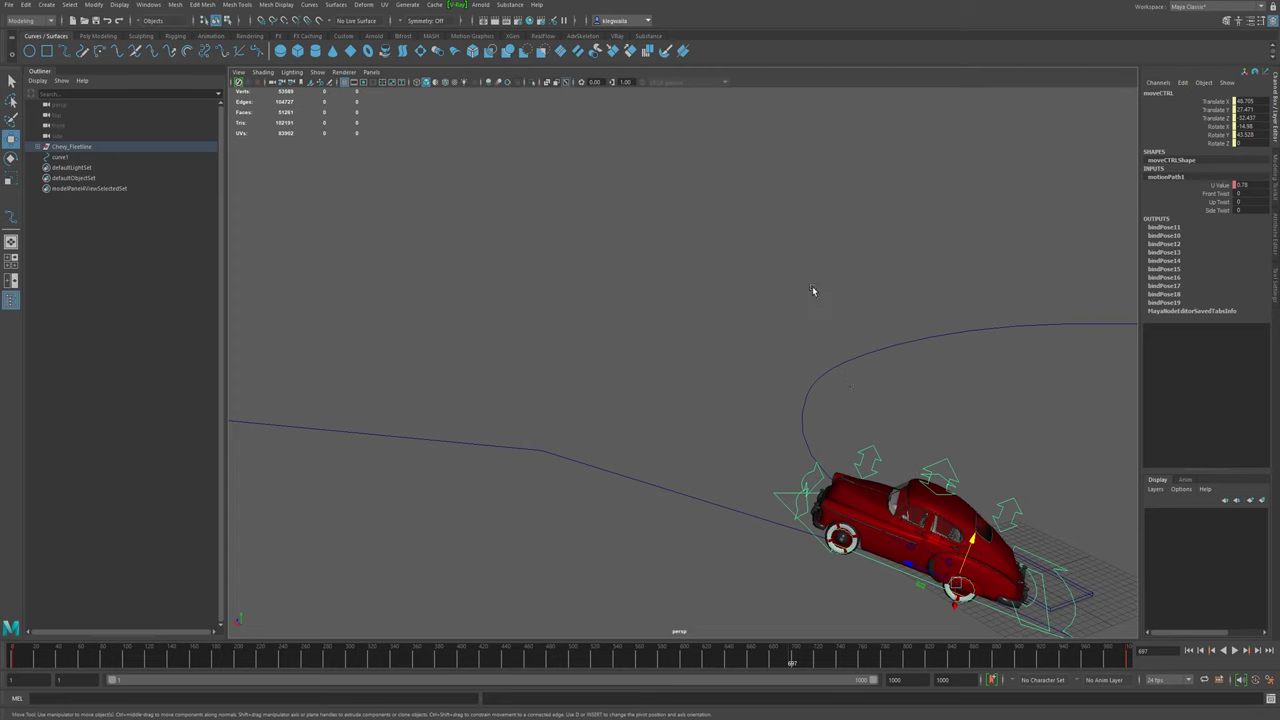
- Return the animation to its first frame and bring the car into a close side view
right_click_drag(969, 479, 755, 421, "alt")
left_click_drag(827, 464, 1050, 480, "alt")
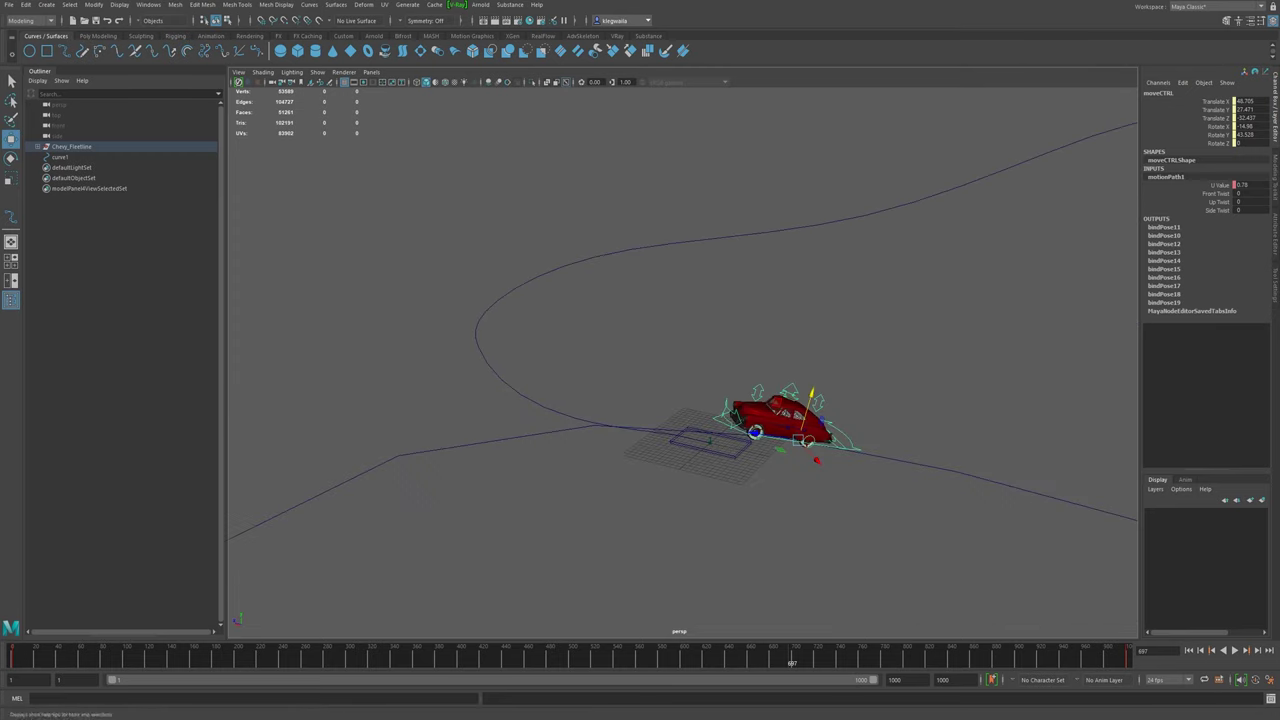
left_click(1189, 650)
left_click_drag(711, 484, 1070, 283, "alt")
right_click_drag(760, 410, 1000, 420, "alt")
left_click_drag(800, 320, 733, 300, "alt")
right_click_drag(860, 500, 1043, 571, "alt")
middle_click_drag(1124, 636, 896, 406, "alt")
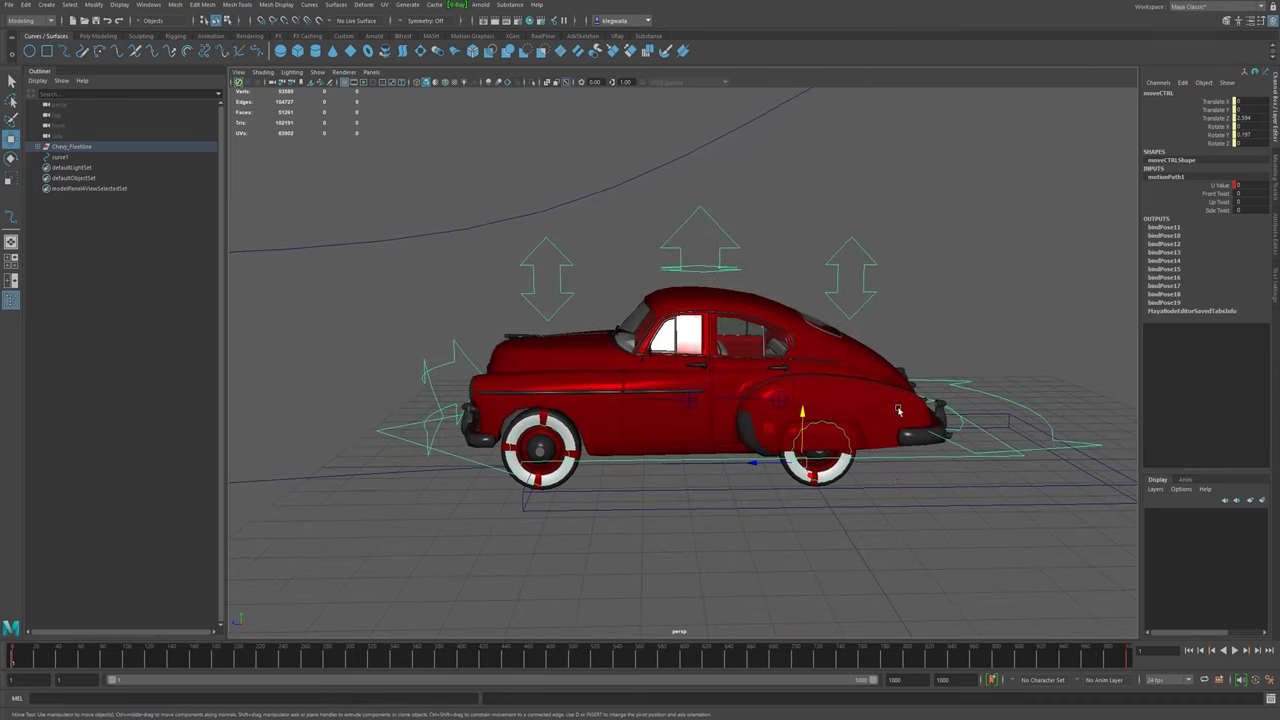
- Select masterCTRL and moveCTRL in turn to compare their attributes and pivots, and inspect the car around them
left_click(914, 492)
left_click_drag(940, 486, 862, 437, "alt")
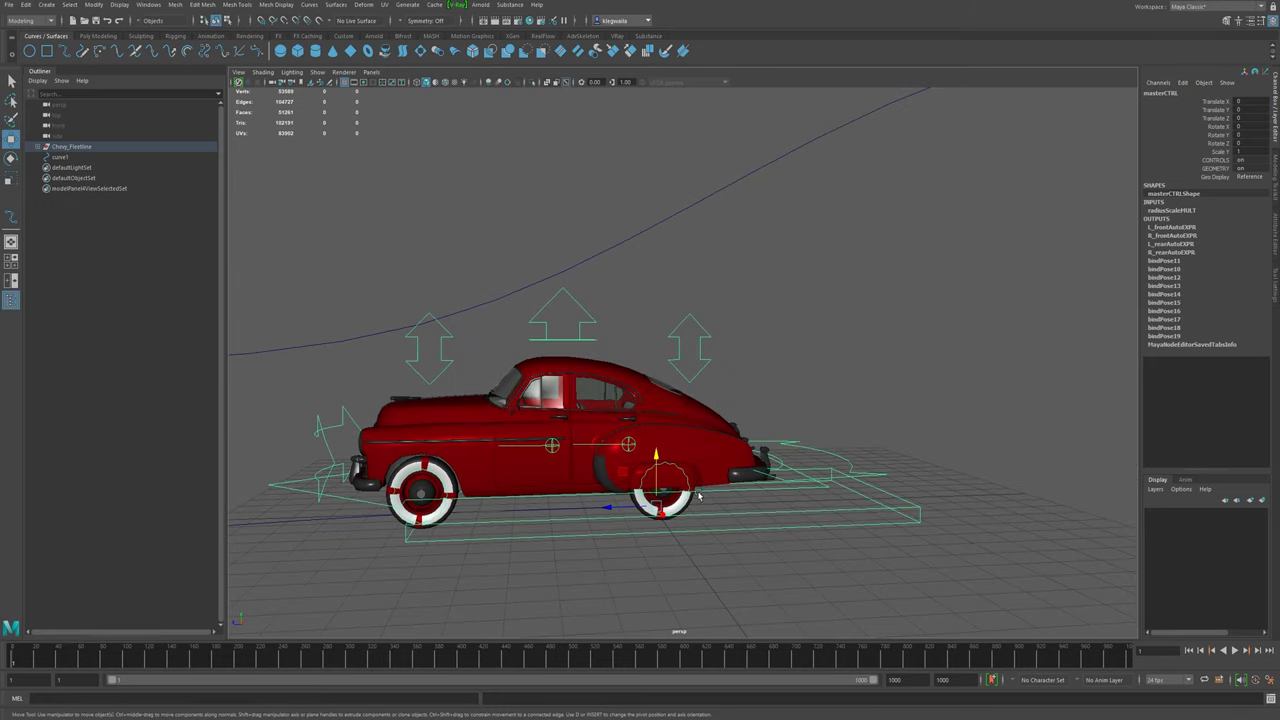
left_click(828, 488)
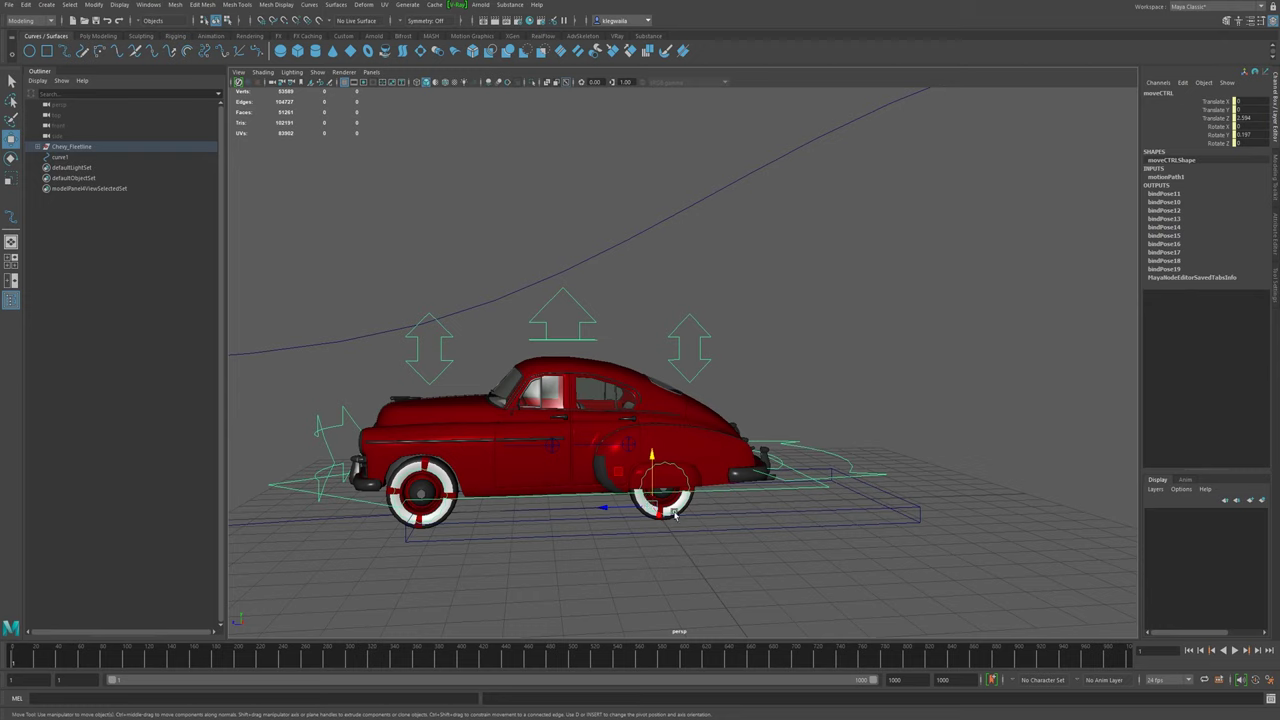
left_click(704, 548)
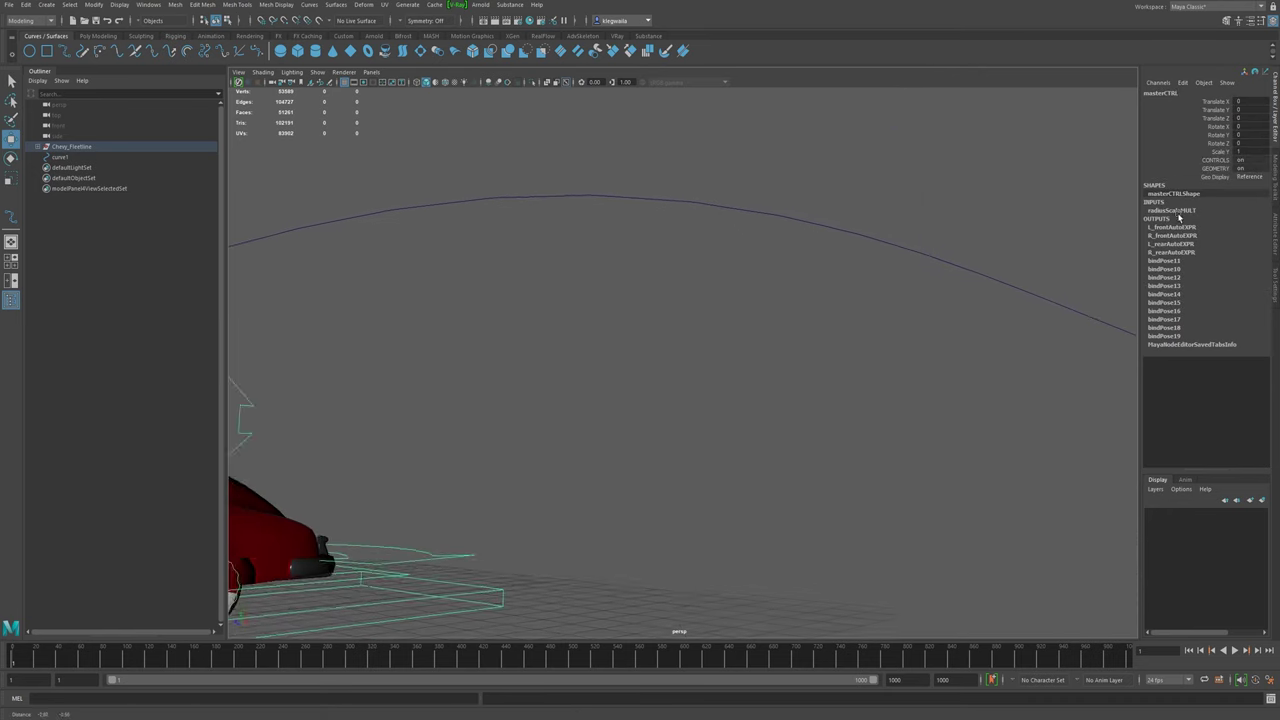
left_click_drag(938, 270, 714, 371, "alt")
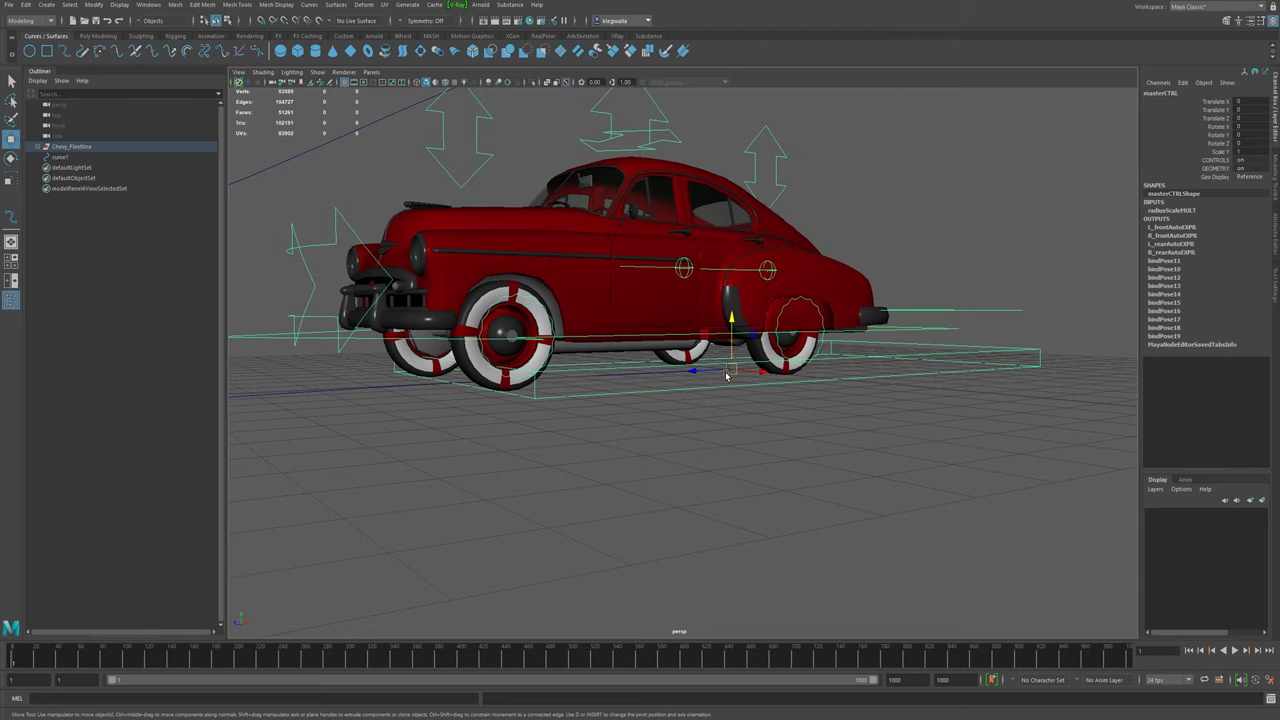
middle_click_drag(735, 385, 548, 386, "alt")
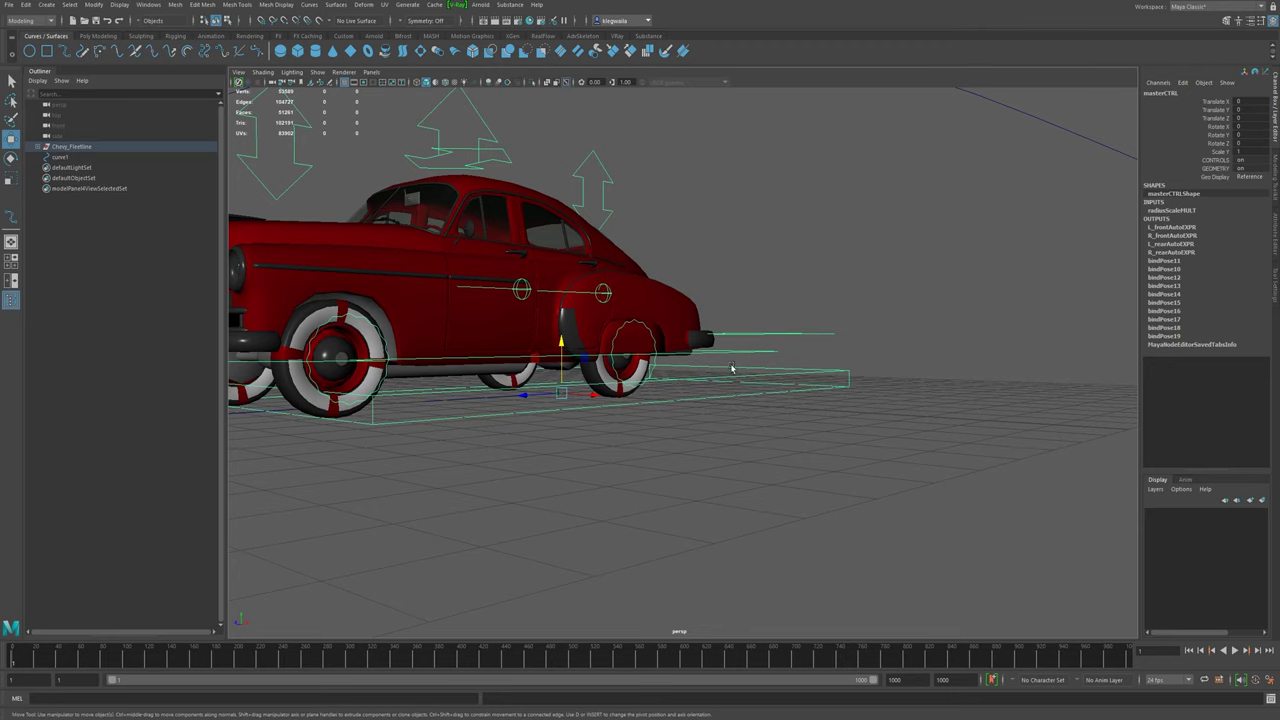
right_click_drag(898, 418, 370, 280, "alt")
right_click_drag(700, 370, 449, 311, "alt")
left_click_drag(449, 311, 616, 430, "alt")
right_click_drag(930, 370, 812, 349, "alt")
key("f")
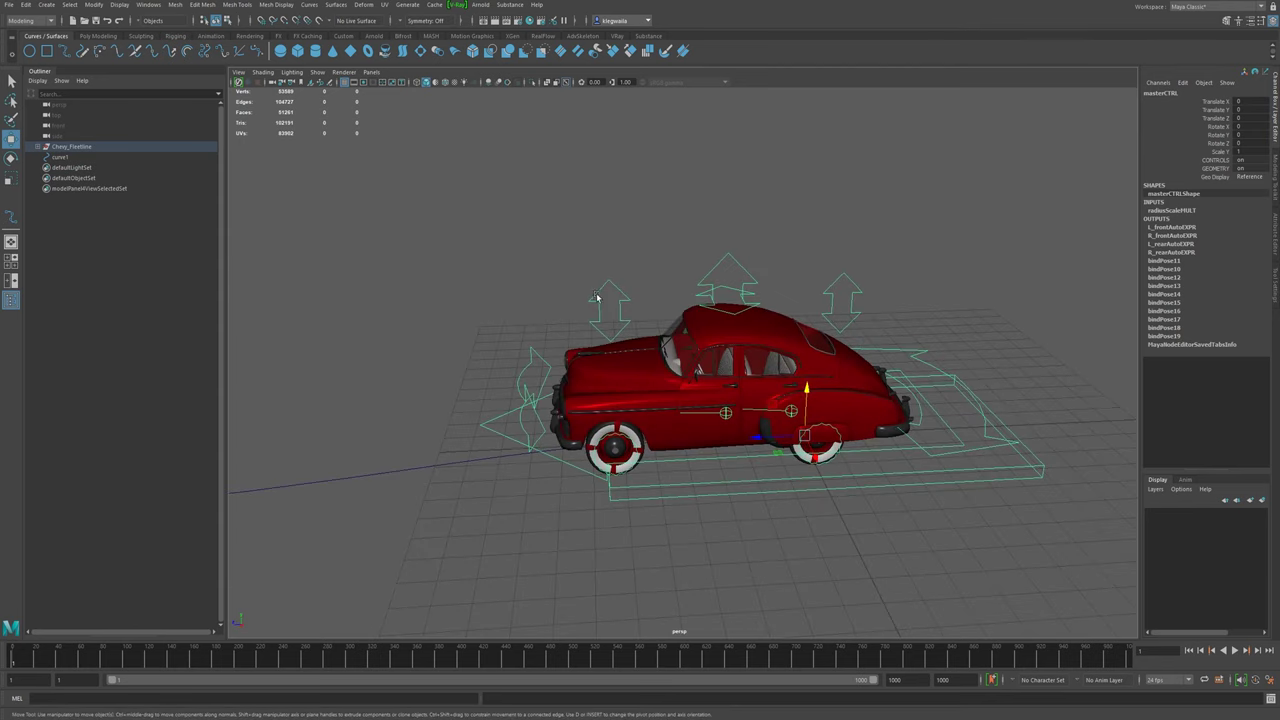
- Try moving the front suspension control and the left front wheel control vertically, and undo the wheel control's move
left_click_drag(616, 297, 597, 271)
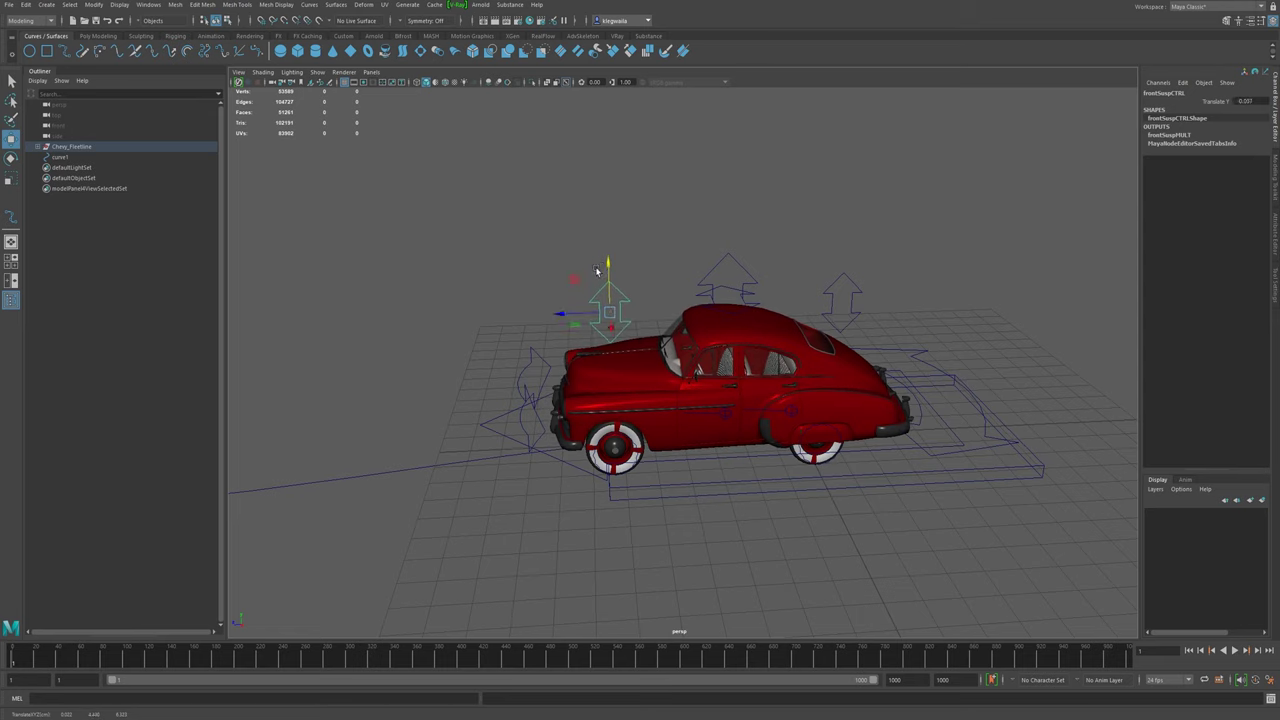
left_click(630, 447)
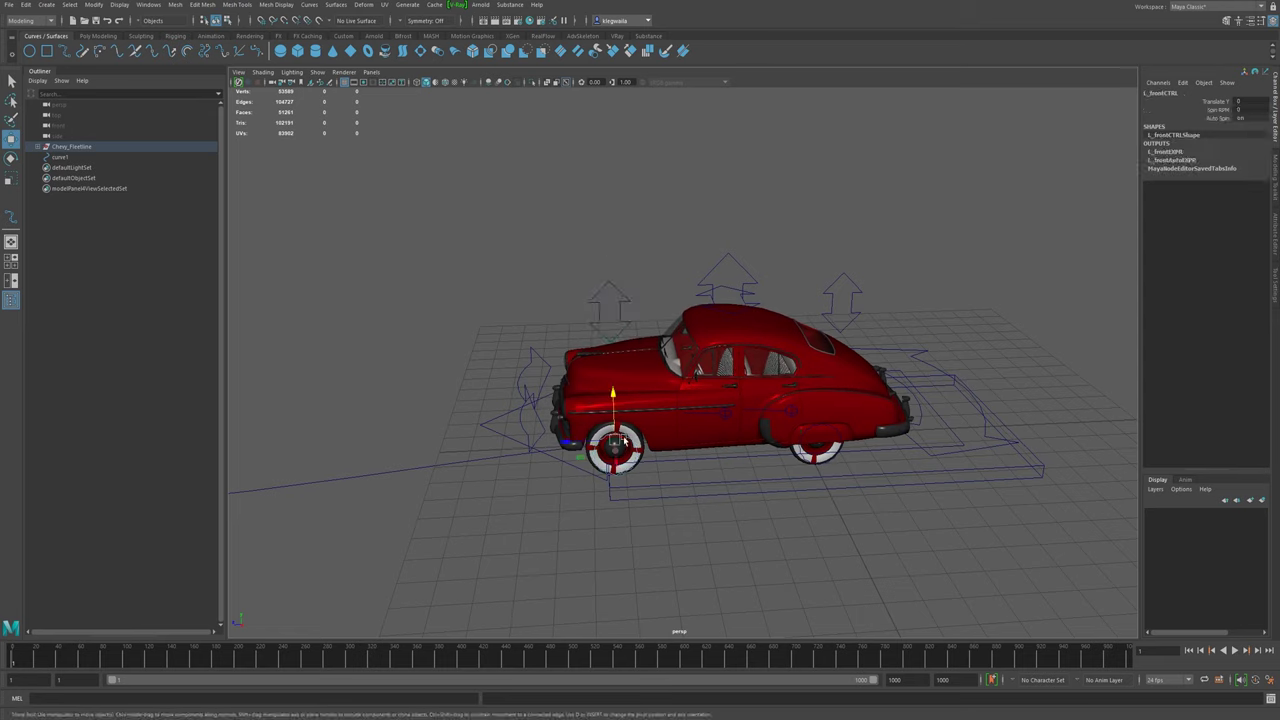
mouse_move(611, 398)
left_mouse_down()
mouse_move(616, 386)
mouse_move(620, 398)
left_mouse_up()
key("ctrl+z")
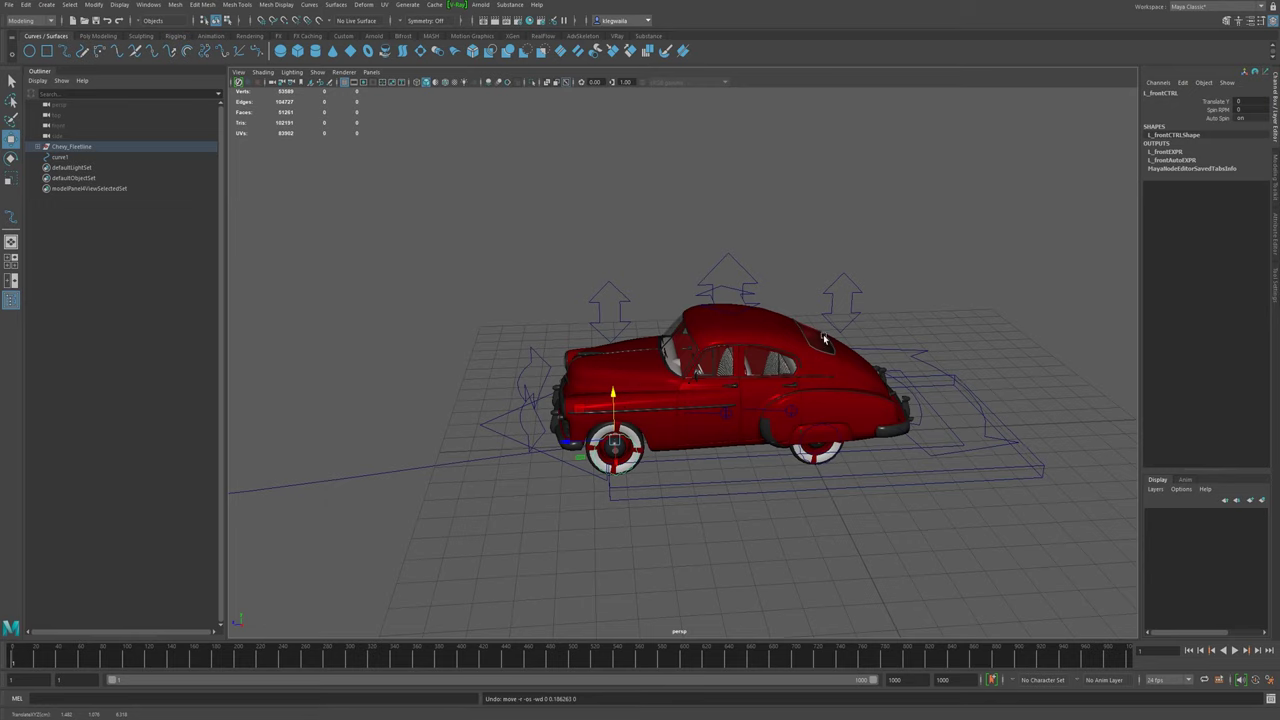
- Examine the finished car and its controls from several sides, including the start of the motion path
right_click_drag(652, 388, 610, 390, "alt")
left_click_drag(680, 395, 800, 420, "alt")
right_click_drag(800, 420, 661, 384, "alt")
left_click_drag(661, 384, 692, 438, "alt")
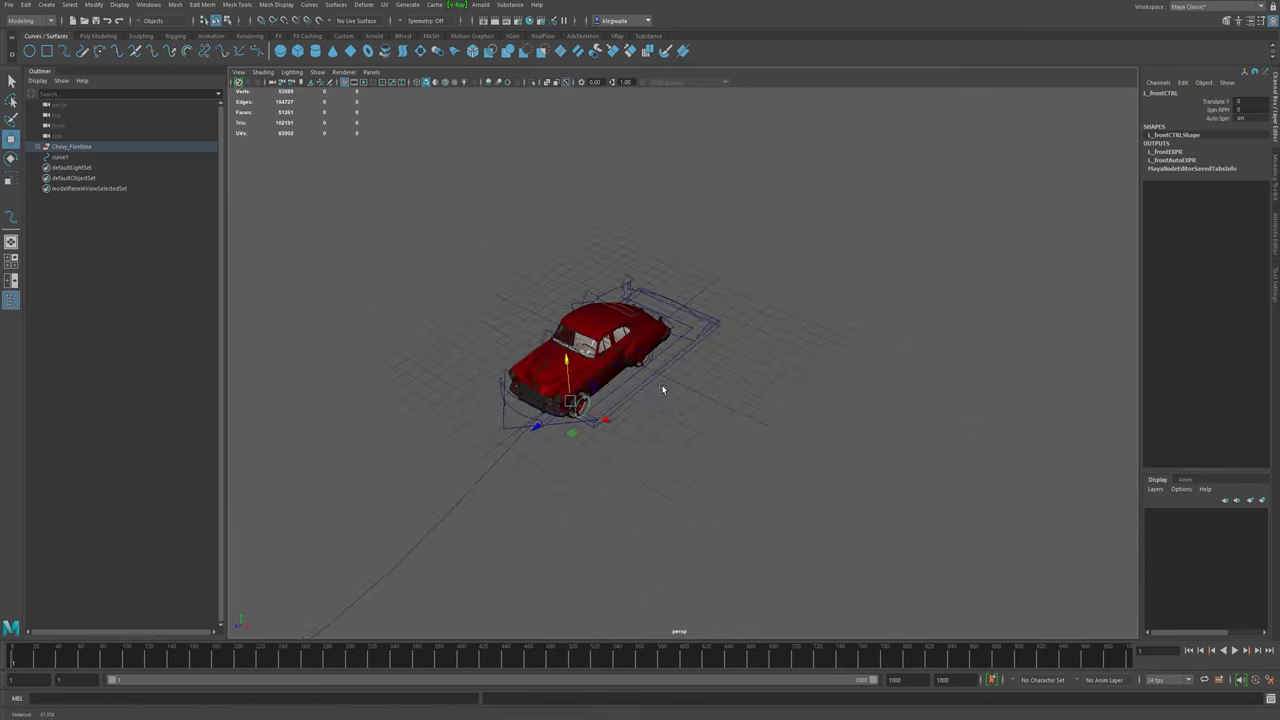
right_click_drag(693, 439, 890, 522, "alt")
middle_click_drag(711, 421, 731, 338, "alt")
right_click_drag(662, 440, 755, 451, "alt")
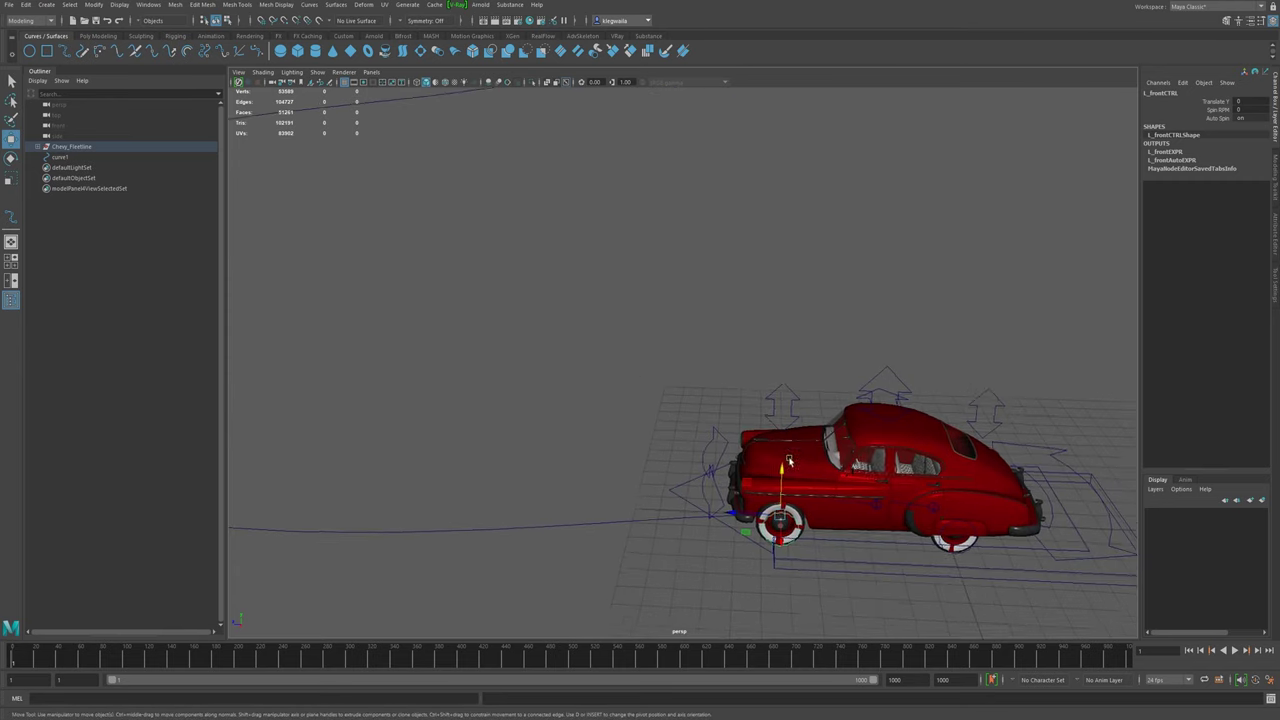
middle_click_drag(815, 440, 743, 346, "alt")
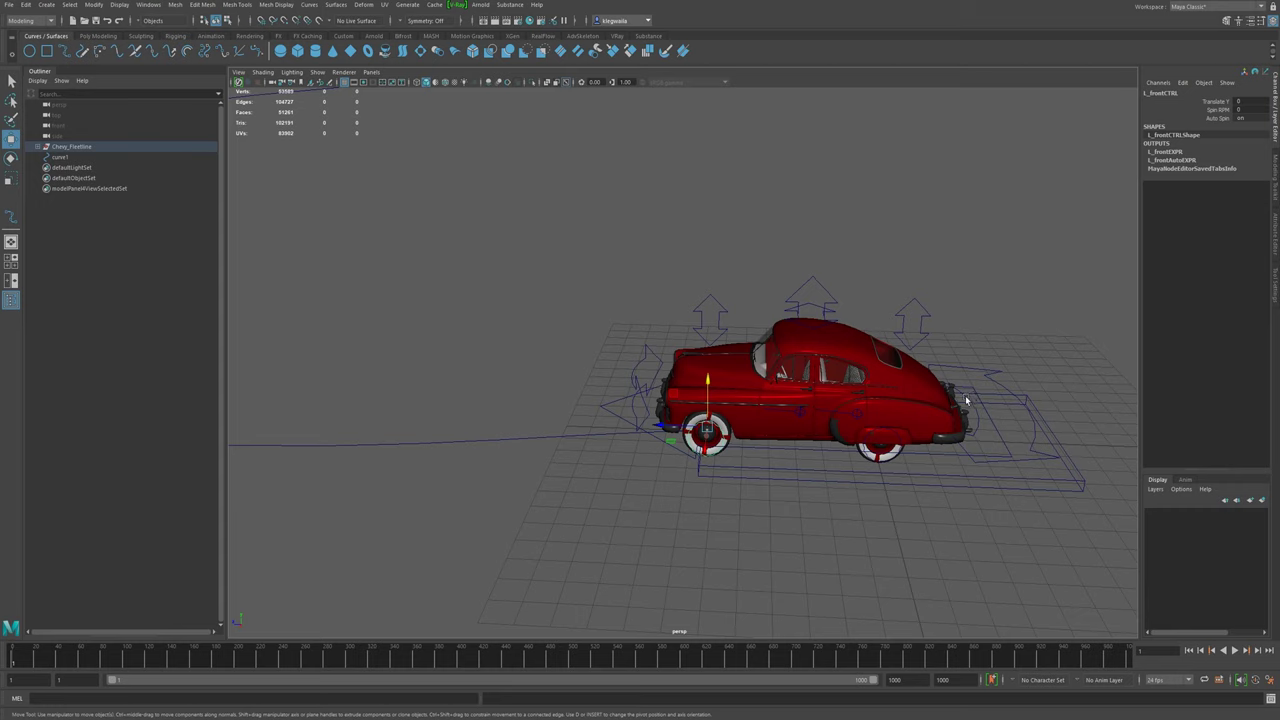
left_click_drag(540, 472, 675, 409, "alt")
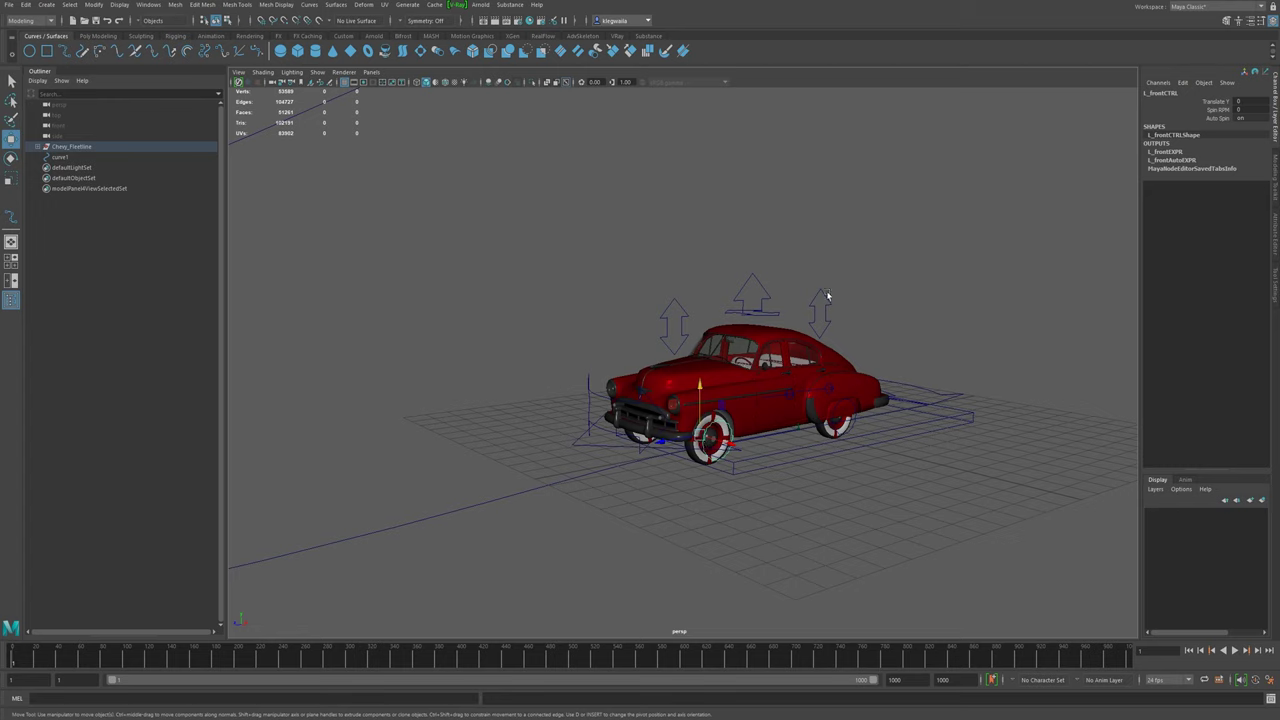
left_click_drag(836, 519, 763, 437, "alt")
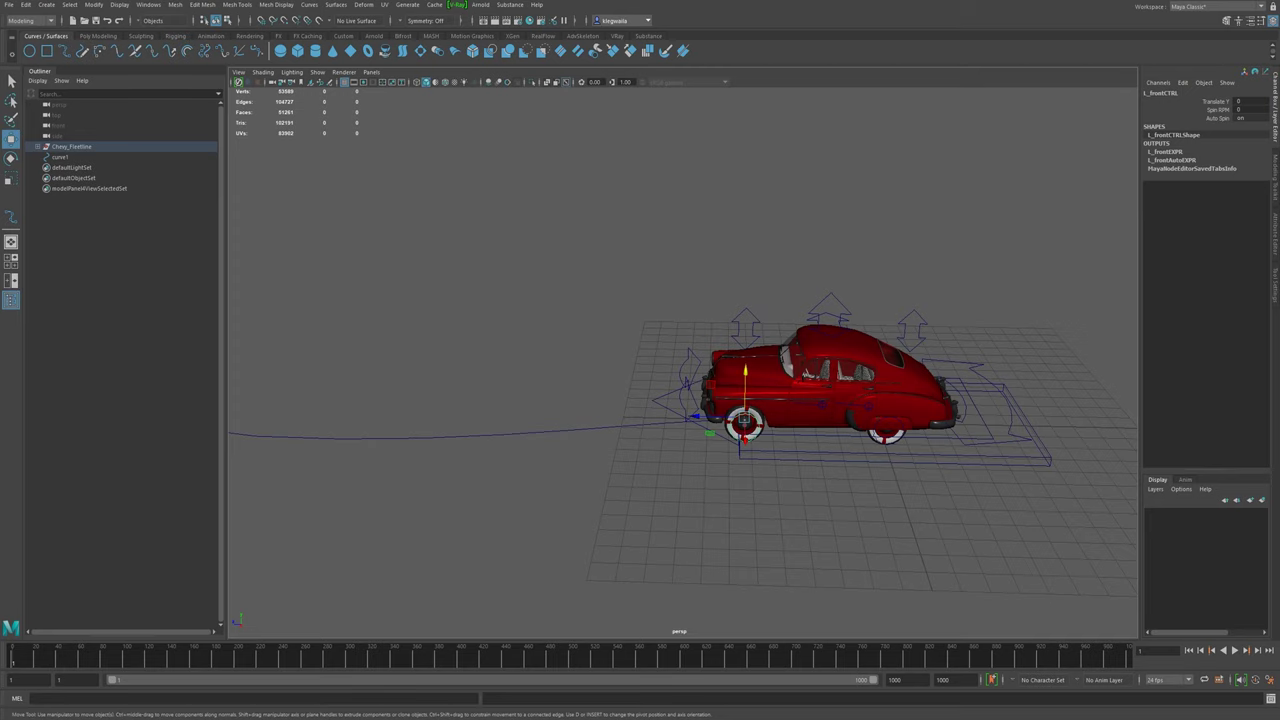
left_click_drag(870, 339, 612, 378, "alt")
left_click_drag(846, 414, 711, 405, "alt")
right_click_drag(711, 405, 940, 493, "alt")
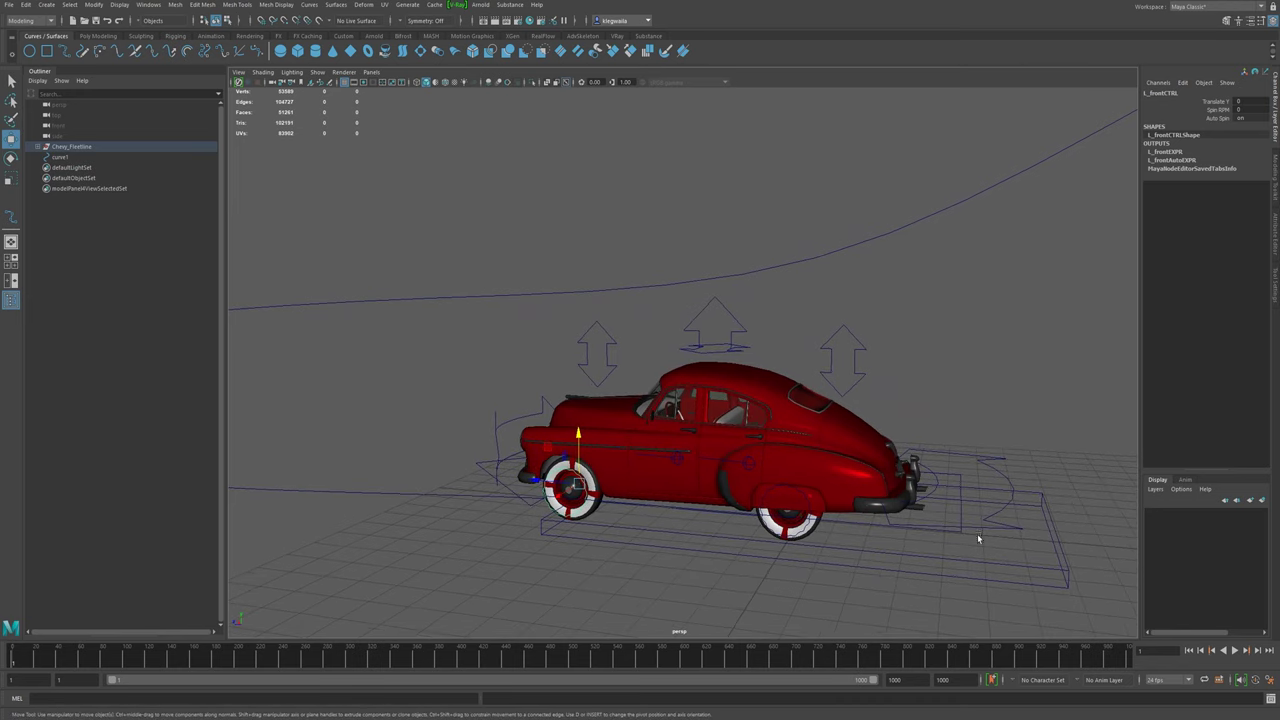